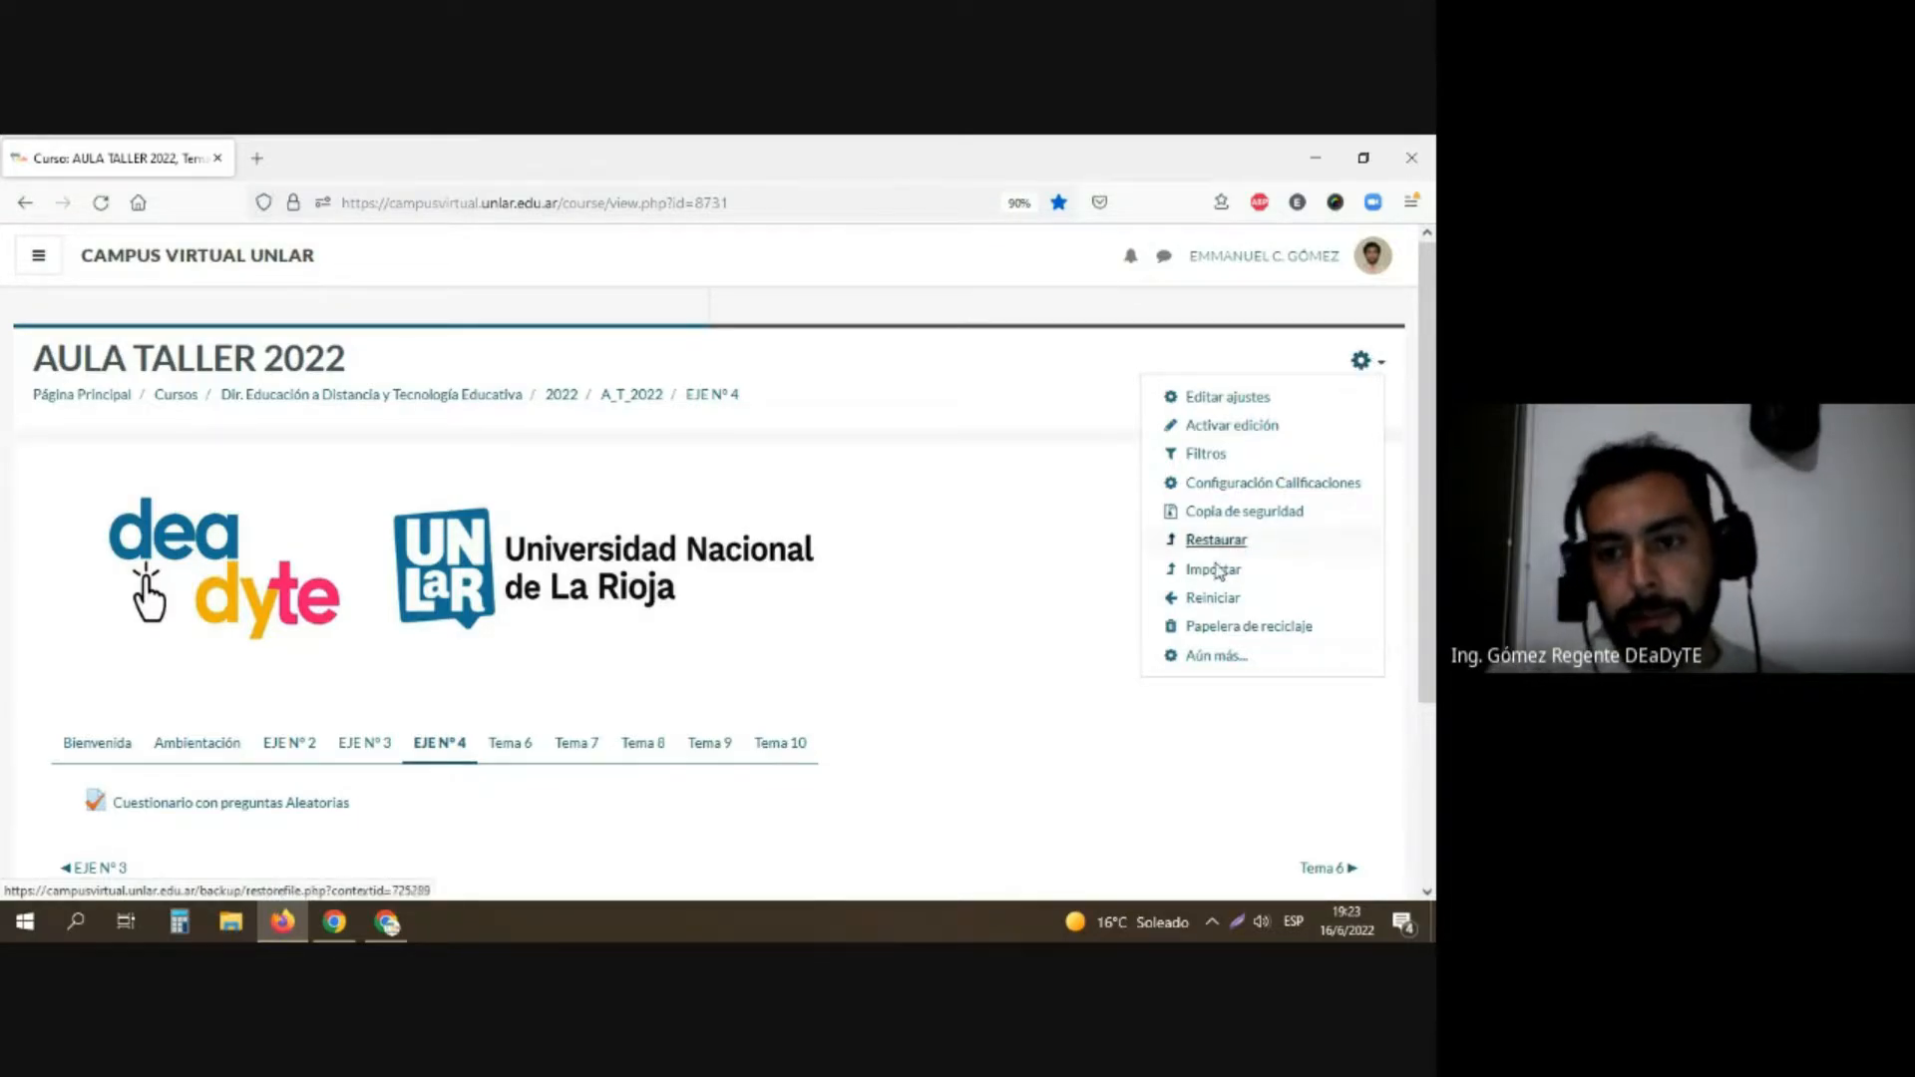
# Step: Open the question bank from the full administration page of the AULA TALLER 2022 course
pyautogui.click(1217, 657)
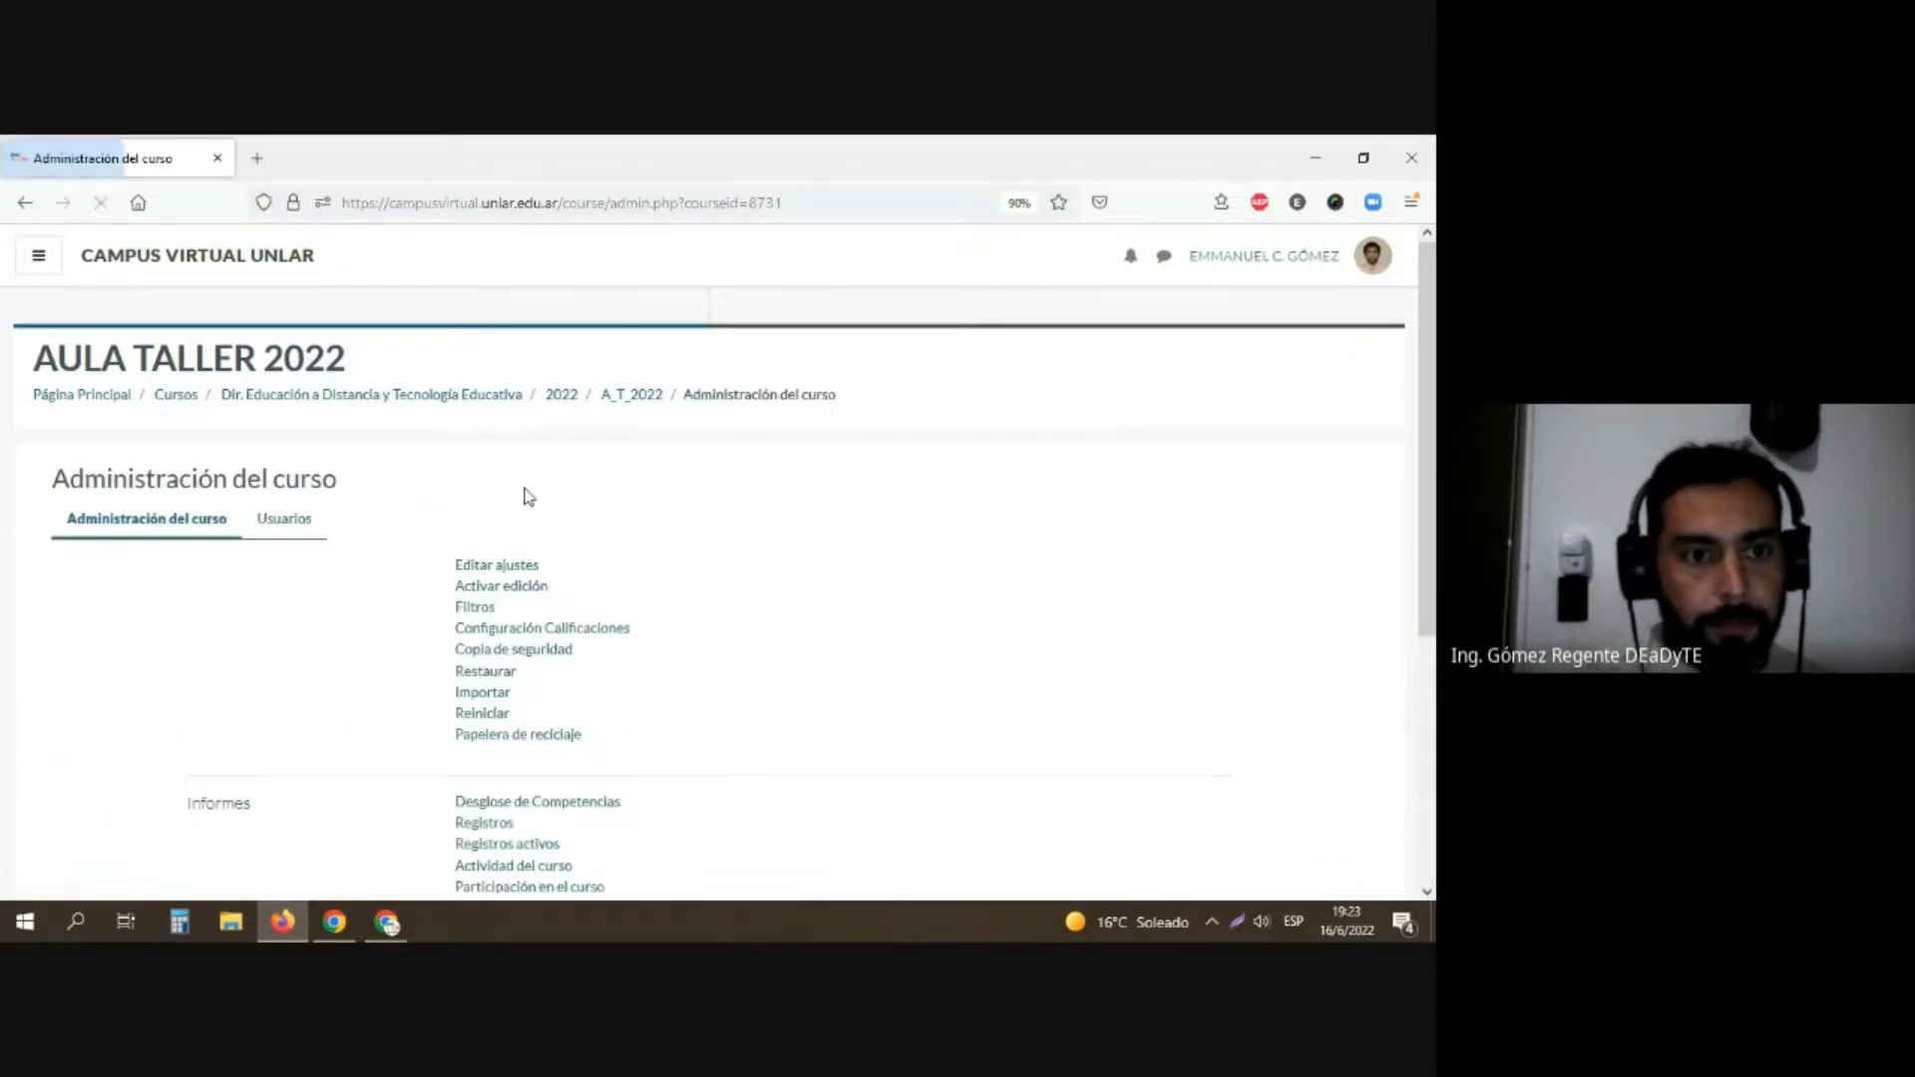
pyautogui.scroll(-4, 342, 538)
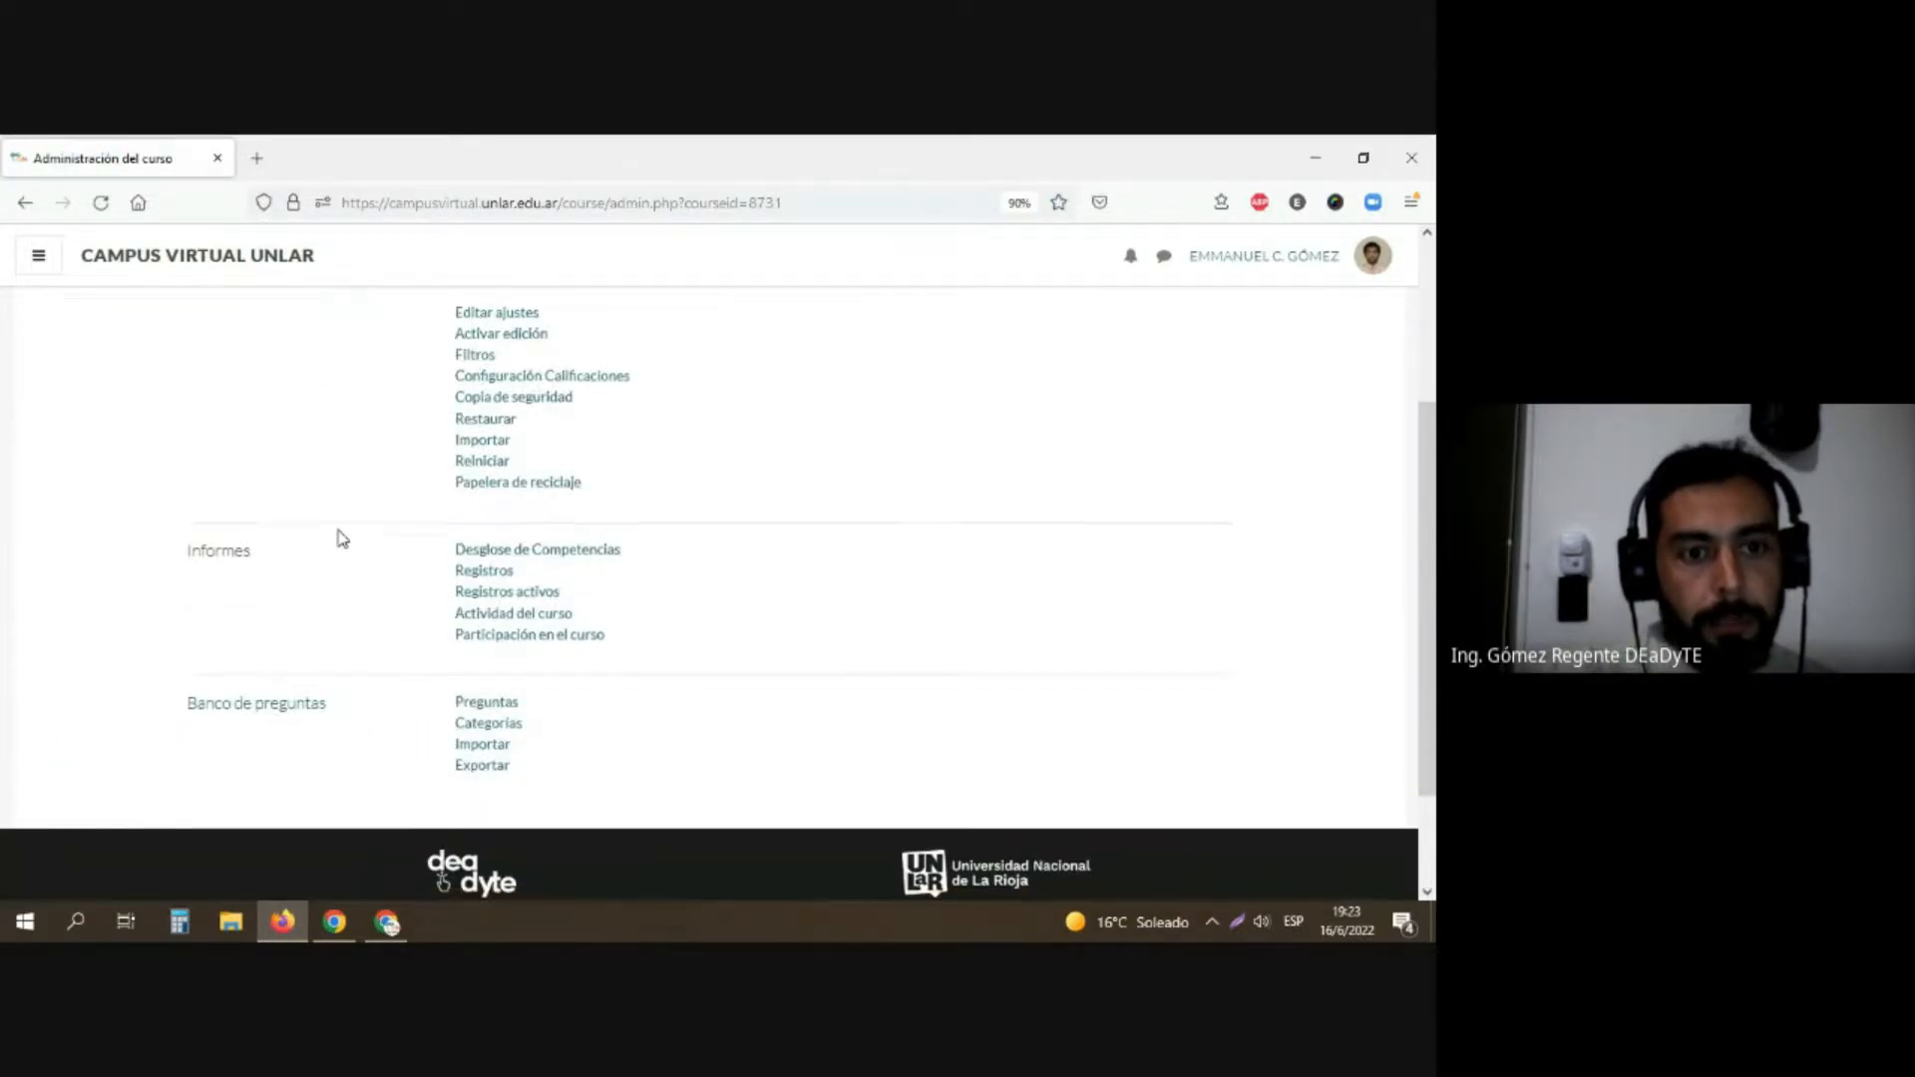
pyautogui.click(277, 708)
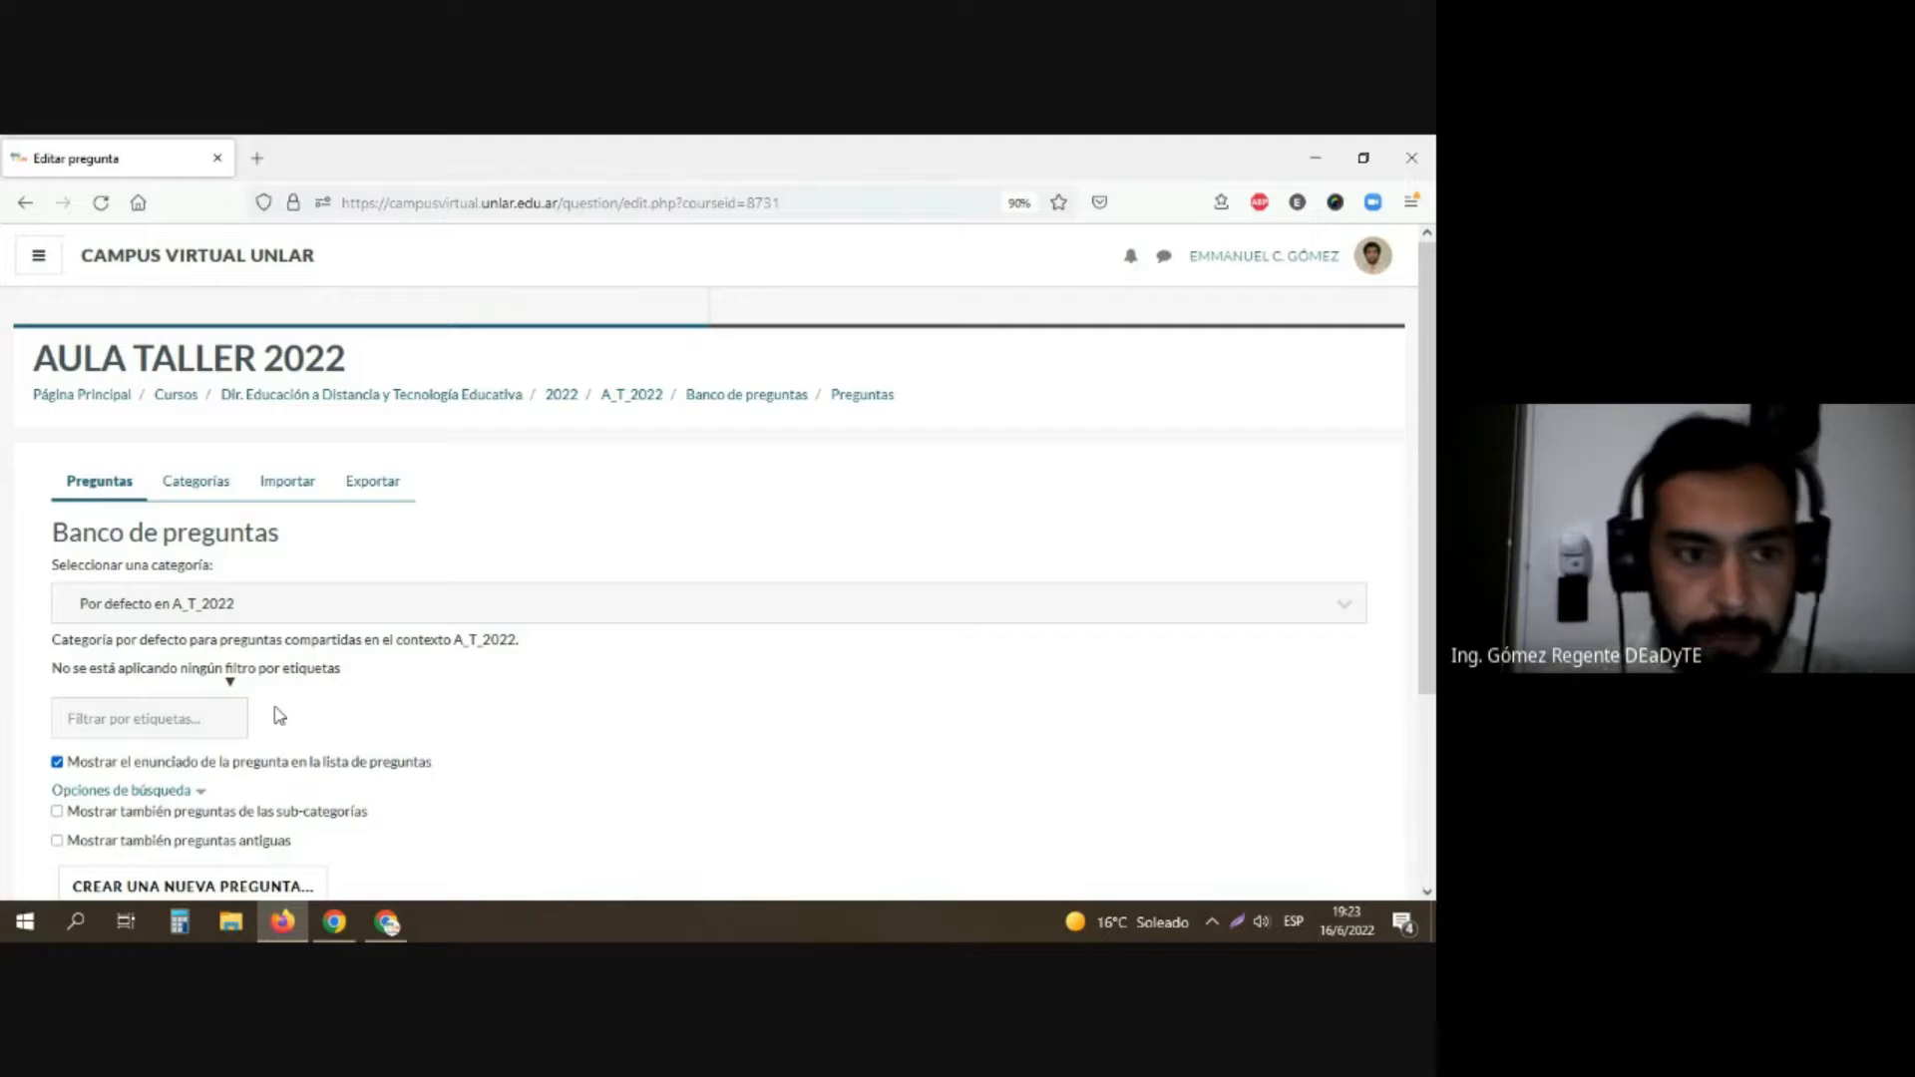
# Step: Examine the list of question types offered for a new question, and close it without adding one
pyautogui.scroll(-1, 349, 710)
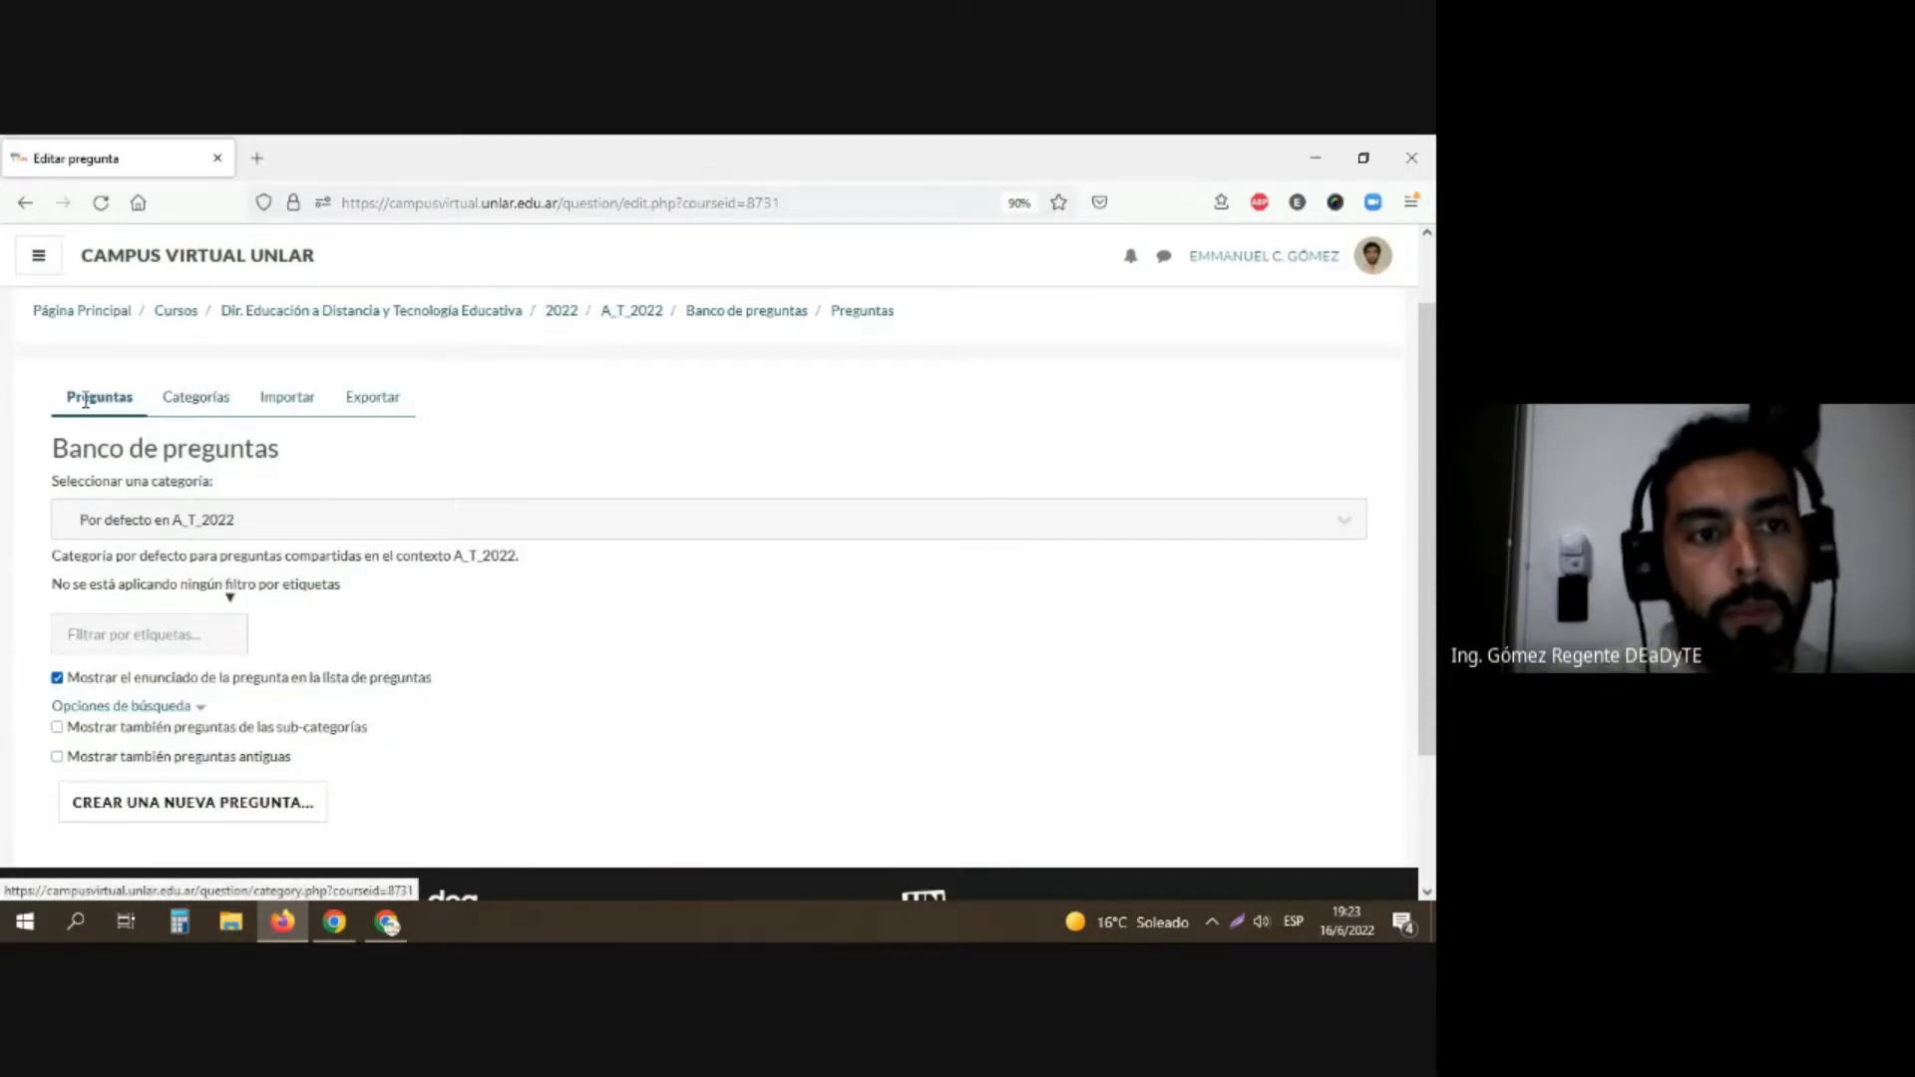
pyautogui.click(129, 816)
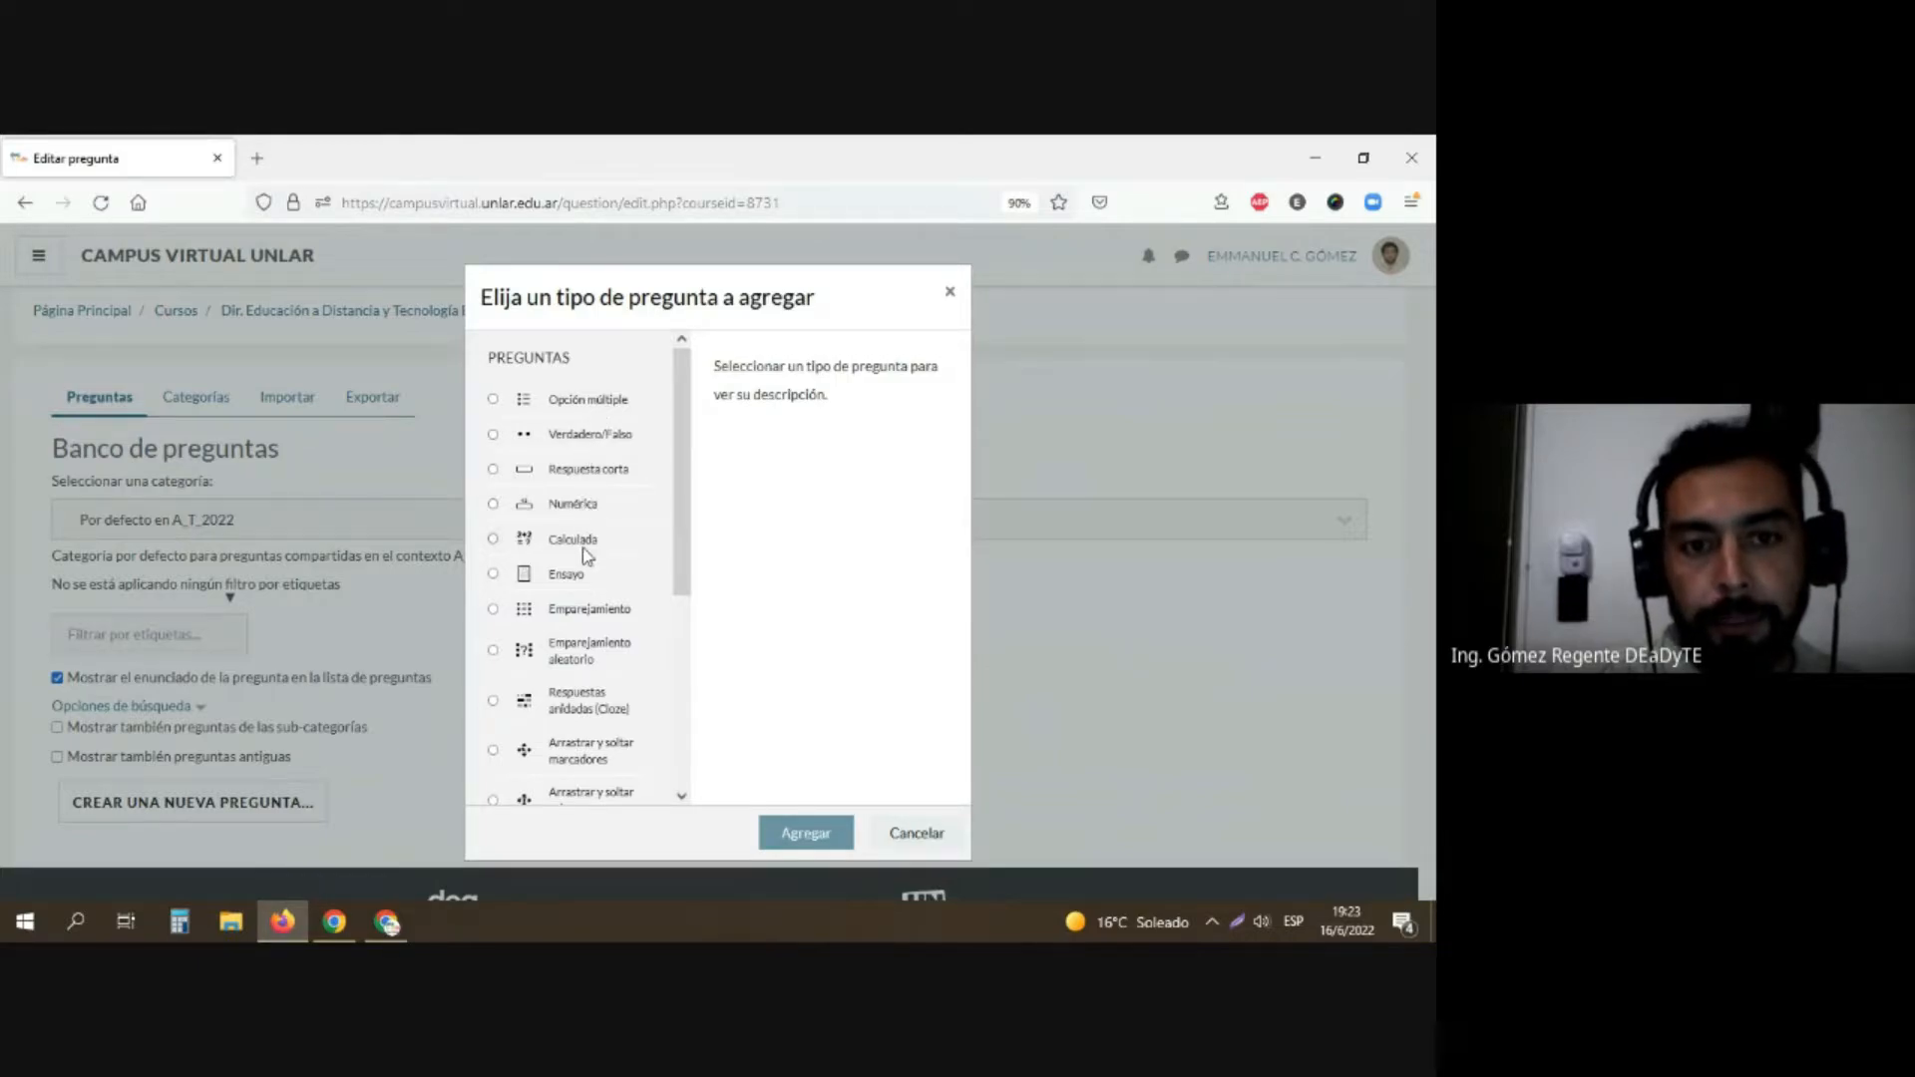
pyautogui.scroll(-4, 579, 671)
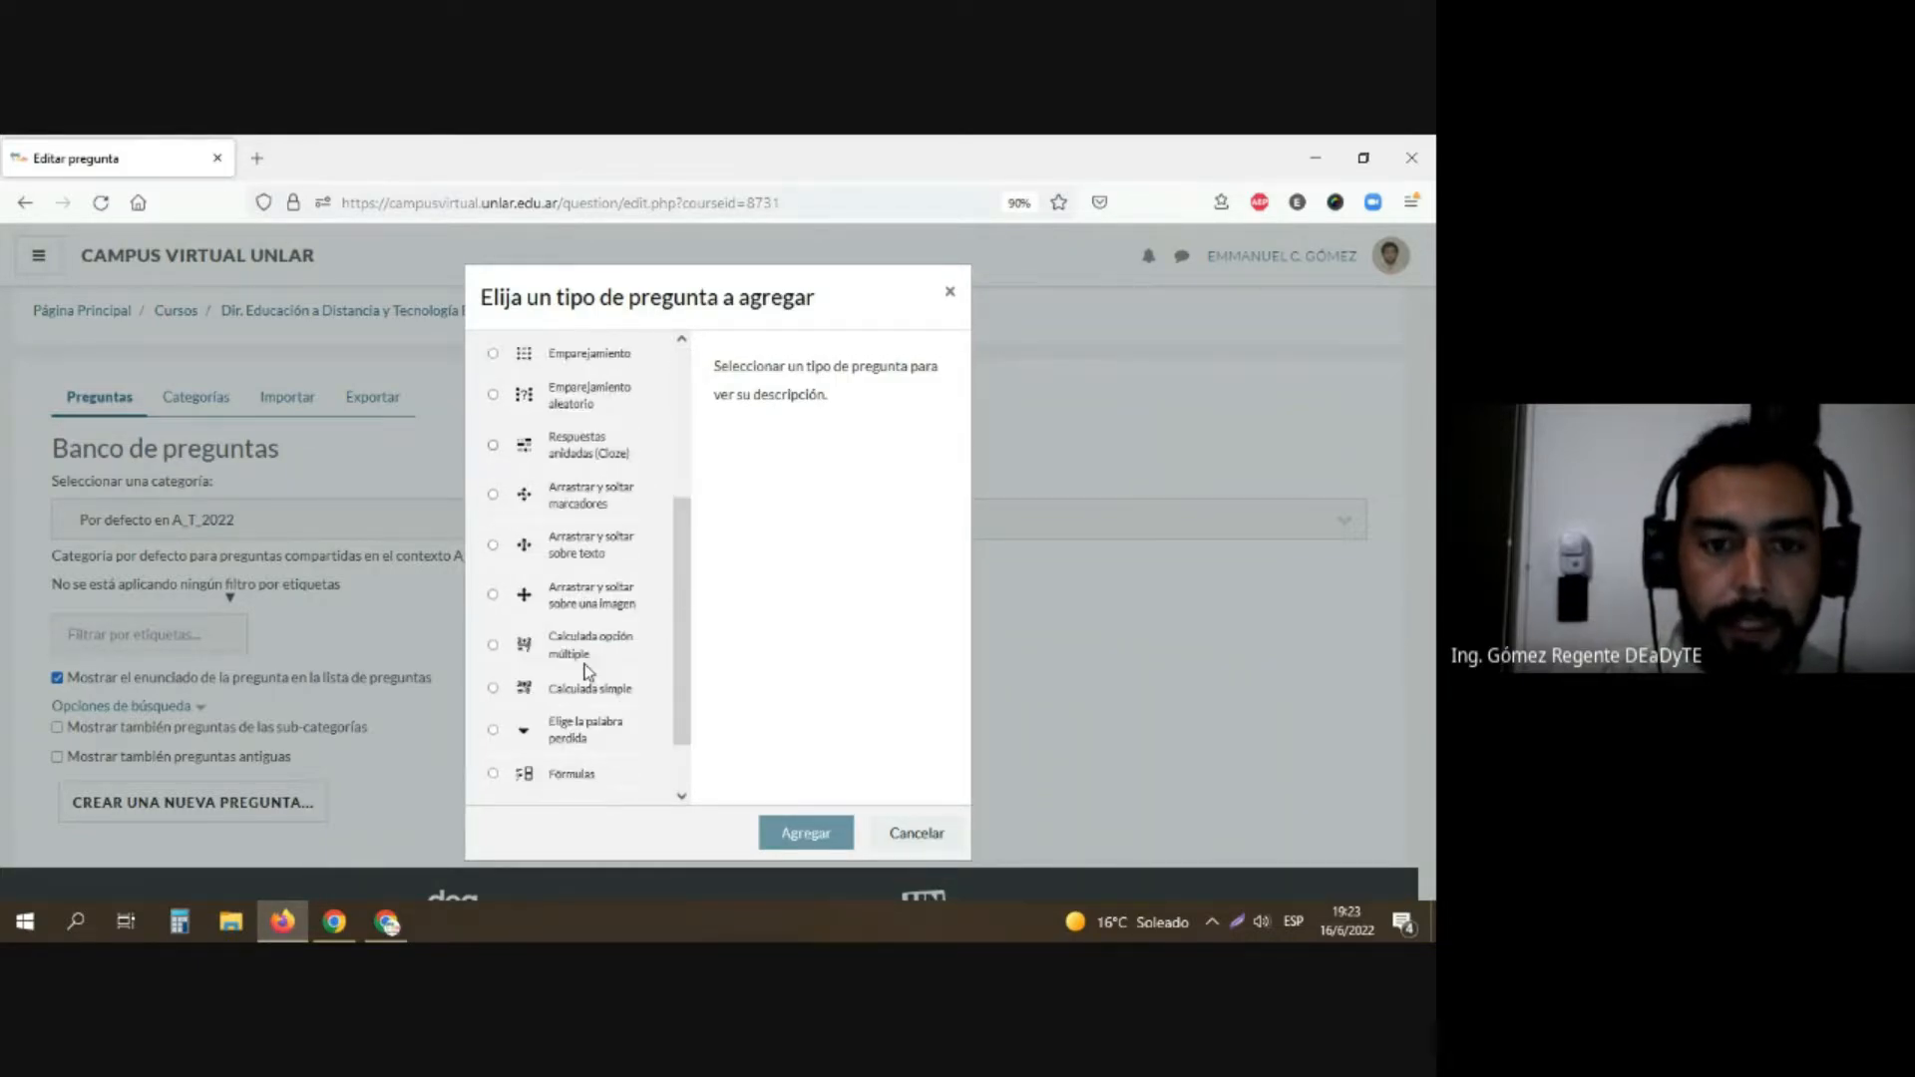
pyautogui.click(302, 609)
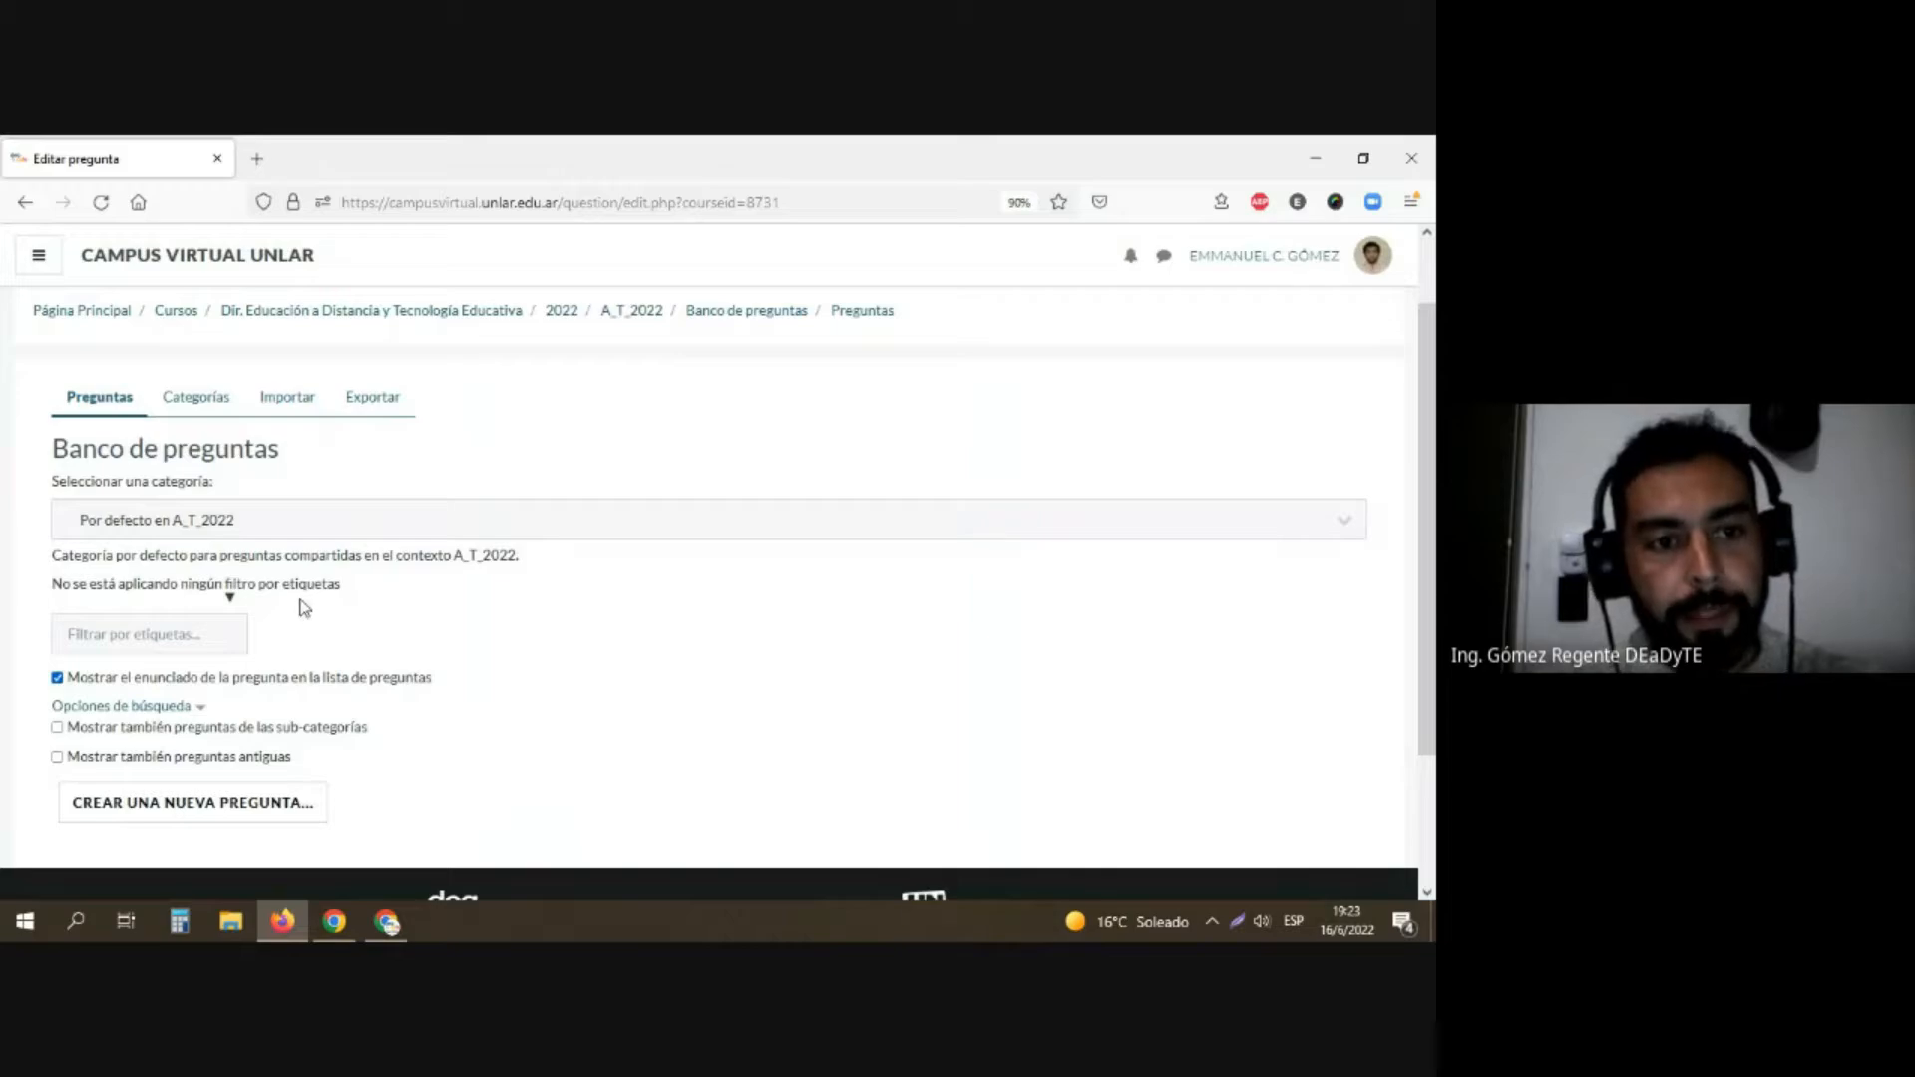
# Step: Open the question bank's categories and review those listed for the course and its parent contexts
pyautogui.click(215, 411)
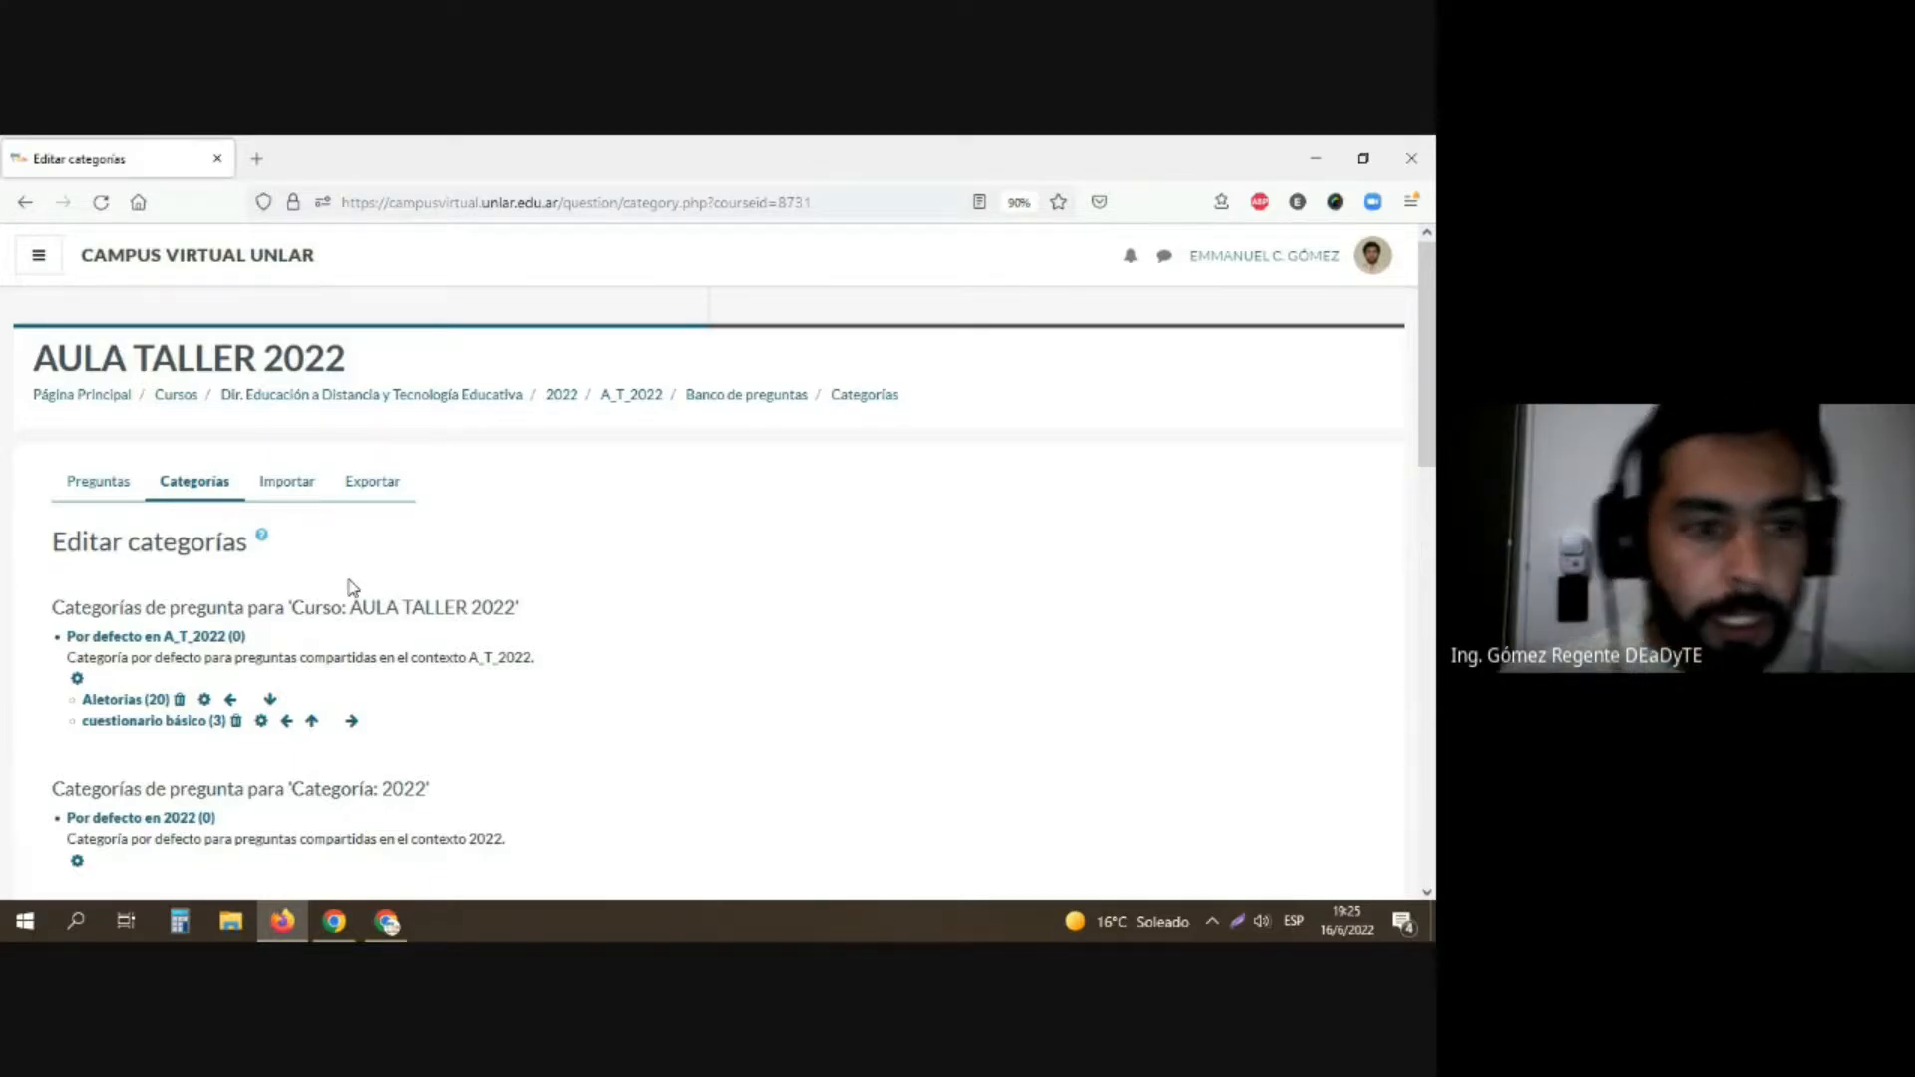
pyautogui.scroll(-3, 351, 587)
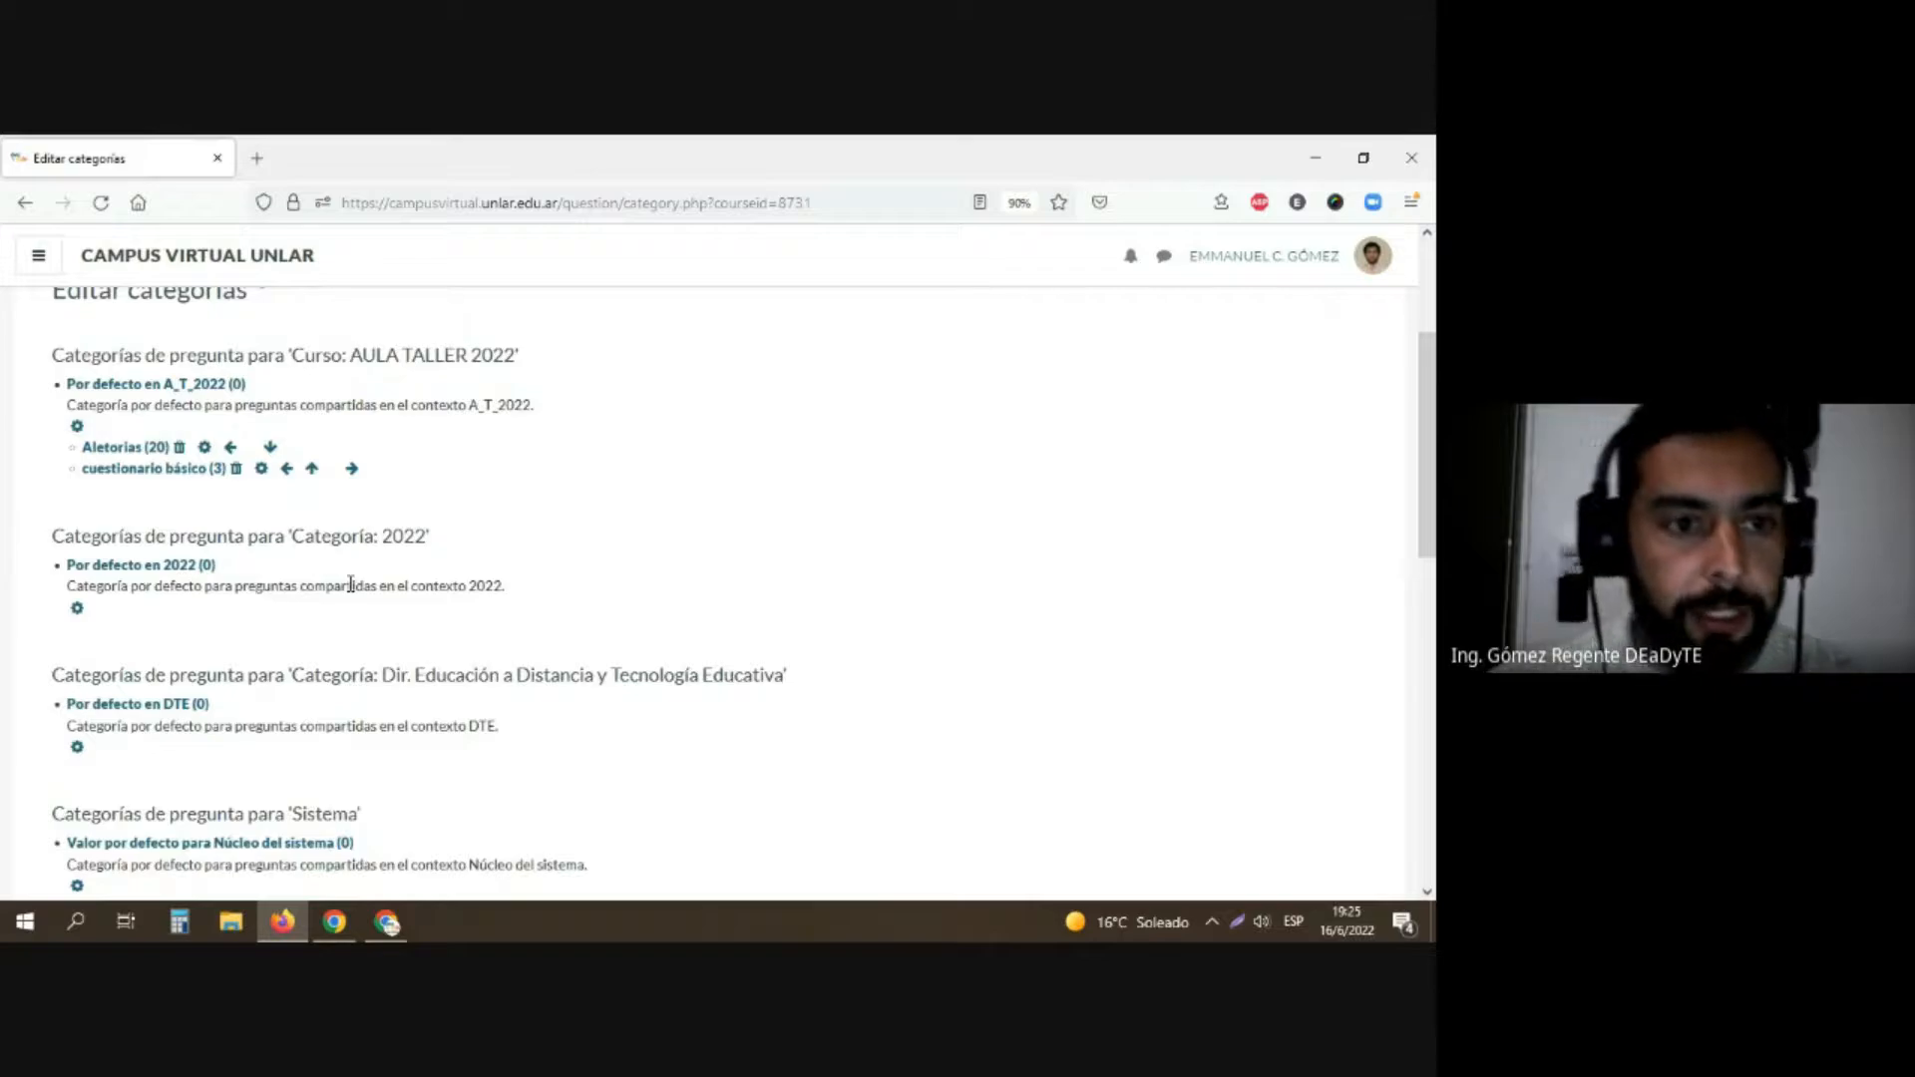
pyautogui.scroll(3, 351, 587)
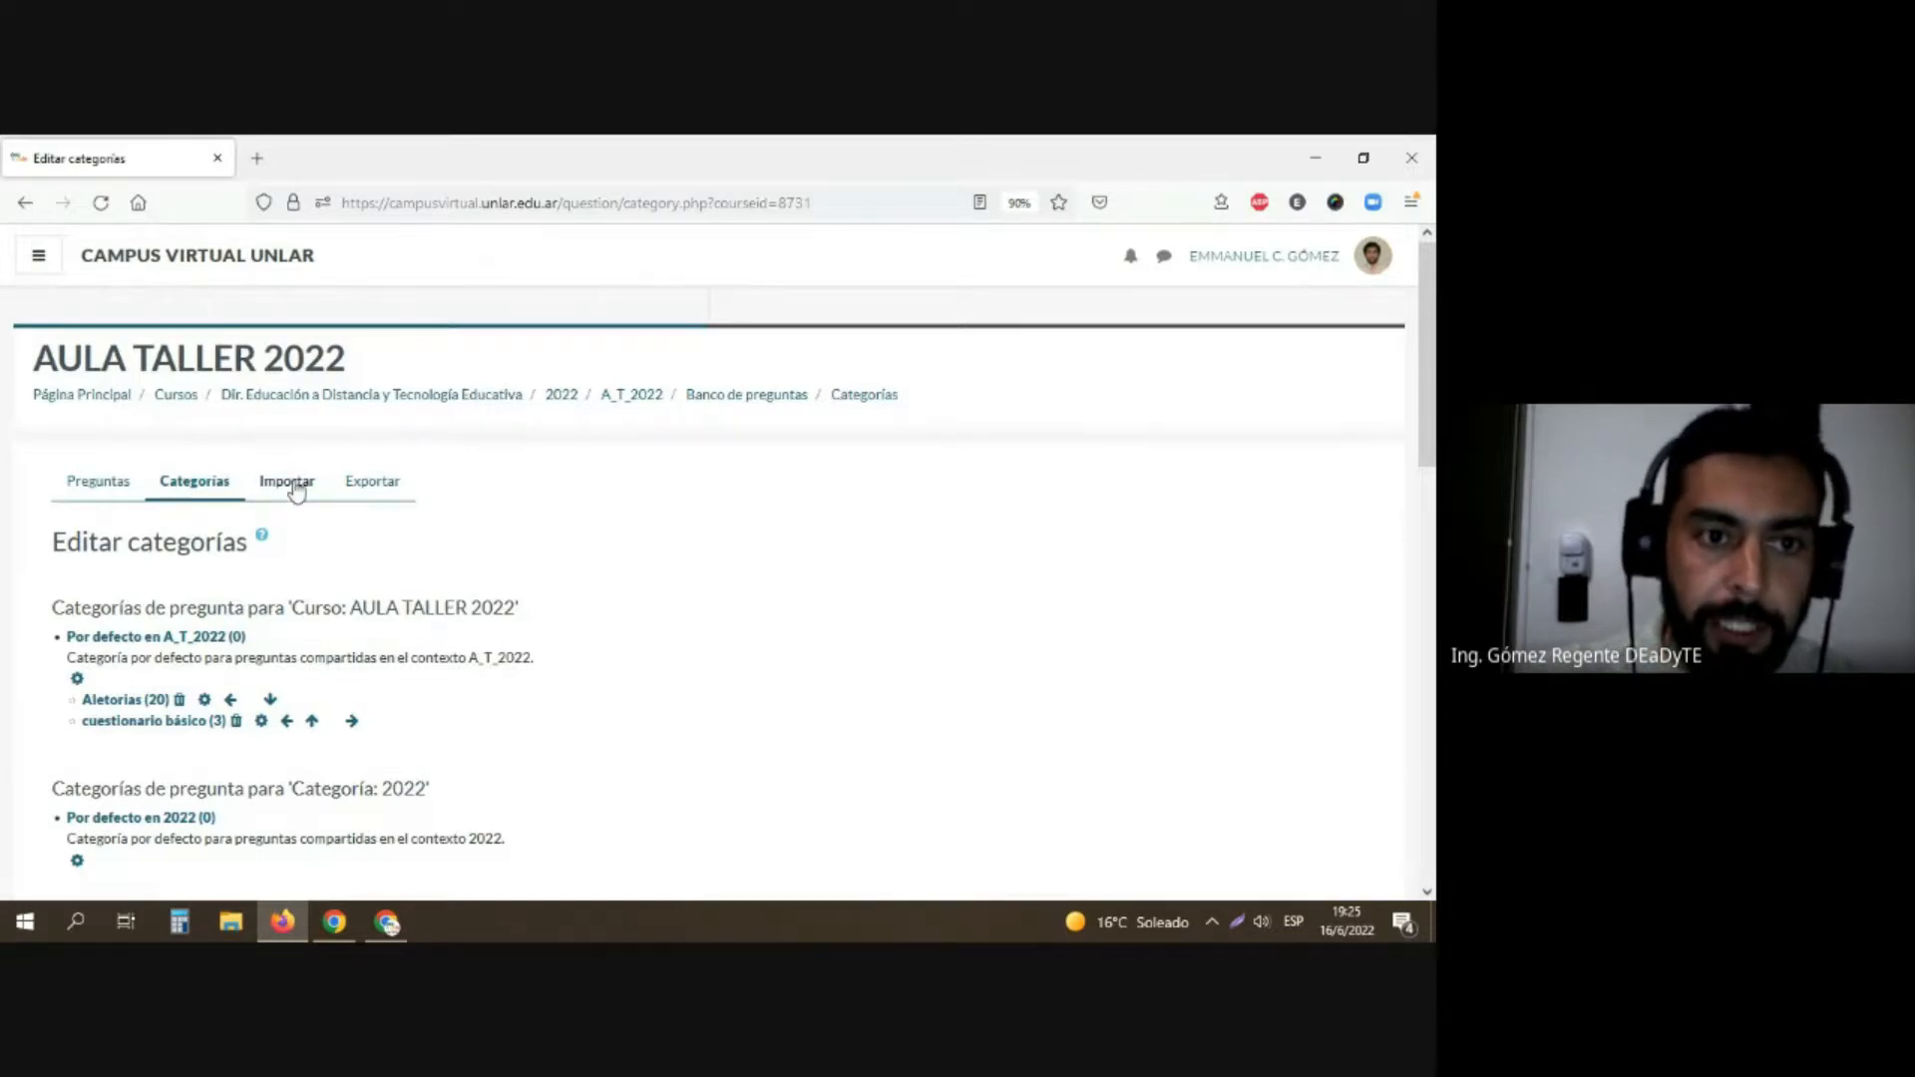
# Step: Open the question export page, choose Formato Moodle XML as the file format and review the export category options
pyautogui.click(296, 489)
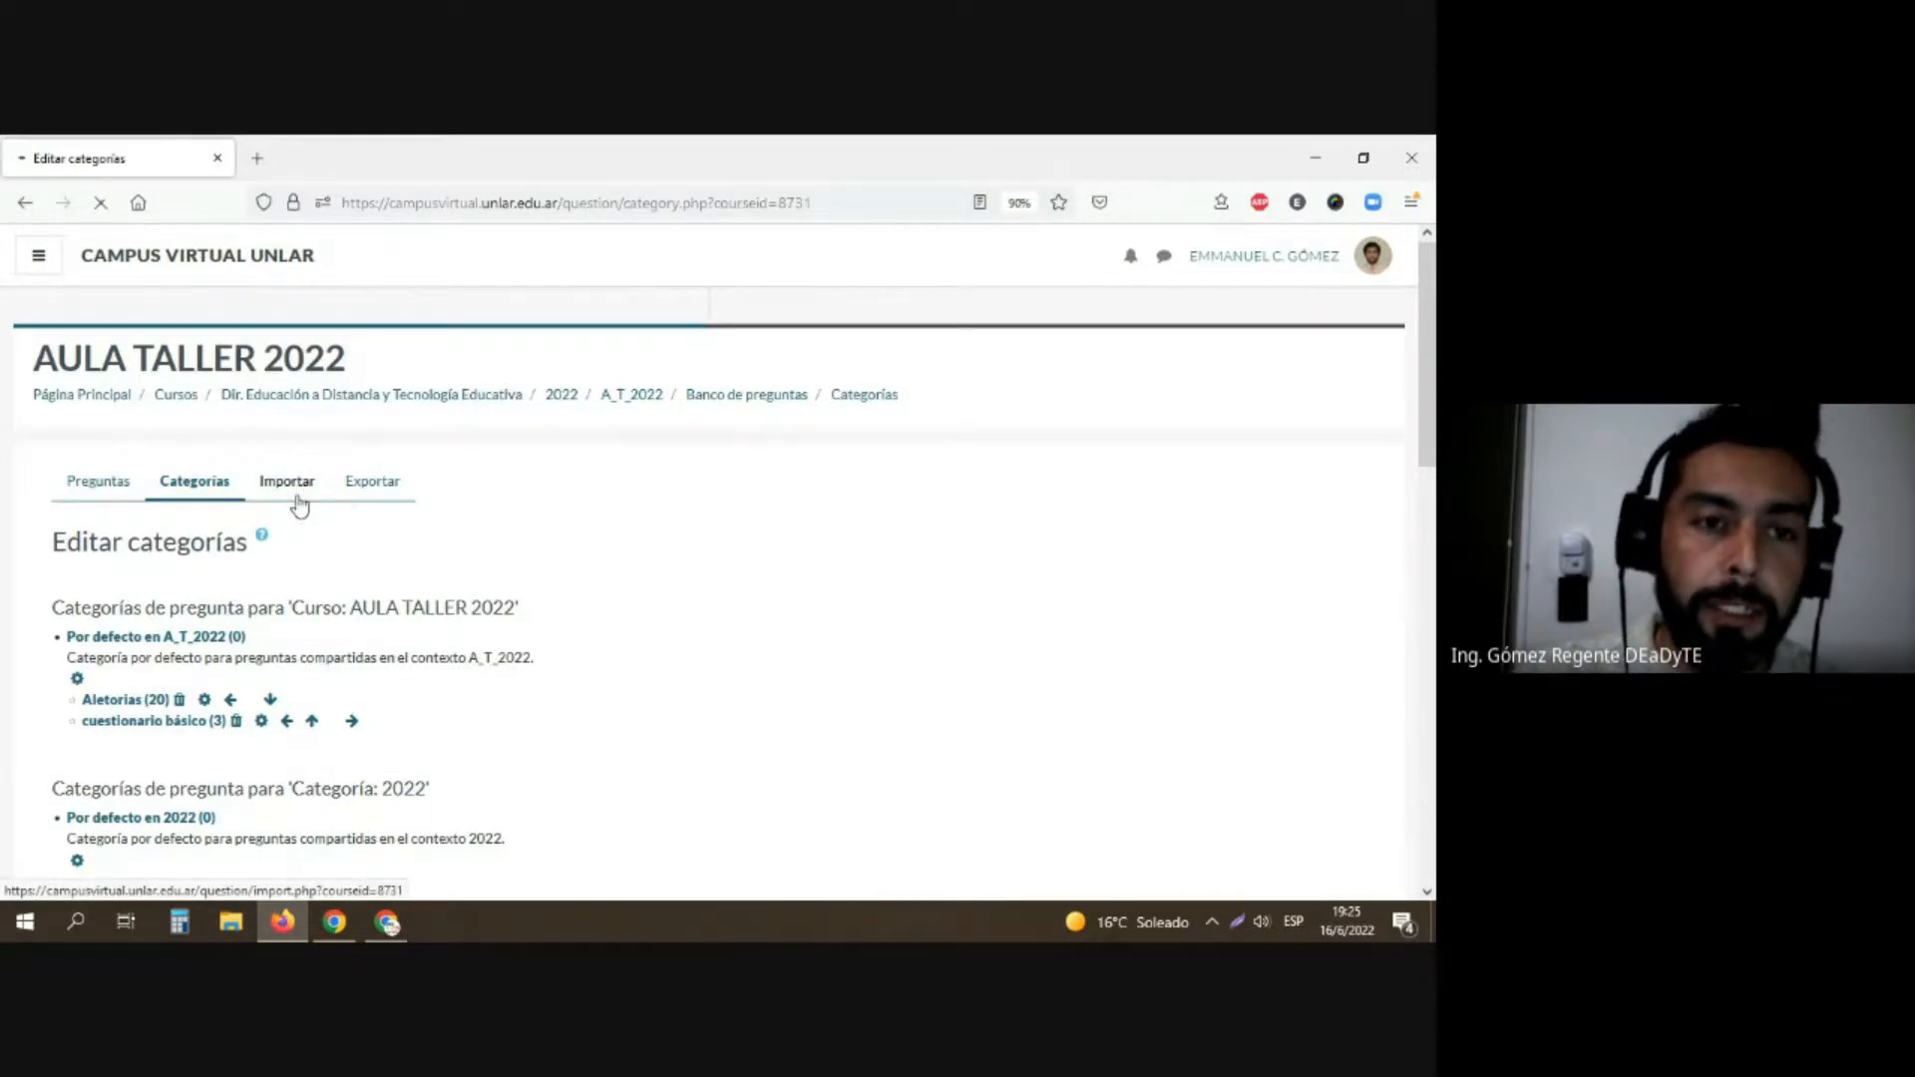
pyautogui.click(387, 491)
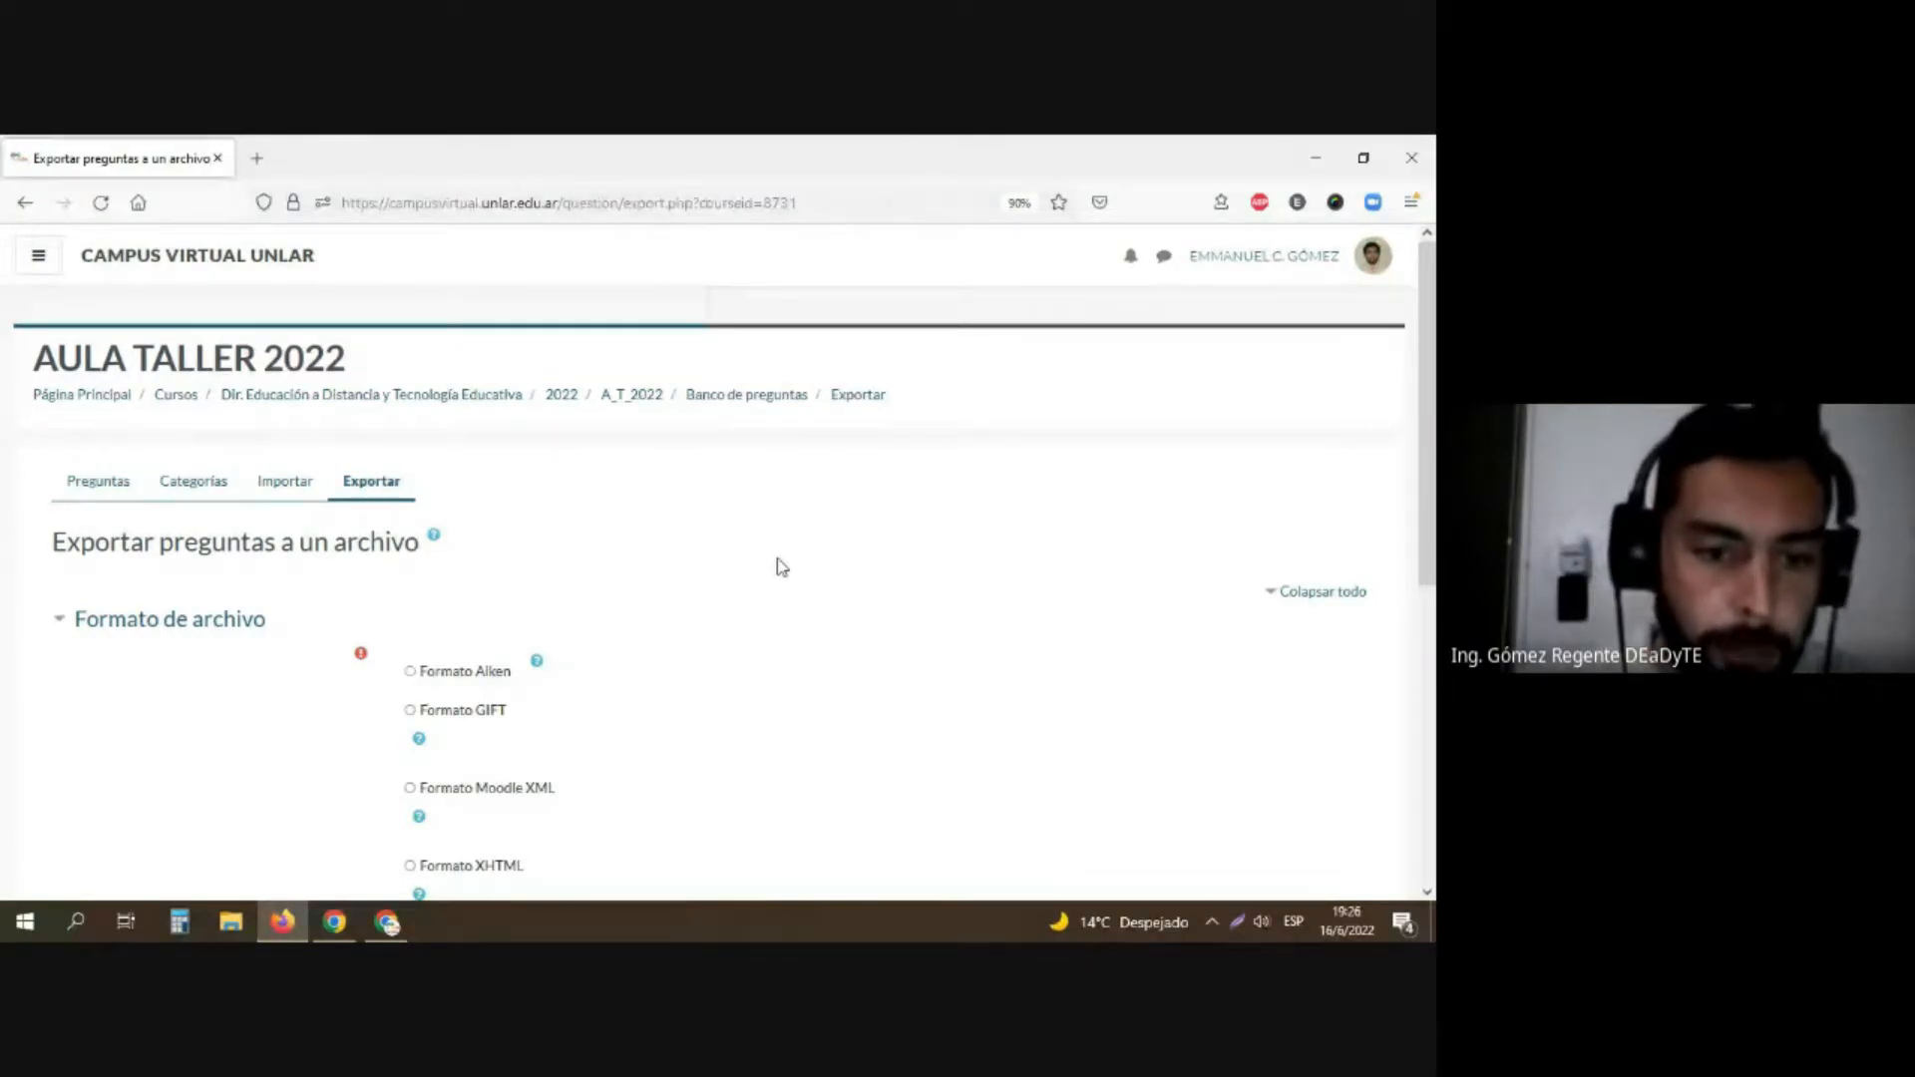
pyautogui.click(492, 793)
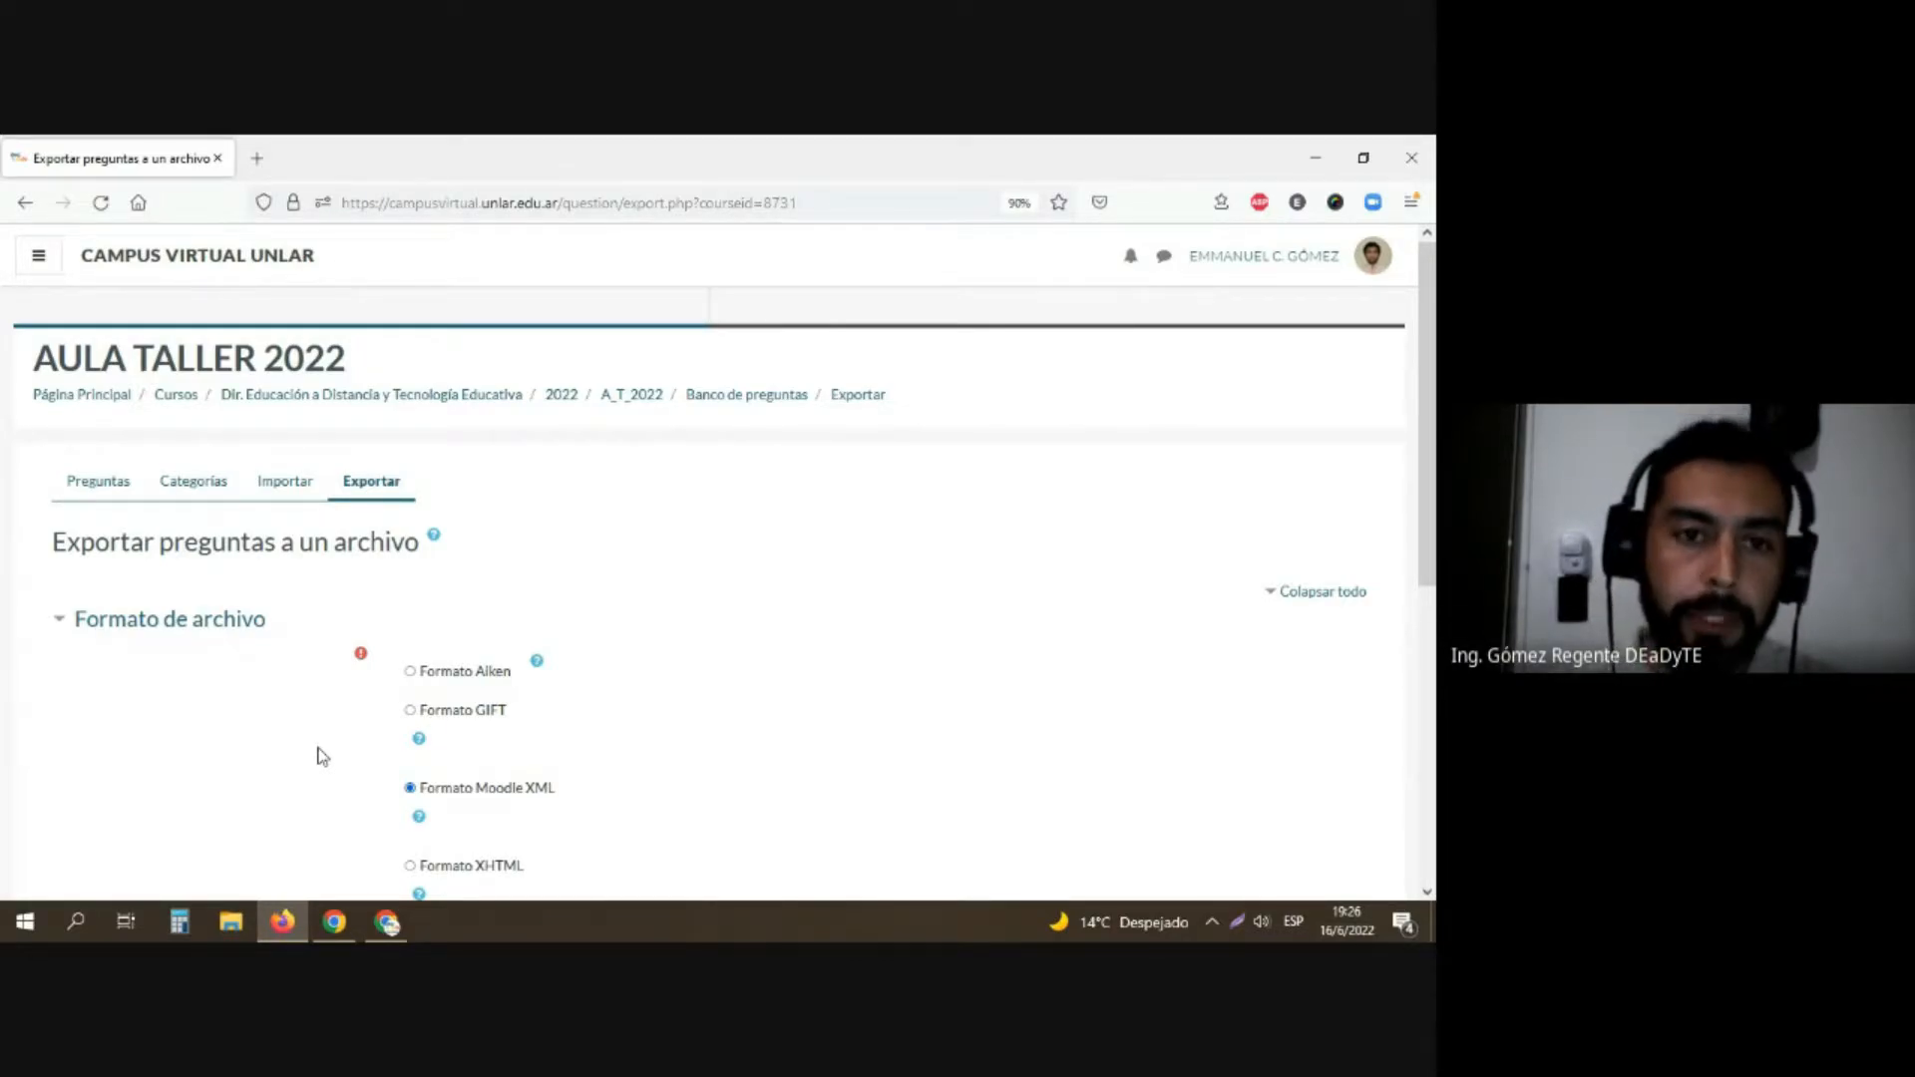
pyautogui.scroll(-3, 164, 728)
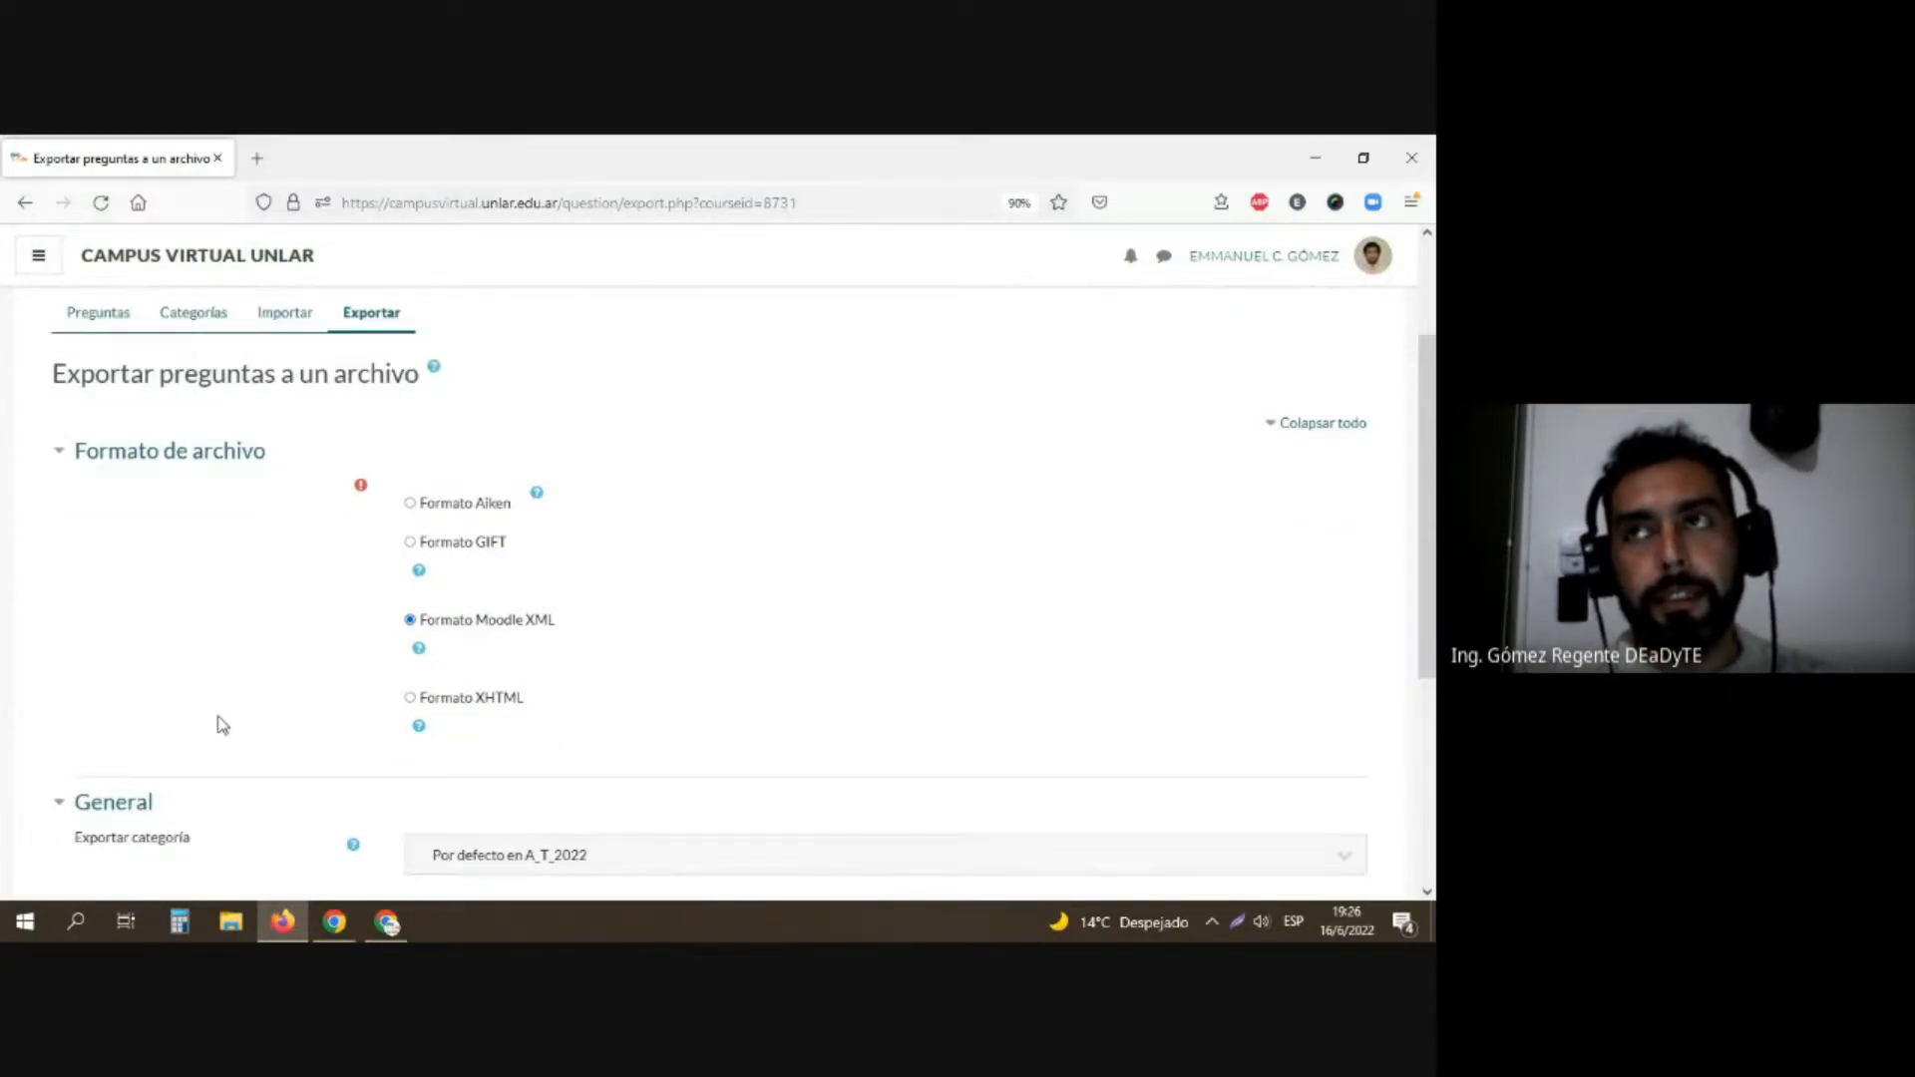
pyautogui.scroll(-2, 424, 685)
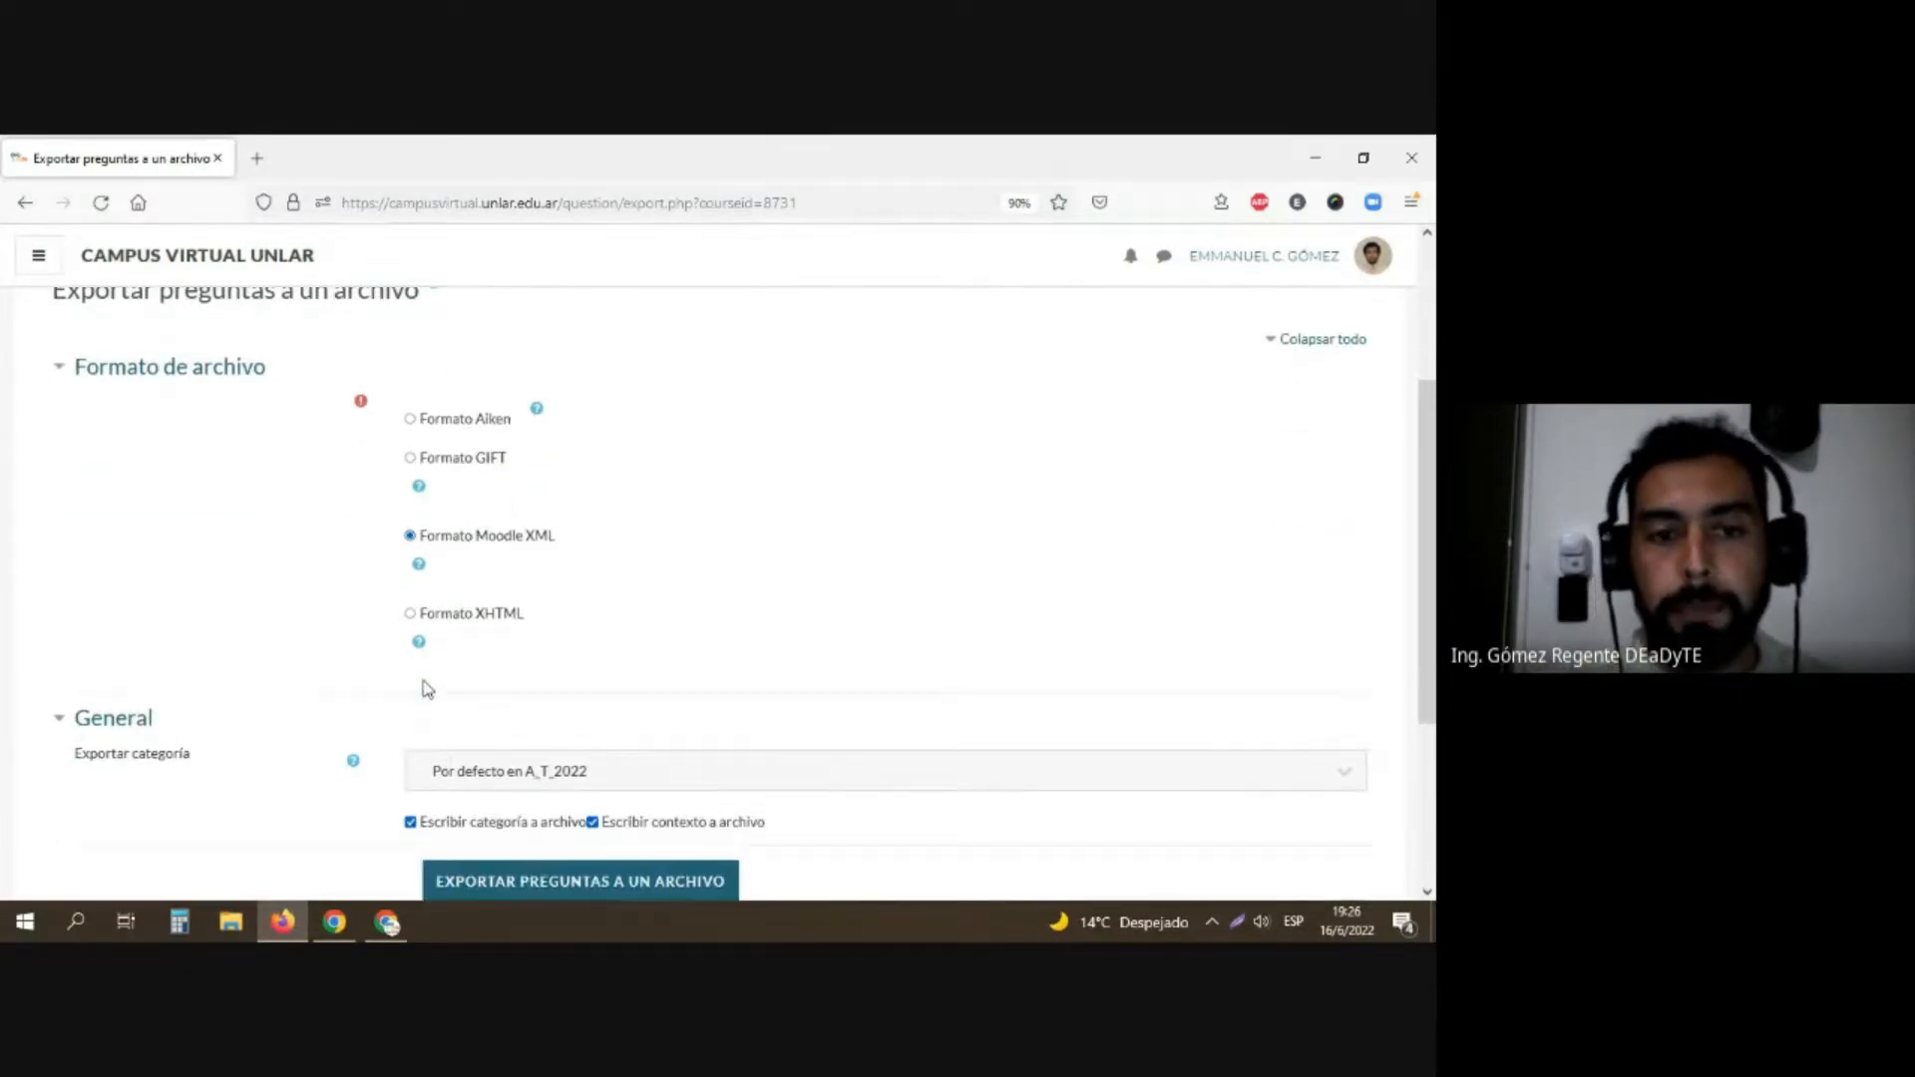
pyautogui.scroll(2, 419, 685)
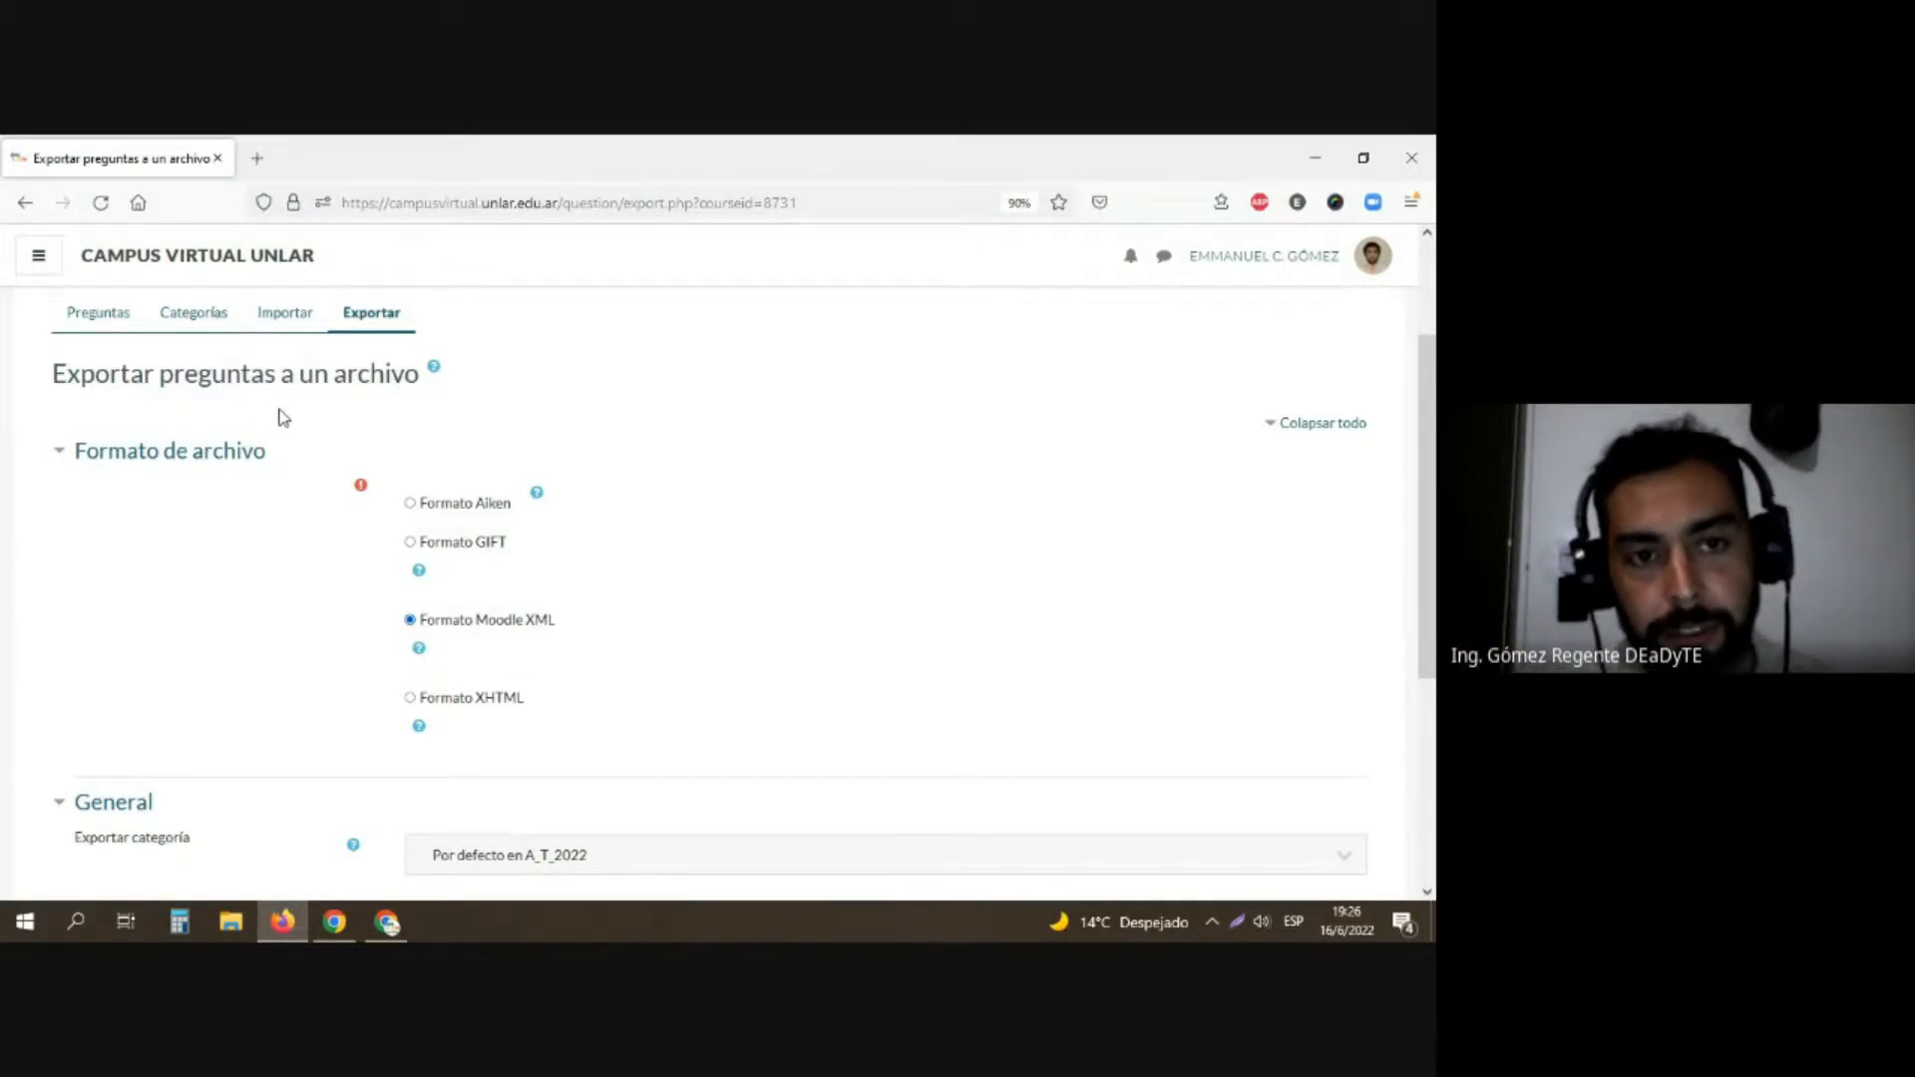
# Step: Abandon the export form without exporting and return to the question categories
pyautogui.click(285, 317)
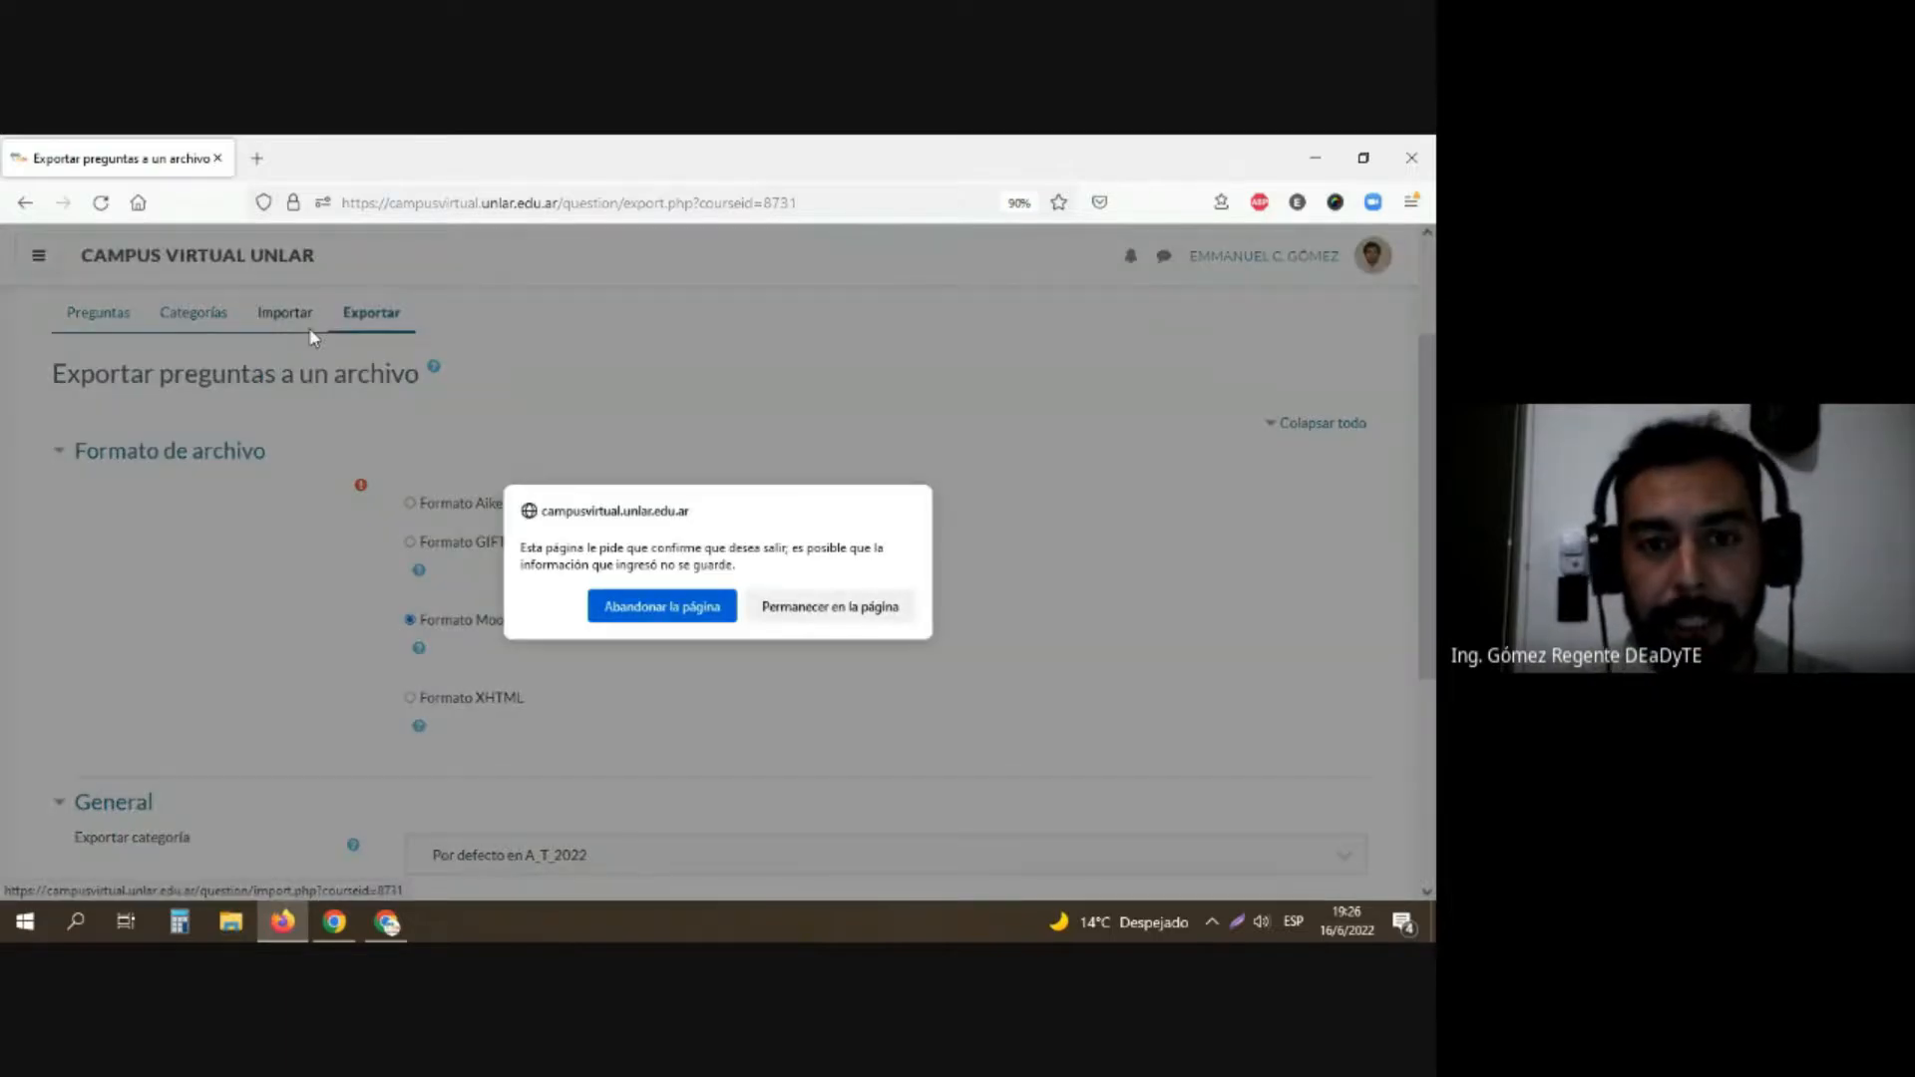
pyautogui.click(611, 605)
pyautogui.click(193, 315)
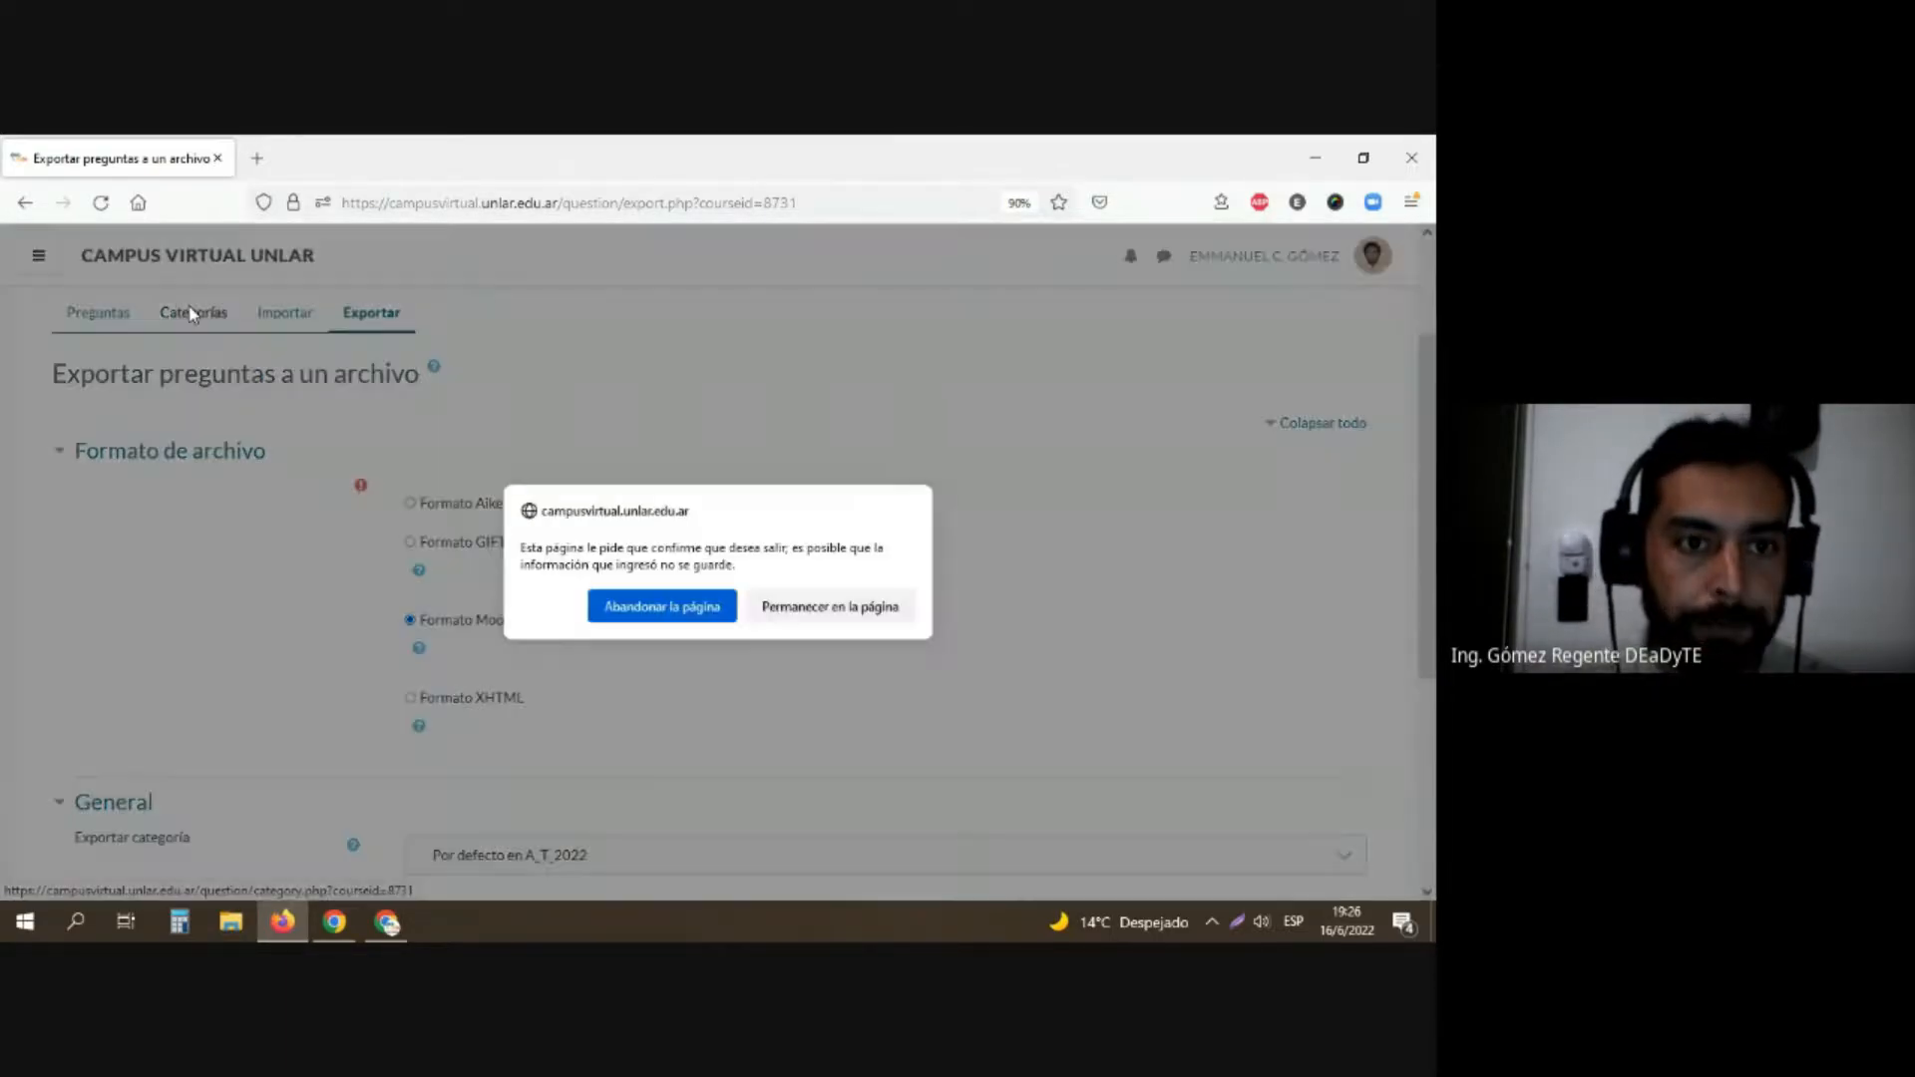
pyautogui.click(612, 602)
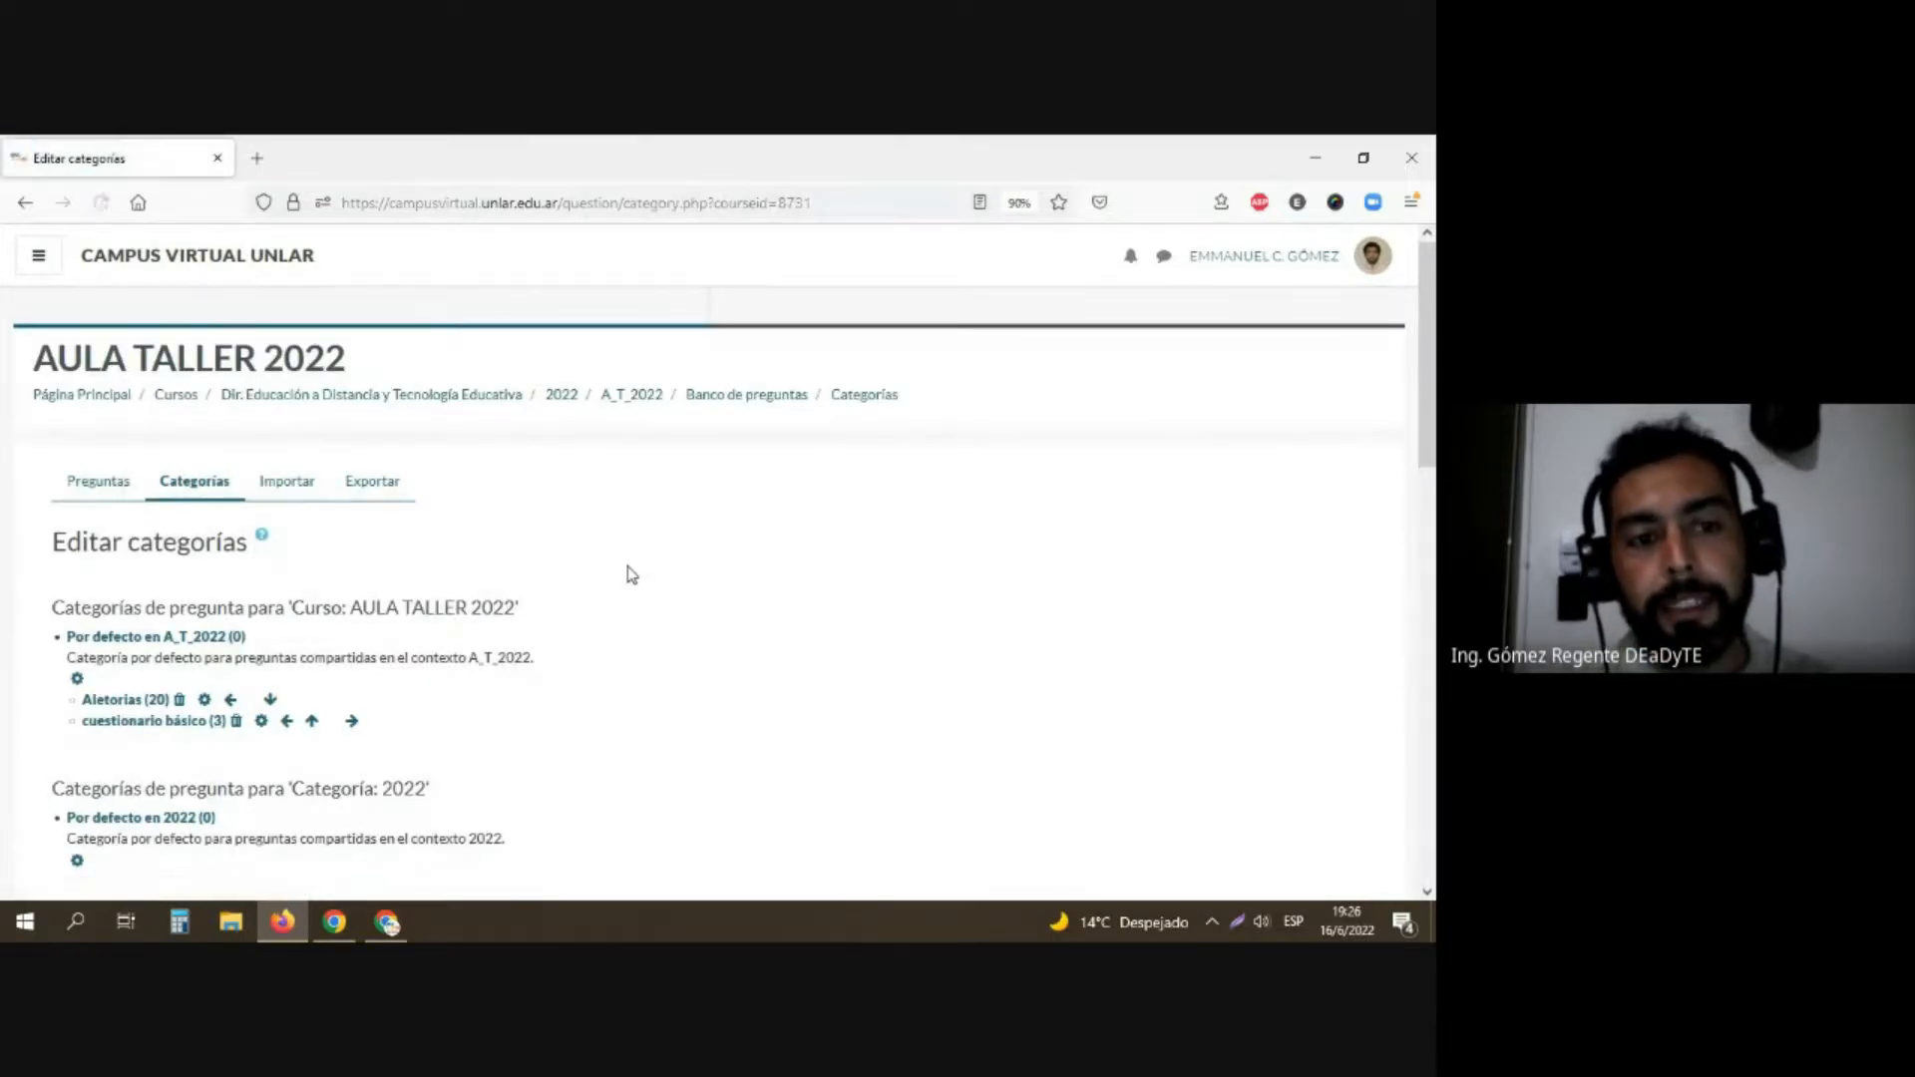
# Step: Add a question category named "Unidad N°1" under the parent category Por defecto en A_T_2022, leaving its description empty
pyautogui.scroll(-1, 632, 574)
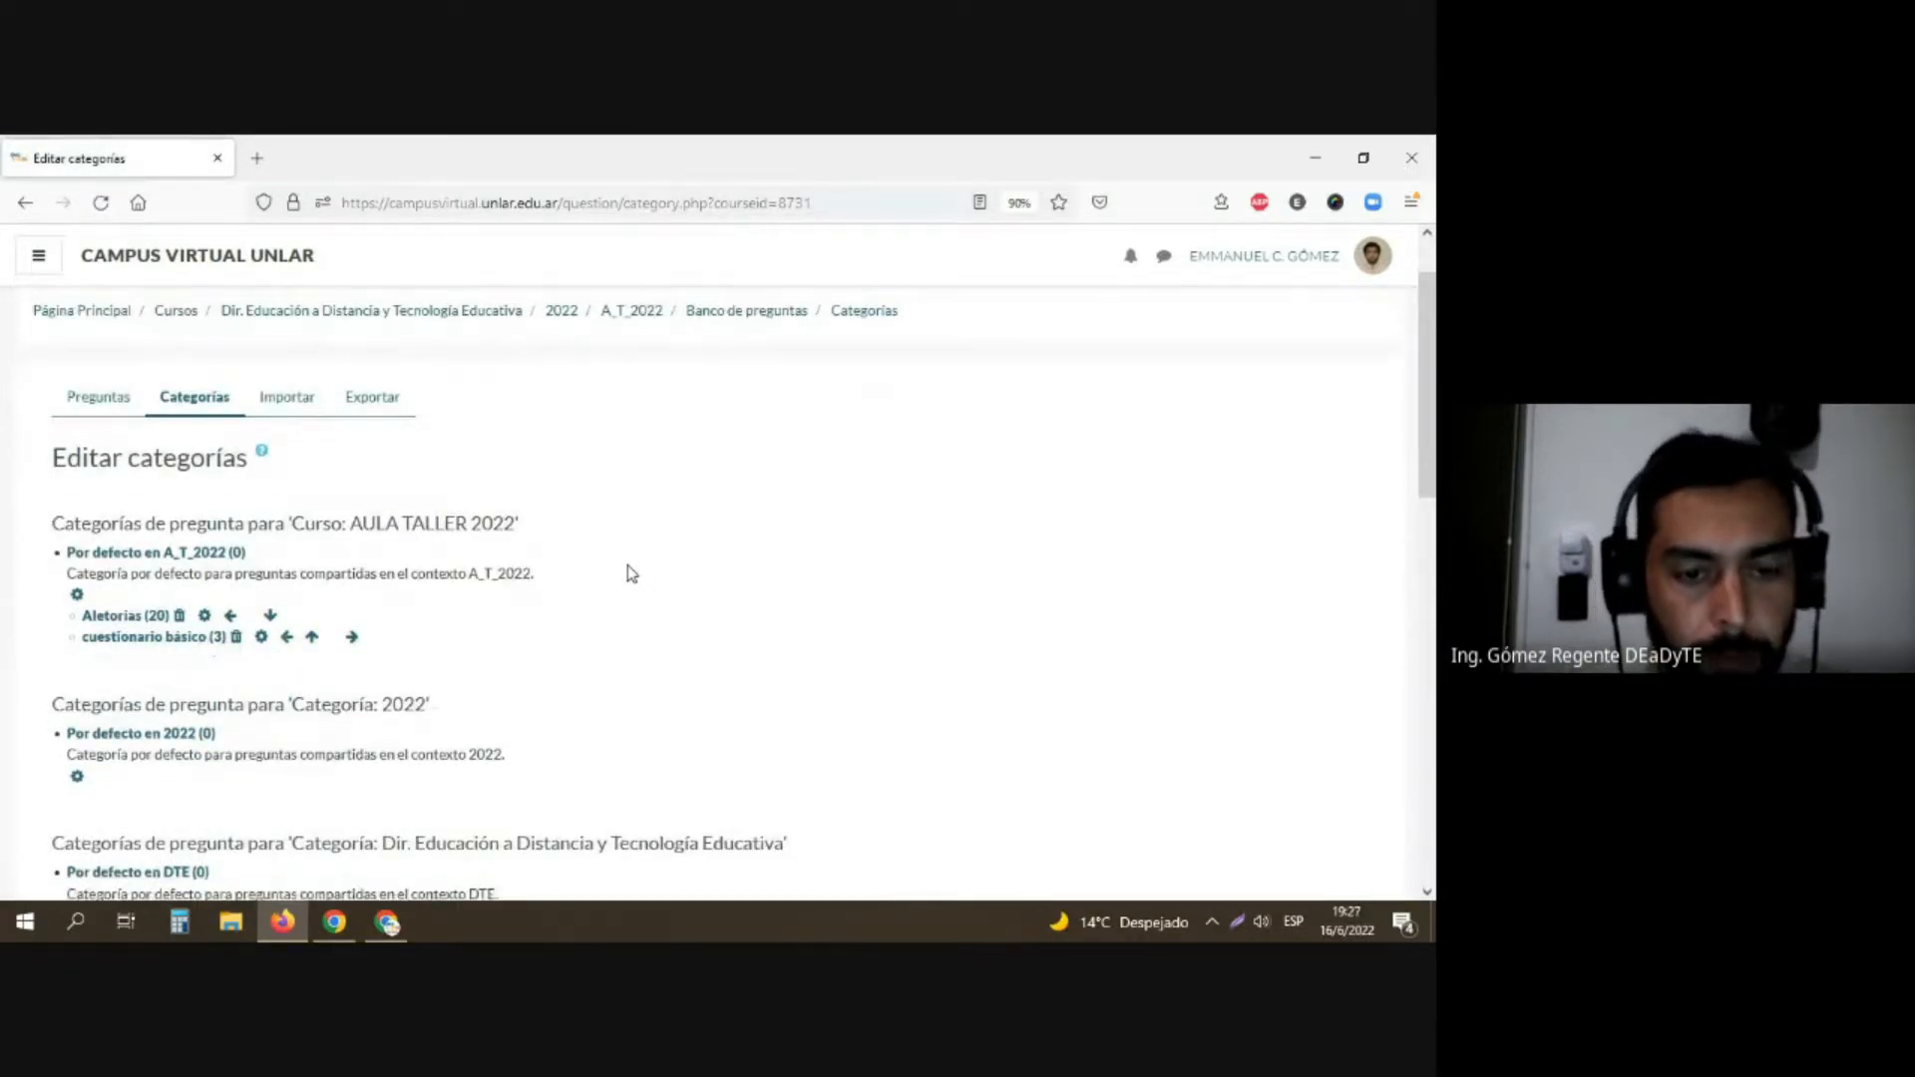
pyautogui.scroll(-5, 640, 575)
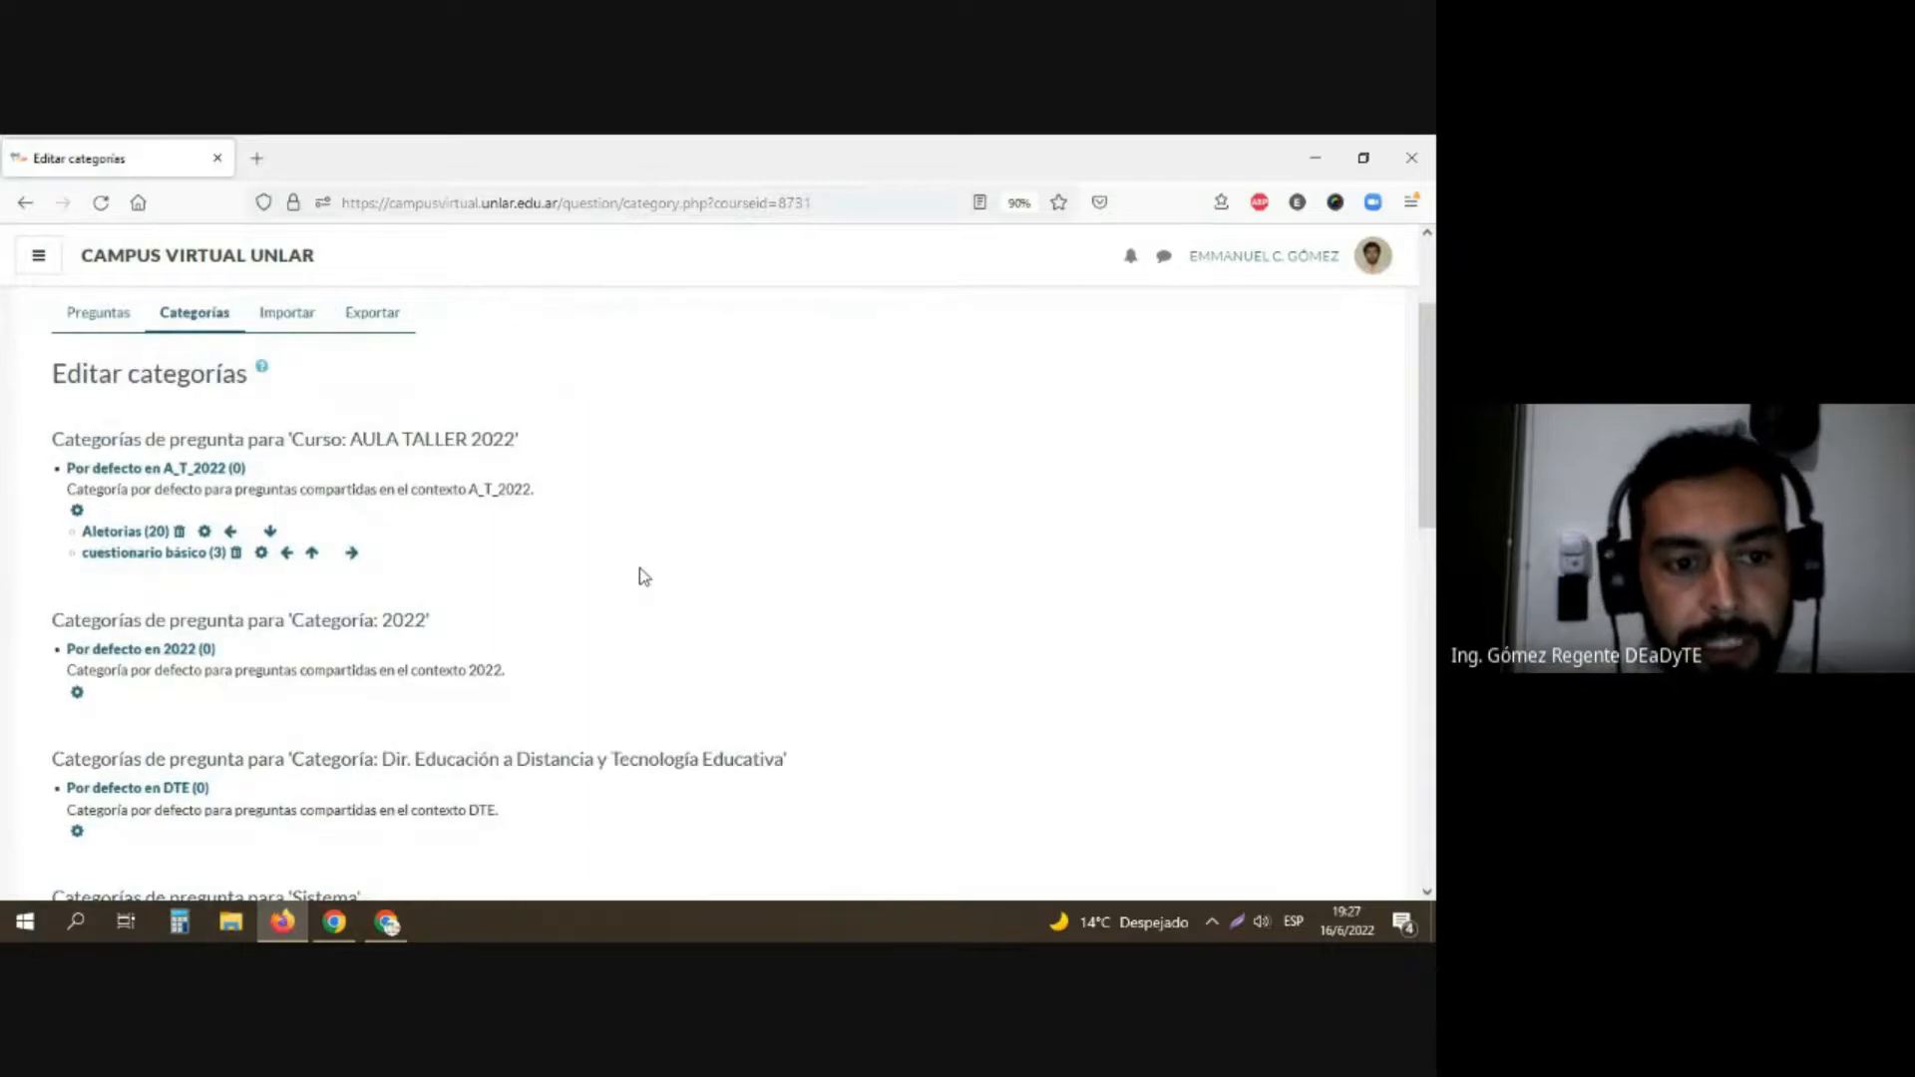
pyautogui.scroll(-4, 644, 577)
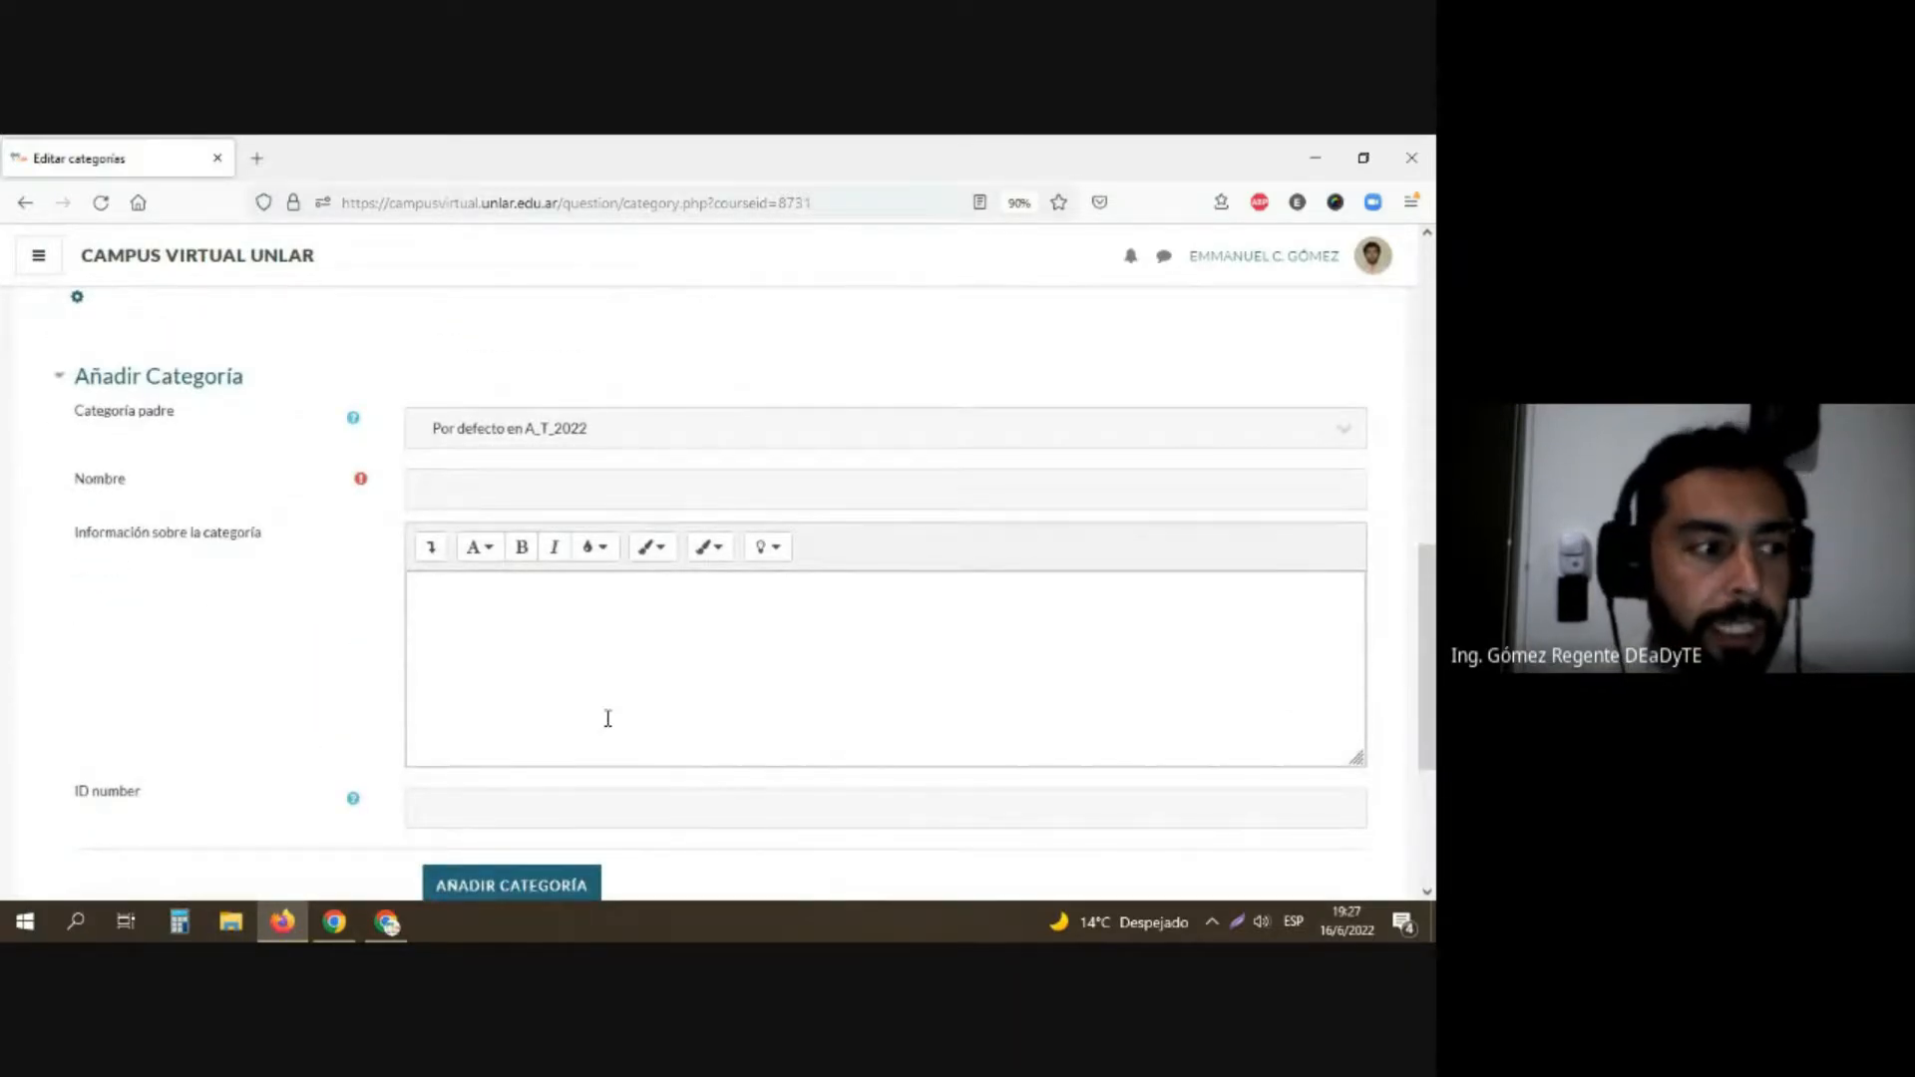
pyautogui.click(518, 448)
pyautogui.click(517, 448)
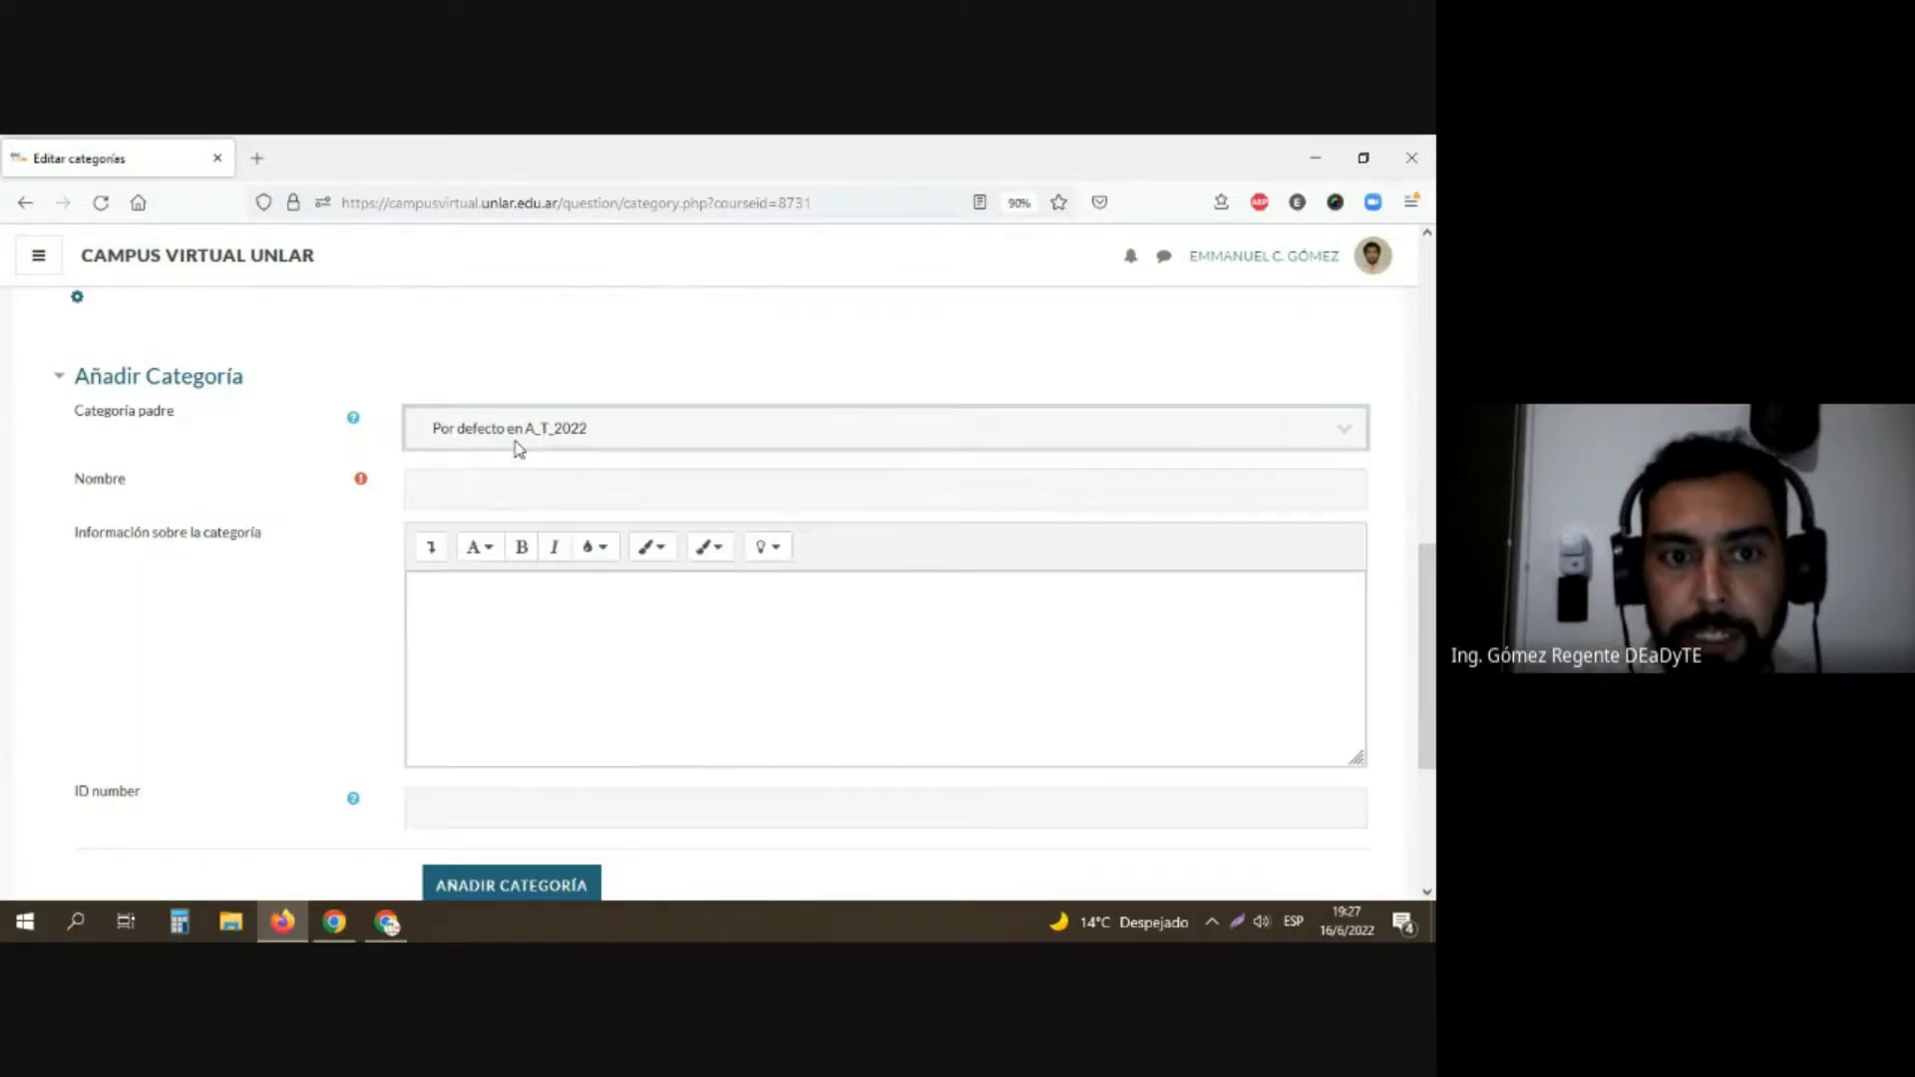
pyautogui.click(517, 500)
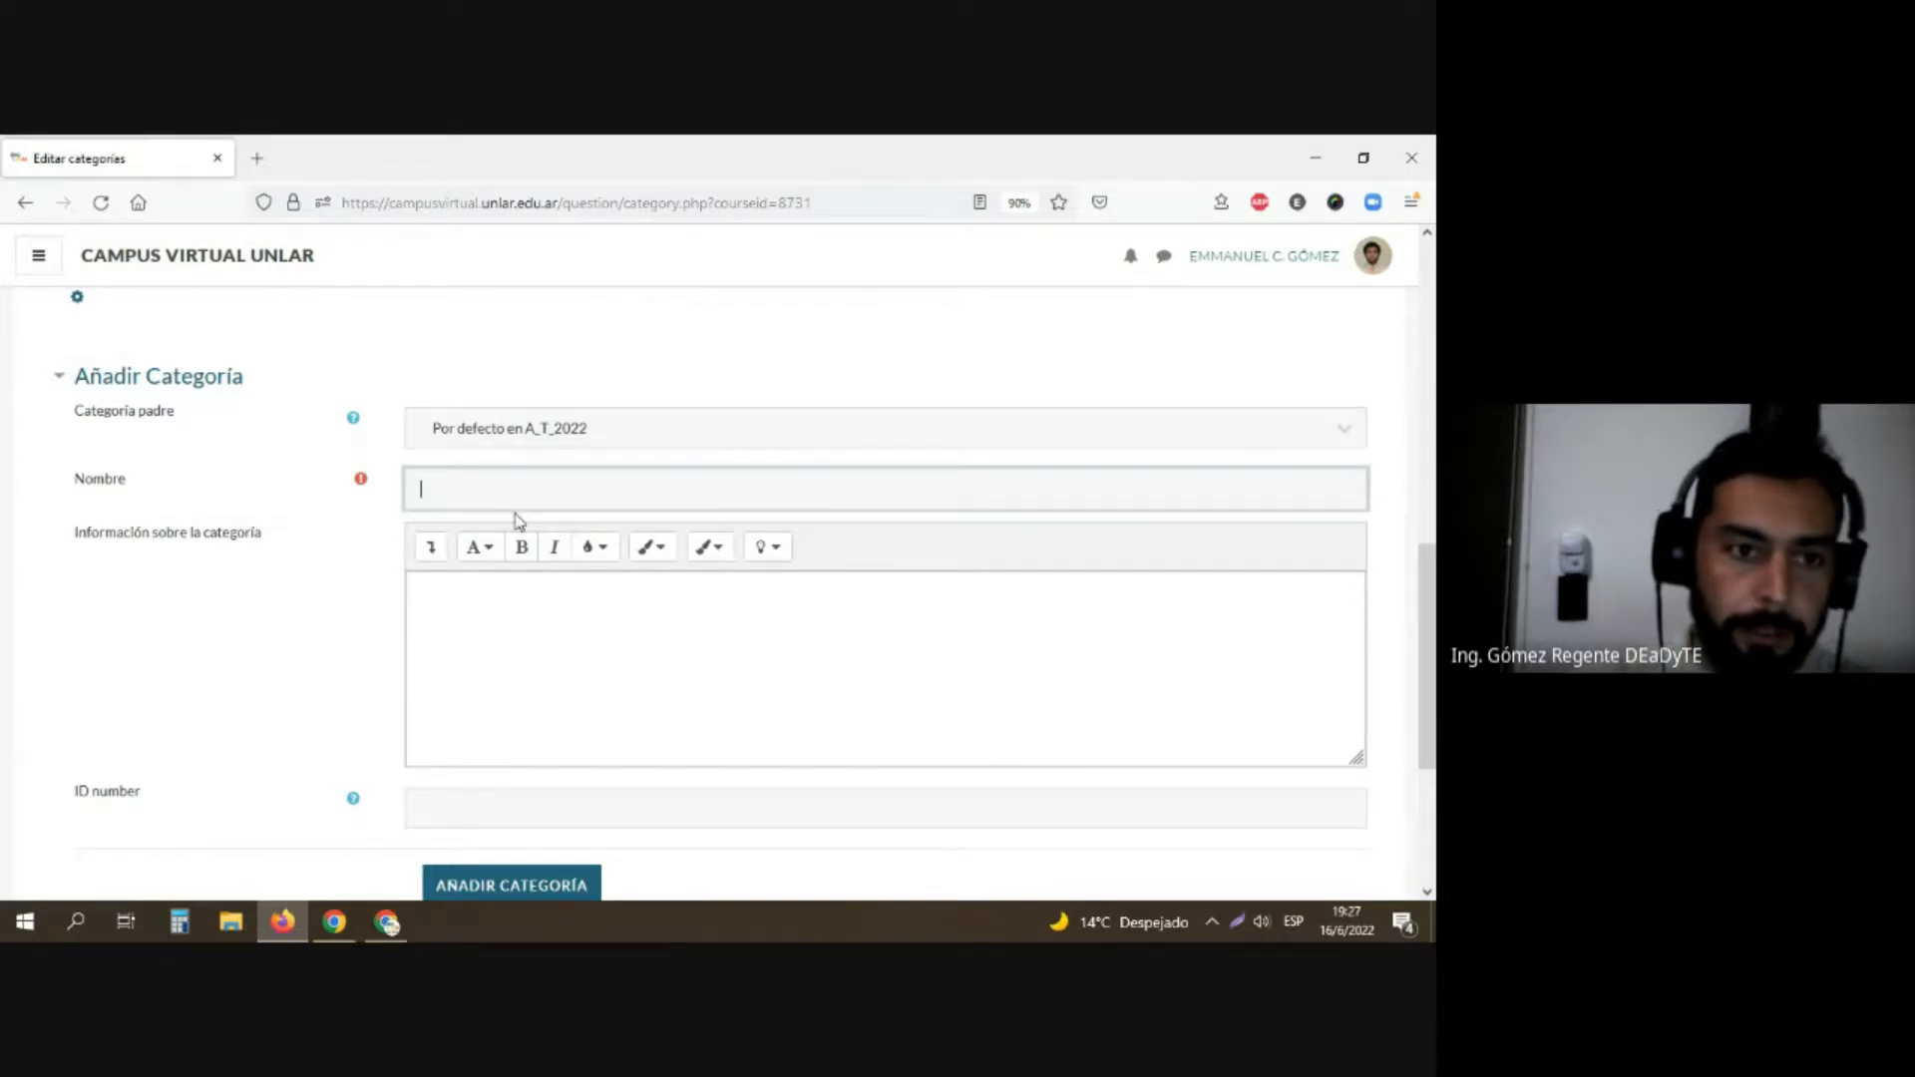
pyautogui.write('Uni')
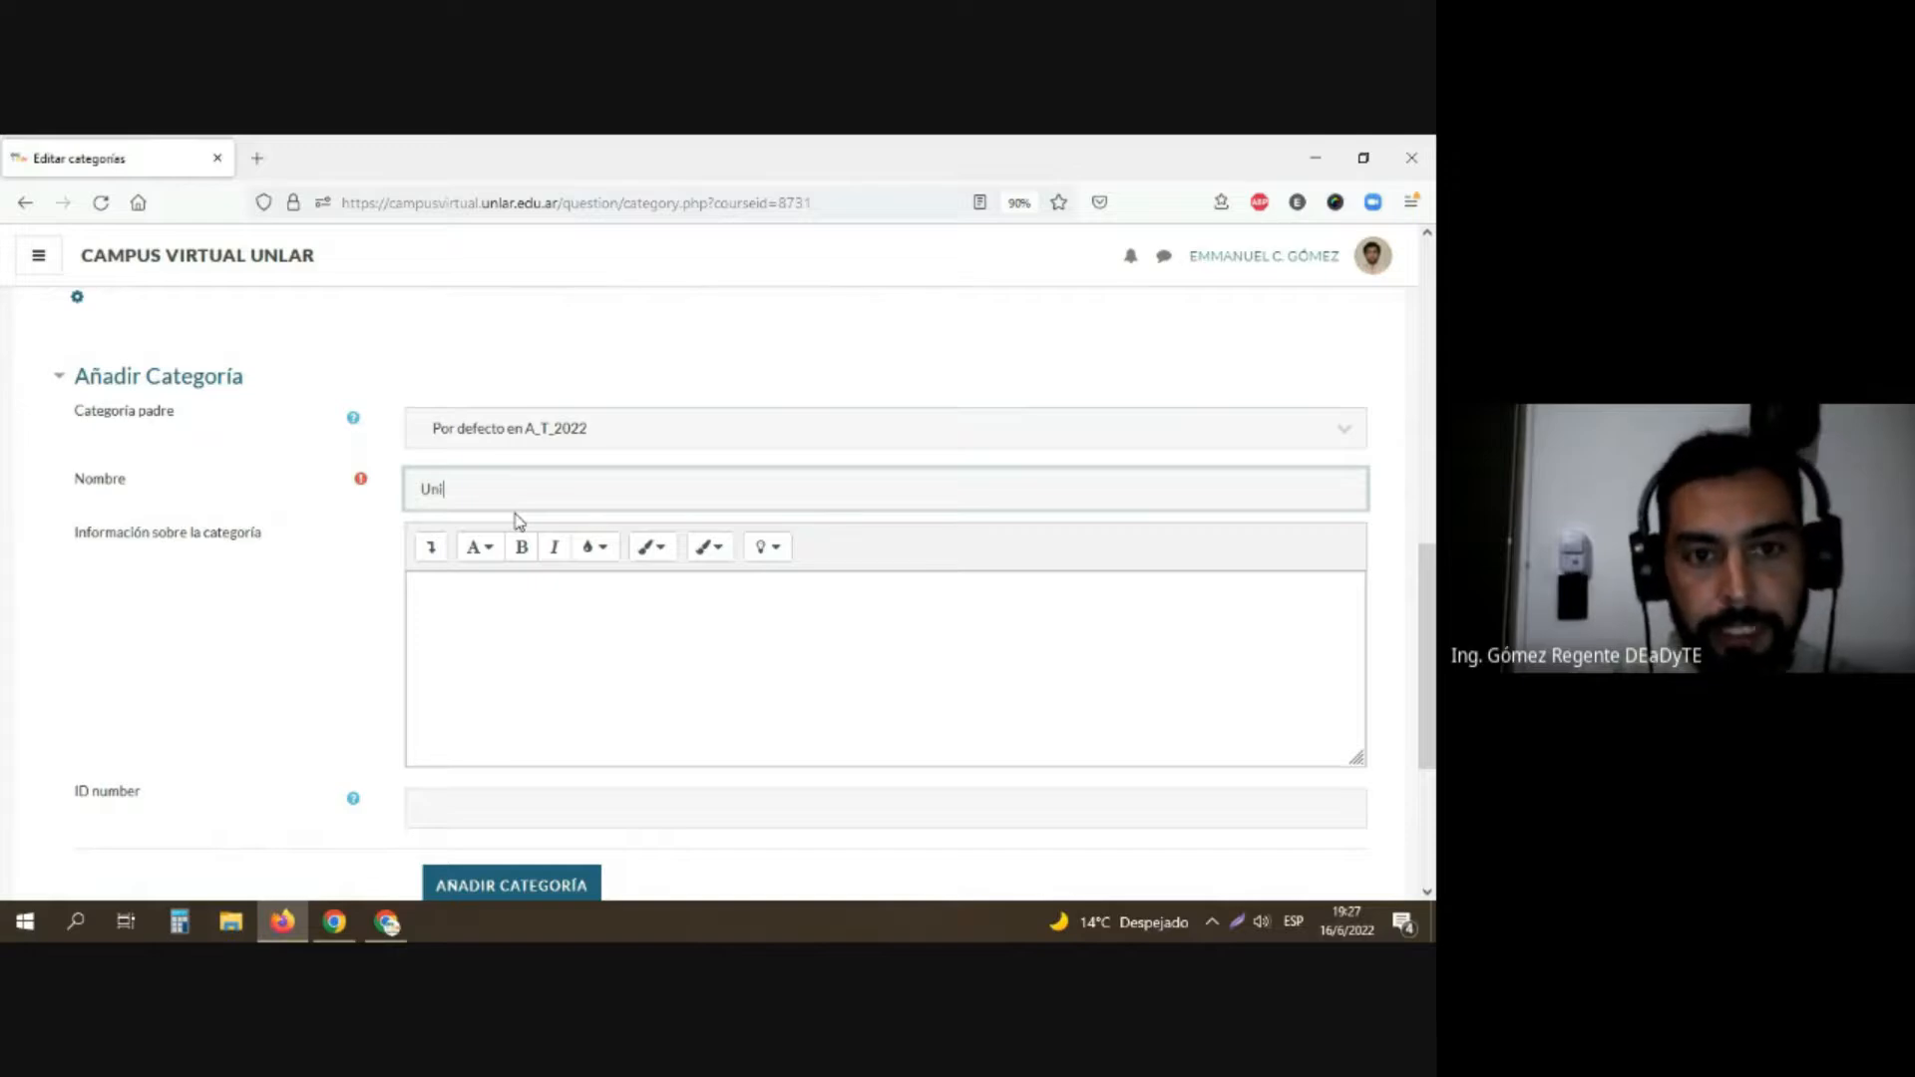
pyautogui.write('dad N')
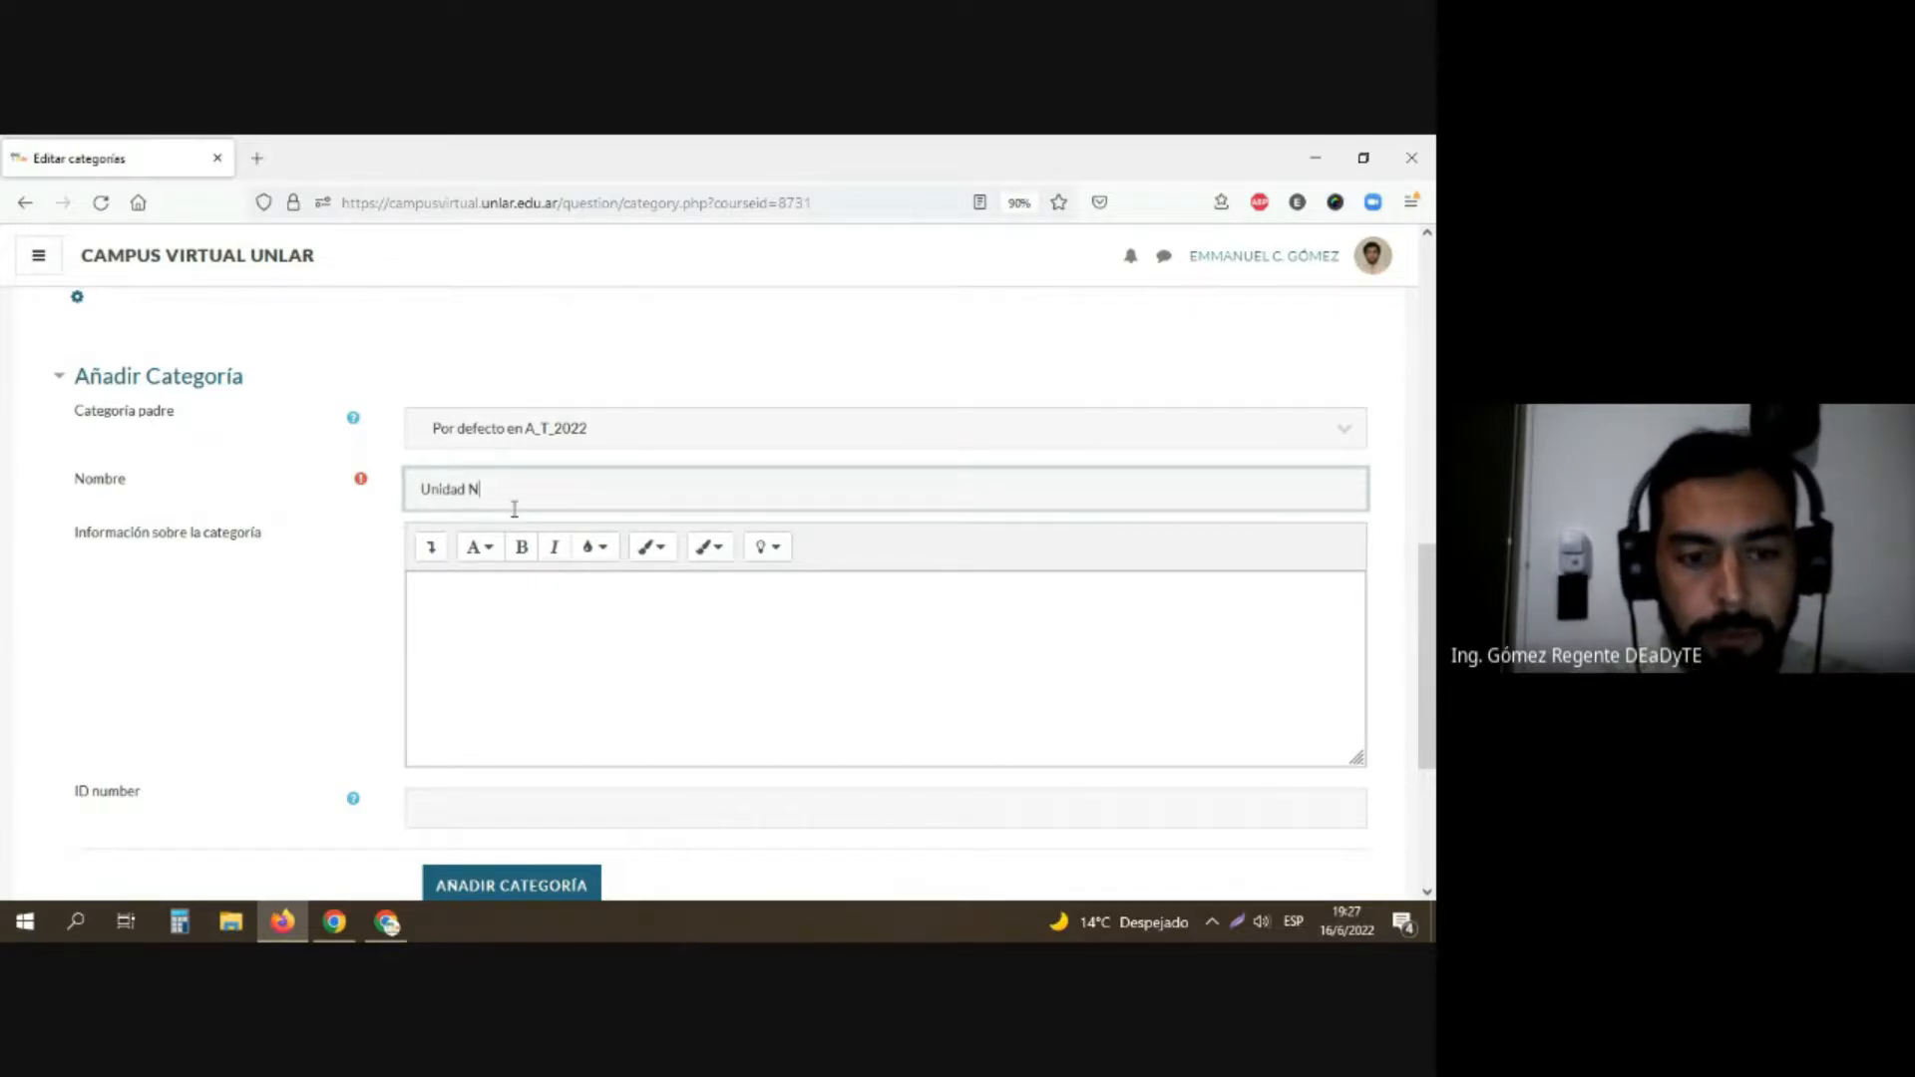
pyautogui.write('°1')
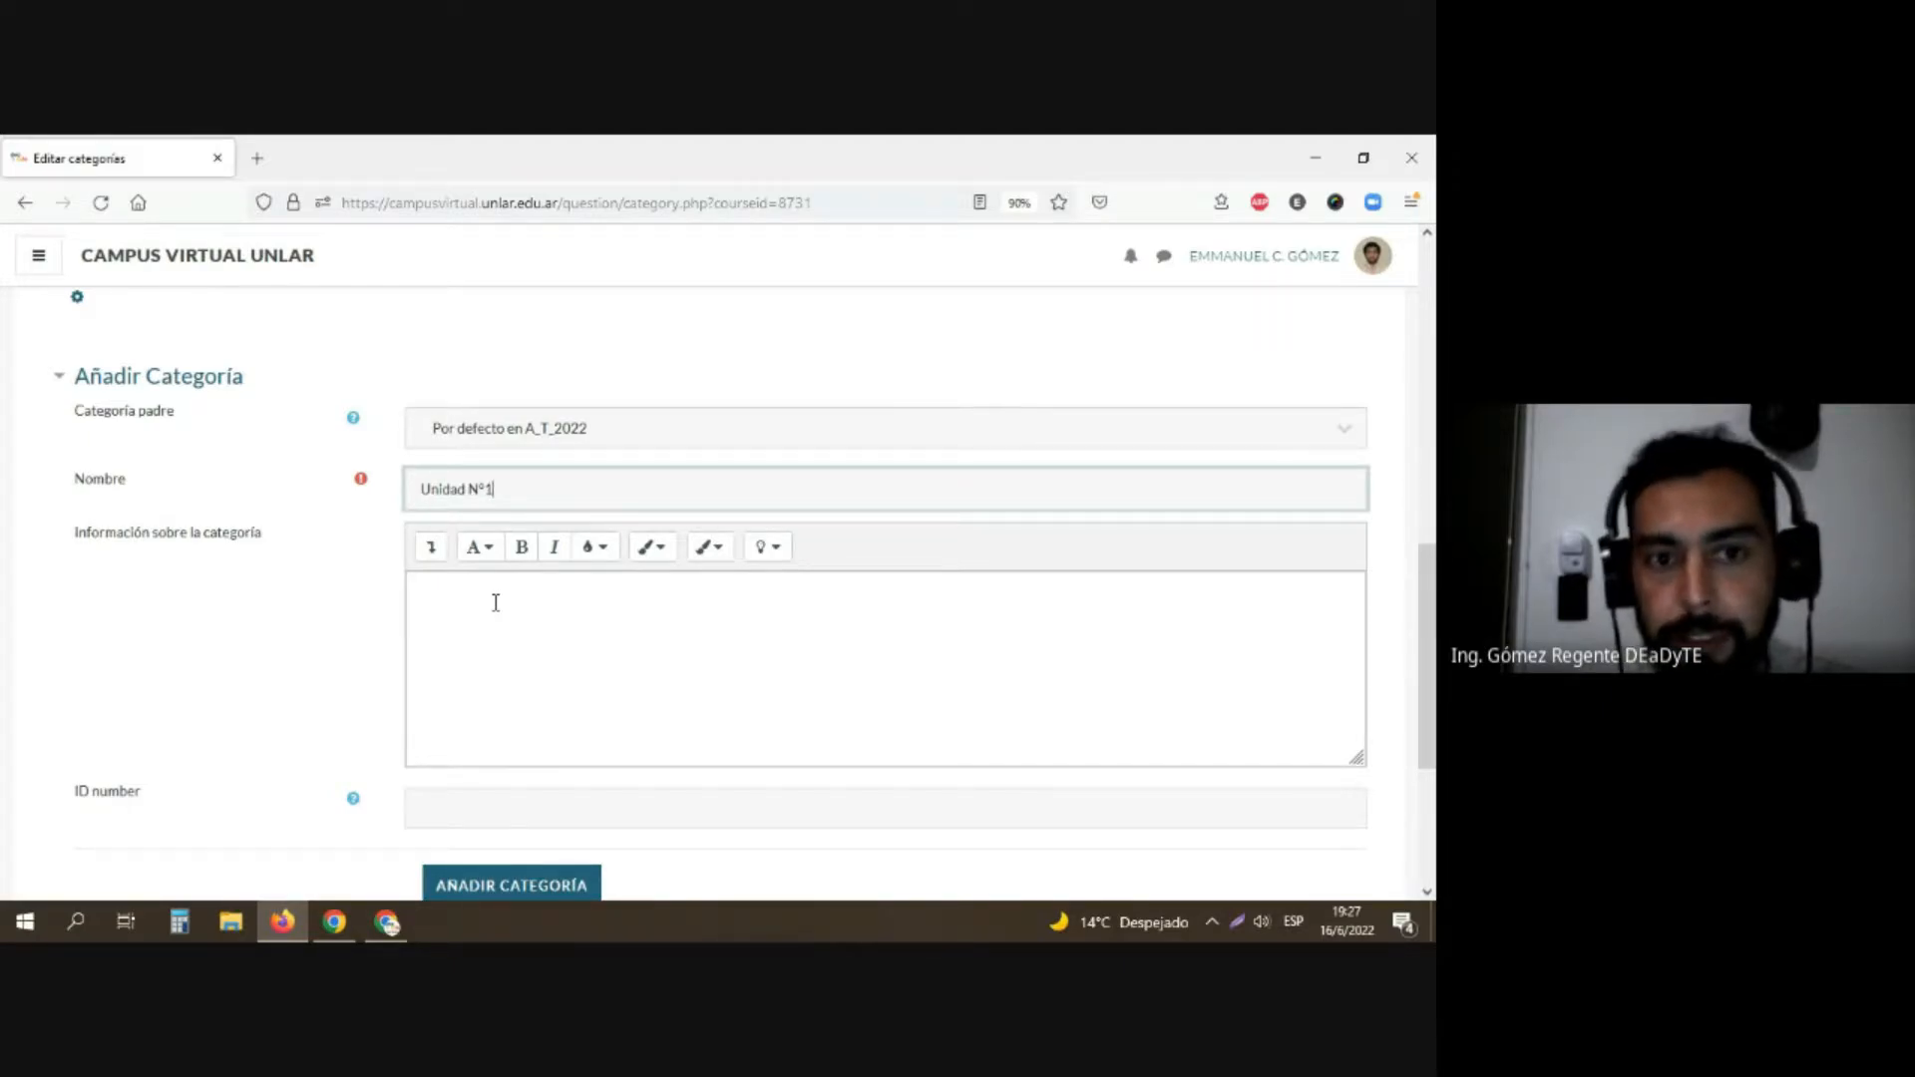
pyautogui.scroll(-3, 496, 603)
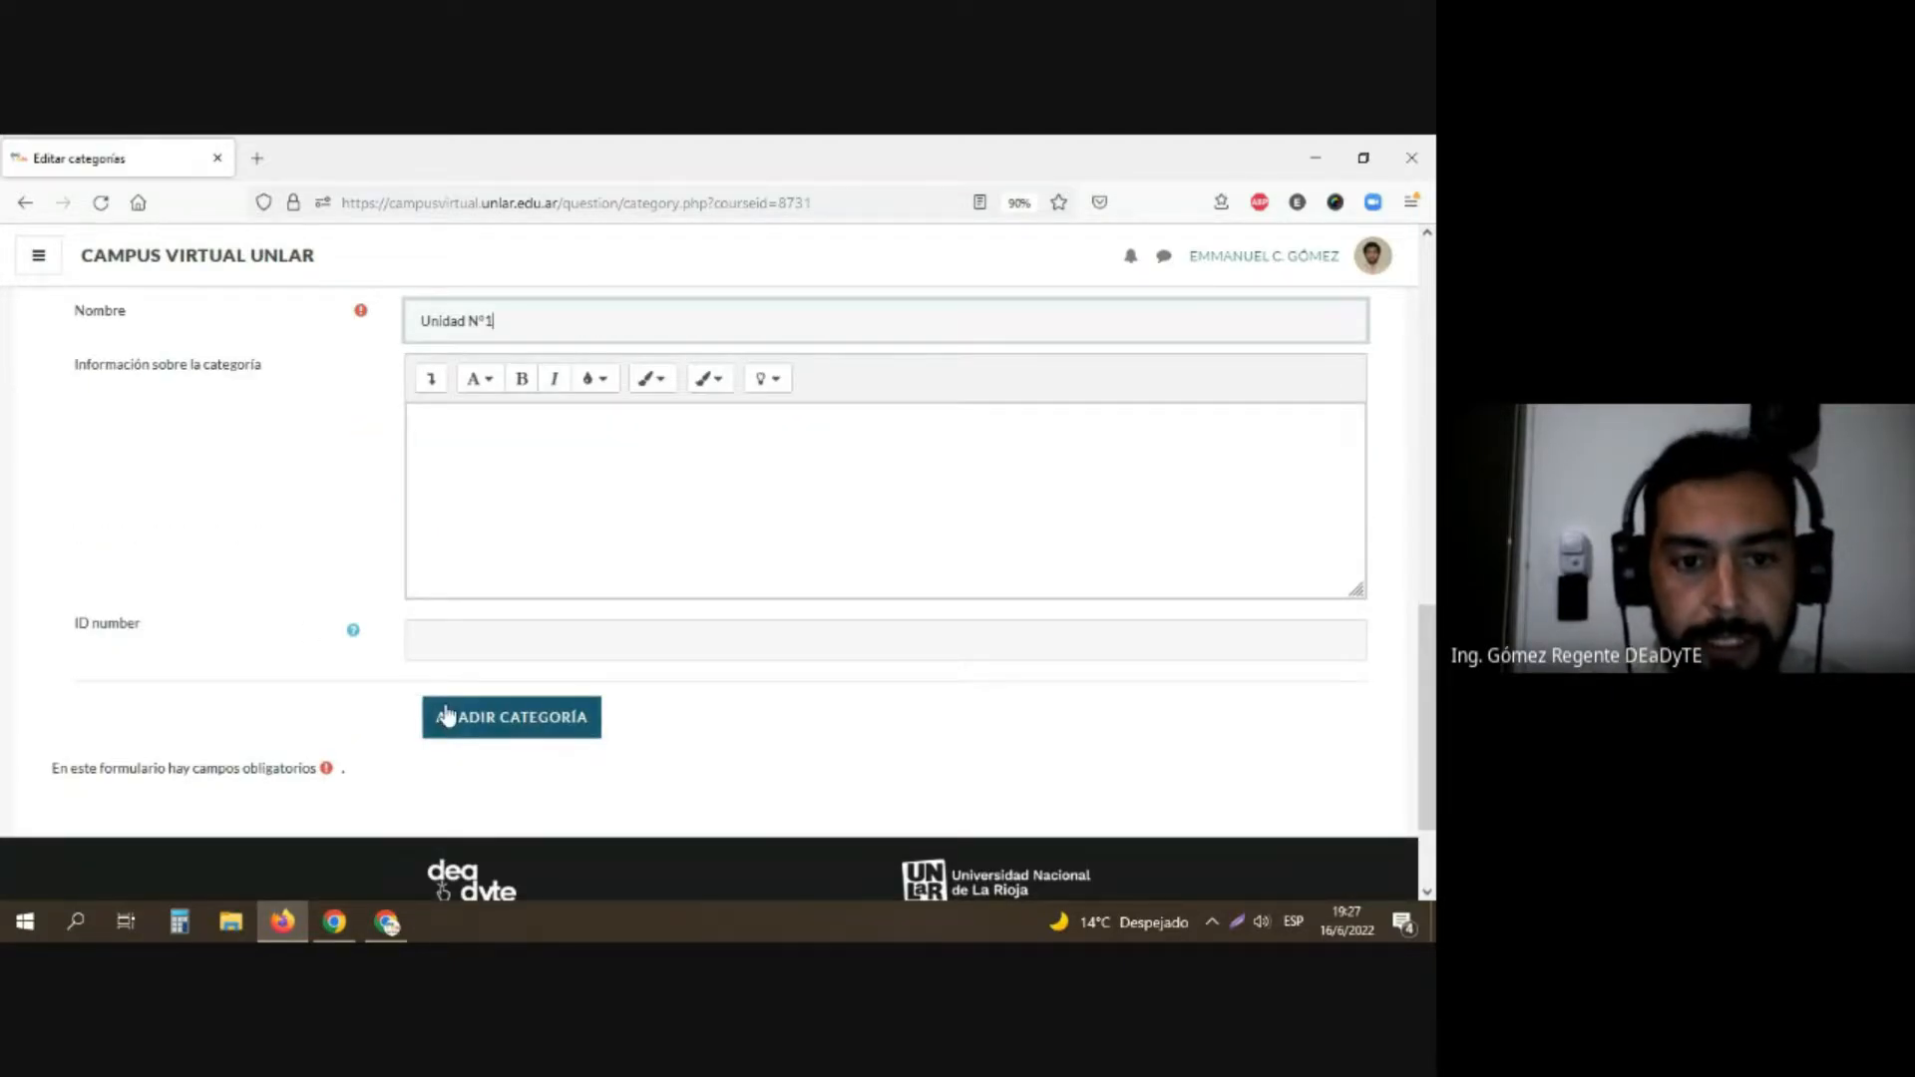
pyautogui.click(489, 525)
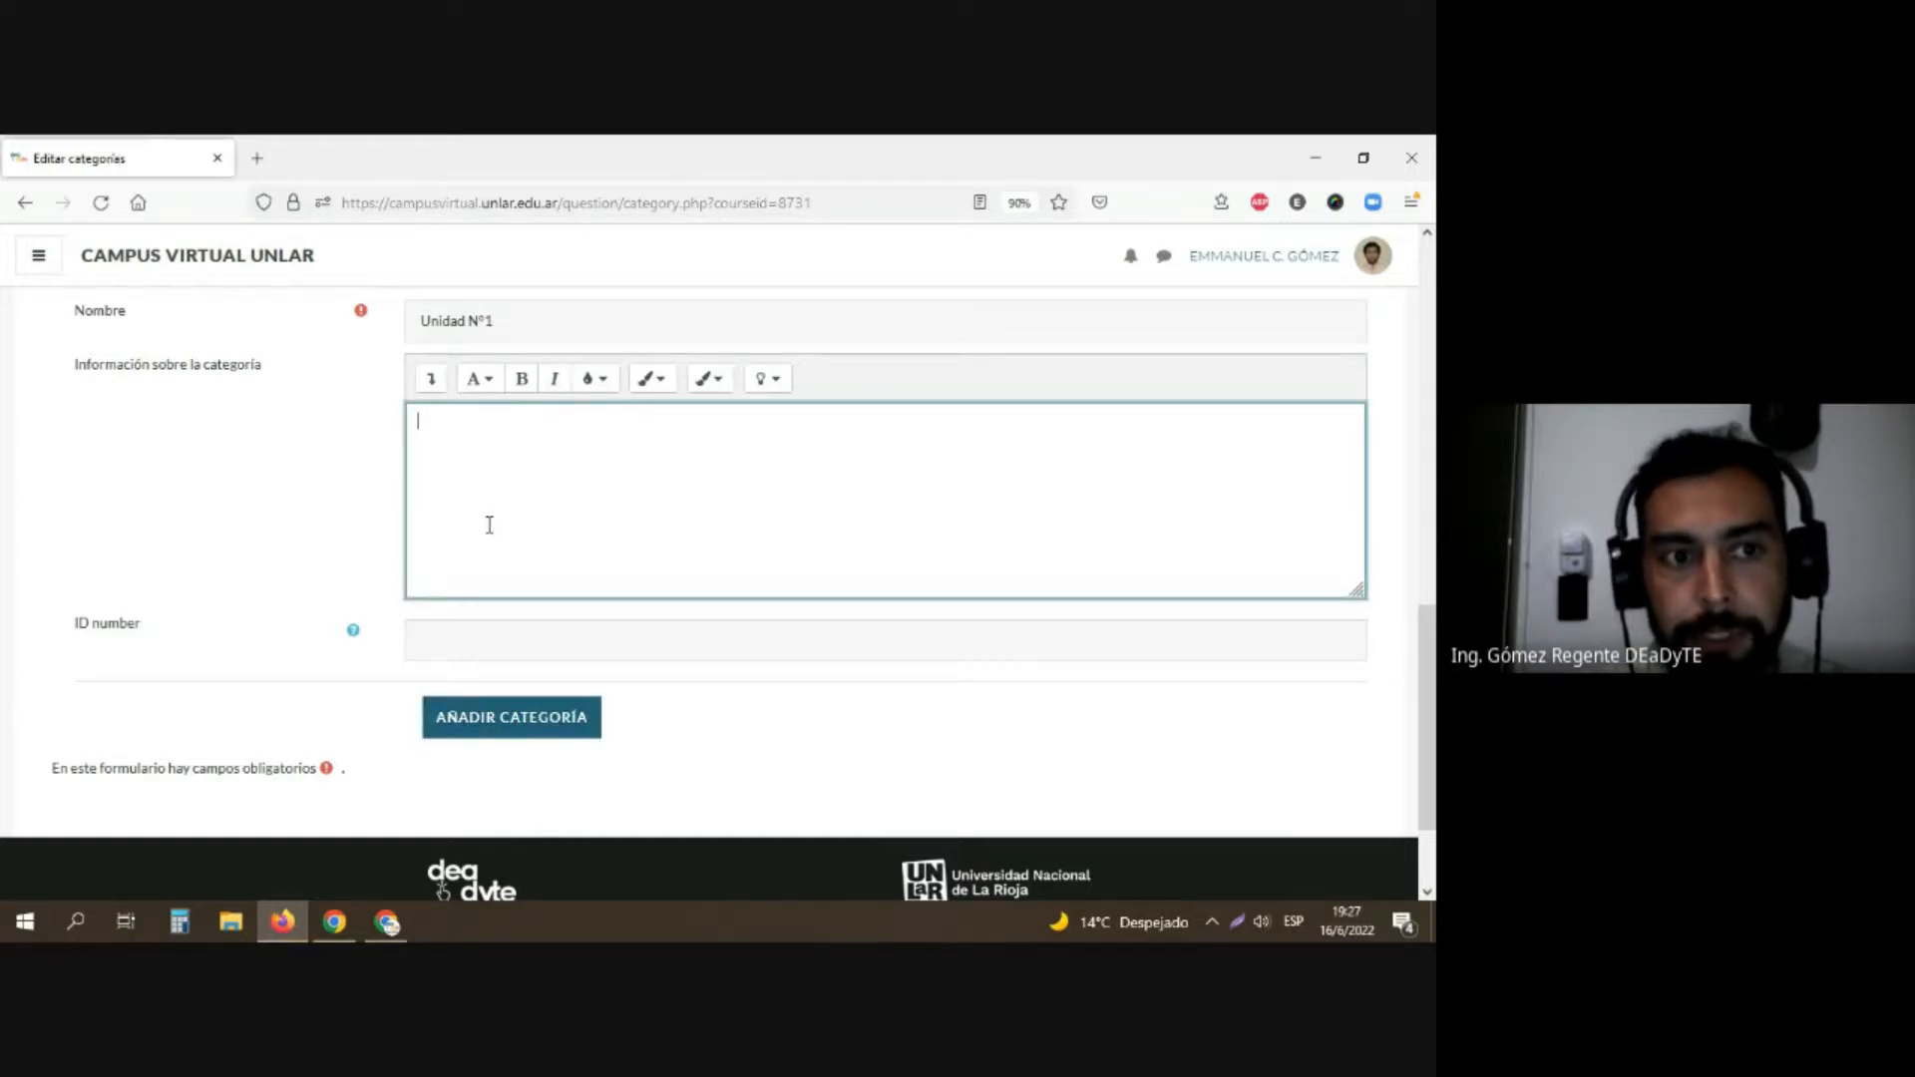
pyautogui.click(478, 726)
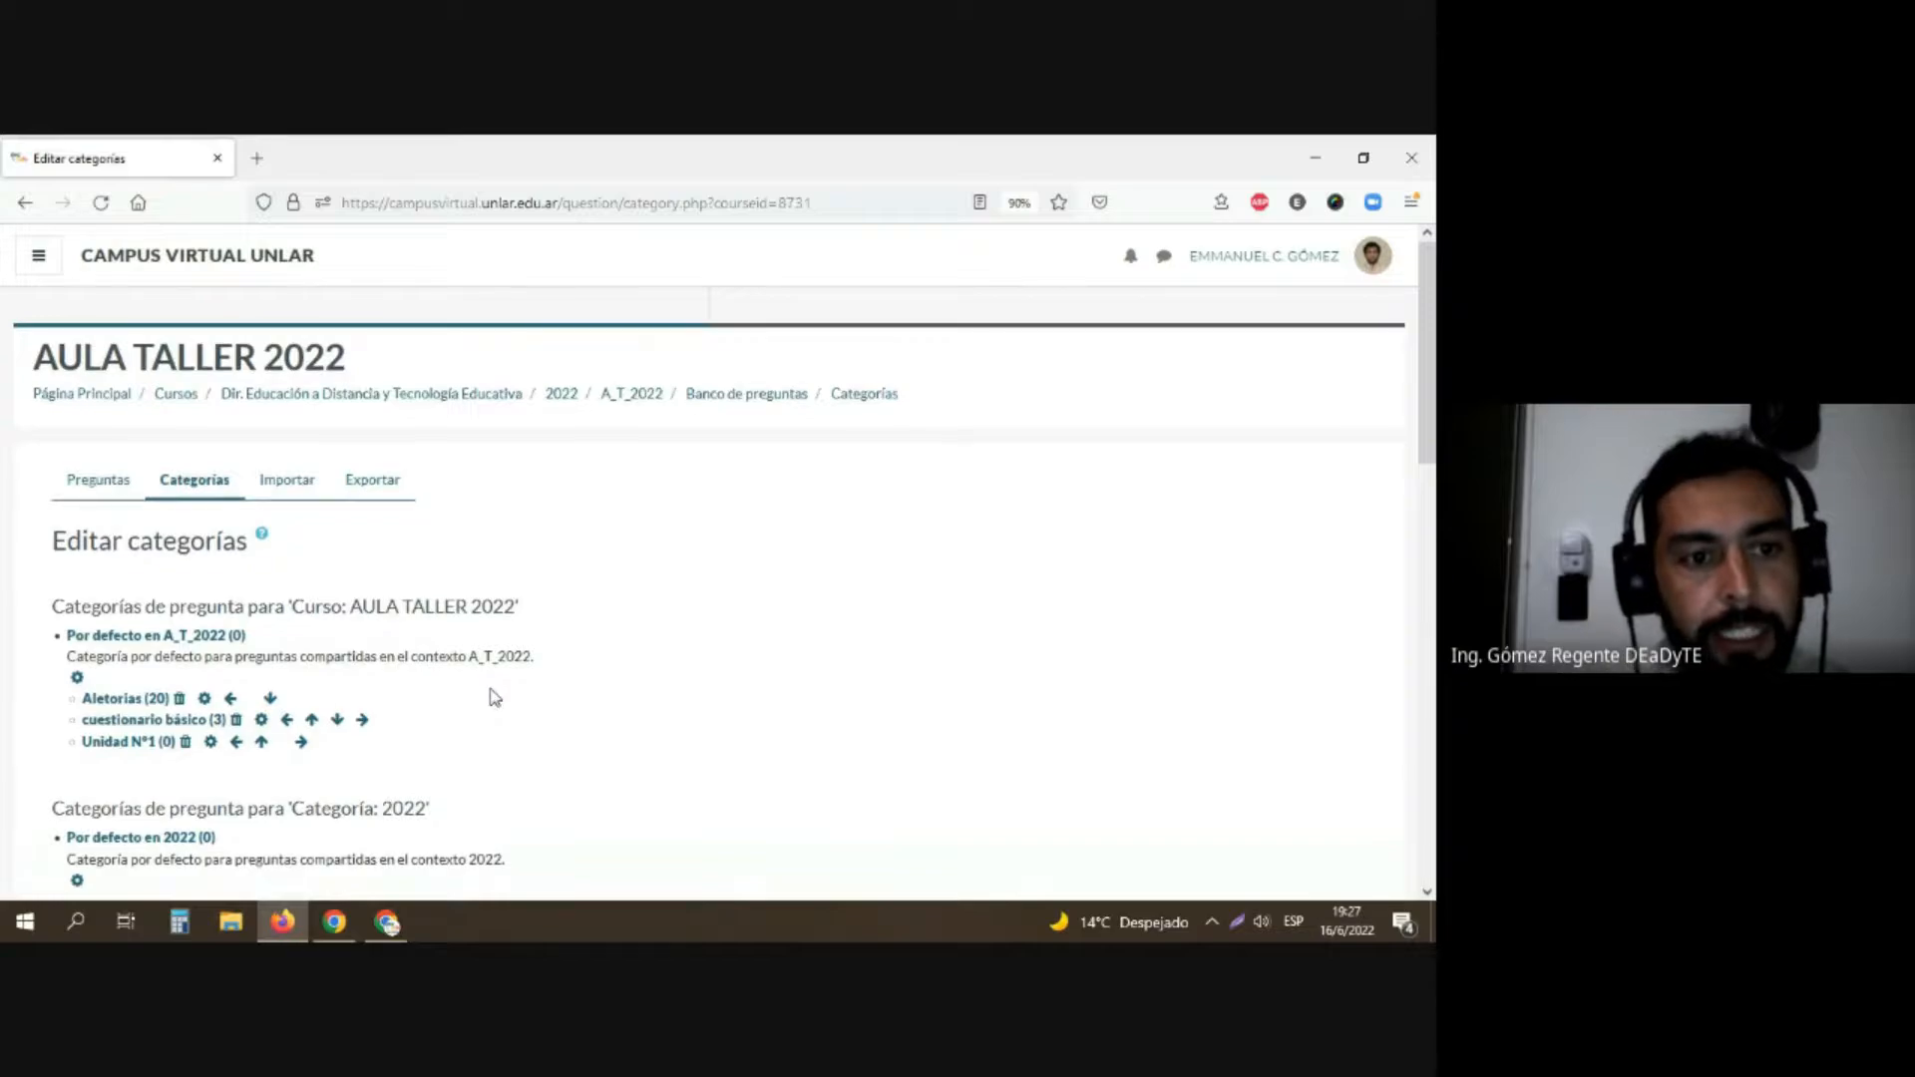
# Step: Add a question category named "Unidad N°2" under the parent category Por defecto en A_T_2022, leaving its description empty
pyautogui.scroll(-1, 487, 692)
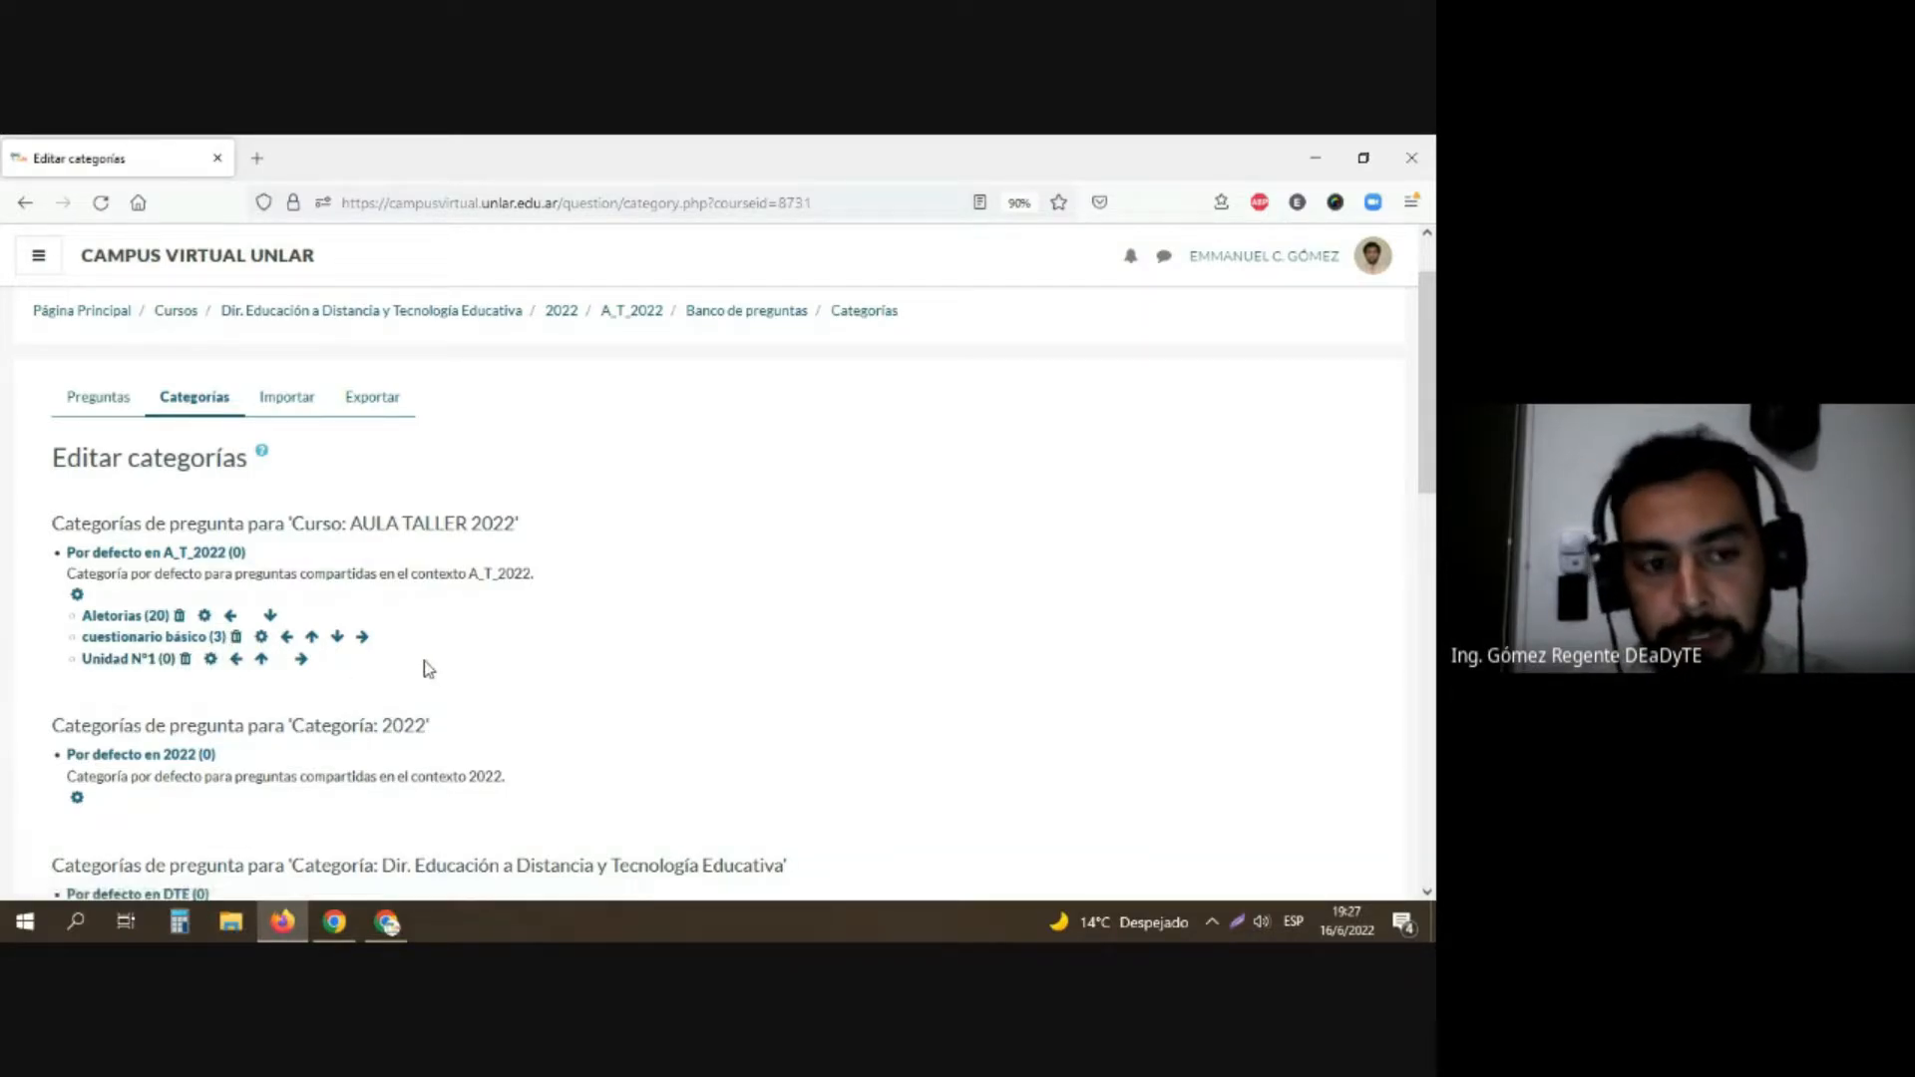
pyautogui.scroll(-2, 423, 661)
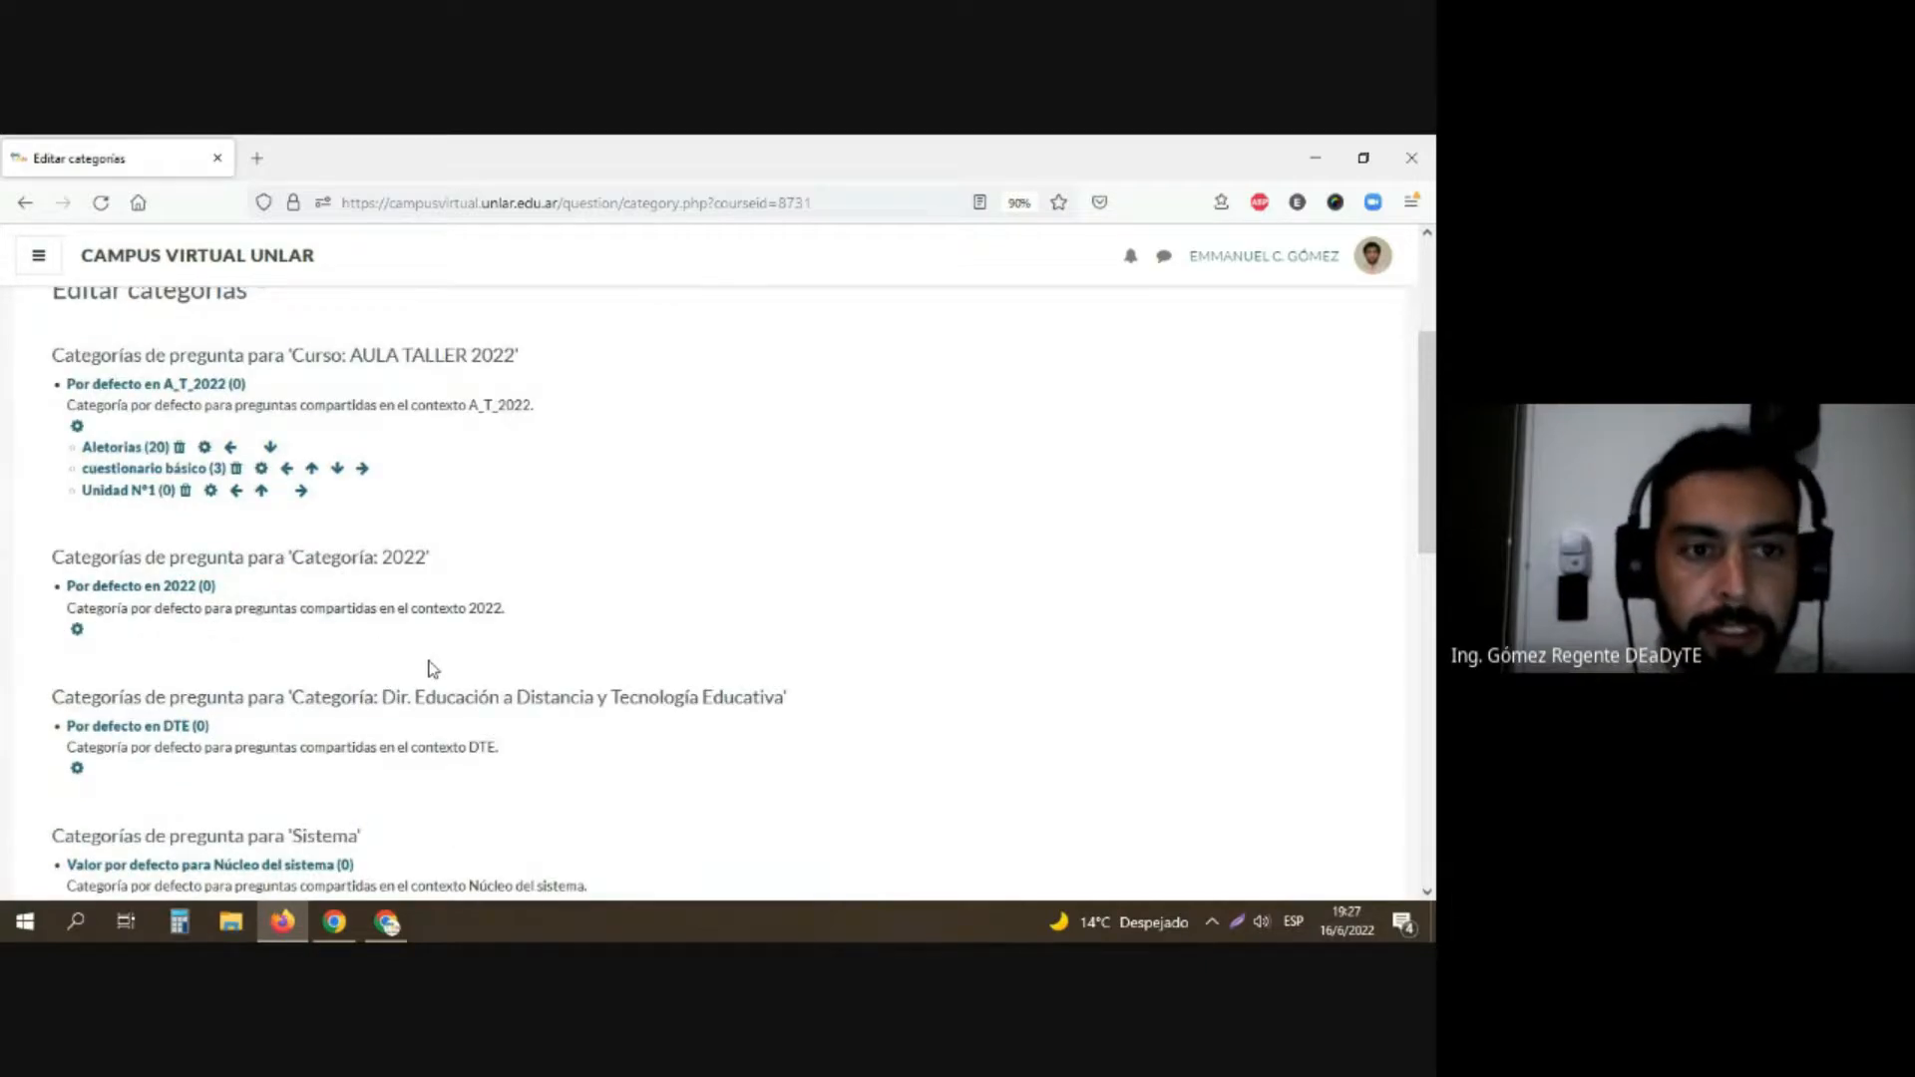
pyautogui.scroll(-5, 432, 669)
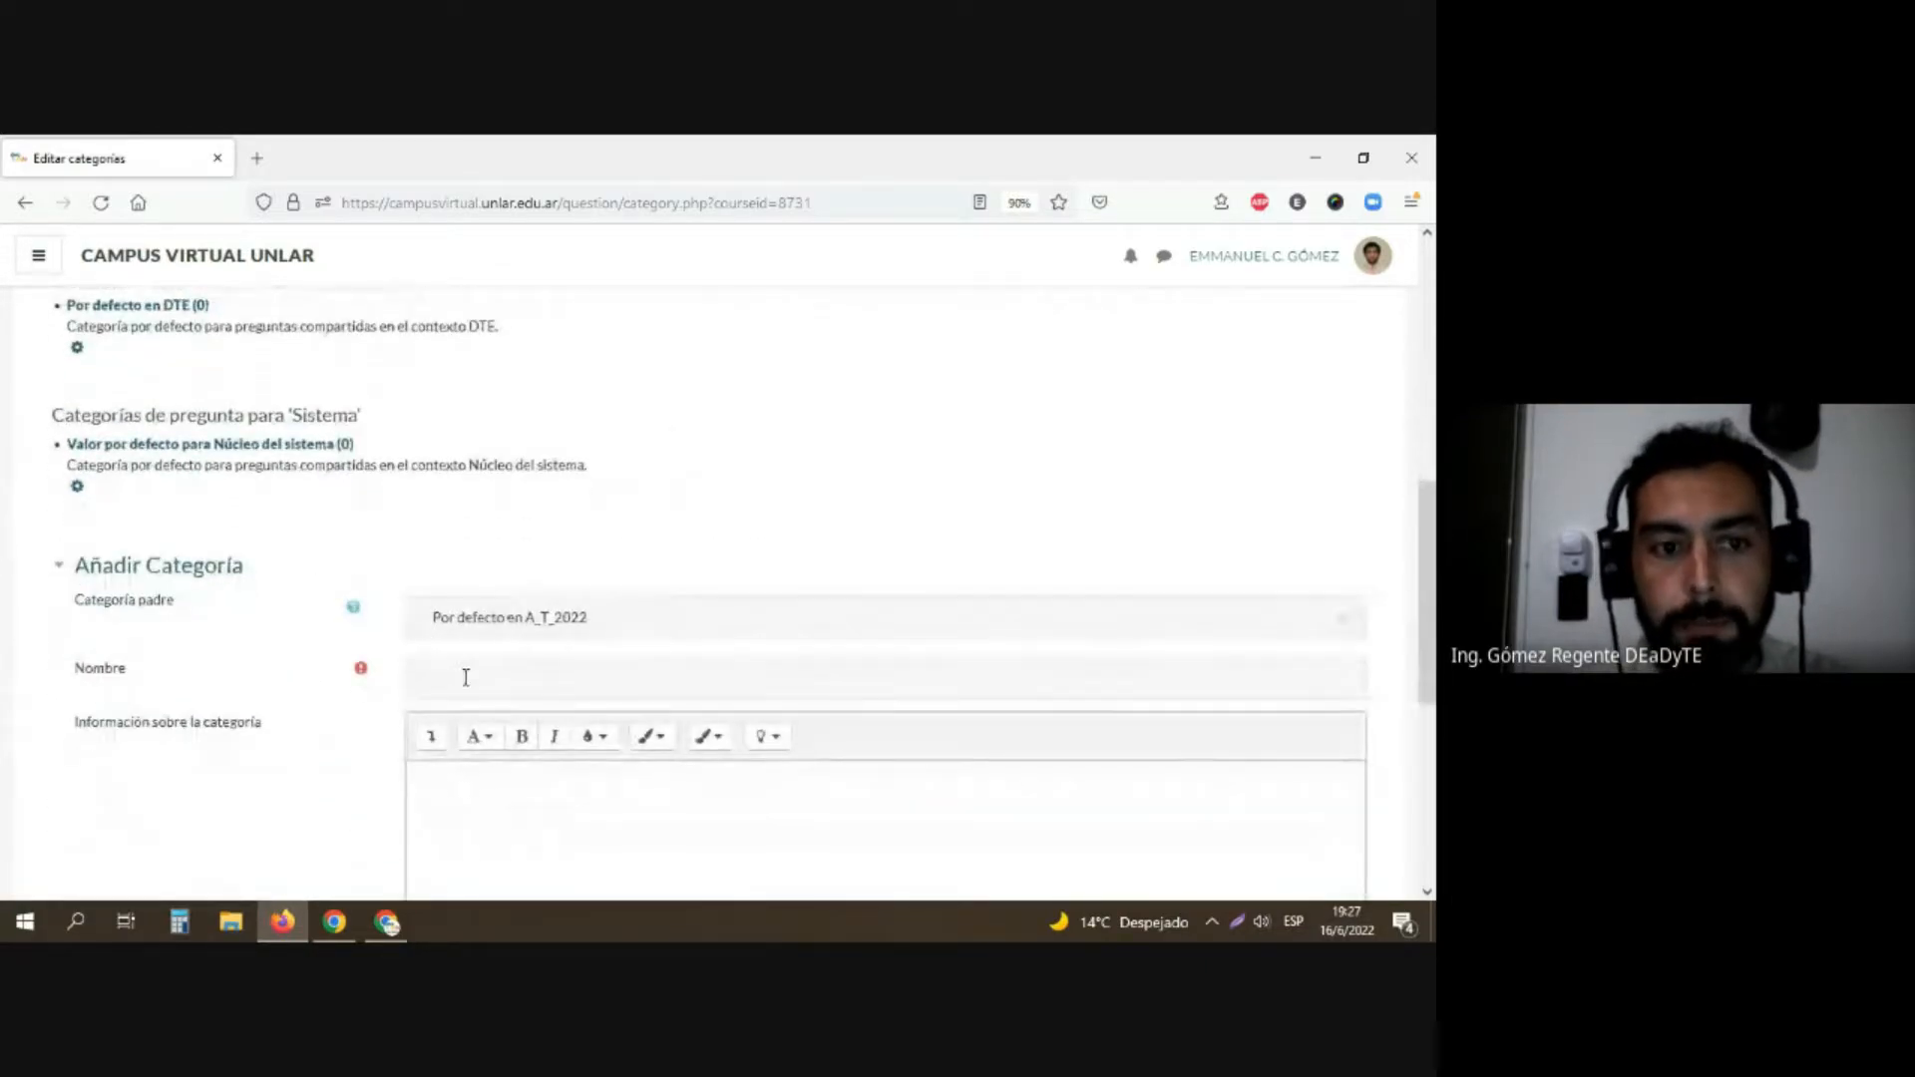
pyautogui.click(466, 678)
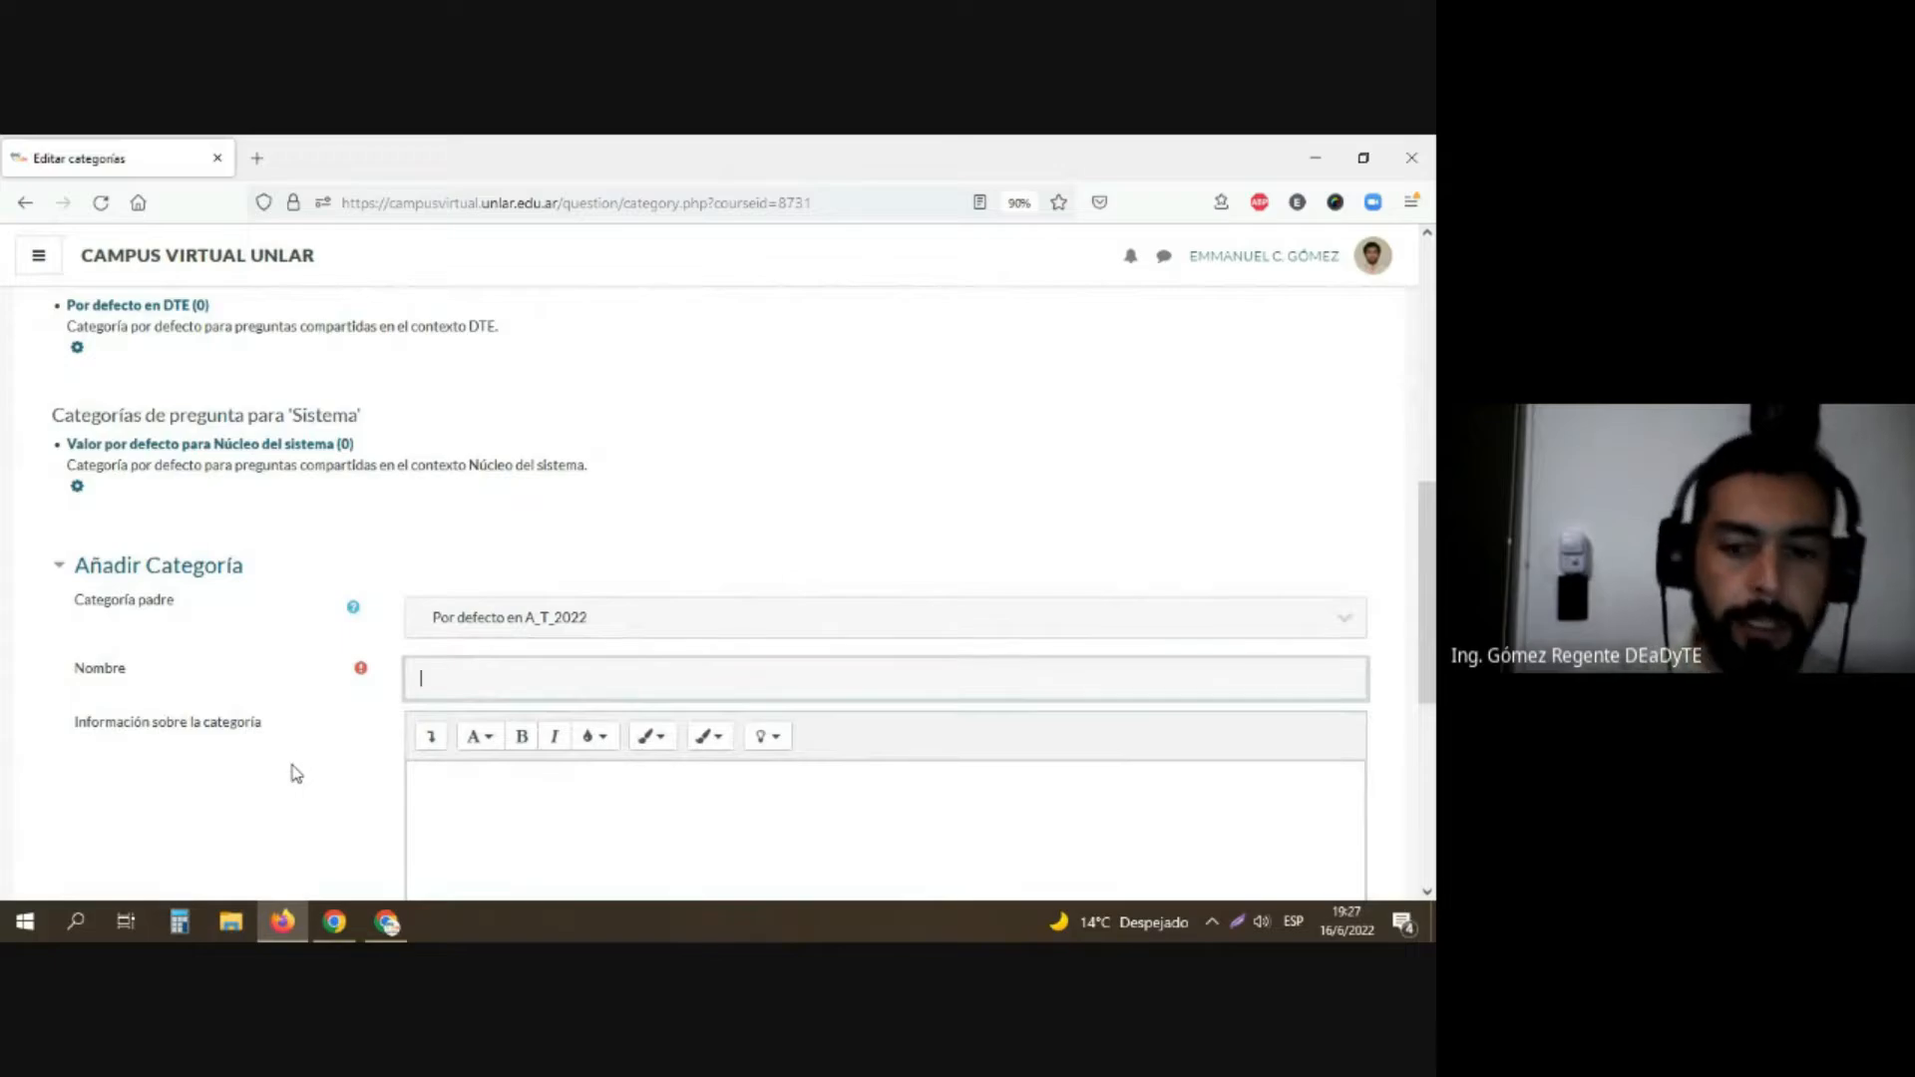
pyautogui.write('Unidad N')
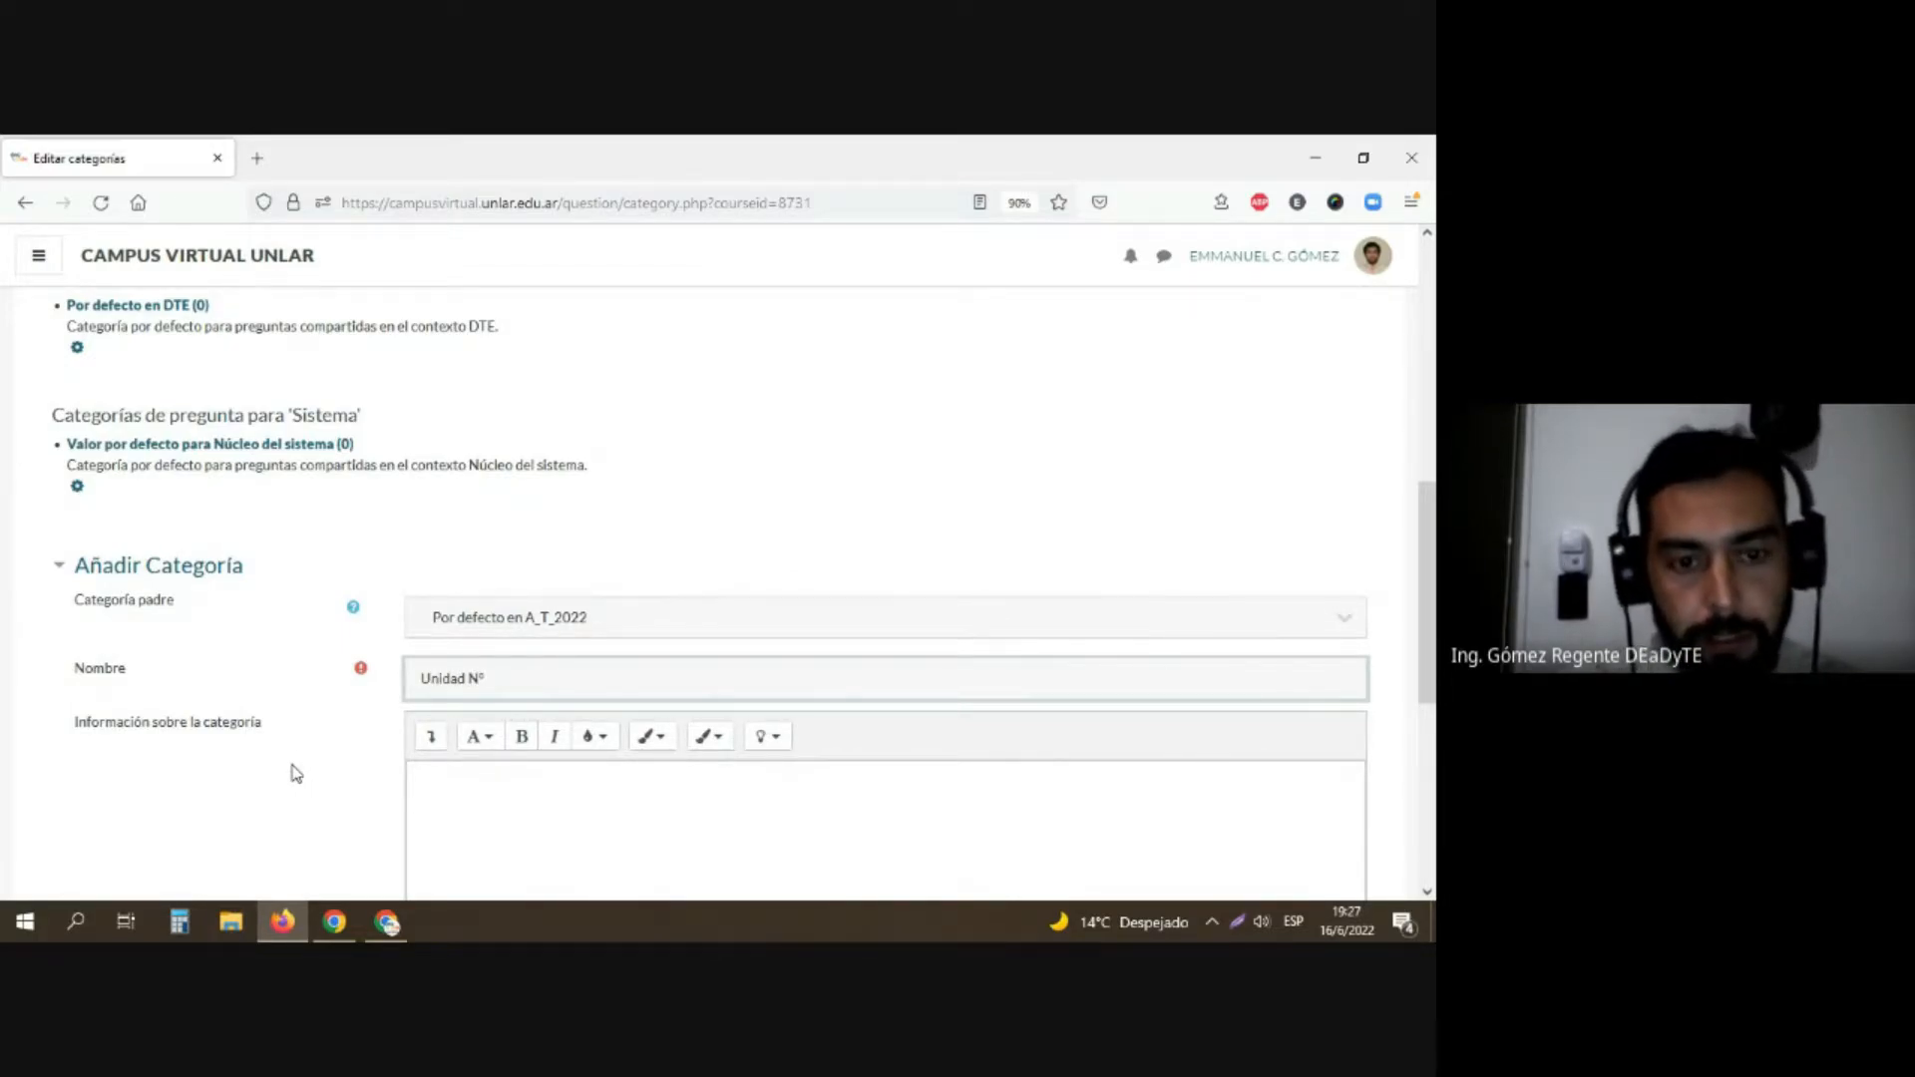
pyautogui.write('°2')
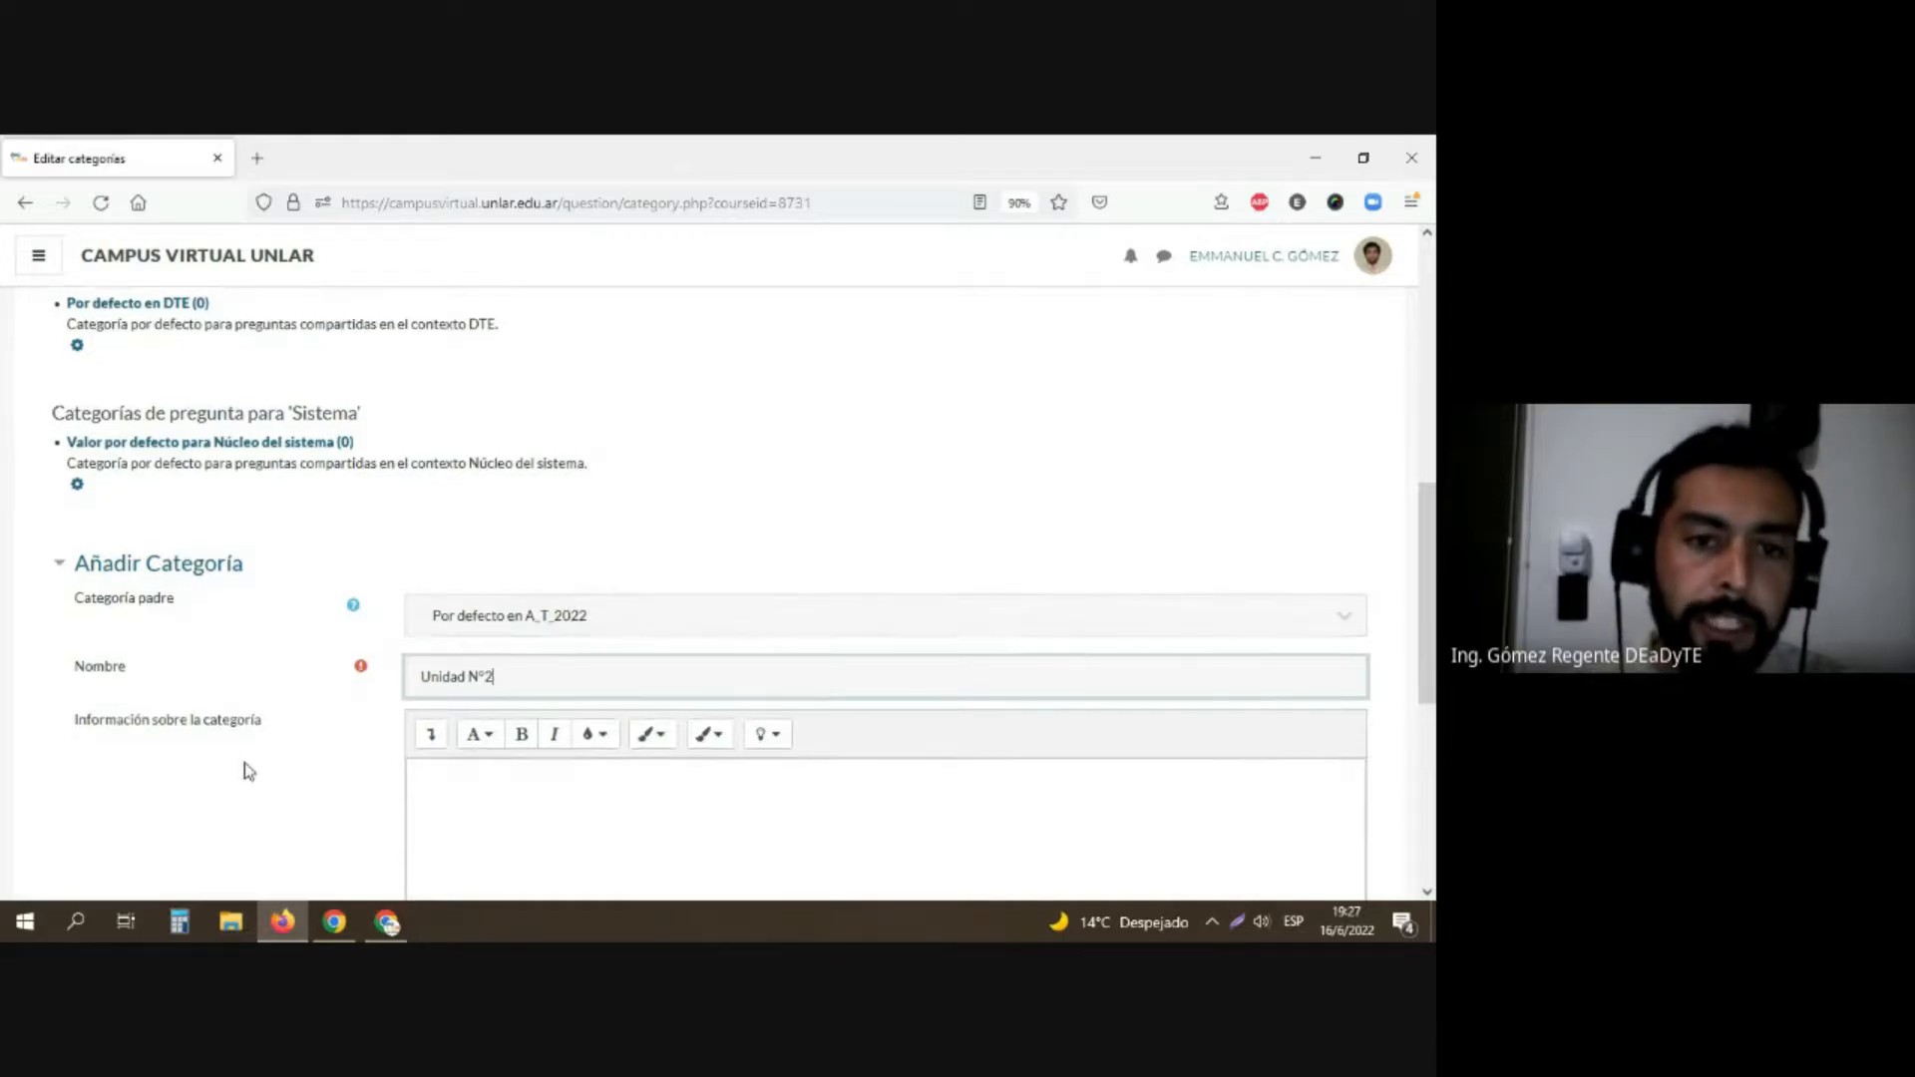
pyautogui.scroll(-4, 249, 763)
pyautogui.click(549, 741)
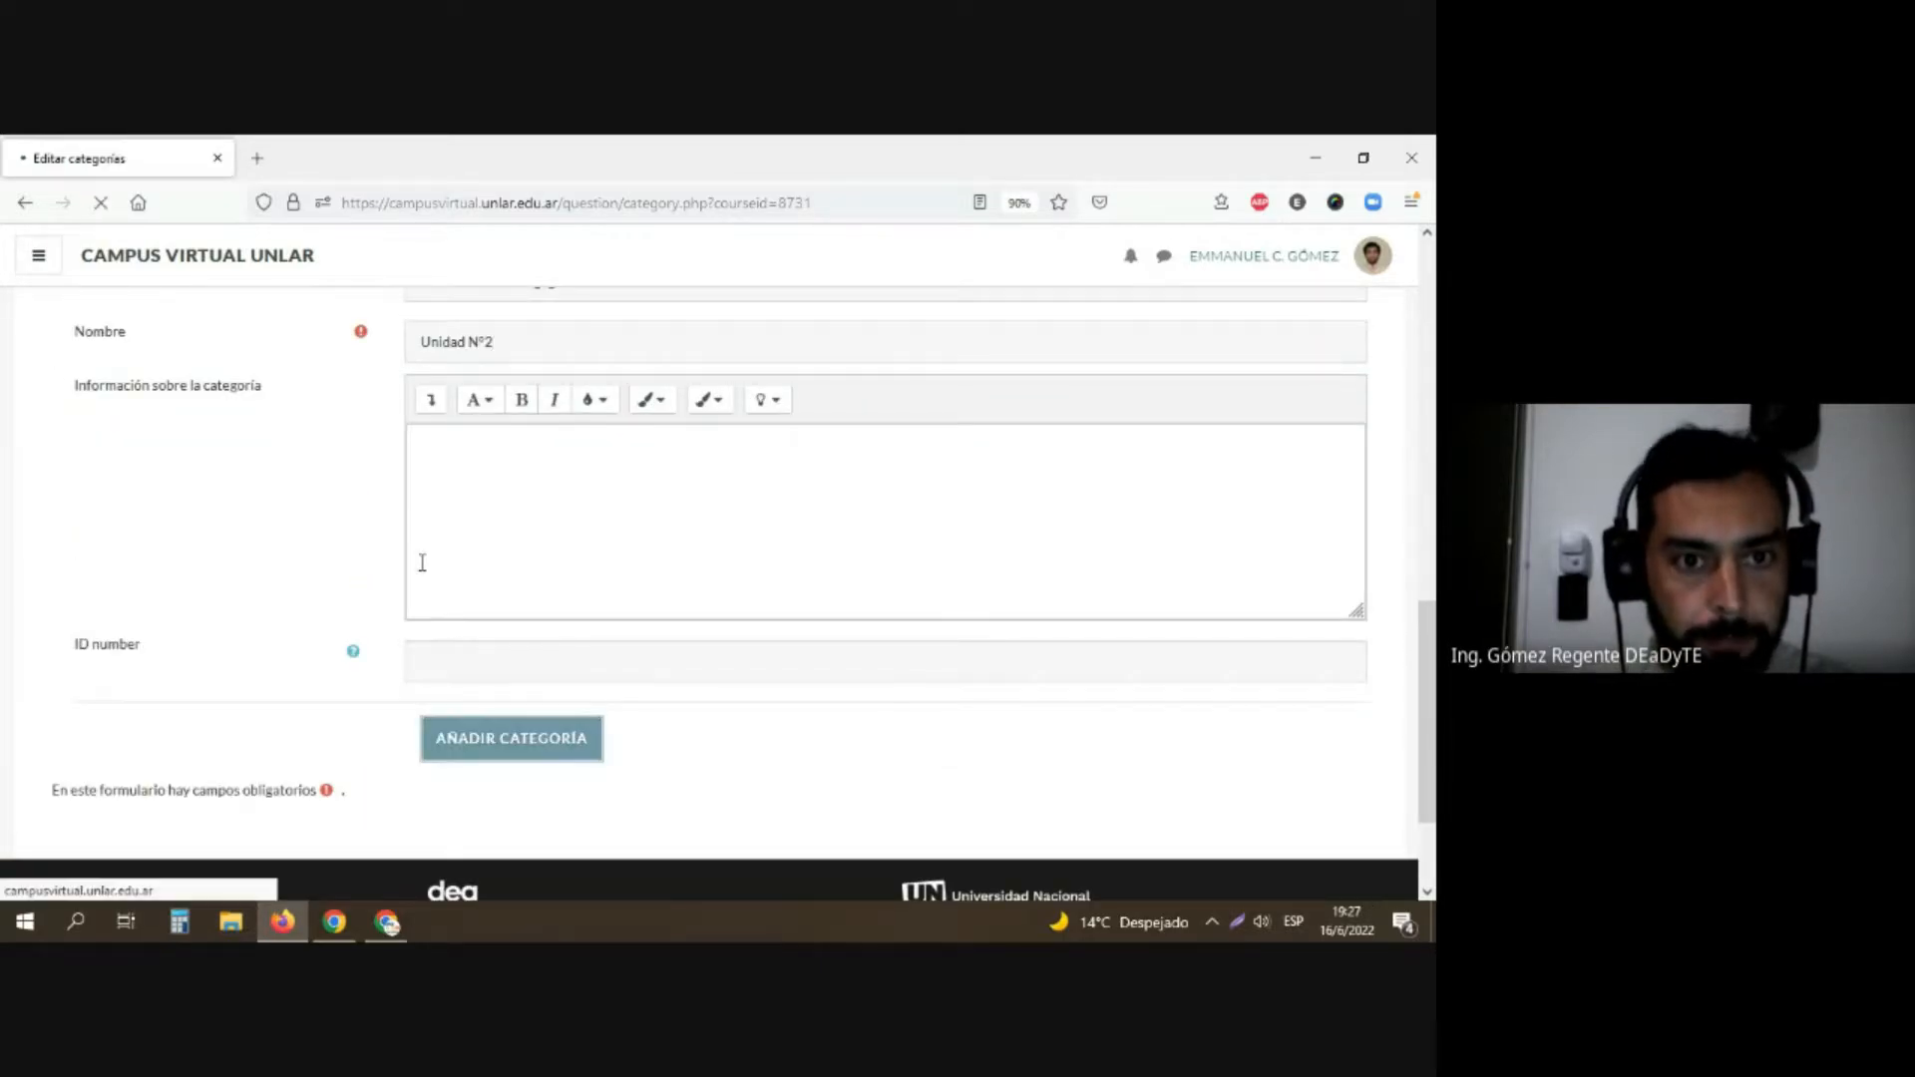
# Step: Review the parent categories available for a new question category, keeping Por defecto en A_T_2022 selected
pyautogui.scroll(-2, 417, 566)
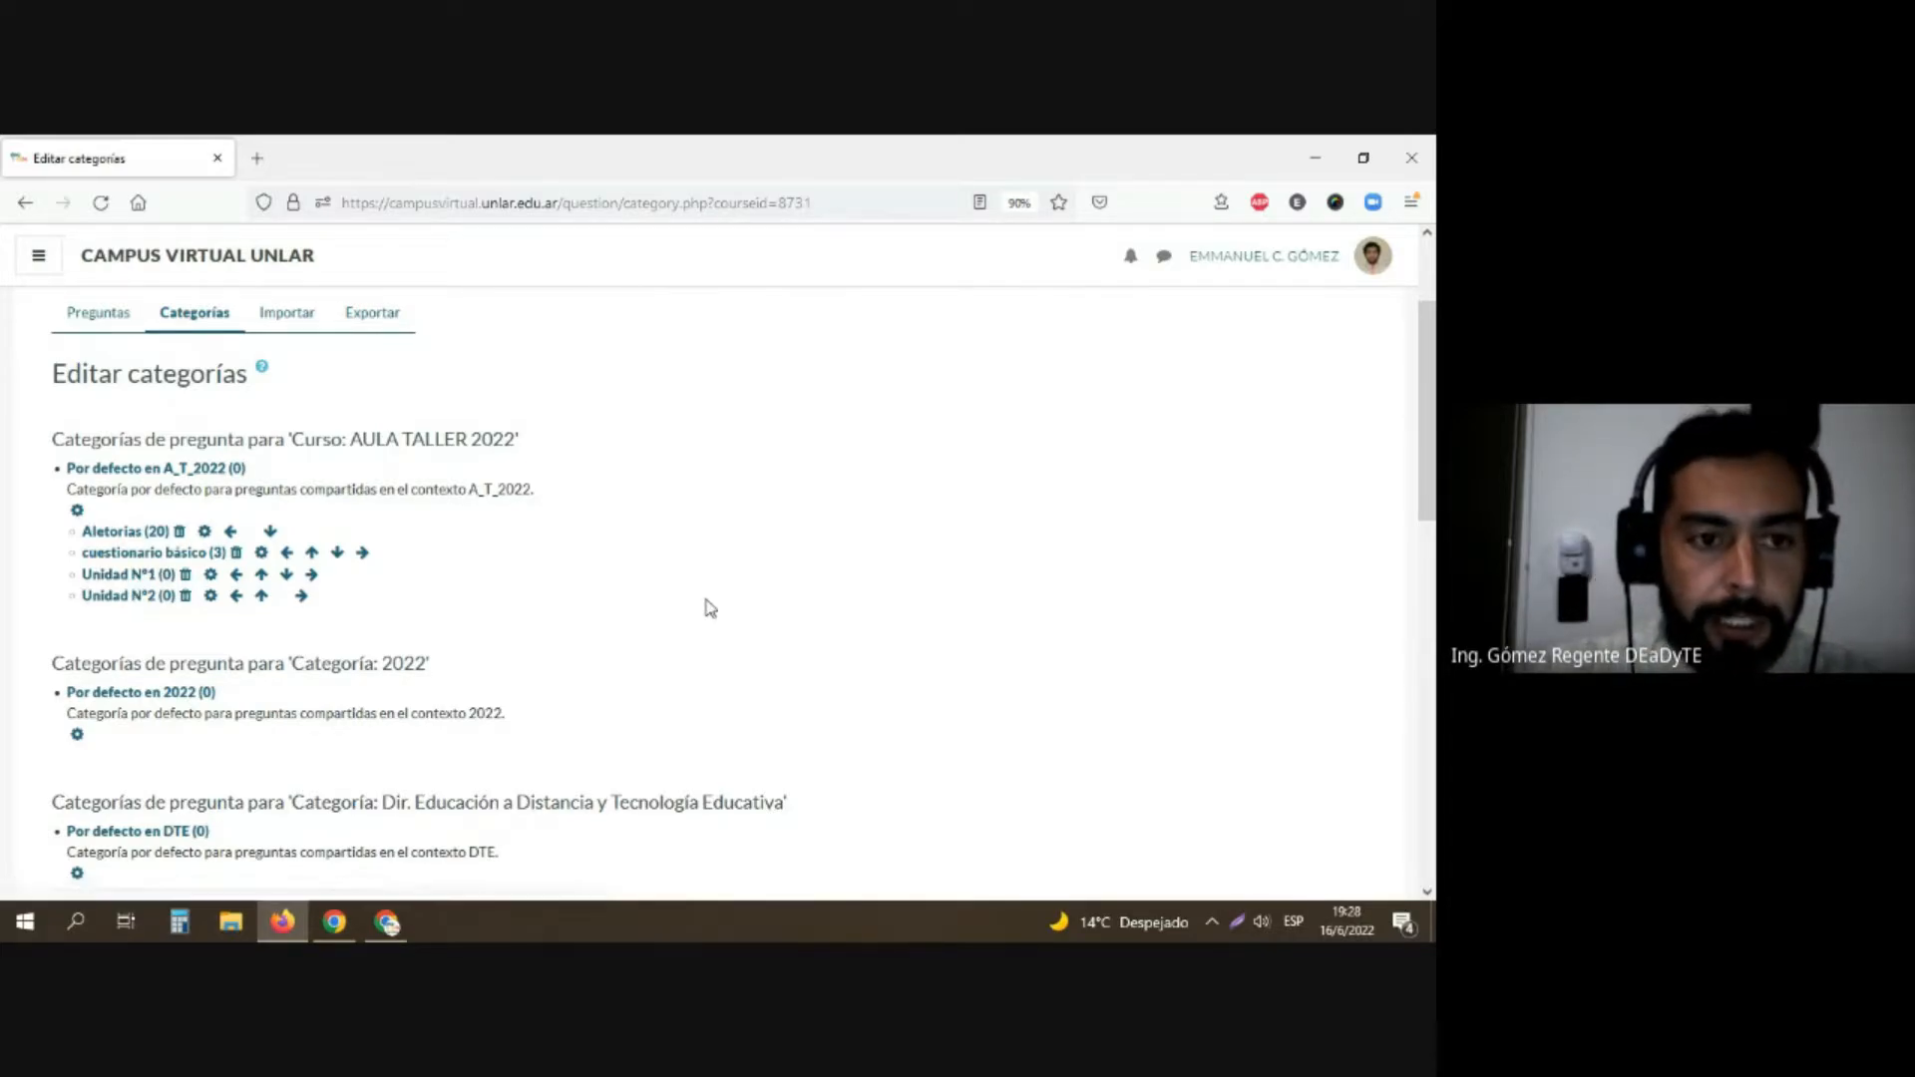
pyautogui.scroll(-1, 708, 608)
pyautogui.scroll(-5, 710, 608)
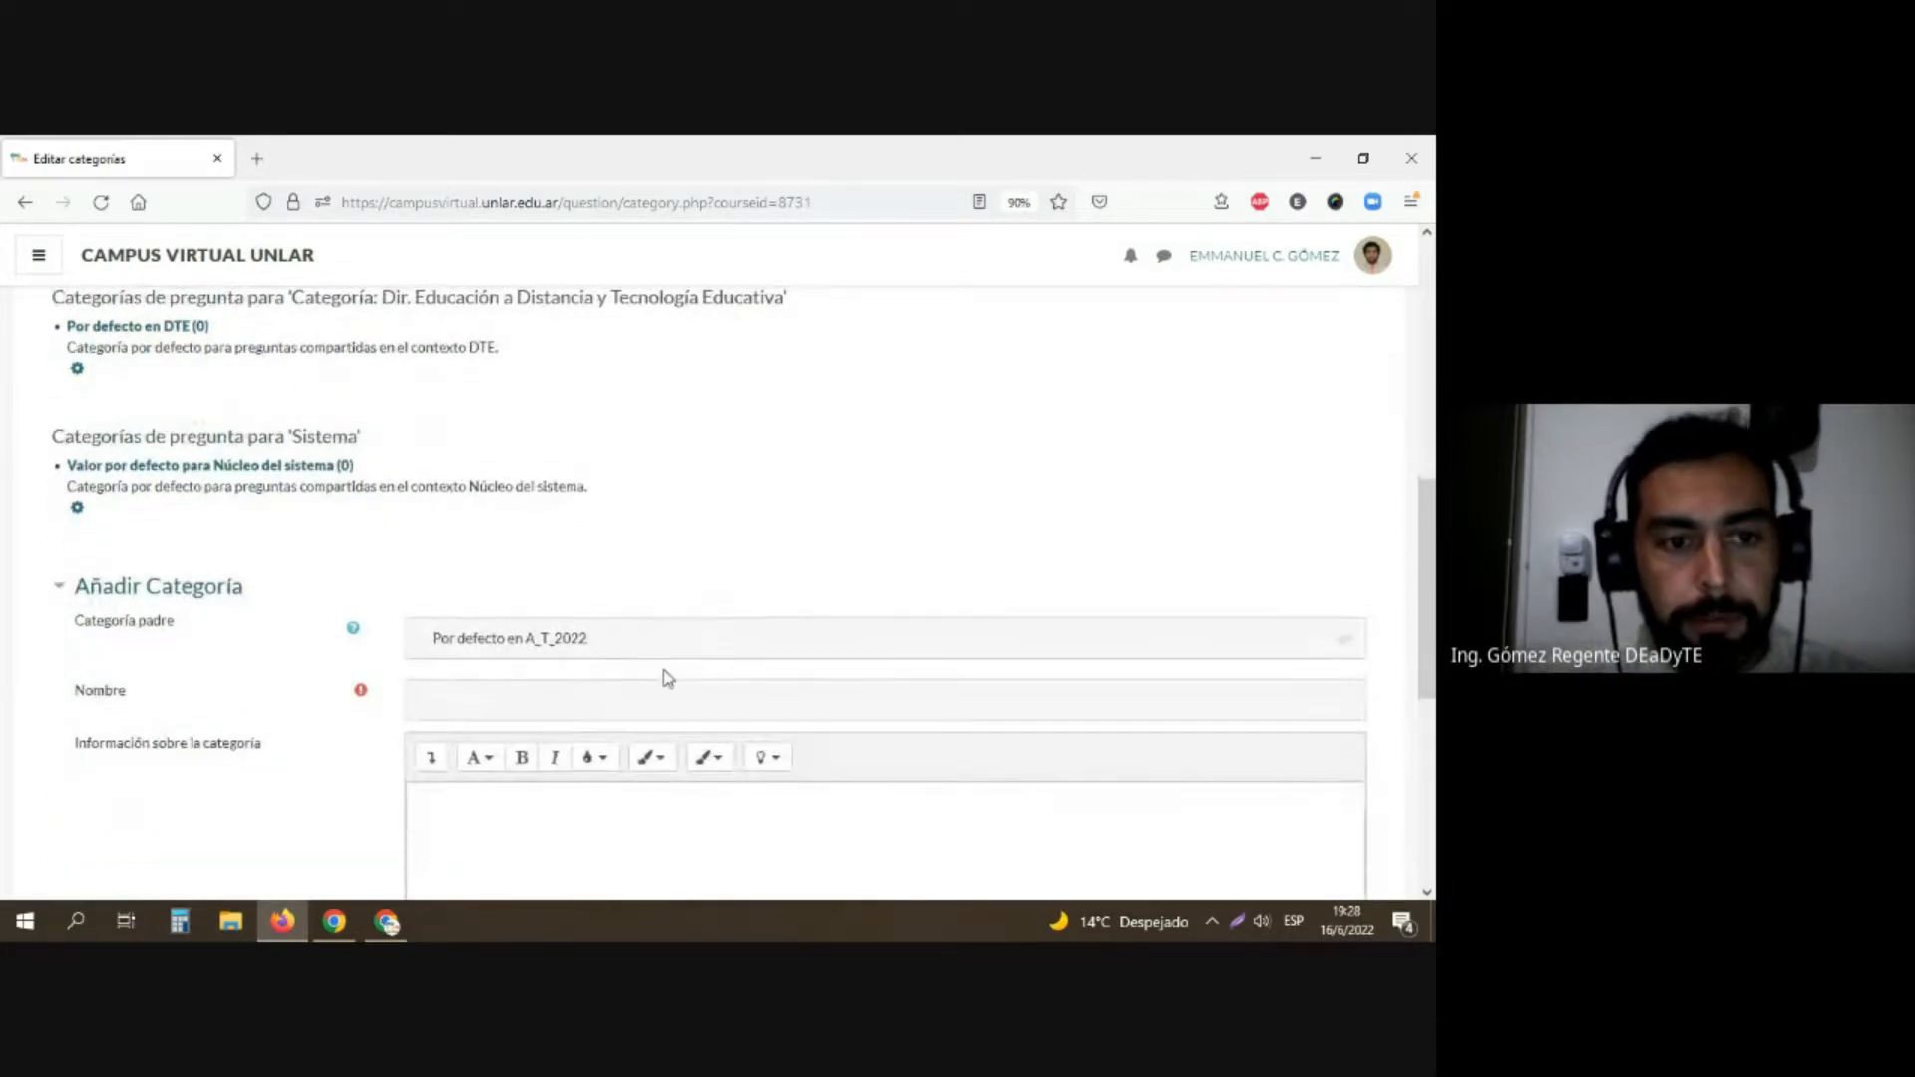
pyautogui.click(625, 648)
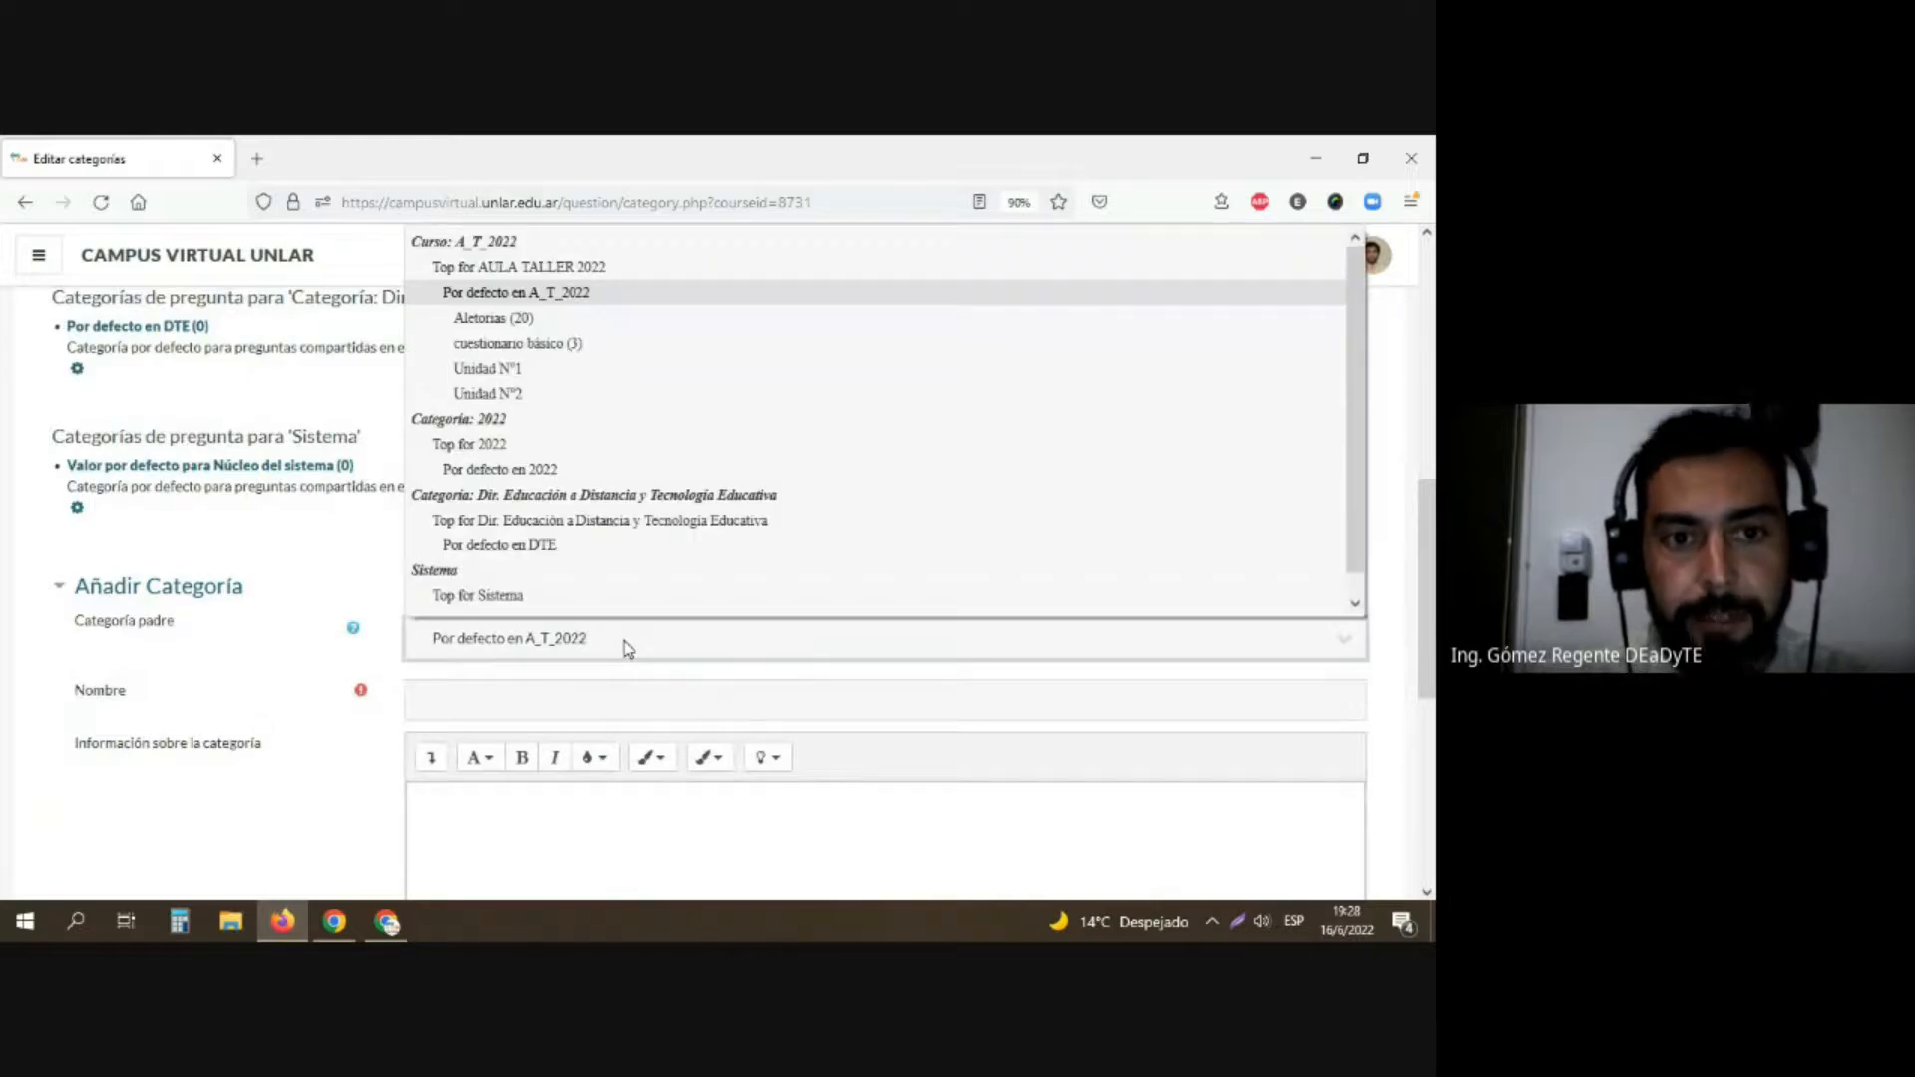
pyautogui.click(625, 648)
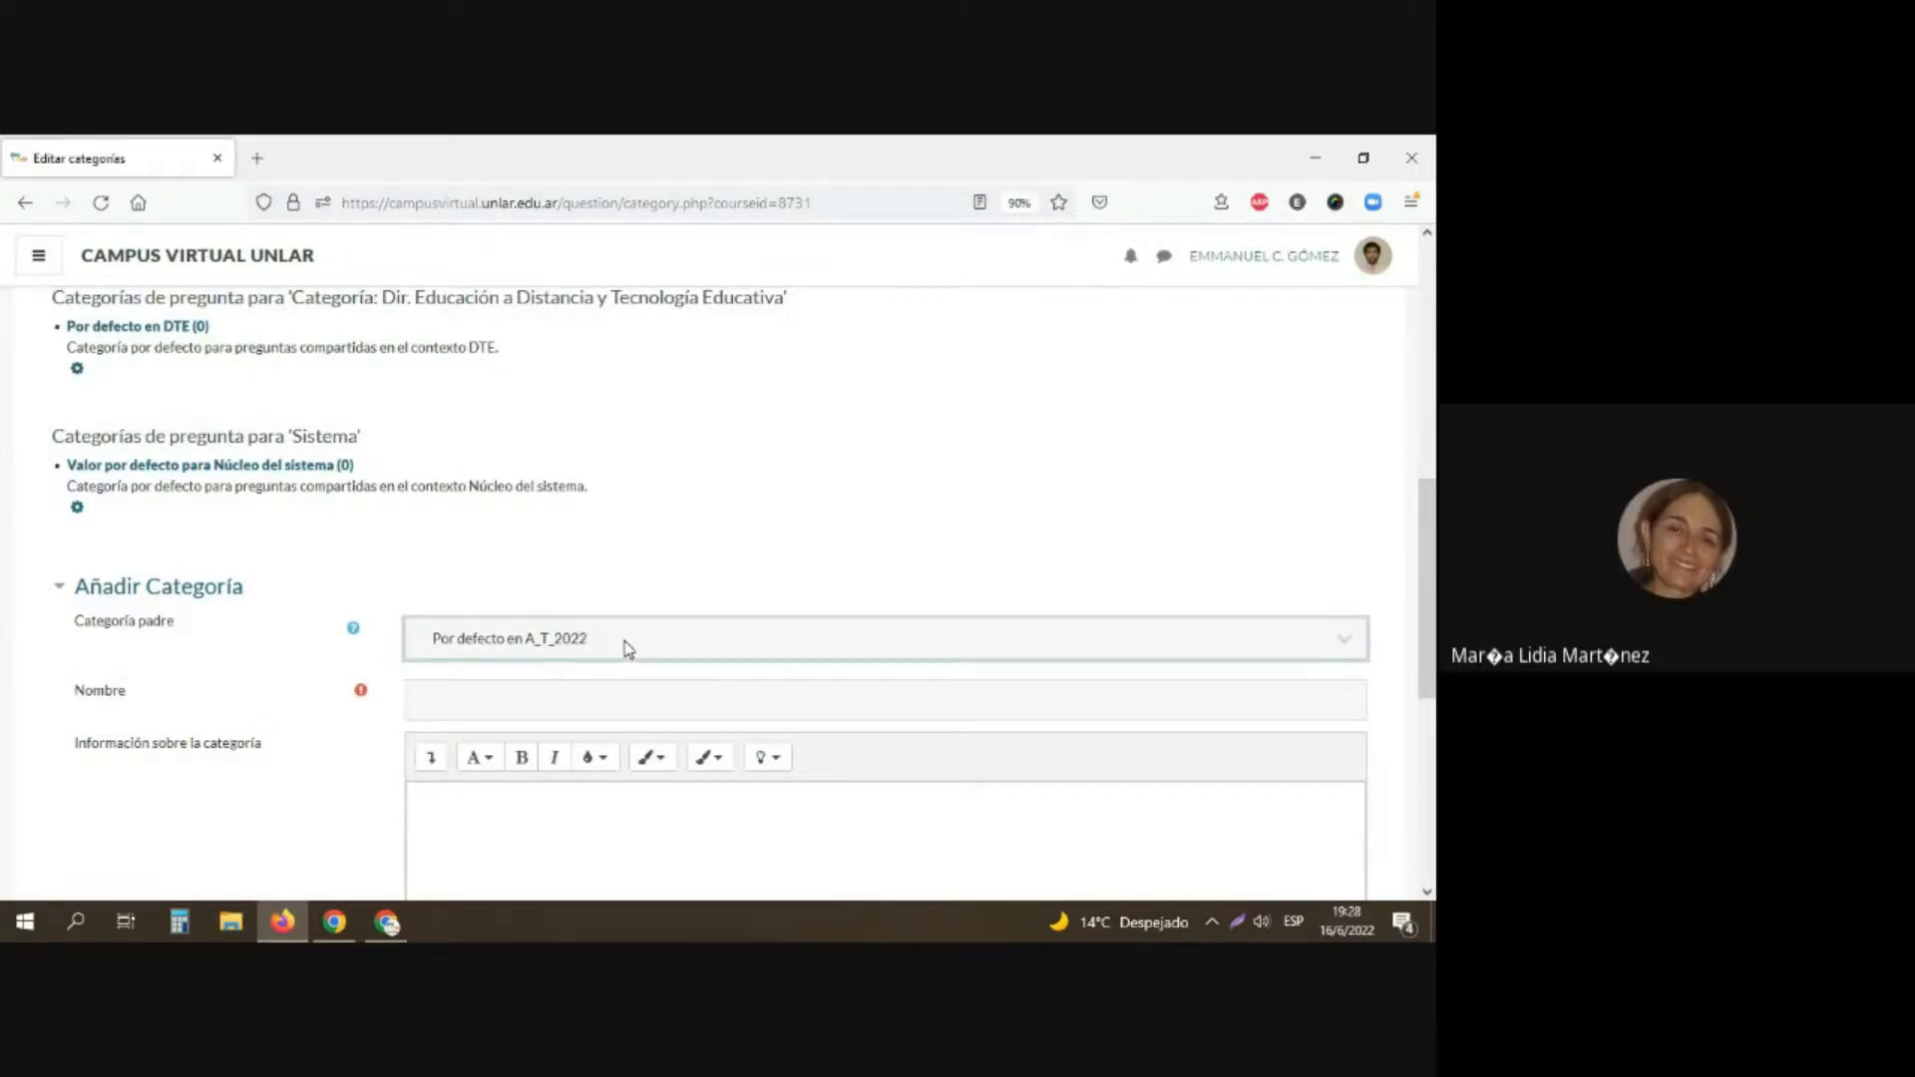
pyautogui.hotkey('alt', 'Tab')
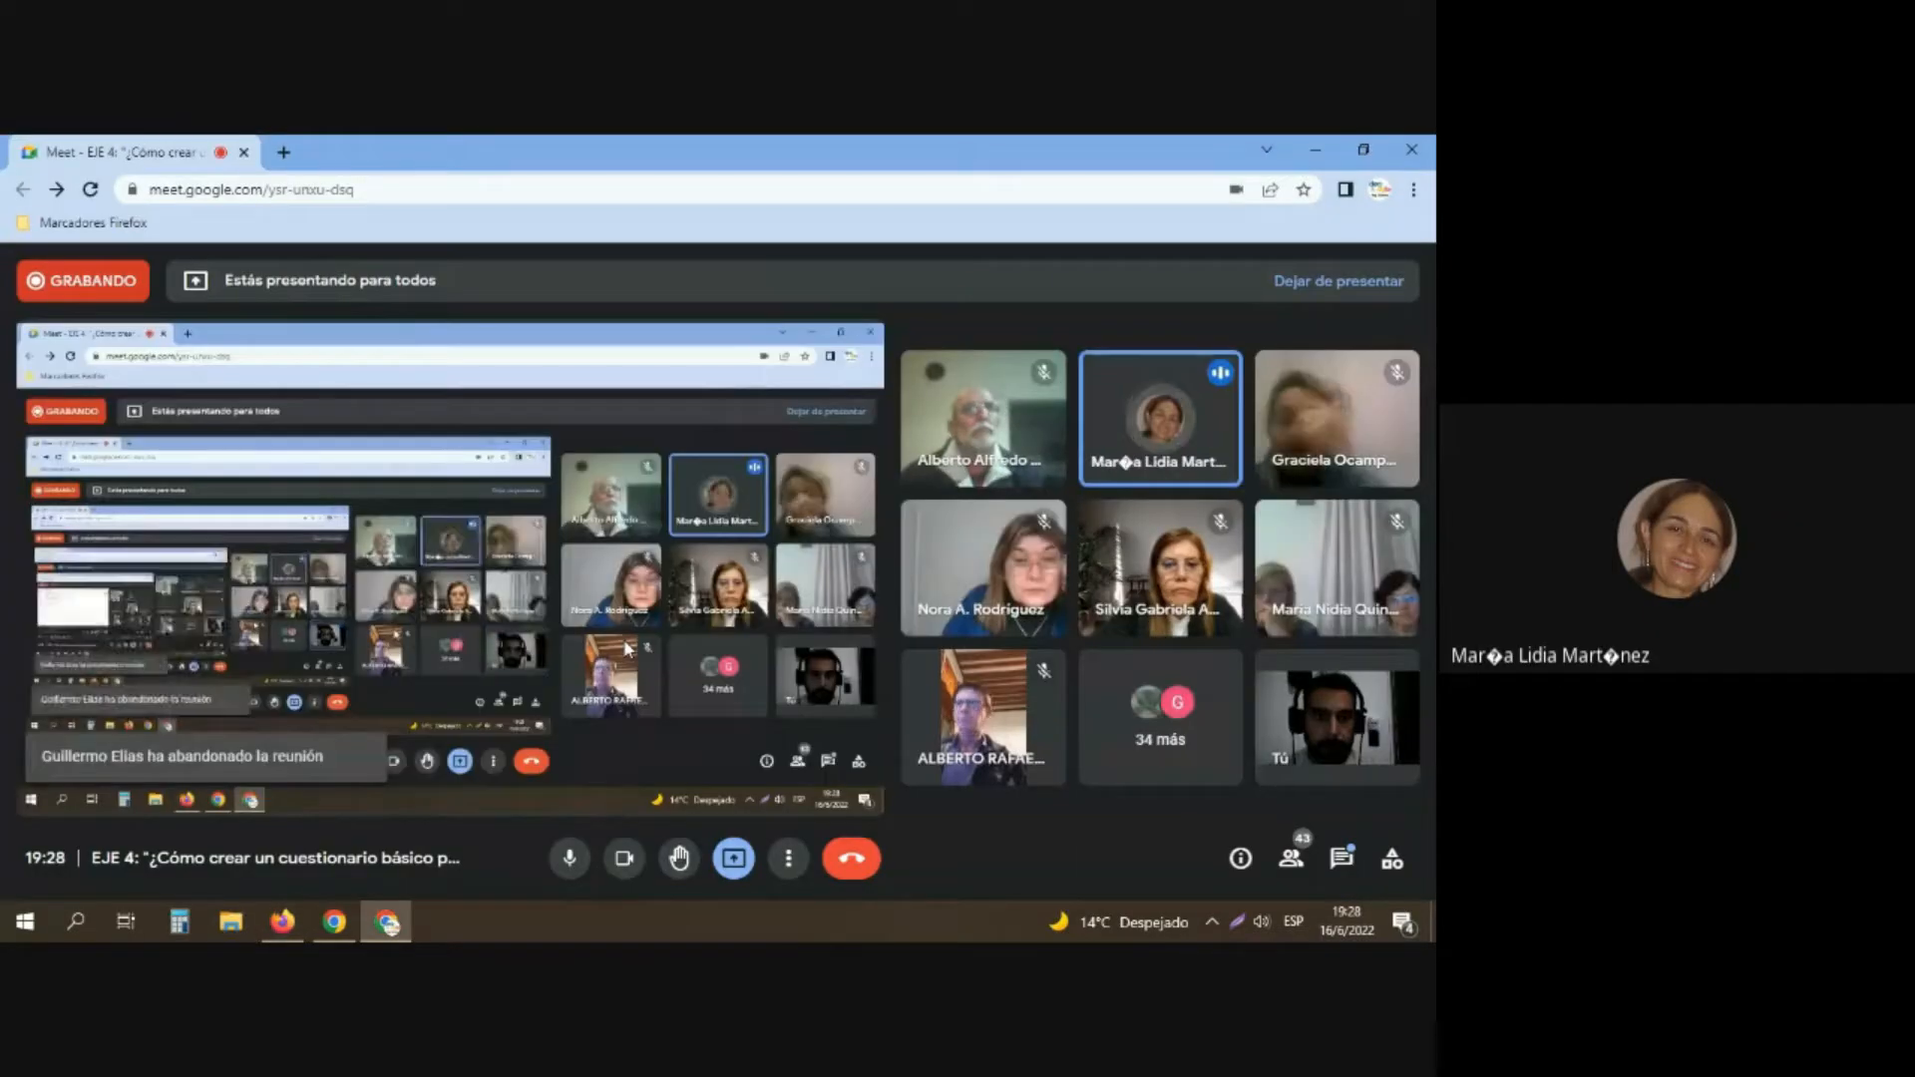
pyautogui.hotkey('alt', 'Tab')
pyautogui.scroll(3, 233, 635)
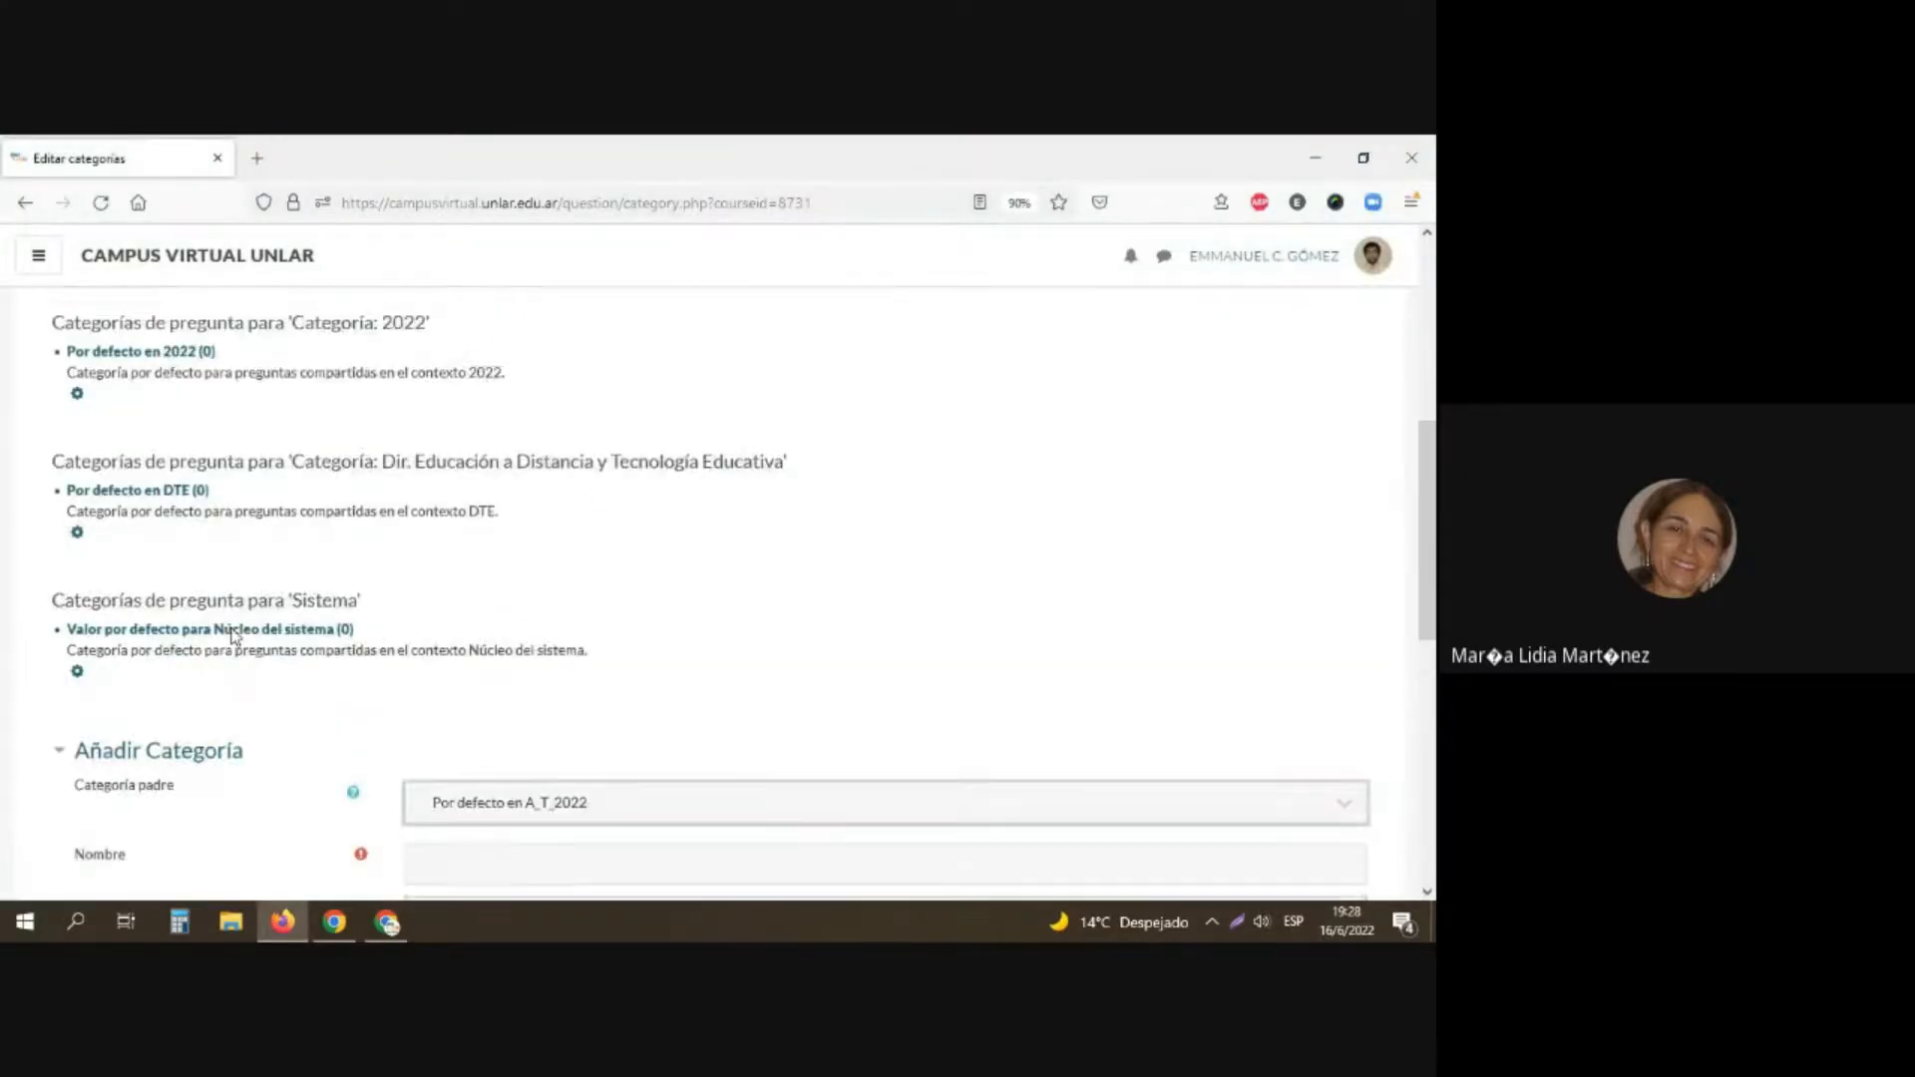
pyautogui.scroll(1, 232, 634)
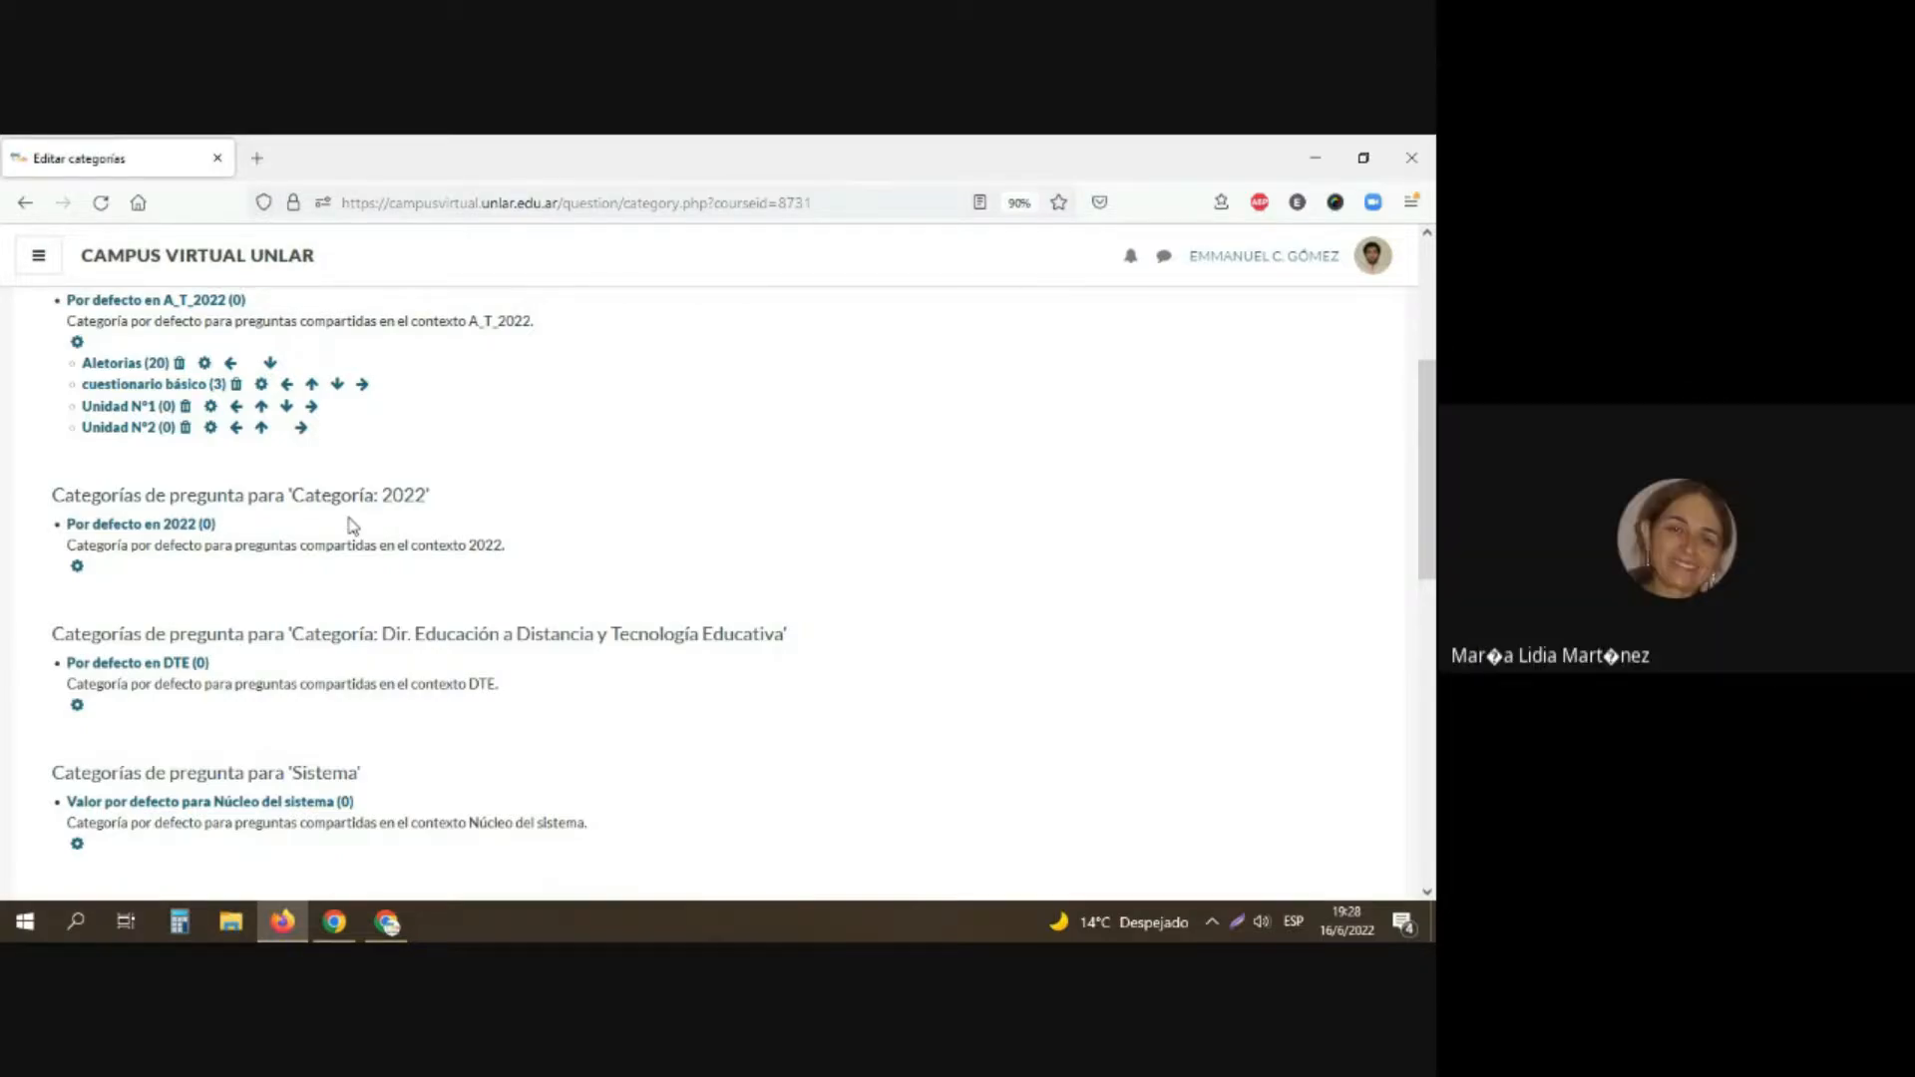
pyautogui.hotkey('alt', 'Tab')
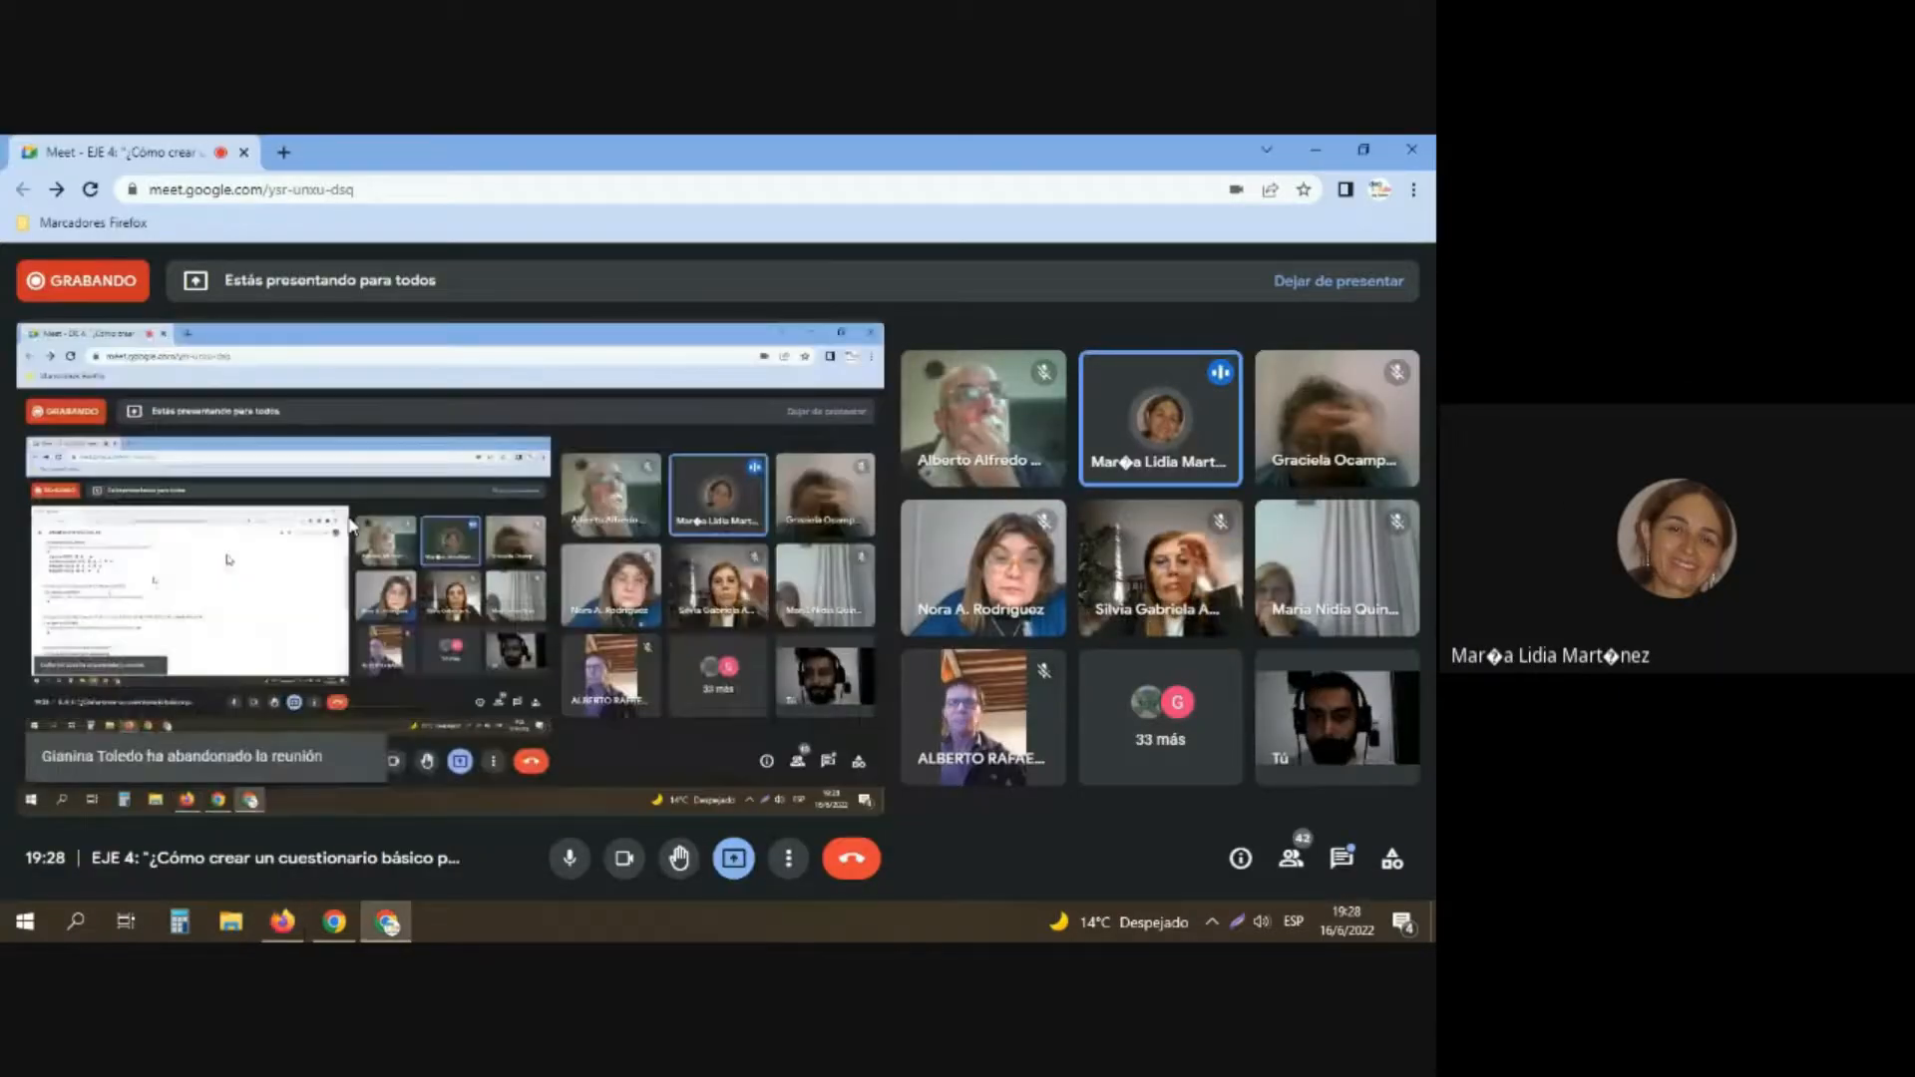
pyautogui.hotkey('alt', 'Tab')
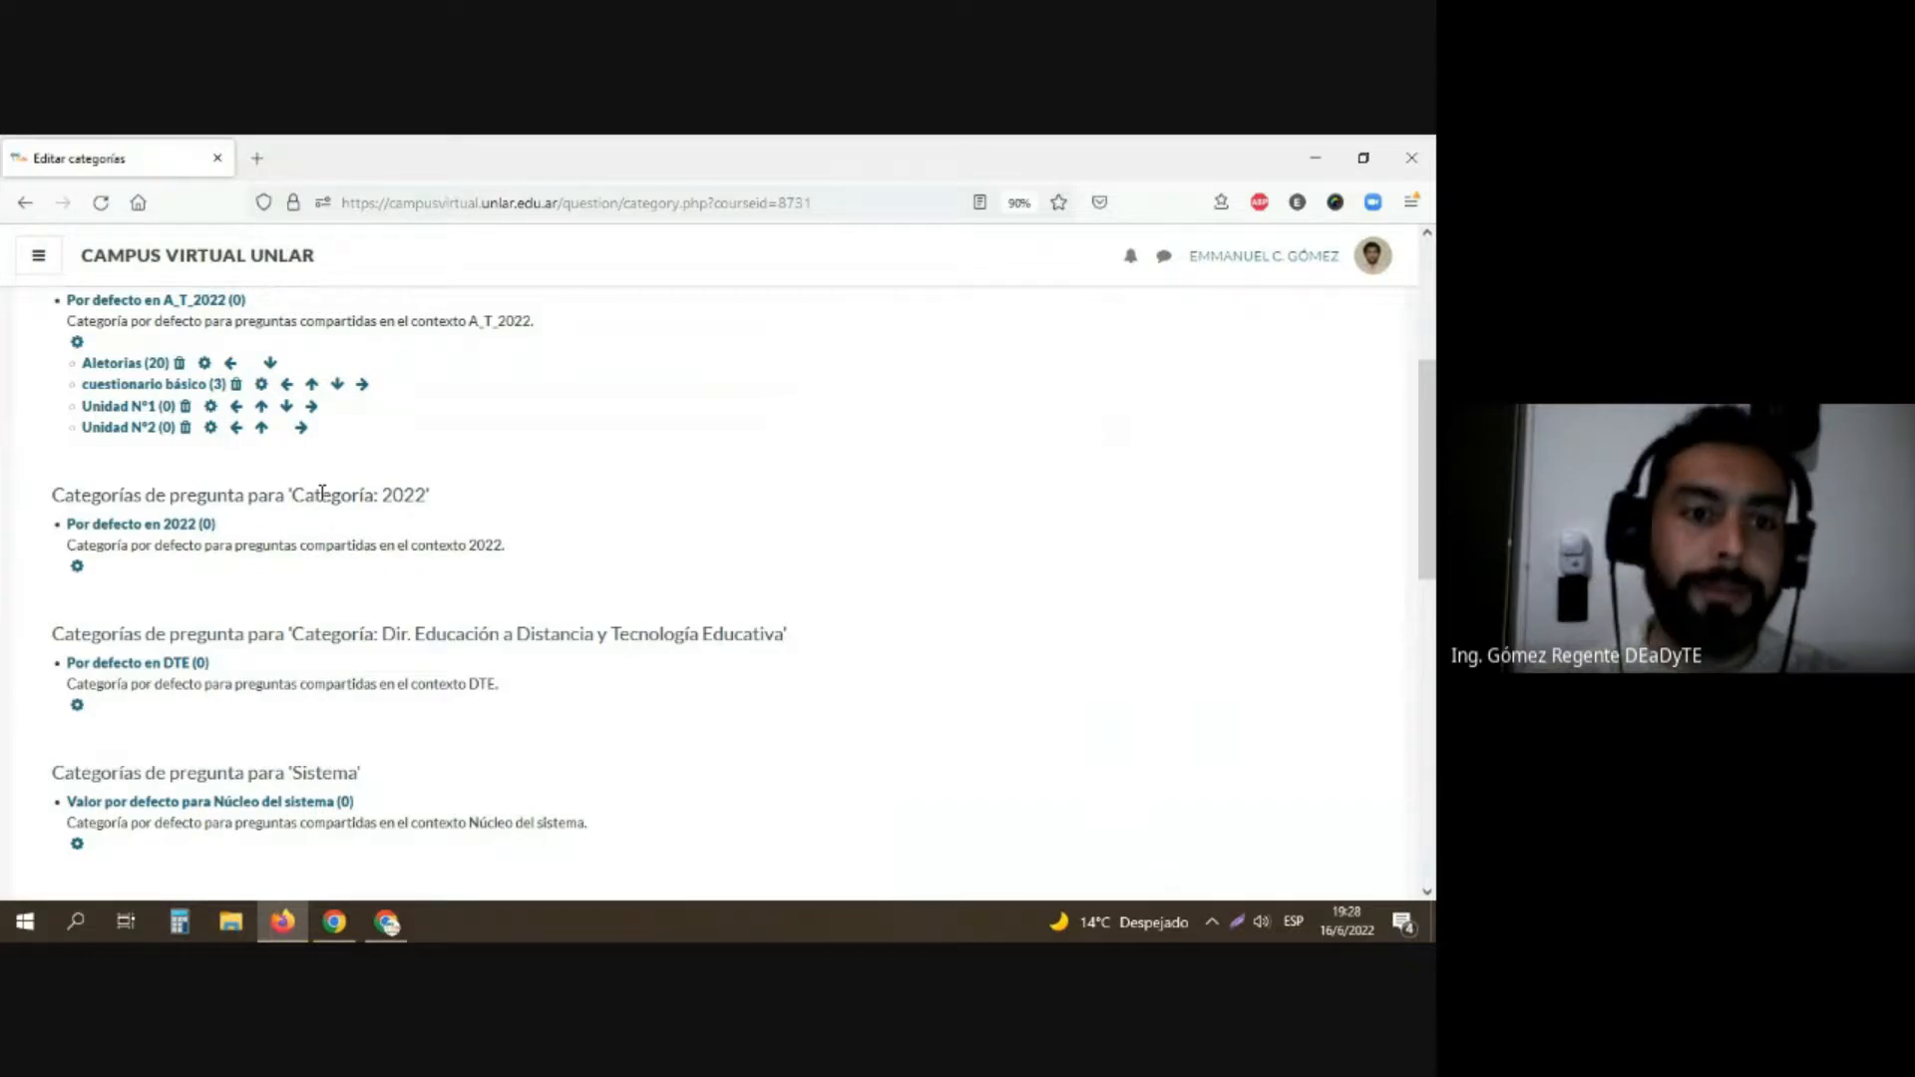
# Step: Add a question category named "Año 2021" under the parent category Por defecto en A_T_2022
pyautogui.scroll(-5, 429, 509)
pyautogui.click(549, 615)
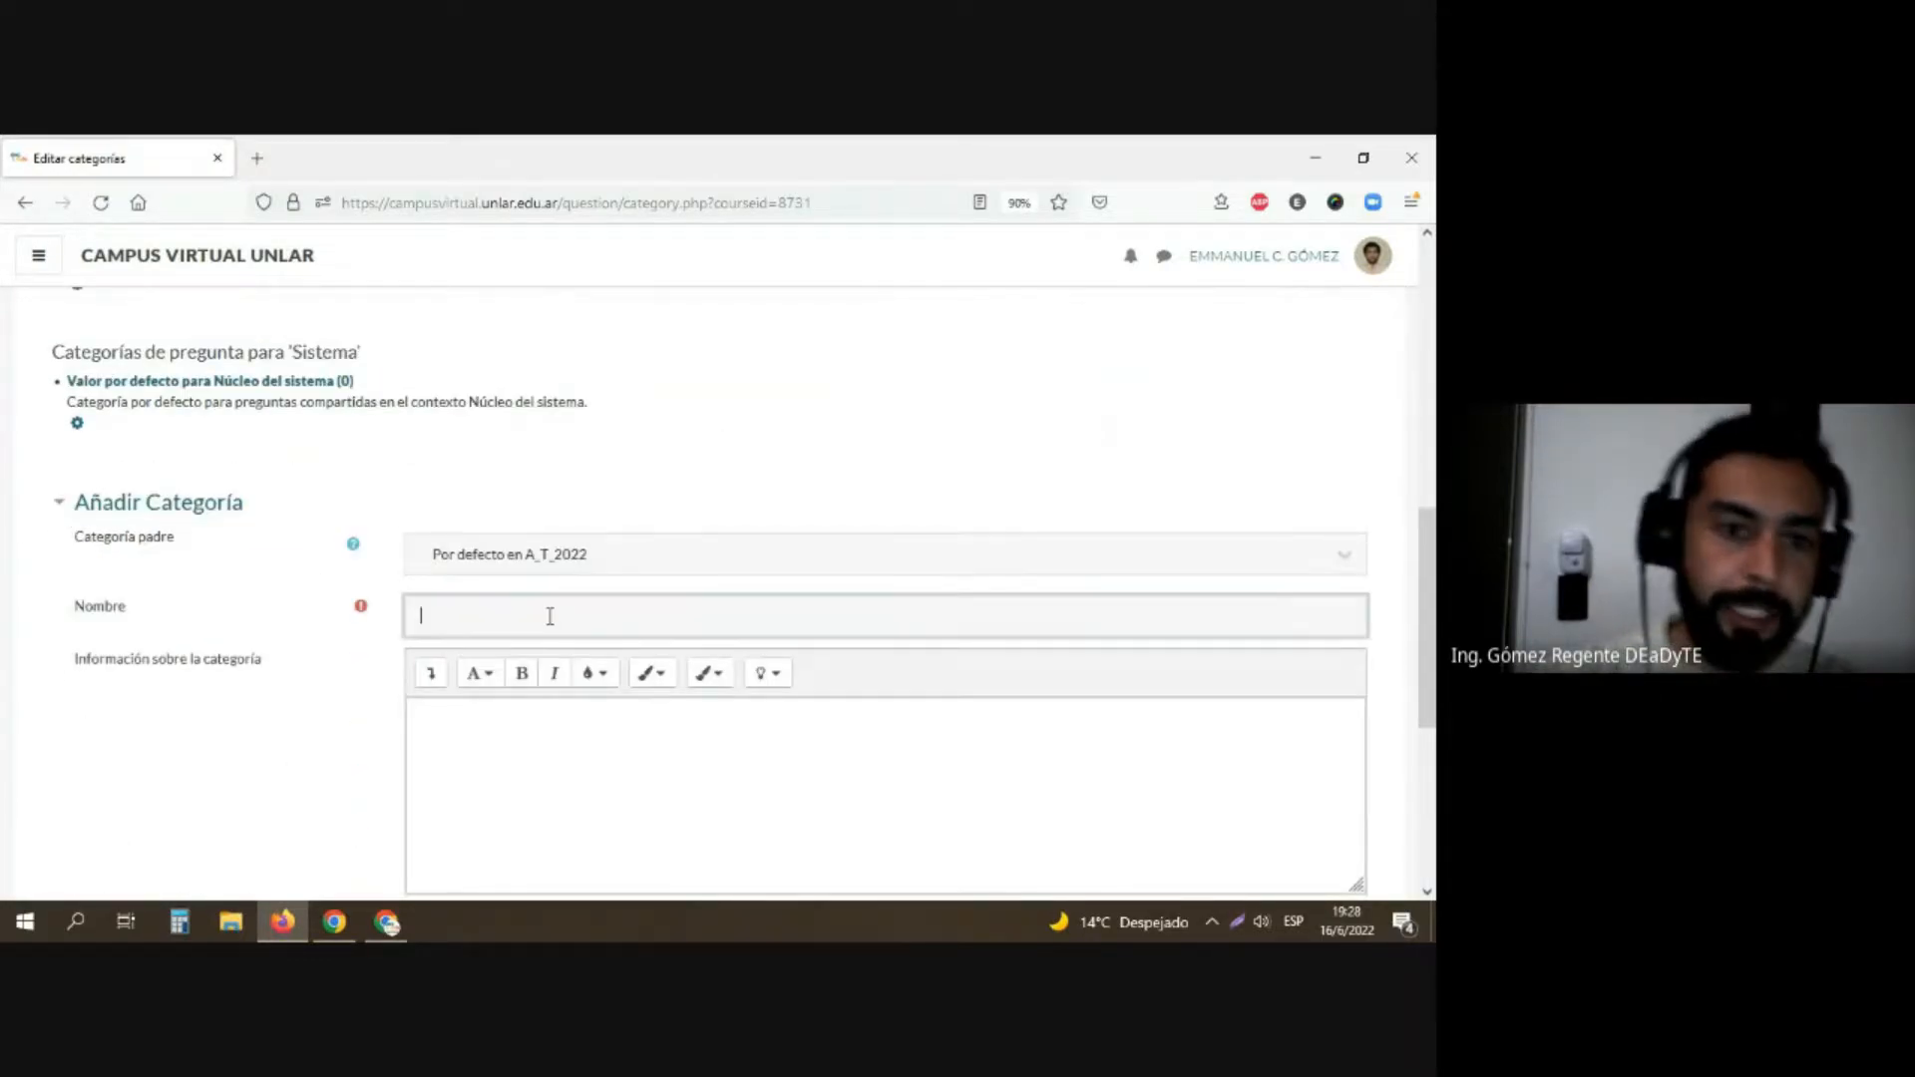
pyautogui.write('Año')
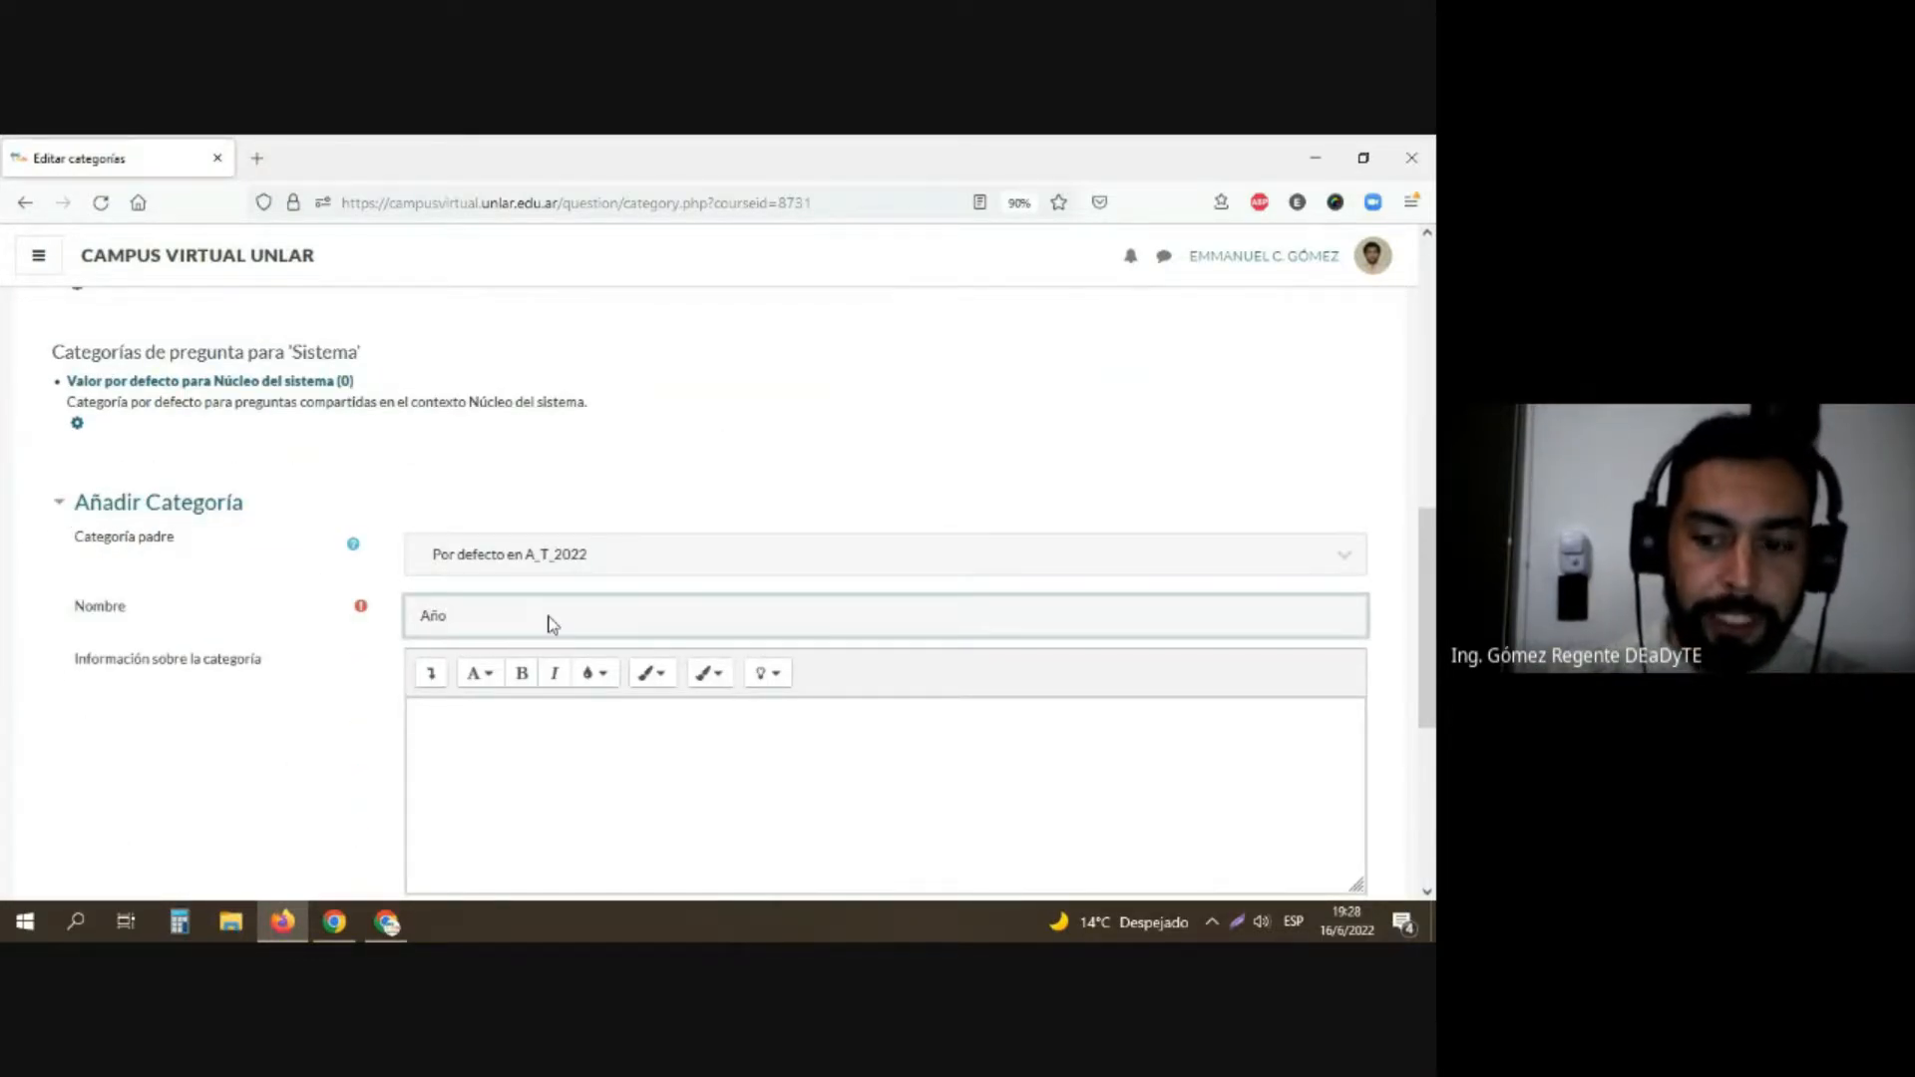
pyautogui.write(' 2021')
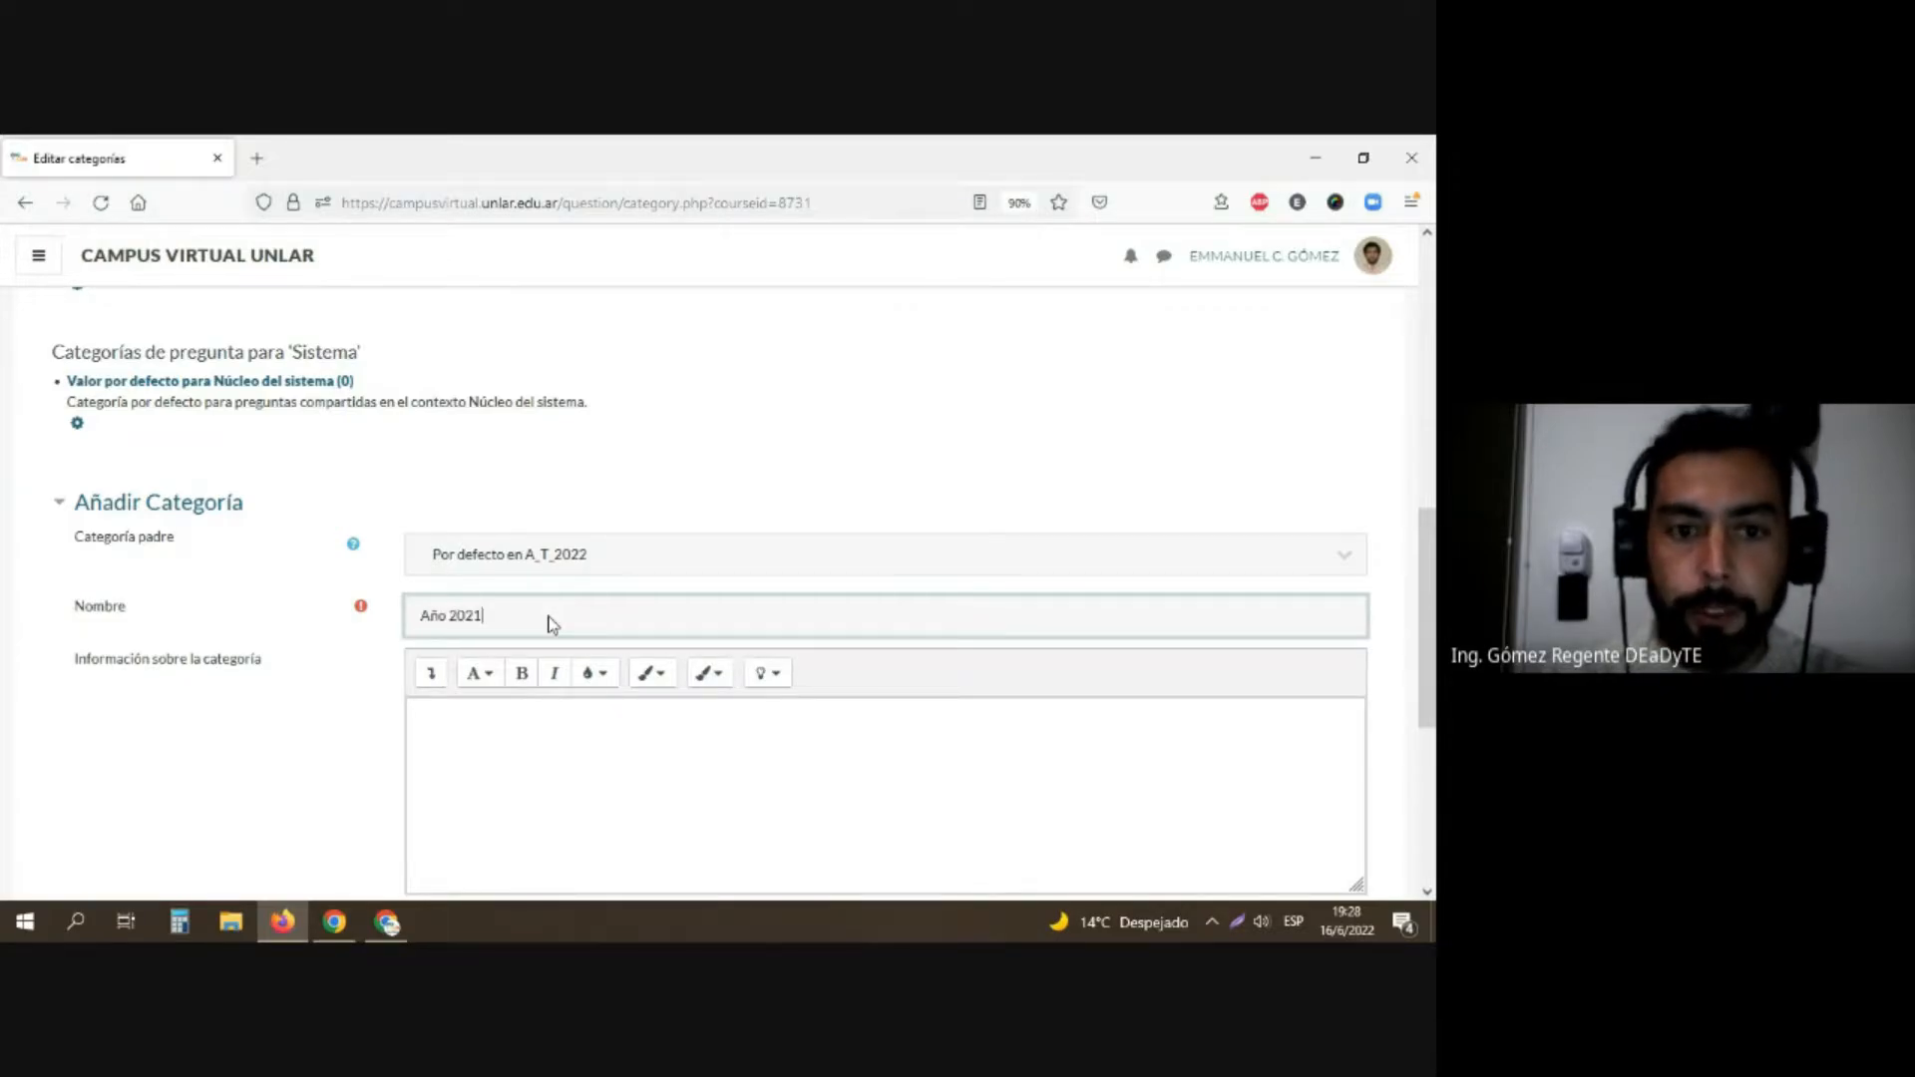
pyautogui.scroll(-3, 529, 611)
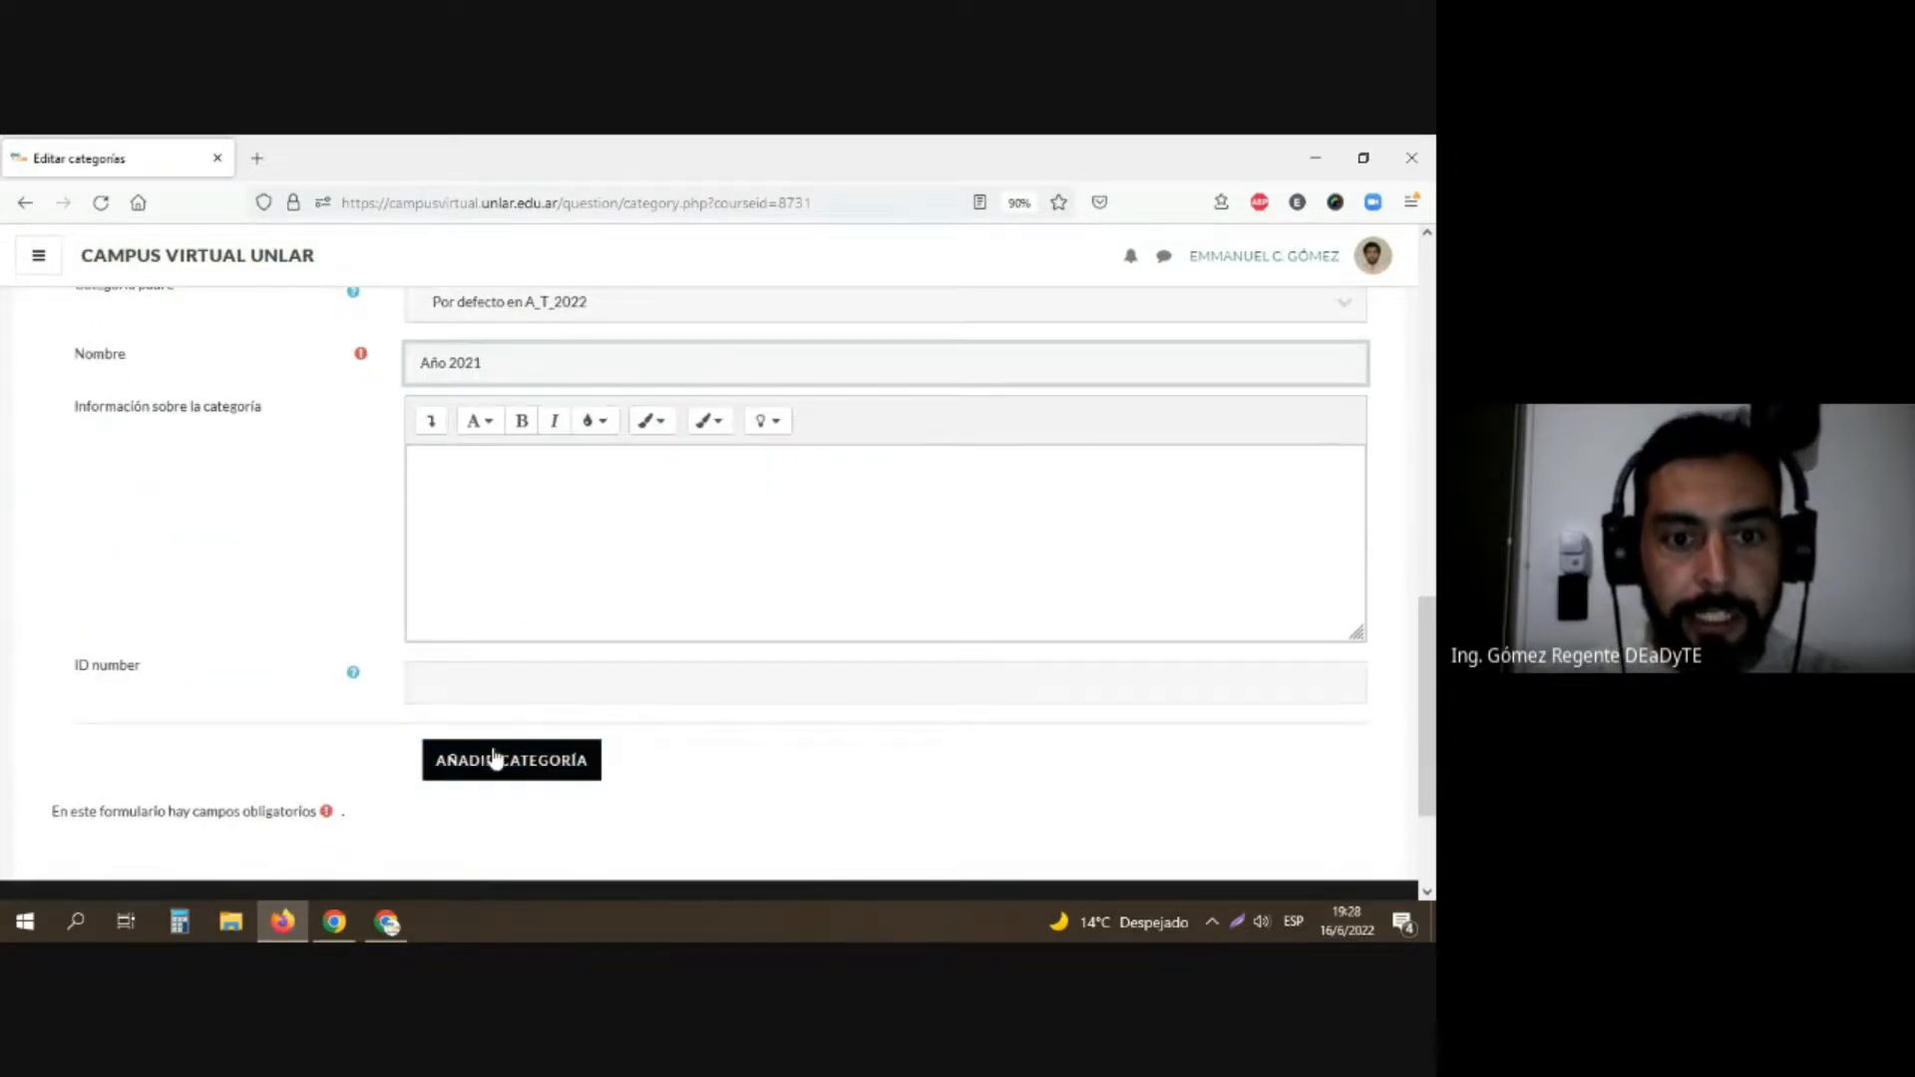
pyautogui.click(479, 760)
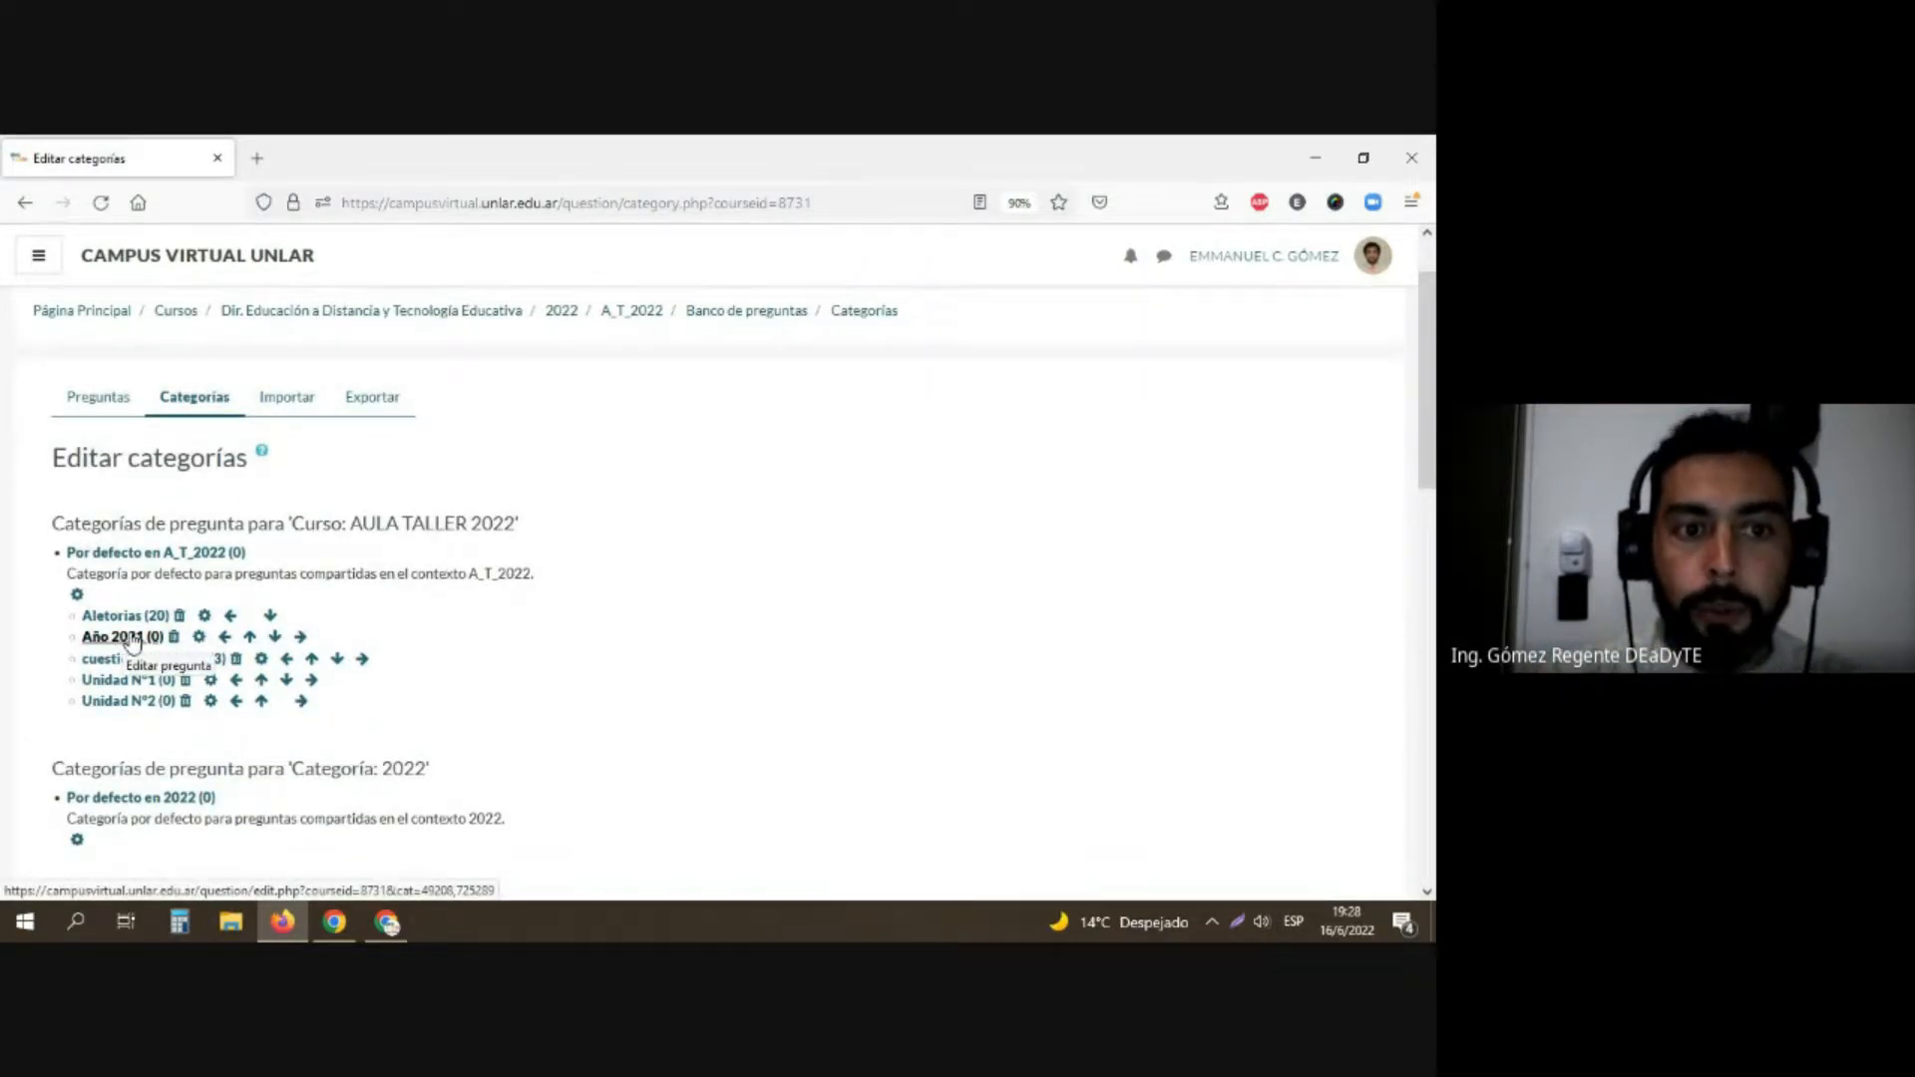
# Step: Add a subcategory named "Tema 1" with Año 2021 as its parent category, leaving the description and ID number empty
pyautogui.scroll(-8, 646, 641)
pyautogui.scroll(-1, 645, 641)
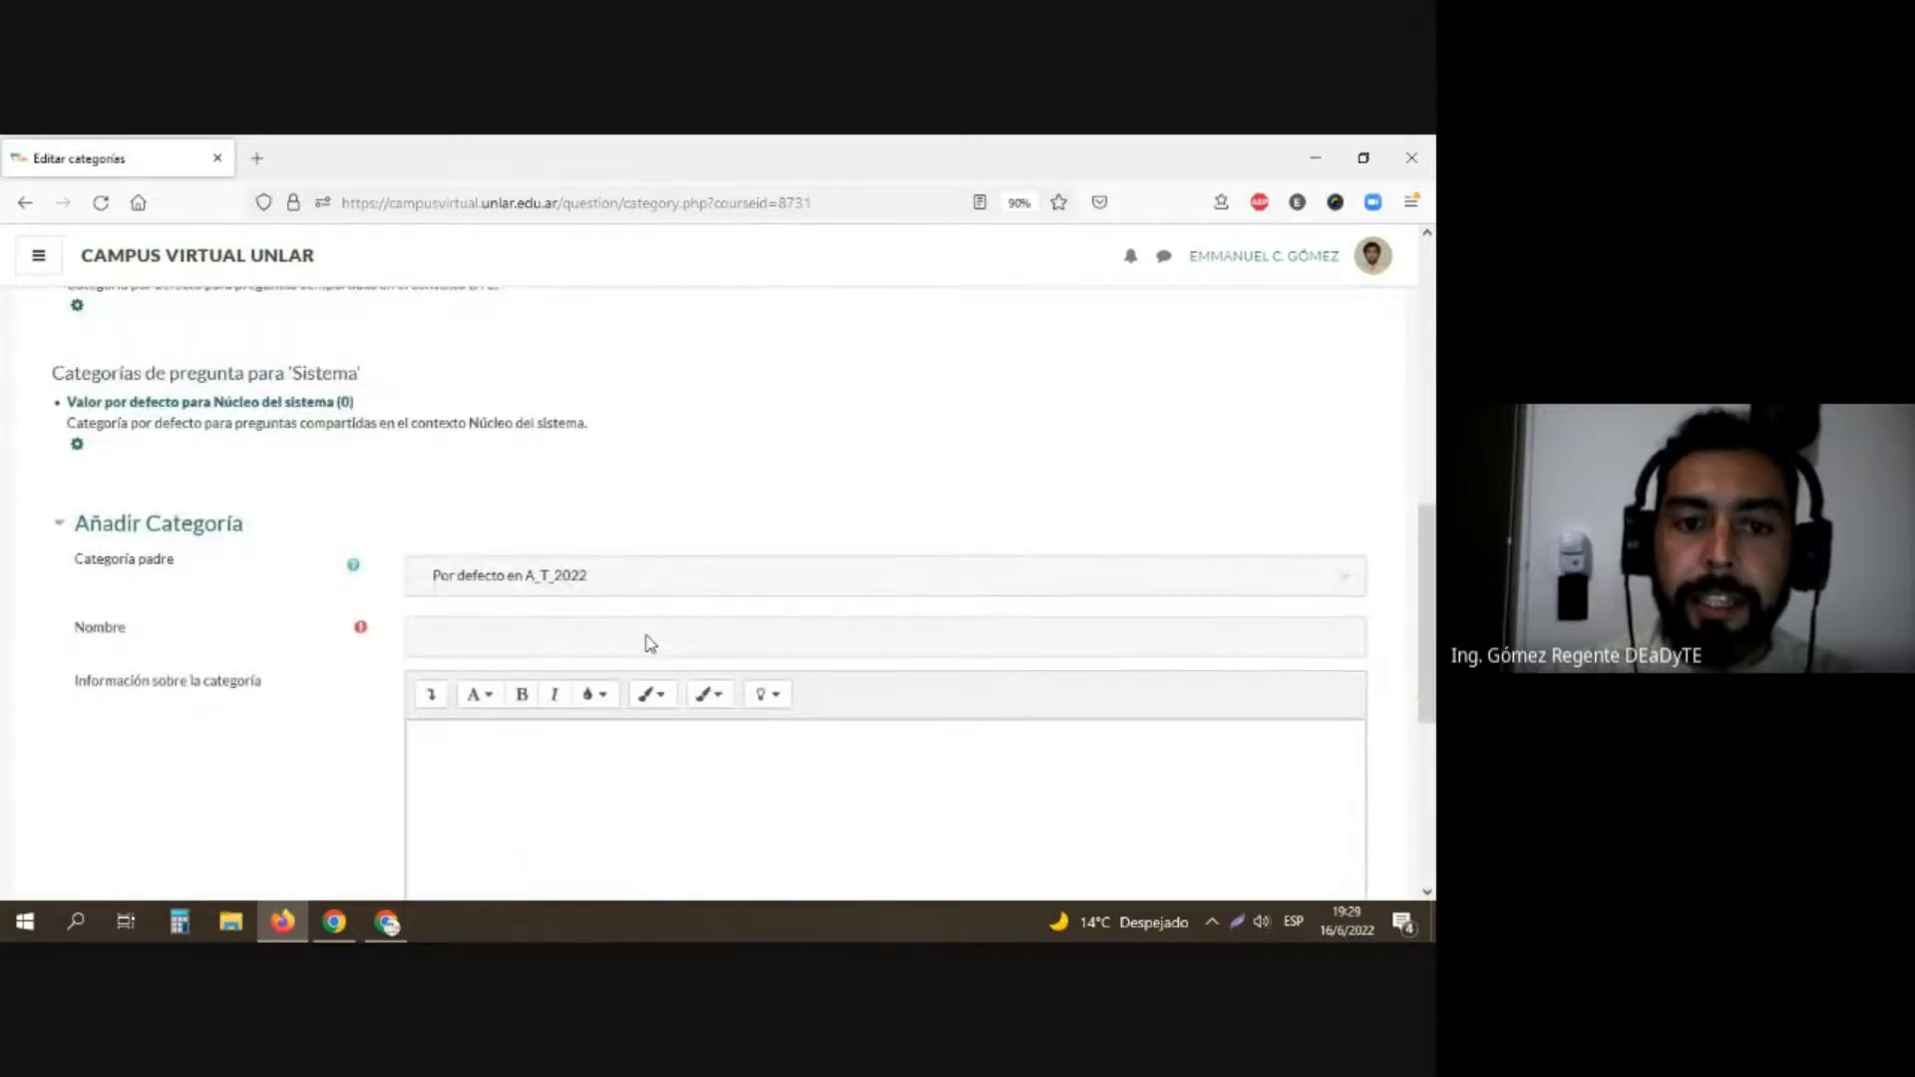
pyautogui.click(524, 586)
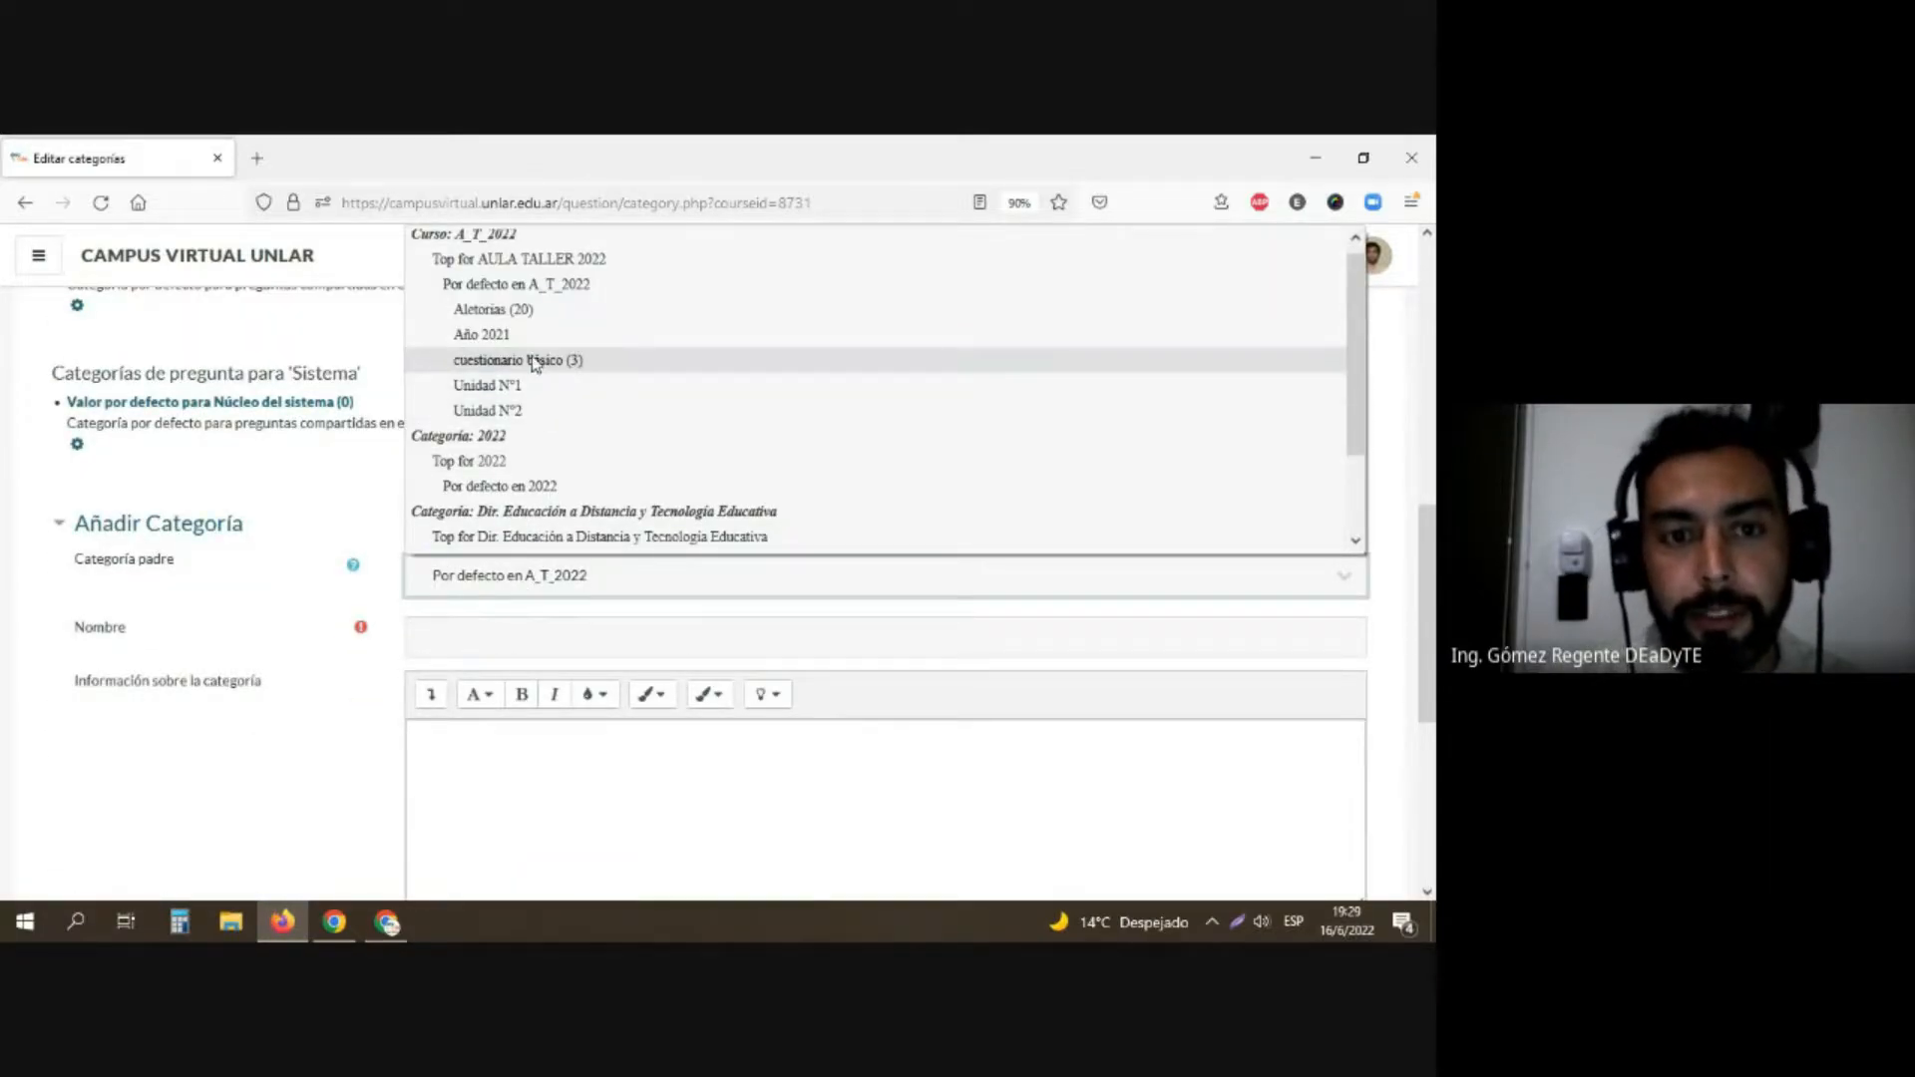
pyautogui.click(562, 585)
pyautogui.click(541, 581)
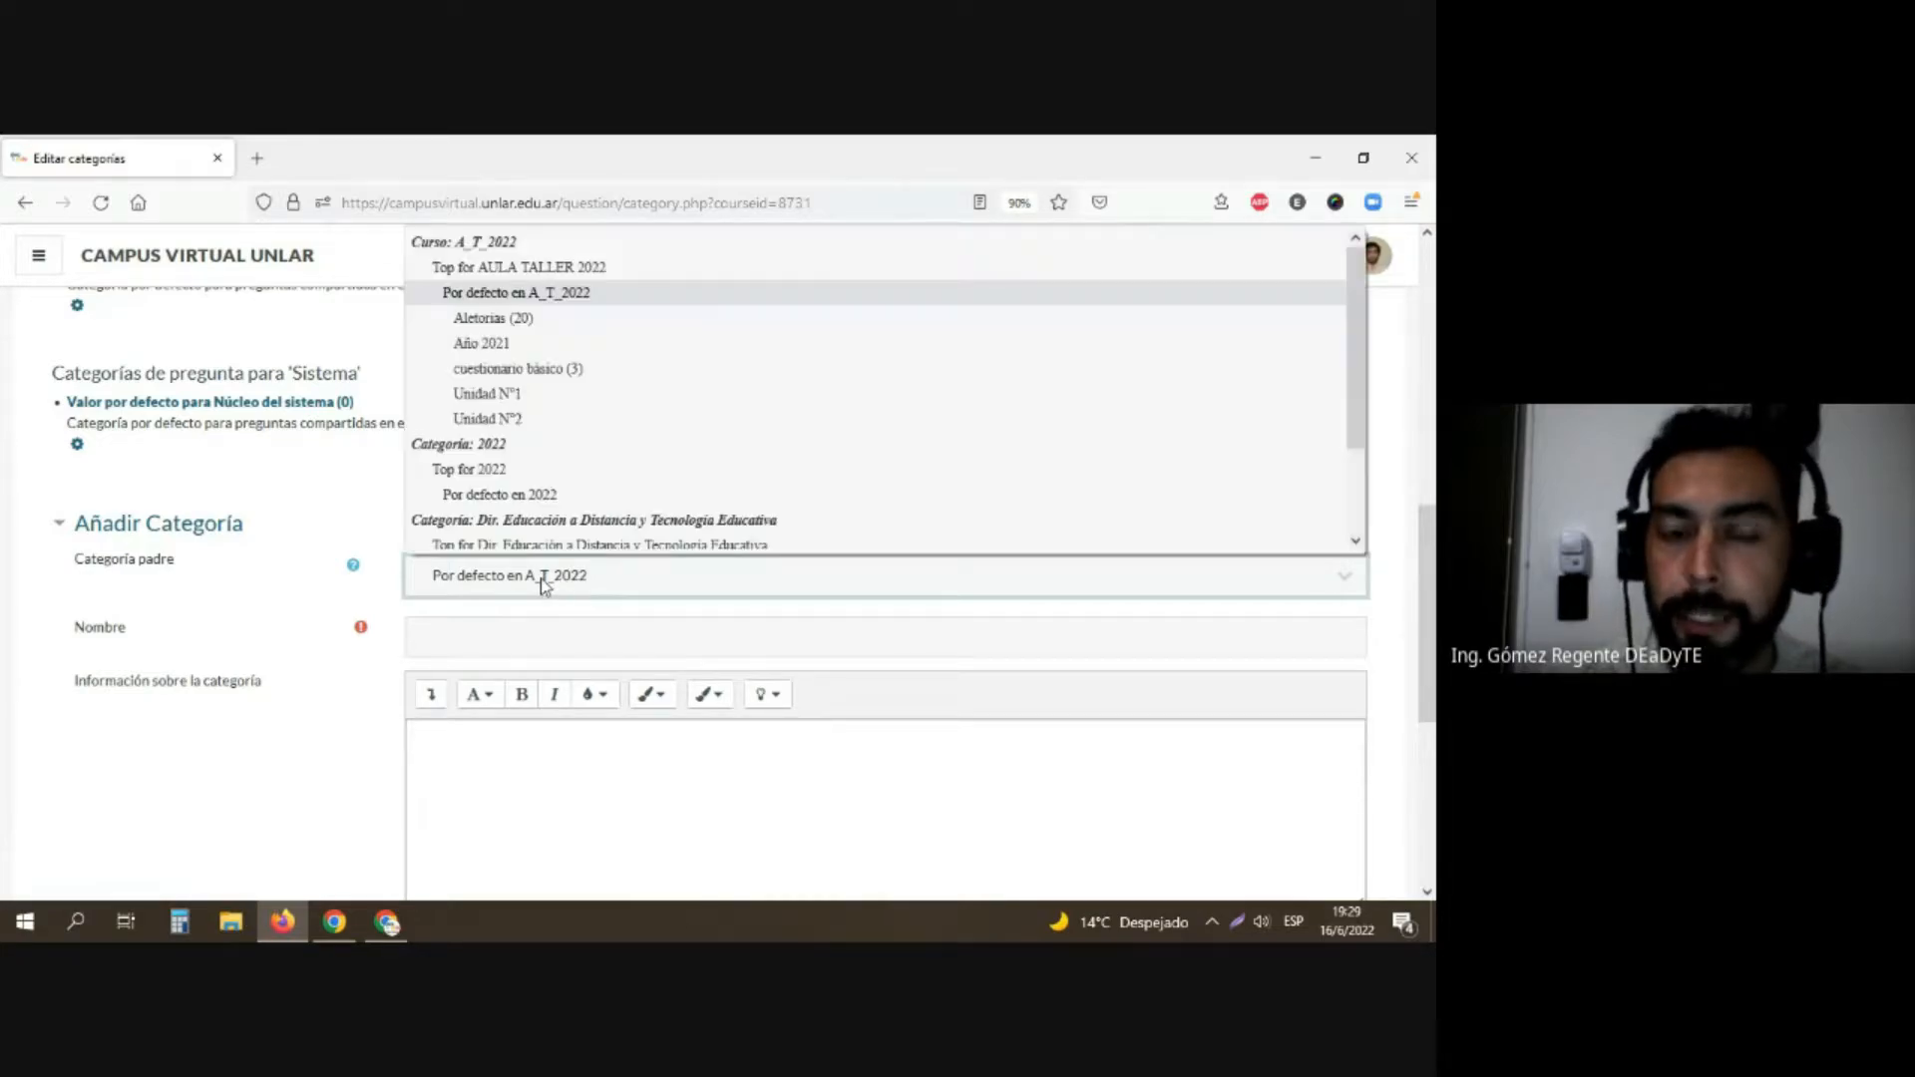
pyautogui.click(501, 345)
pyautogui.click(459, 643)
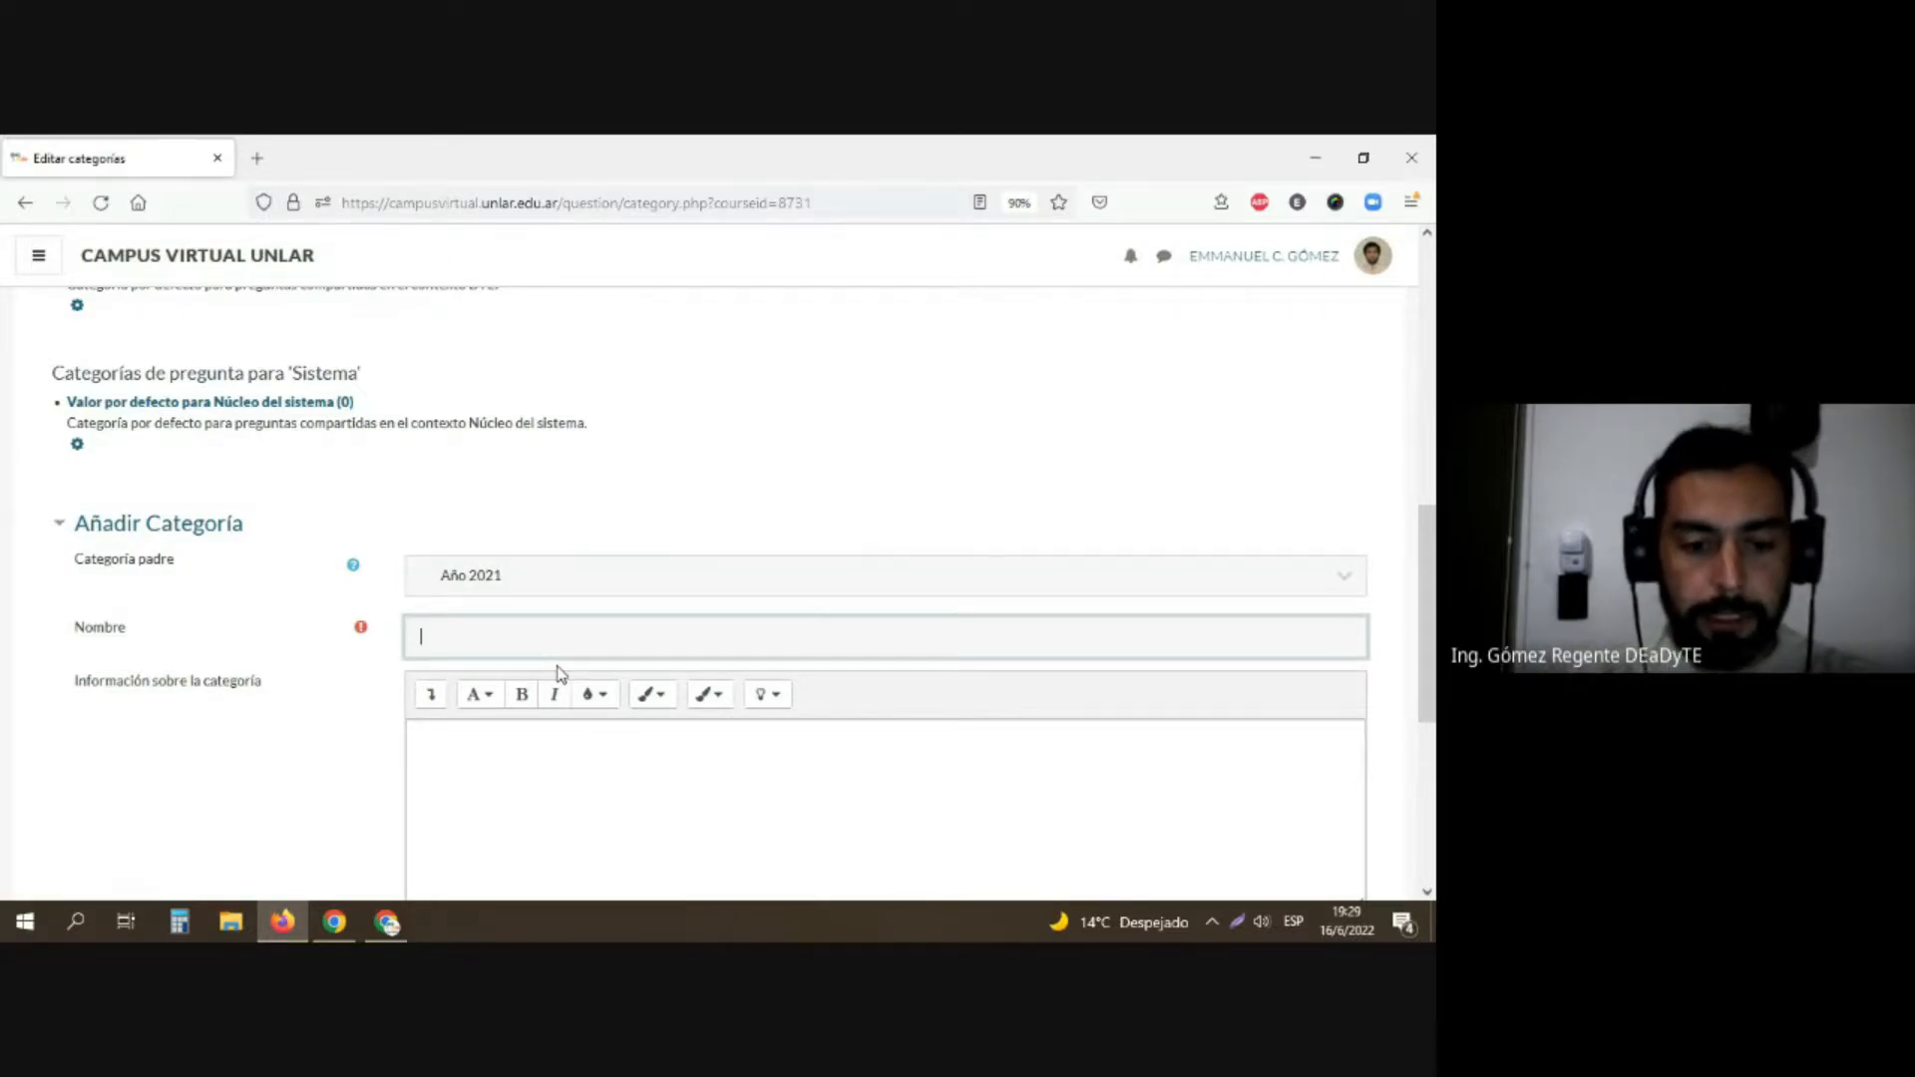
pyautogui.write('Tema 1')
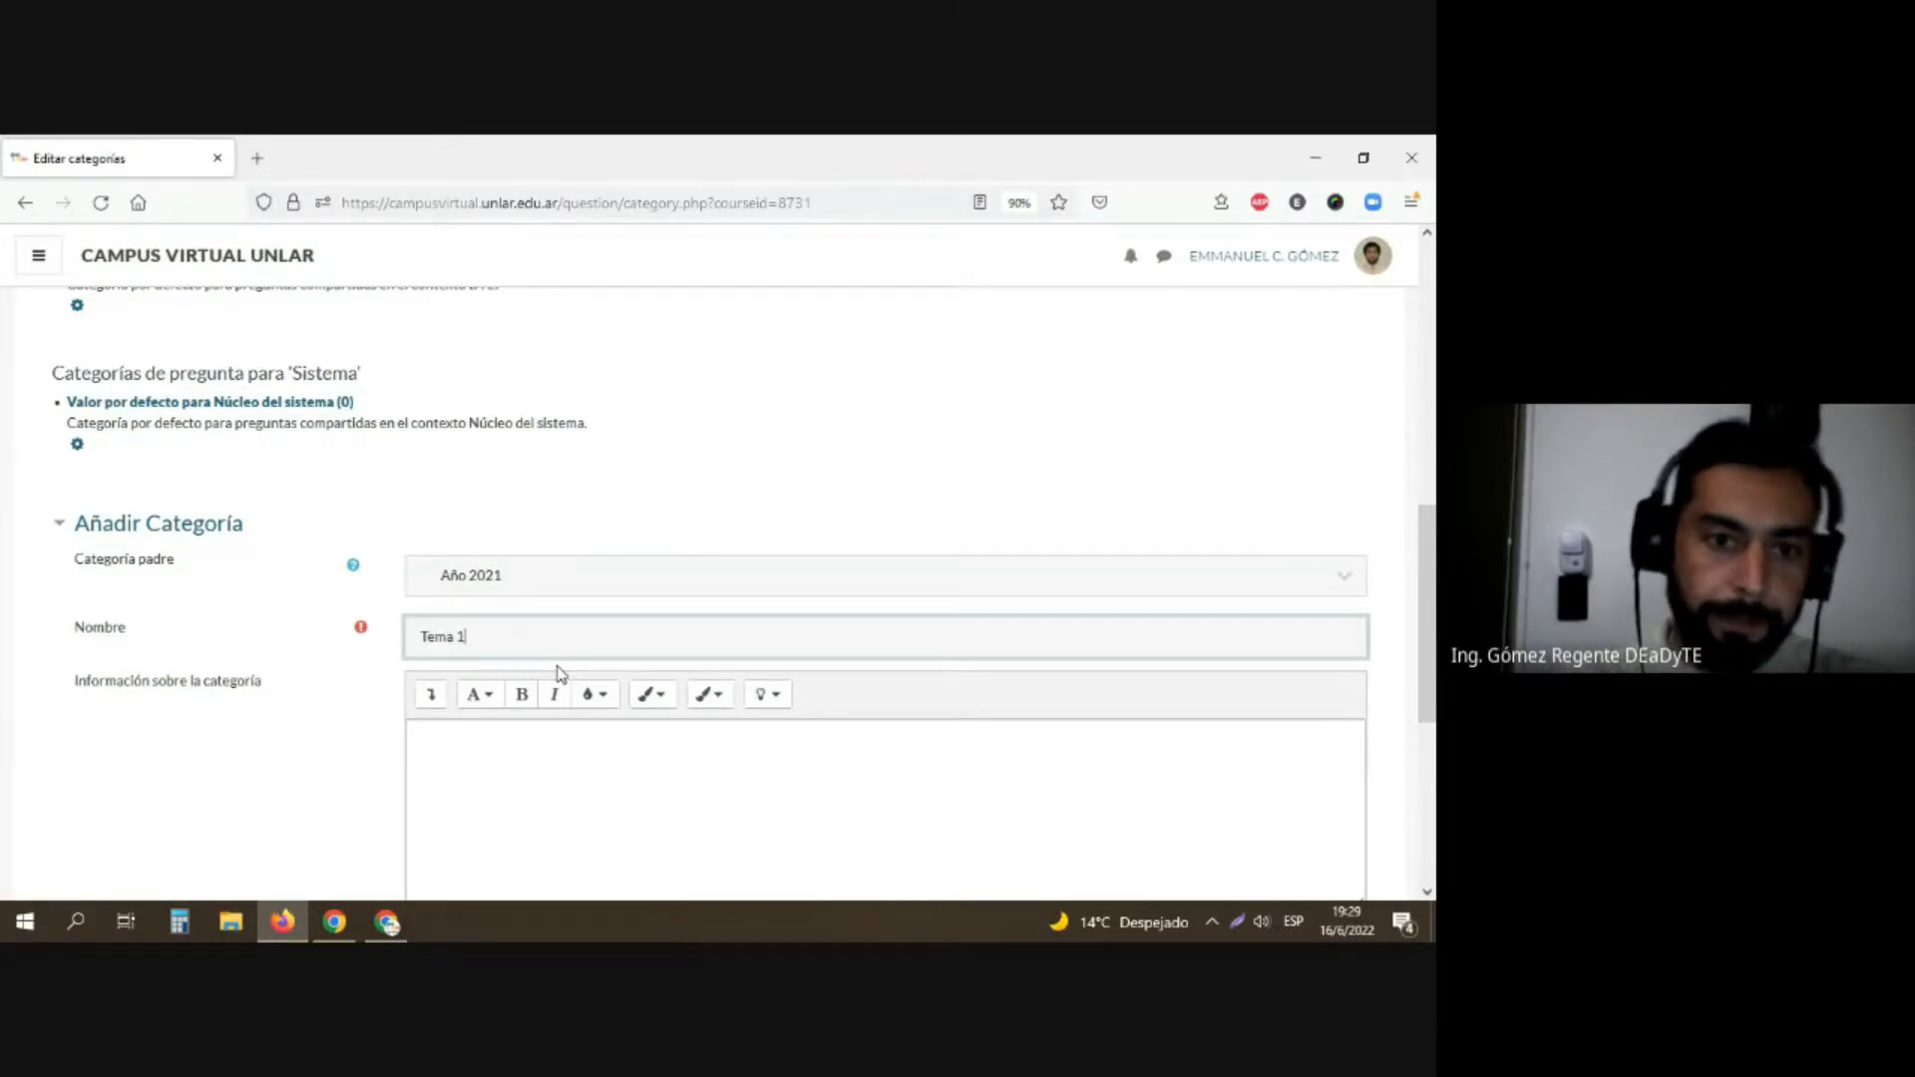
pyautogui.scroll(-3, 454, 644)
pyautogui.click(462, 783)
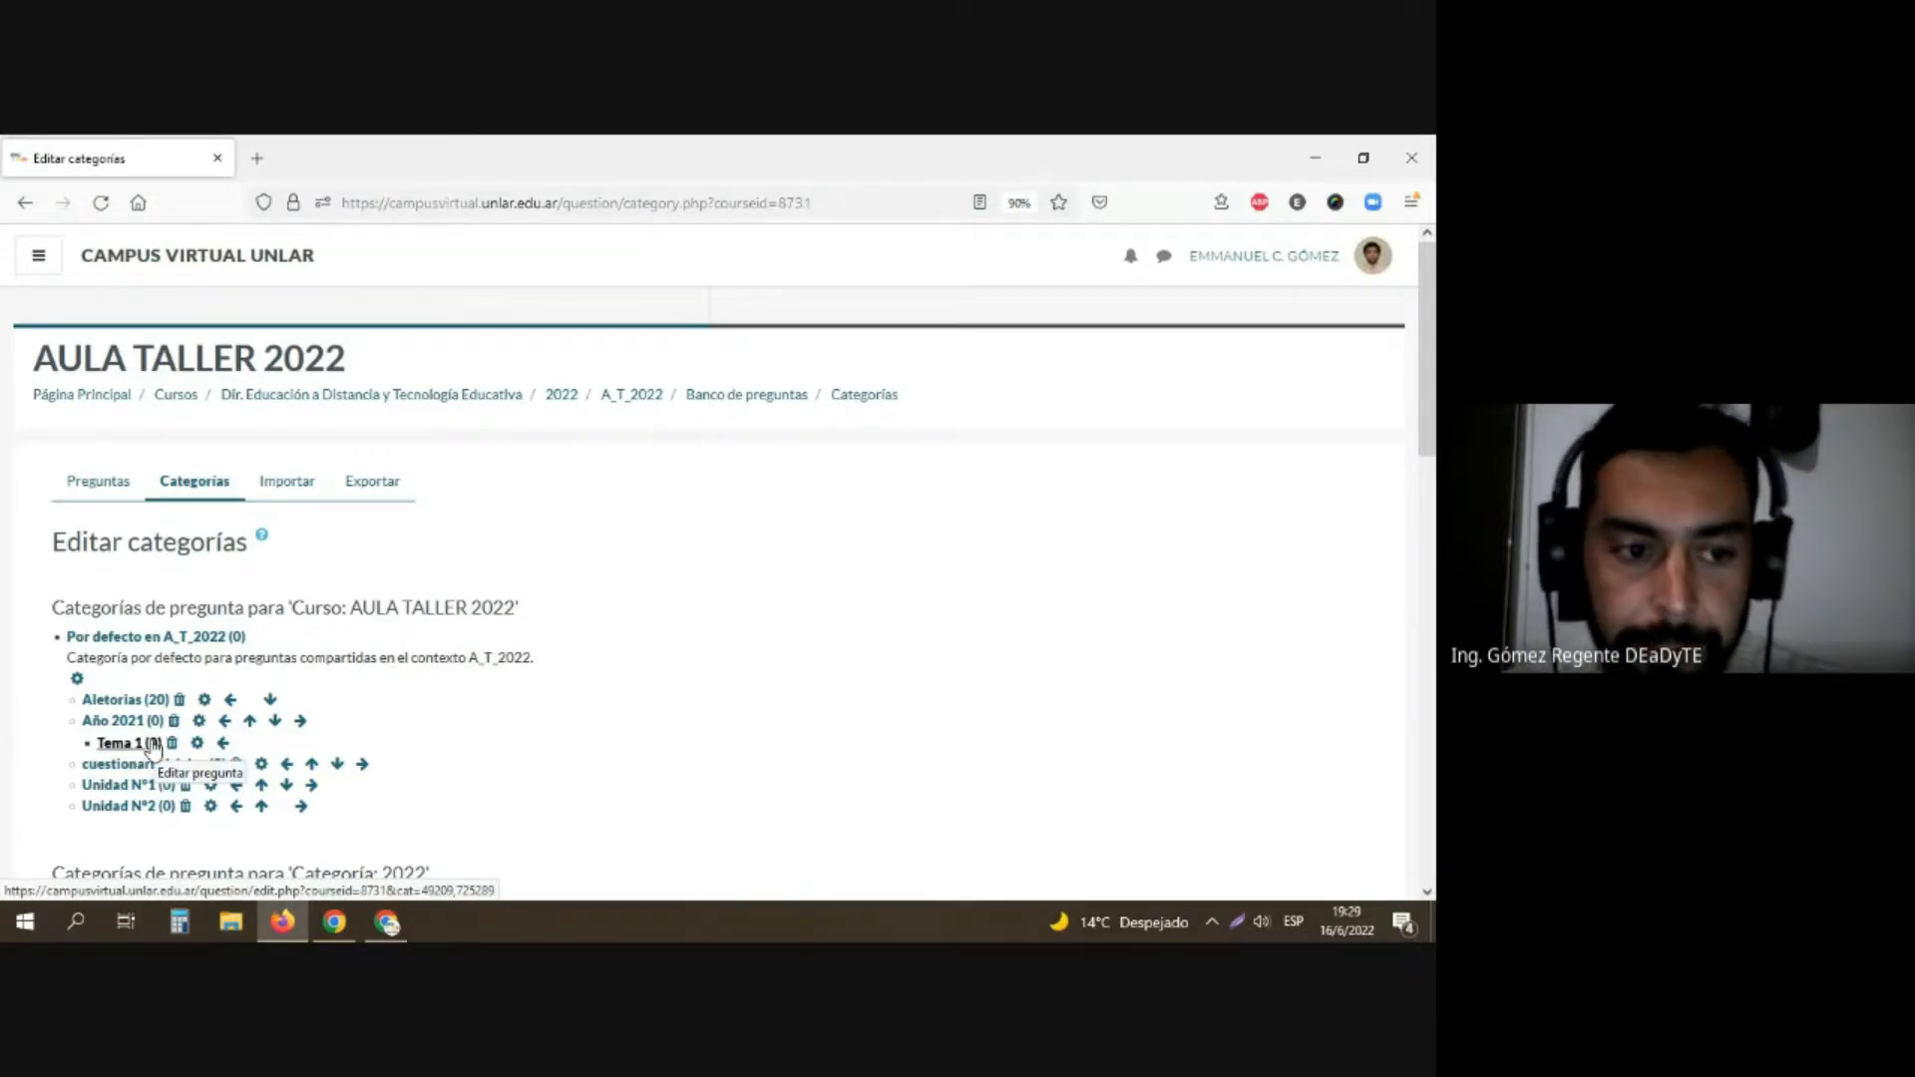
pyautogui.scroll(-2, 240, 827)
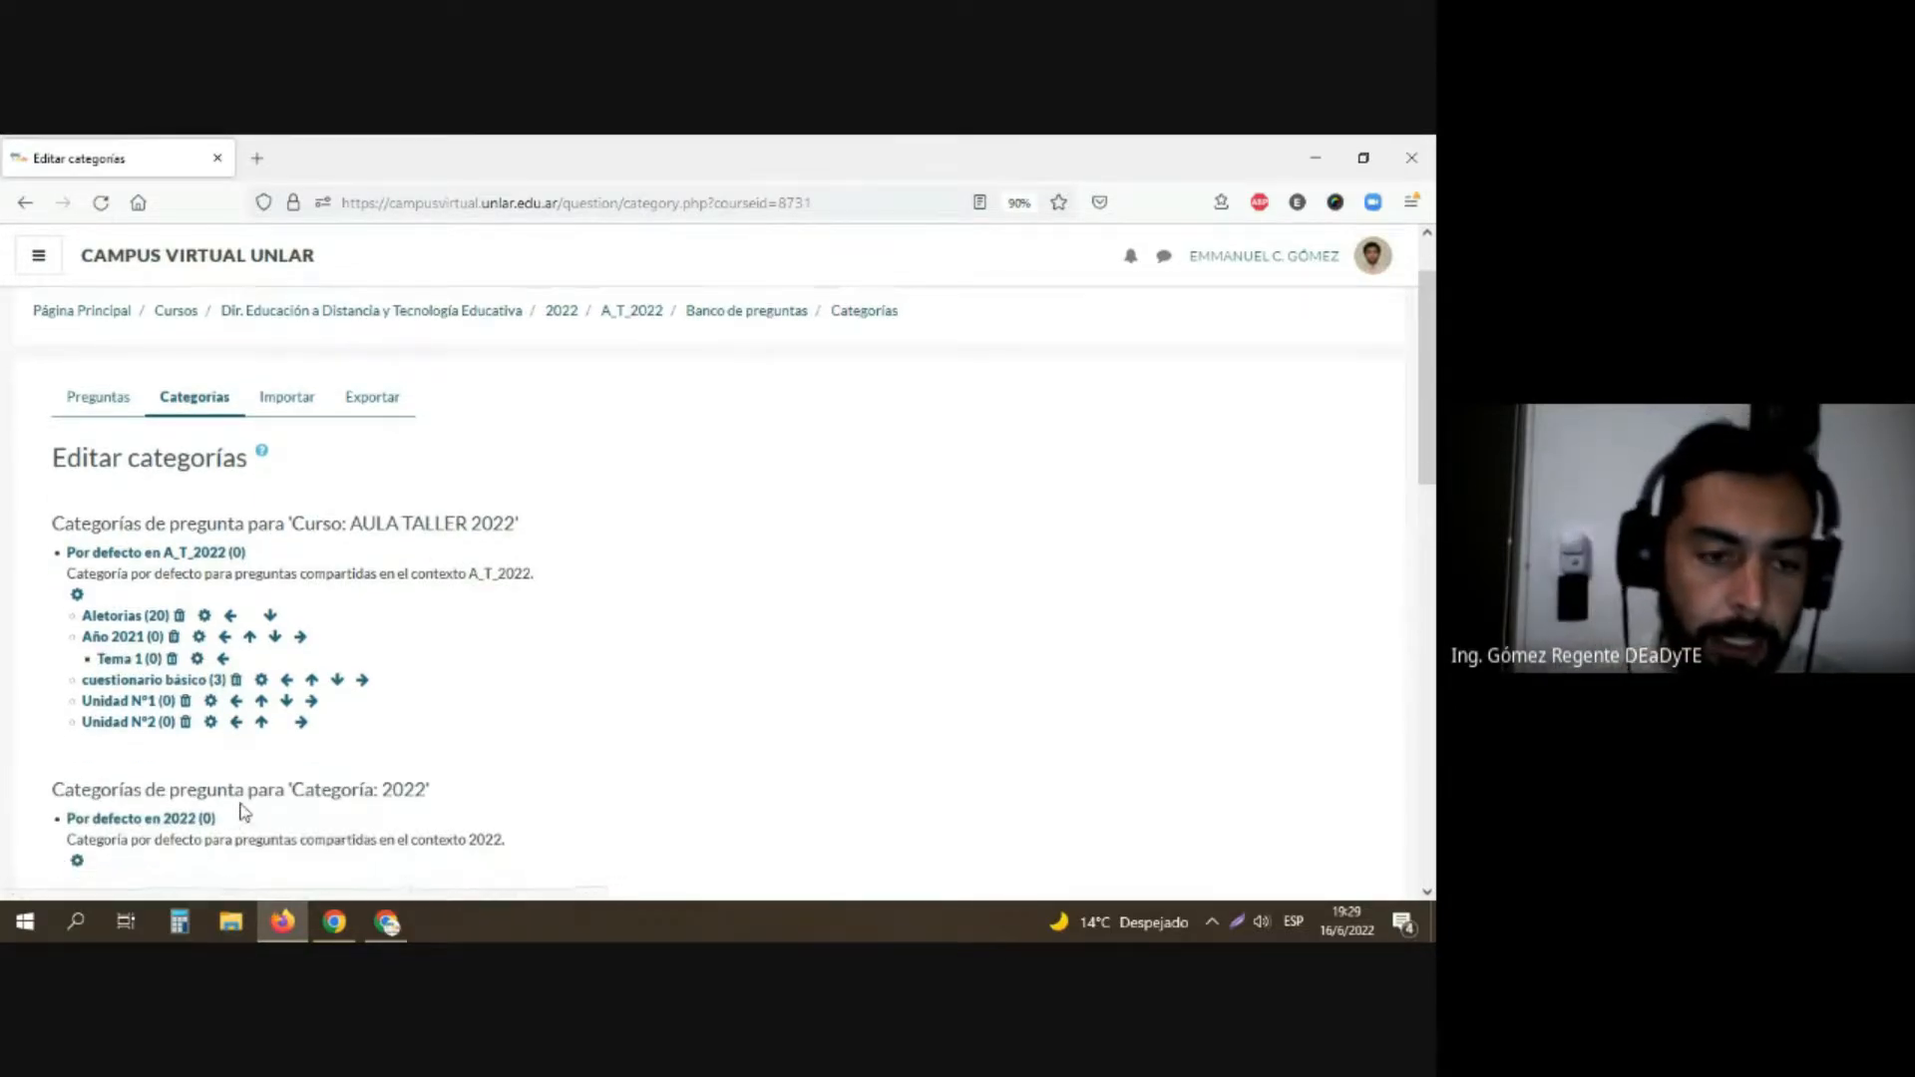
pyautogui.scroll(-3, 240, 811)
pyautogui.scroll(-1, 561, 722)
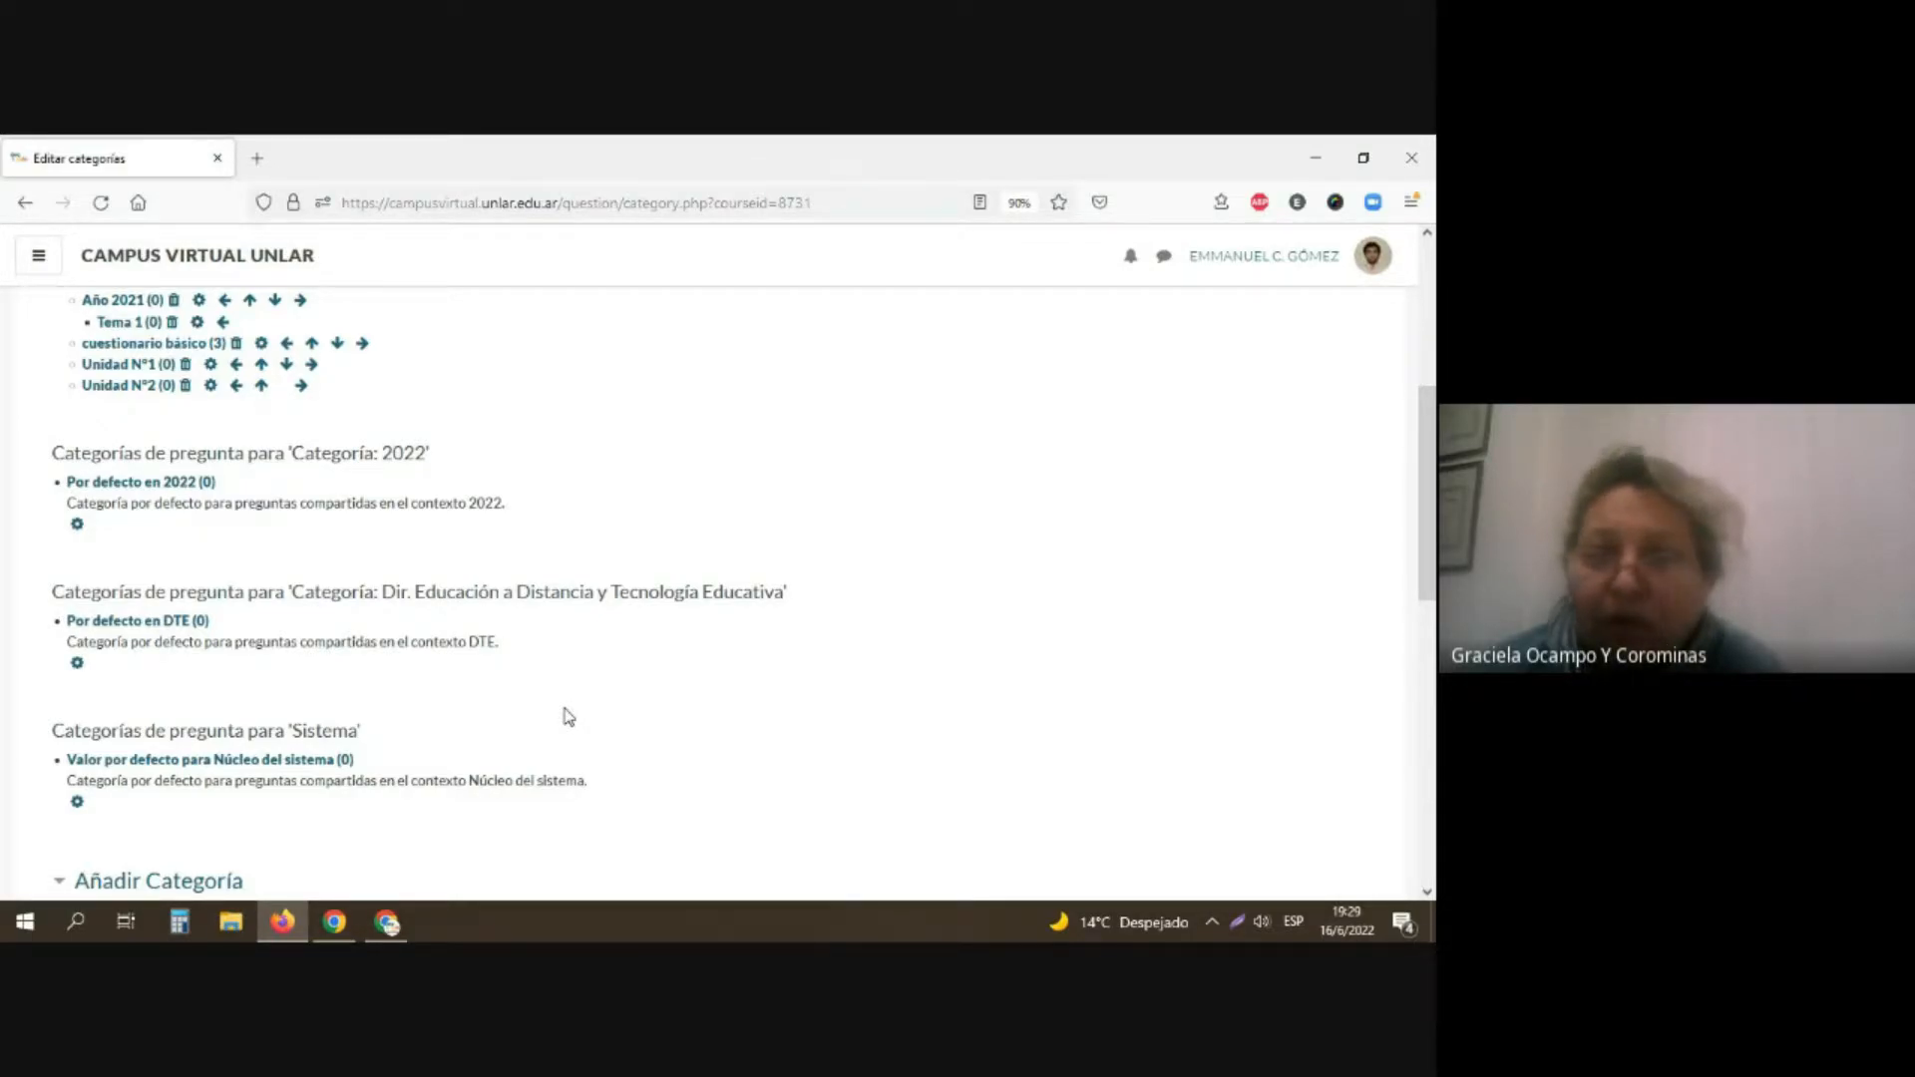
pyautogui.scroll(4, 451, 739)
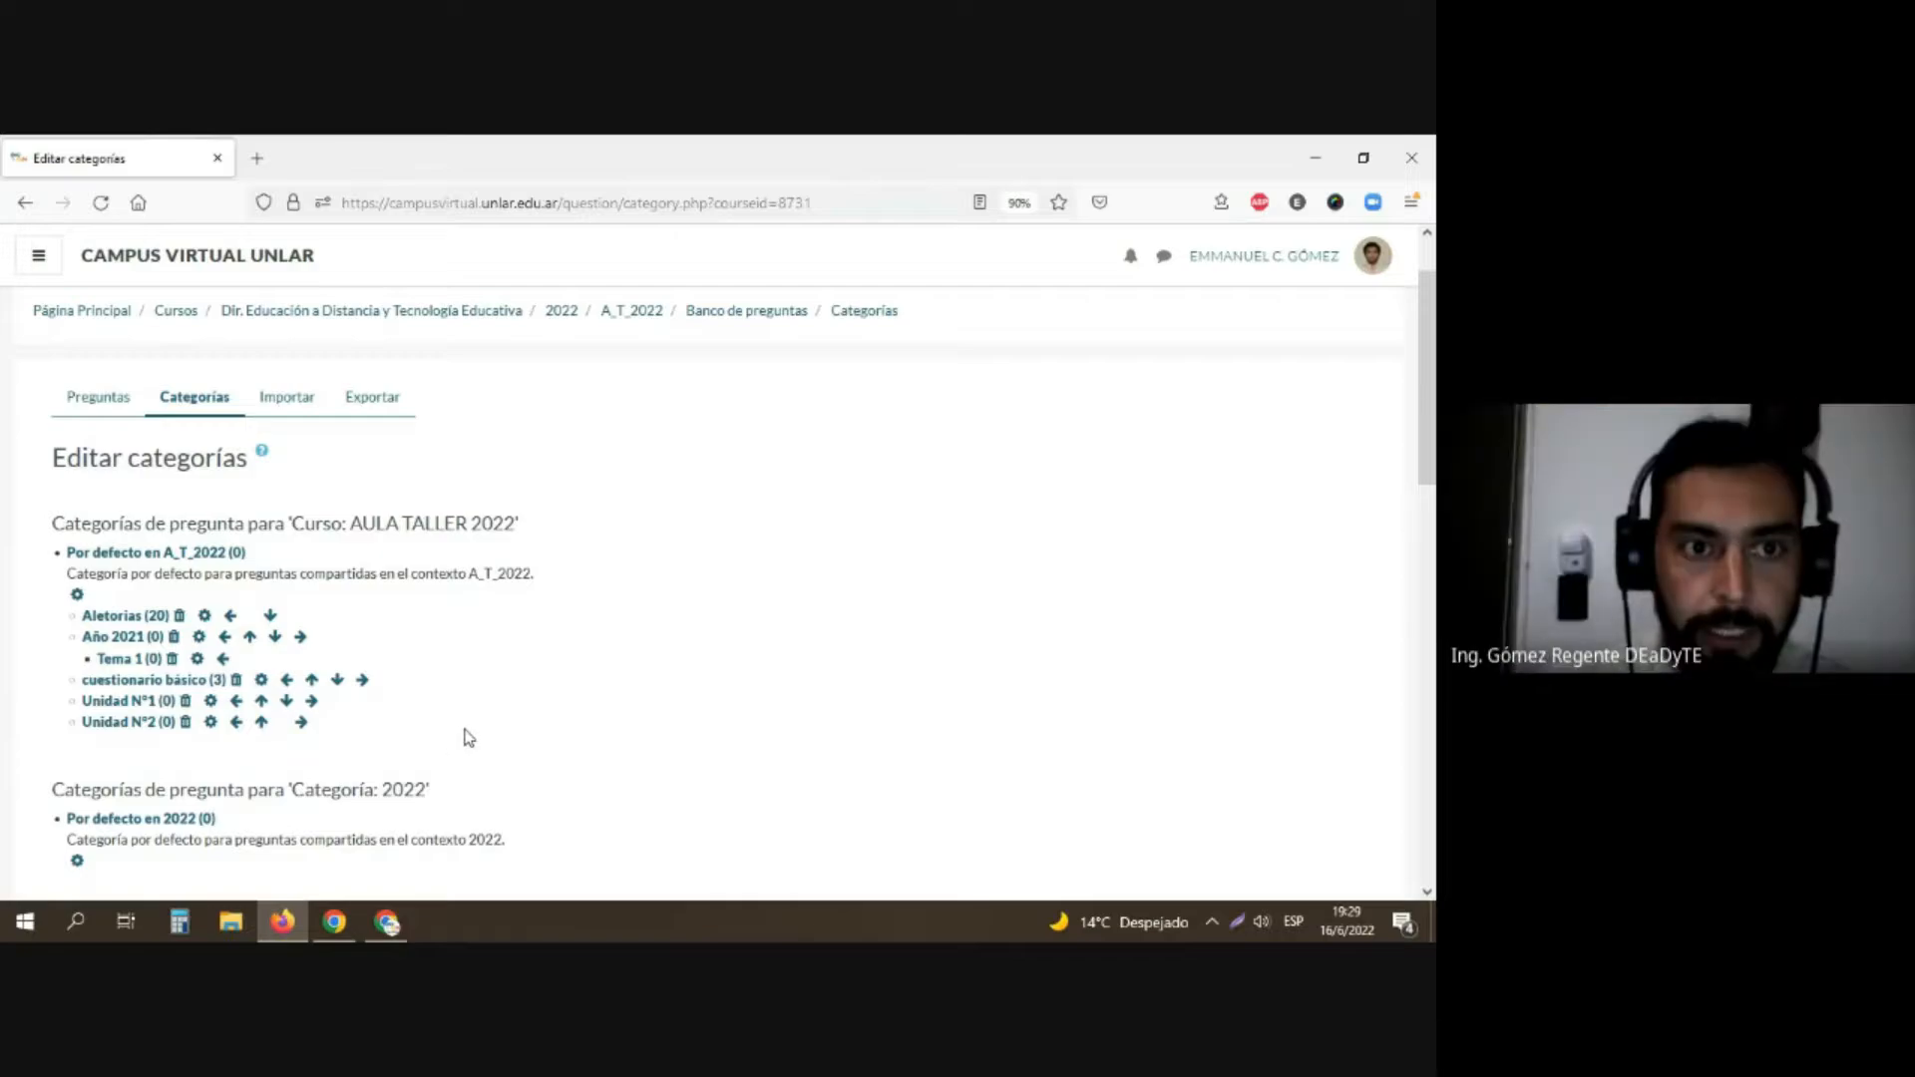
pyautogui.scroll(2, 462, 738)
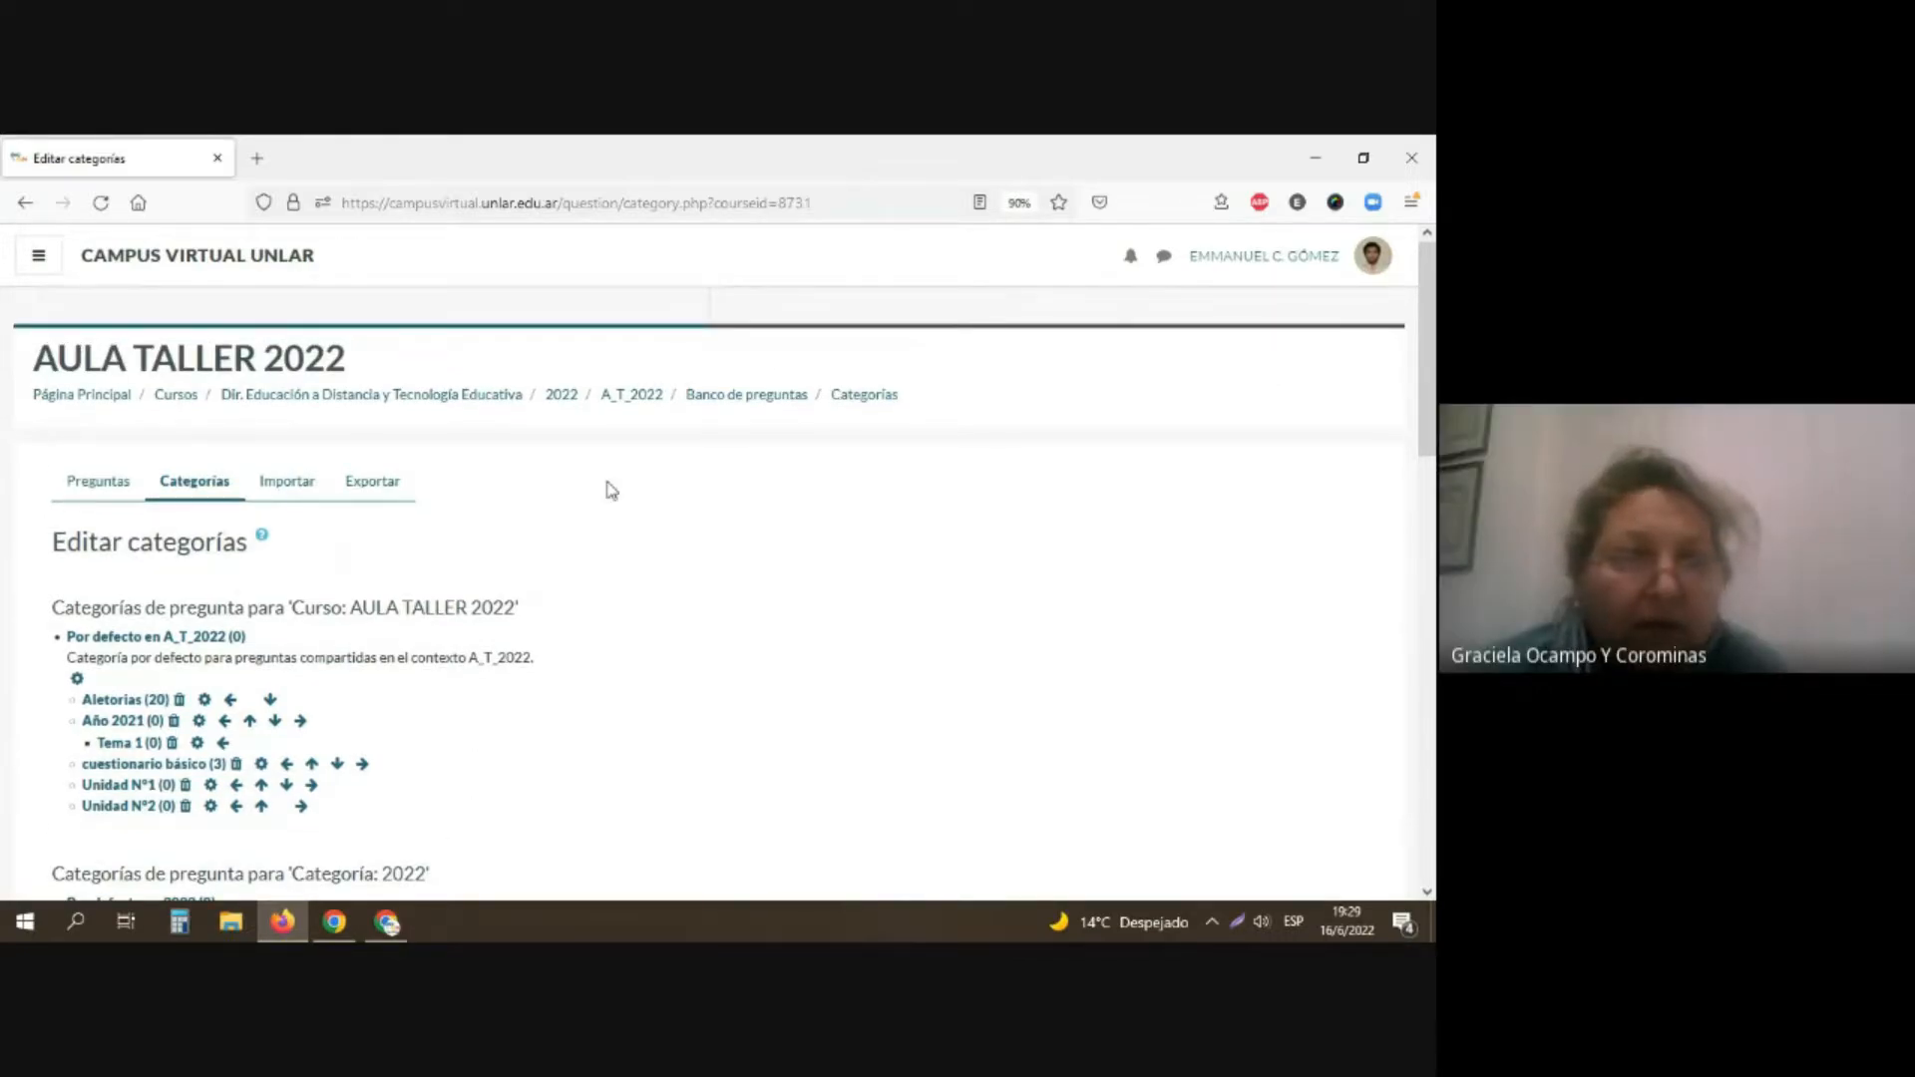
# Step: Return to the A_T_2022 course page and open the full course administration options
pyautogui.click(638, 396)
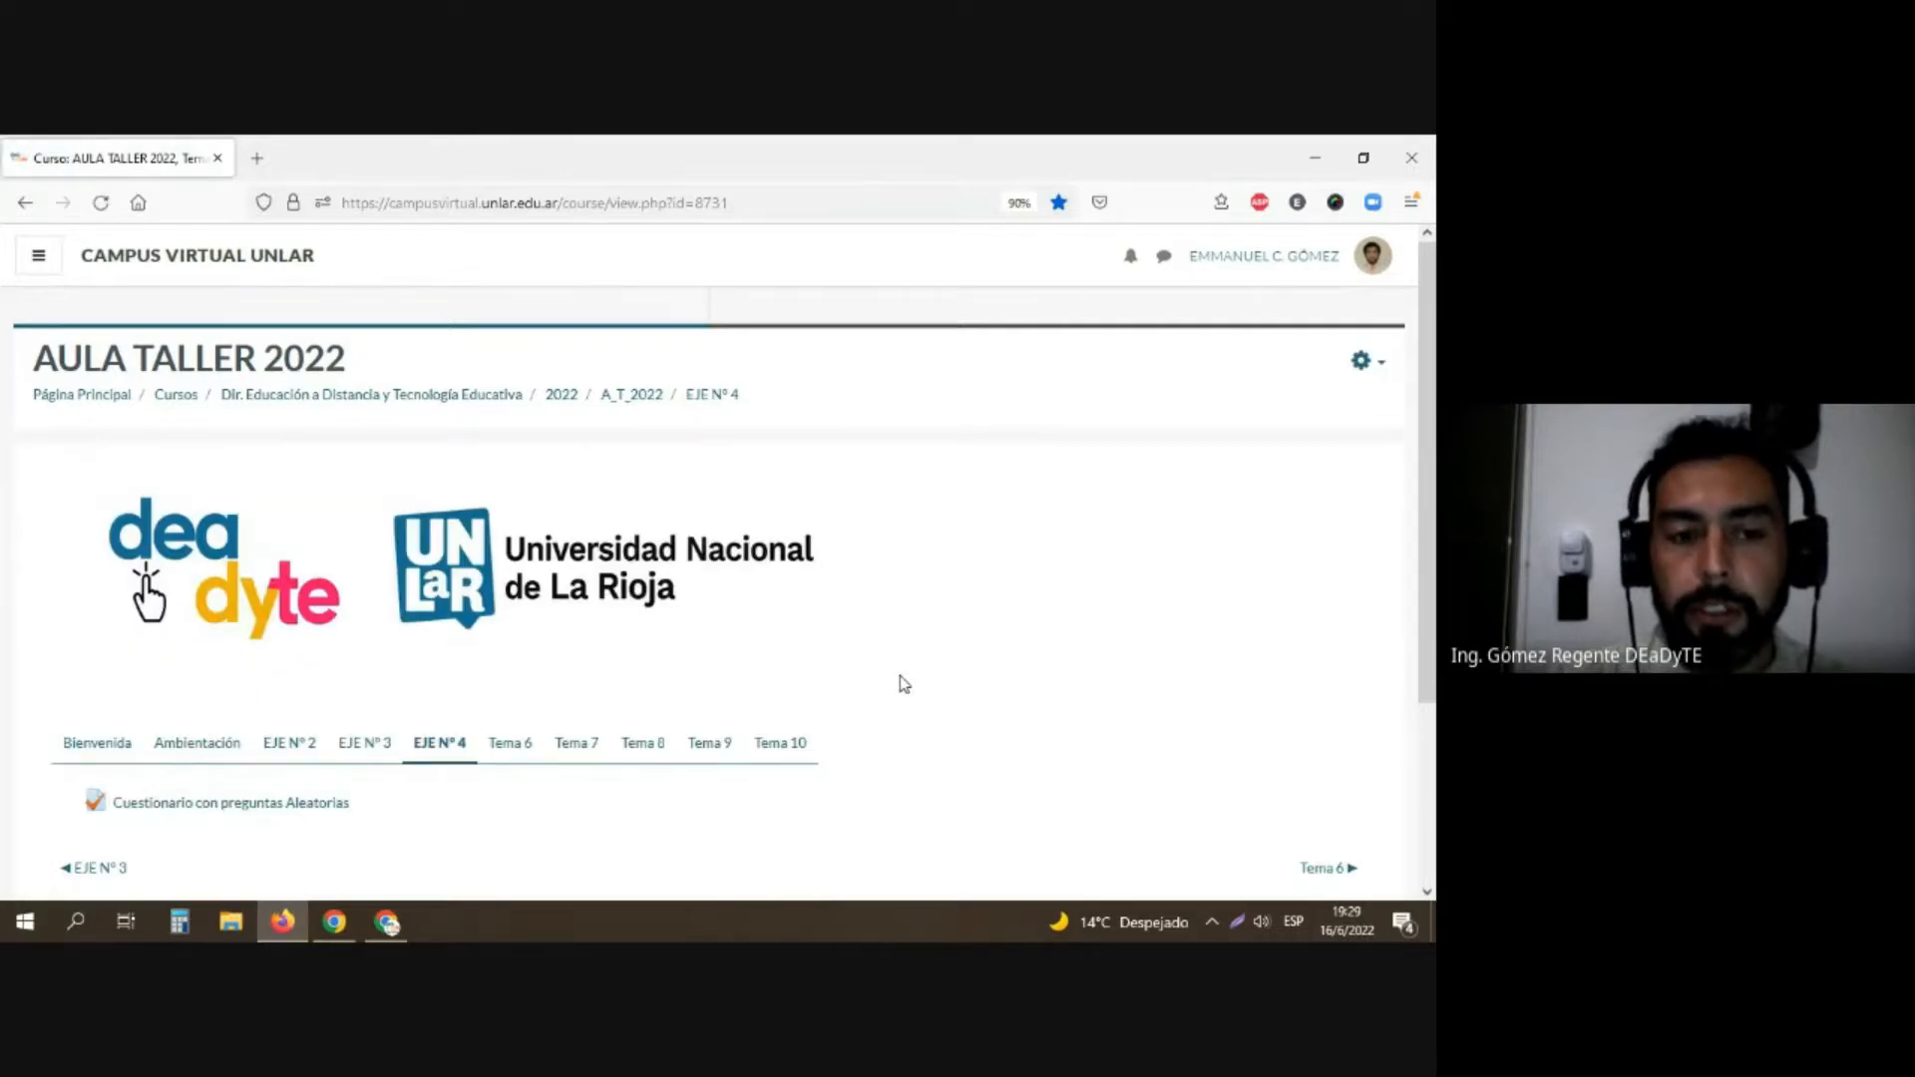
pyautogui.scroll(-1, 905, 678)
pyautogui.scroll(1, 906, 678)
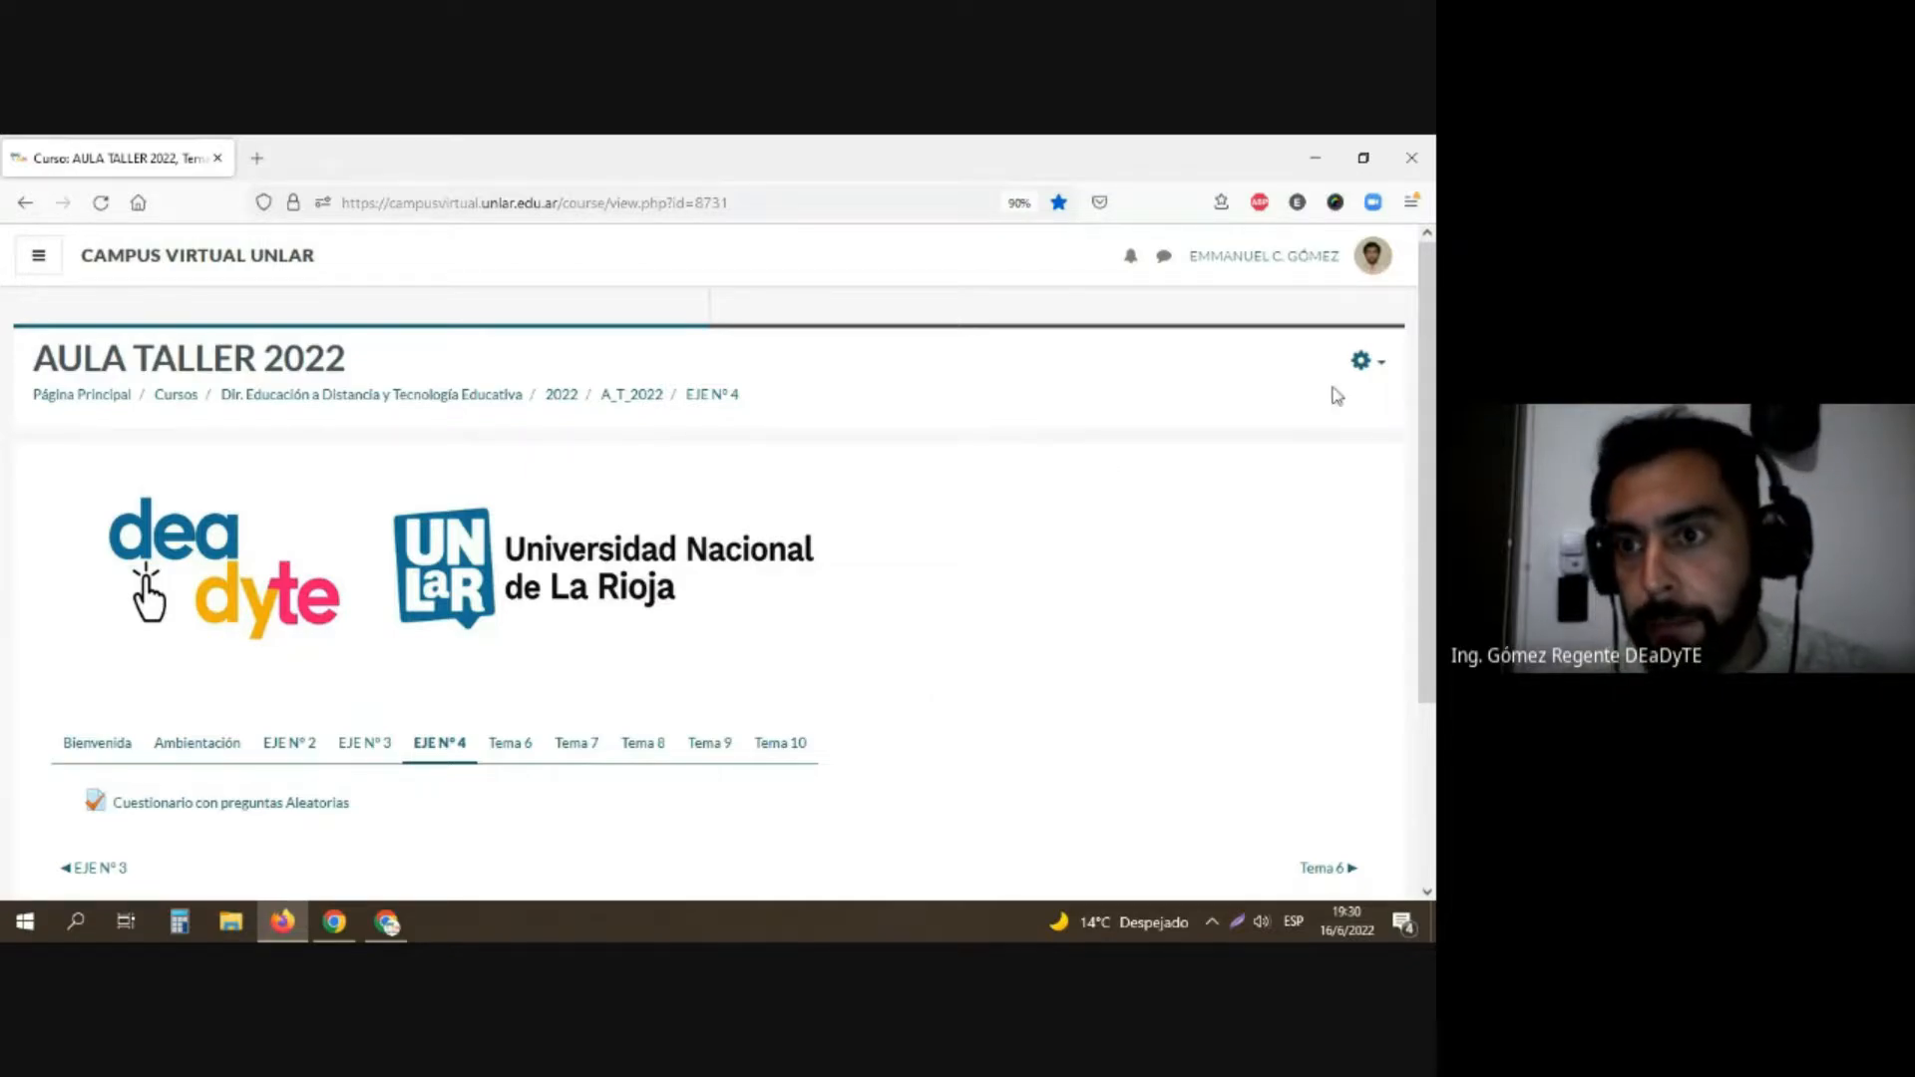
pyautogui.click(1380, 371)
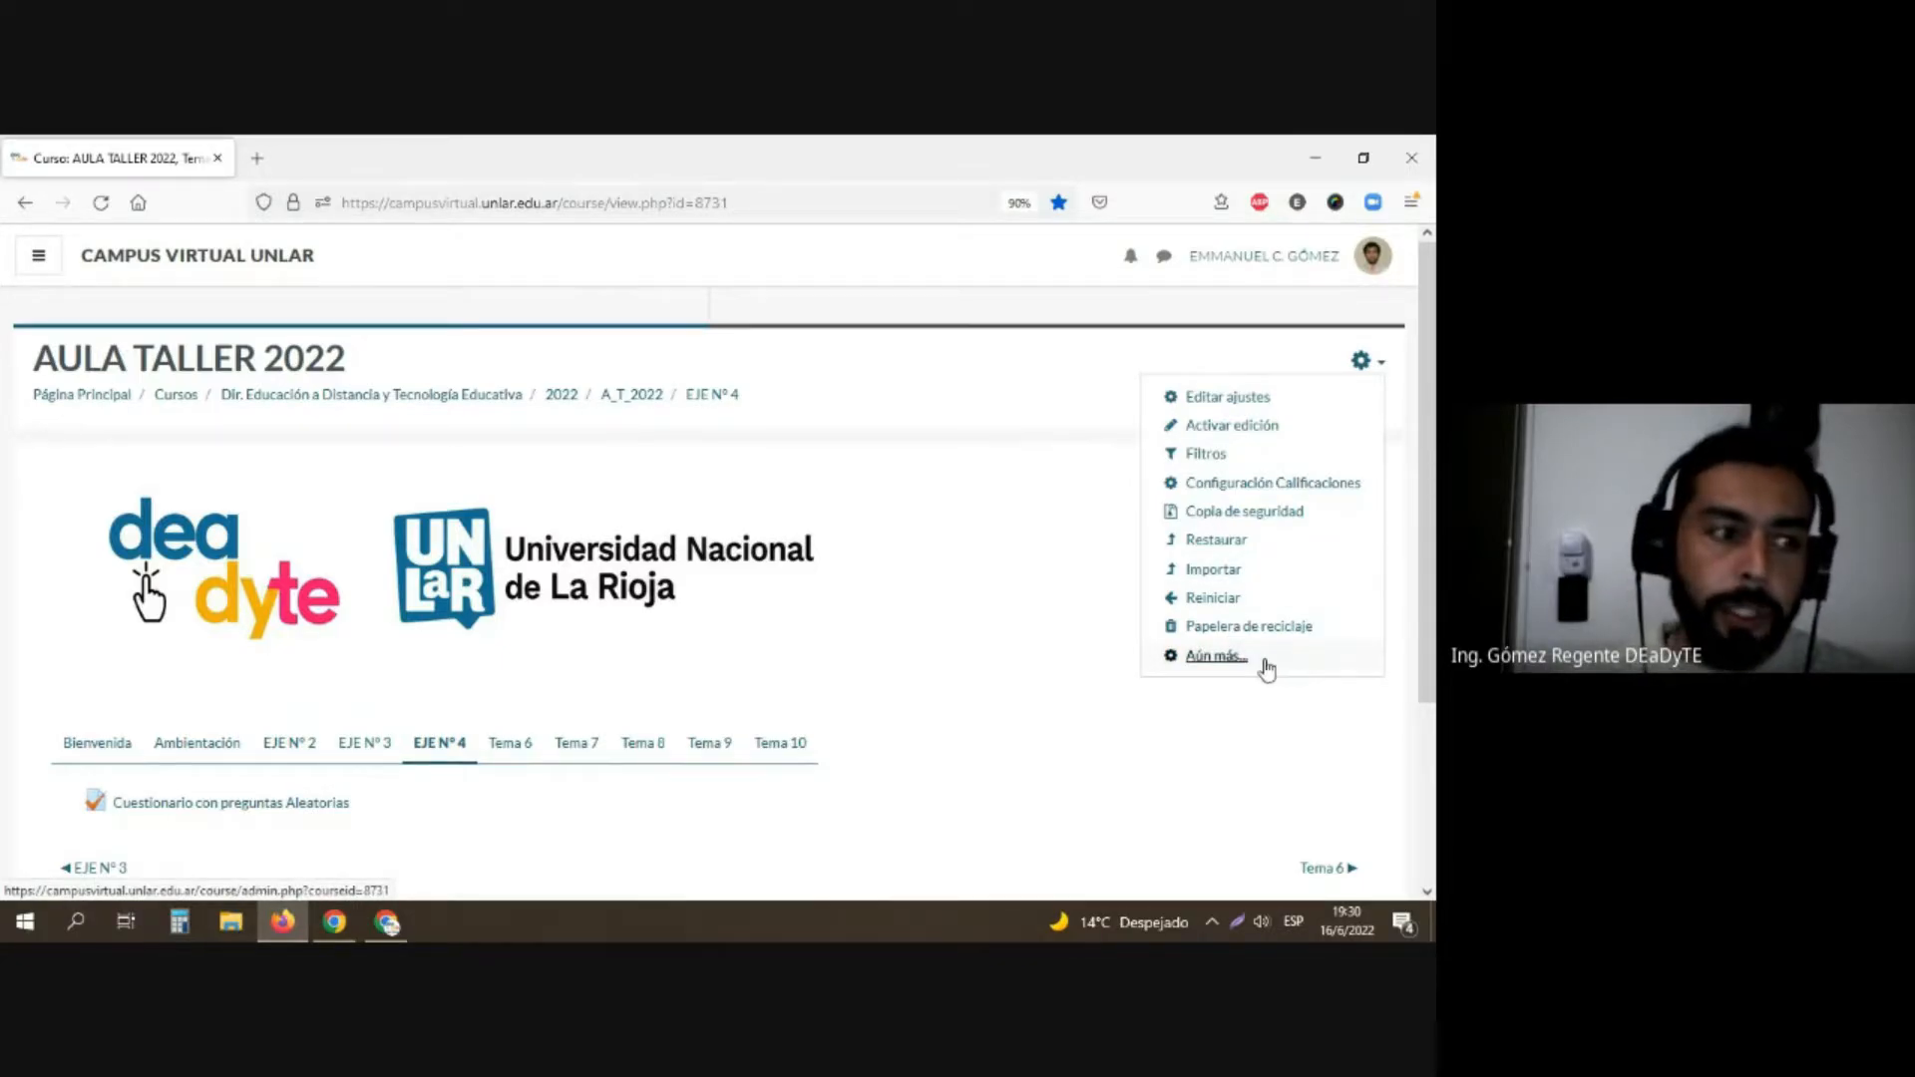
pyautogui.click(1216, 656)
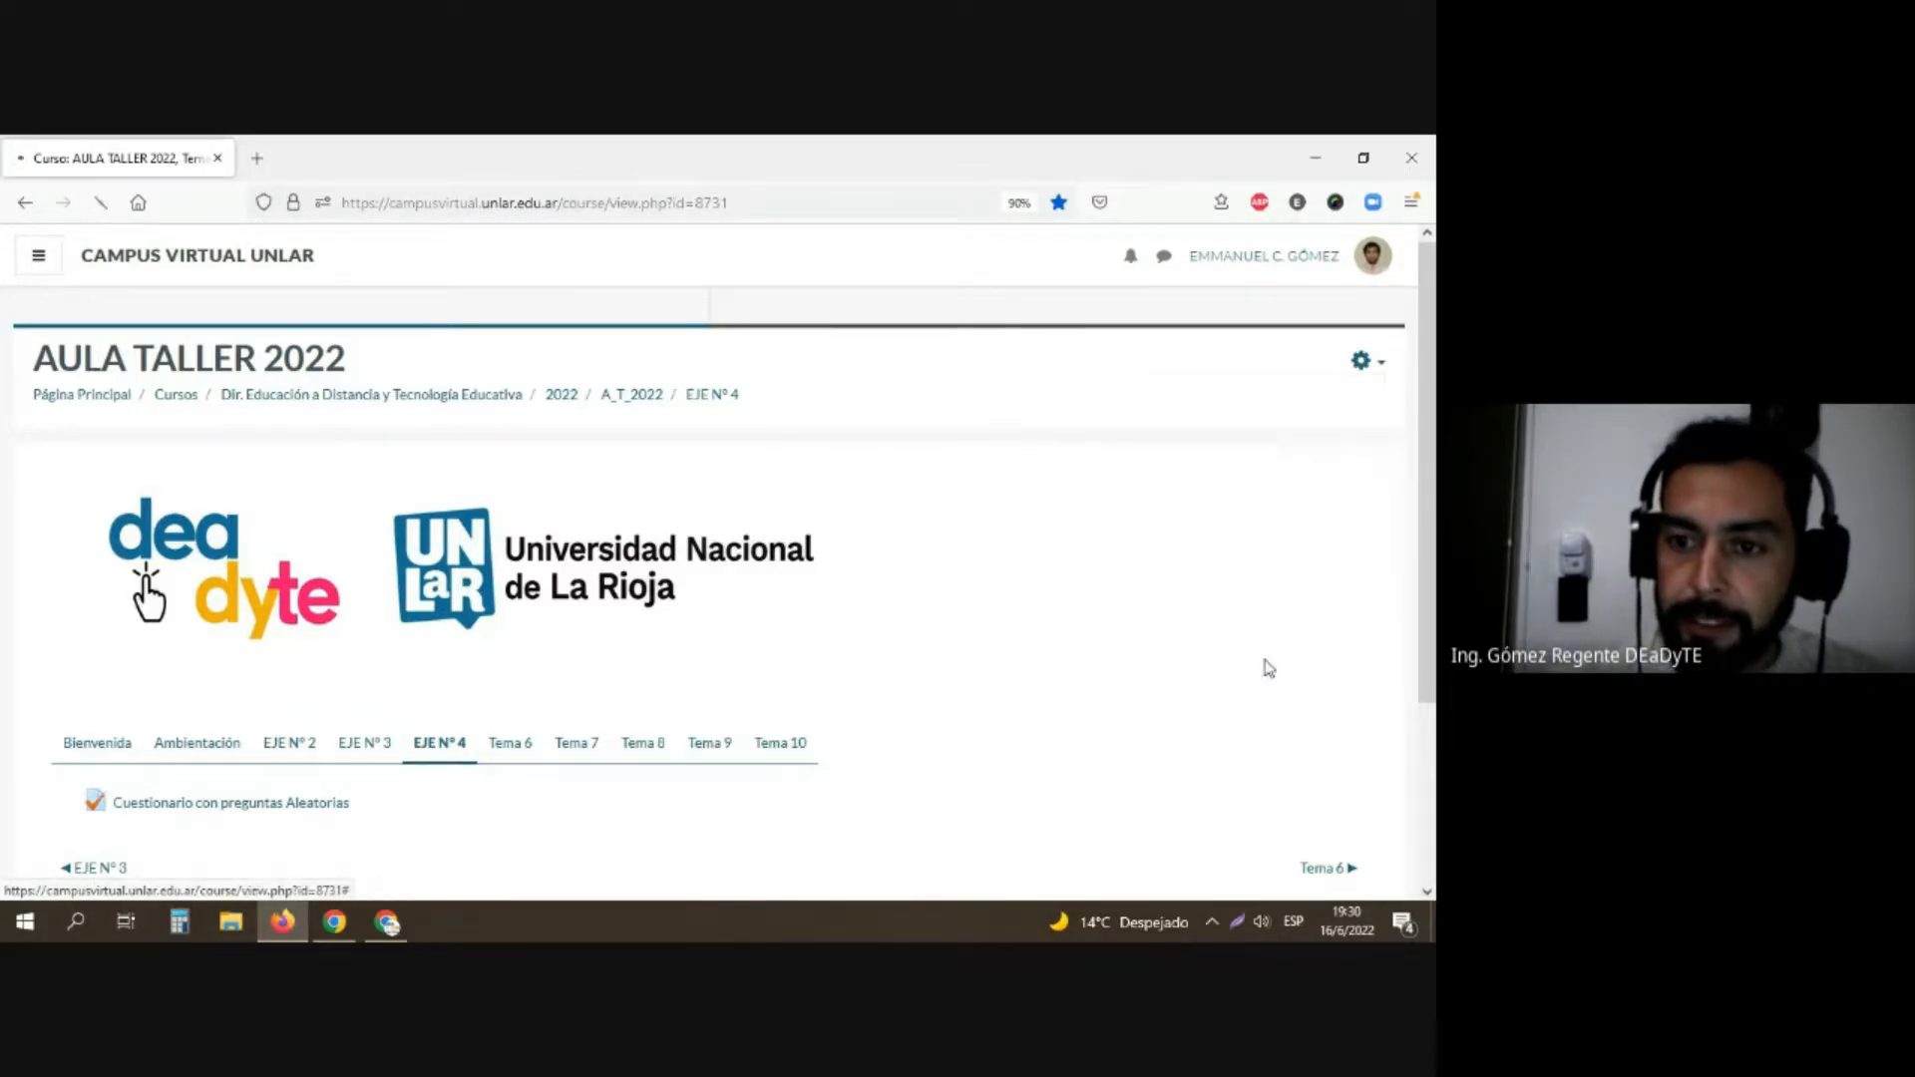
# Step: Open the question bank's categories page from the AULA TALLER 2022 course administration
pyautogui.scroll(-3, 215, 569)
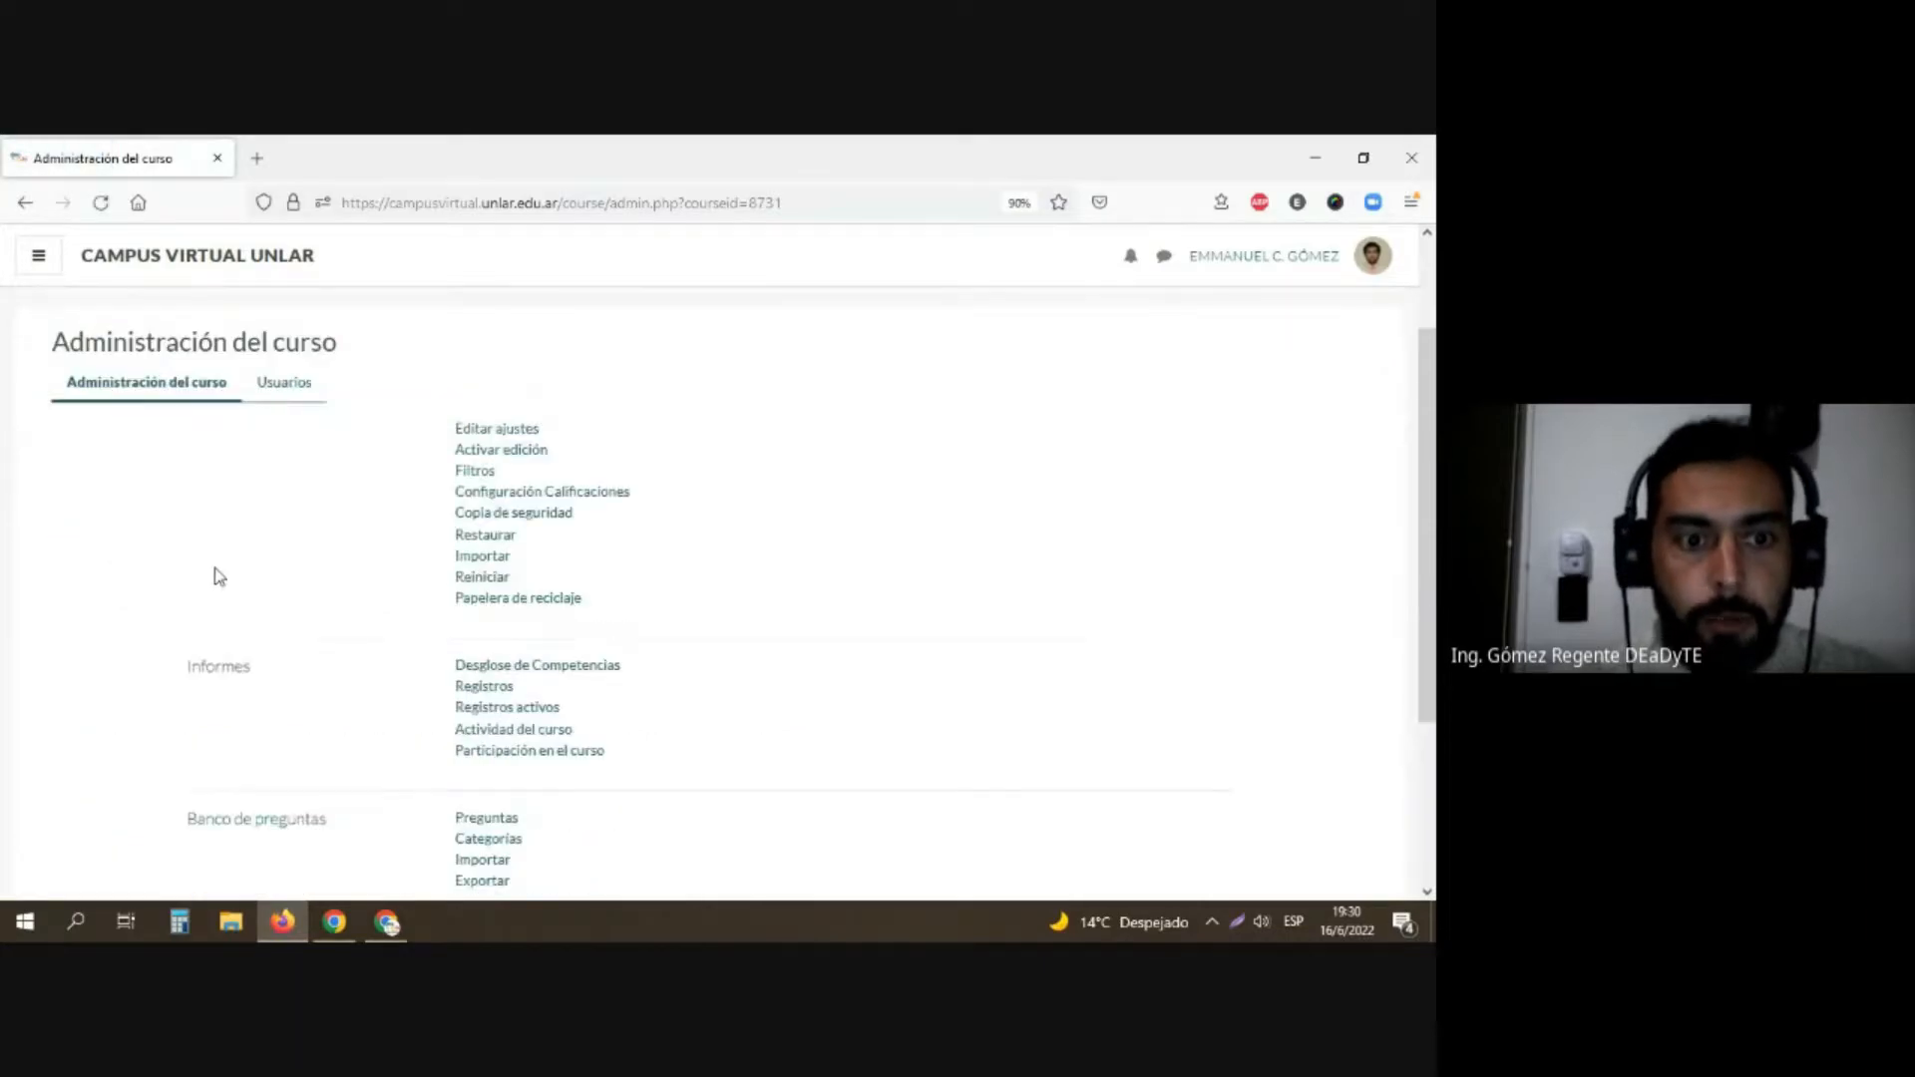
pyautogui.scroll(-2, 219, 577)
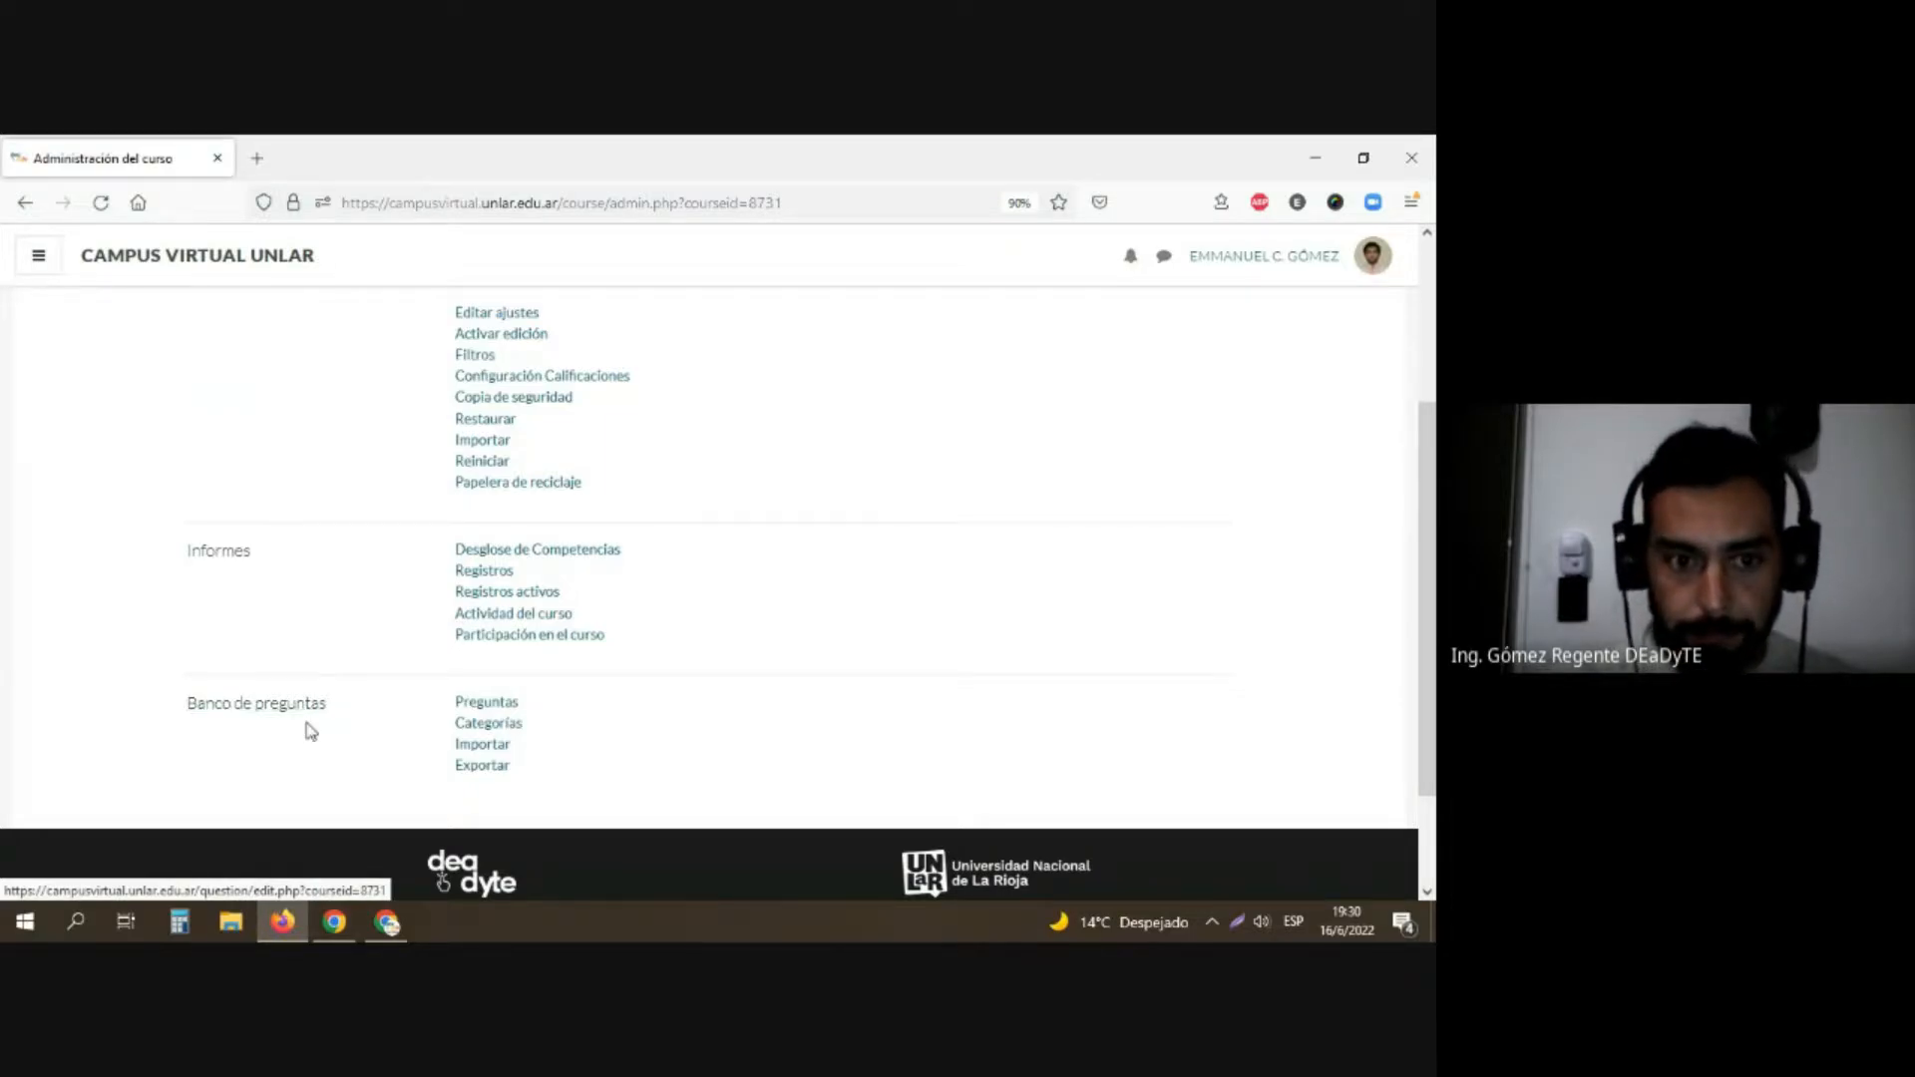
pyautogui.click(488, 731)
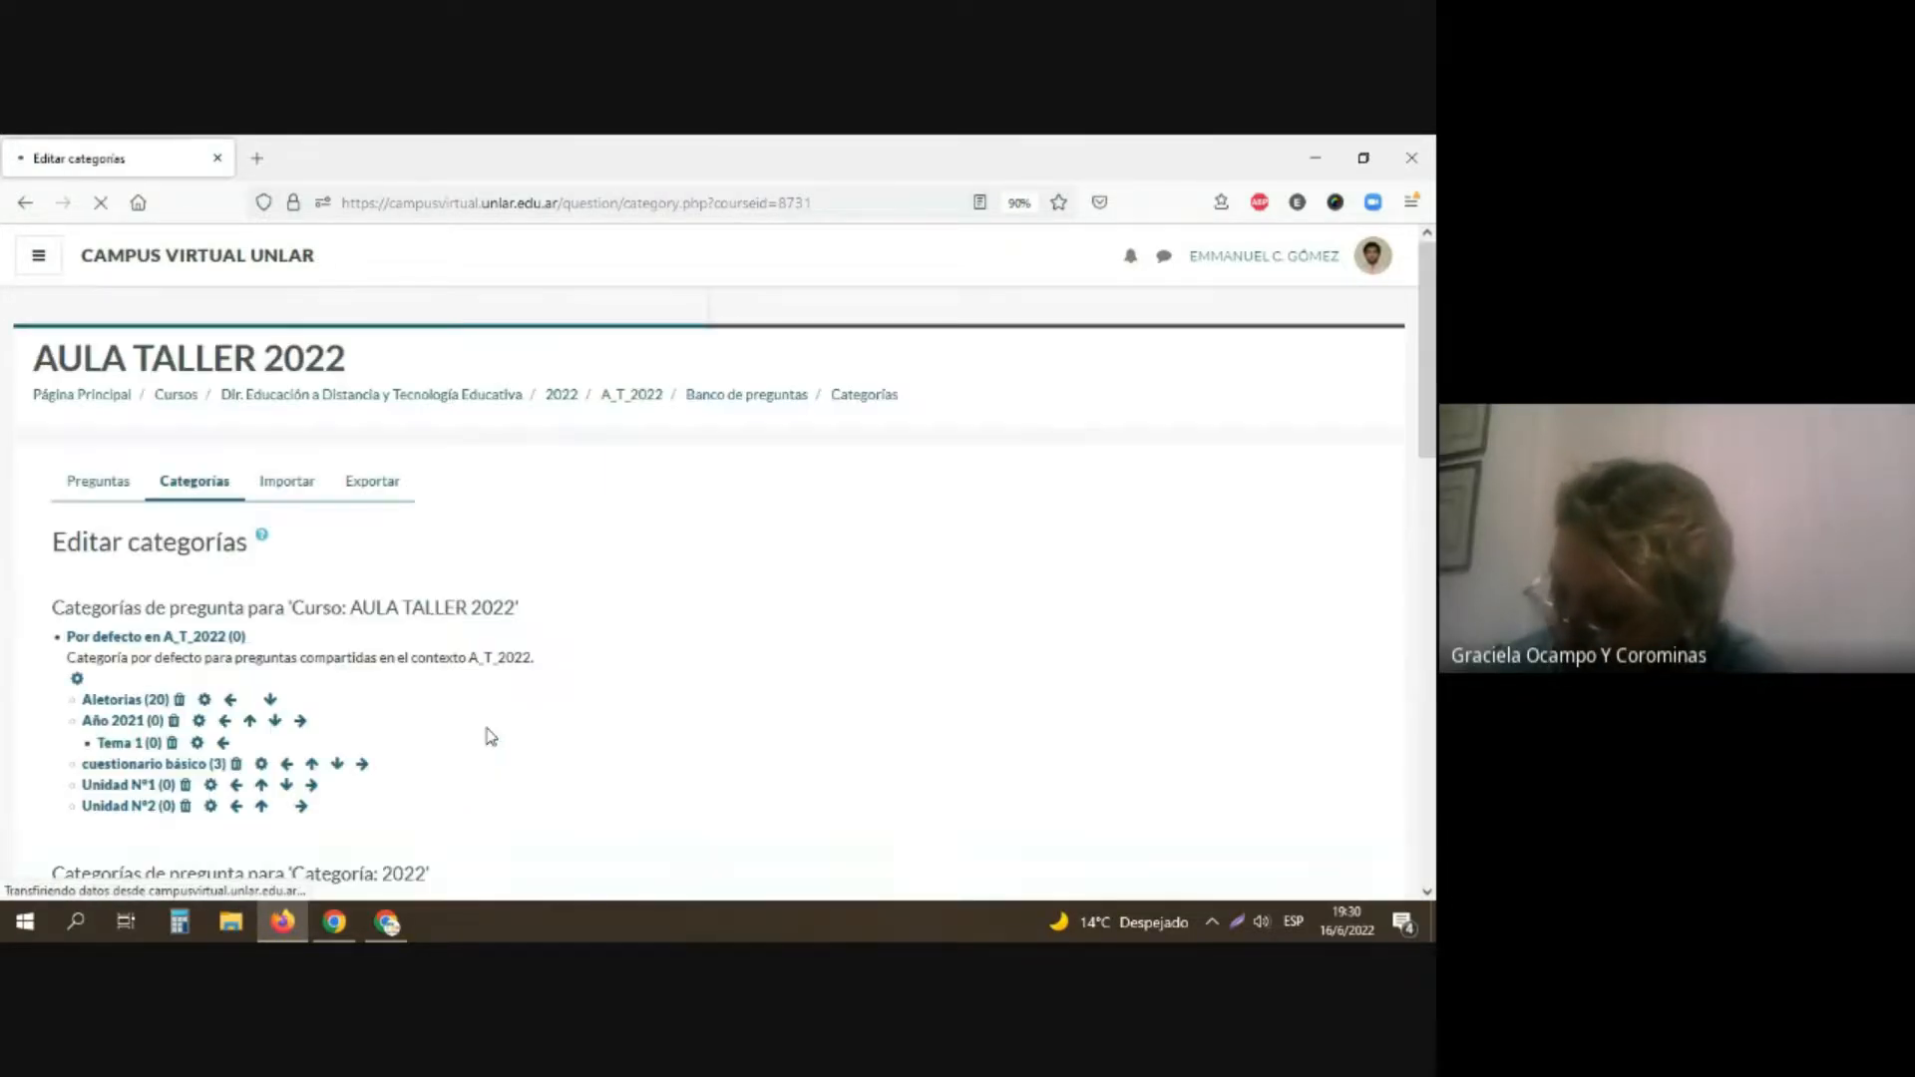
# Step: Add a question subcategory named "Teoría" with Unidad N°1 as its parent category, leaving the description and ID number empty
pyautogui.scroll(-5, 491, 730)
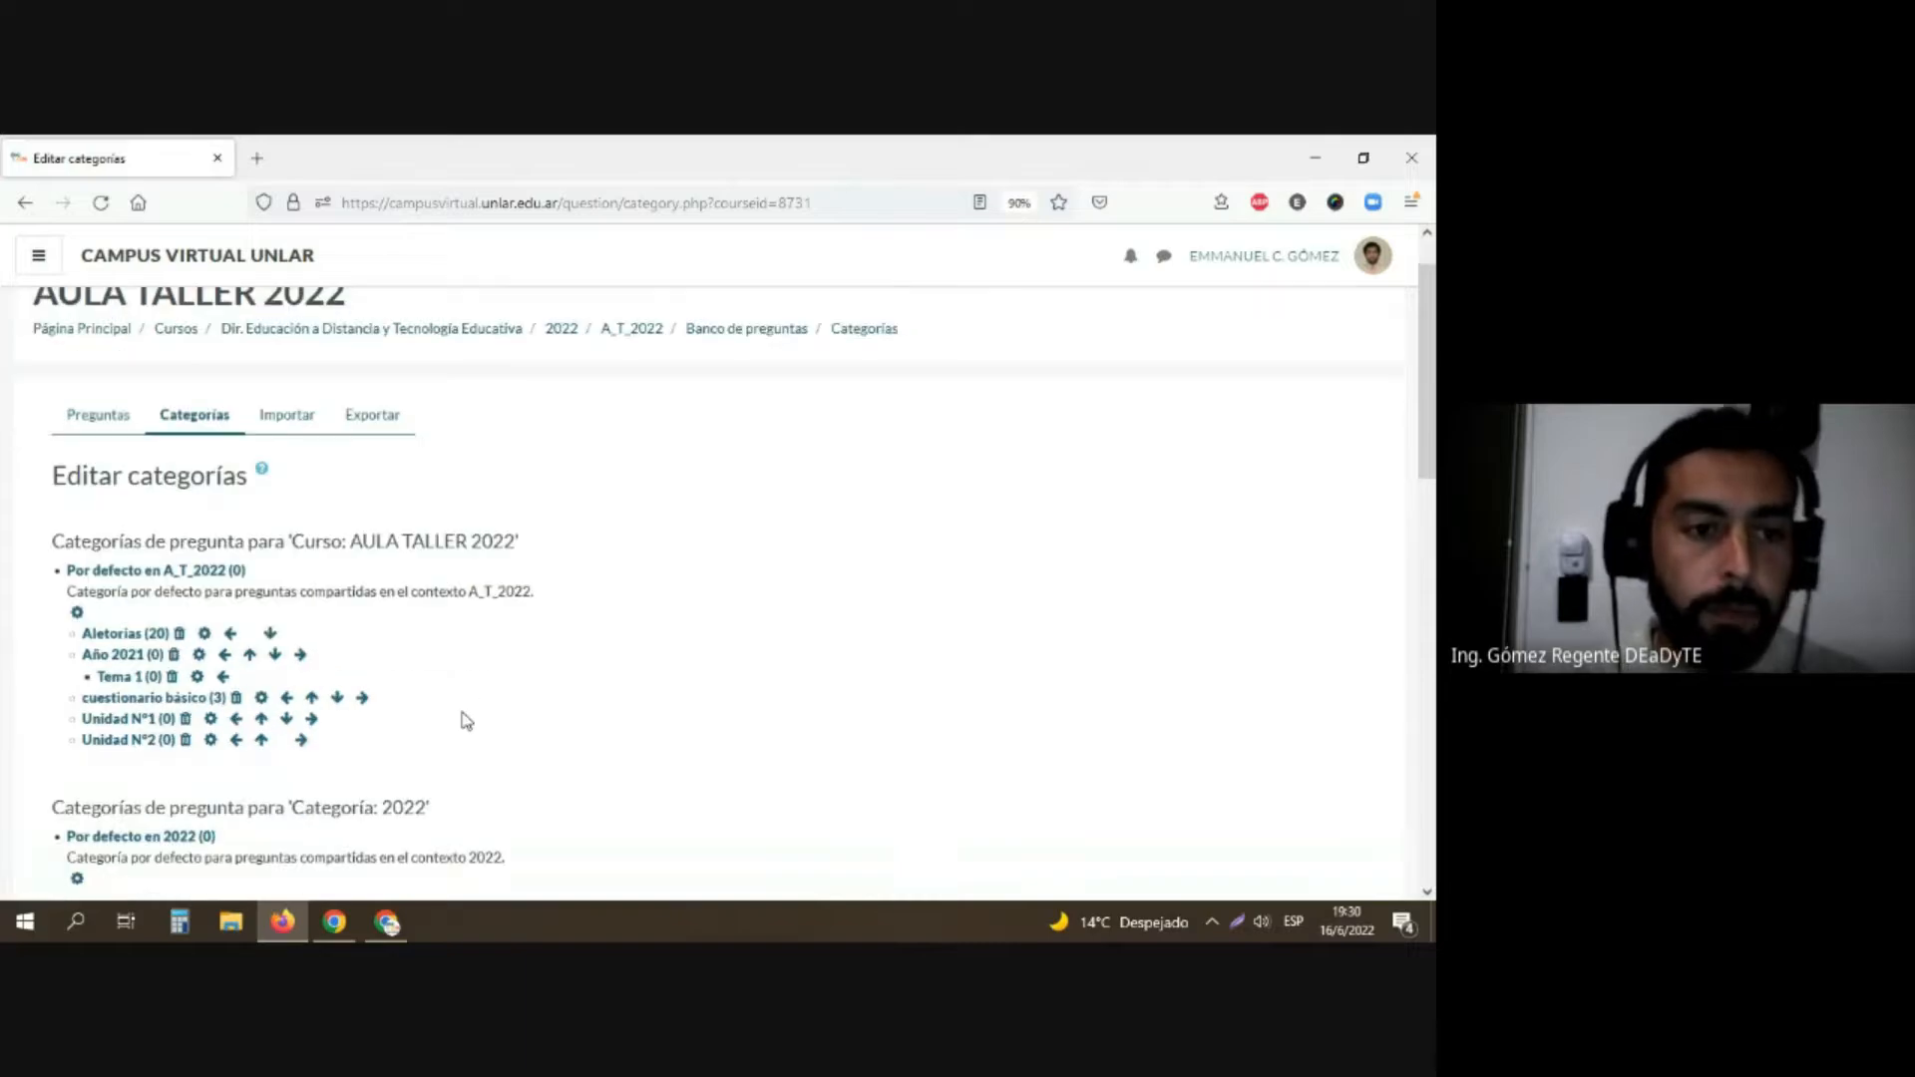
pyautogui.scroll(-10, 488, 704)
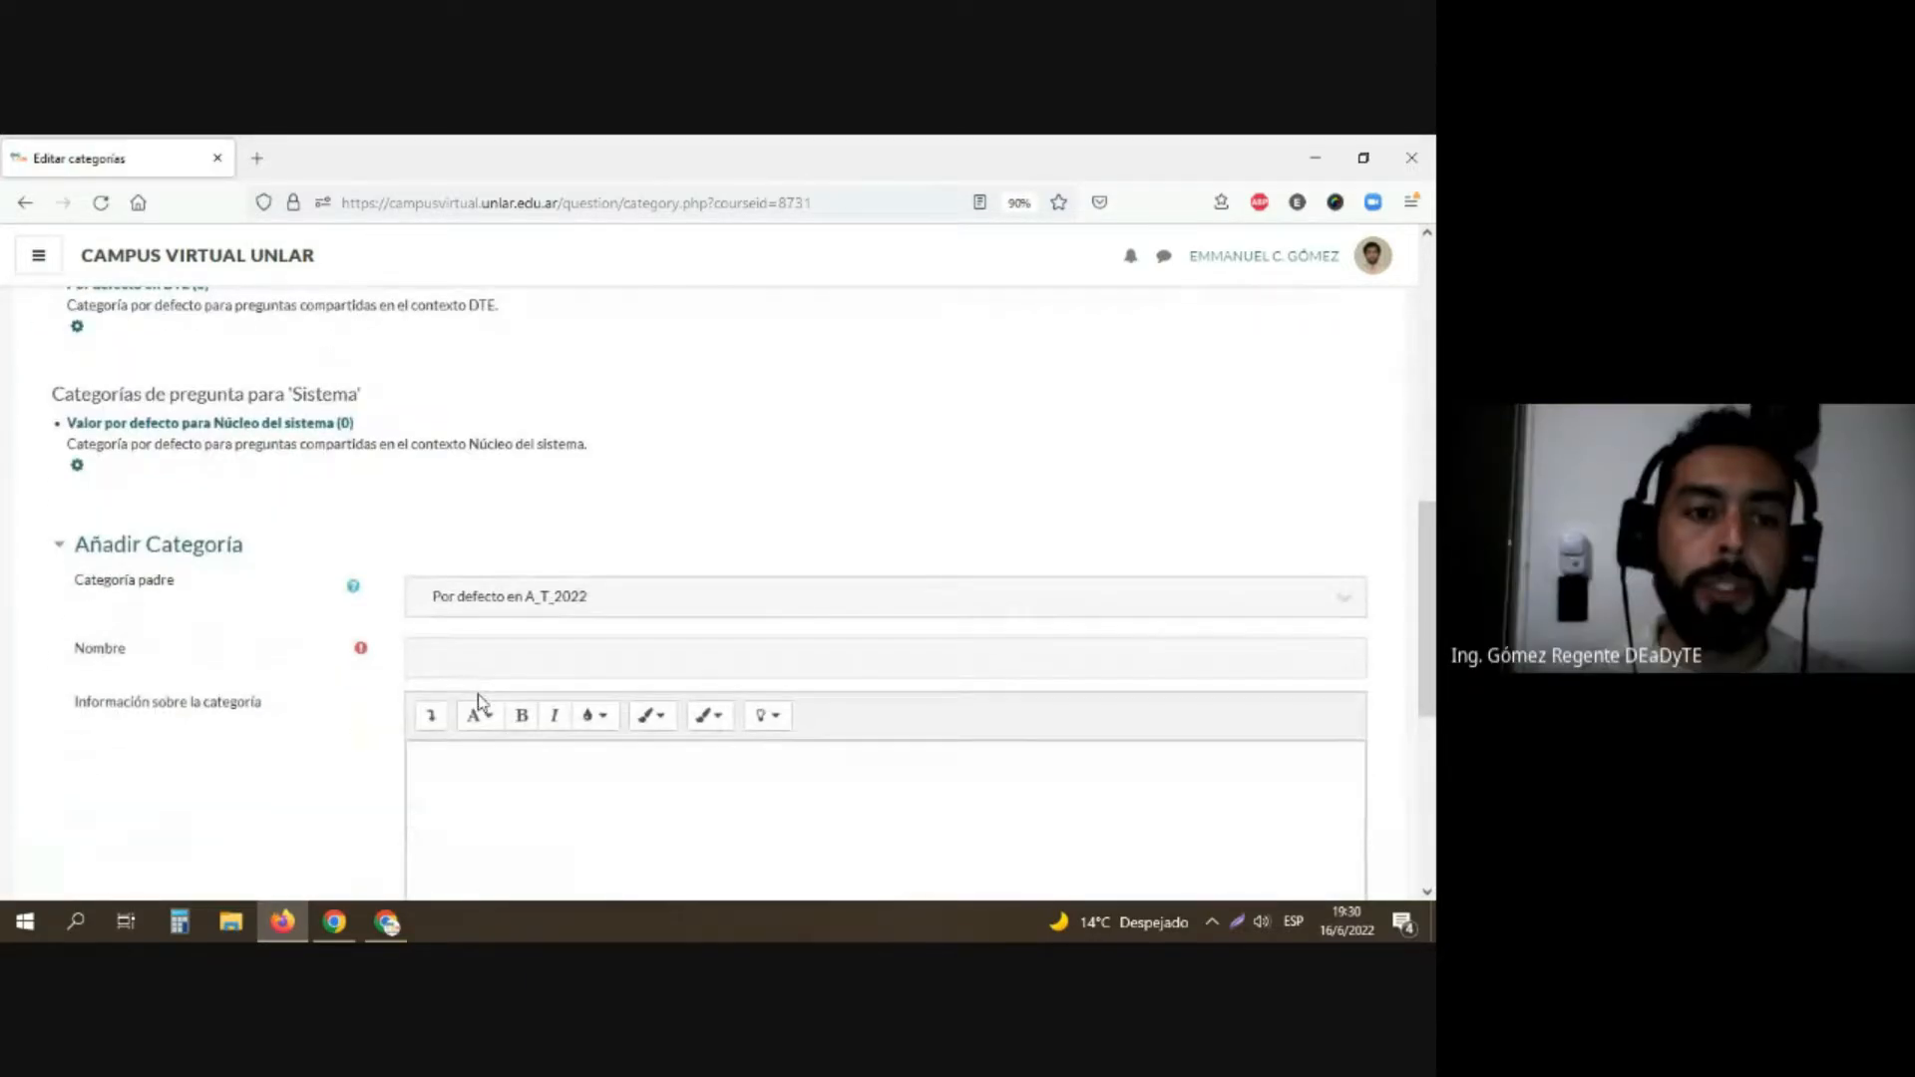
pyautogui.click(500, 597)
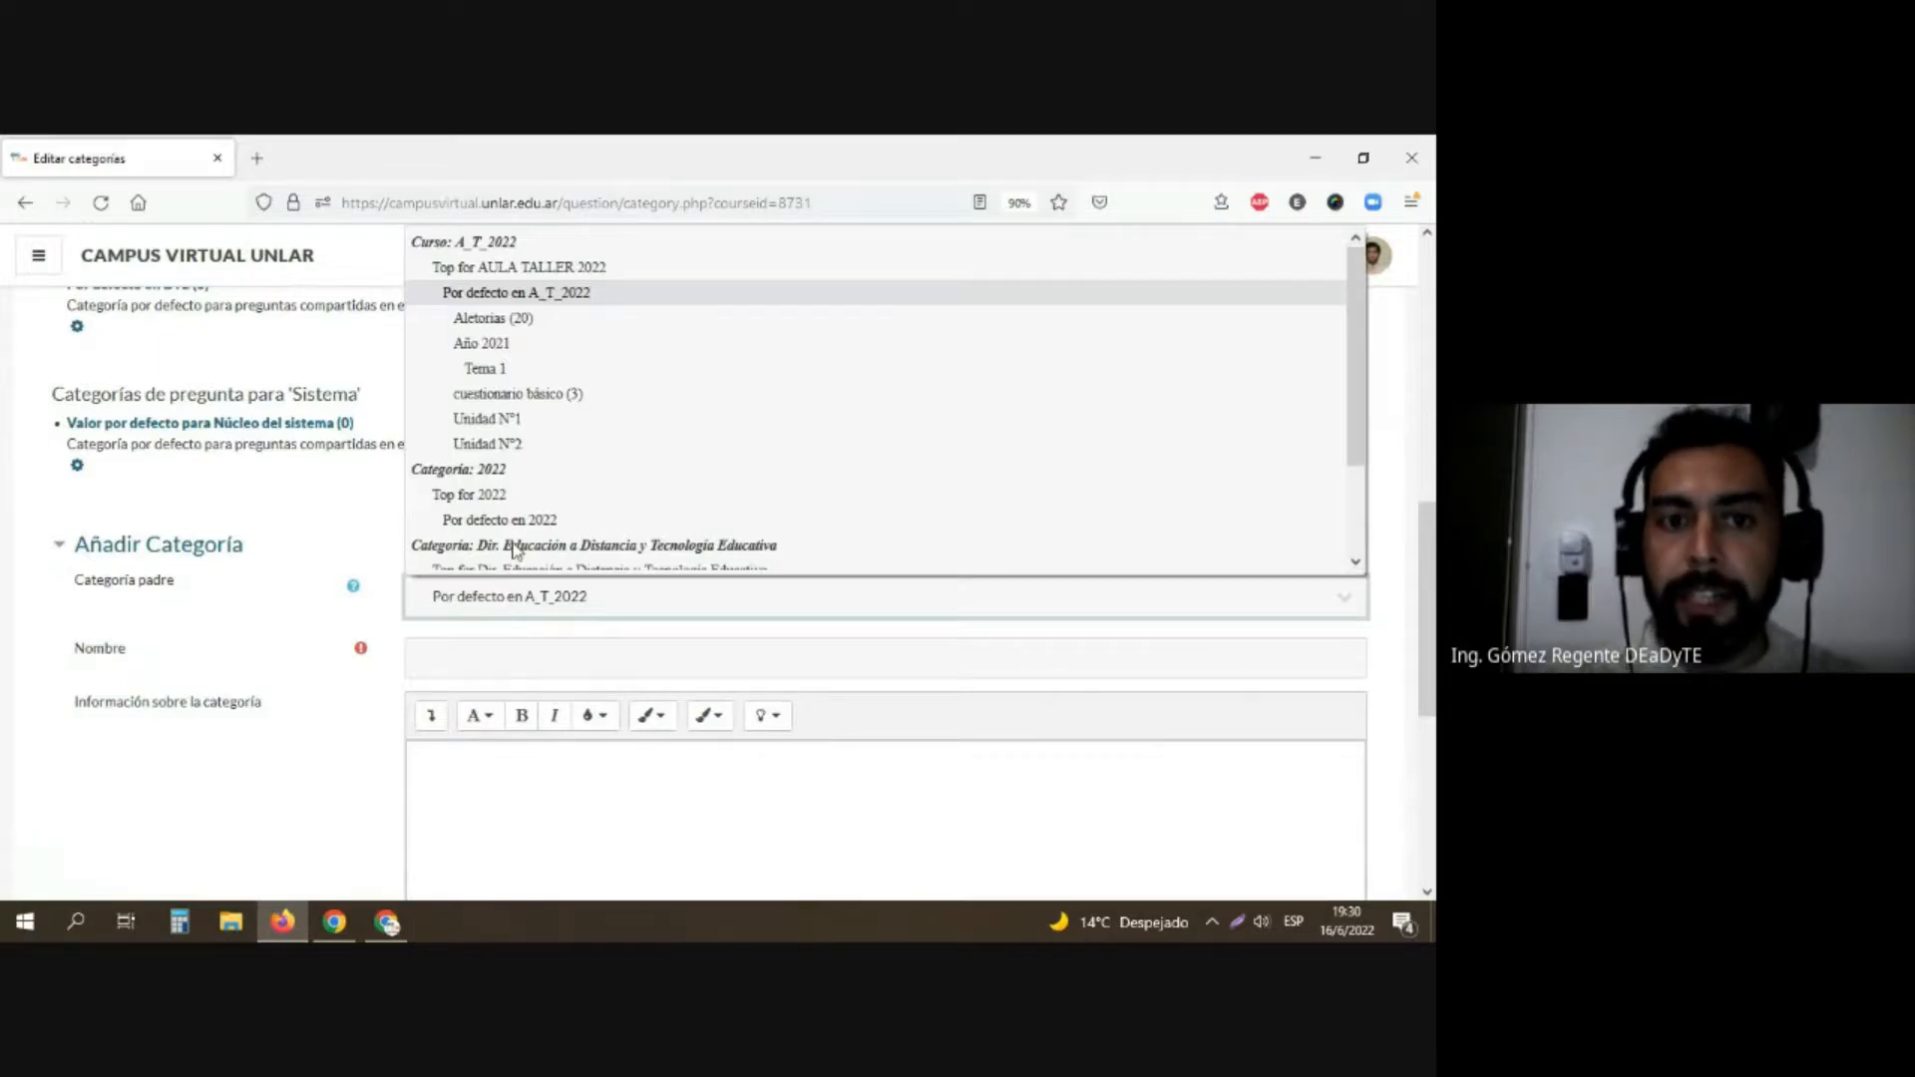
pyautogui.click(526, 427)
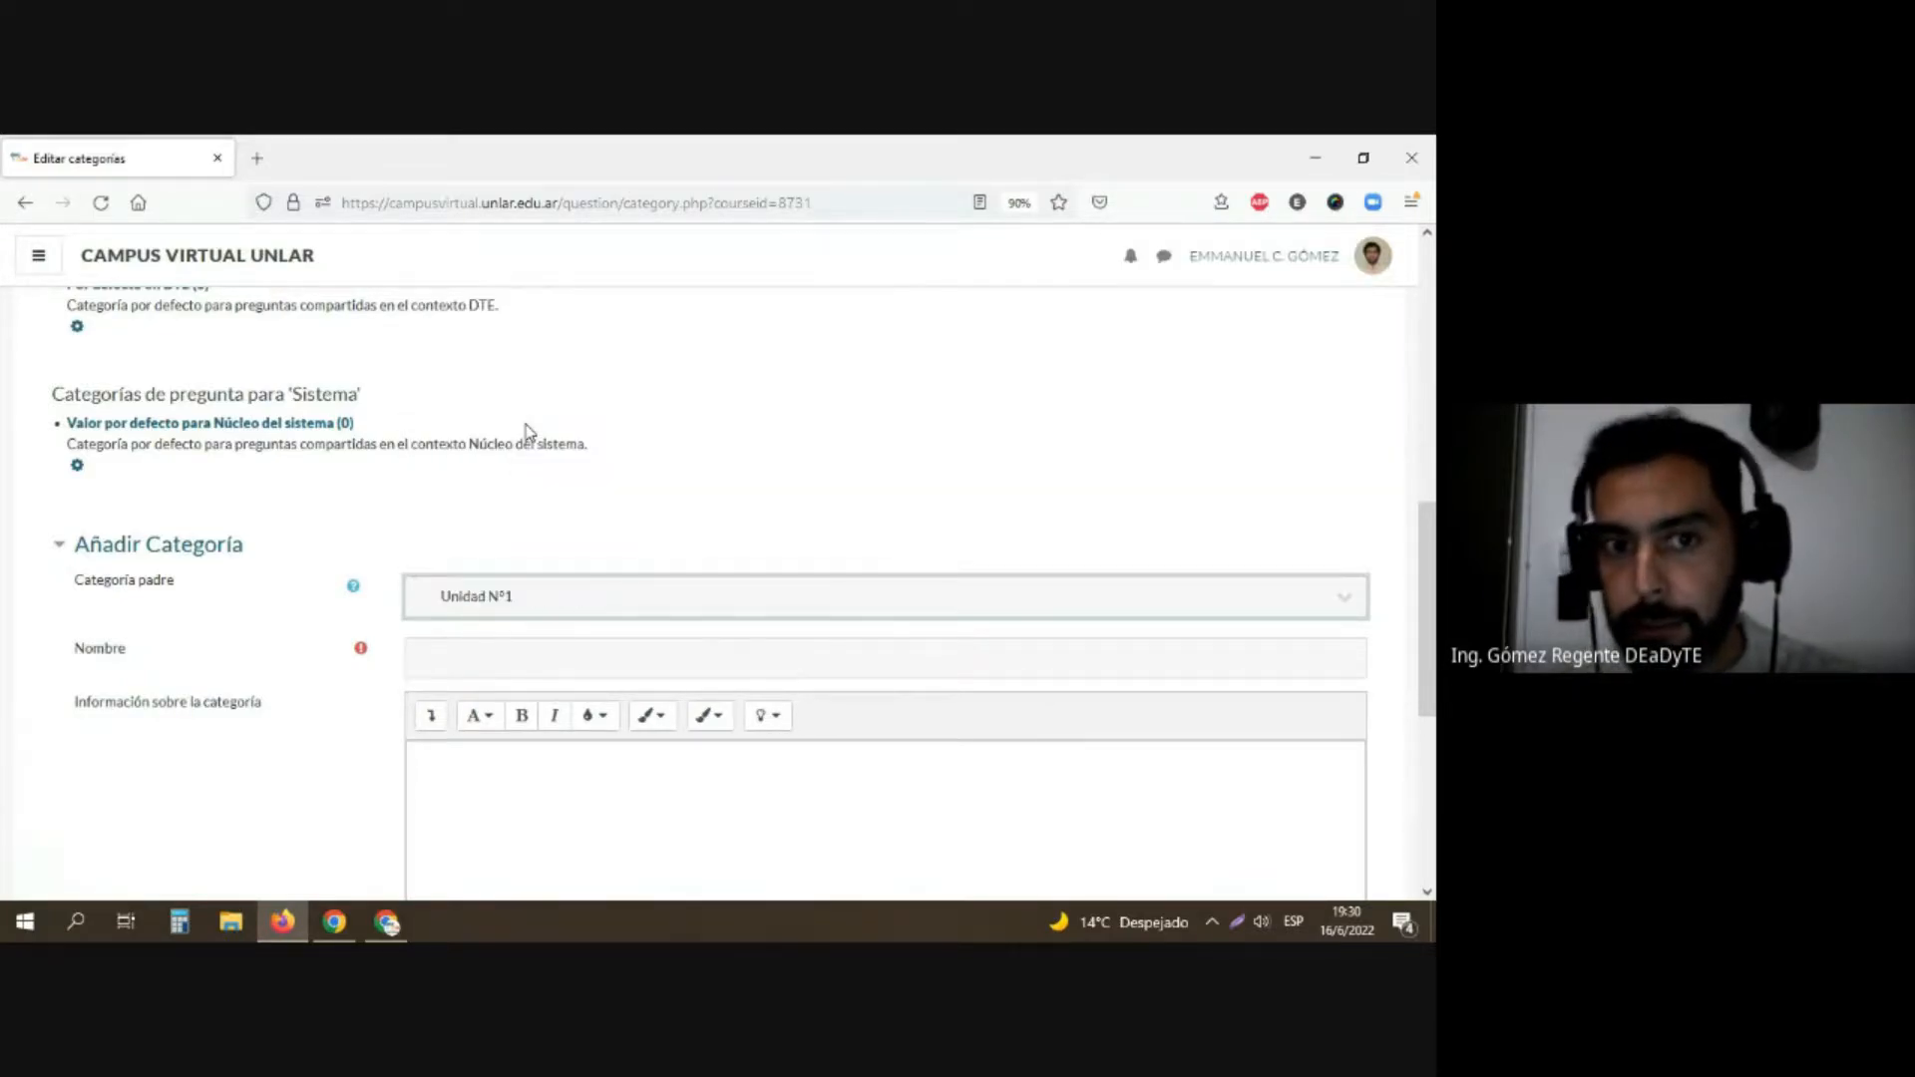
pyautogui.click(517, 664)
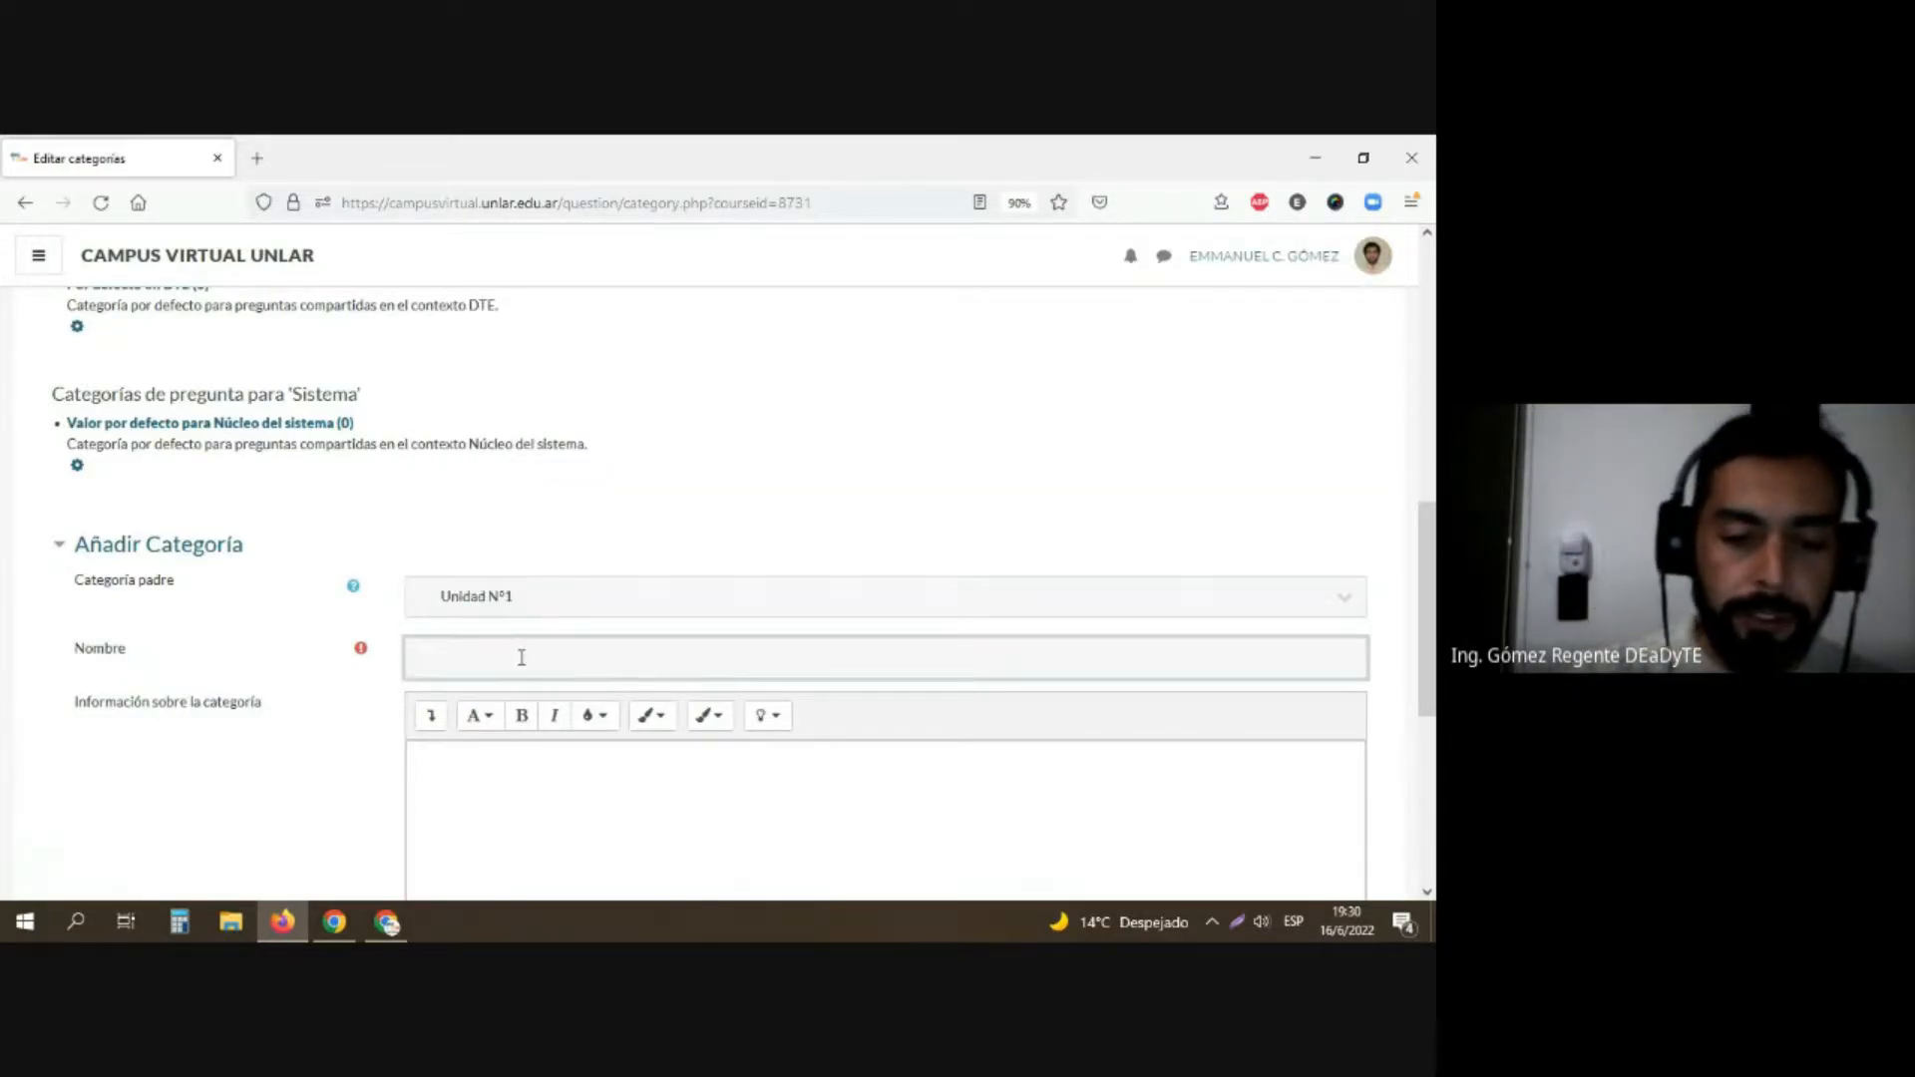
pyautogui.write('Tea')
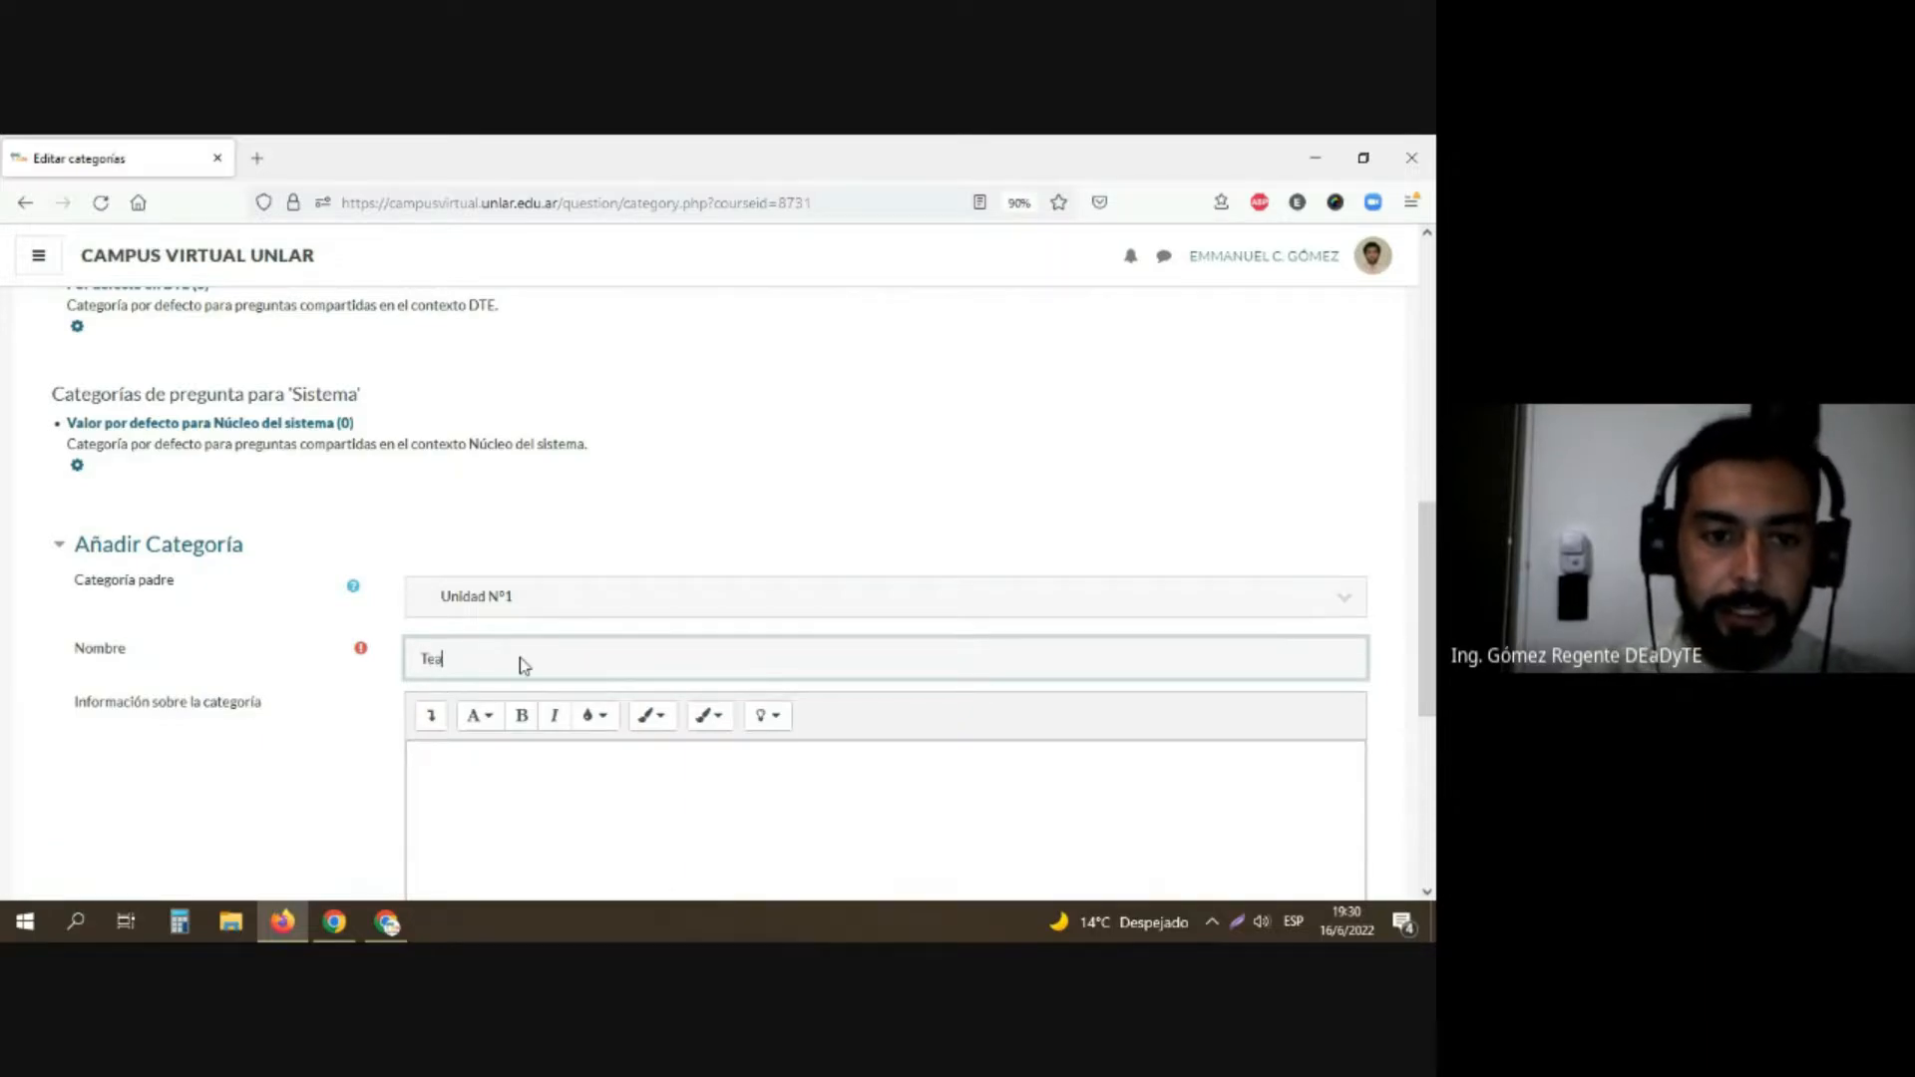
pyautogui.write('ria')
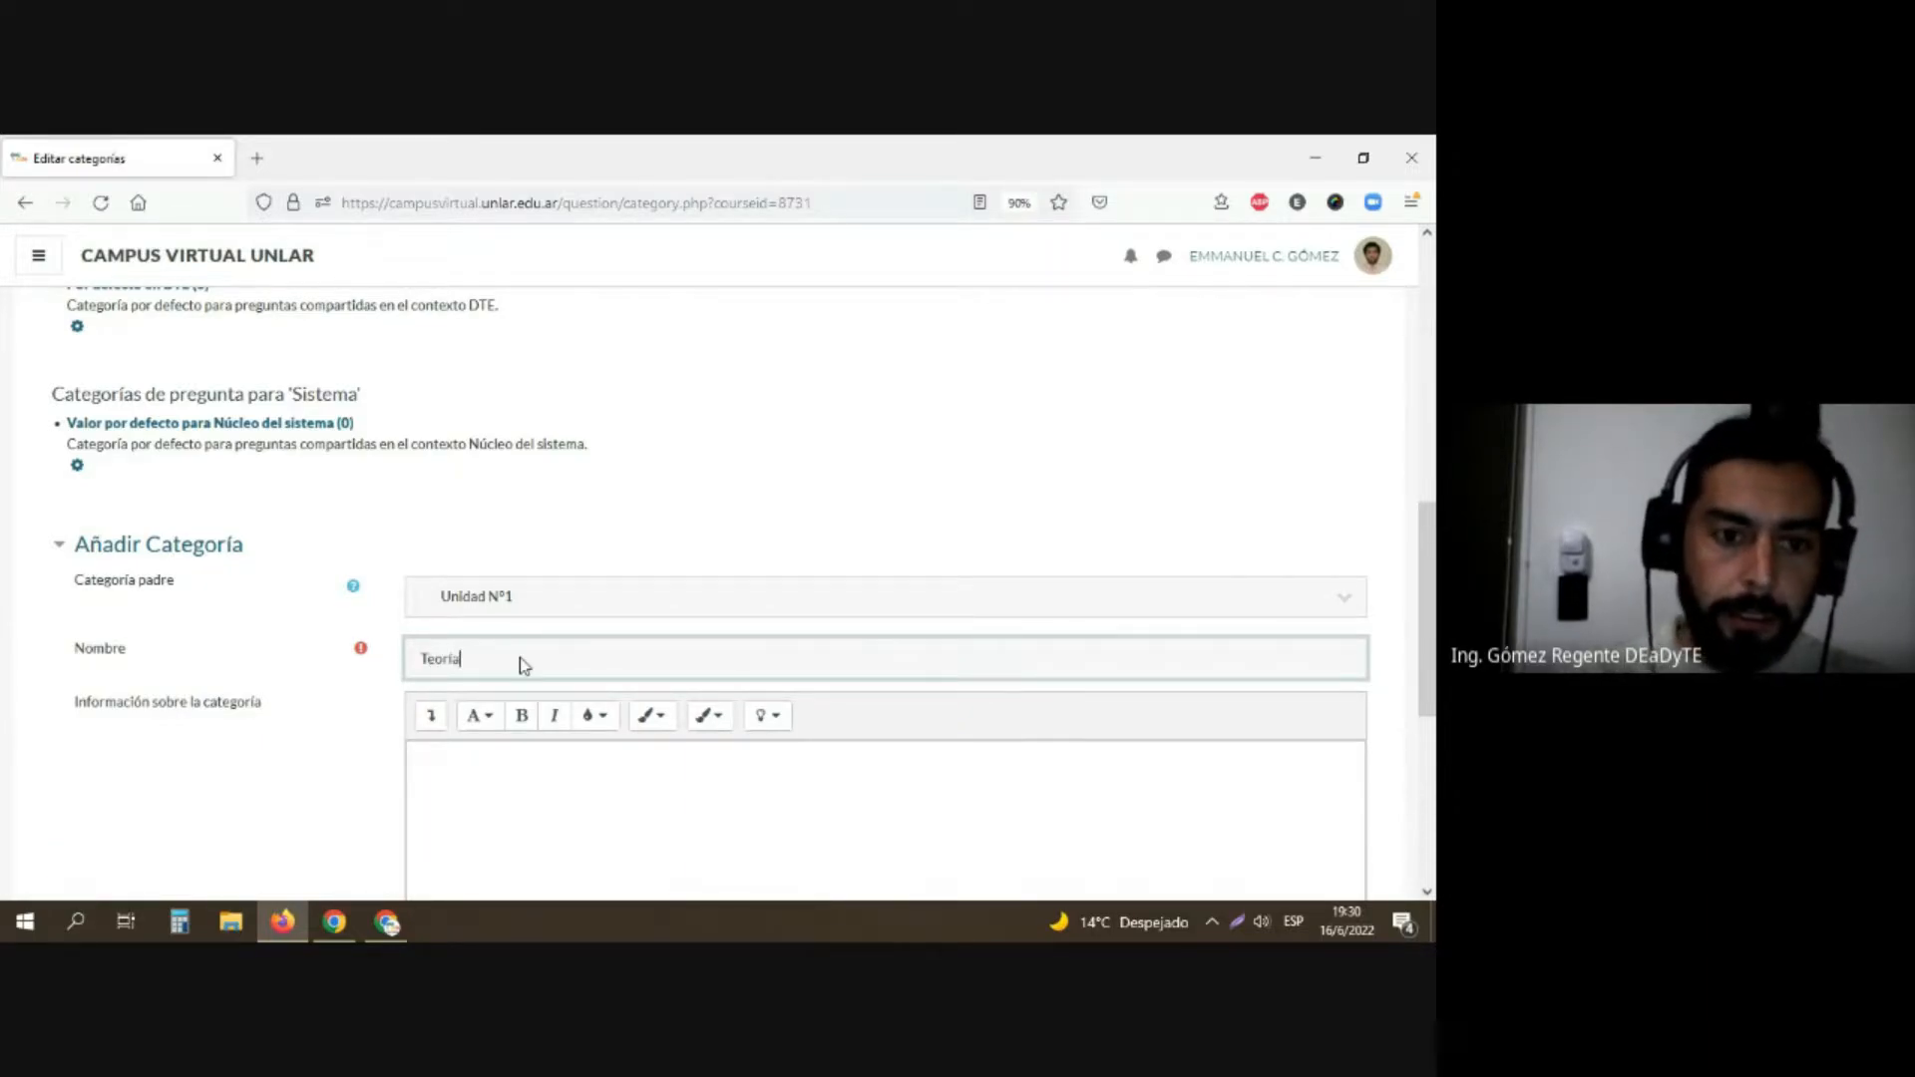
pyautogui.scroll(-4, 340, 682)
pyautogui.click(467, 648)
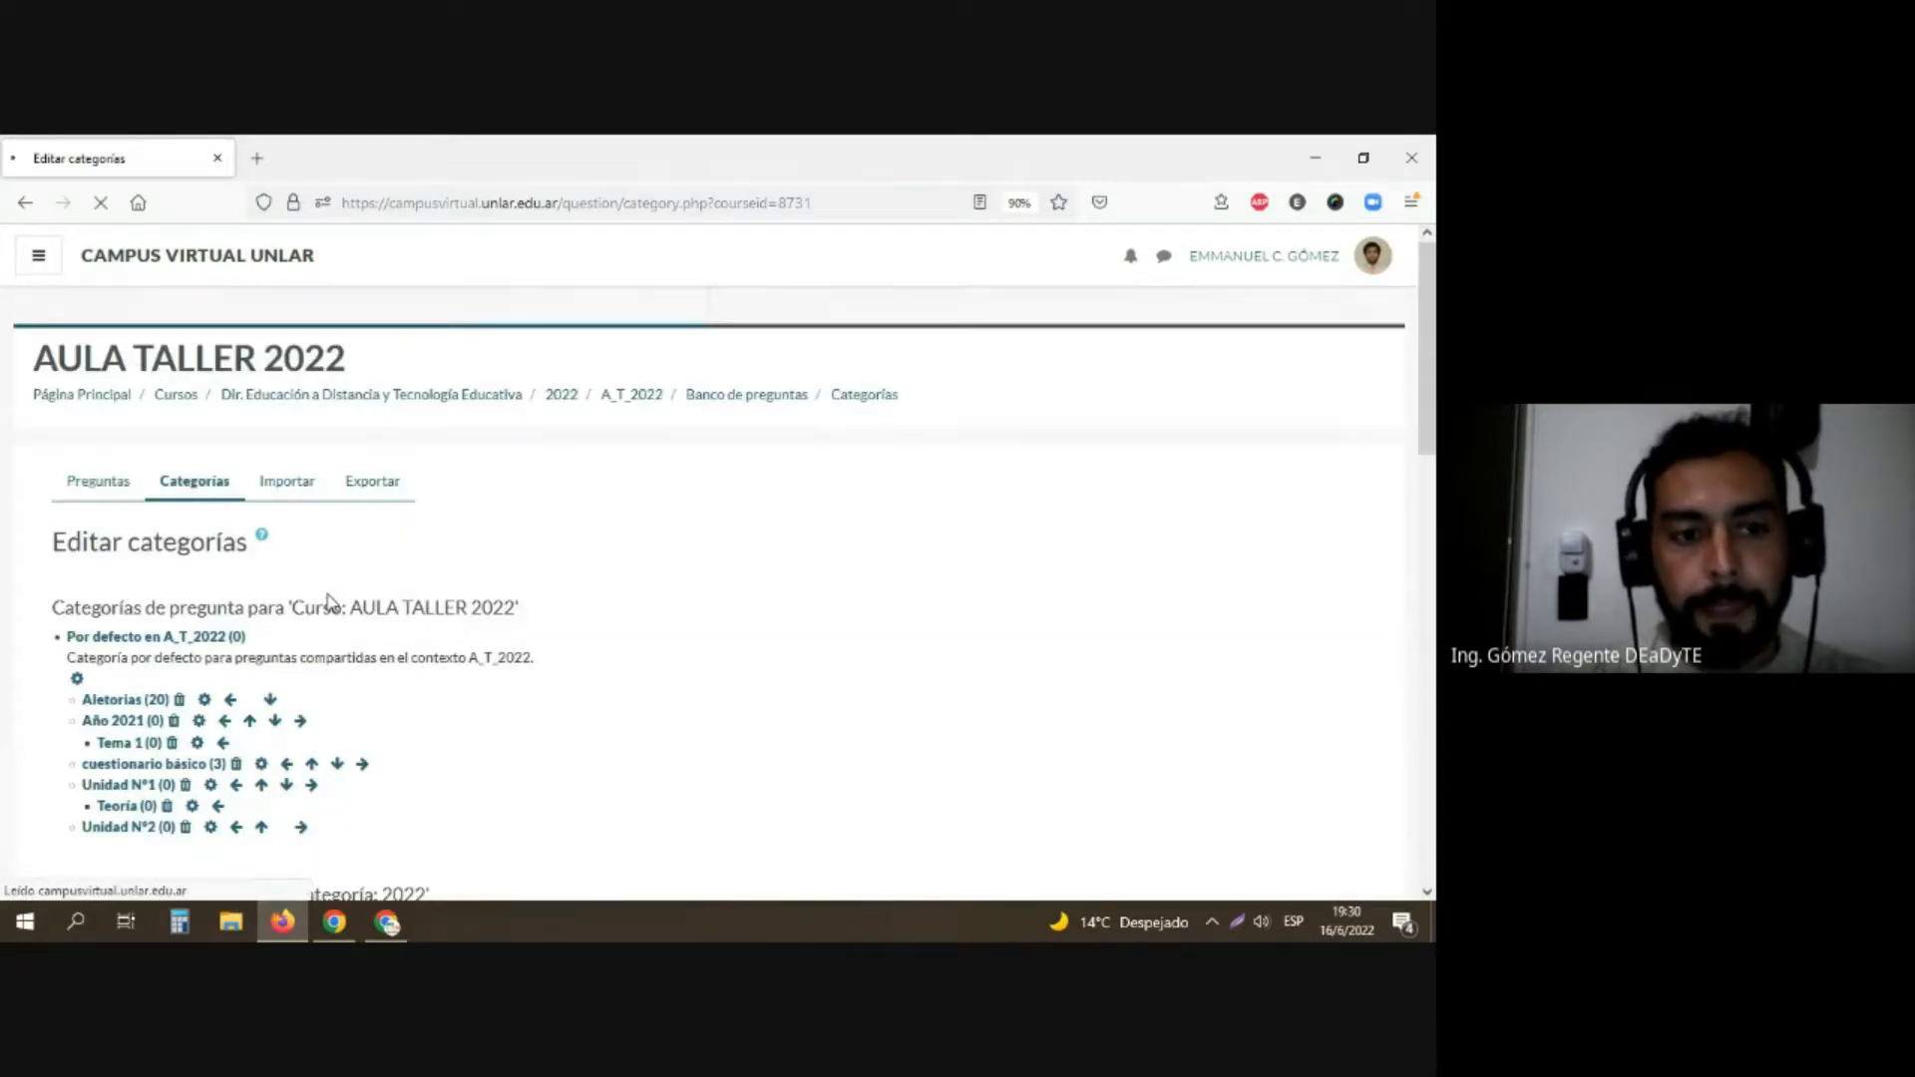
# Step: Add a second subcategory named "Práctica" under the parent category Unidad N°1, leaving the description and ID number empty
pyautogui.scroll(-5, 332, 603)
pyautogui.scroll(-5, 330, 602)
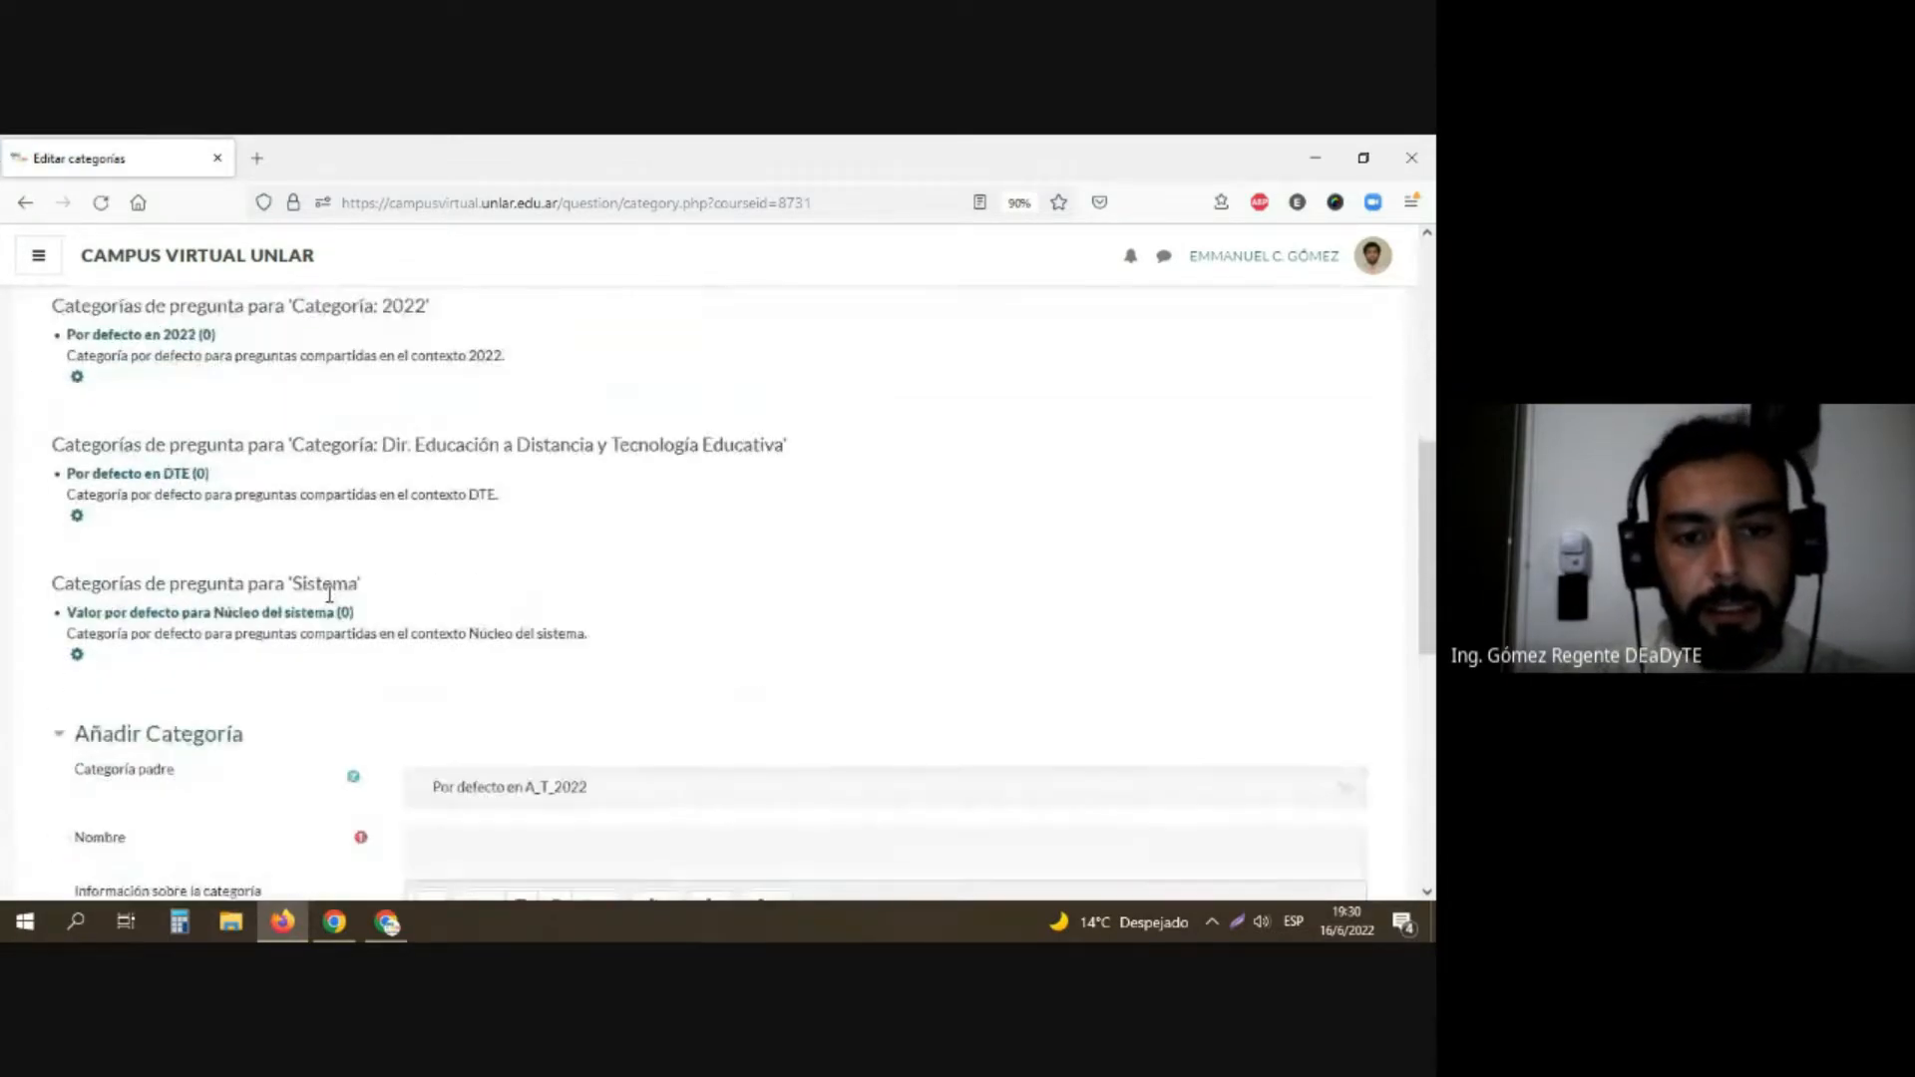
pyautogui.click(431, 619)
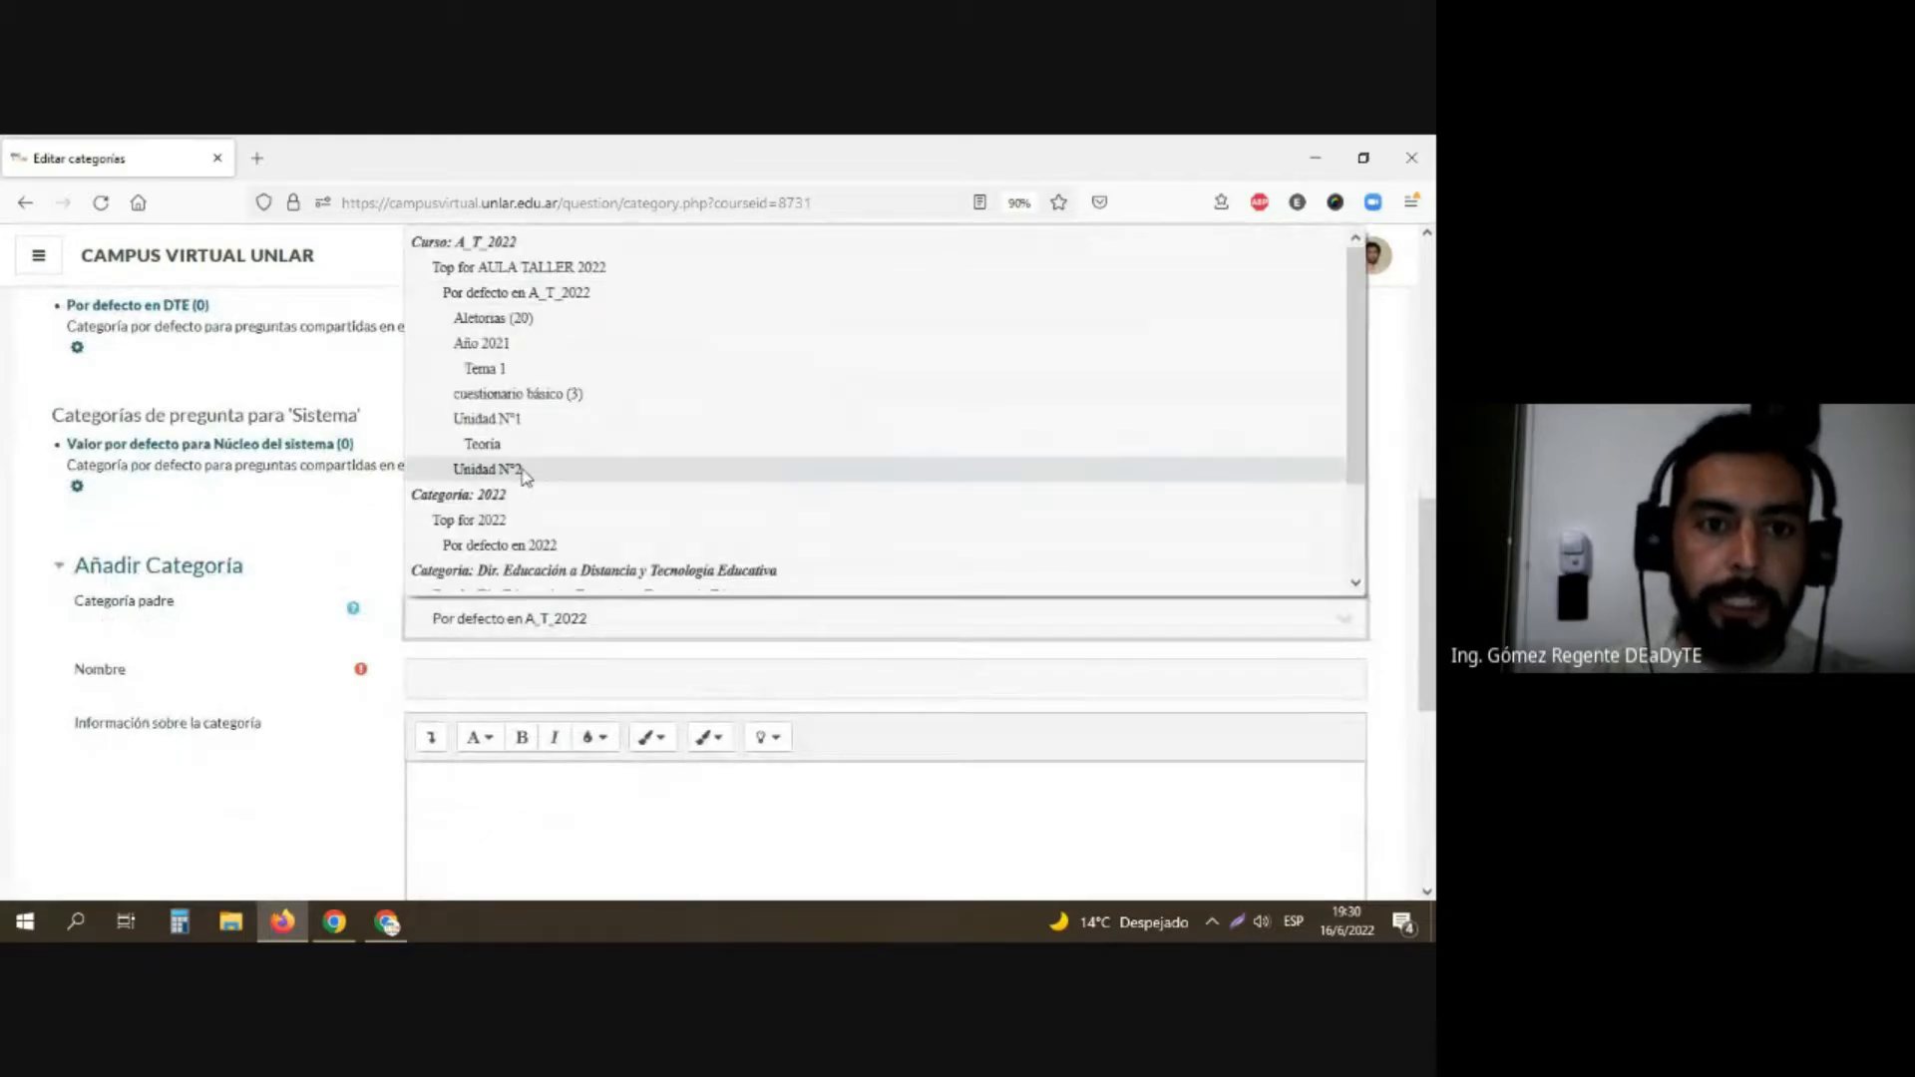
pyautogui.click(520, 420)
pyautogui.click(517, 678)
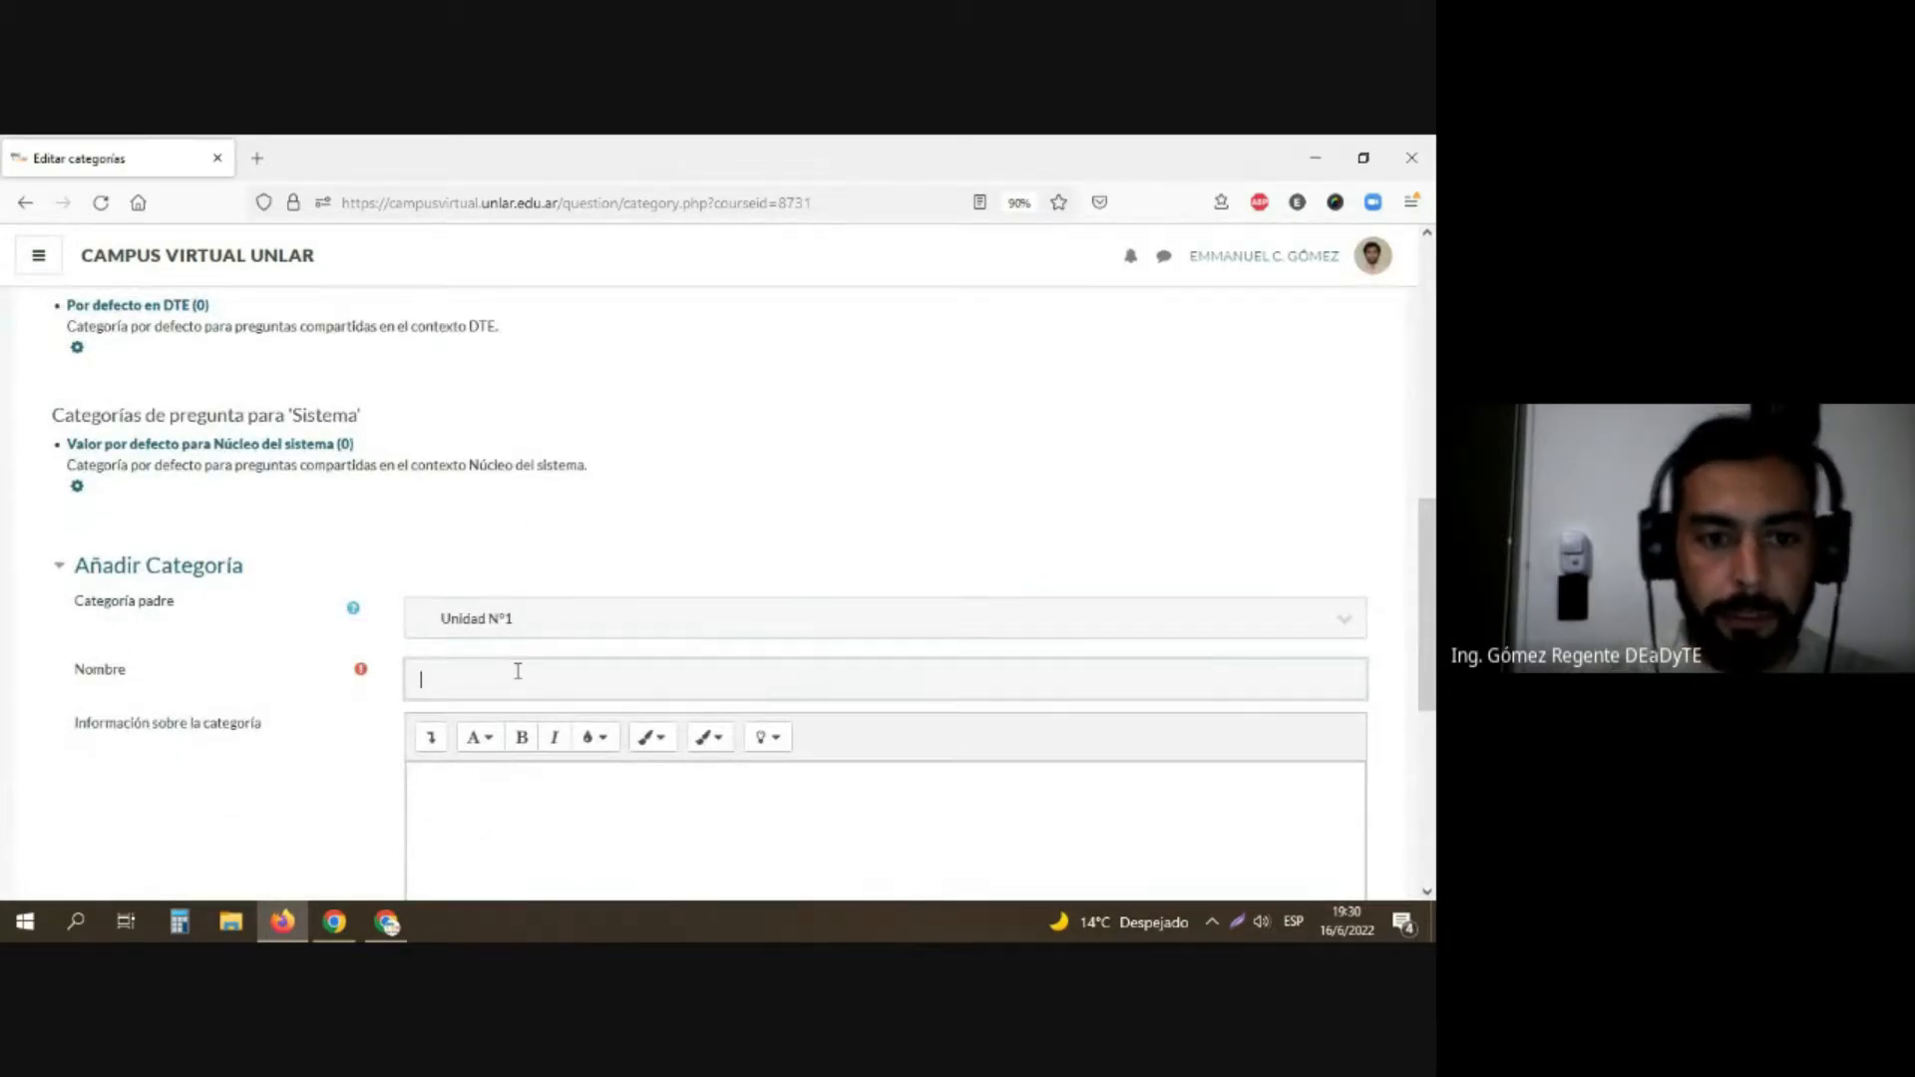
pyautogui.write('Praactica')
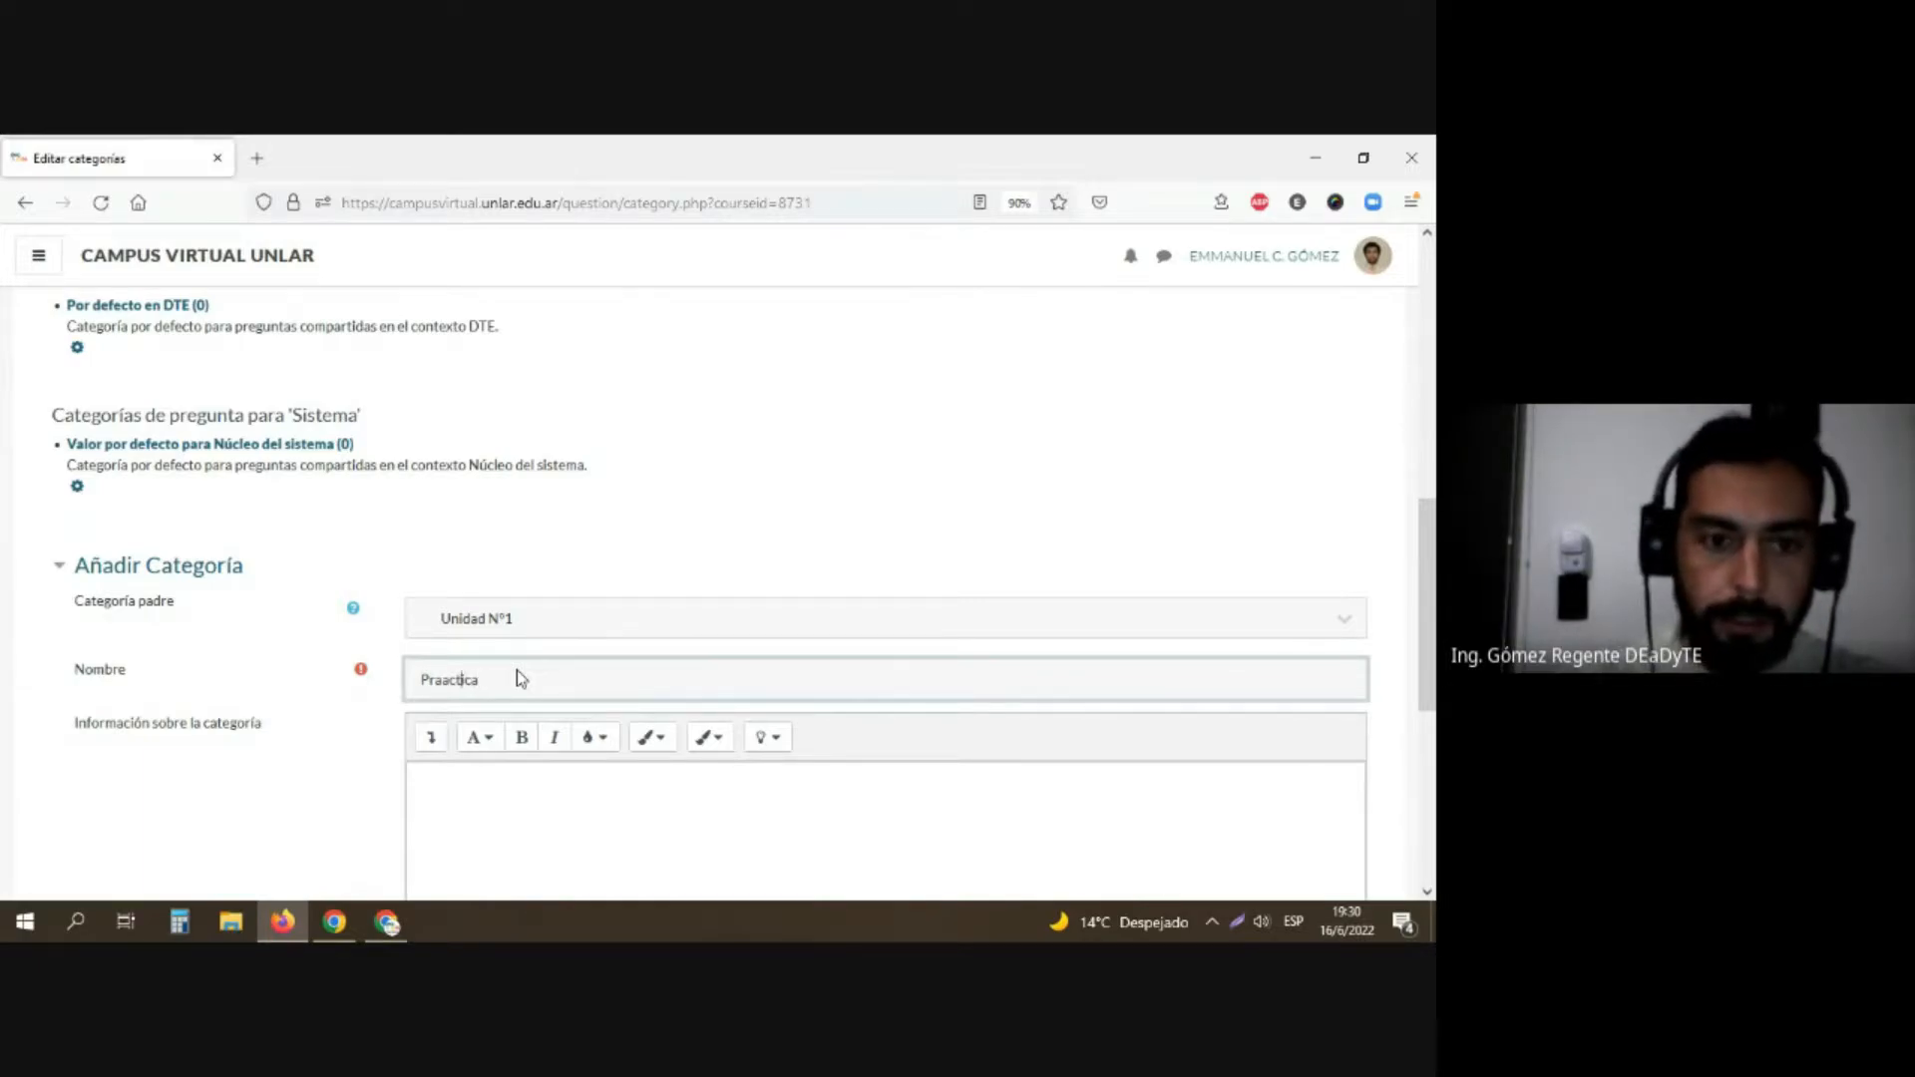
pyautogui.press('BackSpace')
pyautogui.press('BackSpace')
pyautogui.write('á')
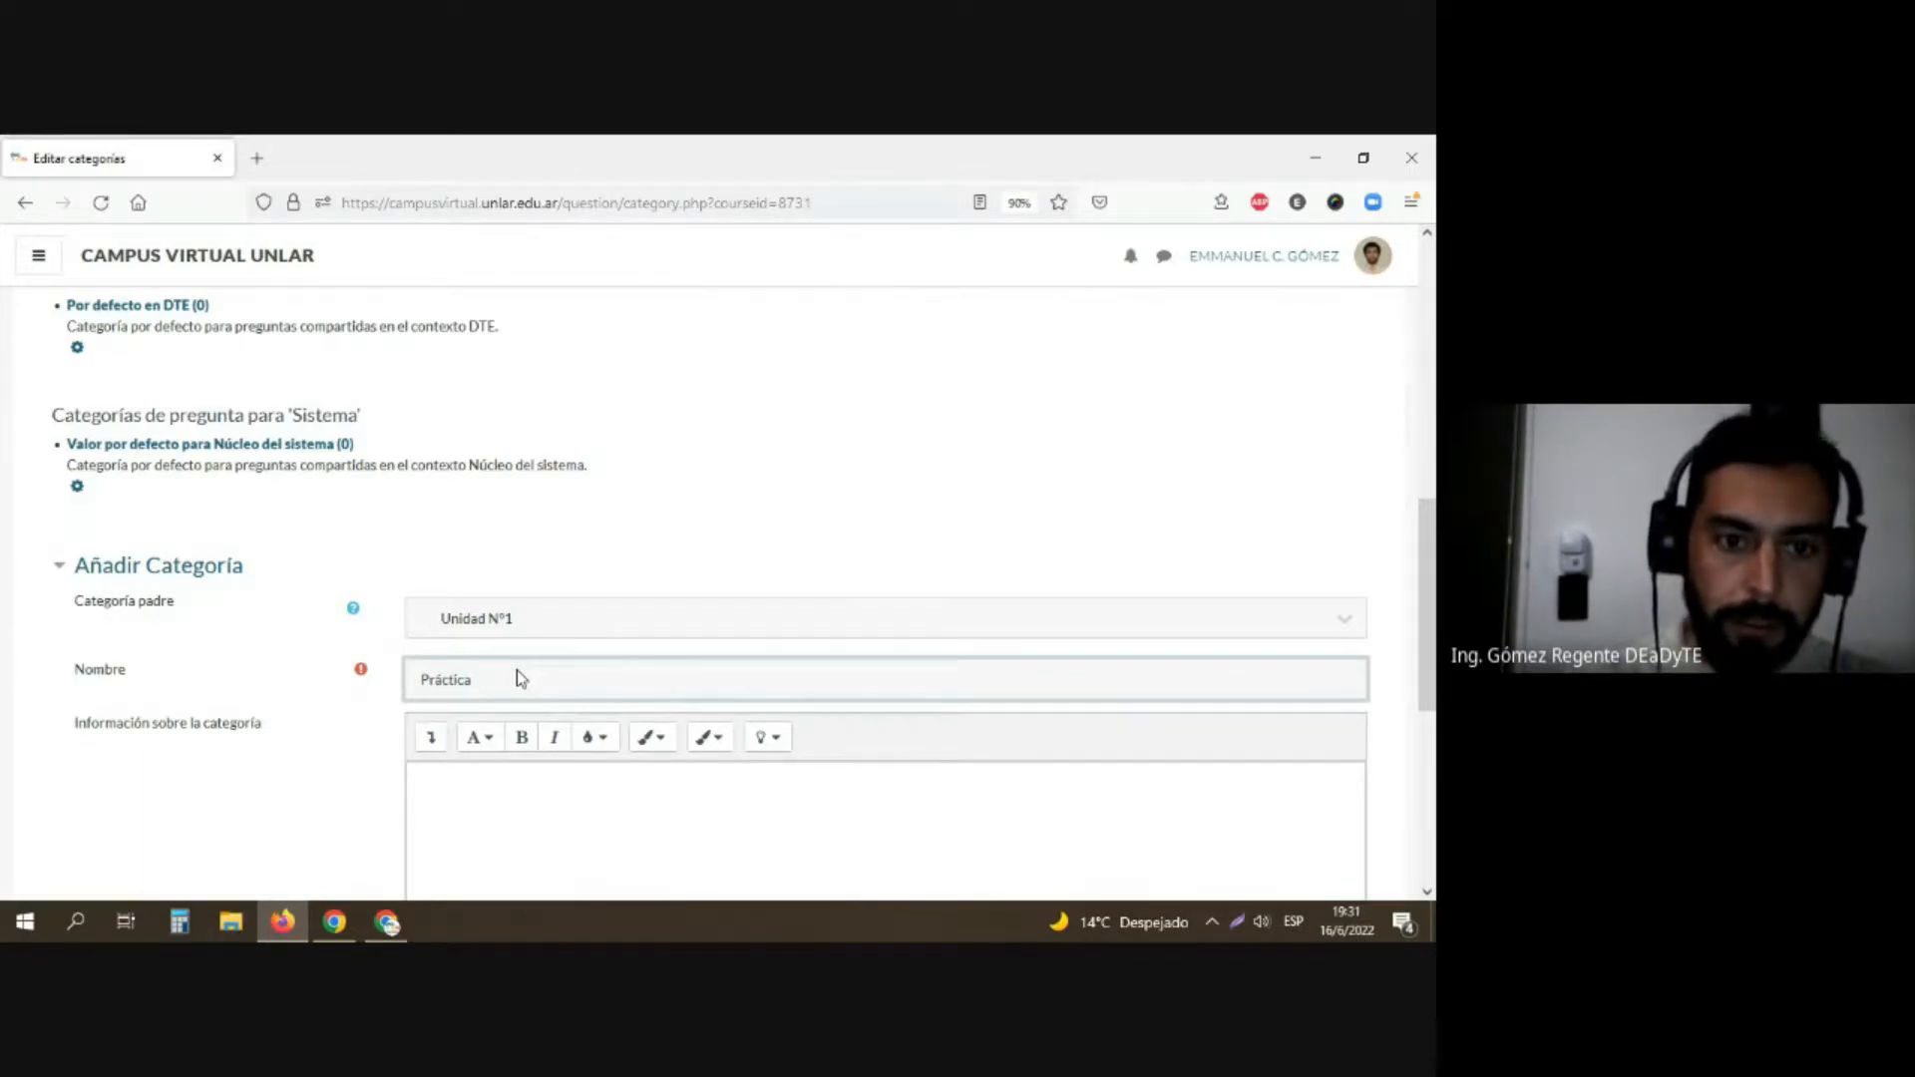
pyautogui.scroll(-4, 511, 680)
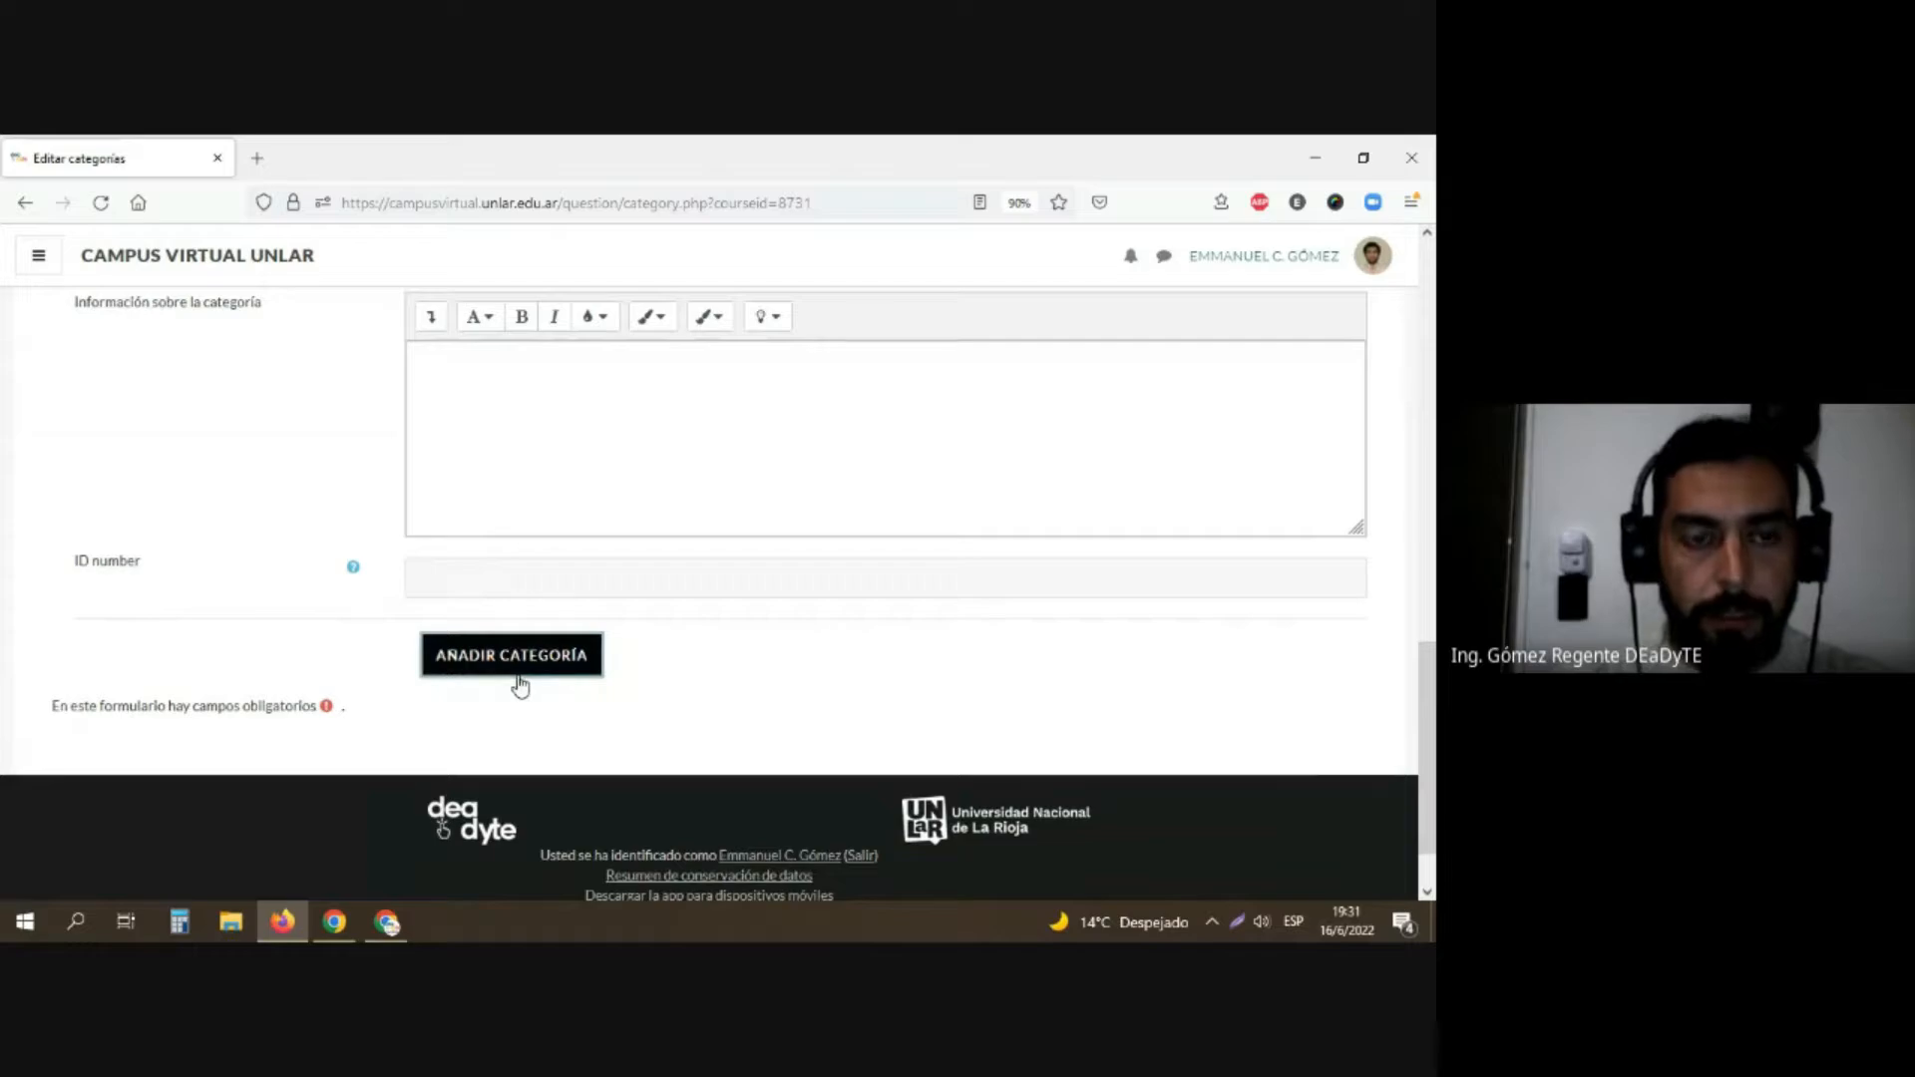
pyautogui.click(519, 660)
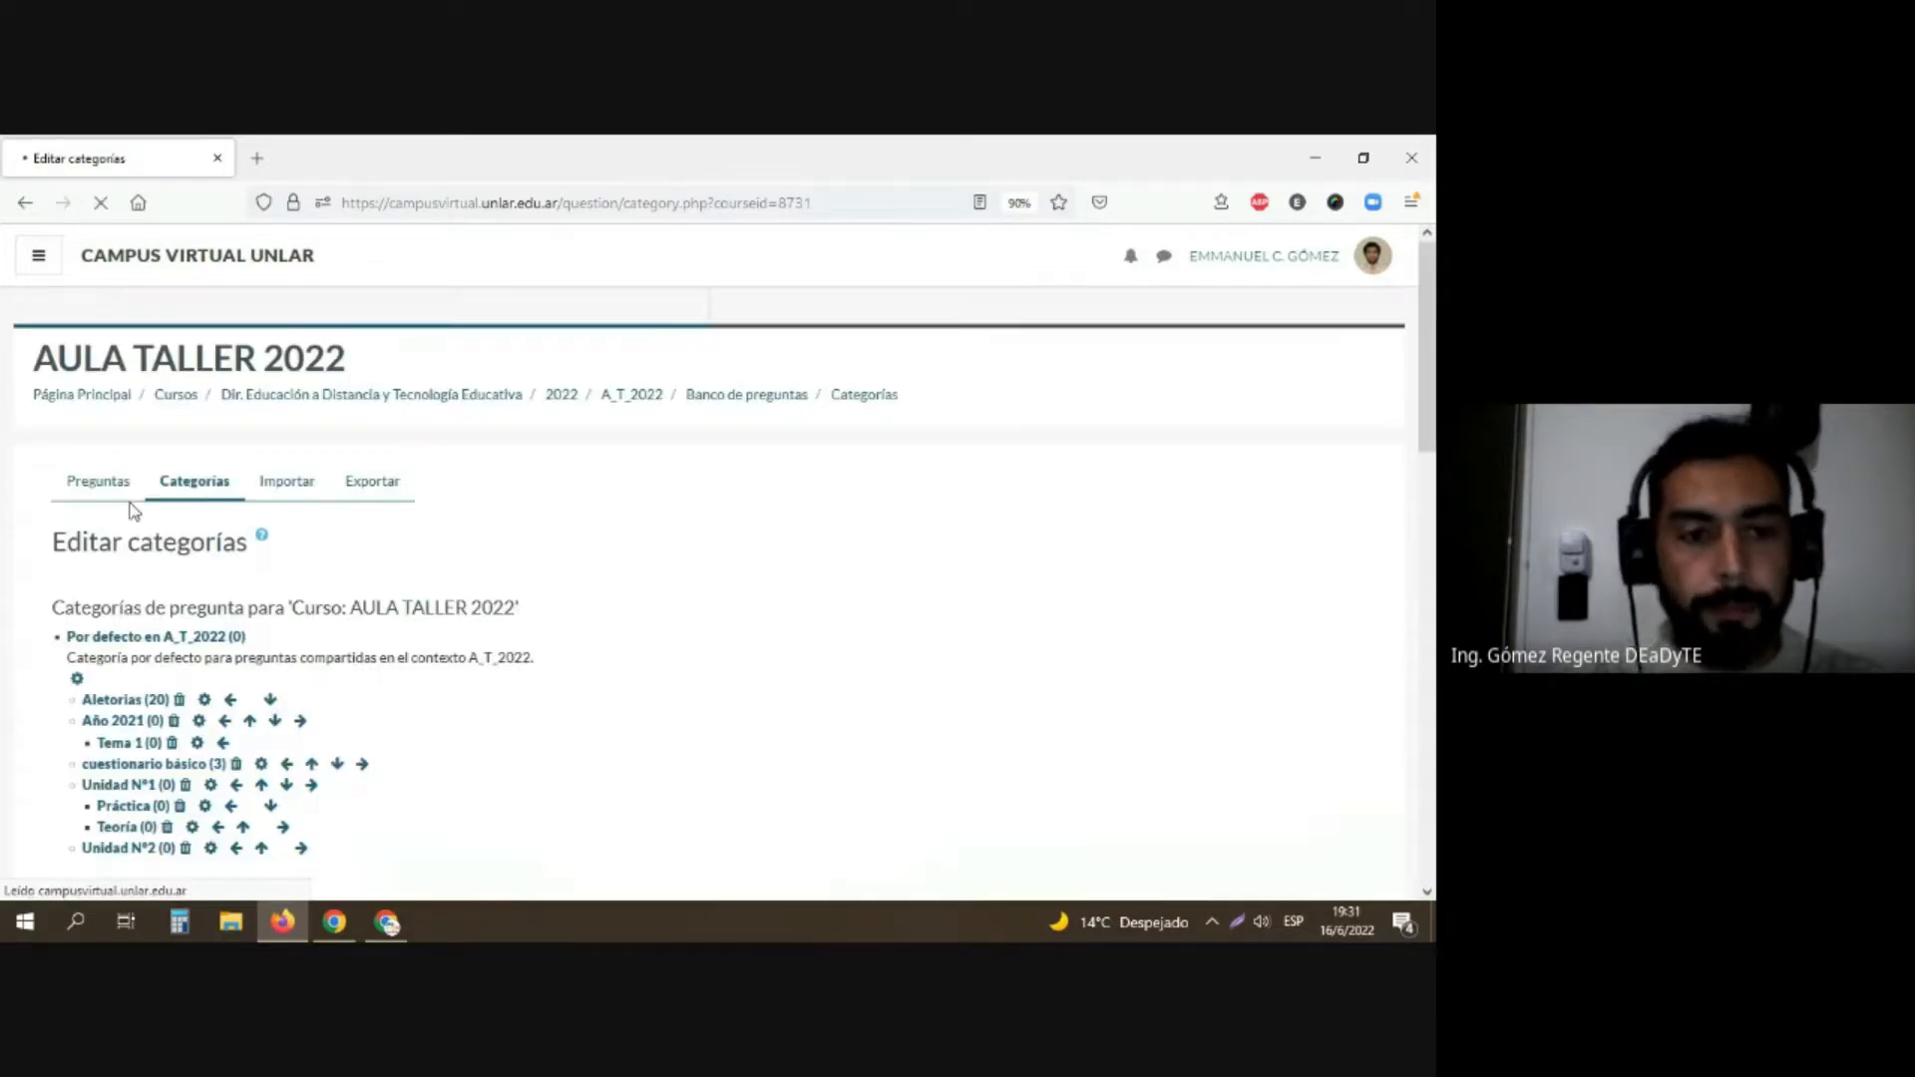
# Step: Add a subcategory named "Taller" with Unidad N°2 as its parent category, leaving the description and ID number empty
pyautogui.scroll(-3, 133, 510)
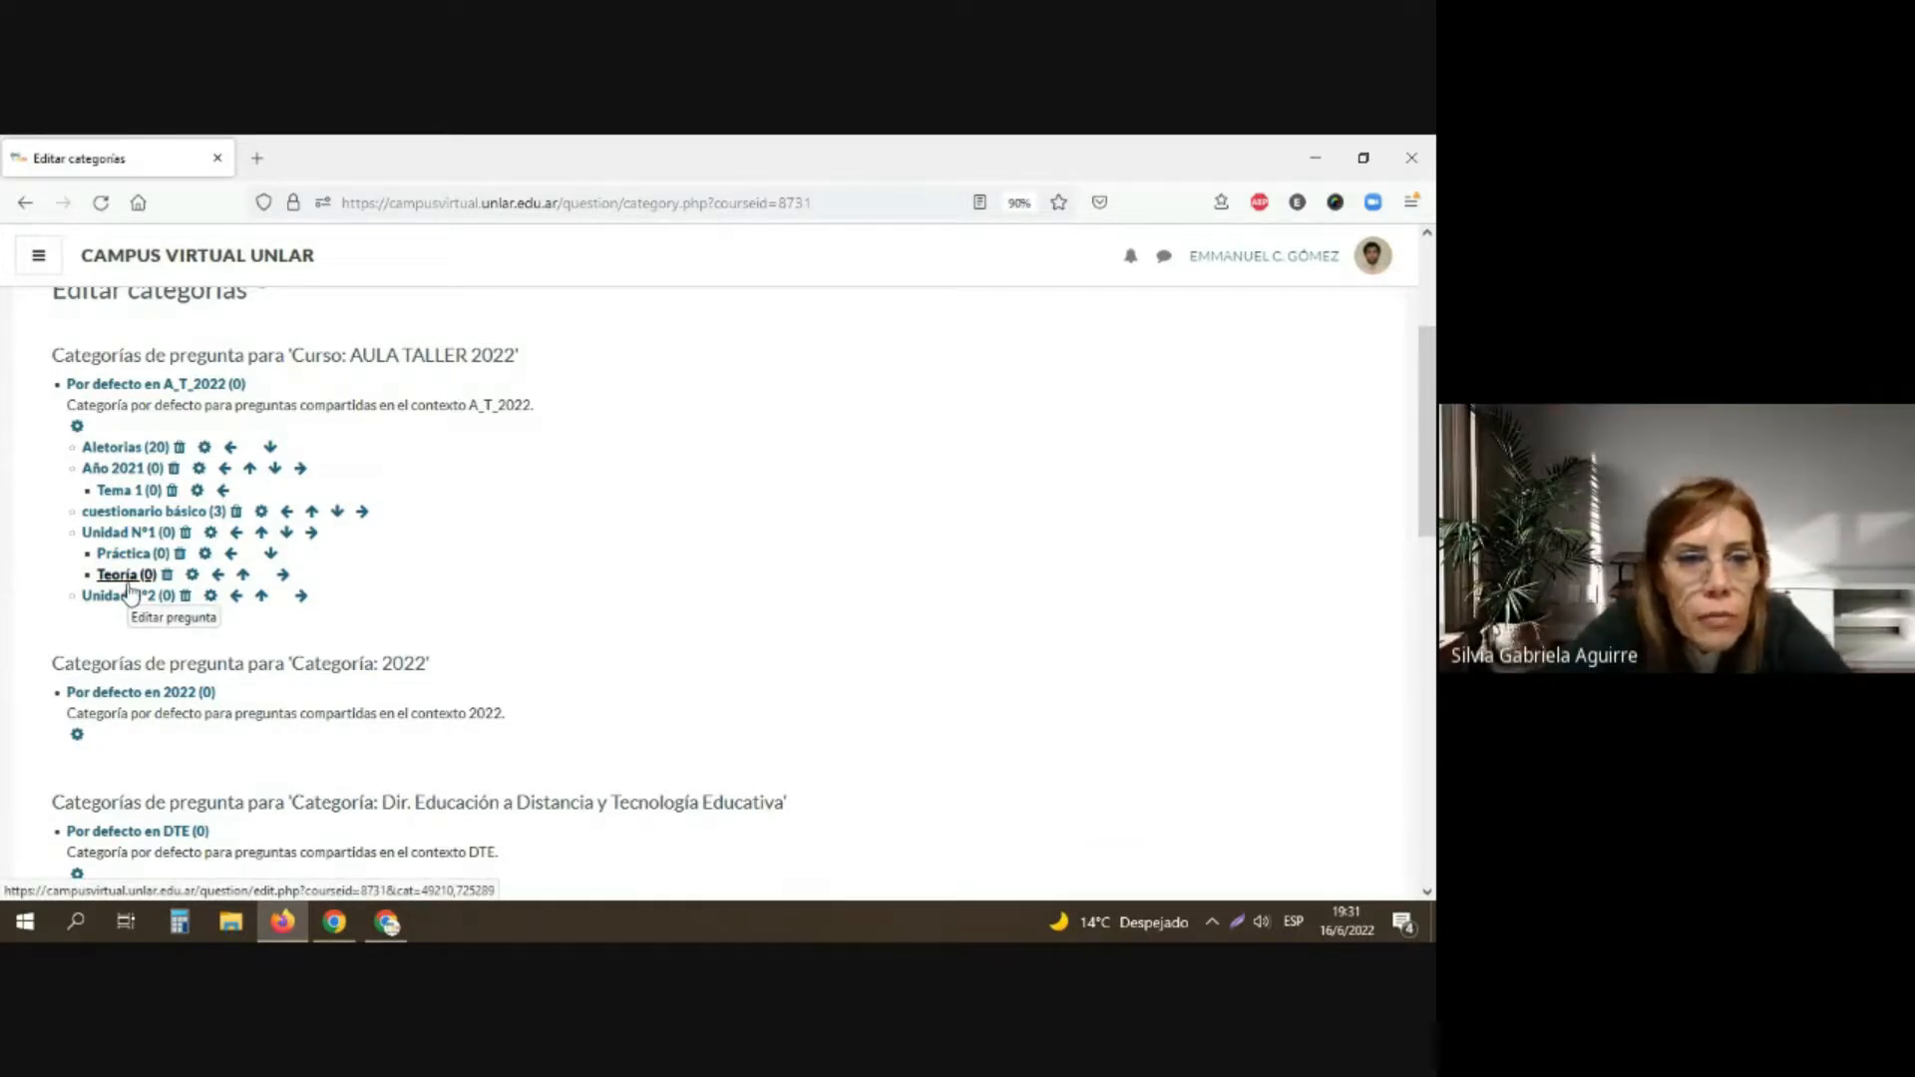
pyautogui.scroll(-5, 870, 549)
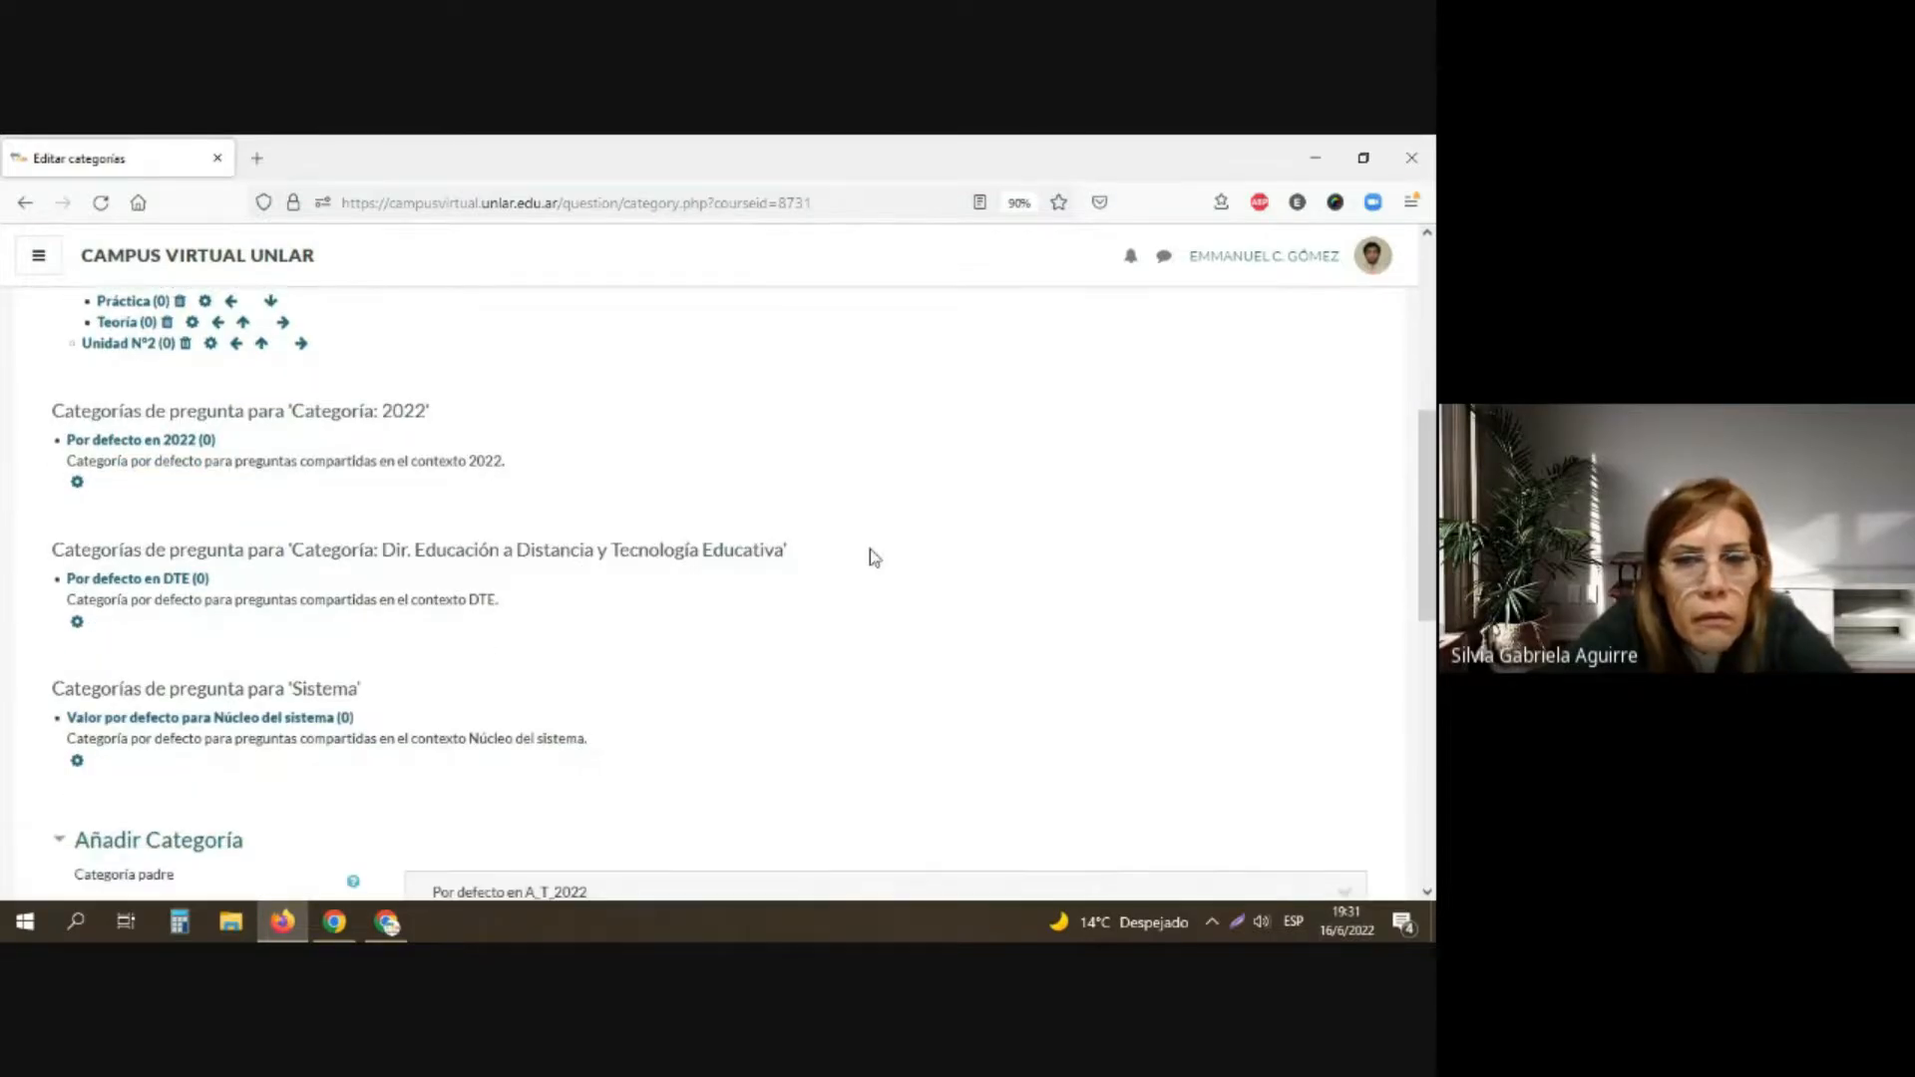
pyautogui.scroll(-1, 868, 551)
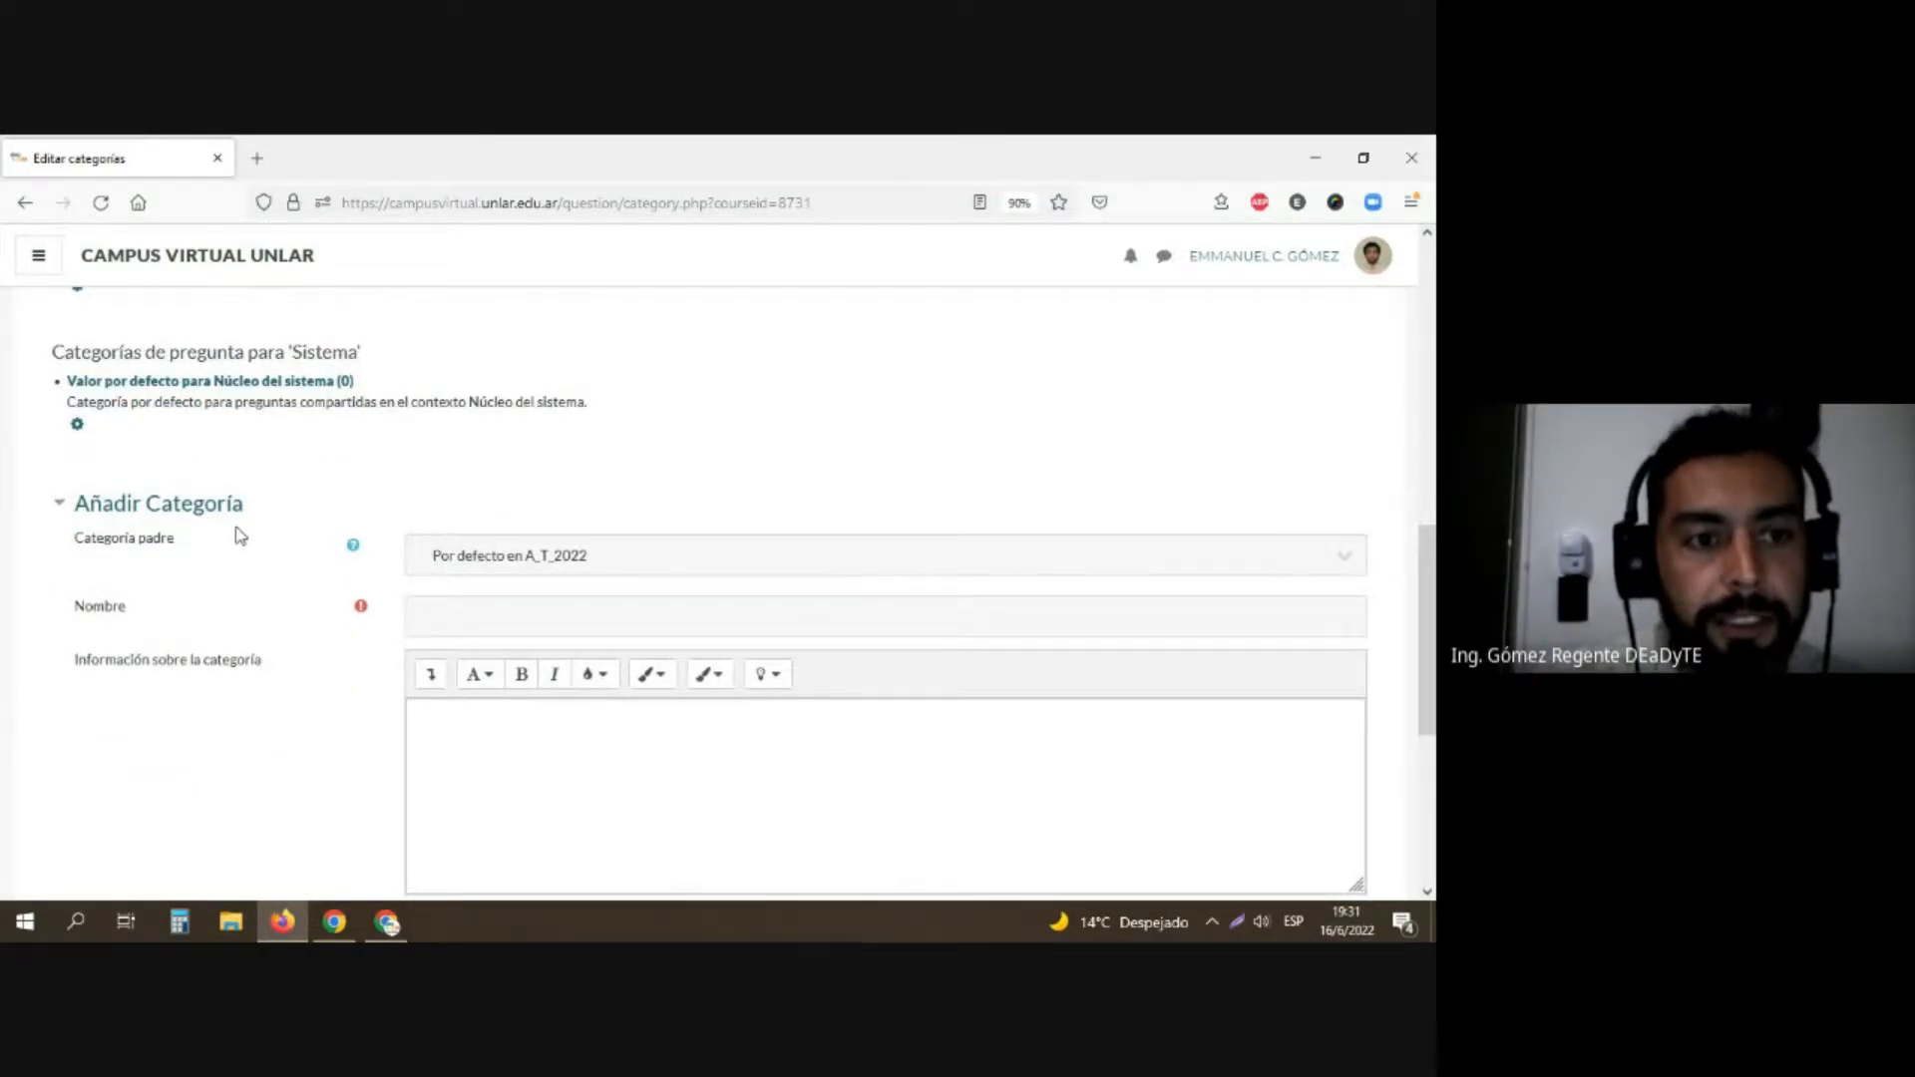
pyautogui.click(475, 557)
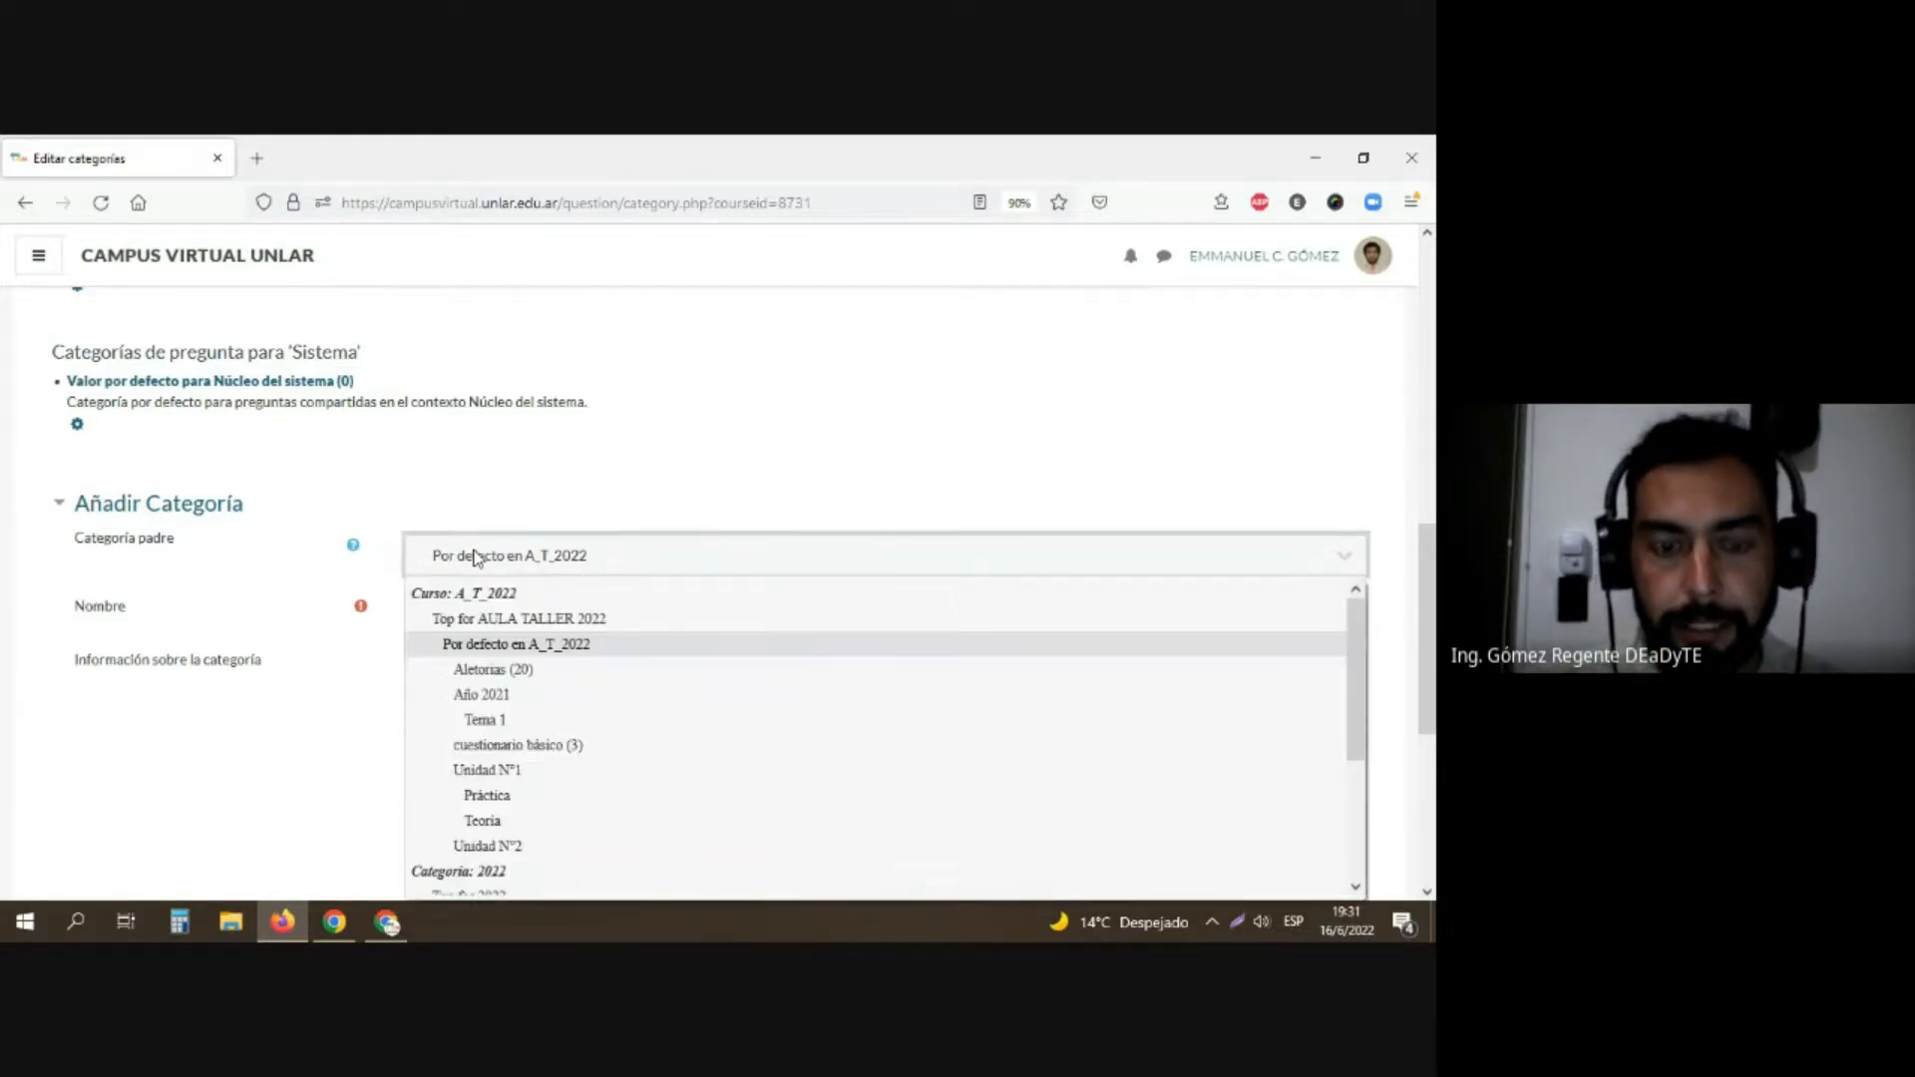
pyautogui.click(475, 557)
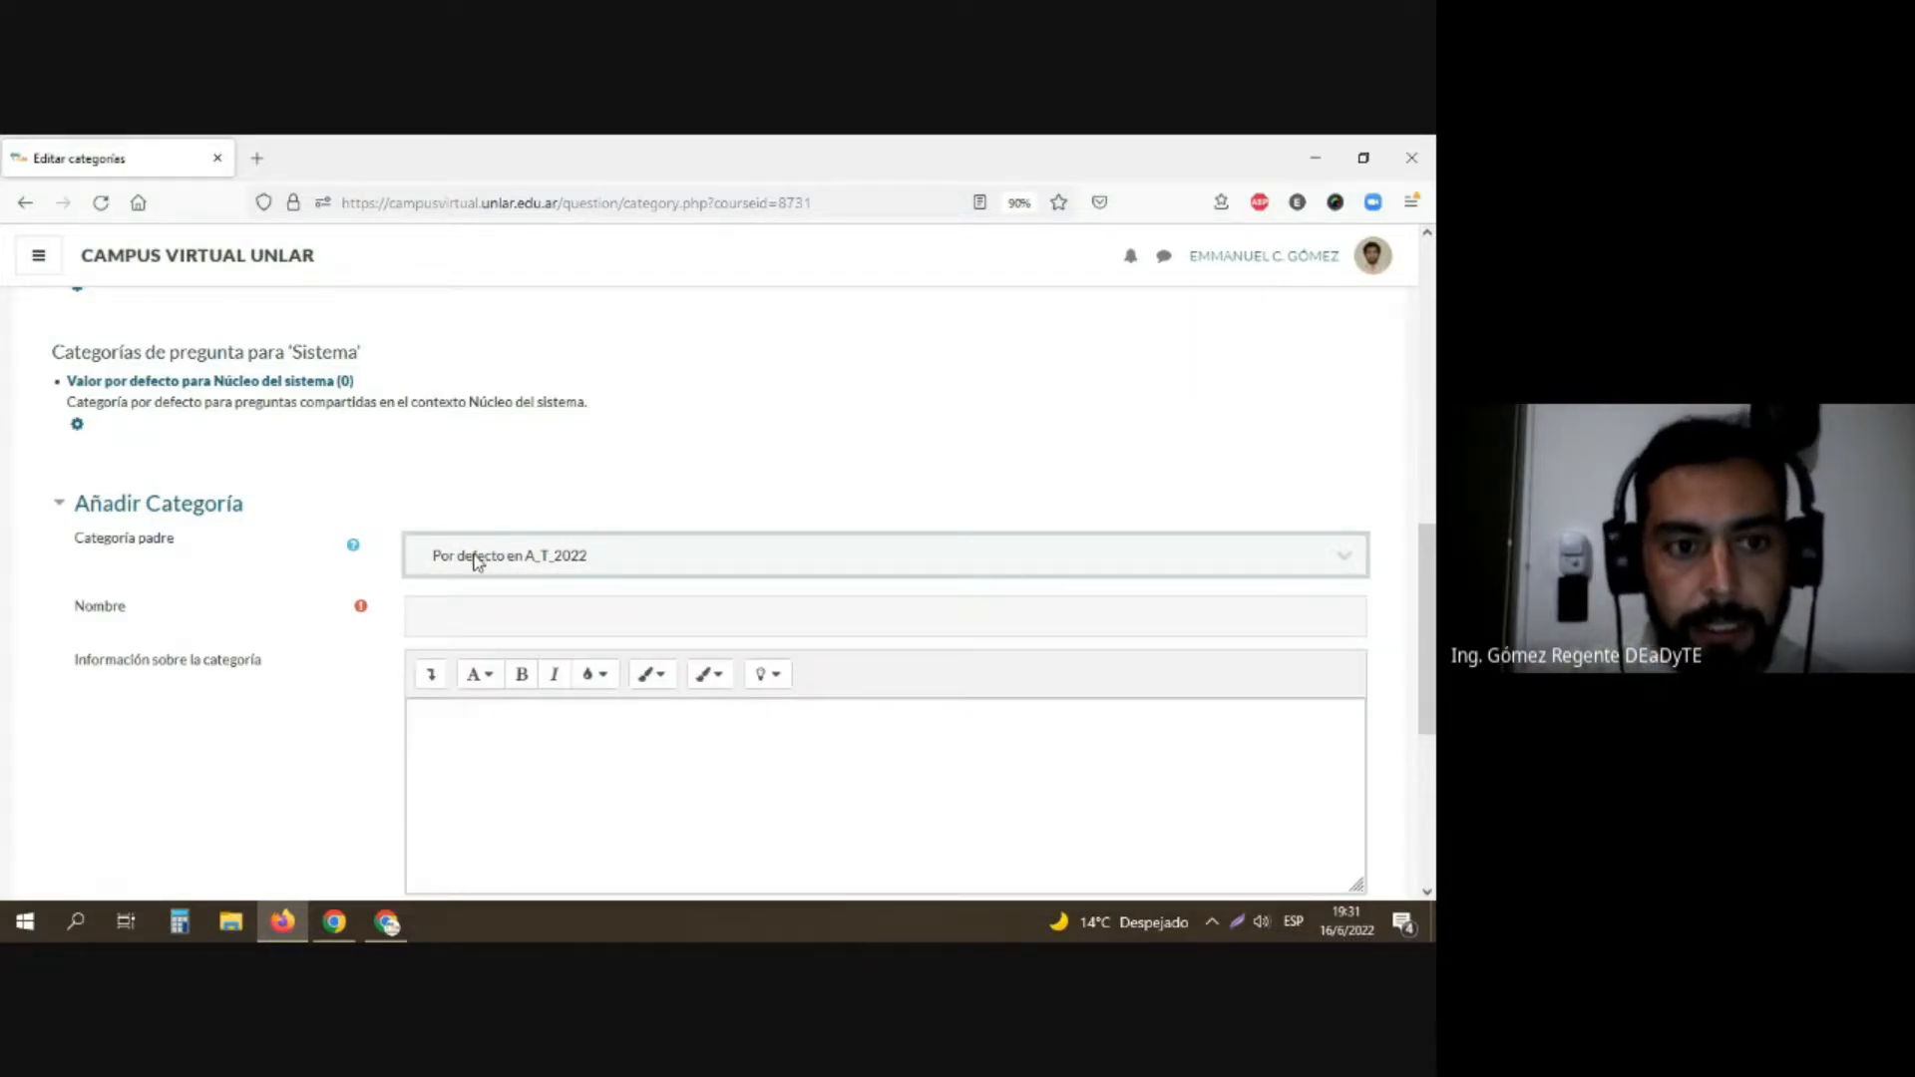
pyautogui.click(465, 621)
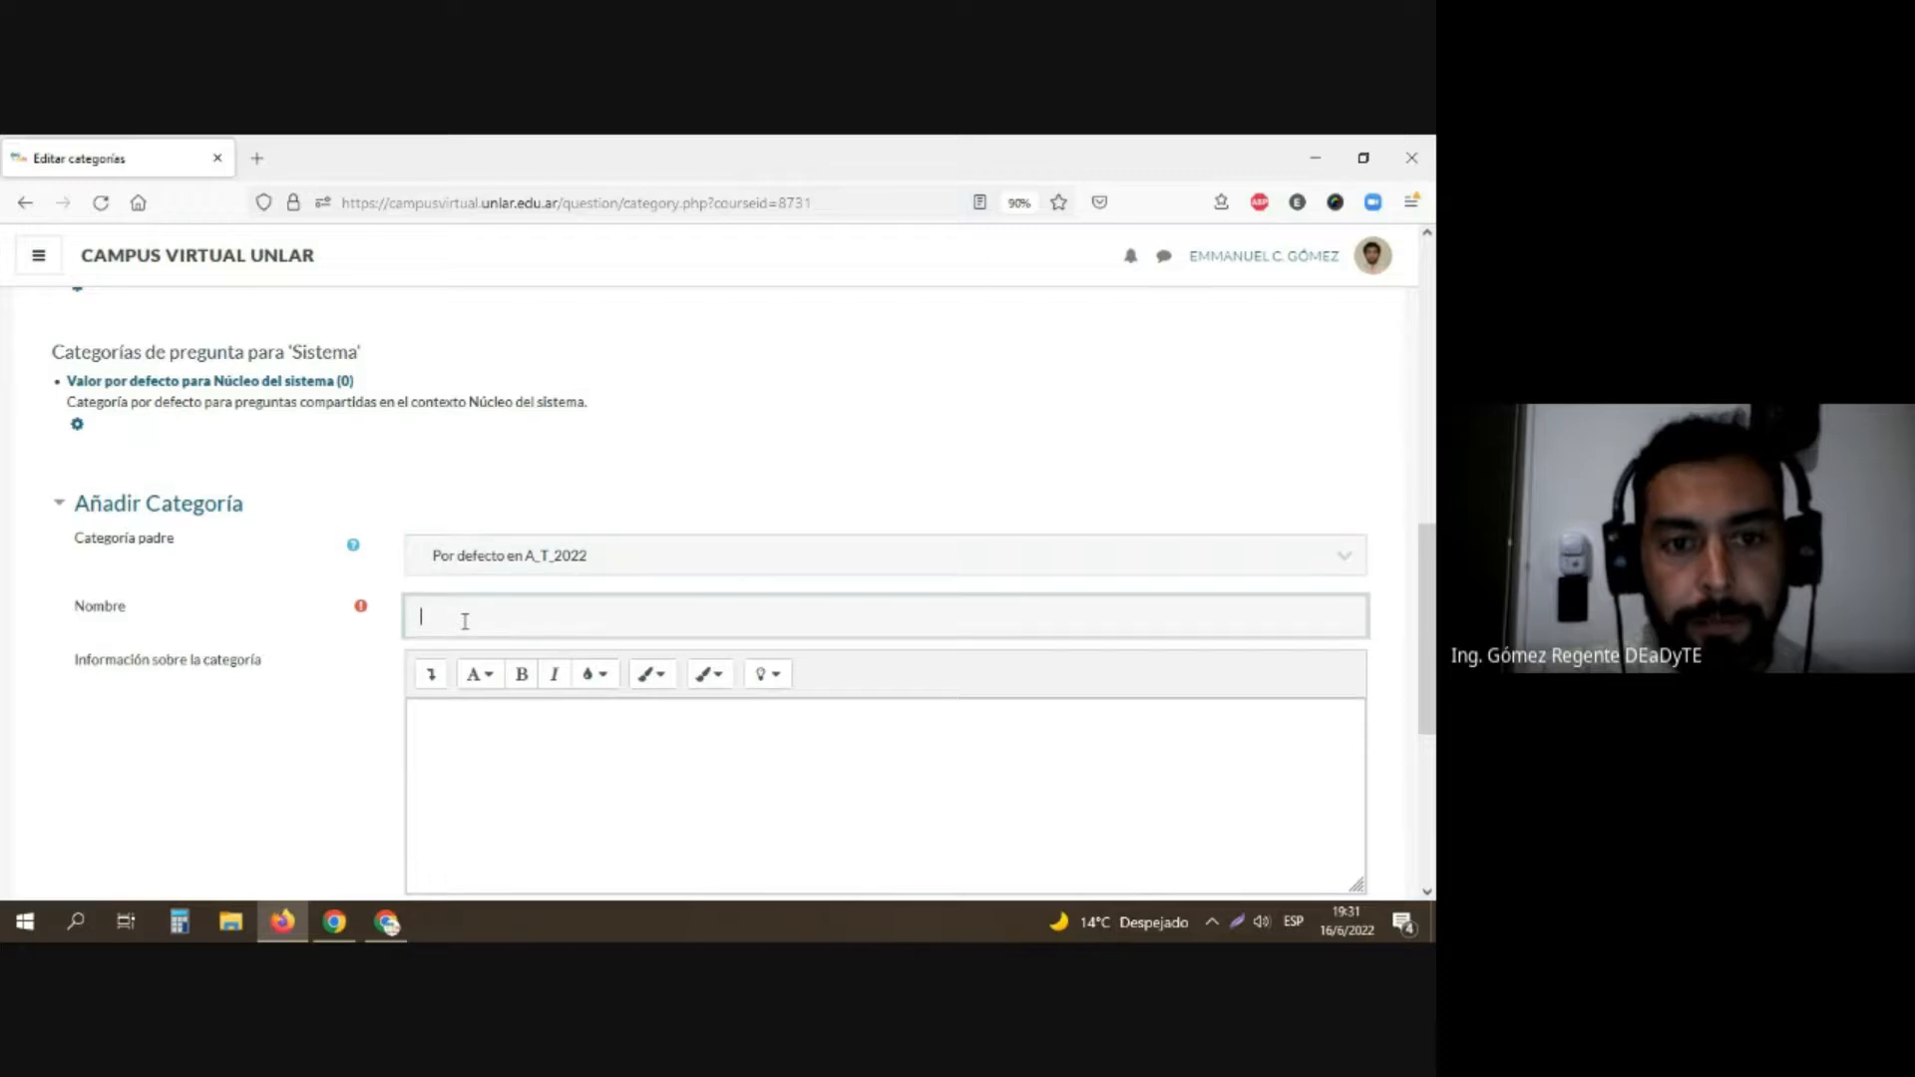
pyautogui.click(468, 557)
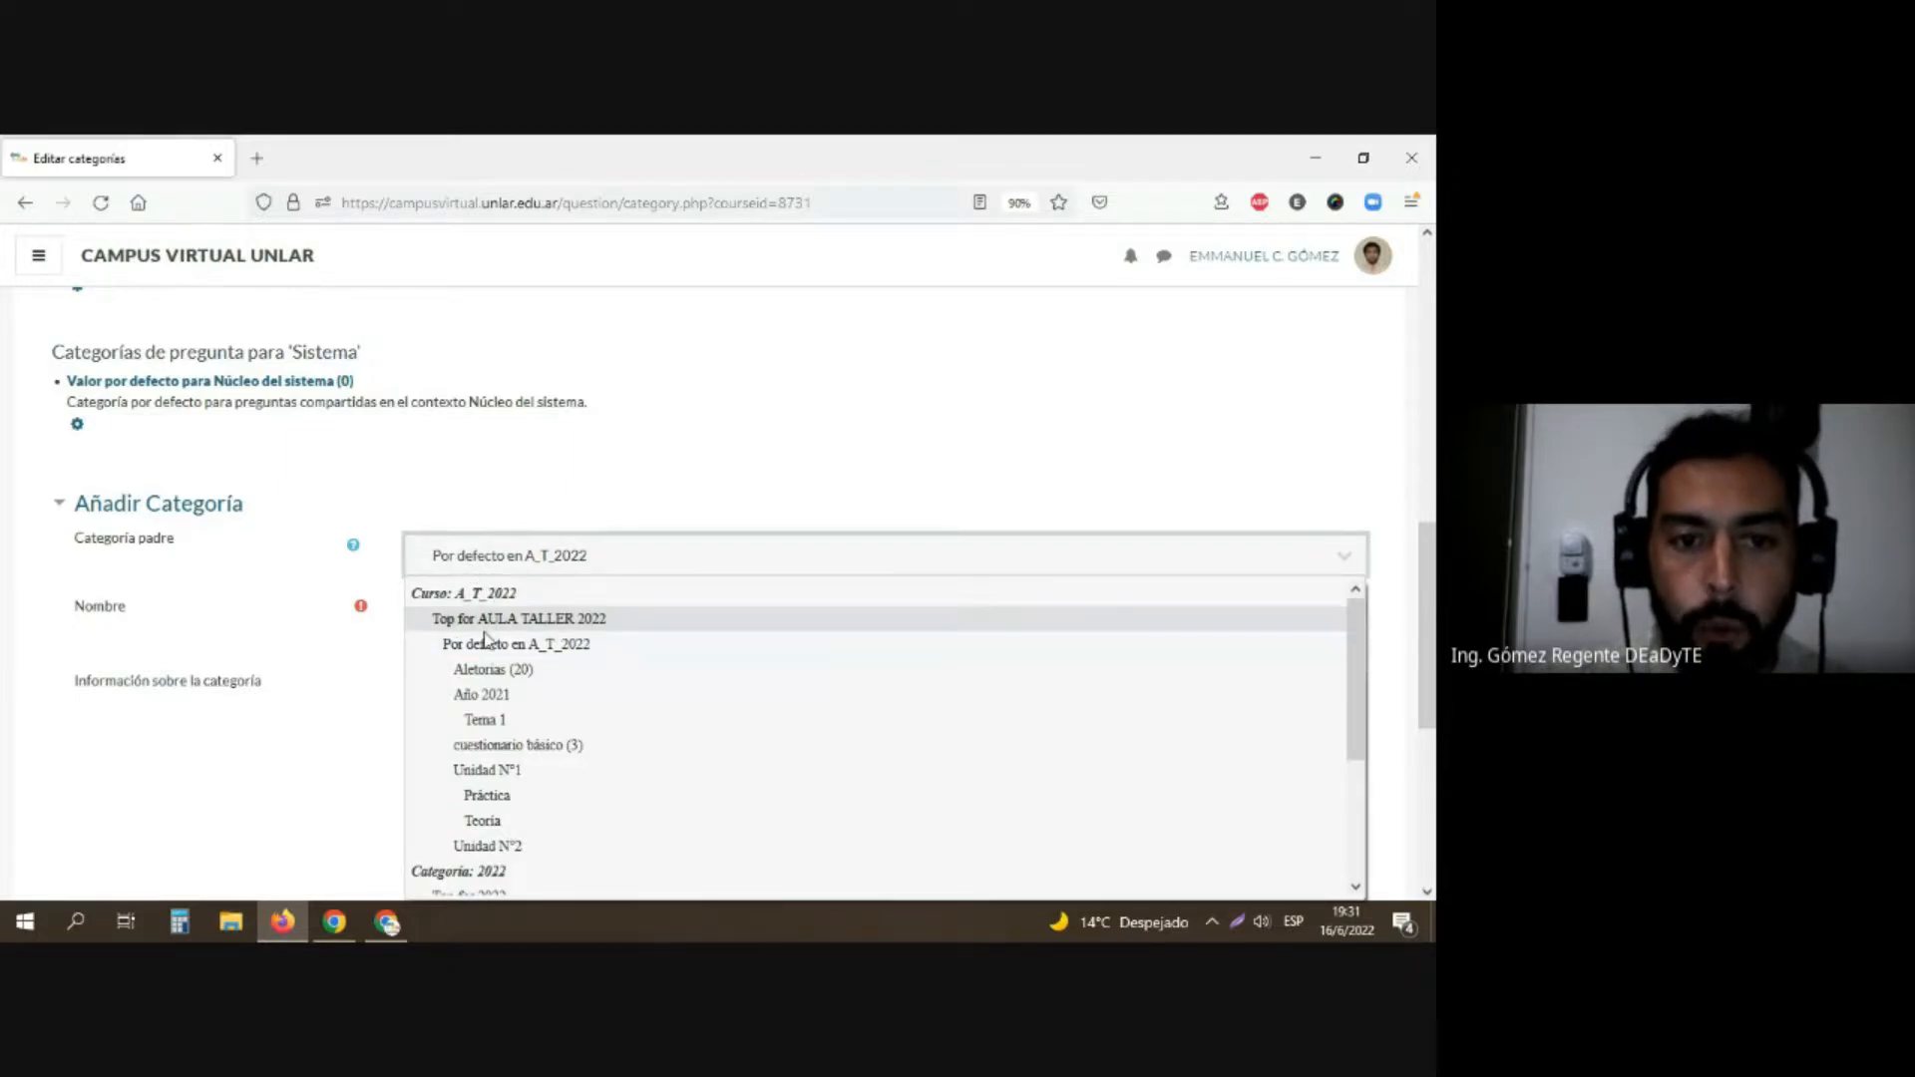
pyautogui.scroll(-2, 486, 713)
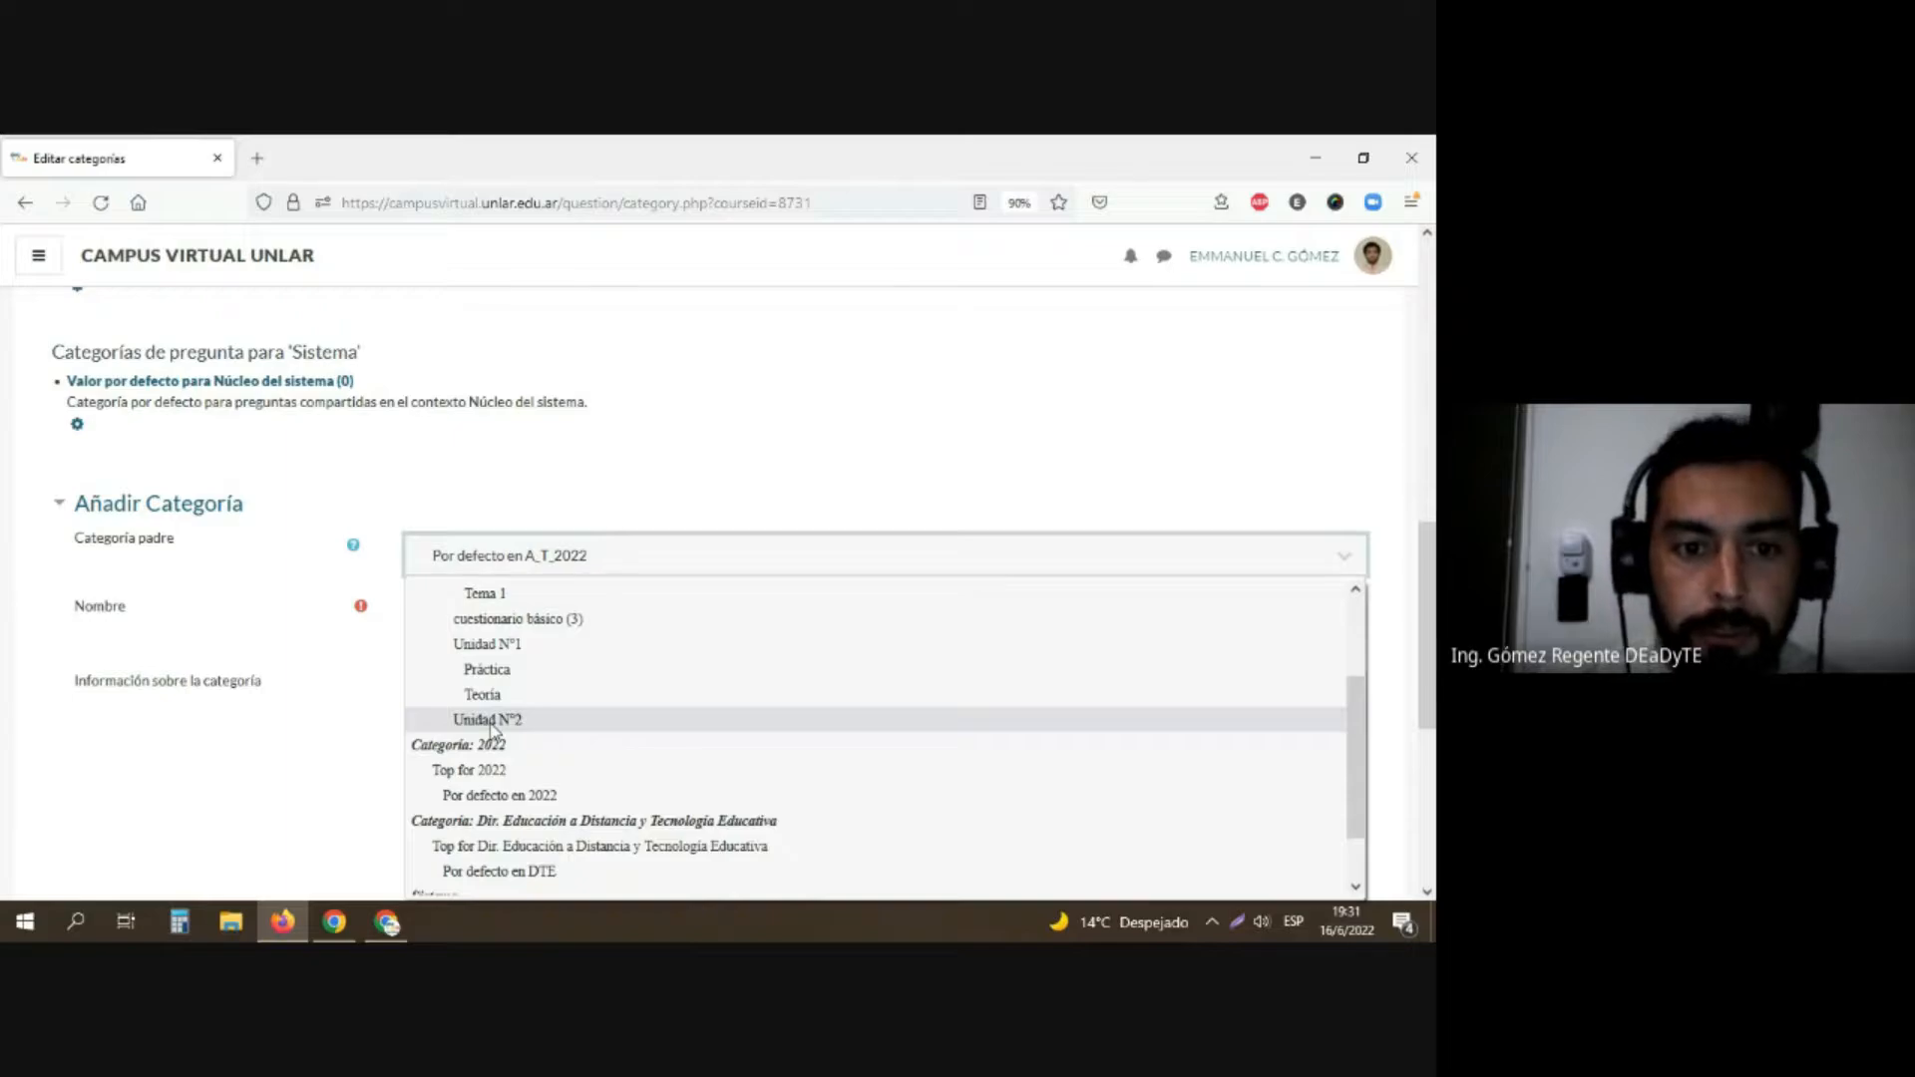
pyautogui.click(490, 727)
pyautogui.click(504, 607)
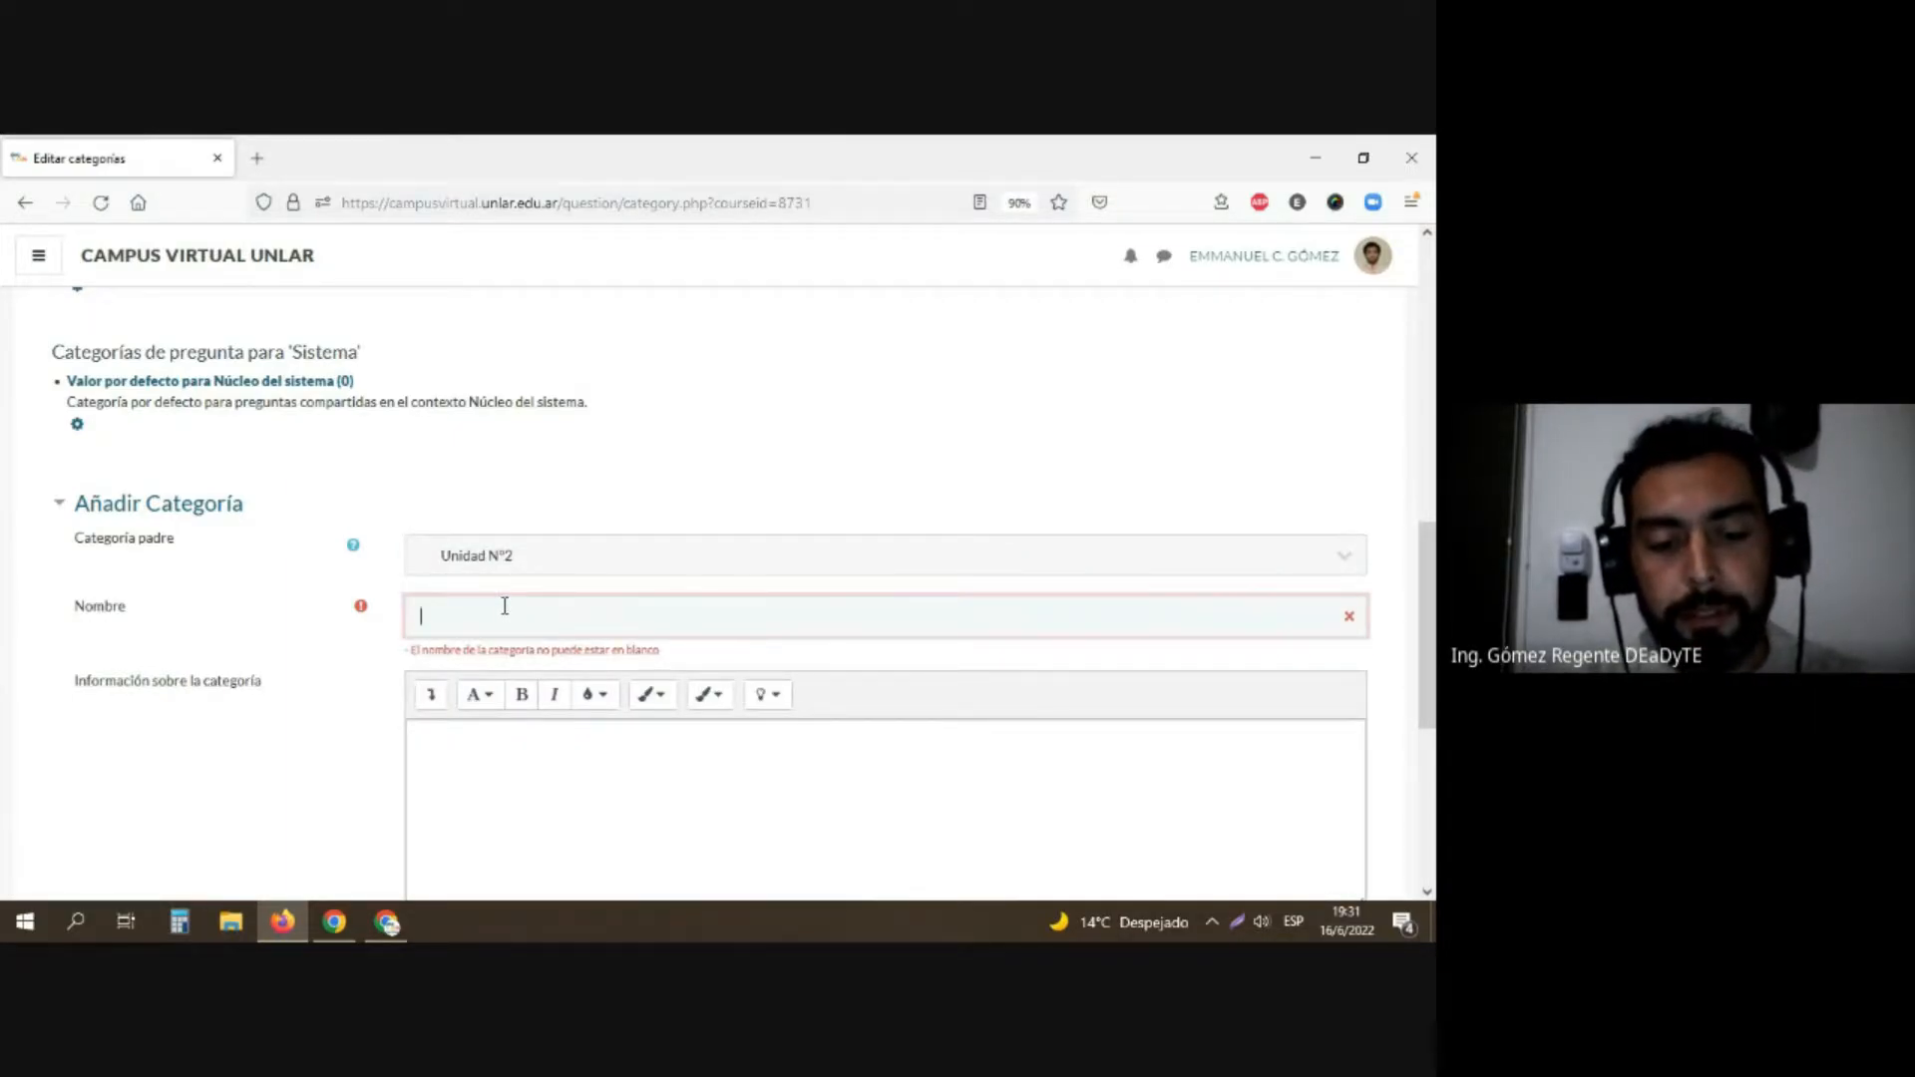
pyautogui.write('Taller')
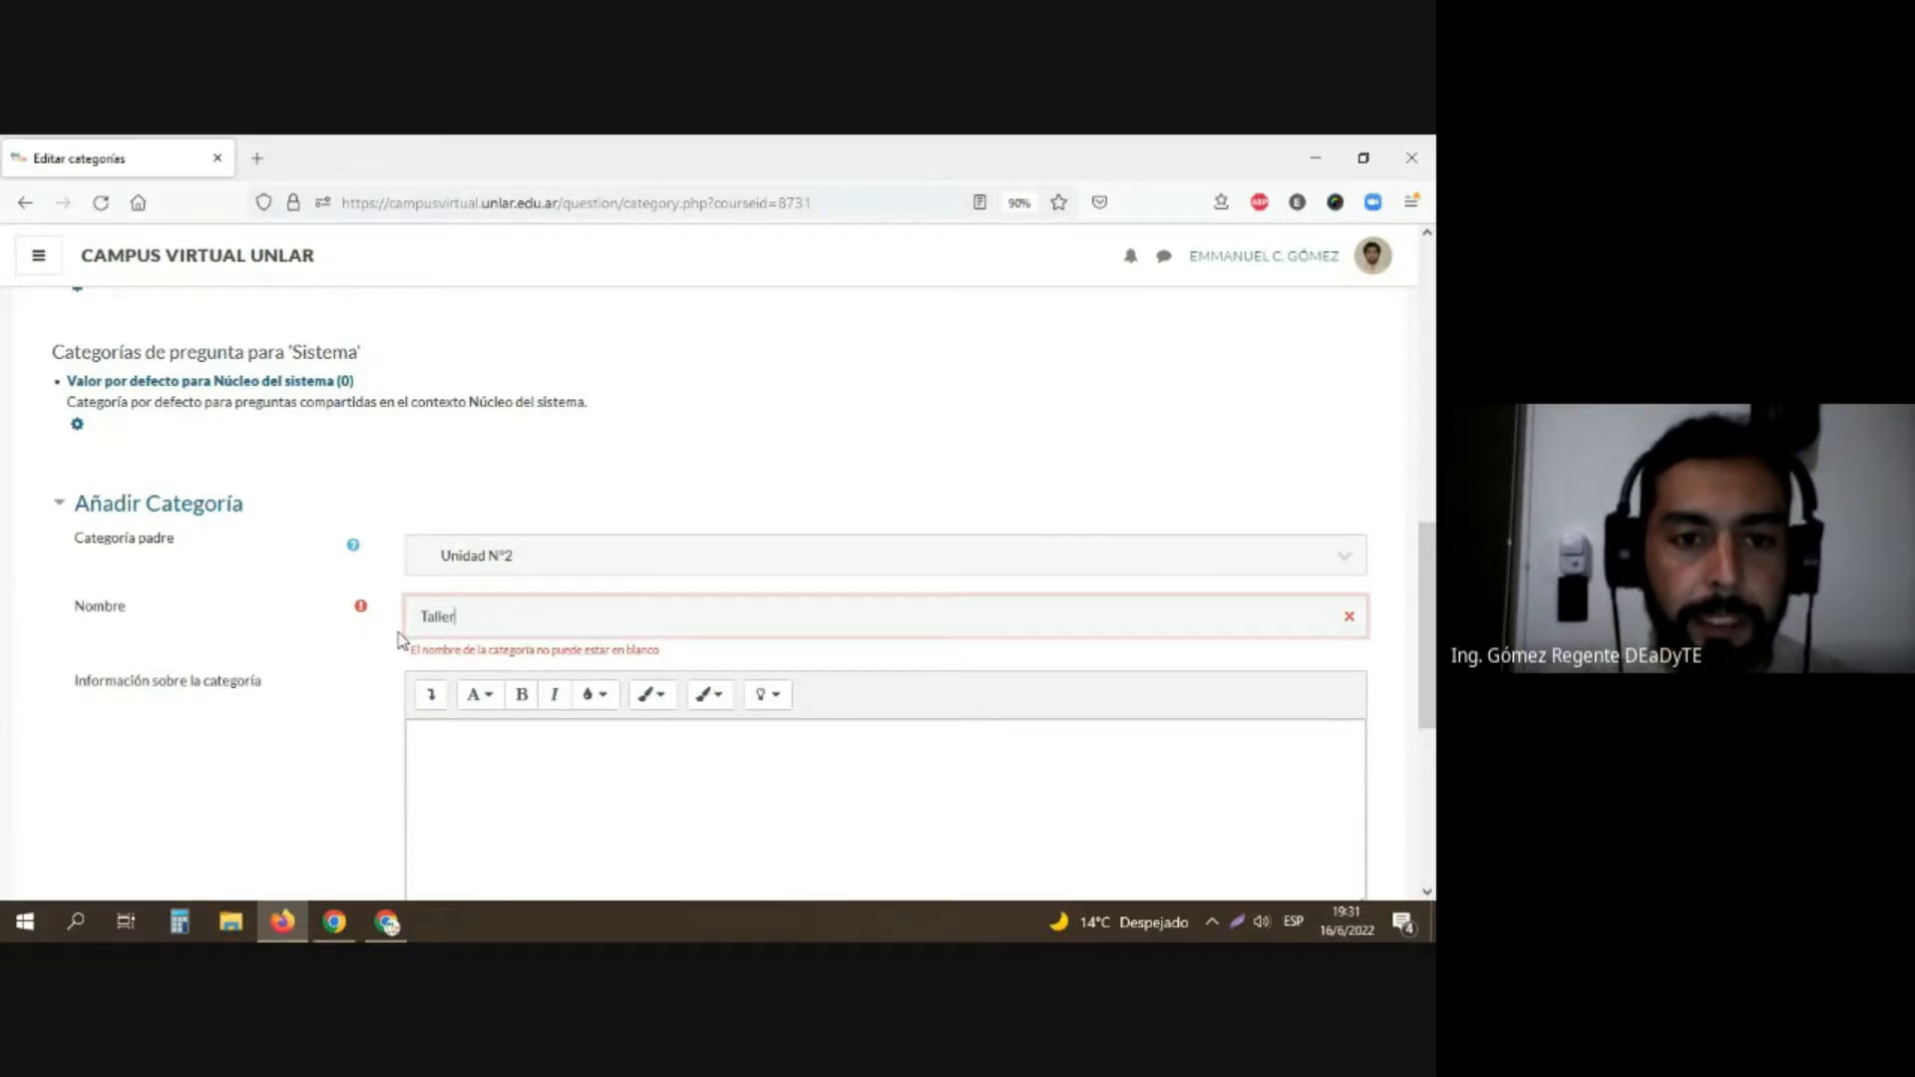
pyautogui.scroll(-1, 399, 644)
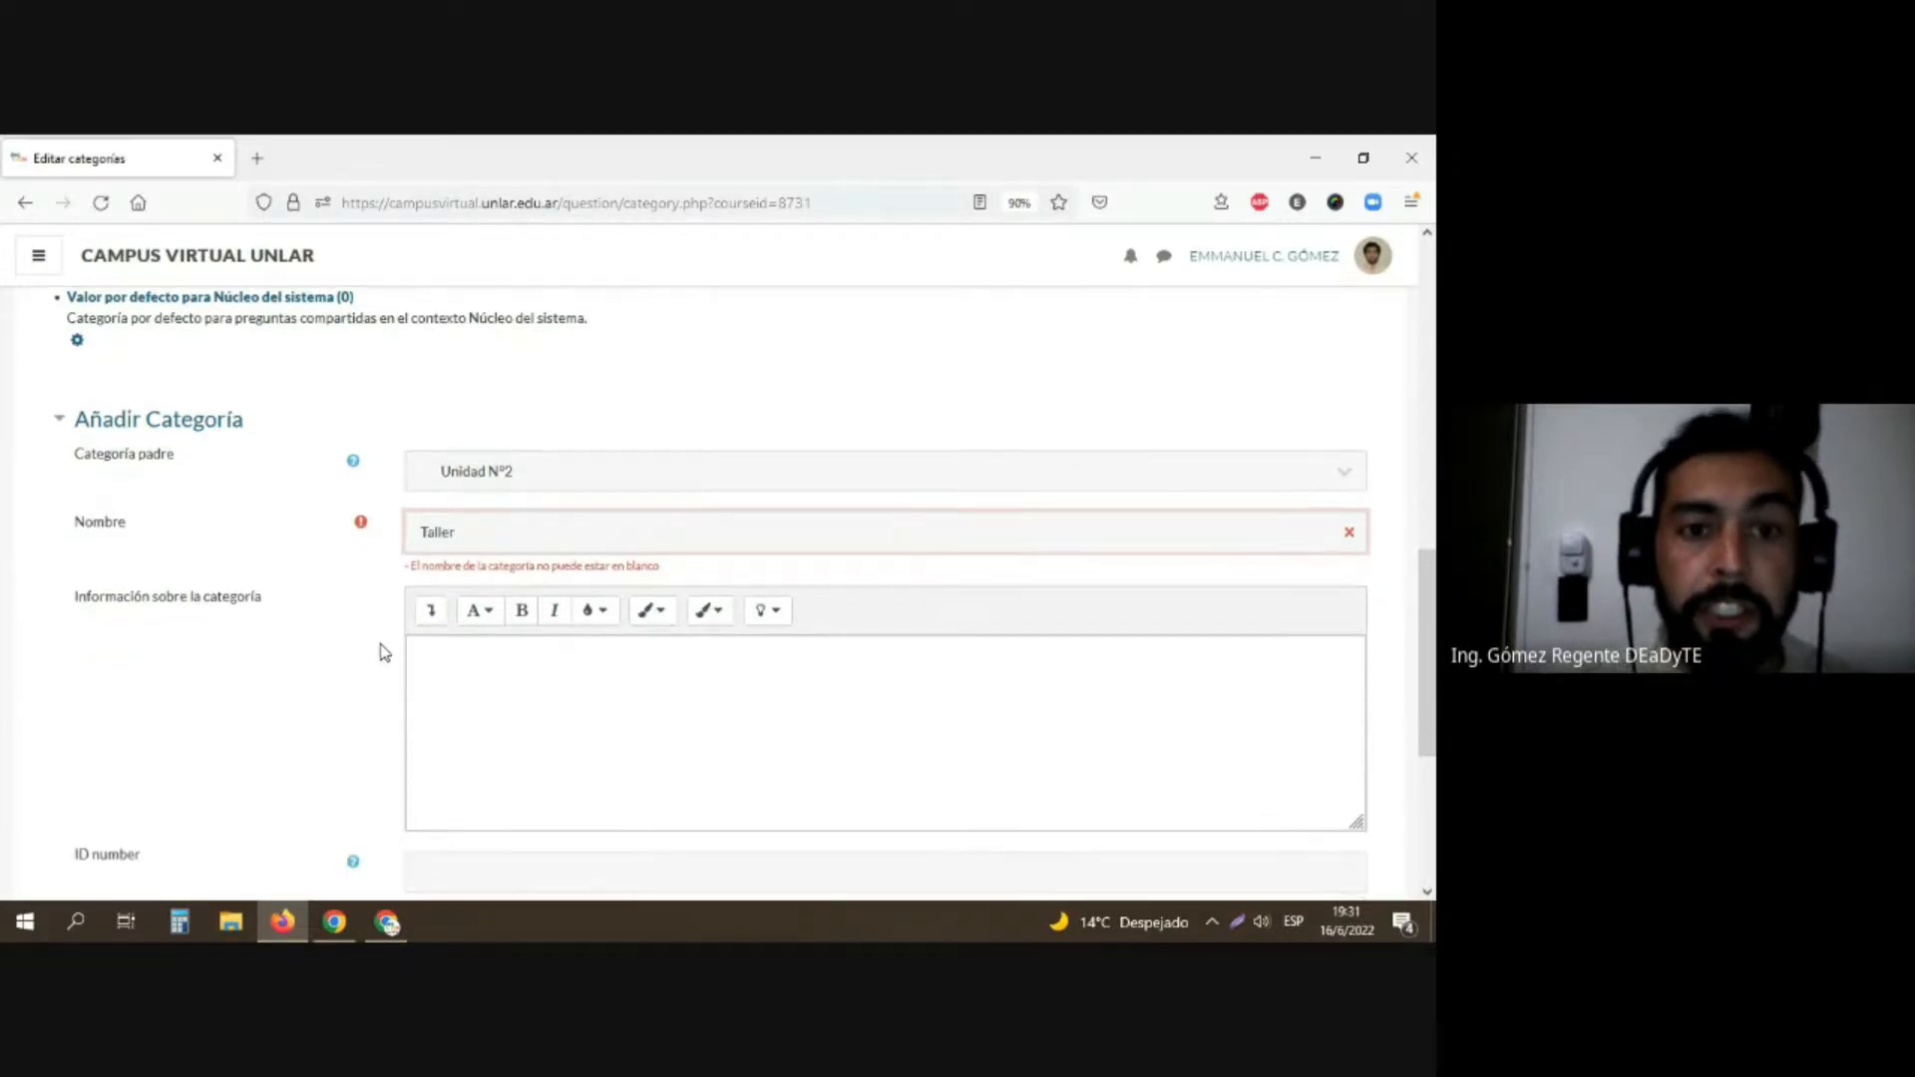
pyautogui.scroll(-1, 380, 649)
pyautogui.click(467, 864)
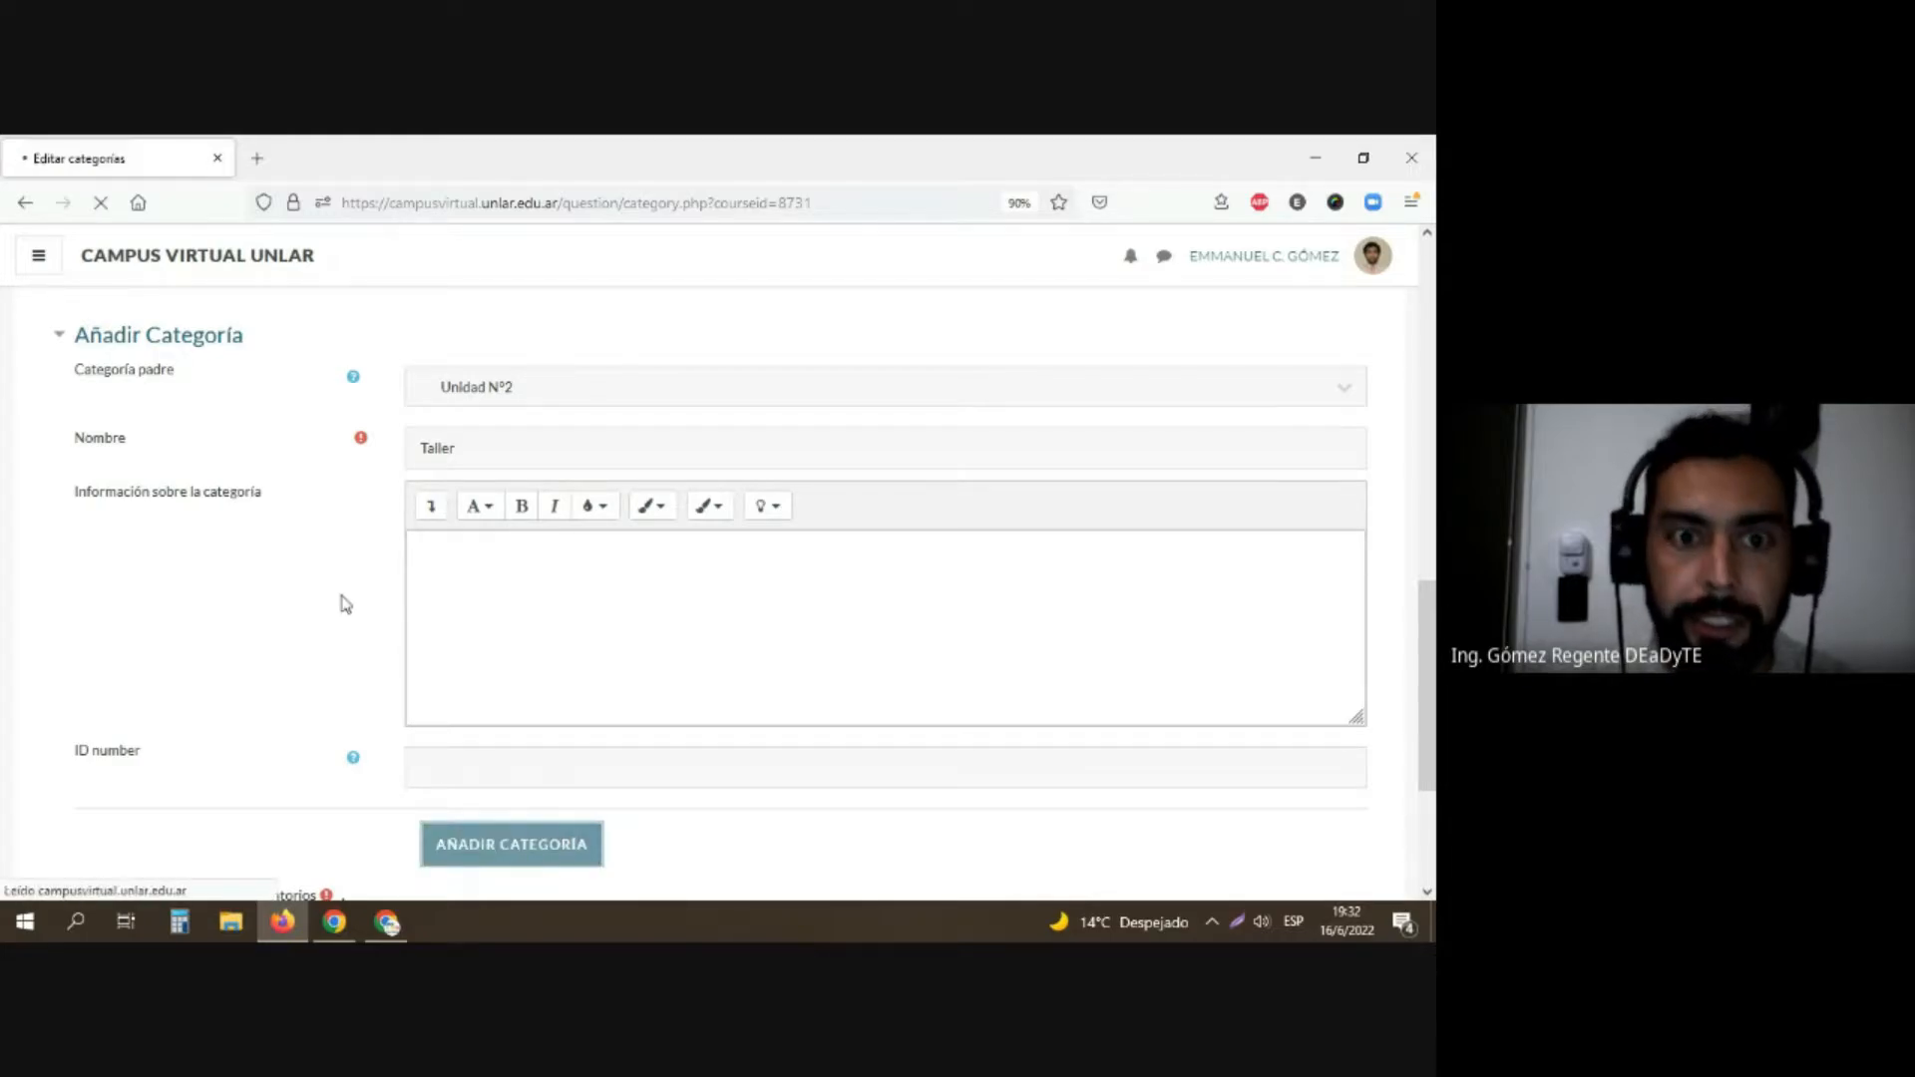
# Step: Review the AULA TALLER 2022 question category hierarchy with its units and subcategories
pyautogui.scroll(-2, 289, 594)
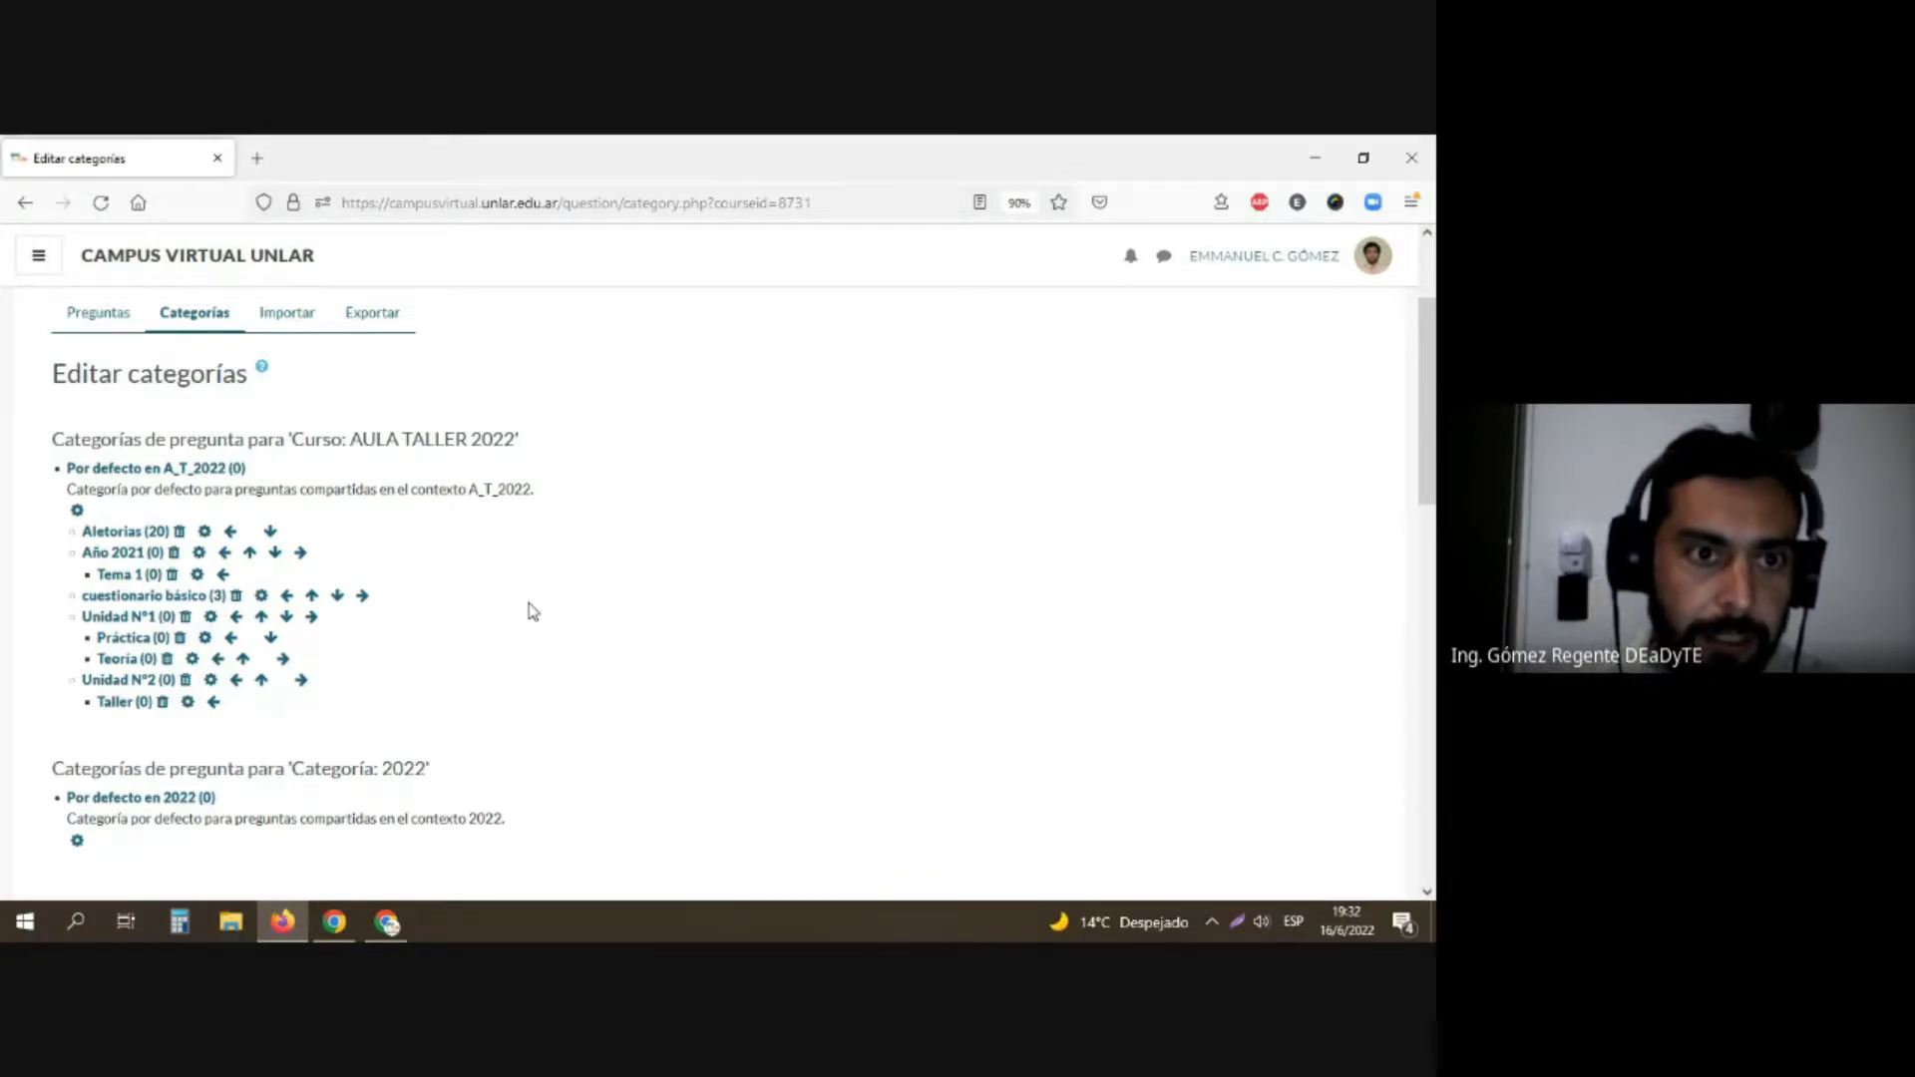
pyautogui.scroll(2, 533, 611)
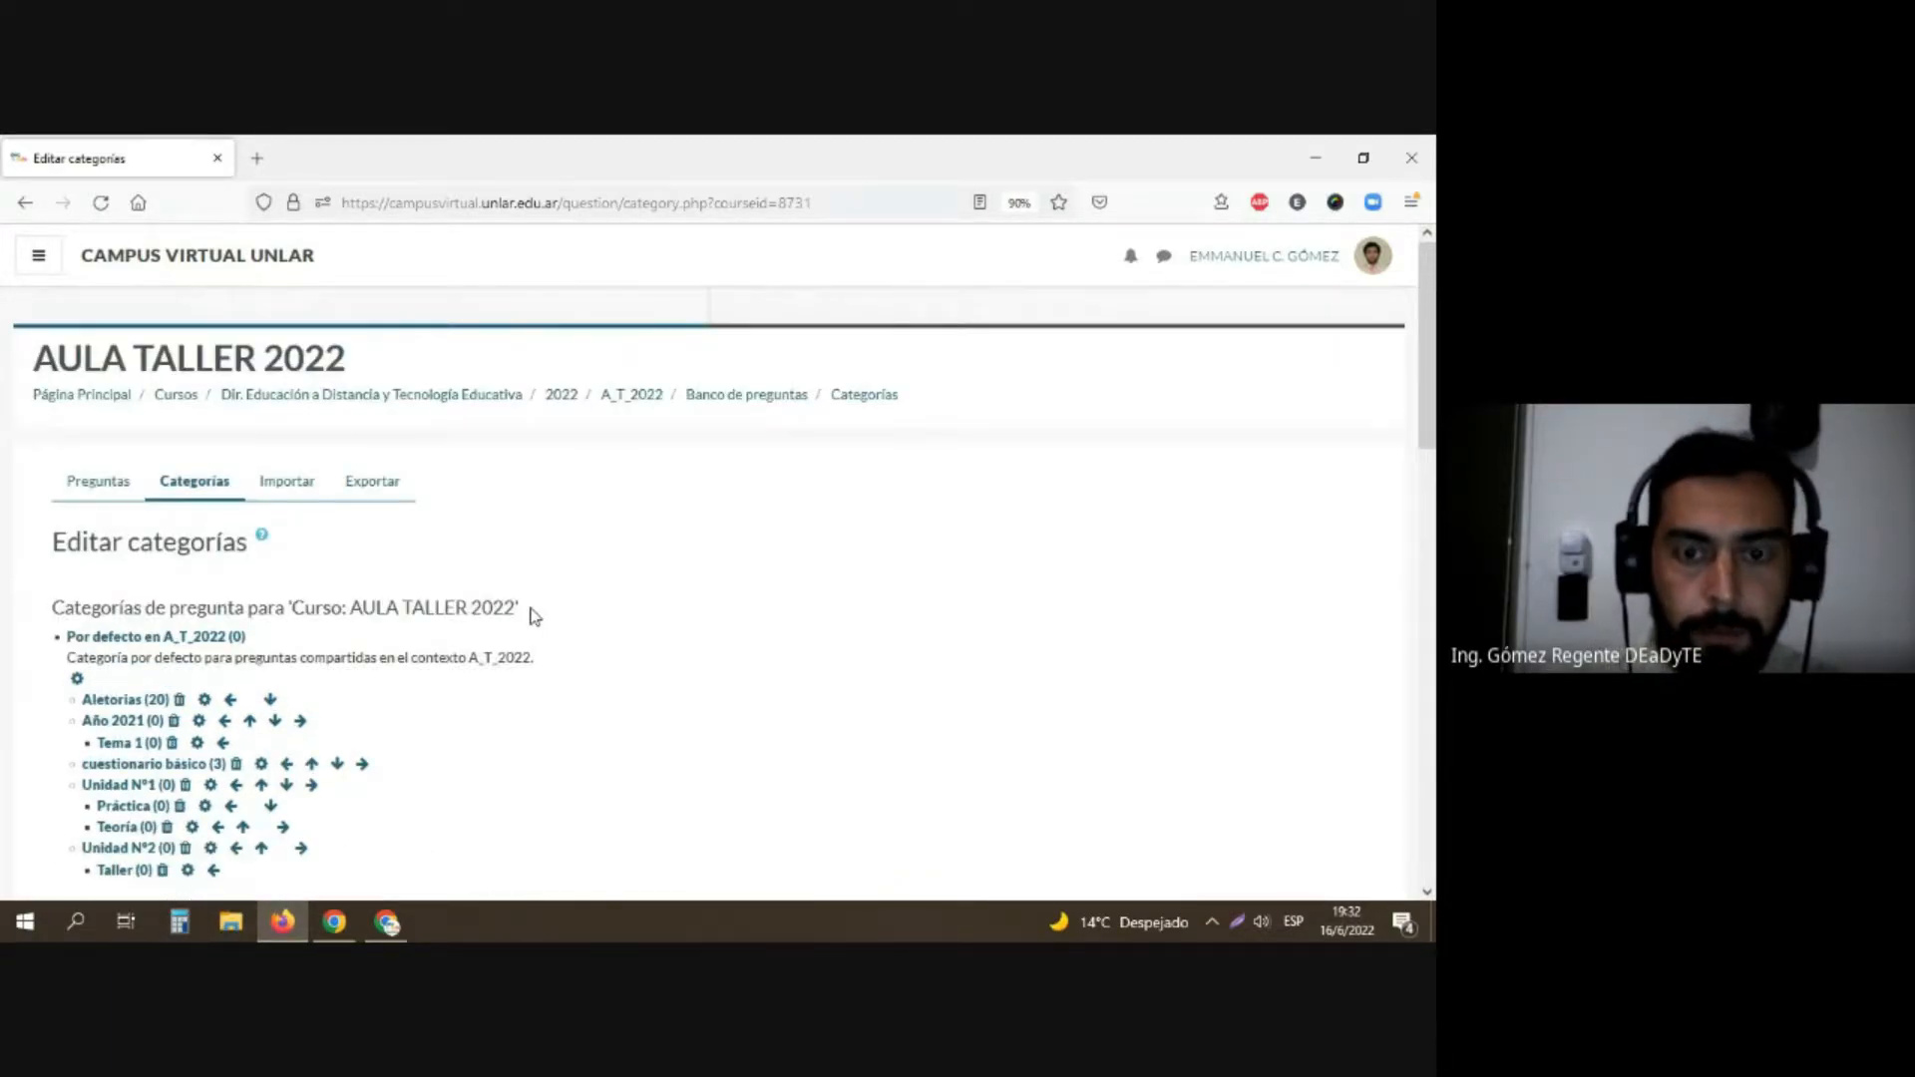
pyautogui.scroll(-1, 628, 589)
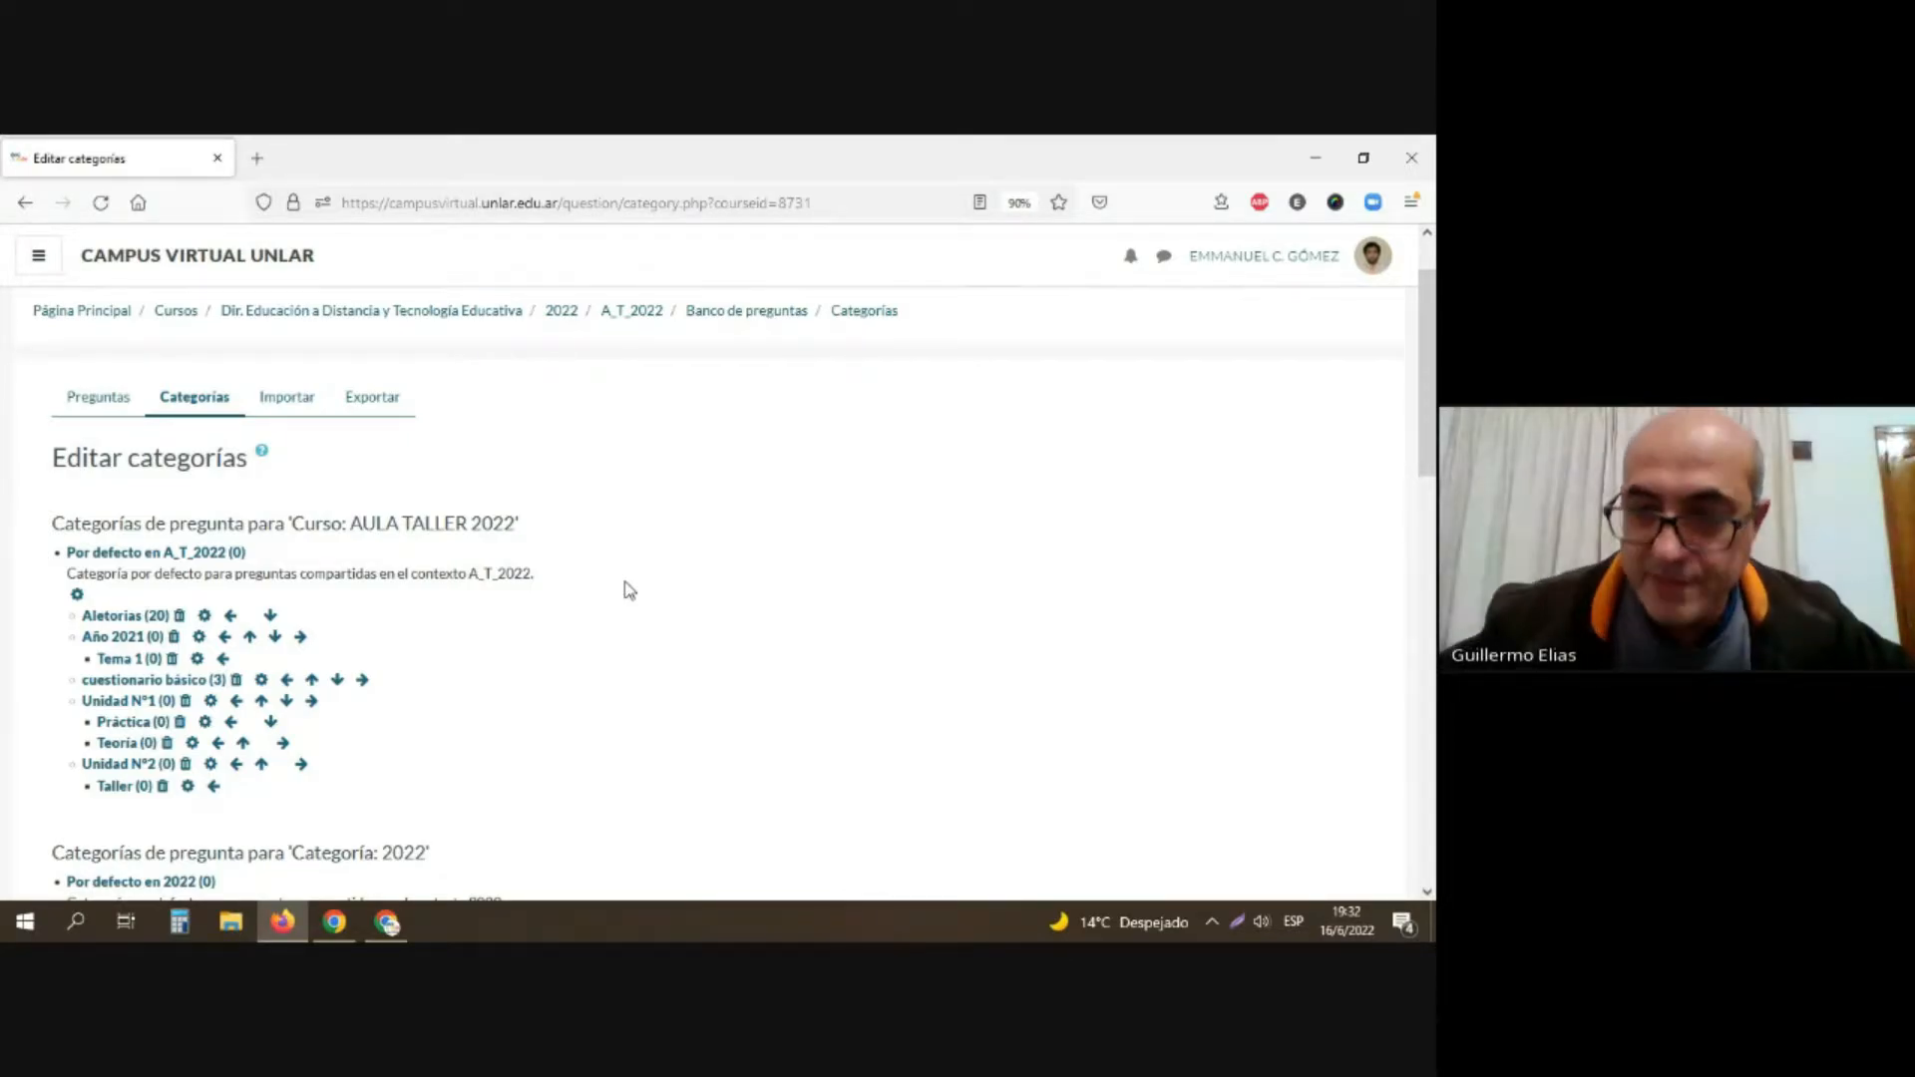
# Step: Switch between the categories page and the Google Meet call to check on the meeting's participants
pyautogui.hotkey('alt', 'Tab')
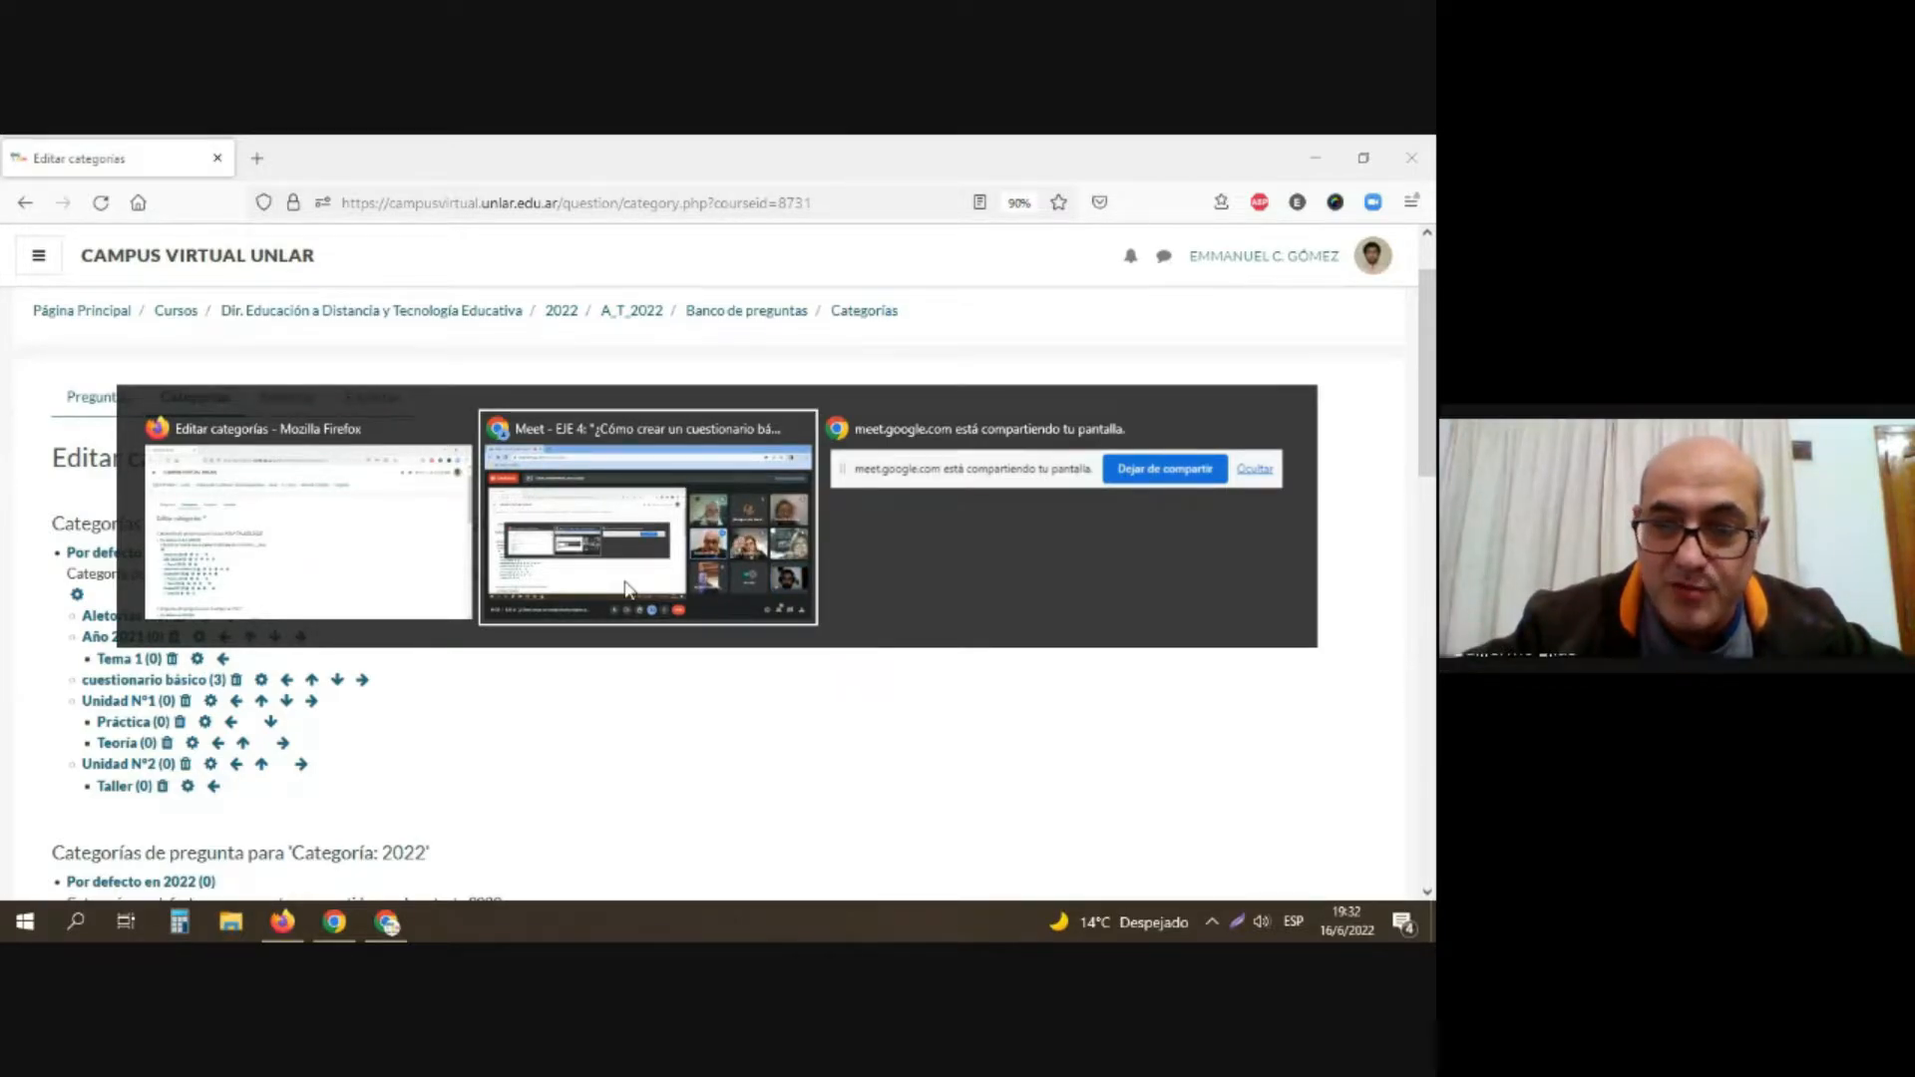
pyautogui.press('Tab')
pyautogui.press('Tab')
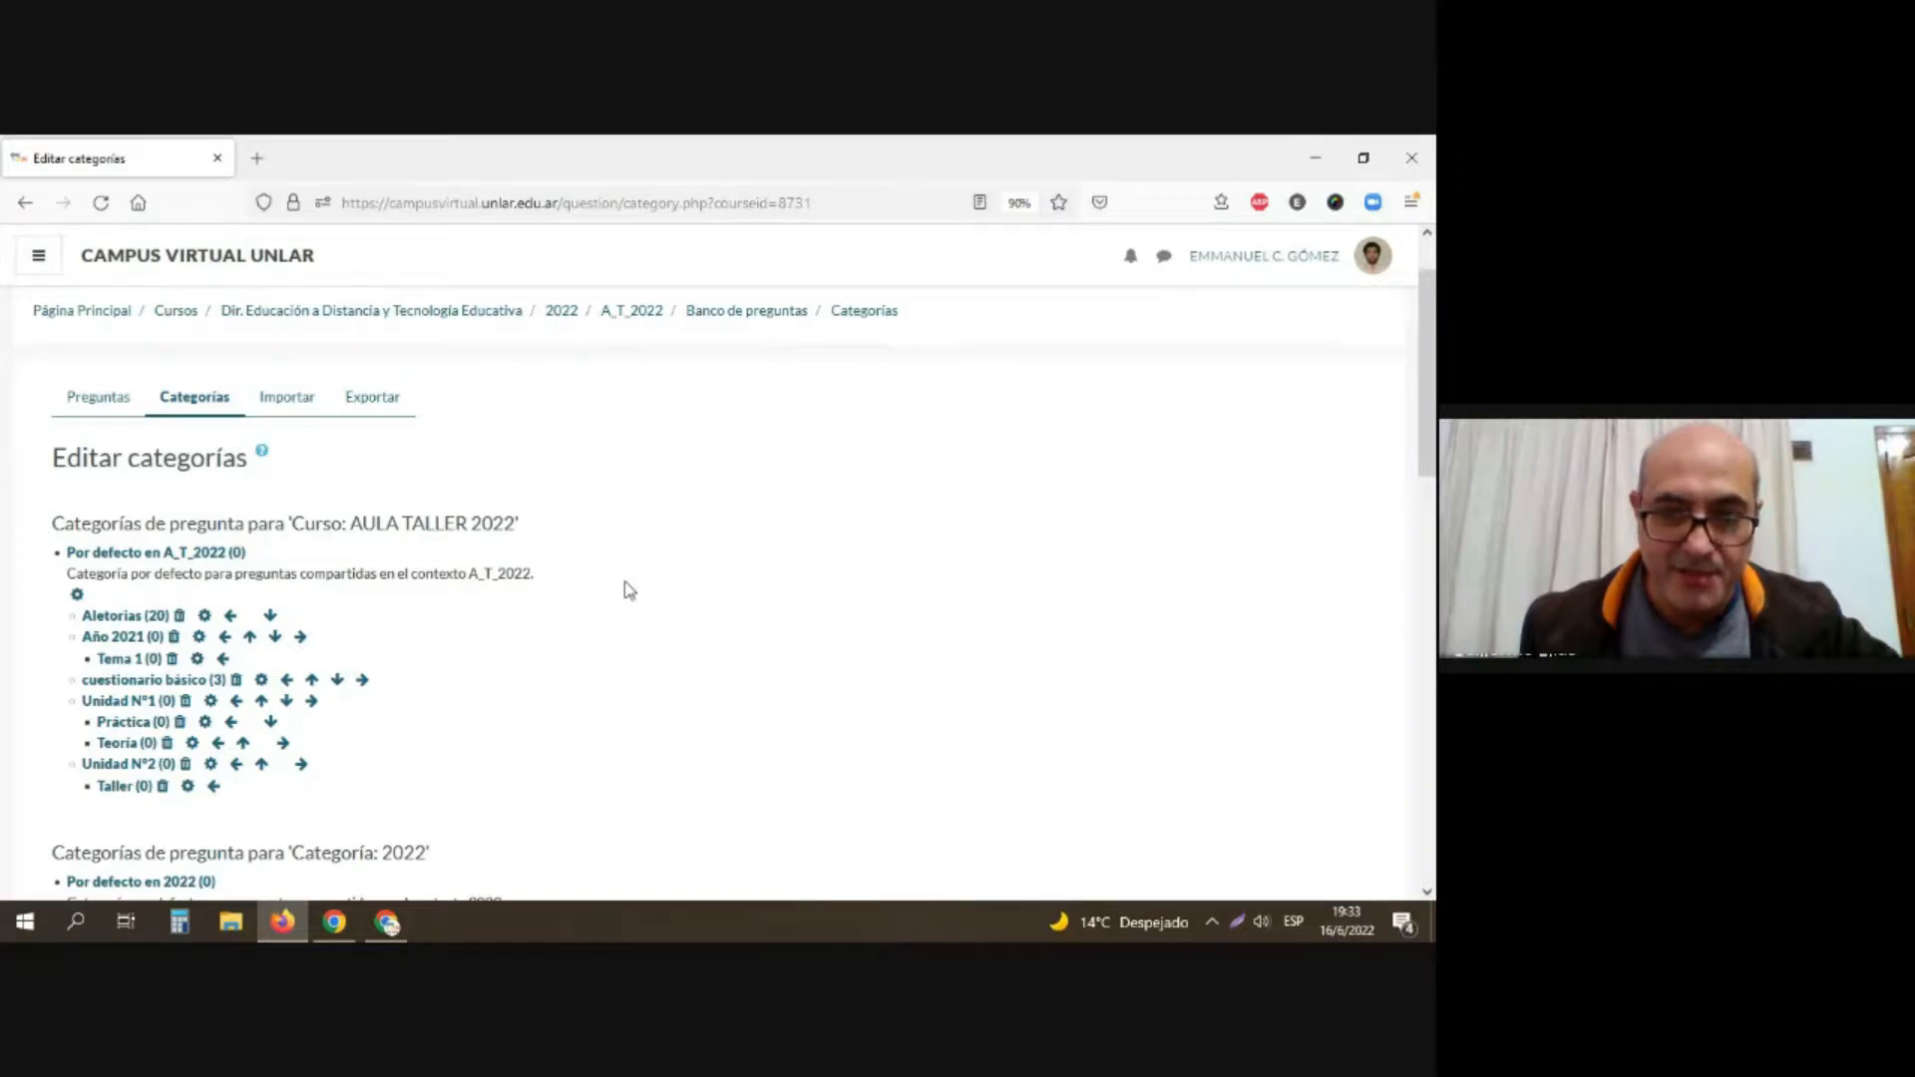
pyautogui.hotkey('alt', 'Tab')
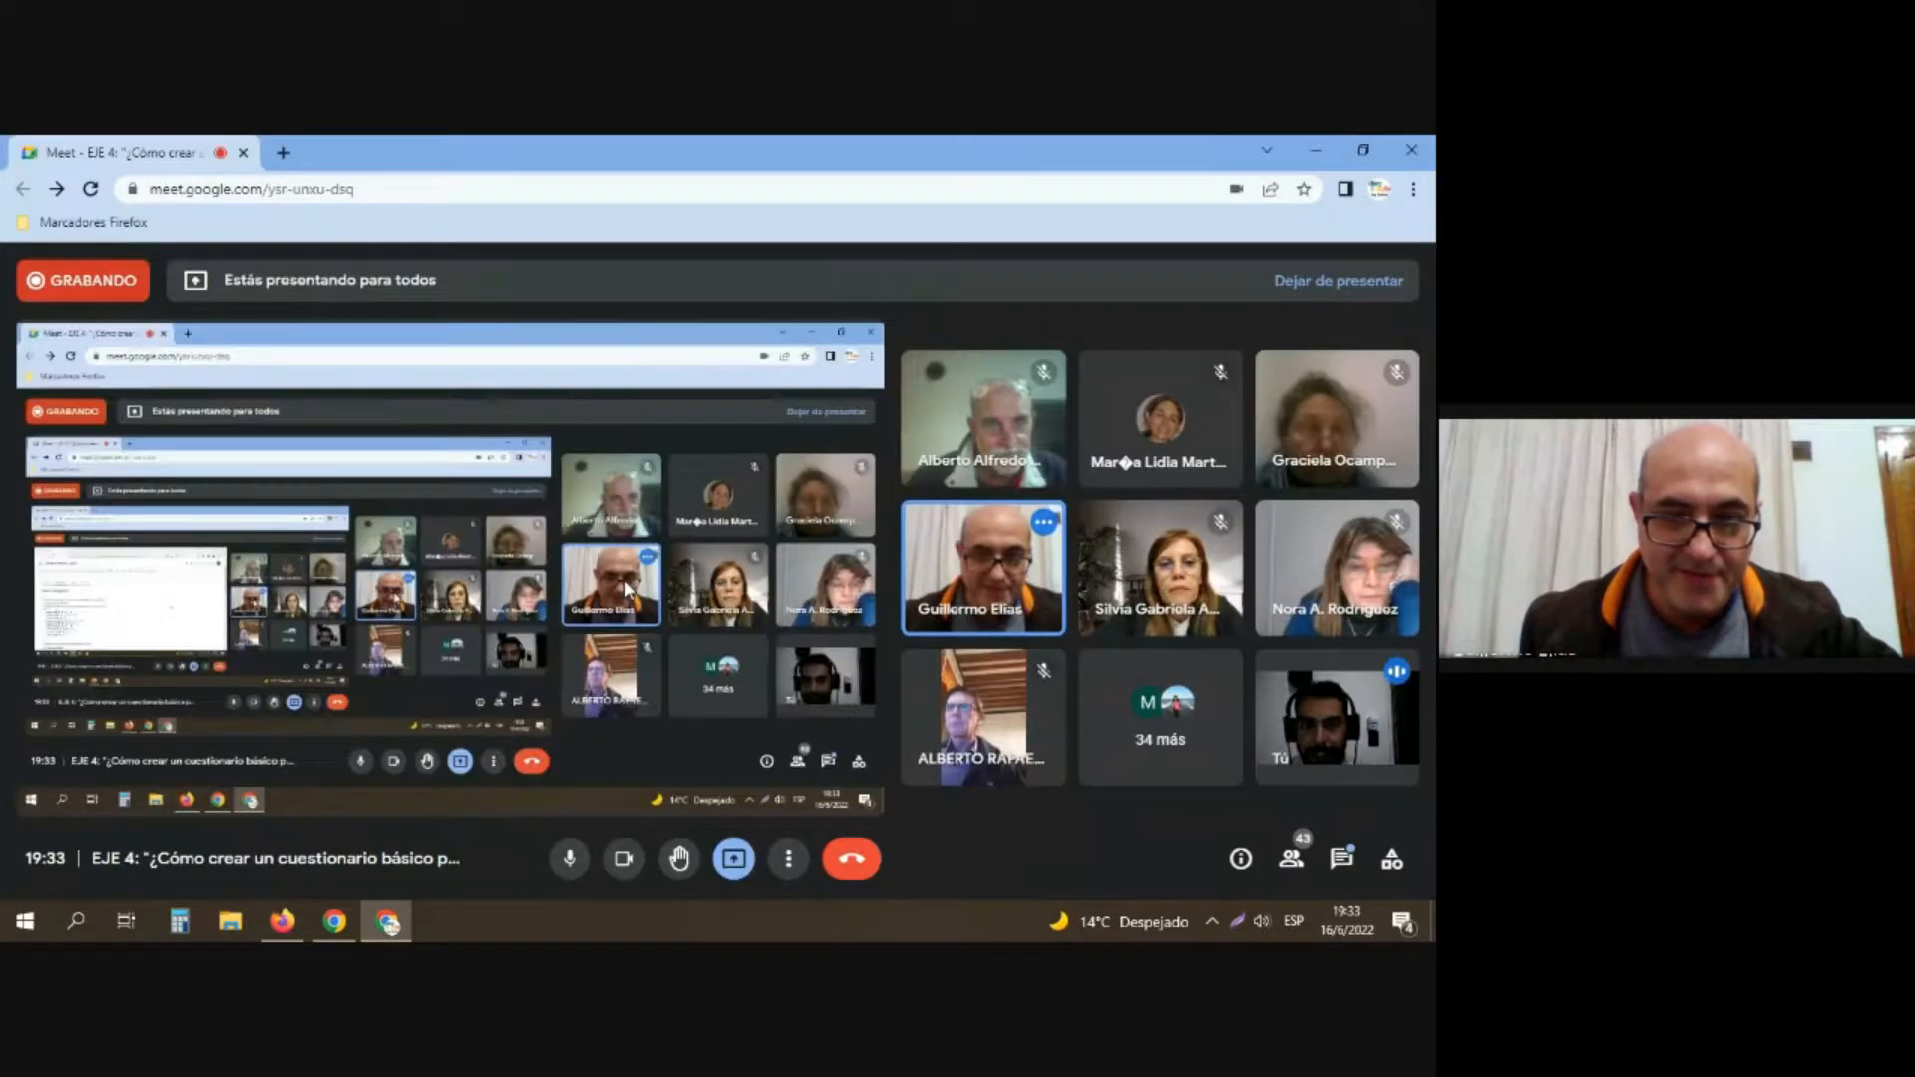
pyautogui.hotkey('alt', 'Tab')
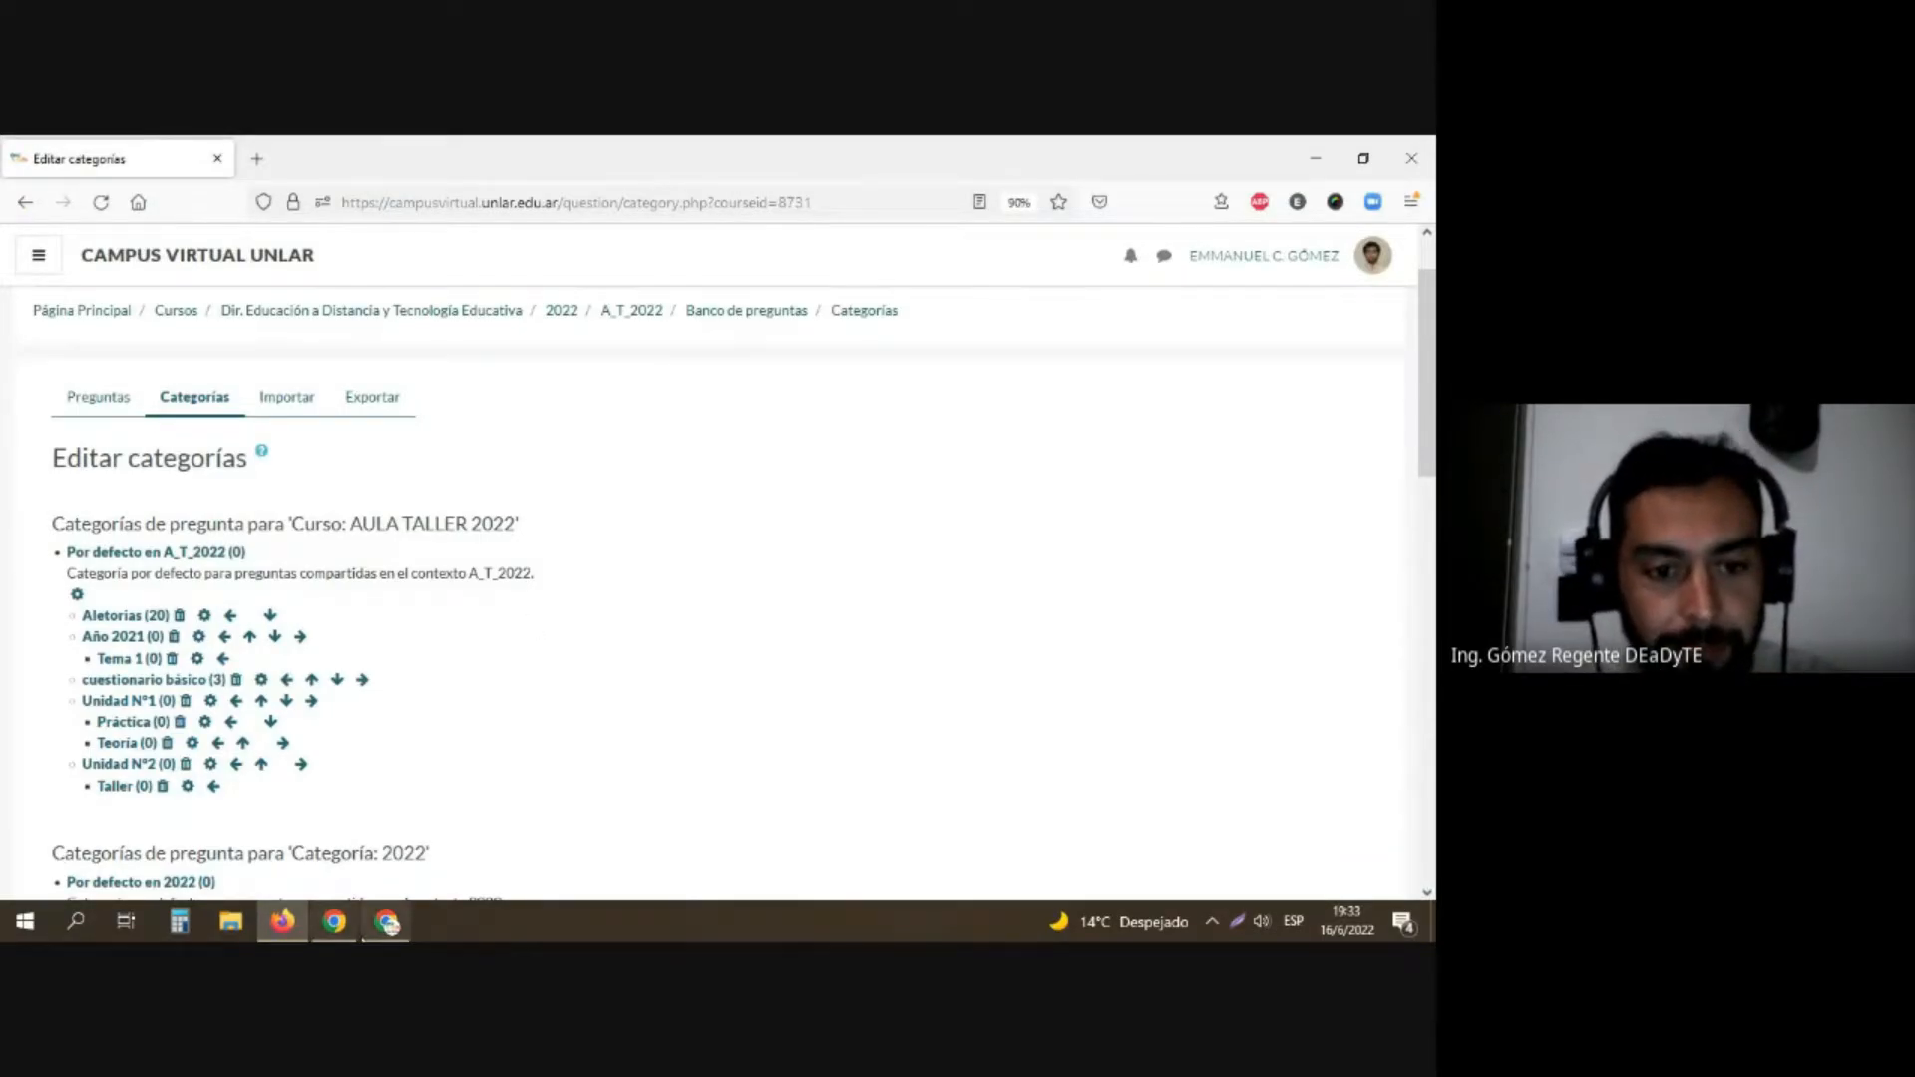
pyautogui.click(379, 929)
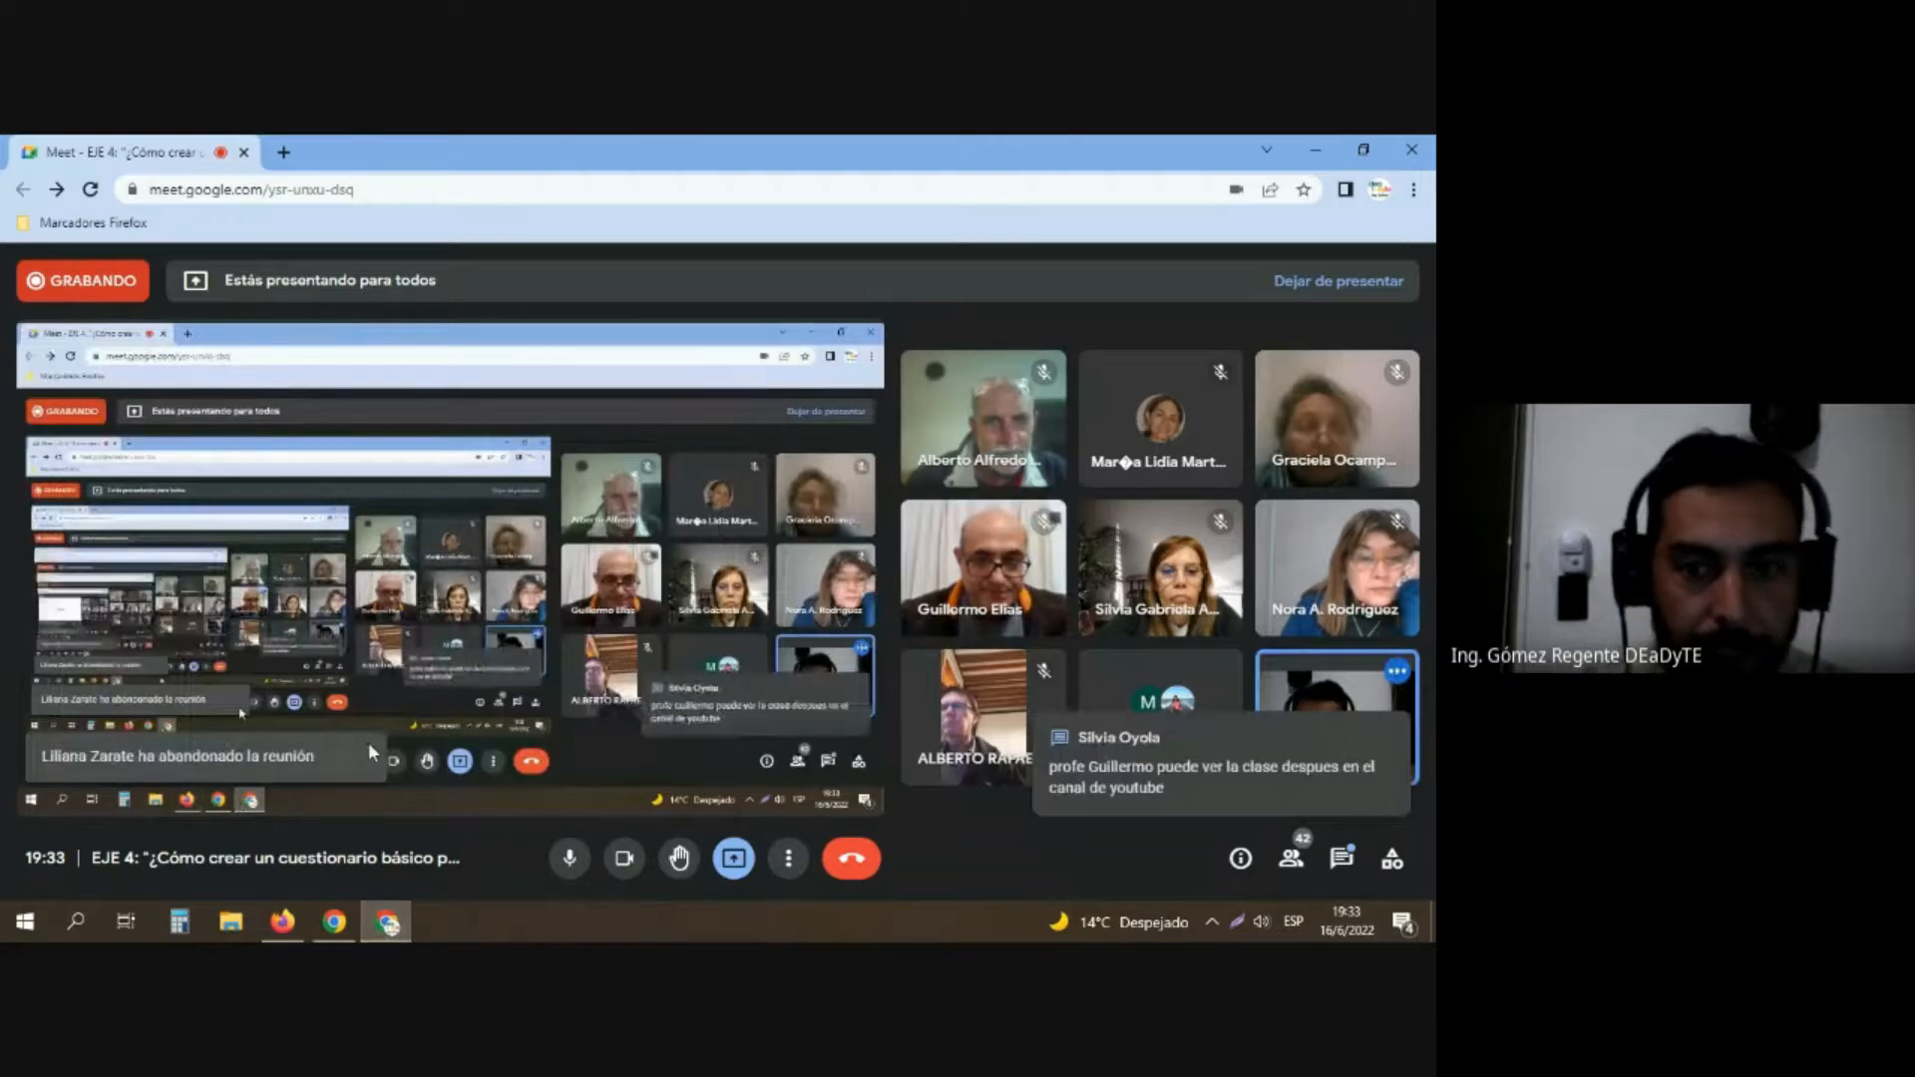
pyautogui.hotkey('alt', 'Tab')
pyautogui.hotkey('alt', 'Tab')
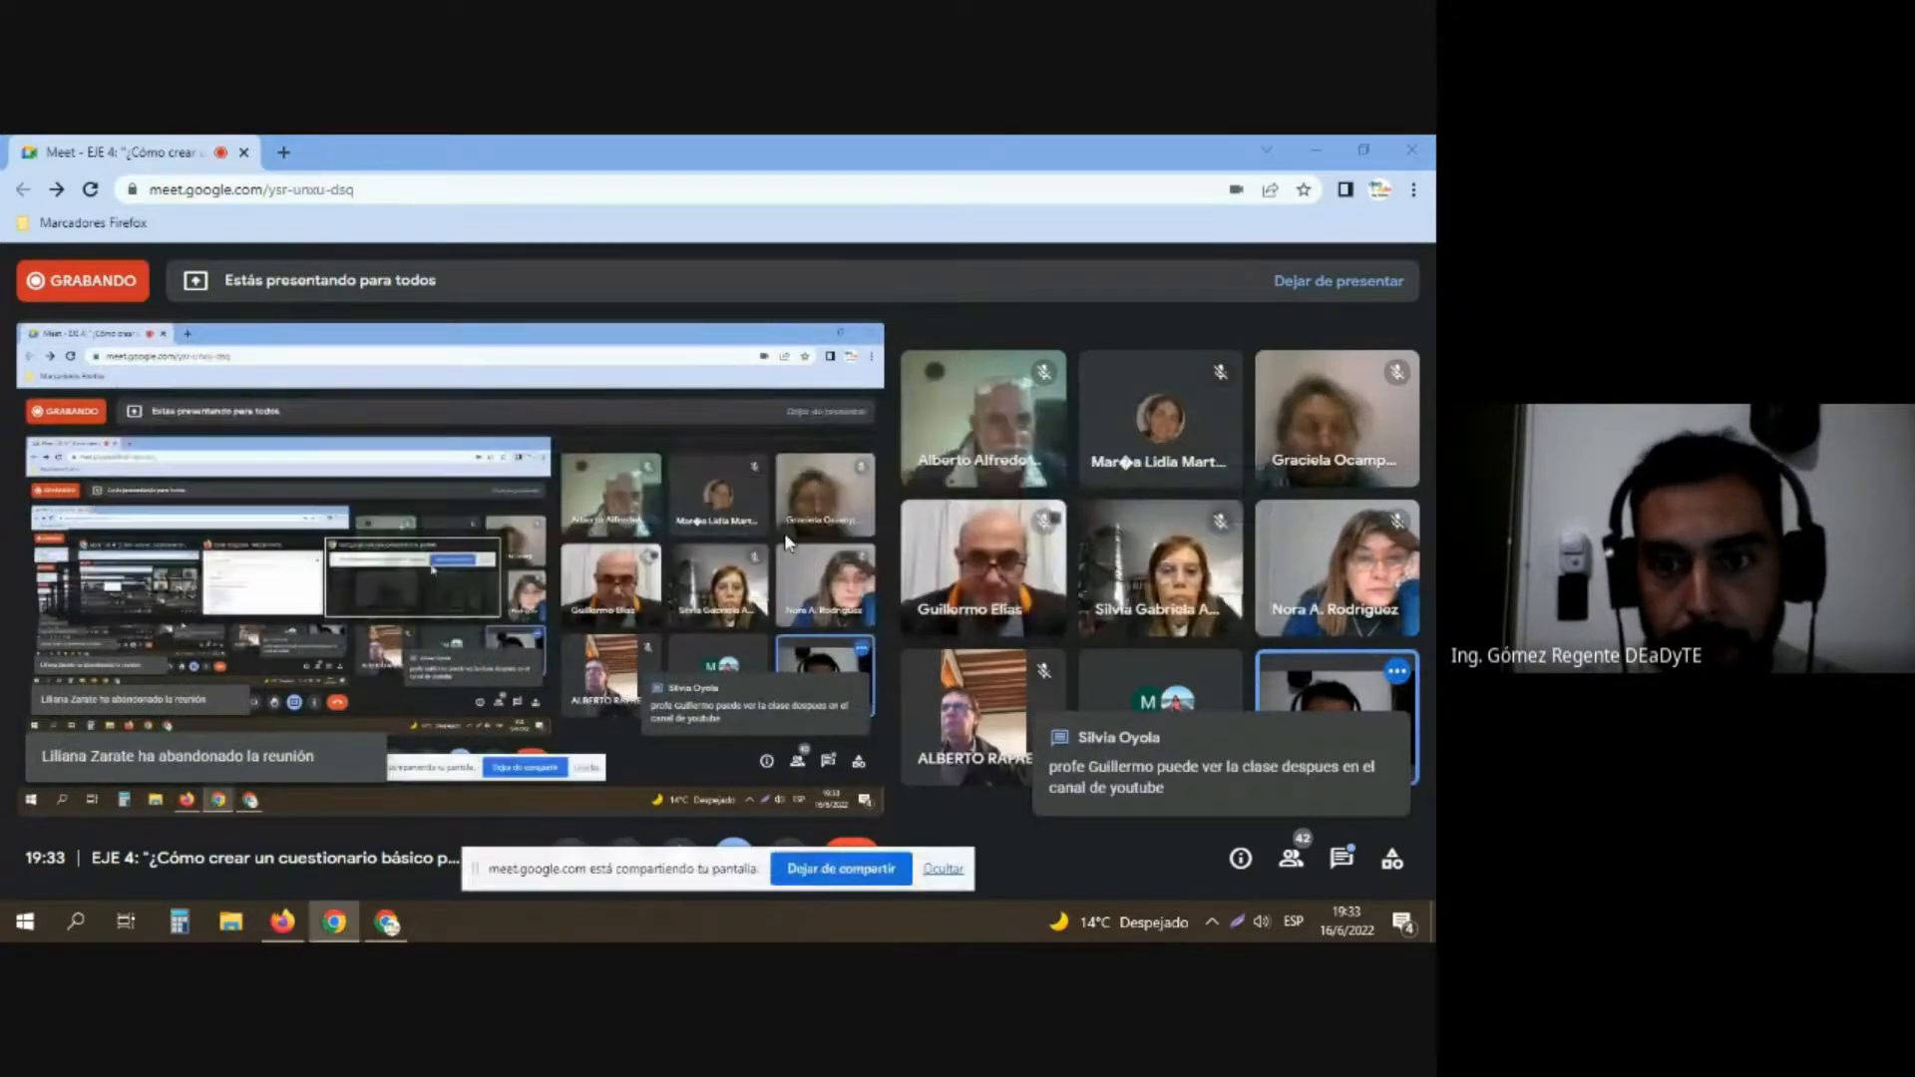
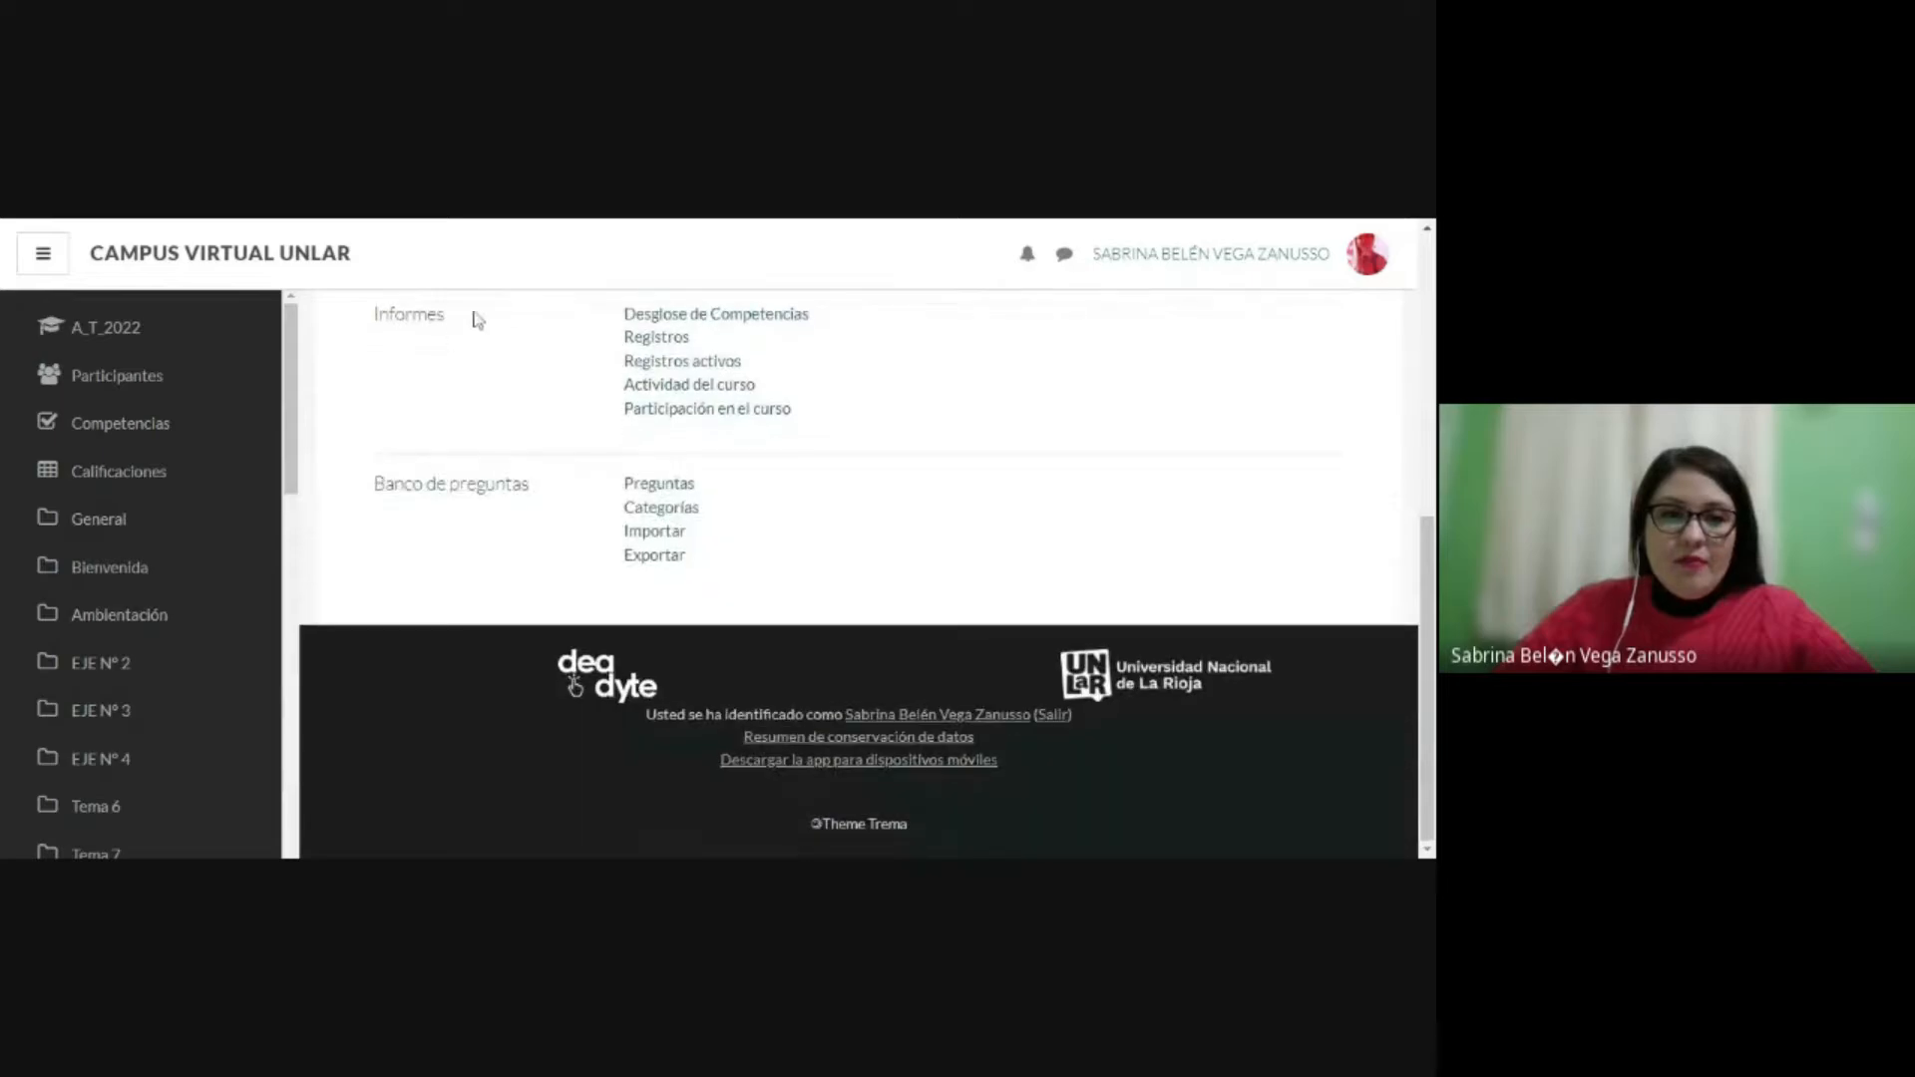
# Step: Open the course's question bank and show the questions of the Año 2021 category
pyautogui.click(450, 487)
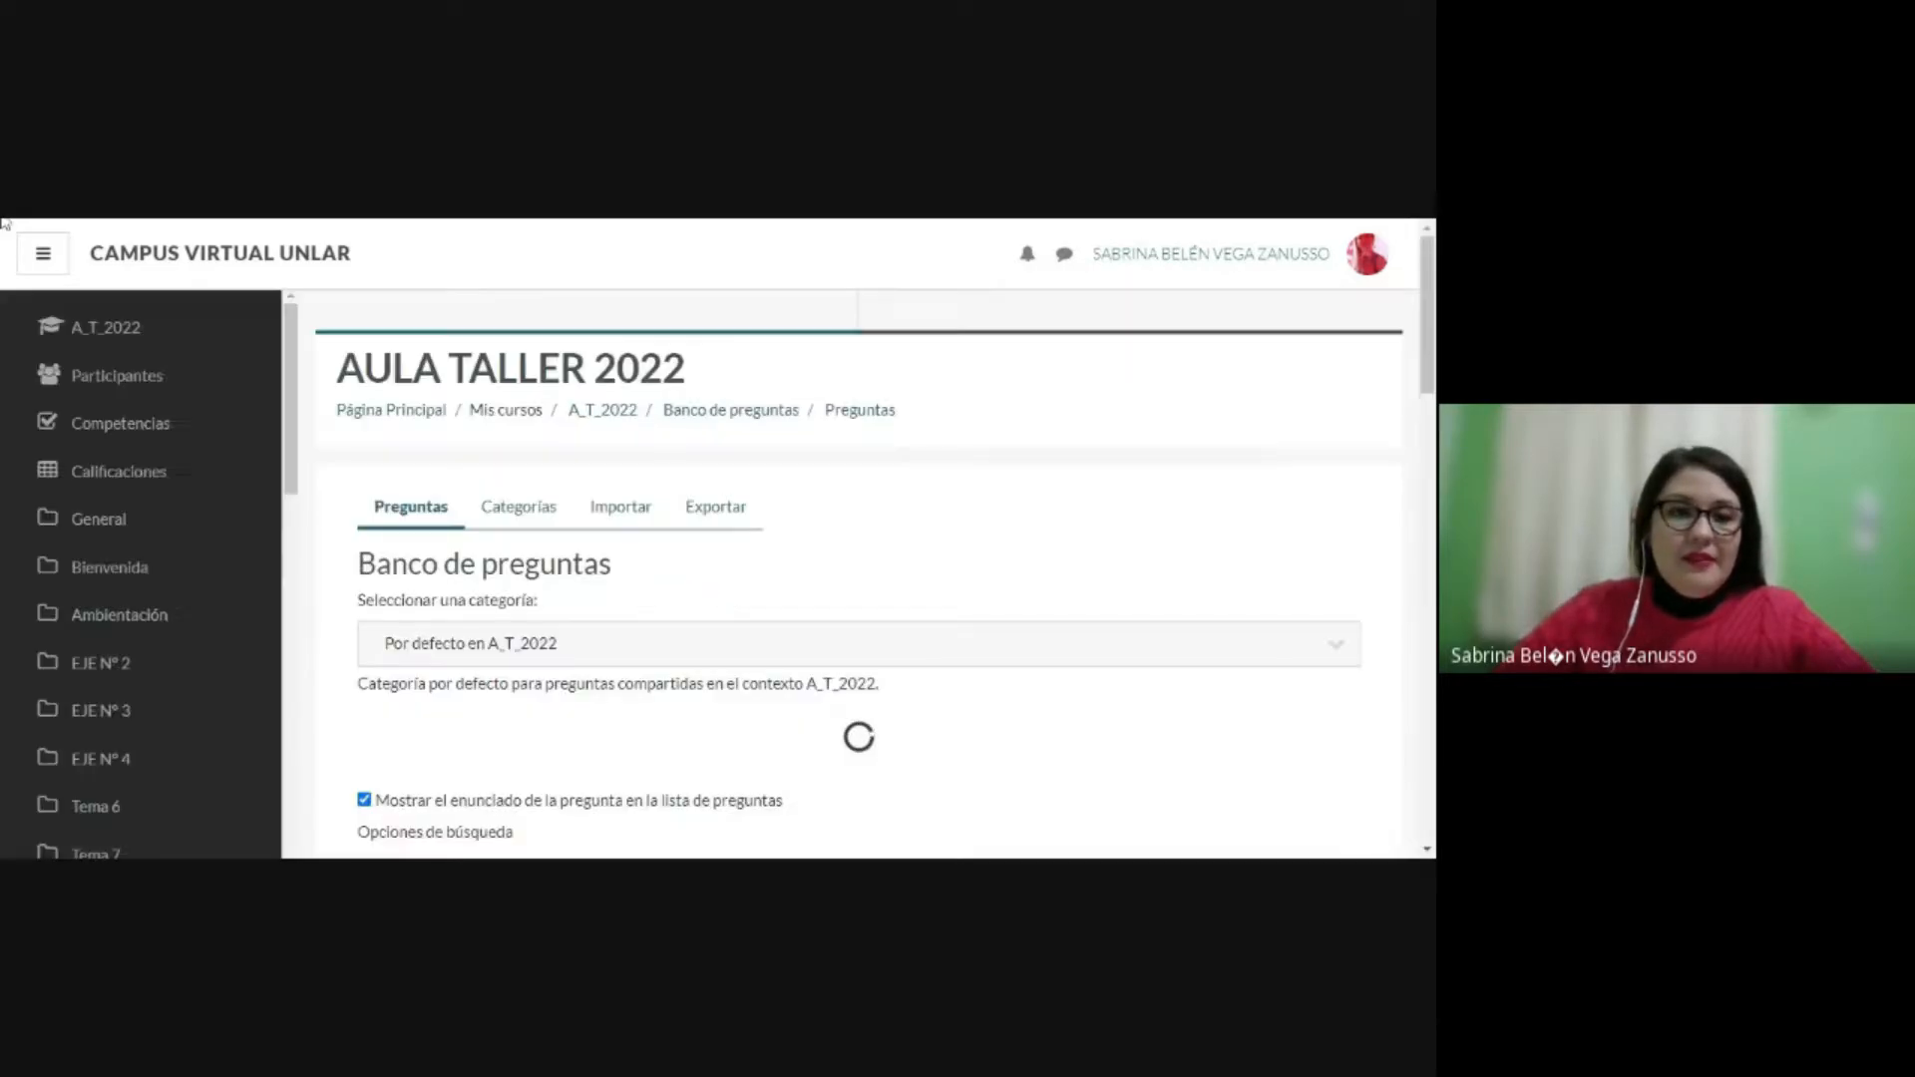
pyautogui.scroll(-1, 1402, 654)
pyautogui.scroll(-4, 862, 569)
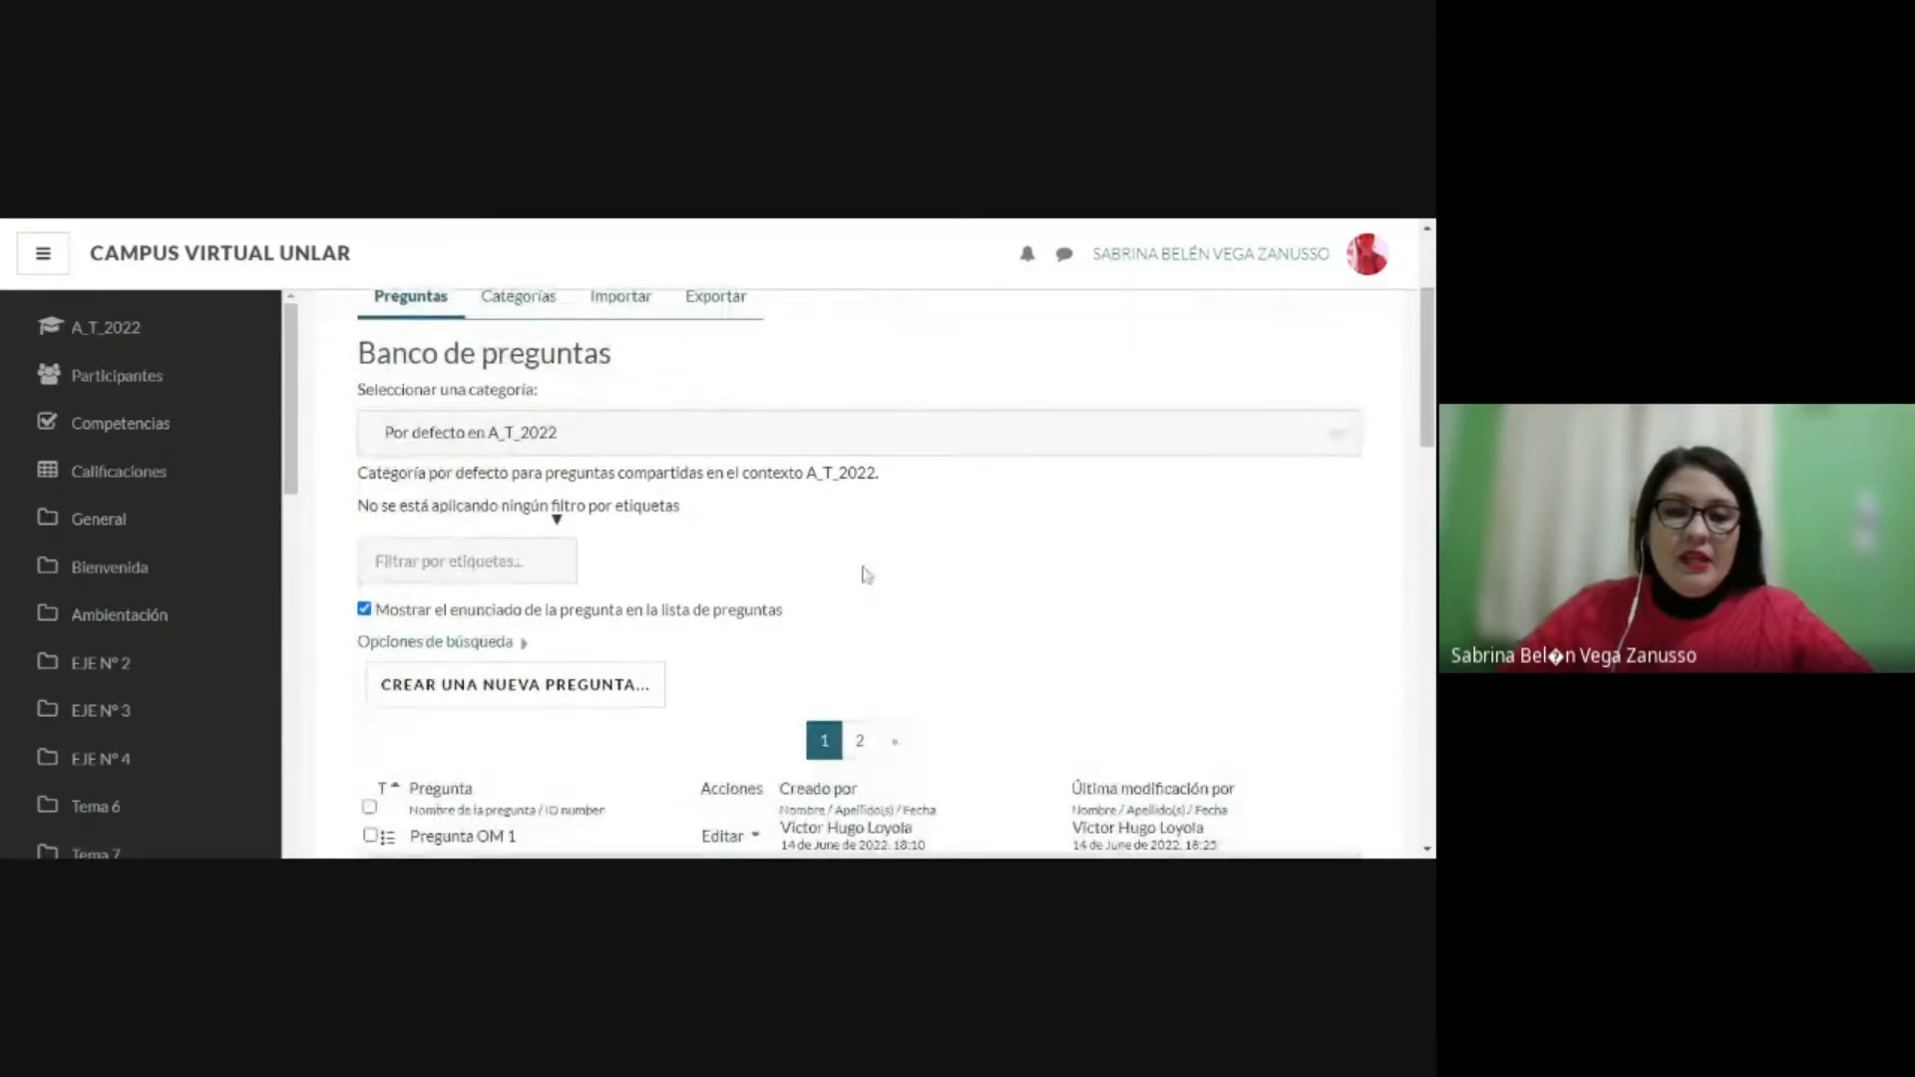
pyautogui.scroll(-3, 857, 466)
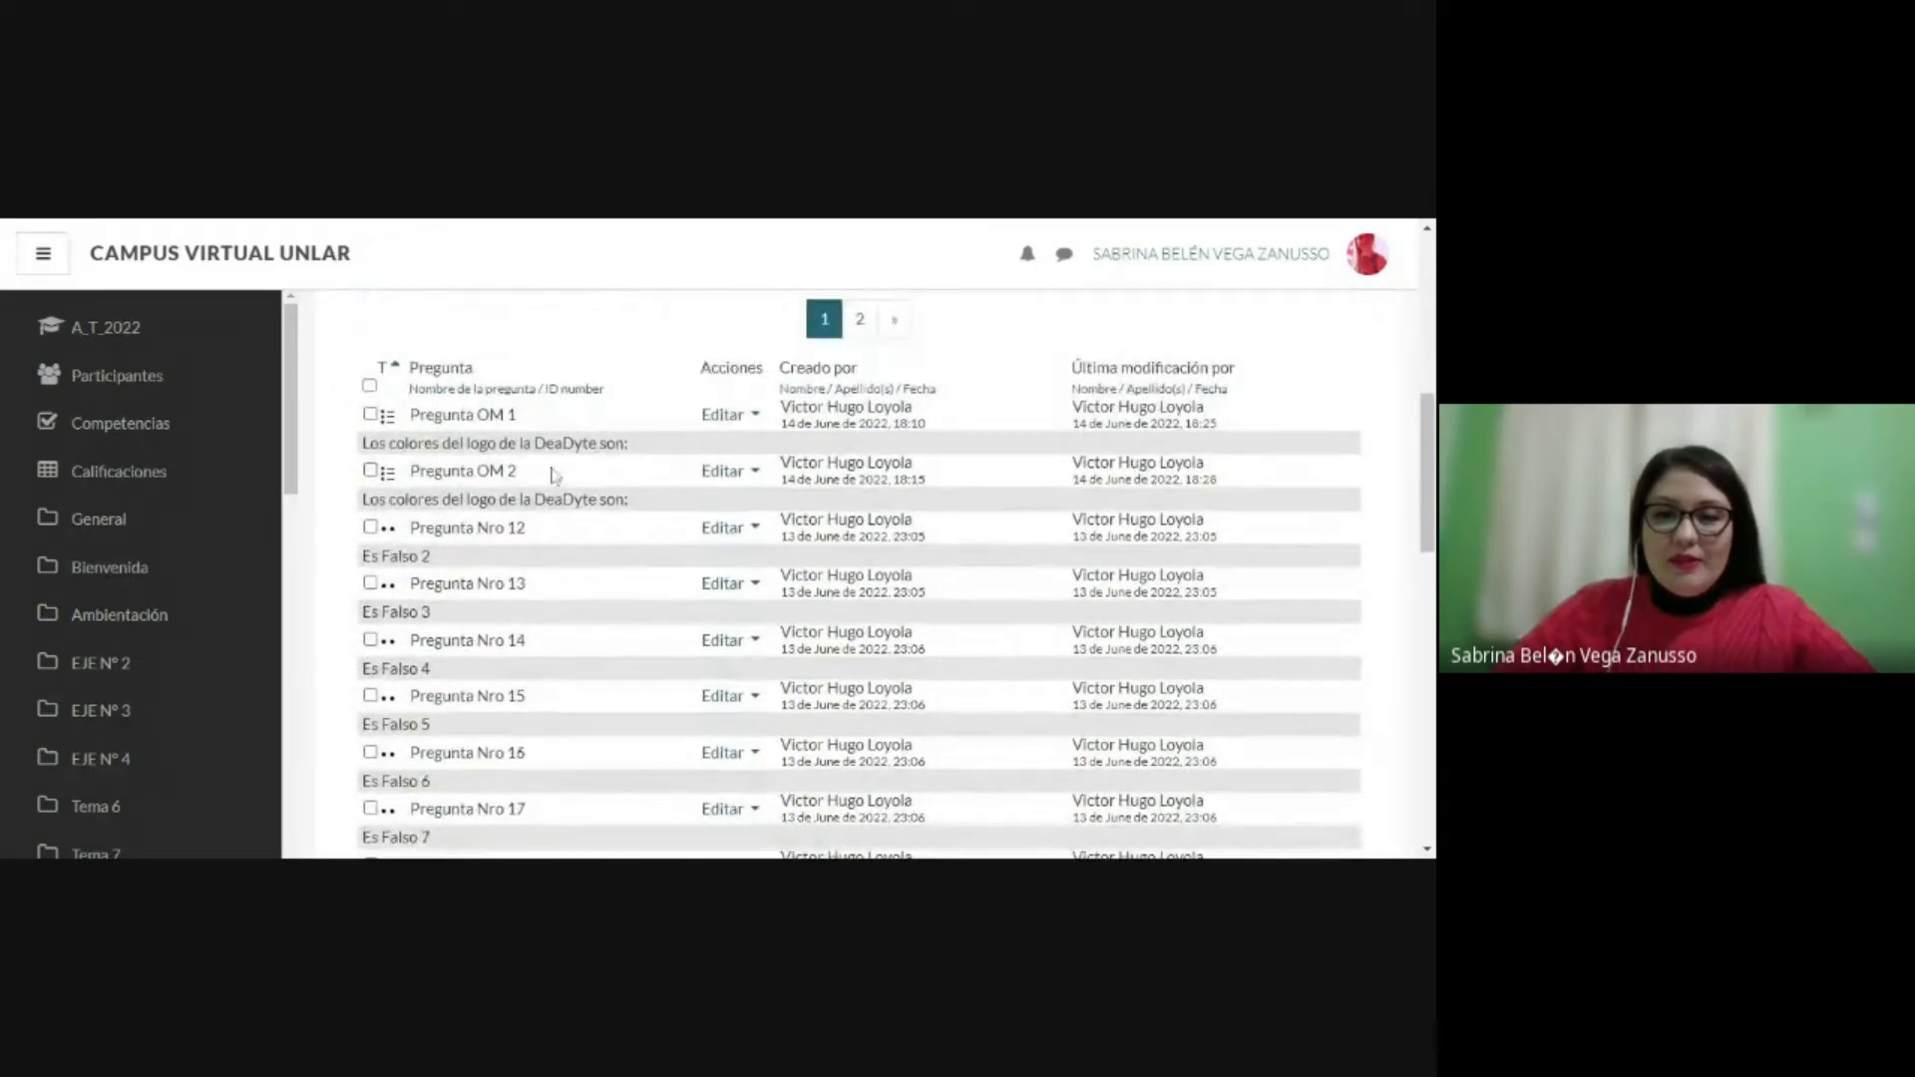
pyautogui.scroll(5, 557, 412)
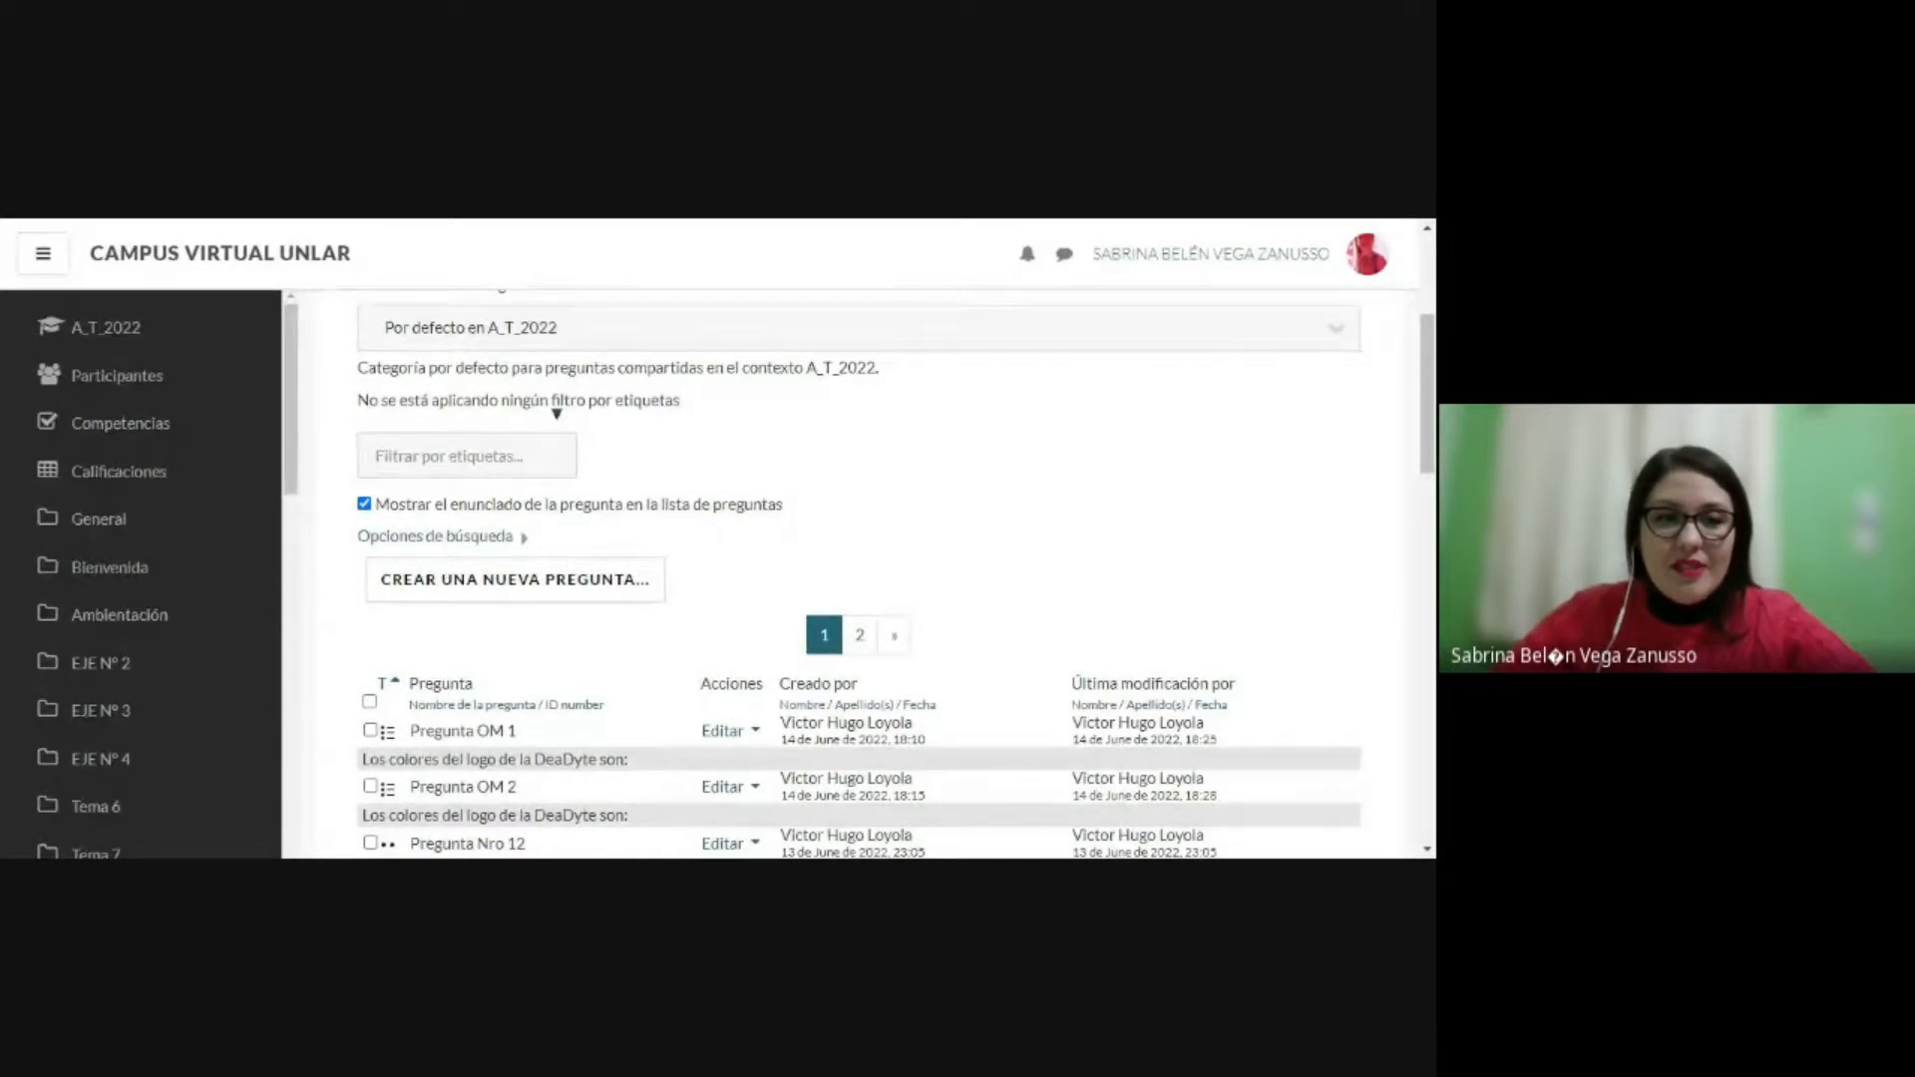
pyautogui.click(701, 326)
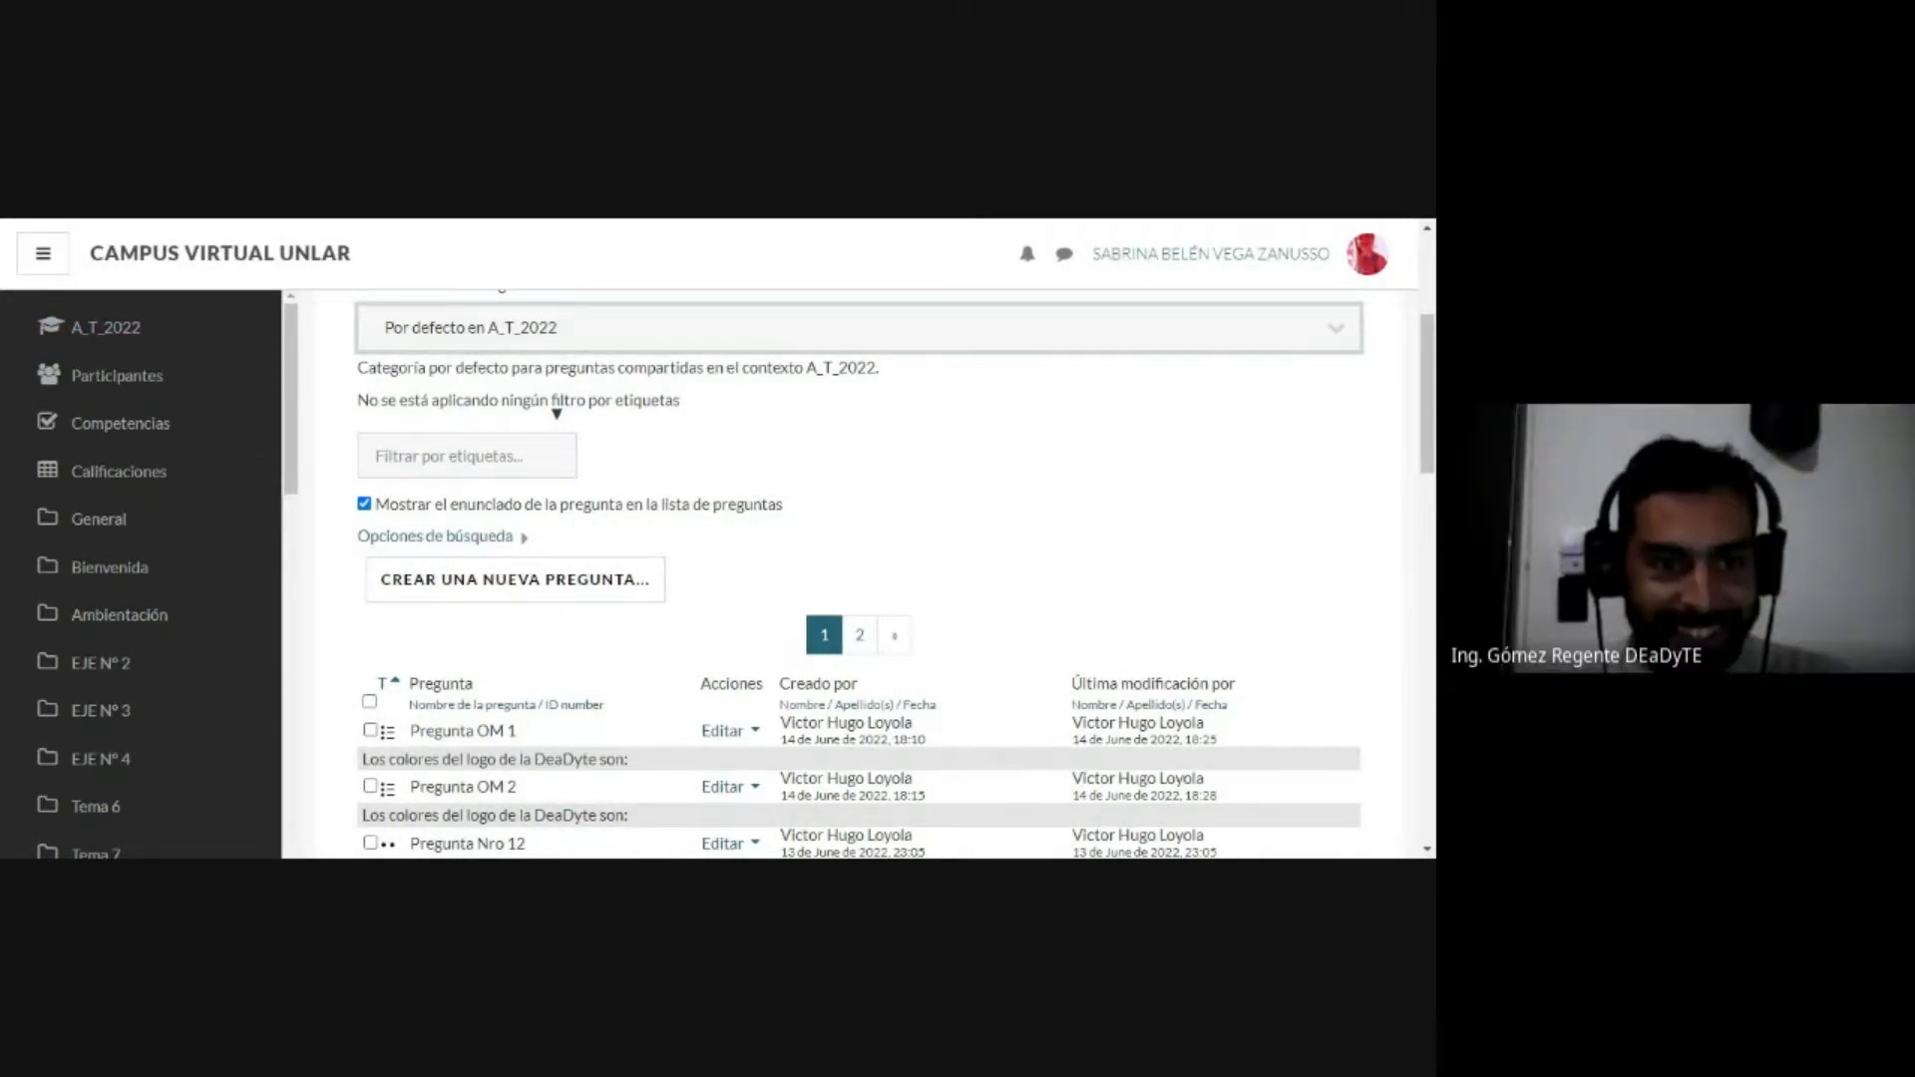
pyautogui.click(615, 425)
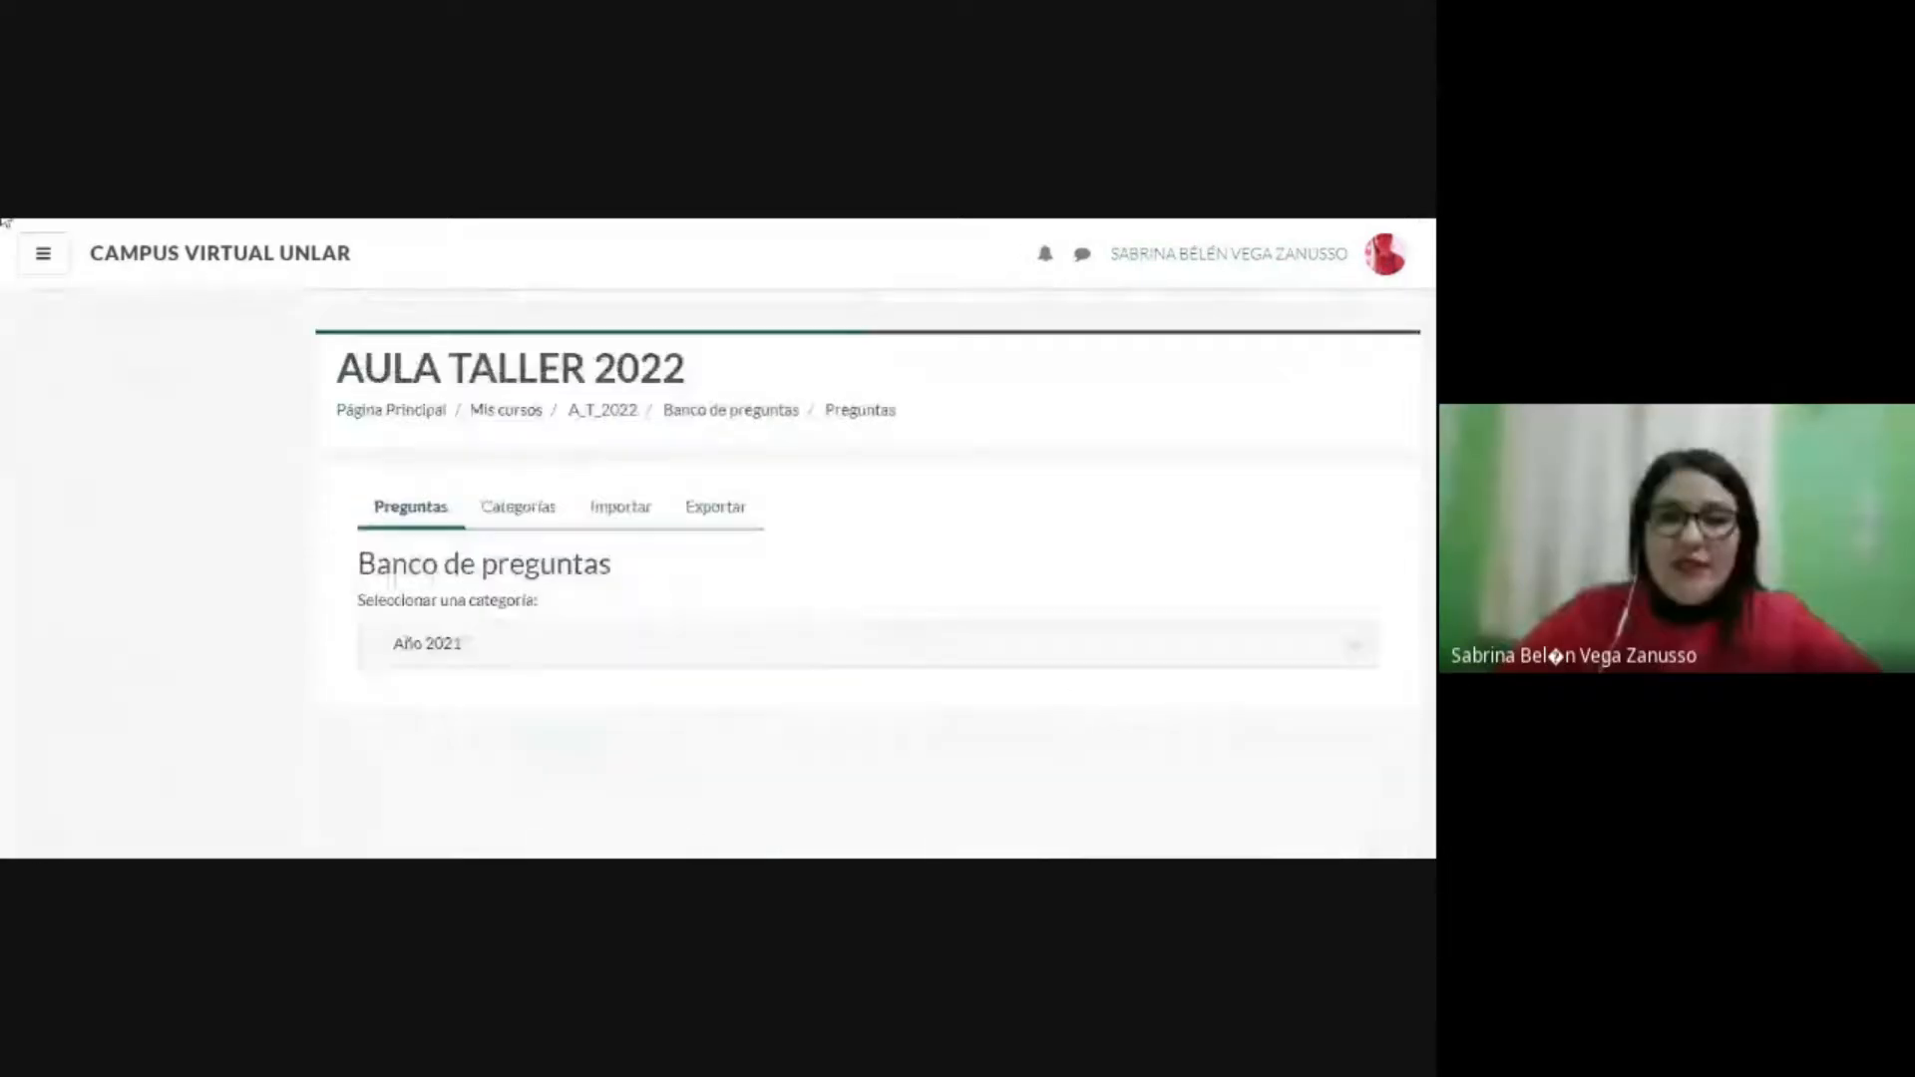
# Step: Start creating a Verdadero/Falso question in the Año 2021 category
pyautogui.scroll(-2, 705, 478)
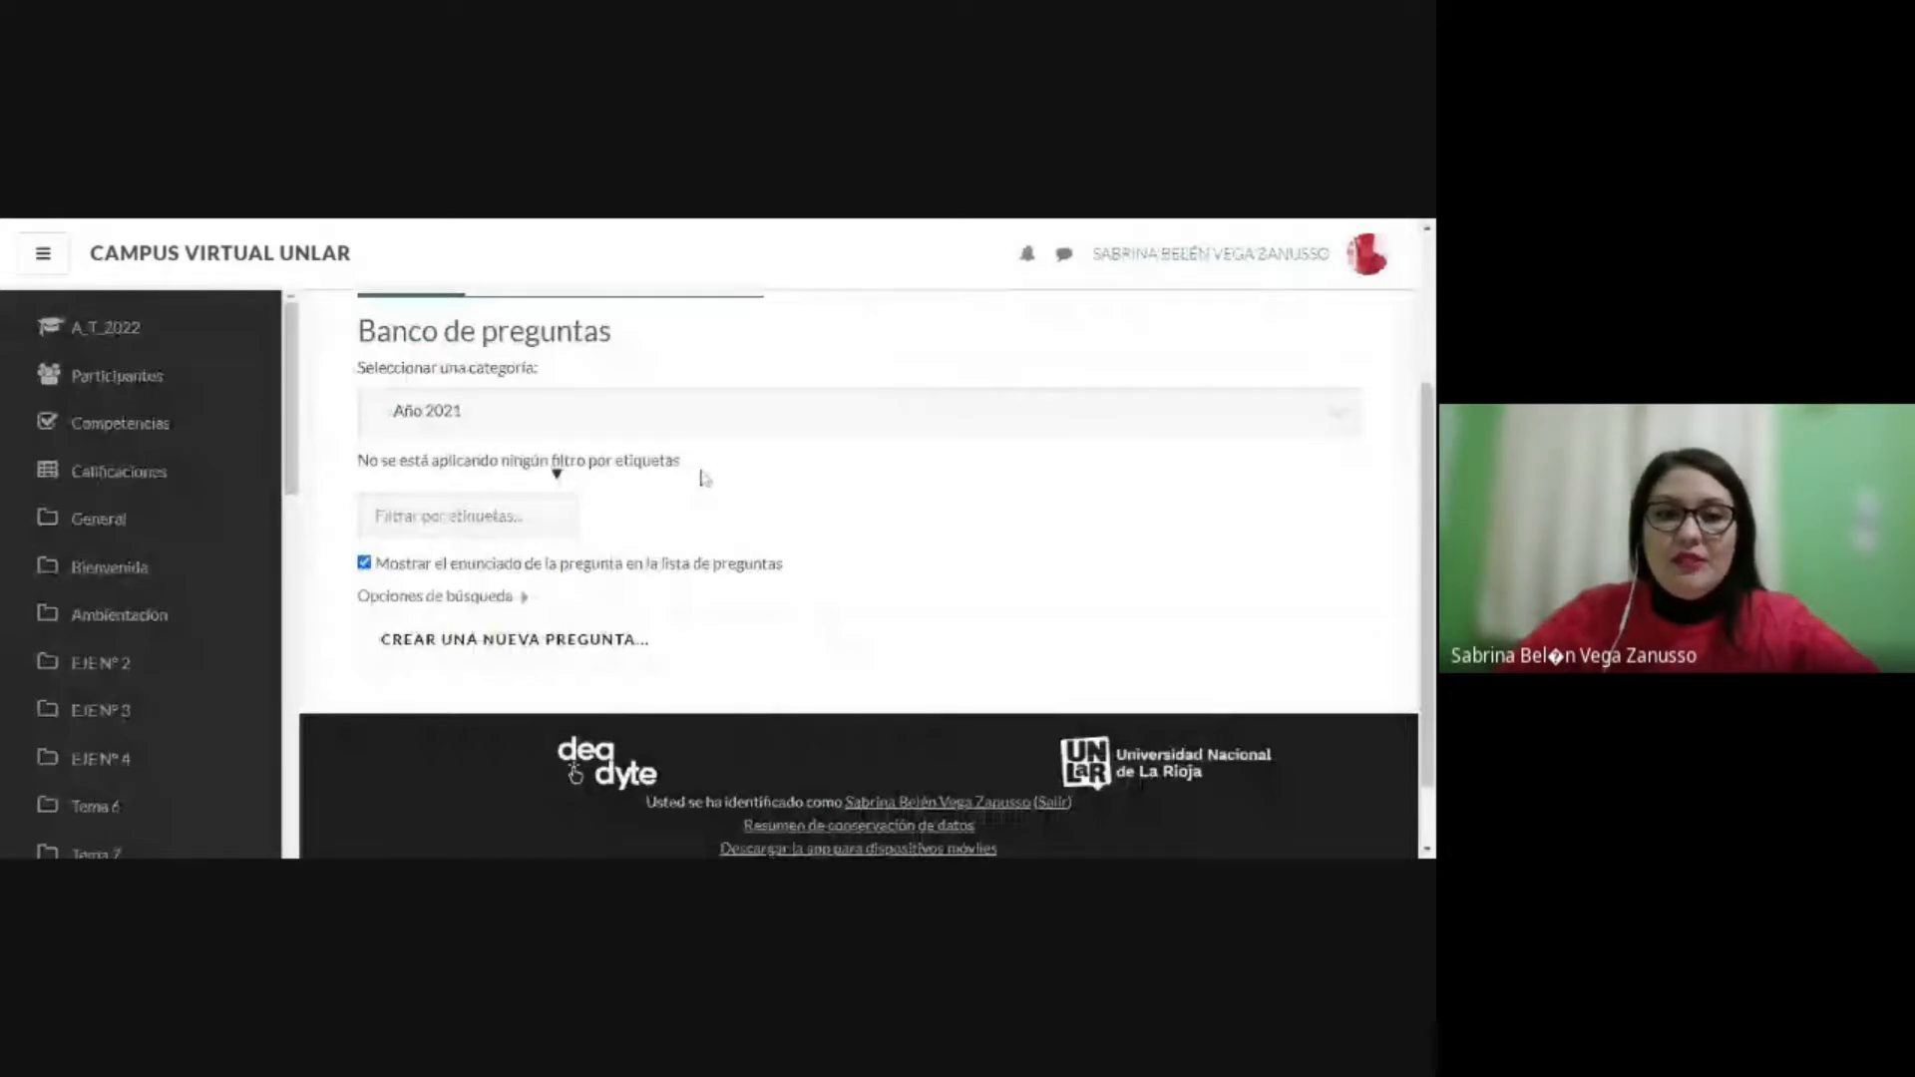
pyautogui.scroll(-1, 706, 479)
pyautogui.click(528, 557)
pyautogui.click(539, 423)
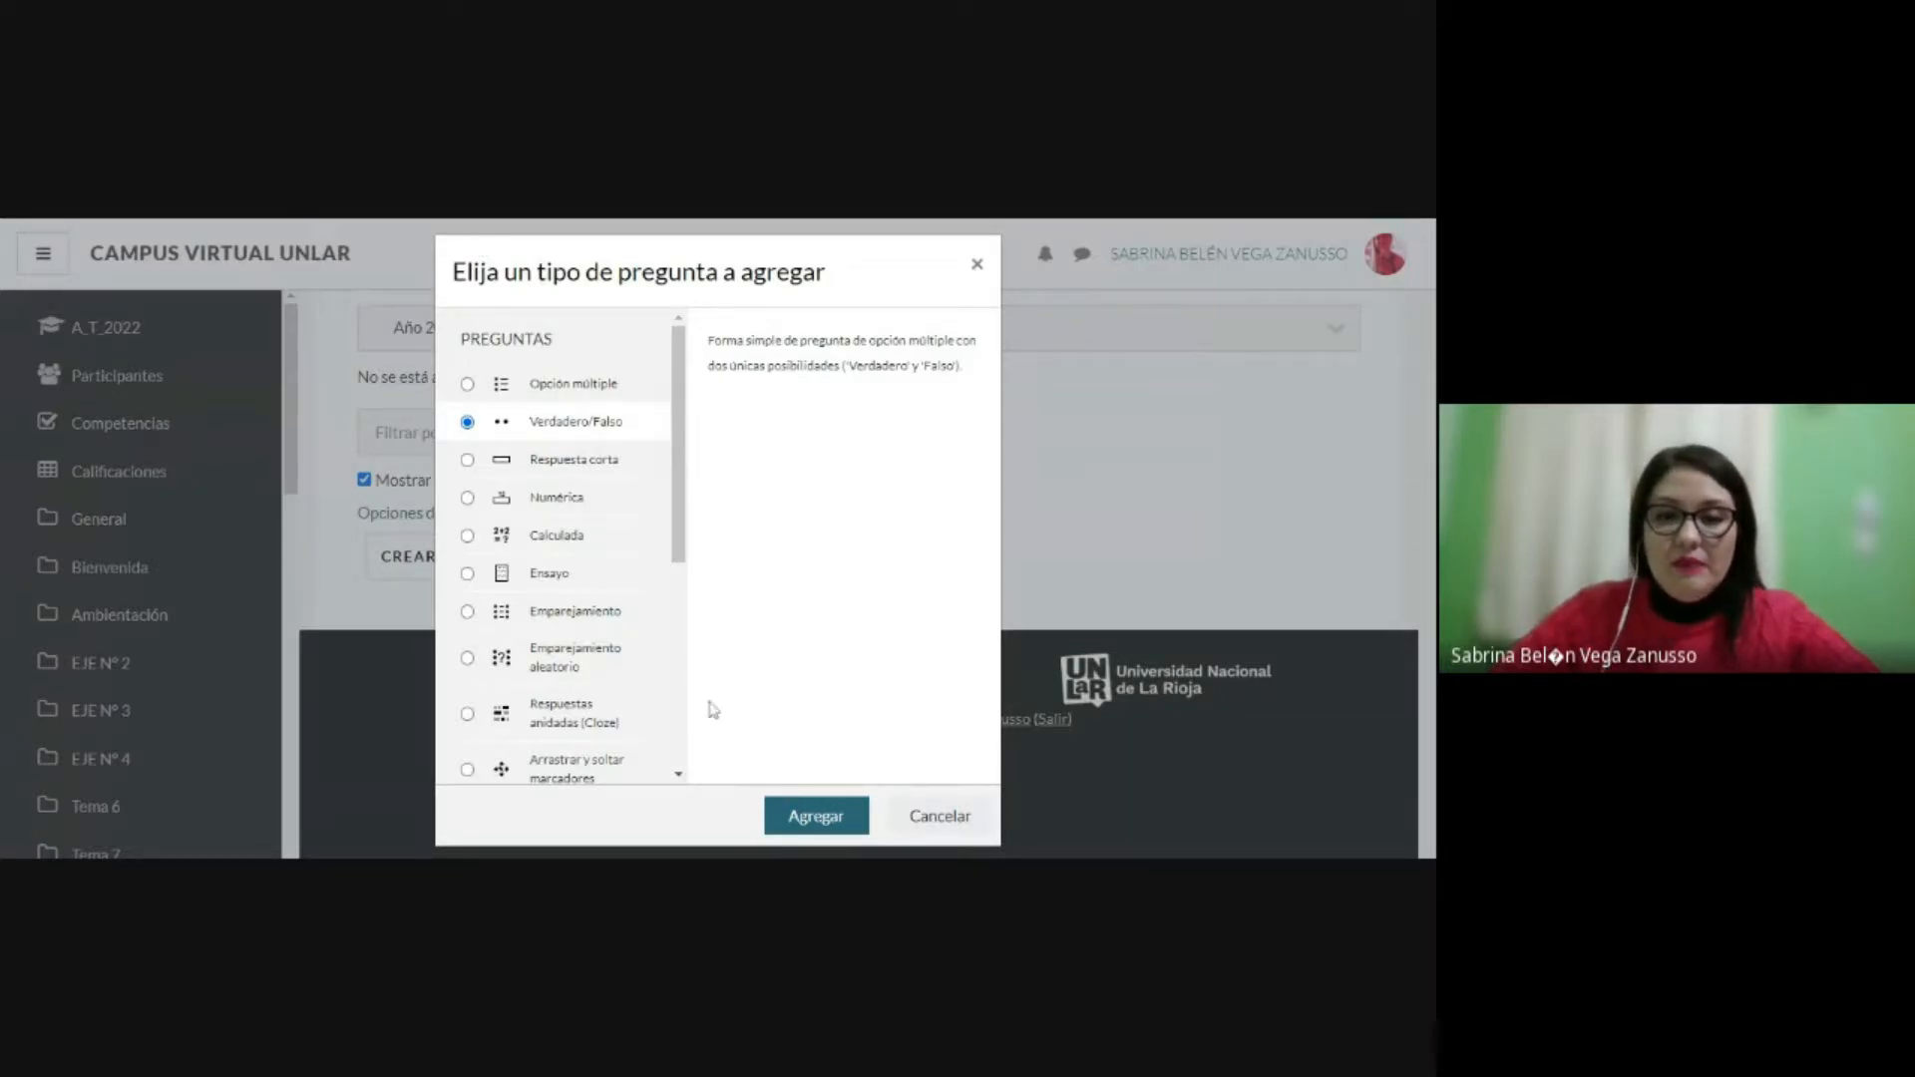
pyautogui.click(812, 813)
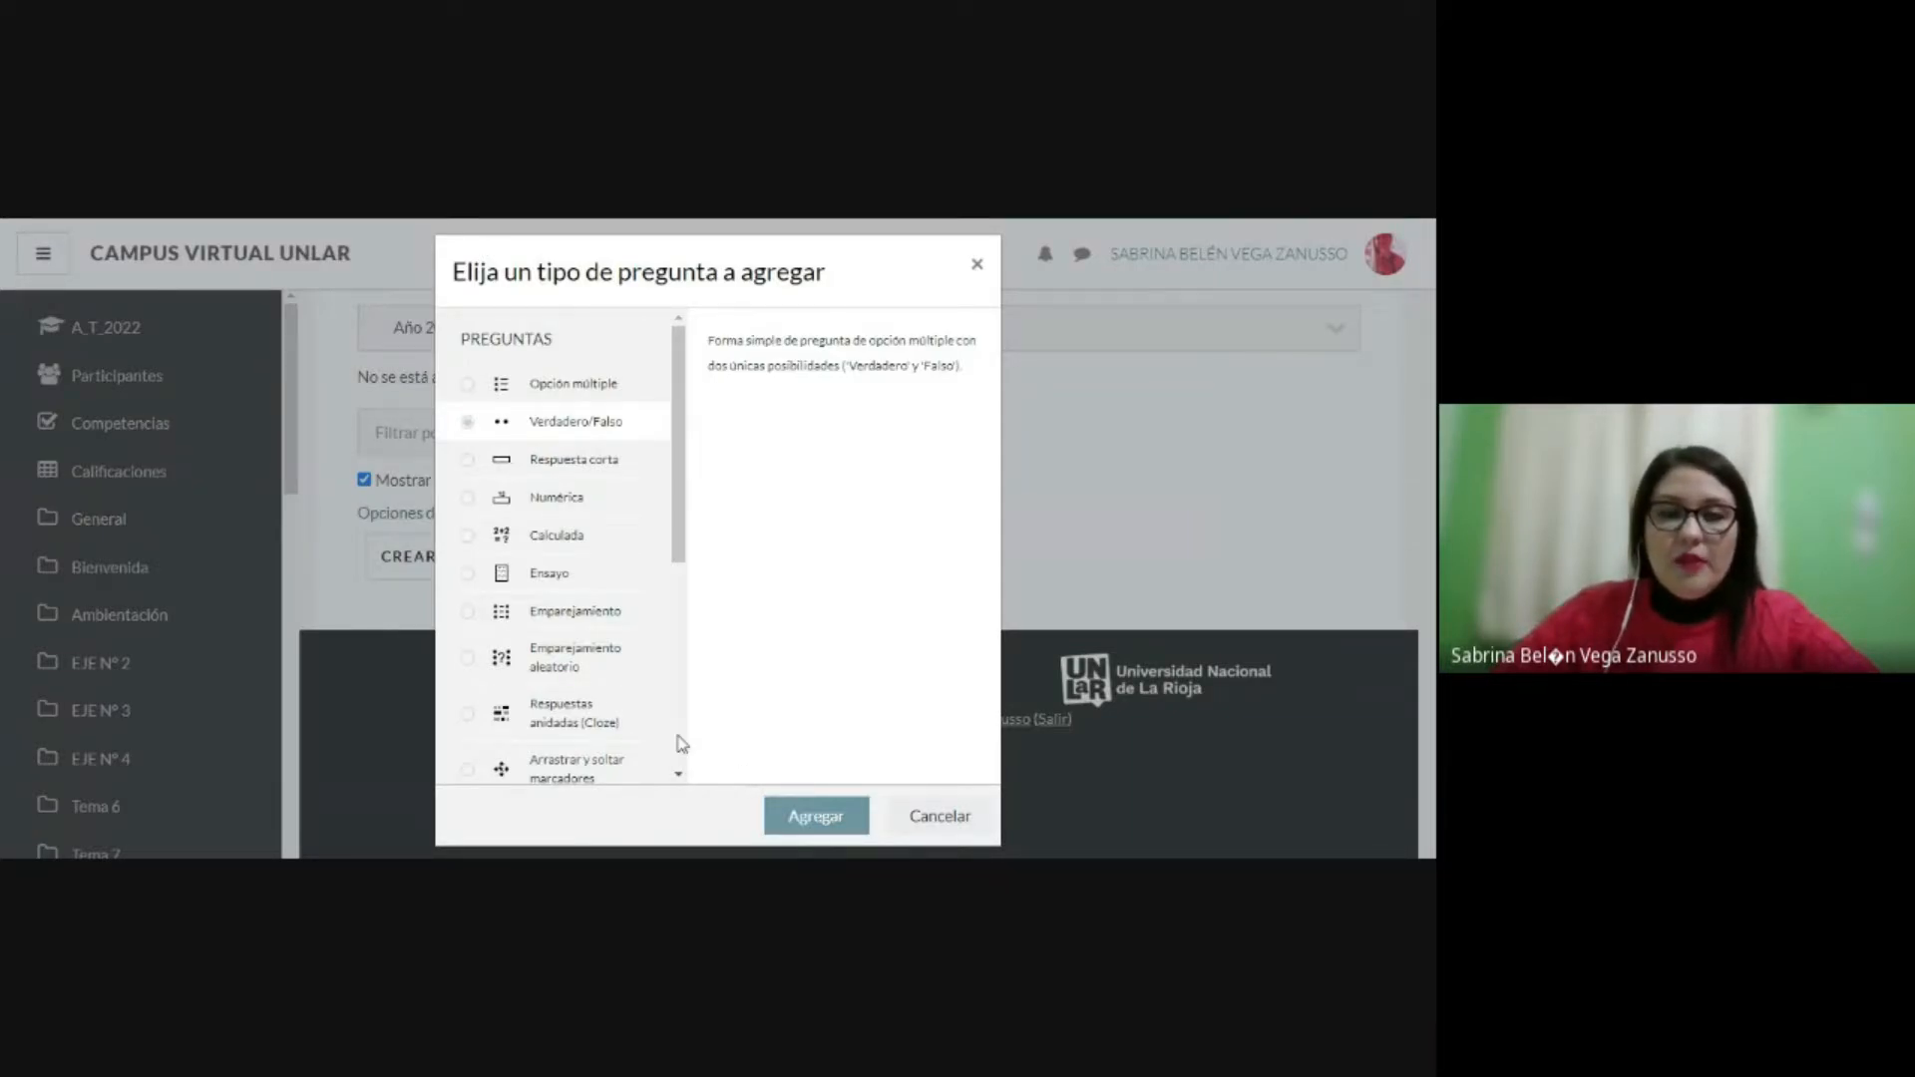
# Step: Name the new question "pregunta verdadero/falso"
pyautogui.scroll(-2, 669, 483)
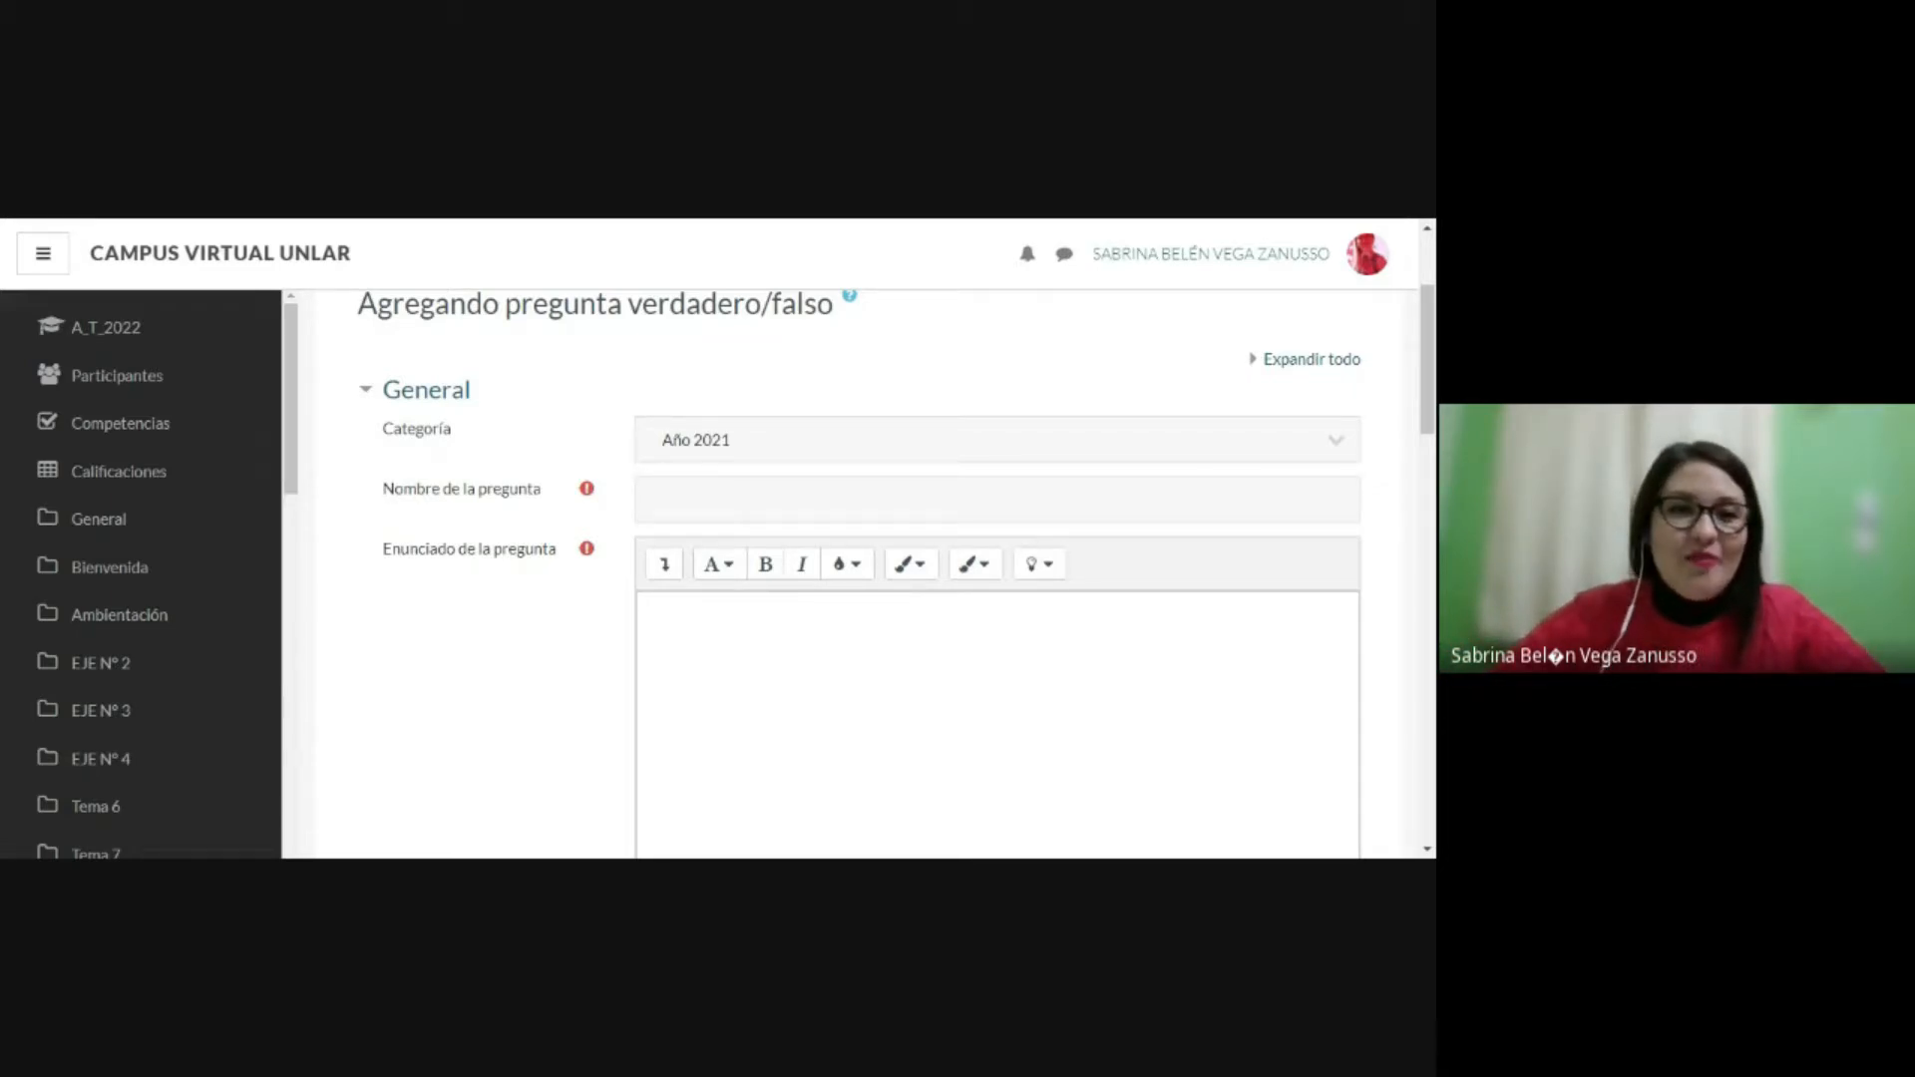
pyautogui.click(998, 500)
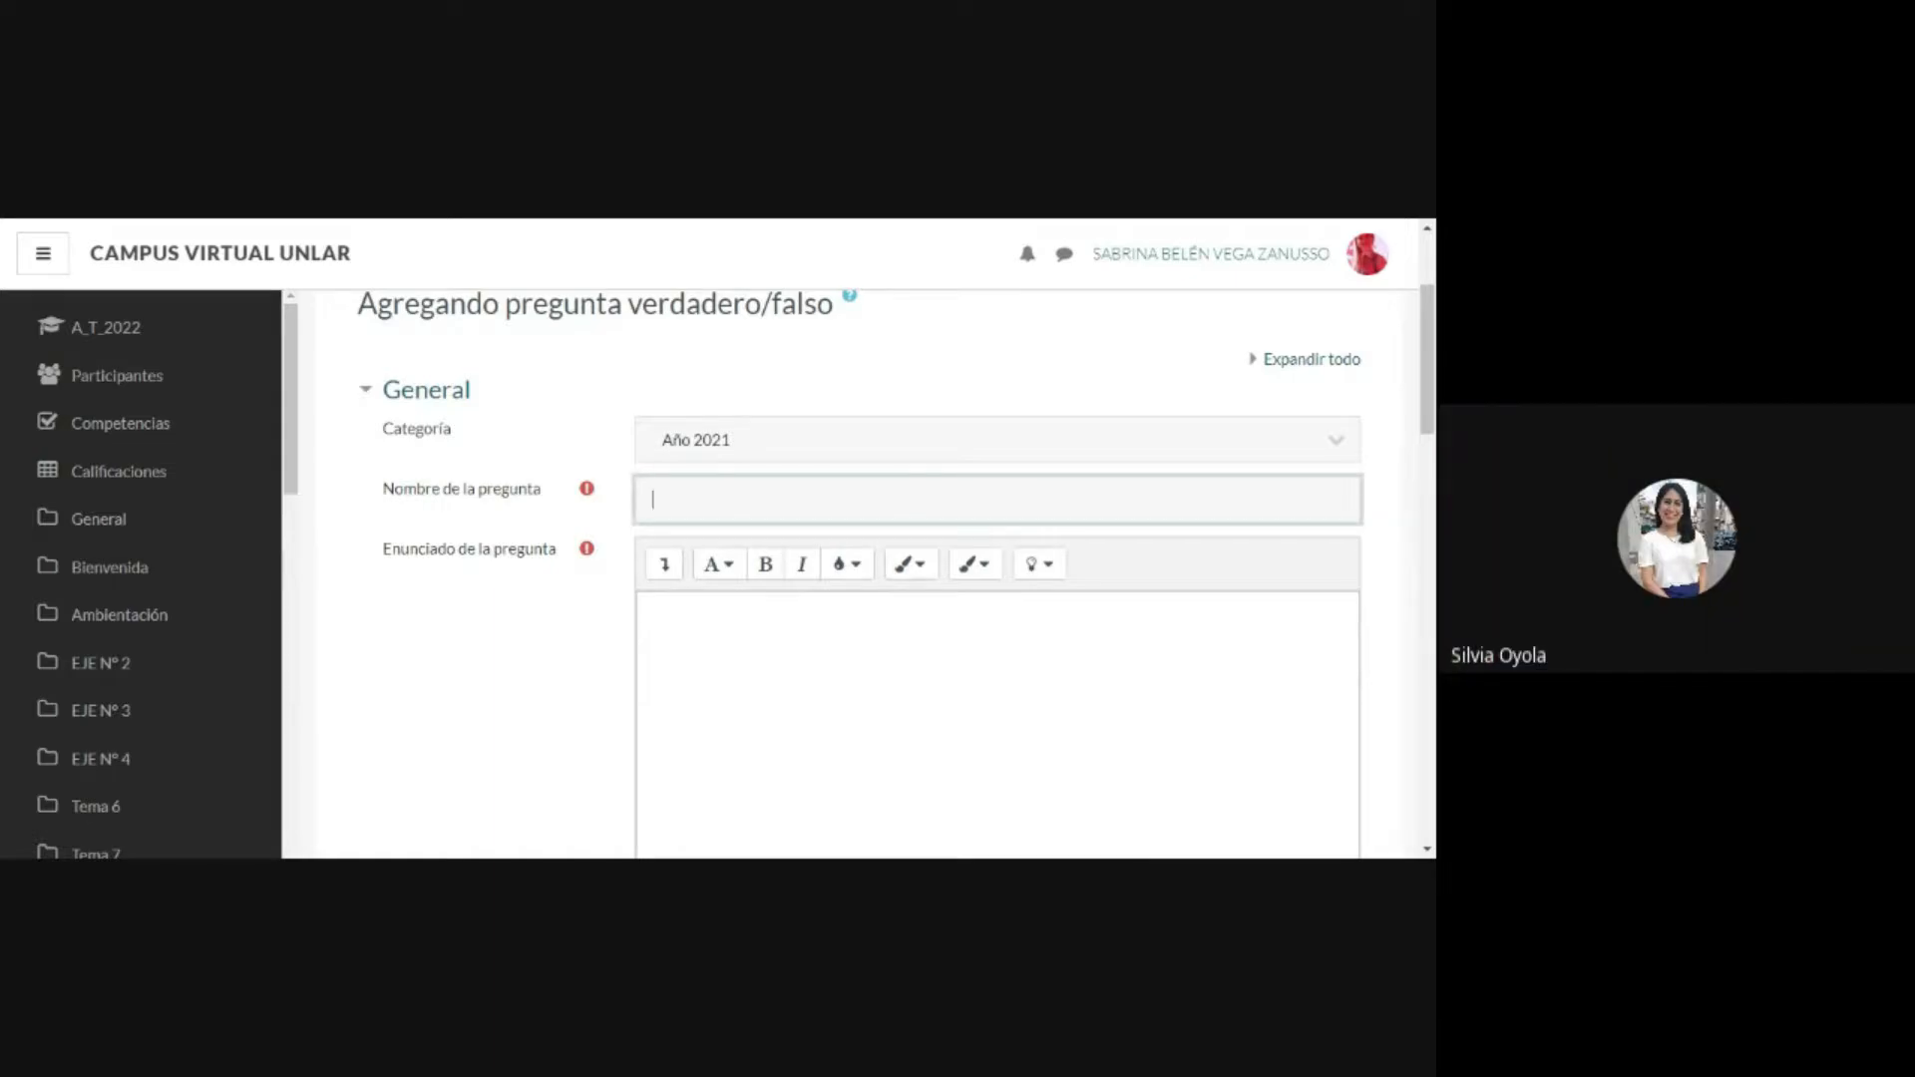
pyautogui.click(1305, 603)
pyautogui.click(798, 501)
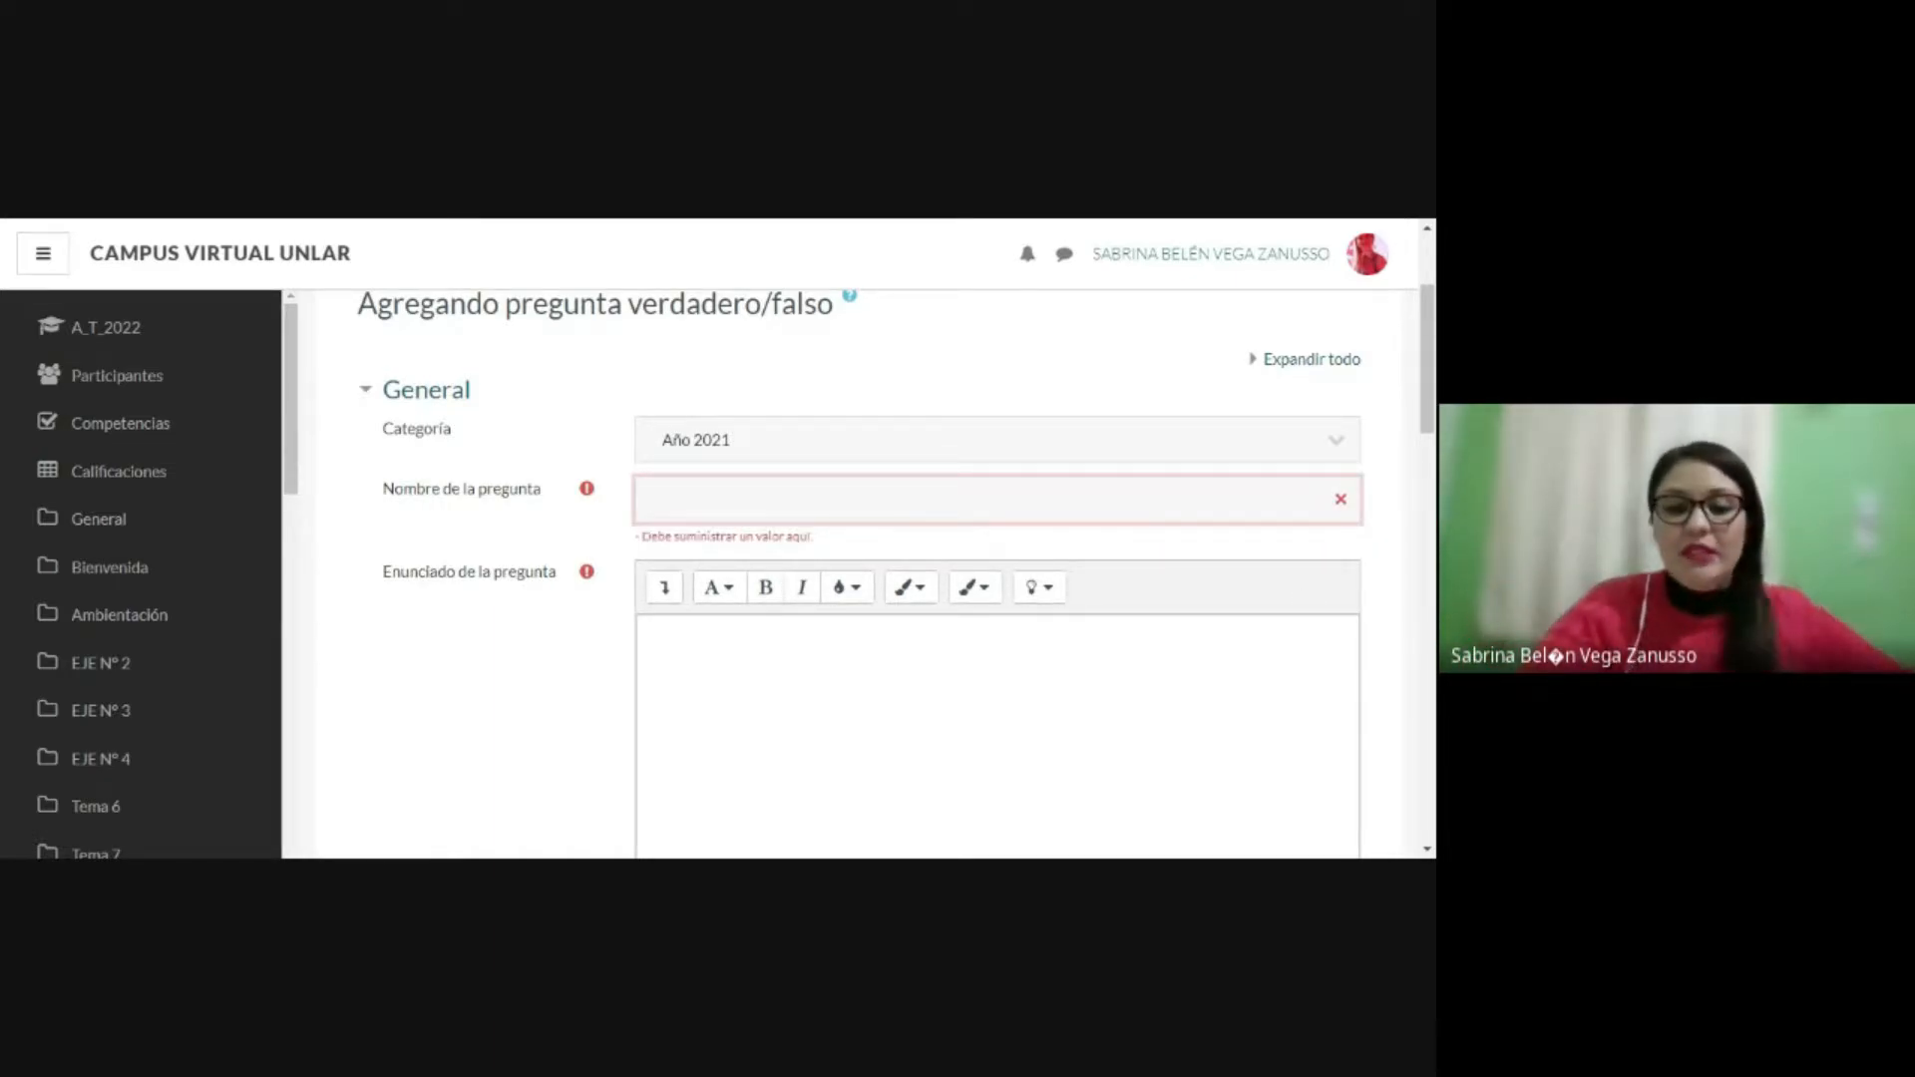
pyautogui.write('p')
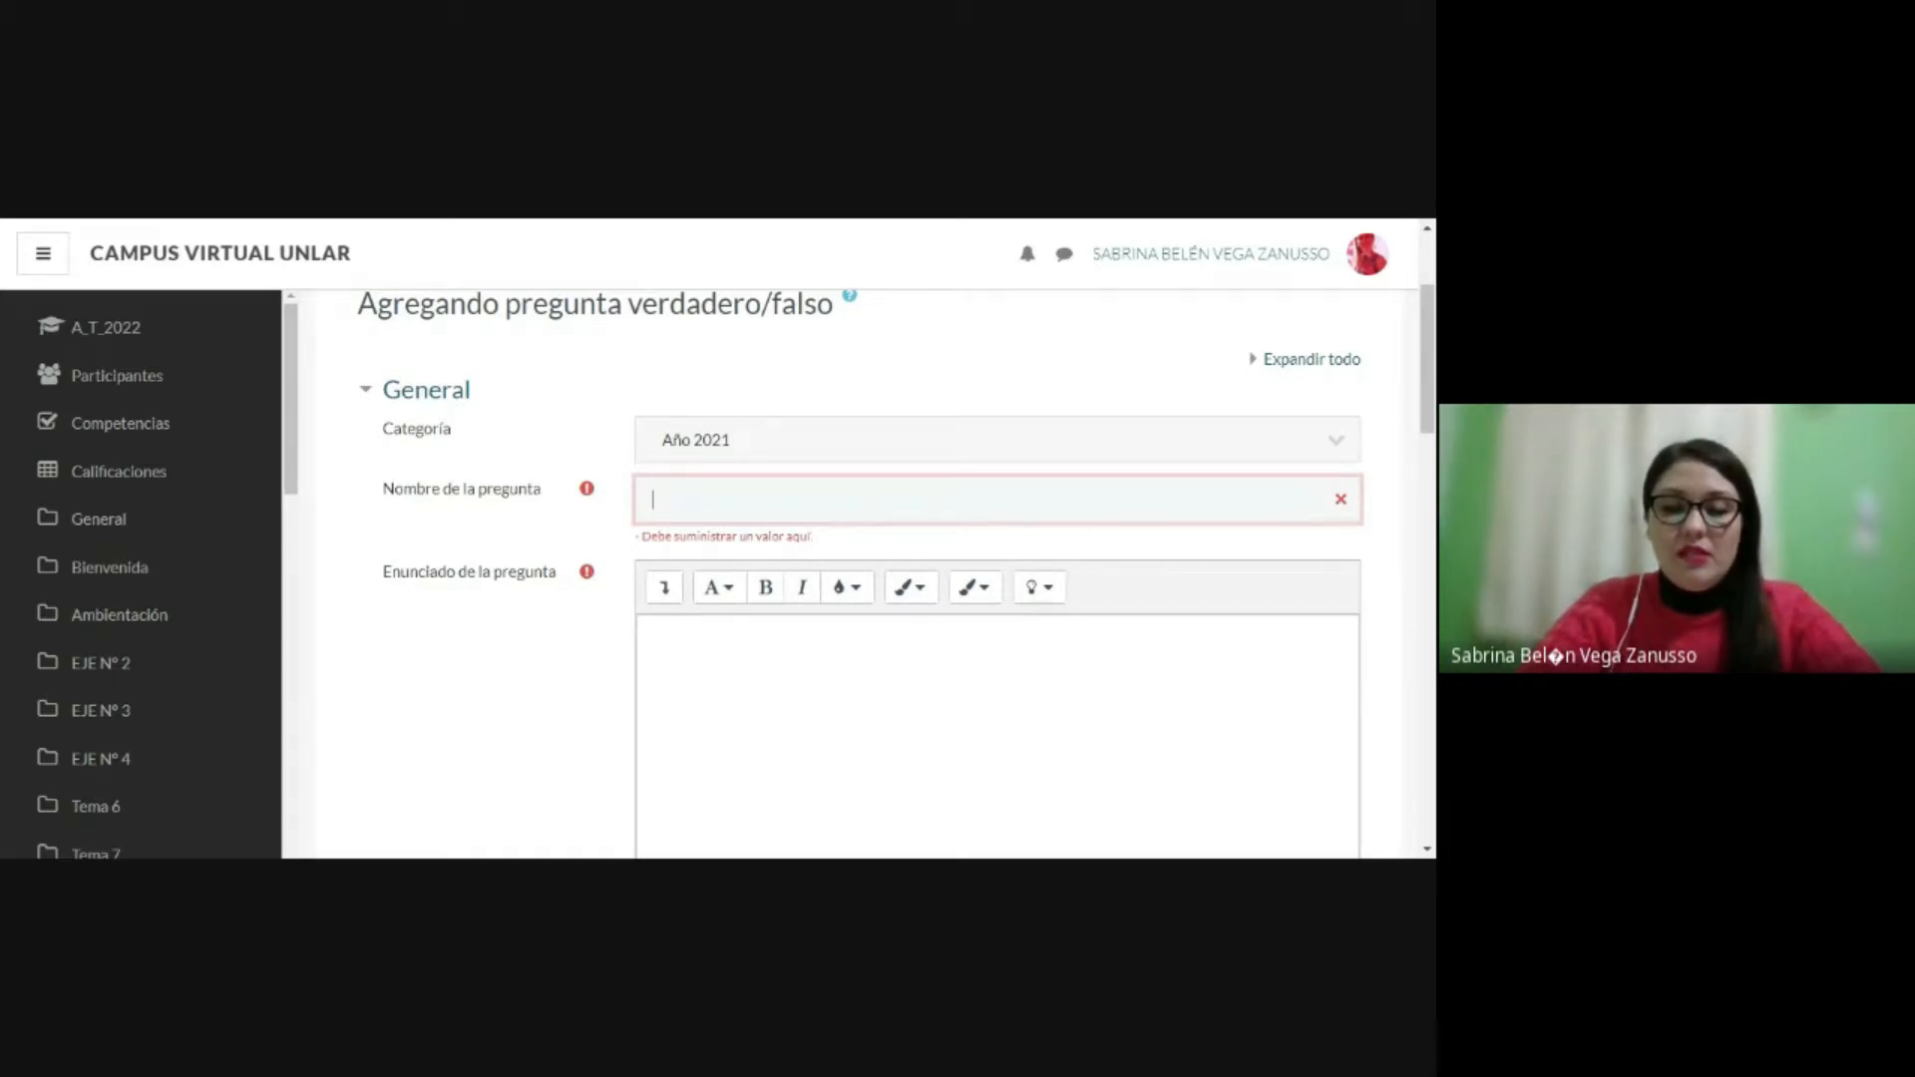
pyautogui.write('regunta verda')
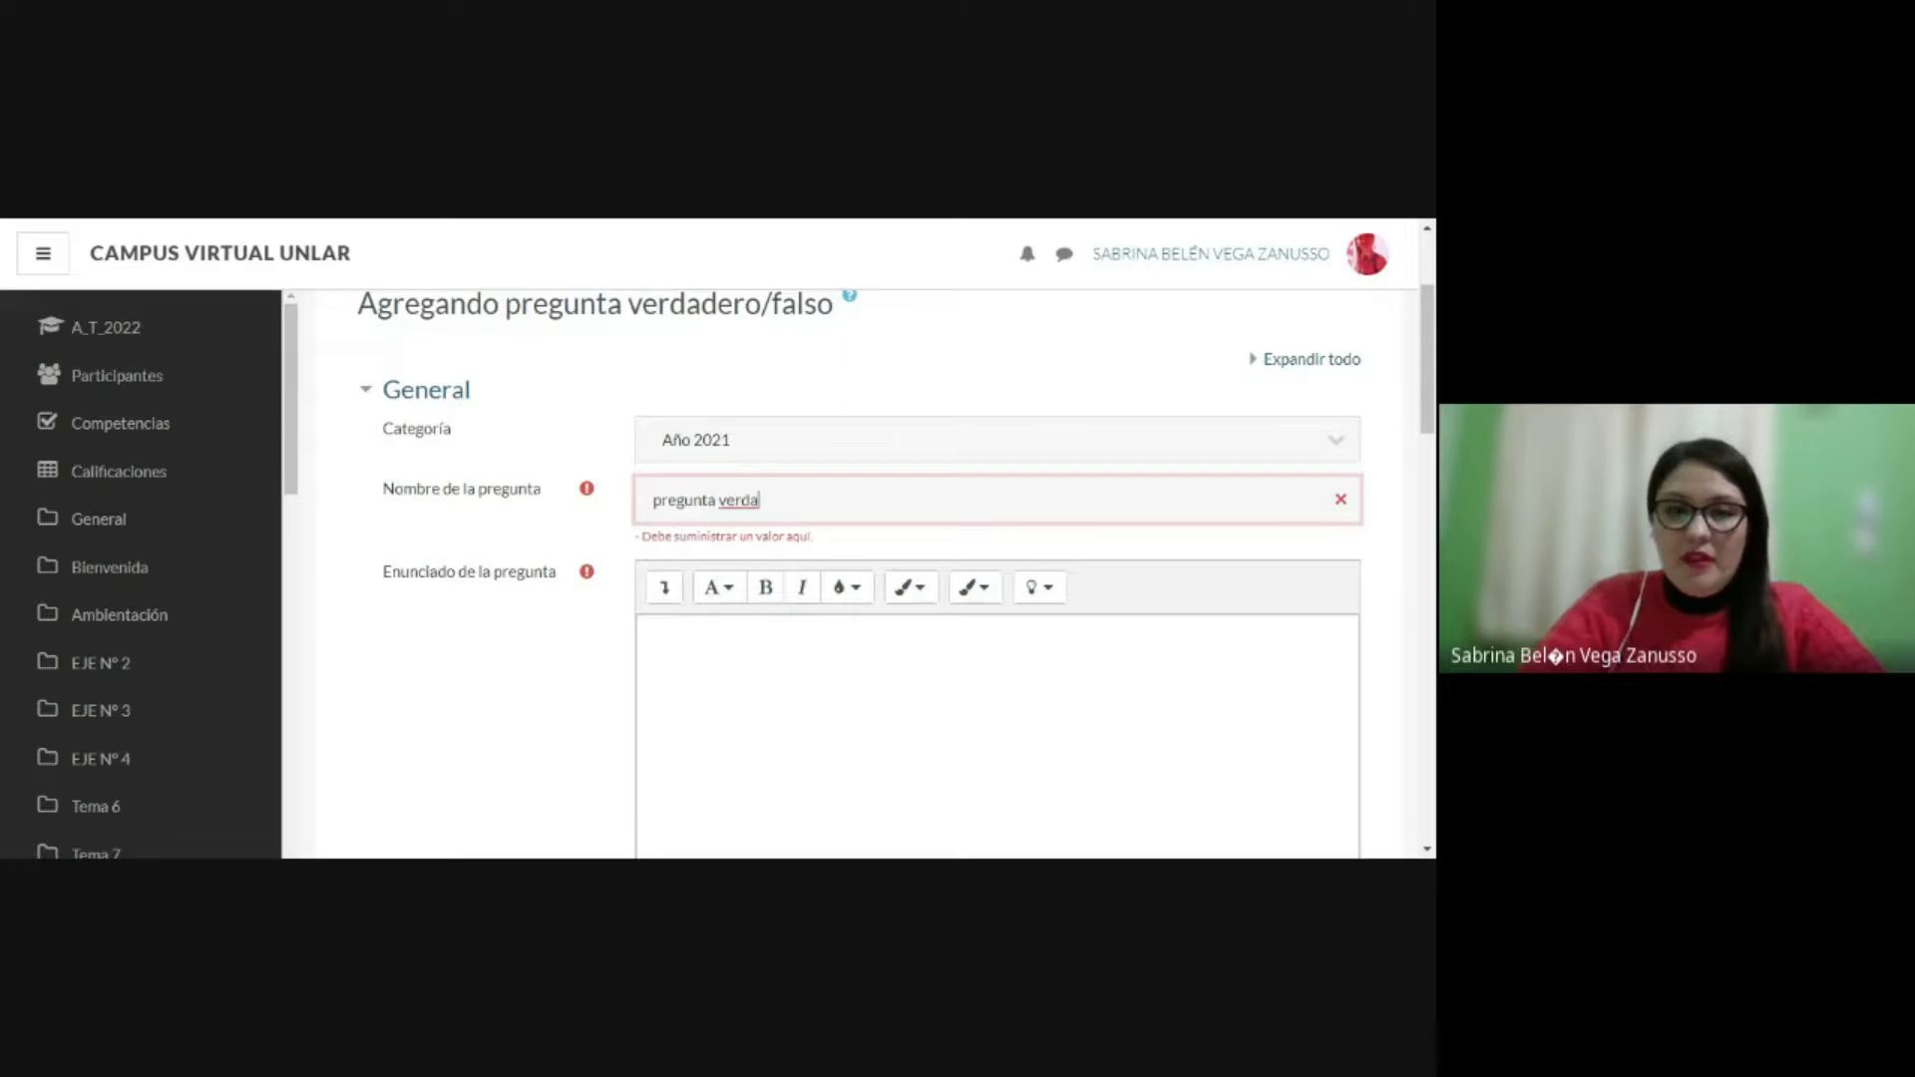
pyautogui.write('der')
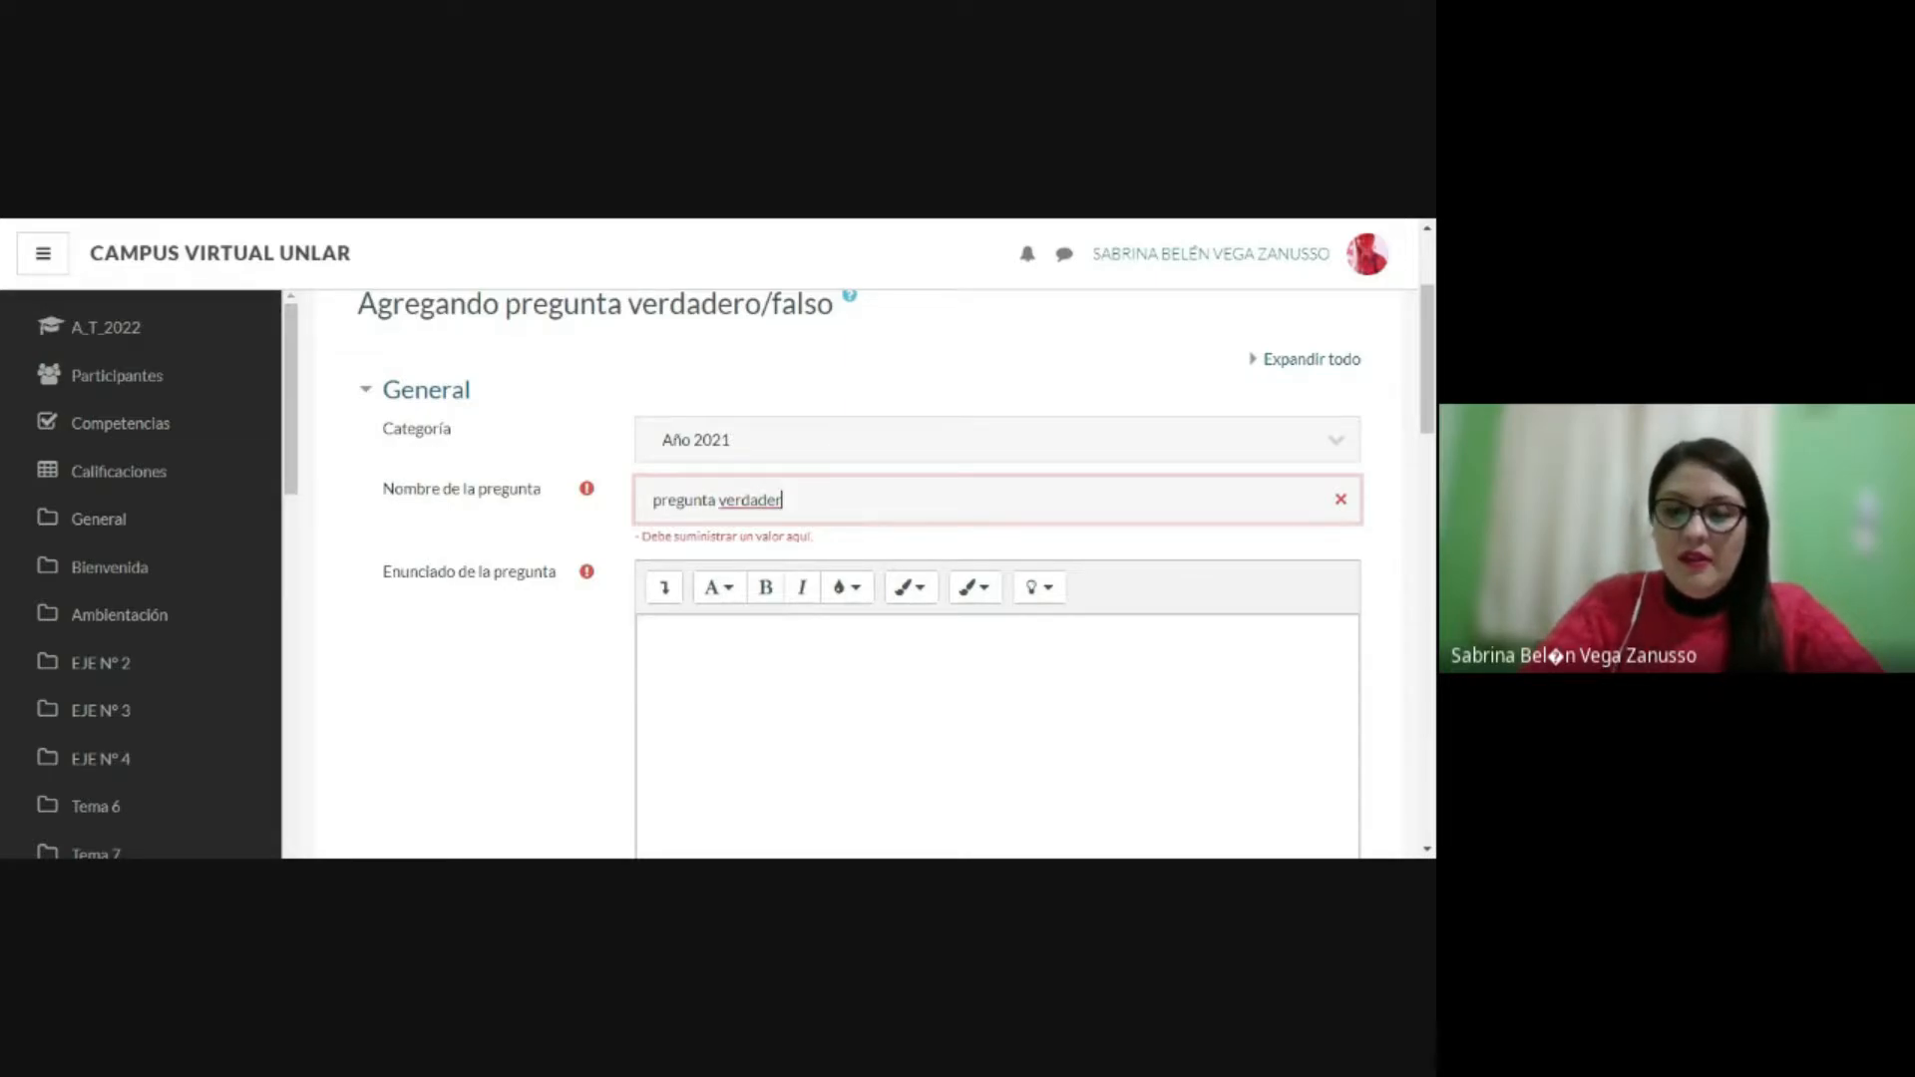
pyautogui.write('o/falso')
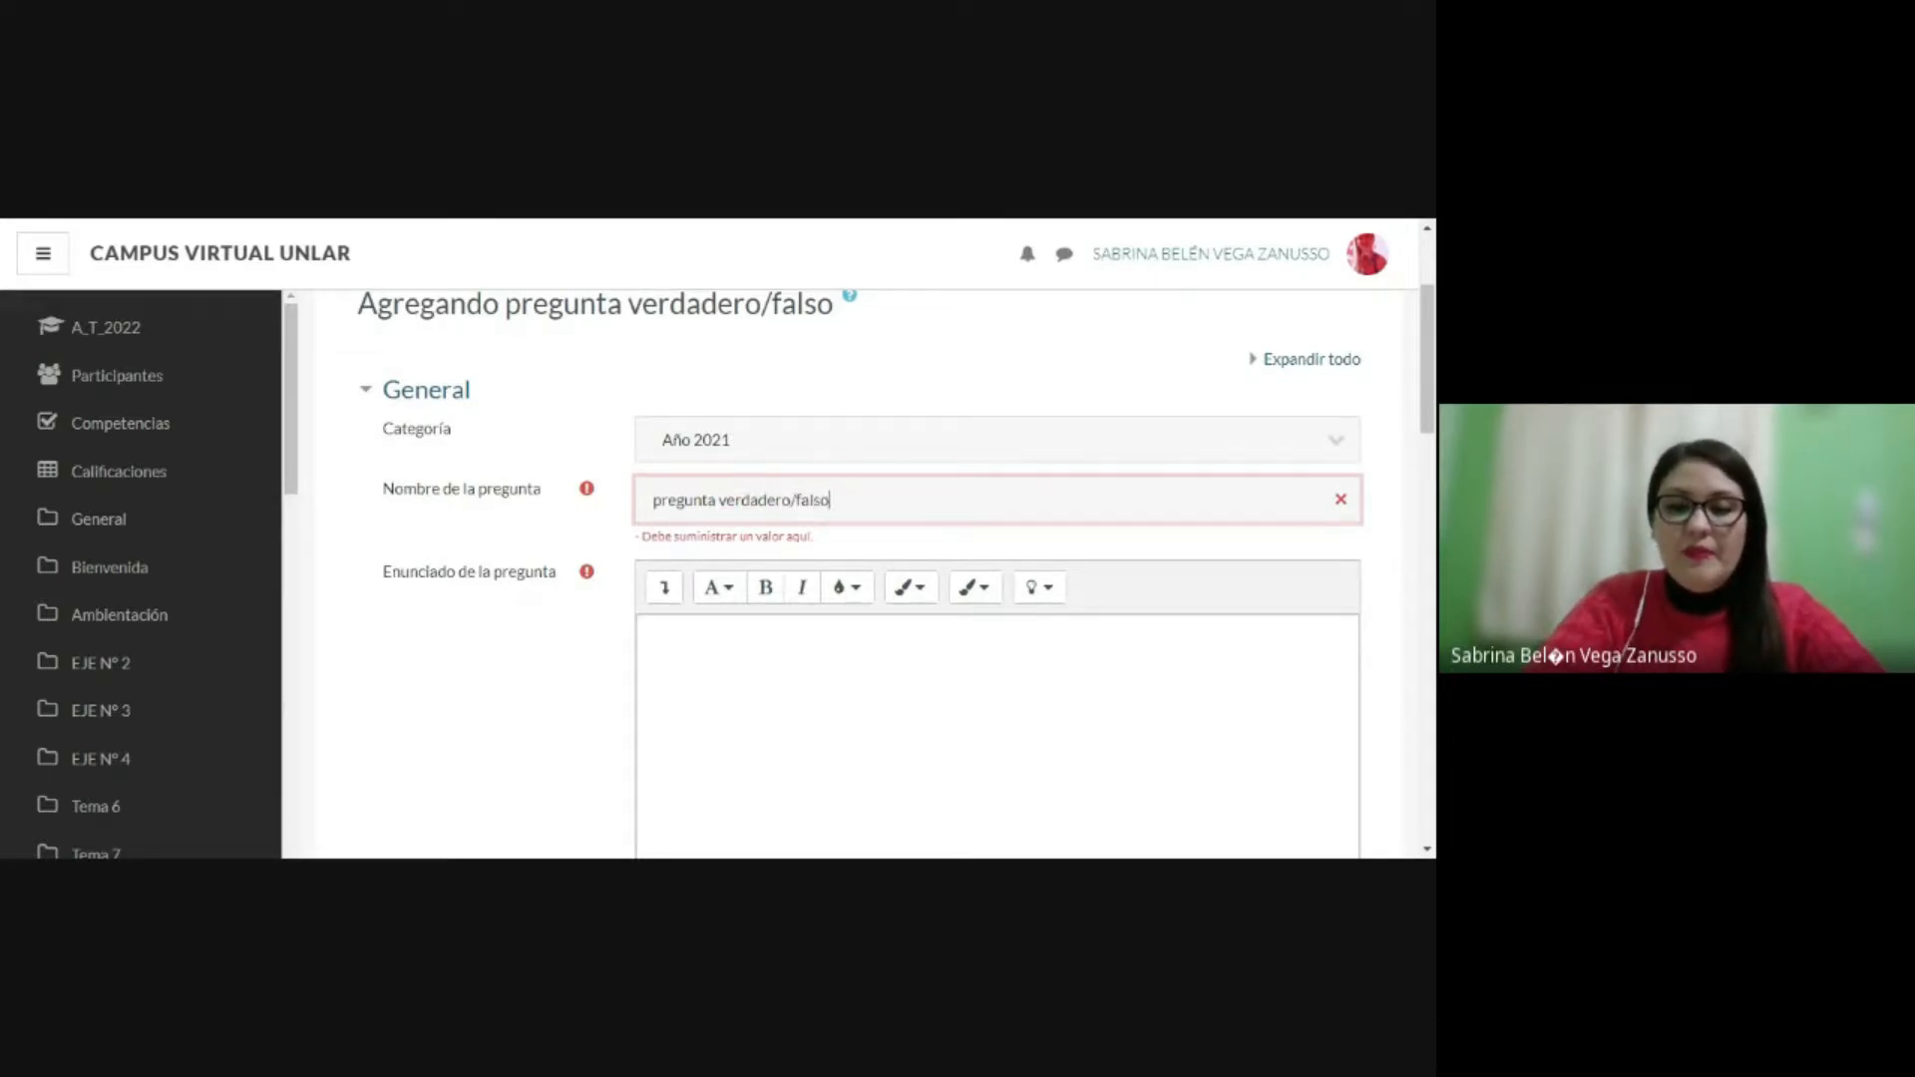
# Step: Enter "Cual es proceso de comunicación?" as the question's statement
pyautogui.scroll(-1, 998, 599)
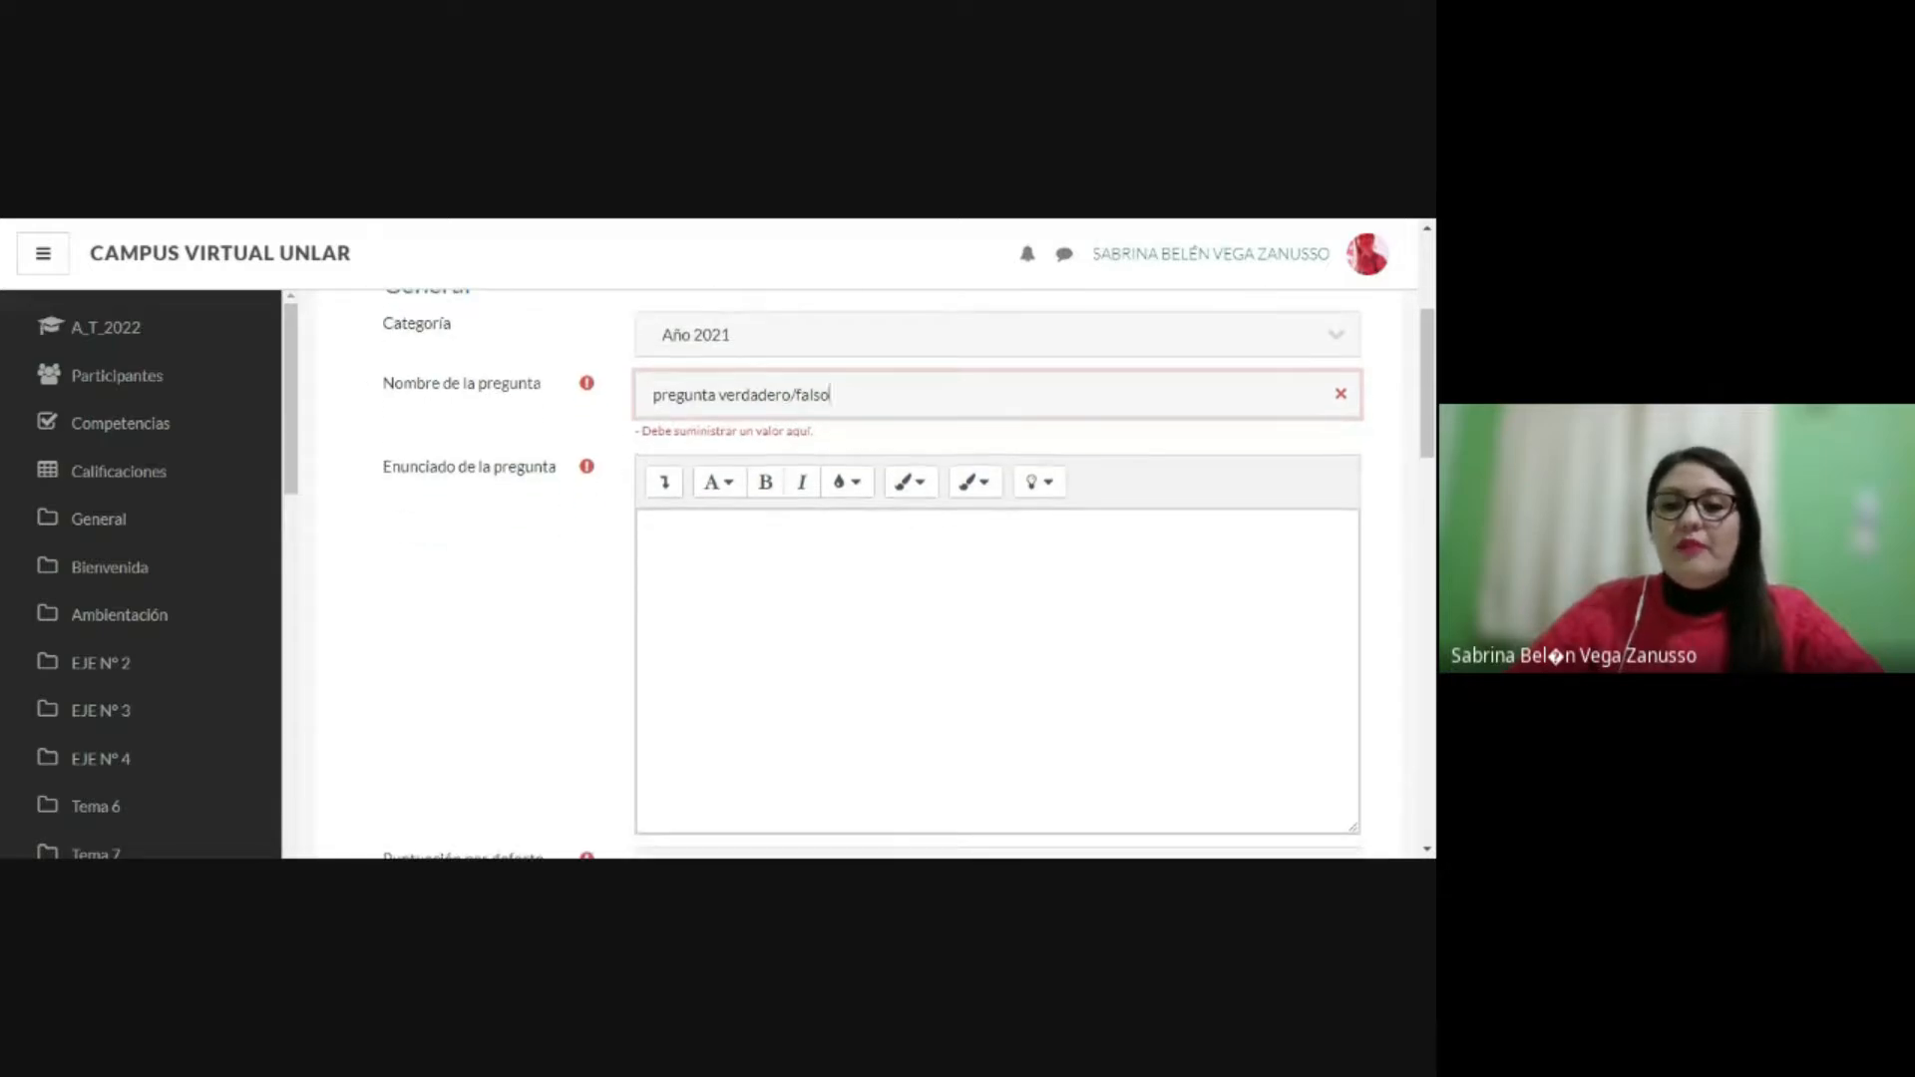
pyautogui.click(650, 529)
pyautogui.scroll(-1, 998, 598)
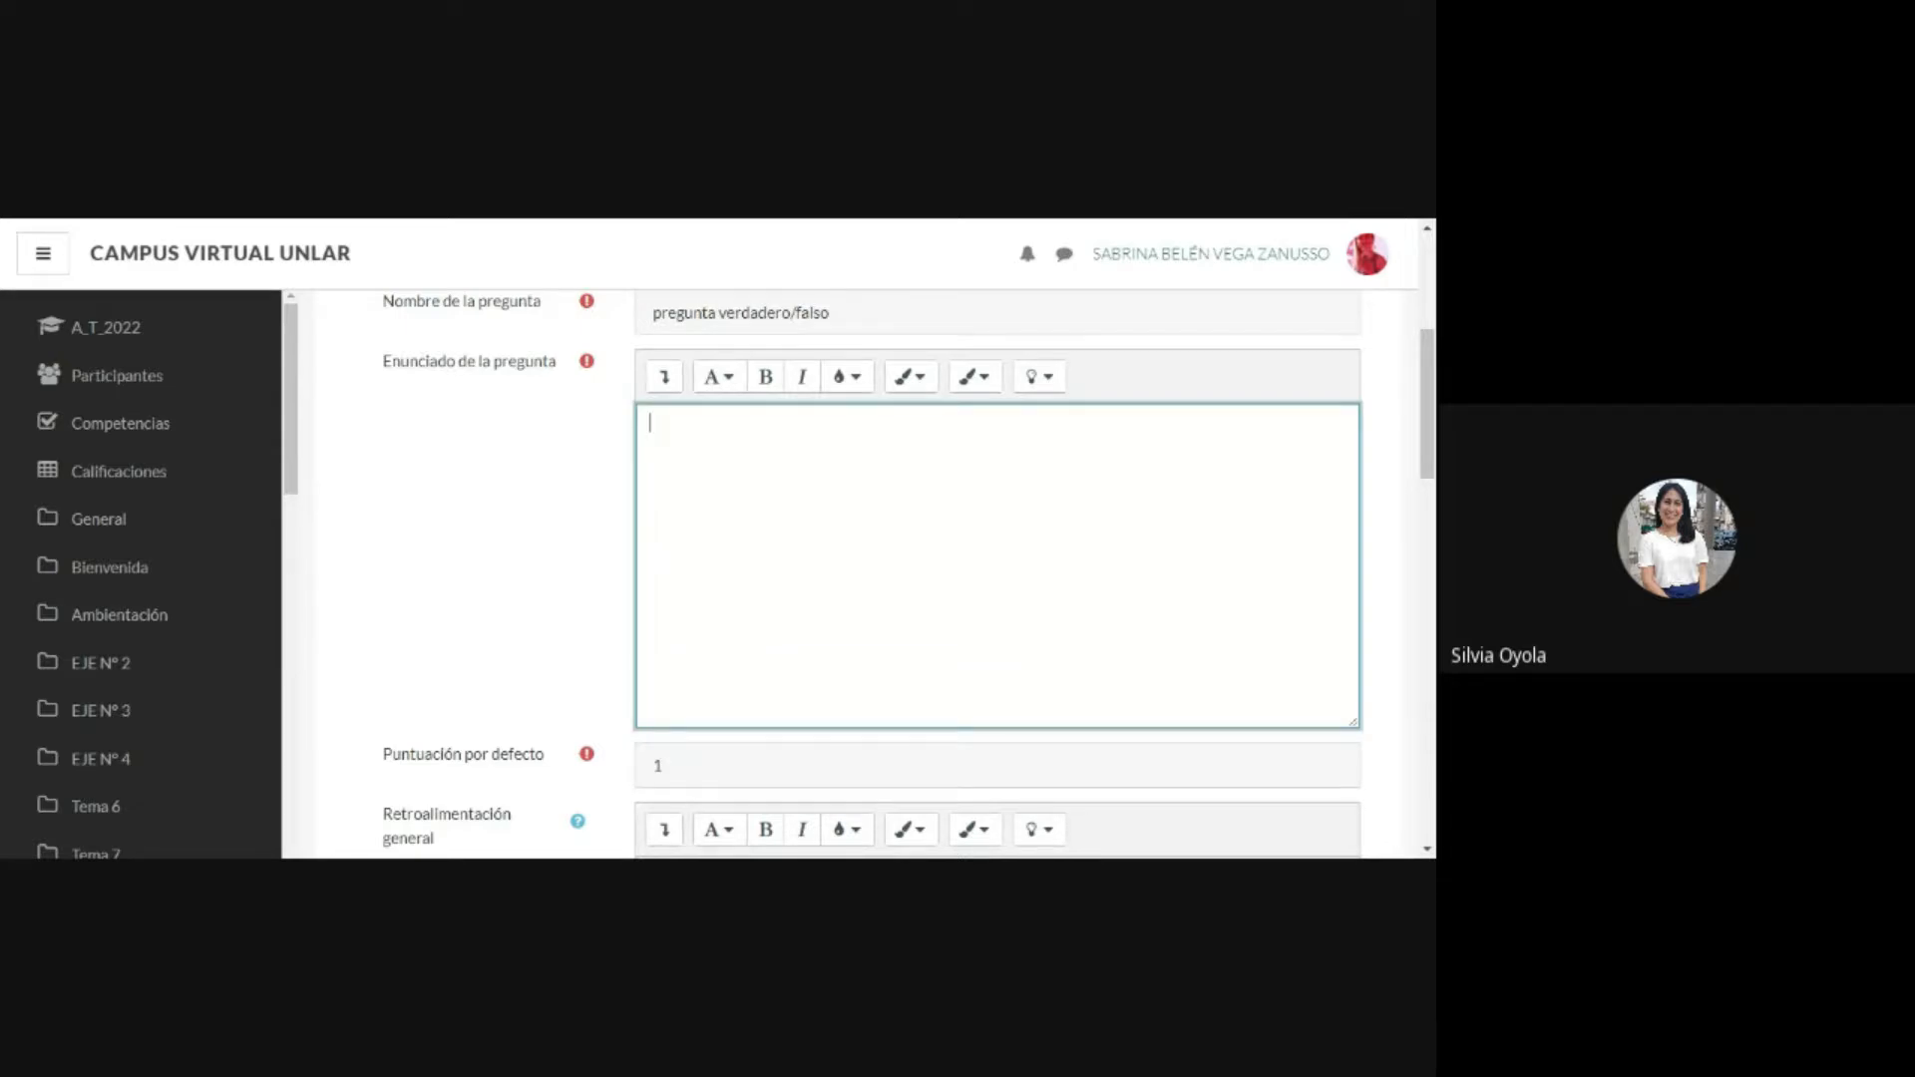
pyautogui.write('Cual es pr')
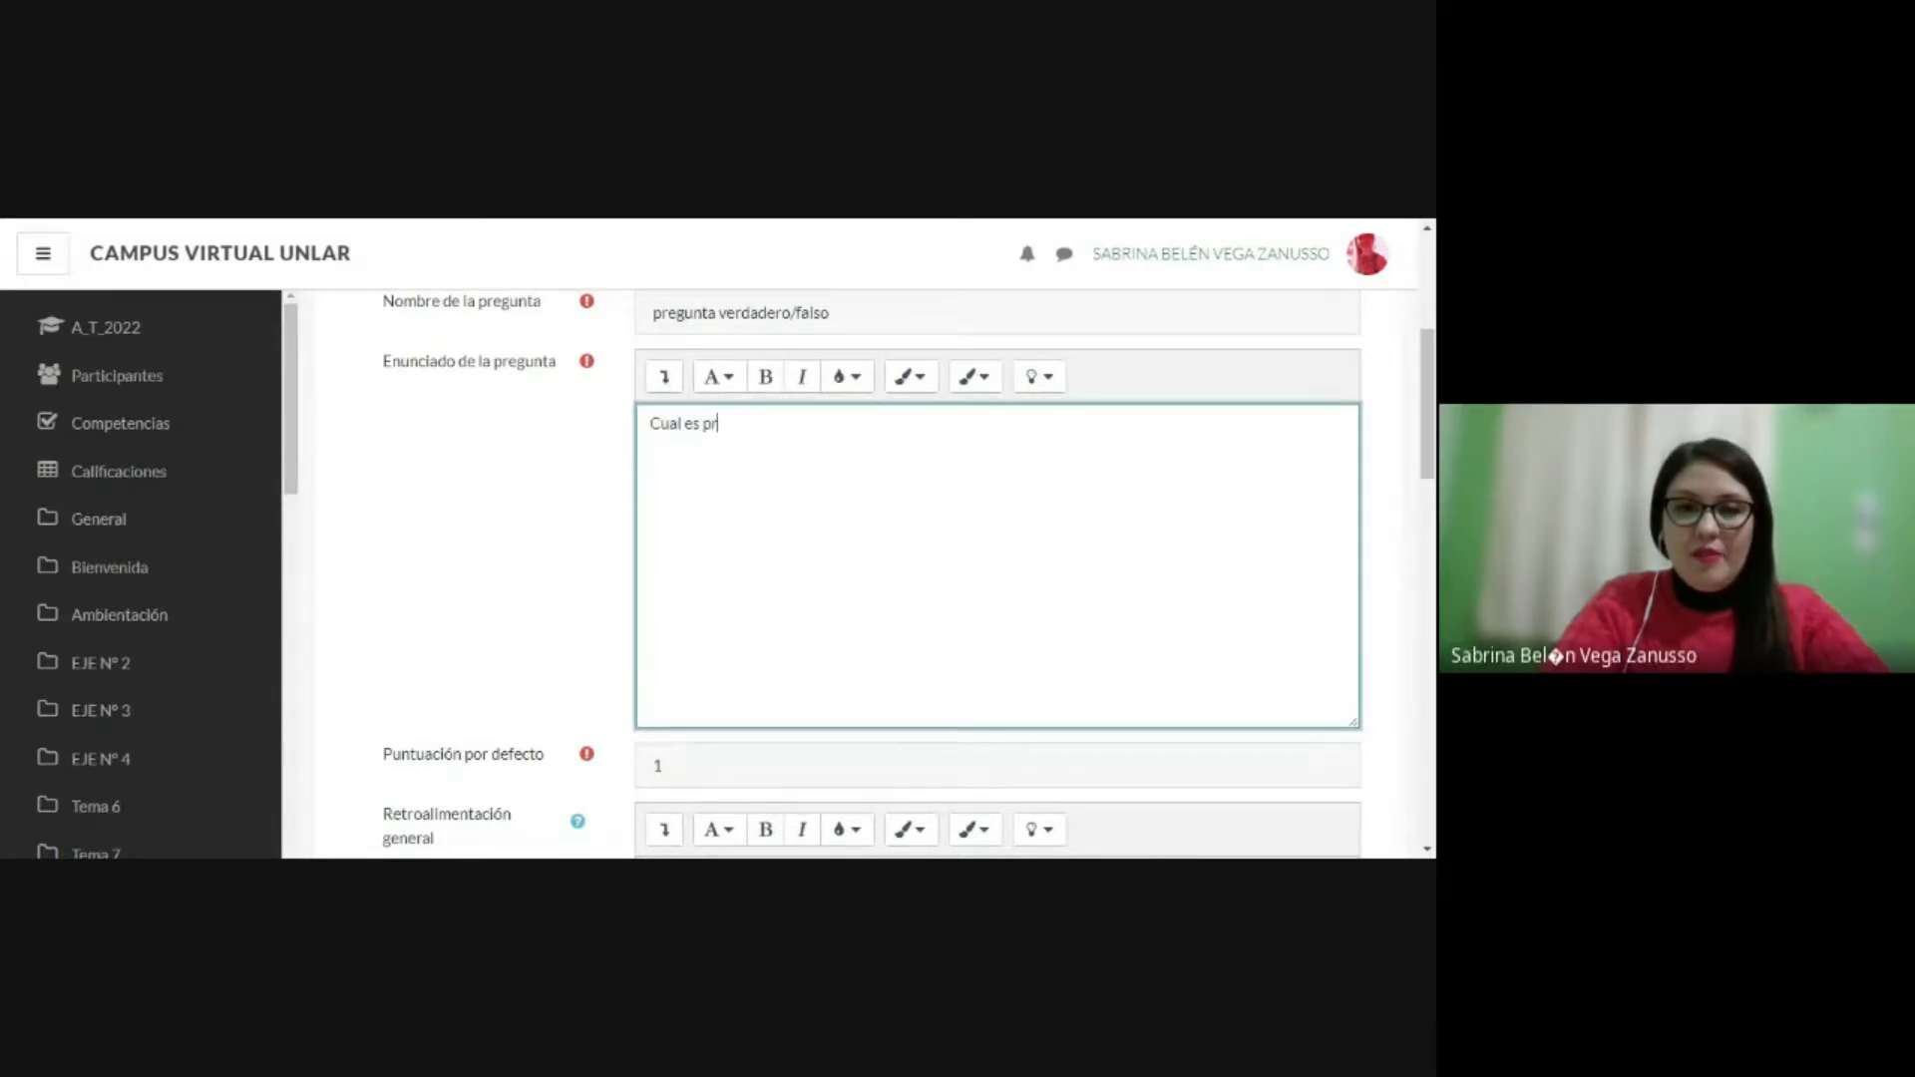
pyautogui.write('ov')
pyautogui.press('BackSpace')
pyautogui.write('ceso de')
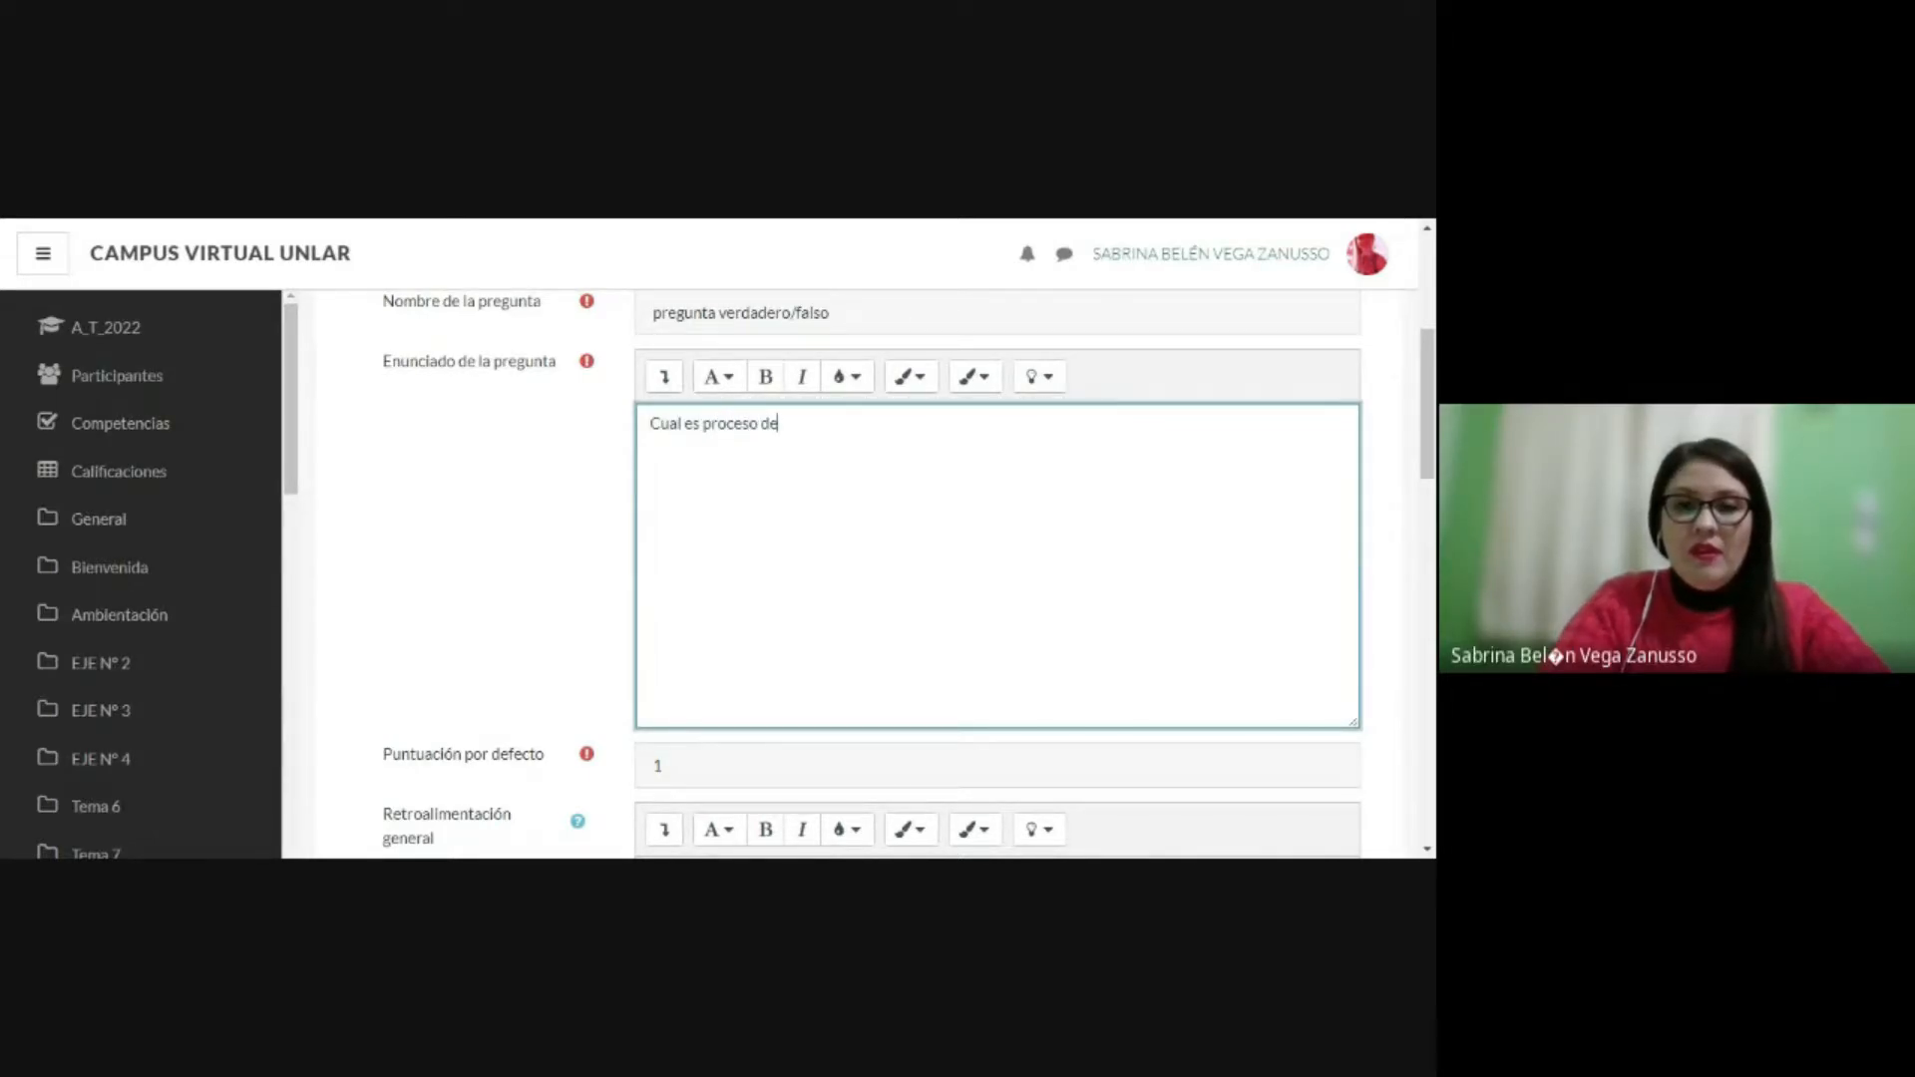
pyautogui.write(' co')
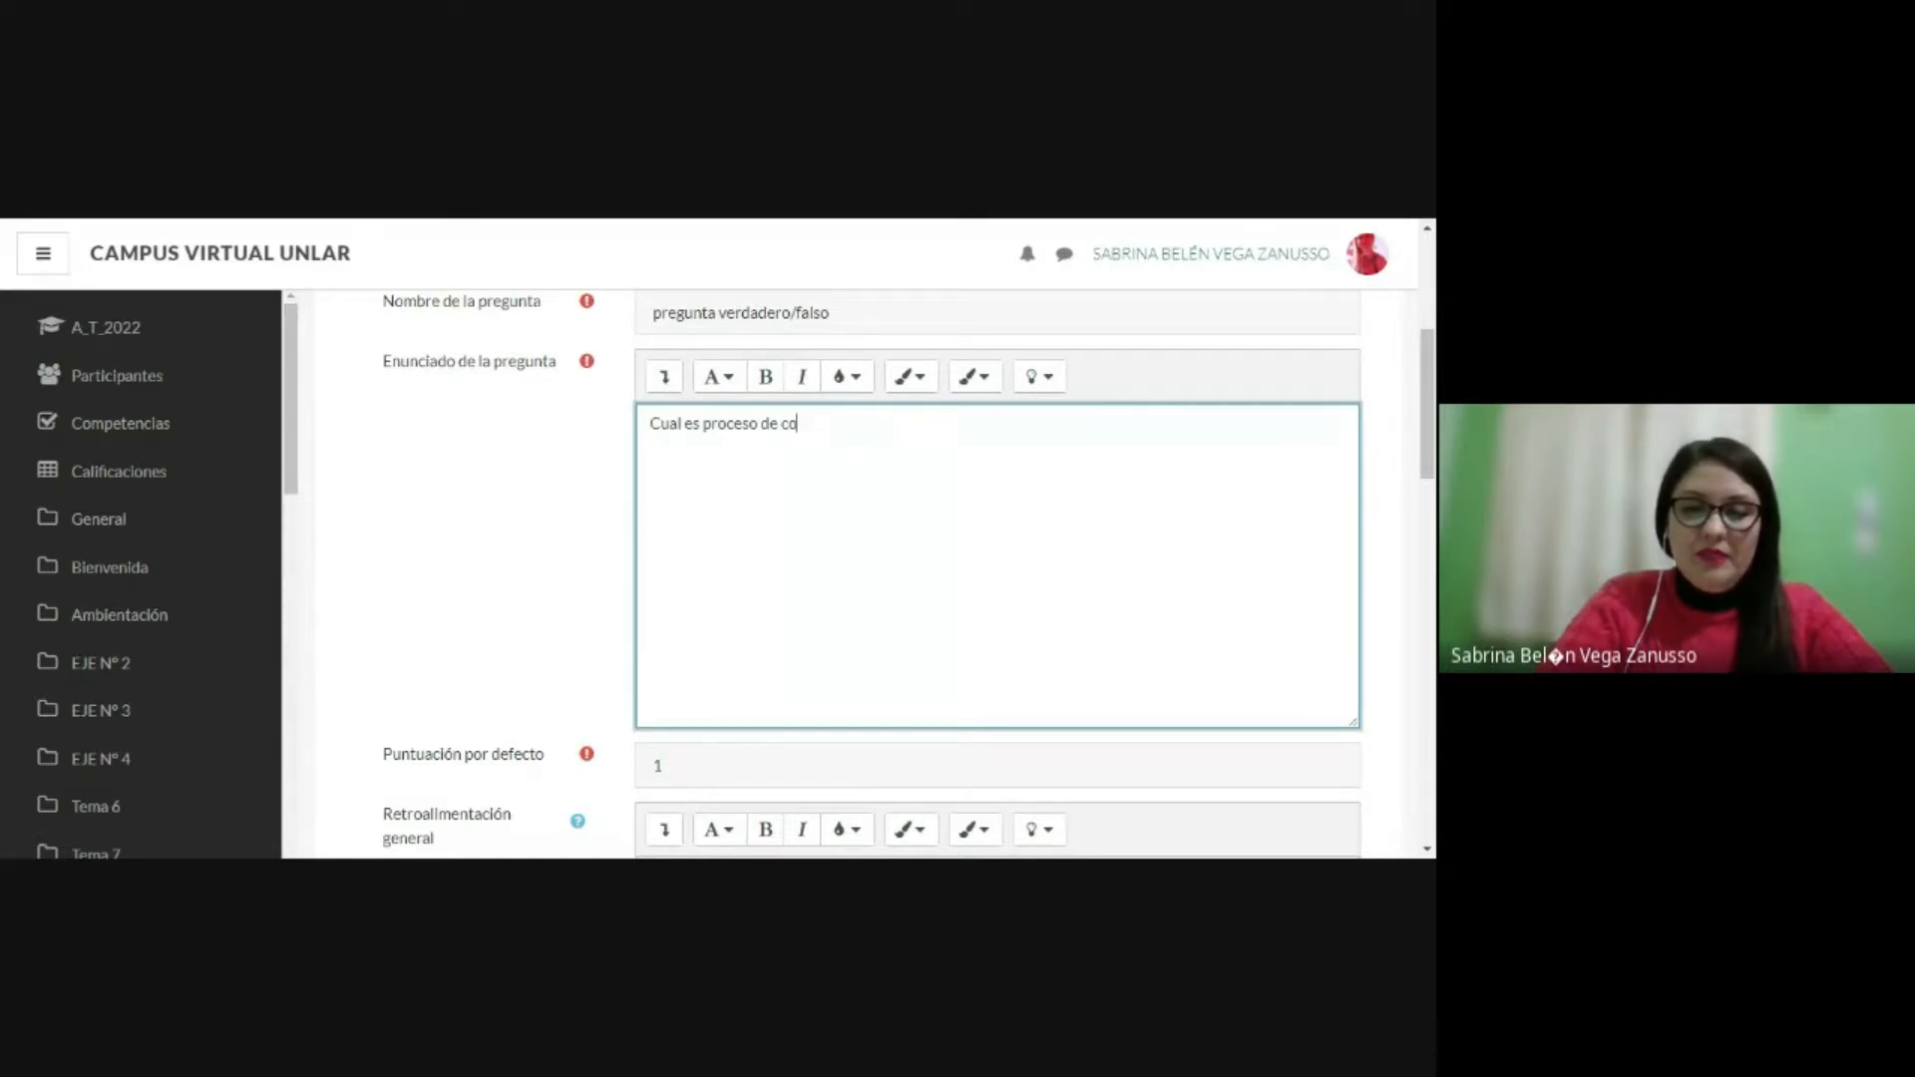
pyautogui.write('municación?')
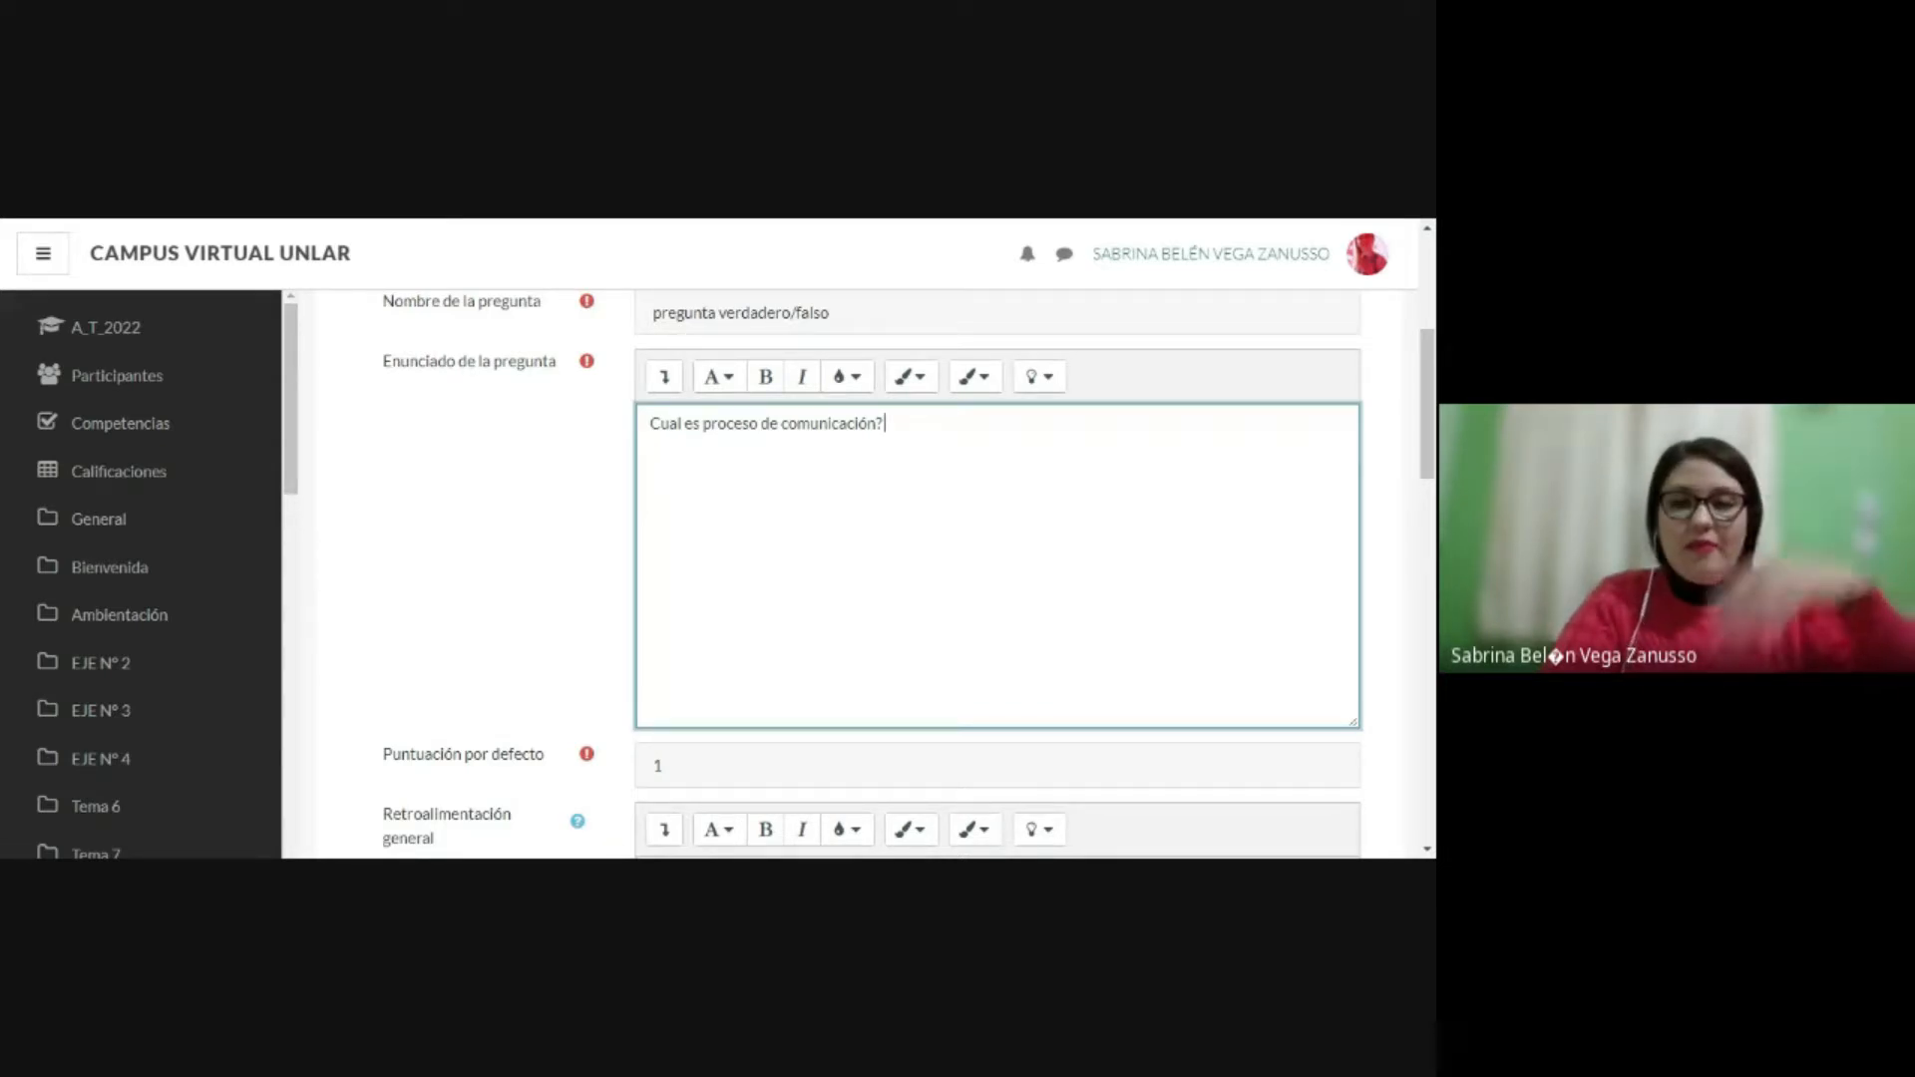
# Step: Add "emisor/receptor/" after the question in the statement
pyautogui.write('emi')
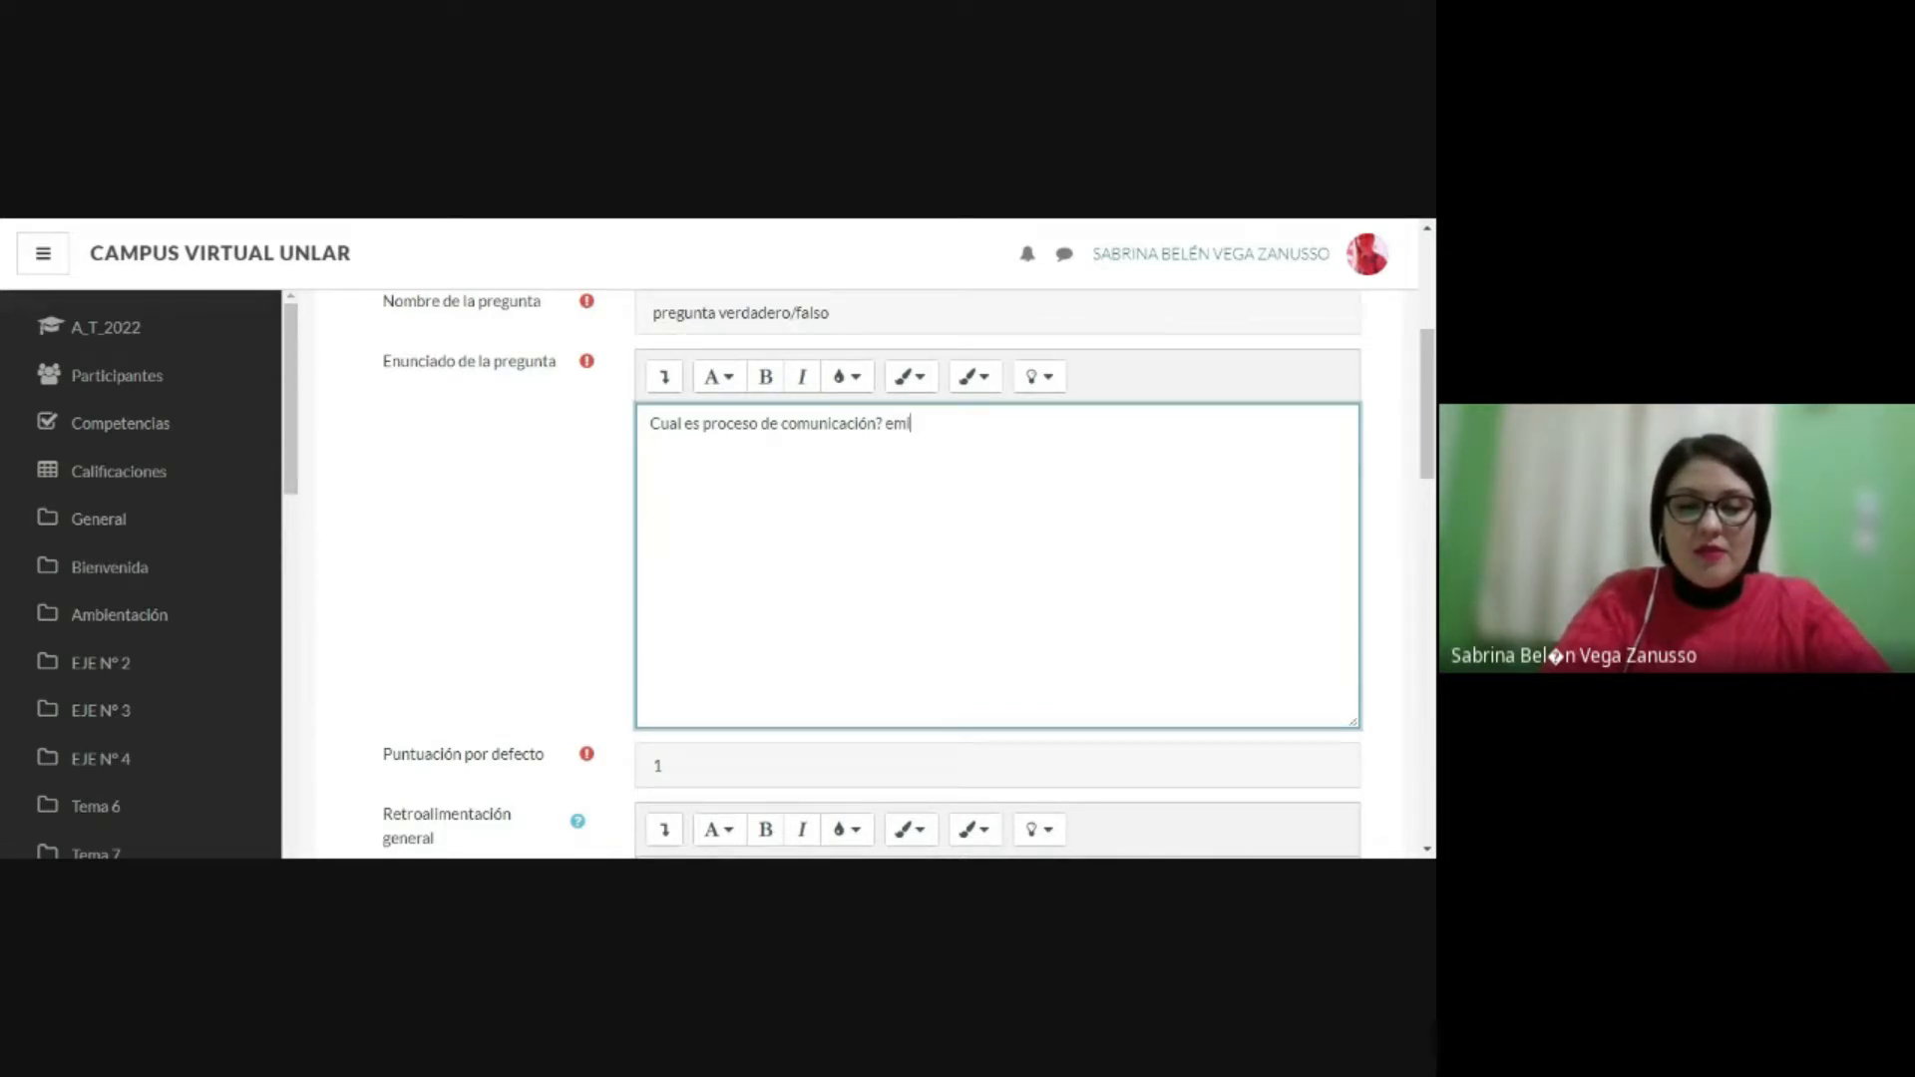
pyautogui.write('sor/receptos')
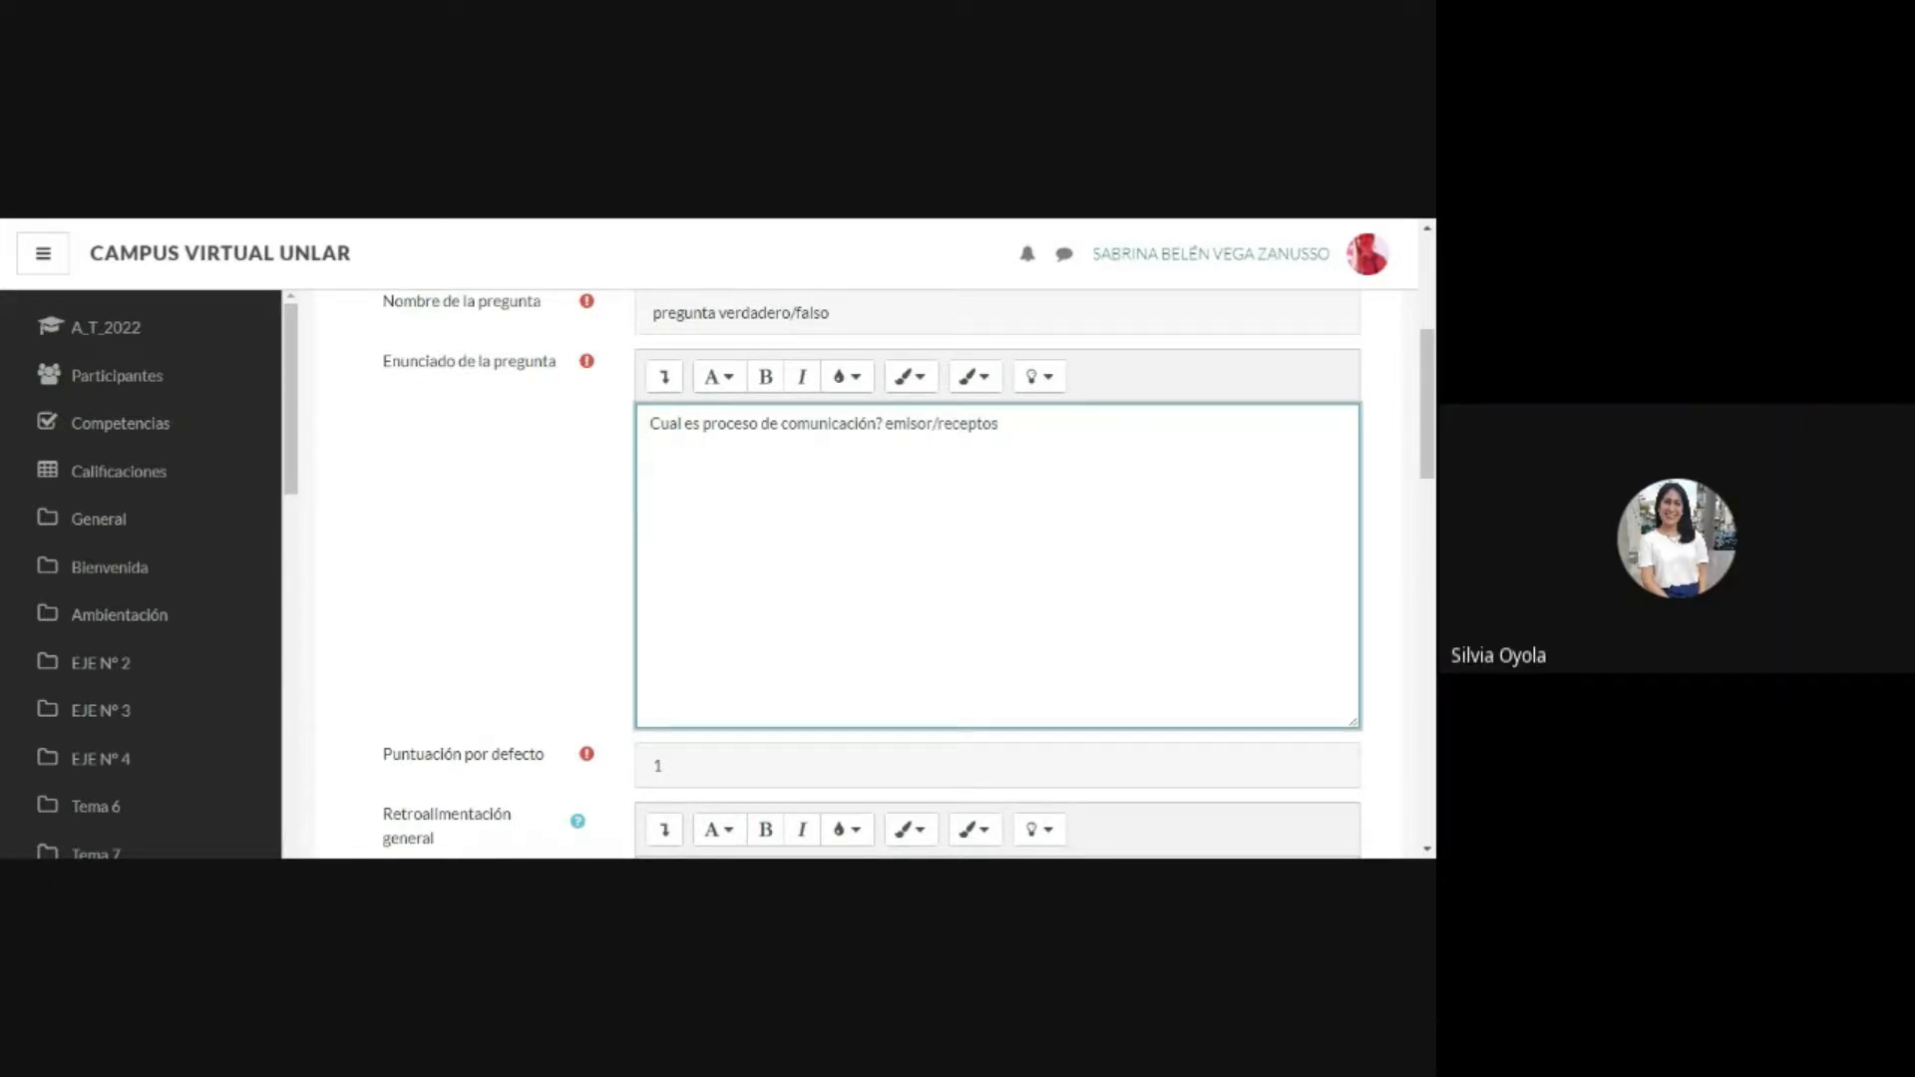
pyautogui.press('BackSpace')
pyautogui.write('r/')
pyautogui.write('retroal')
pyautogui.write('imenta')
pyautogui.press('BackSpace')
pyautogui.press('BackSpace')
pyautogui.press('BackSpace')
pyautogui.press('BackSpace')
pyautogui.press('BackSpace')
pyautogui.press('BackSpace')
pyautogui.press('BackSpace')
pyautogui.press('BackSpace')
pyautogui.press('BackSpace')
pyautogui.press('BackSpace')
pyautogui.press('BackSpace')
pyautogui.press('BackSpace')
pyautogui.press('BackSpace')
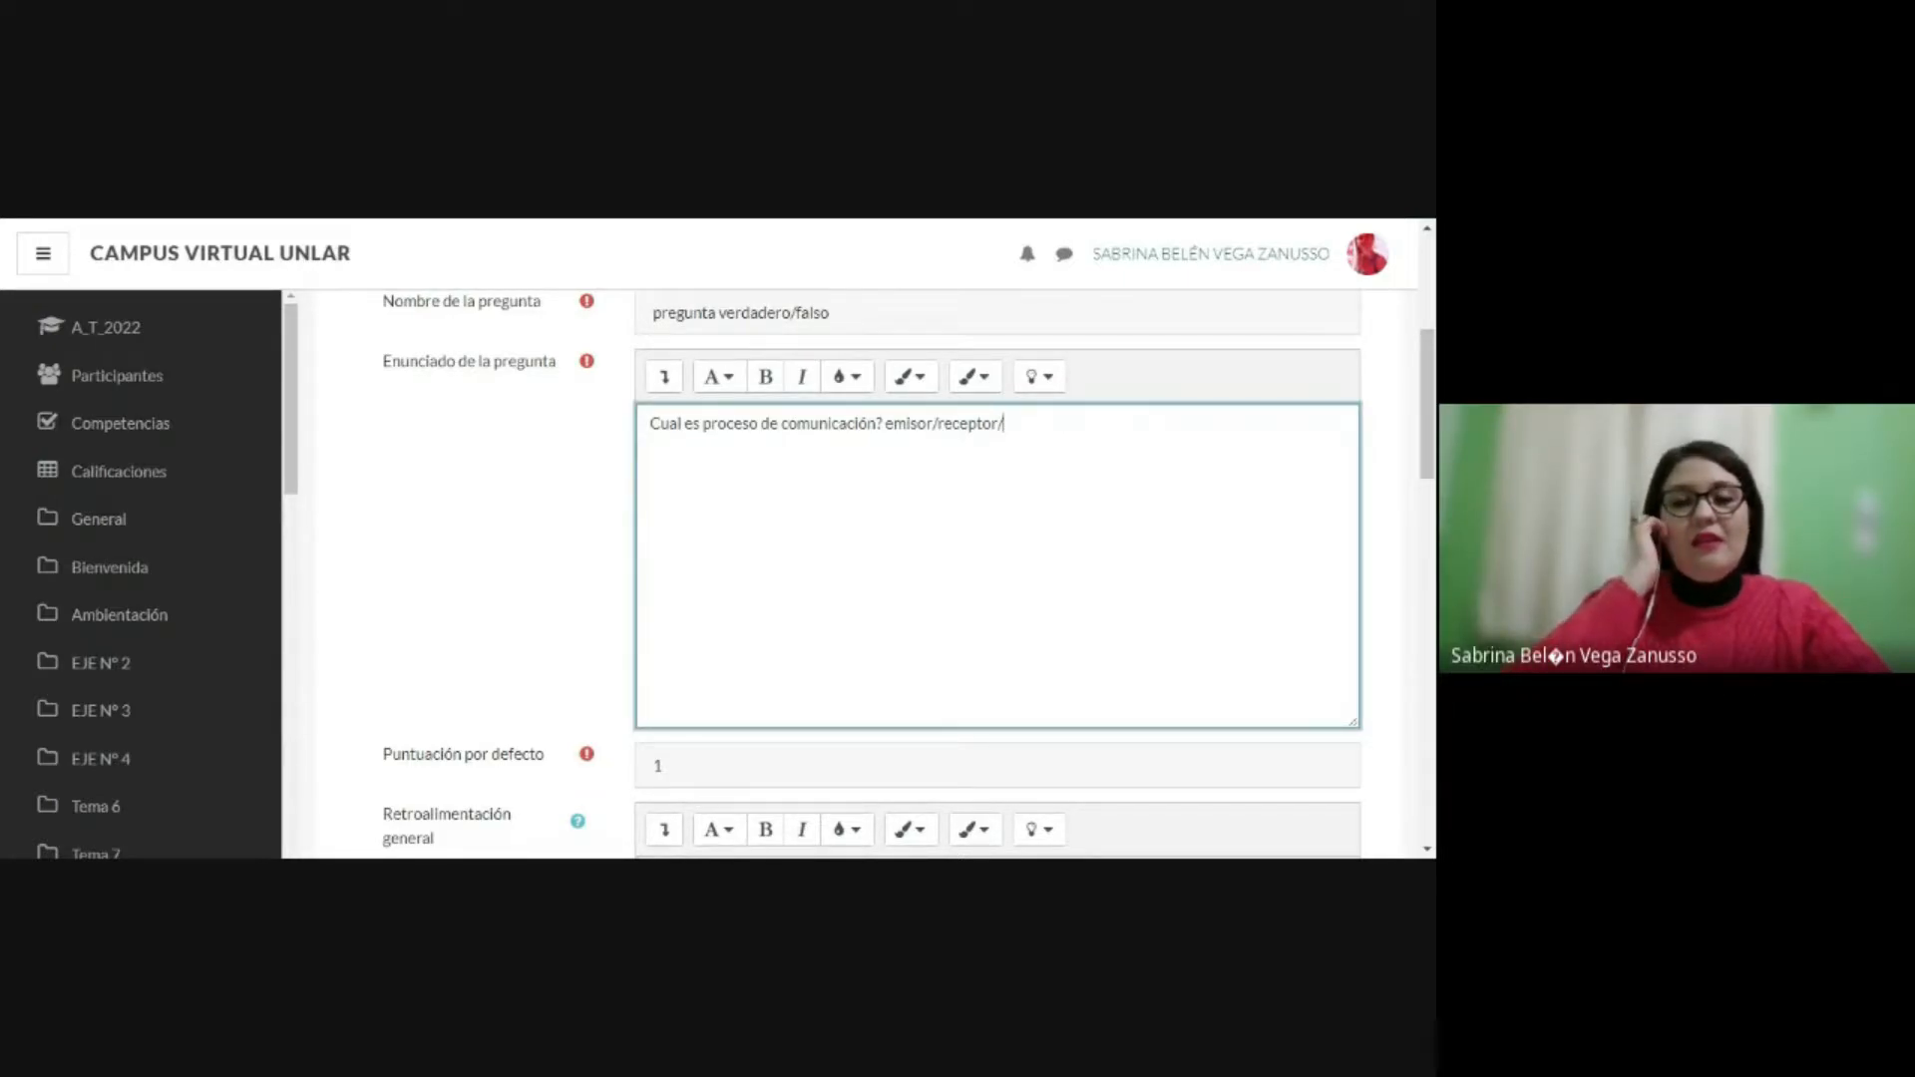
pyautogui.scroll(-2, 997, 574)
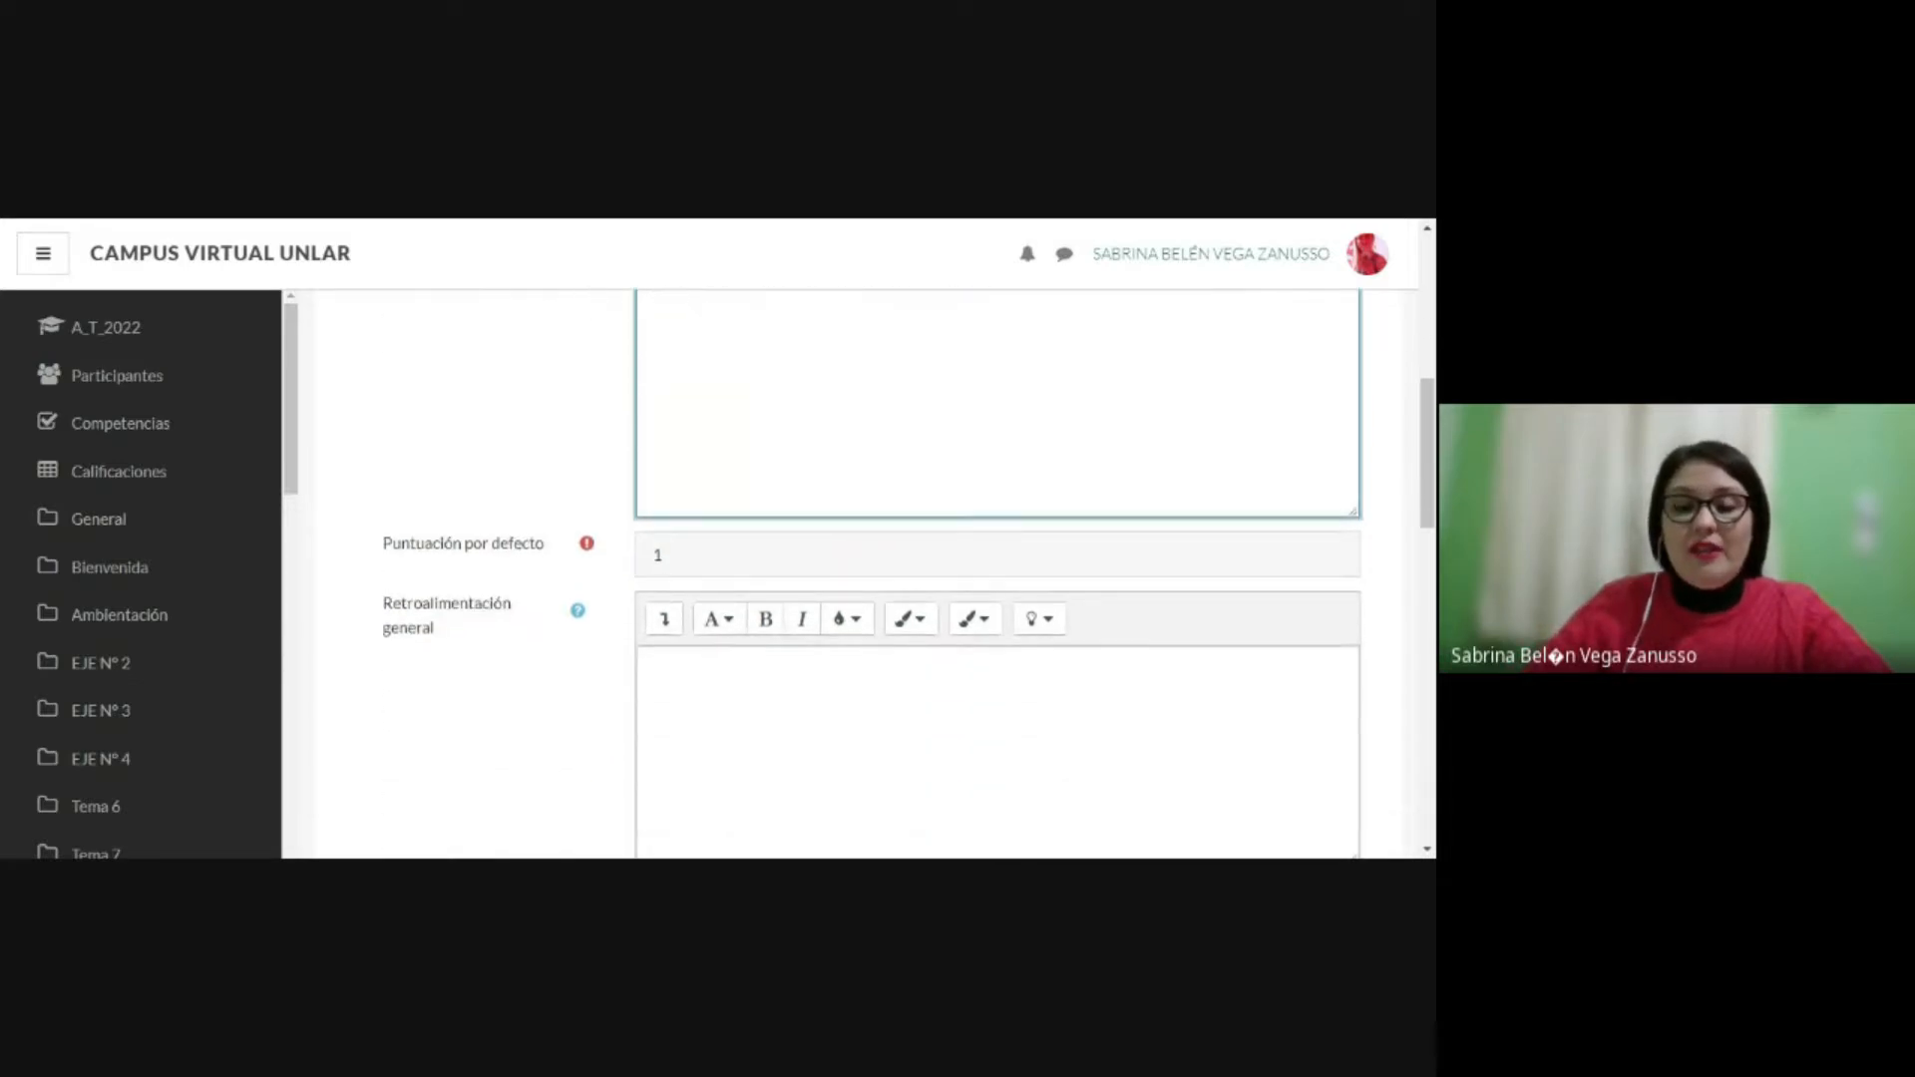
pyautogui.scroll(1, 997, 574)
pyautogui.scroll(2, 997, 573)
pyautogui.press('BackSpace')
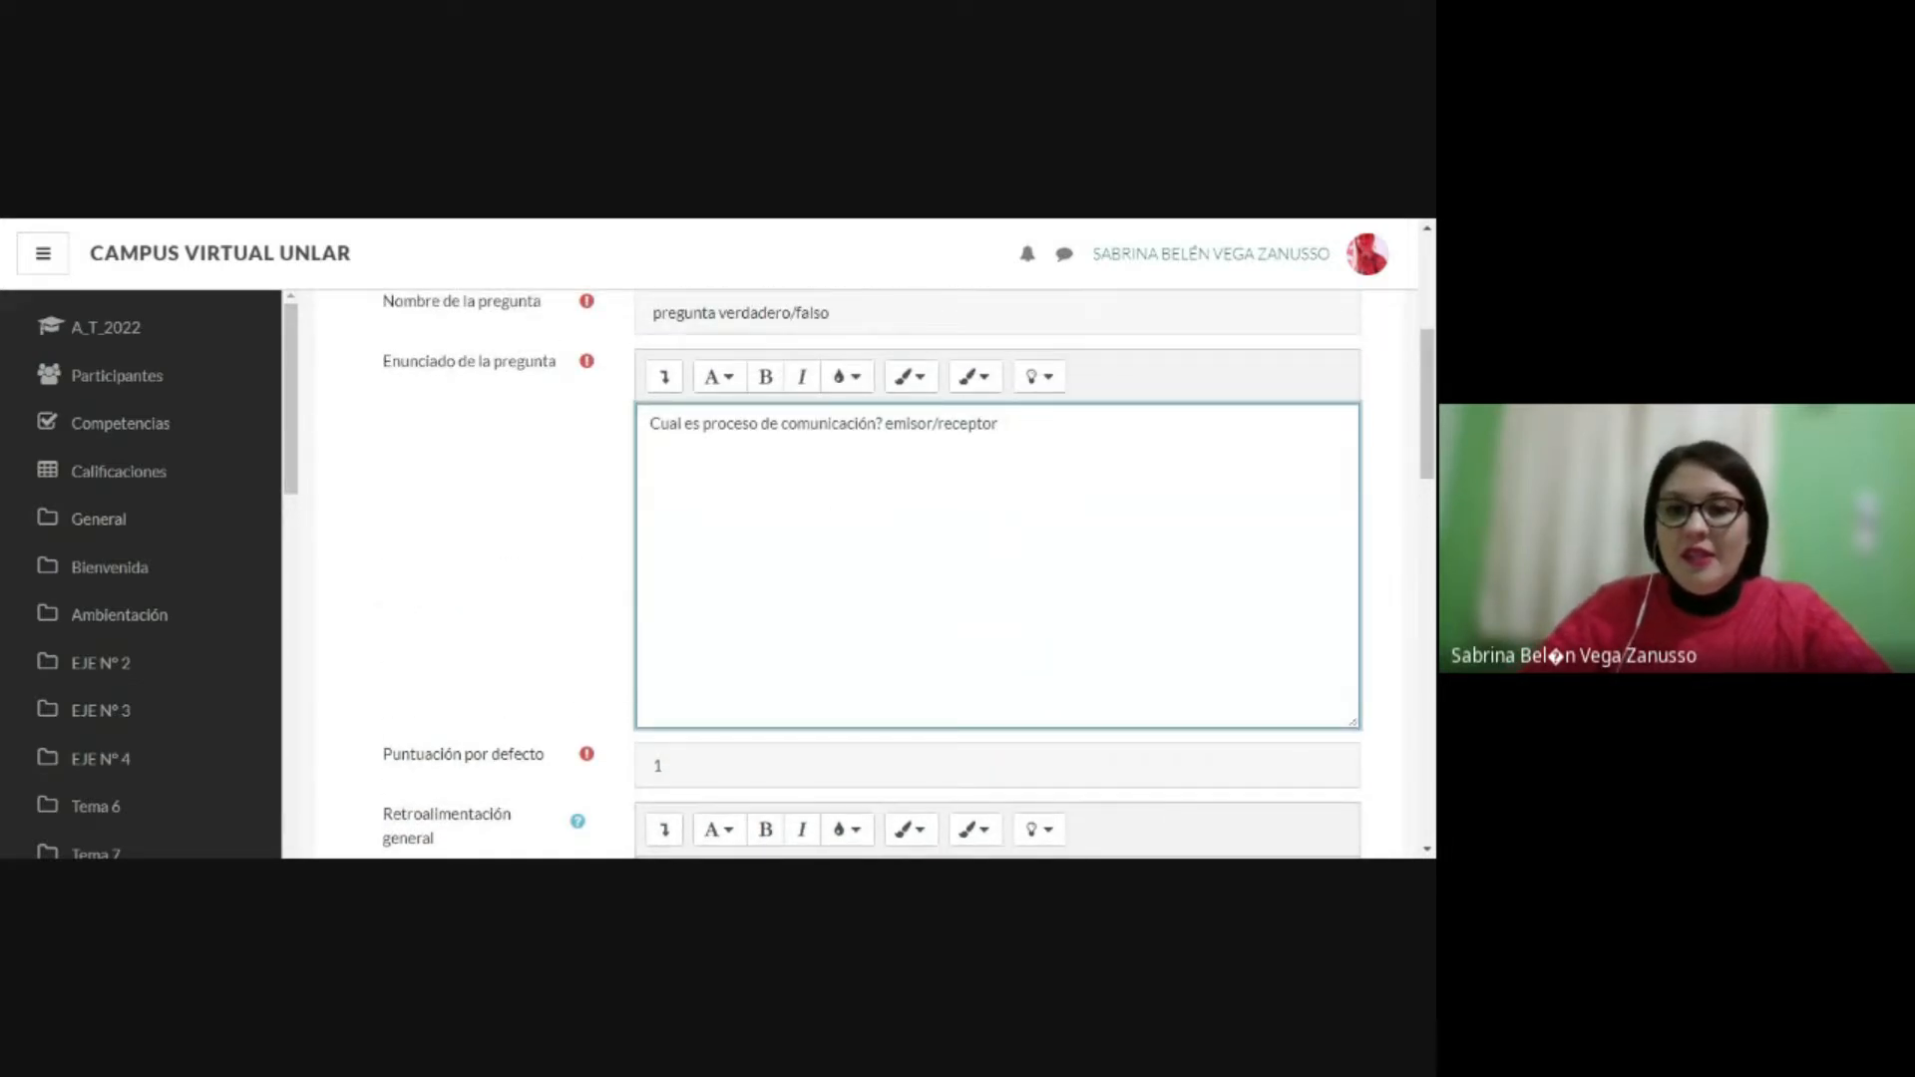
# Step: Extend the list at the end of the statement with "/msj/canal"
pyautogui.write('/me')
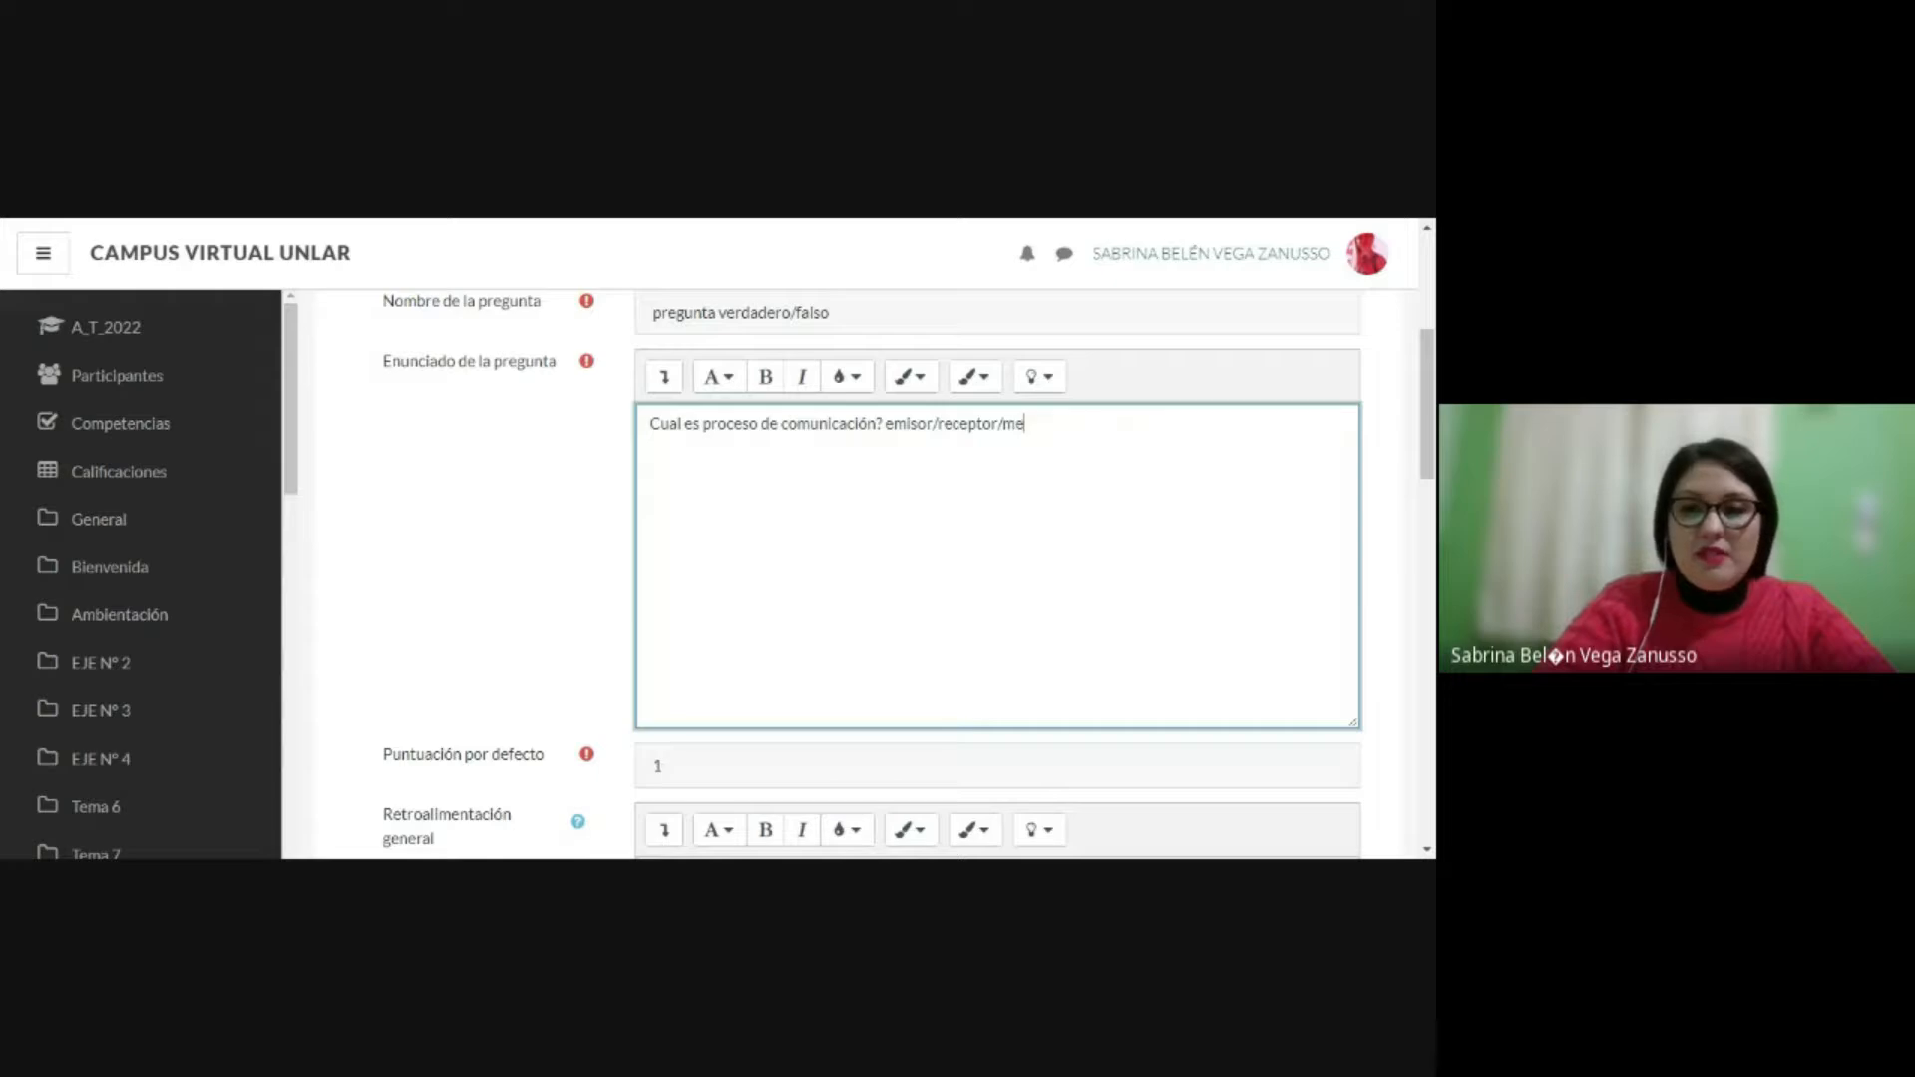
pyautogui.press('BackSpace')
pyautogui.write('sj')
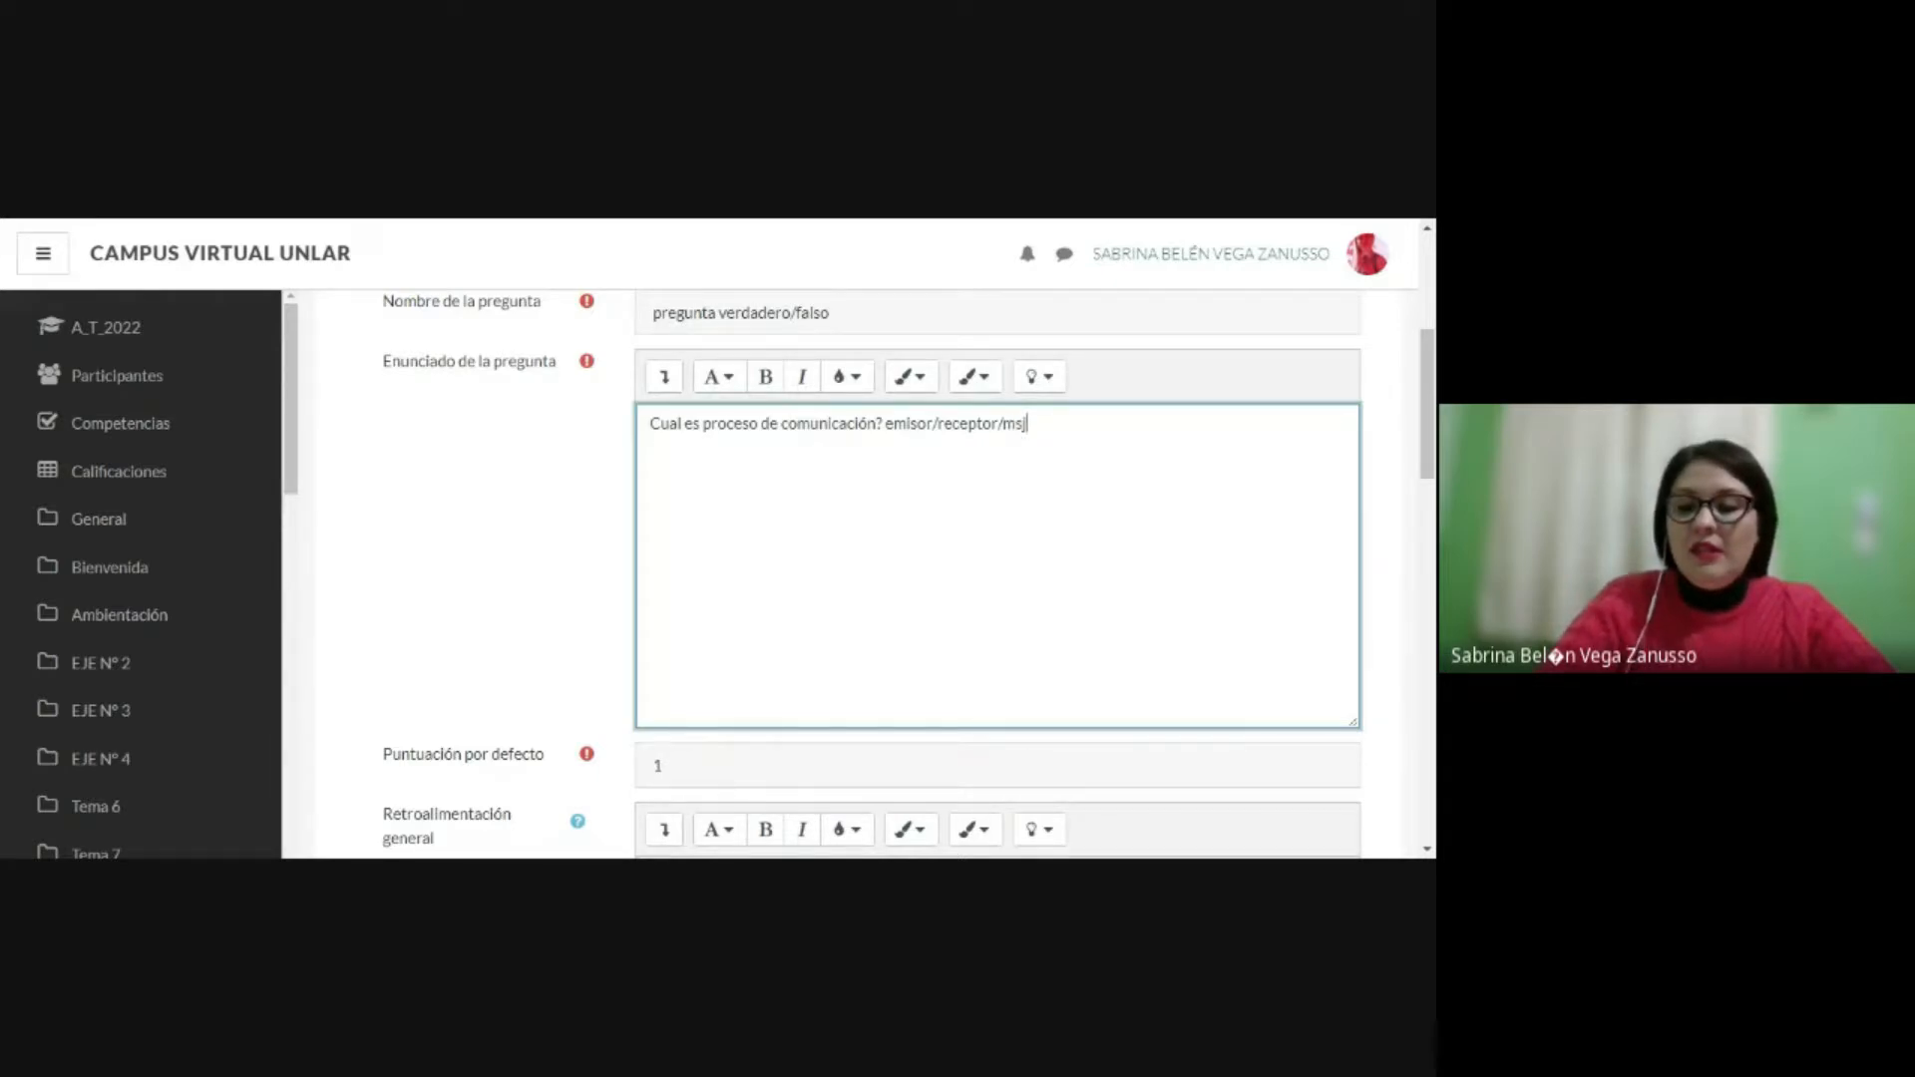
pyautogui.write('/cnal')
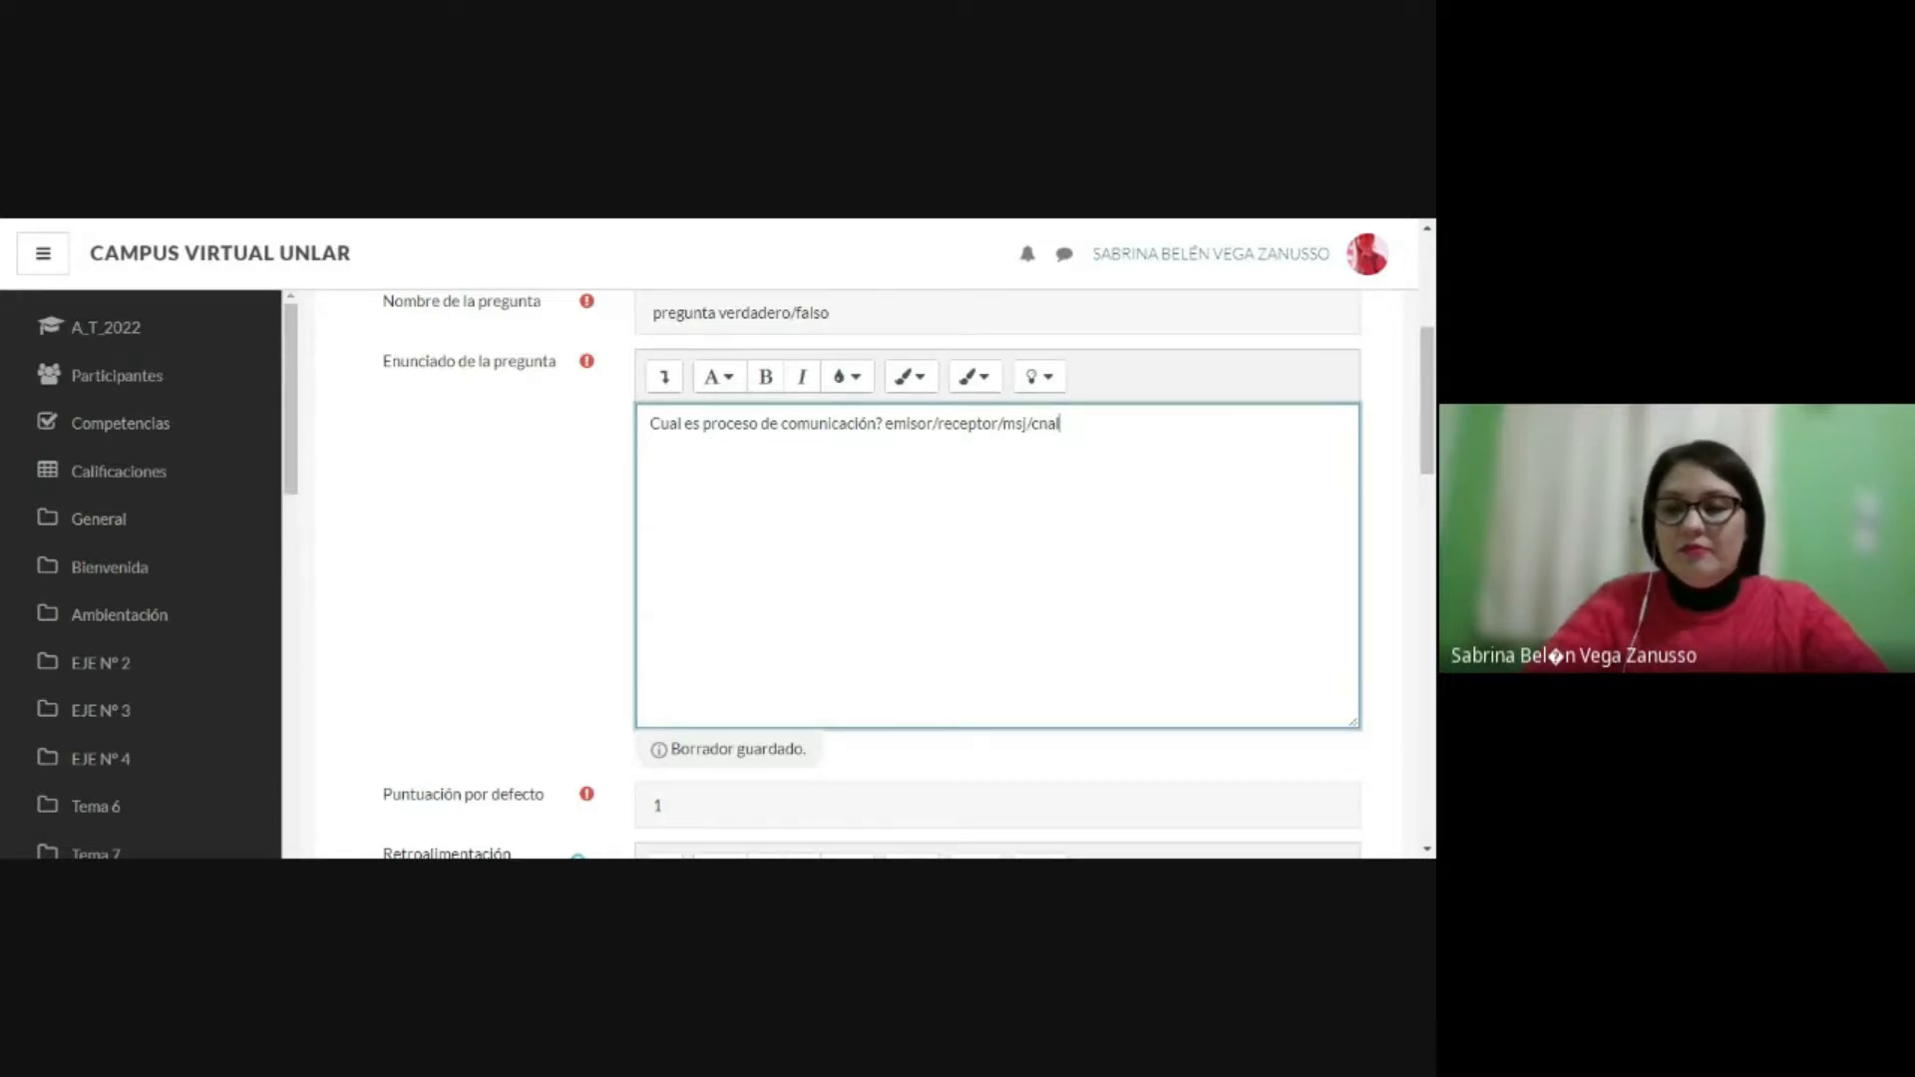
pyautogui.press('BackSpace')
pyautogui.press('BackSpace')
pyautogui.press('BackSpace')
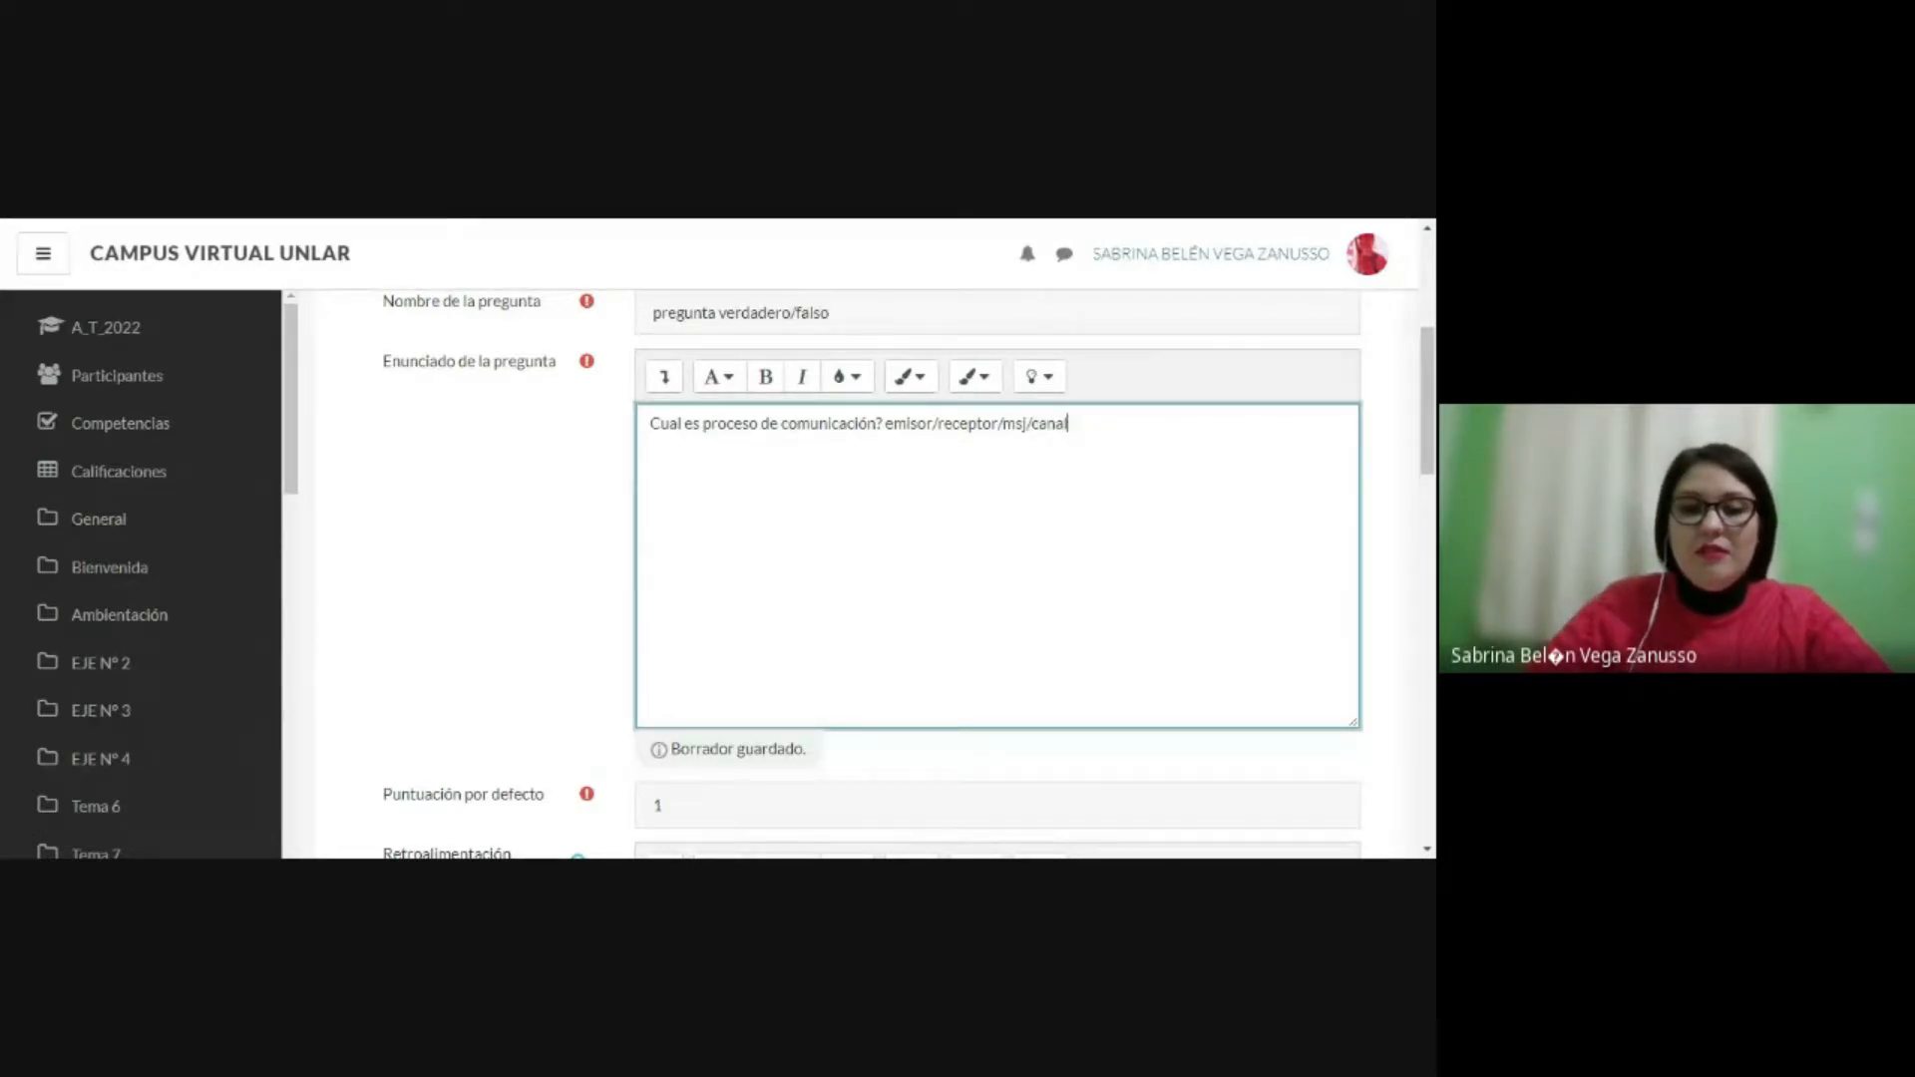
# Step: Set the question's correct answer to Verdadero, keeping the default score of 1
pyautogui.scroll(-2, 858, 574)
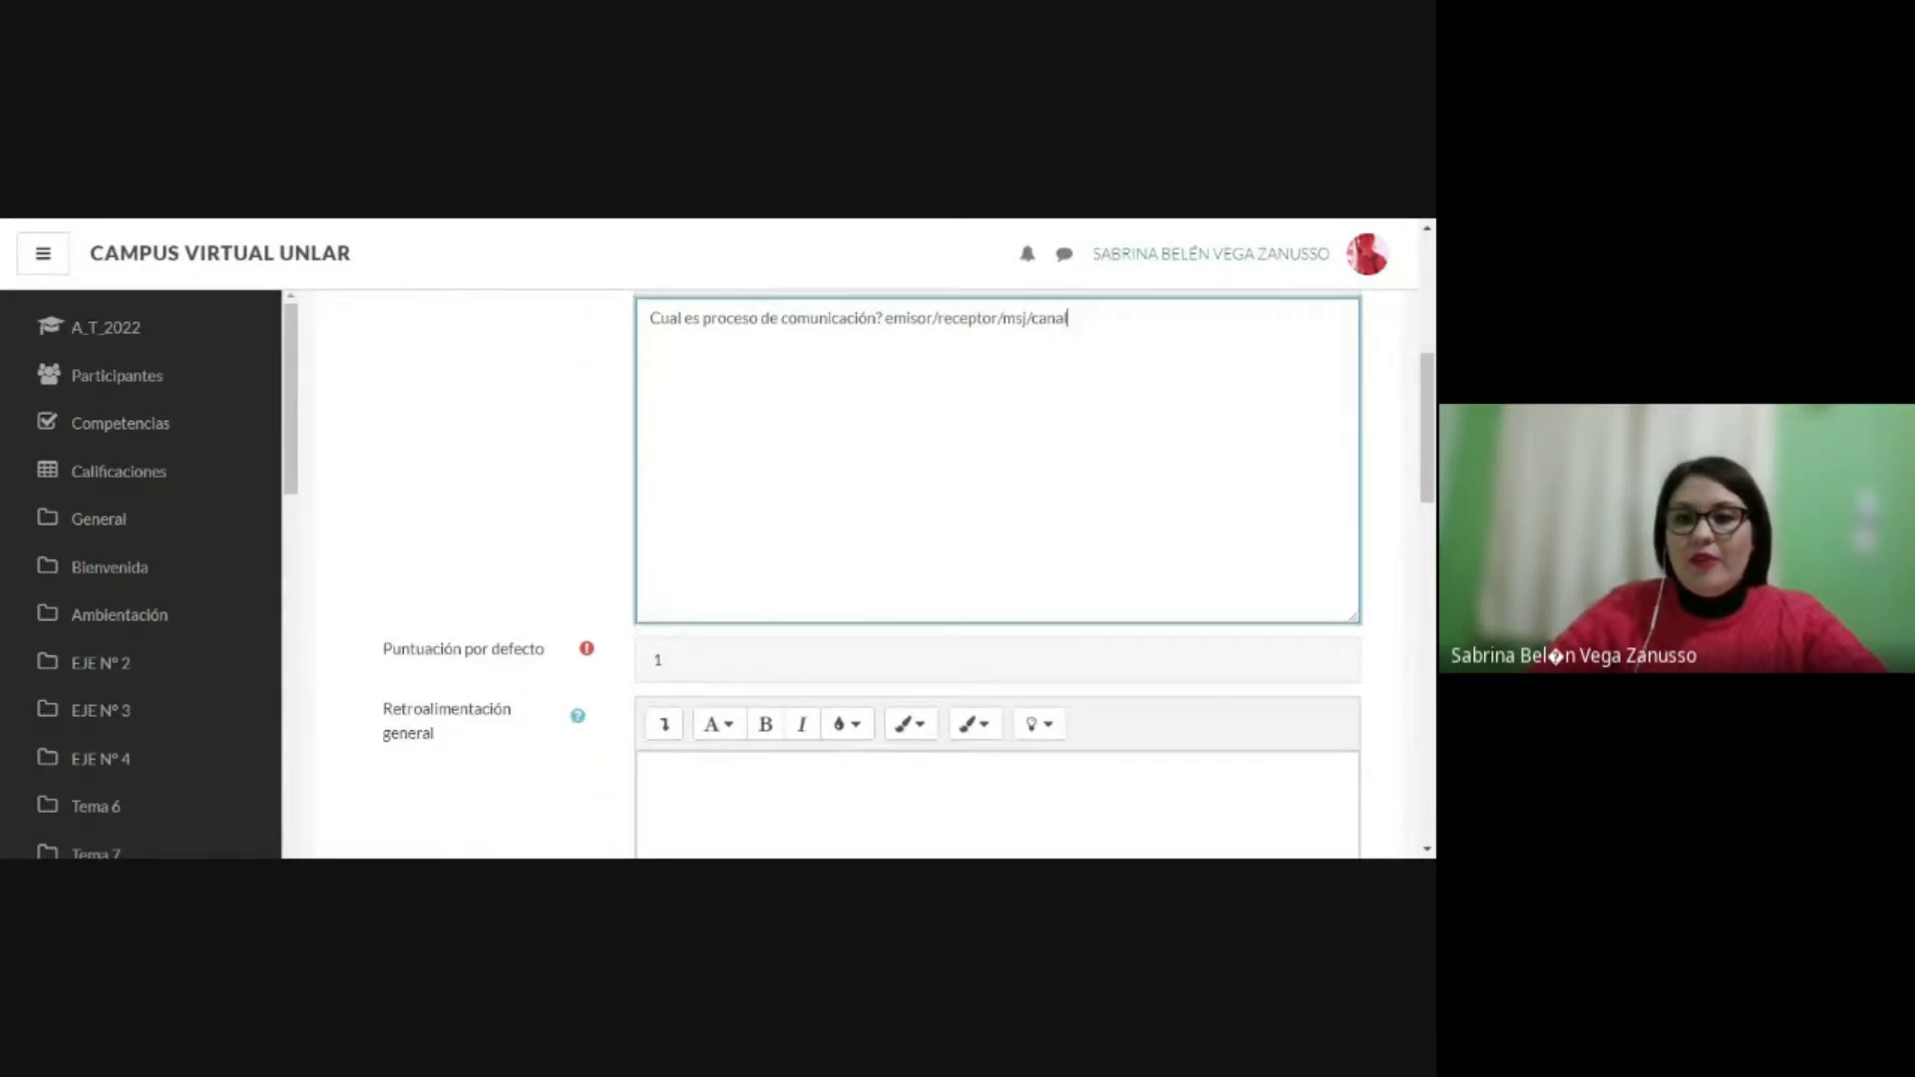
pyautogui.moveTo(1068, 317); pyautogui.dragTo(633, 361)
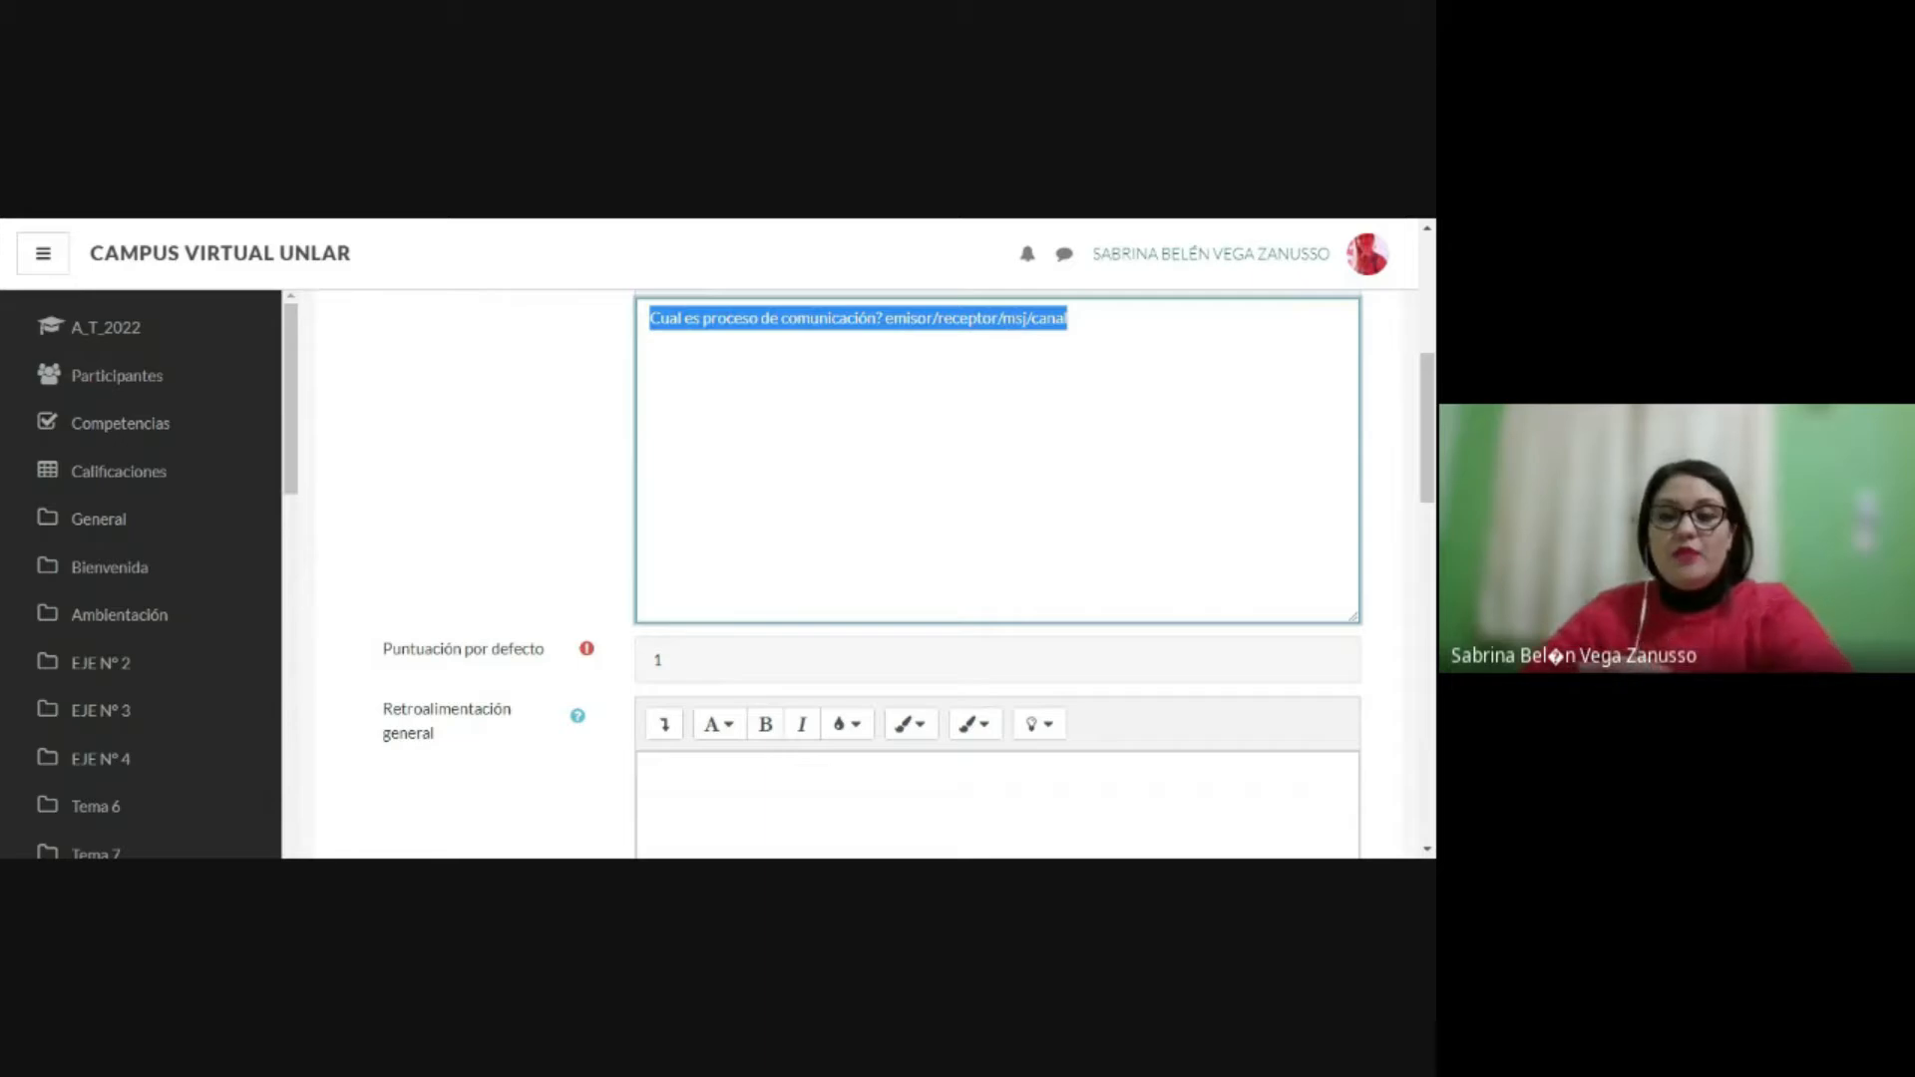
pyautogui.scroll(-1, 858, 574)
pyautogui.scroll(-1, 855, 526)
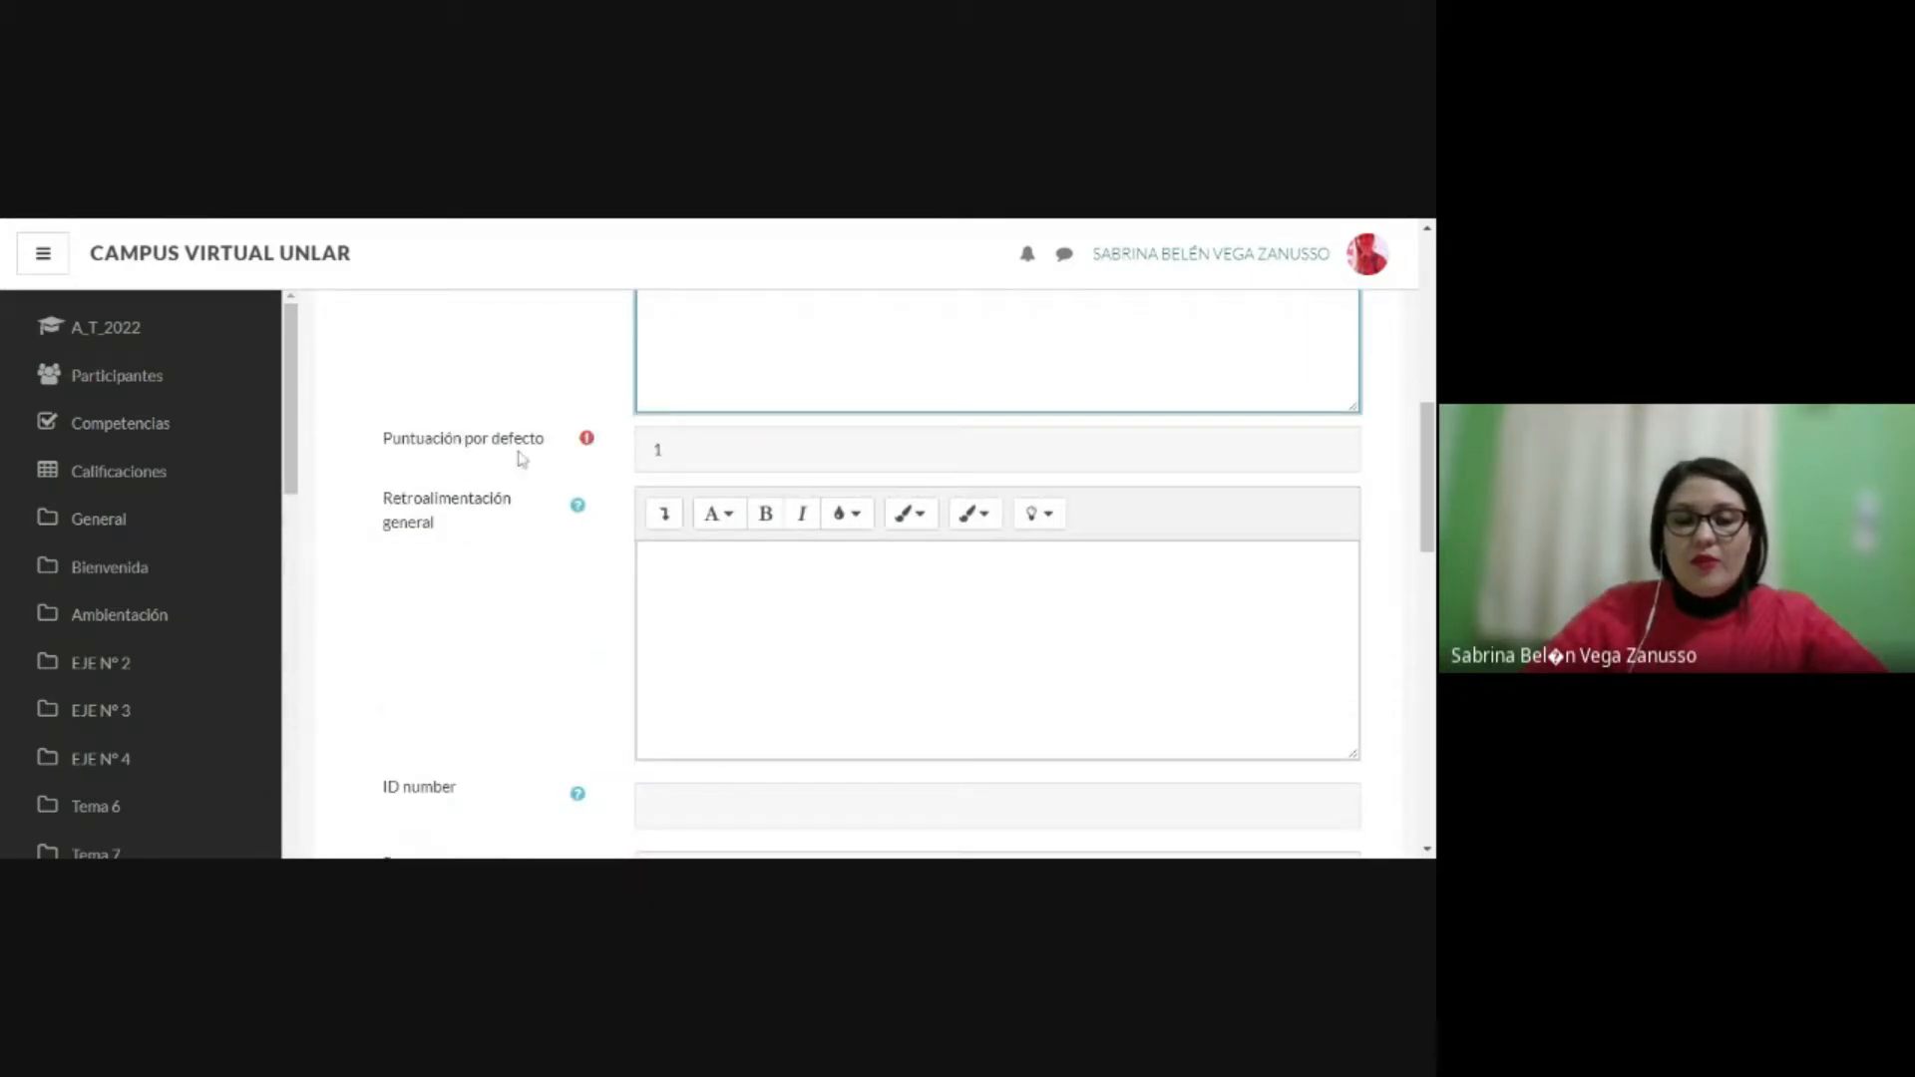
pyautogui.click(658, 450)
pyautogui.scroll(-1, 659, 450)
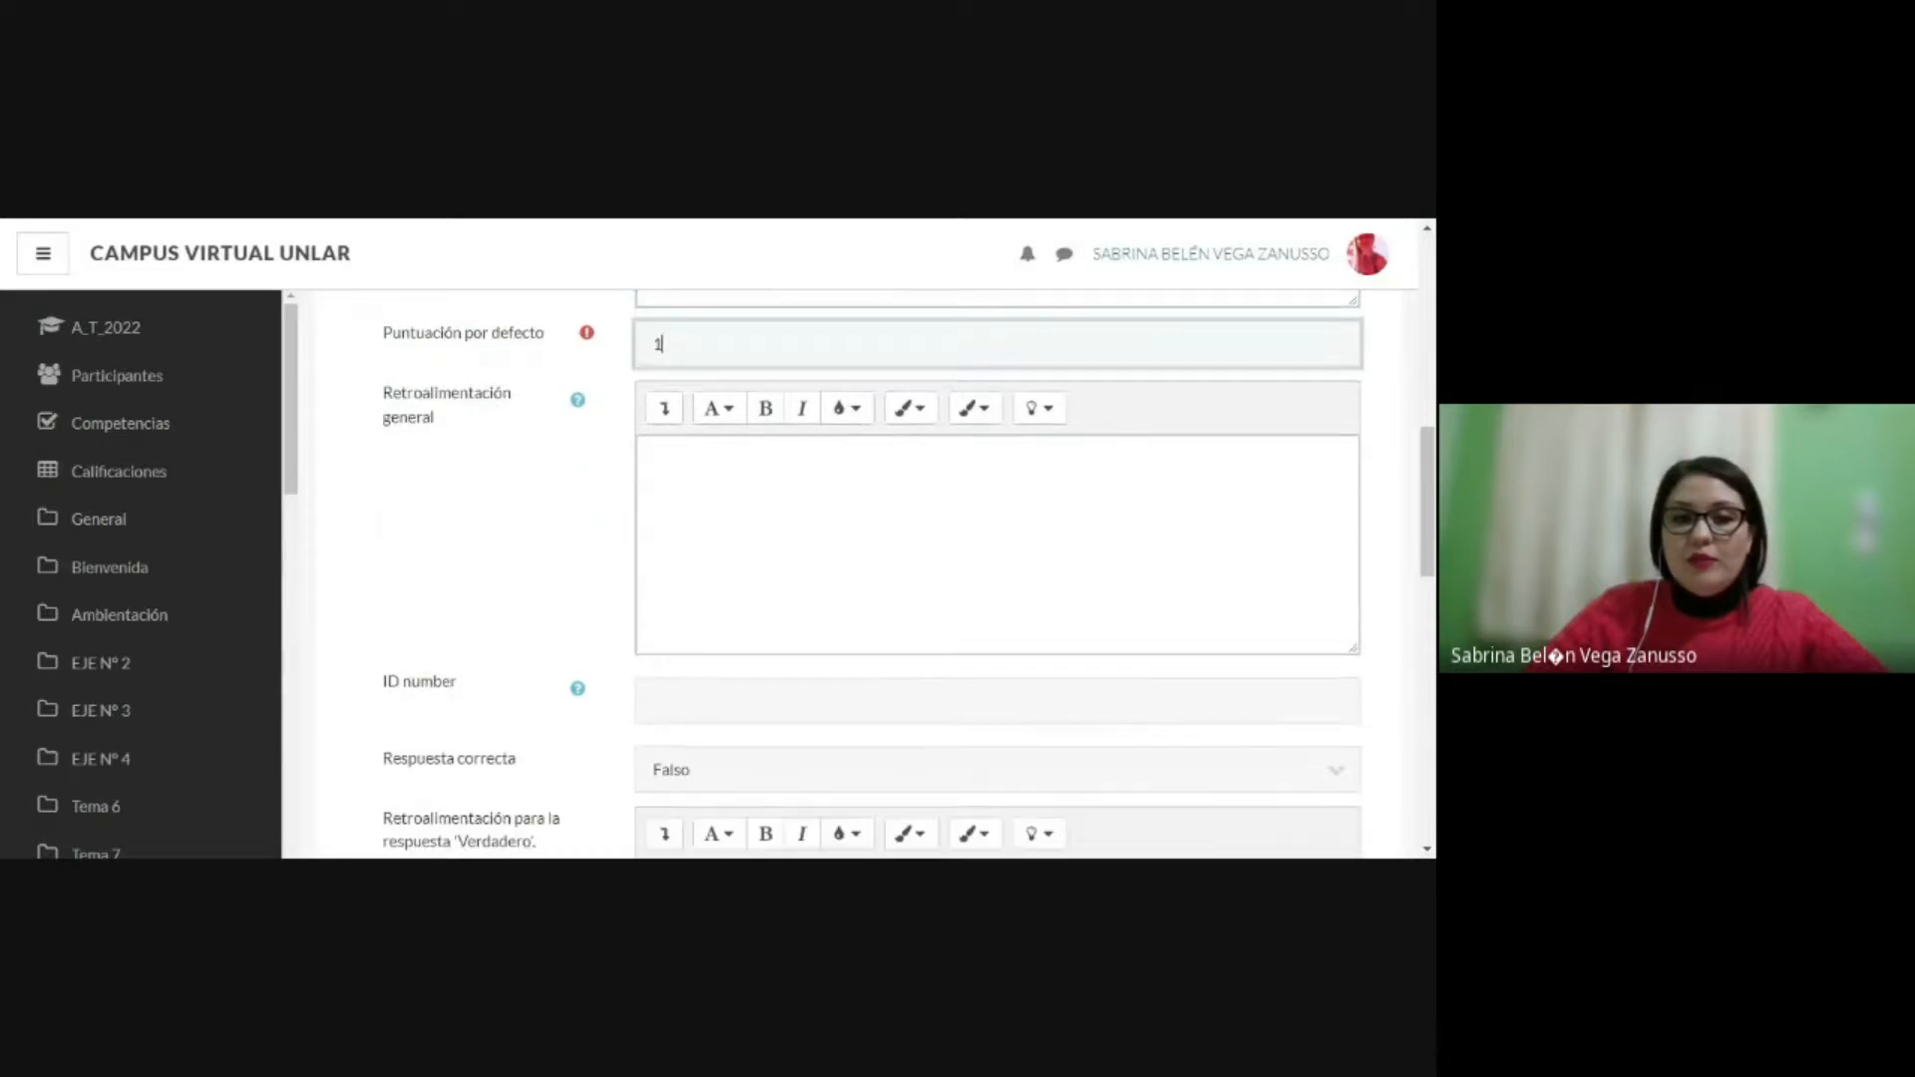
pyautogui.scroll(-1, 858, 574)
pyautogui.scroll(1, 753, 535)
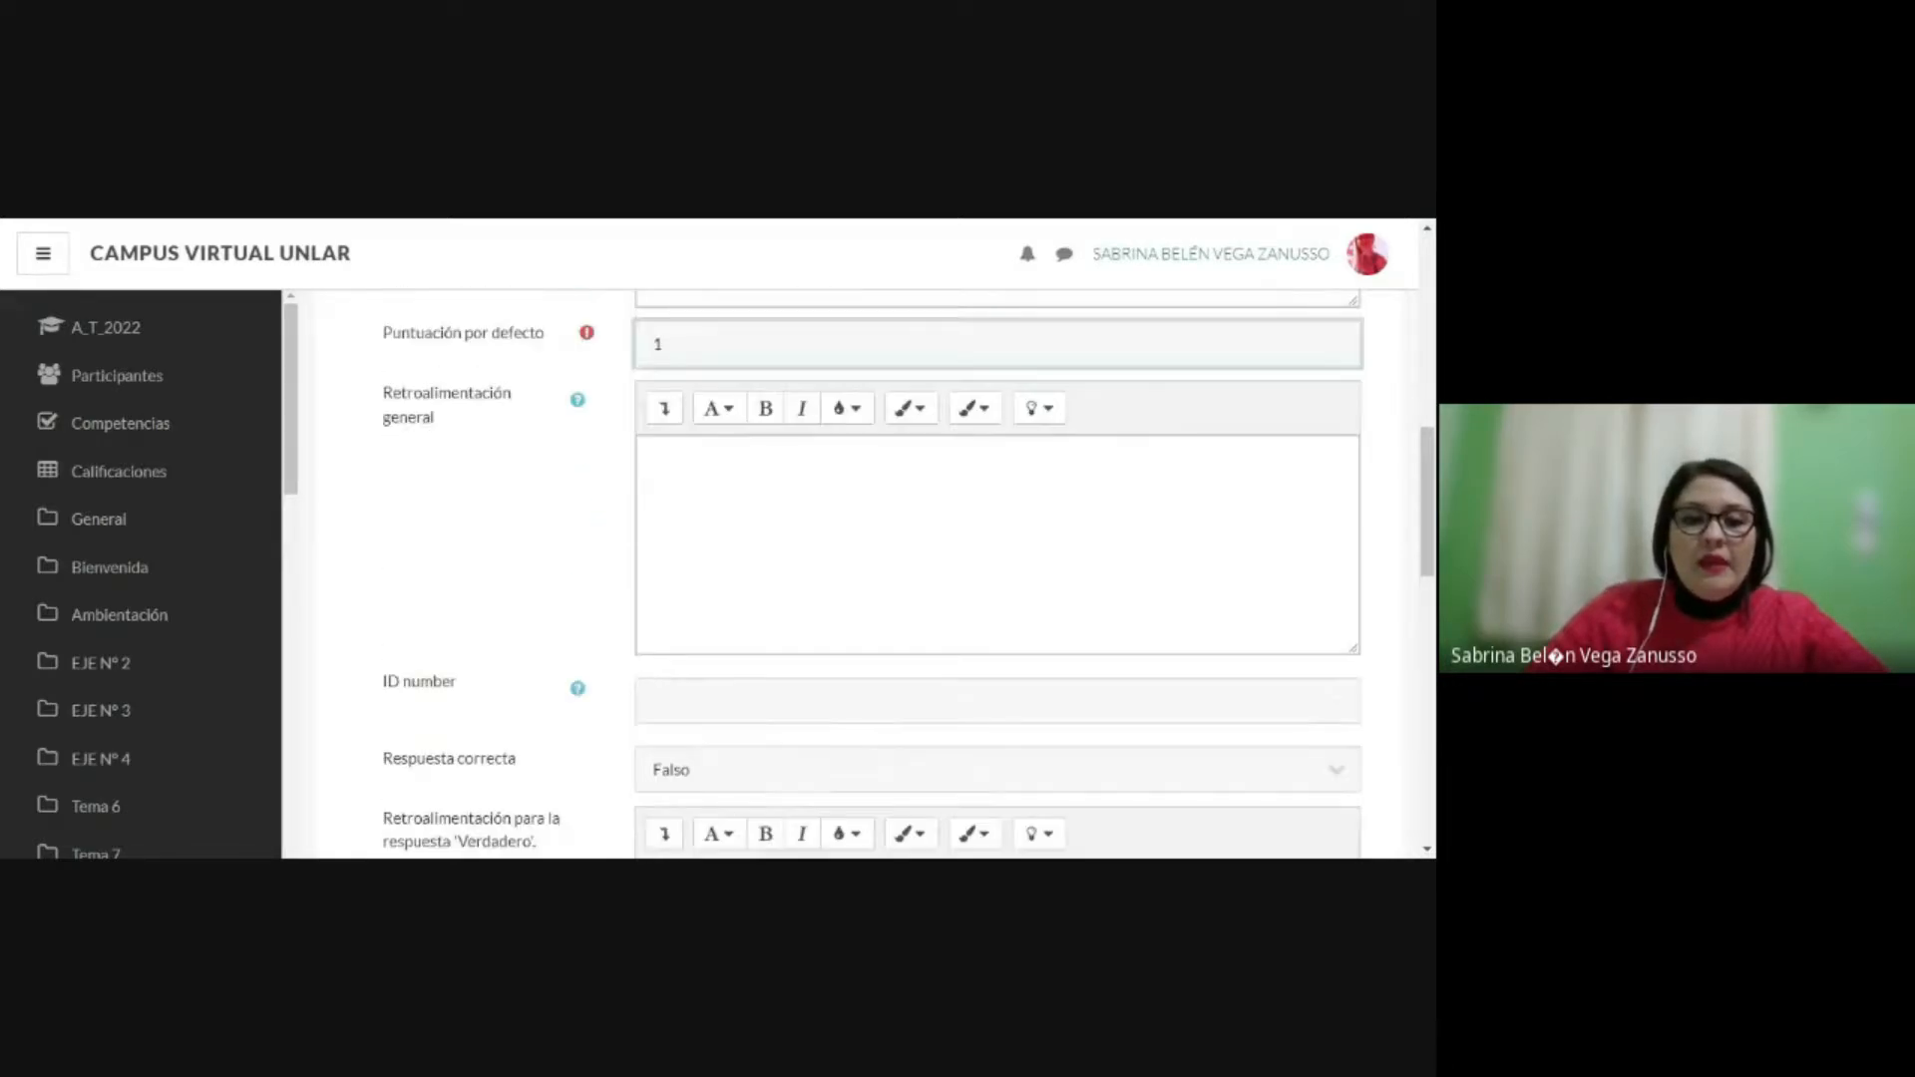
pyautogui.scroll(-2, 753, 534)
pyautogui.click(770, 581)
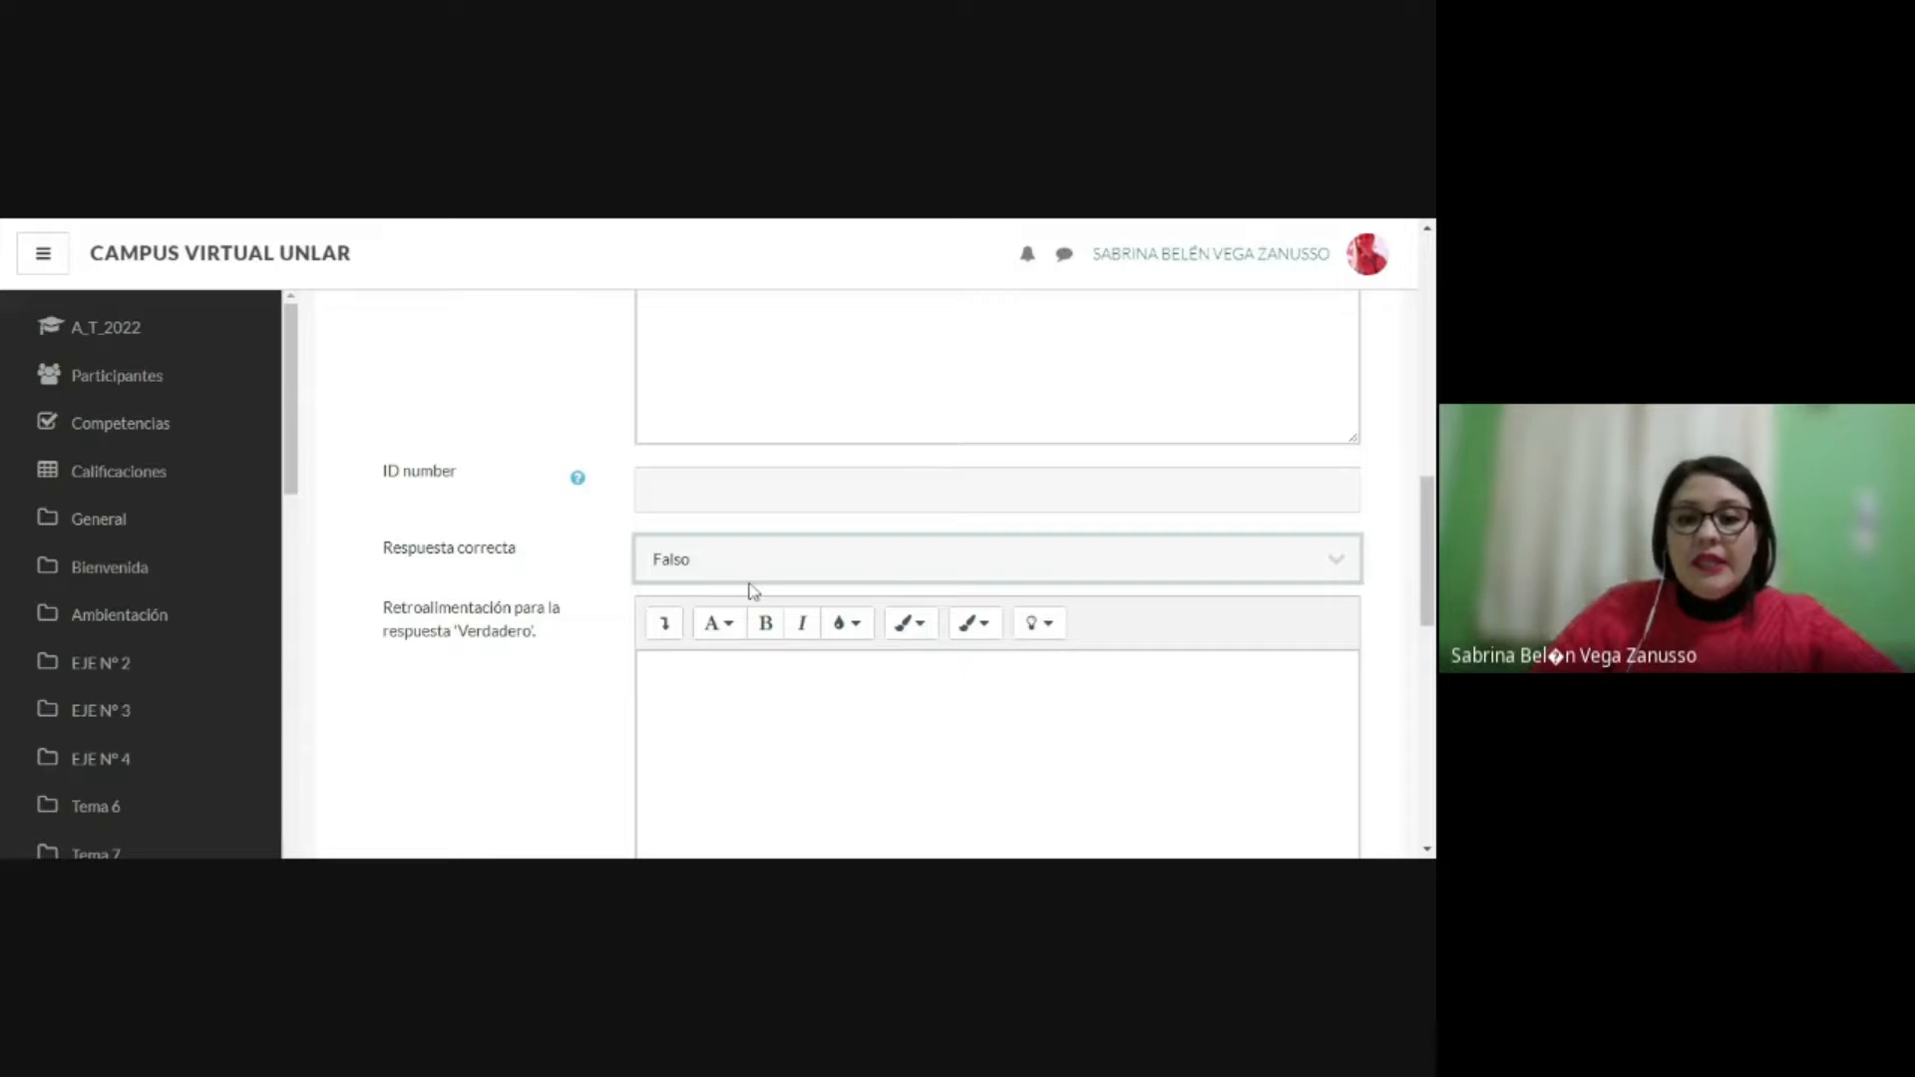
pyautogui.press('Up')
# Step: Enter "Correcta" as the feedback for the Verdadero response
pyautogui.scroll(-1, 998, 578)
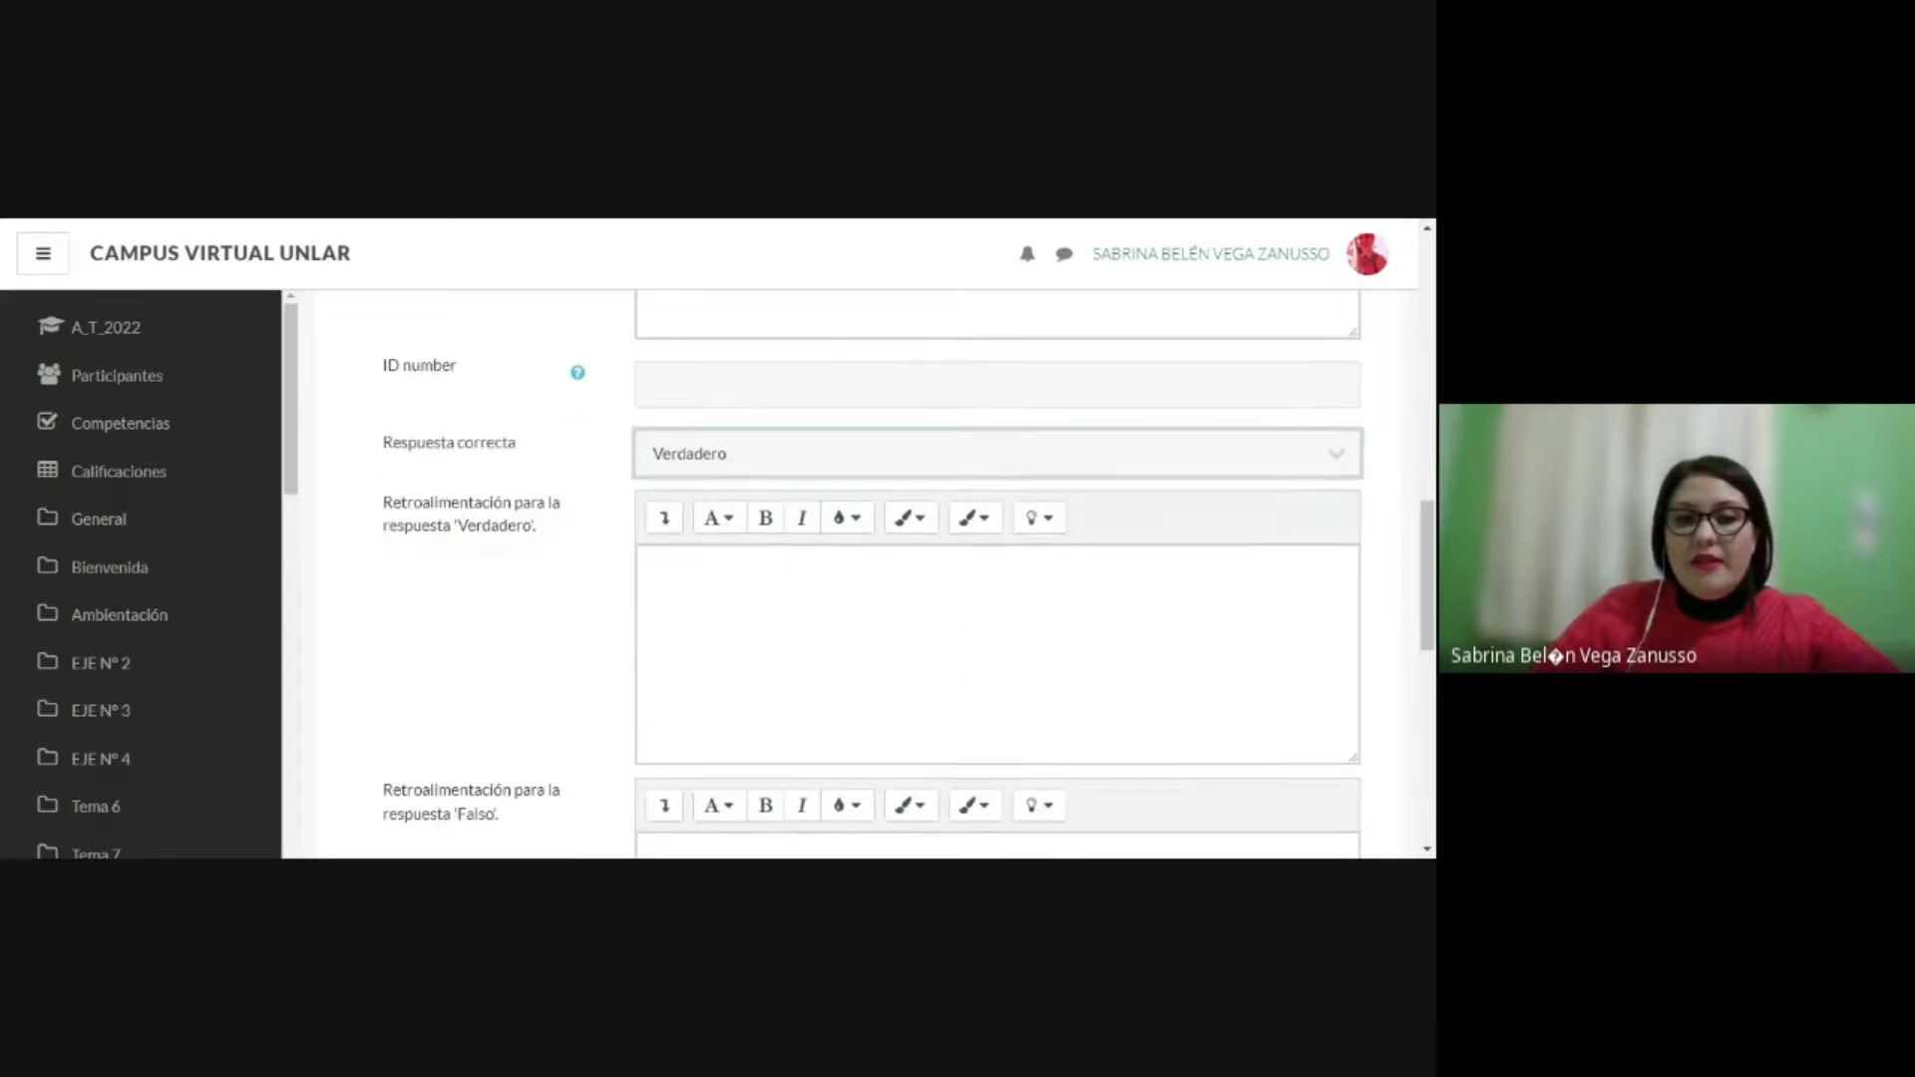
pyautogui.click(653, 567)
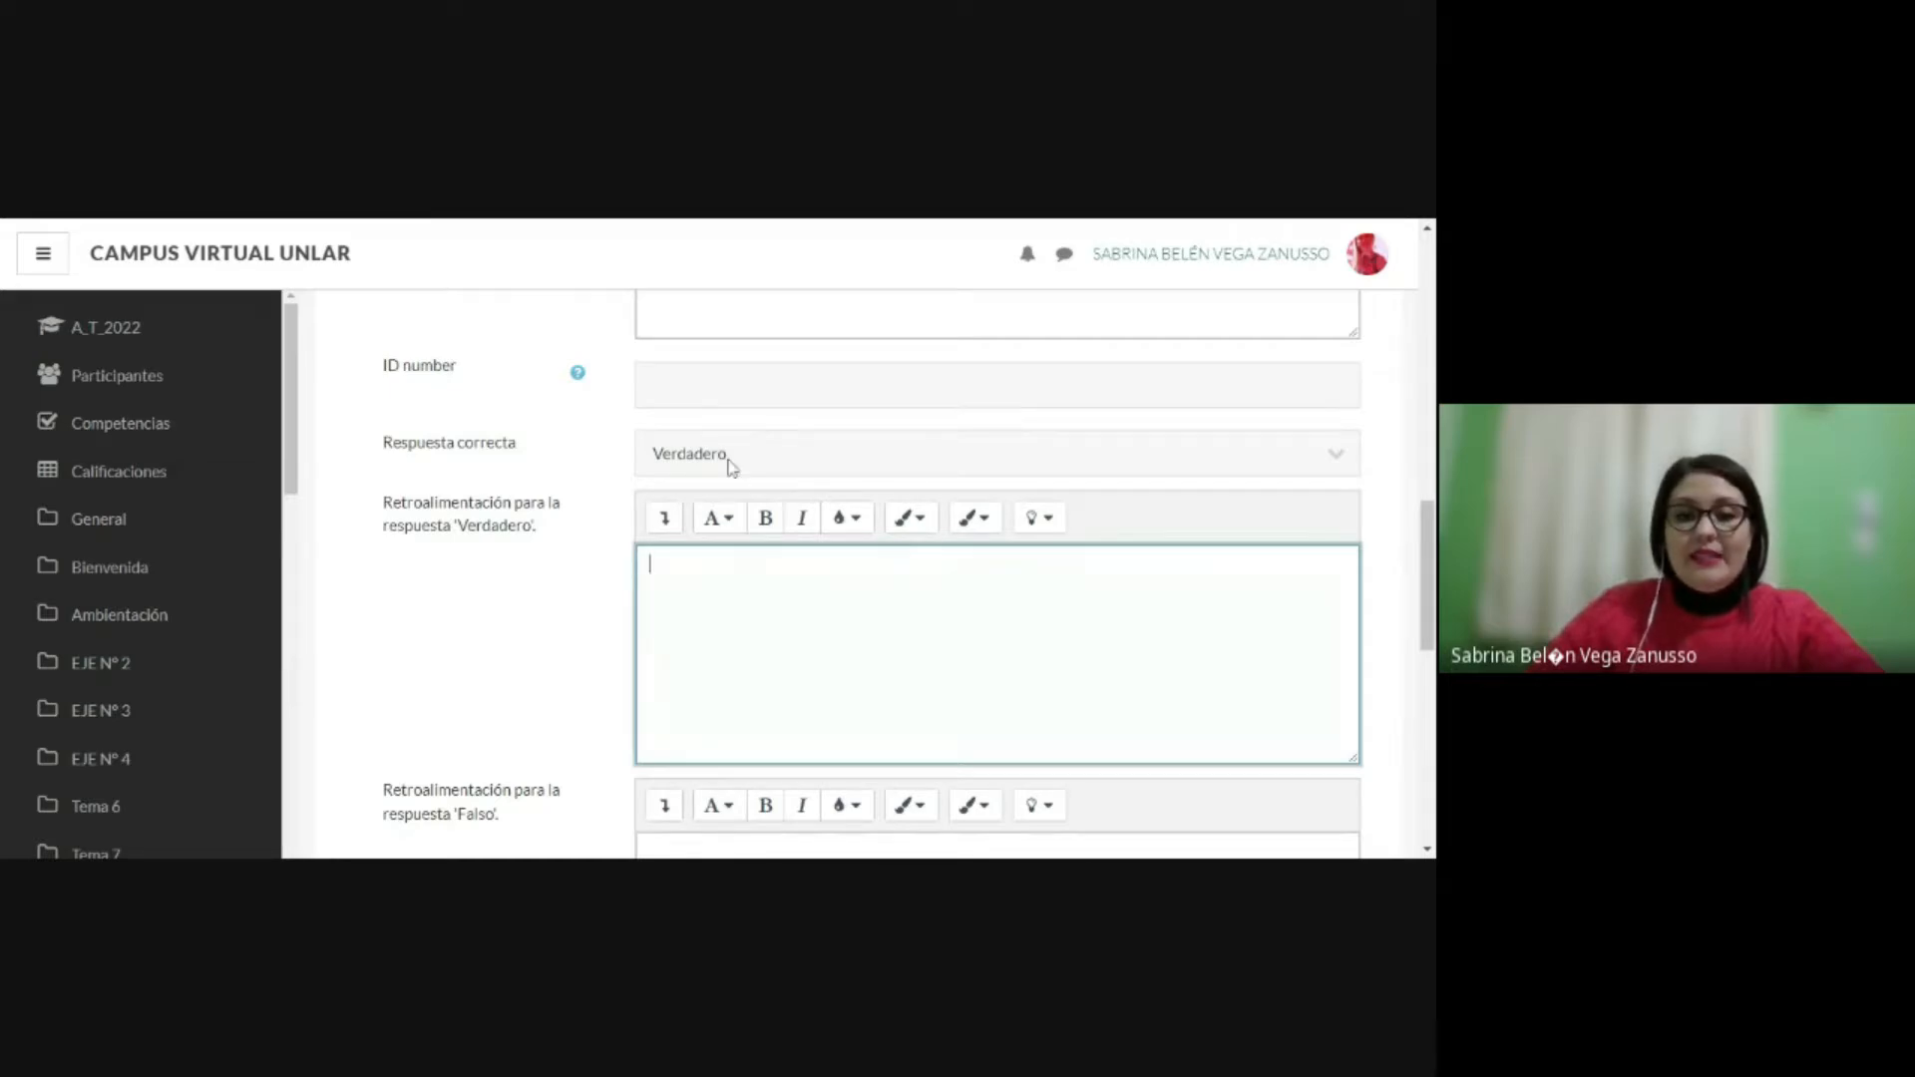
pyautogui.write('Co')
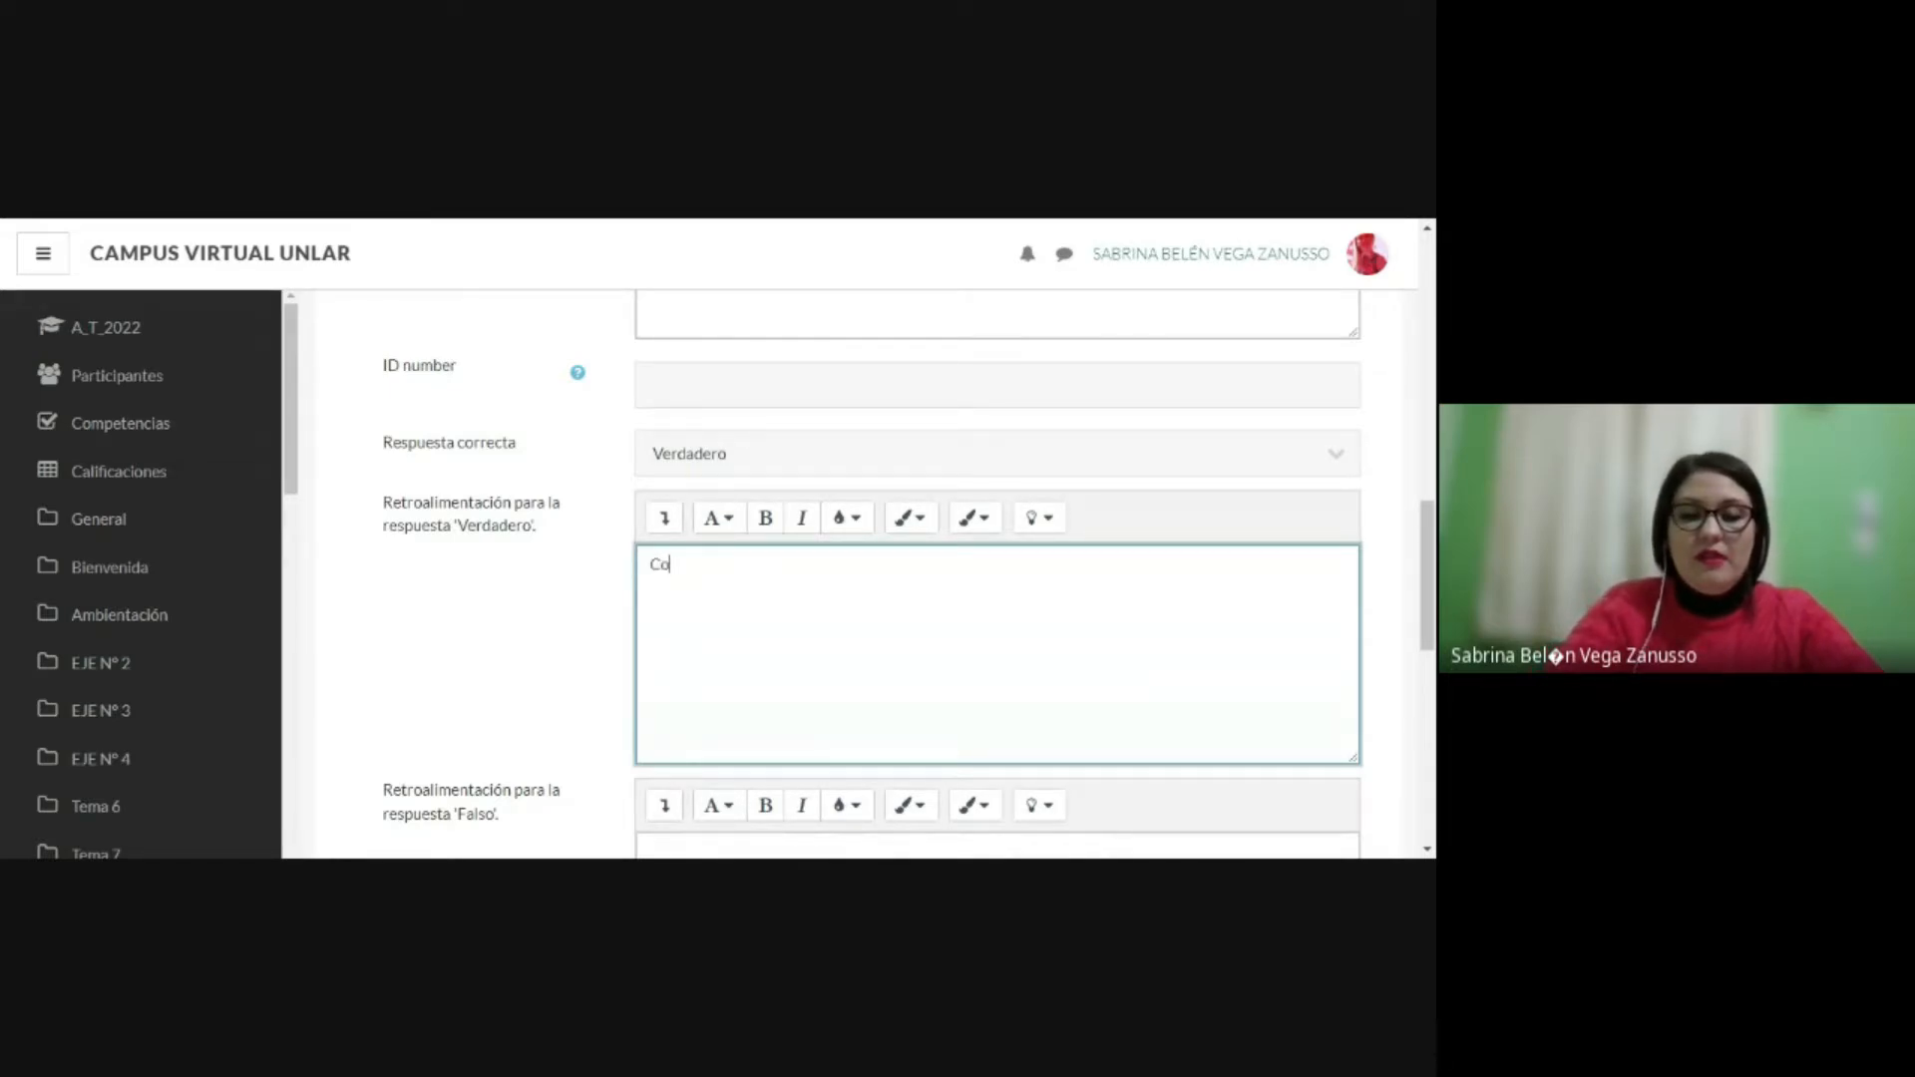
pyautogui.write('rrecta')
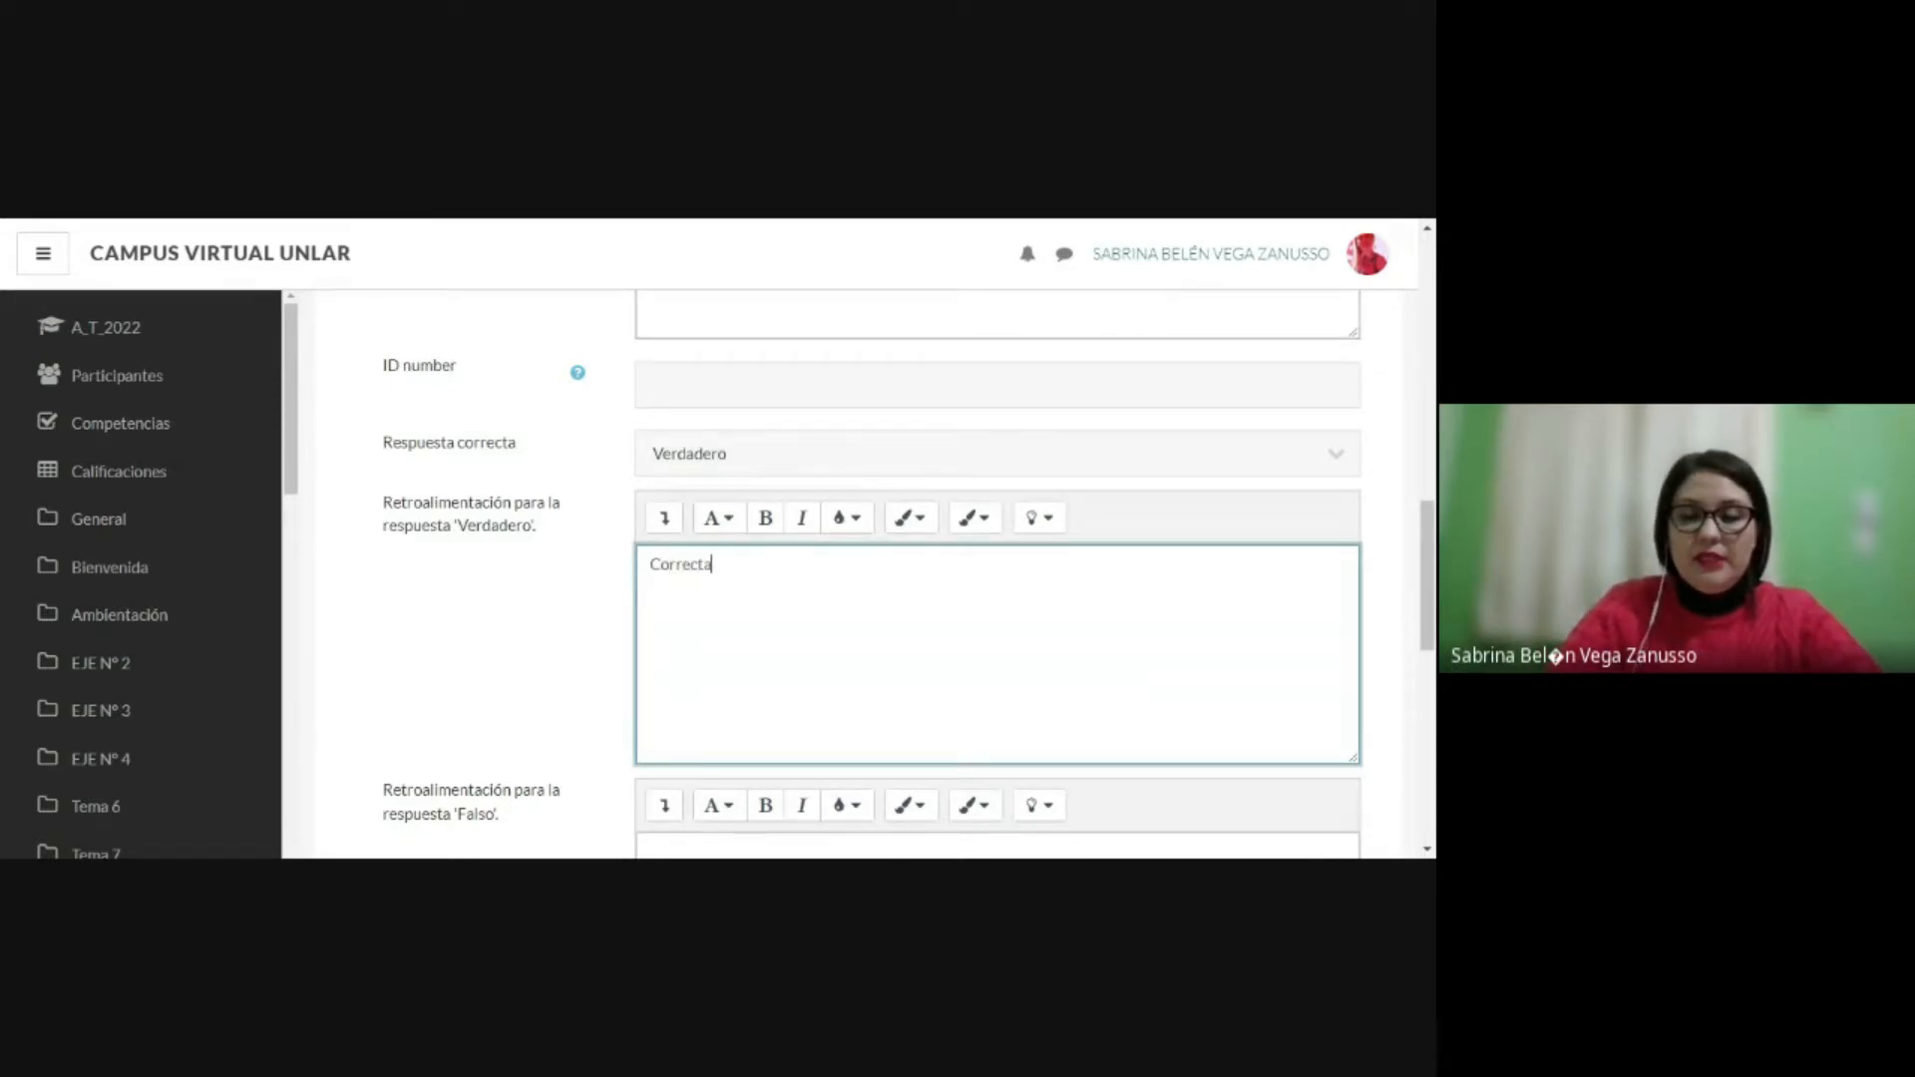
pyautogui.click(293, 225)
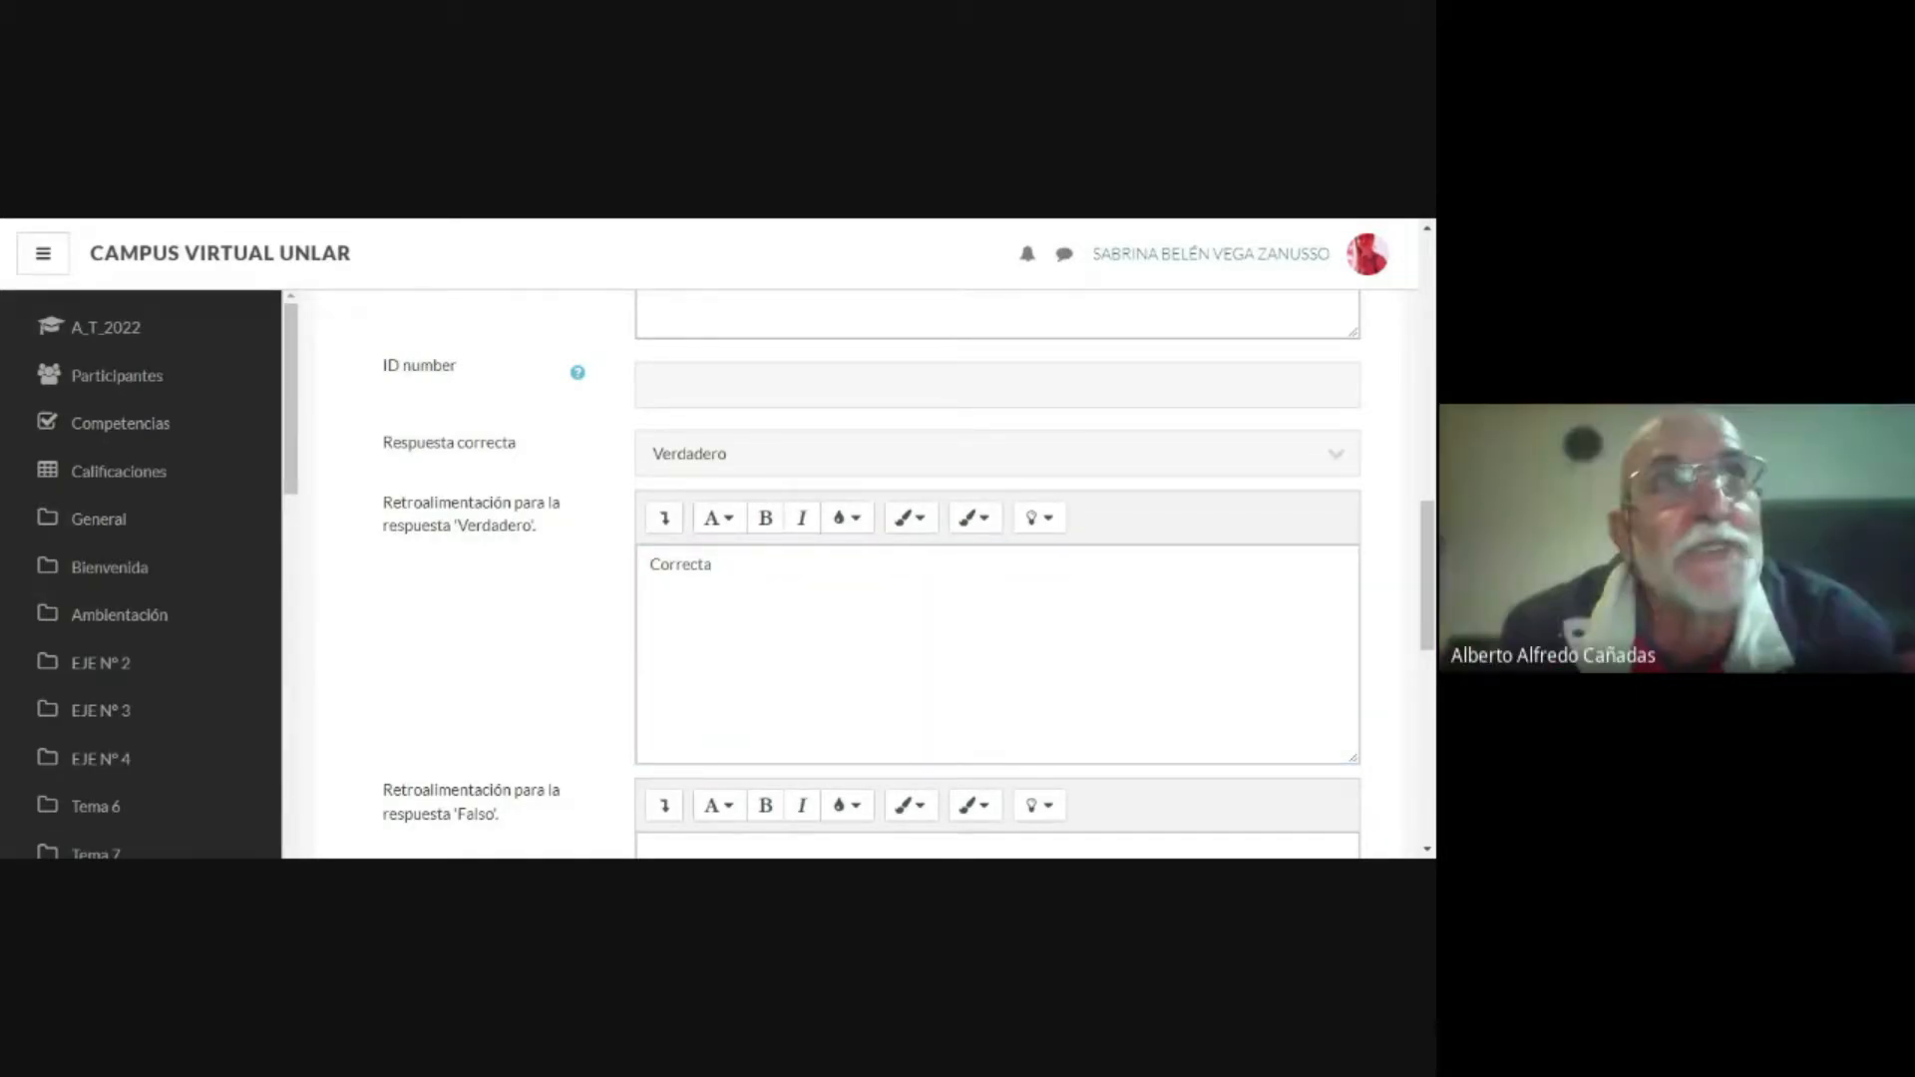
pyautogui.click(712, 564)
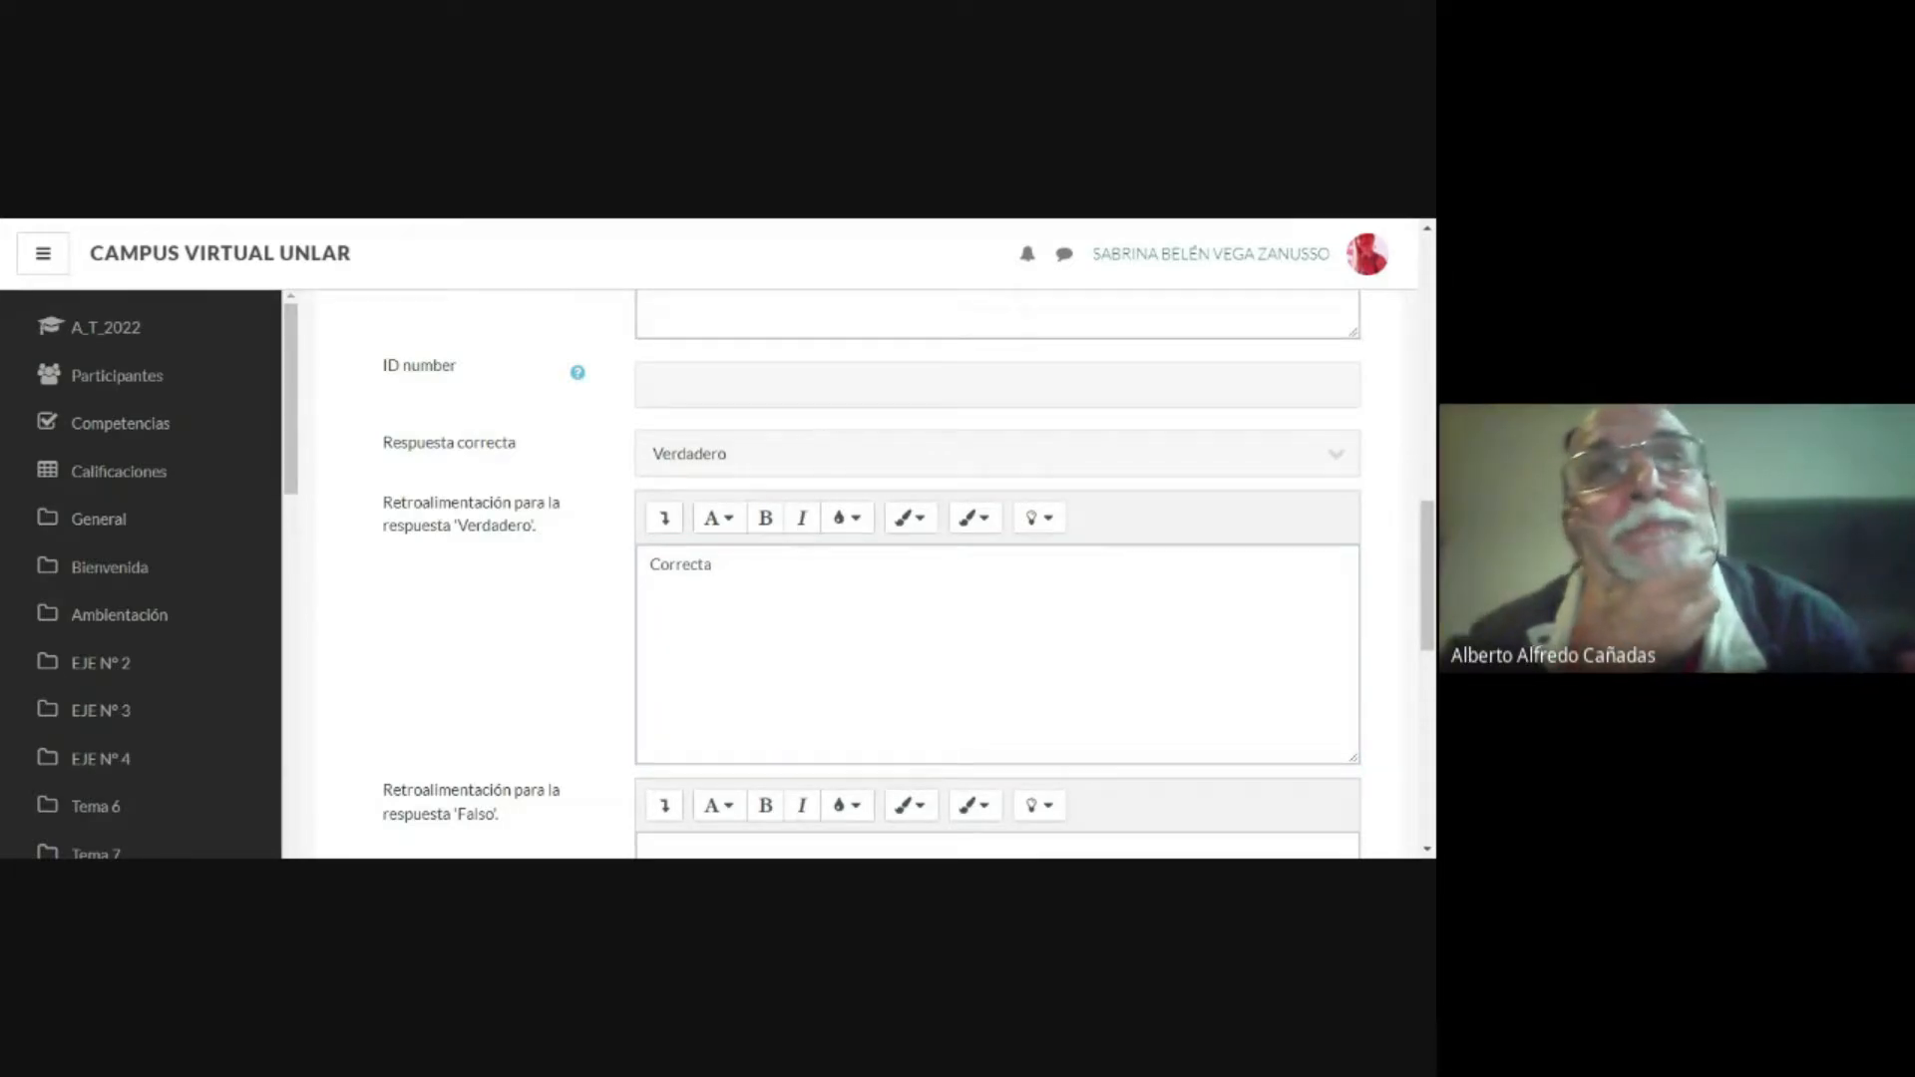
# Step: Review the question's statement and change its correct answer to Falso
pyautogui.scroll(10, 1034, 624)
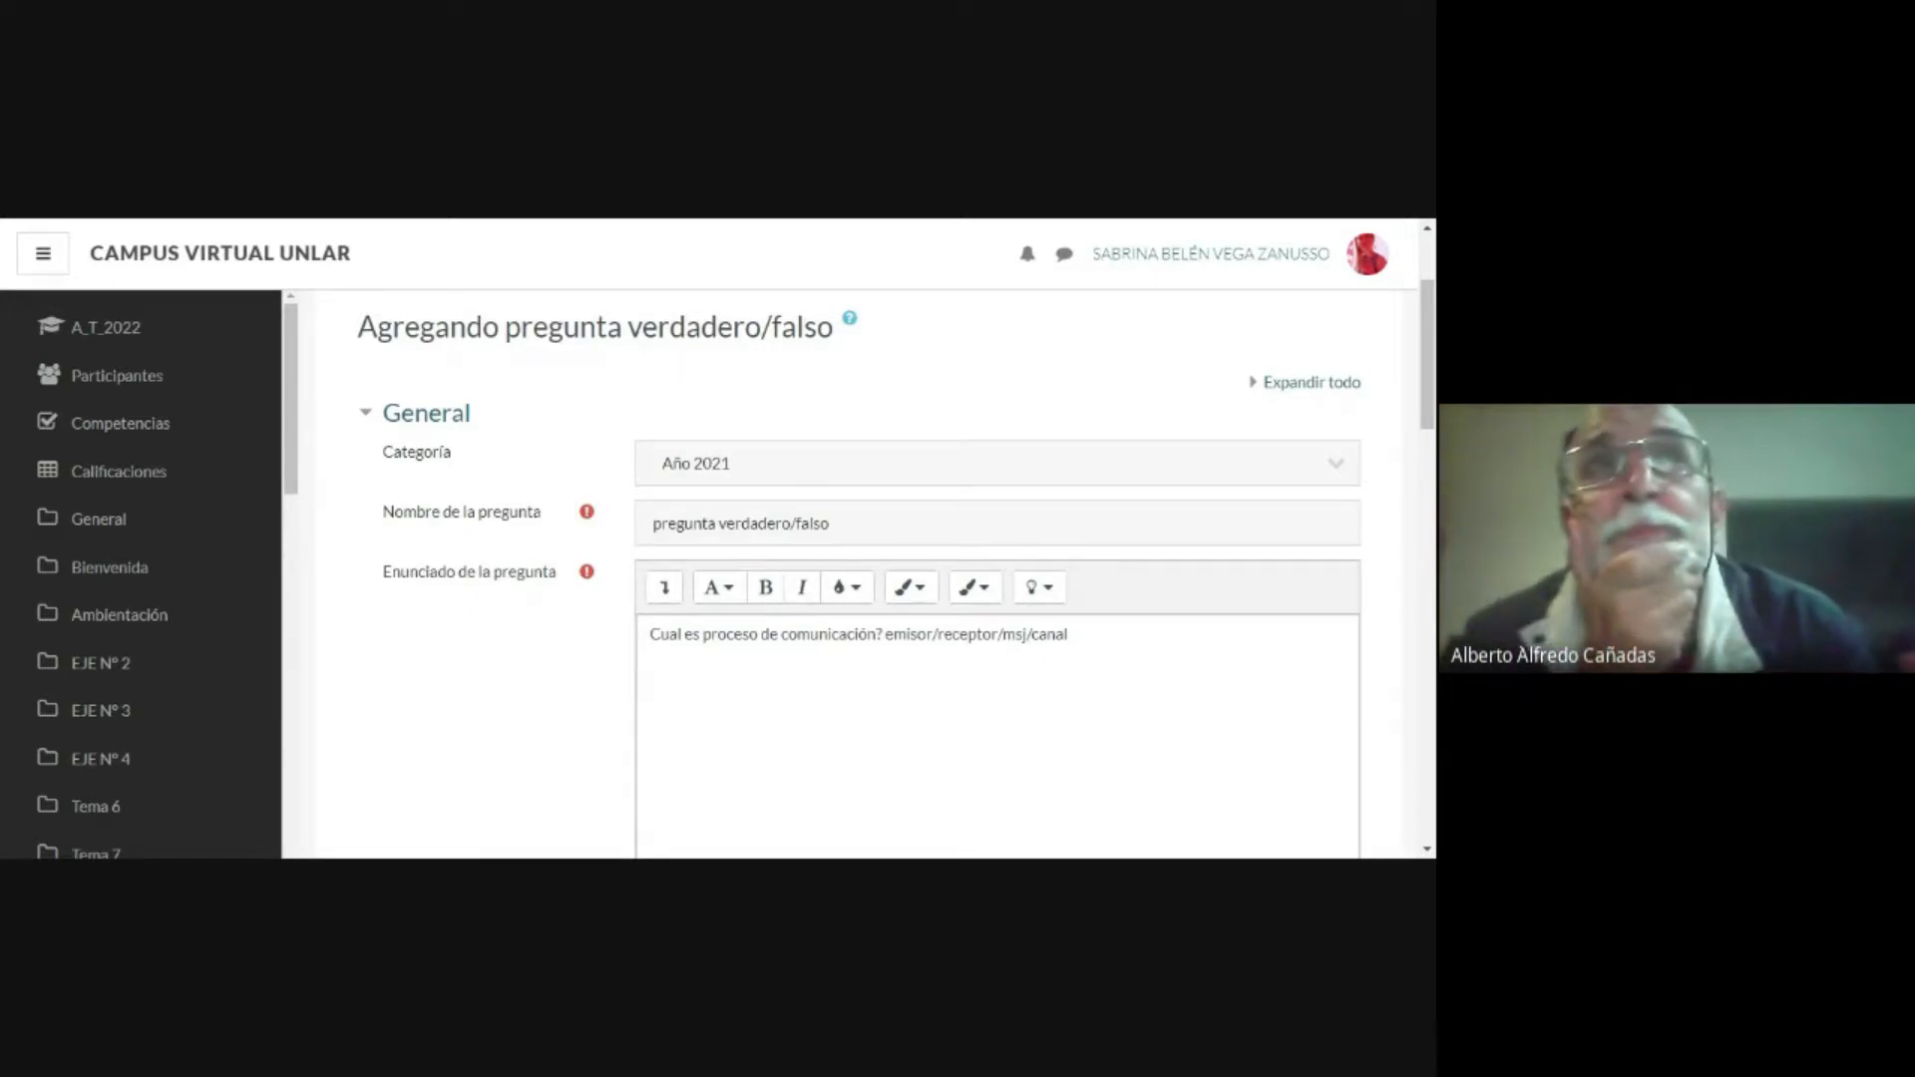
pyautogui.scroll(-5, 997, 573)
pyautogui.scroll(-3, 997, 574)
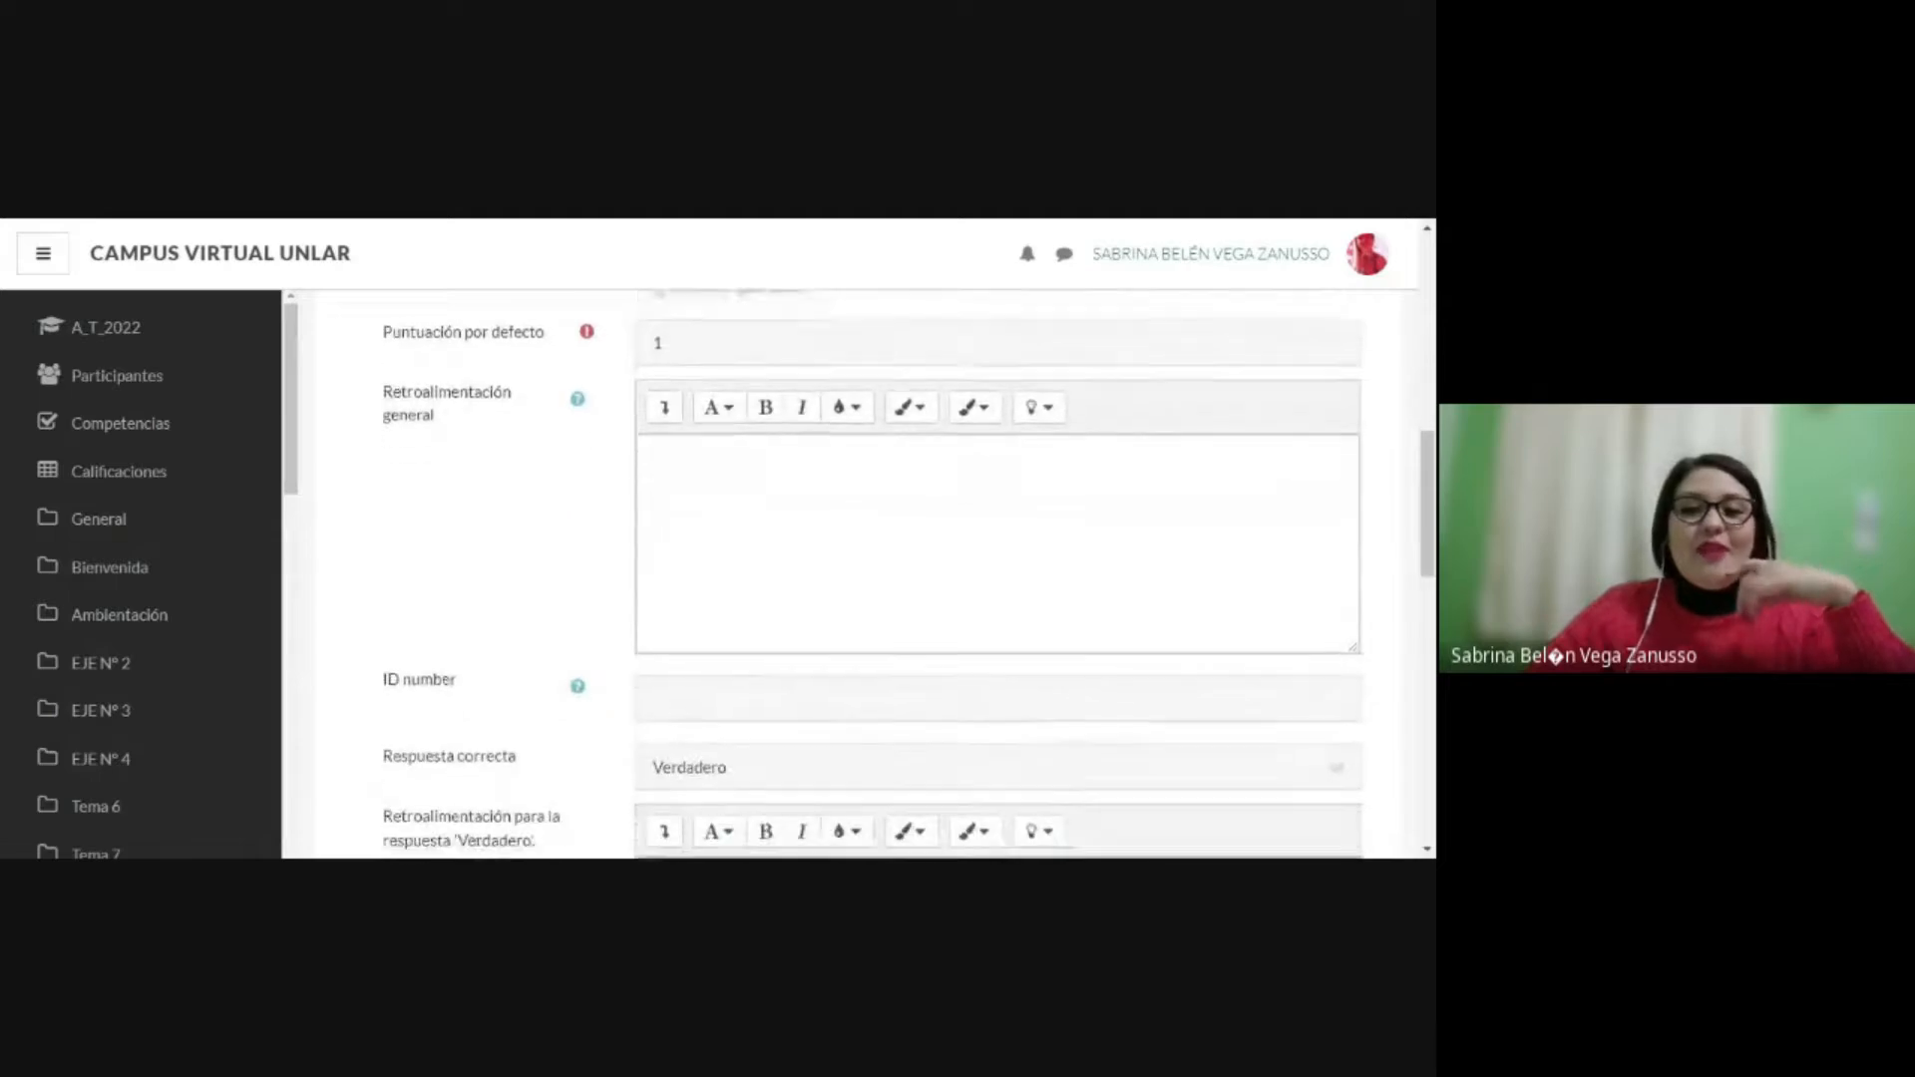
pyautogui.click(774, 590)
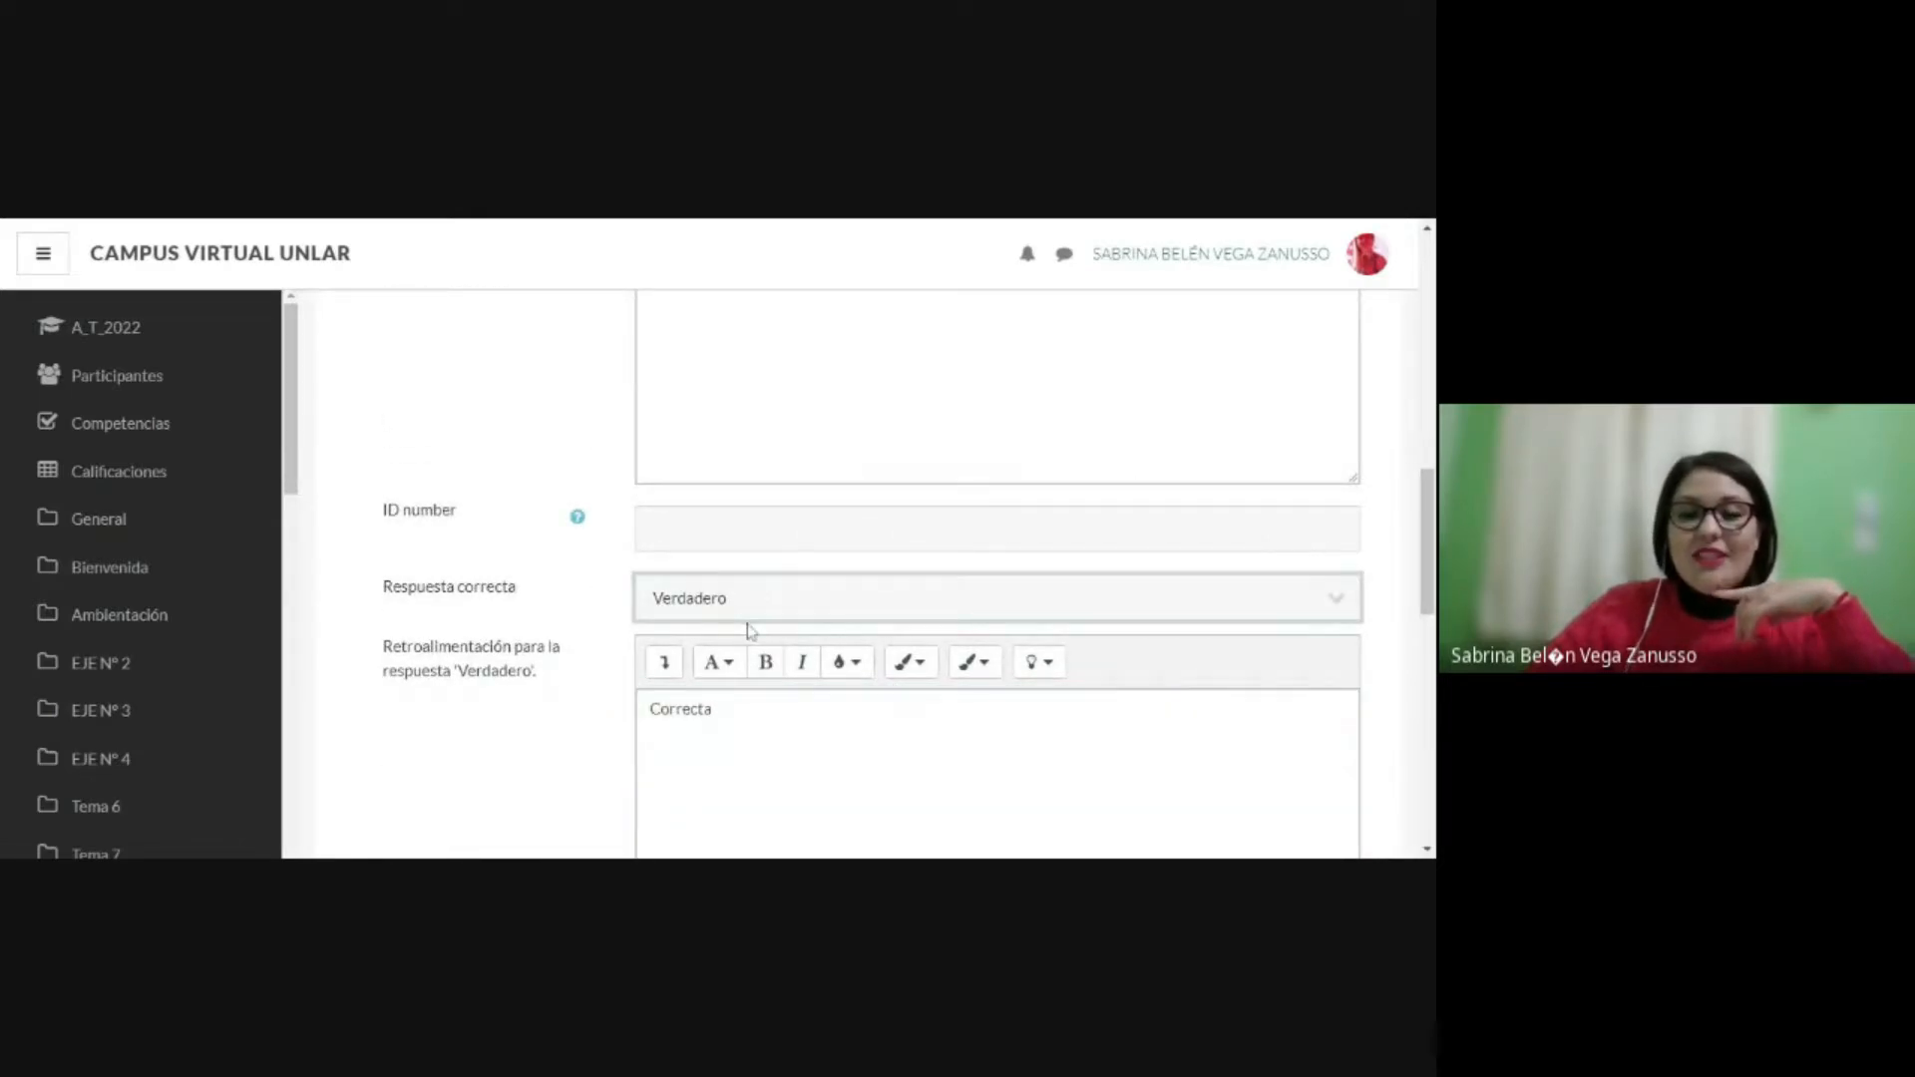
pyautogui.click(2, 218)
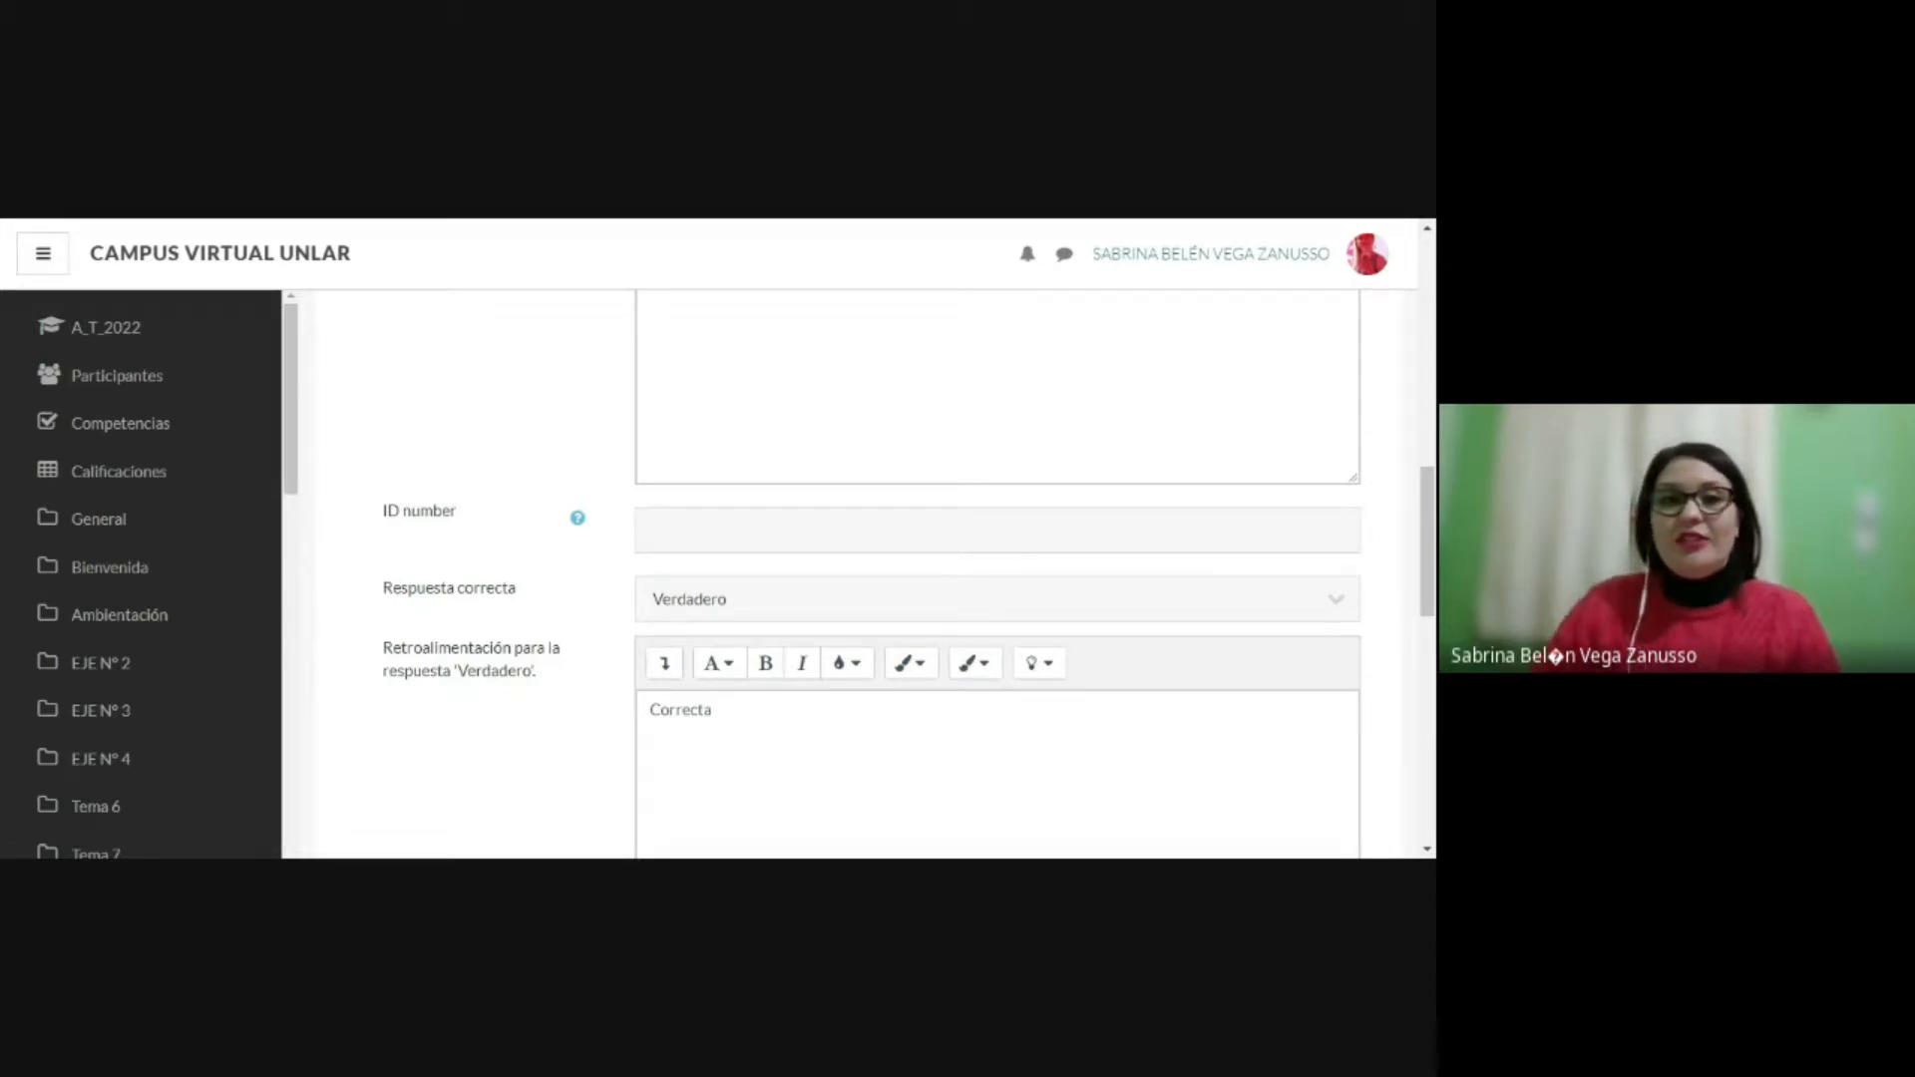
pyautogui.click(998, 600)
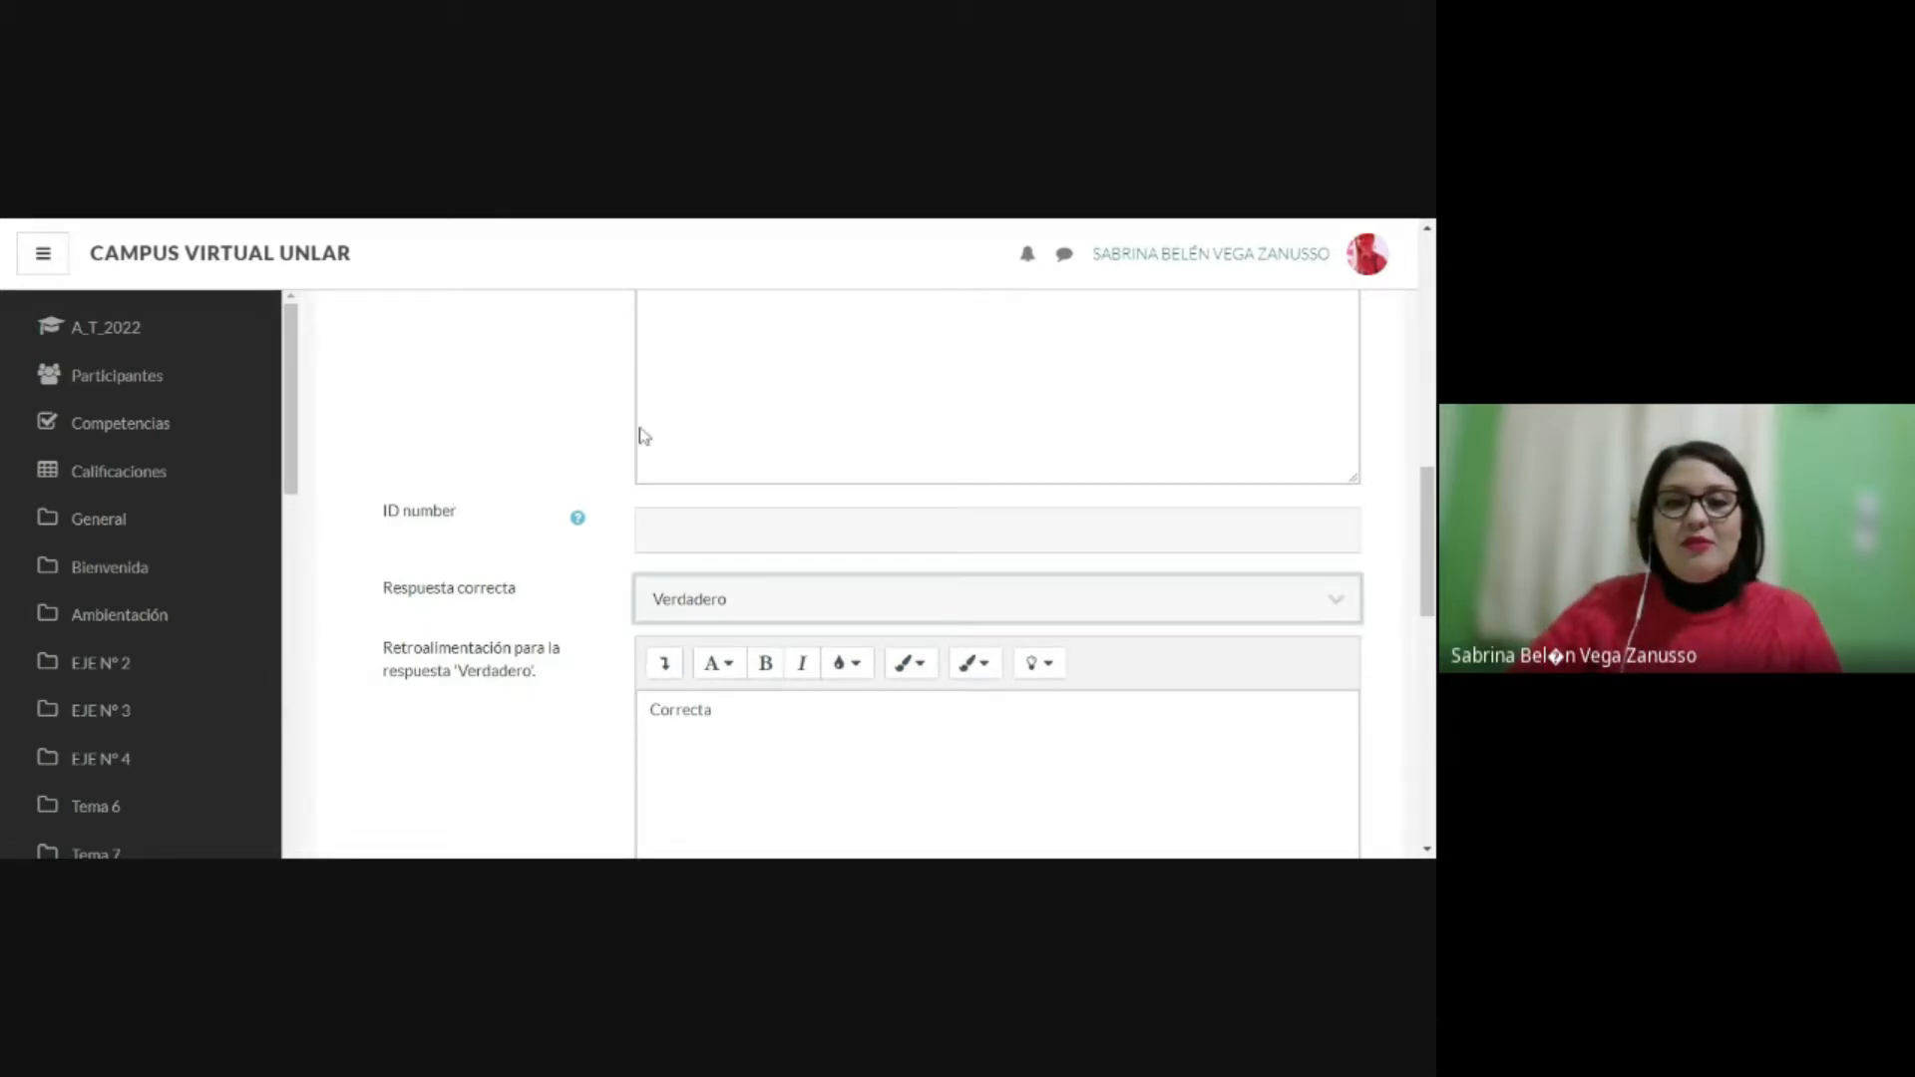
pyautogui.click(670, 633)
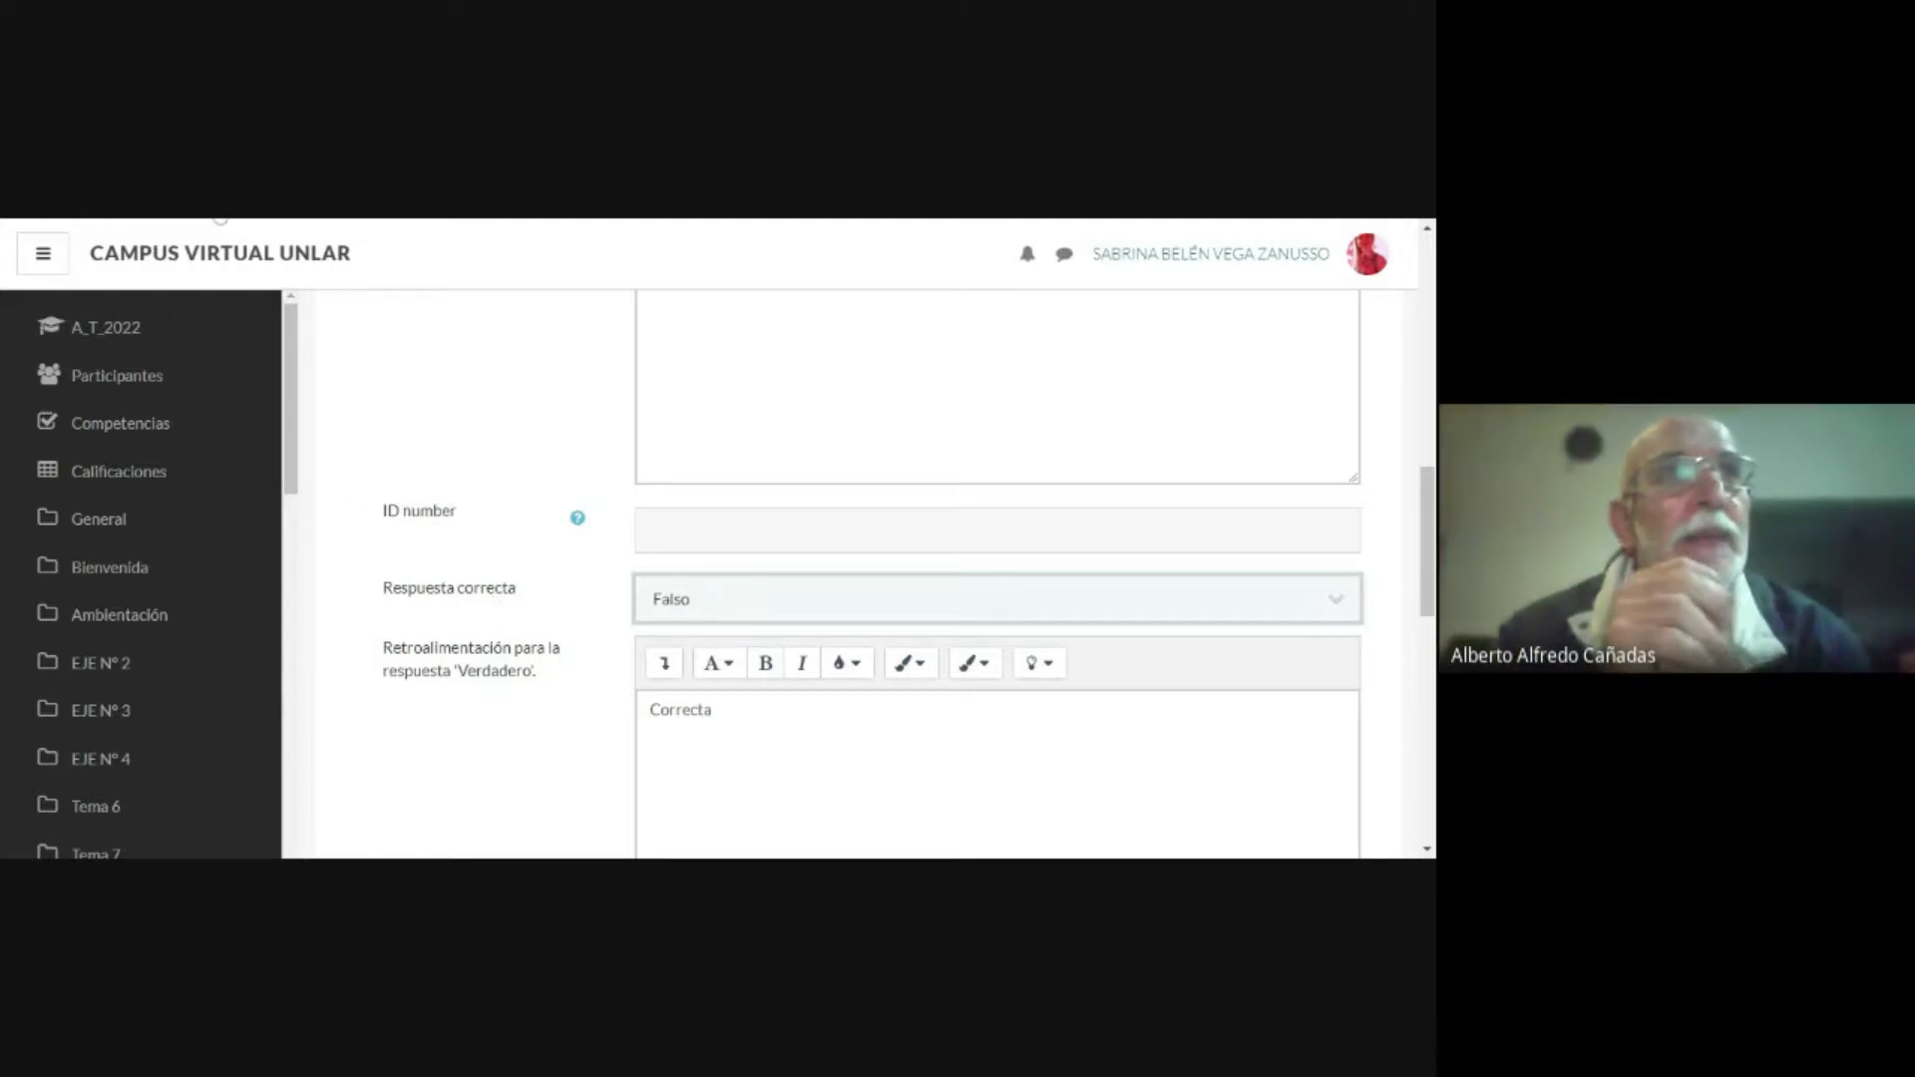
# Step: Delete the text "Correcta" from the feedback for the Verdadero response
pyautogui.scroll(3, 1332, 611)
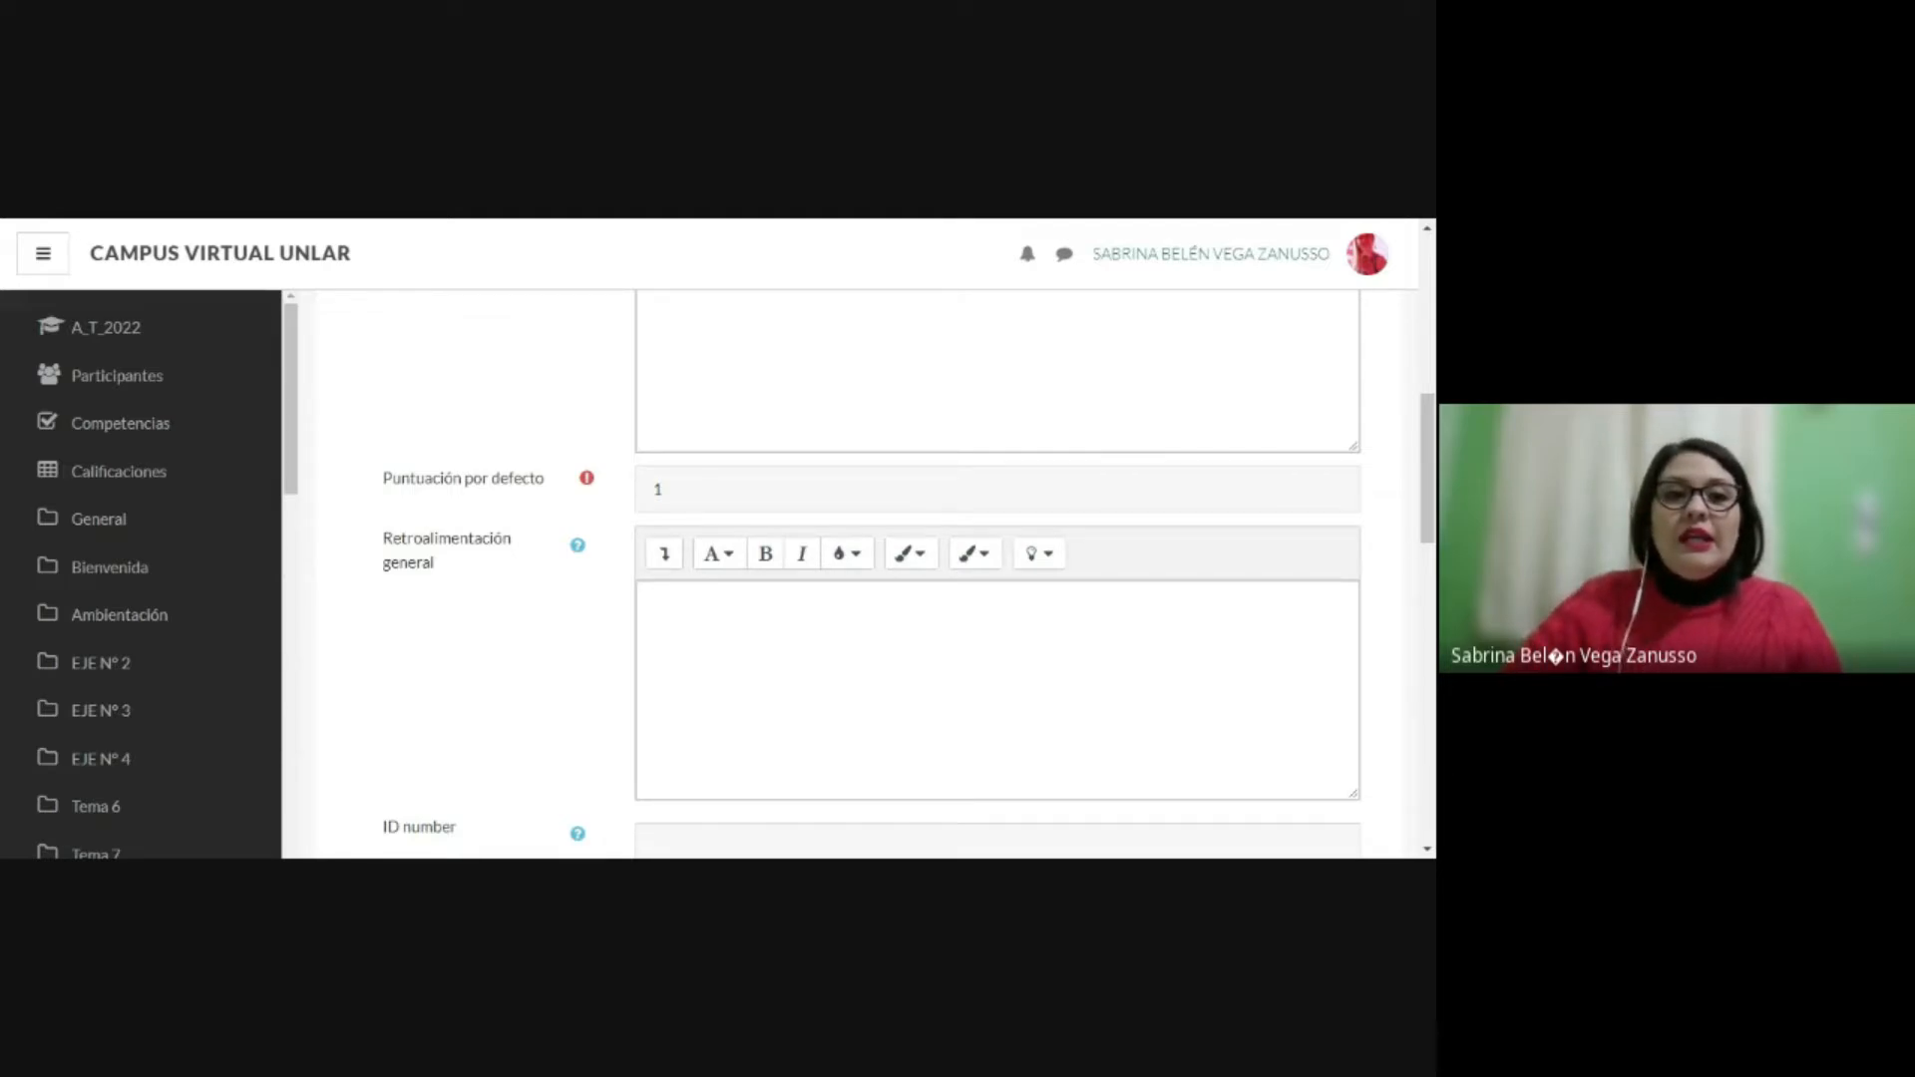
pyautogui.scroll(-4, 812, 526)
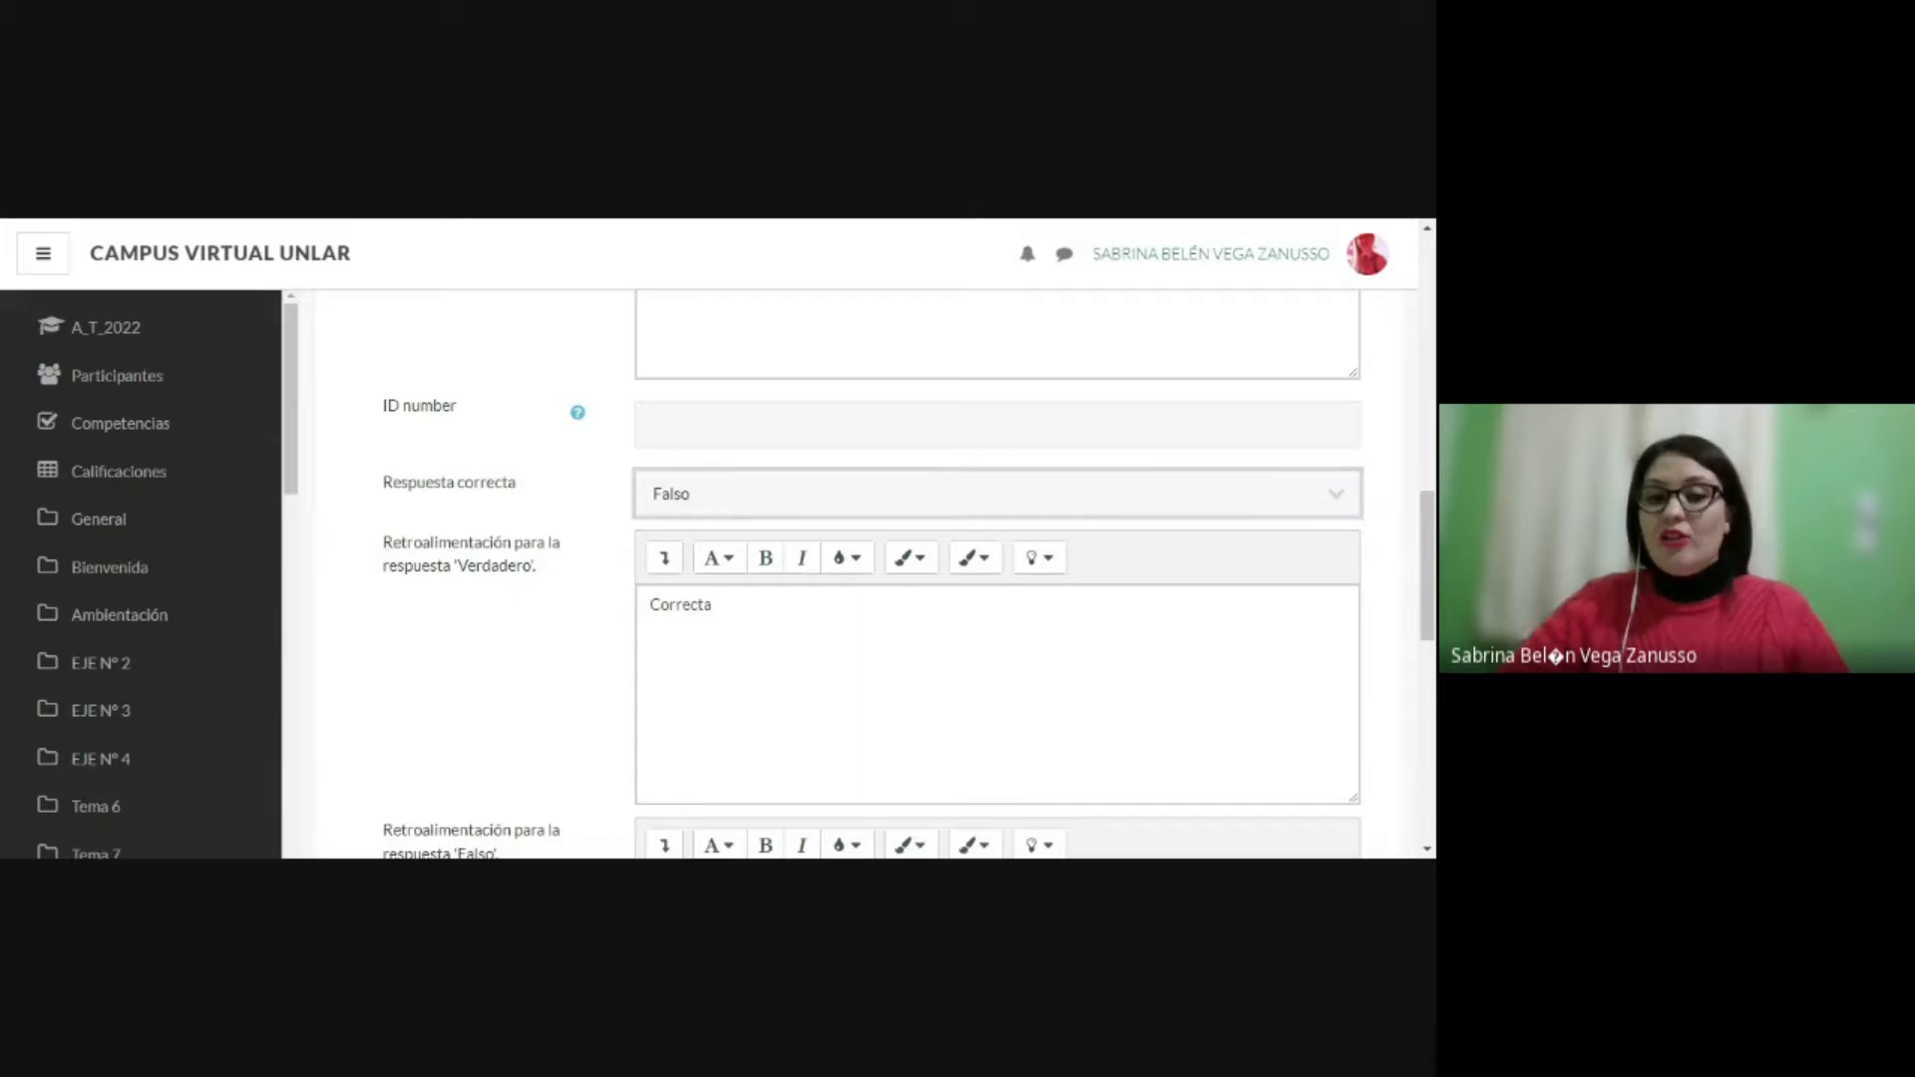
pyautogui.scroll(-2, 1131, 602)
pyautogui.scroll(-1, 903, 599)
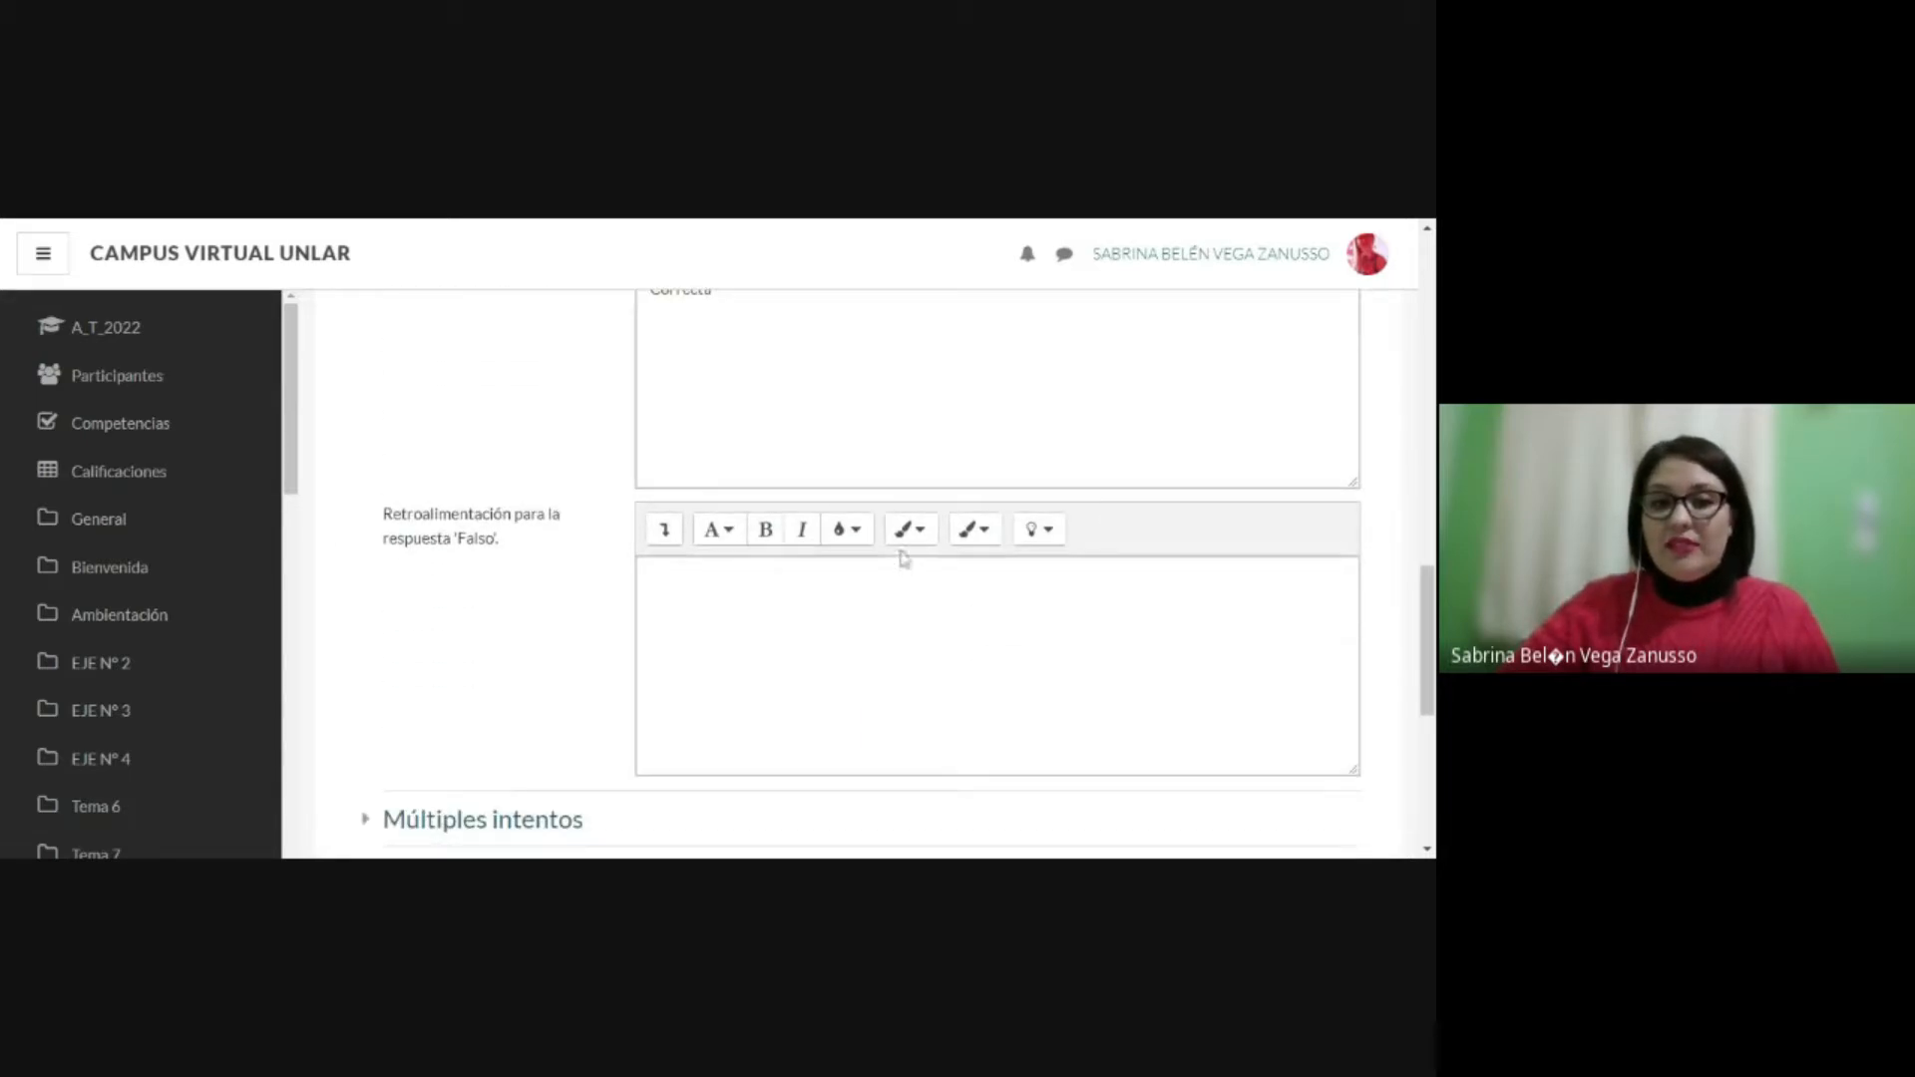
pyautogui.scroll(-1, 904, 558)
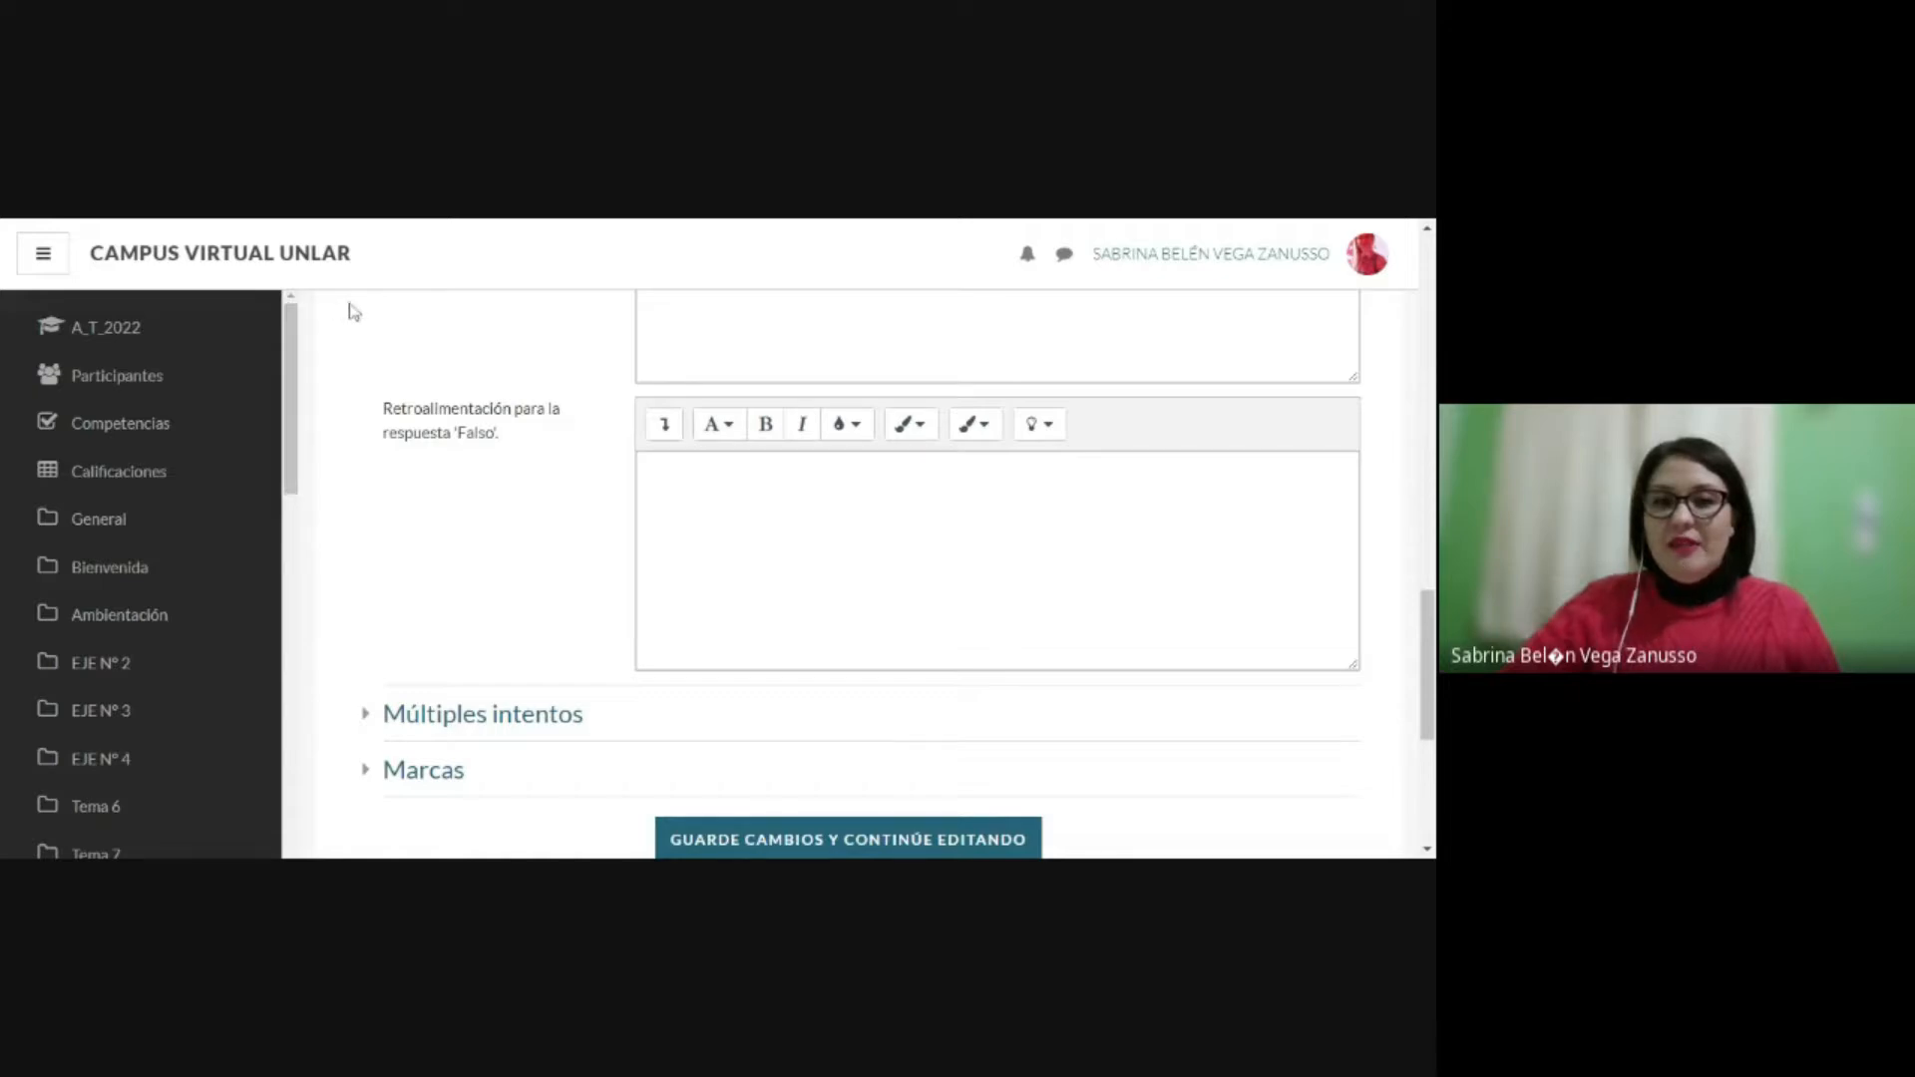
pyautogui.scroll(3, 543, 377)
pyautogui.scroll(1, 910, 576)
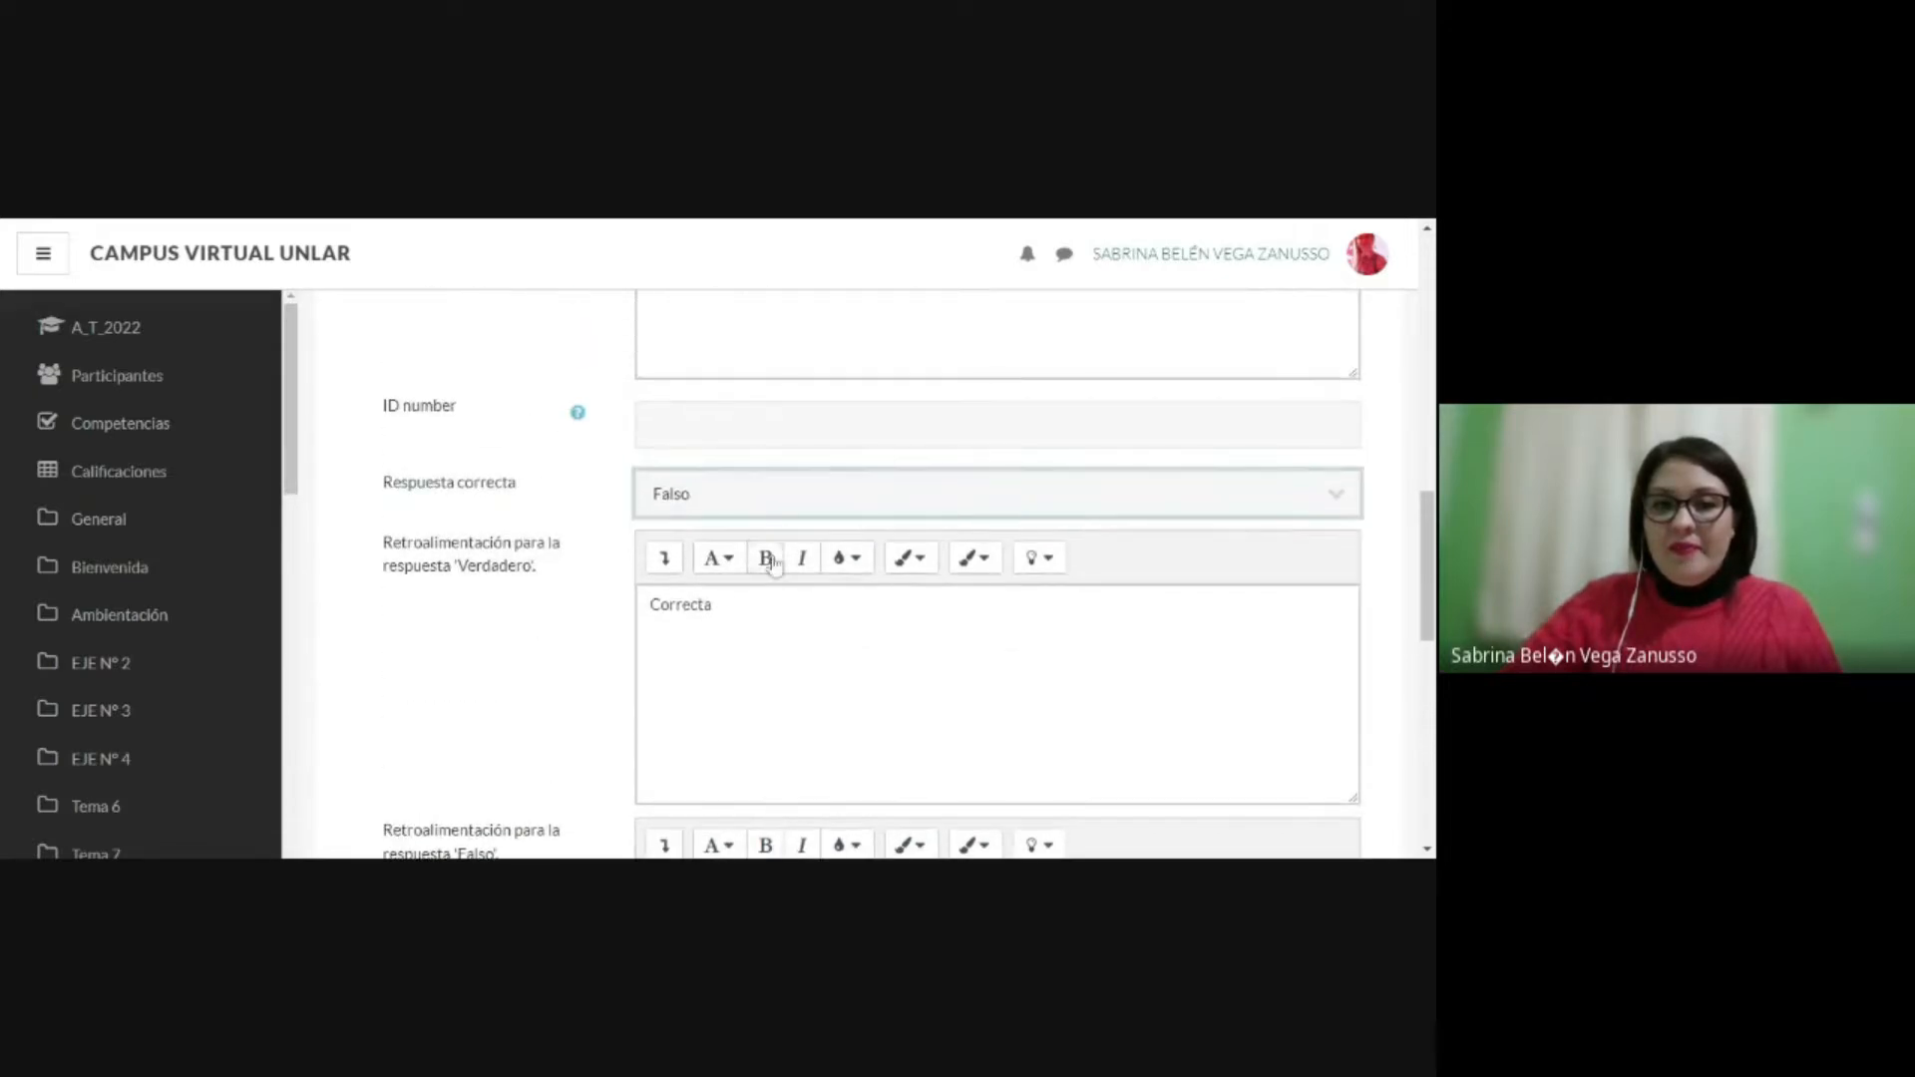
pyautogui.doubleClick(681, 604)
pyautogui.press('BackSpace')
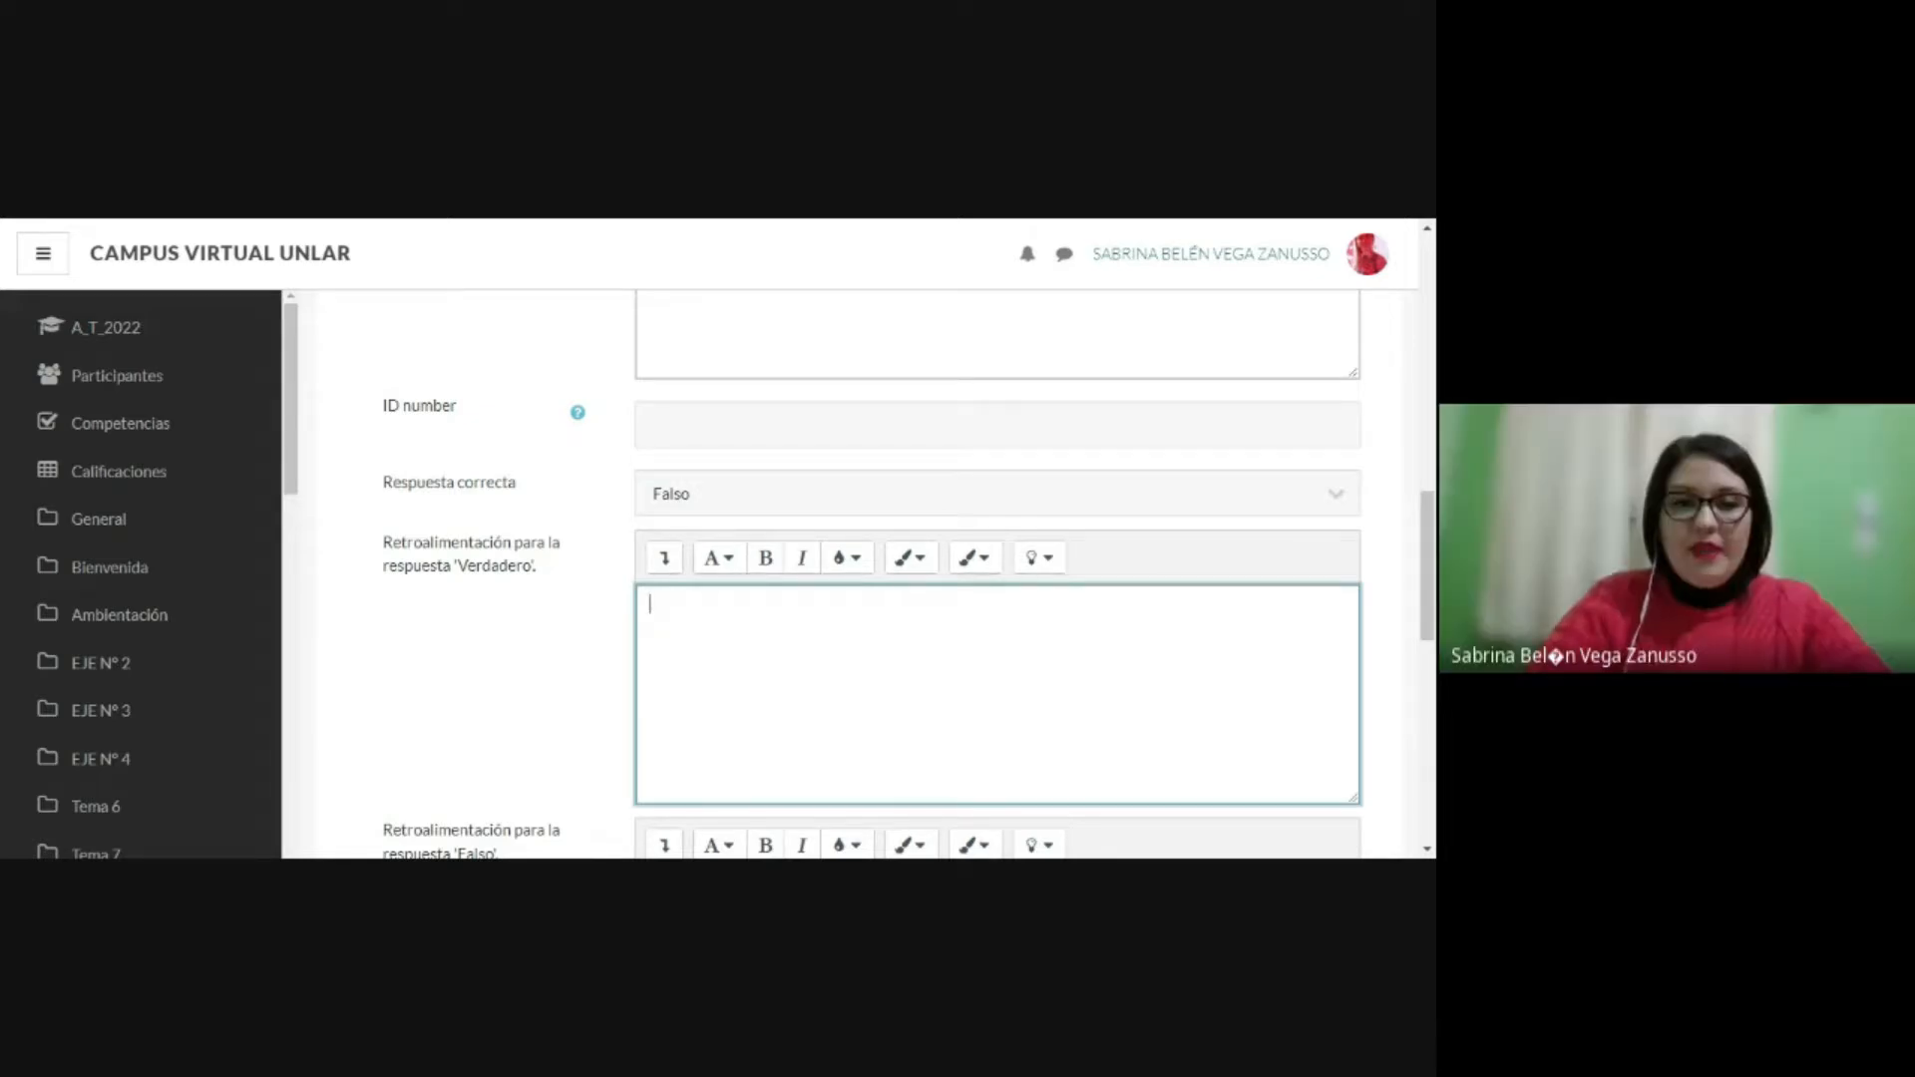
# Step: Enter "Incorrecto" as the feedback for the Verdadero response, leaving the correct answer as Falso
pyautogui.scroll(-2, 599, 588)
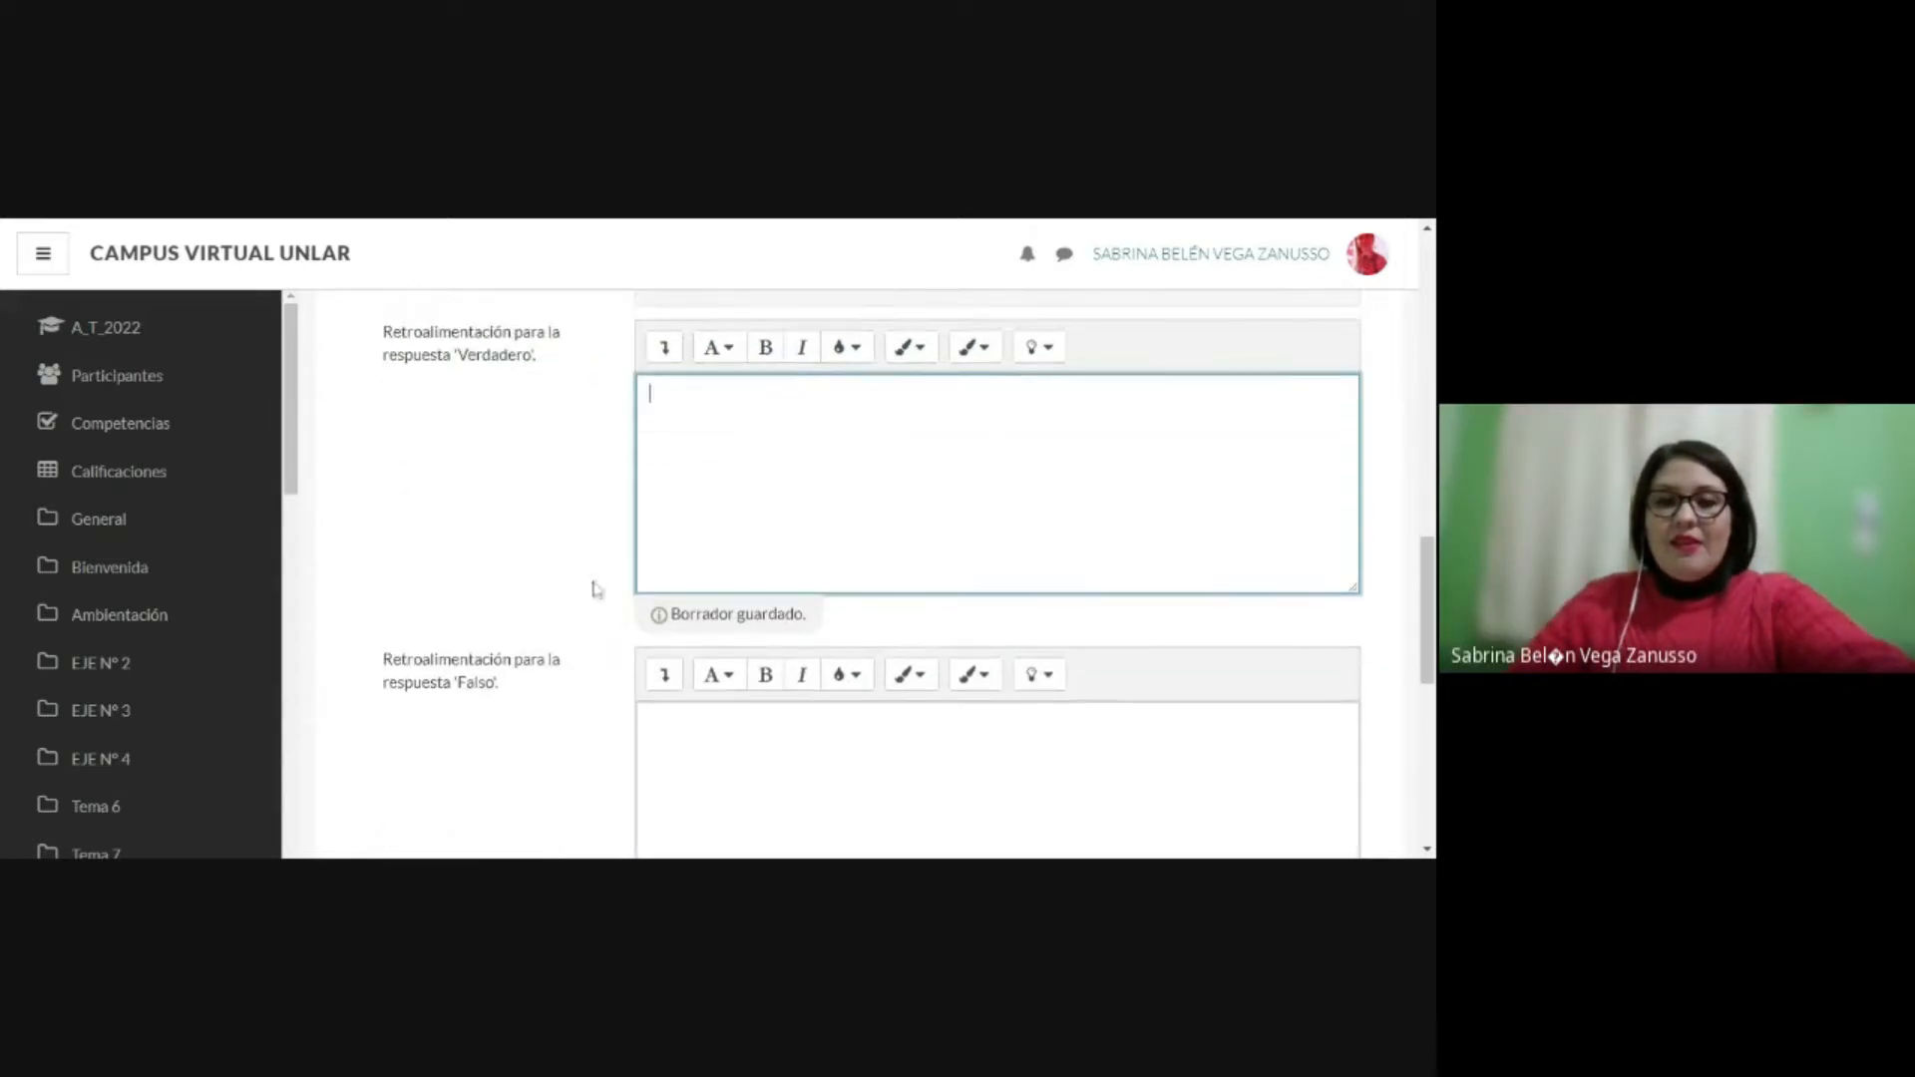
pyautogui.scroll(1, 599, 509)
pyautogui.click(710, 397)
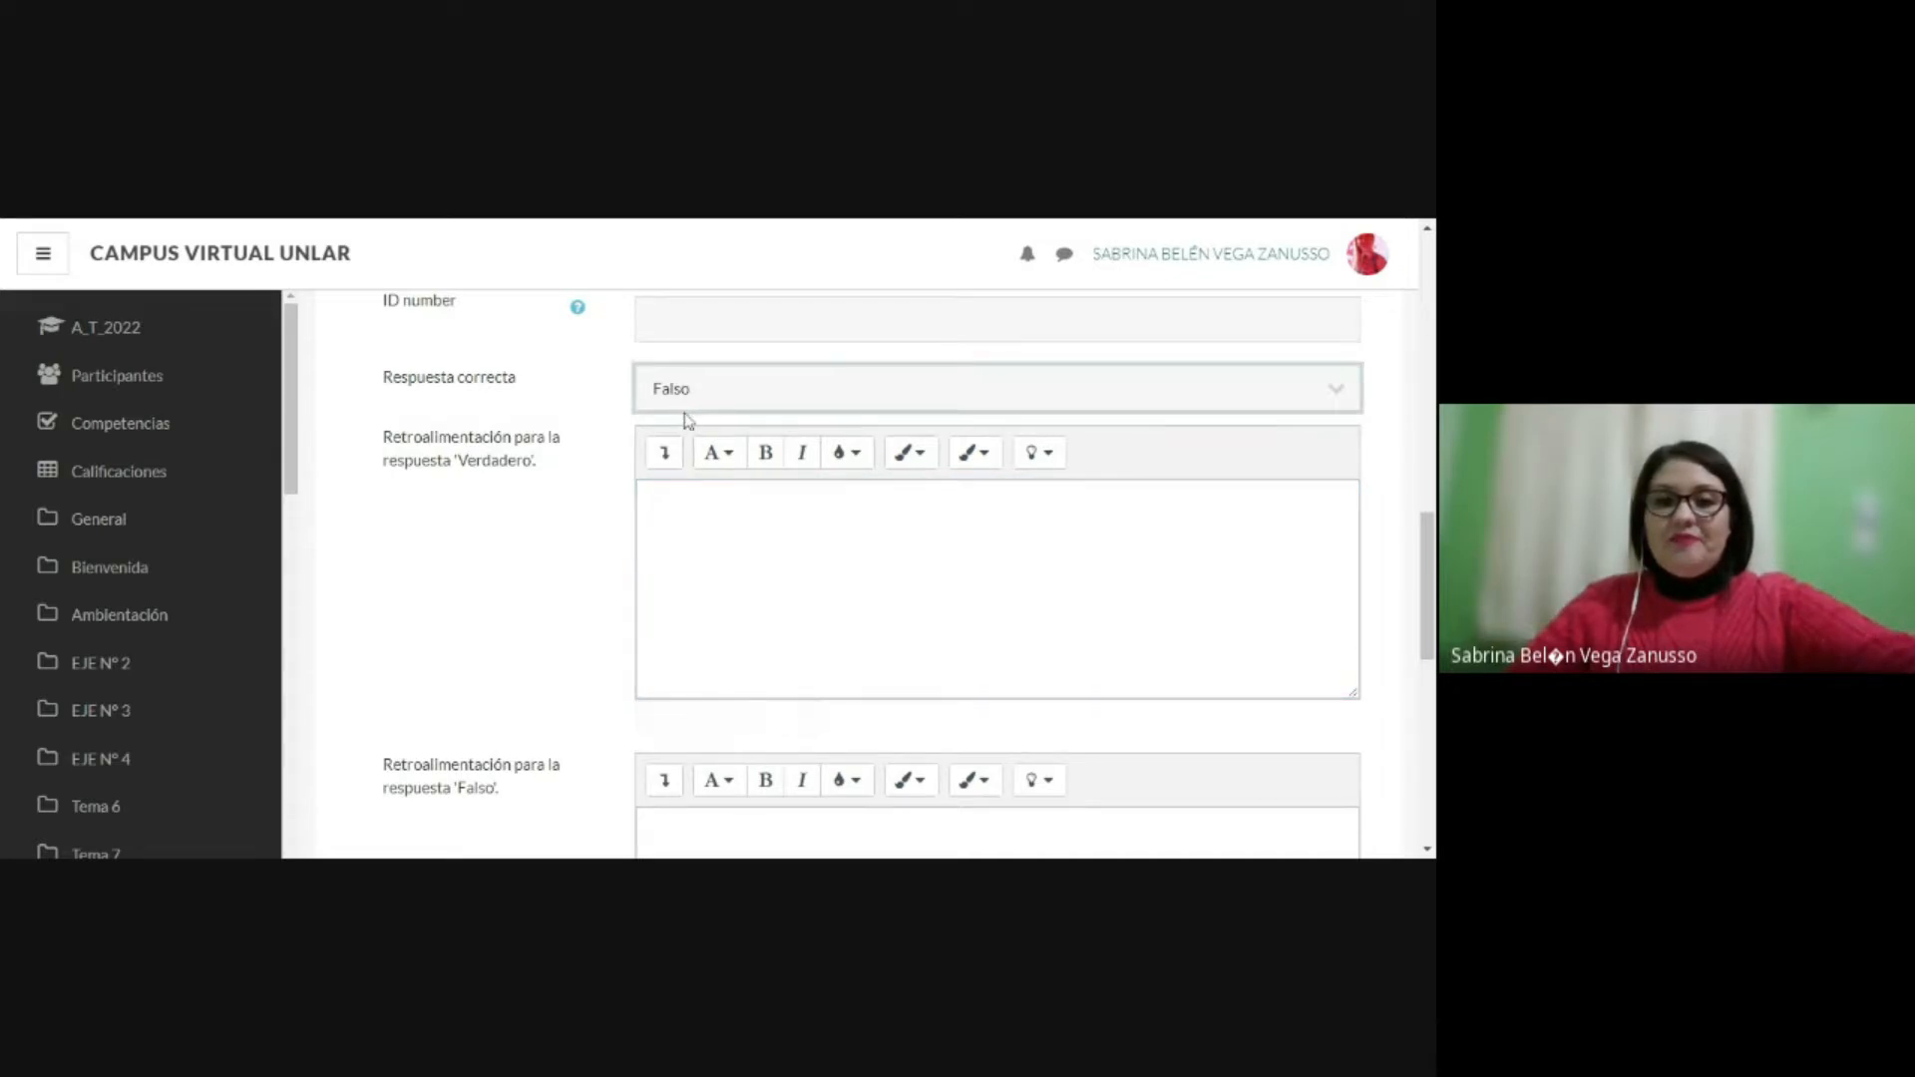
pyautogui.scroll(-1, 471, 471)
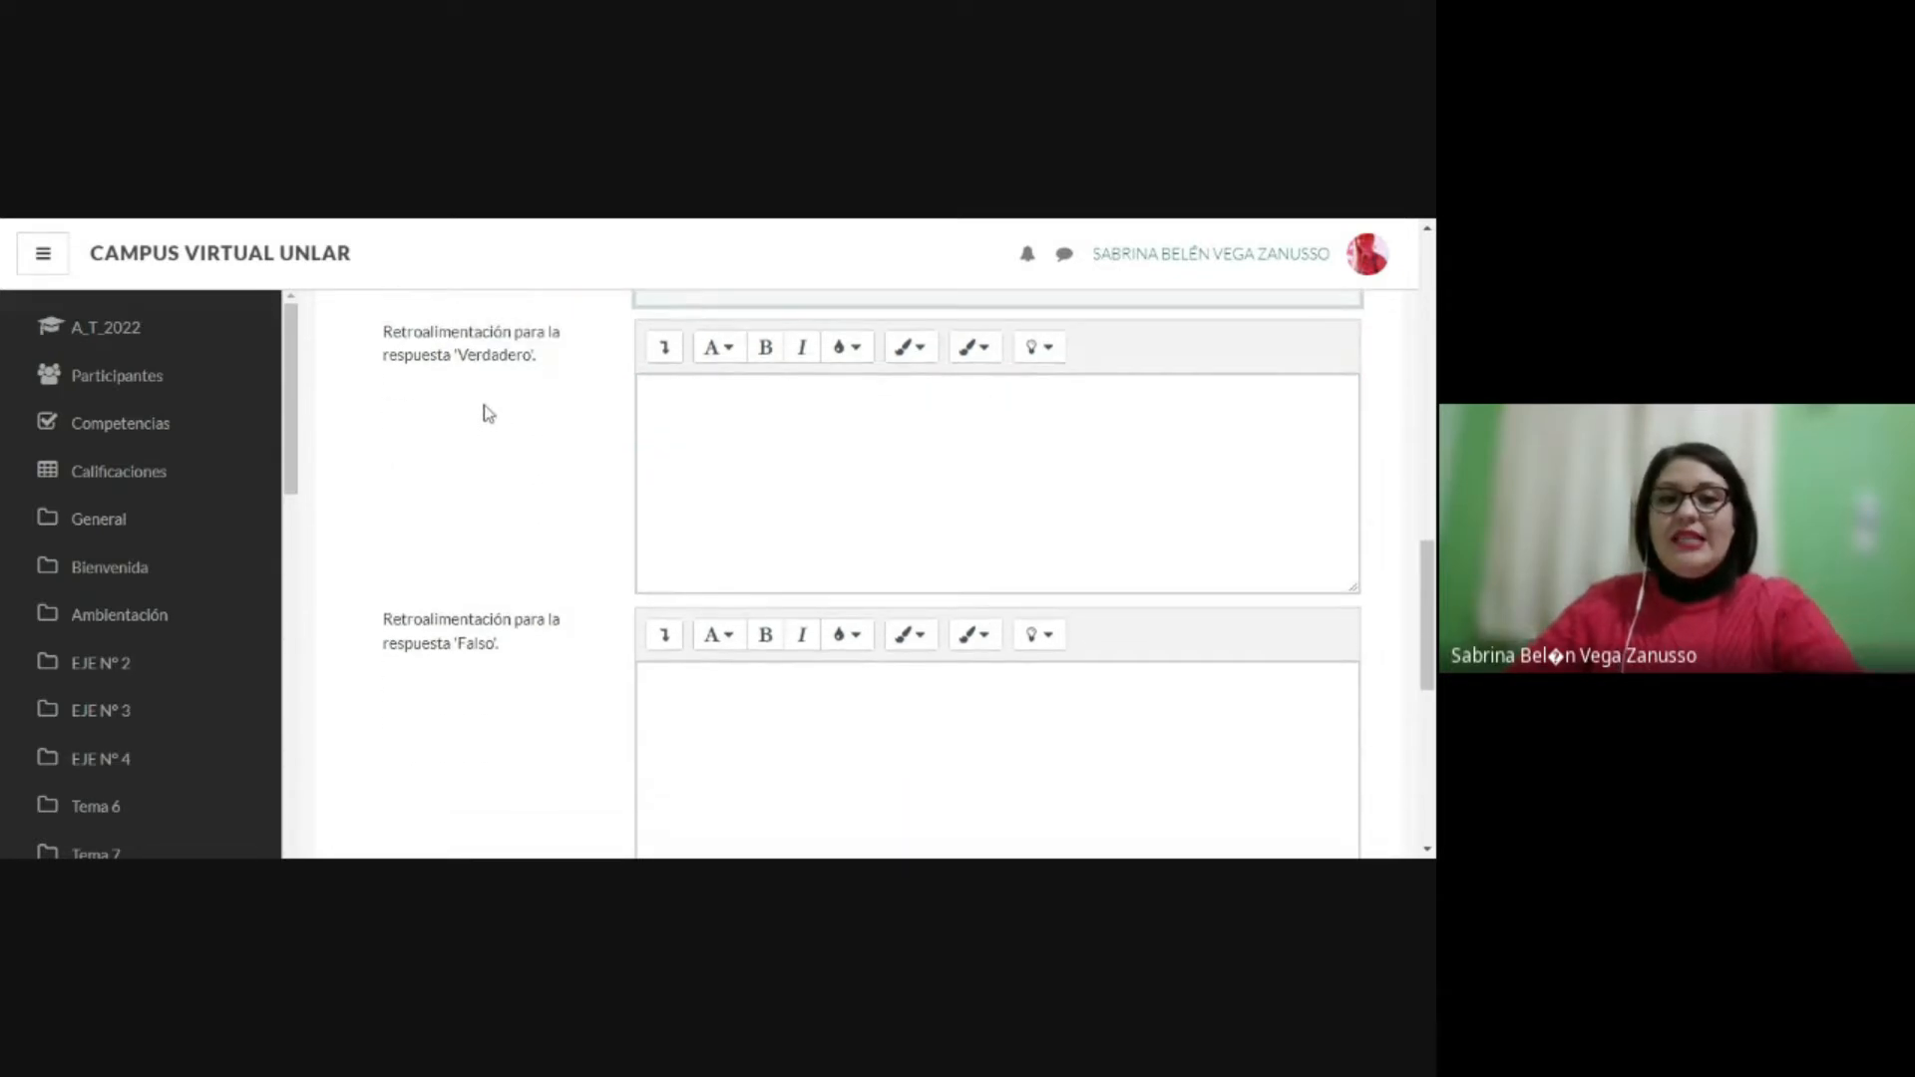
pyautogui.moveTo(382, 331); pyautogui.dragTo(550, 373)
pyautogui.click(550, 374)
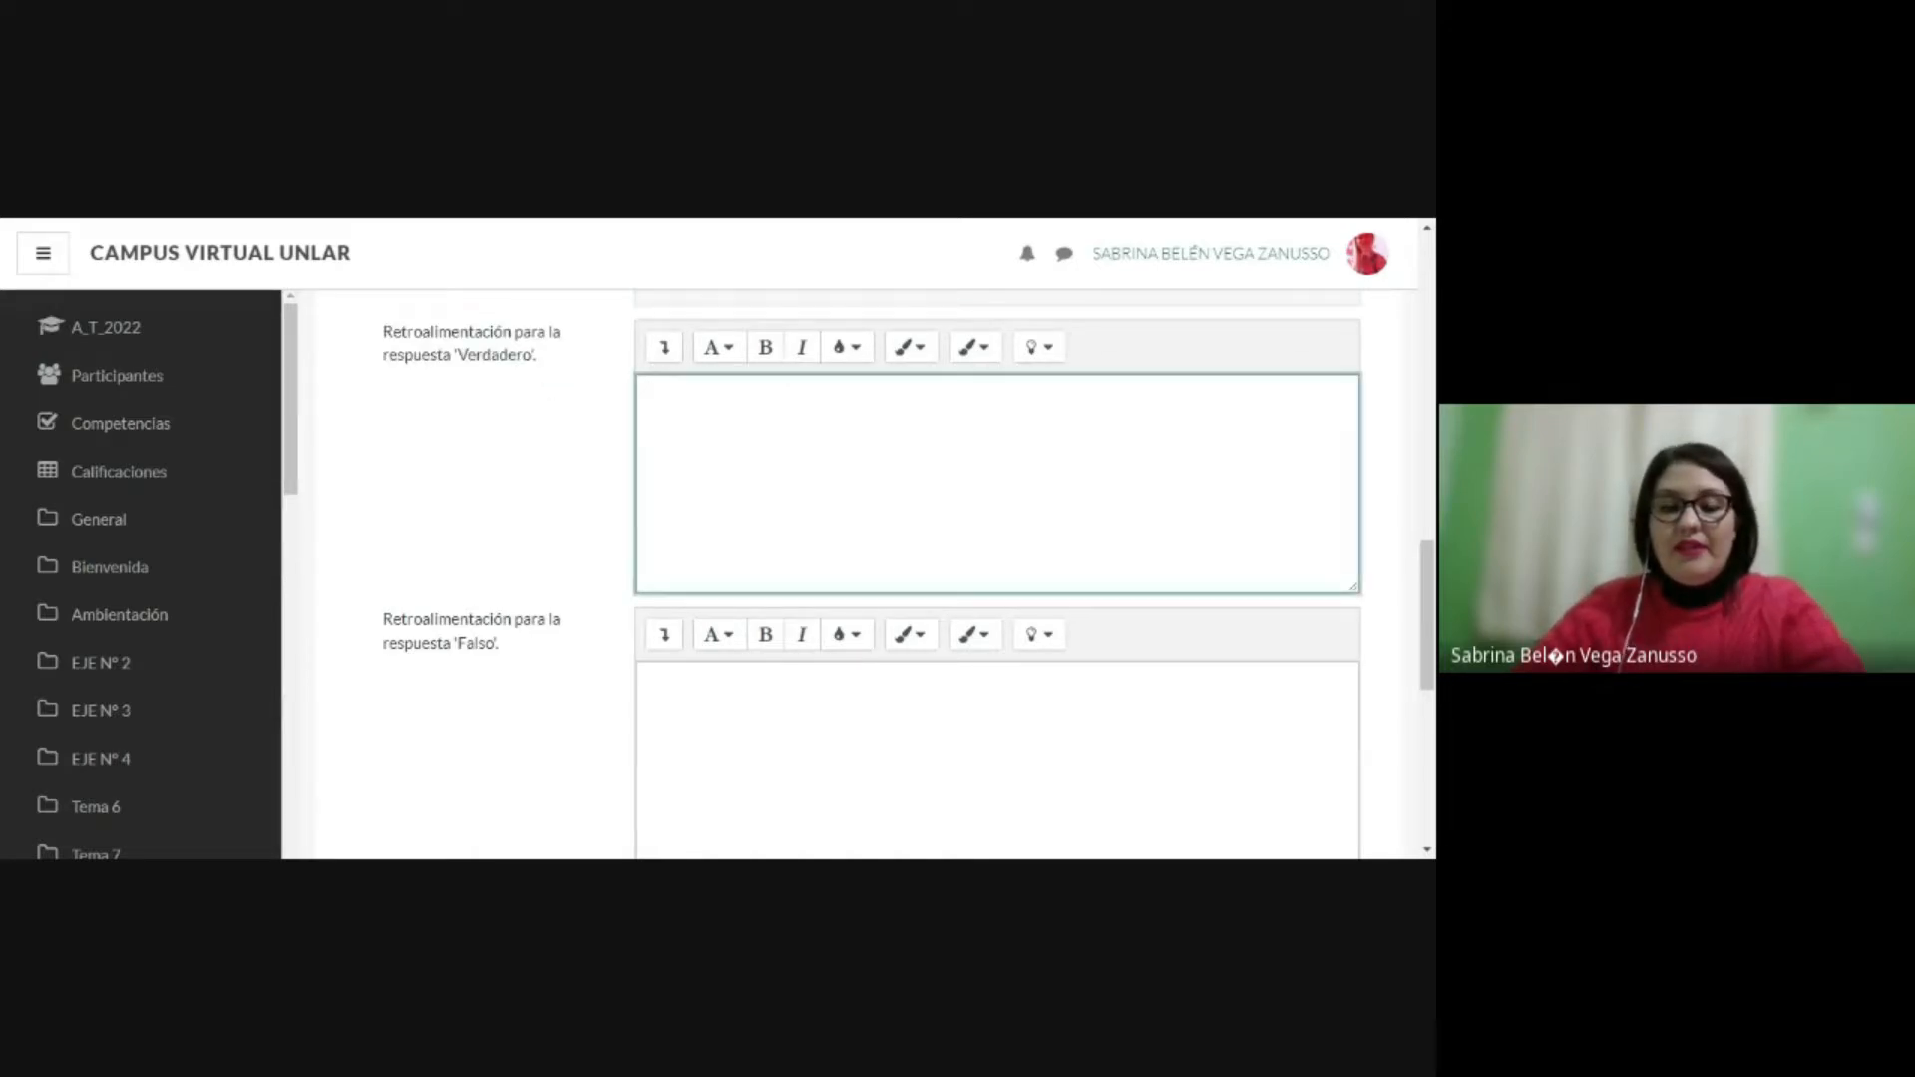
pyautogui.write('Incorrec')
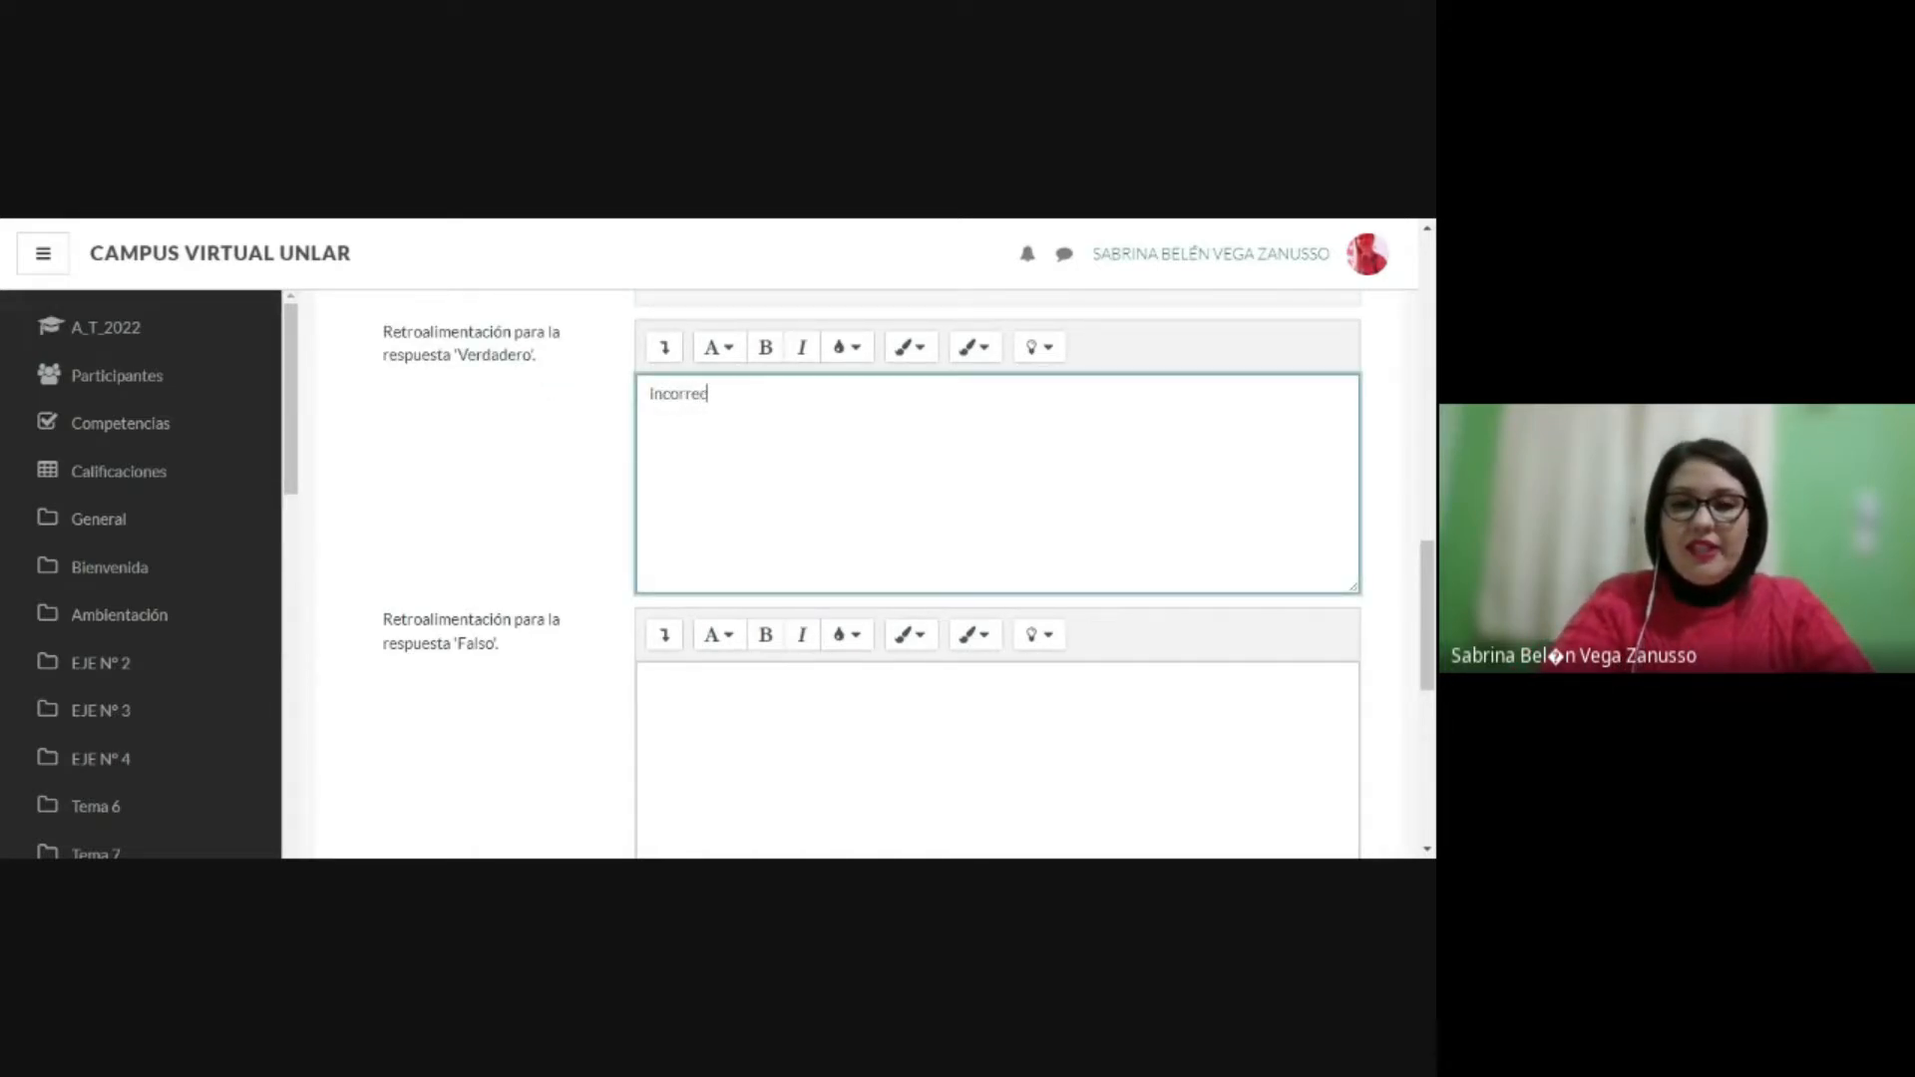
pyautogui.write('to')
# Step: Enter "correcto" as the feedback for the Falso response
pyautogui.click(685, 688)
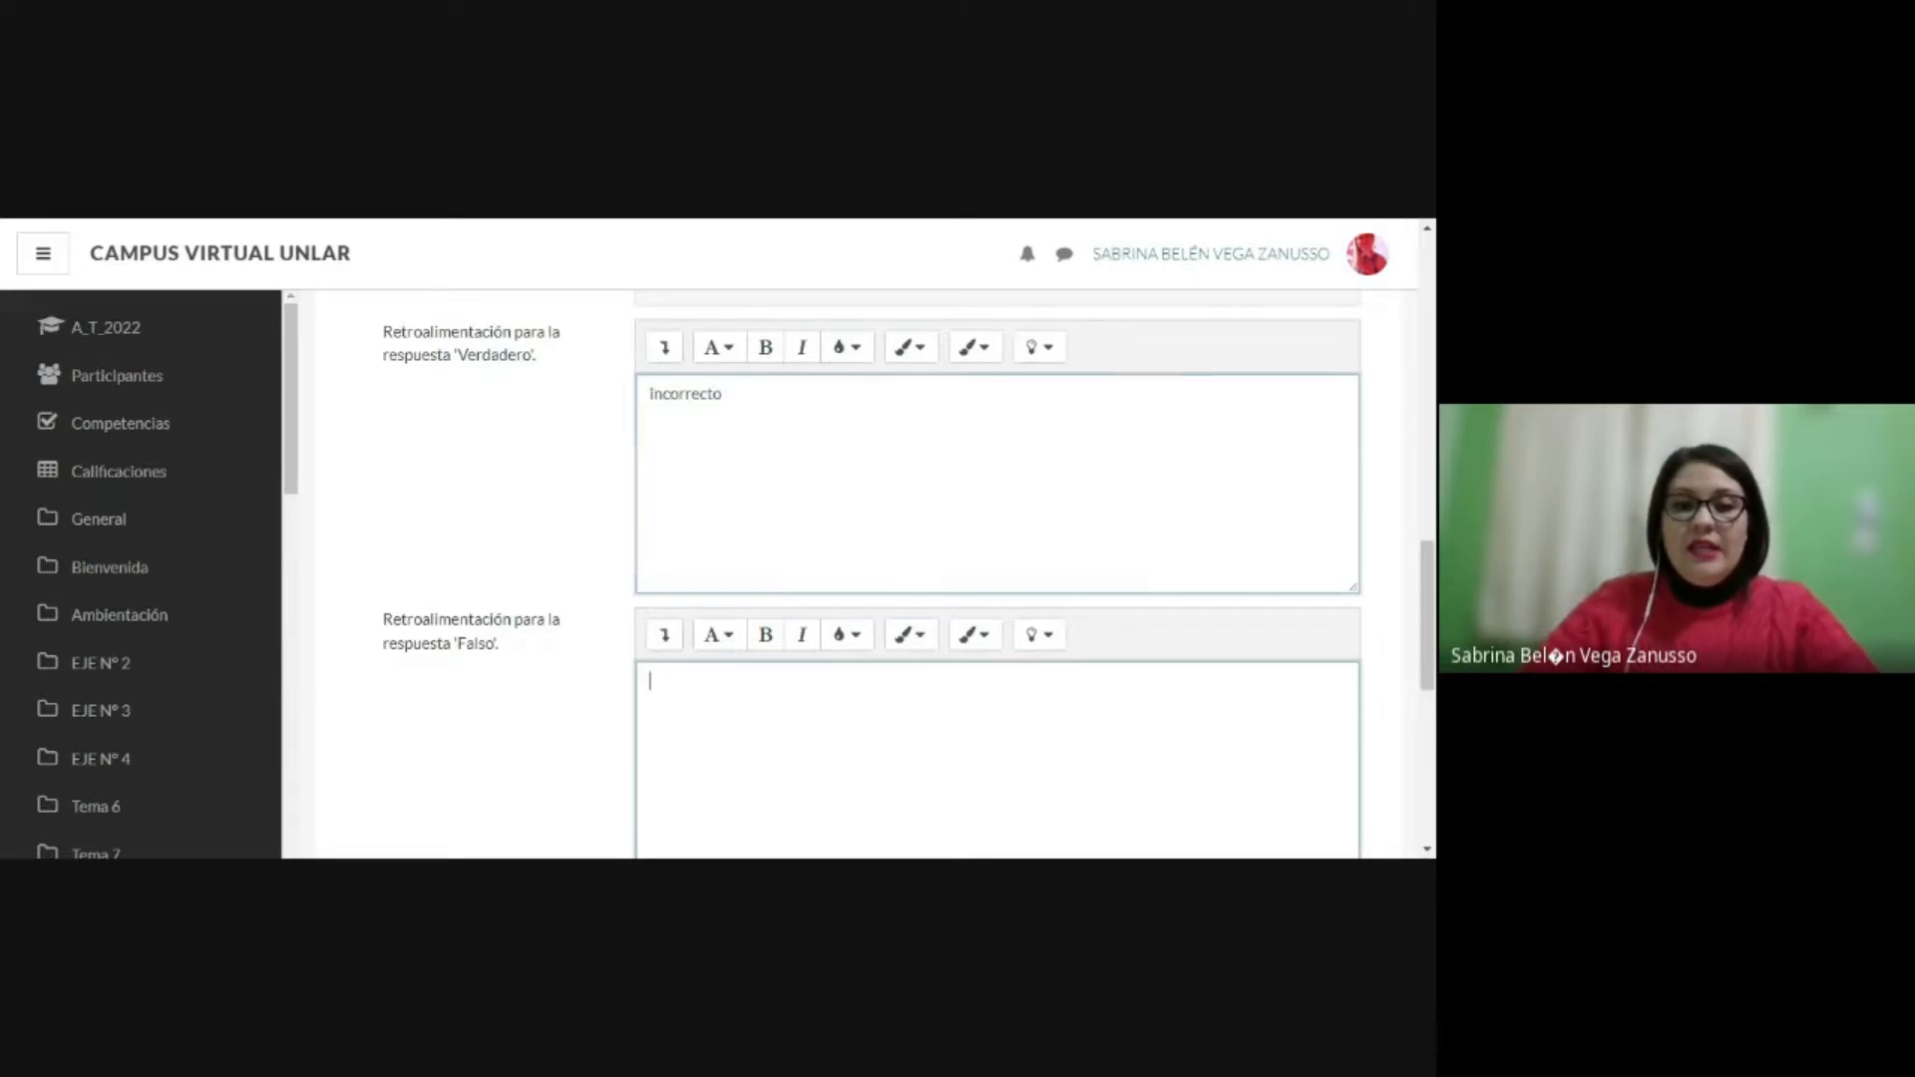
pyautogui.write('corre')
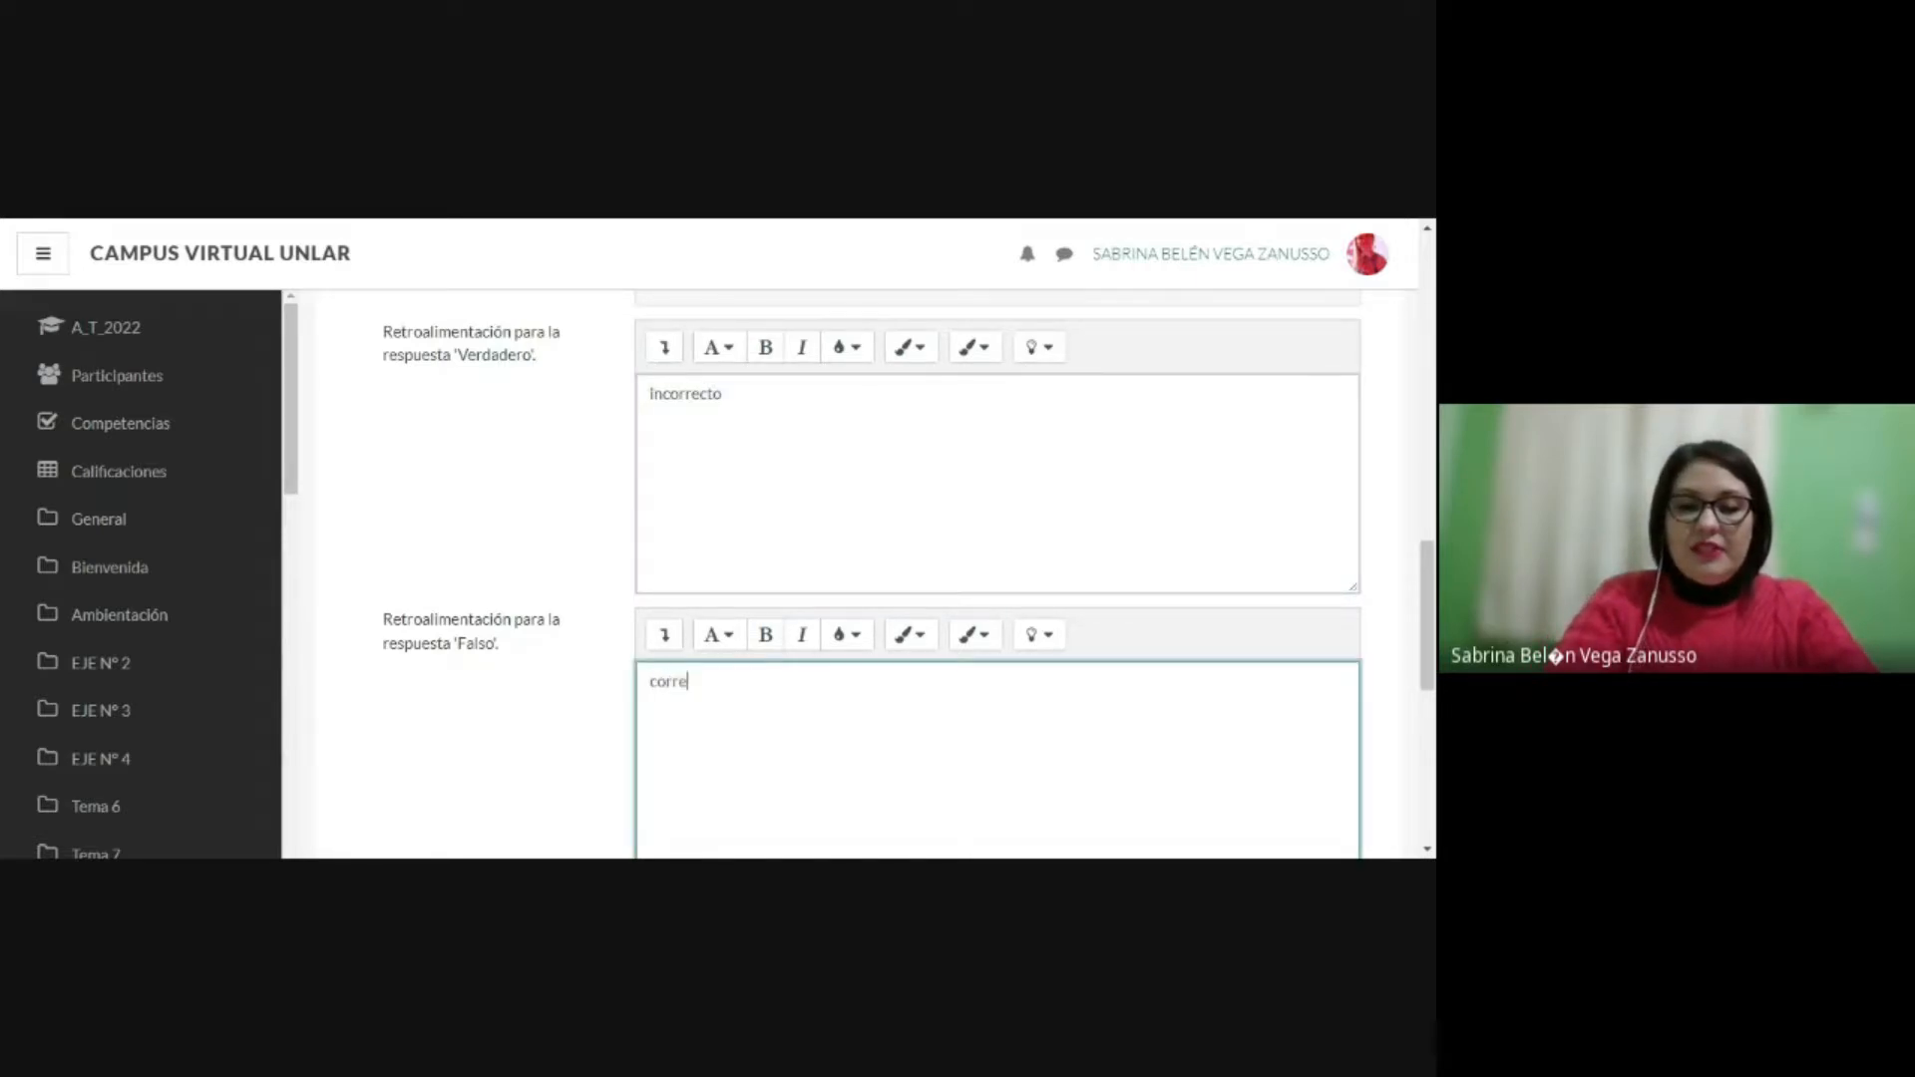
pyautogui.write('cto')
pyautogui.click(297, 221)
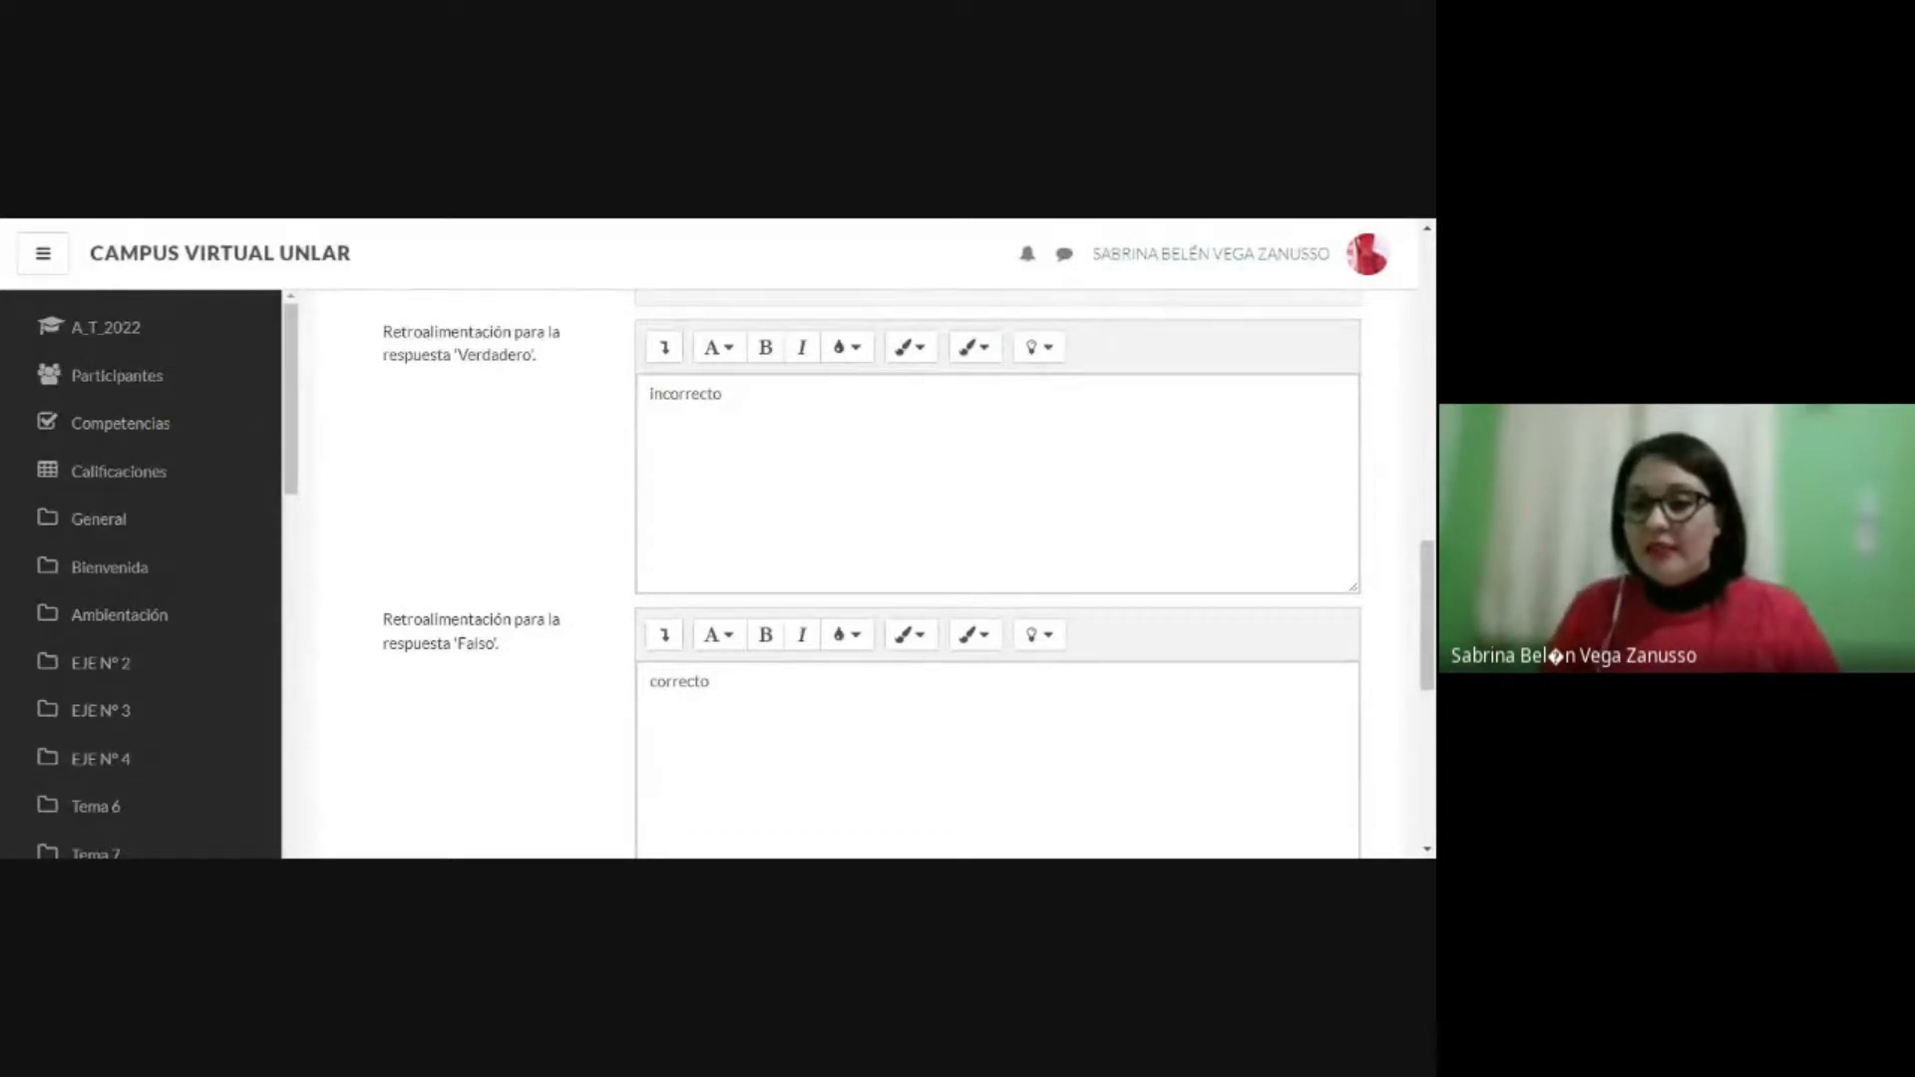
pyautogui.click(710, 682)
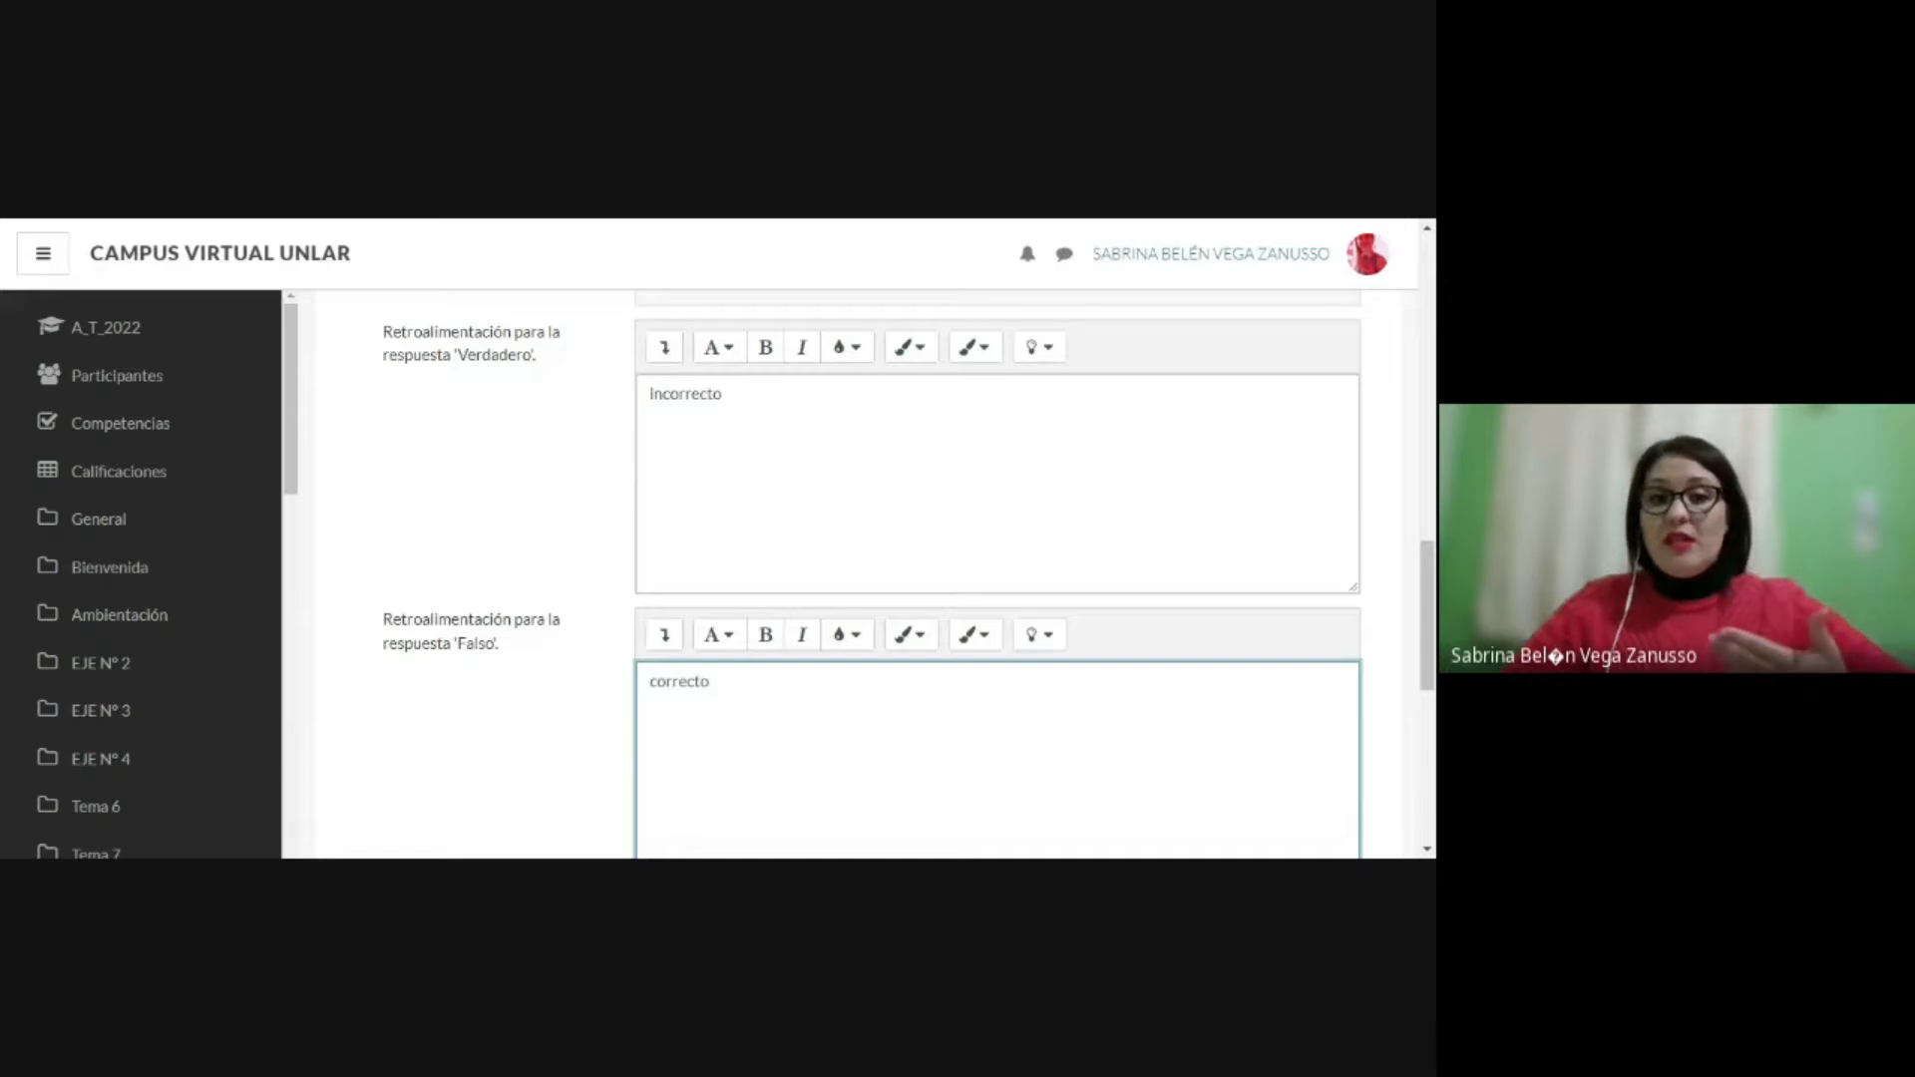
pyautogui.scroll(-3, 858, 574)
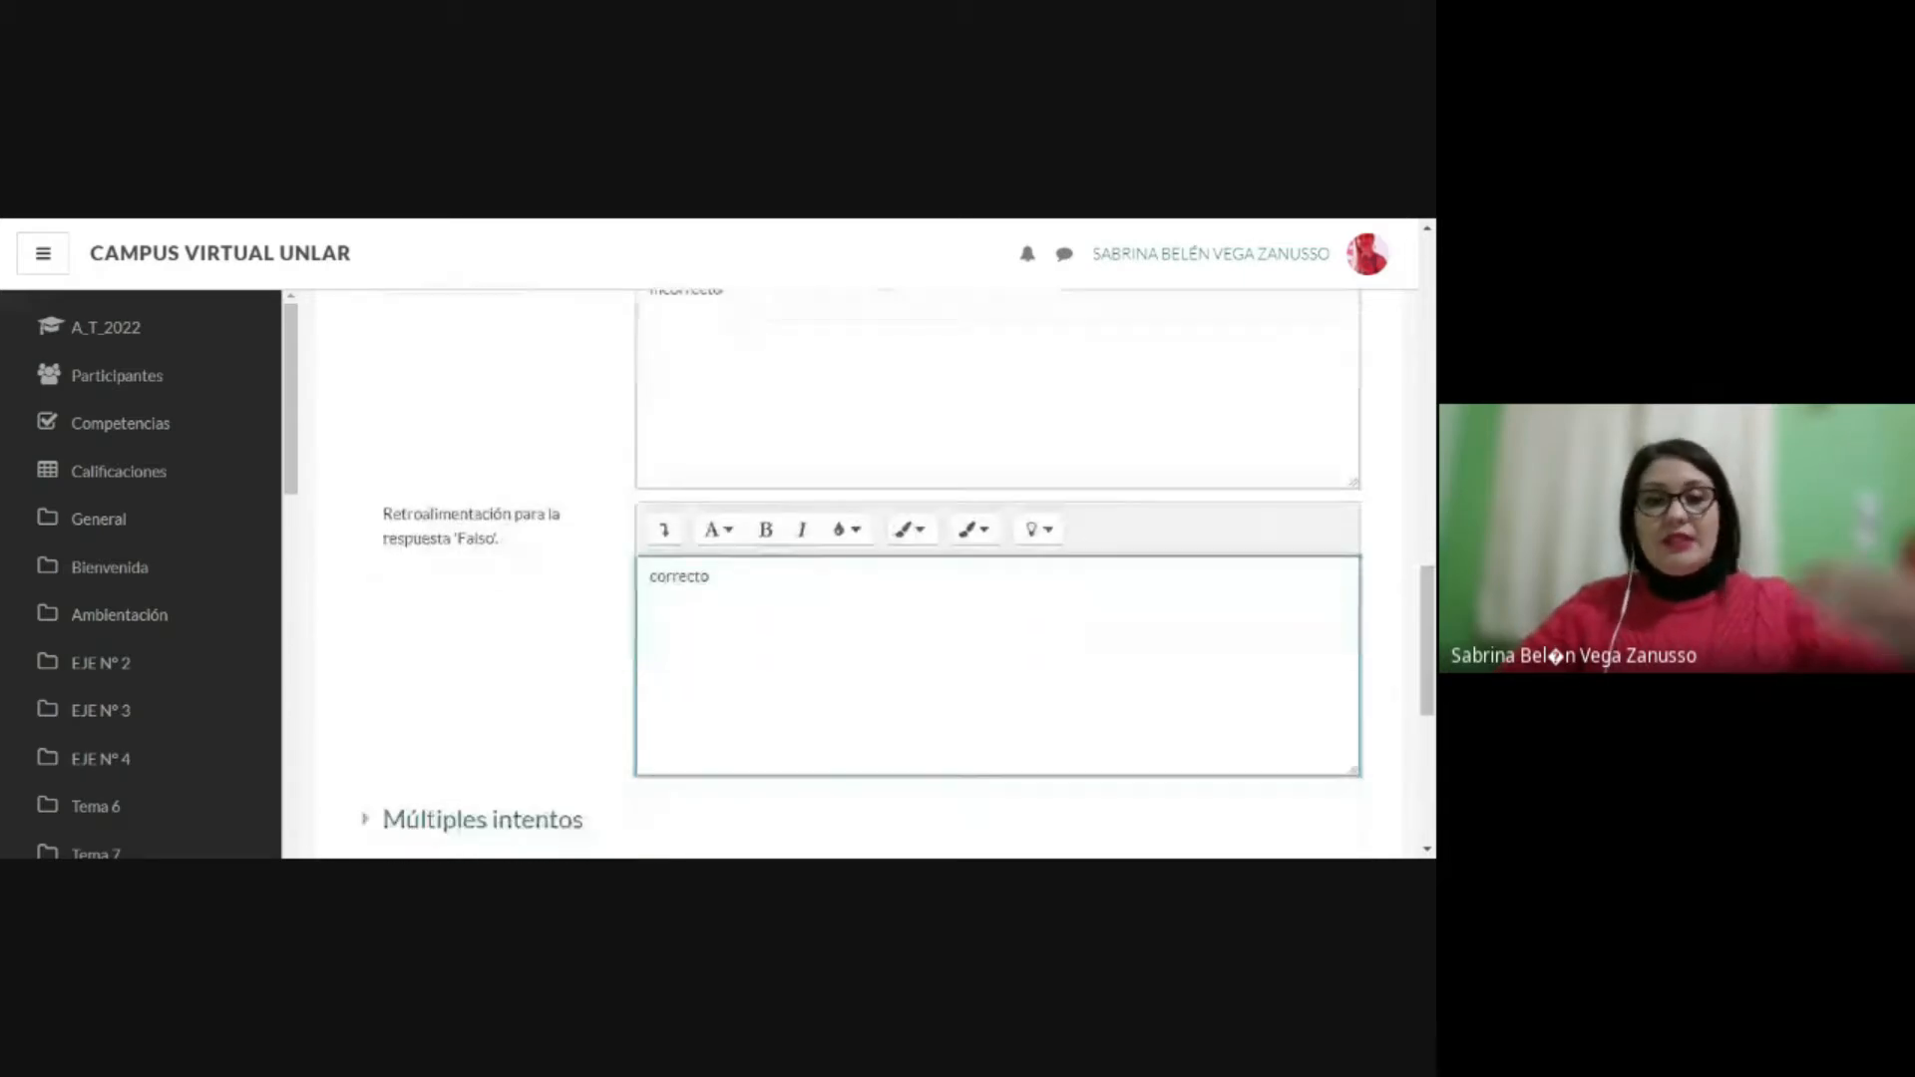
pyautogui.scroll(-3, 787, 458)
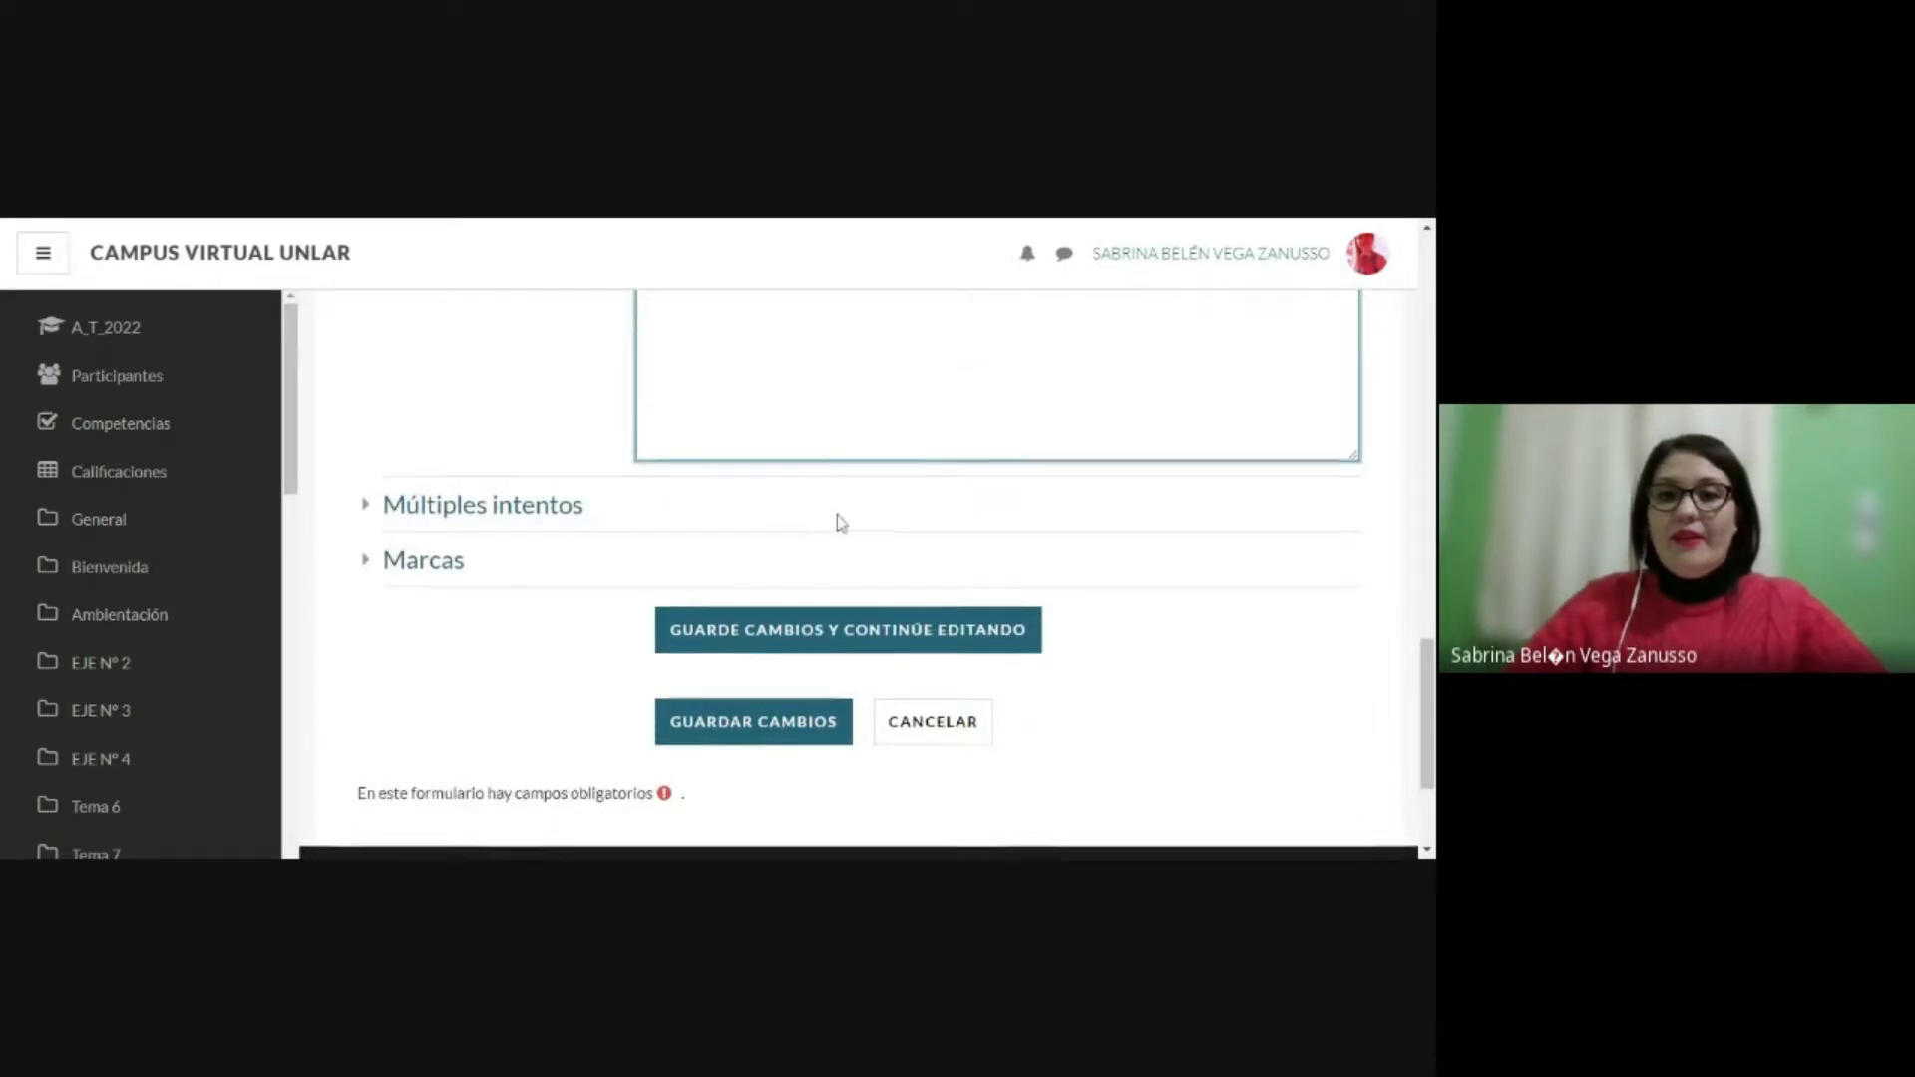
# Step: Review the true/false question's category, name, statement, correct answer and response feedback
pyautogui.scroll(3, 836, 513)
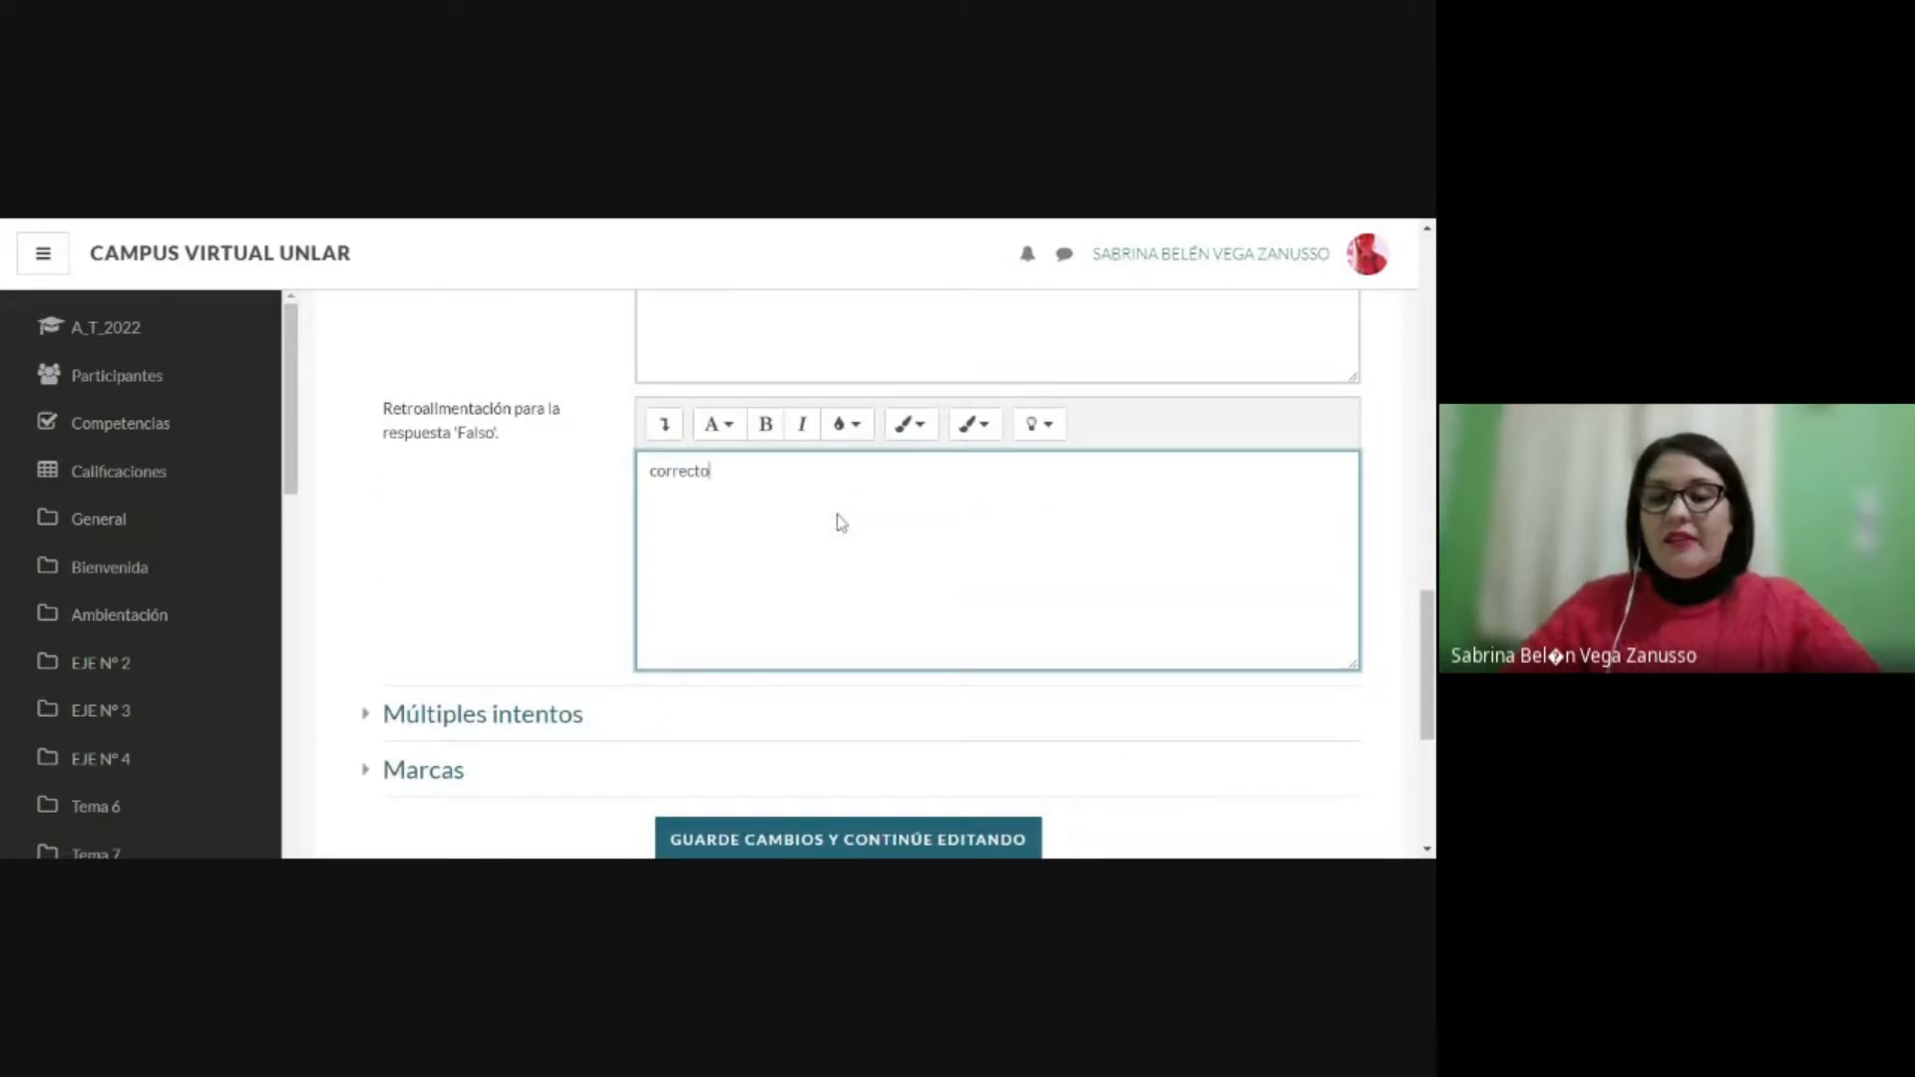
pyautogui.scroll(-2, 858, 573)
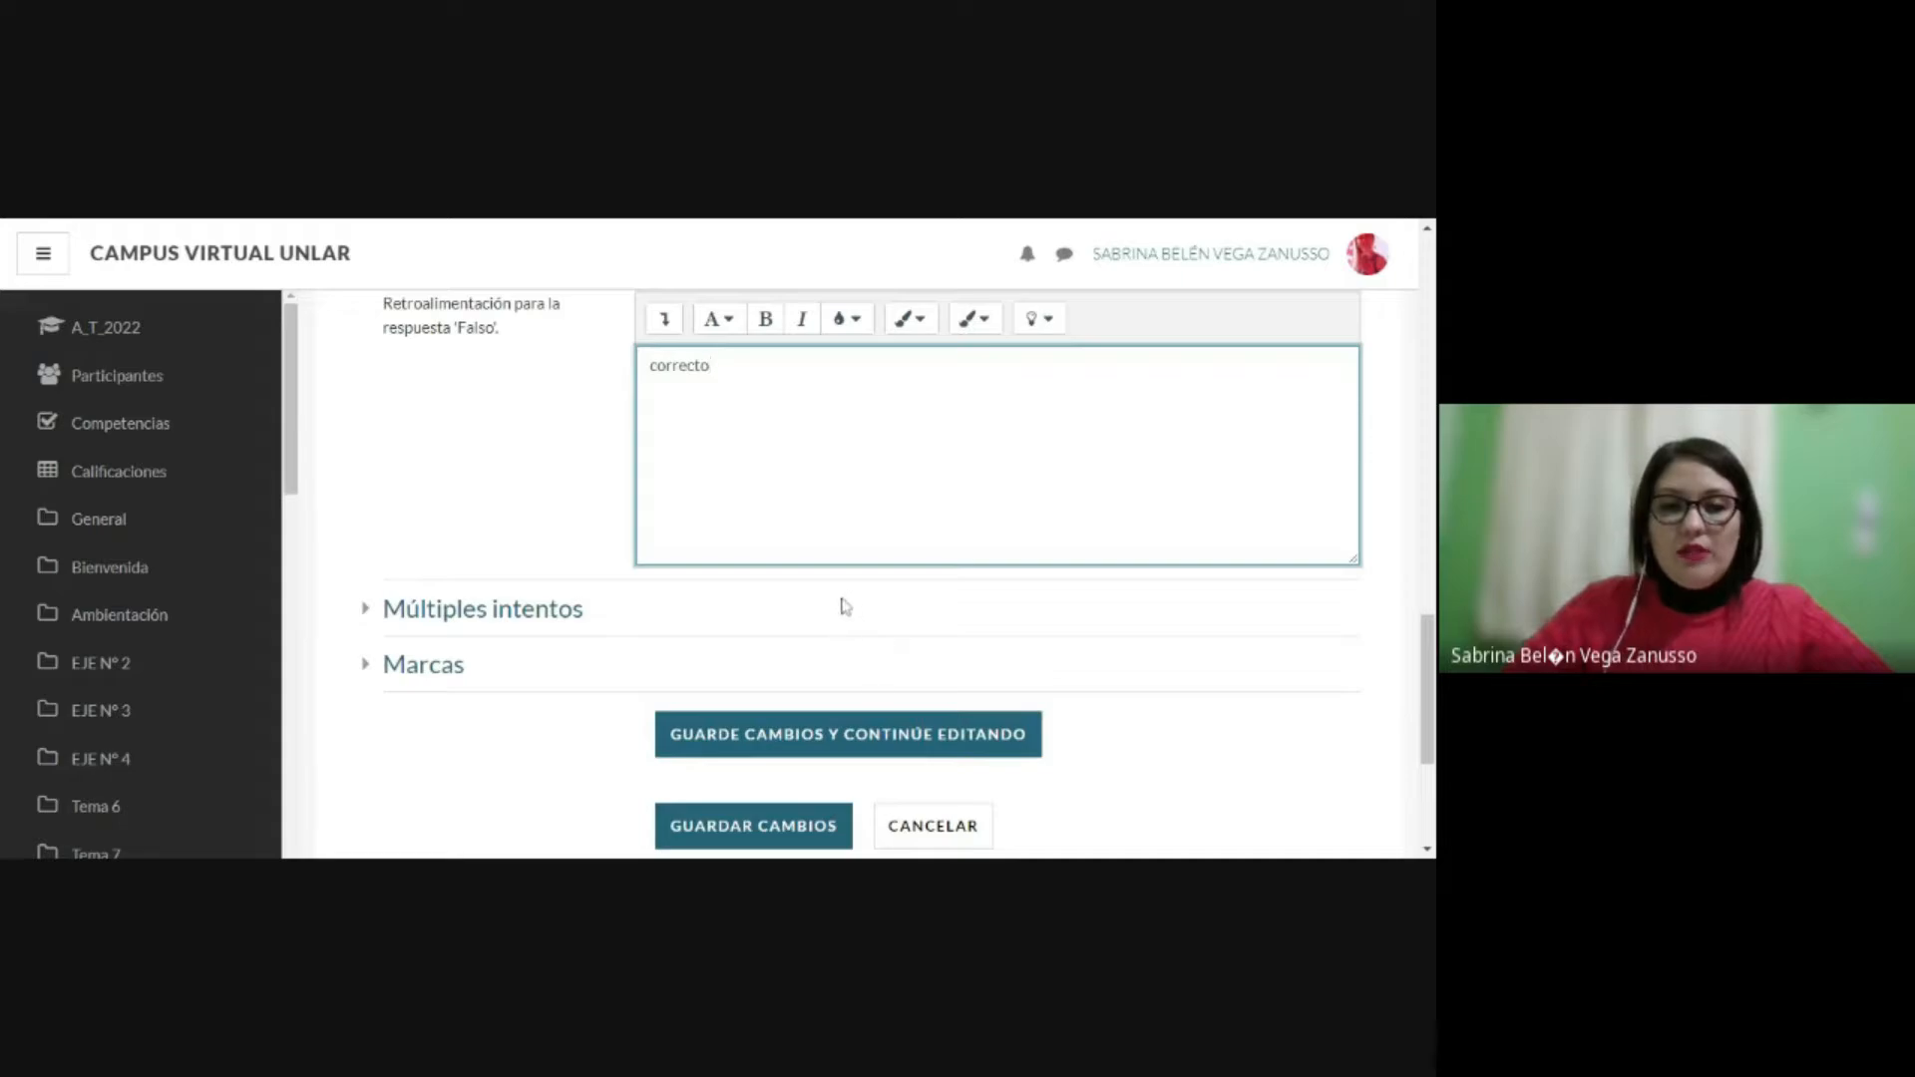
pyautogui.scroll(-2, 849, 619)
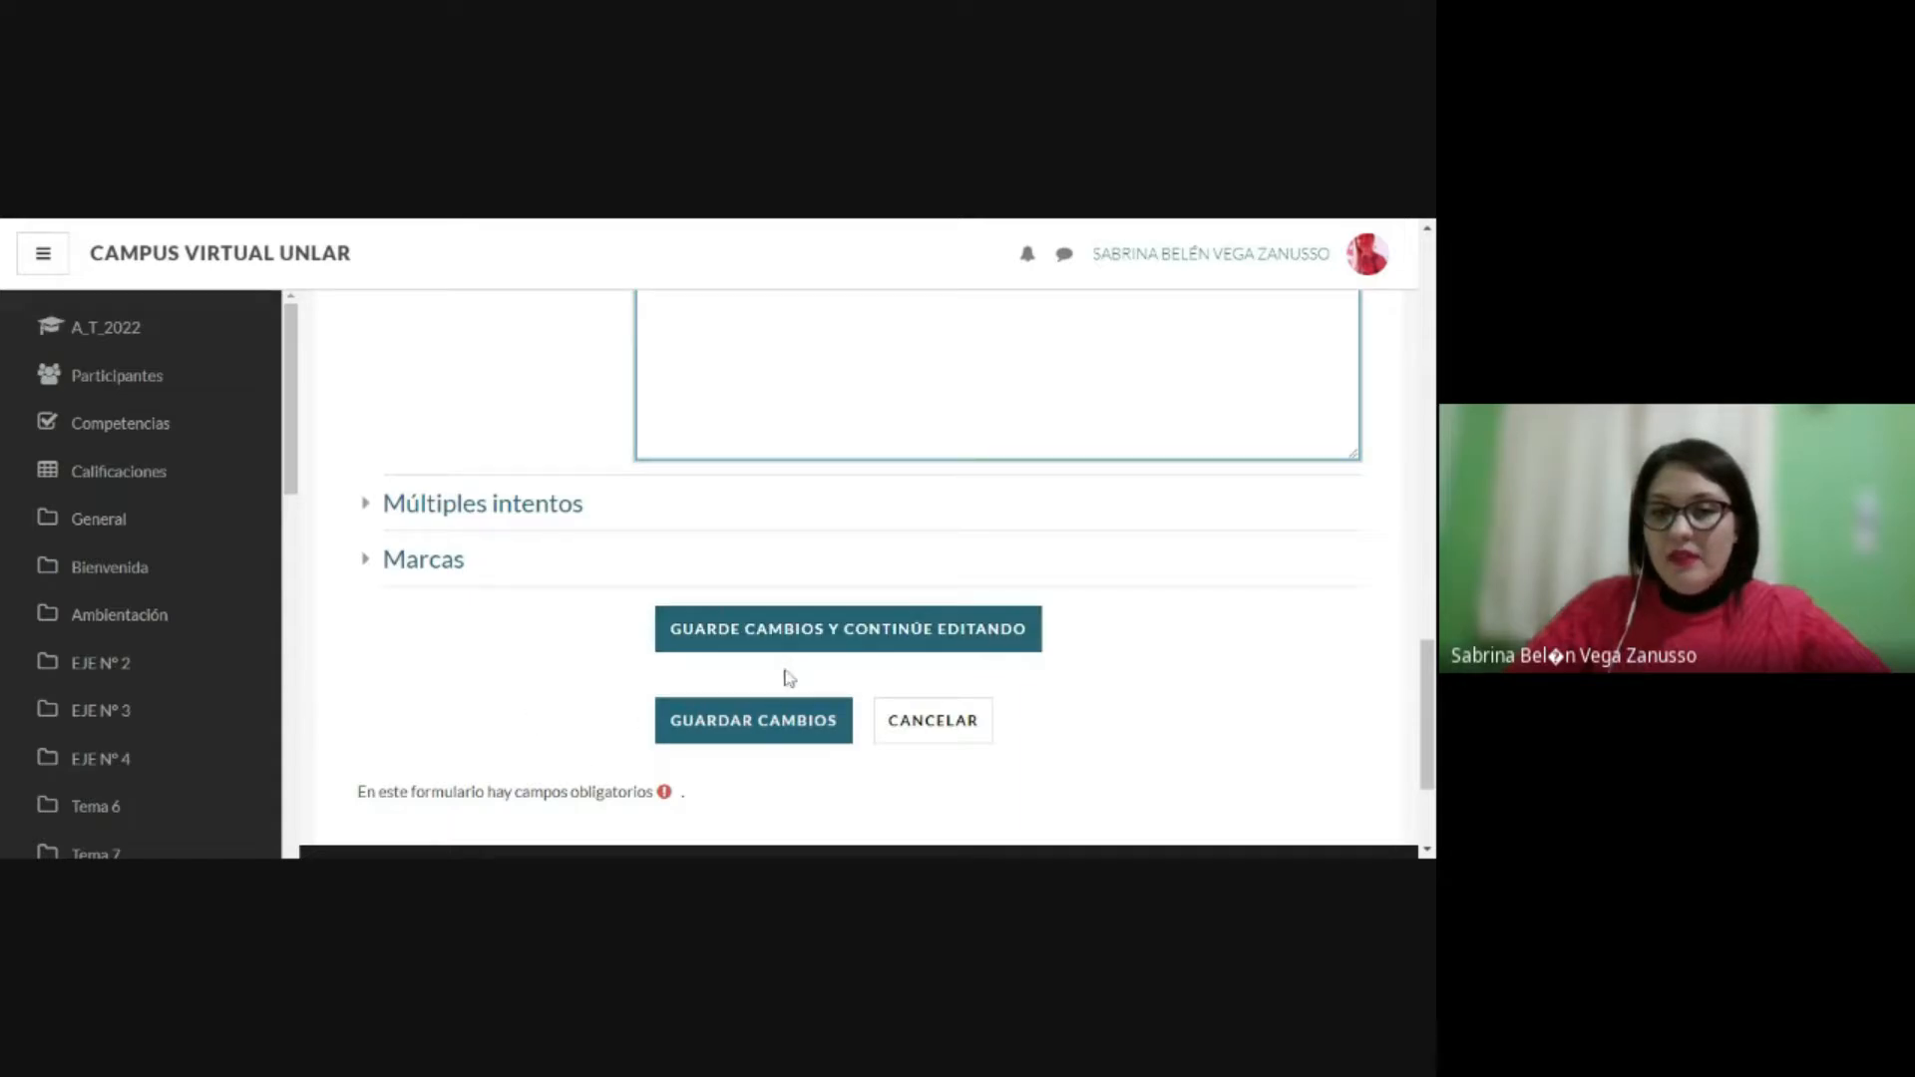
pyautogui.scroll(5, 782, 672)
pyautogui.scroll(10, 802, 681)
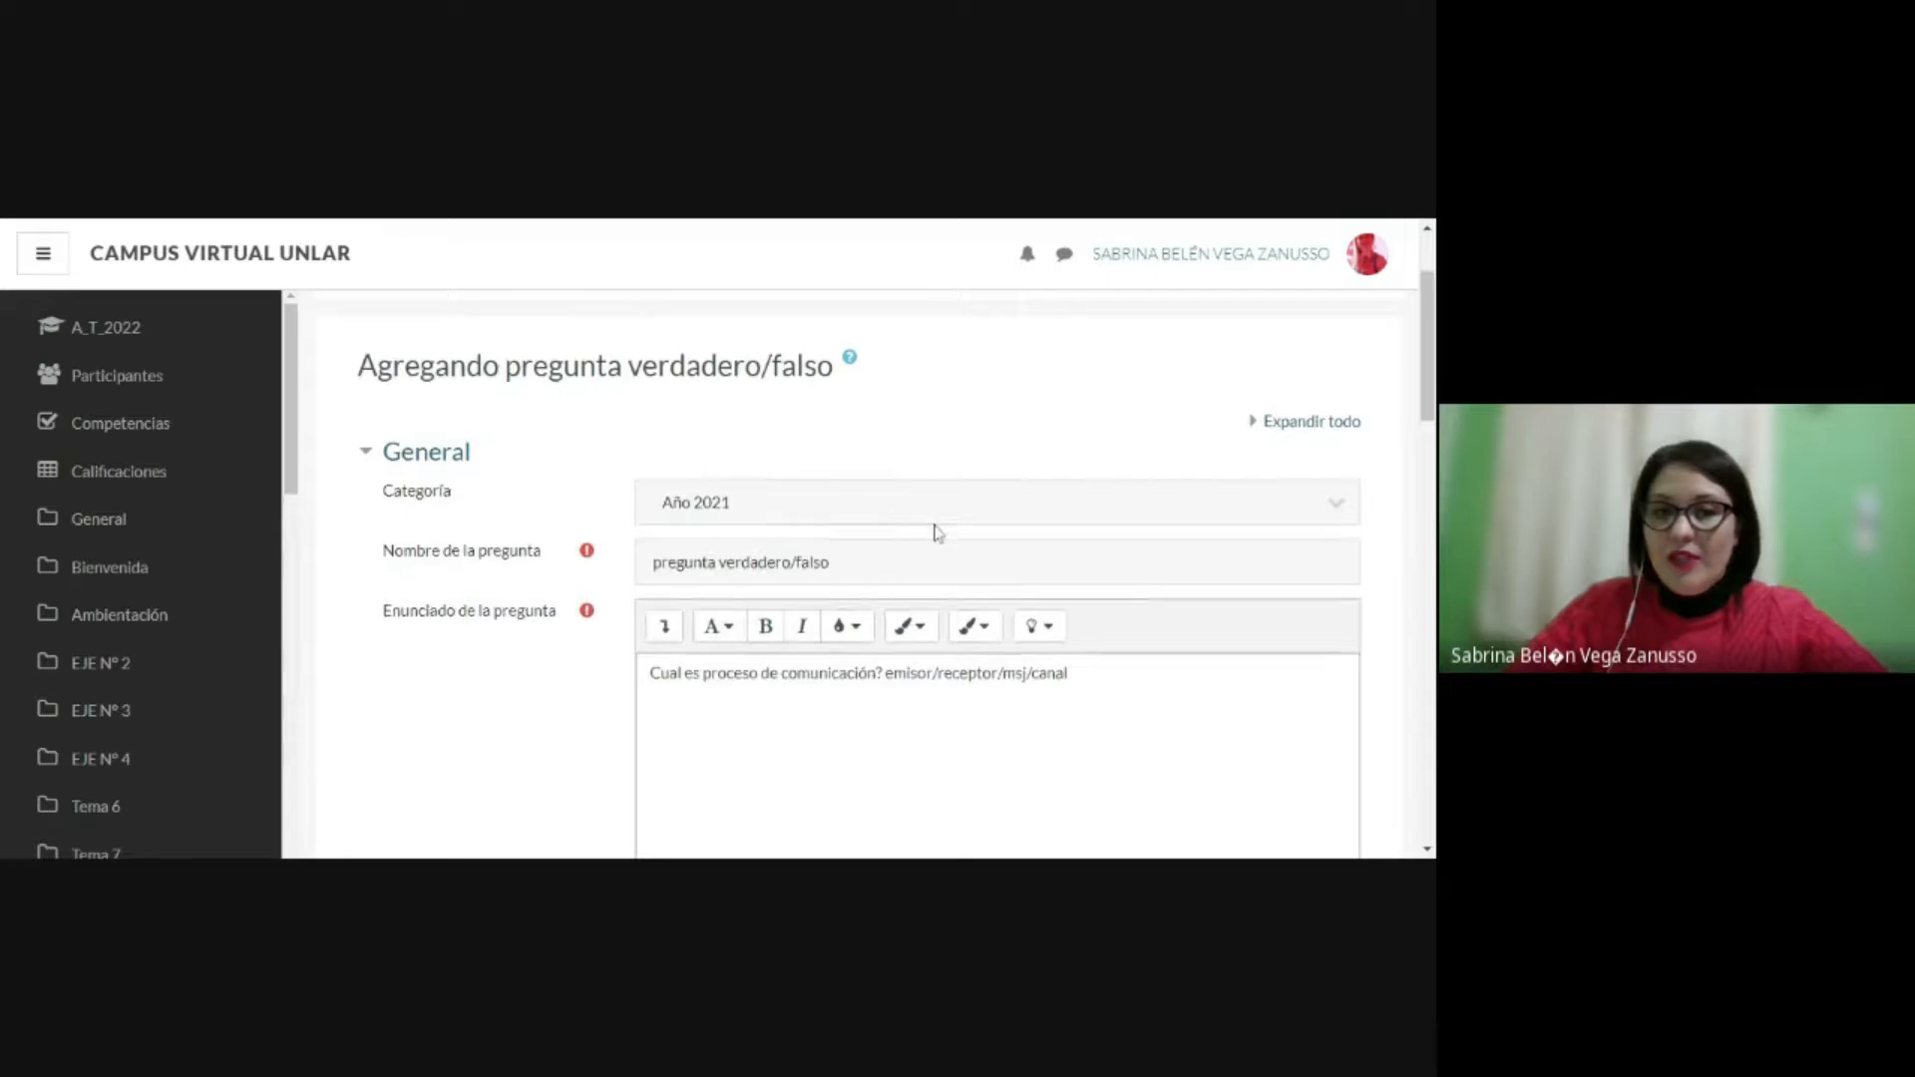
pyautogui.scroll(-1, 932, 525)
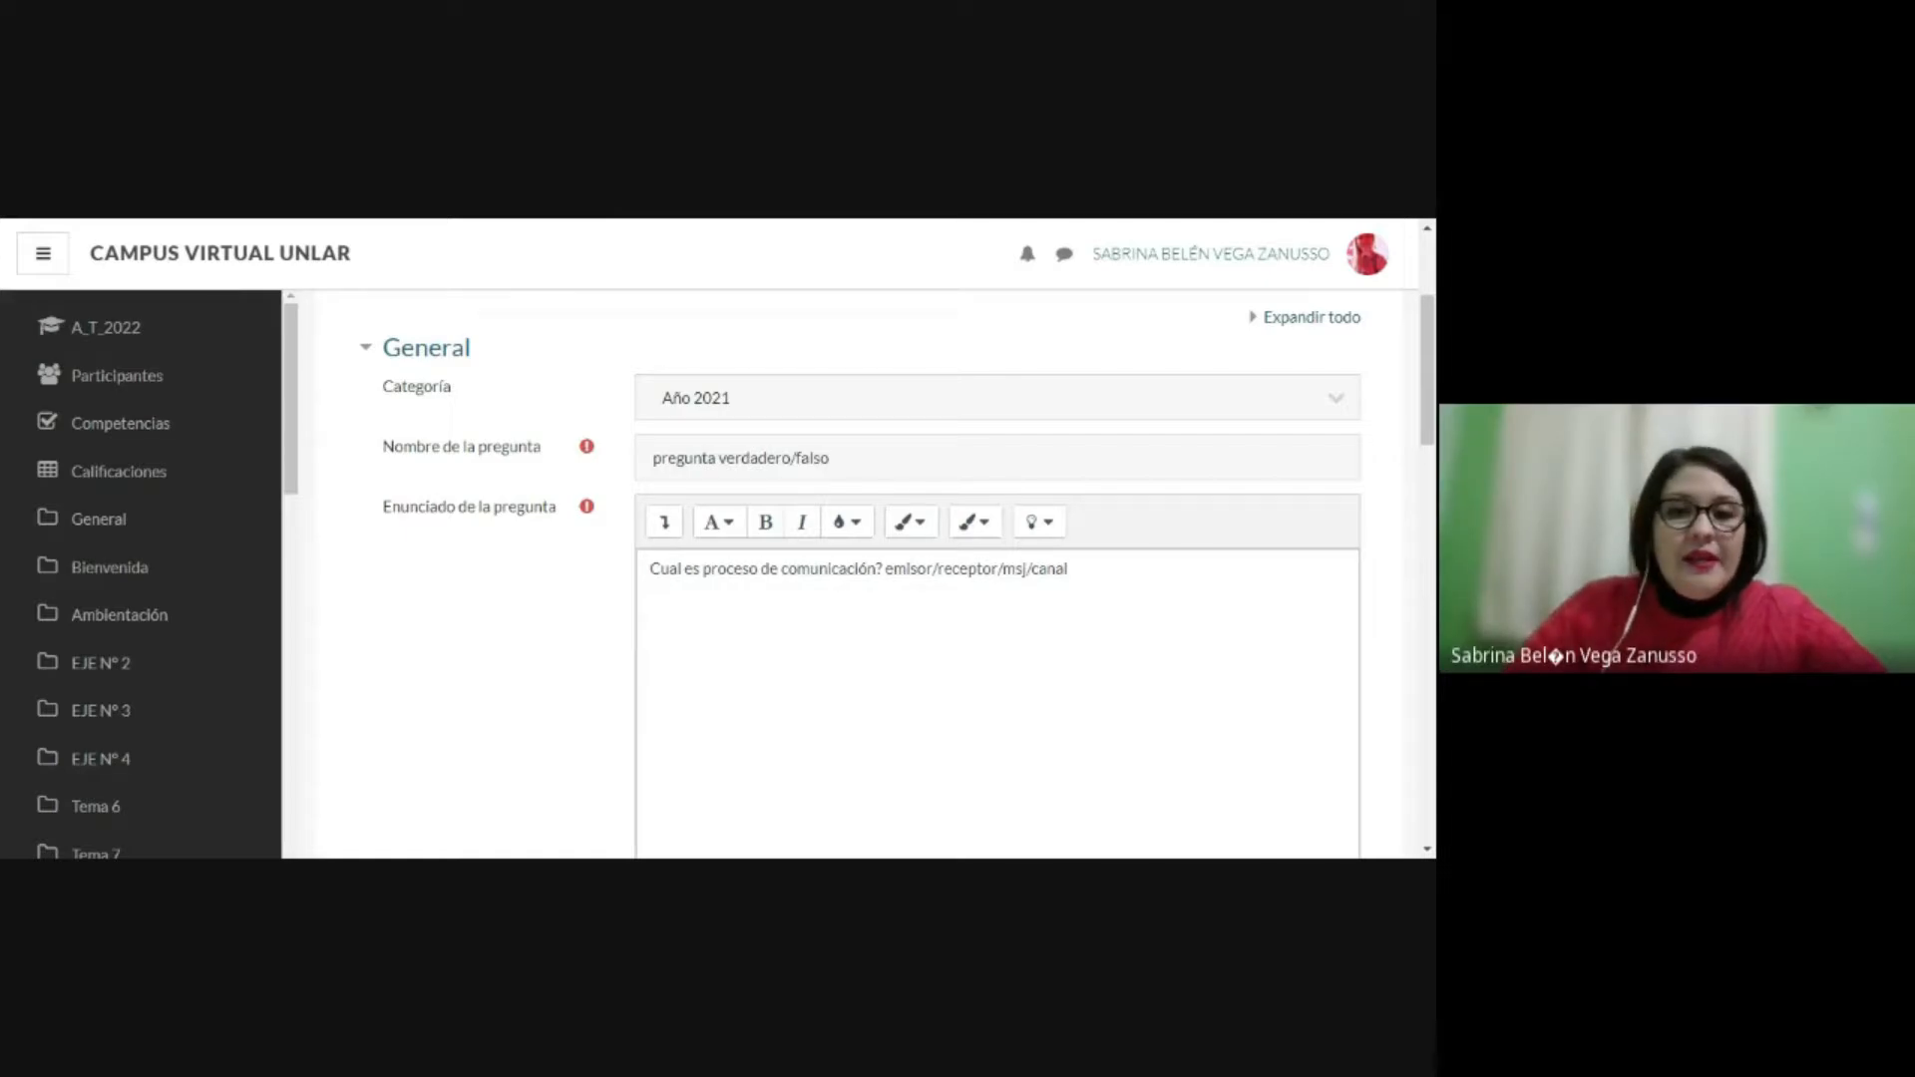
pyautogui.scroll(-1, 860, 429)
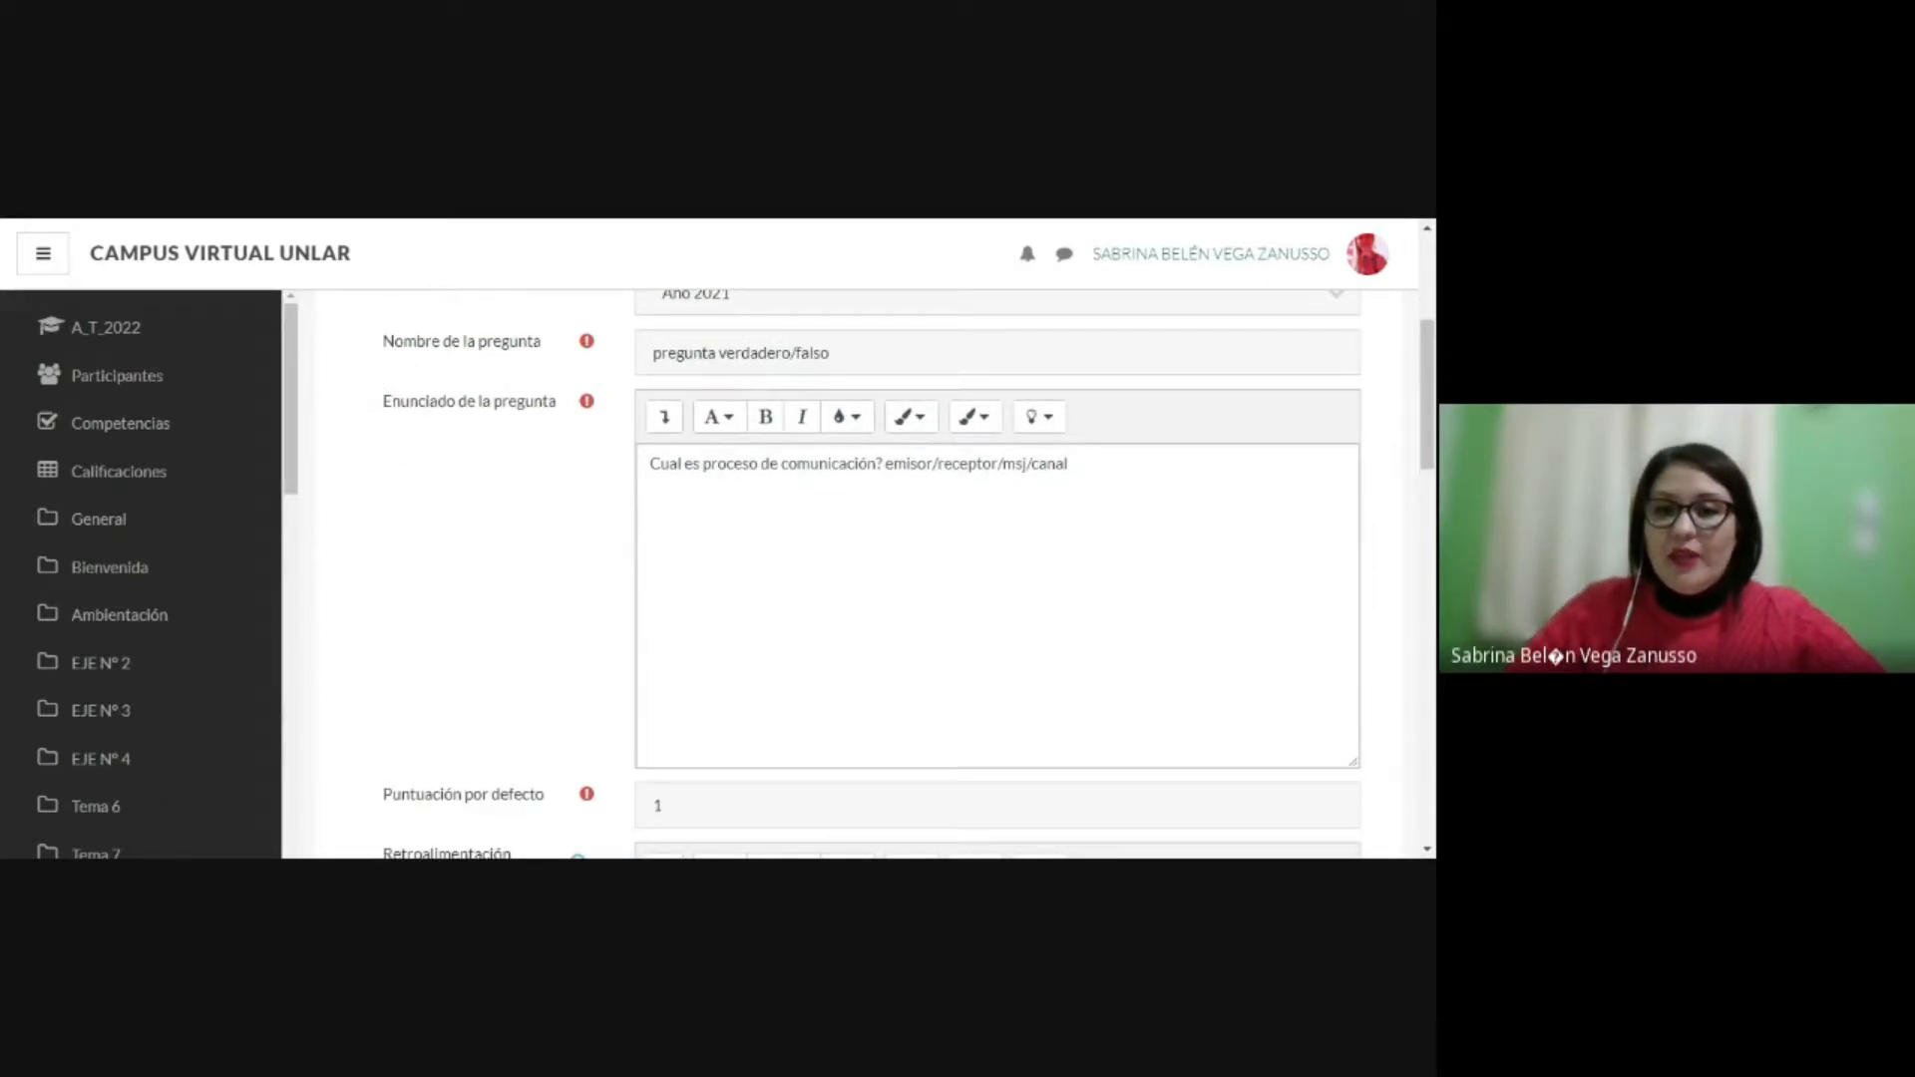
pyautogui.scroll(-1, 858, 574)
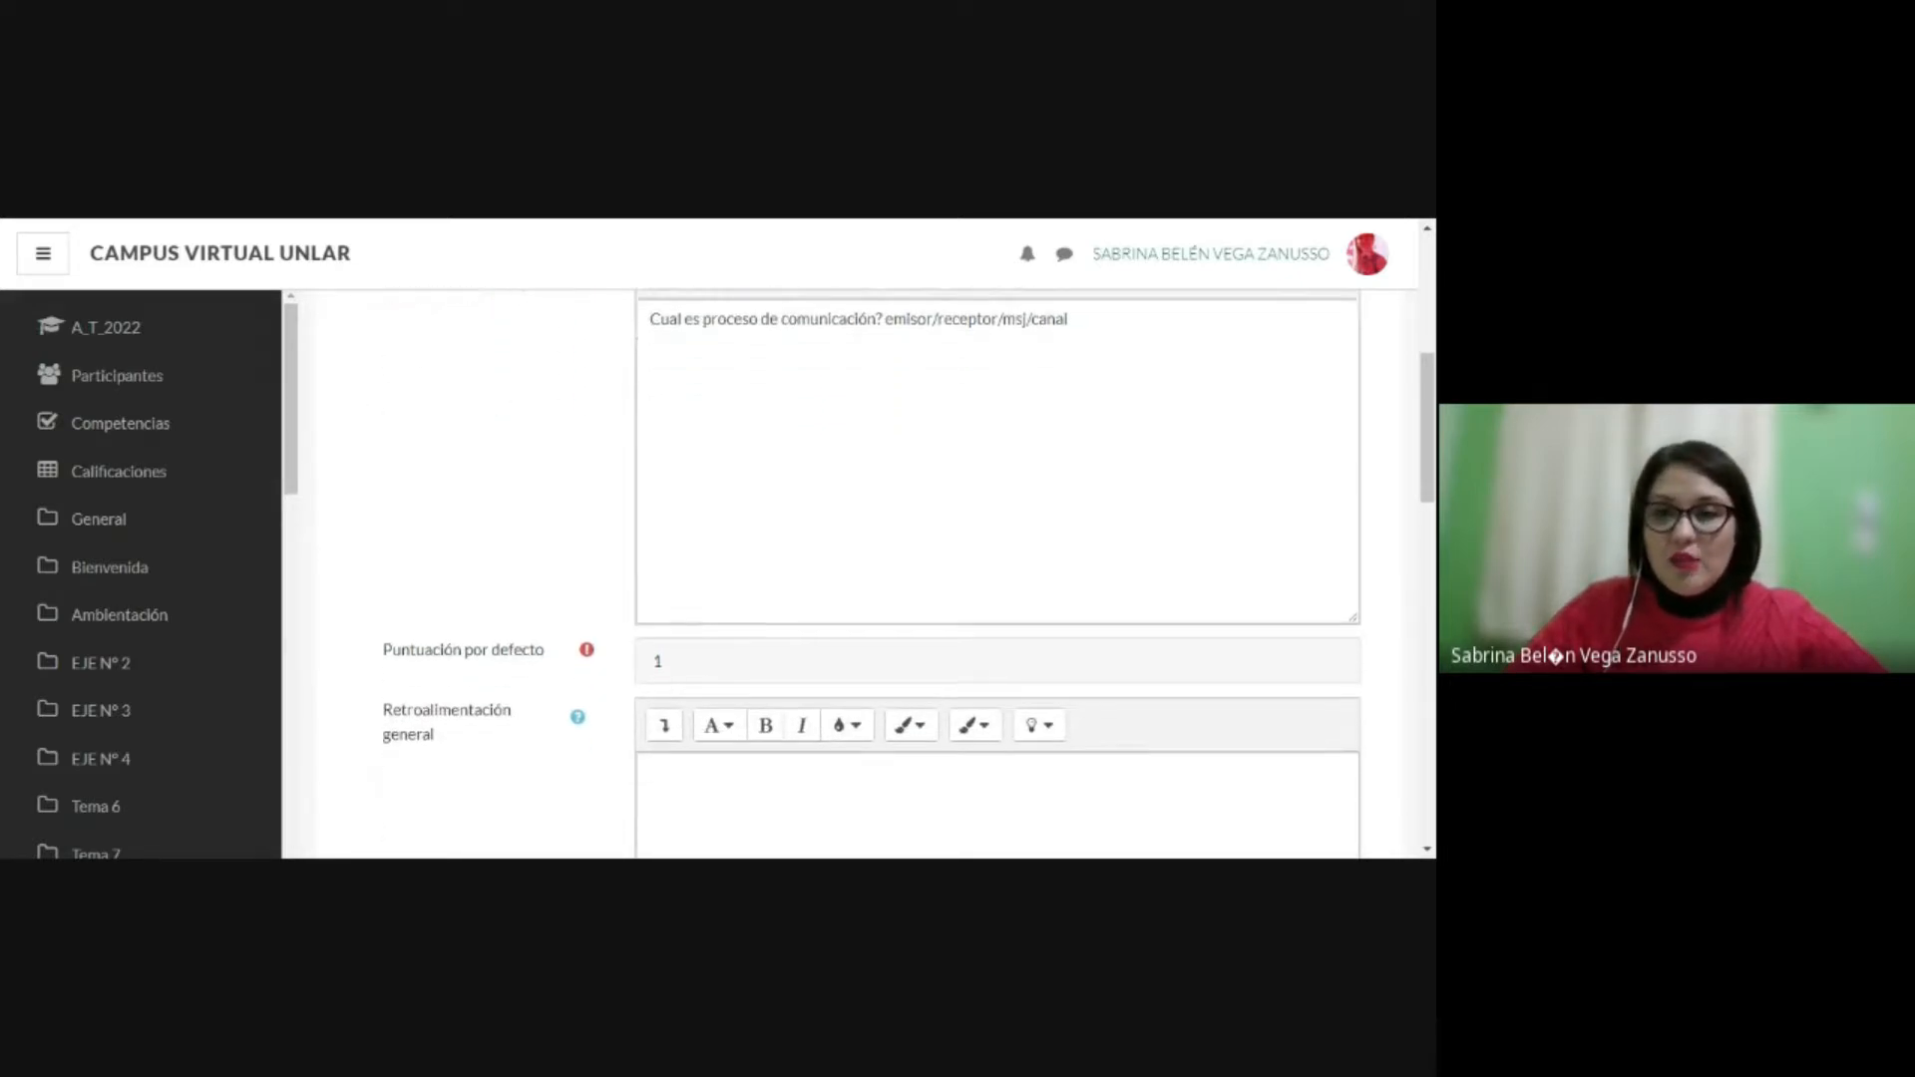
pyautogui.scroll(-1, 858, 574)
pyautogui.scroll(-1, 857, 574)
pyautogui.scroll(-5, 571, 536)
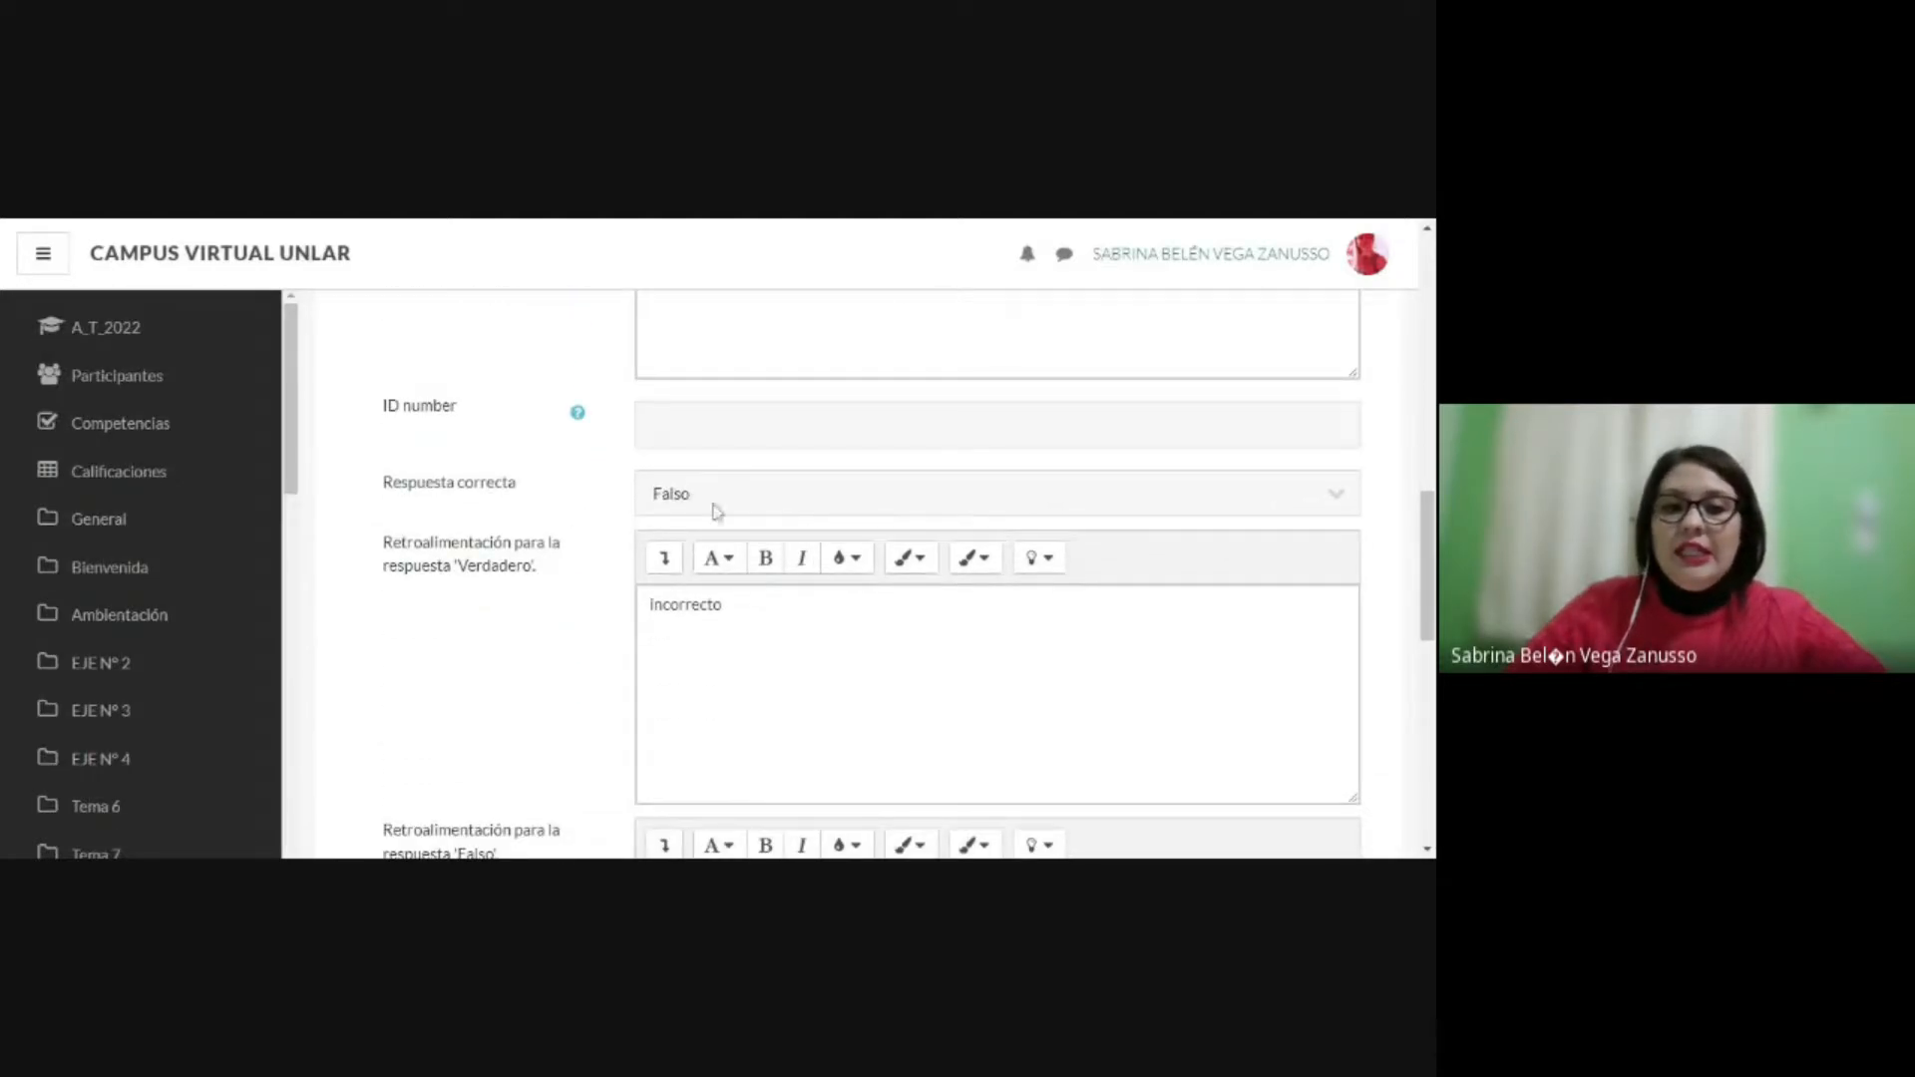
# Step: Check the feedback for both responses and save the true/false question to the question bank
pyautogui.scroll(-1, 720, 598)
pyautogui.scroll(-1, 997, 579)
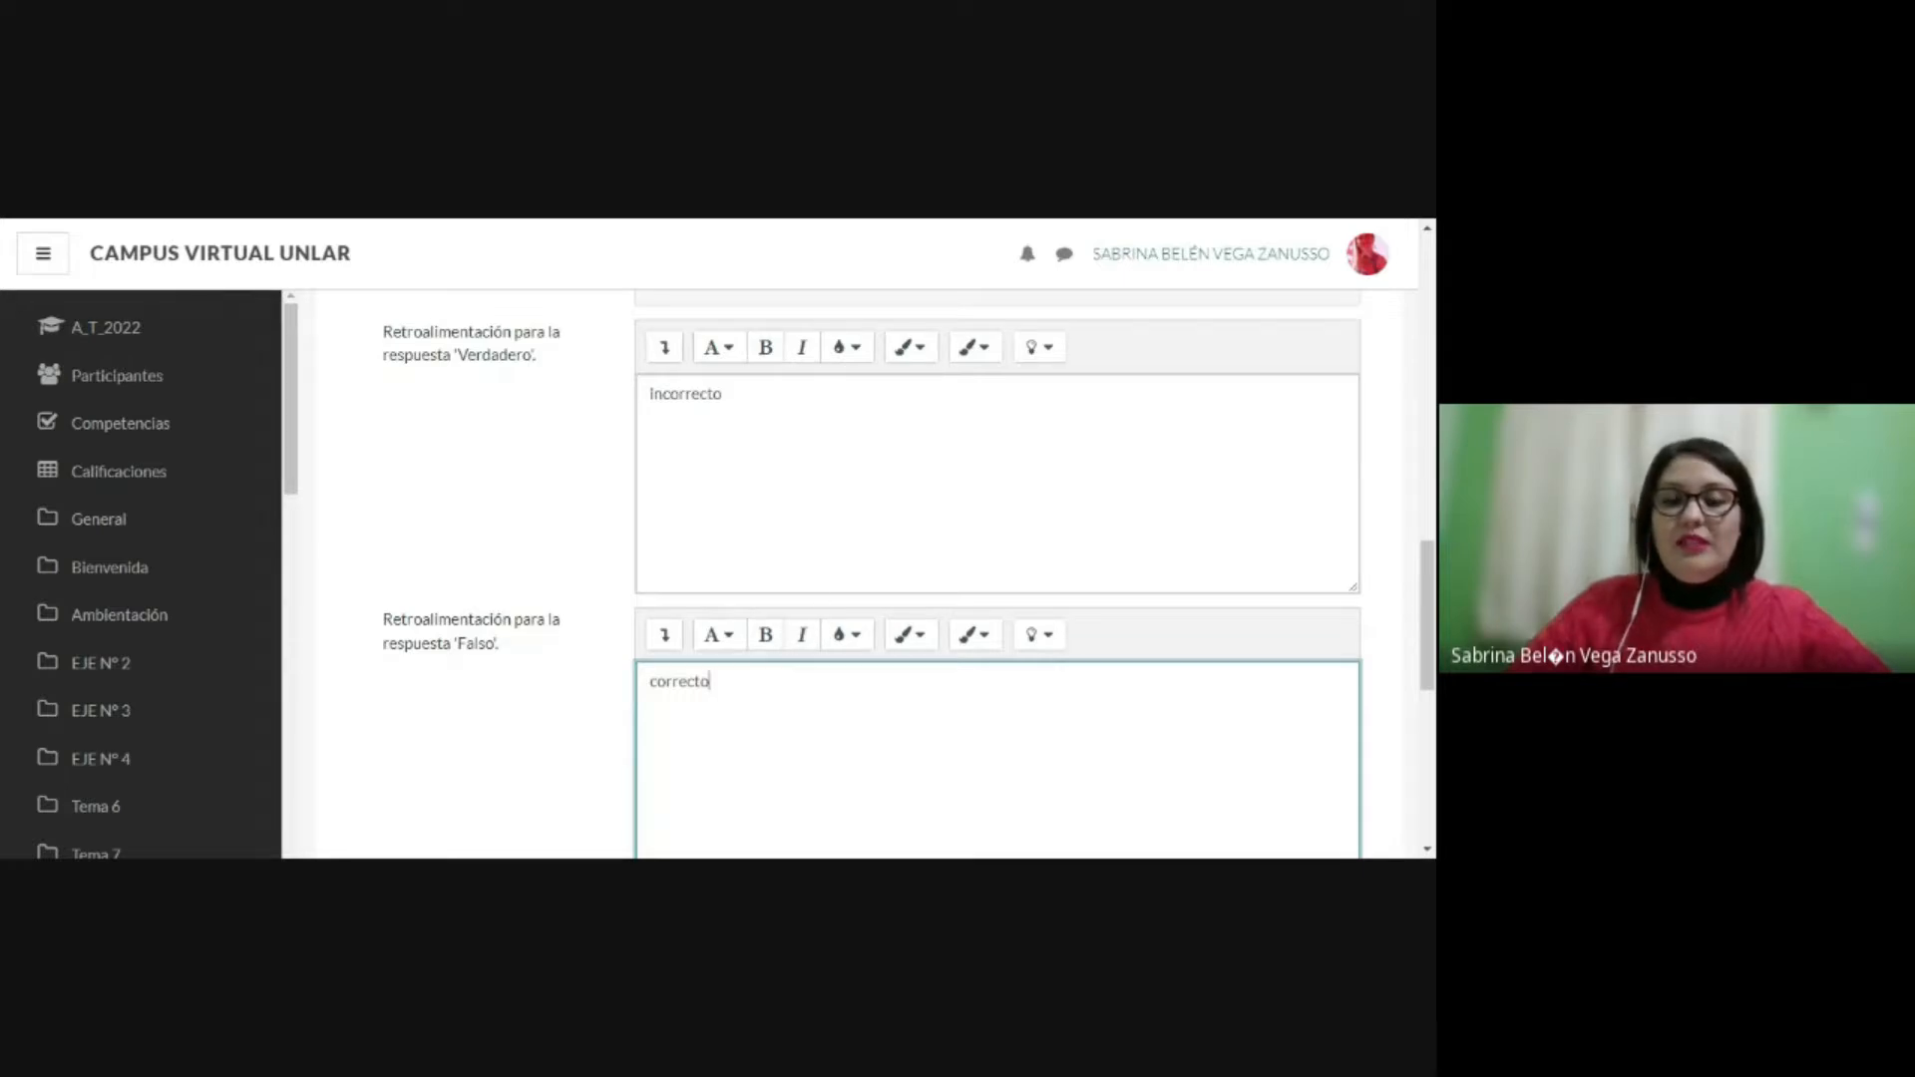
pyautogui.scroll(-1, 998, 578)
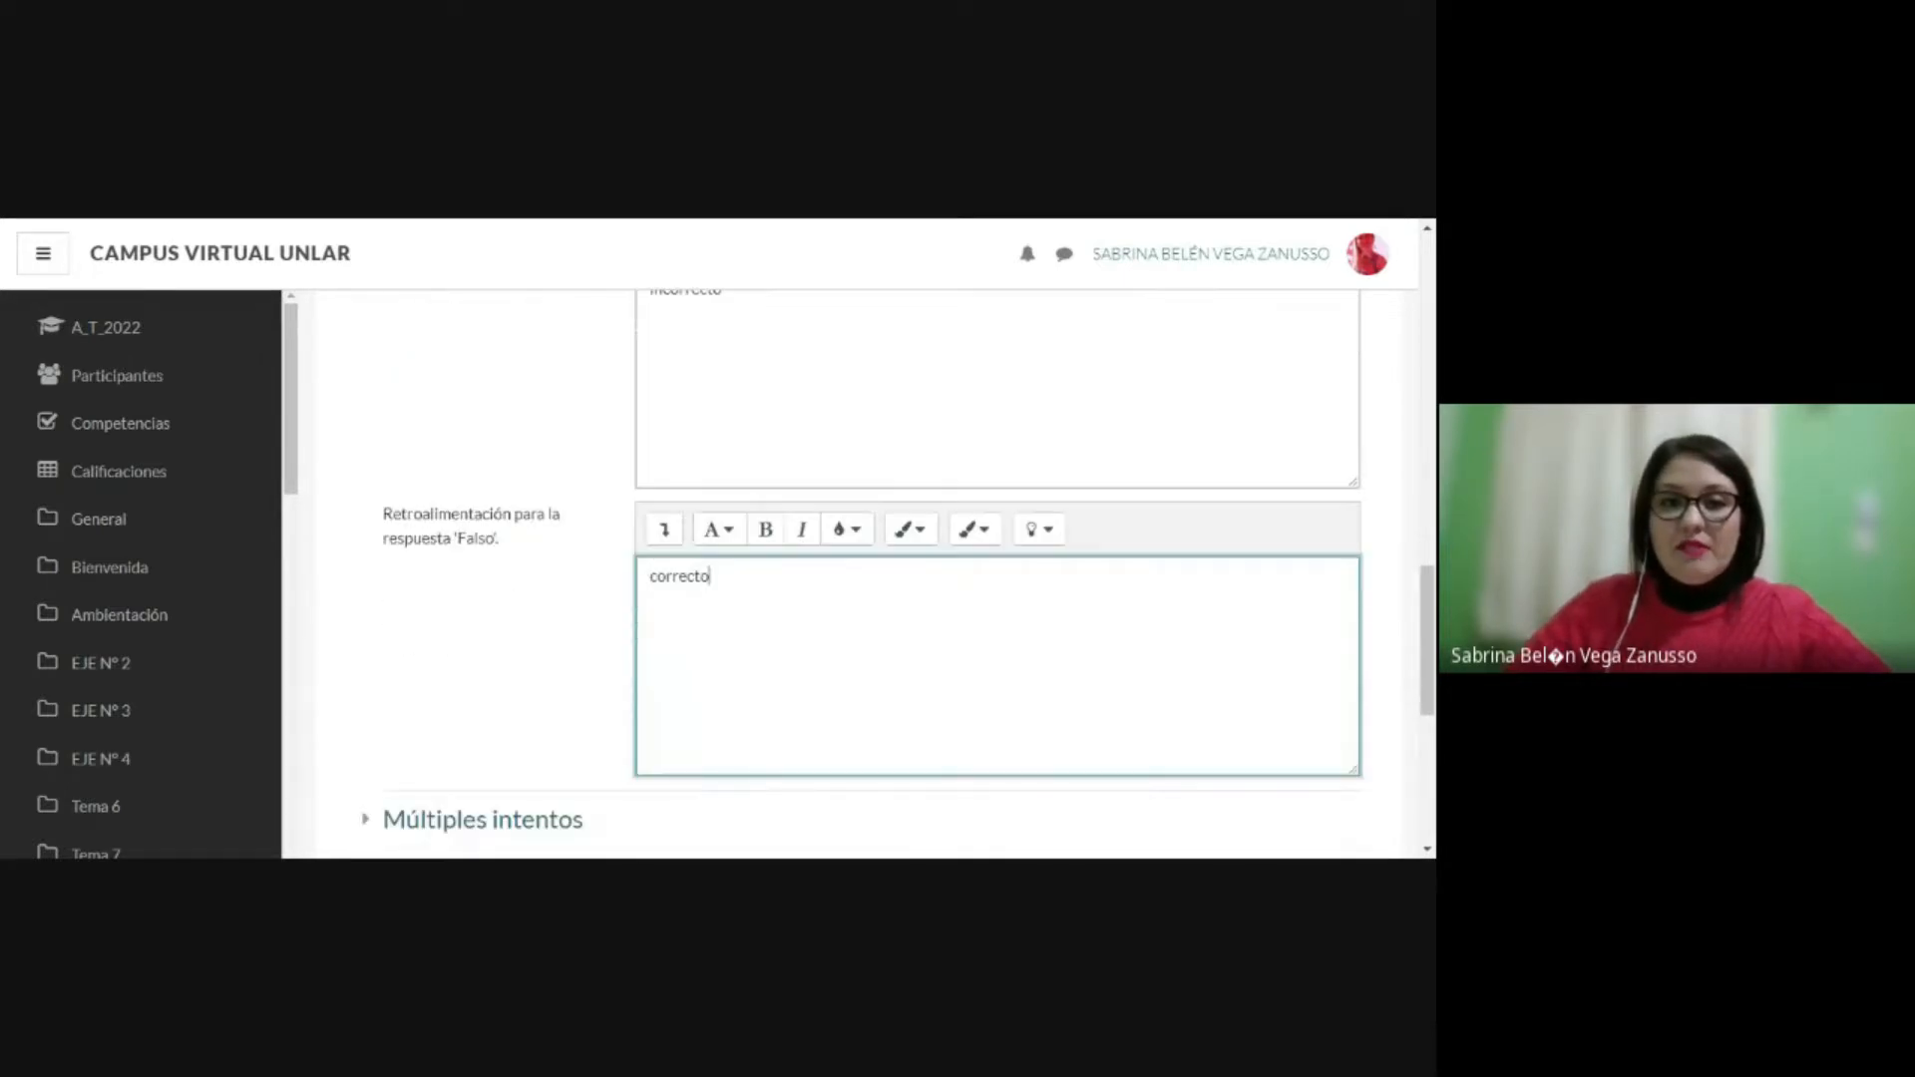
pyautogui.scroll(-1, 774, 529)
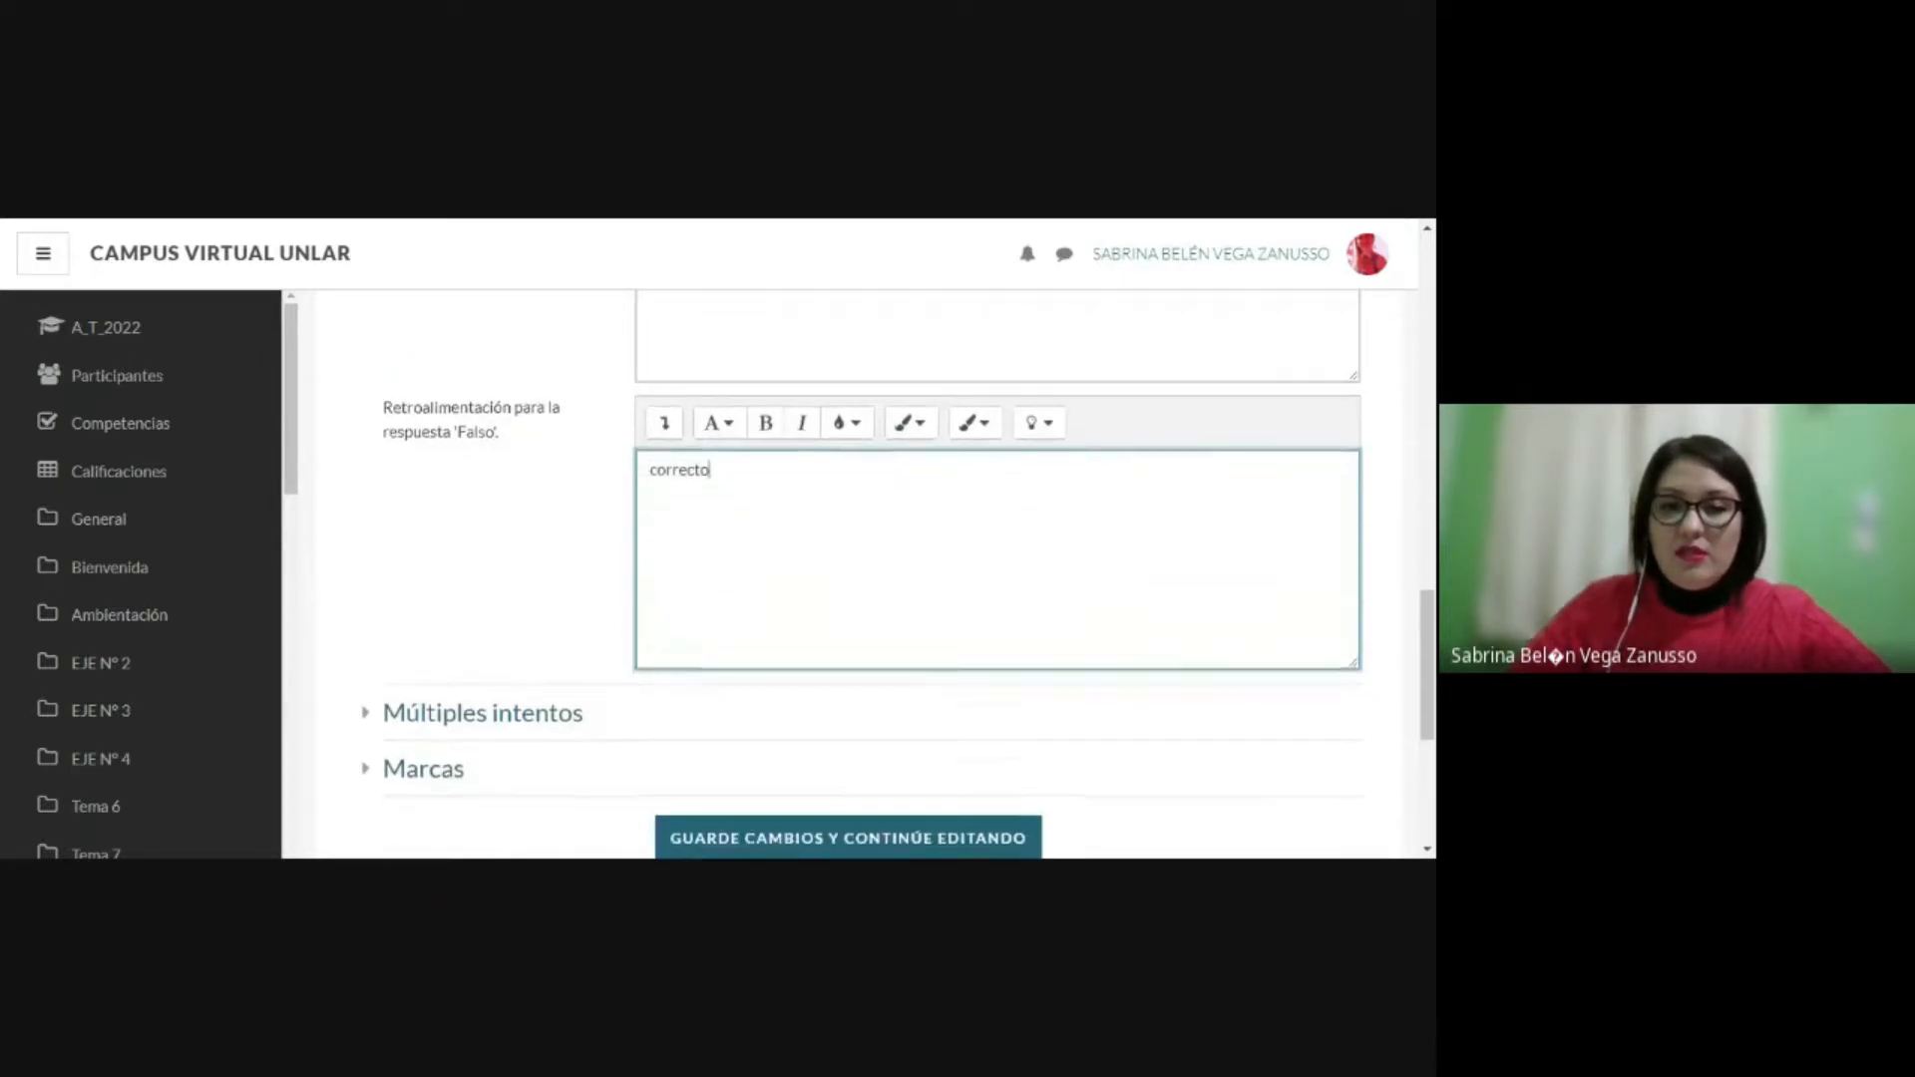
pyautogui.scroll(-2, 795, 594)
pyautogui.click(798, 728)
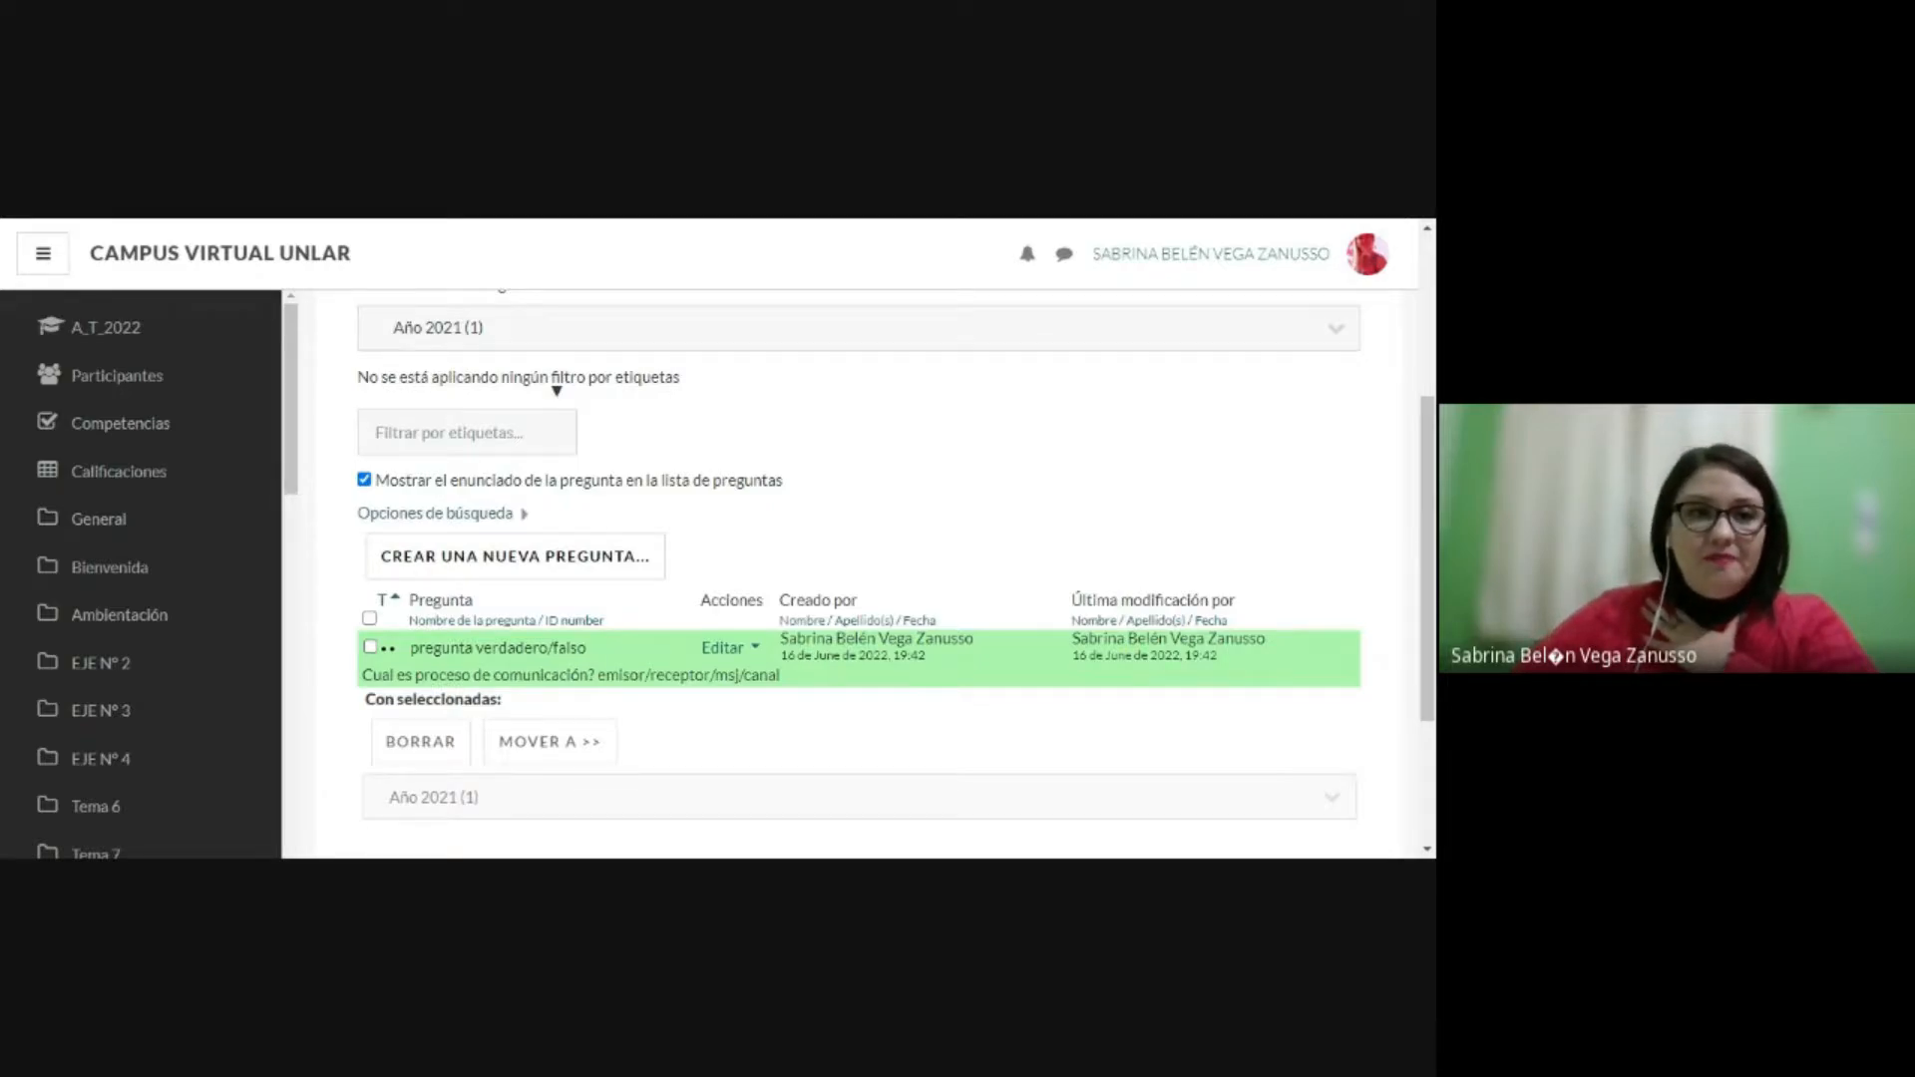
# Step: Add a new question of type Opción múltiple to the Año 2021 category of the question bank
pyautogui.scroll(-2, 687, 626)
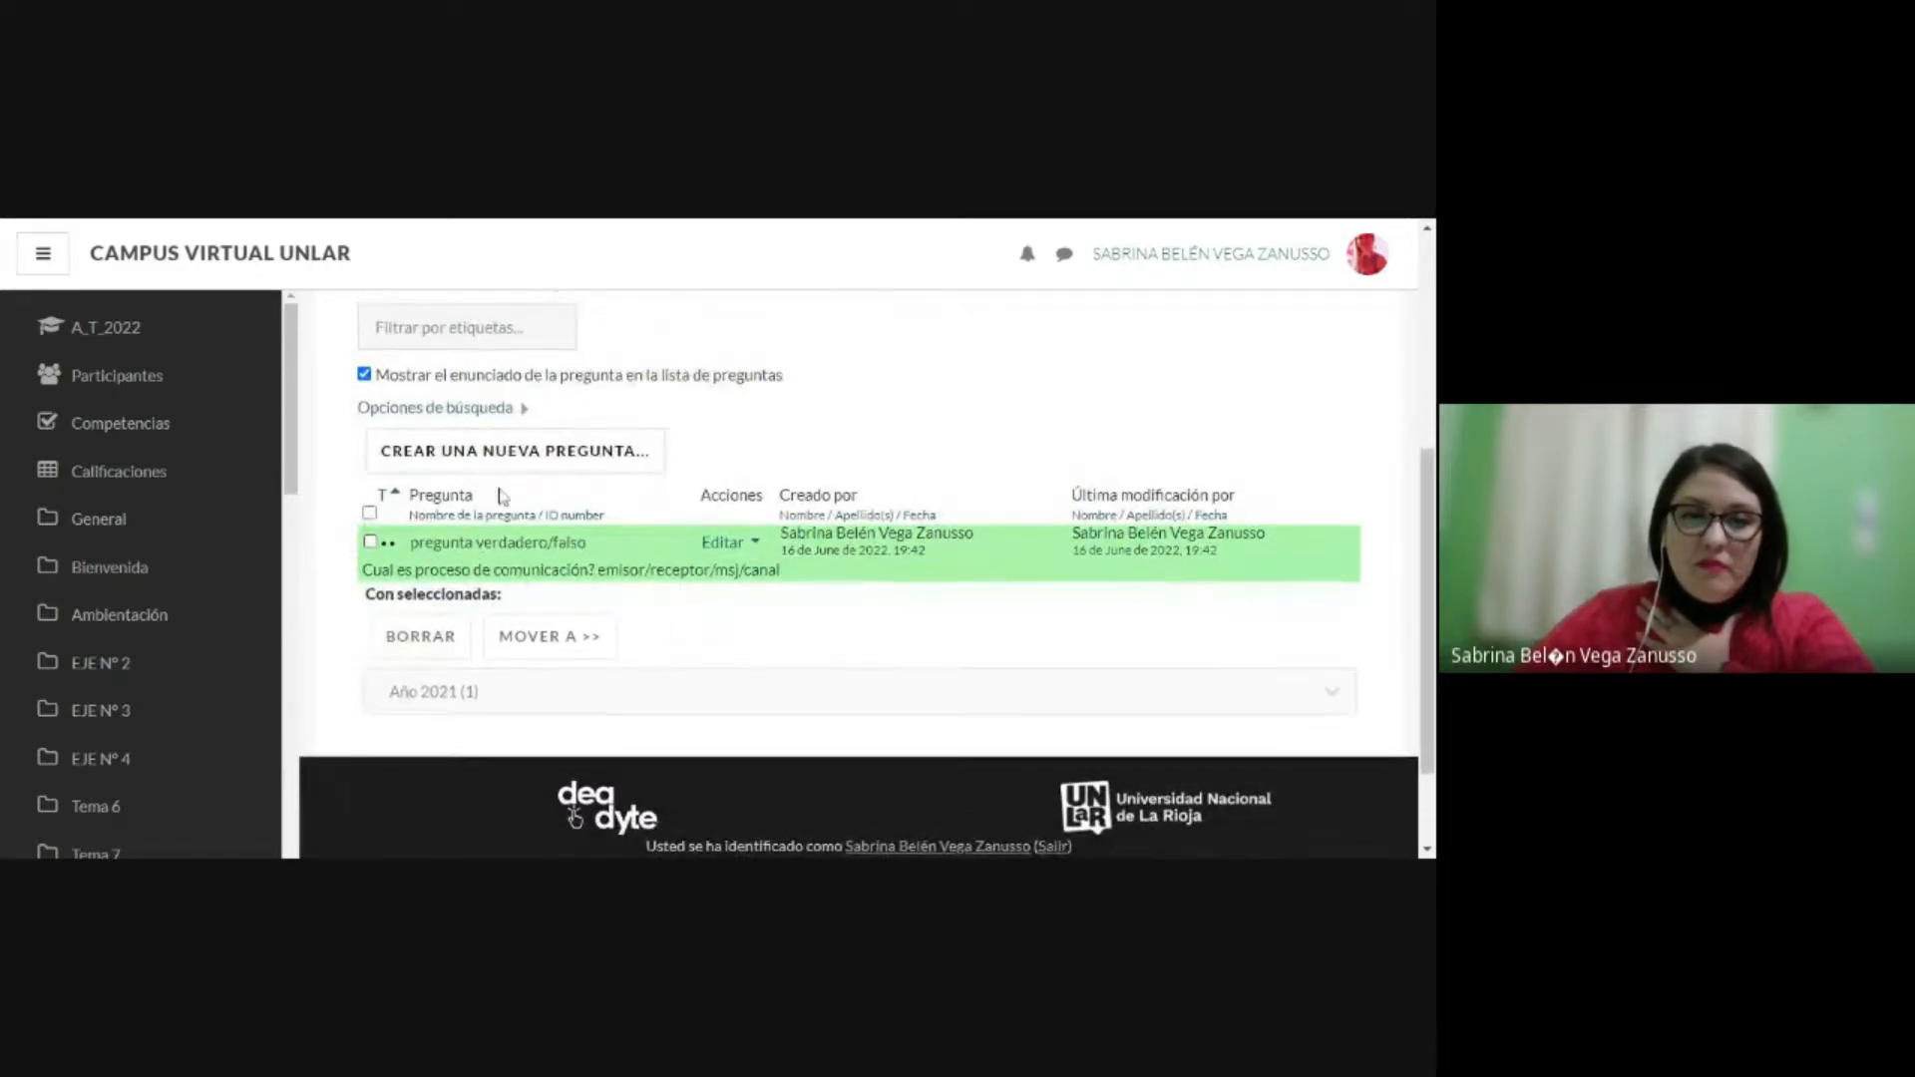
pyautogui.scroll(2, 464, 532)
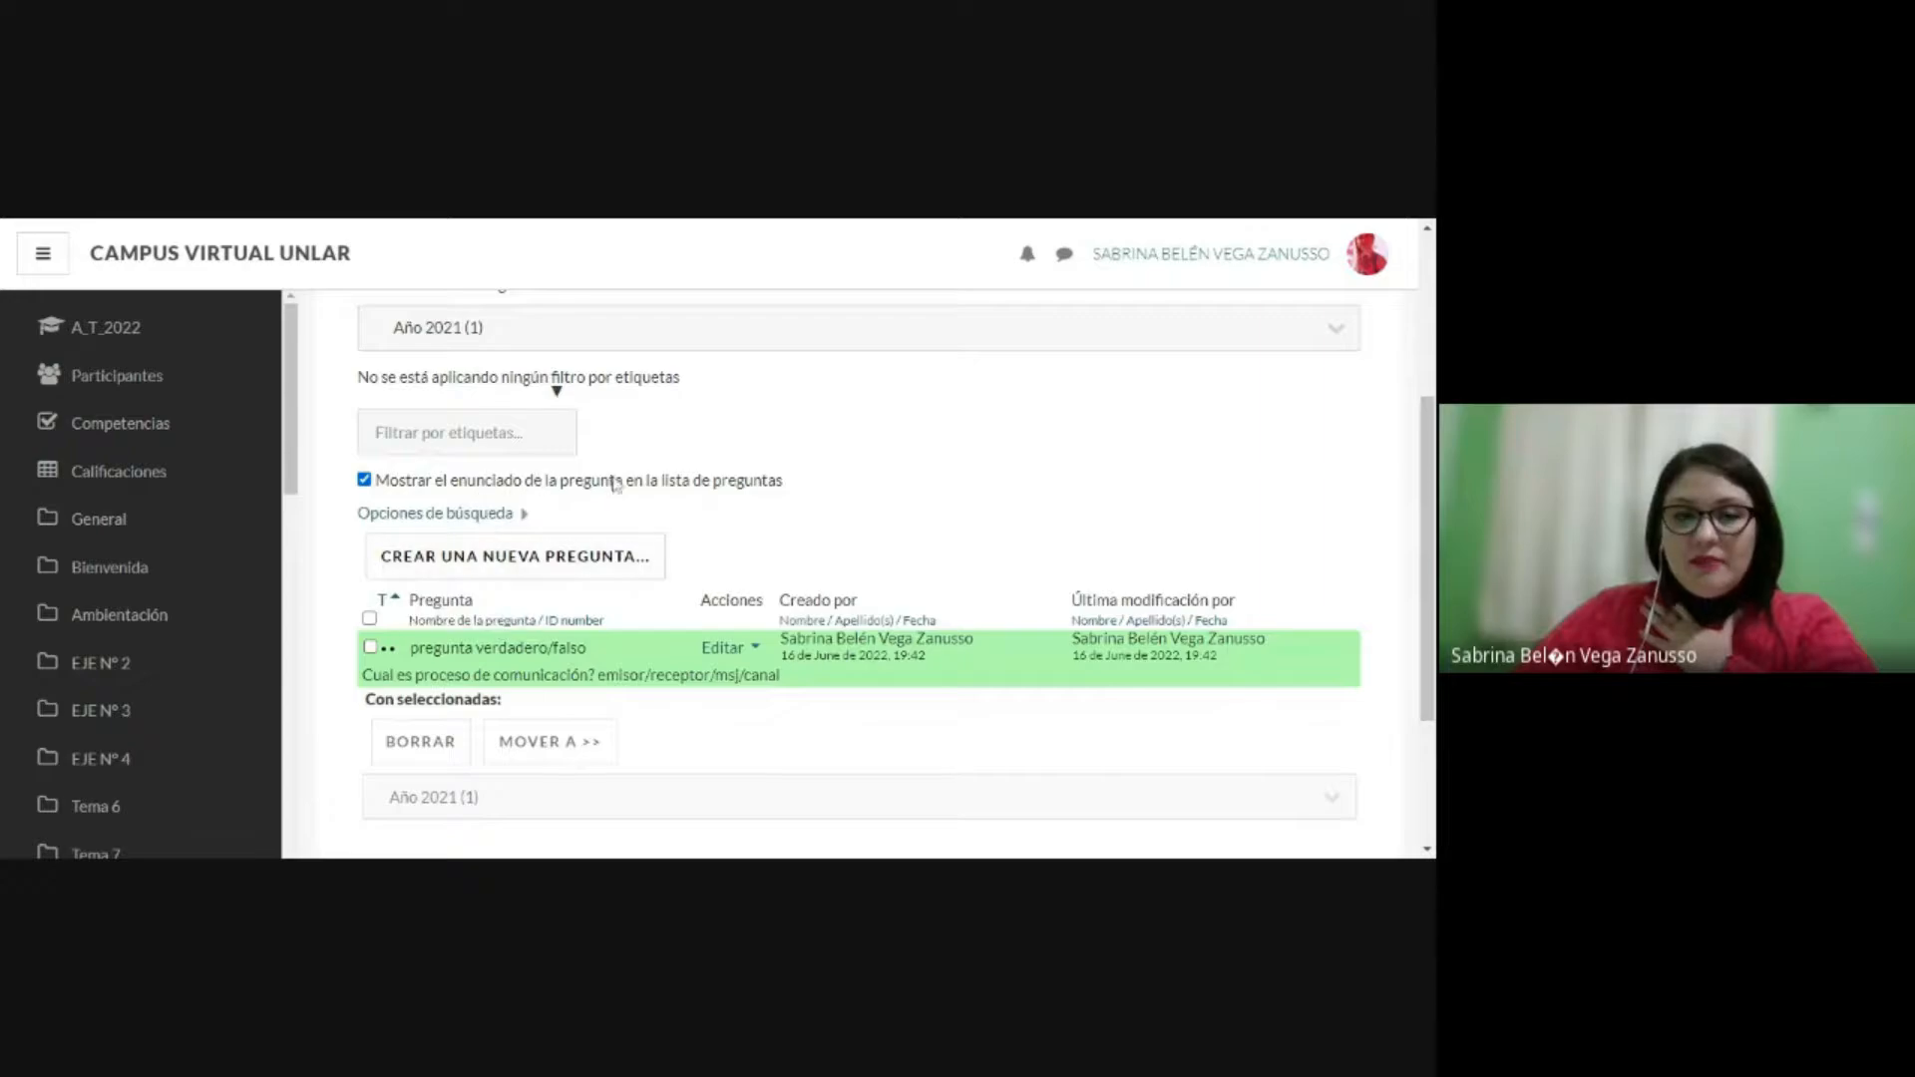
pyautogui.scroll(2, 557, 496)
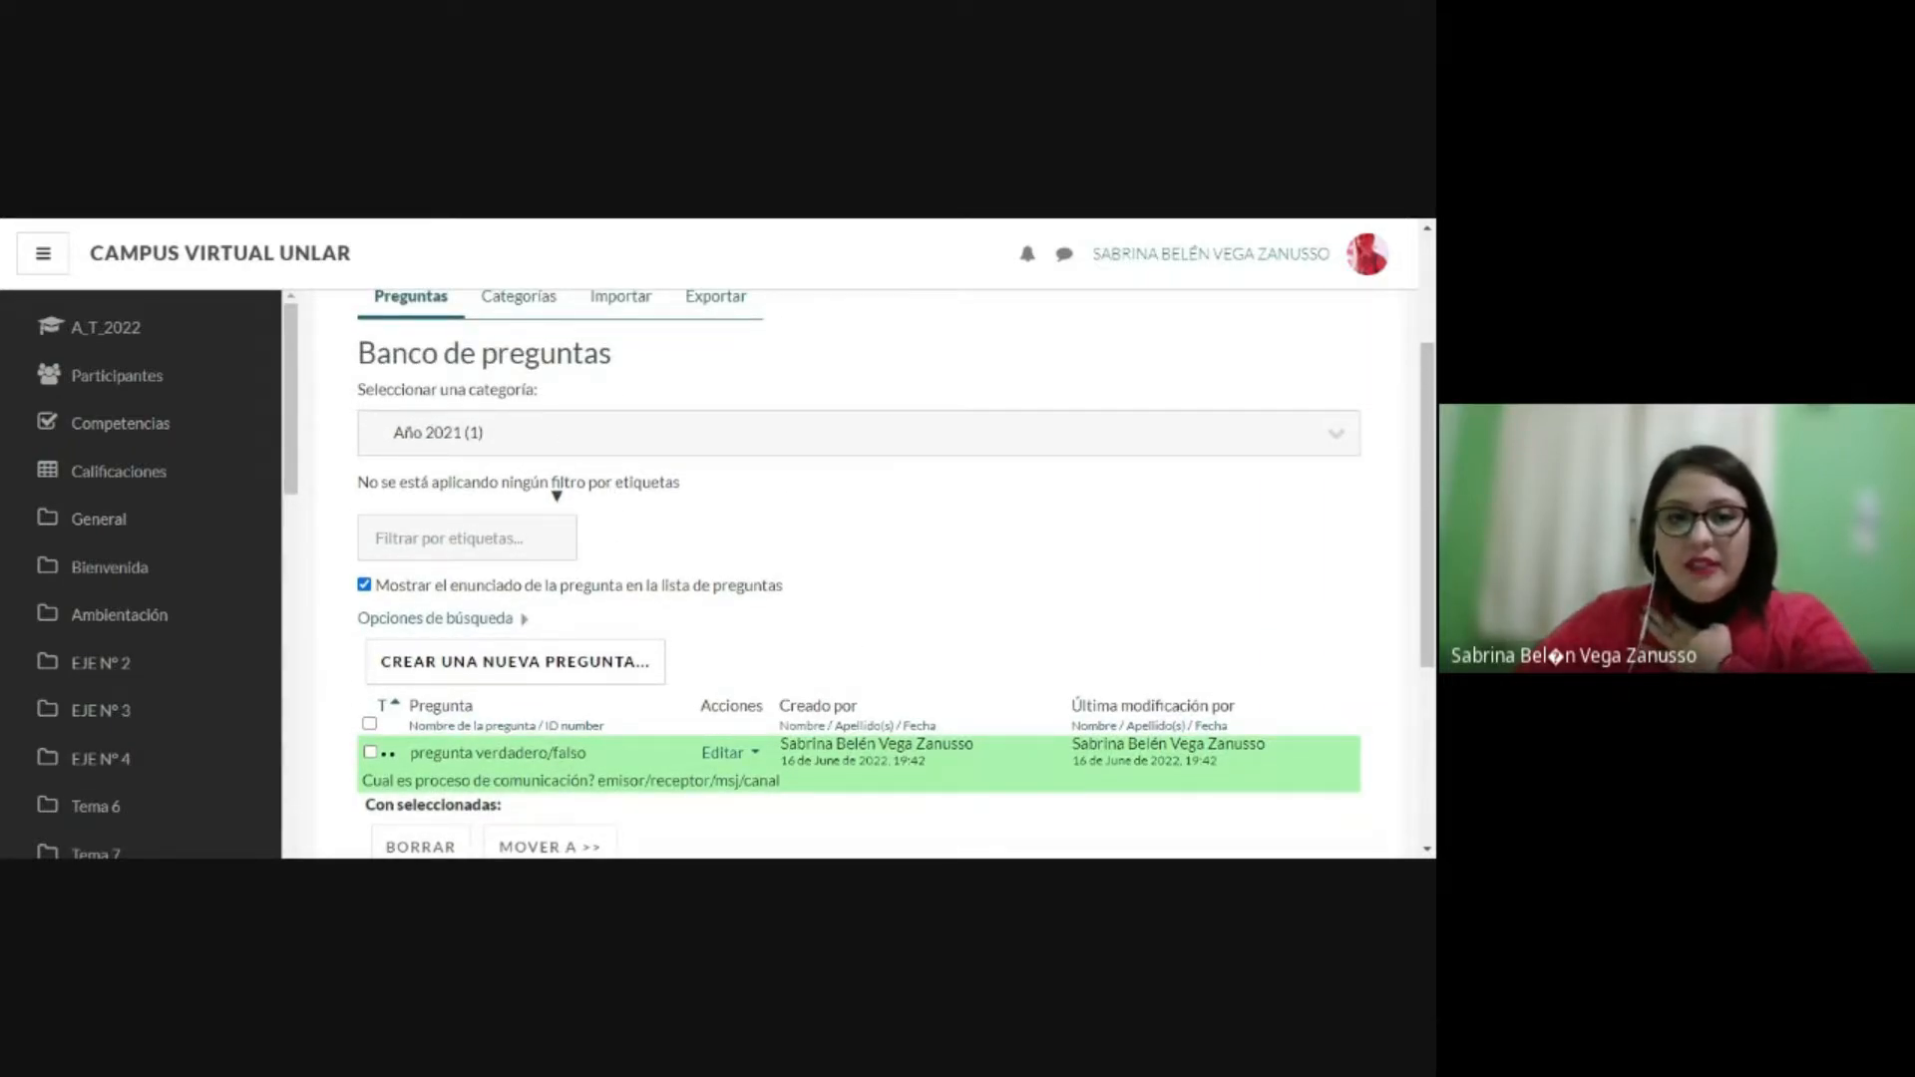
pyautogui.scroll(-2, 564, 449)
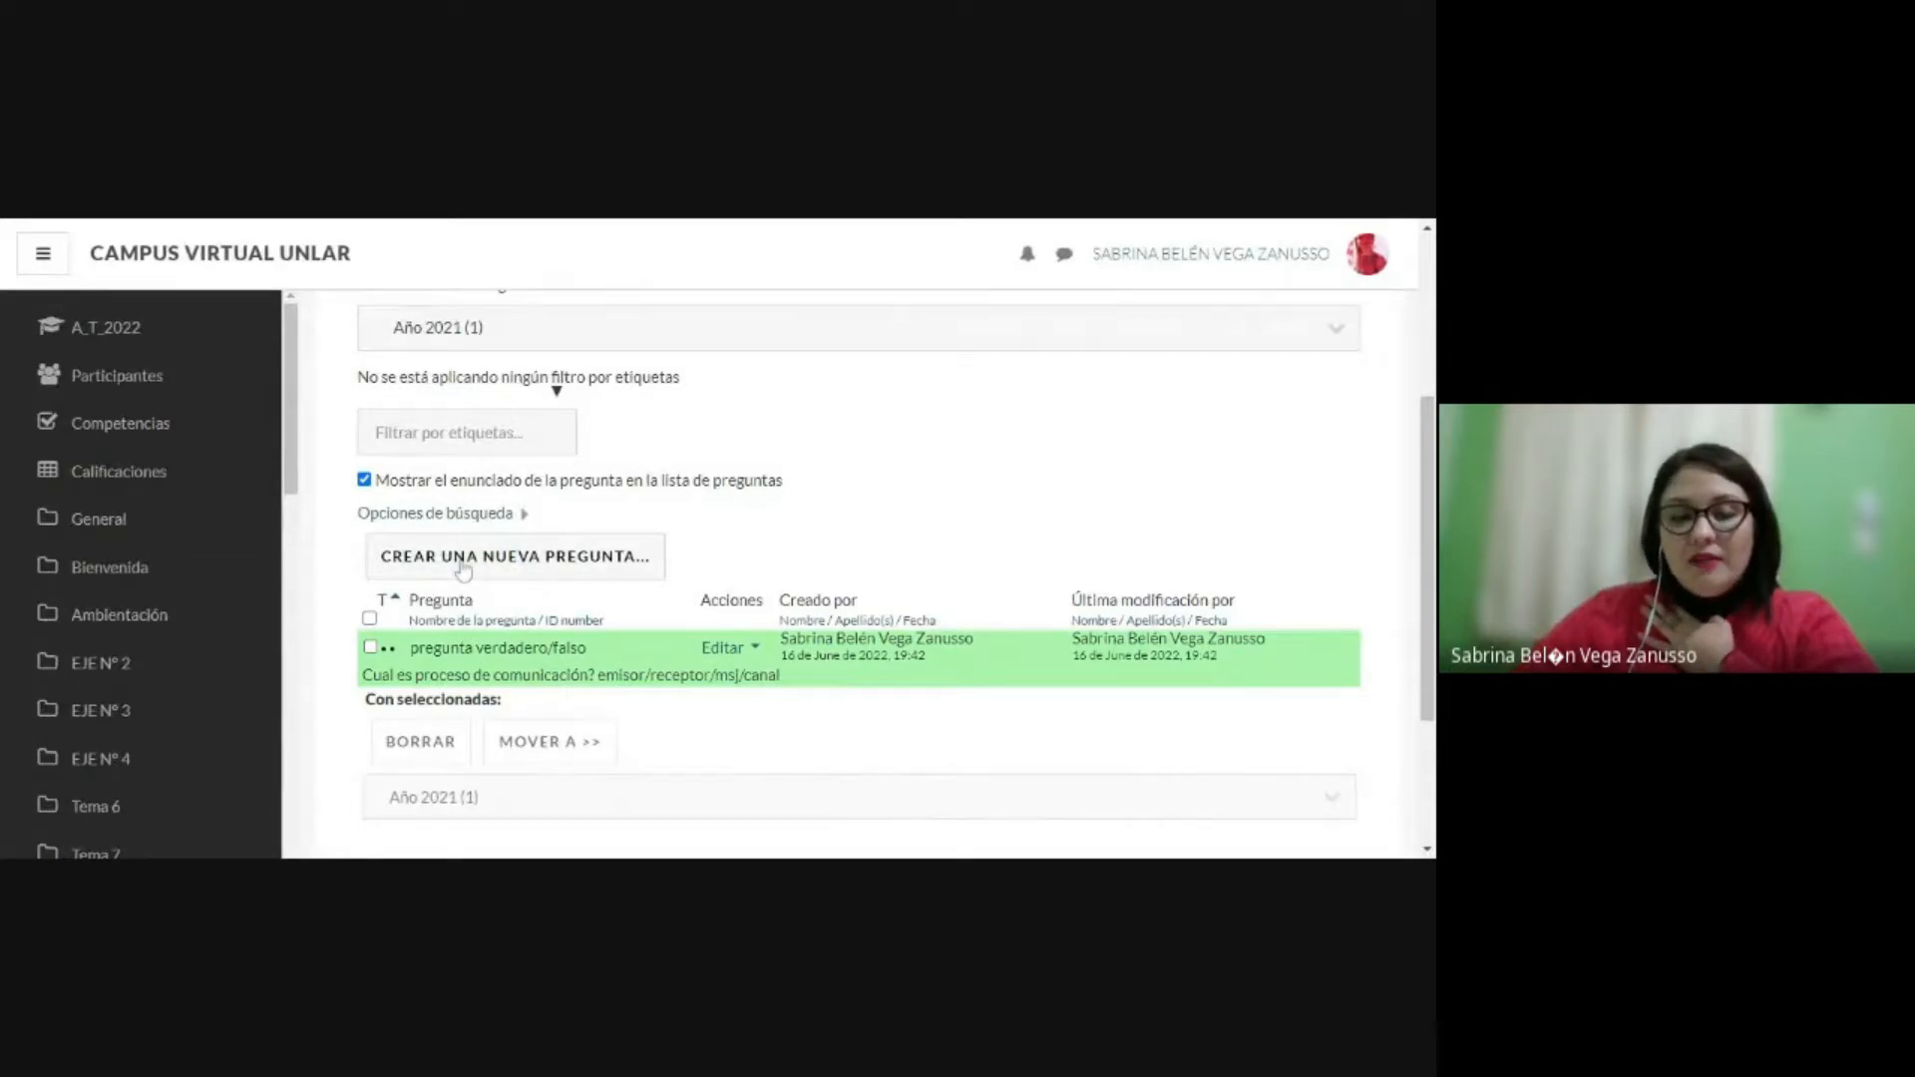
pyautogui.click(463, 569)
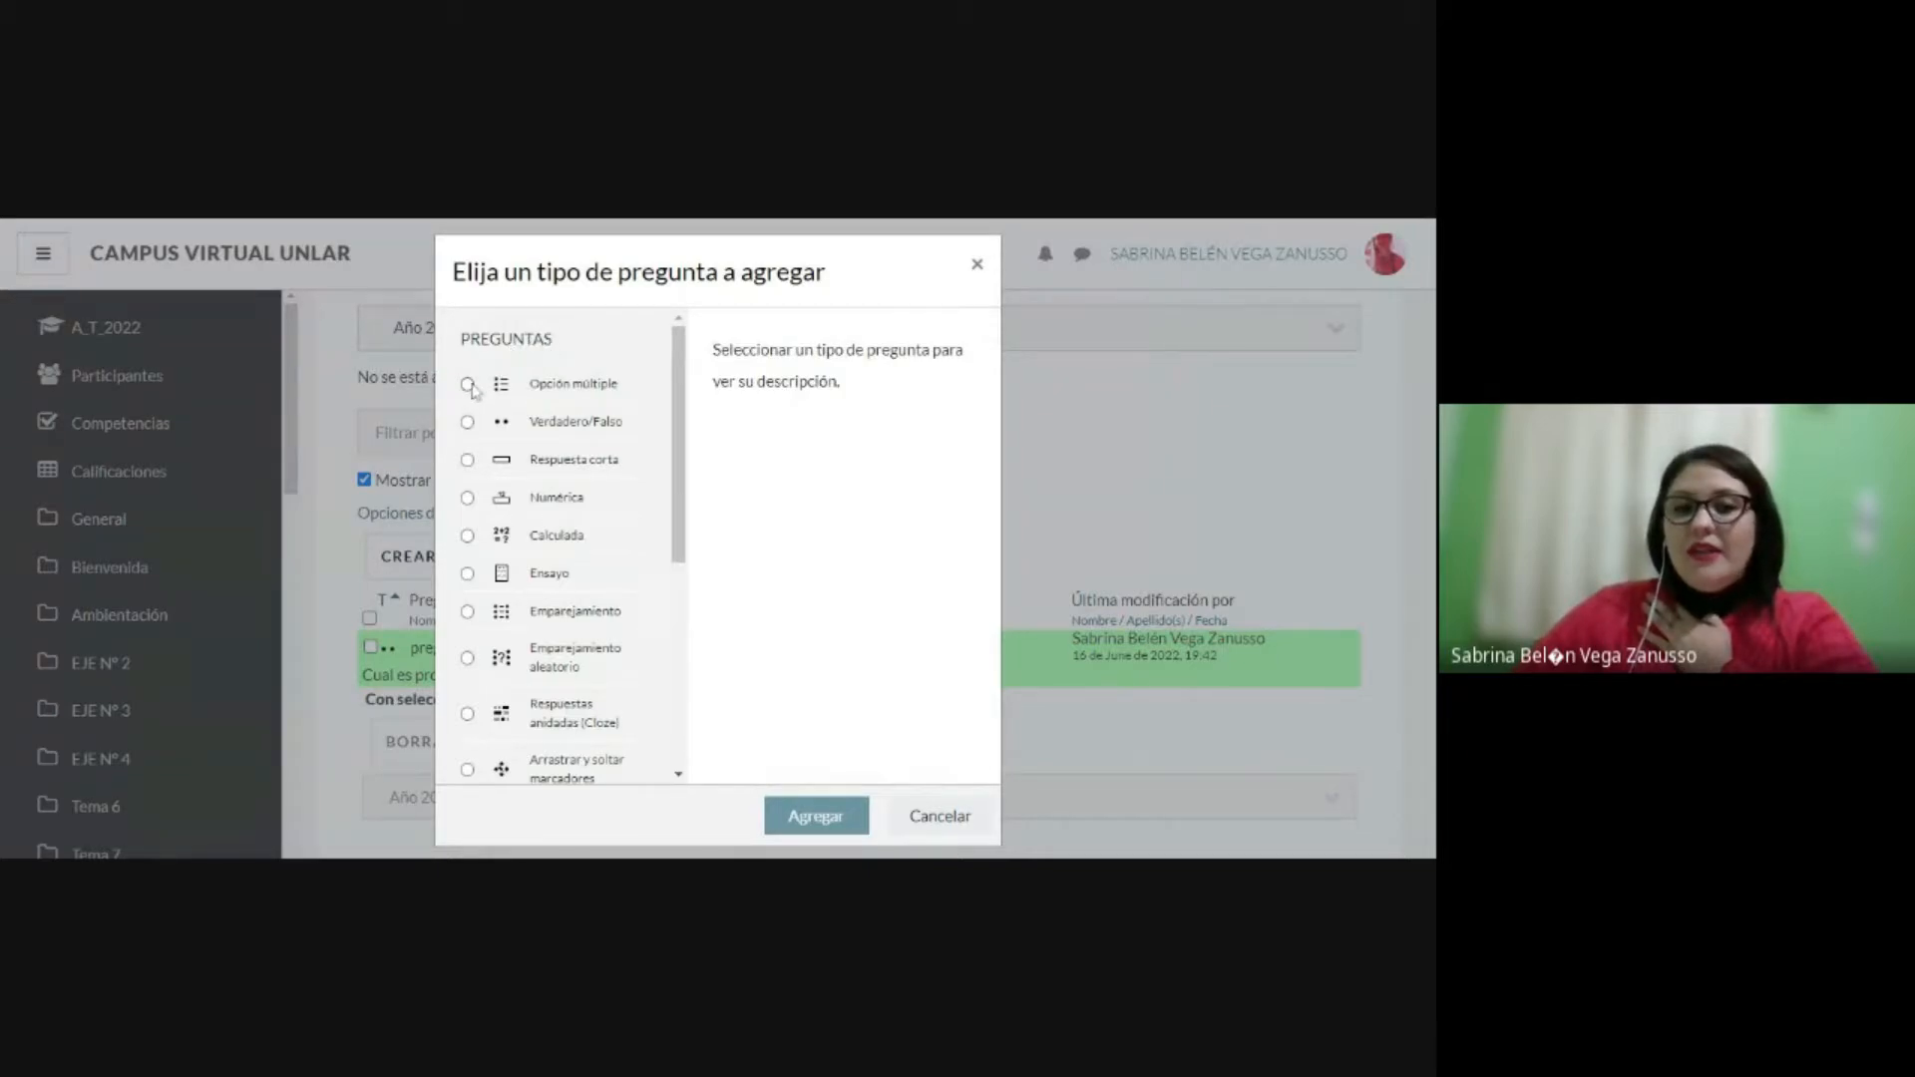
pyautogui.click(468, 385)
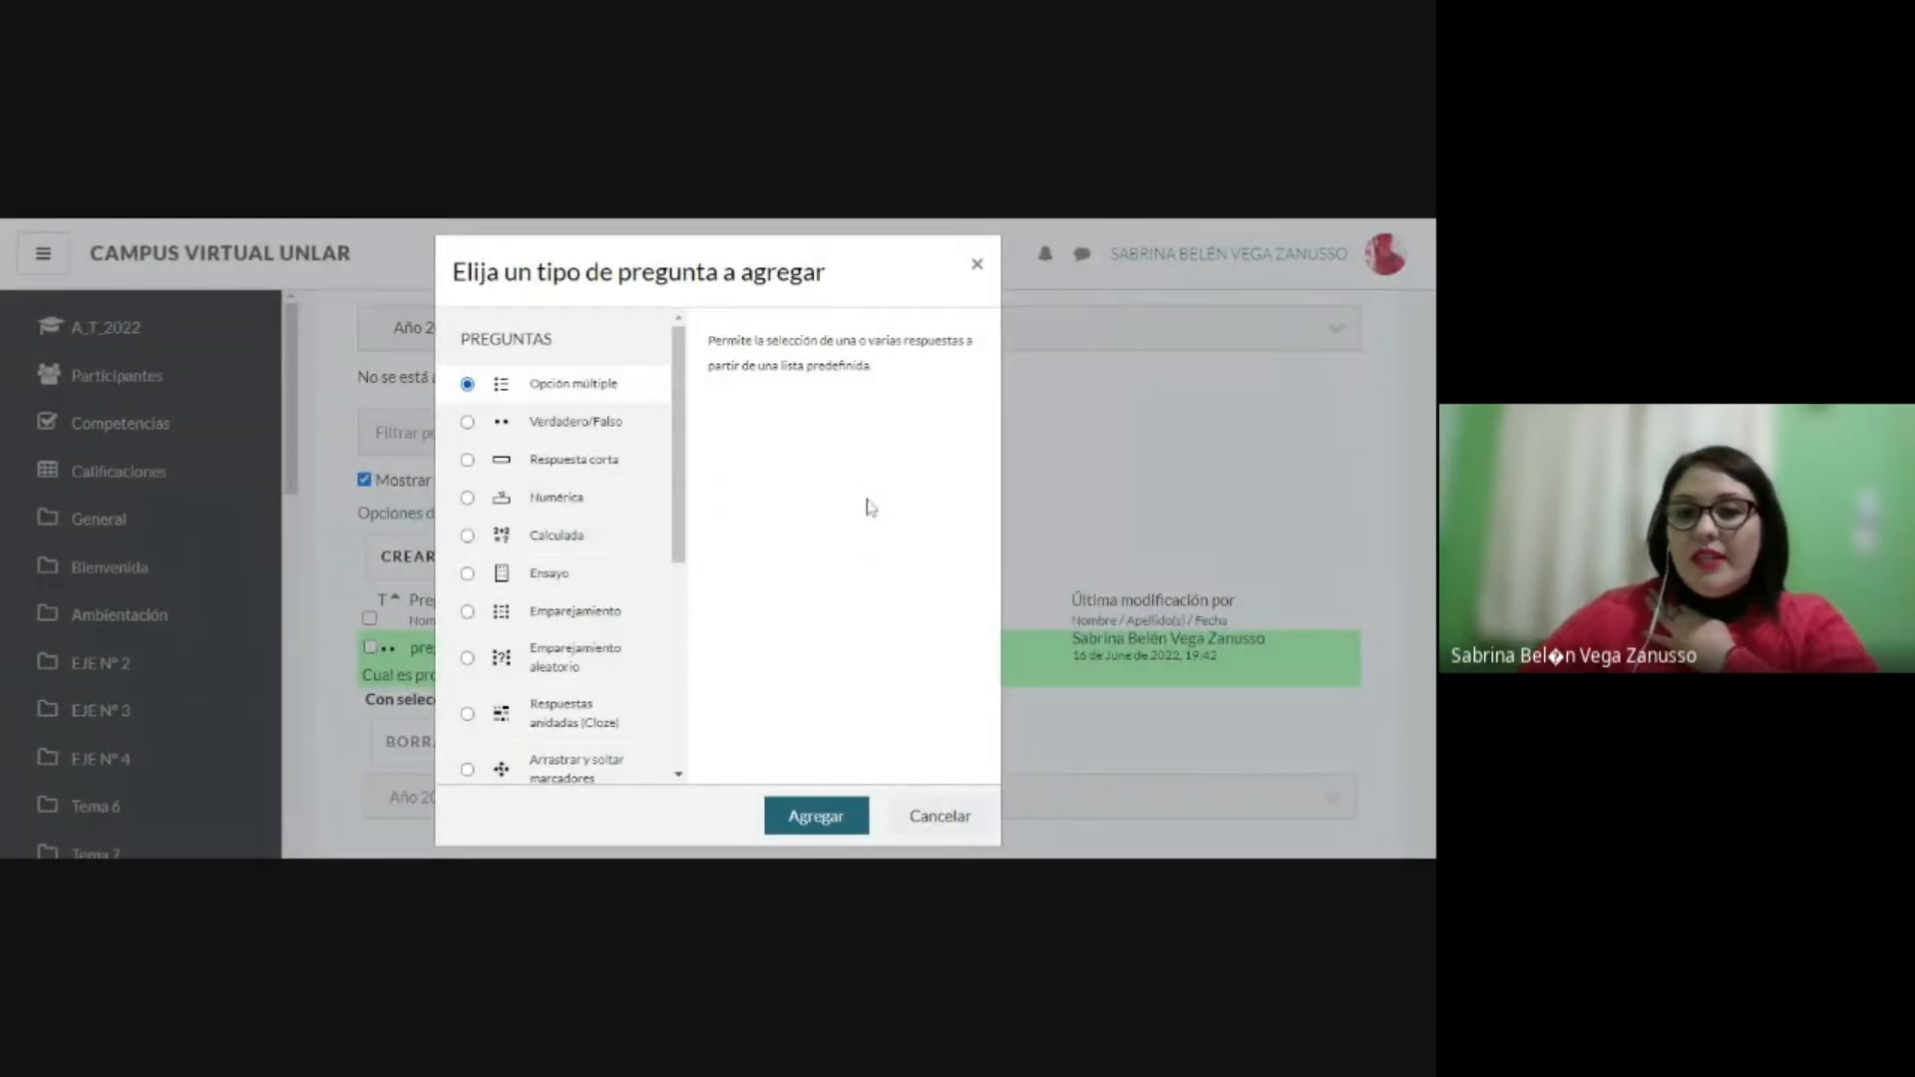
pyautogui.click(818, 817)
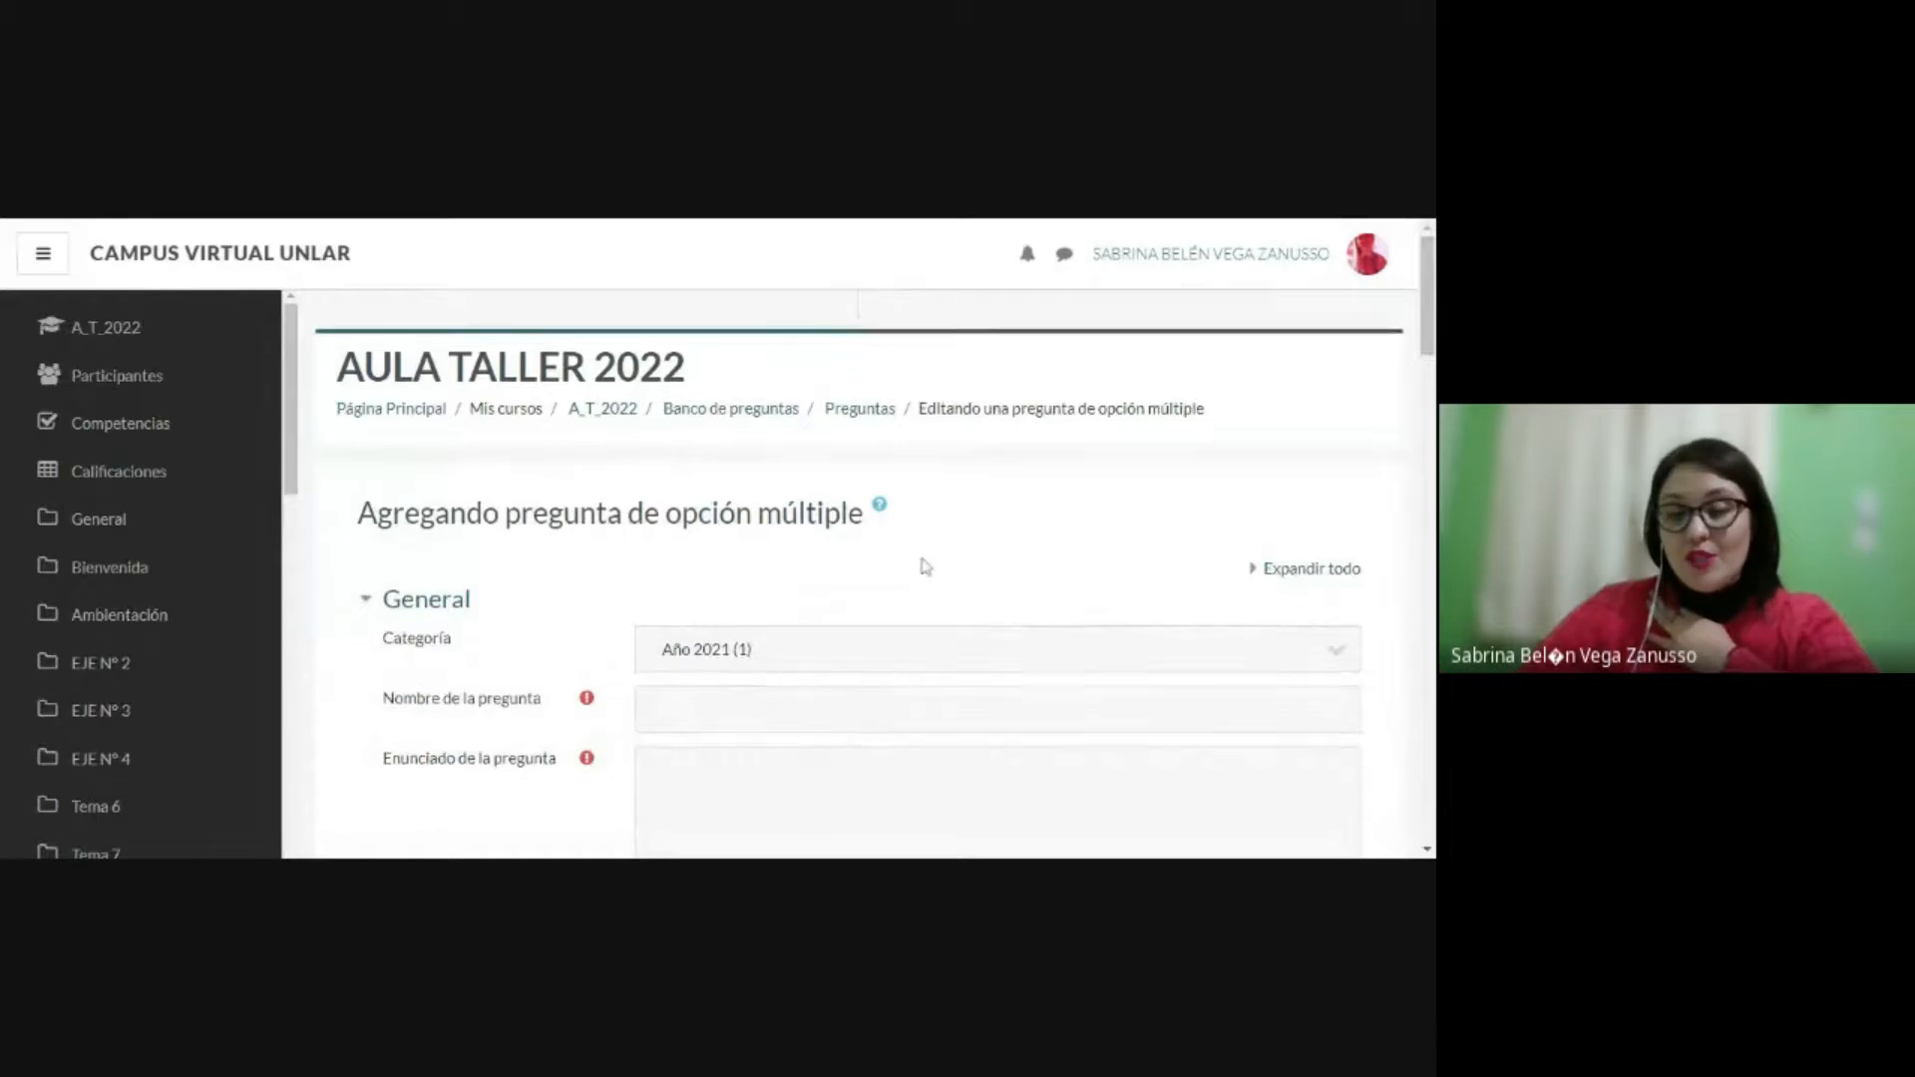
# Step: Name the multiple-choice question "opción múltiple"
pyautogui.scroll(-2, 925, 566)
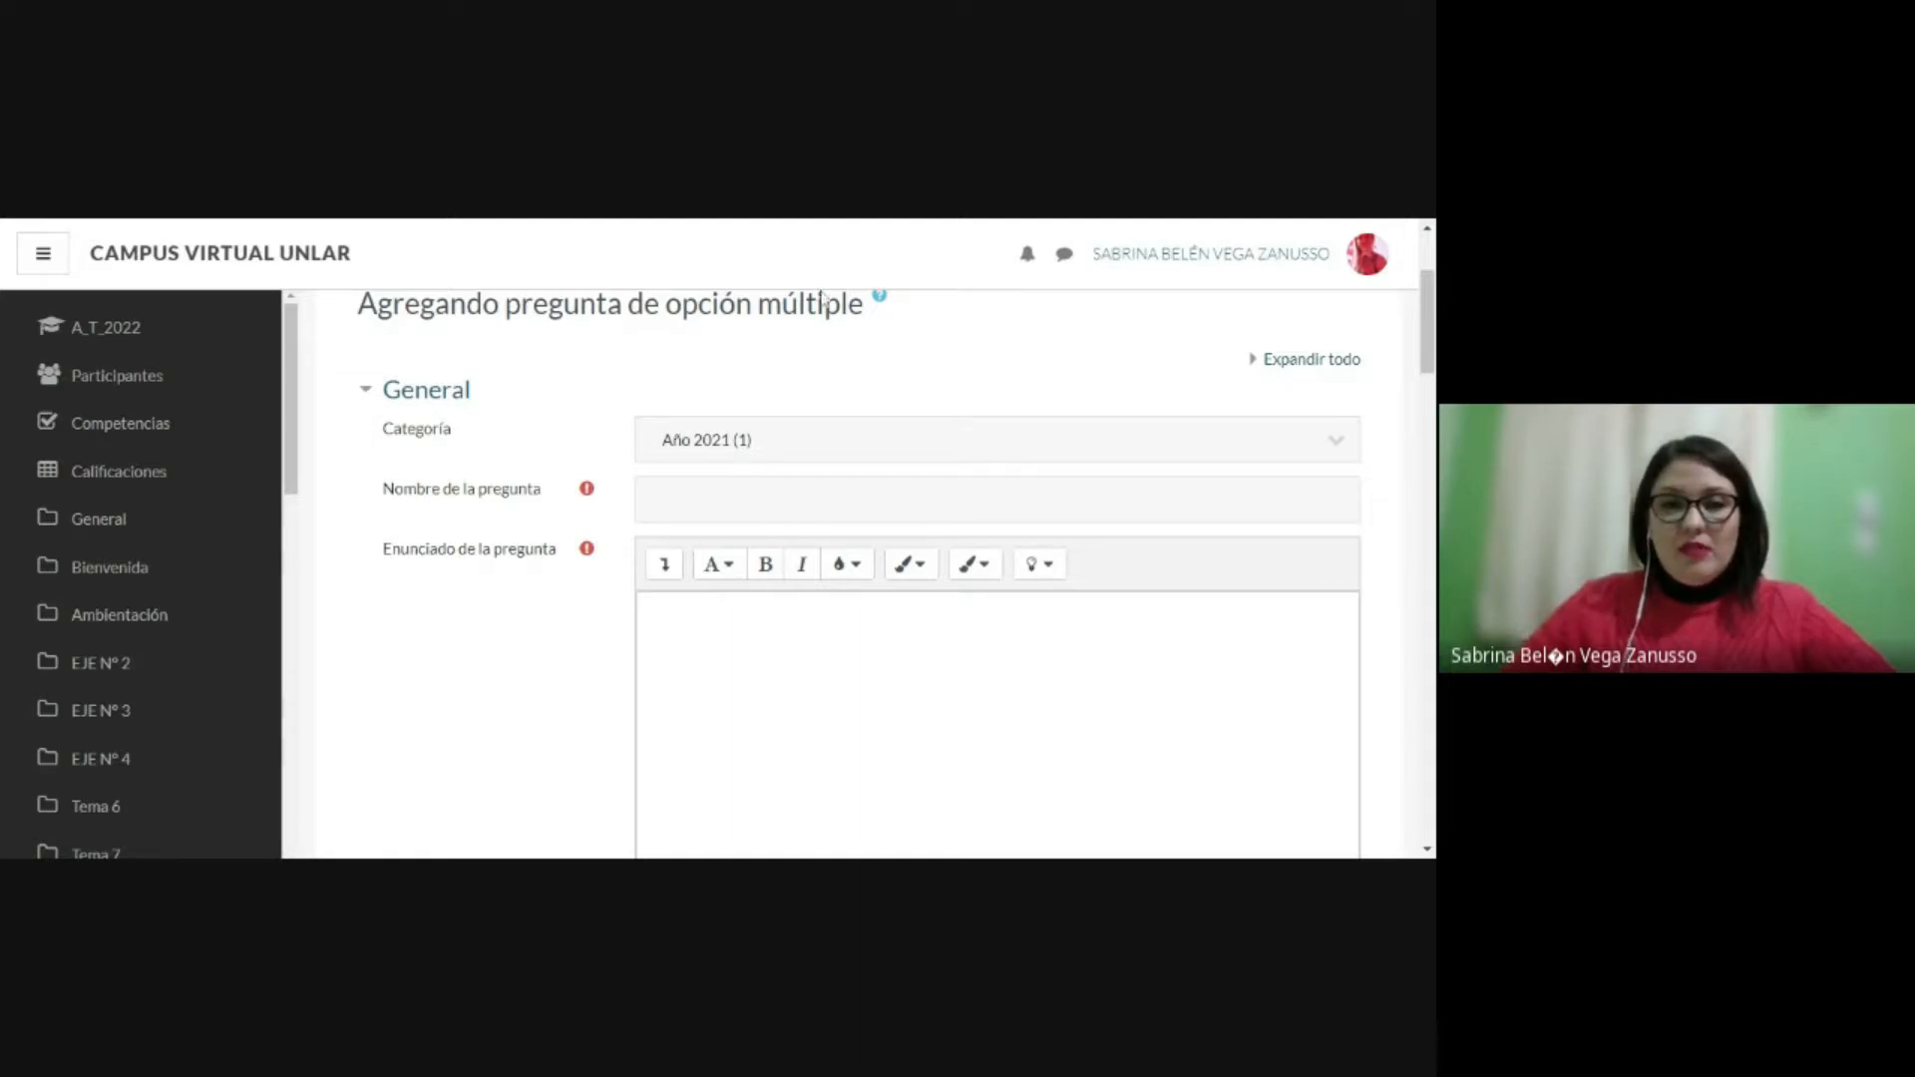
pyautogui.click(713, 500)
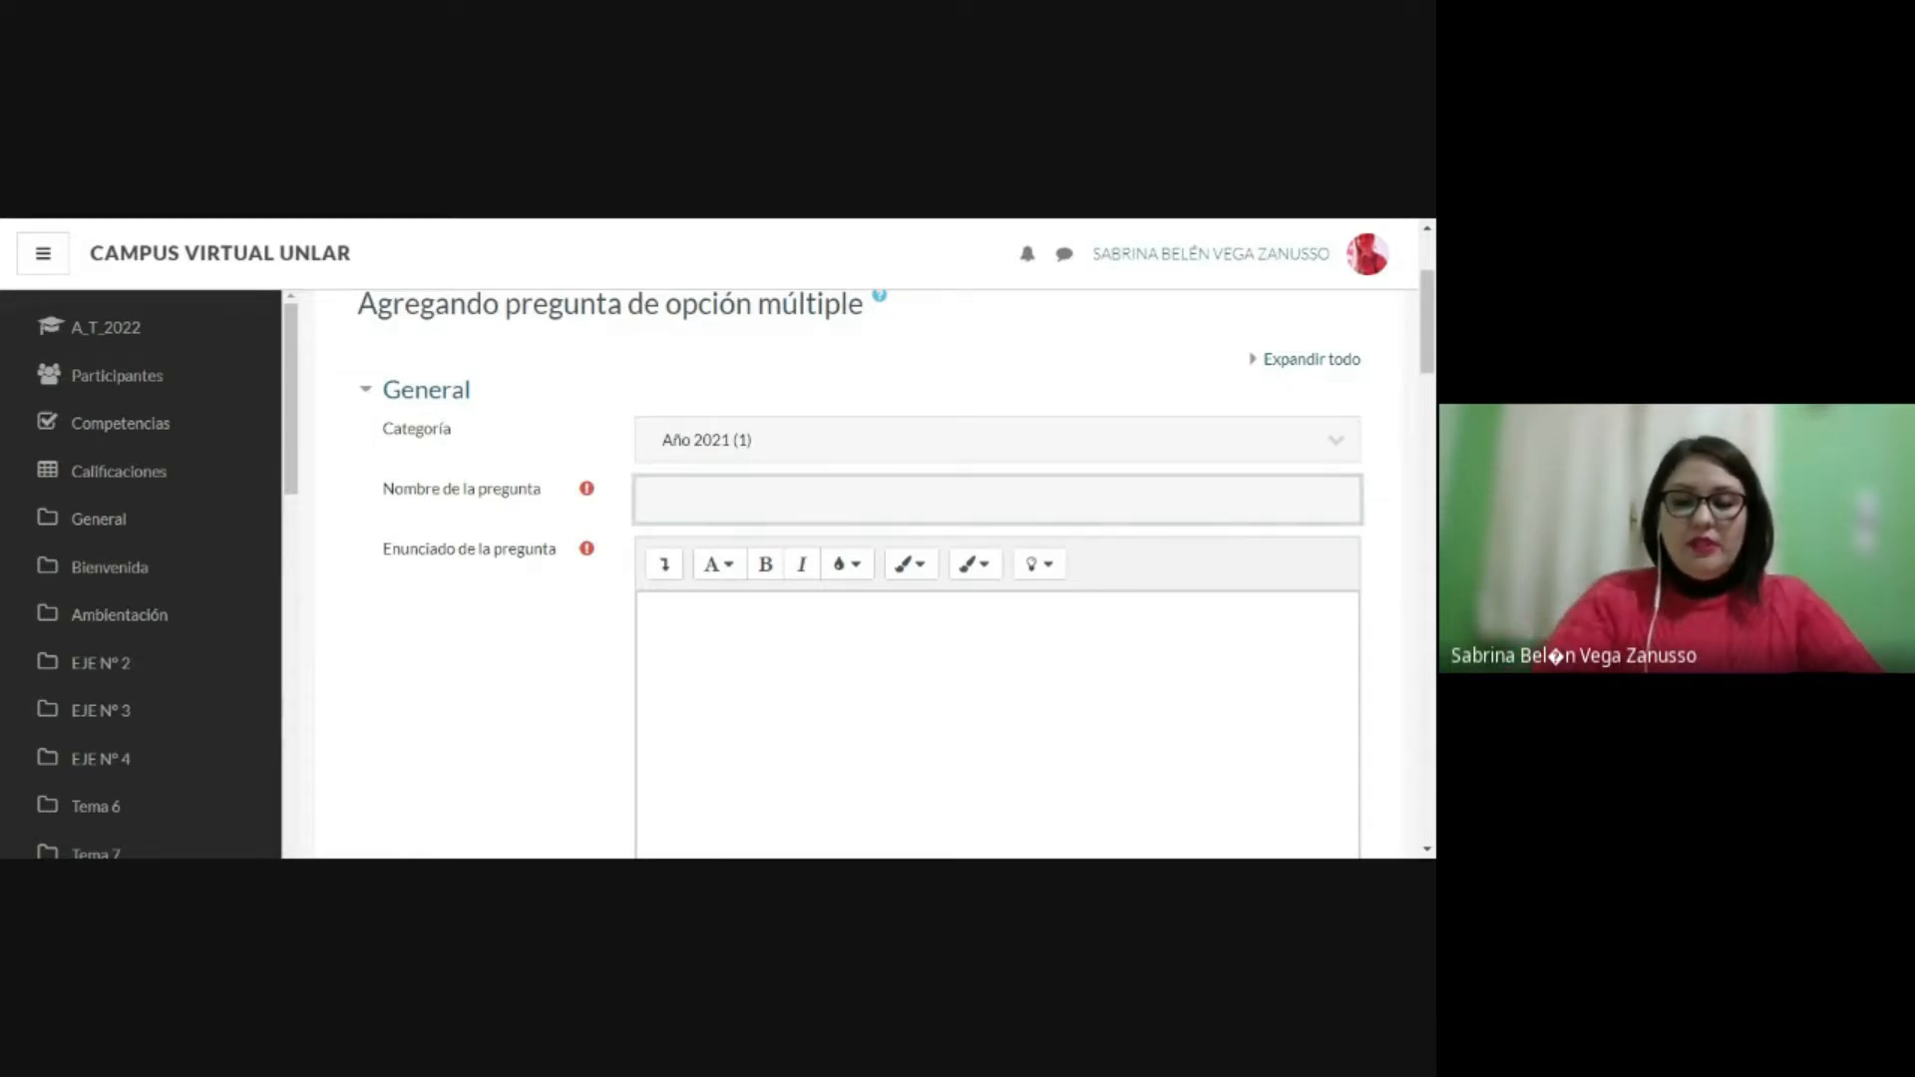
pyautogui.write('opc')
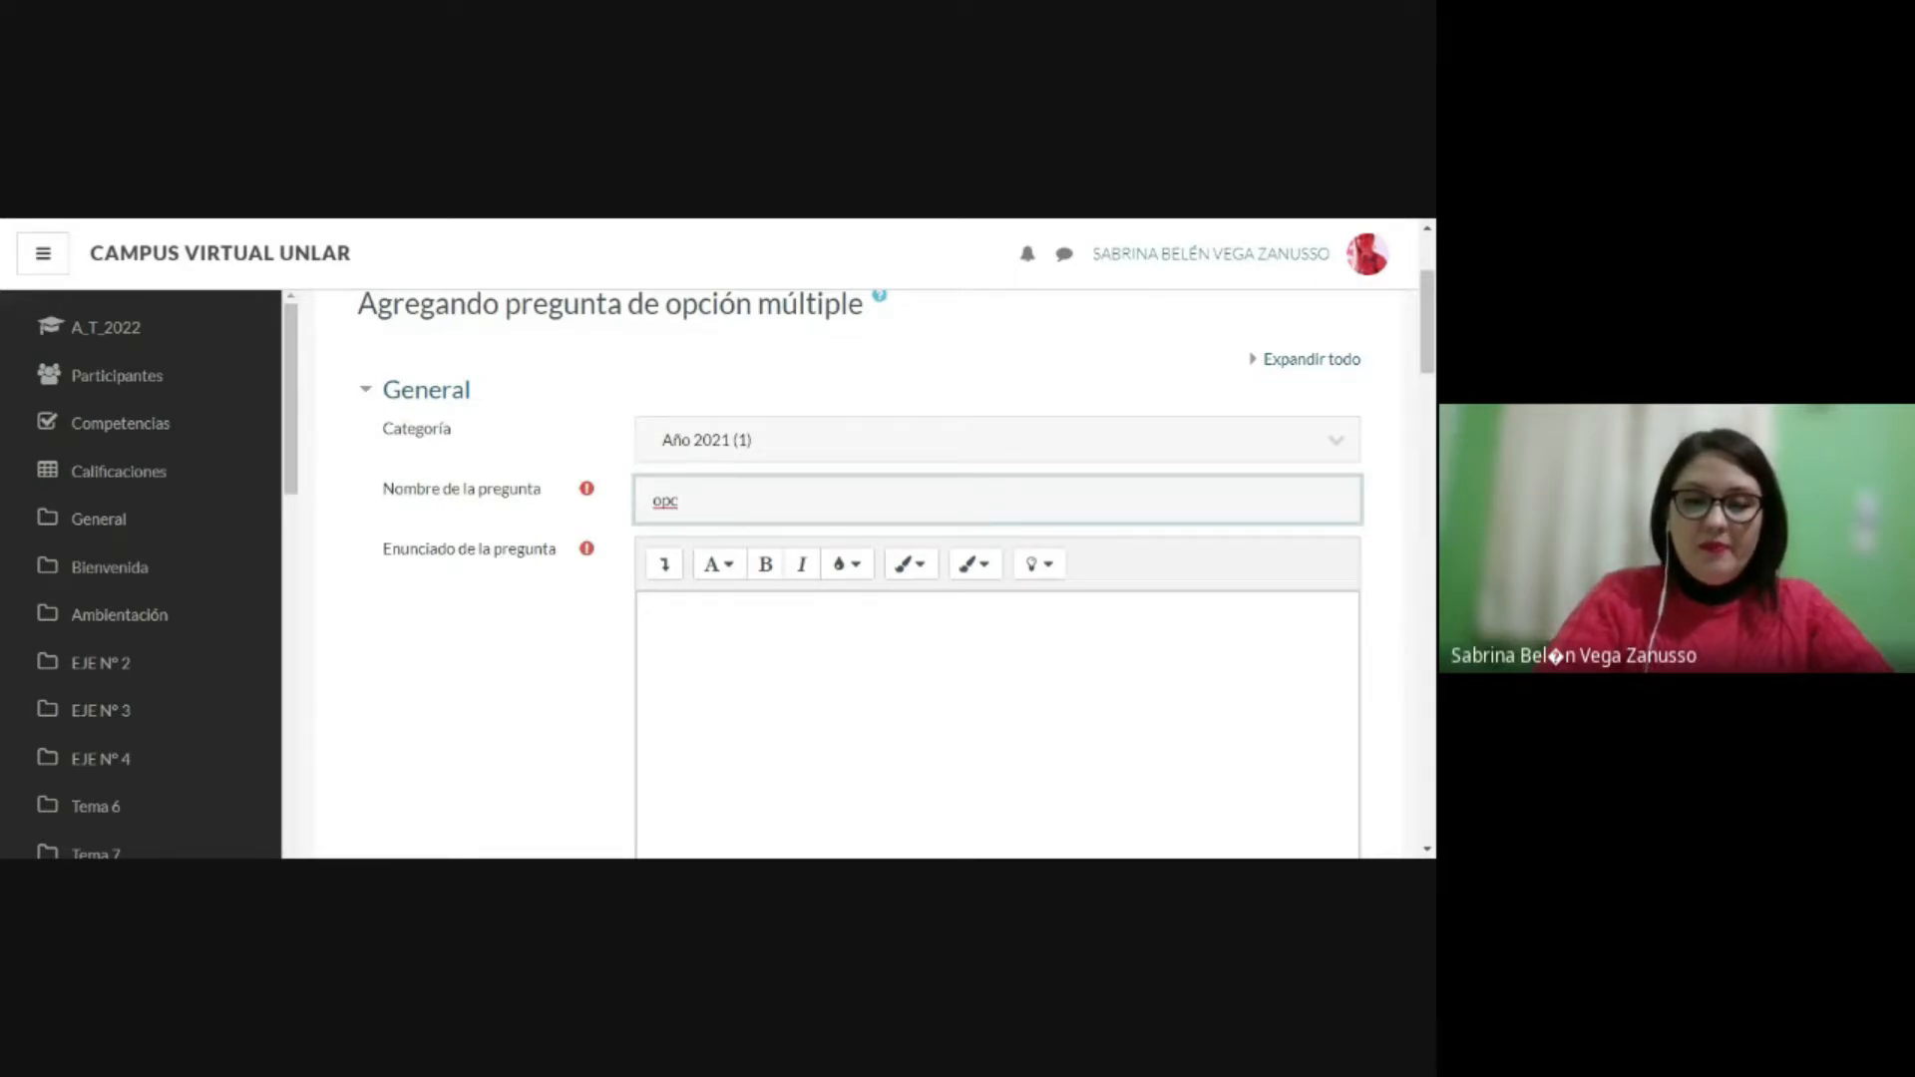
pyautogui.write('ión m')
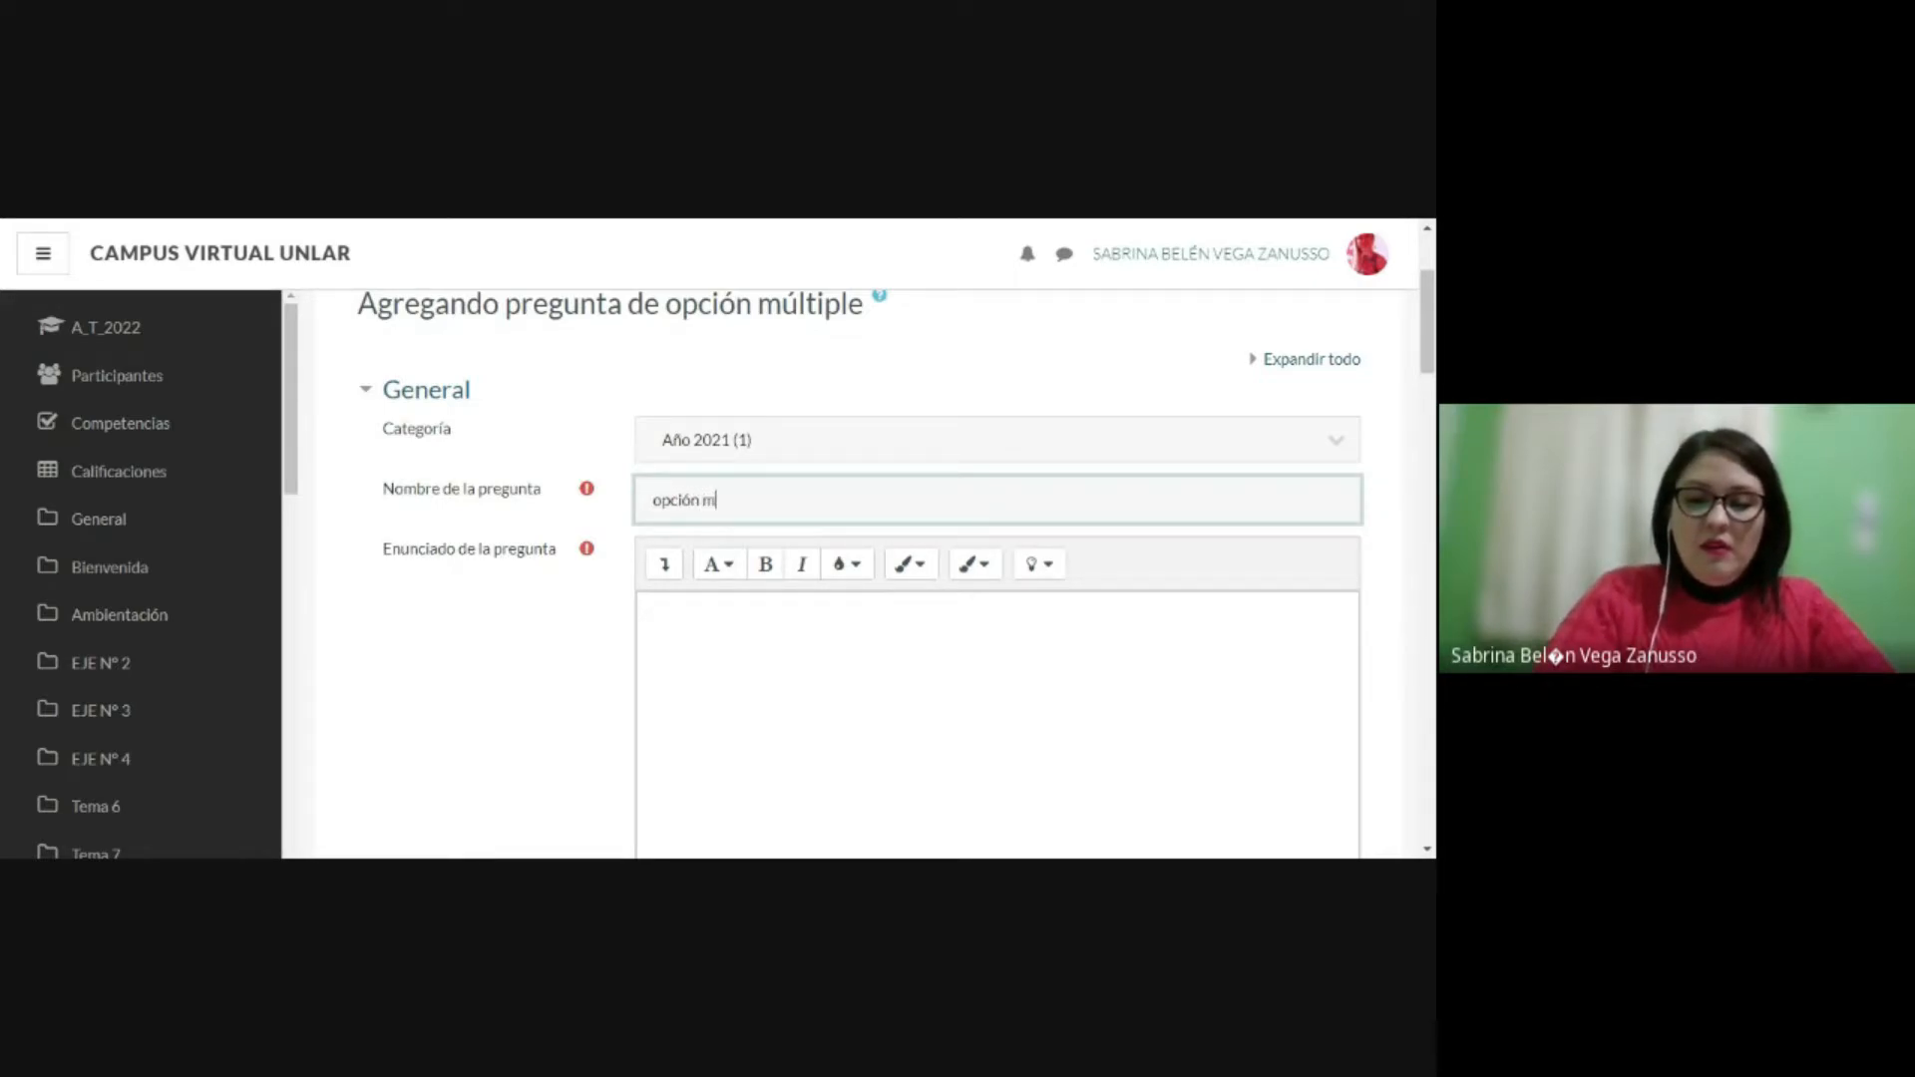
pyautogui.write('últiple')
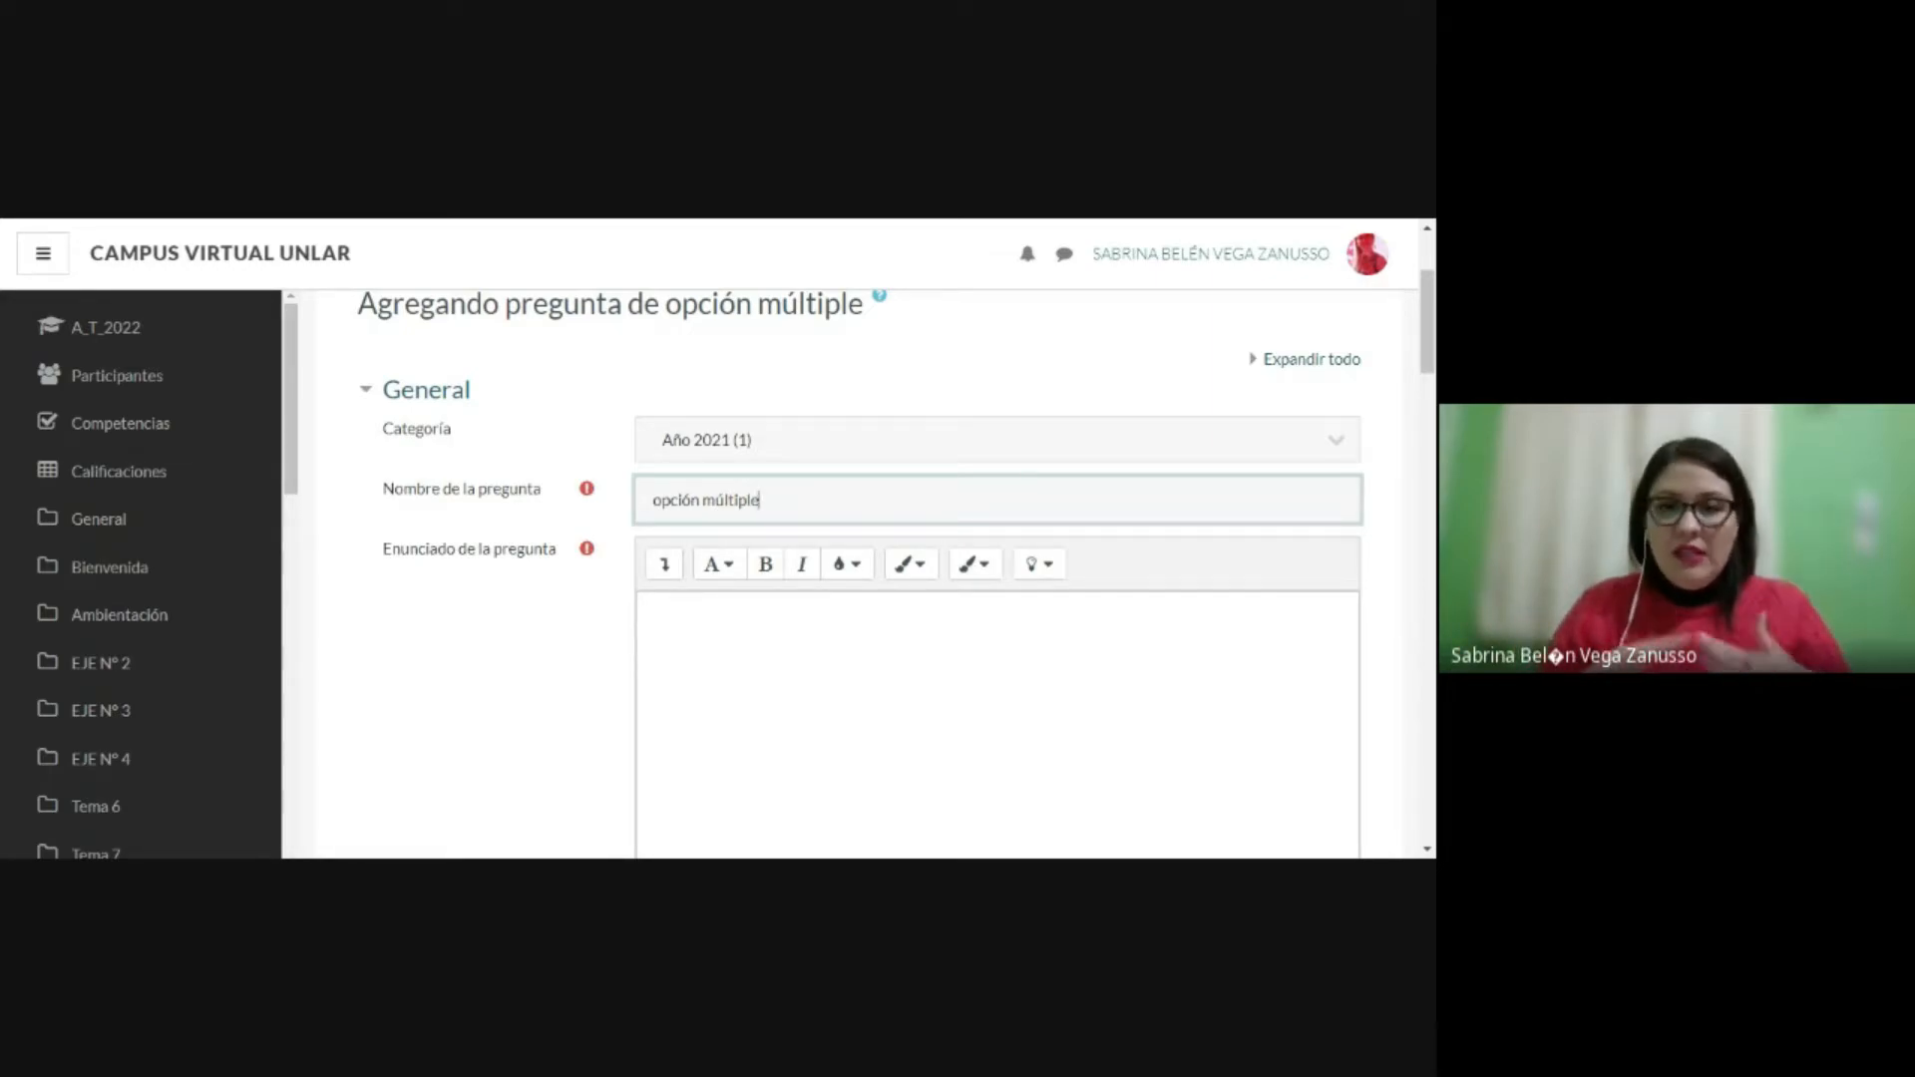
# Step: Paste the question statement and join its lines to read "¿Con cuántos países limita Argentina ?"
pyautogui.scroll(-1, 543, 503)
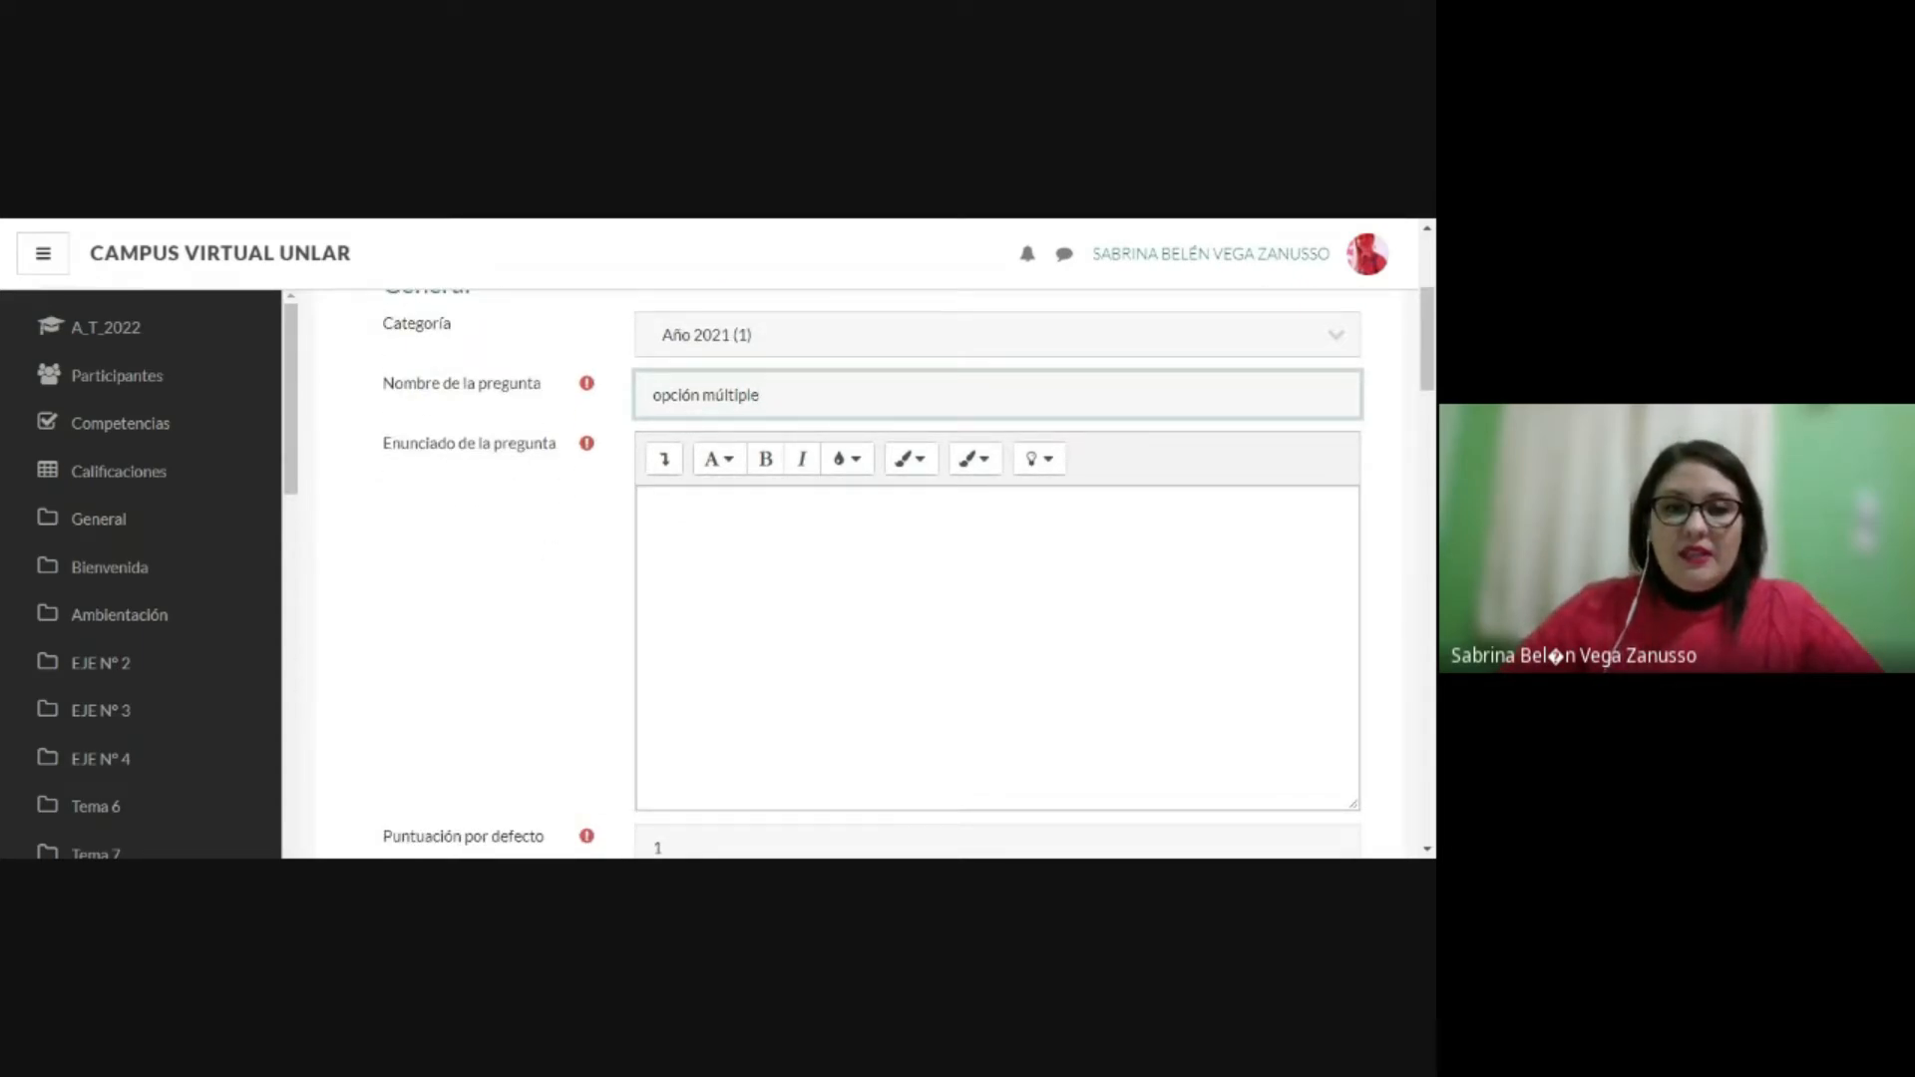
pyautogui.click(798, 559)
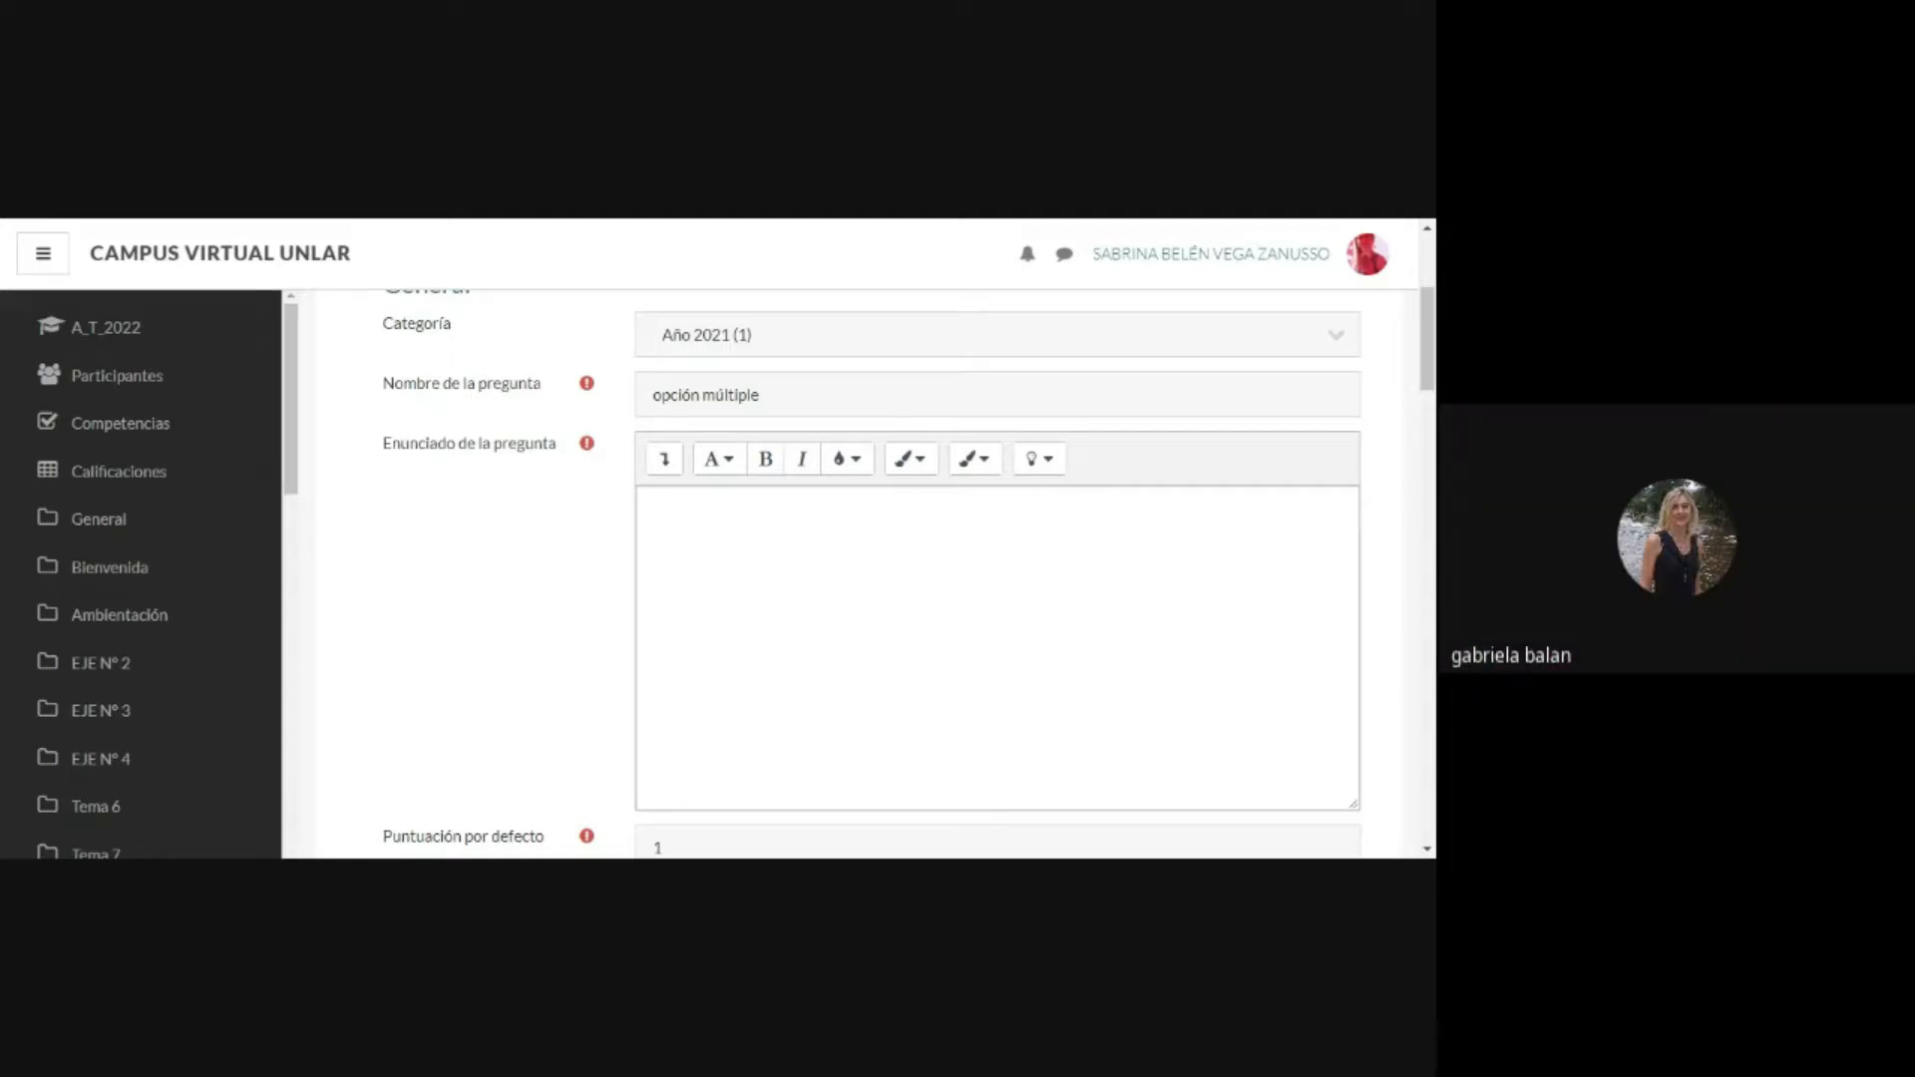
pyautogui.click(758, 538)
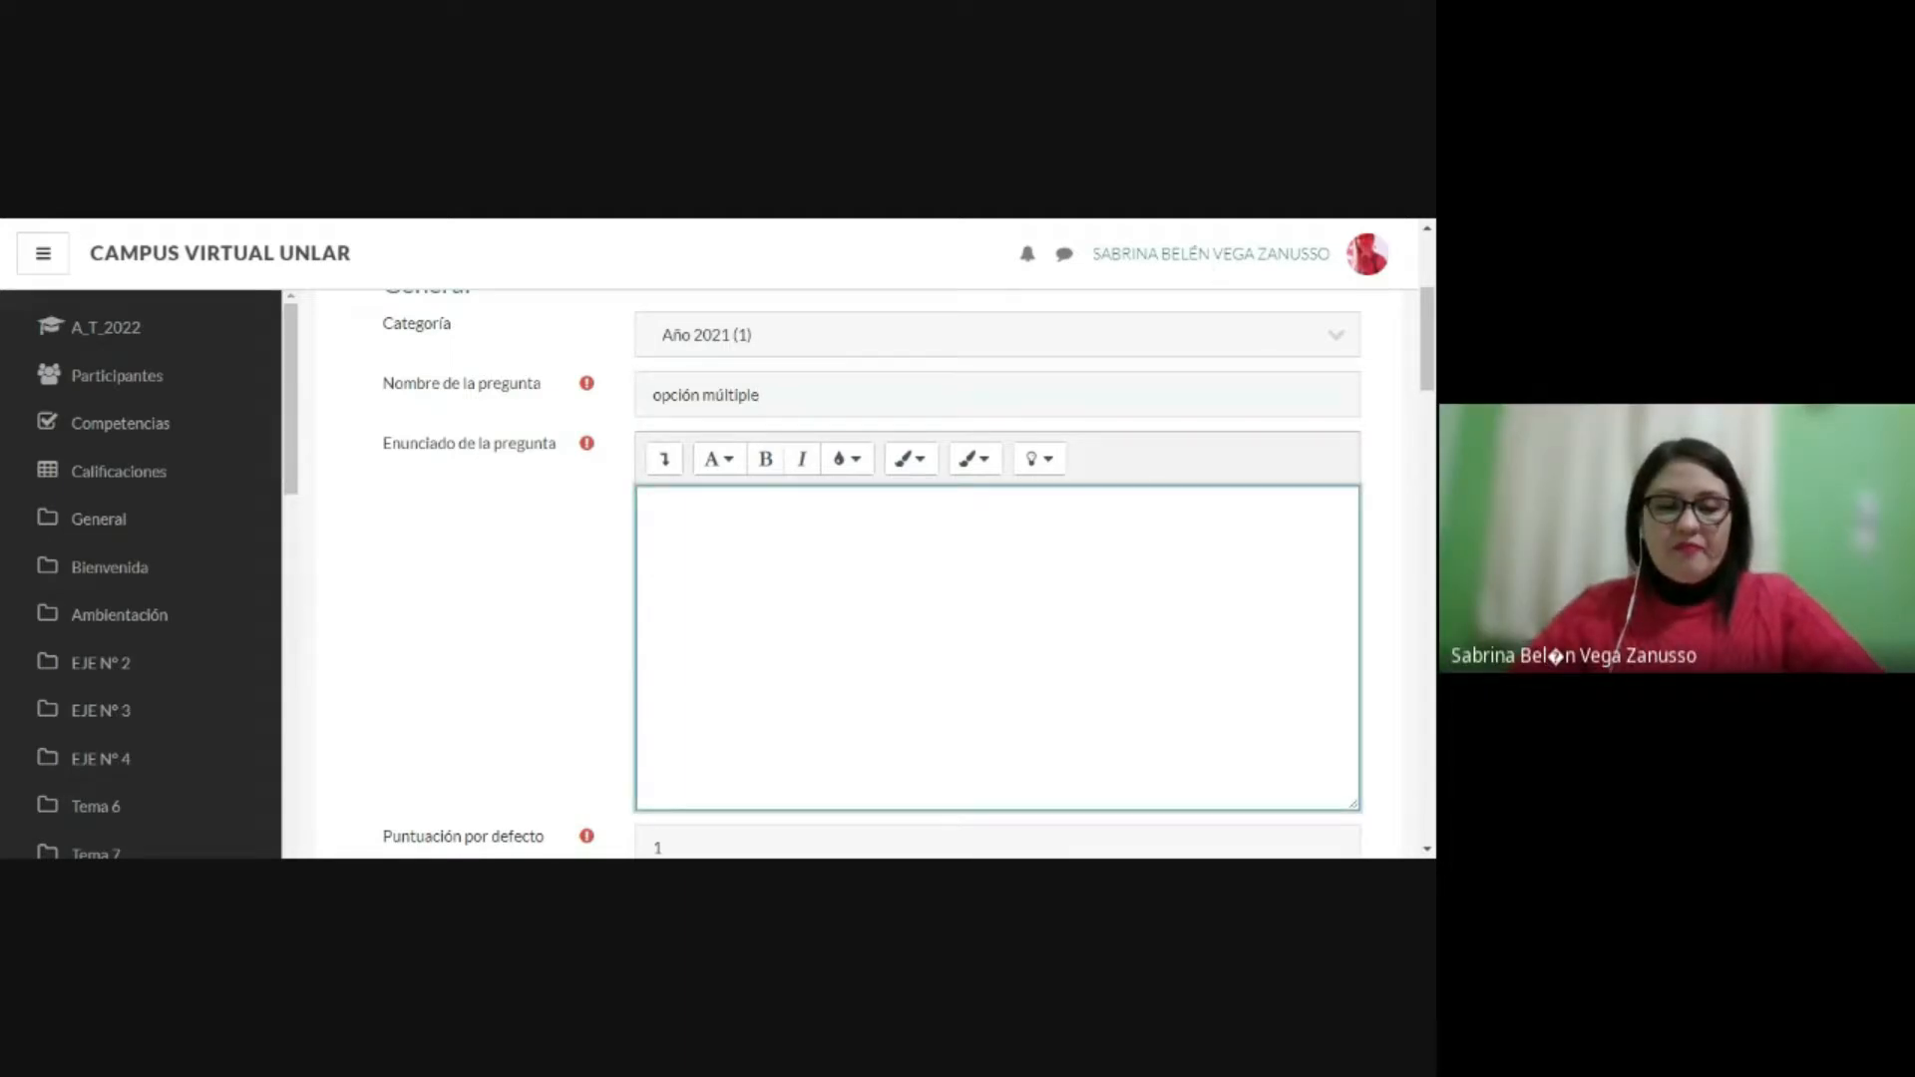
pyautogui.write('¿Con cuántos países limita Argentina ?')
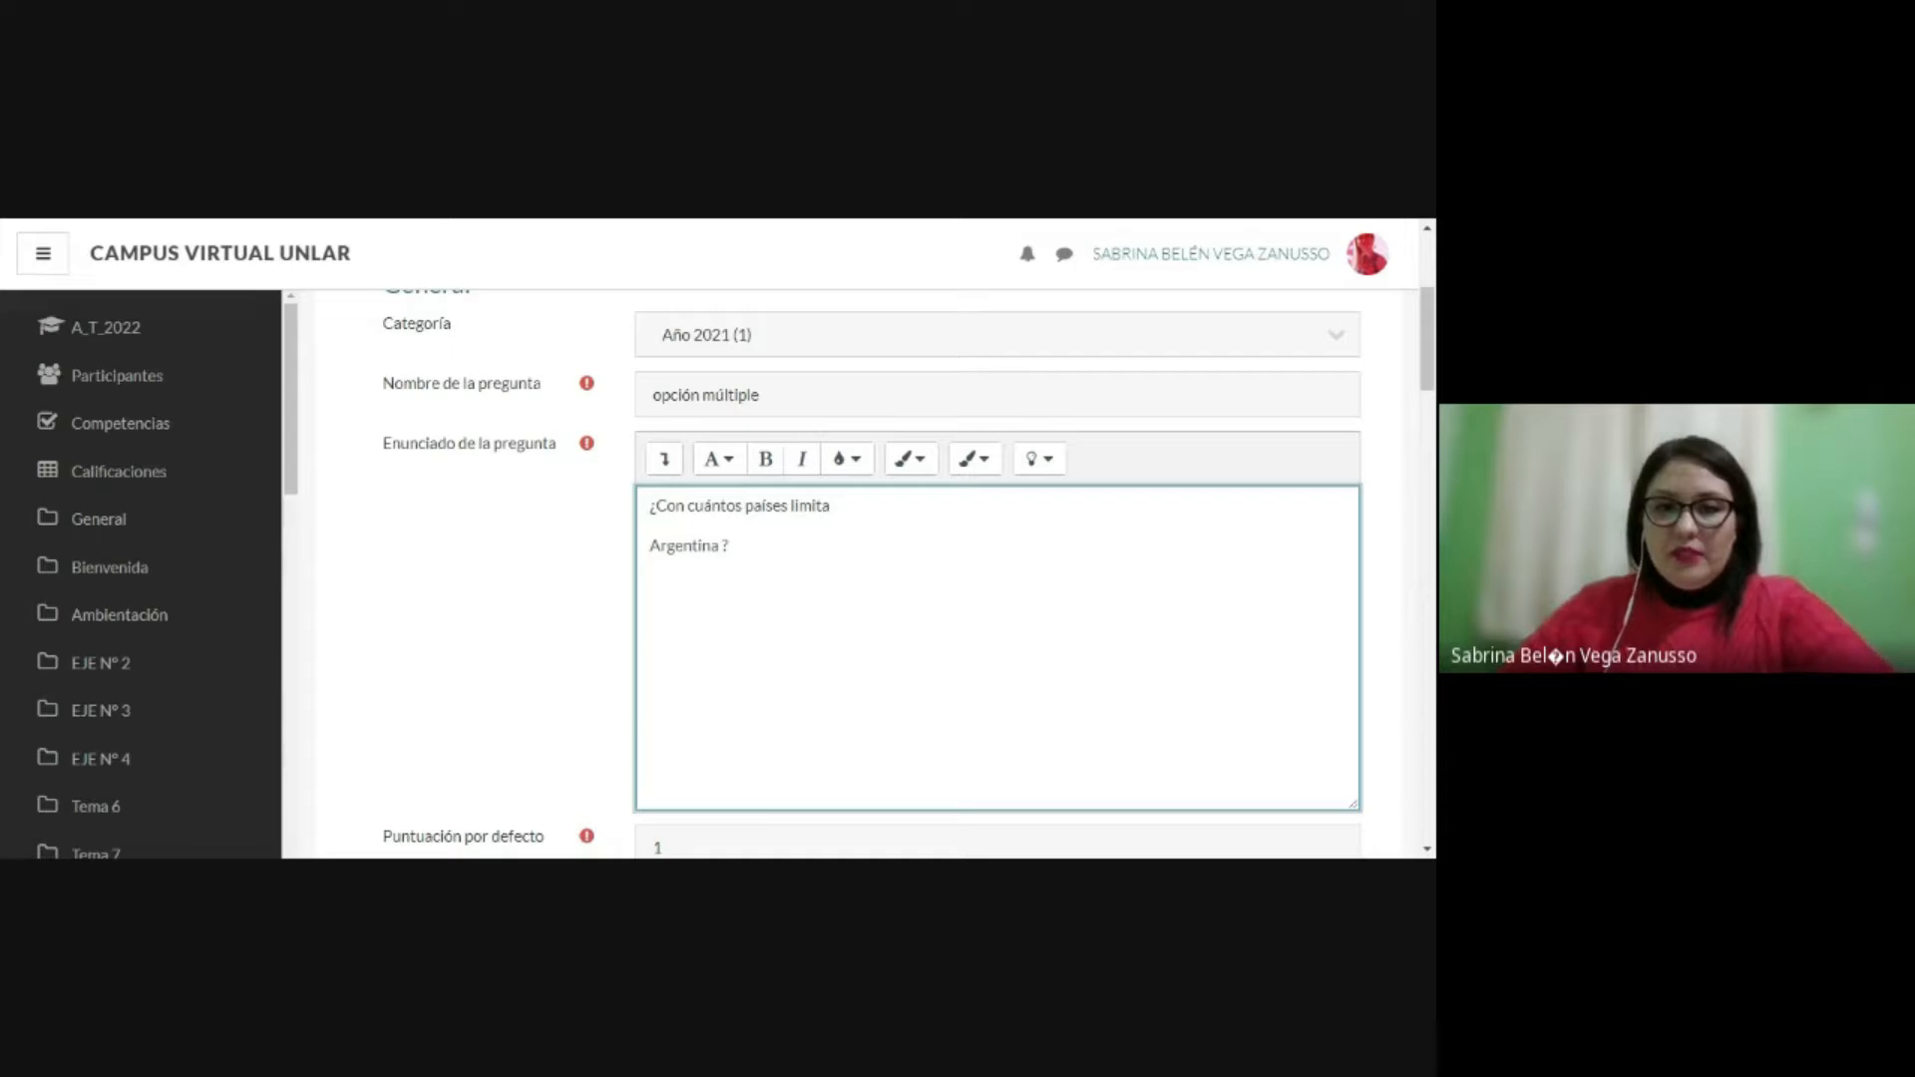
pyautogui.press('BackSpace')
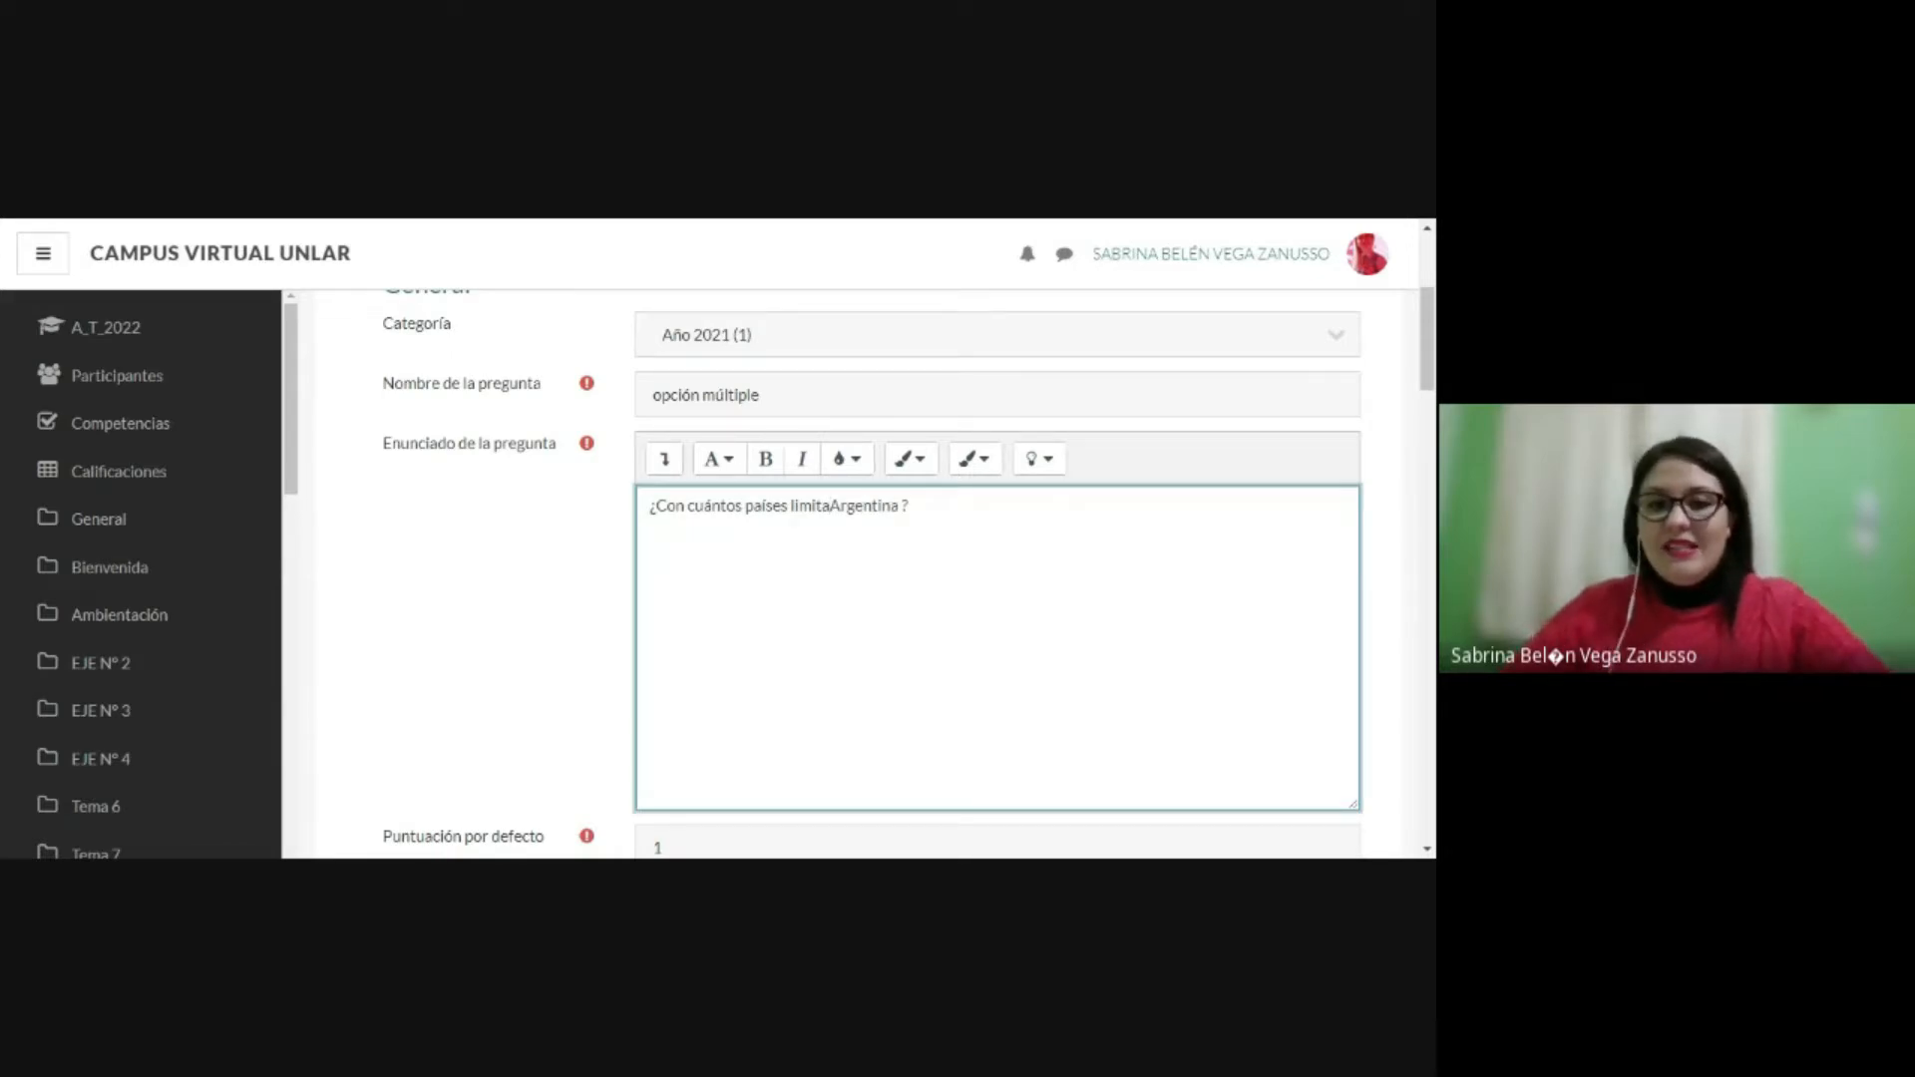
pyautogui.scroll(-3, 997, 573)
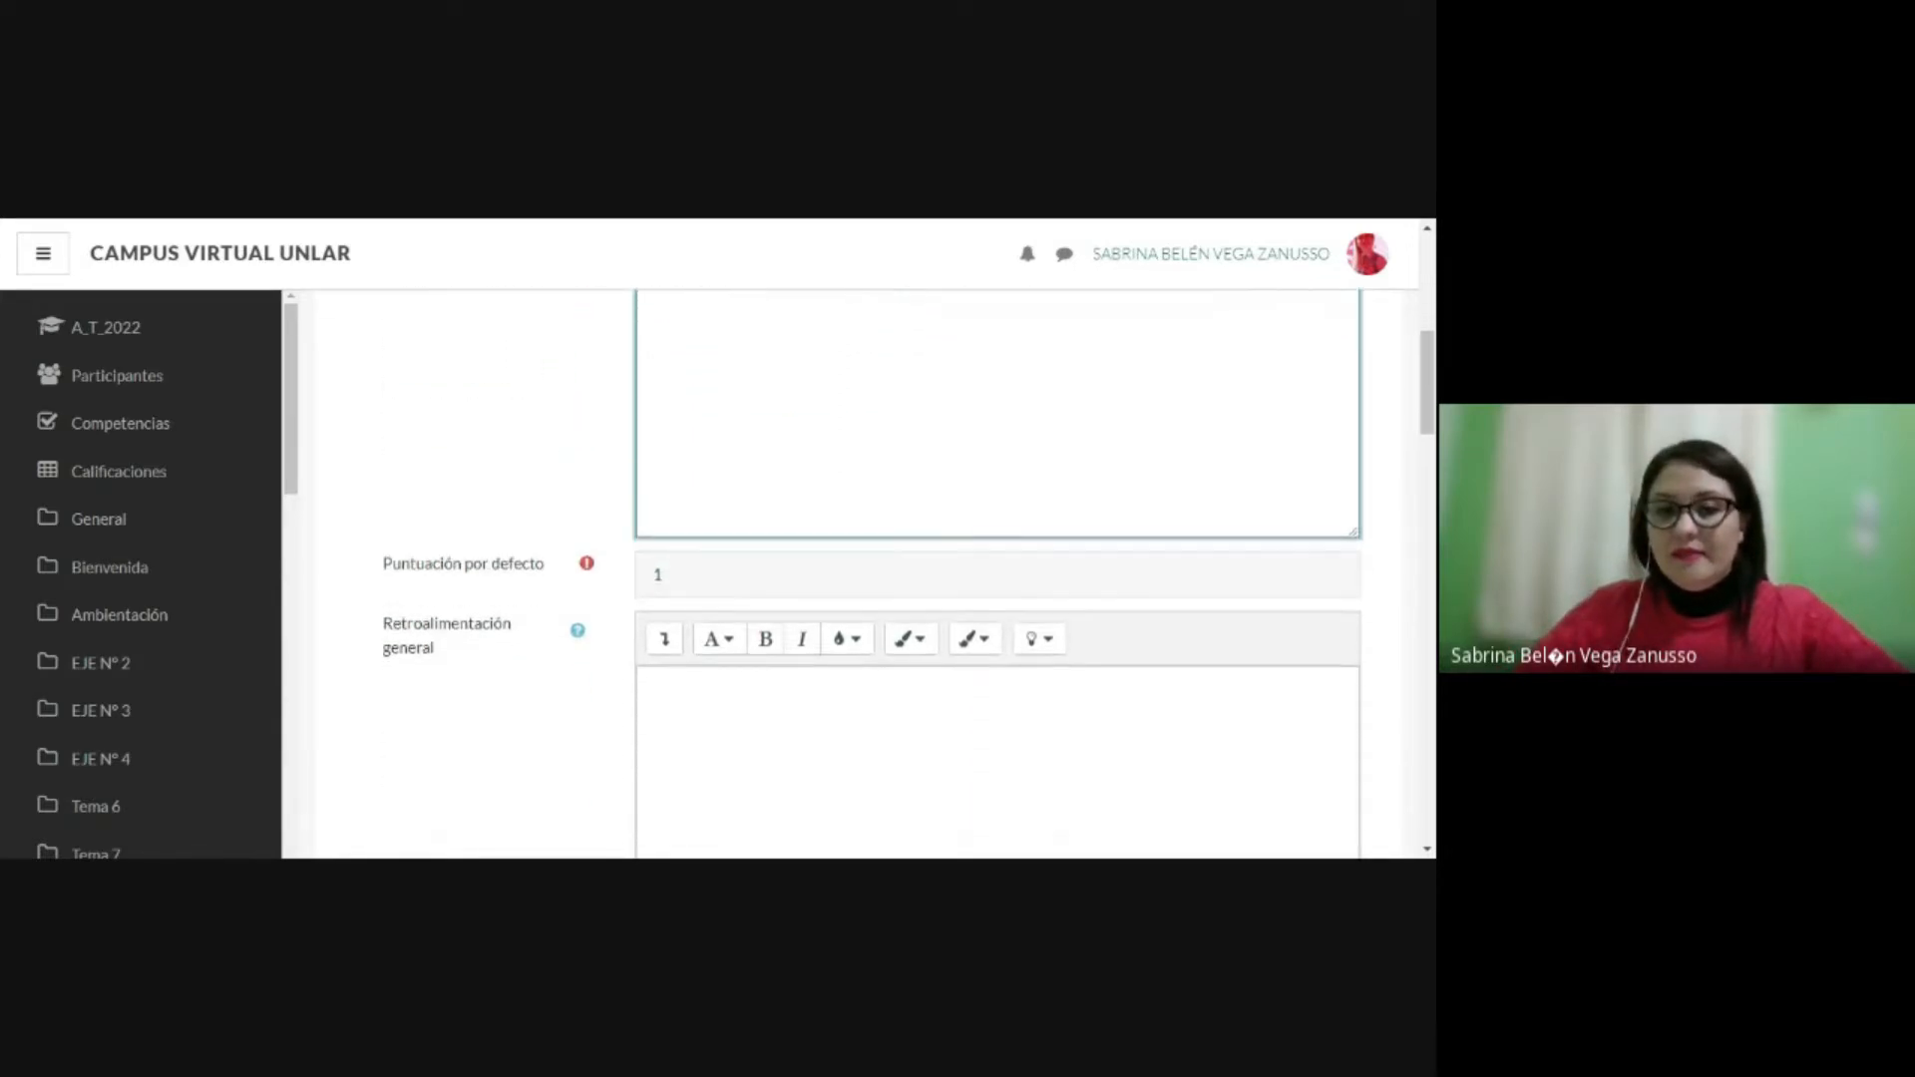
pyautogui.scroll(3, 998, 574)
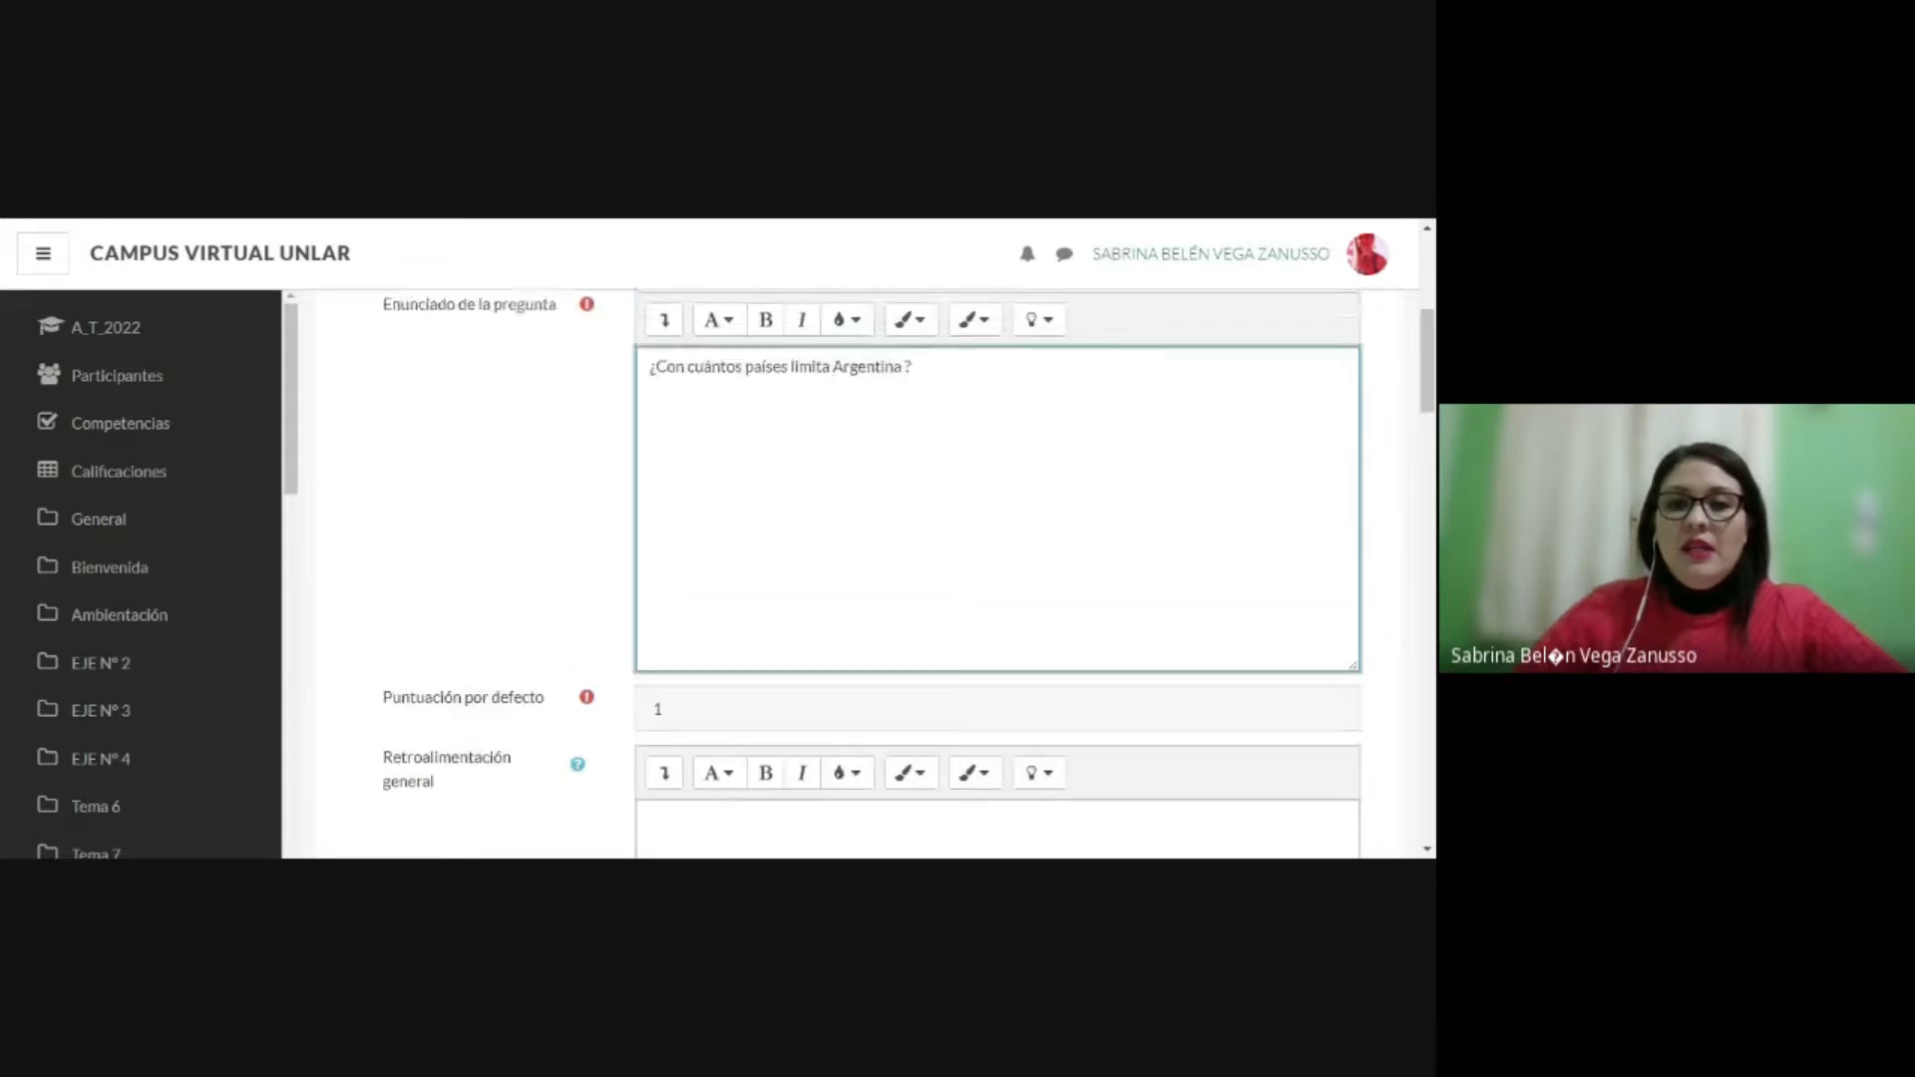
# Step: Review the question's default mark and the setting for allowing one or several answers
pyautogui.scroll(-1, 997, 573)
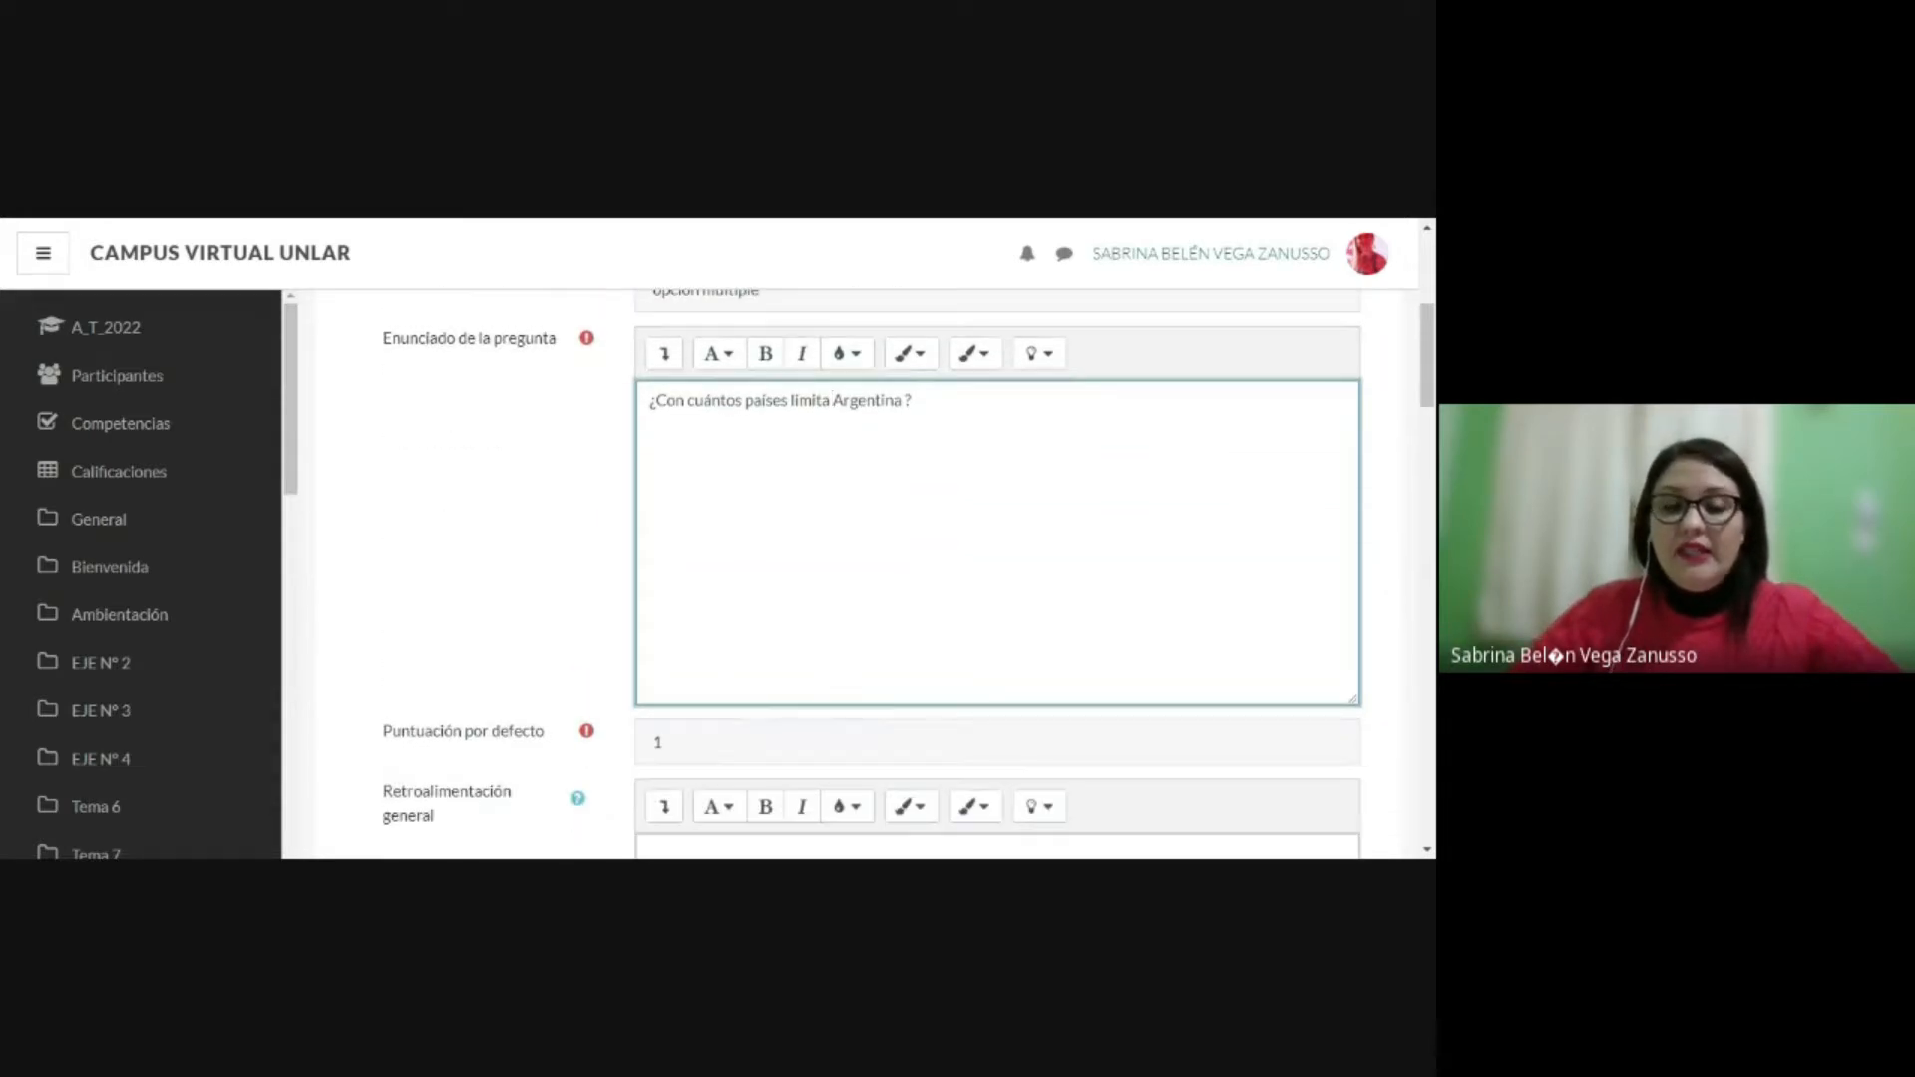
pyautogui.scroll(-1, 998, 574)
pyautogui.scroll(-1, 998, 574)
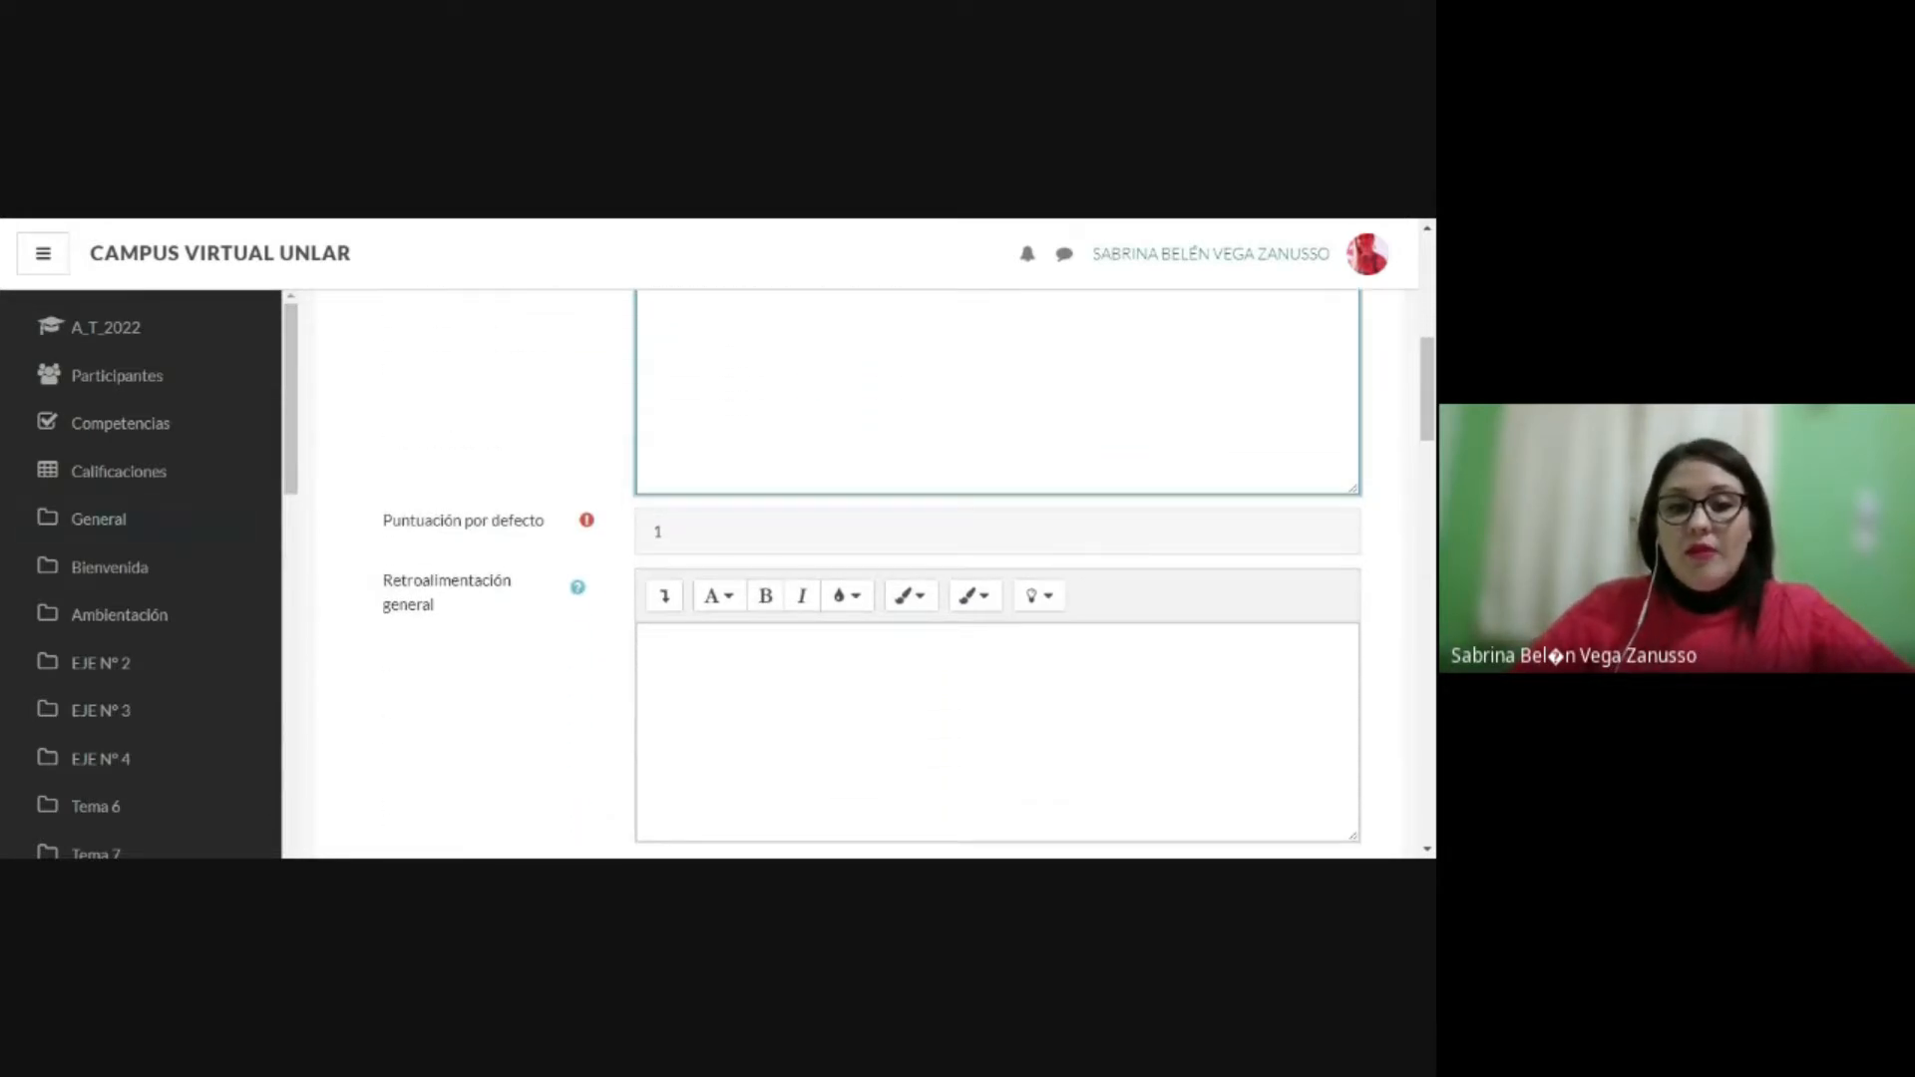
pyautogui.scroll(-1, 998, 574)
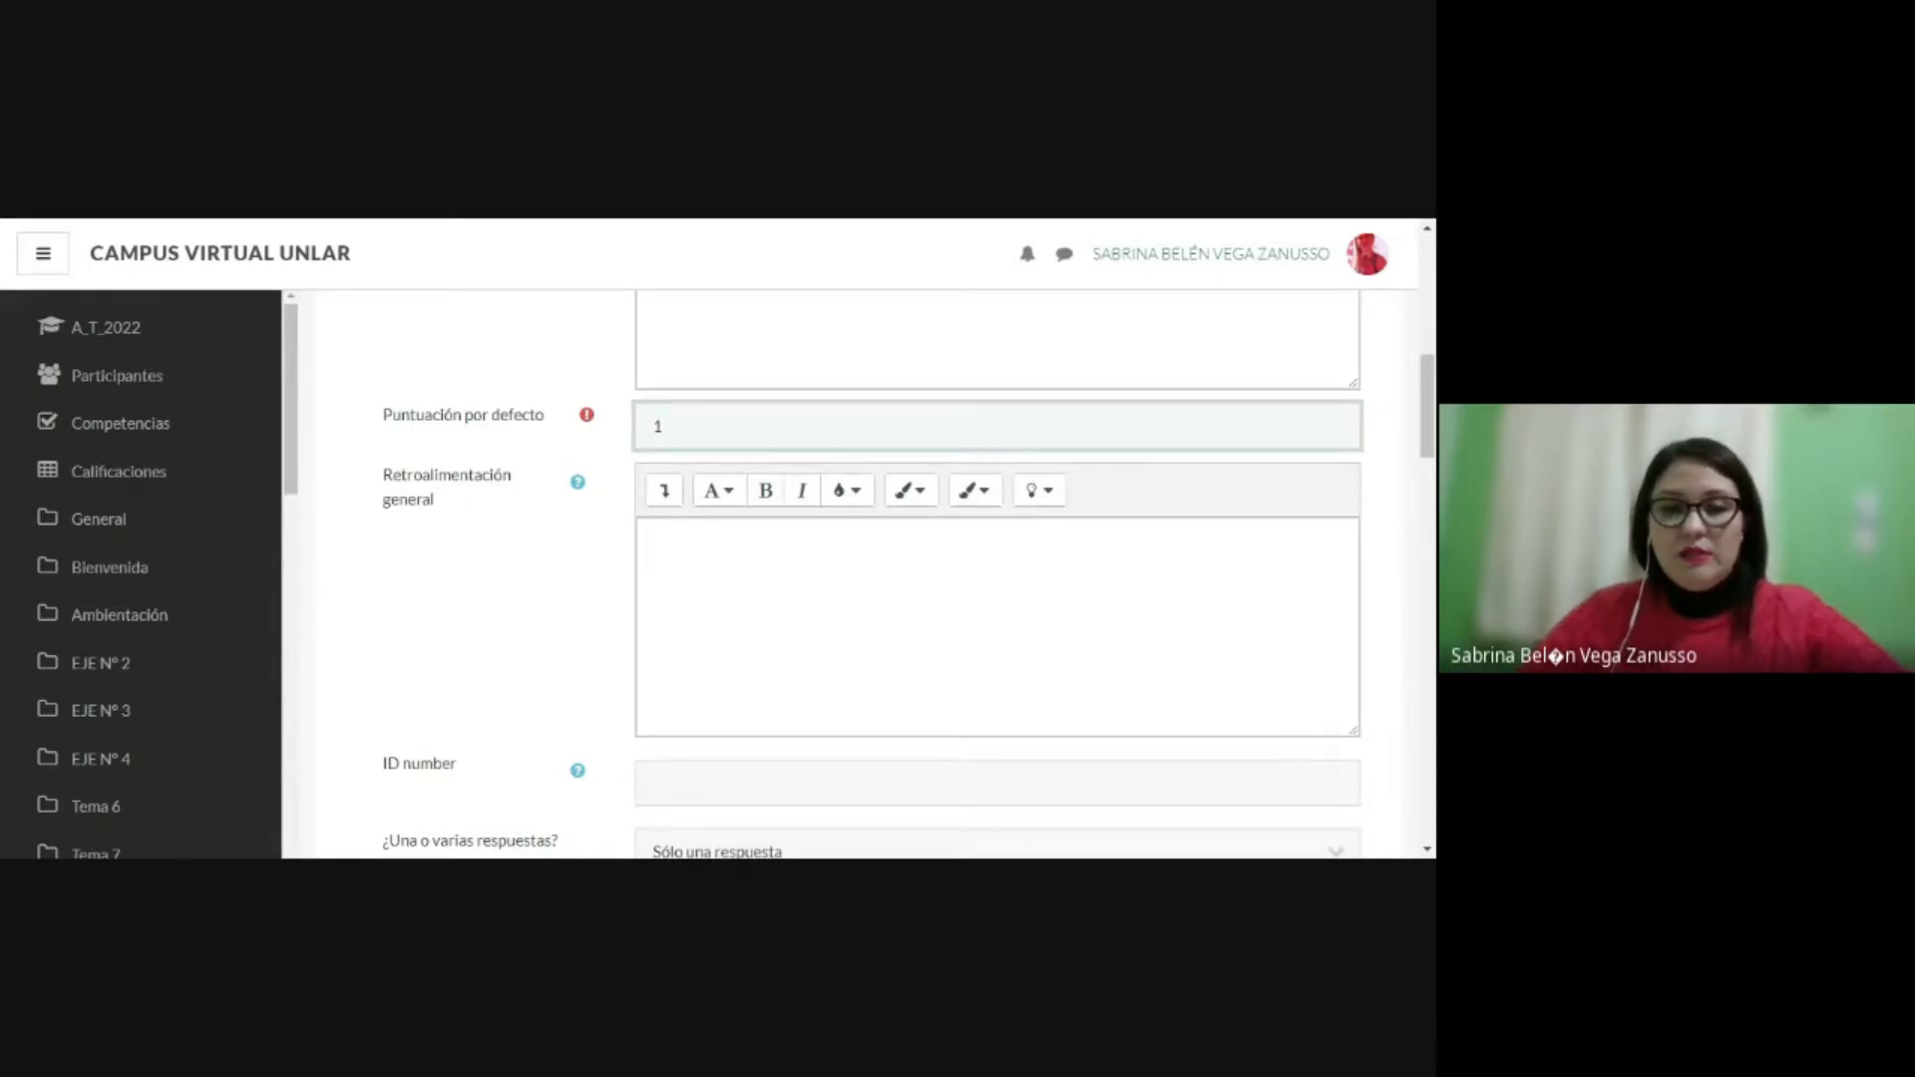
pyautogui.scroll(-1, 909, 575)
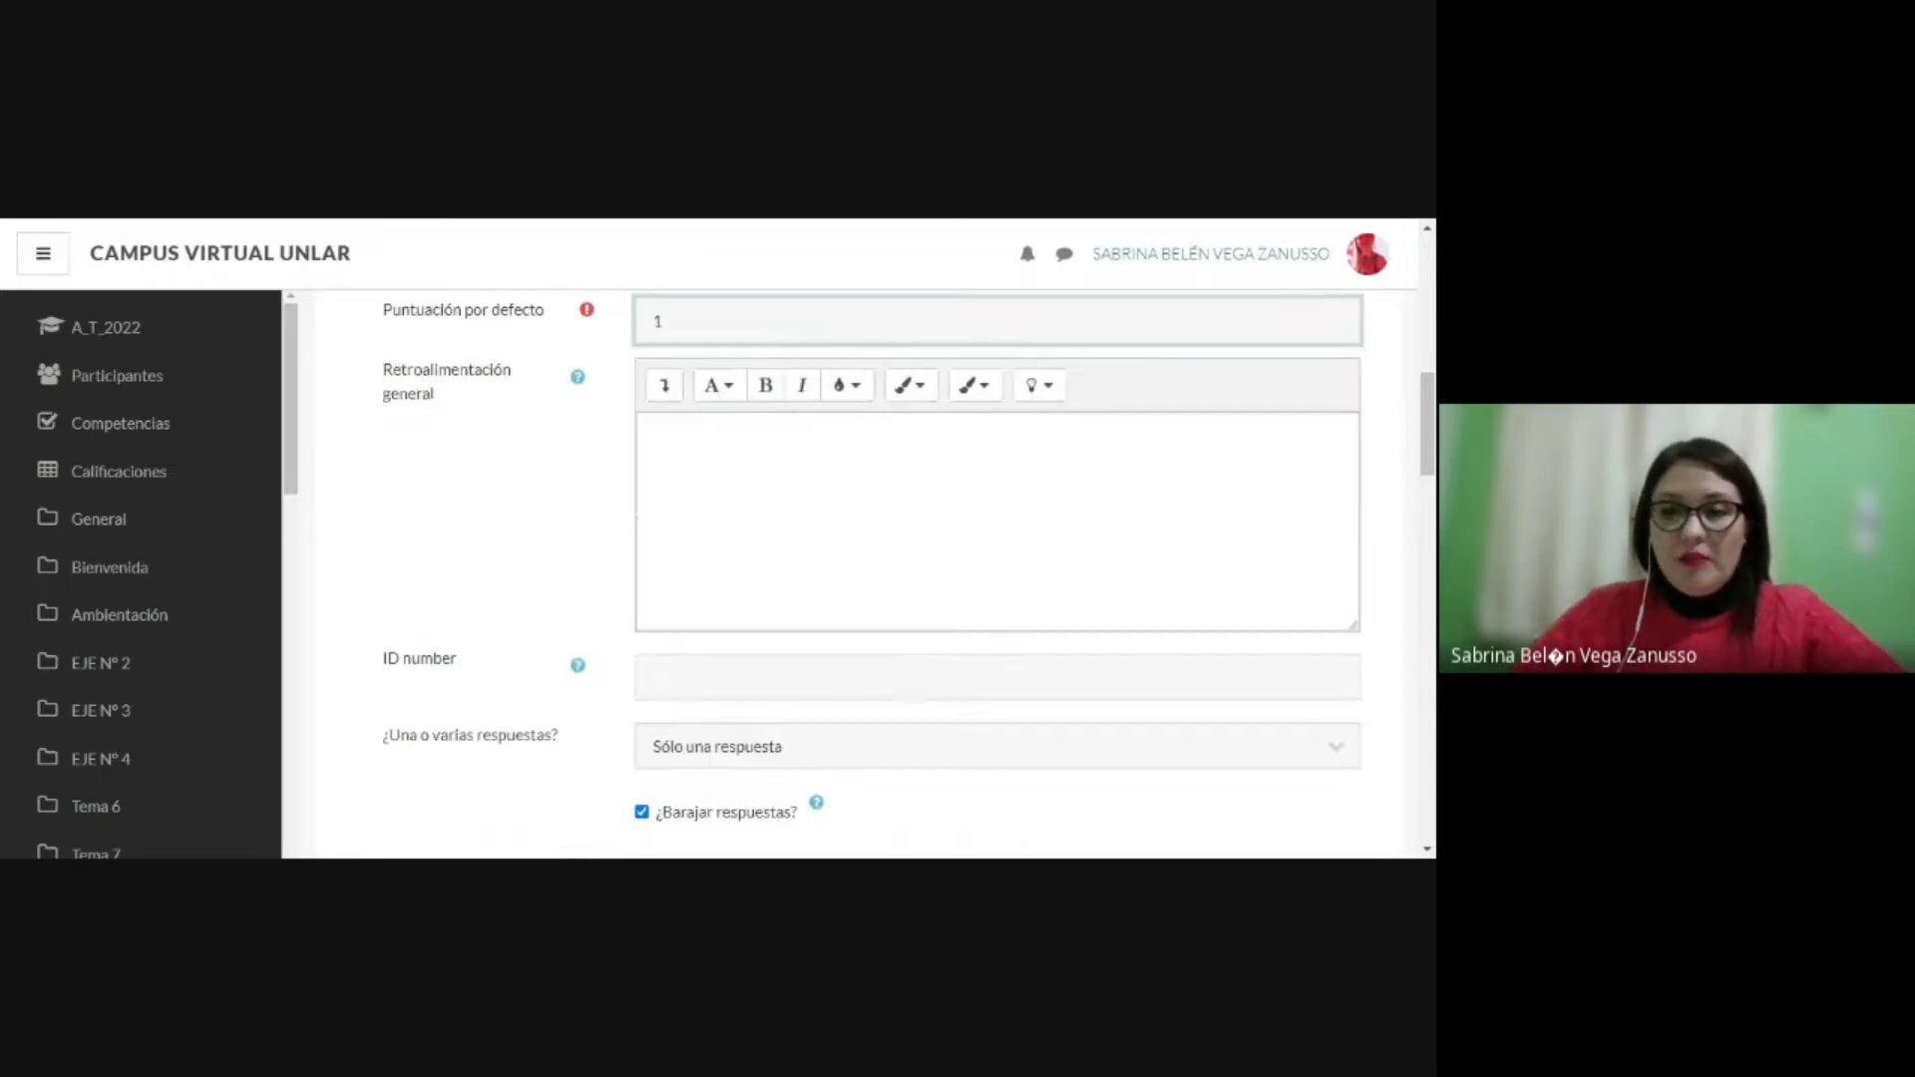
pyautogui.scroll(-1, 737, 547)
pyautogui.scroll(-1, 736, 547)
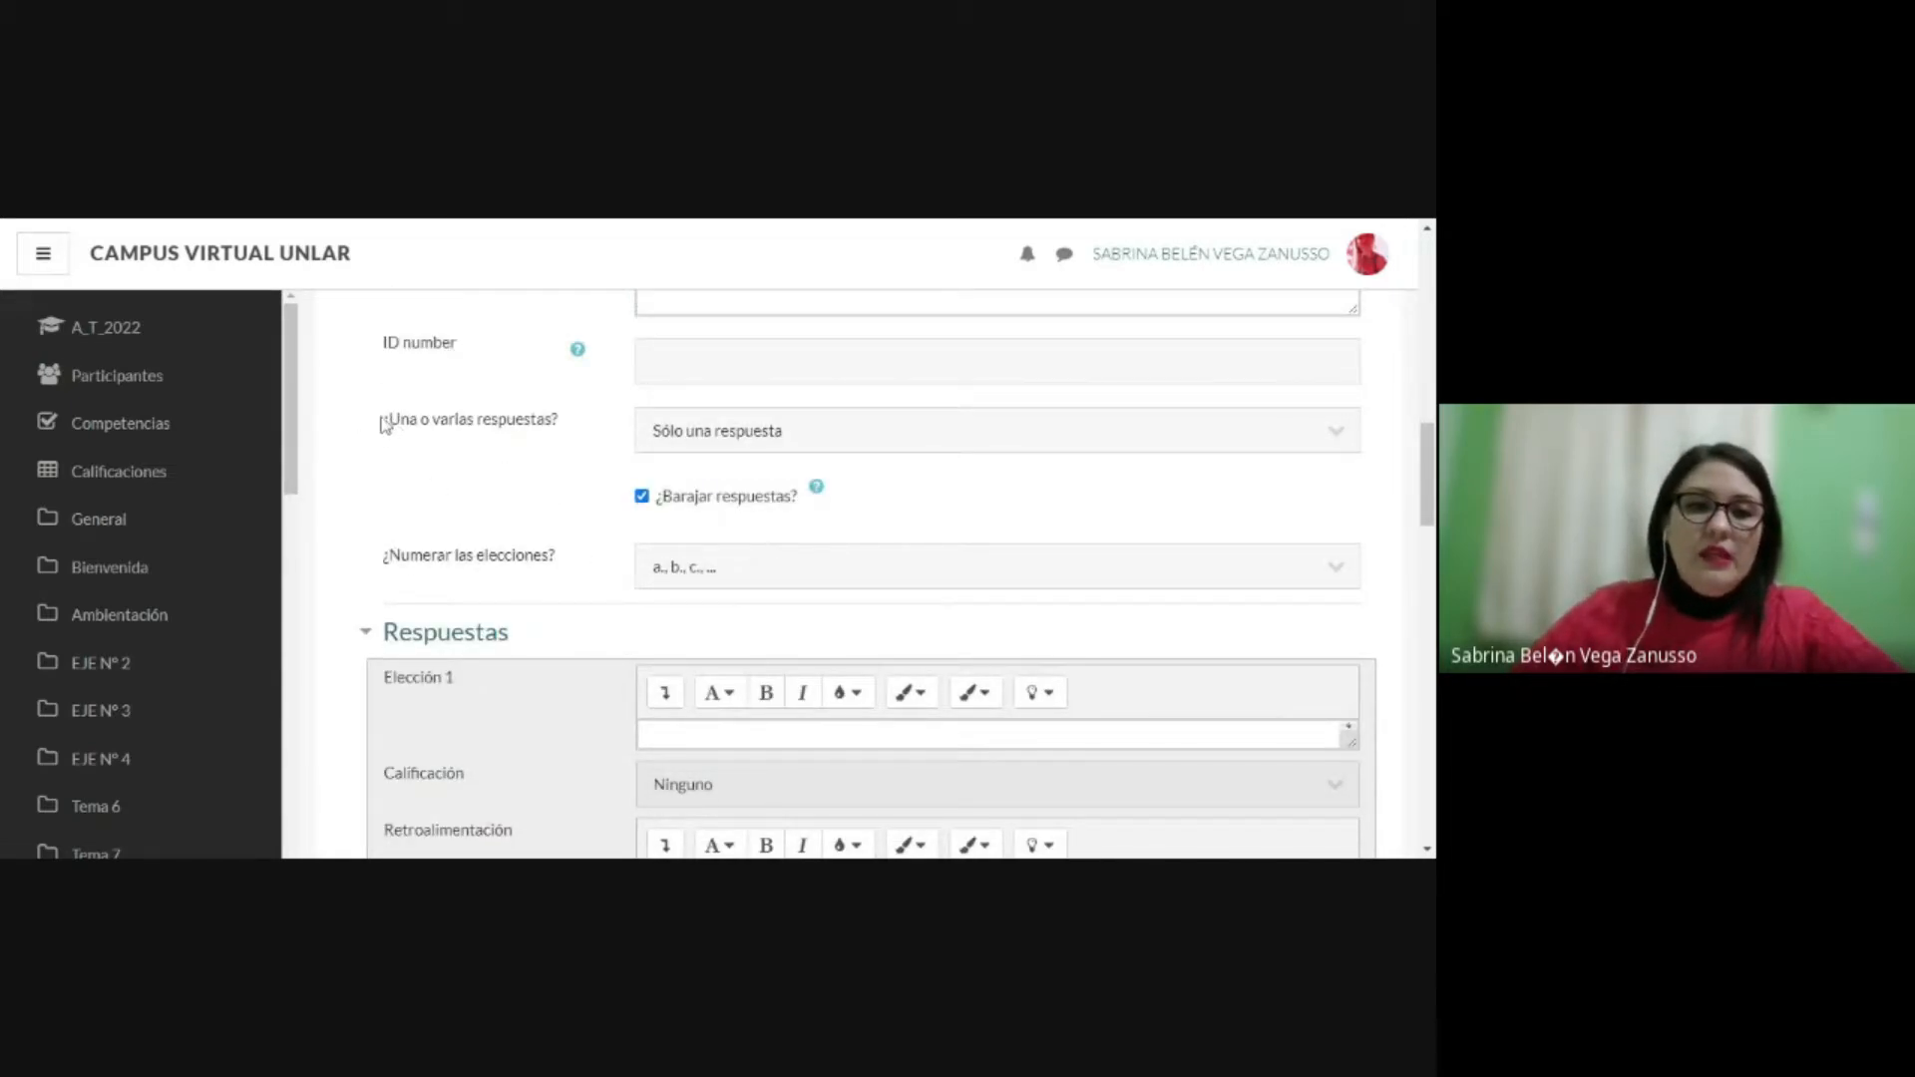
pyautogui.moveTo(385, 422); pyautogui.dragTo(565, 419)
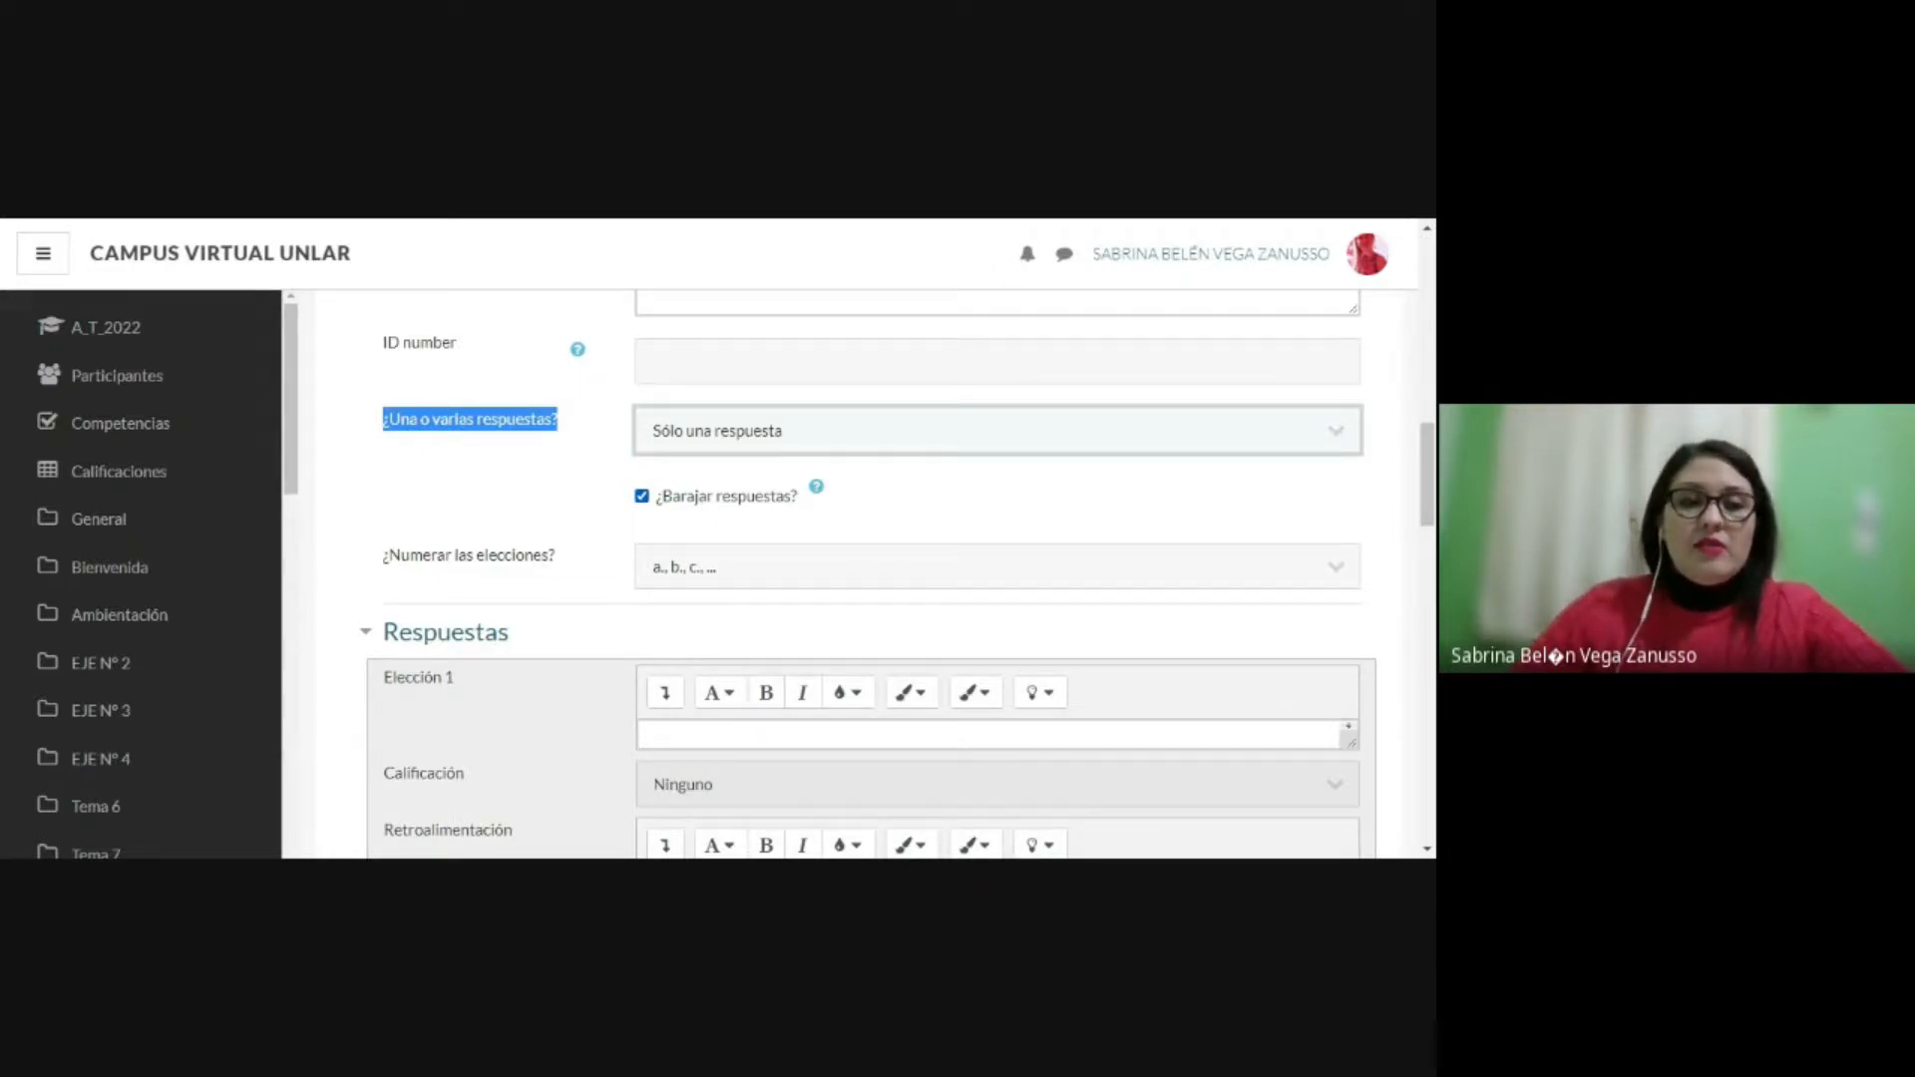
pyautogui.click(79, 222)
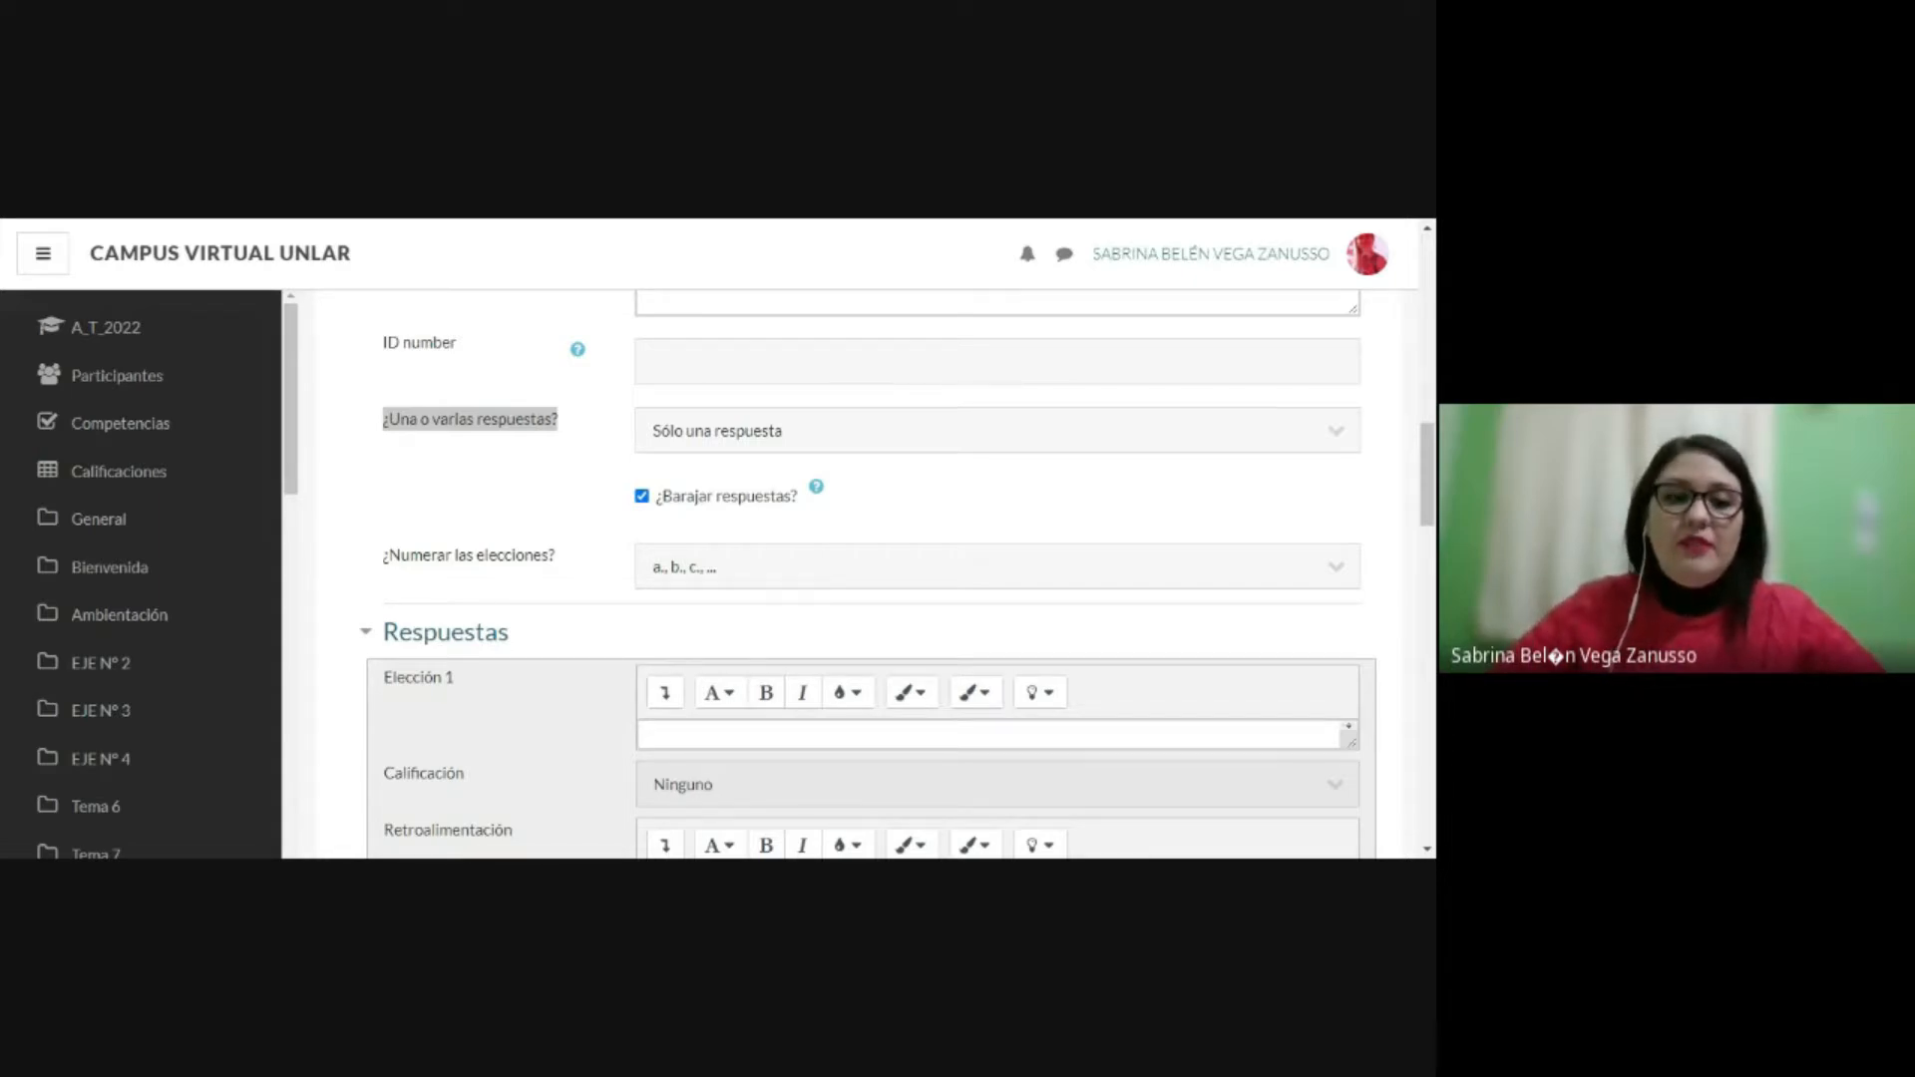
pyautogui.click(998, 431)
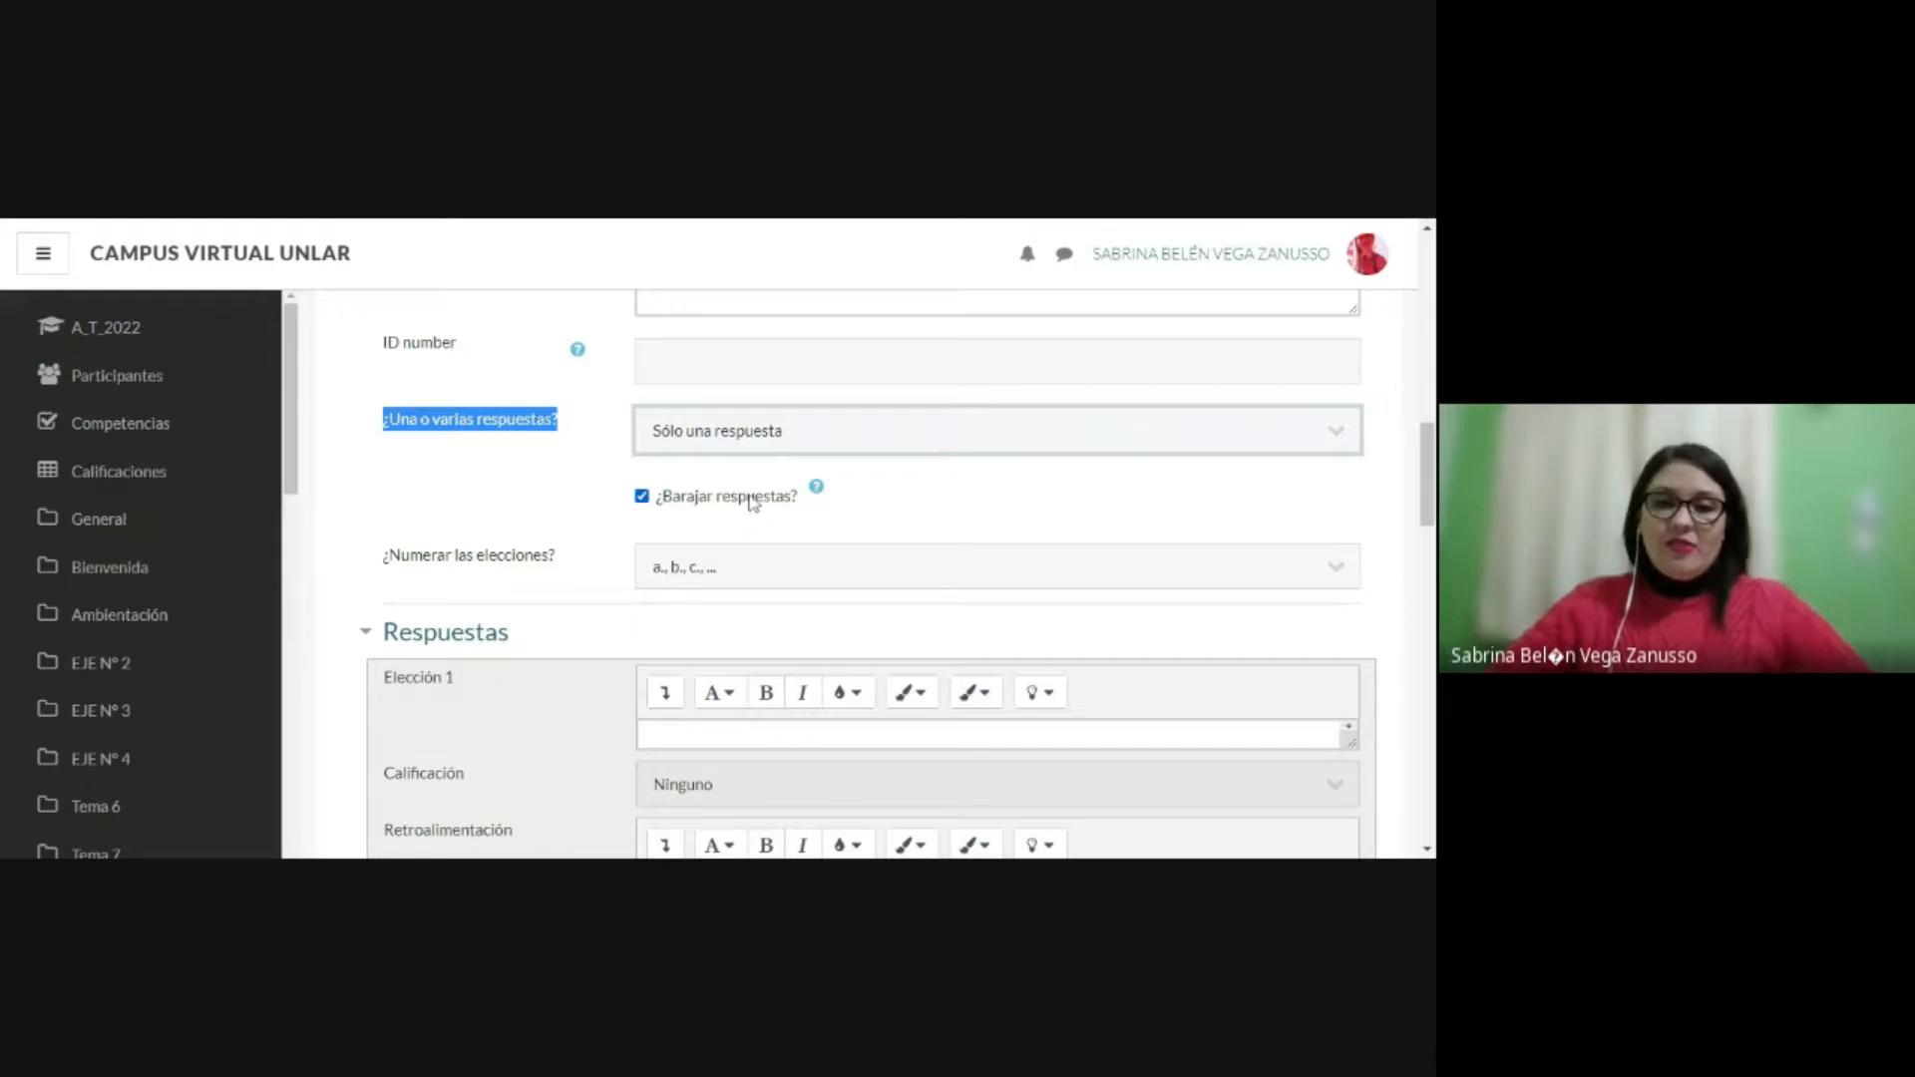
# Step: Check the answer shuffling setting and the numbering options for the choices
pyautogui.scroll(-2, 860, 517)
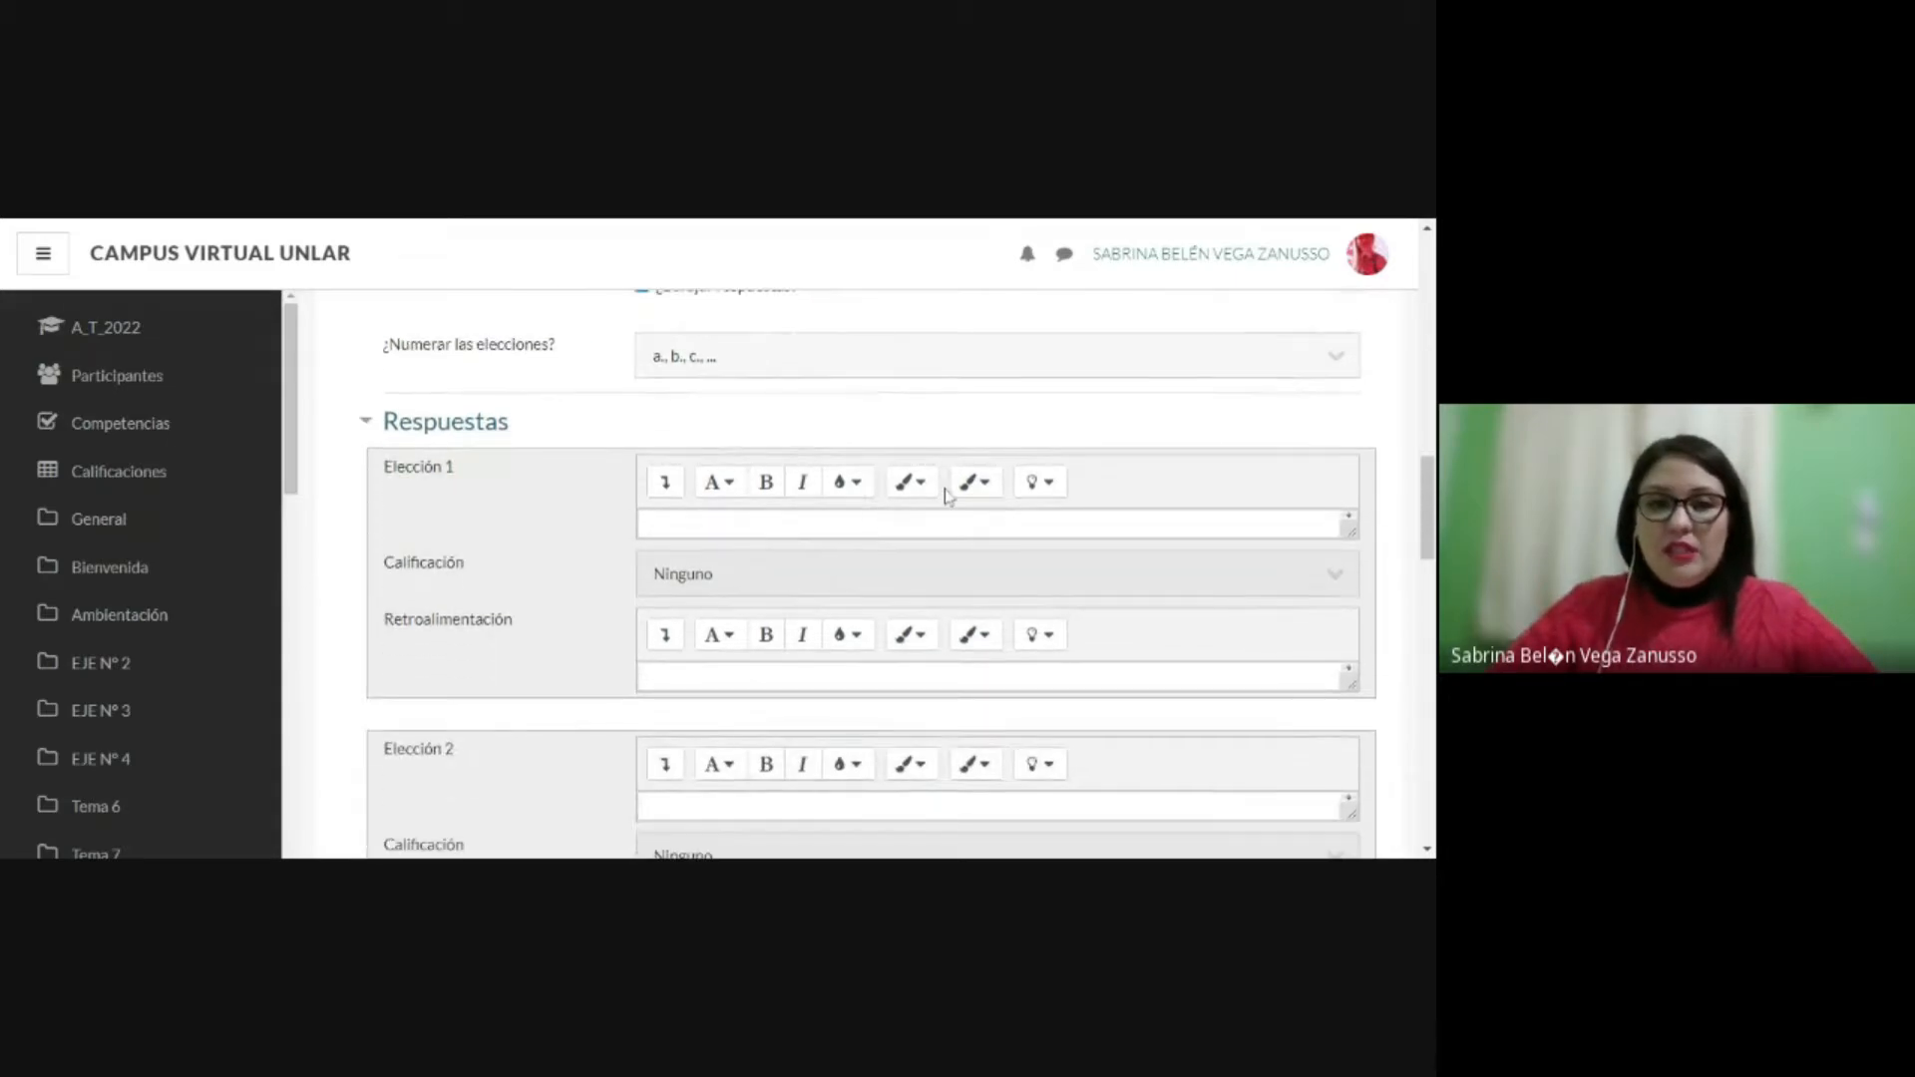
pyautogui.click(805, 365)
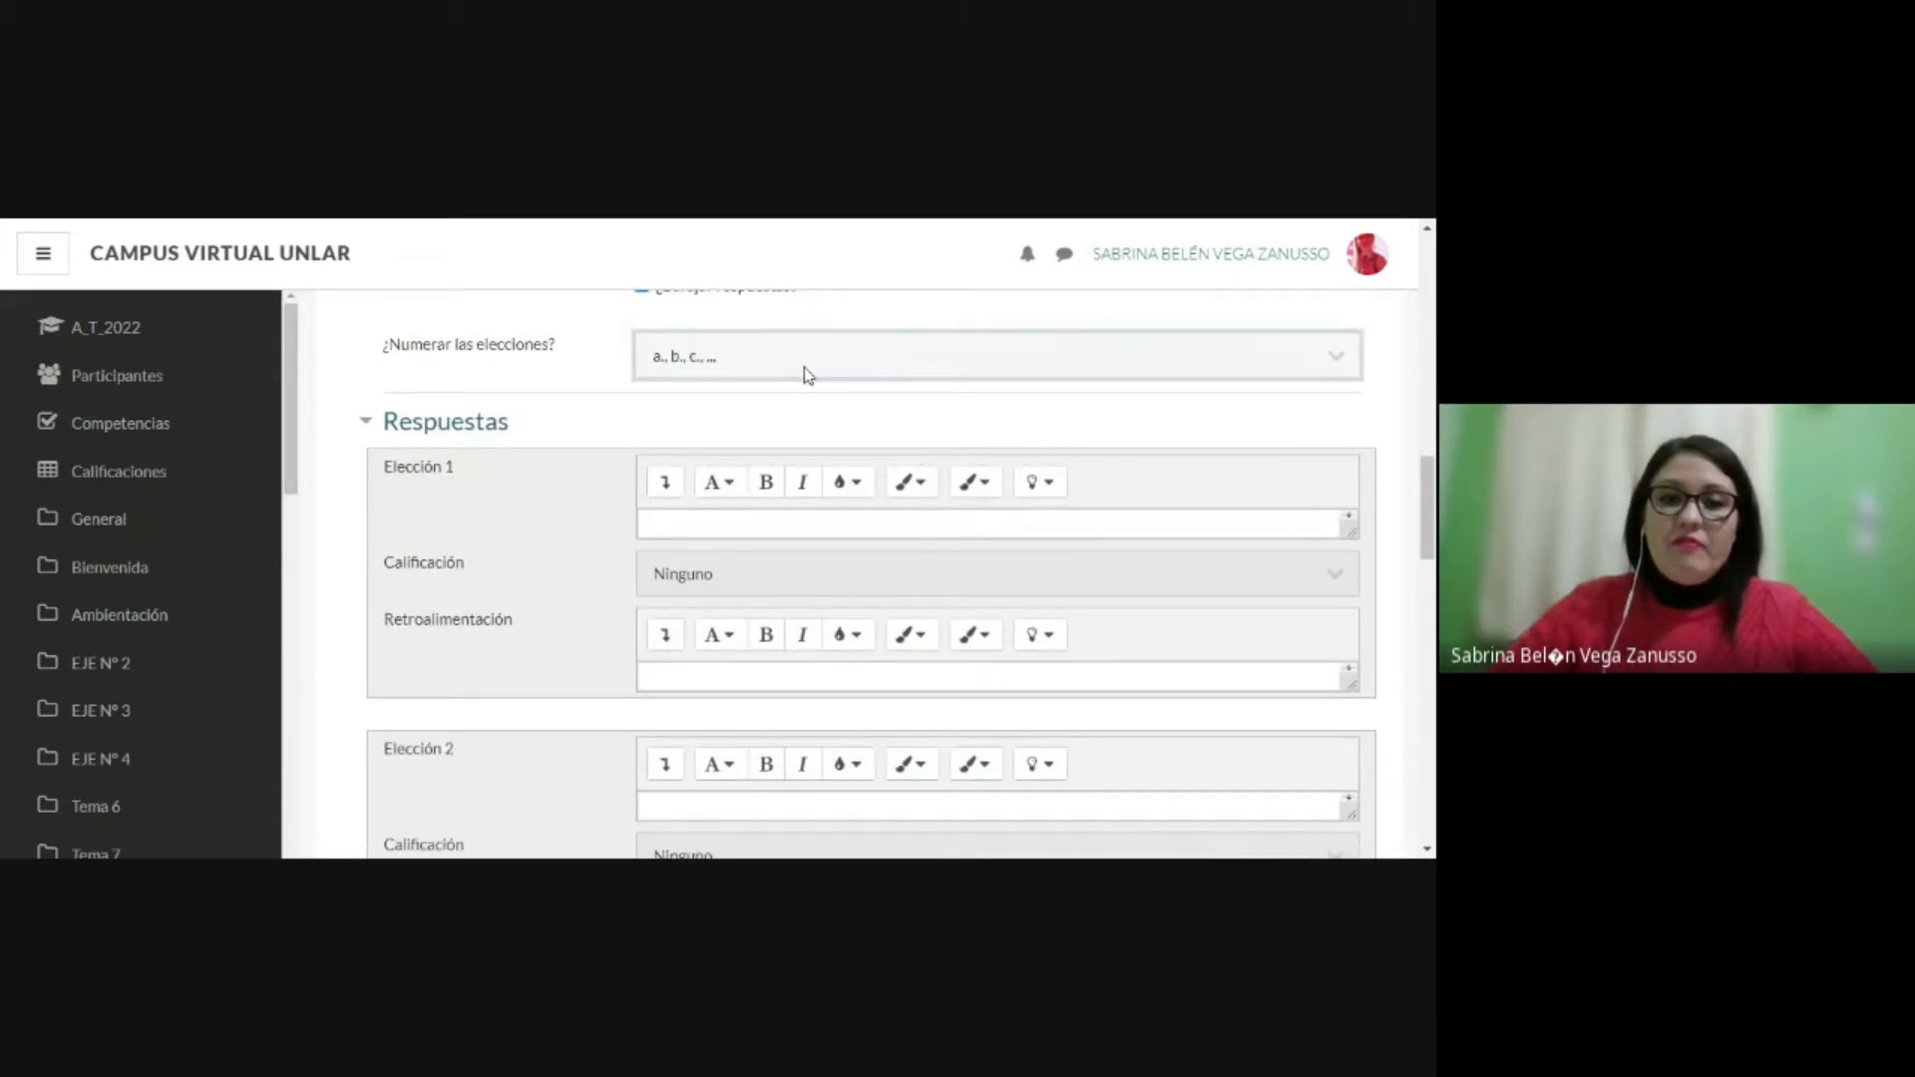
pyautogui.scroll(1, 806, 370)
pyautogui.moveTo(380, 451); pyautogui.dragTo(630, 453)
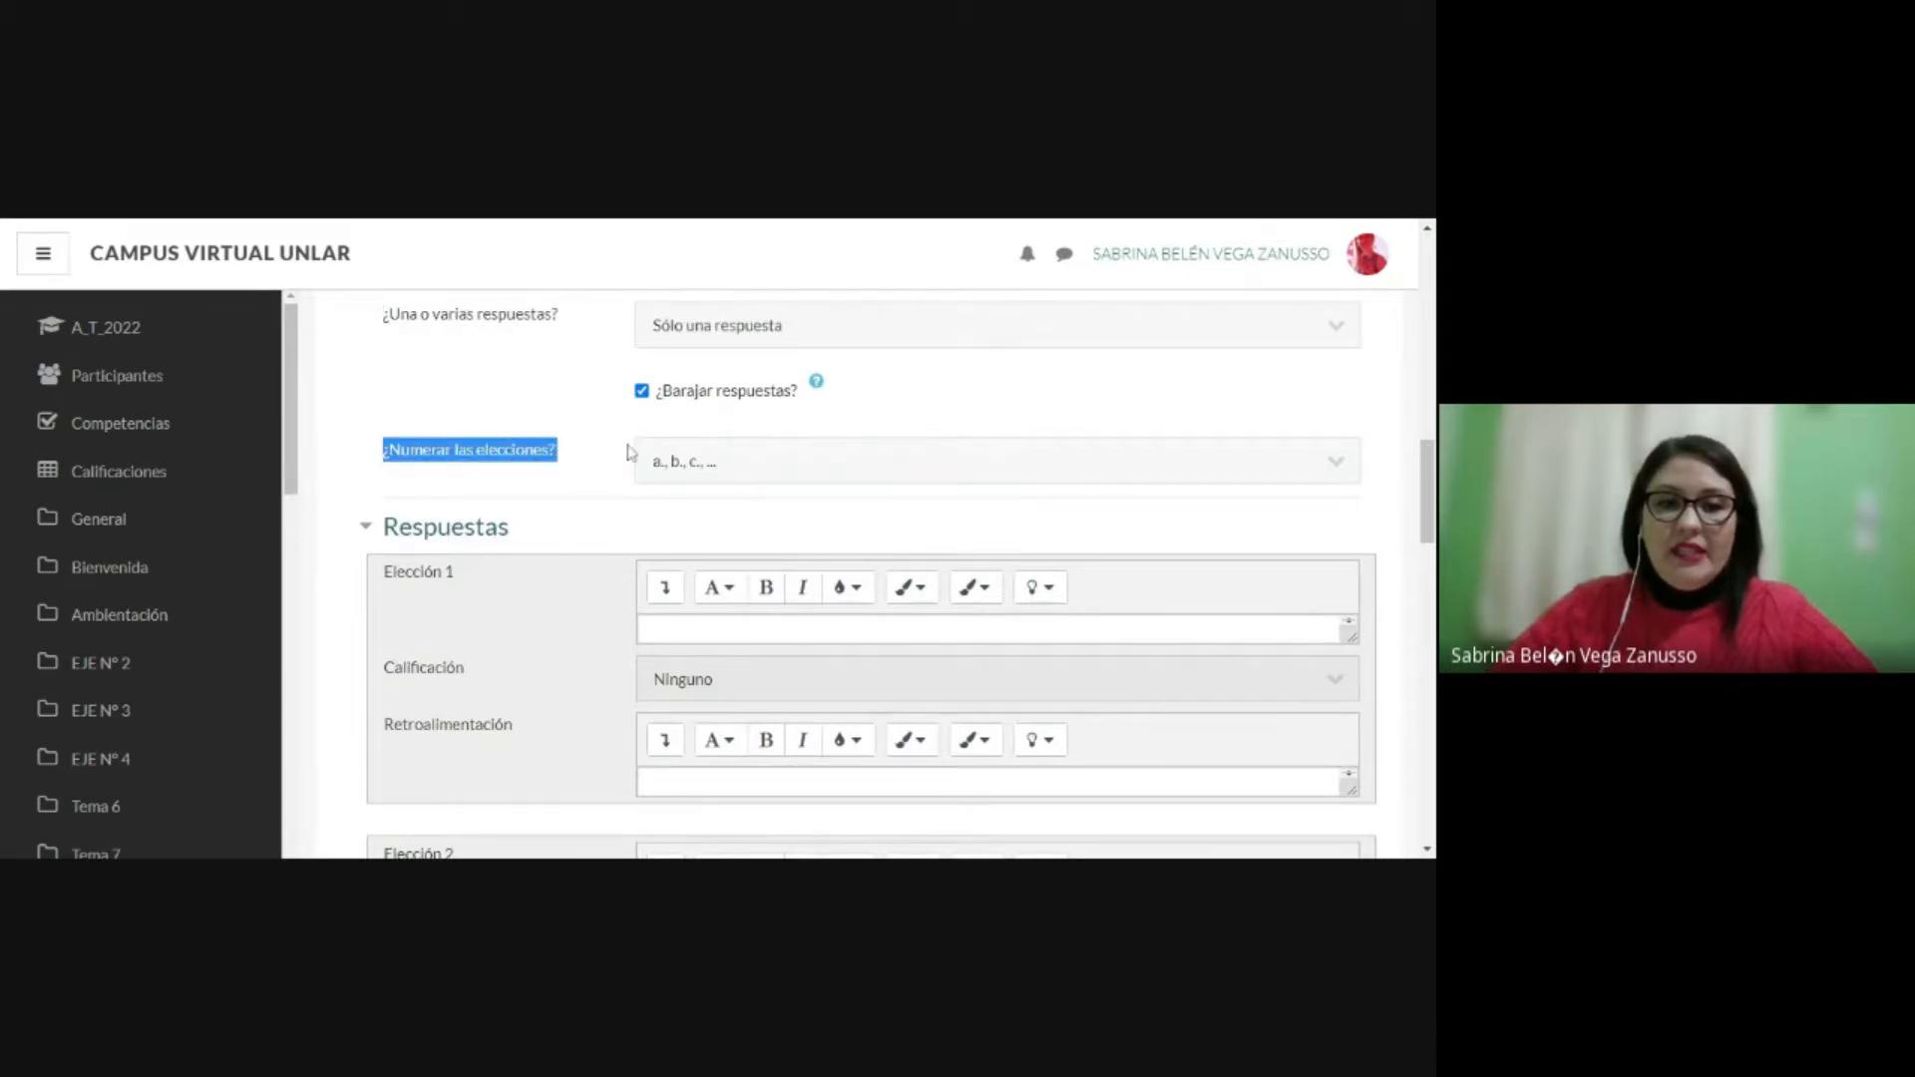
pyautogui.click(736, 464)
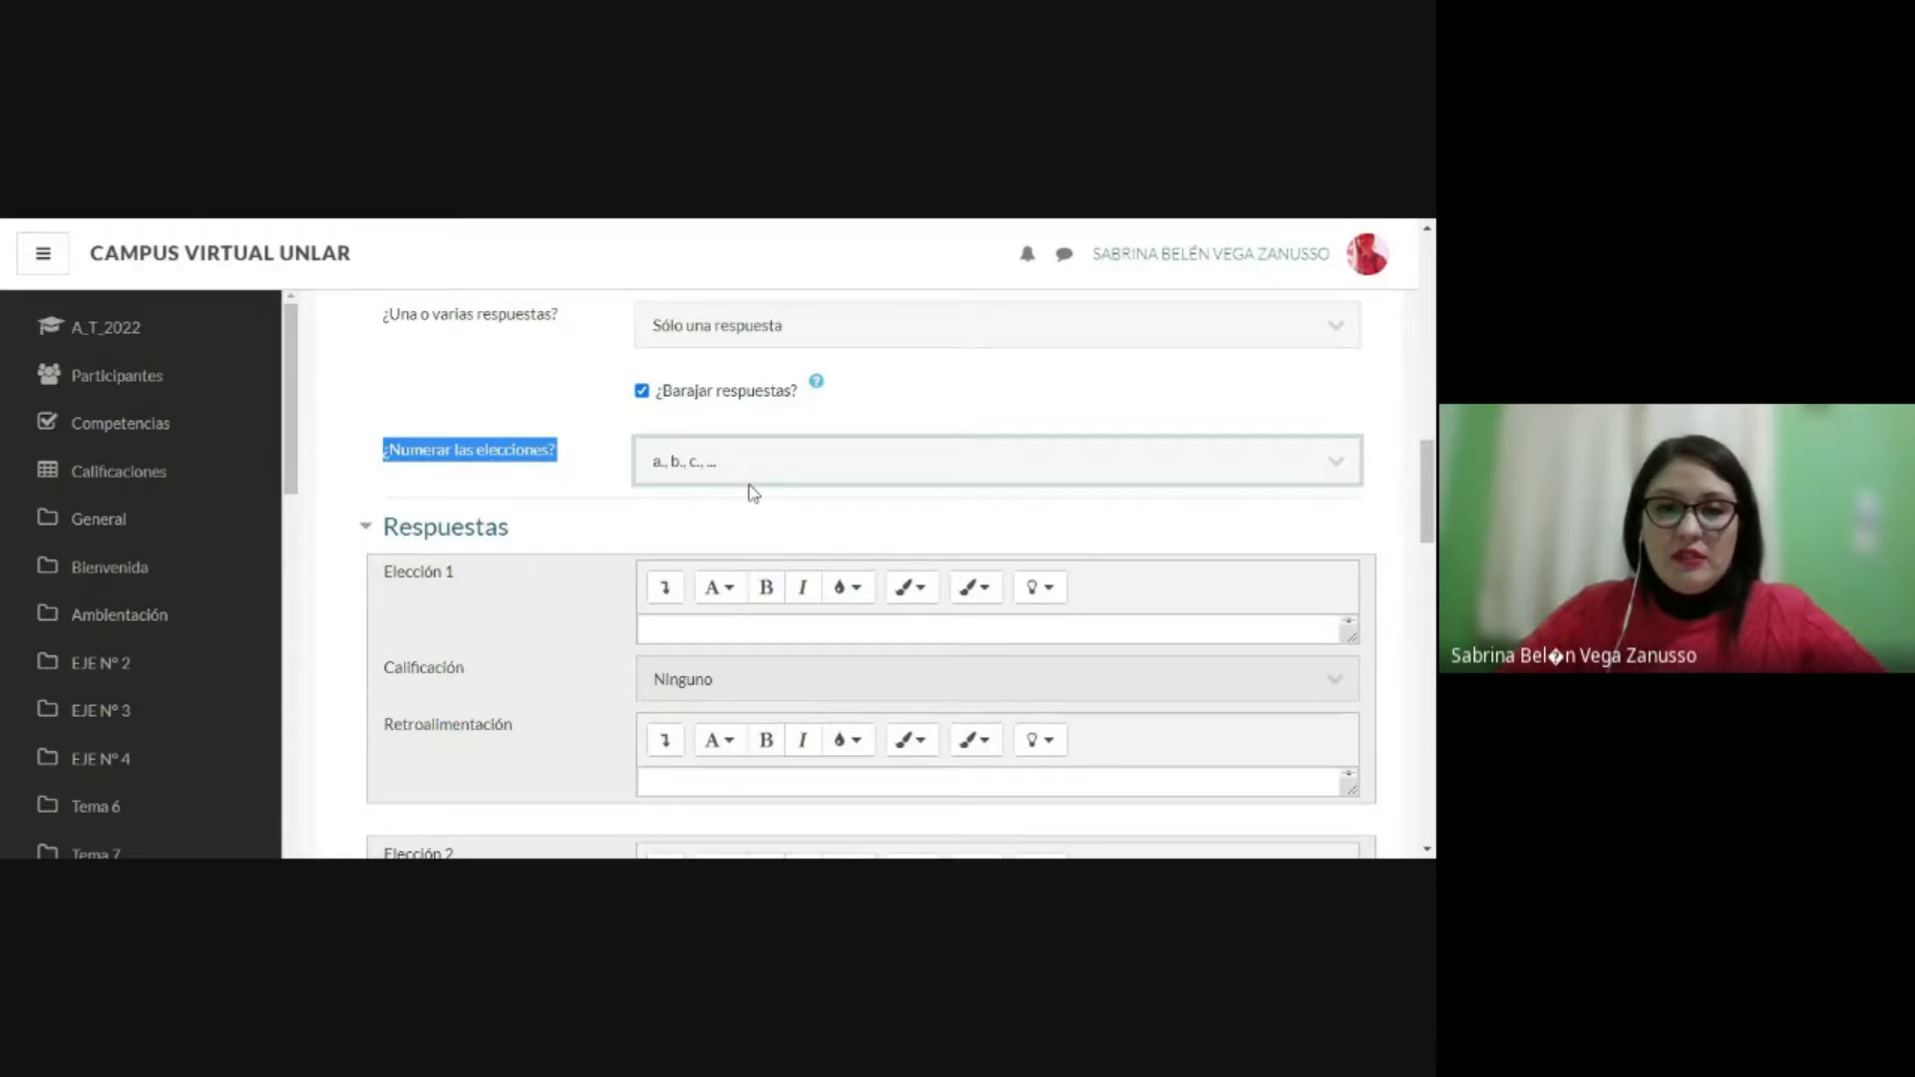
# Step: Enter "Tres" as the text of Elección 1 in the answers section
pyautogui.scroll(-1, 748, 495)
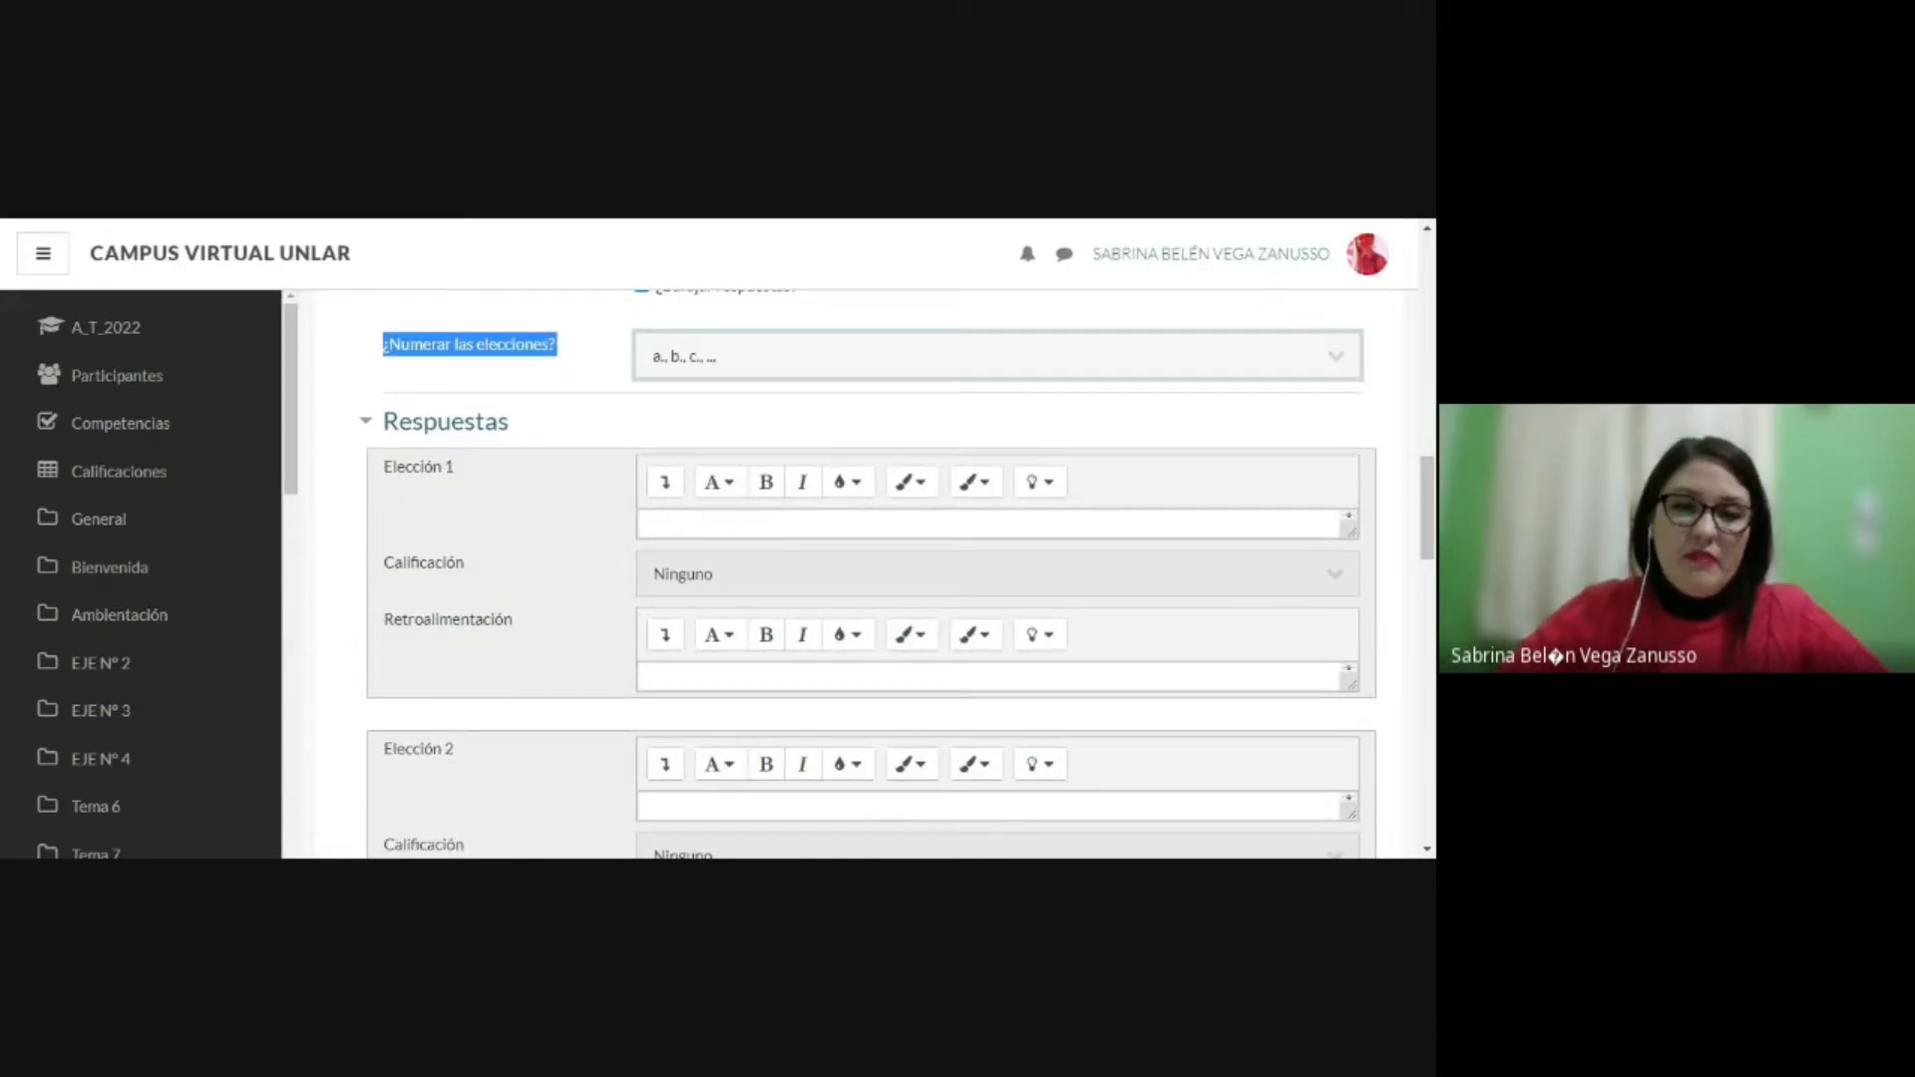
pyautogui.scroll(-1, 728, 499)
pyautogui.click(689, 420)
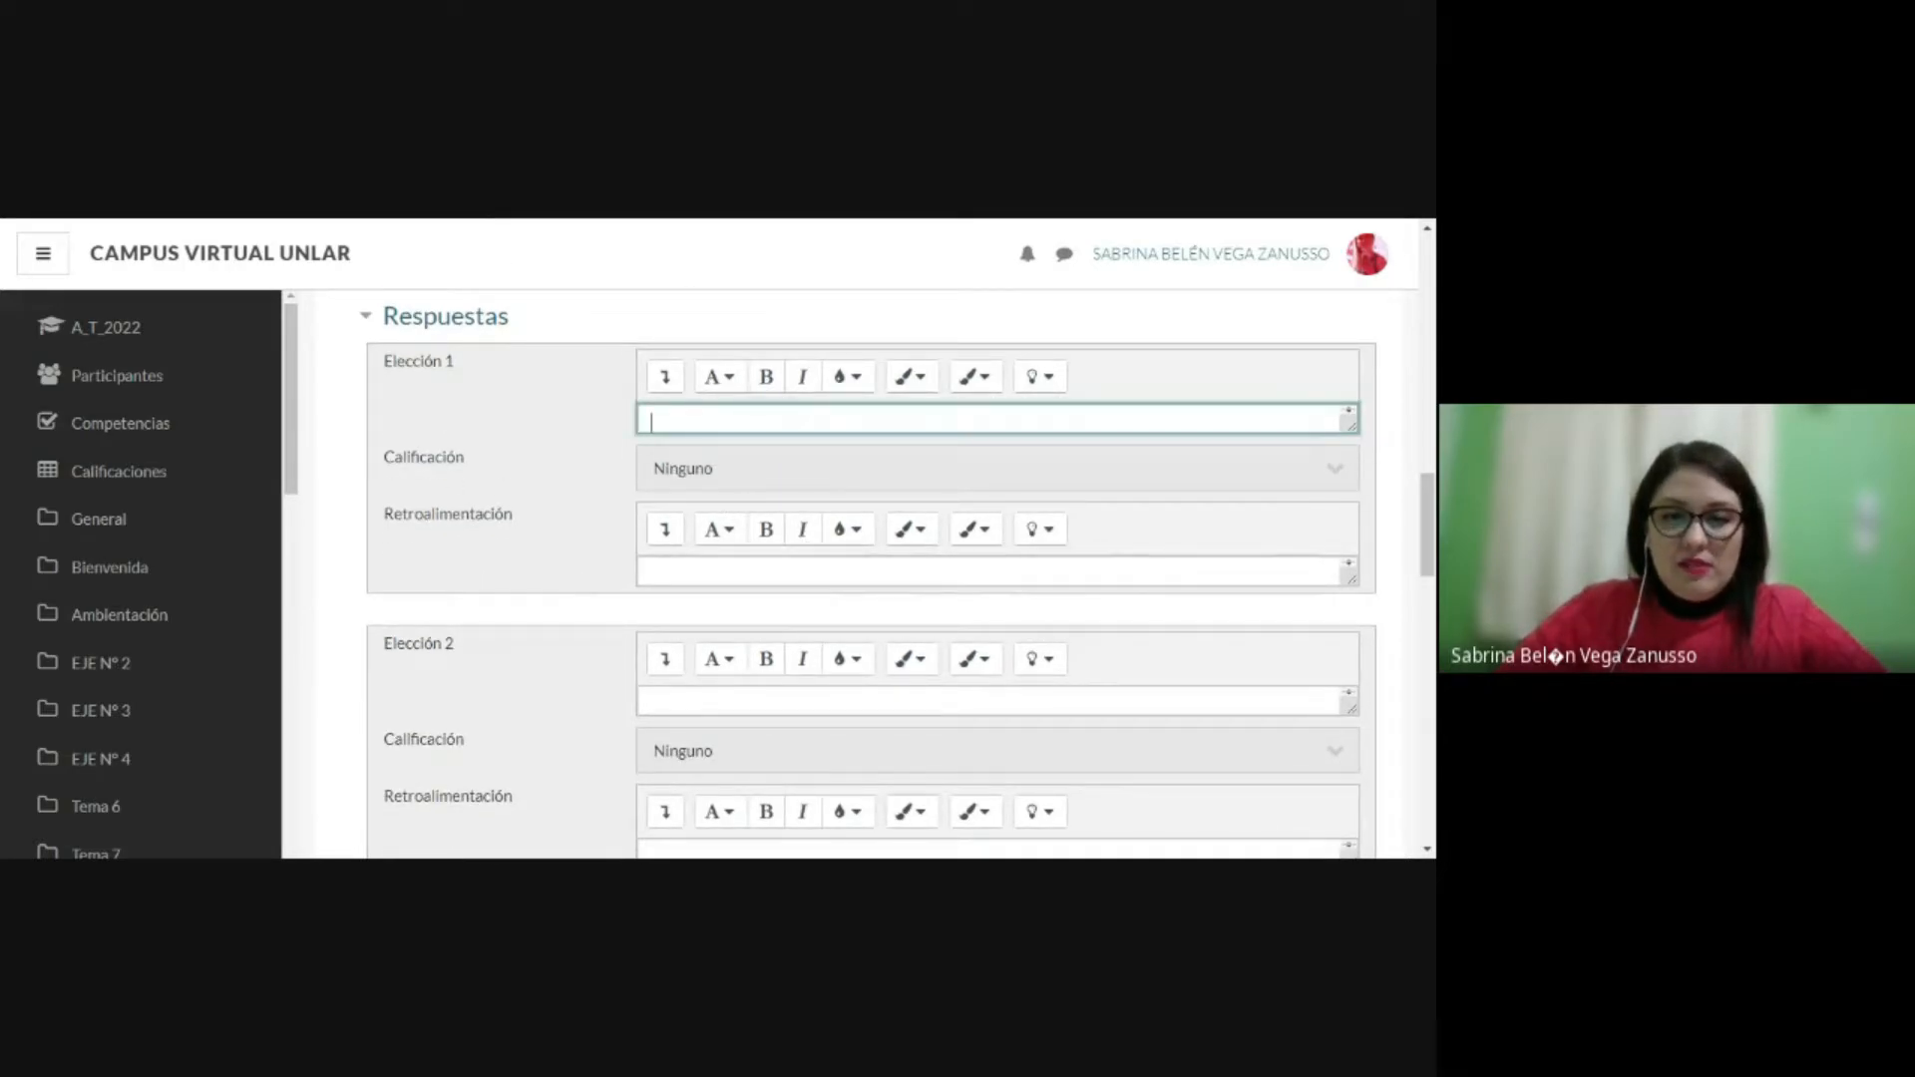
pyautogui.hotkey('alt', 'Tab')
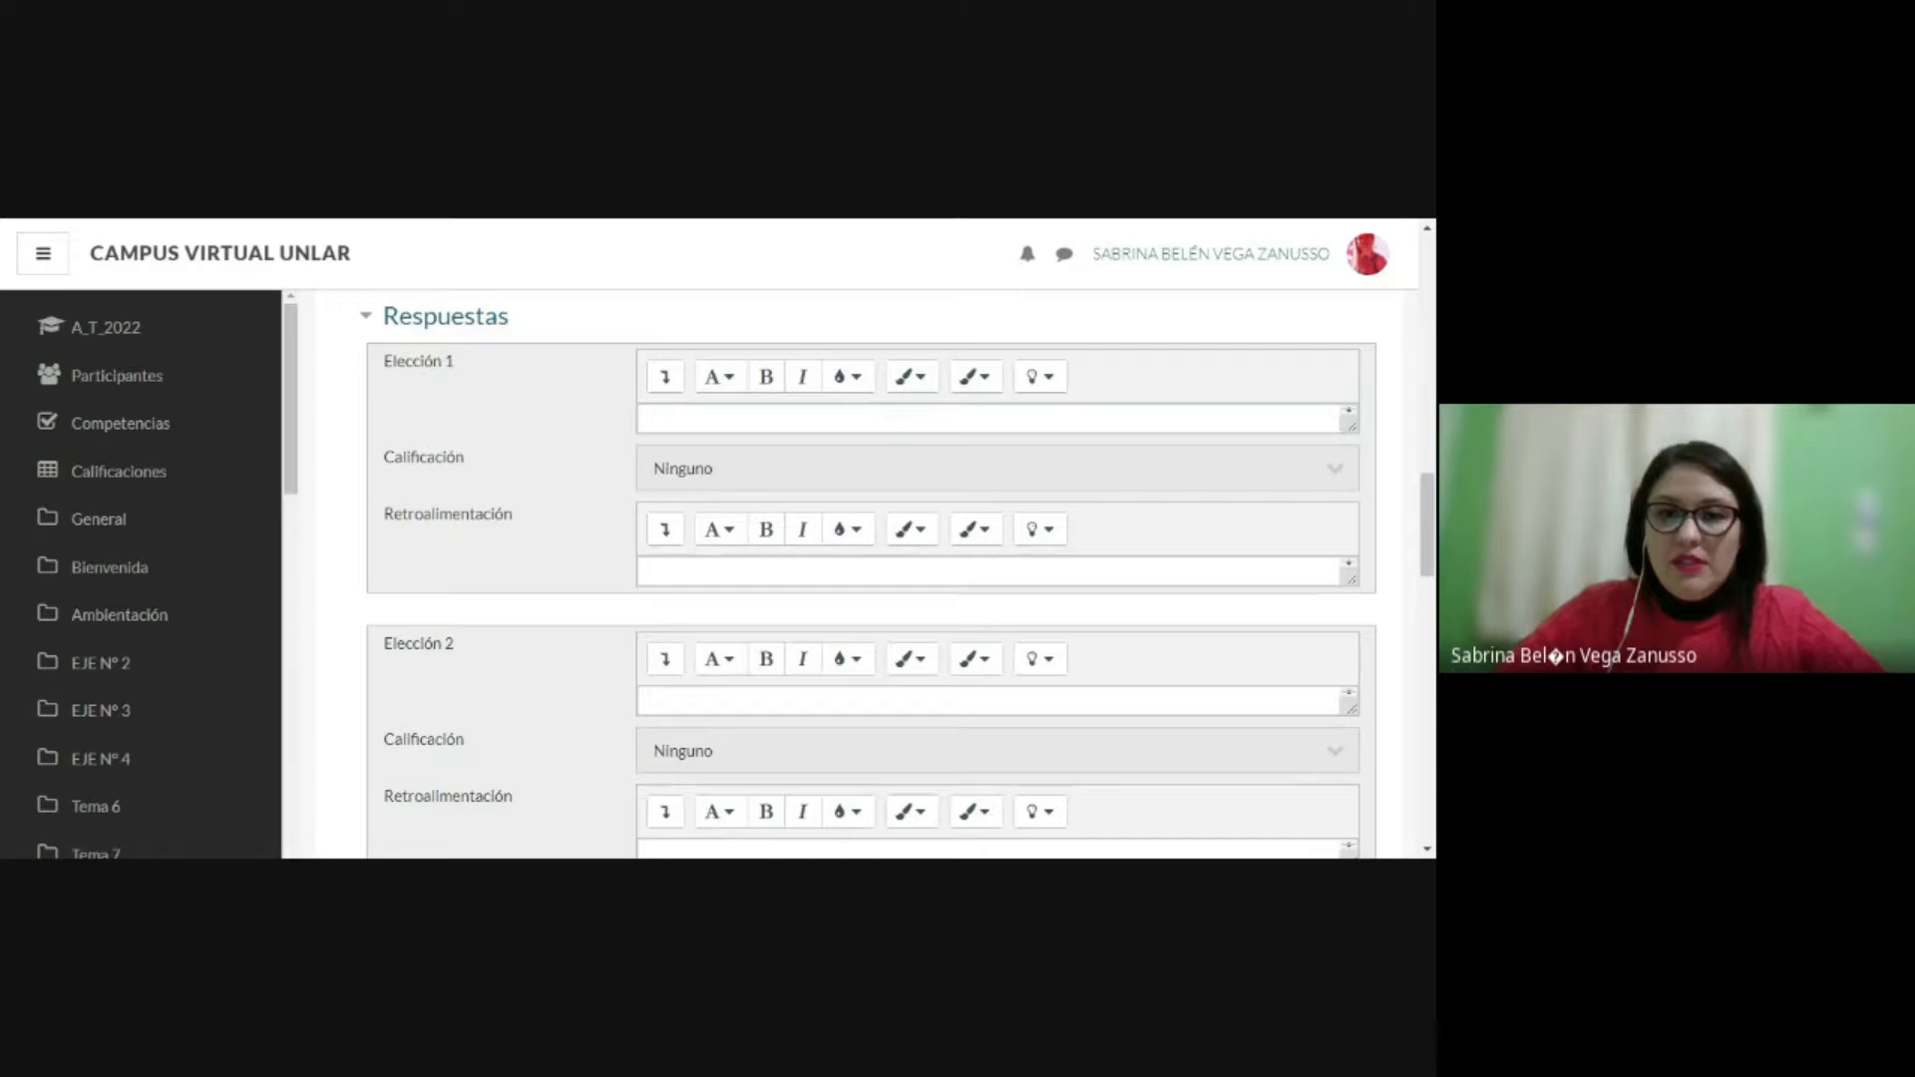
pyautogui.hotkey('alt', 'Tab')
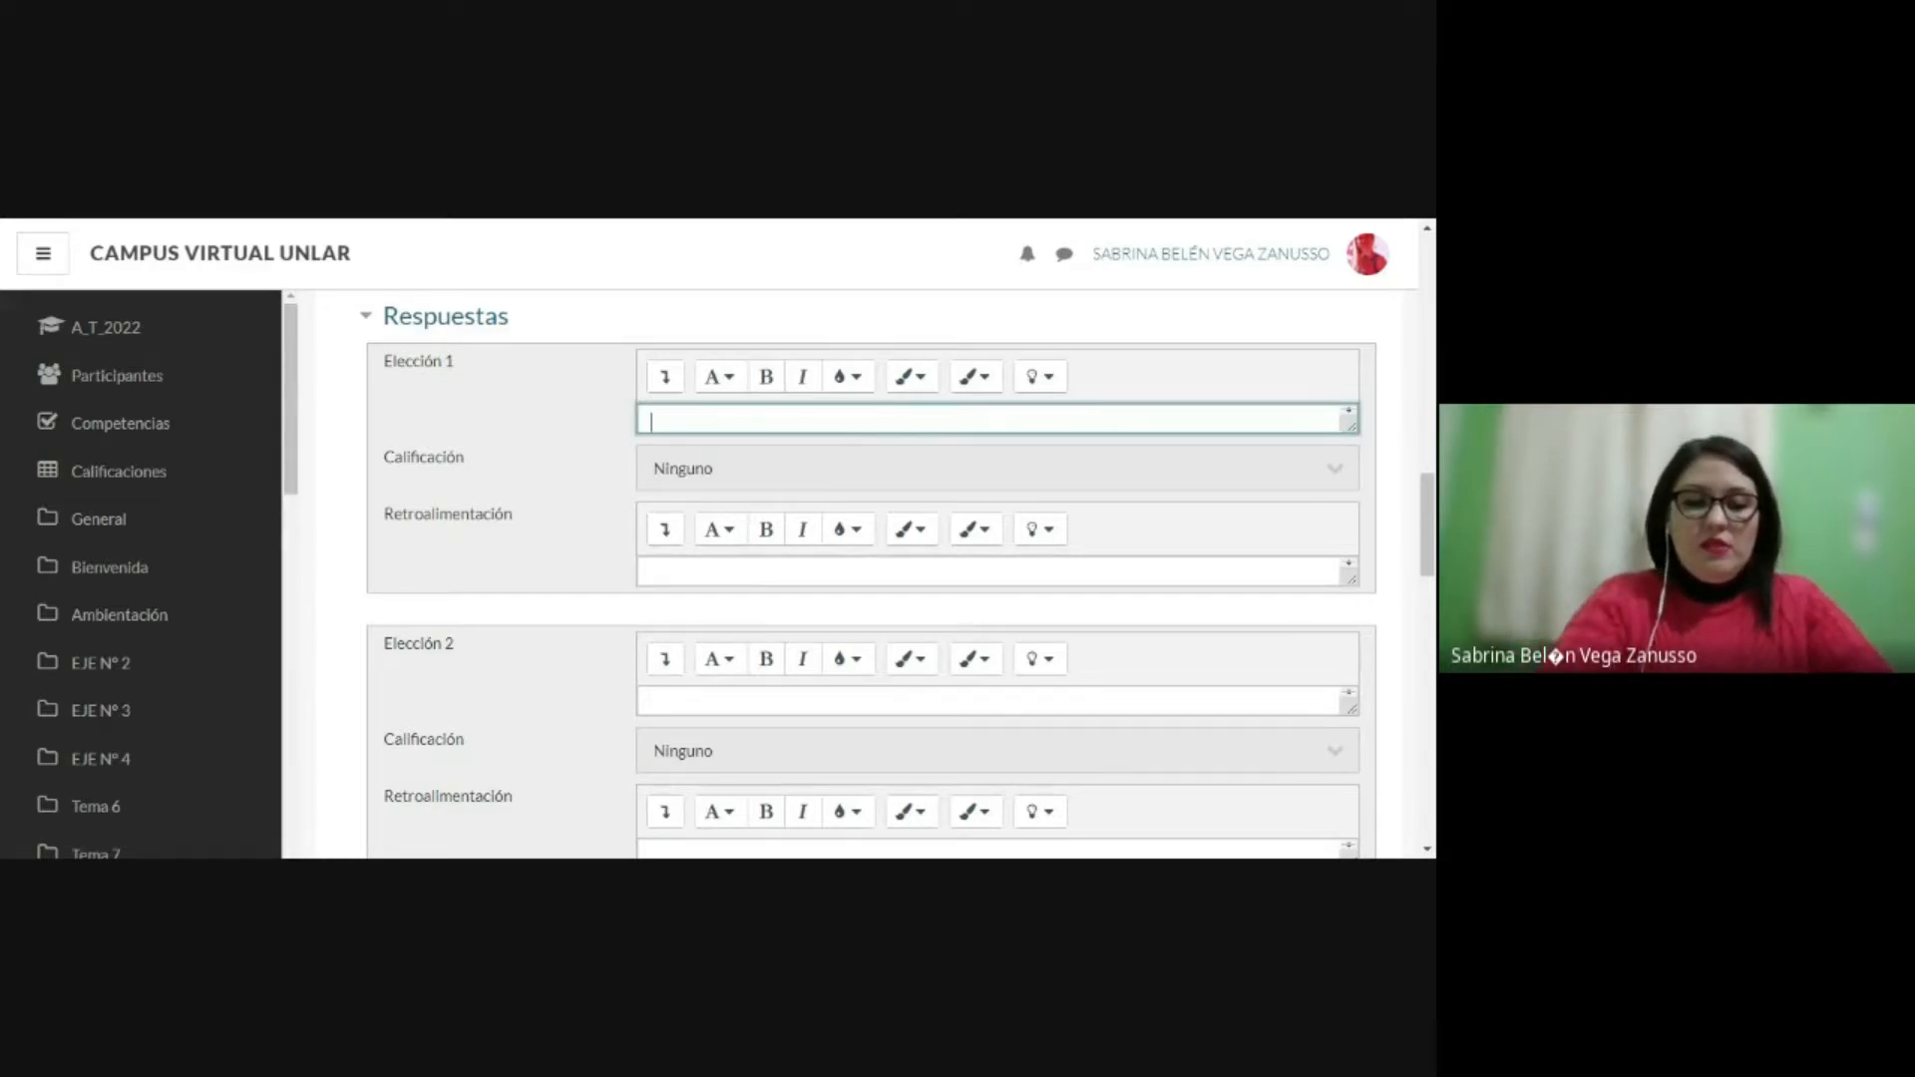
pyautogui.write('Tres')
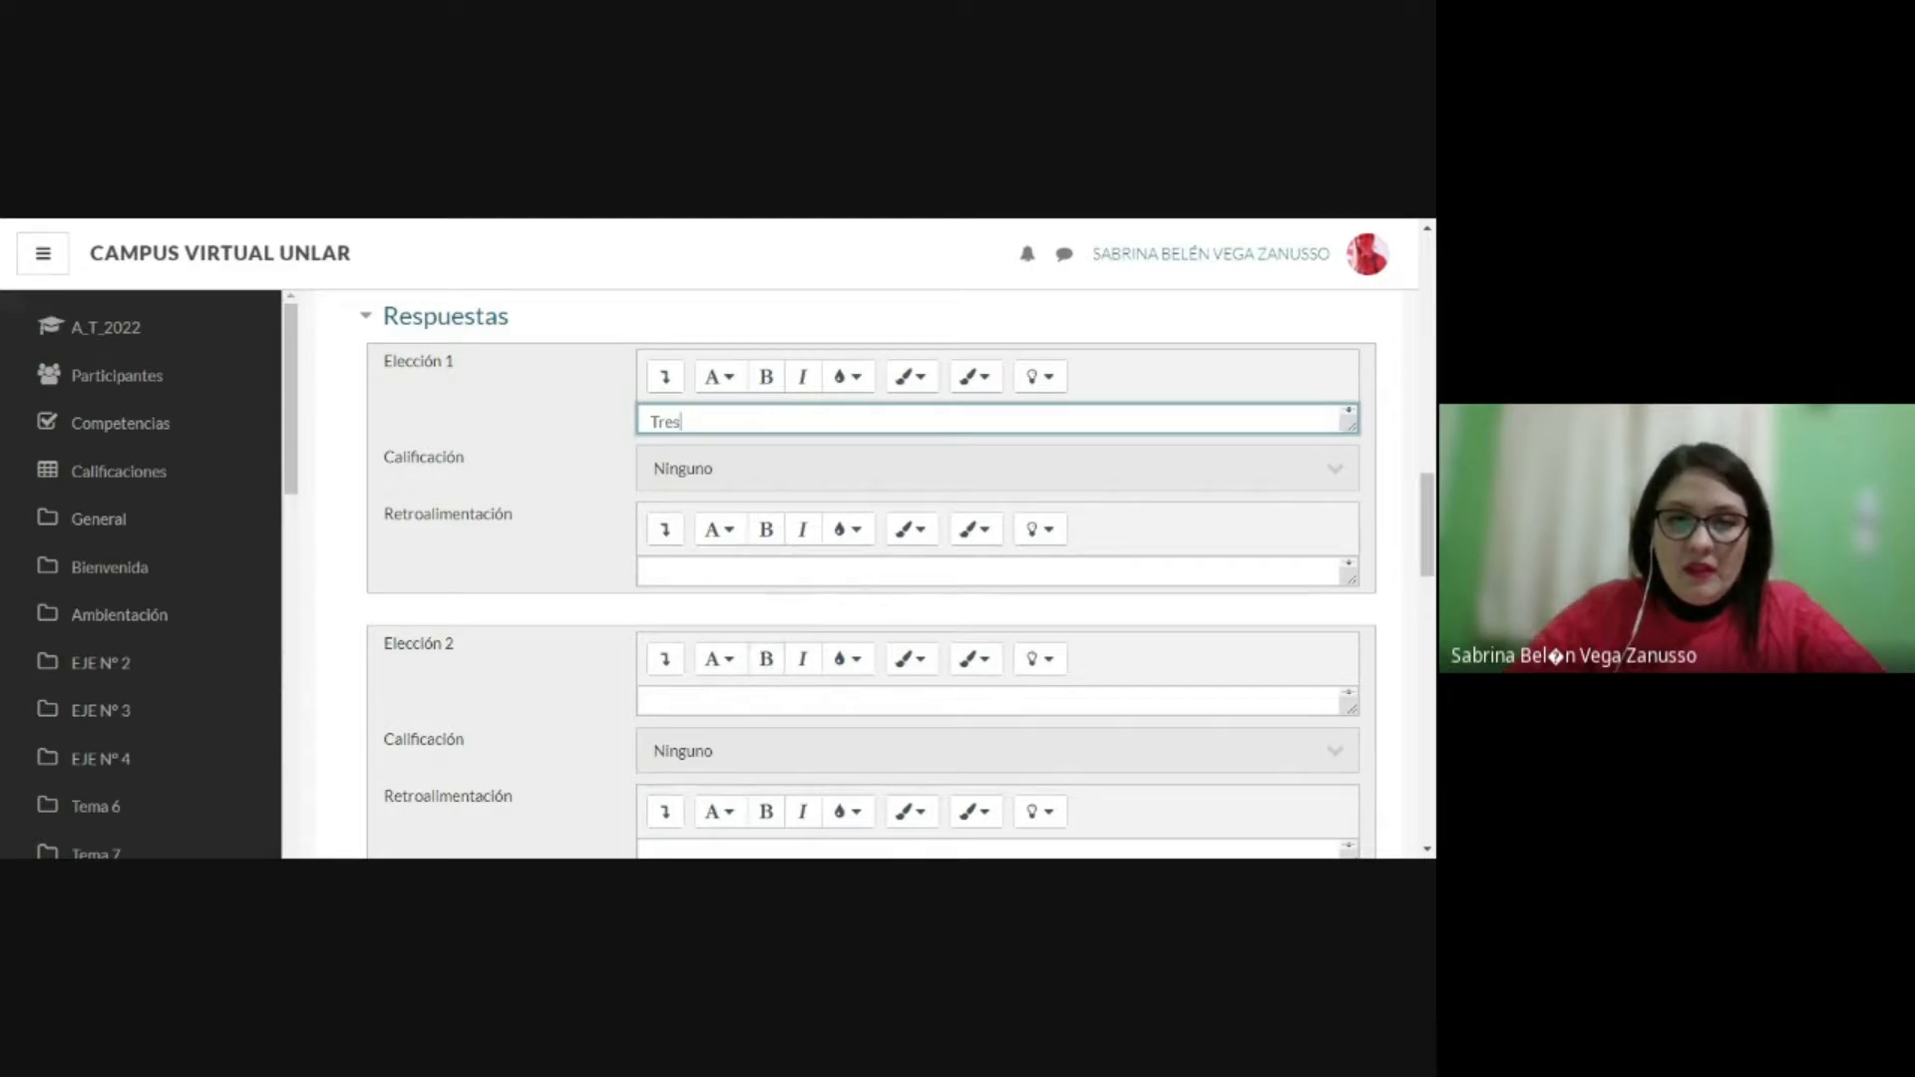
# Step: Enter "Cinco" as the text of Elección 2 and "Seis" as the text of Elección 3
pyautogui.click(748, 698)
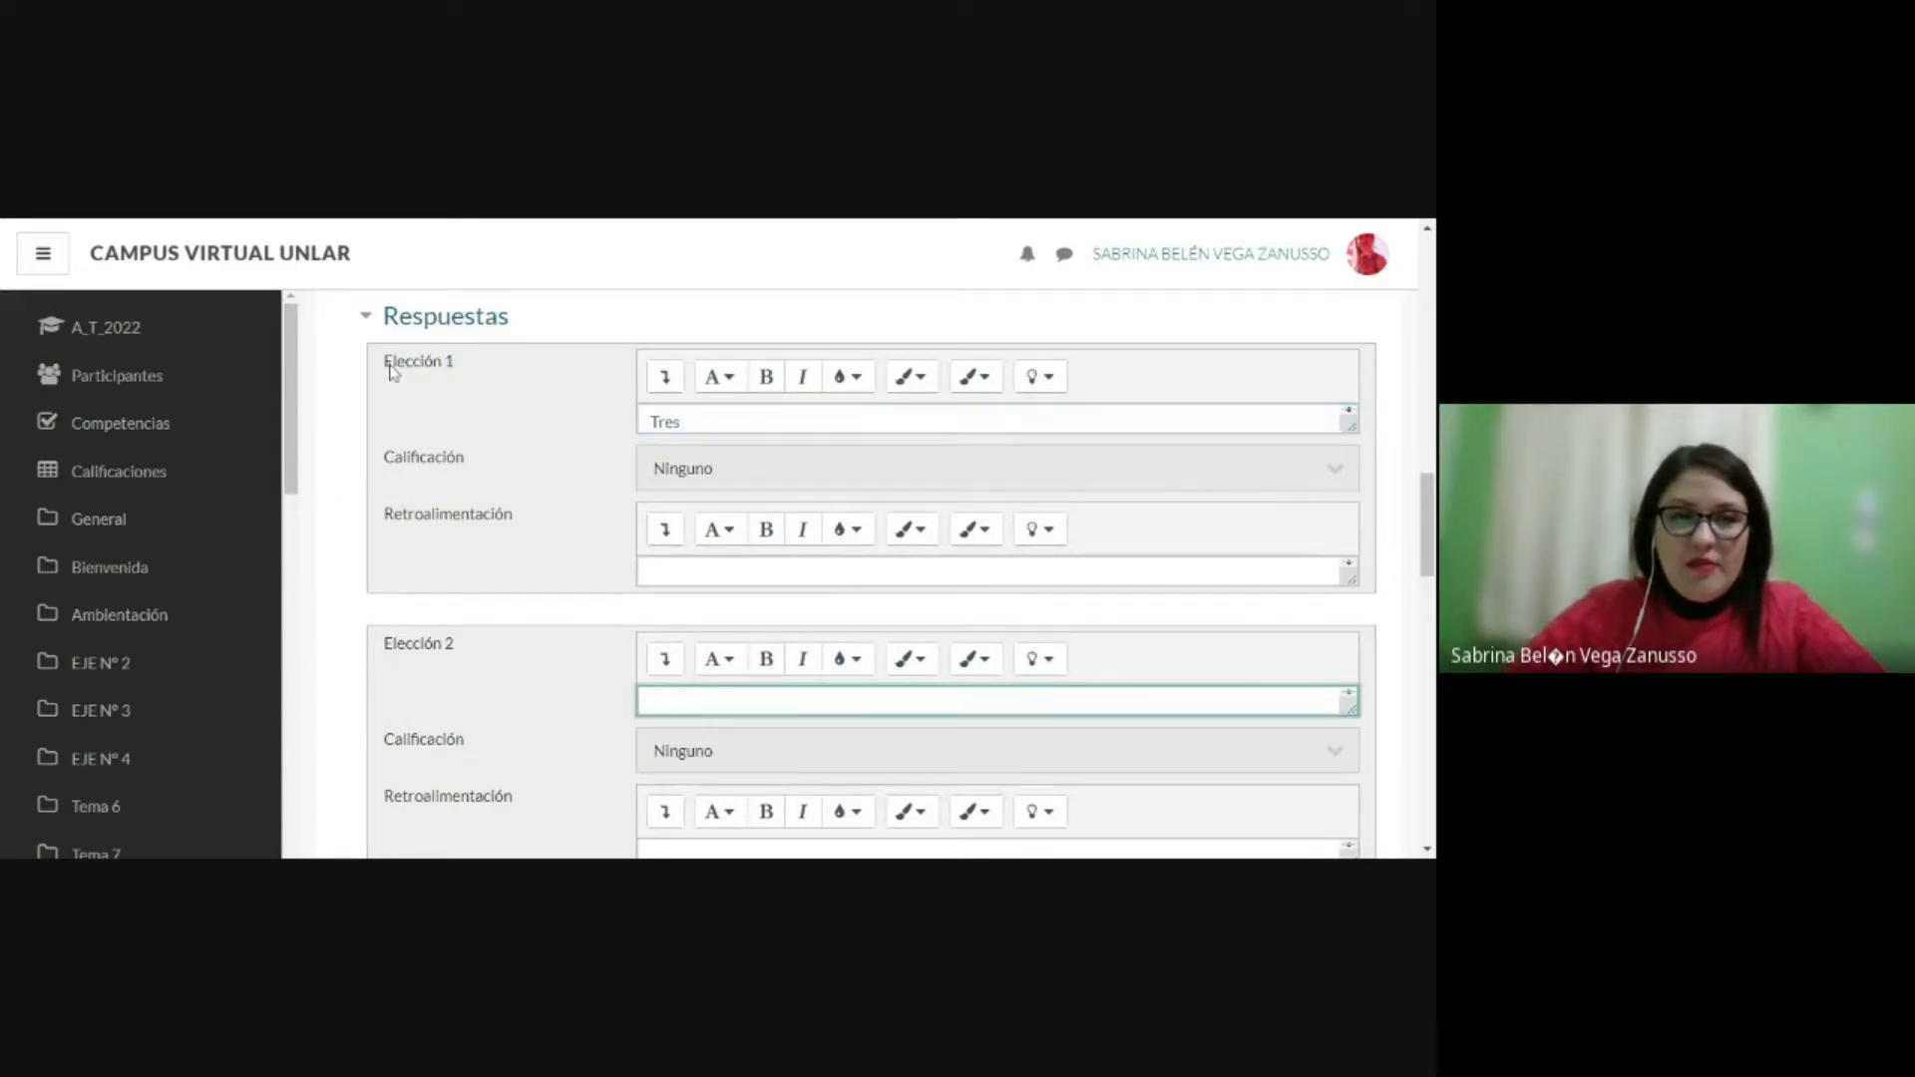
pyautogui.moveTo(385, 363); pyautogui.dragTo(461, 365)
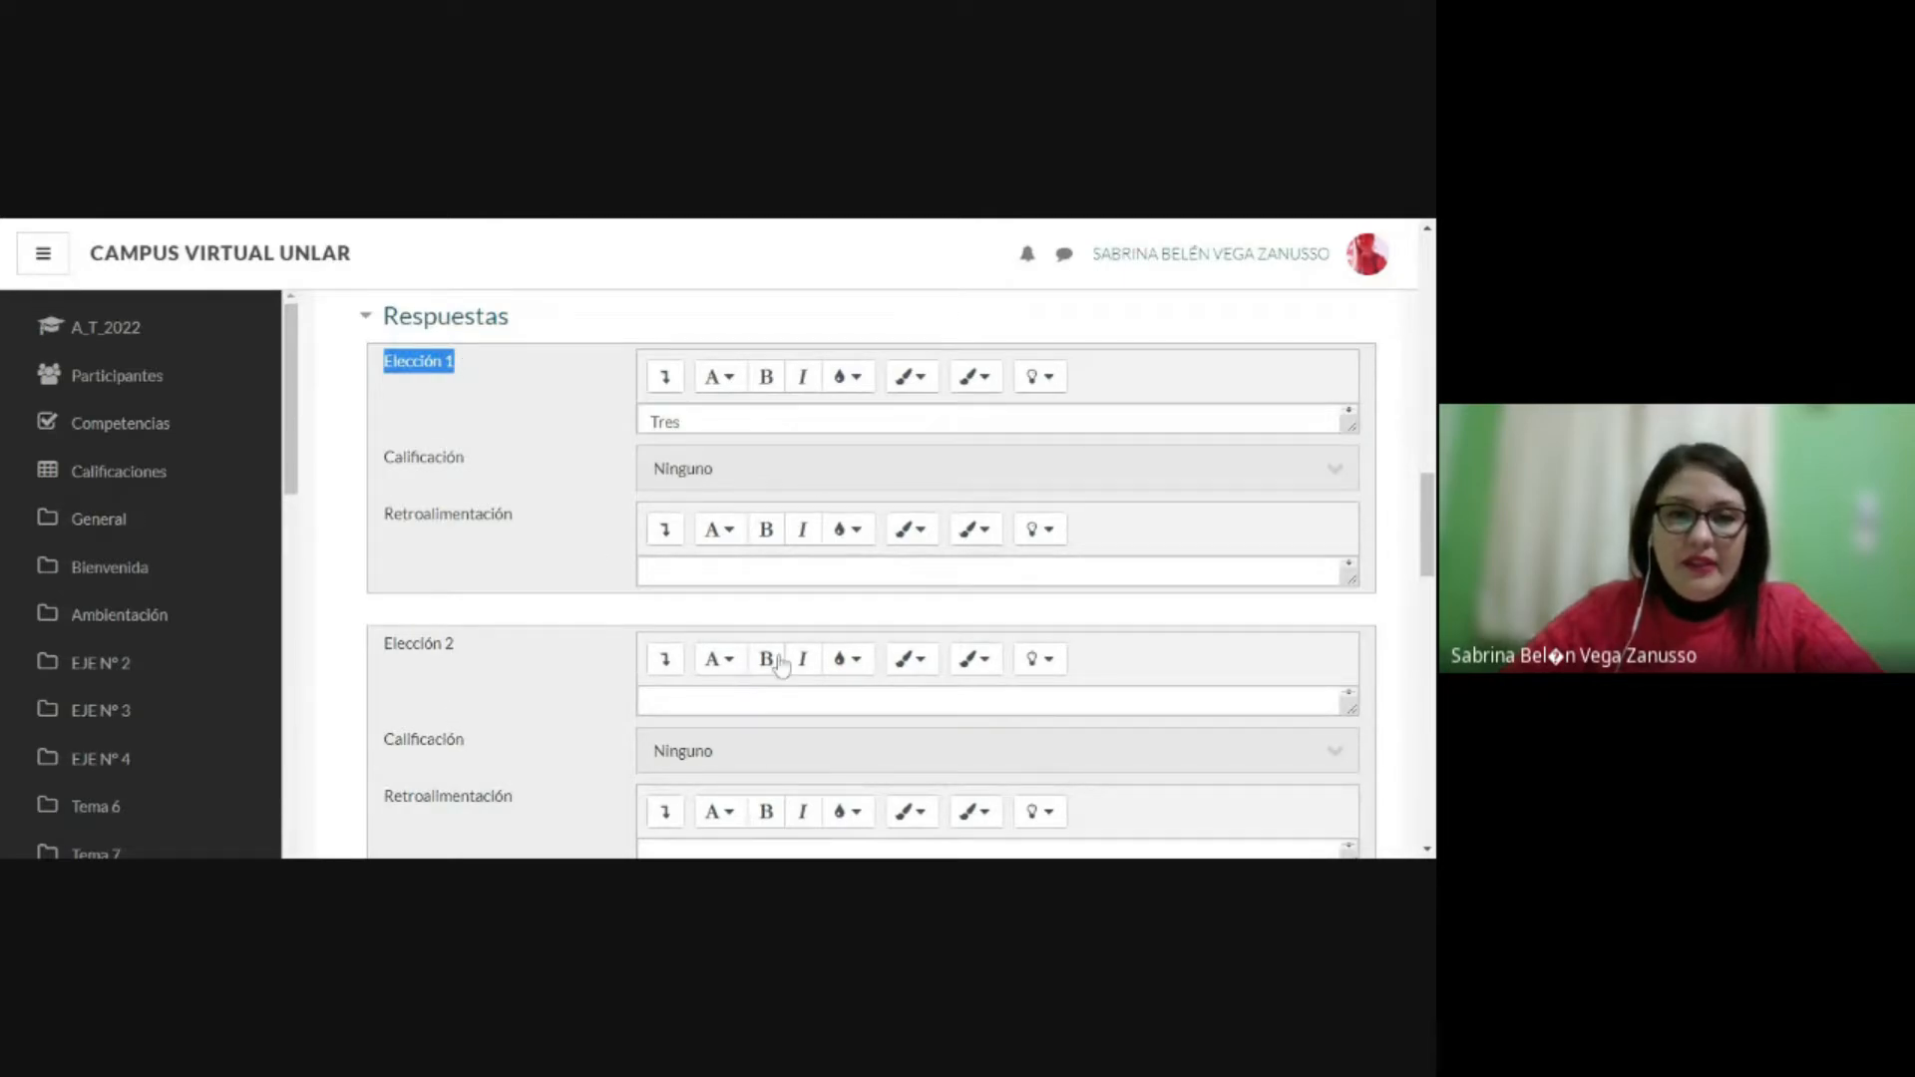
pyautogui.click(696, 714)
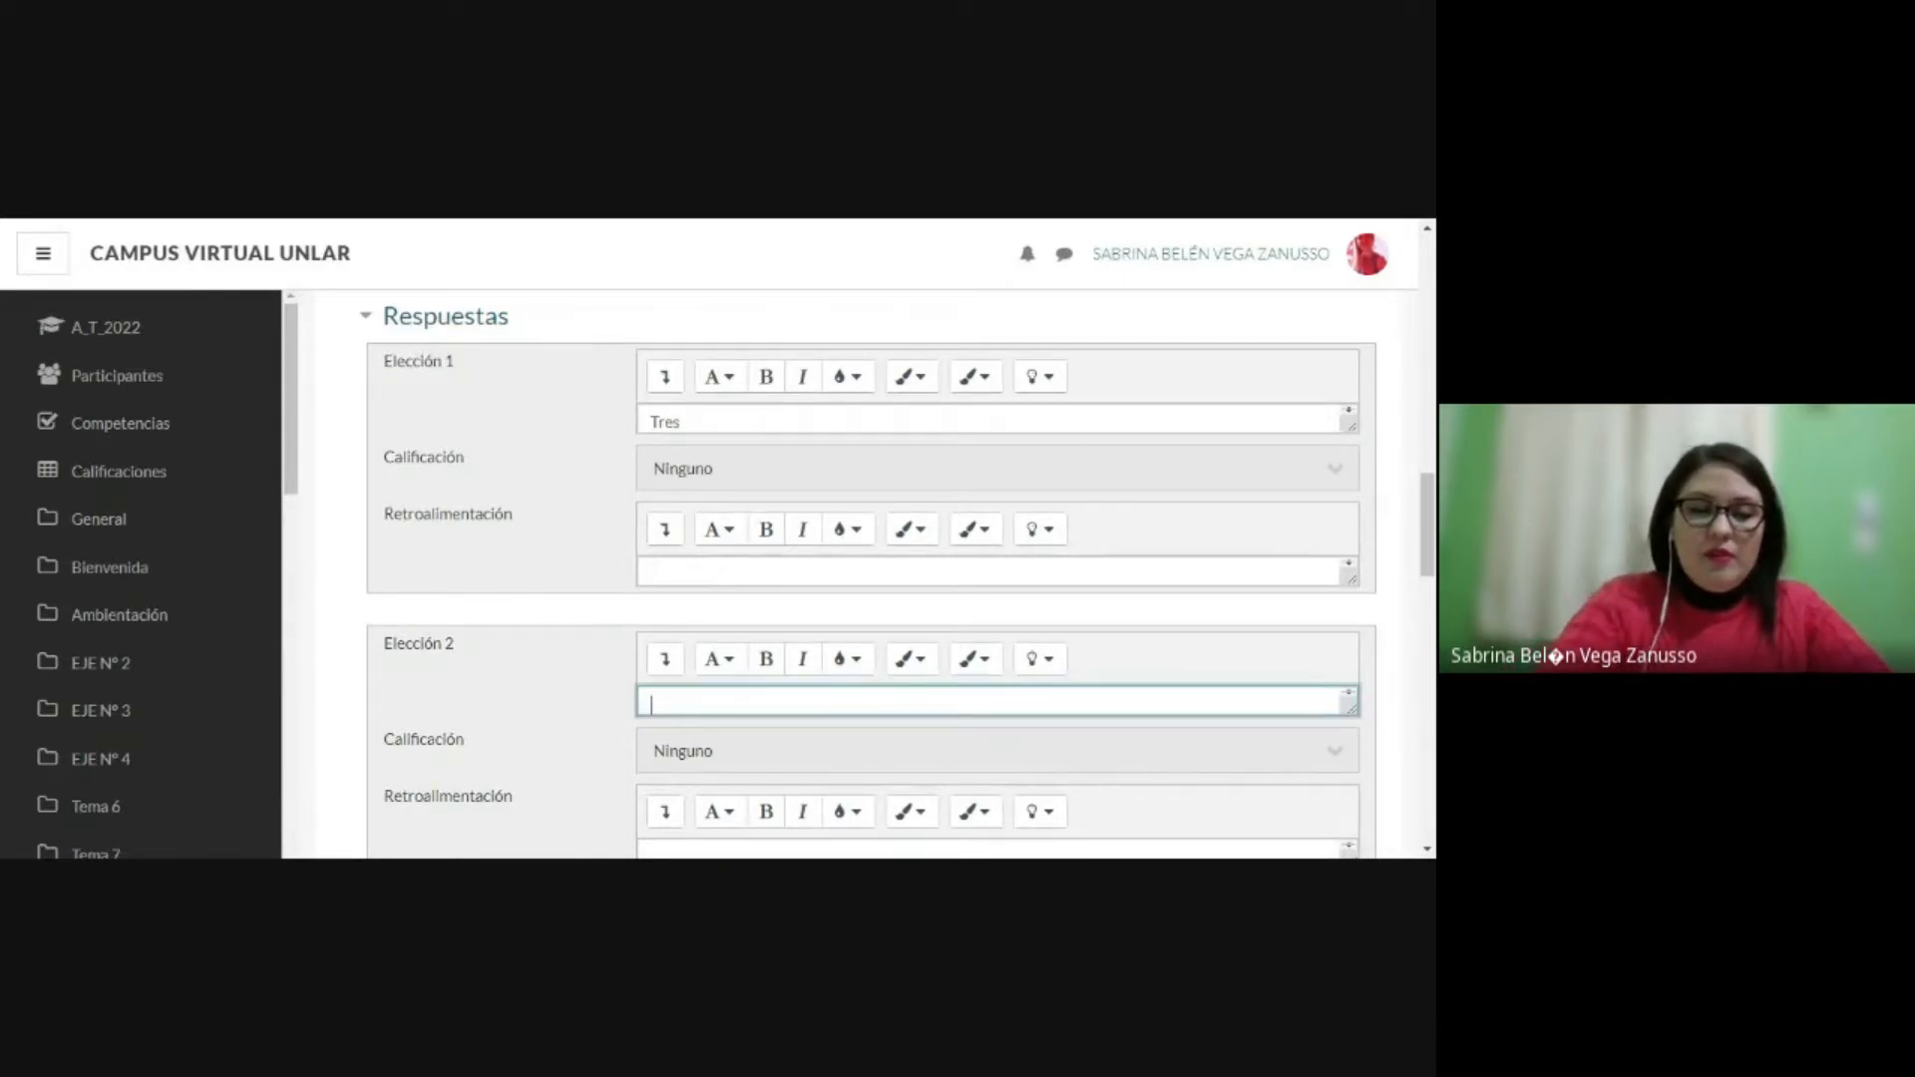
pyautogui.write('Cinco')
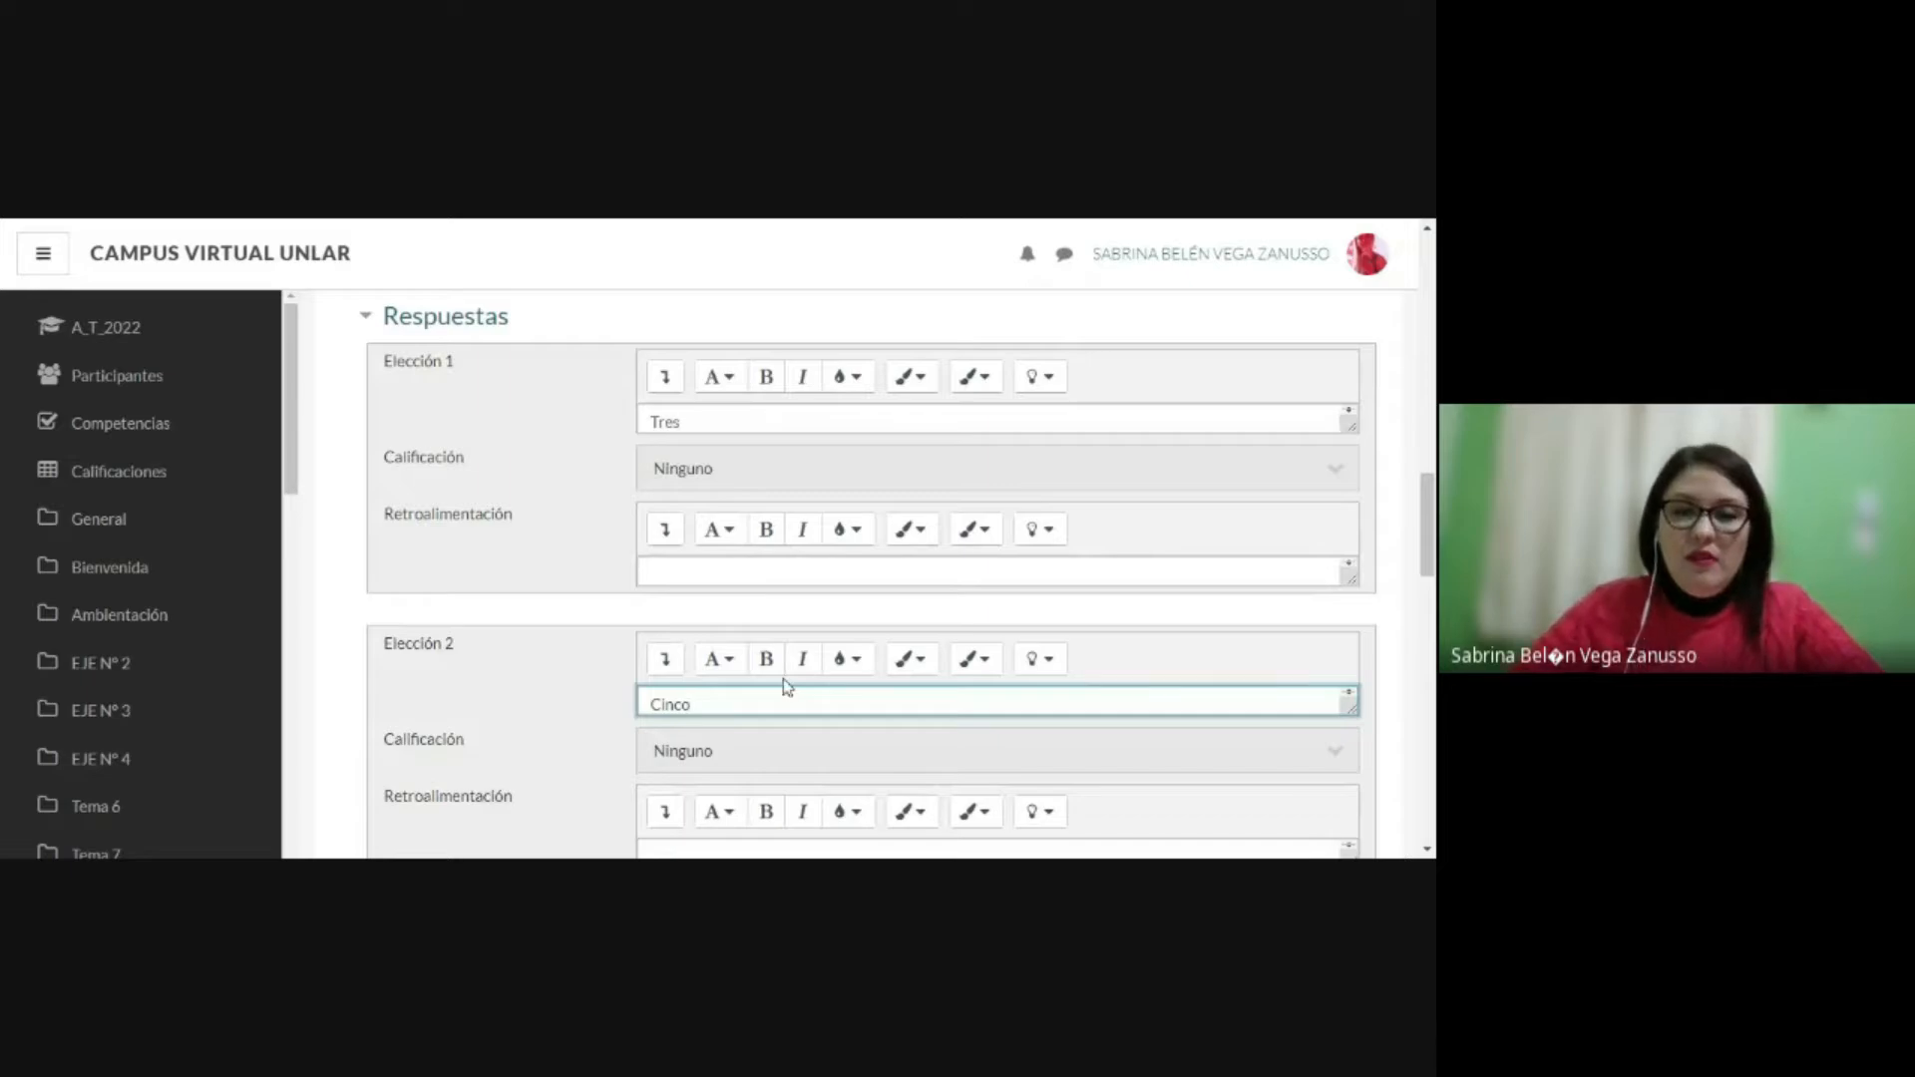
pyautogui.scroll(-1, 788, 685)
pyautogui.scroll(-1, 795, 684)
pyautogui.click(671, 777)
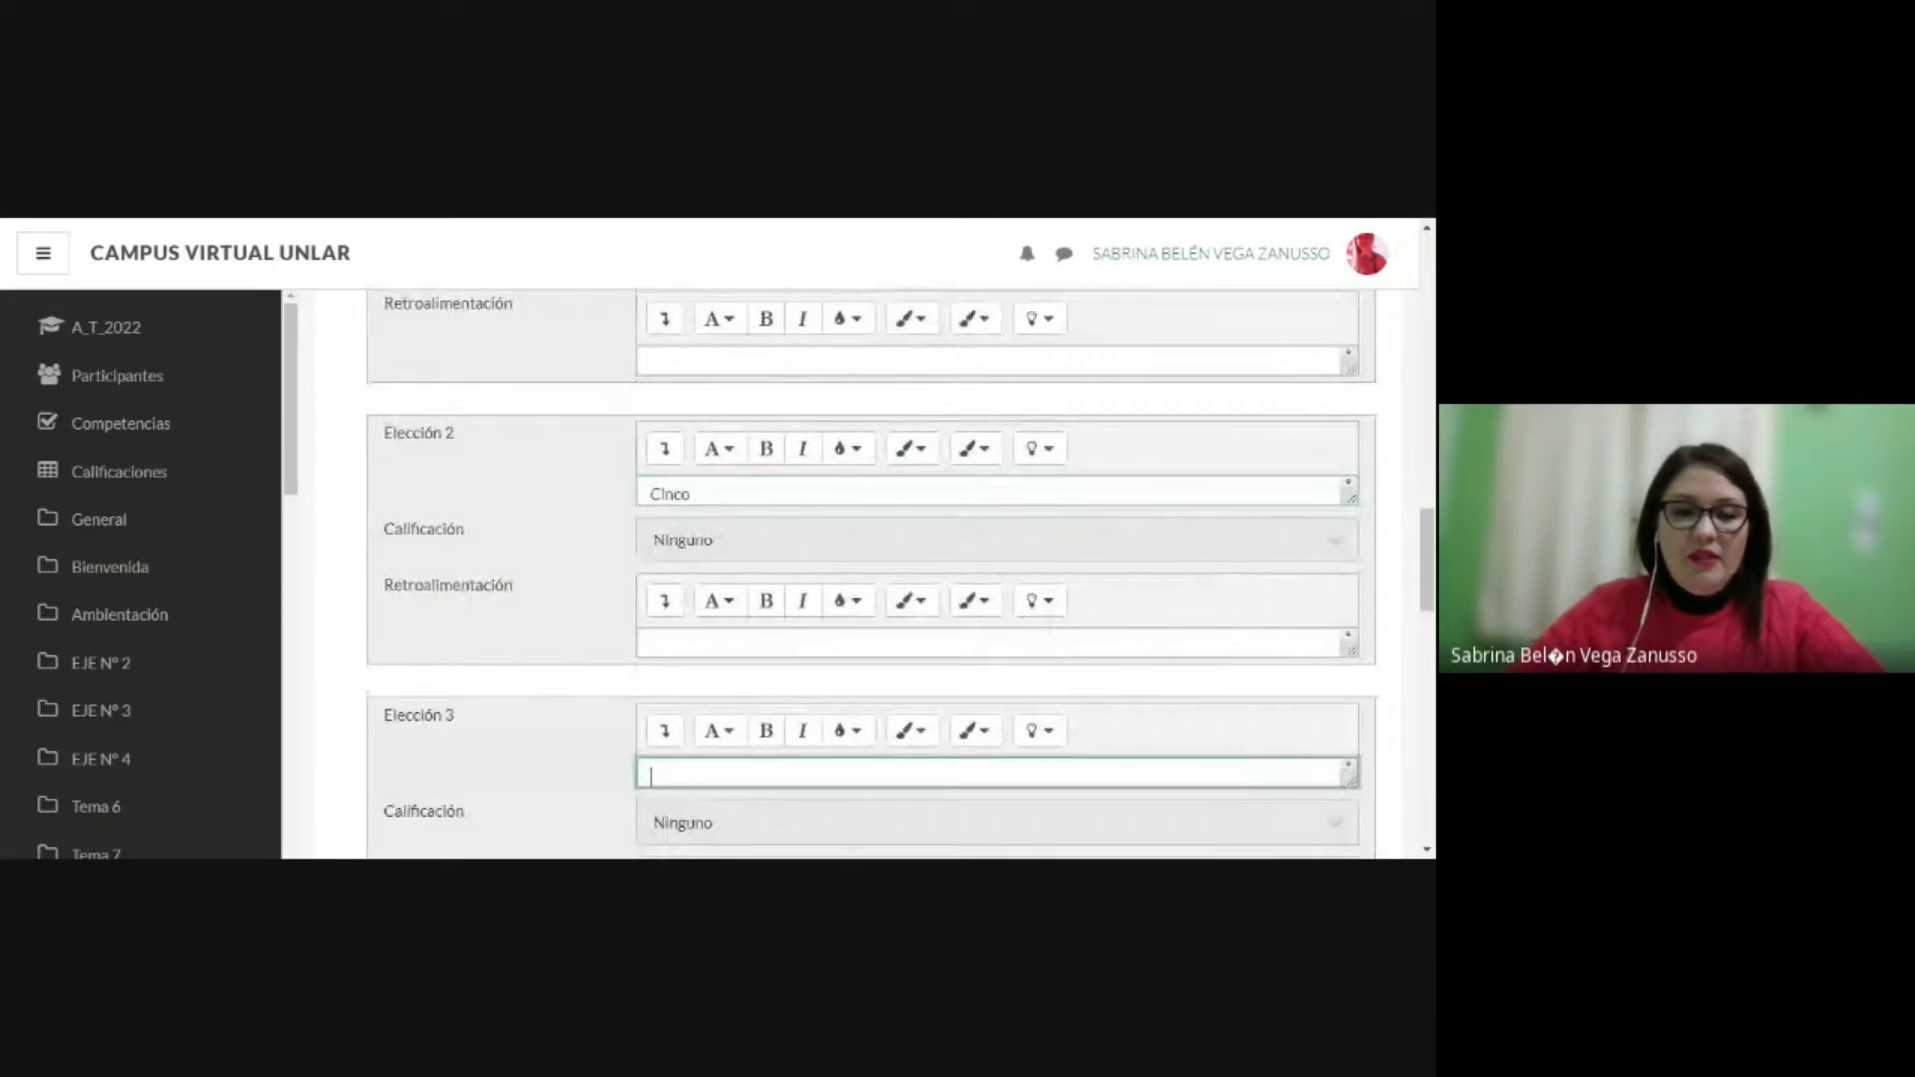
pyautogui.write('Seis')
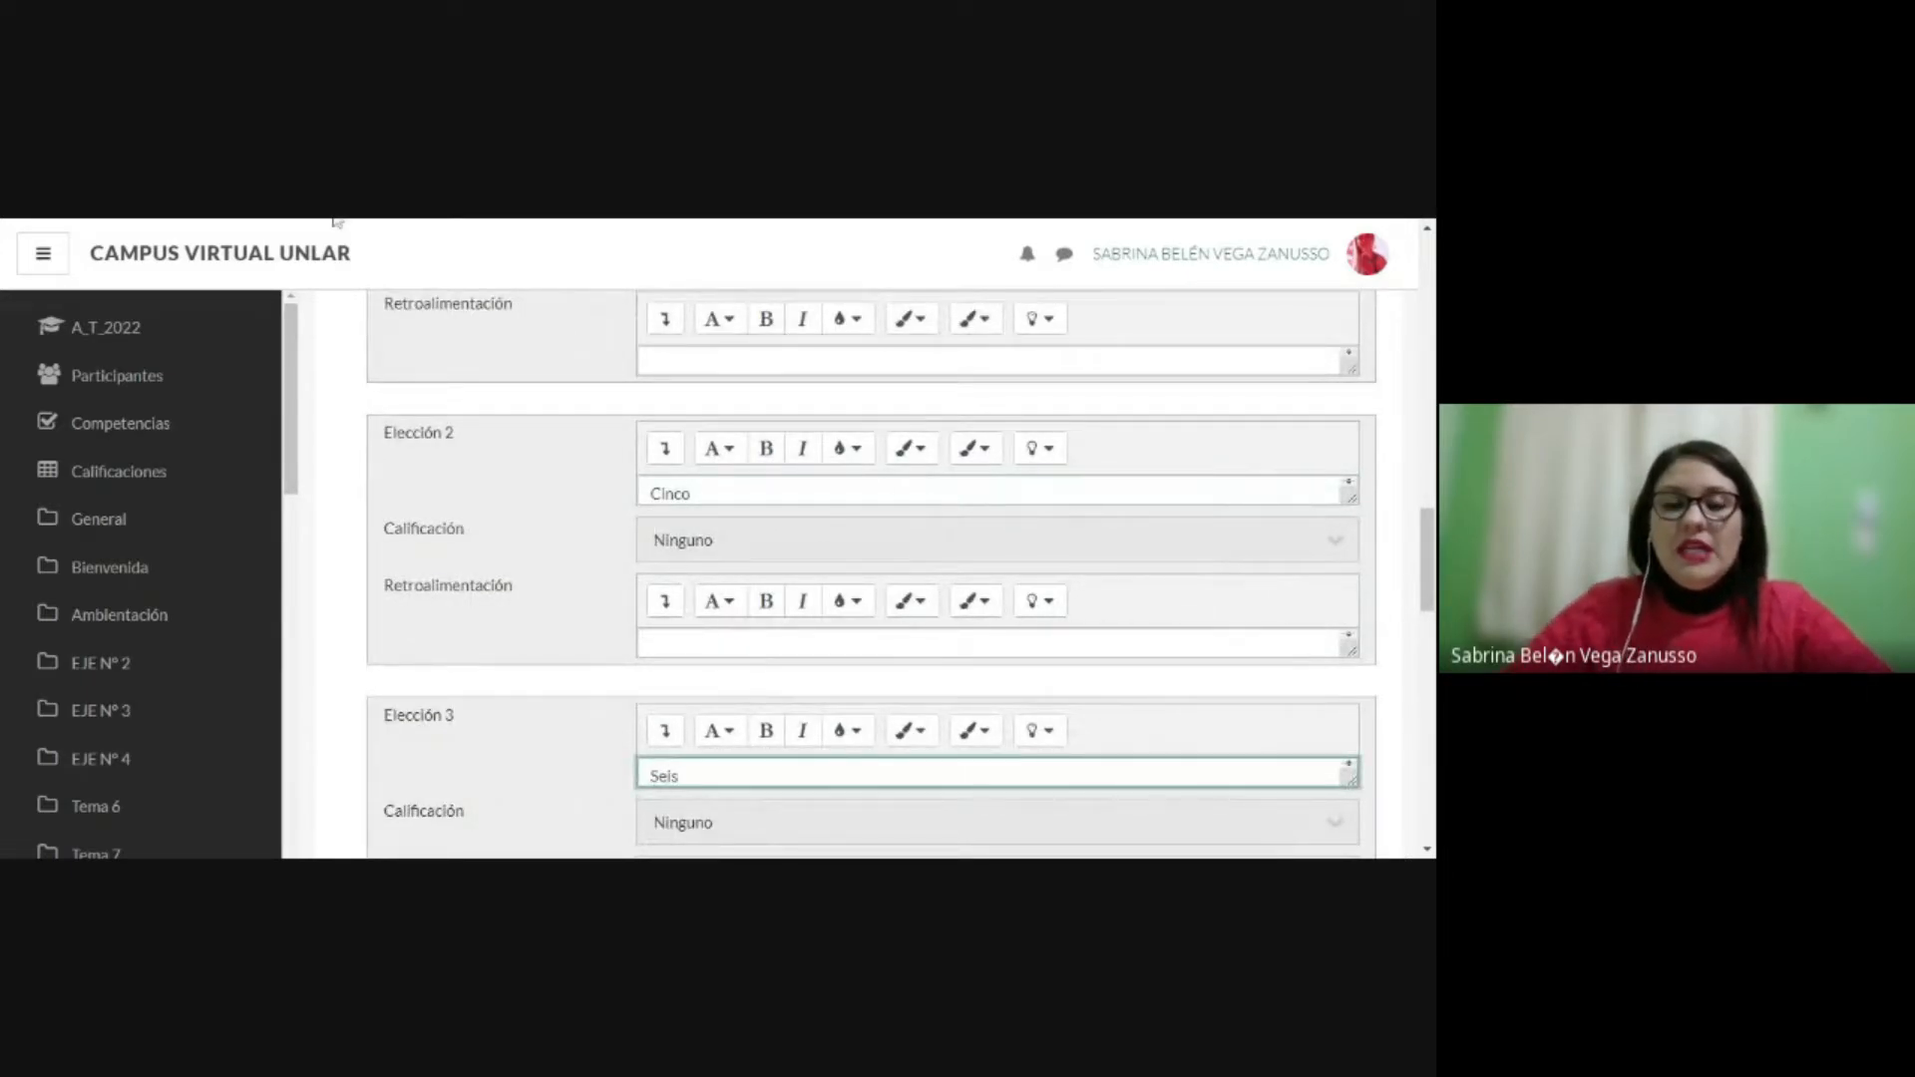
# Step: Review the single-answer and shuffling settings again and examine the grade options offered for Elección 1
pyautogui.scroll(1, 664, 312)
pyautogui.scroll(1, 931, 372)
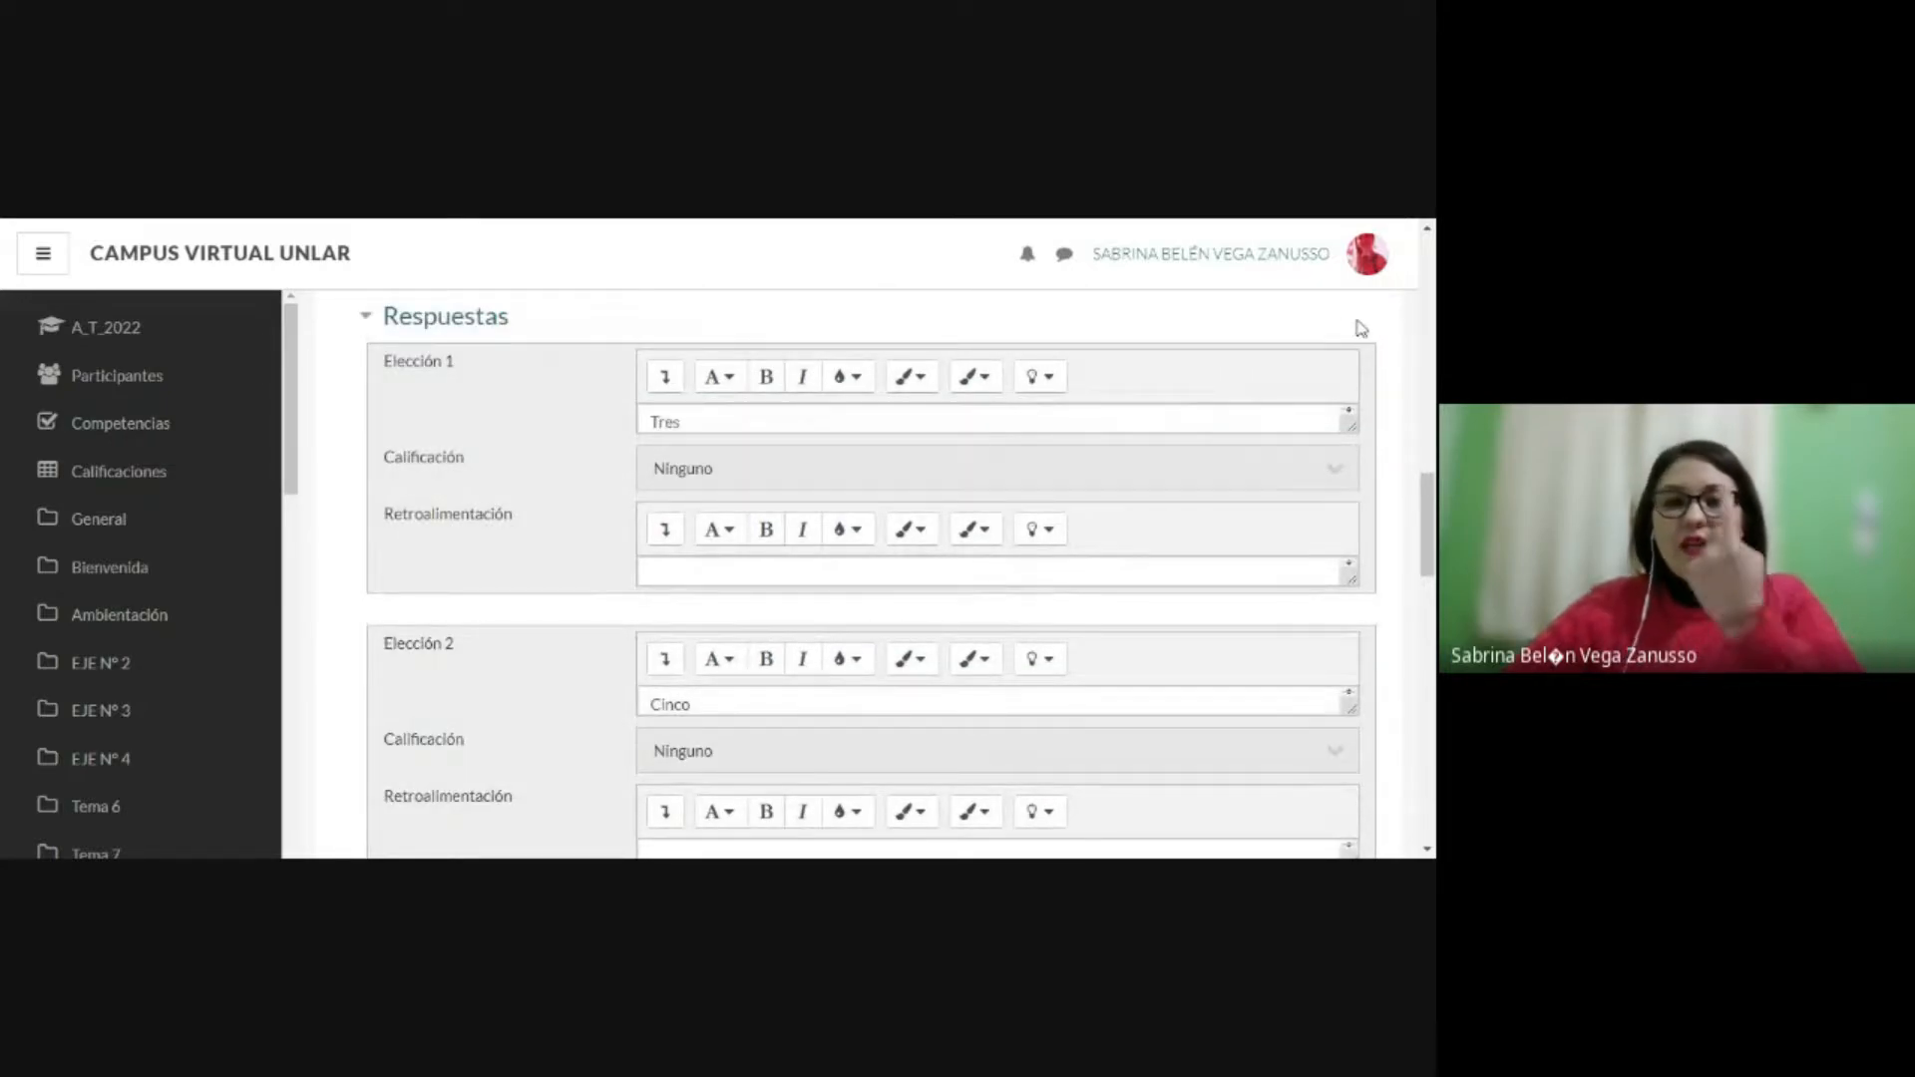
pyautogui.scroll(2, 985, 383)
pyautogui.scroll(3, 985, 383)
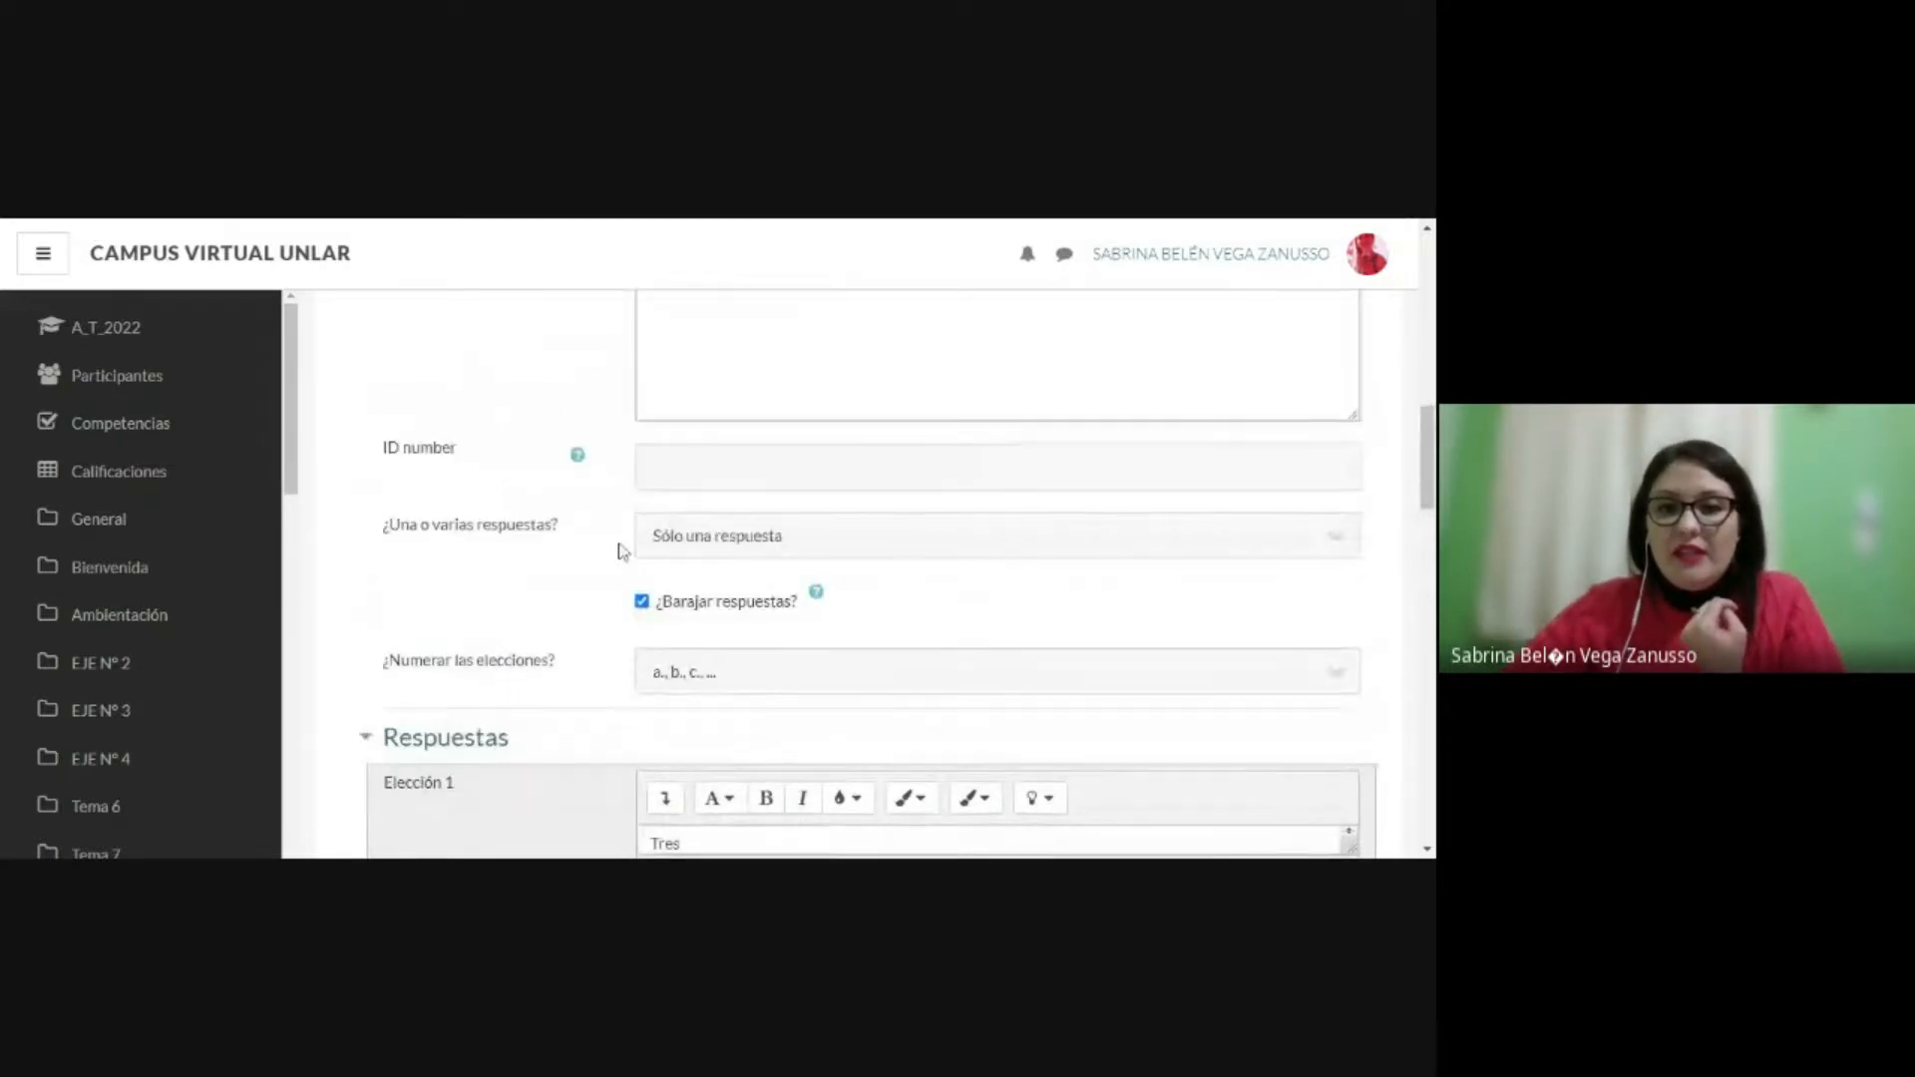
pyautogui.scroll(-4, 758, 509)
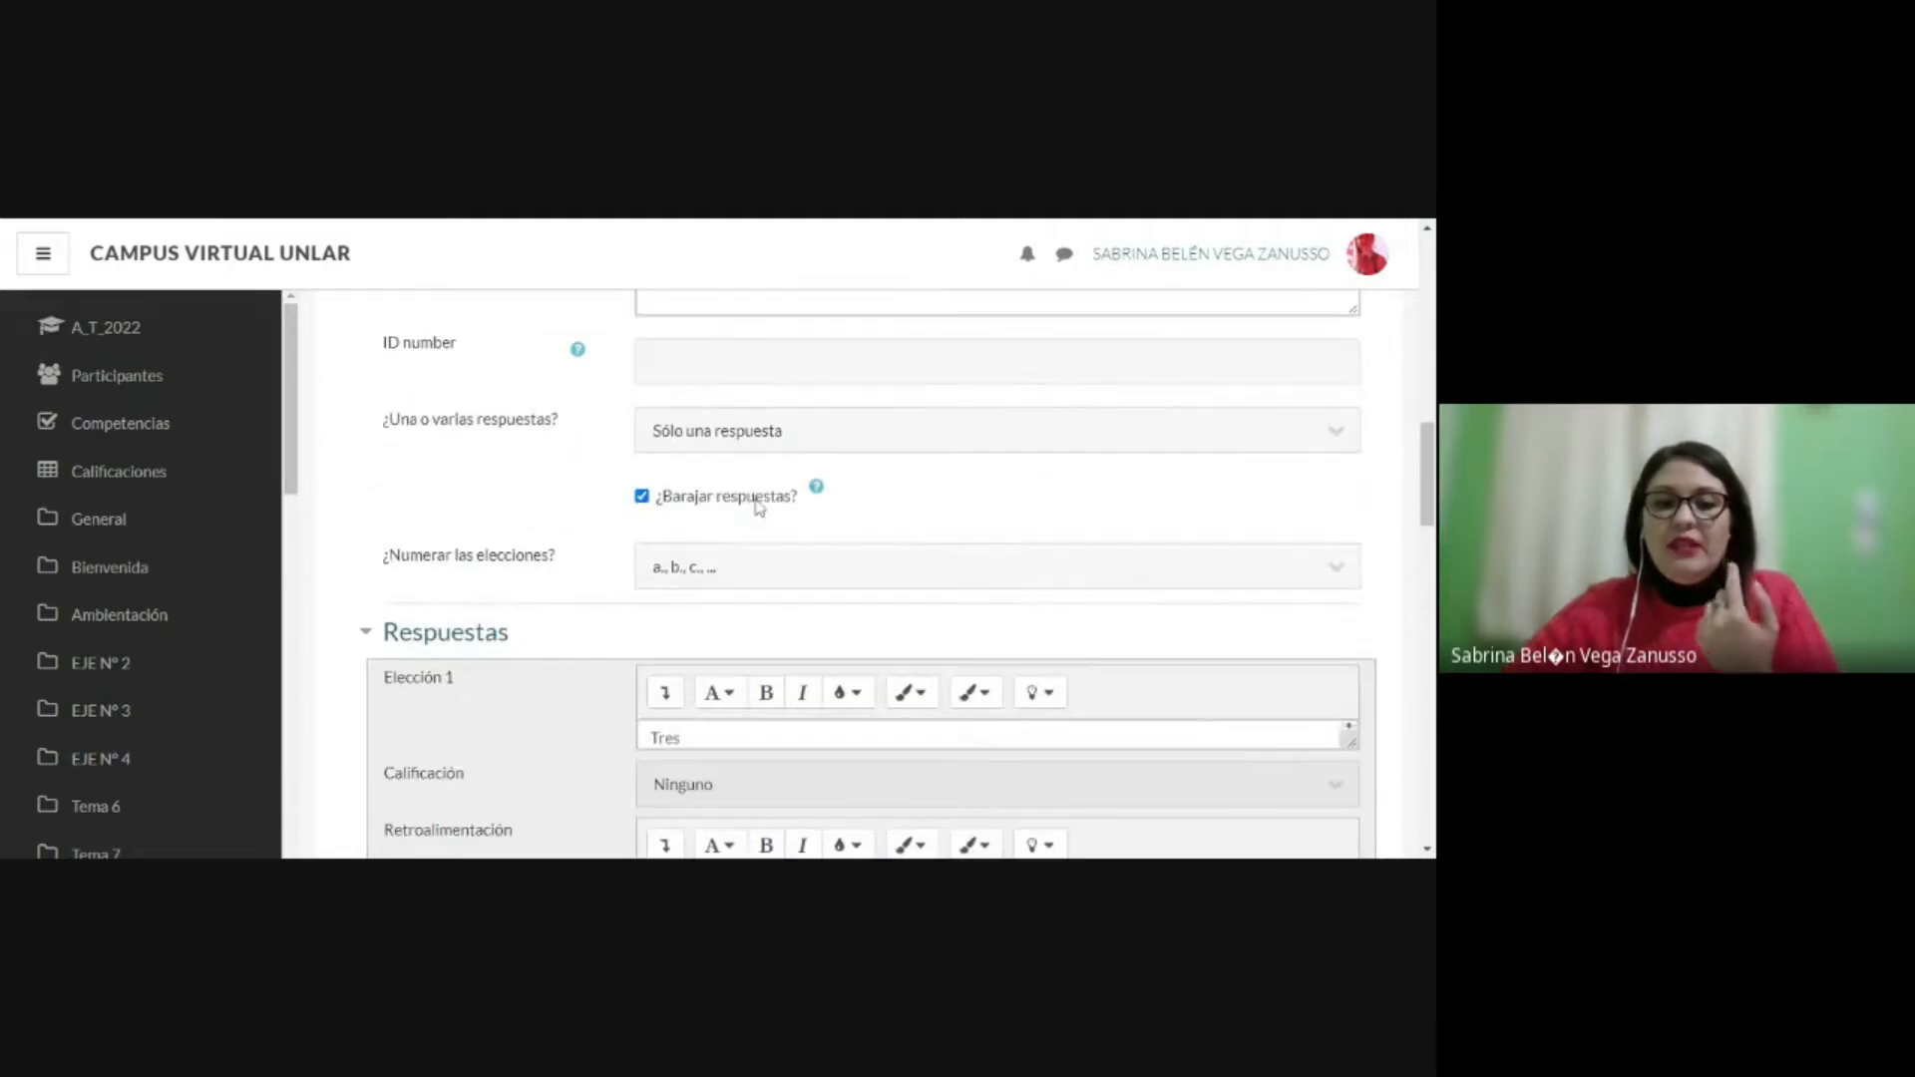
pyautogui.scroll(-1, 758, 512)
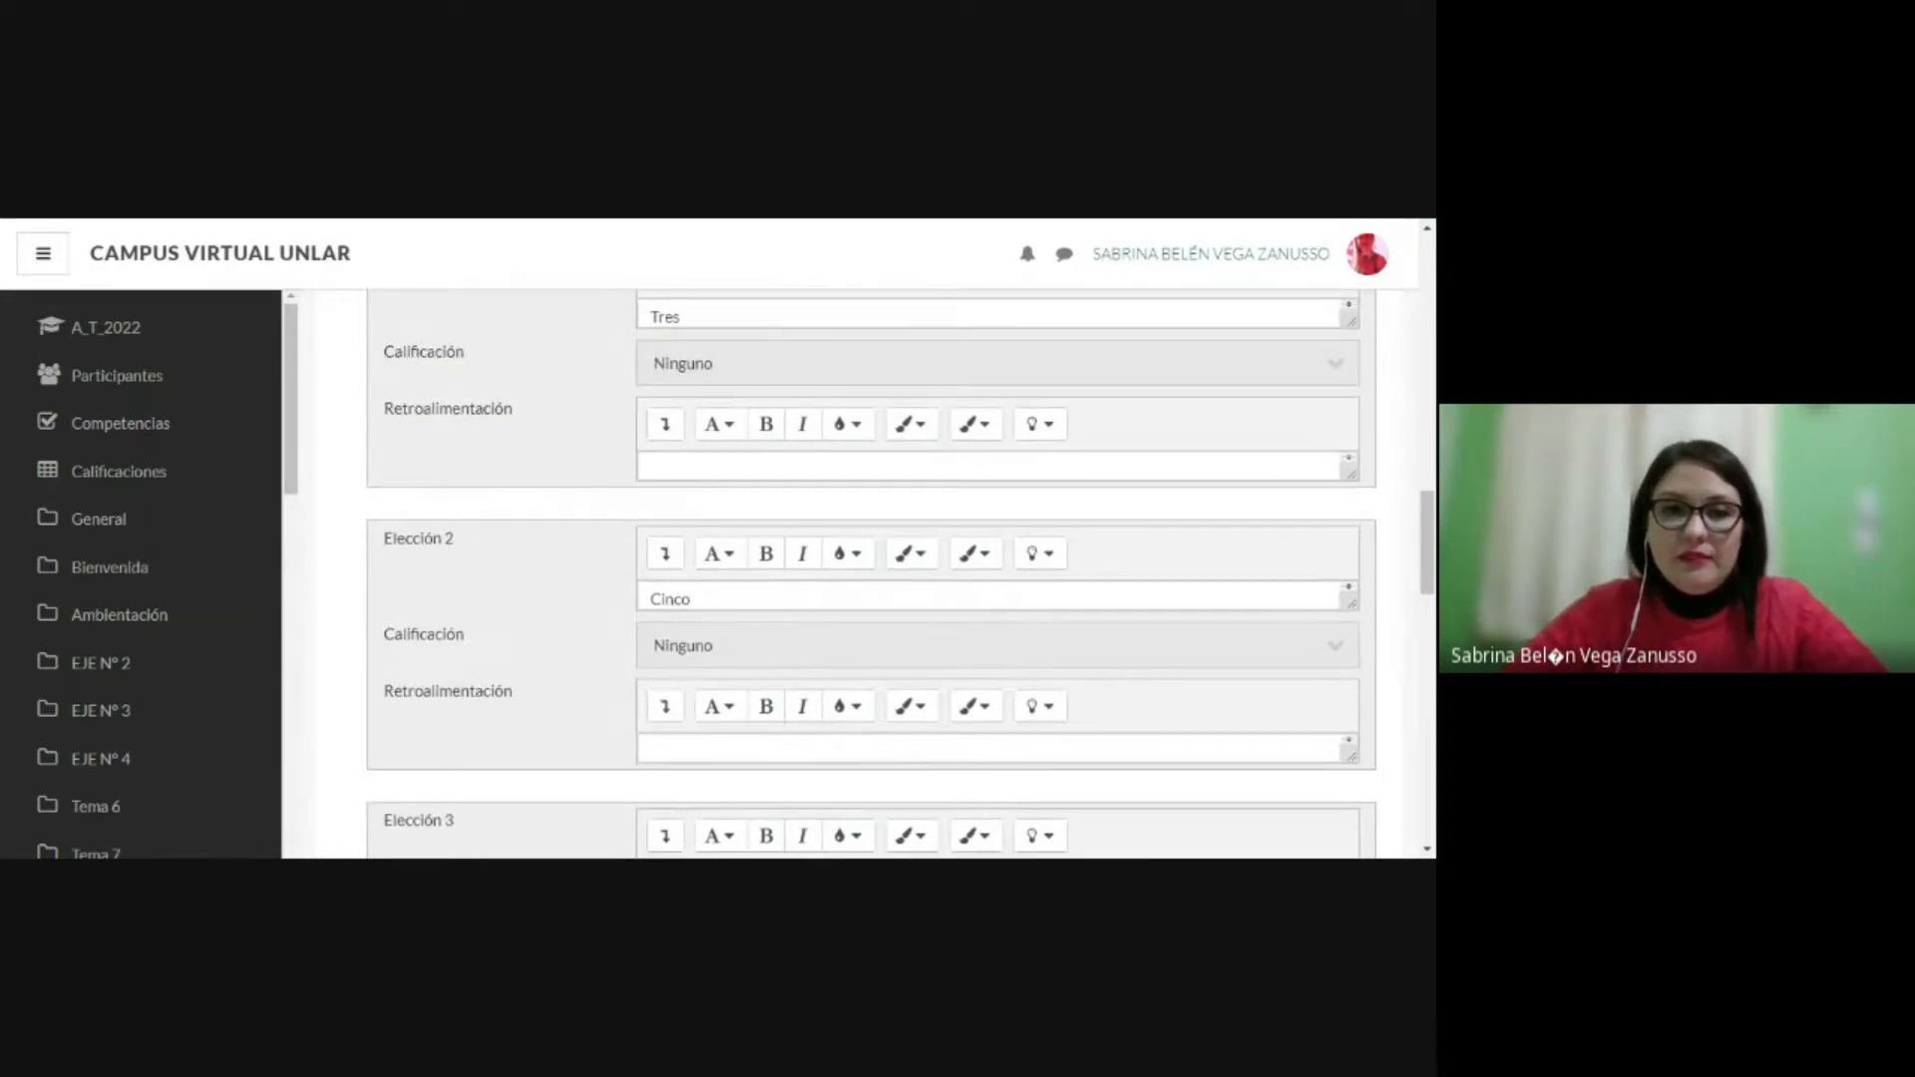
pyautogui.scroll(1, 726, 444)
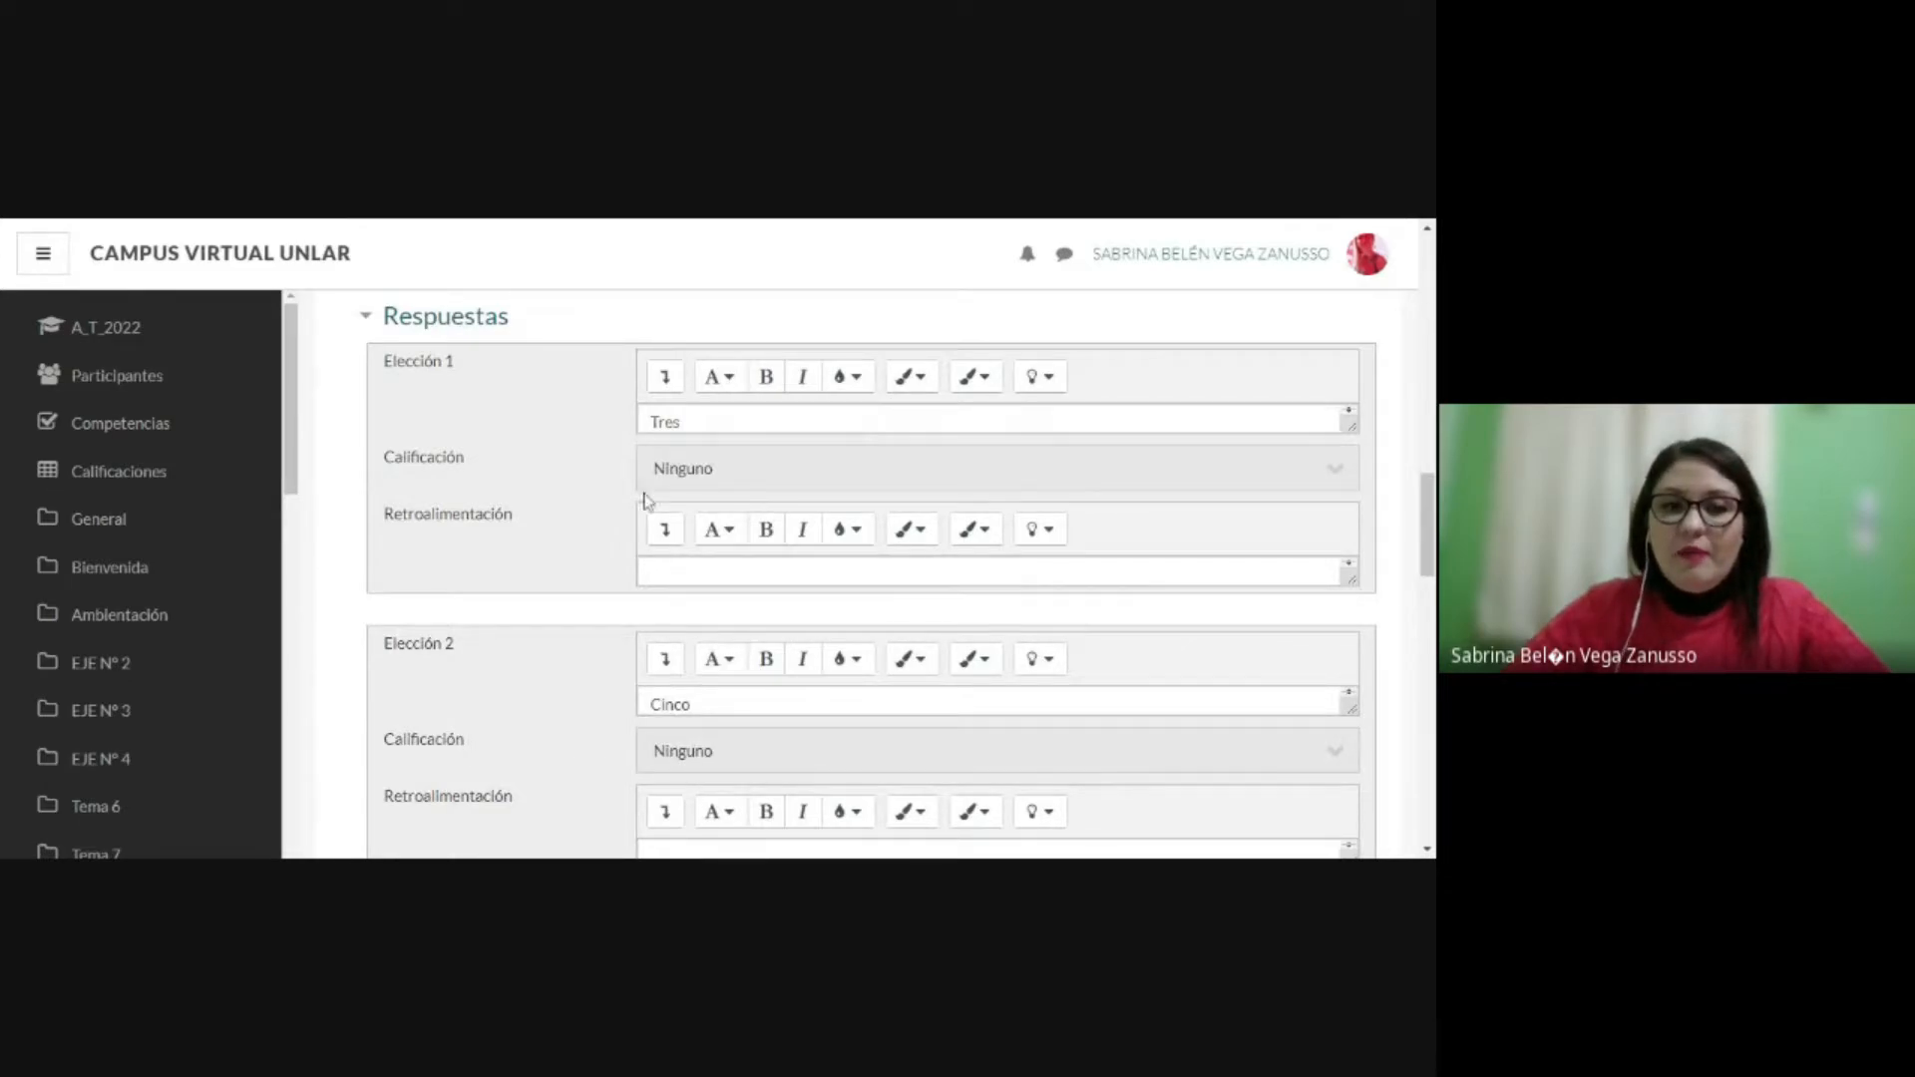
pyautogui.click(764, 482)
pyautogui.scroll(-2, 992, 441)
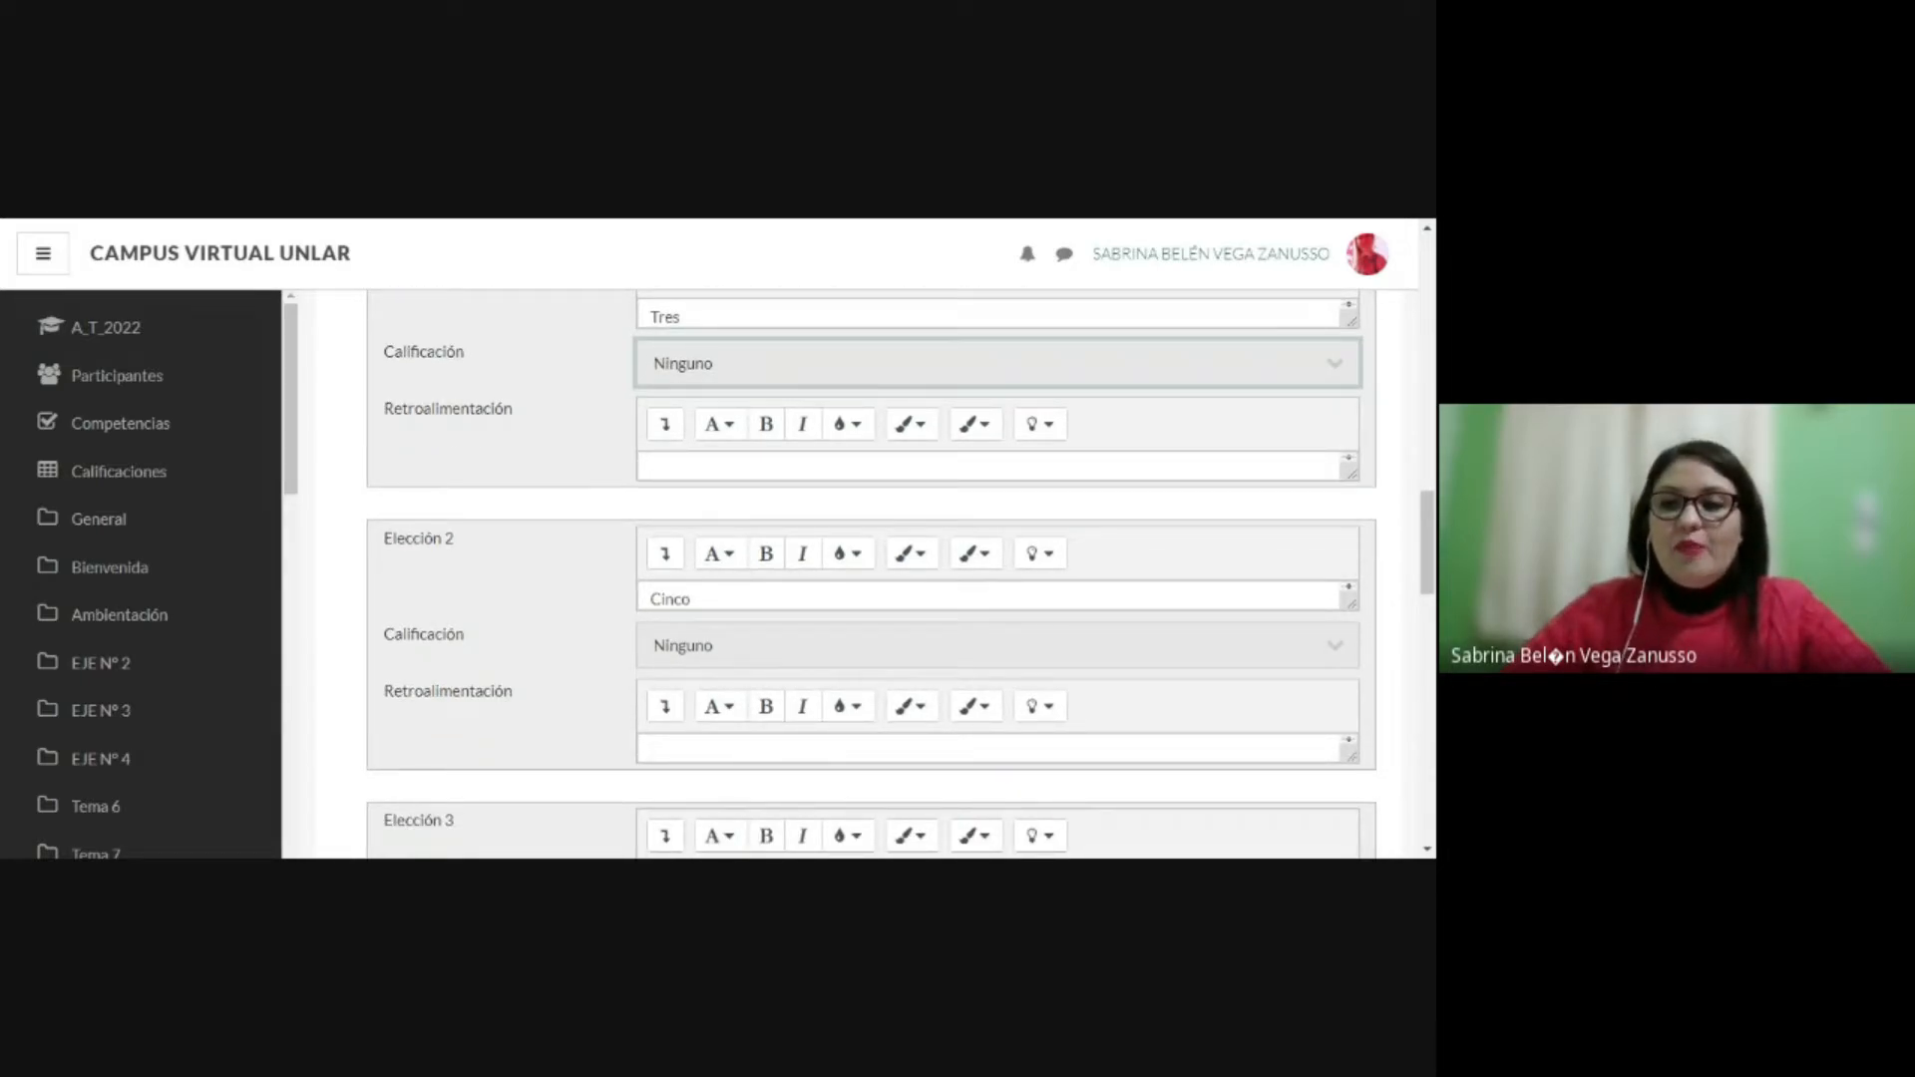
pyautogui.click(169, 229)
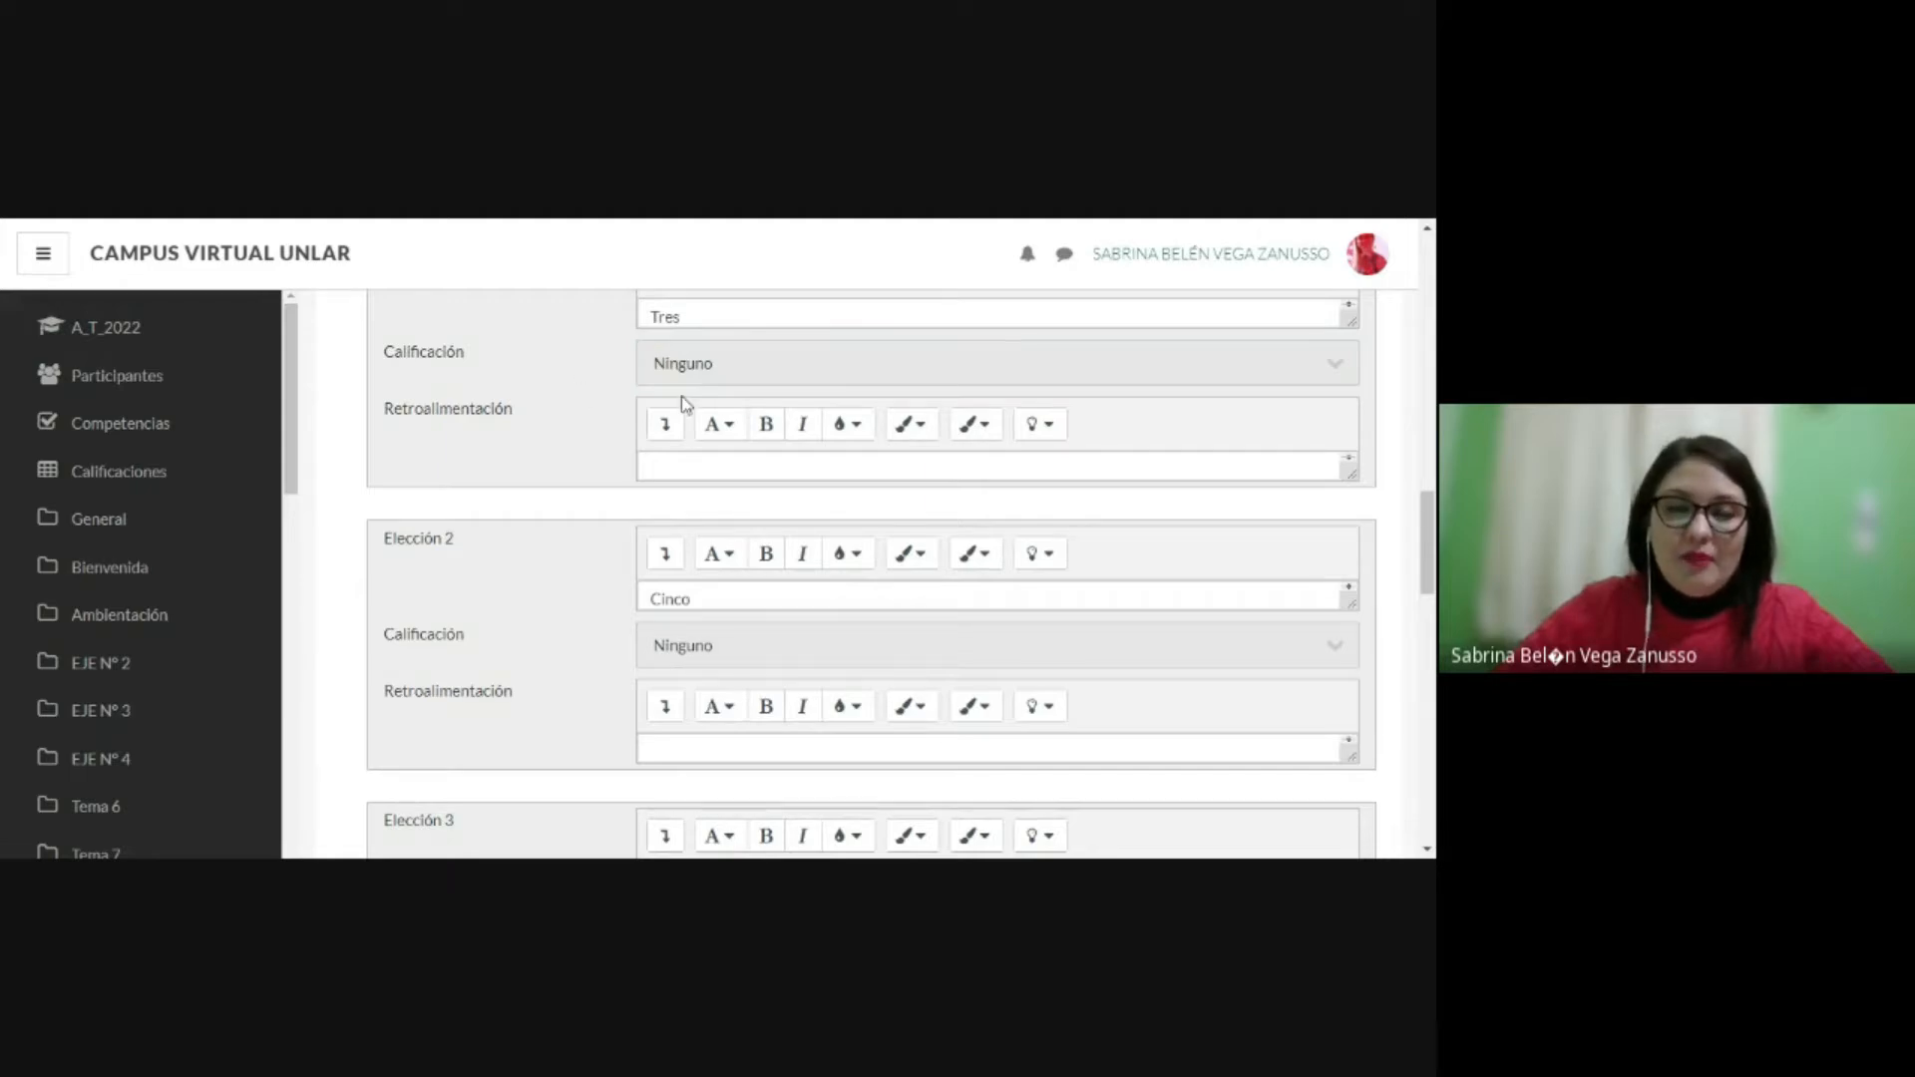
# Step: Set the grade of Elección 1 (Tres) to 20% and of Elección 2 (Cinco) to 100%
pyautogui.scroll(1, 684, 329)
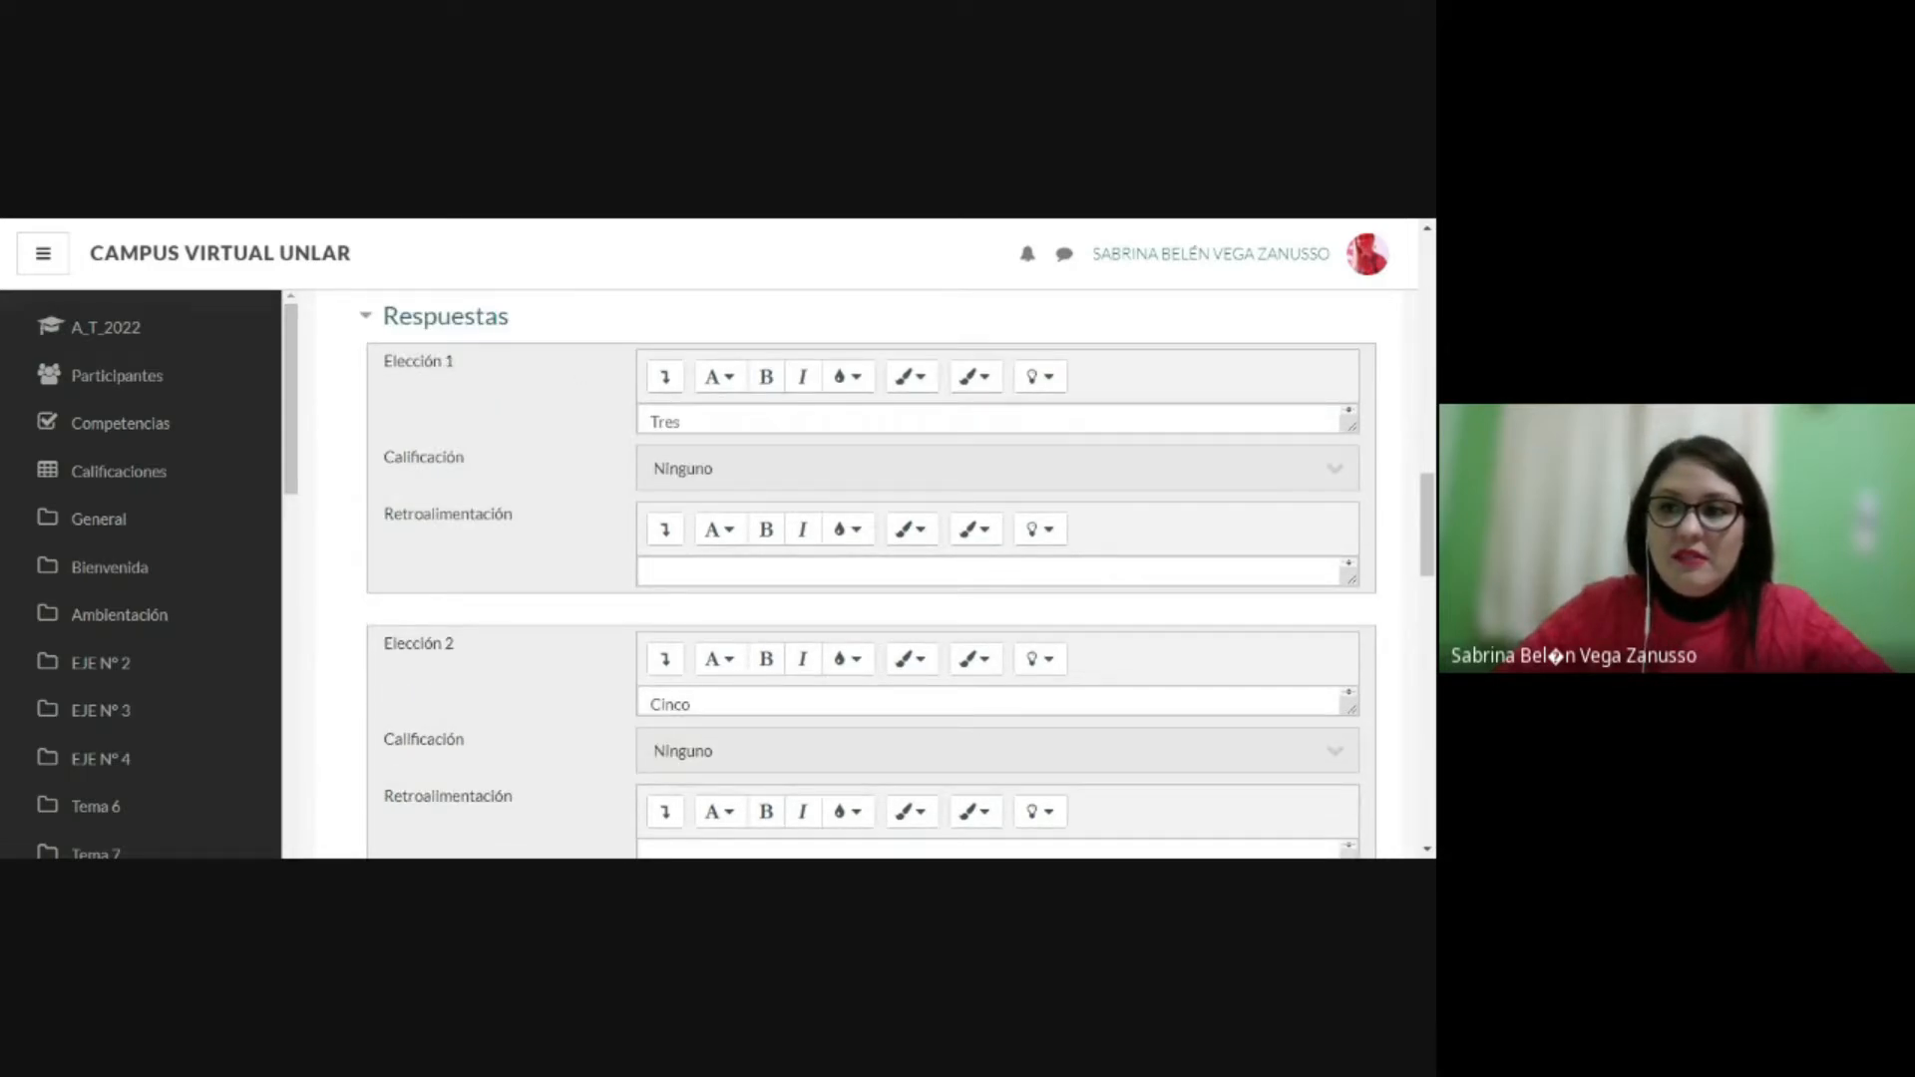
pyautogui.click(735, 477)
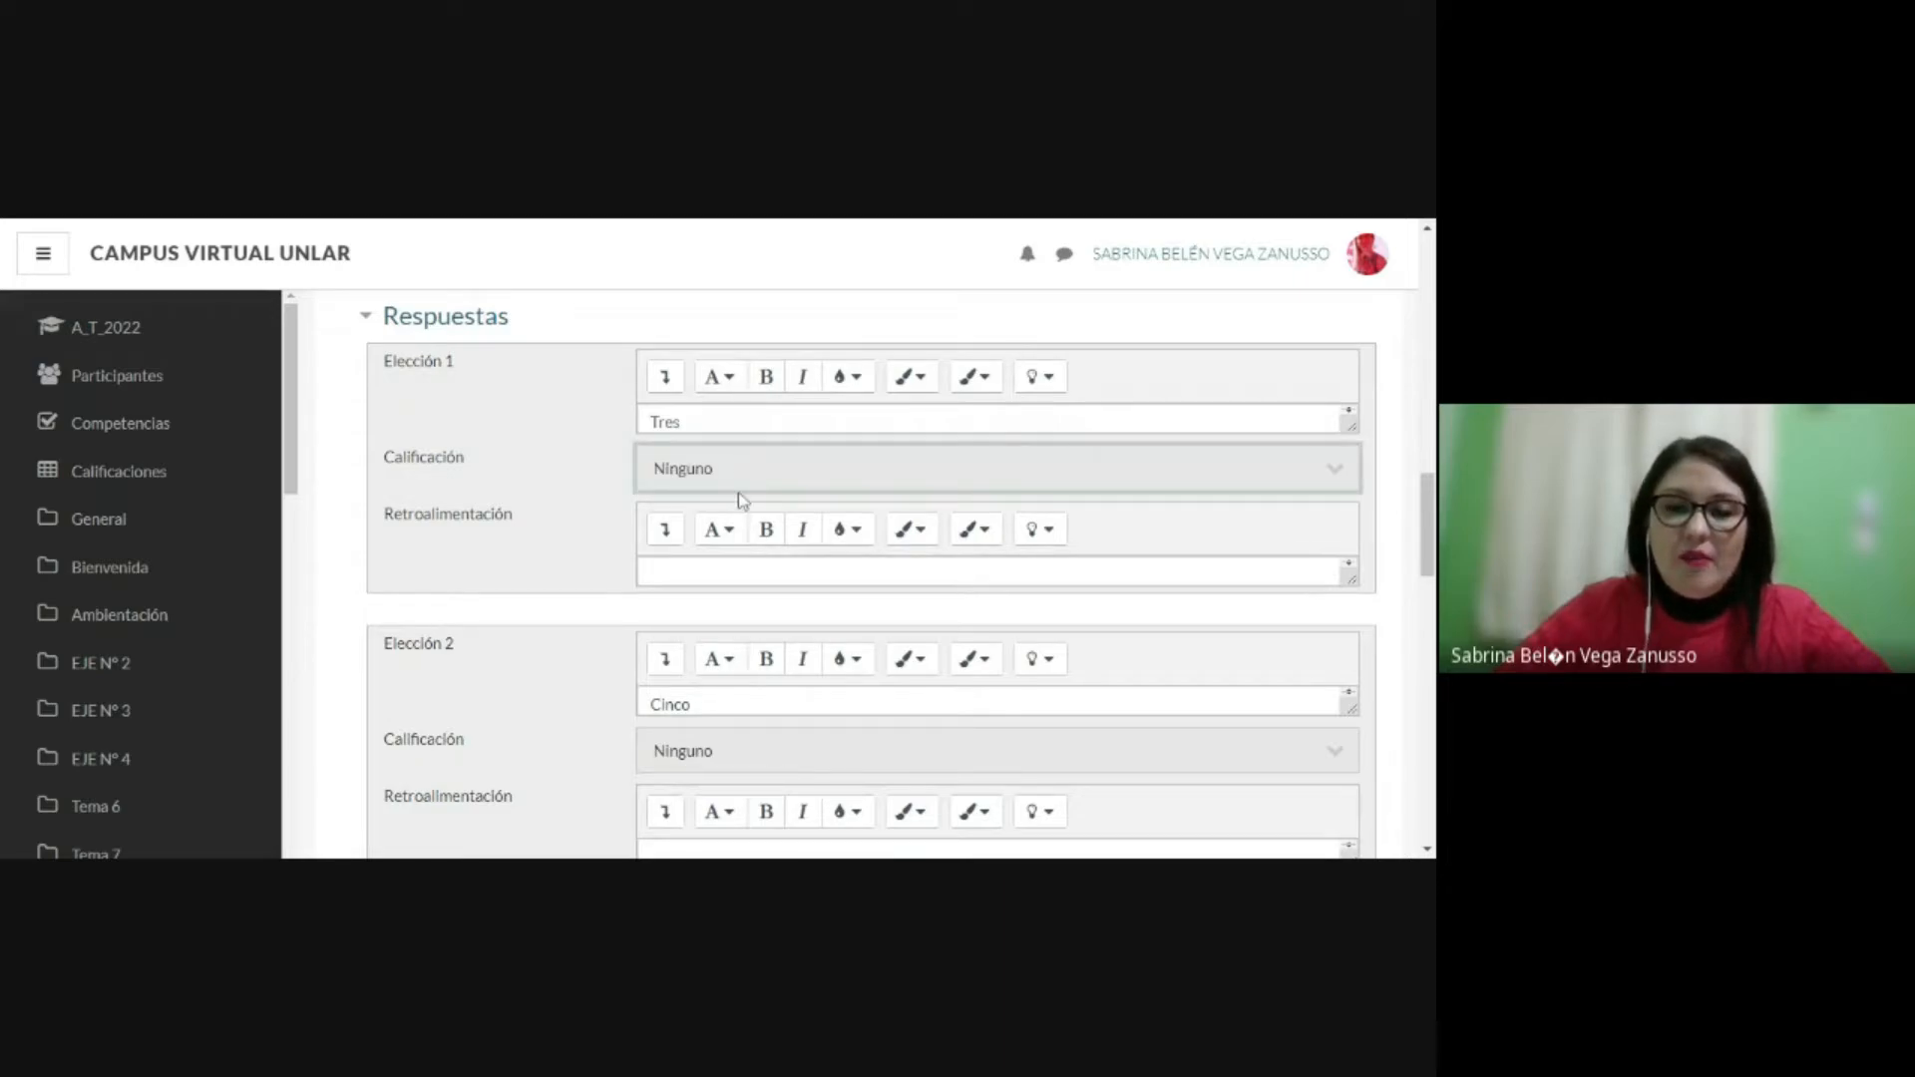
pyautogui.click(739, 494)
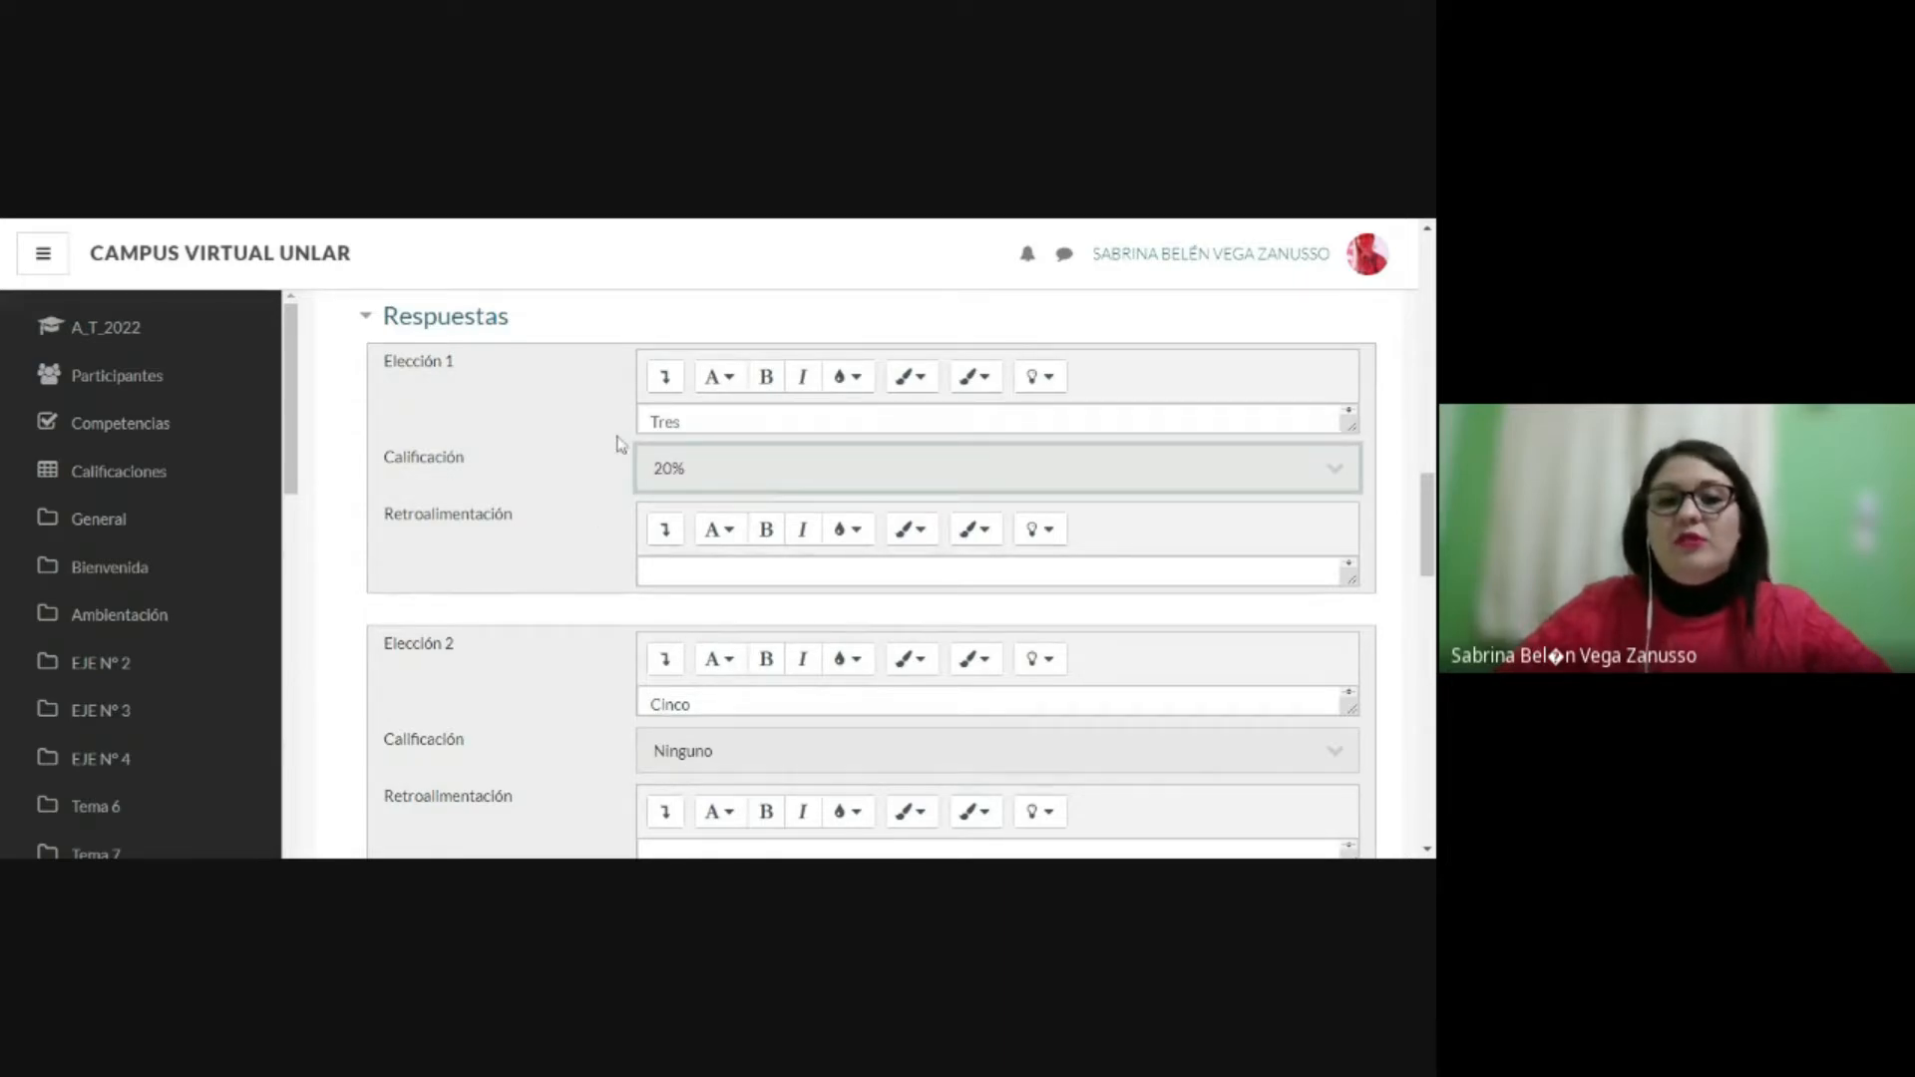
pyautogui.scroll(-2, 621, 437)
pyautogui.click(695, 549)
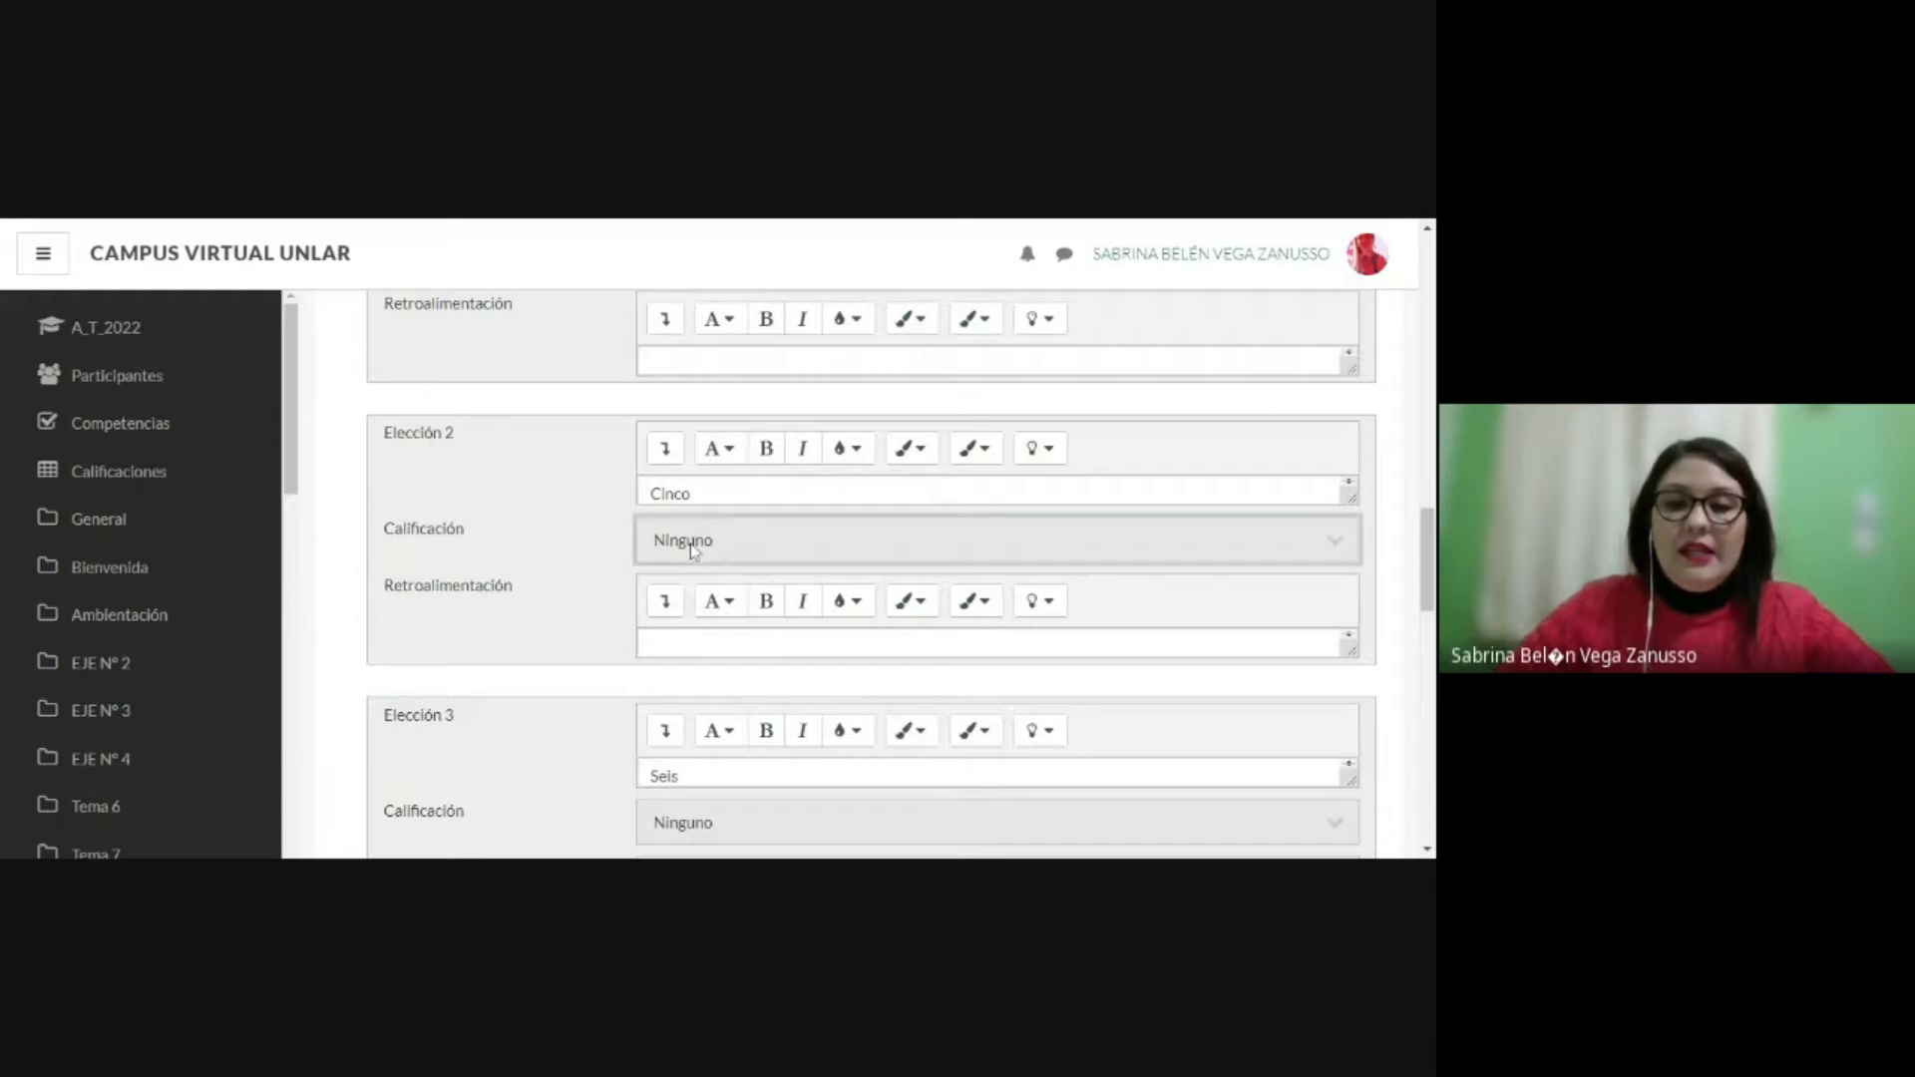
pyautogui.click(689, 519)
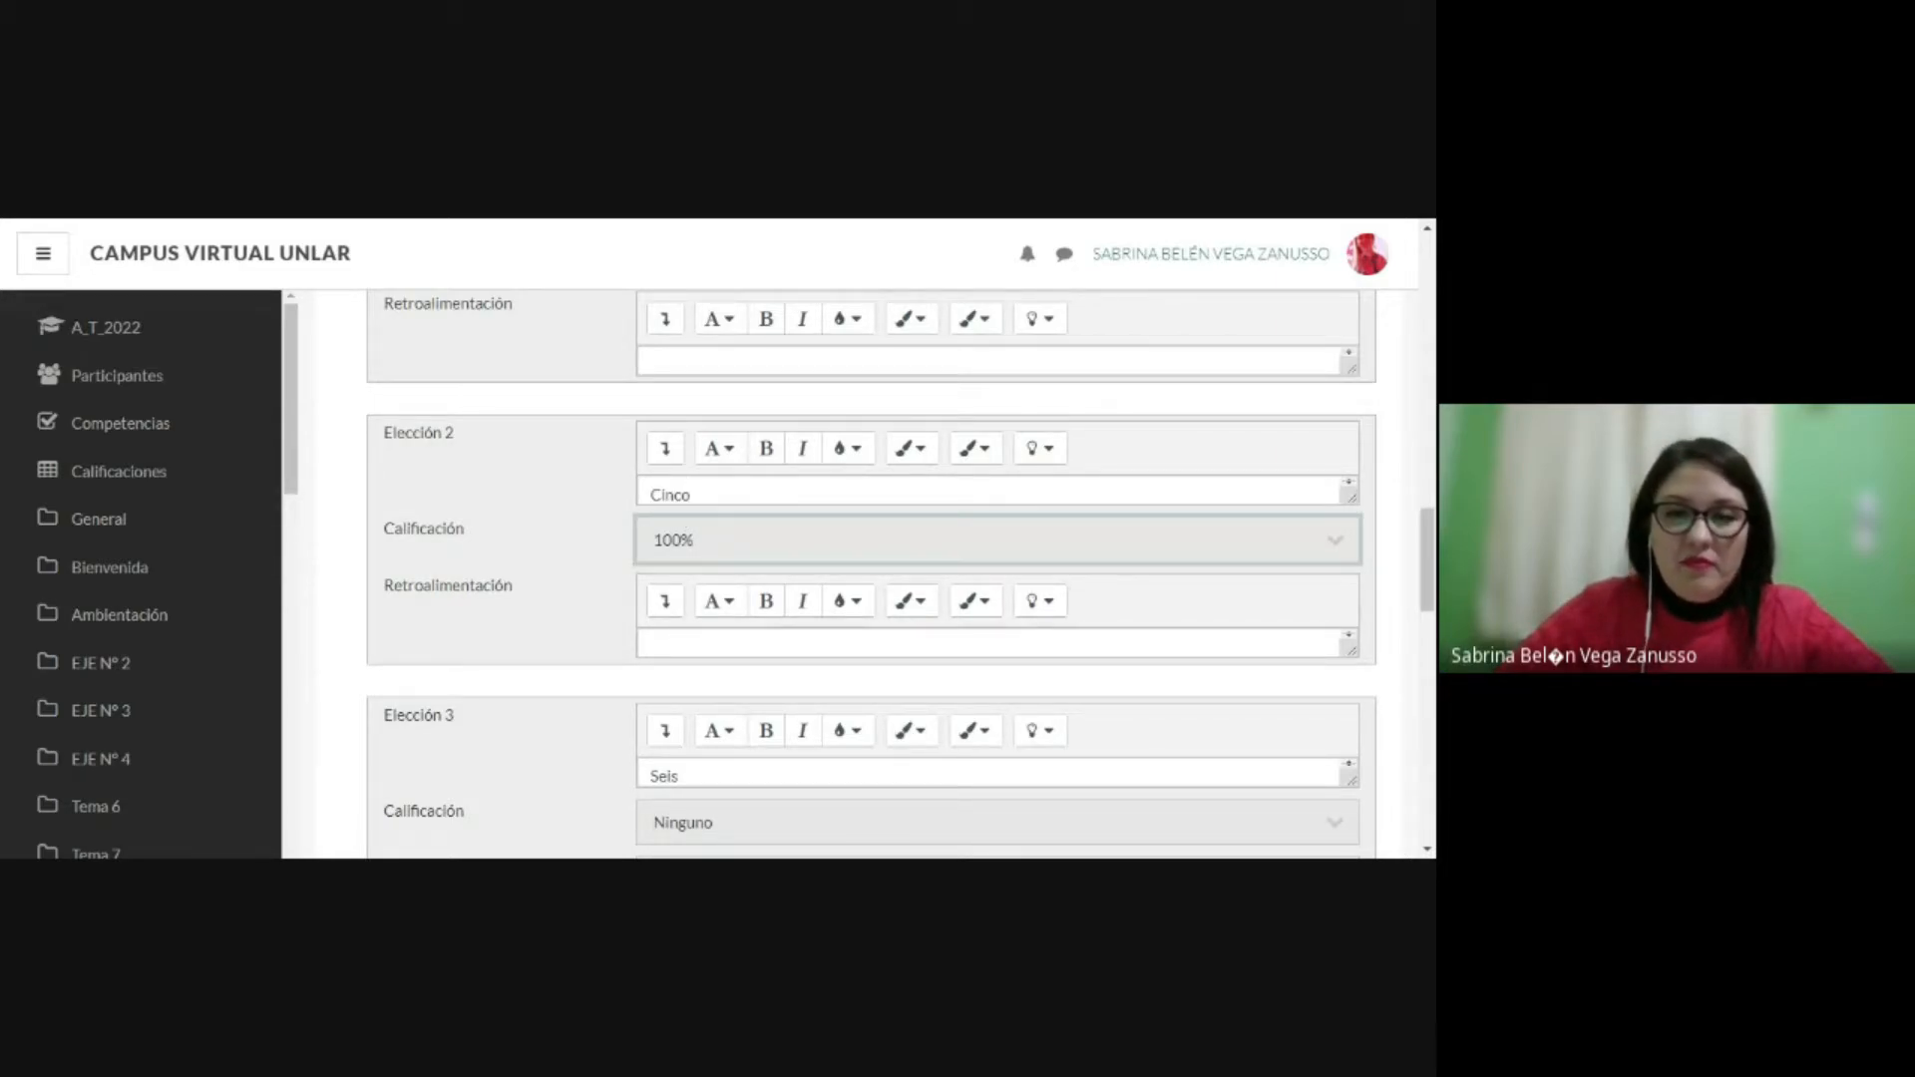
# Step: Set the grade of Elección 3 (Seis) to 25%
pyautogui.click(688, 814)
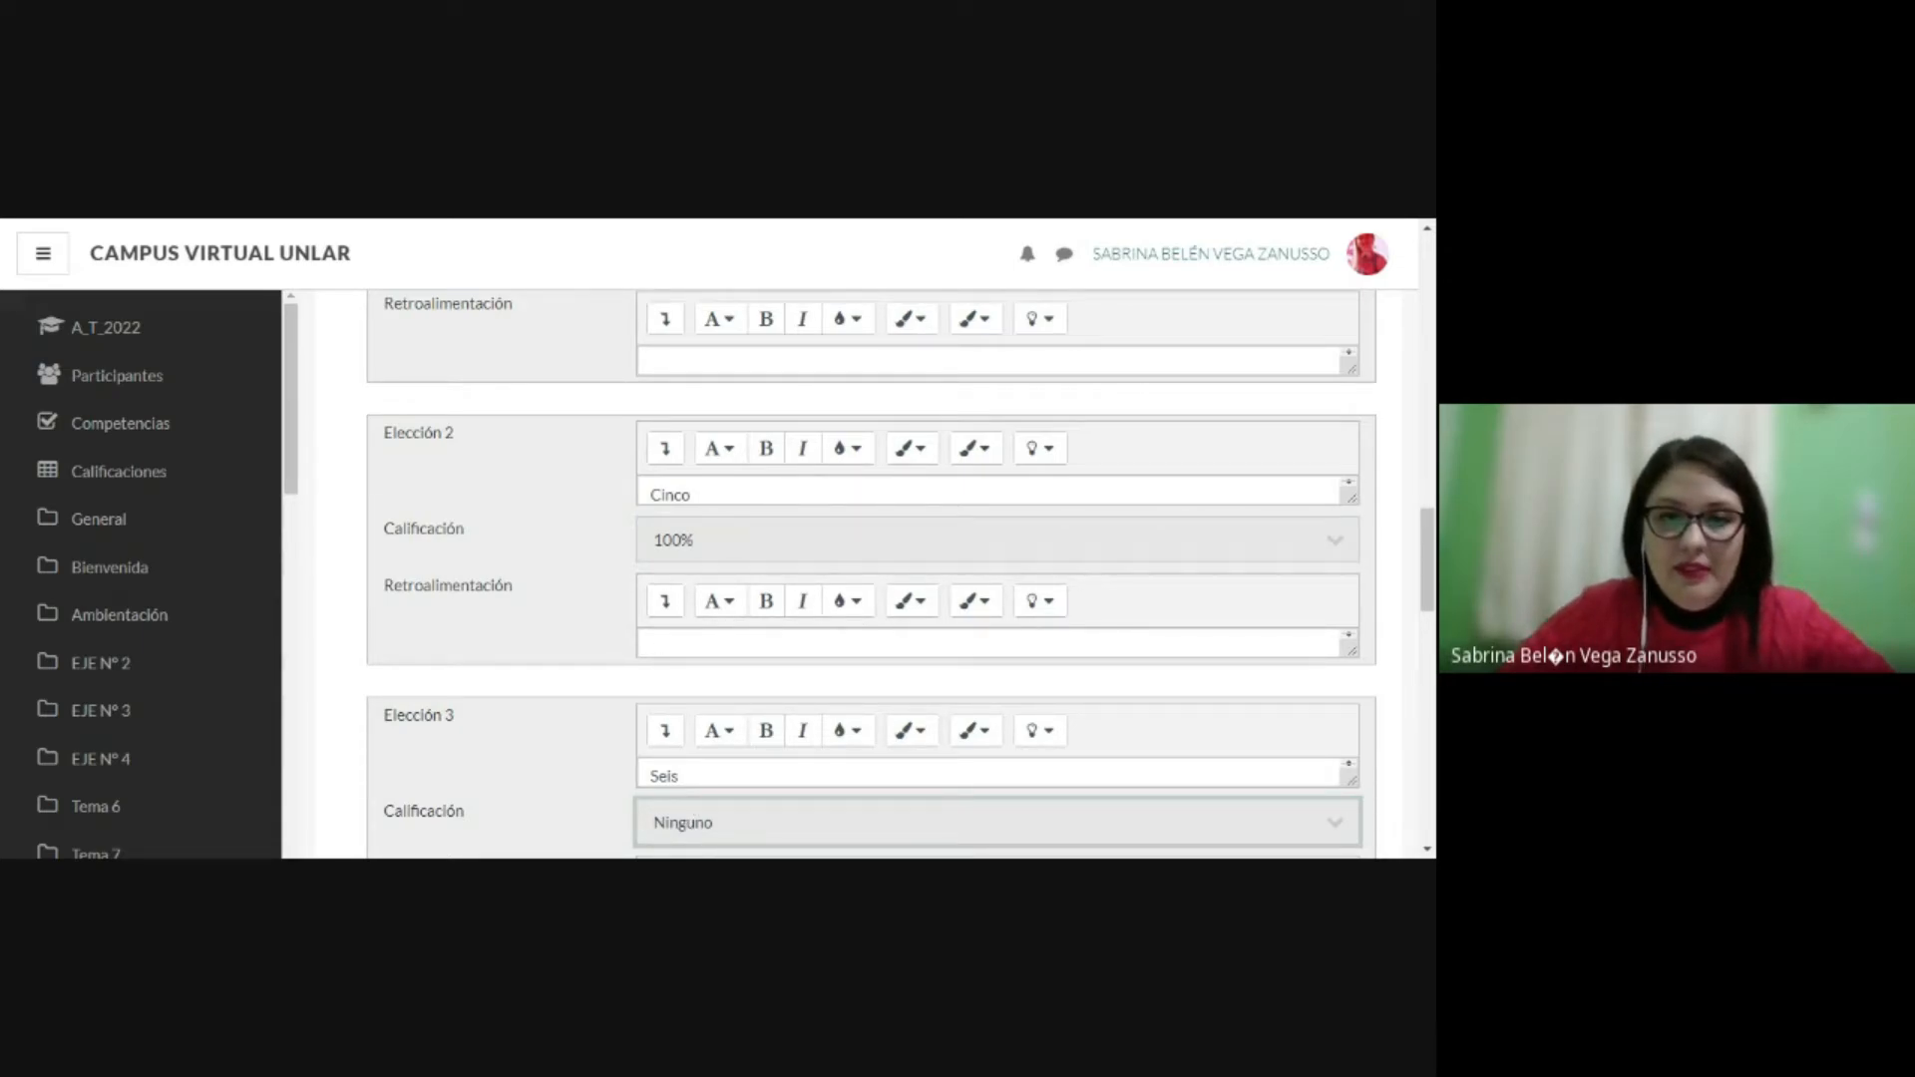
pyautogui.click(688, 638)
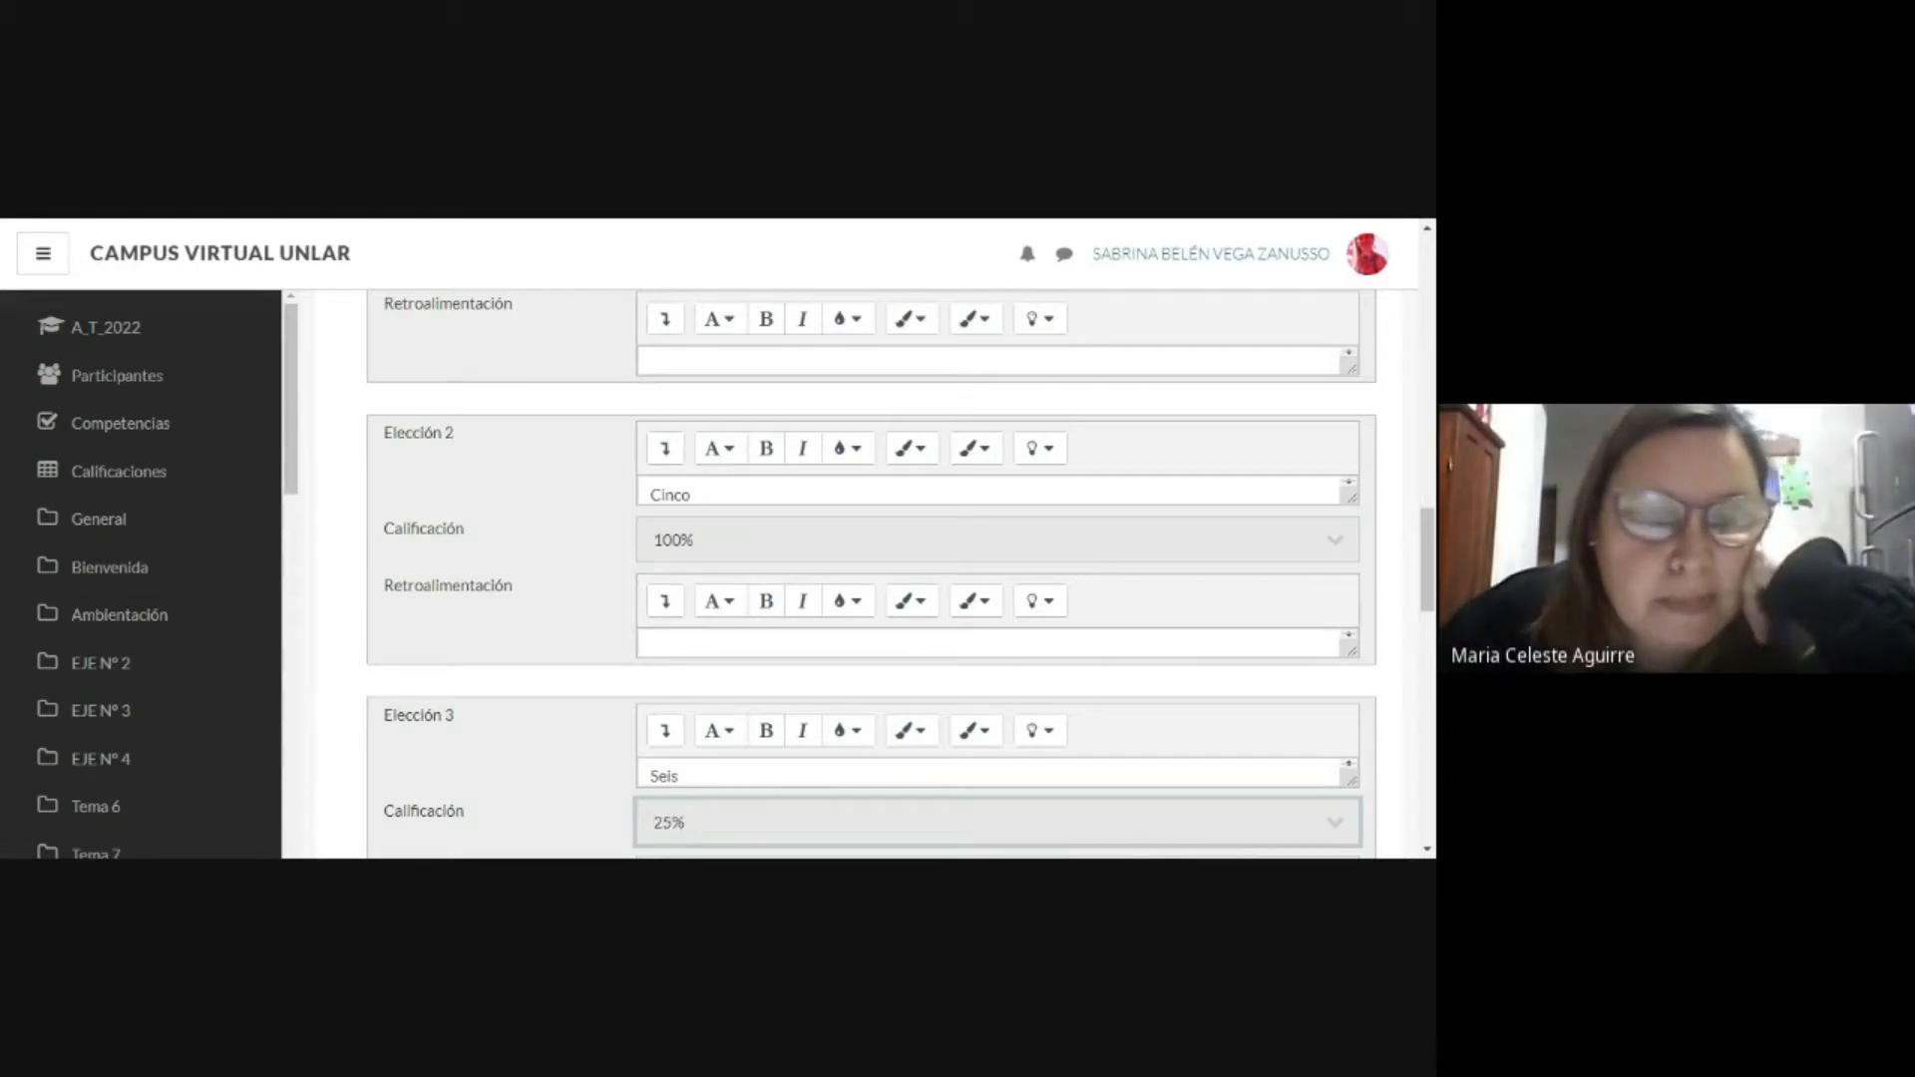
pyautogui.click(848, 556)
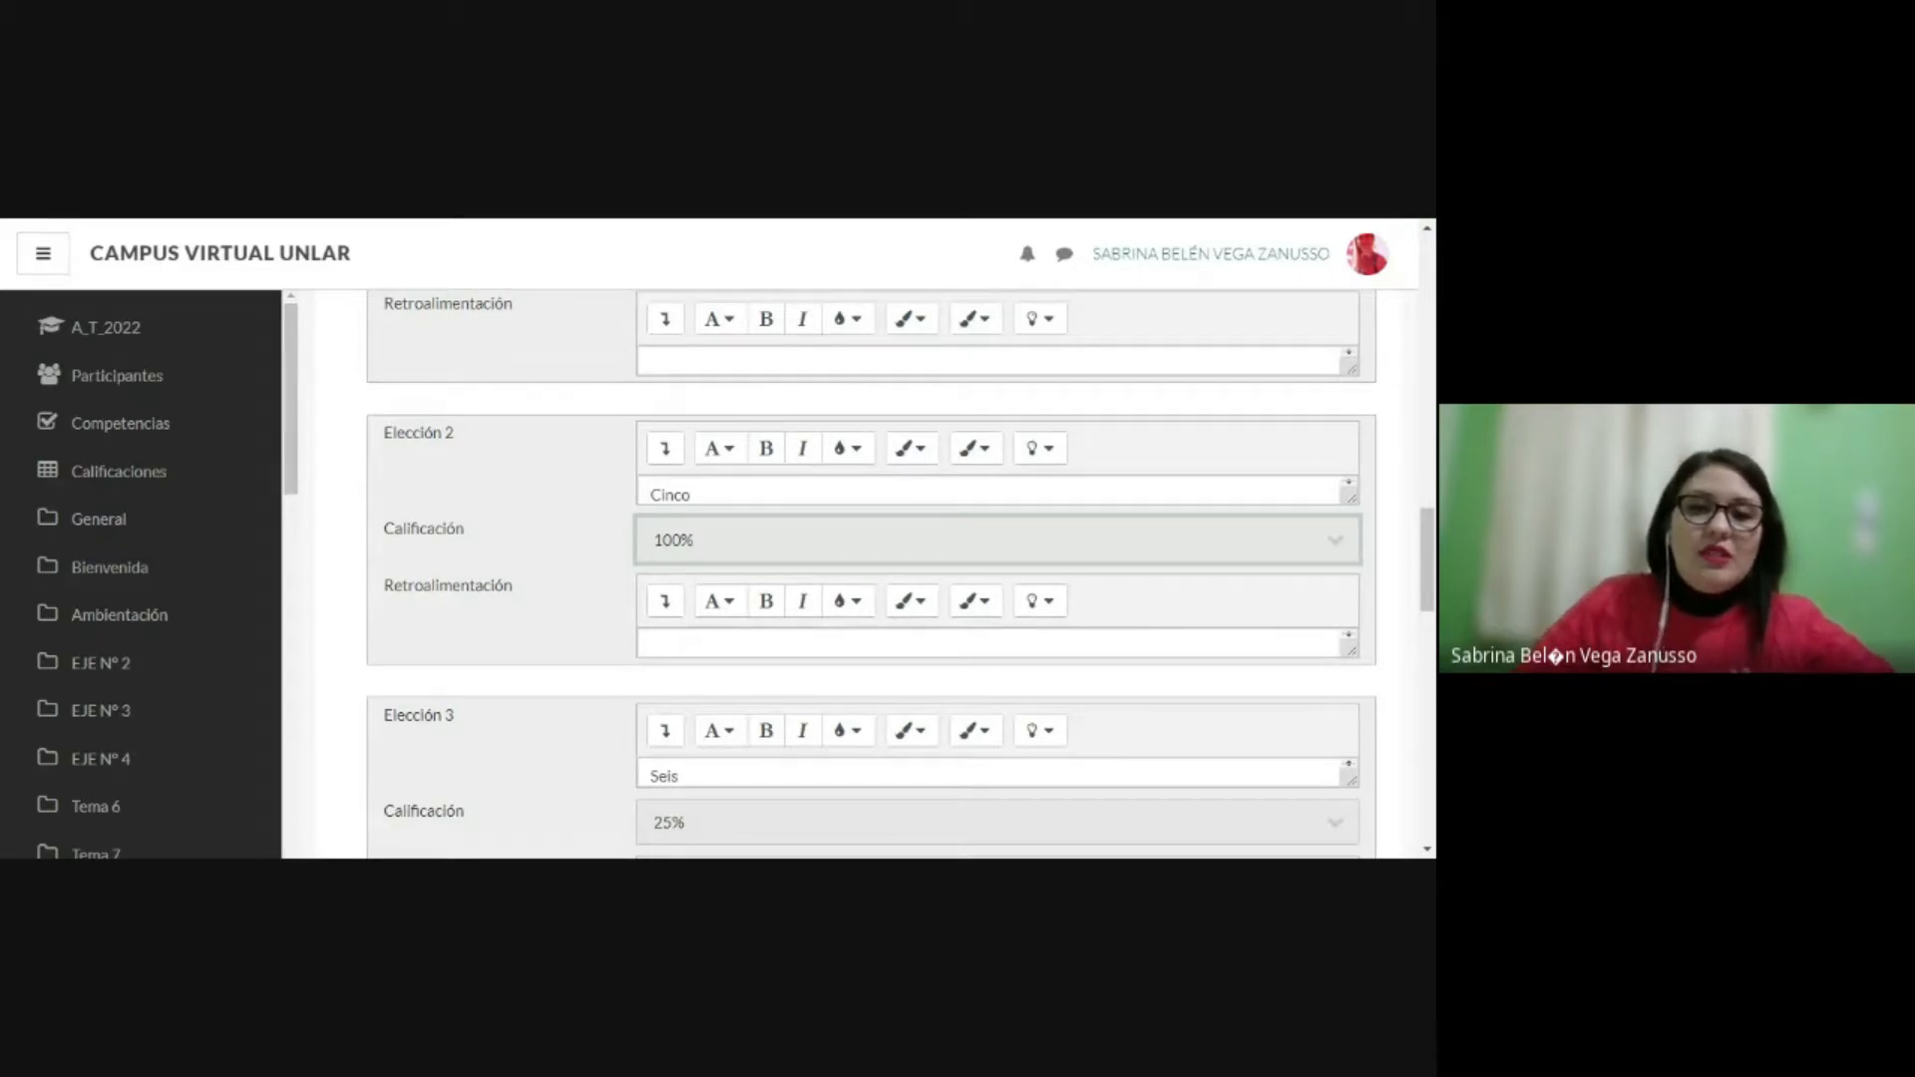
pyautogui.click(427, 223)
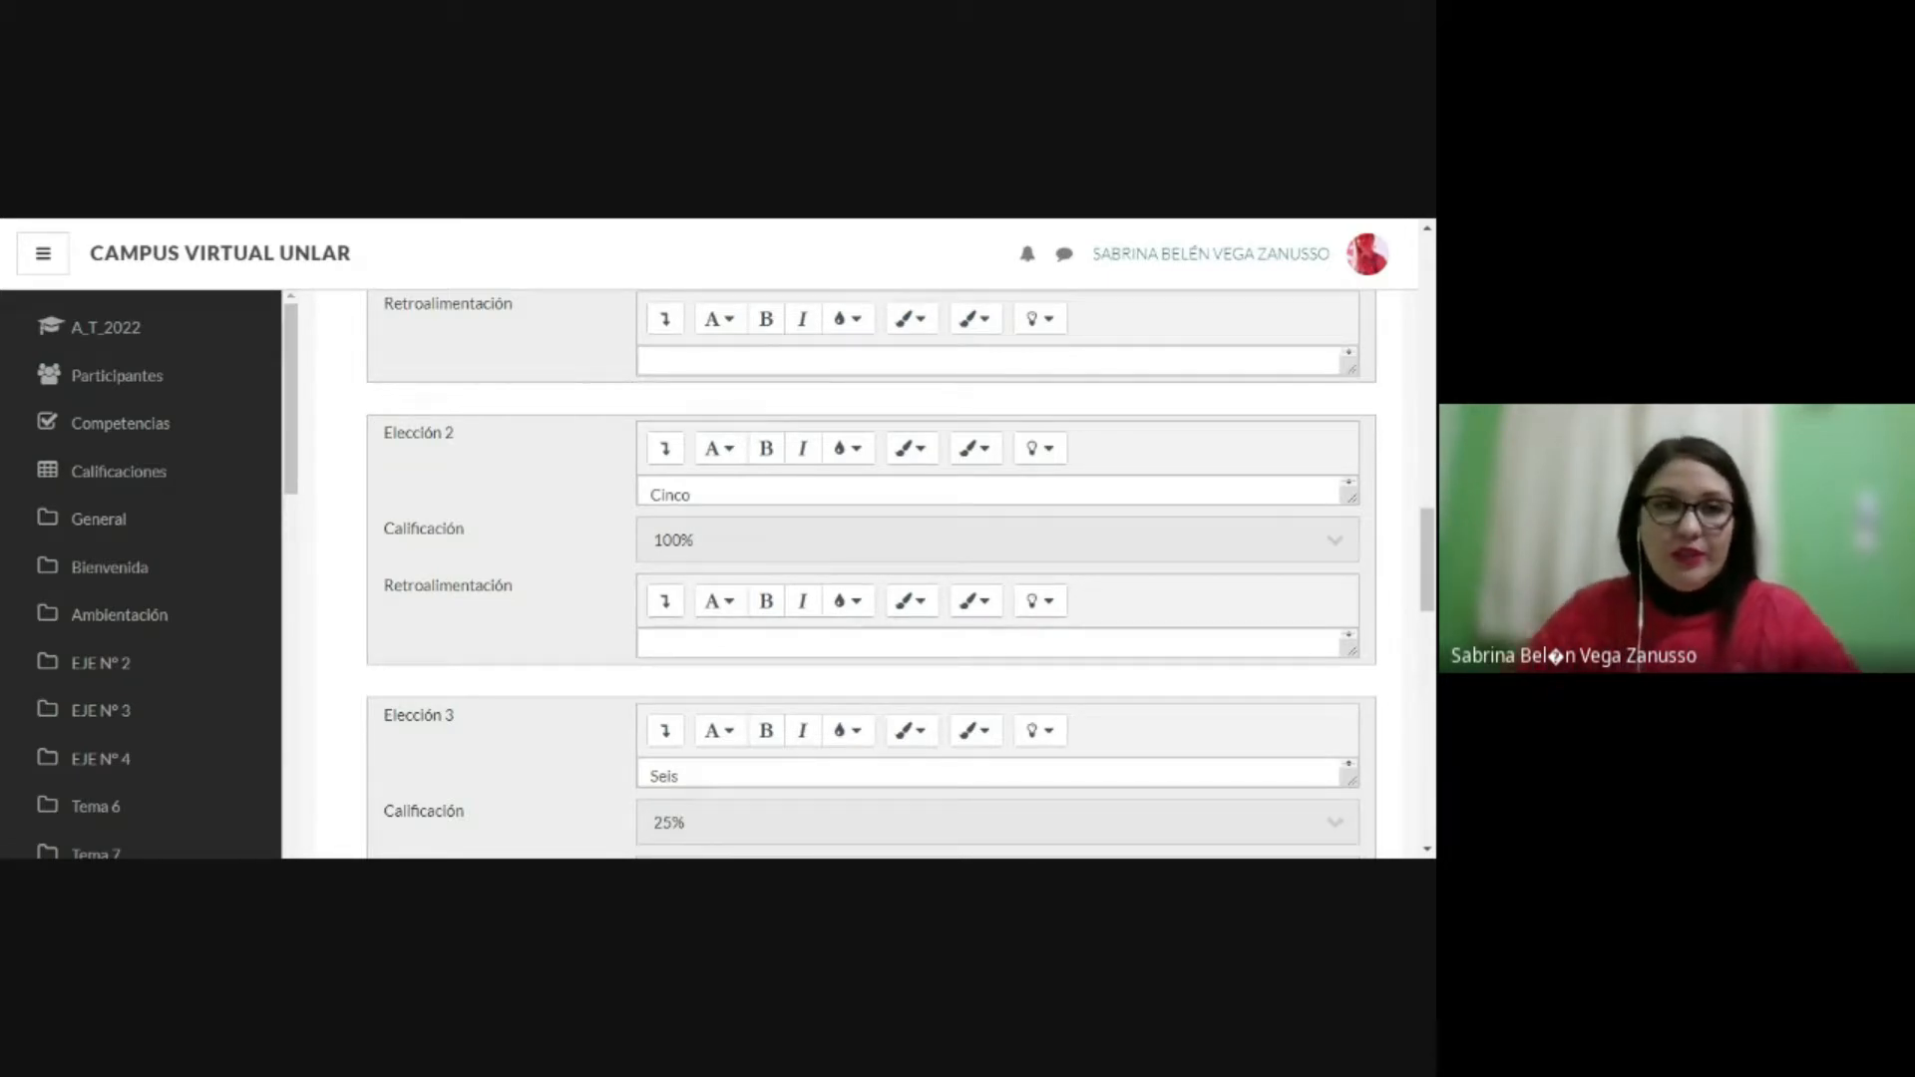
pyautogui.click(702, 526)
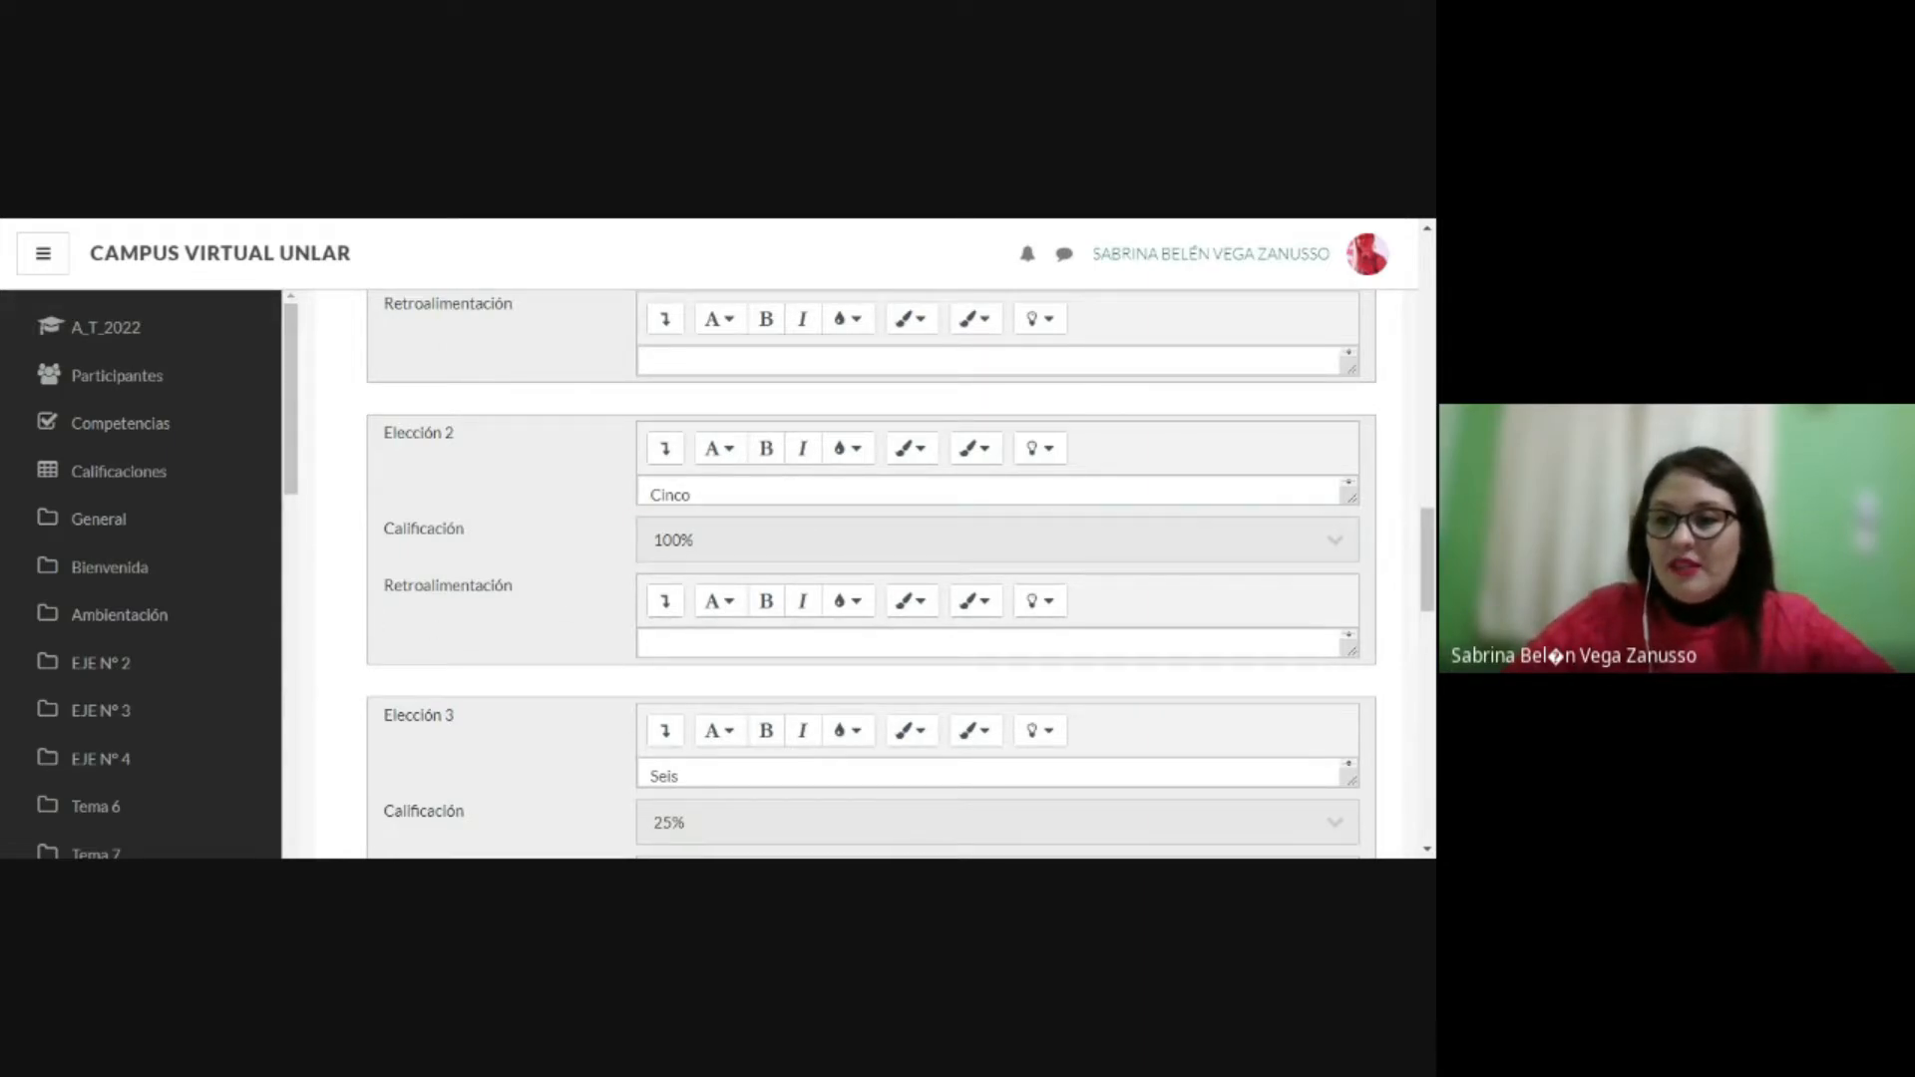
# Step: Review the unused choices 4 and 5 and the option for adding three more blank choices
pyautogui.scroll(-1, 1368, 675)
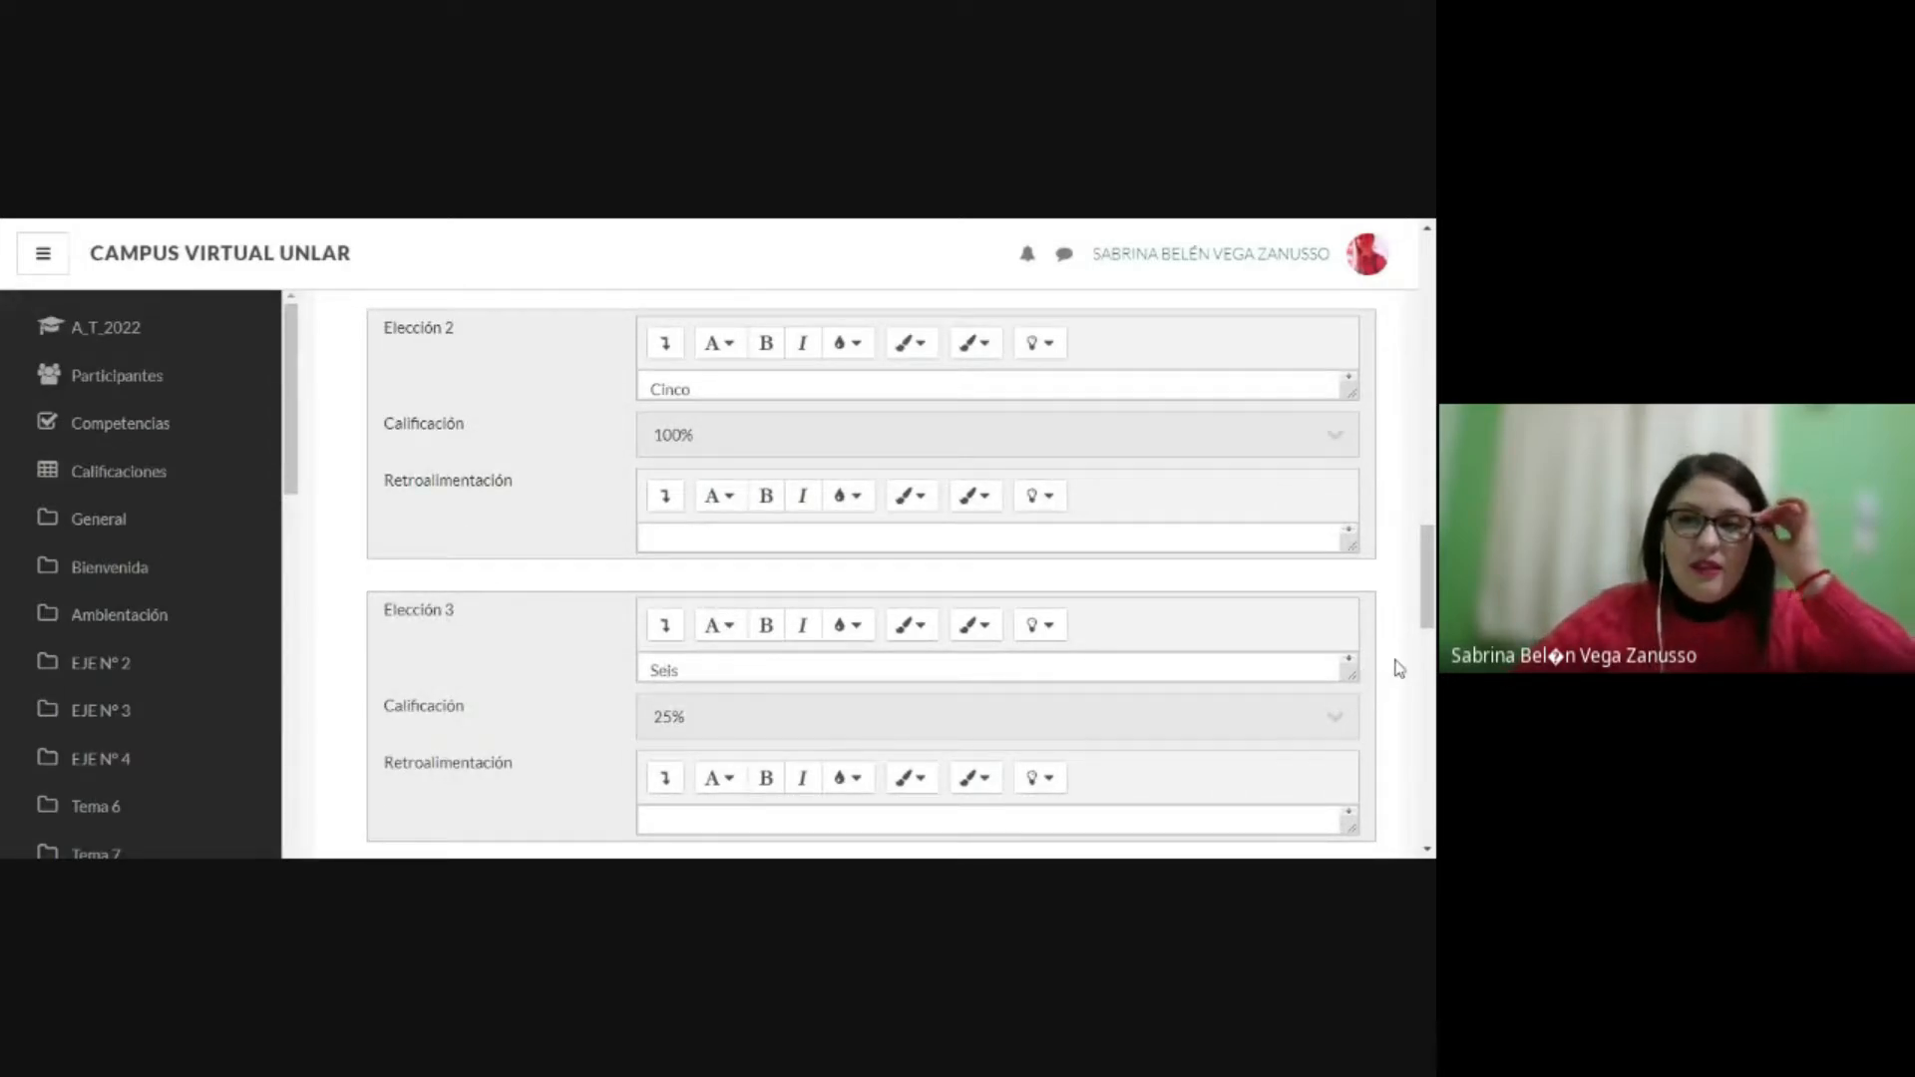
pyautogui.scroll(-2, 1397, 661)
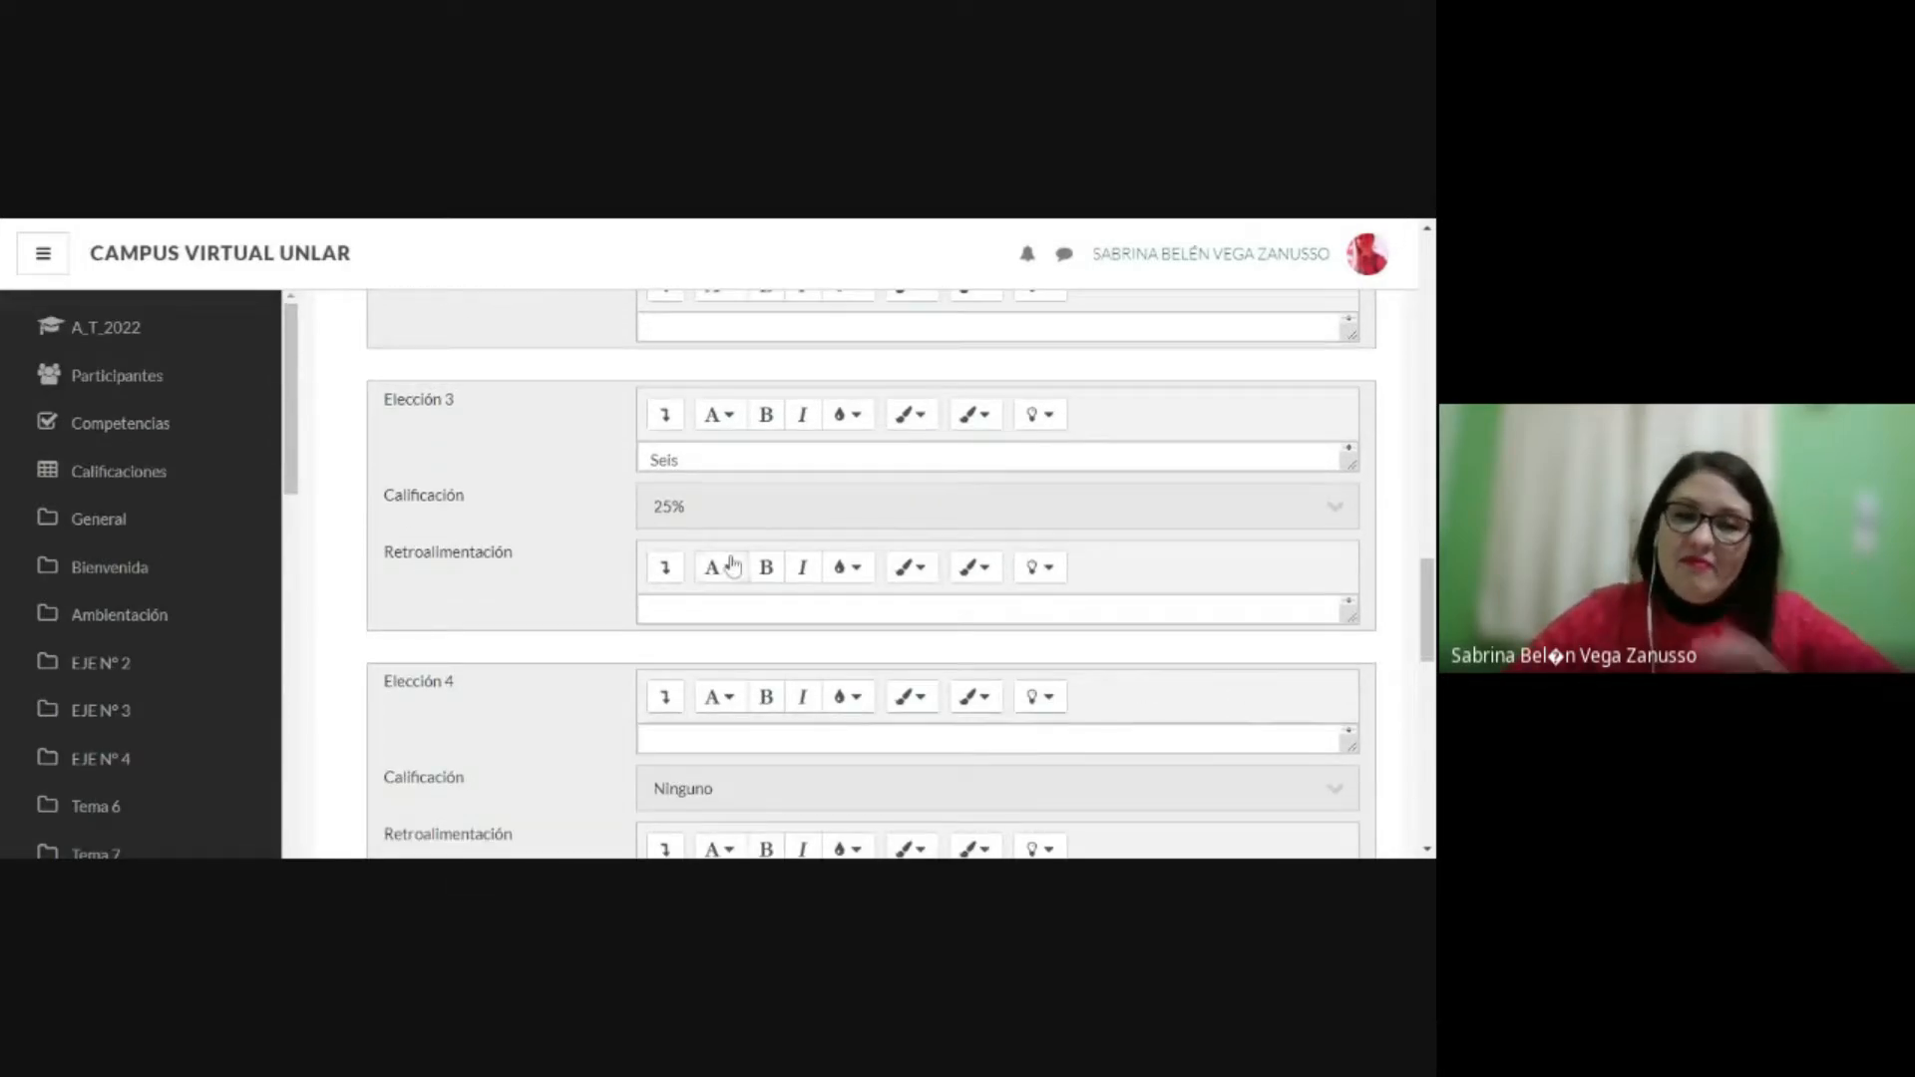
pyautogui.scroll(-2, 556, 522)
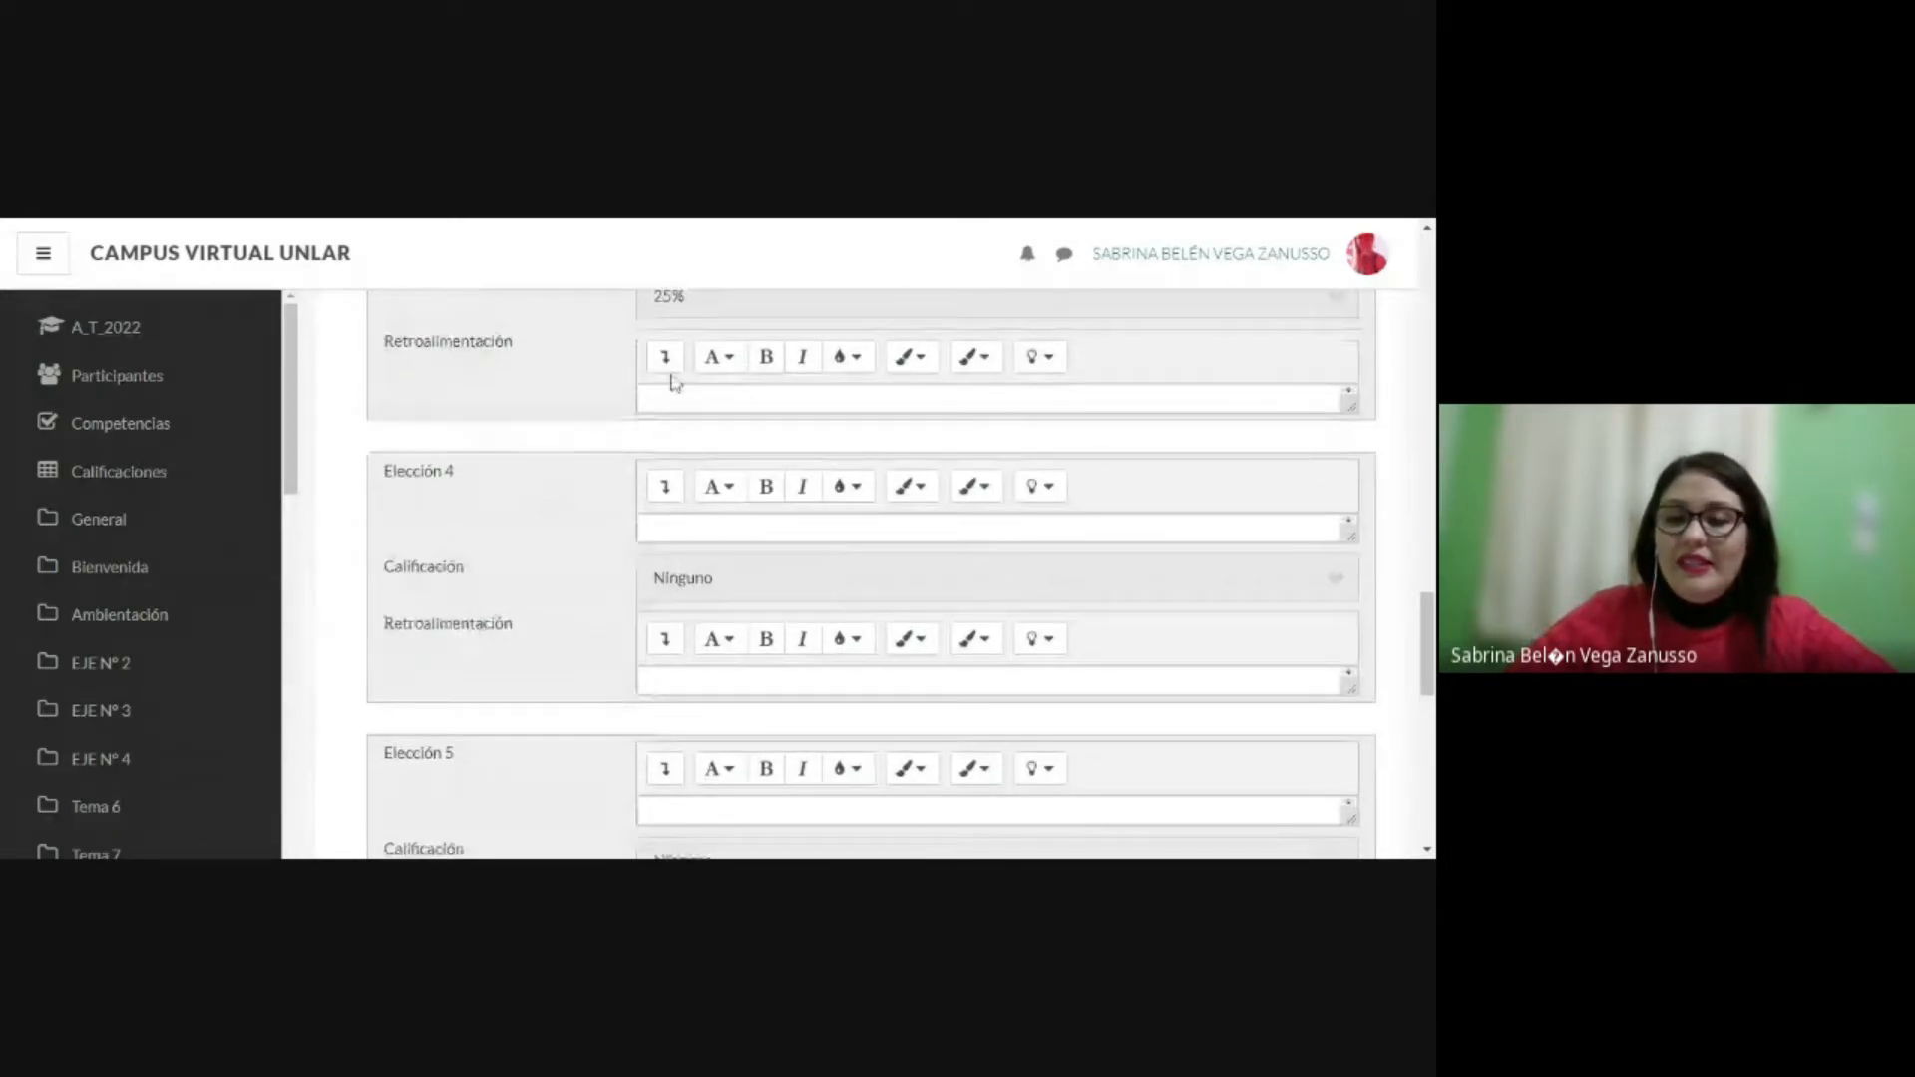
pyautogui.scroll(-1, 673, 381)
pyautogui.scroll(-2, 1113, 479)
pyautogui.scroll(-1, 1104, 487)
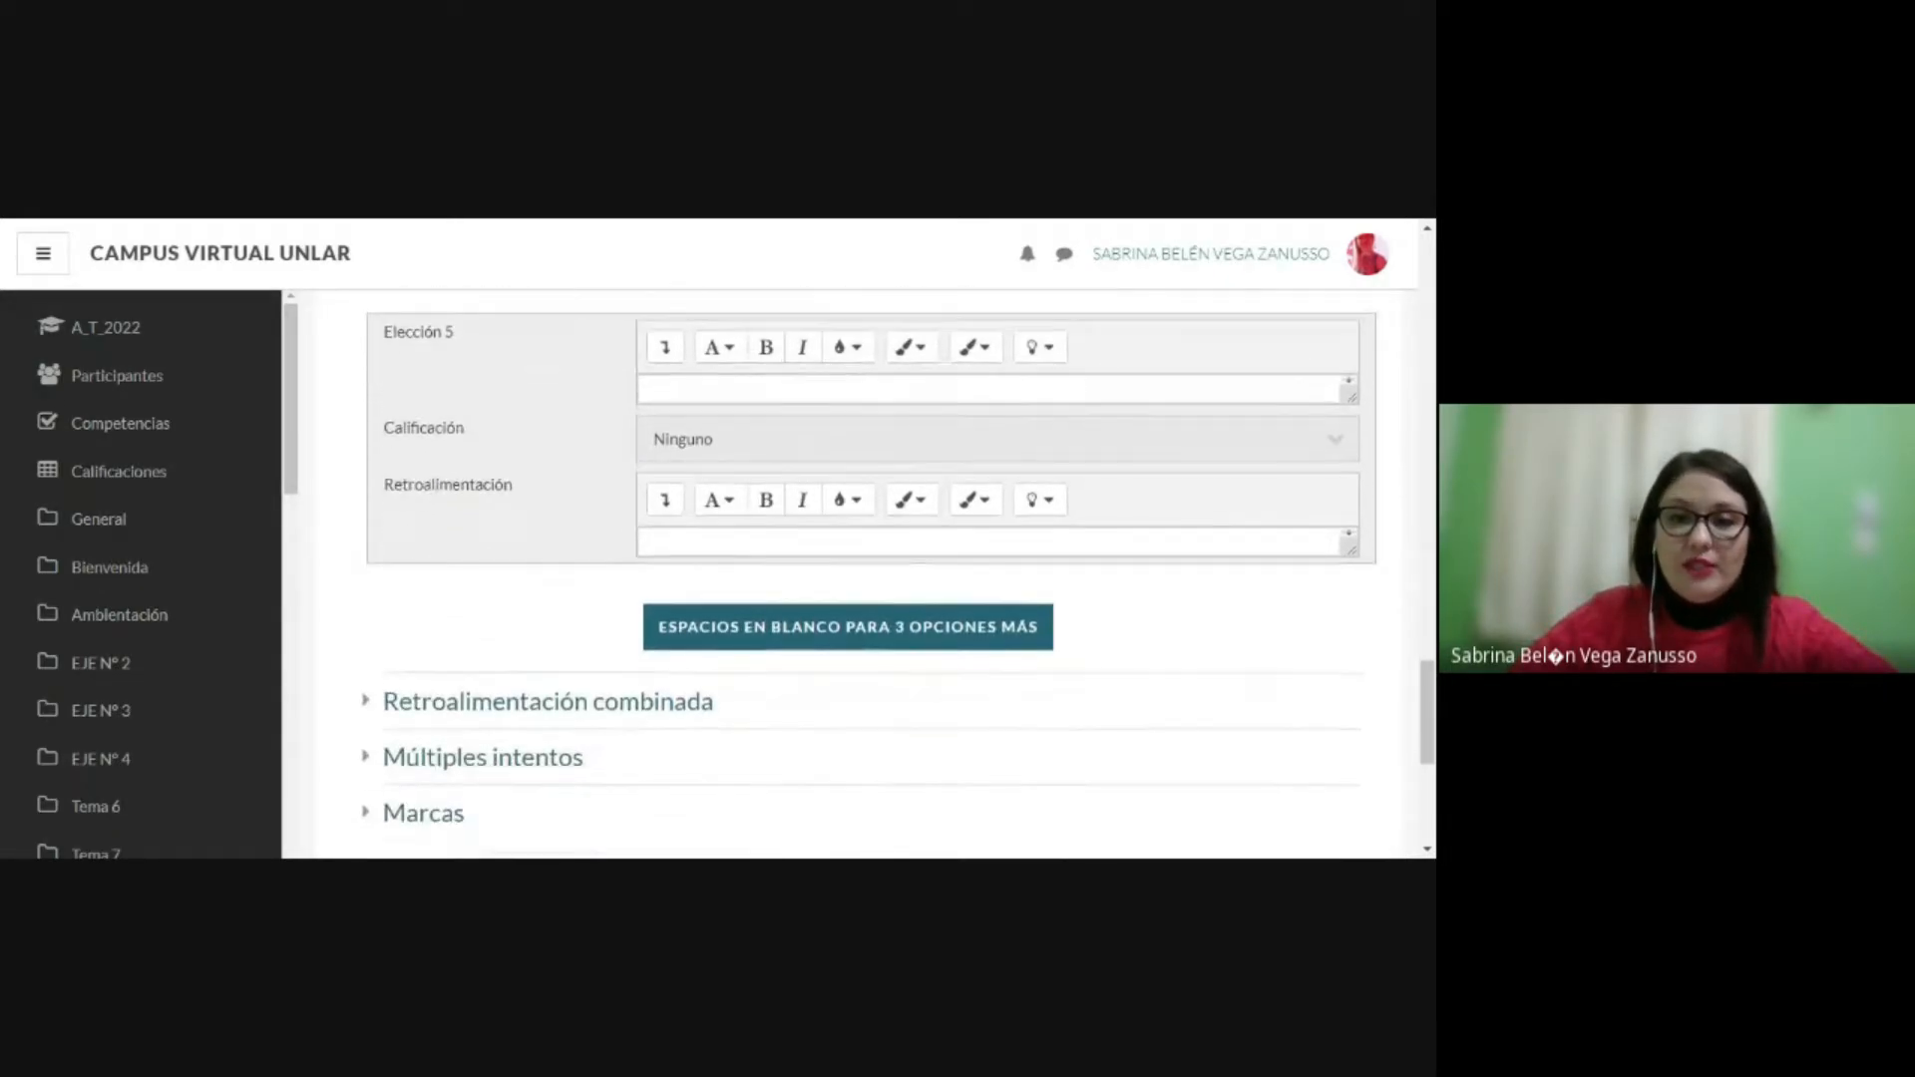
pyautogui.scroll(-1, 1060, 586)
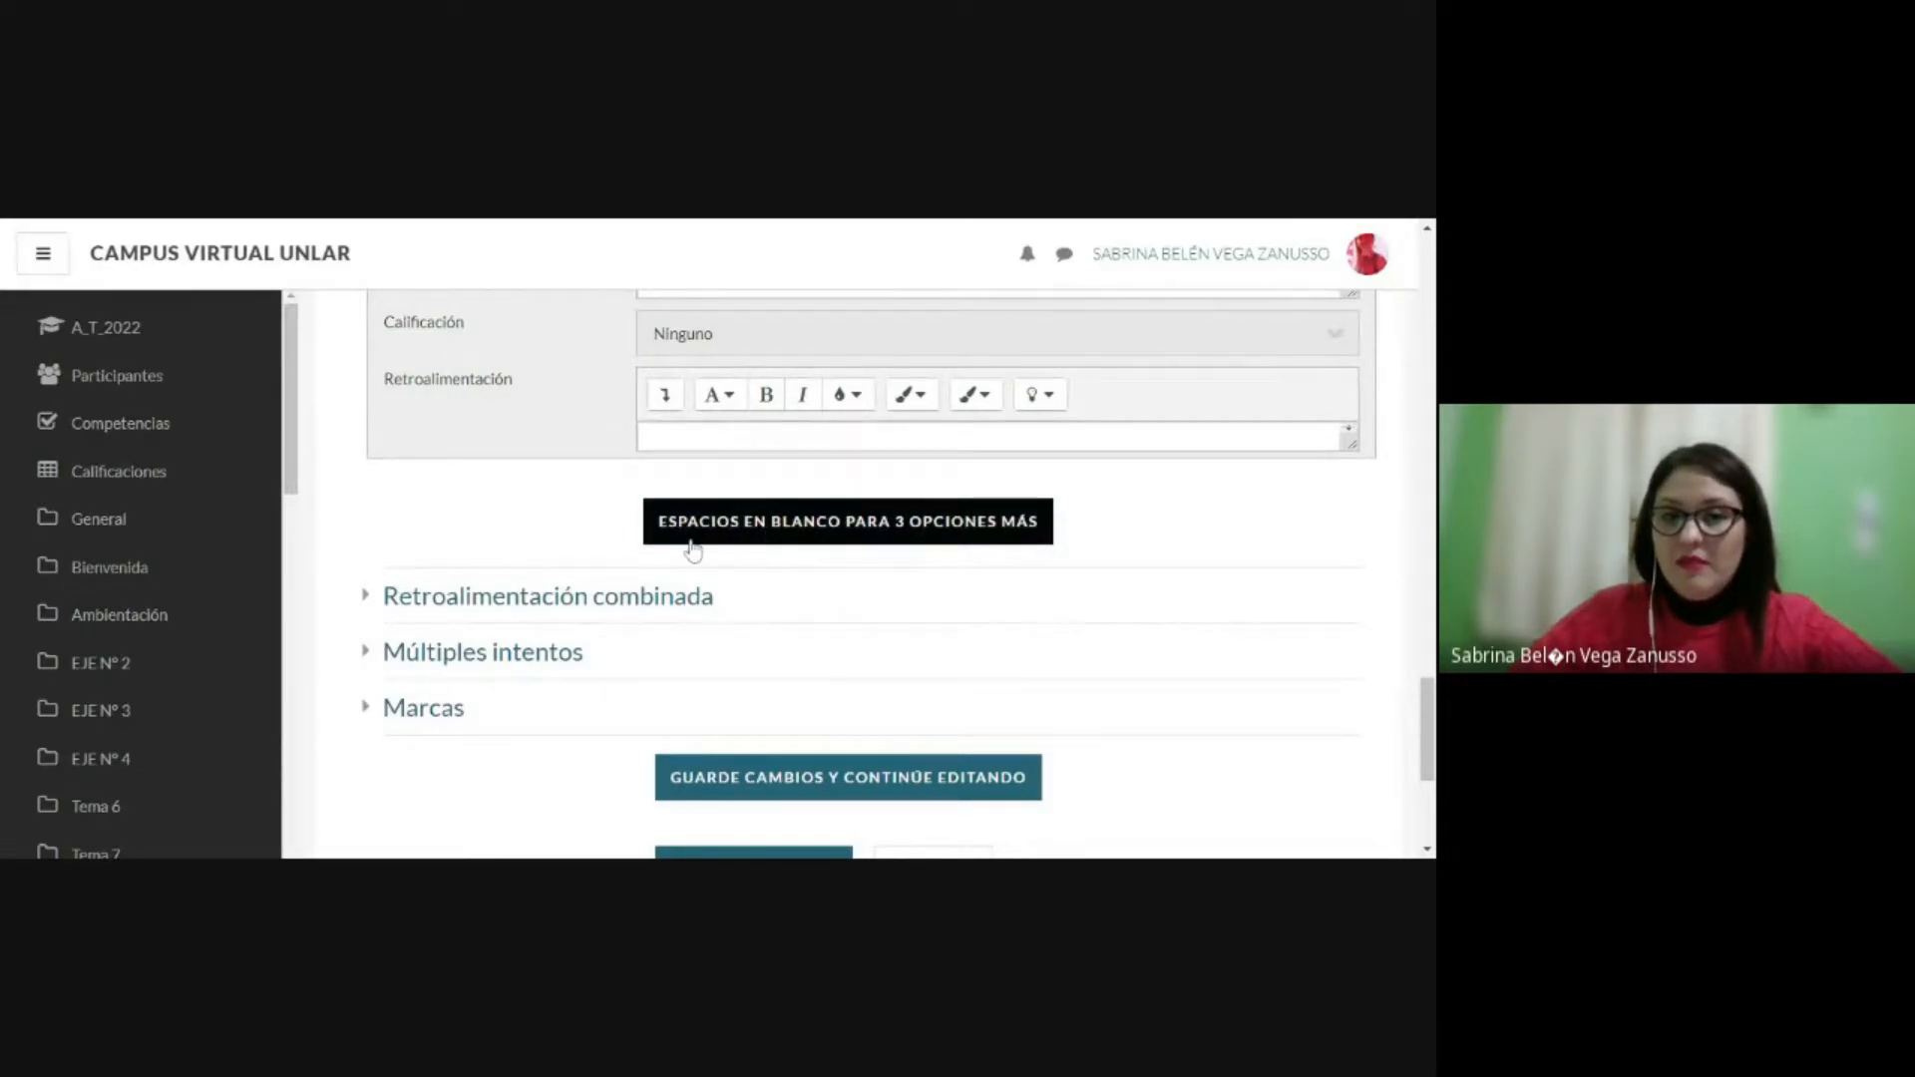
pyautogui.click(718, 524)
pyautogui.scroll(1, 717, 509)
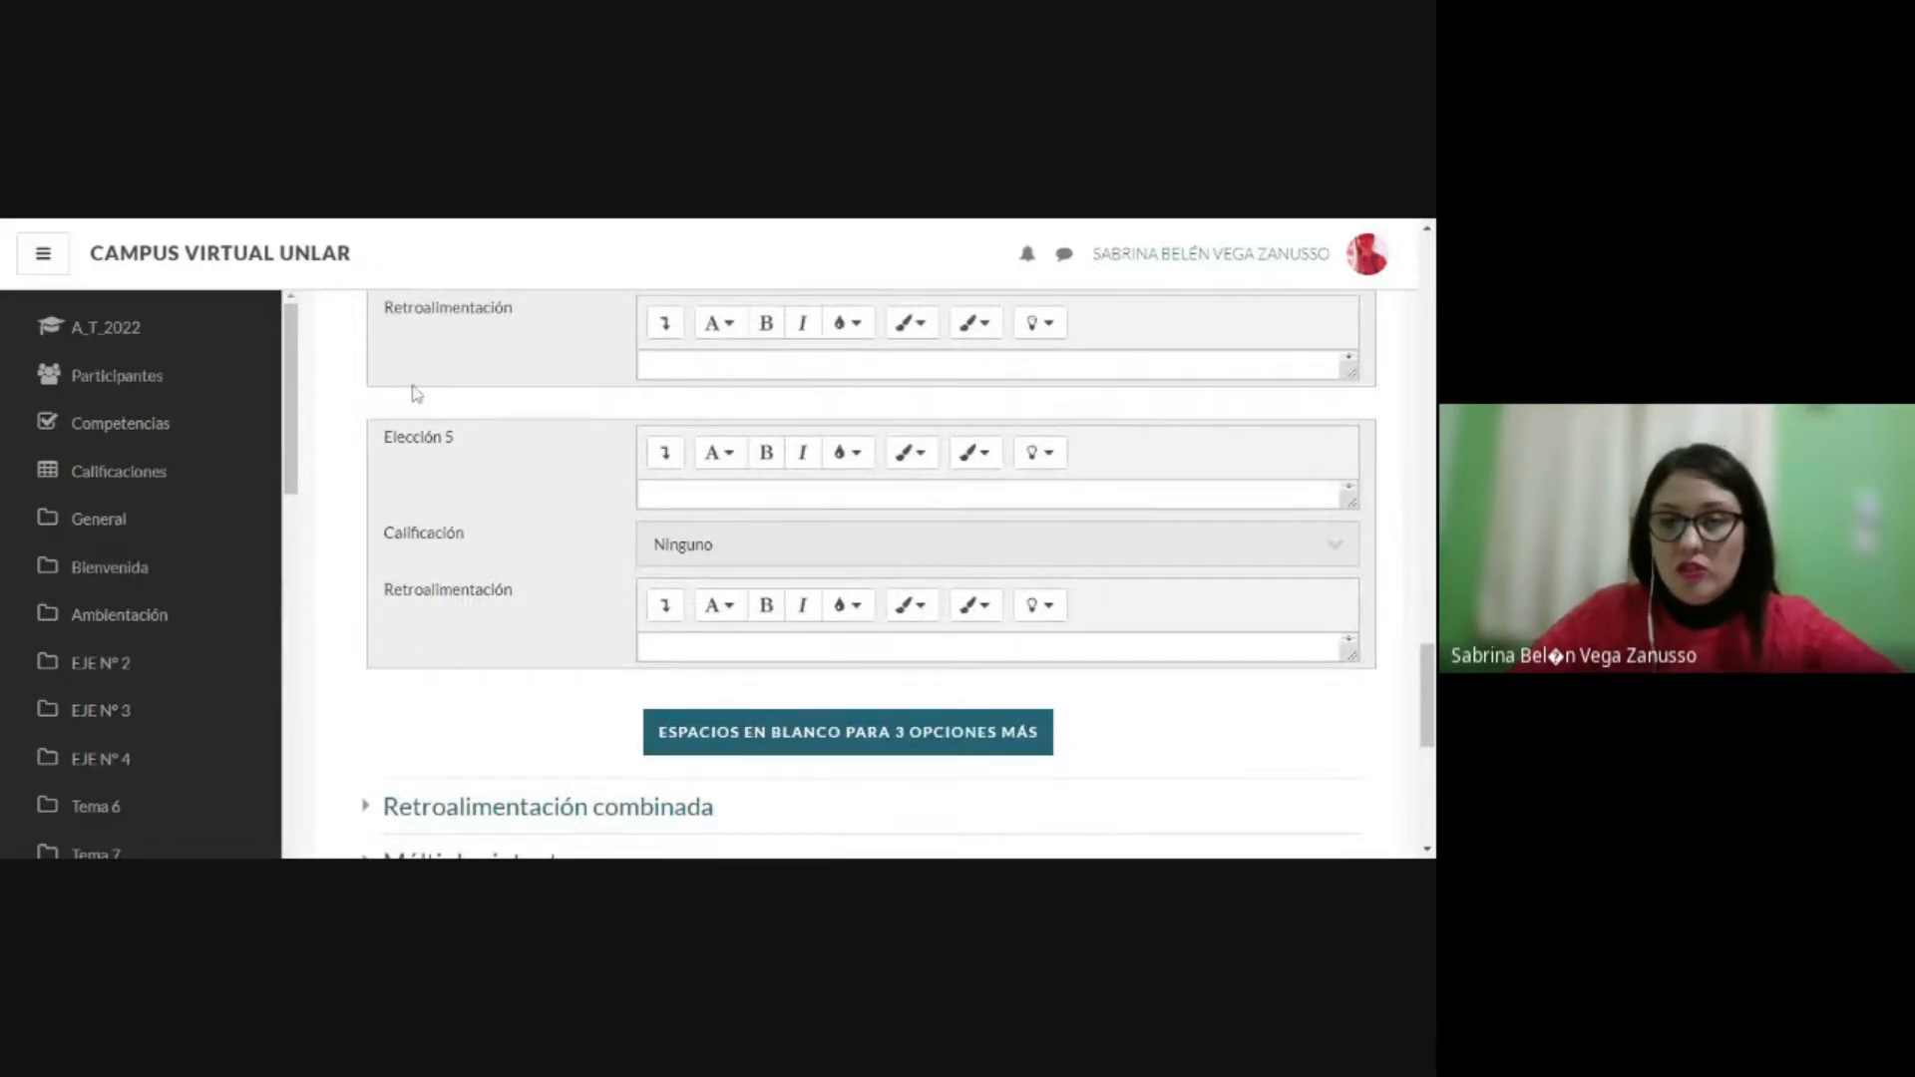
pyautogui.scroll(-2, 419, 399)
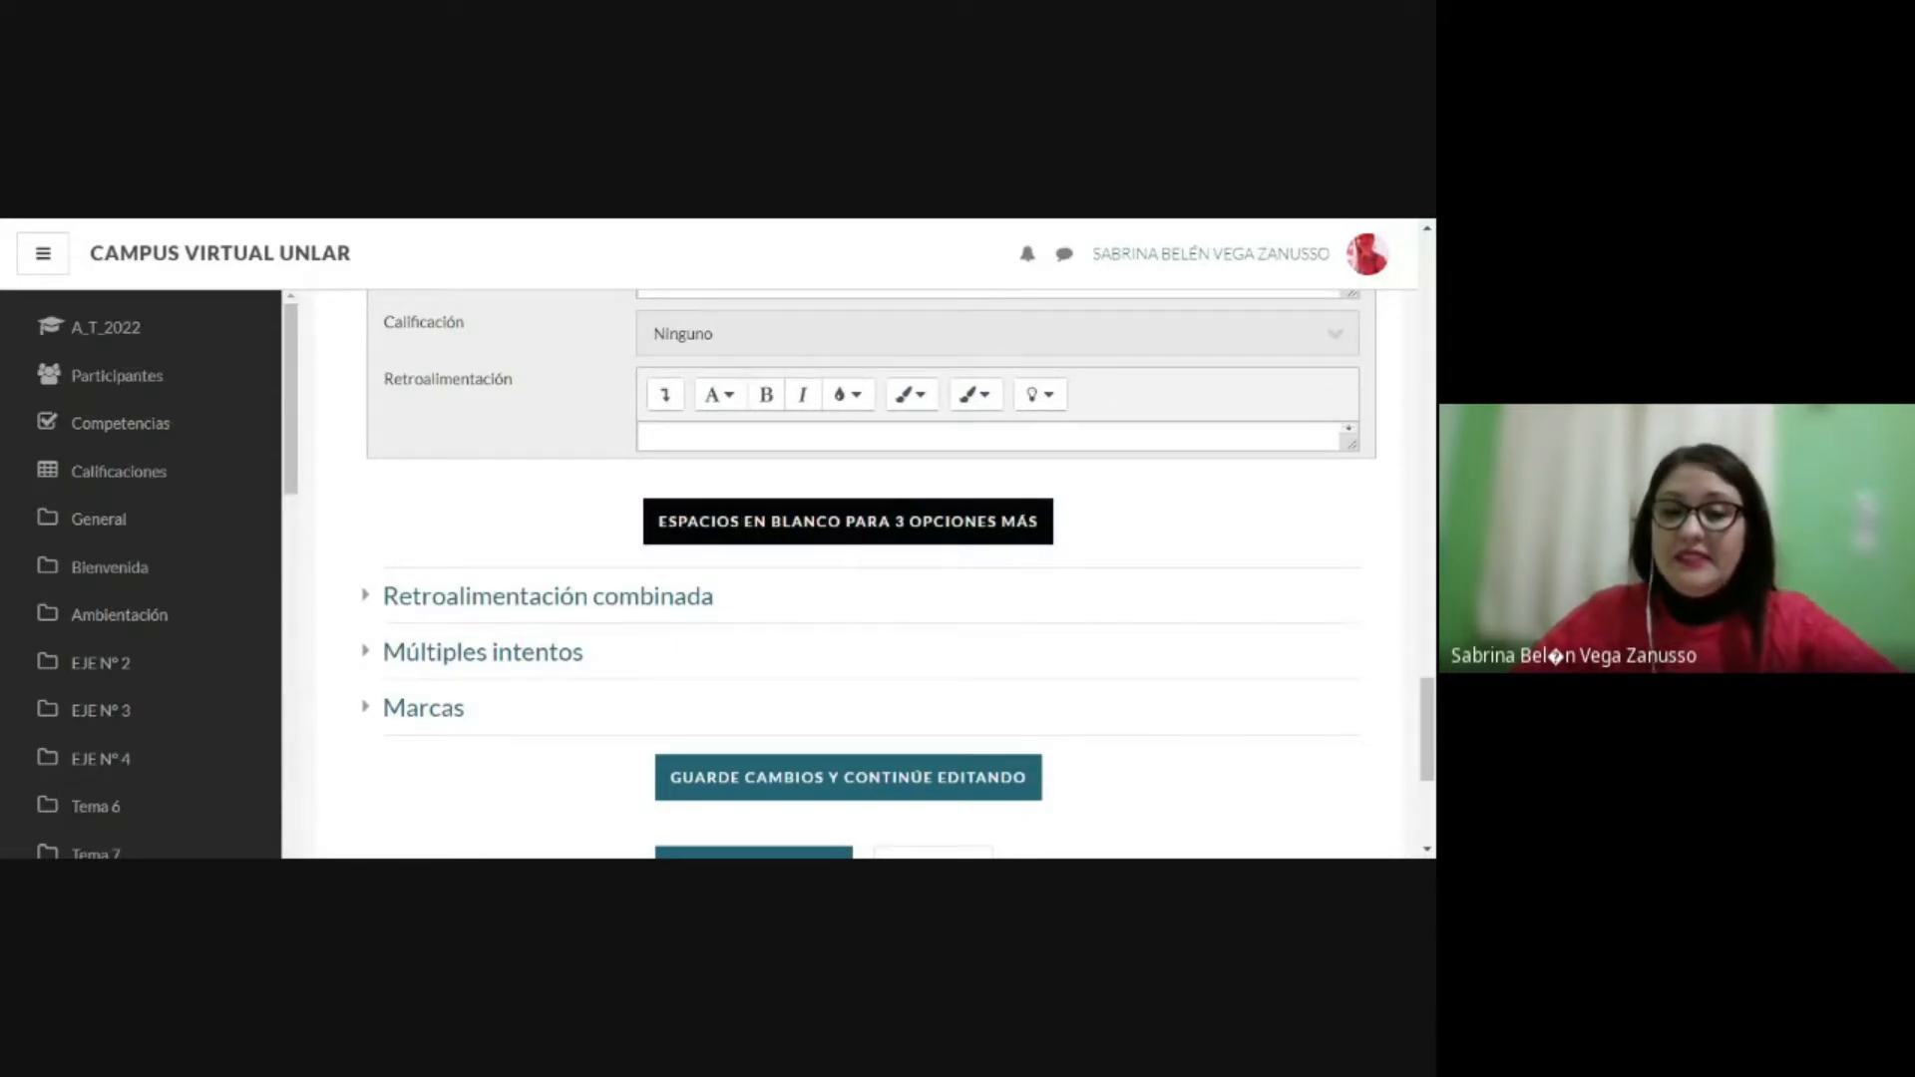
# Step: Save the multiple-choice question and return to the question bank
pyautogui.scroll(-1, 739, 530)
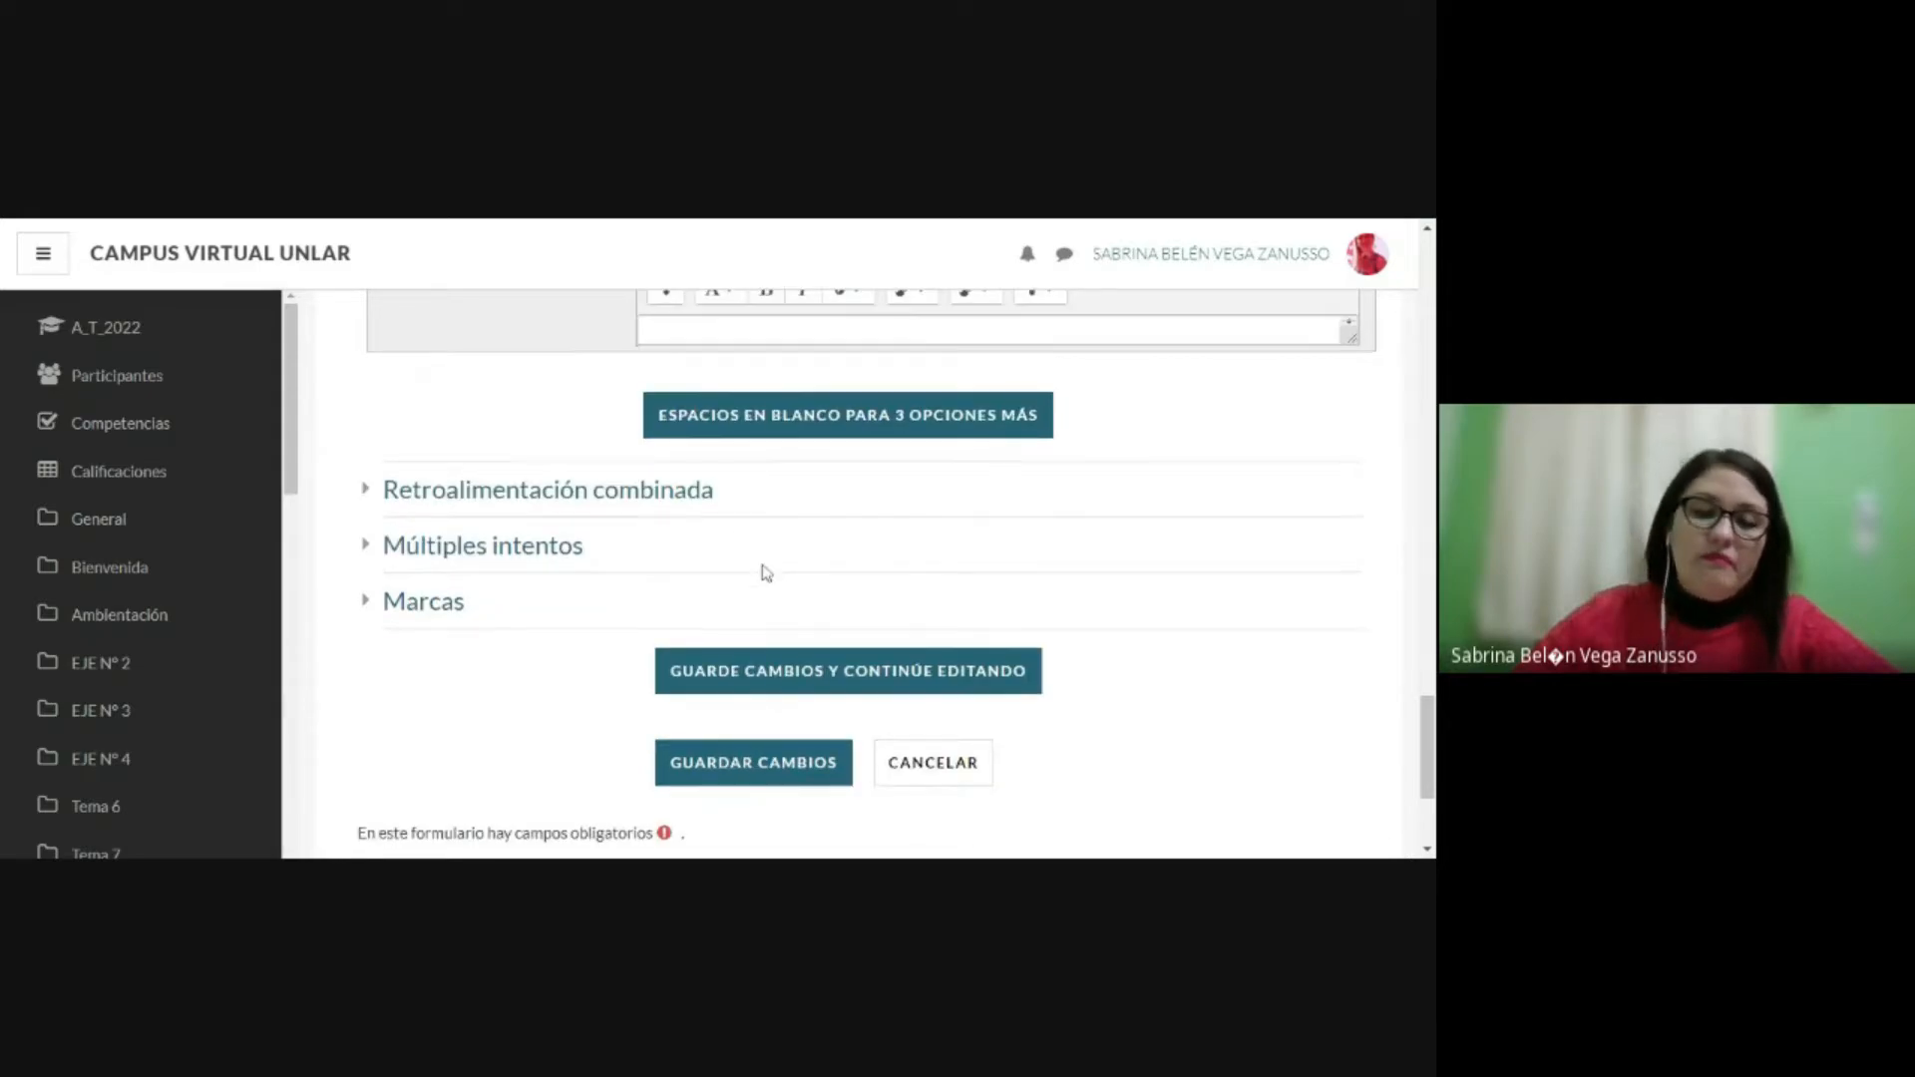
pyautogui.scroll(-1, 761, 569)
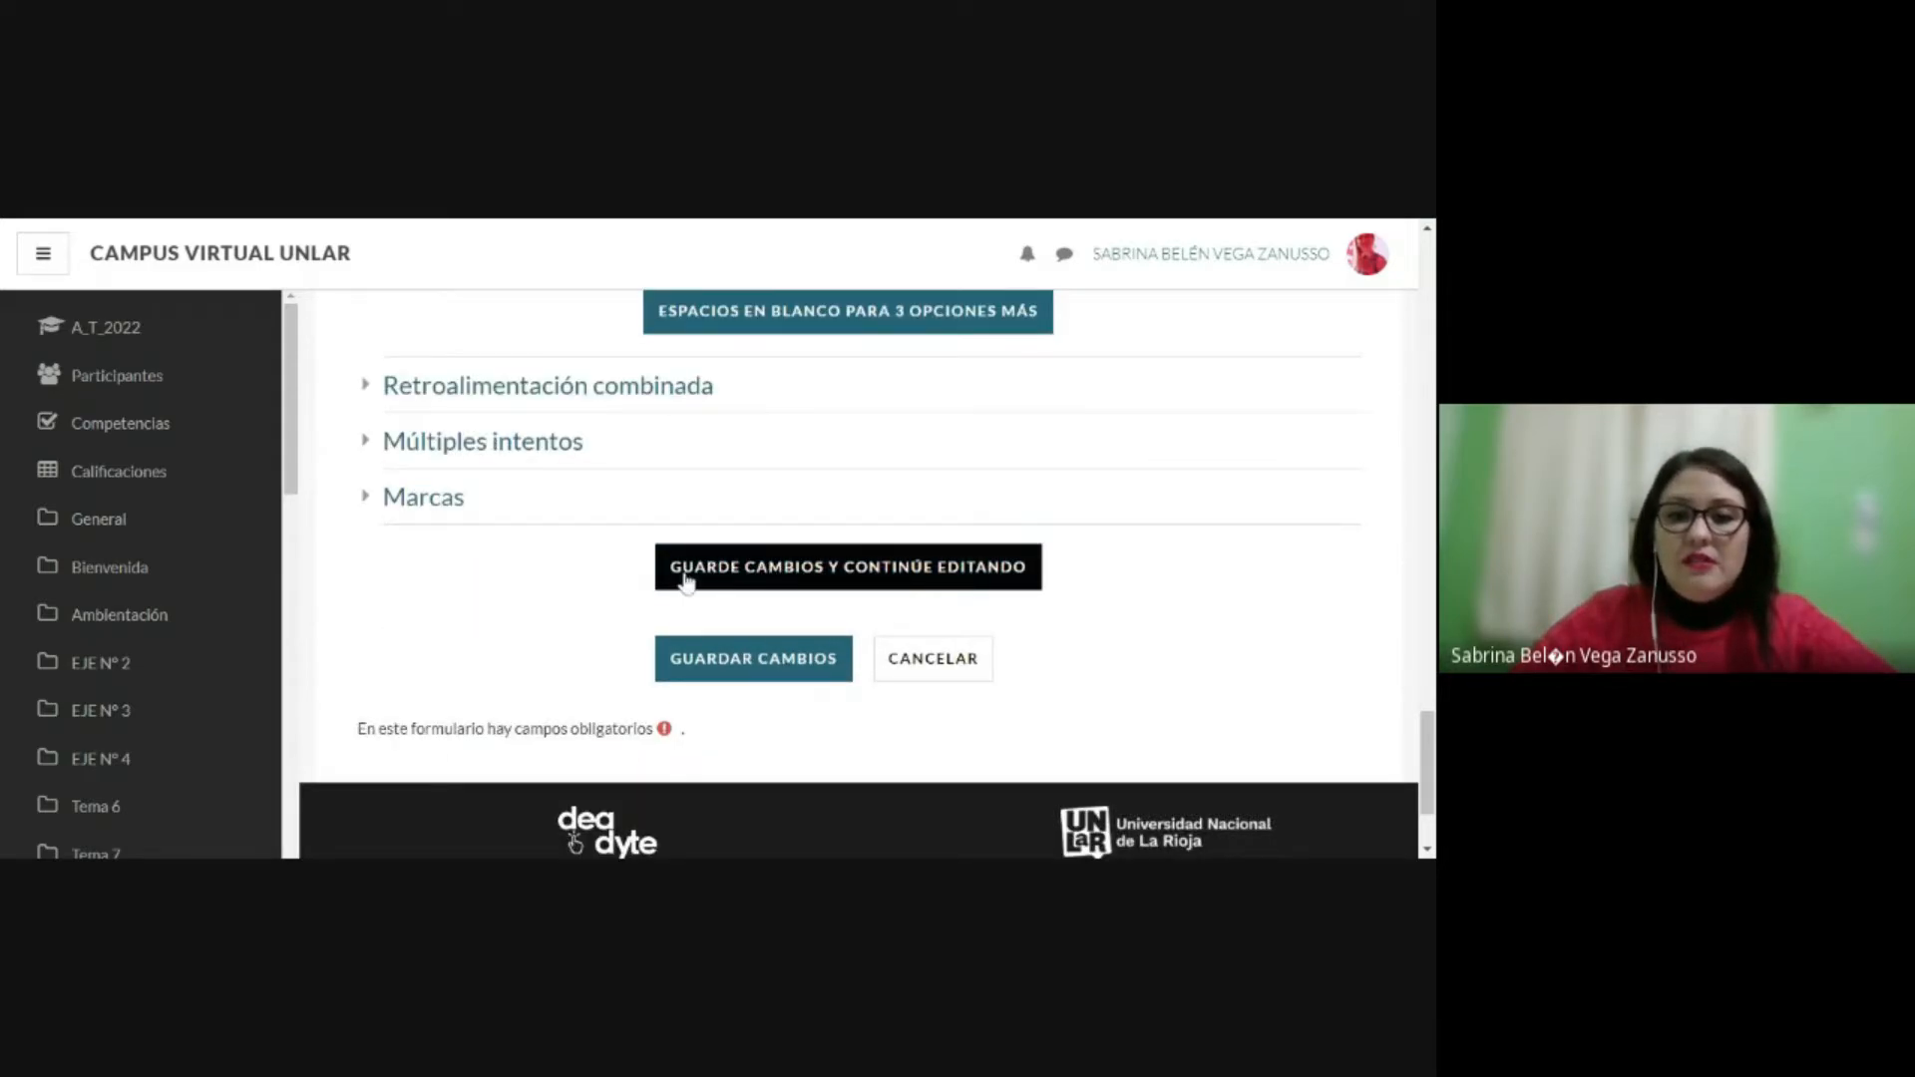
pyautogui.click(691, 658)
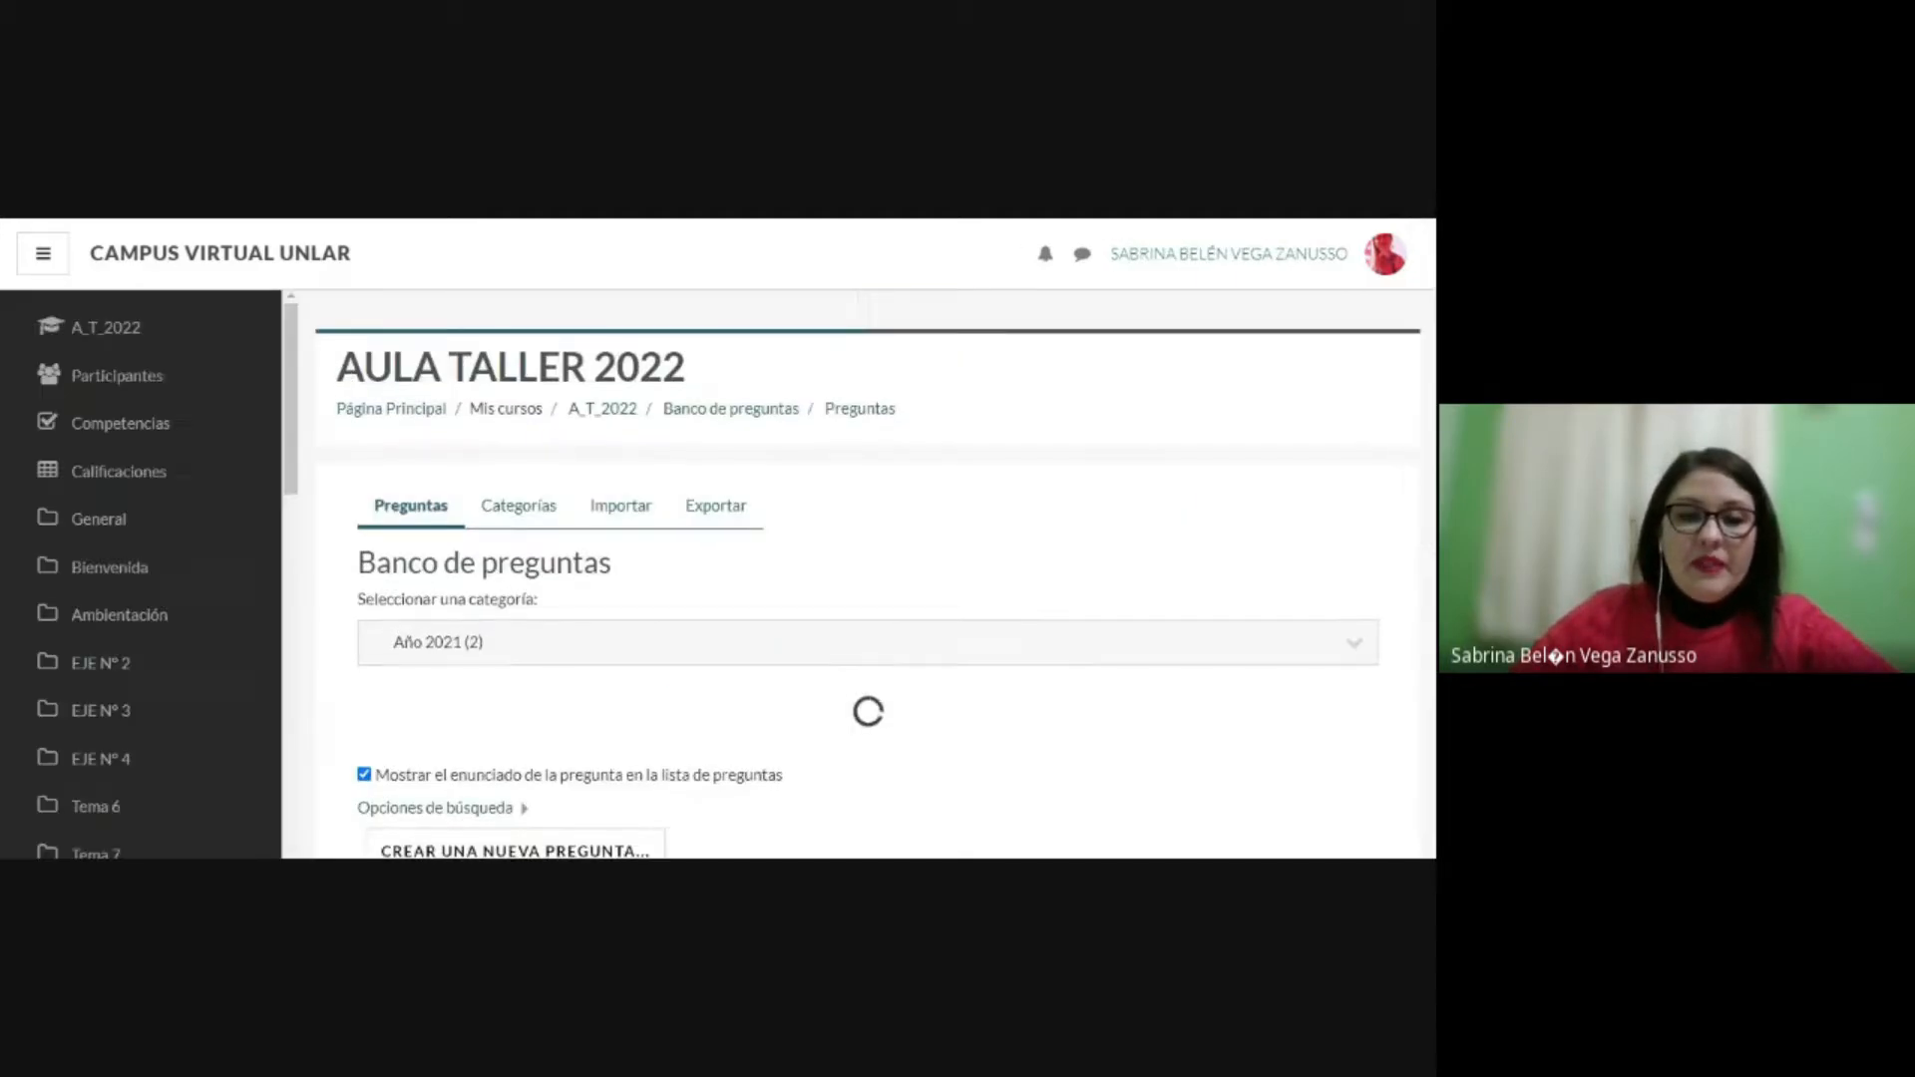
# Step: Find the opción múltiple question in the Año 2021 category and open its preview
pyautogui.scroll(-2, 735, 445)
pyautogui.scroll(-1, 735, 440)
pyautogui.scroll(2, 625, 366)
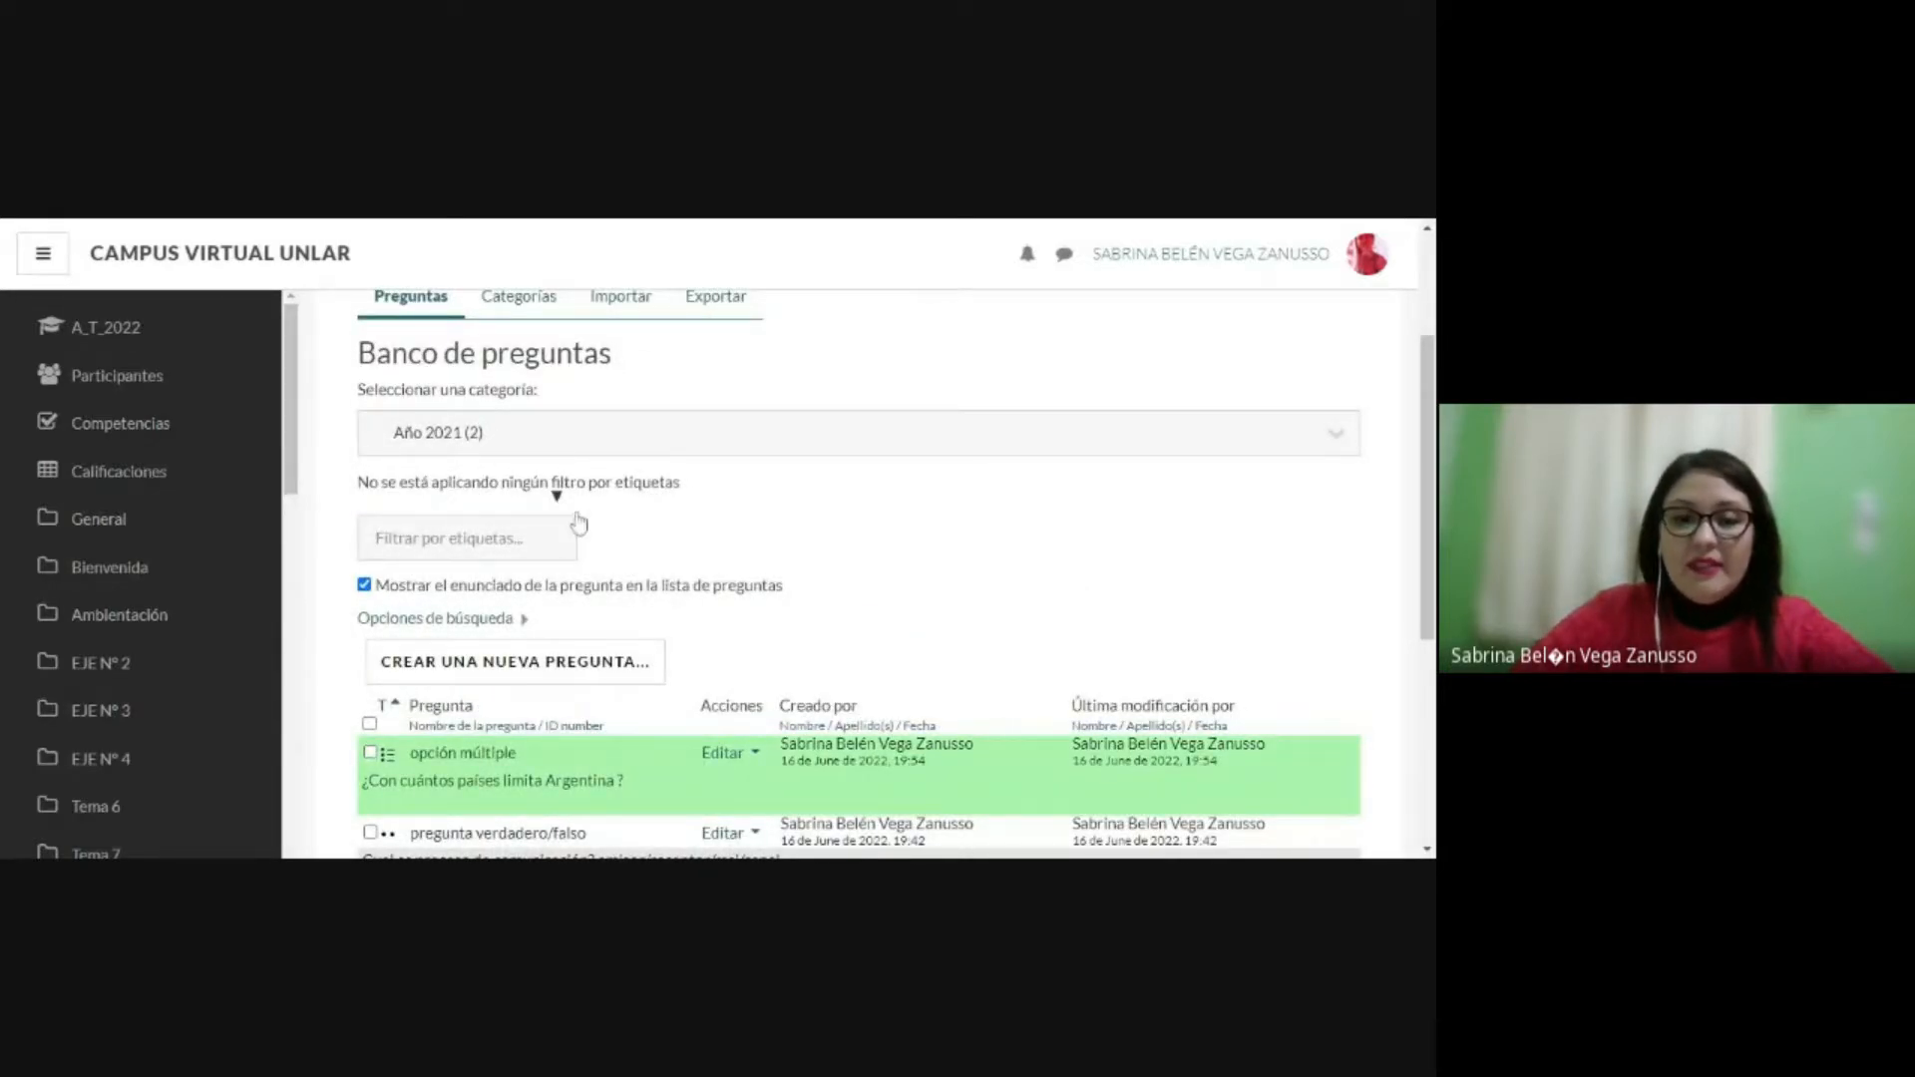
pyautogui.scroll(-1, 605, 529)
pyautogui.scroll(-1, 606, 529)
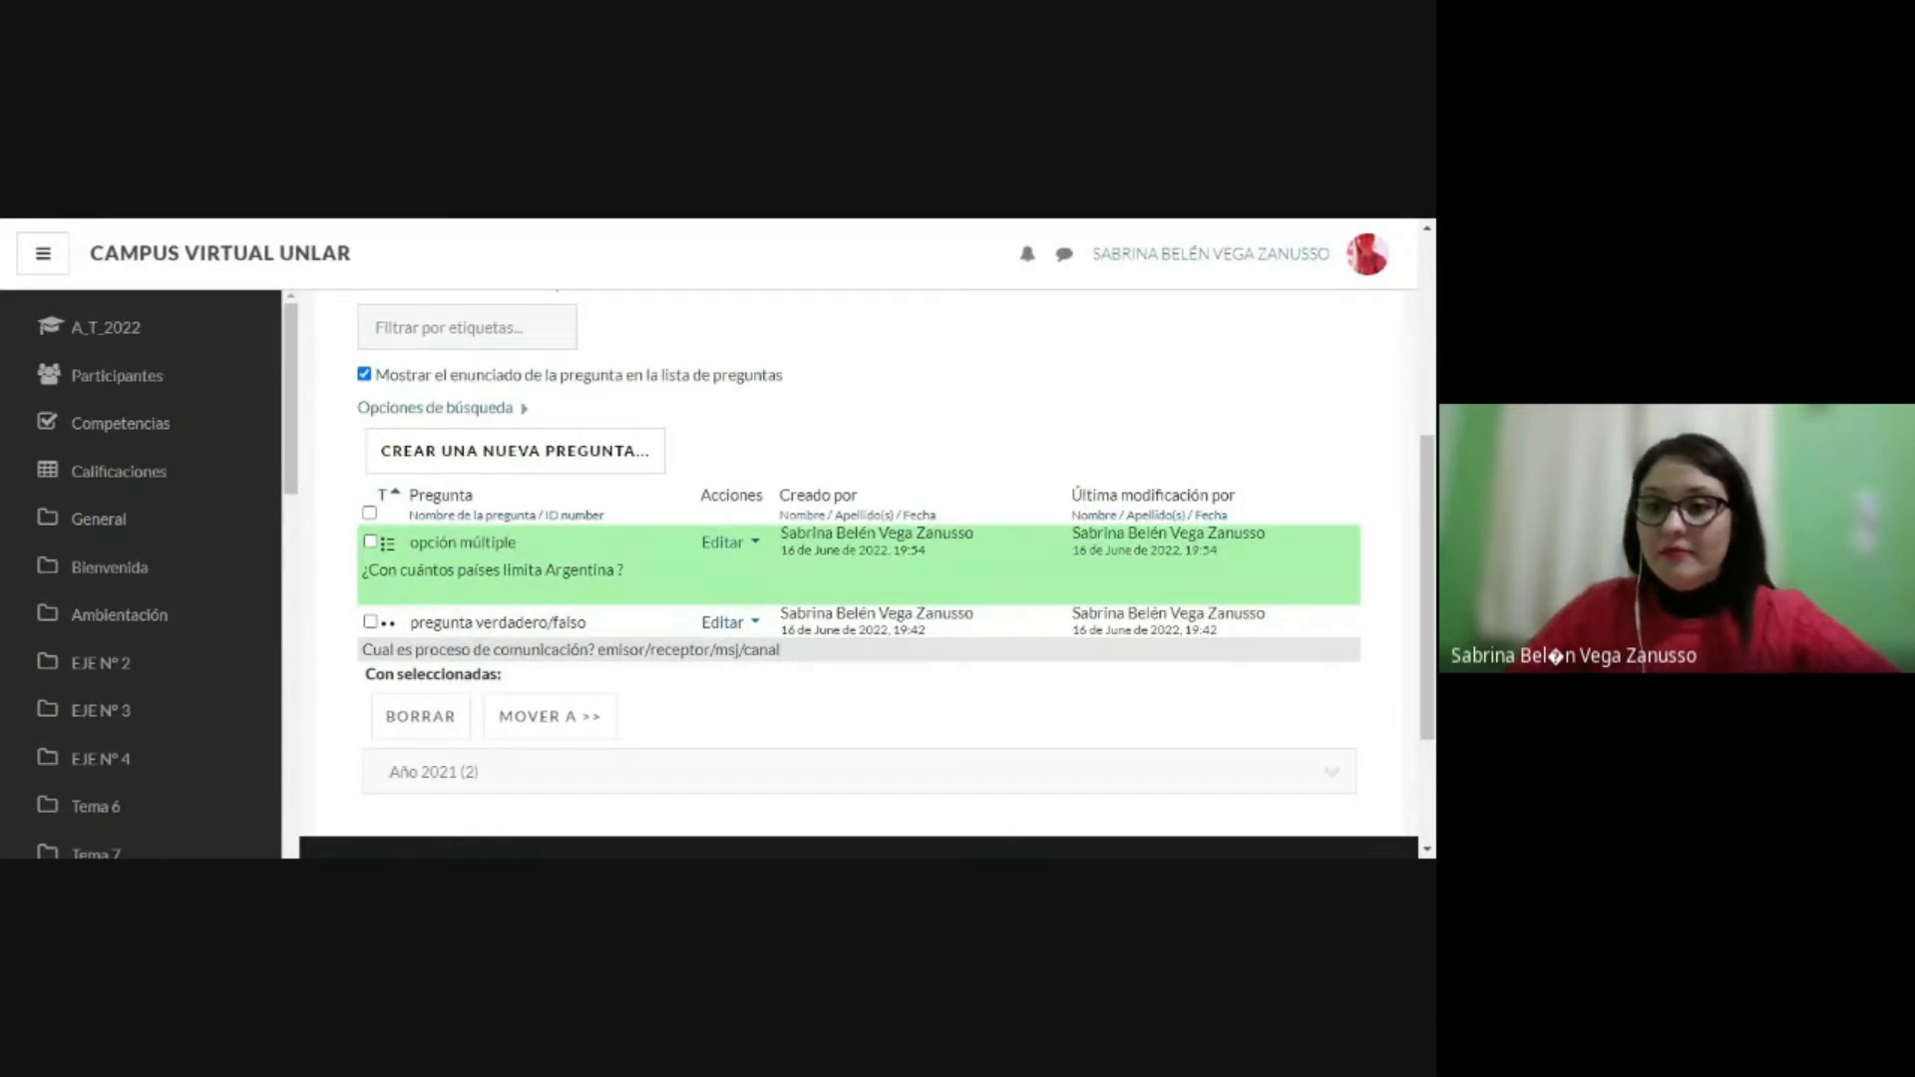
pyautogui.click(716, 546)
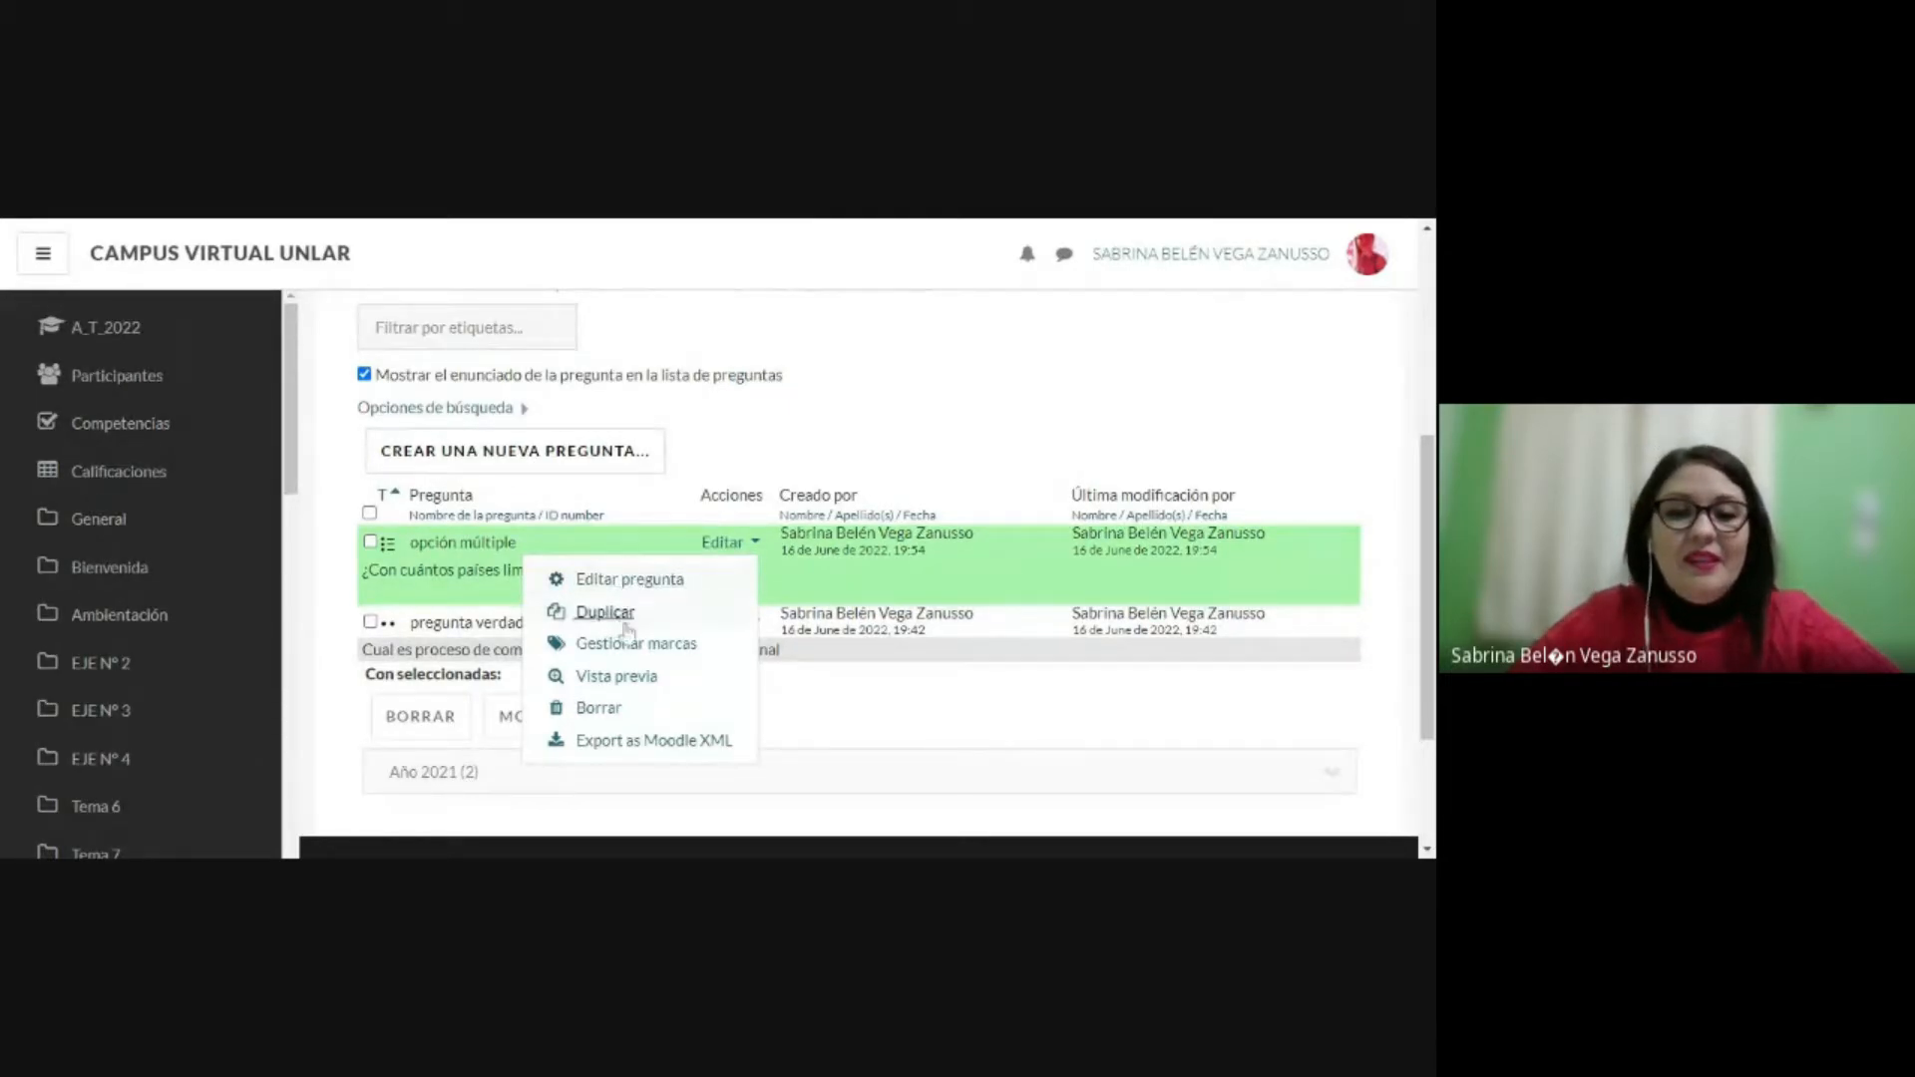
pyautogui.click(627, 677)
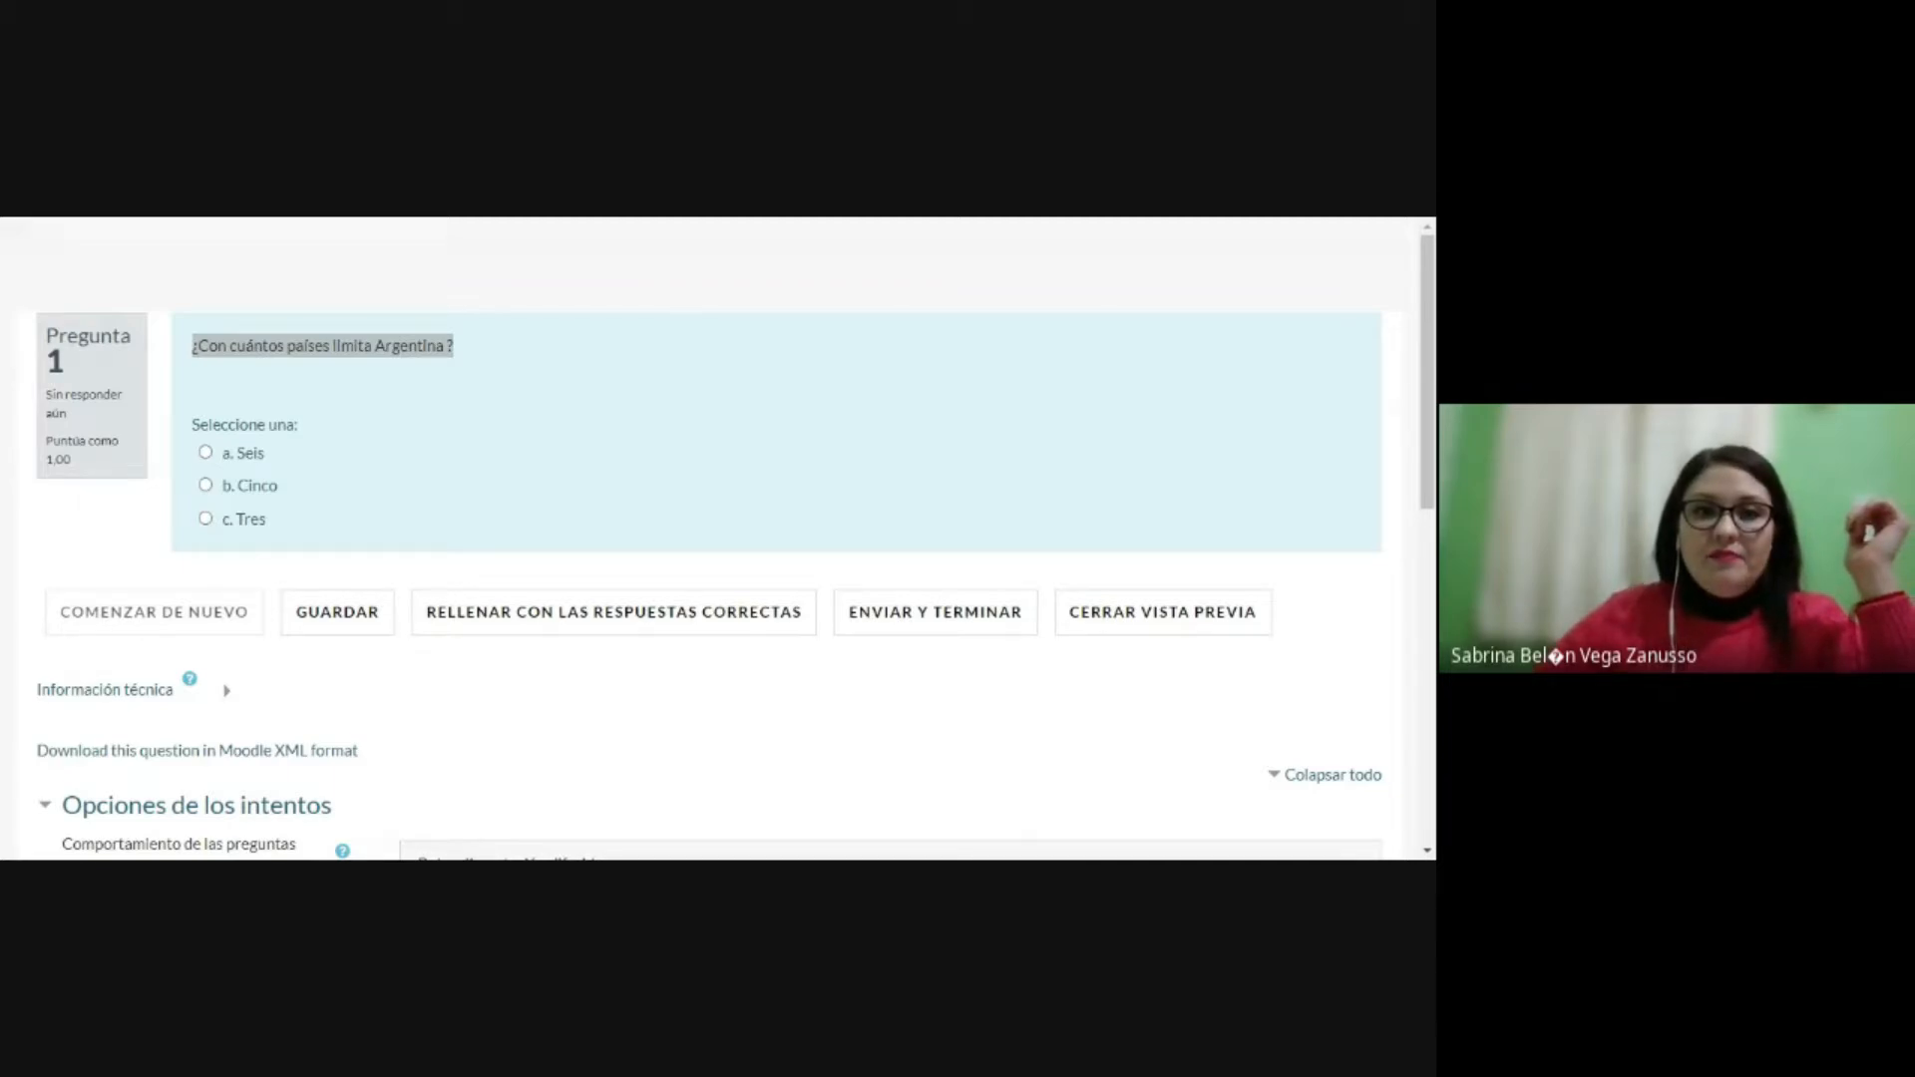
# Step: Answer the previewed question with Cinco, then submit and finish the attempt
pyautogui.hotkey('alt', 'Tab')
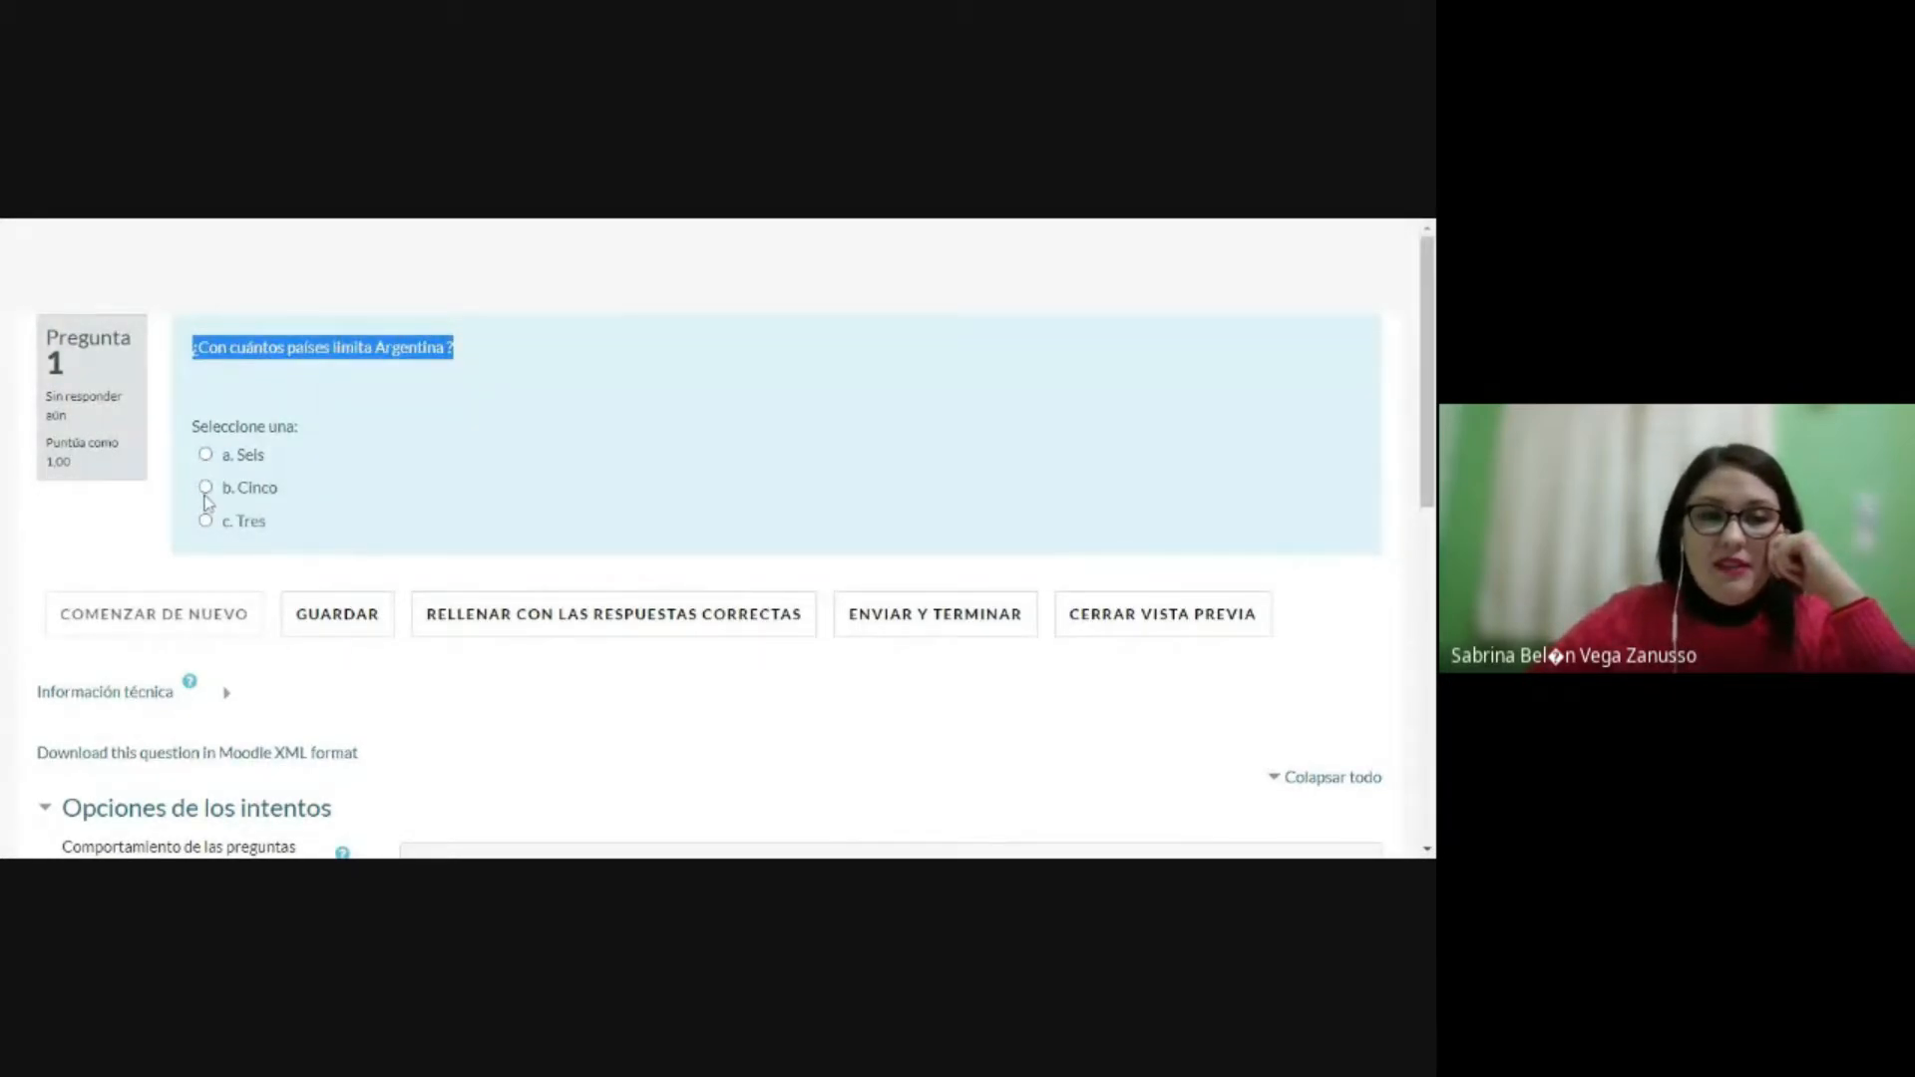
pyautogui.click(204, 488)
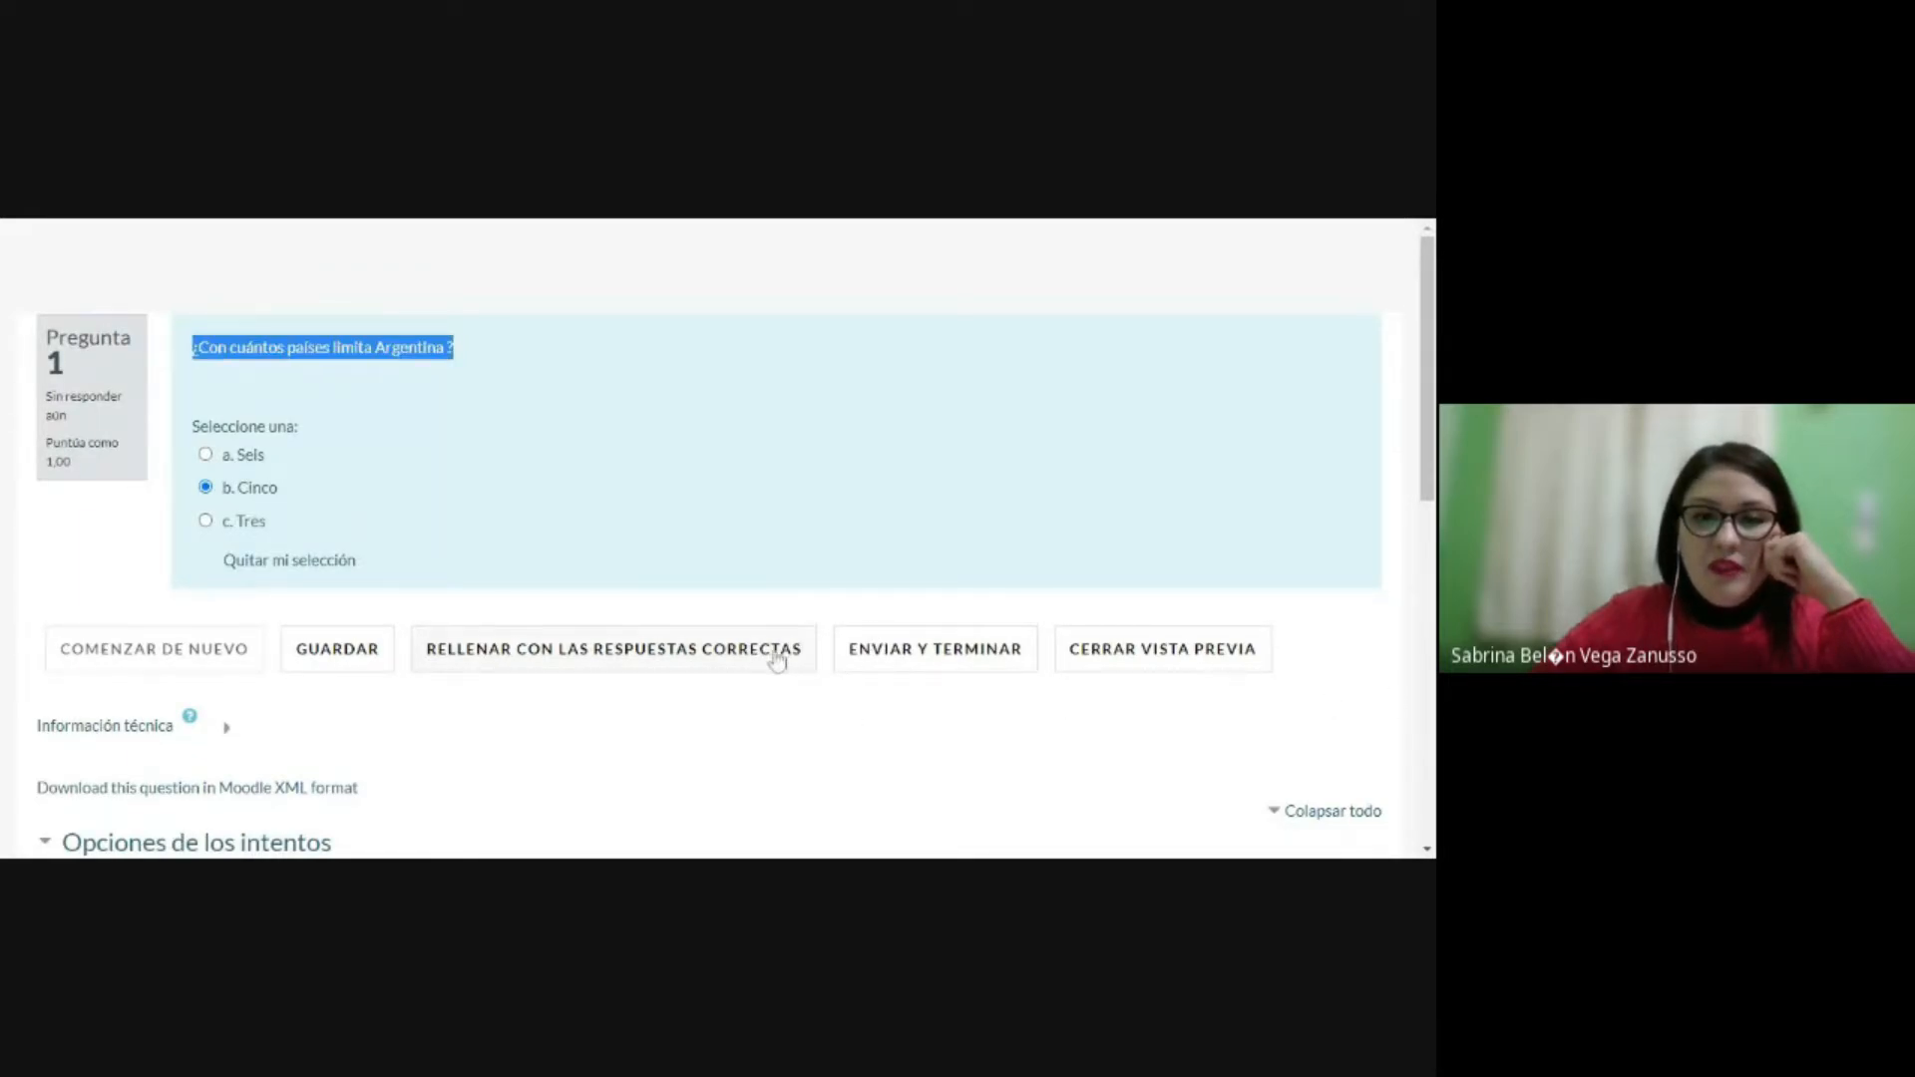
pyautogui.click(916, 651)
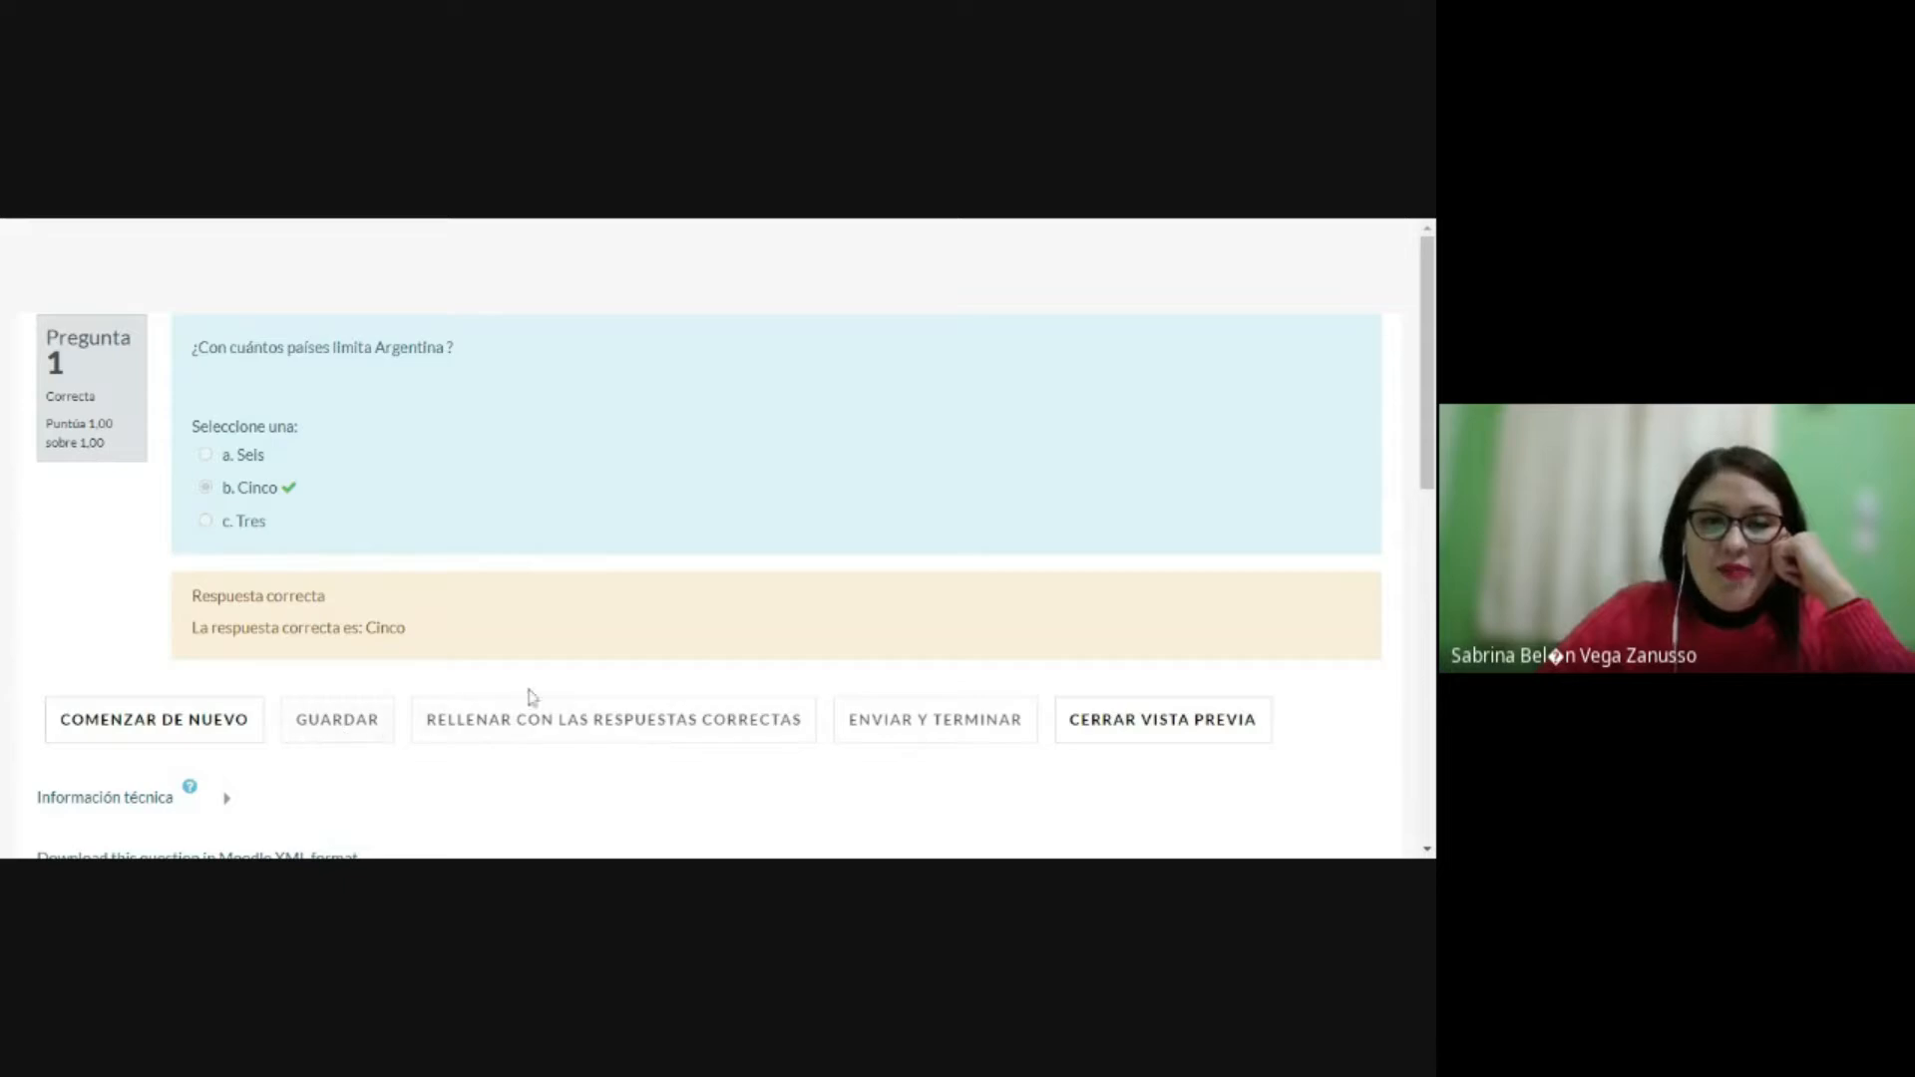
# Step: Restart the preview, submit the attempt with Tres as the answer, and examine its score and feedback
pyautogui.click(148, 726)
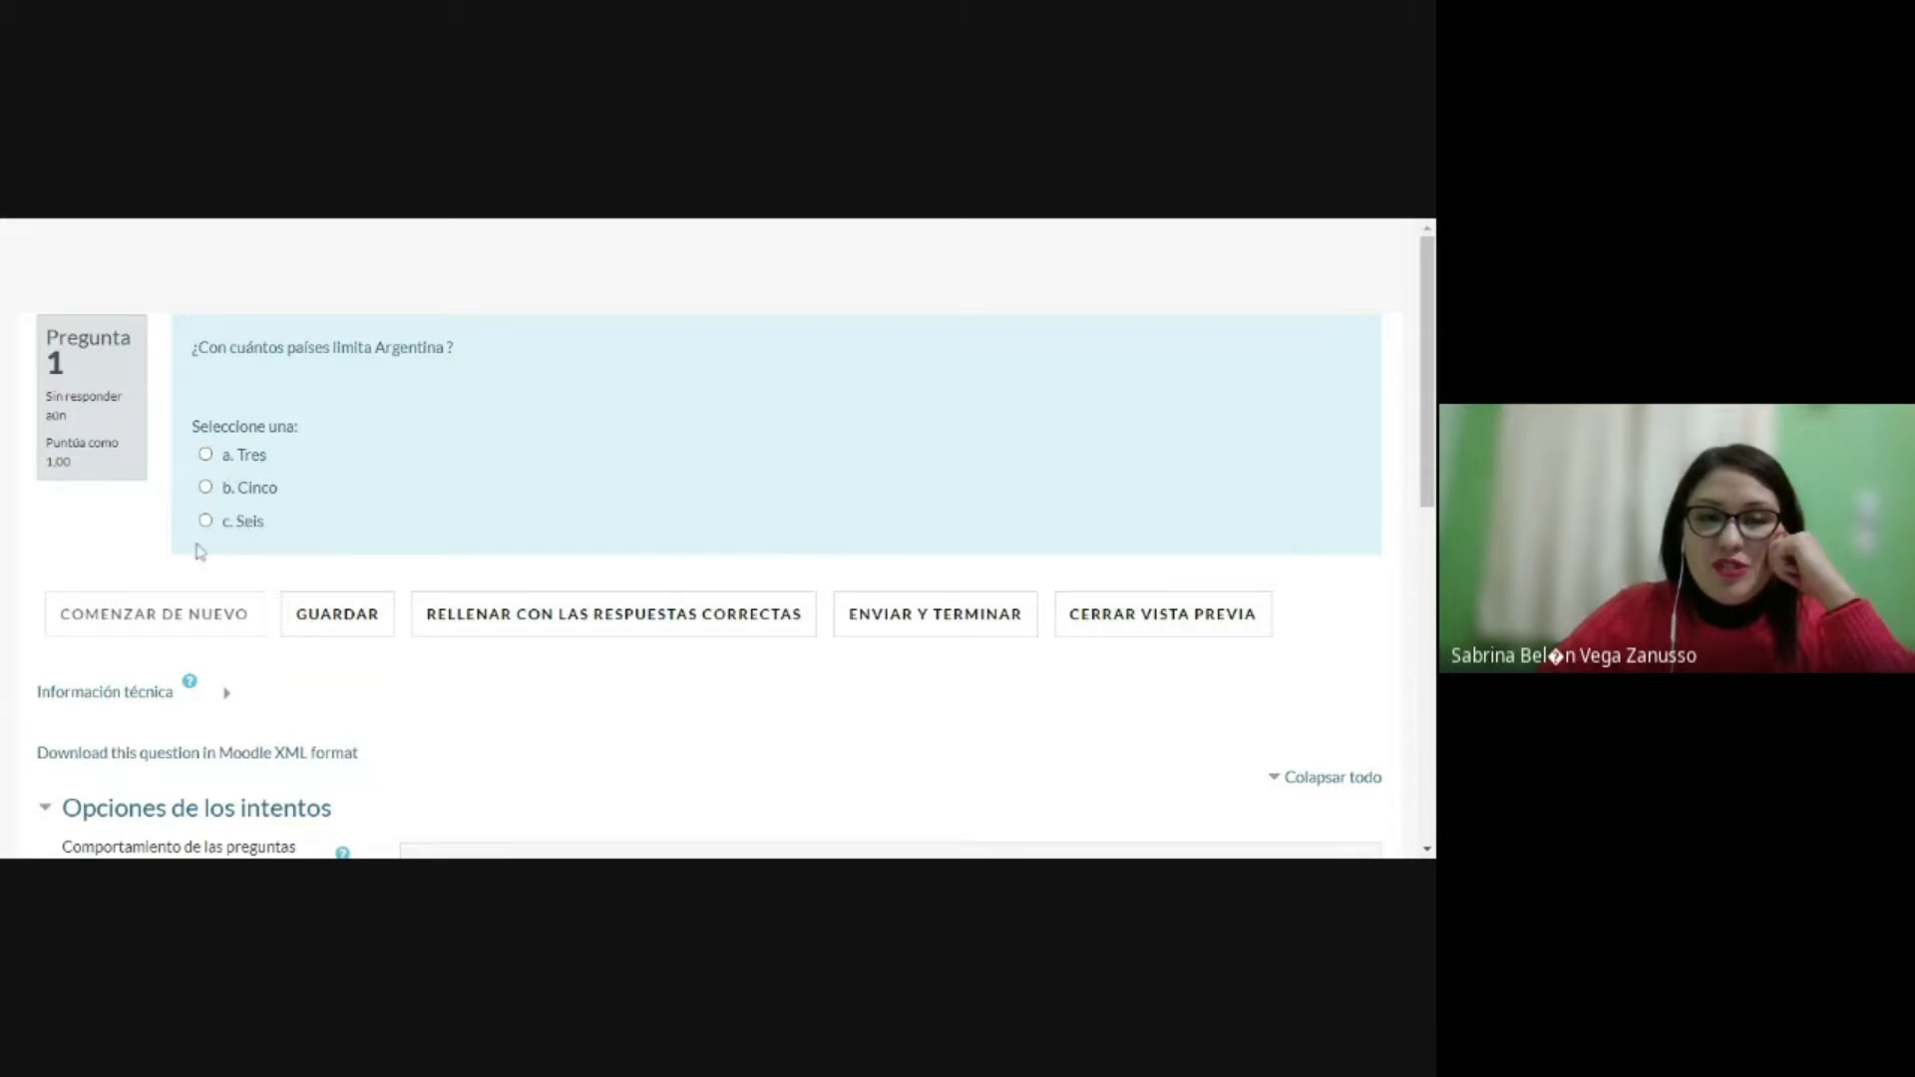
pyautogui.click(207, 457)
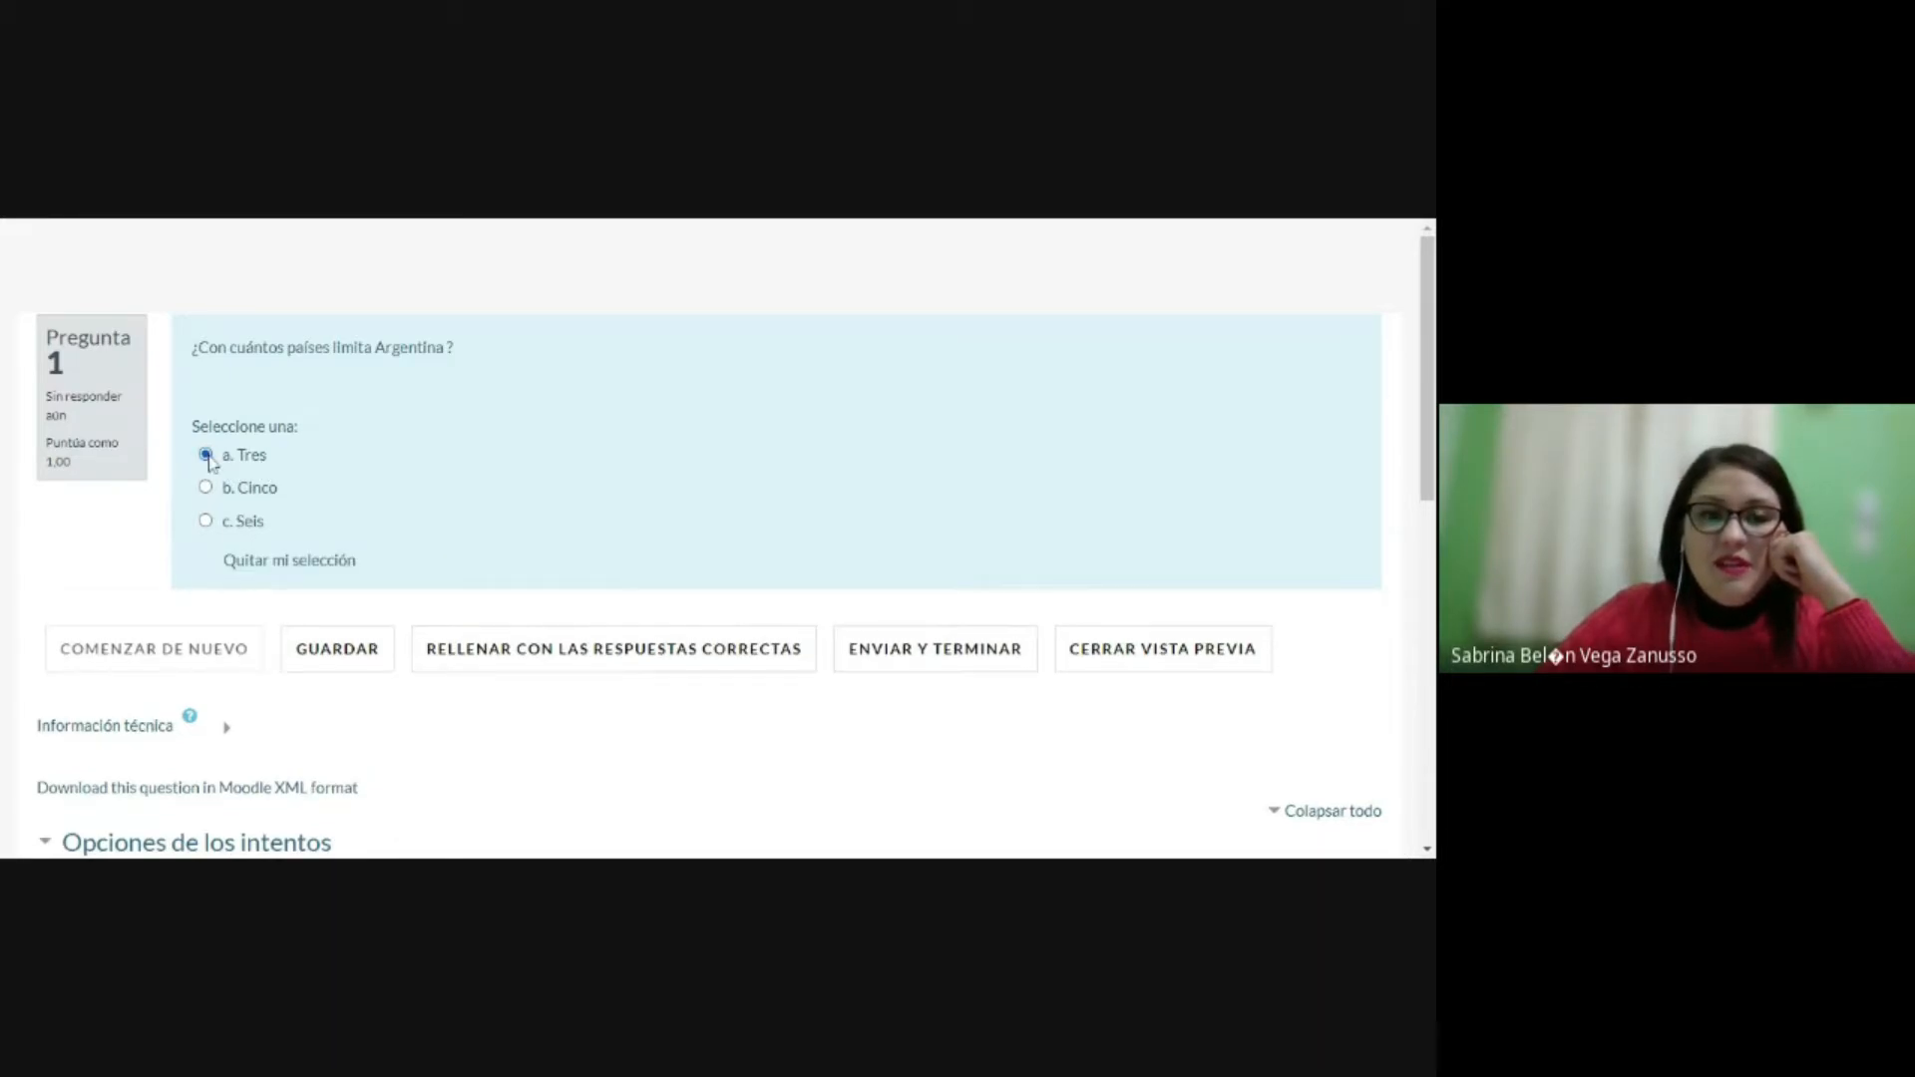
pyautogui.click(994, 639)
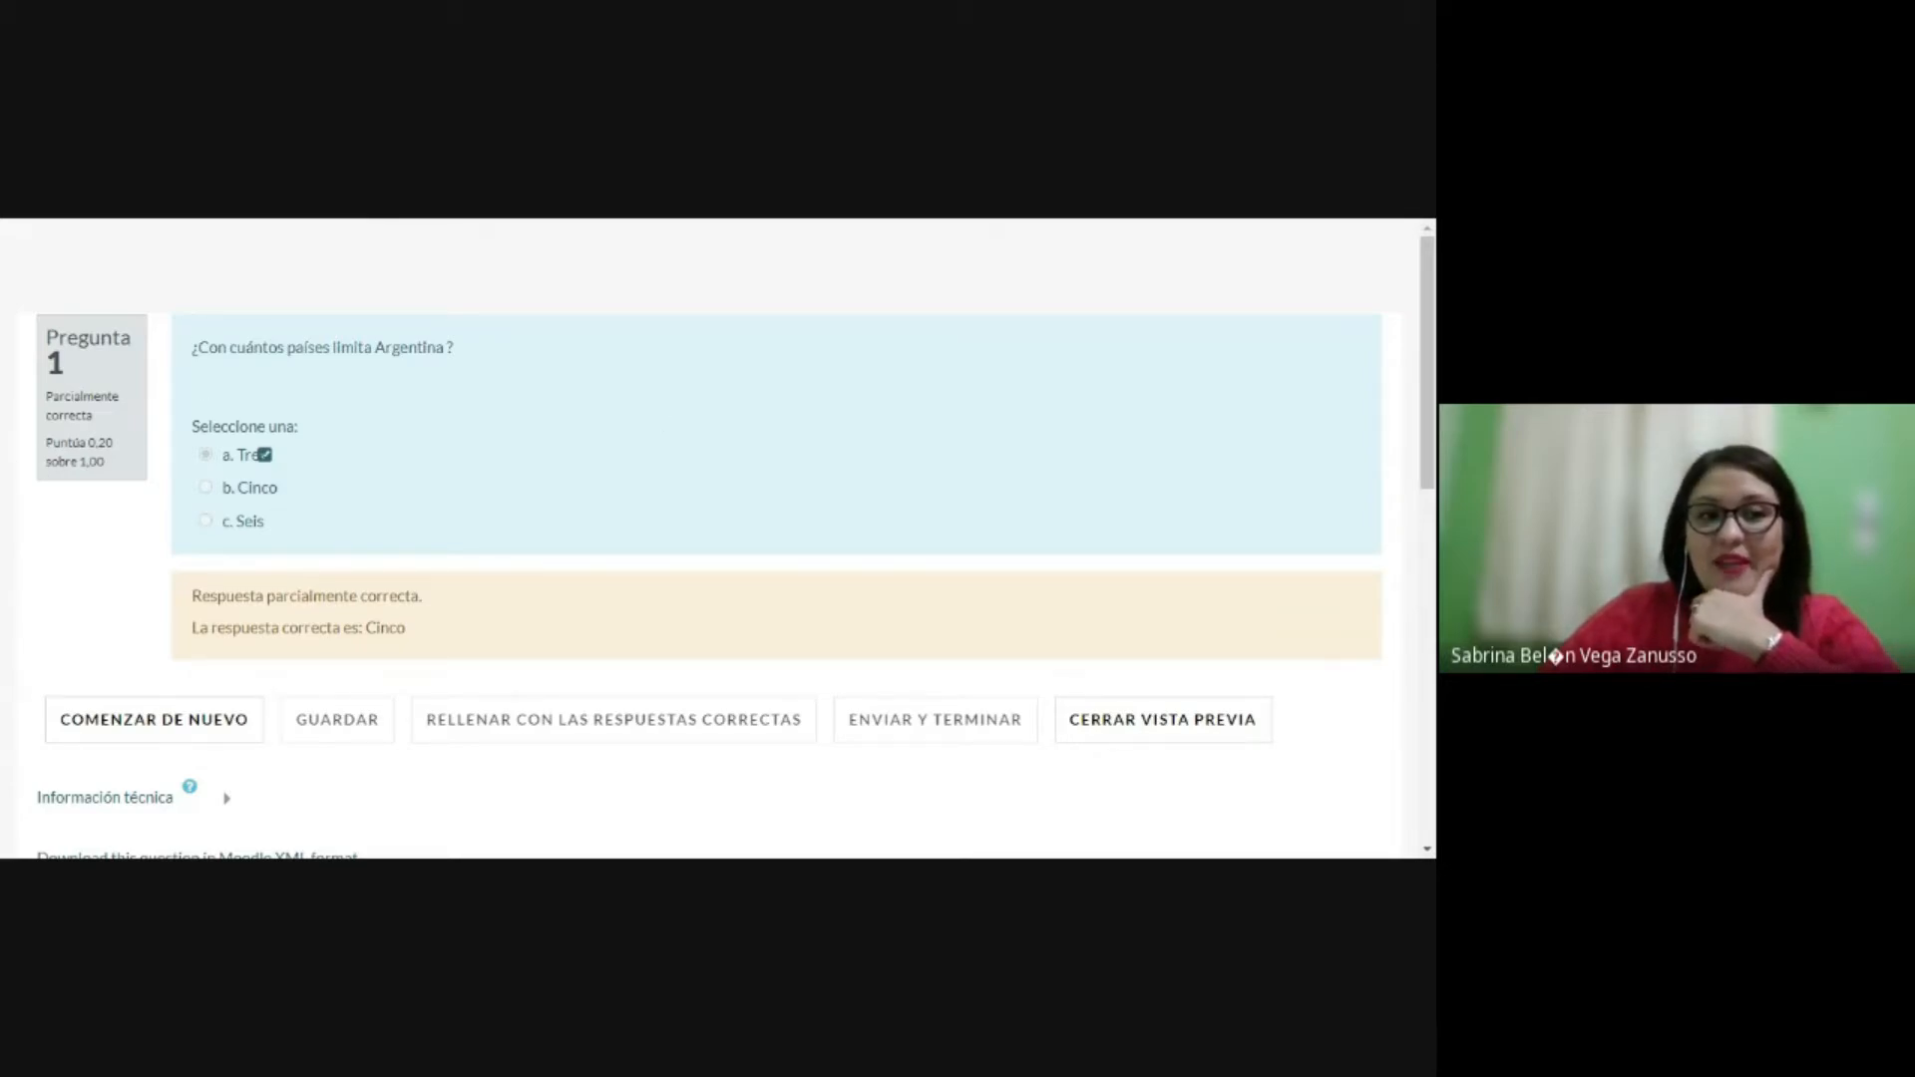
pyautogui.moveTo(44, 442); pyautogui.dragTo(112, 443)
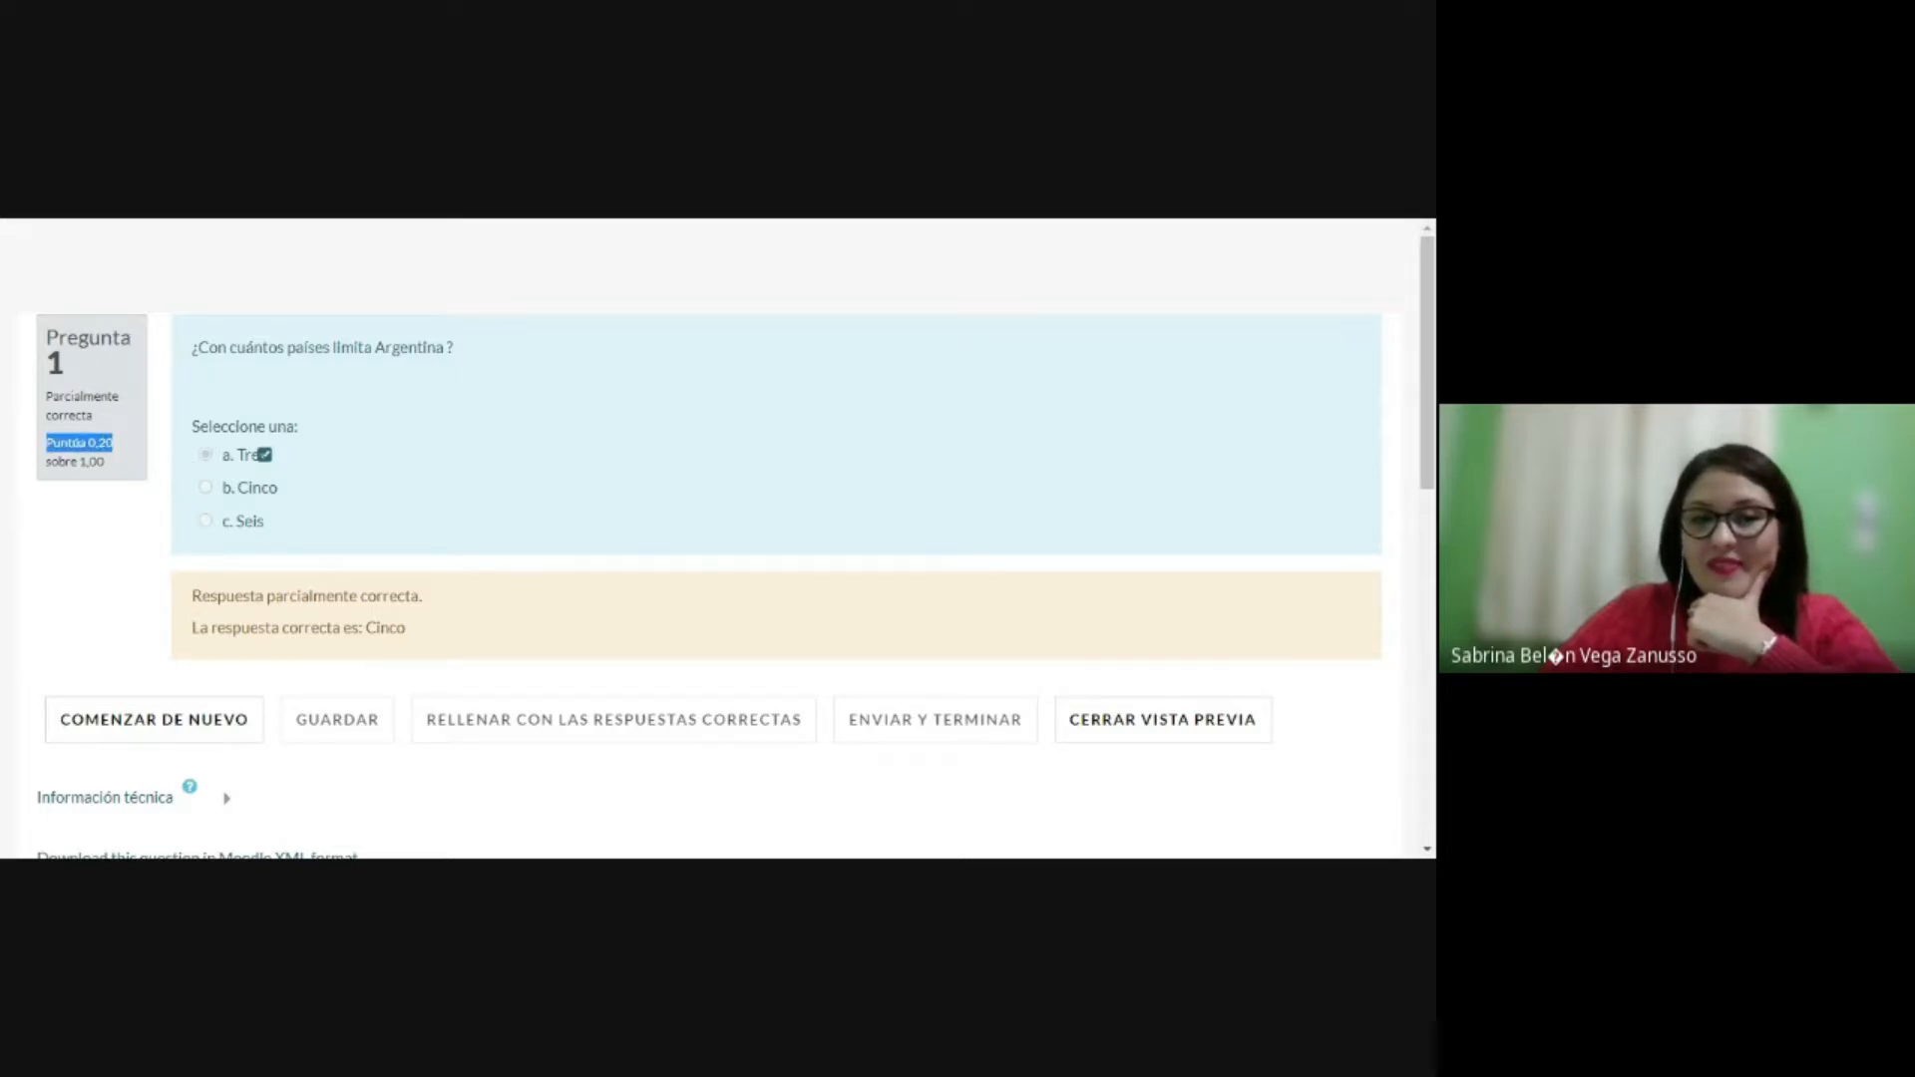
pyautogui.moveTo(267, 596); pyautogui.dragTo(448, 604)
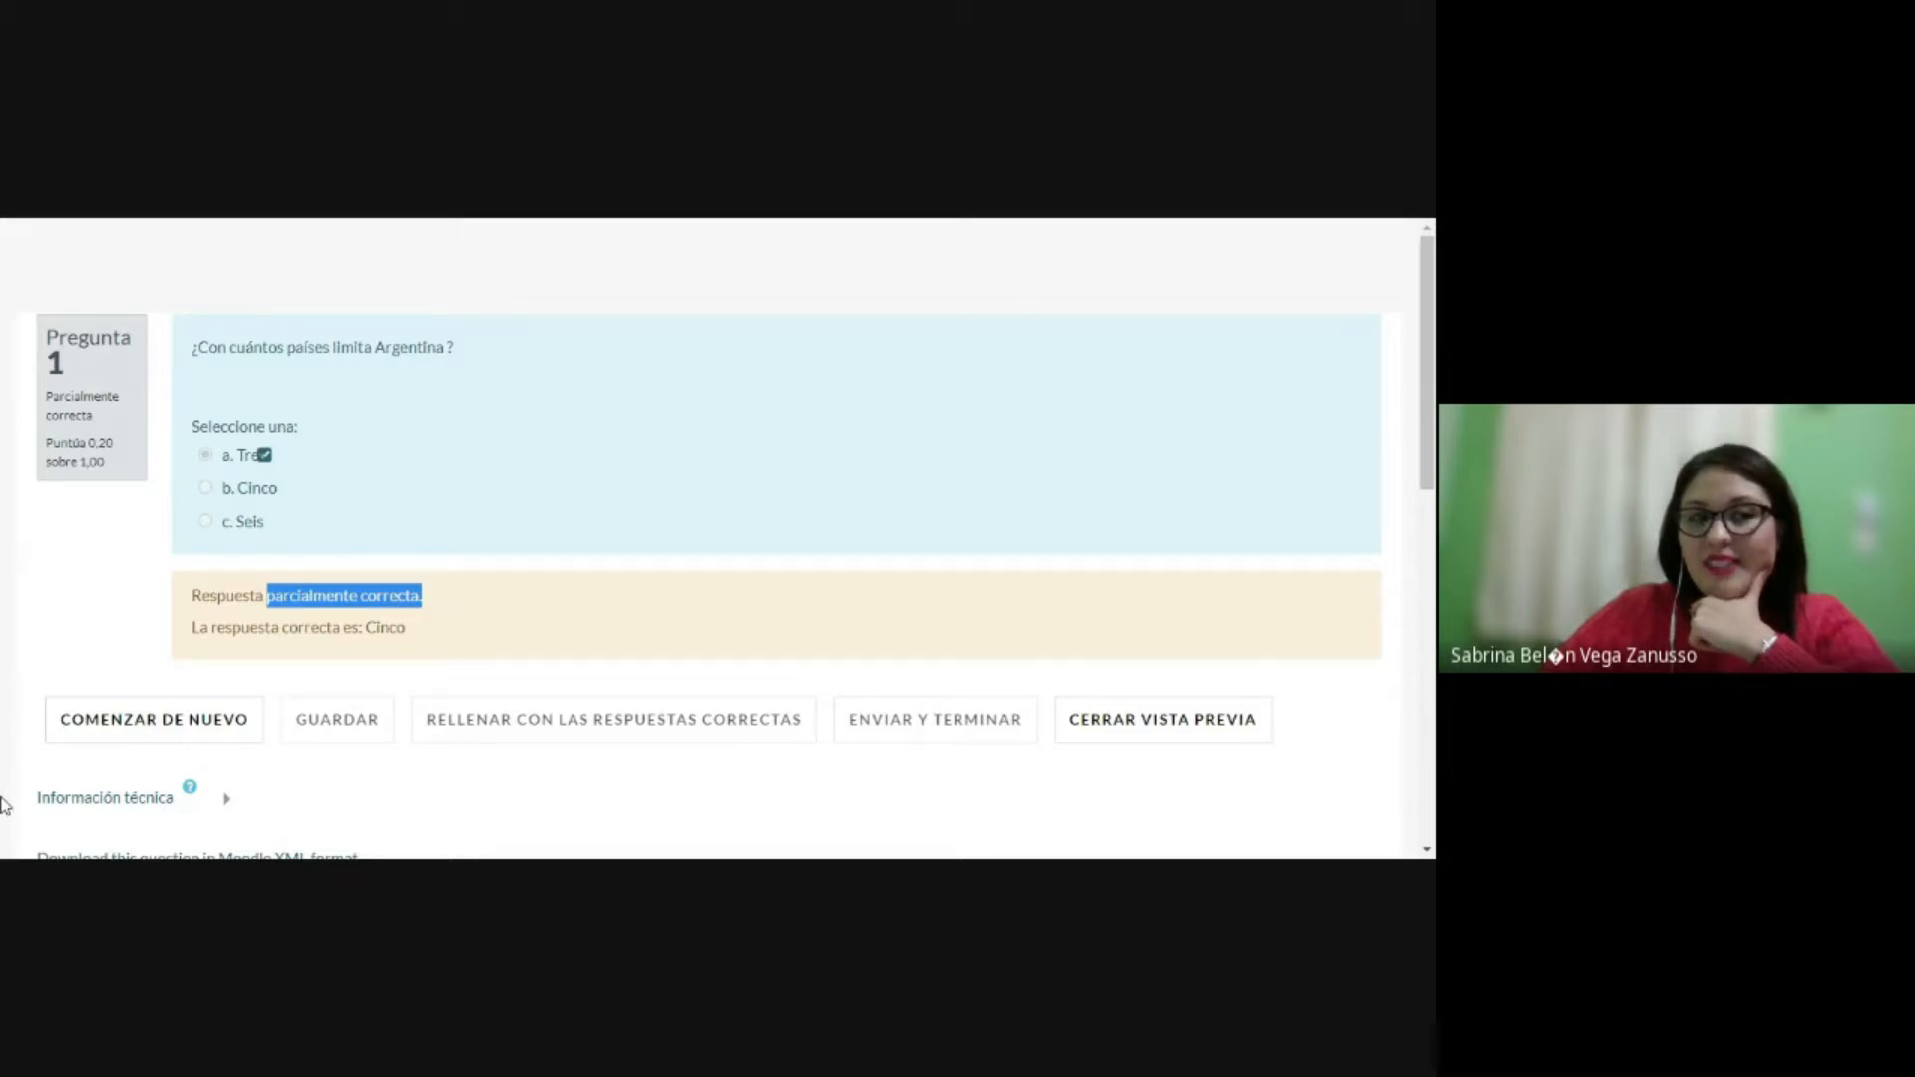
pyautogui.click(231, 225)
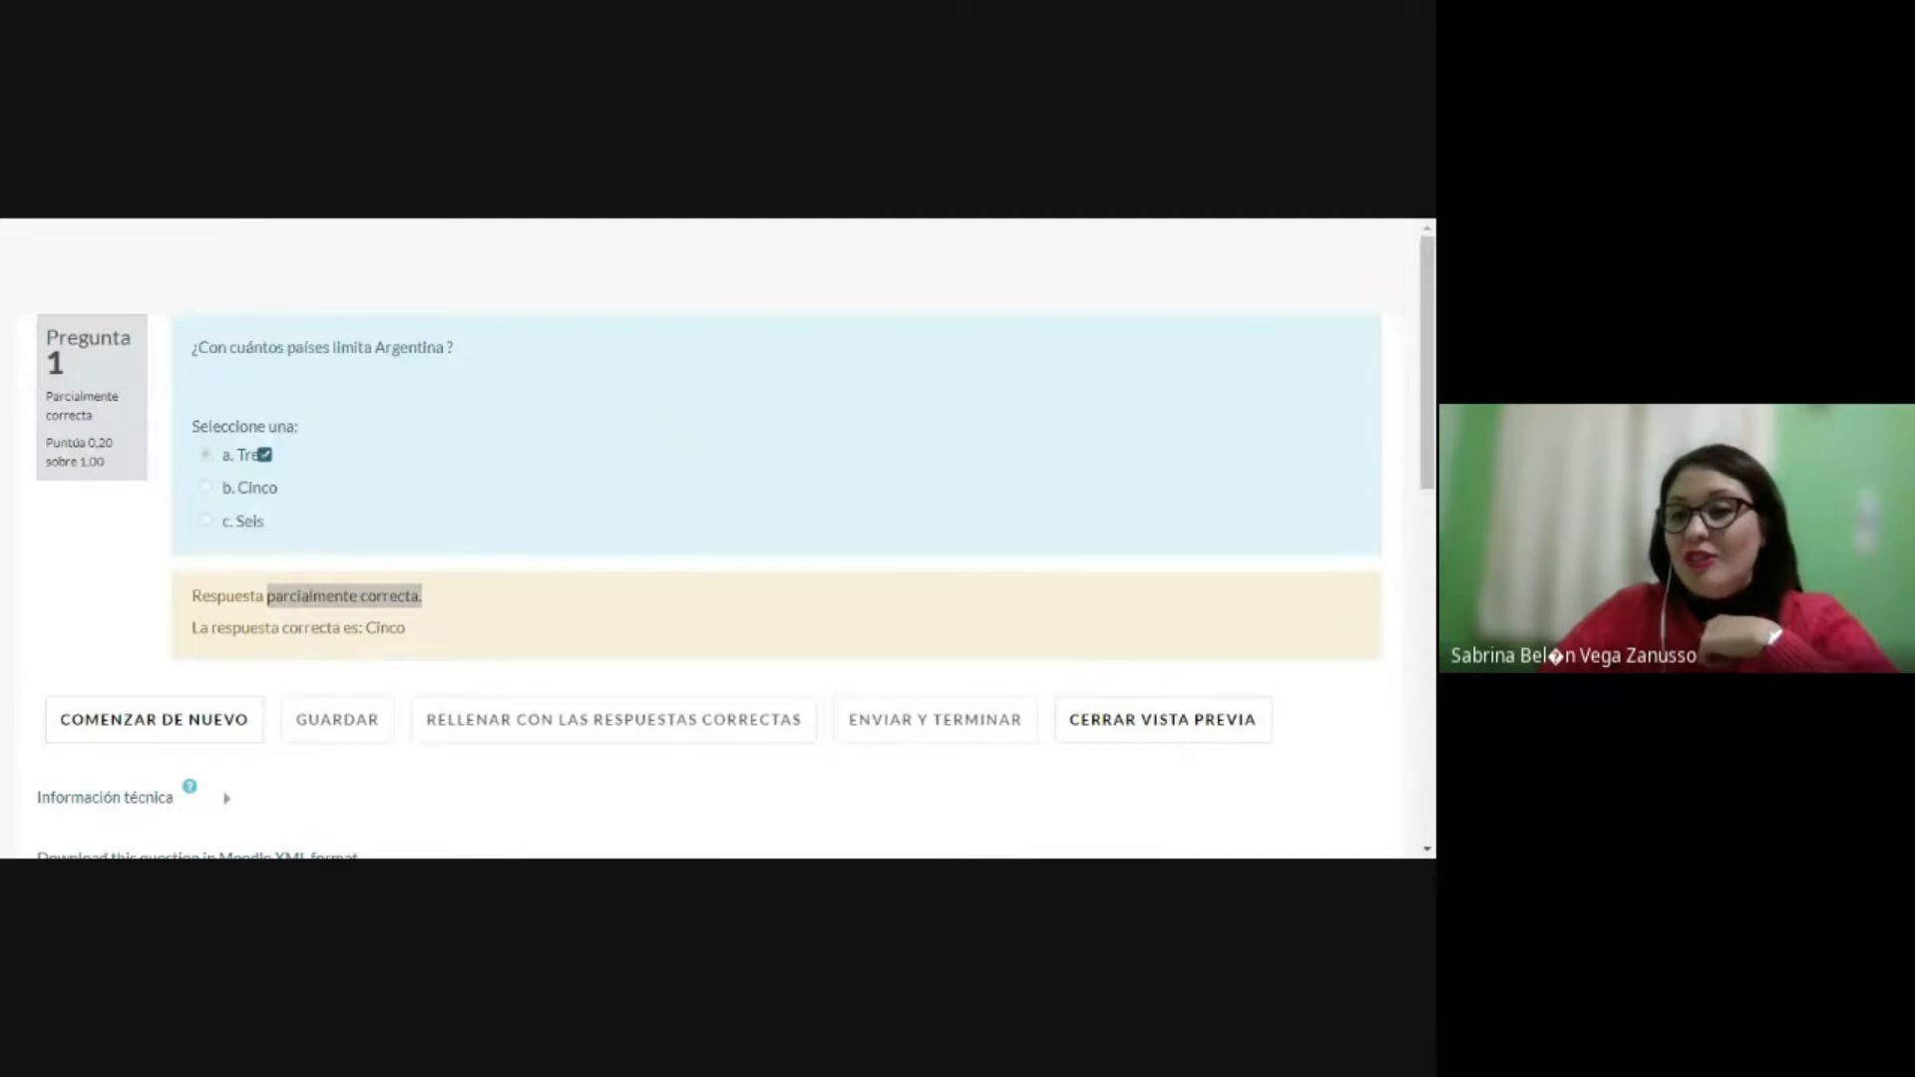
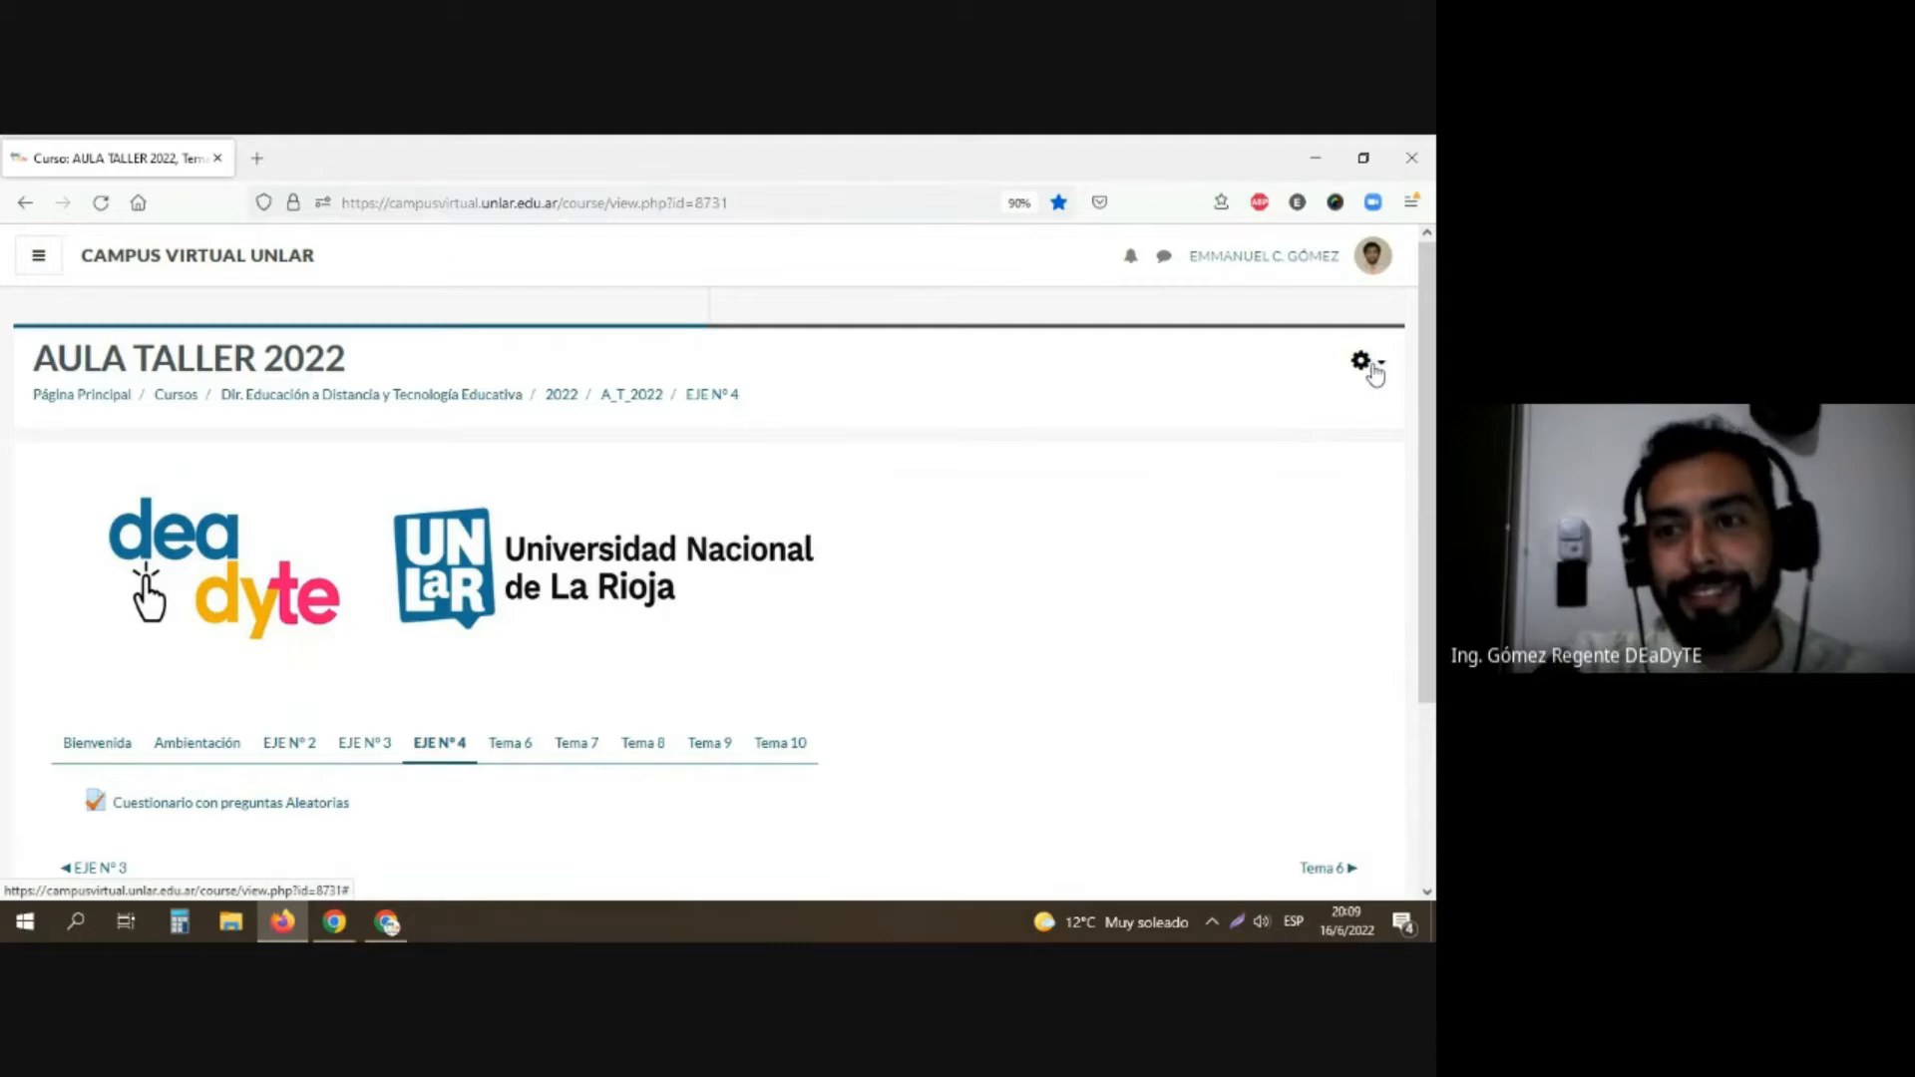
# Step: Turn on course editing and add a new Cuestionario activity to the EJE Nº 4 section
pyautogui.click(1373, 371)
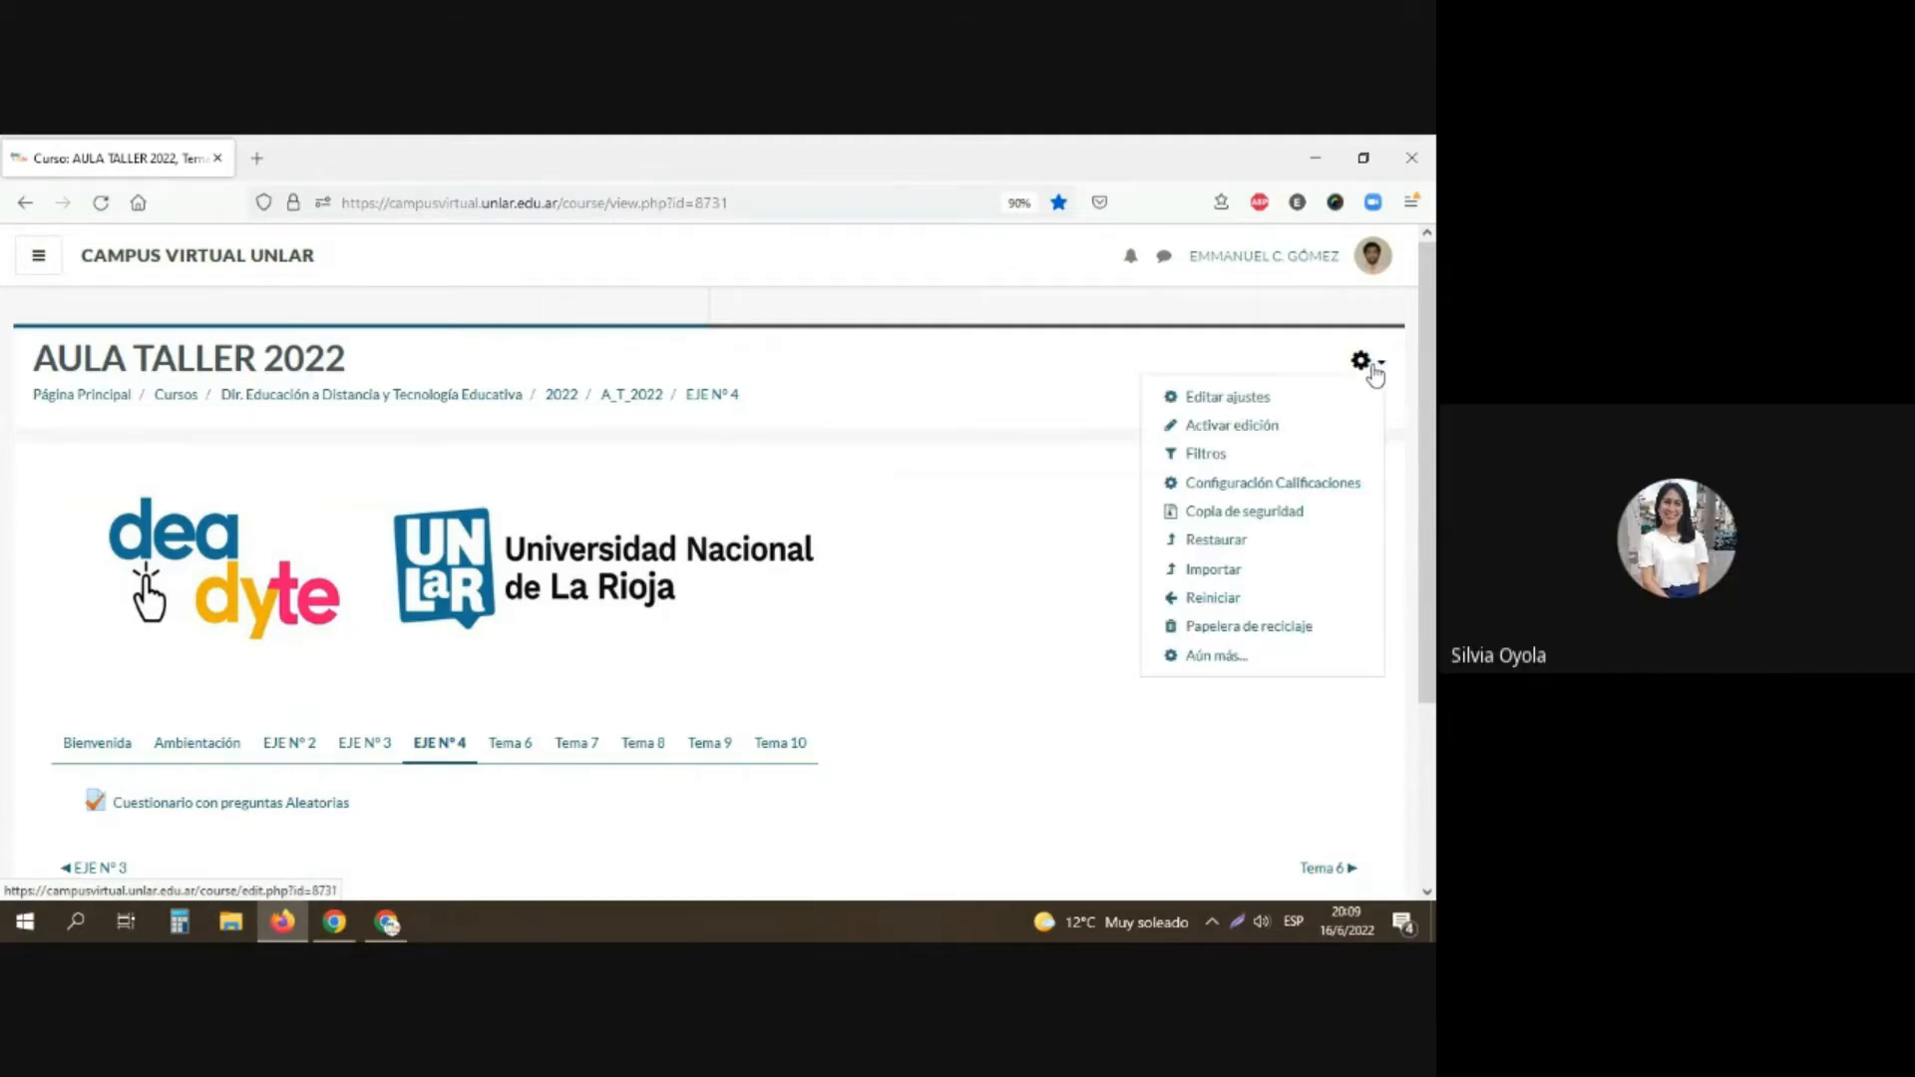
pyautogui.click(1237, 426)
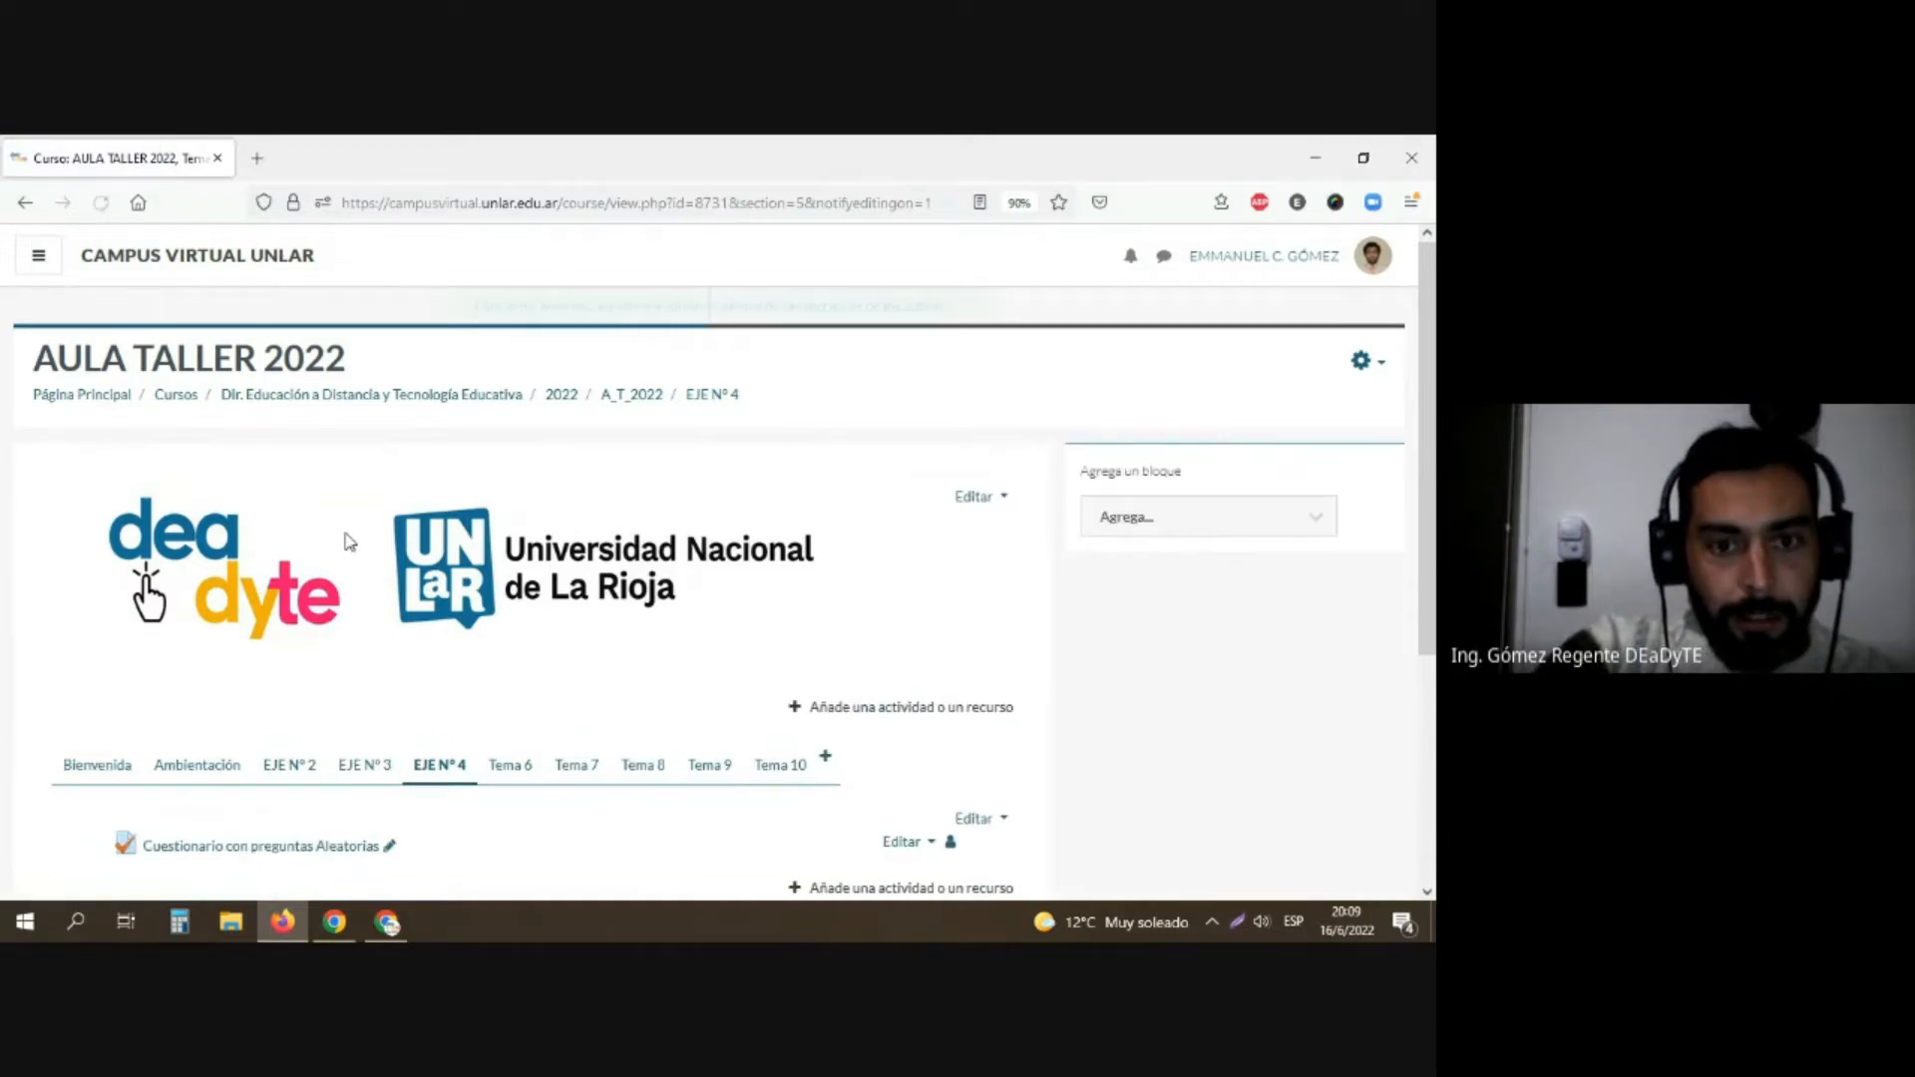
pyautogui.scroll(-2, 345, 542)
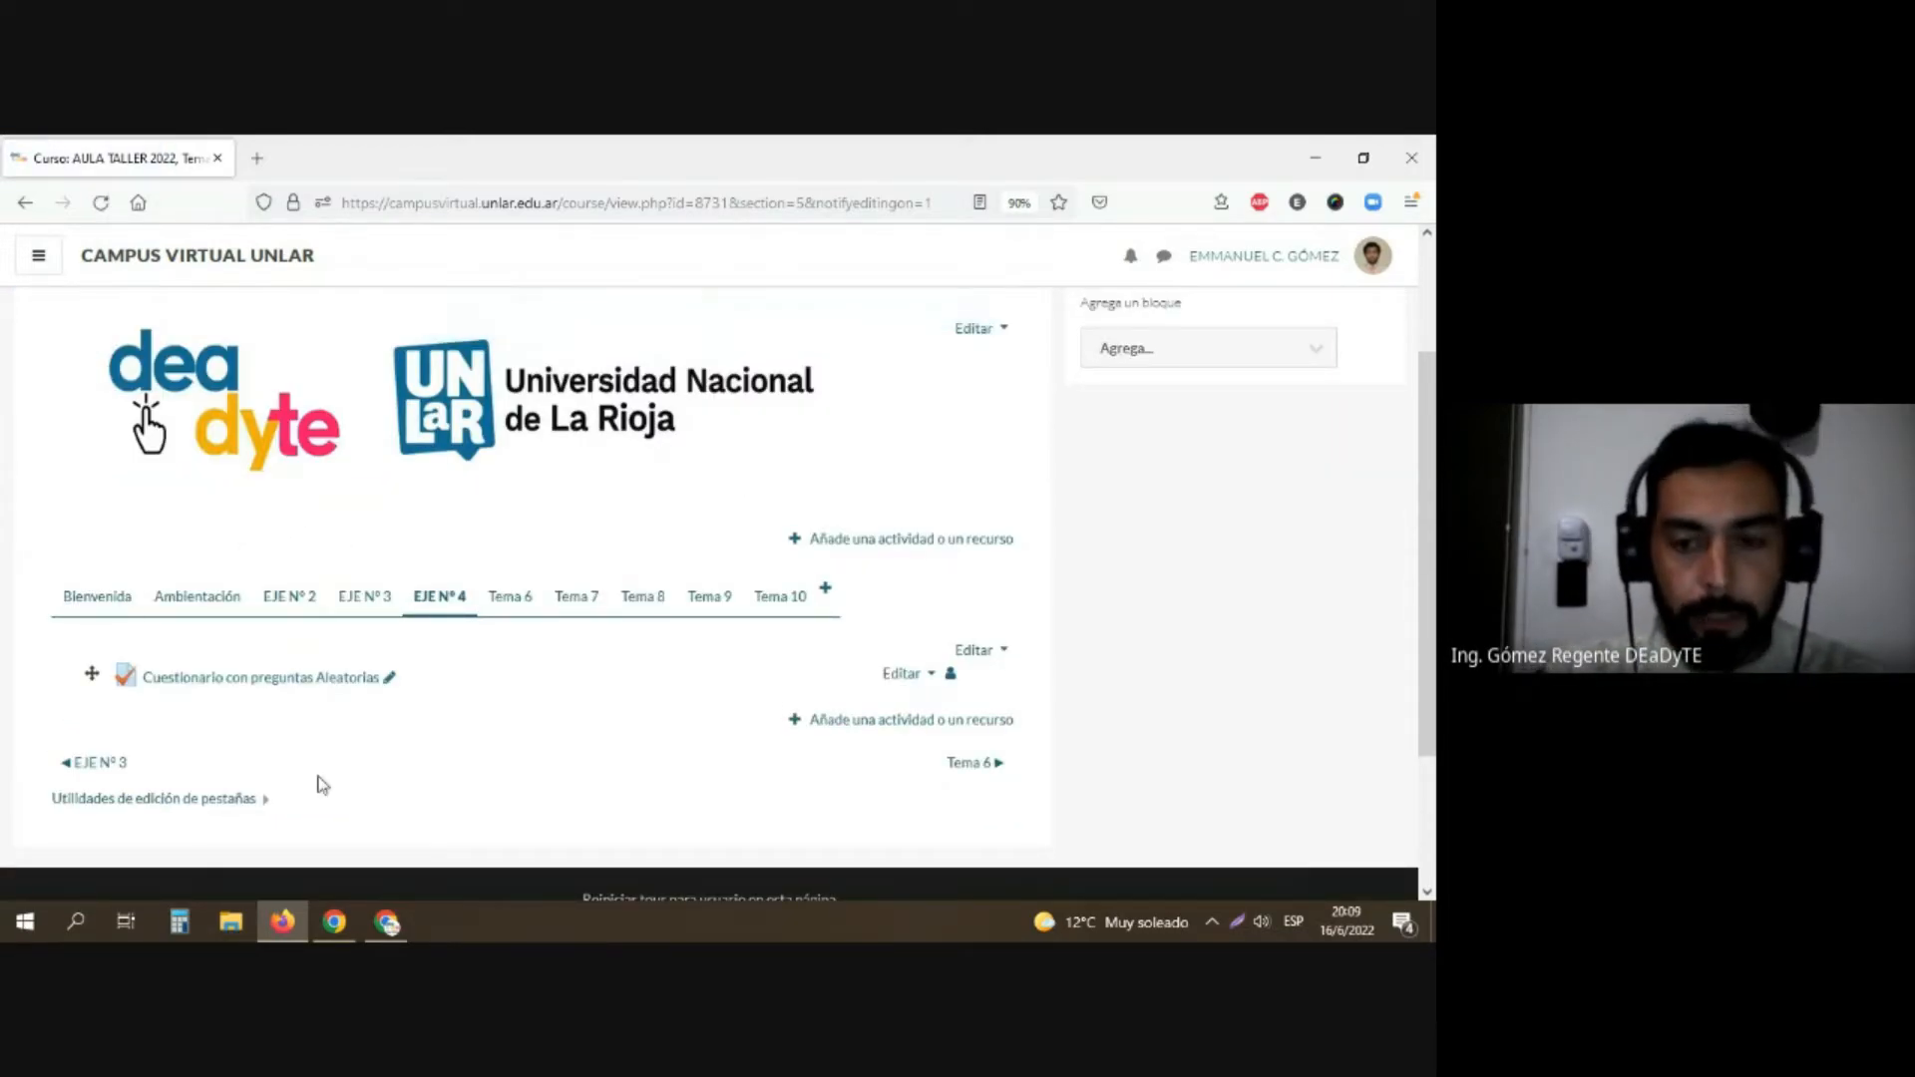
pyautogui.click(883, 733)
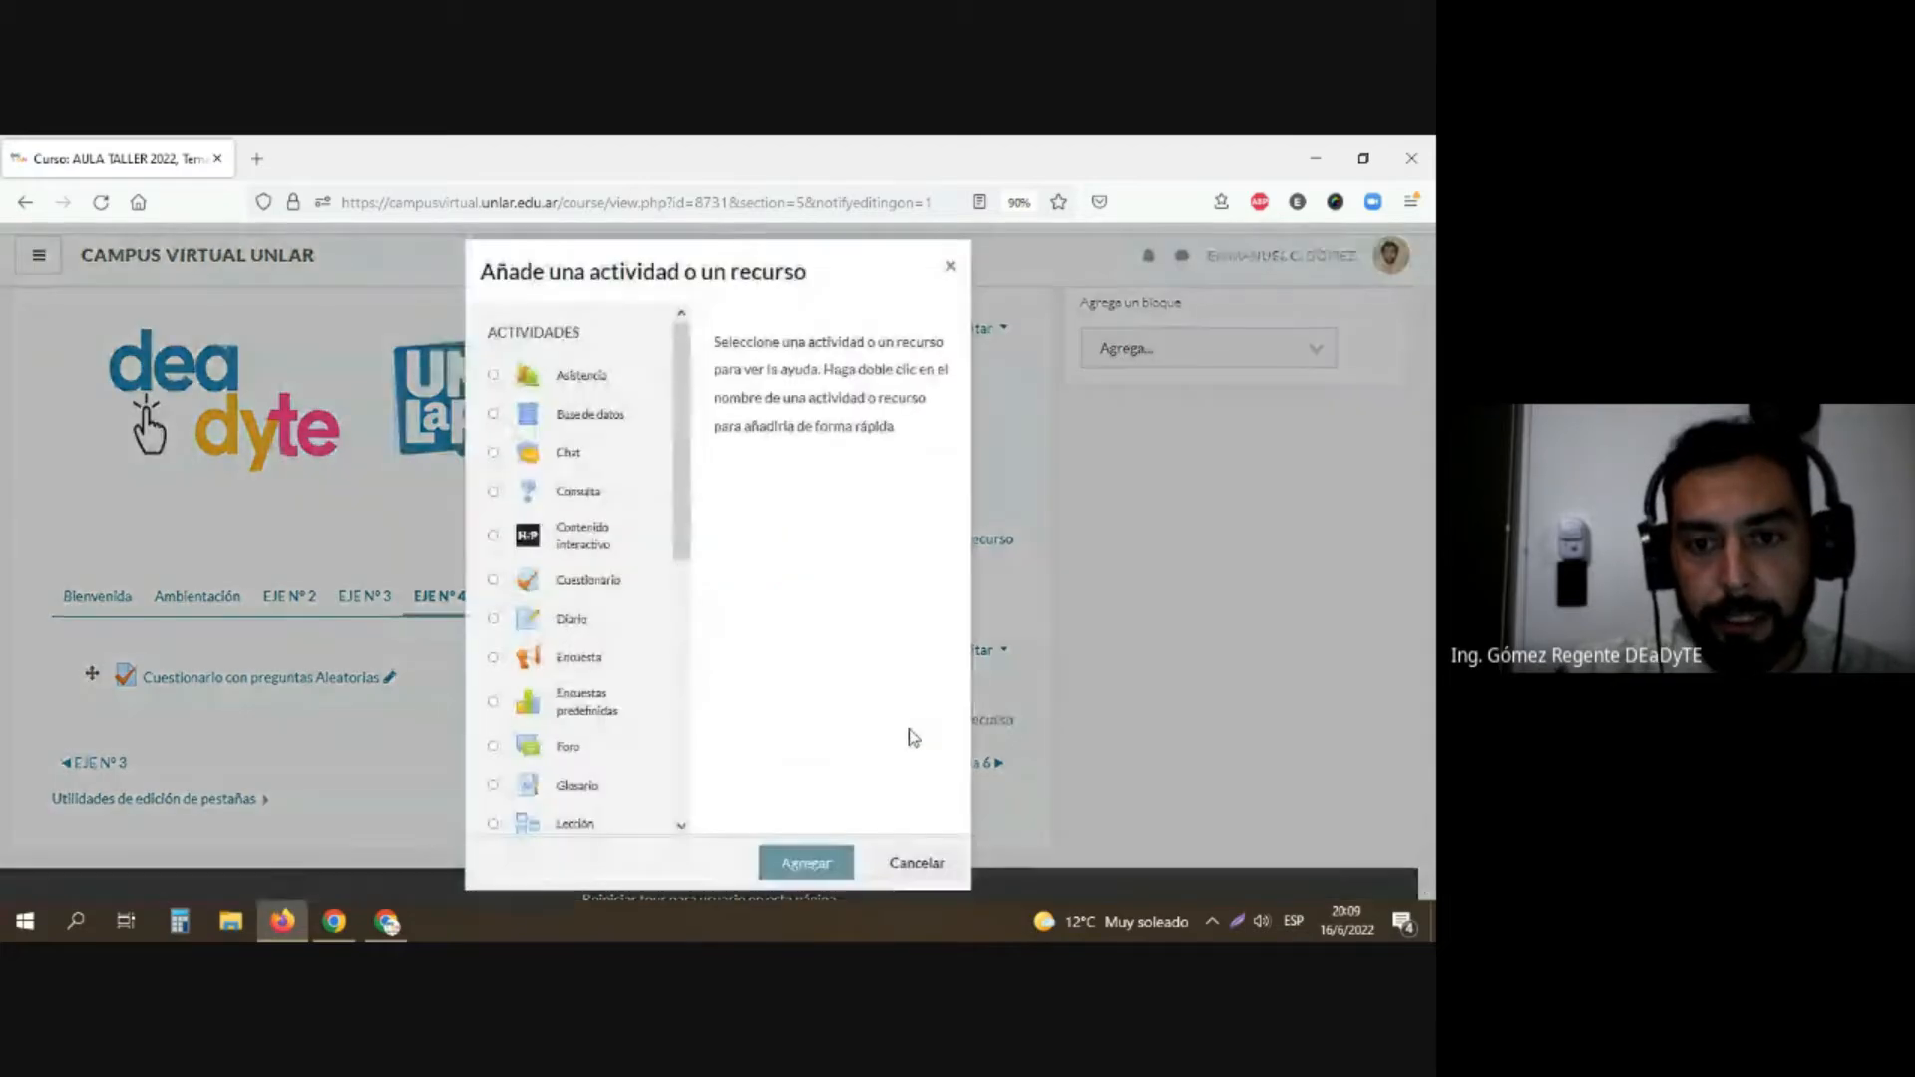
pyautogui.click(584, 590)
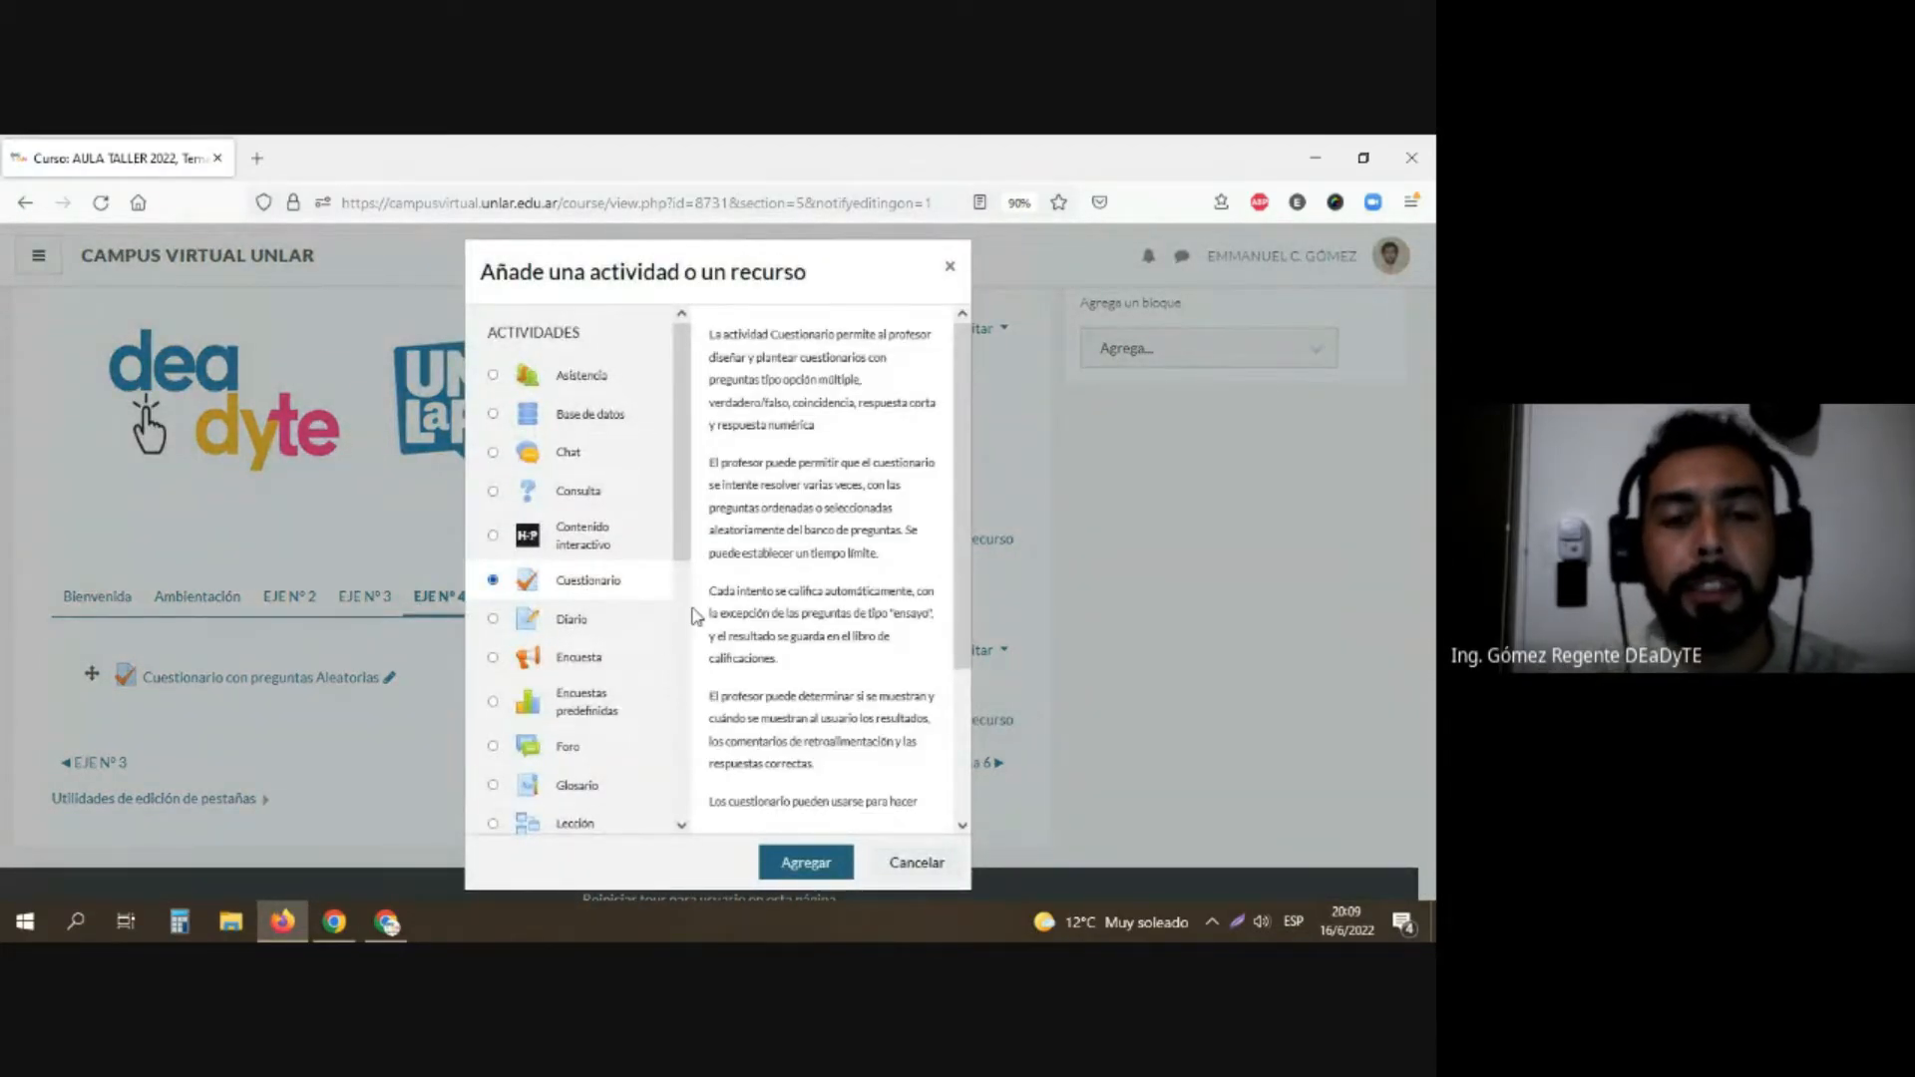
pyautogui.click(783, 858)
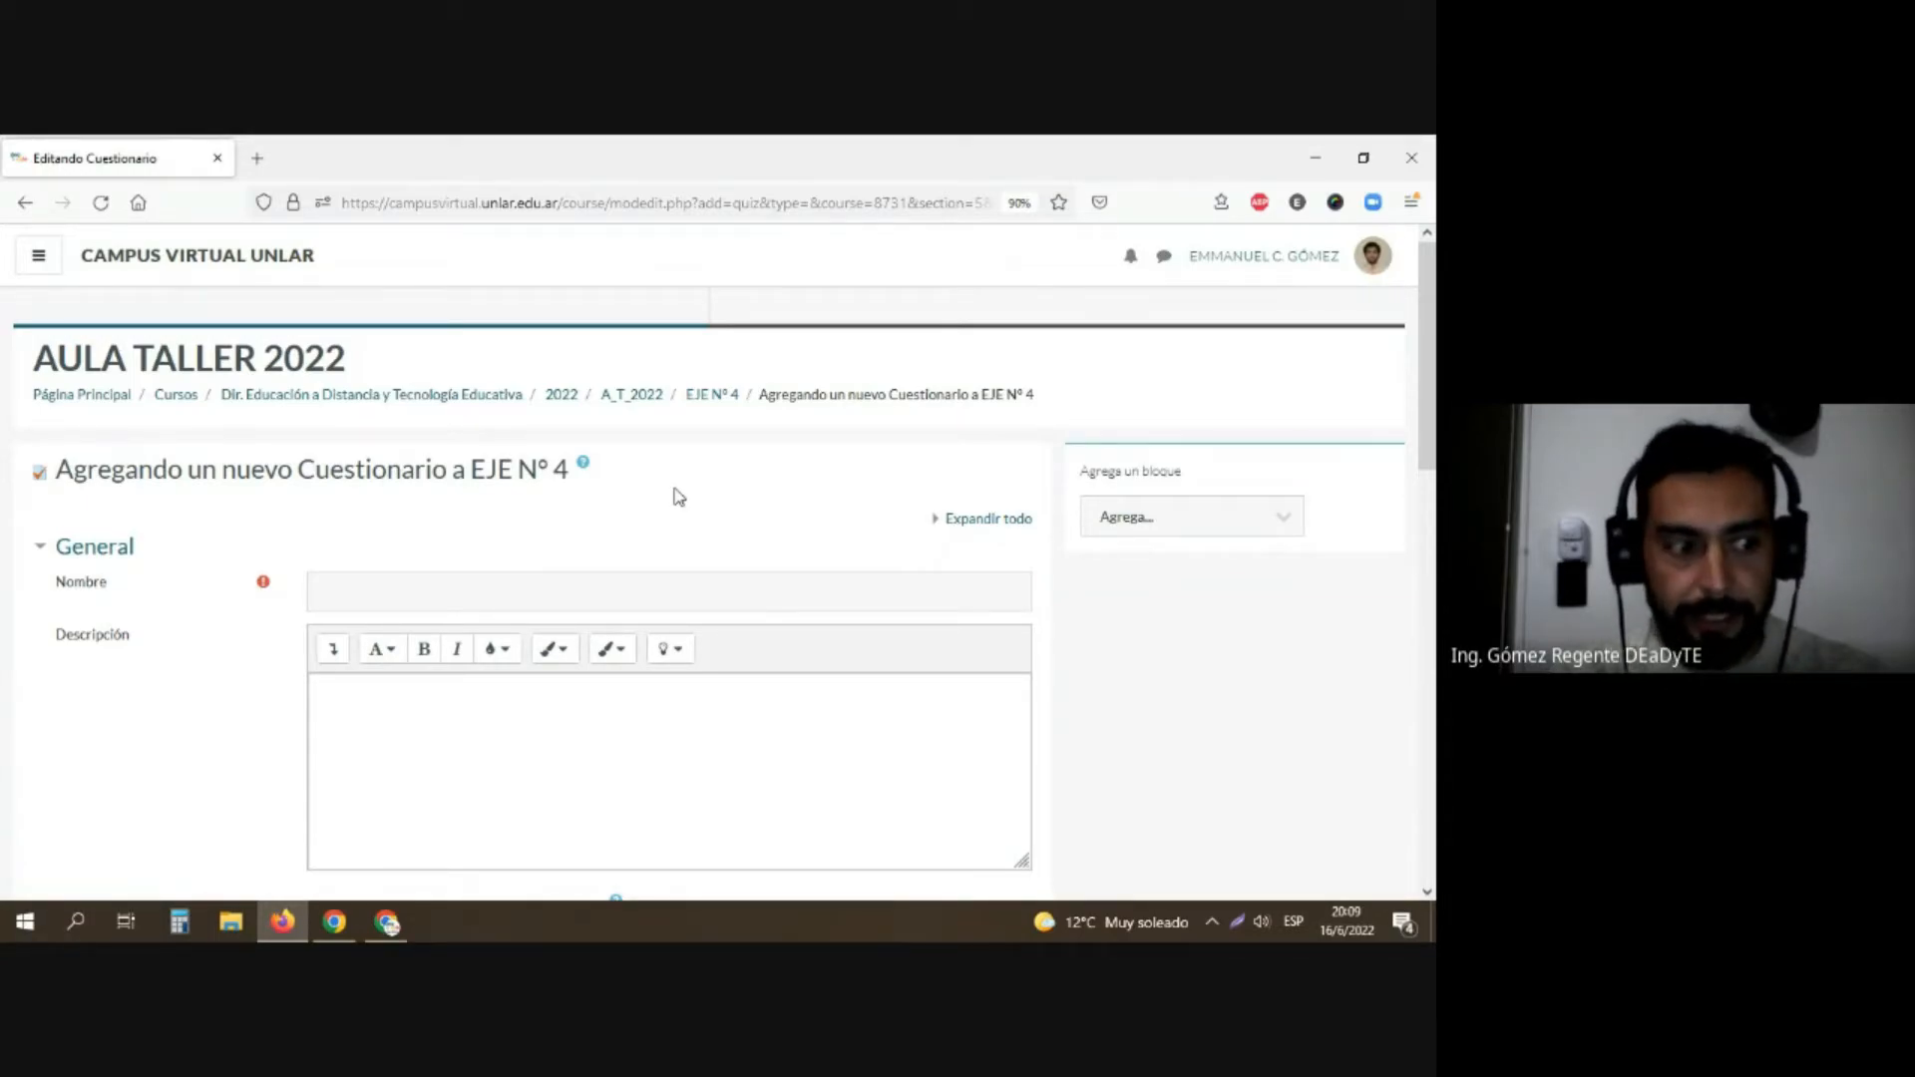
# Step: Name the new questionnaire "Parcial 1º Cuatrimestre"
pyautogui.scroll(-1, 683, 487)
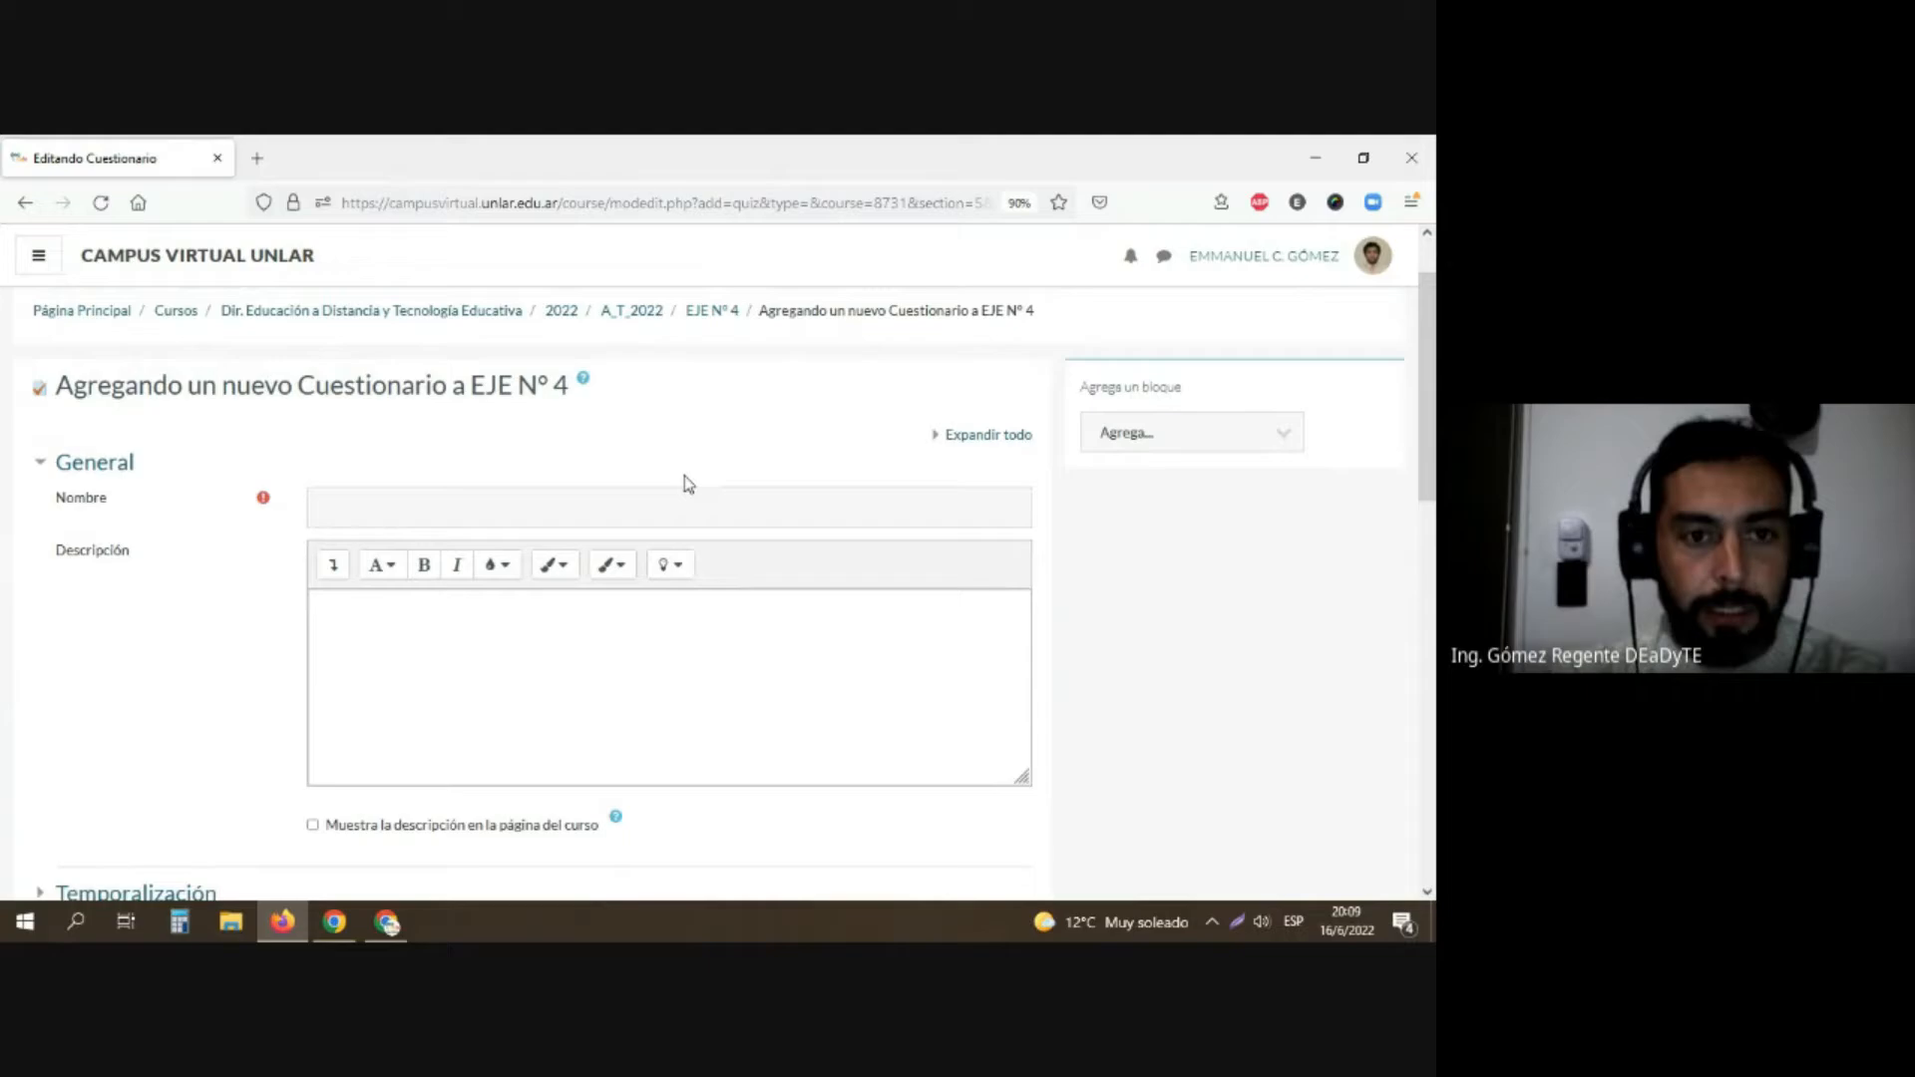
pyautogui.click(594, 497)
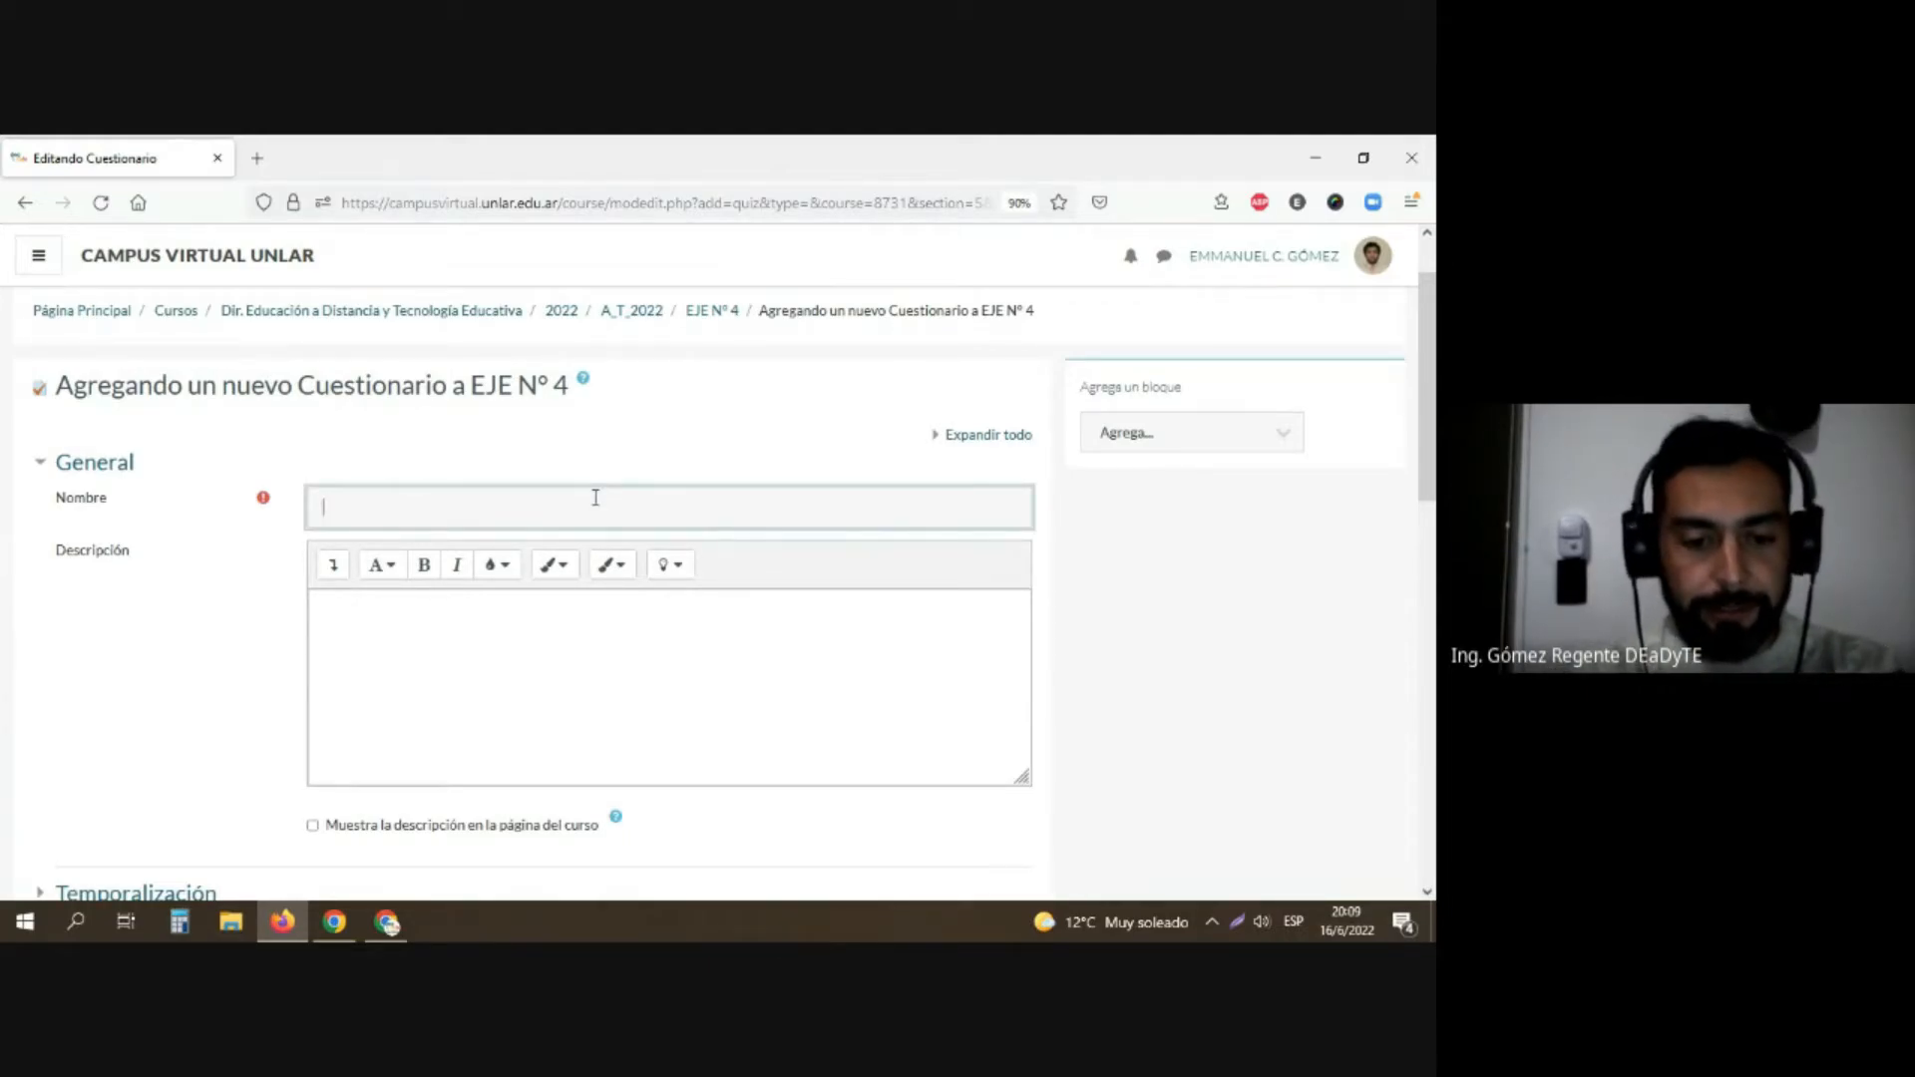
pyautogui.write('Par')
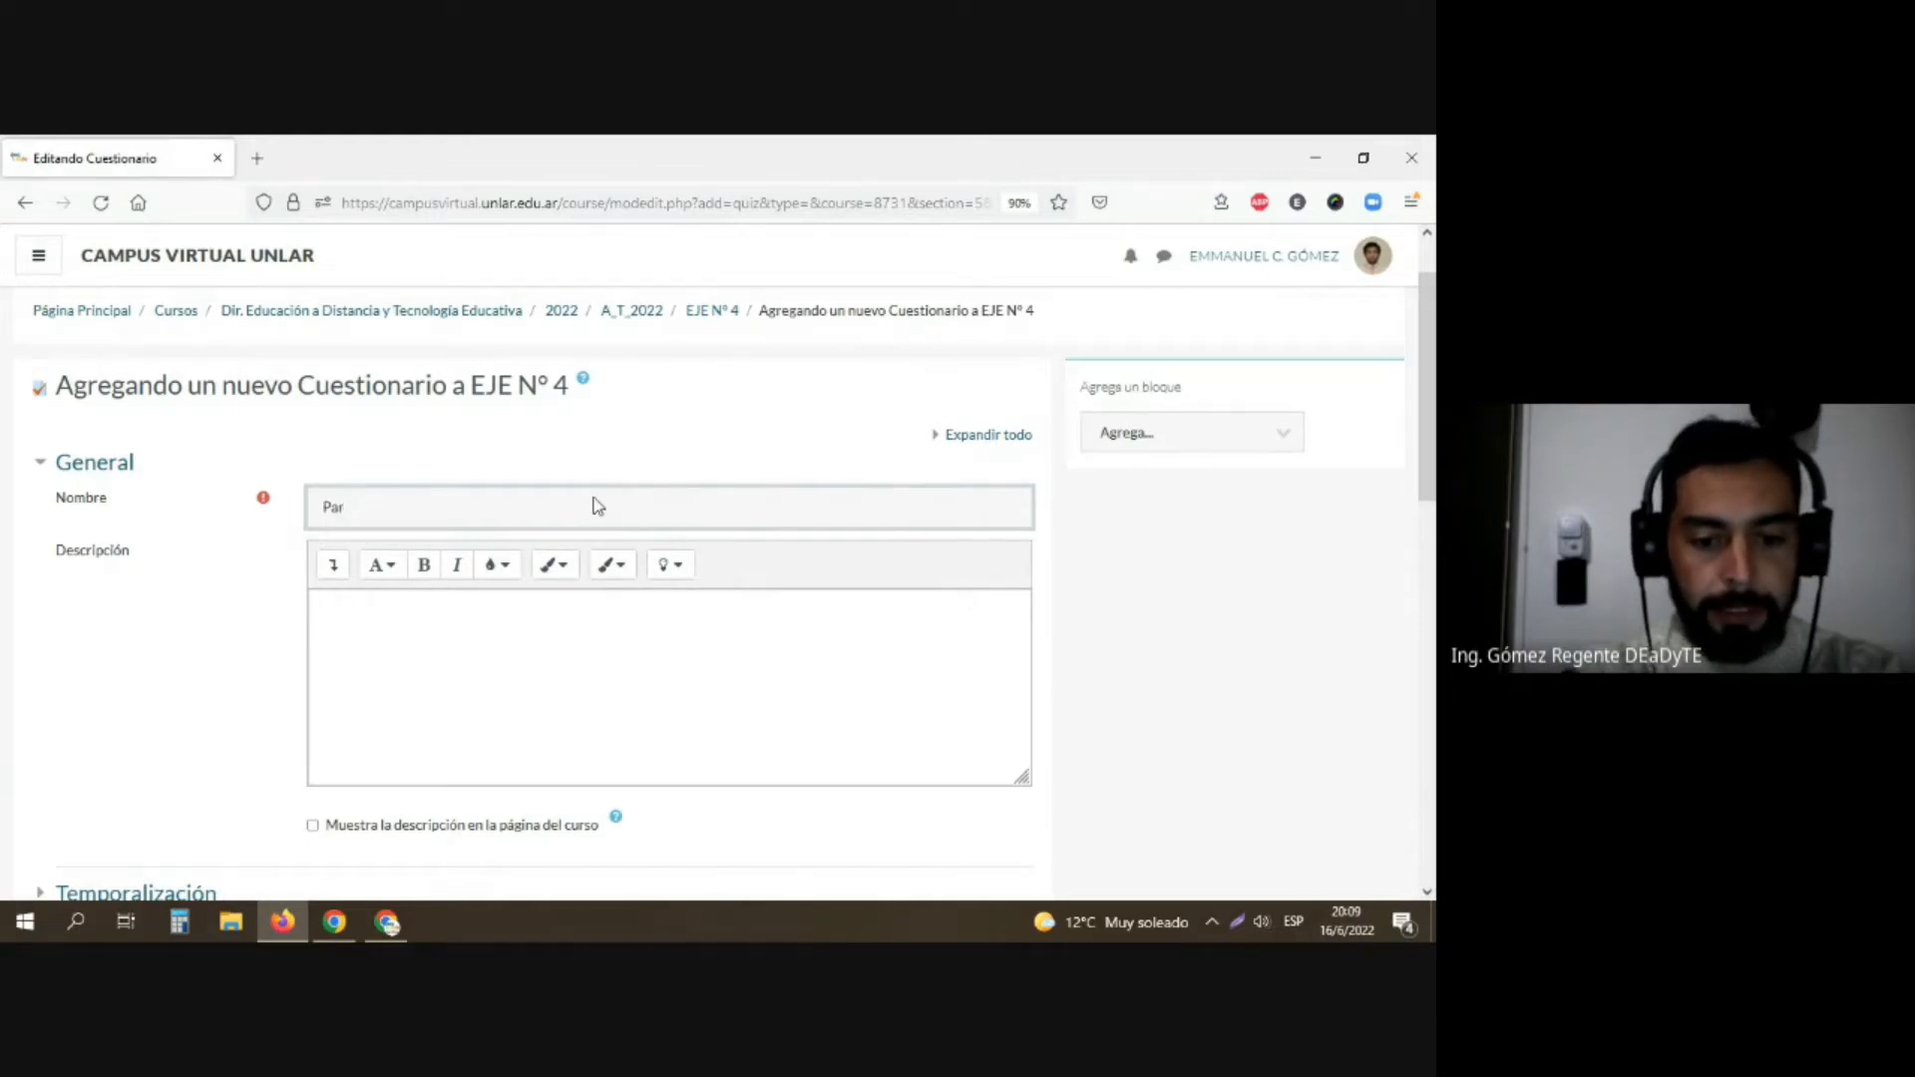
pyautogui.write('cial F')
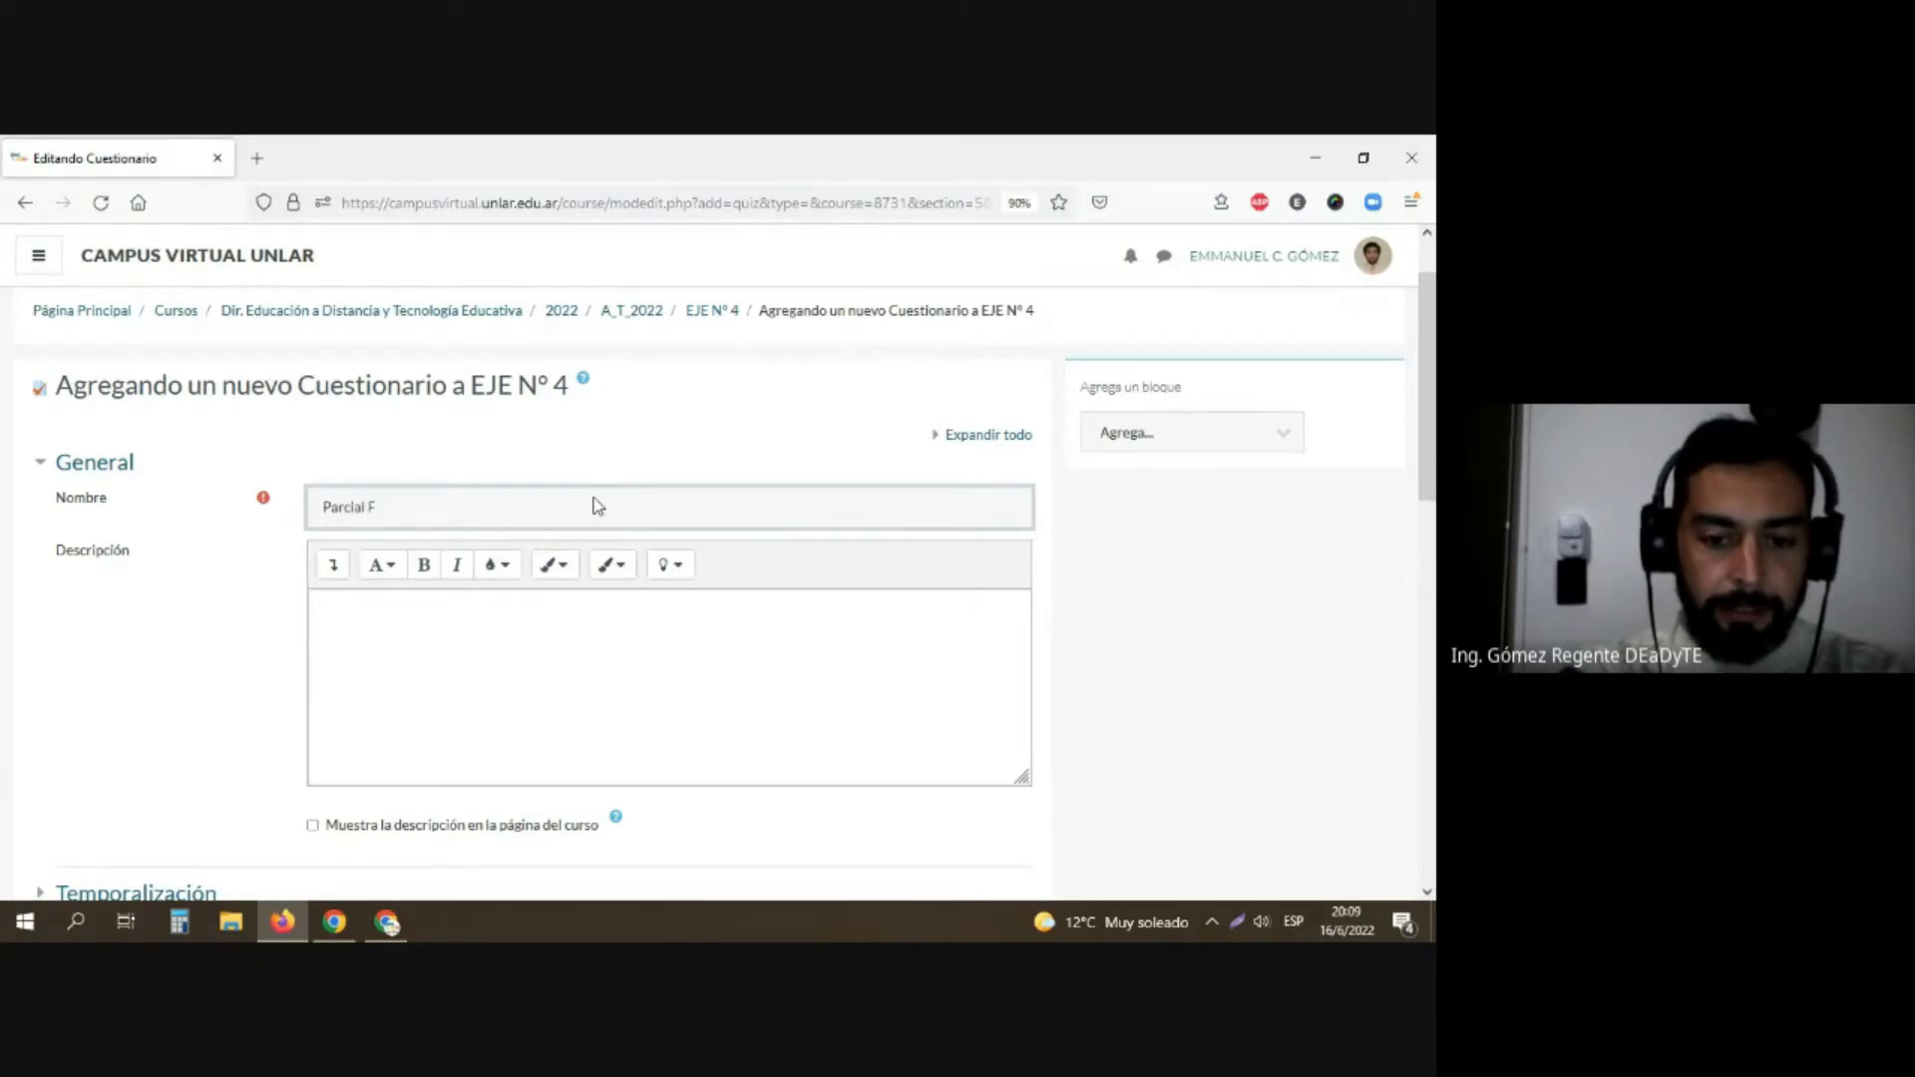
pyautogui.write('in')
pyautogui.press('BackSpace')
pyautogui.press('BackSpace')
pyautogui.press('BackSpace')
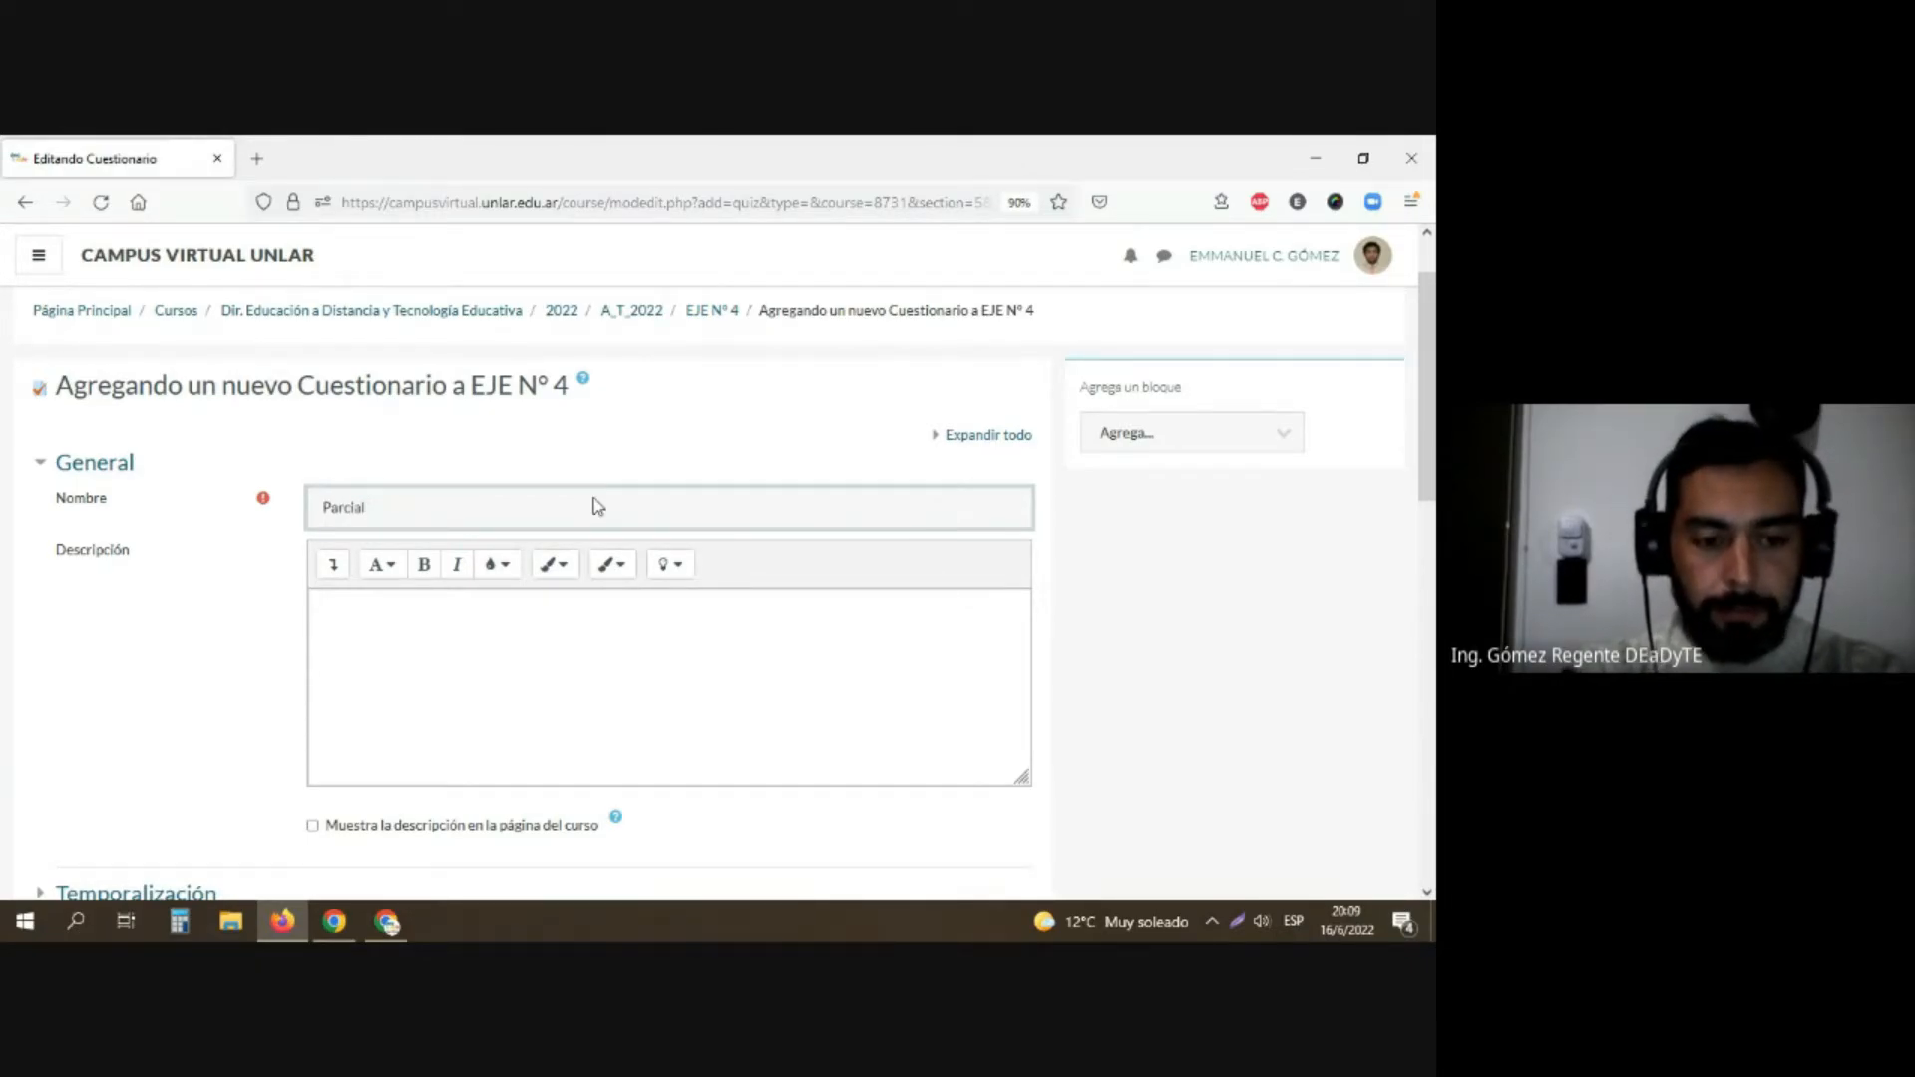
pyautogui.write('1º')
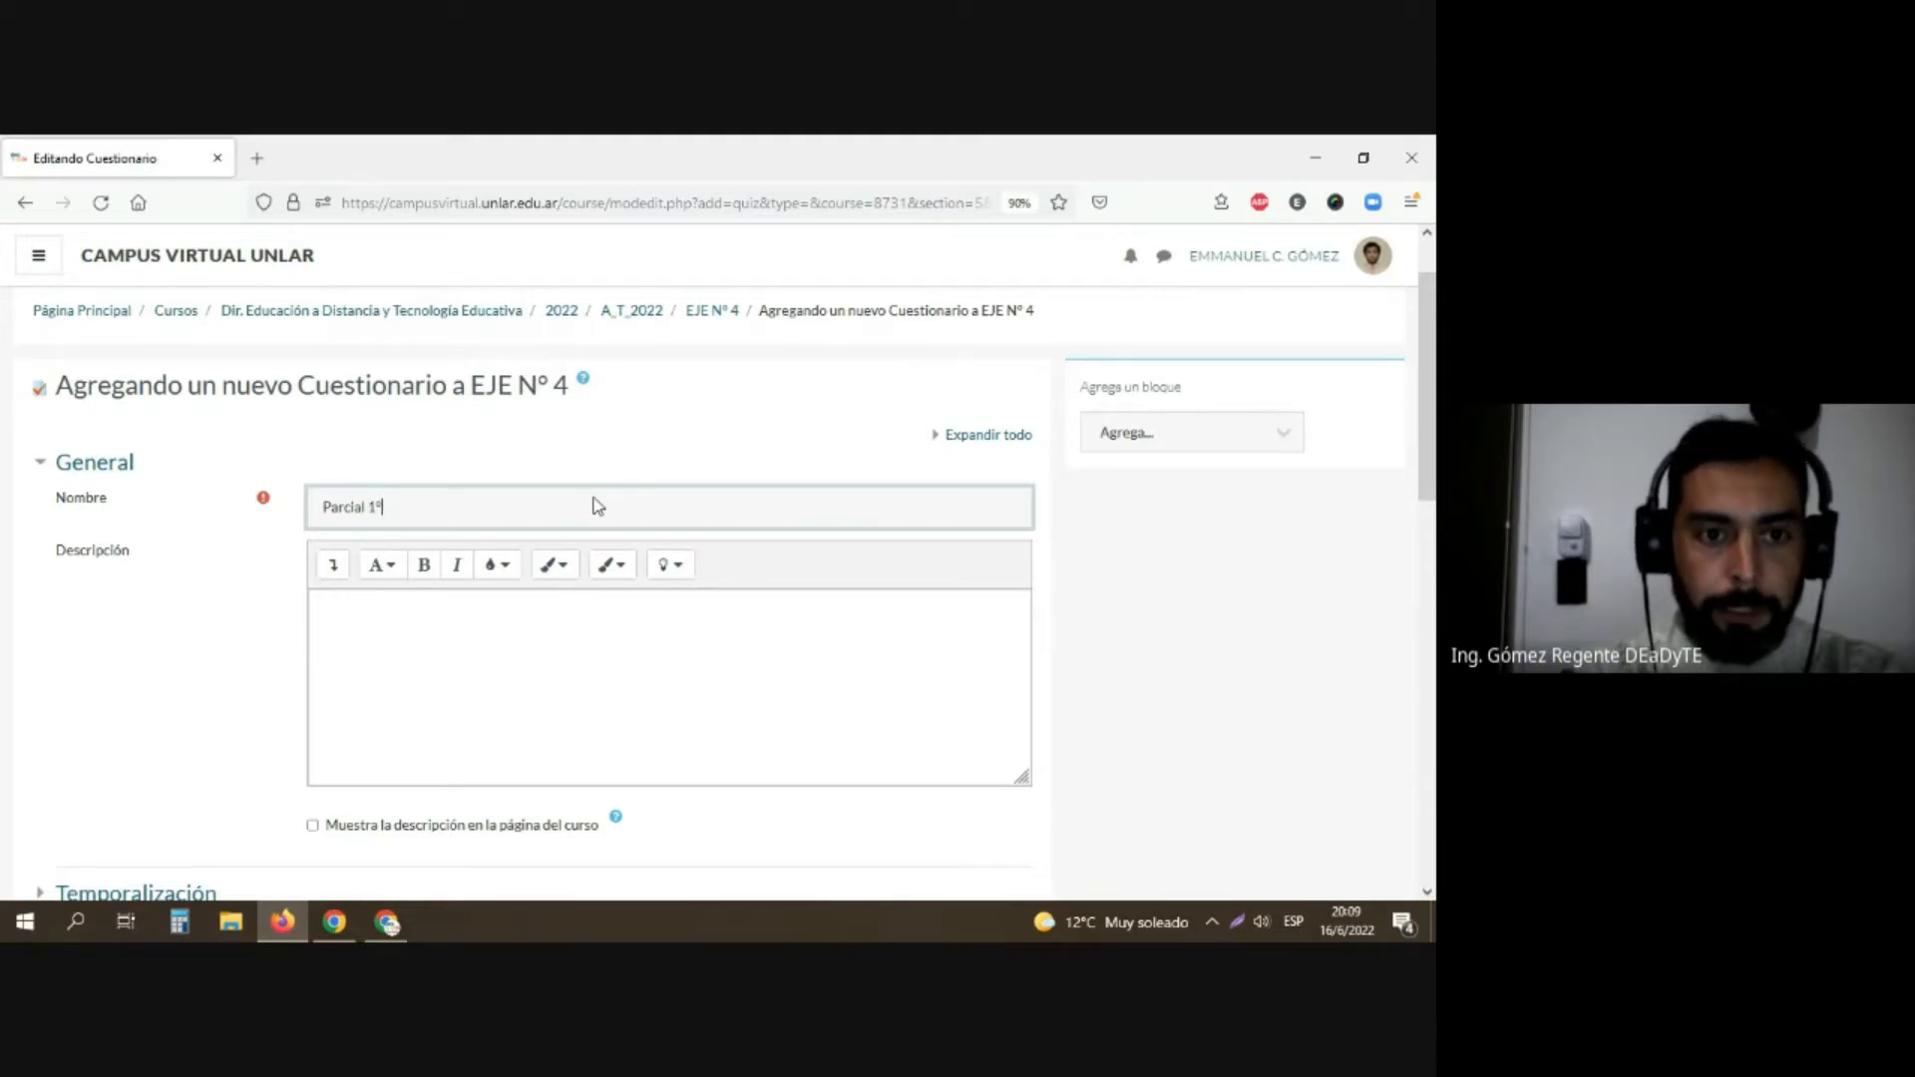
pyautogui.write(' Cuatrimestre')
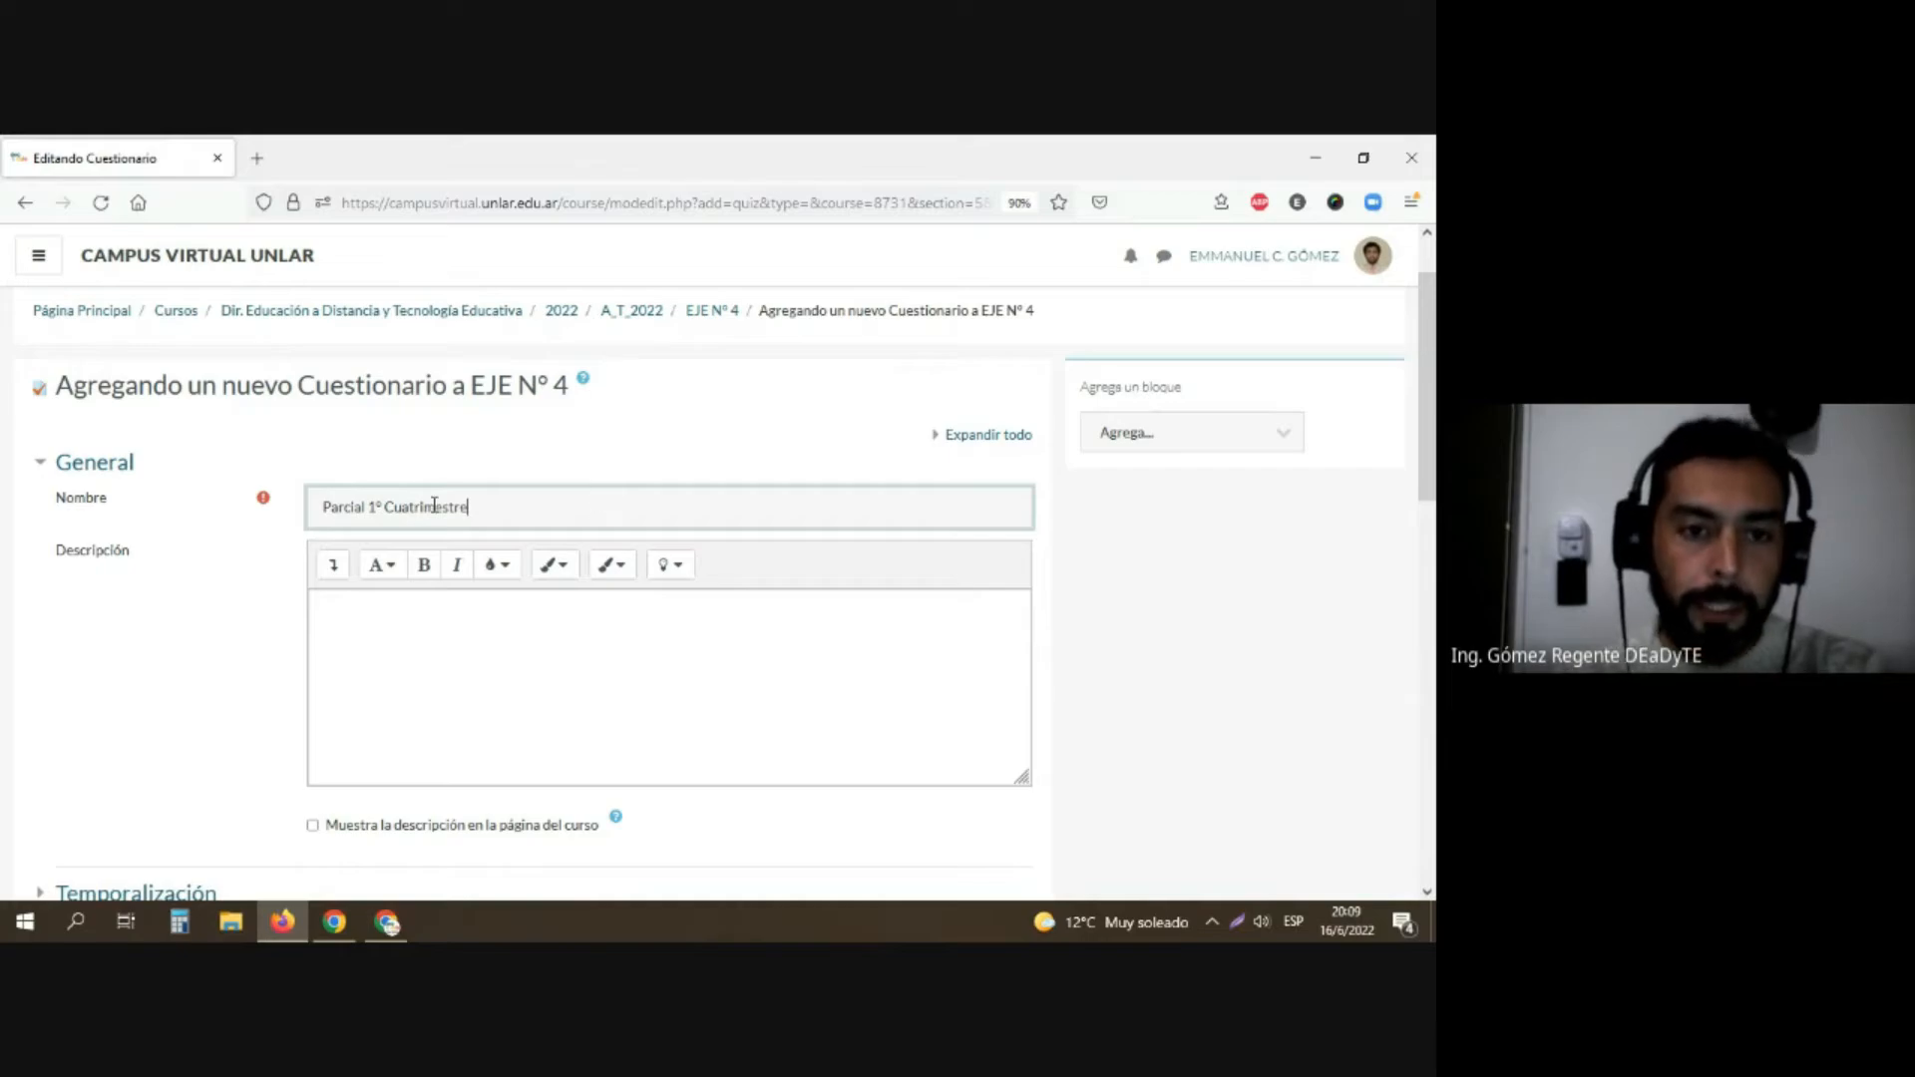
# Step: Begin the questionnaire's description with the line "Este parcial contendra los temas desarrollados en las unidades 1-2-3."
pyautogui.click(417, 612)
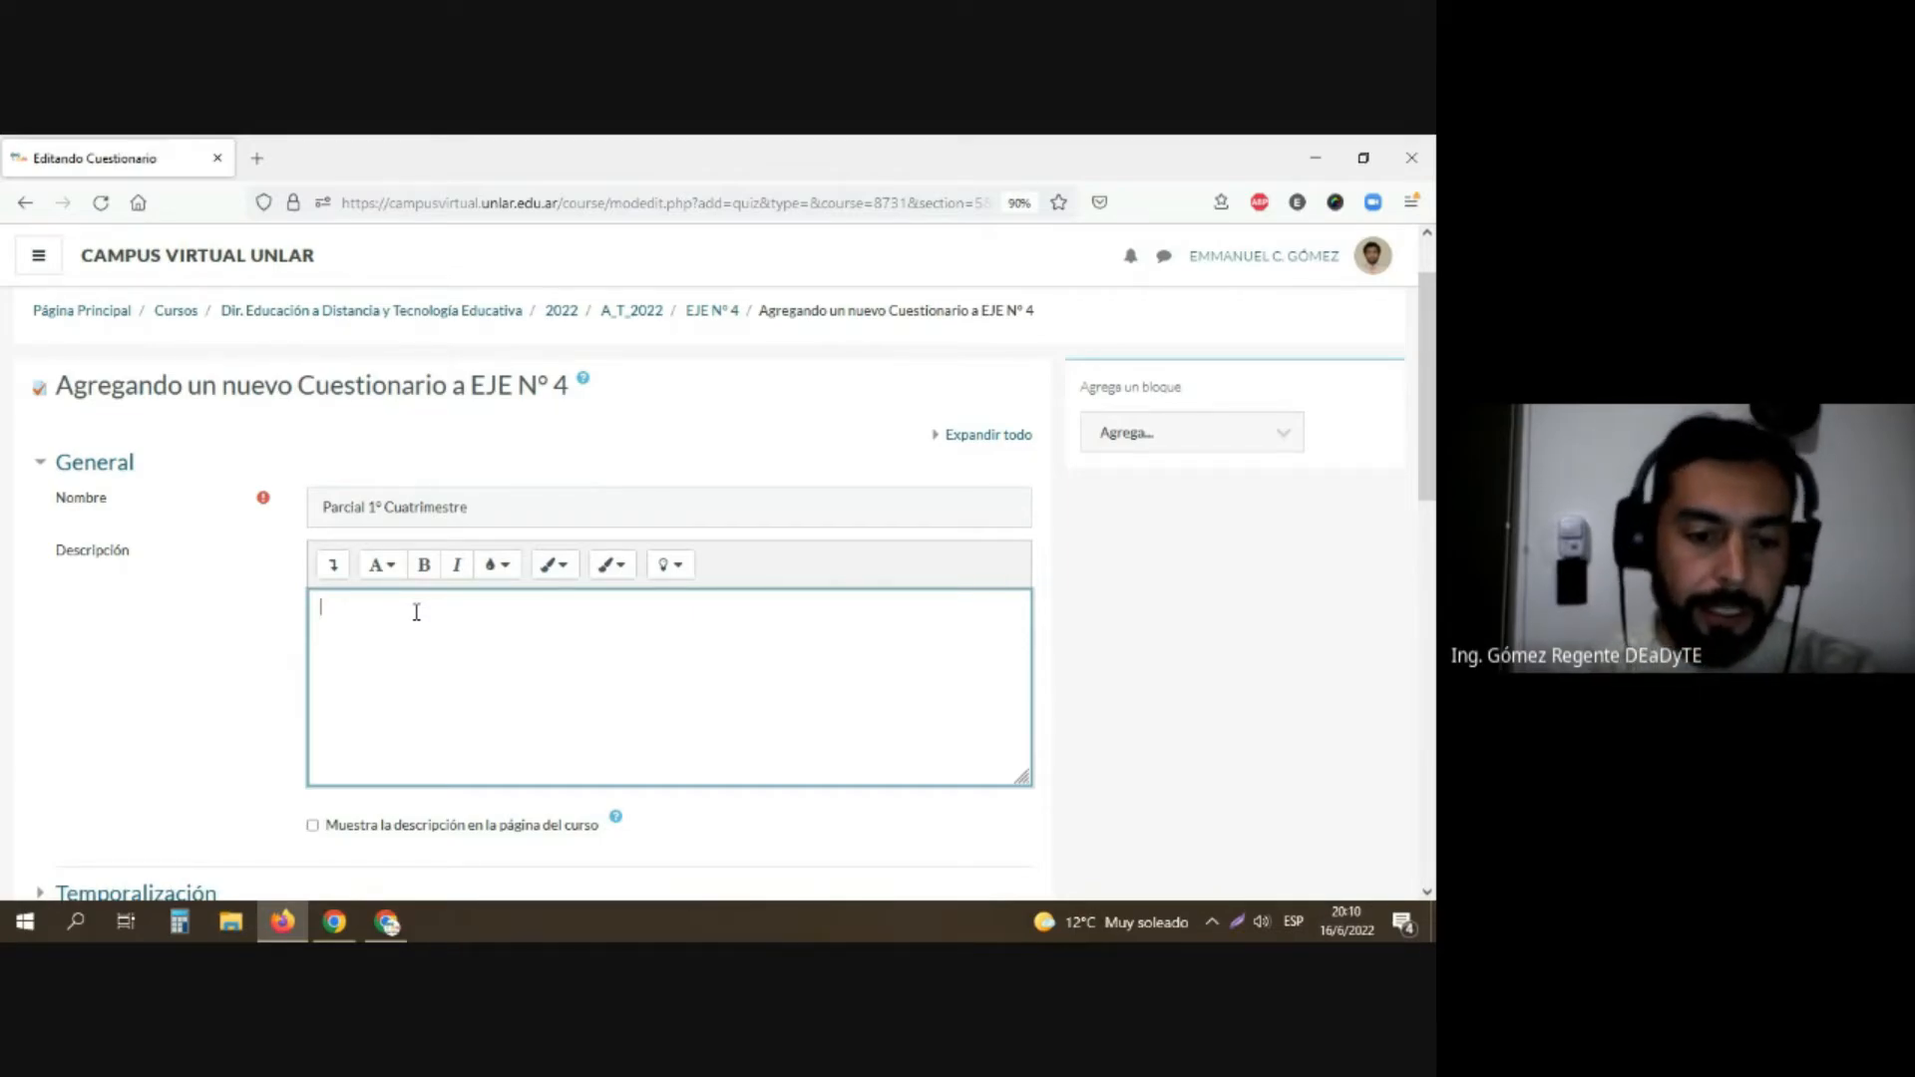
pyautogui.write('Este')
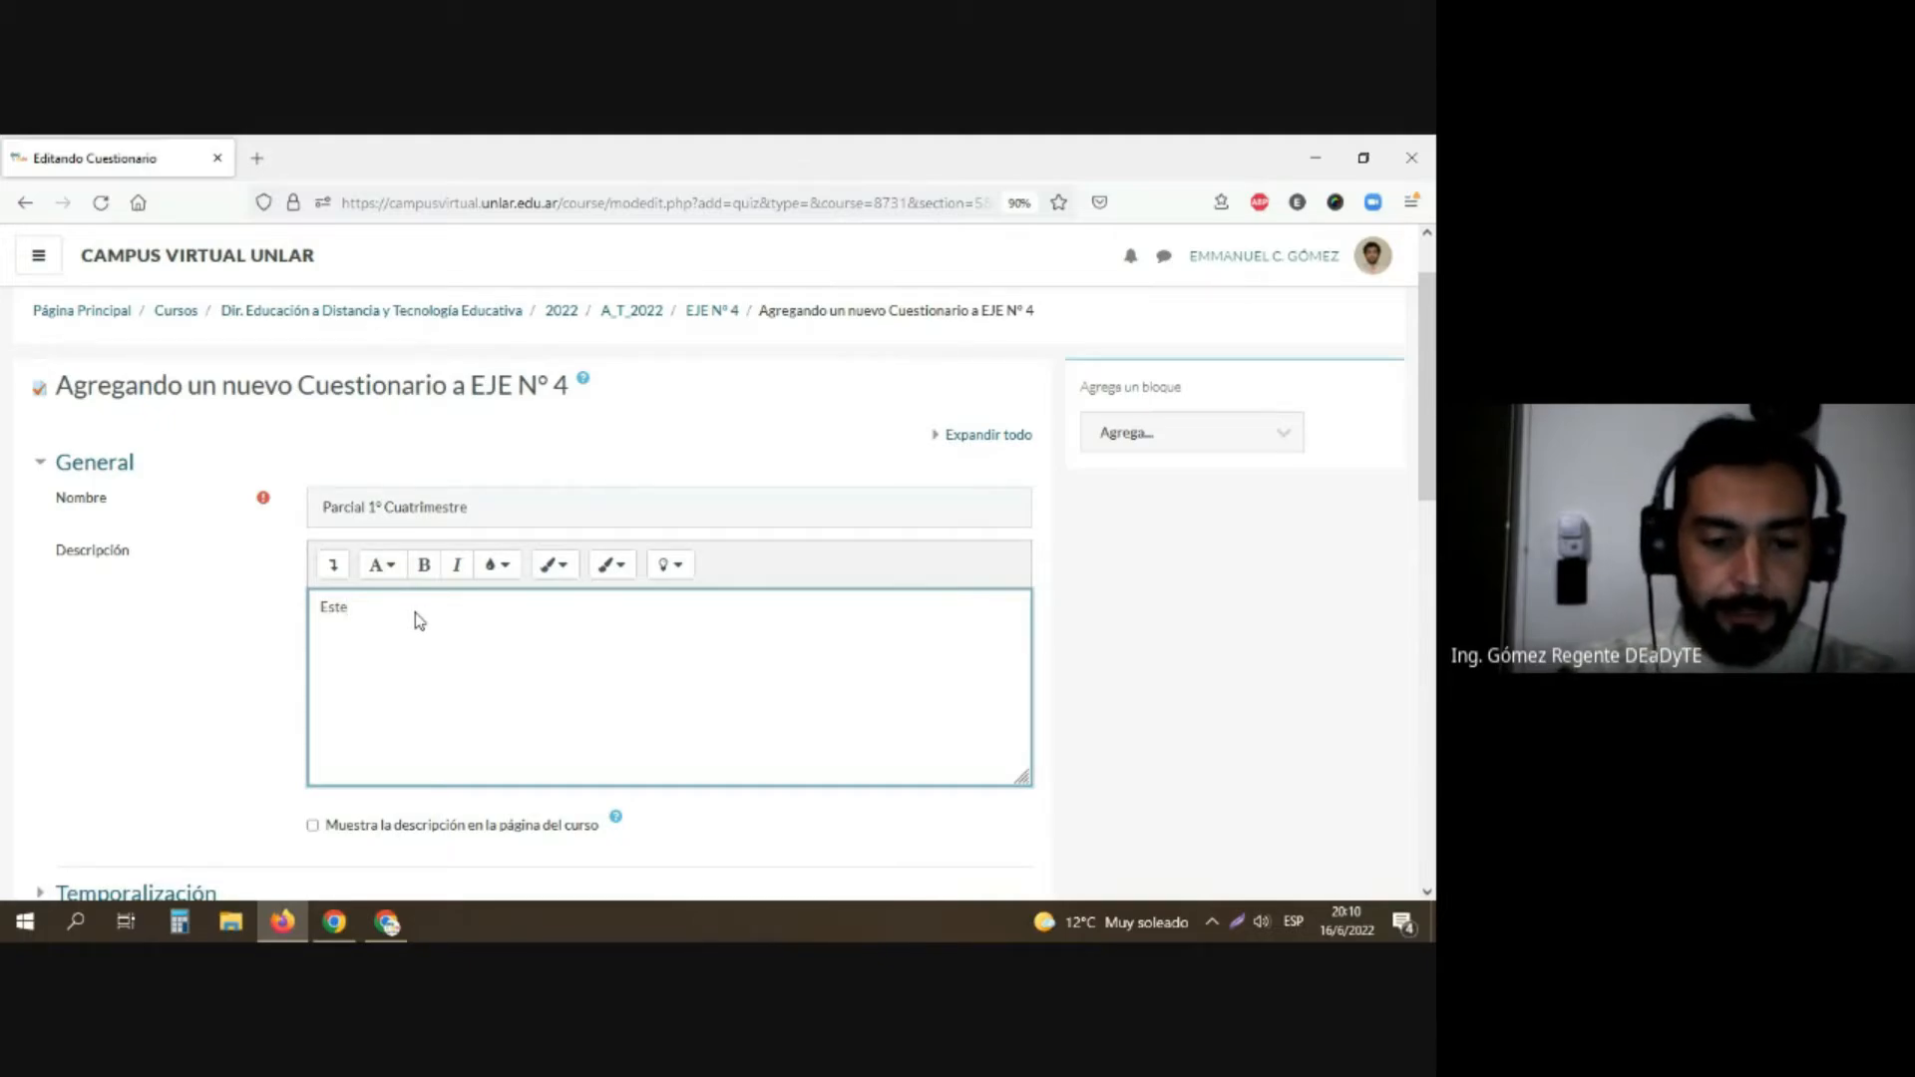
pyautogui.write(' parcial ')
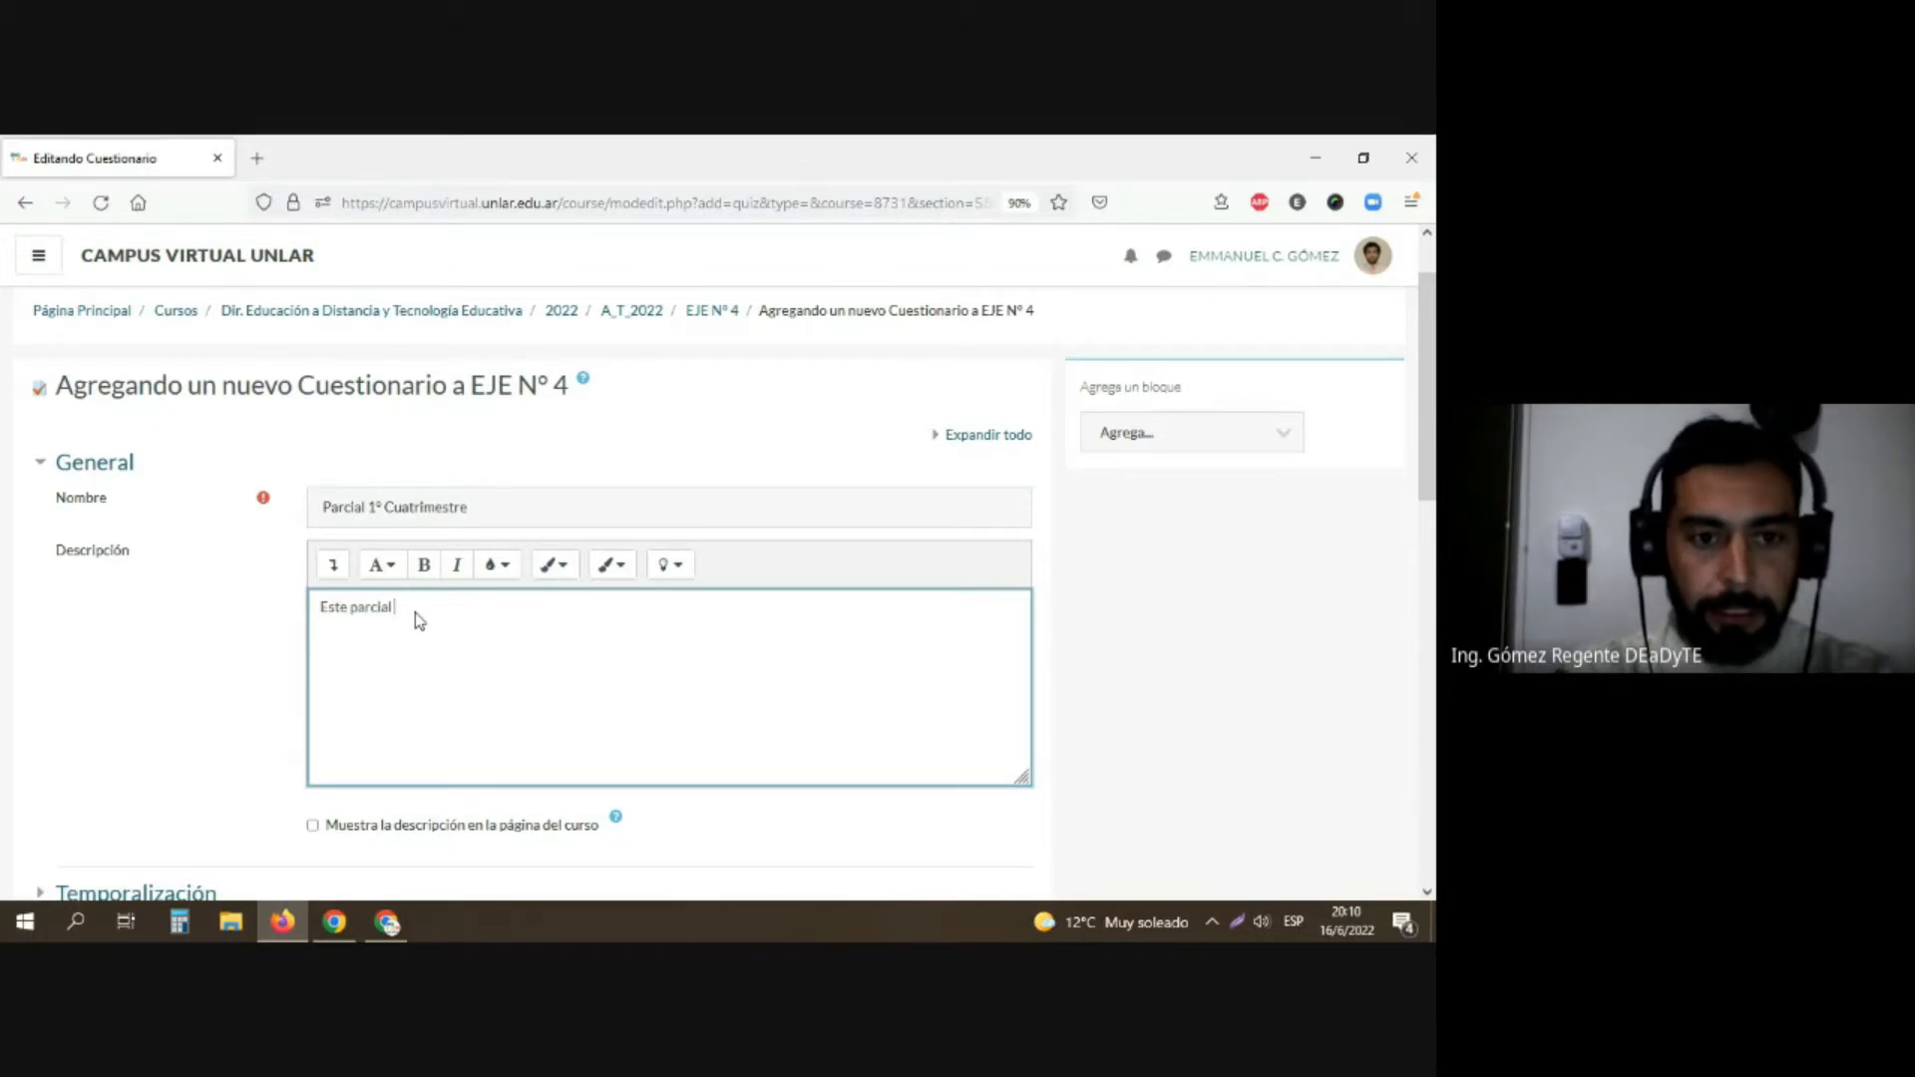
pyautogui.write('conten')
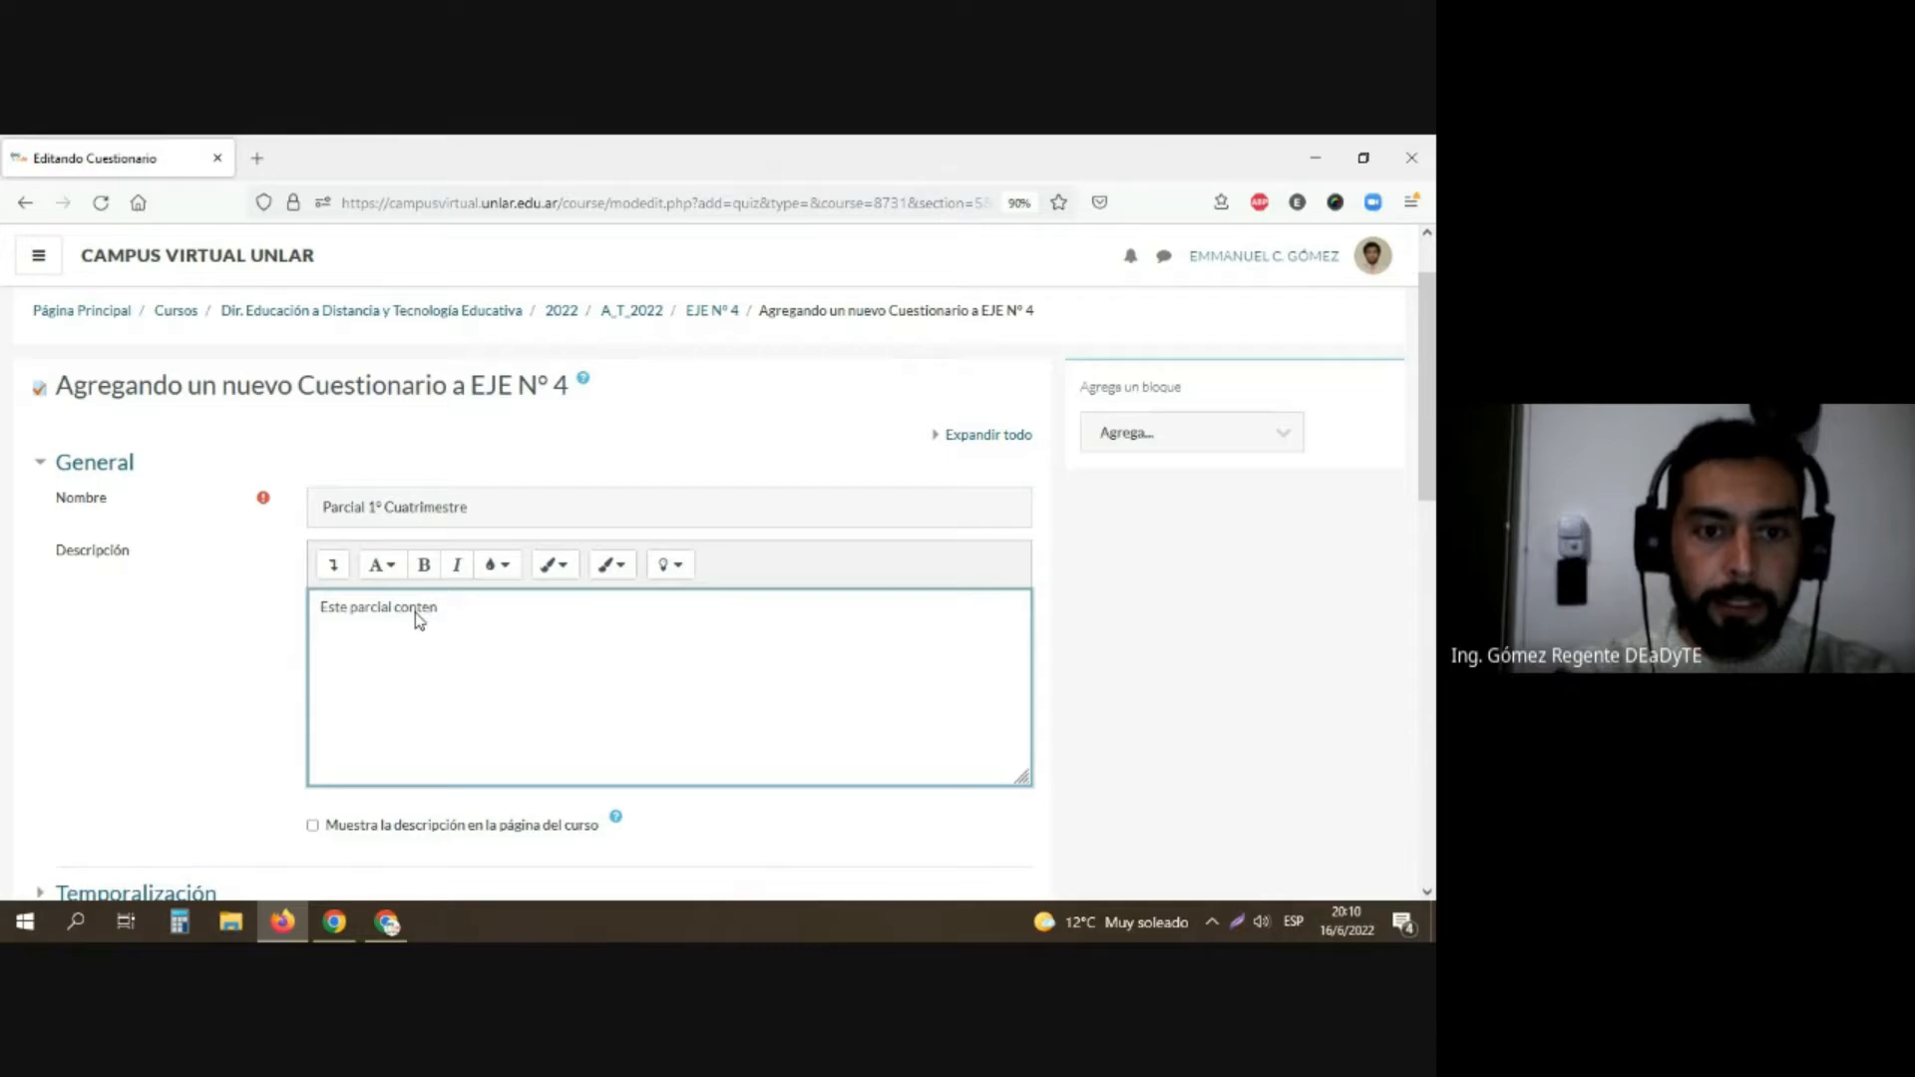
pyautogui.write('dra los')
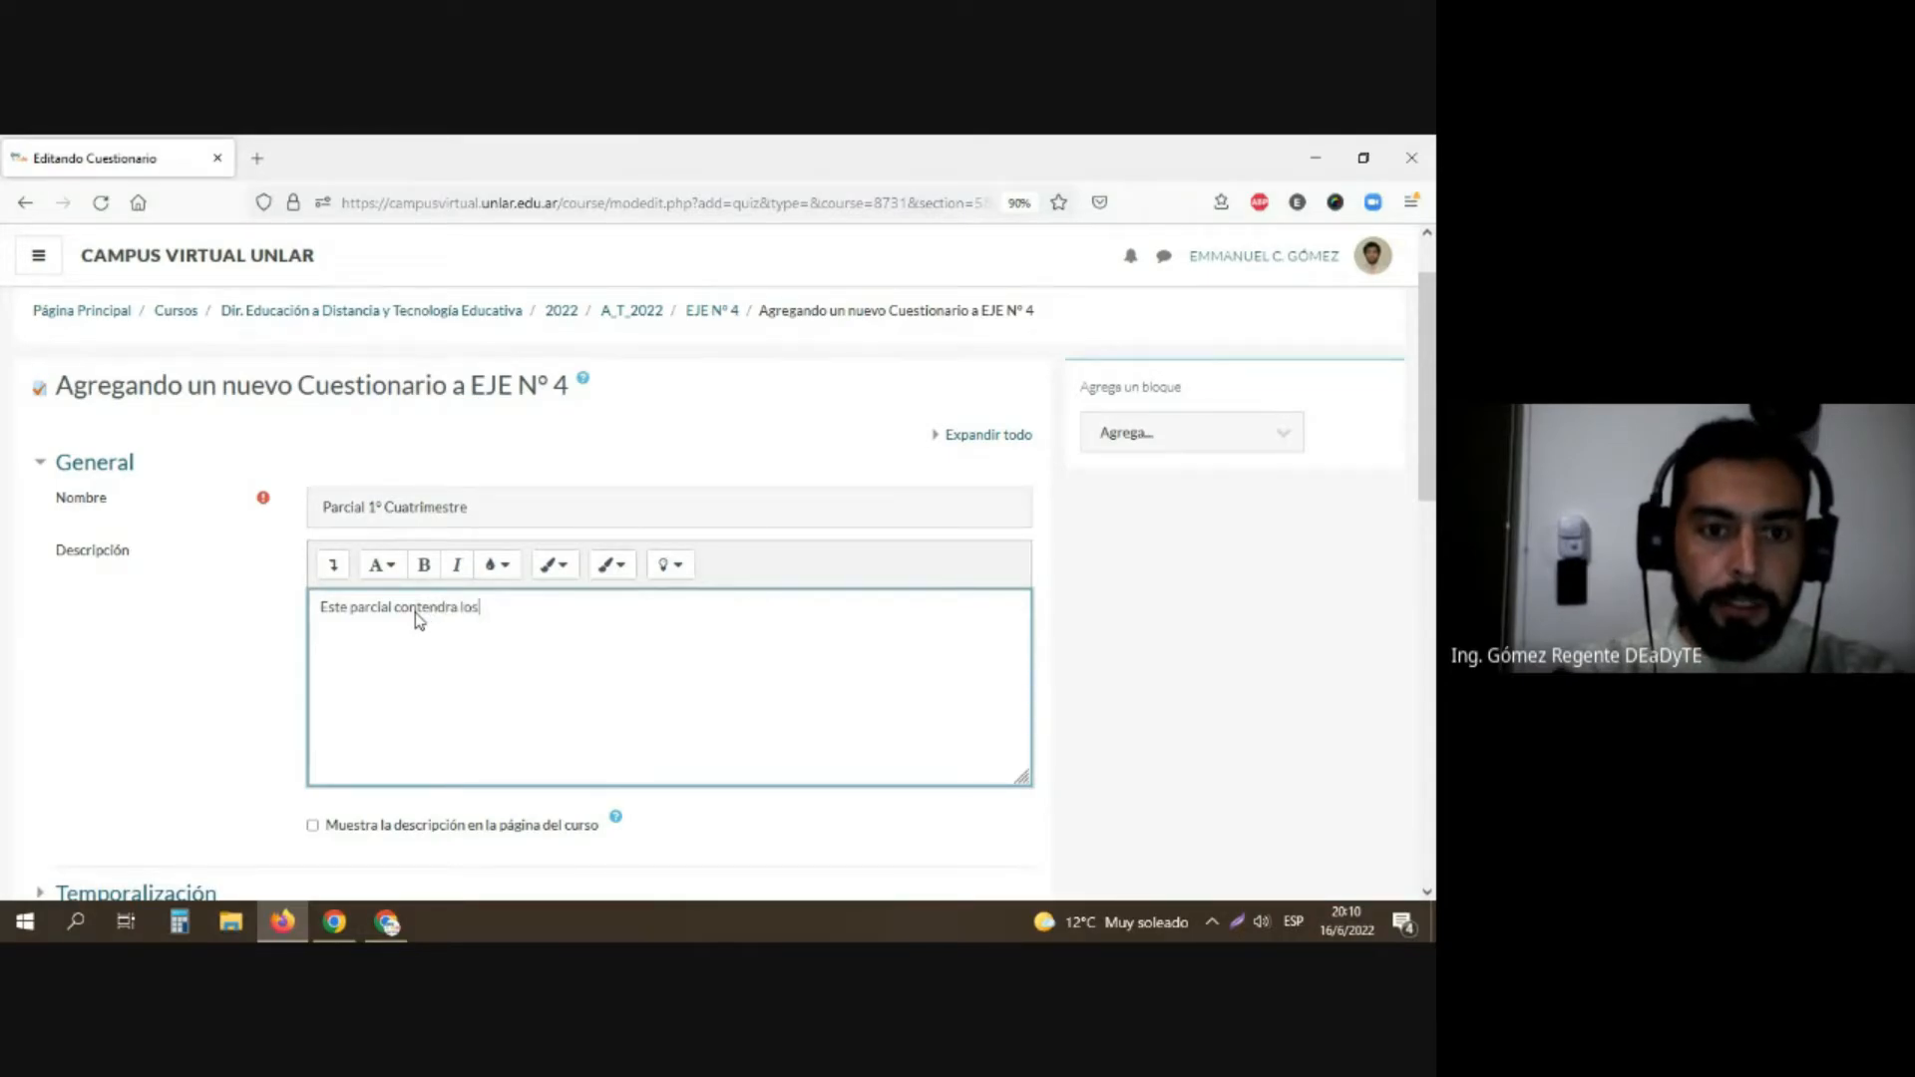
pyautogui.write('ra los temas desar')
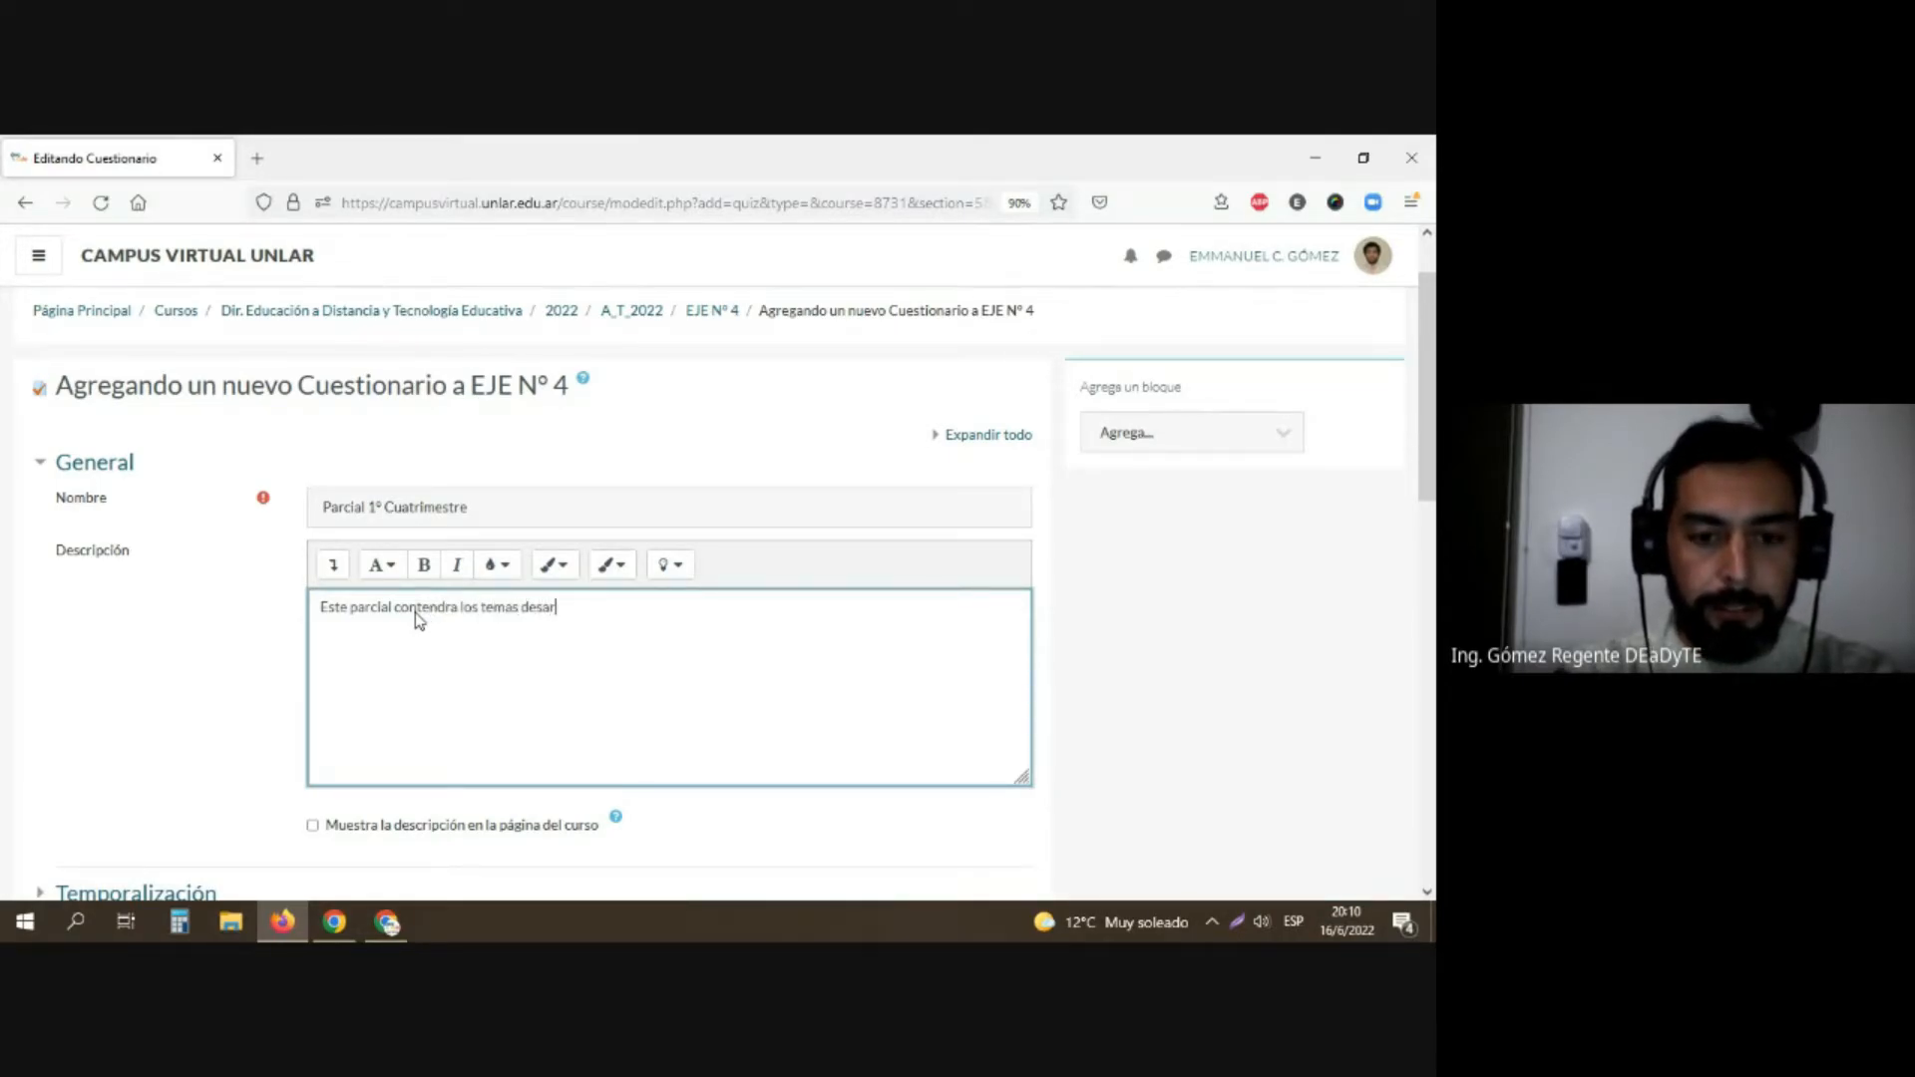
pyautogui.write('rollados e')
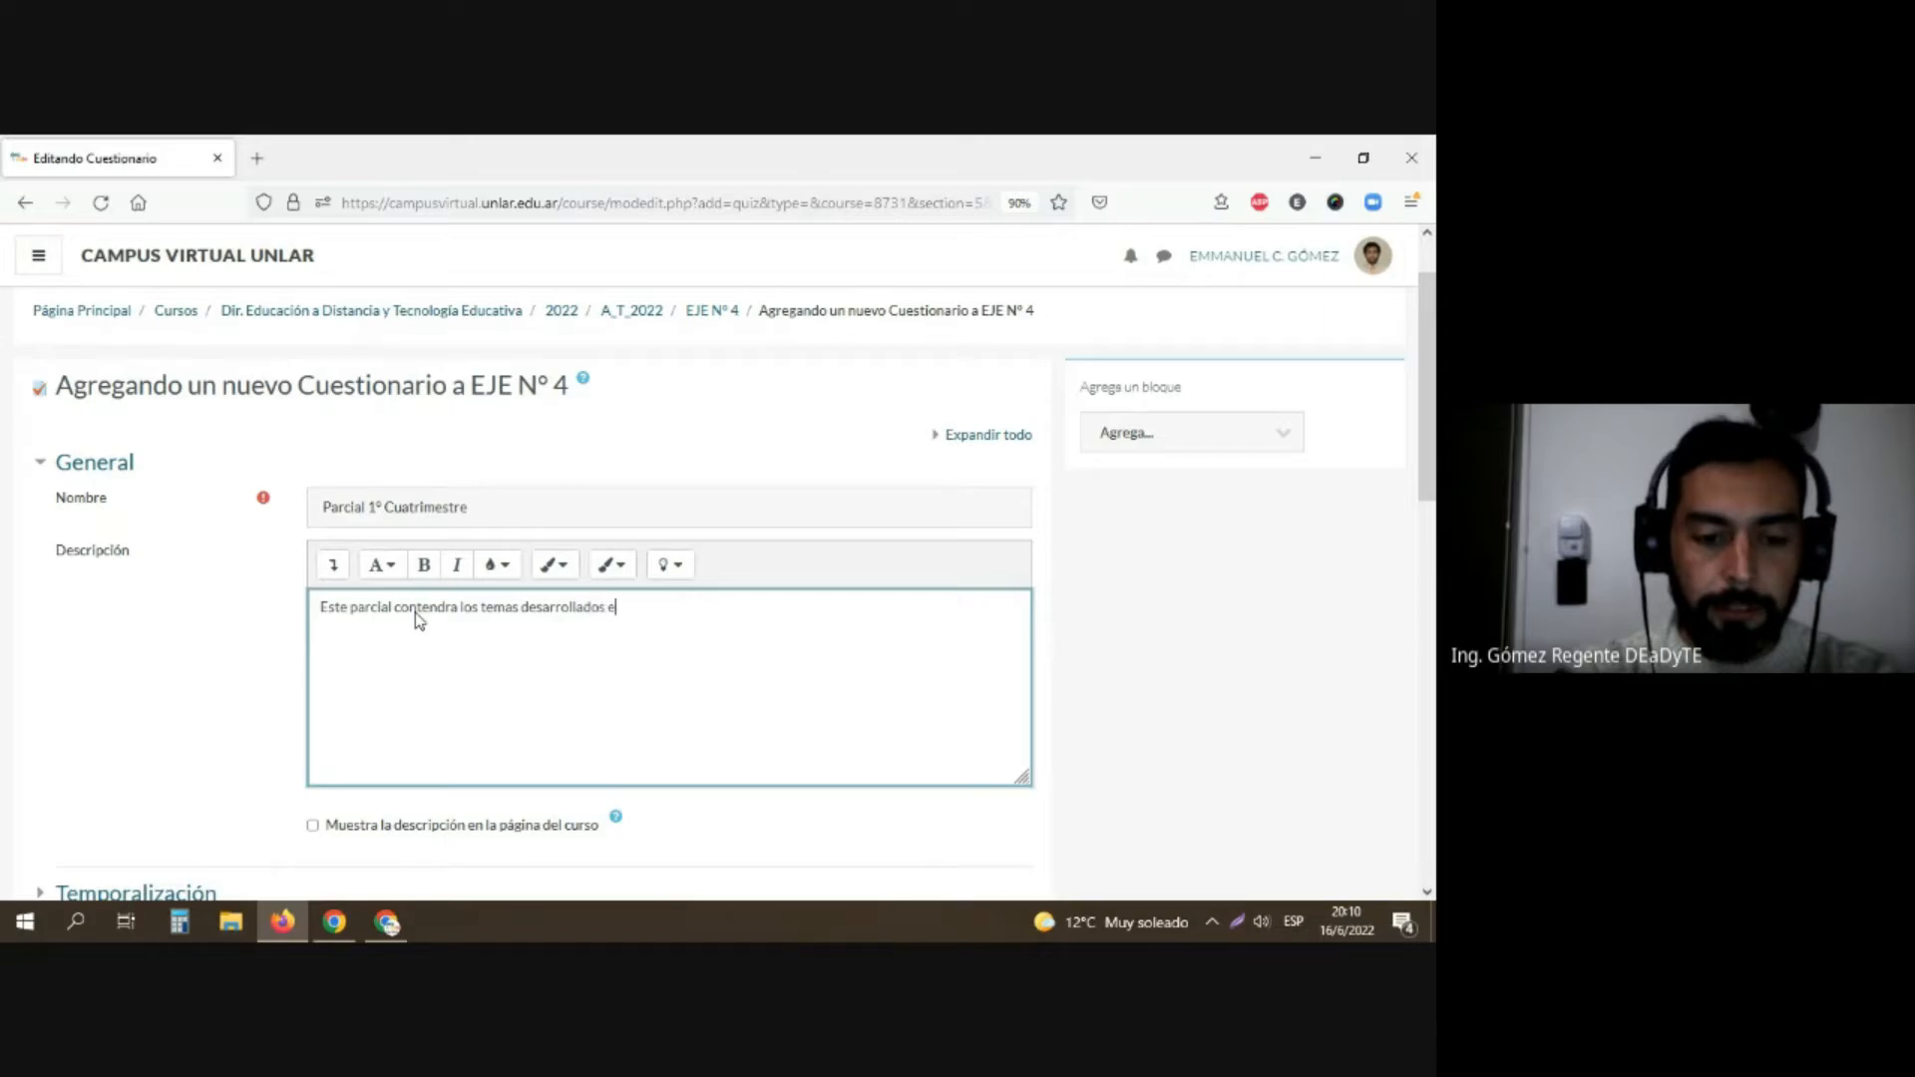
pyautogui.write('n las unidad')
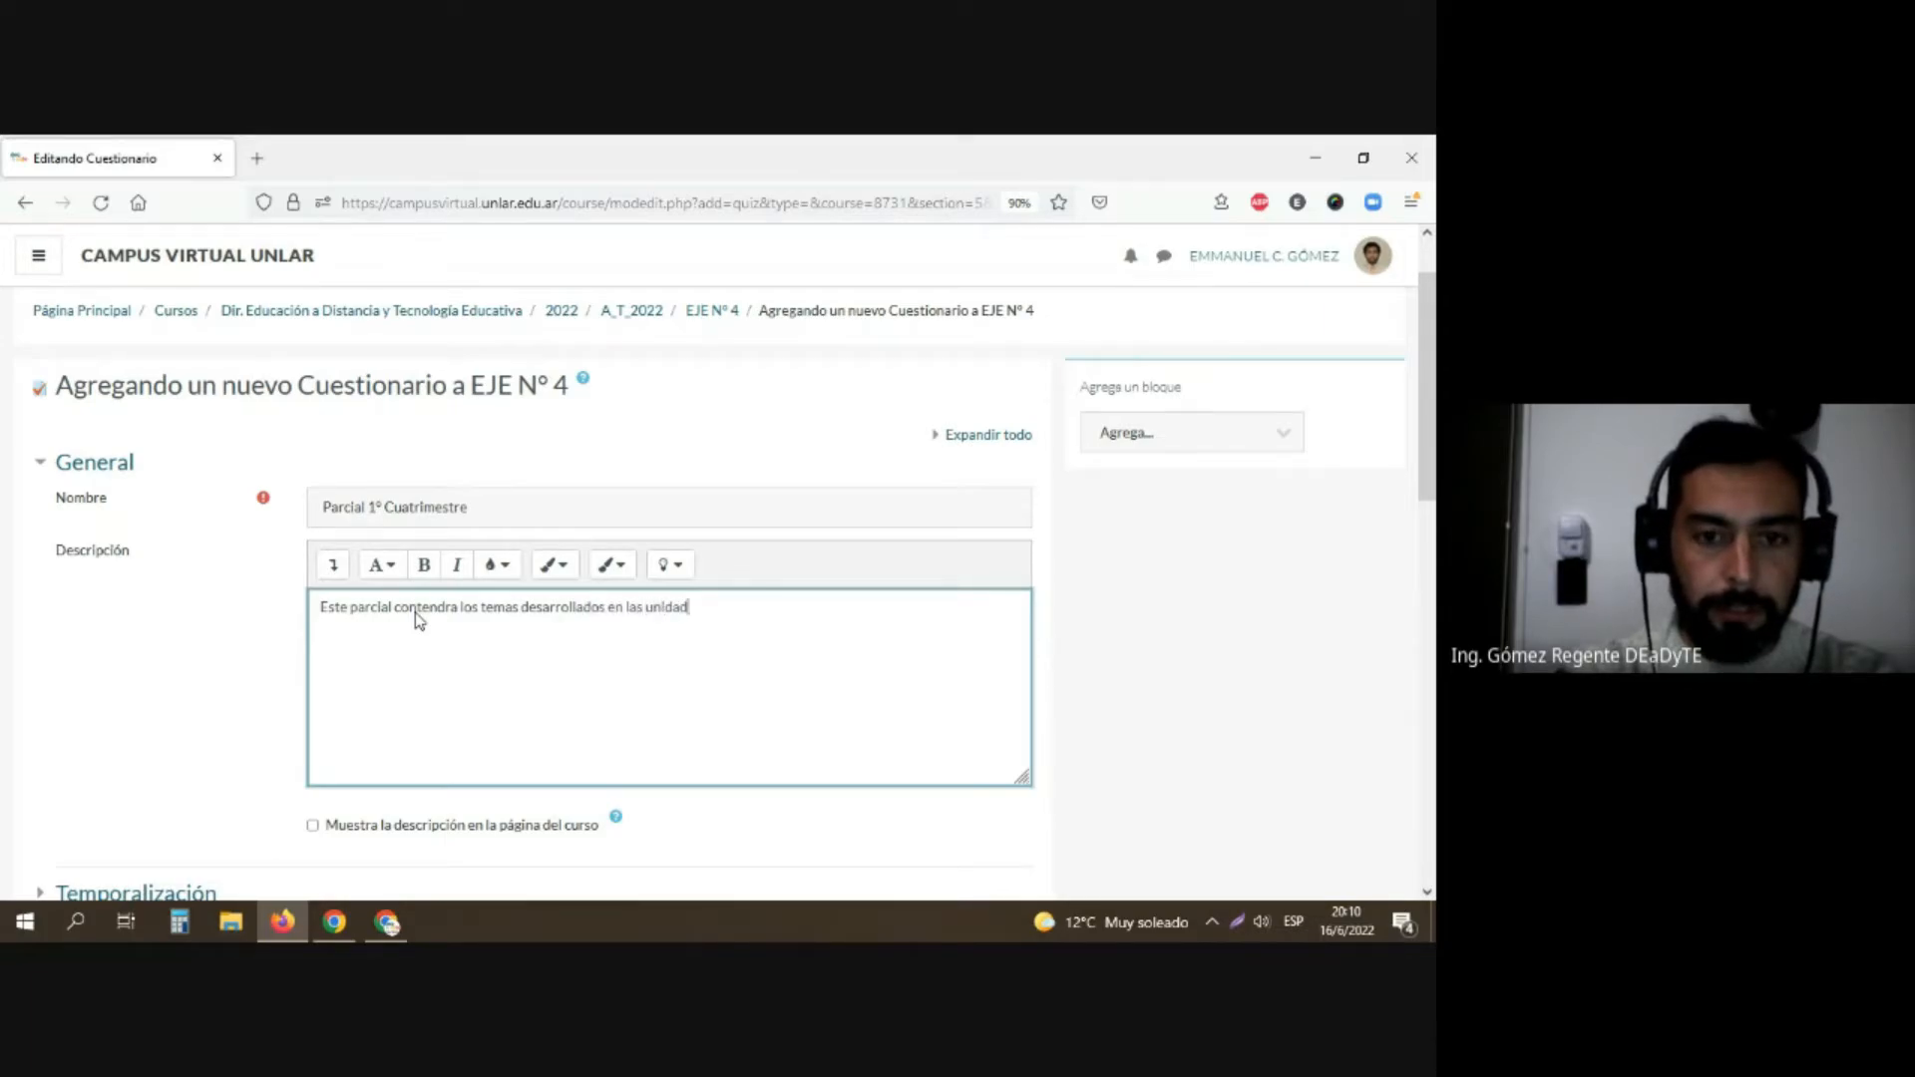
pyautogui.write('es 1-2-3')
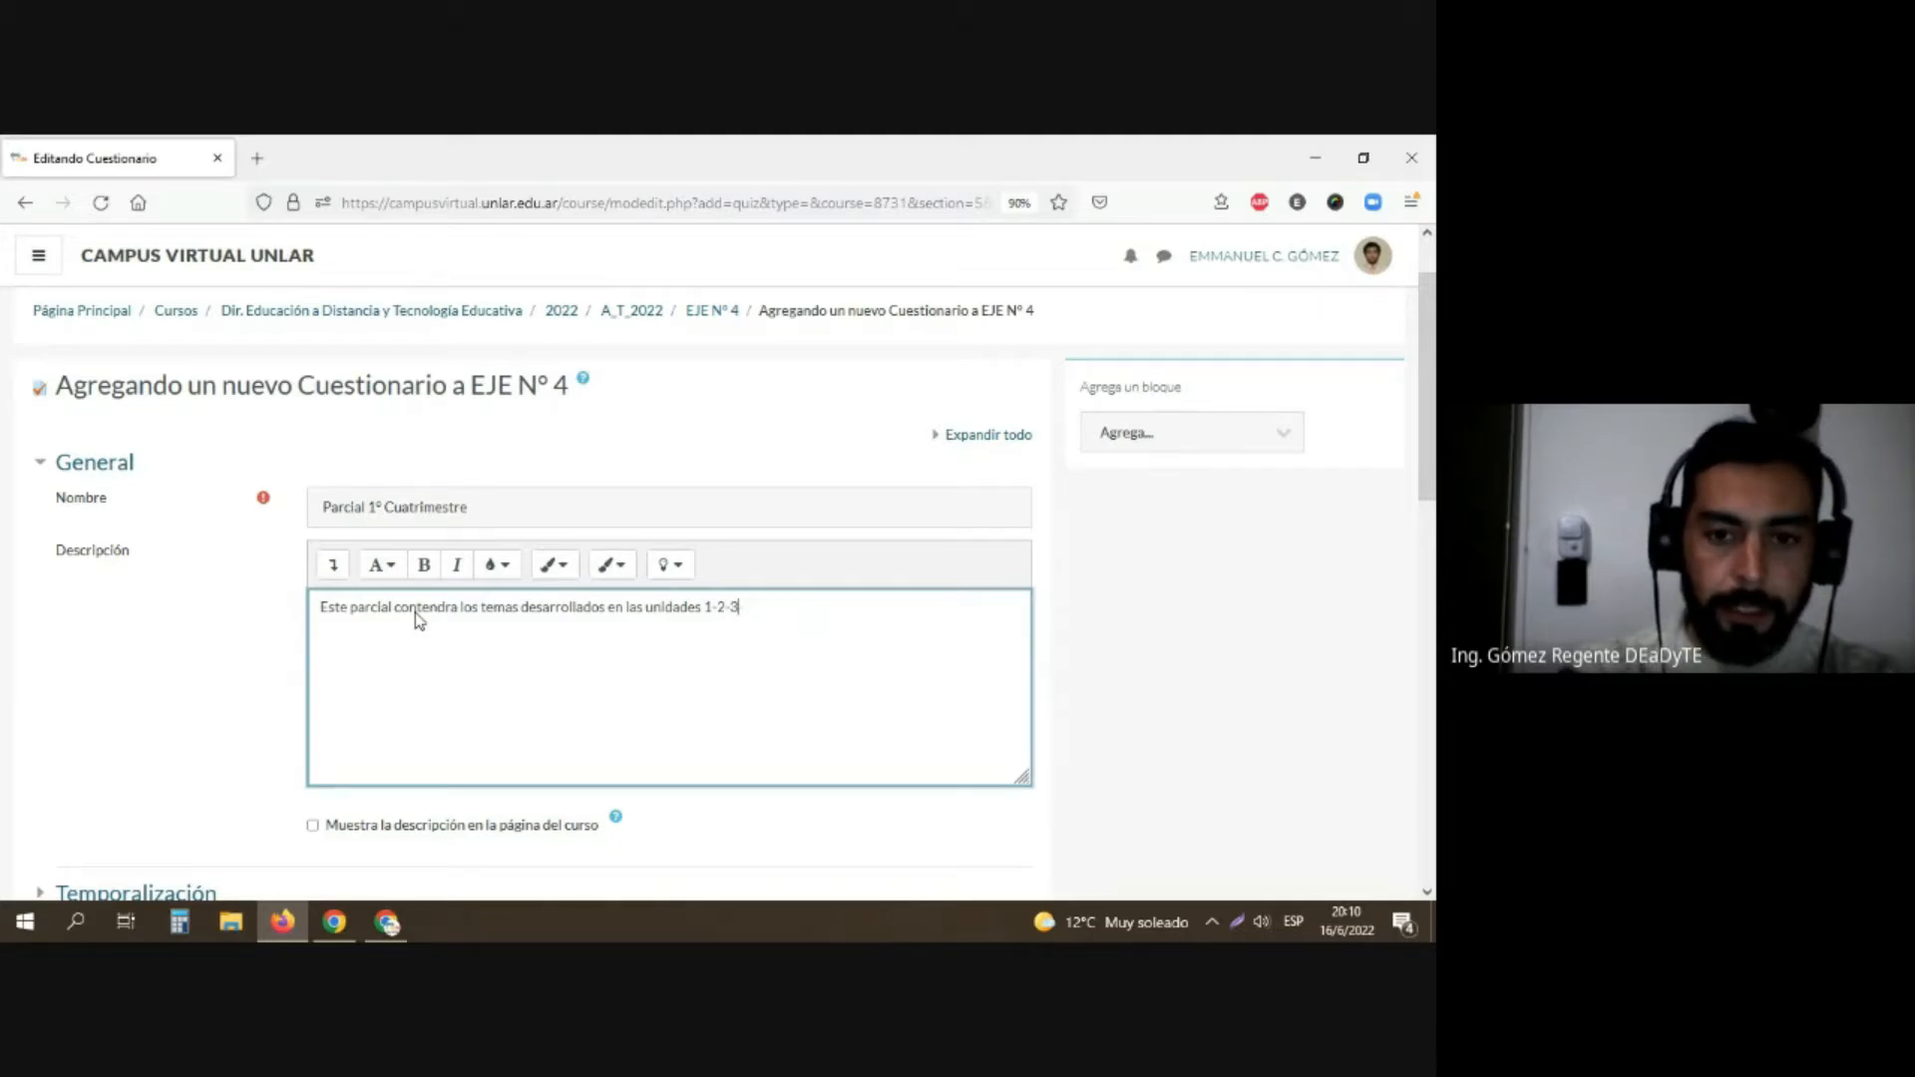
pyautogui.write('.')
pyautogui.press('Return')
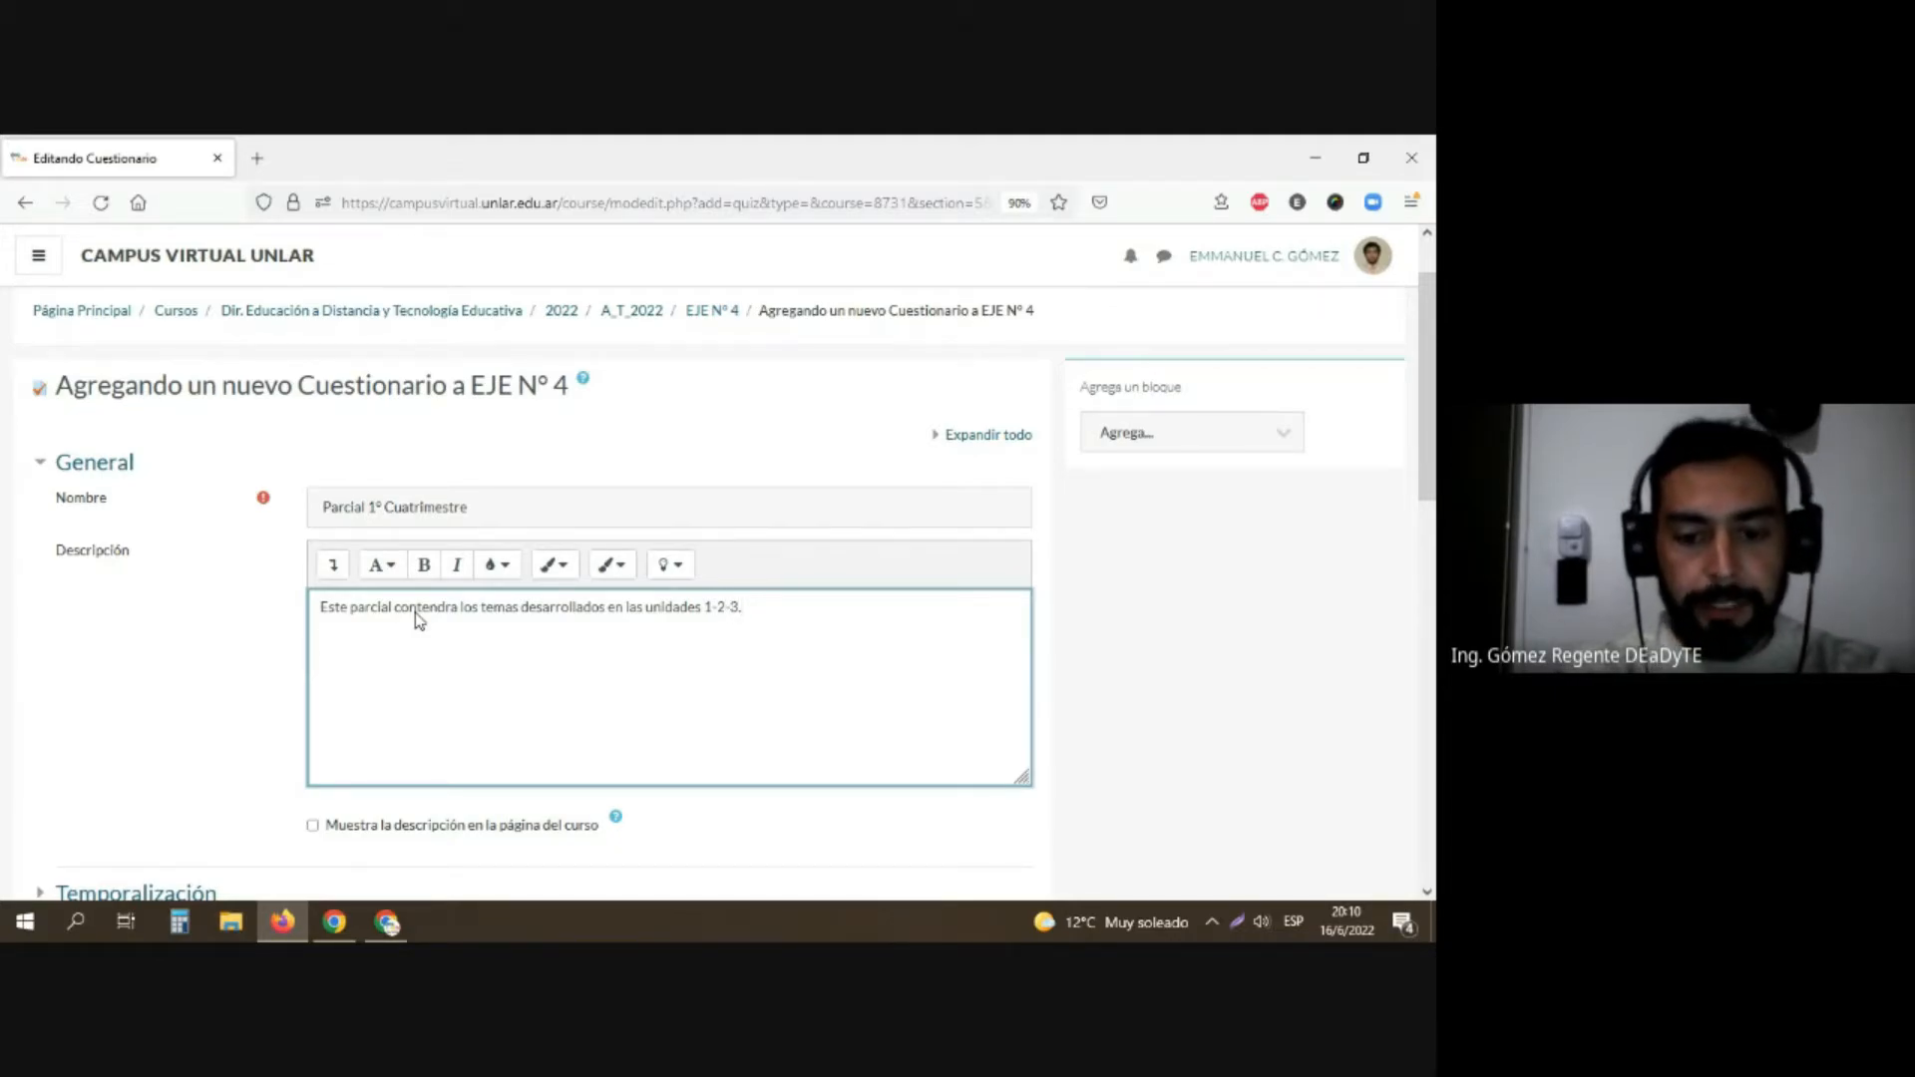
# Step: Add a second description paragraph reading "Seran multiple choice, con respuestas en donde las incorrectas restaran puntaje final."
pyautogui.write('Seran')
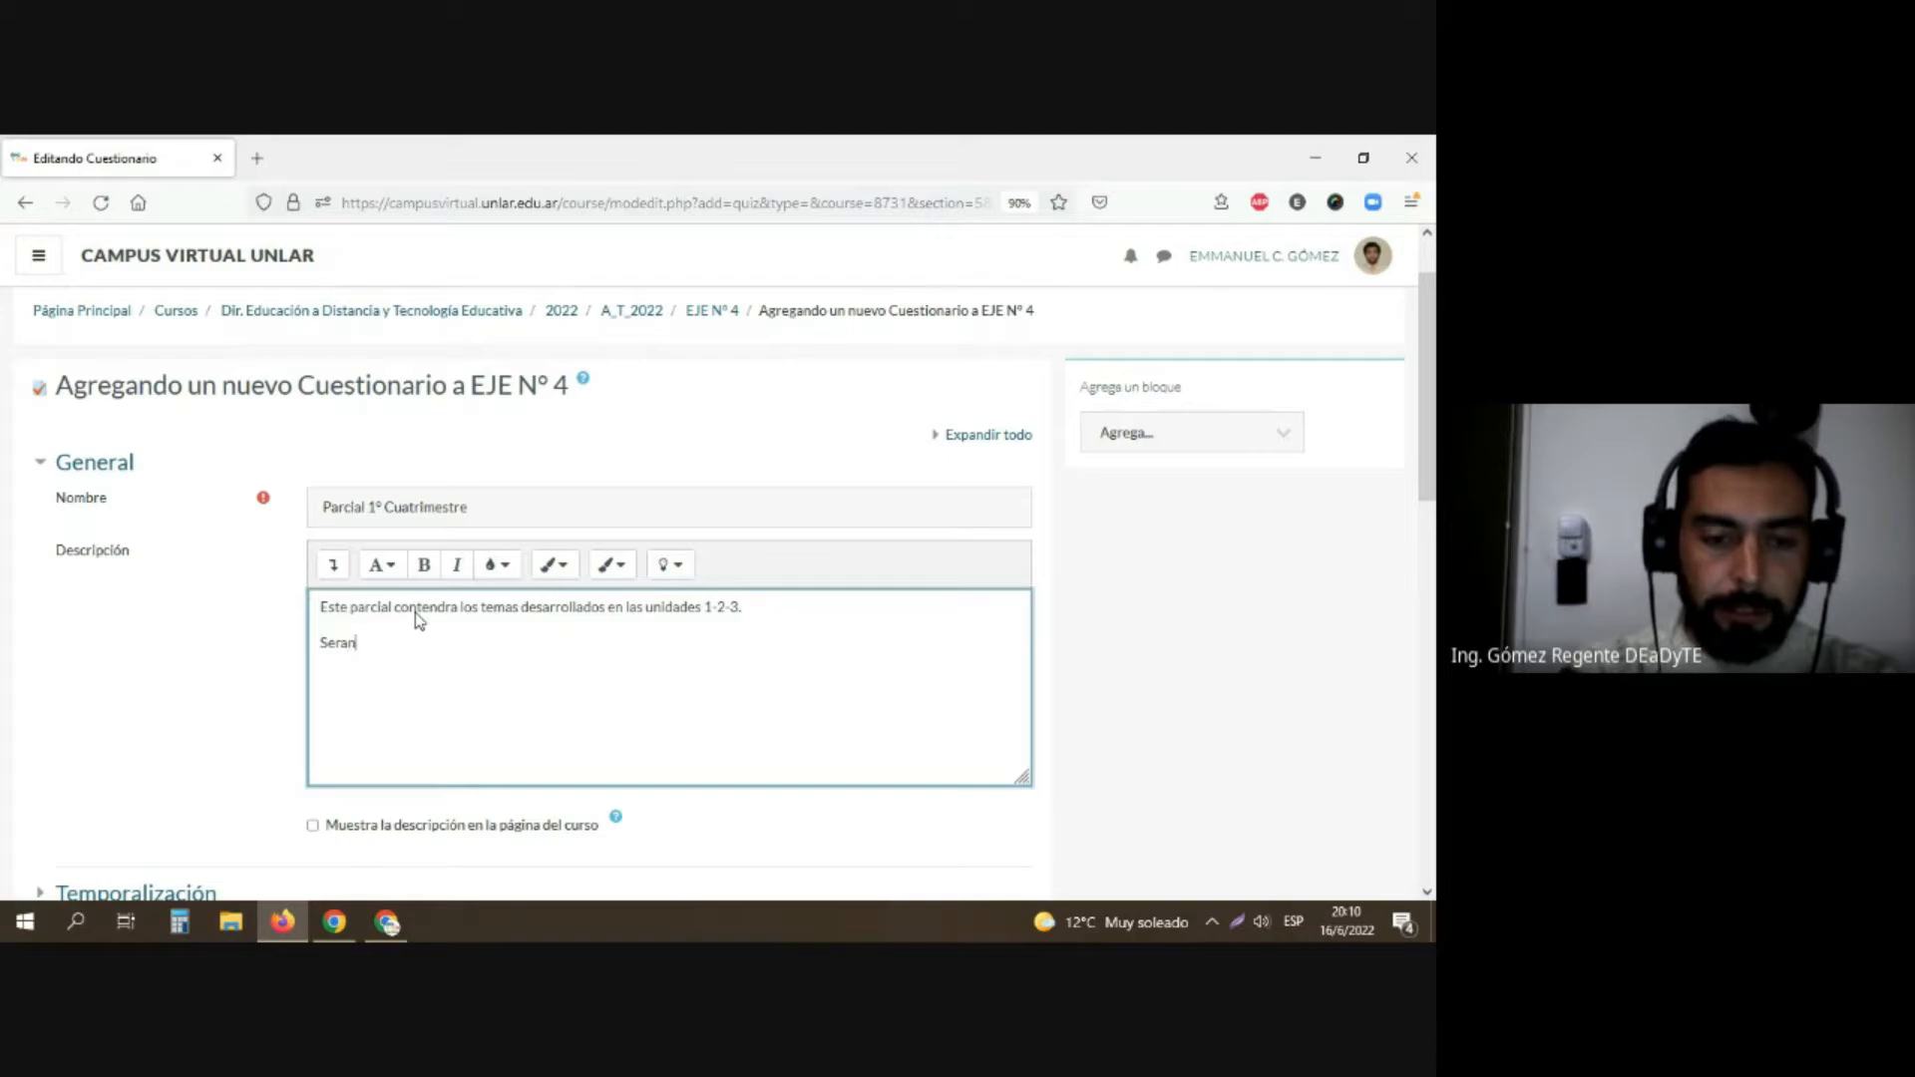
pyautogui.write(' mult')
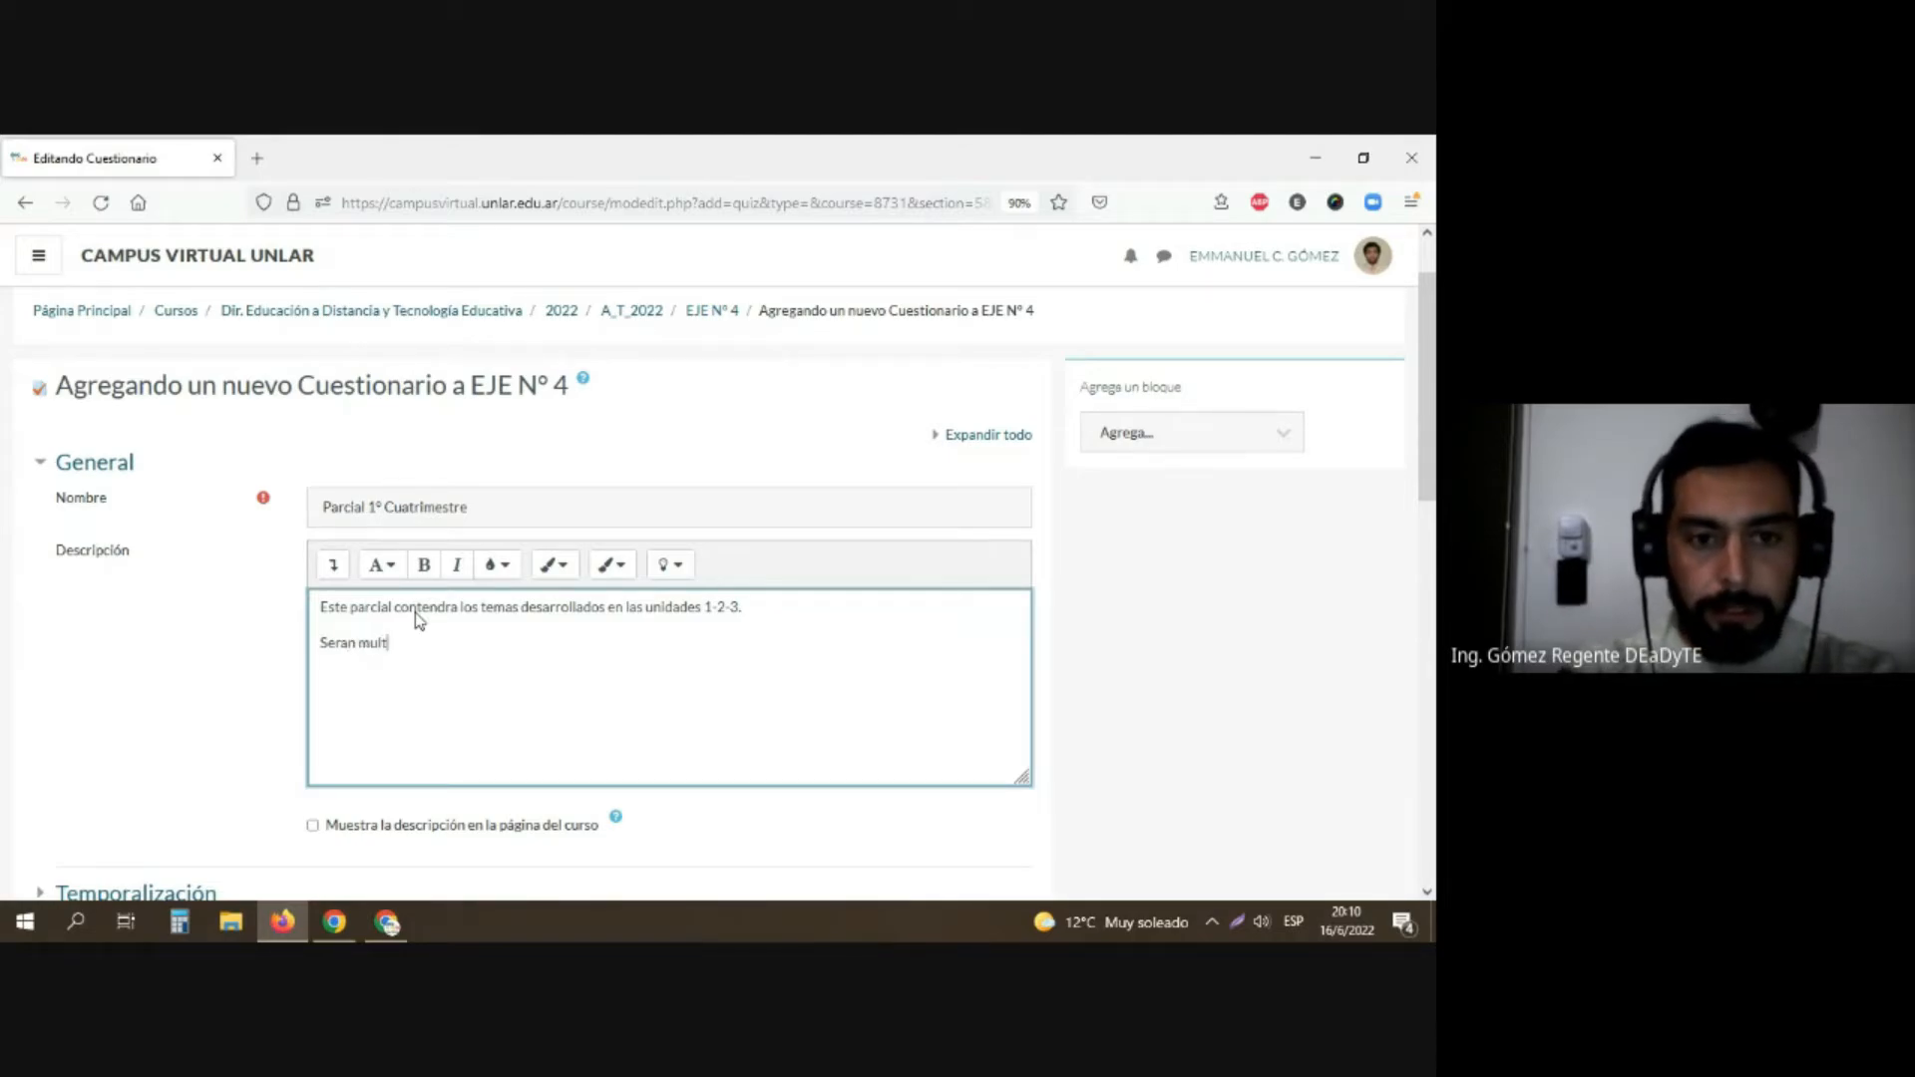
pyautogui.write('iple cho')
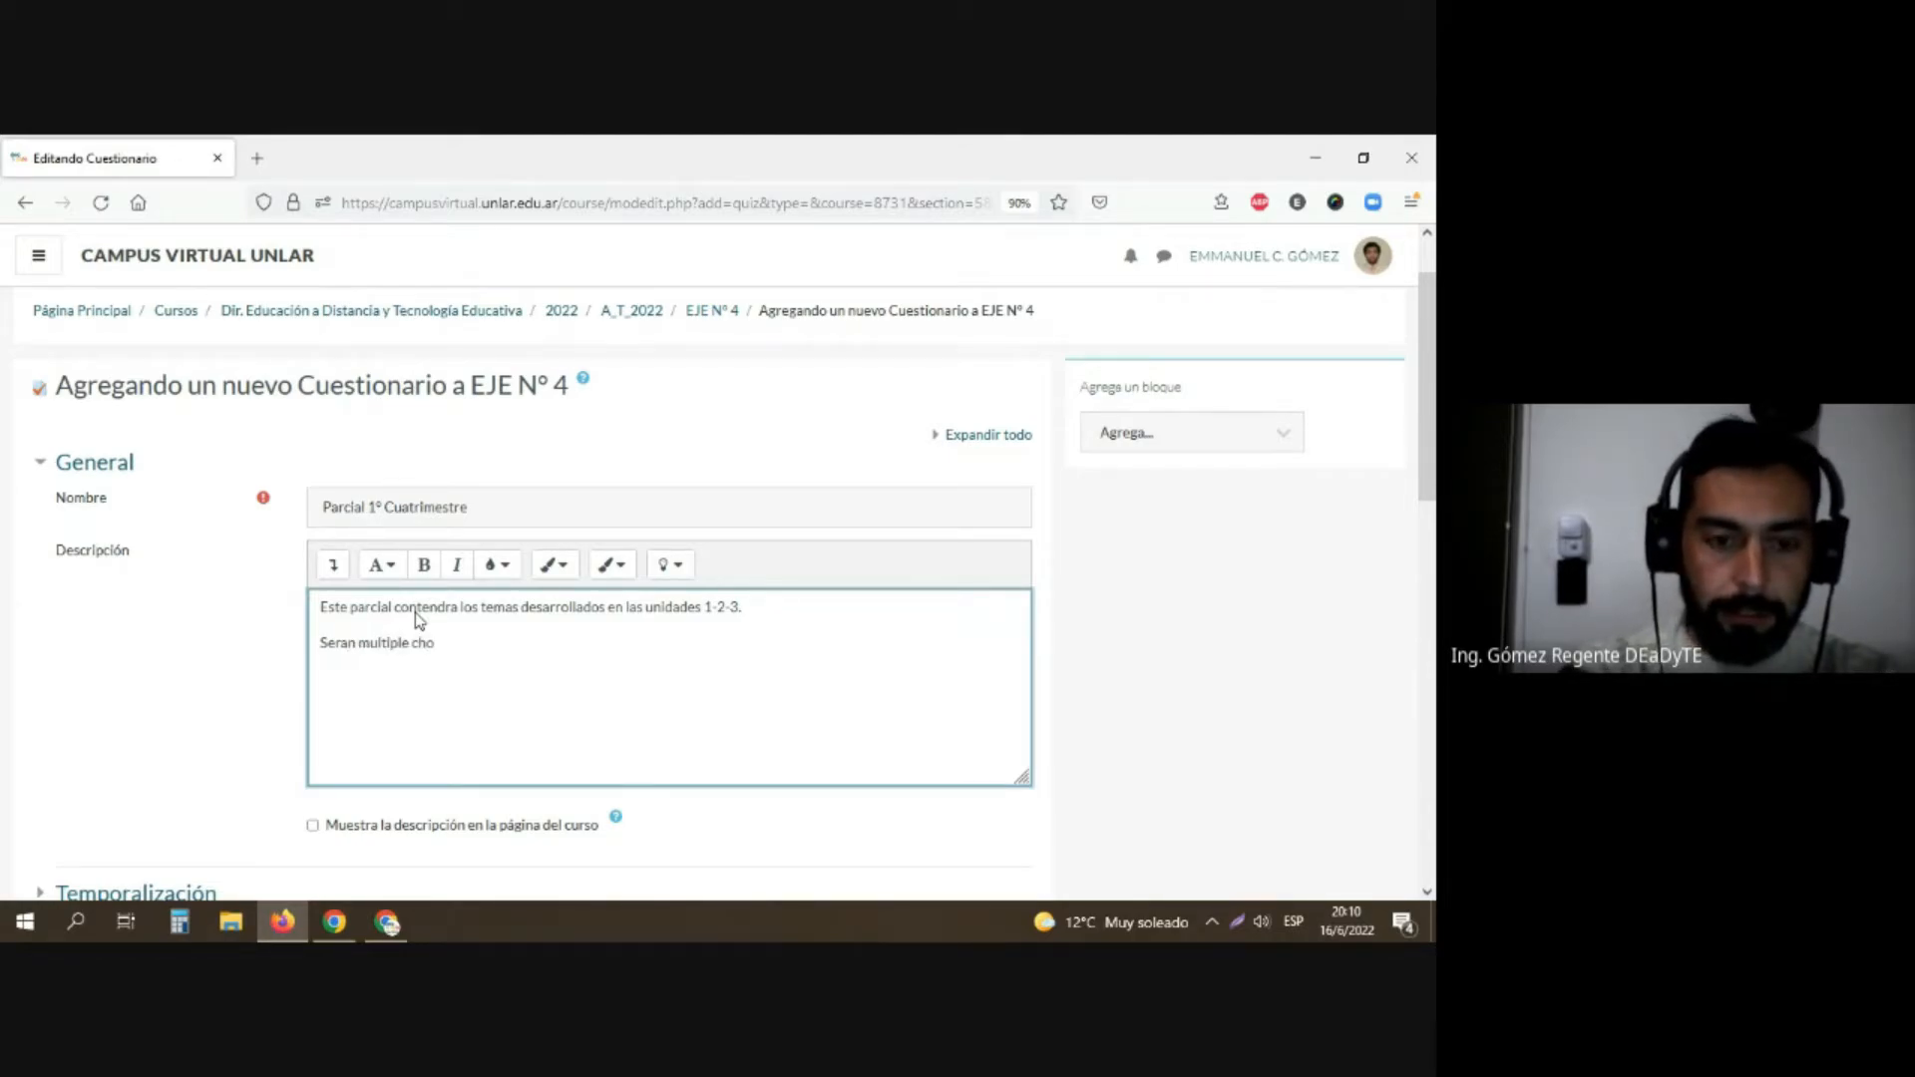
pyautogui.write('ice')
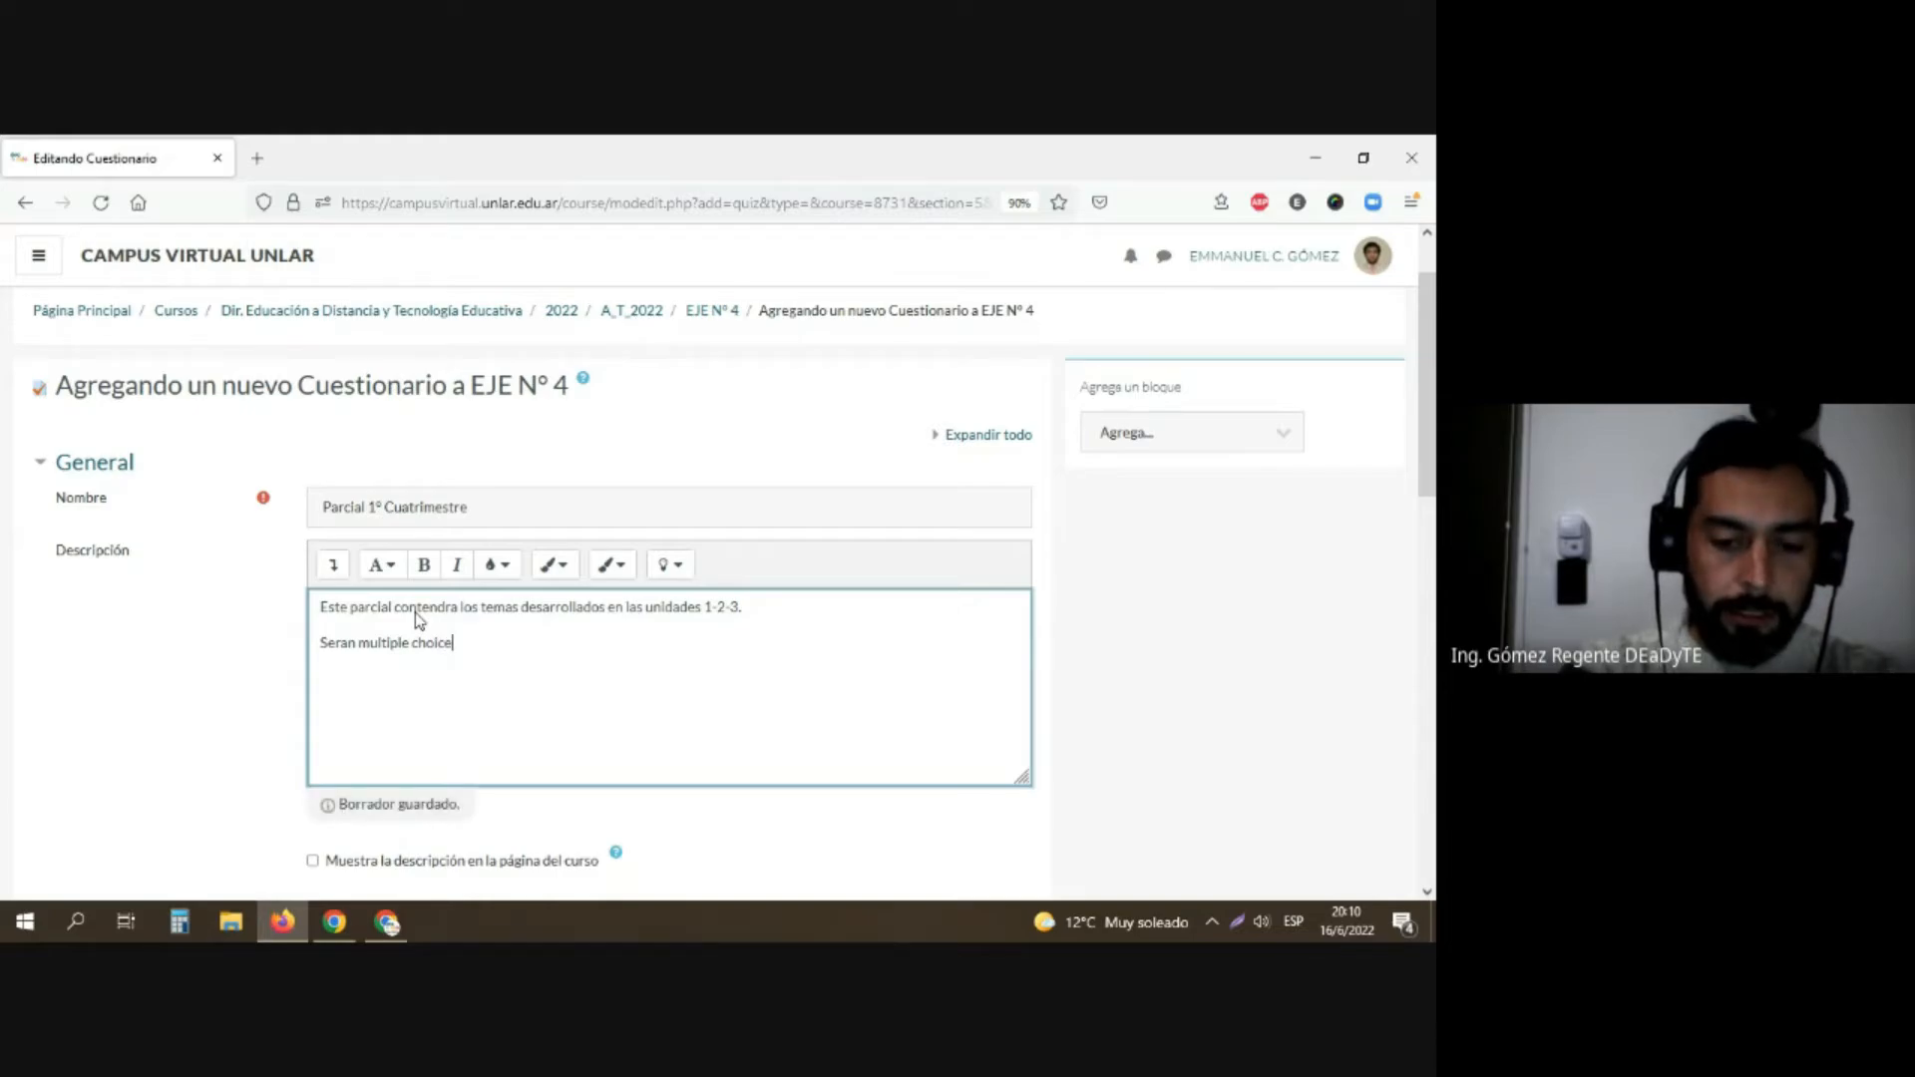
pyautogui.write(', con ')
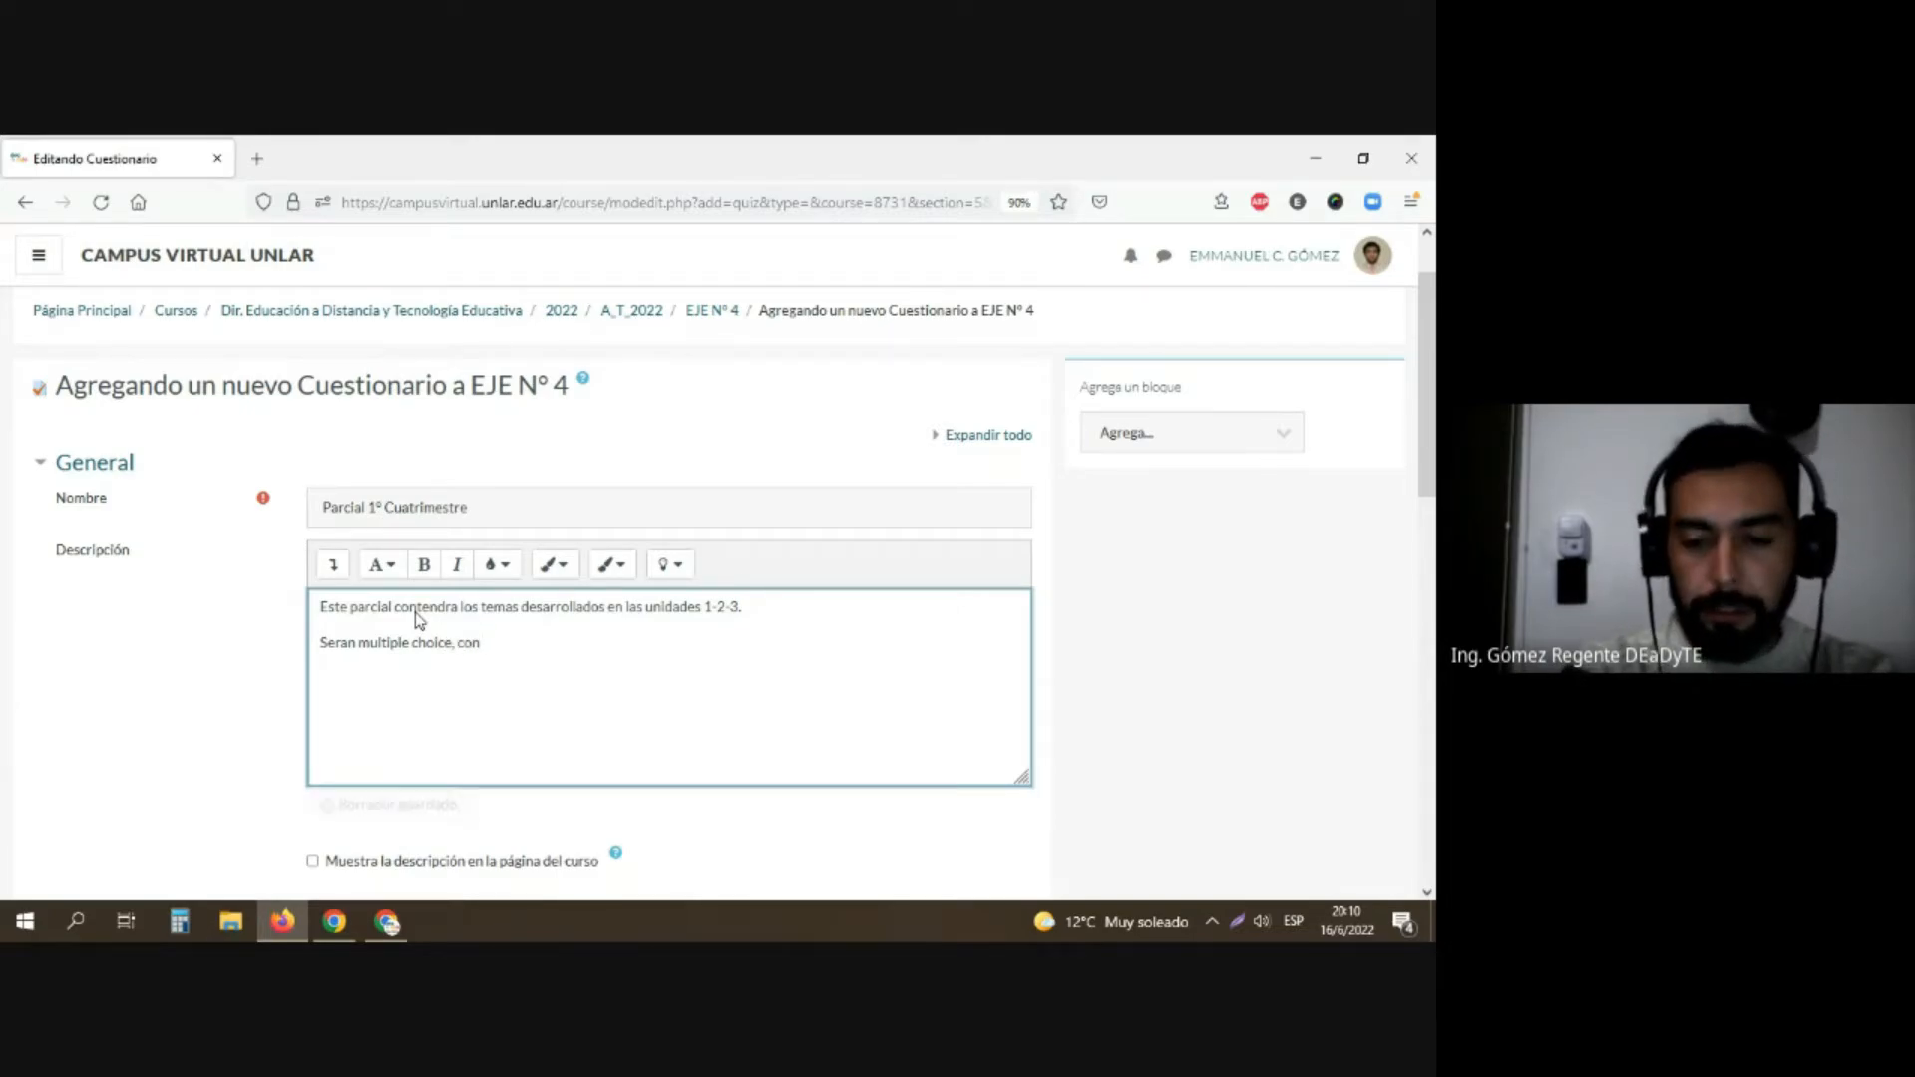
pyautogui.write('resp')
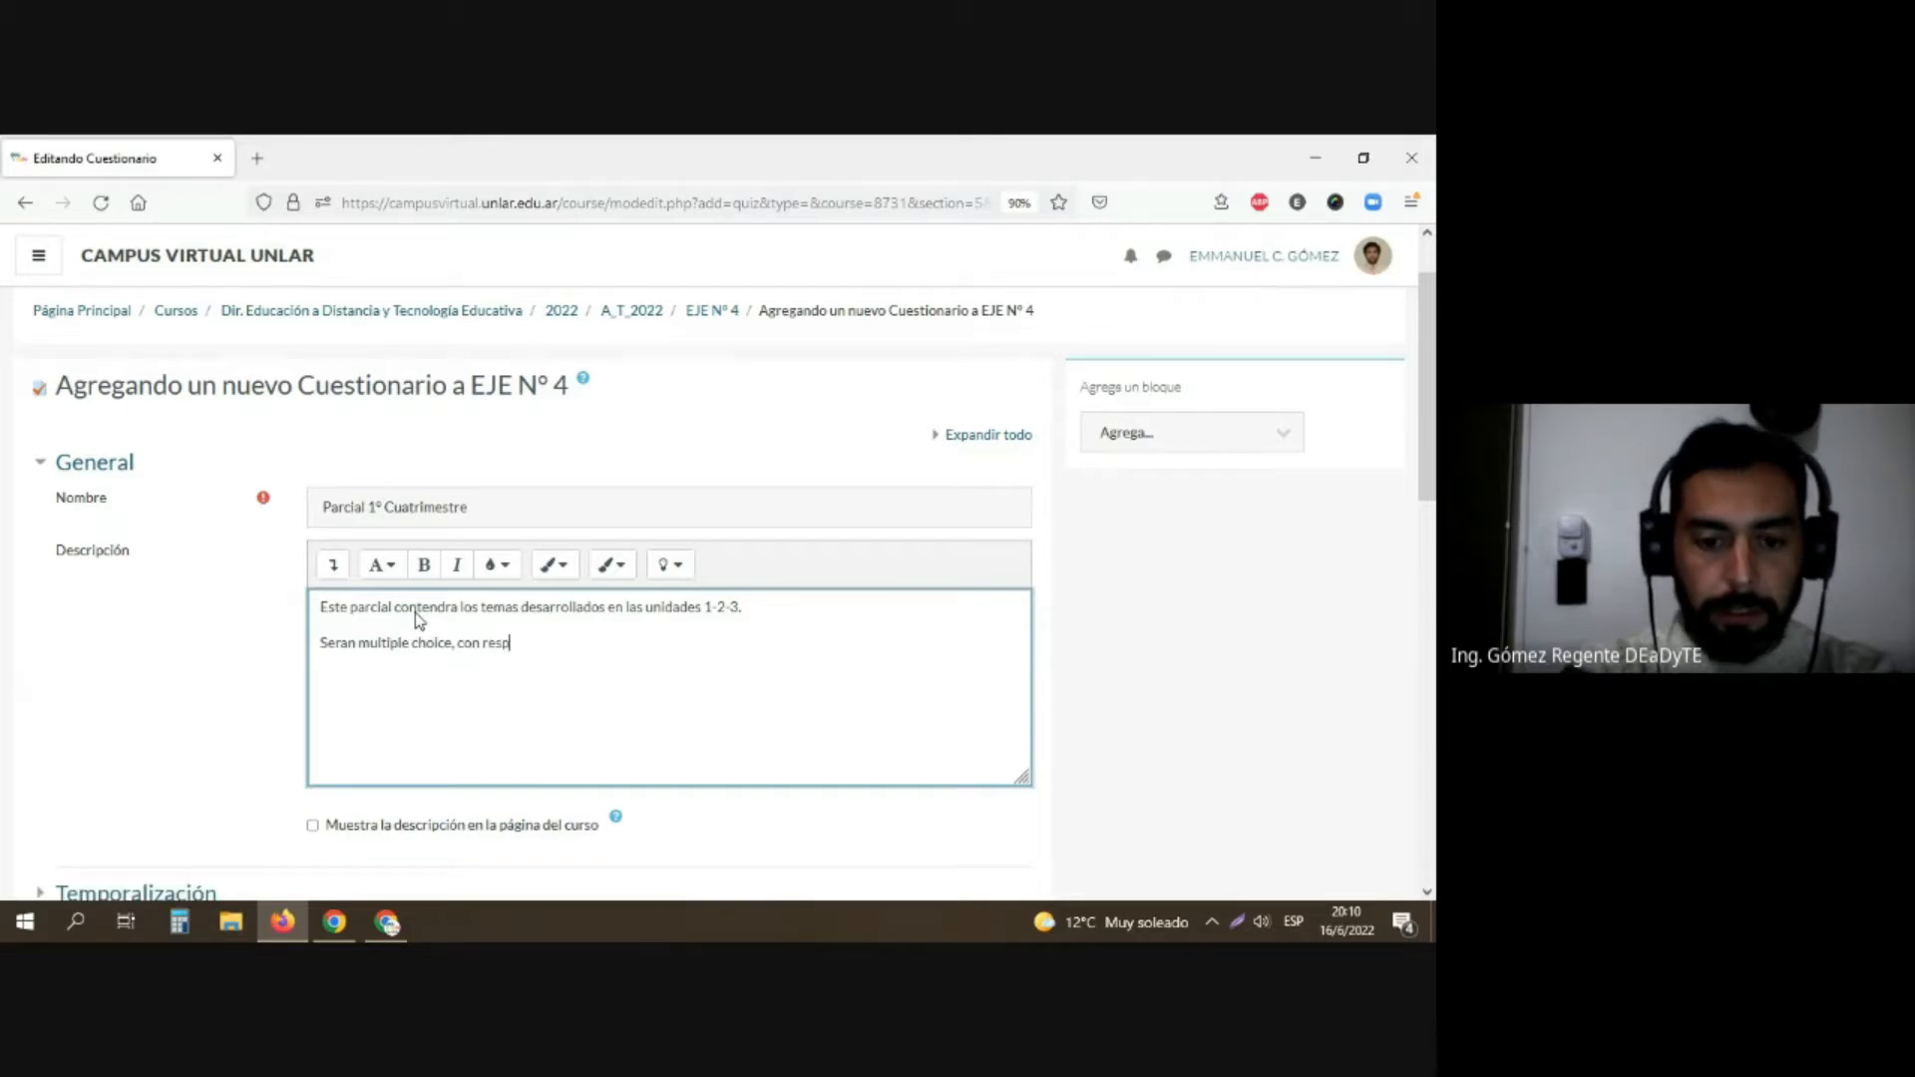
pyautogui.write('uestas en don')
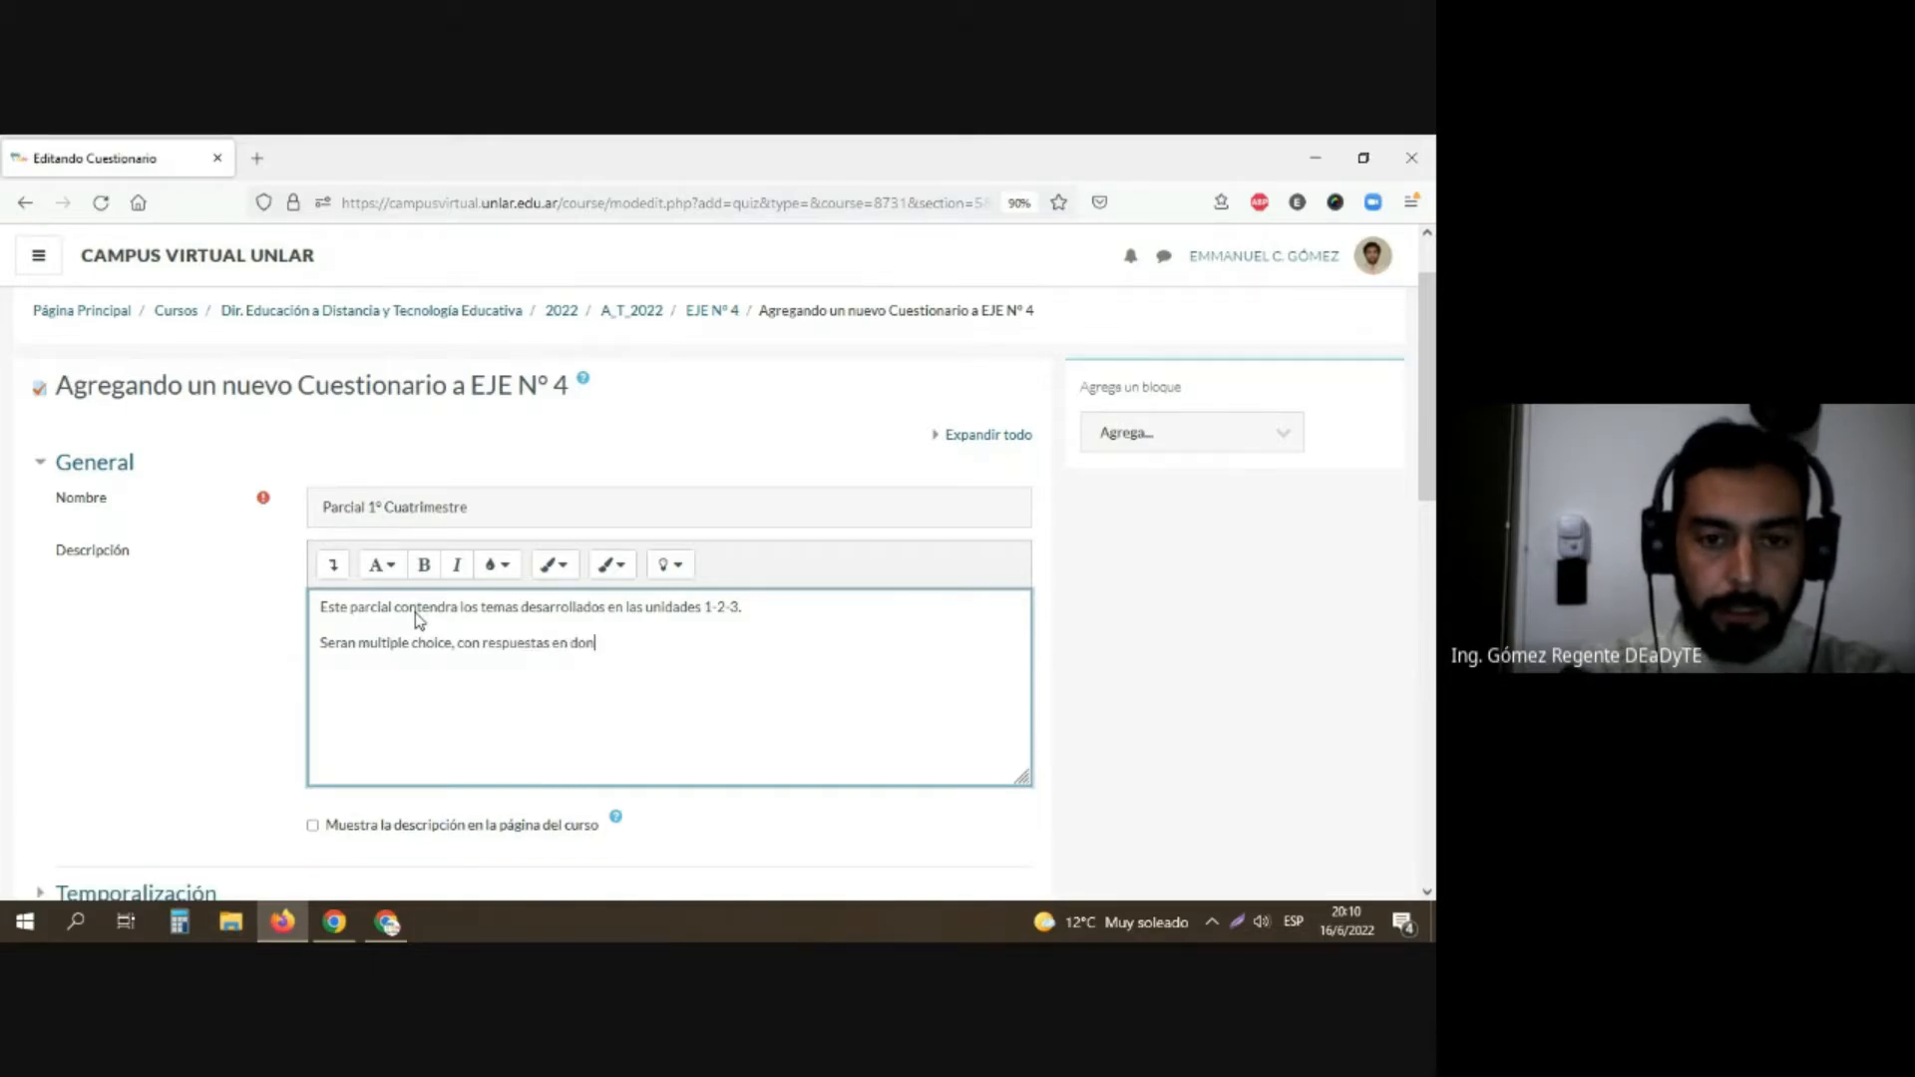
pyautogui.write('de las inc')
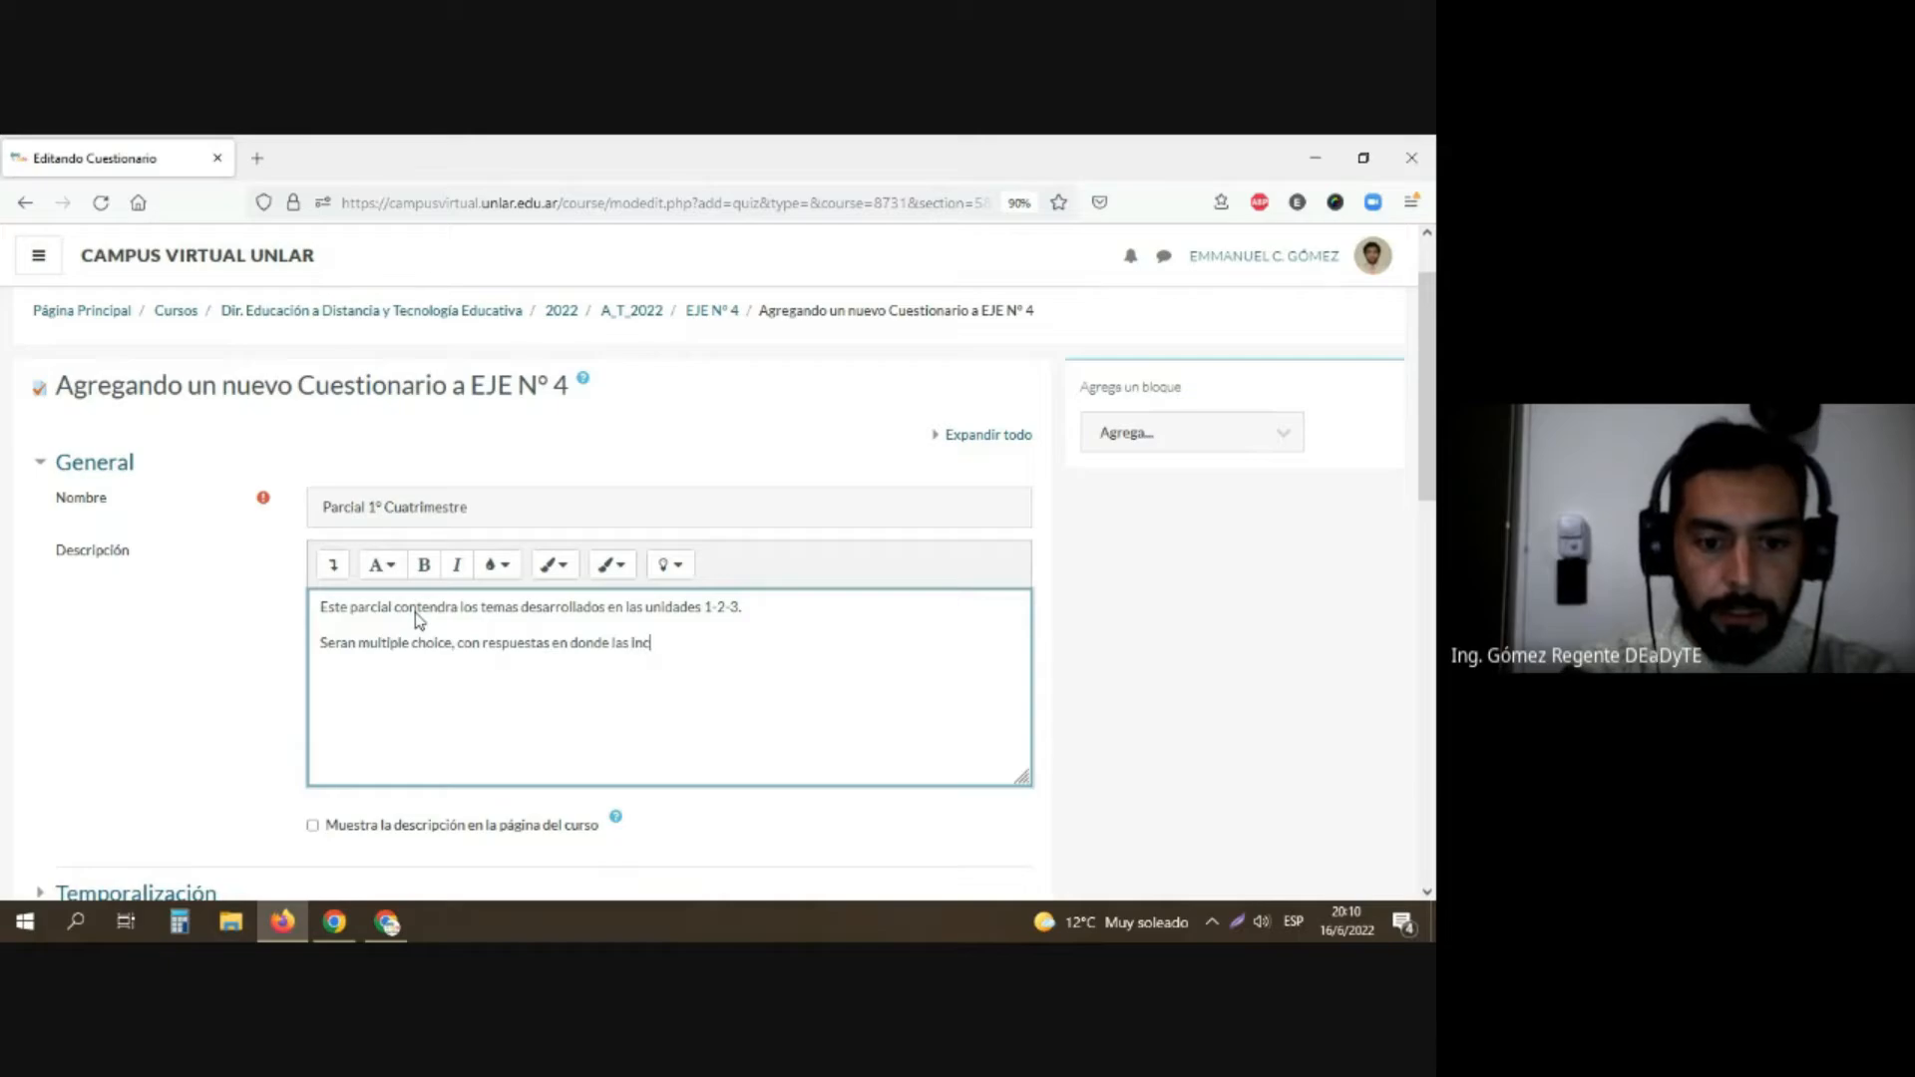
pyautogui.write('orrectas r')
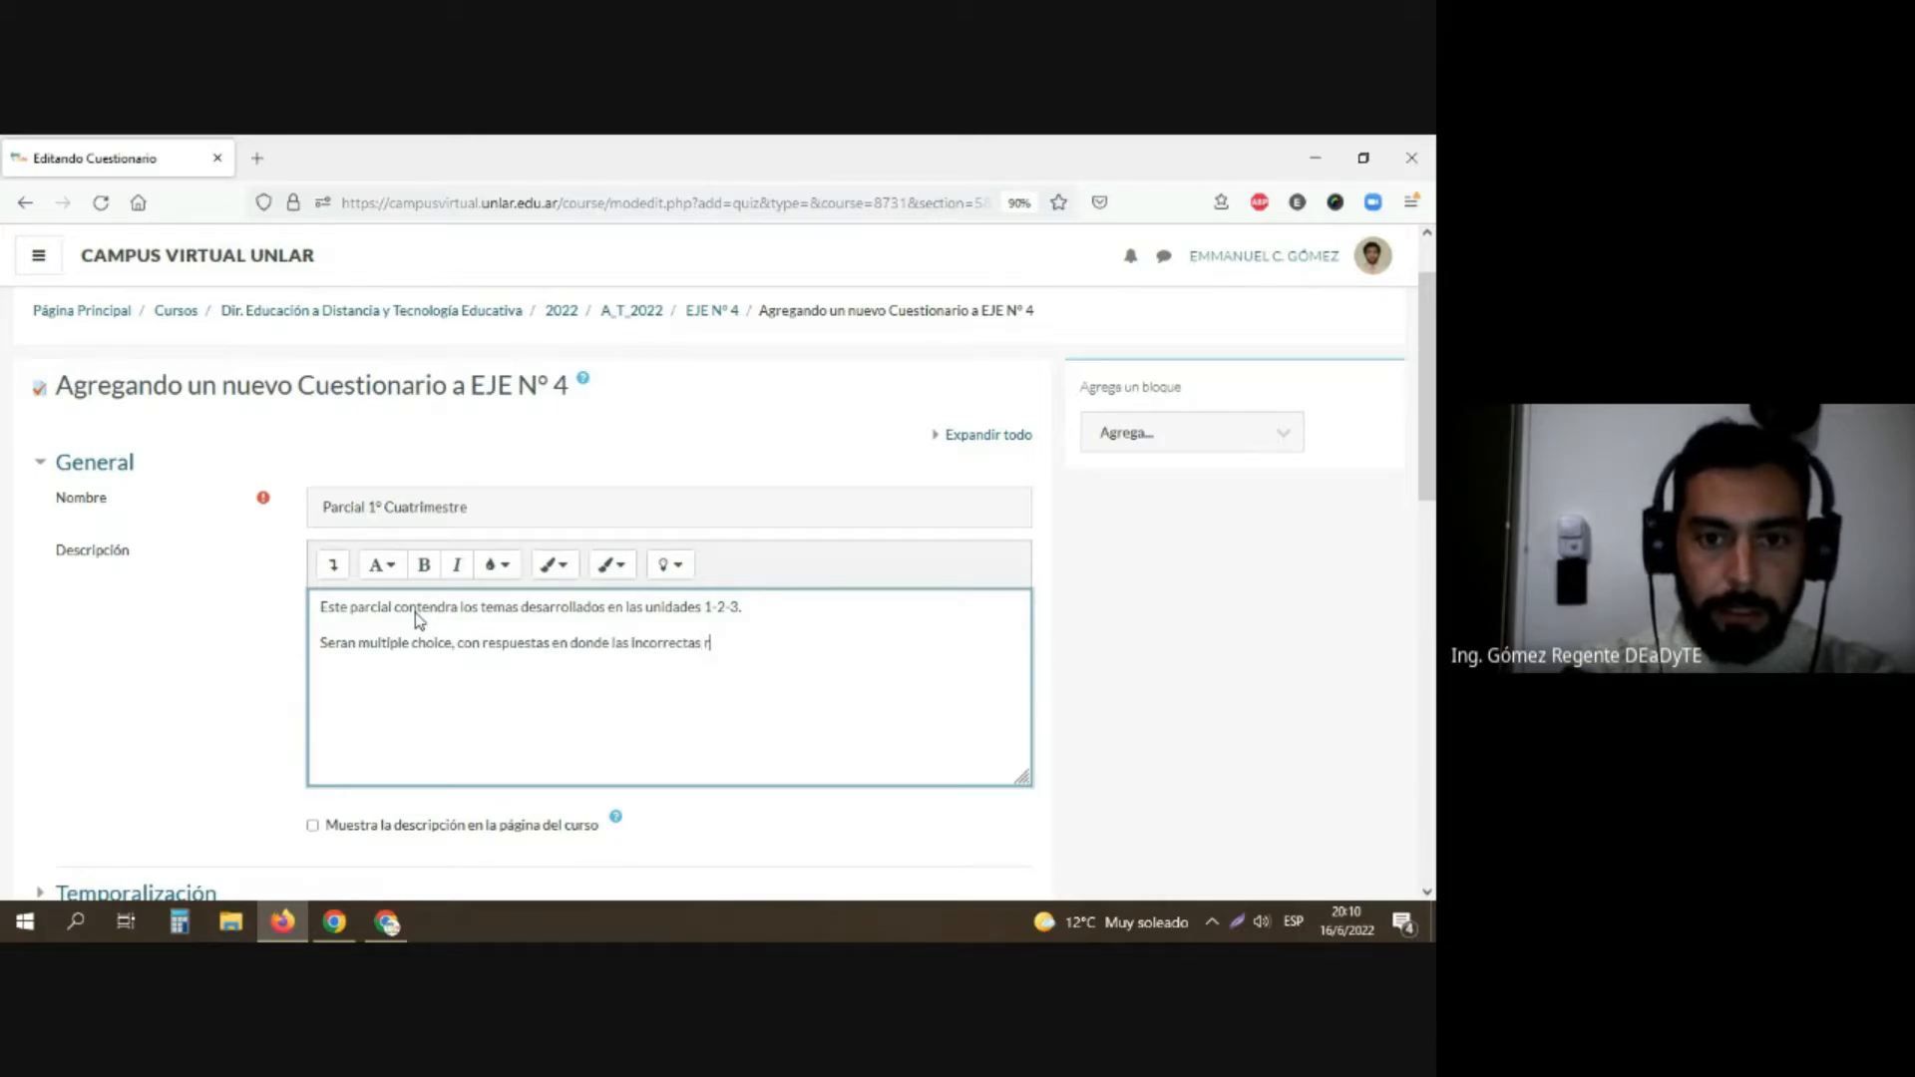
pyautogui.write('estaran p')
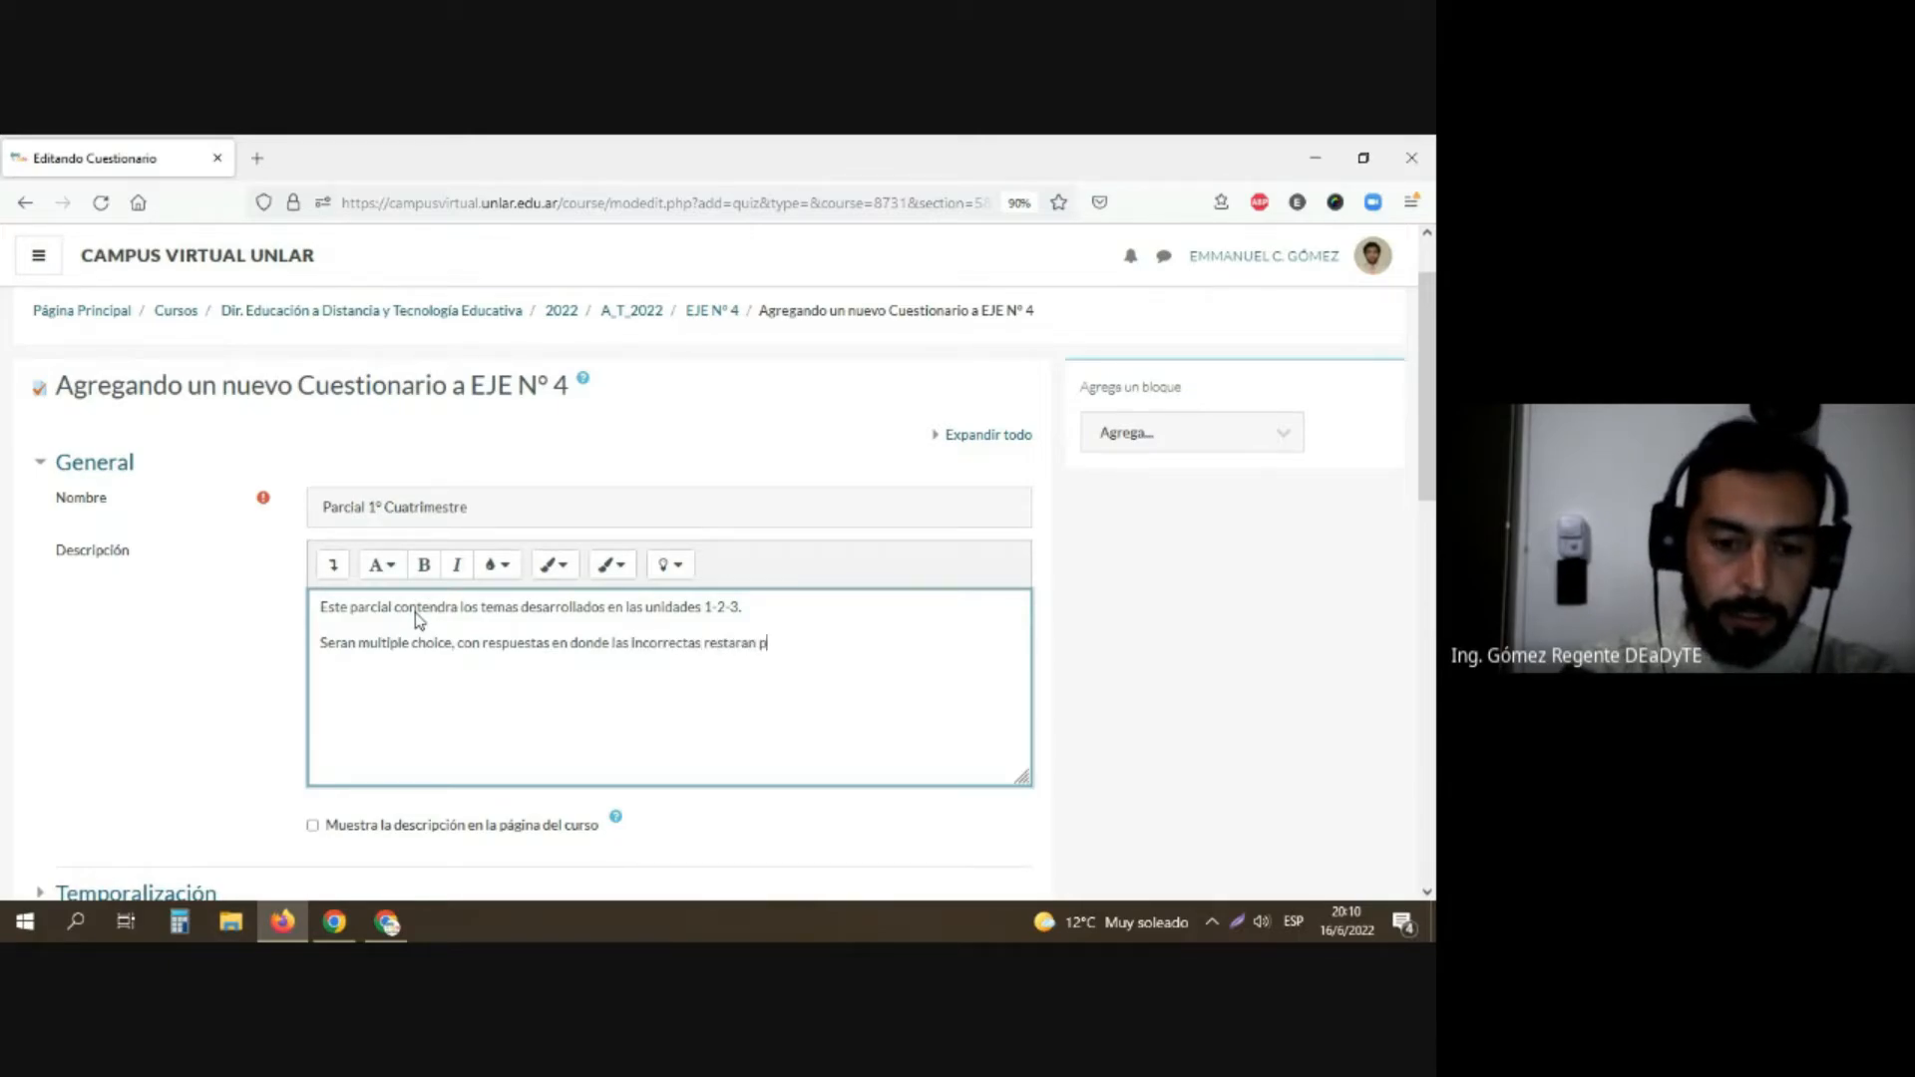
pyautogui.write('untaje fin')
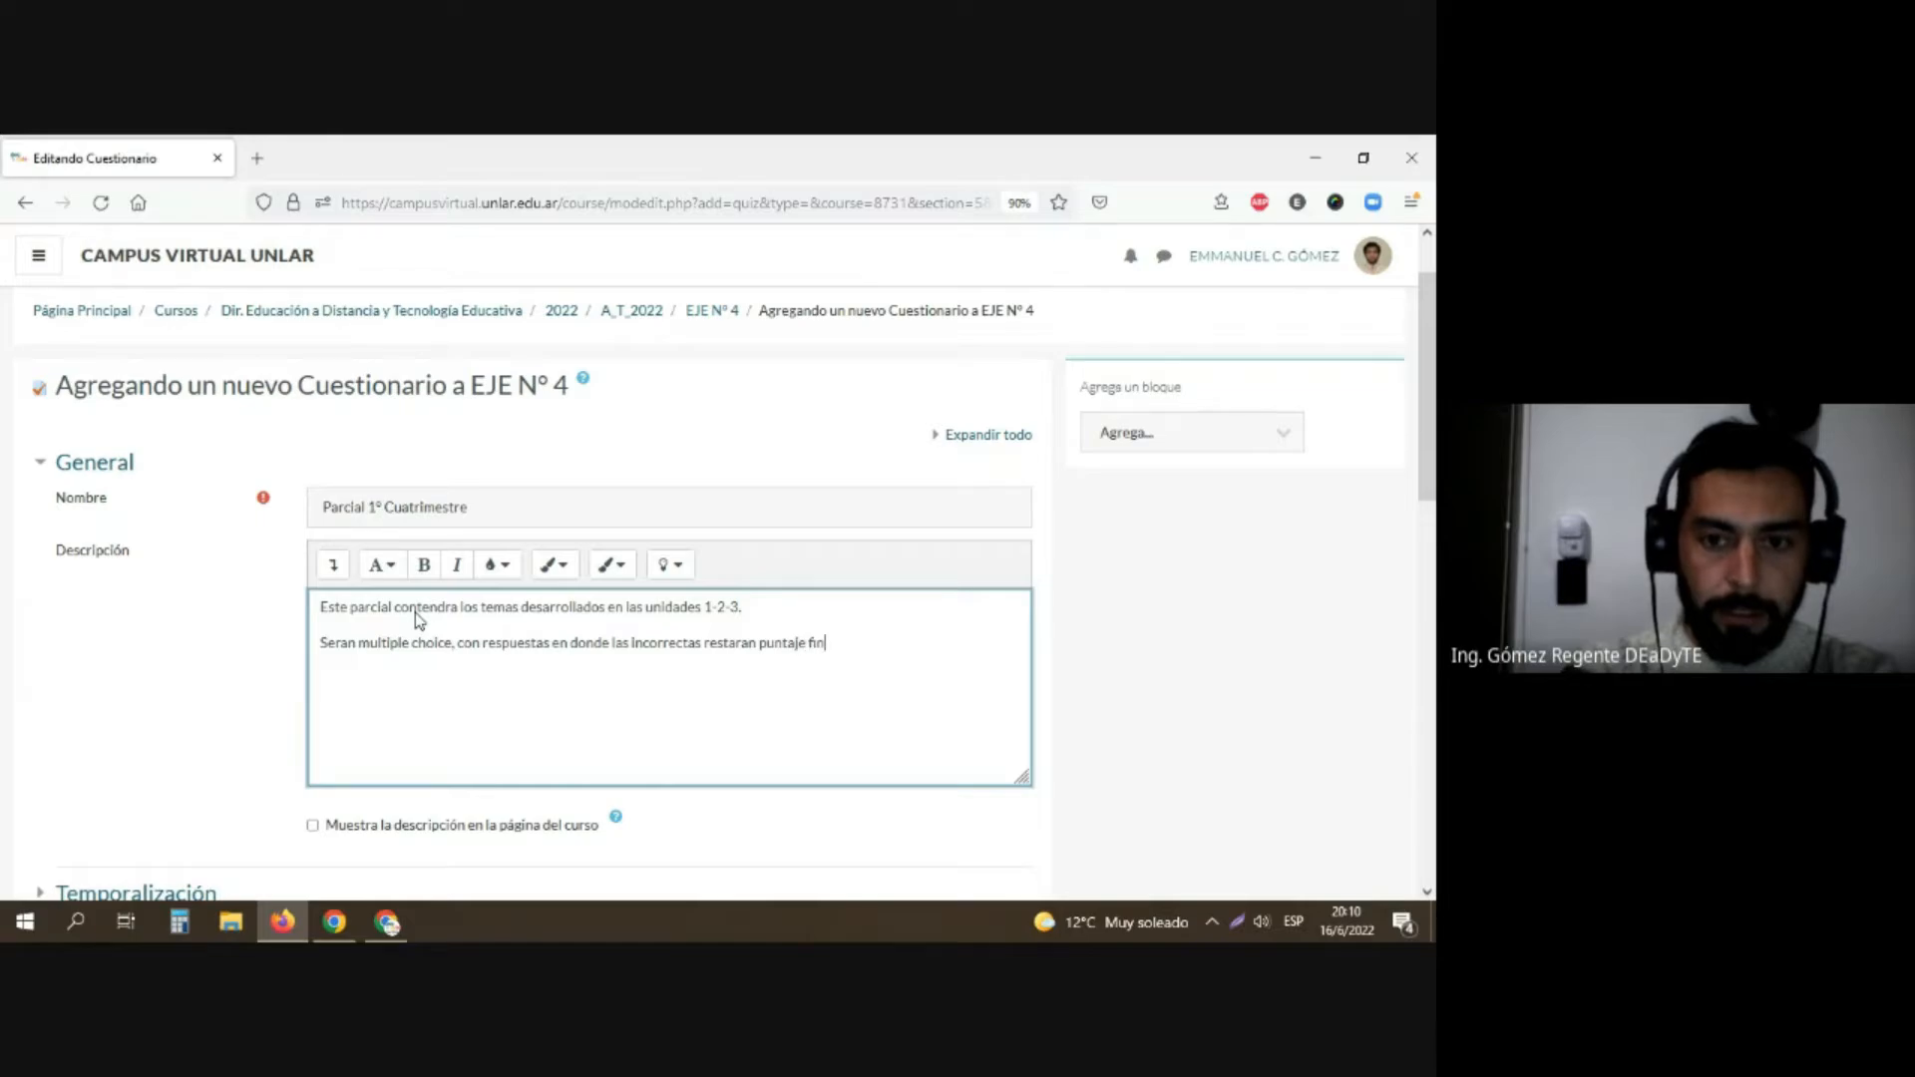
pyautogui.write('al.')
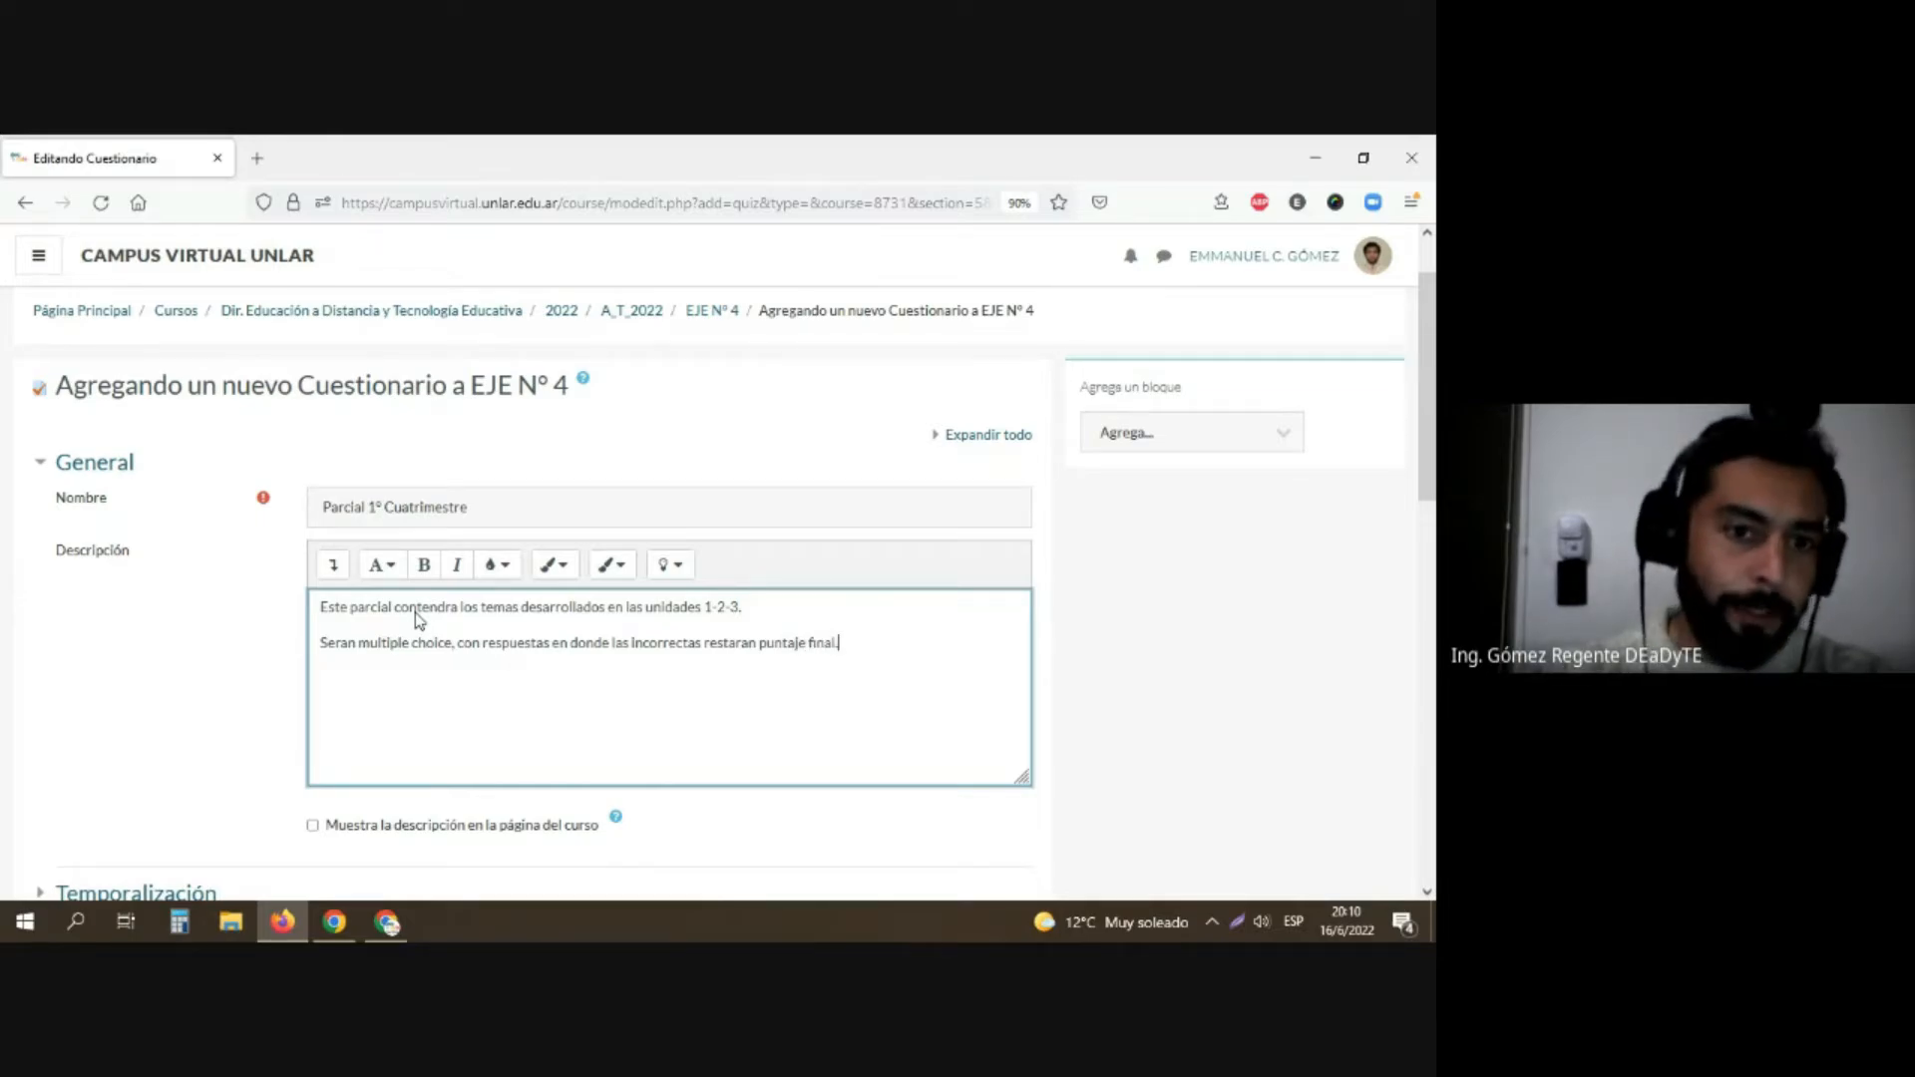
# Step: Enable showing the questionnaire's description on the course page
pyautogui.scroll(-3, 399, 639)
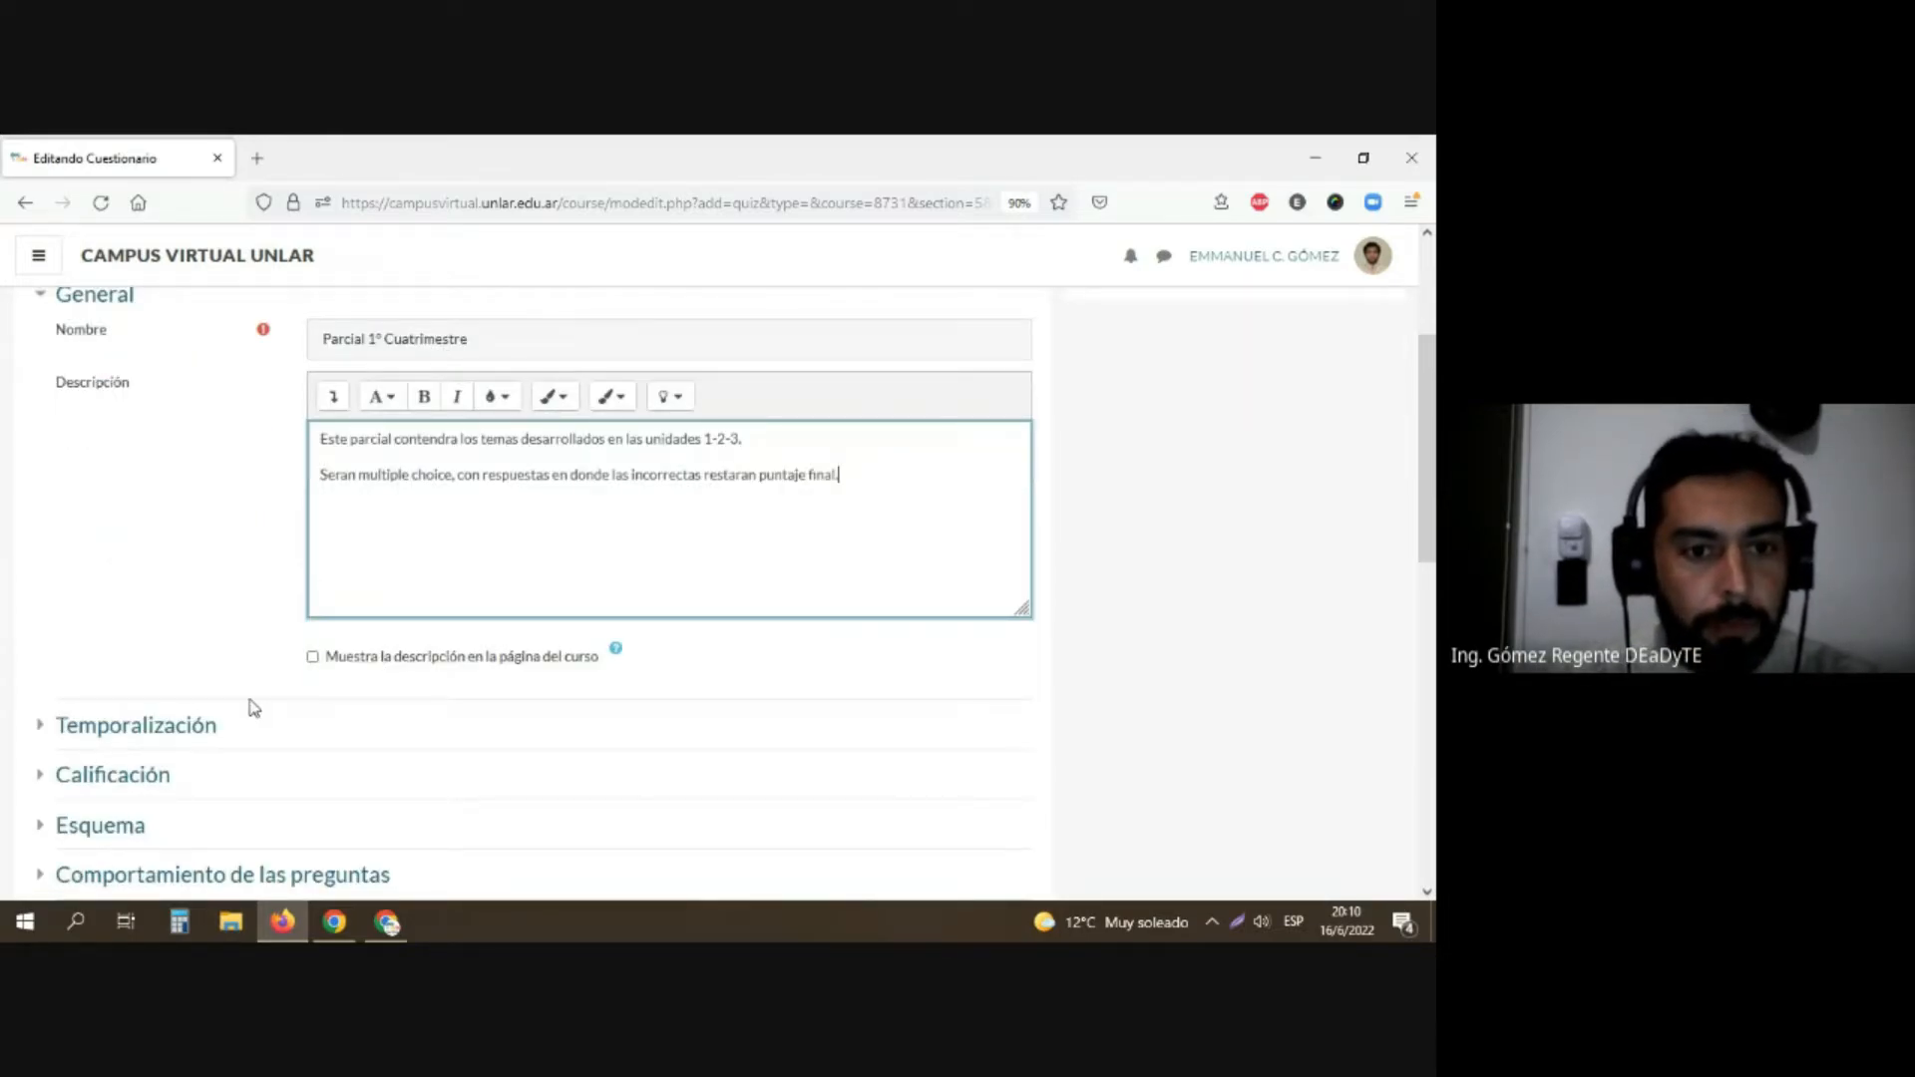
pyautogui.click(312, 657)
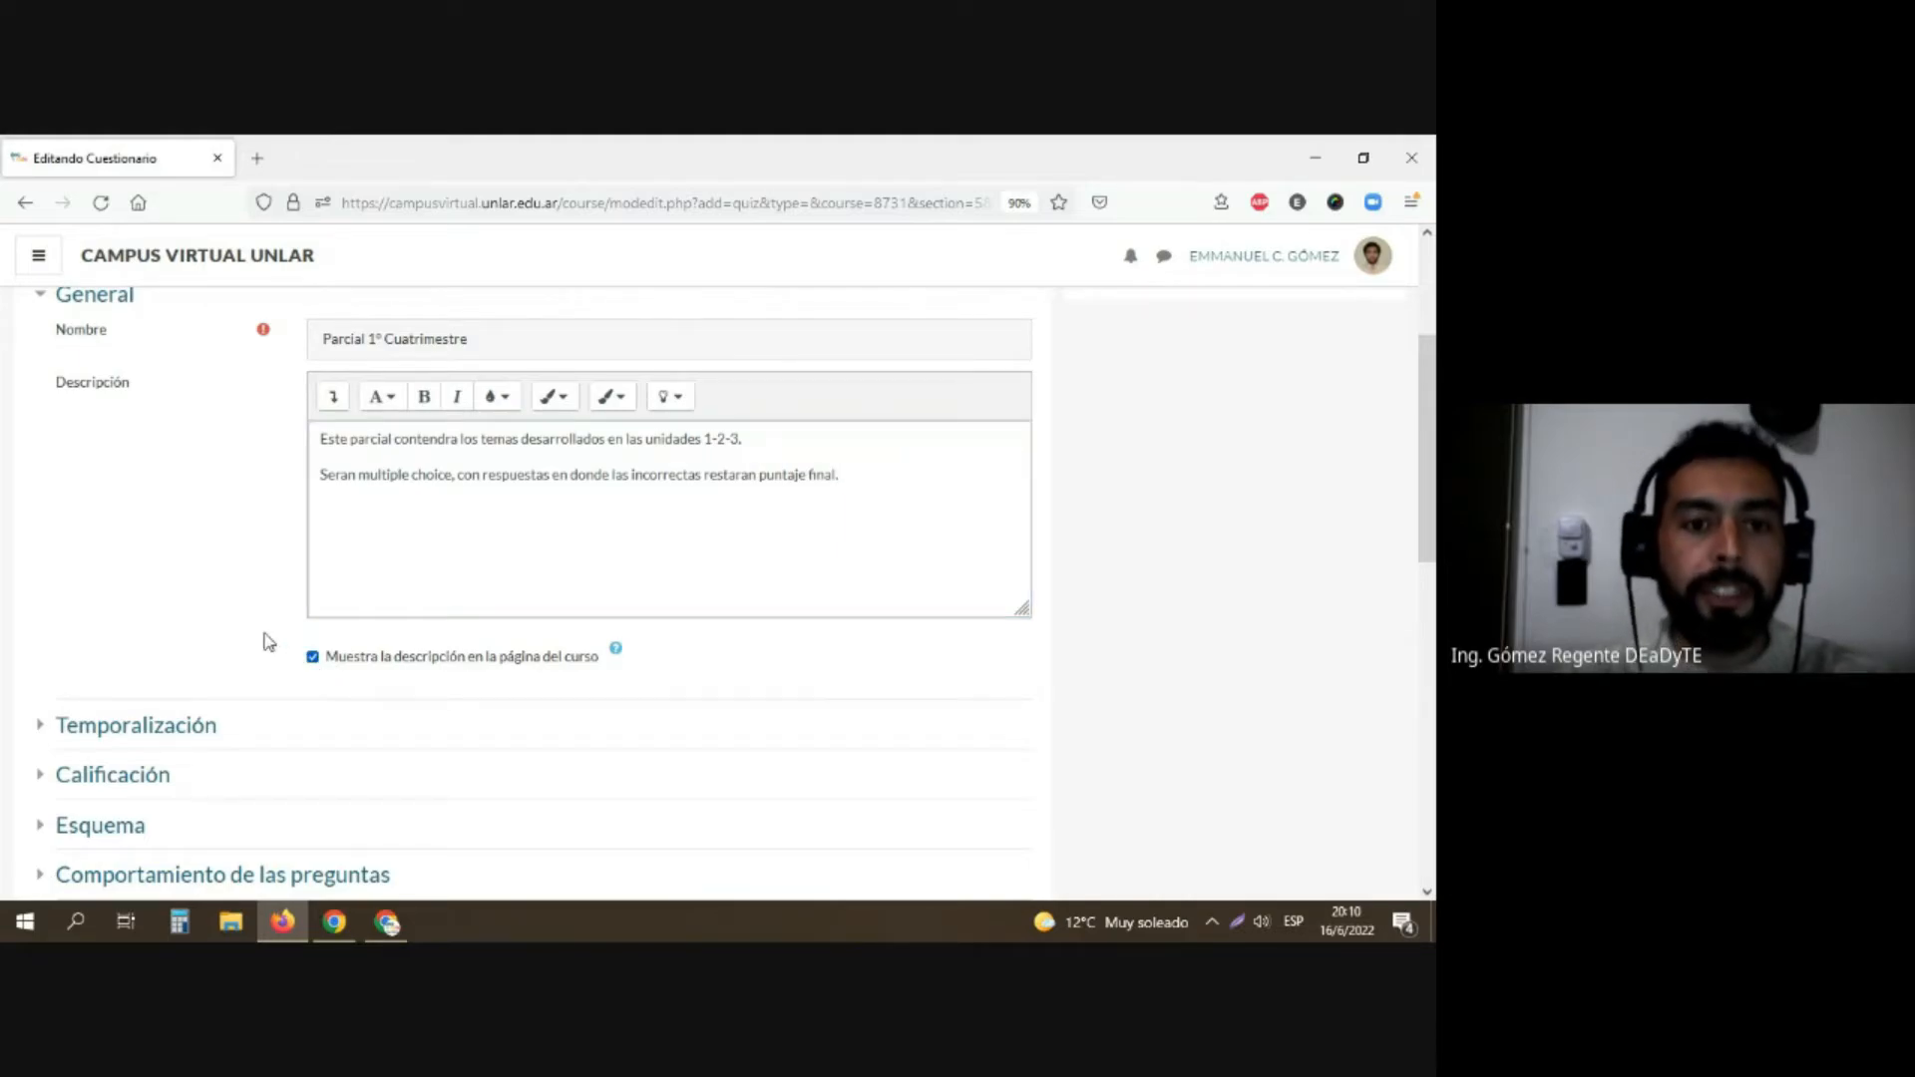
# Step: In the Temporalización settings, enable the questionnaire's opening date, closing date and time limit
pyautogui.scroll(-3, 267, 641)
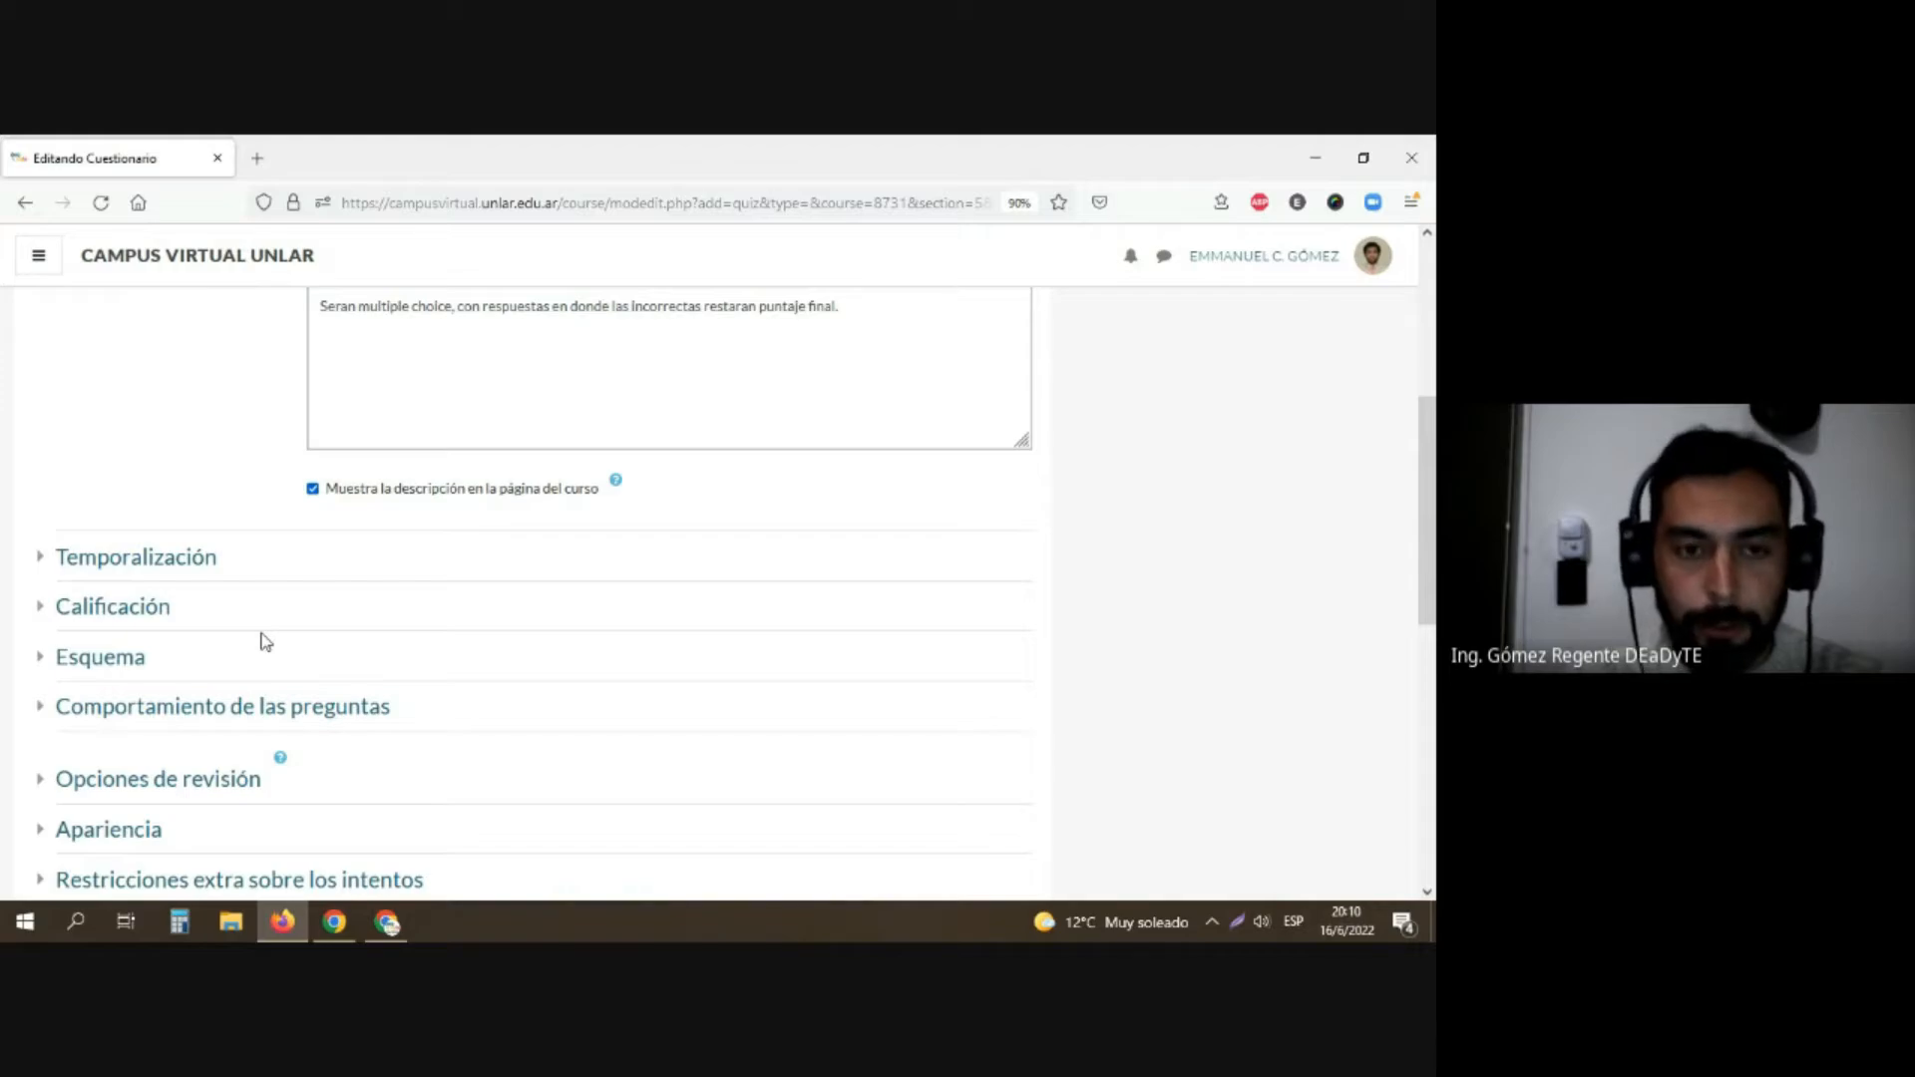
pyautogui.scroll(-2, 265, 642)
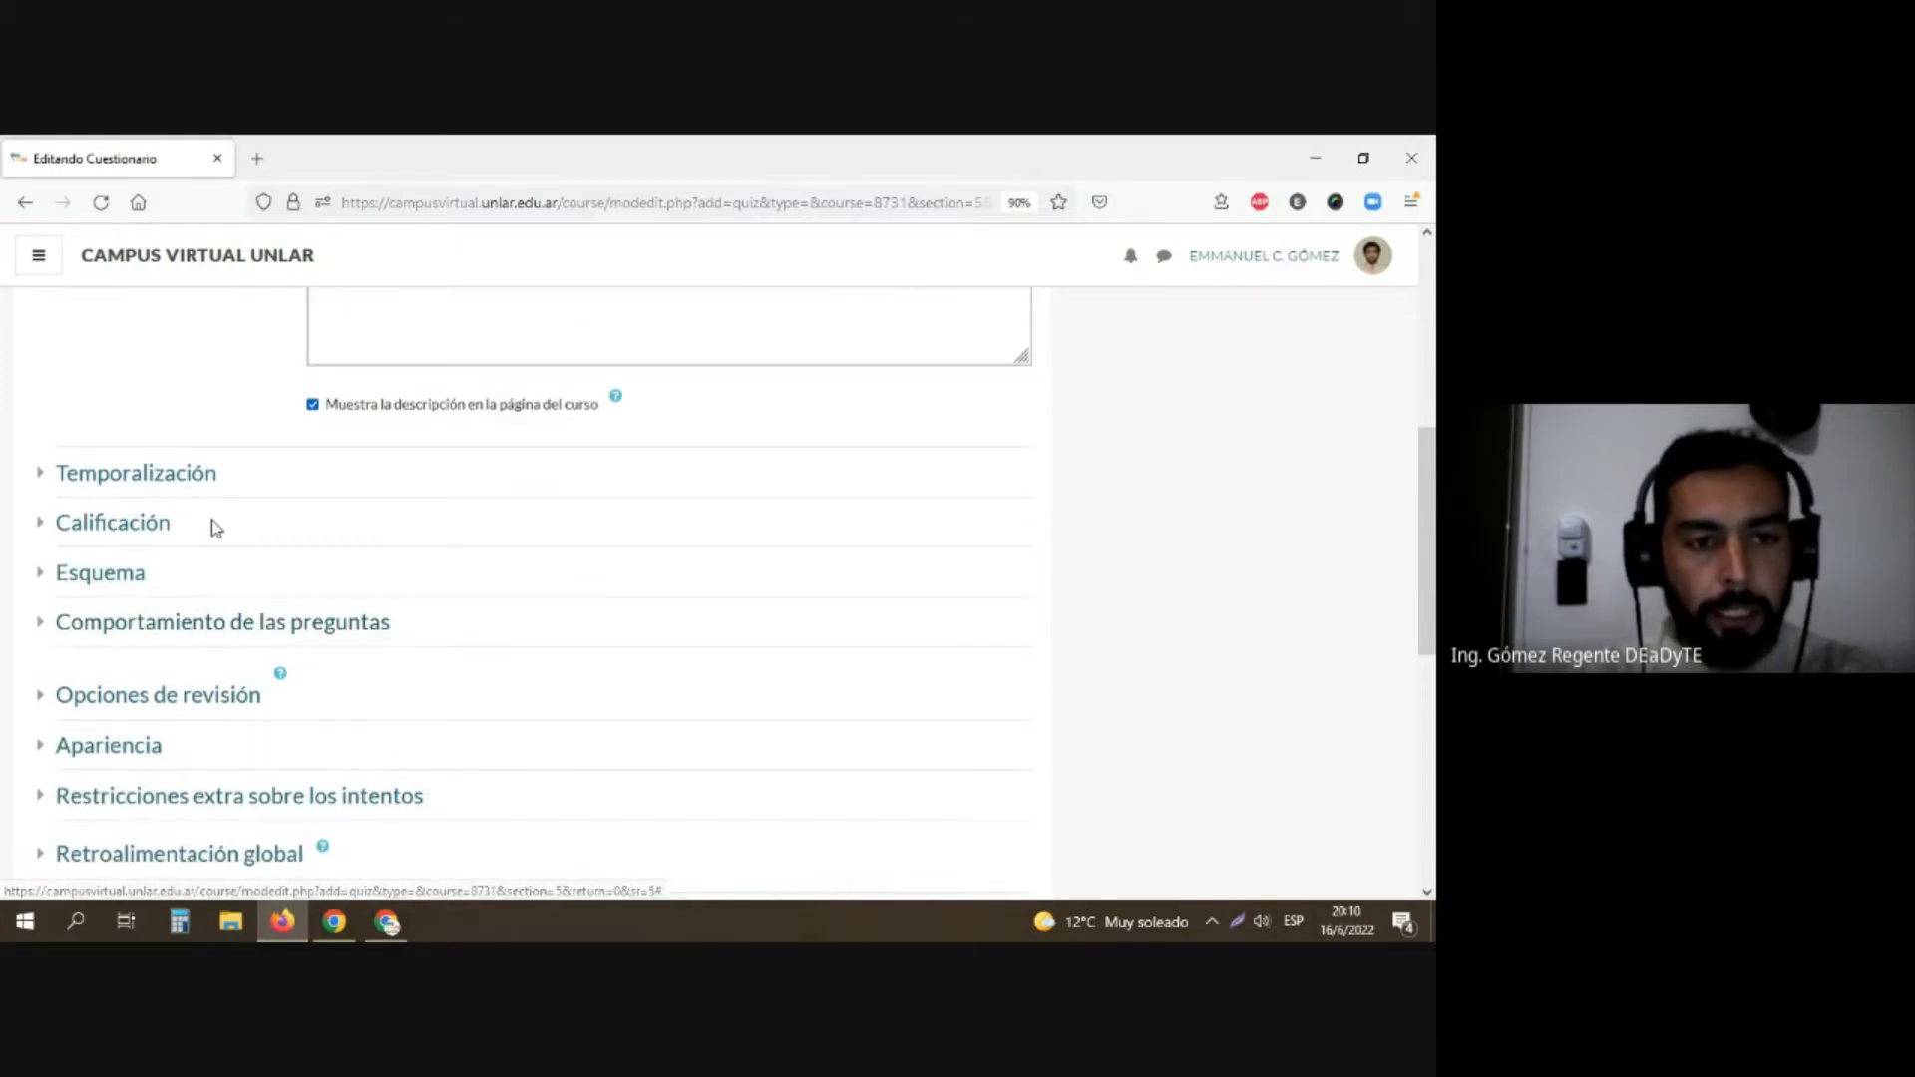
pyautogui.click(148, 479)
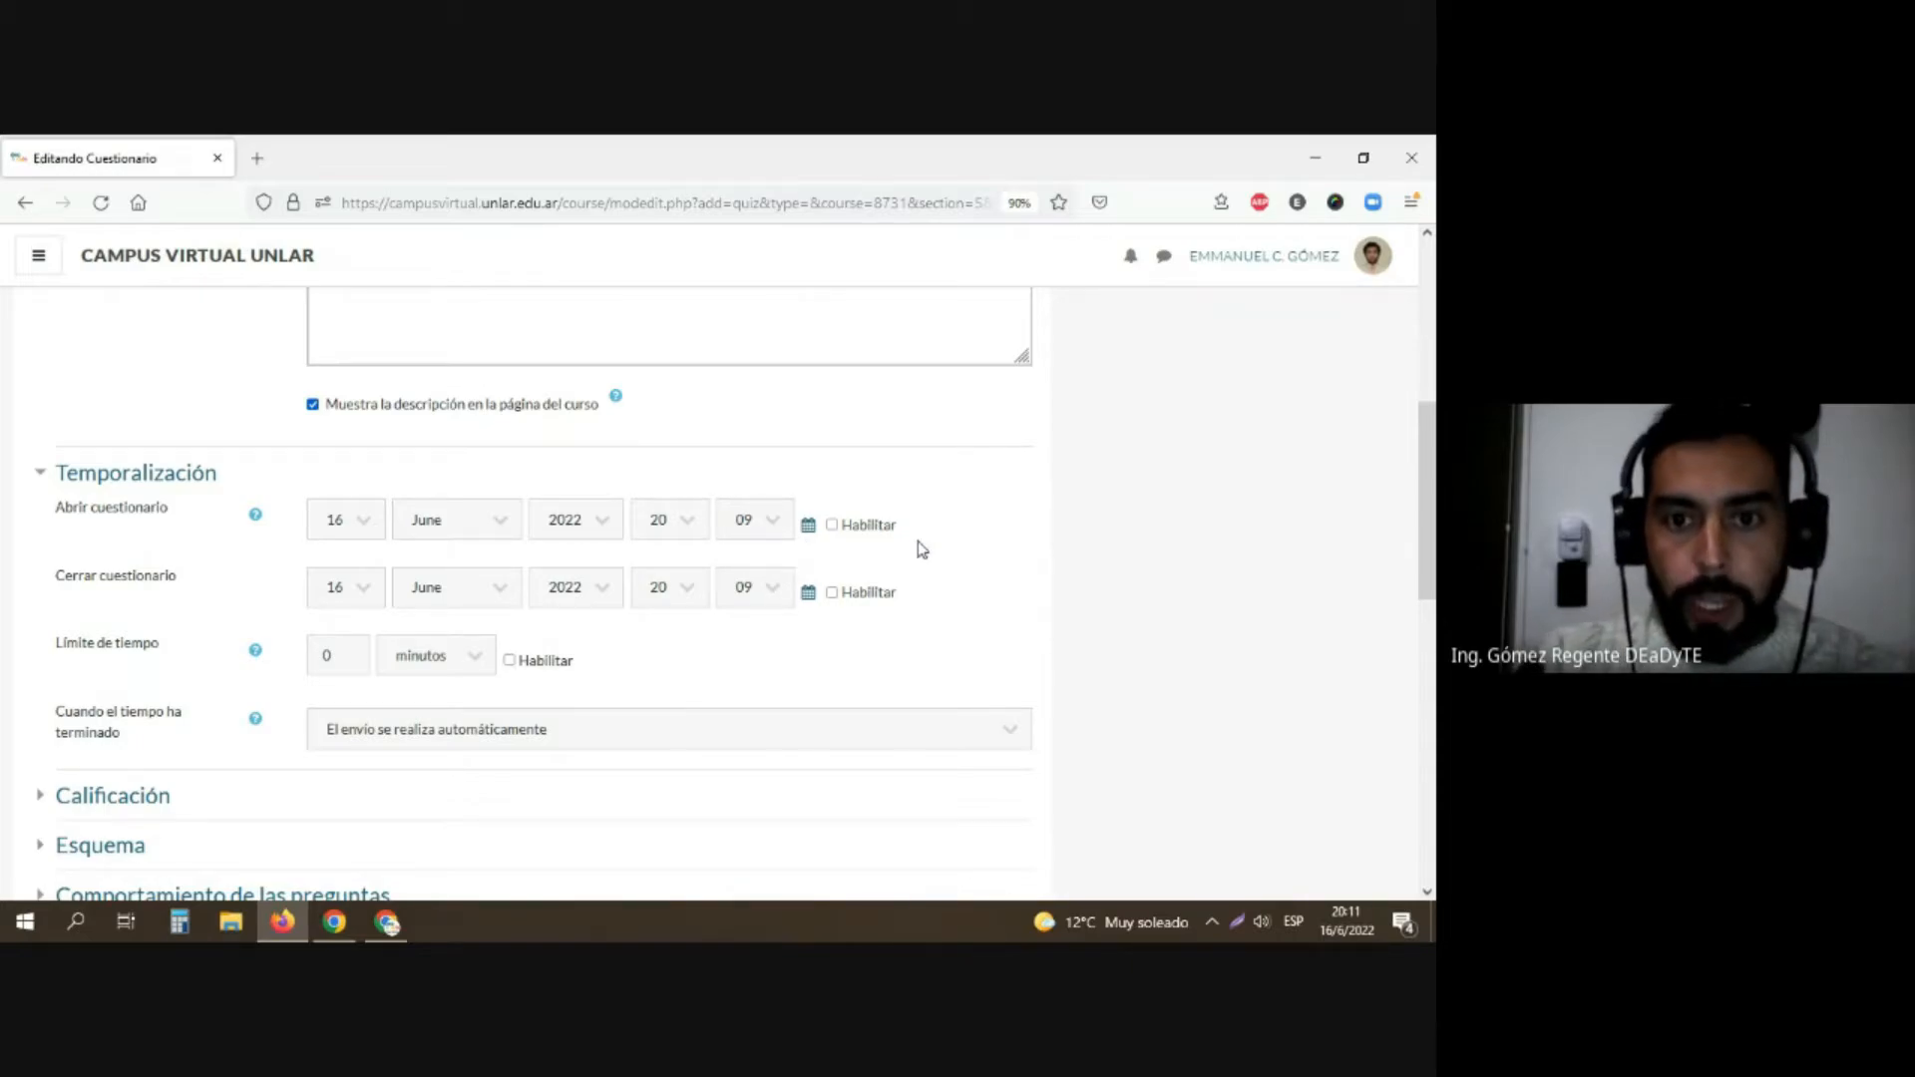
pyautogui.click(832, 526)
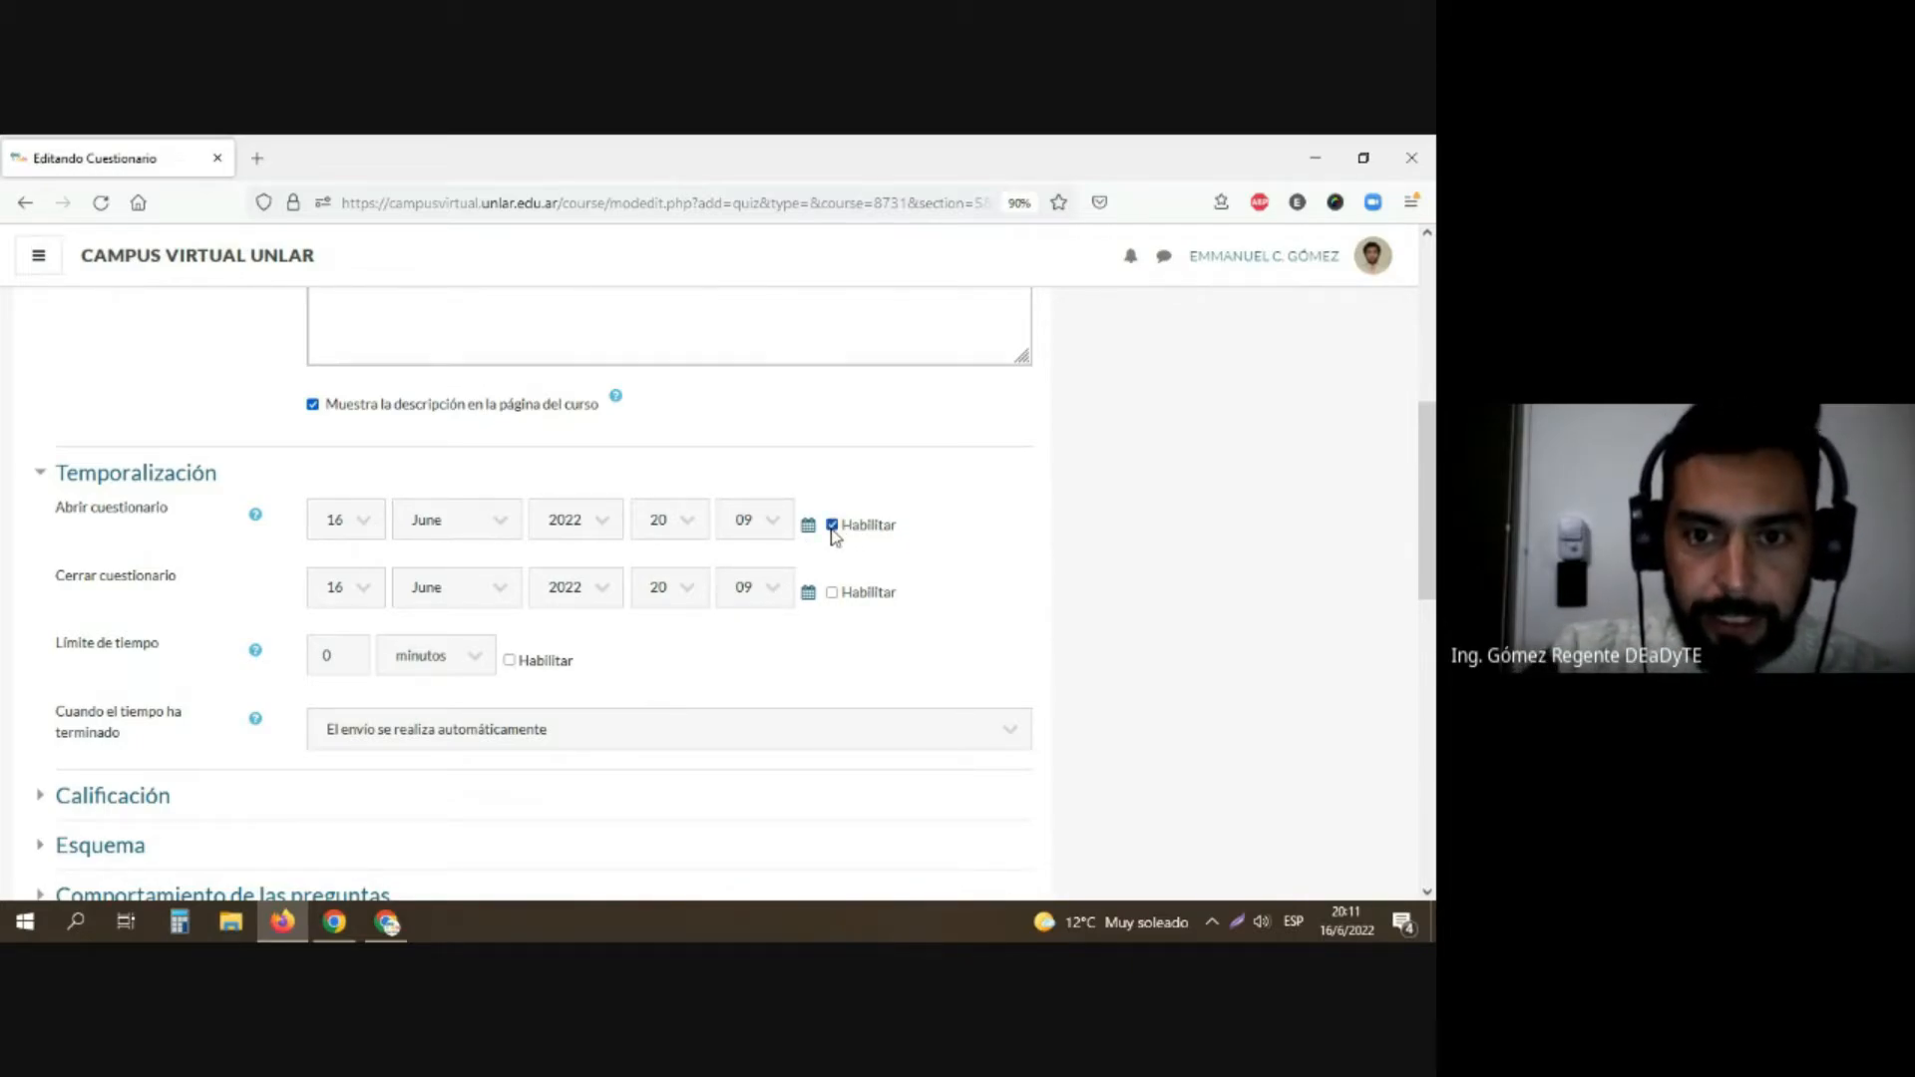
pyautogui.click(832, 593)
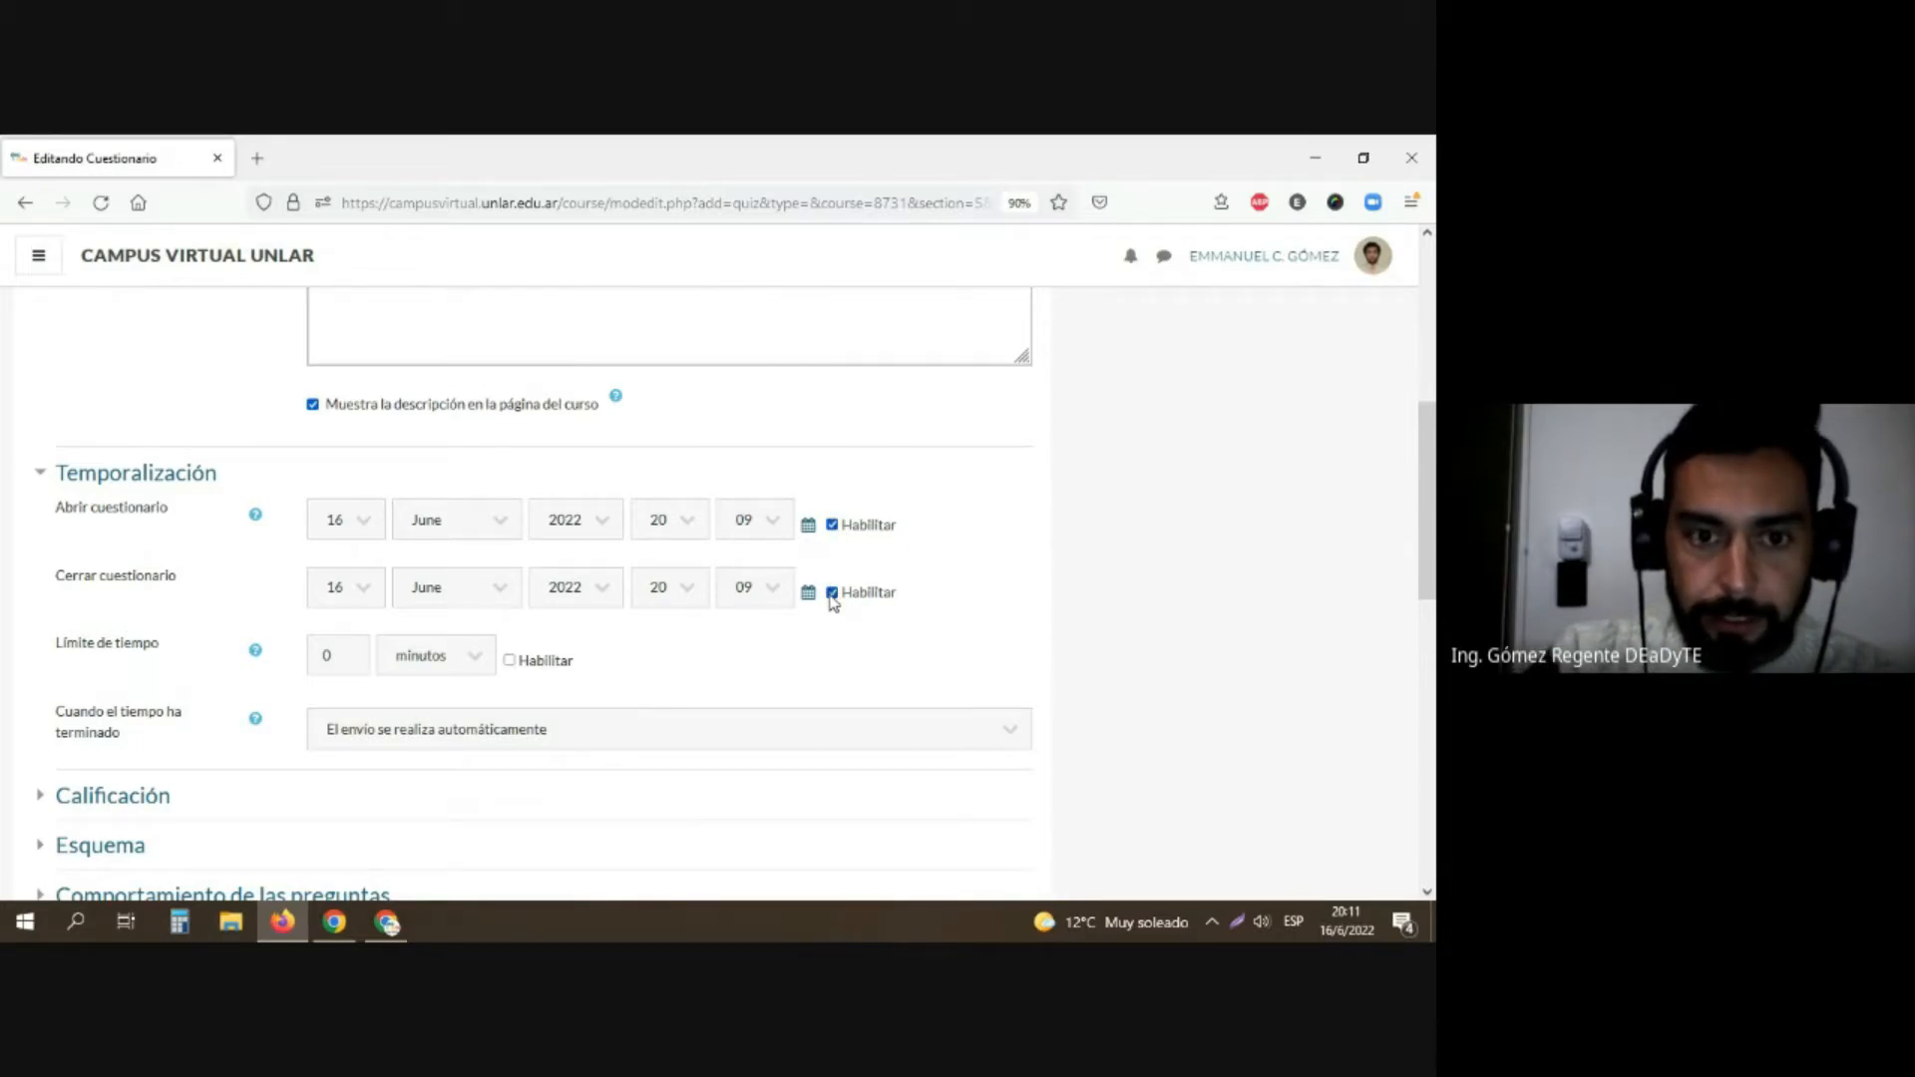
pyautogui.click(510, 660)
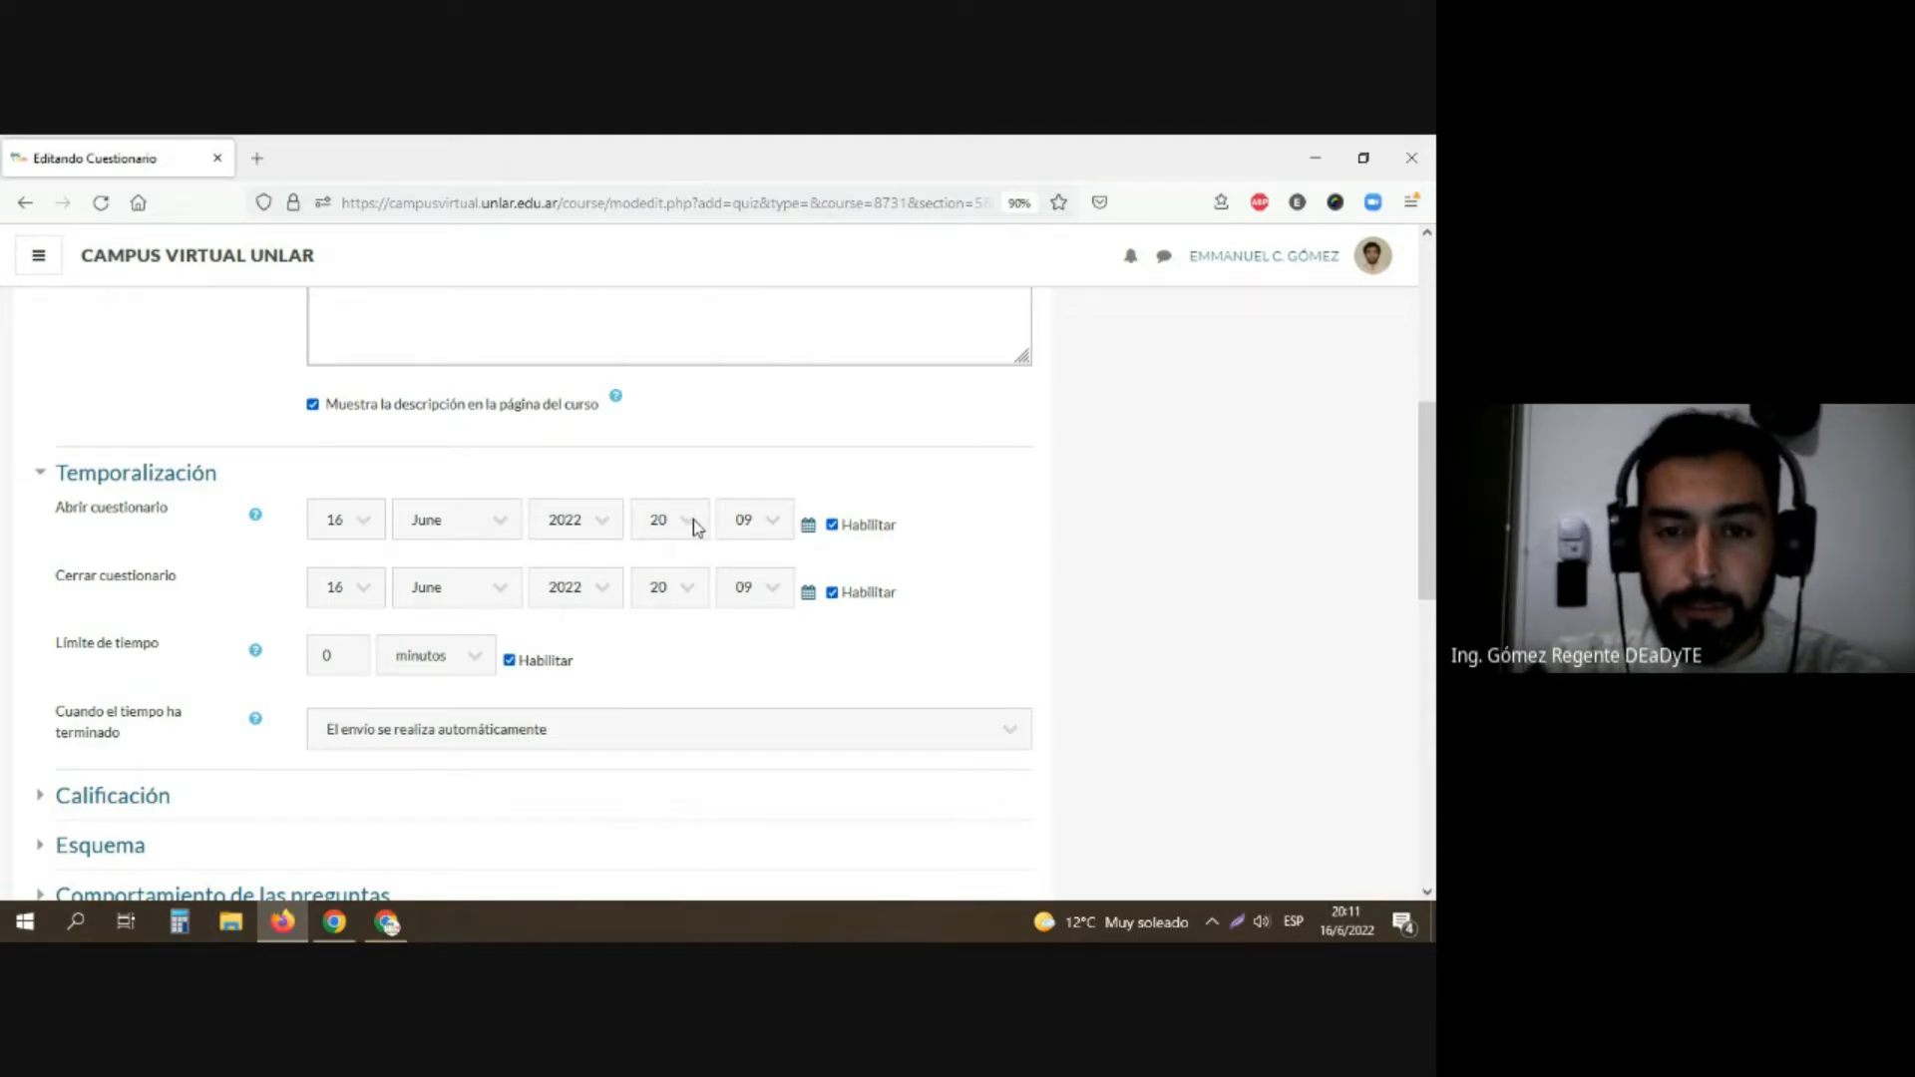
# Step: Set the minutes of the questionnaire's opening time to 15
pyautogui.click(765, 520)
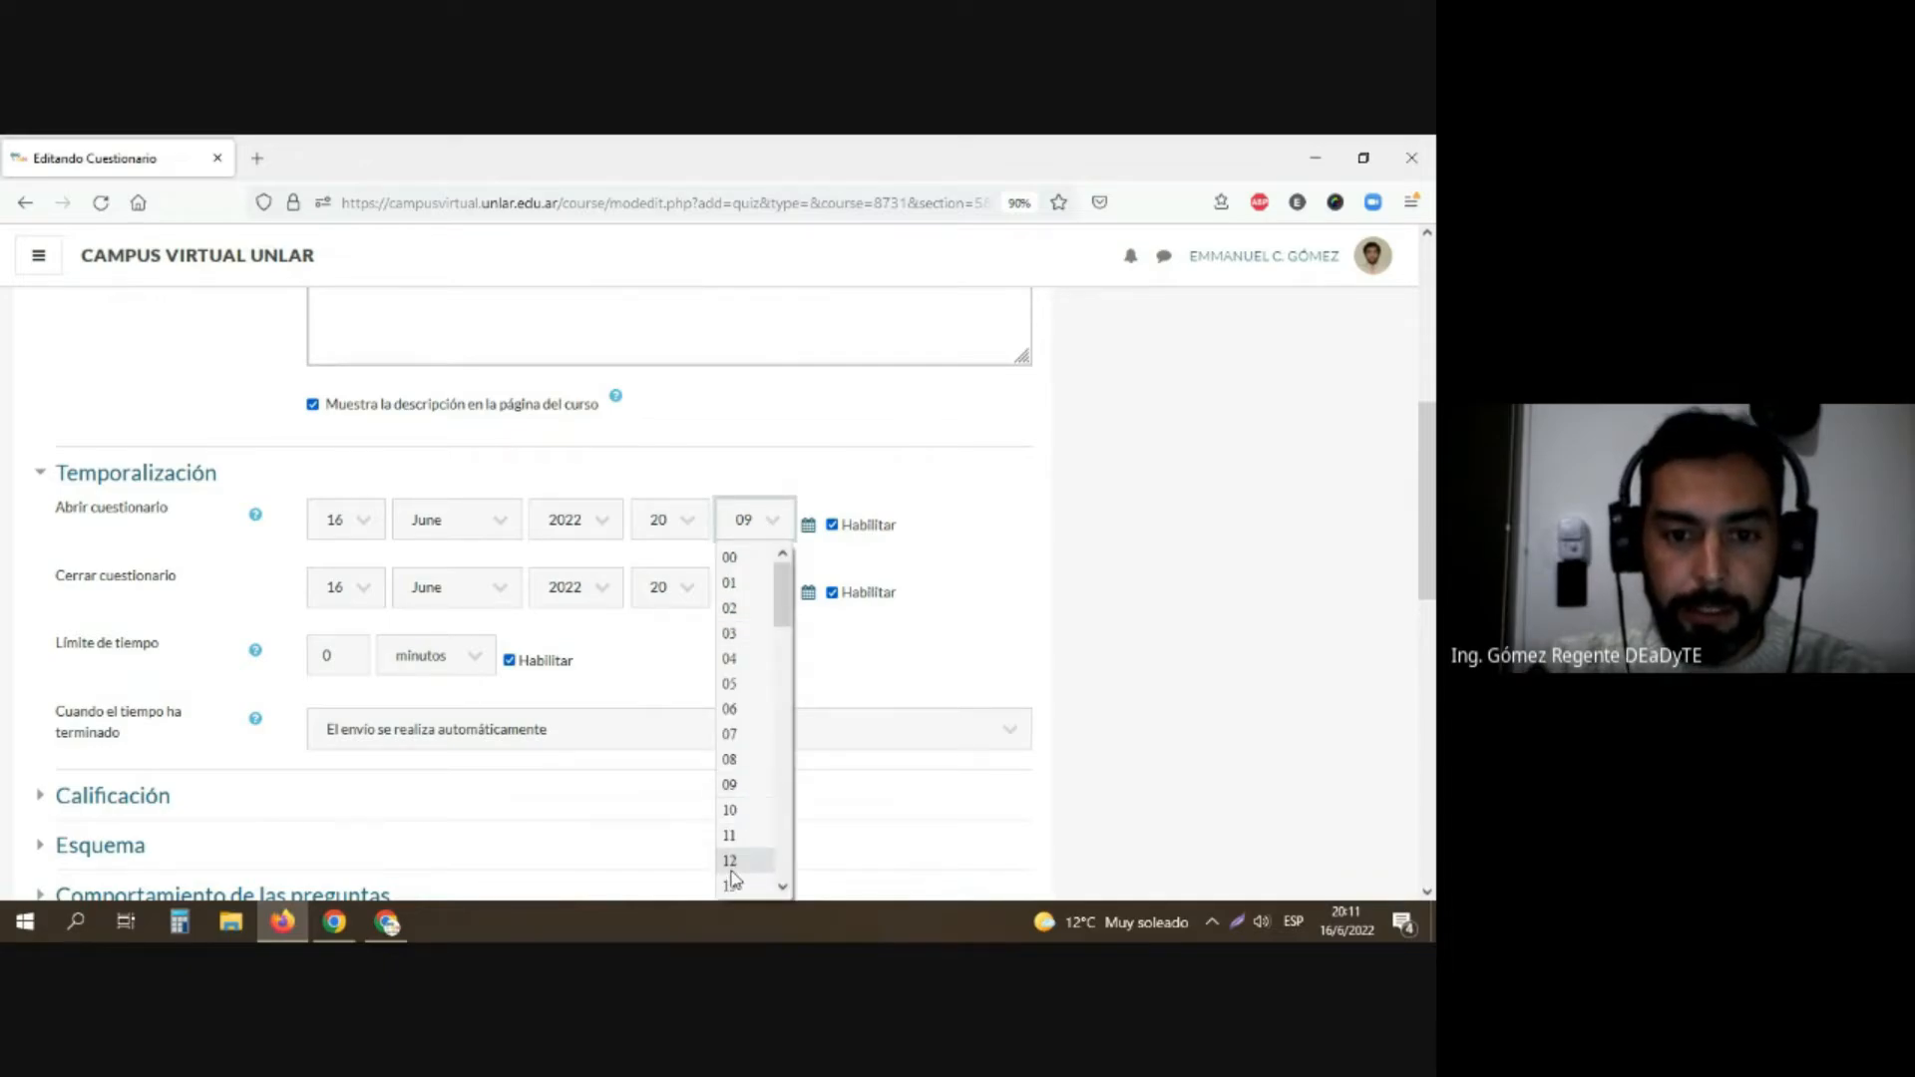
pyautogui.scroll(-3, 734, 863)
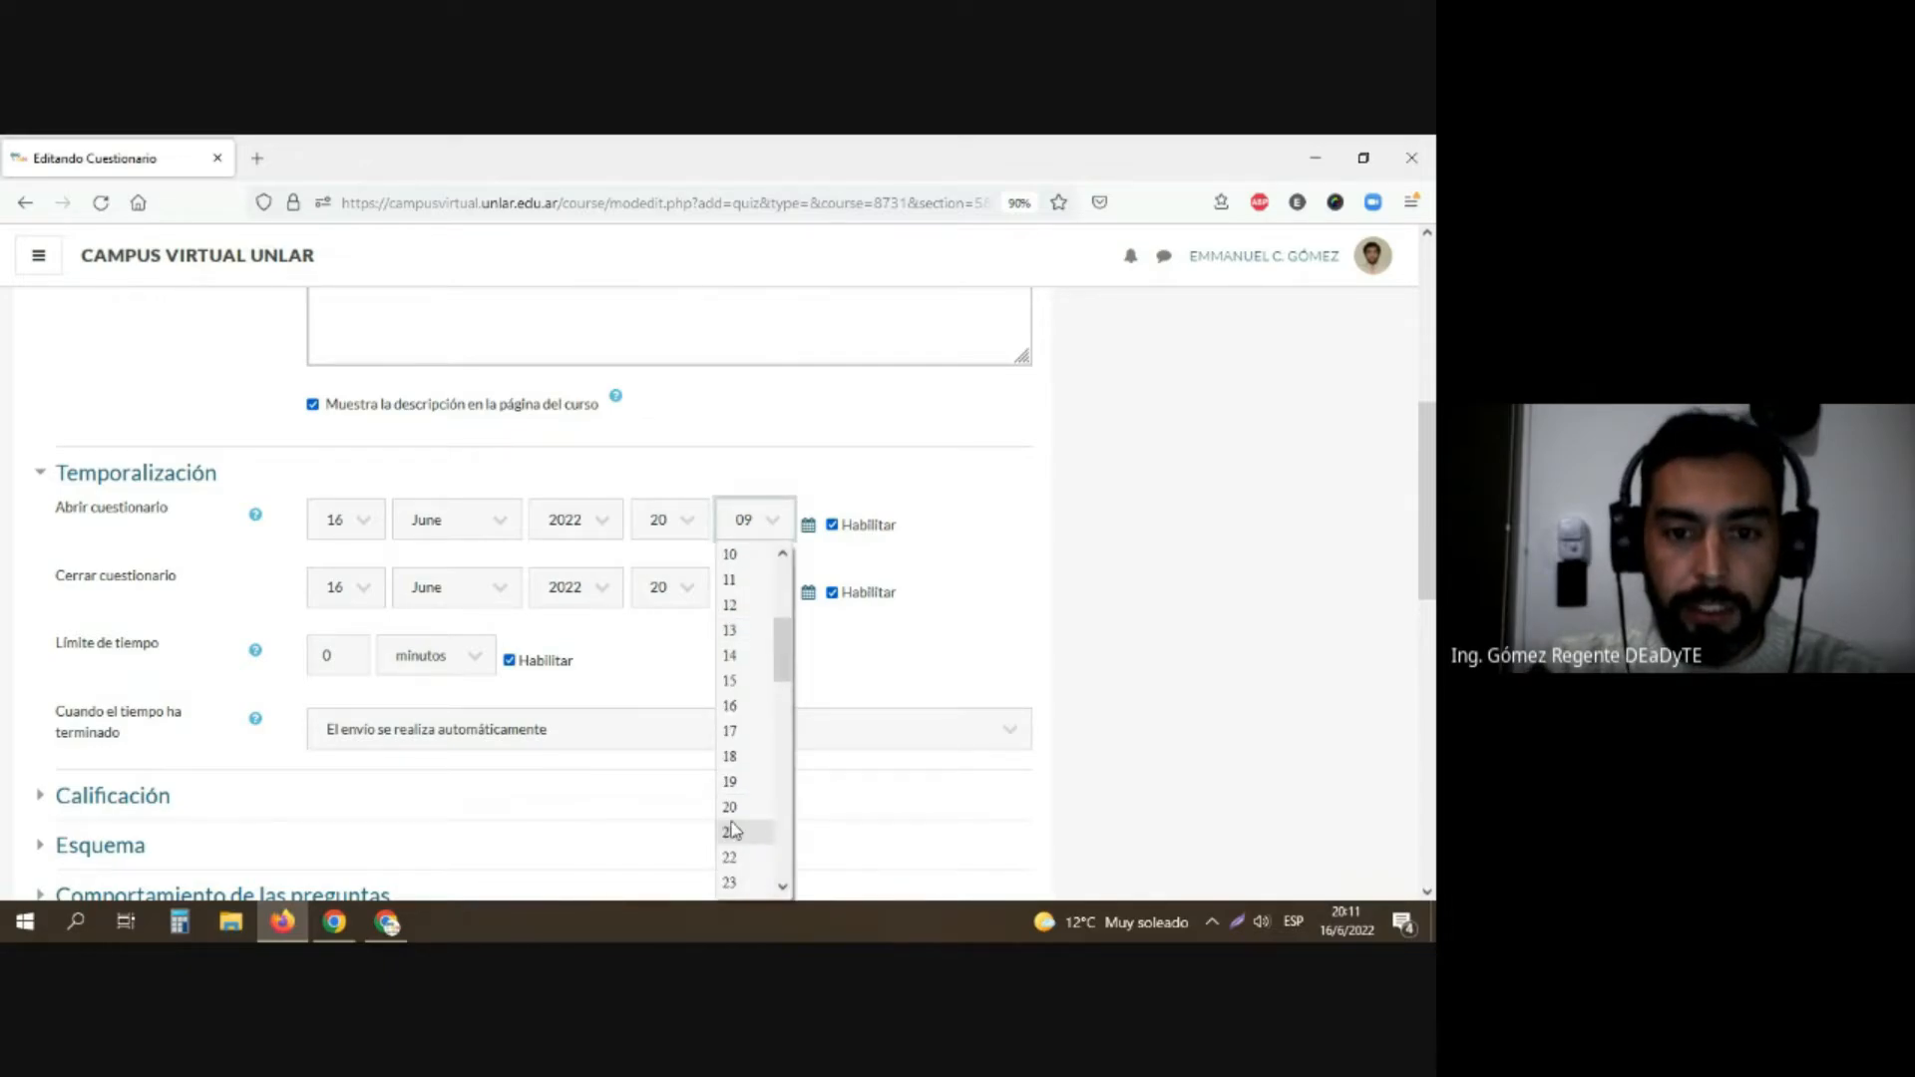
pyautogui.click(730, 680)
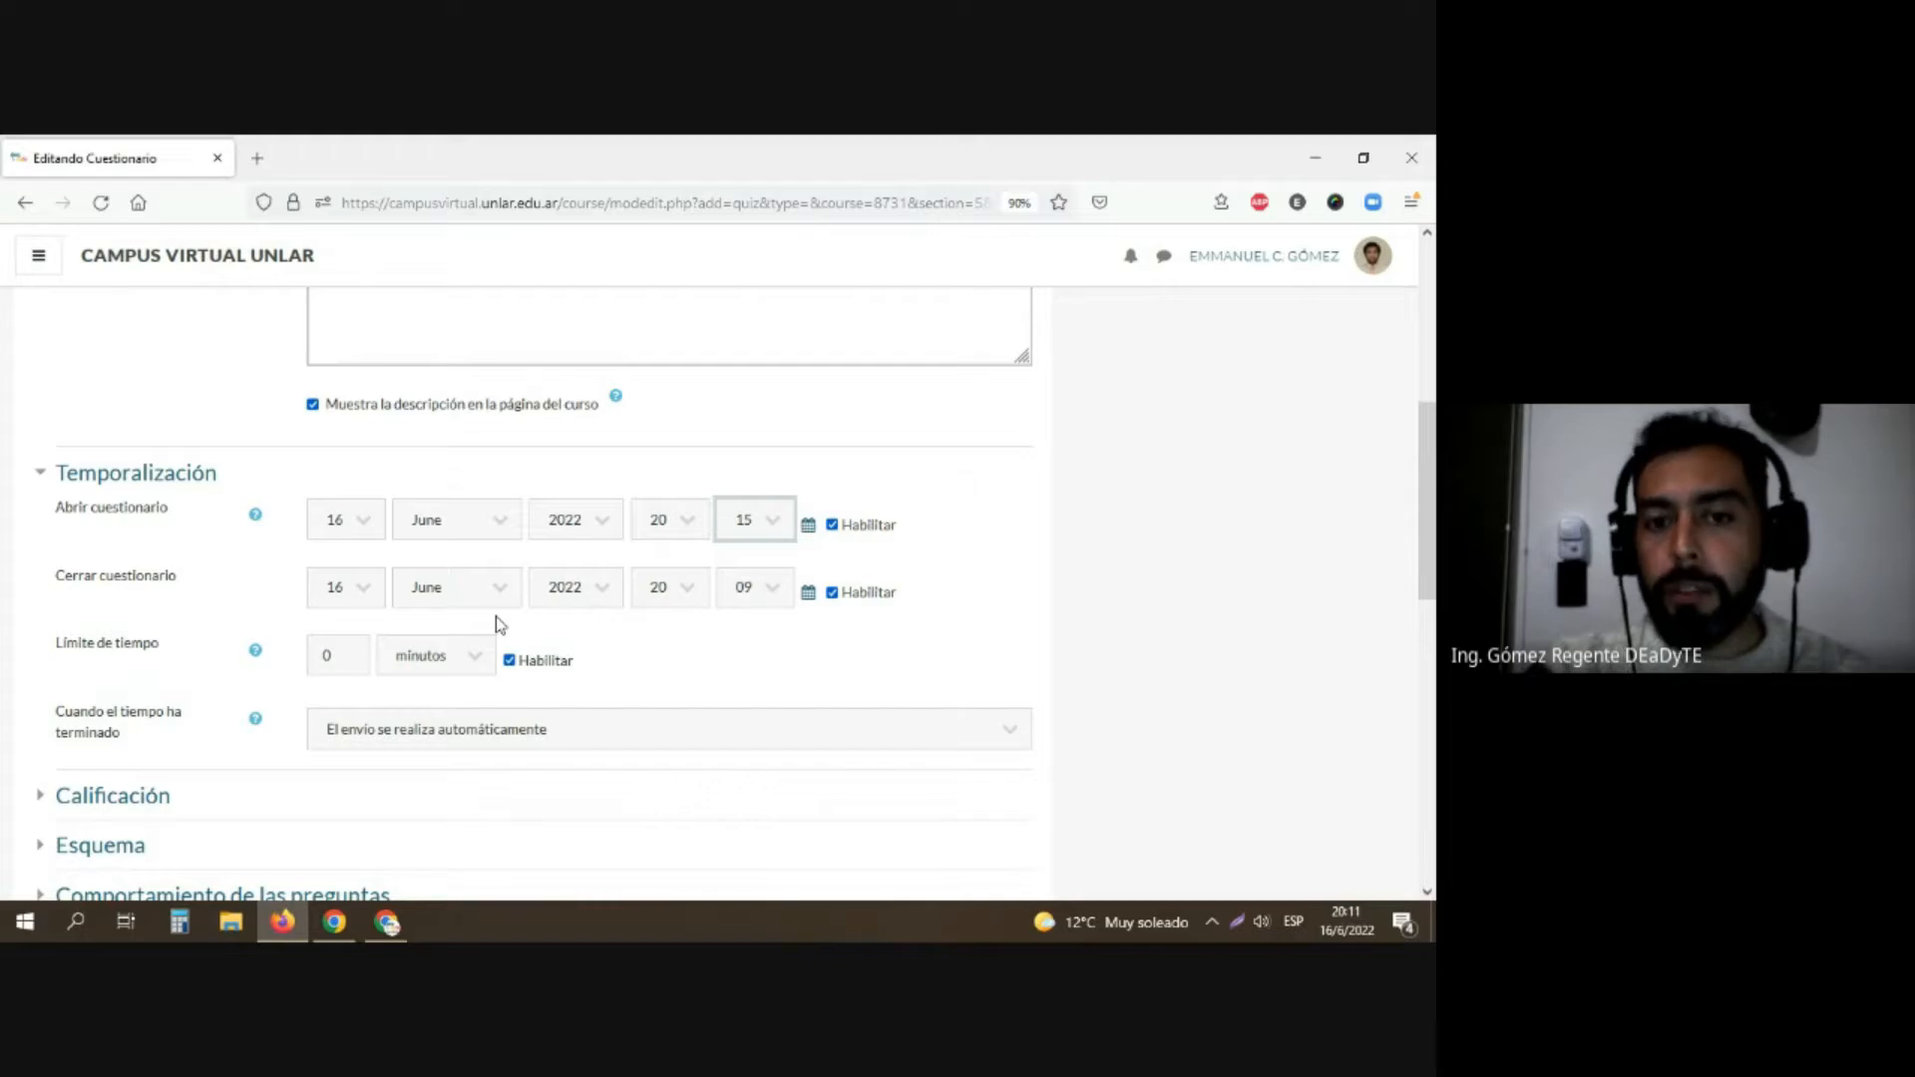
# Step: Set the questionnaire's closing time to 22:15
pyautogui.click(671, 623)
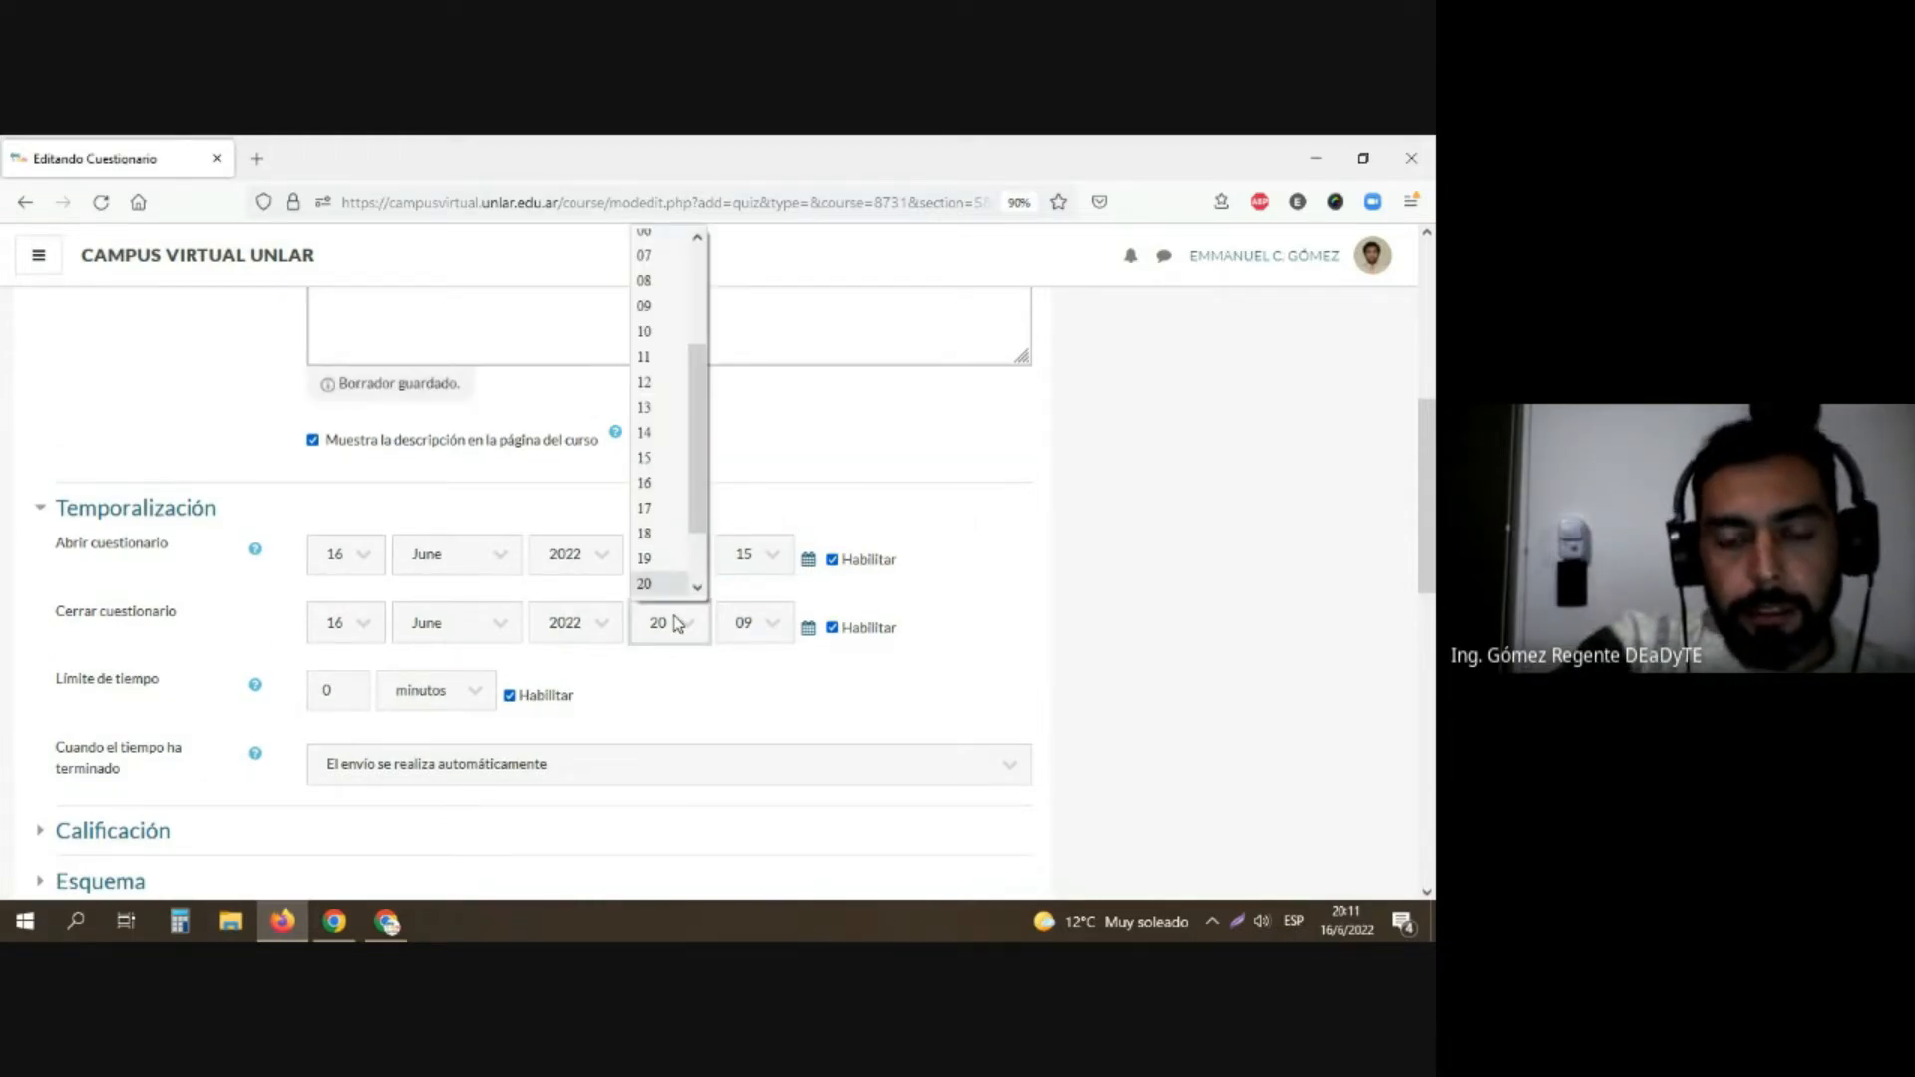
pyautogui.scroll(-1, 666, 559)
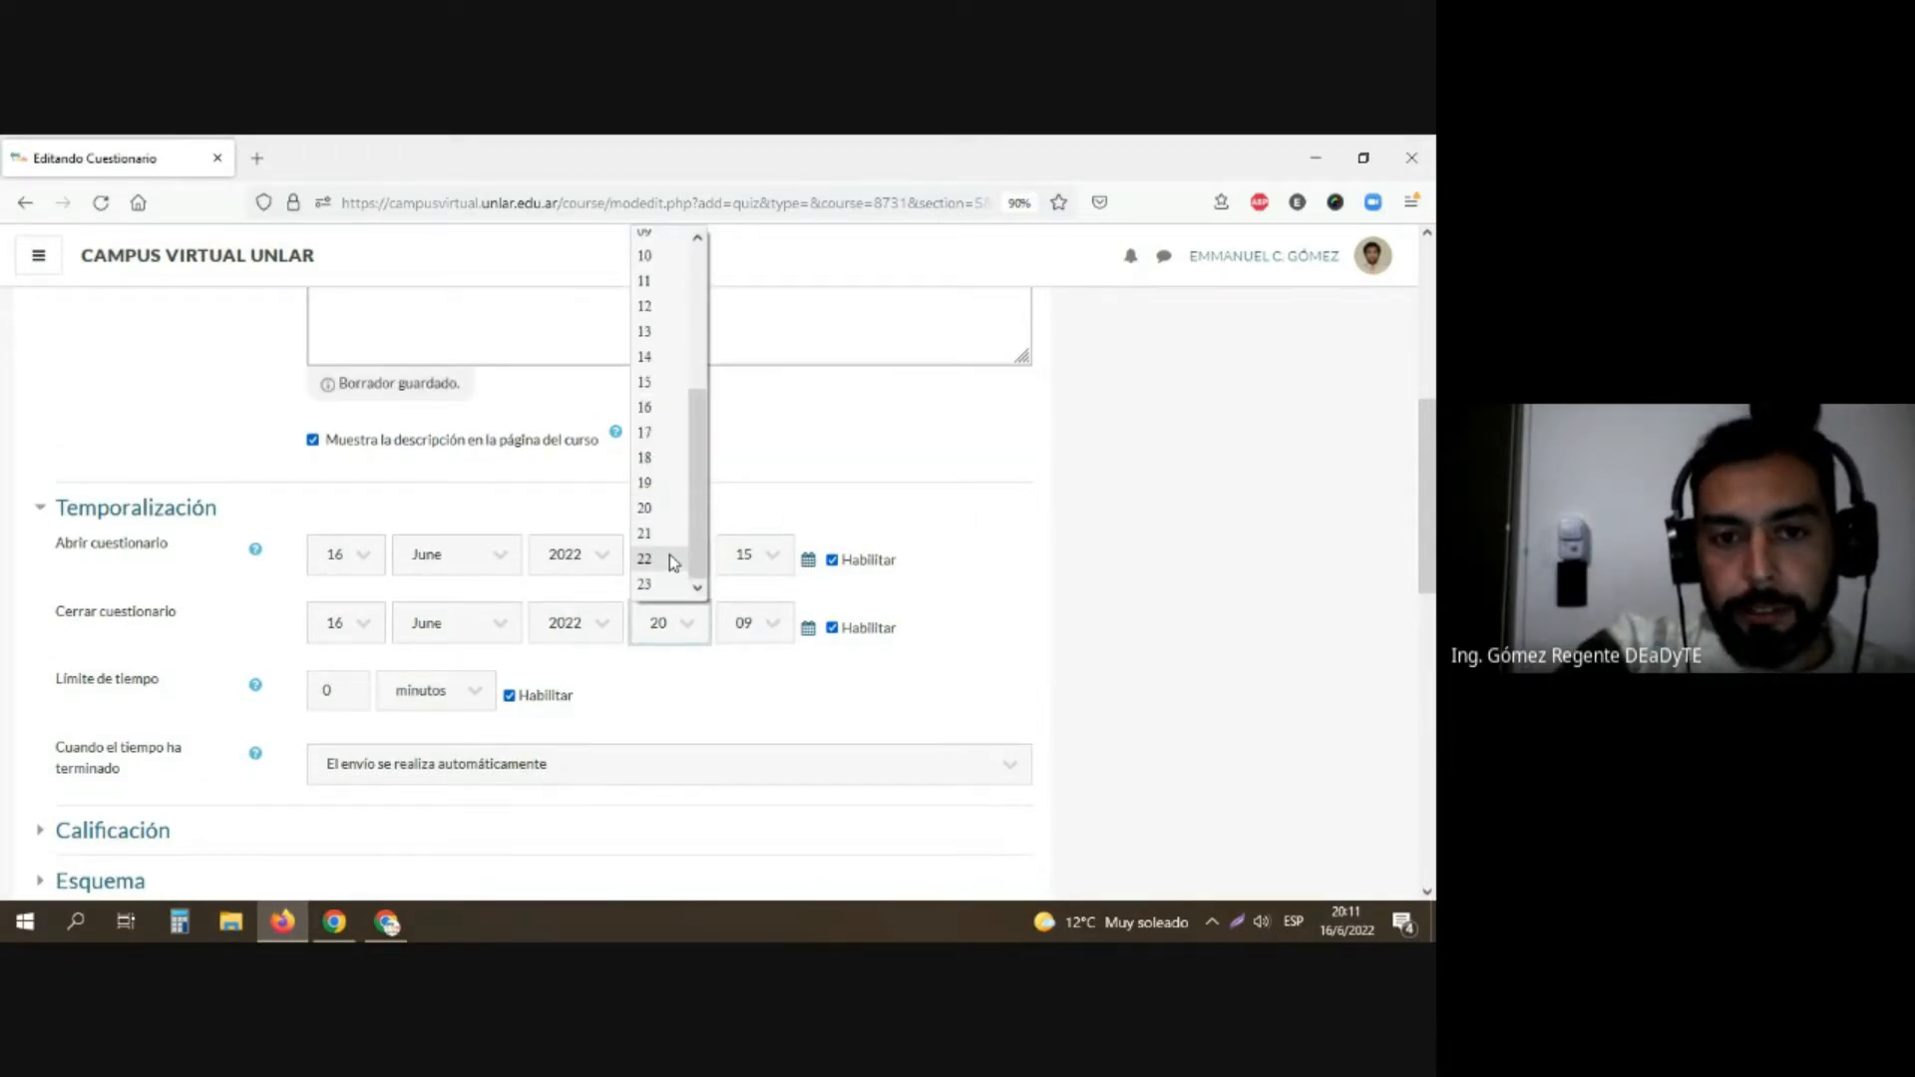
pyautogui.click(669, 559)
pyautogui.click(758, 624)
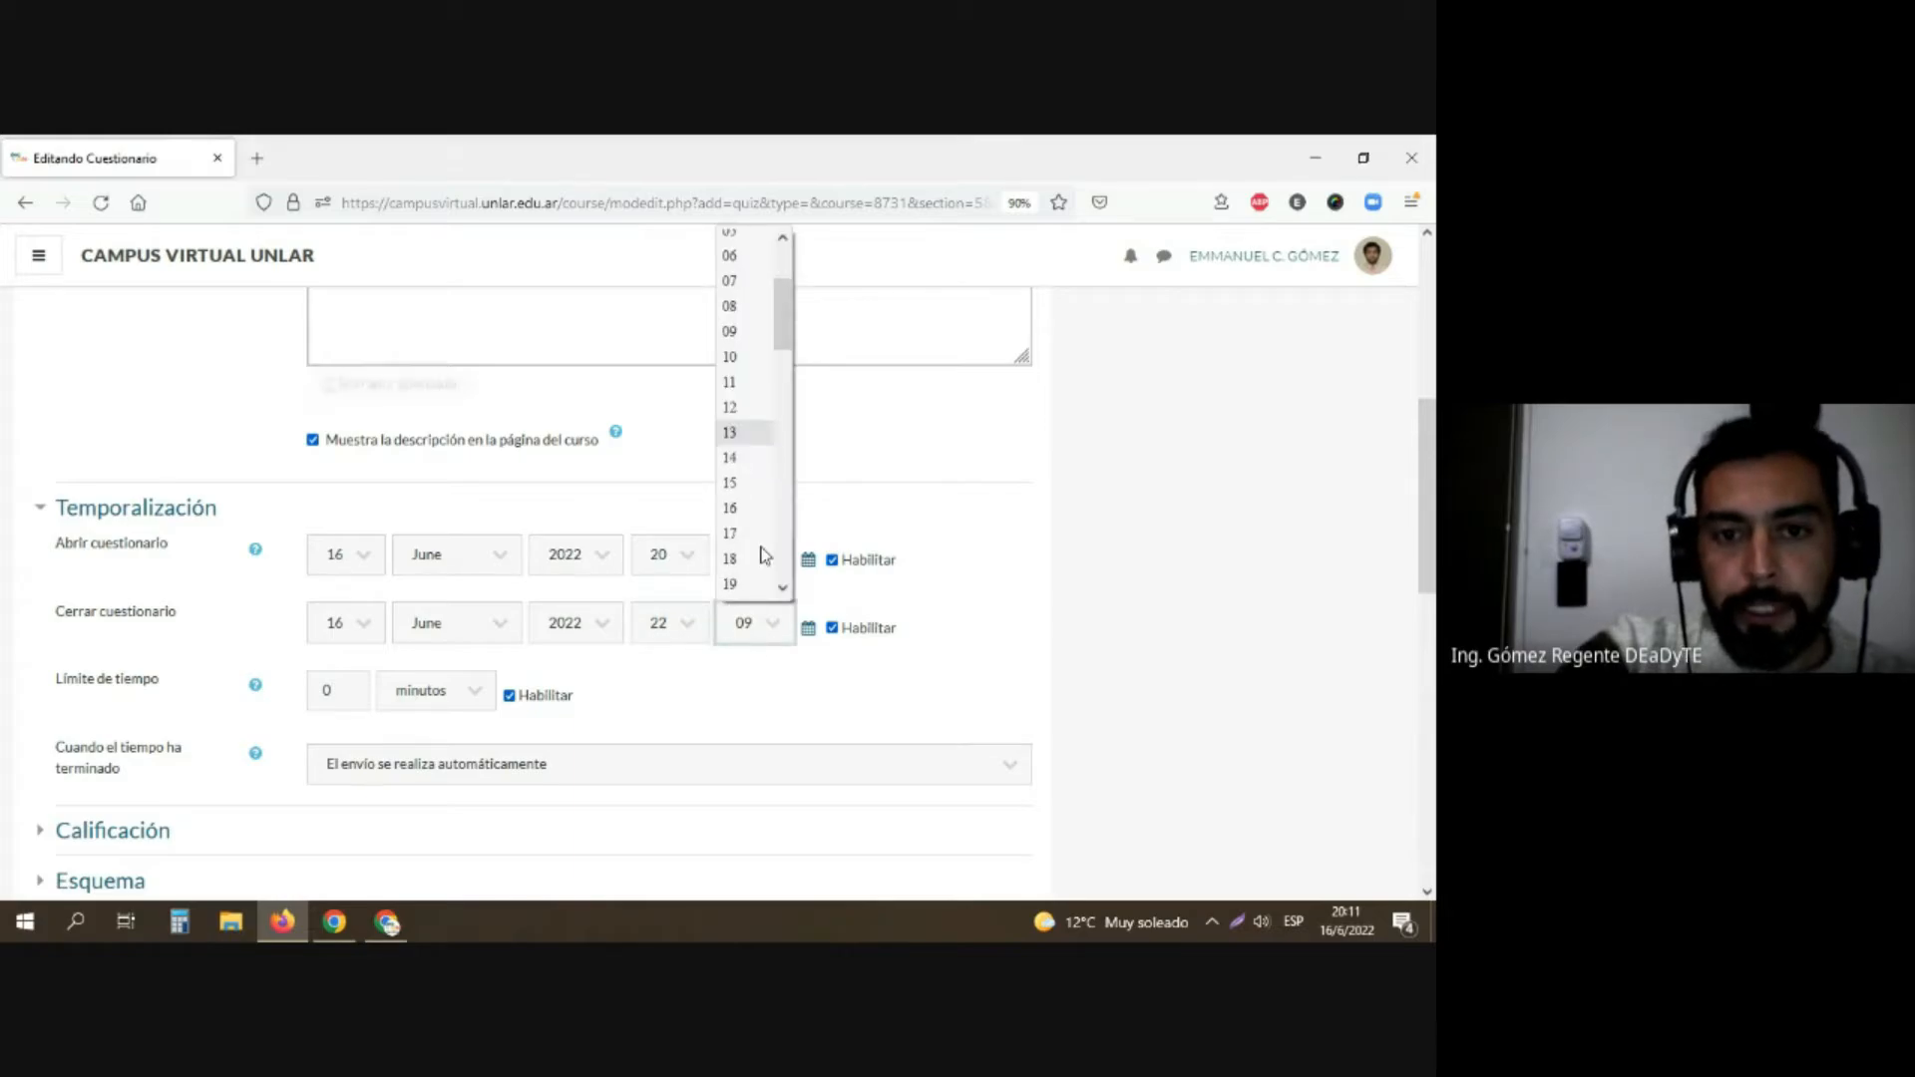
pyautogui.click(750, 482)
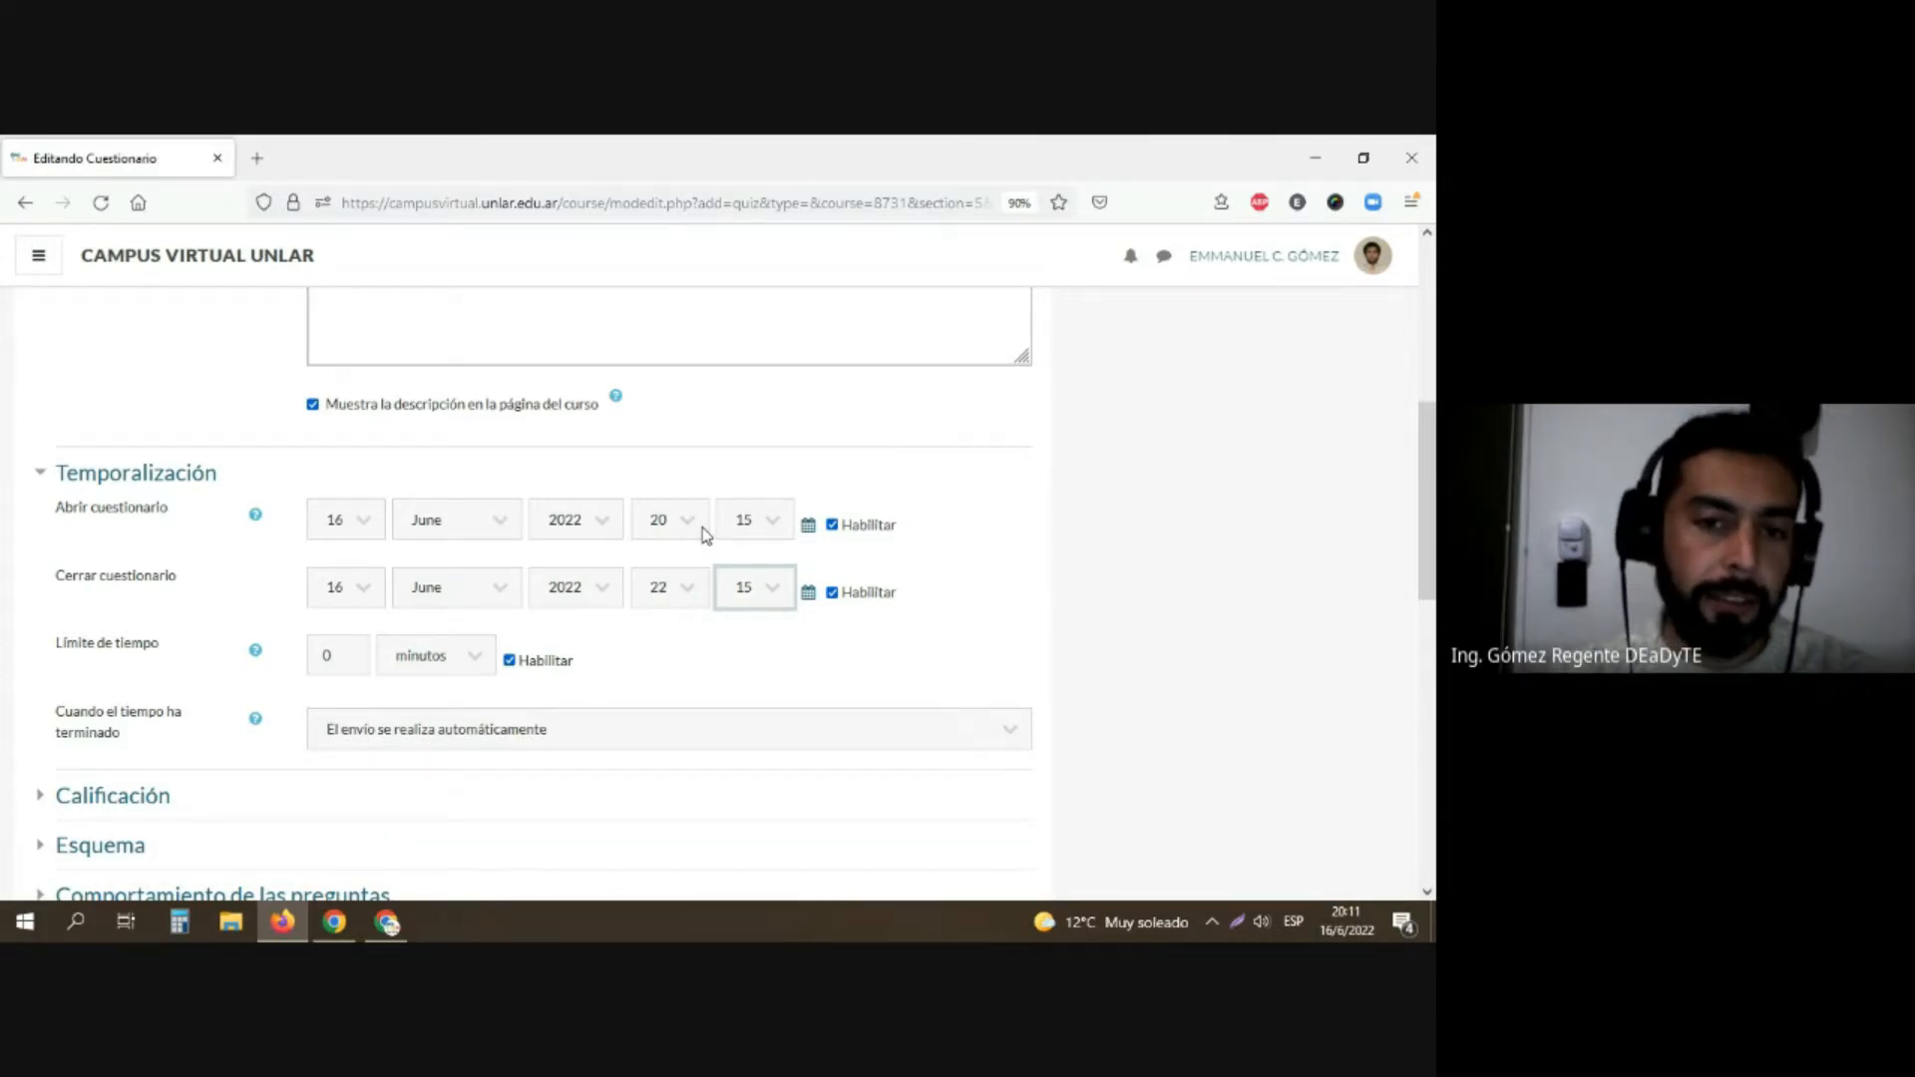
# Step: Set the questionnaire's time limit to 50 minutes
pyautogui.click(346, 663)
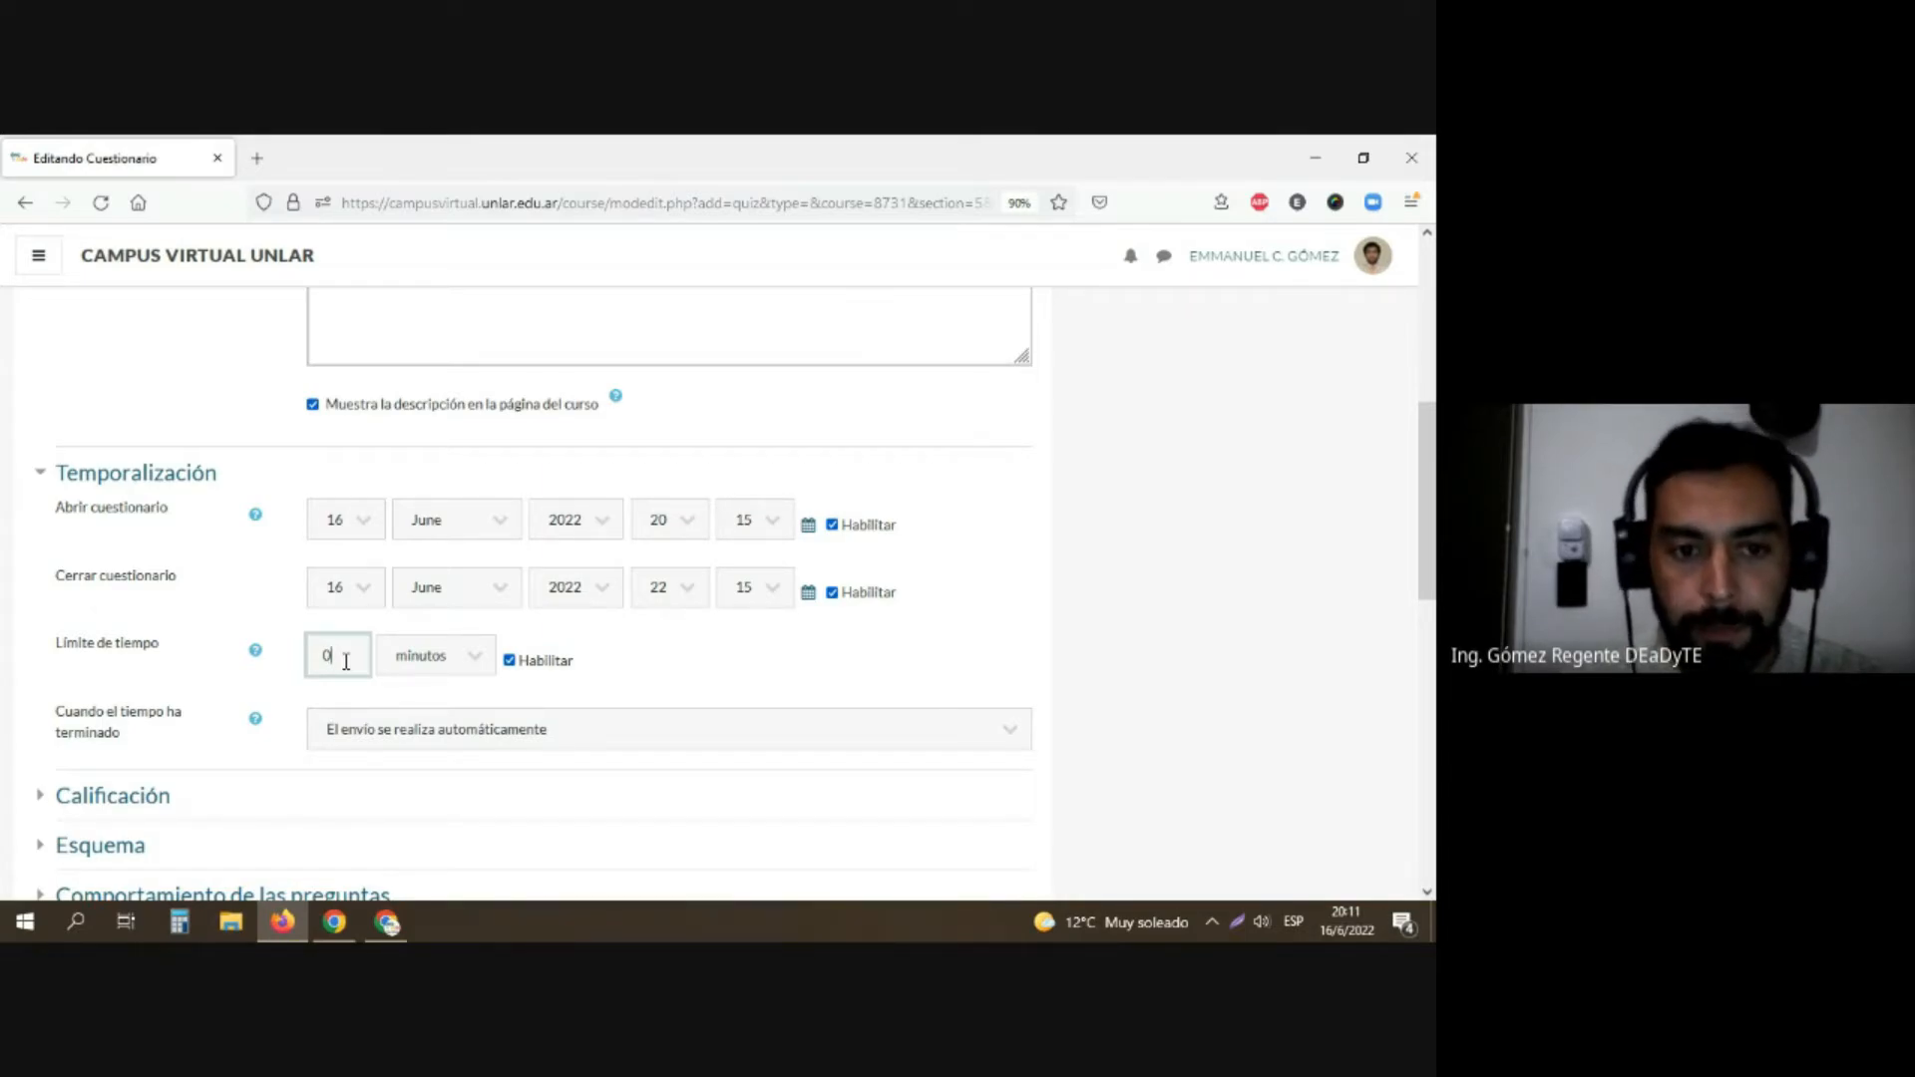
pyautogui.click(413, 679)
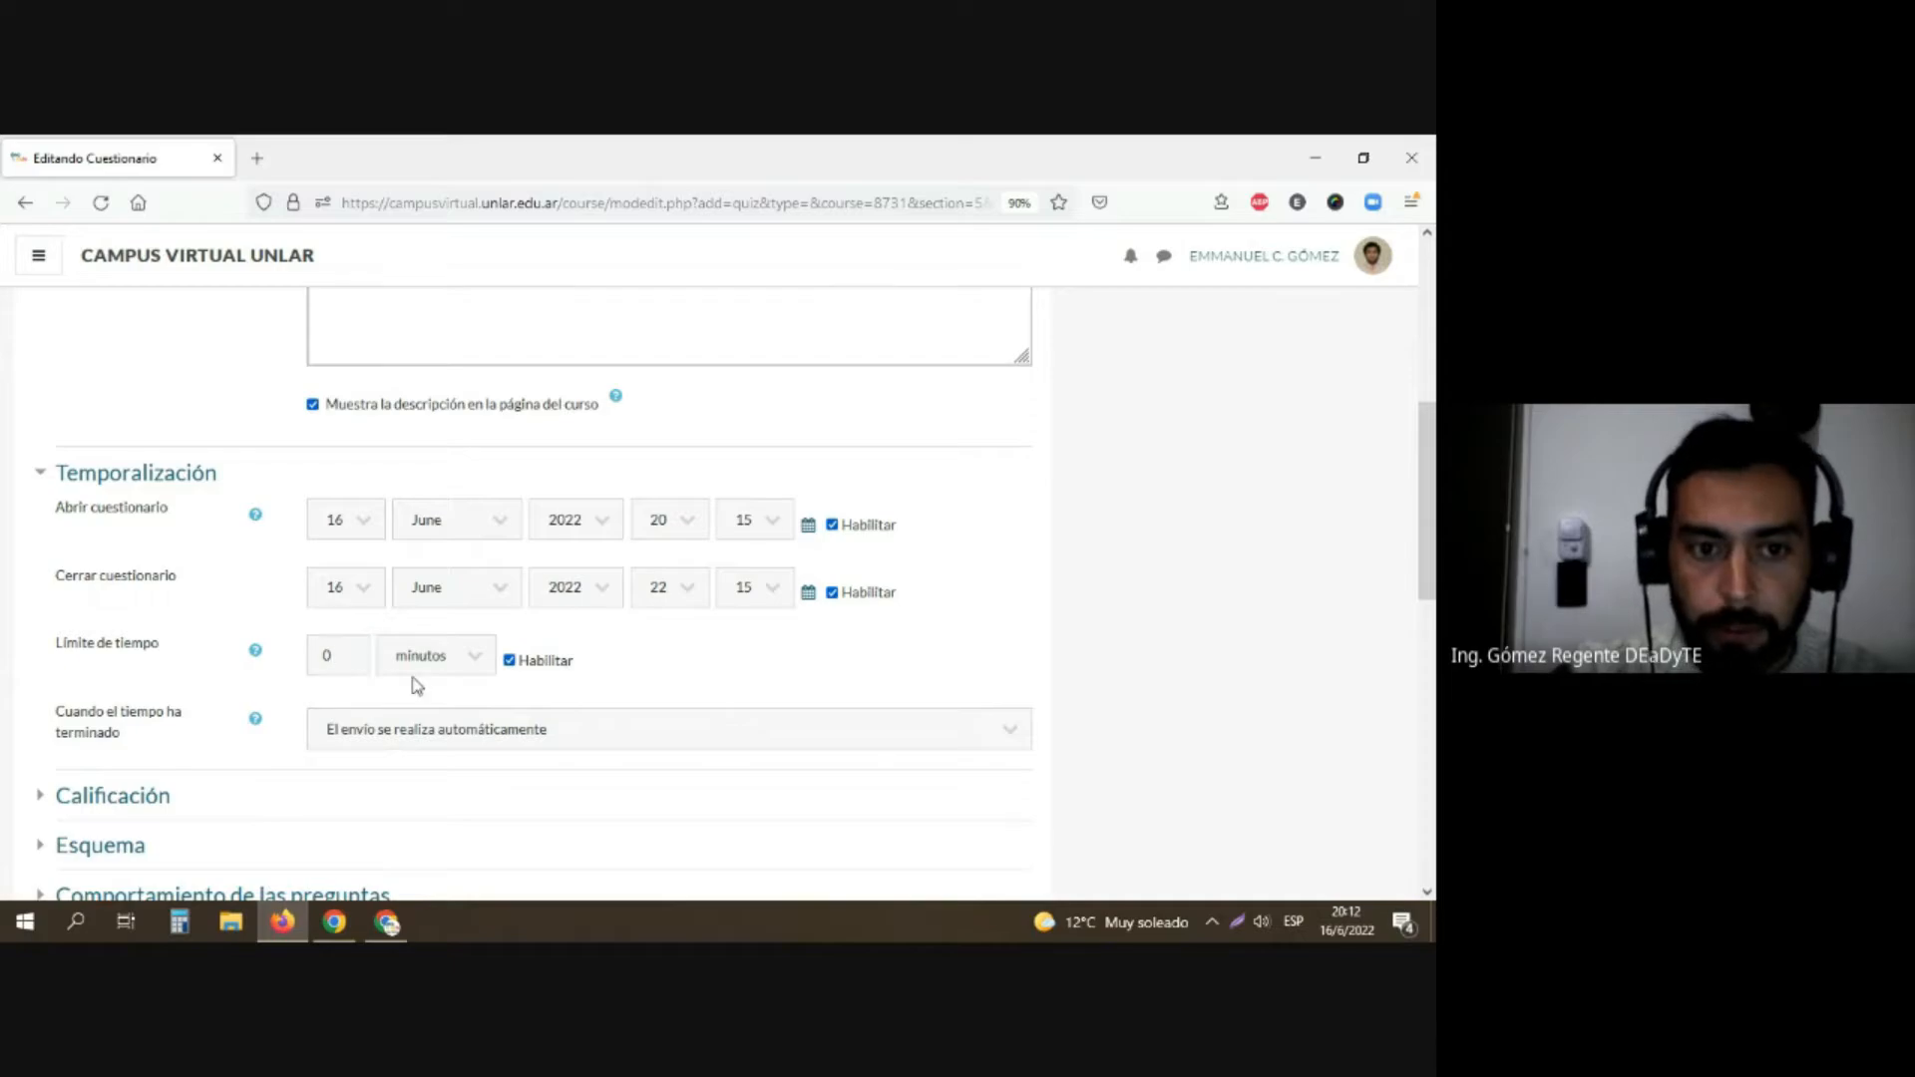
pyautogui.click(421, 662)
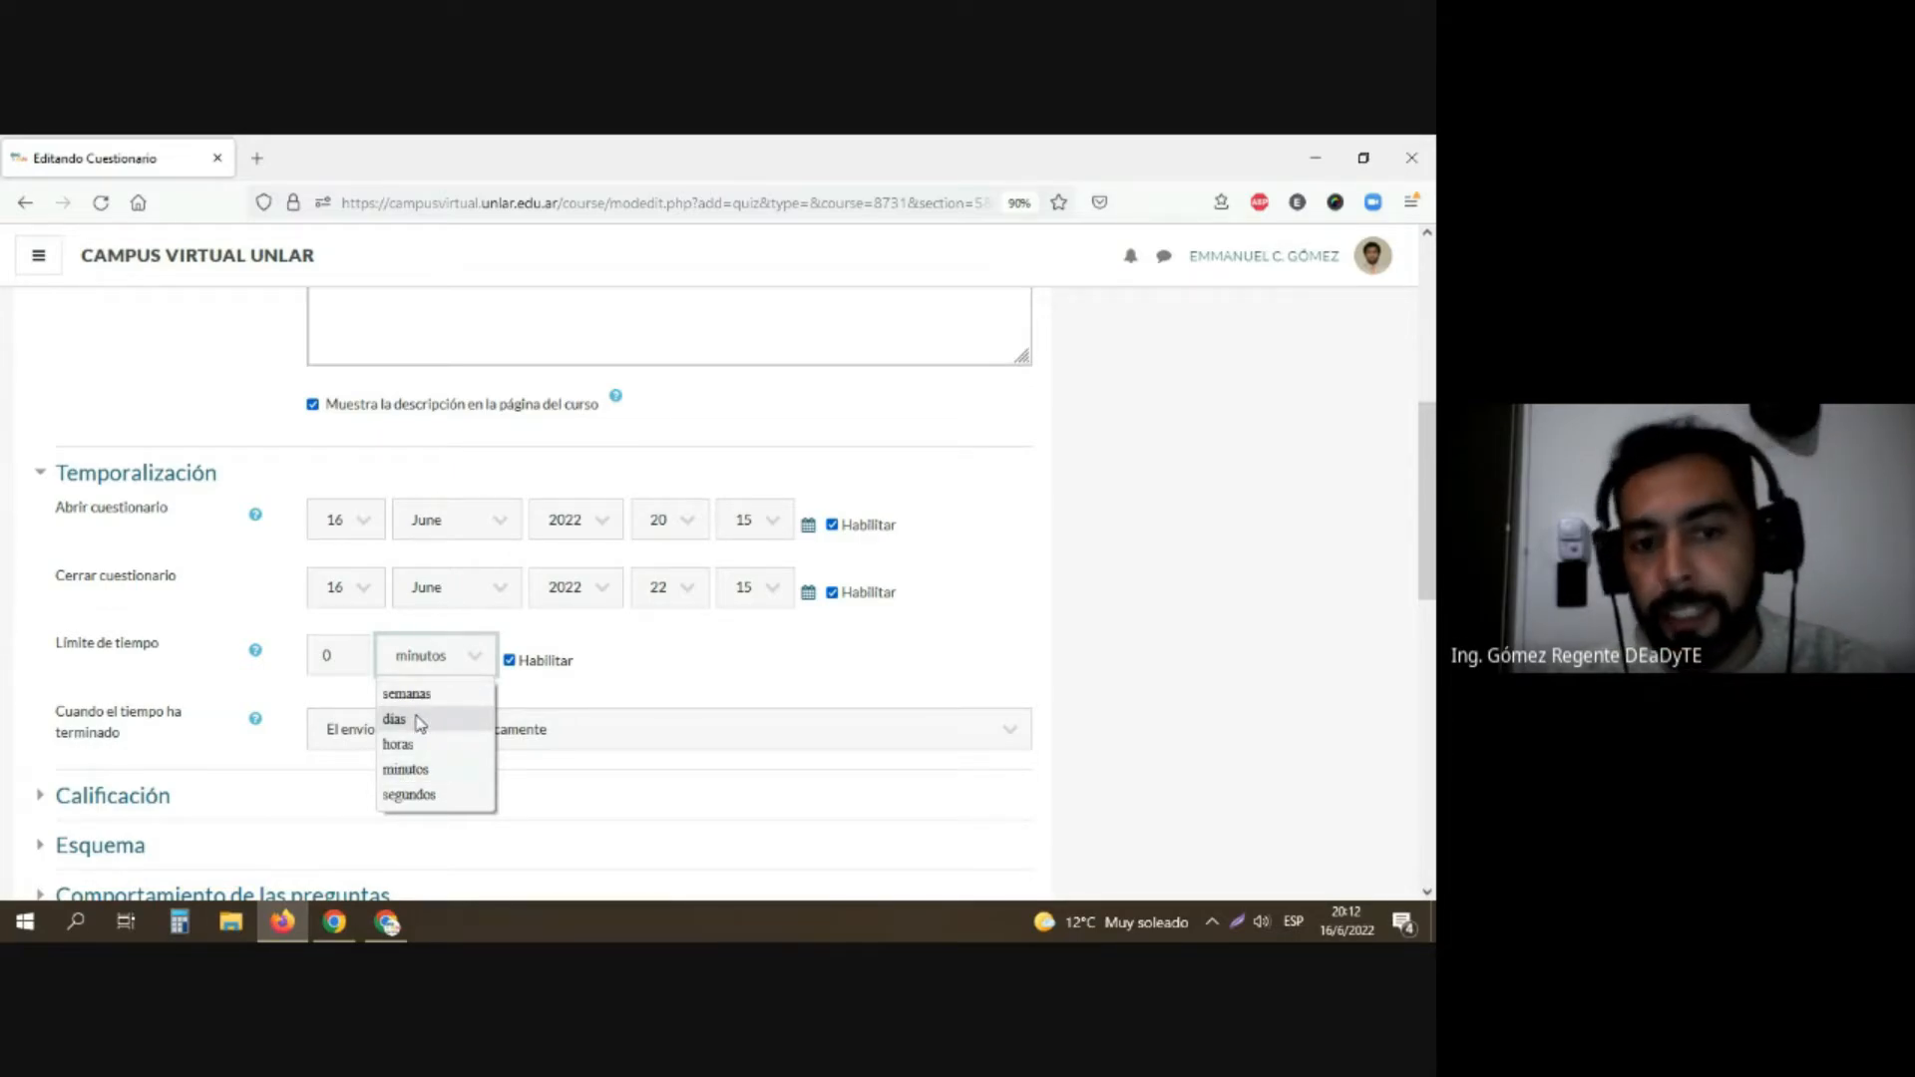
pyautogui.click(329, 655)
pyautogui.click(351, 649)
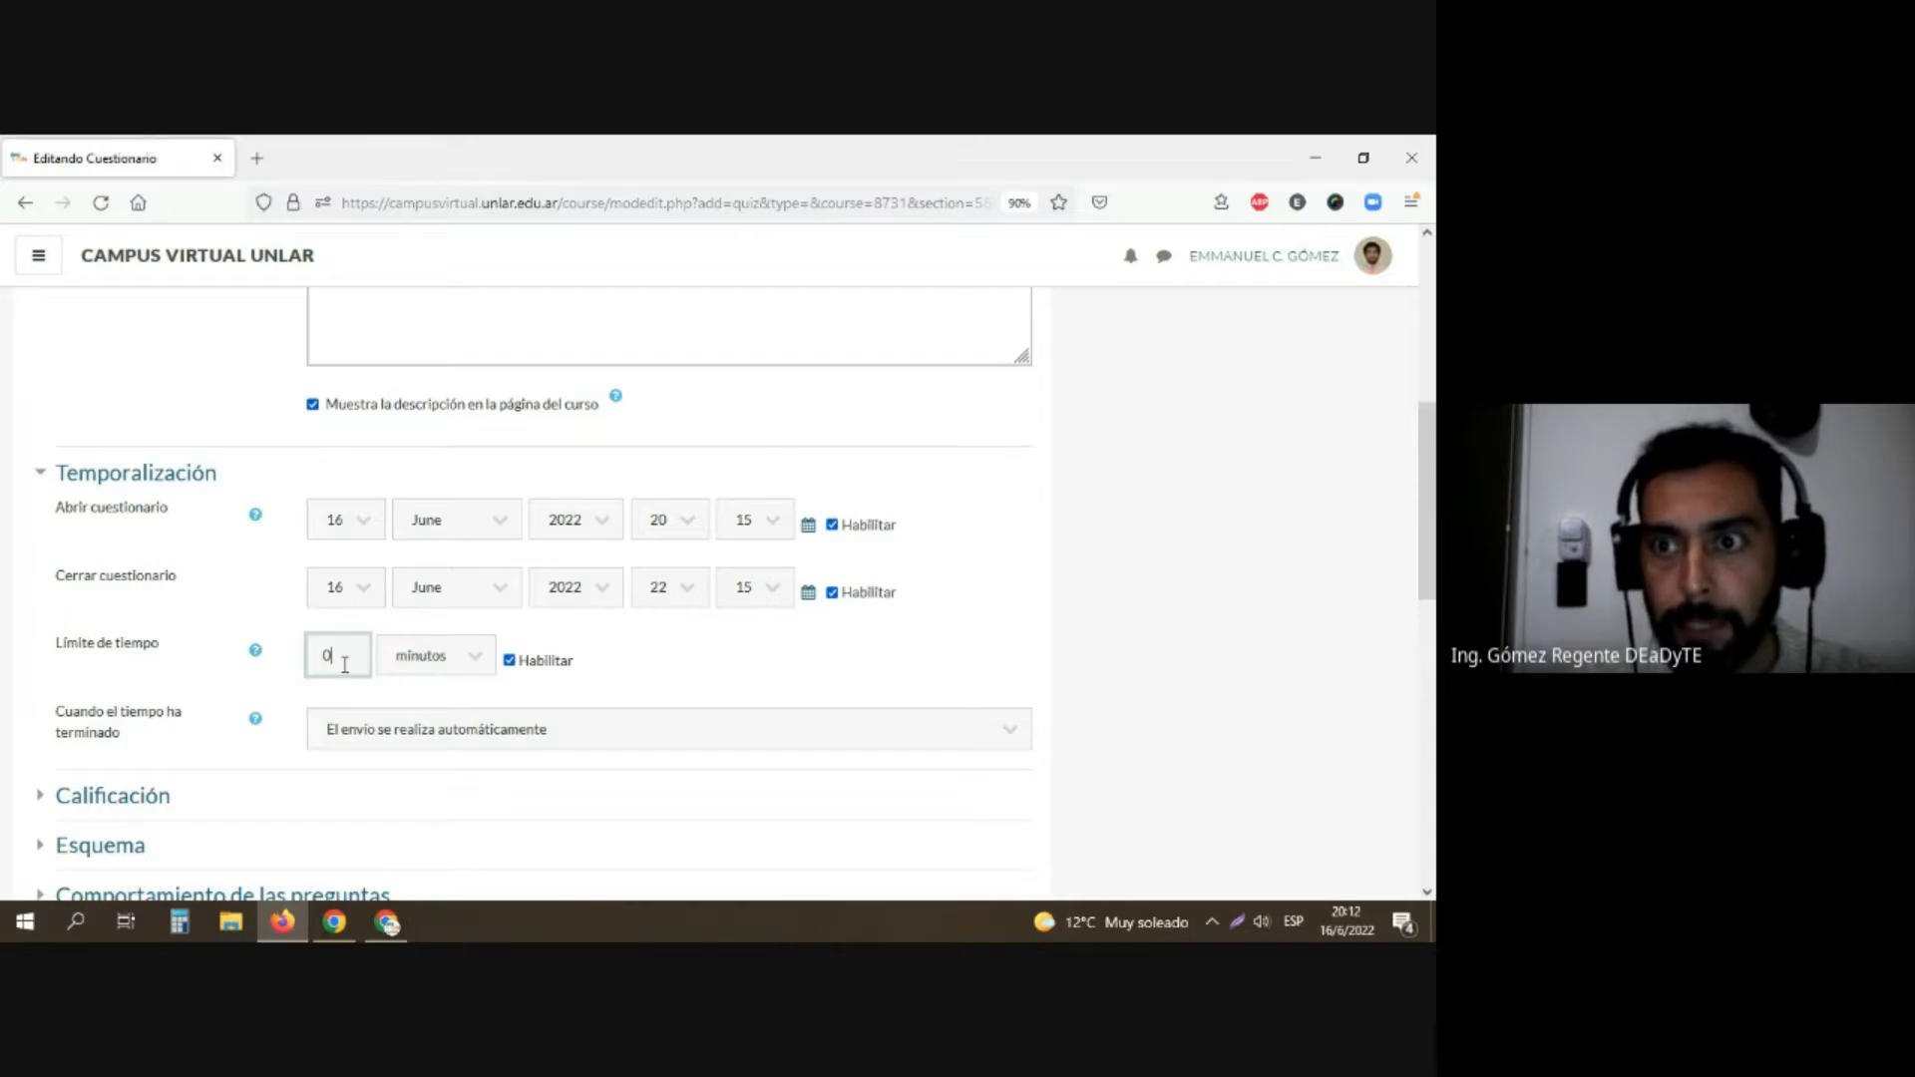
pyautogui.write('50')
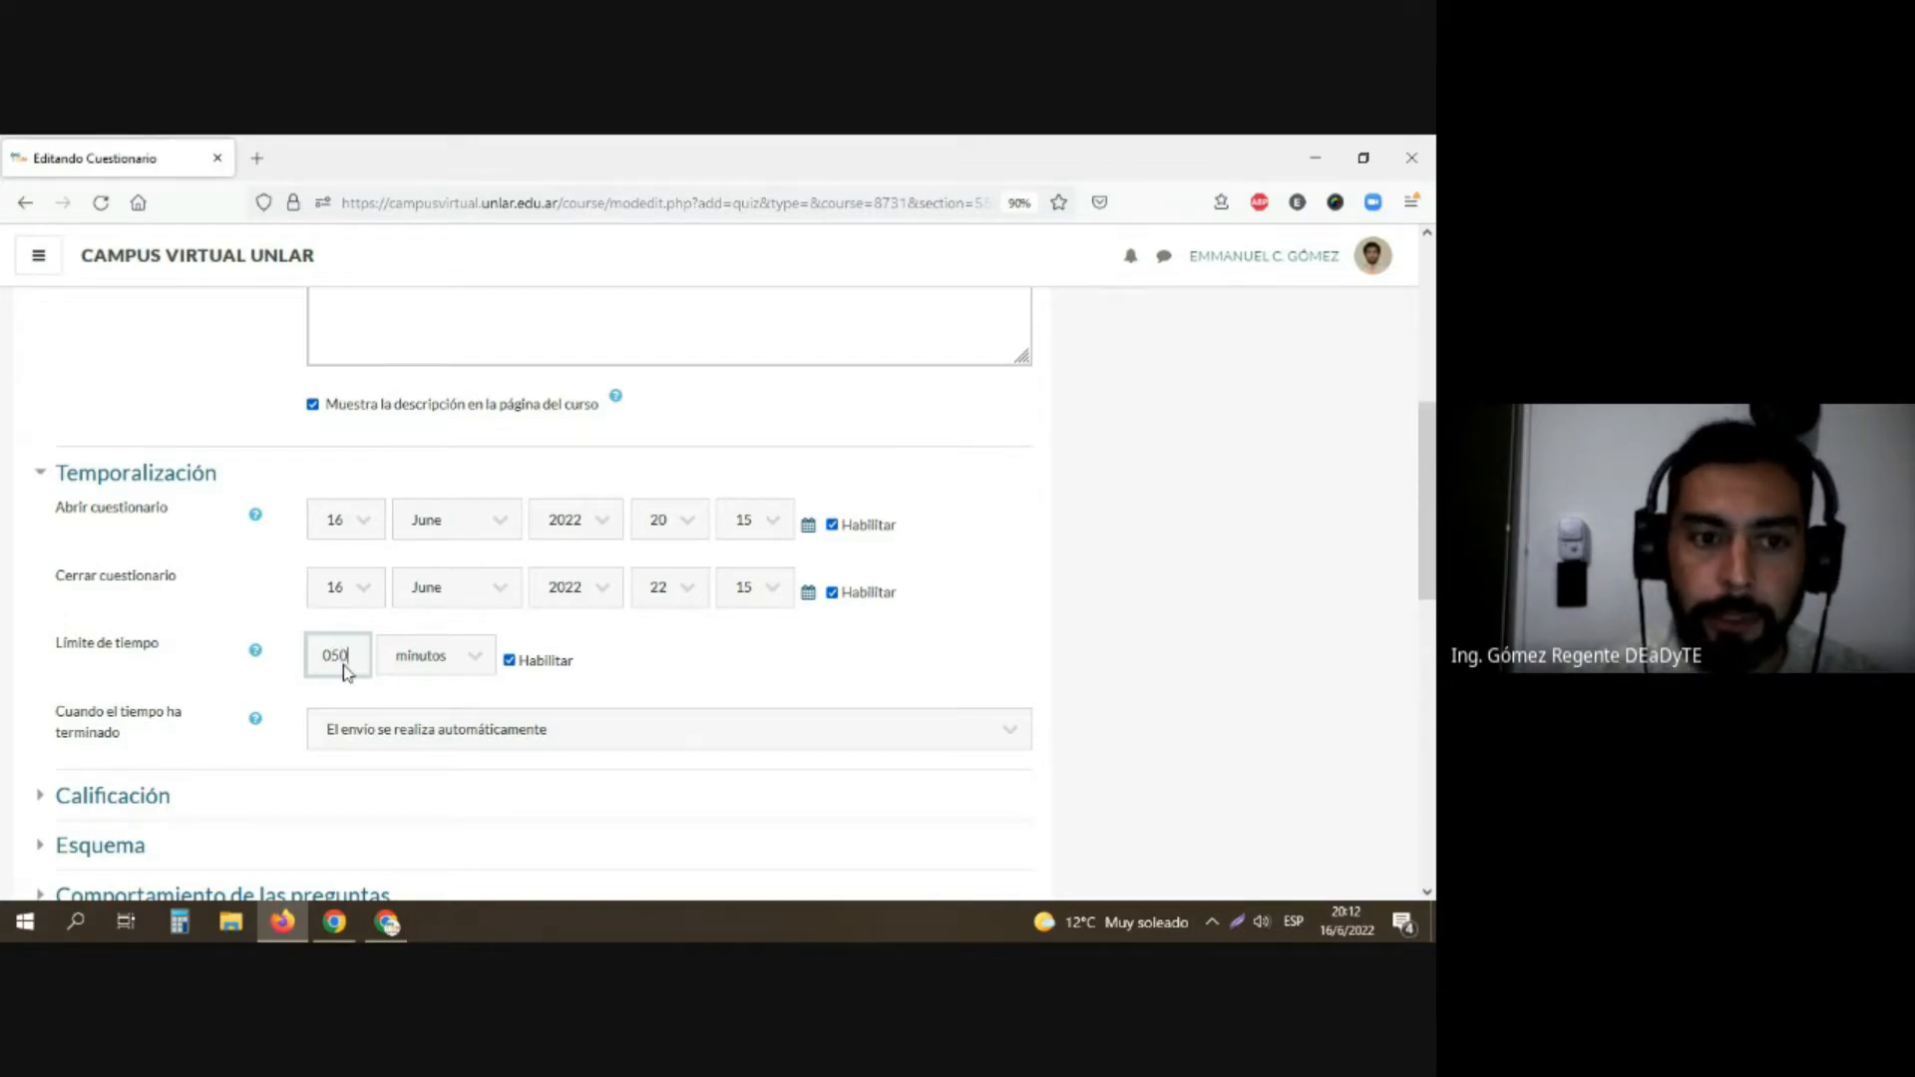
pyautogui.press('BackSpace')
pyautogui.press('BackSpace')
pyautogui.press('BackSpace')
pyautogui.write('50')
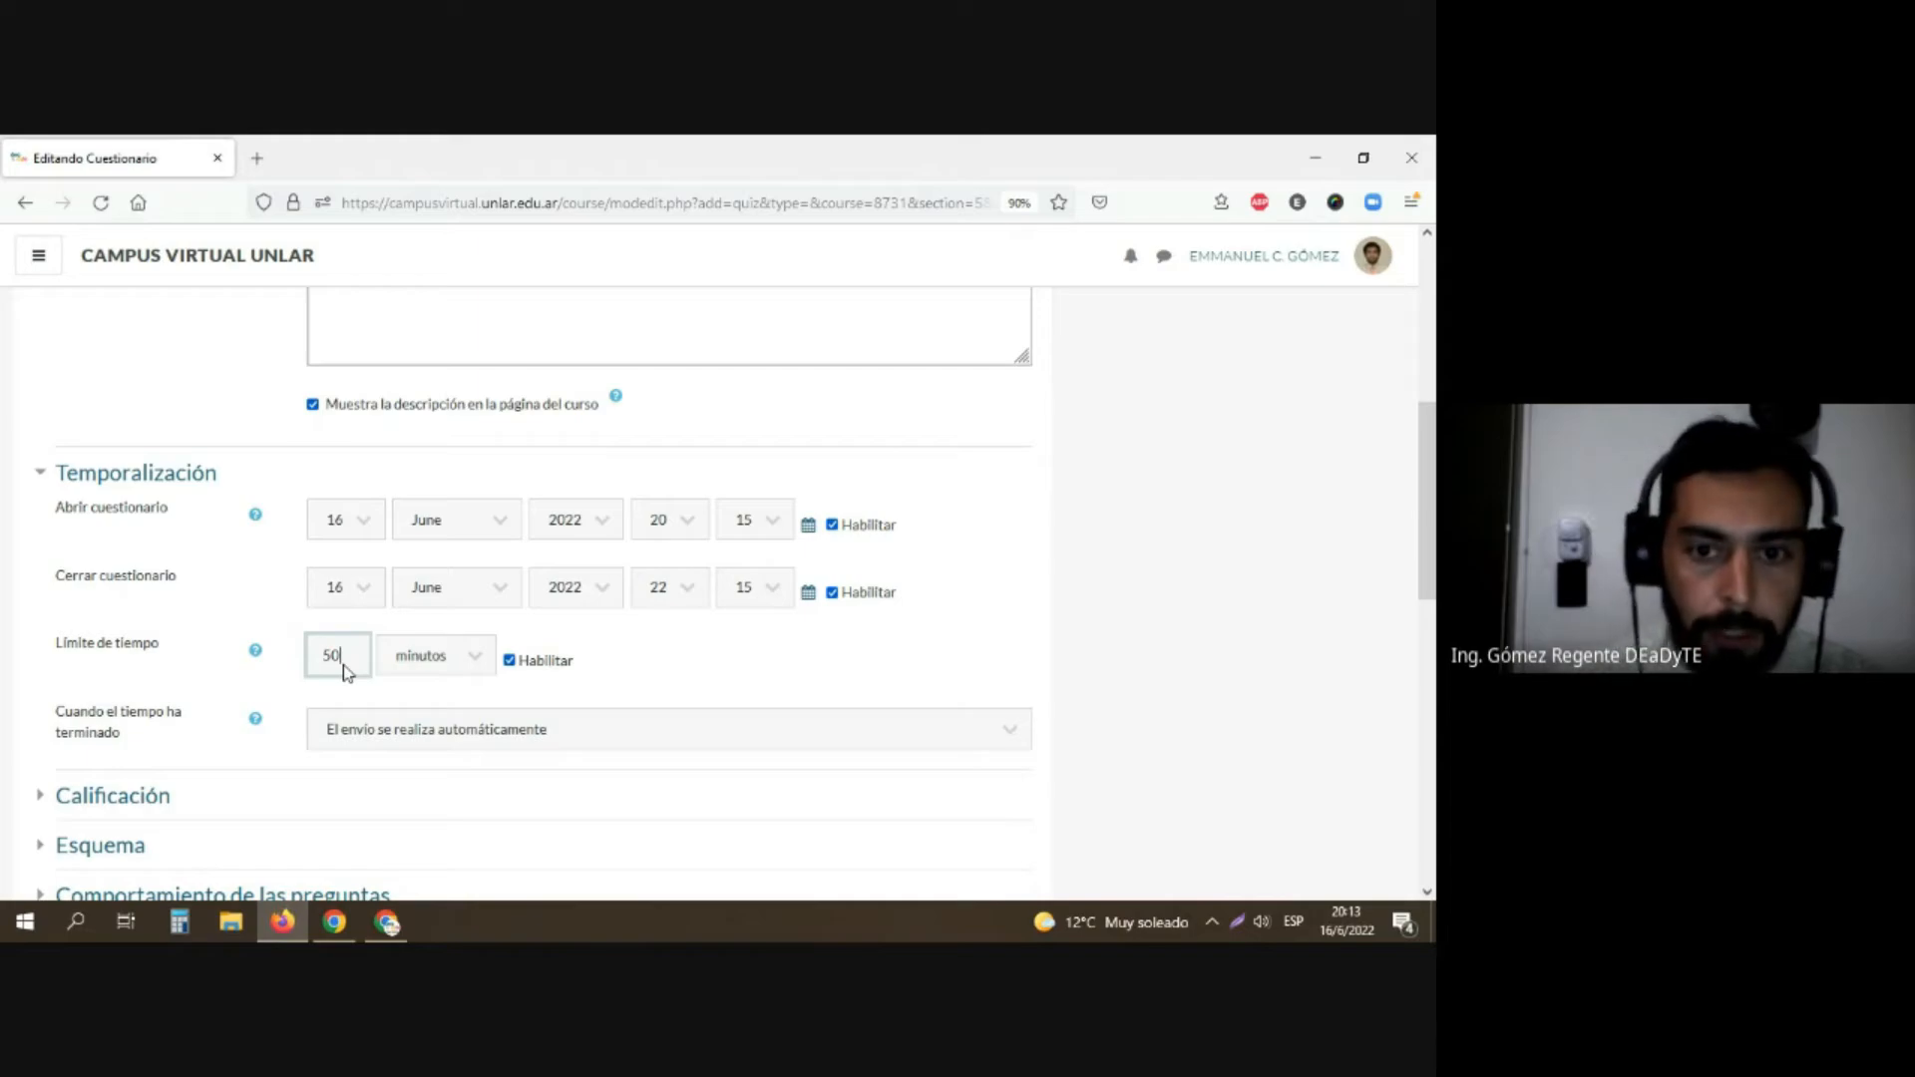
# Step: Change the questionnaire's time limit to 30 minutes
pyautogui.press('BackSpace')
pyautogui.press('BackSpace')
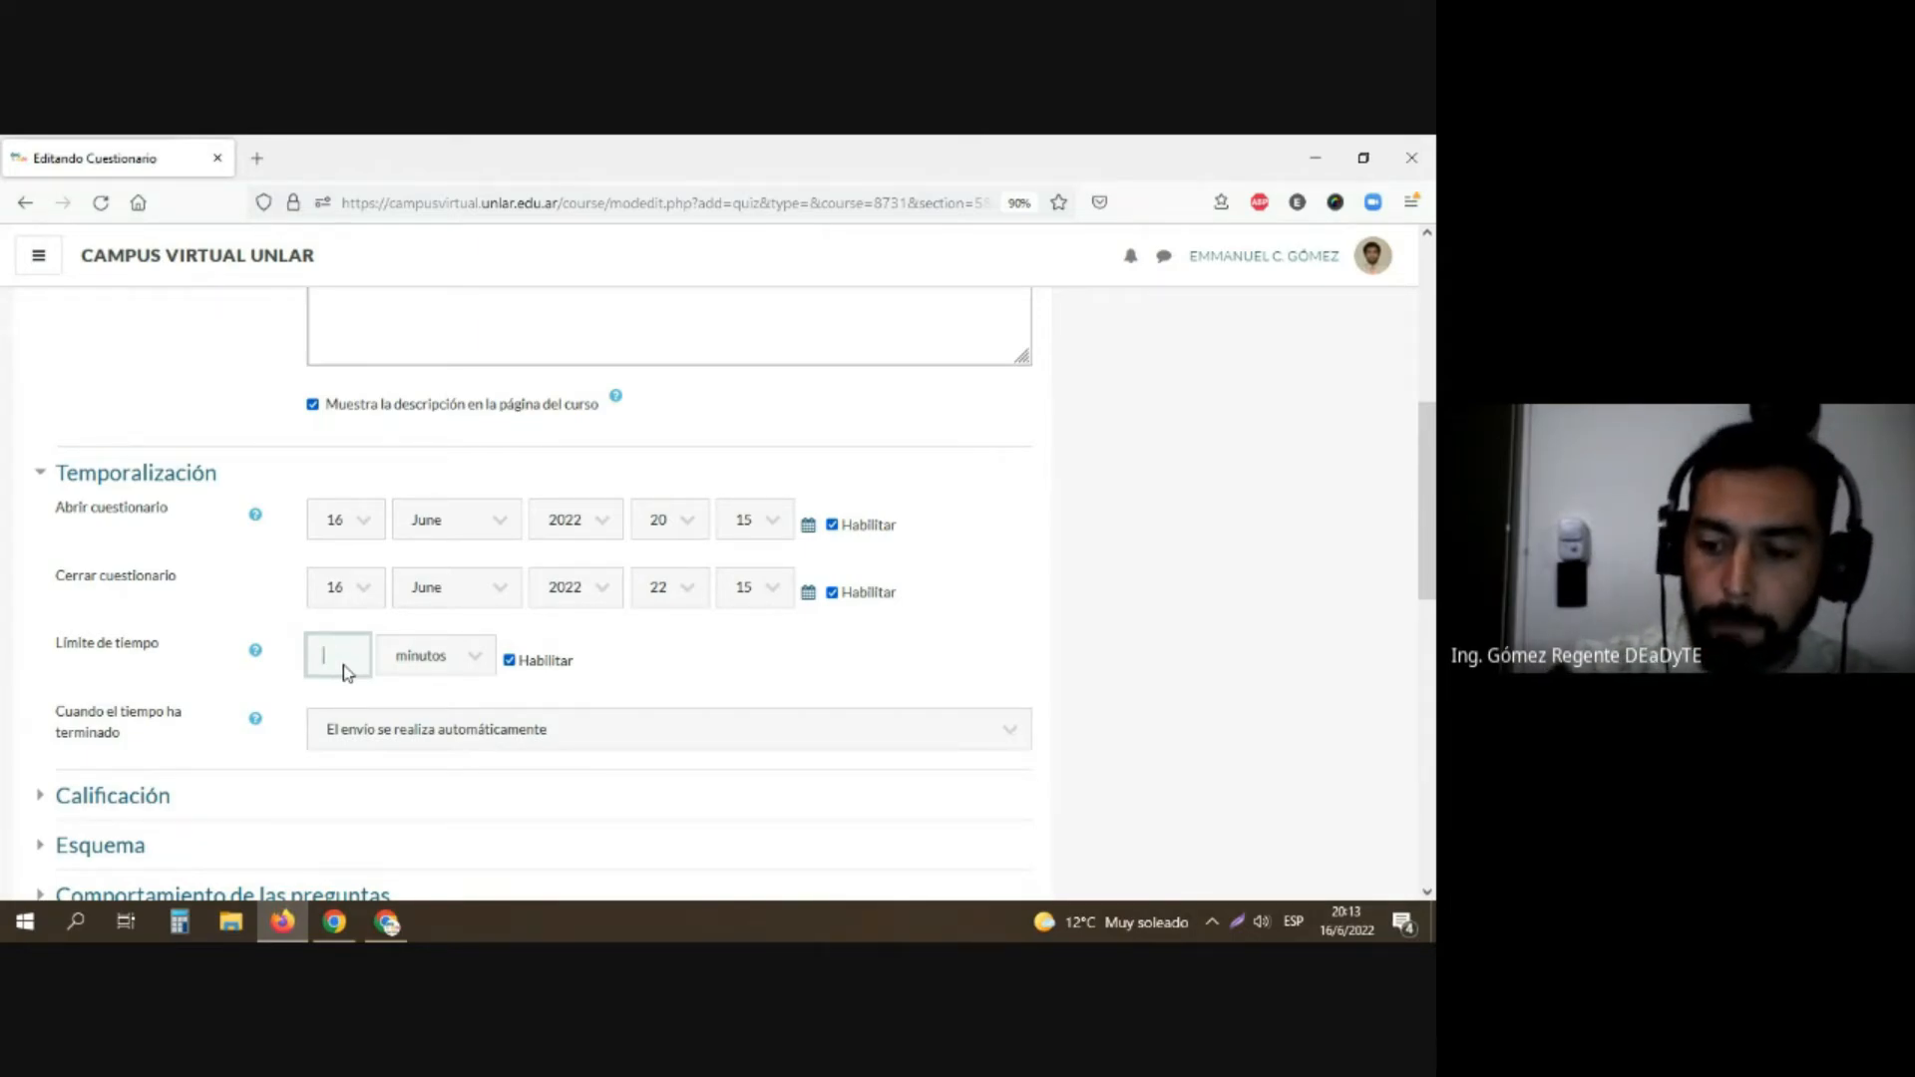
pyautogui.write('30')
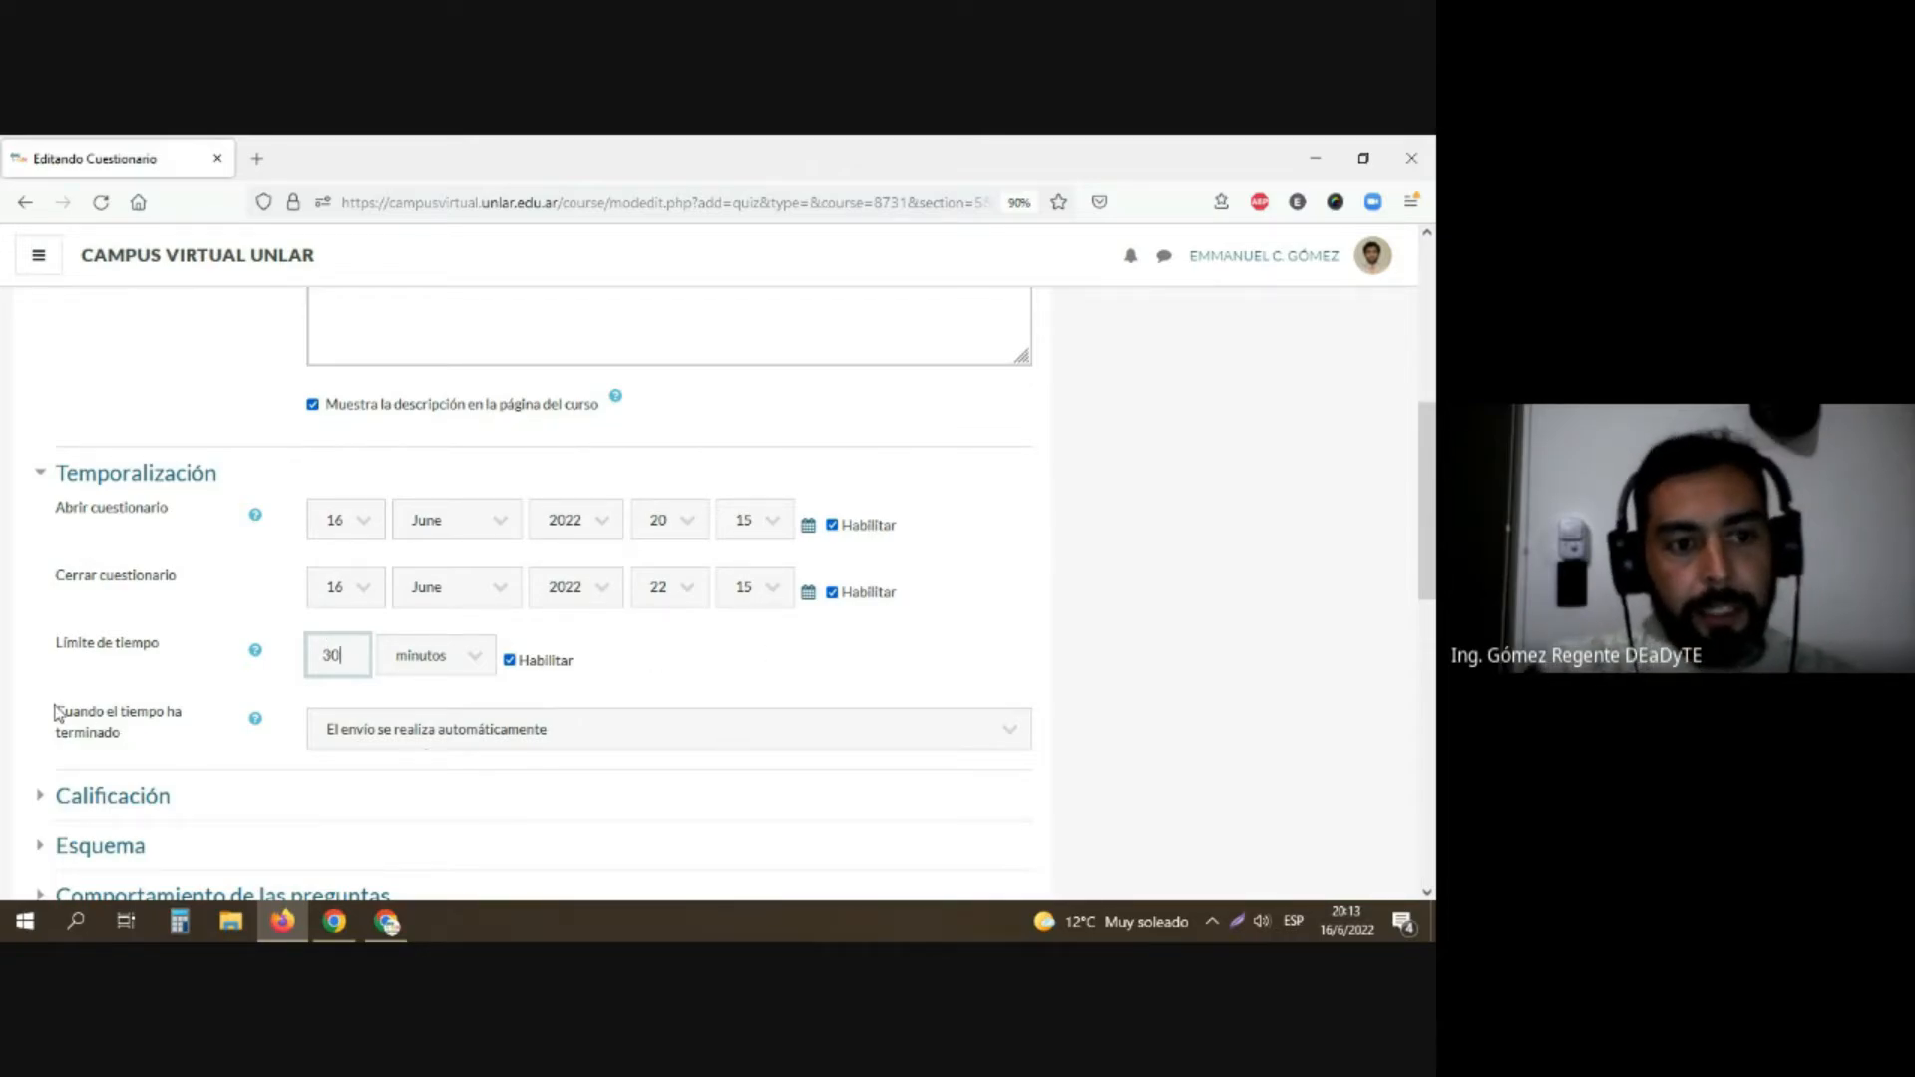
# Step: Try the grace-period and submit-before-time-ends options for when time runs out, and return to "El envío se realiza automáticamente"
pyautogui.moveTo(51, 715); pyautogui.dragTo(134, 738)
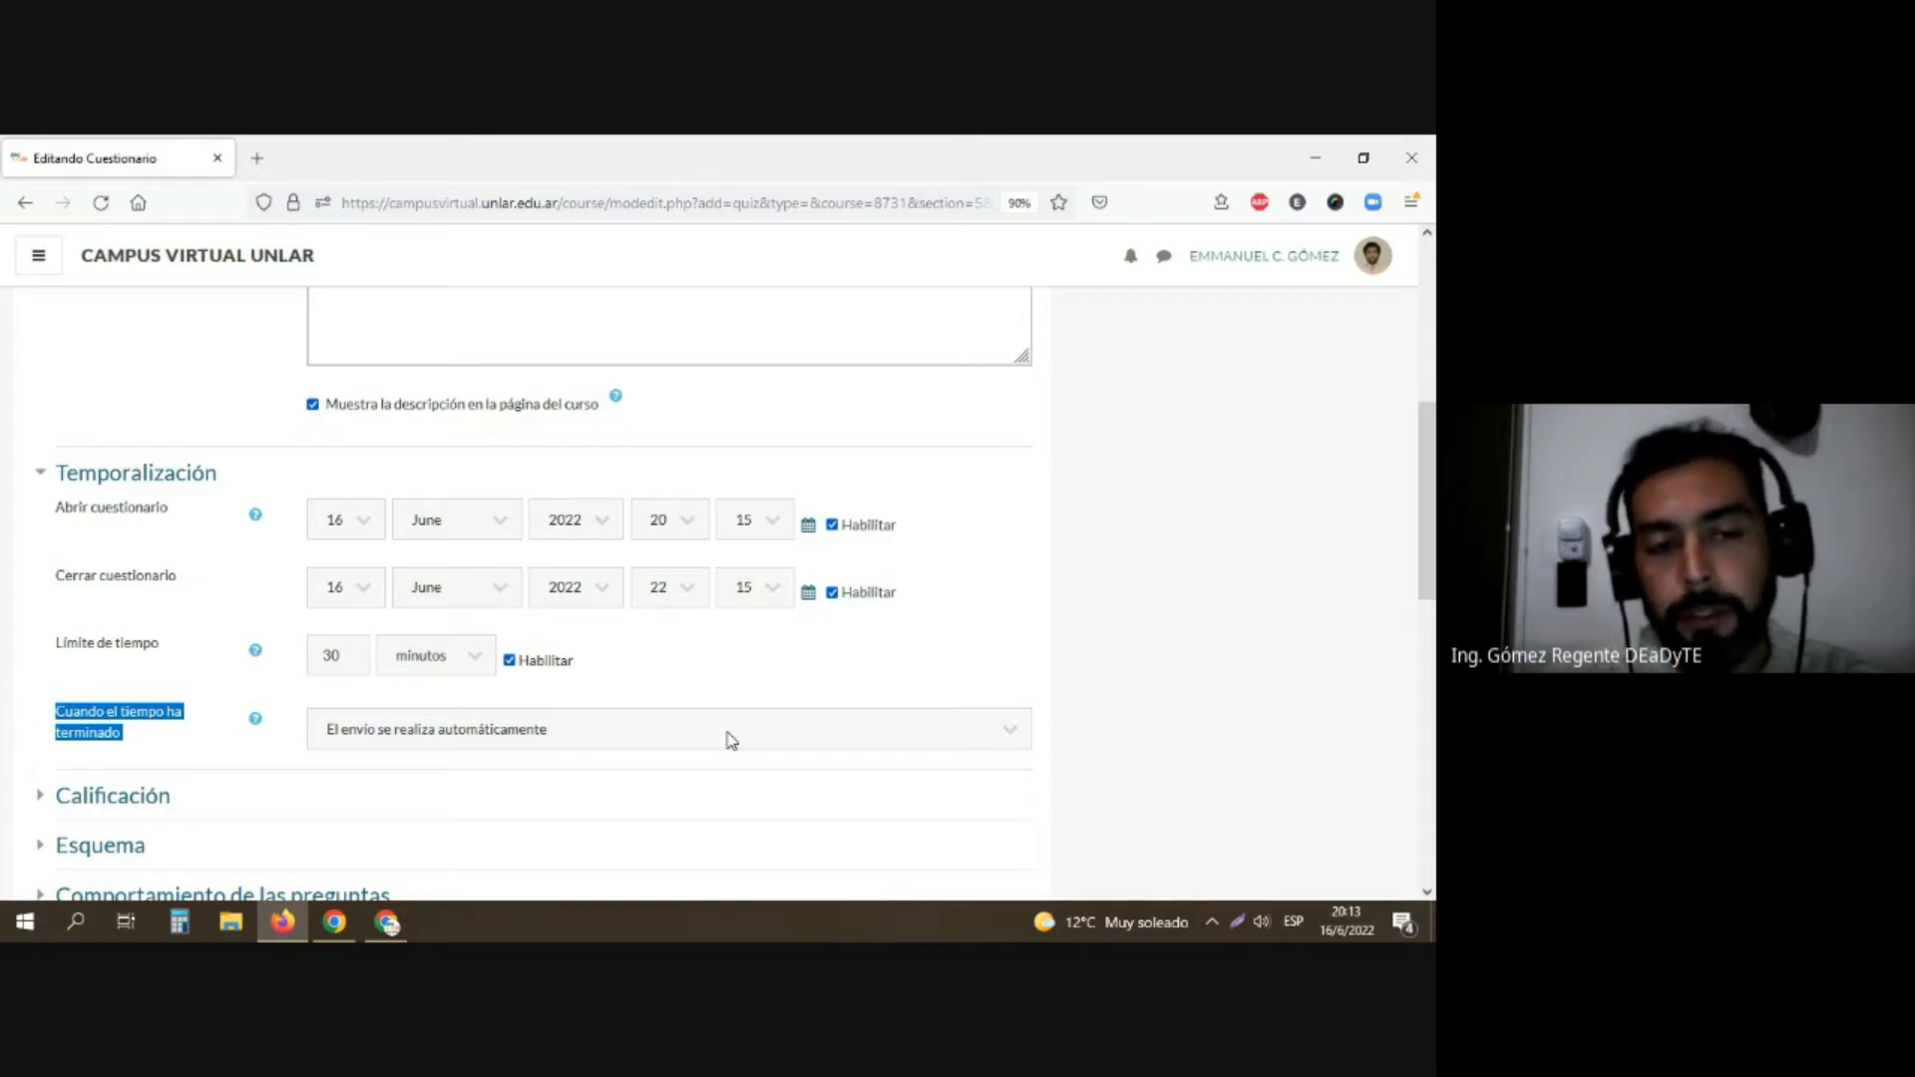
pyautogui.click(417, 733)
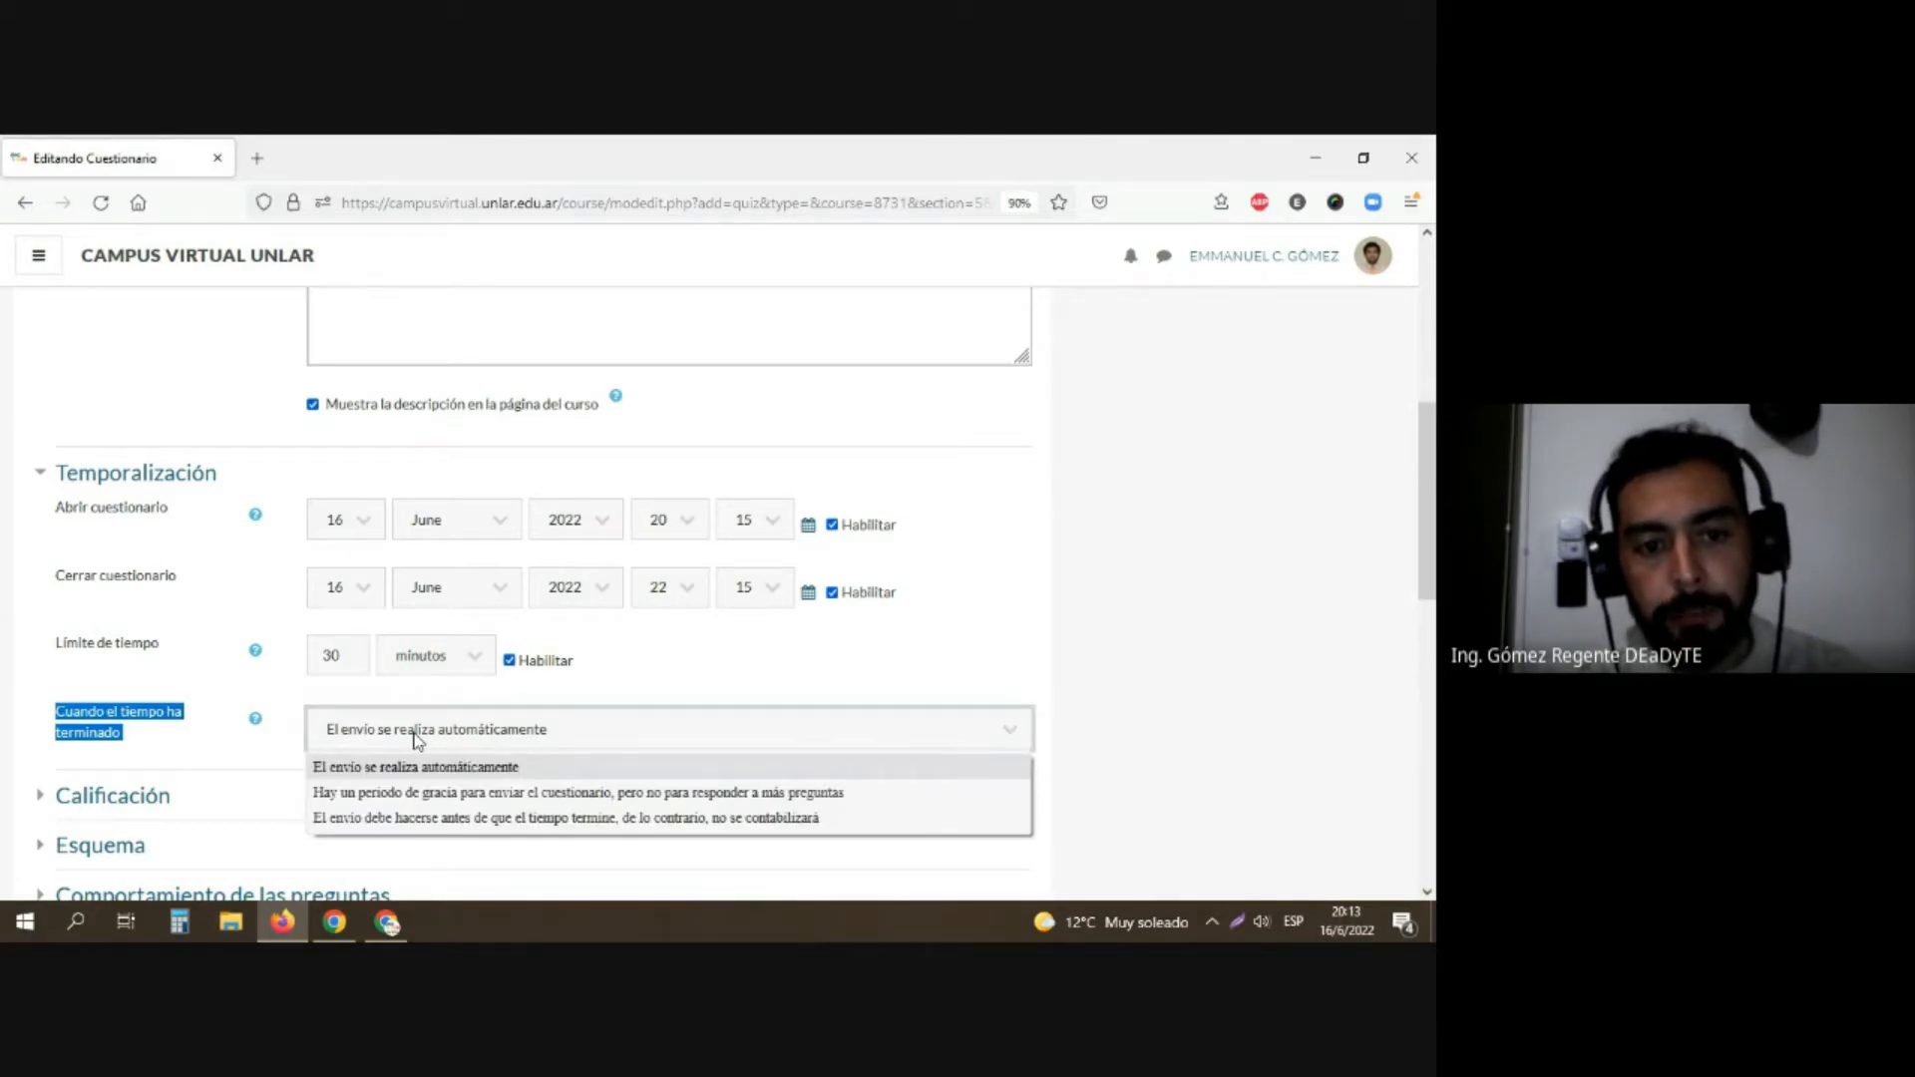
pyautogui.click(423, 794)
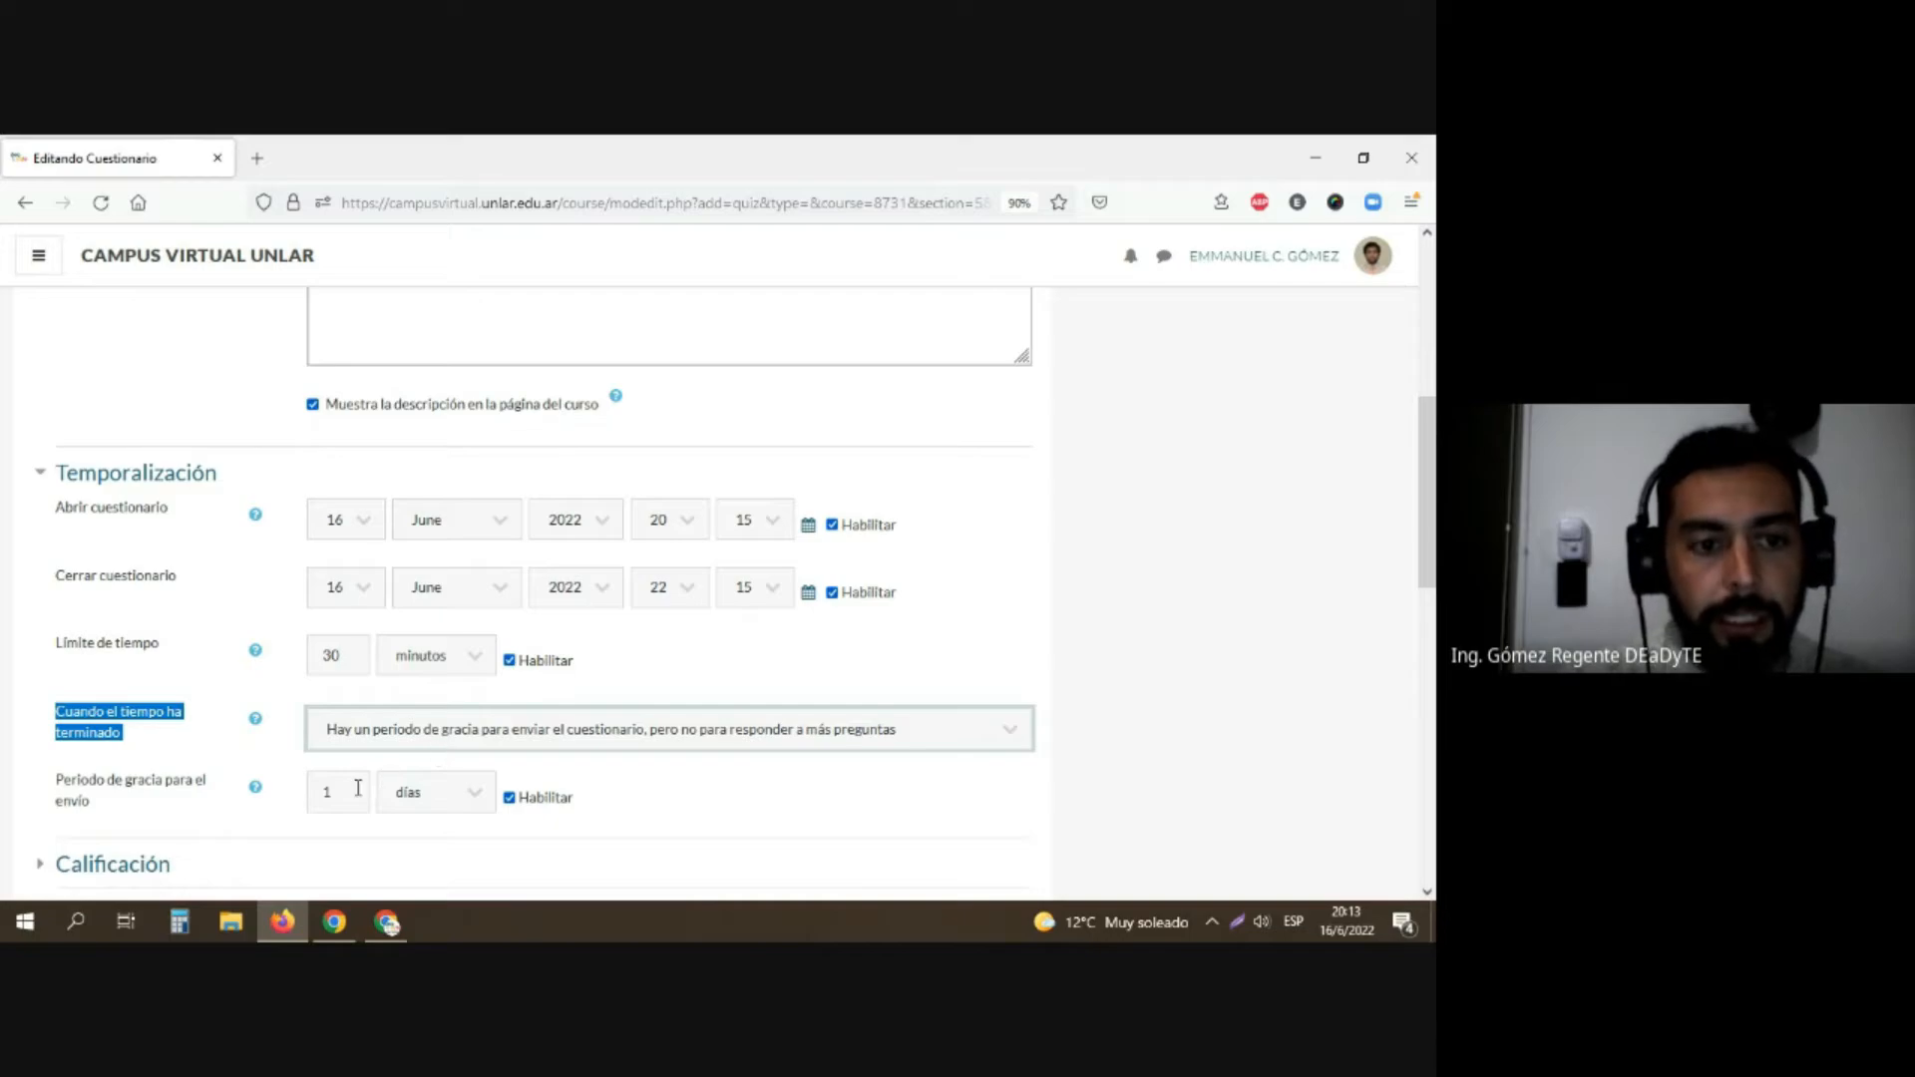
pyautogui.click(495, 799)
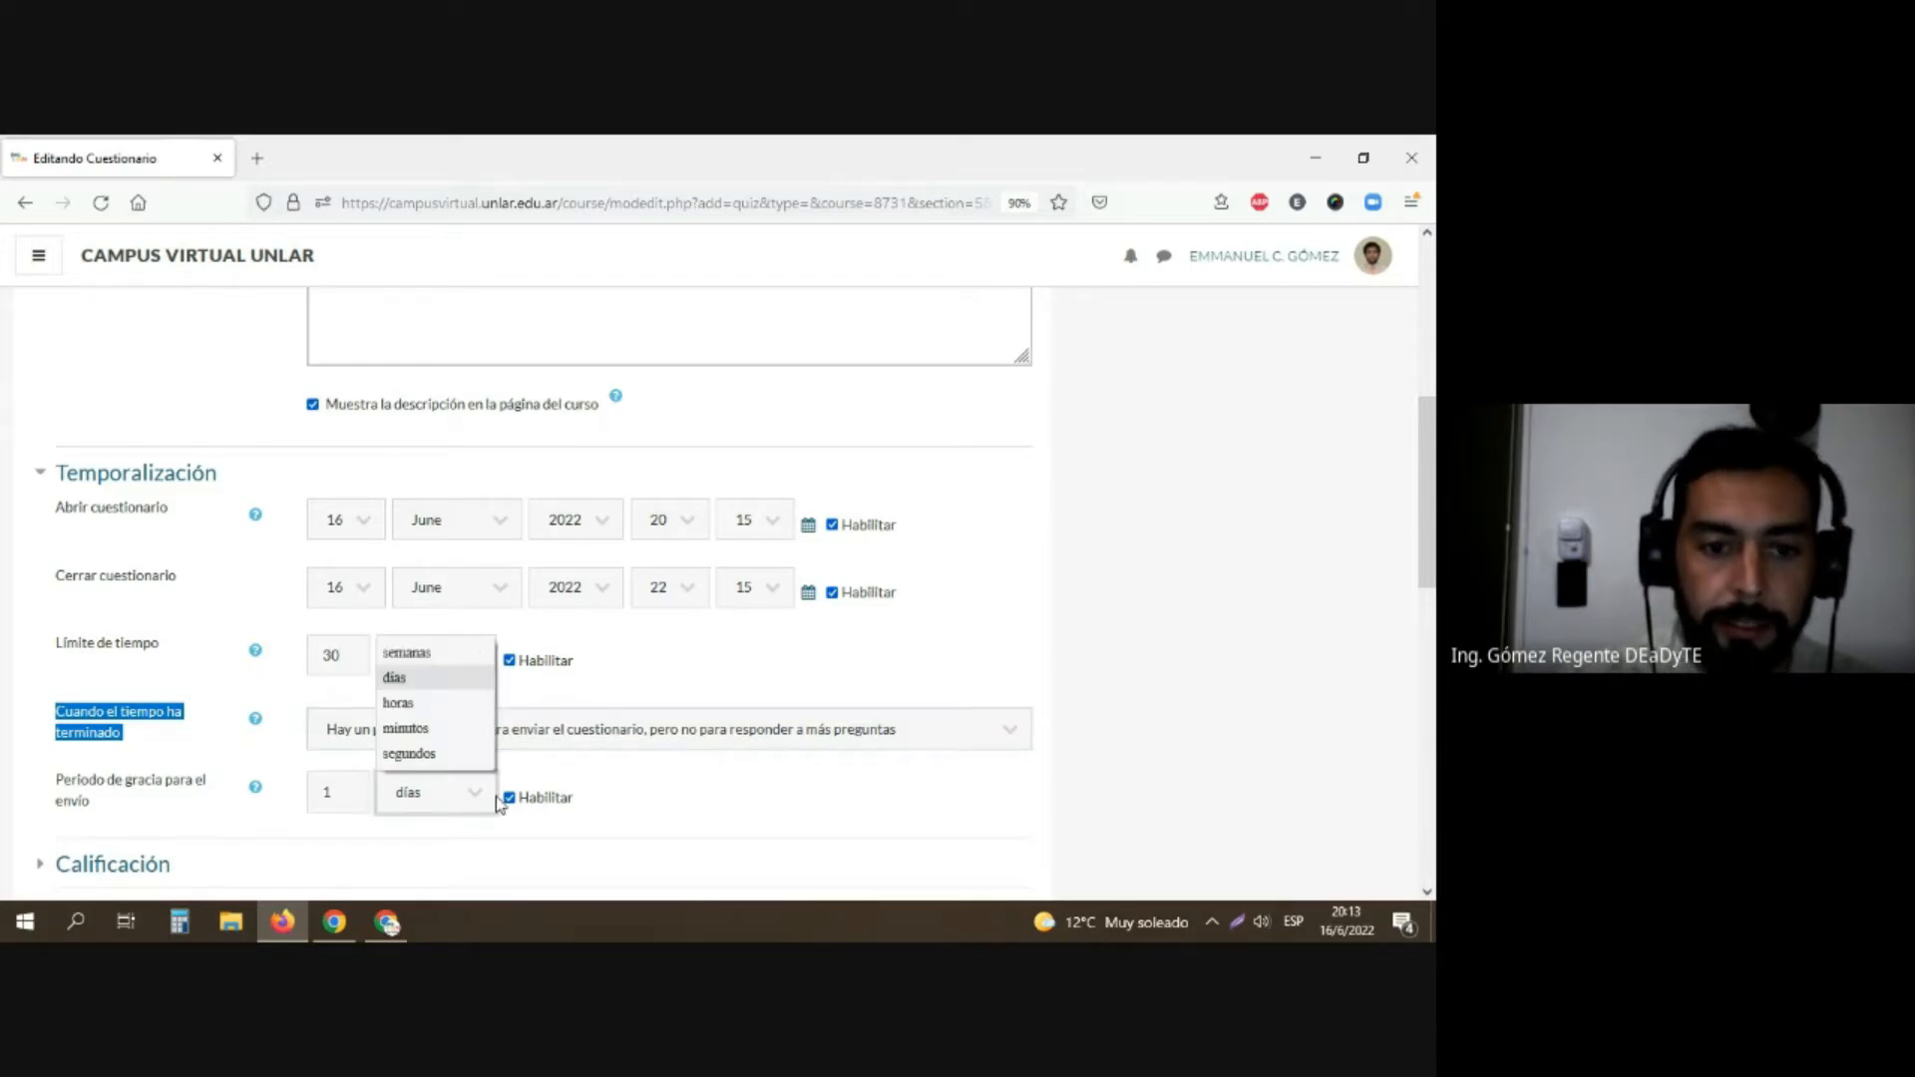
pyautogui.click(647, 808)
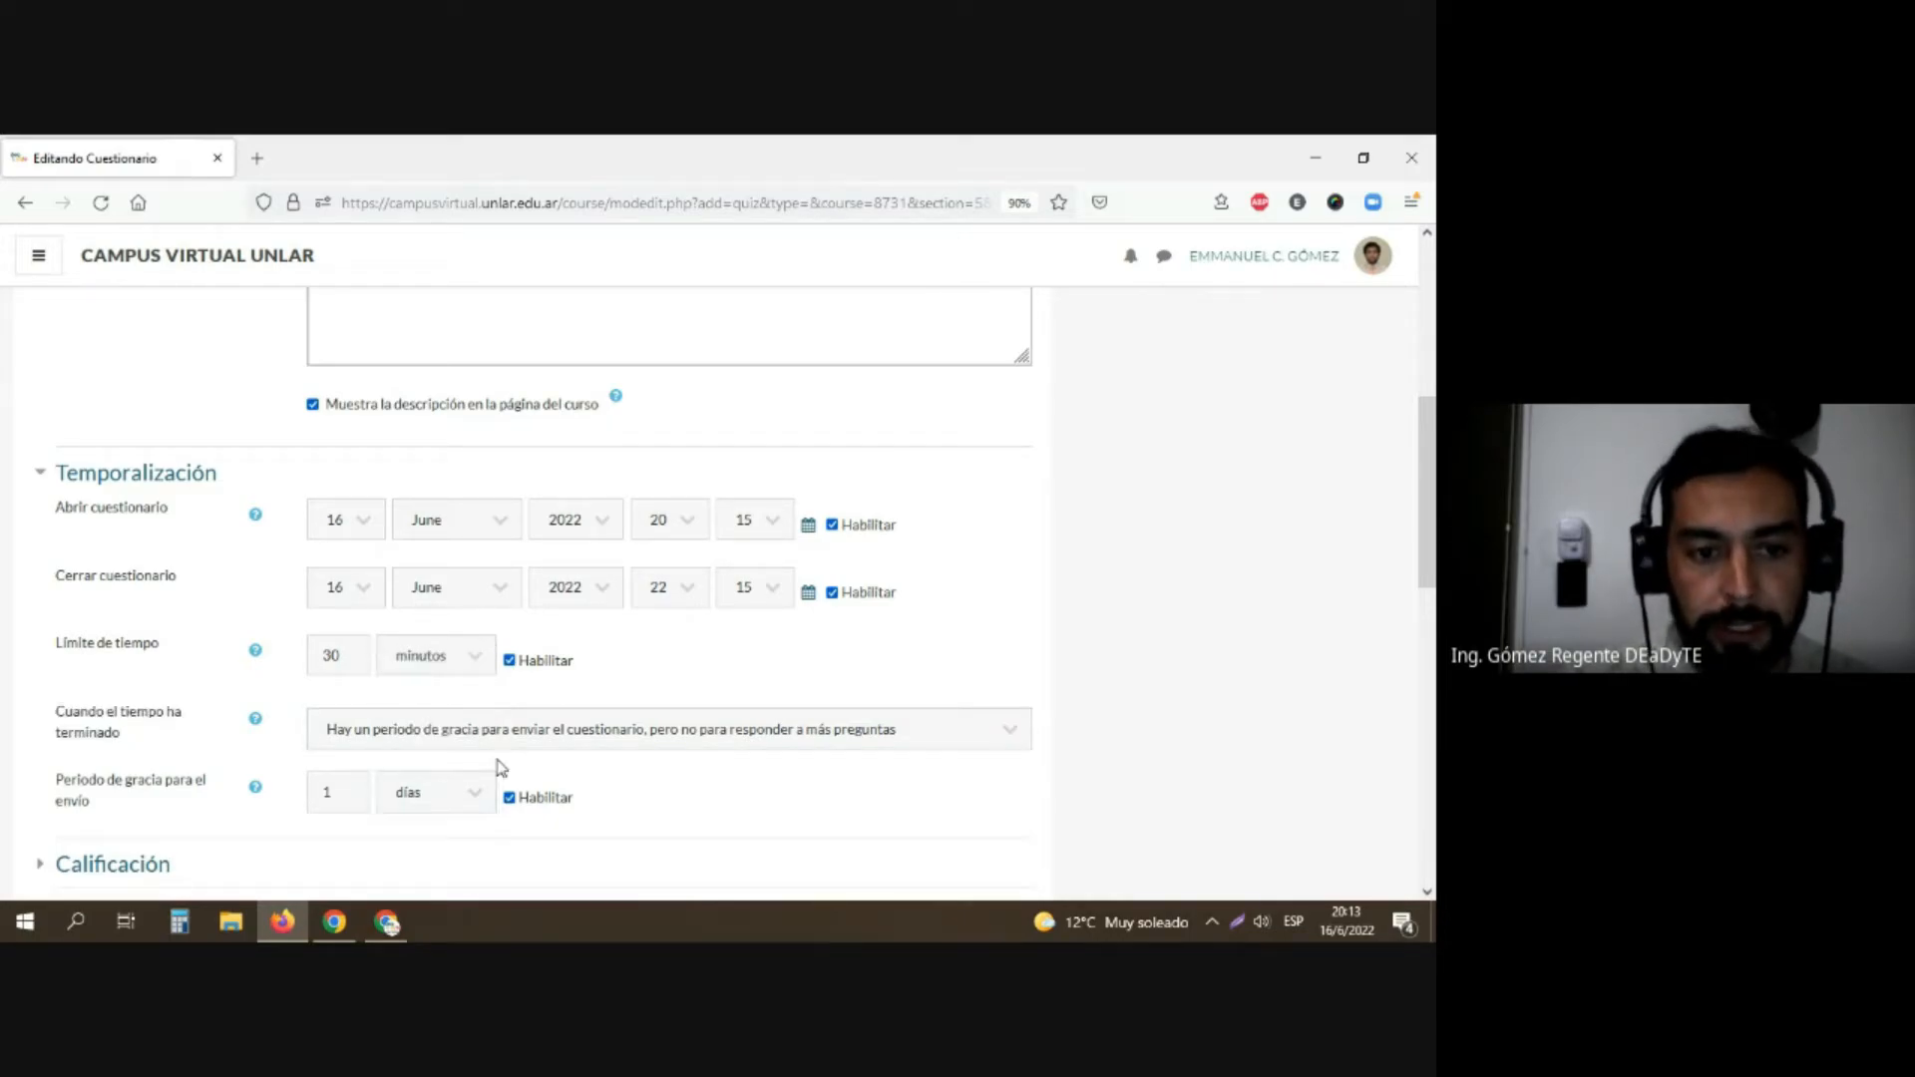
pyautogui.click(413, 736)
pyautogui.click(403, 820)
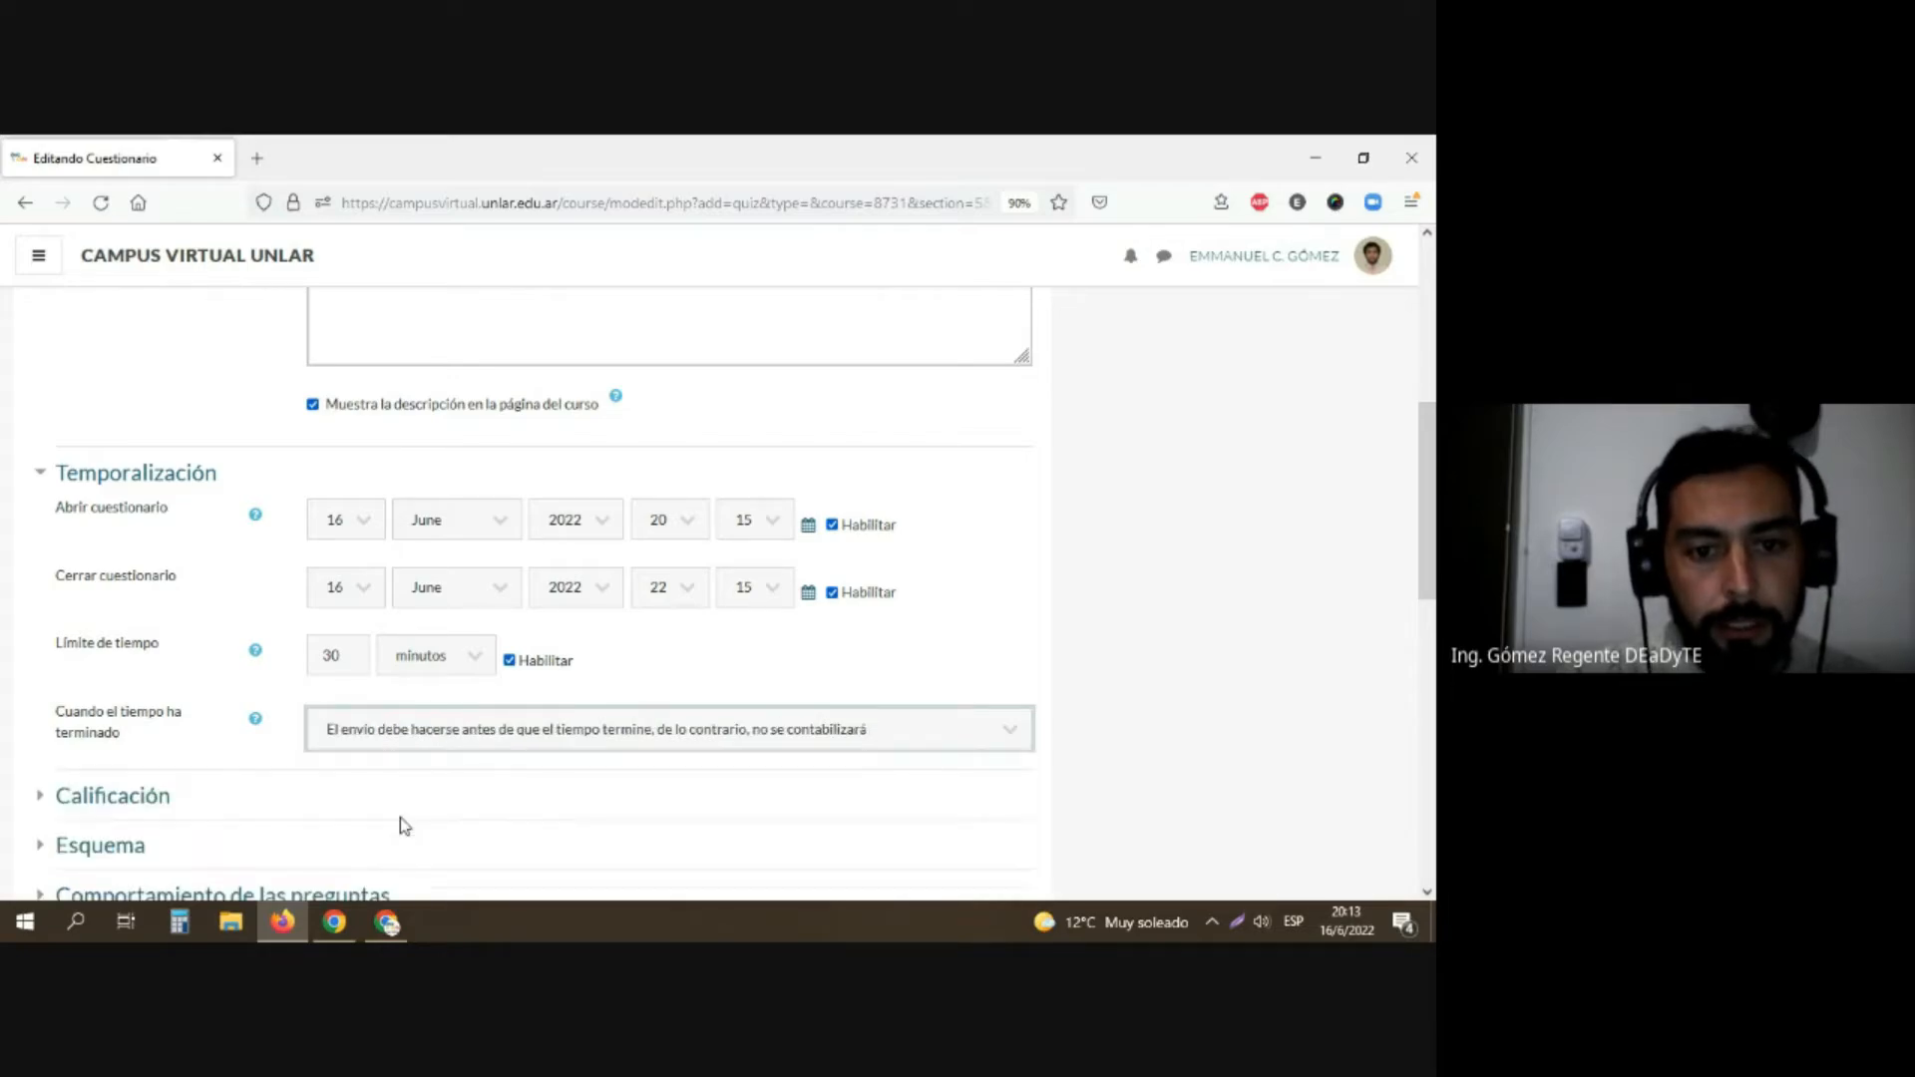
pyautogui.click(407, 739)
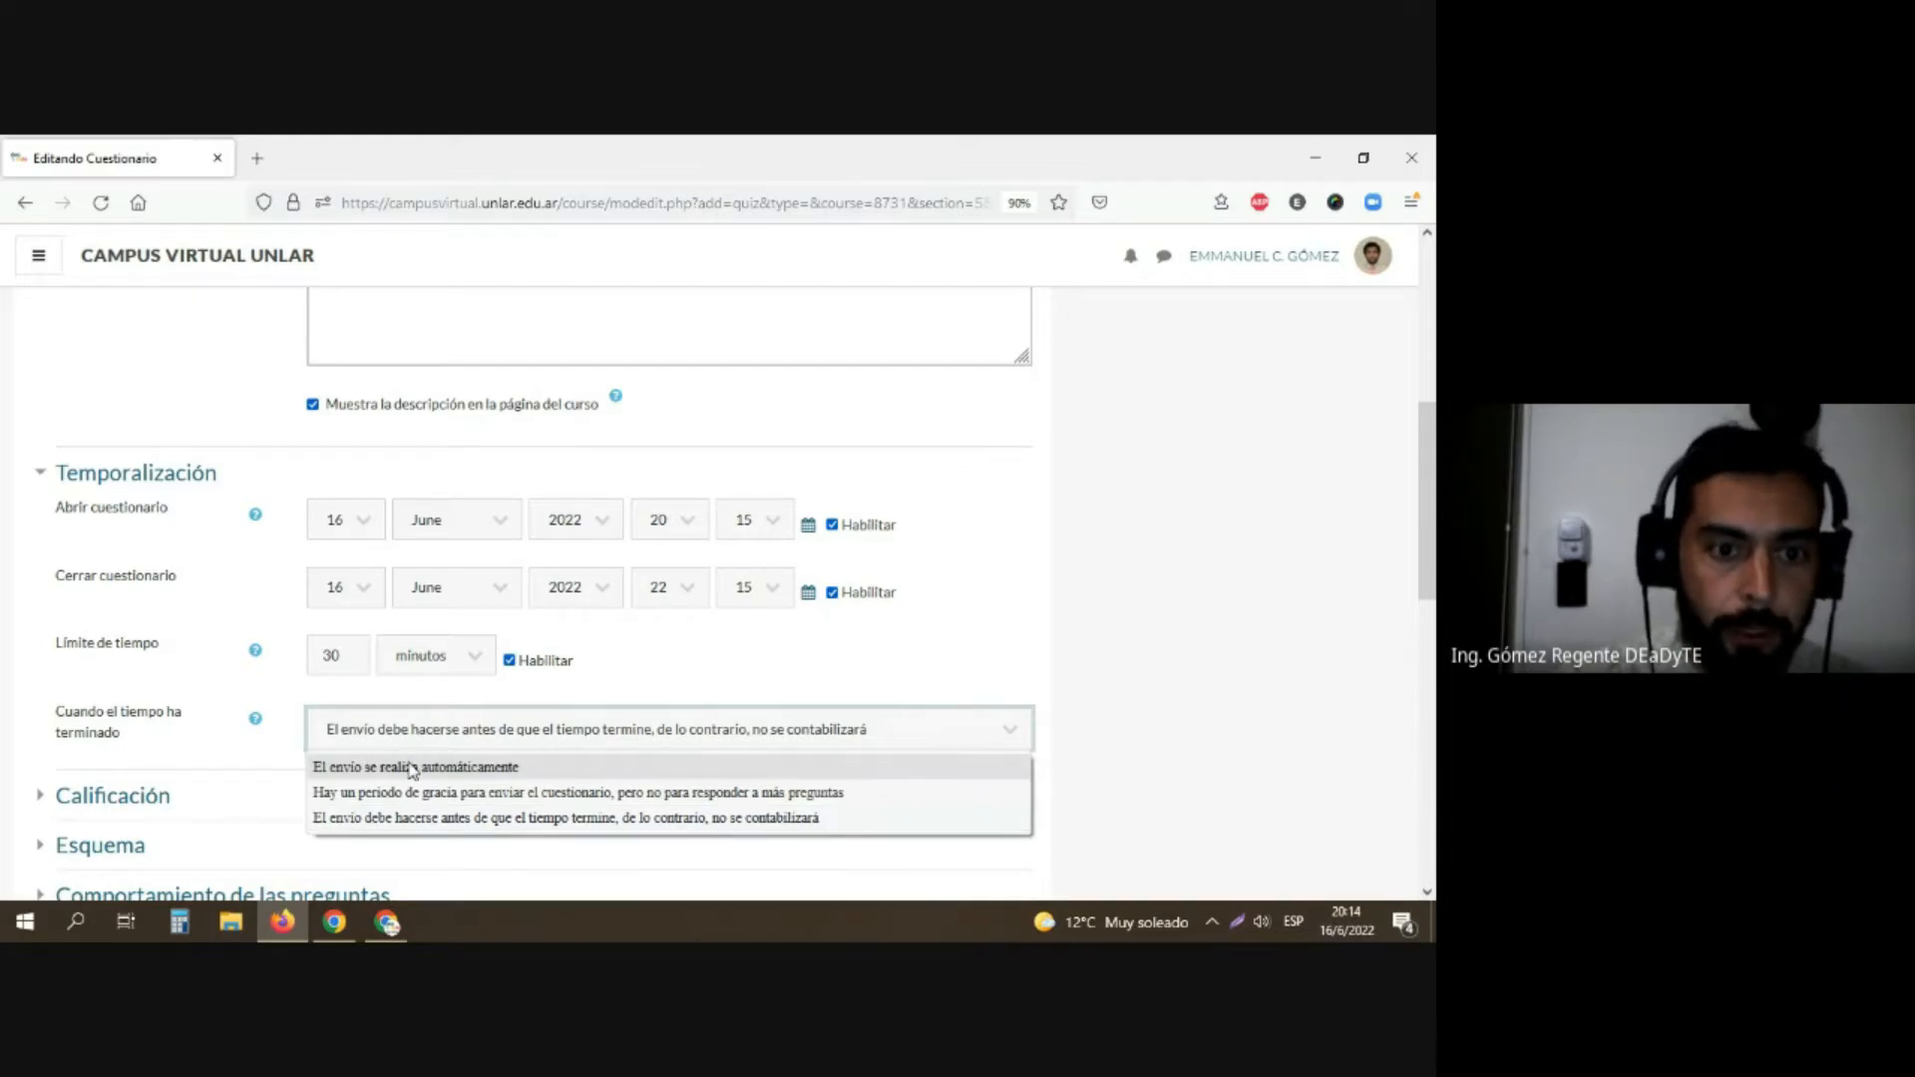
pyautogui.click(409, 766)
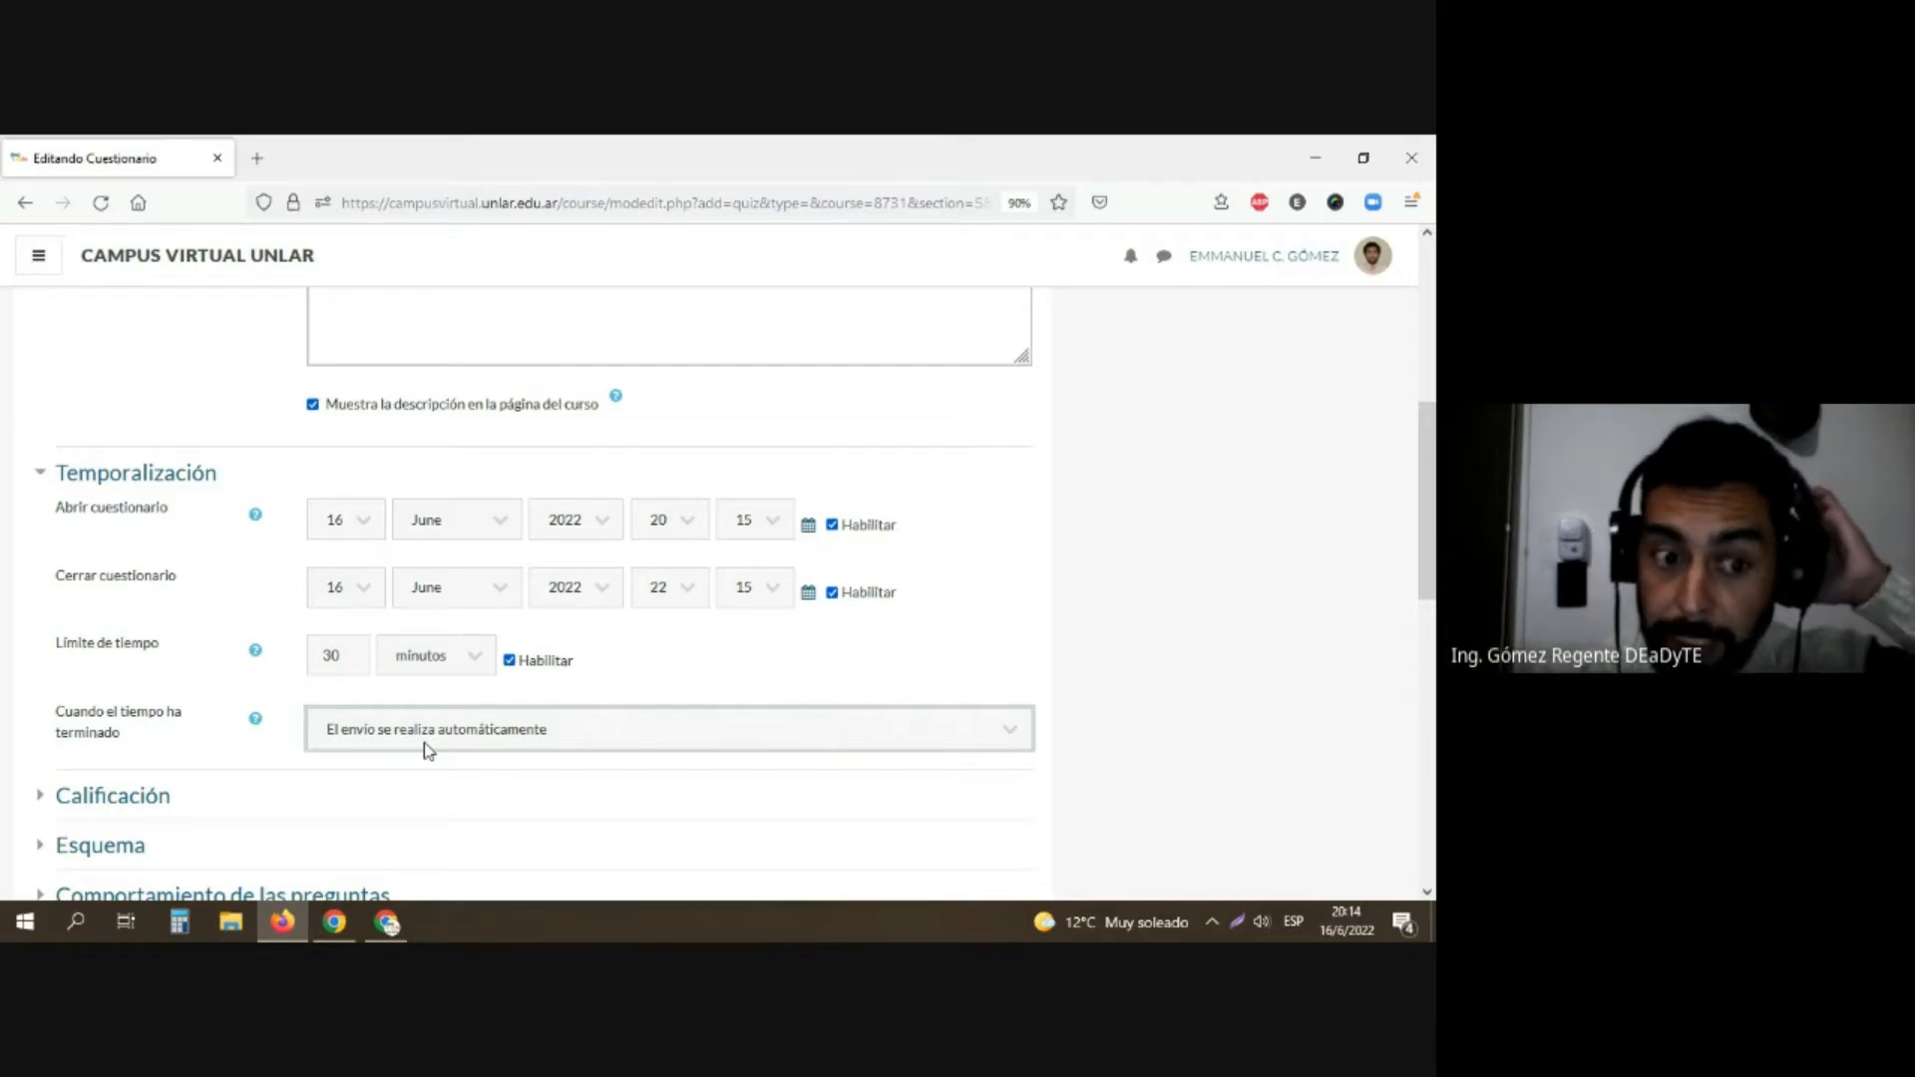
# Step: Expand the Calificación settings and check the options available for the grade category
pyautogui.scroll(-2, 471, 728)
pyautogui.scroll(-1, 432, 716)
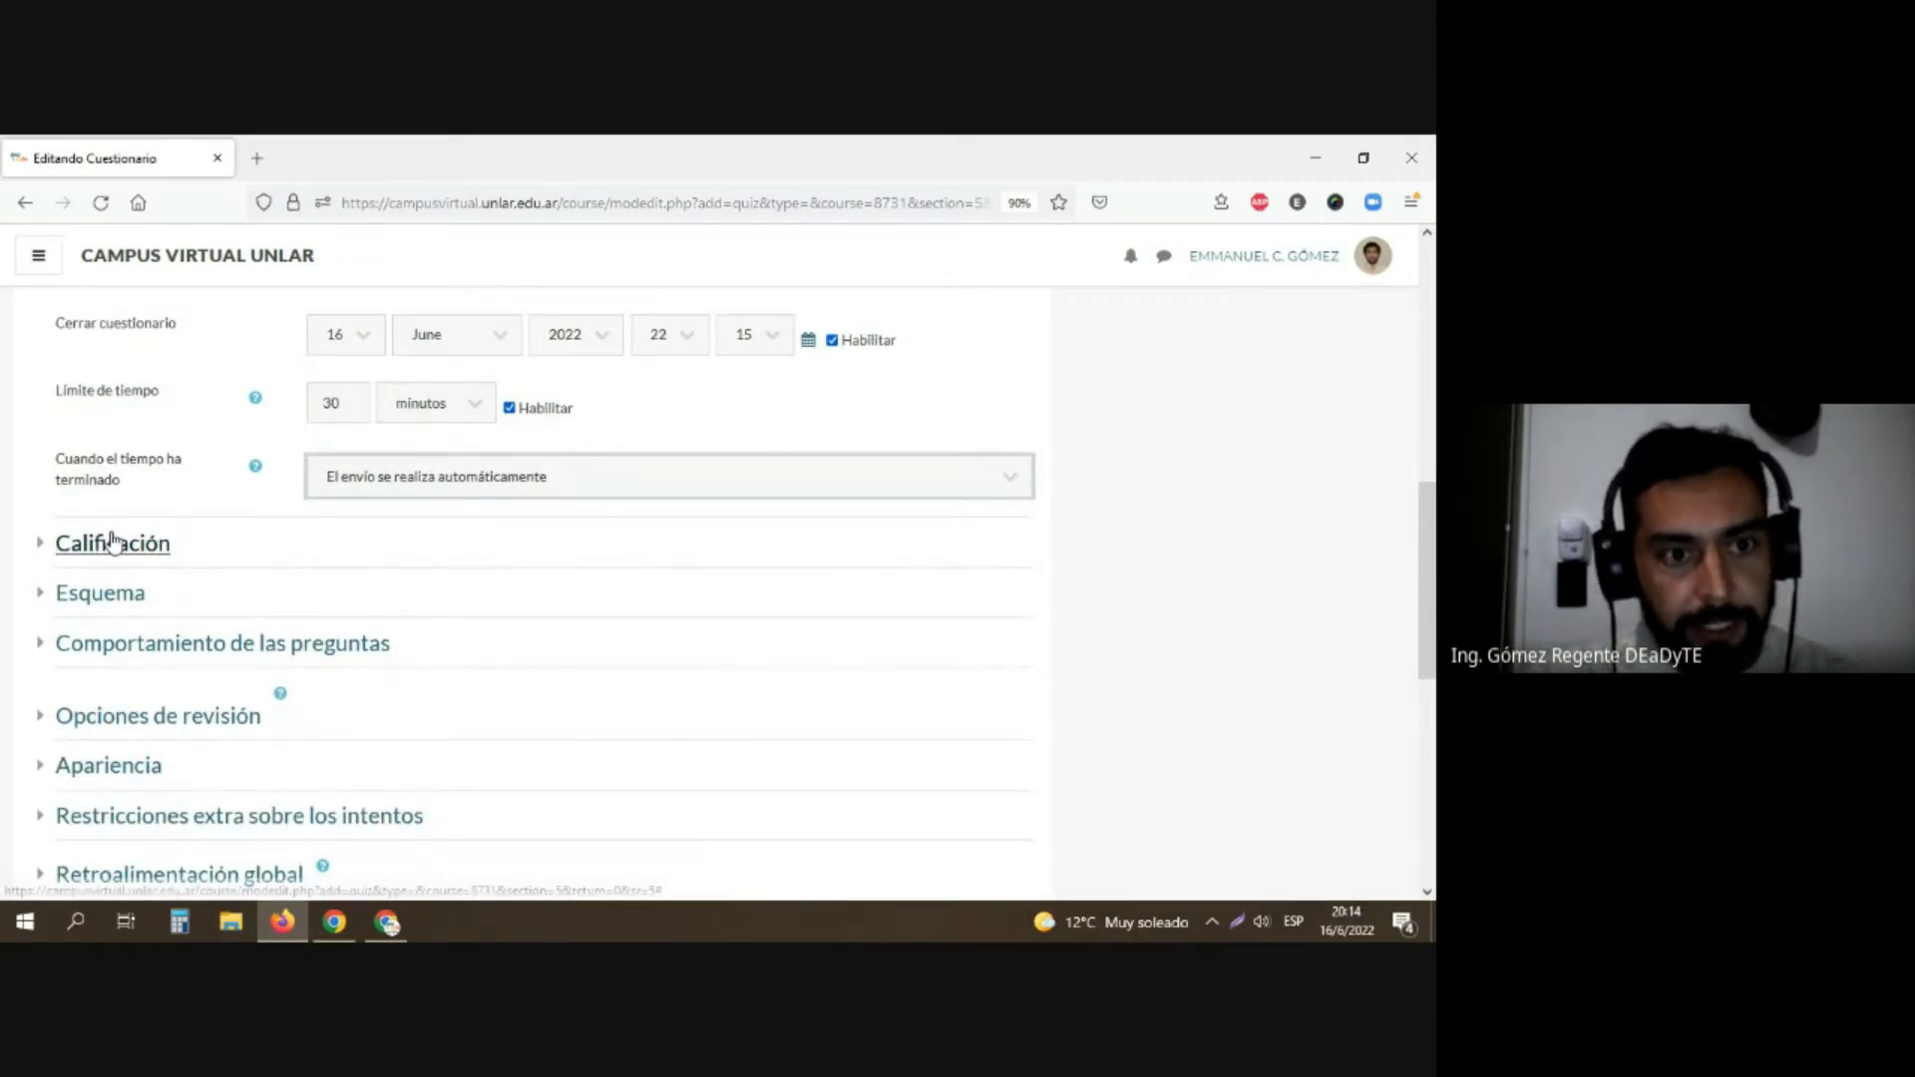
pyautogui.click(107, 556)
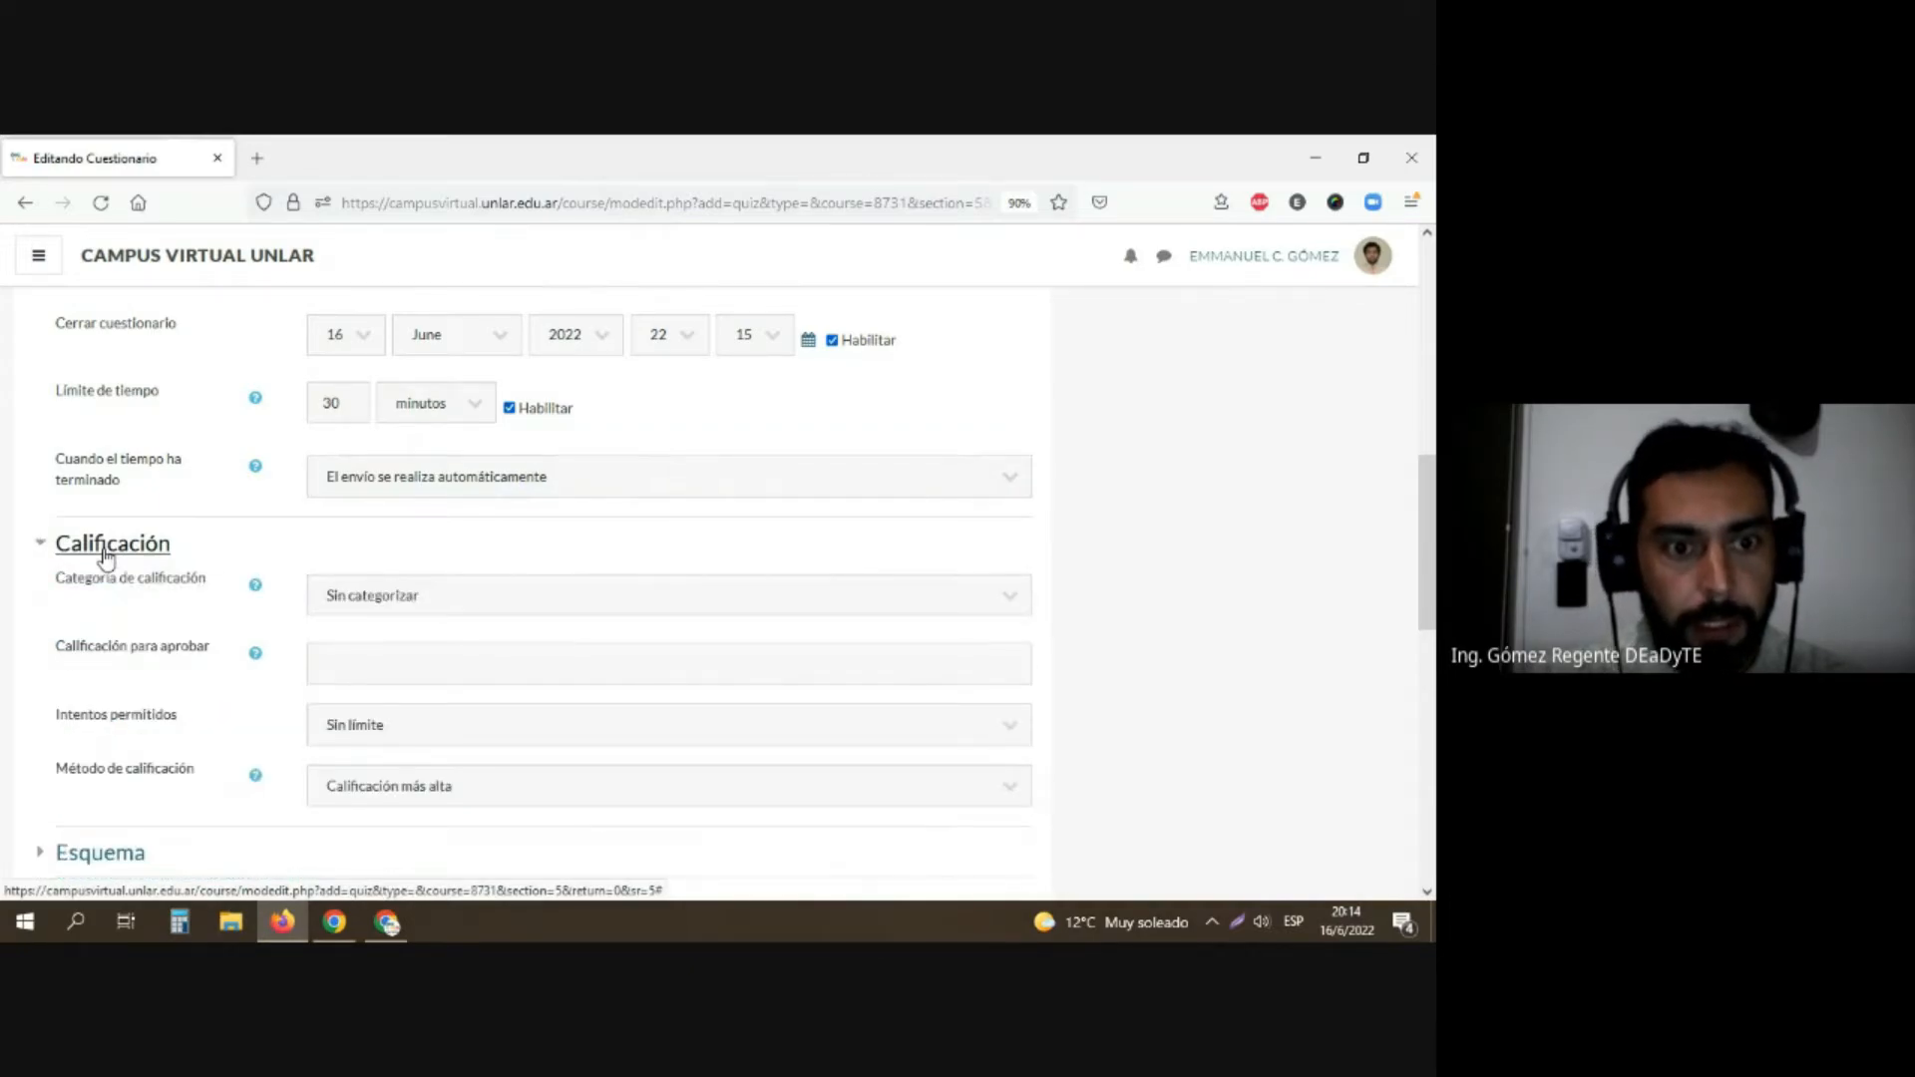
pyautogui.scroll(-1, 170, 698)
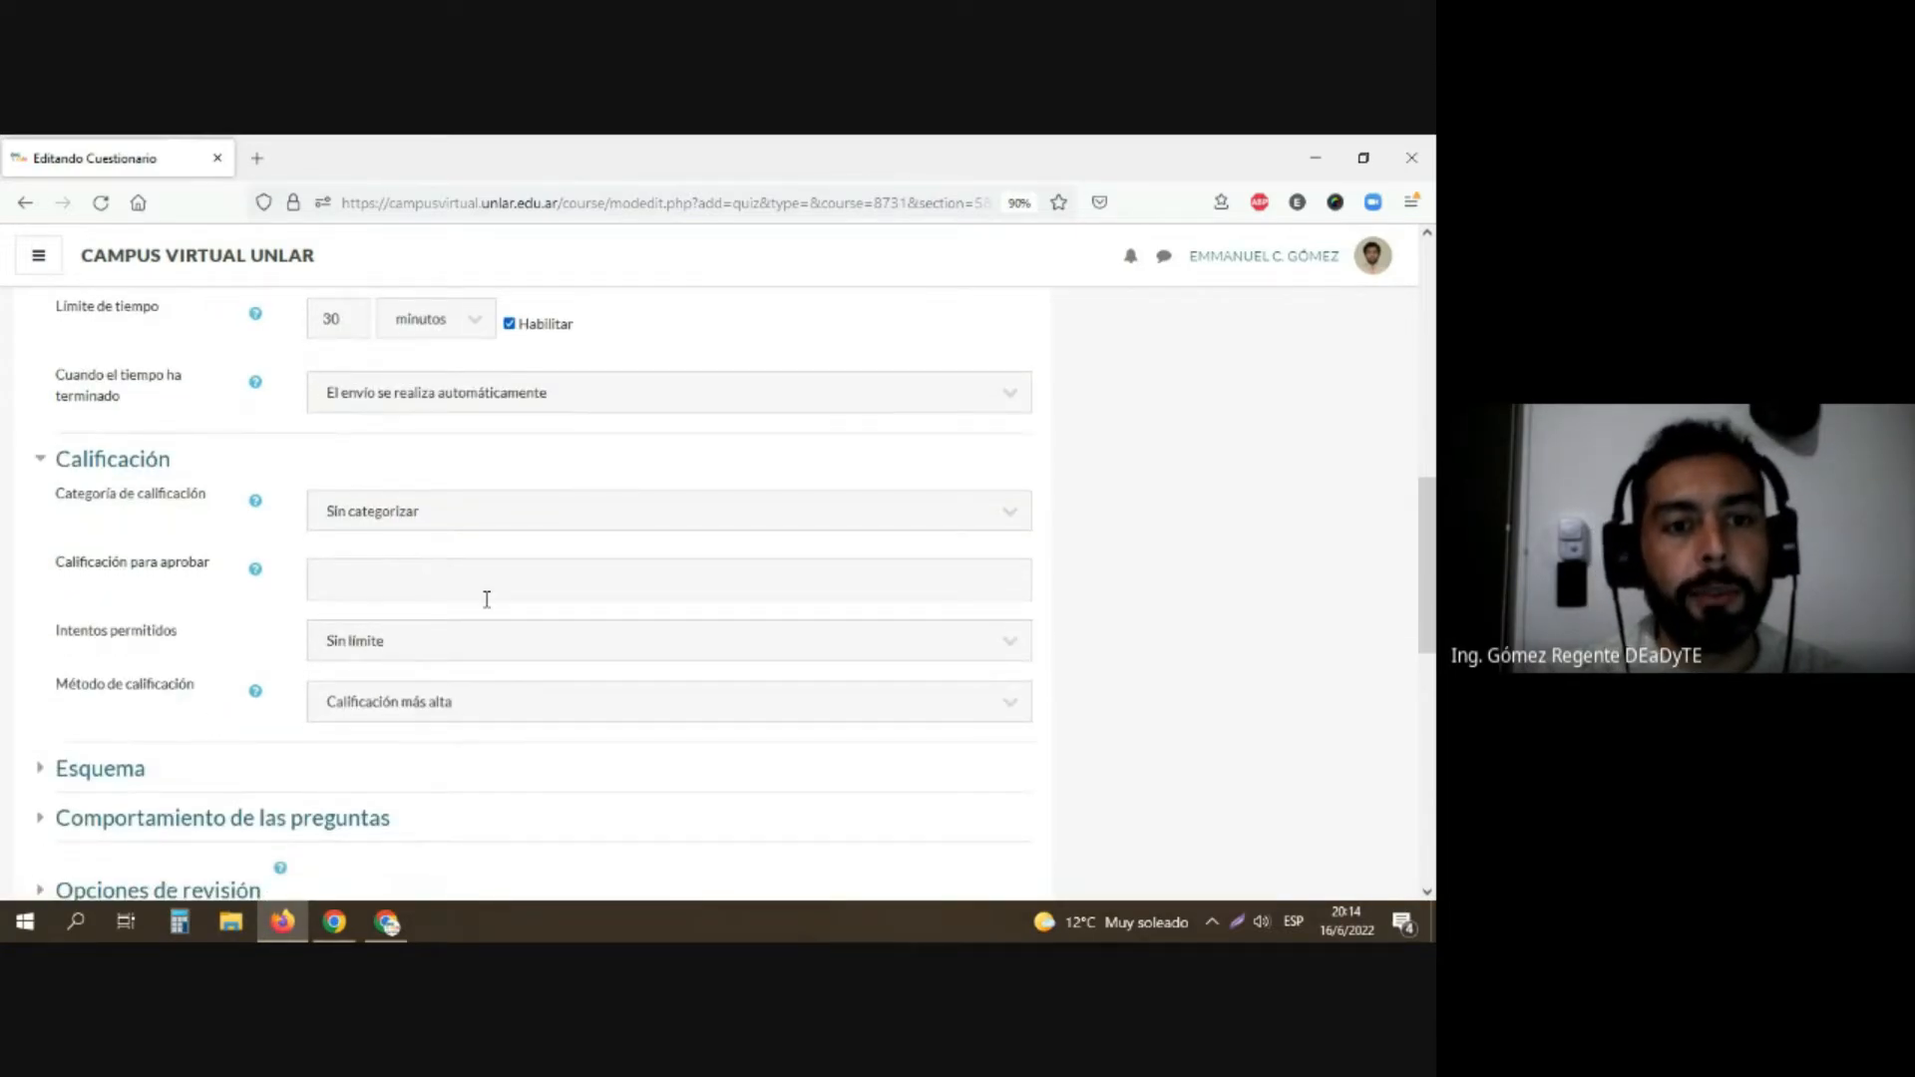
pyautogui.click(462, 524)
pyautogui.click(462, 523)
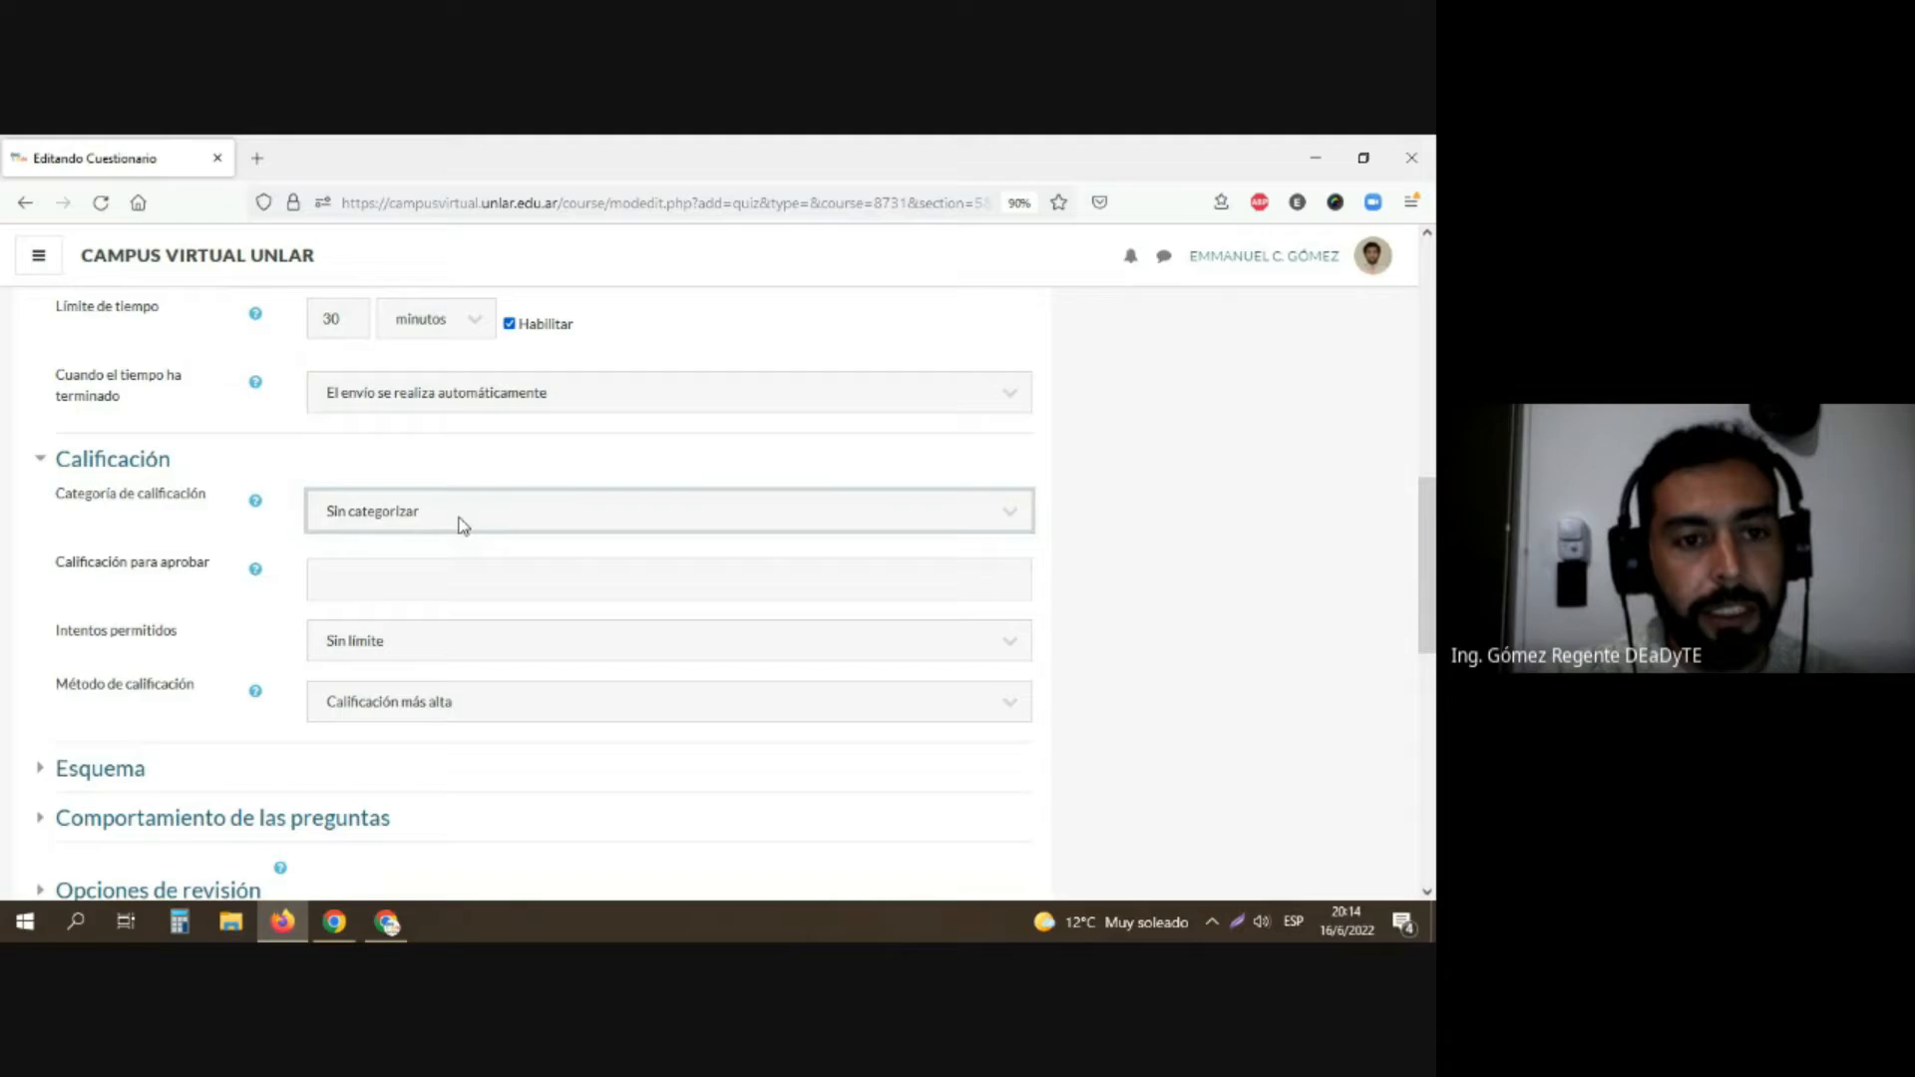
# Step: Set the questionnaire's passing grade to 10 and the number of allowed attempts to 1
pyautogui.click(410, 642)
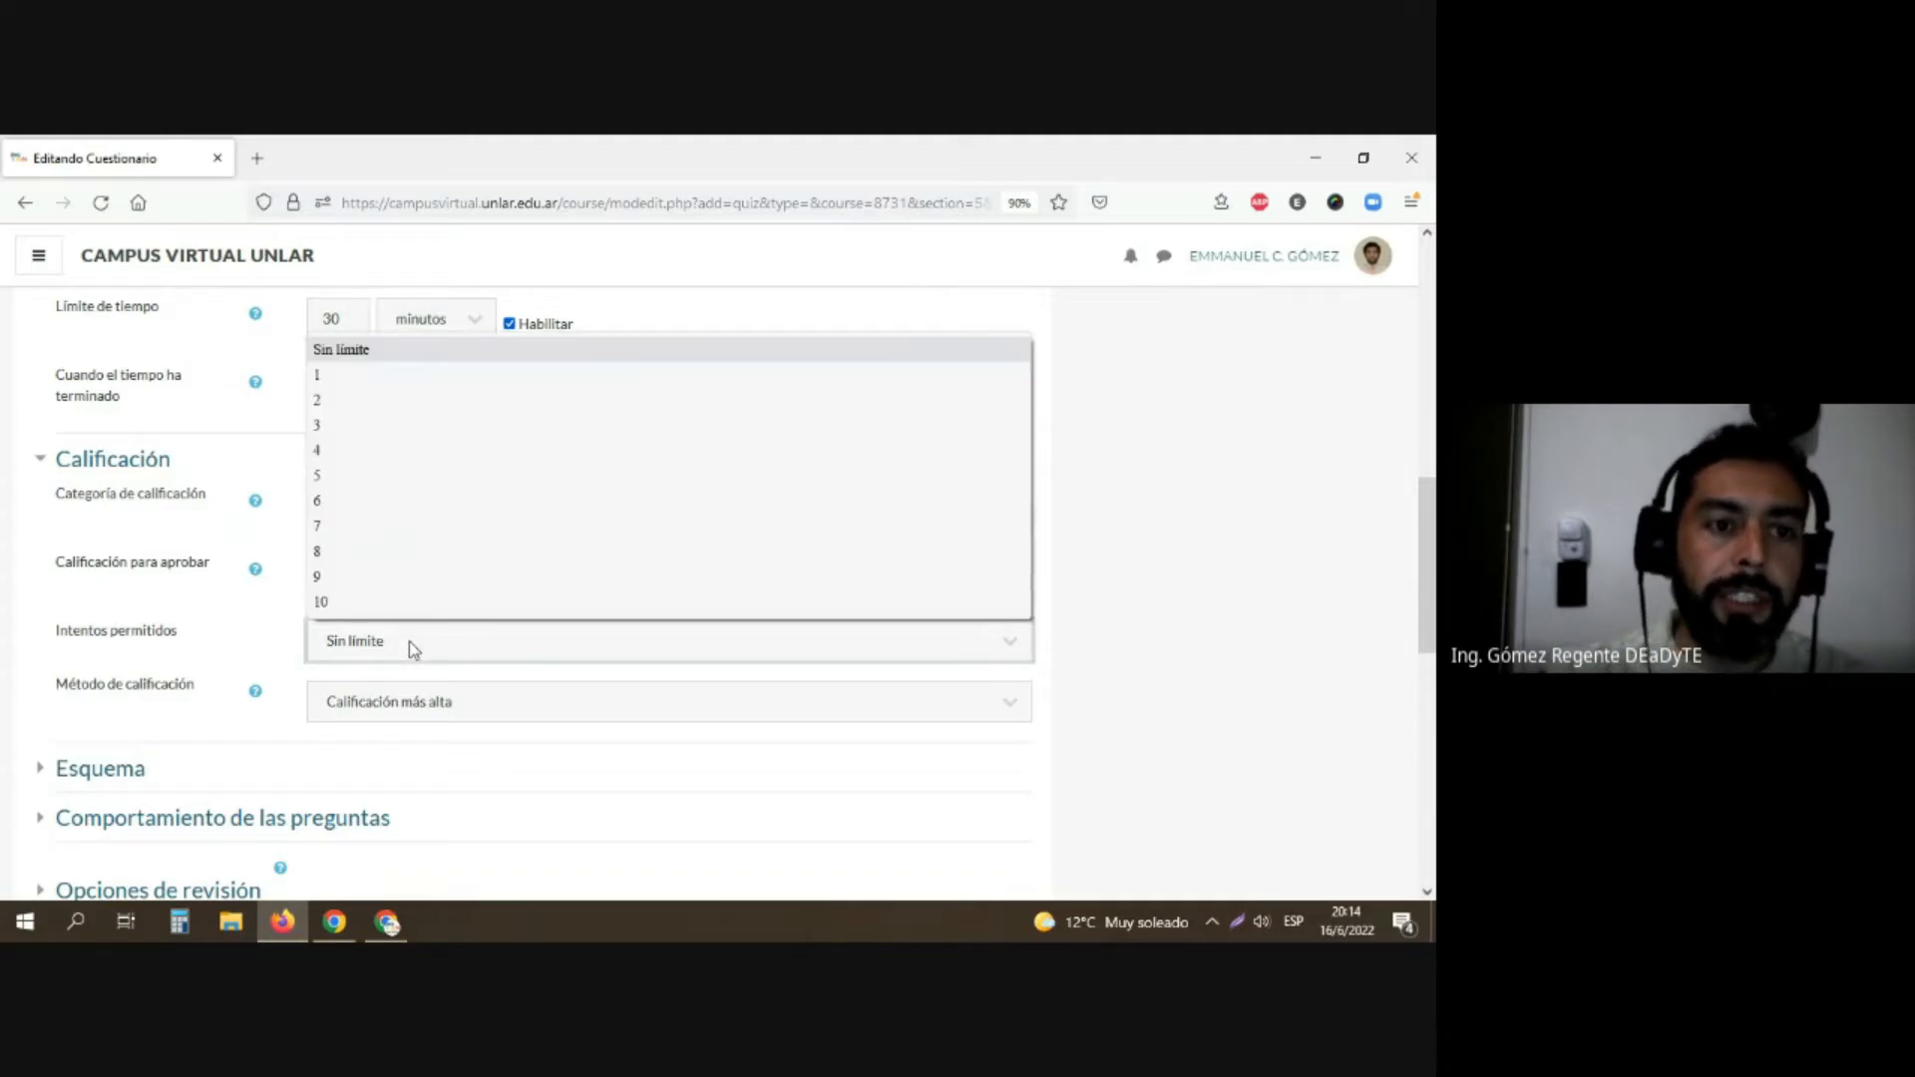
pyautogui.click(409, 643)
pyautogui.click(372, 585)
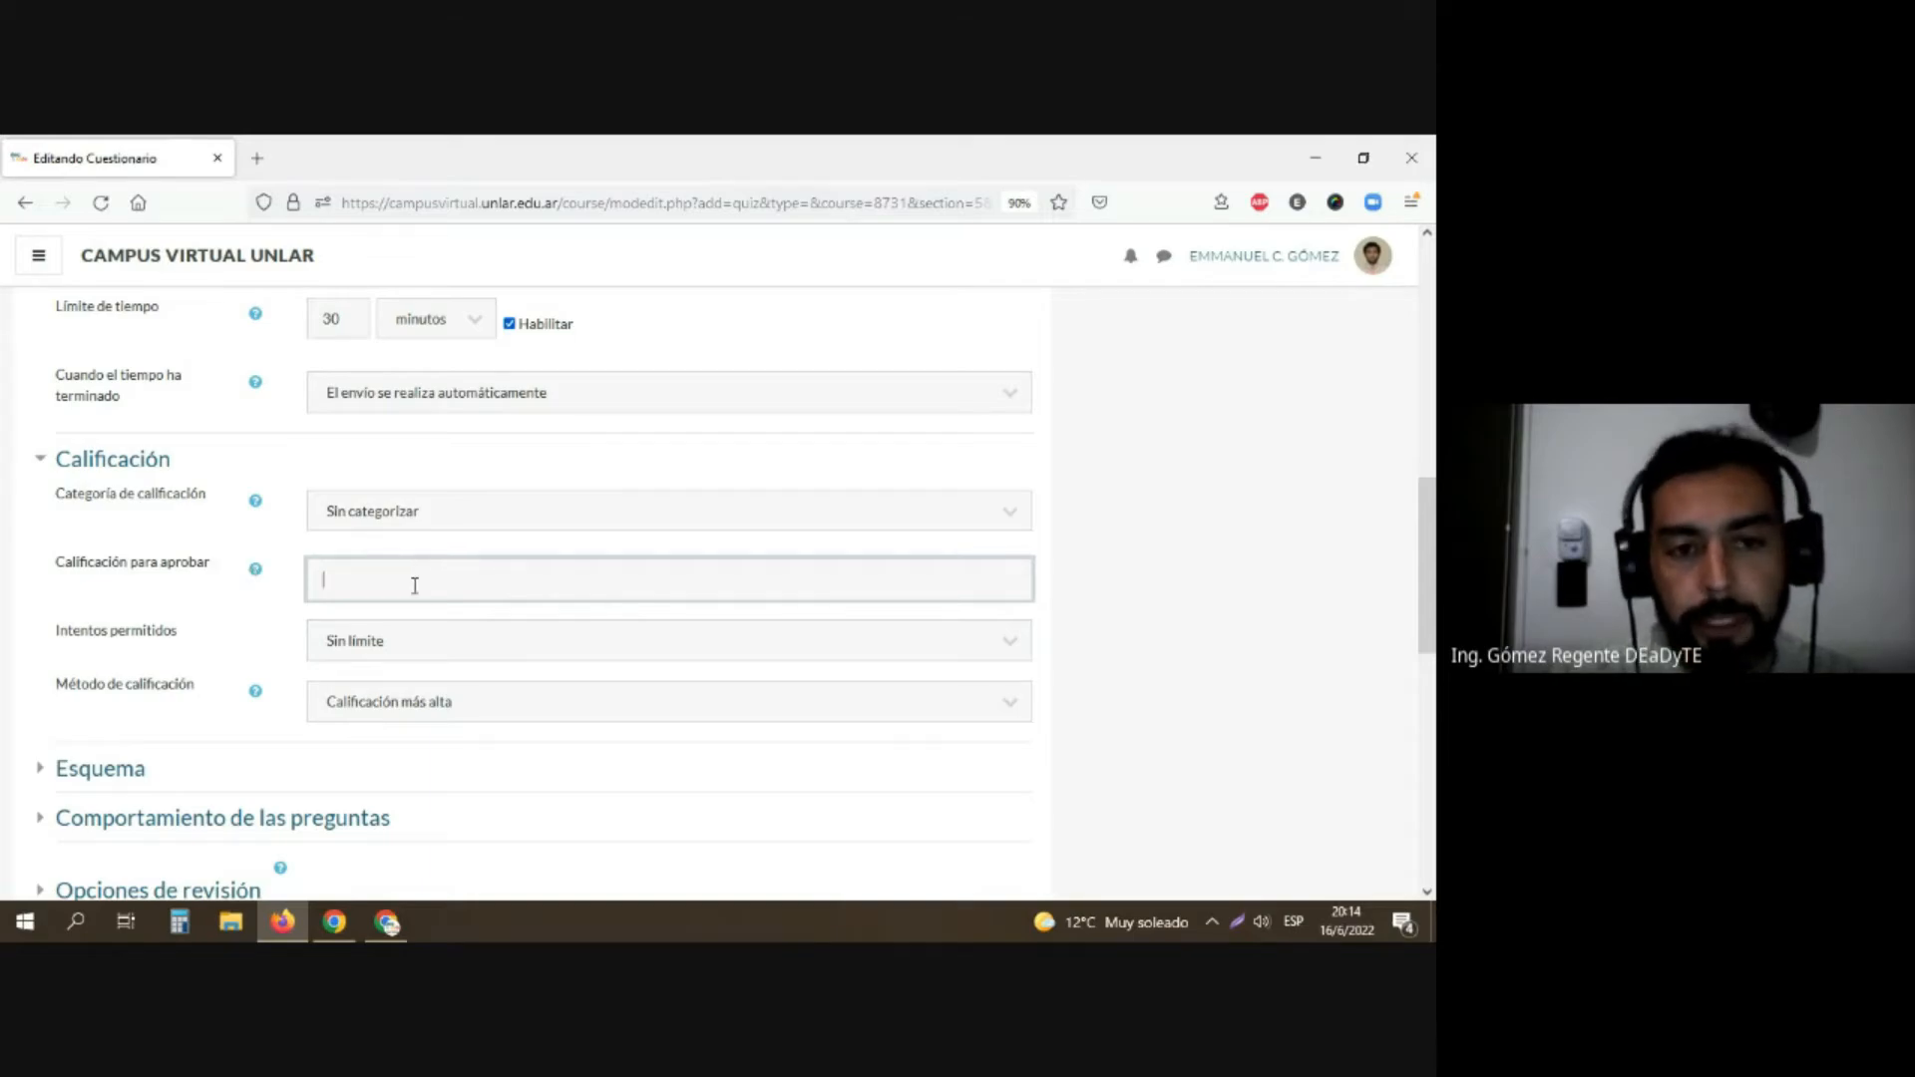
pyautogui.write('10')
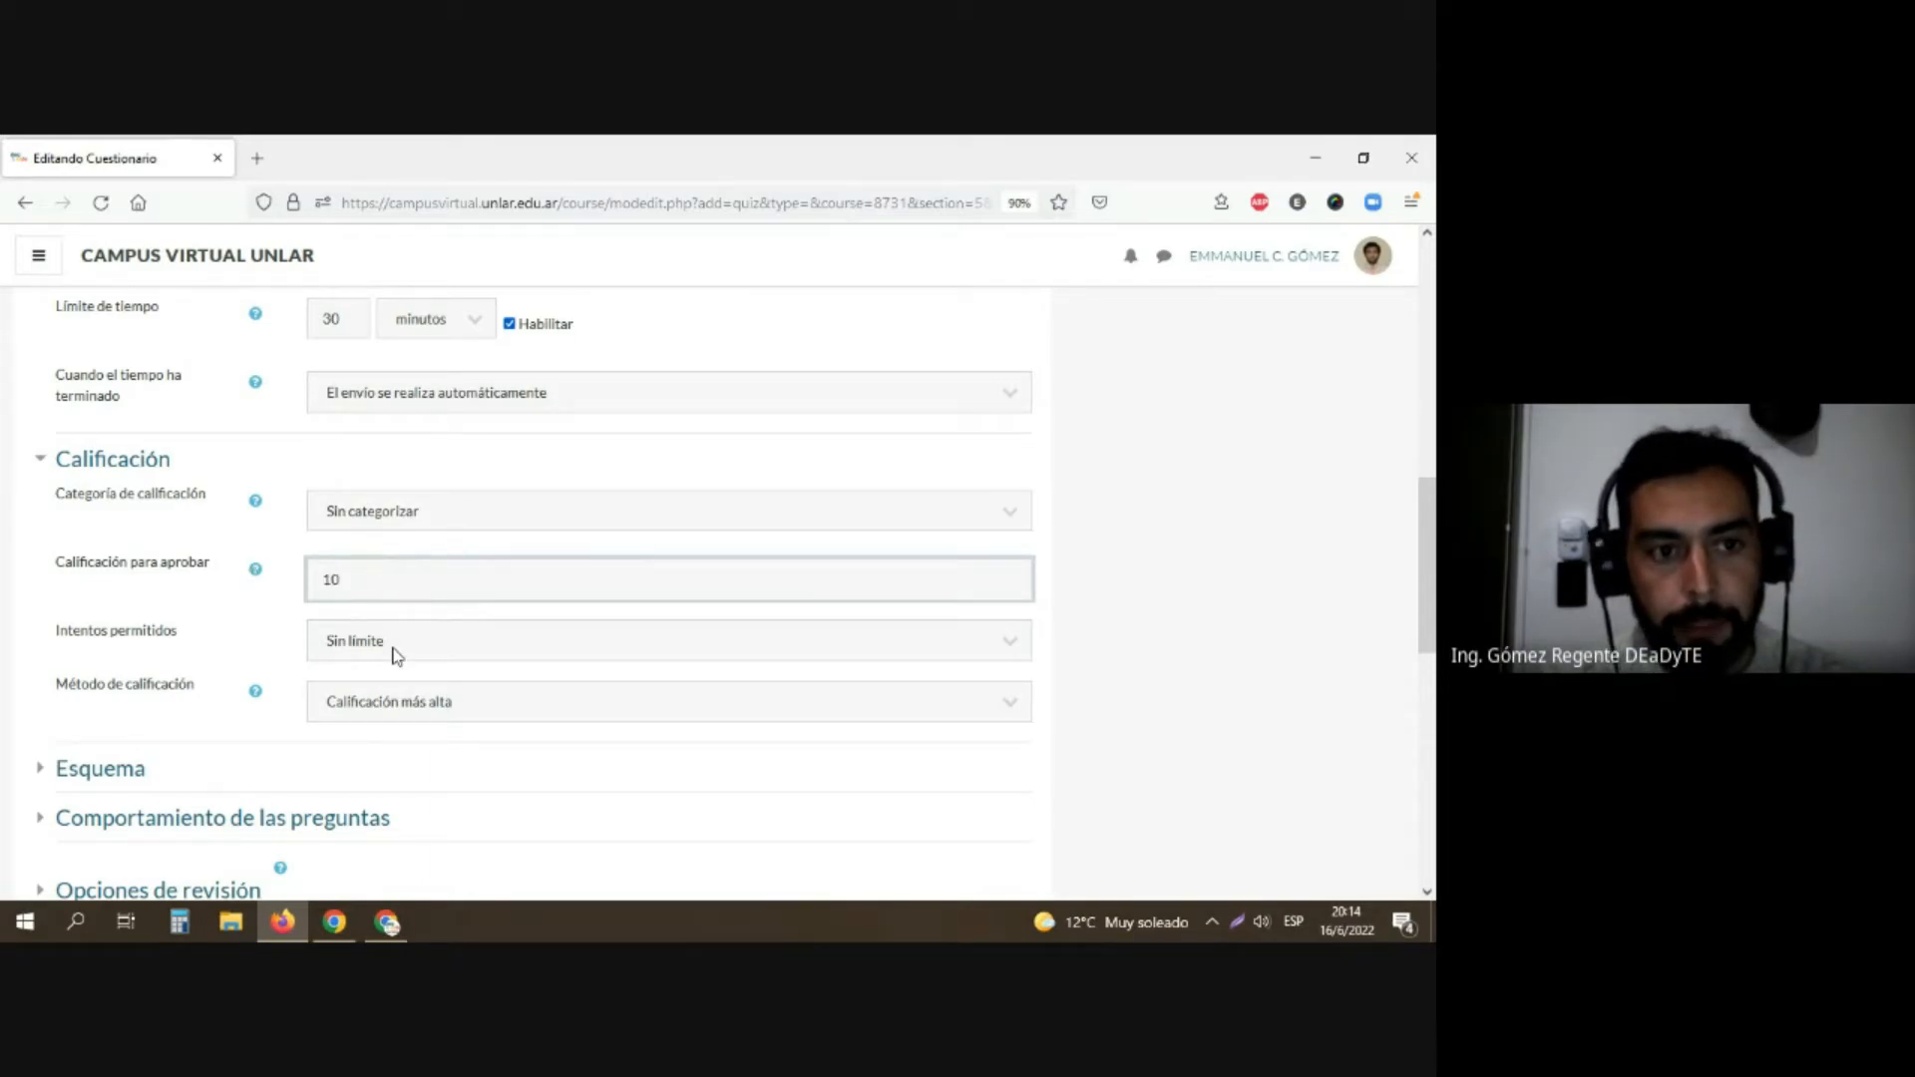
pyautogui.click(394, 643)
pyautogui.click(394, 644)
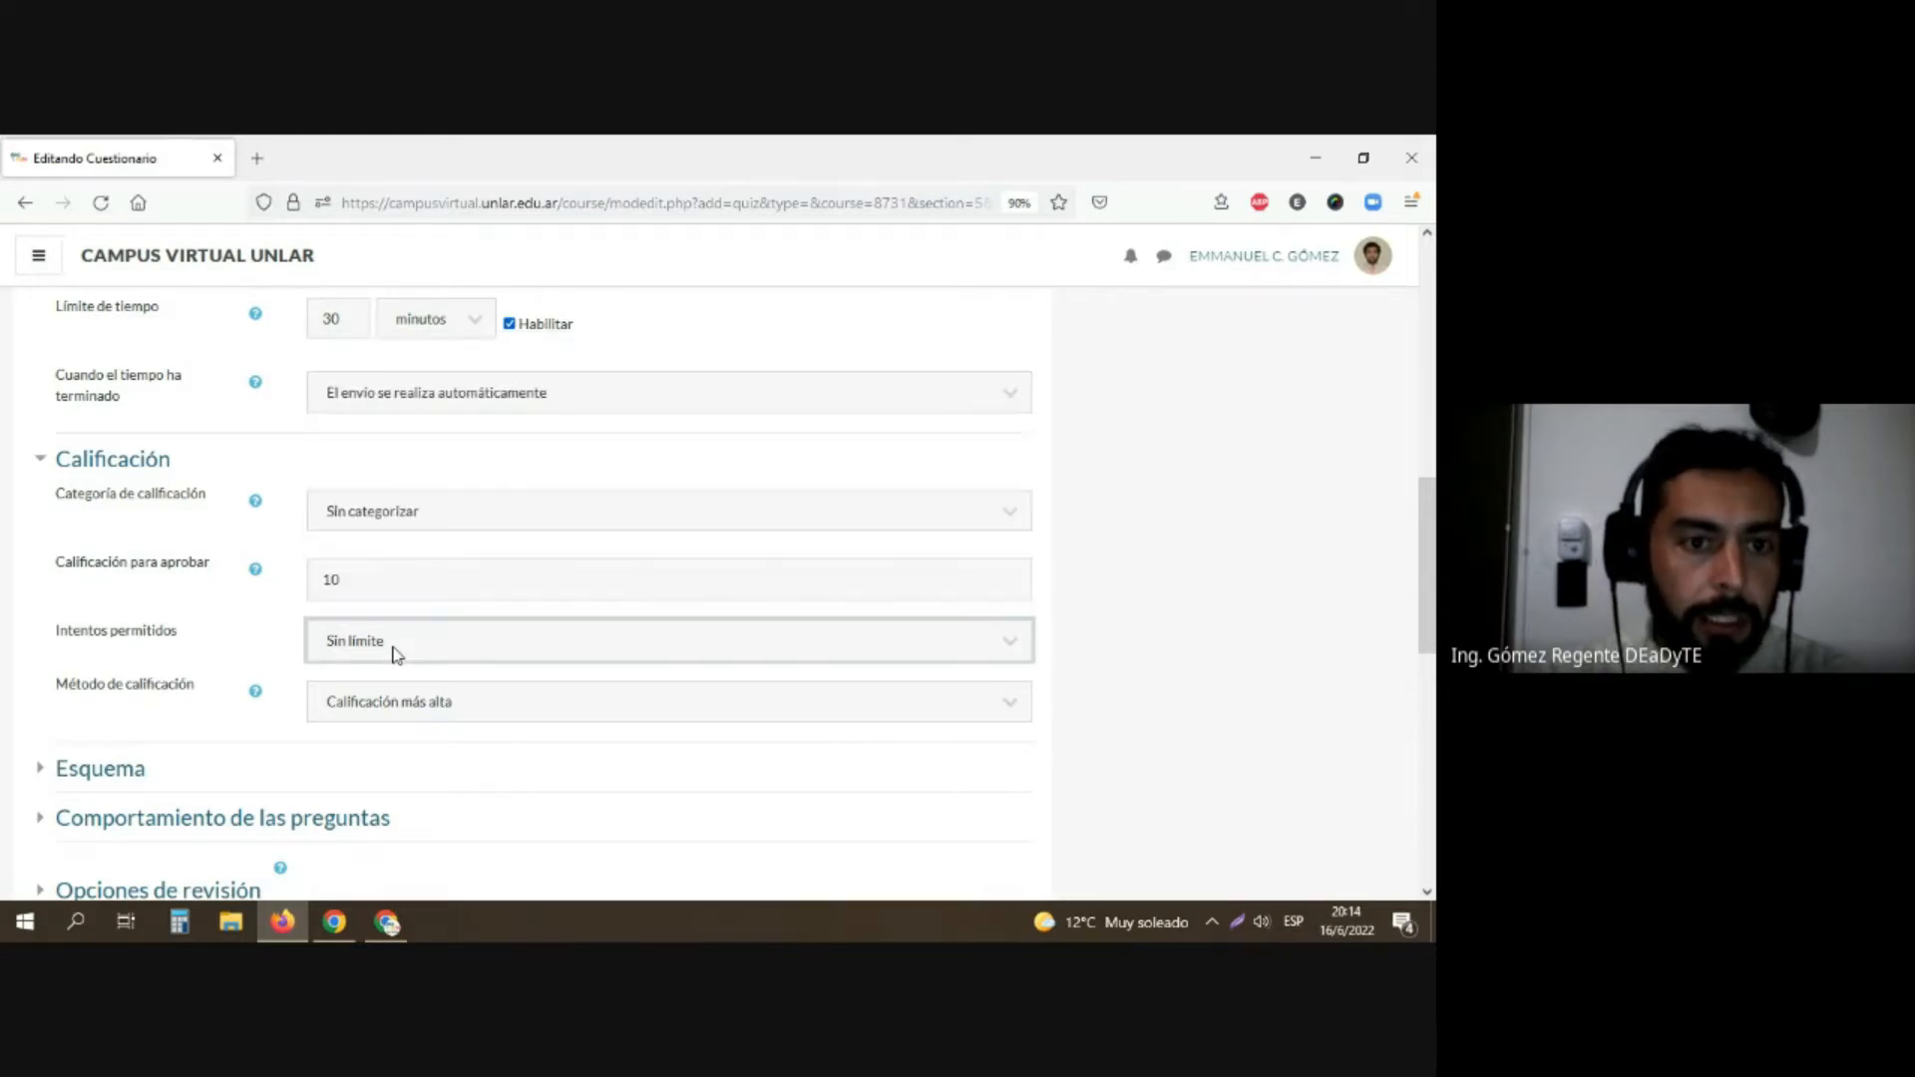
pyautogui.moveTo(385, 579); pyautogui.dragTo(321, 634)
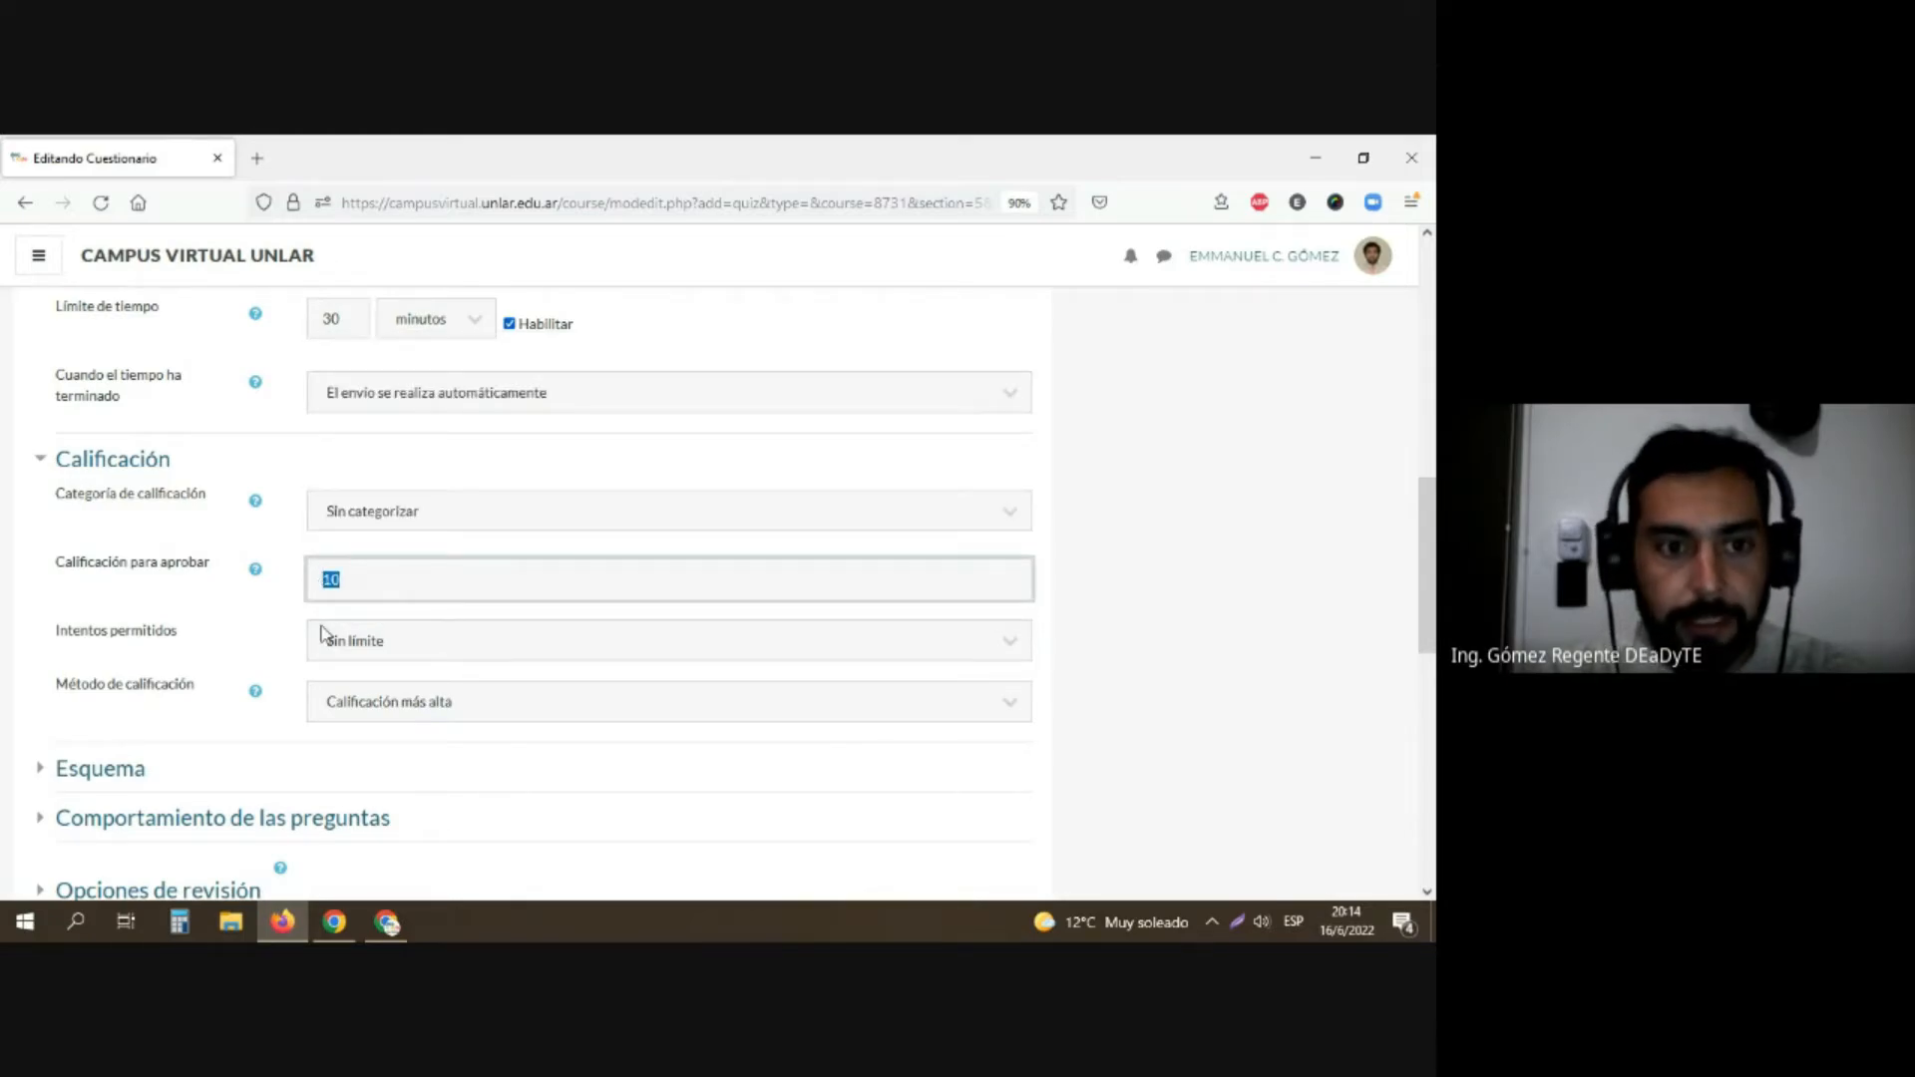
pyautogui.click(329, 640)
pyautogui.click(249, 649)
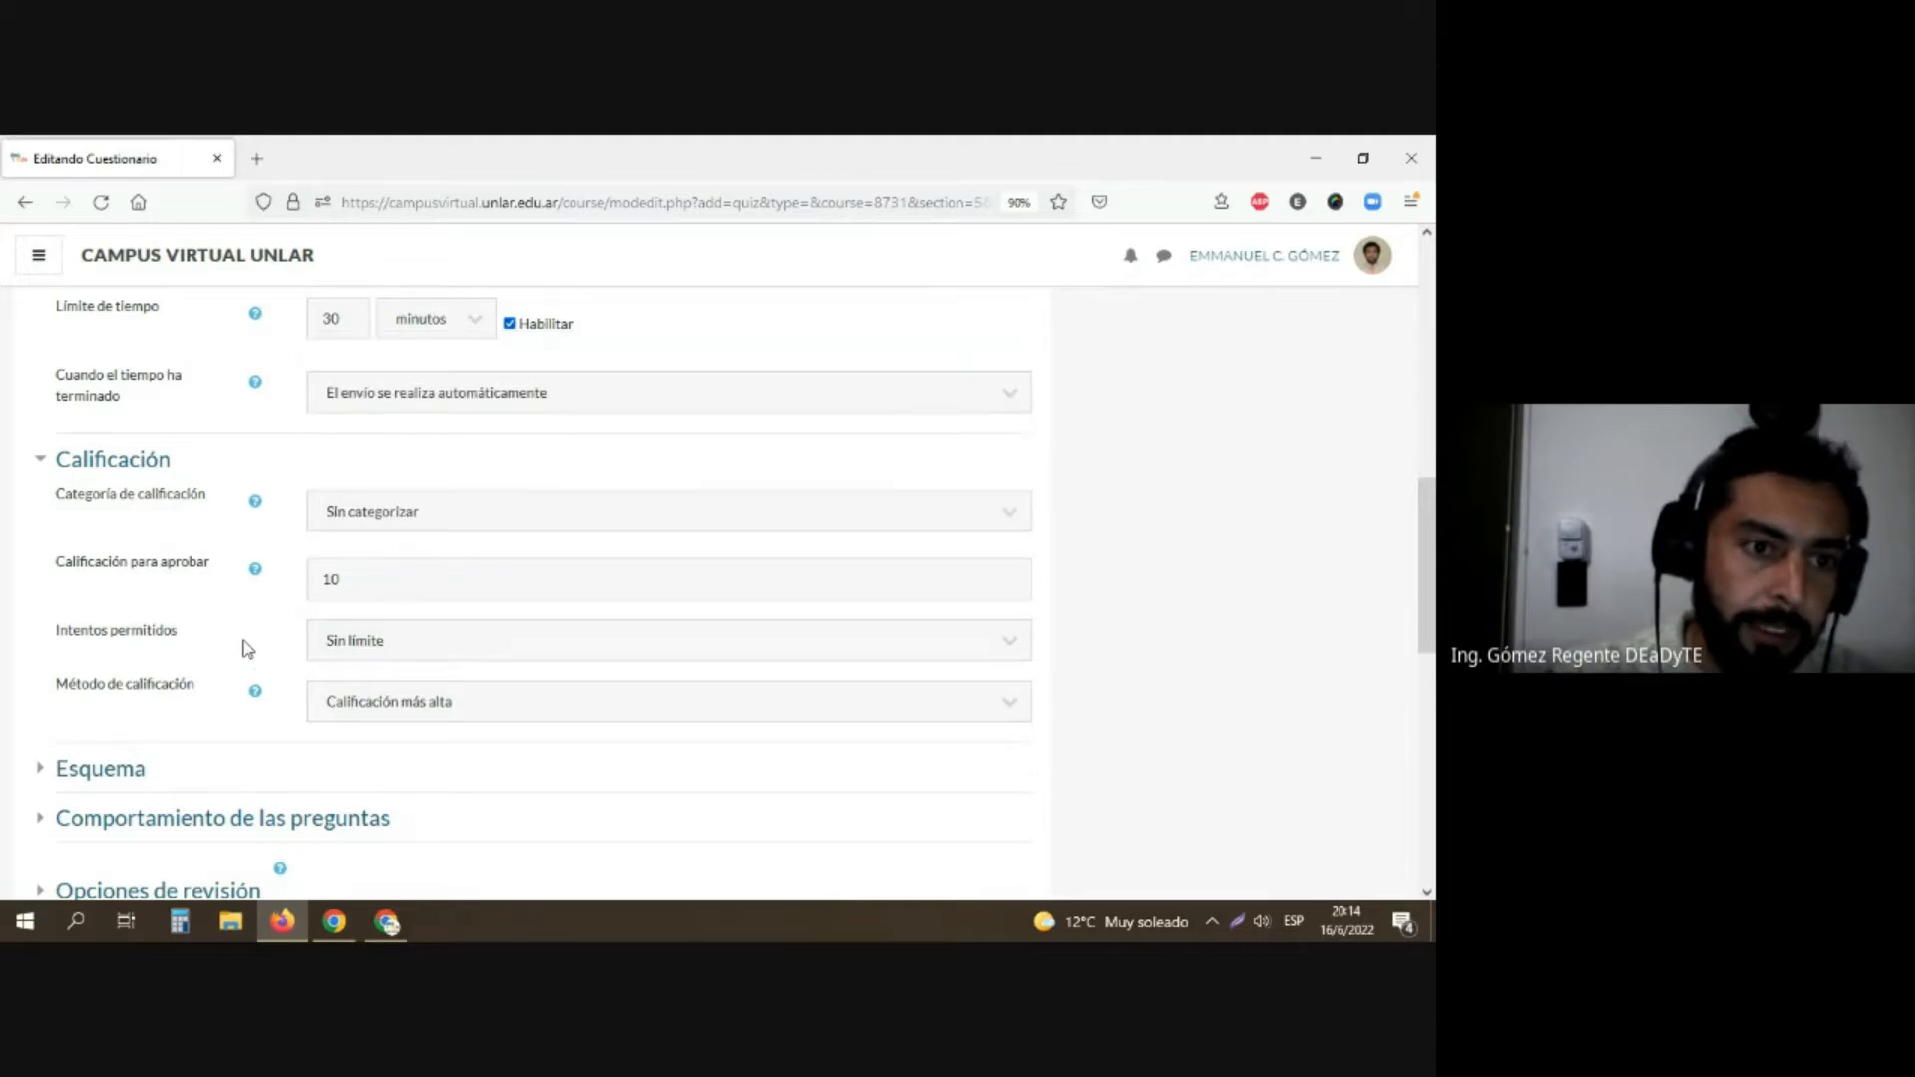
pyautogui.click(332, 649)
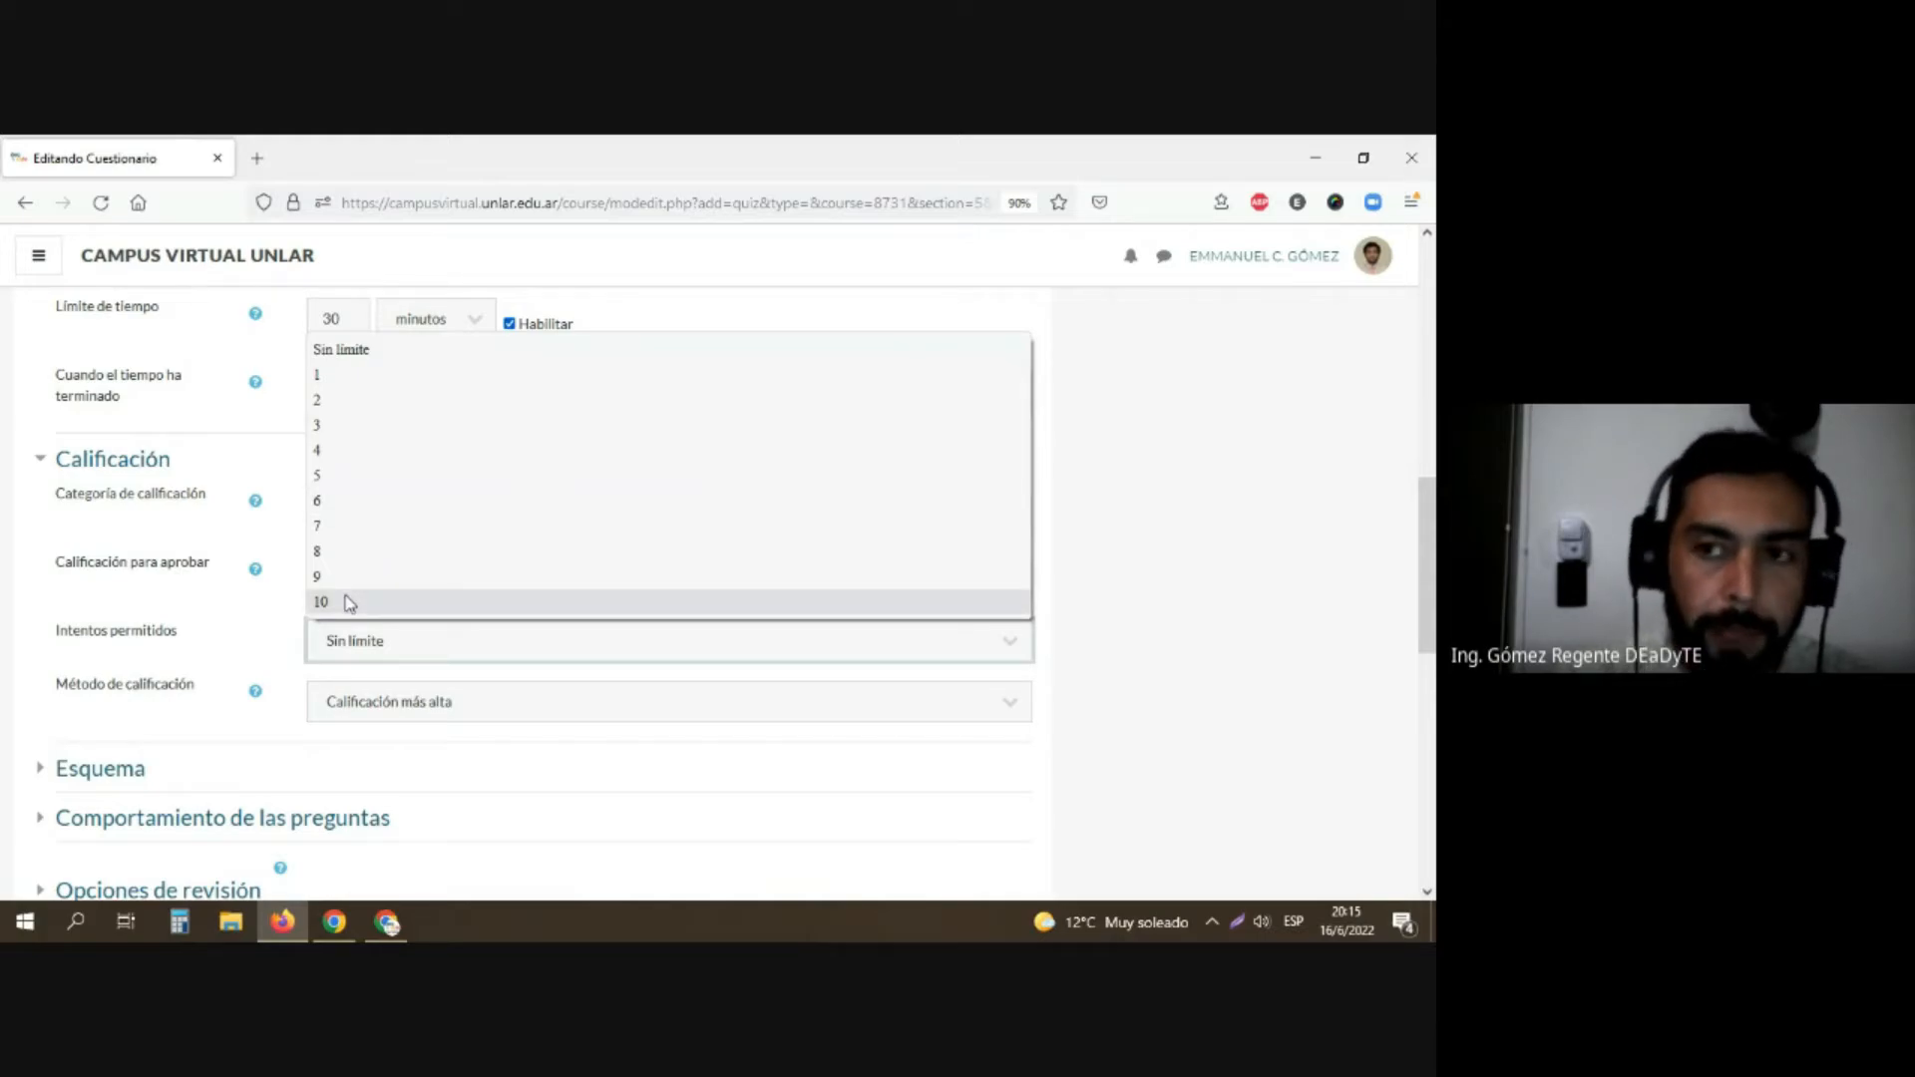
pyautogui.click(345, 376)
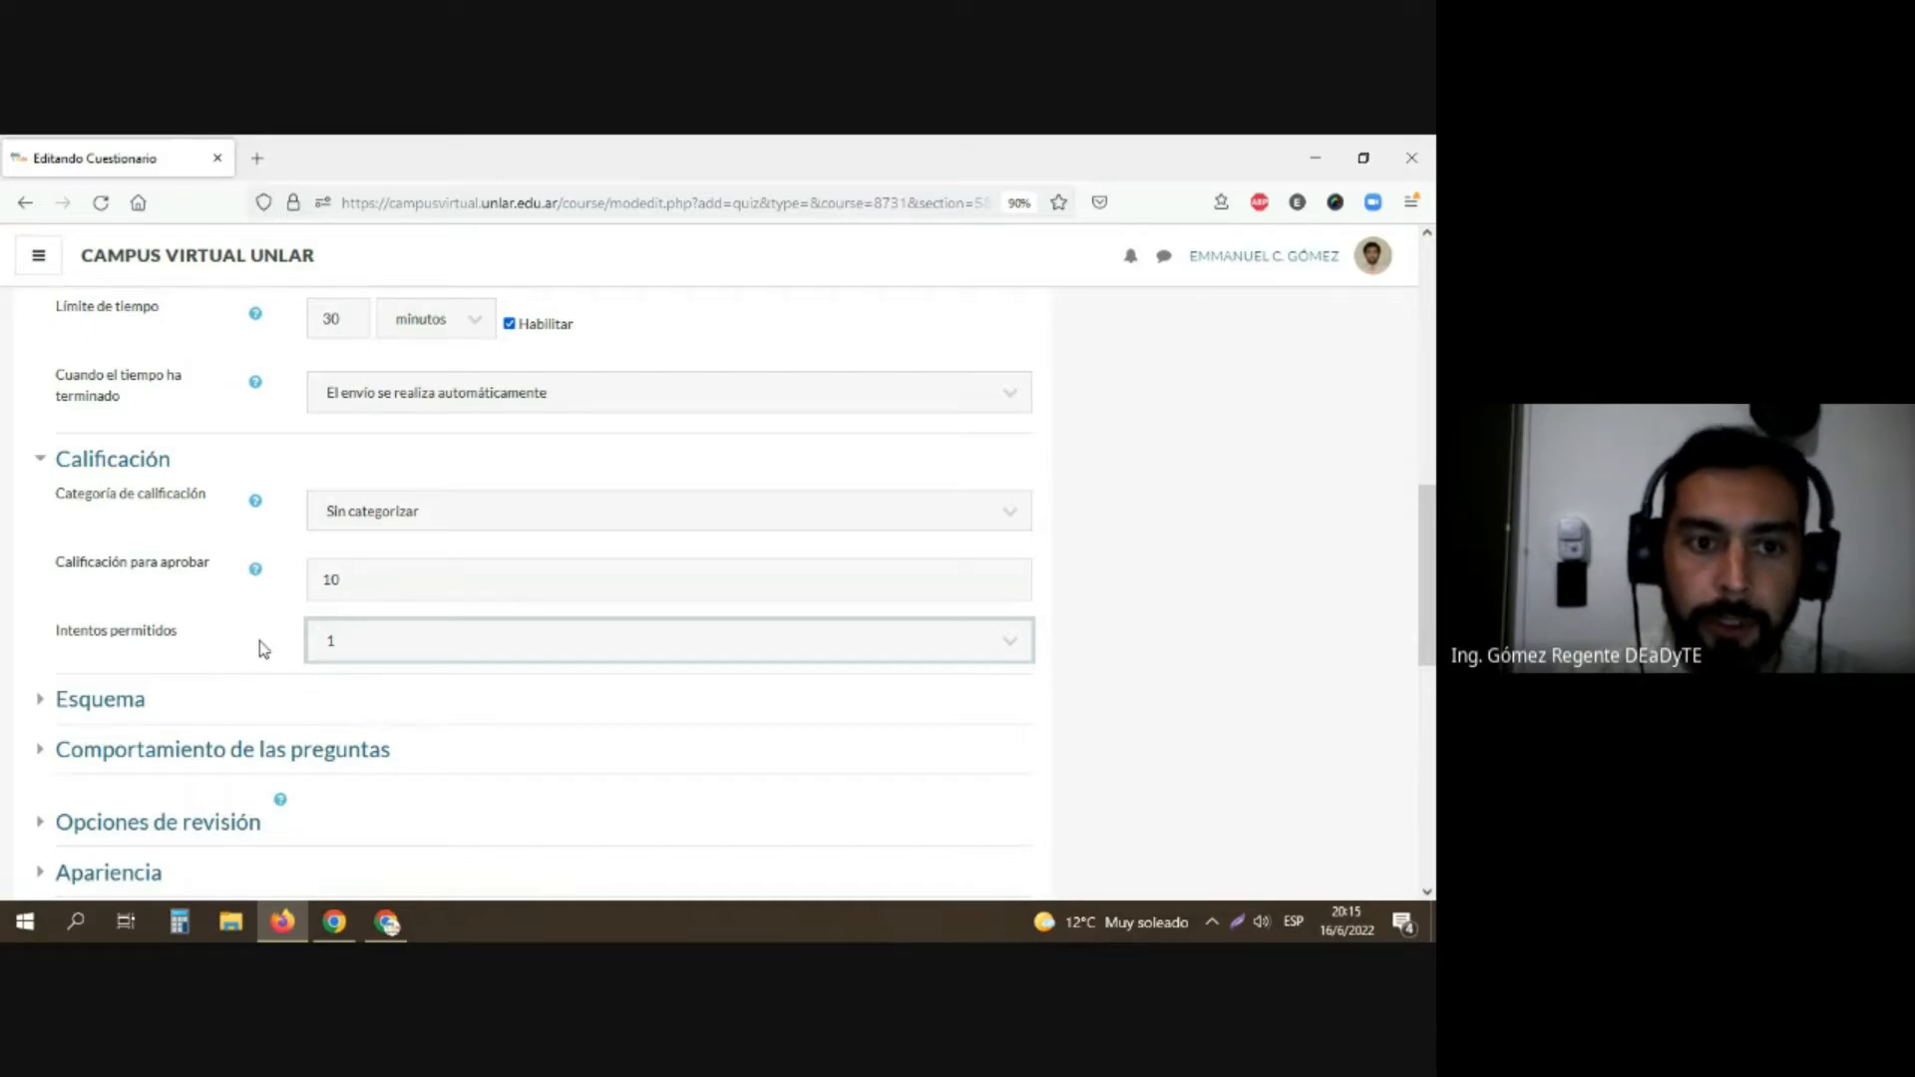
# Step: Try 3 allowed attempts with the grading method "Calificación más alta", and return to 1 attempt
pyautogui.click(373, 655)
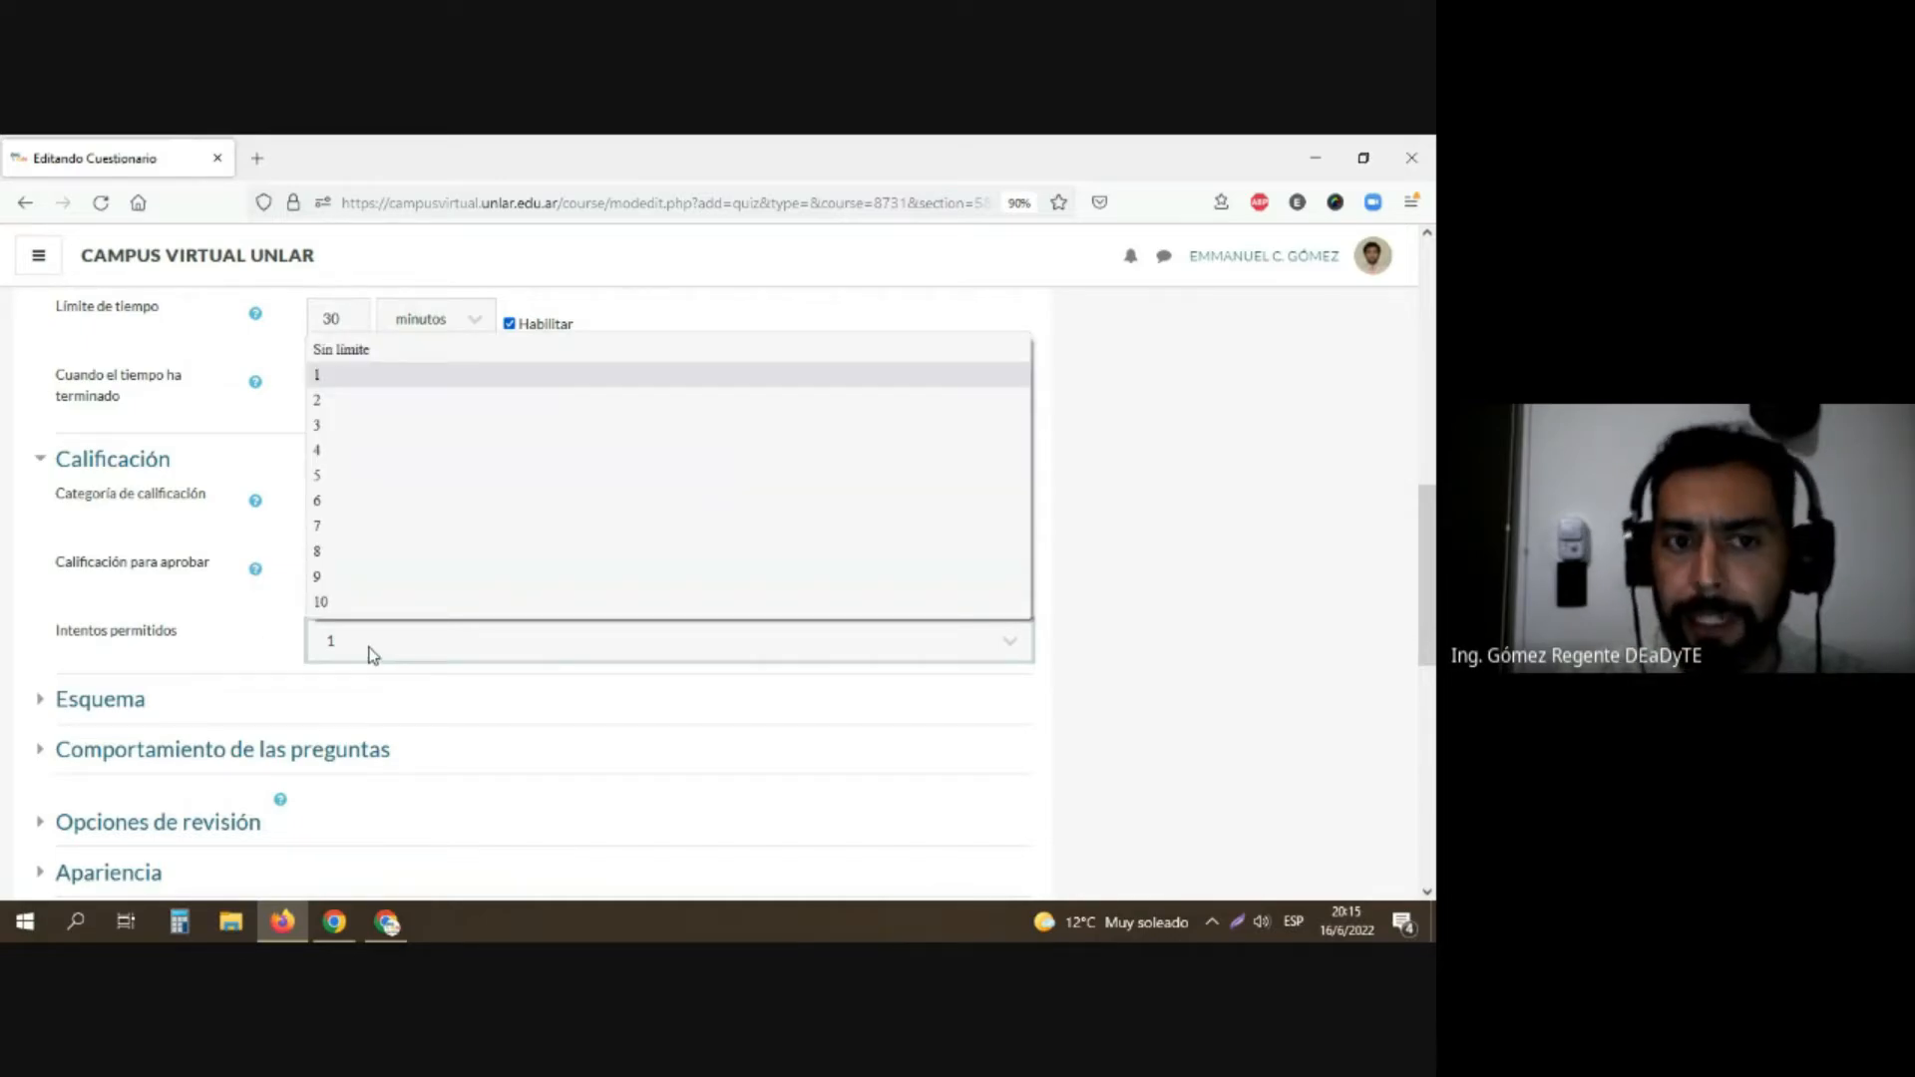
pyautogui.click(351, 425)
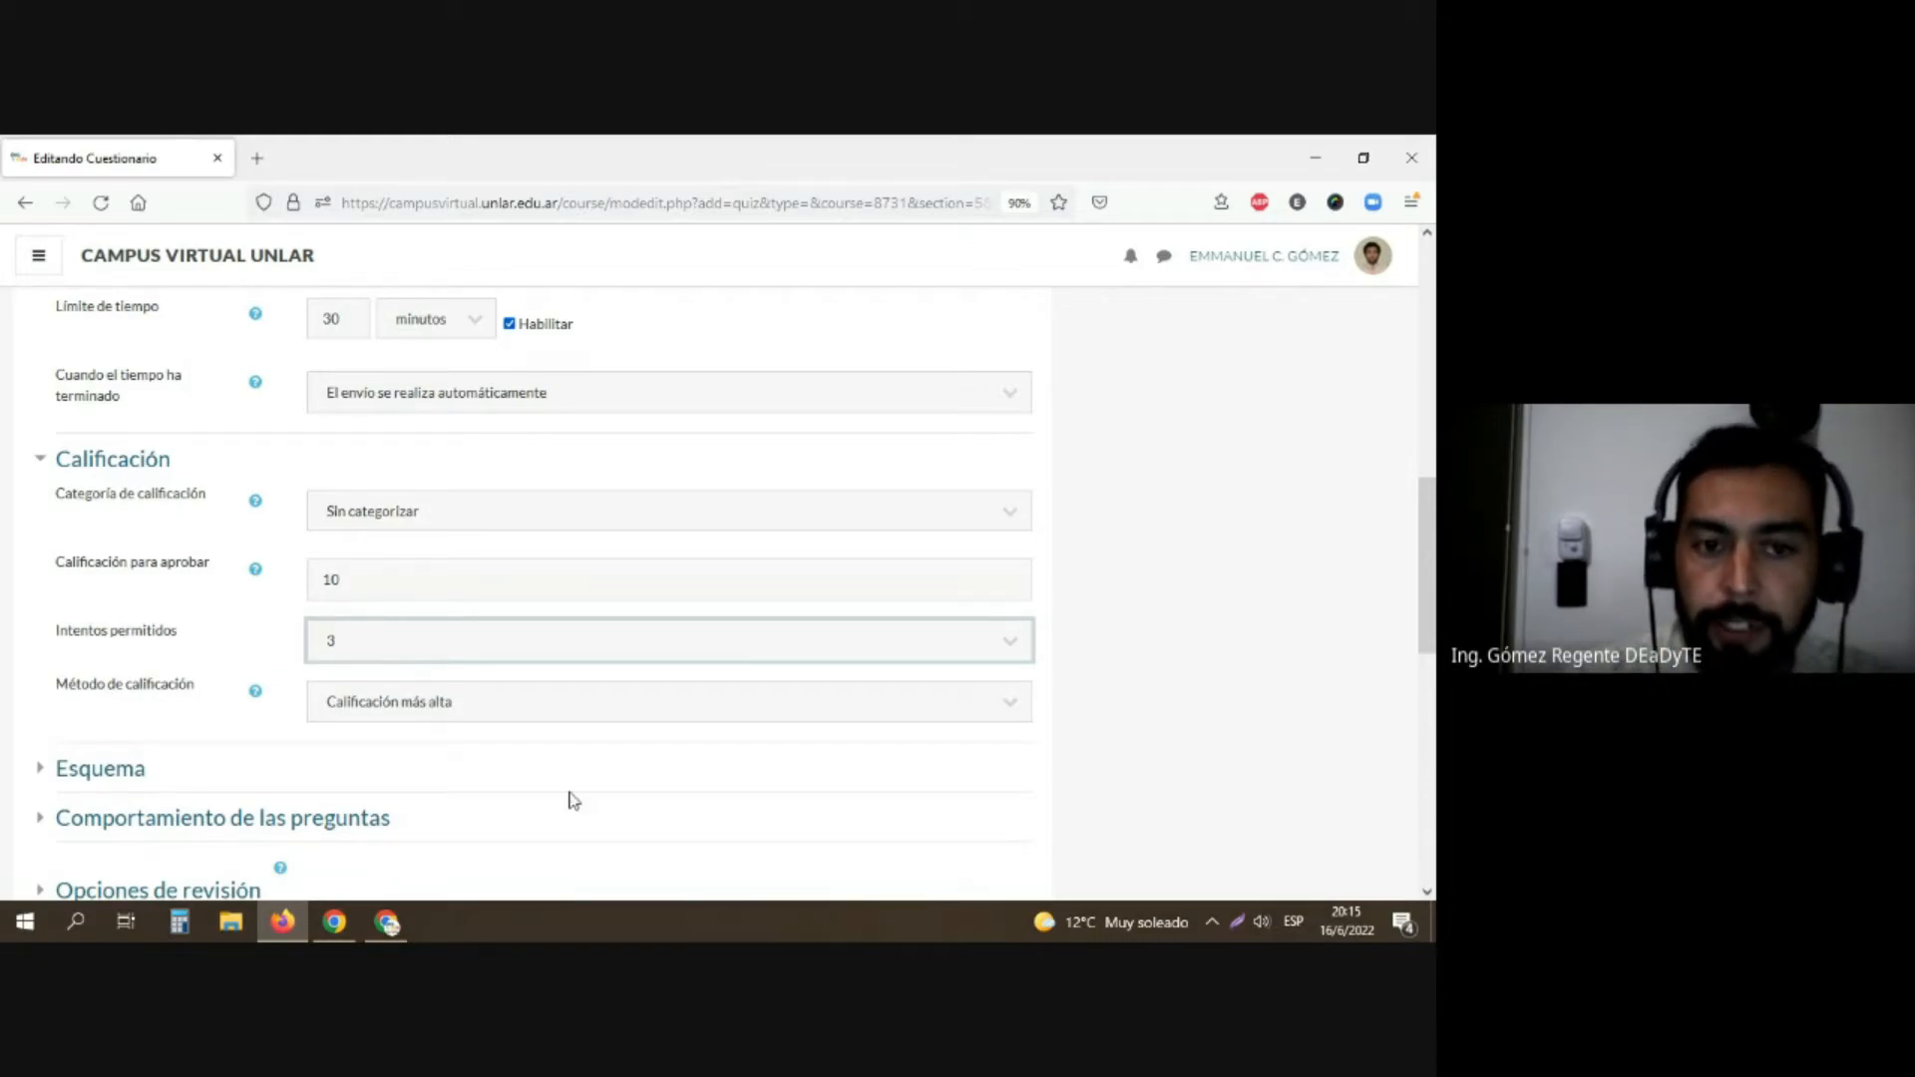
pyautogui.click(737, 706)
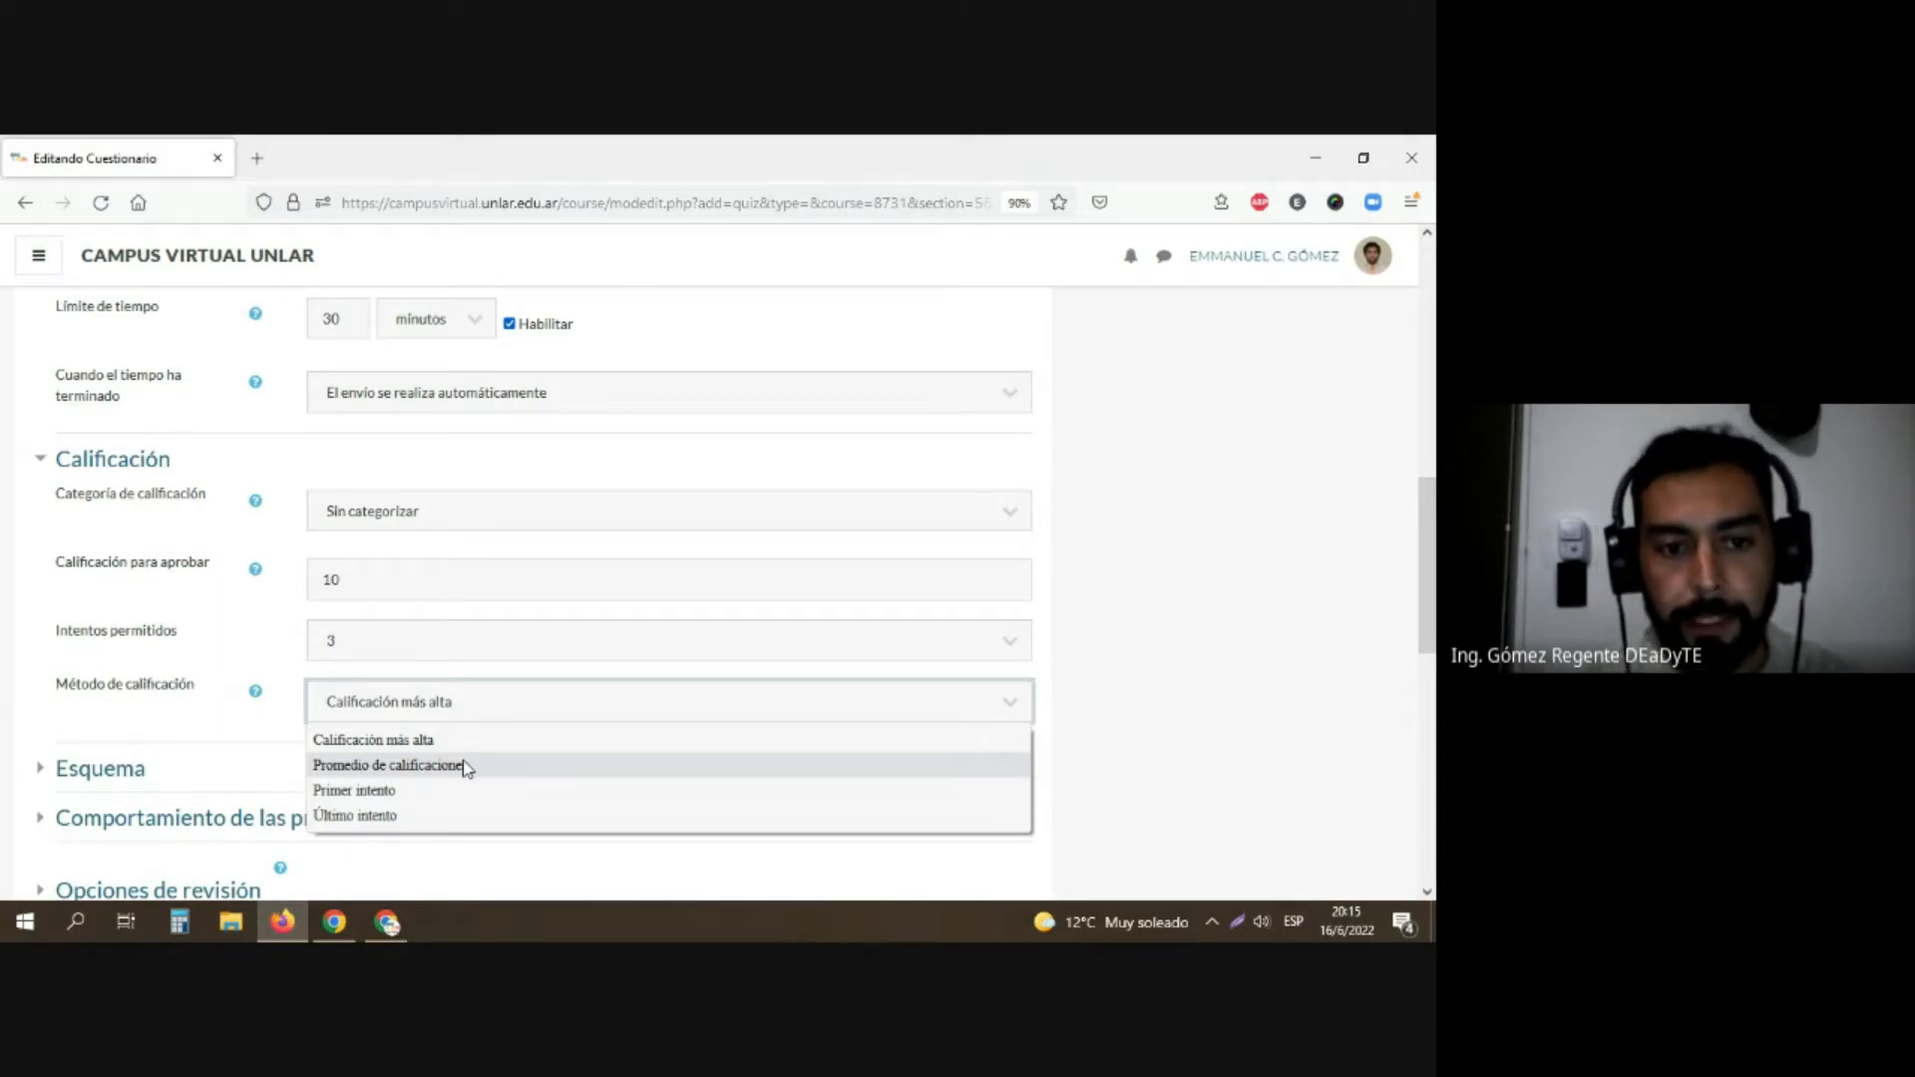
pyautogui.click(397, 740)
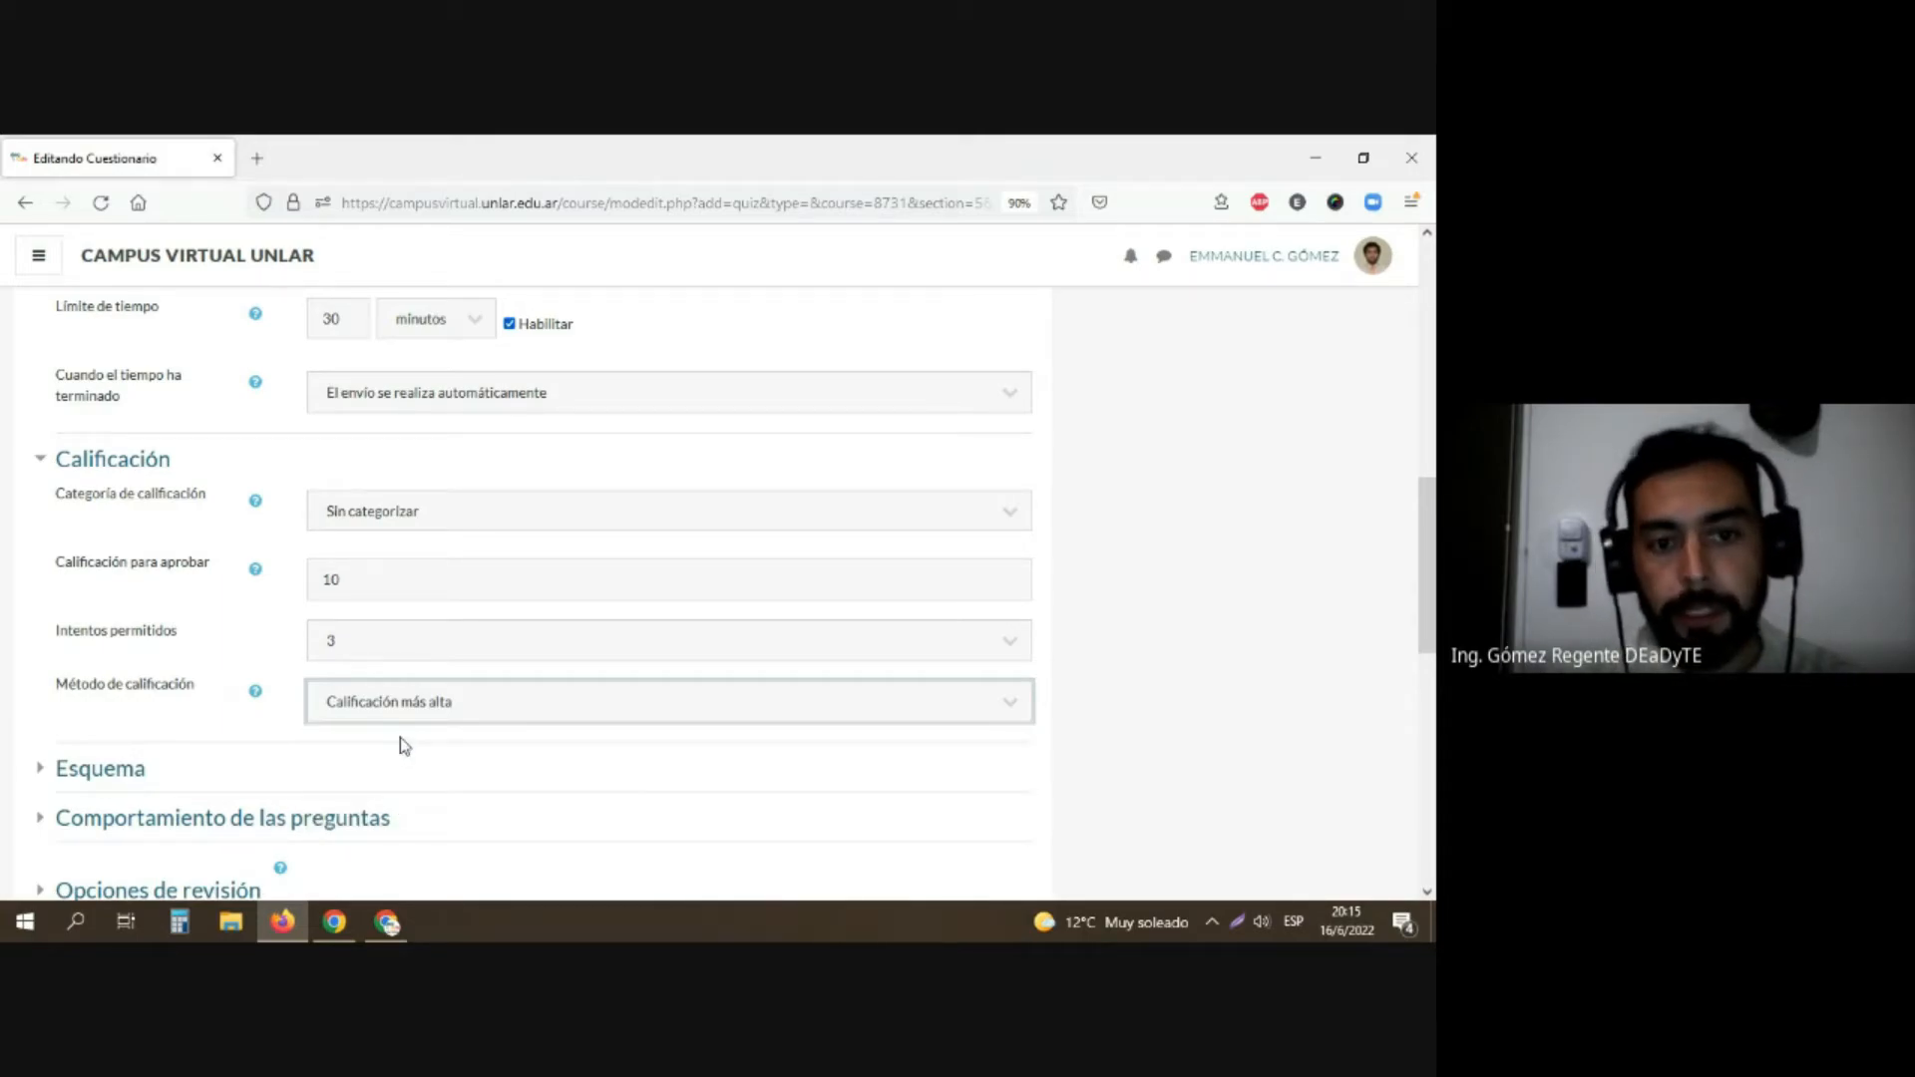
pyautogui.click(392, 651)
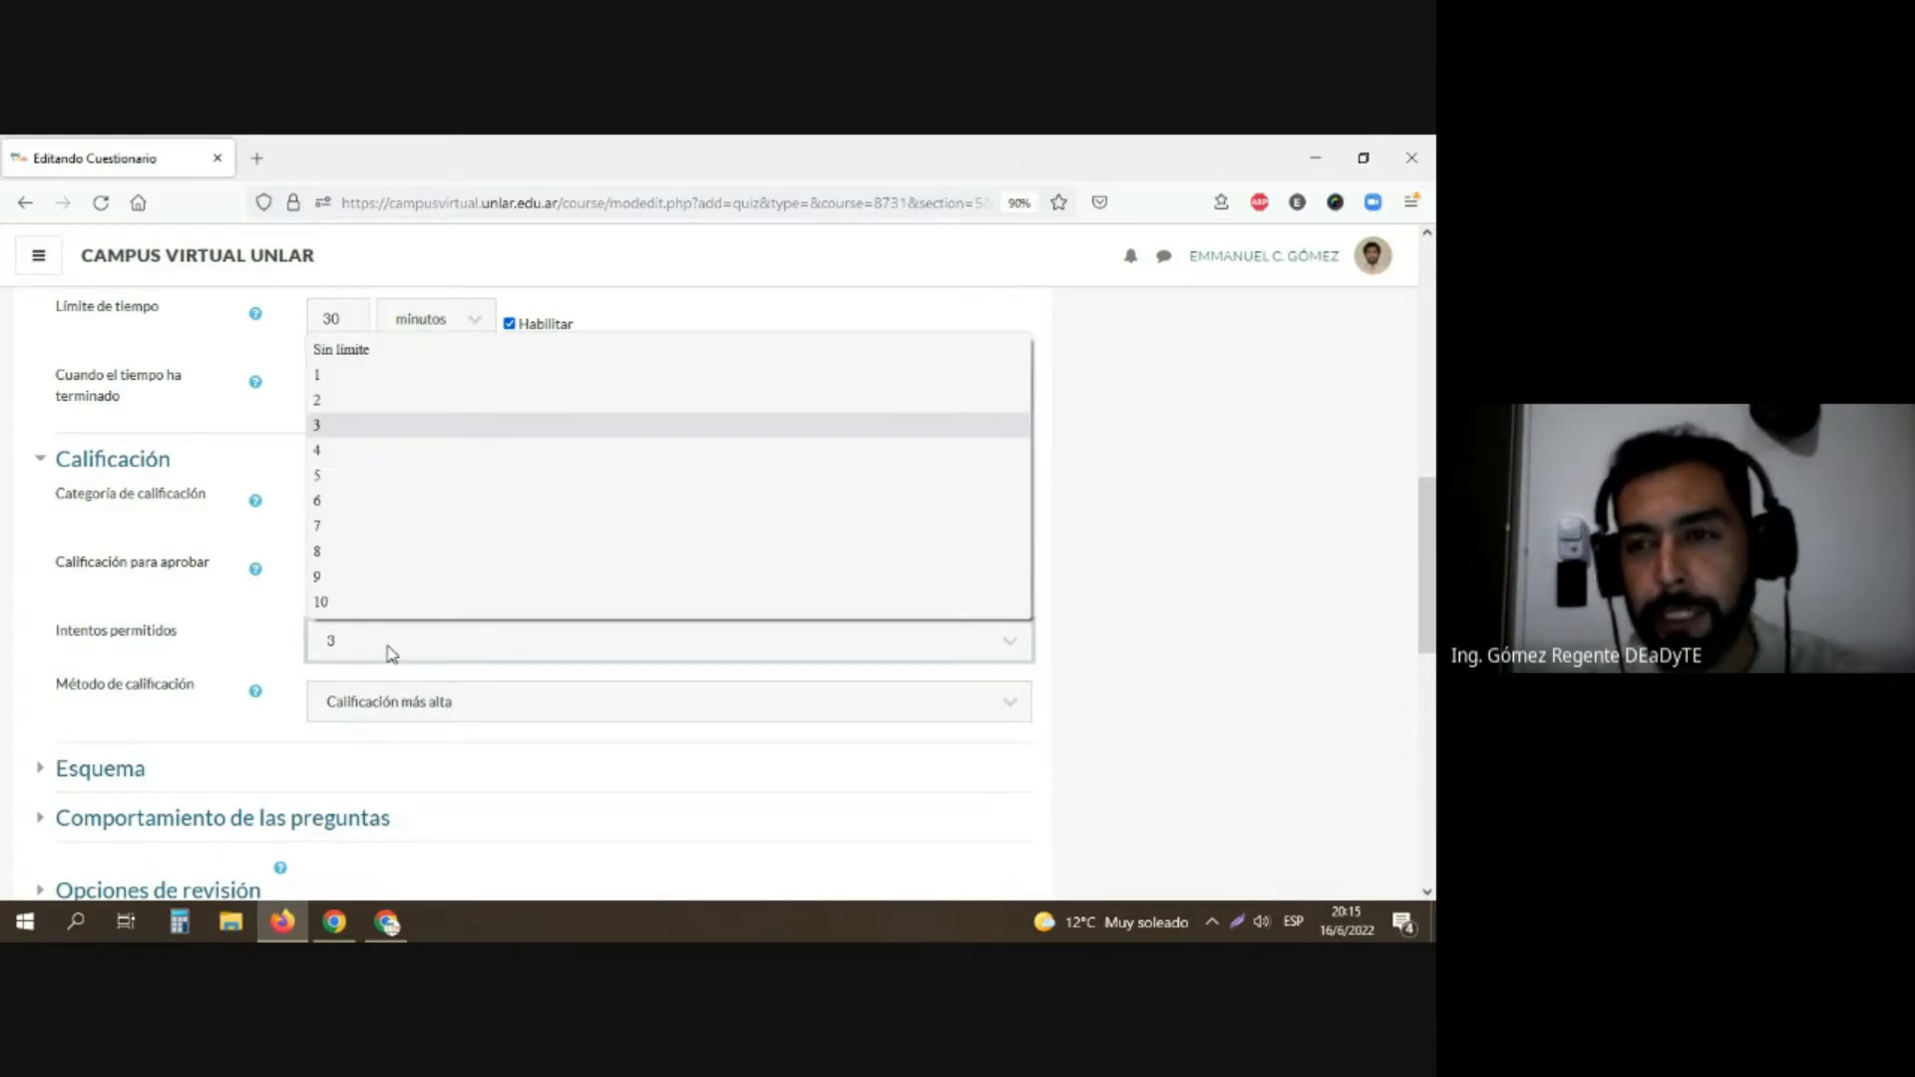
pyautogui.click(321, 377)
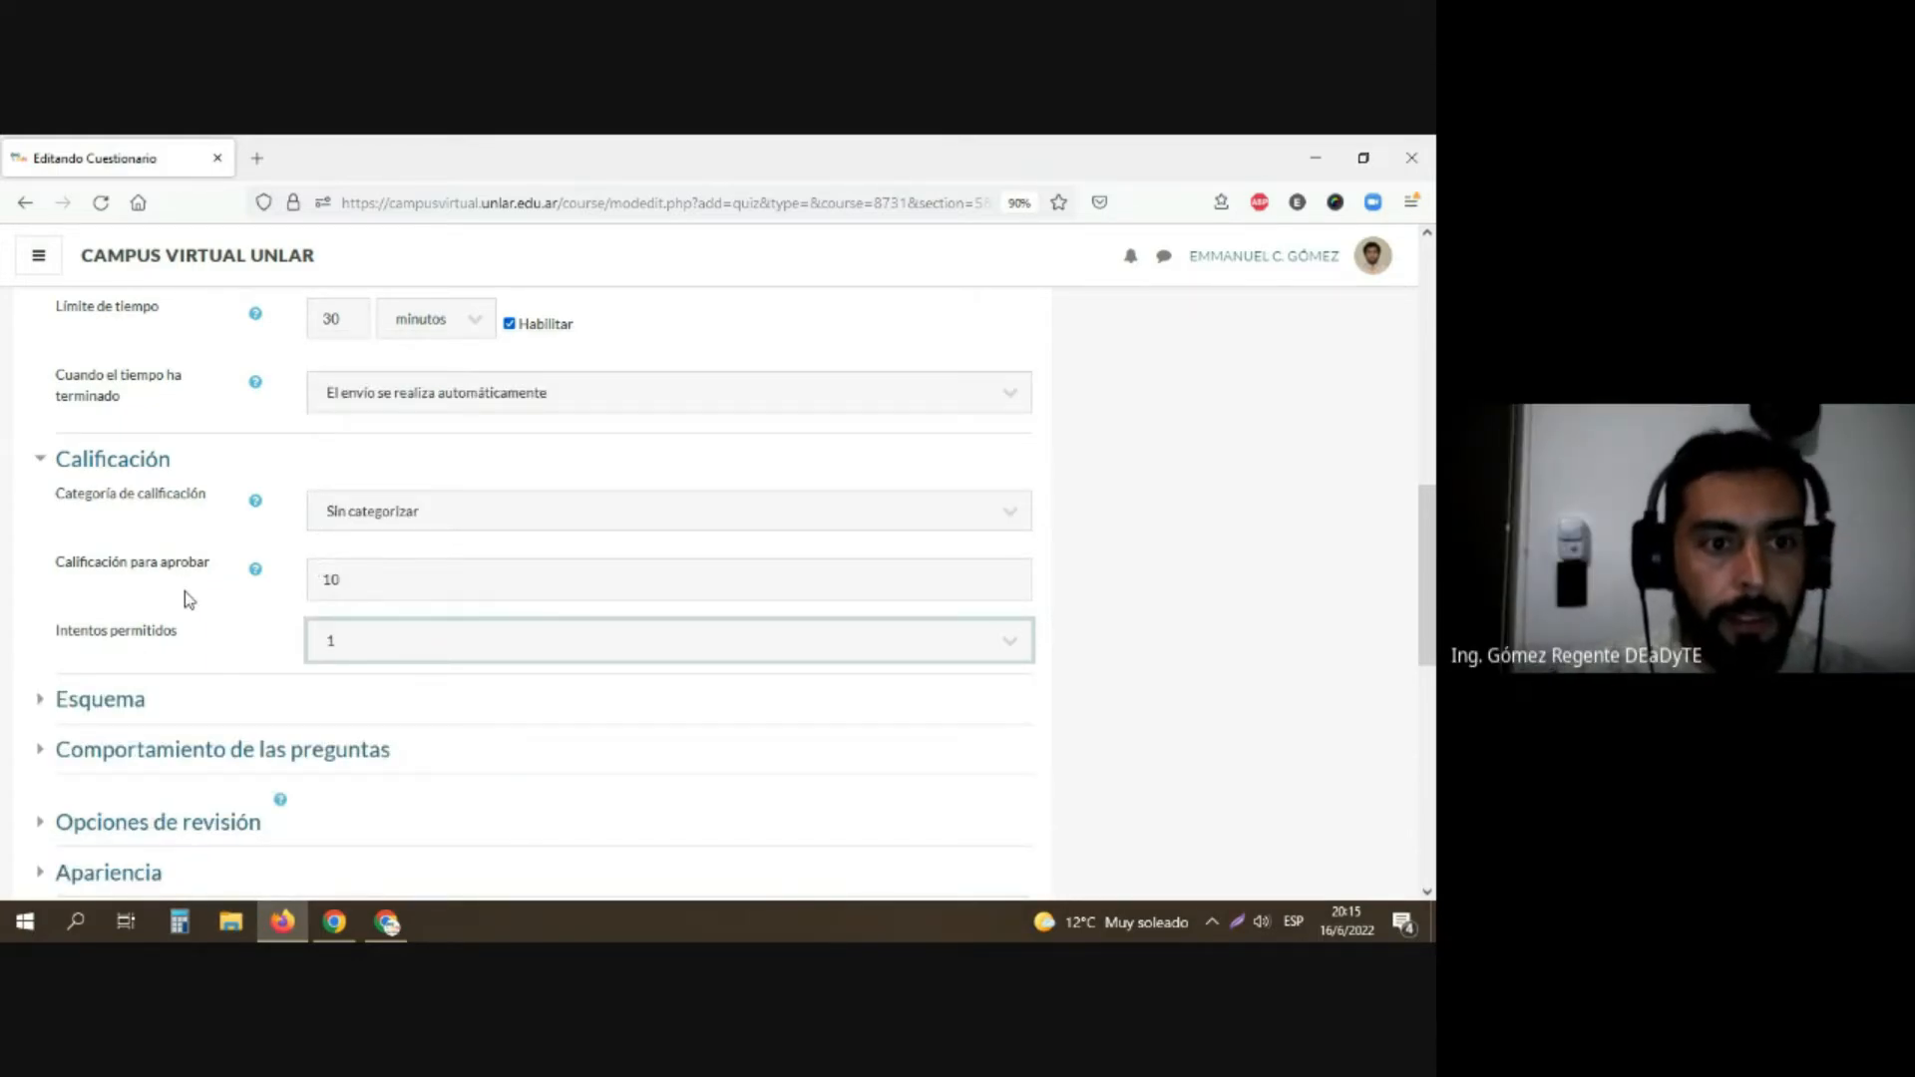
# Step: Expand the Comportamiento de las preguntas settings and check the options for ordering the answers at random
pyautogui.scroll(-2, 185, 601)
pyautogui.scroll(-2, 163, 611)
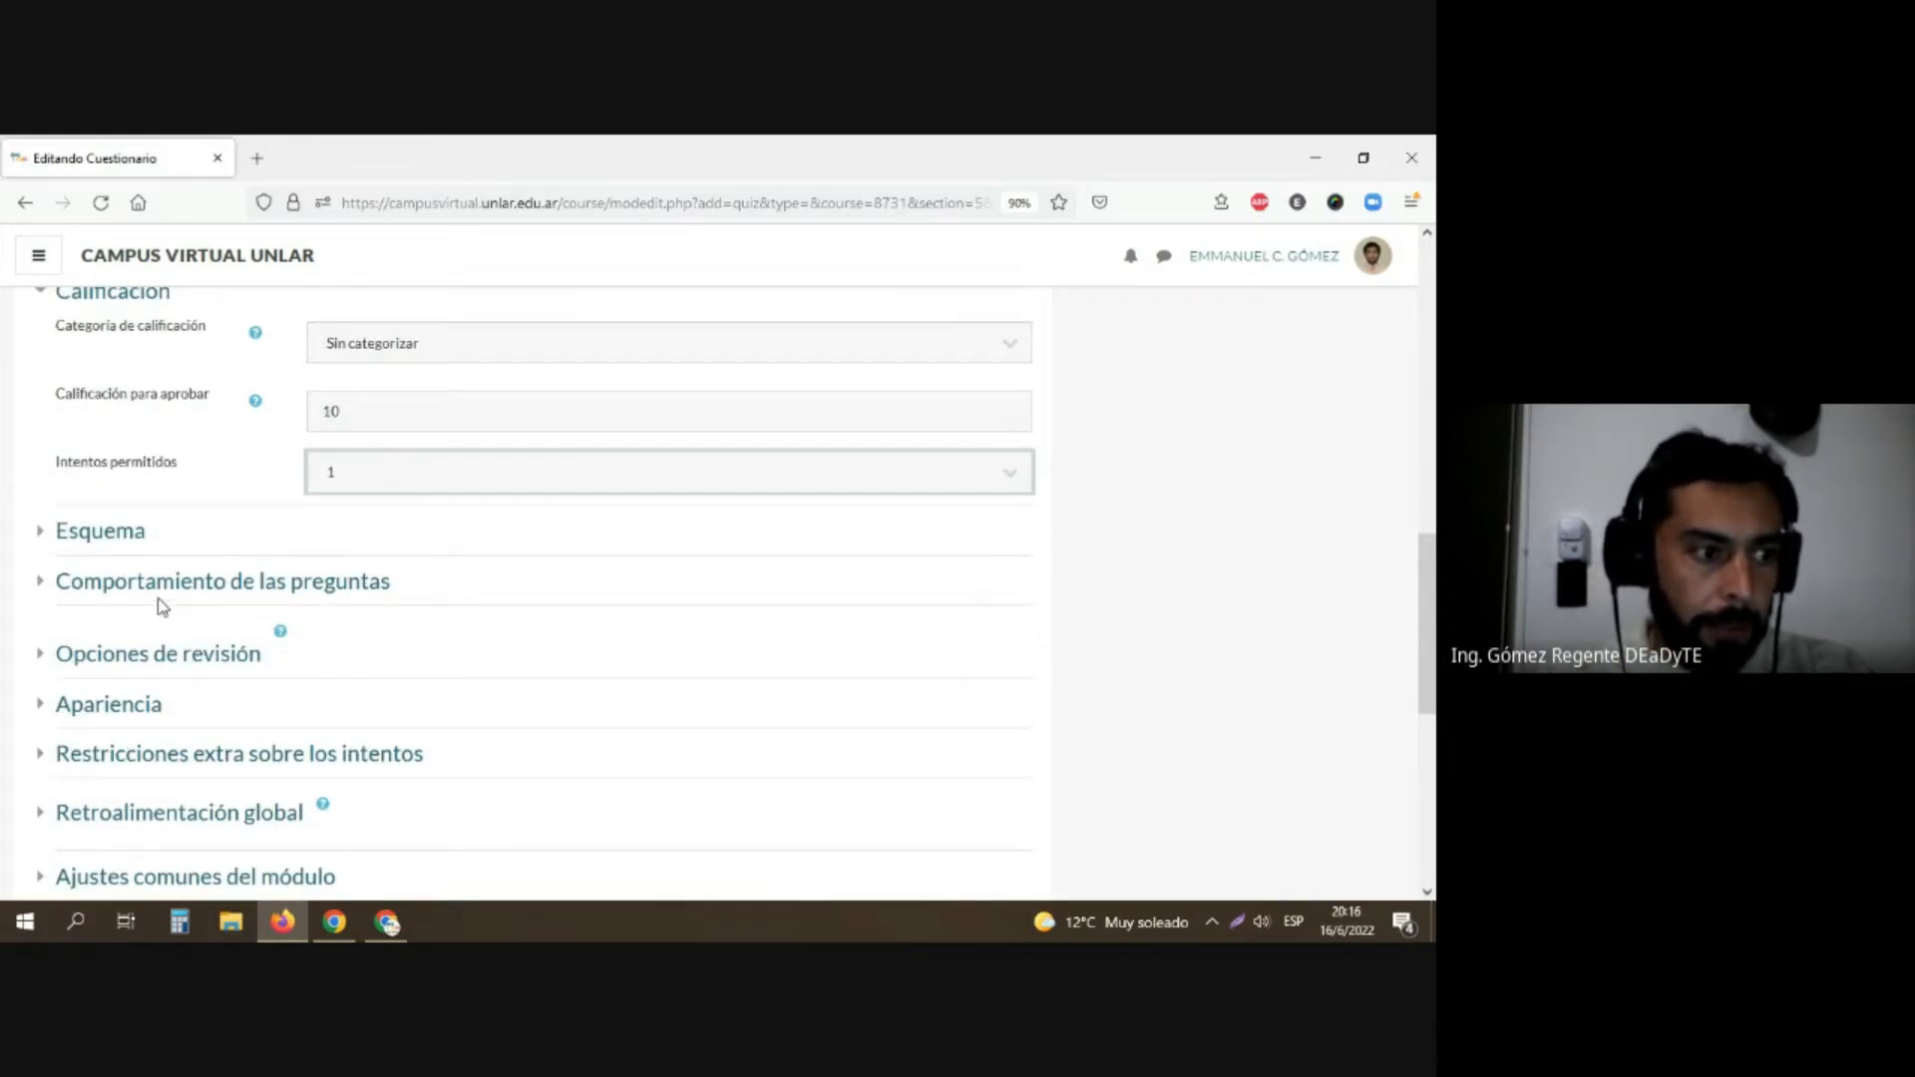
pyautogui.click(132, 585)
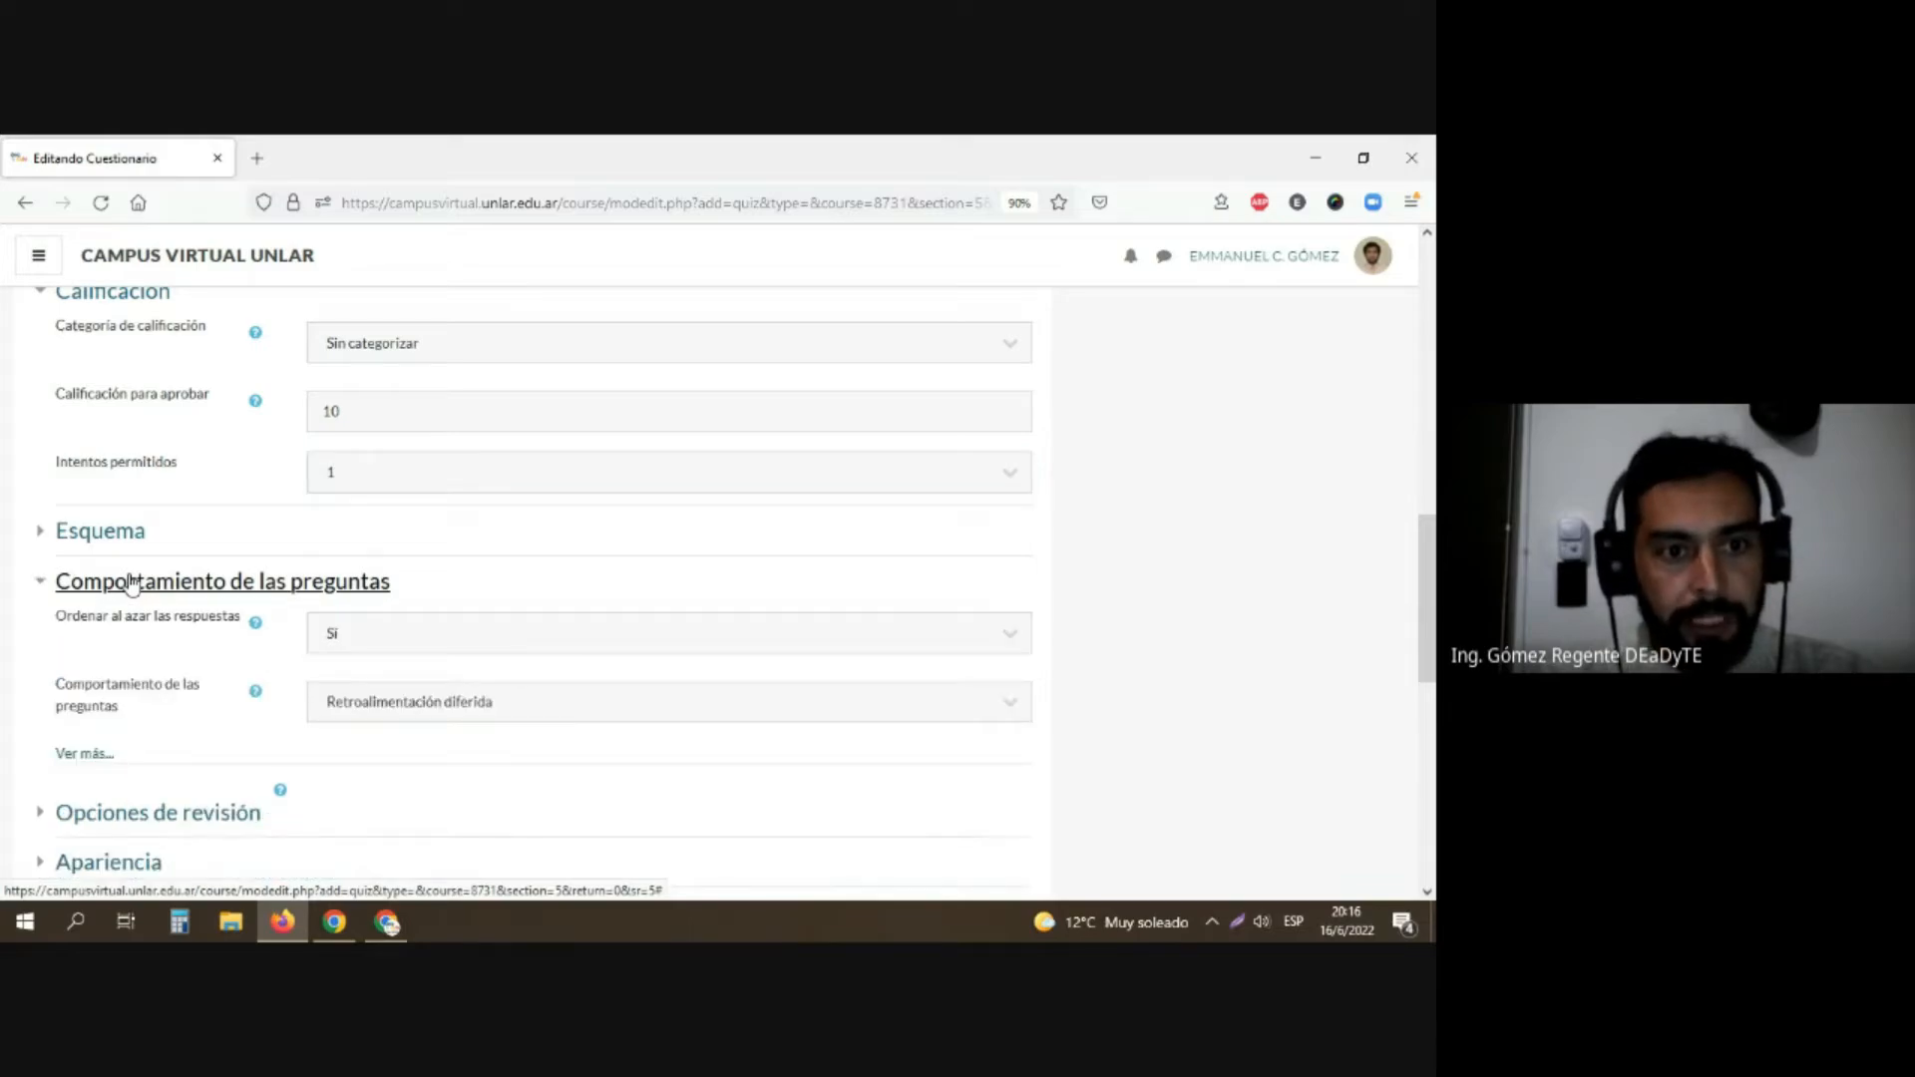
pyautogui.click(417, 639)
pyautogui.click(417, 639)
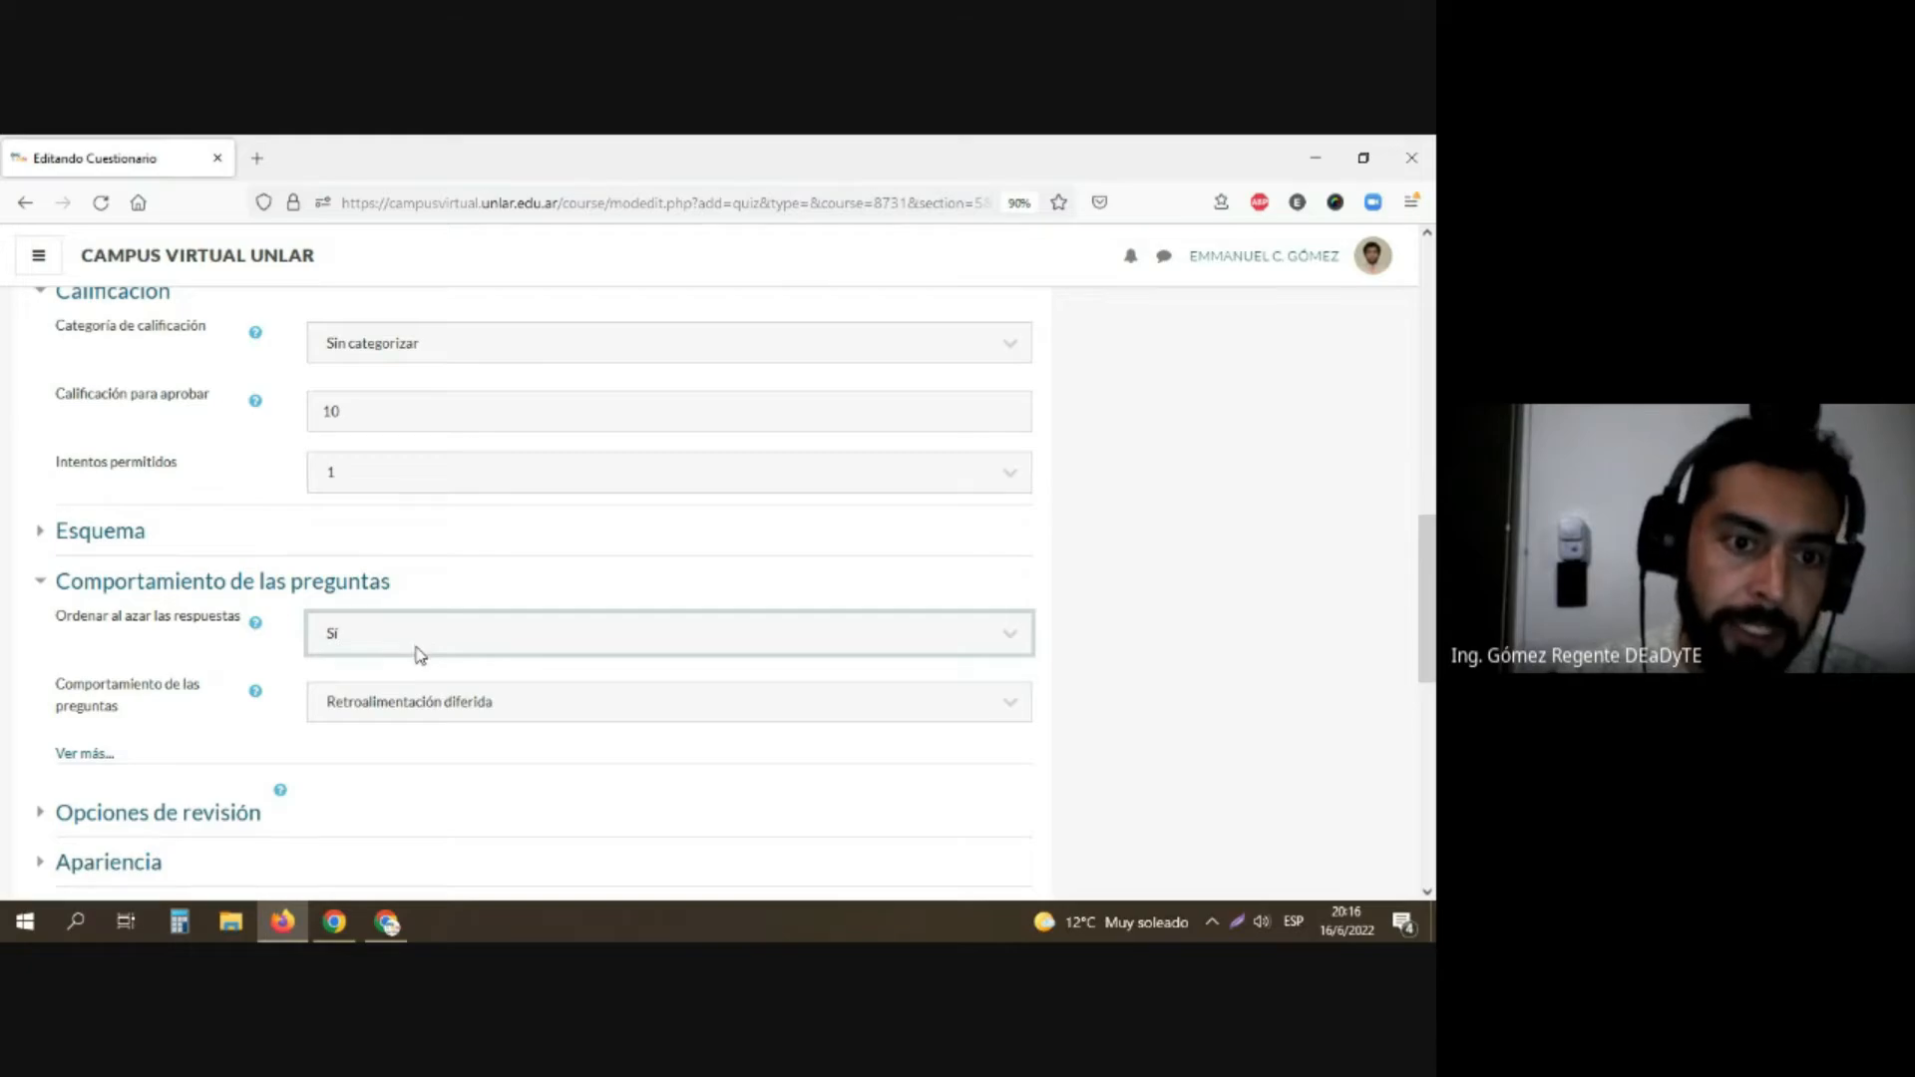
# Step: In Opciones de revisión, disable El intento, Puntos and Retroalimentación global for the period immediately after each attempt
pyautogui.scroll(-3, 418, 735)
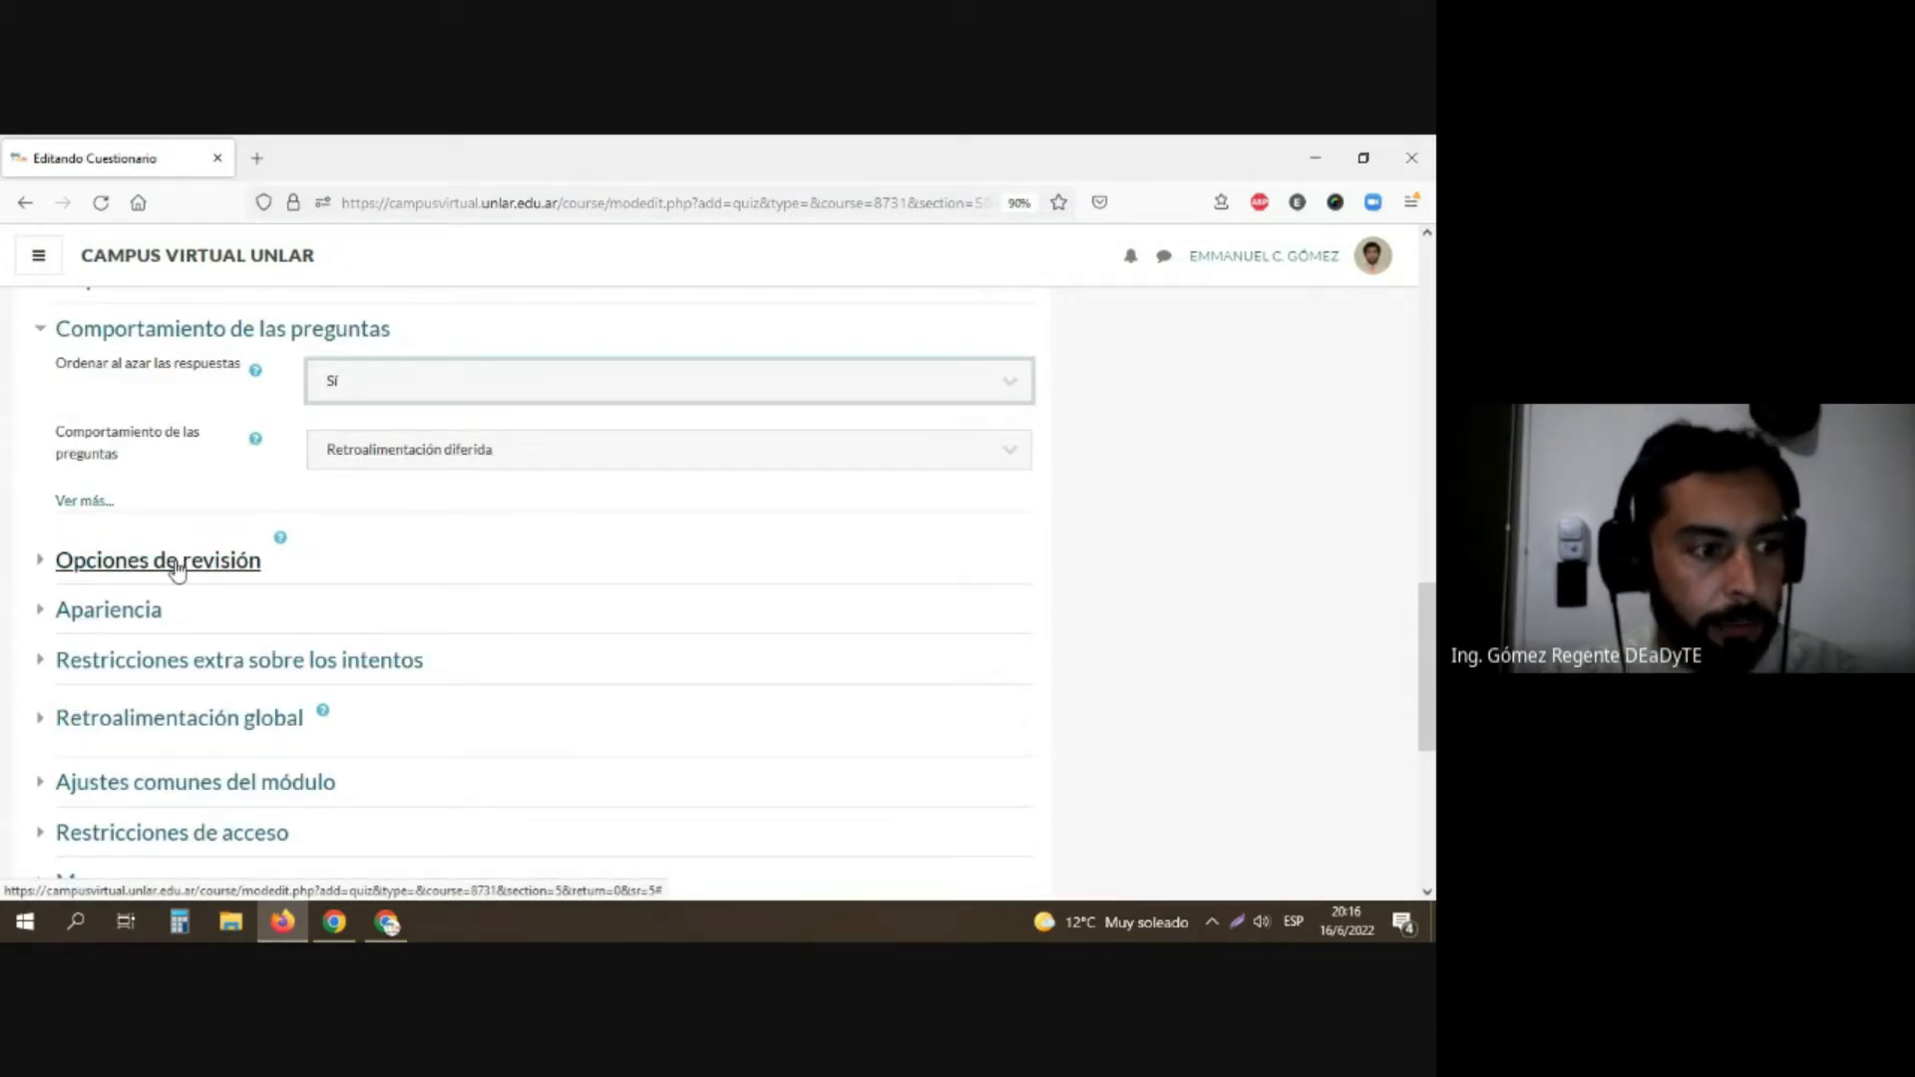
pyautogui.click(177, 564)
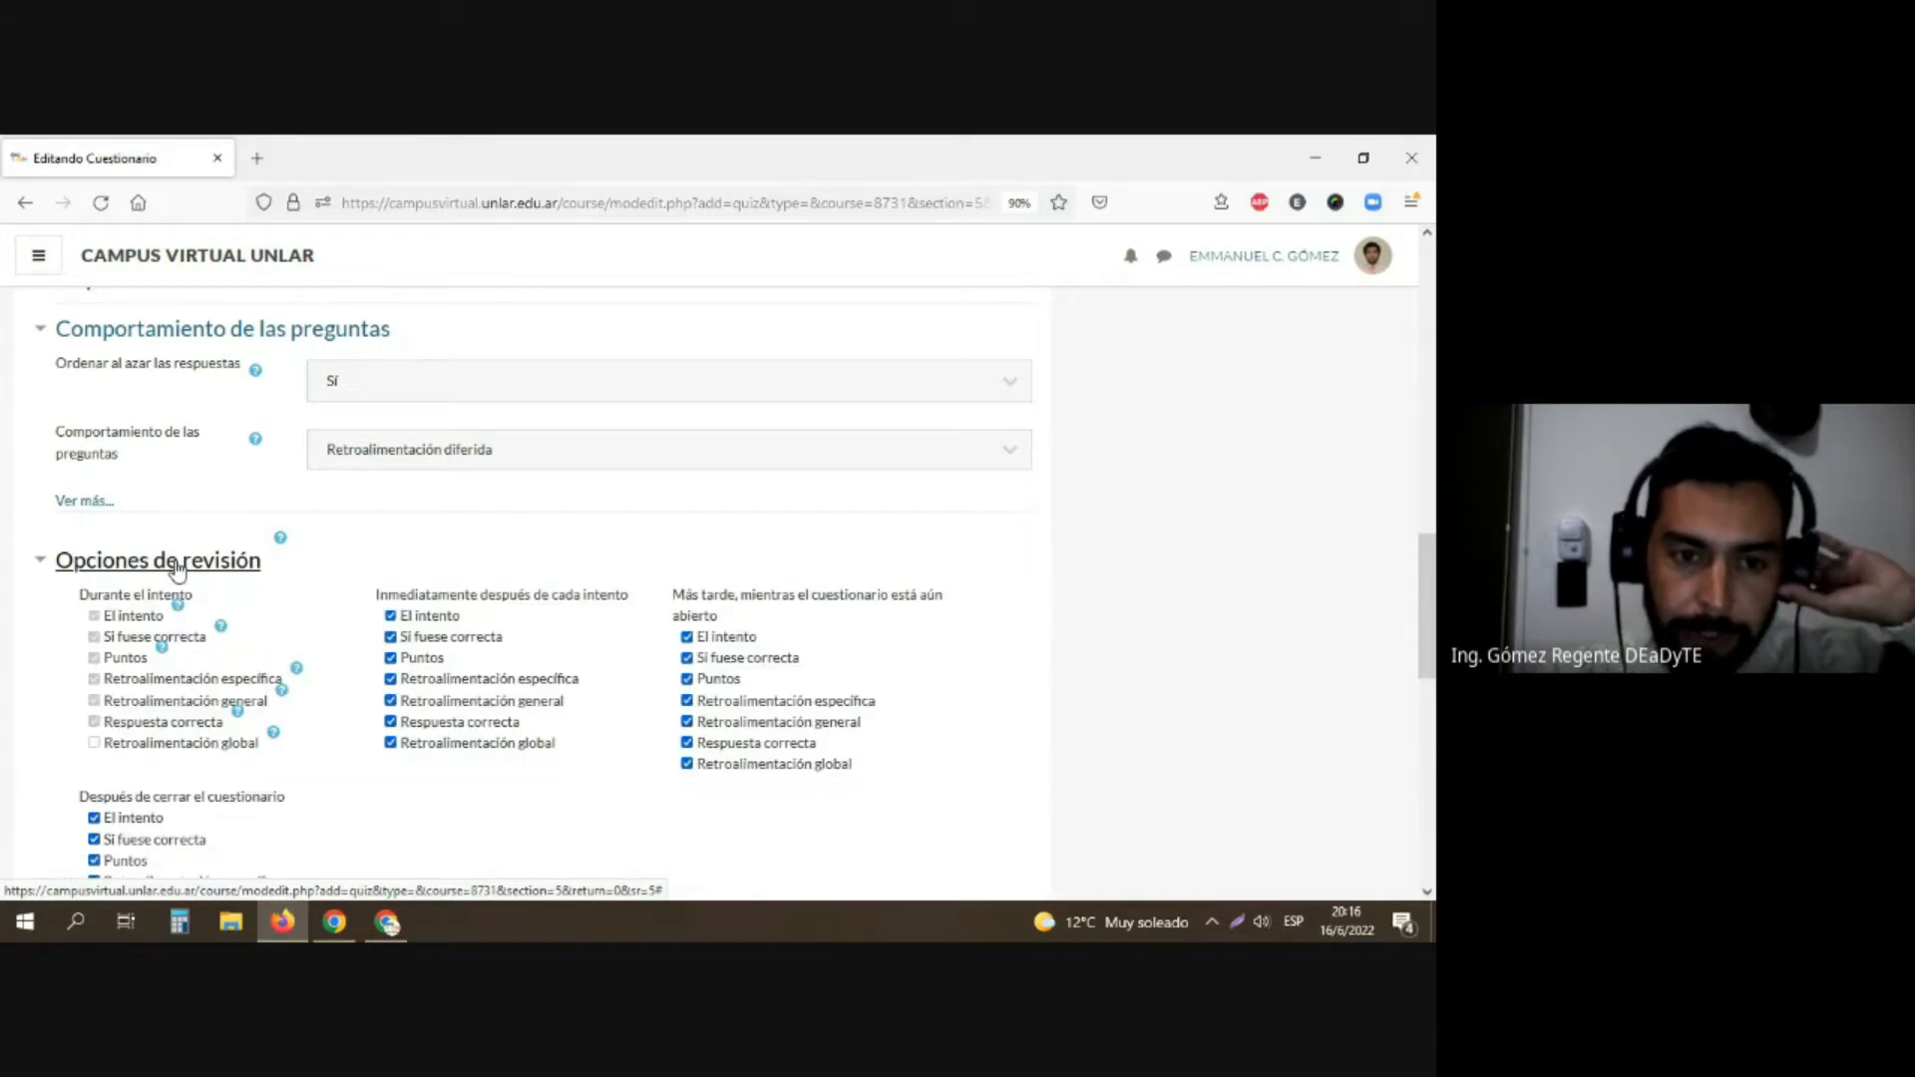
pyautogui.scroll(-2, 337, 564)
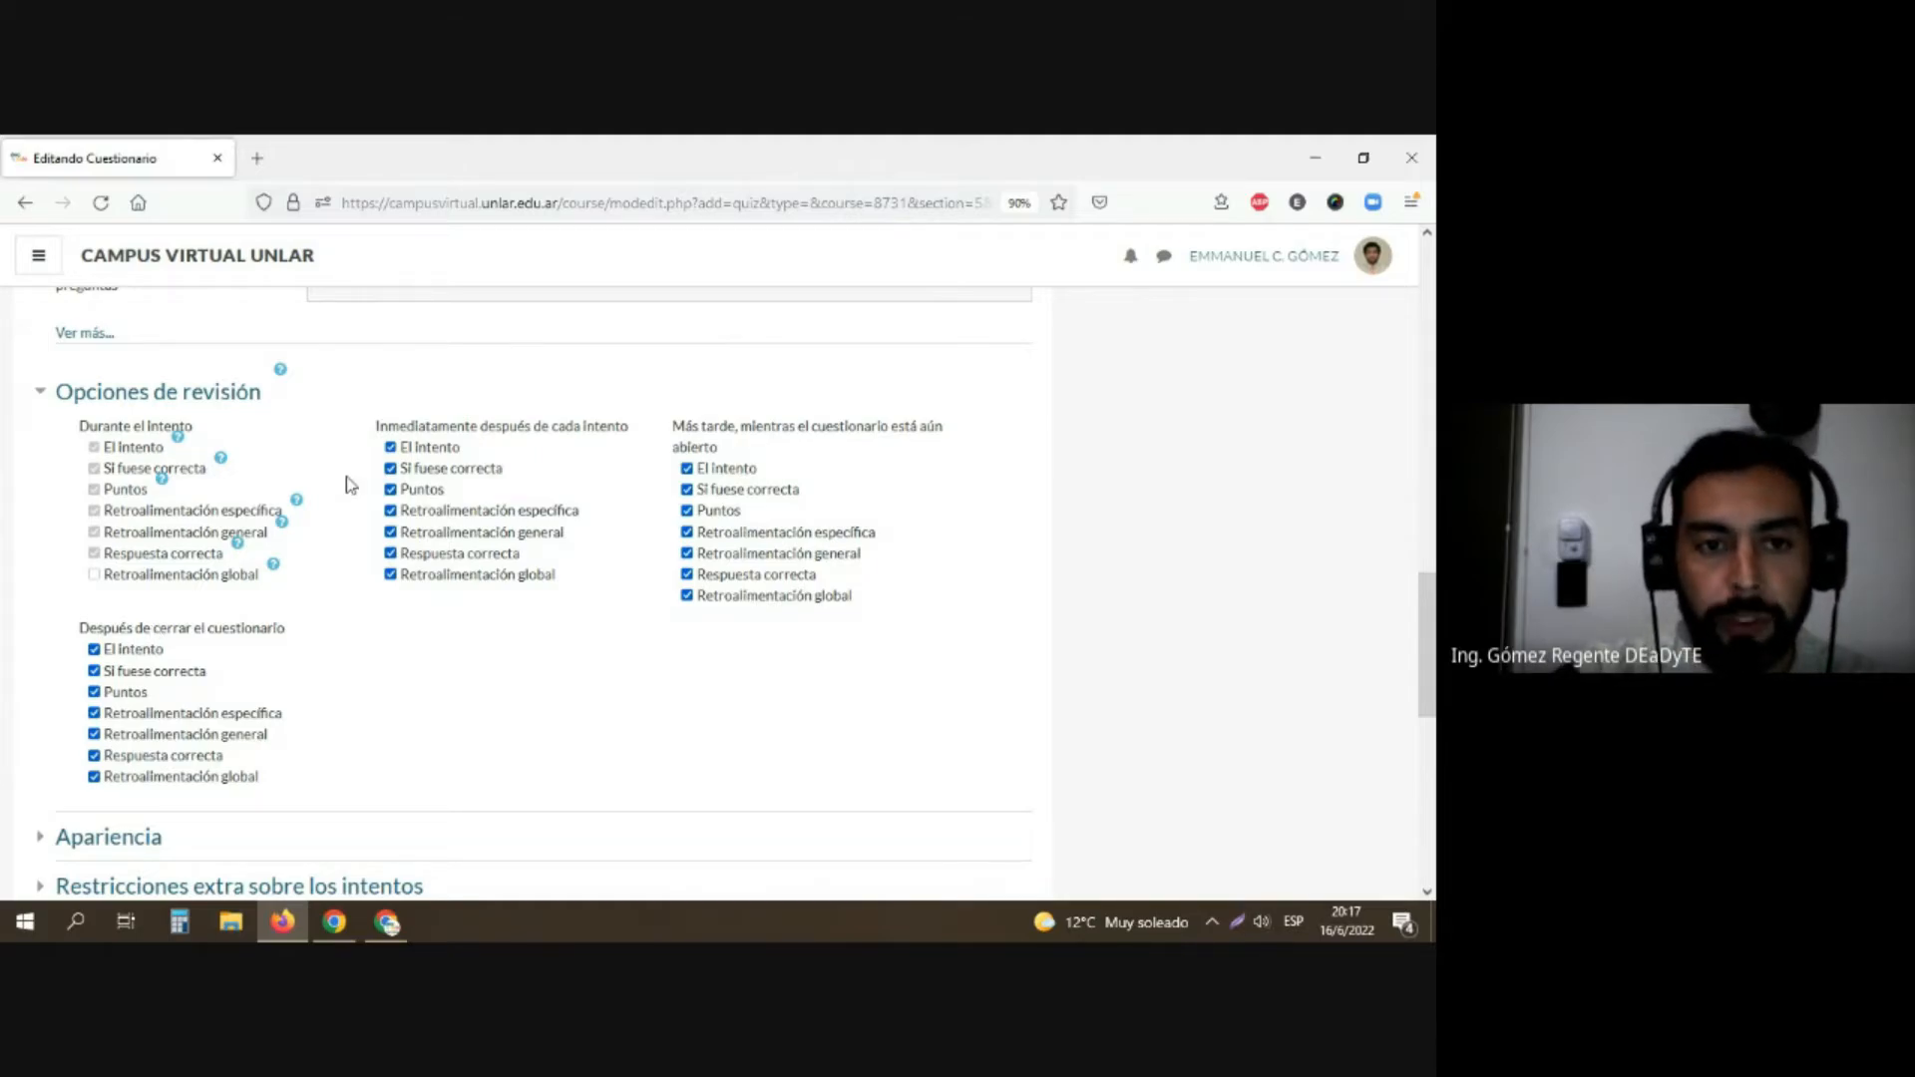
pyautogui.click(390, 447)
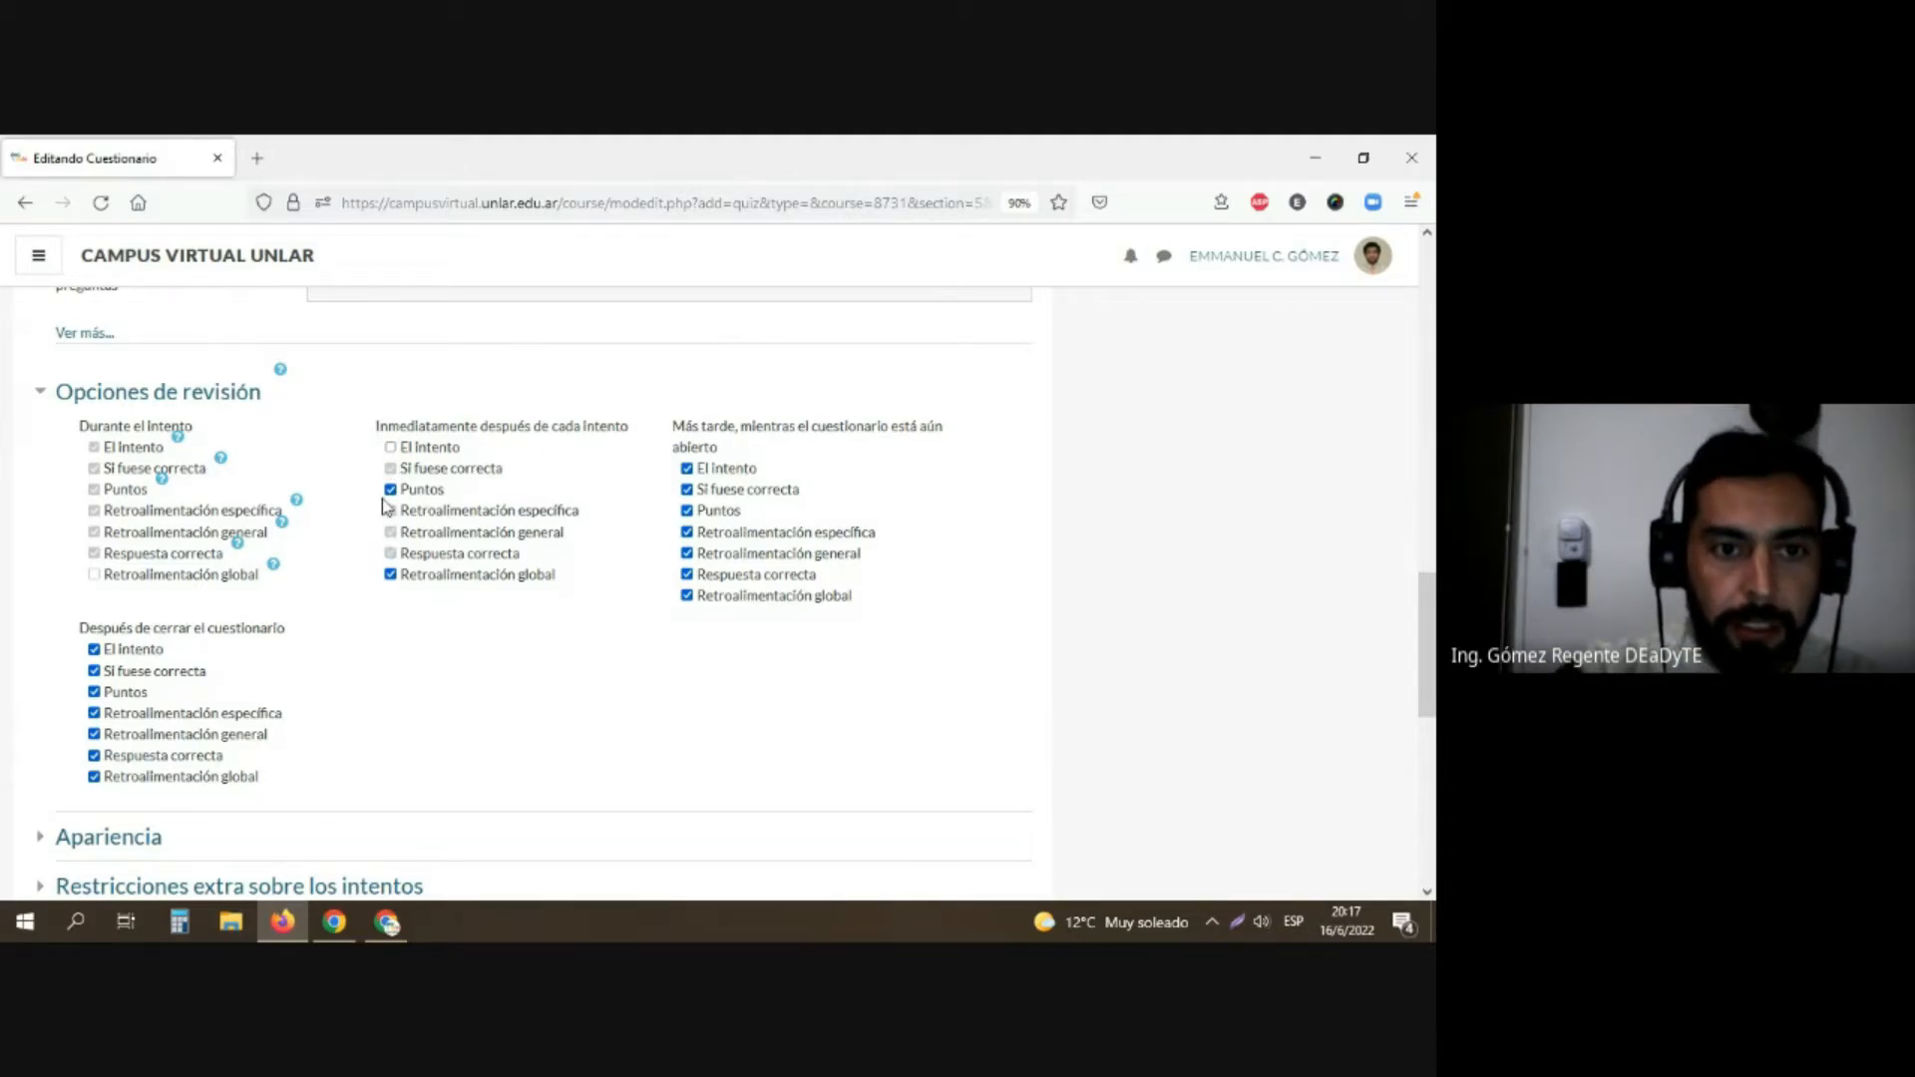
pyautogui.click(390, 489)
pyautogui.click(390, 573)
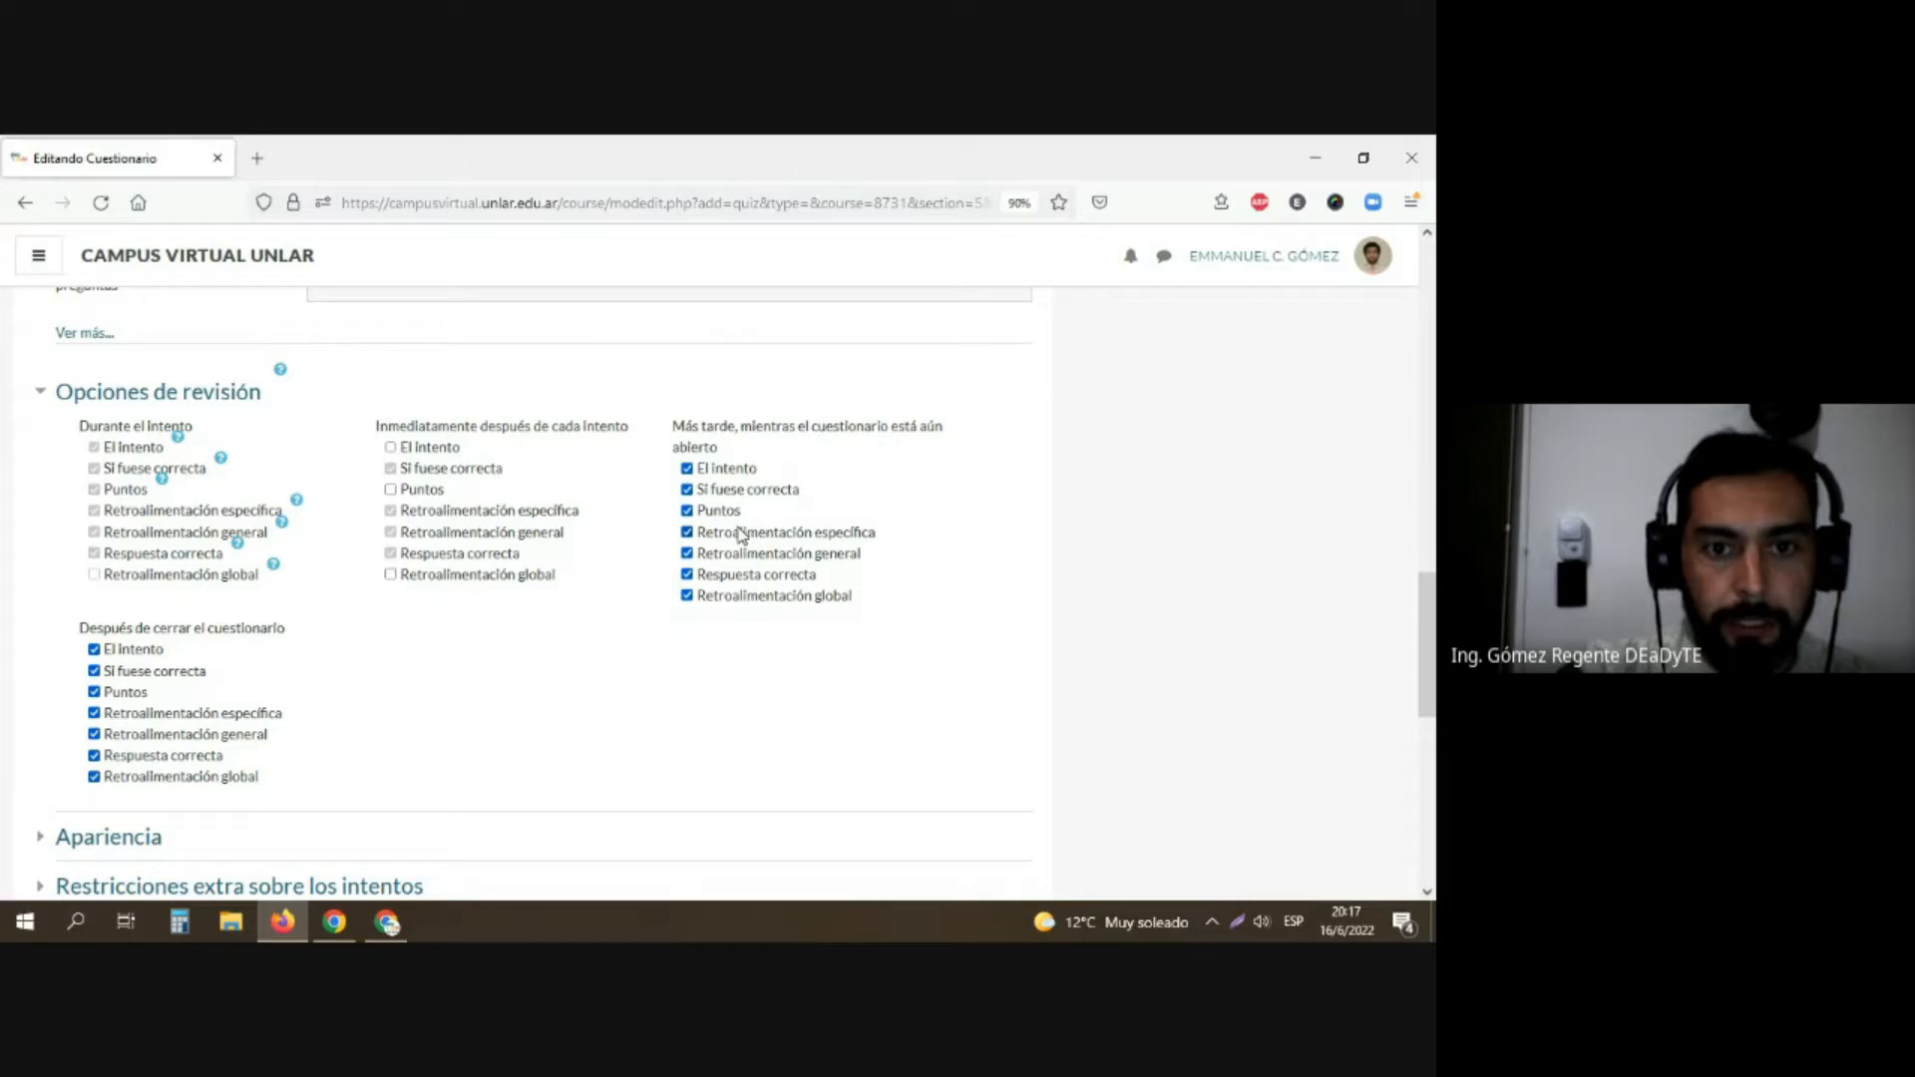
# Step: Disable El intento, Puntos and Retroalimentación global for the review period while the questionnaire is still open
pyautogui.click(686, 467)
pyautogui.click(687, 510)
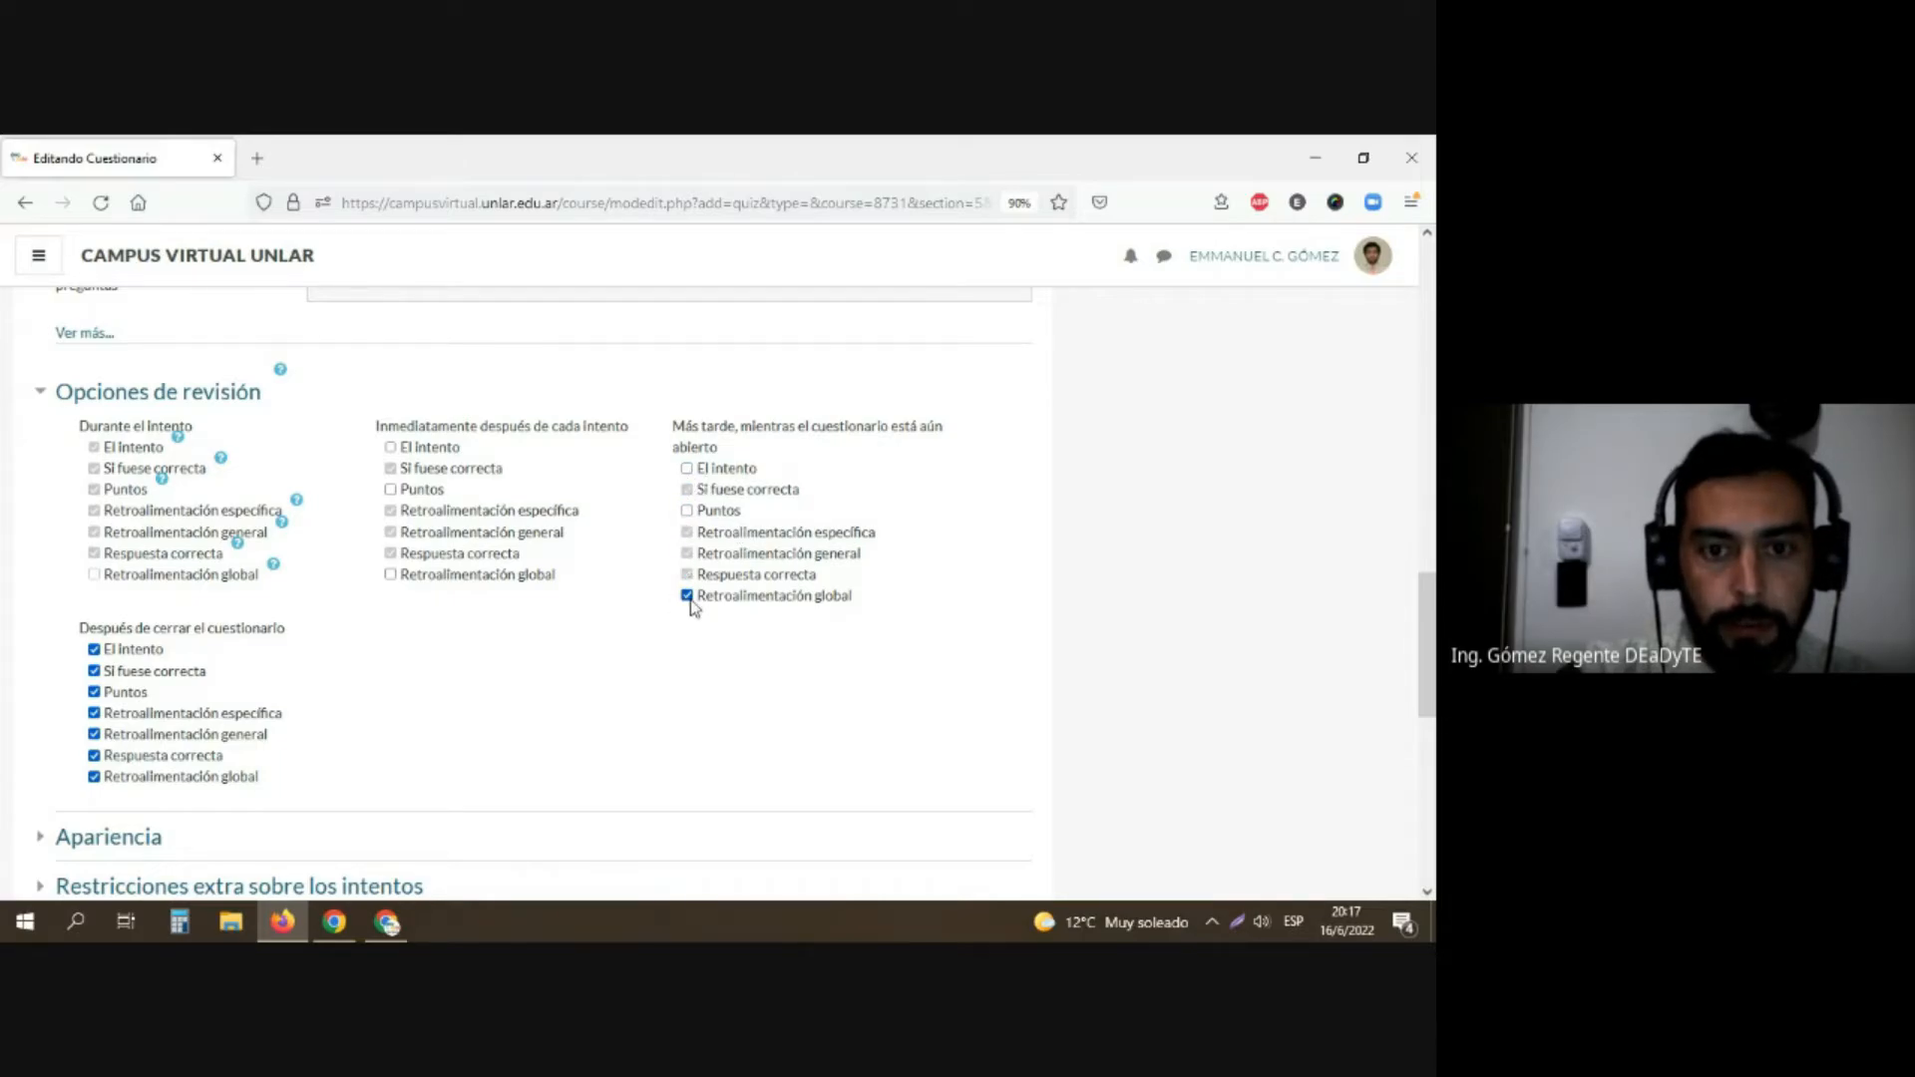
pyautogui.click(686, 595)
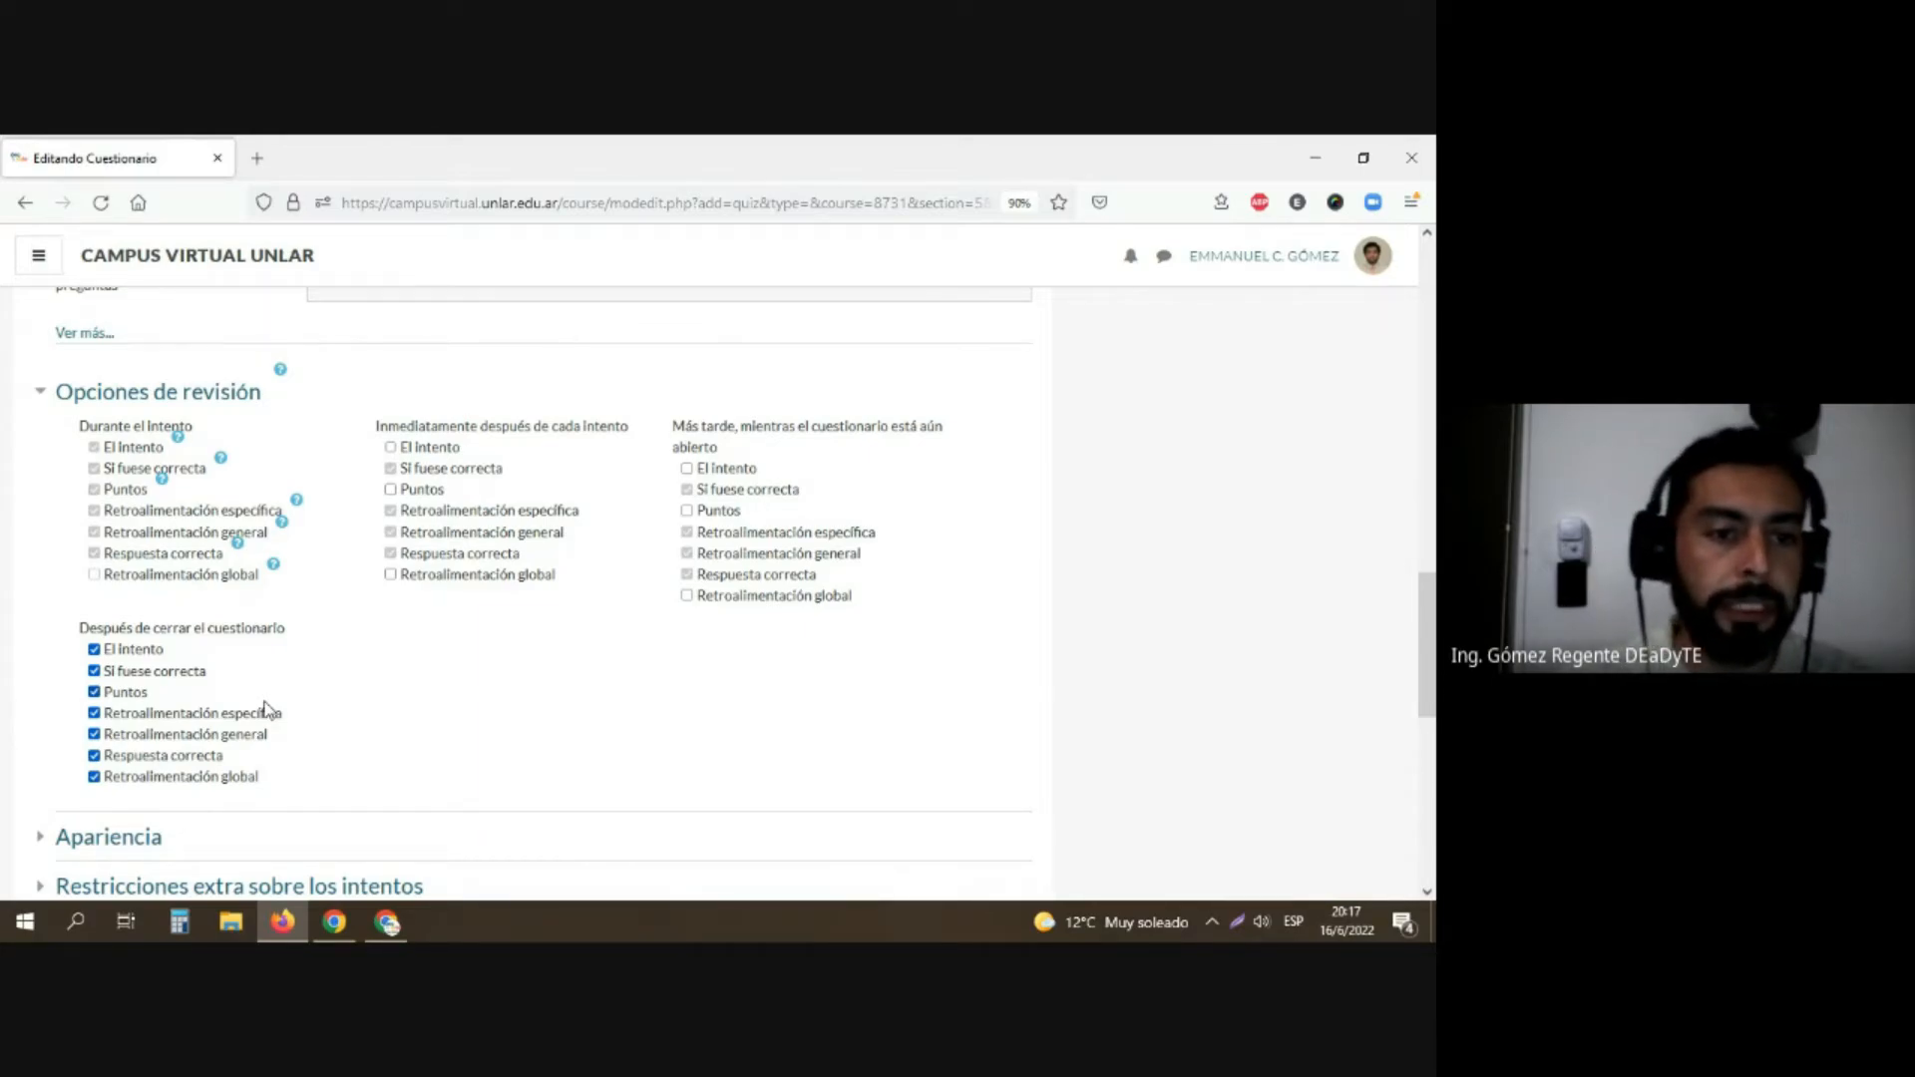
# Step: Expand the Retroalimentación global settings and enter "Has aprobado el parcial" as the comment for the 100% grade boundary
pyautogui.scroll(-1, 265, 710)
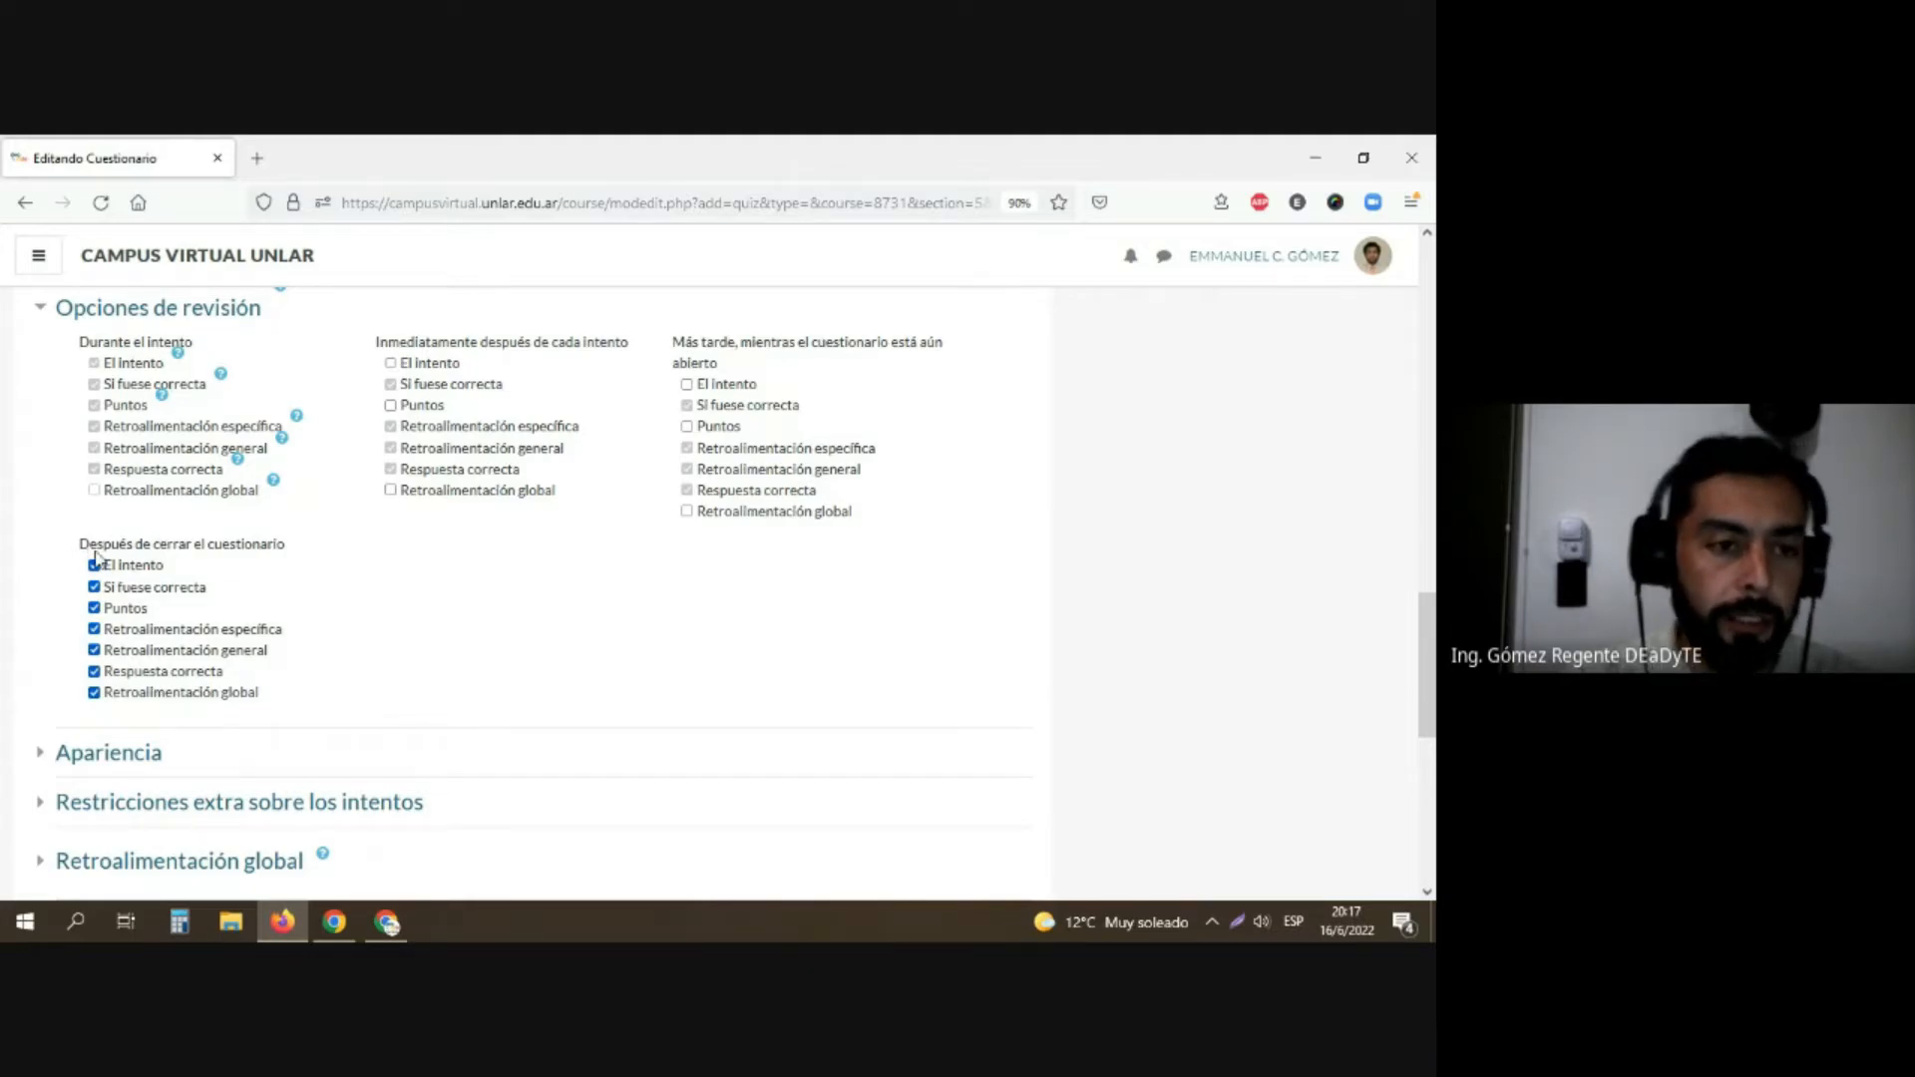
pyautogui.scroll(-1, 360, 572)
pyautogui.scroll(-2, 360, 571)
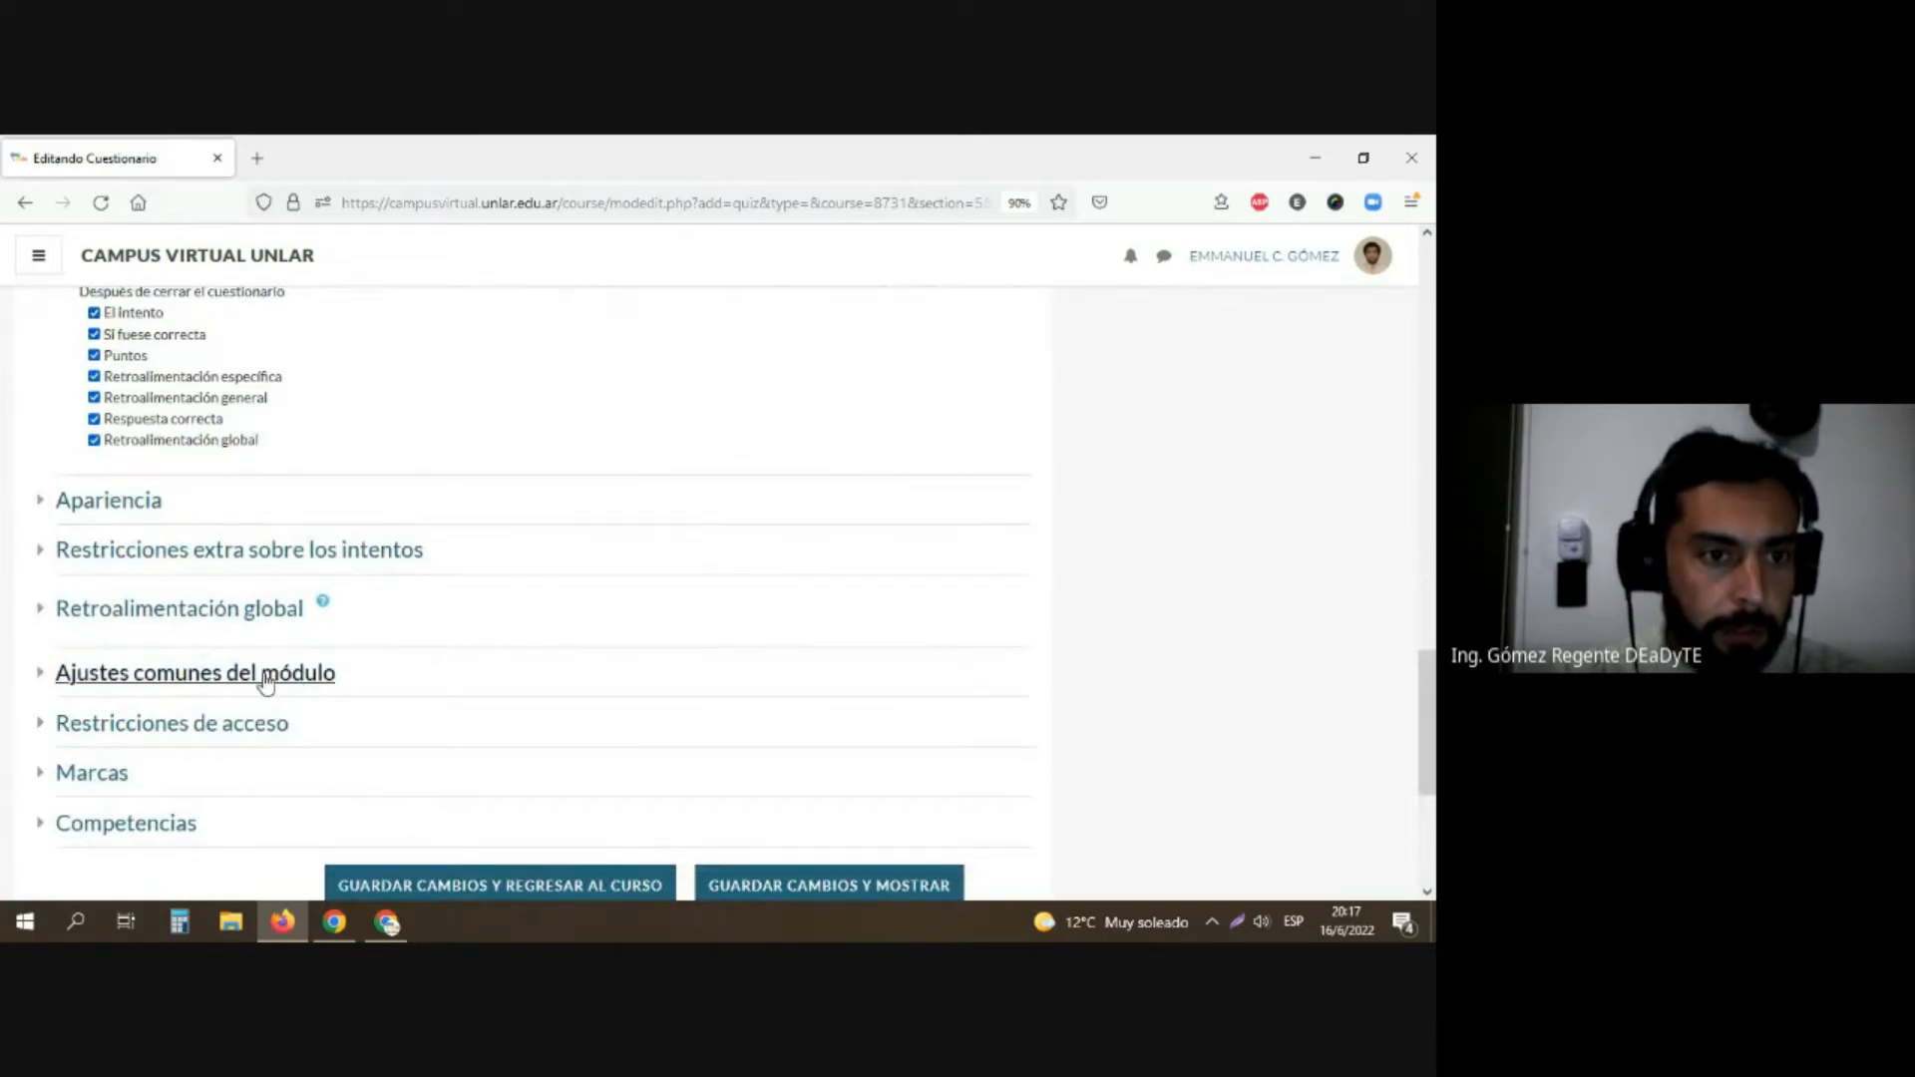
pyautogui.click(44, 615)
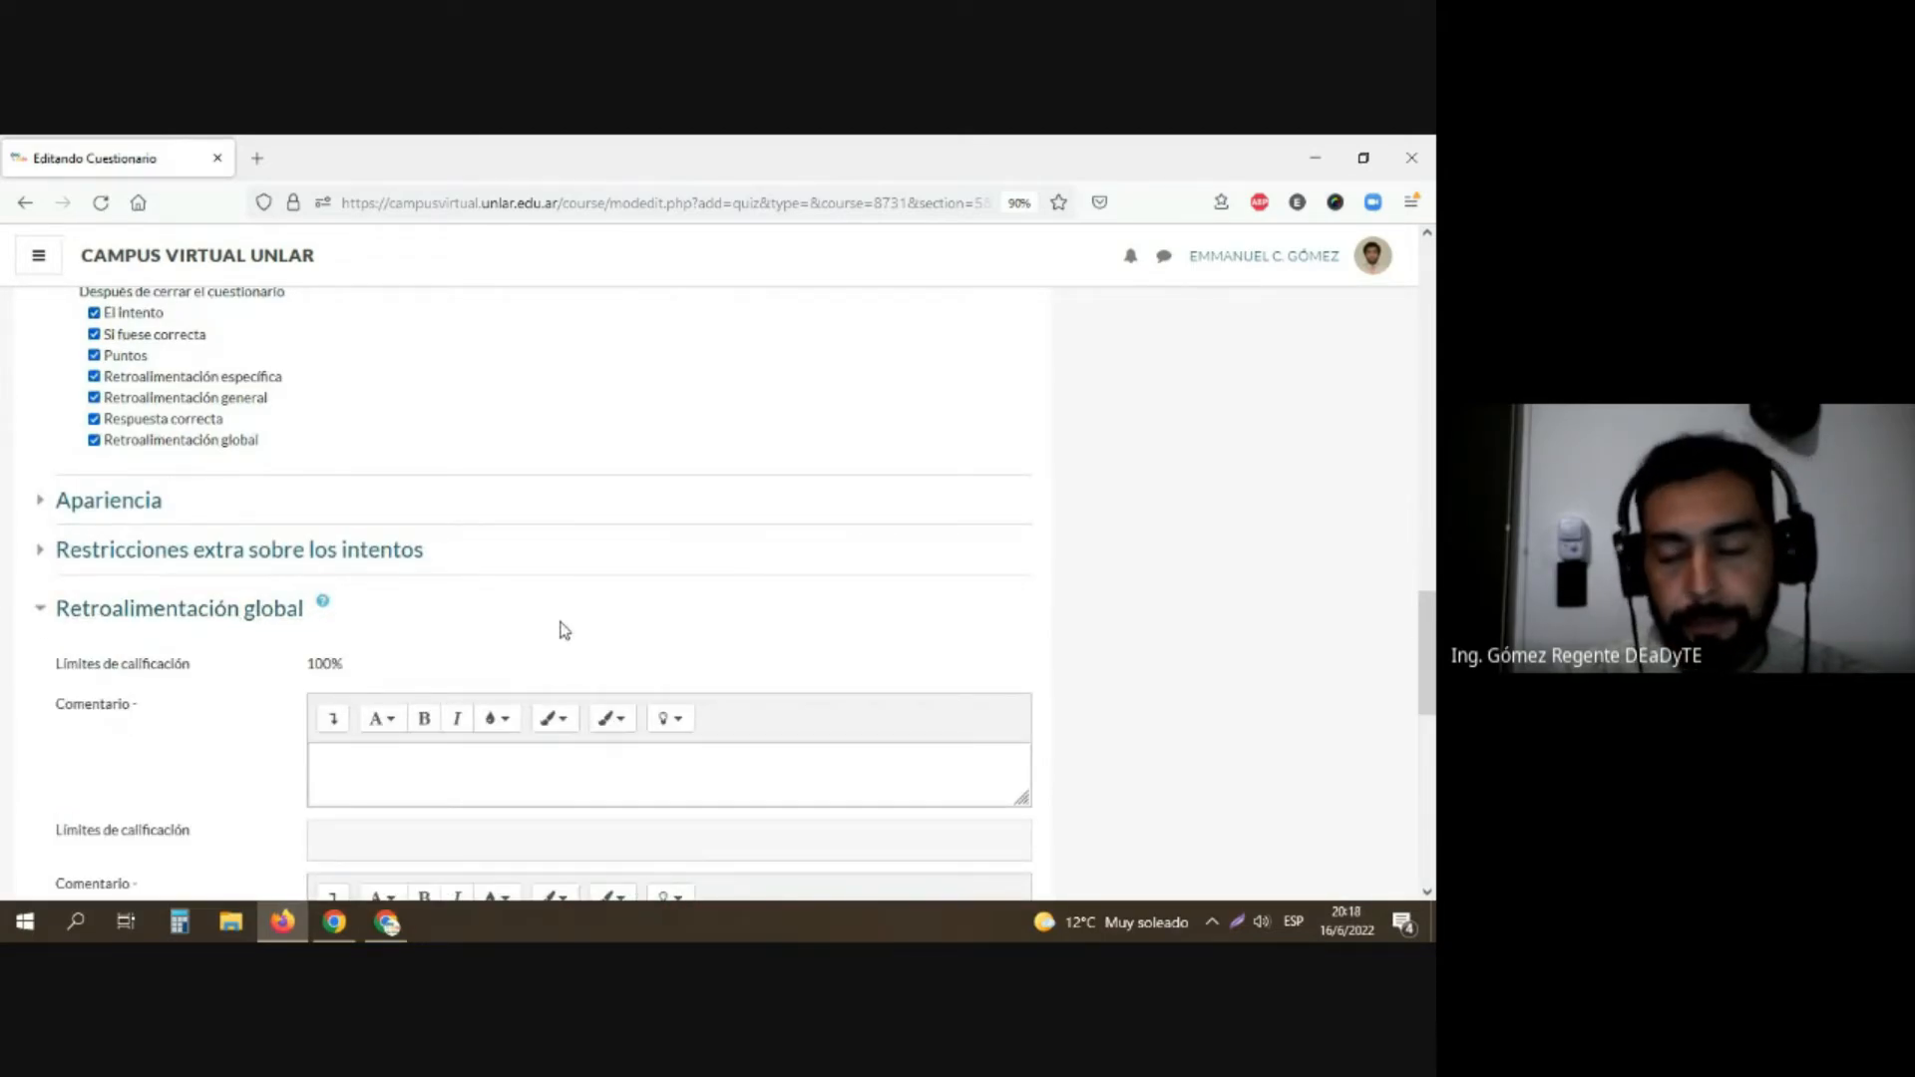
pyautogui.scroll(-2, 564, 630)
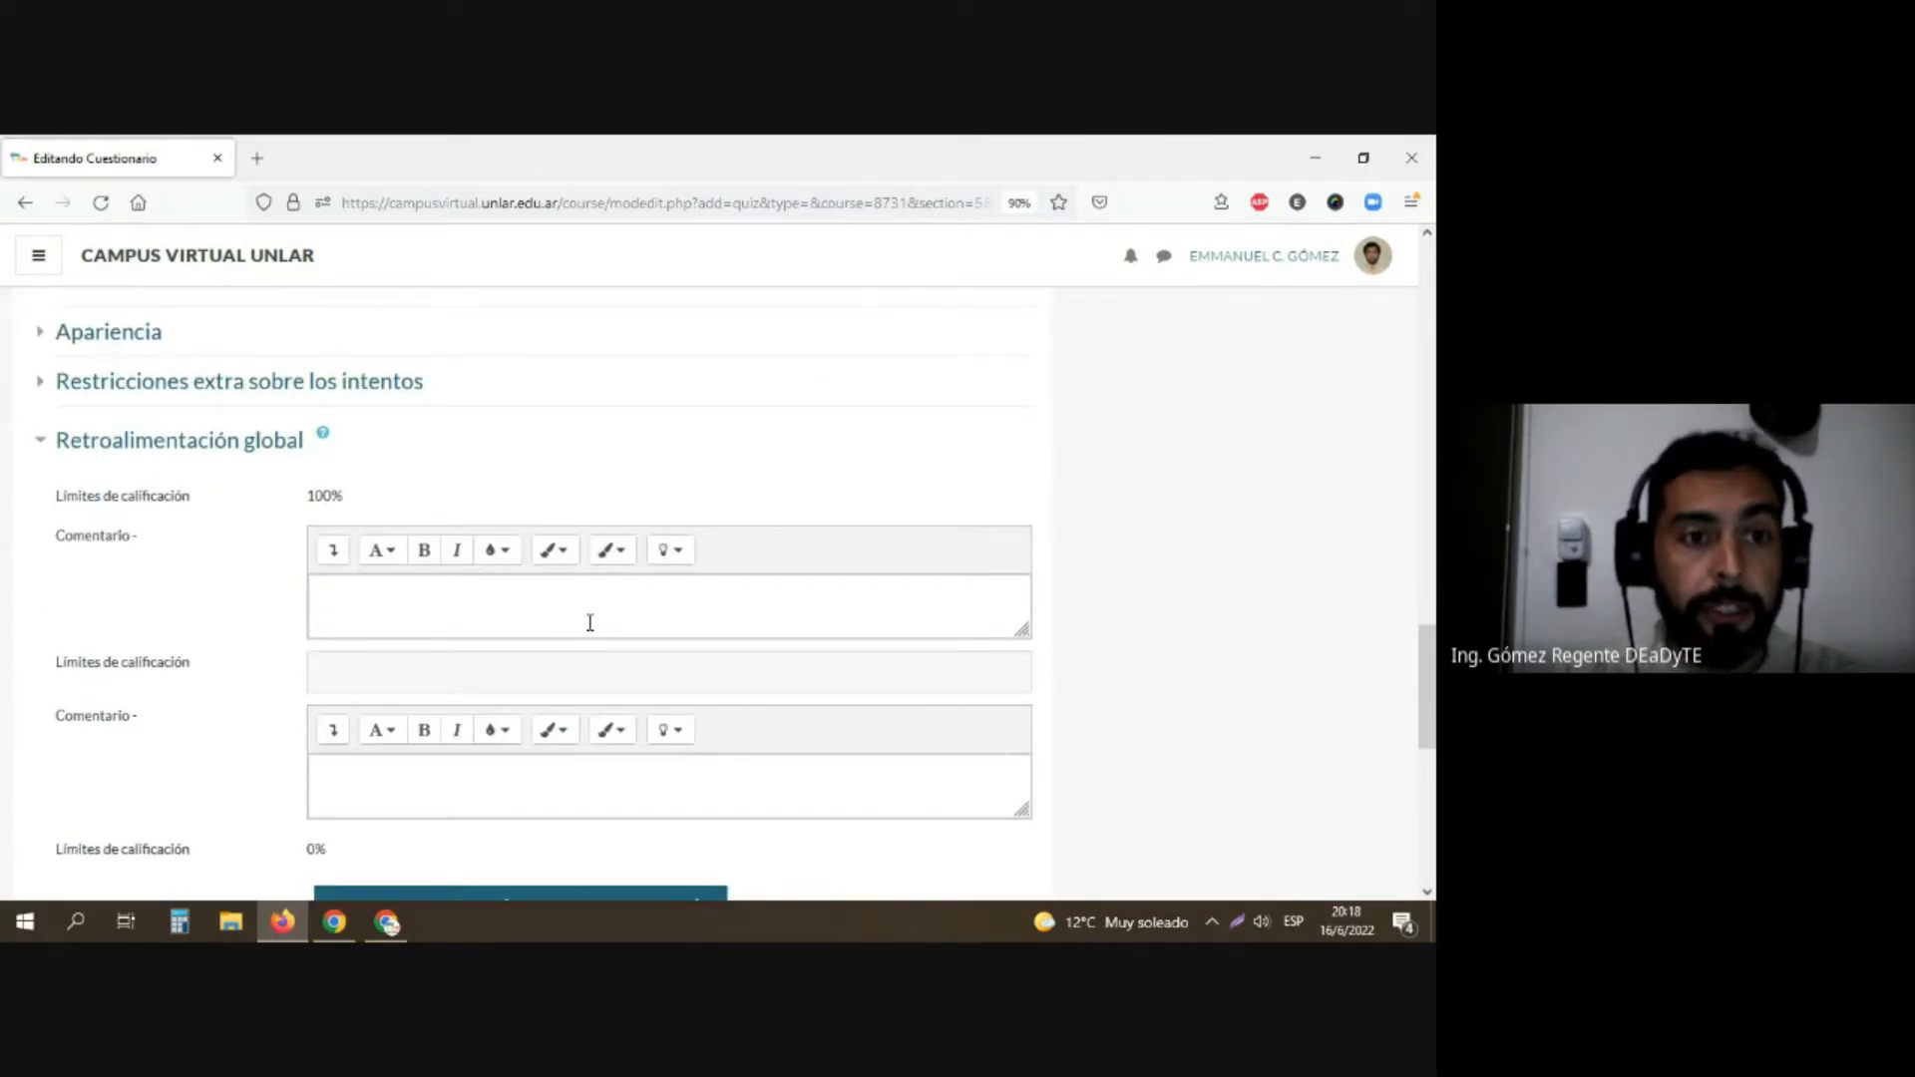
pyautogui.scroll(-1, 571, 633)
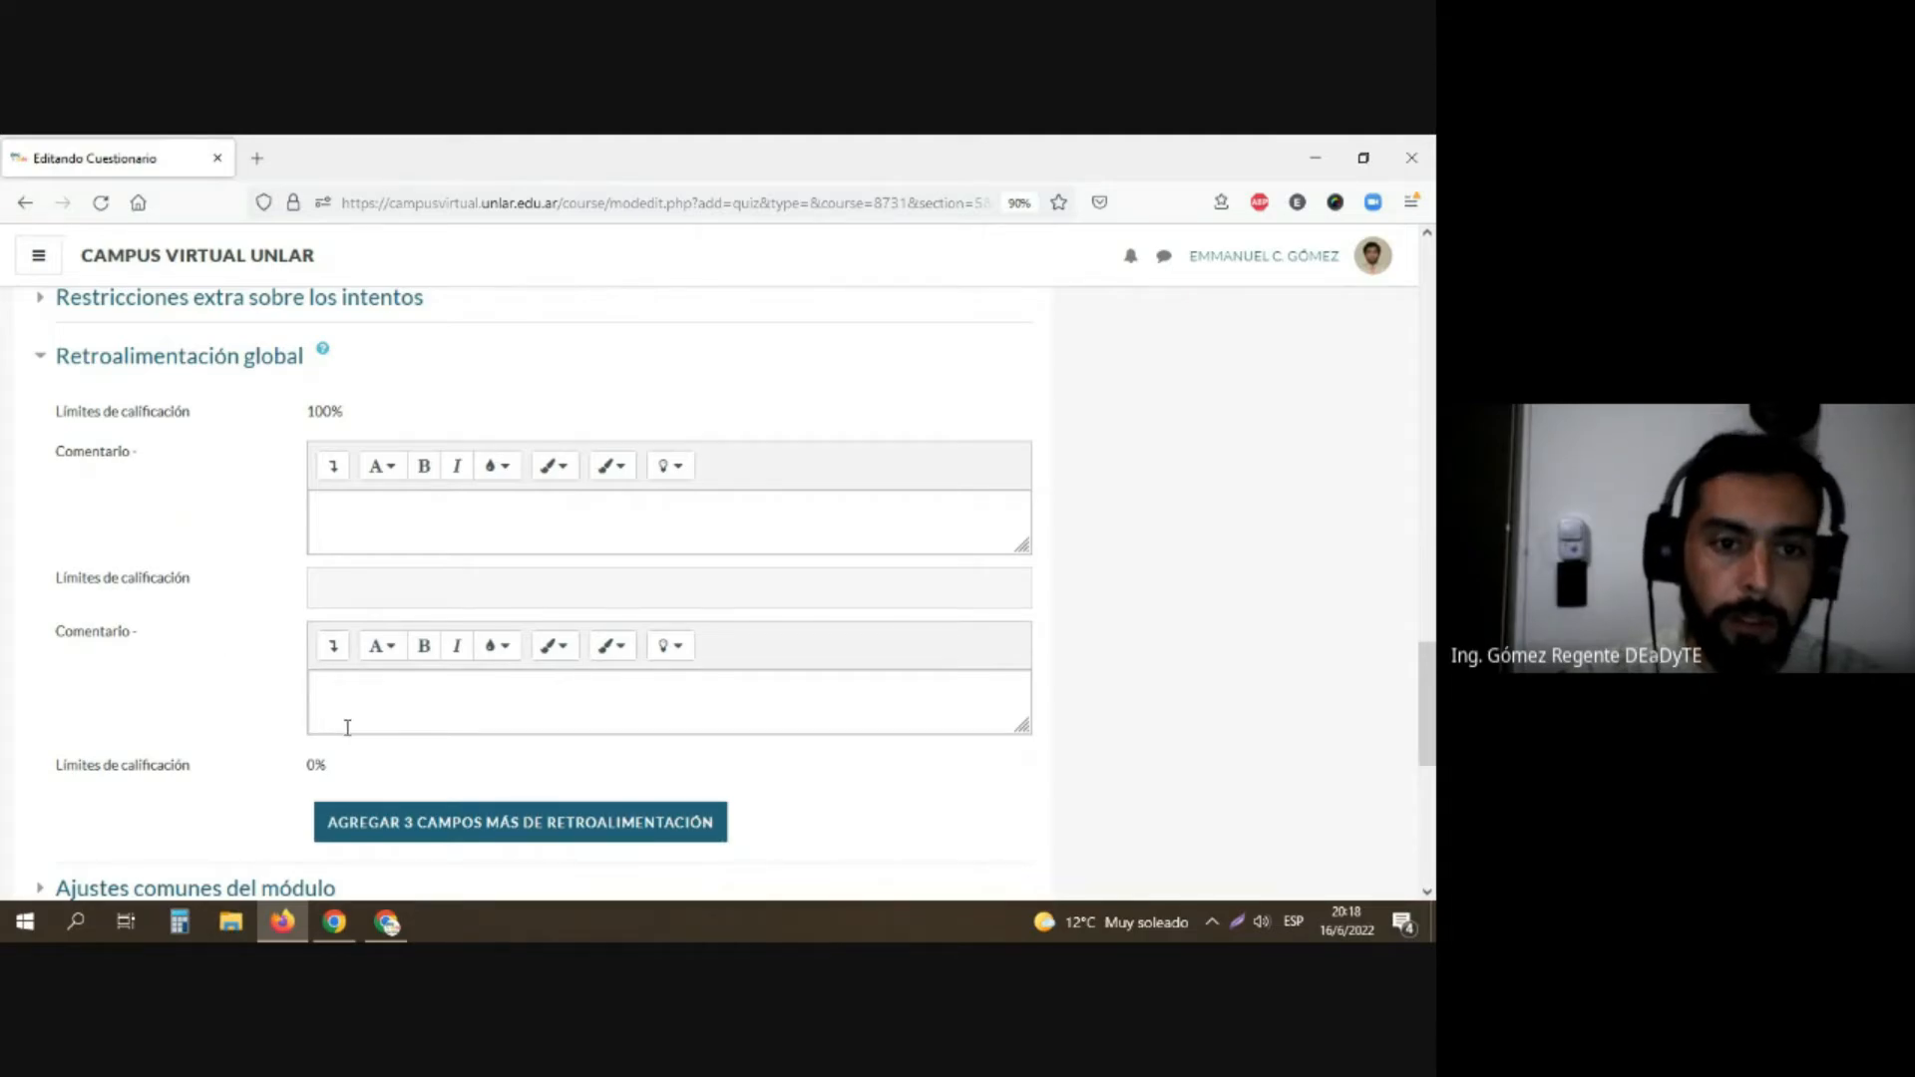
pyautogui.click(380, 530)
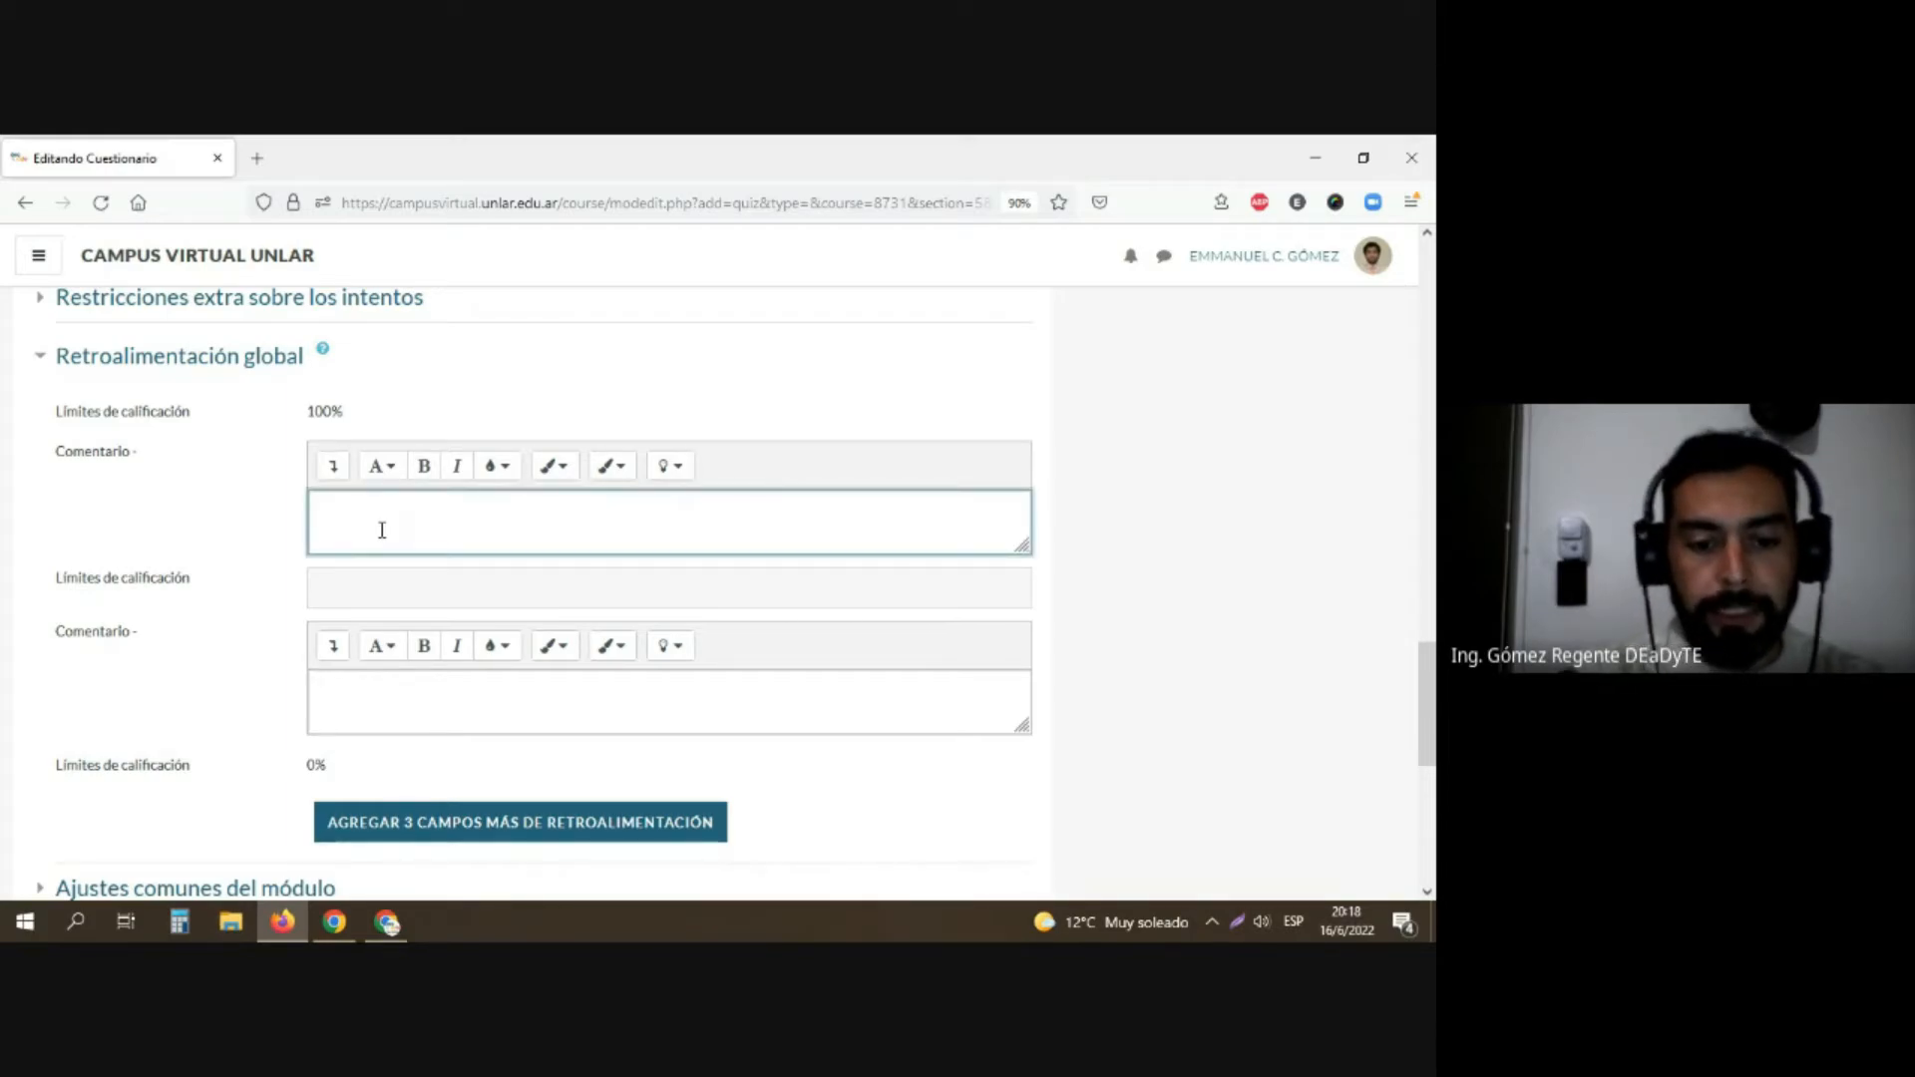
pyautogui.write('Has apro')
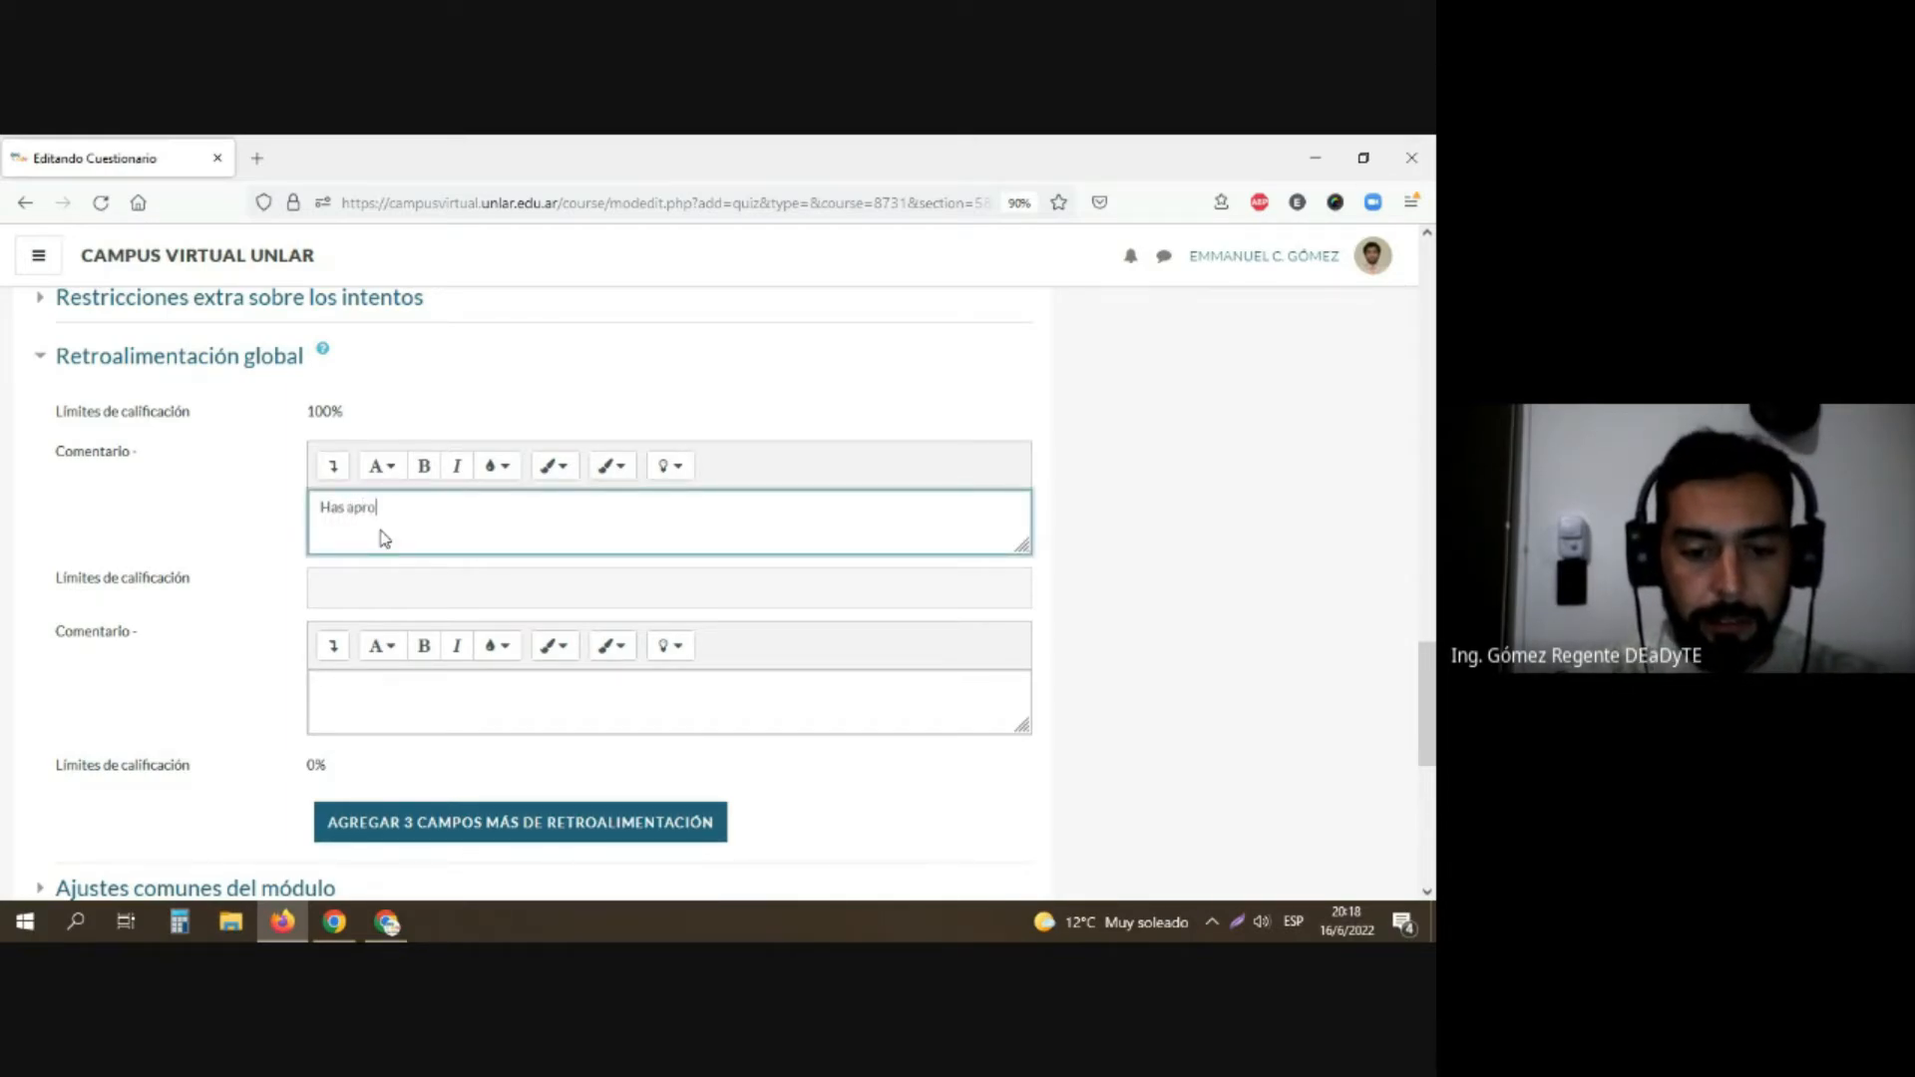
pyautogui.write('bado el parcial')
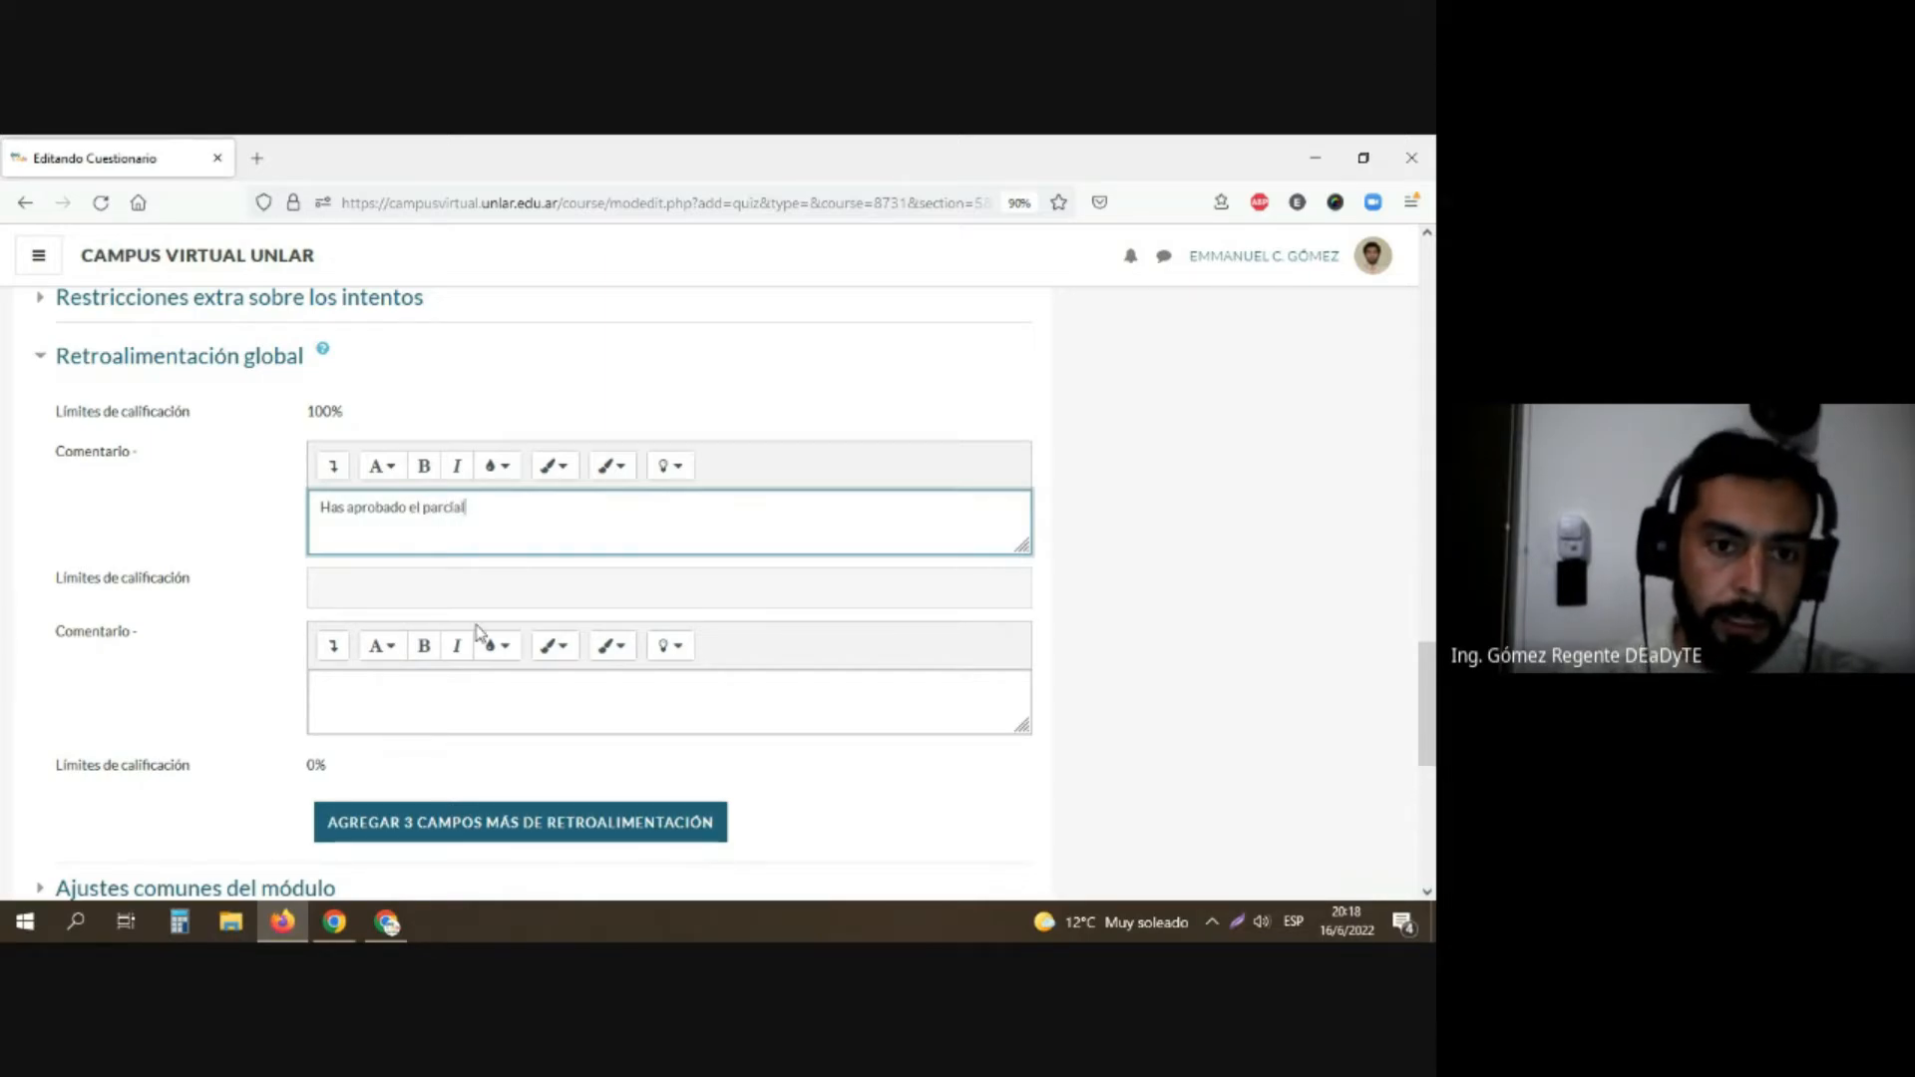
# Step: Enter "Deberas Recuperar en otro momento" as the second Retroalimentación global comment
pyautogui.click(463, 695)
pyautogui.write('Deberas')
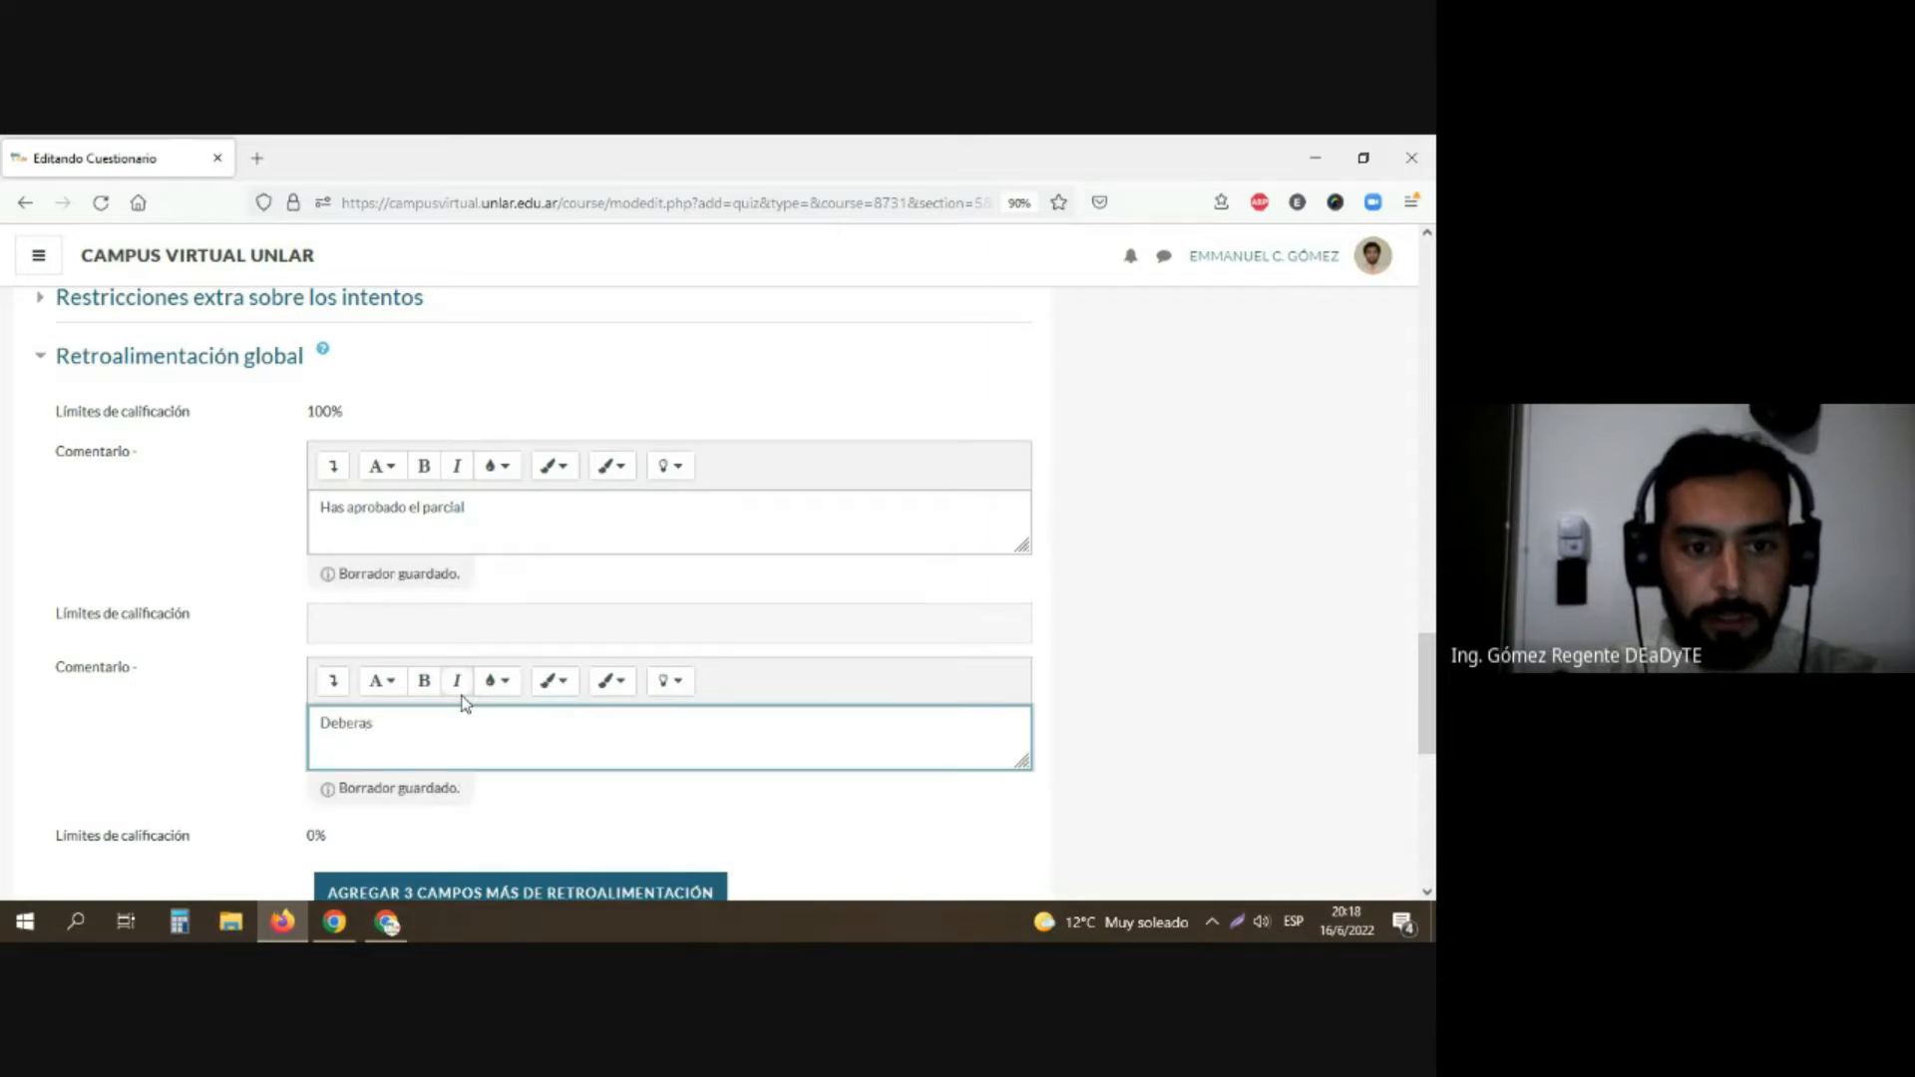
pyautogui.write(' Recupera')
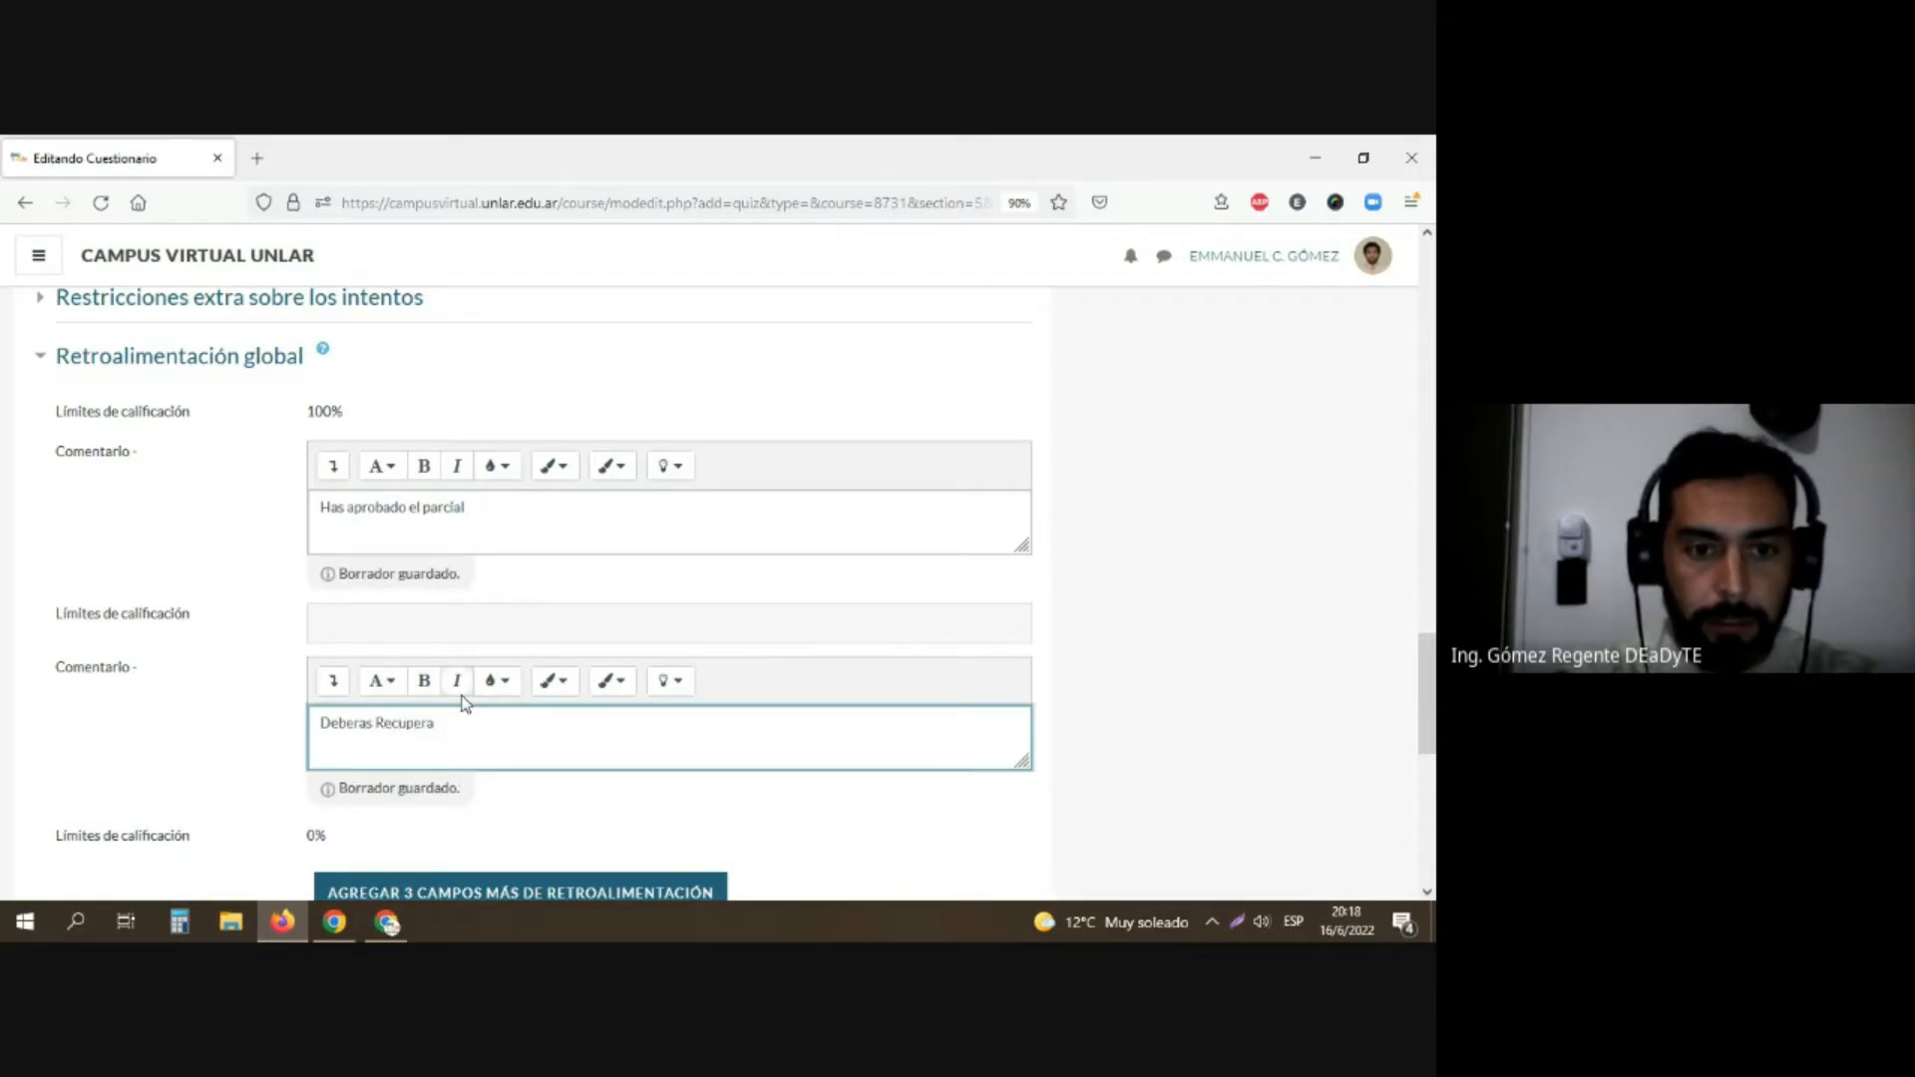
pyautogui.write('r en')
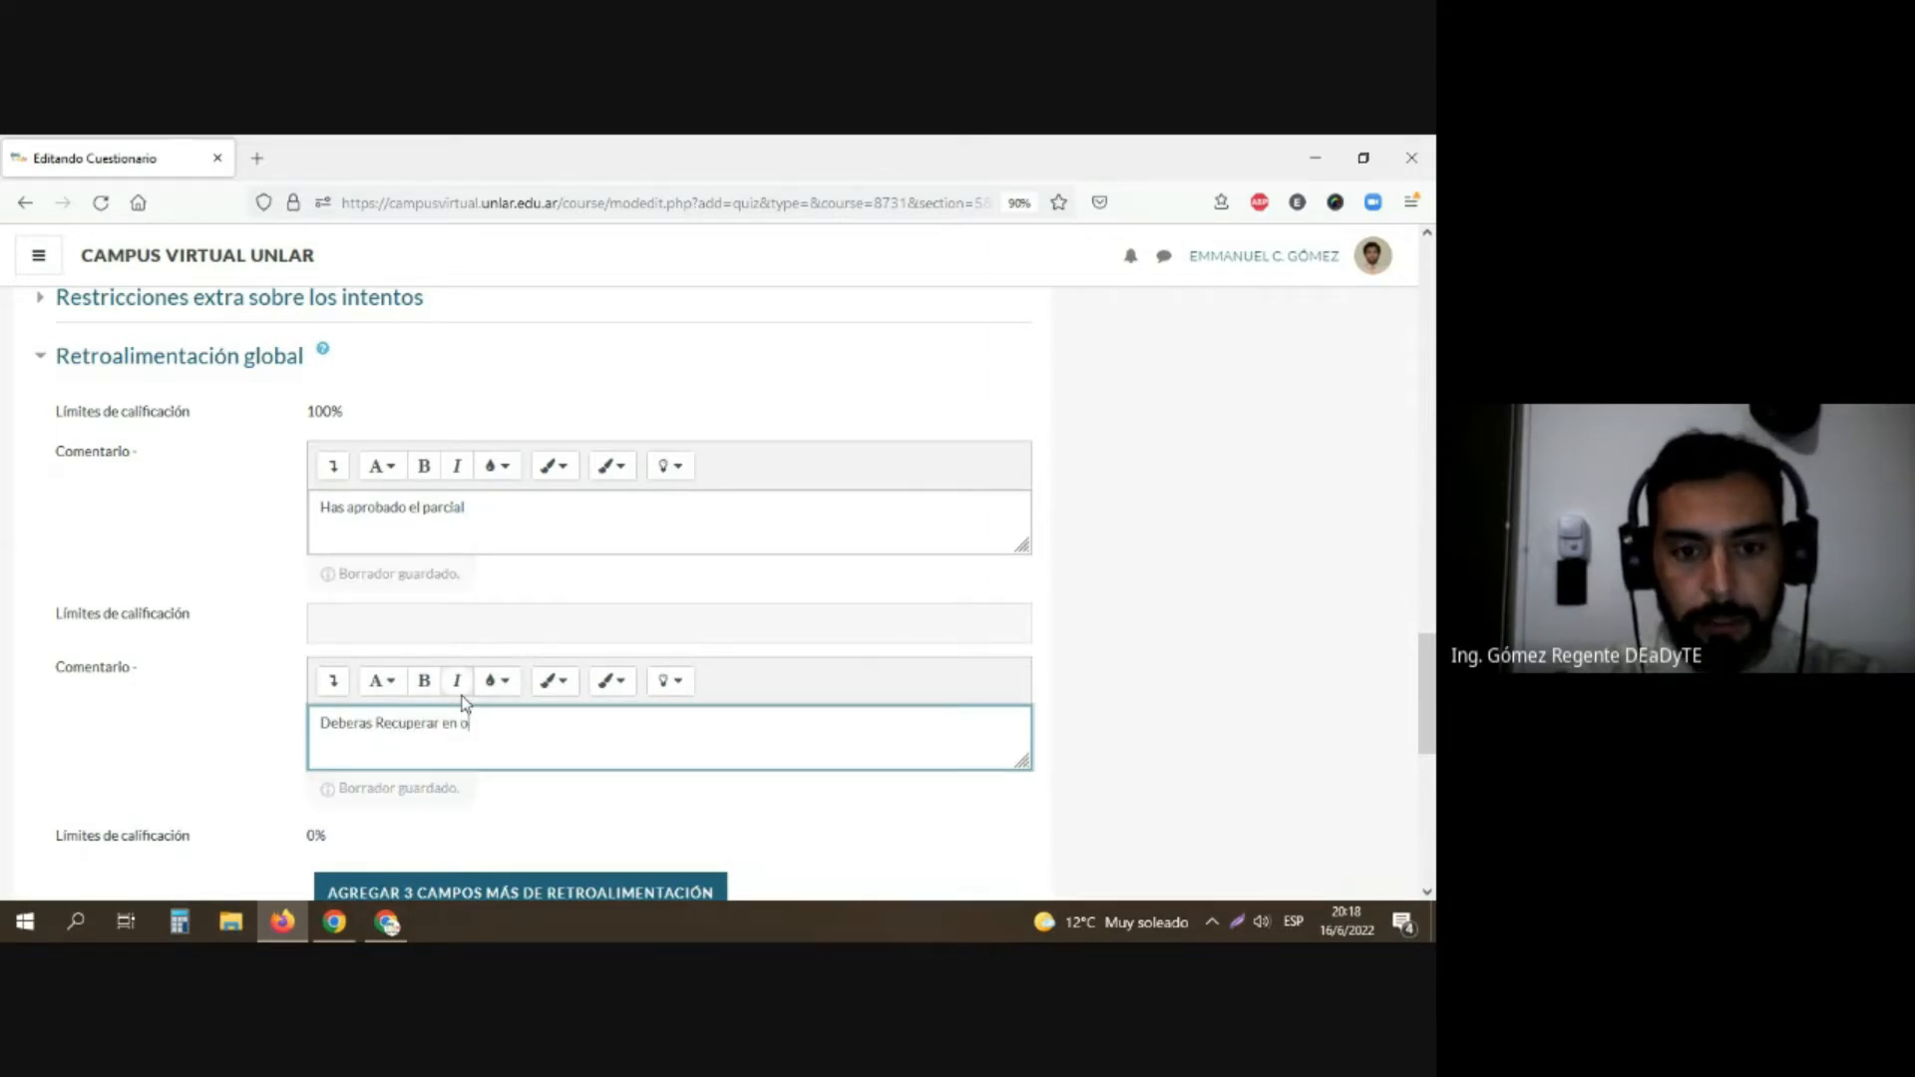
pyautogui.write(' otro momento')
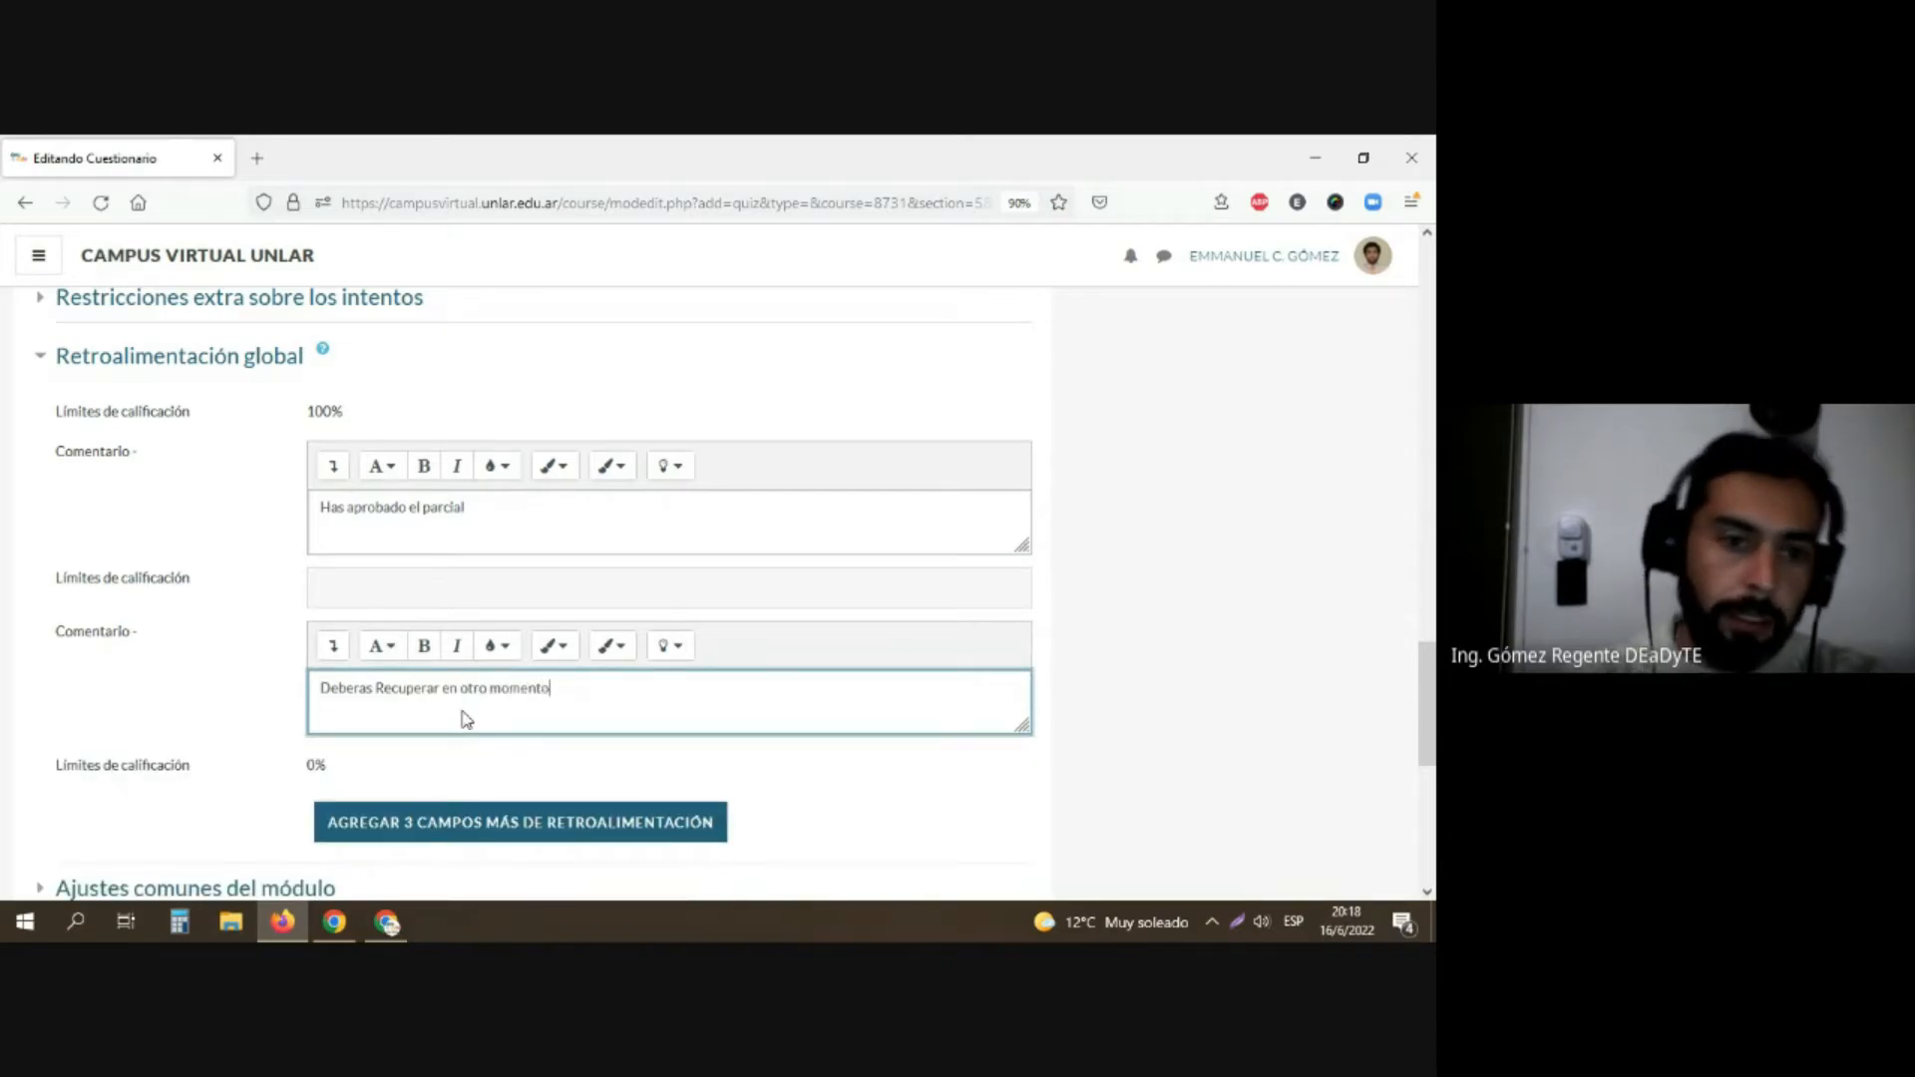
# Step: Add three more feedback fields to Retroalimentación global and check the new empty boundaries and comments
pyautogui.scroll(-1, 975, 831)
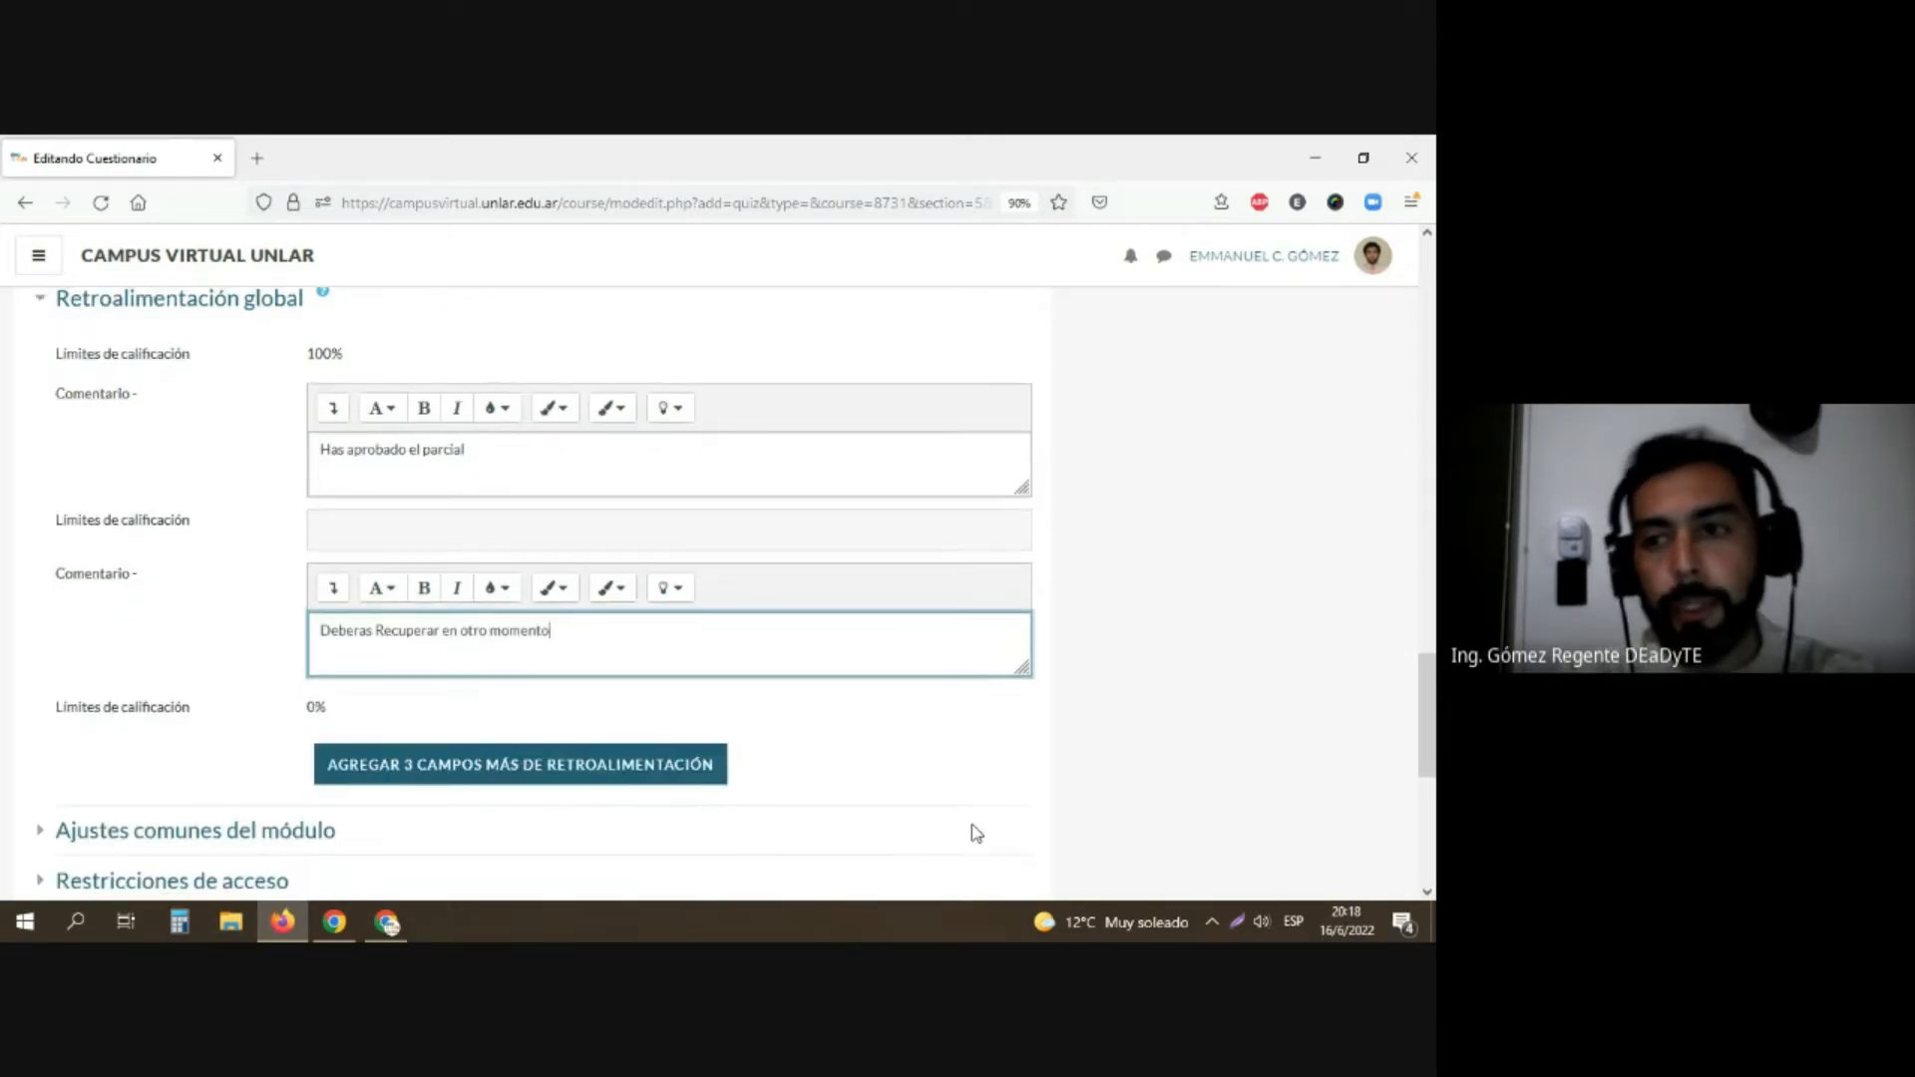
pyautogui.click(509, 746)
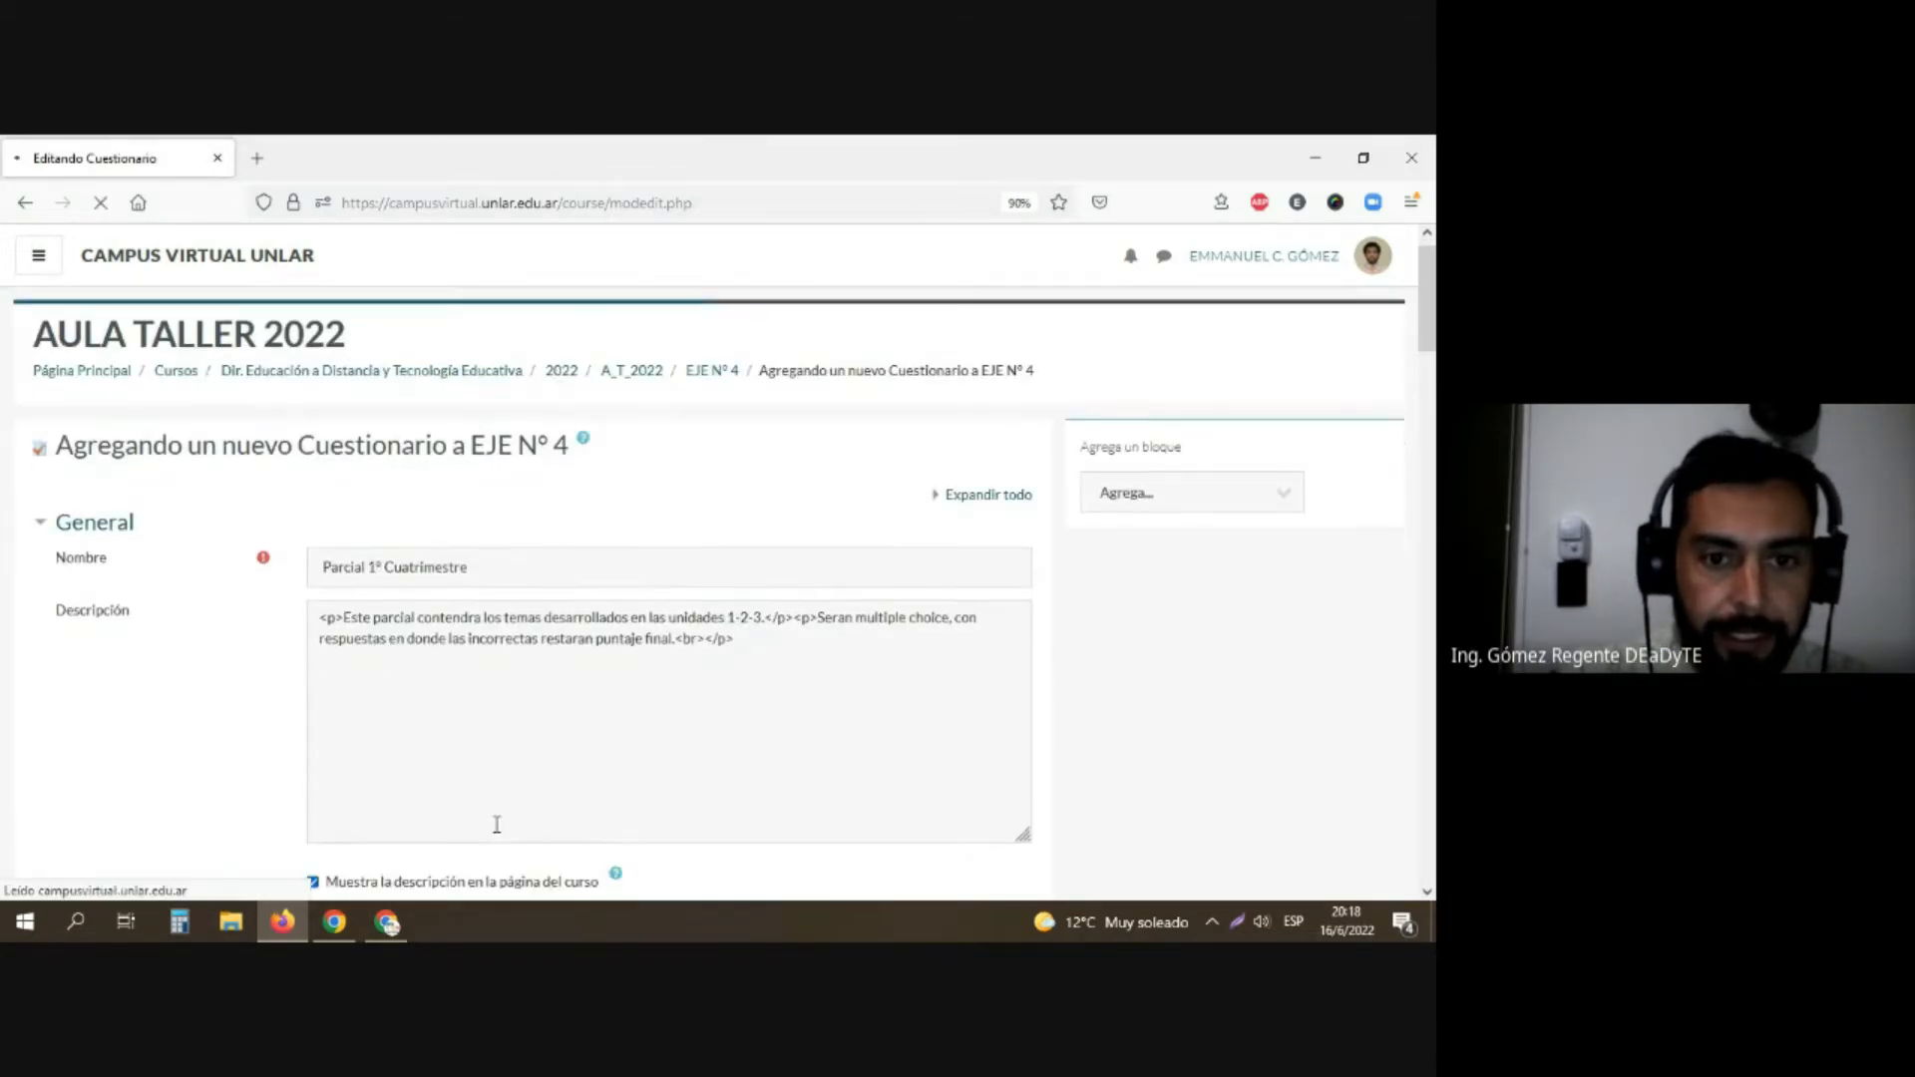
pyautogui.scroll(-6, 404, 734)
pyautogui.scroll(-15, 394, 726)
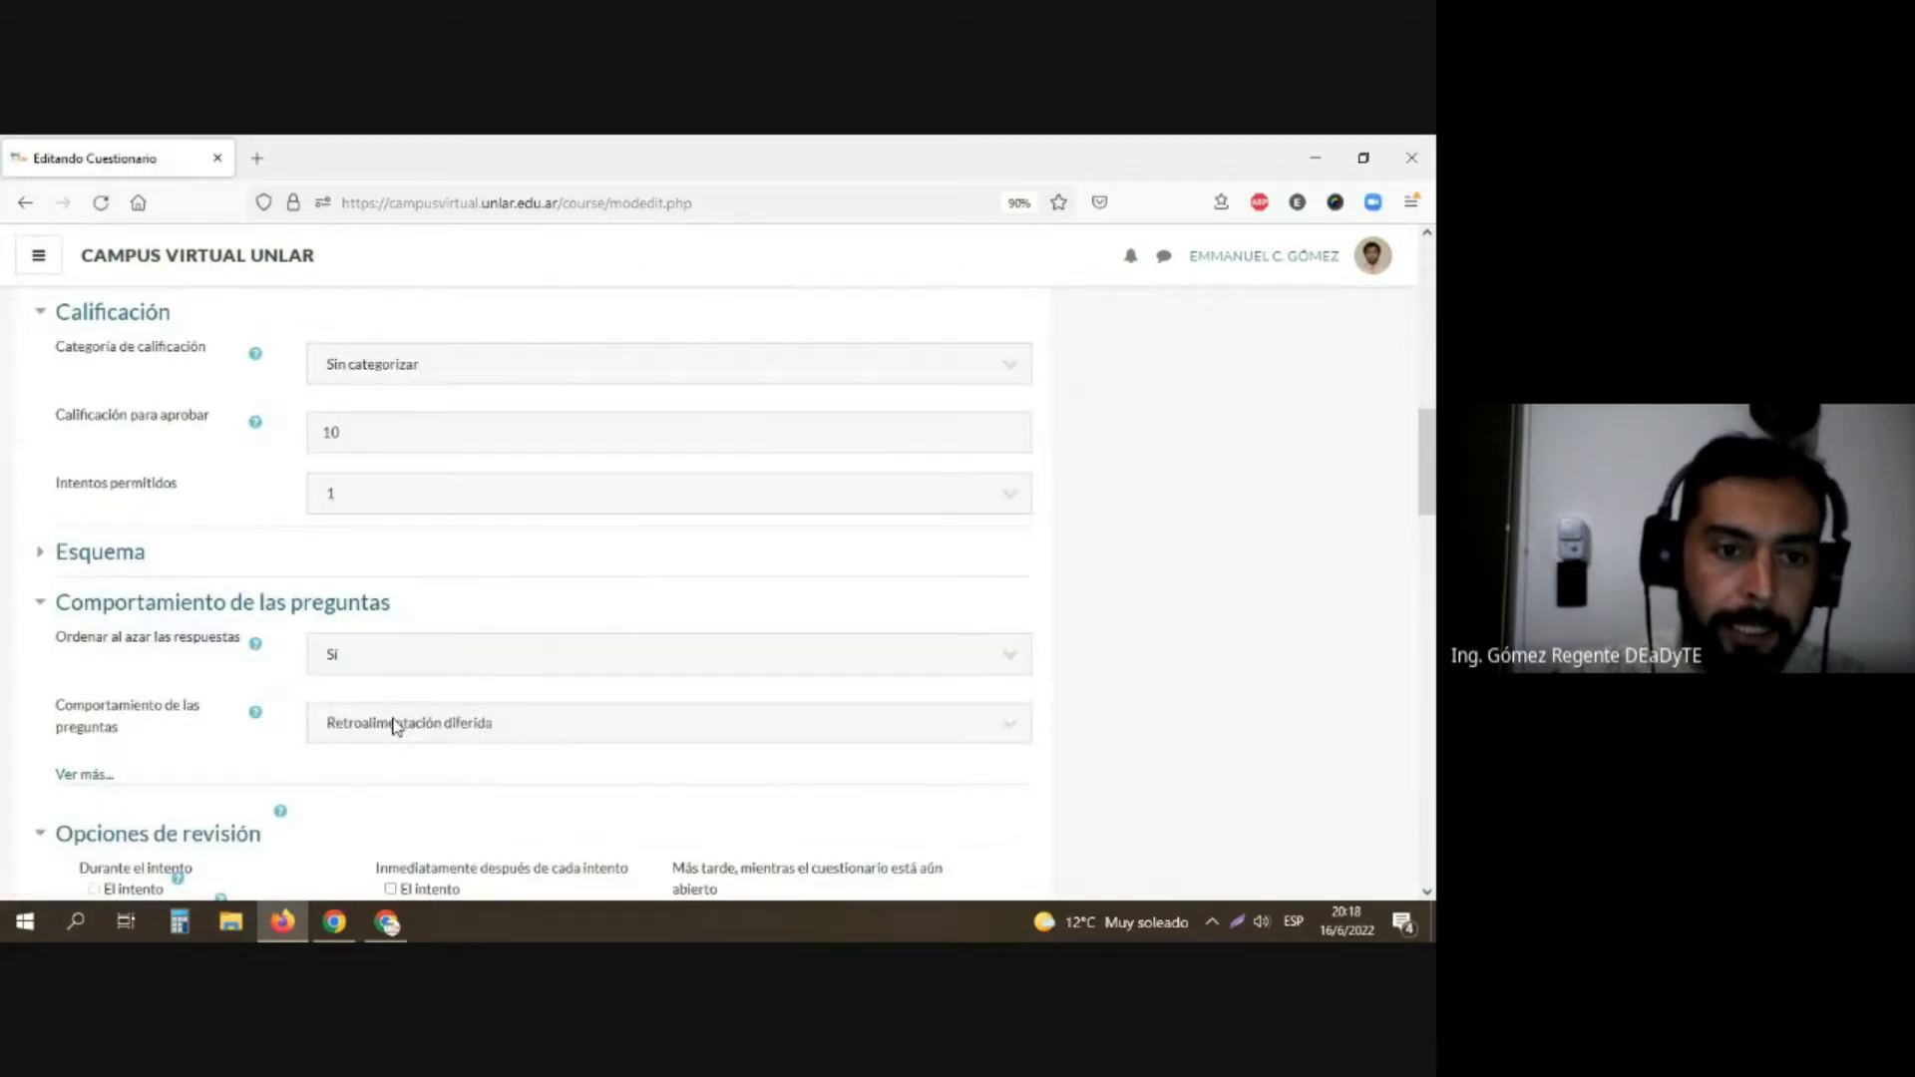
pyautogui.scroll(-5, 394, 727)
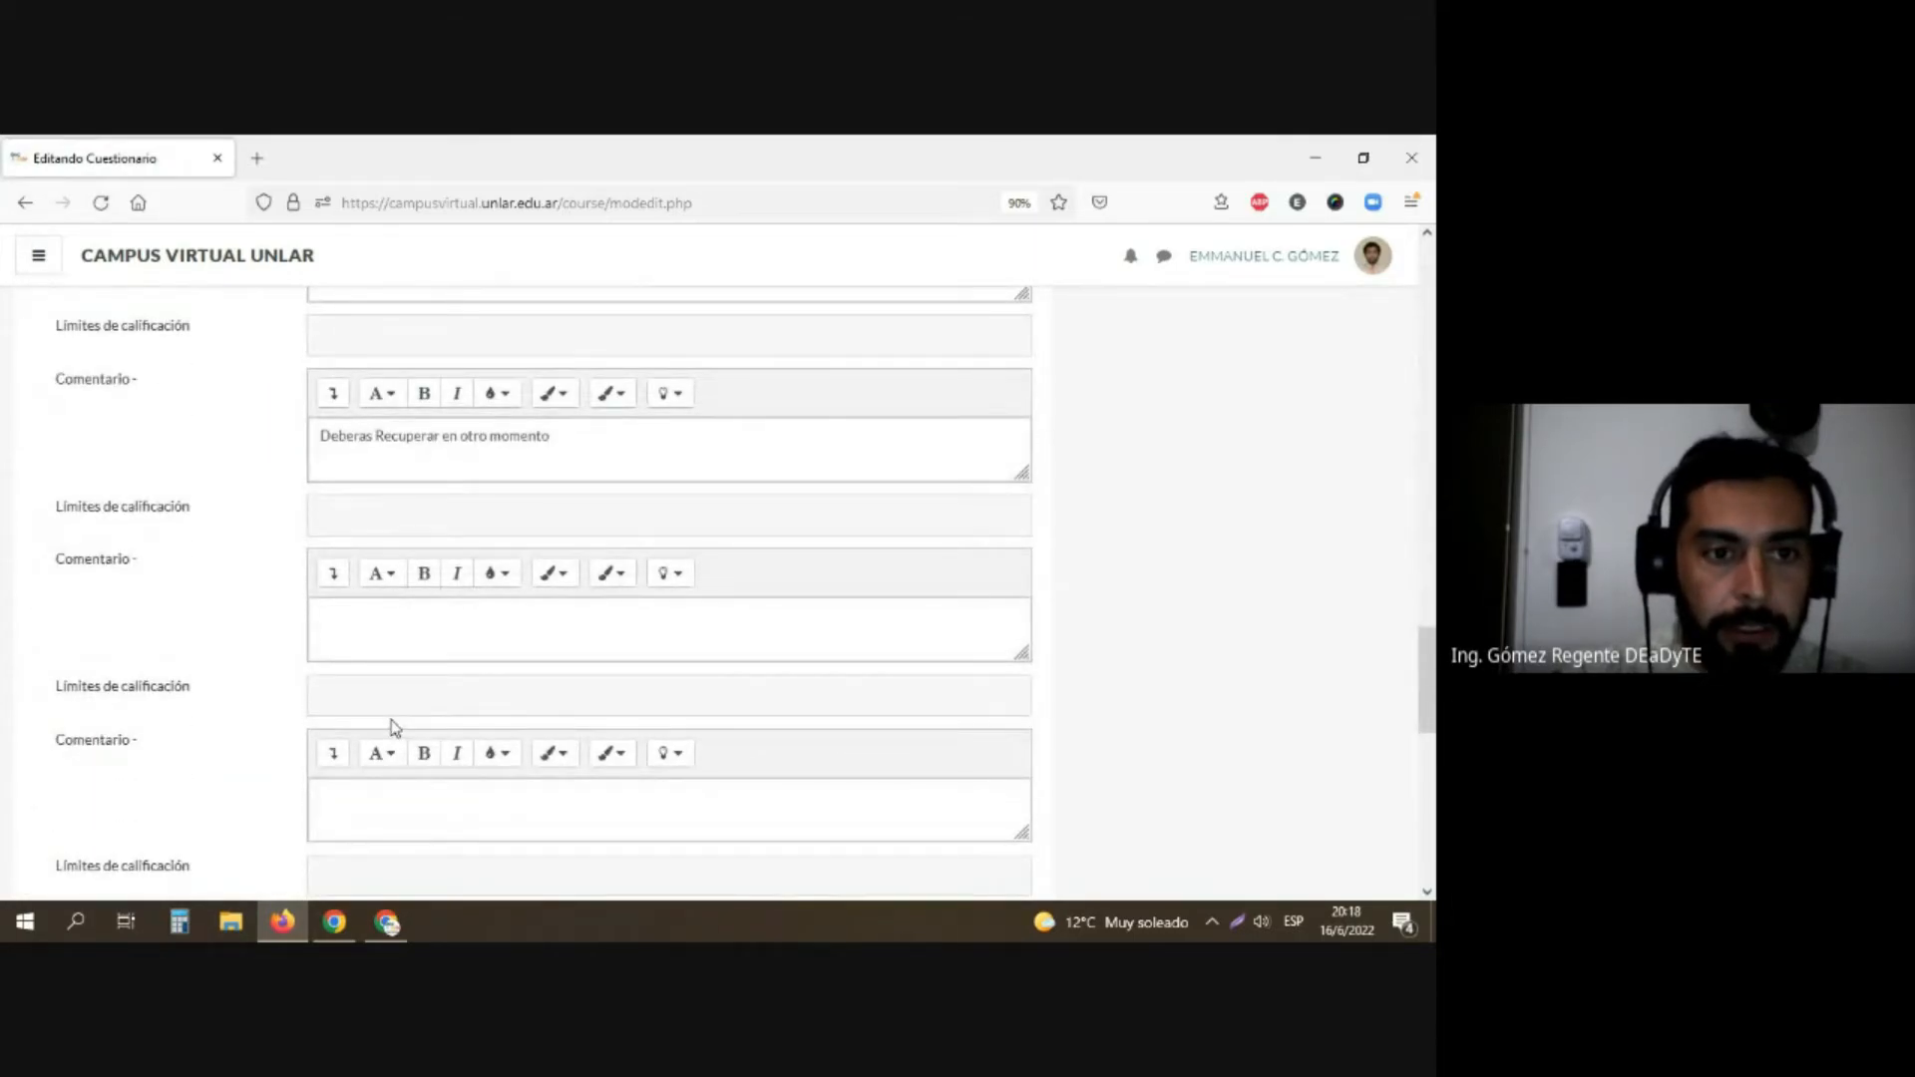
pyautogui.scroll(-3, 396, 727)
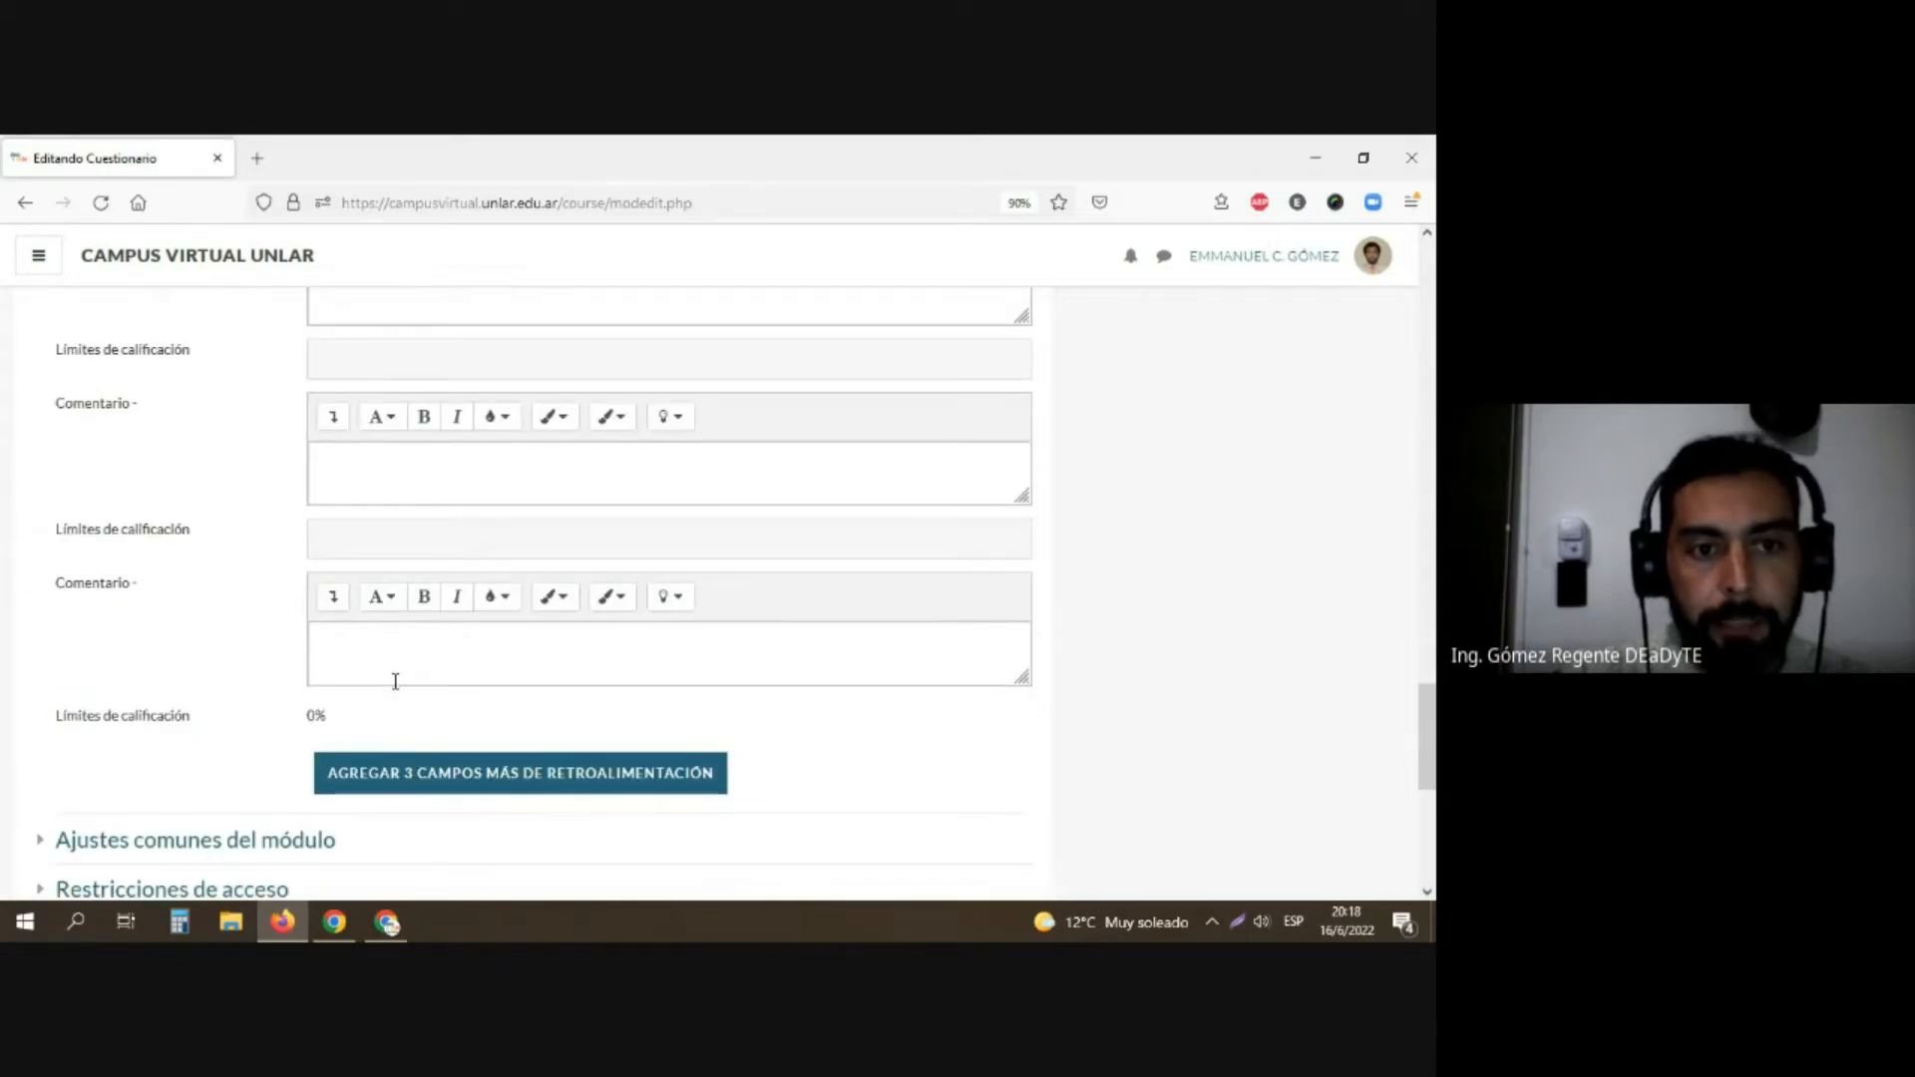
pyautogui.scroll(3, 395, 681)
pyautogui.click(415, 634)
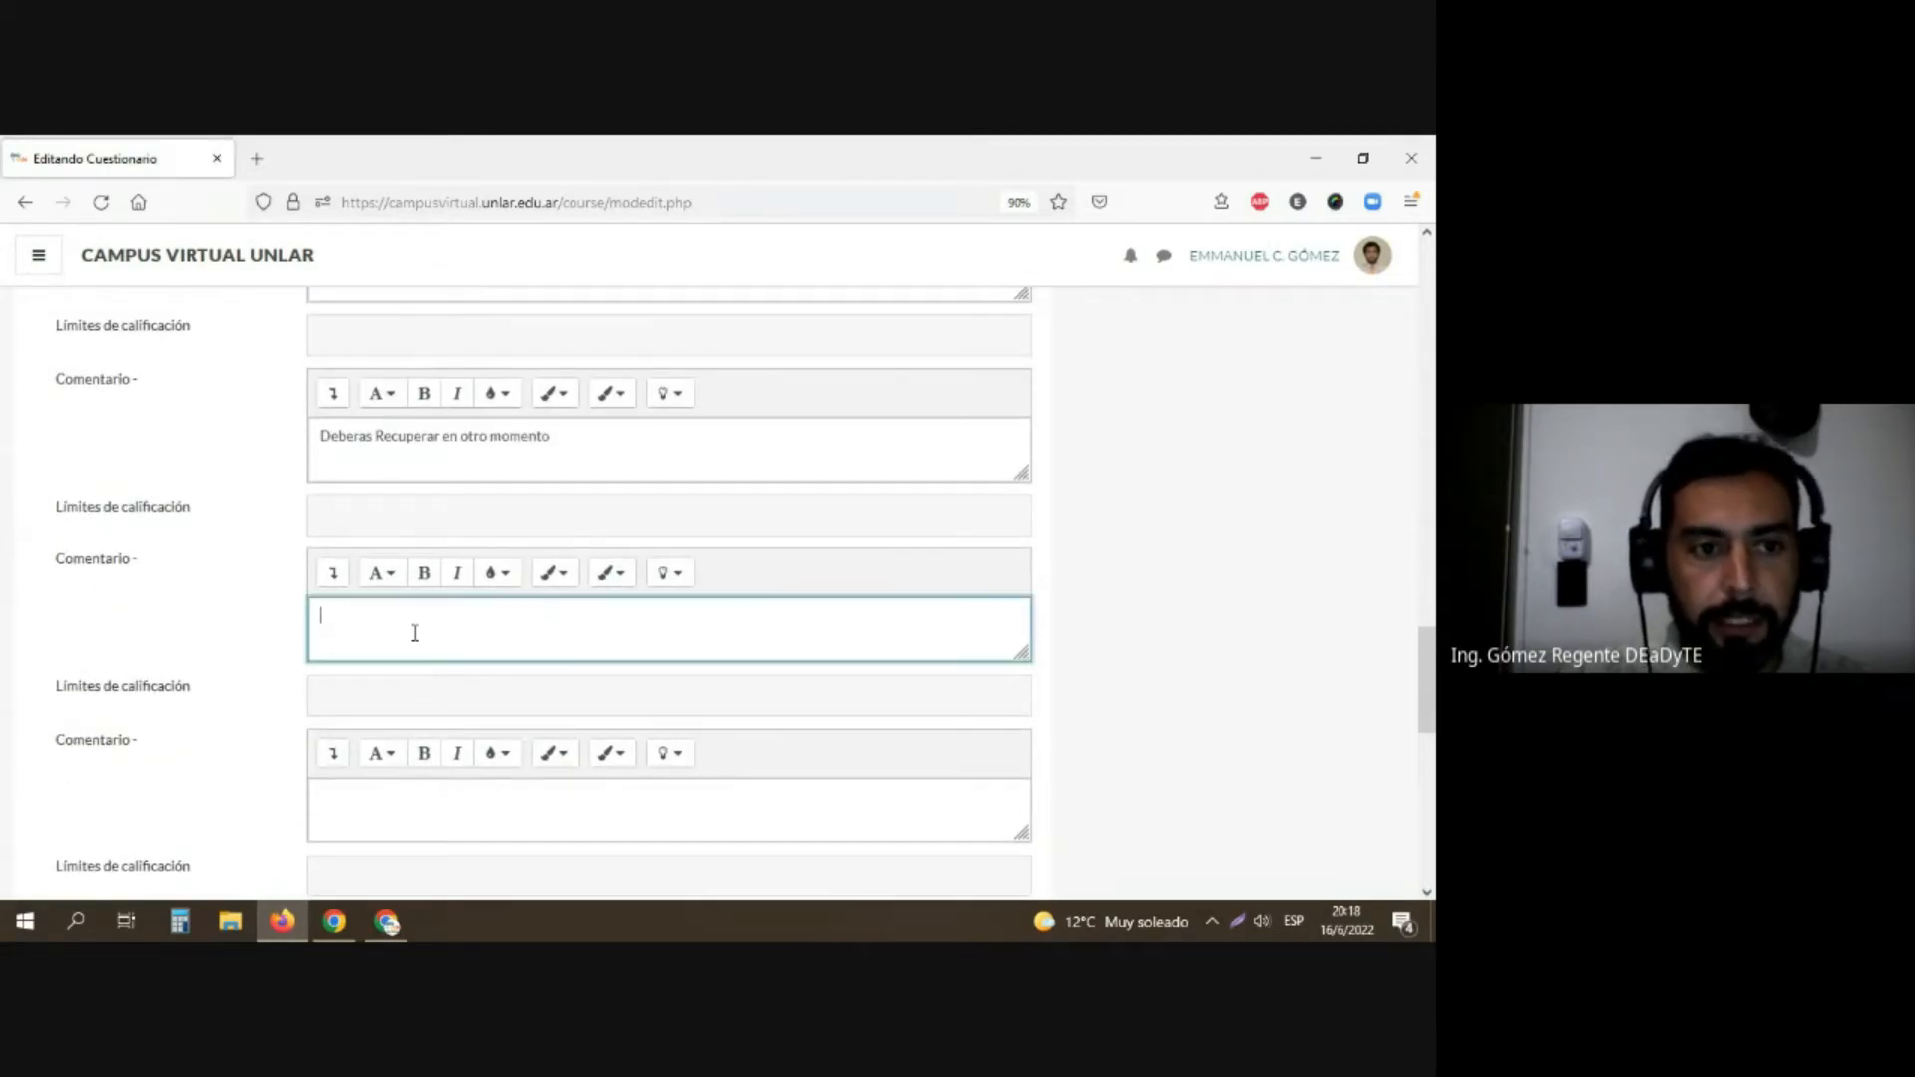
pyautogui.scroll(-3, 409, 649)
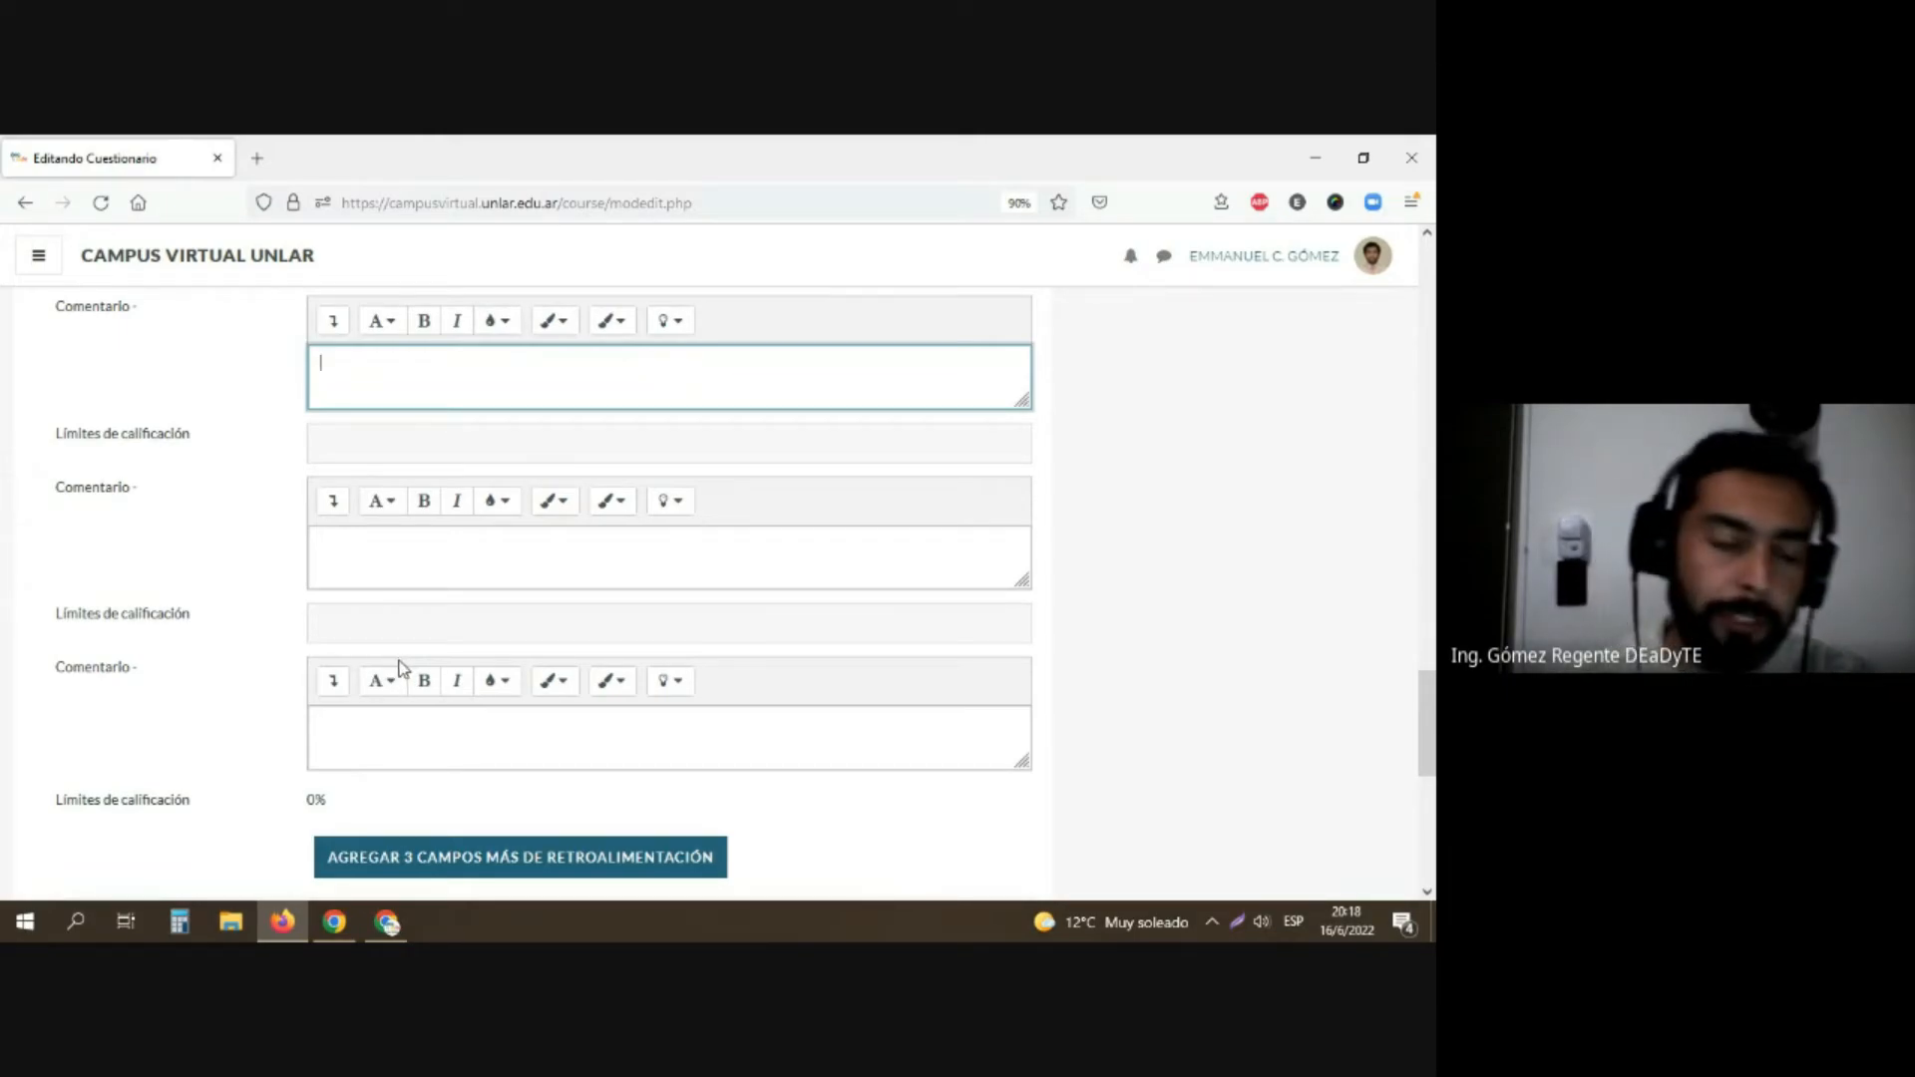
pyautogui.scroll(-2, 419, 683)
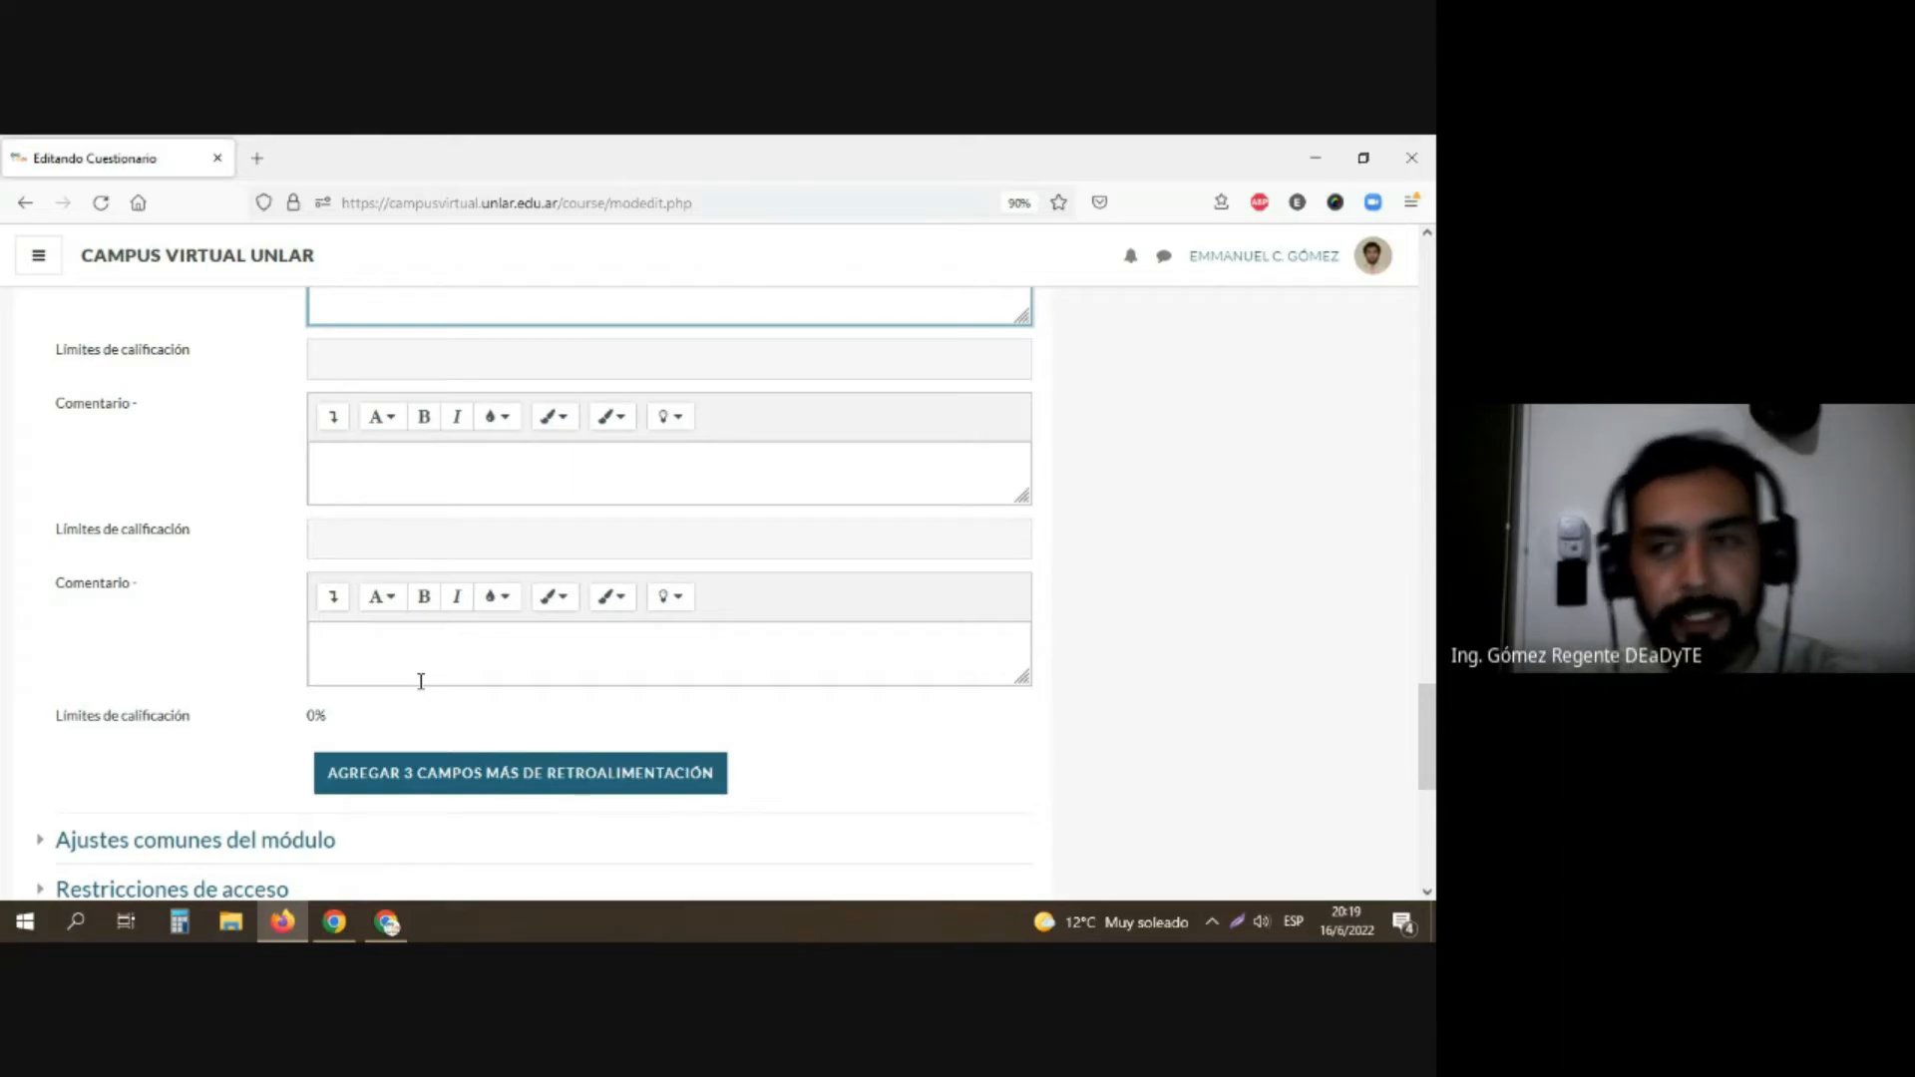
# Step: Try to save the questionnaire and return to the course, then locate the flagged feedback comment
pyautogui.scroll(-5, 411, 658)
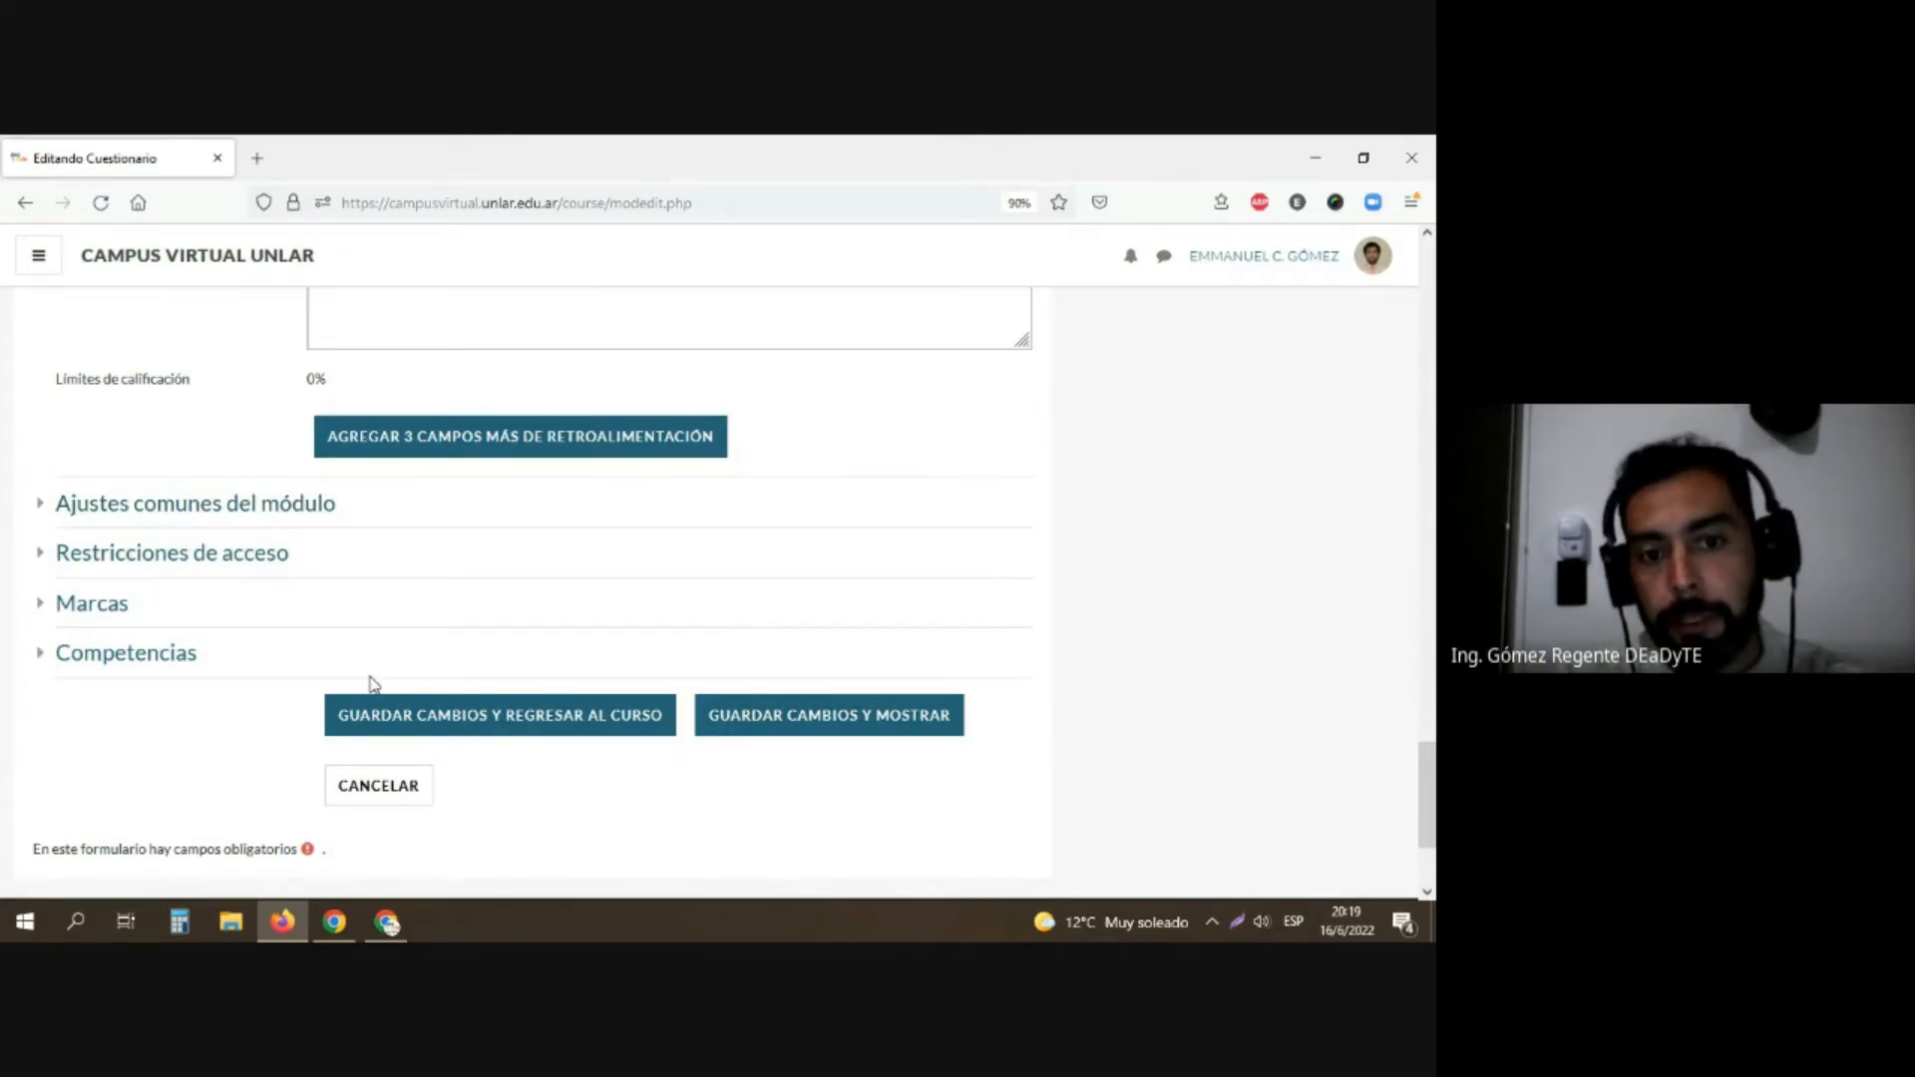
pyautogui.click(492, 720)
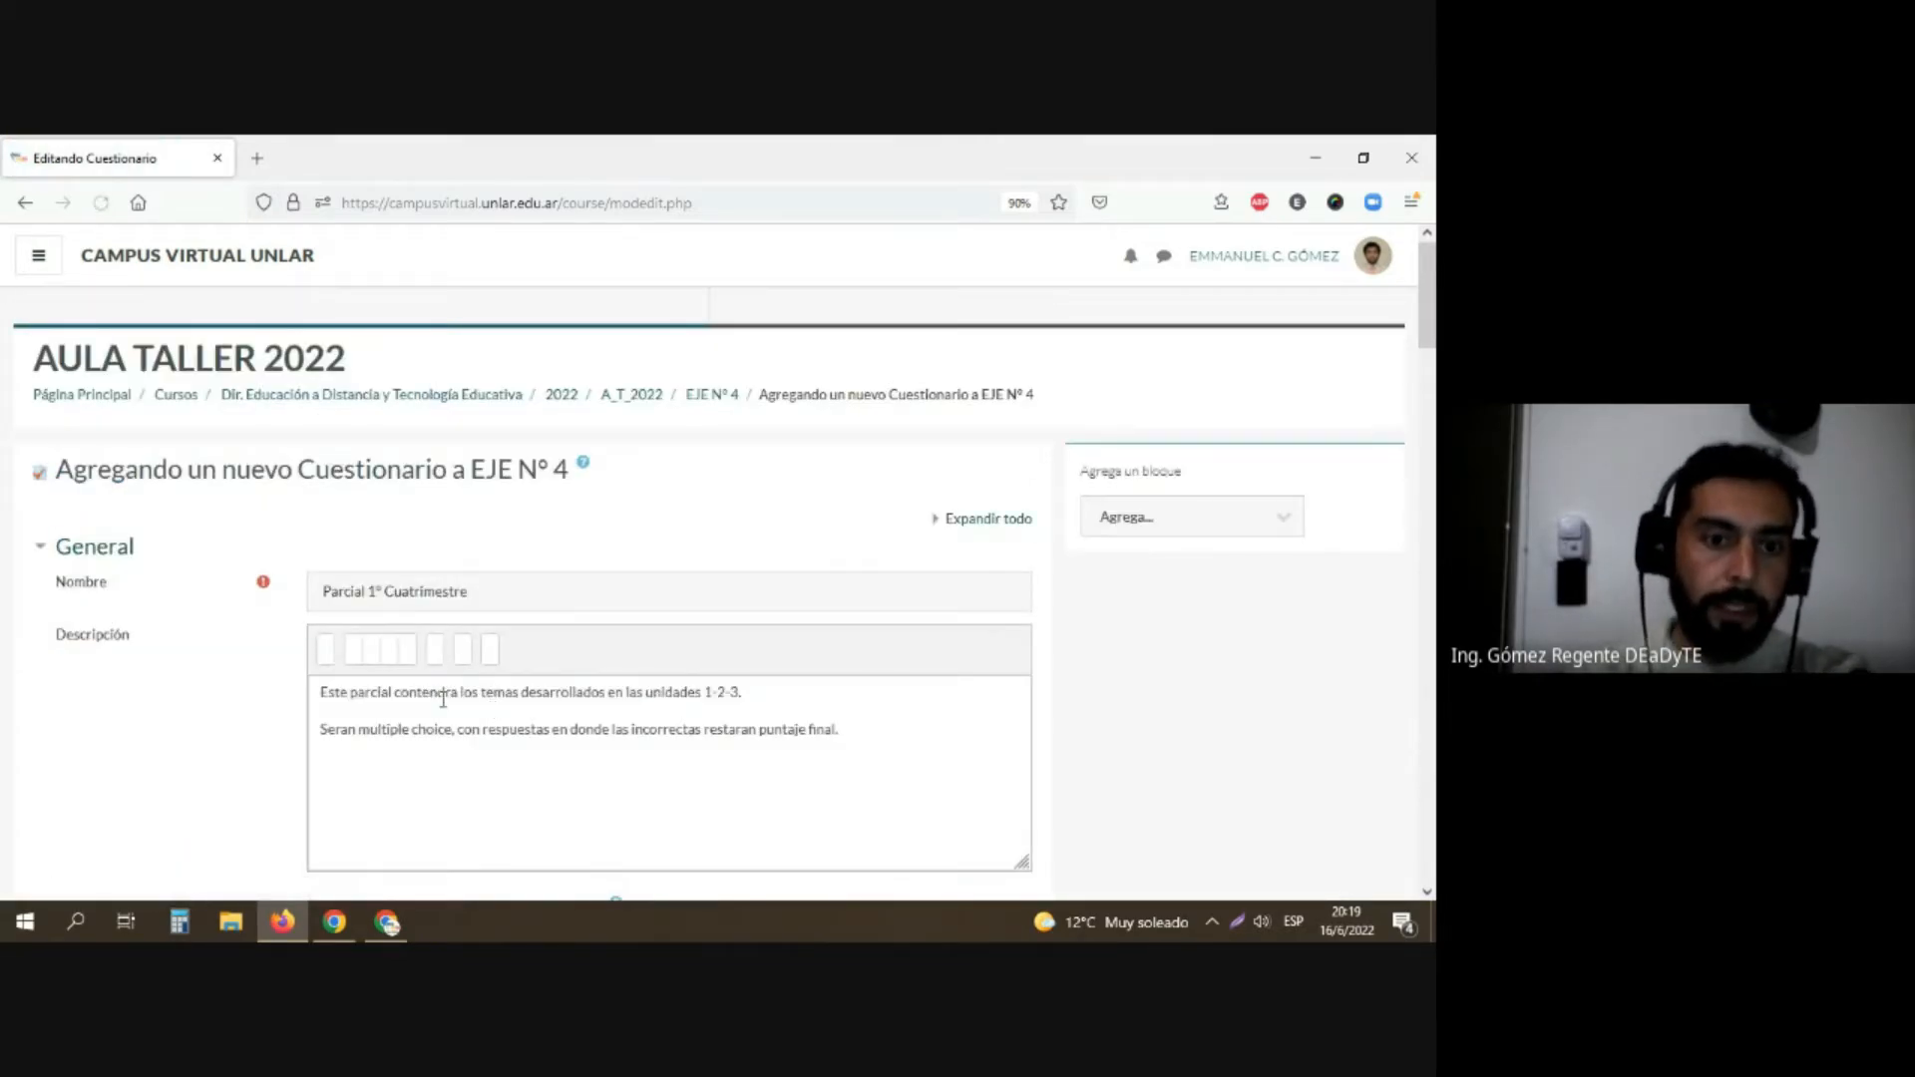
pyautogui.scroll(-15, 372, 697)
pyautogui.scroll(-15, 361, 691)
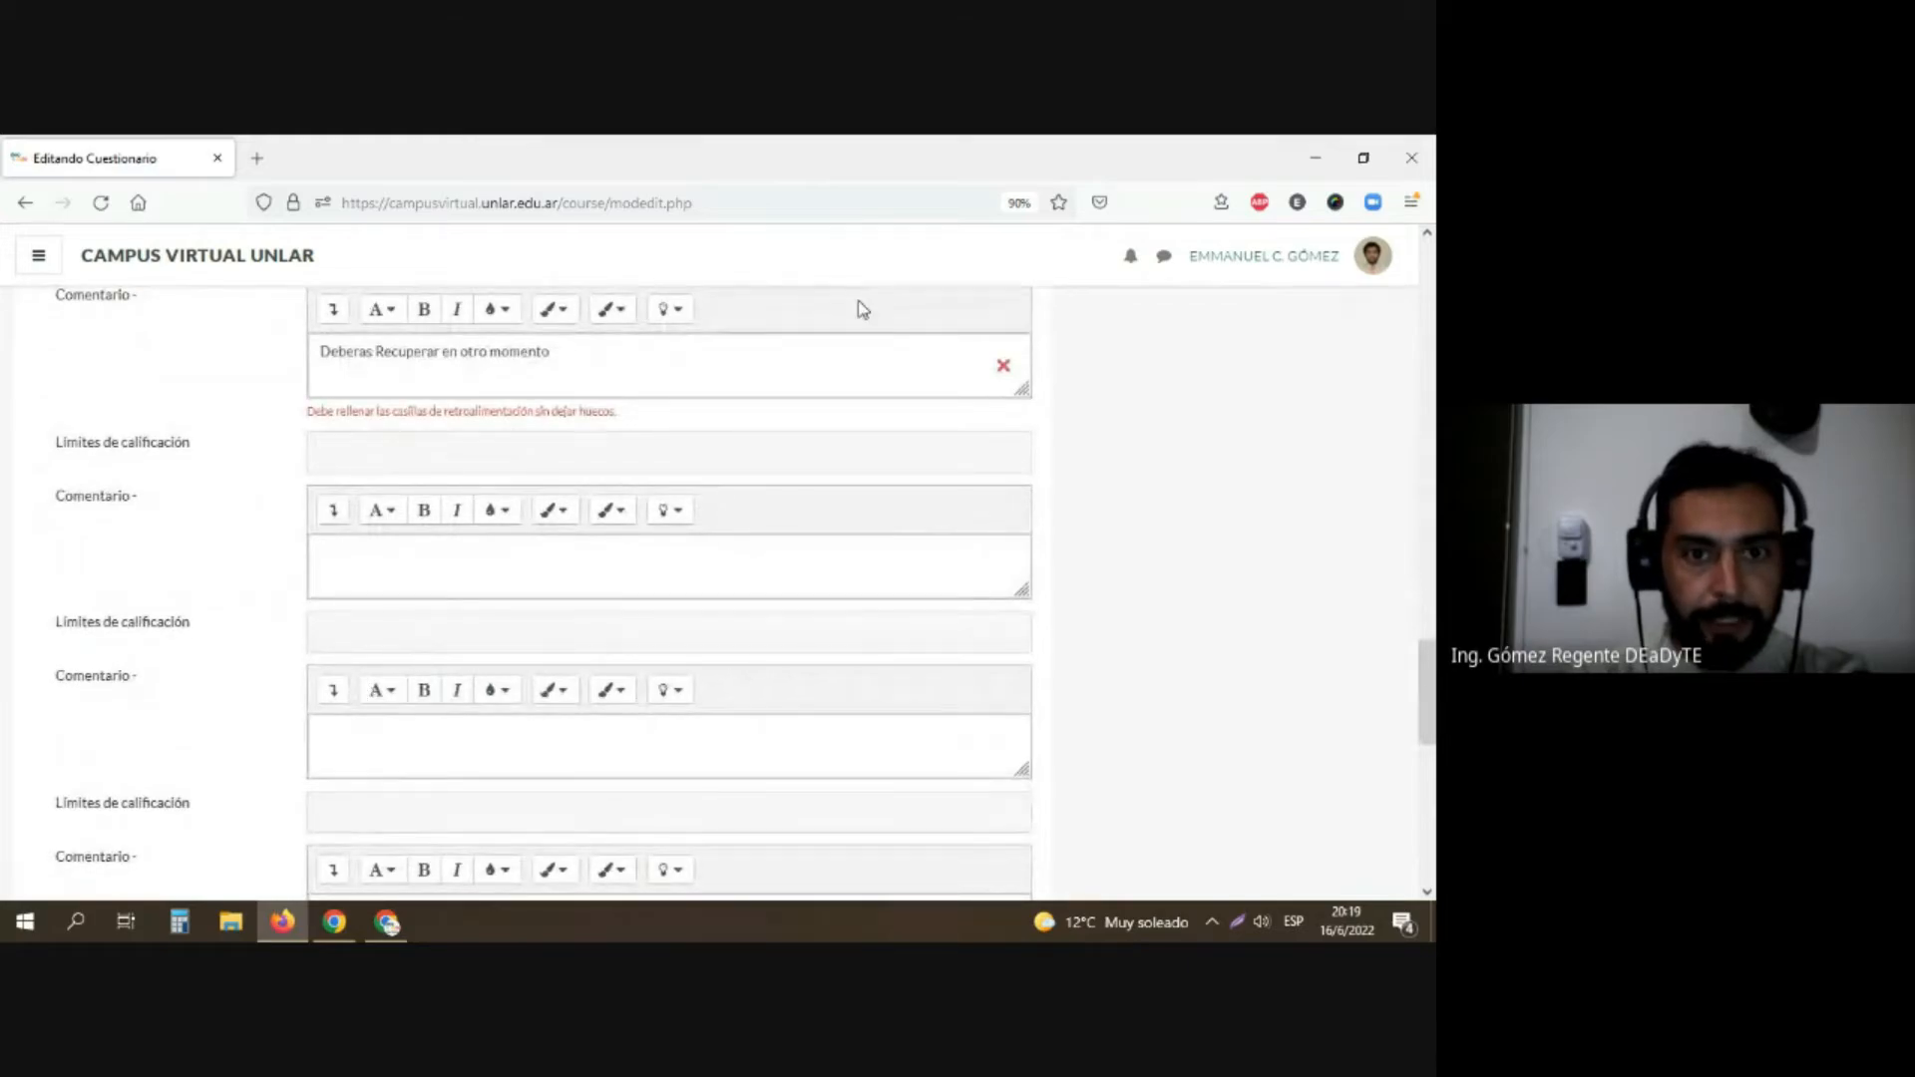
pyautogui.click(1004, 365)
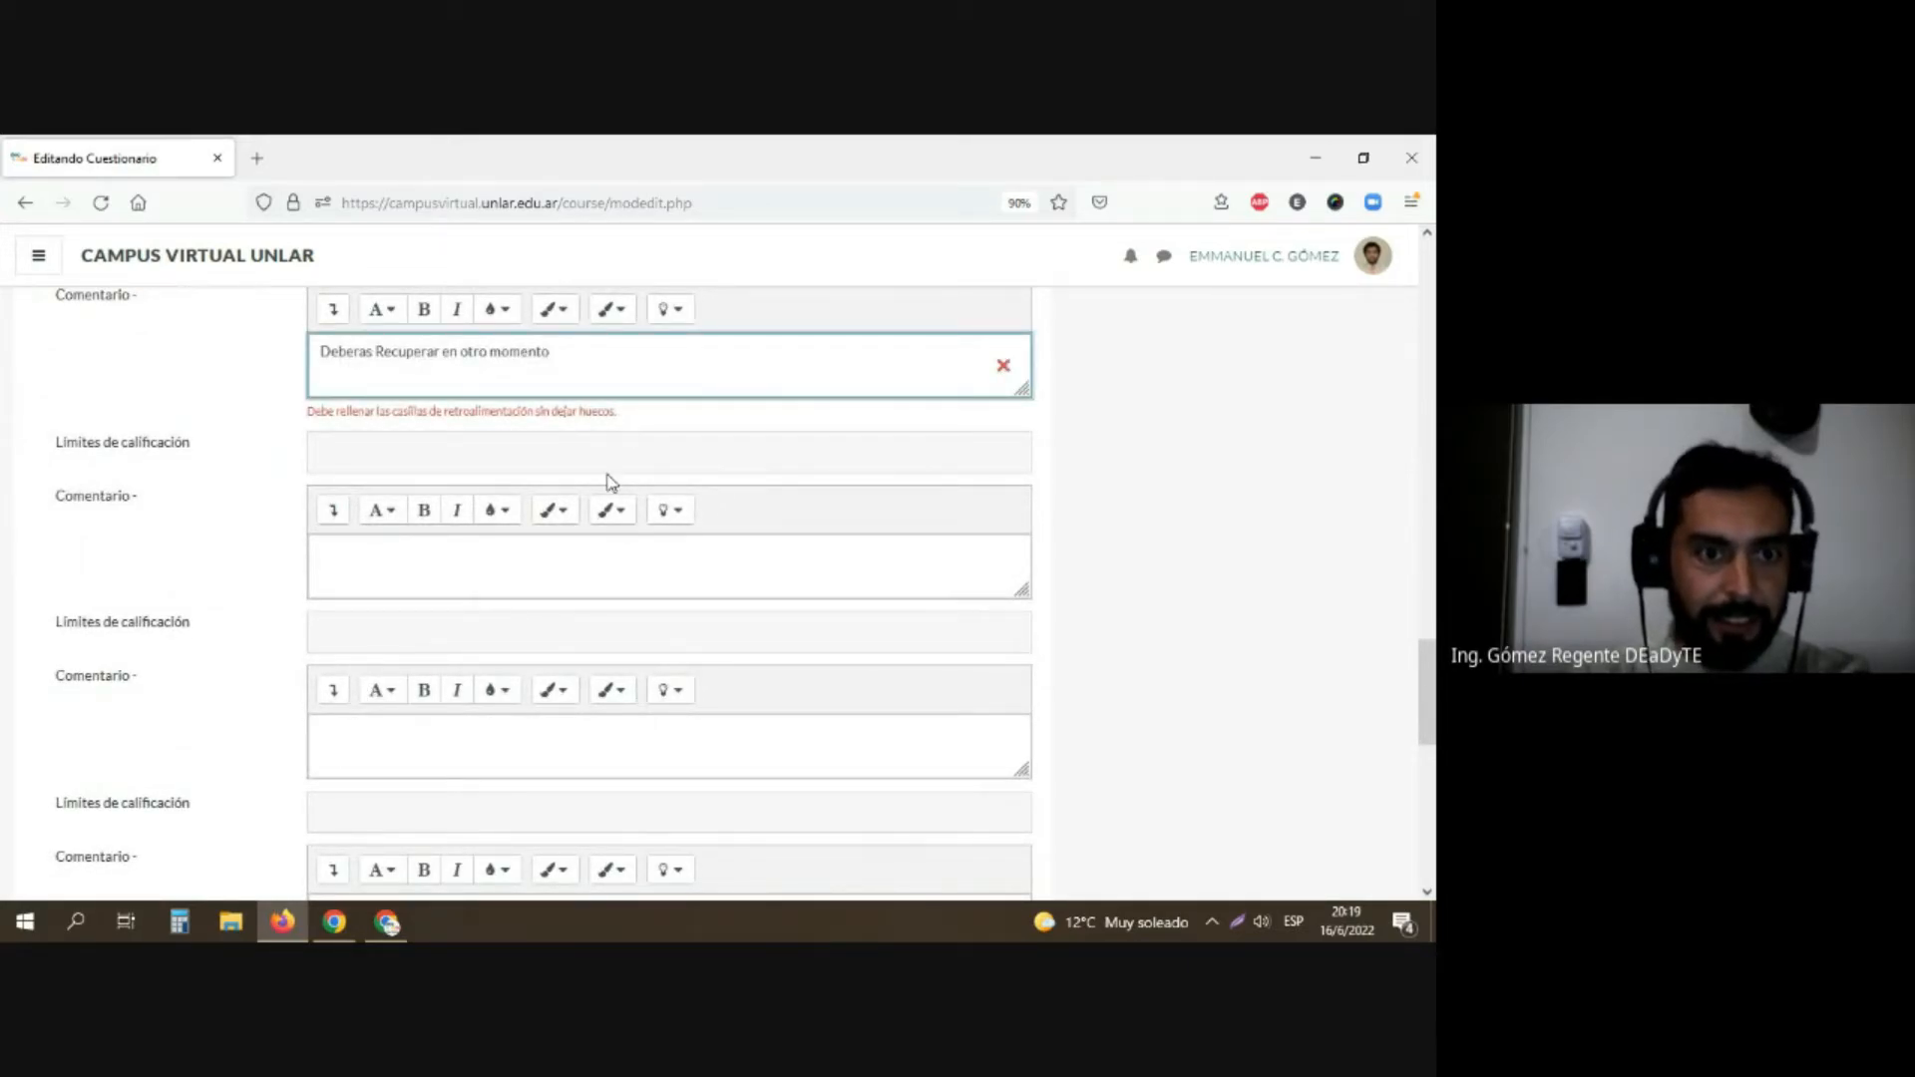
# Step: Fill the three empty feedback comments with "a", "b" and "c" and try to save the questionnaire
pyautogui.scroll(-5, 598, 493)
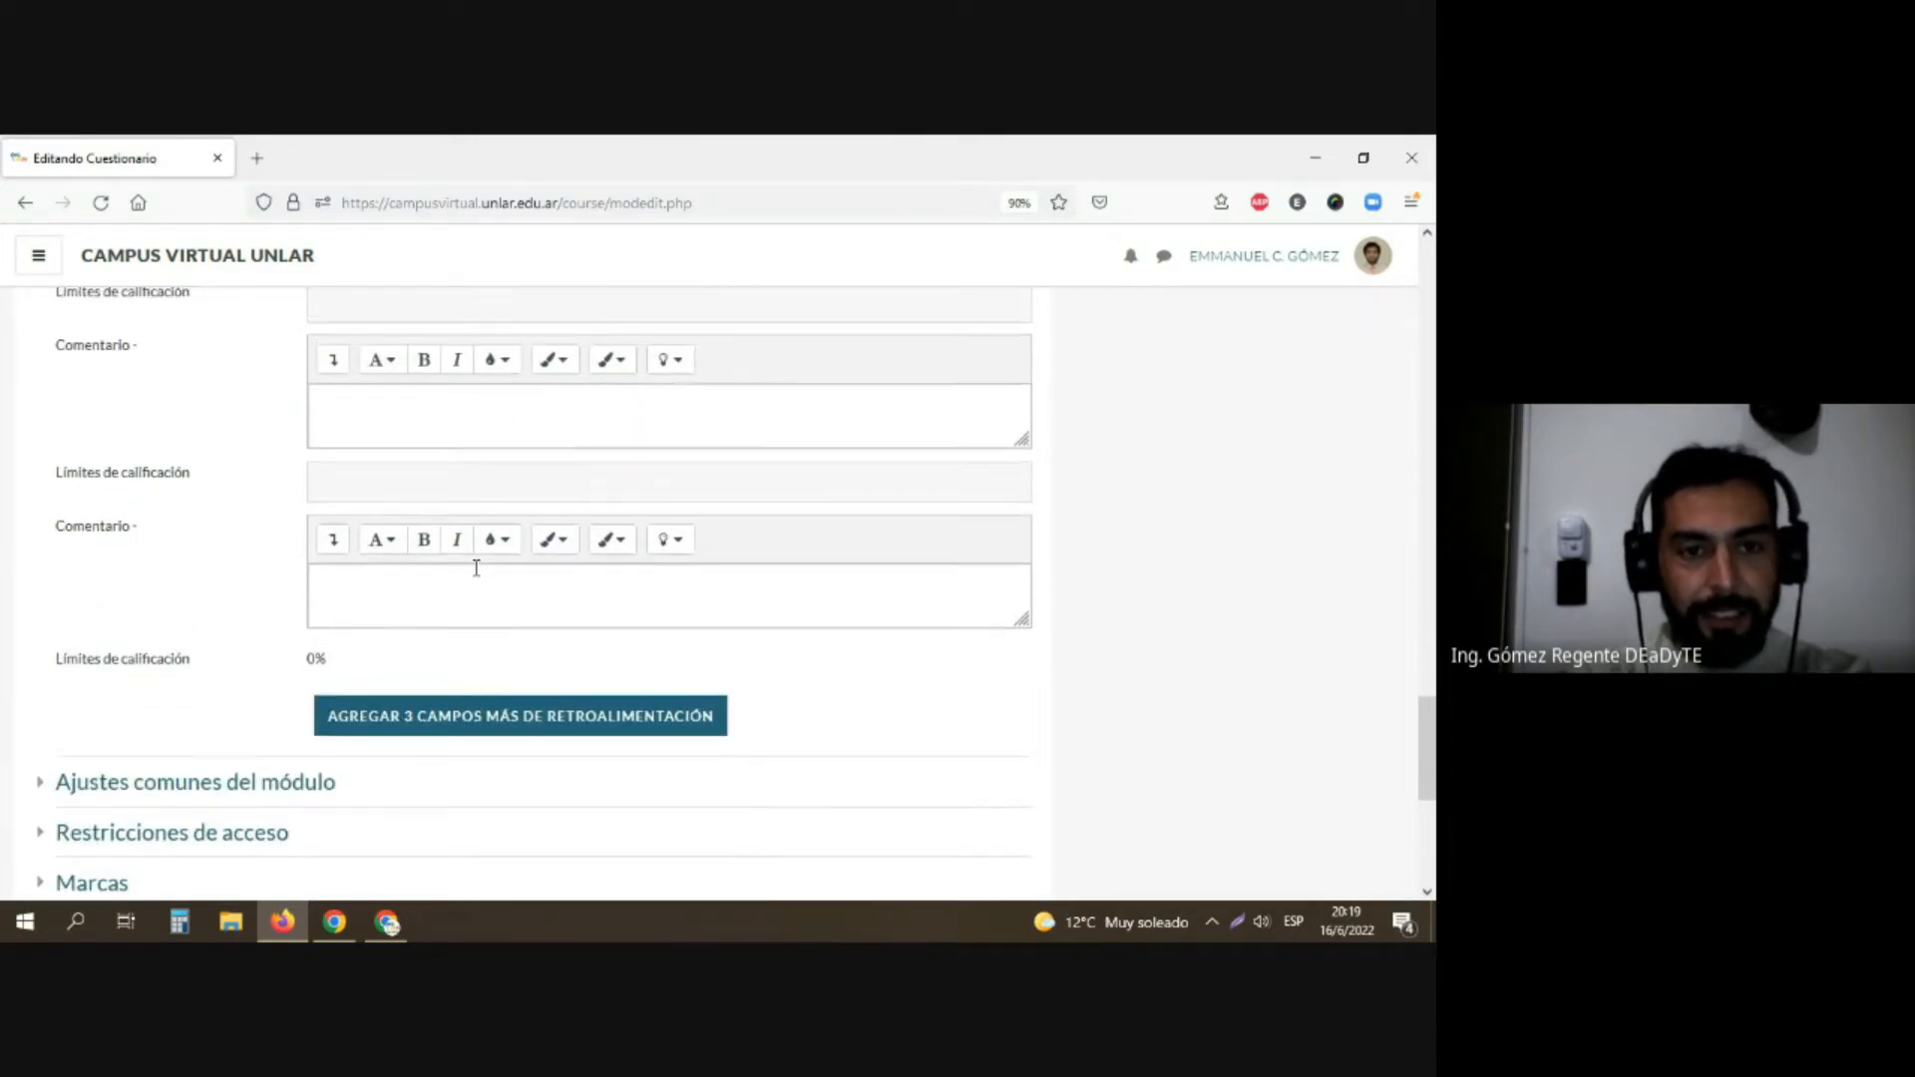
pyautogui.scroll(3, 476, 567)
pyautogui.click(363, 565)
pyautogui.write('a')
pyautogui.click(353, 739)
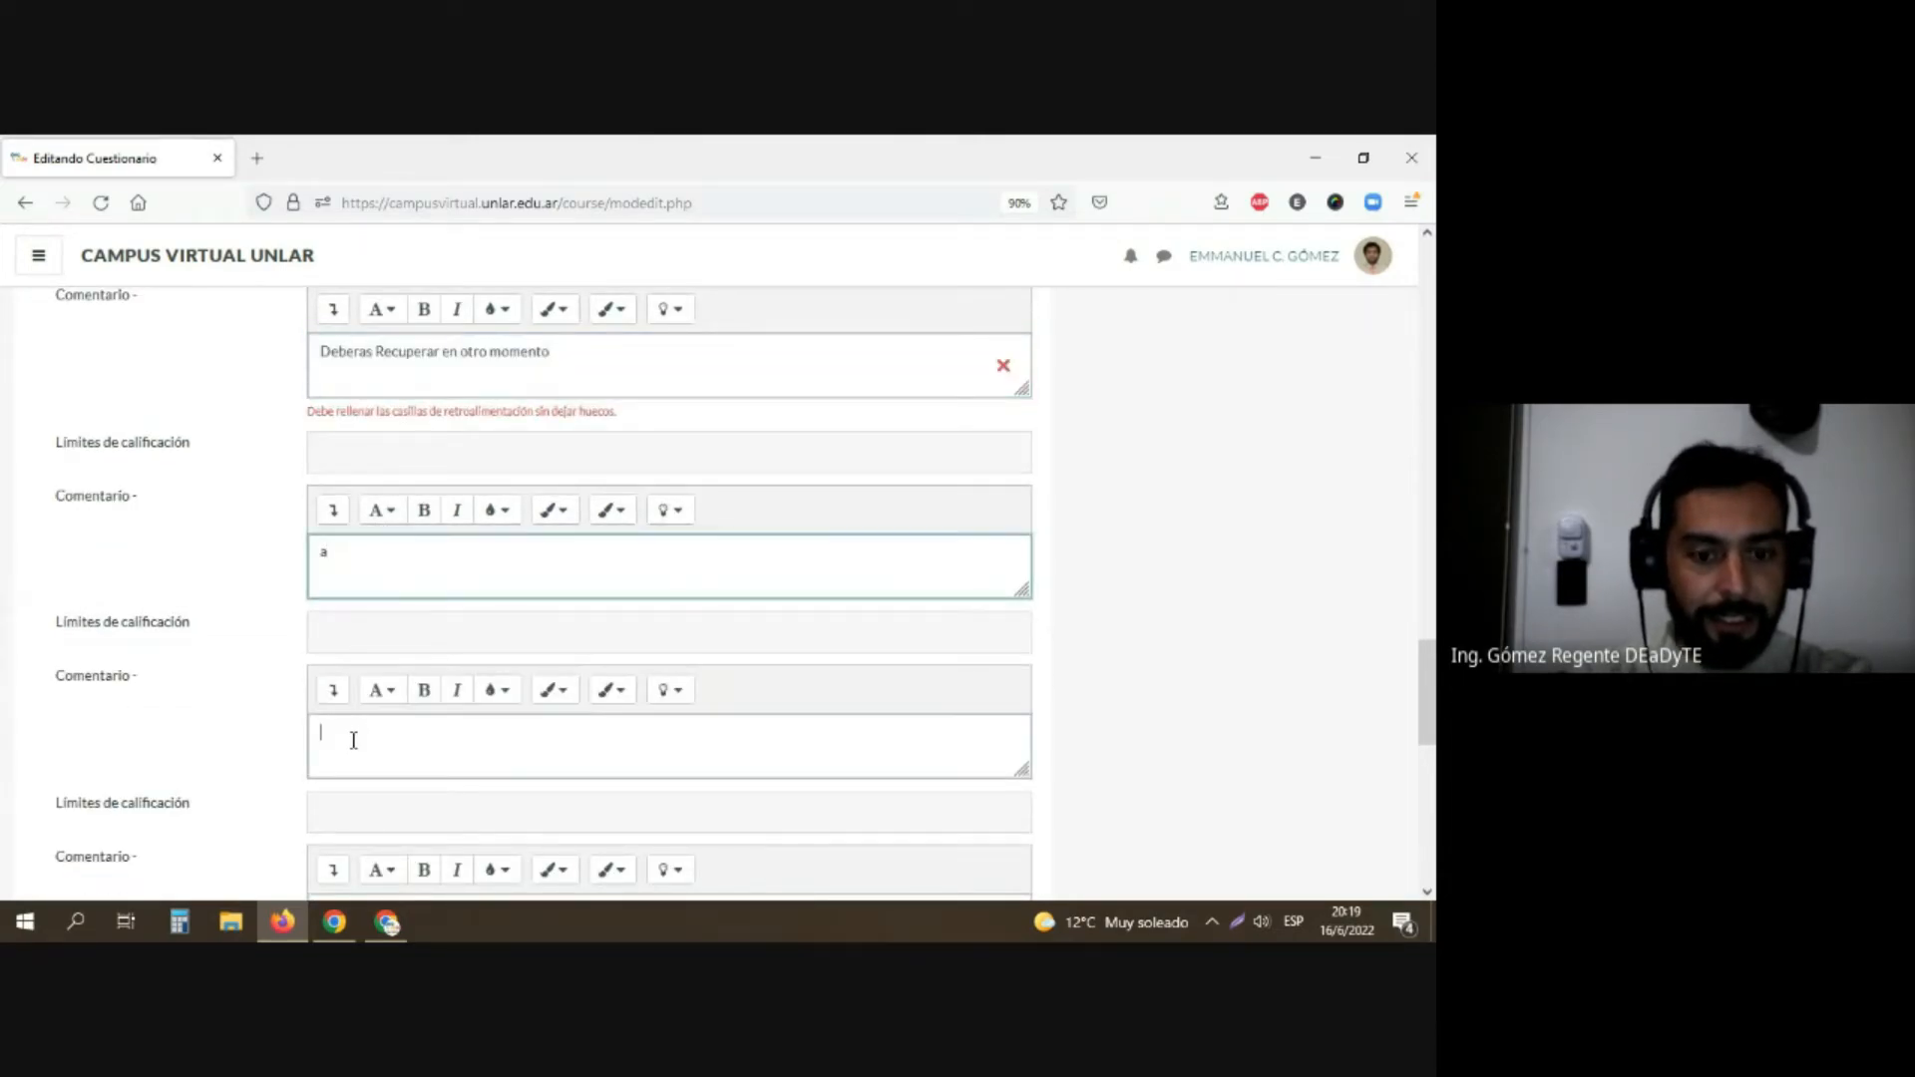
pyautogui.write('b')
pyautogui.scroll(-3, 355, 743)
pyautogui.click(363, 664)
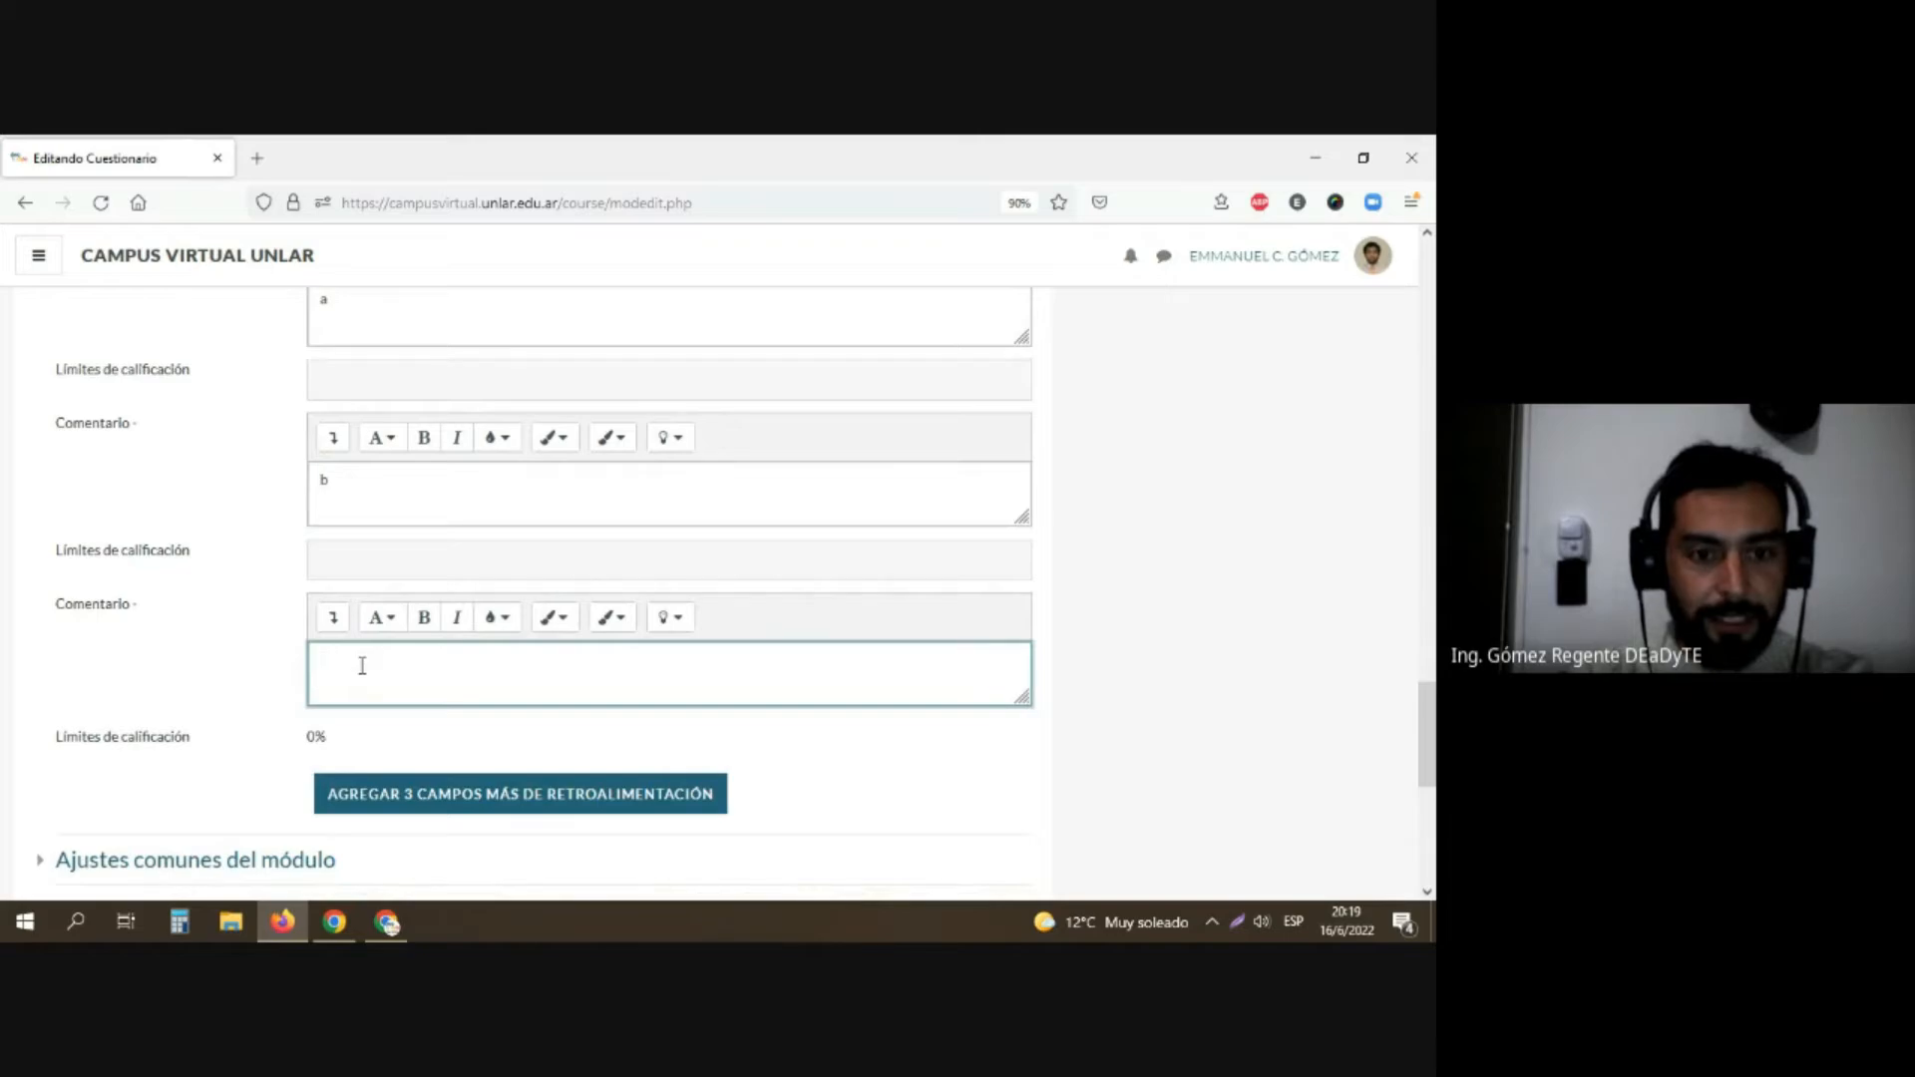
pyautogui.write('c')
pyautogui.scroll(-3, 354, 670)
pyautogui.click(389, 738)
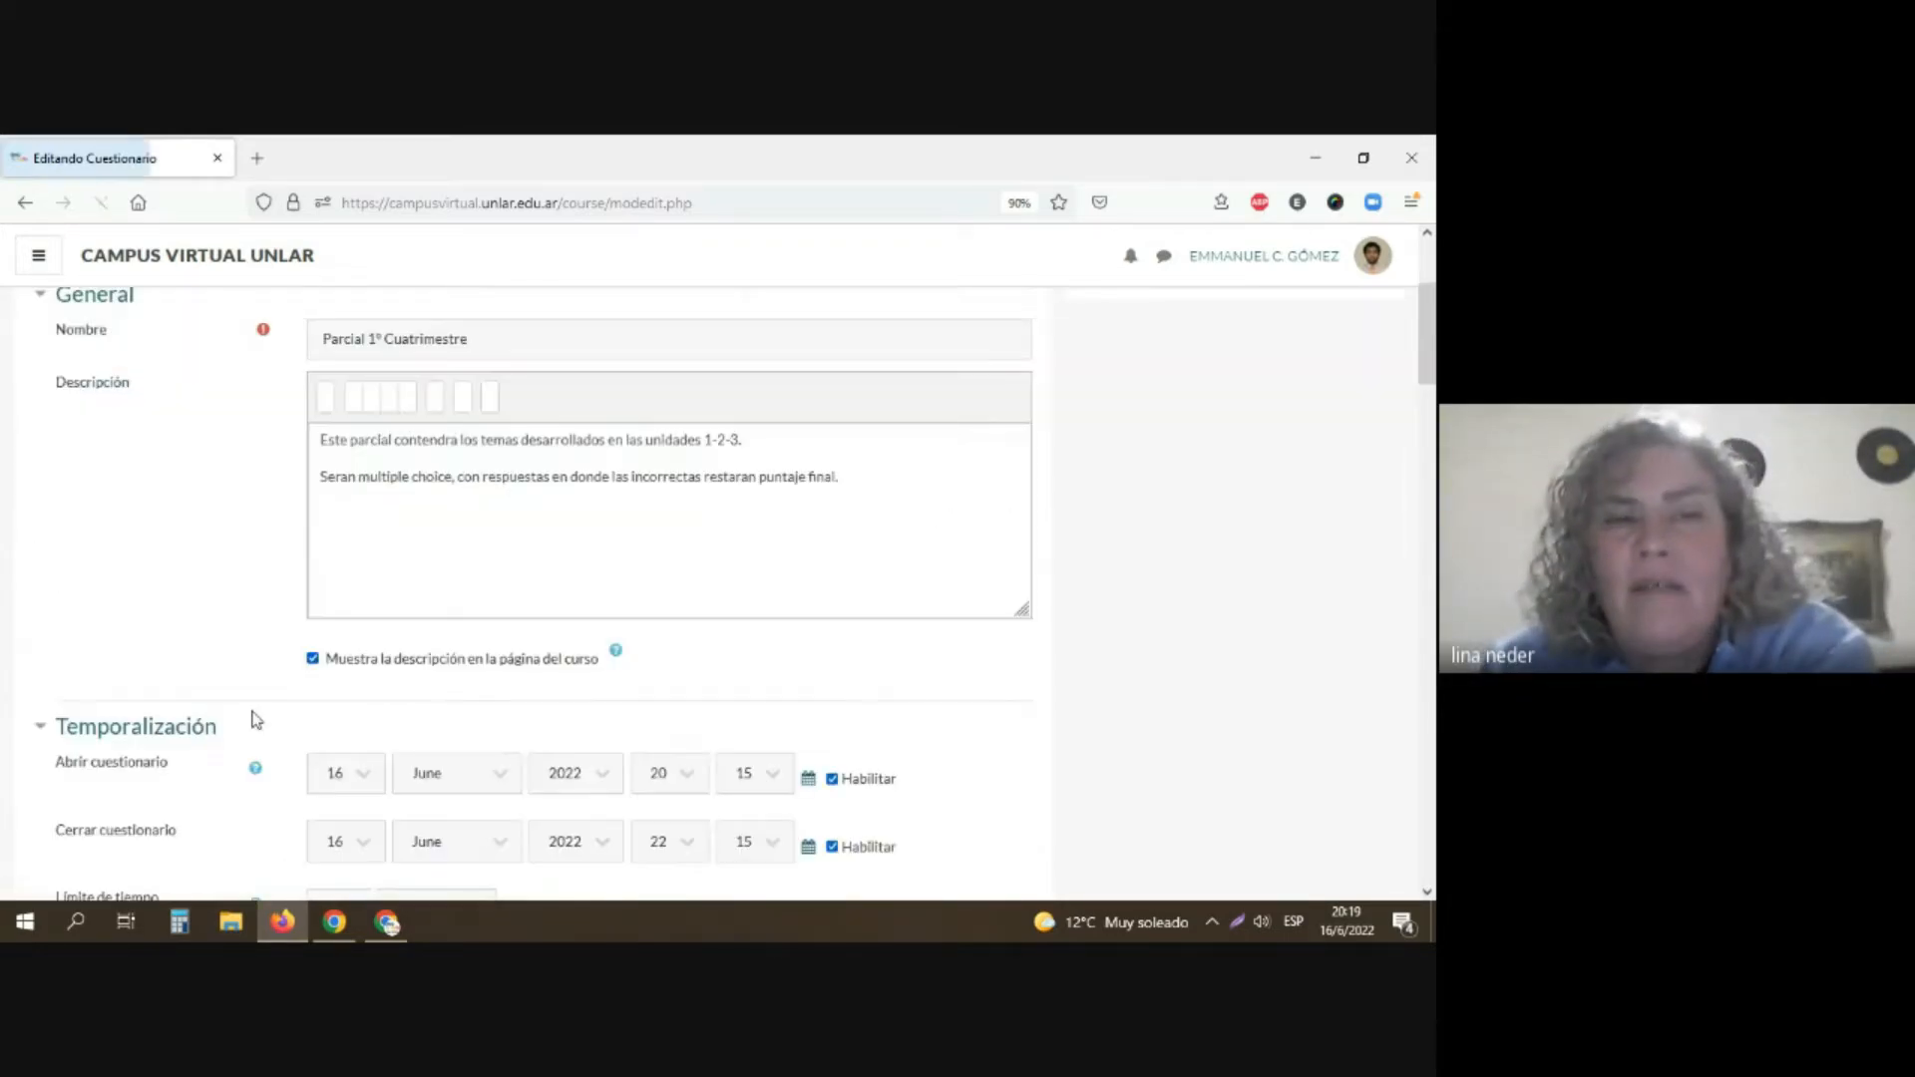
# Step: Set the grade boundaries above comments "a", "b" and "c" to 45, 20 and 10 and try to save the questionnaire
pyautogui.scroll(-10, 249, 728)
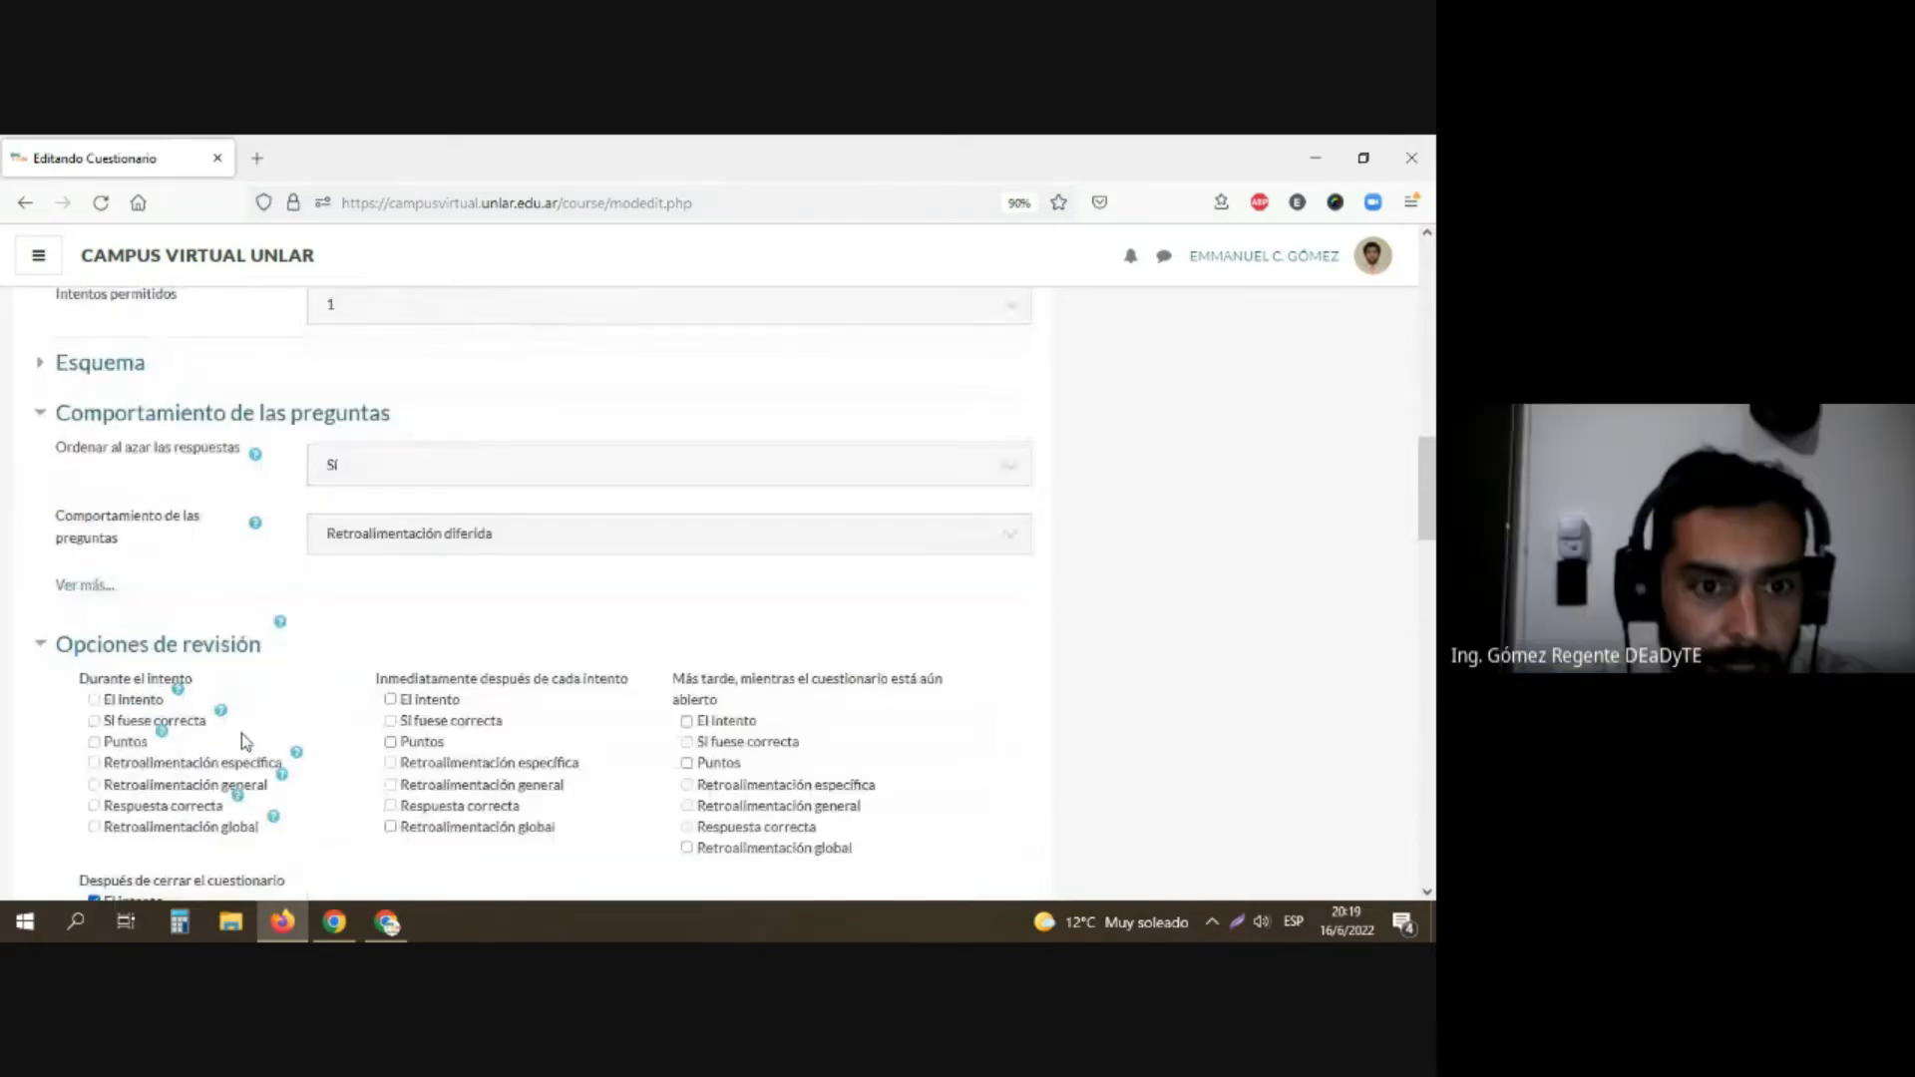
pyautogui.scroll(-10, 241, 739)
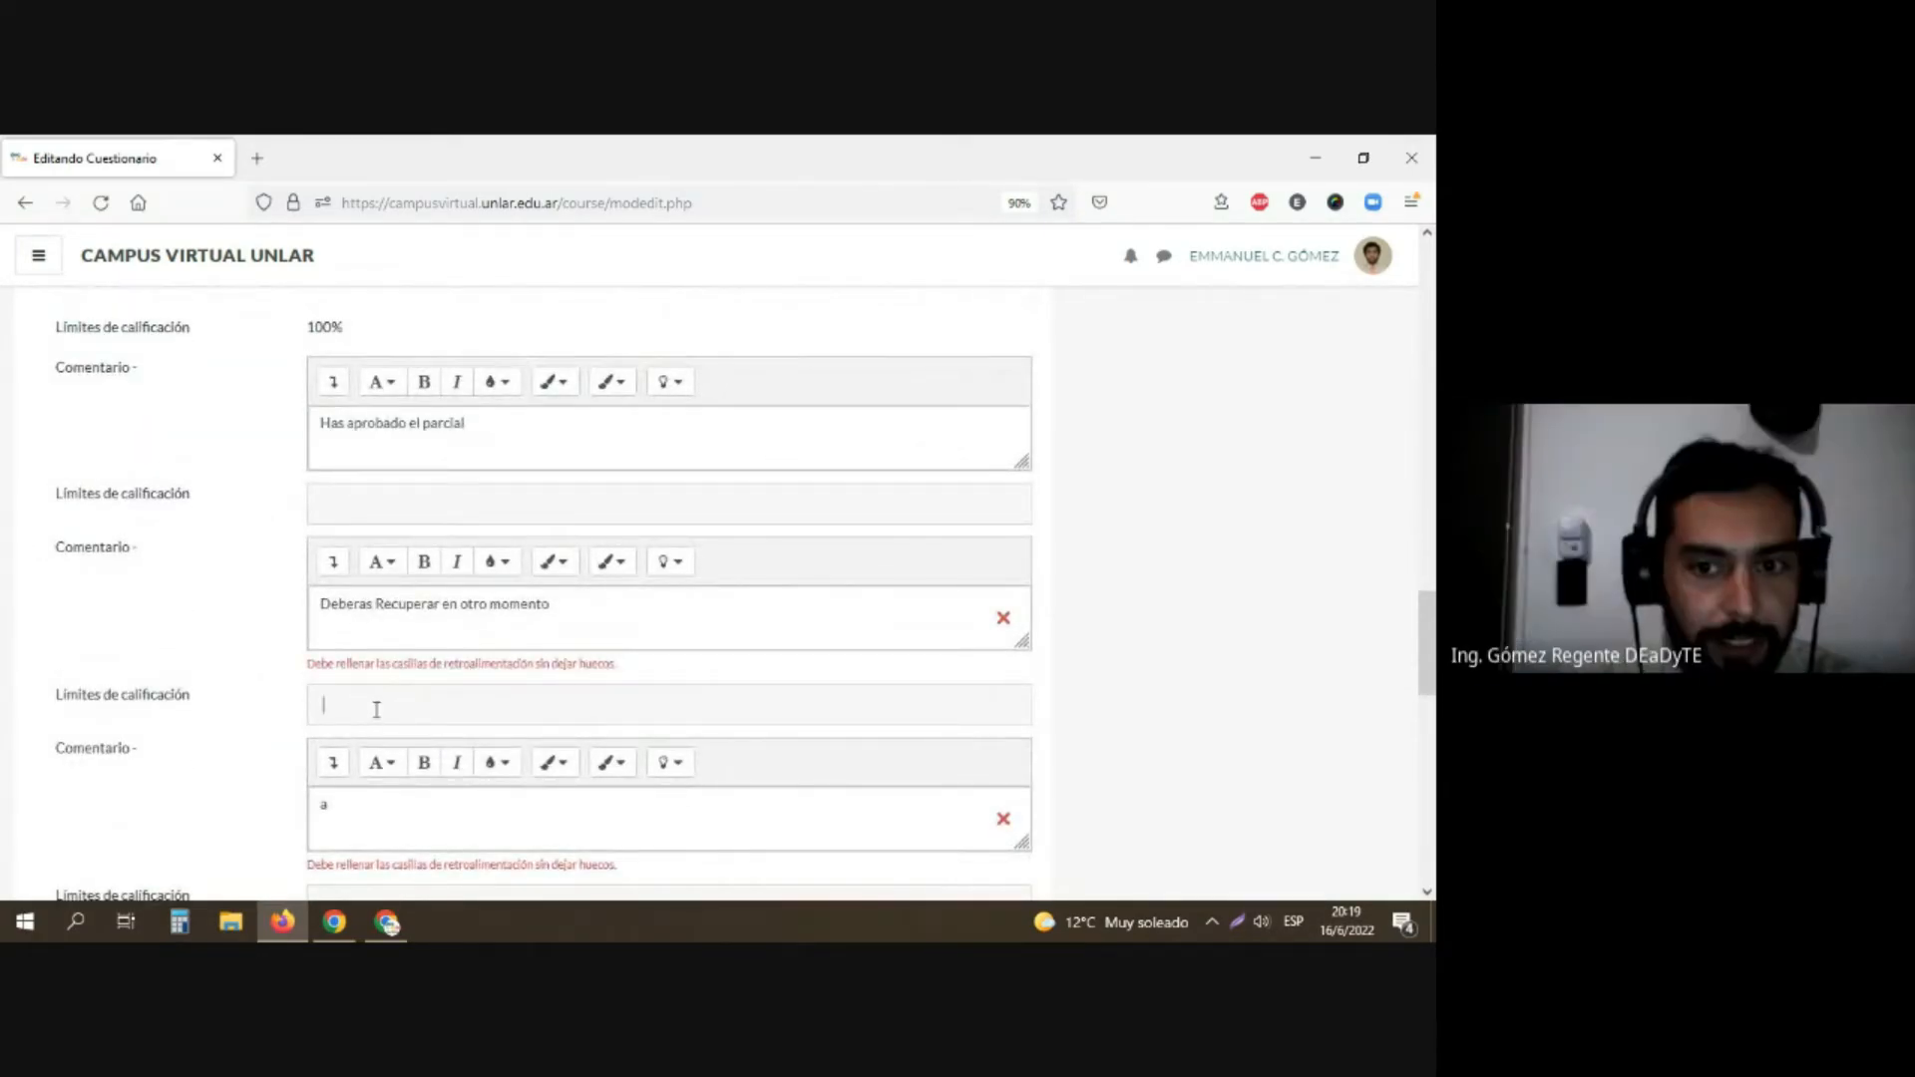
pyautogui.click(376, 706)
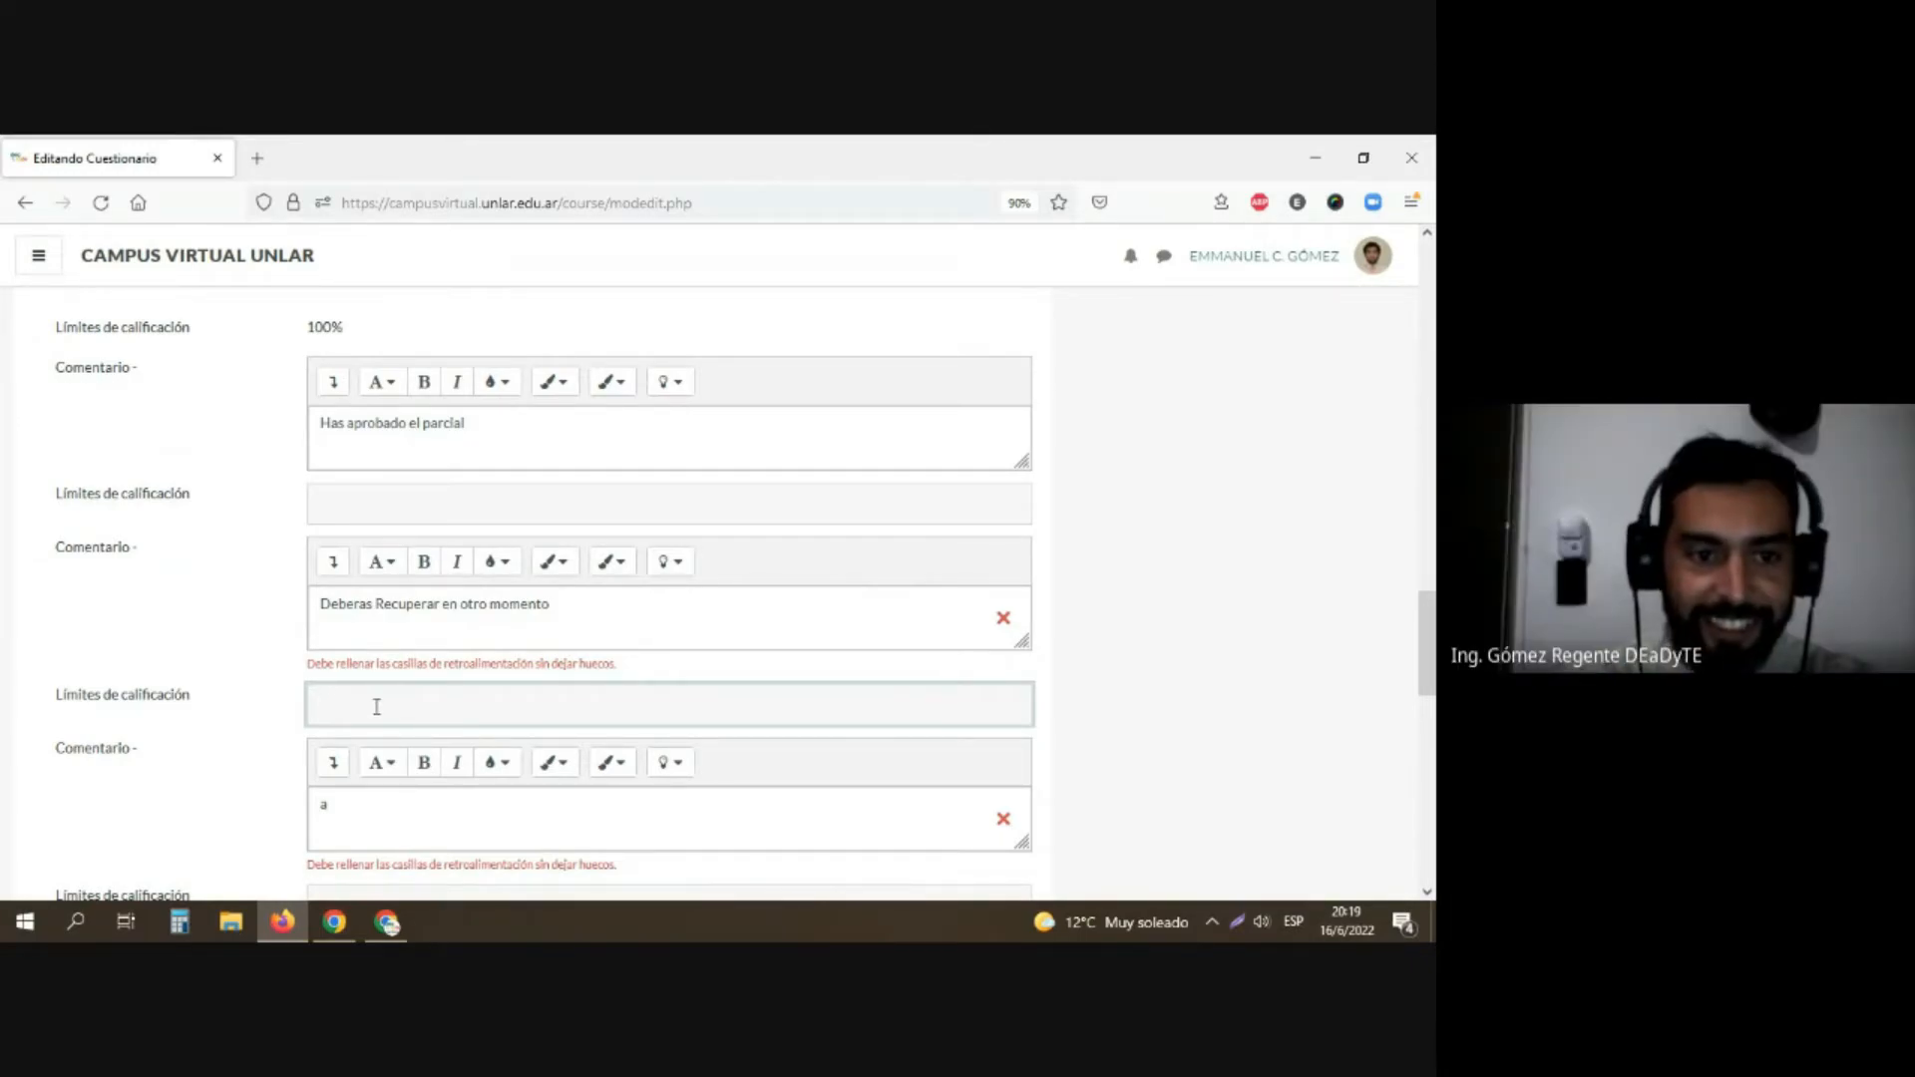
pyautogui.write('45')
pyautogui.press('Tab')
pyautogui.scroll(-3, 369, 704)
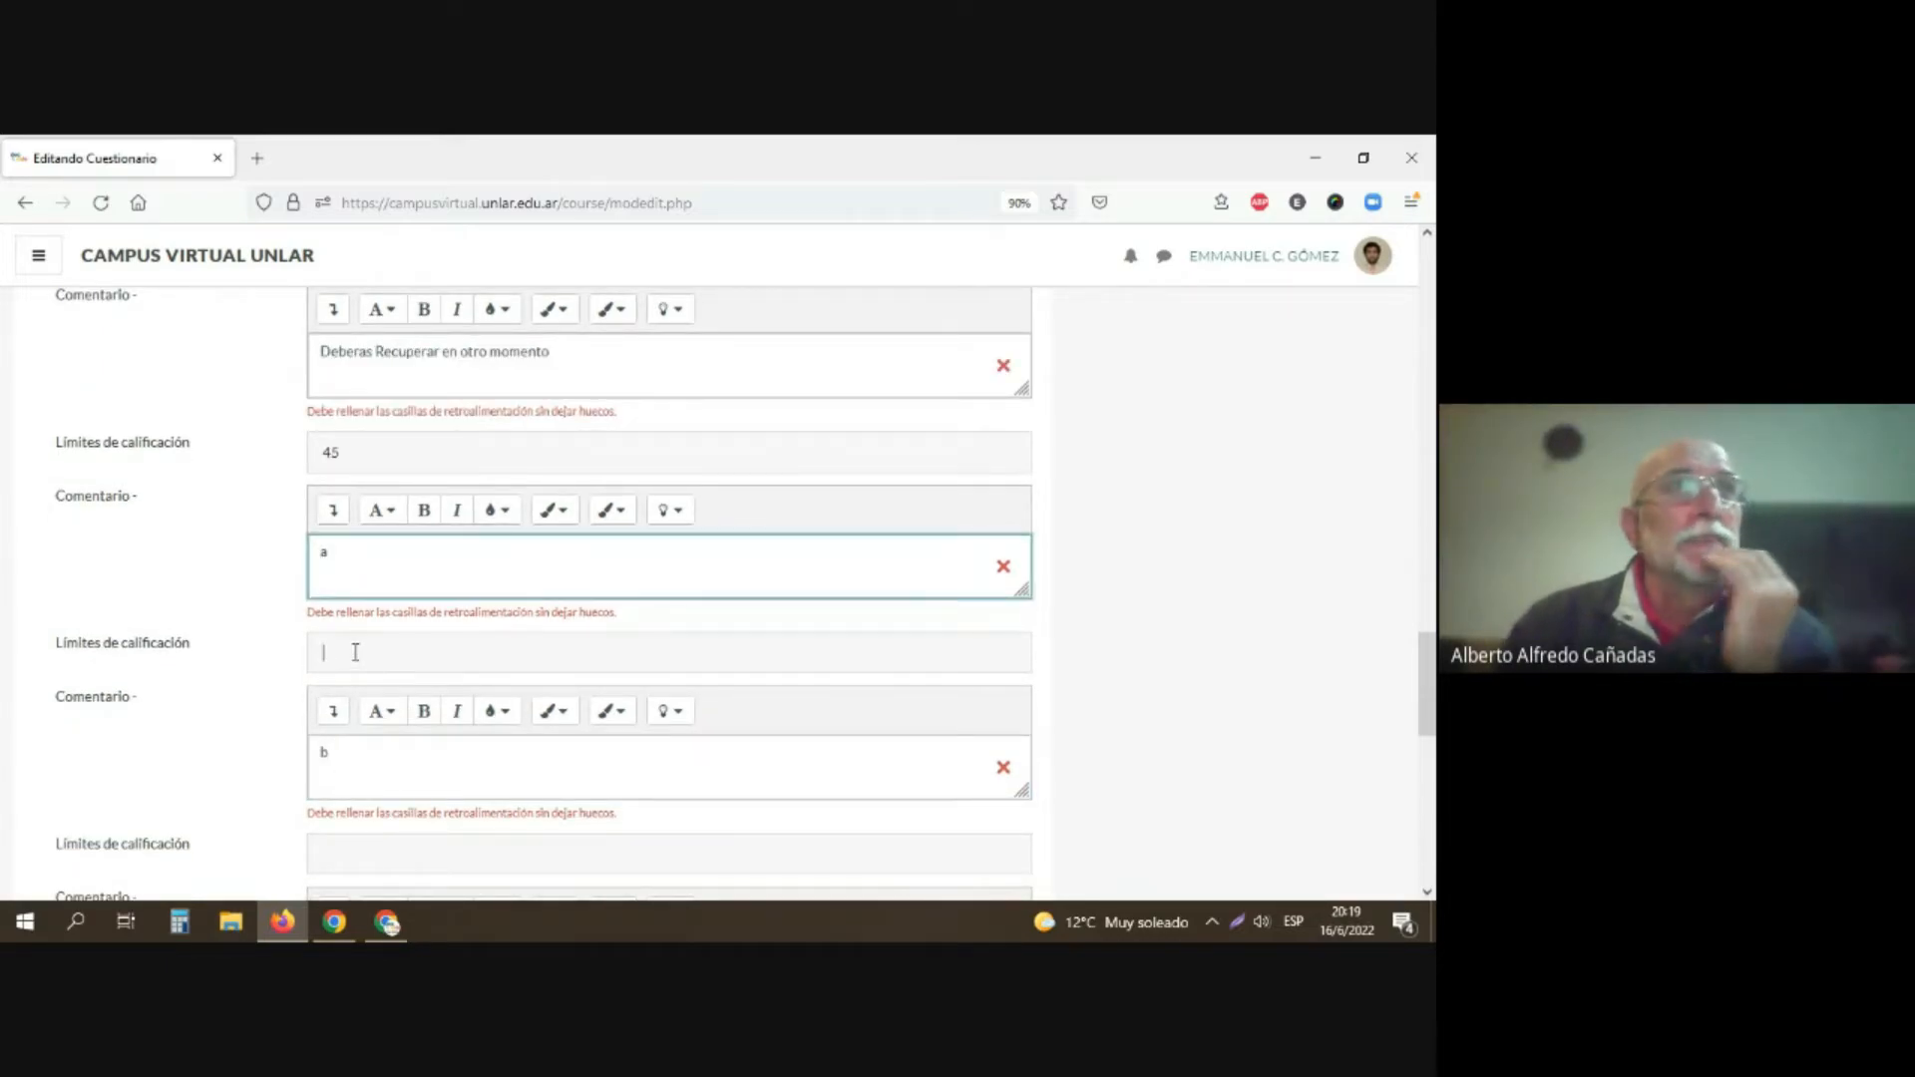
pyautogui.click(355, 654)
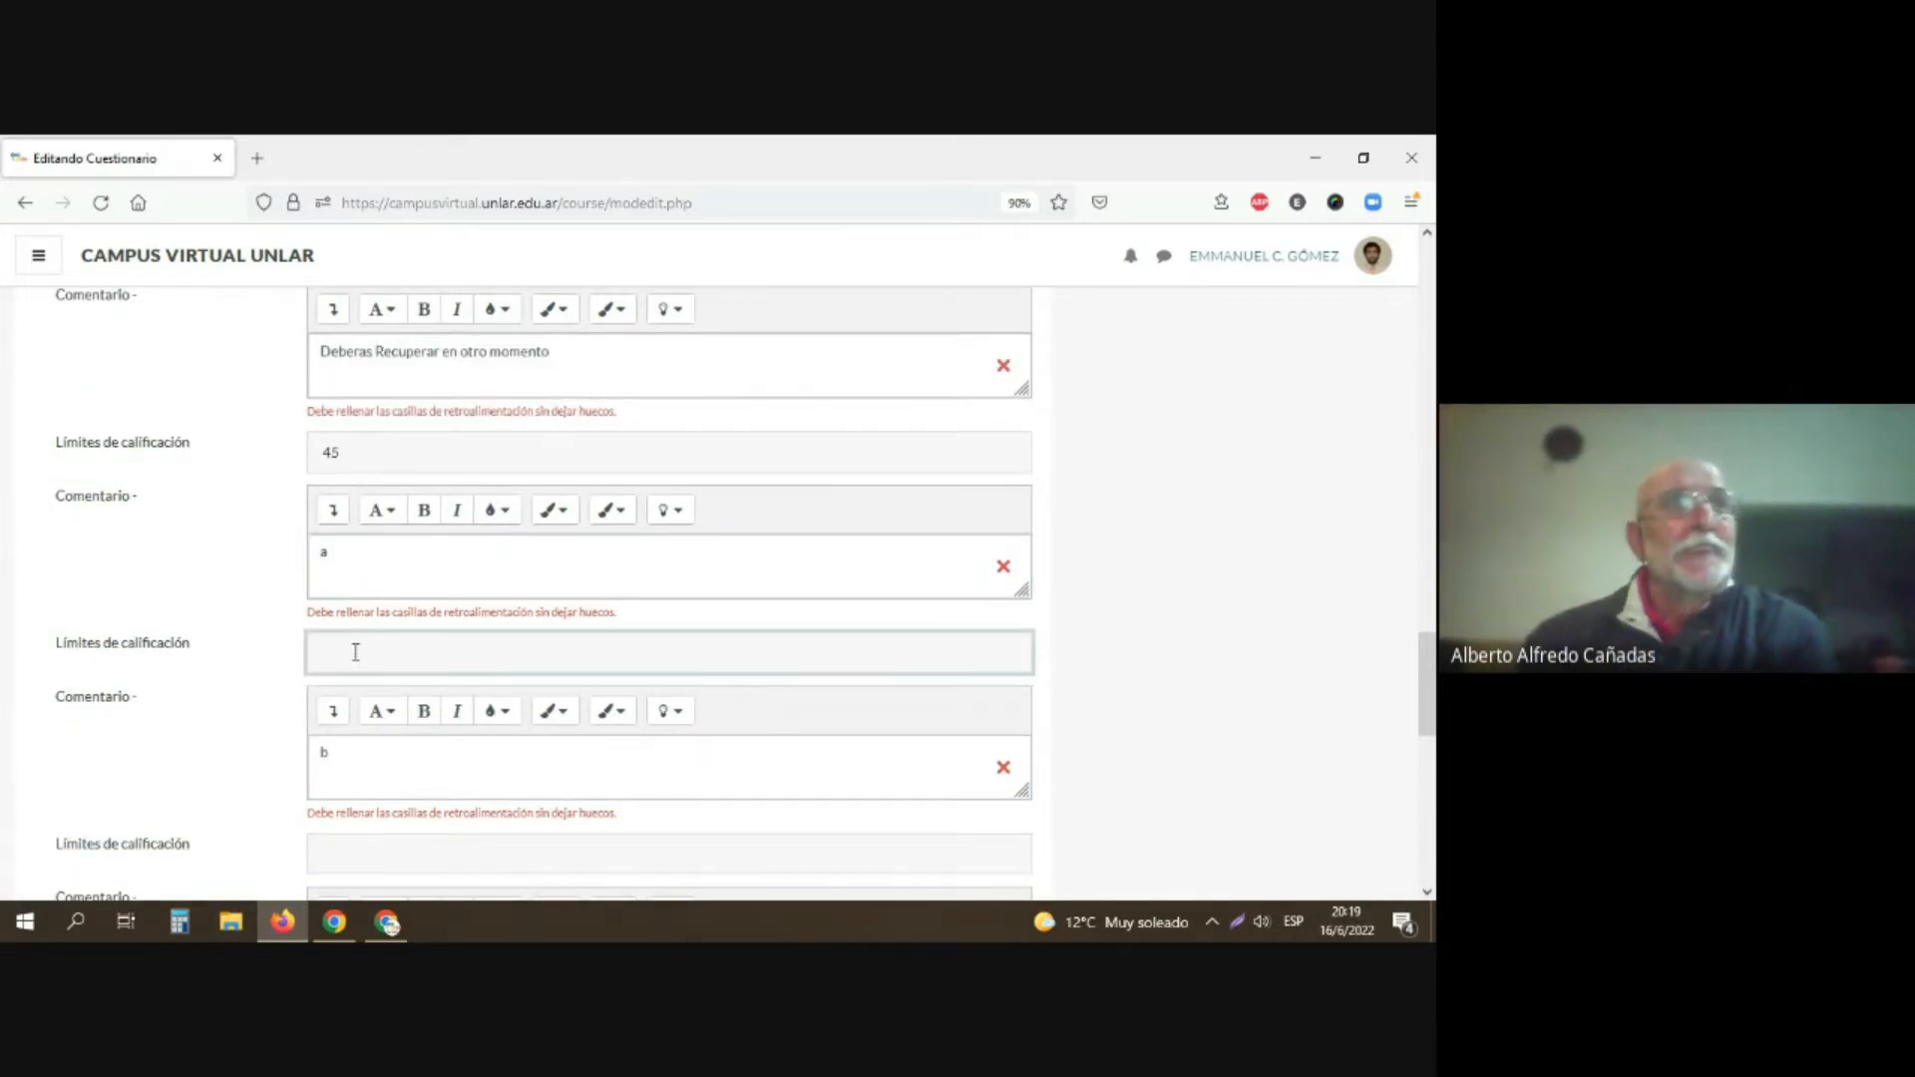
pyautogui.write('20')
pyautogui.scroll(-3, 355, 659)
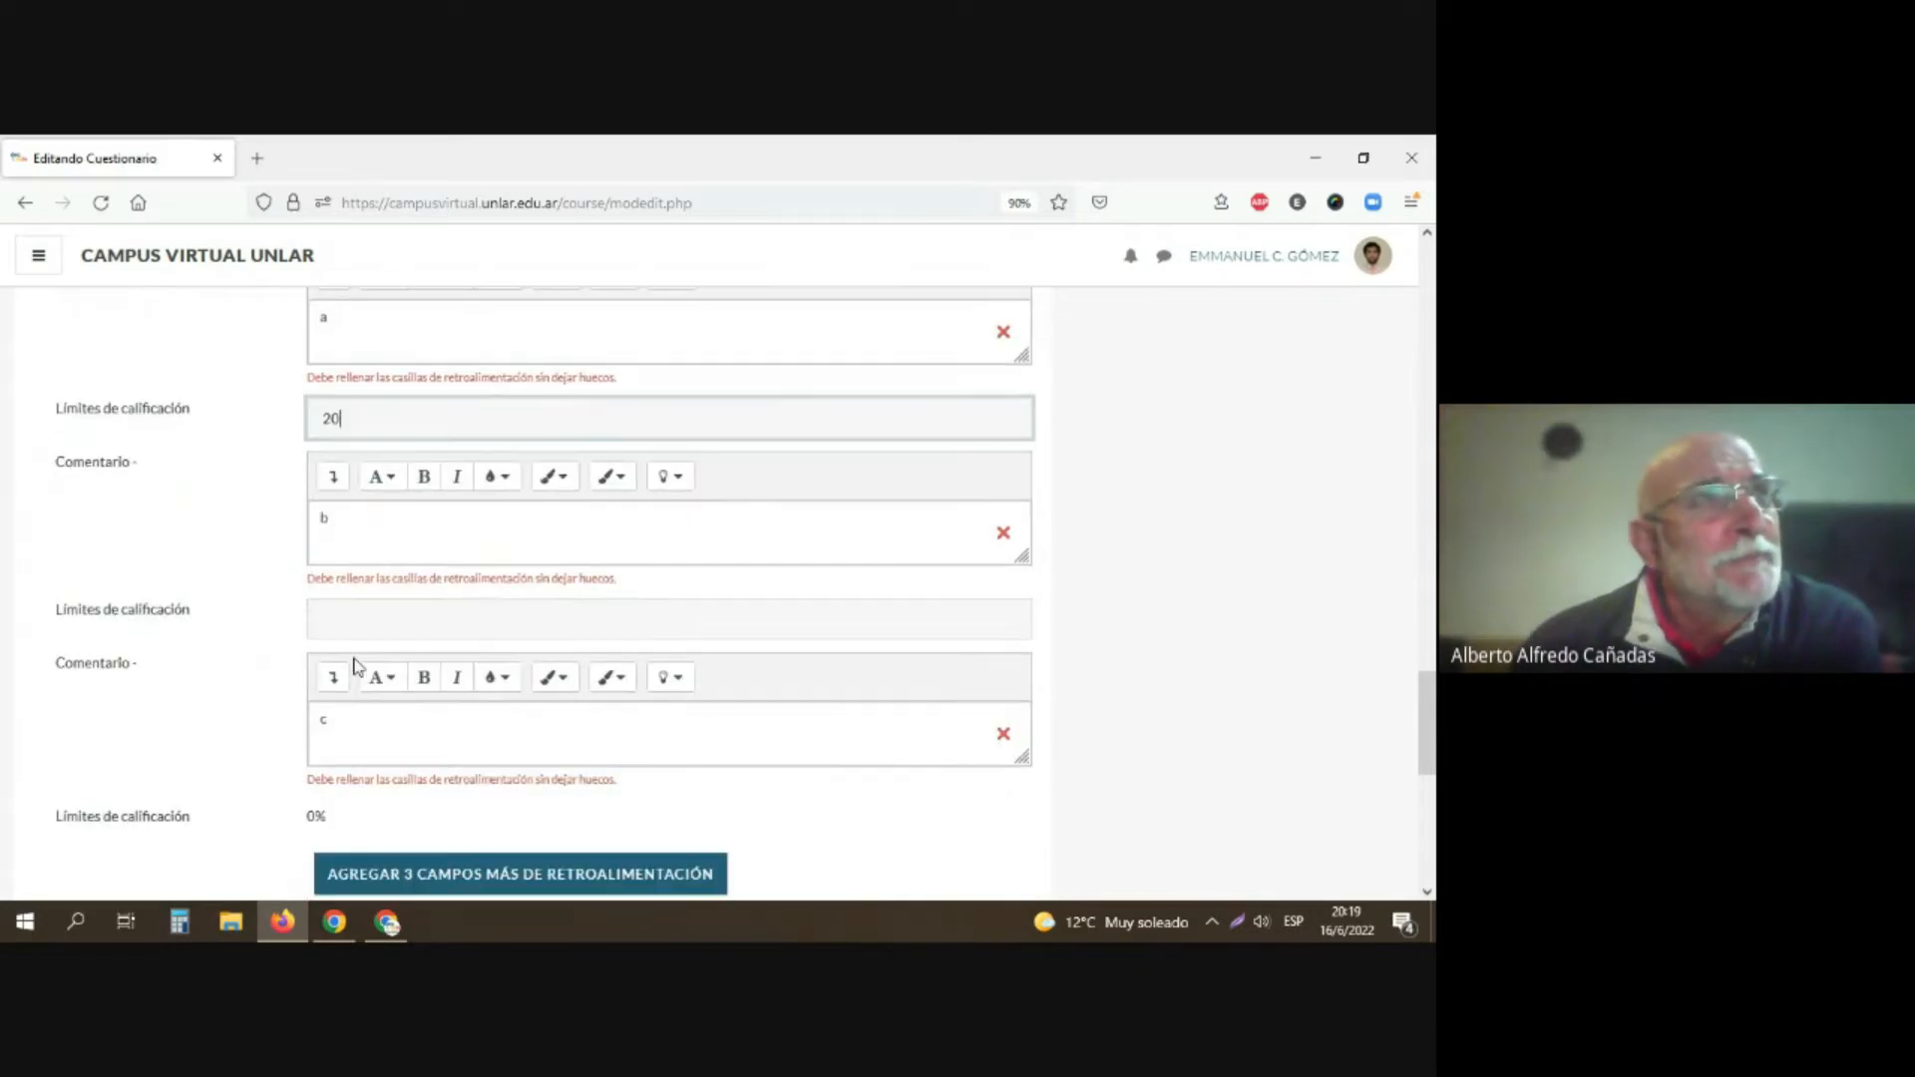
pyautogui.click(335, 602)
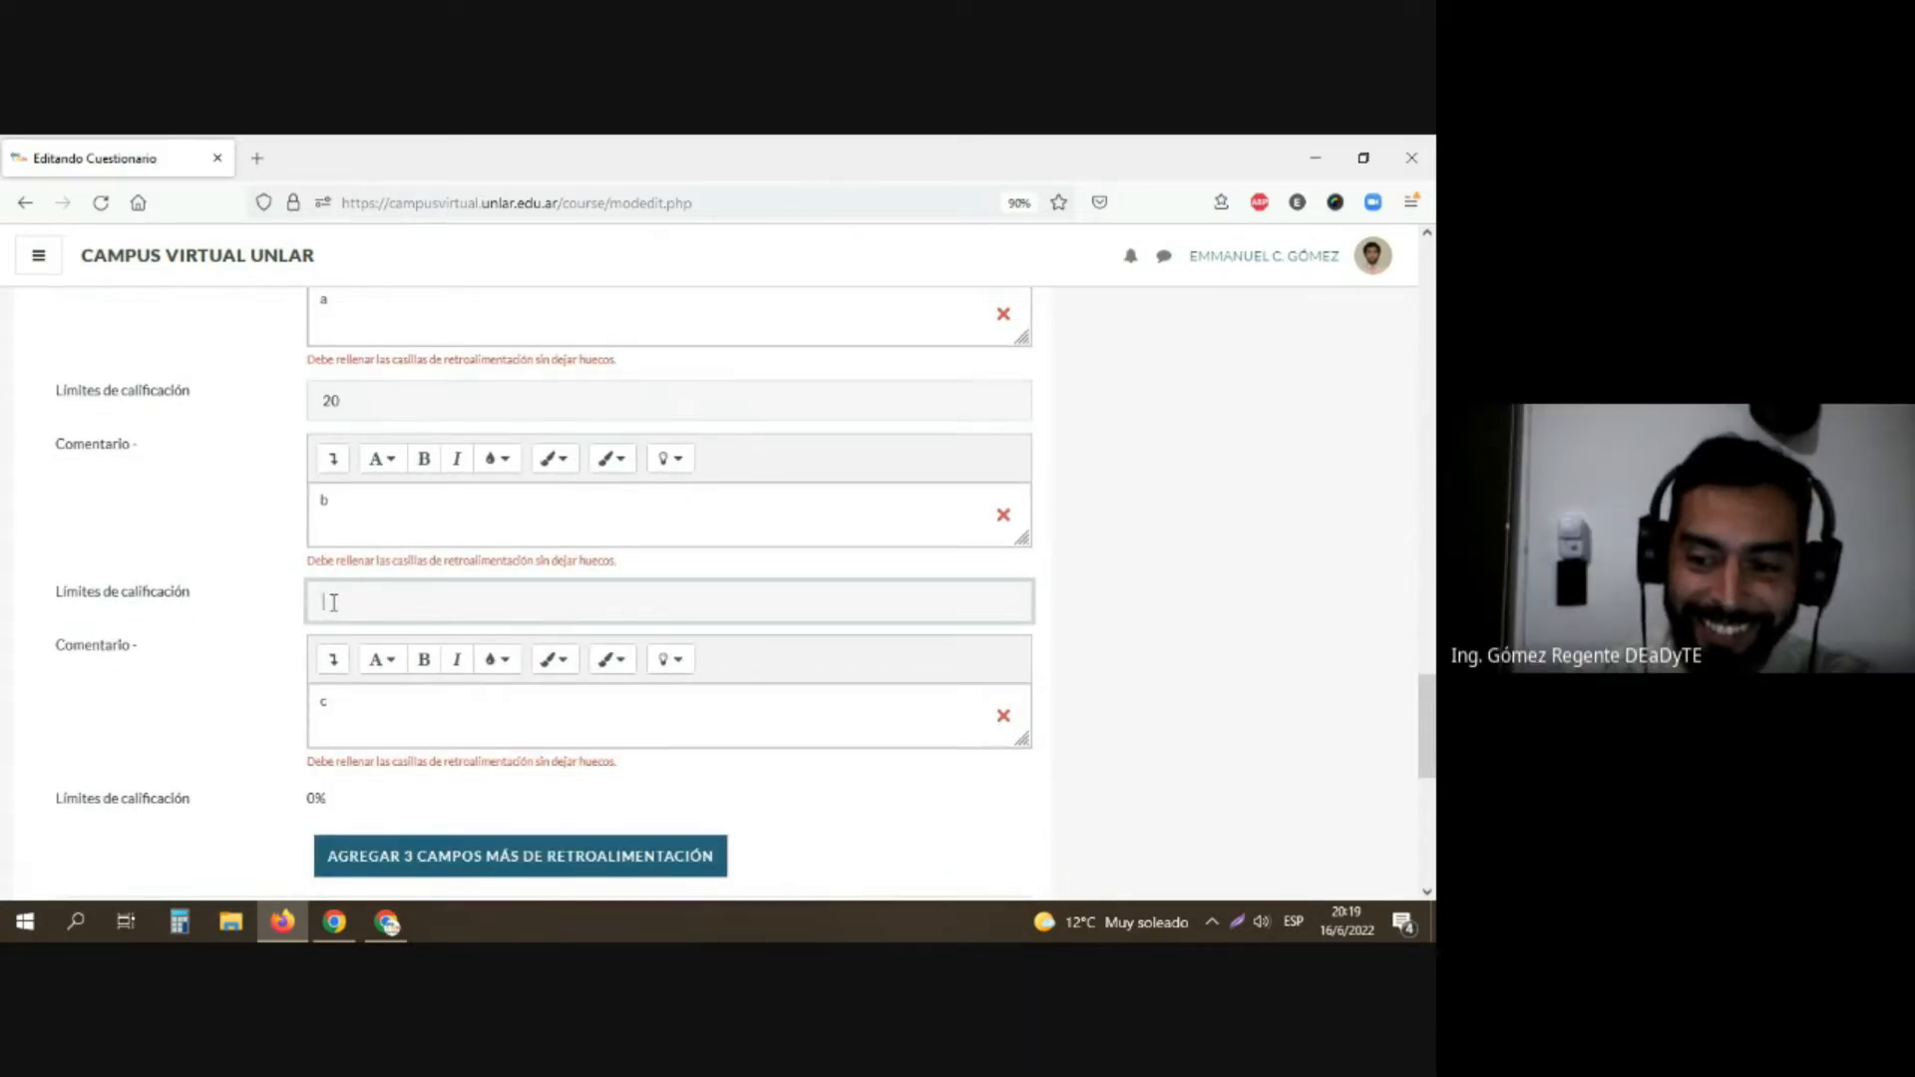
pyautogui.scroll(-2, 336, 608)
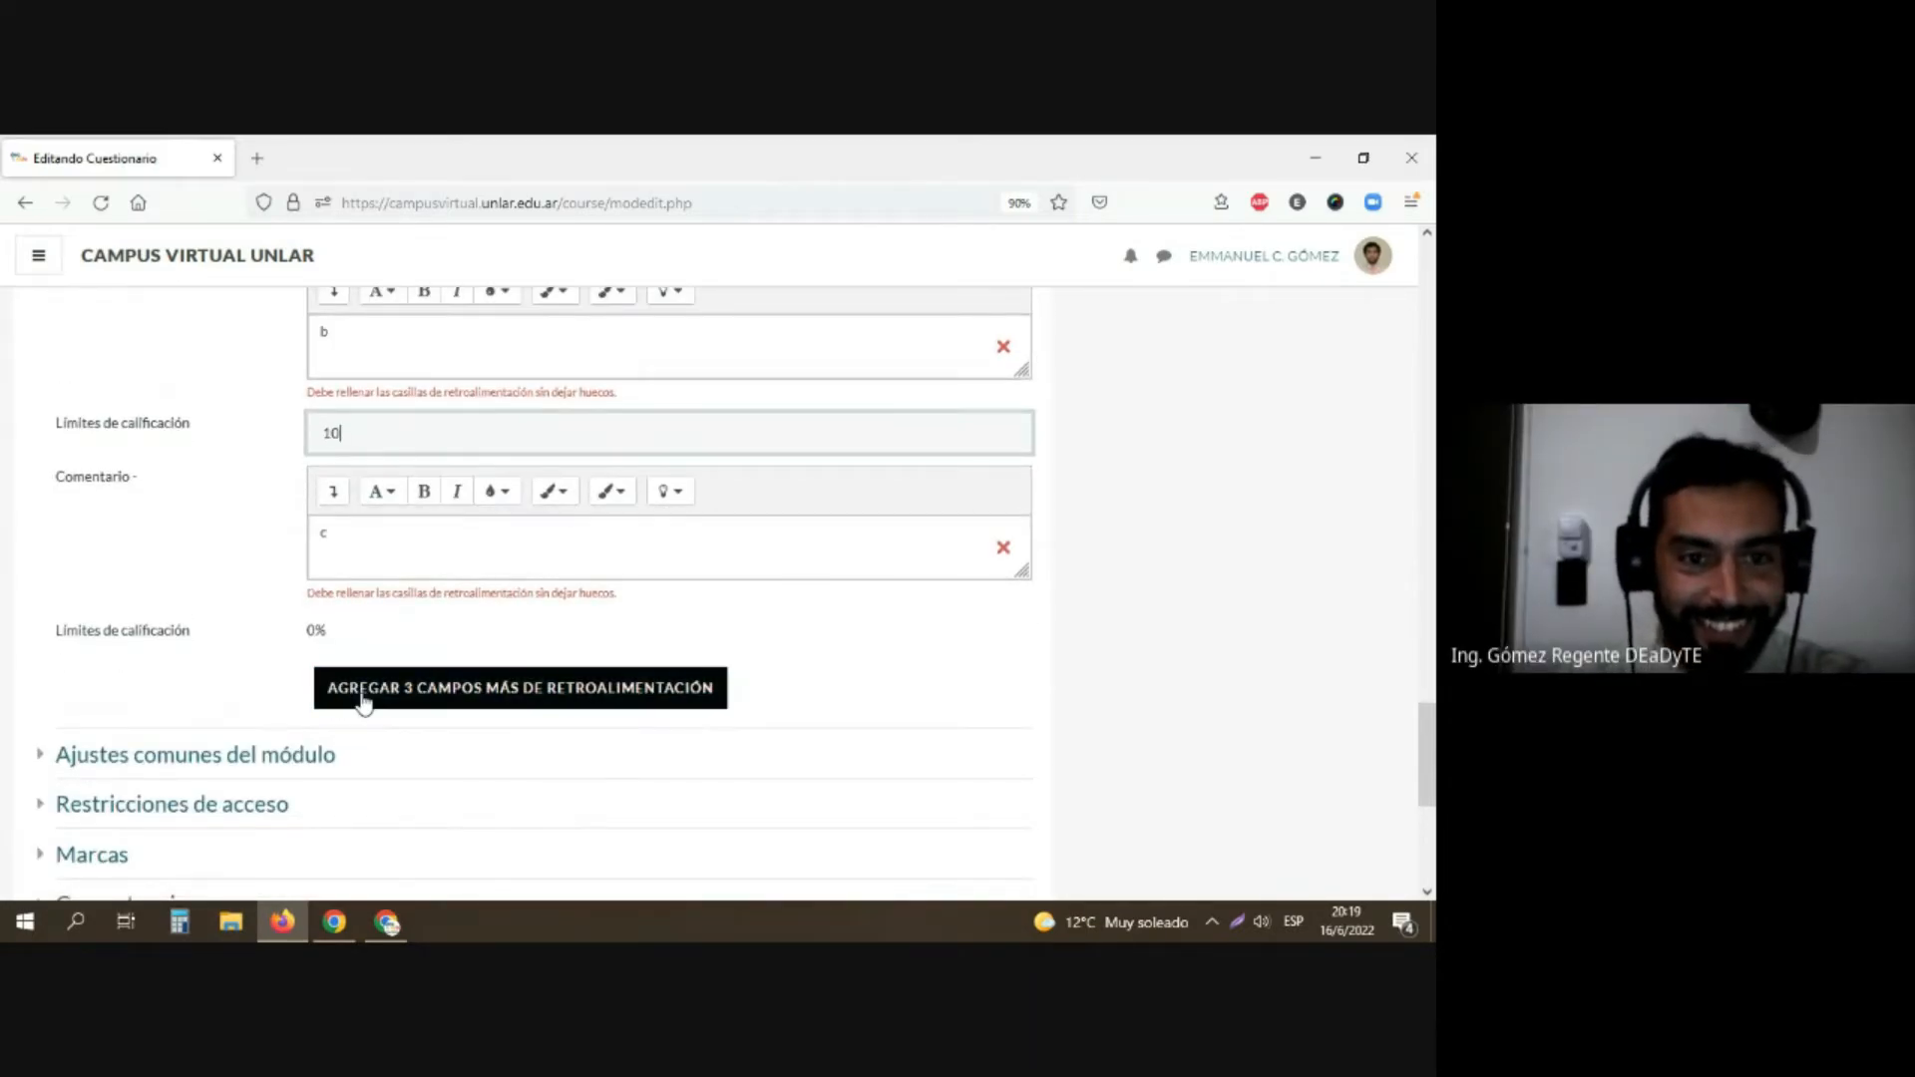
pyautogui.scroll(-5, 303, 692)
pyautogui.click(421, 561)
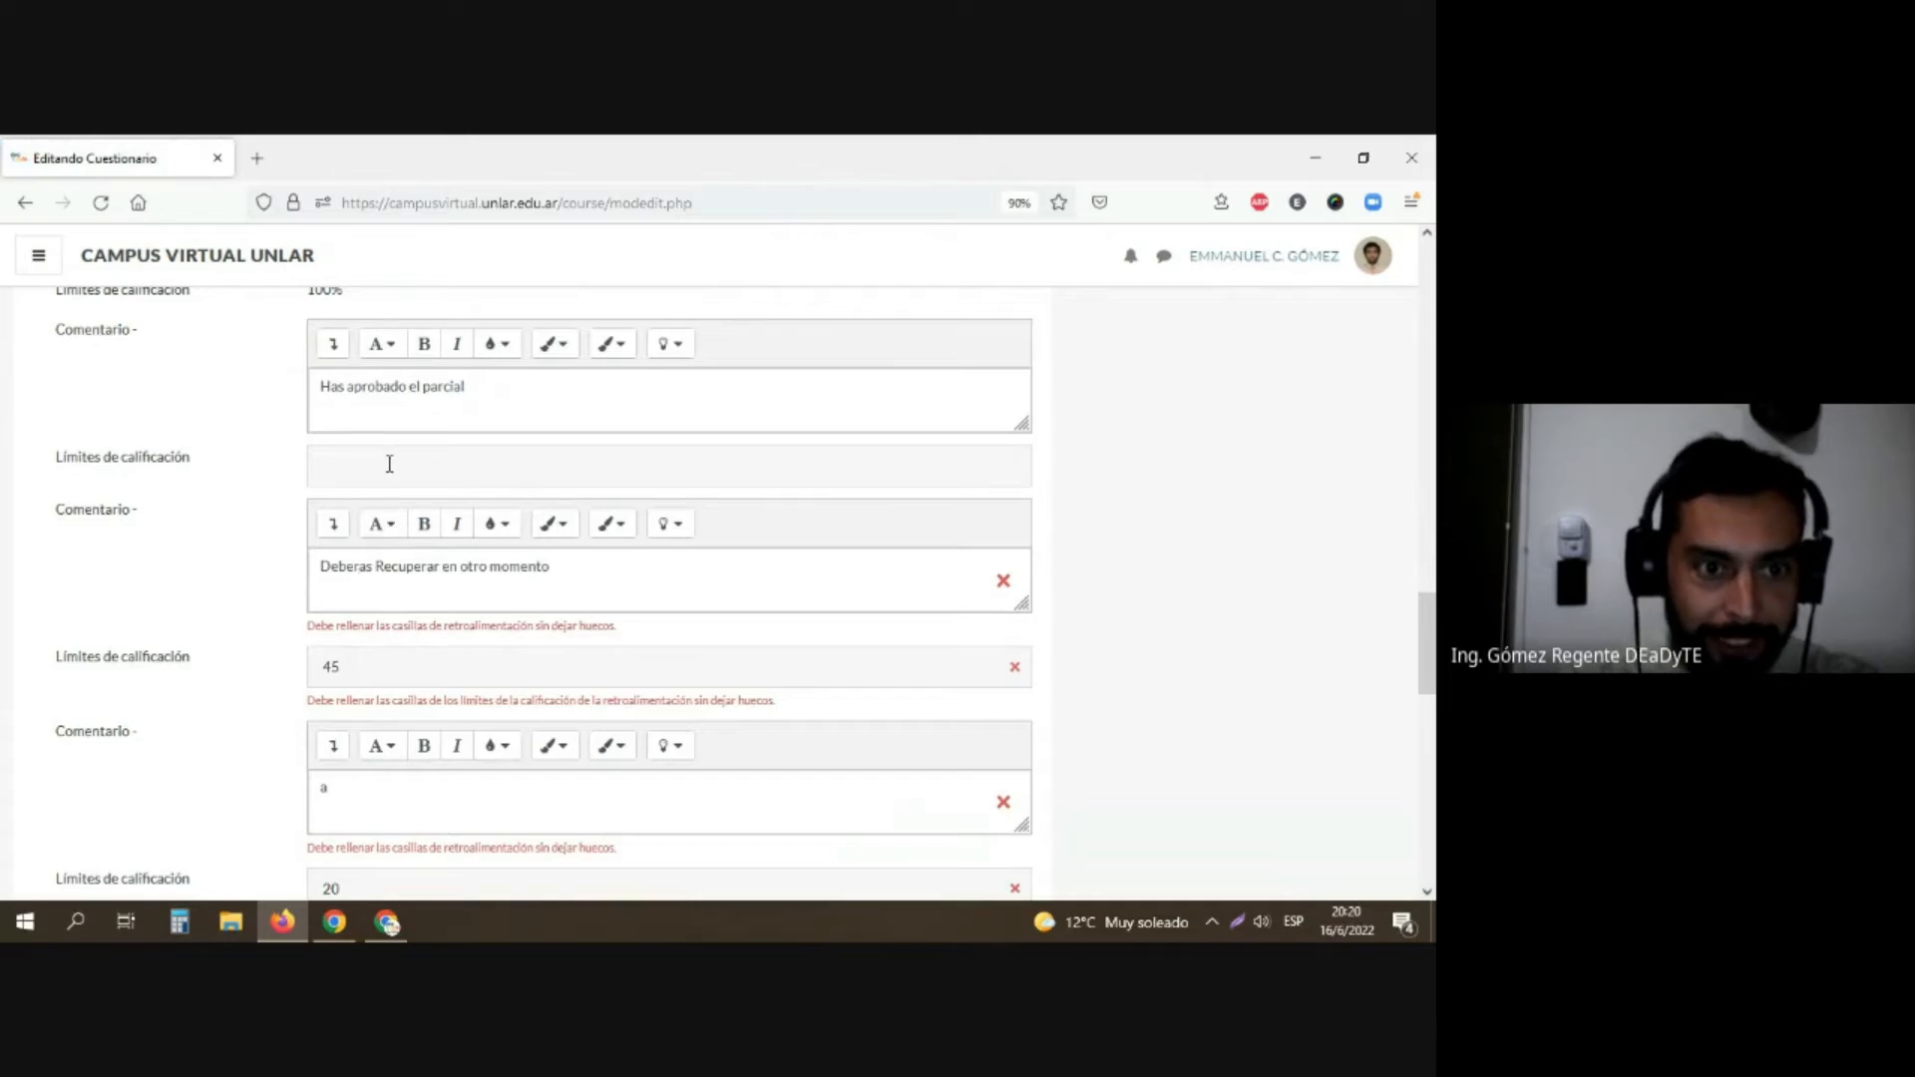
# Step: Set the grade boundary below the "Has aprobado el parcial" comment to 80 and try to save the questionnaire
pyautogui.click(389, 465)
pyautogui.write('80')
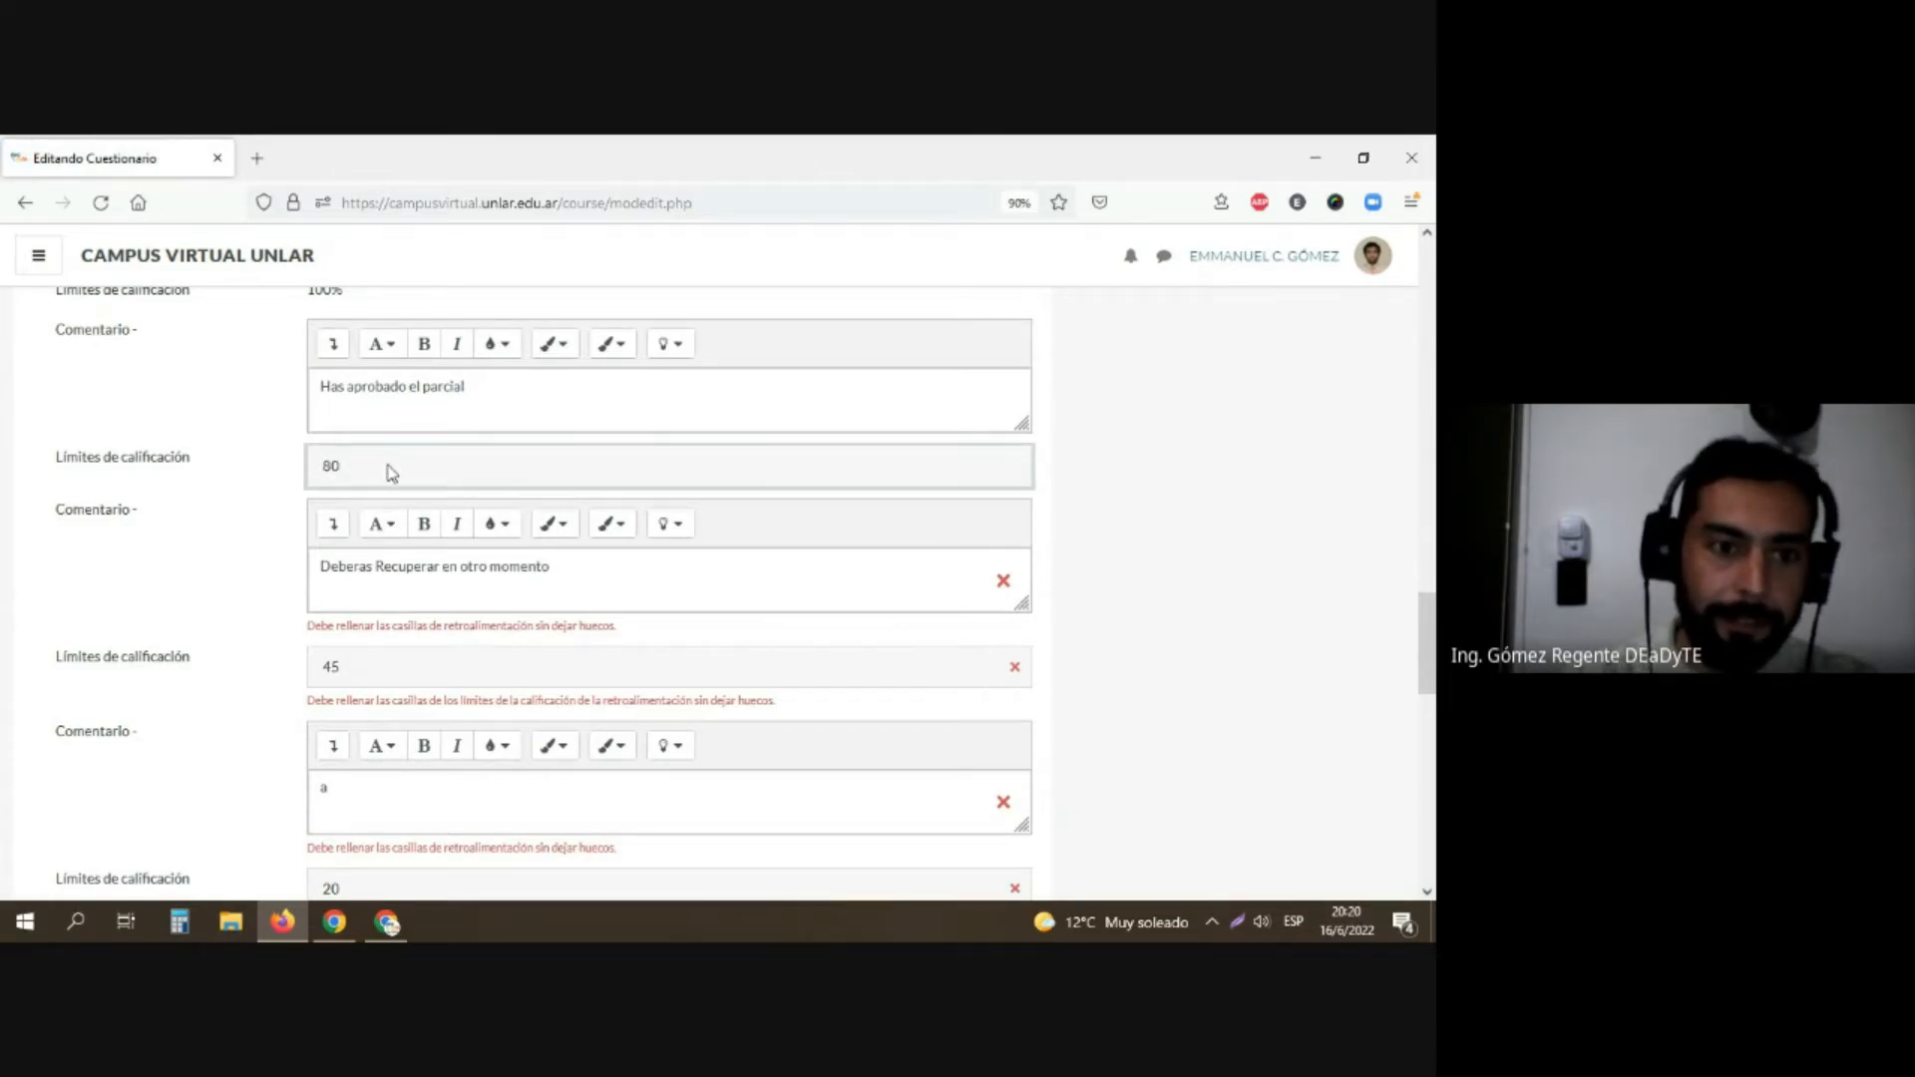
pyautogui.scroll(-7, 384, 479)
pyautogui.scroll(-5, 355, 662)
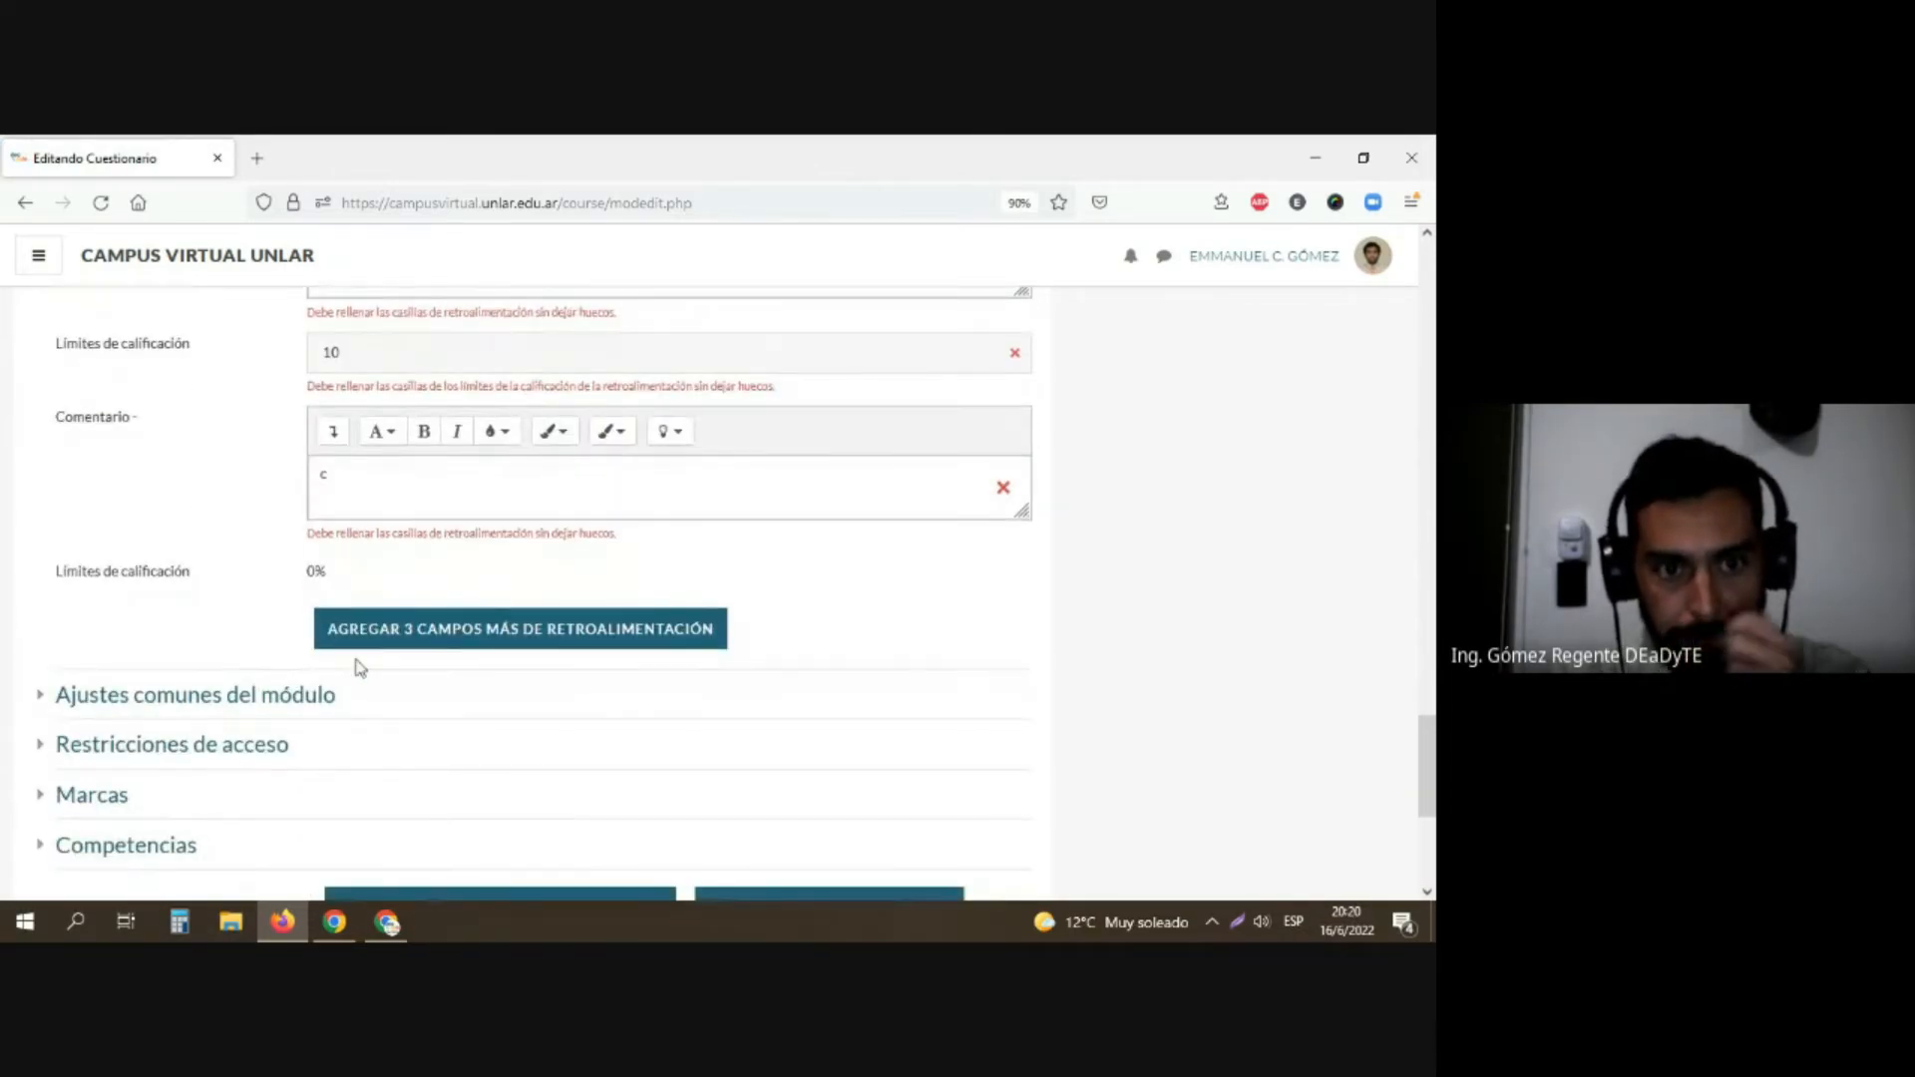
pyautogui.click(372, 507)
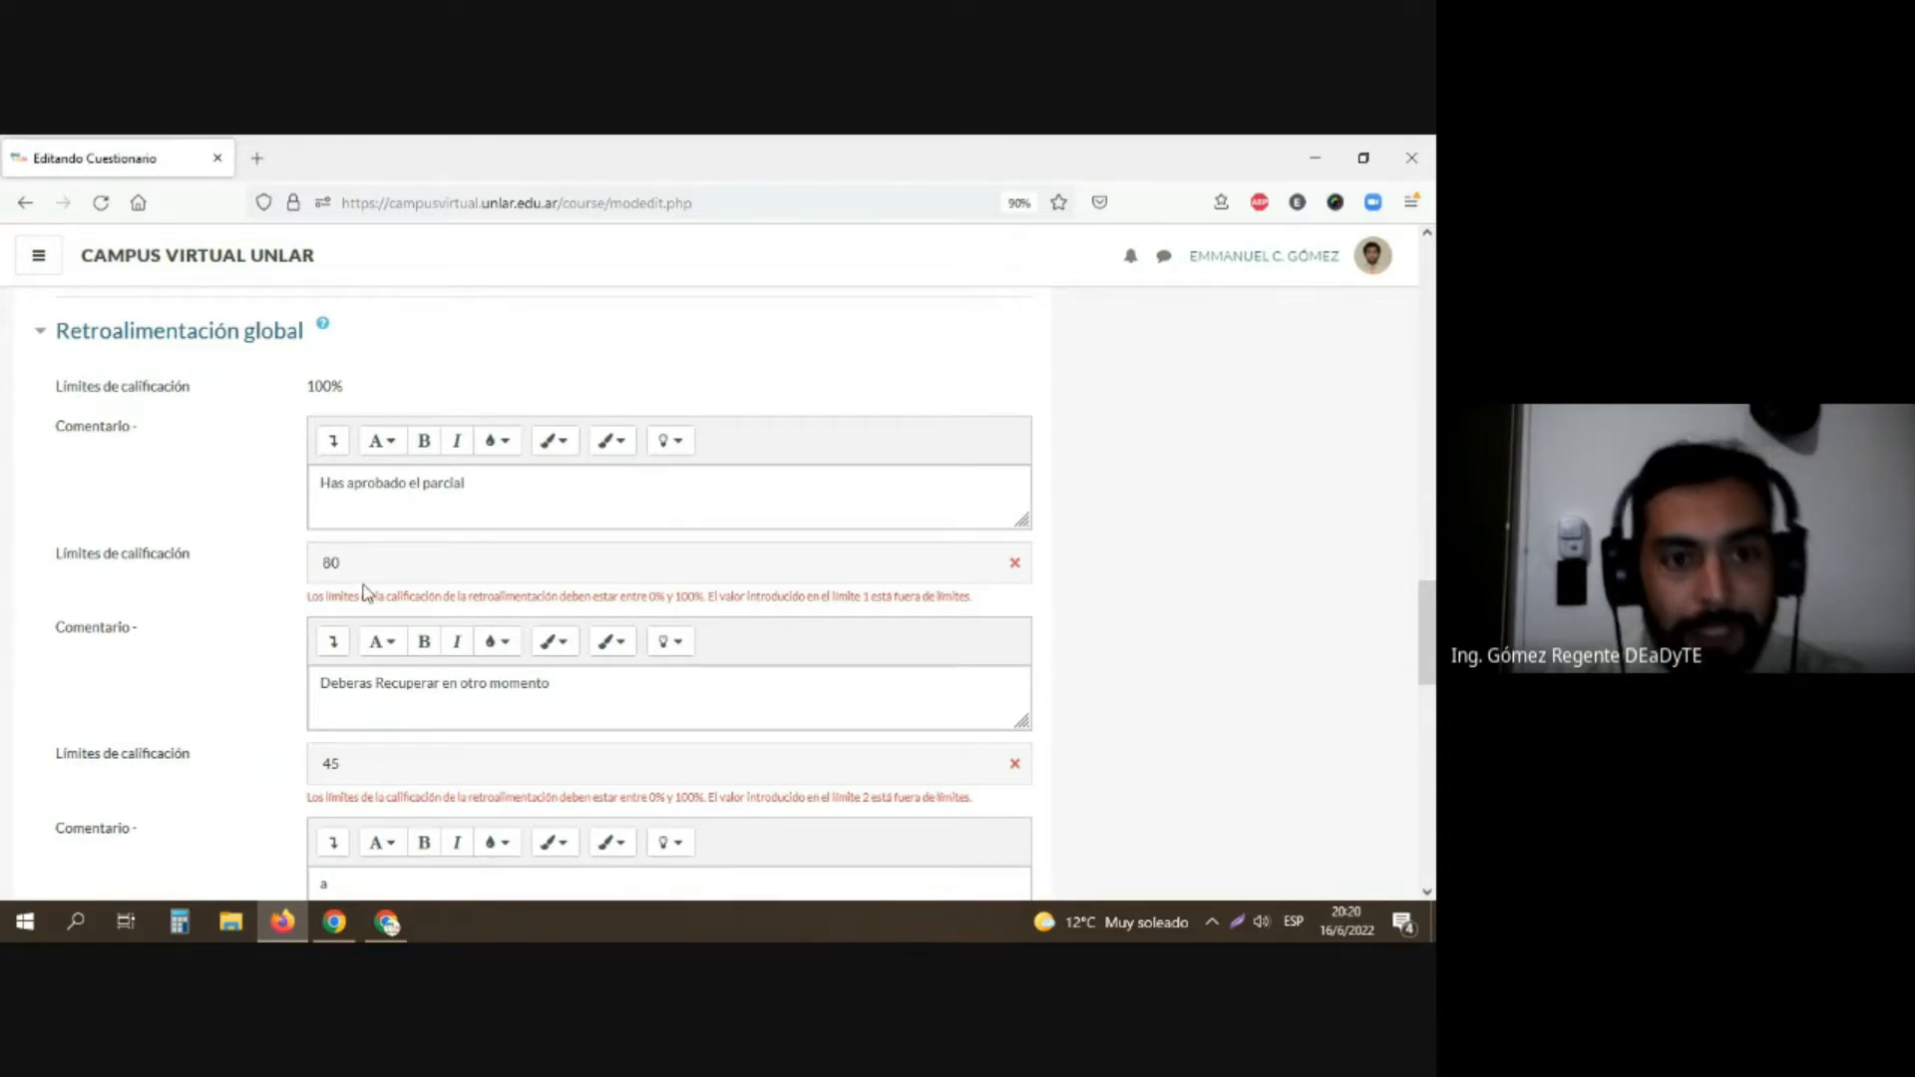
# Step: Return to the previous version of the questionnaire form and resend its data to reload it
pyautogui.click(25, 204)
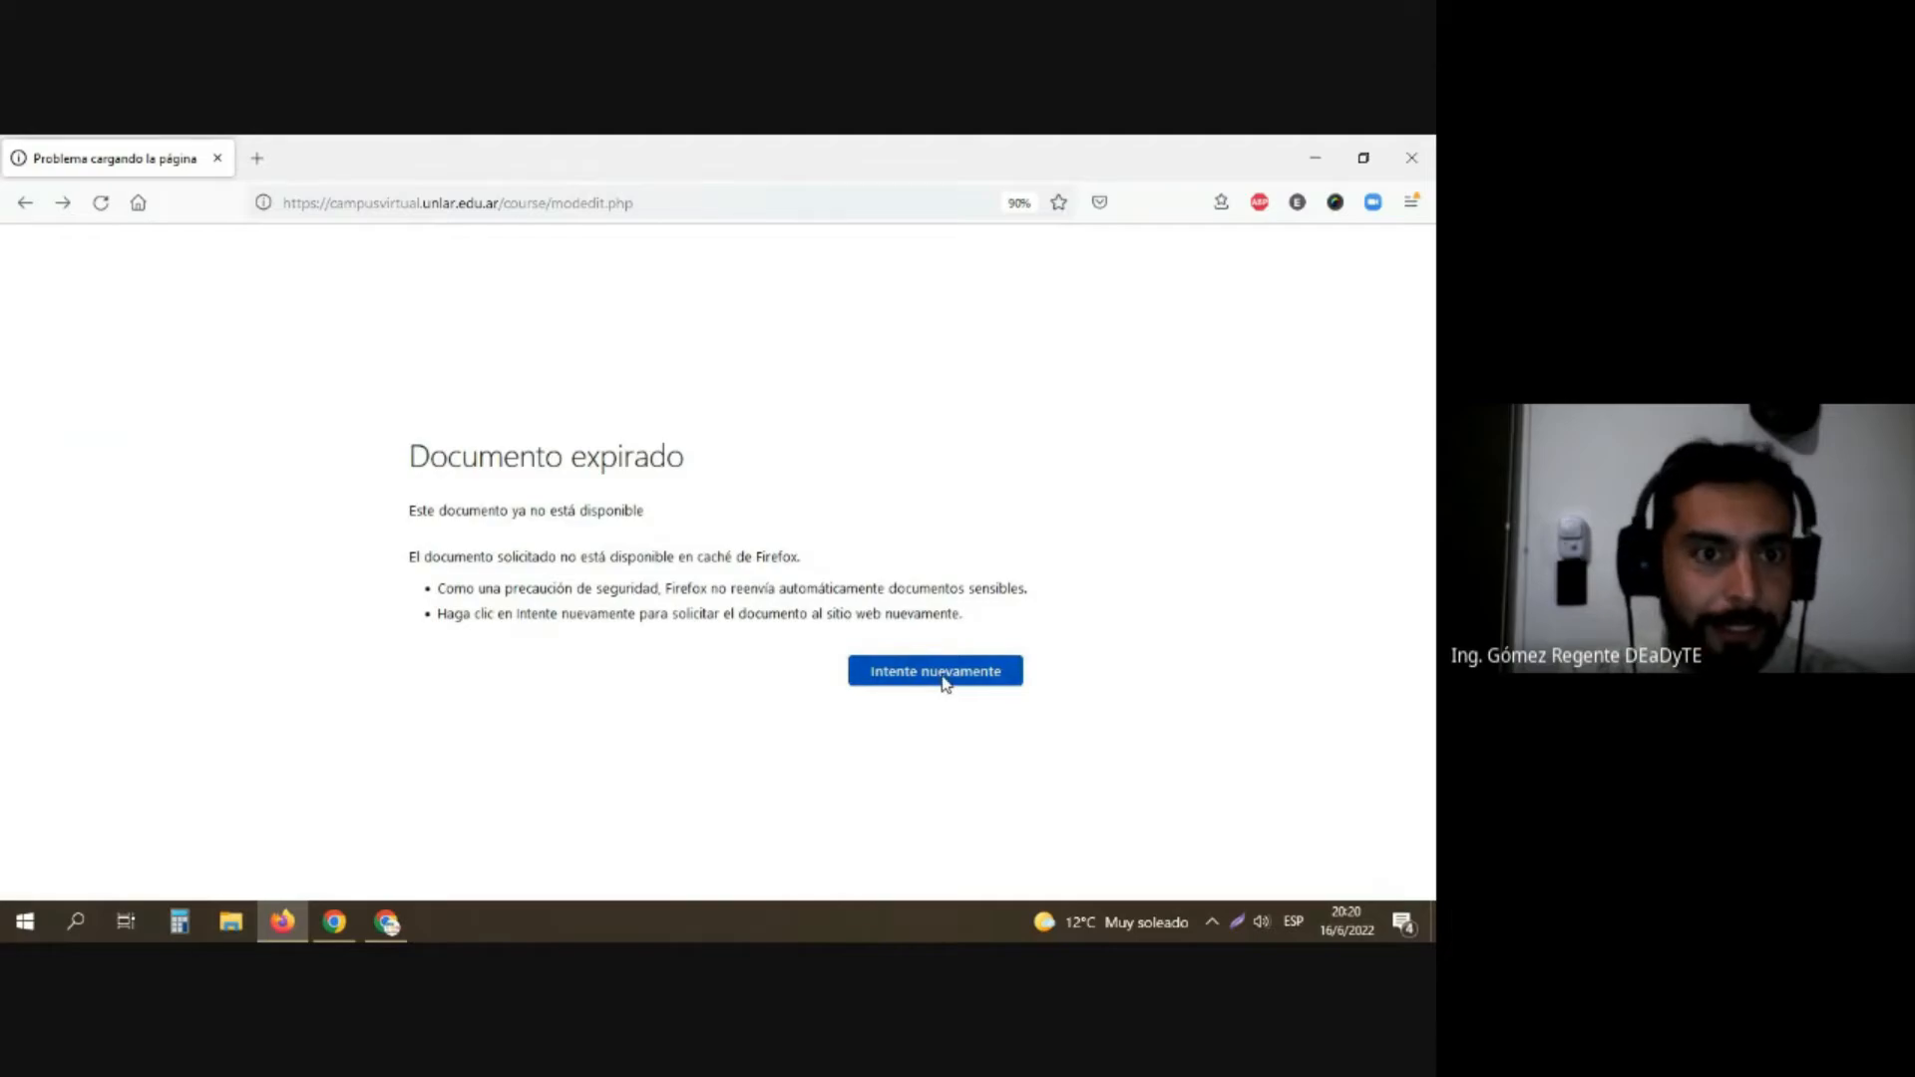
pyautogui.click(942, 674)
pyautogui.click(795, 615)
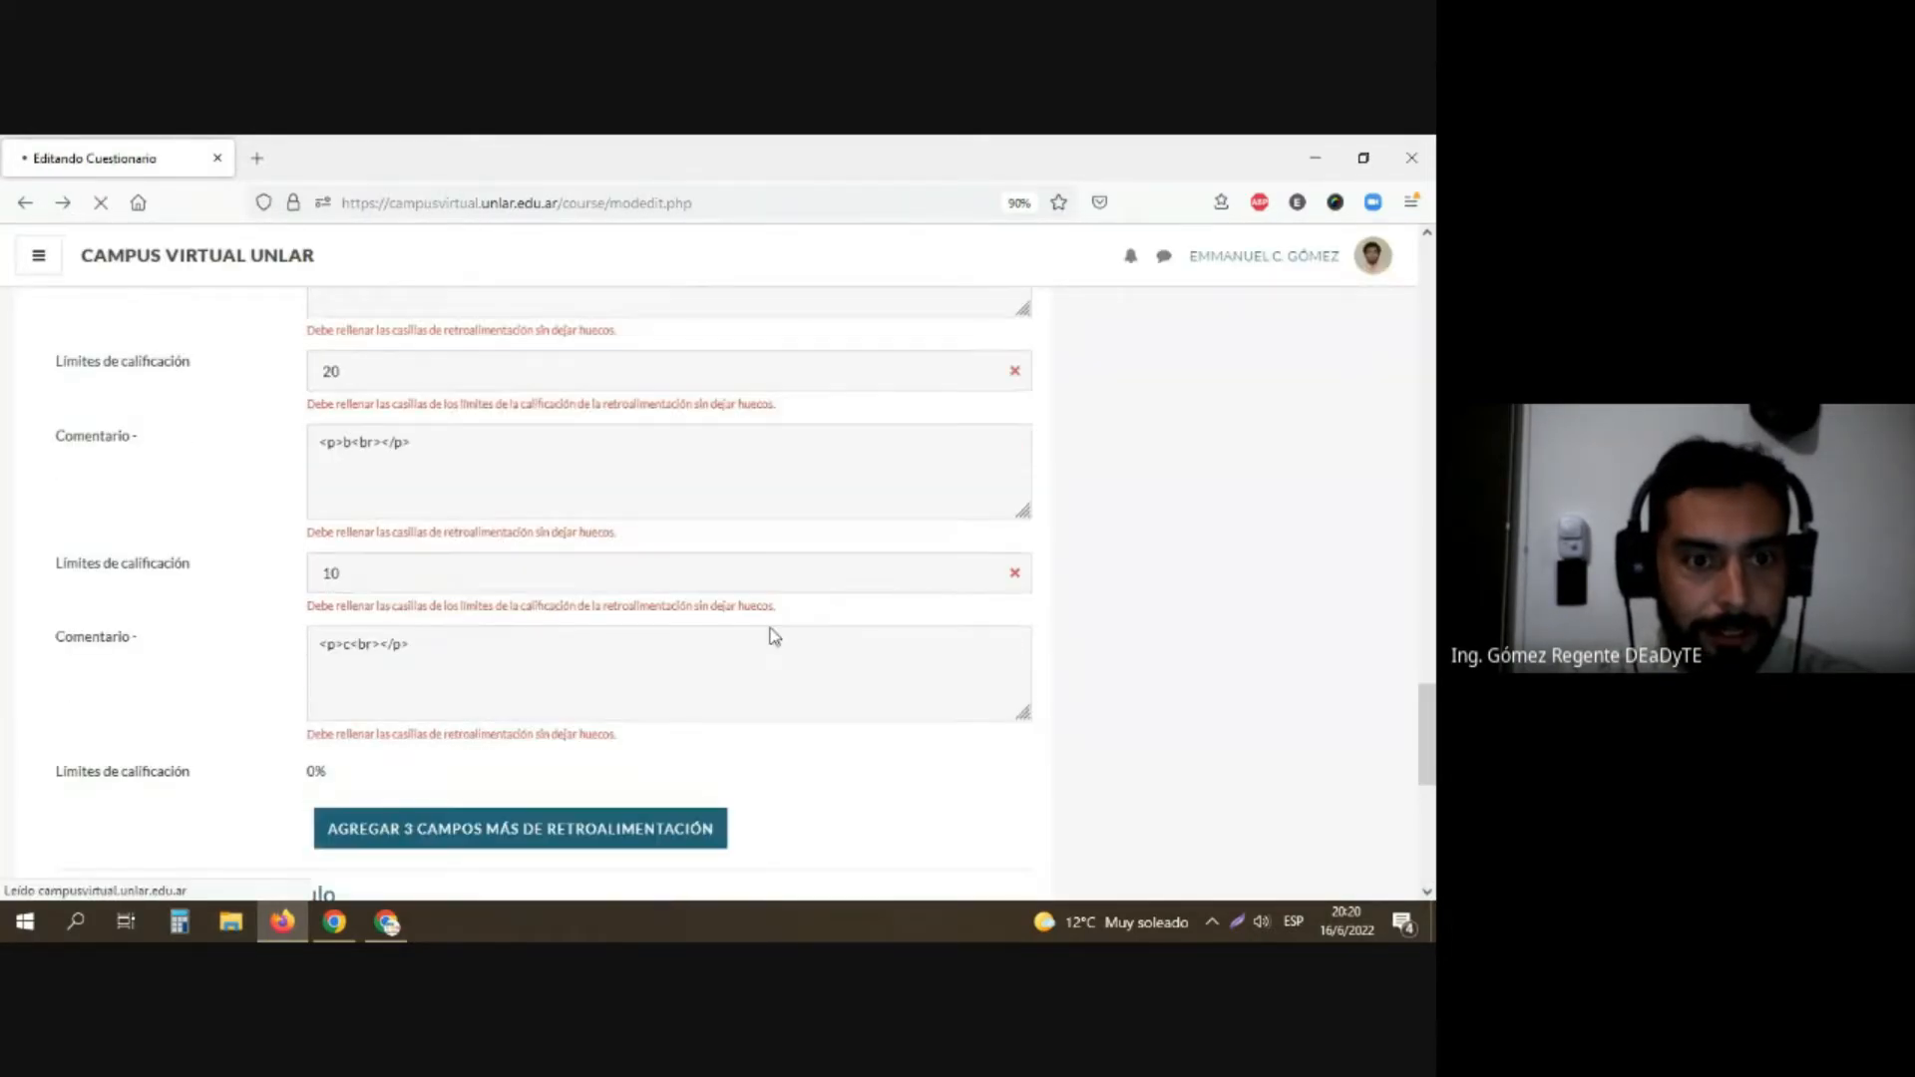
pyautogui.scroll(20, 773, 635)
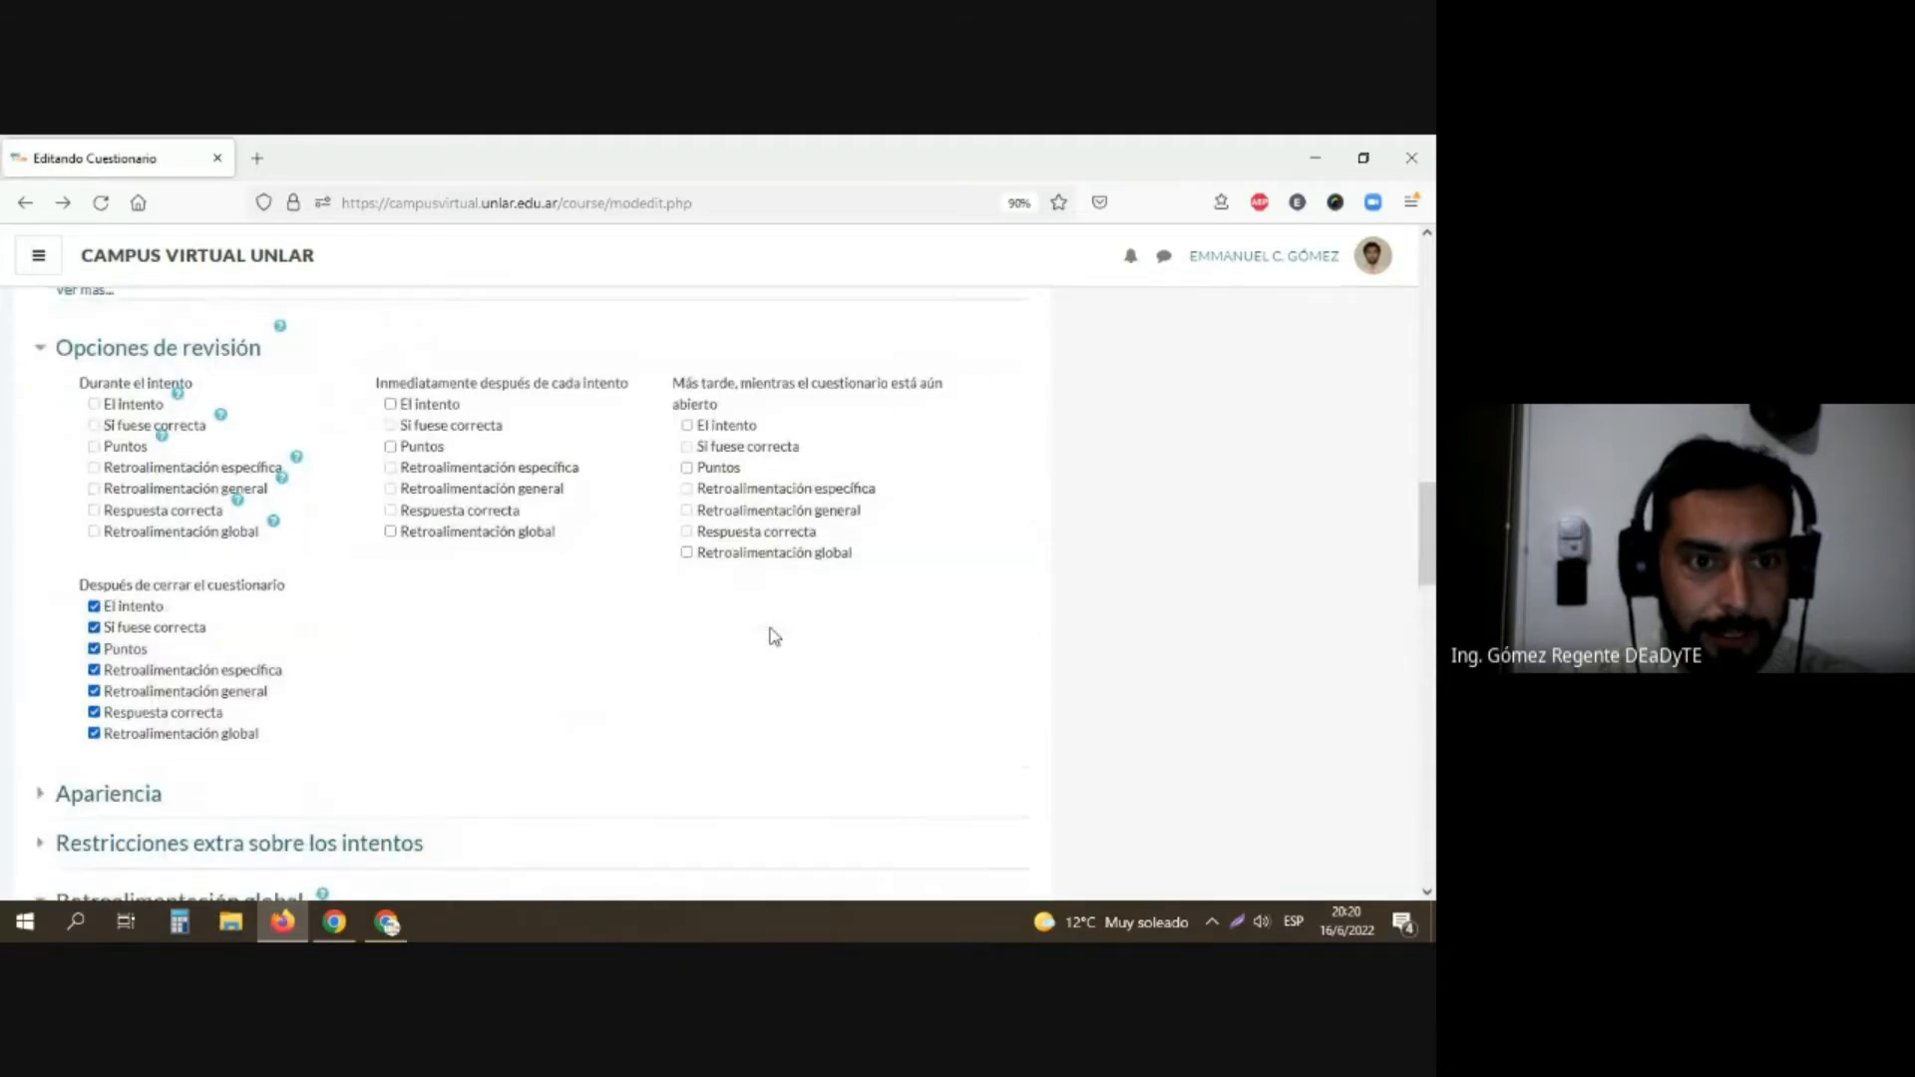
# Step: Review the existing questionnaire form from its general settings through timing and grading to the global feedback comments and grade boundaries
pyautogui.scroll(10, 773, 632)
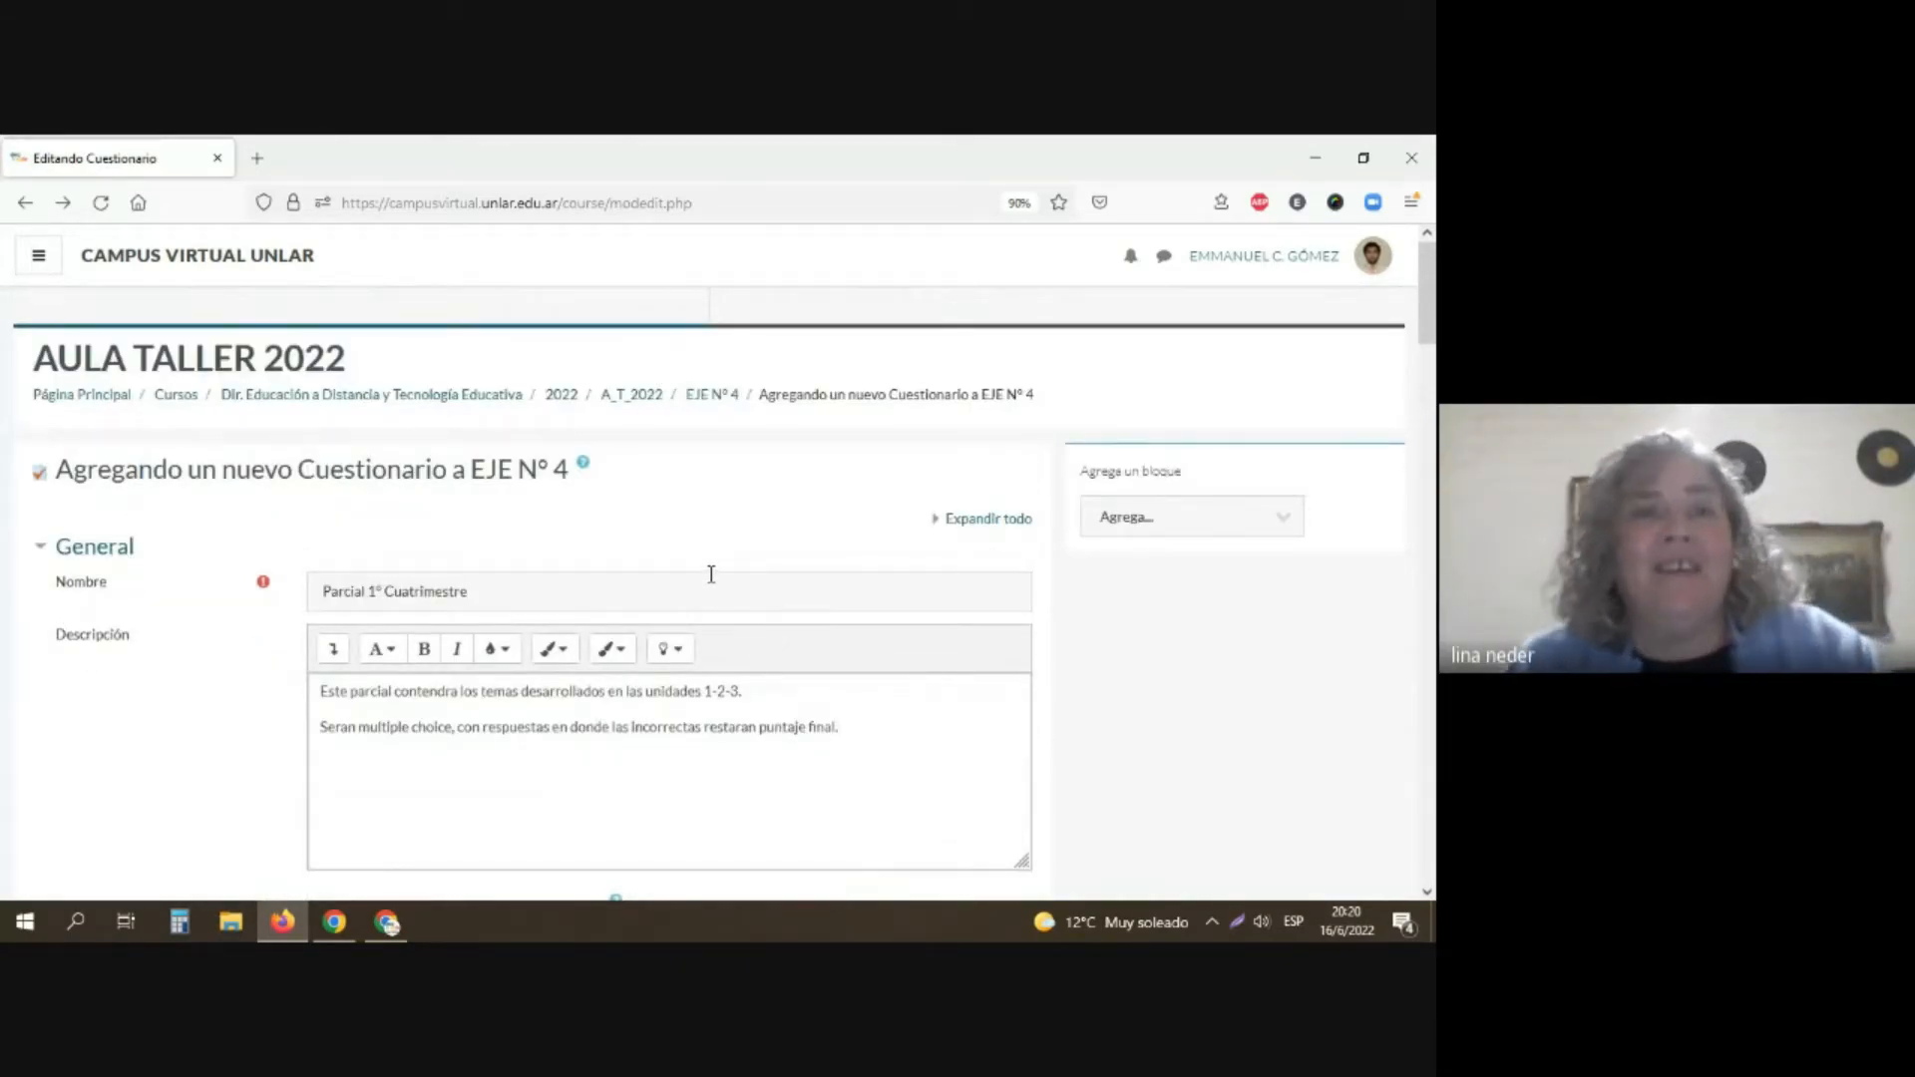
pyautogui.scroll(-4, 706, 583)
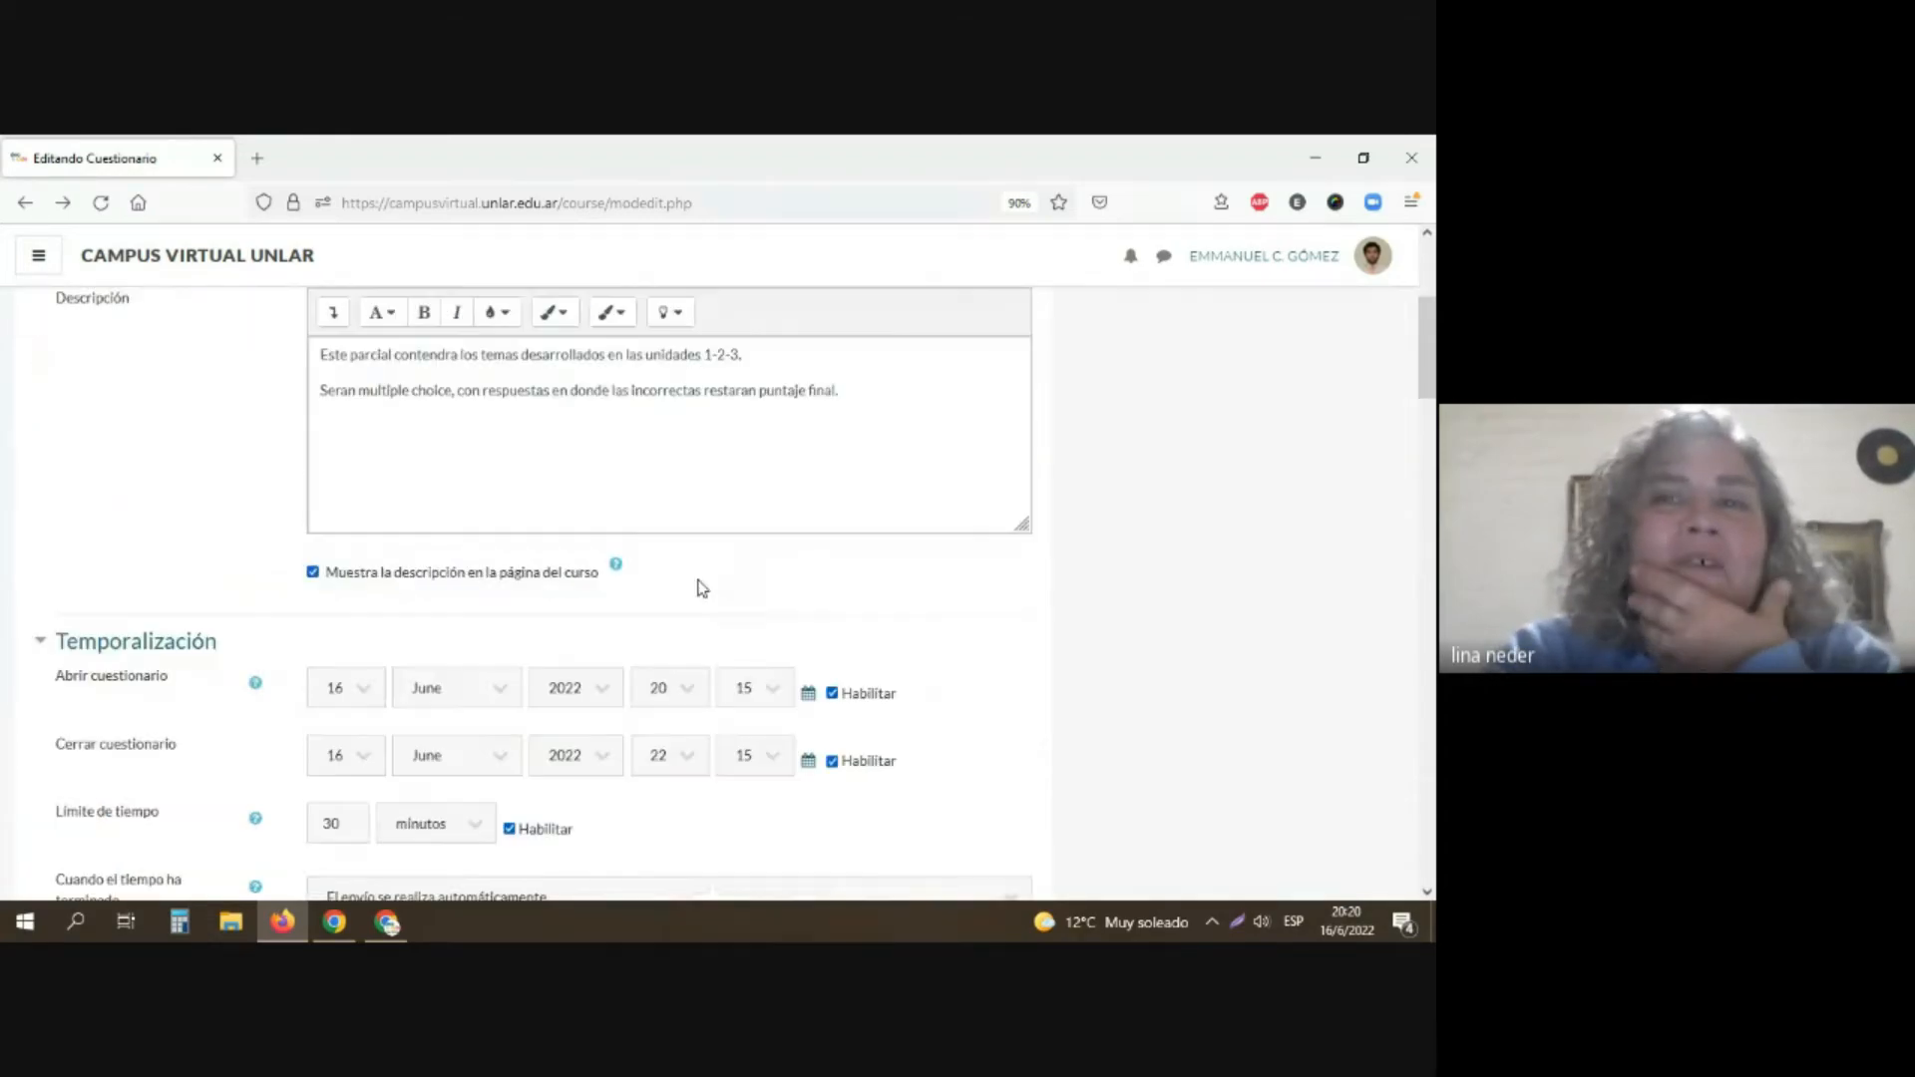
pyautogui.scroll(1, 702, 588)
pyautogui.scroll(-10, 556, 625)
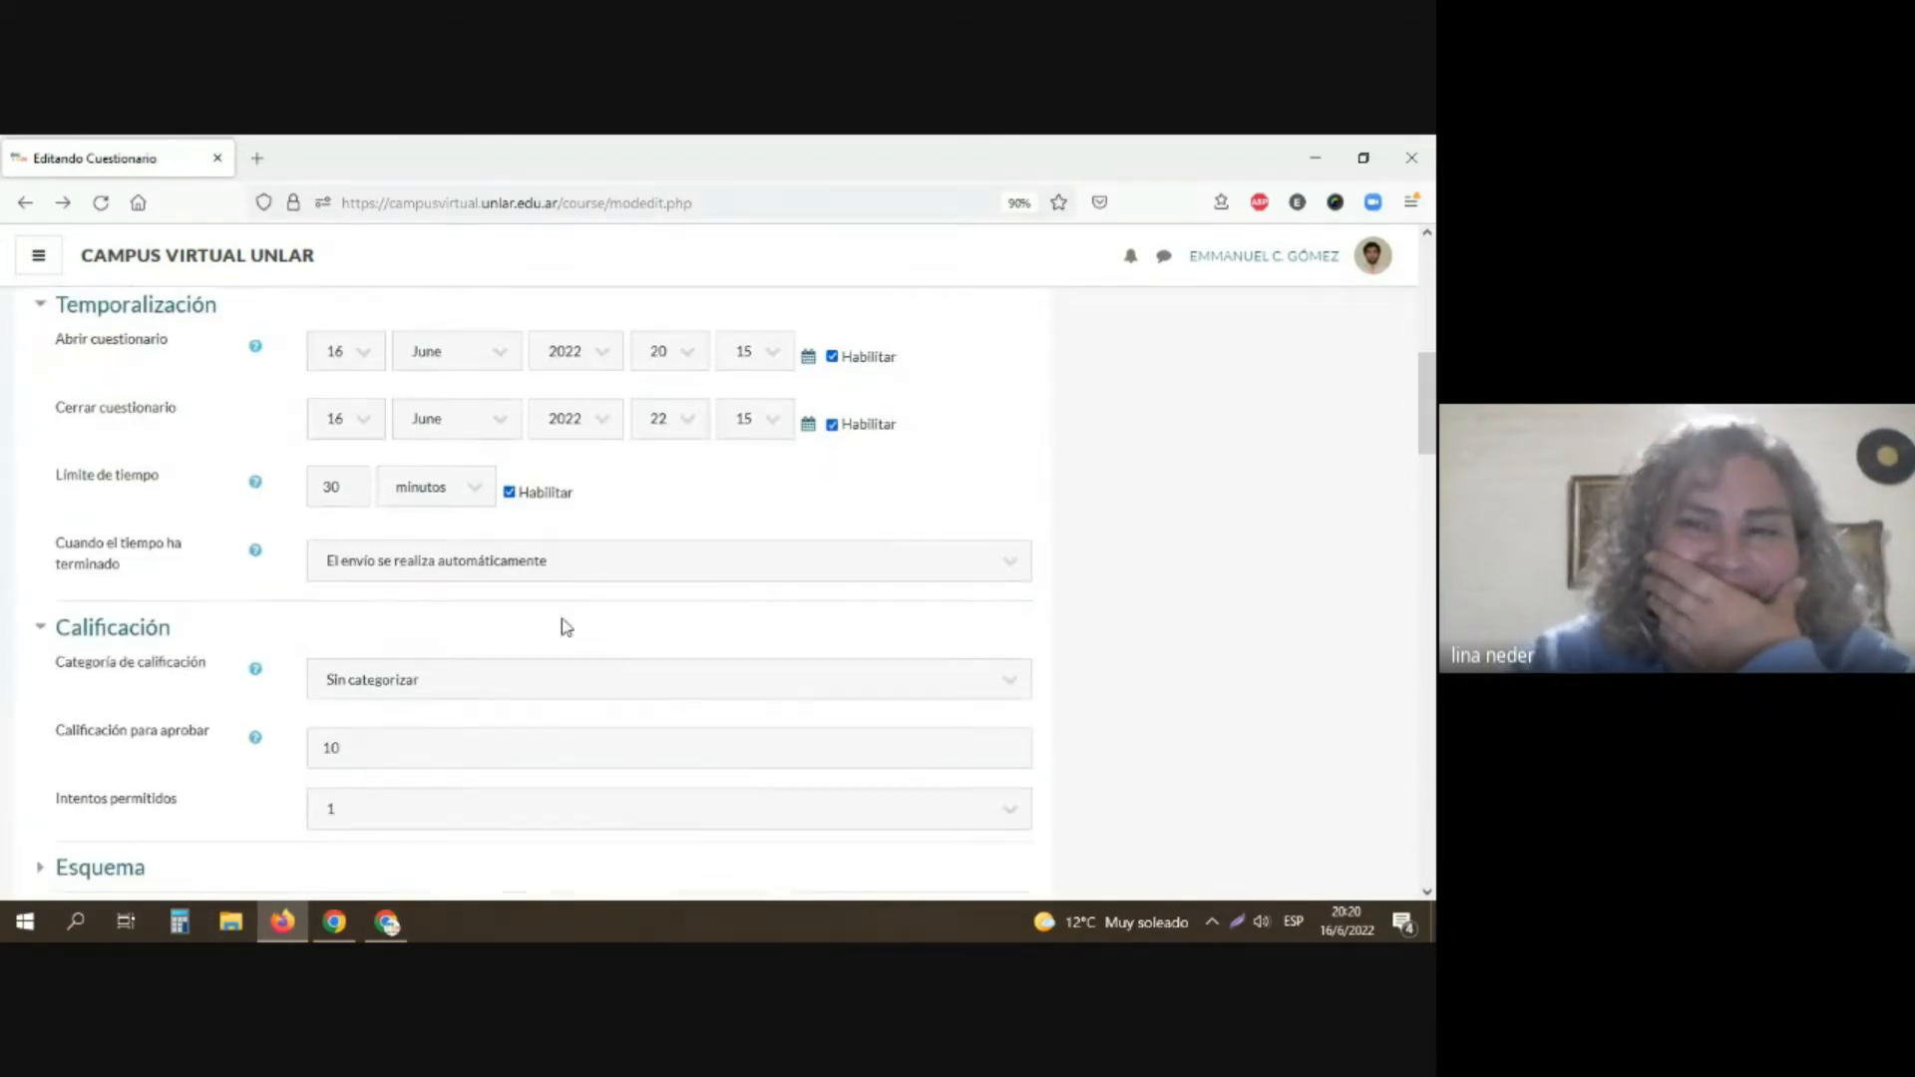
pyautogui.scroll(-15, 556, 635)
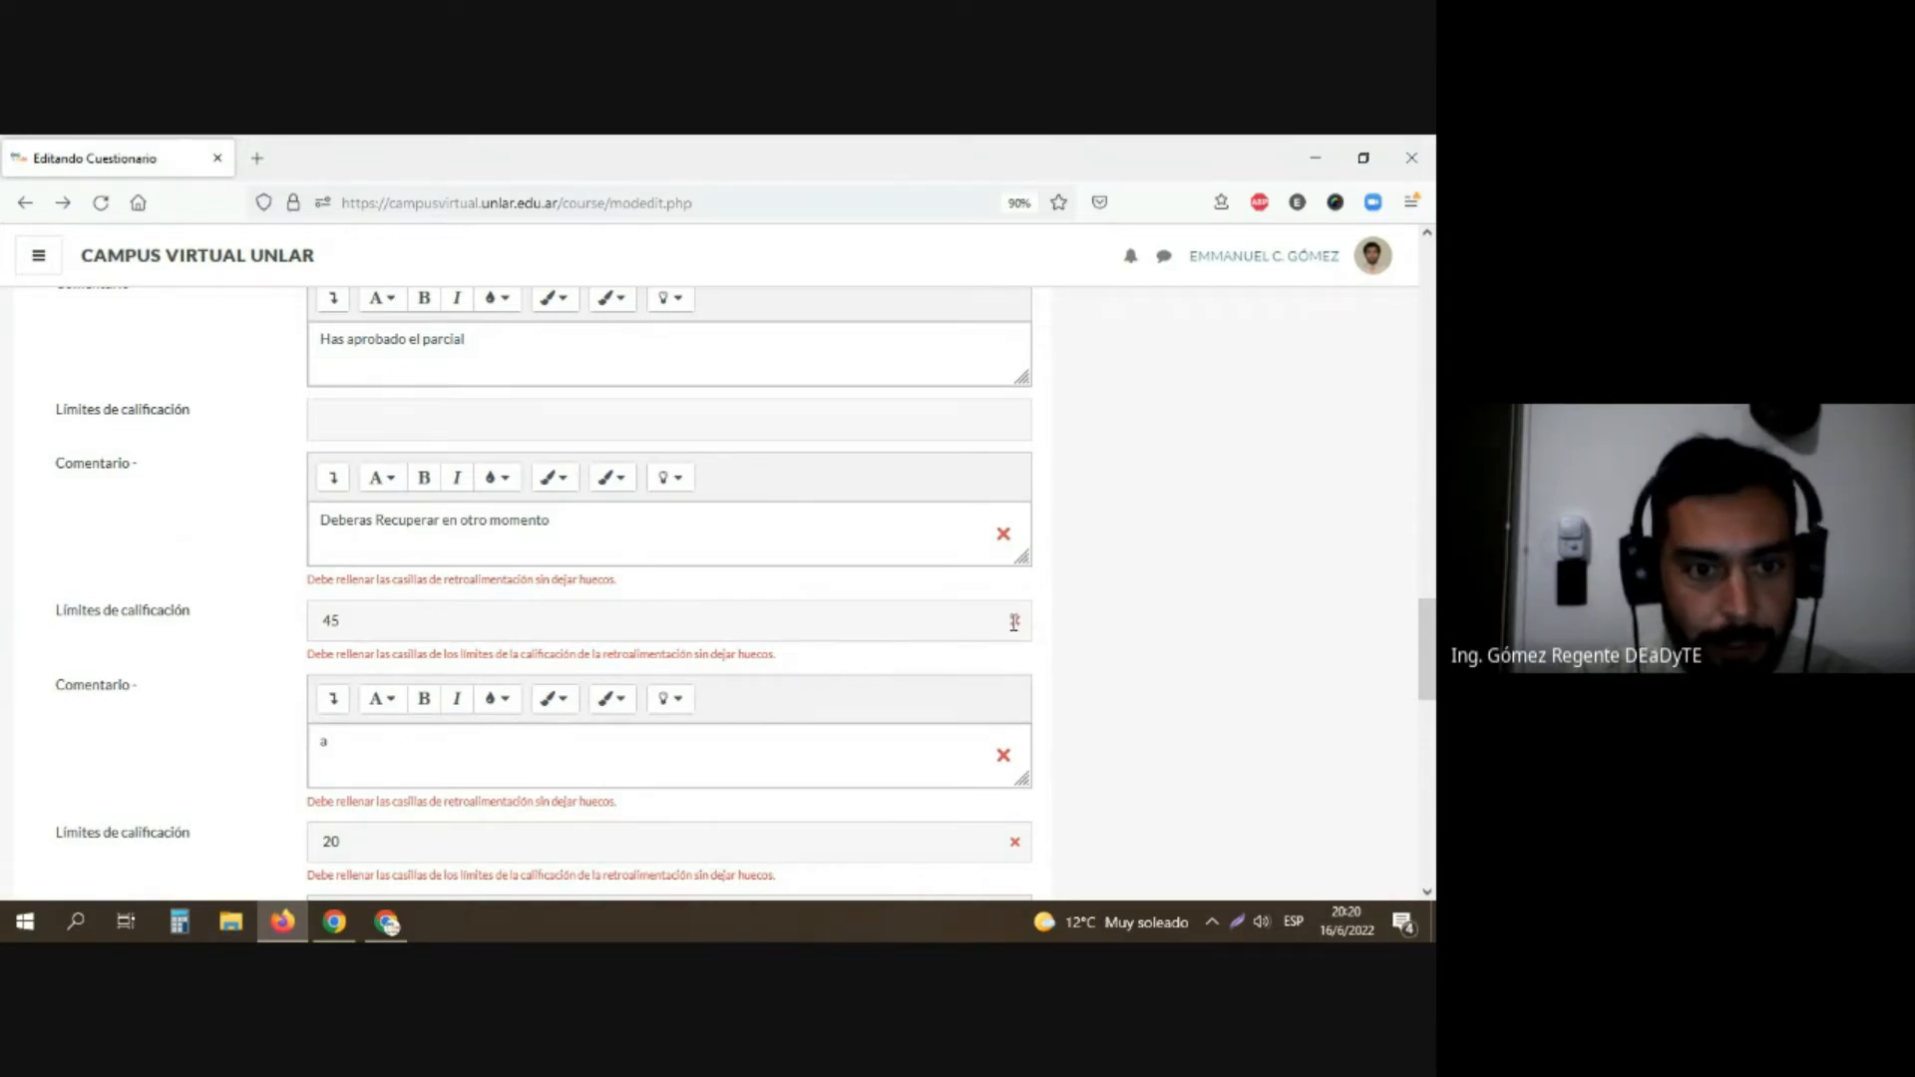
pyautogui.scroll(-6, 344, 724)
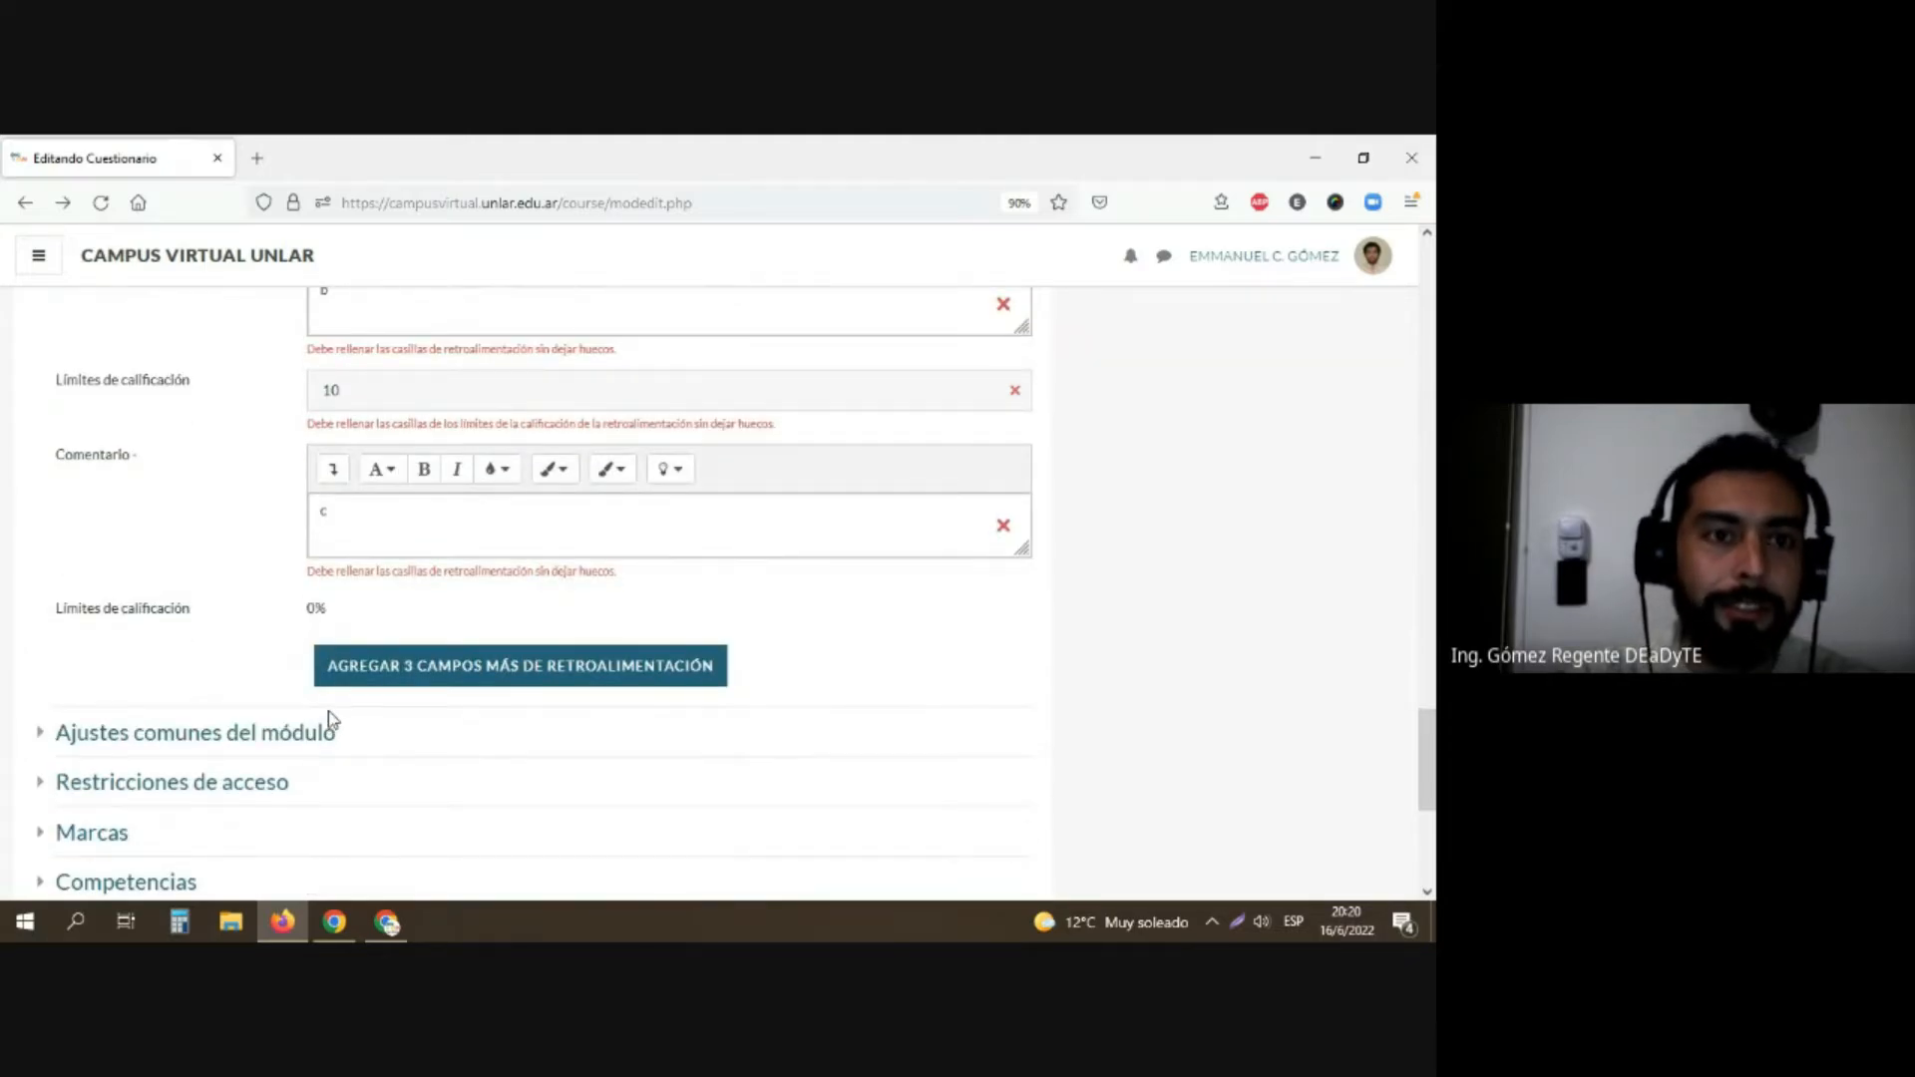
pyautogui.scroll(20, 319, 639)
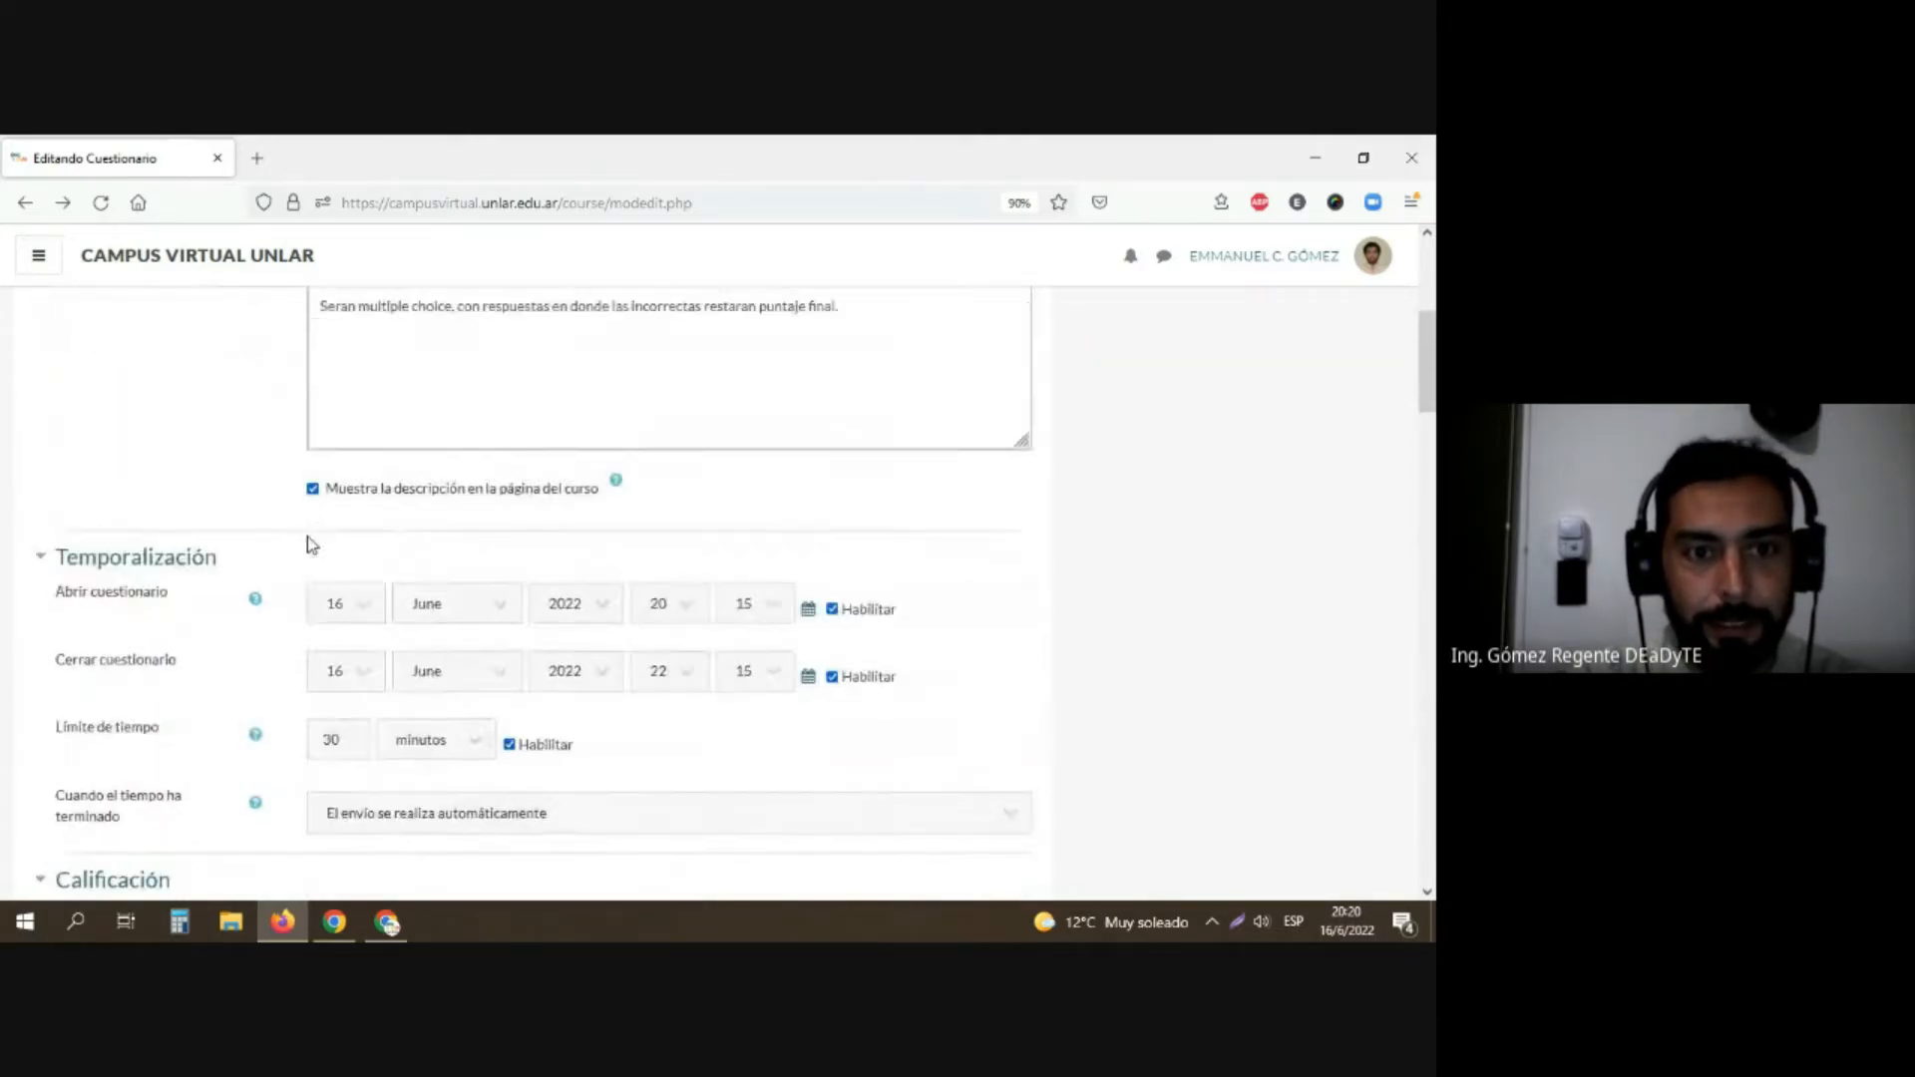
# Step: Copy the questionnaire's two-line description text and leave the unsaved form for the EJE Nº 4 section
pyautogui.scroll(4, 310, 544)
pyautogui.moveTo(860, 660); pyautogui.dragTo(275, 609)
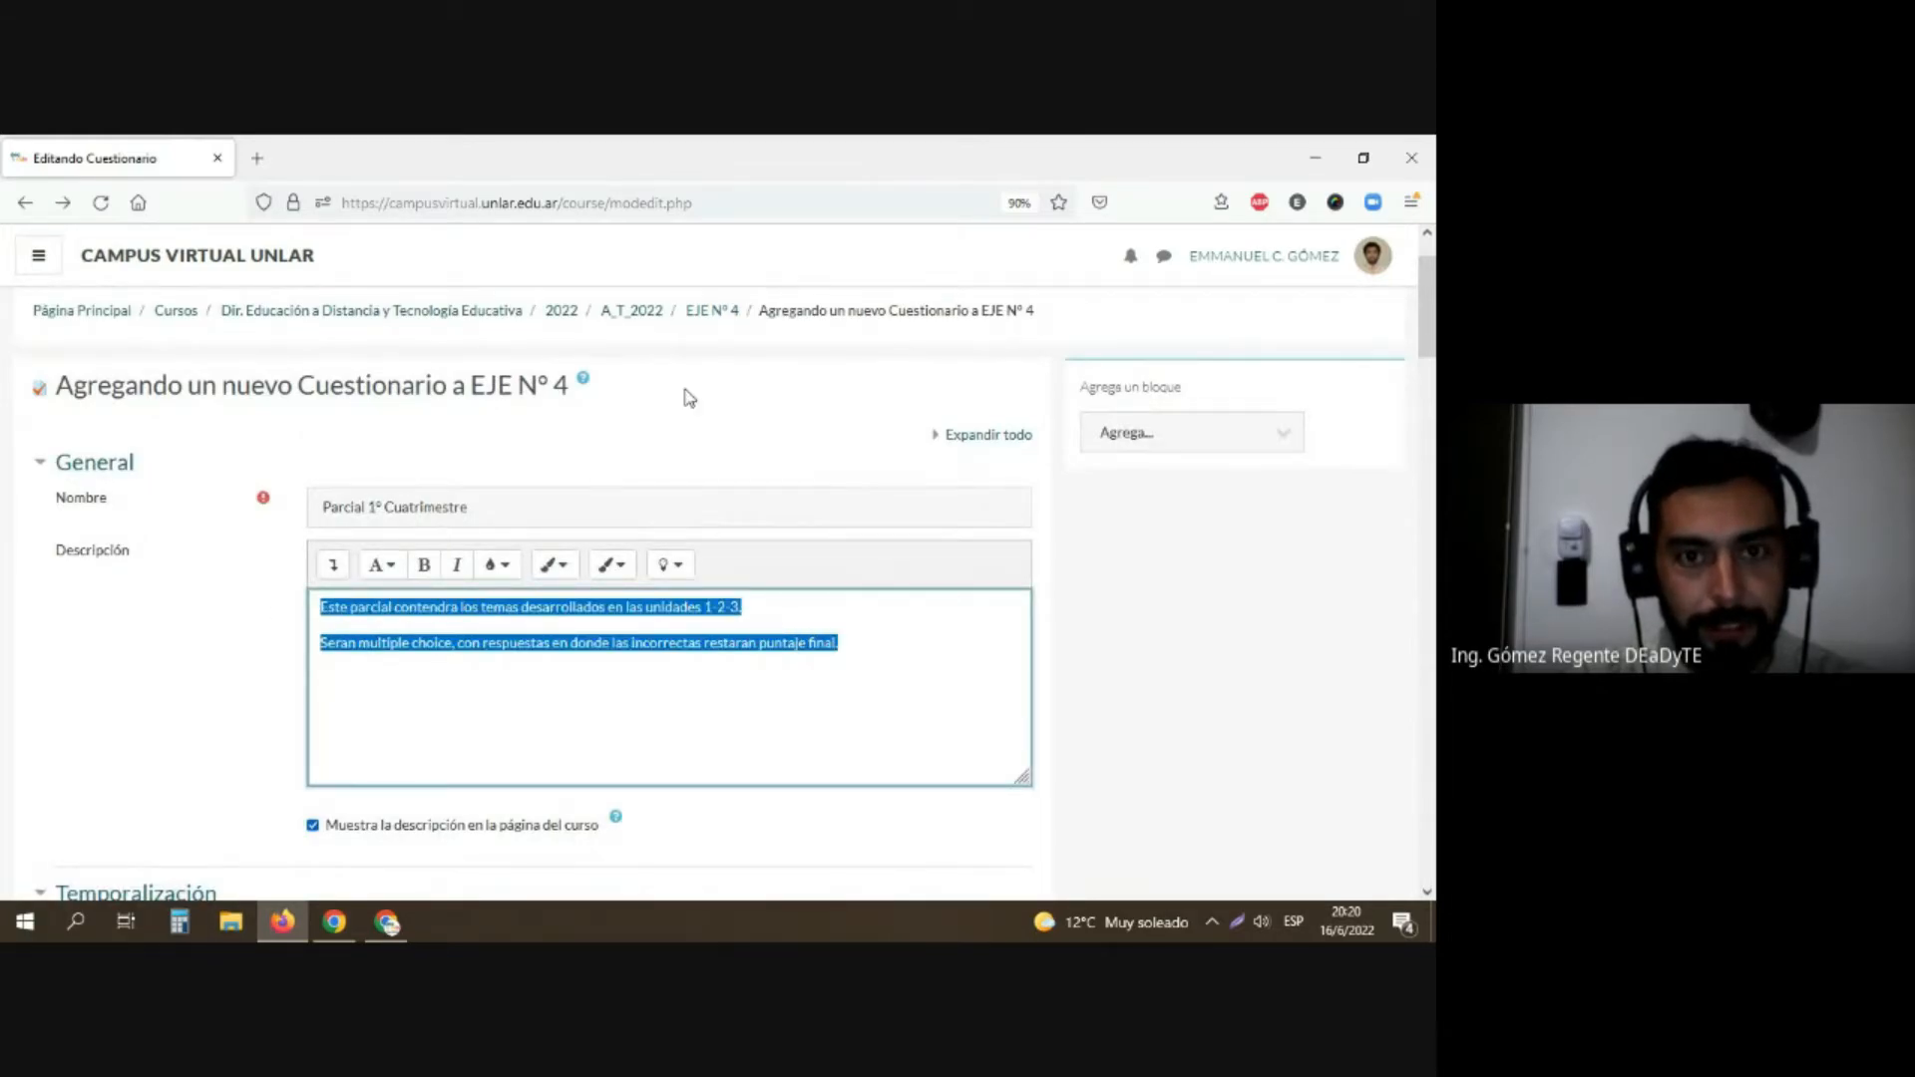
pyautogui.click(710, 311)
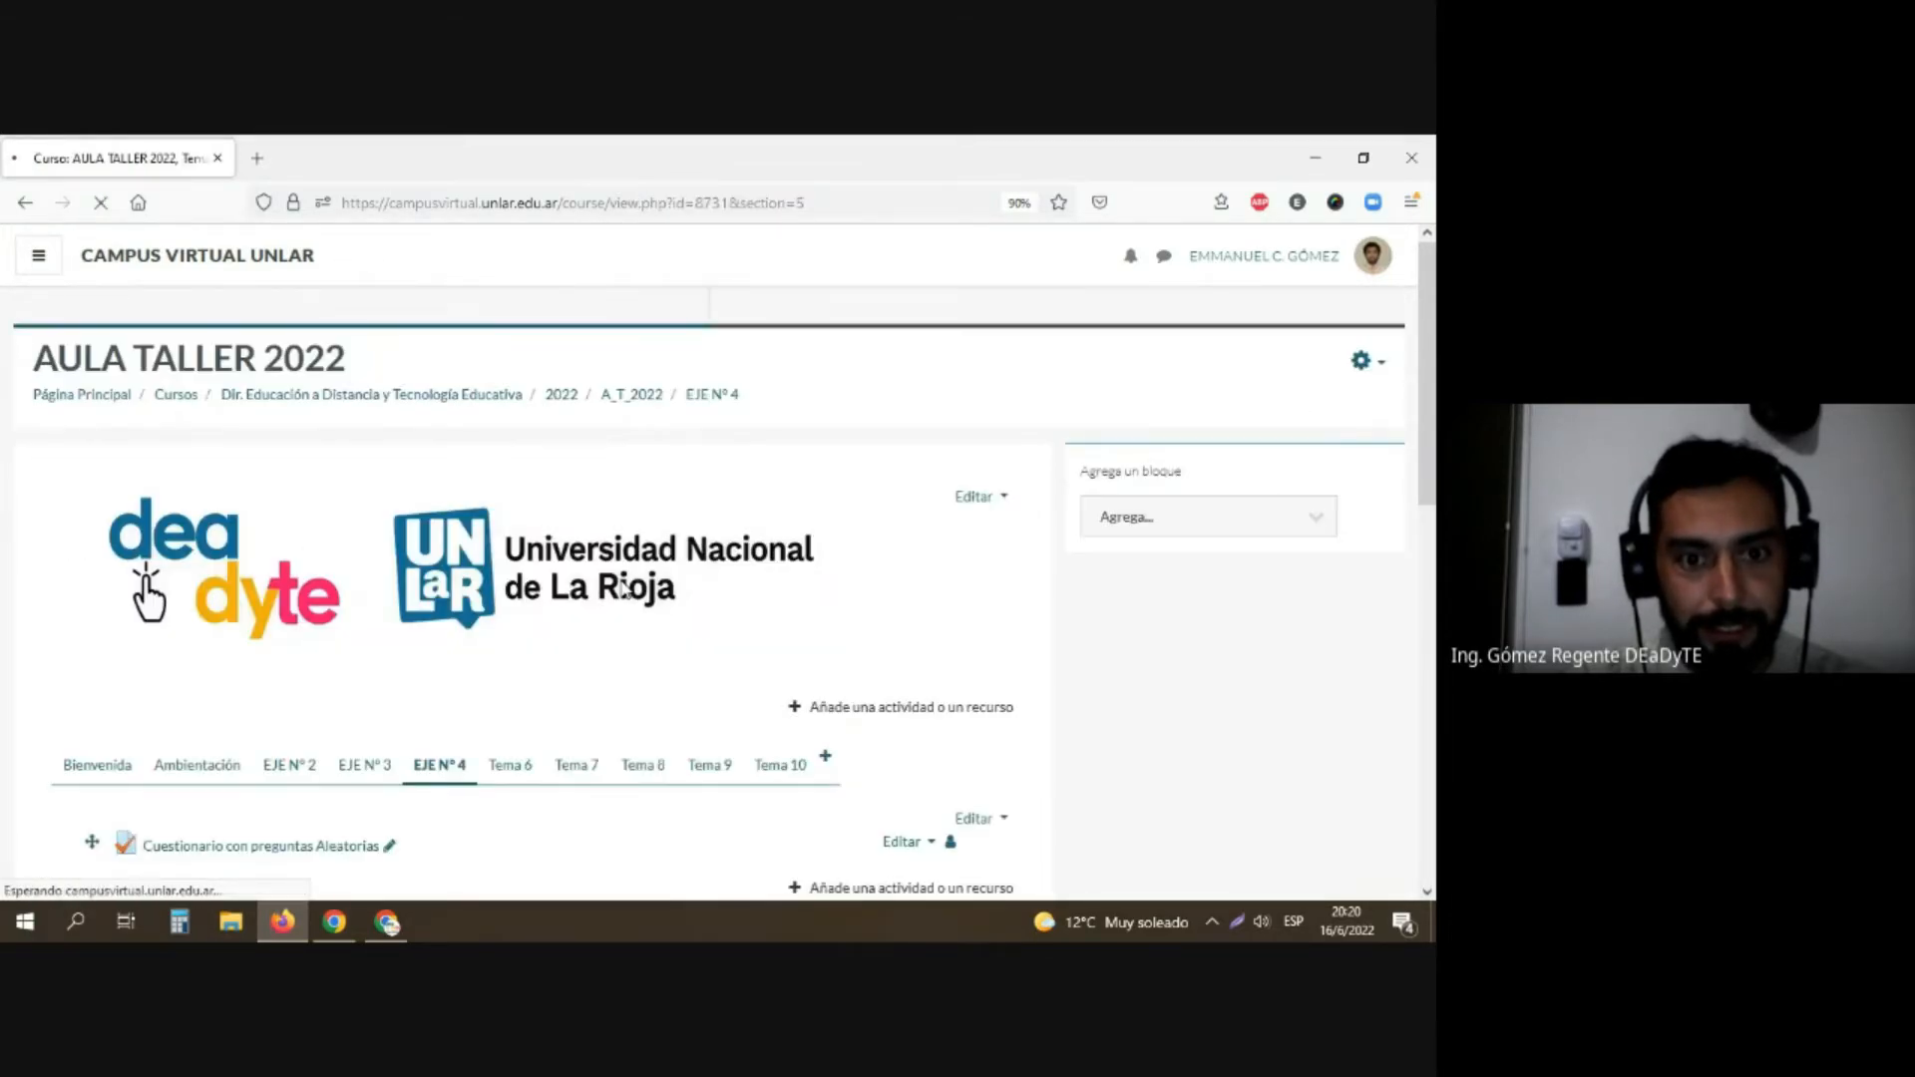
# Step: Add a new Cuestionario activity to the EJE Nº 4 section
pyautogui.scroll(-5, 609, 587)
pyautogui.click(863, 562)
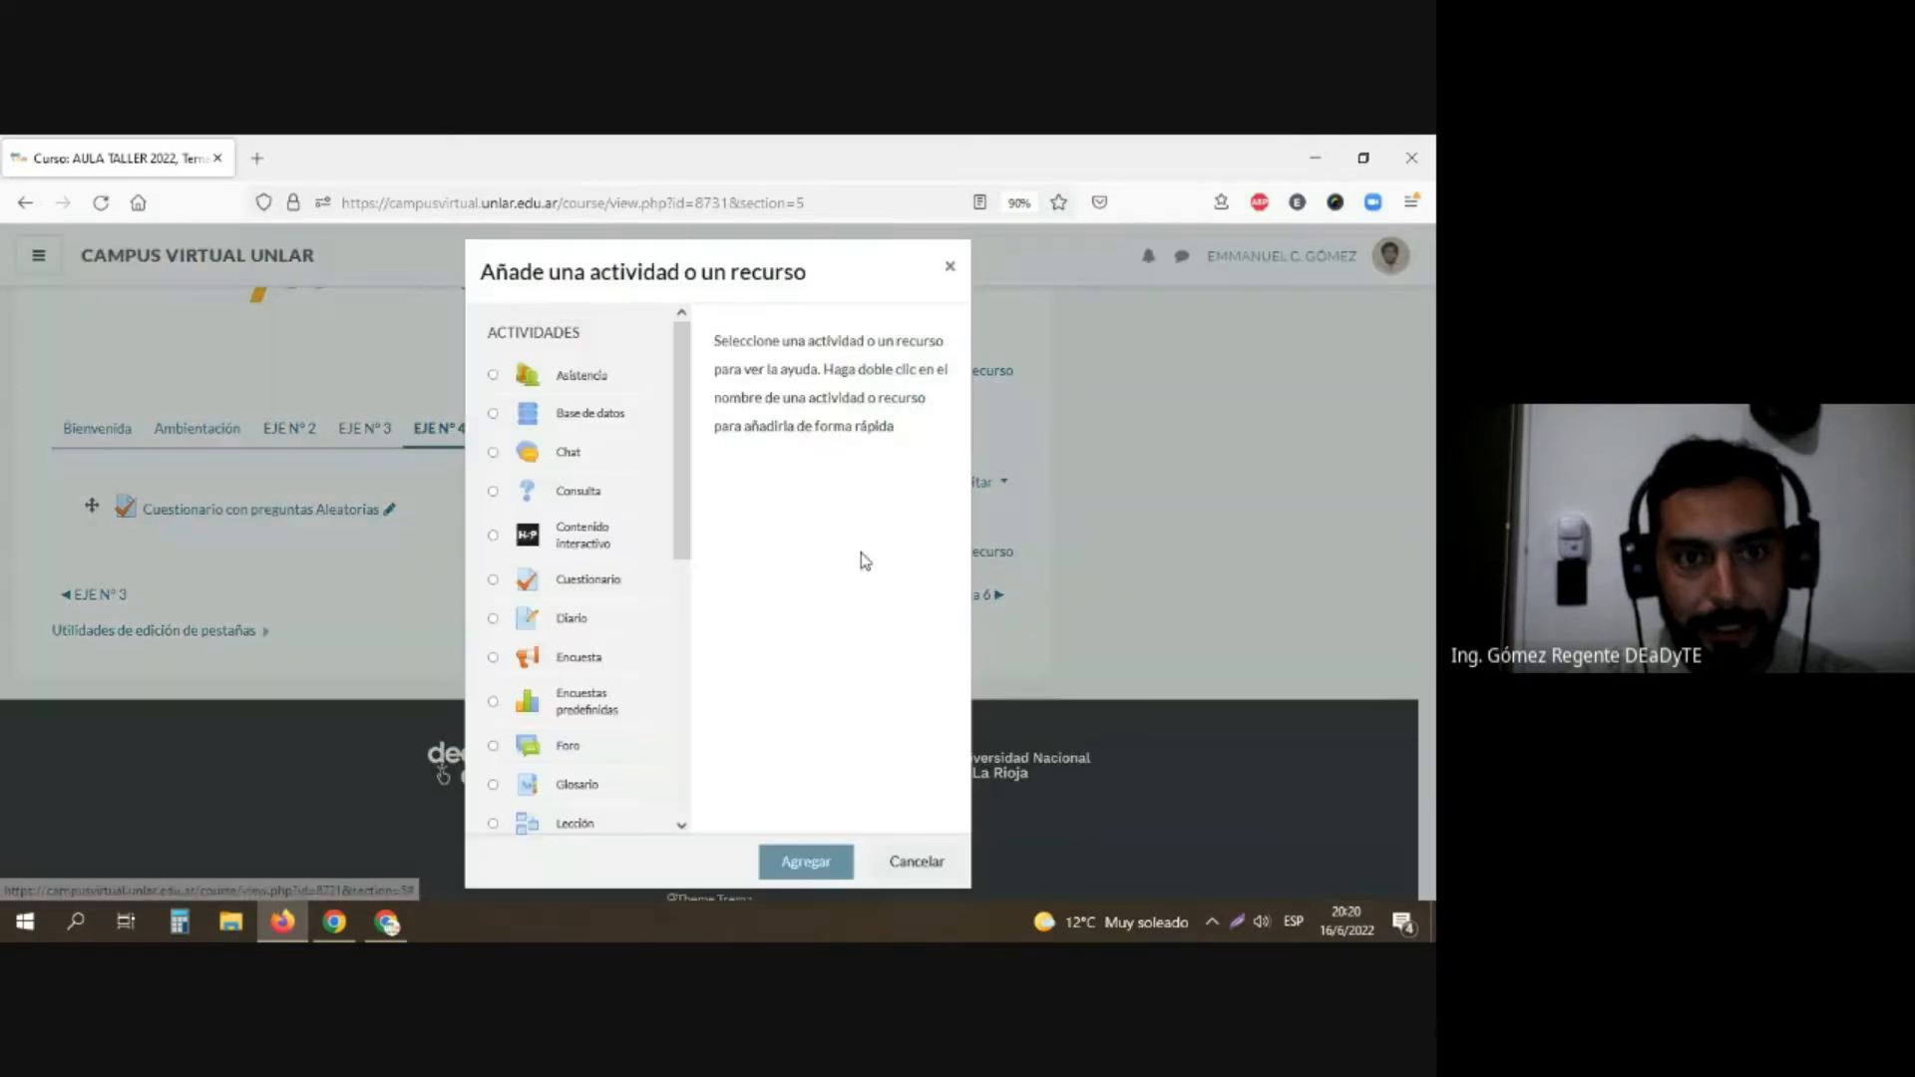
pyautogui.click(597, 584)
pyautogui.click(778, 863)
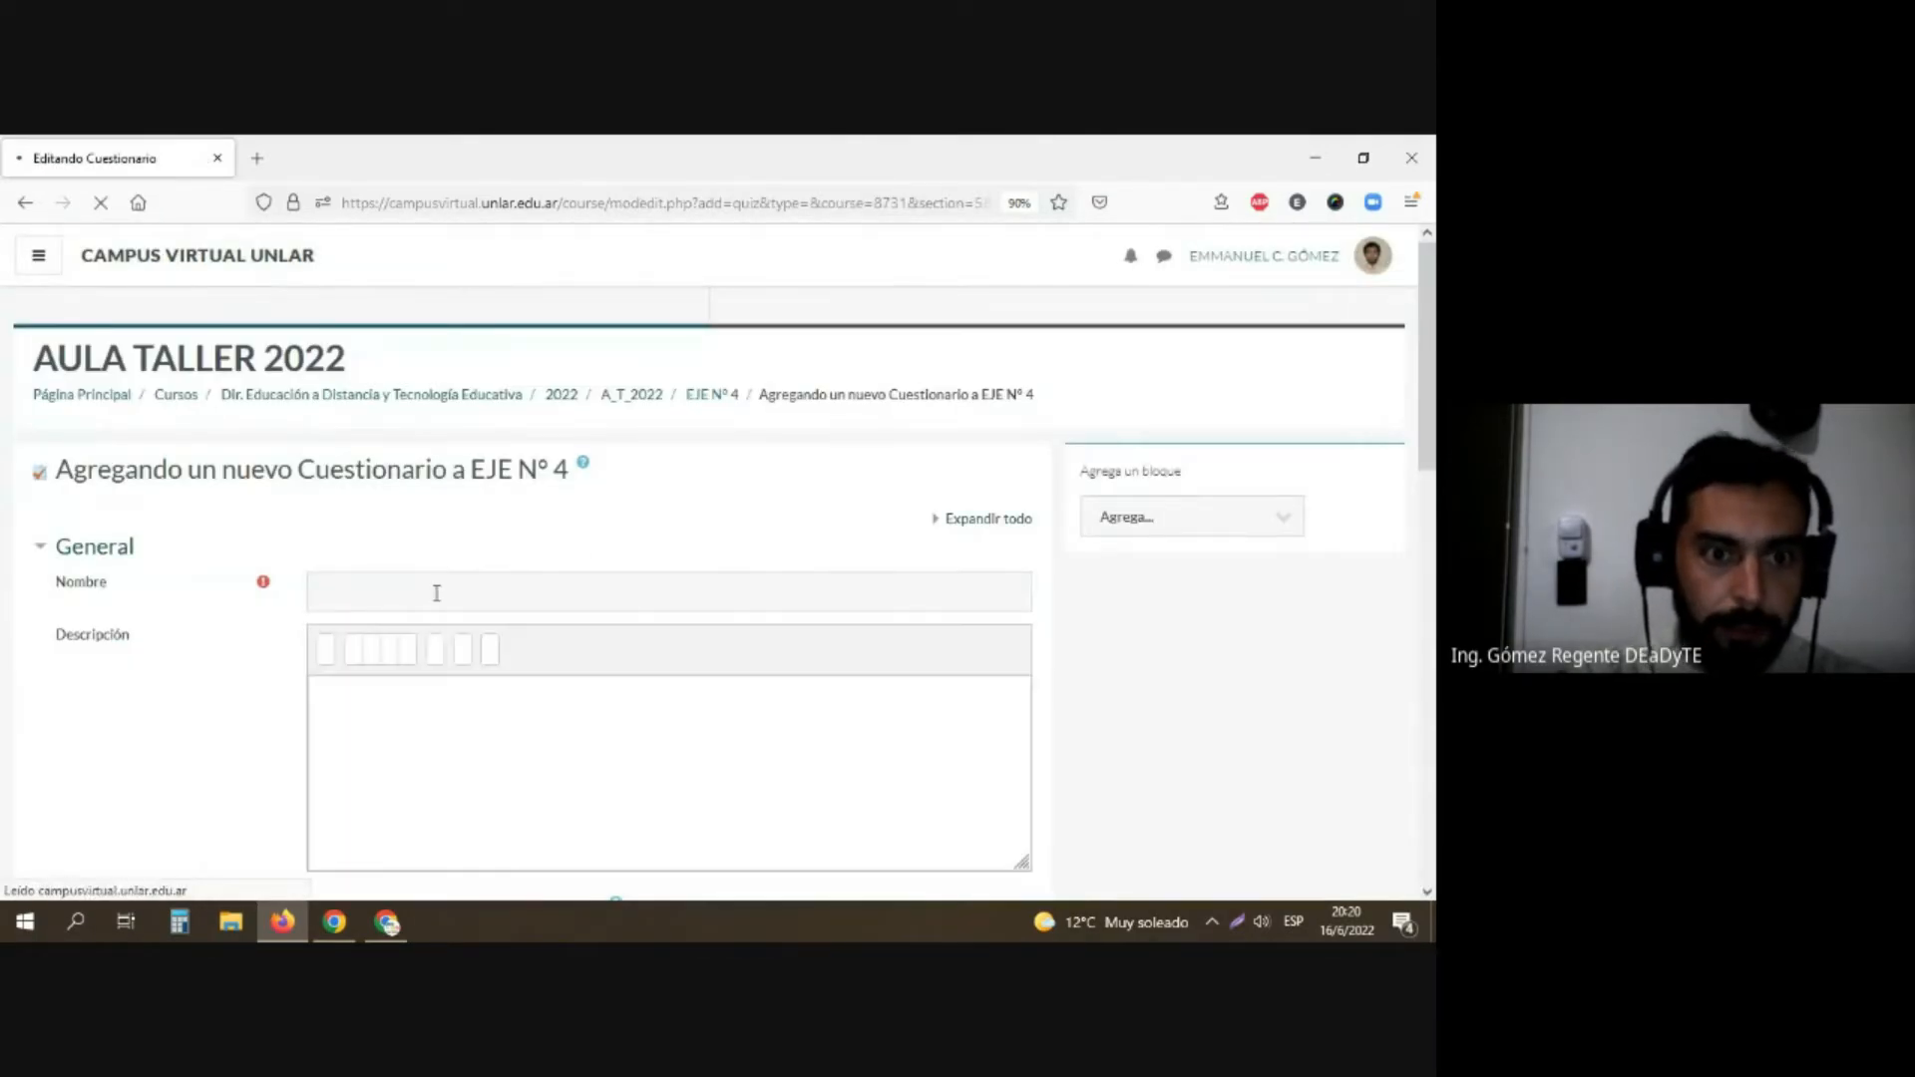
# Step: Name the new questionnaire "Parcial 1 cuatrimestre"
pyautogui.click(435, 590)
pyautogui.write('Parcial 1 cua')
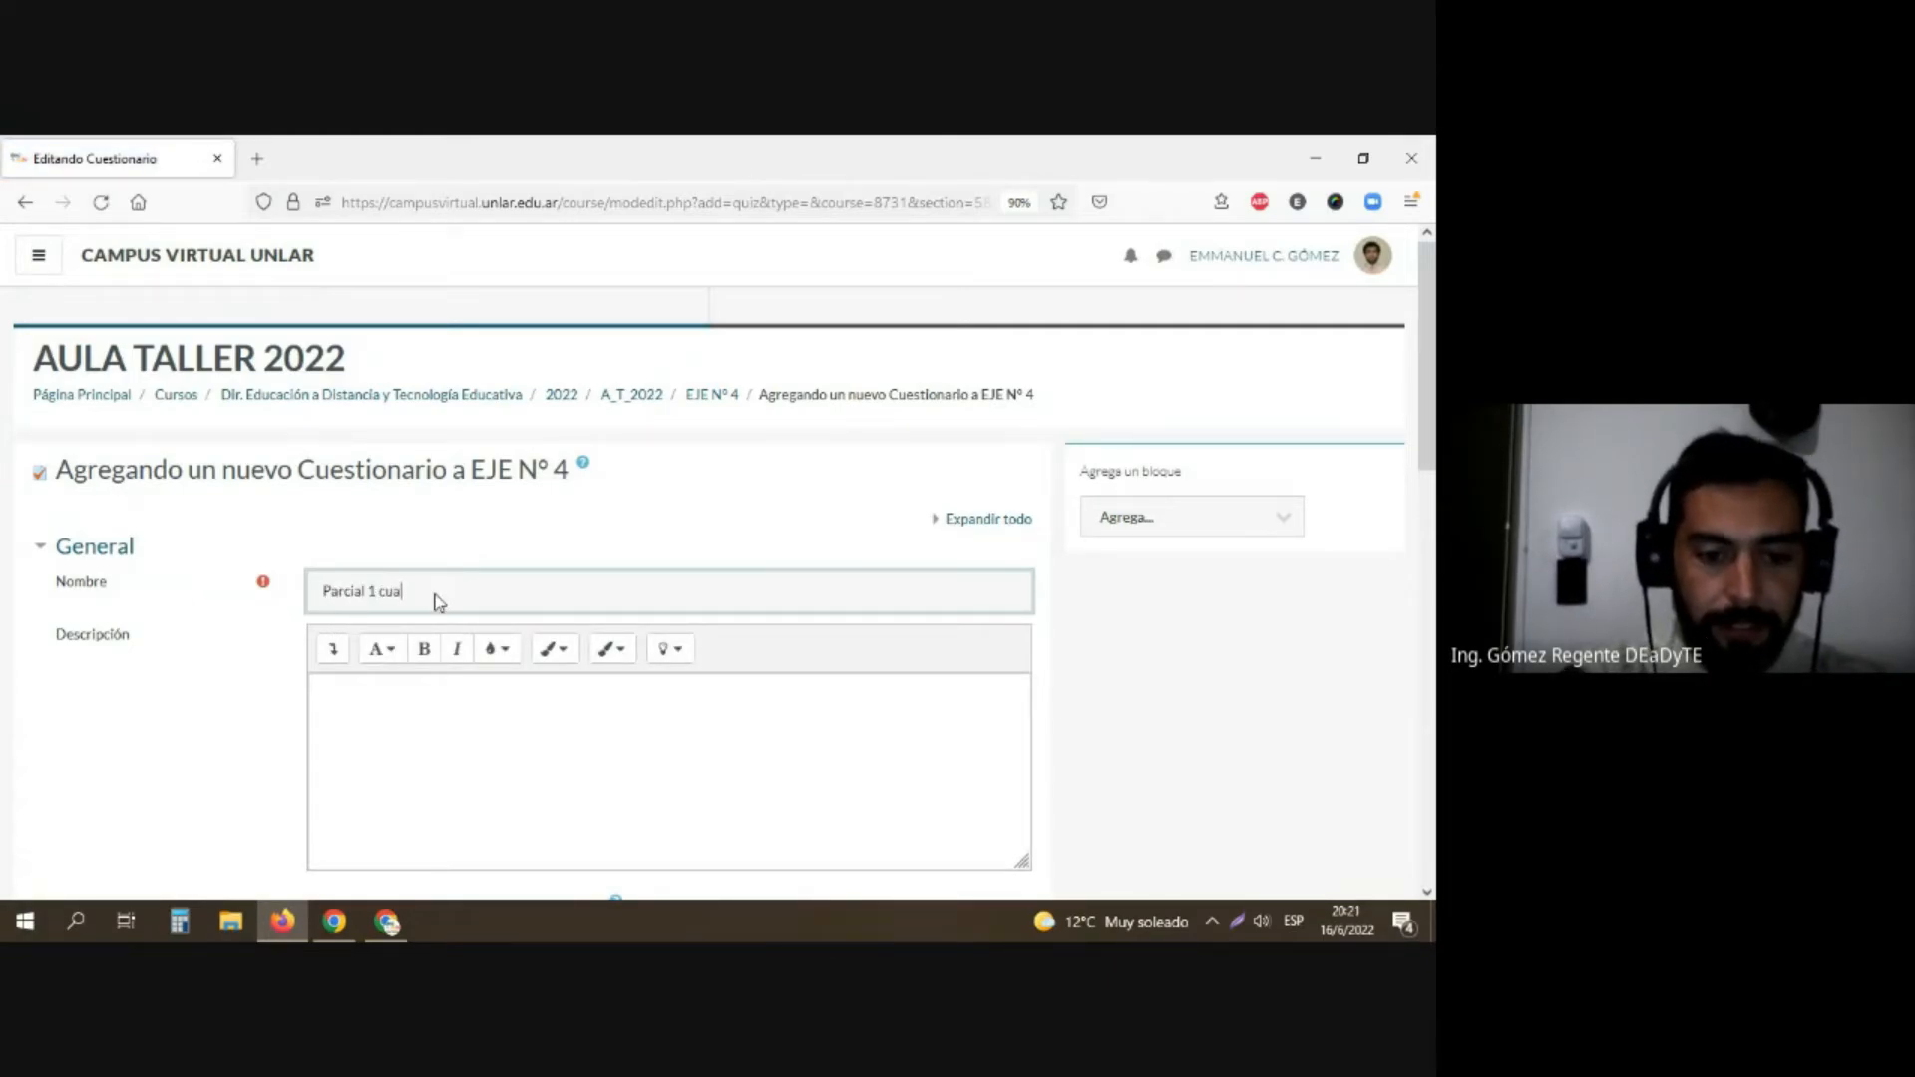
pyautogui.write('trimestr')
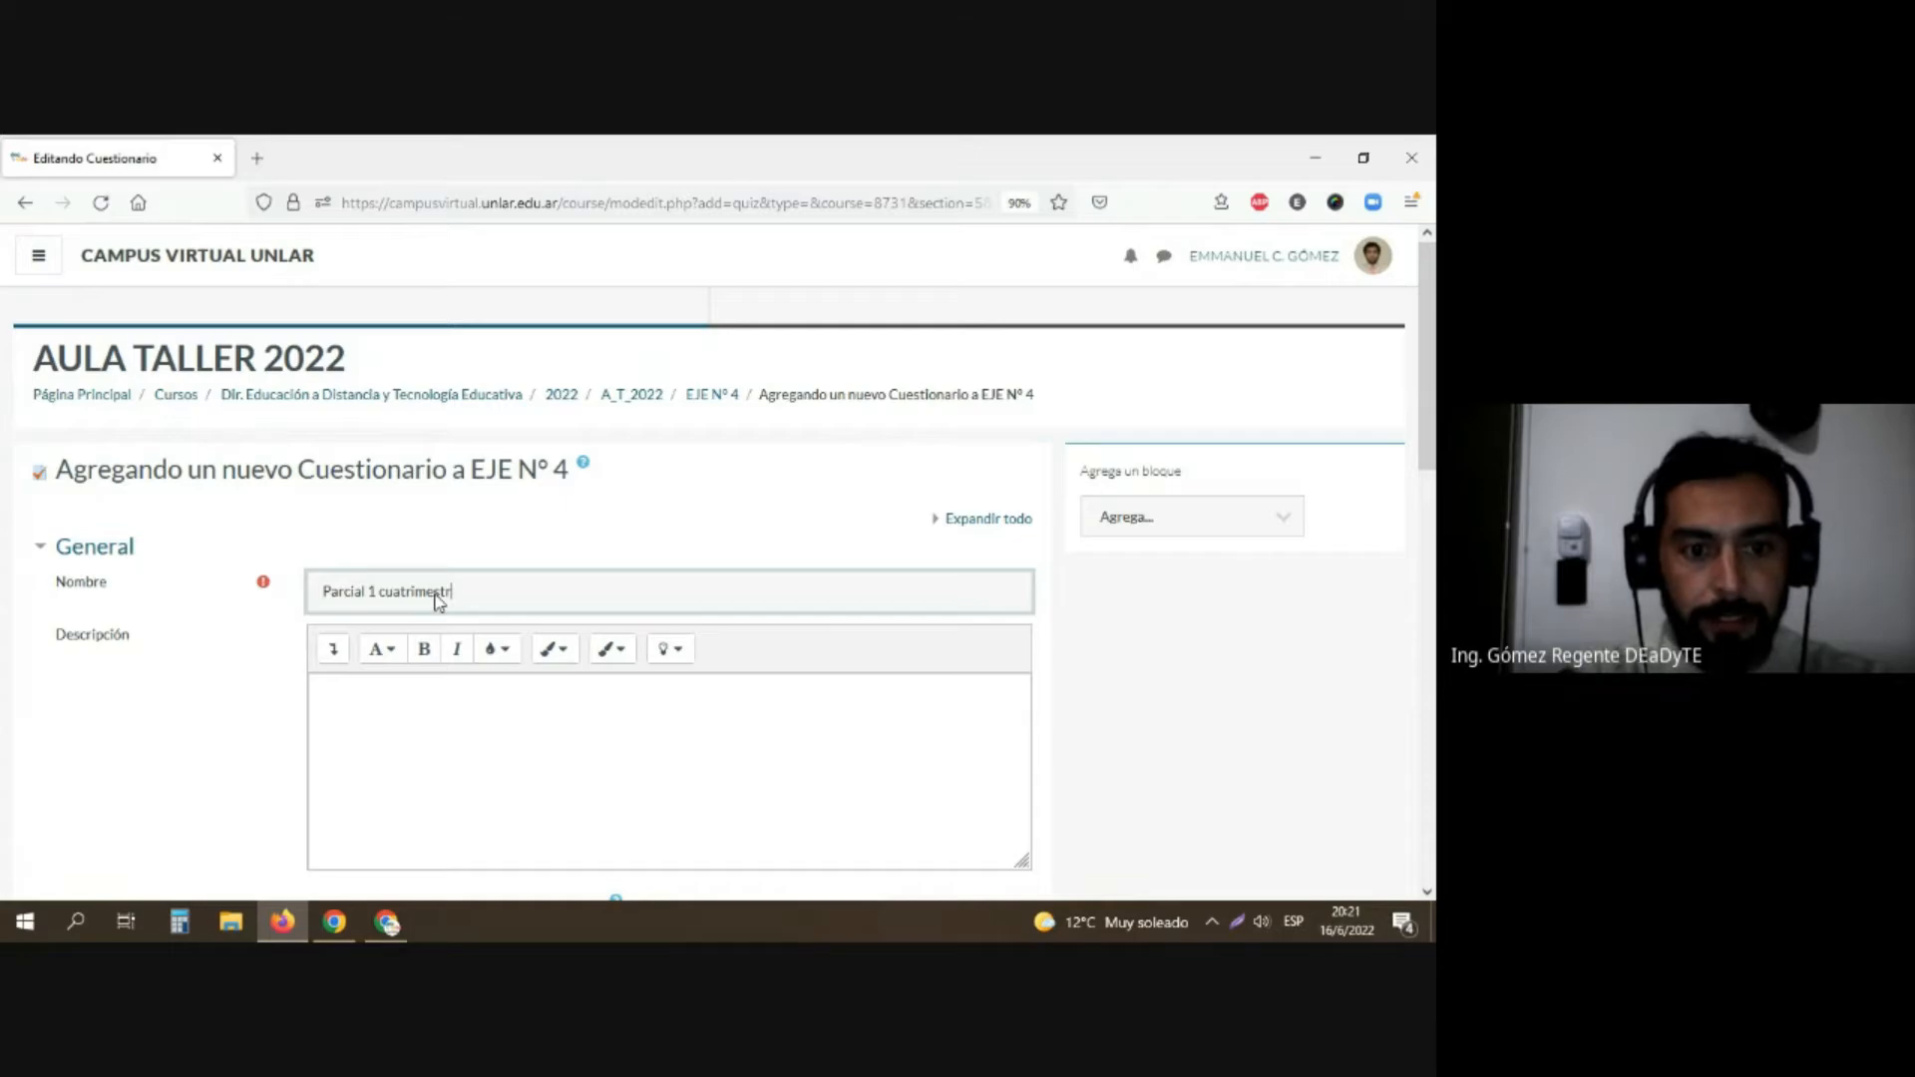
pyautogui.write('e')
# Step: Paste the copied text as the questionnaire's description and enable showing it on the course page
pyautogui.press('Tab')
pyautogui.press('Tab')
pyautogui.write('Este parcial contendrá los temas desarrollados en las unidades 1-2-3. Seran multiple choice, con respuestas en donde las incorrectas restaran puntaje final.')
pyautogui.scroll(-4, 374, 601)
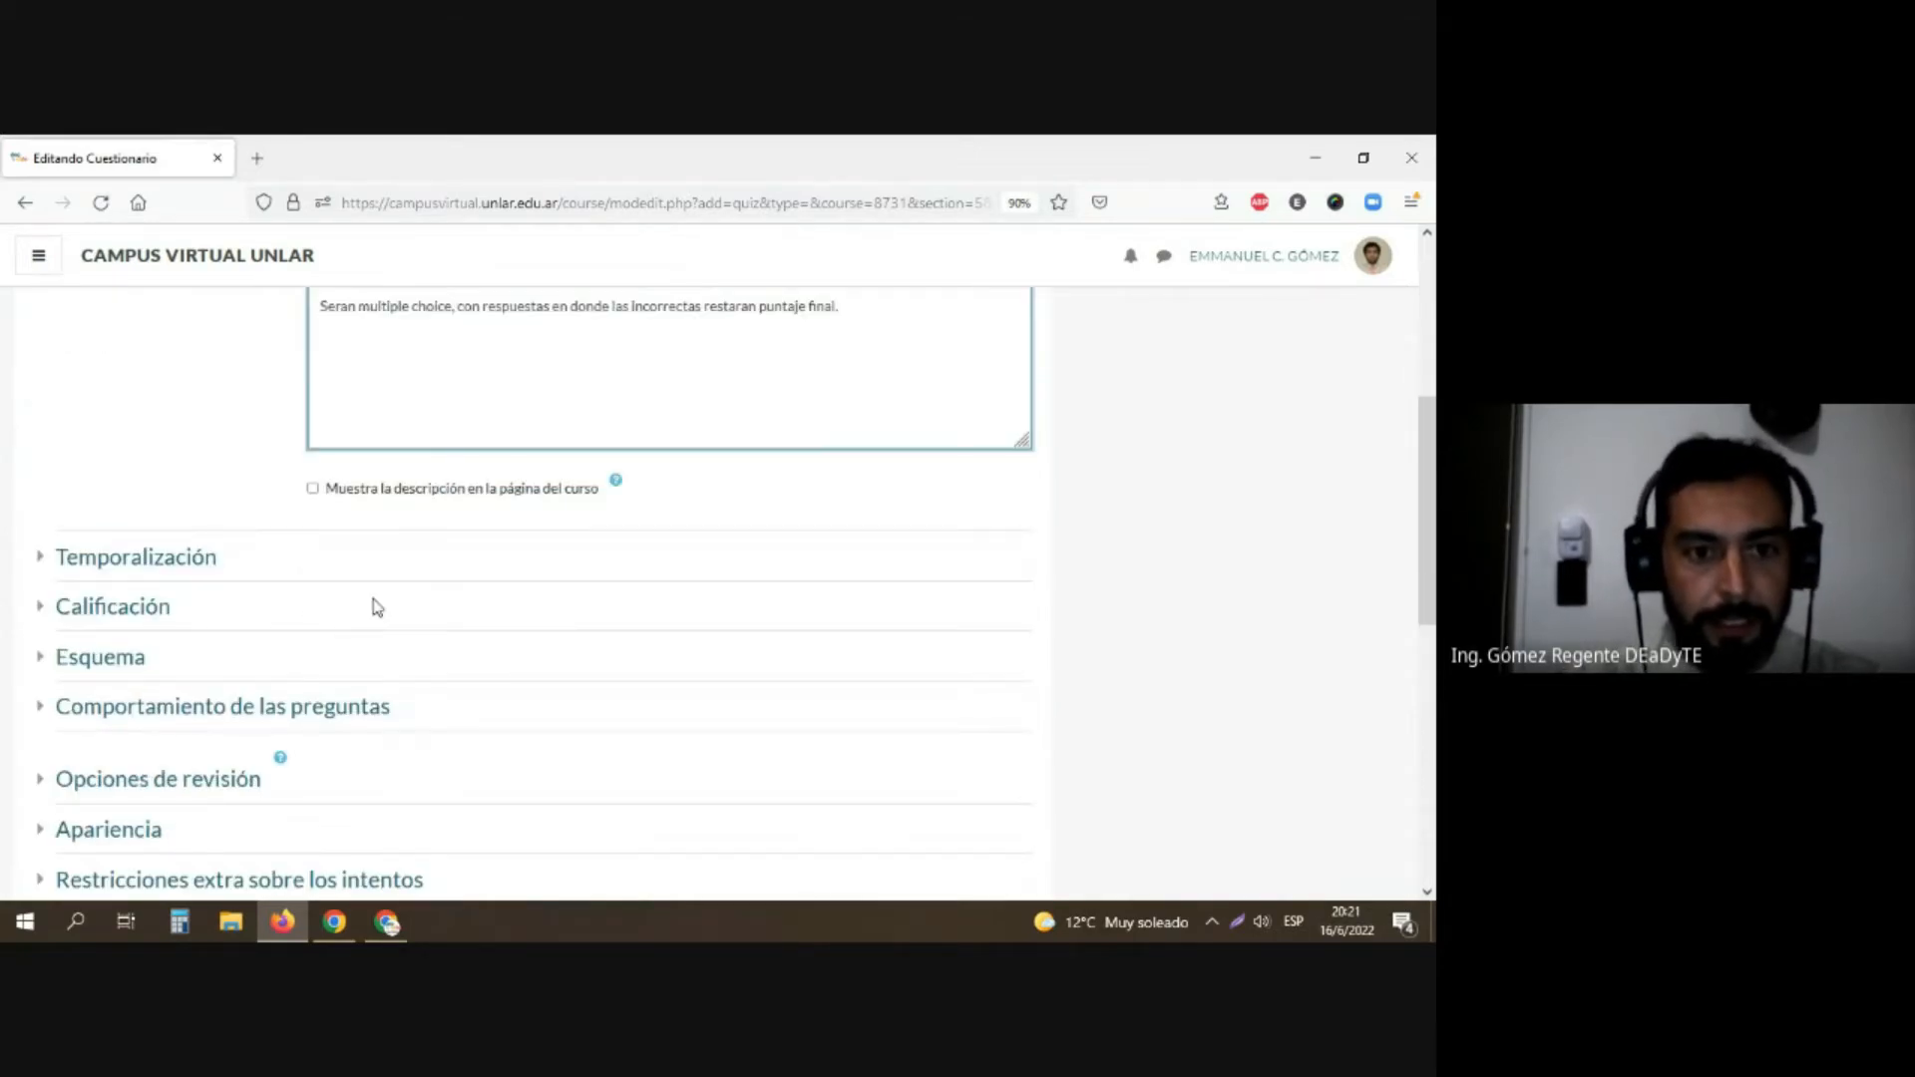
pyautogui.click(312, 488)
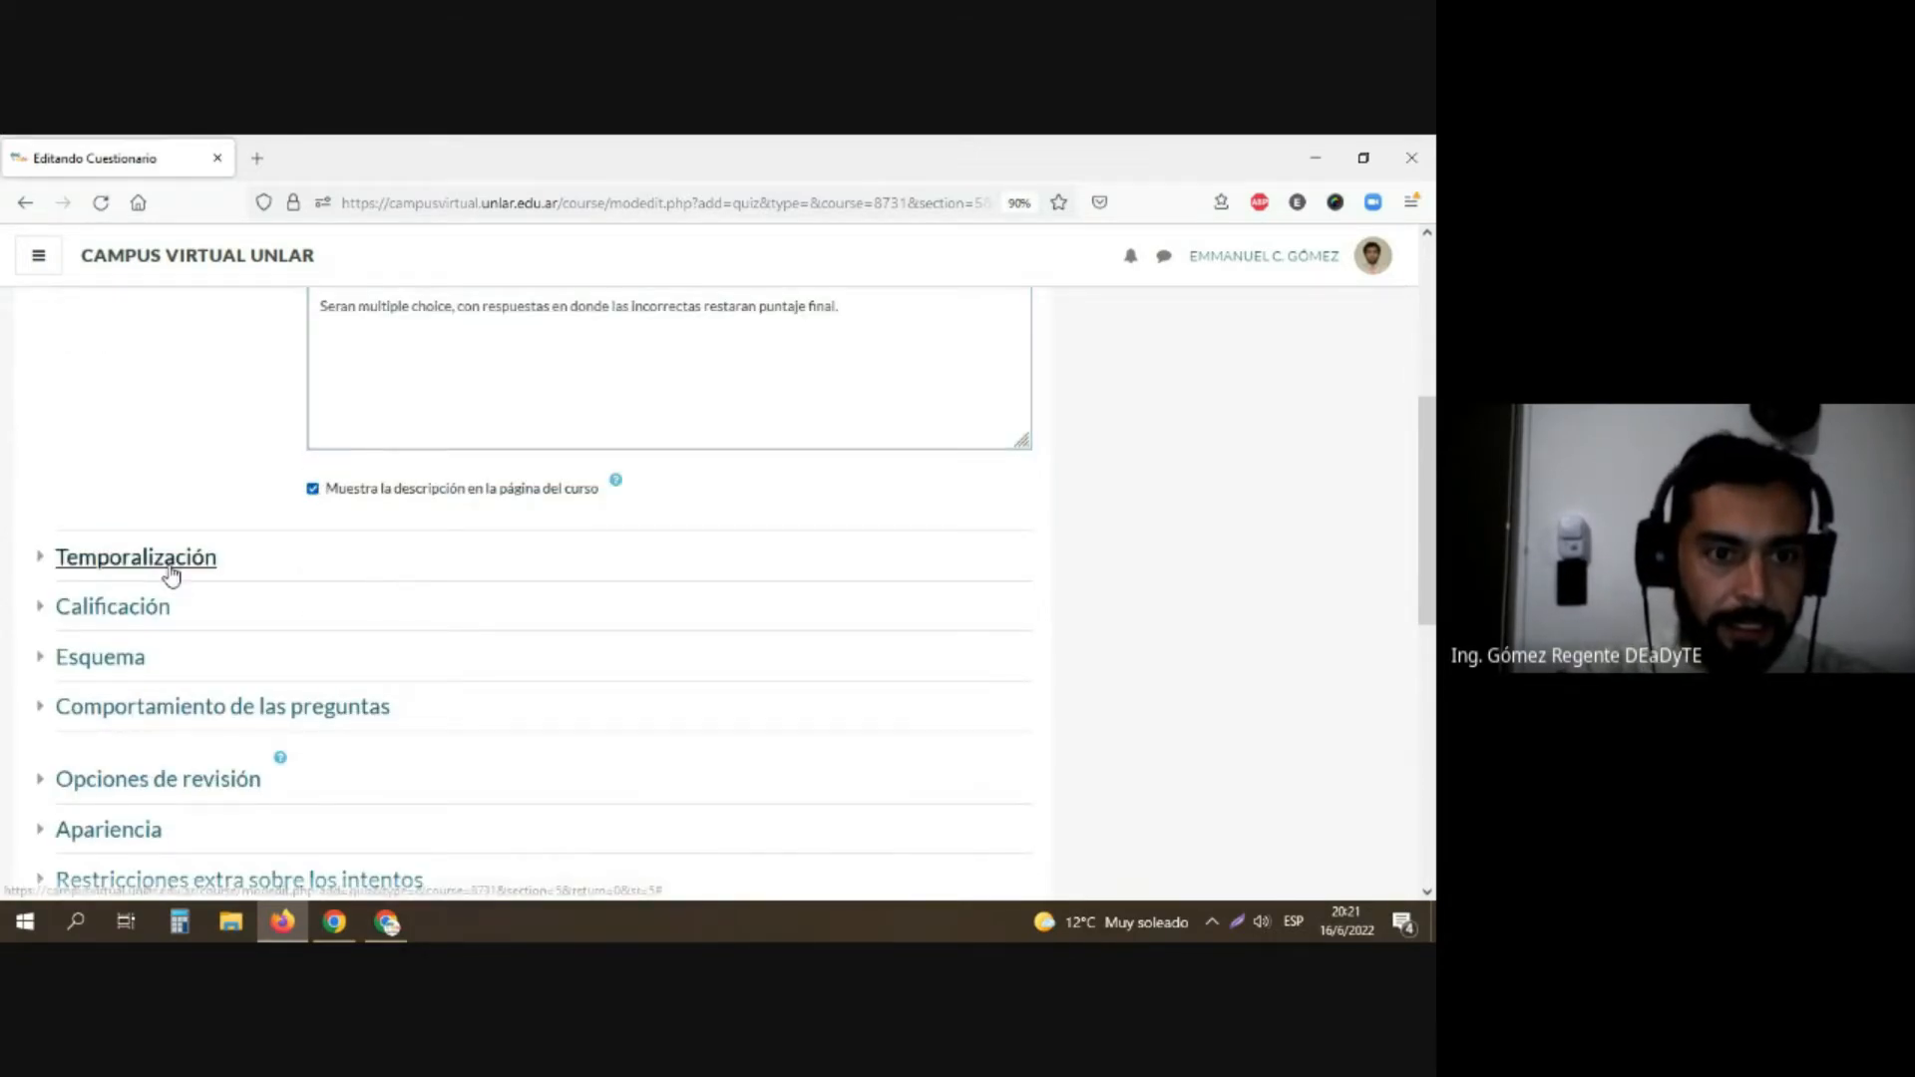
# Step: Enable the questionnaire's opening and closing dates and set the closing hour to 22
pyautogui.click(172, 561)
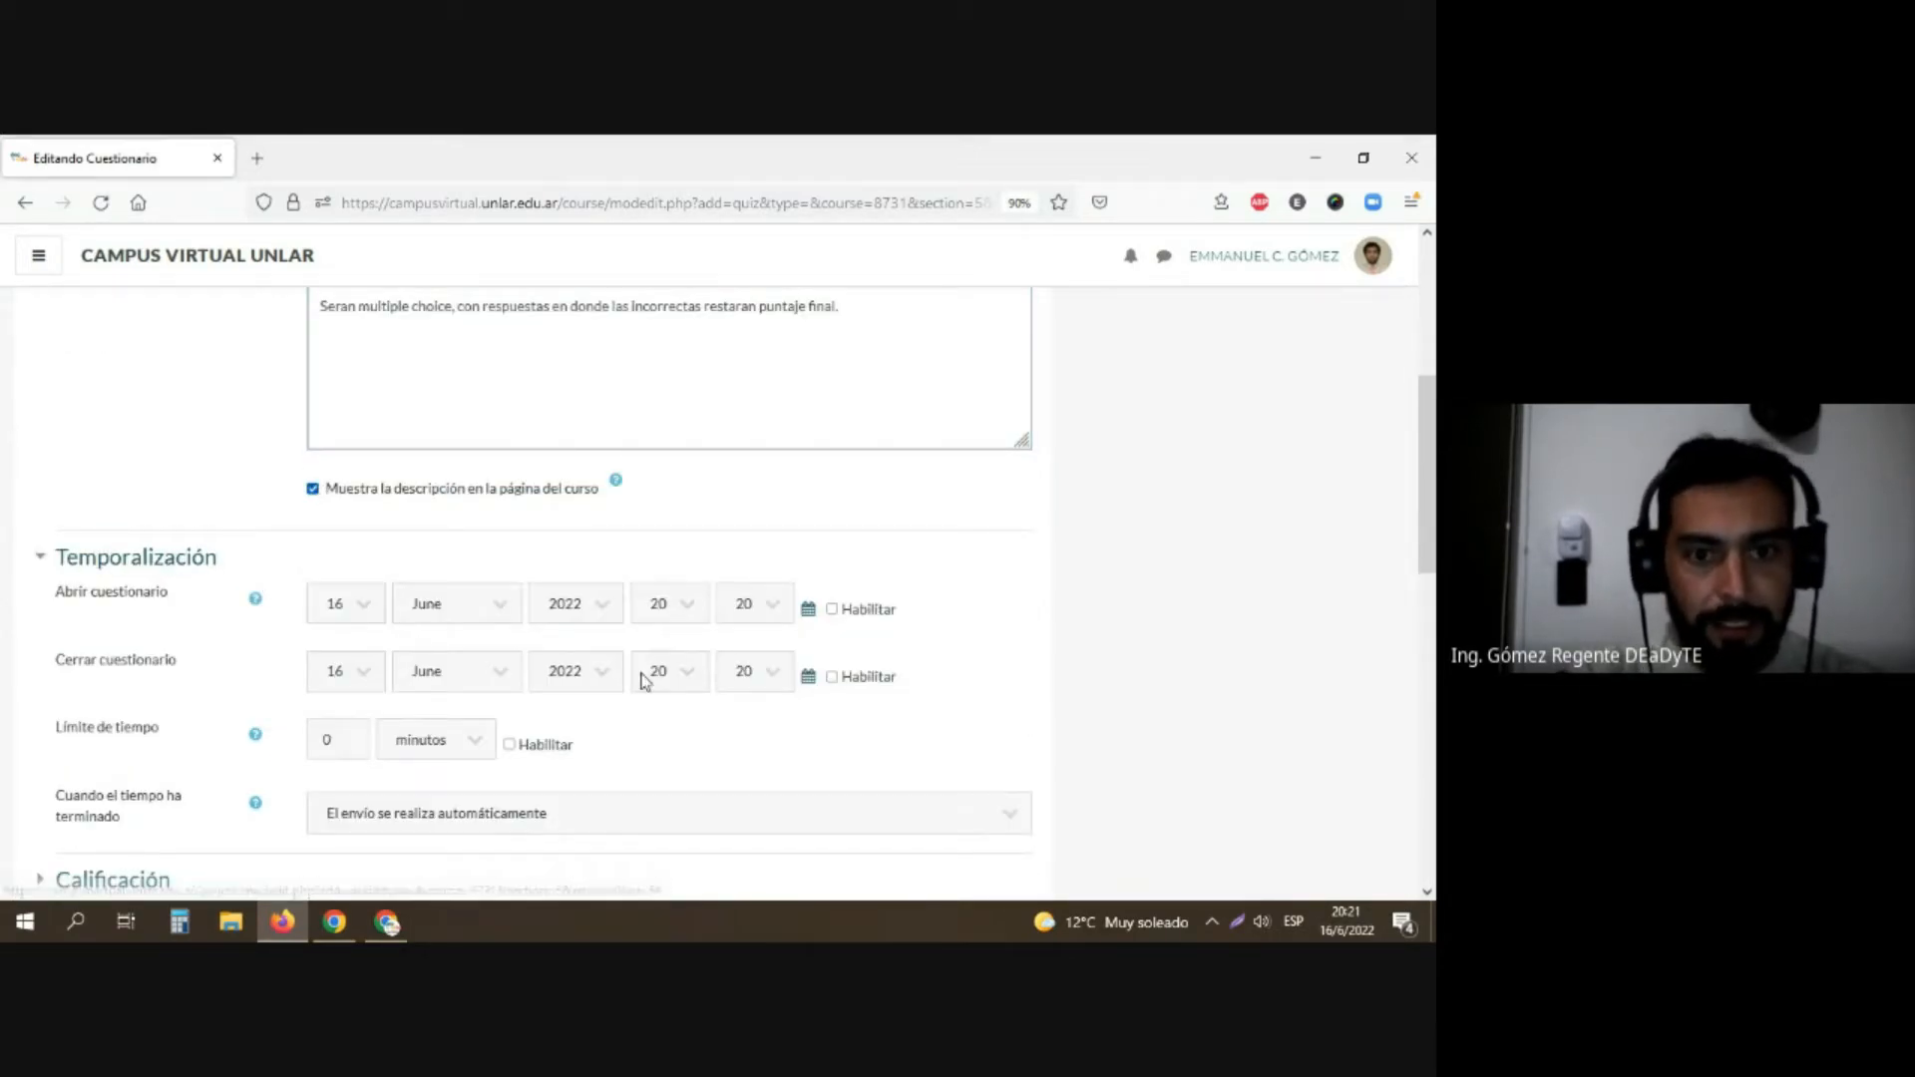
pyautogui.click(829, 609)
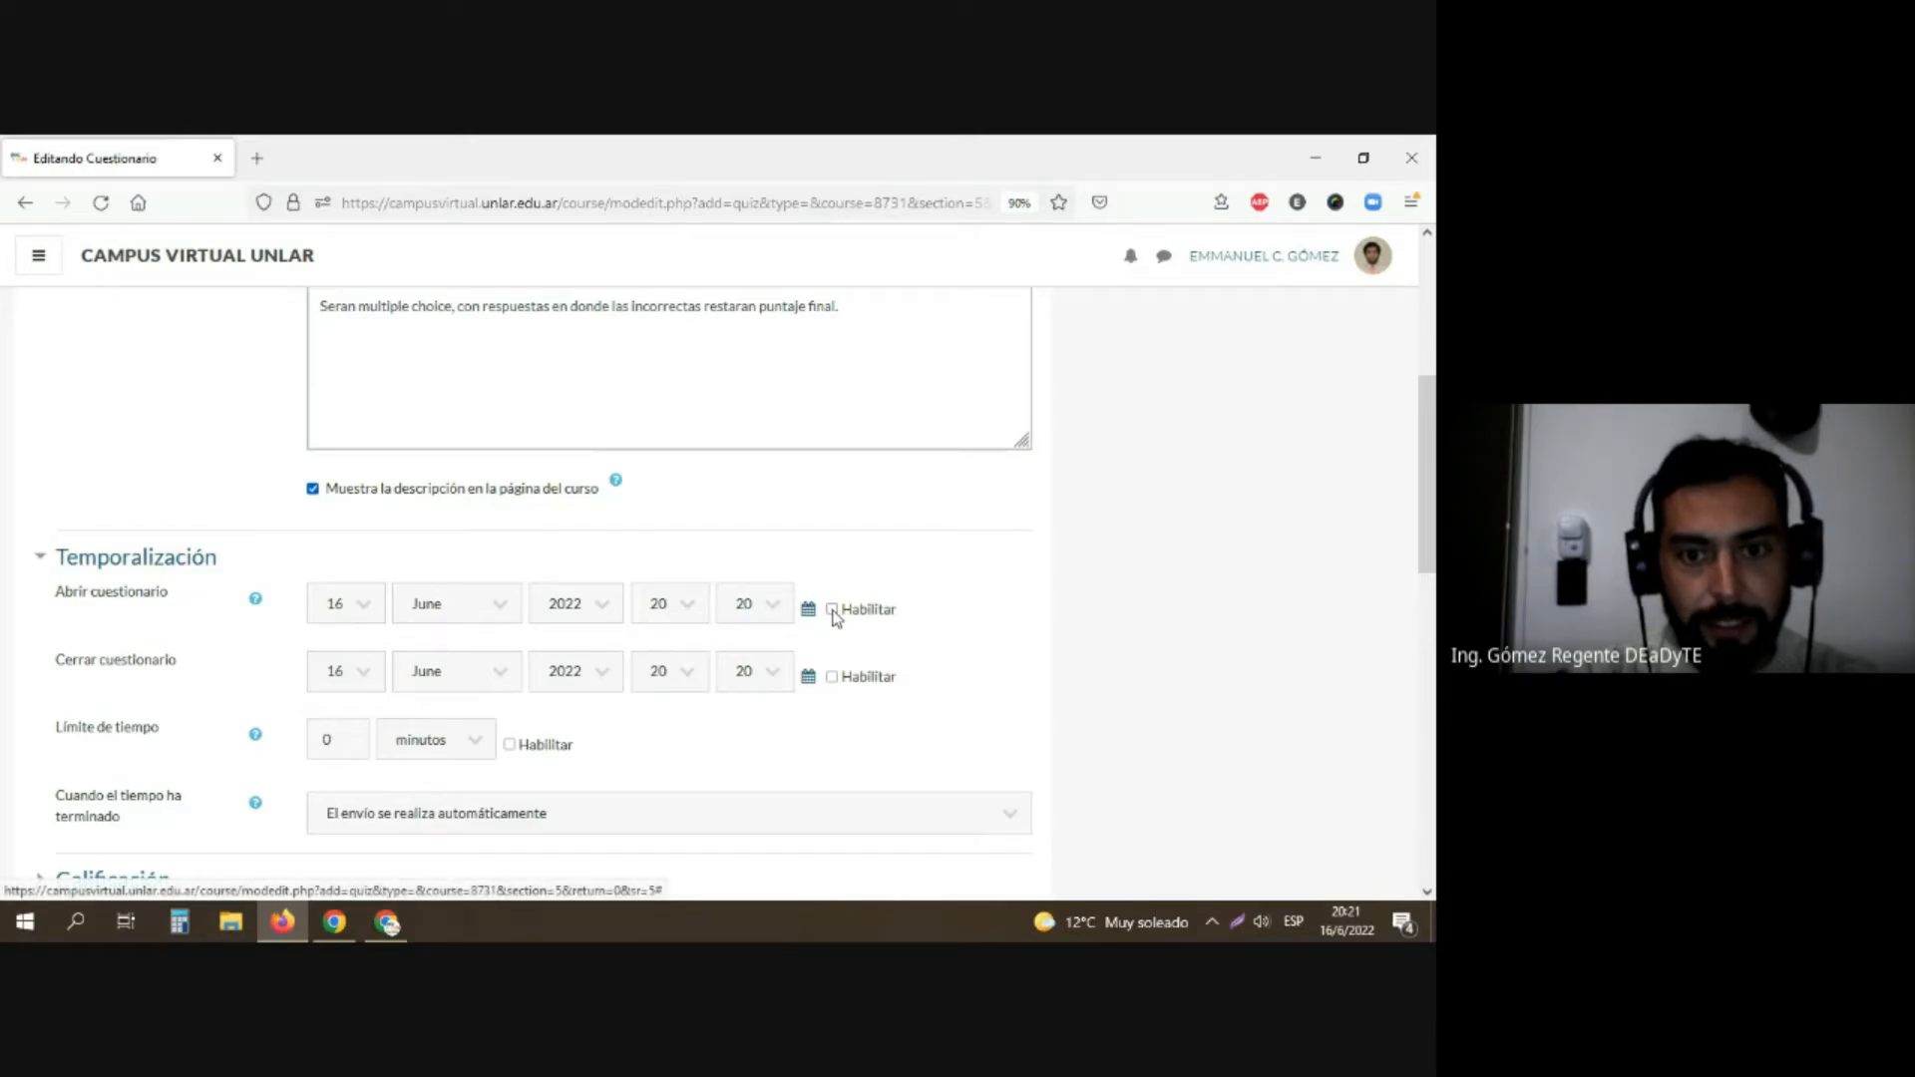
pyautogui.click(688, 677)
pyautogui.click(653, 607)
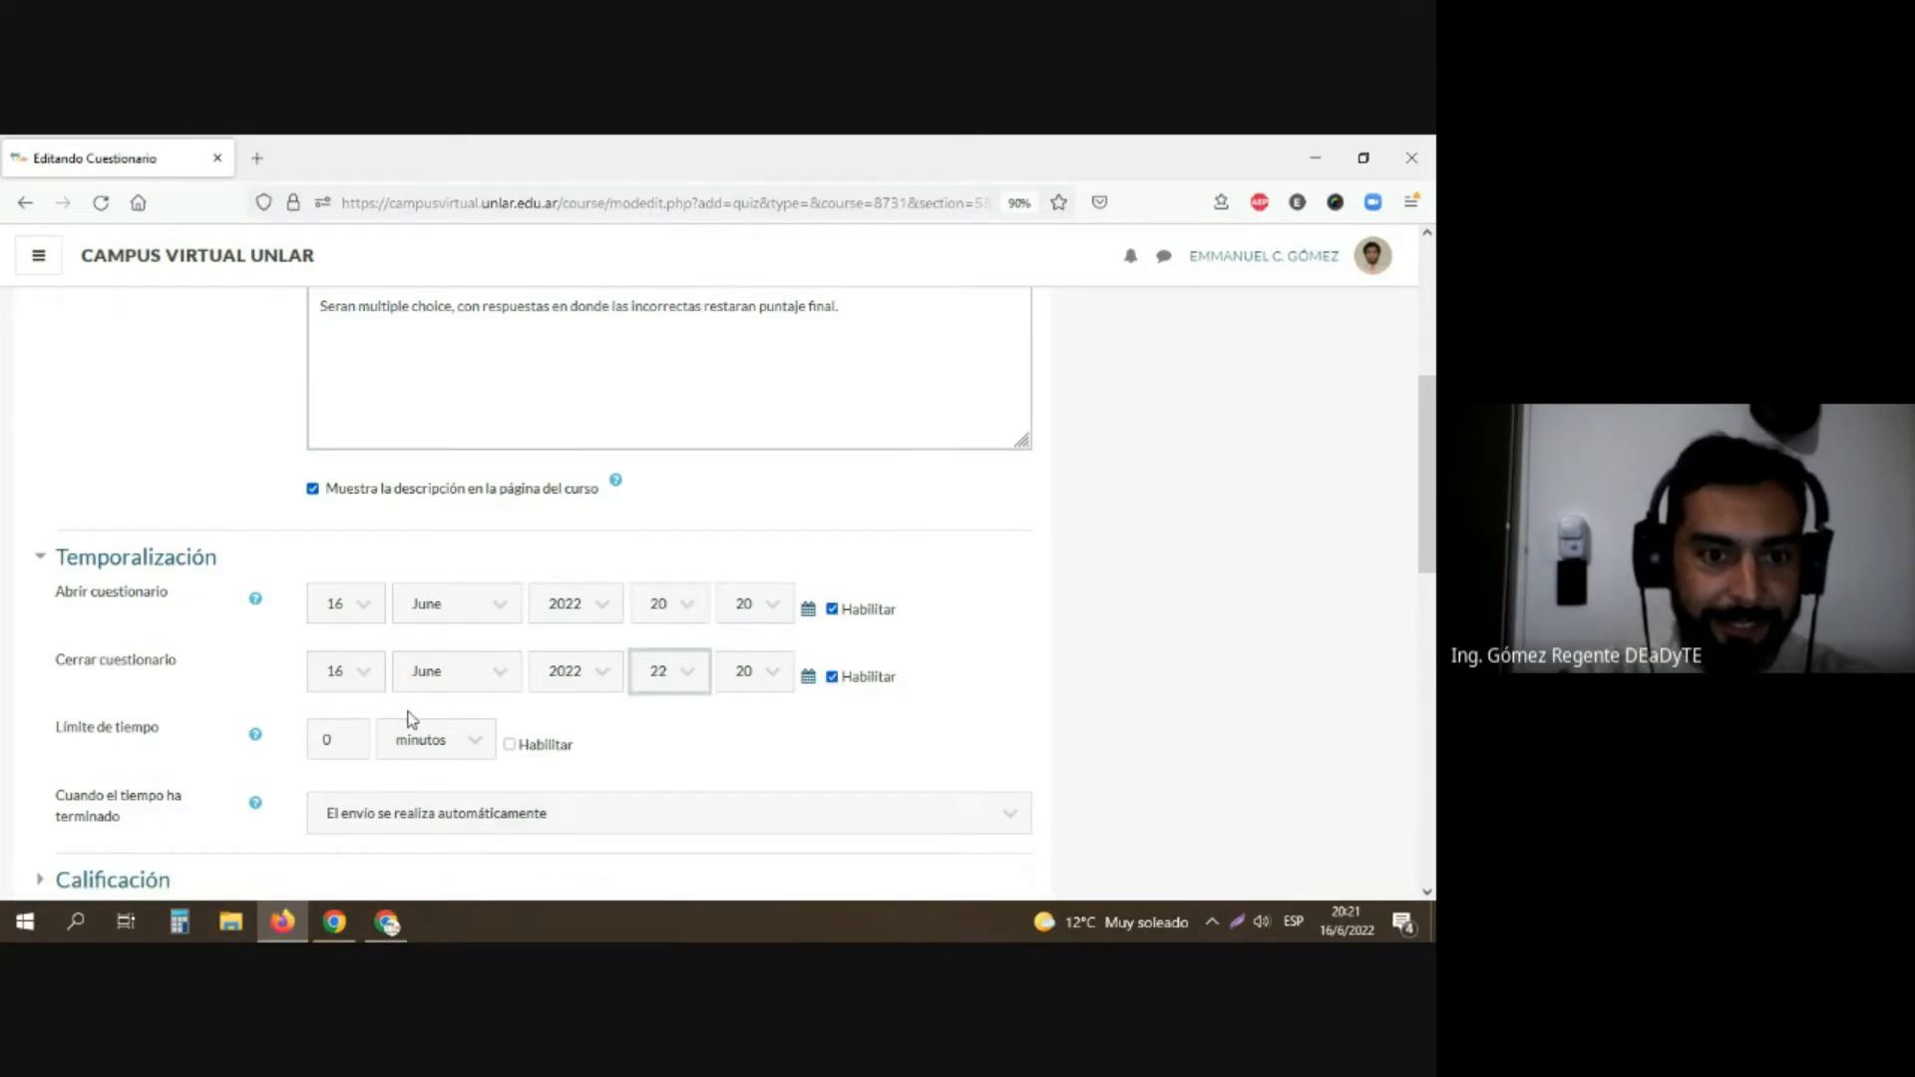
# Step: Enable the questionnaire's time limit and set it to 20 minutes
pyautogui.click(350, 732)
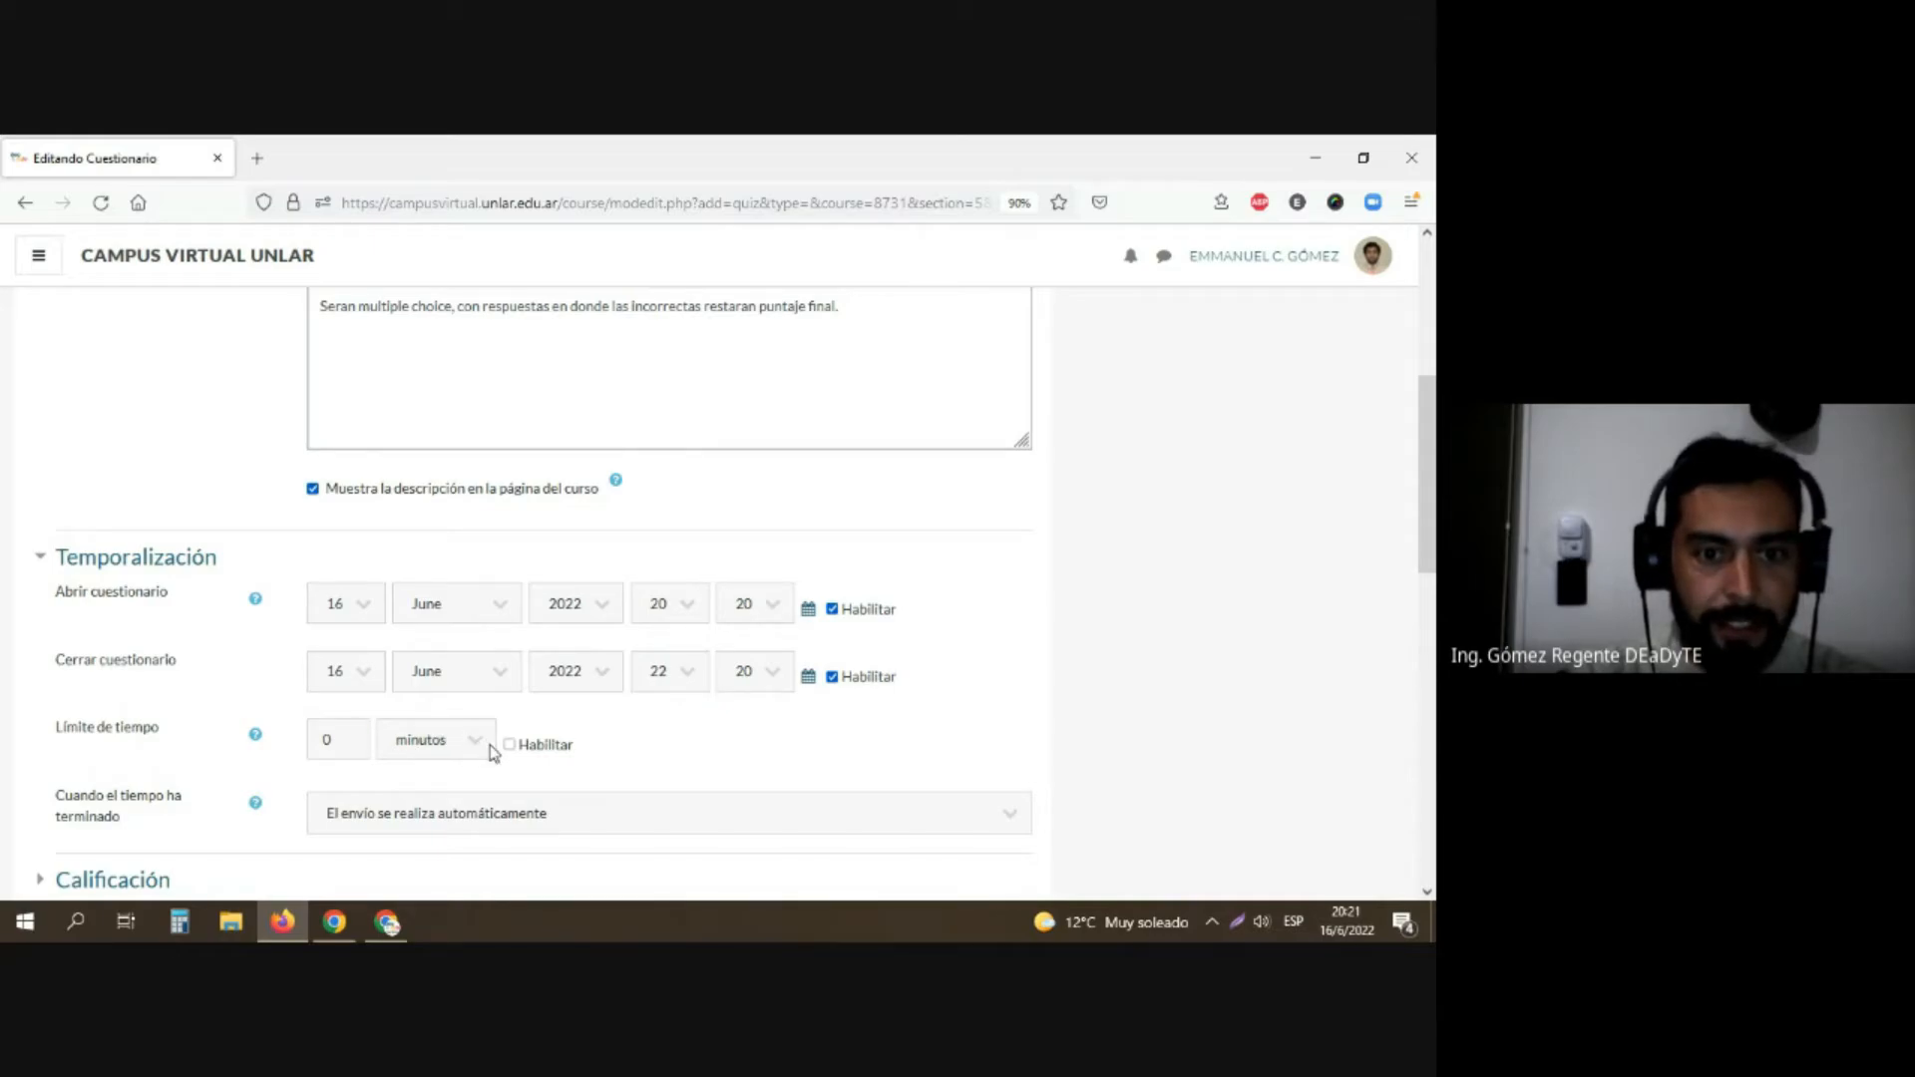
pyautogui.click(544, 753)
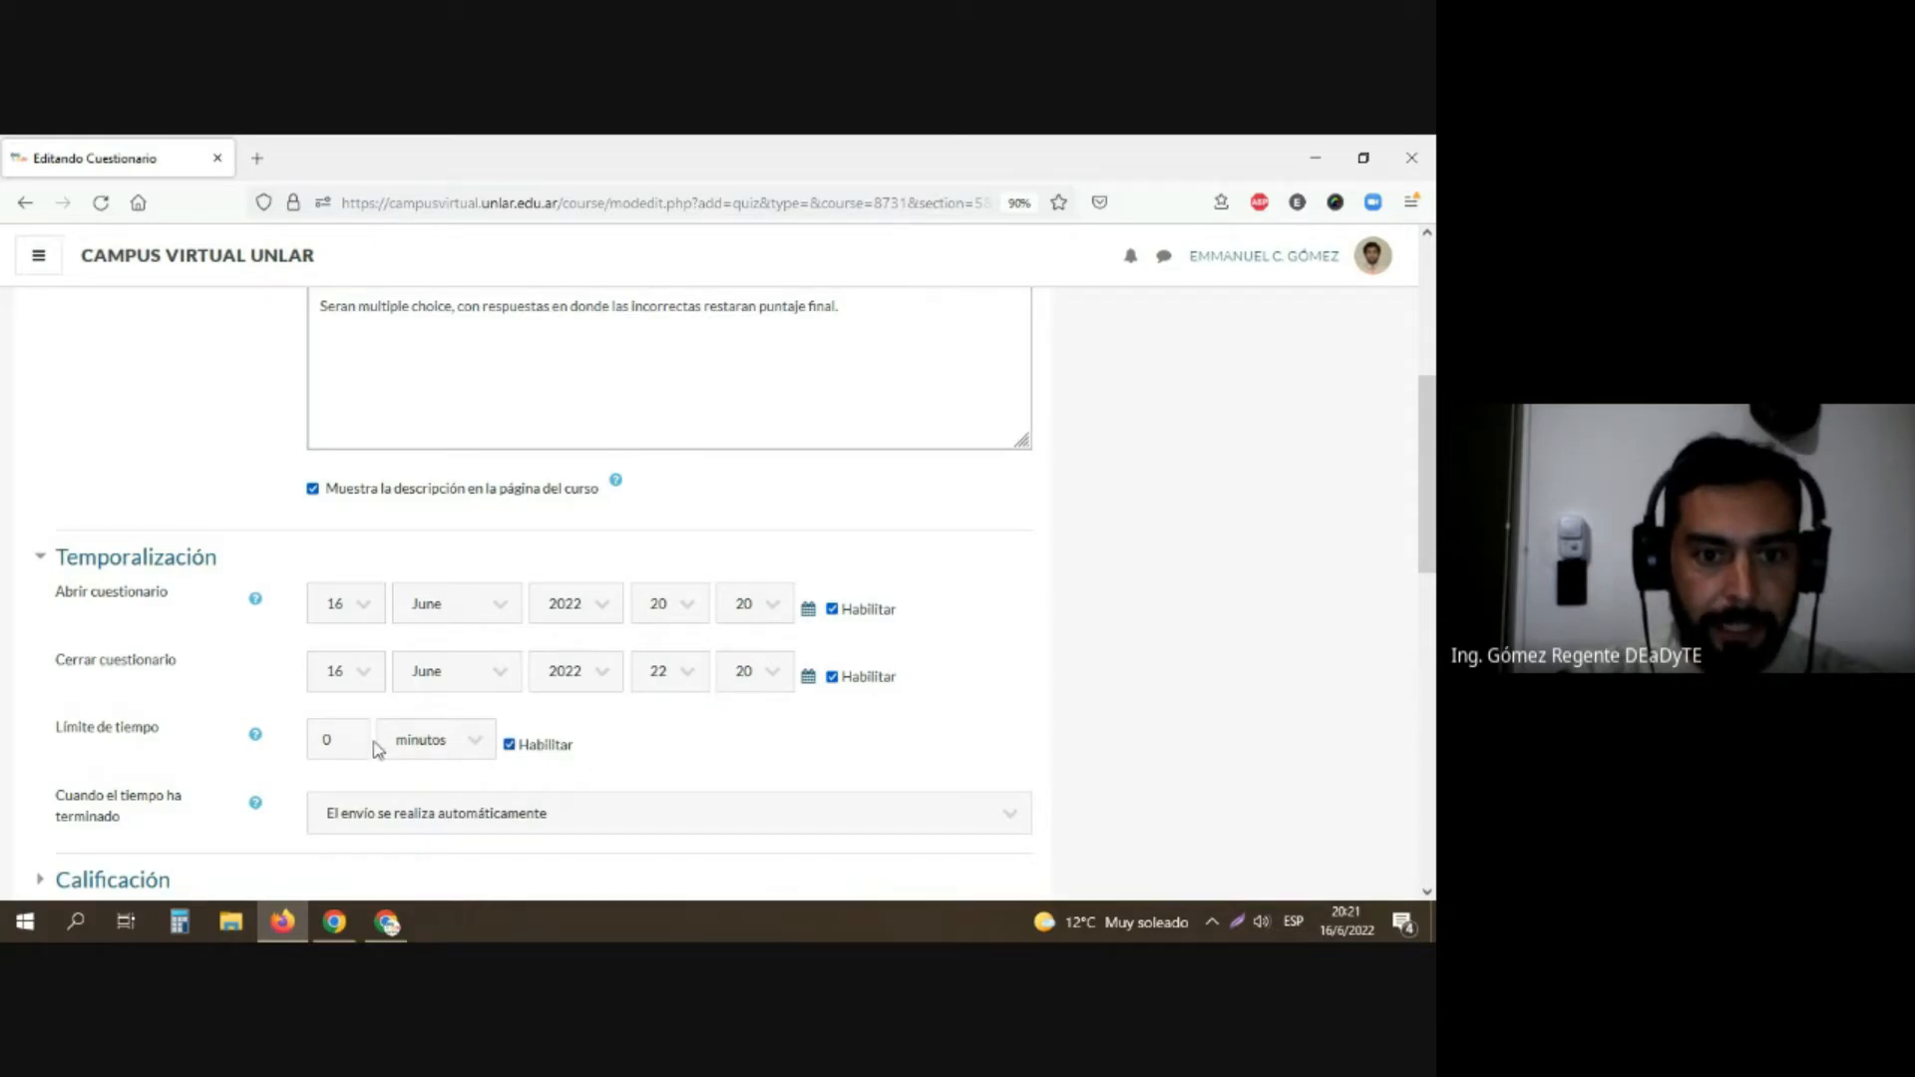
pyautogui.doubleClick(313, 740)
pyautogui.write('20')
# Step: Set the allowed attempts in the grading settings to 1
pyautogui.scroll(-4, 322, 718)
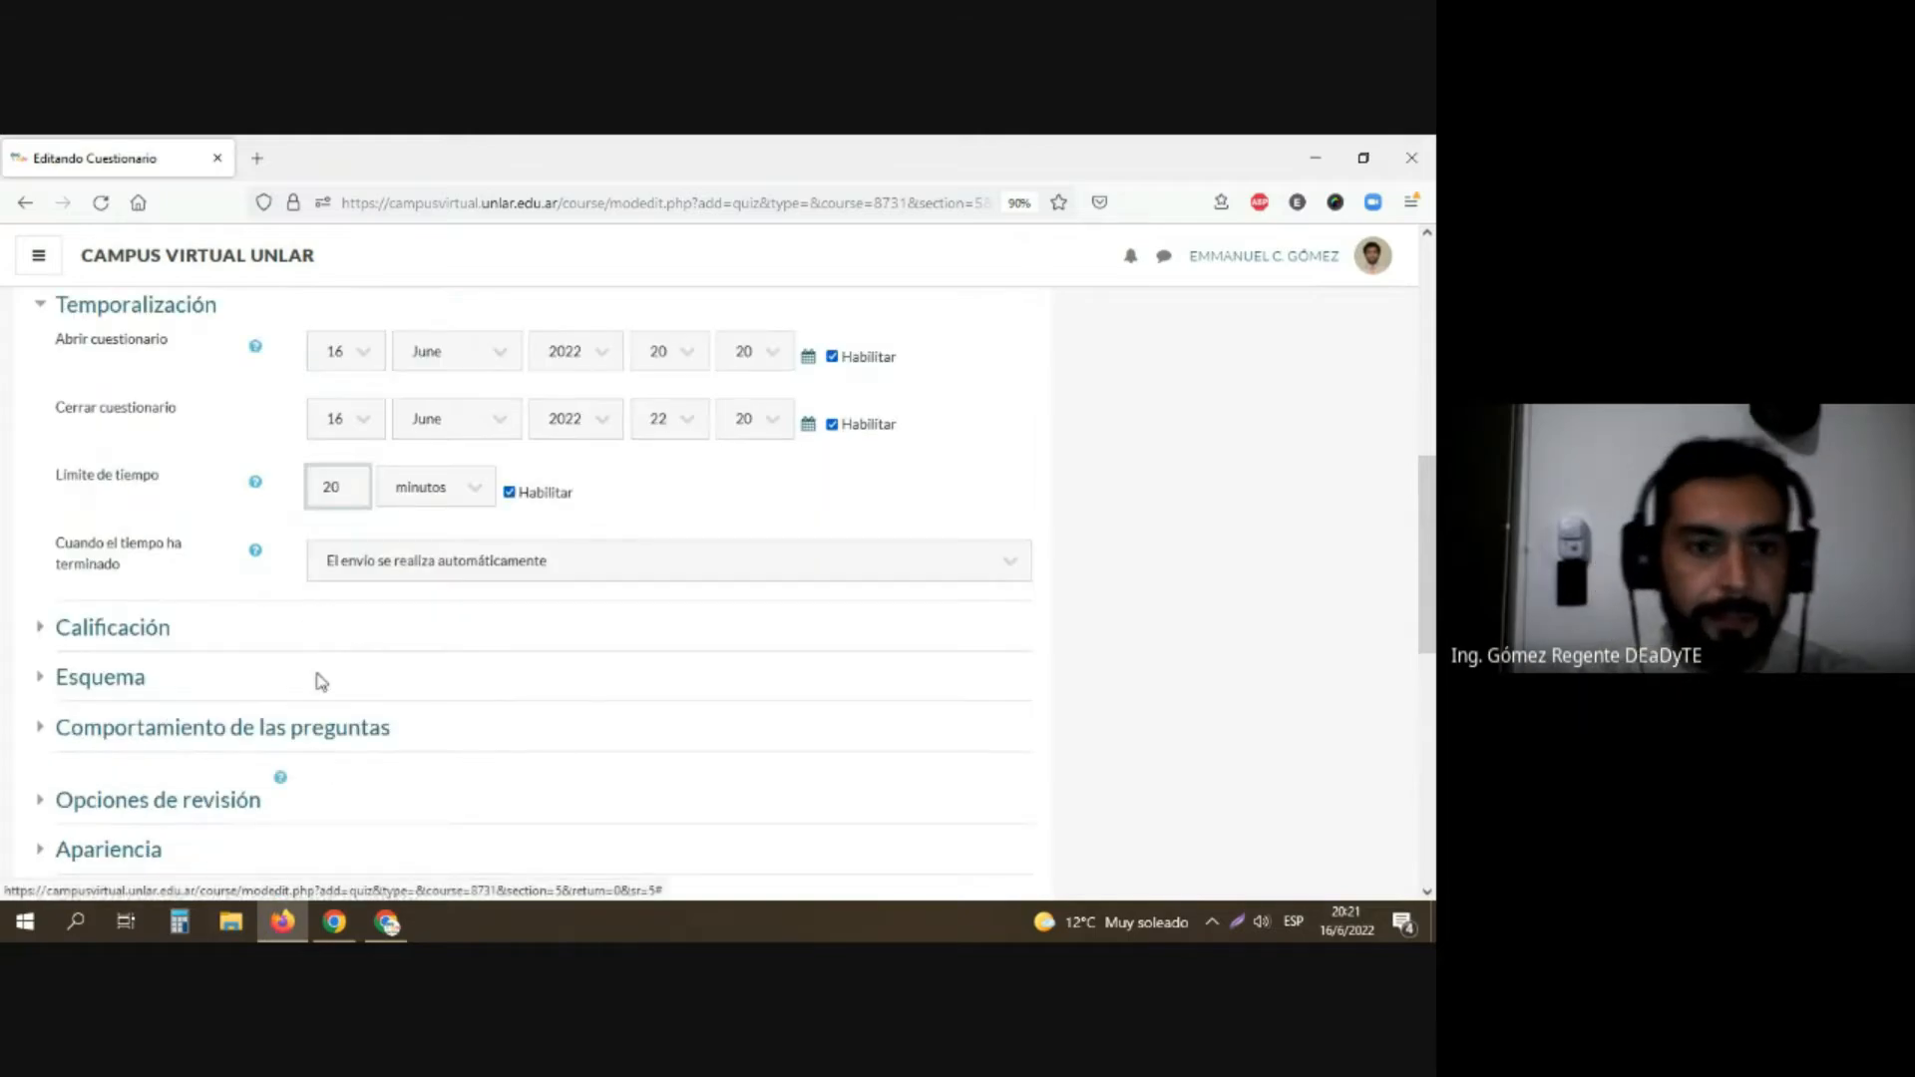
pyautogui.click(70, 461)
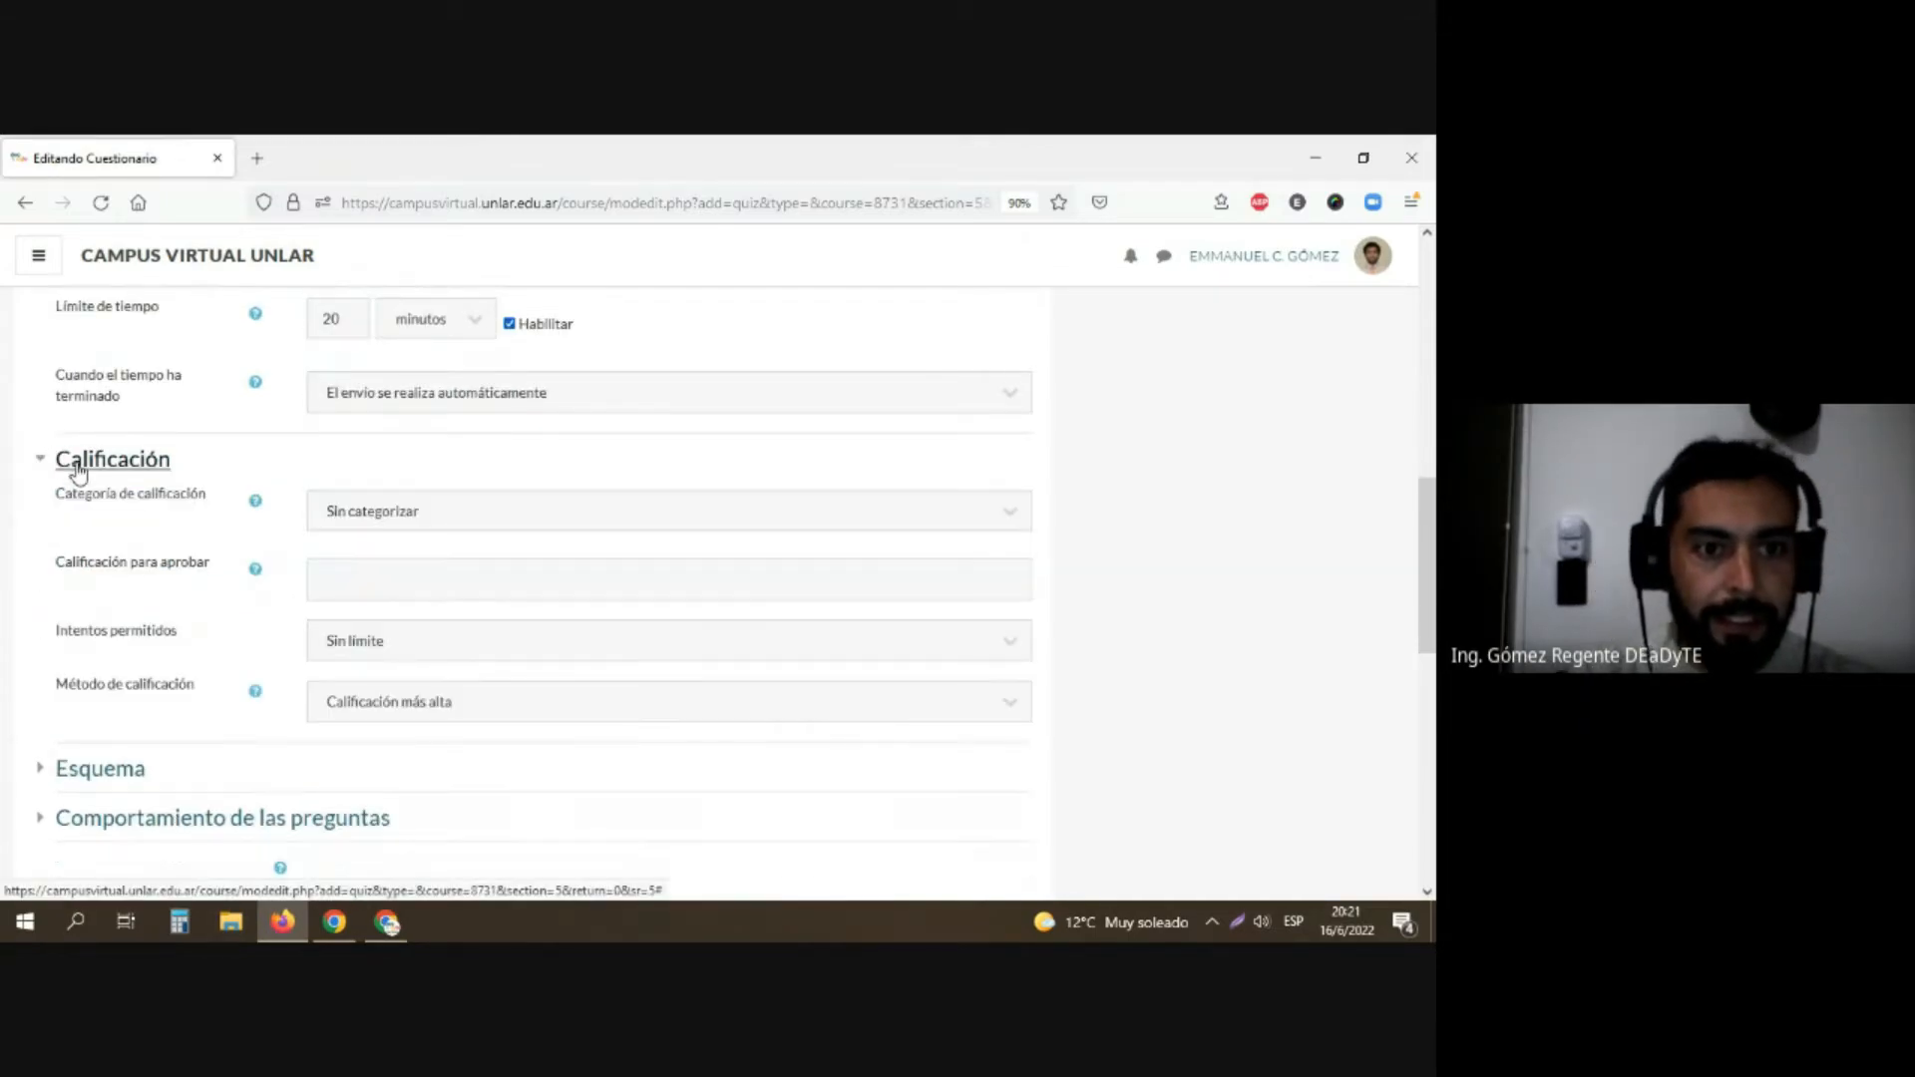
pyautogui.click(391, 641)
pyautogui.click(332, 387)
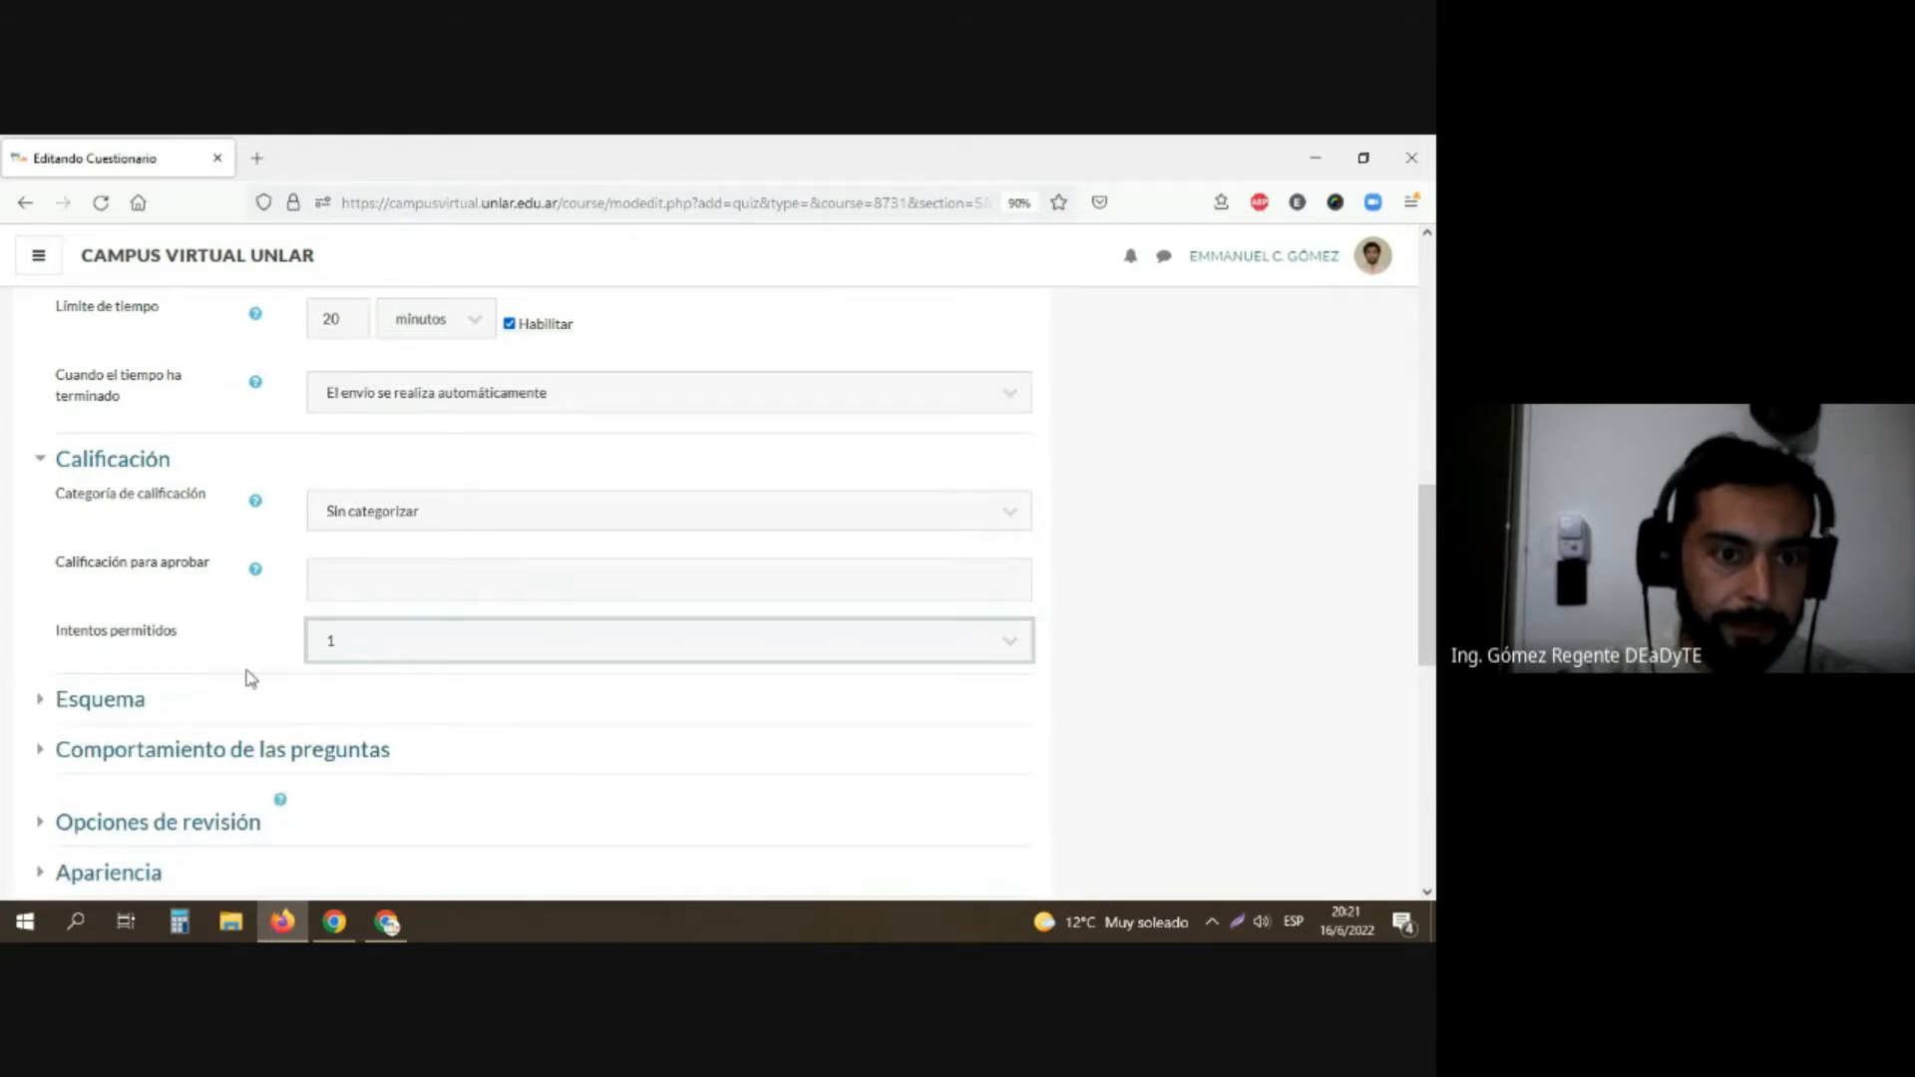
# Step: Disable reviewing the attempt, points and global feedback both immediately after each attempt and while the questionnaire is still open
pyautogui.scroll(-2, 230, 668)
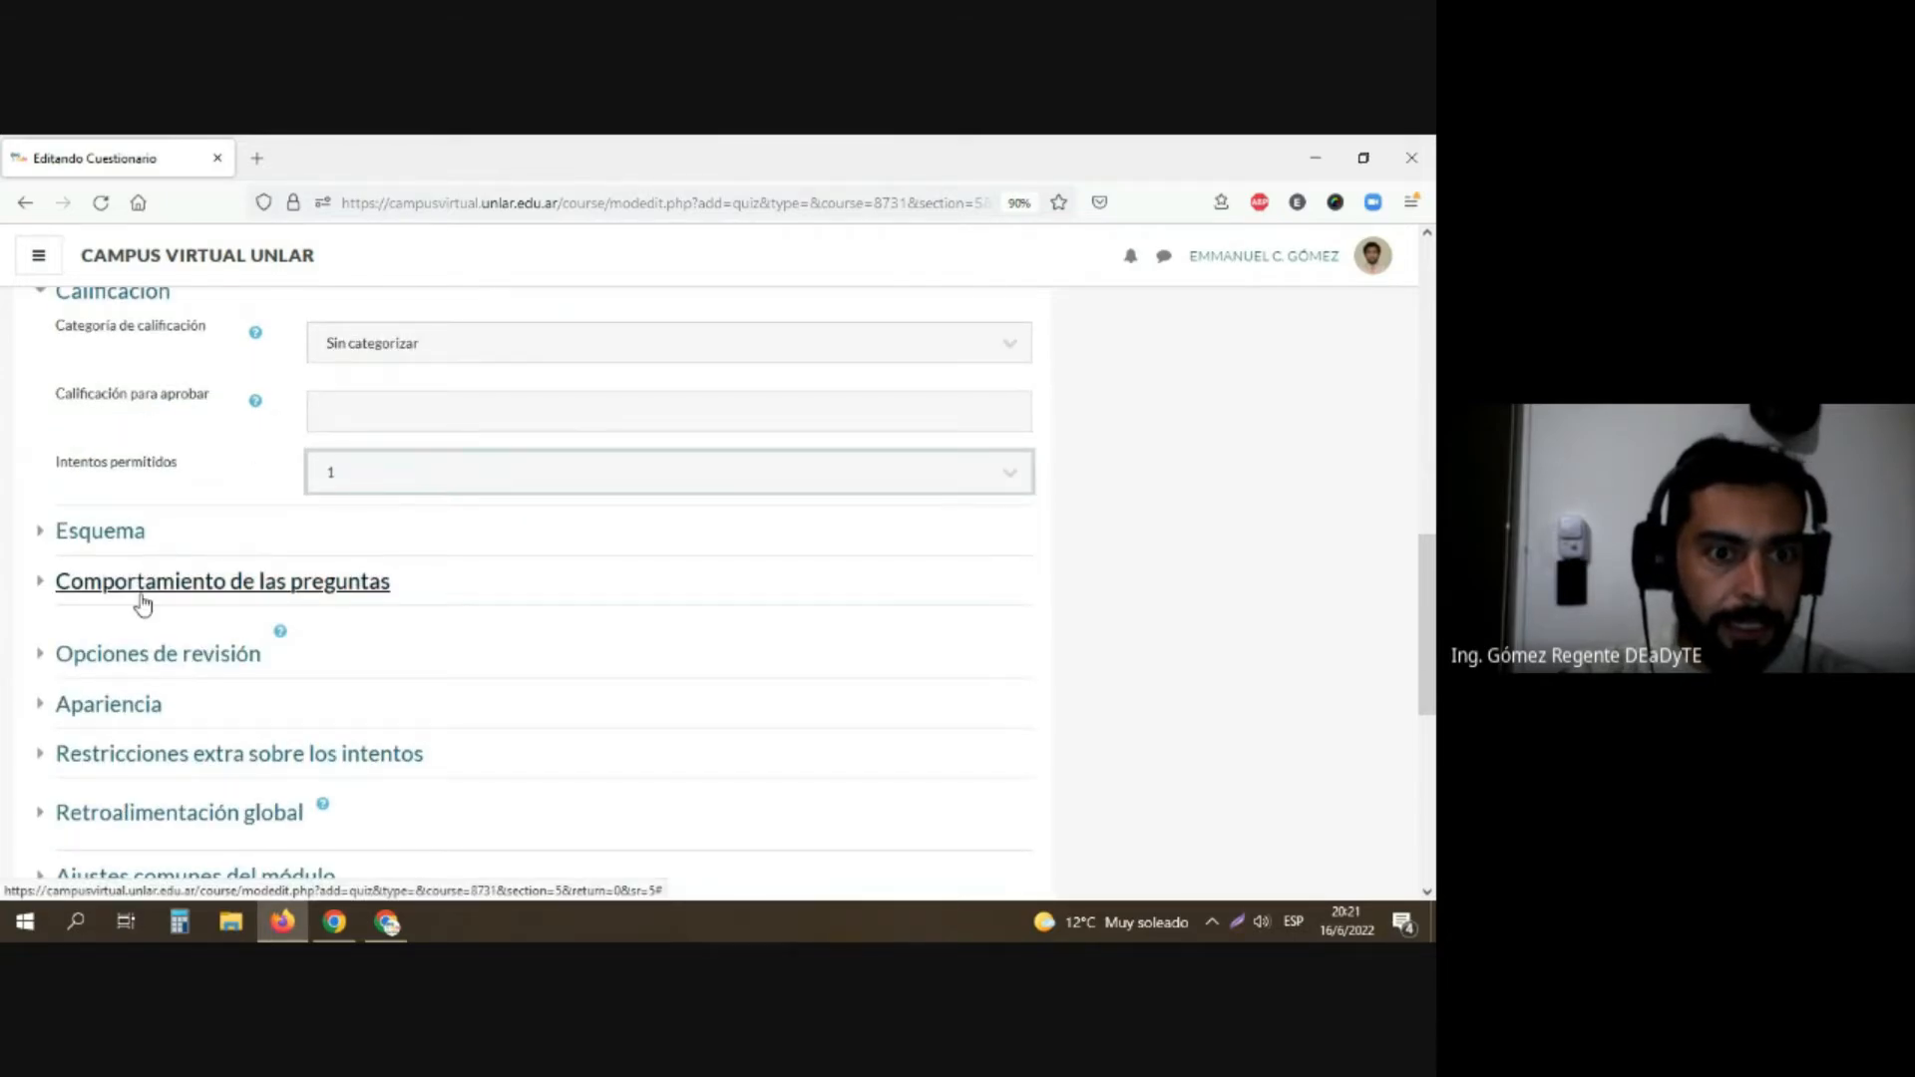
pyautogui.click(148, 654)
pyautogui.scroll(-2, 235, 734)
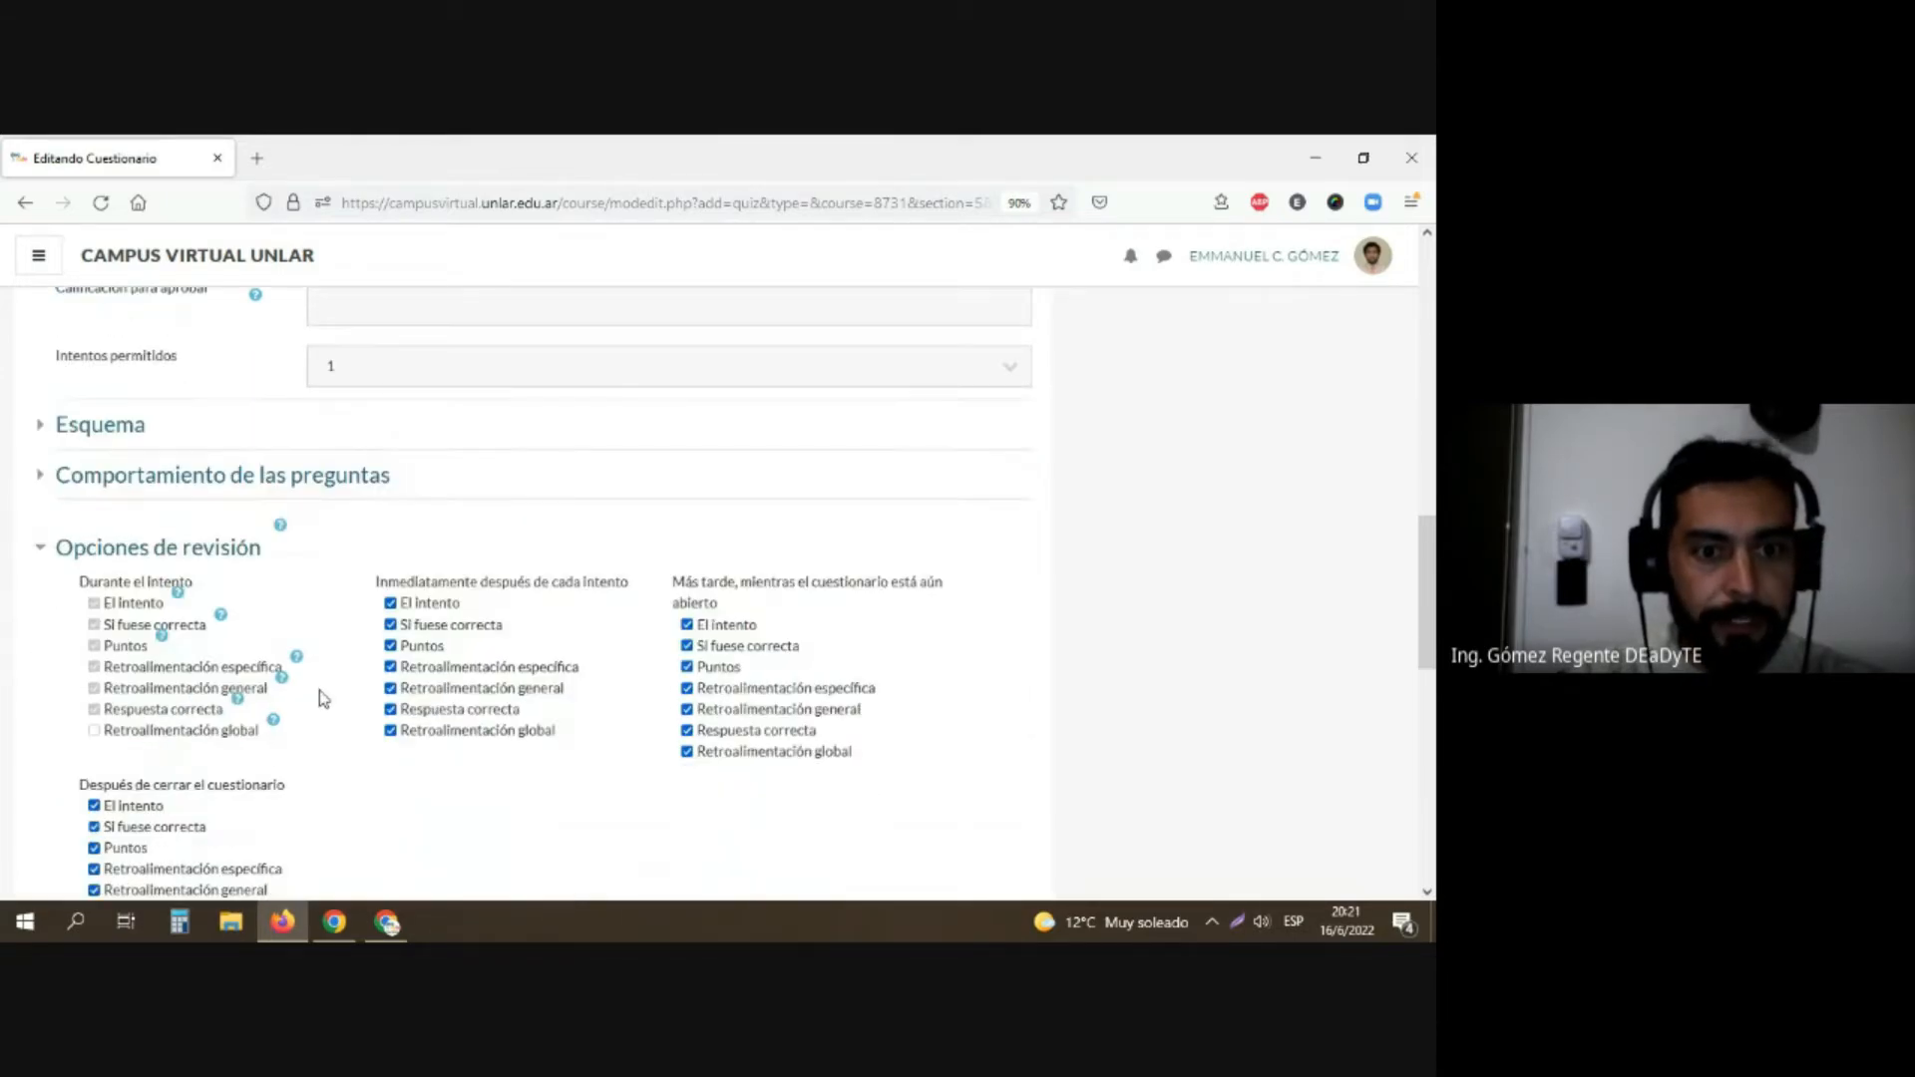
pyautogui.click(390, 541)
pyautogui.click(390, 584)
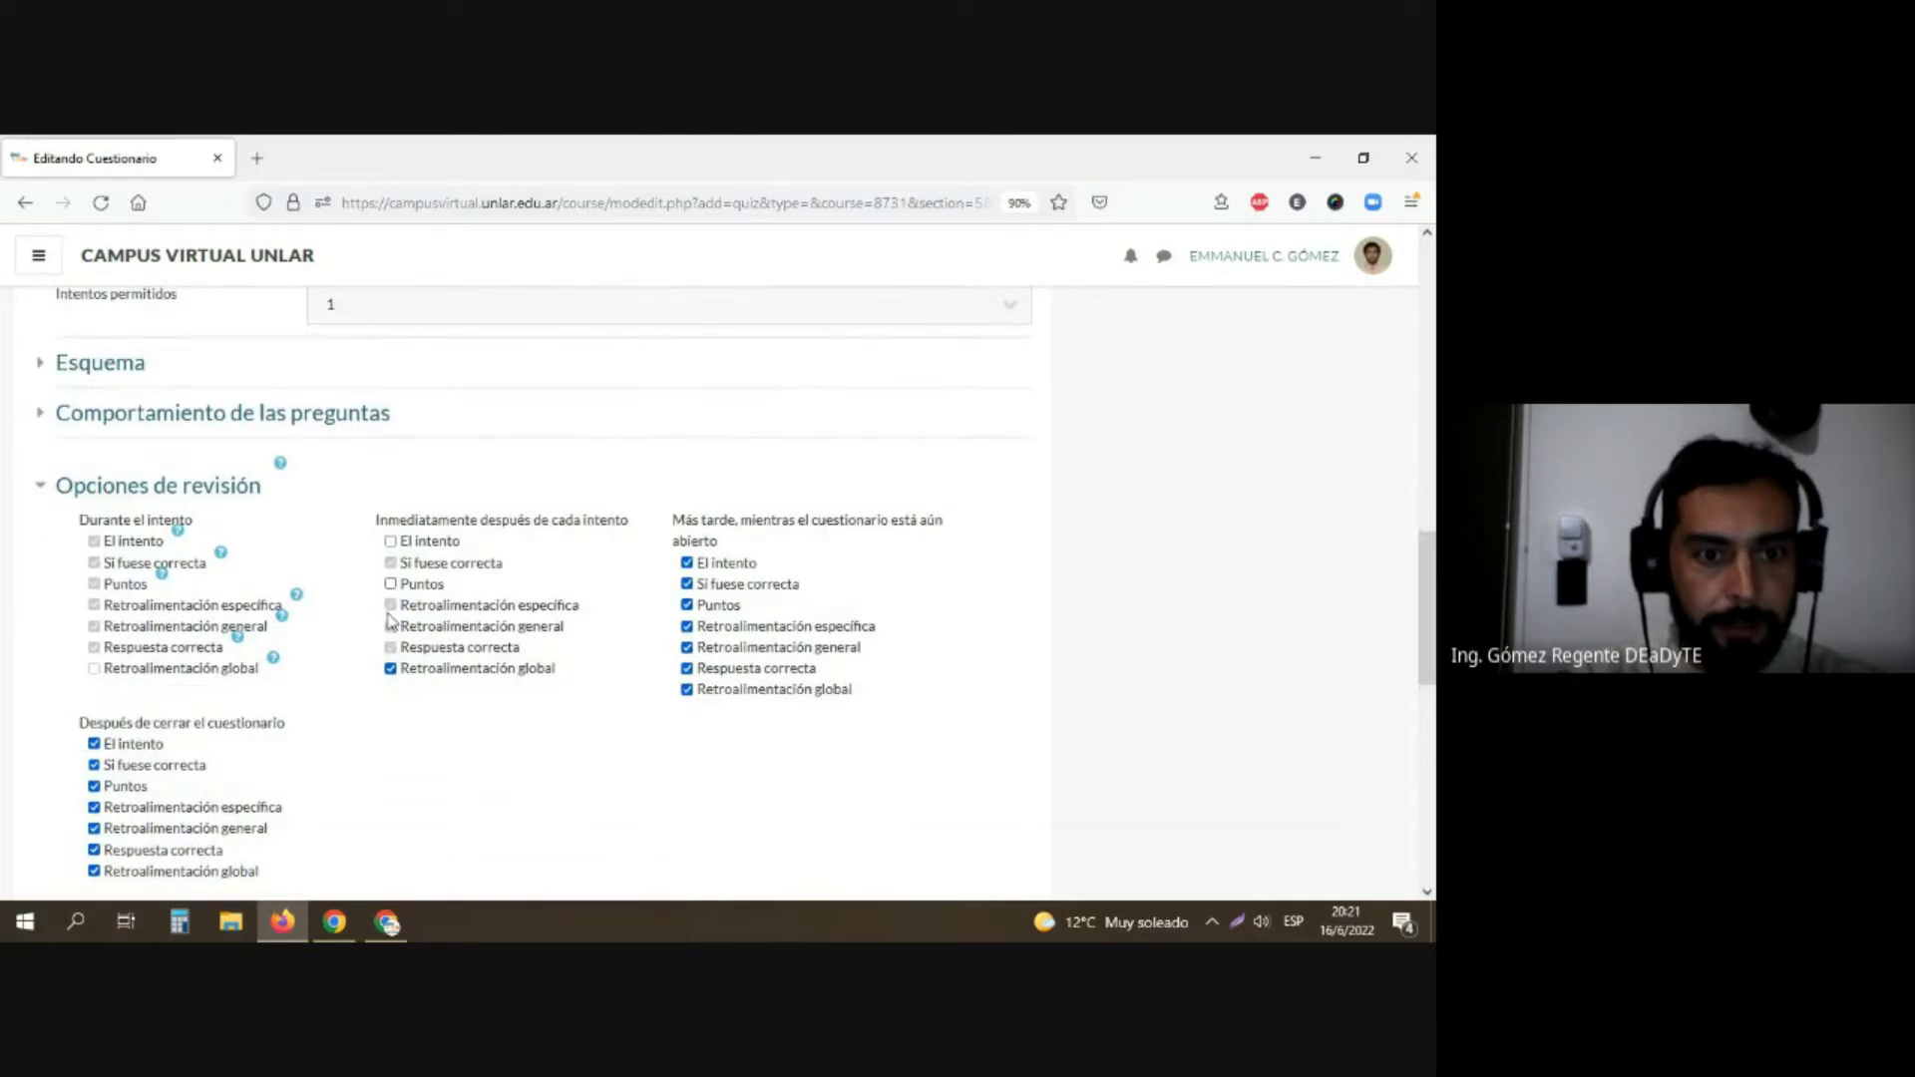
pyautogui.click(390, 669)
pyautogui.click(686, 564)
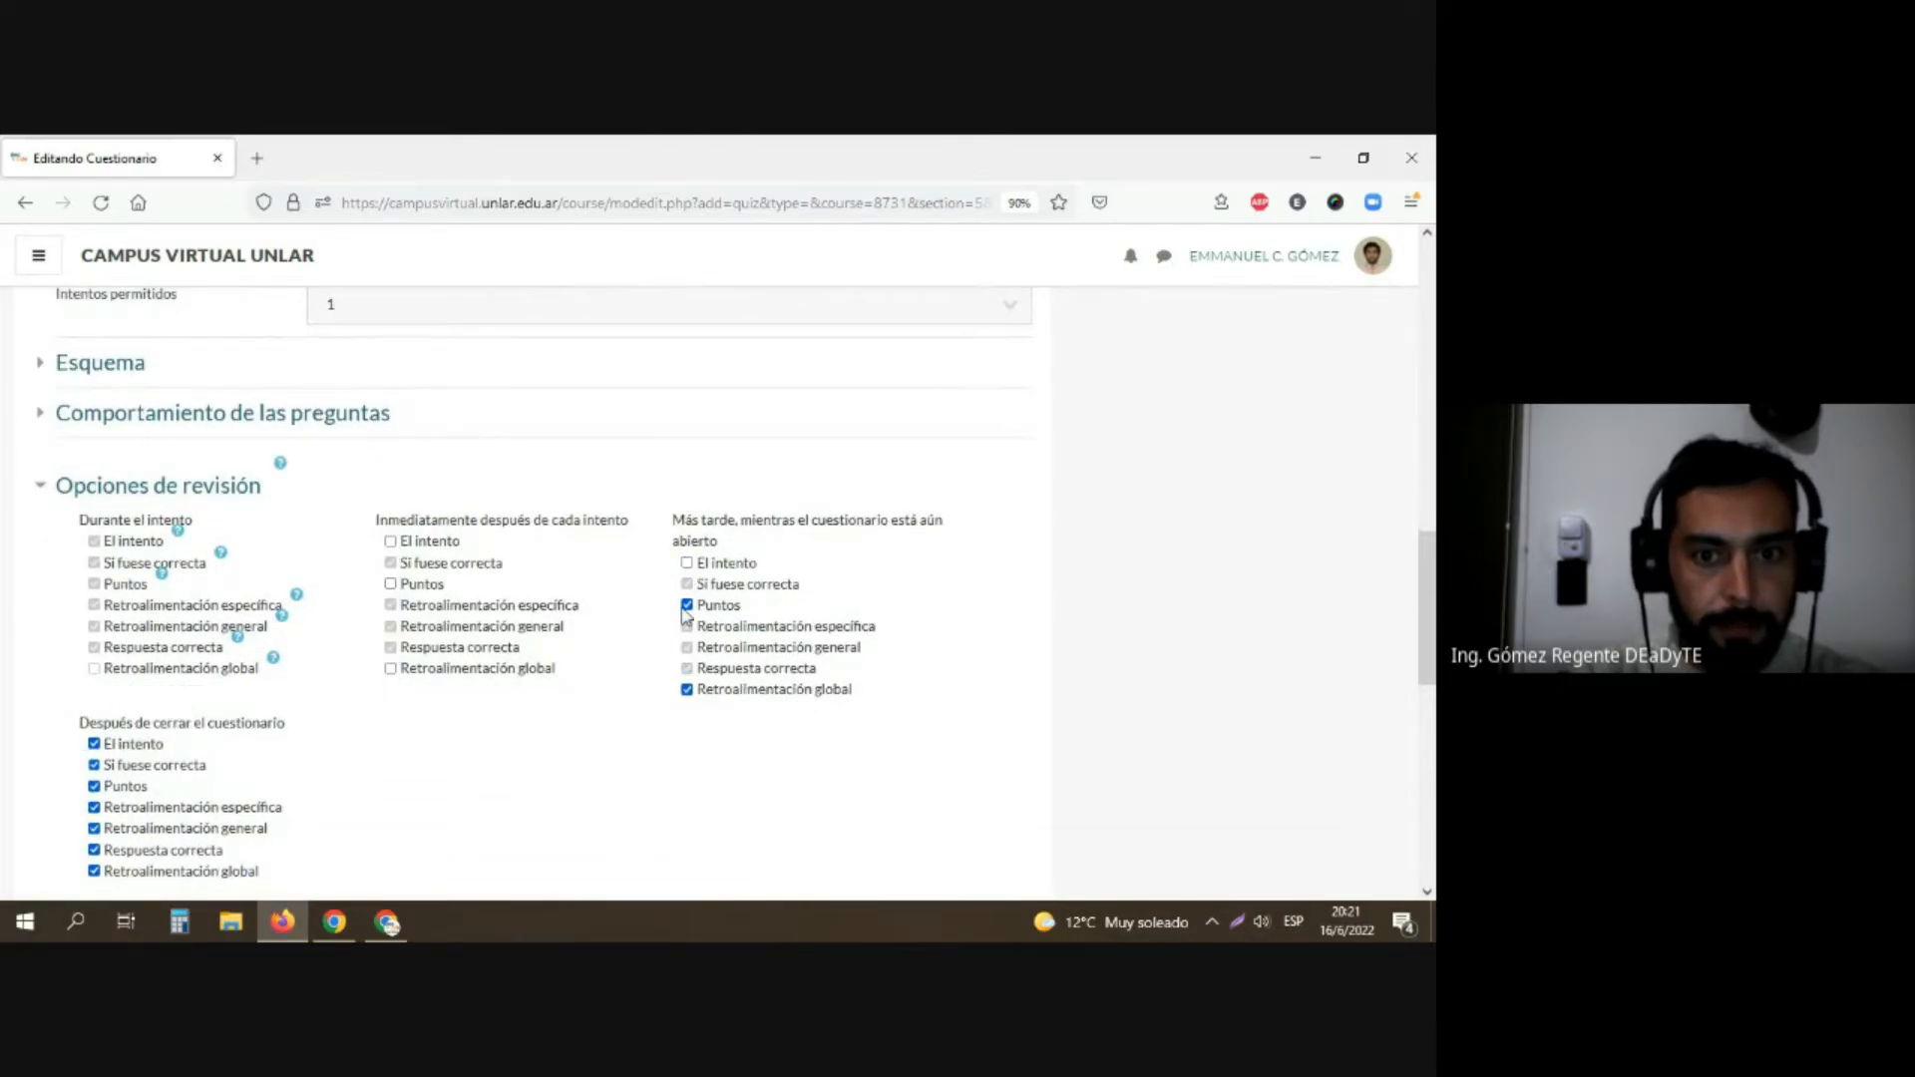
pyautogui.click(687, 605)
pyautogui.click(686, 689)
# Step: Expand the global feedback settings, leave their comments empty, and save the questionnaire, returning to the course
pyautogui.scroll(-5, 213, 642)
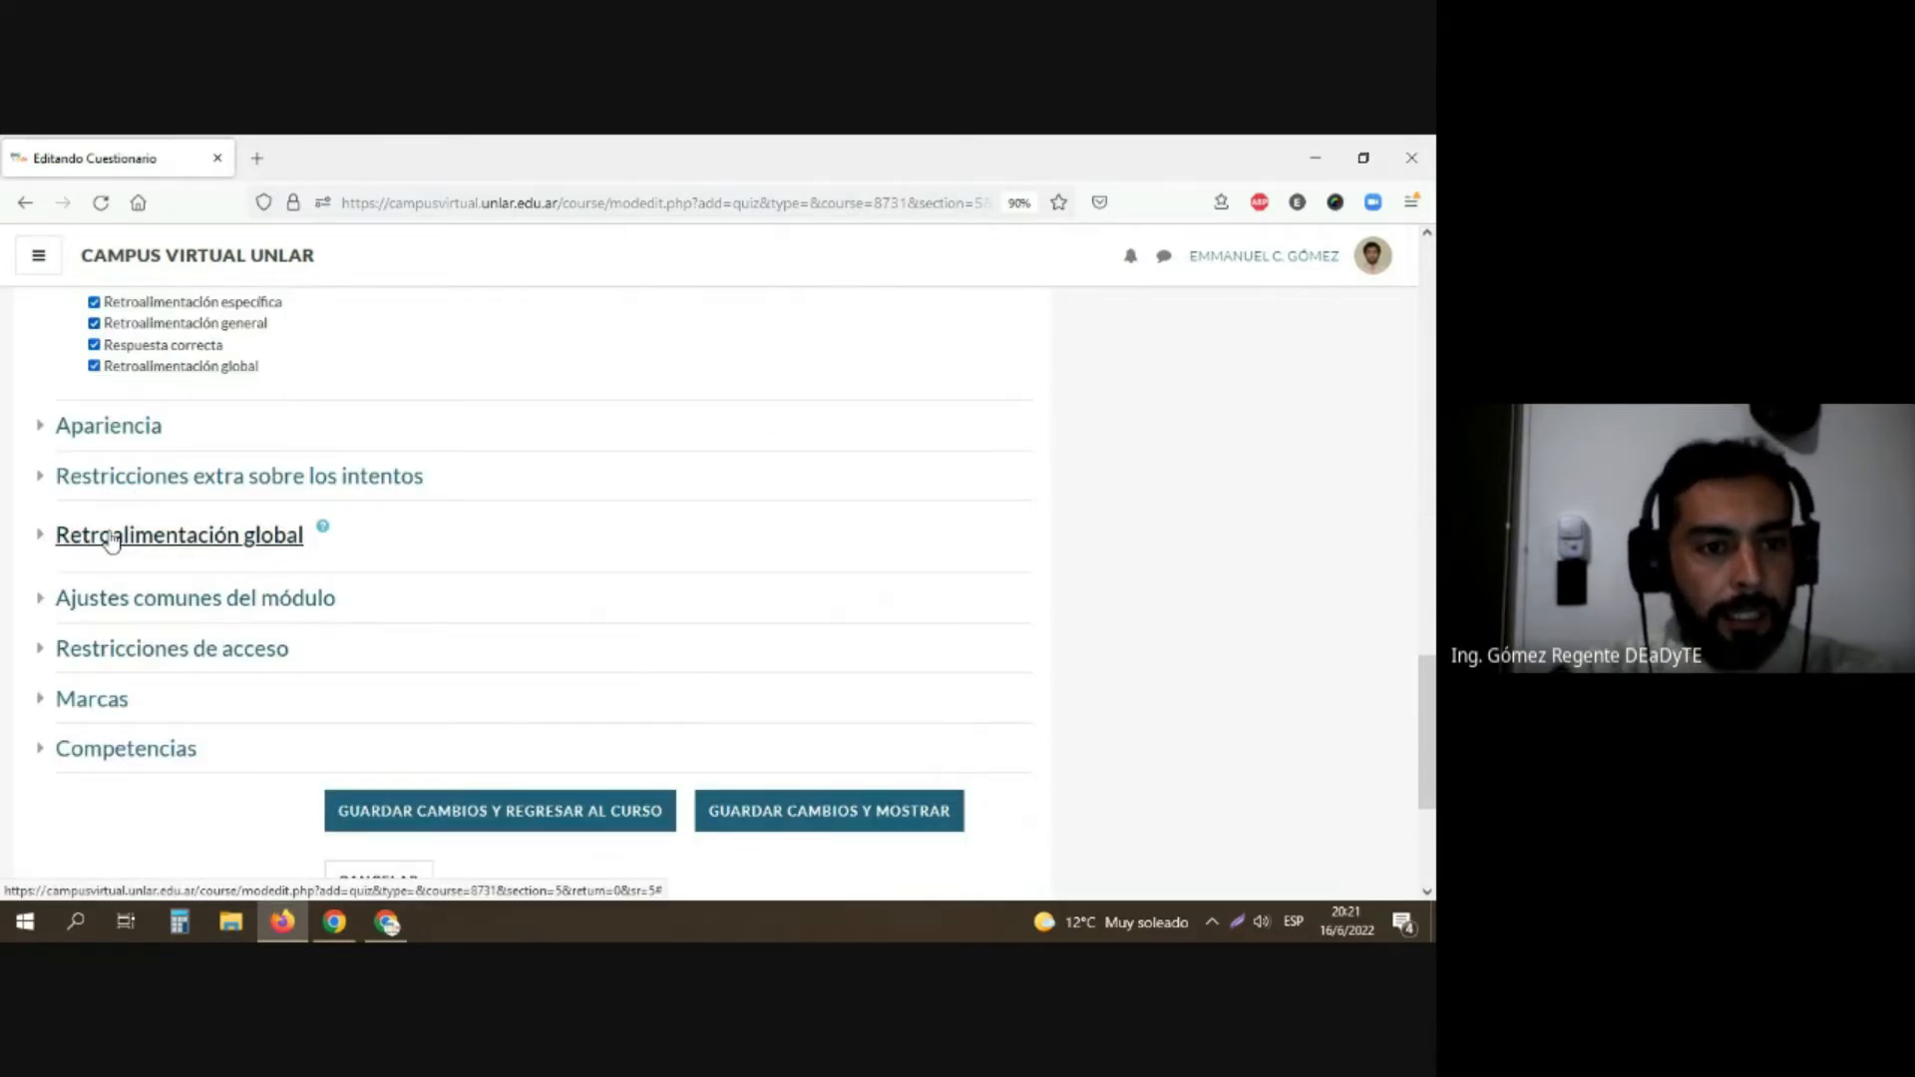
pyautogui.click(112, 537)
pyautogui.scroll(-5, 115, 542)
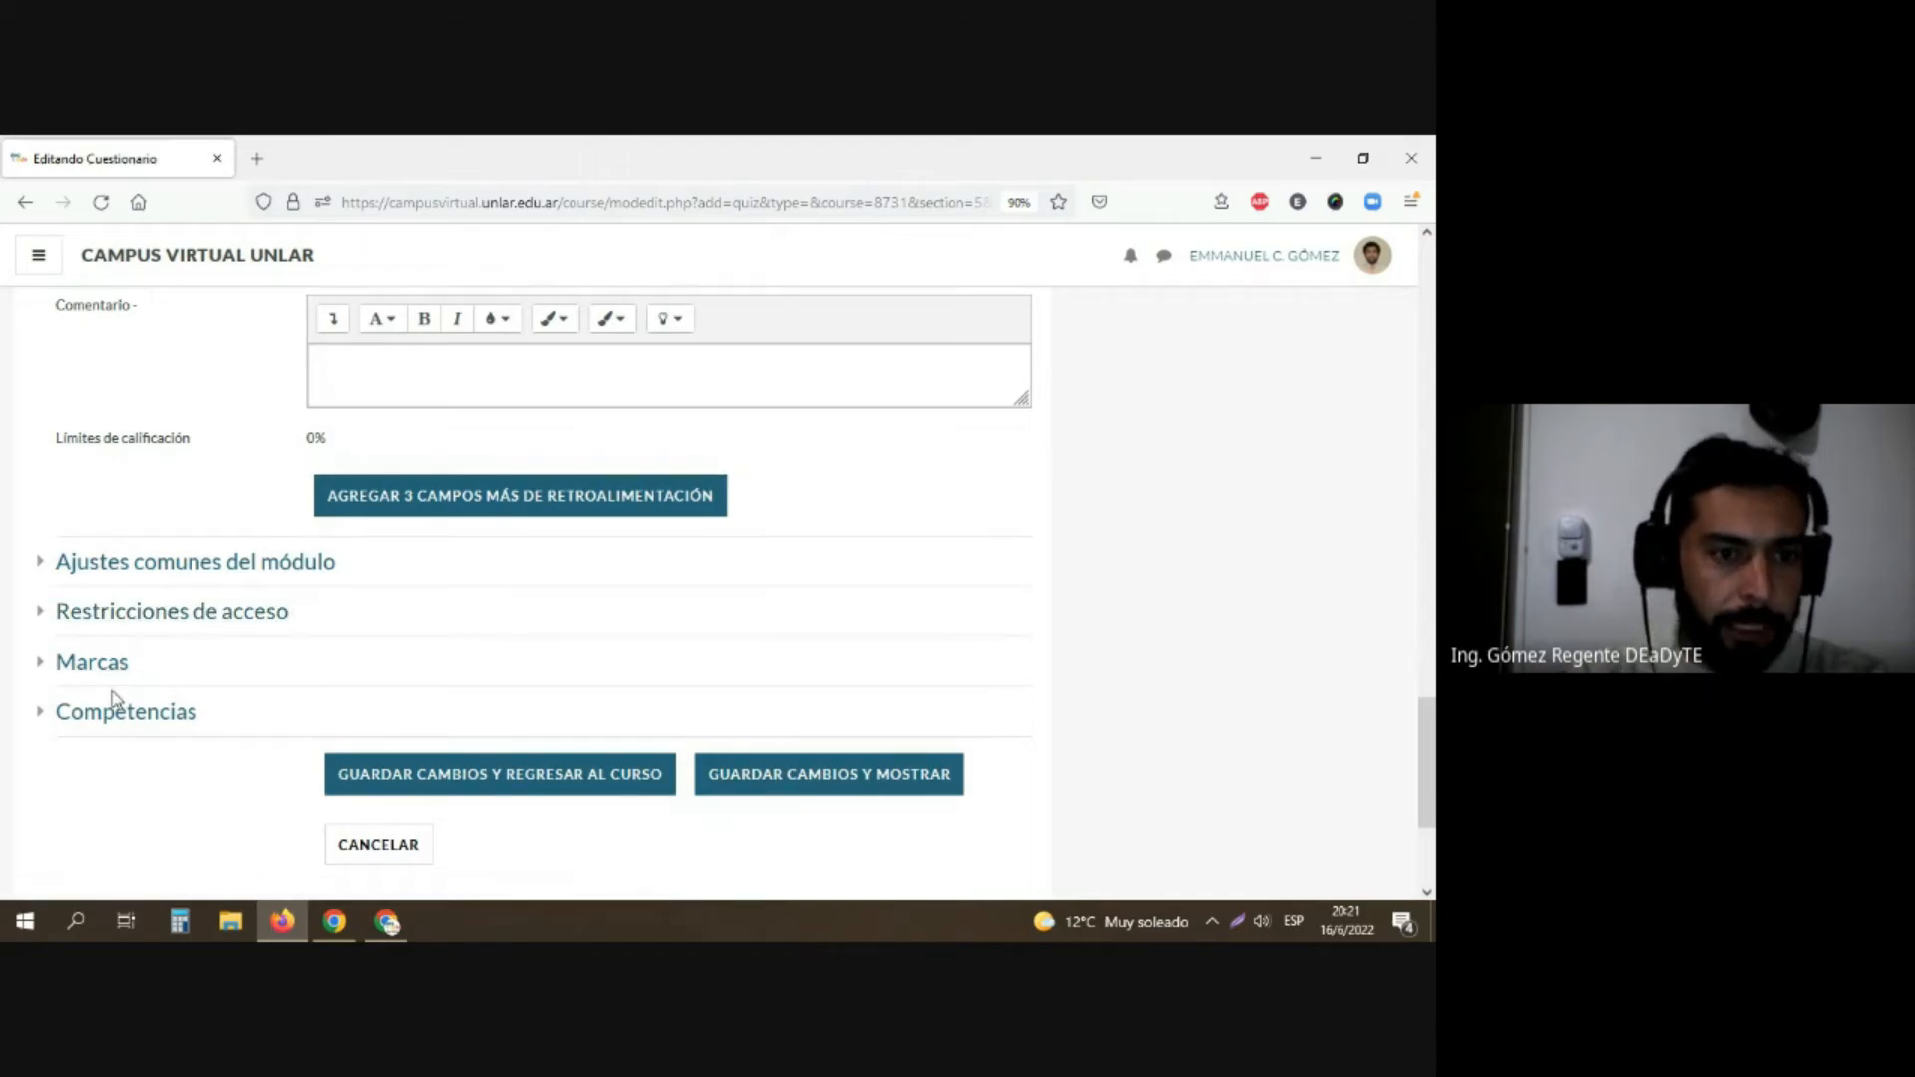
pyautogui.scroll(-3, 378, 643)
pyautogui.click(462, 519)
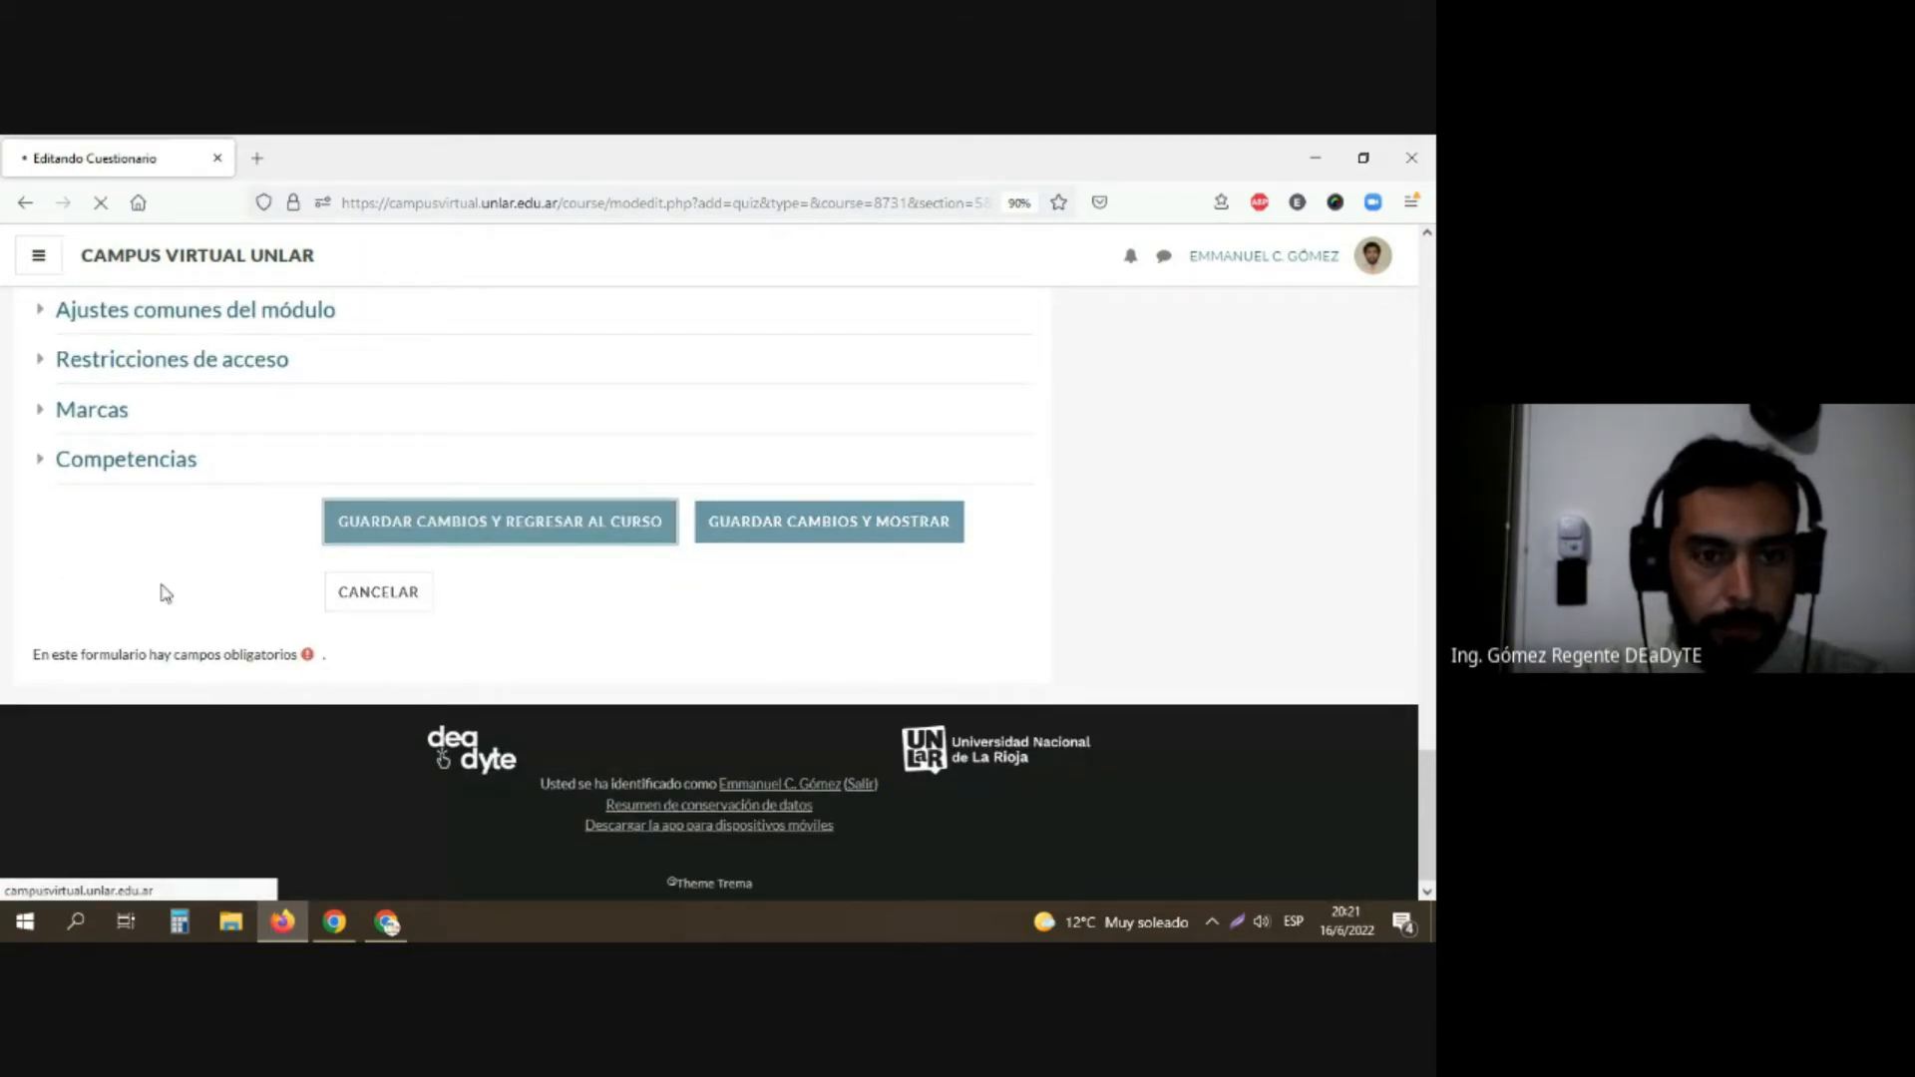
# Step: Open the "Parcial 1 cuatrimestre" questionnaire from the EJE Nº 4 section
pyautogui.scroll(-3, 154, 595)
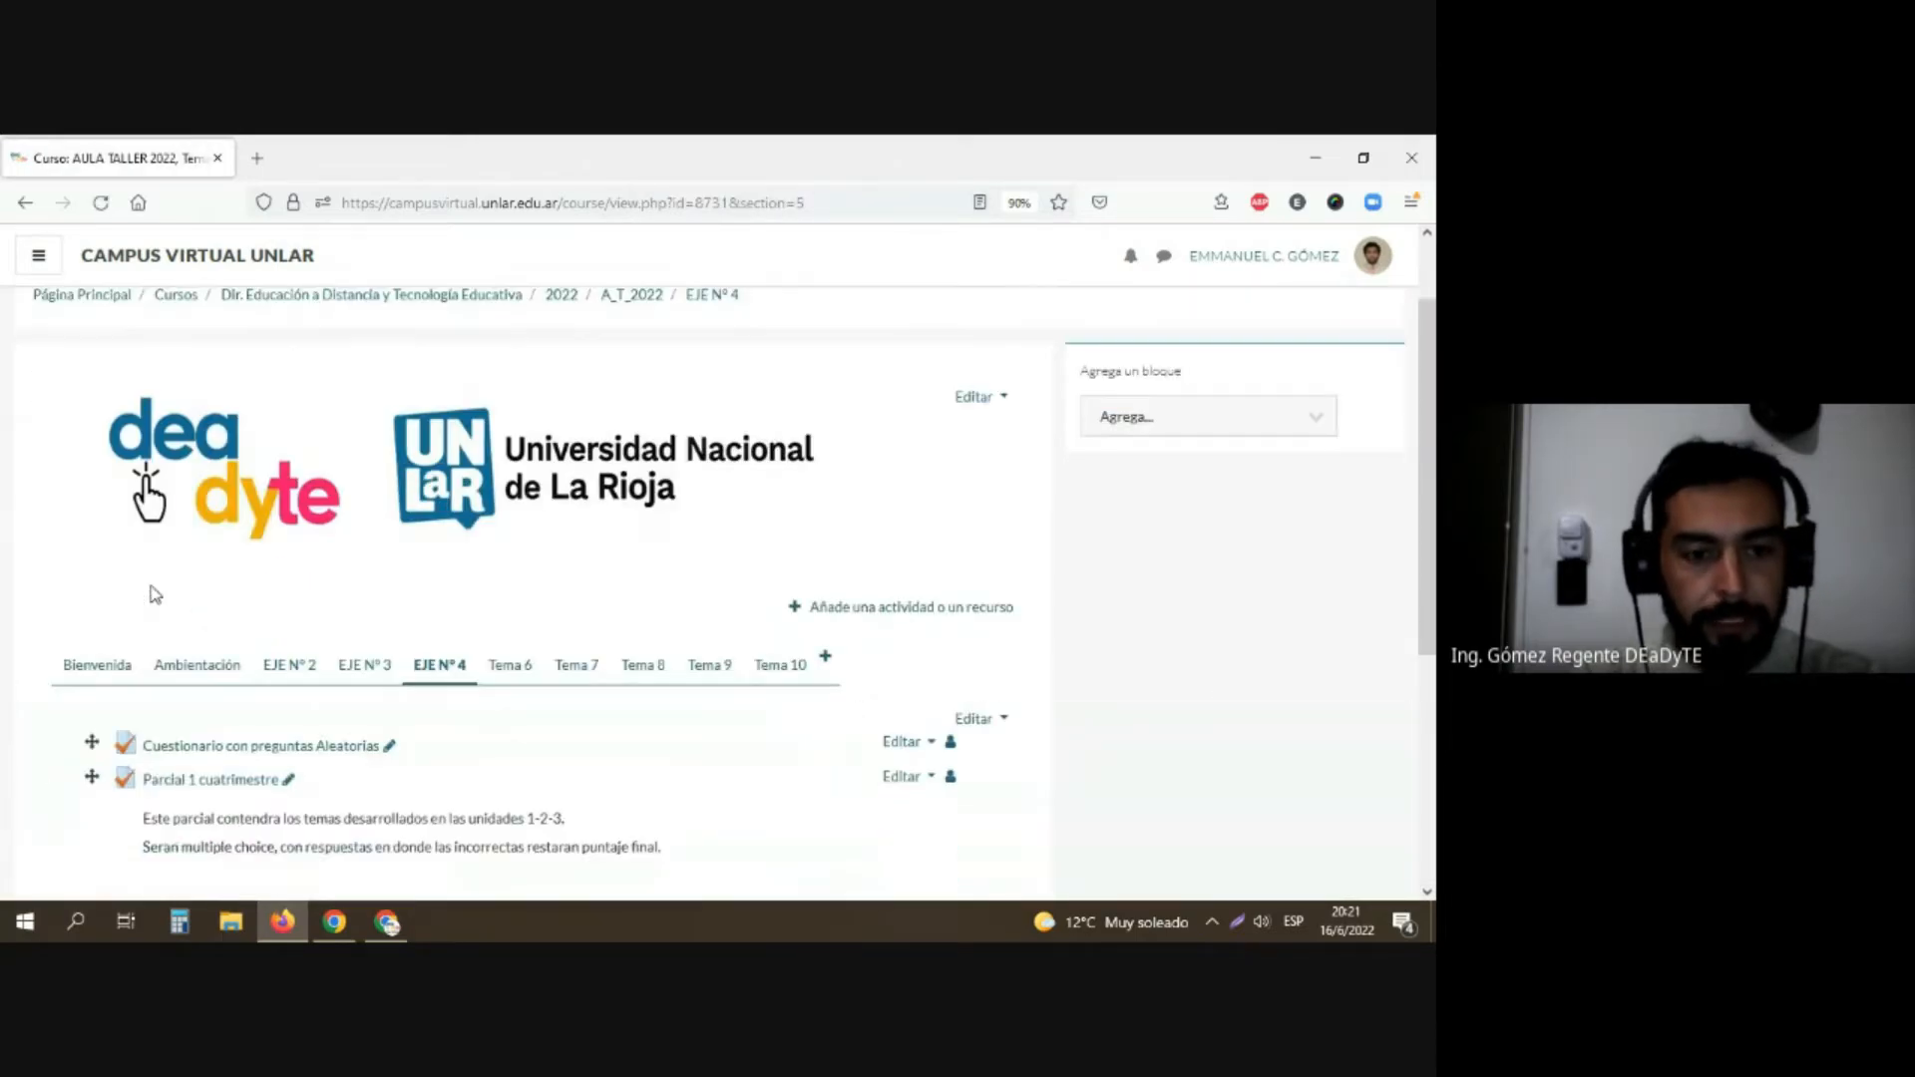
pyautogui.scroll(-1, 153, 596)
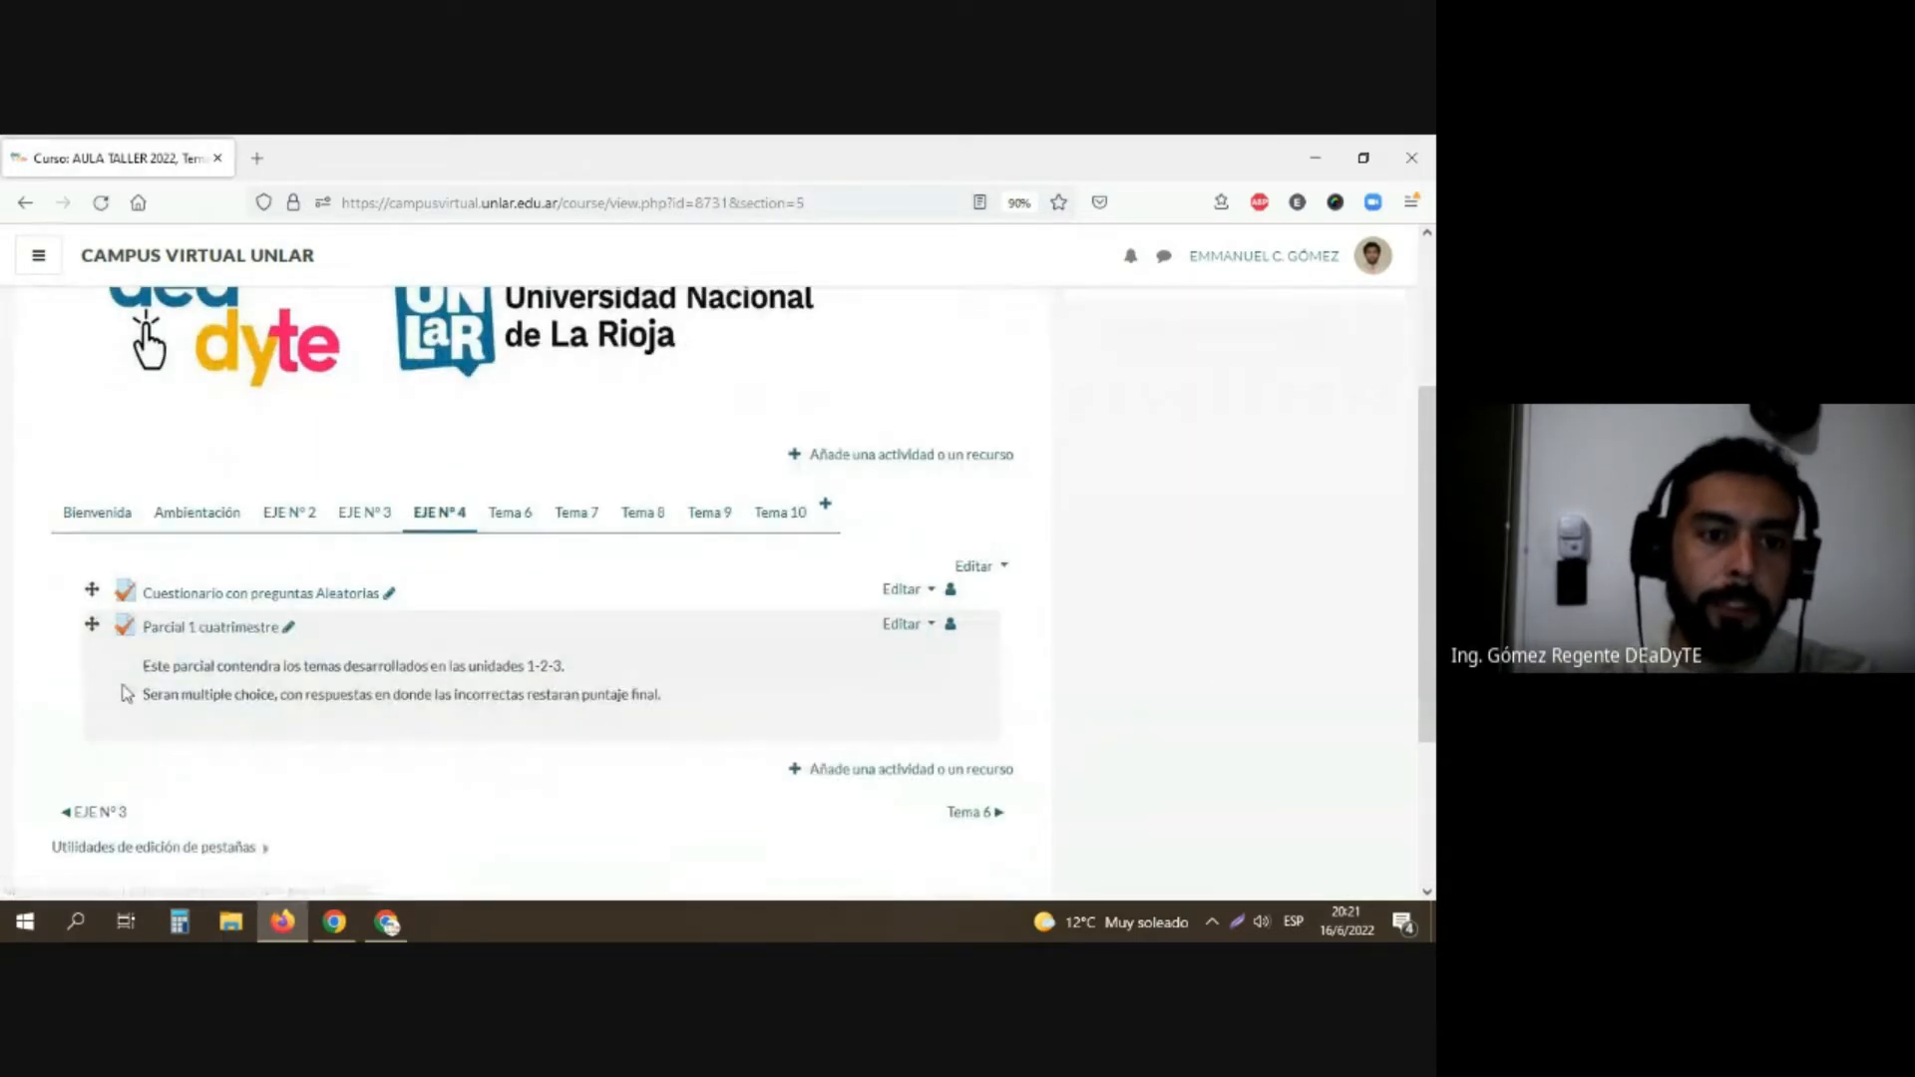
pyautogui.scroll(3, 1287, 664)
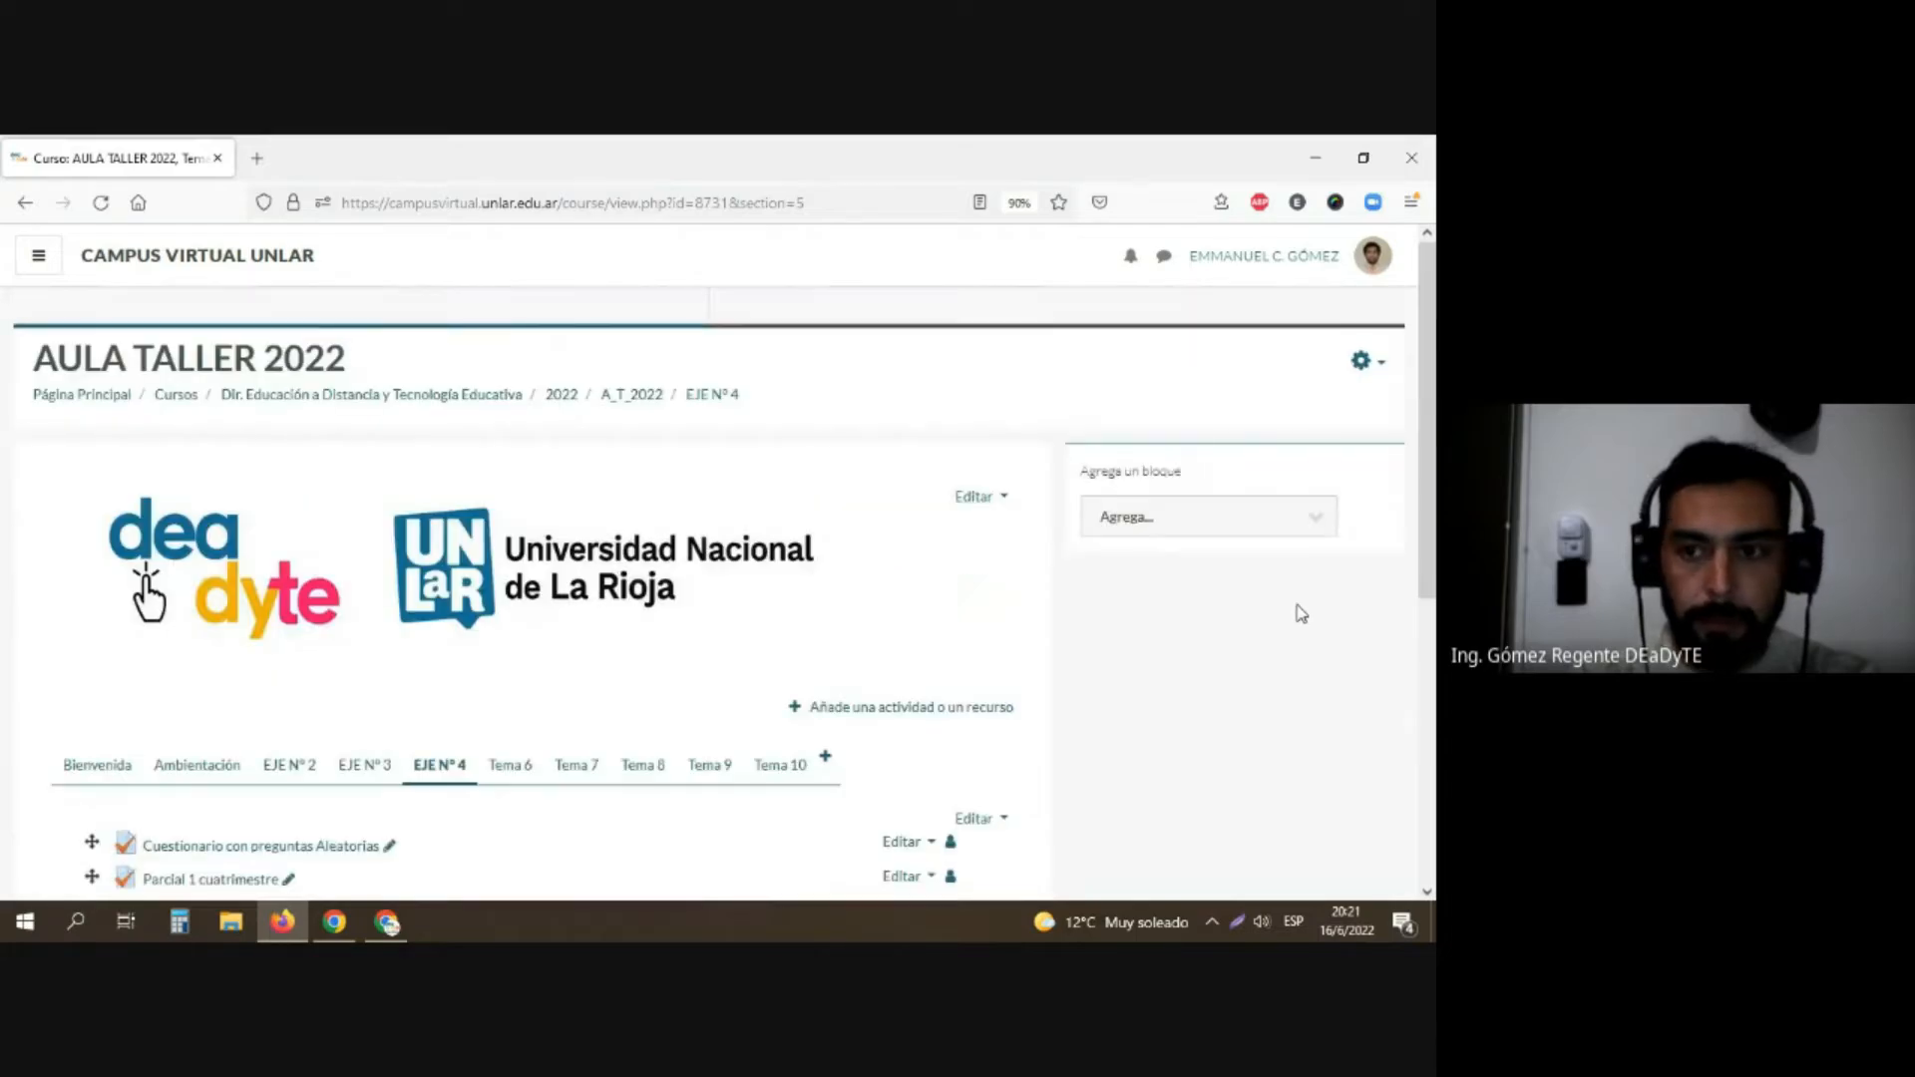
pyautogui.scroll(-3, 502, 714)
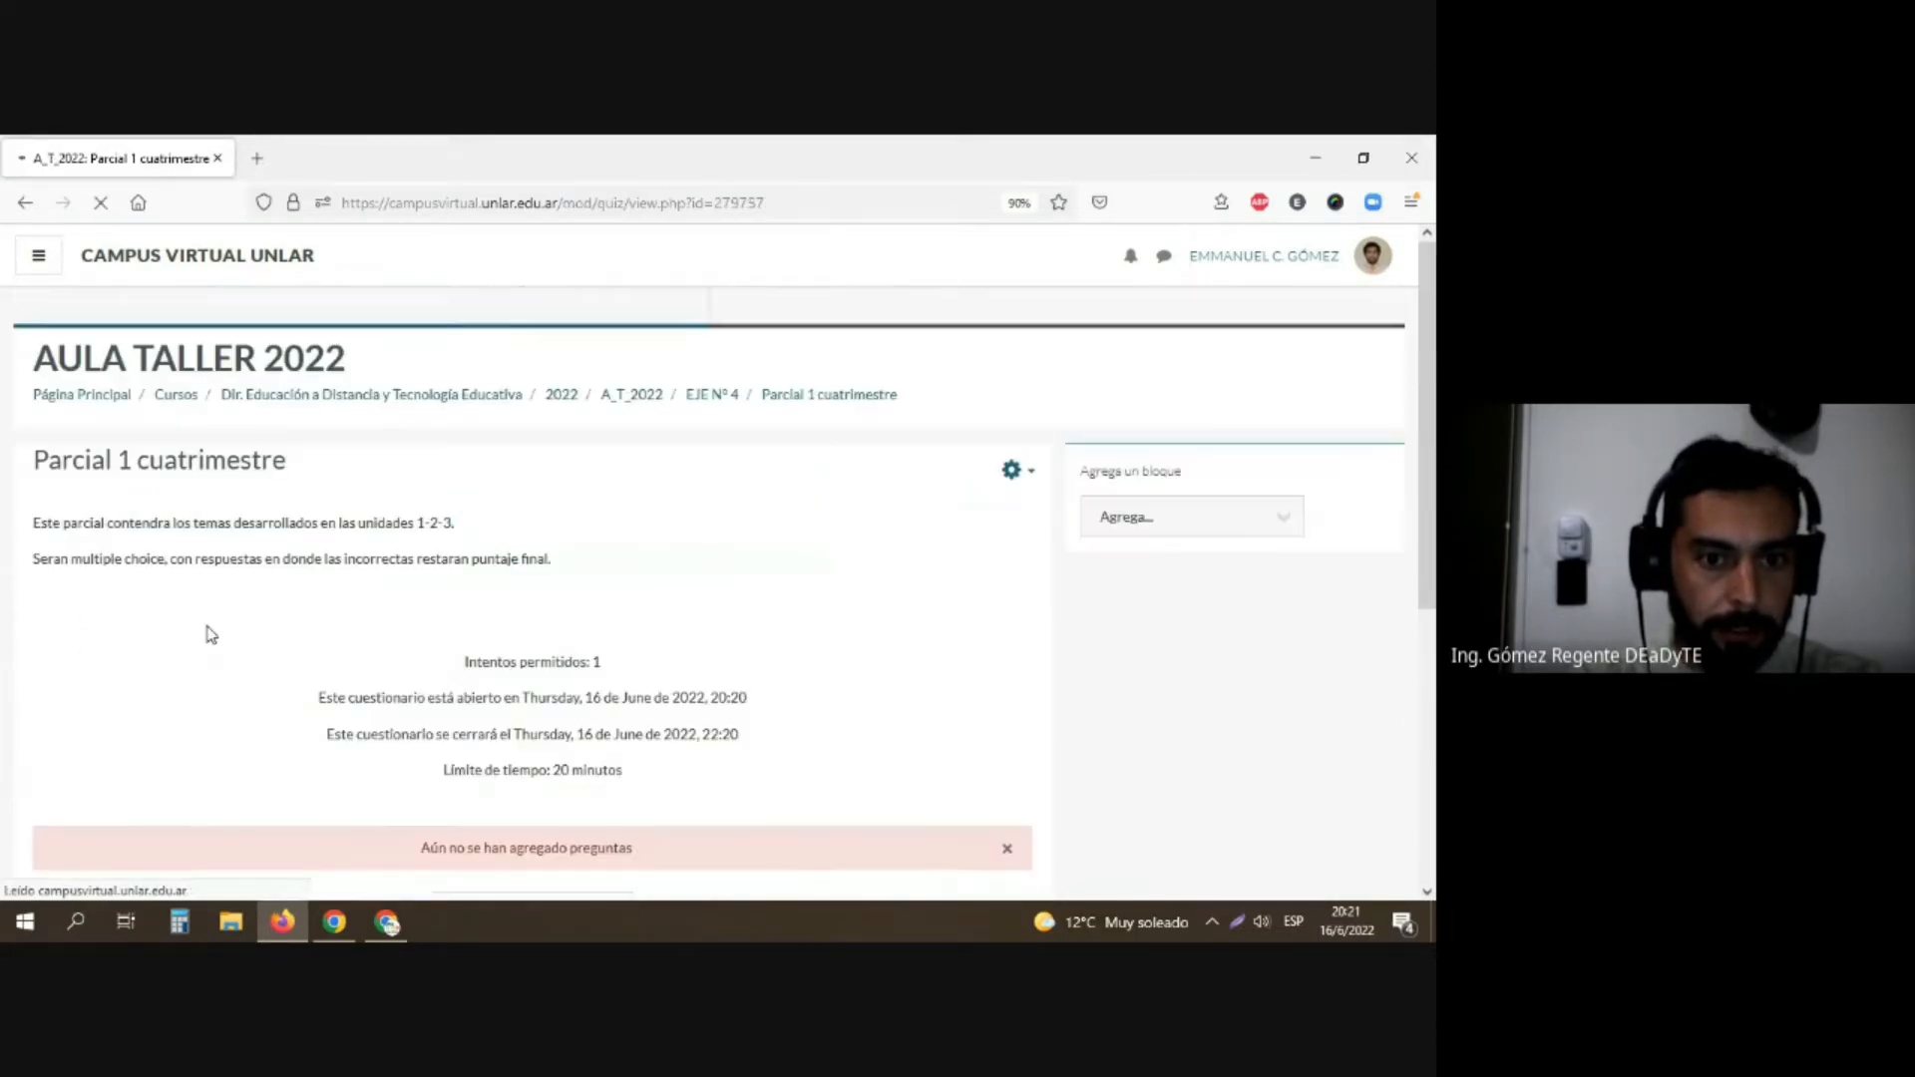
# Step: Examine the questionnaire's summary of attempts, dates and time limit, and the notice about its questions
pyautogui.scroll(-2, 209, 638)
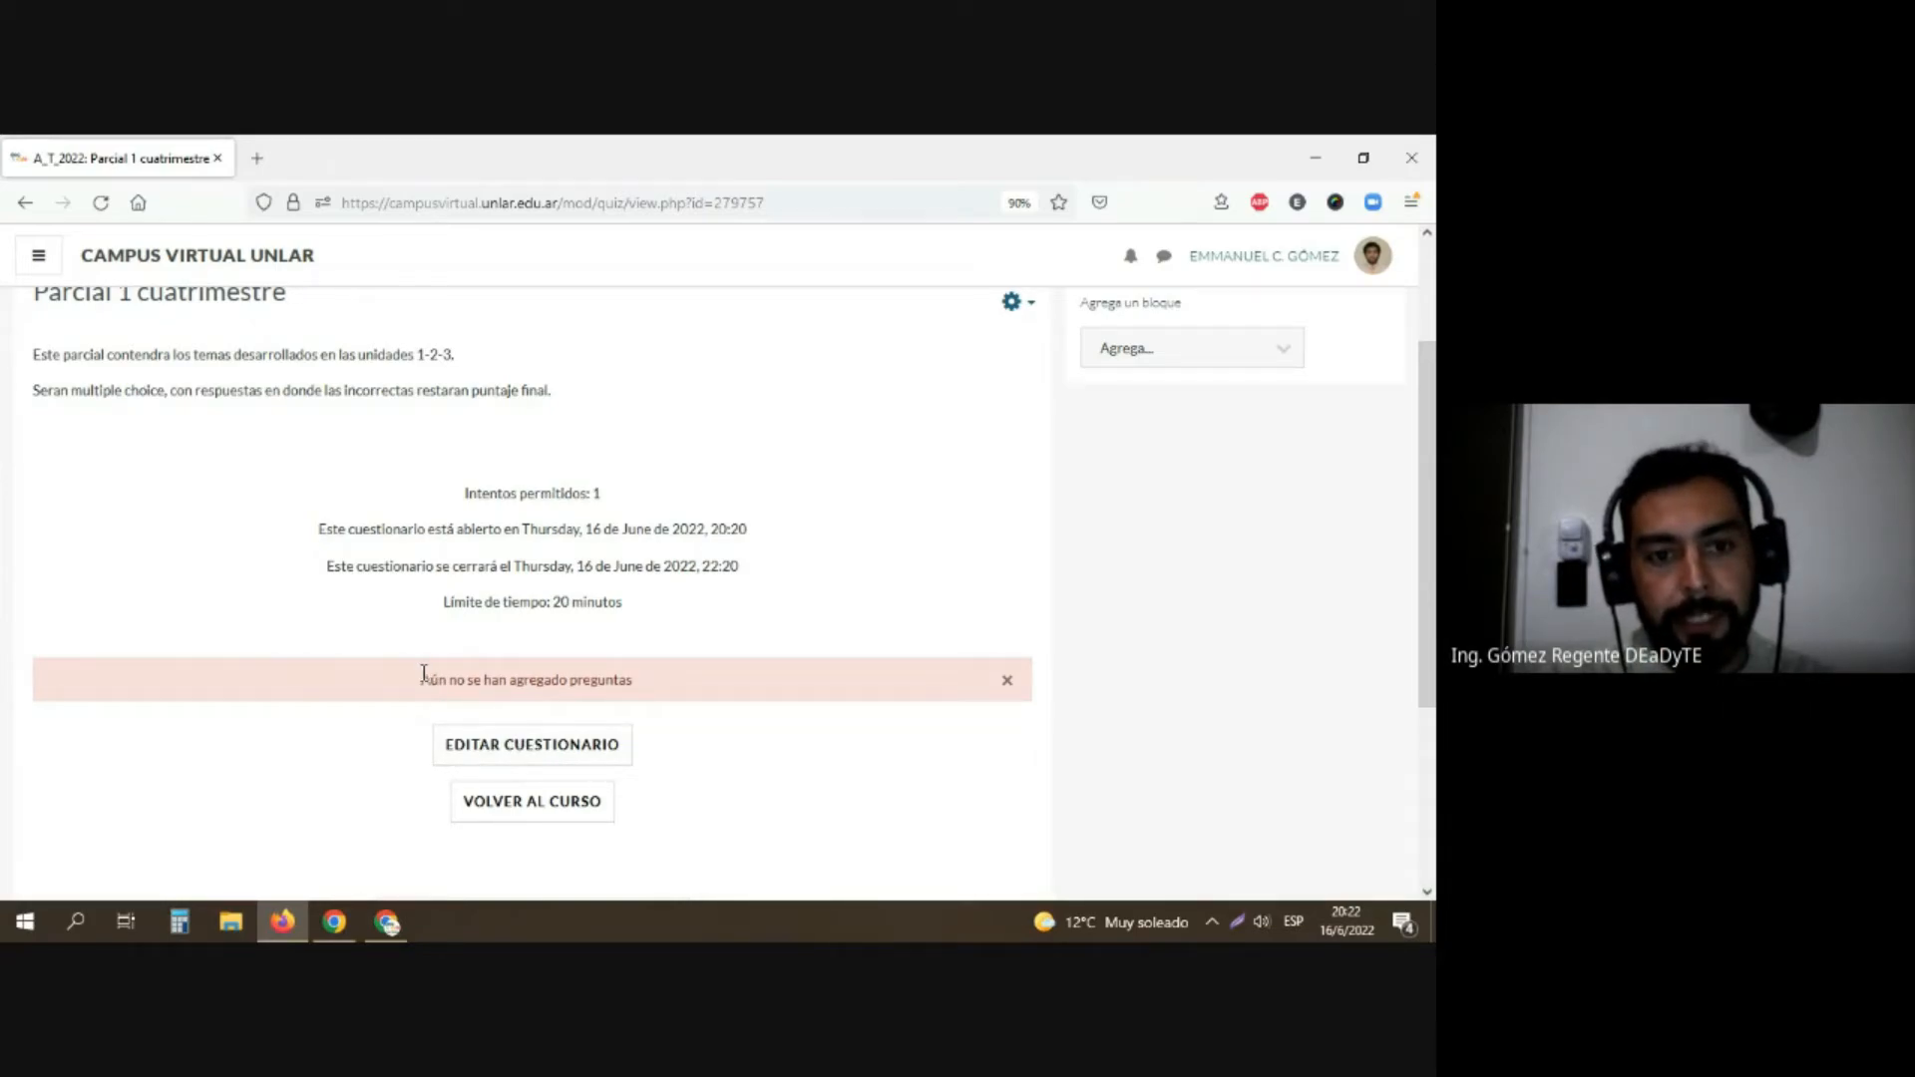
pyautogui.moveTo(424, 674); pyautogui.dragTo(662, 677)
pyautogui.click(806, 778)
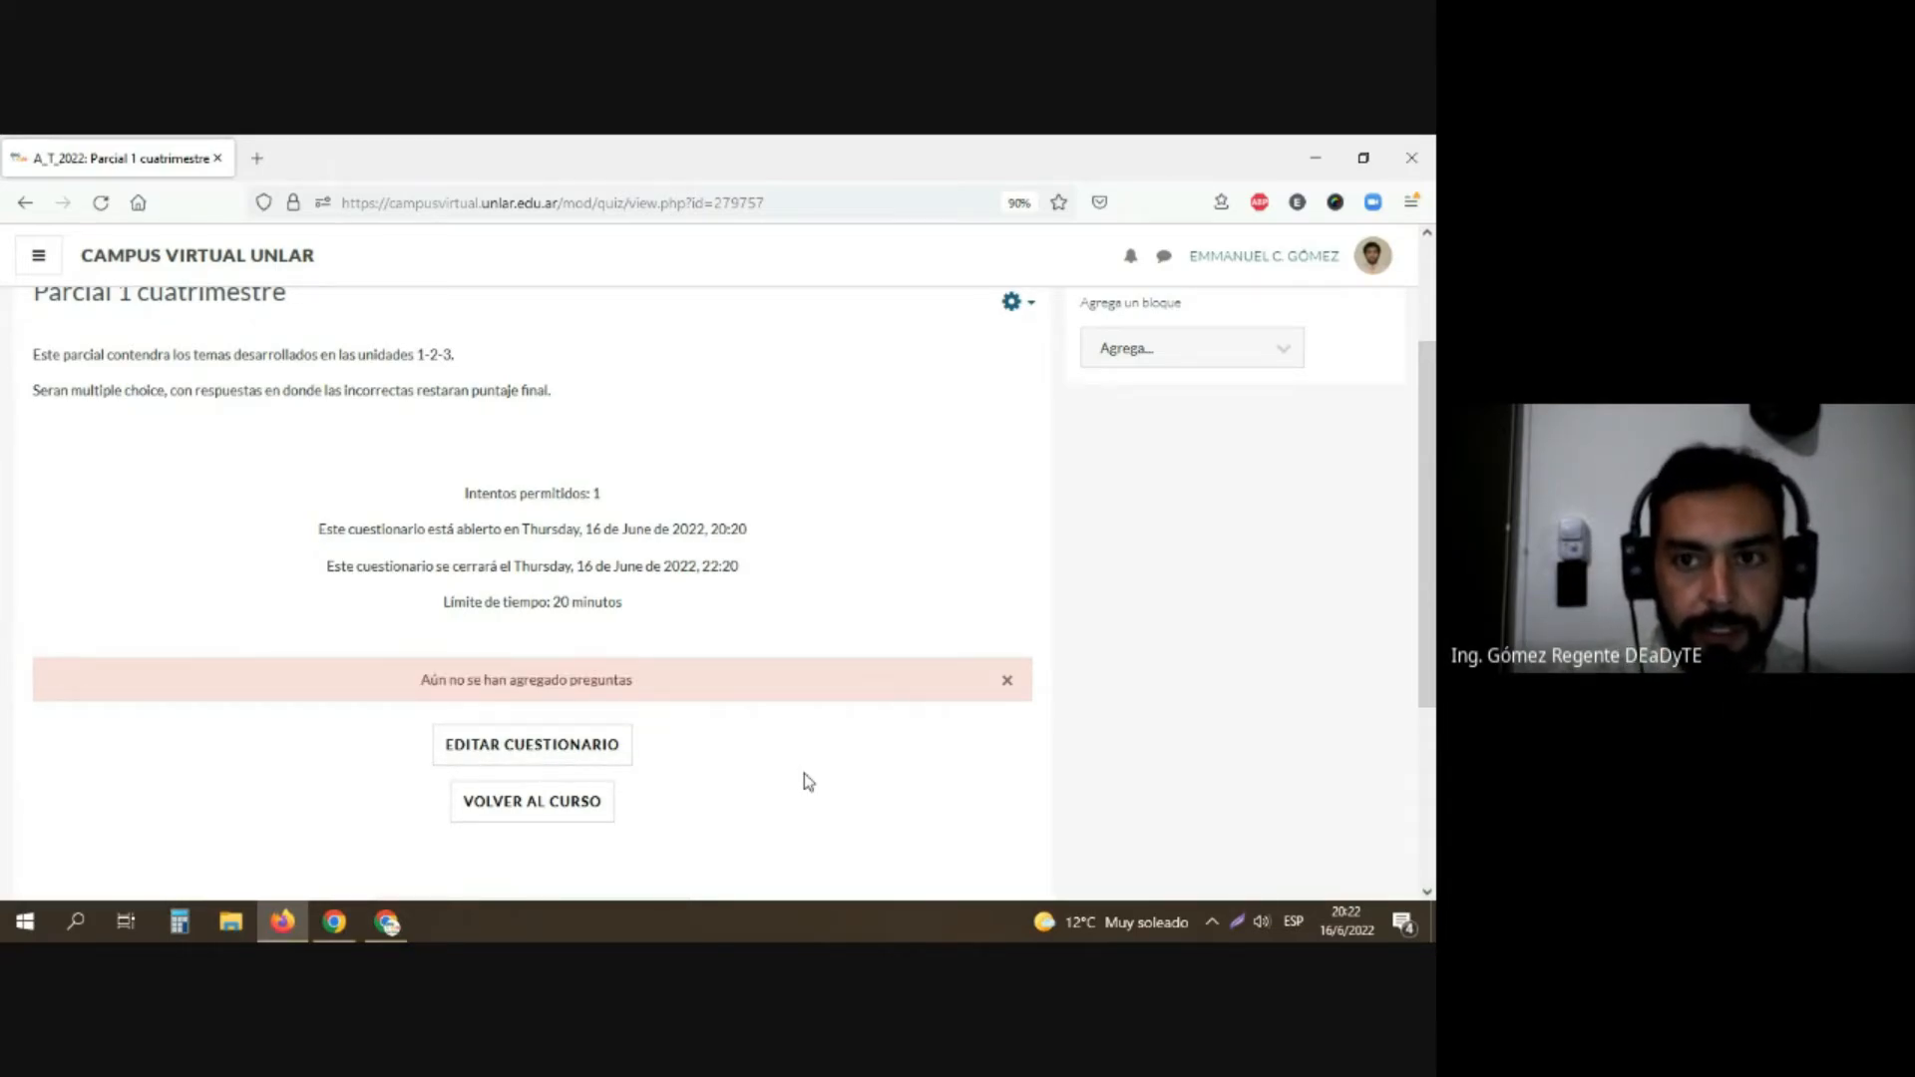
# Step: Open the "Parcial 1 cuatrimestre" questionnaire for editing its questions and check its maximum grade without changing it
pyautogui.scroll(2, 804, 778)
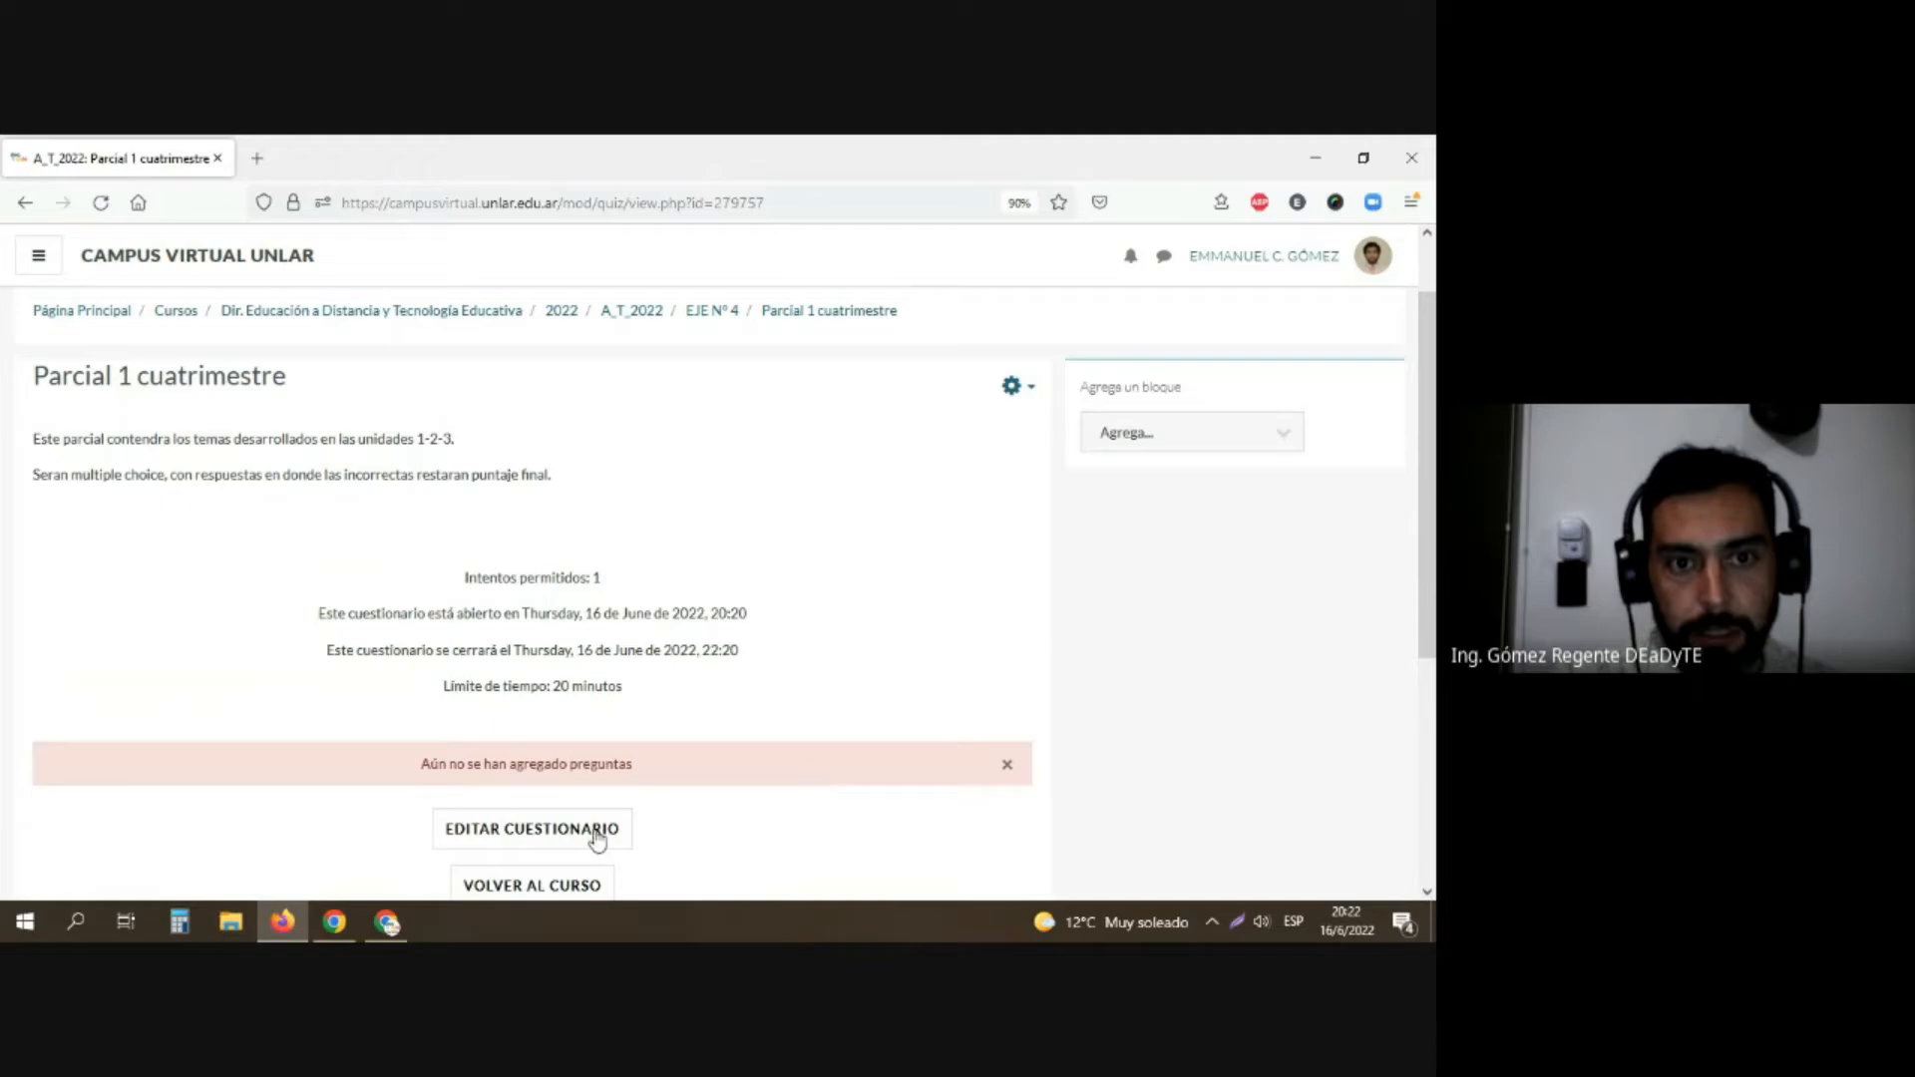
pyautogui.click(509, 836)
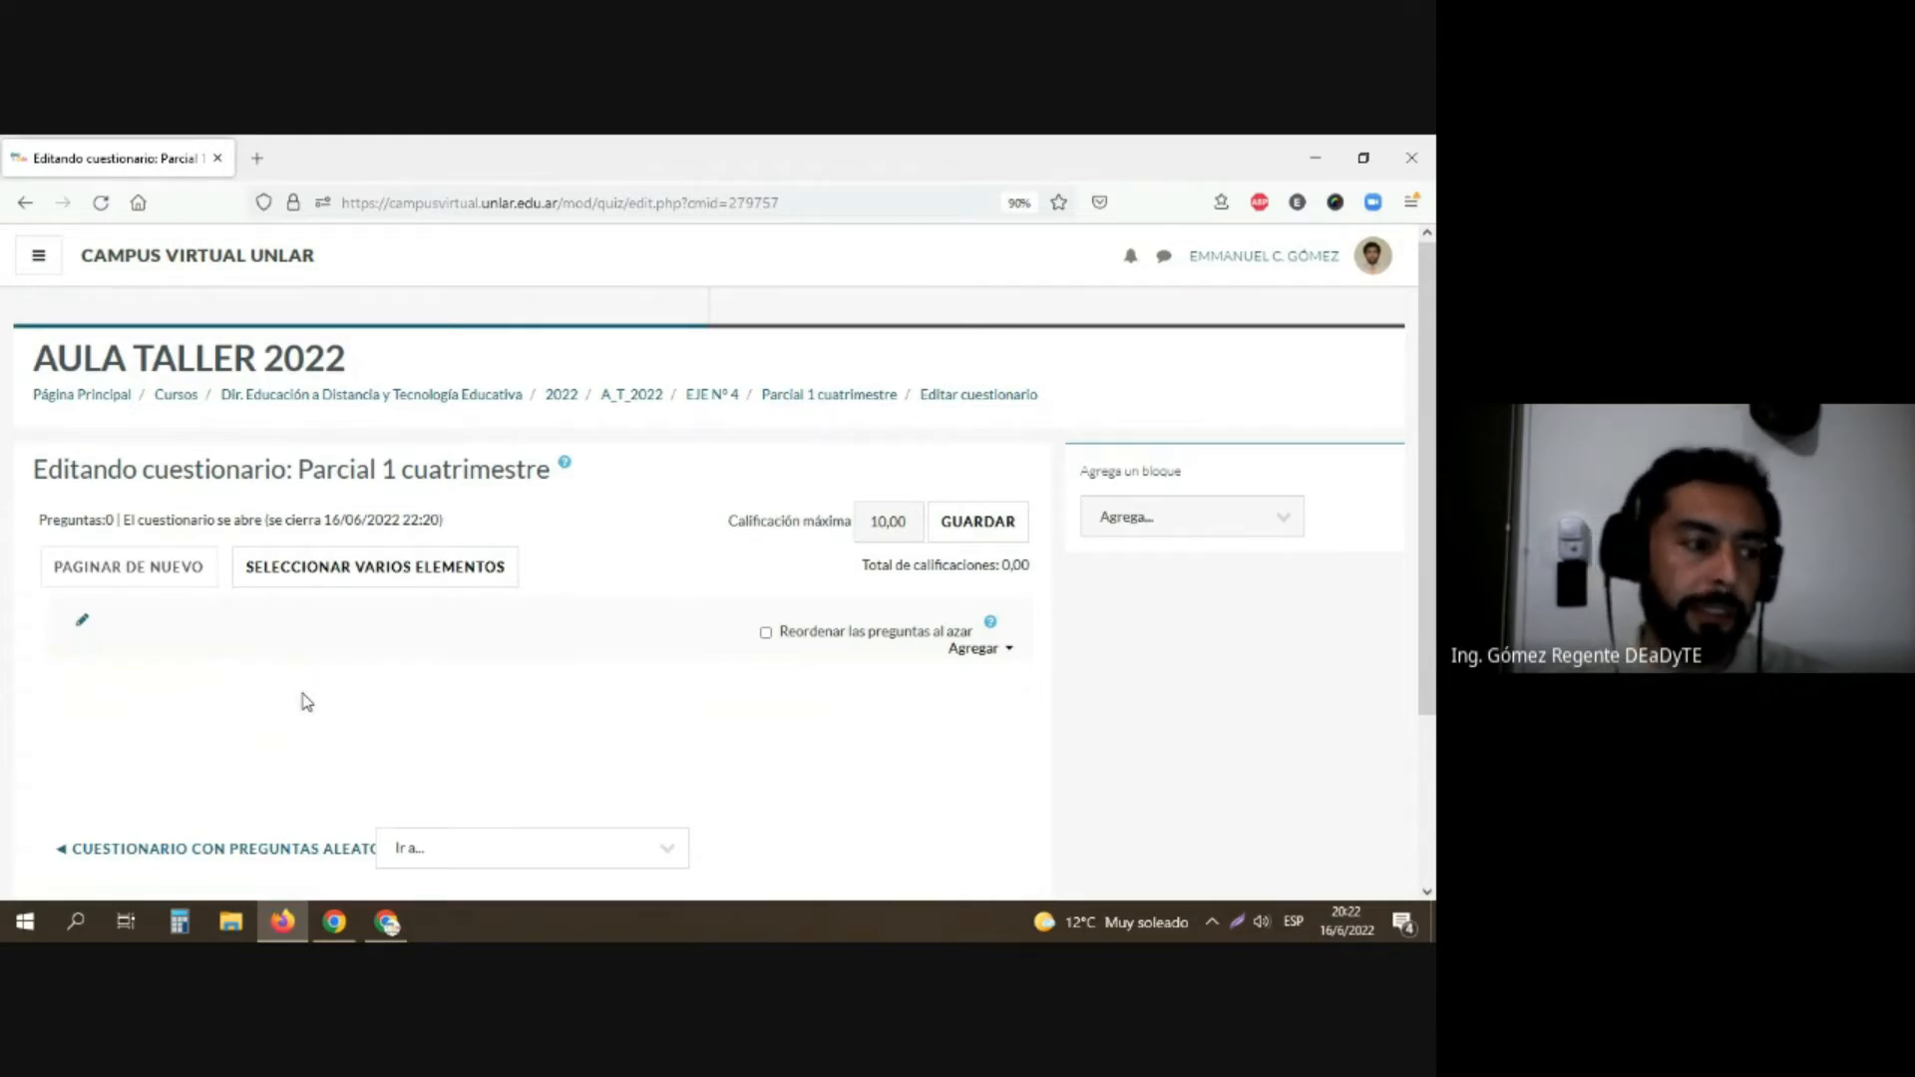
pyautogui.scroll(-2, 361, 676)
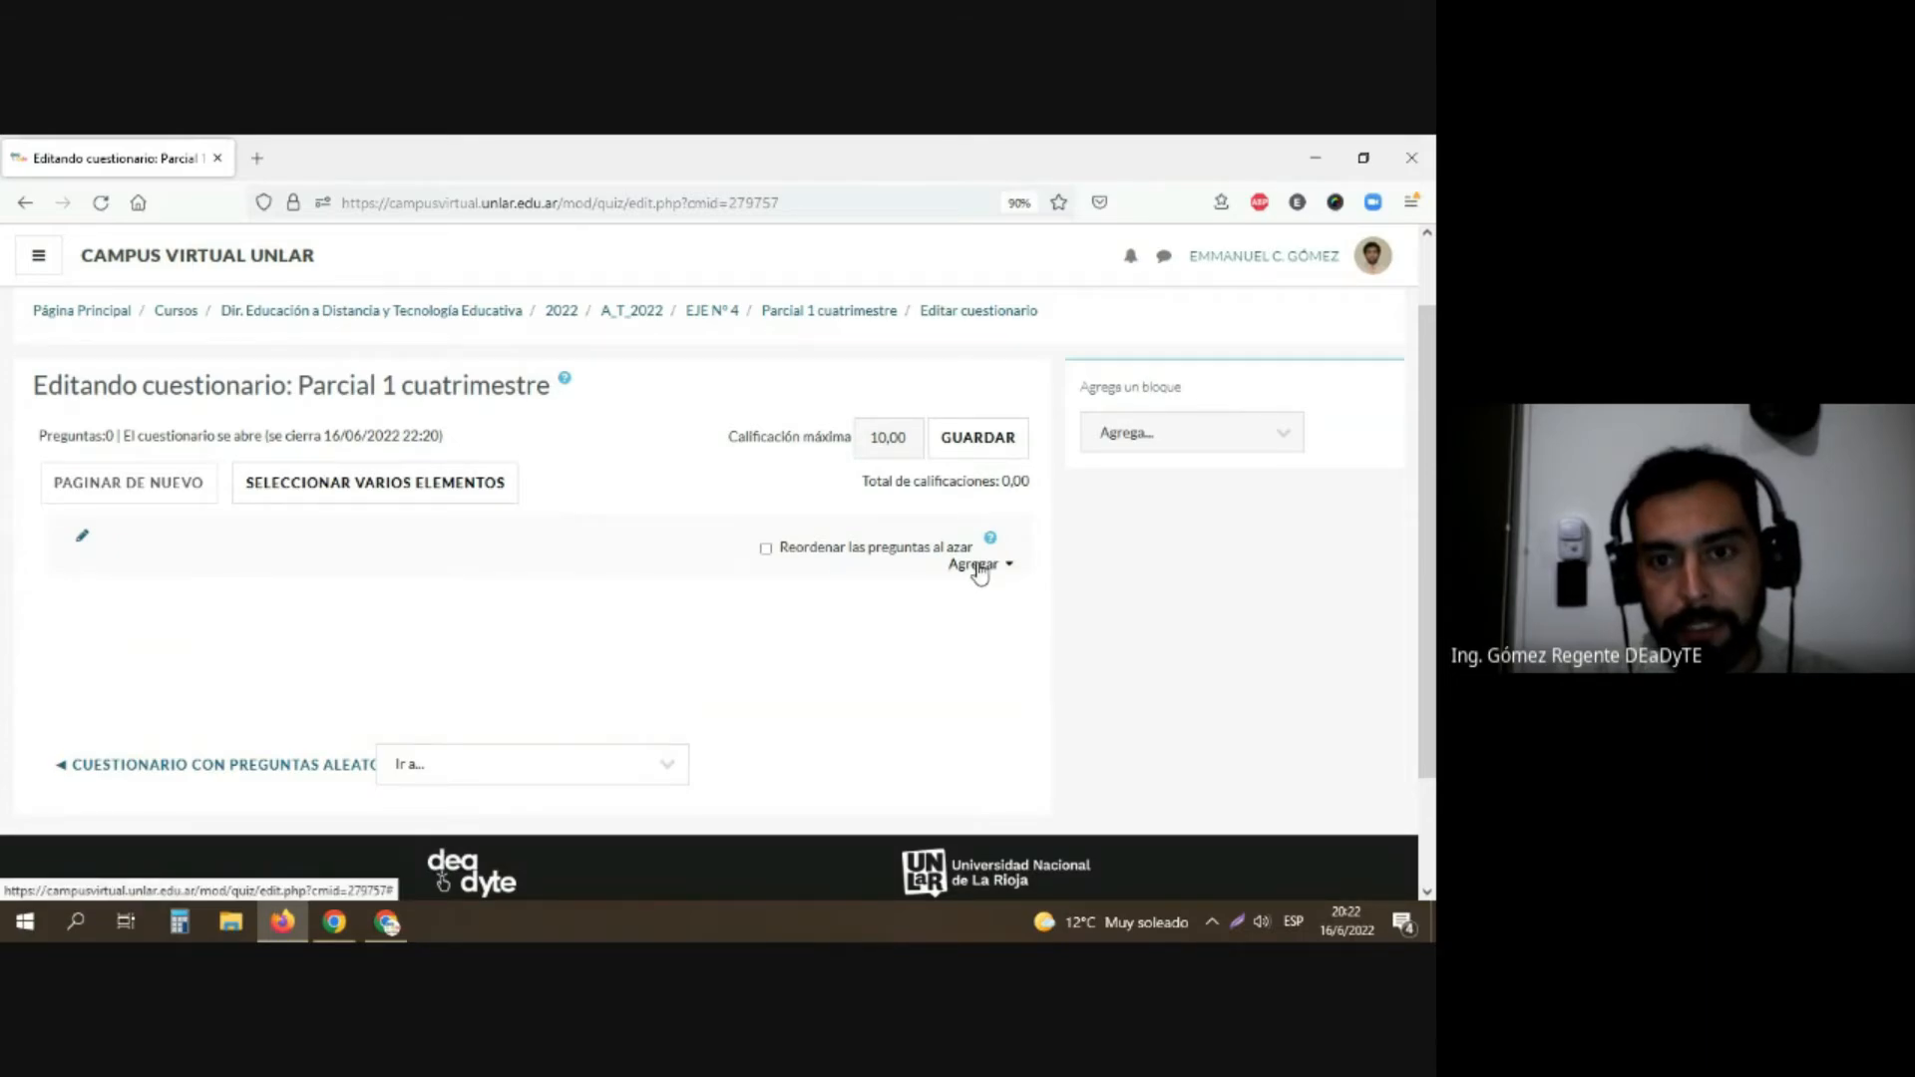
pyautogui.moveTo(912, 437); pyautogui.dragTo(871, 437)
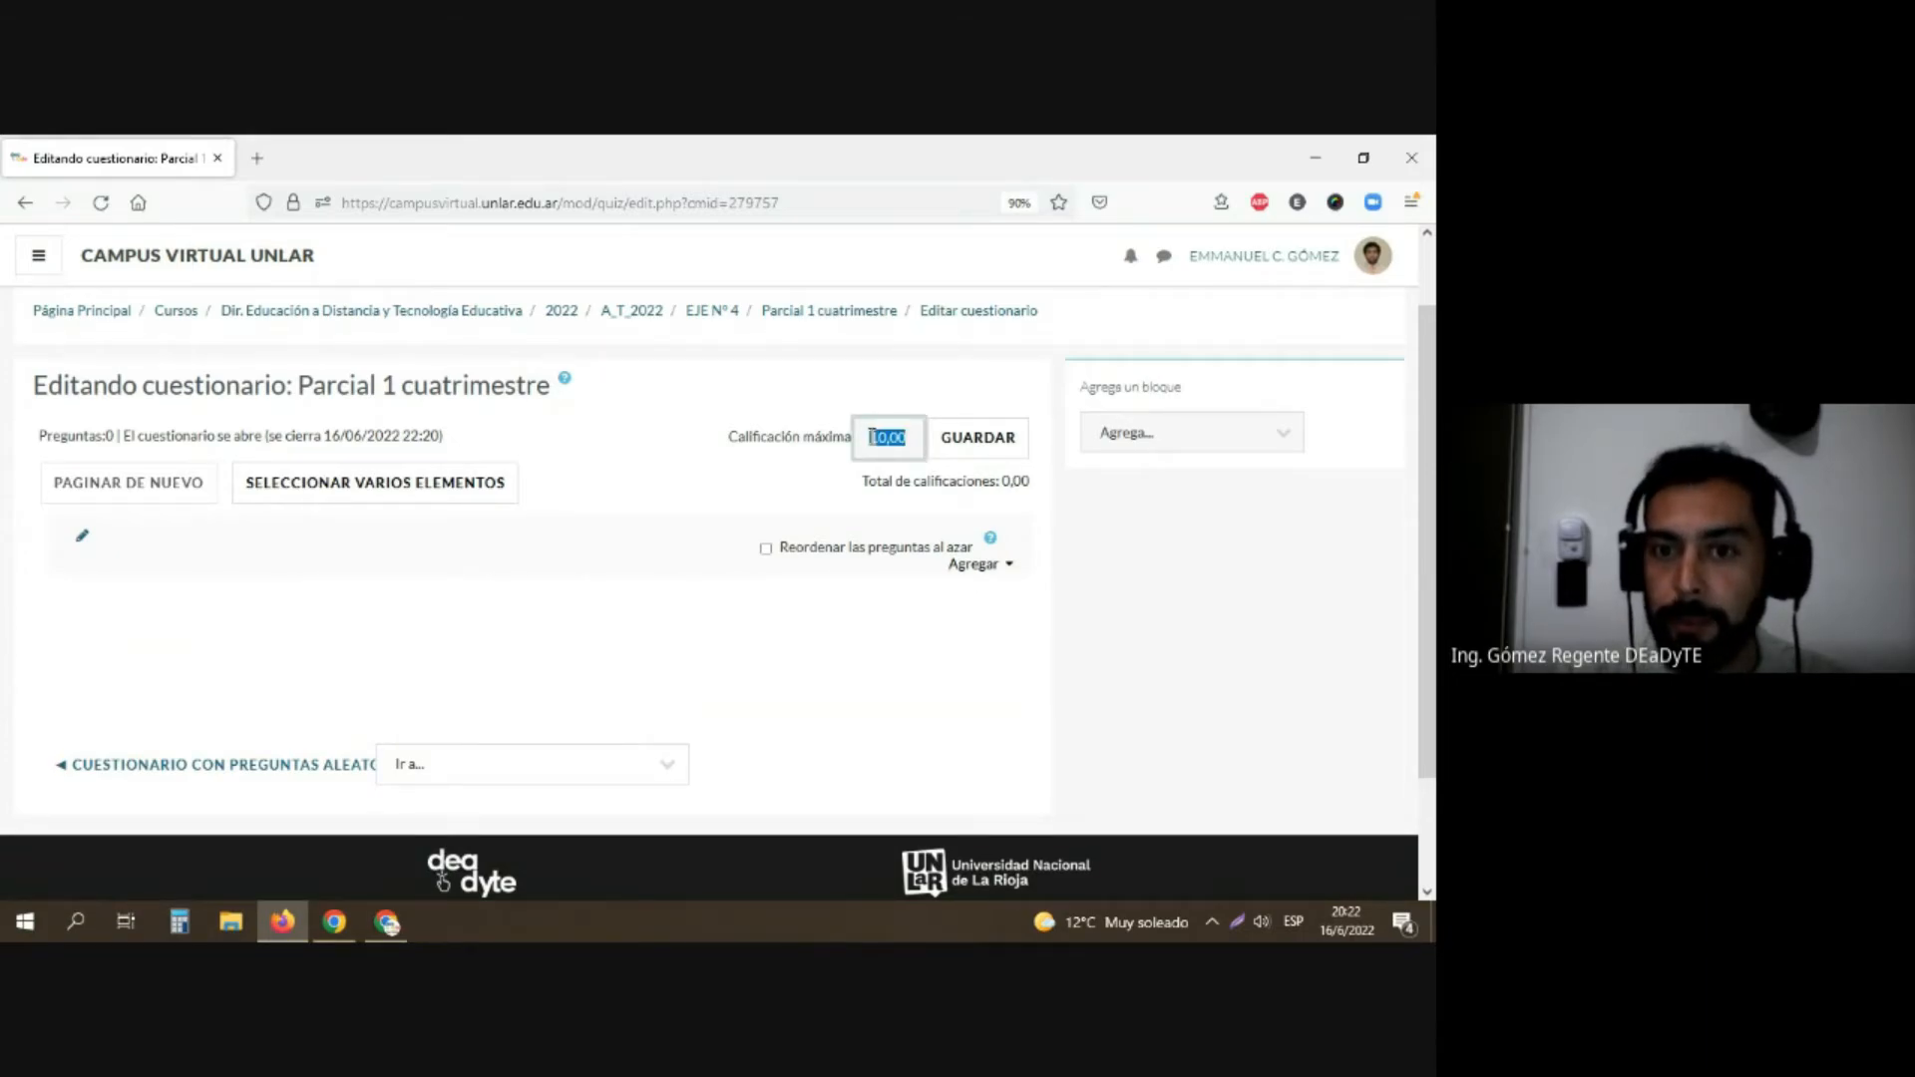
pyautogui.click(901, 437)
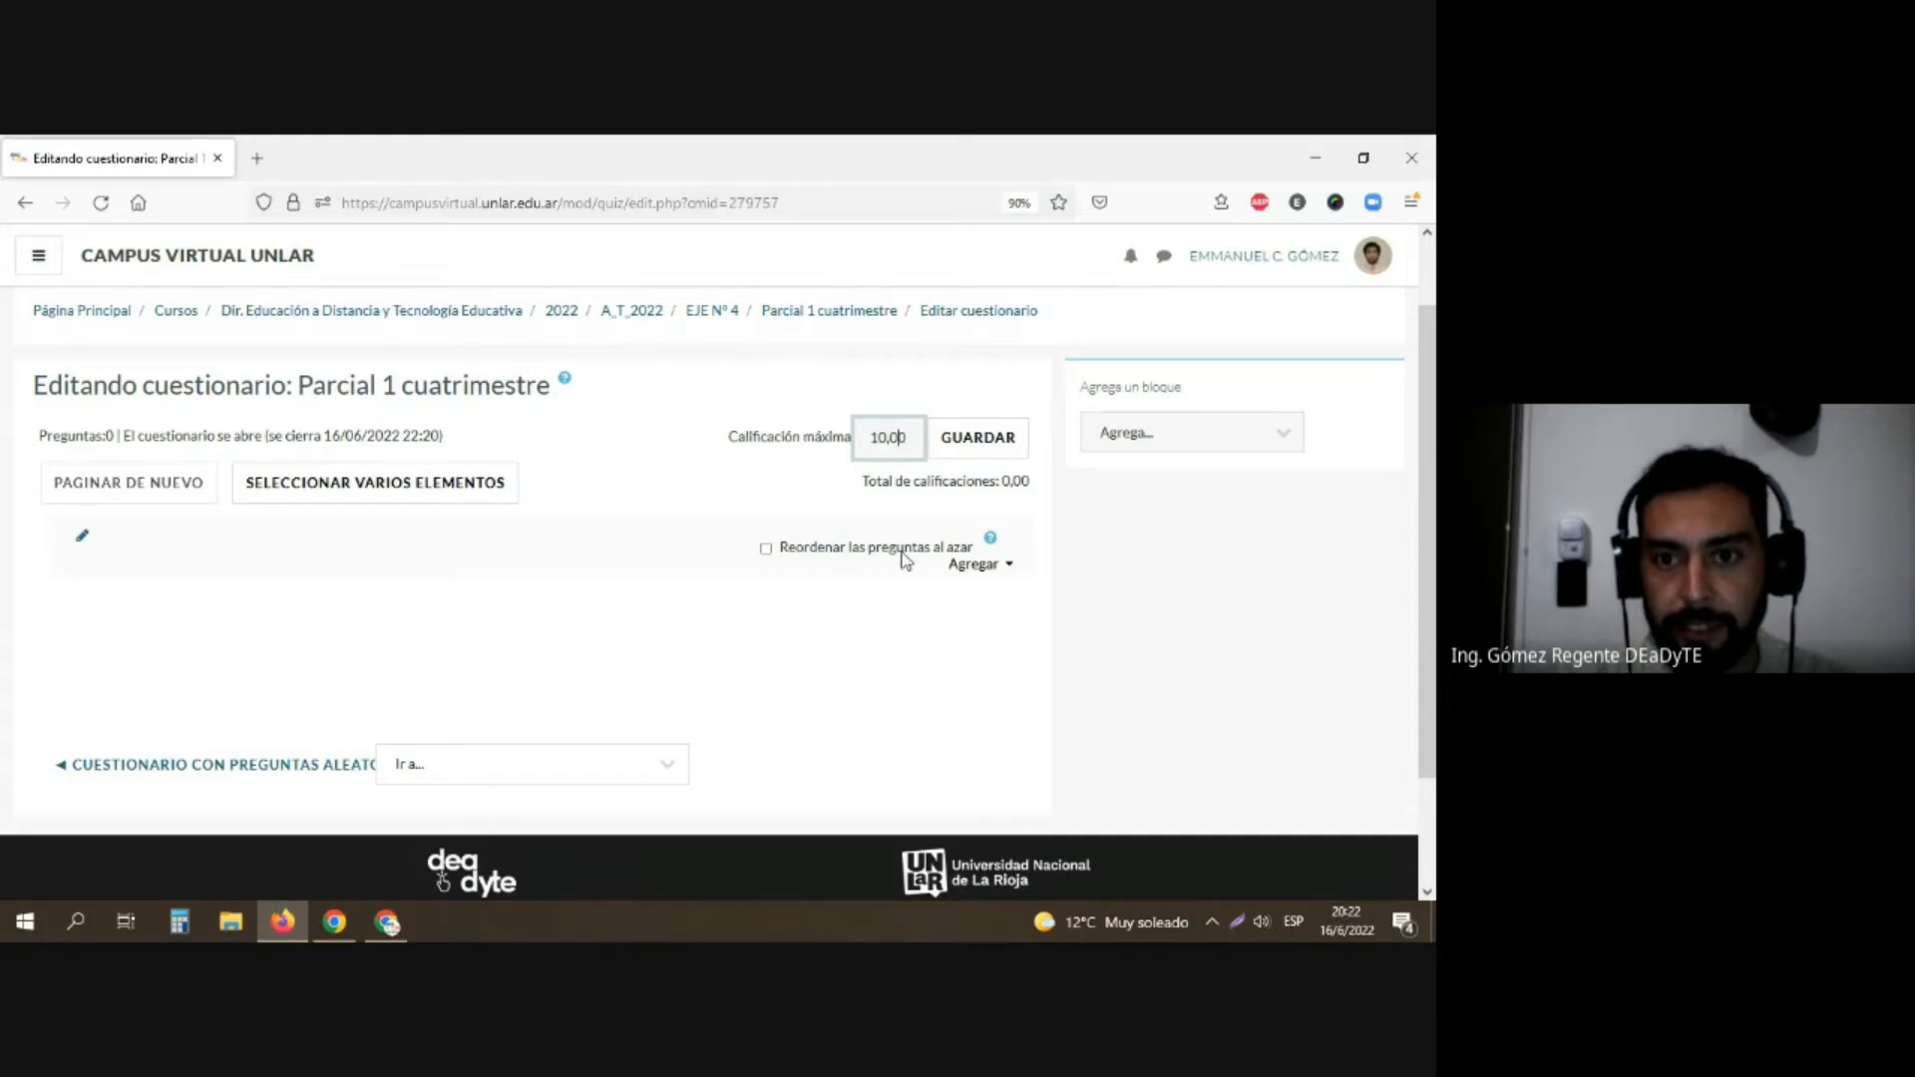
pyautogui.click(983, 566)
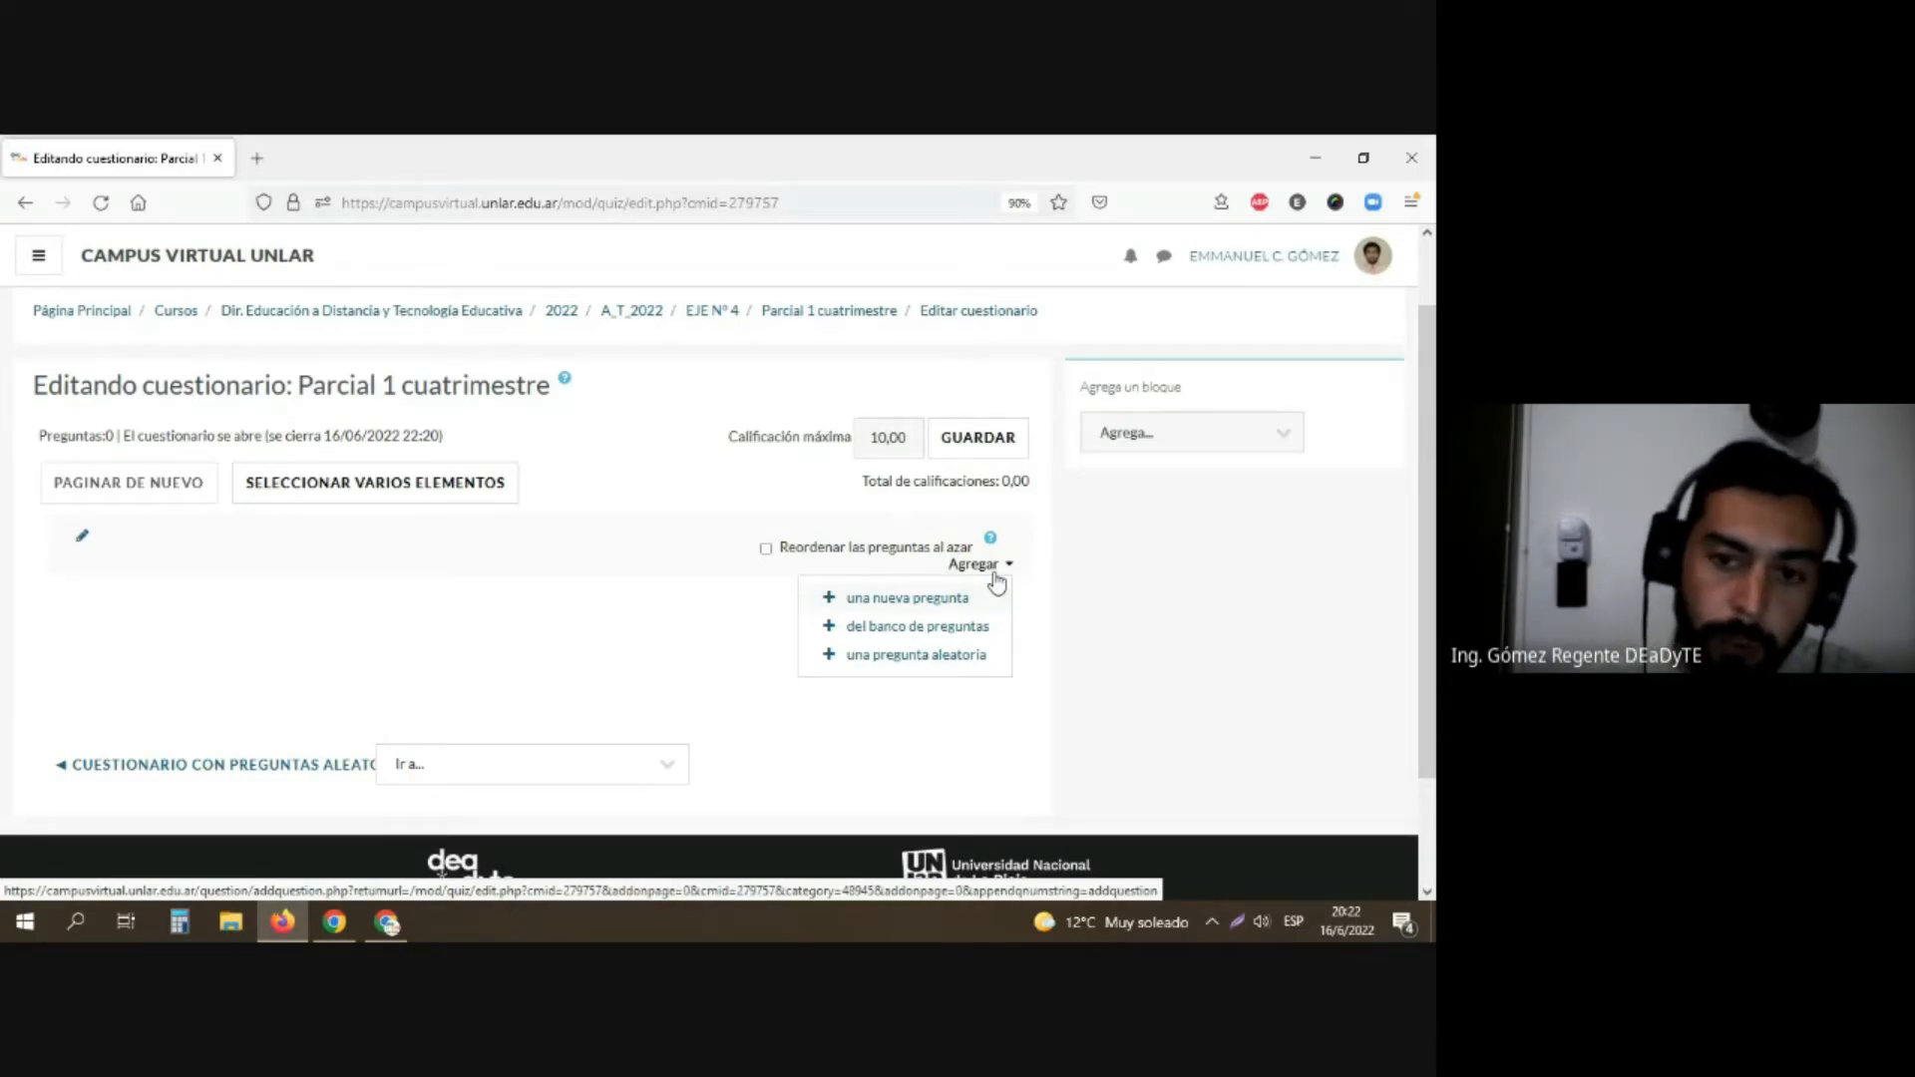
pyautogui.click(908, 597)
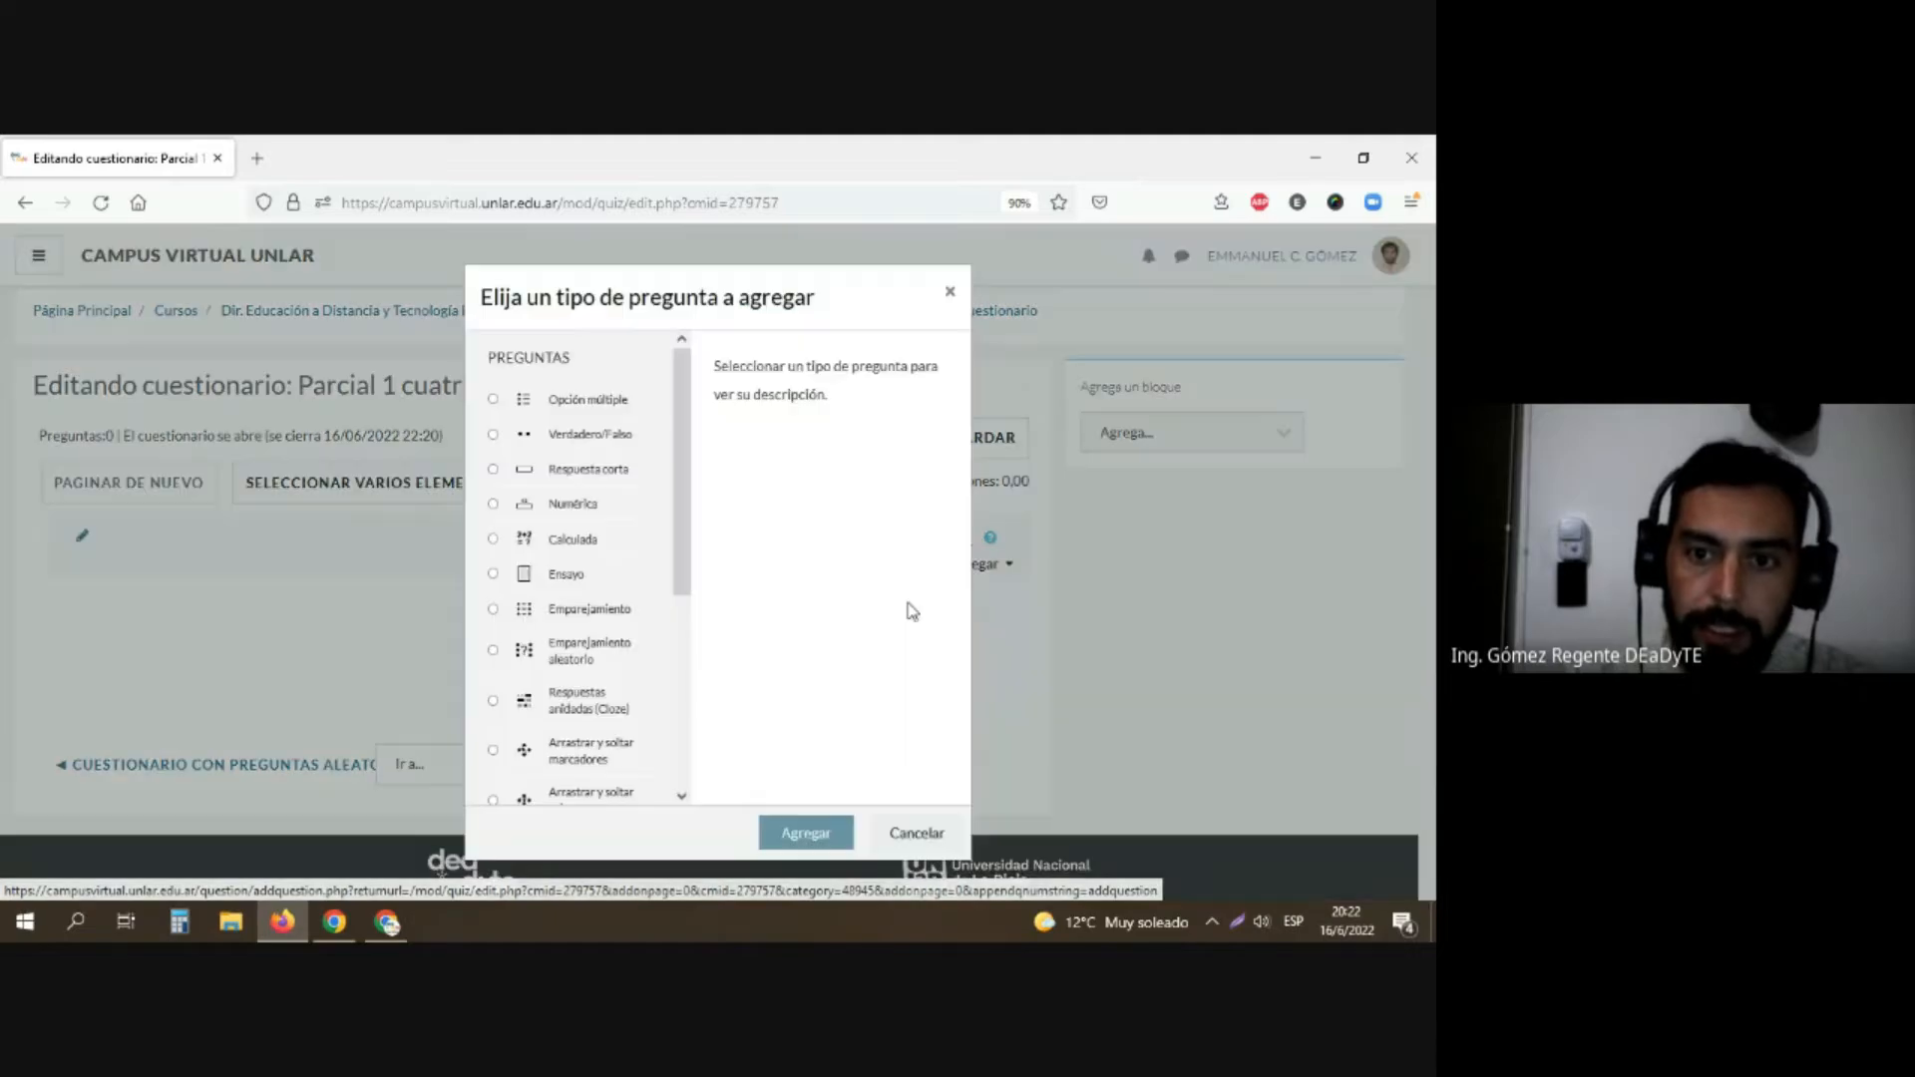
pyautogui.click(917, 832)
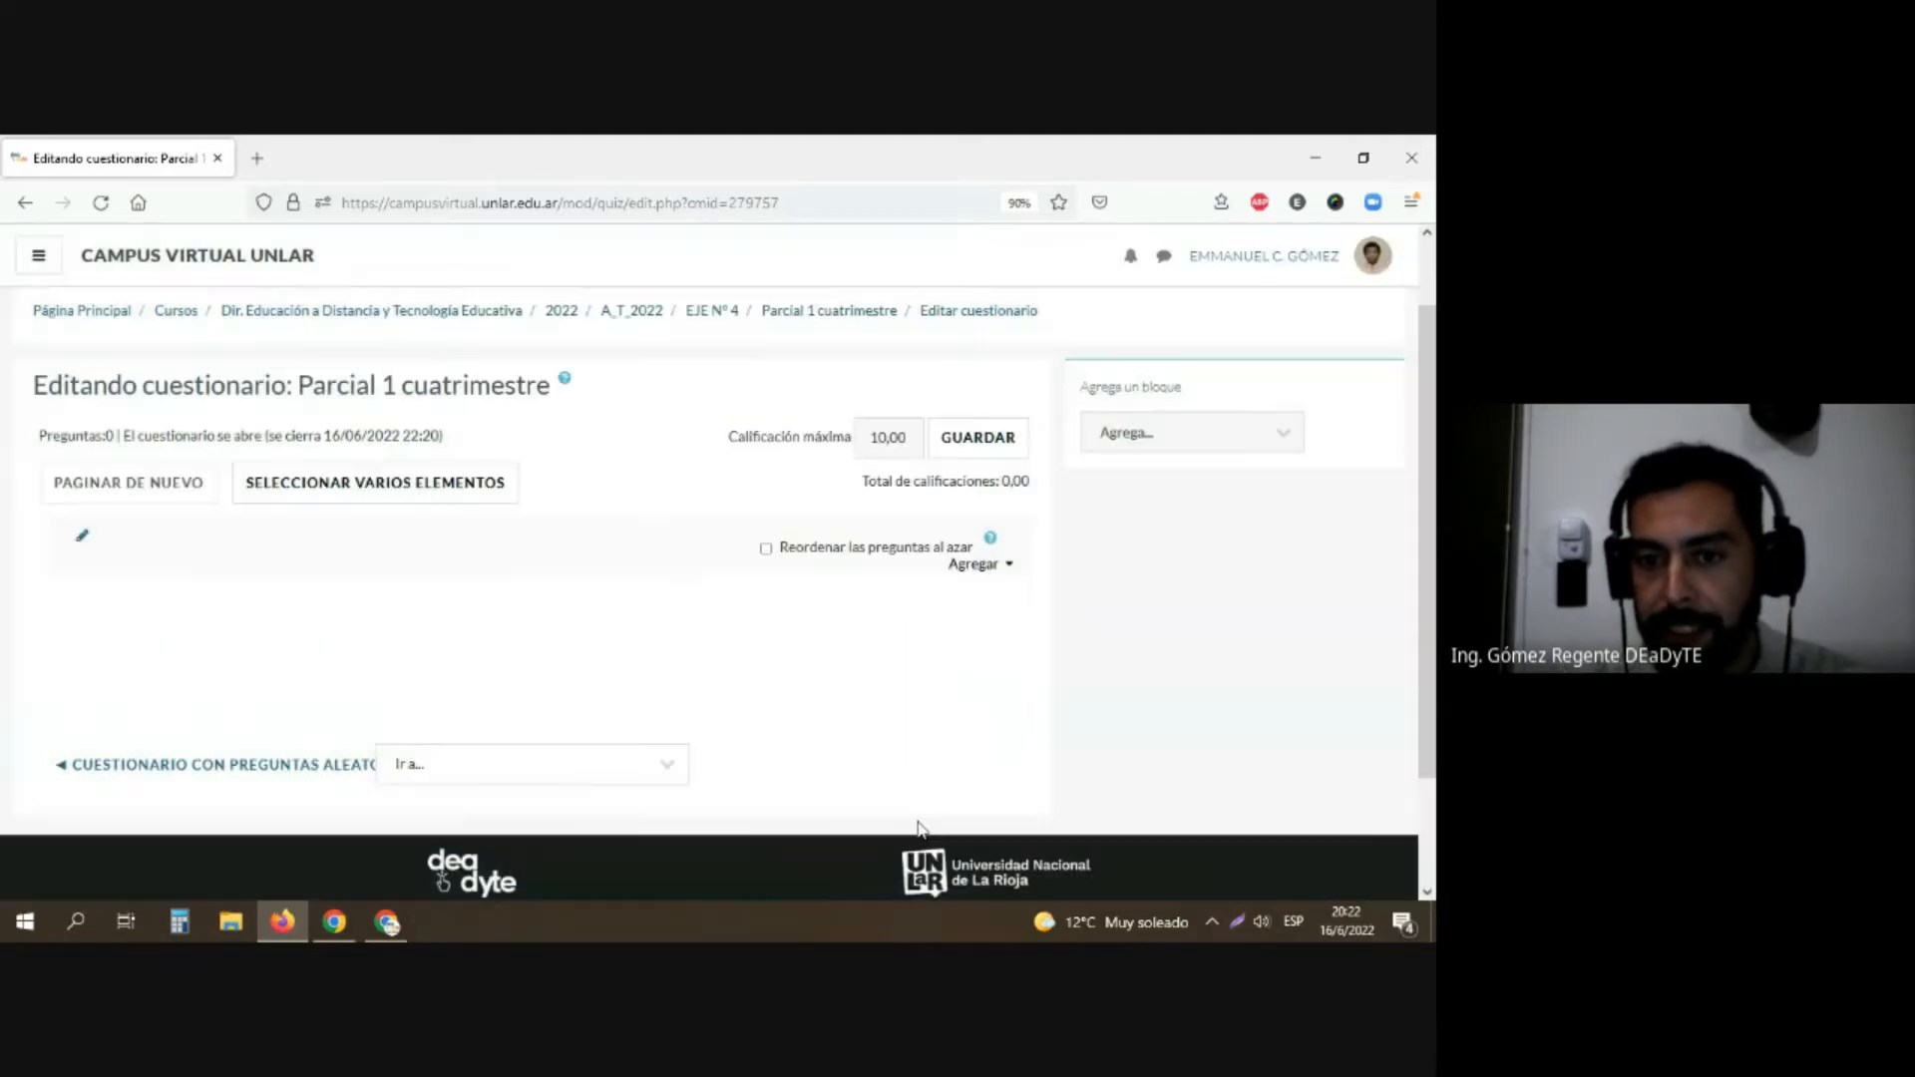
# Step: Add a new Verdadero/Falso question to the questionnaire and name it "pregunta 1"
pyautogui.click(968, 564)
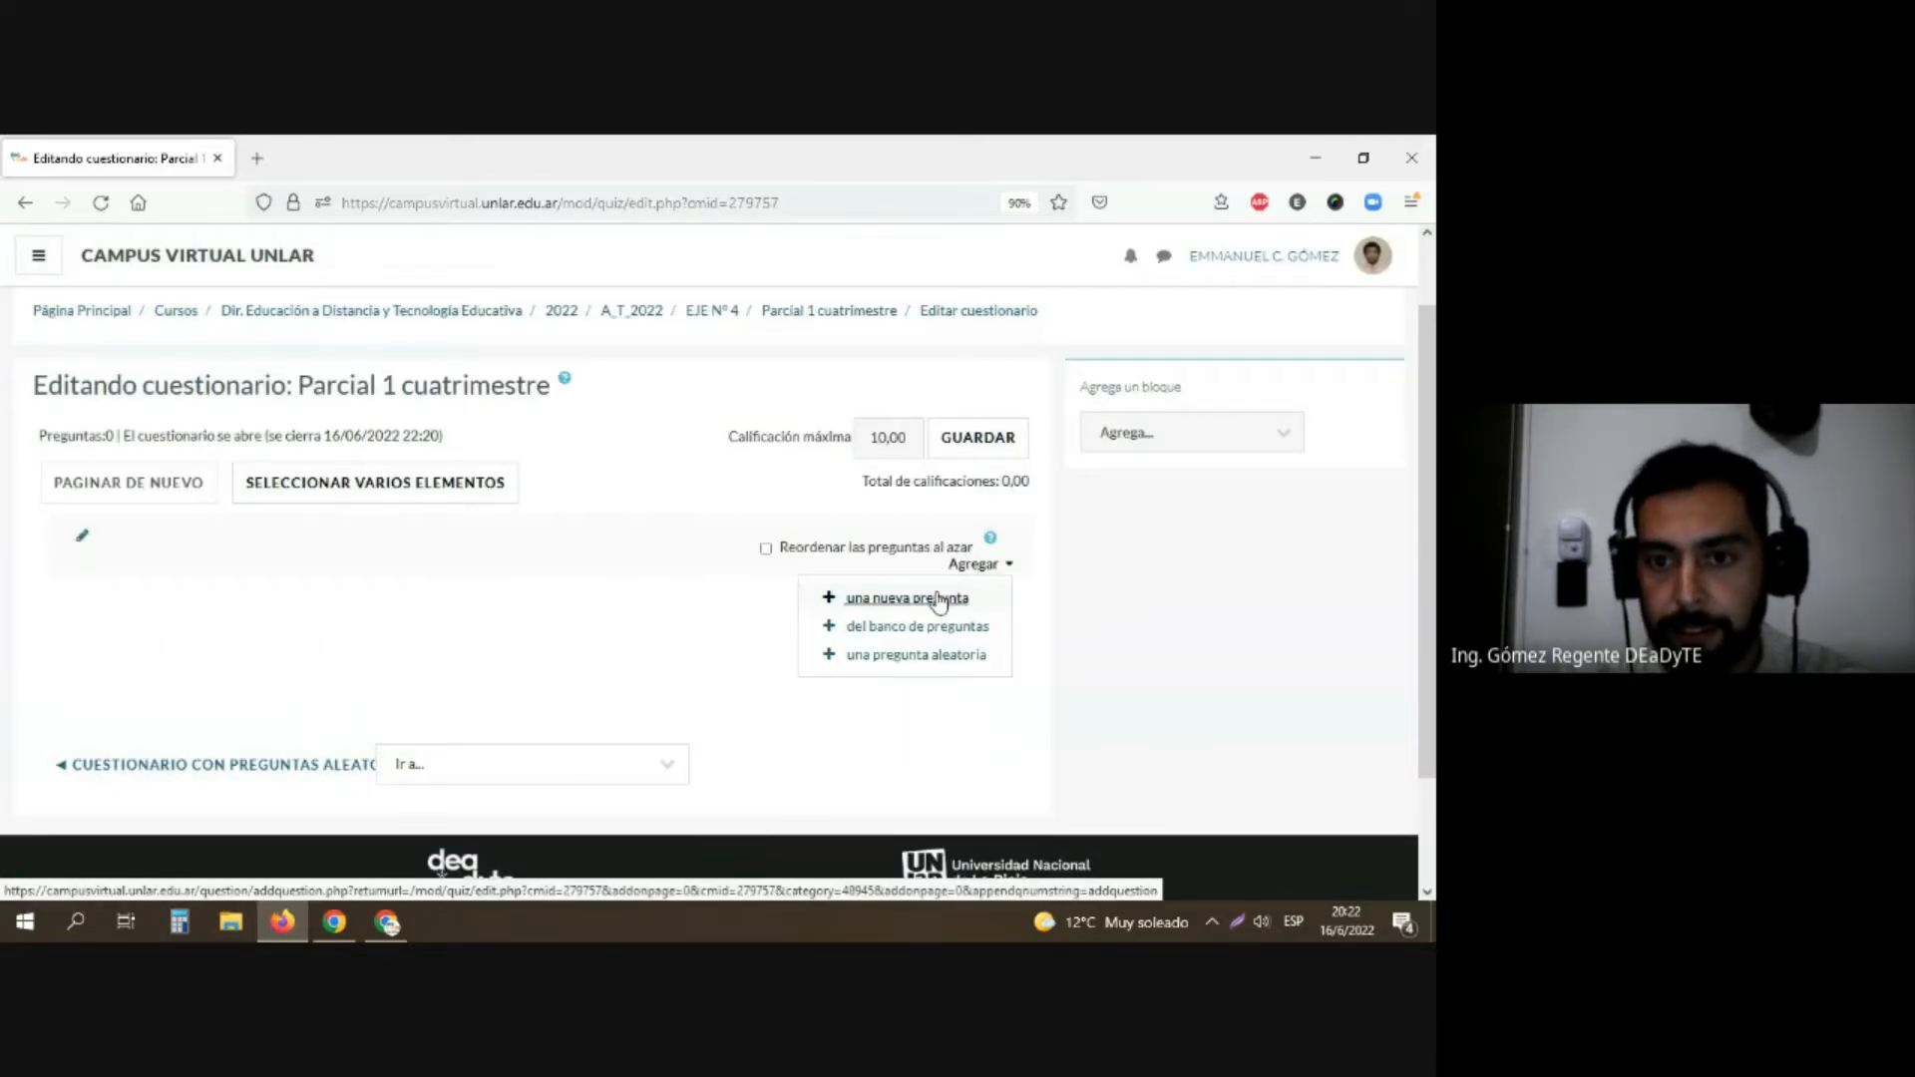
pyautogui.click(907, 596)
pyautogui.click(597, 435)
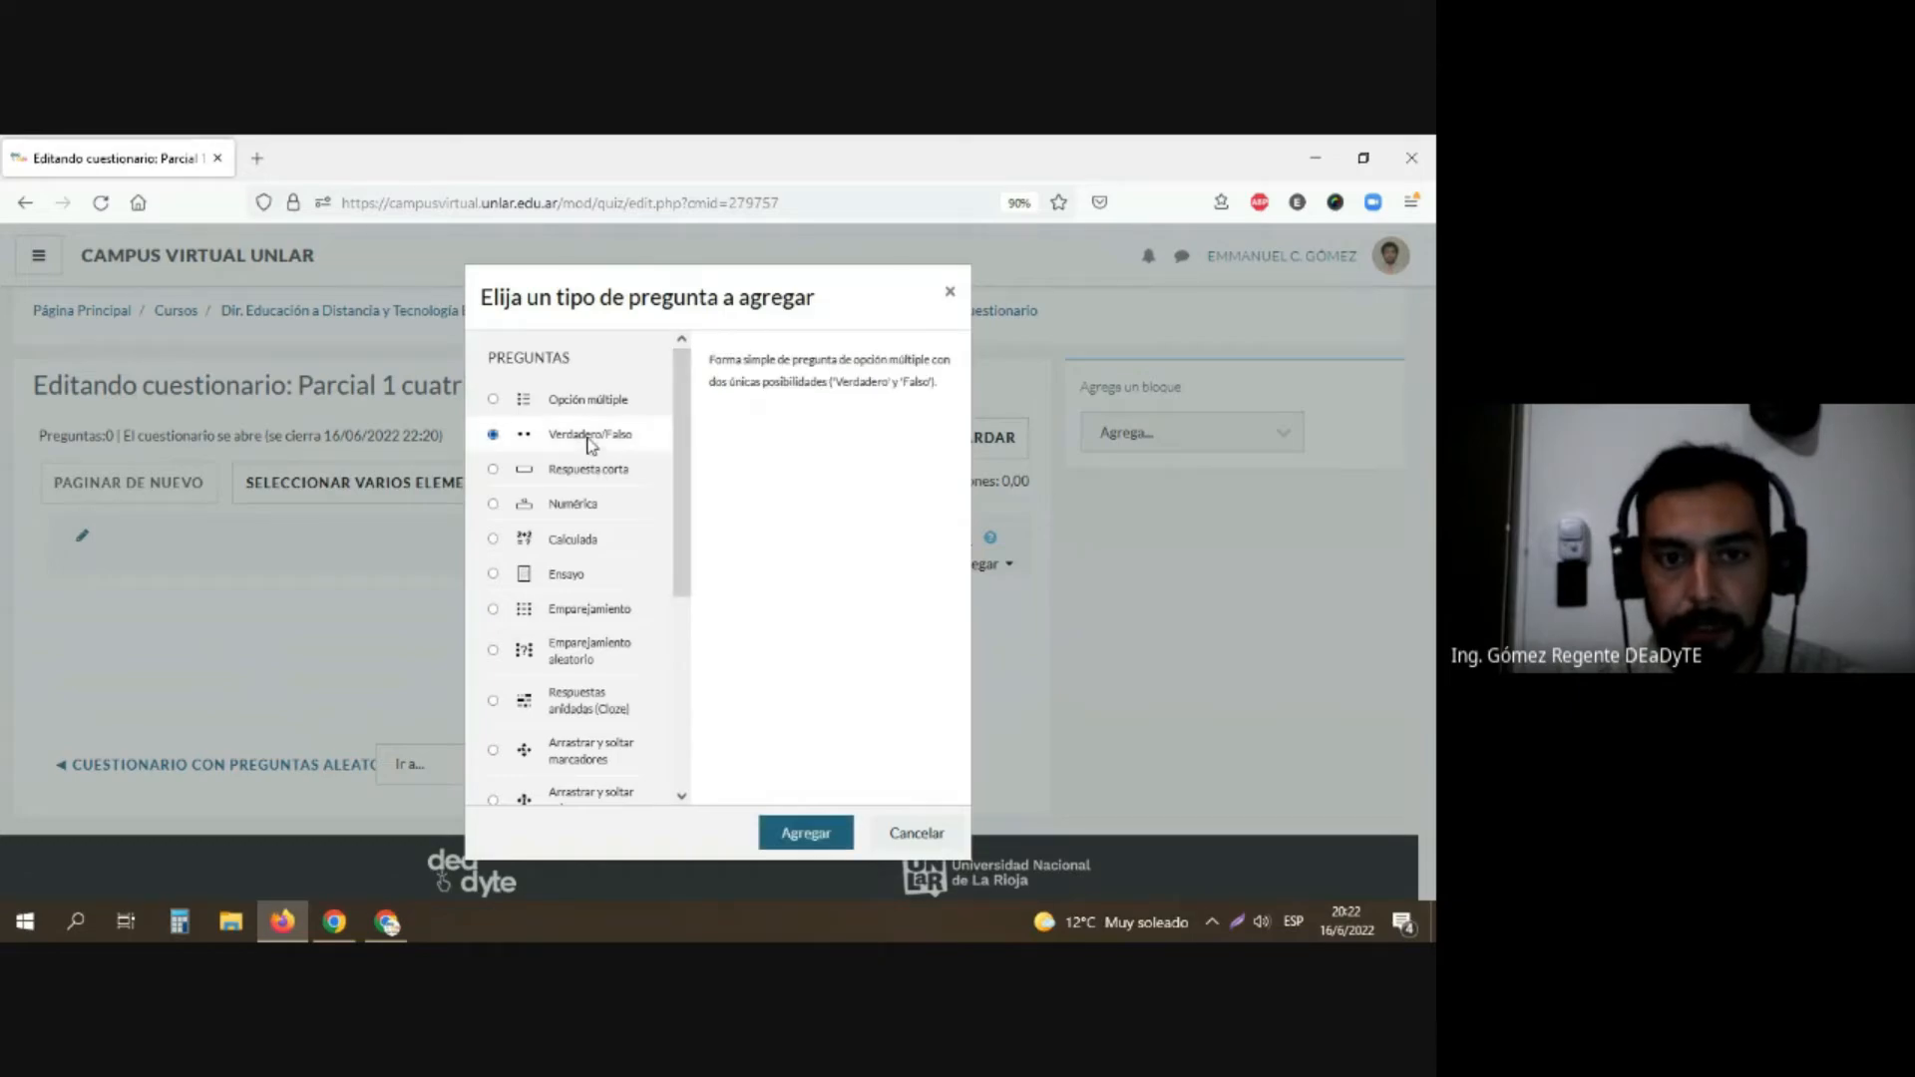
pyautogui.click(778, 833)
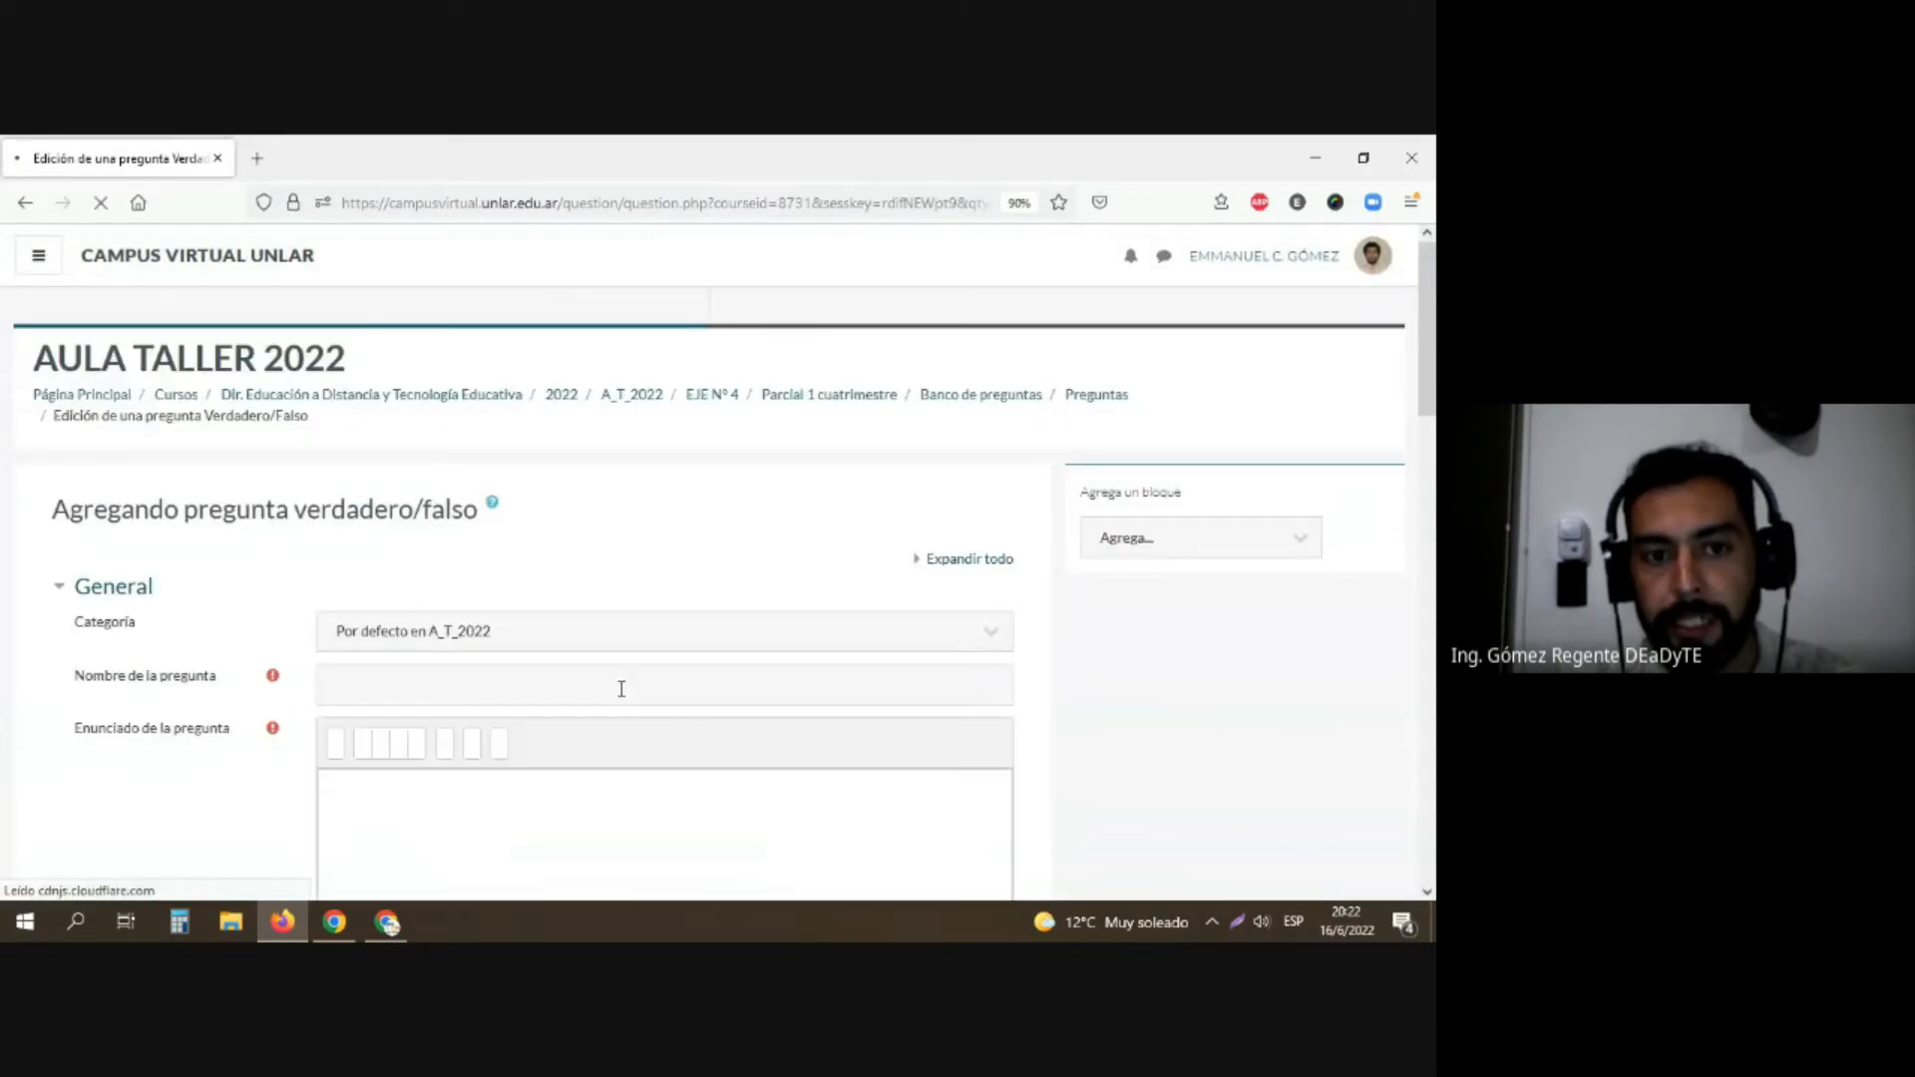
pyautogui.click(619, 684)
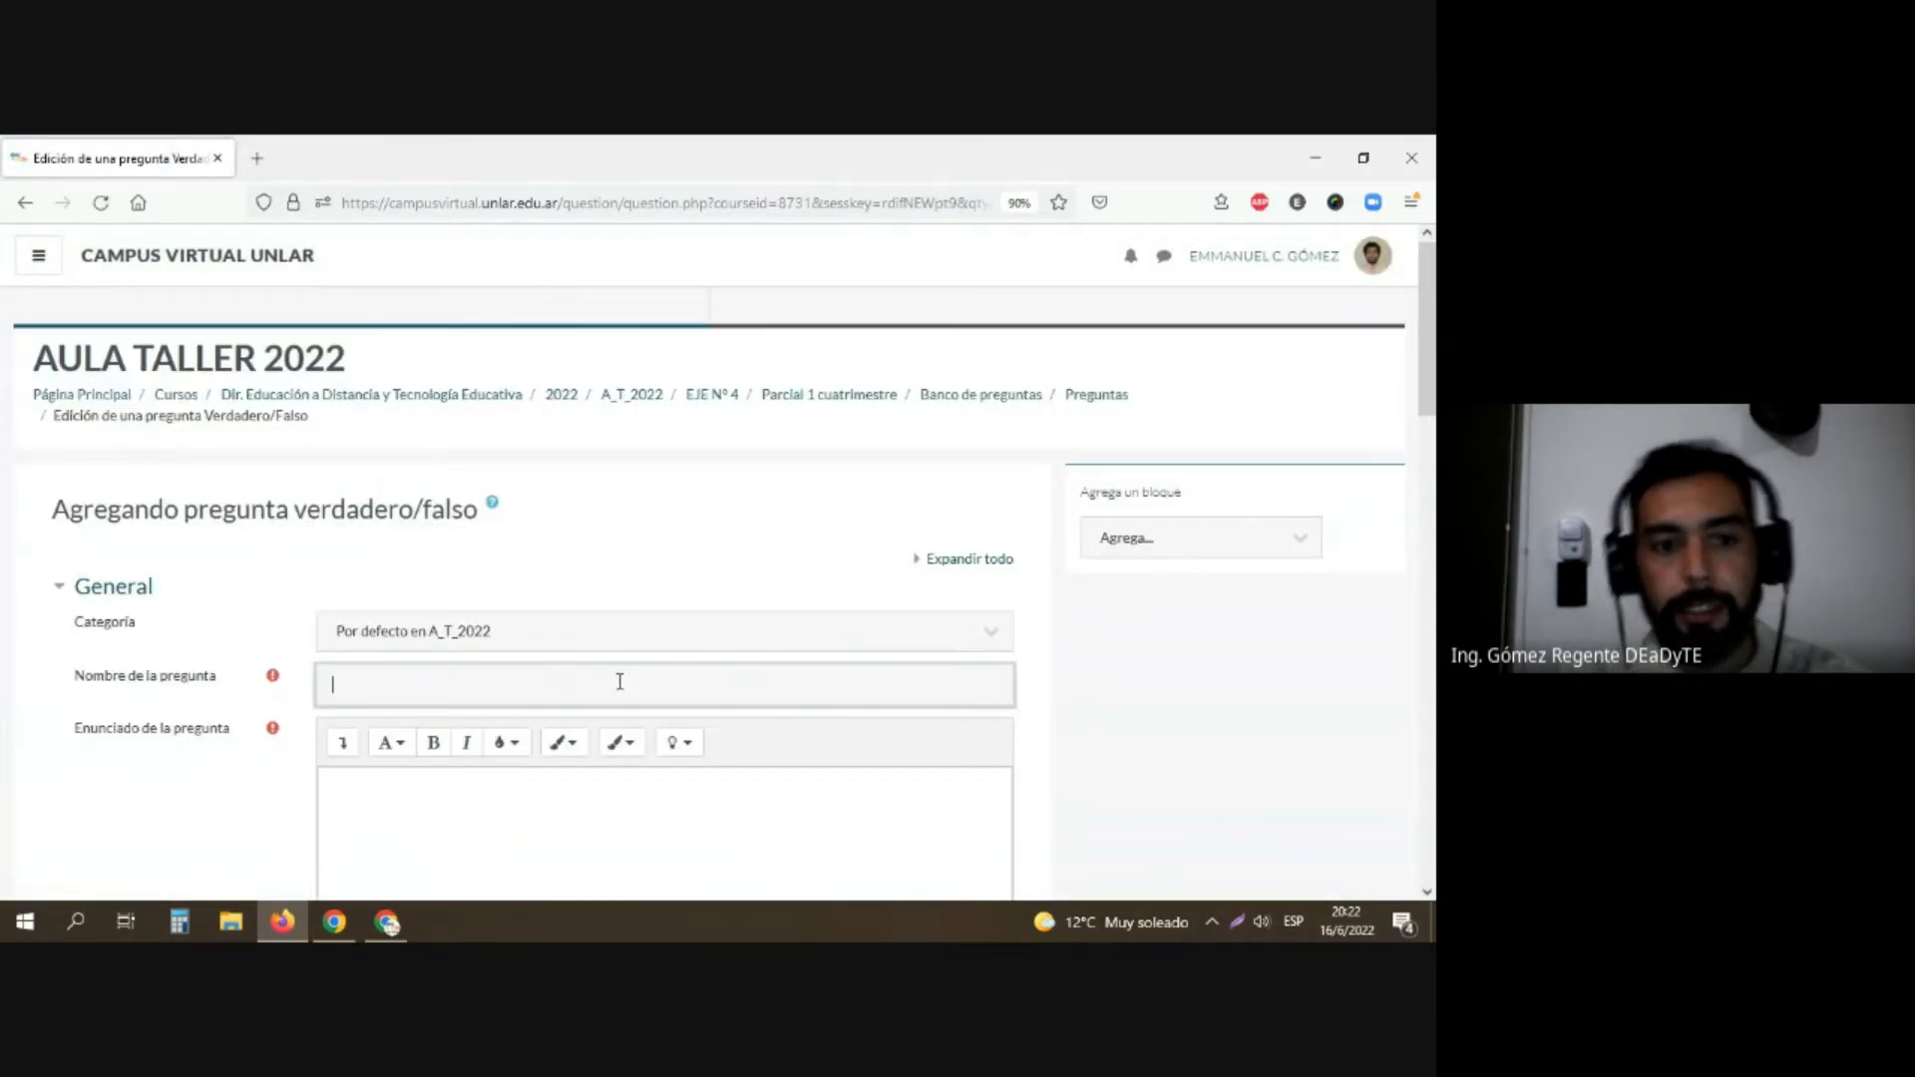
pyautogui.write('pregunta 1')
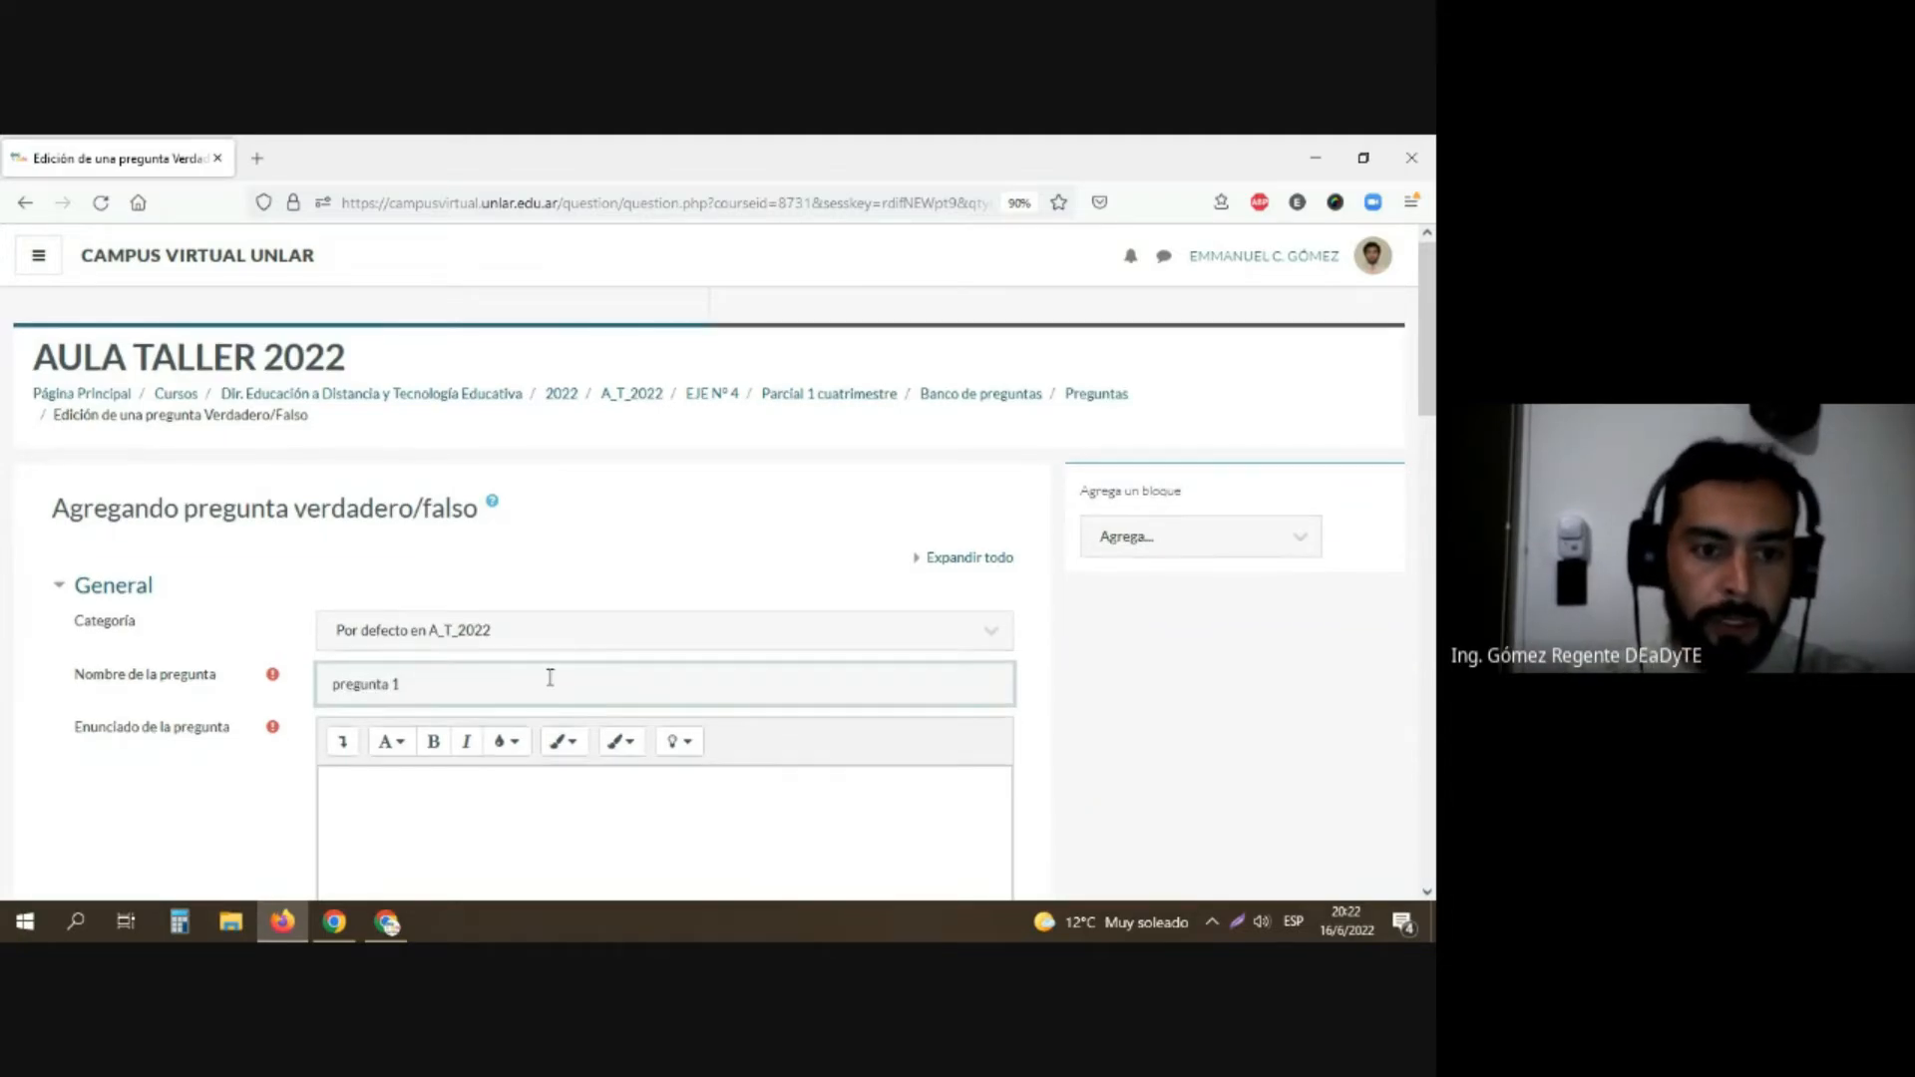
# Step: Enter "El eje 4 trata de cuestionarios?" as the statement of the true/false question
pyautogui.scroll(-3, 547, 675)
pyautogui.click(375, 585)
pyautogui.scroll(-3, 616, 631)
pyautogui.scroll(-5, 616, 631)
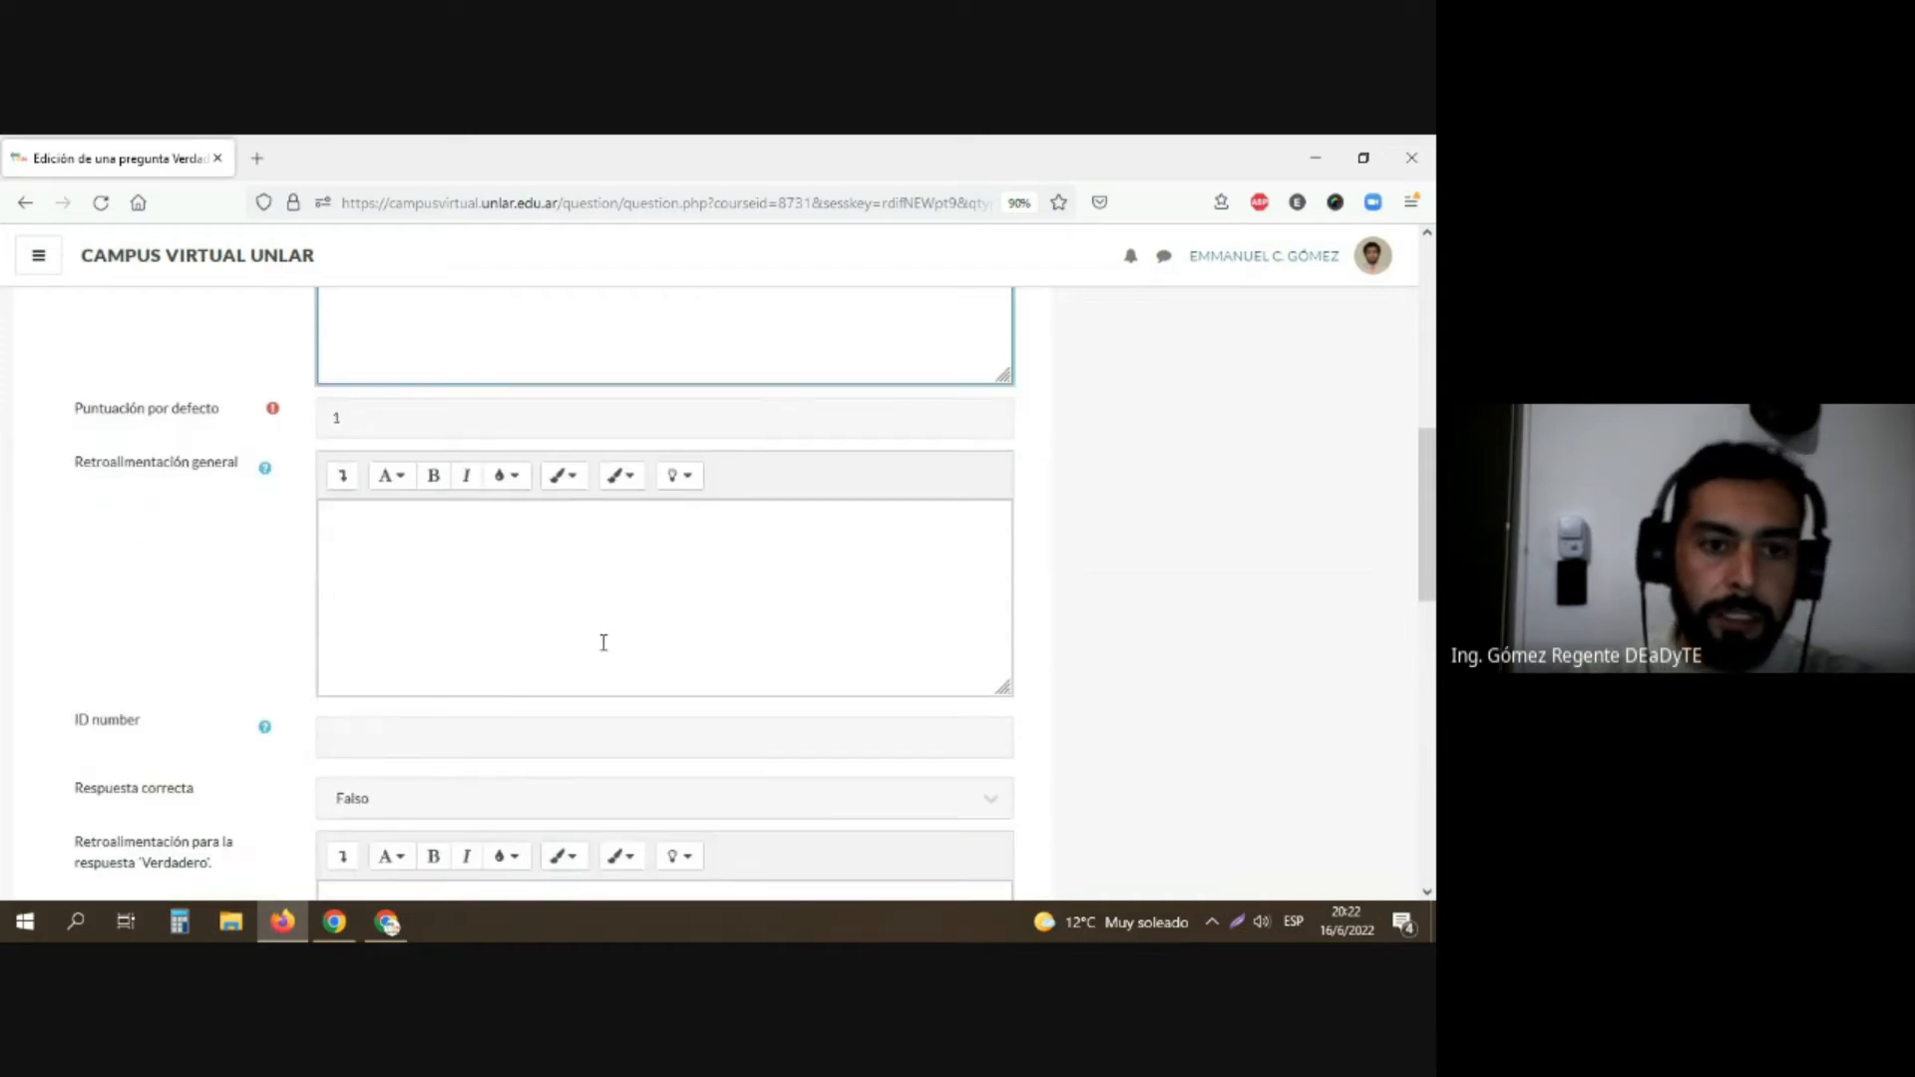
pyautogui.scroll(7, 352, 512)
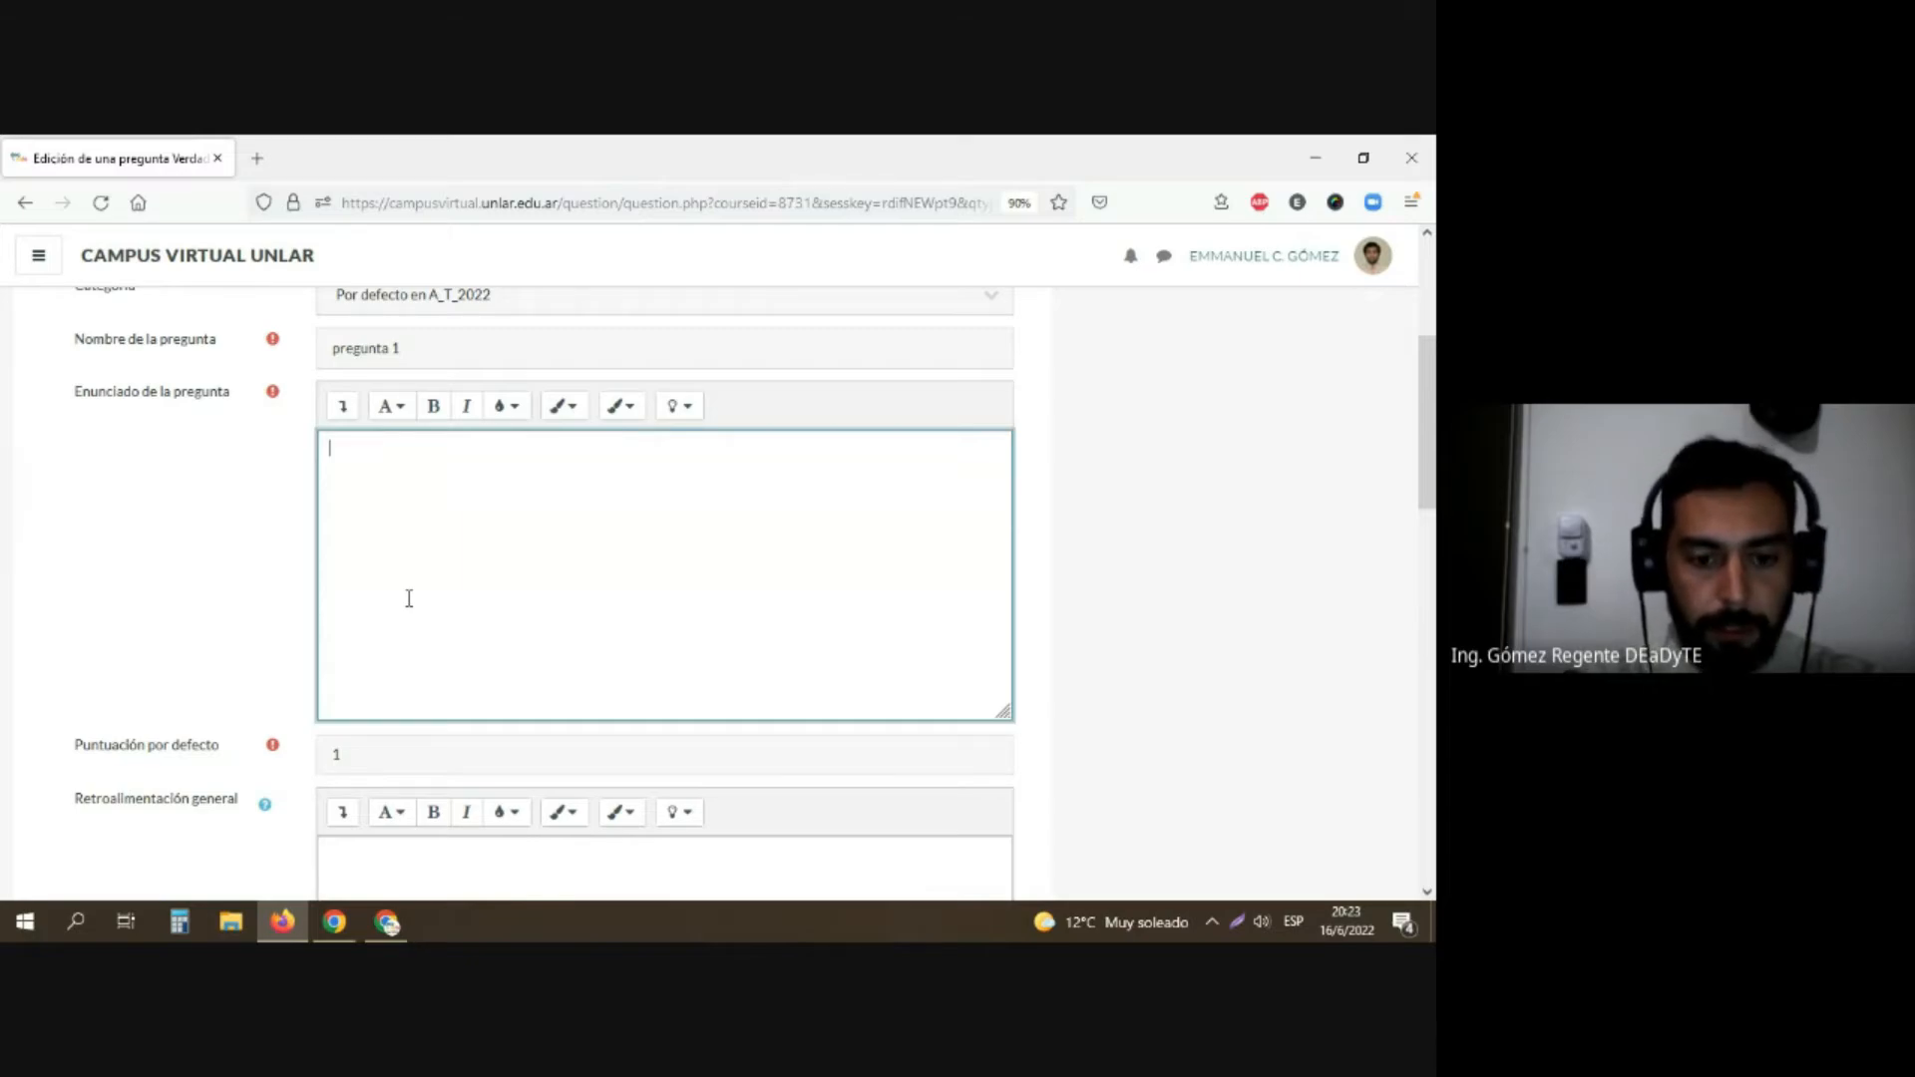
pyautogui.write('El')
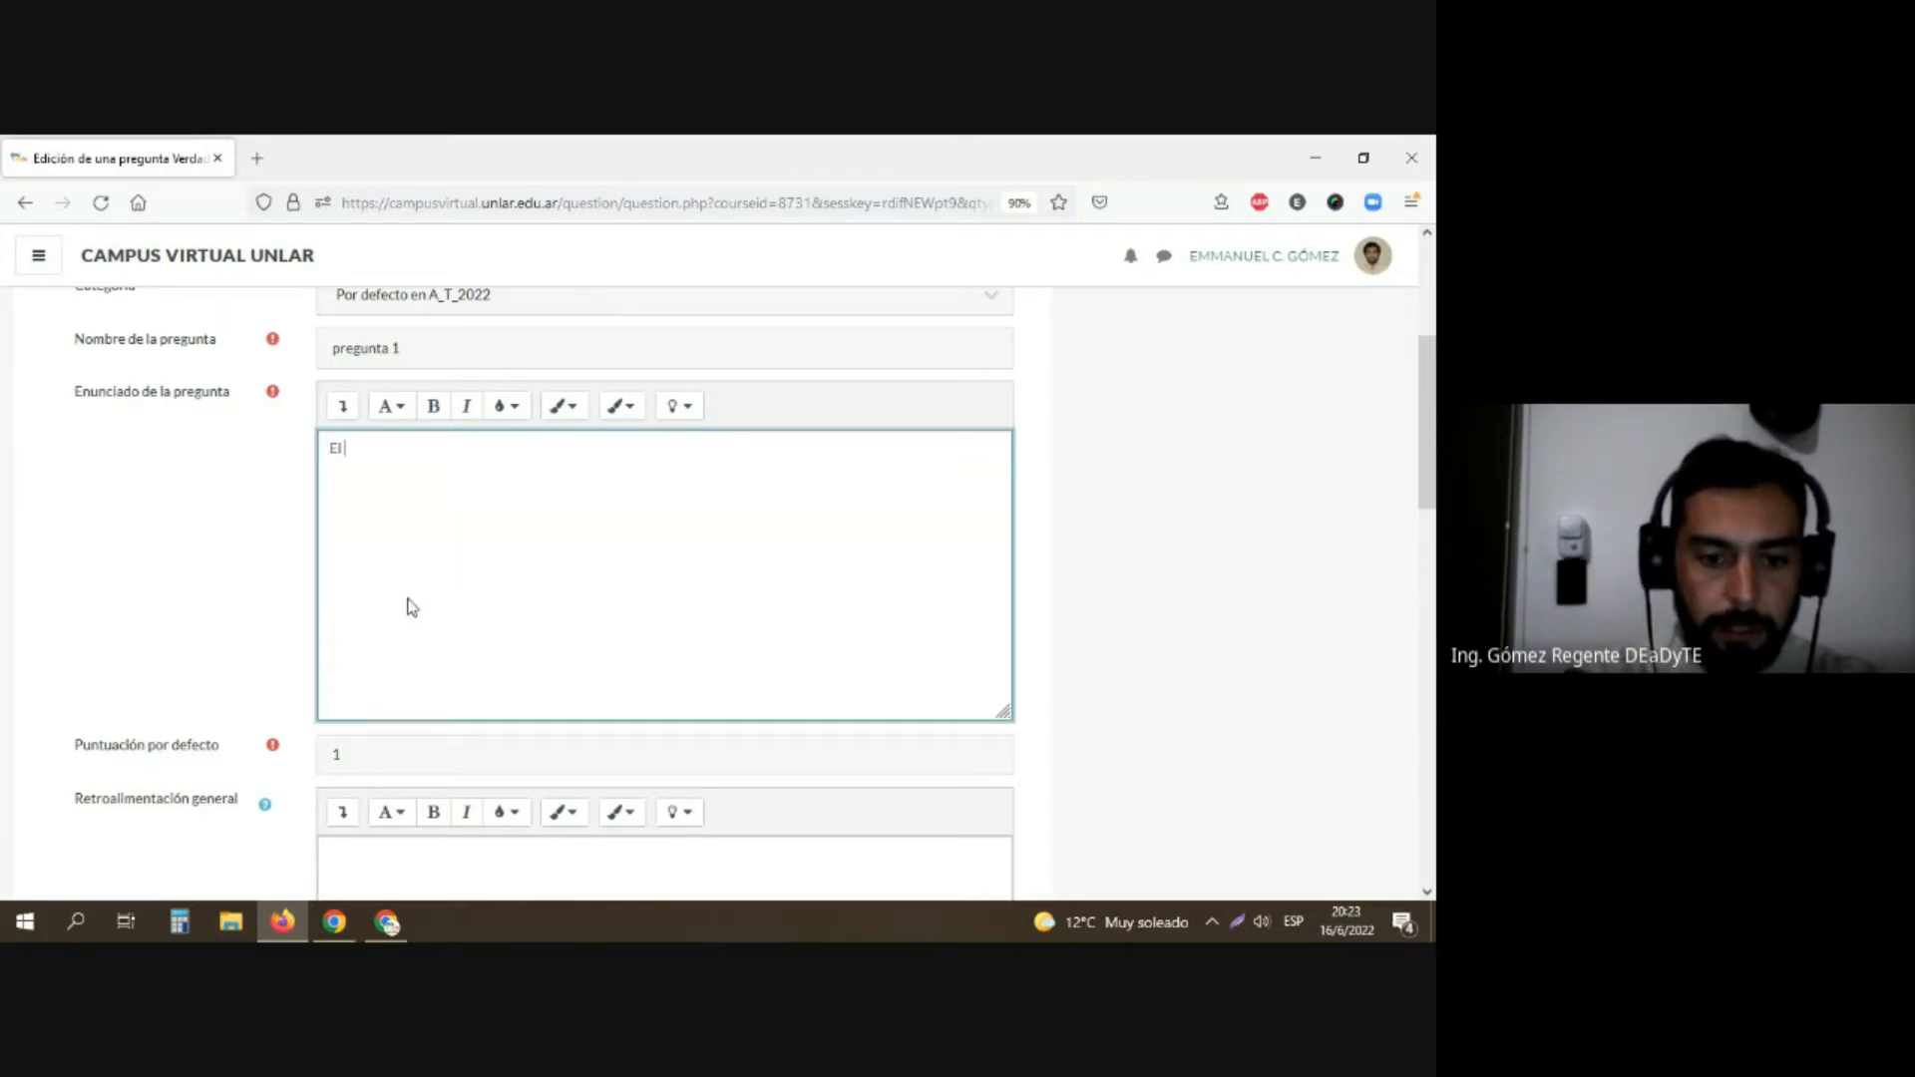
pyautogui.write(' eje 4 tr')
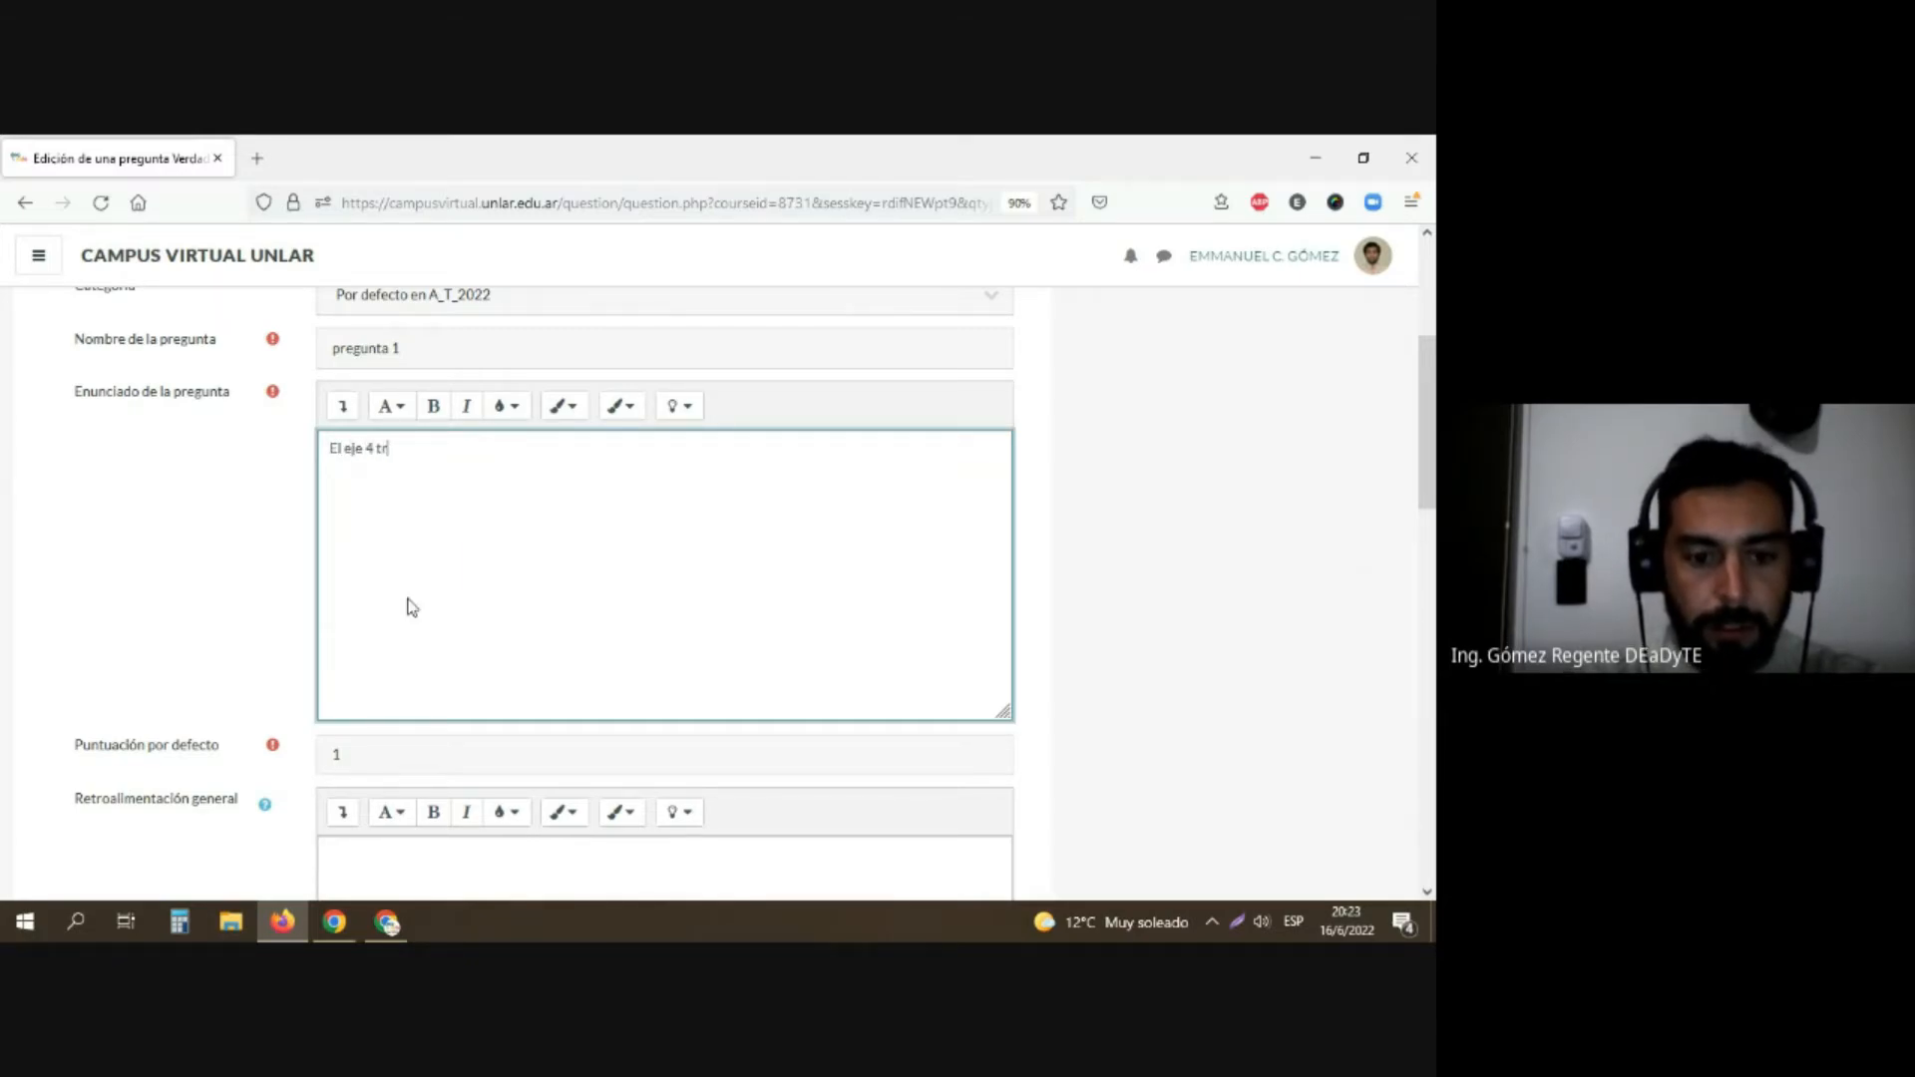
pyautogui.write('ata de')
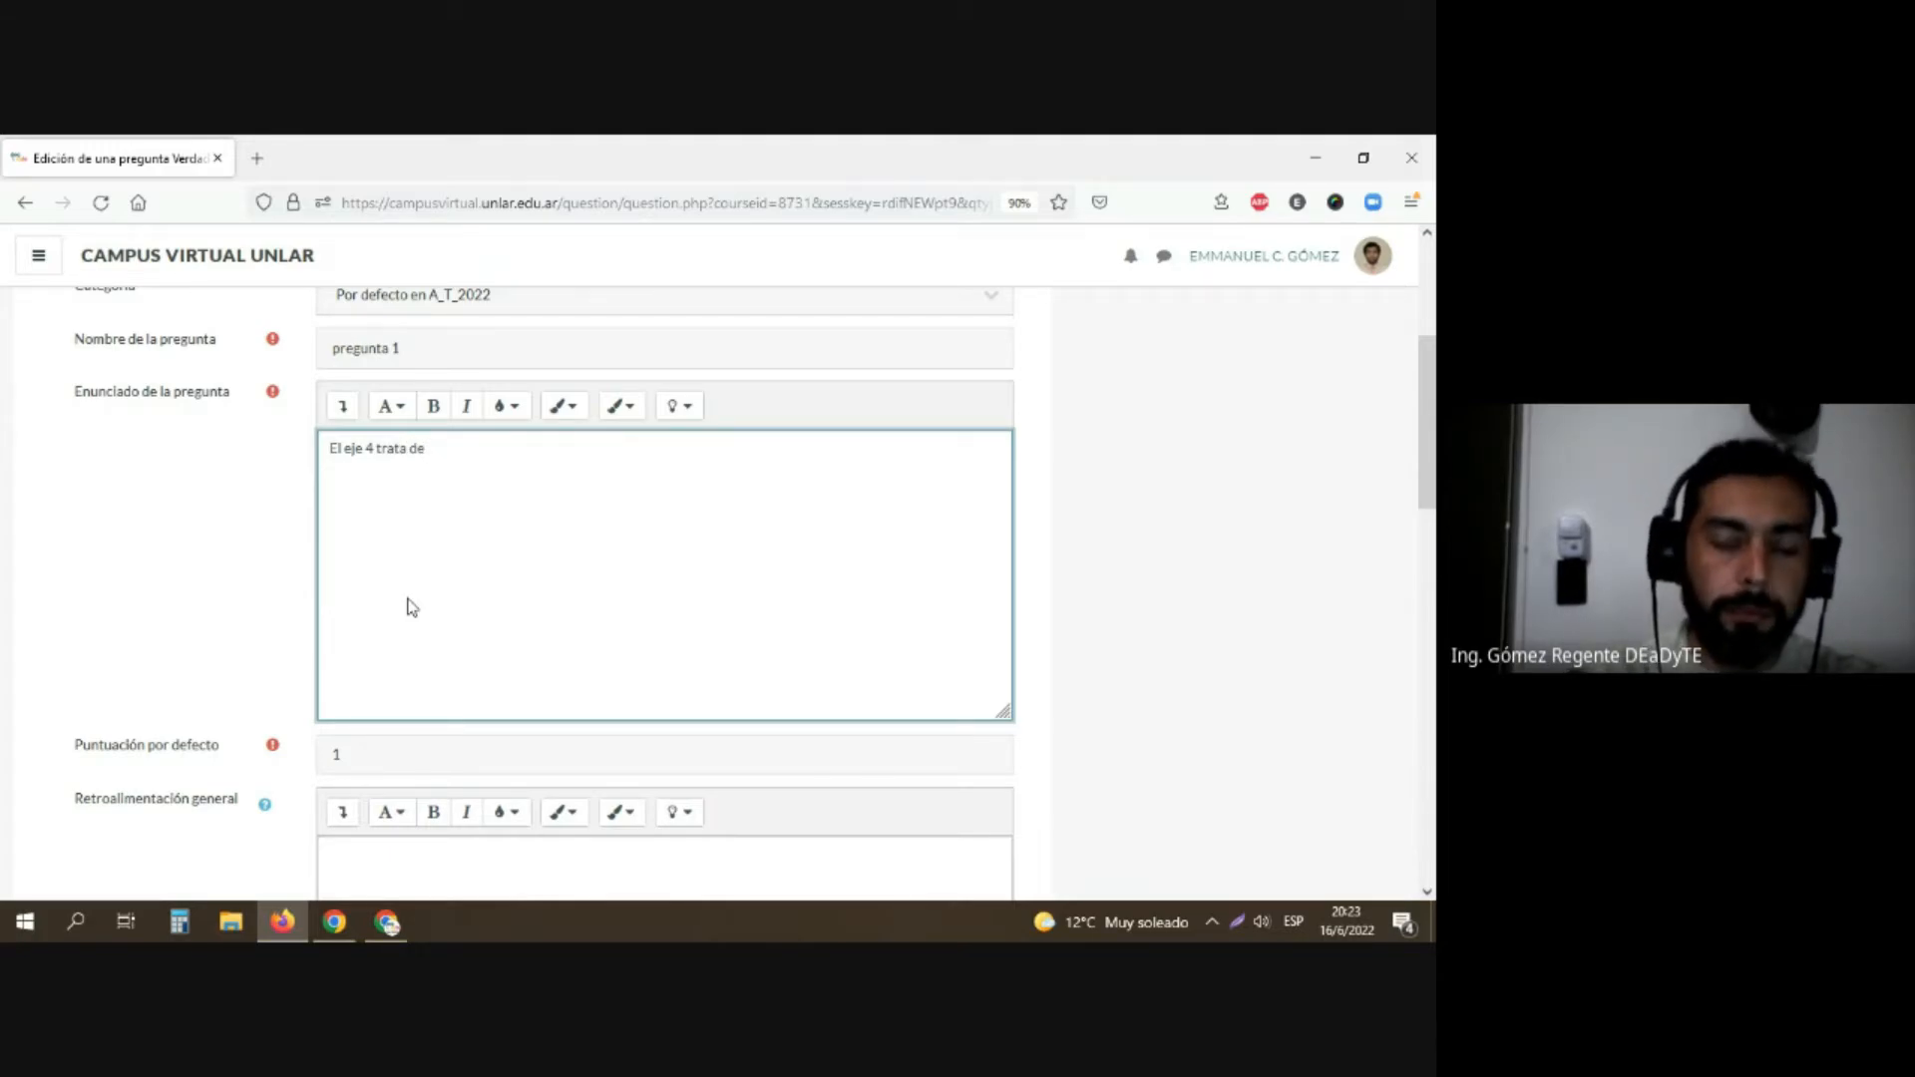
pyautogui.write(' cuestionarios?')
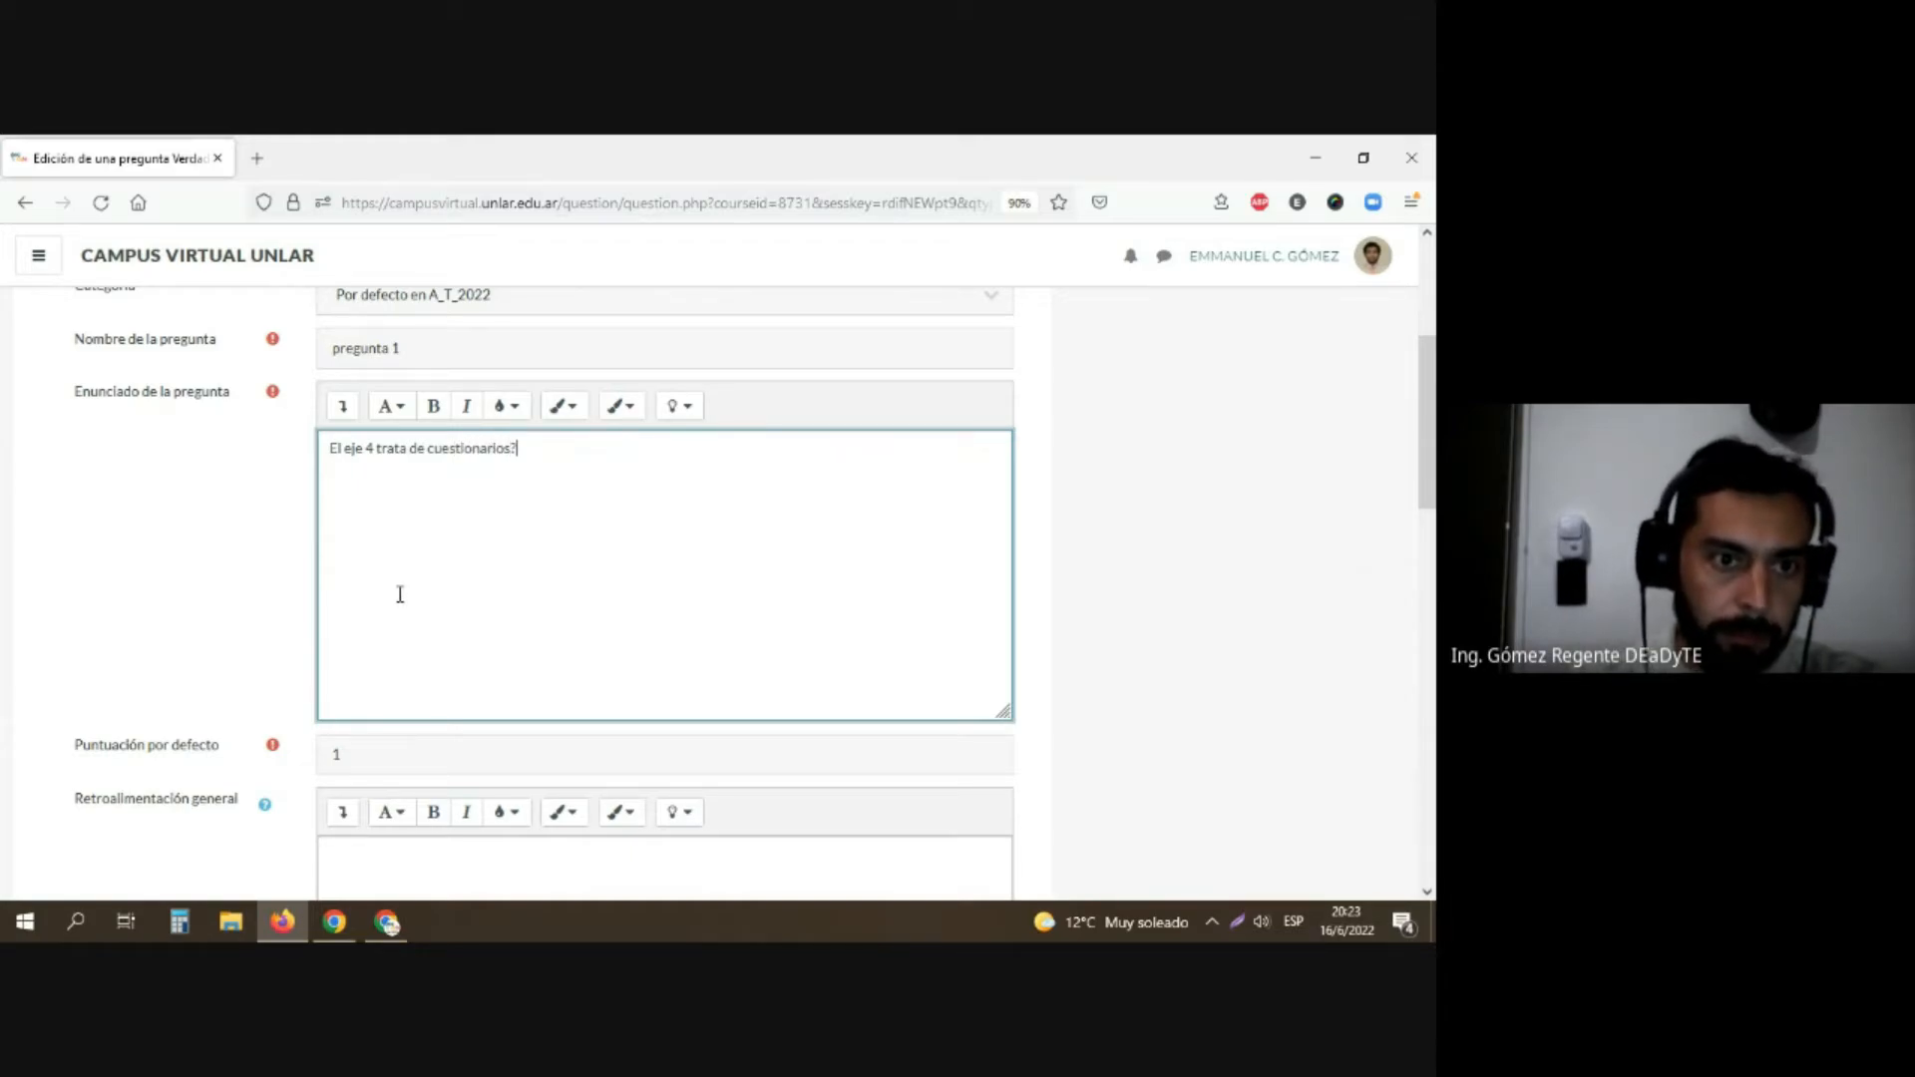
# Step: Enter "Si" as the question's general feedback and set the correct answer to Verdadero
pyautogui.scroll(-3, 404, 599)
pyautogui.scroll(-1, 383, 515)
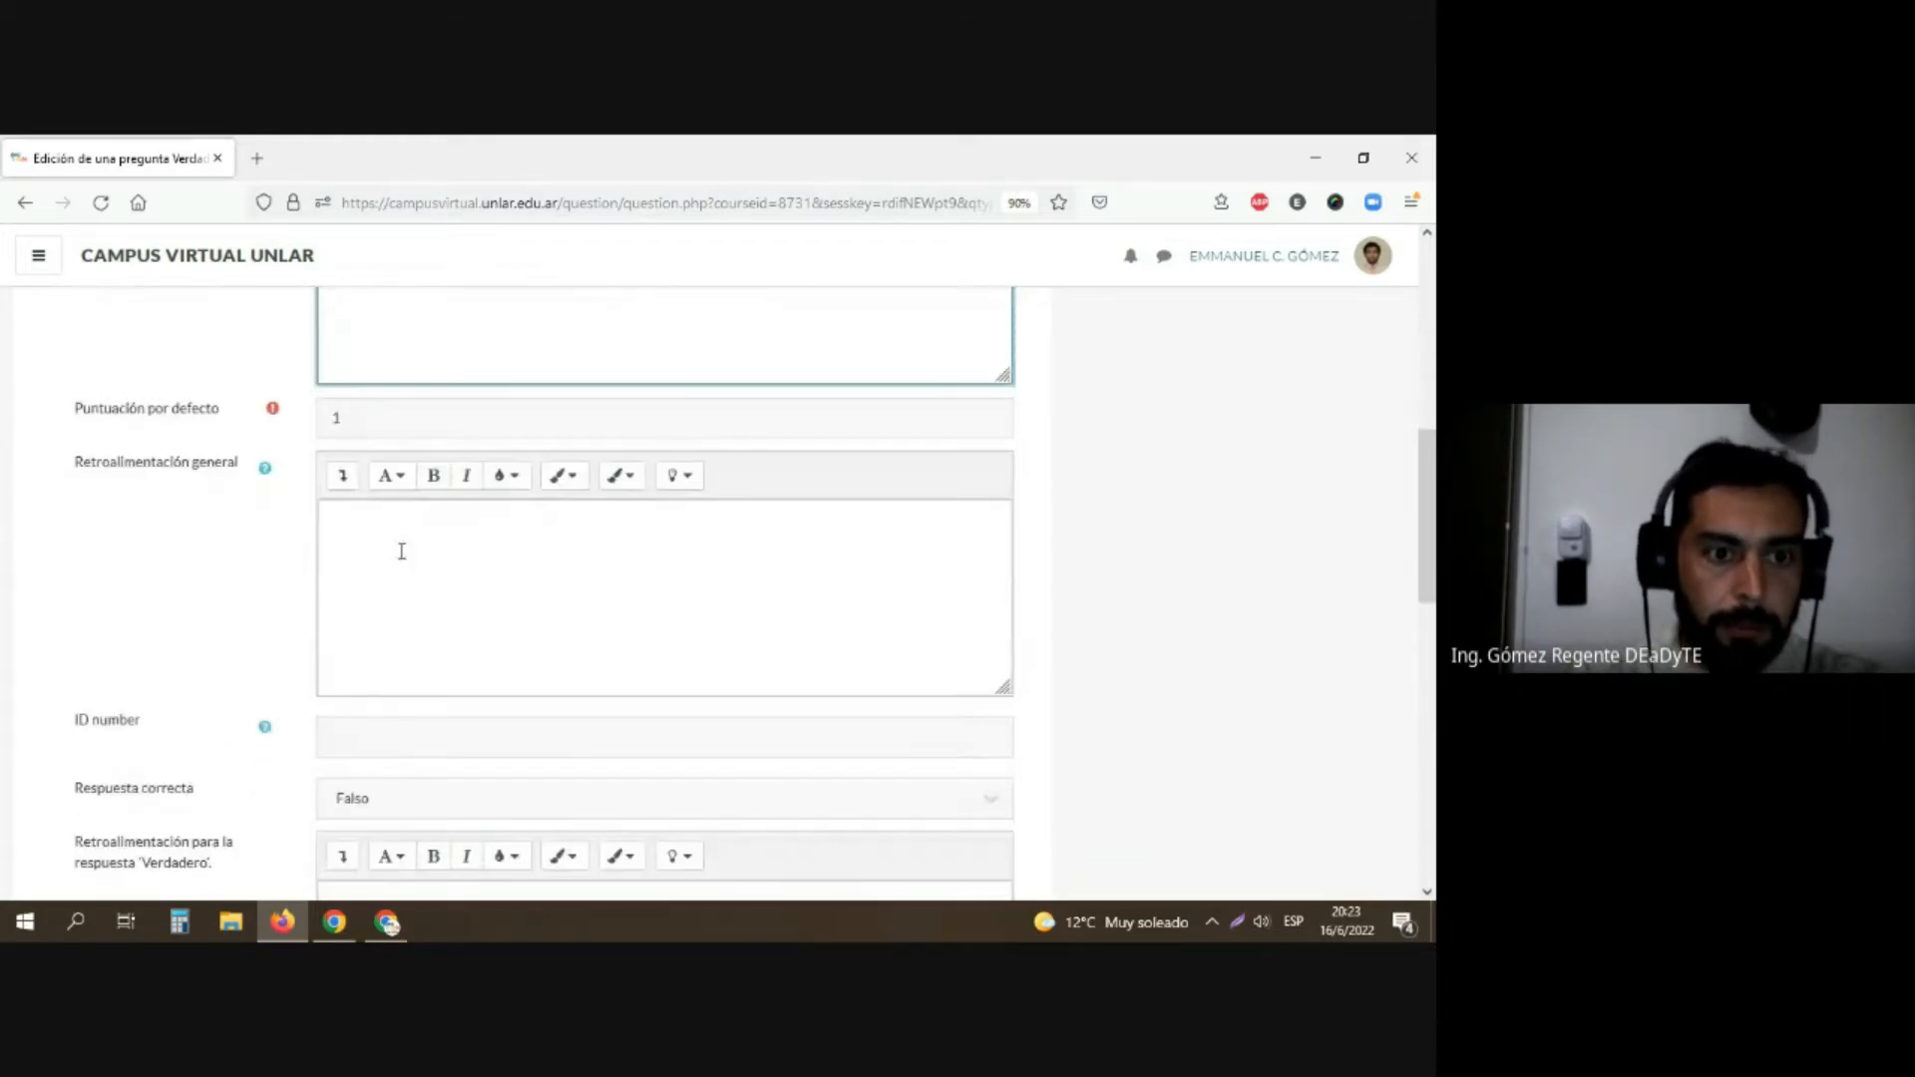
pyautogui.click(400, 550)
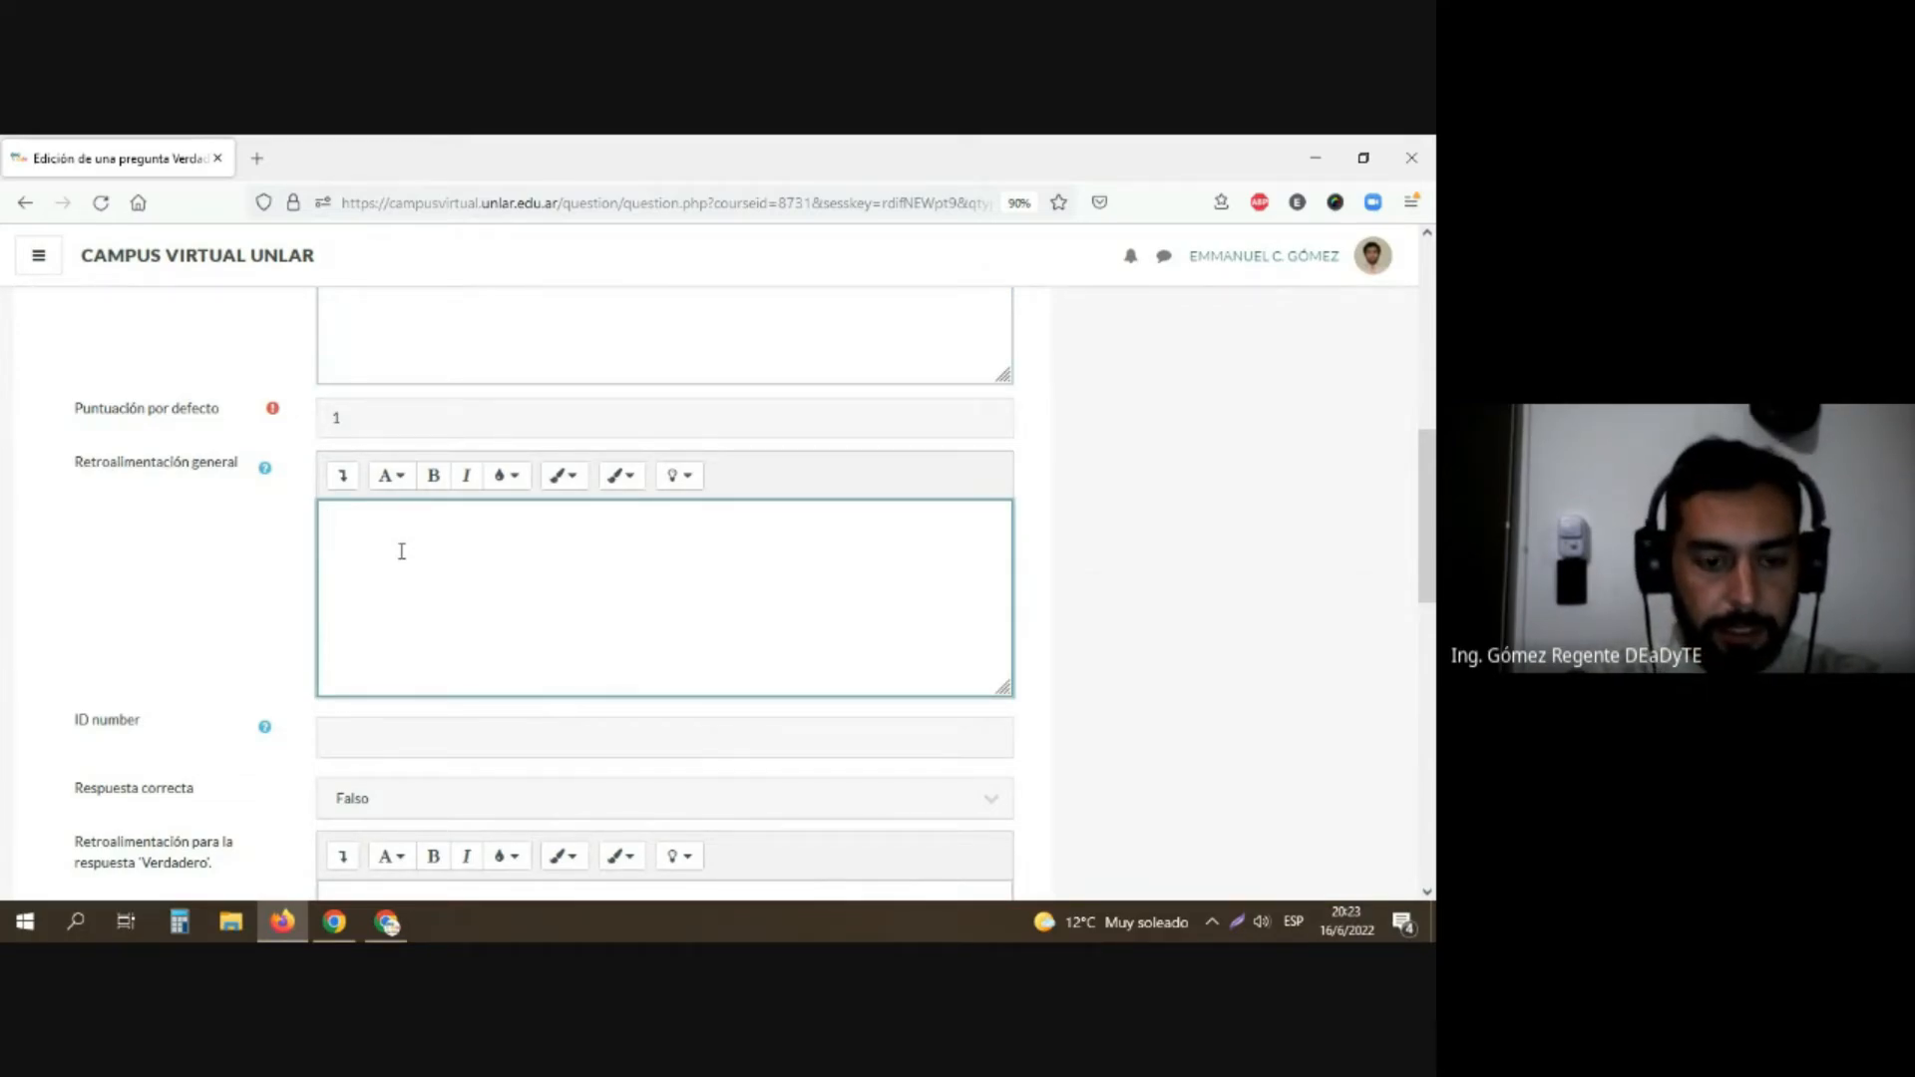
pyautogui.write('Sí')
pyautogui.scroll(-2, 404, 559)
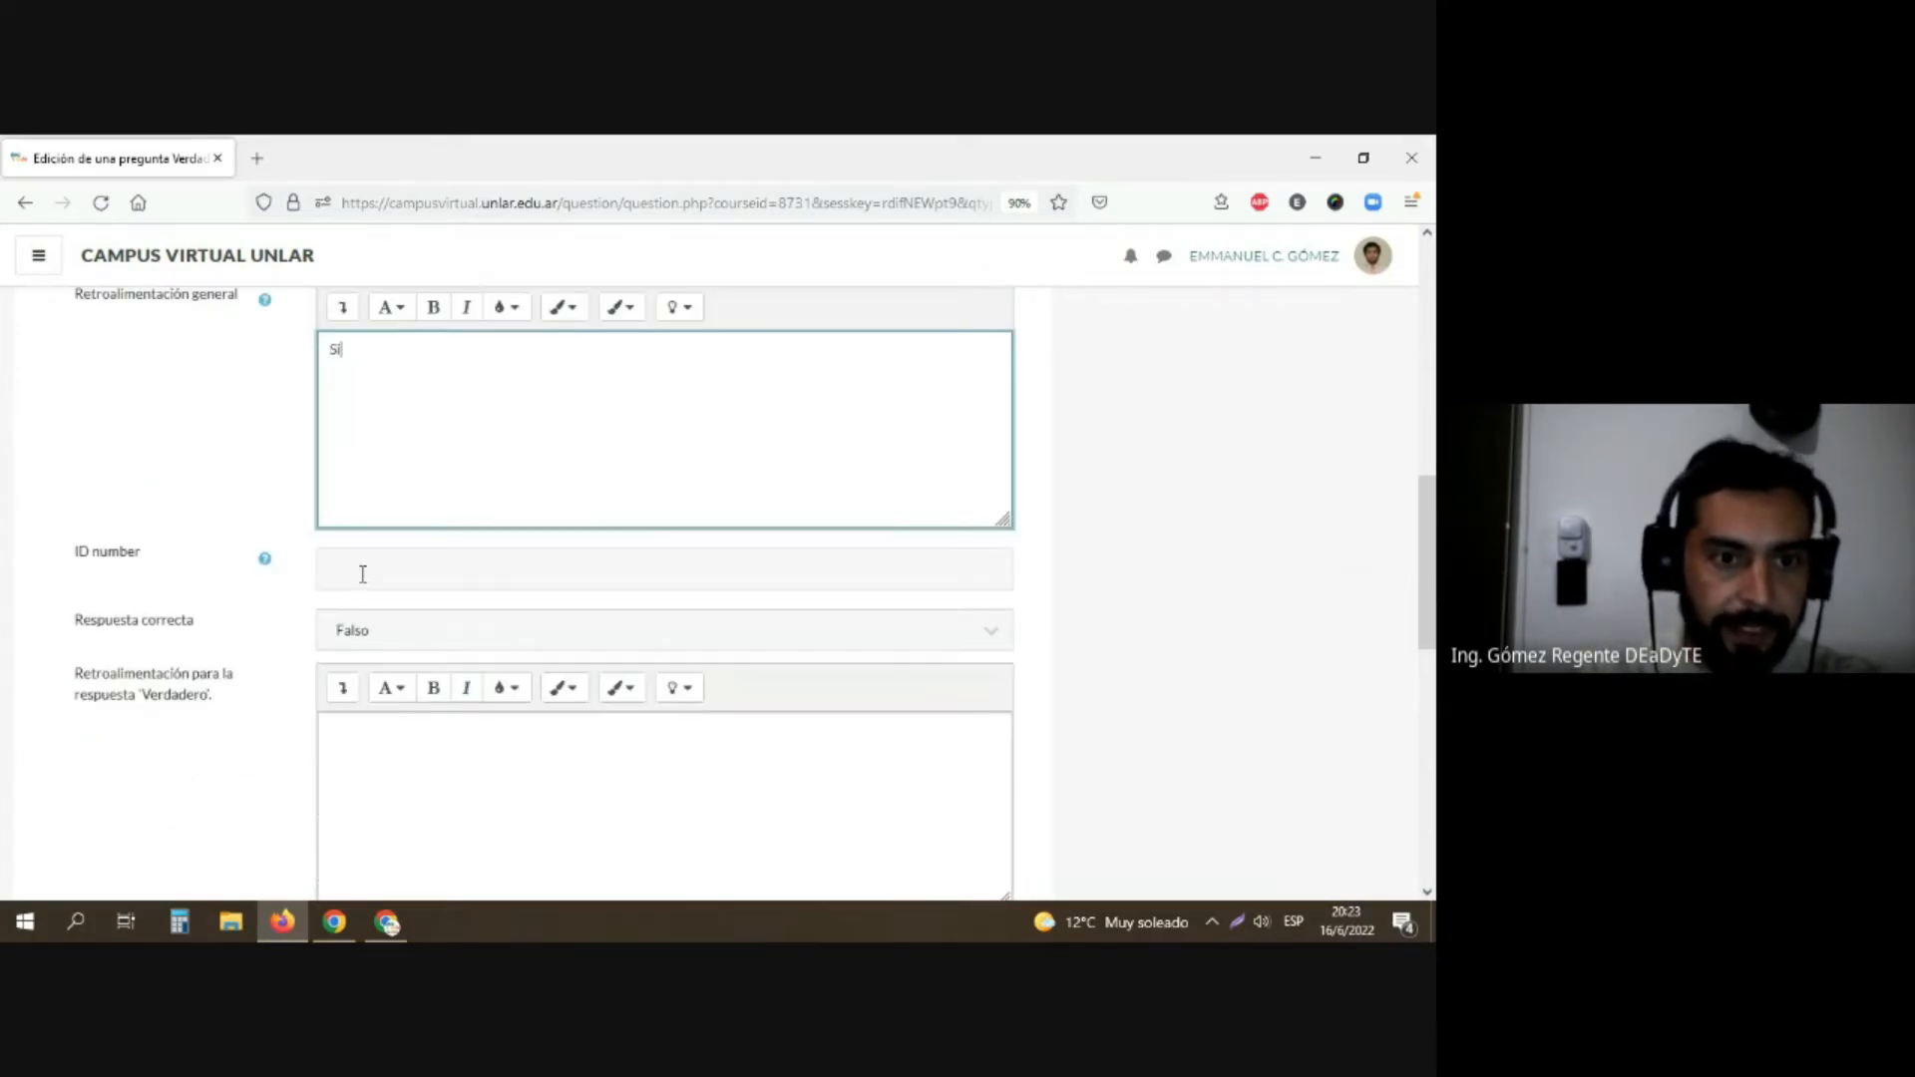
pyautogui.click(367, 631)
pyautogui.click(349, 695)
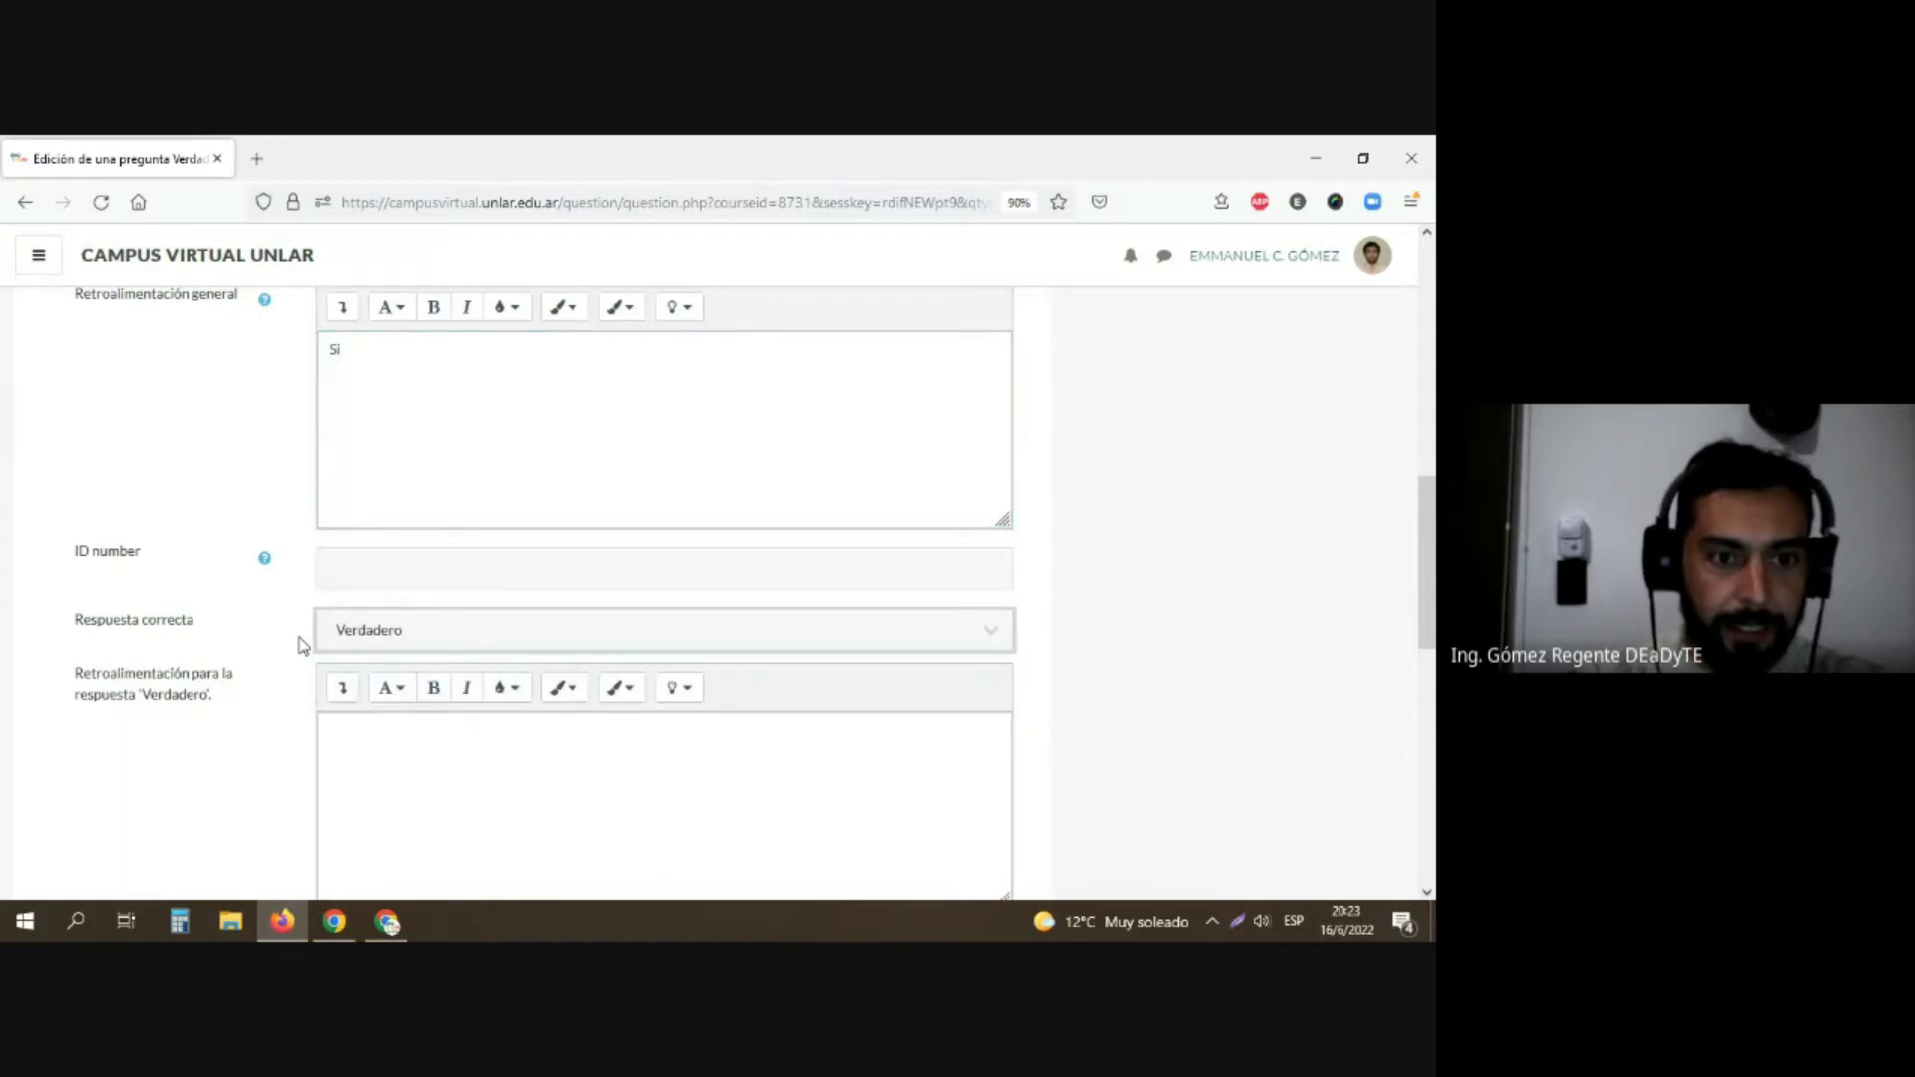
# Step: Enter the feedback "correcta" for the Verdadero answer and "incorrecta" for the Falso answer
pyautogui.scroll(-5, 368, 539)
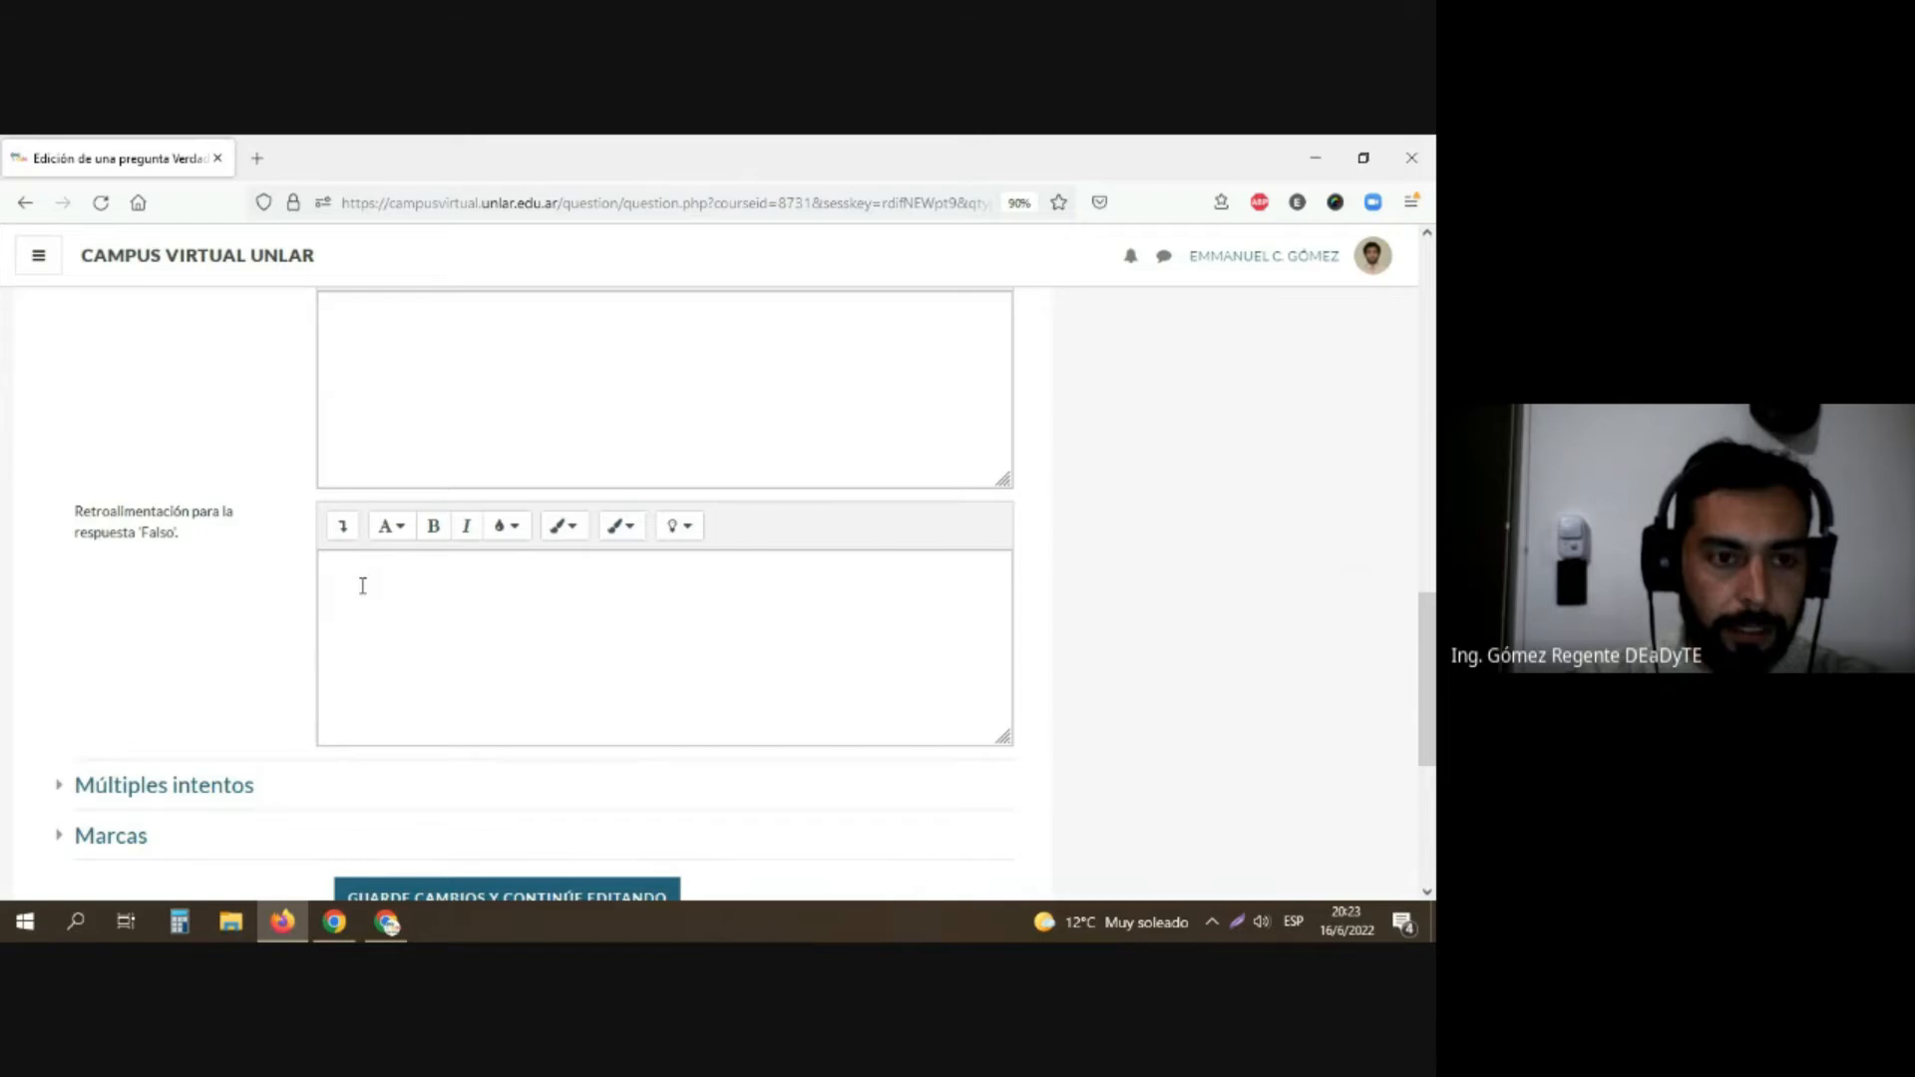
pyautogui.scroll(2, 363, 586)
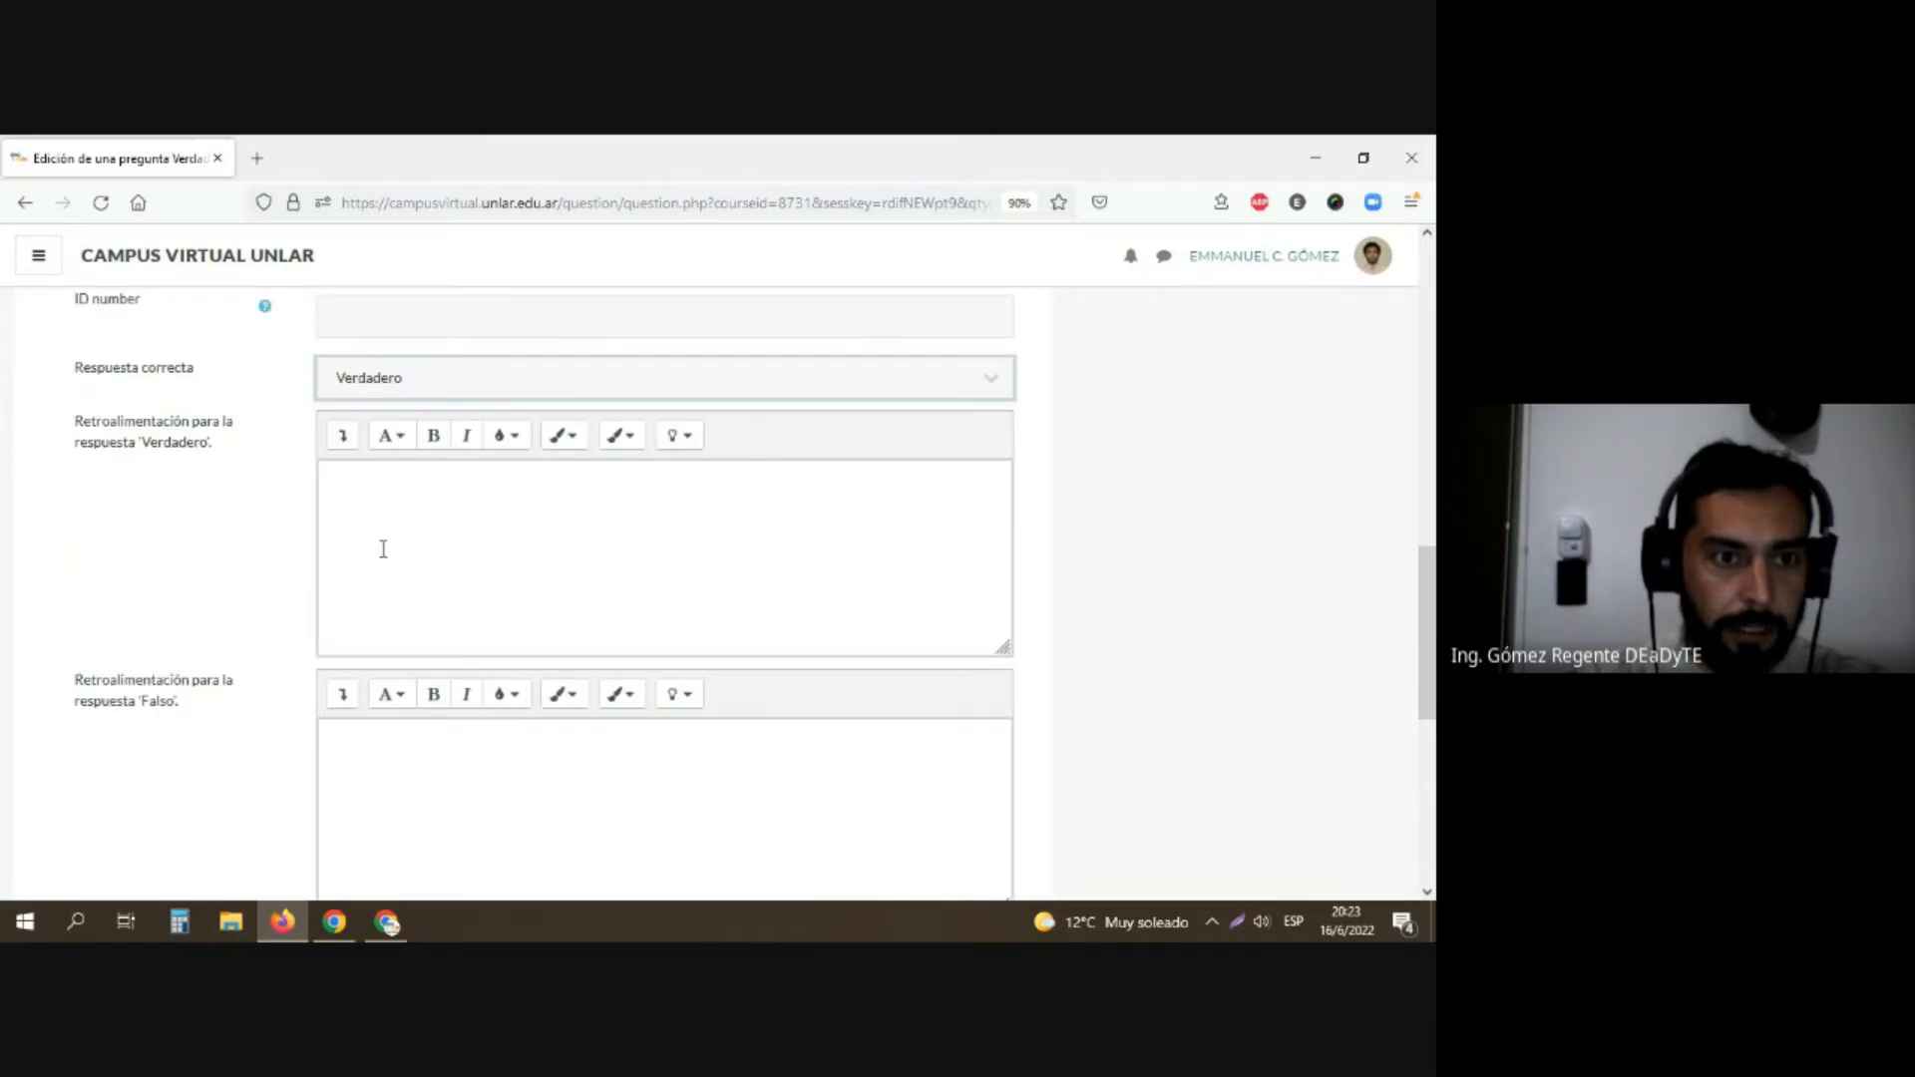
pyautogui.click(383, 546)
pyautogui.write('correcta')
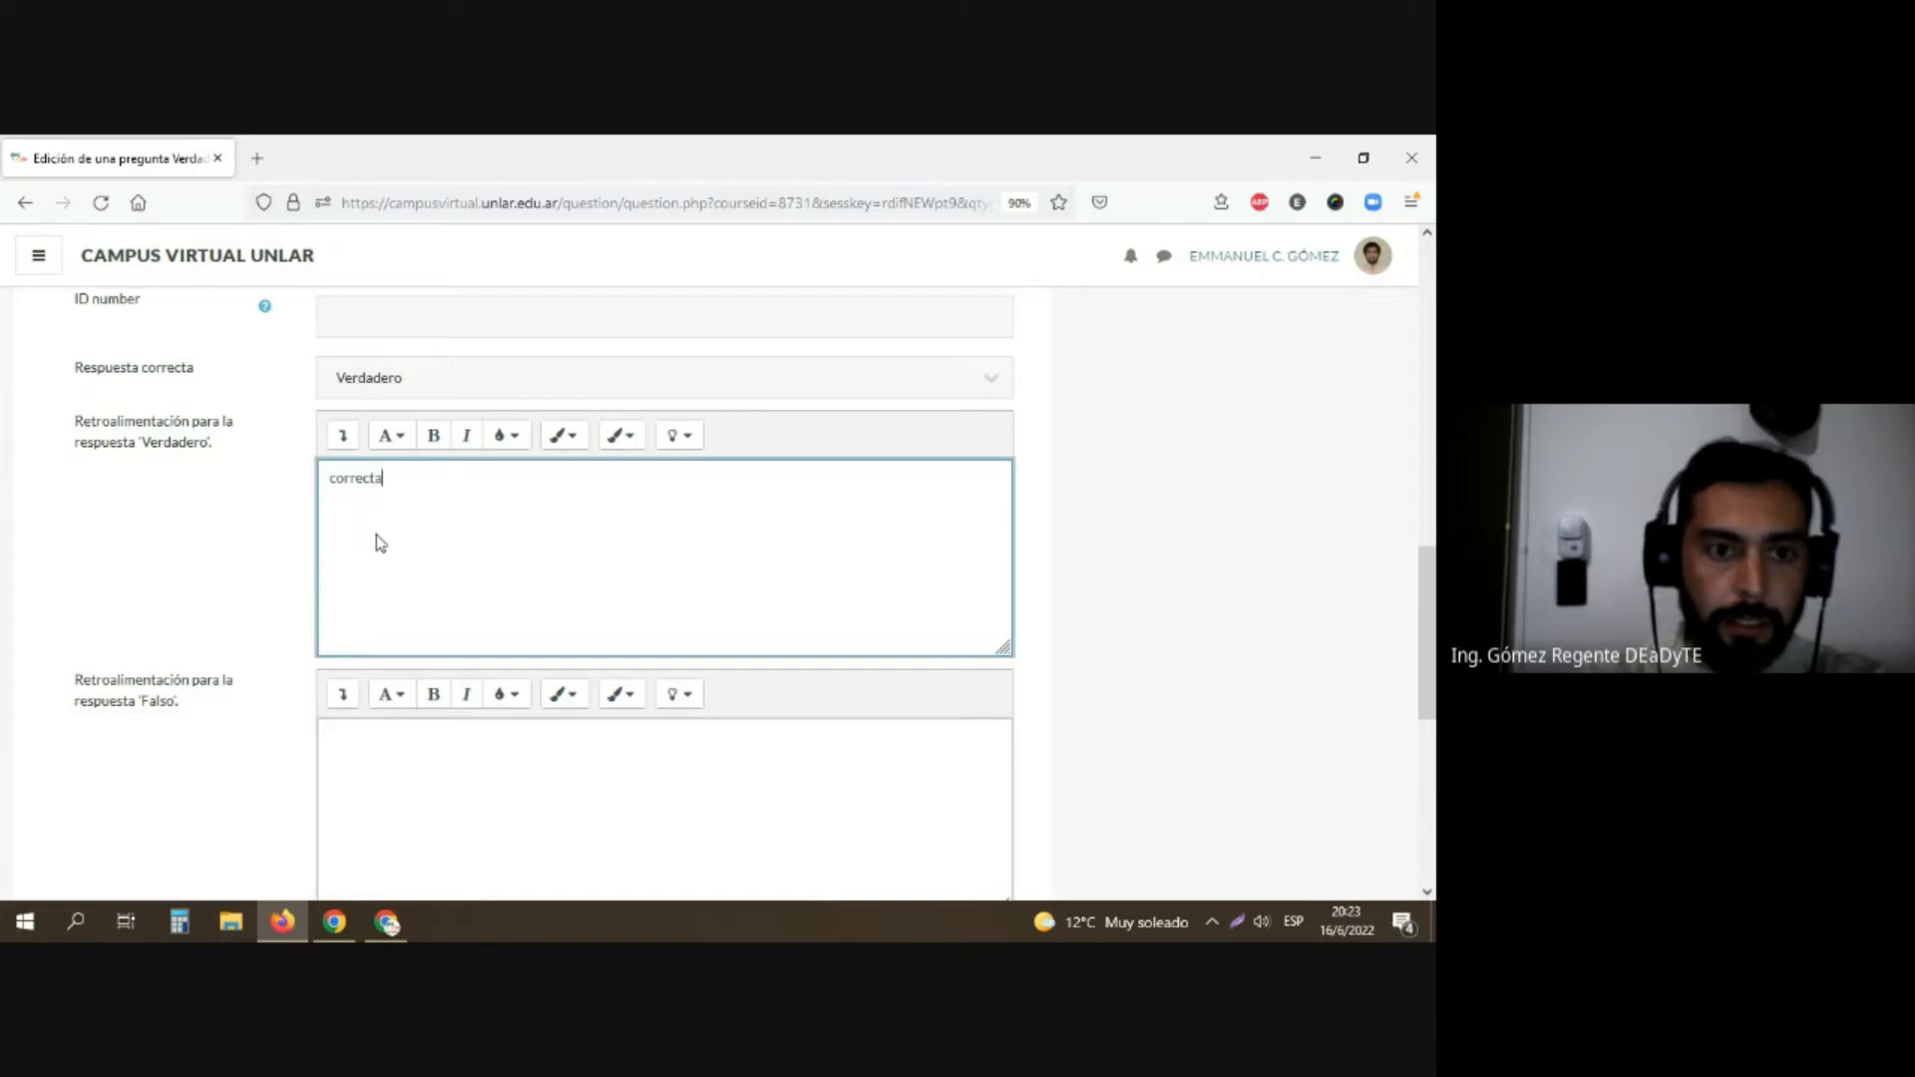
pyautogui.click(419, 804)
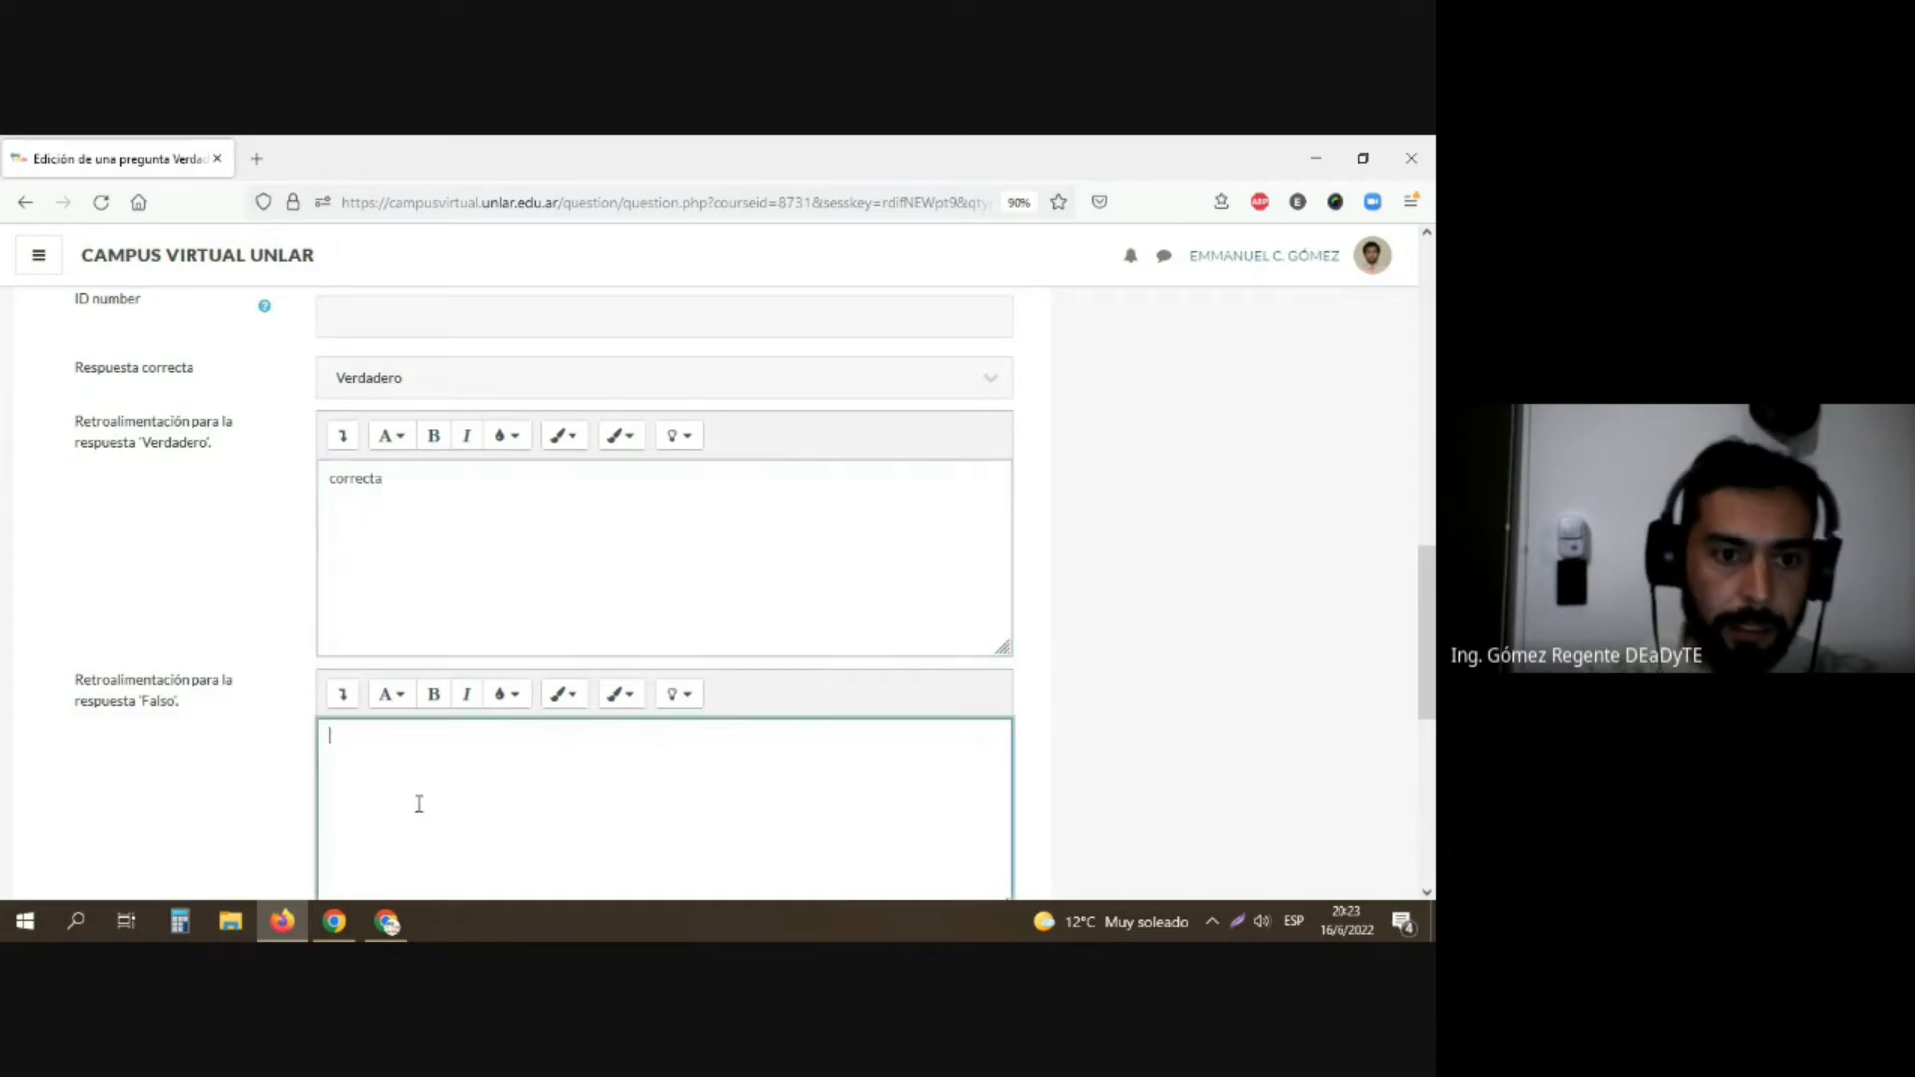
pyautogui.write('incorrecta')
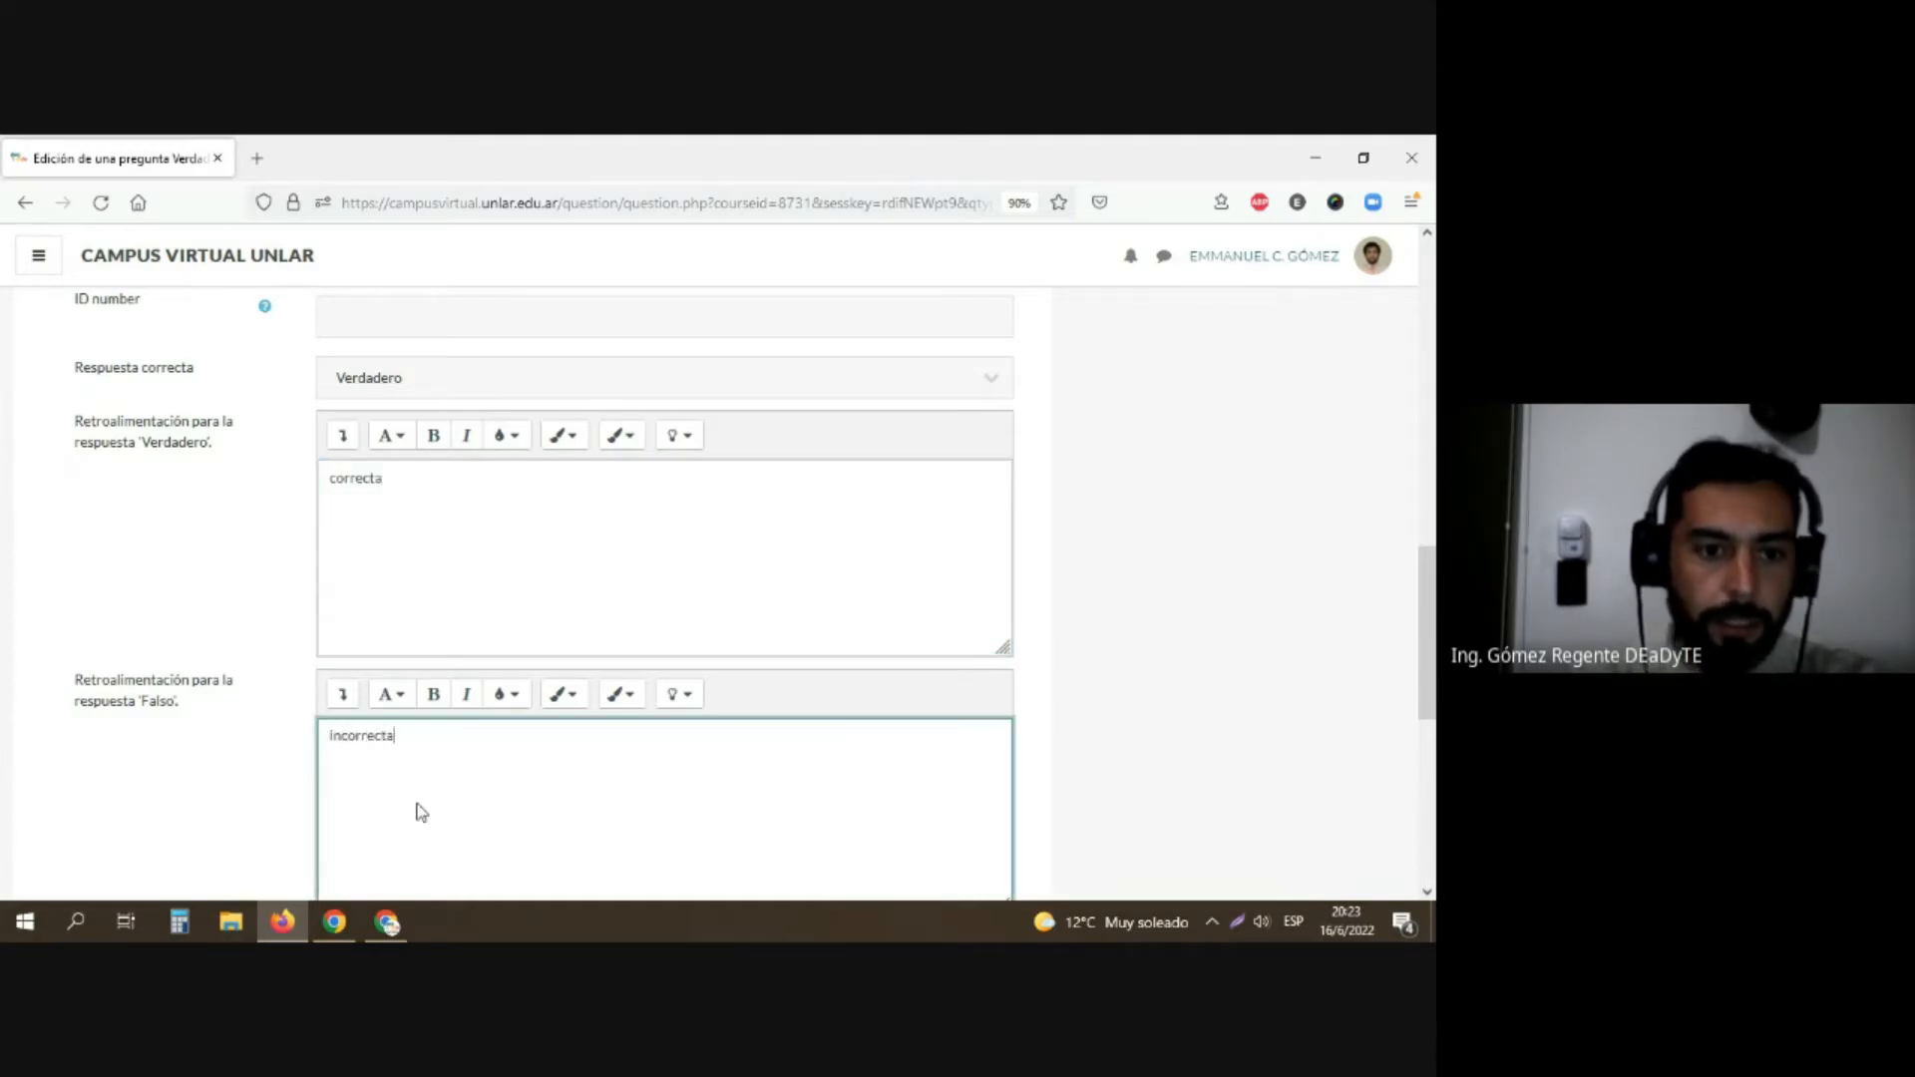
# Step: Save the question while continuing to edit it, look through the saved form, and save it again to return to the questionnaire
pyautogui.scroll(-3, 145, 645)
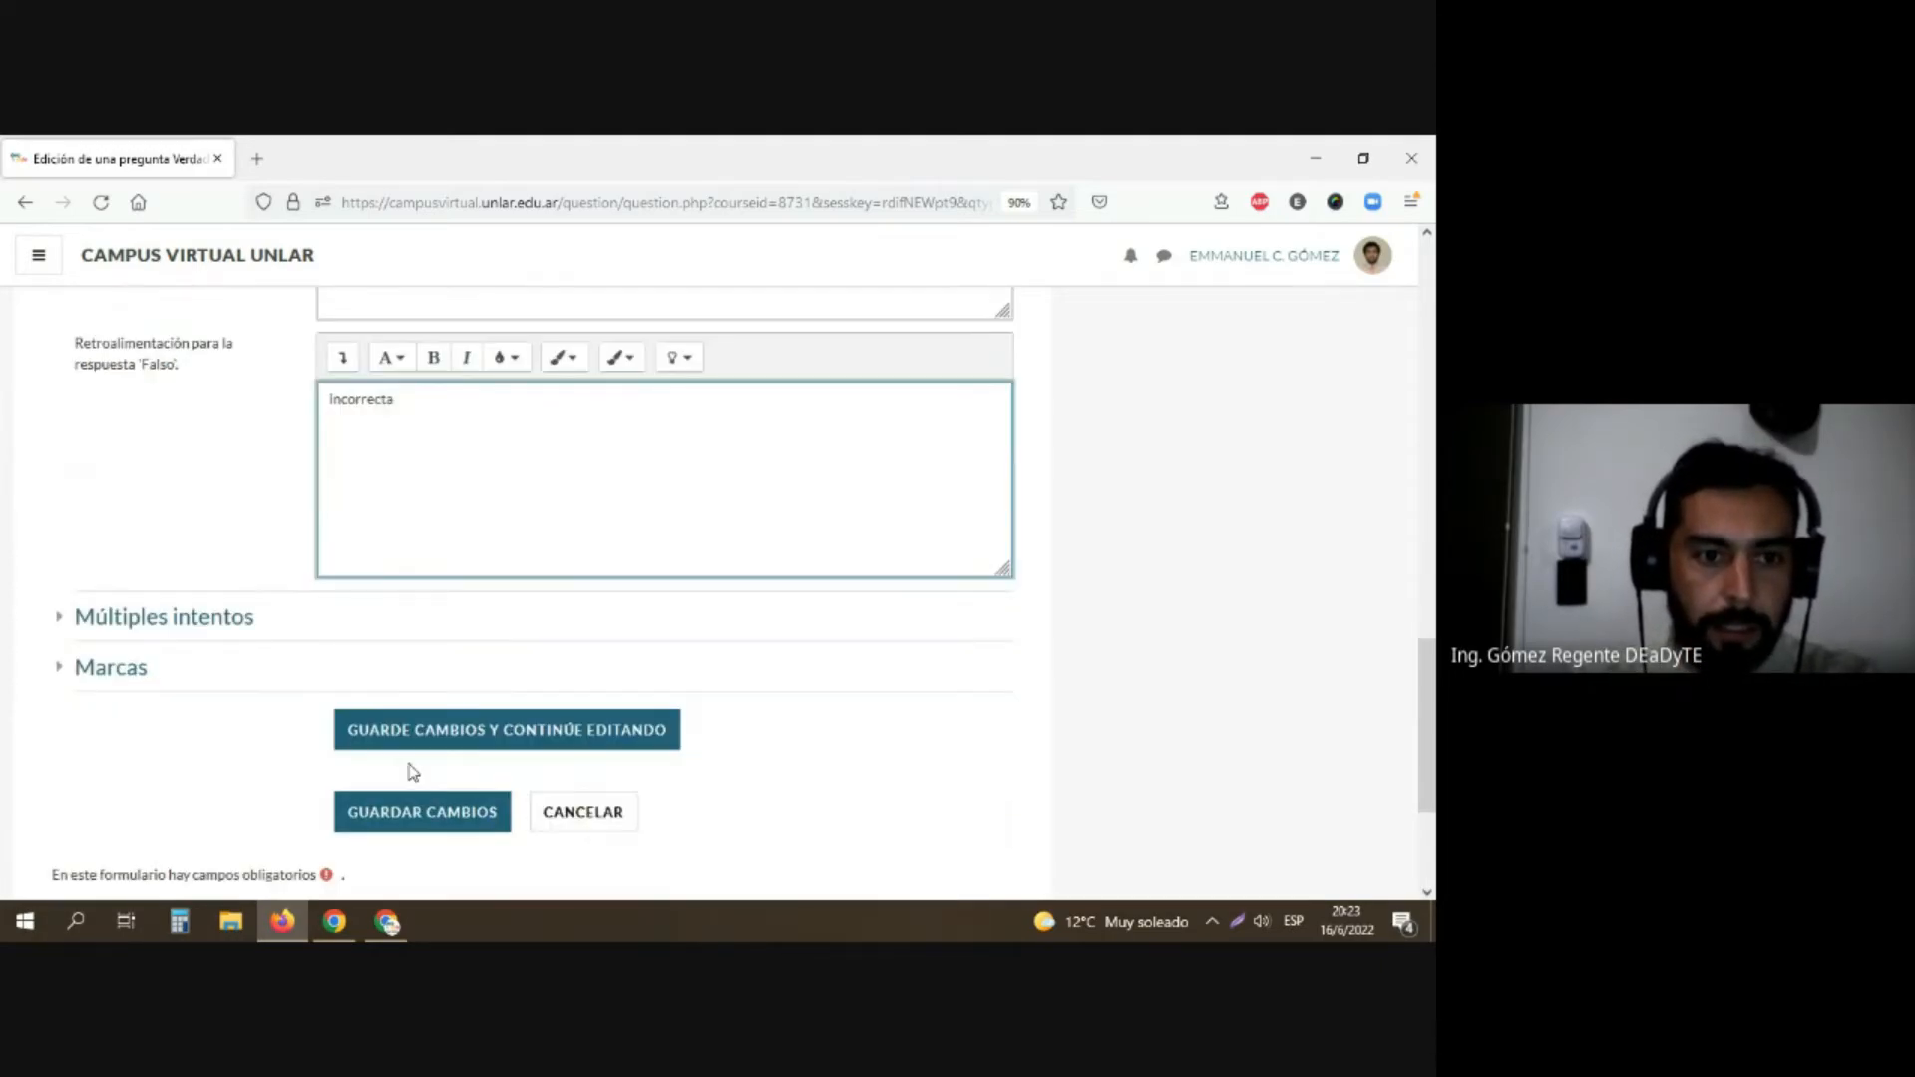
pyautogui.click(433, 727)
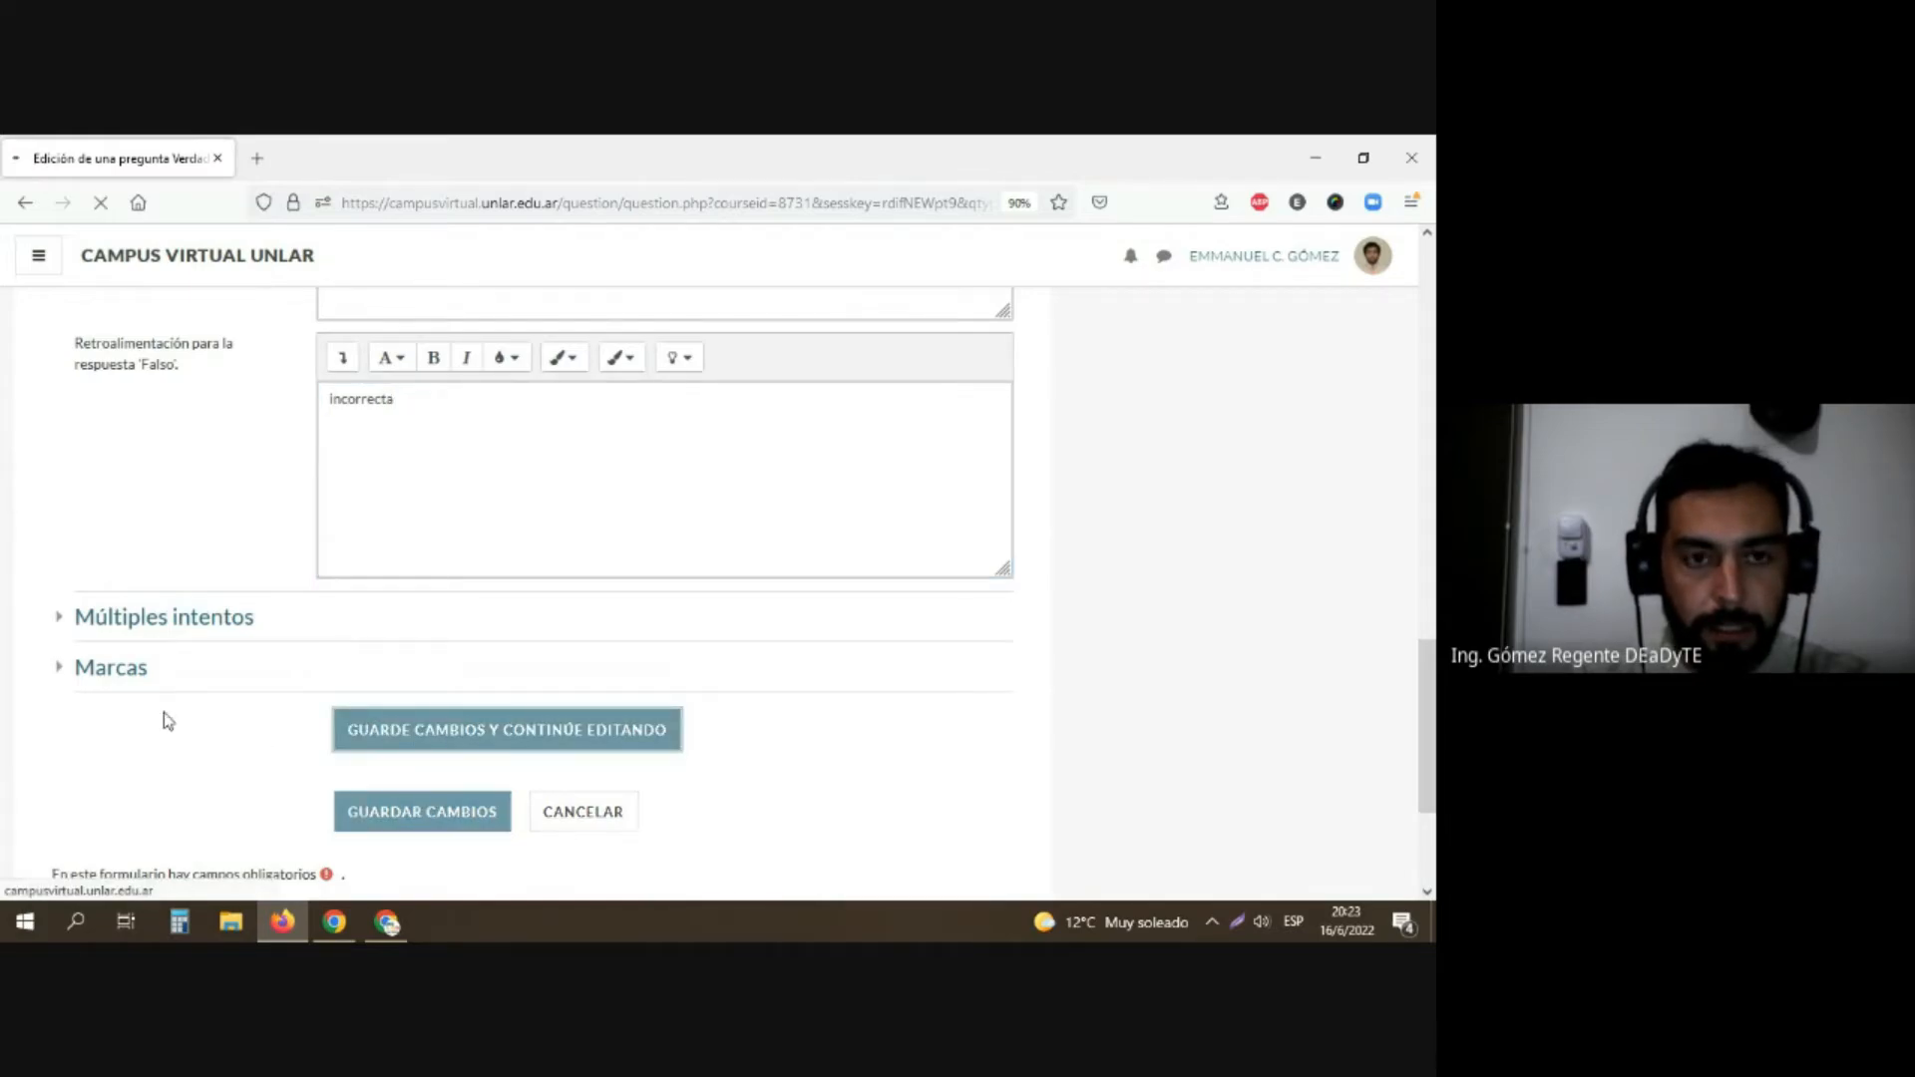
pyautogui.scroll(-3, 227, 671)
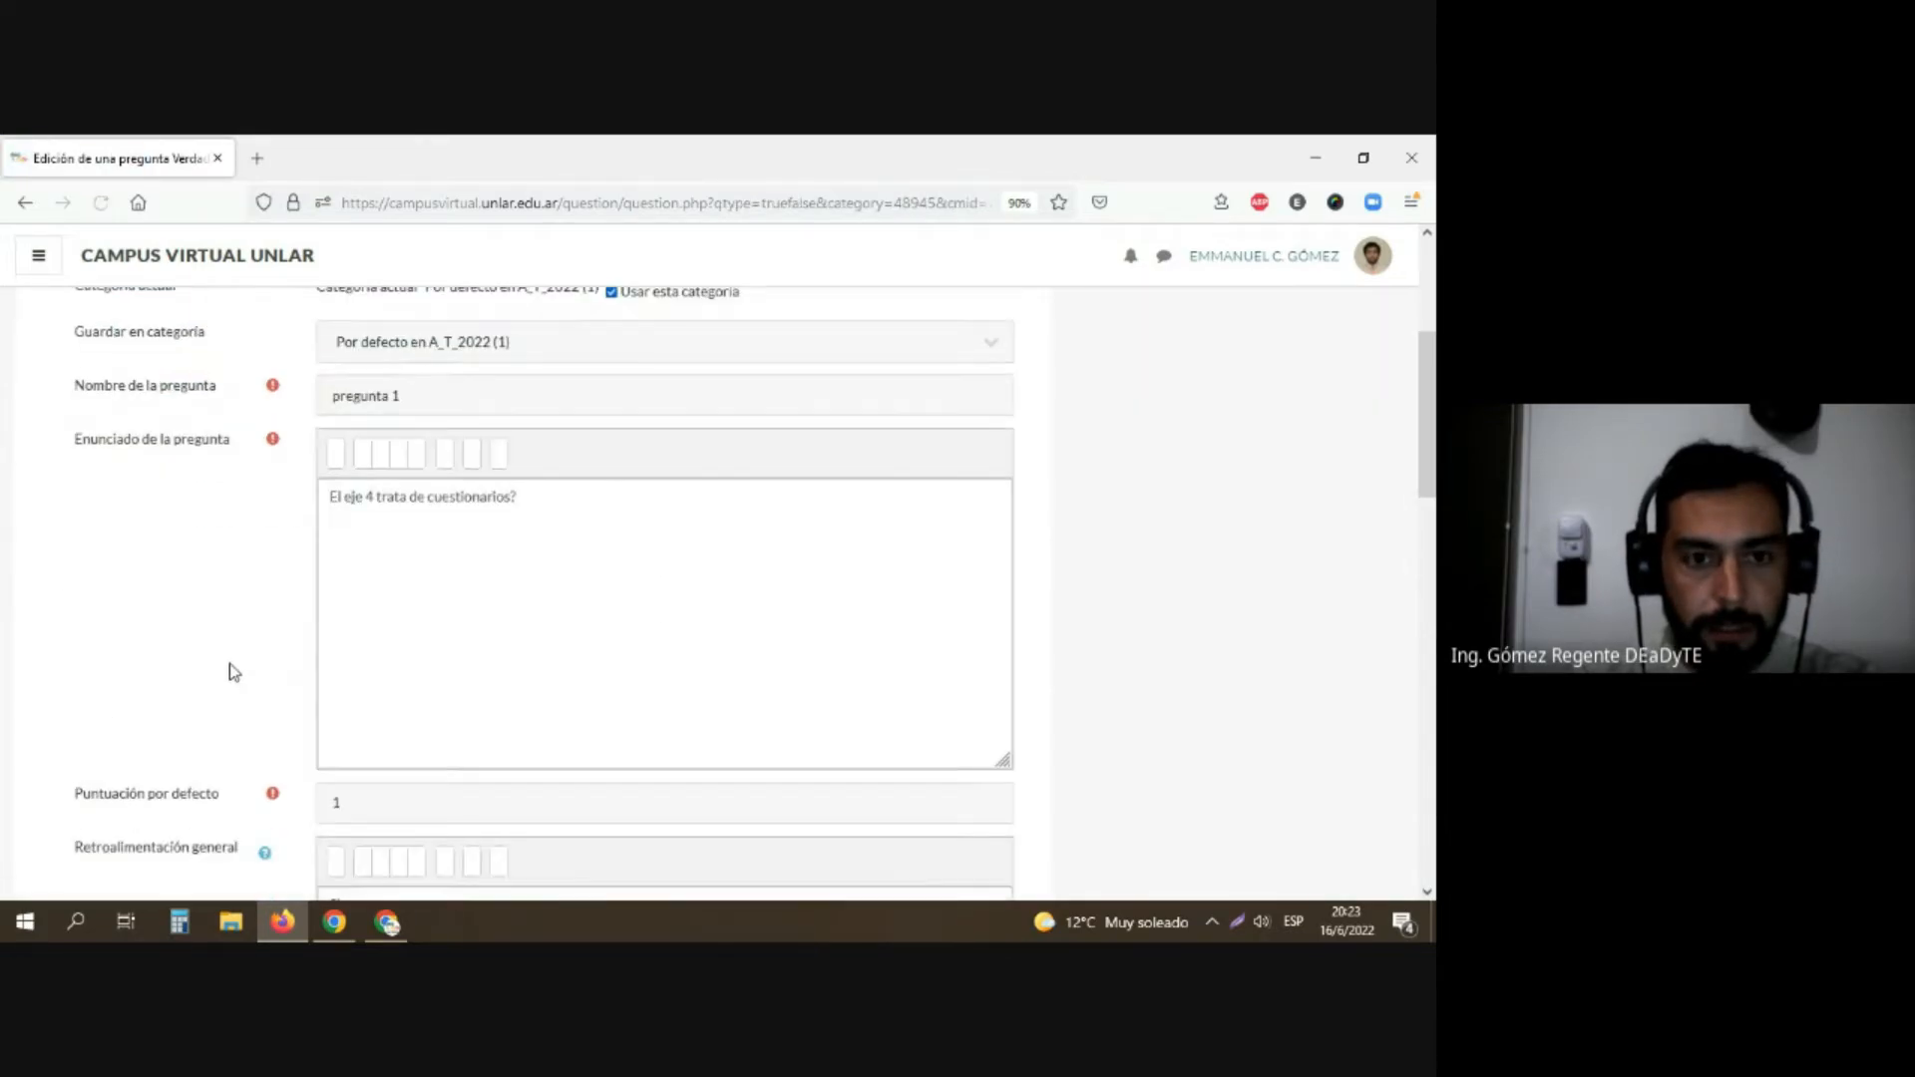
pyautogui.scroll(-10, 283, 644)
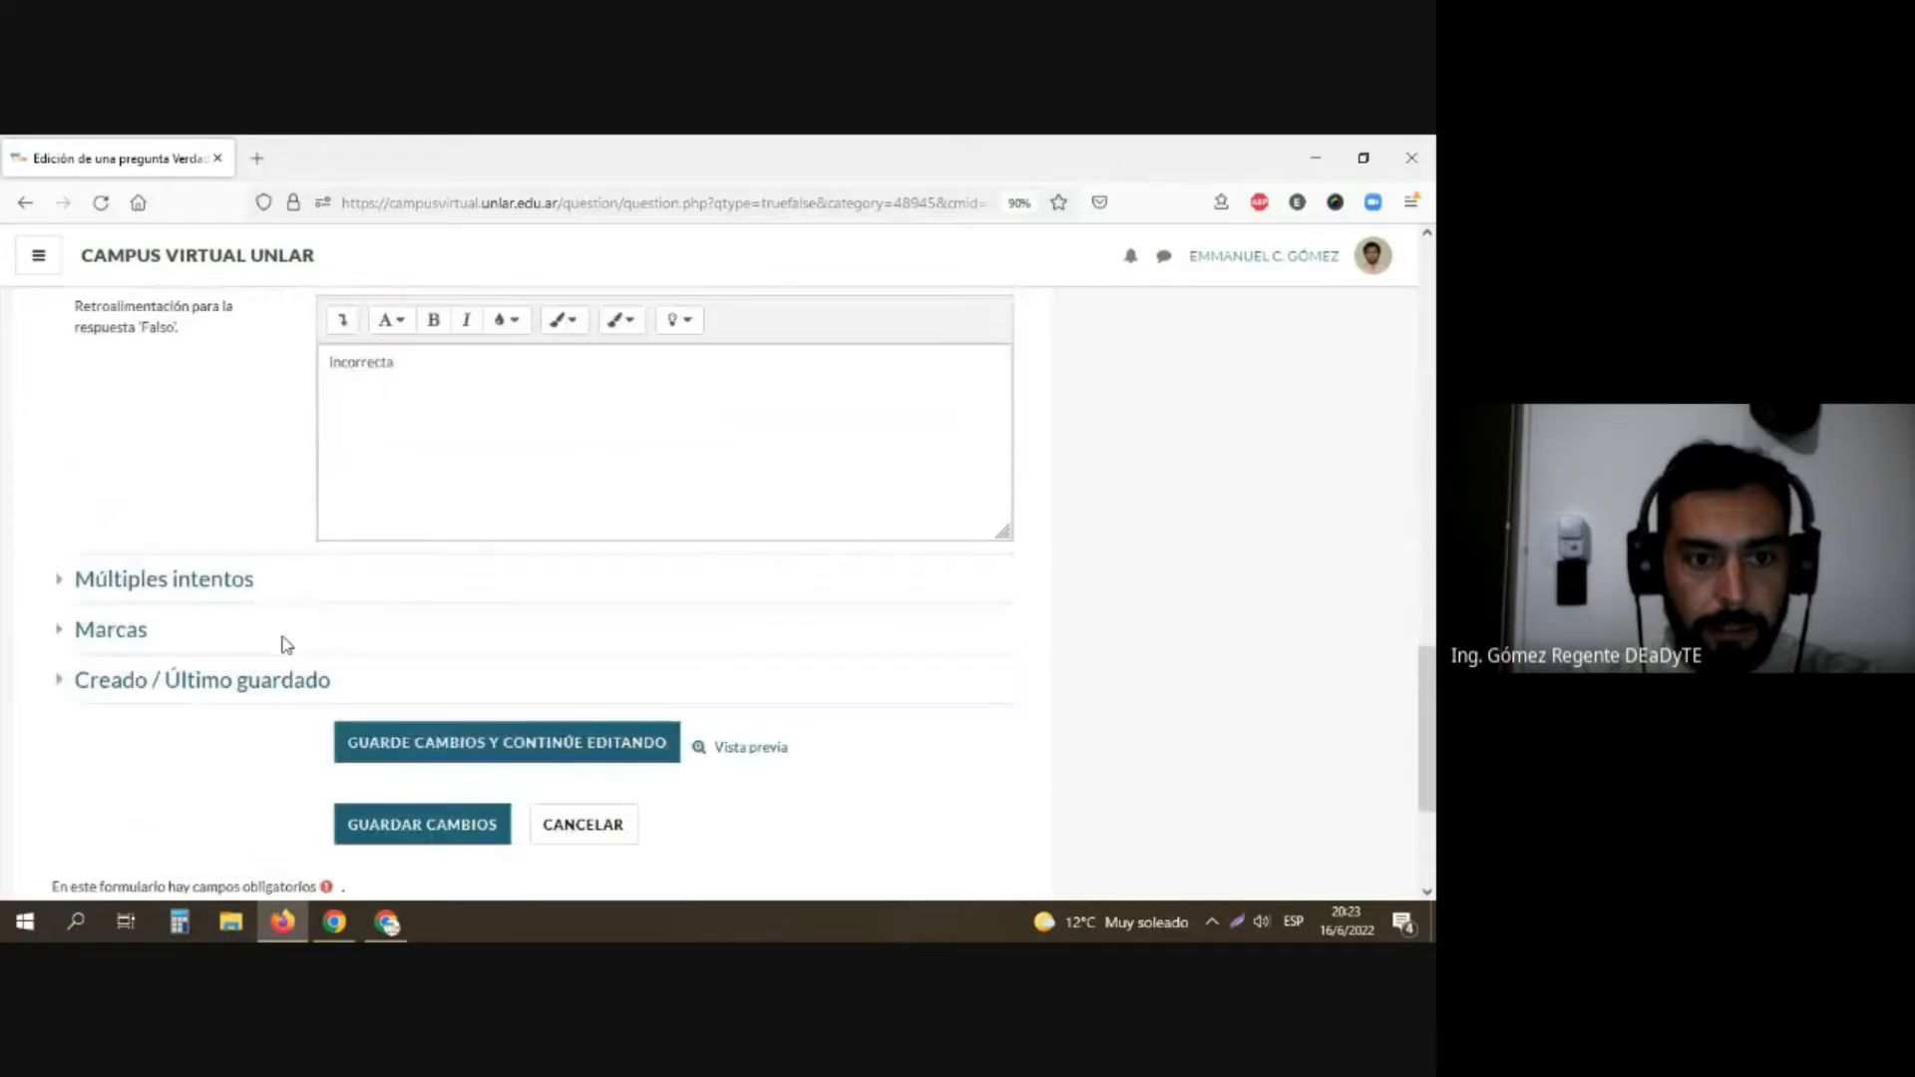
pyautogui.scroll(-3, 285, 643)
pyautogui.click(427, 583)
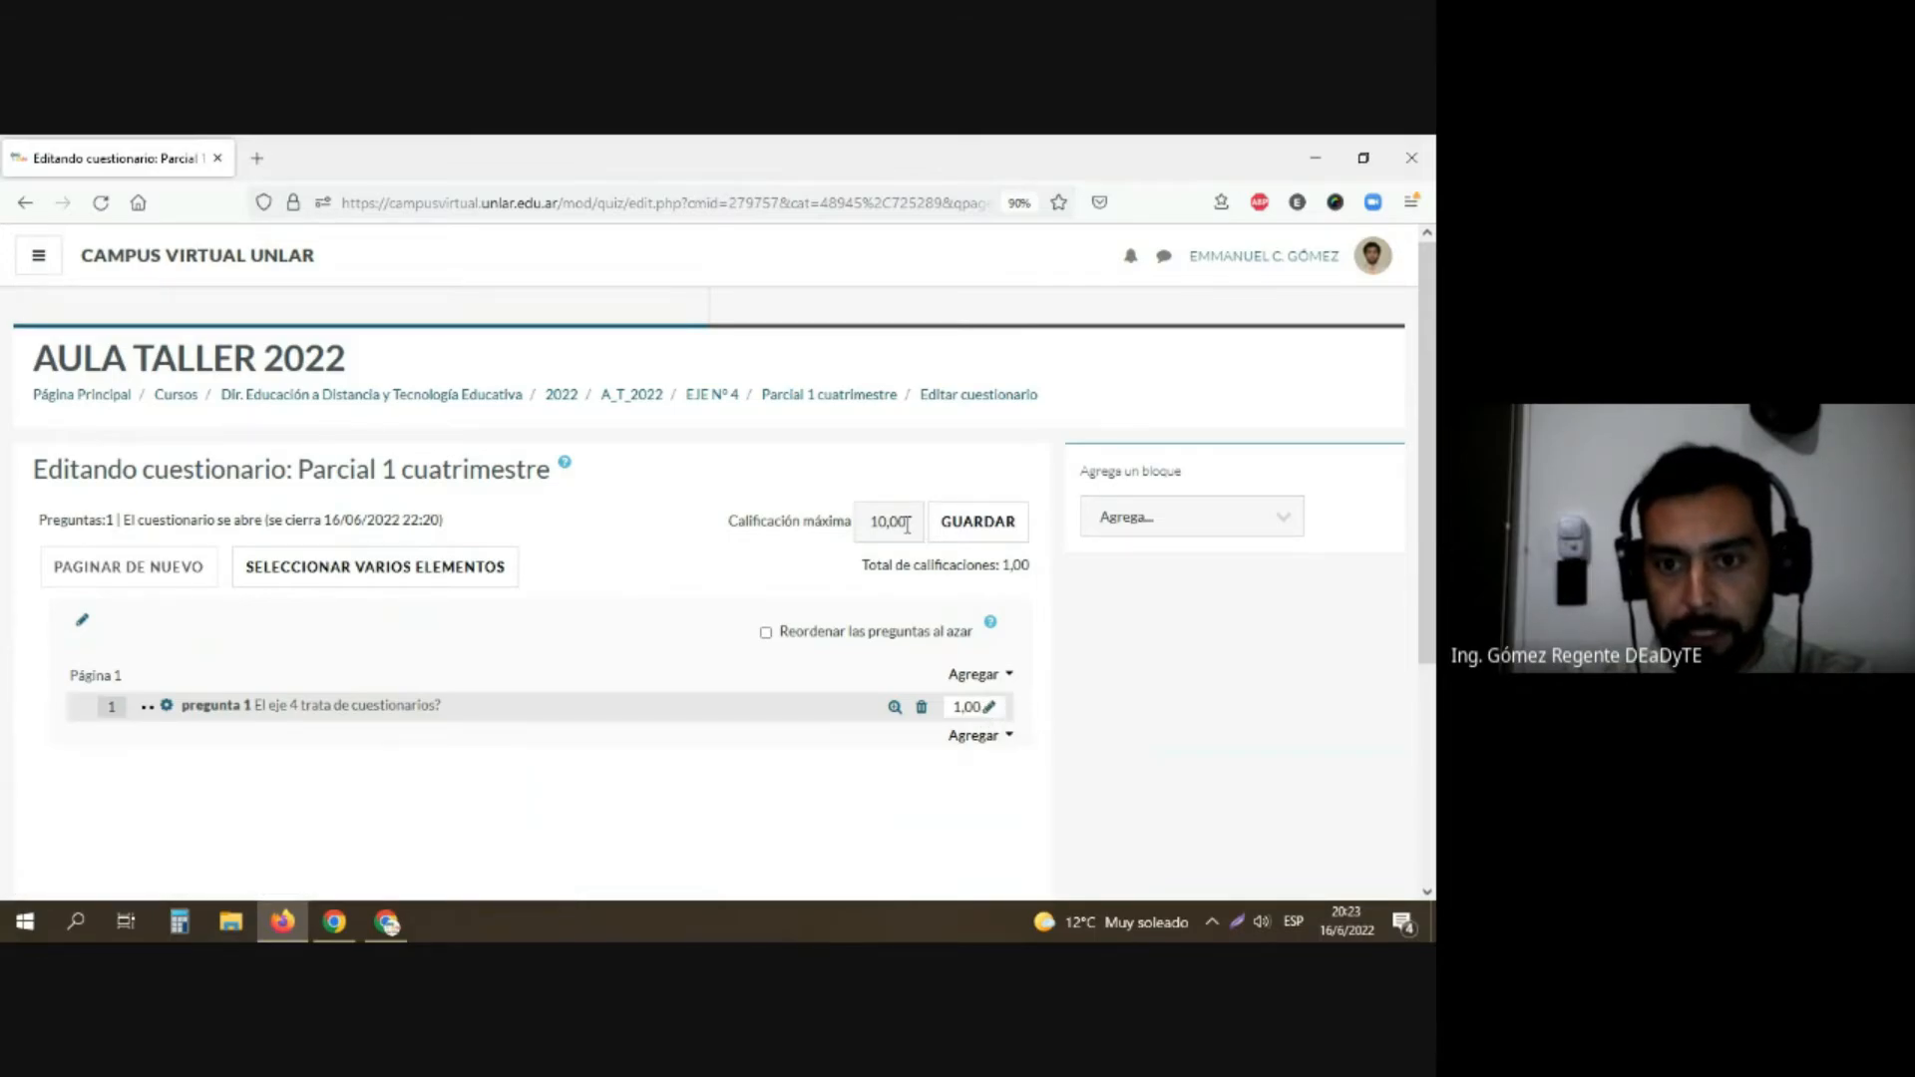
# Step: Add both questions of the "Año 2021" category from the question bank, the multiple-choice and the true/false one, to page 1 of the questionnaire
pyautogui.click(1010, 677)
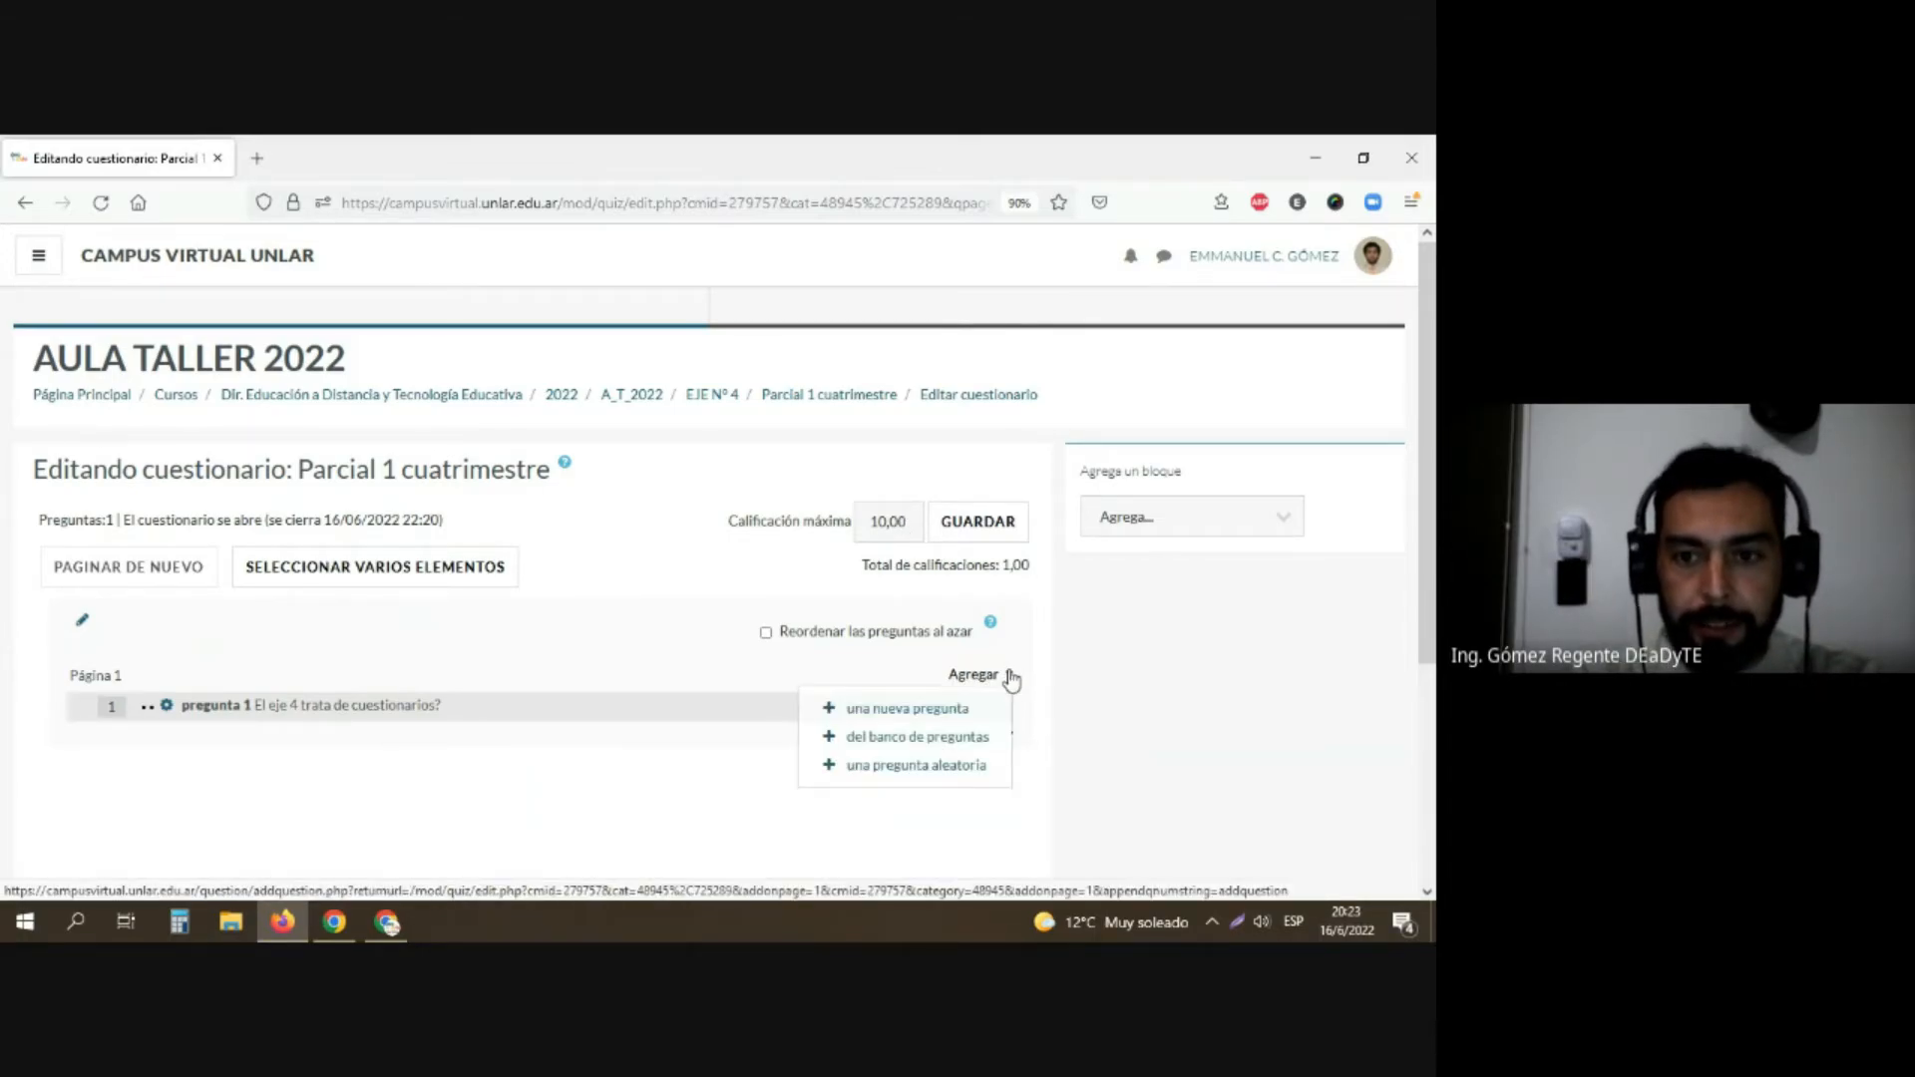
pyautogui.click(948, 738)
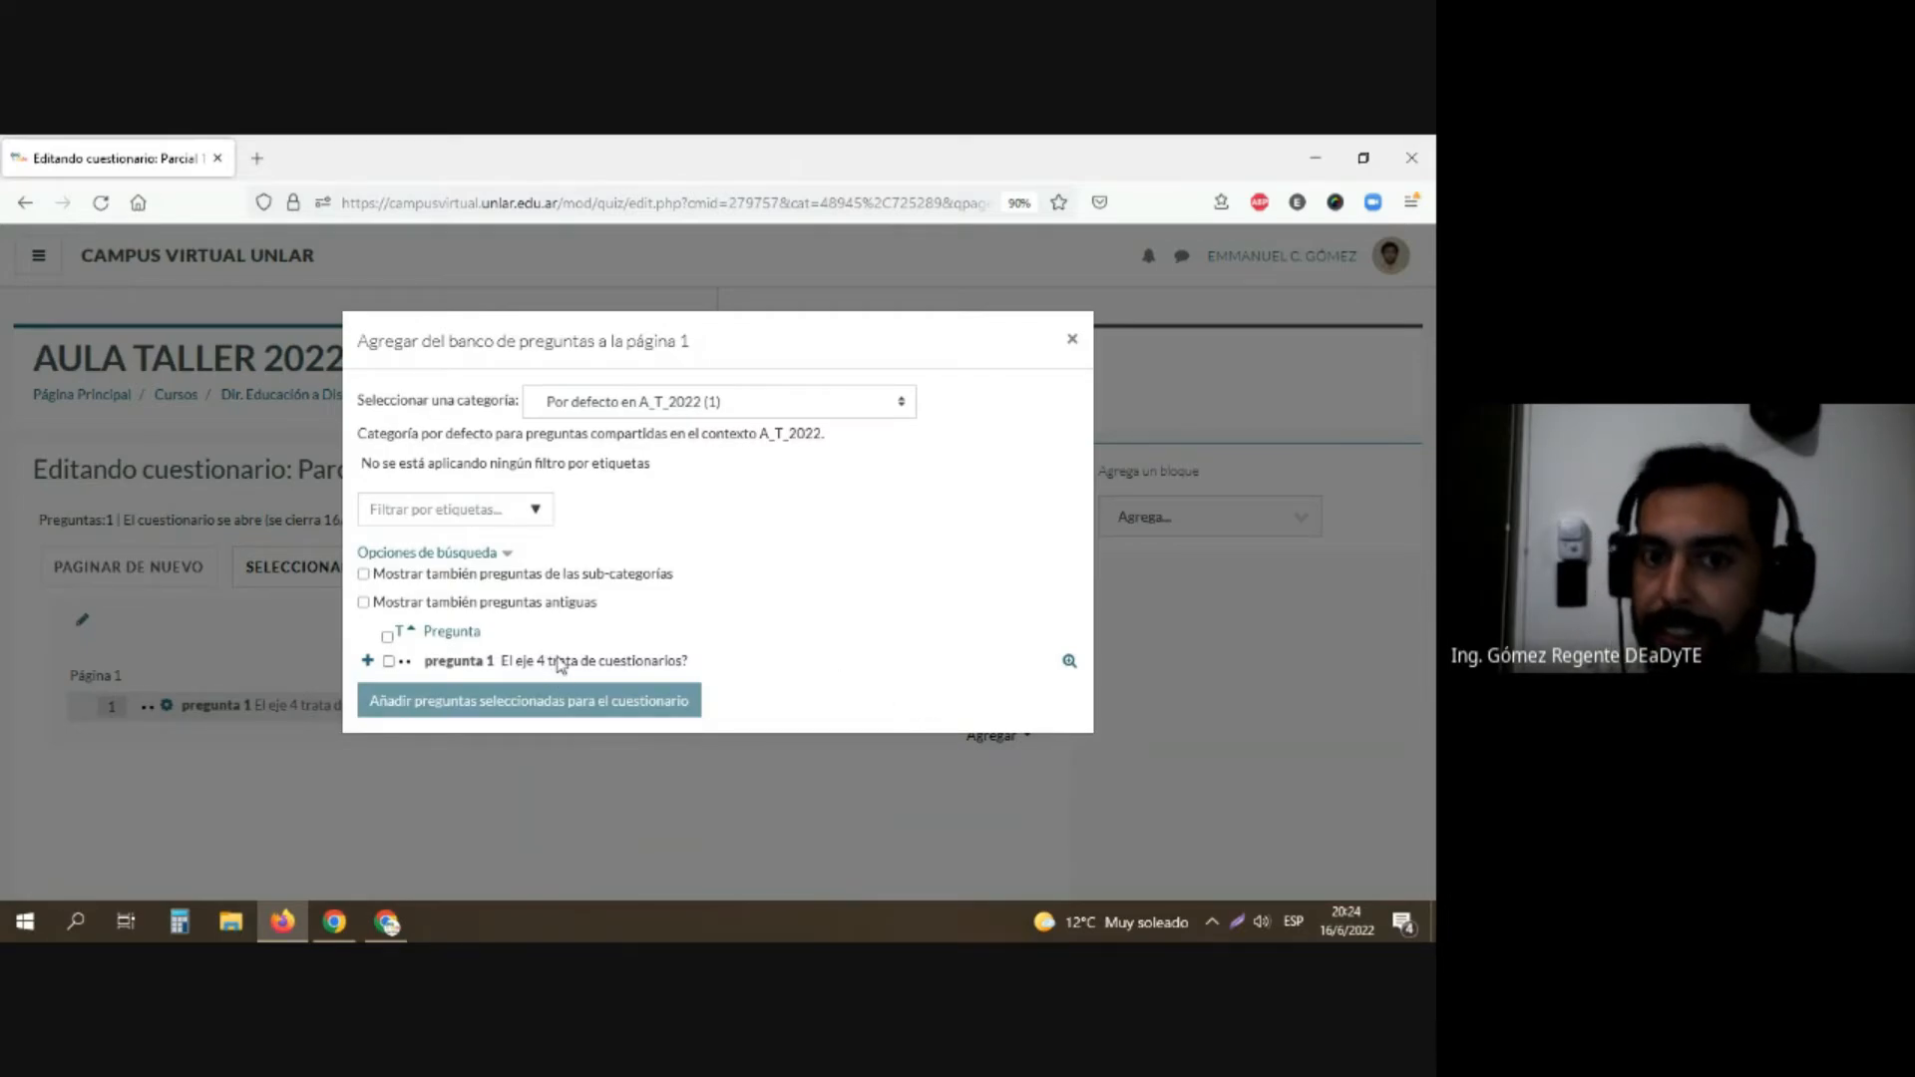
pyautogui.click(652, 409)
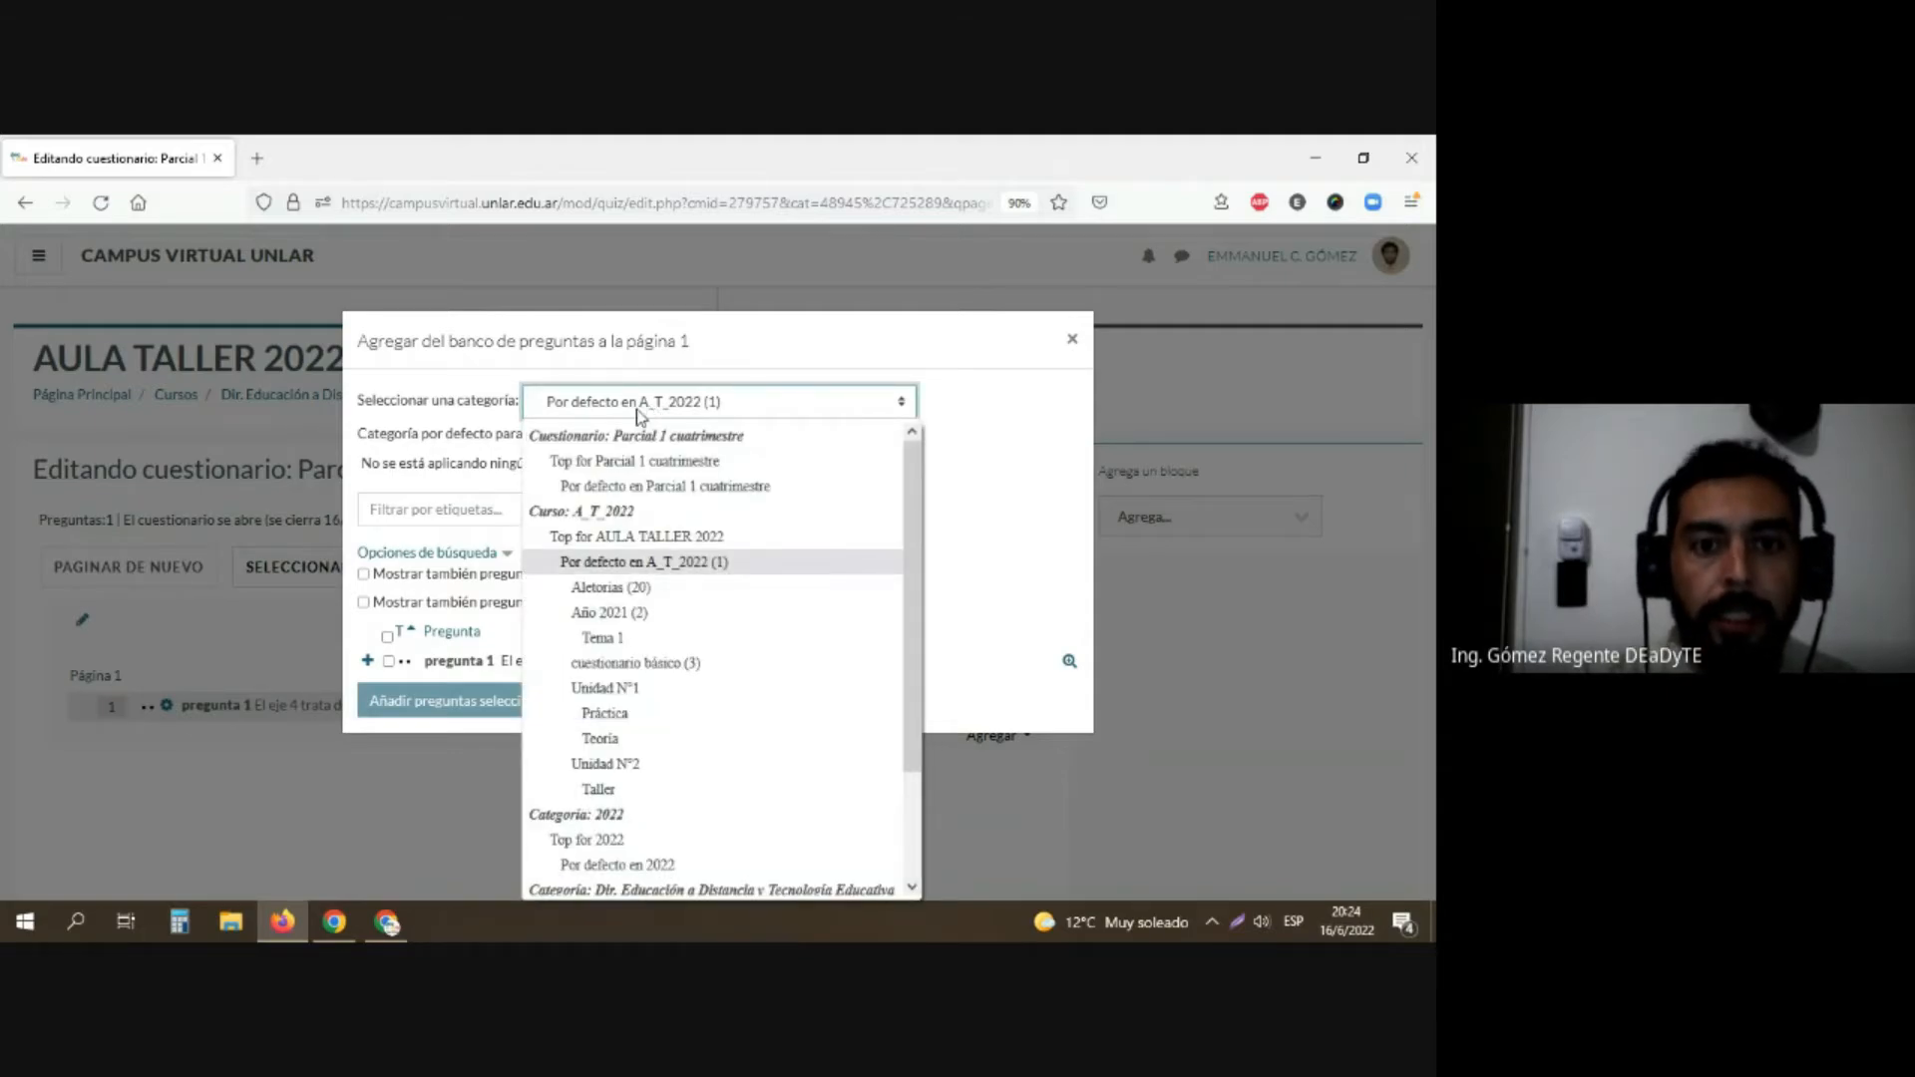
pyautogui.click(600, 615)
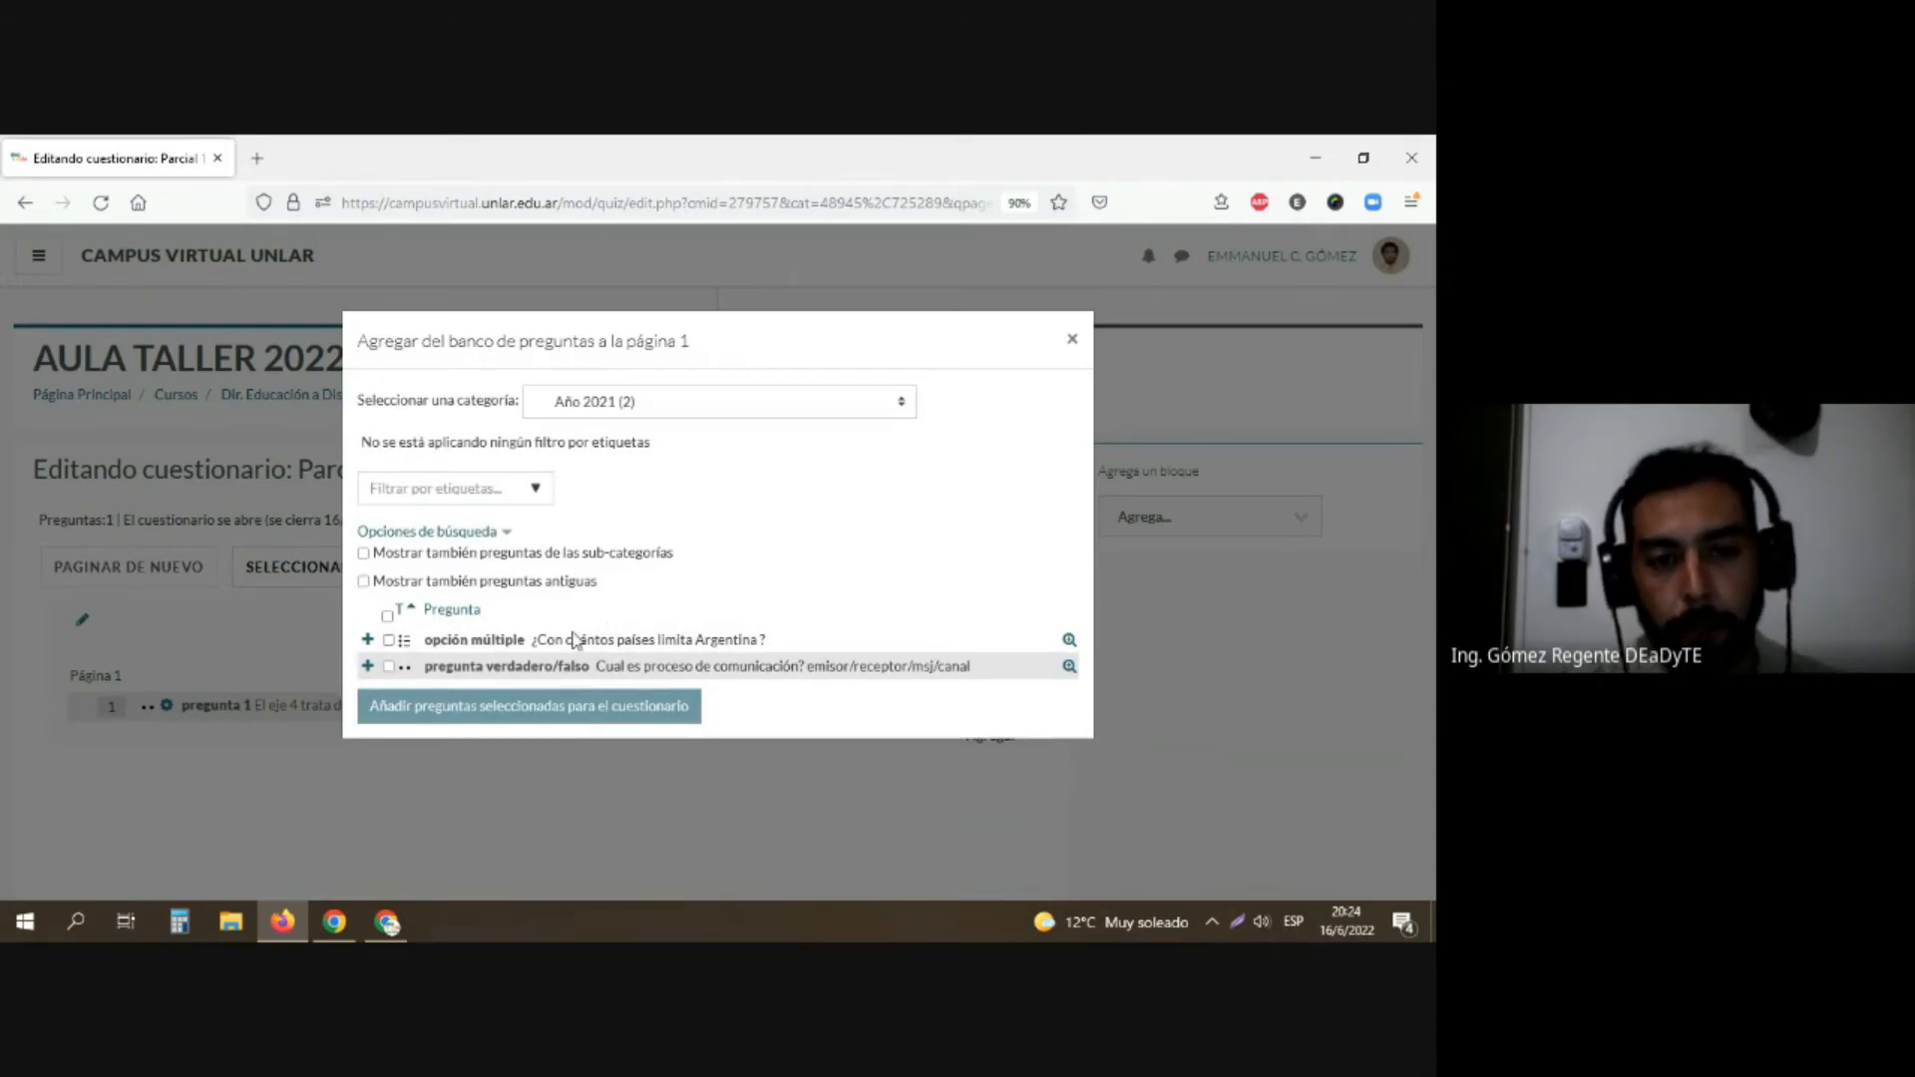
pyautogui.click(388, 642)
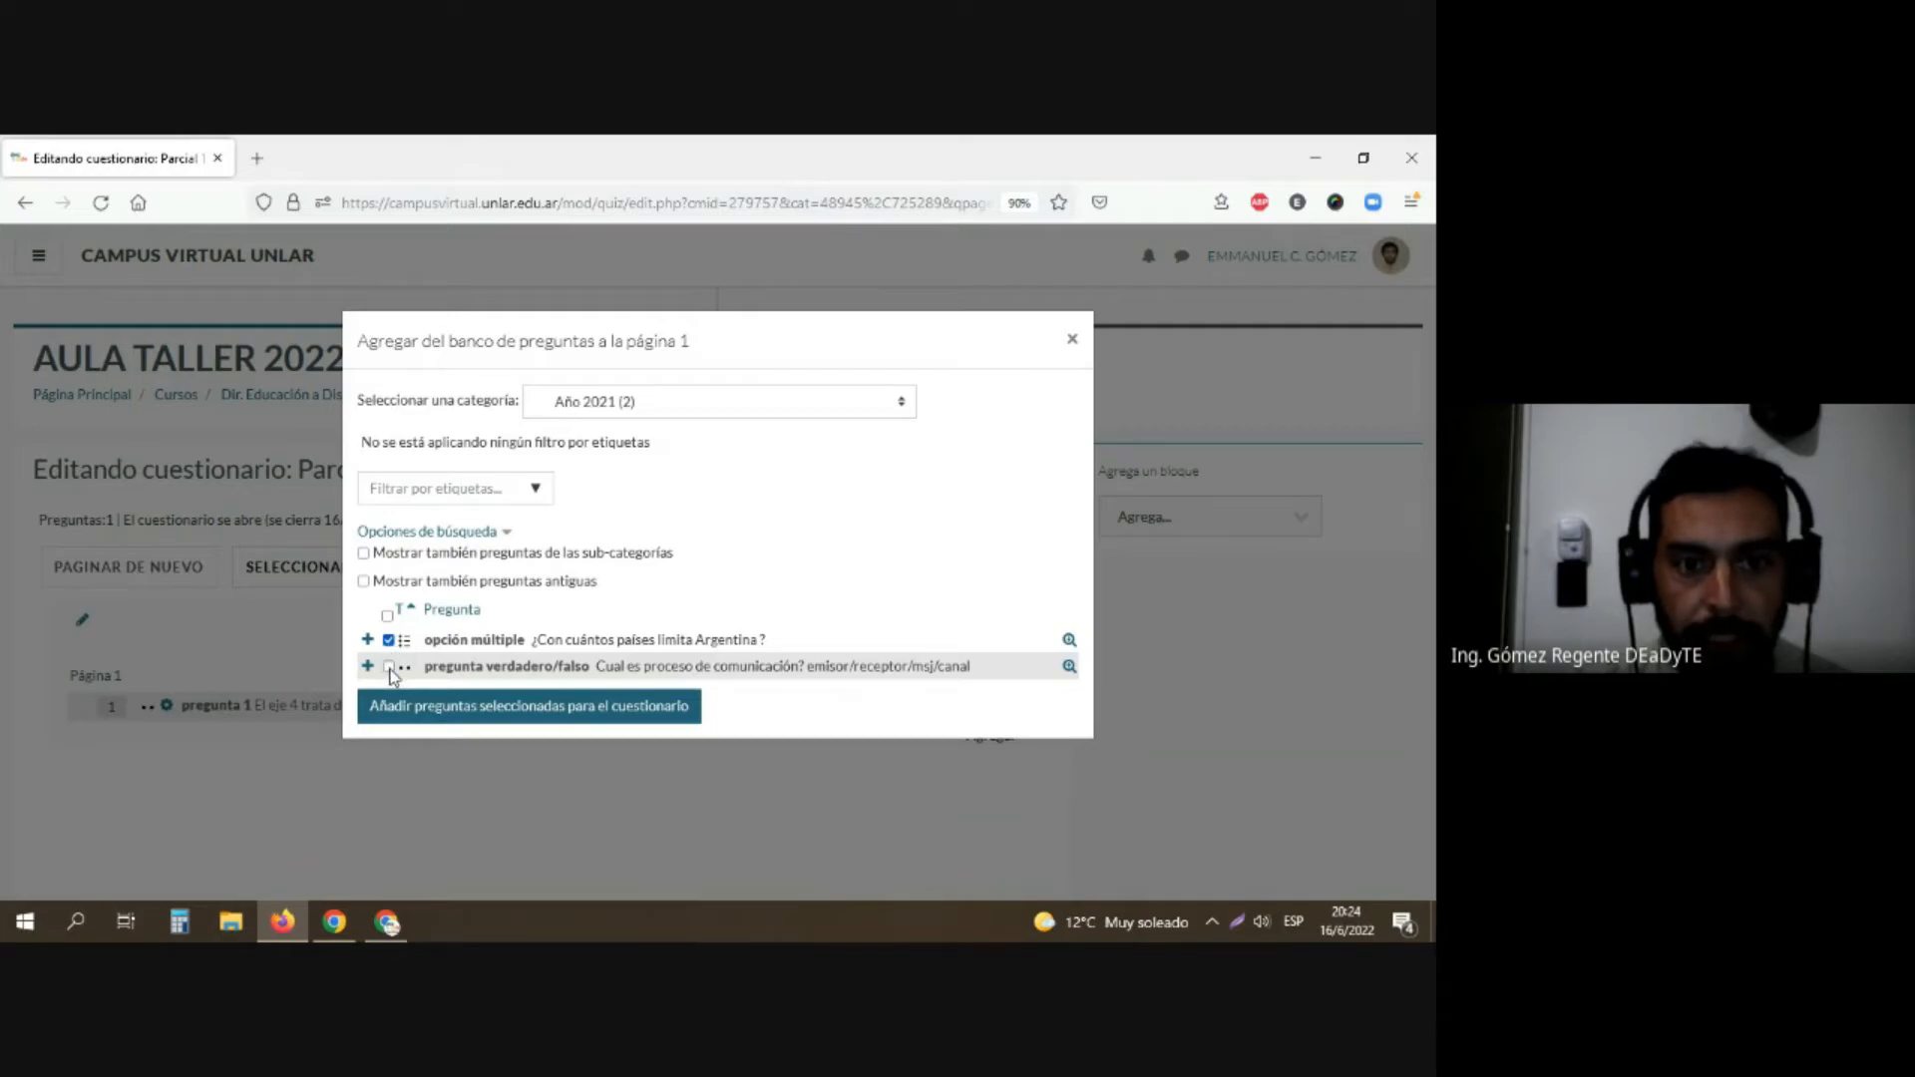
pyautogui.click(389, 667)
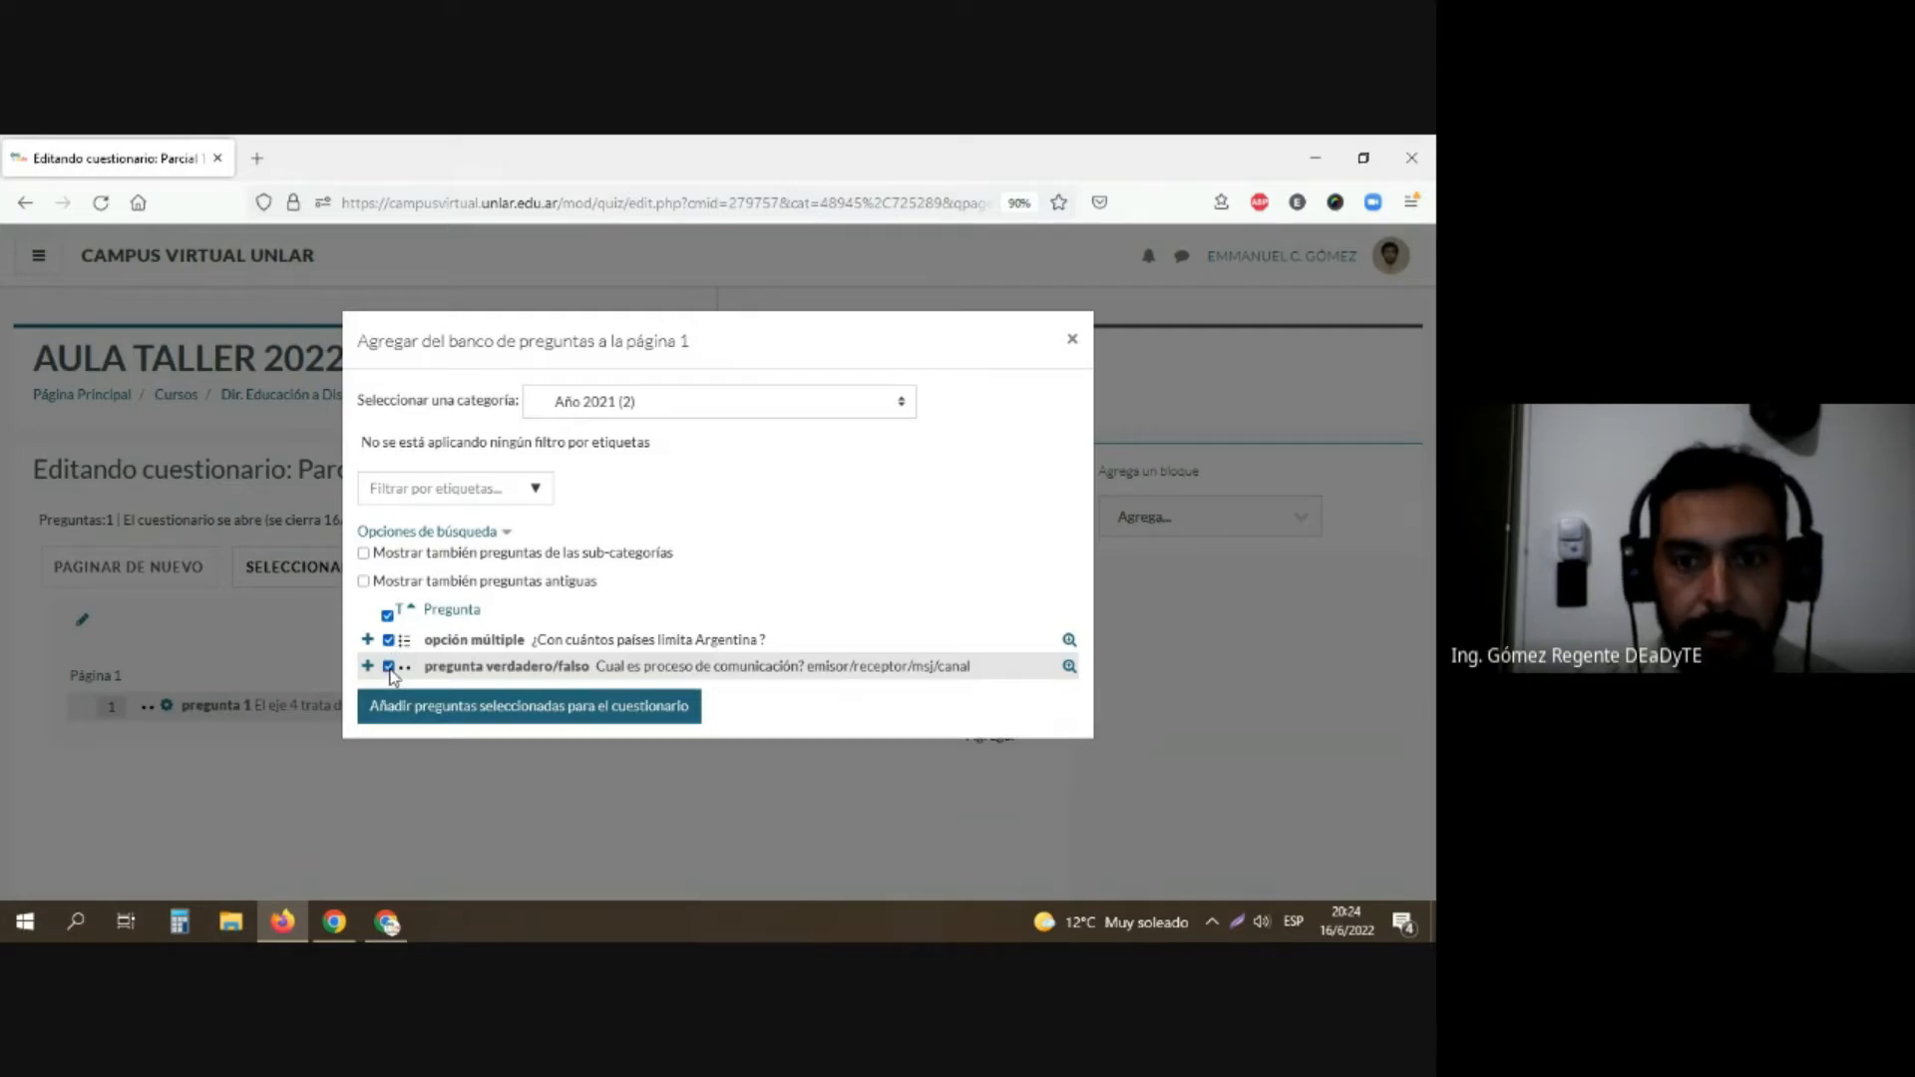
pyautogui.click(466, 714)
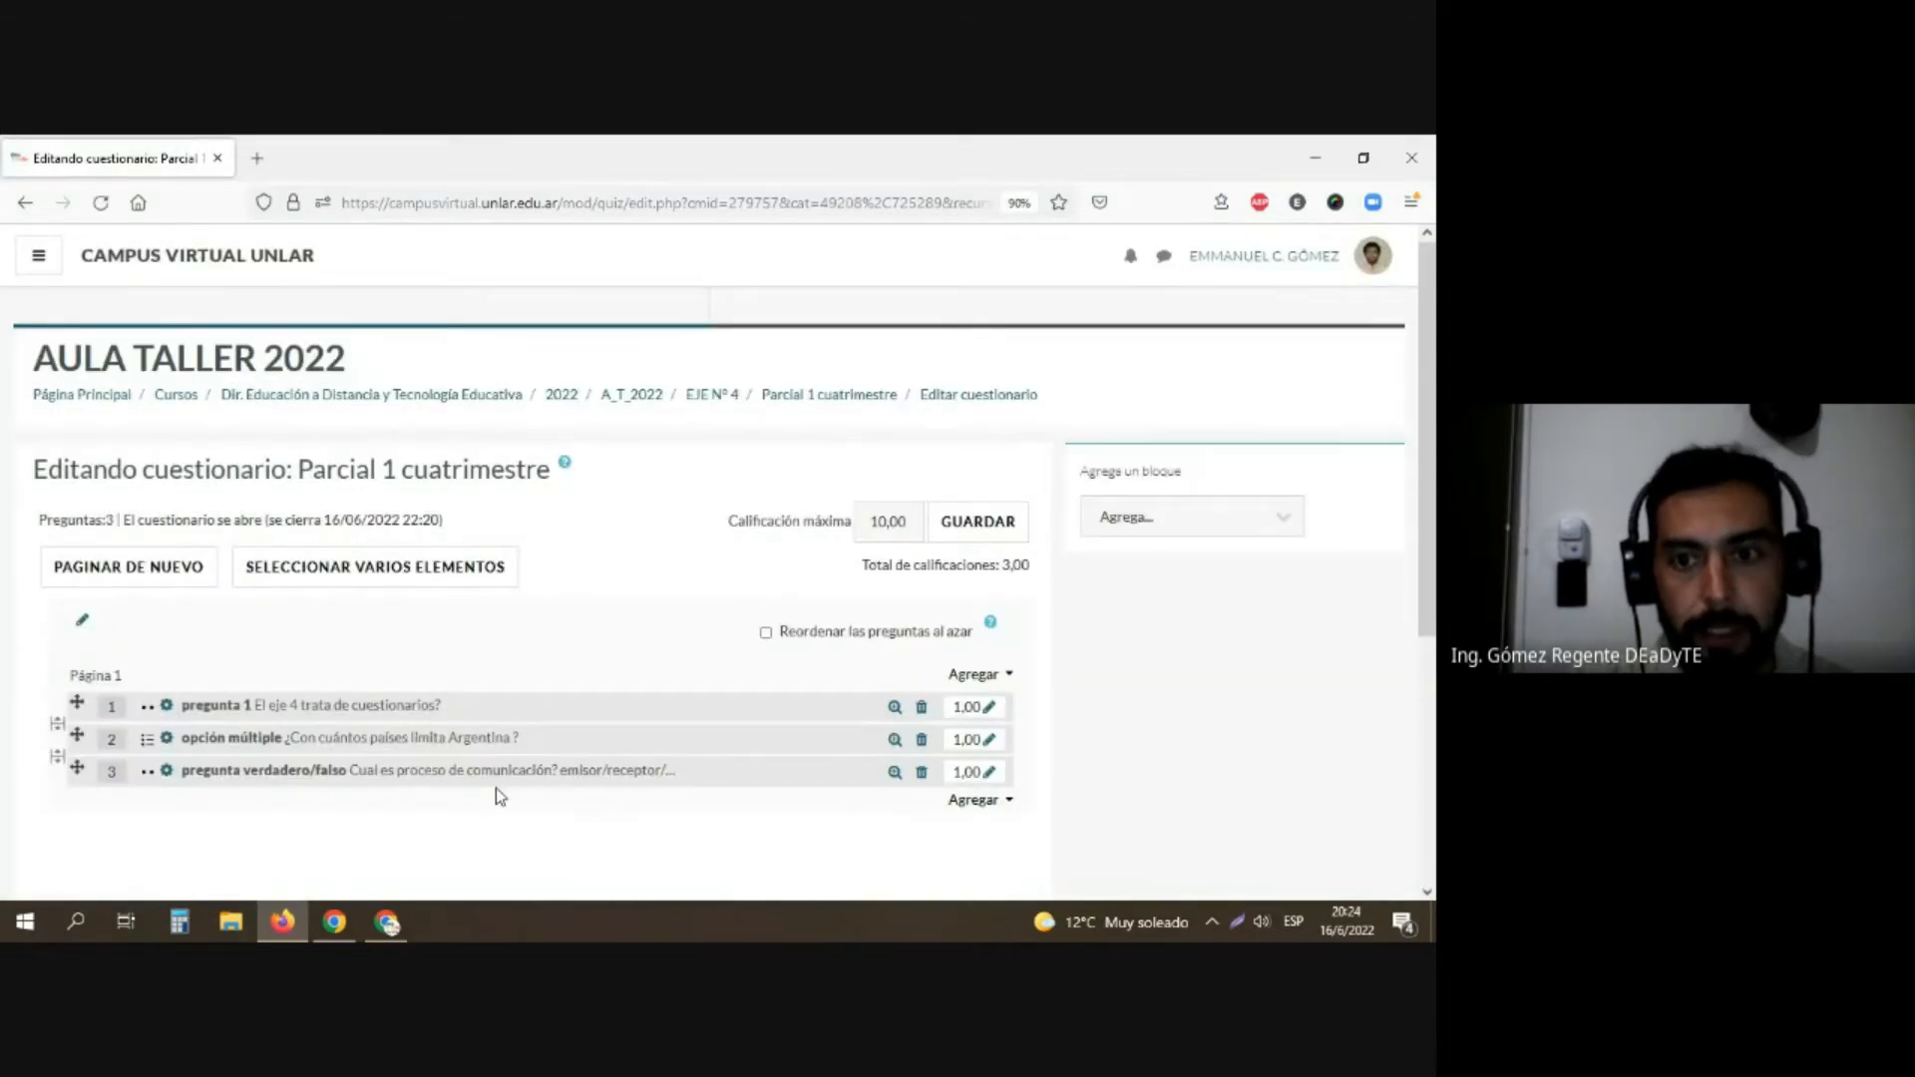
# Step: Add one random question from the "Aletorias" category to page 1 of the questionnaire
pyautogui.scroll(-1, 495, 788)
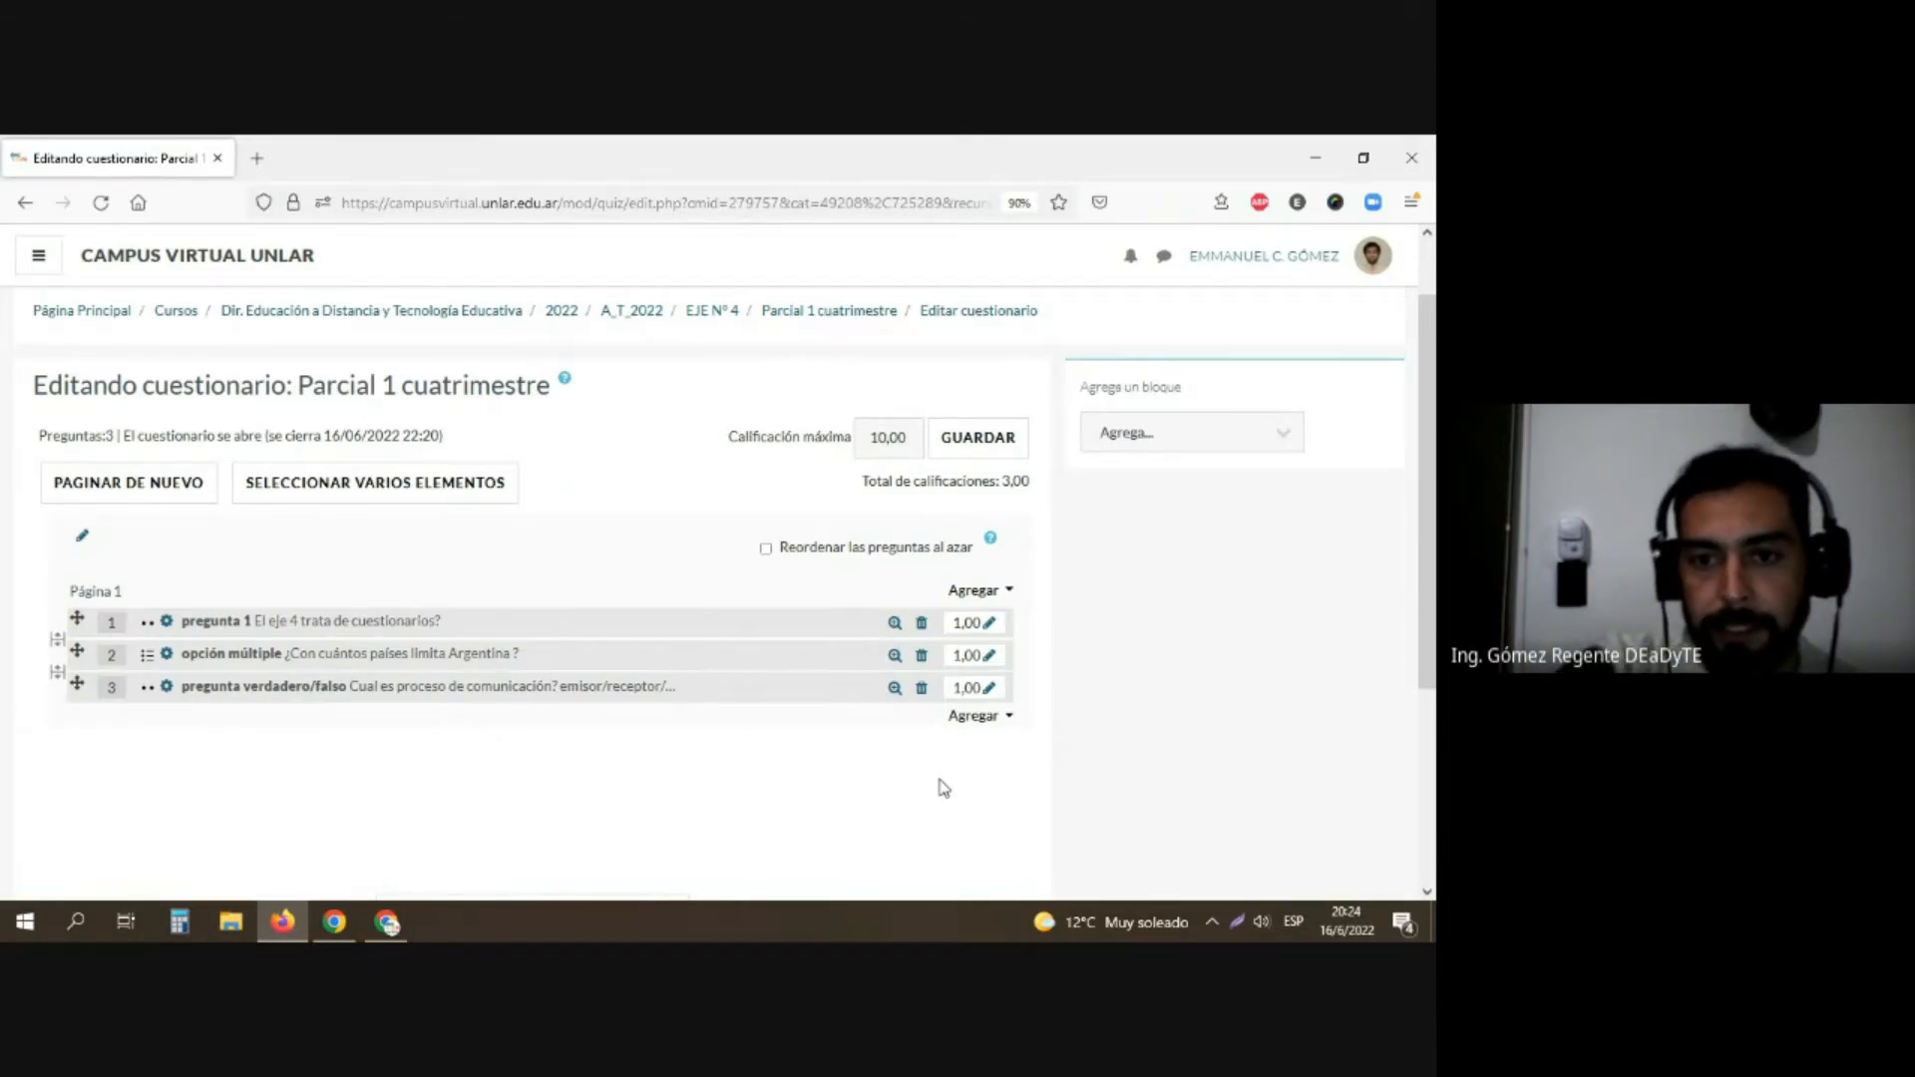
pyautogui.click(998, 594)
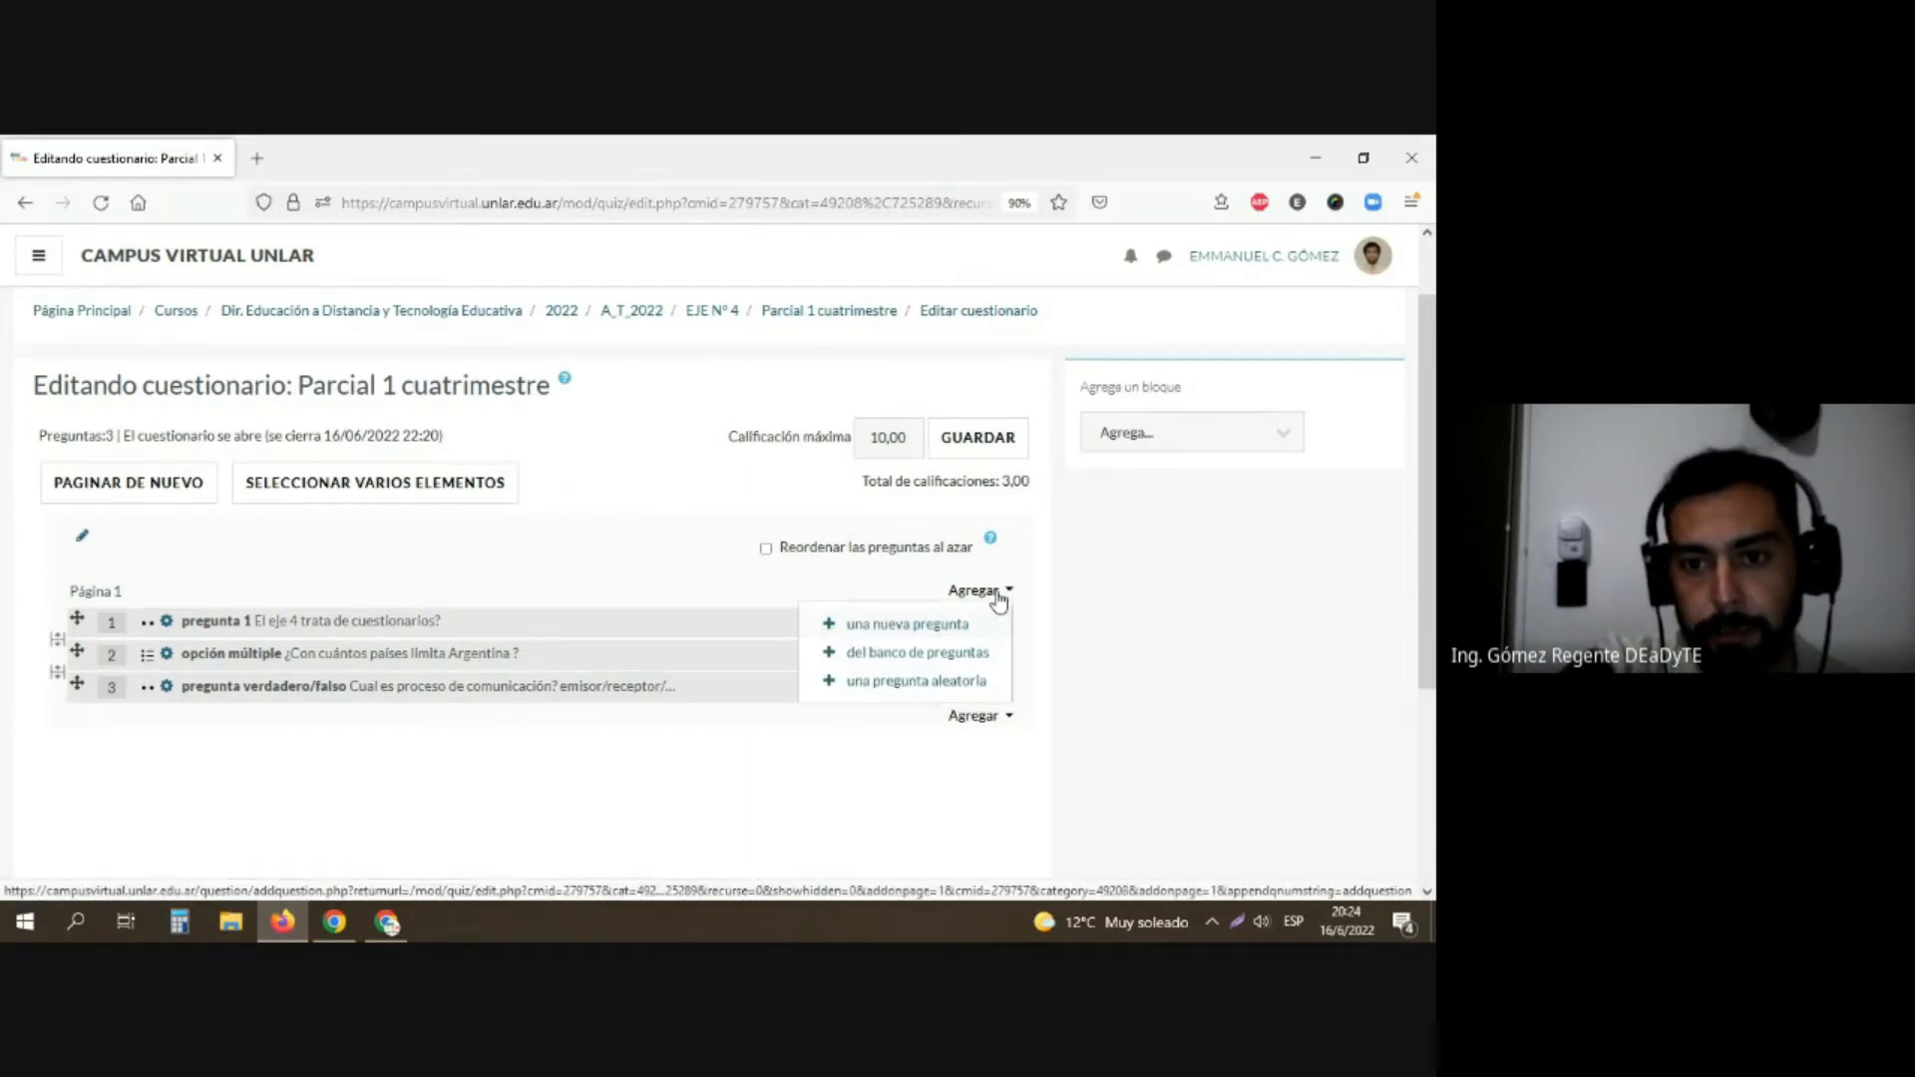
pyautogui.click(892, 683)
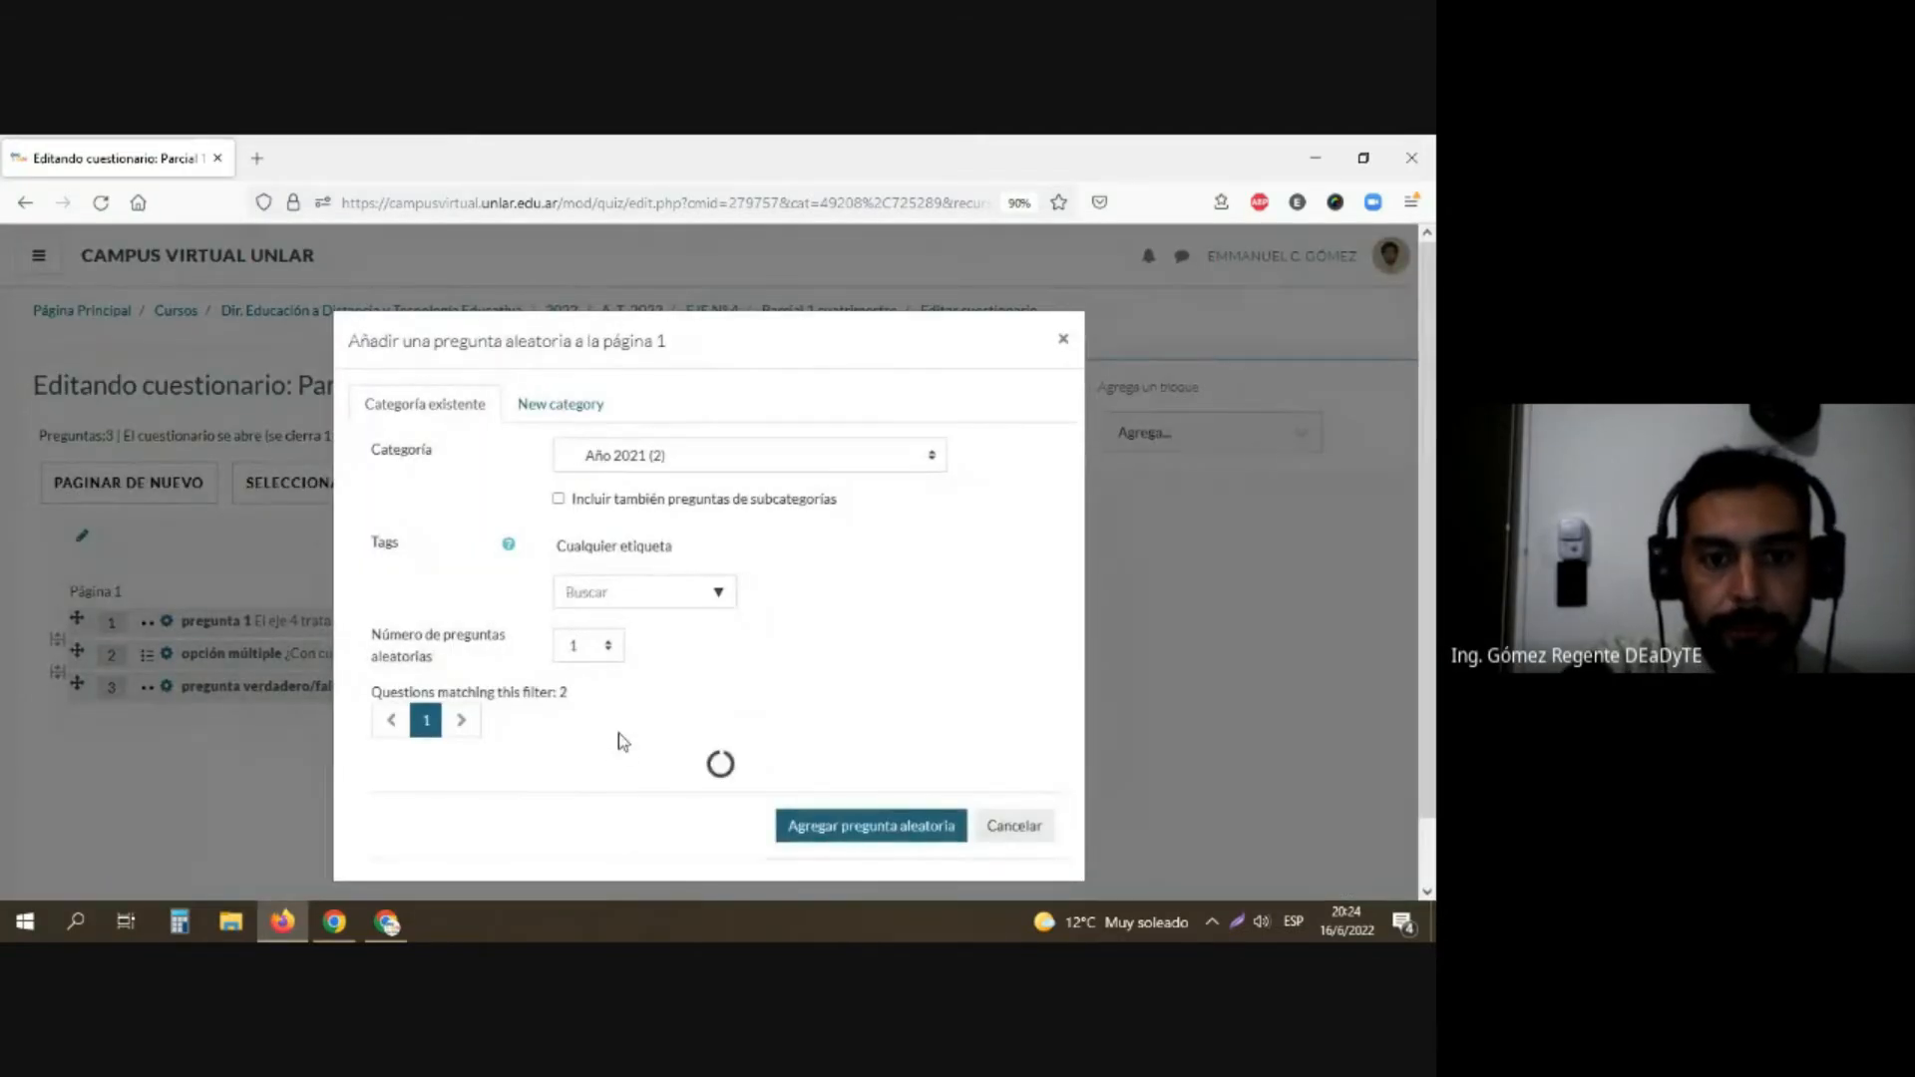
pyautogui.click(634, 463)
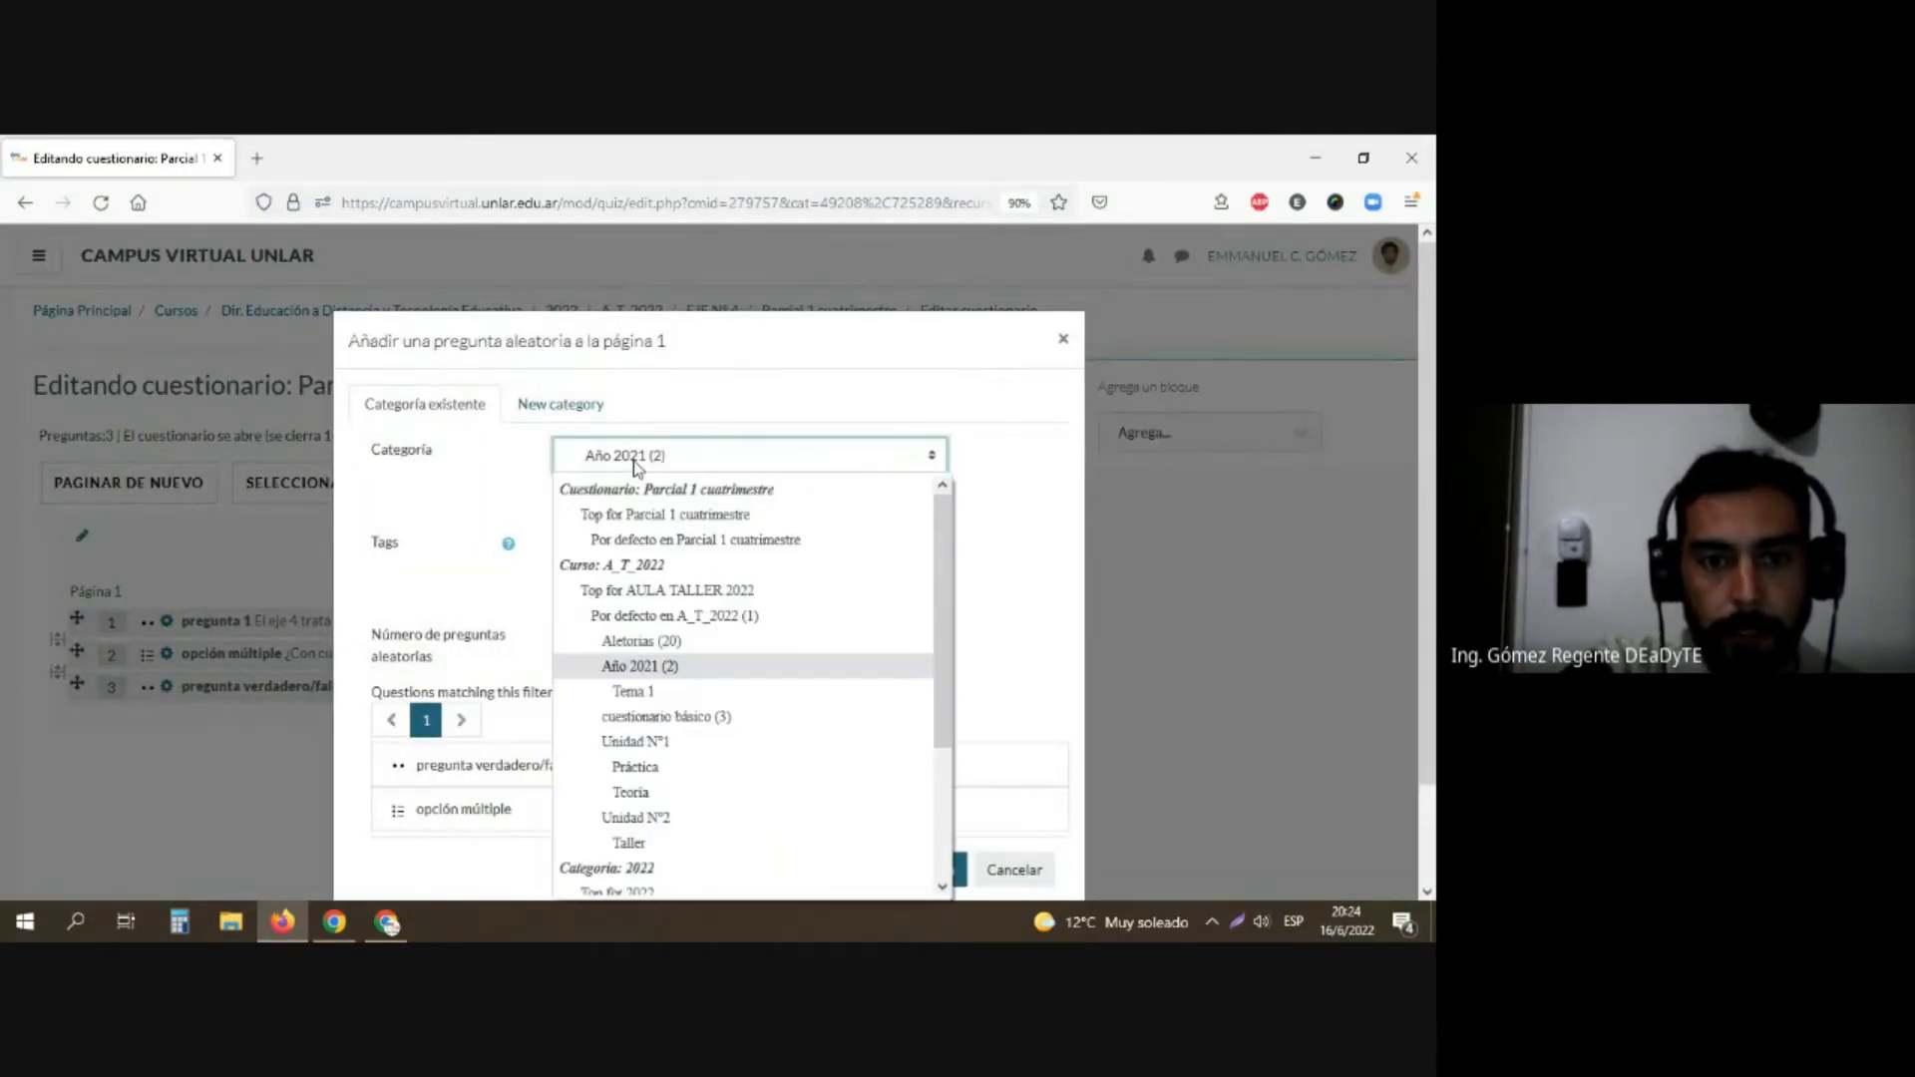
pyautogui.click(634, 642)
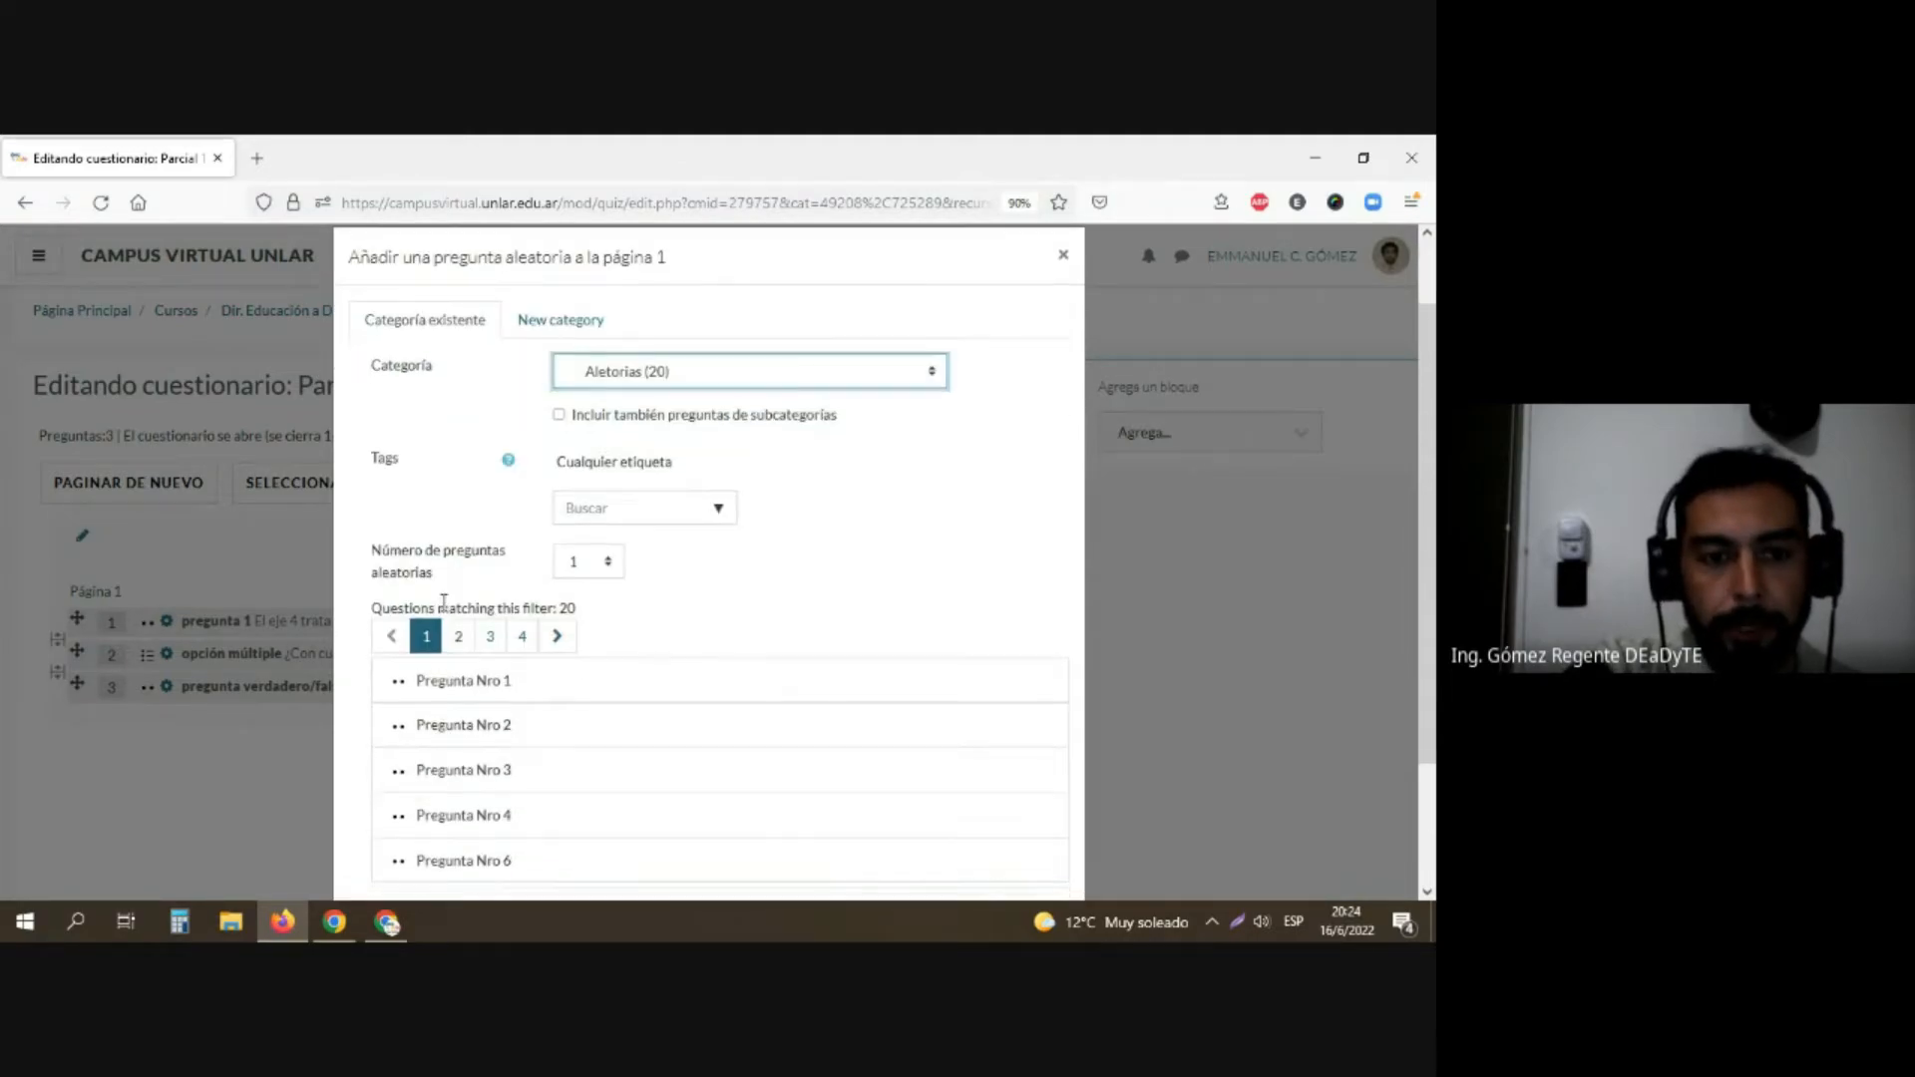
pyautogui.scroll(-2, 430, 678)
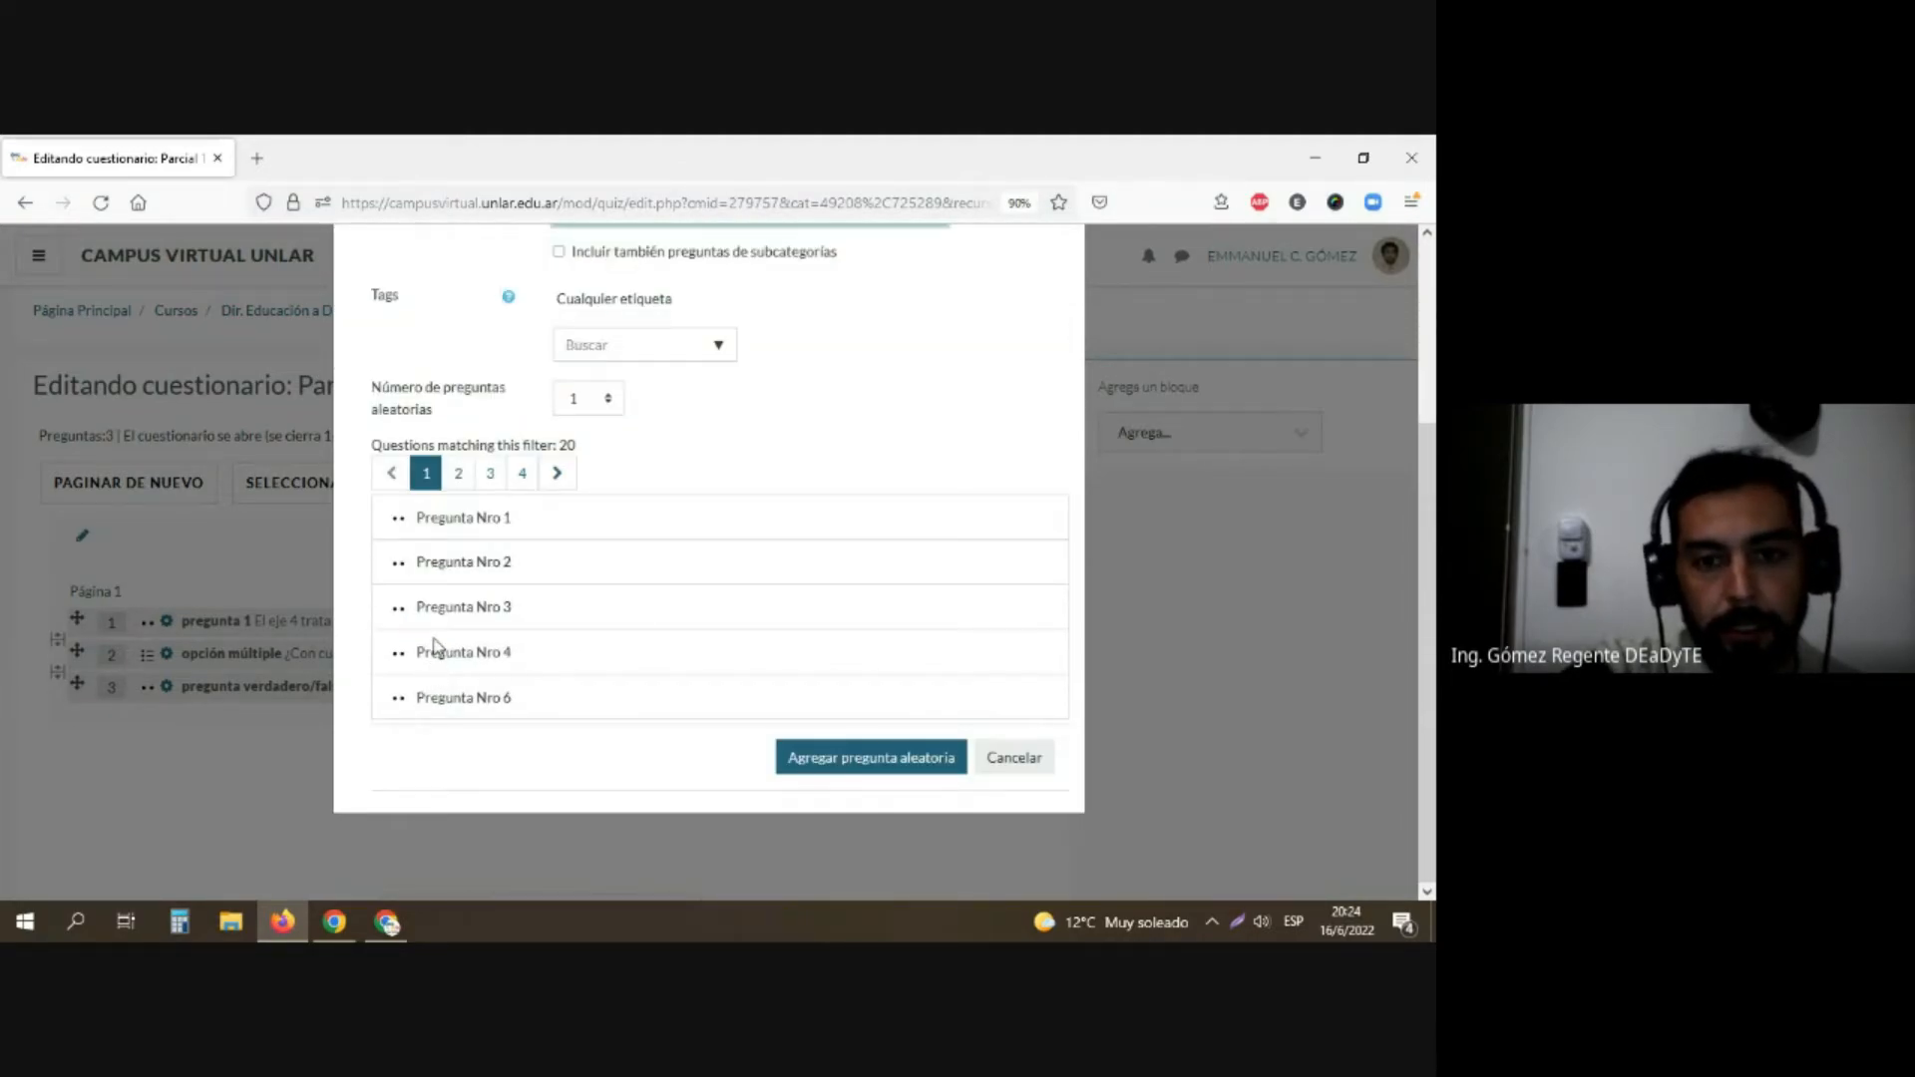
pyautogui.click(874, 764)
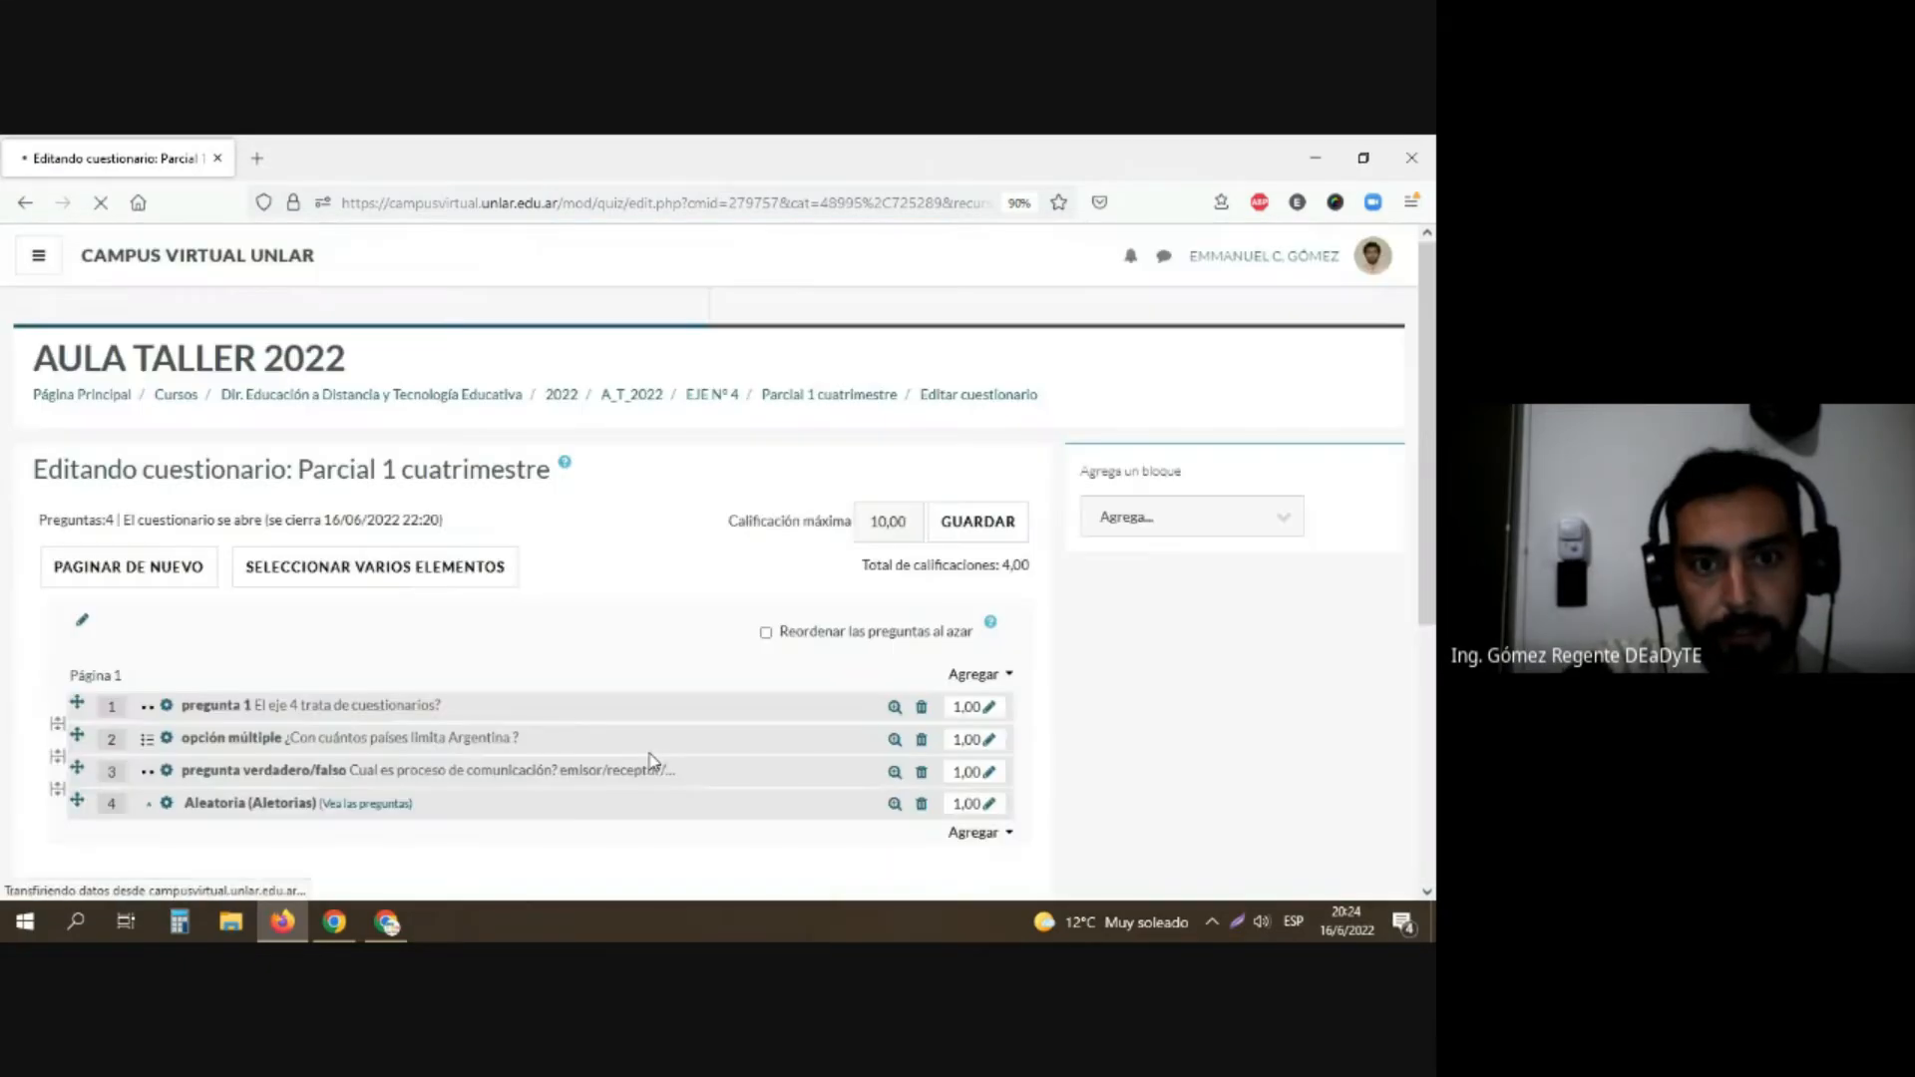
# Step: Set the maximum mark of "pregunta 1" to 2.5
pyautogui.scroll(-1, 637, 731)
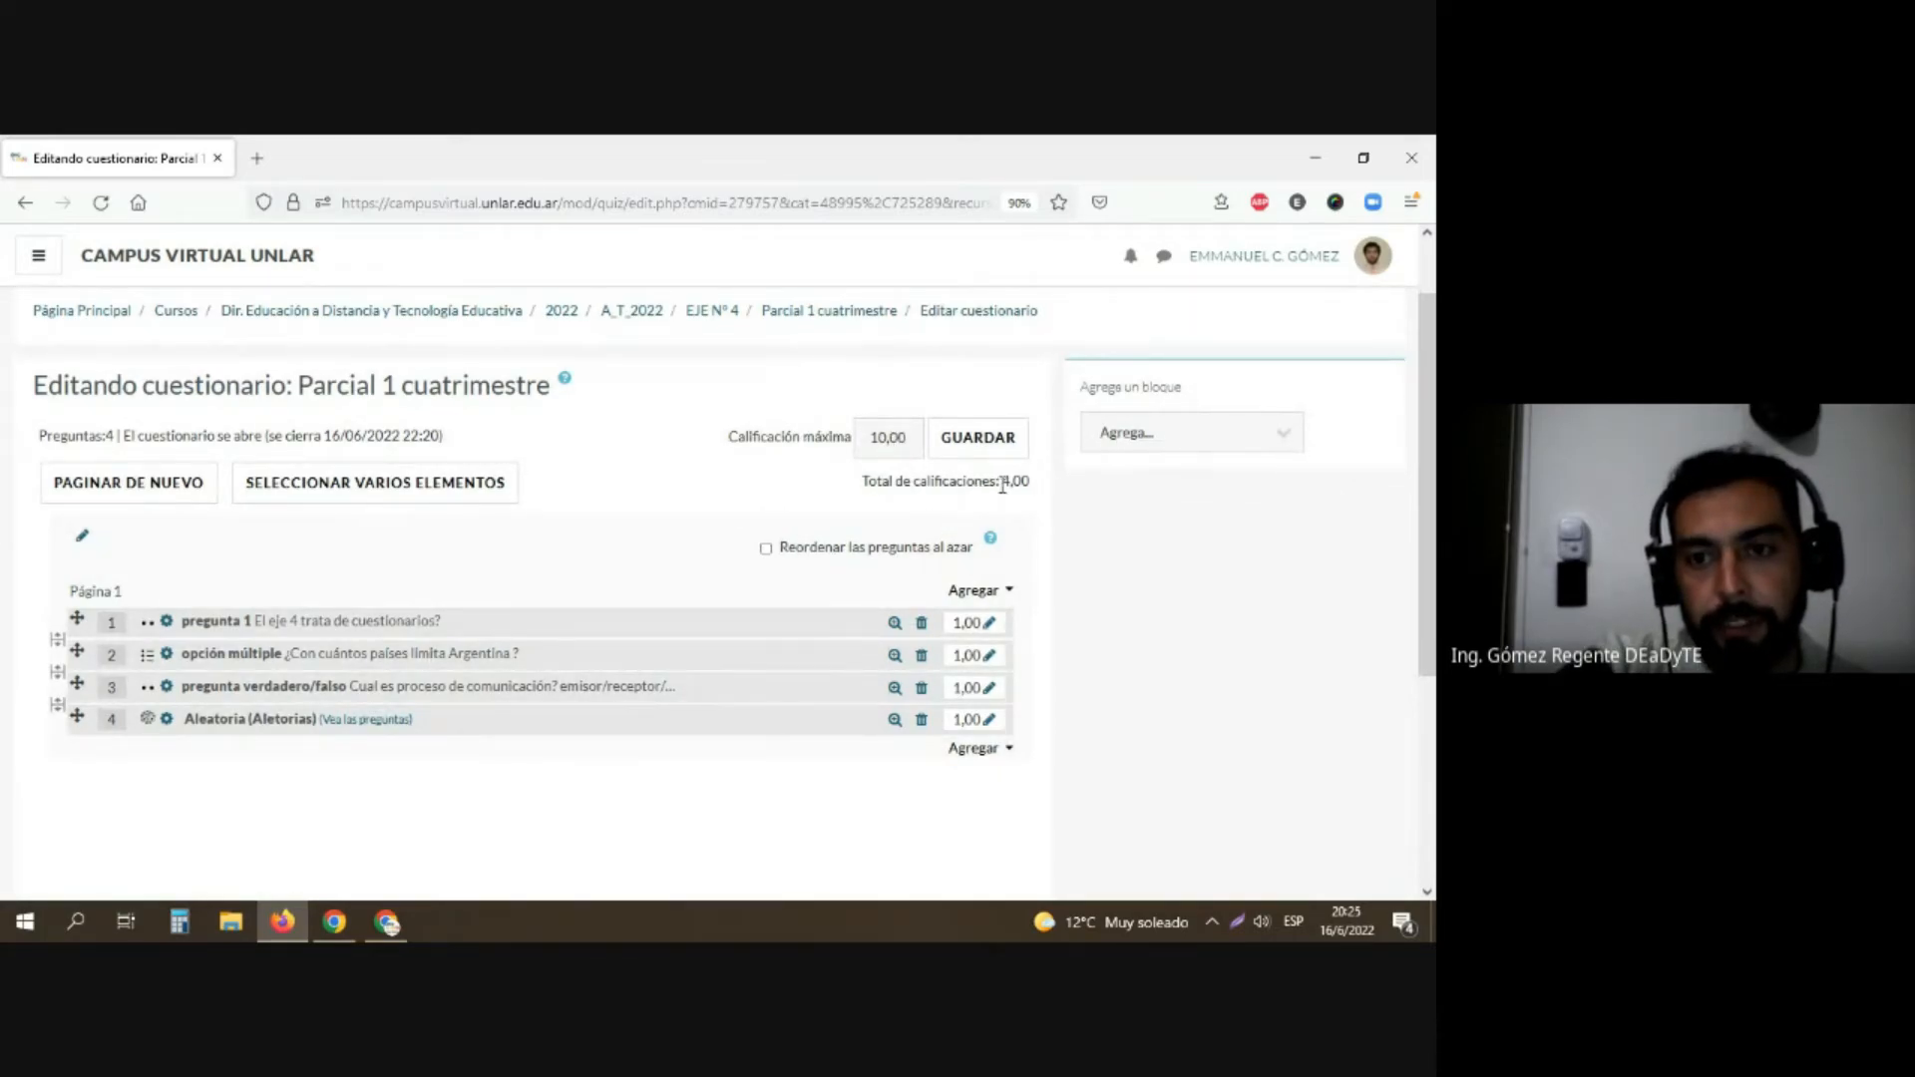
pyautogui.click(990, 626)
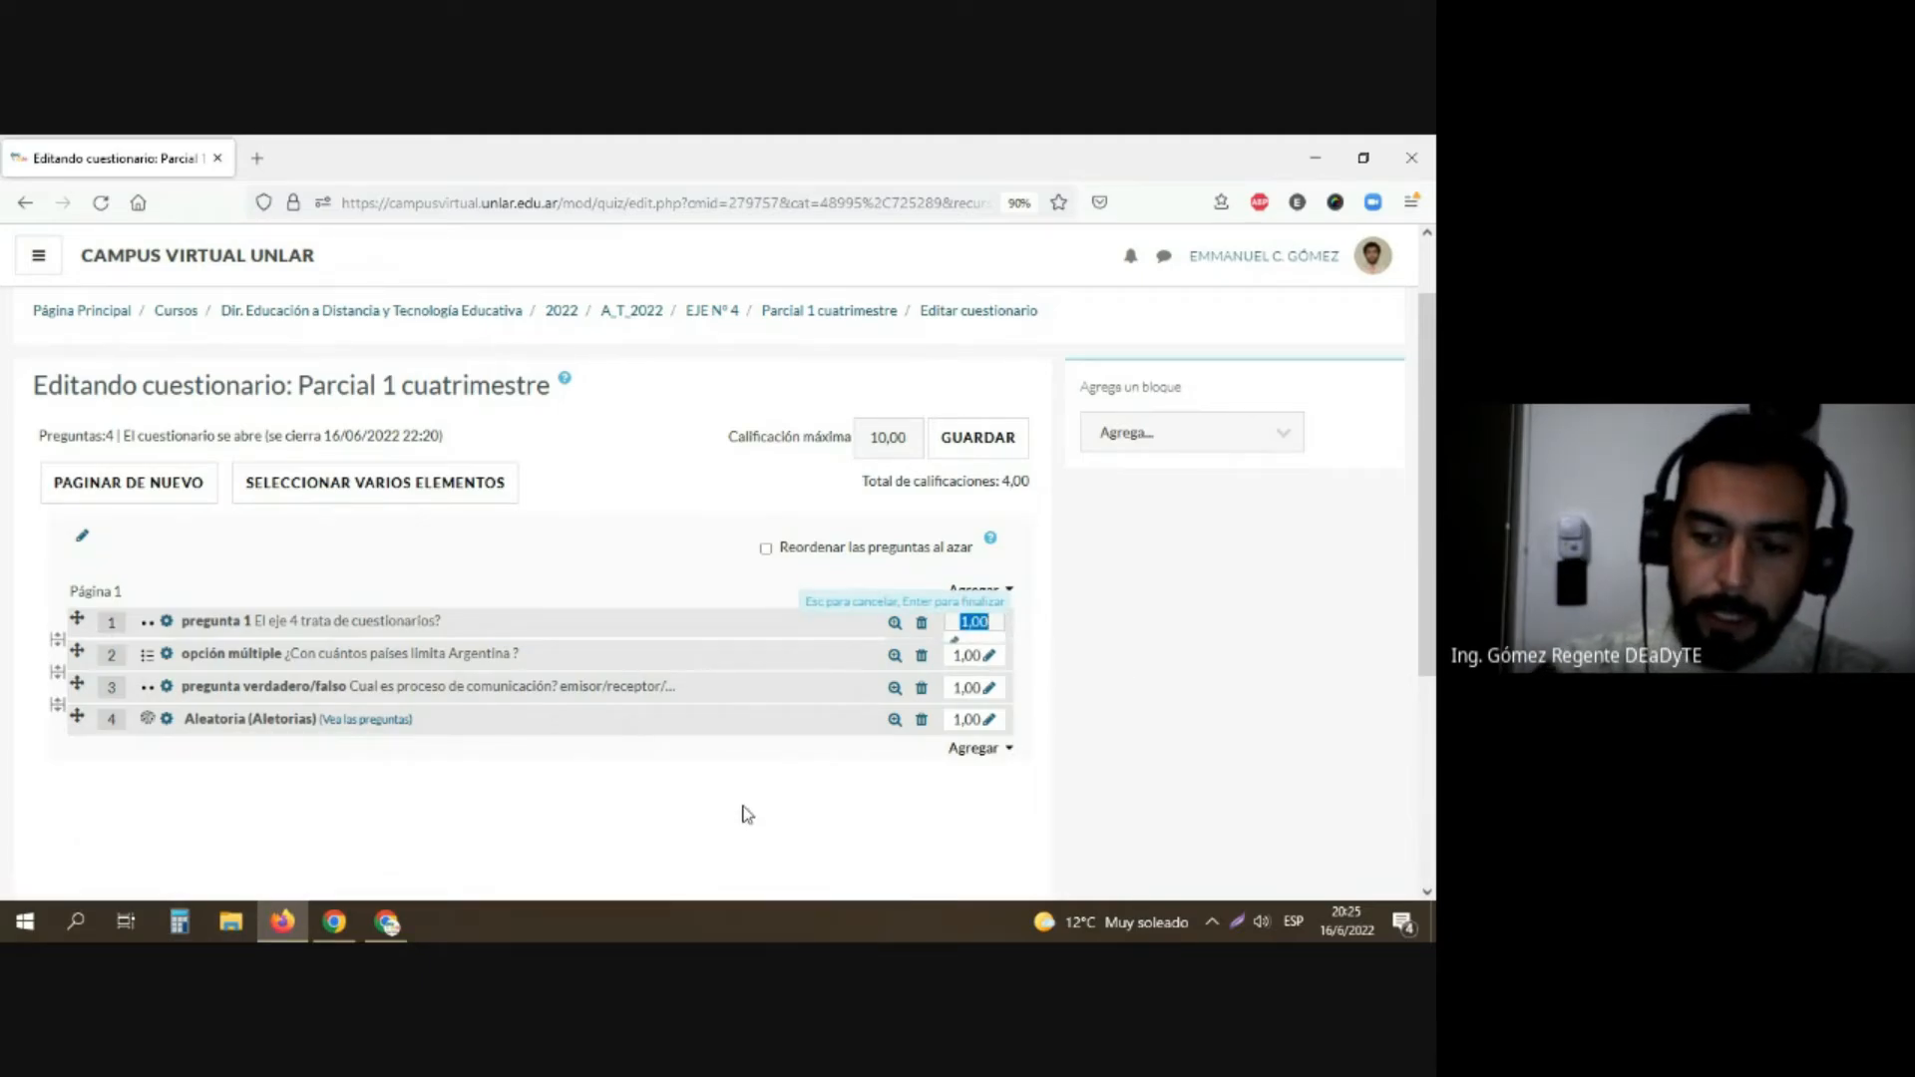
pyautogui.write('2.5')
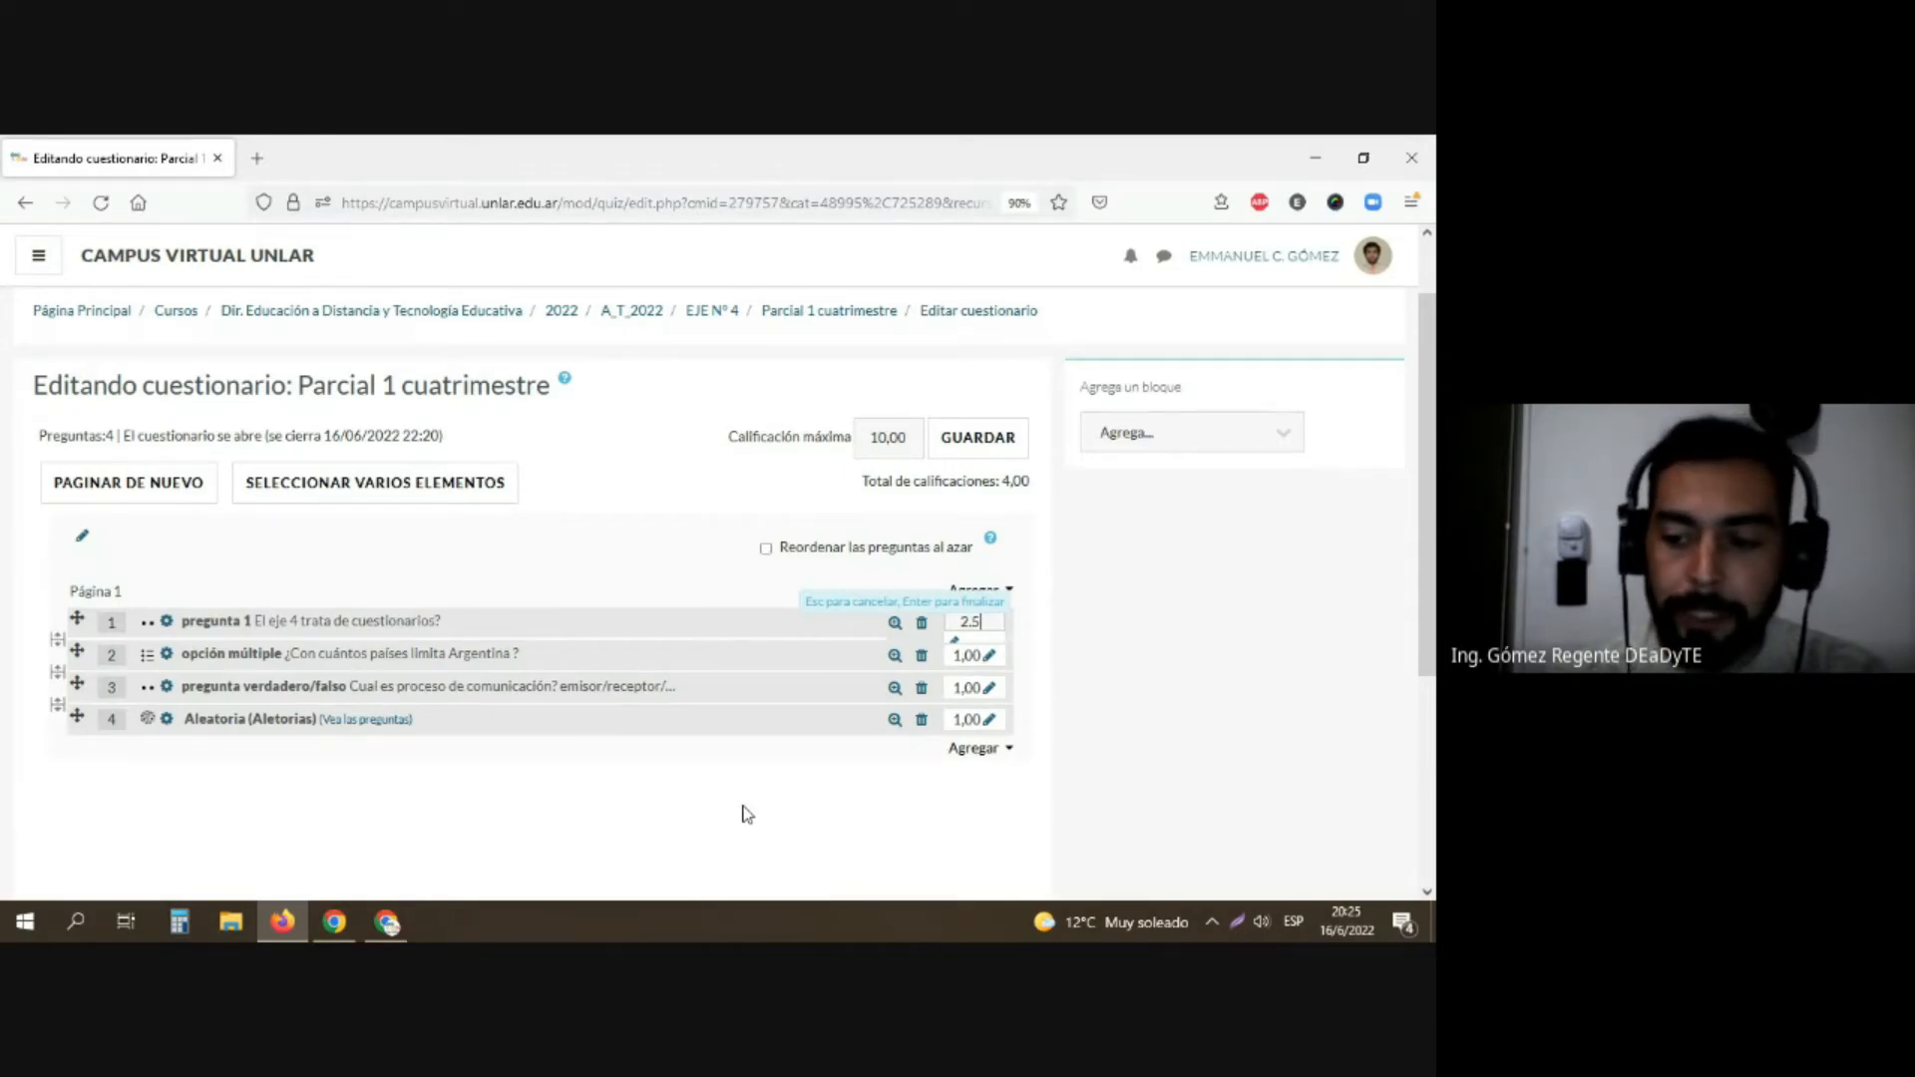
pyautogui.press('Return')
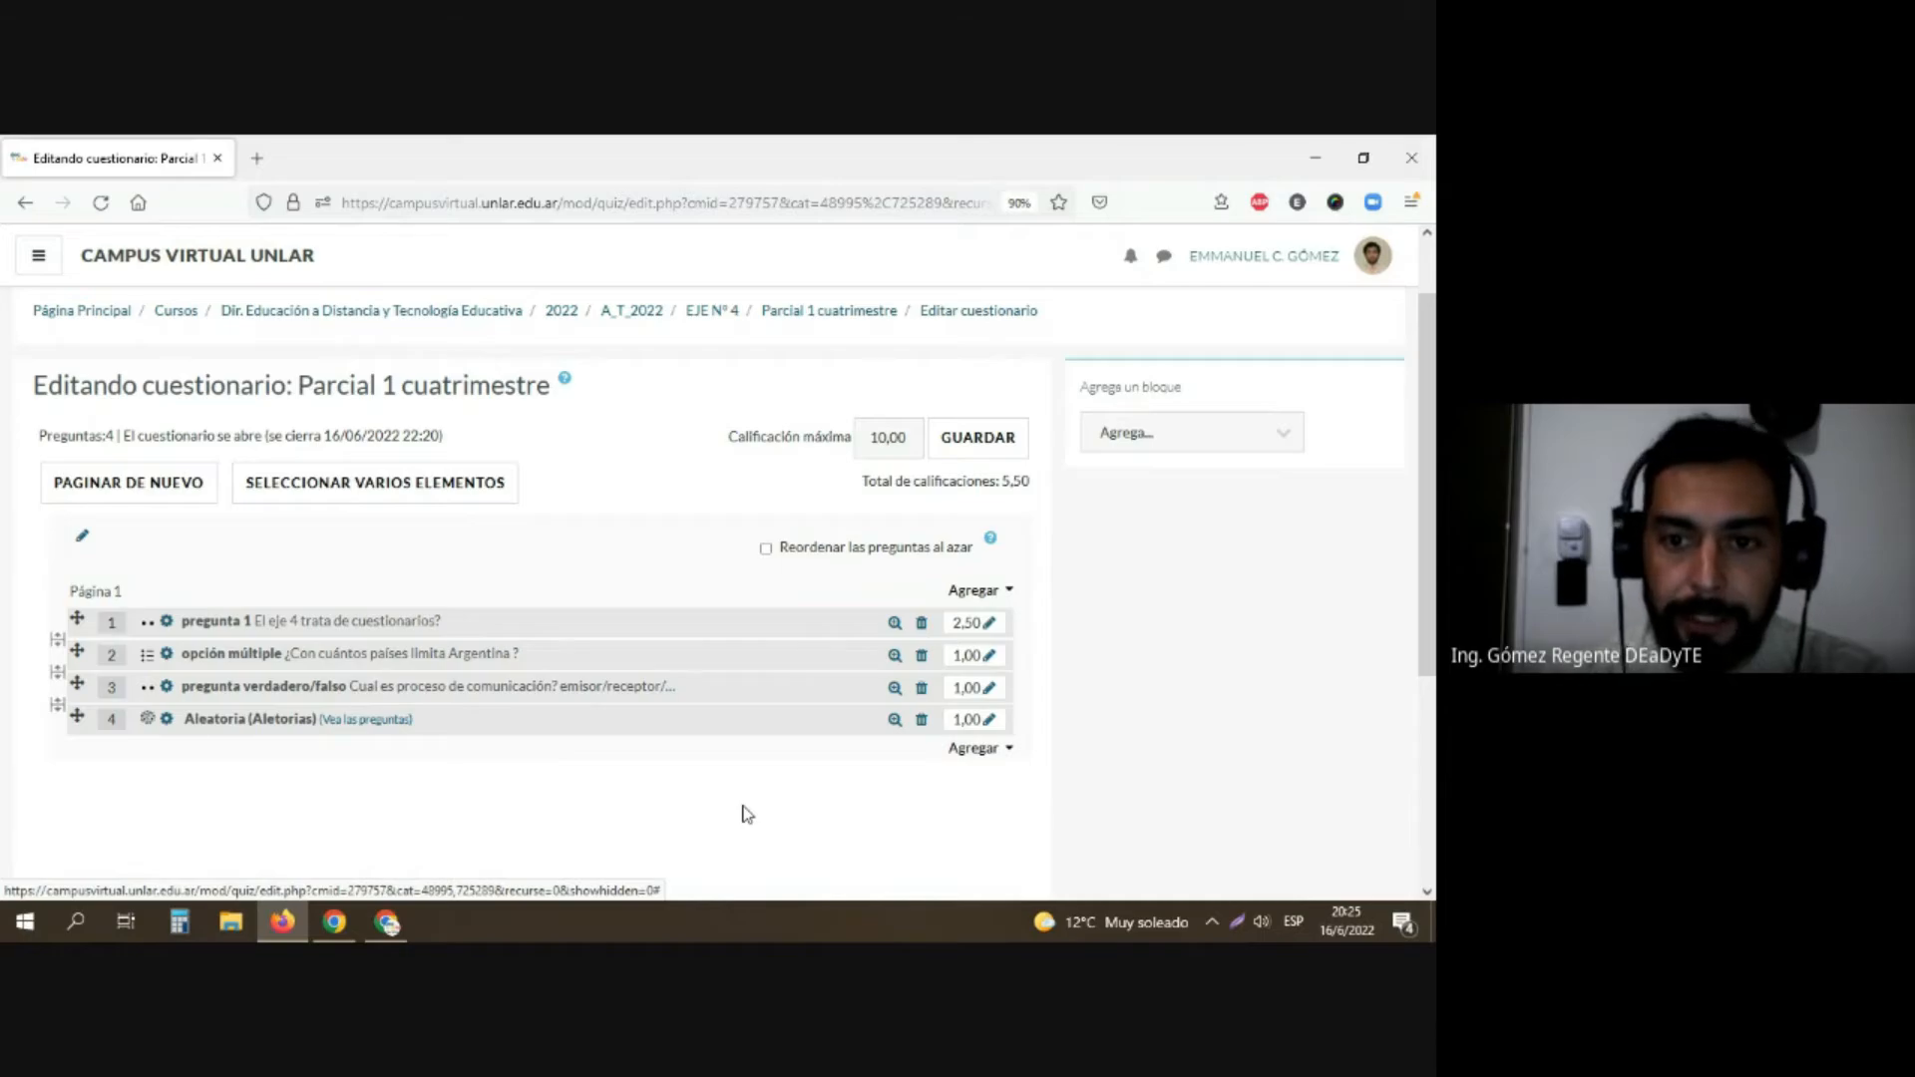
pyautogui.click(990, 655)
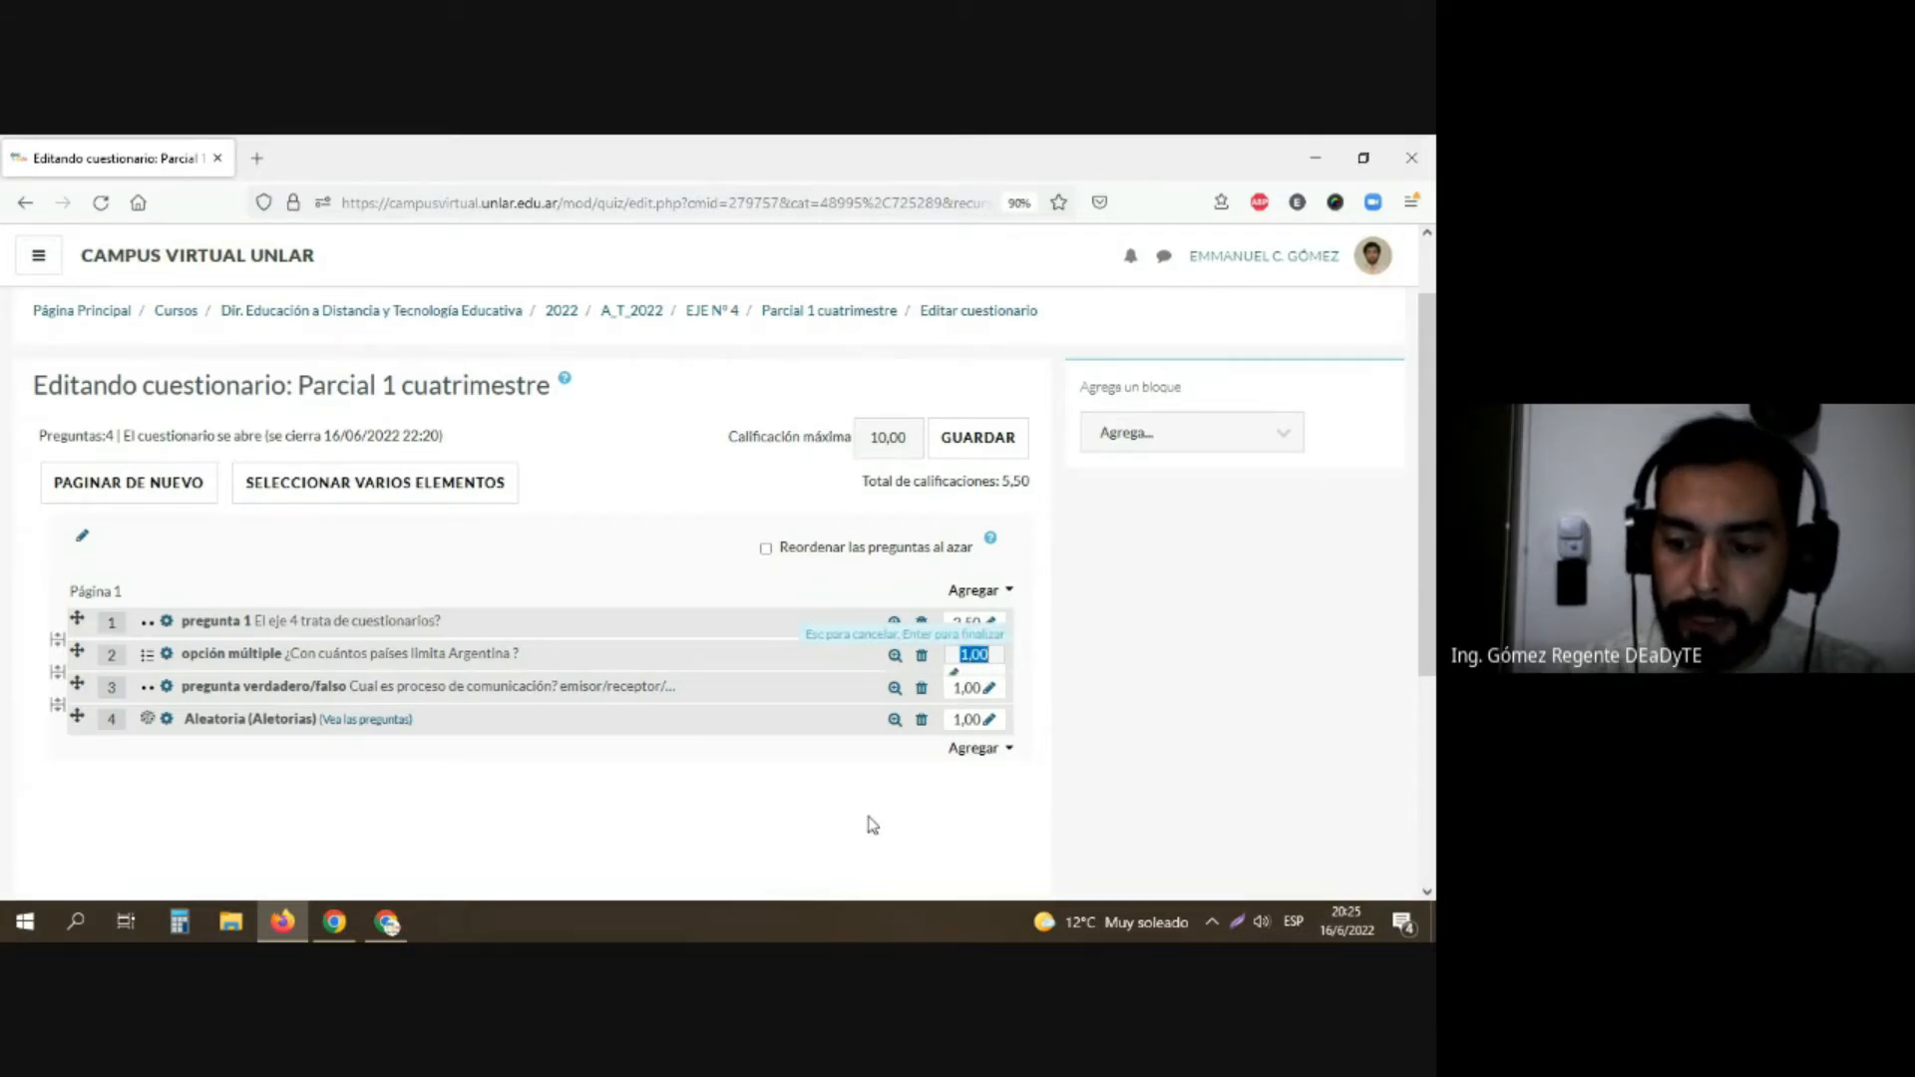
pyautogui.write('2')
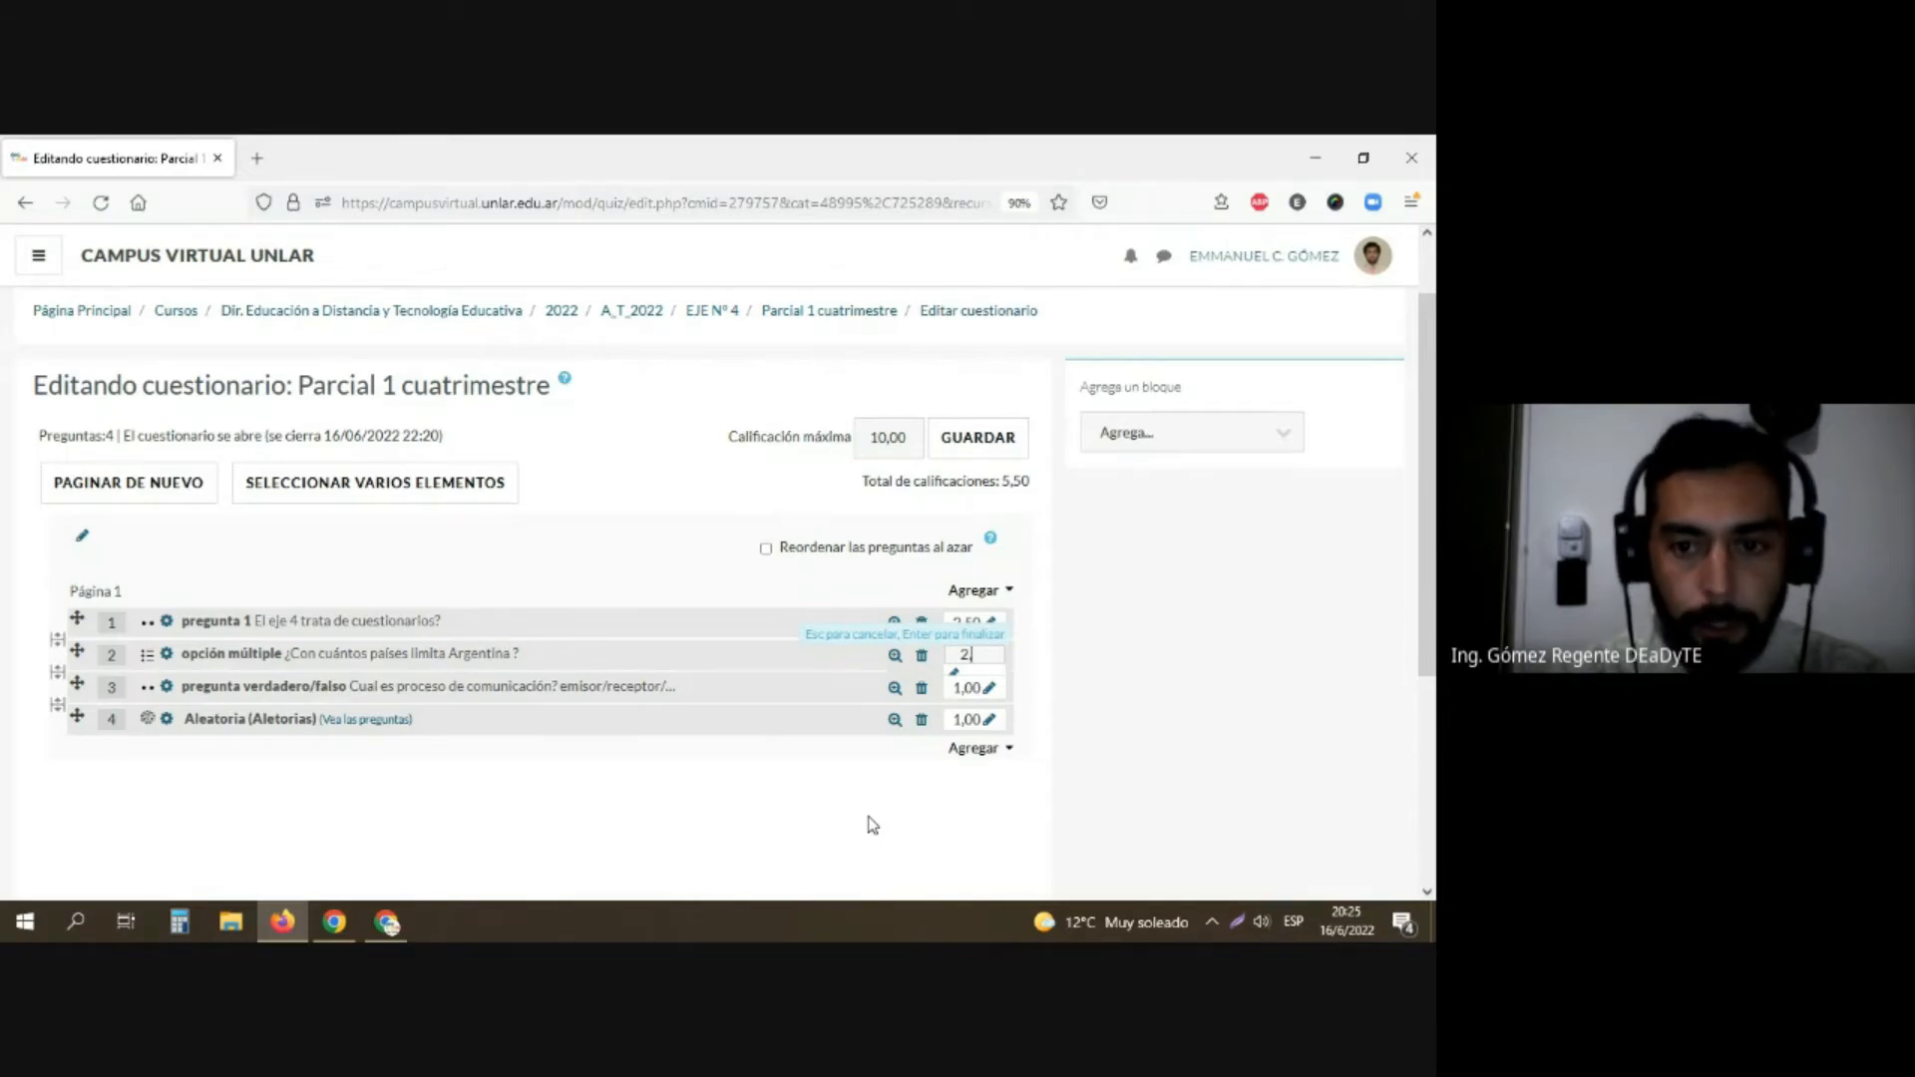
pyautogui.write(',50')
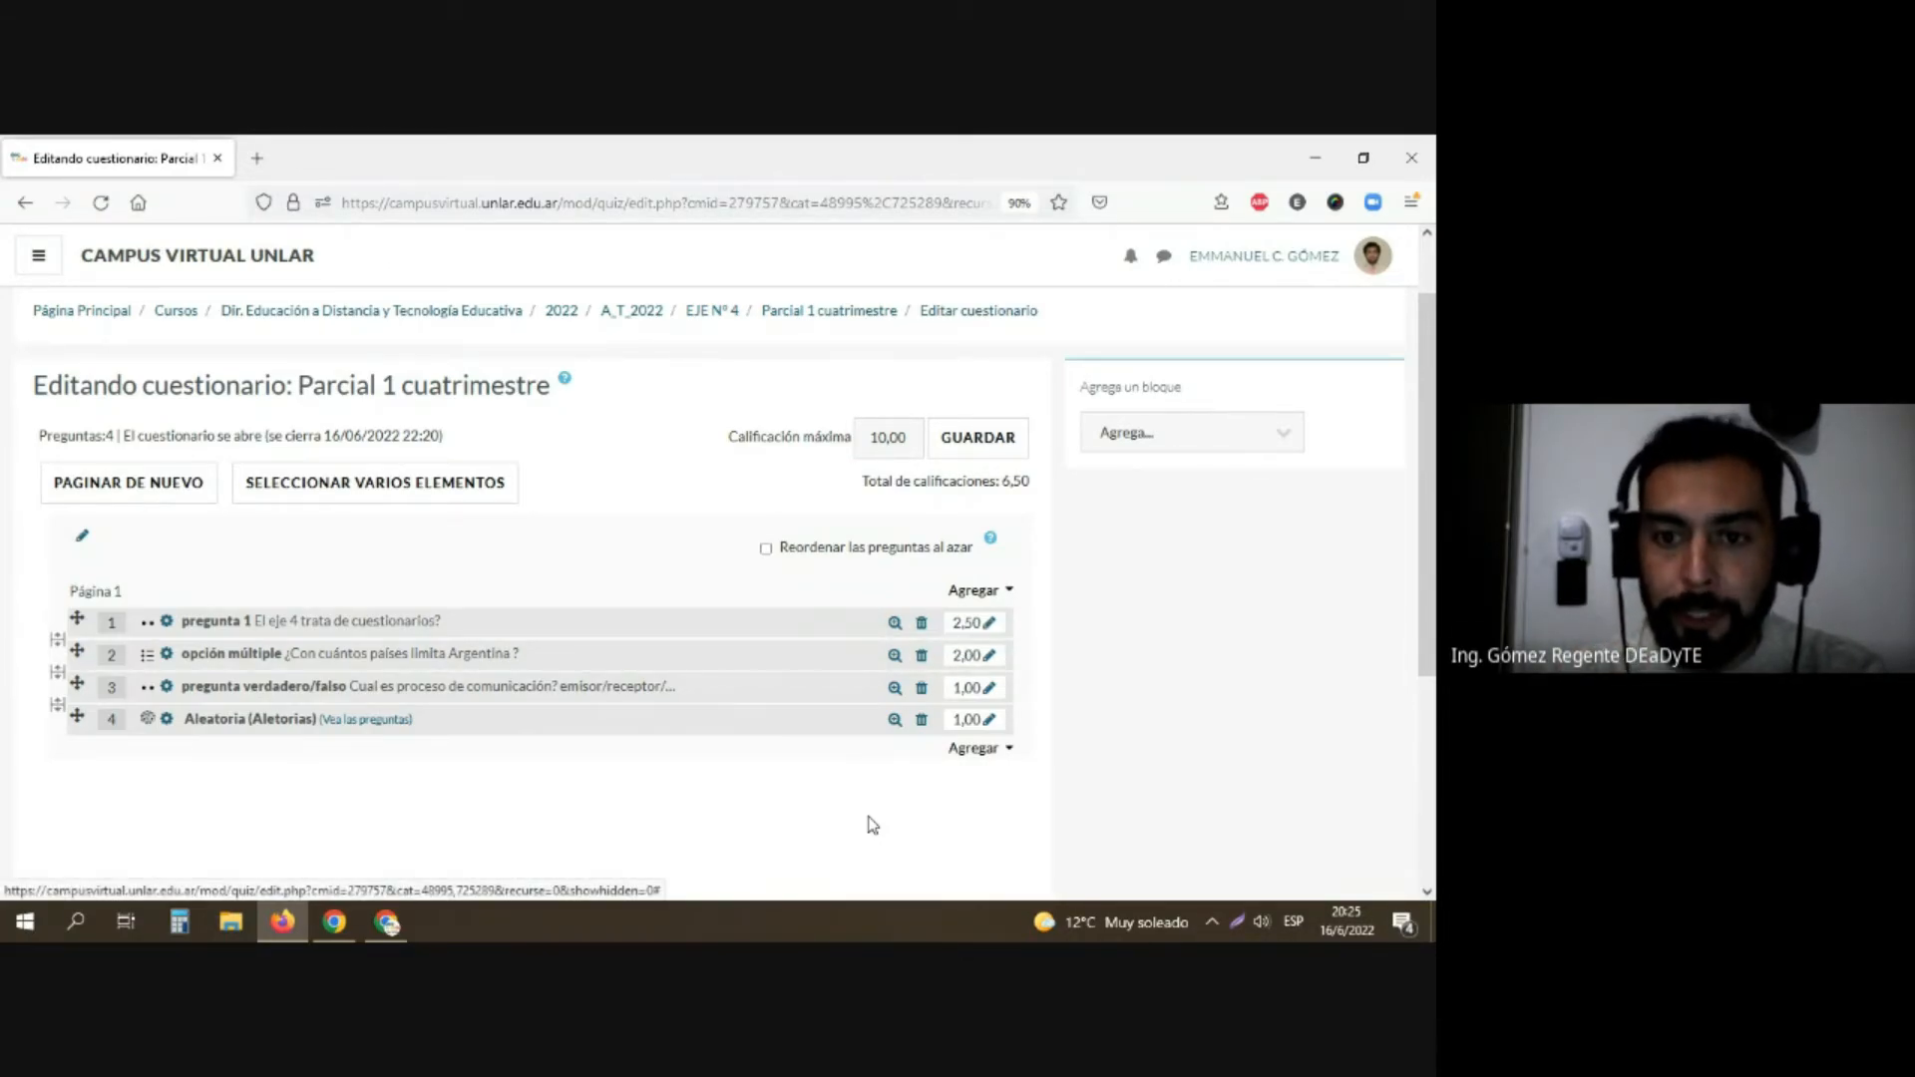
# Step: Set the maximum mark of the multiple-choice question about Argentina's neighbouring countries to 2.50
pyautogui.click(989, 654)
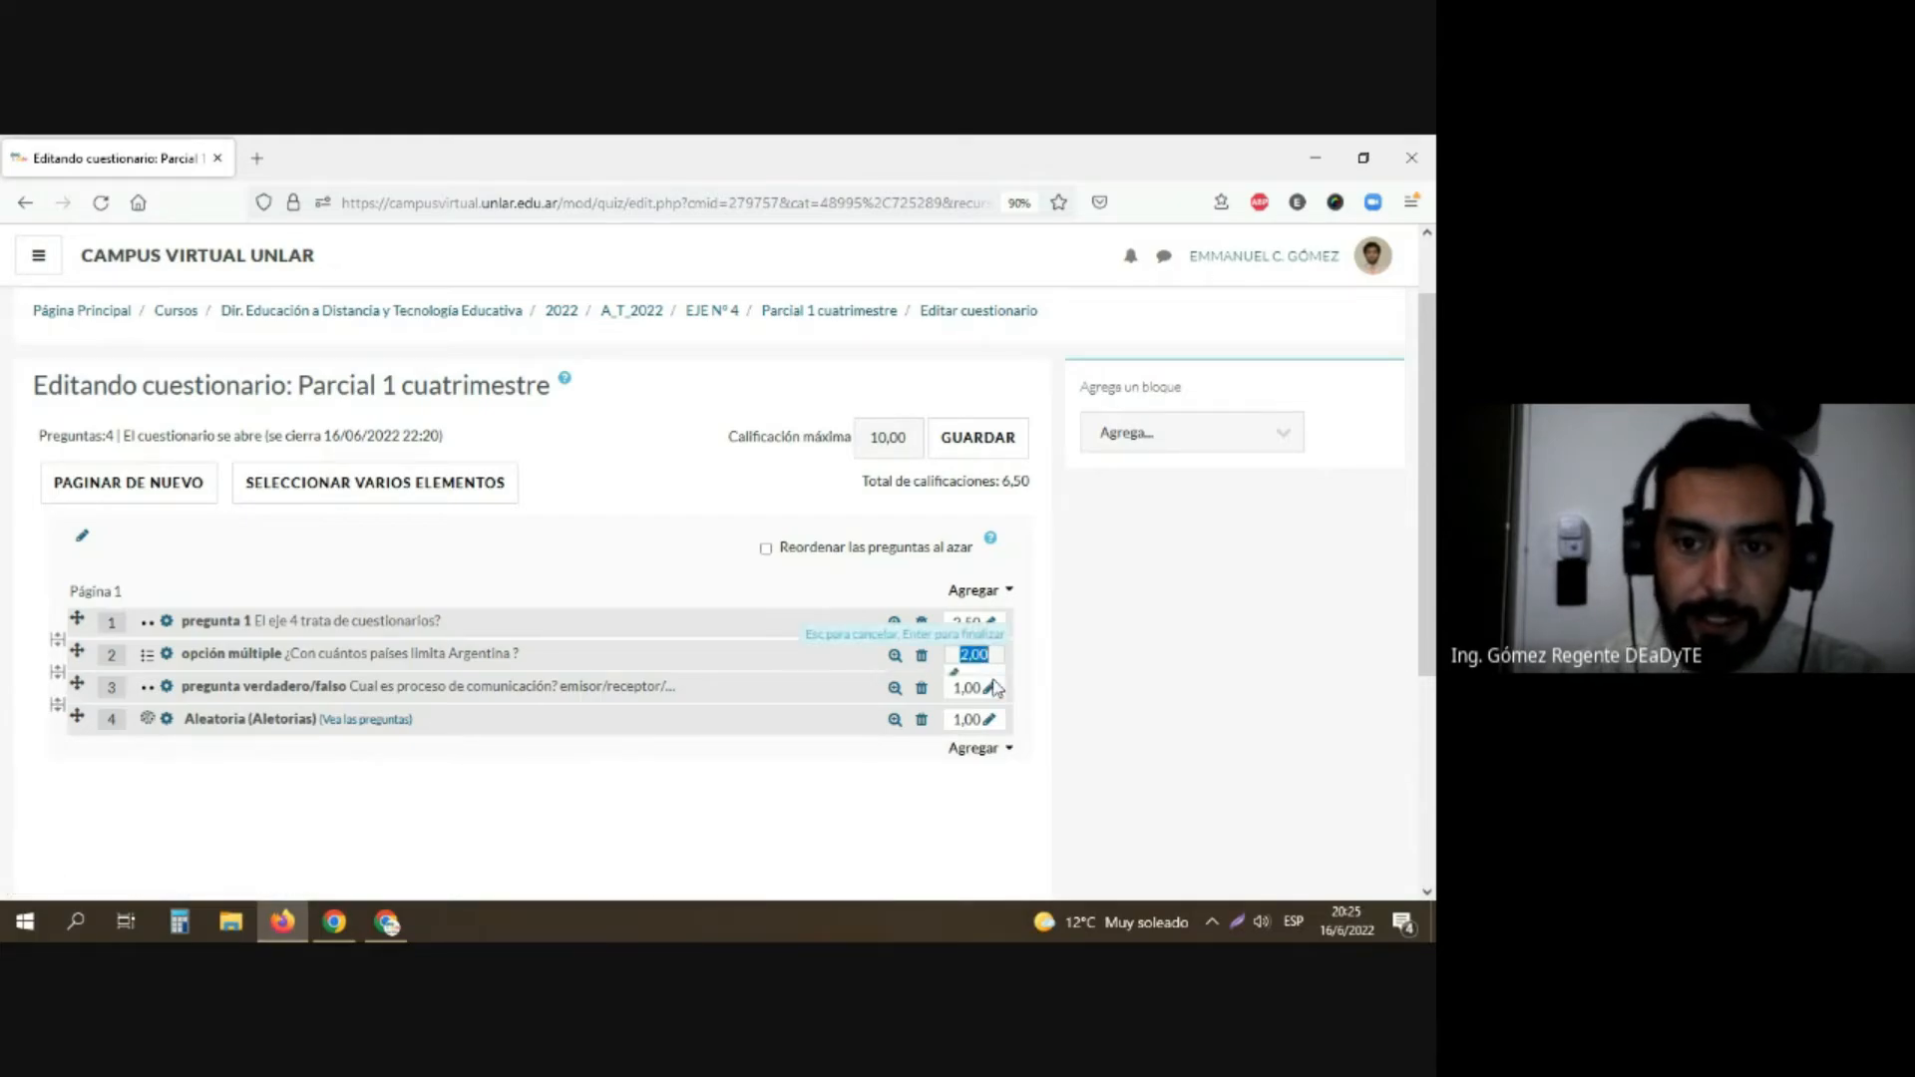
pyautogui.write('2')
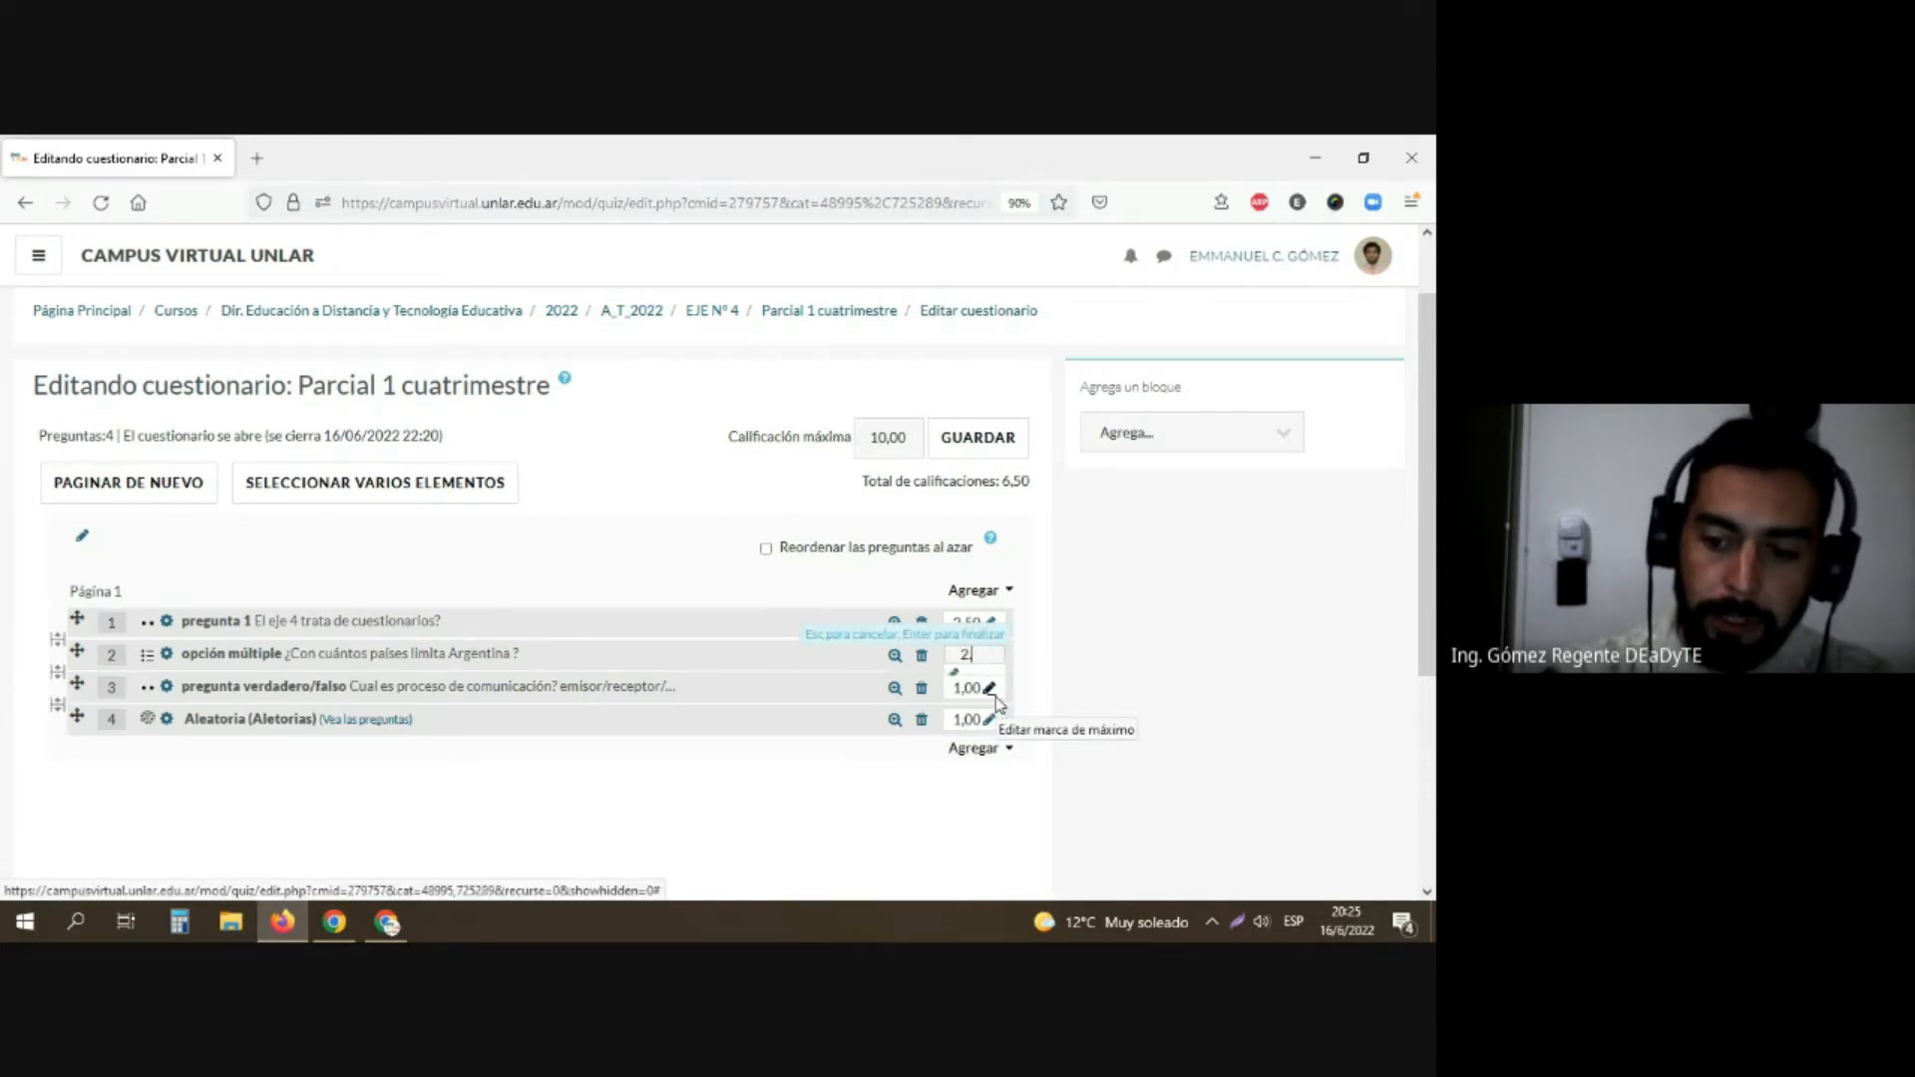
pyautogui.write('.50')
pyautogui.press('Return')
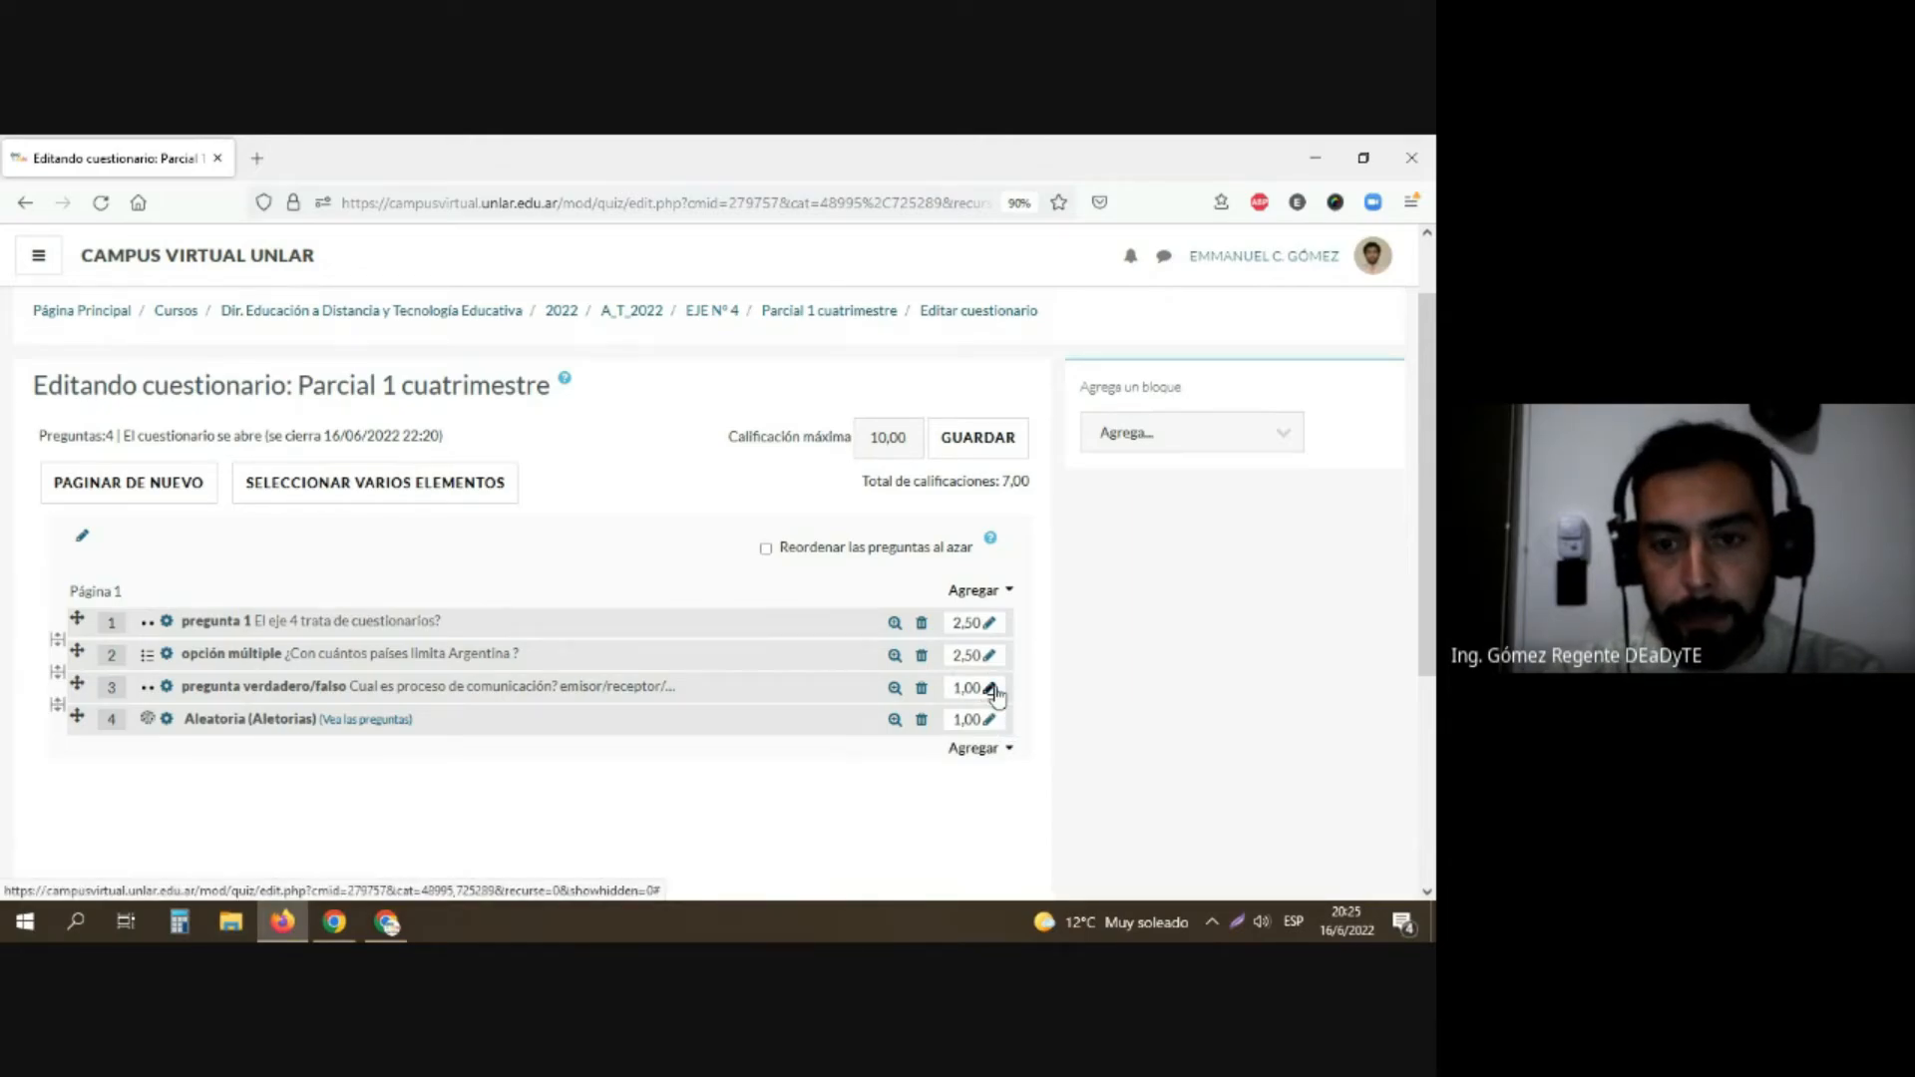
# Step: Set the maximum marks of the "pregunta verdadero/falso" question and the random "Aletorias" question to 2.50 each
pyautogui.click(992, 689)
pyautogui.write('20')
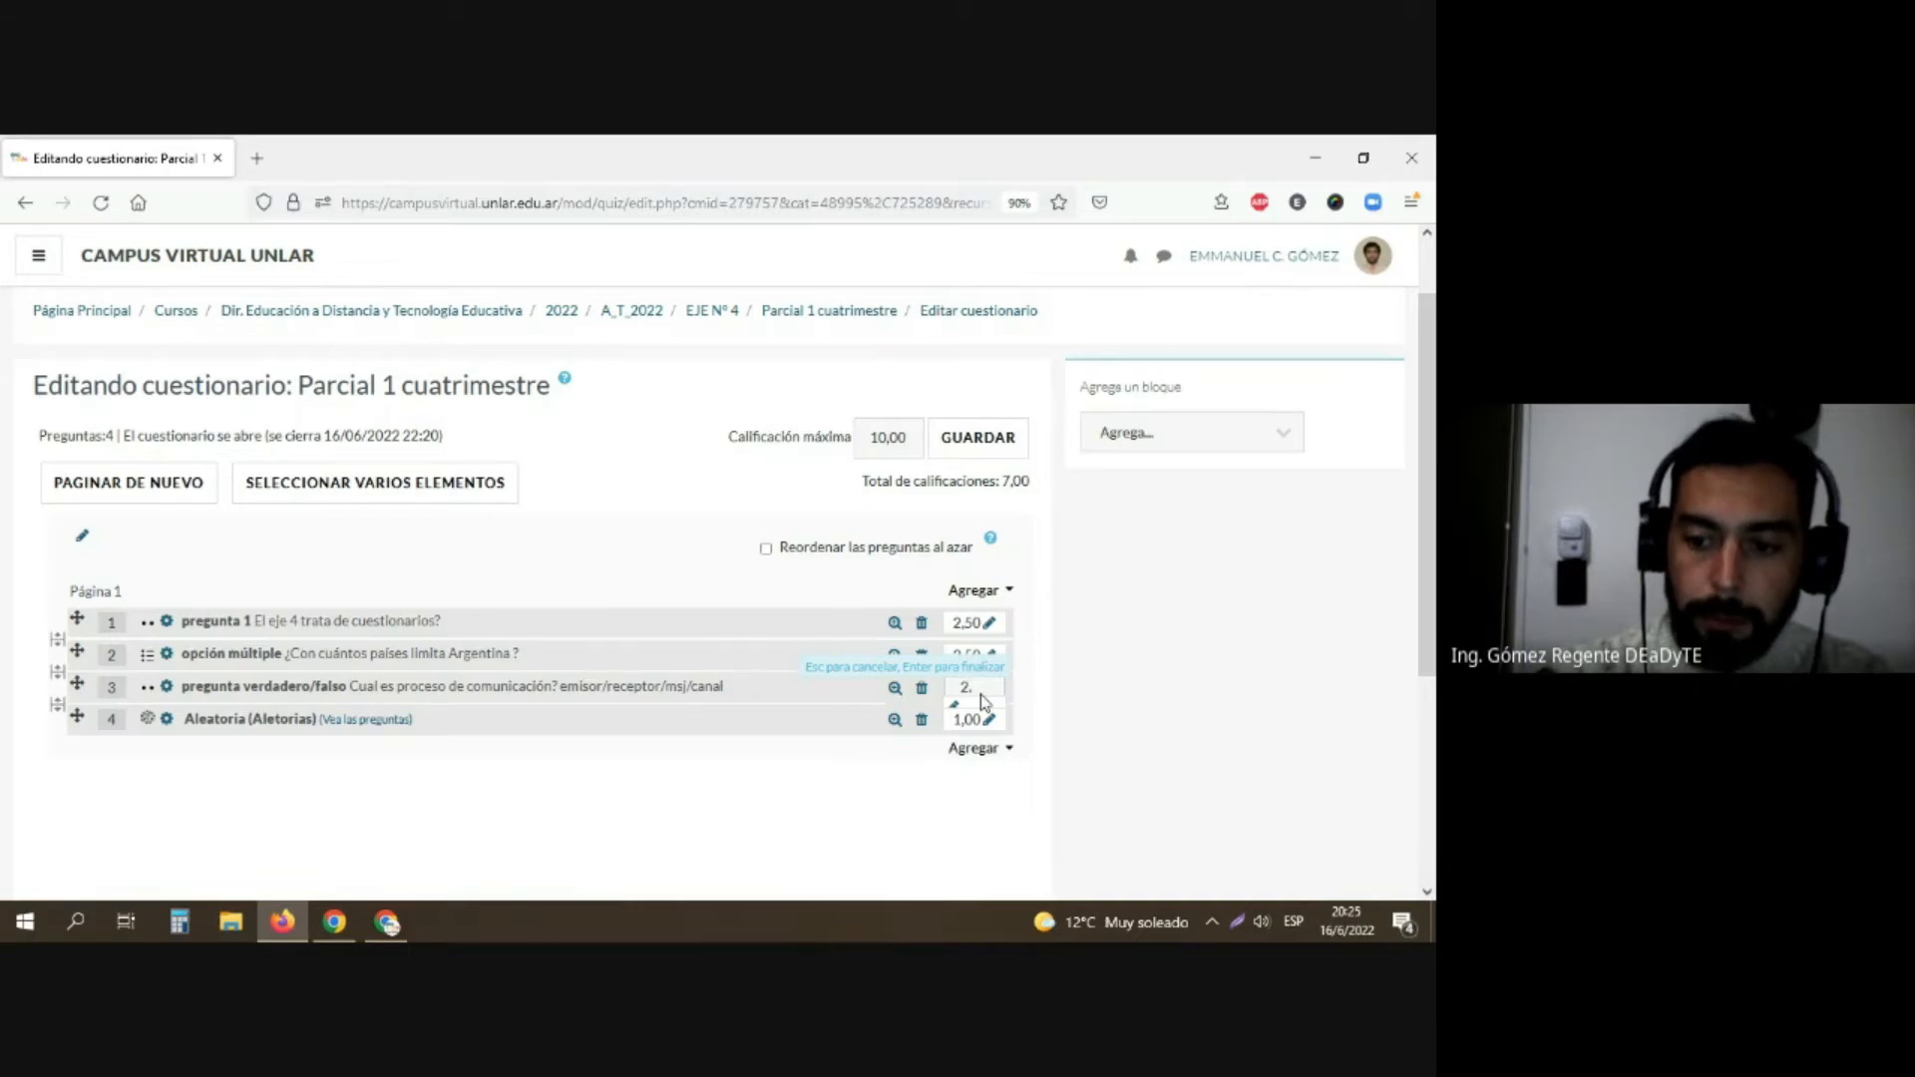
pyautogui.write('50')
pyautogui.press('Return')
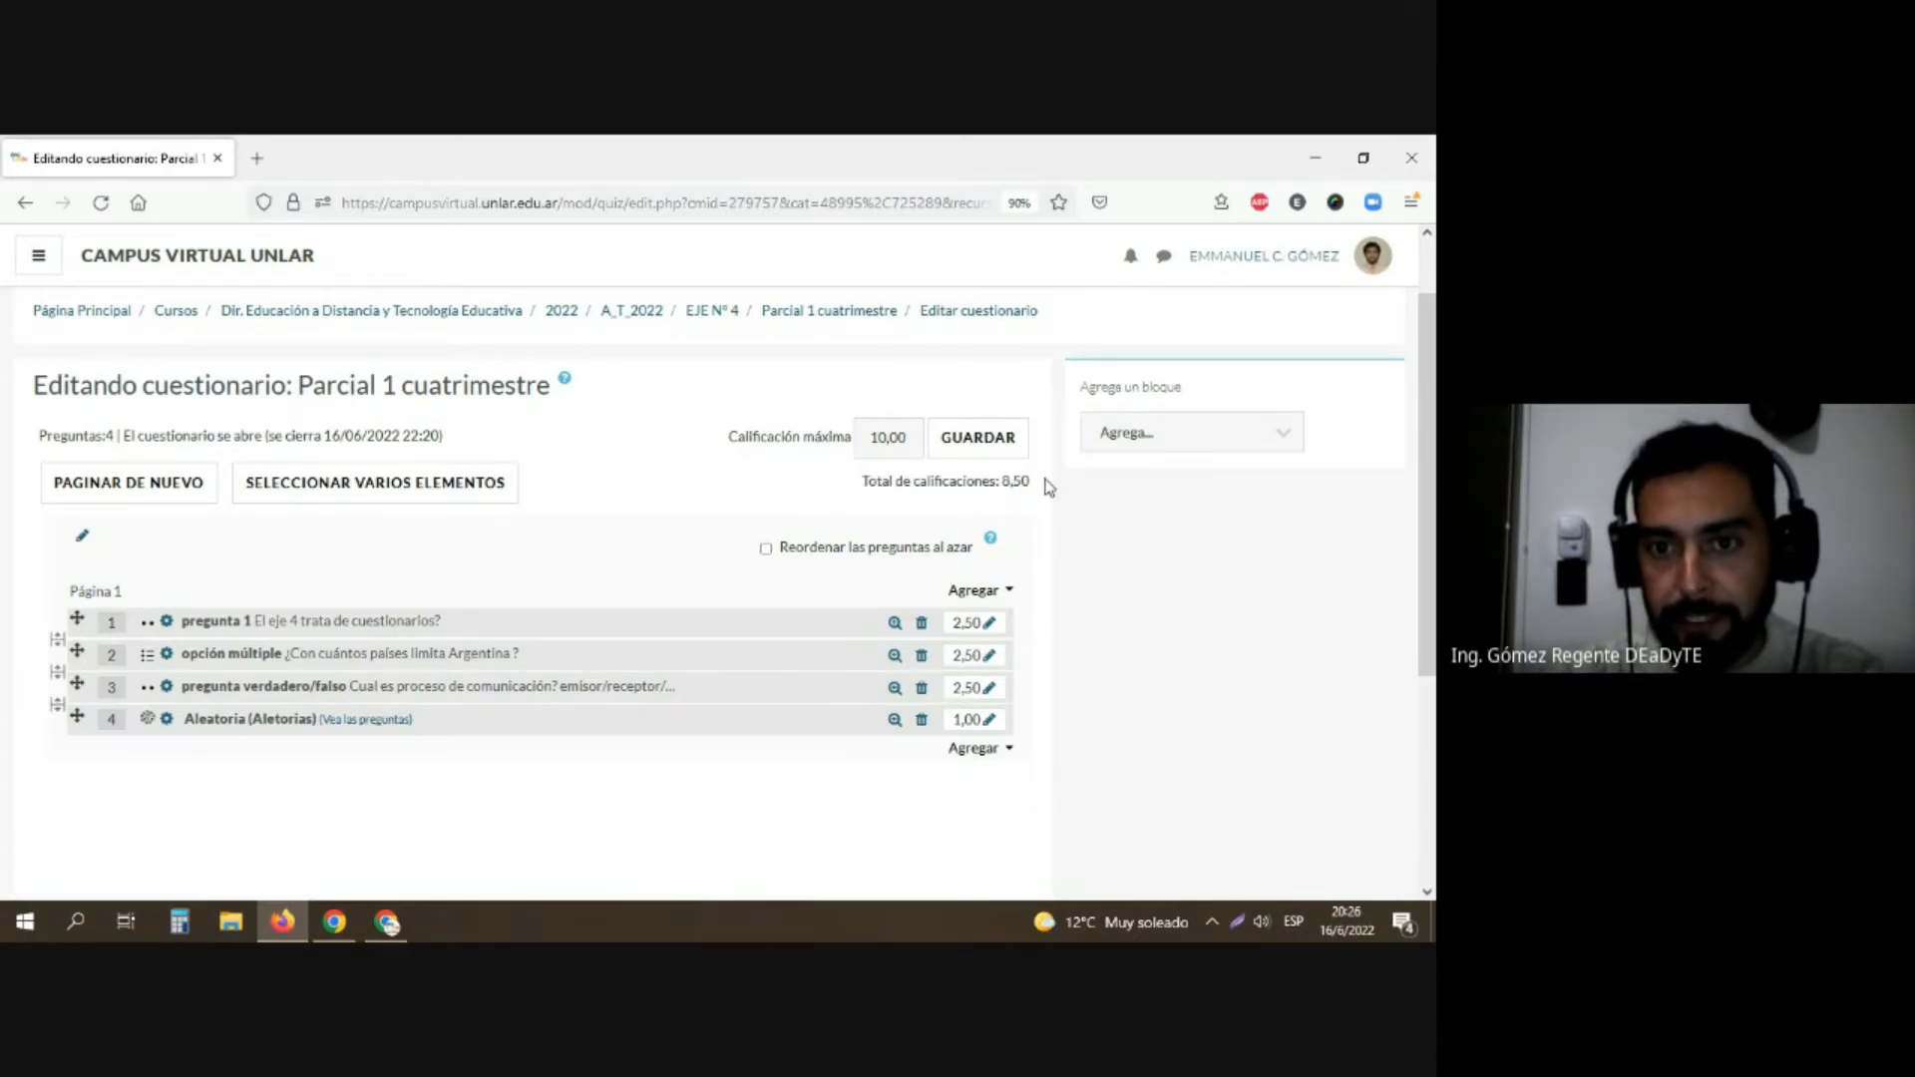
pyautogui.click(986, 724)
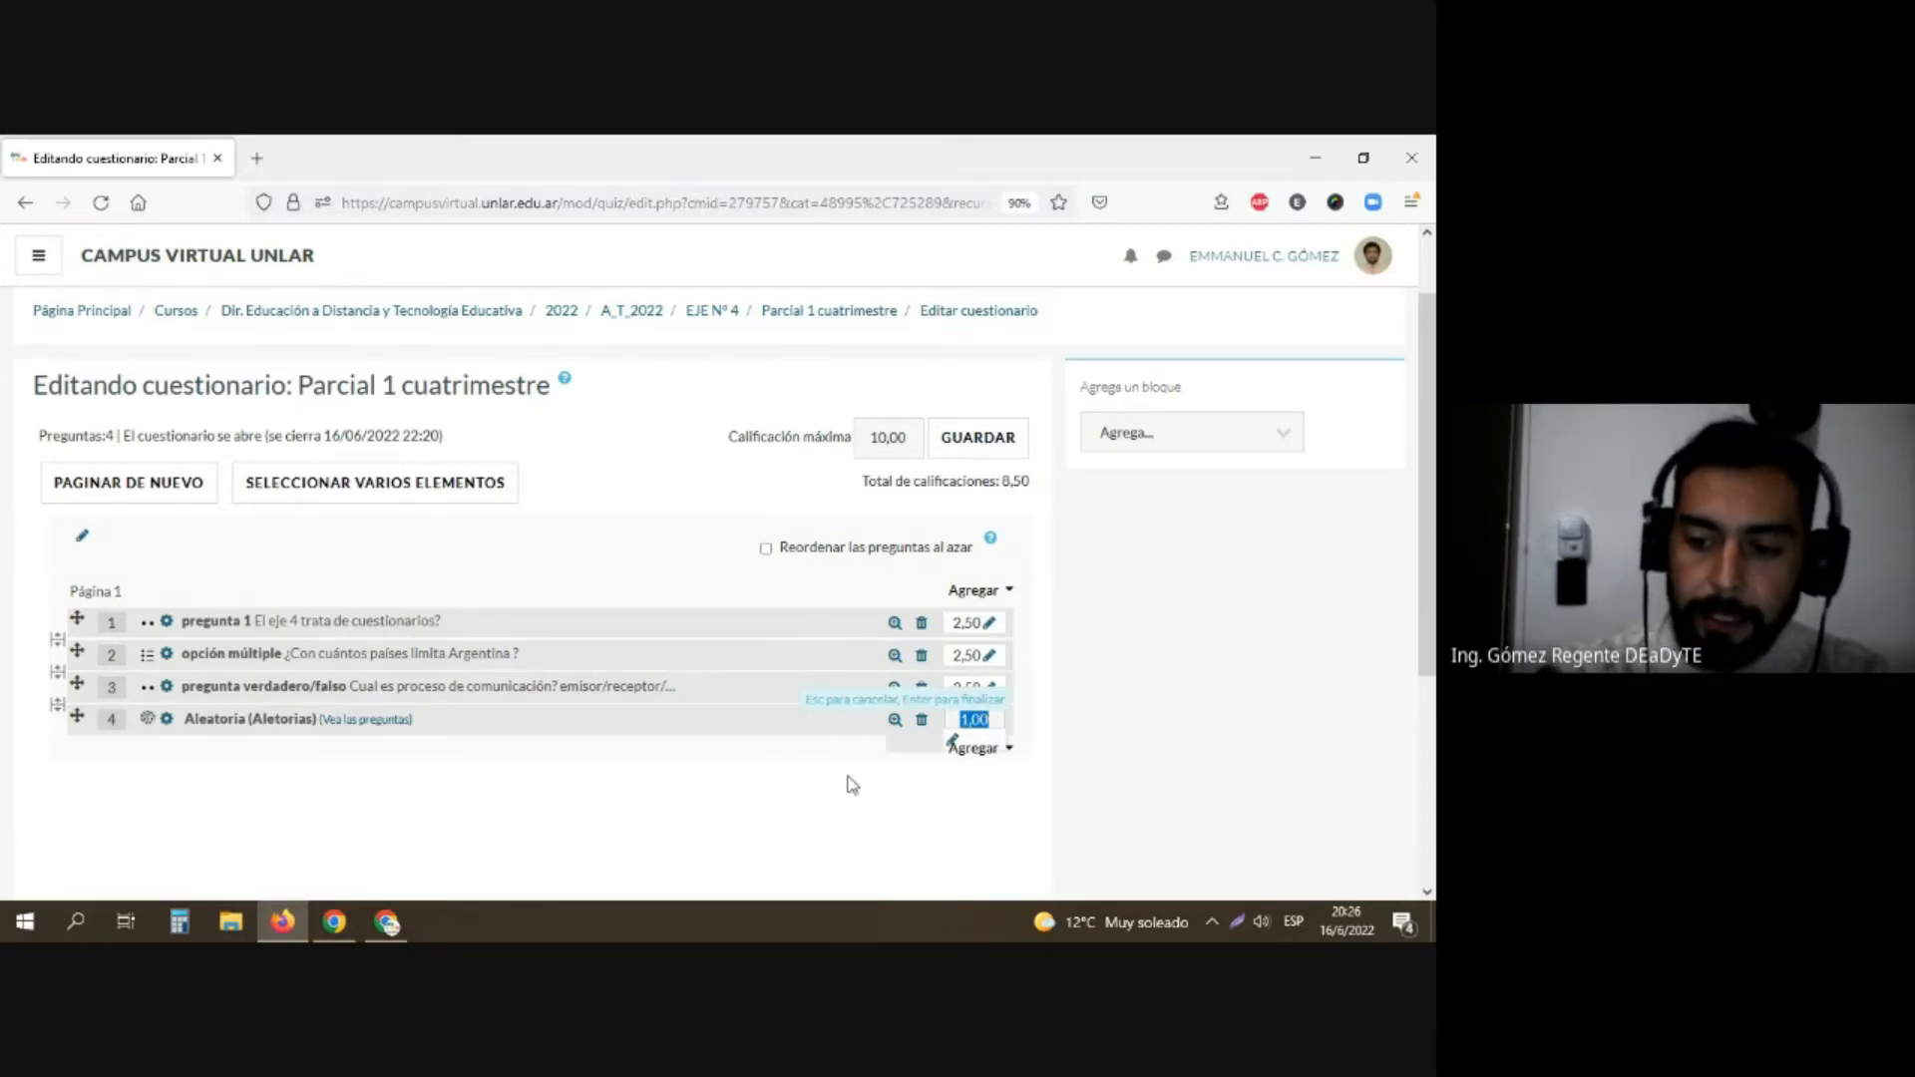
pyautogui.write('2.5')
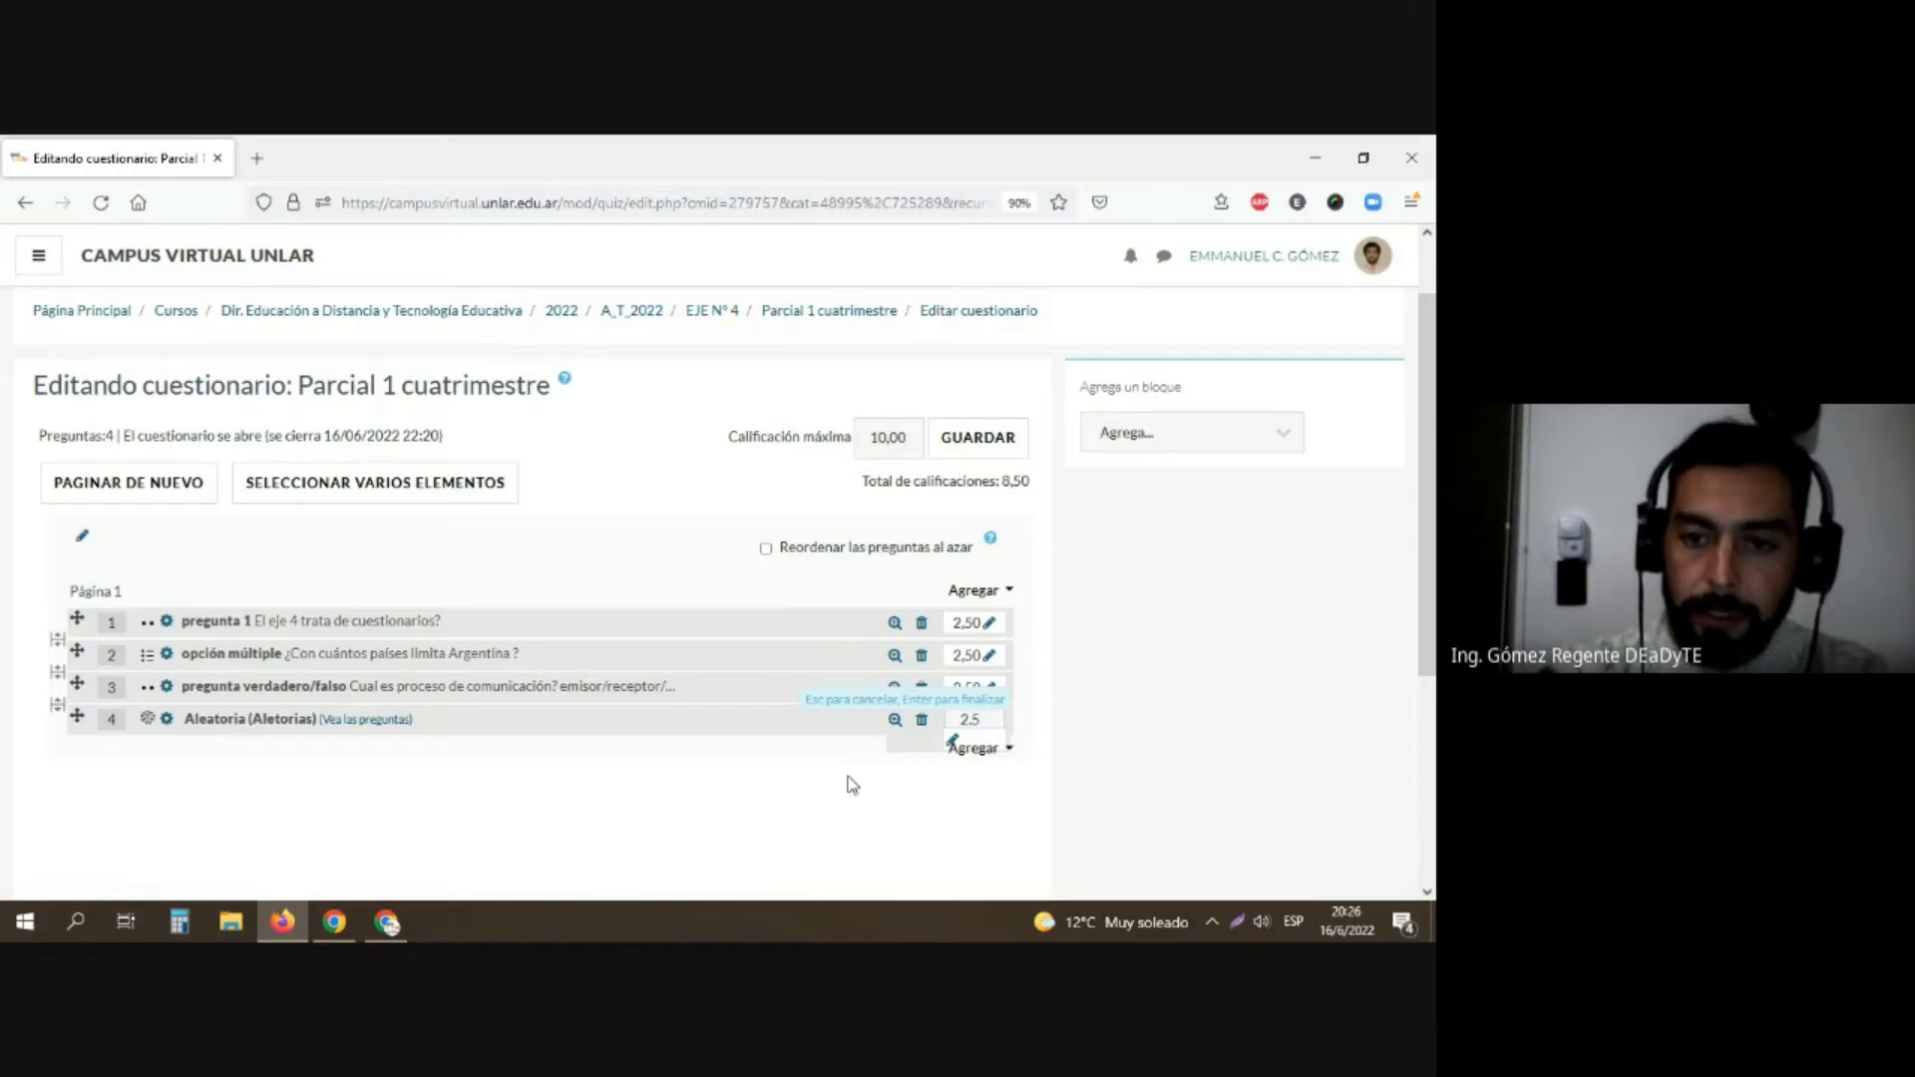
pyautogui.write('0')
pyautogui.press('Return')
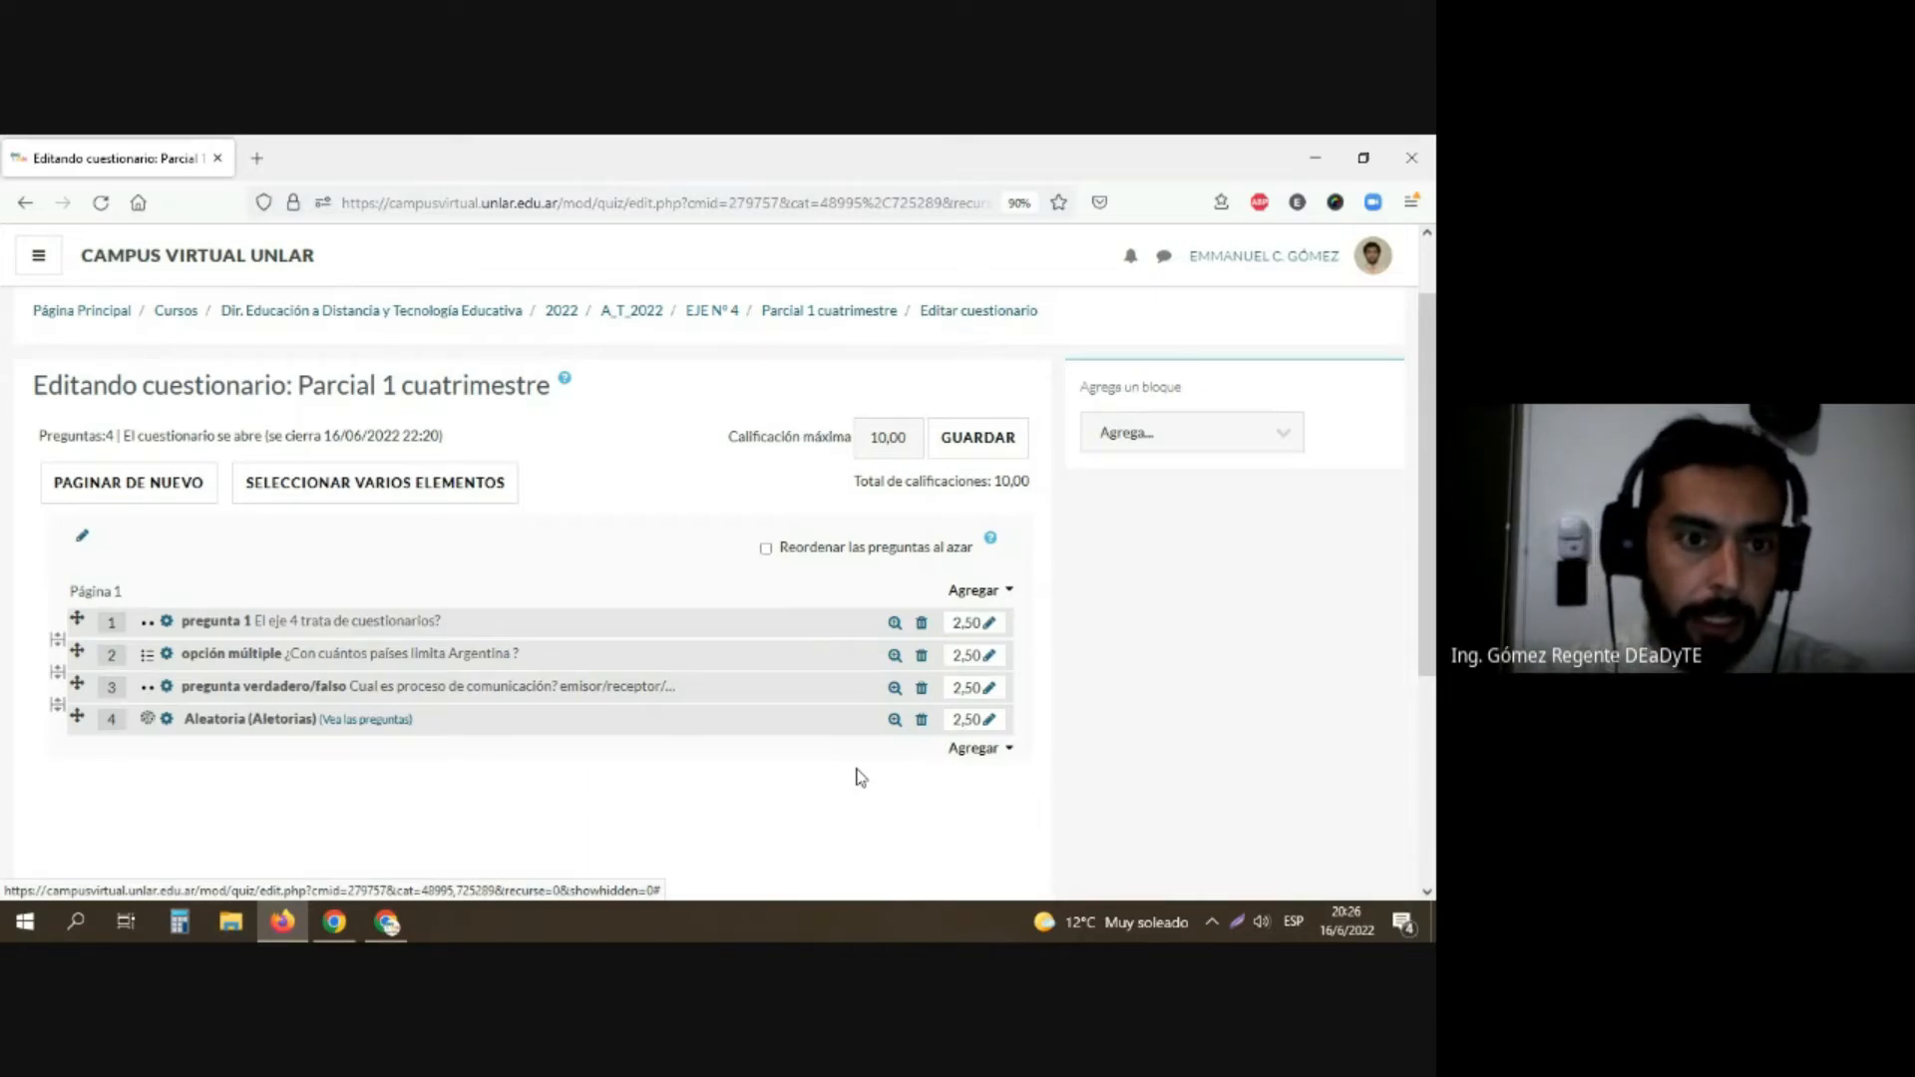
pyautogui.scroll(-3, 873, 748)
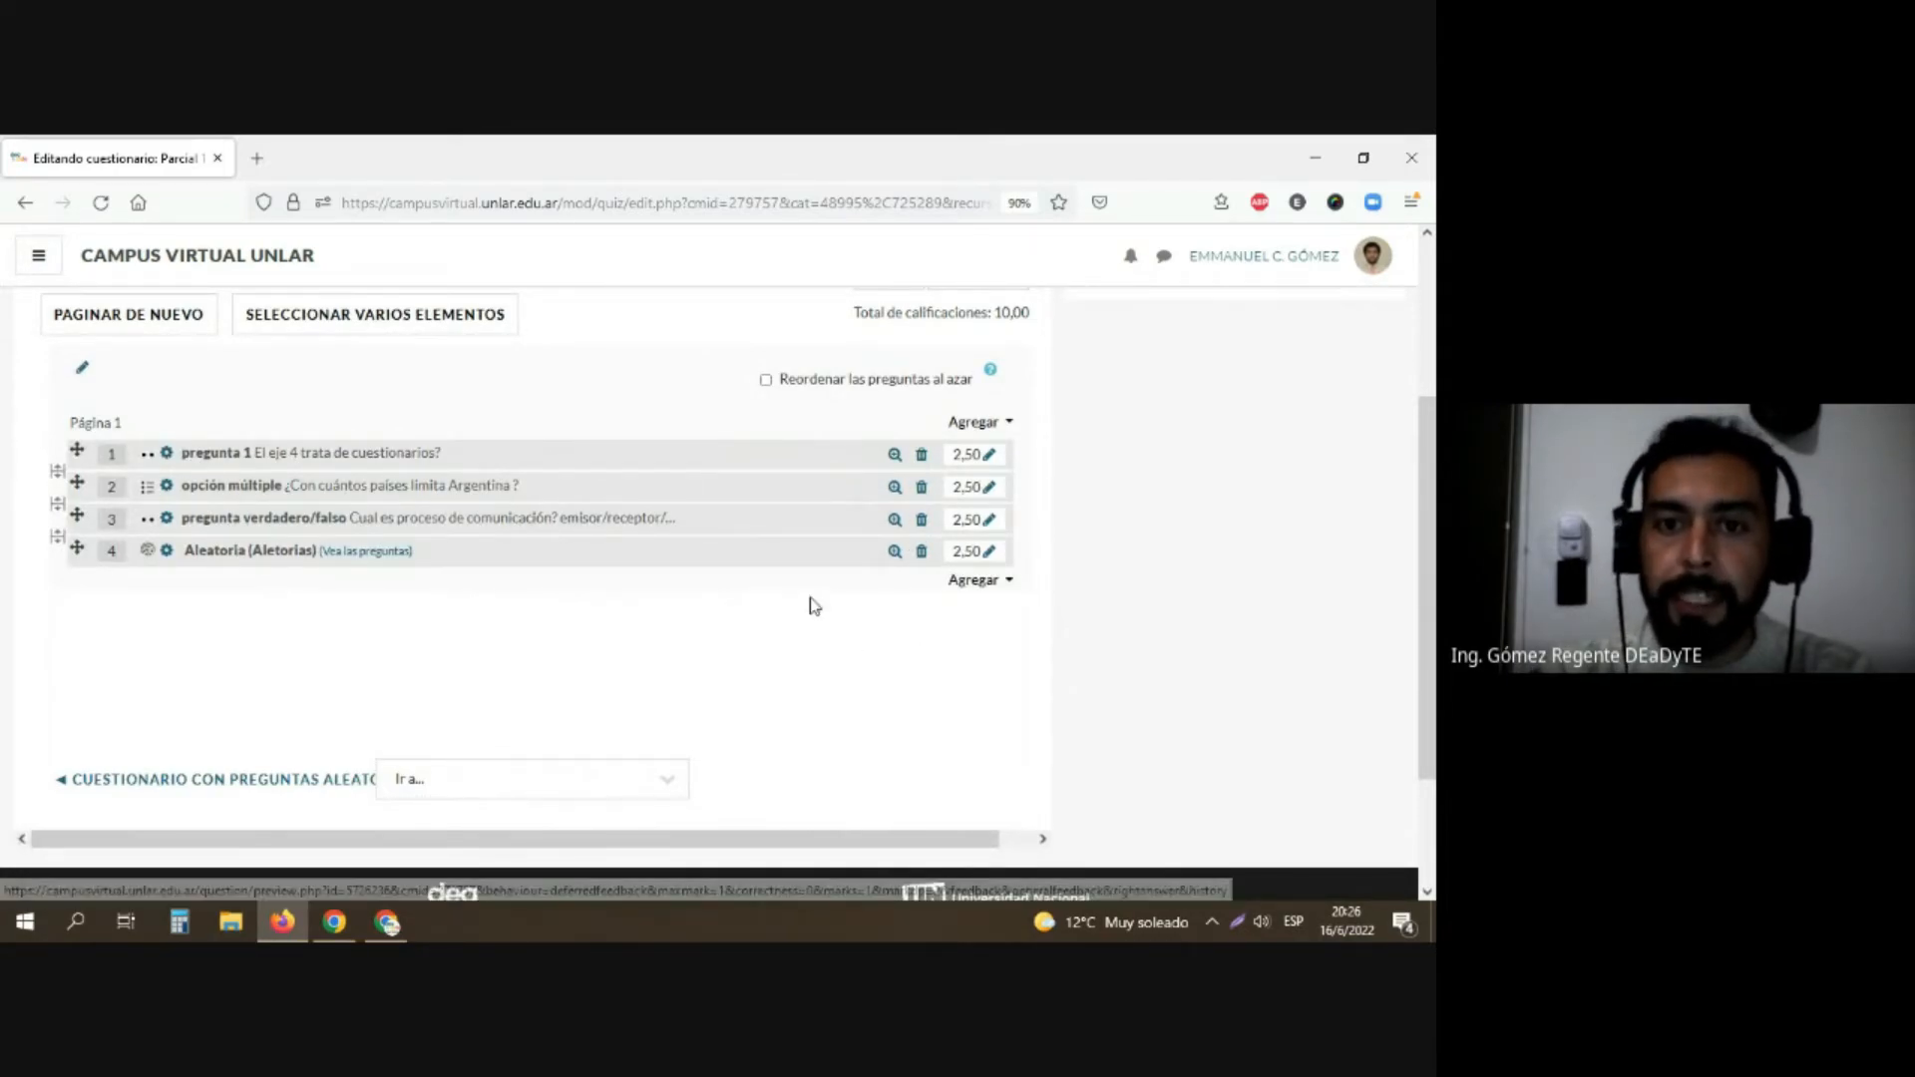
pyautogui.click(766, 380)
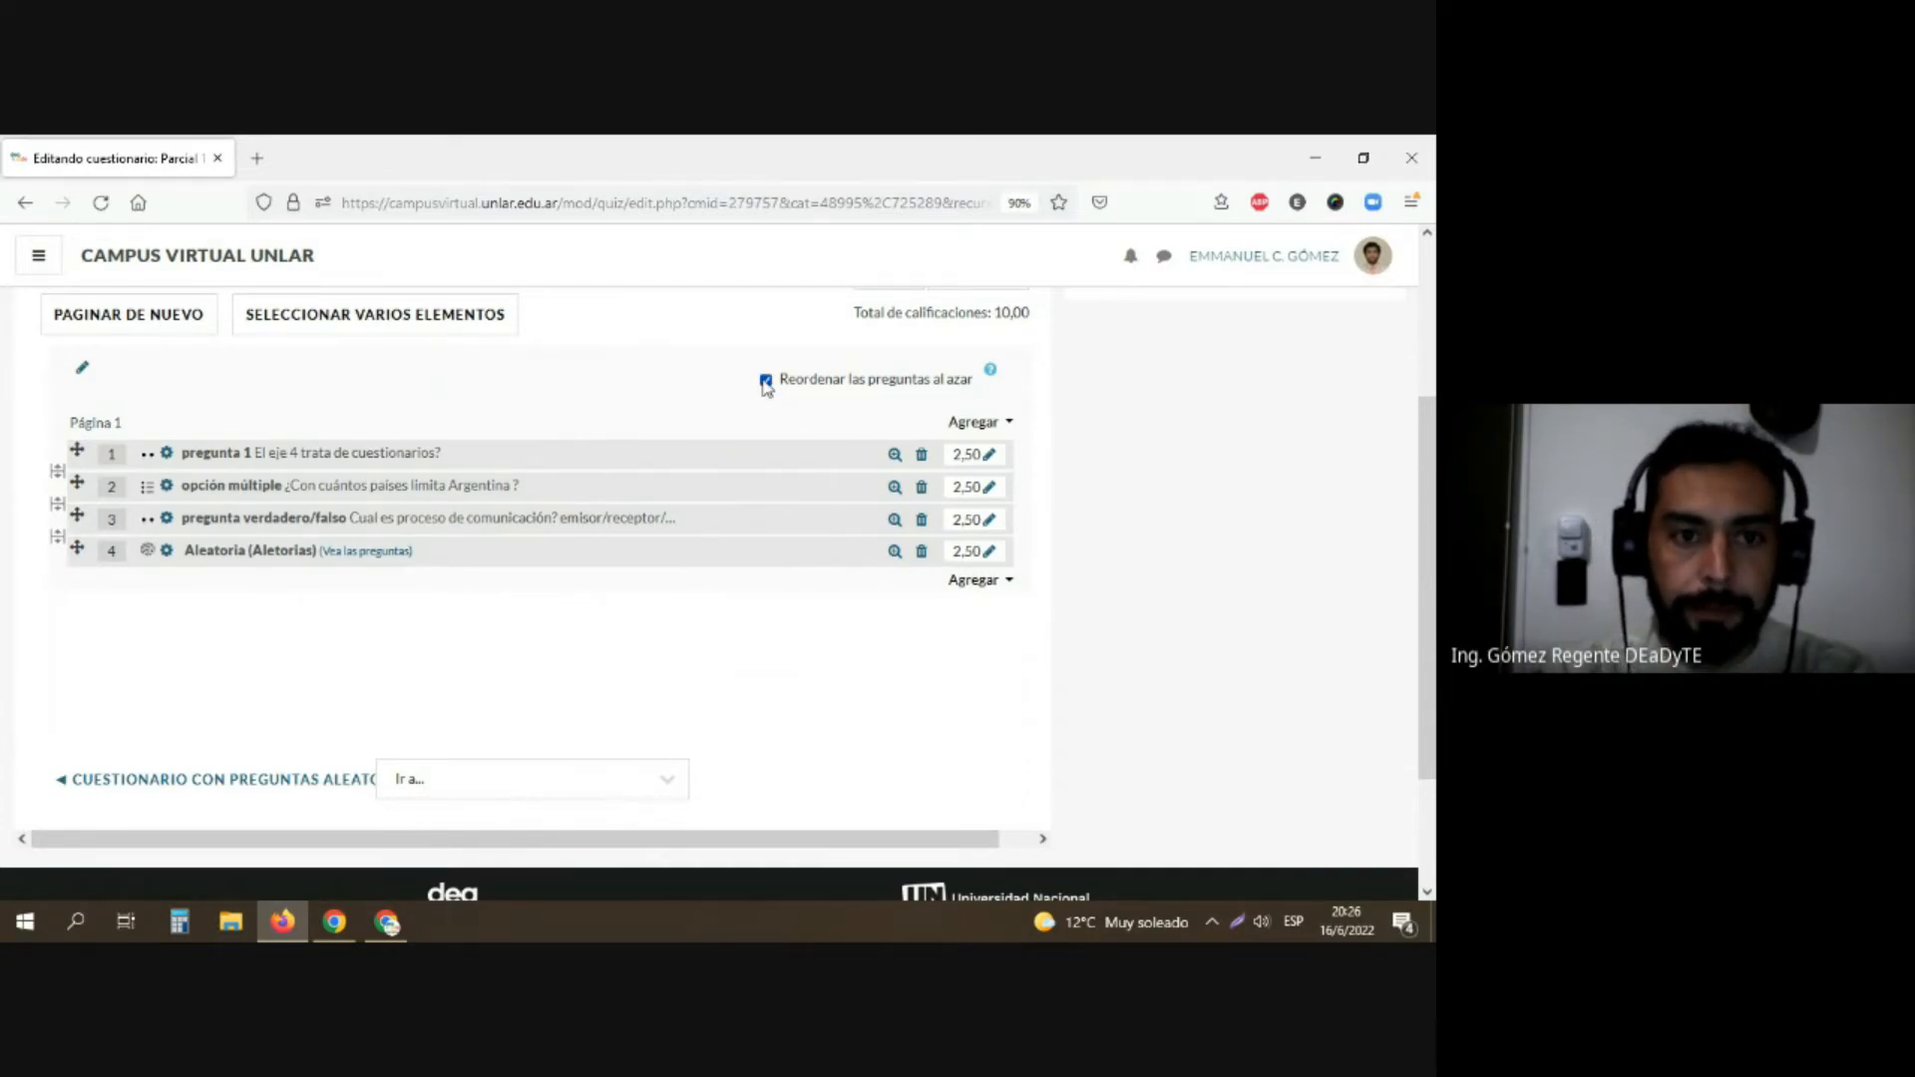
pyautogui.click(765, 382)
# Step: Save the questionnaire's maximum grade and open the "Parcial 1 cuatrimestre" overview page in a separate browser tab
pyautogui.scroll(1, 744, 655)
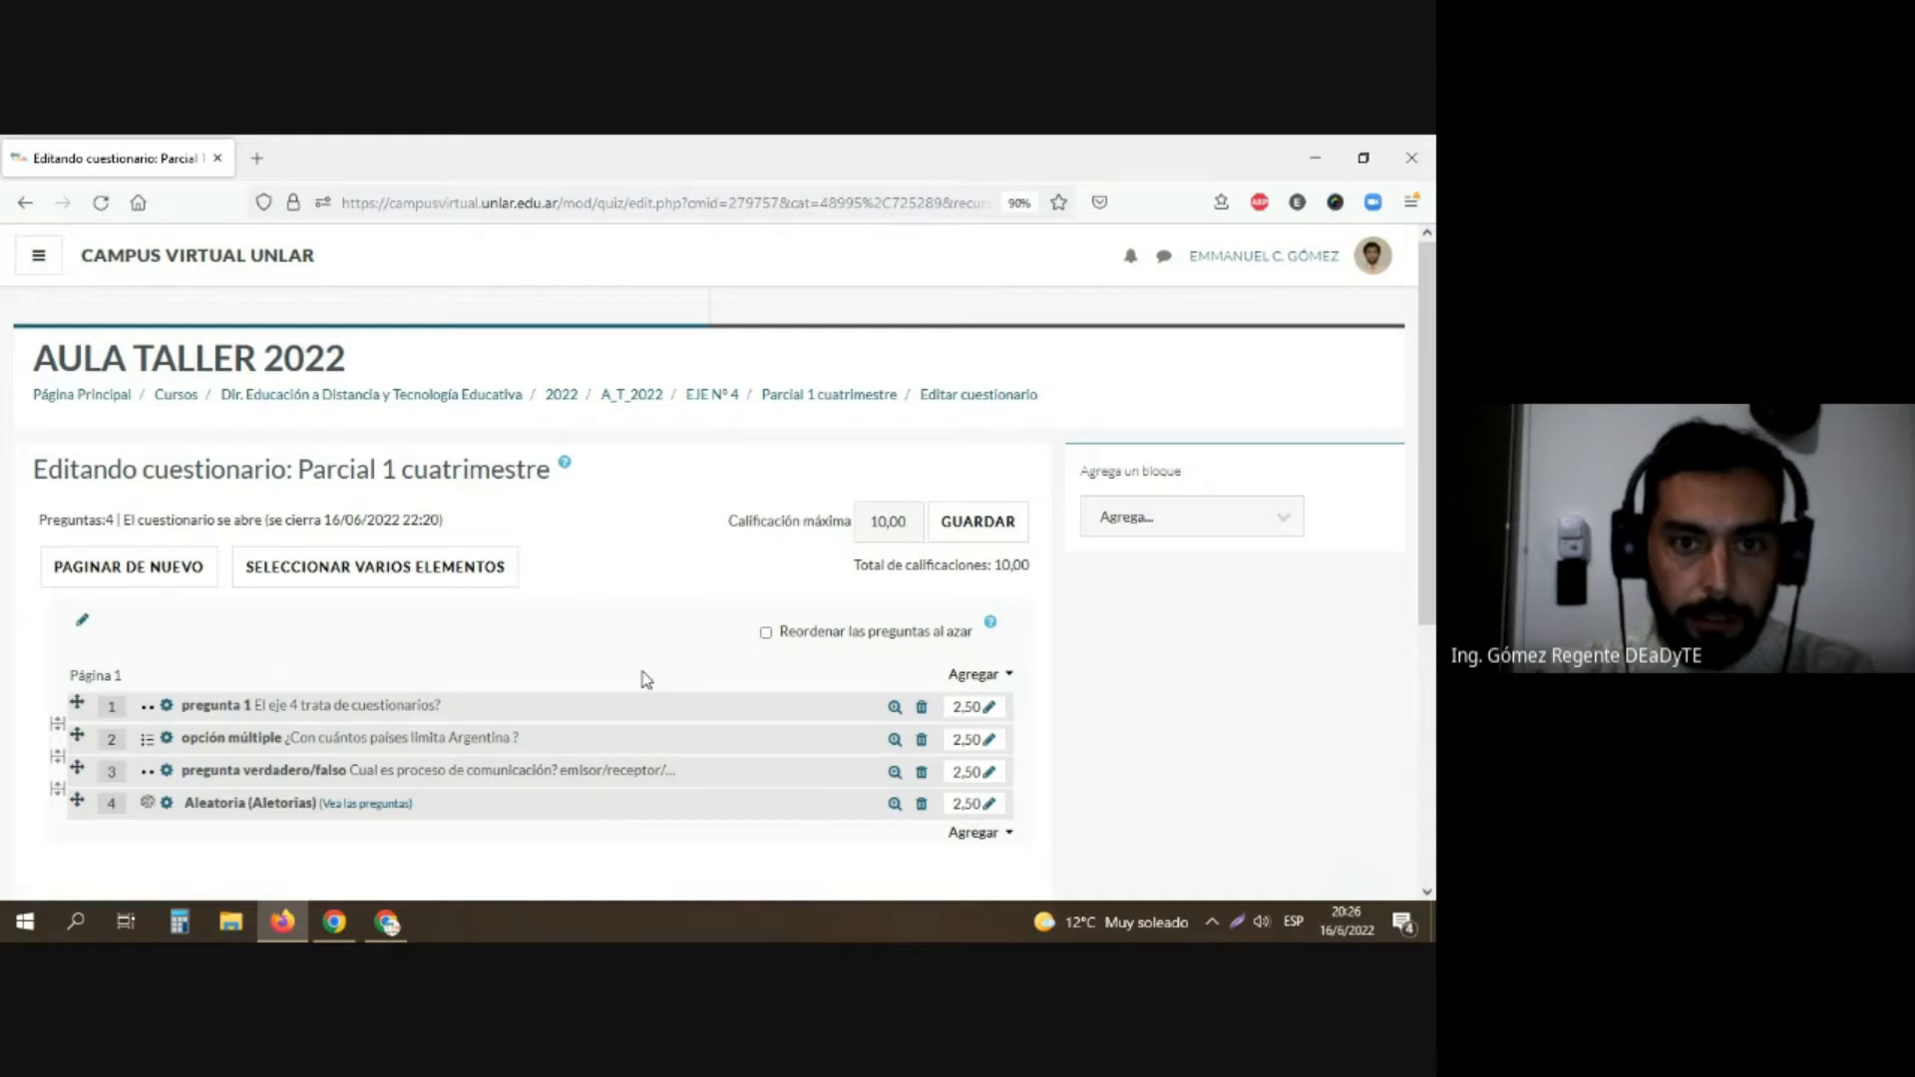
pyautogui.scroll(-4, 643, 678)
pyautogui.scroll(3, 907, 560)
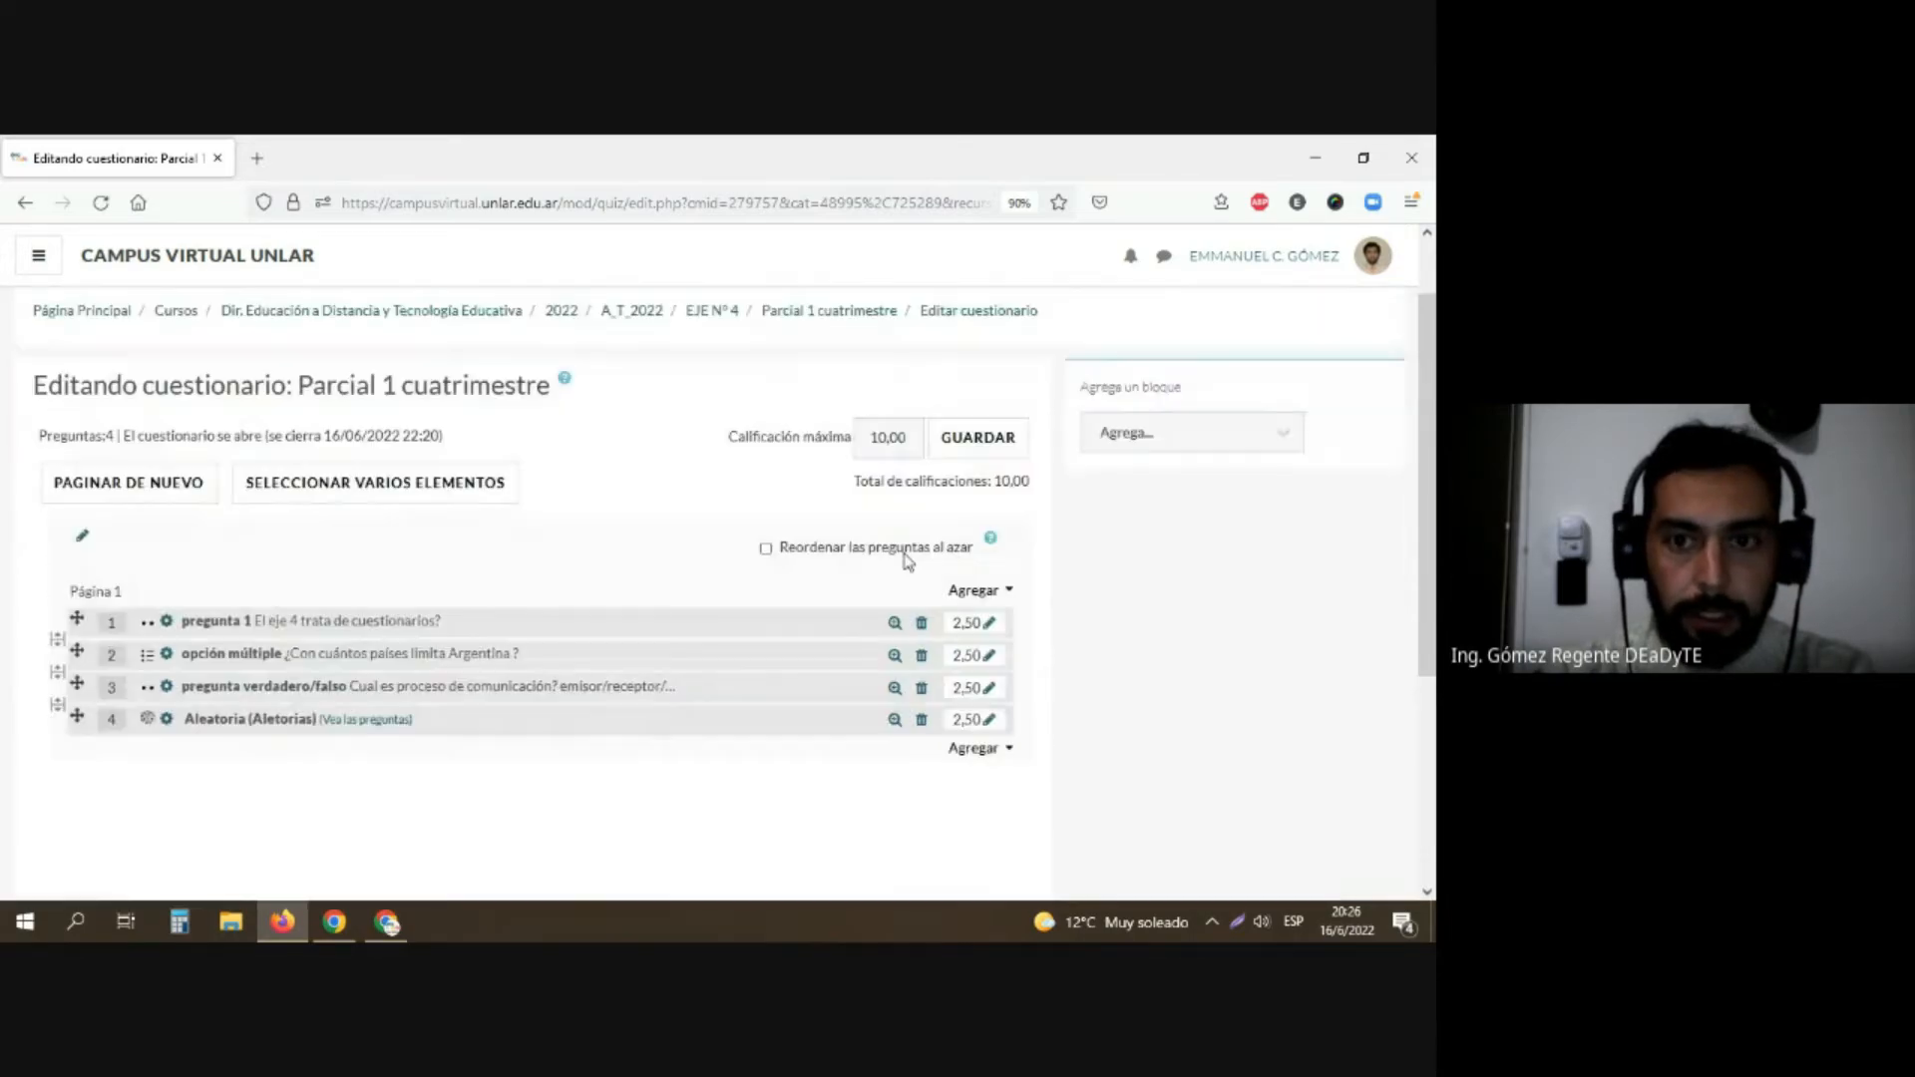
pyautogui.click(995, 436)
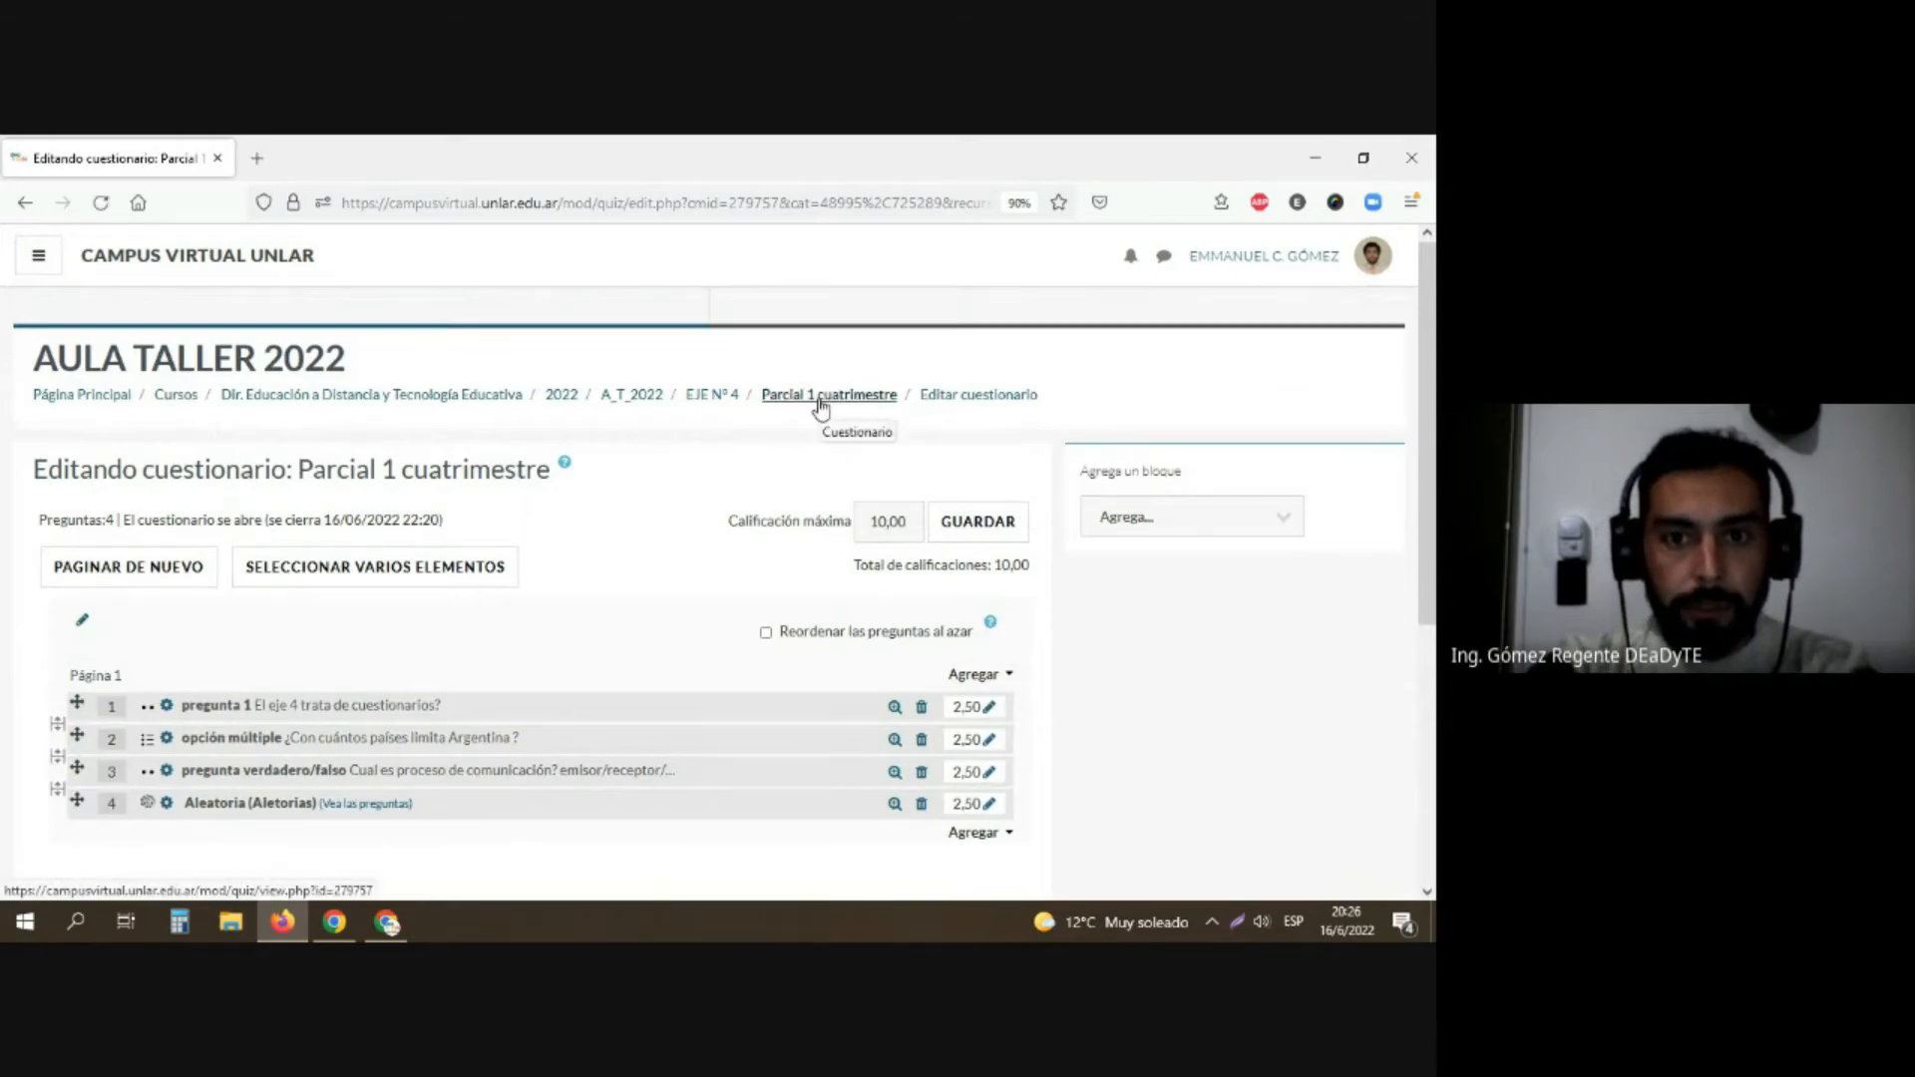
pyautogui.middleClick(820, 402)
pyautogui.click(296, 156)
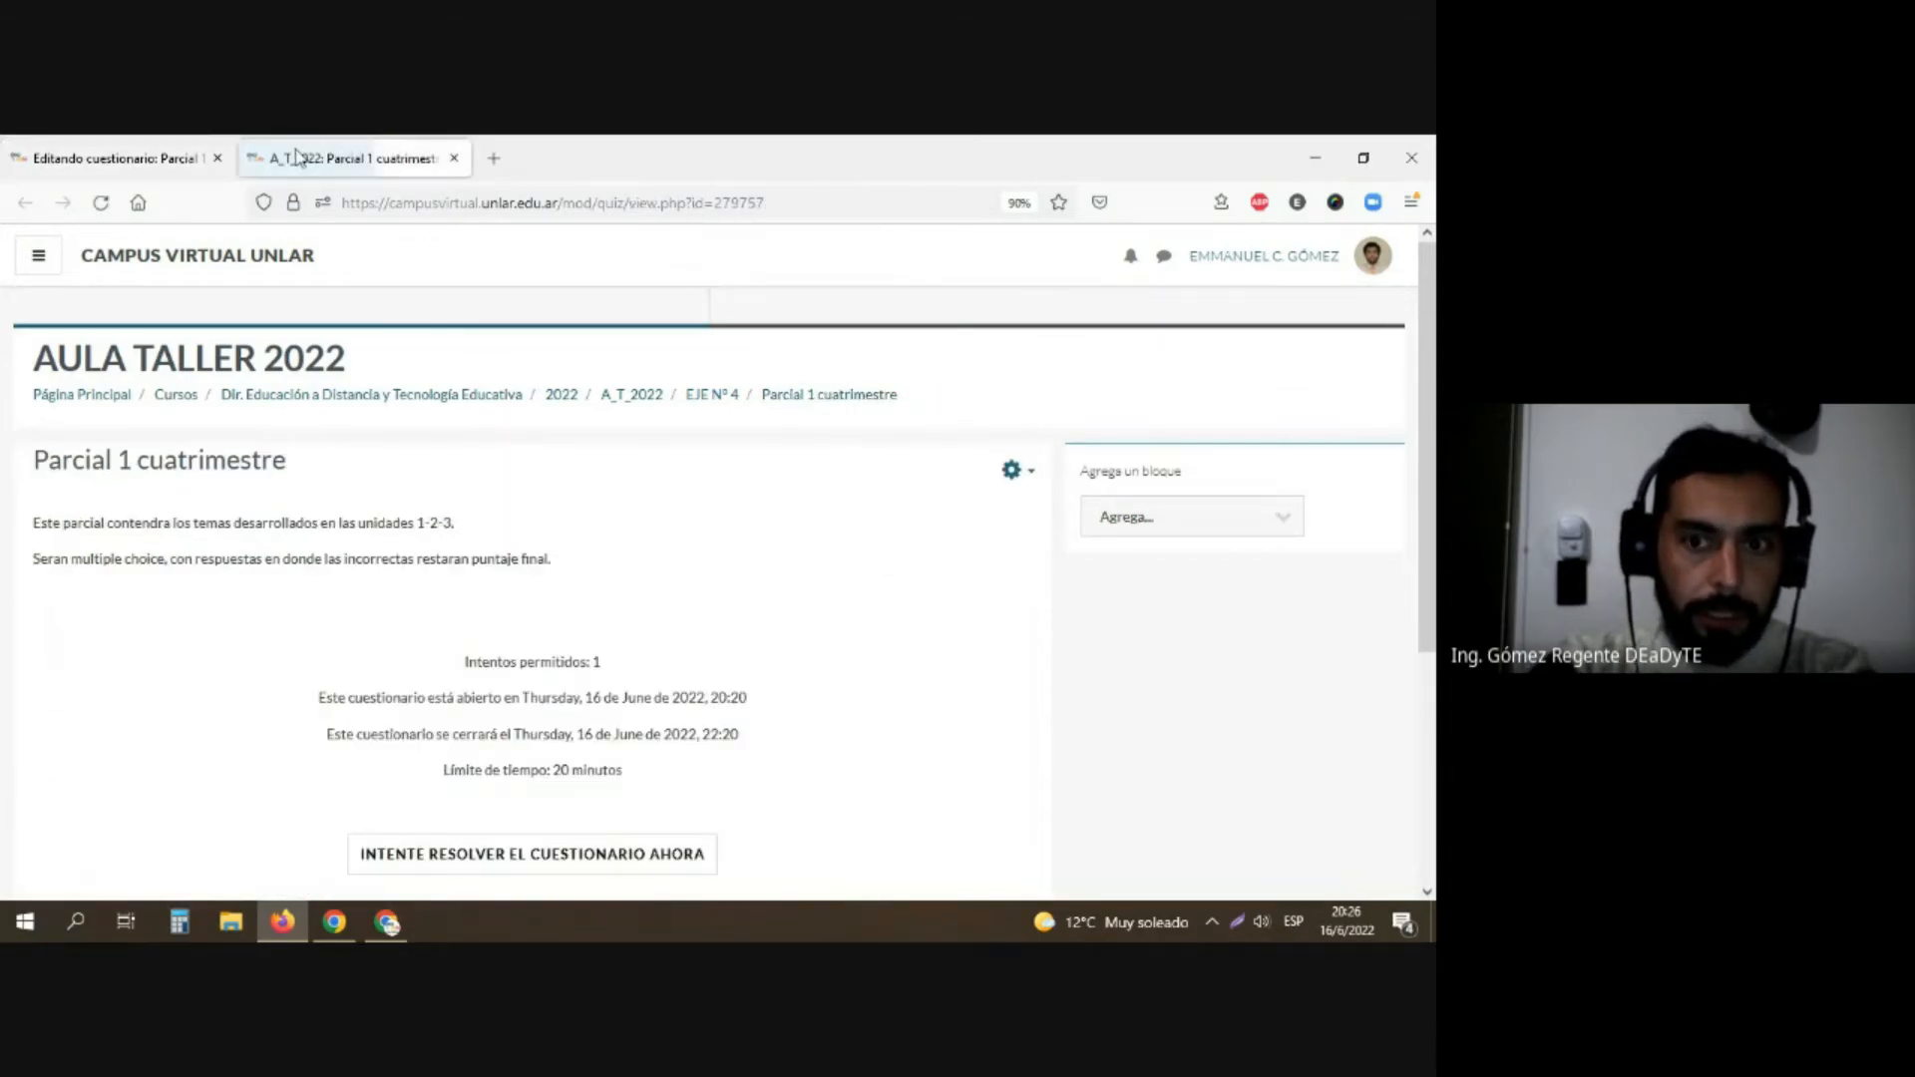
# Step: Open the preview of the "Parcial 1 cuatrimestre" questionnaire and read its time-limit notice without starting an attempt
pyautogui.scroll(-3, 277, 494)
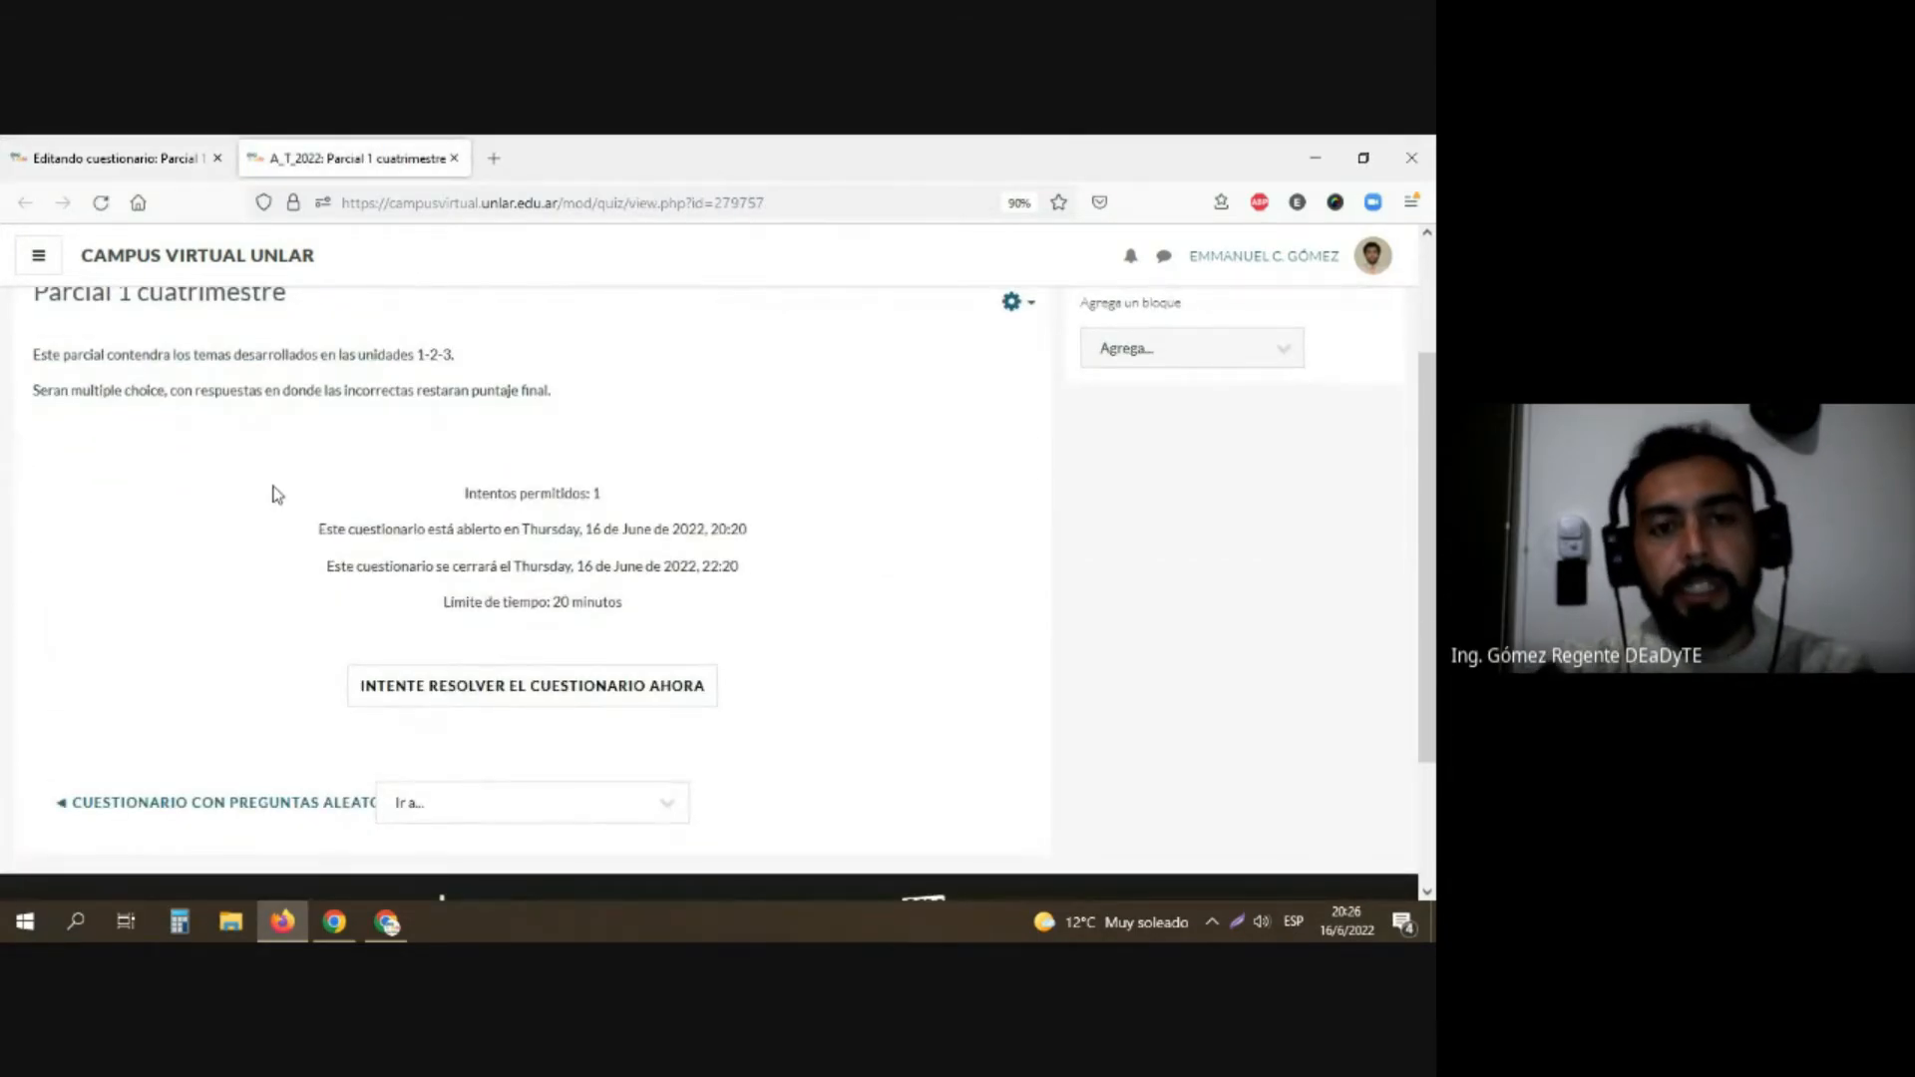
pyautogui.scroll(1, 277, 494)
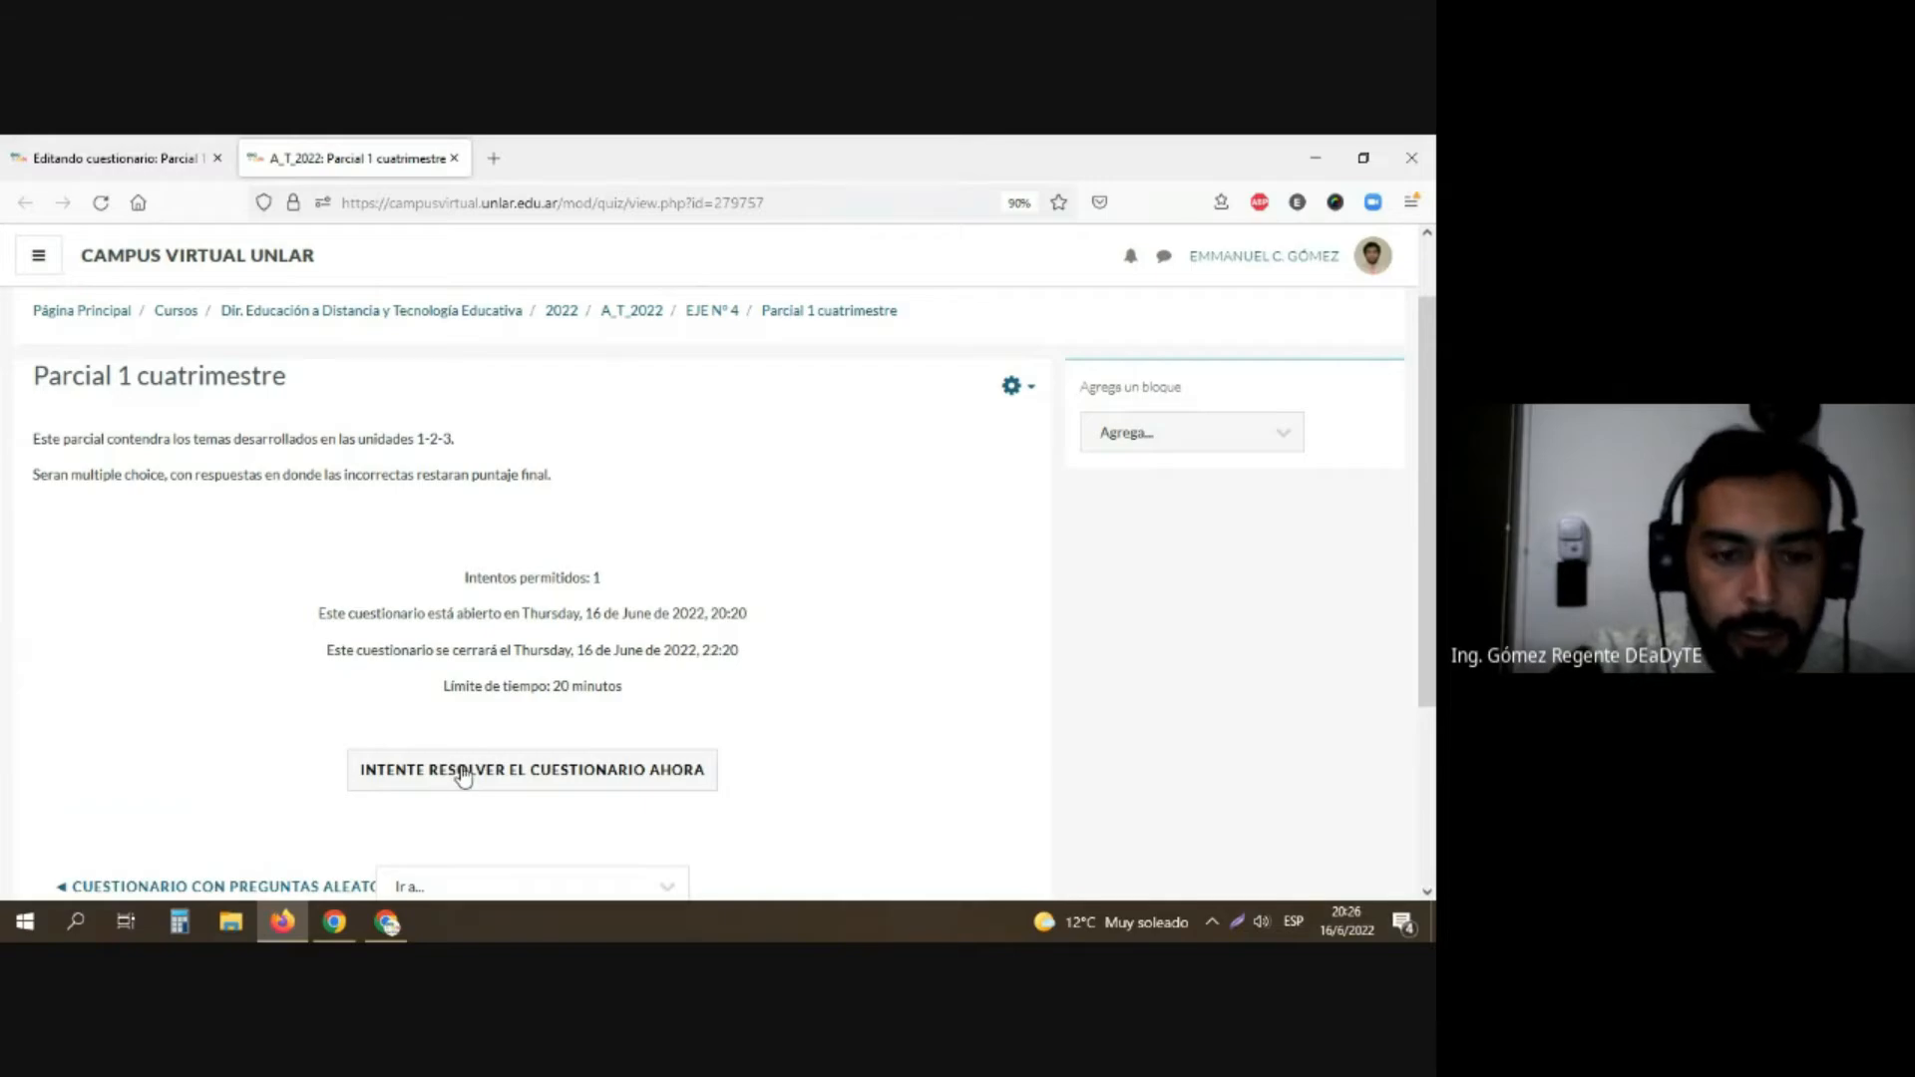
pyautogui.click(1032, 389)
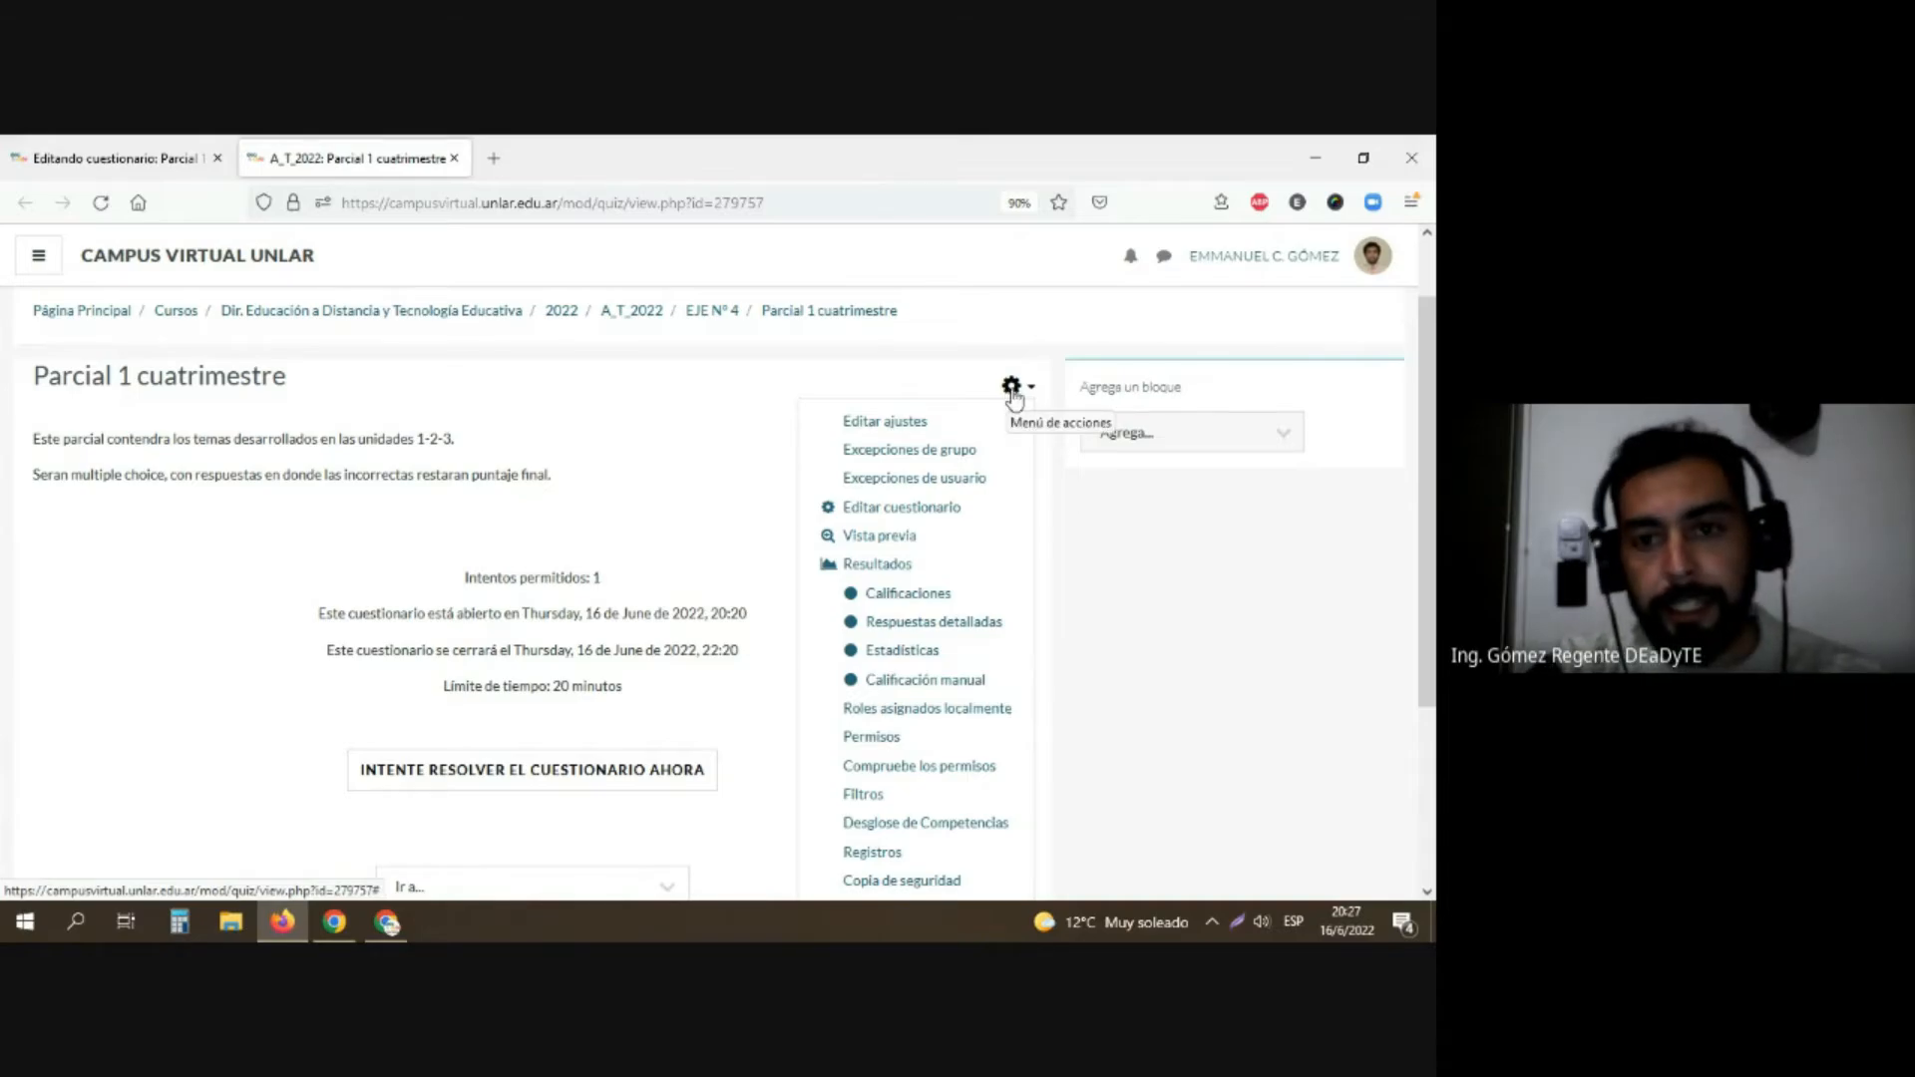
pyautogui.click(902, 539)
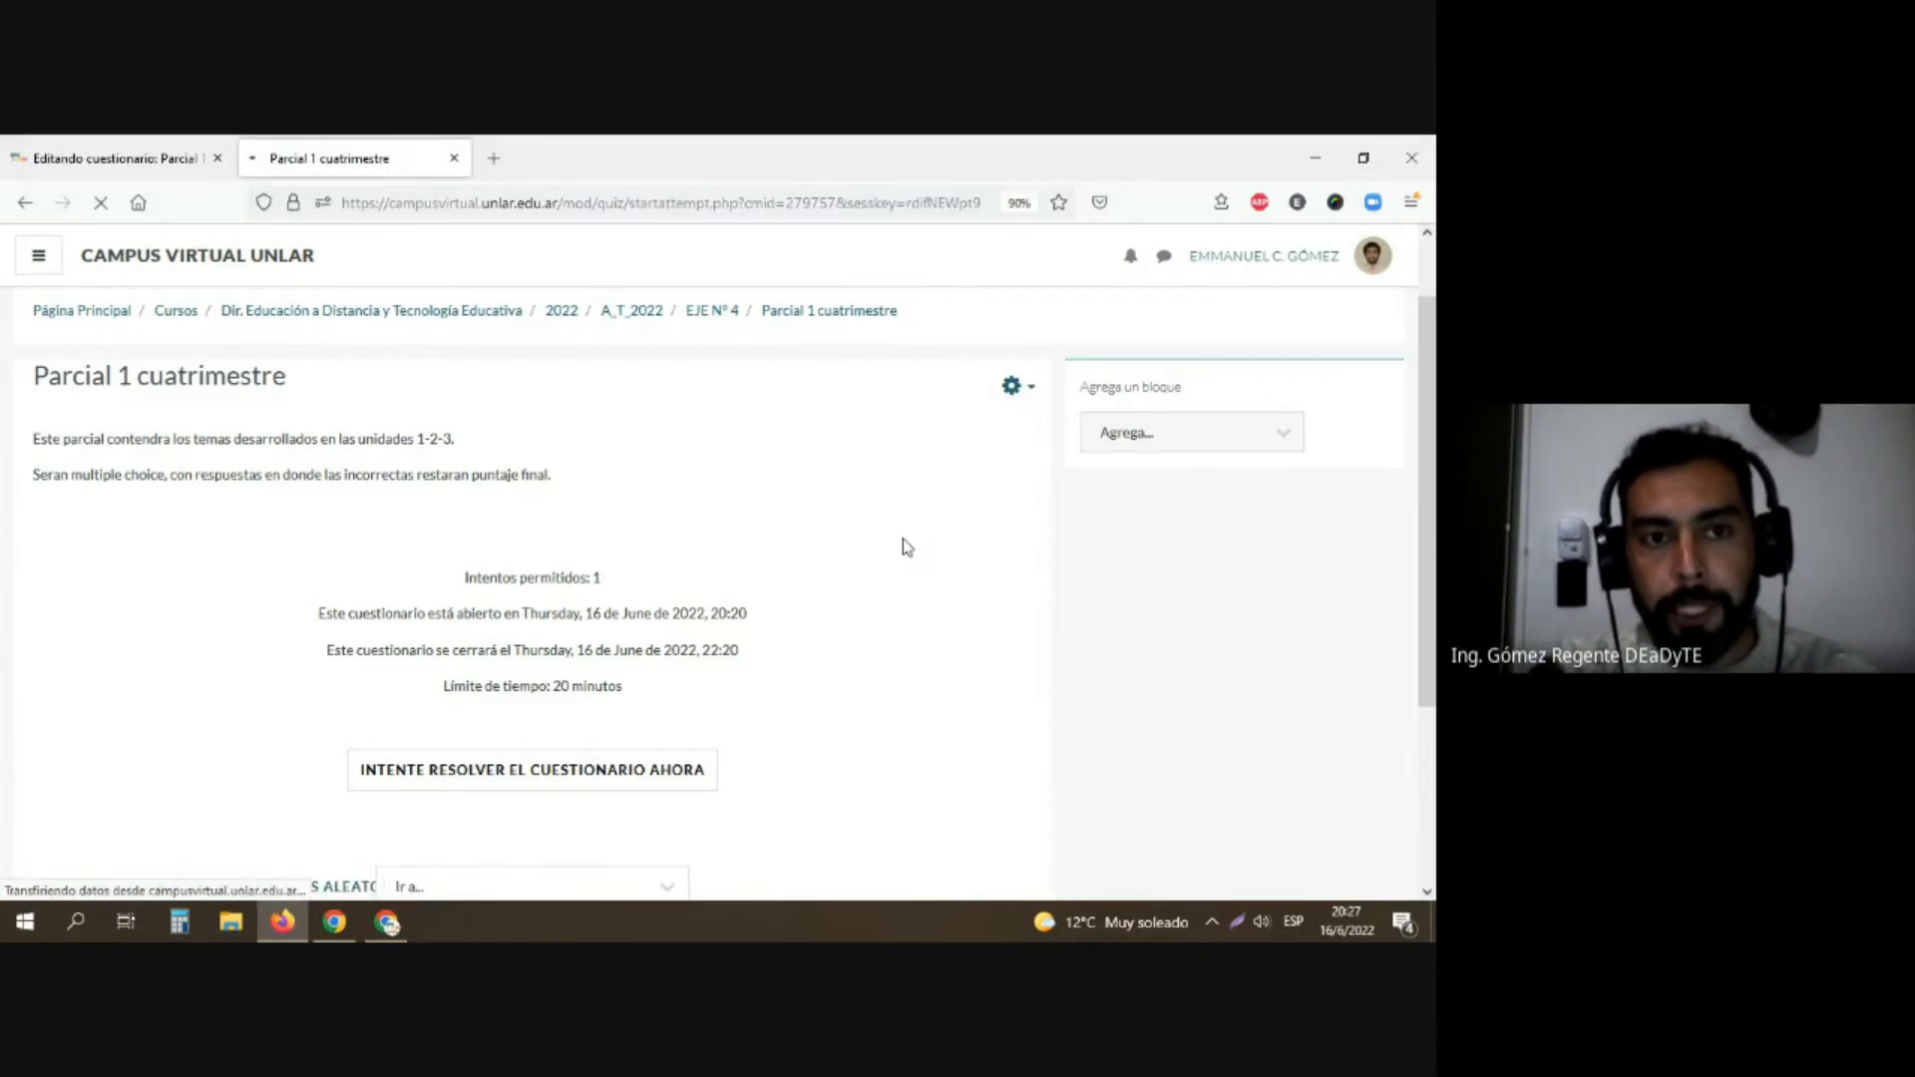
pyautogui.scroll(-4, 841, 508)
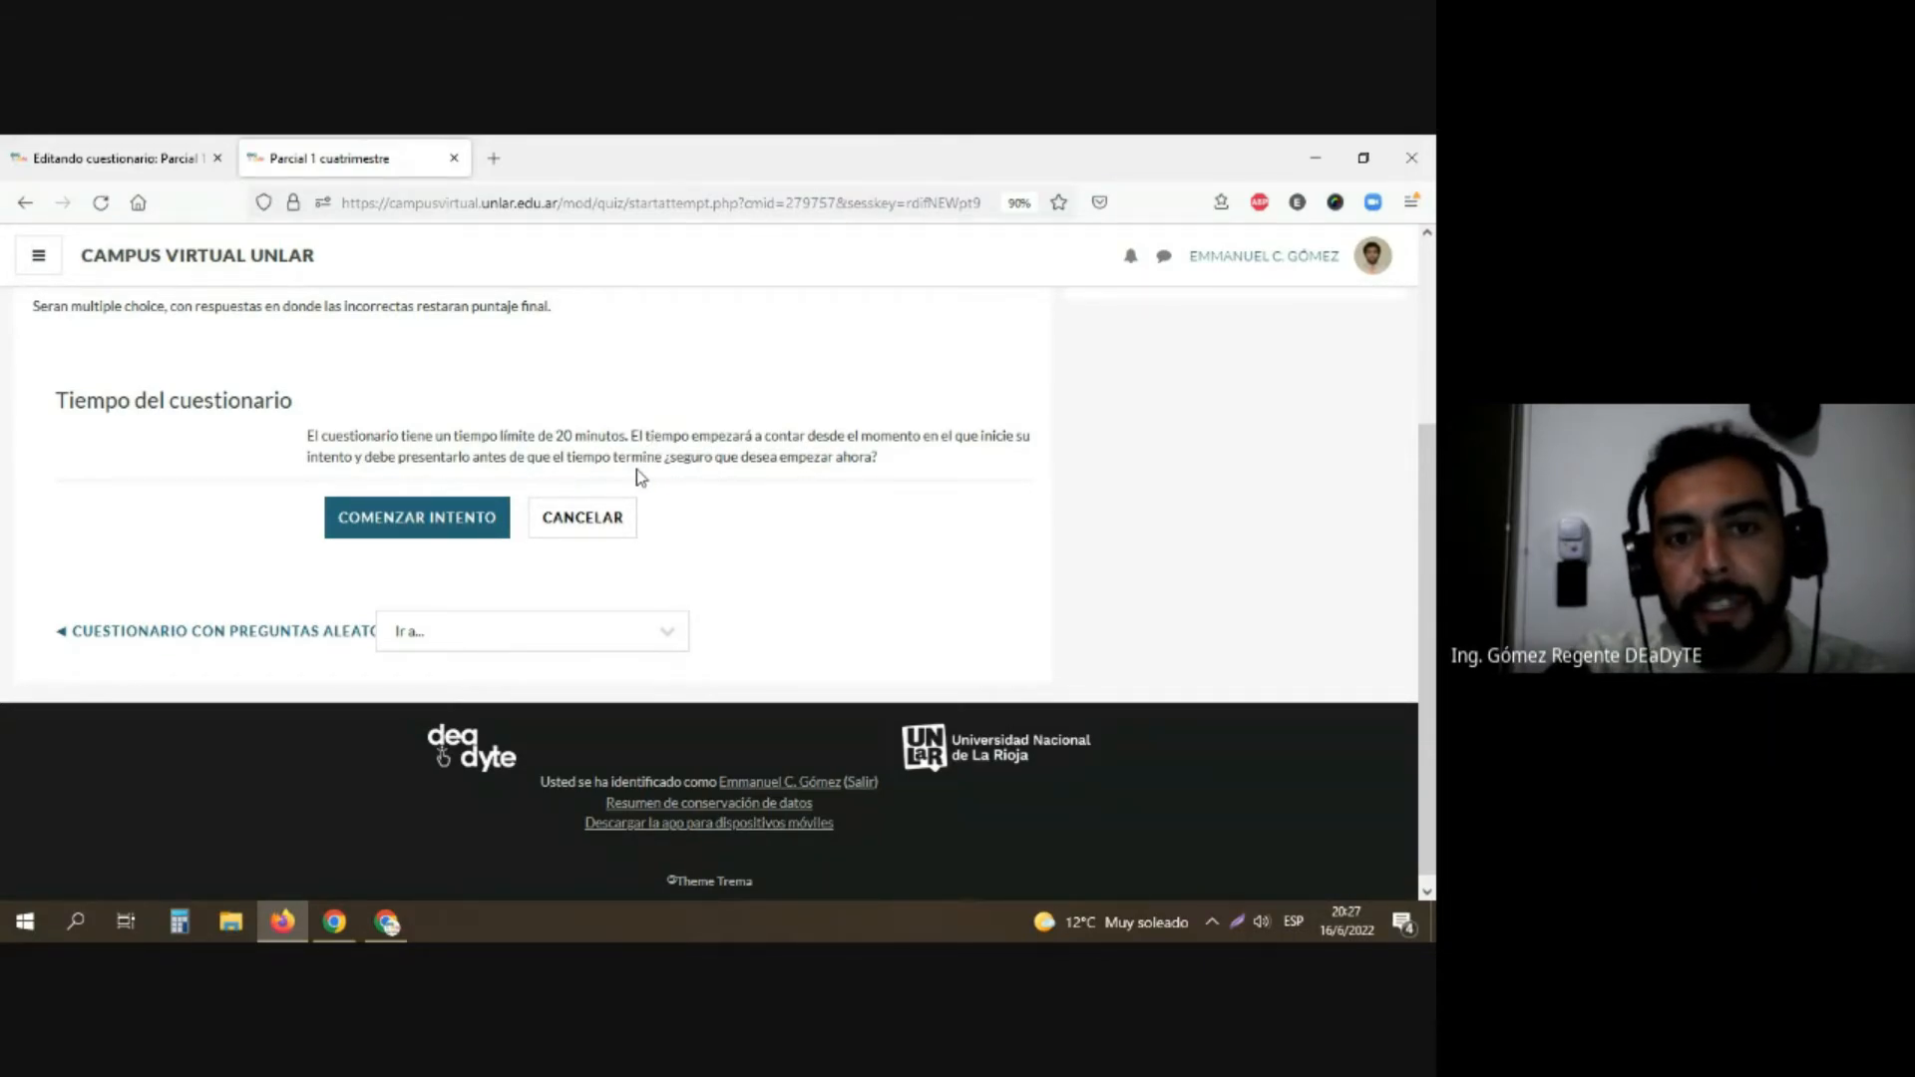
pyautogui.scroll(3, 822, 499)
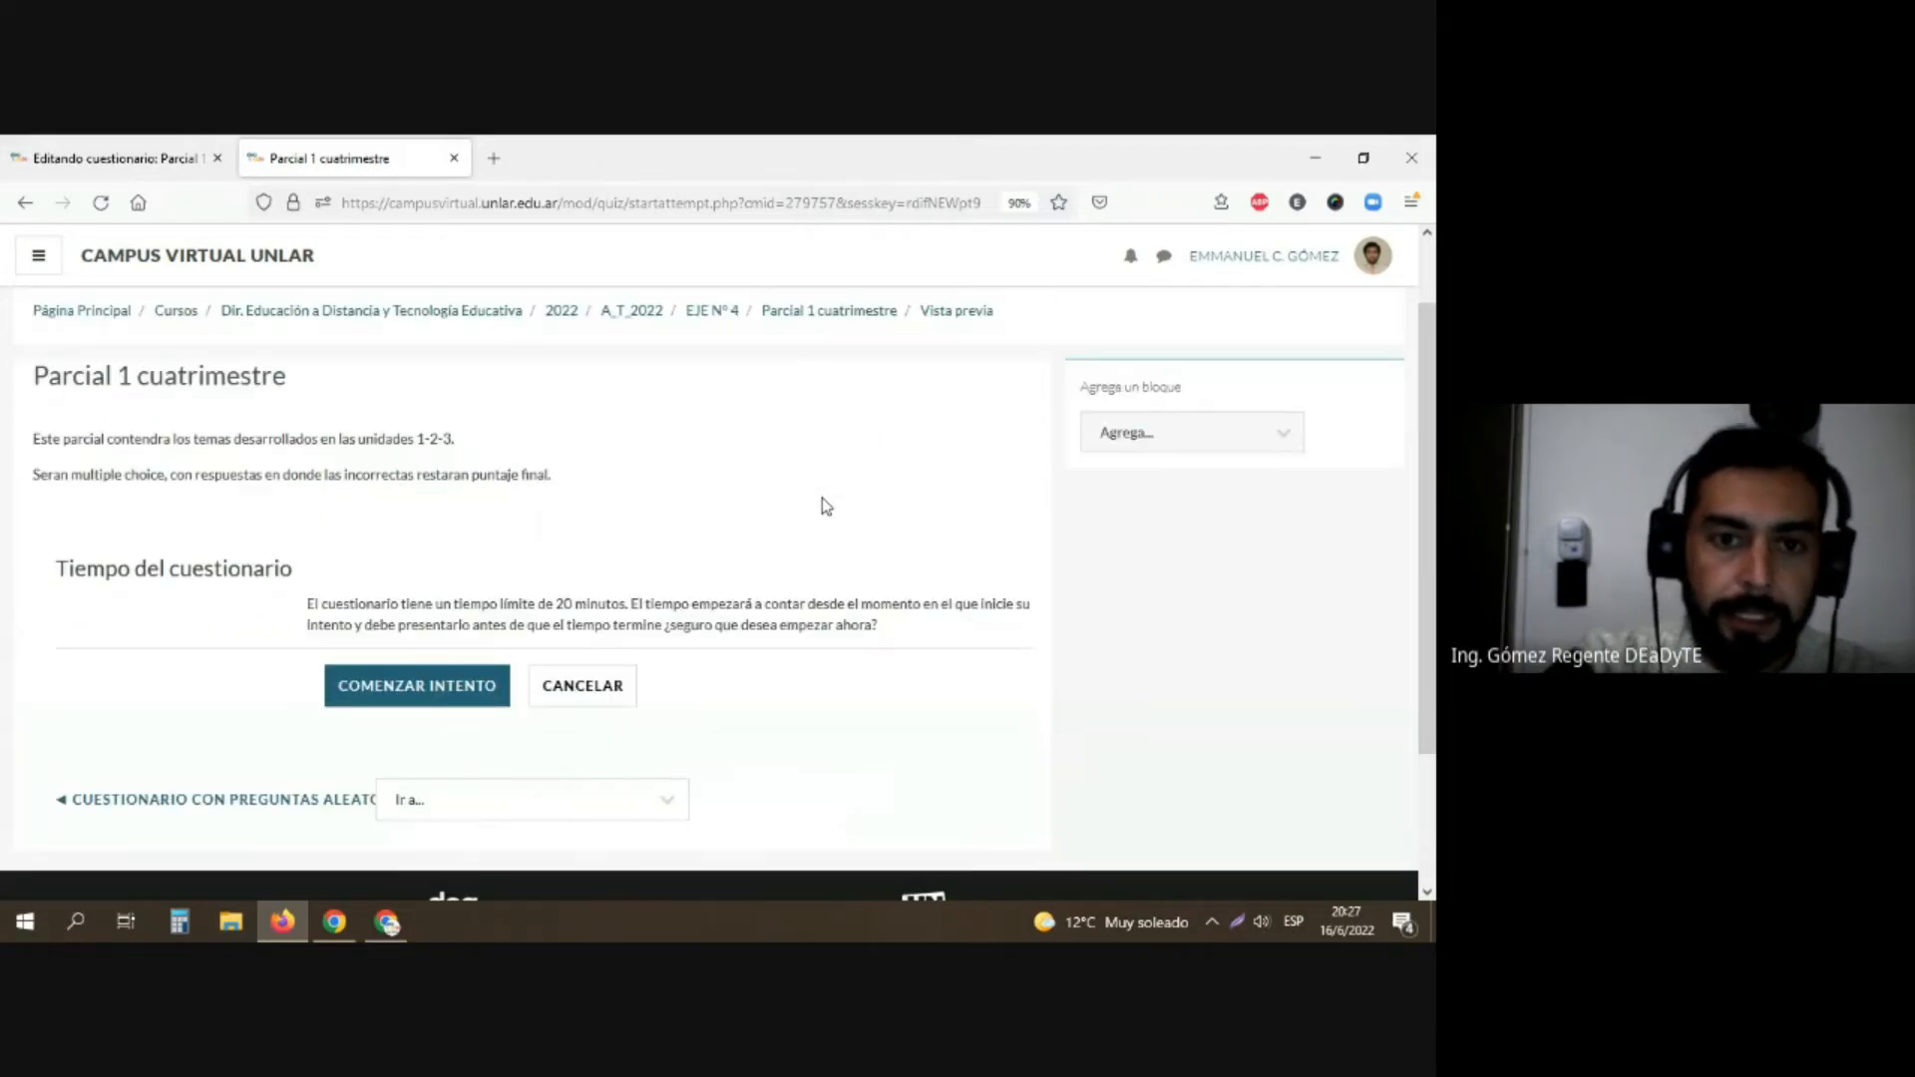
# Step: Check the question list and marks on the "Parcial 1 cuatrimestre" editing page, and return to the questionnaire's overview
pyautogui.scroll(1, 822, 499)
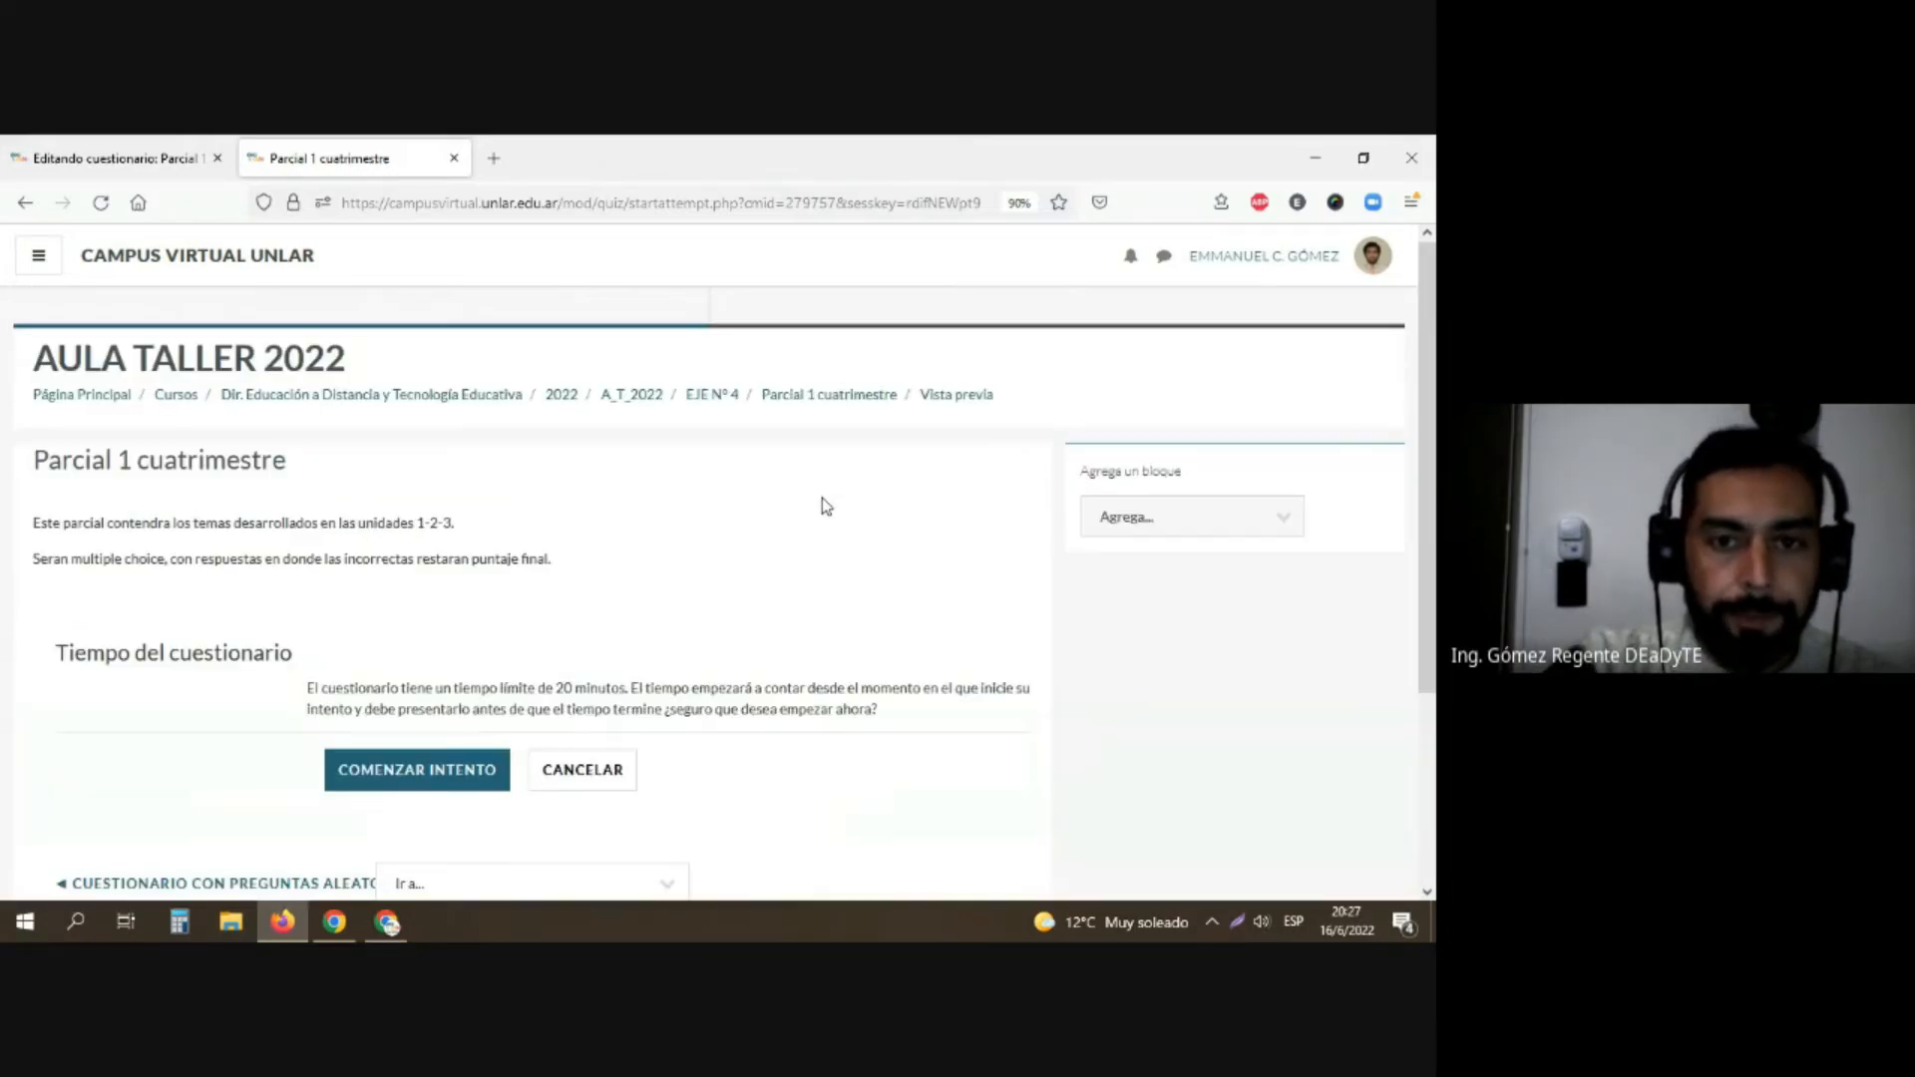
pyautogui.click(854, 399)
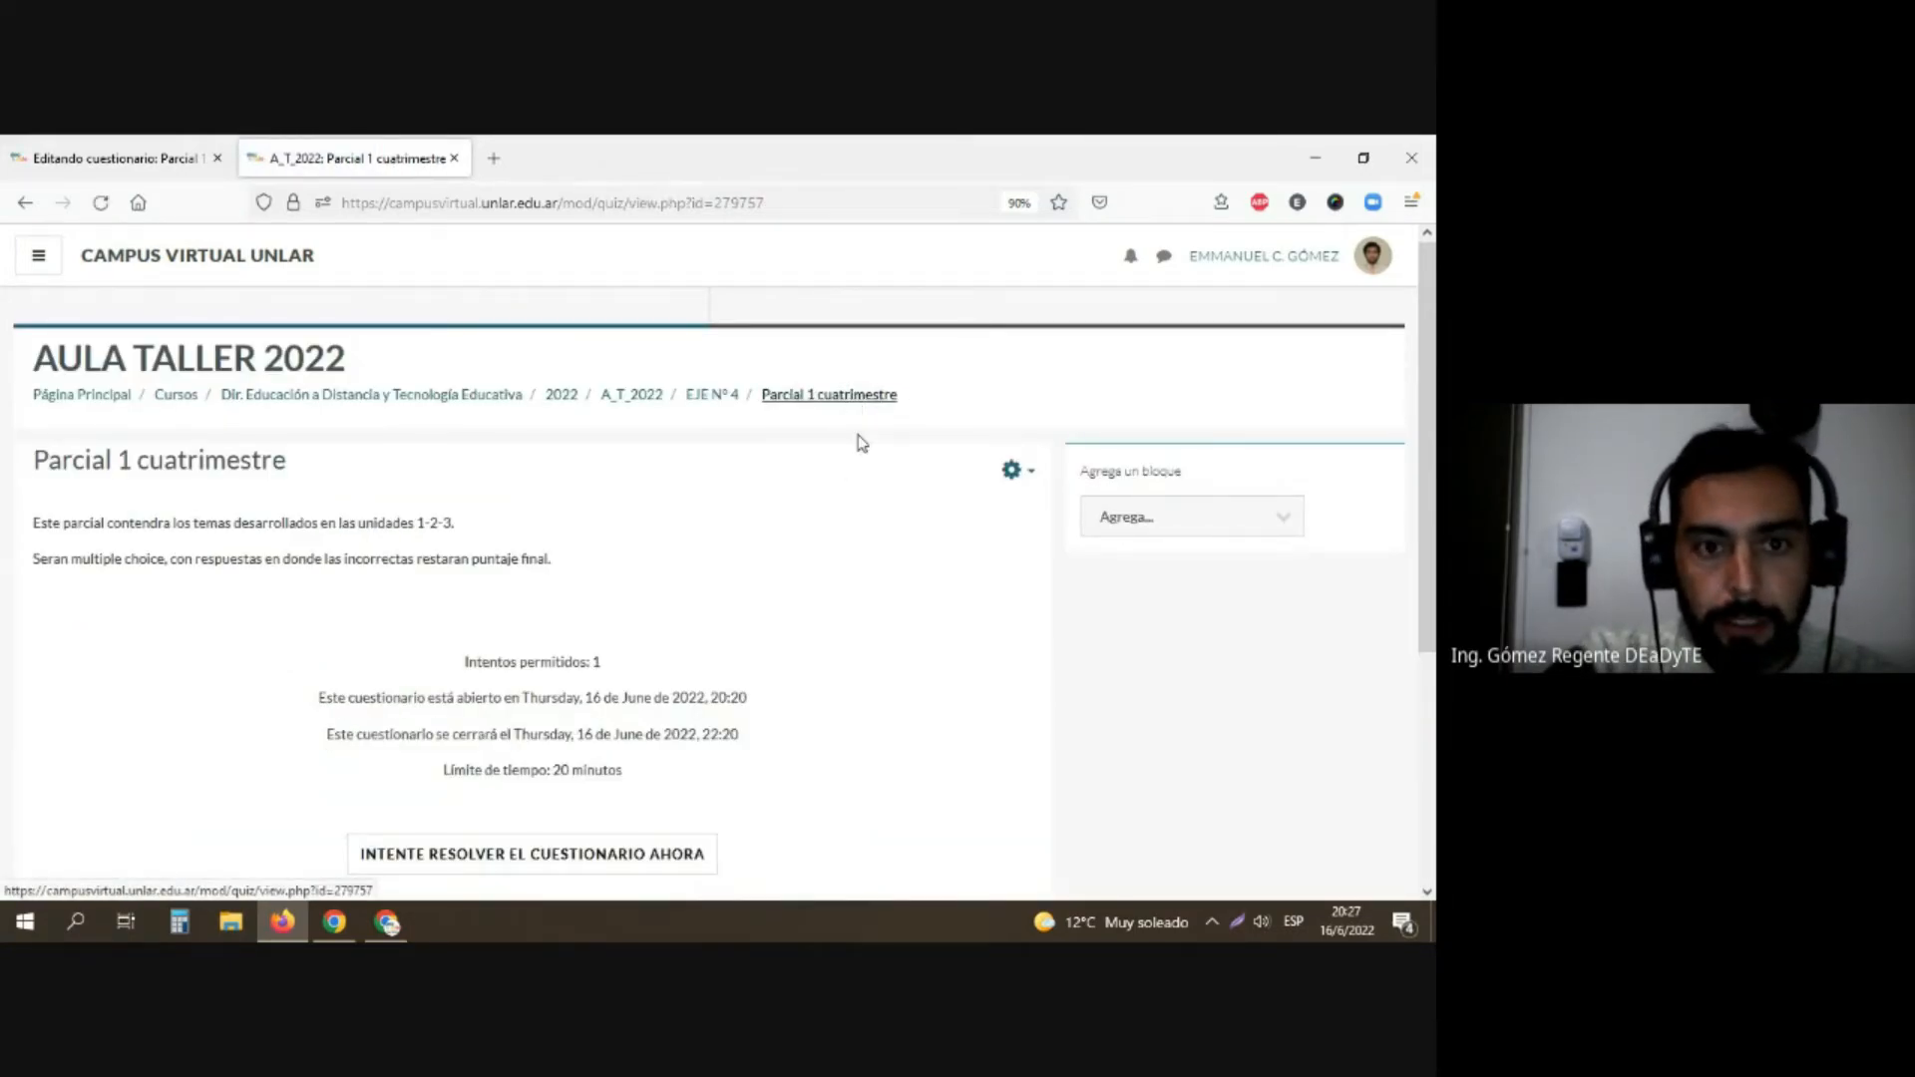
pyautogui.click(1011, 471)
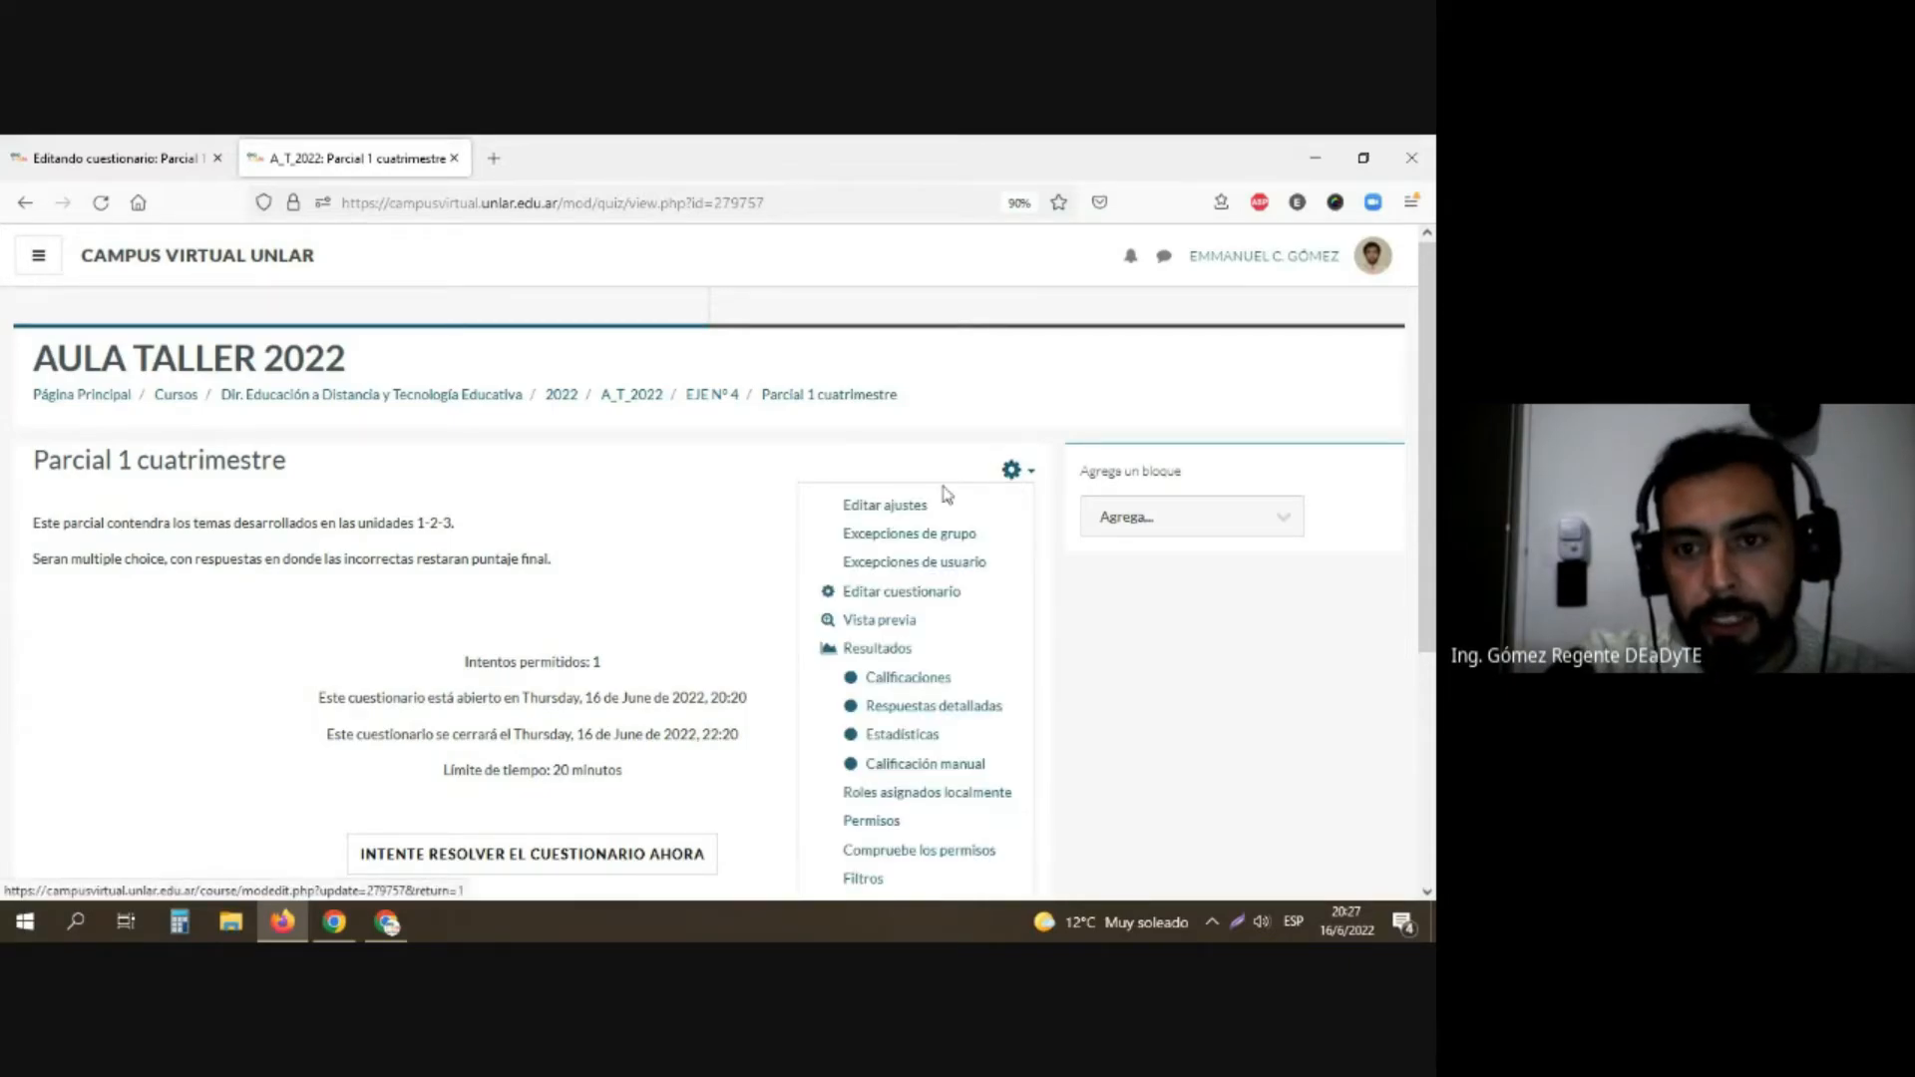
pyautogui.click(908, 595)
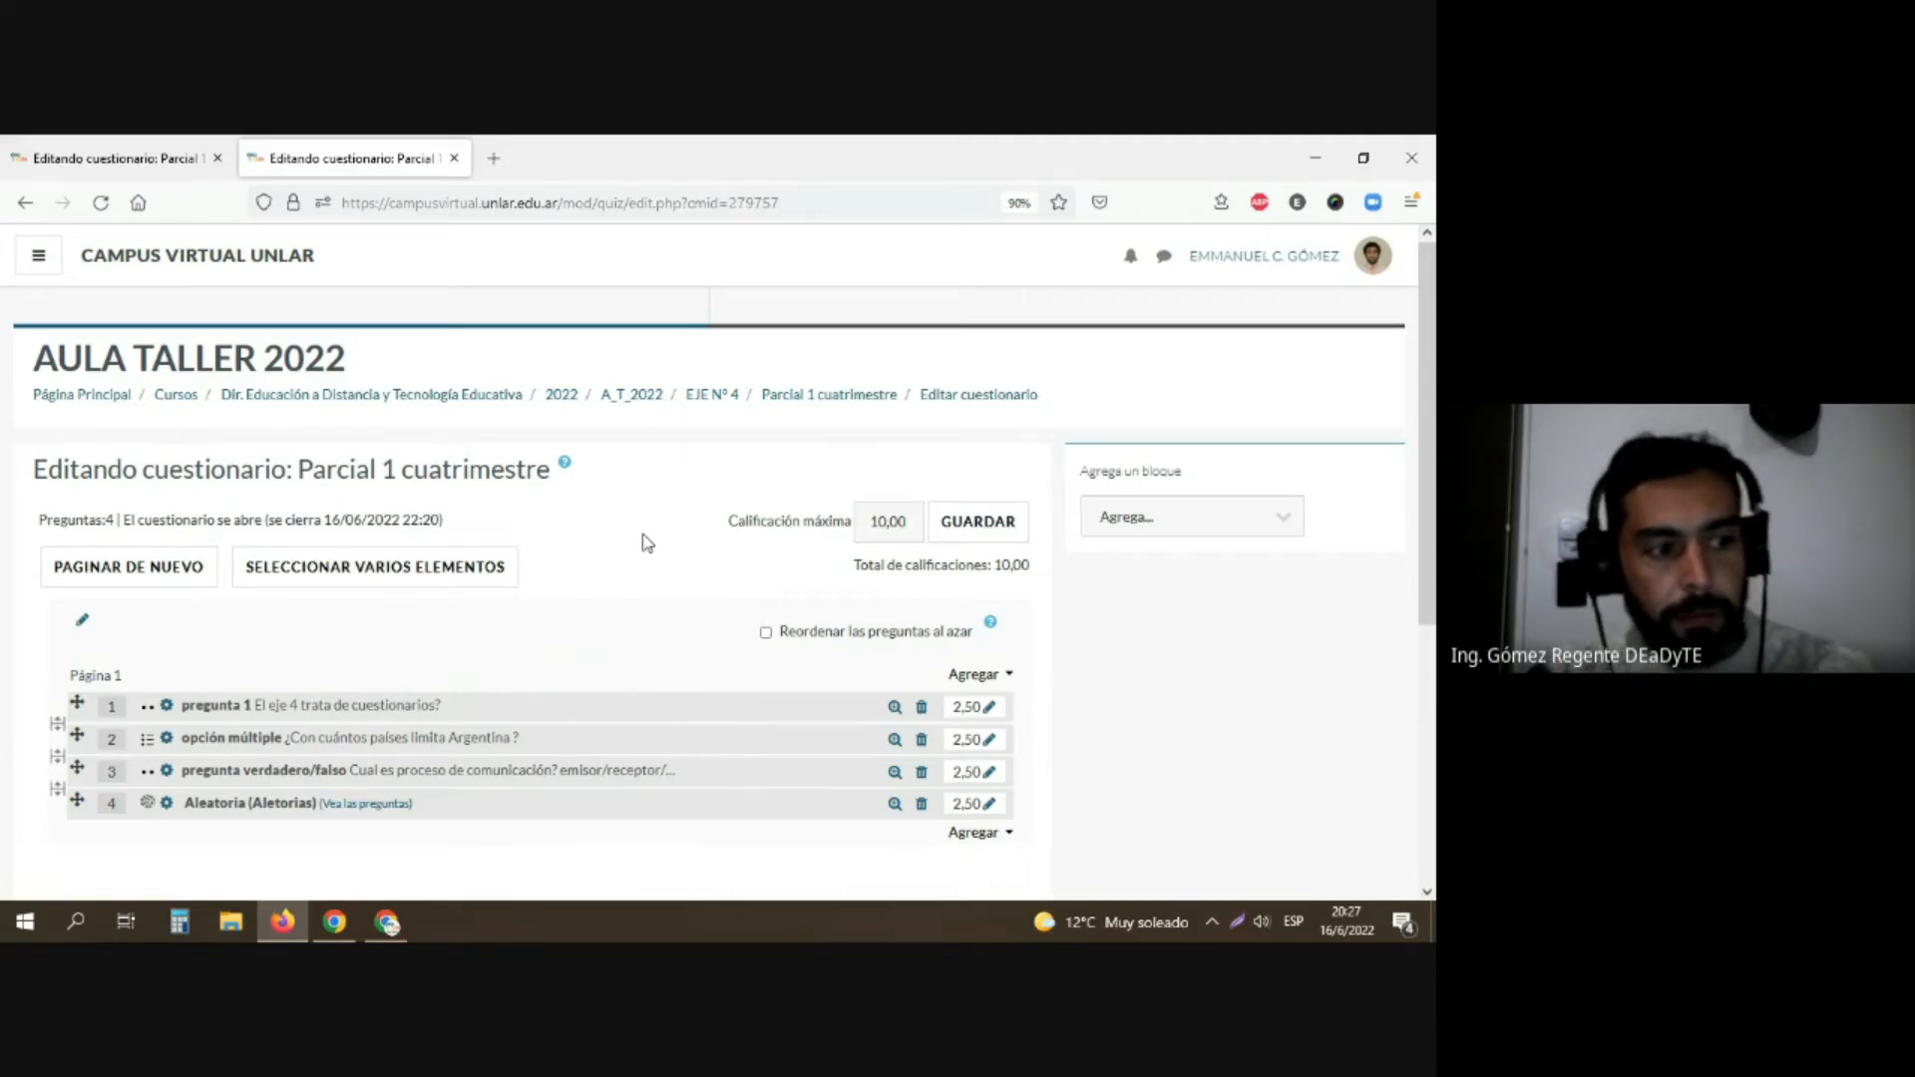
pyautogui.click(790, 398)
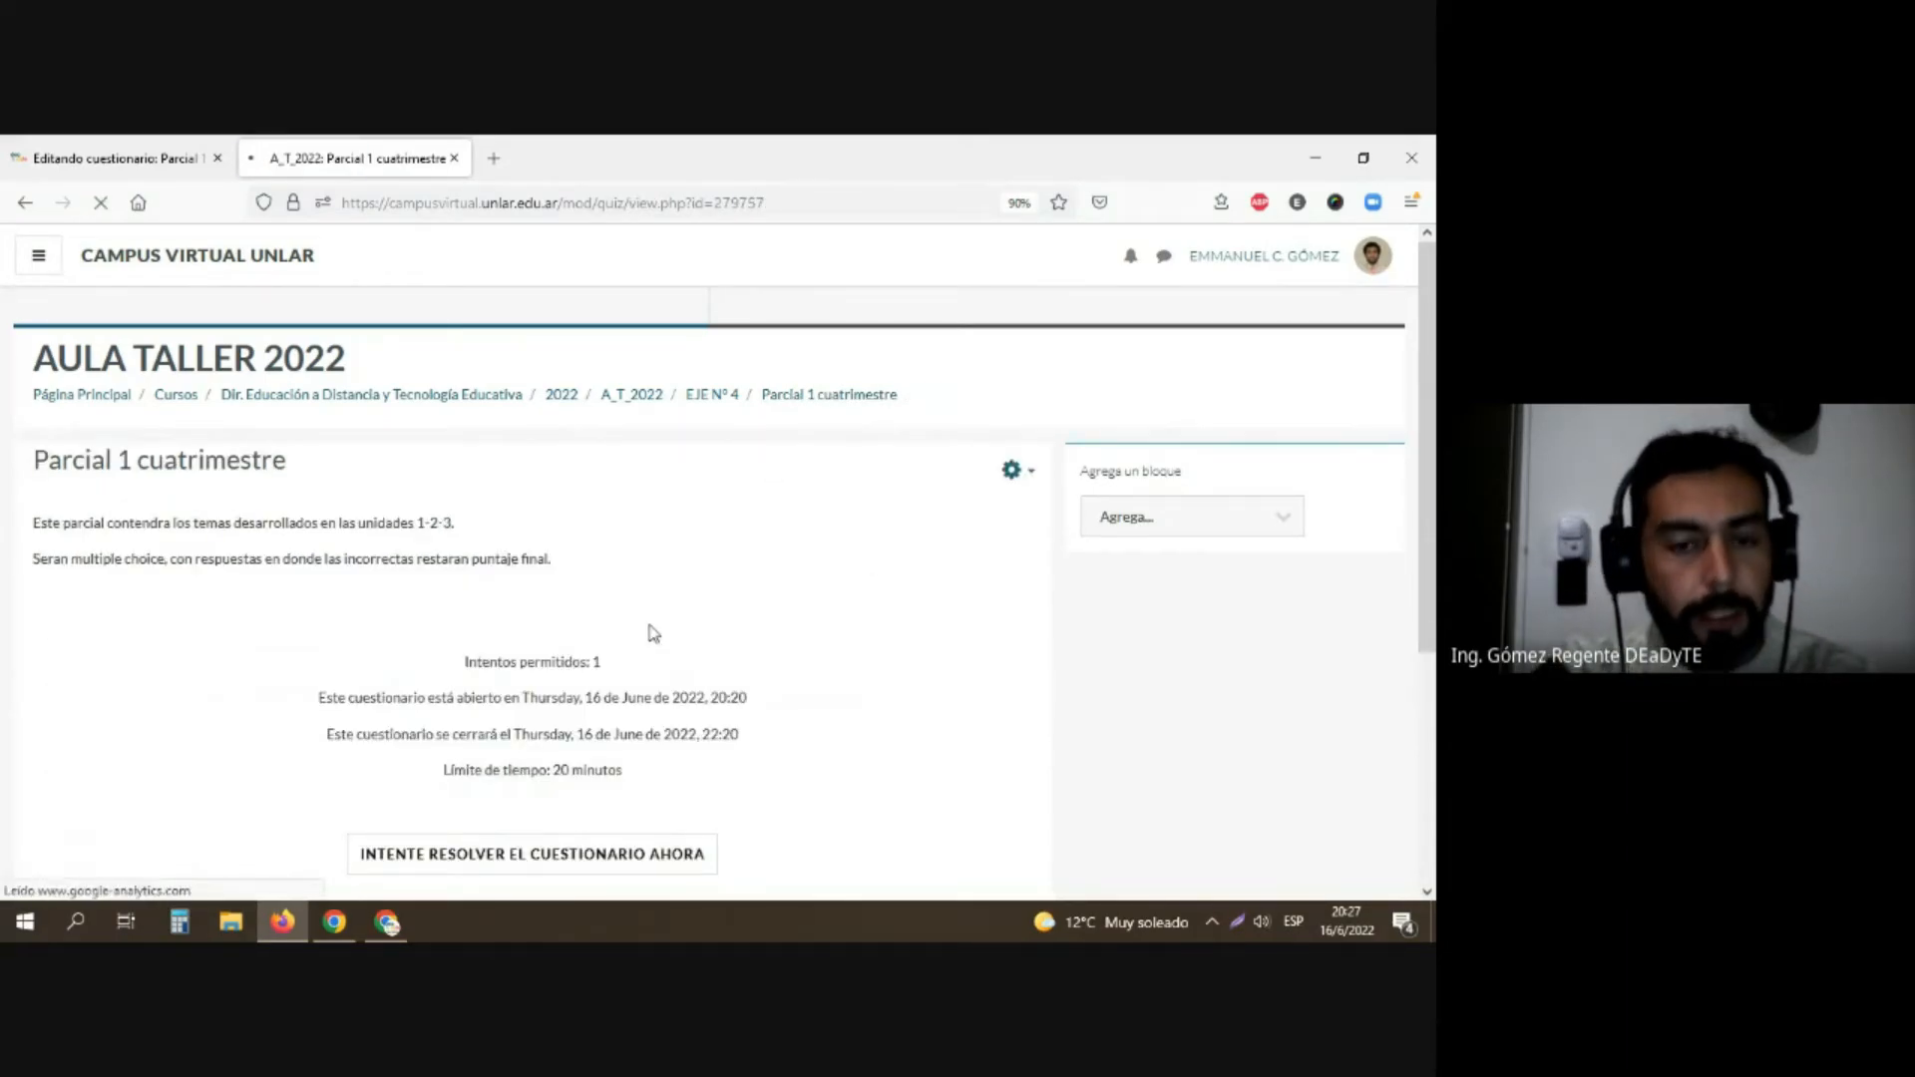
pyautogui.scroll(-2, 654, 633)
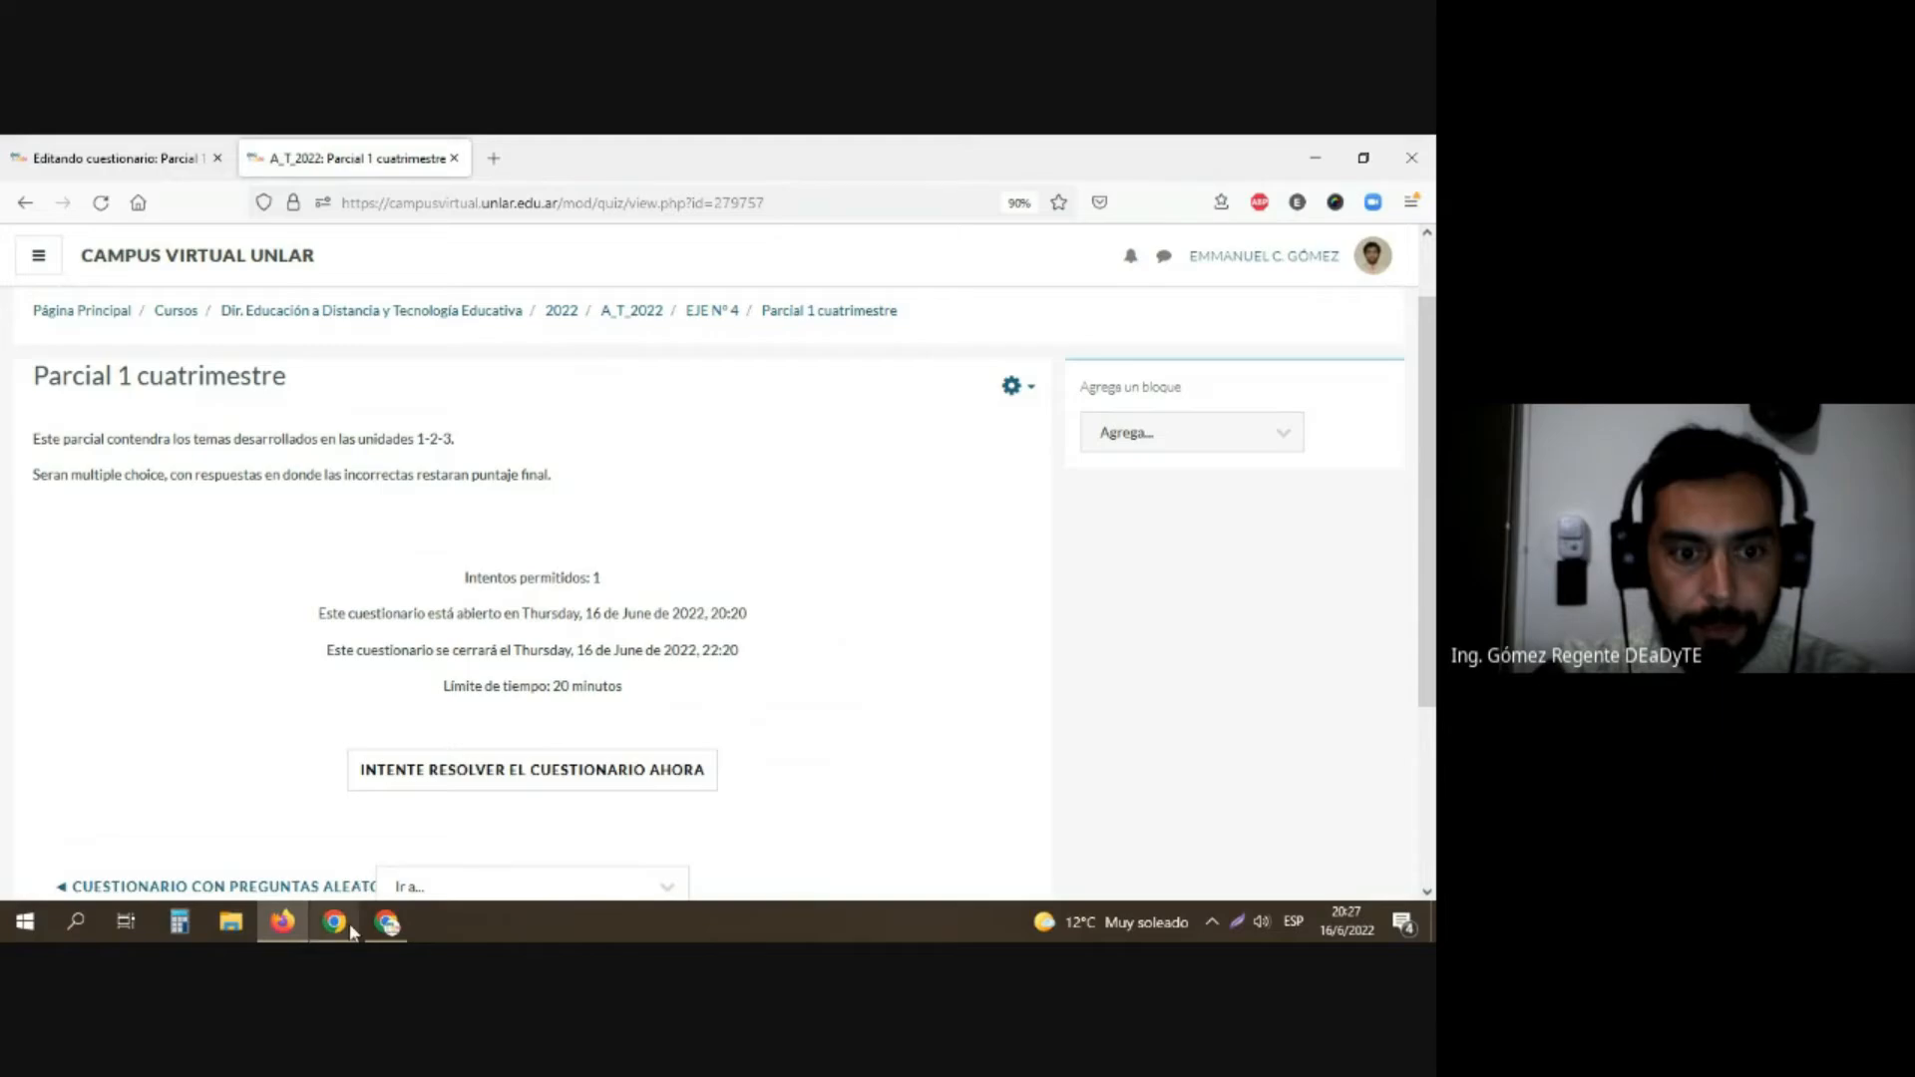
# Step: Switch to the Google Meet sharing notice in Chrome and stop sharing the screen
pyautogui.moveTo(349, 924)
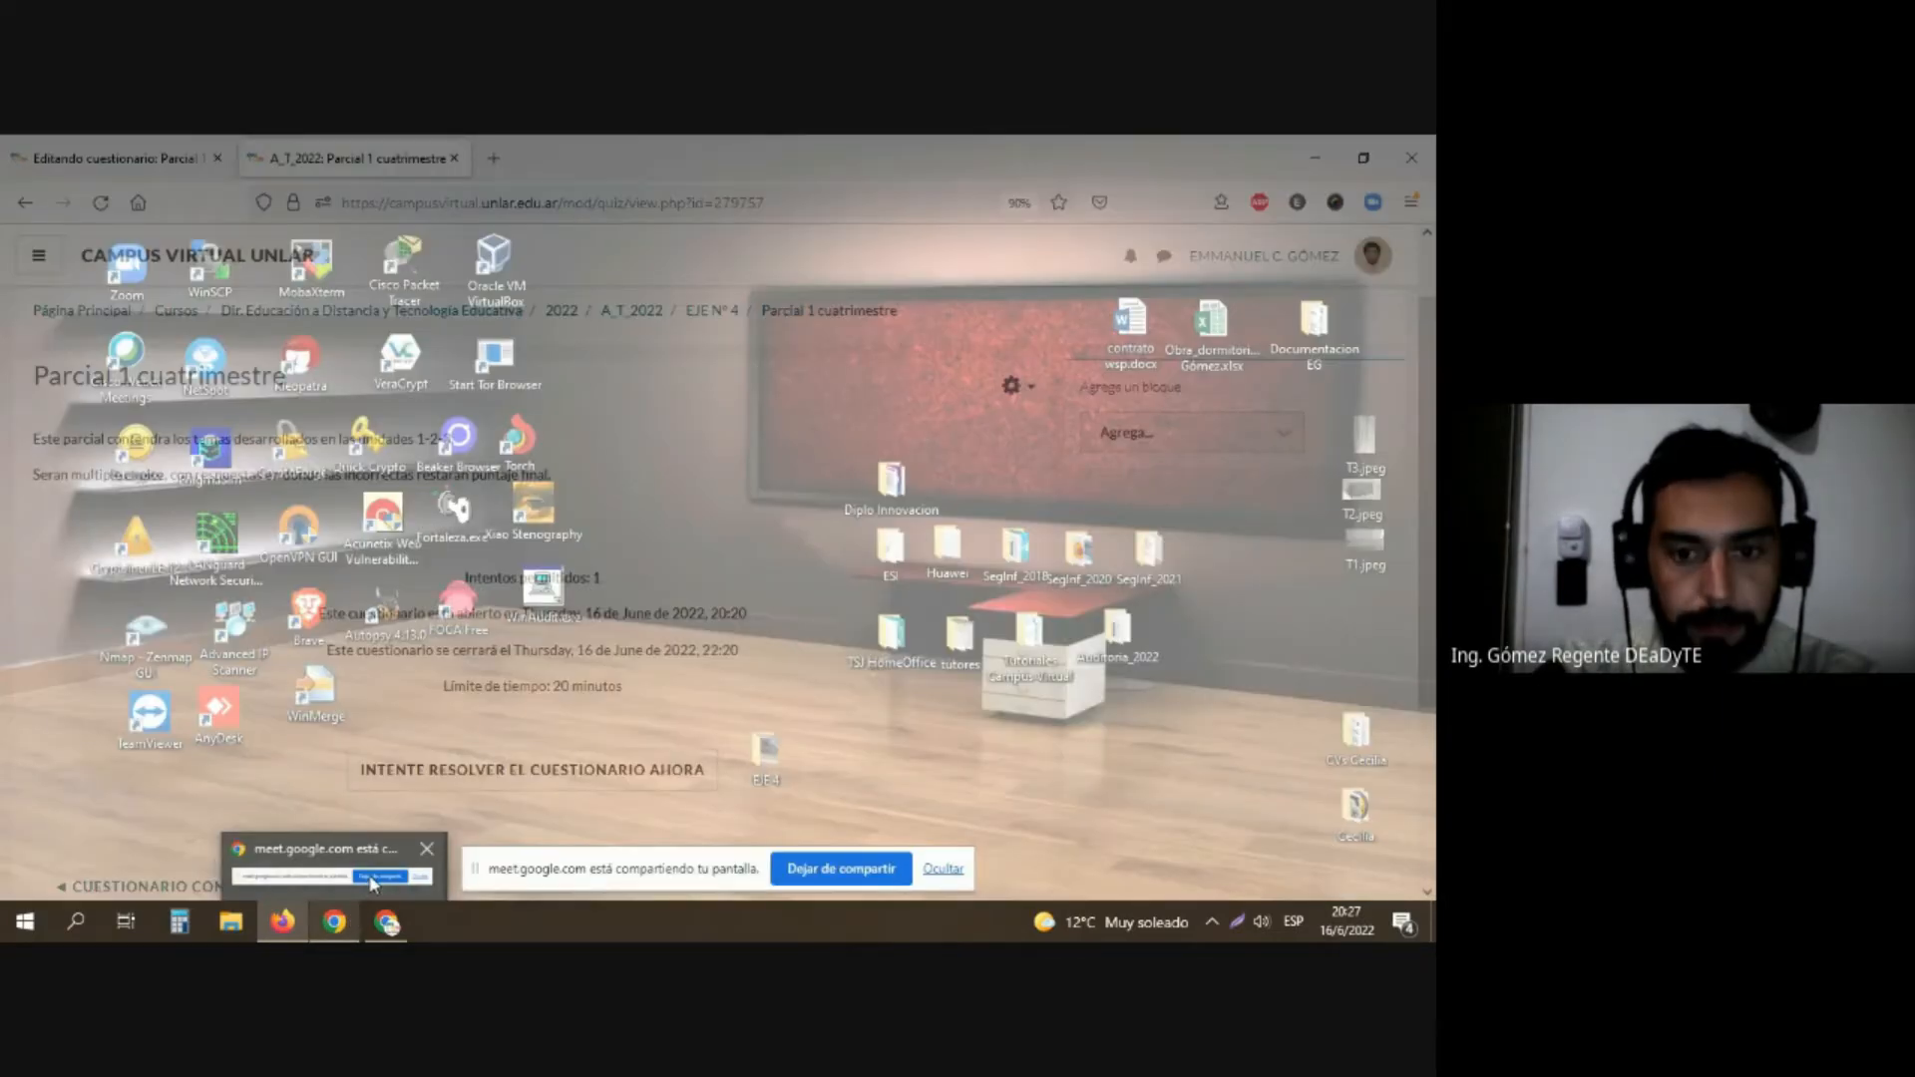
pyautogui.click(371, 885)
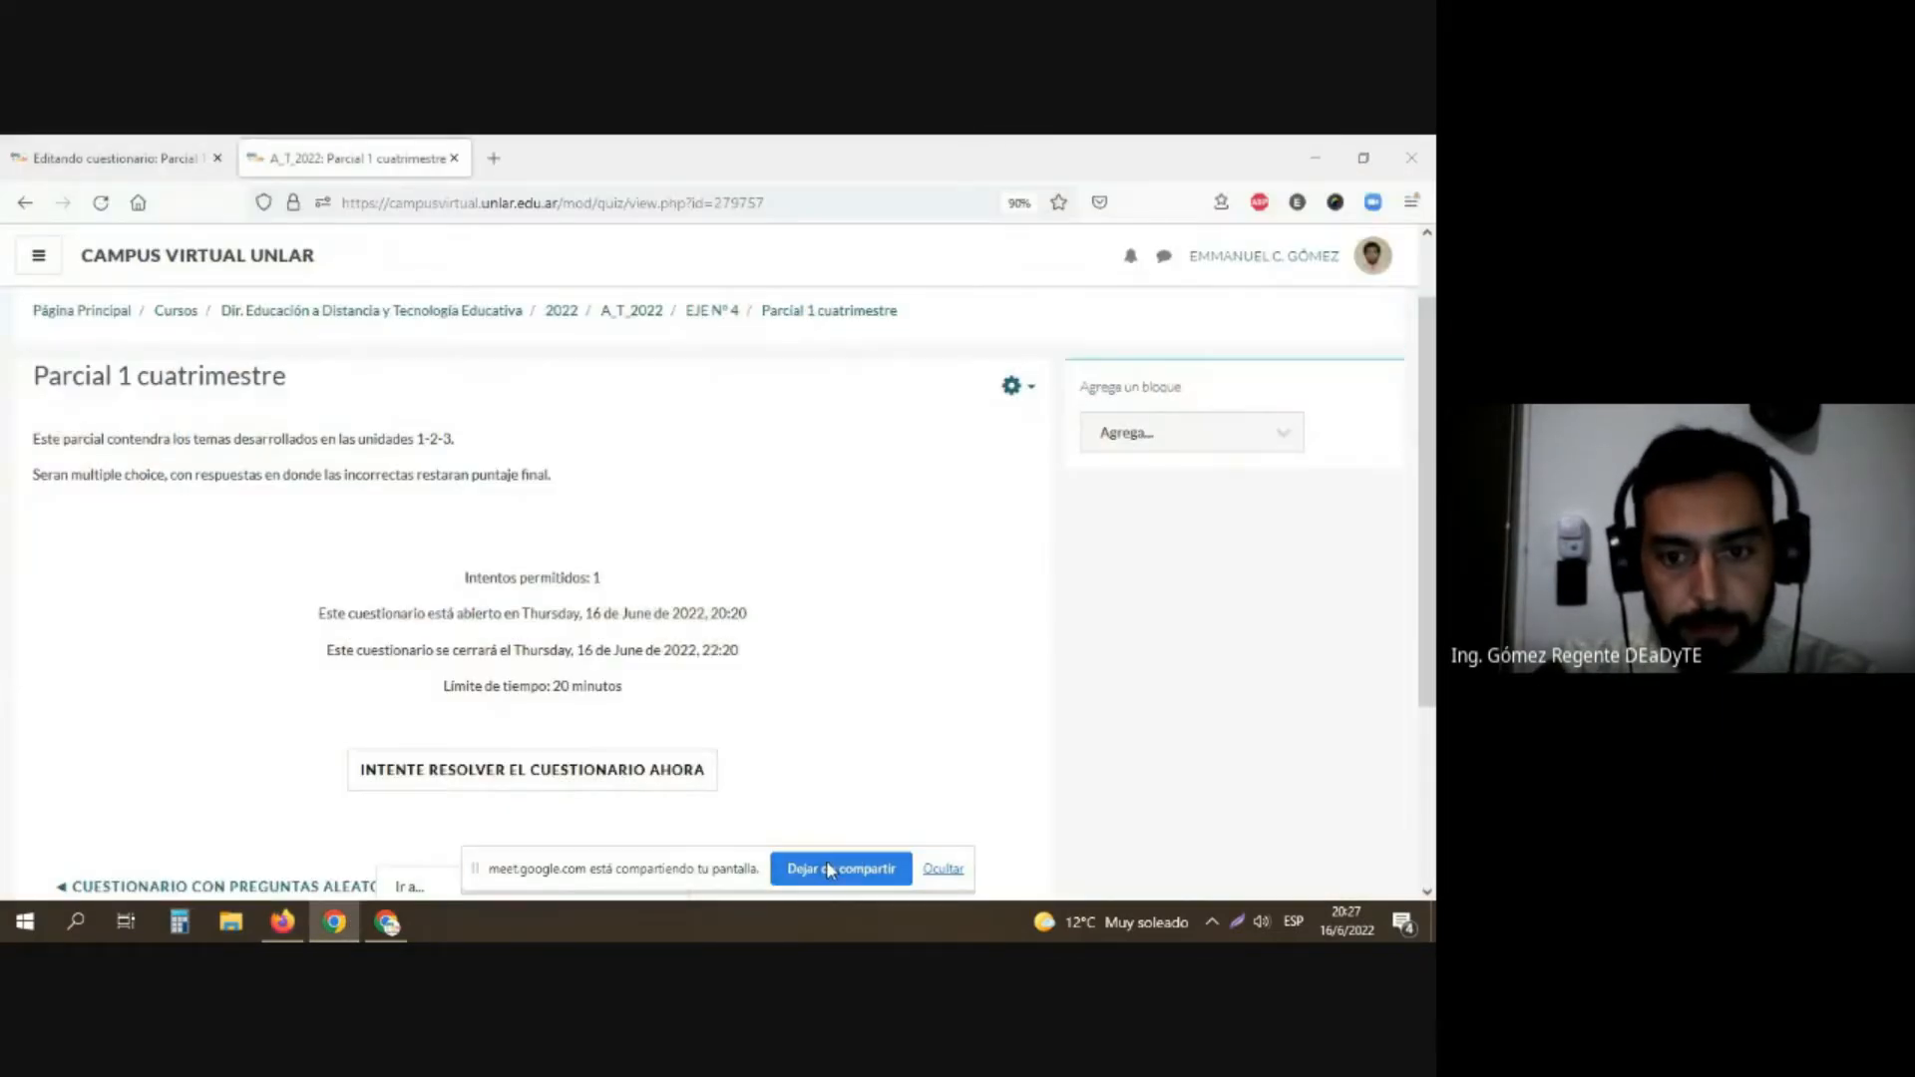
pyautogui.click(826, 868)
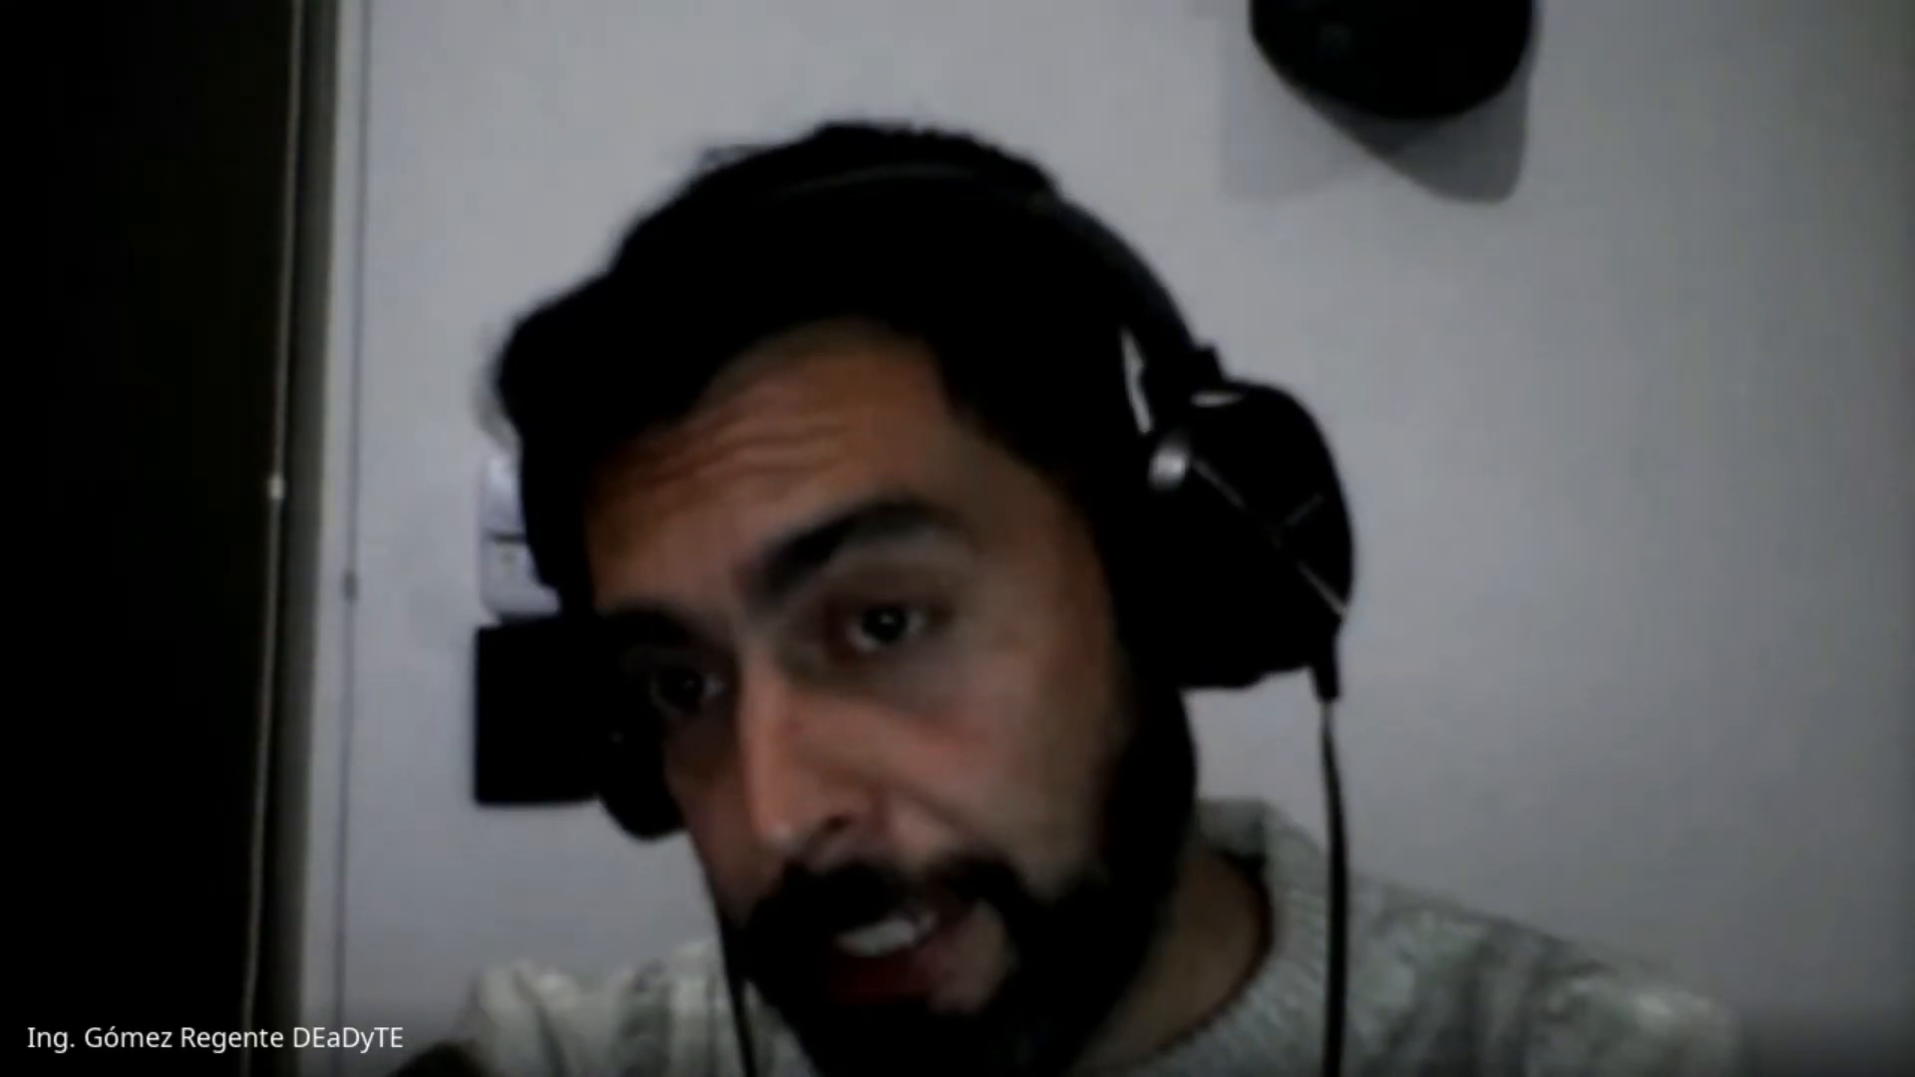
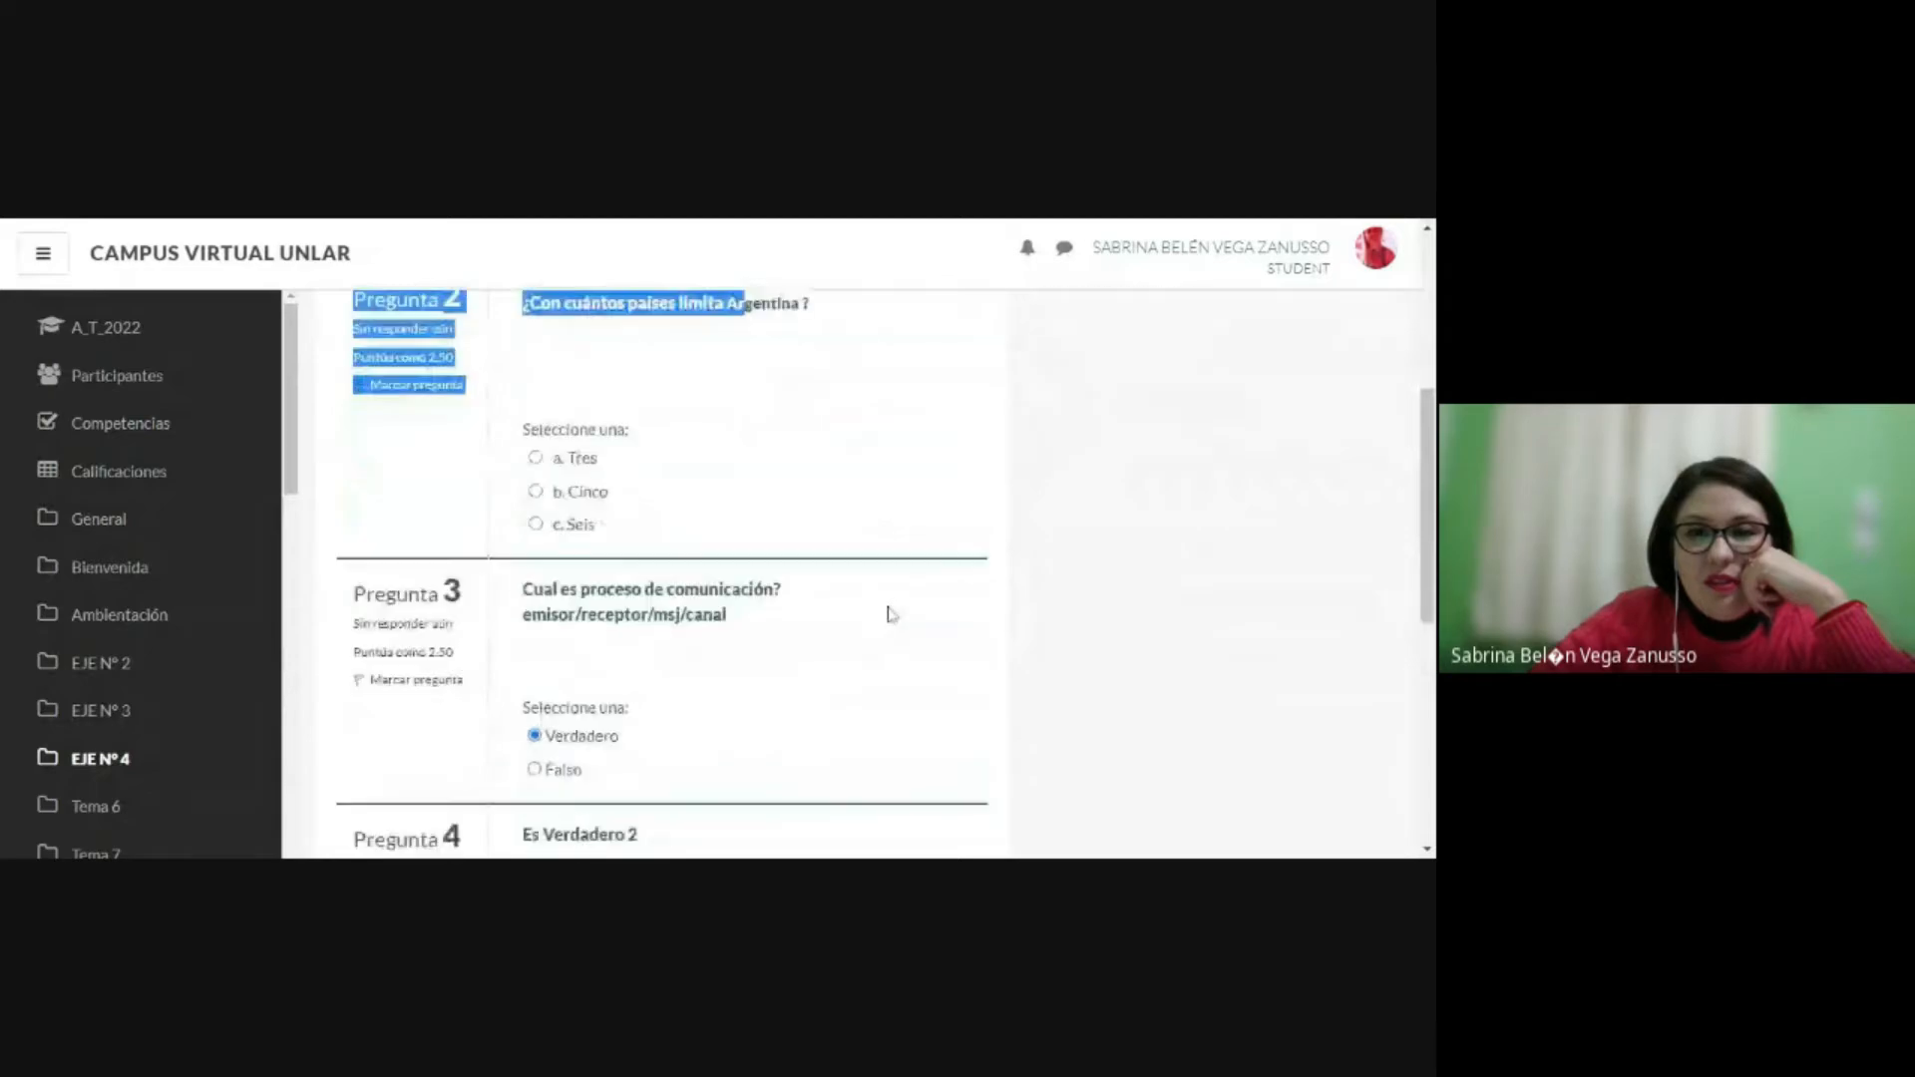
# Step: Review the questions and selected answers in the student's open attempt at "Parcial 1 cuatrimestre"
pyautogui.scroll(4, 891, 613)
pyautogui.scroll(3, 889, 616)
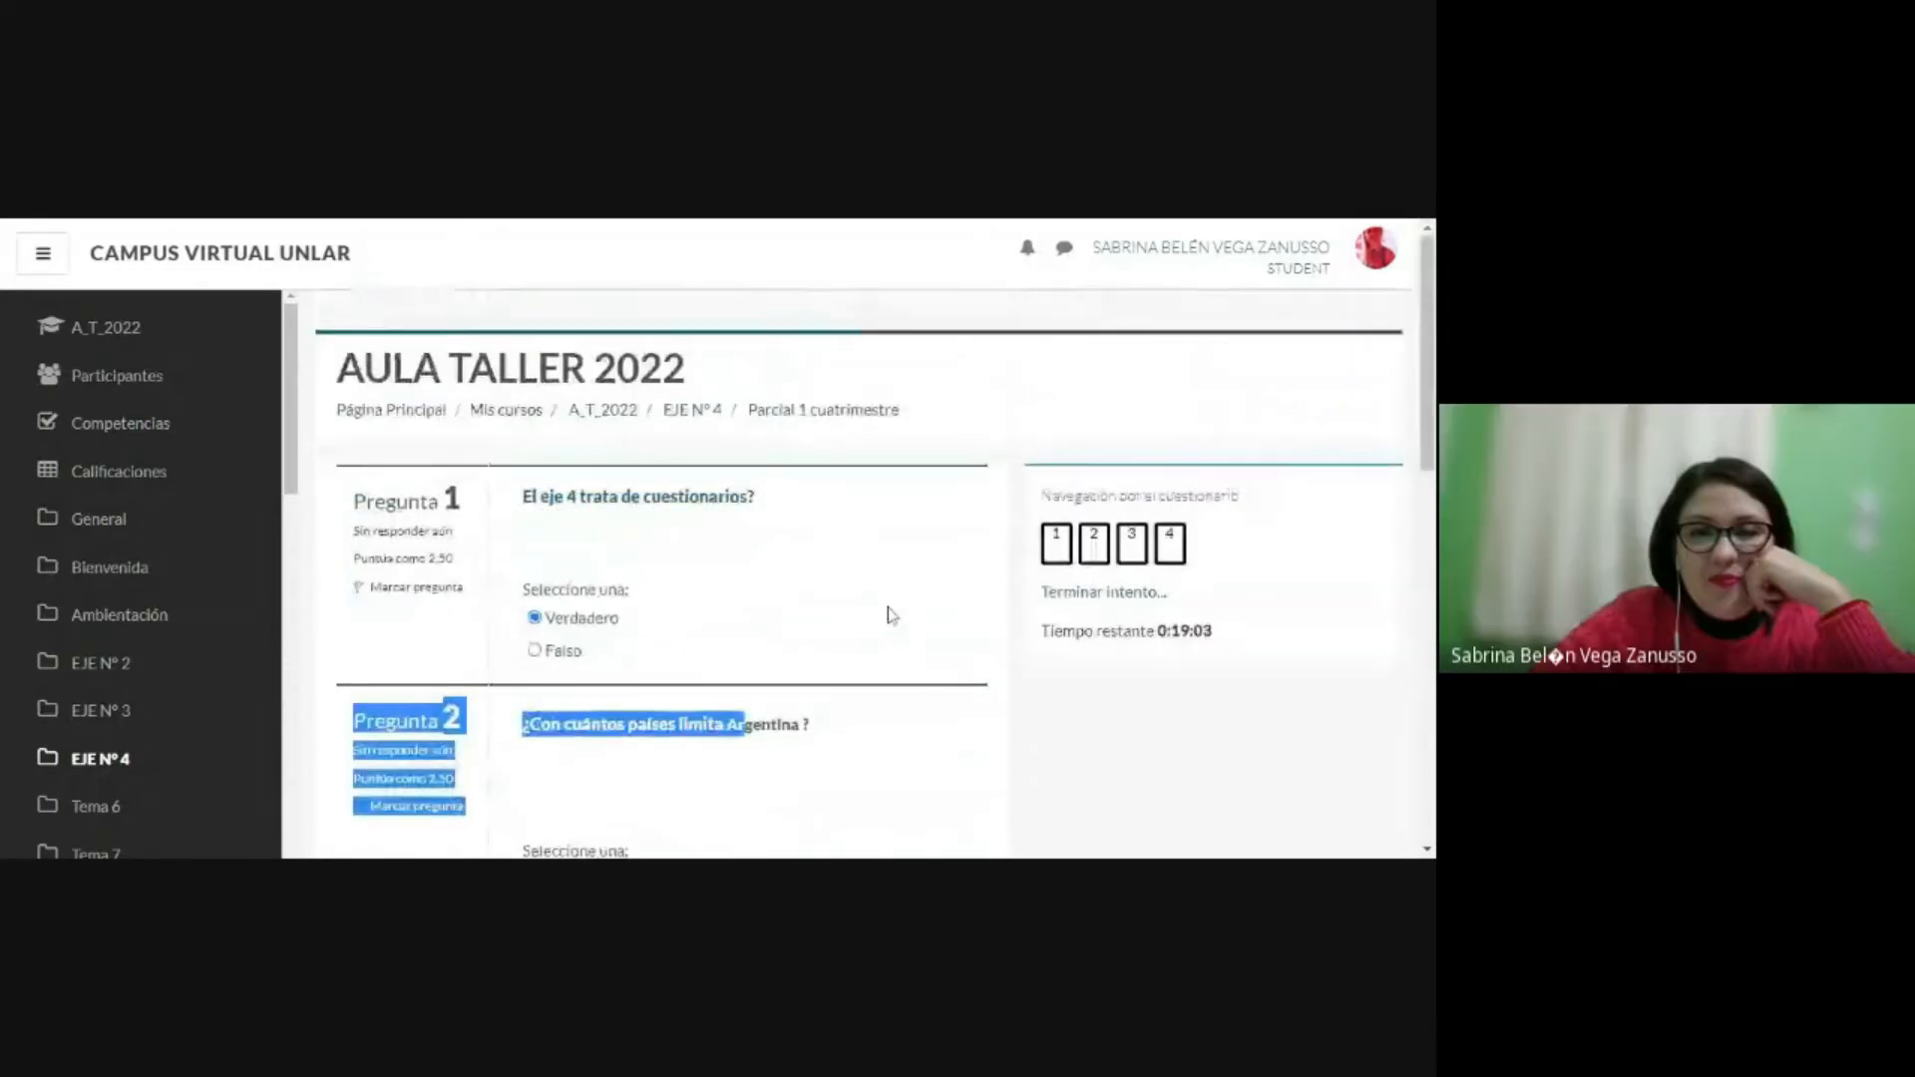
pyautogui.click(888, 615)
pyautogui.moveTo(374, 501); pyautogui.dragTo(716, 592)
pyautogui.click(709, 604)
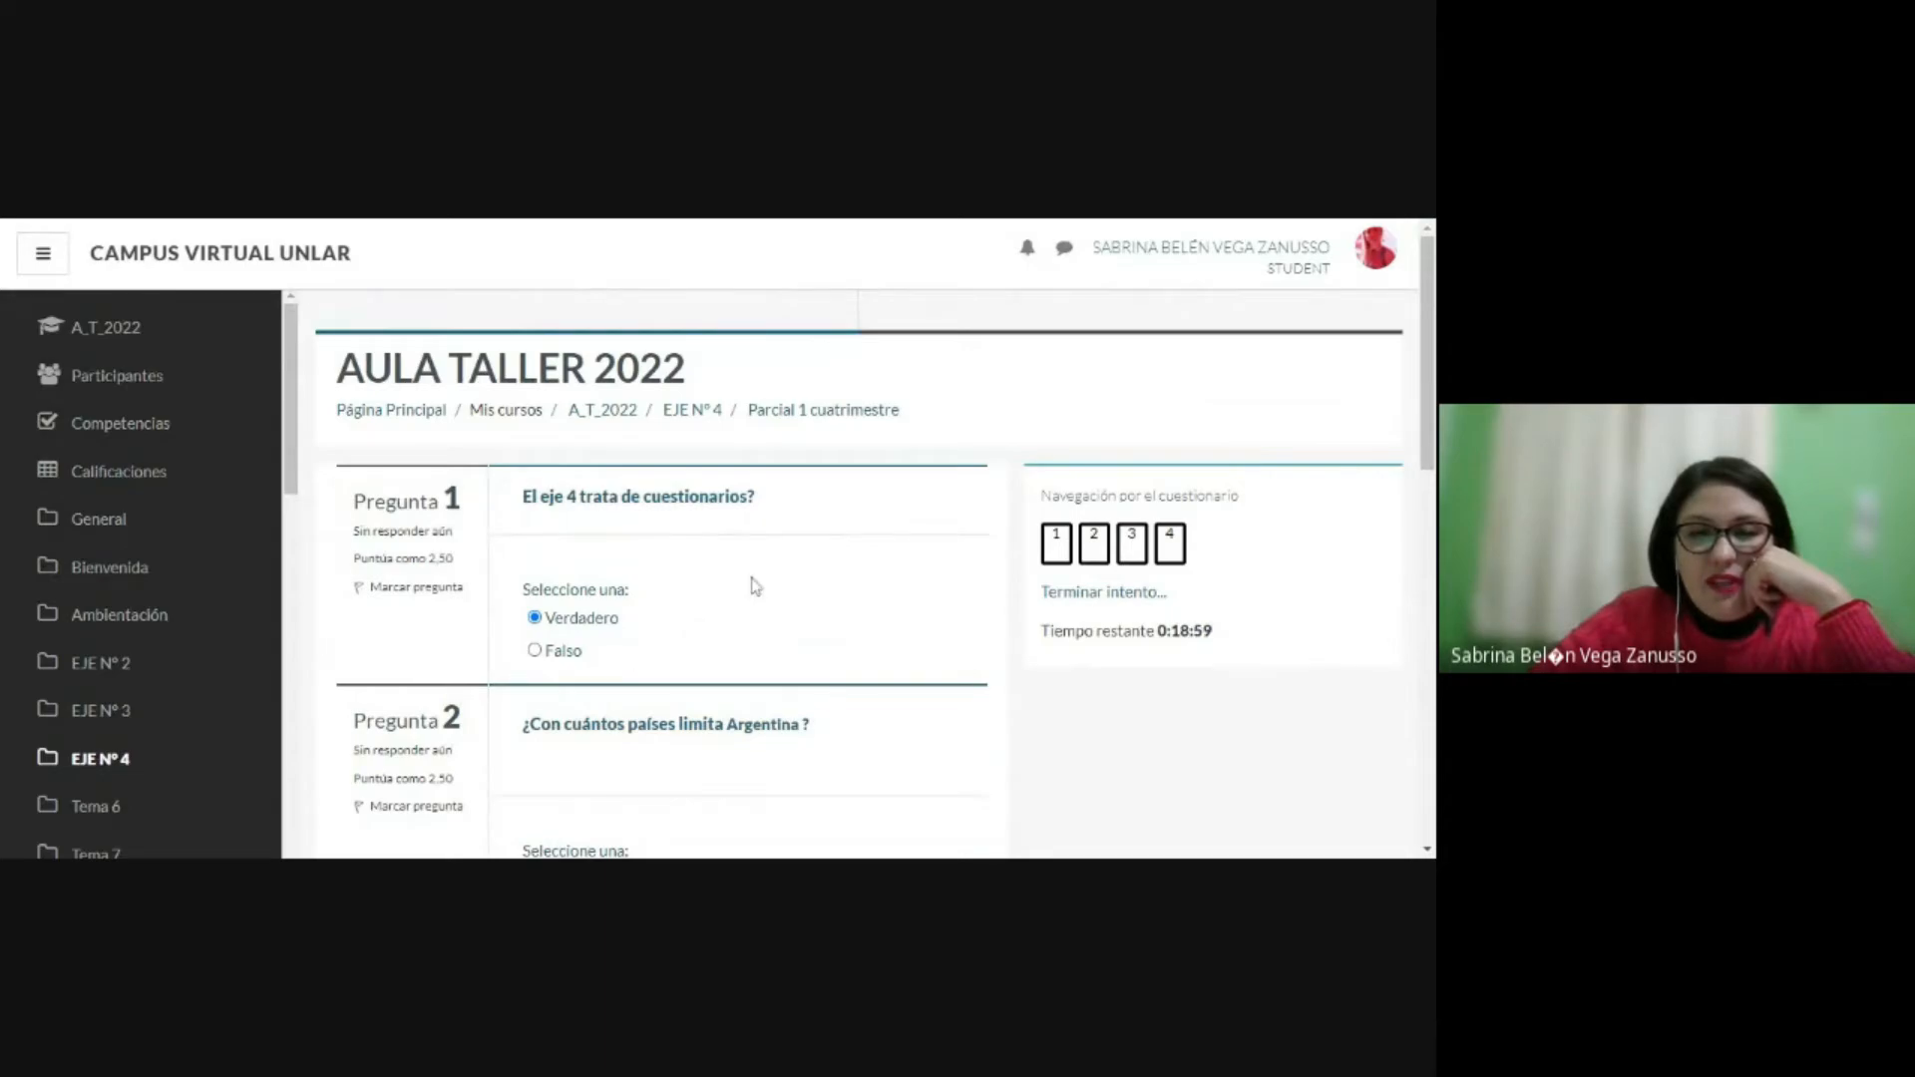
pyautogui.scroll(-2, 755, 586)
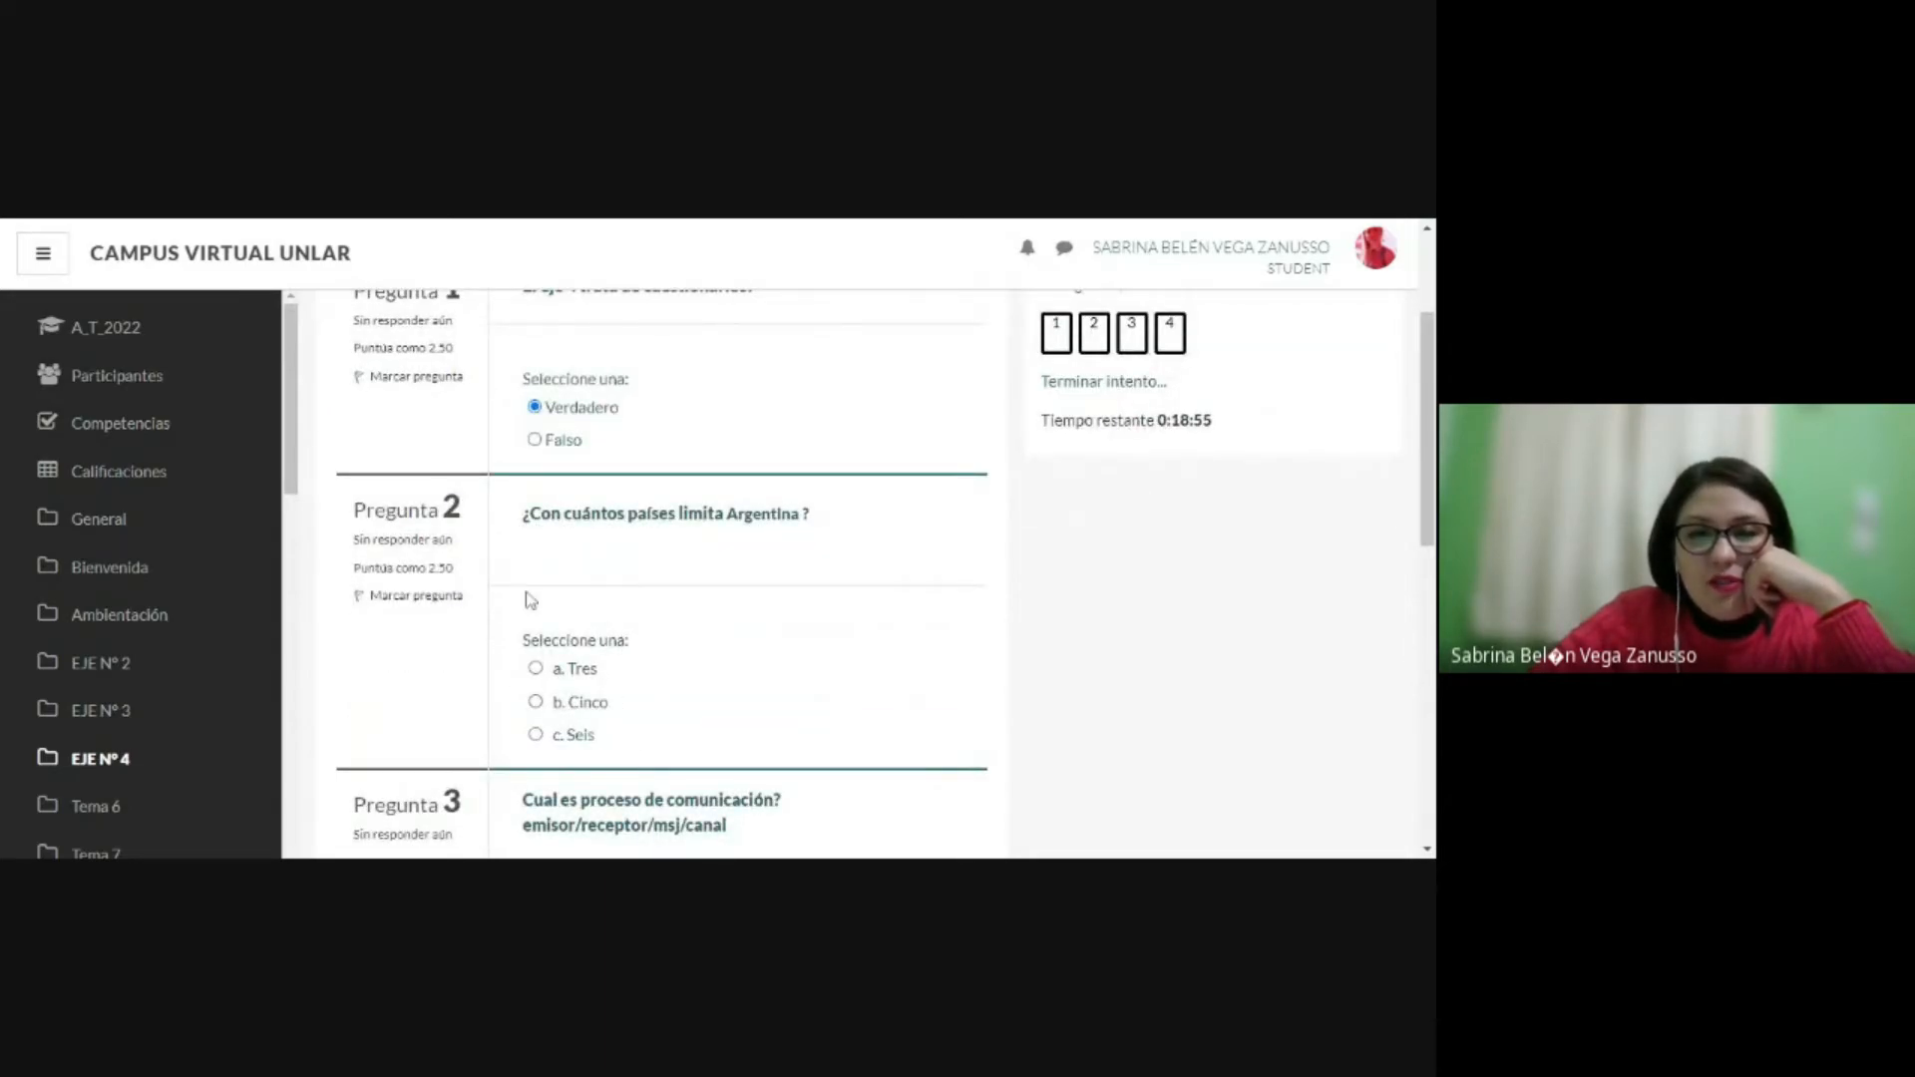
pyautogui.scroll(-3, 729, 661)
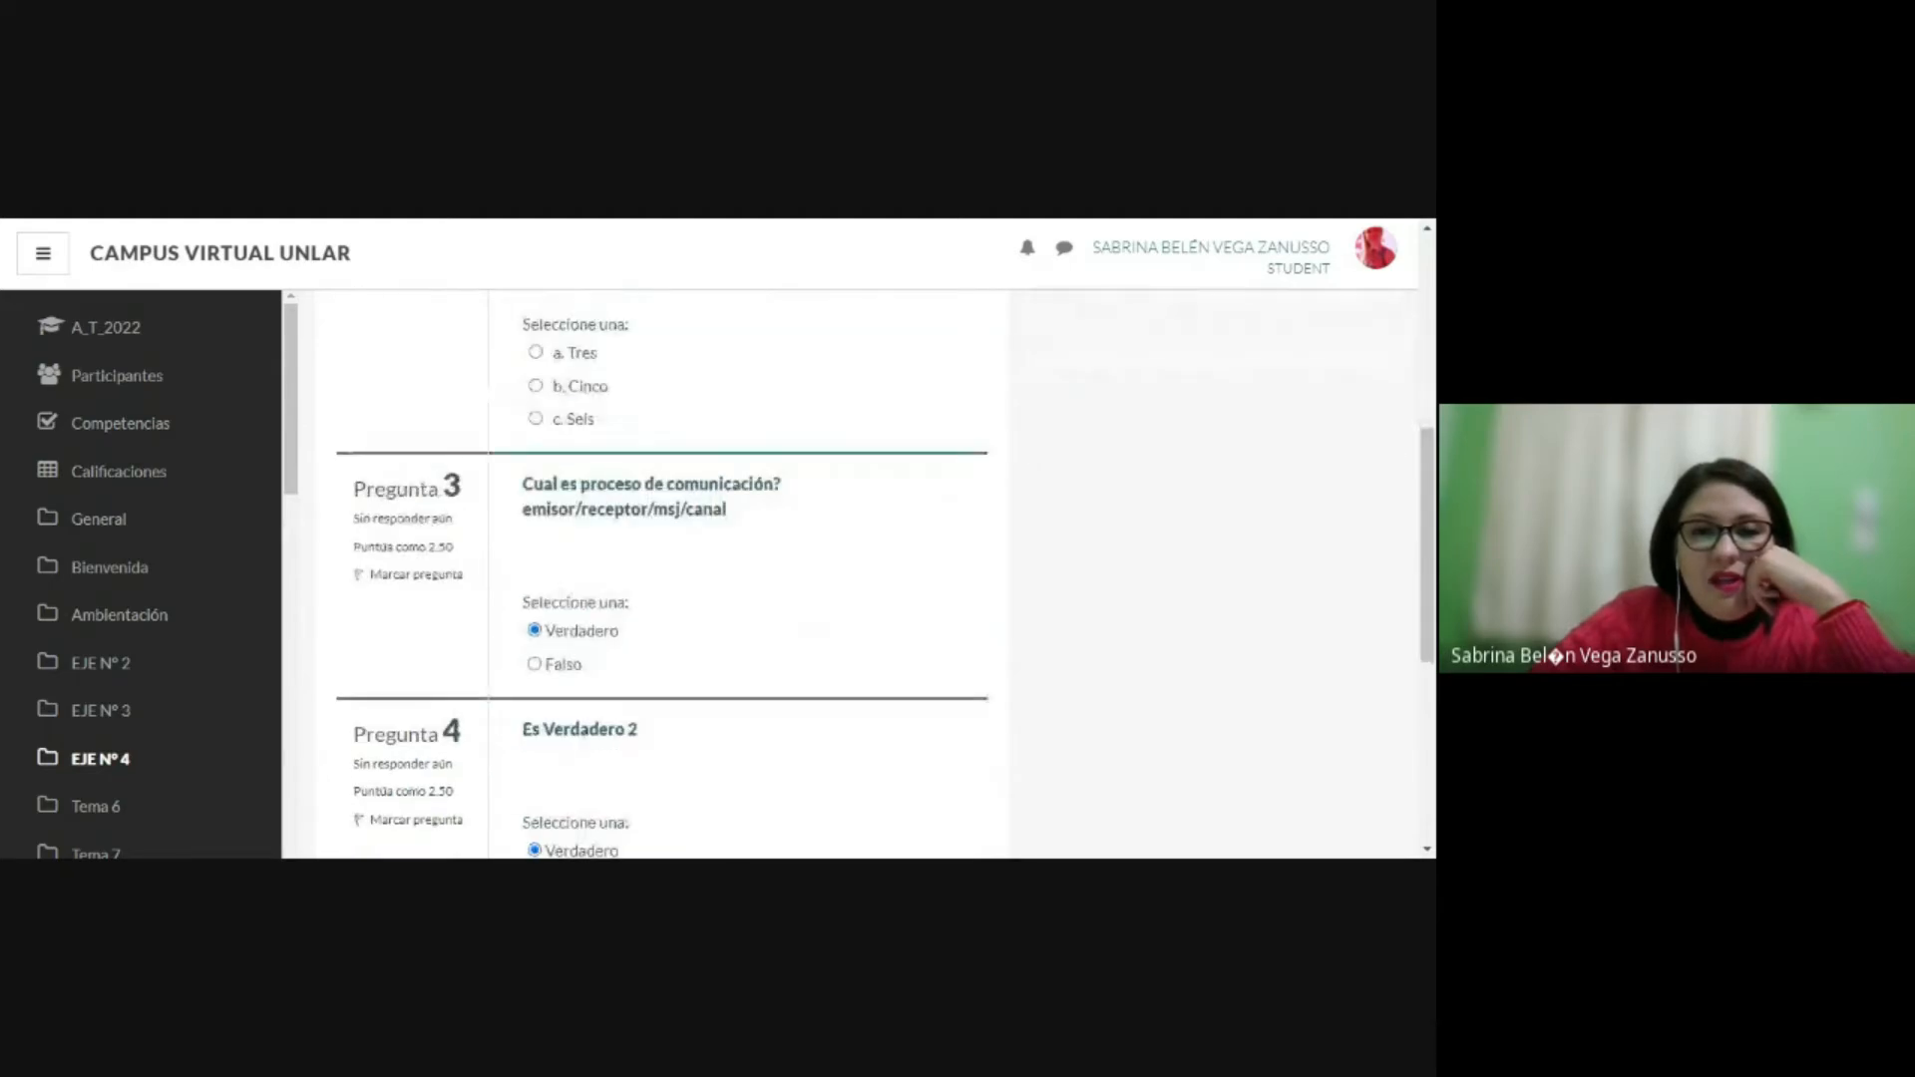
pyautogui.scroll(-1, 613, 535)
pyautogui.scroll(-1, 496, 575)
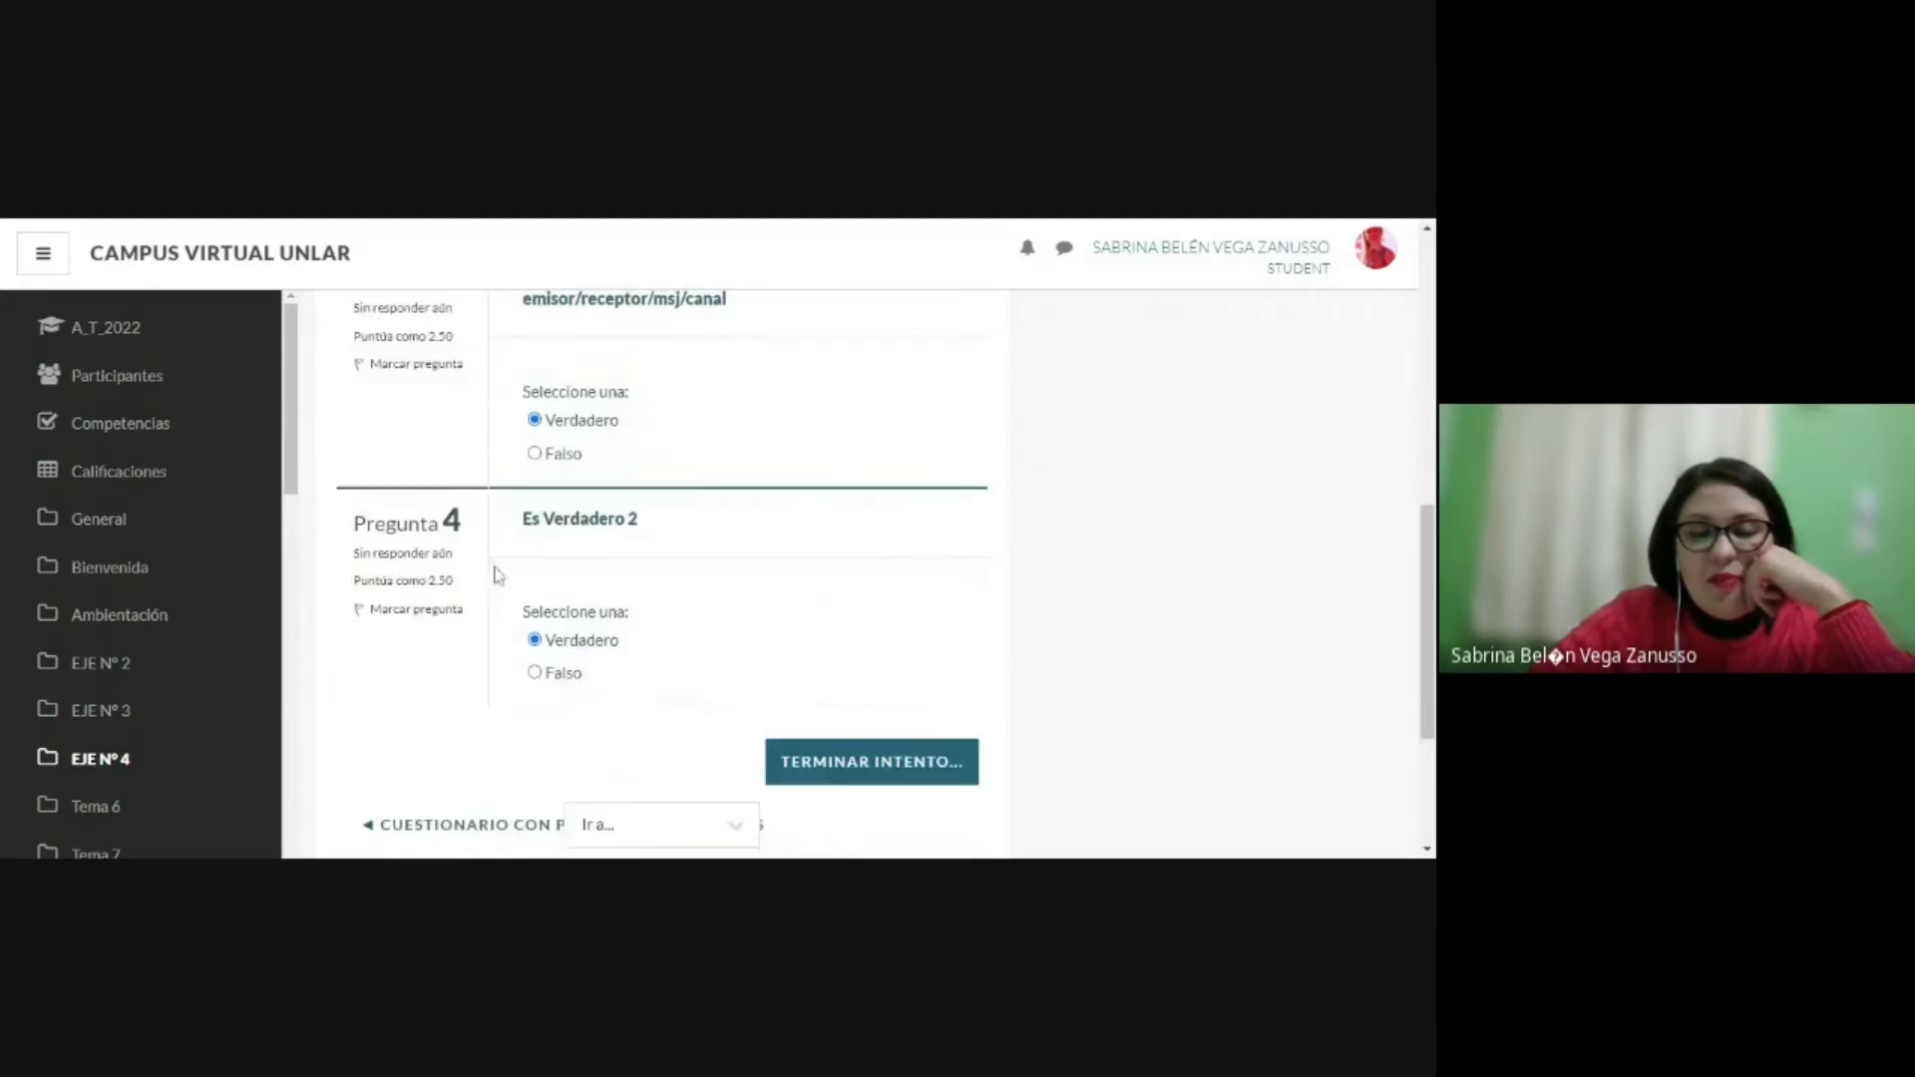
# Step: End the student's attempt and check each question's answer status in the attempt summary
pyautogui.scroll(-1, 876, 684)
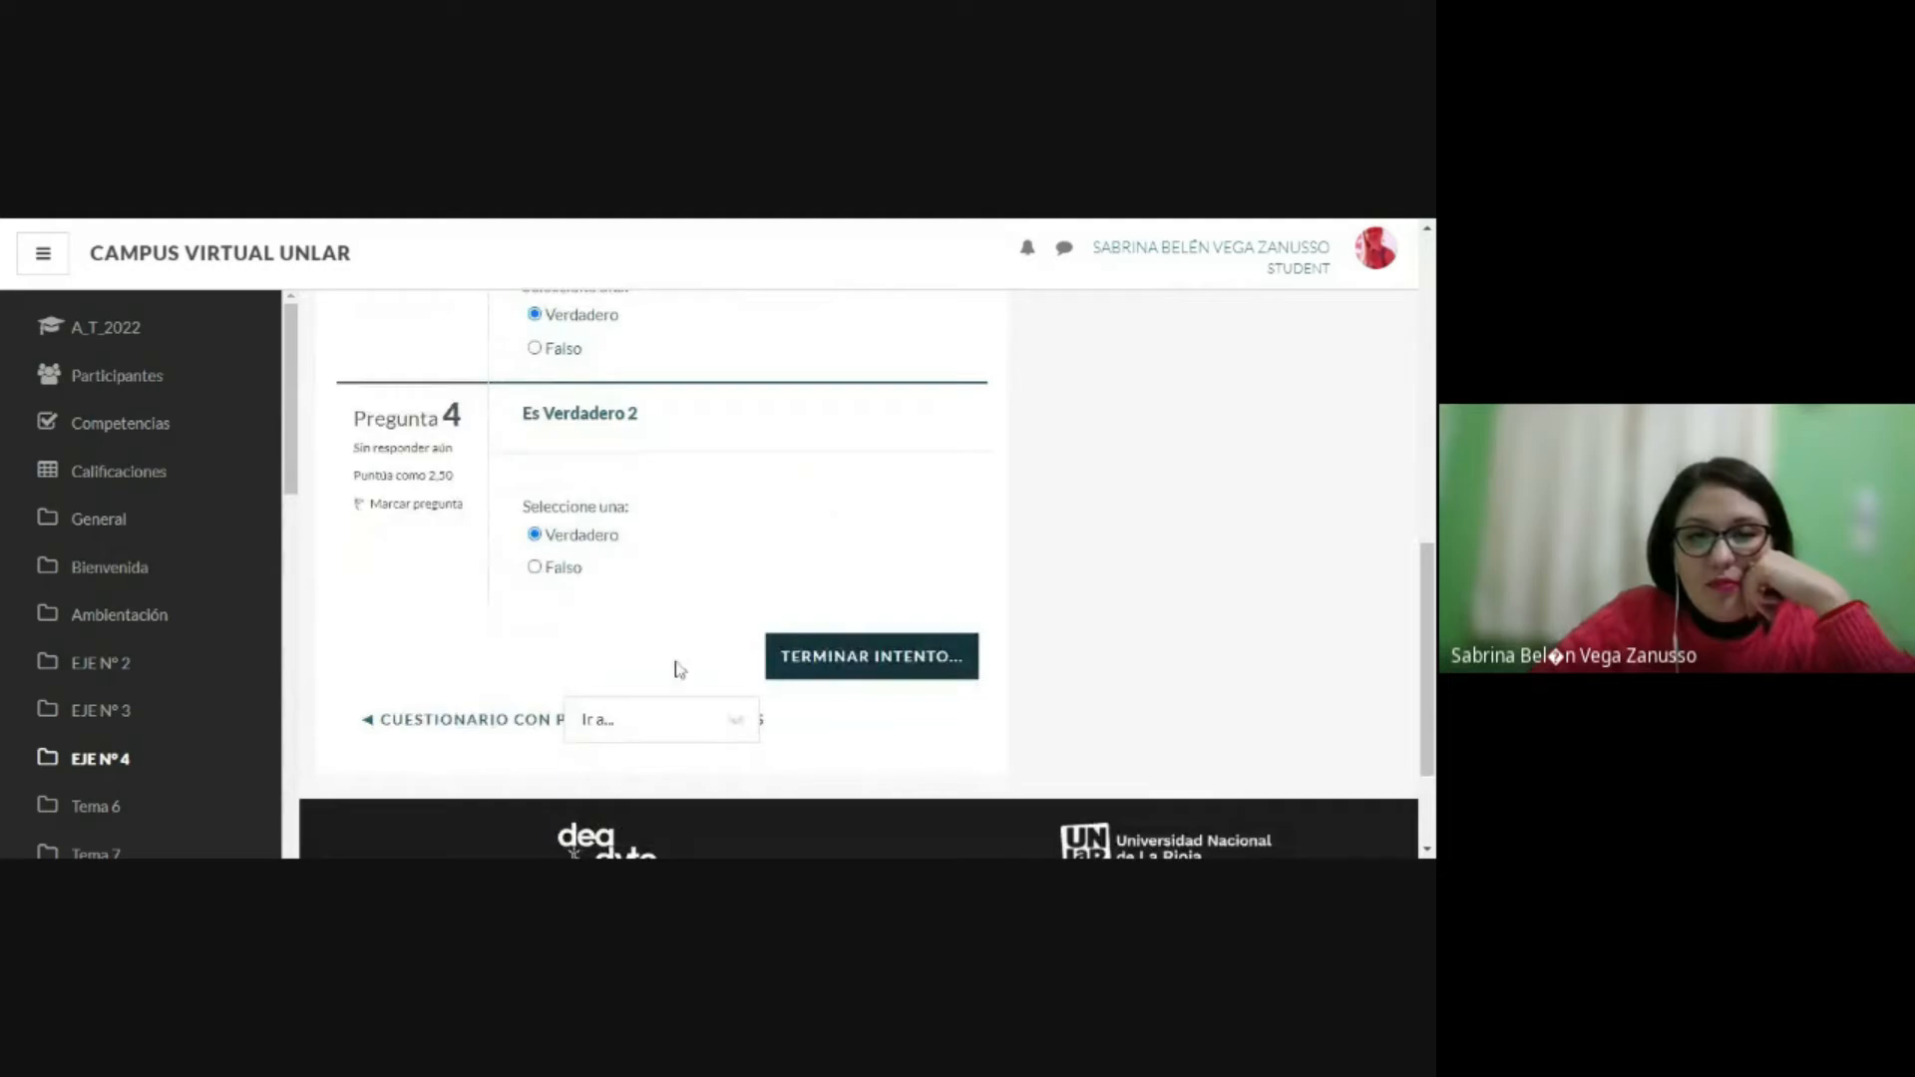
pyautogui.click(826, 674)
pyautogui.scroll(-1, 709, 586)
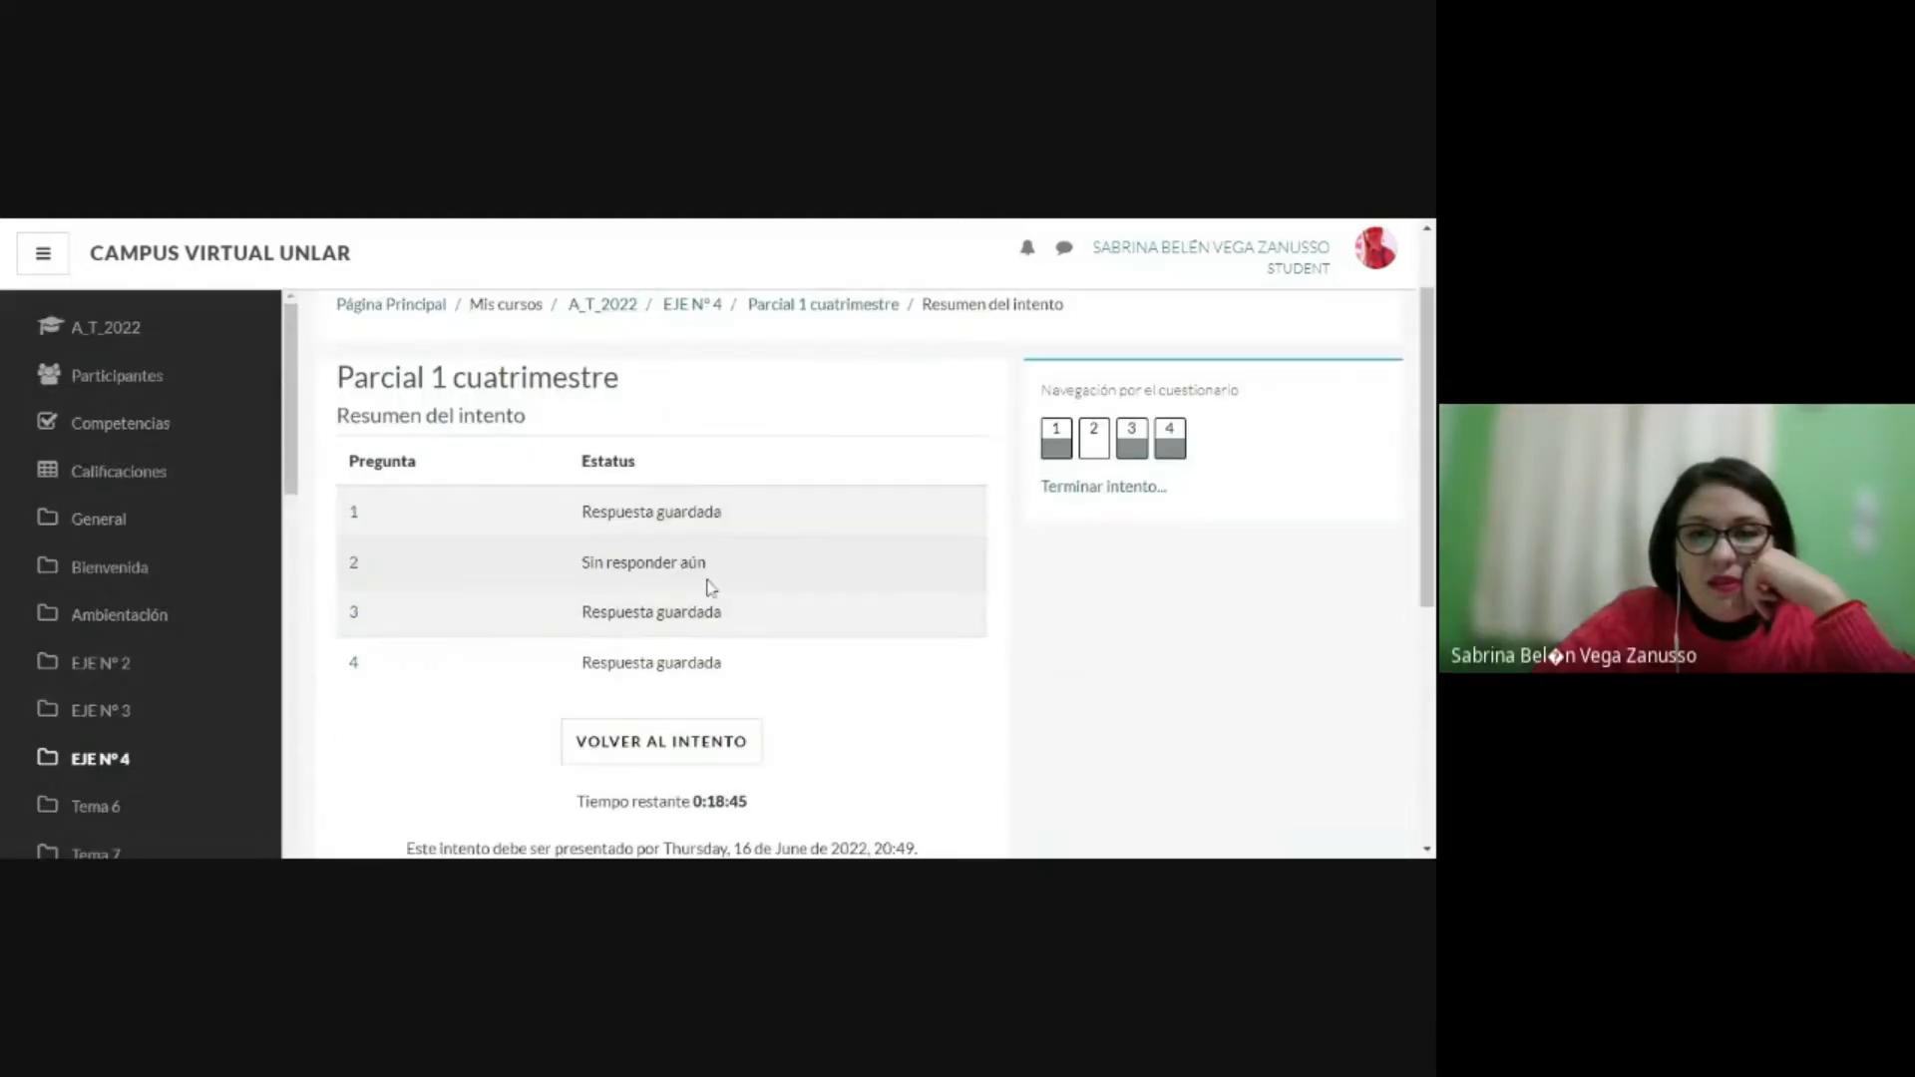
pyautogui.scroll(-1, 804, 519)
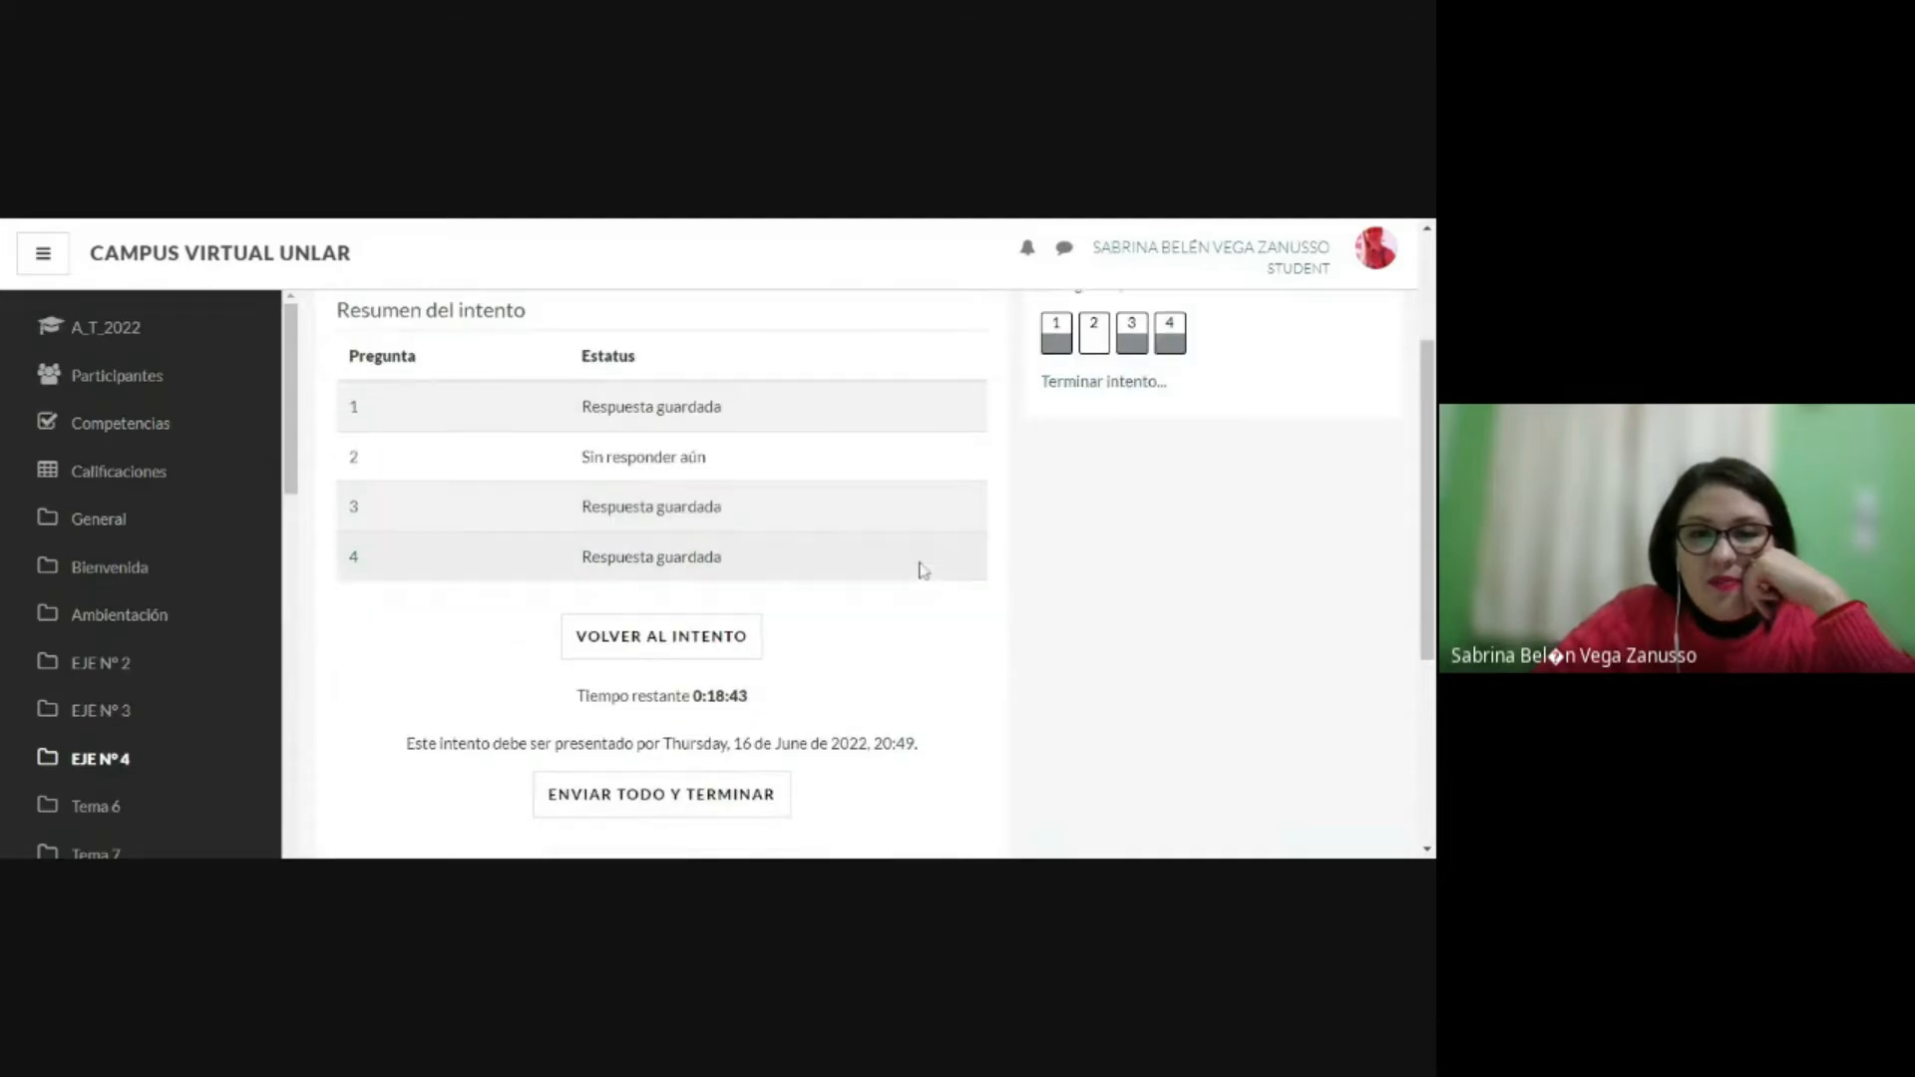
pyautogui.scroll(-1, 898, 574)
pyautogui.scroll(1, 966, 570)
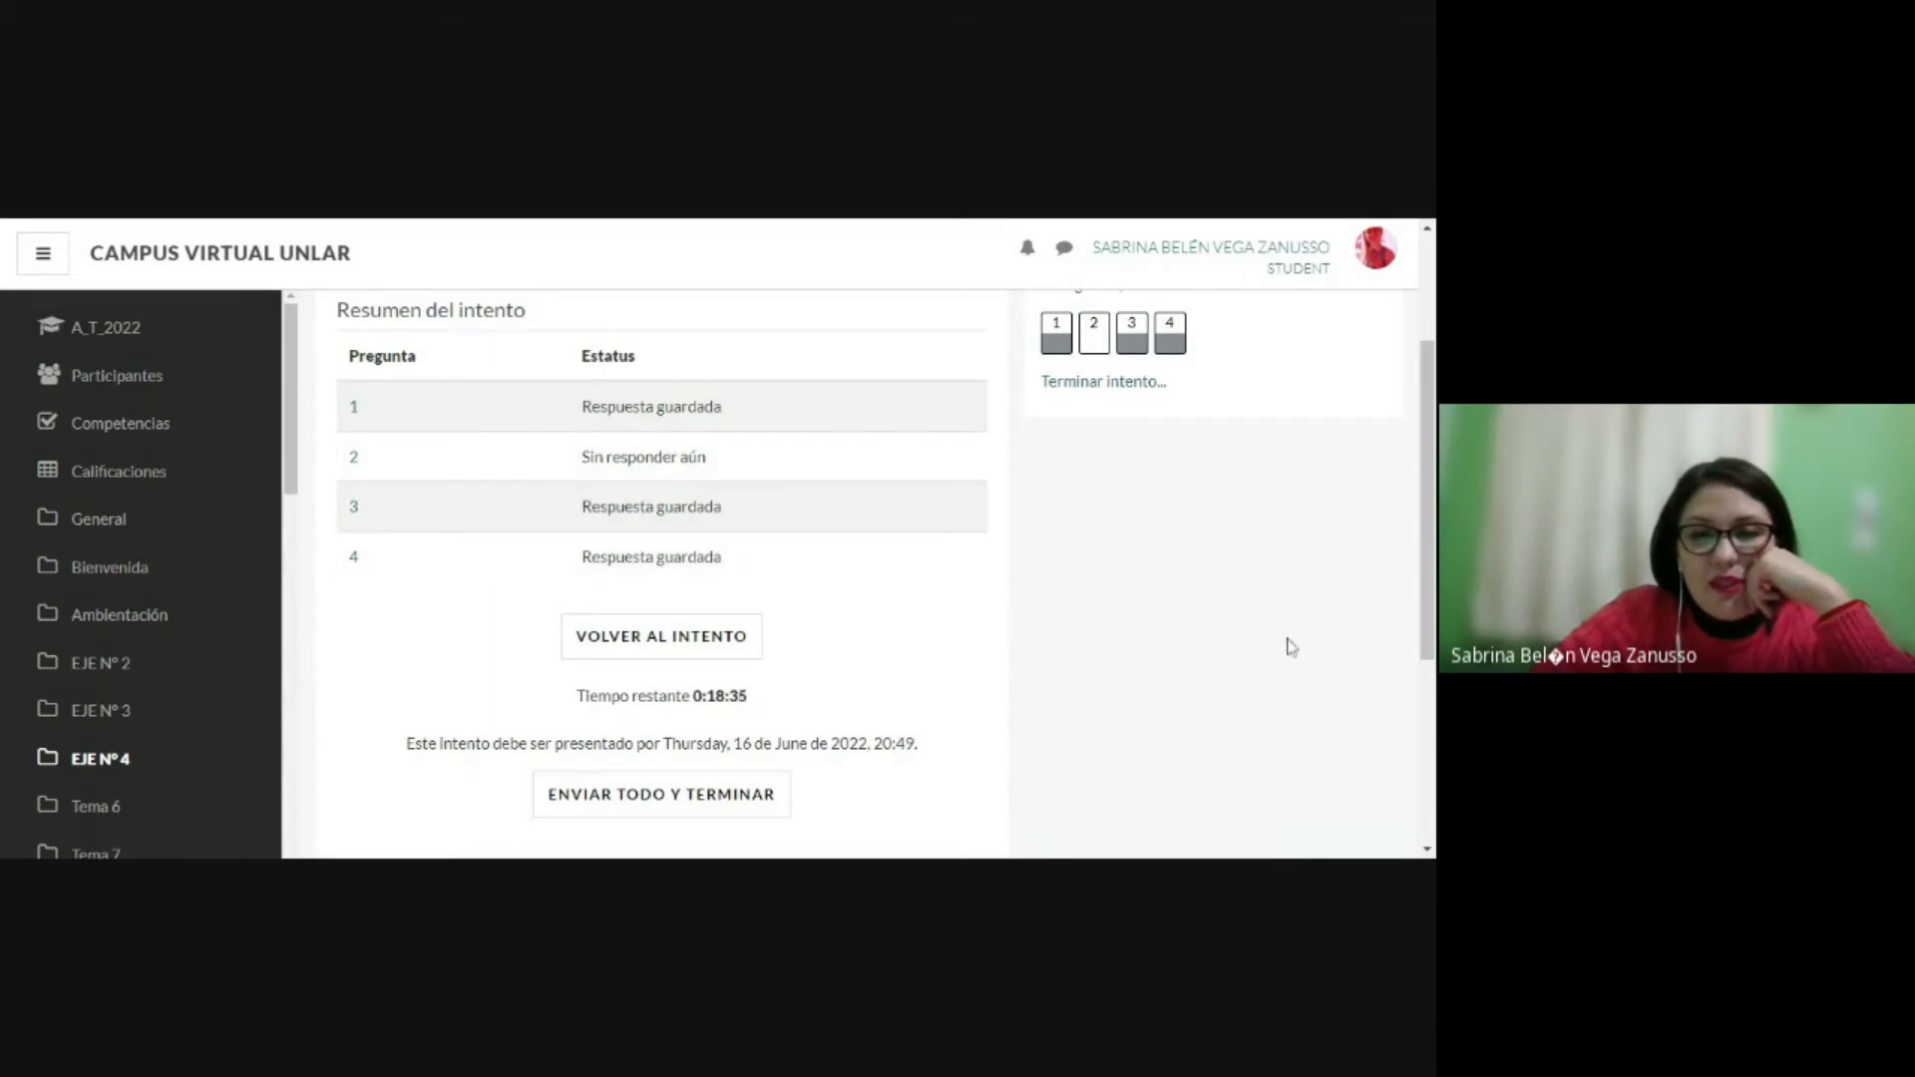
# Step: Submit all answers of the attempt and confirm finishing it
pyautogui.scroll(-2, 822, 638)
pyautogui.scroll(-1, 822, 638)
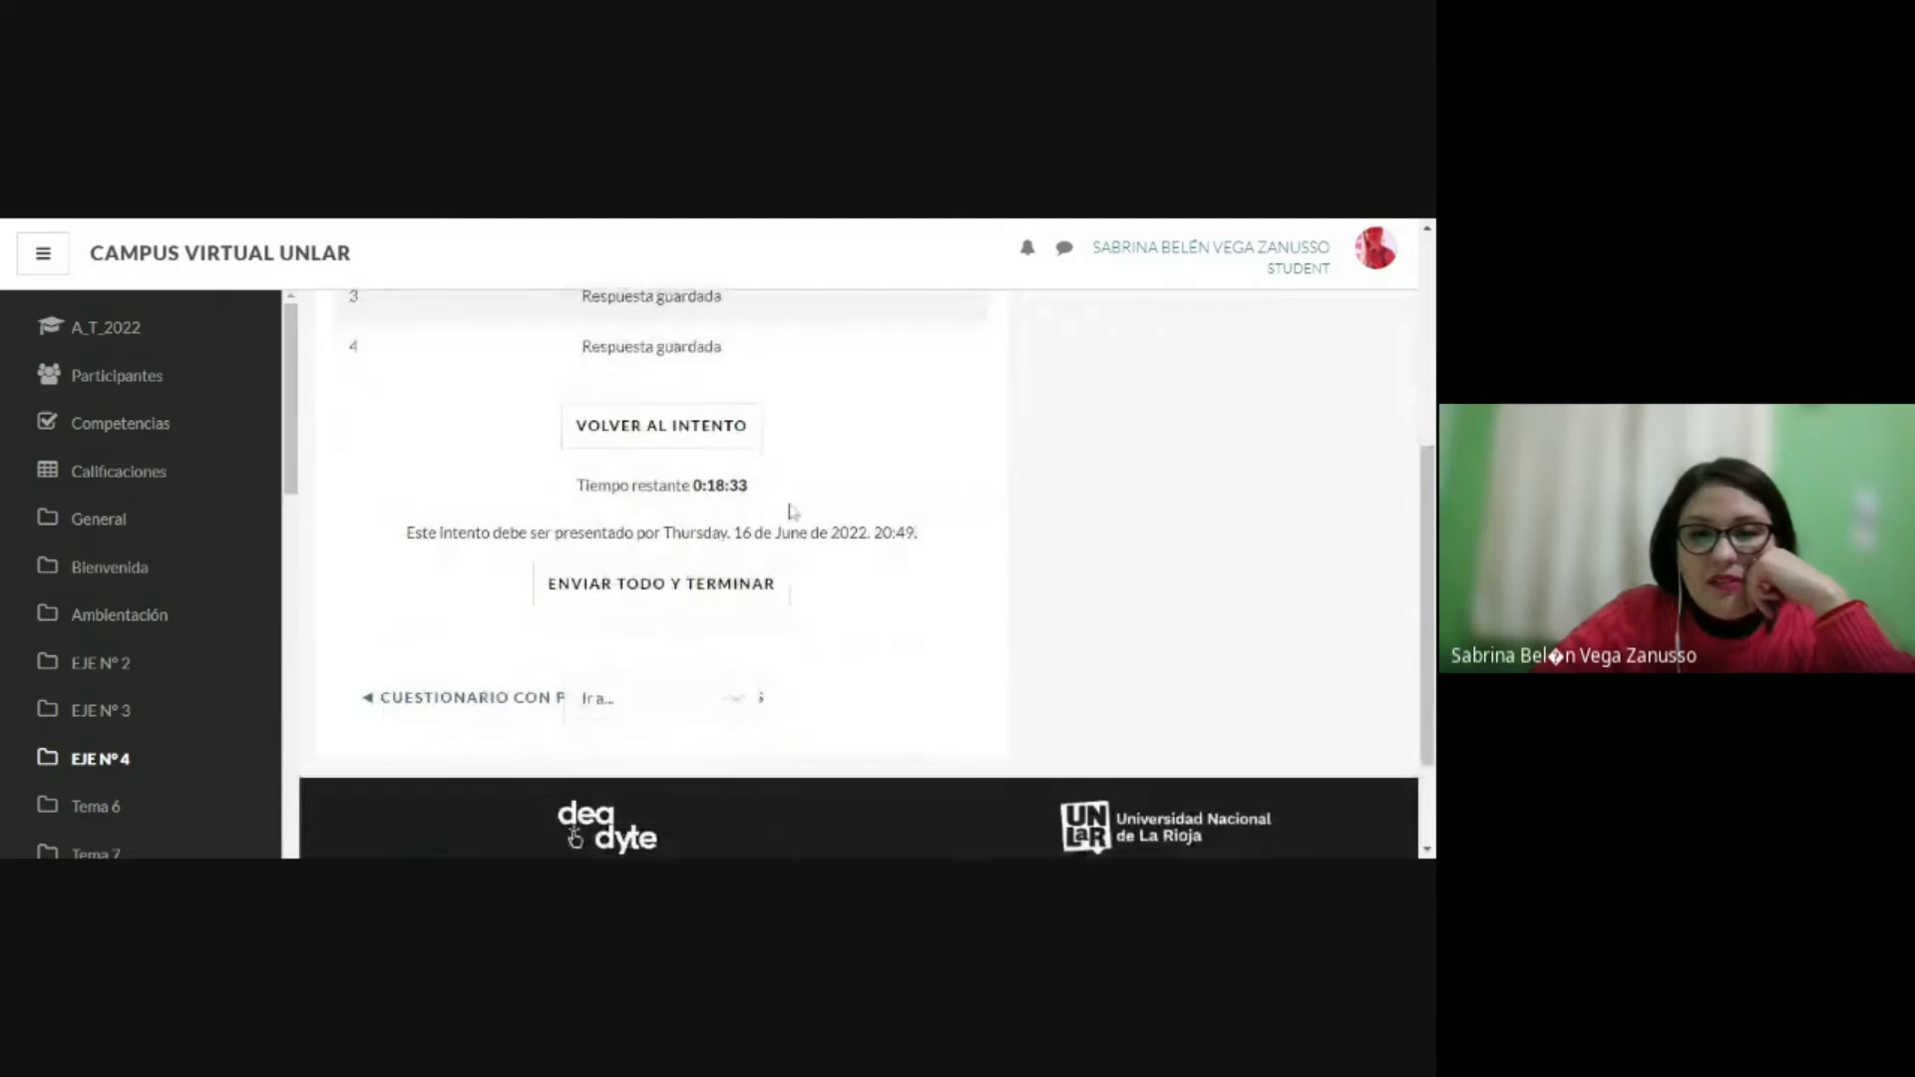
pyautogui.click(647, 586)
pyautogui.click(603, 705)
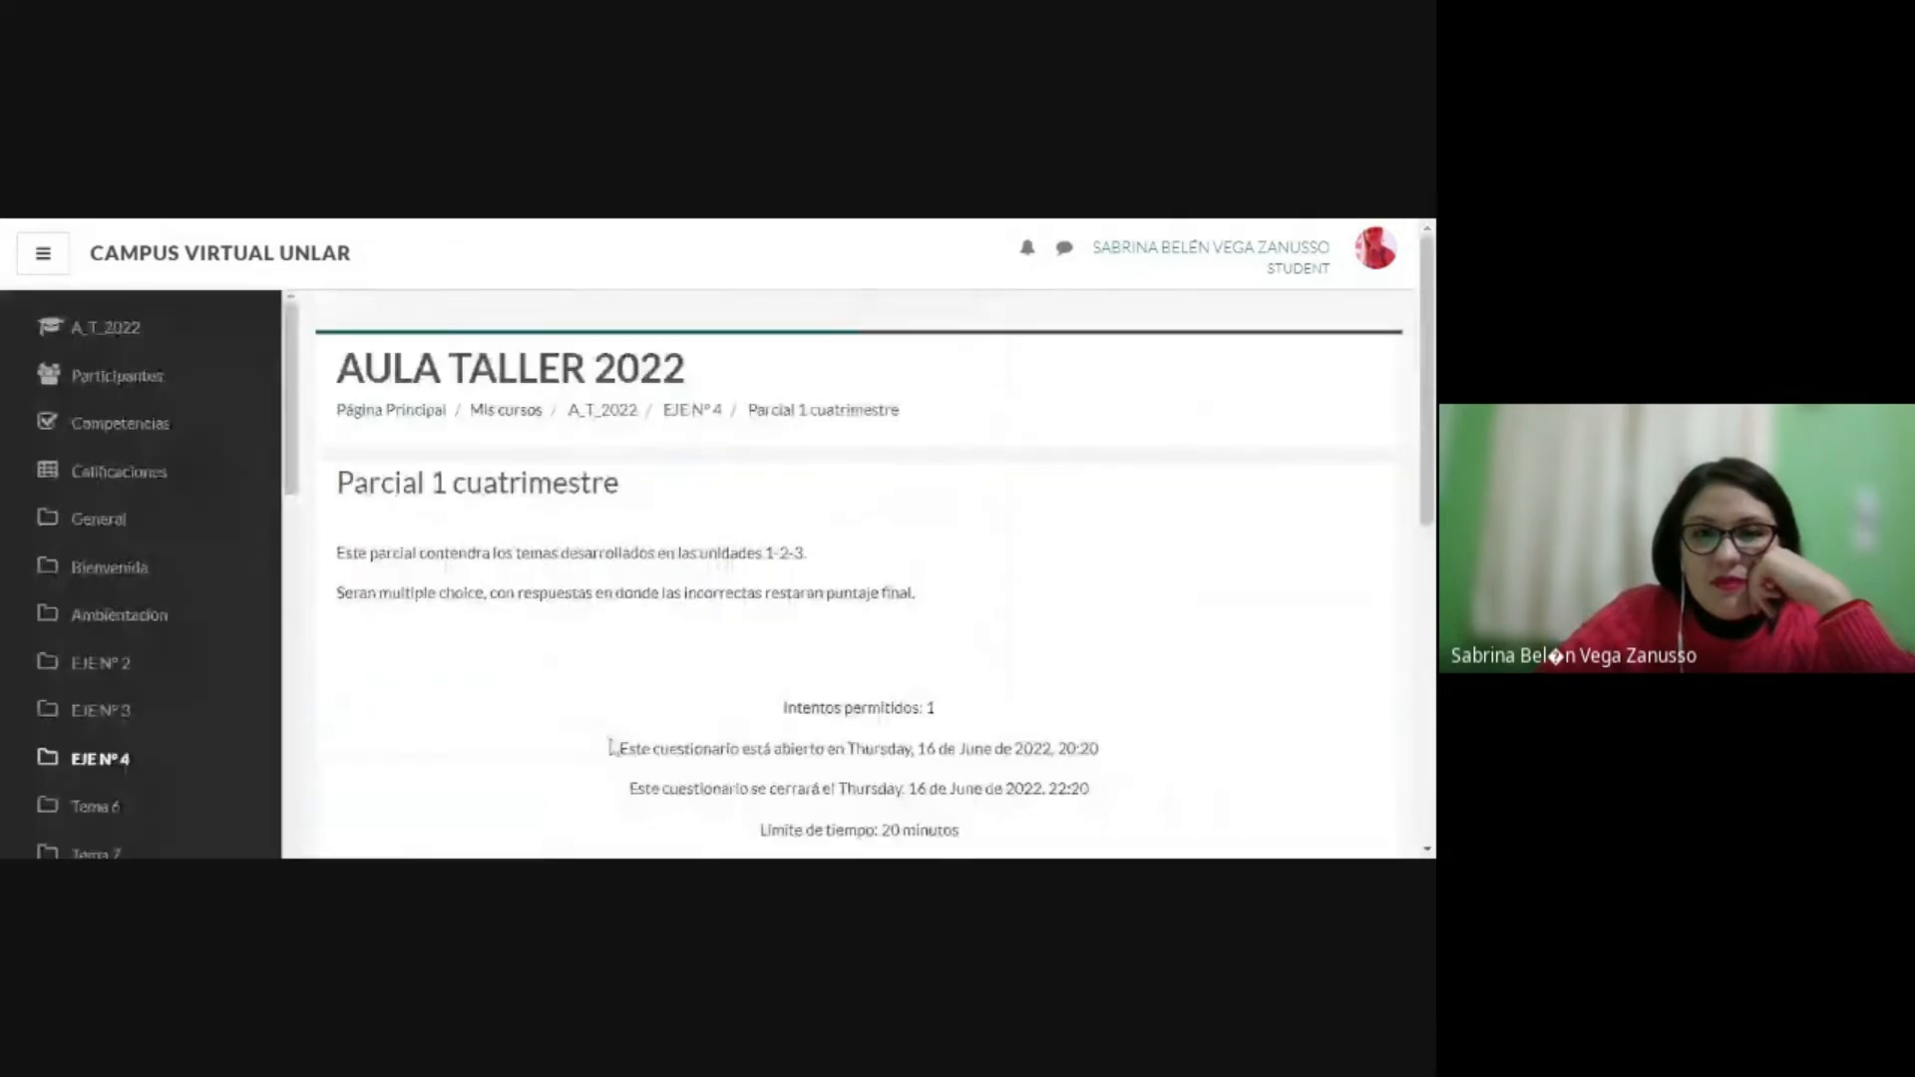
# Step: Read the questionnaire's attempt limits, dates and the summary of the student's previous attempts
pyautogui.scroll(-3, 668, 685)
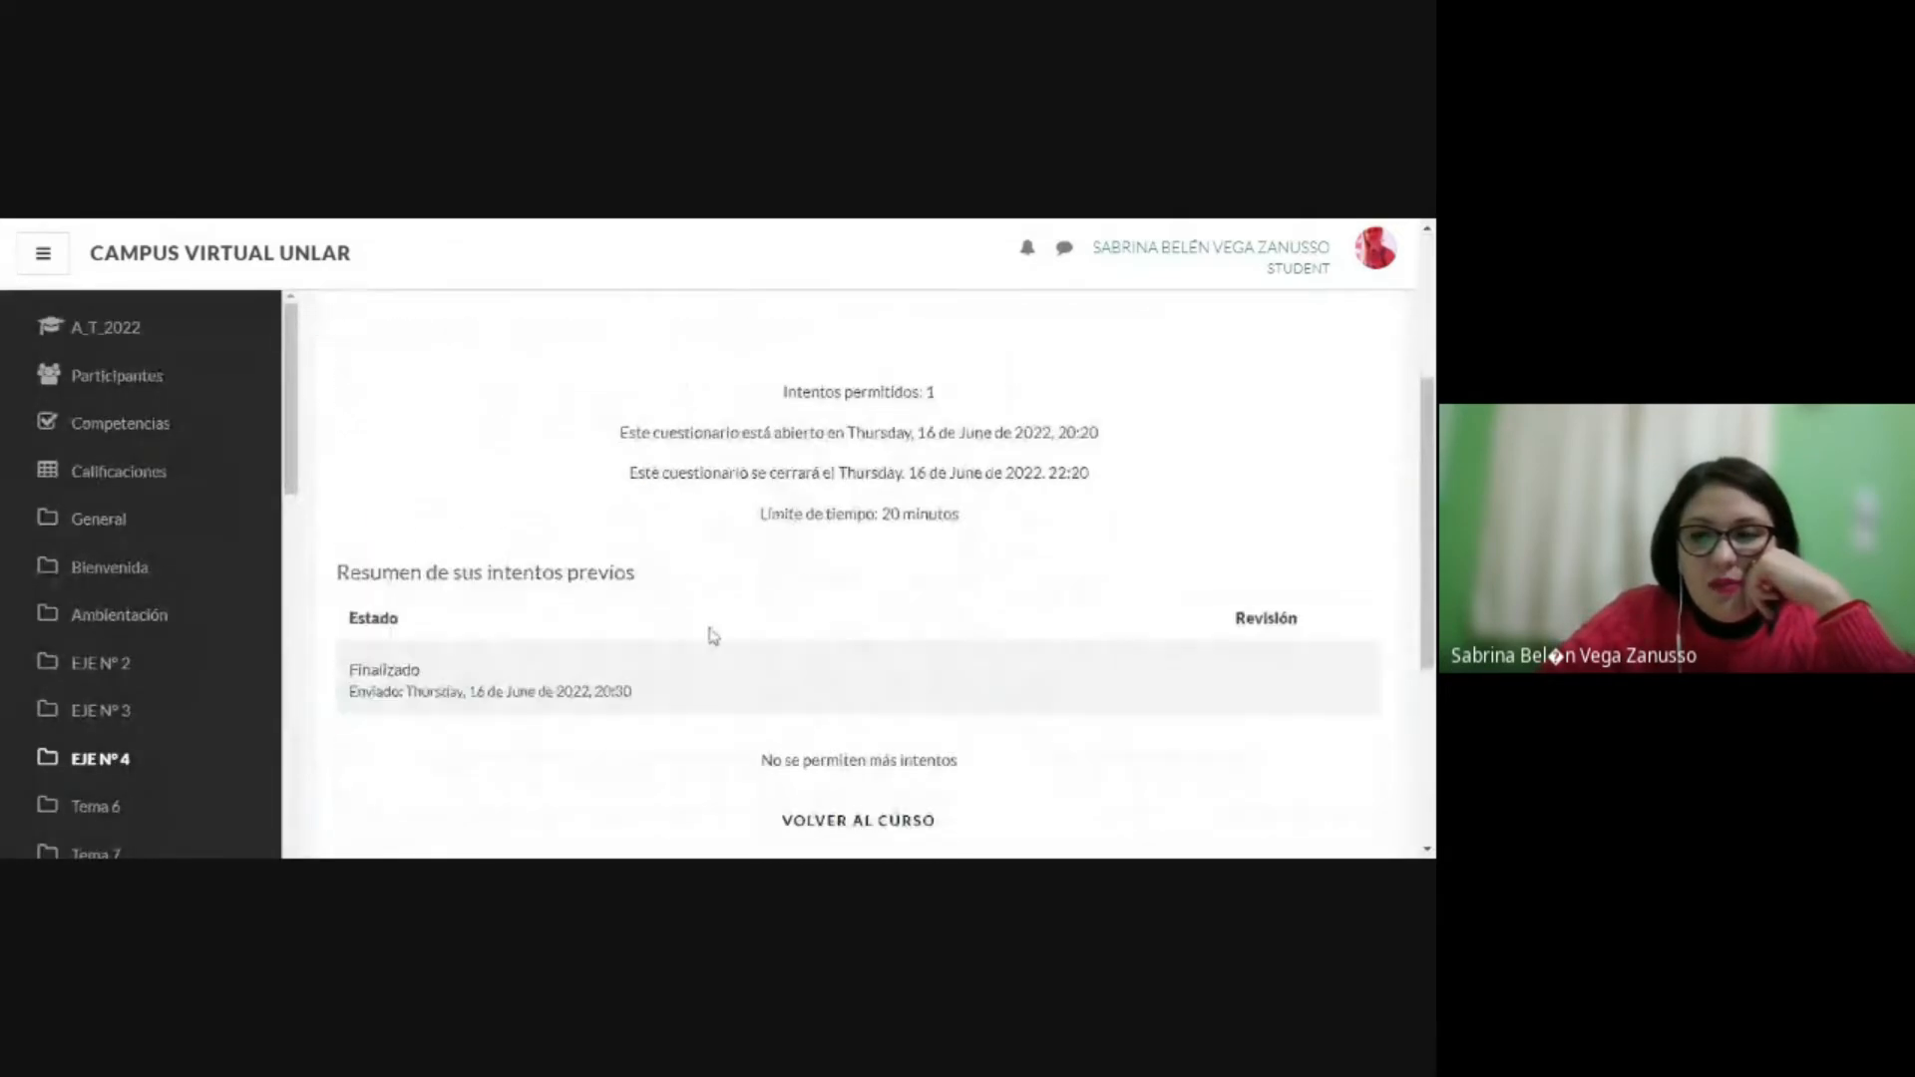
pyautogui.scroll(-1, 558, 653)
pyautogui.scroll(-1, 538, 659)
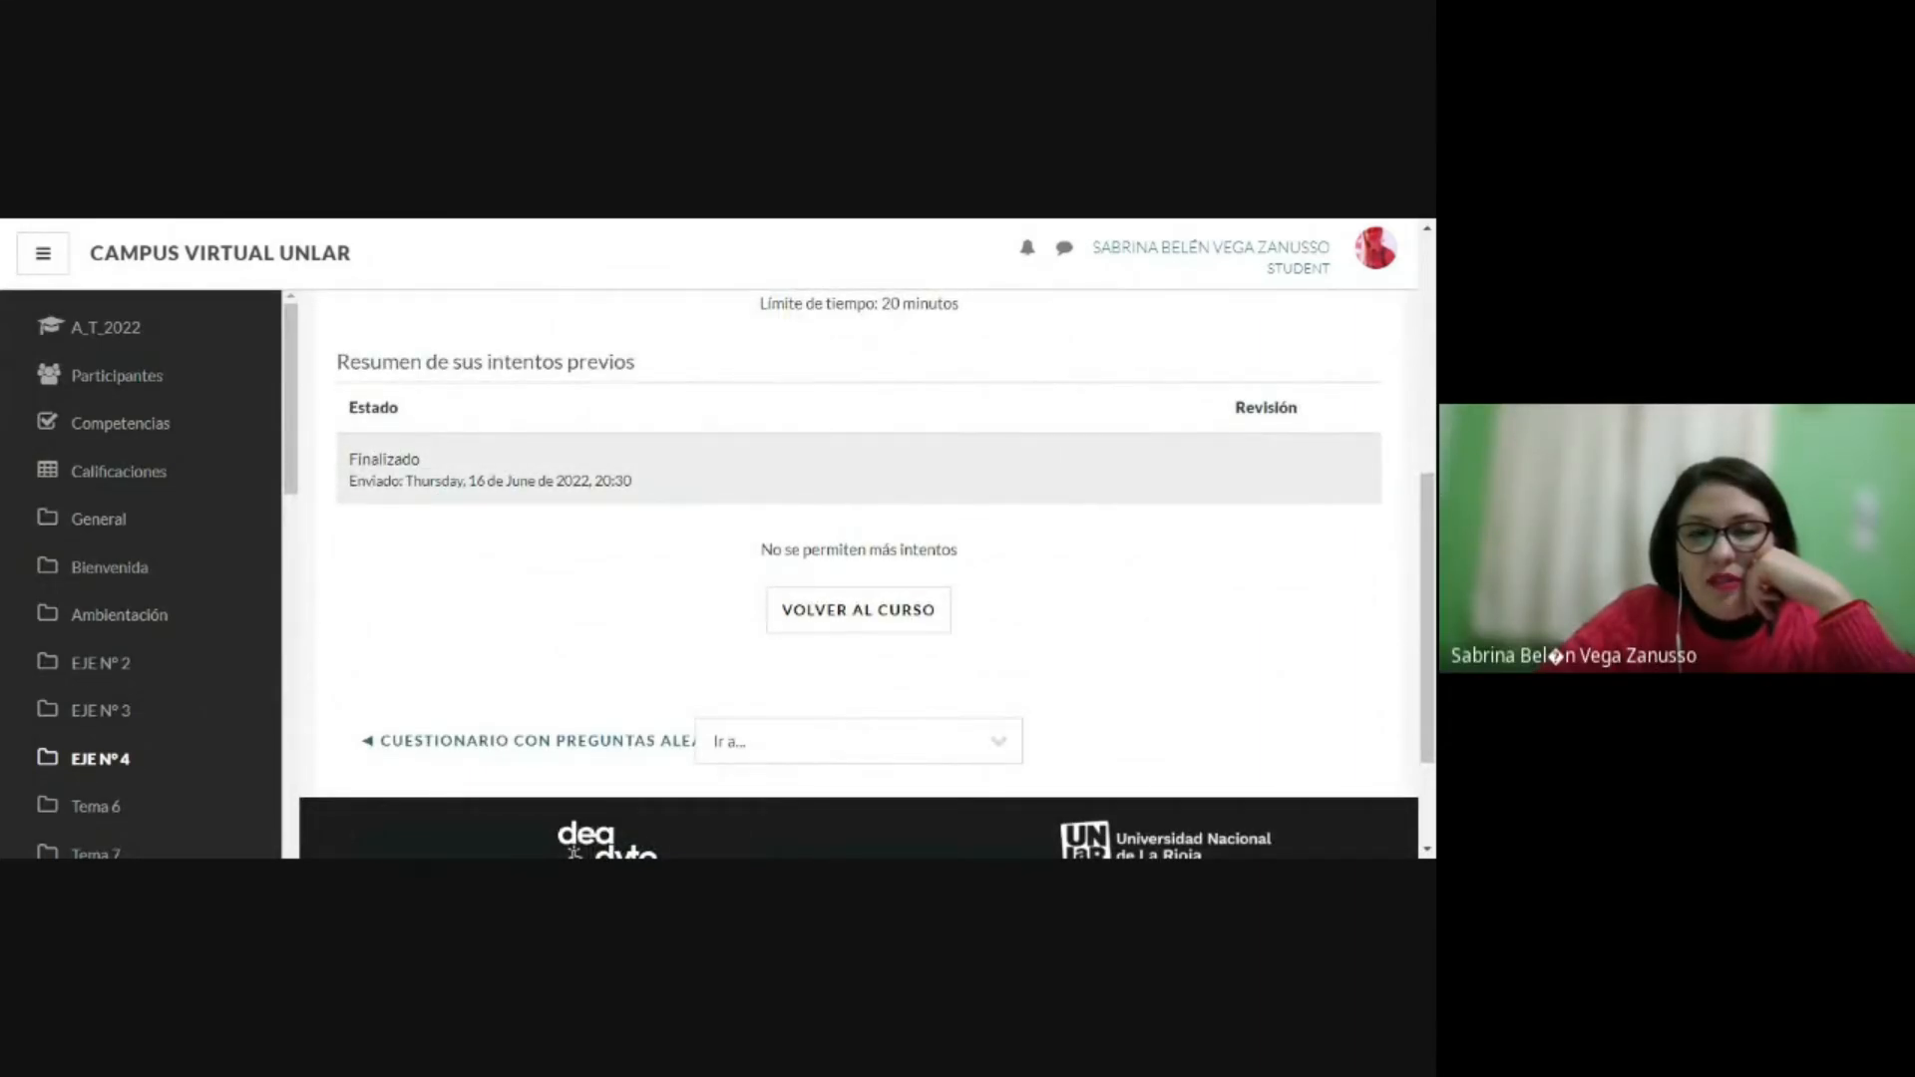
pyautogui.moveTo(349, 481); pyautogui.dragTo(478, 481)
pyautogui.click(740, 520)
pyautogui.scroll(2, 847, 556)
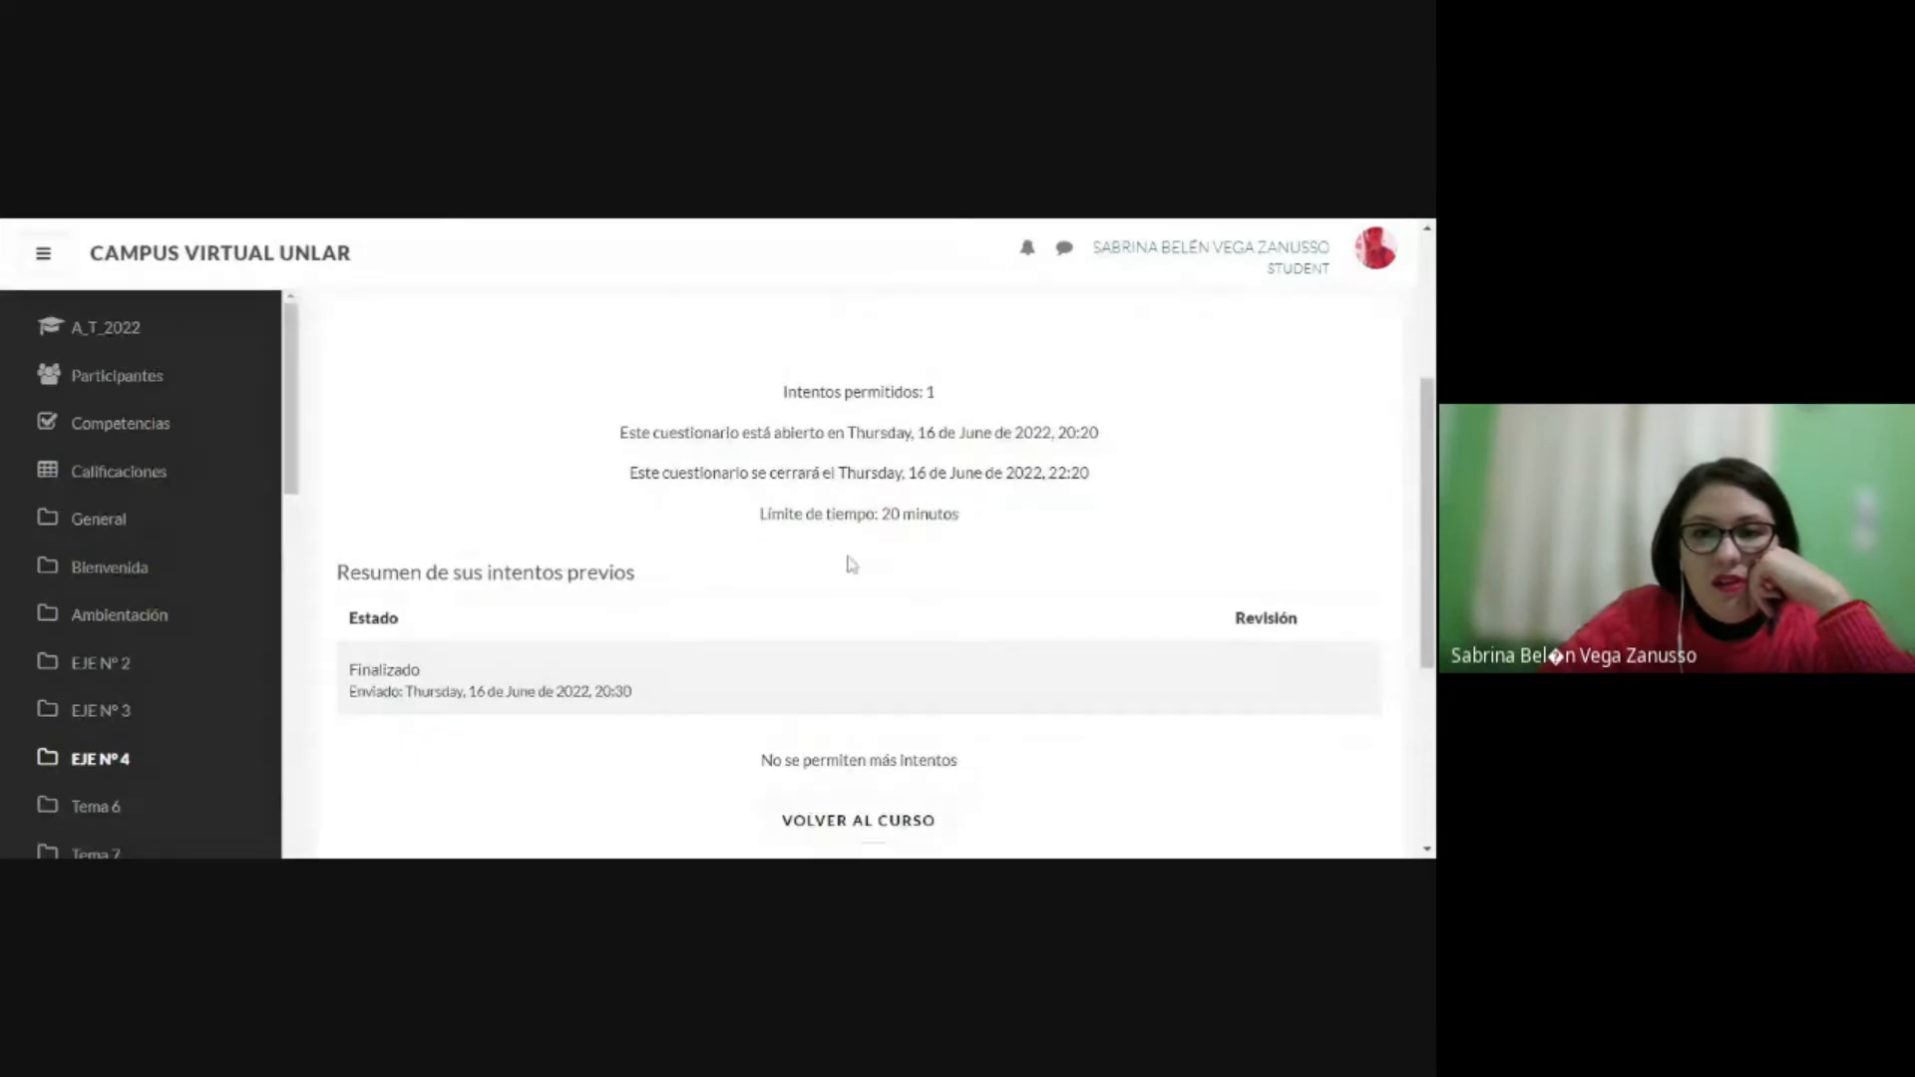
pyautogui.scroll(3, 851, 563)
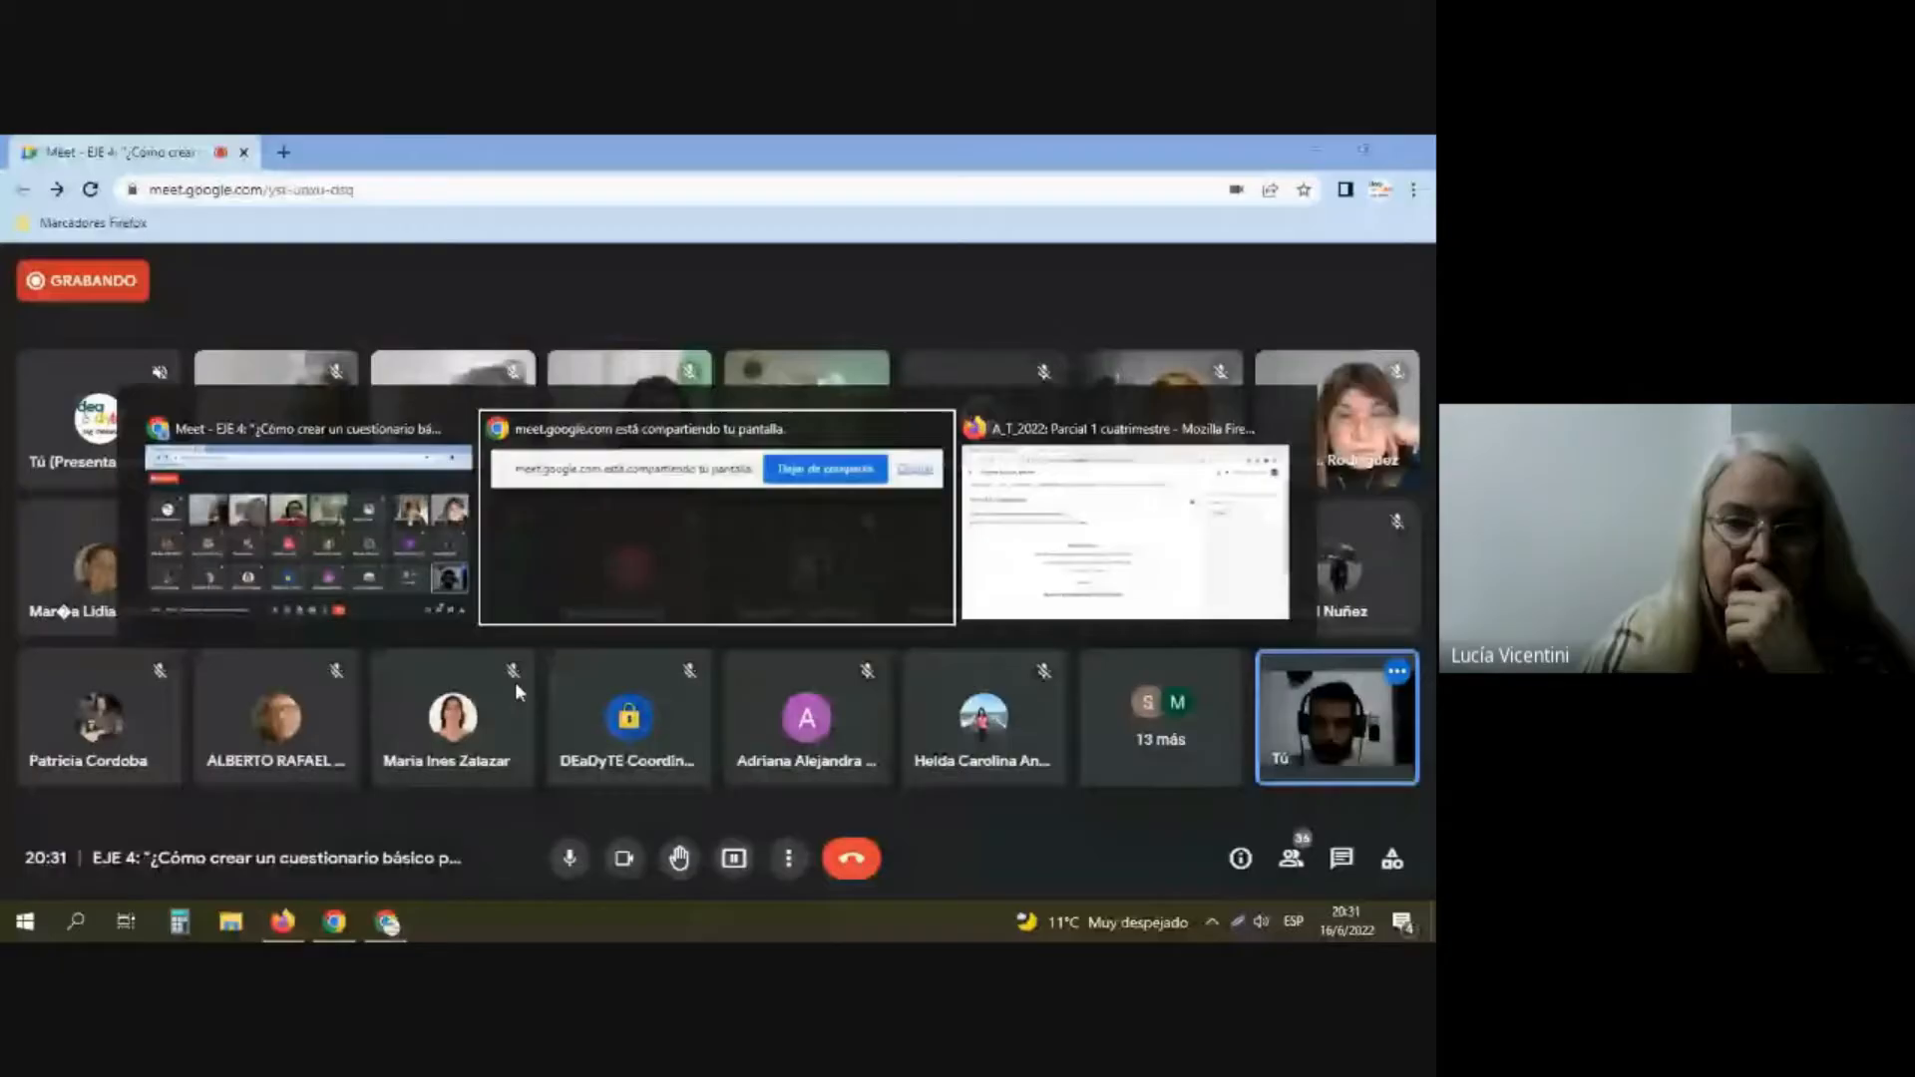
# Step: Switch to Firefox and open the attempts report of "Parcial 1 cuatrimestre" from the teacher's overview page
pyautogui.hotkey('alt', 'Tab')
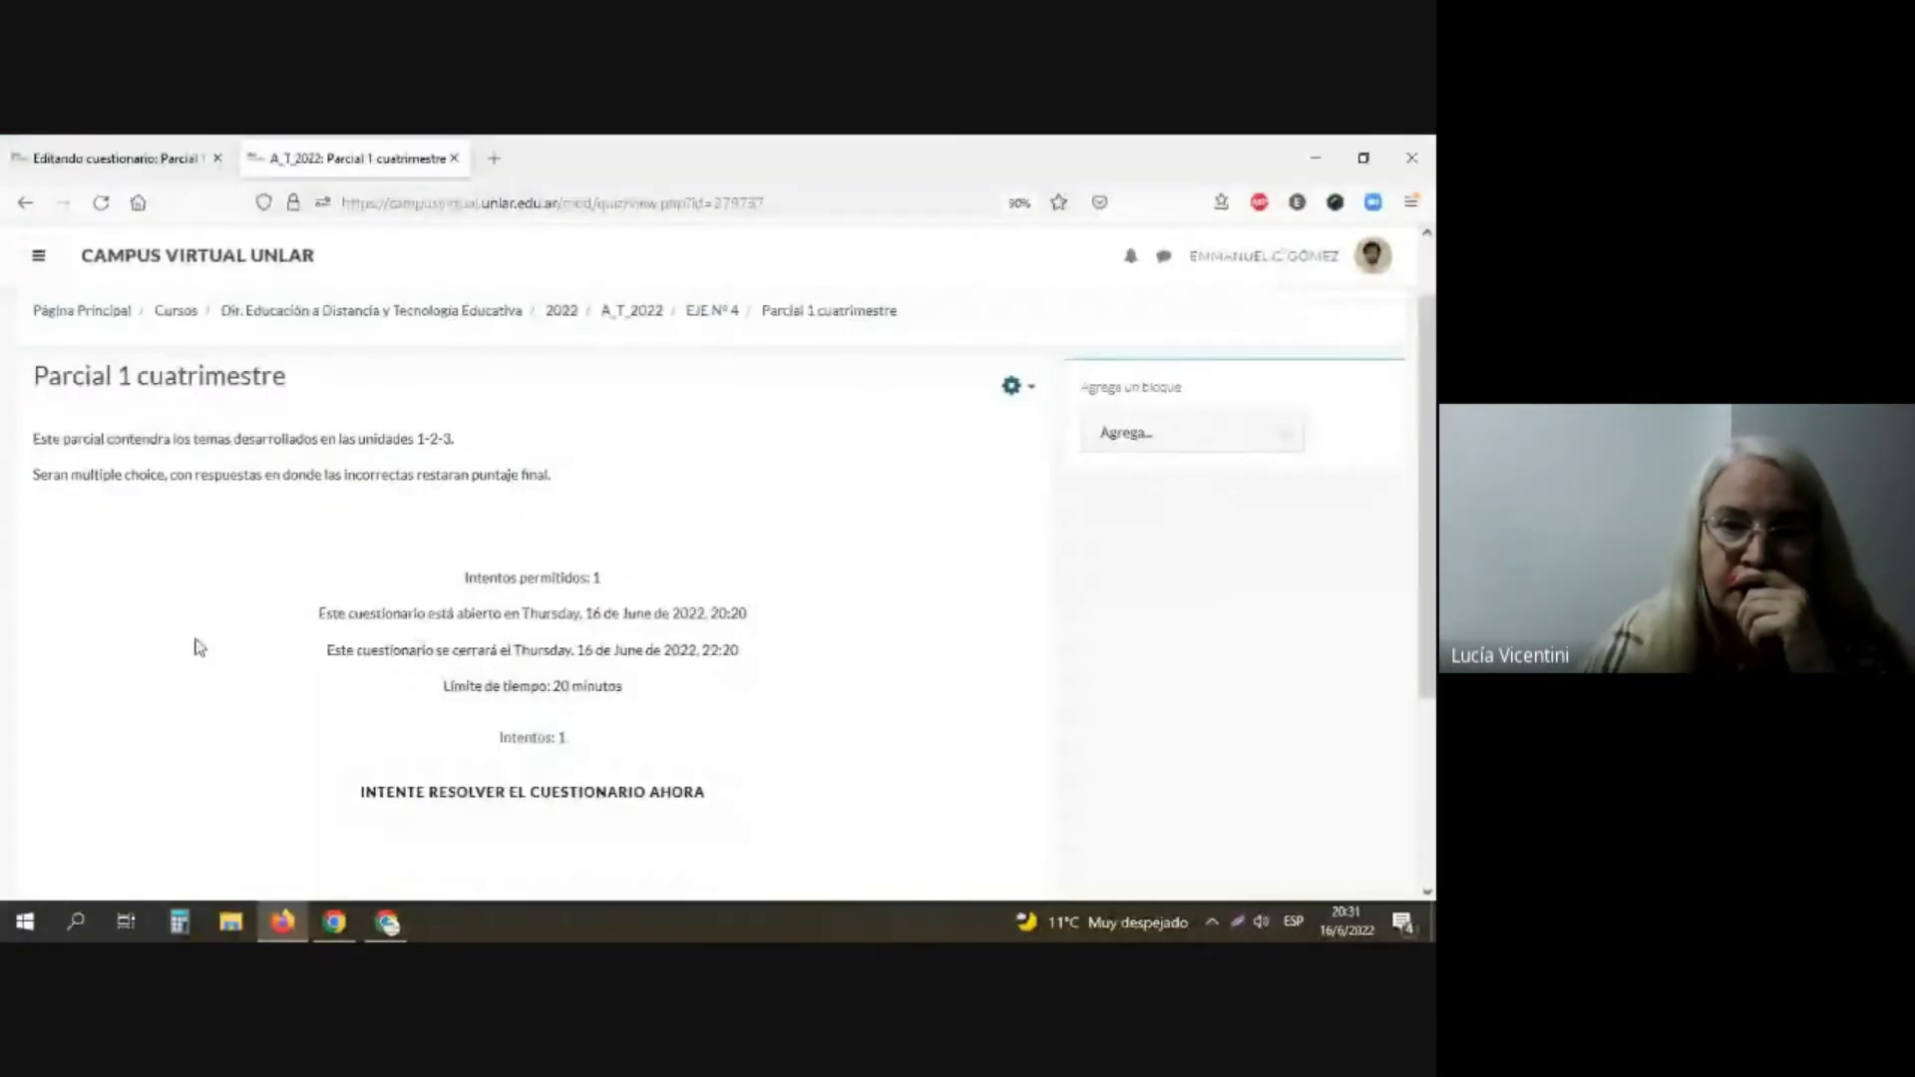
pyautogui.scroll(-1, 199, 646)
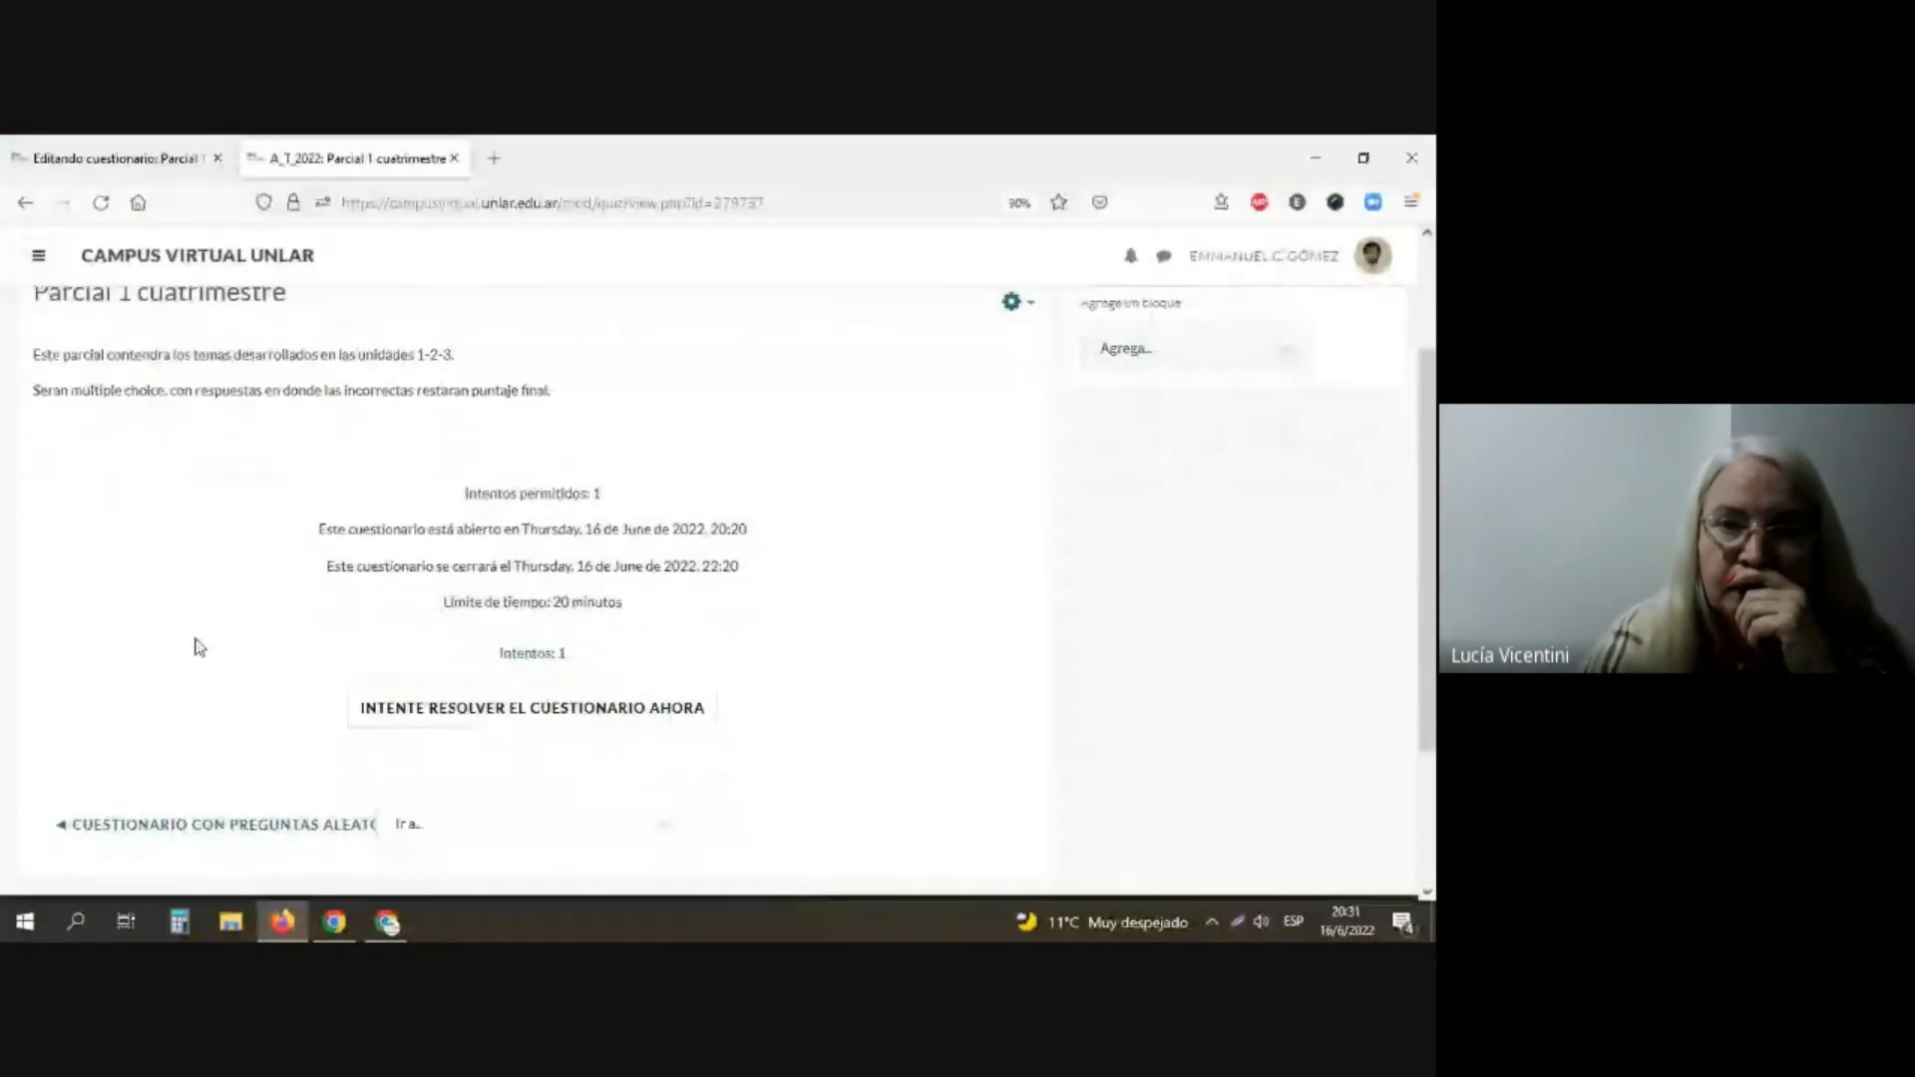
pyautogui.click(507, 653)
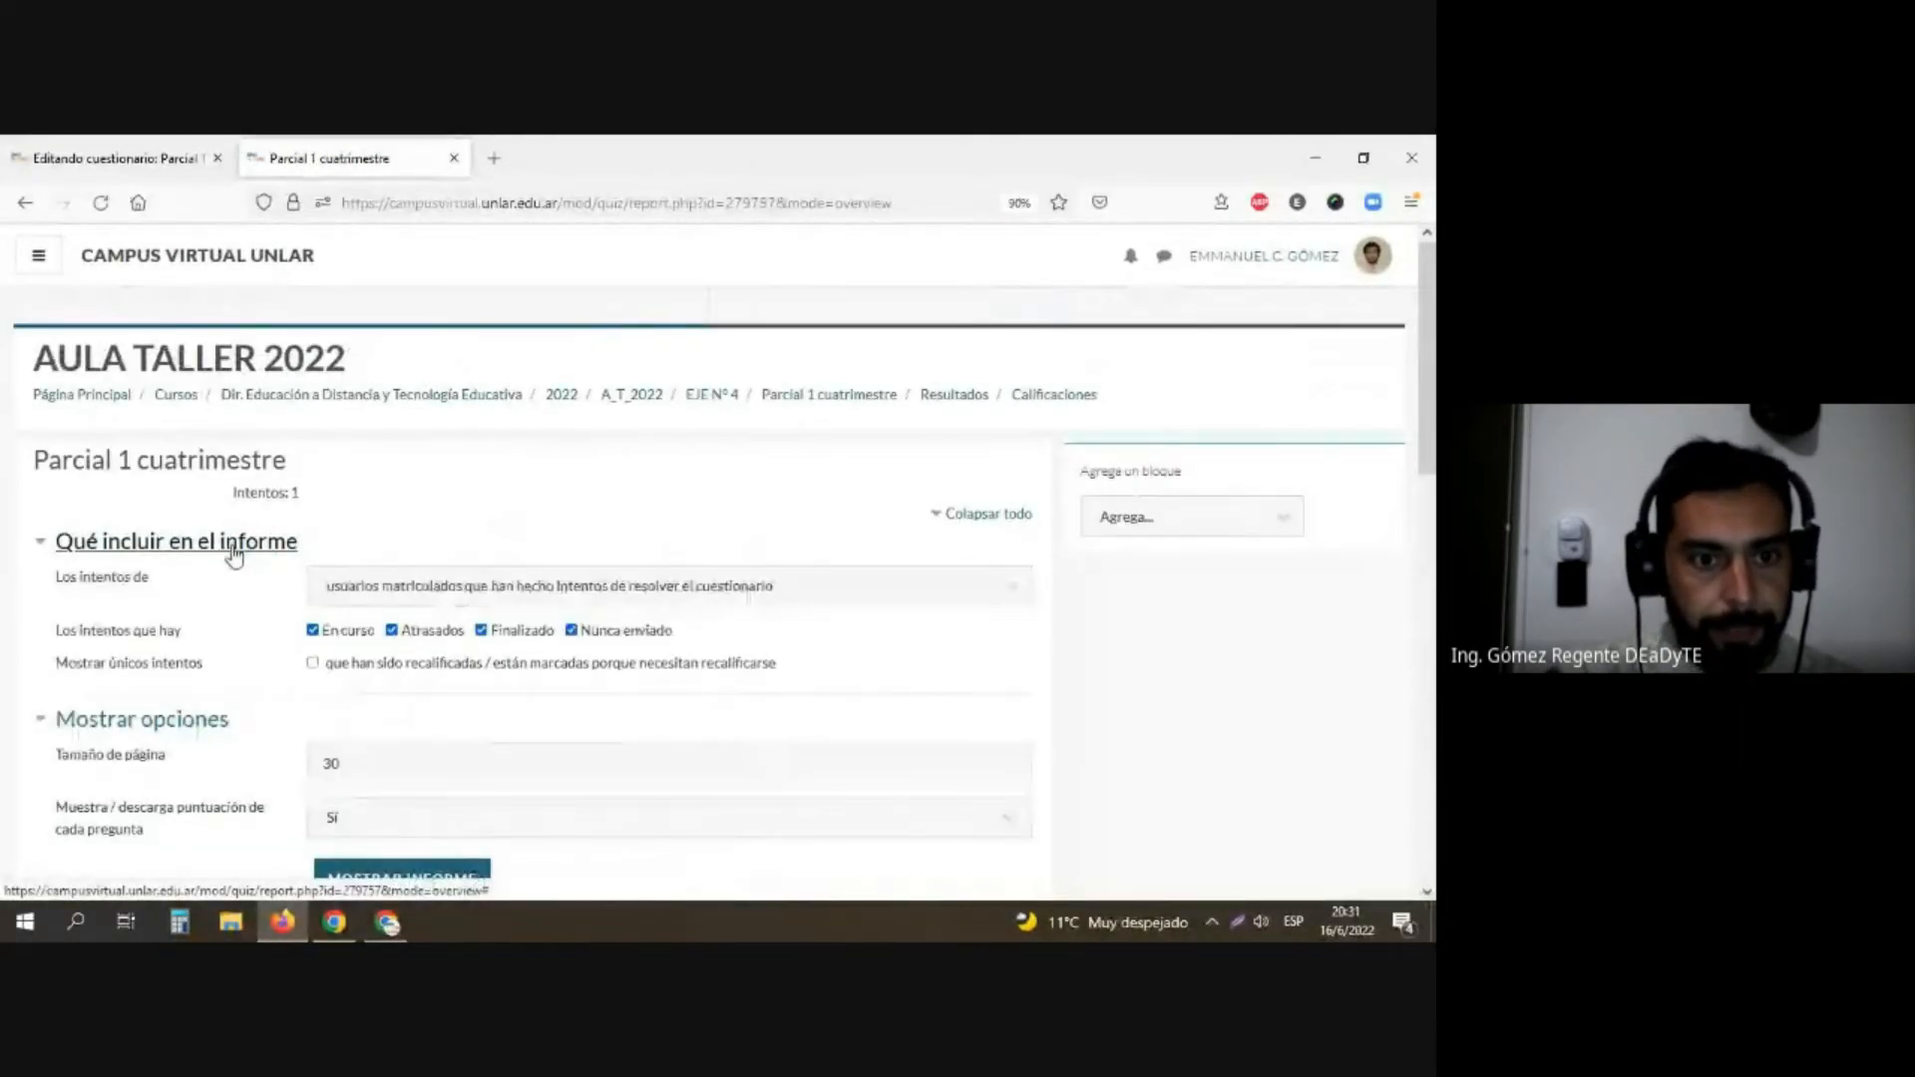
# Step: Examine the grades report's filter options, student listing and bar chart of grade ranges
pyautogui.scroll(-5, 234, 554)
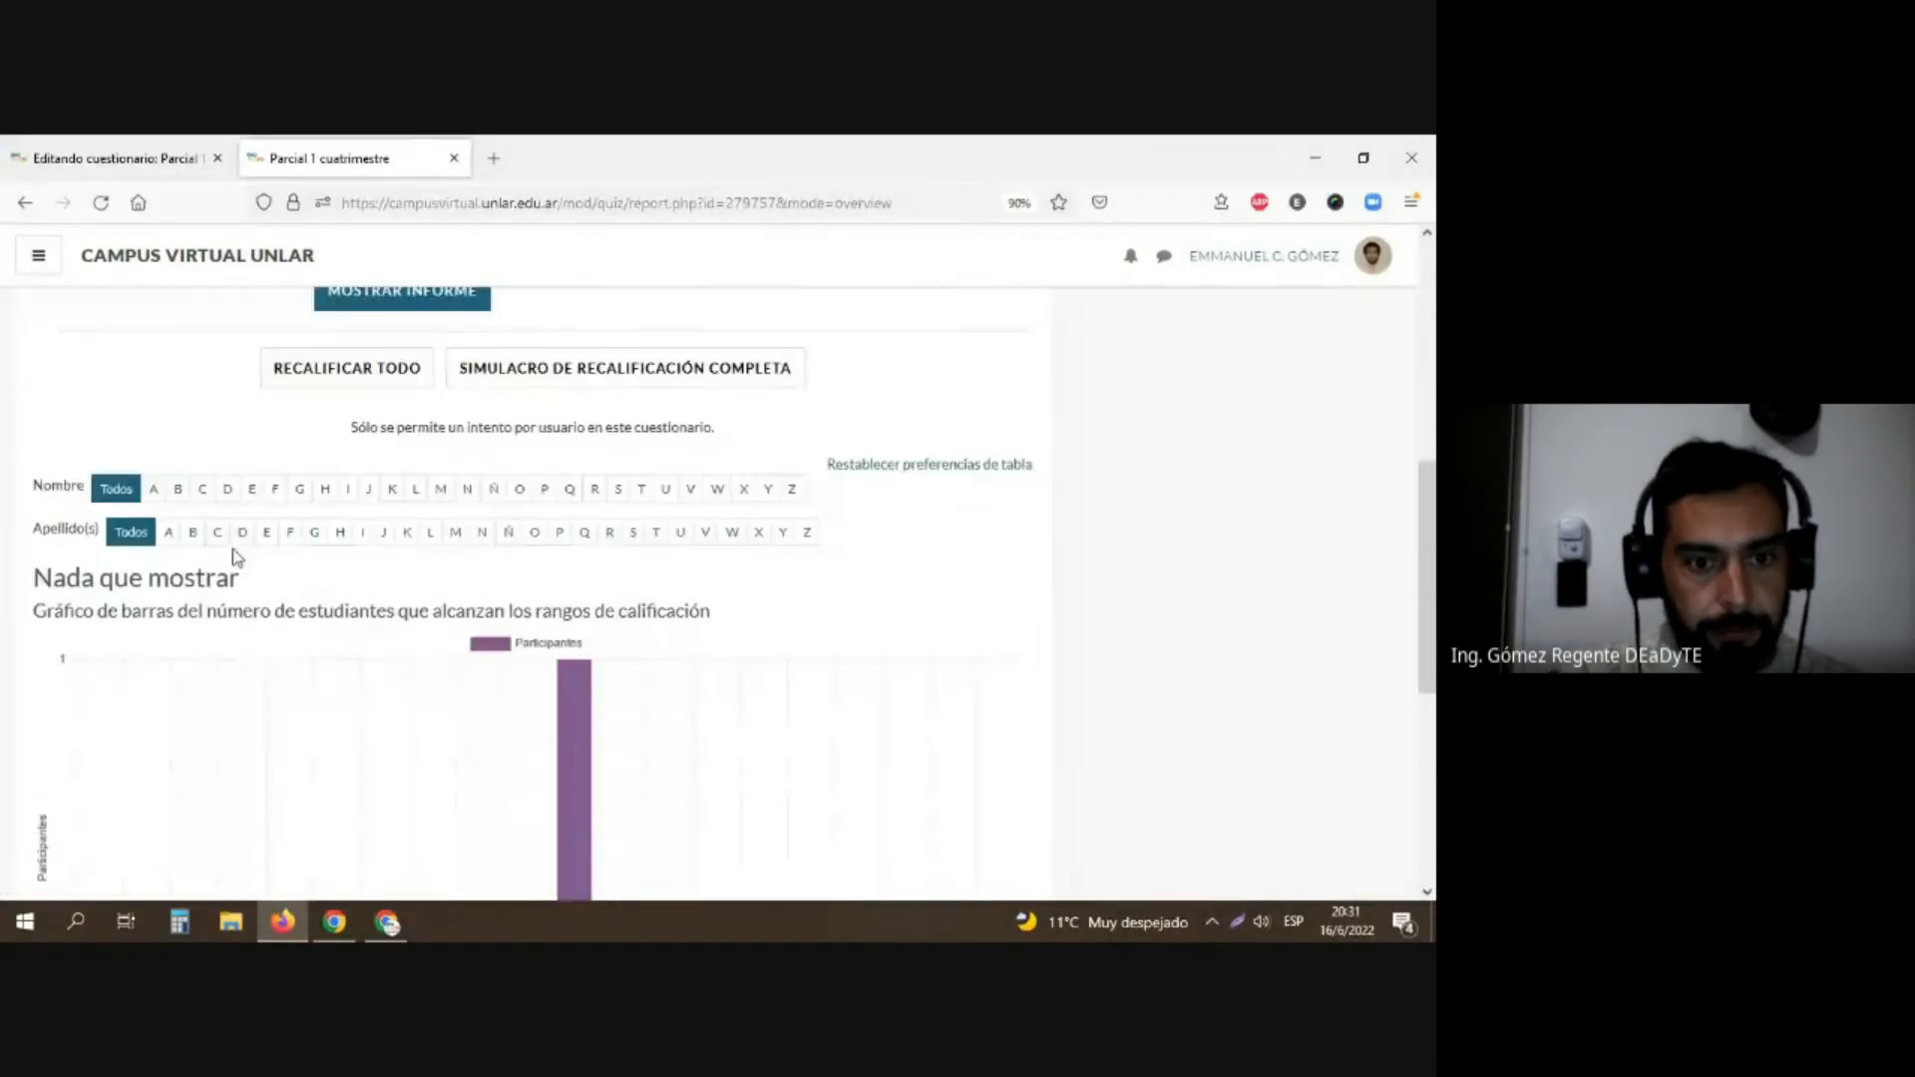
pyautogui.scroll(-5, 234, 555)
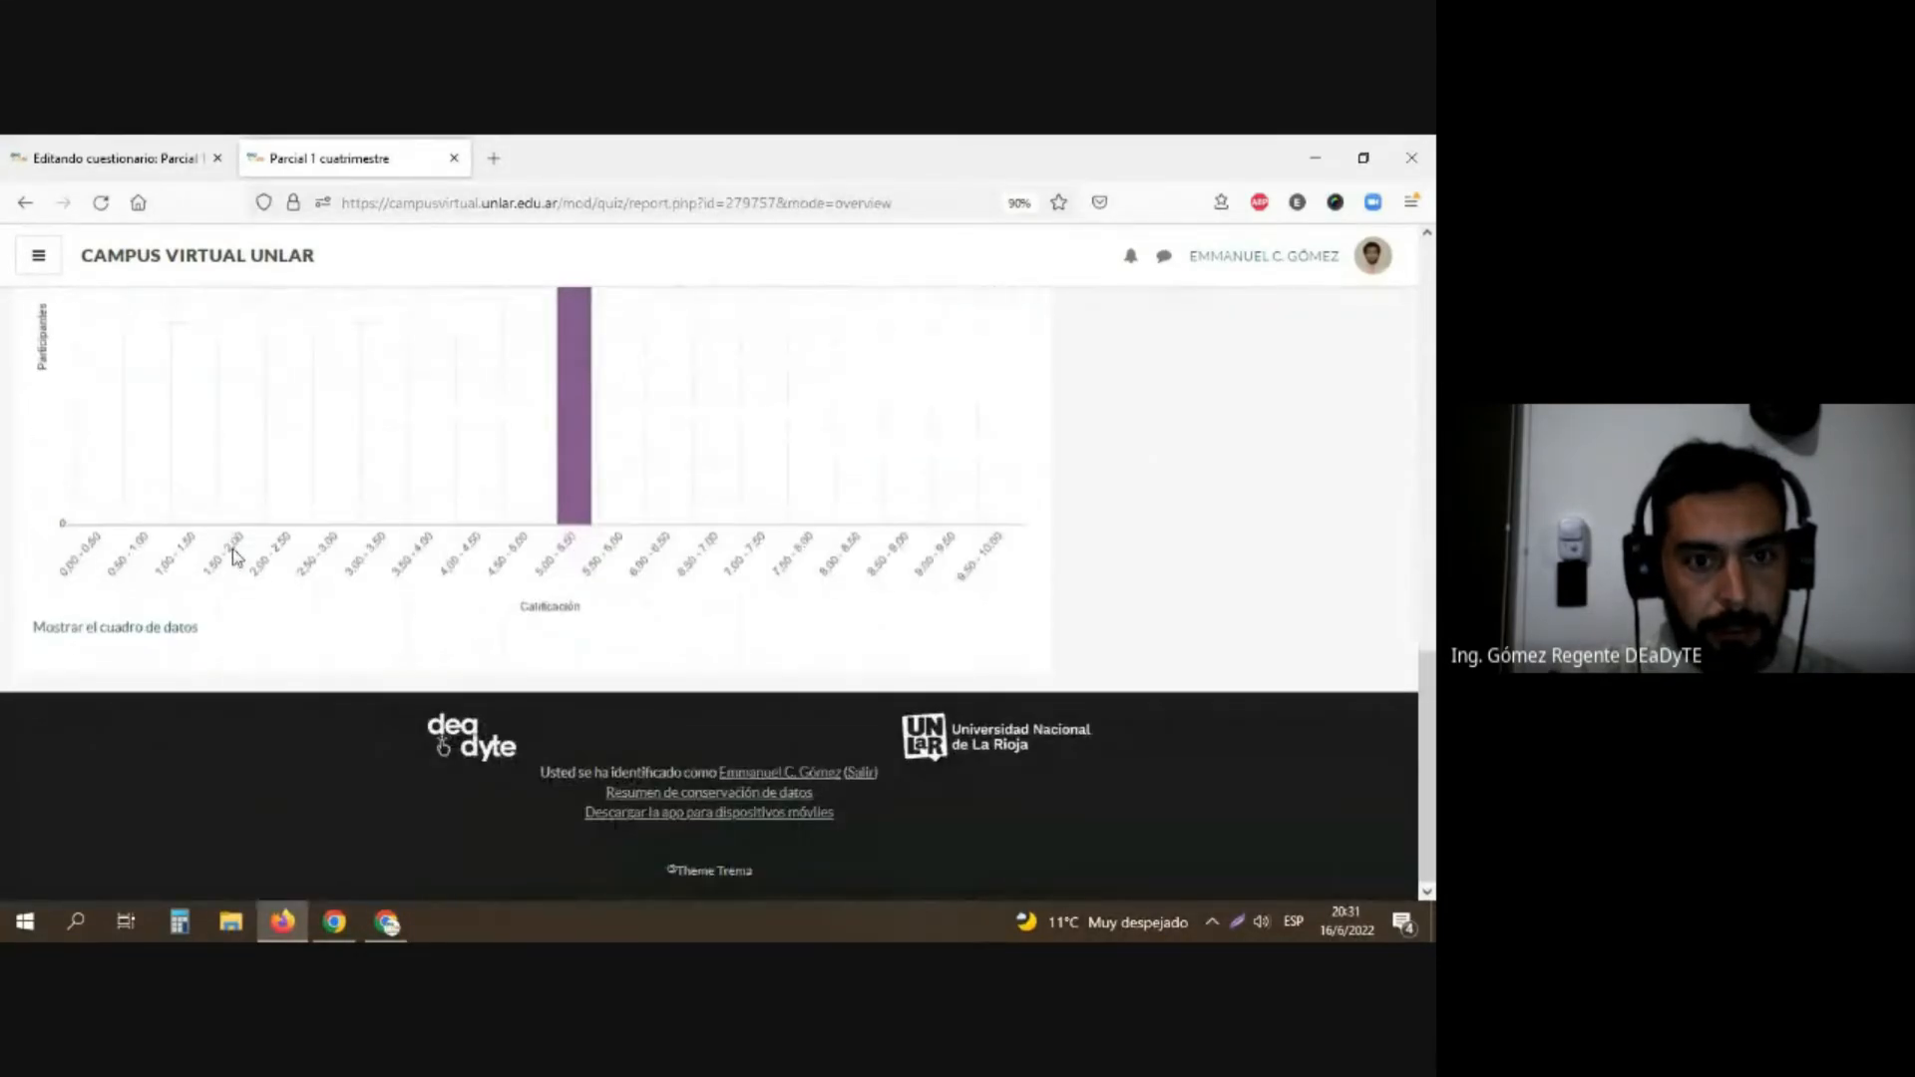
pyautogui.scroll(10, 235, 555)
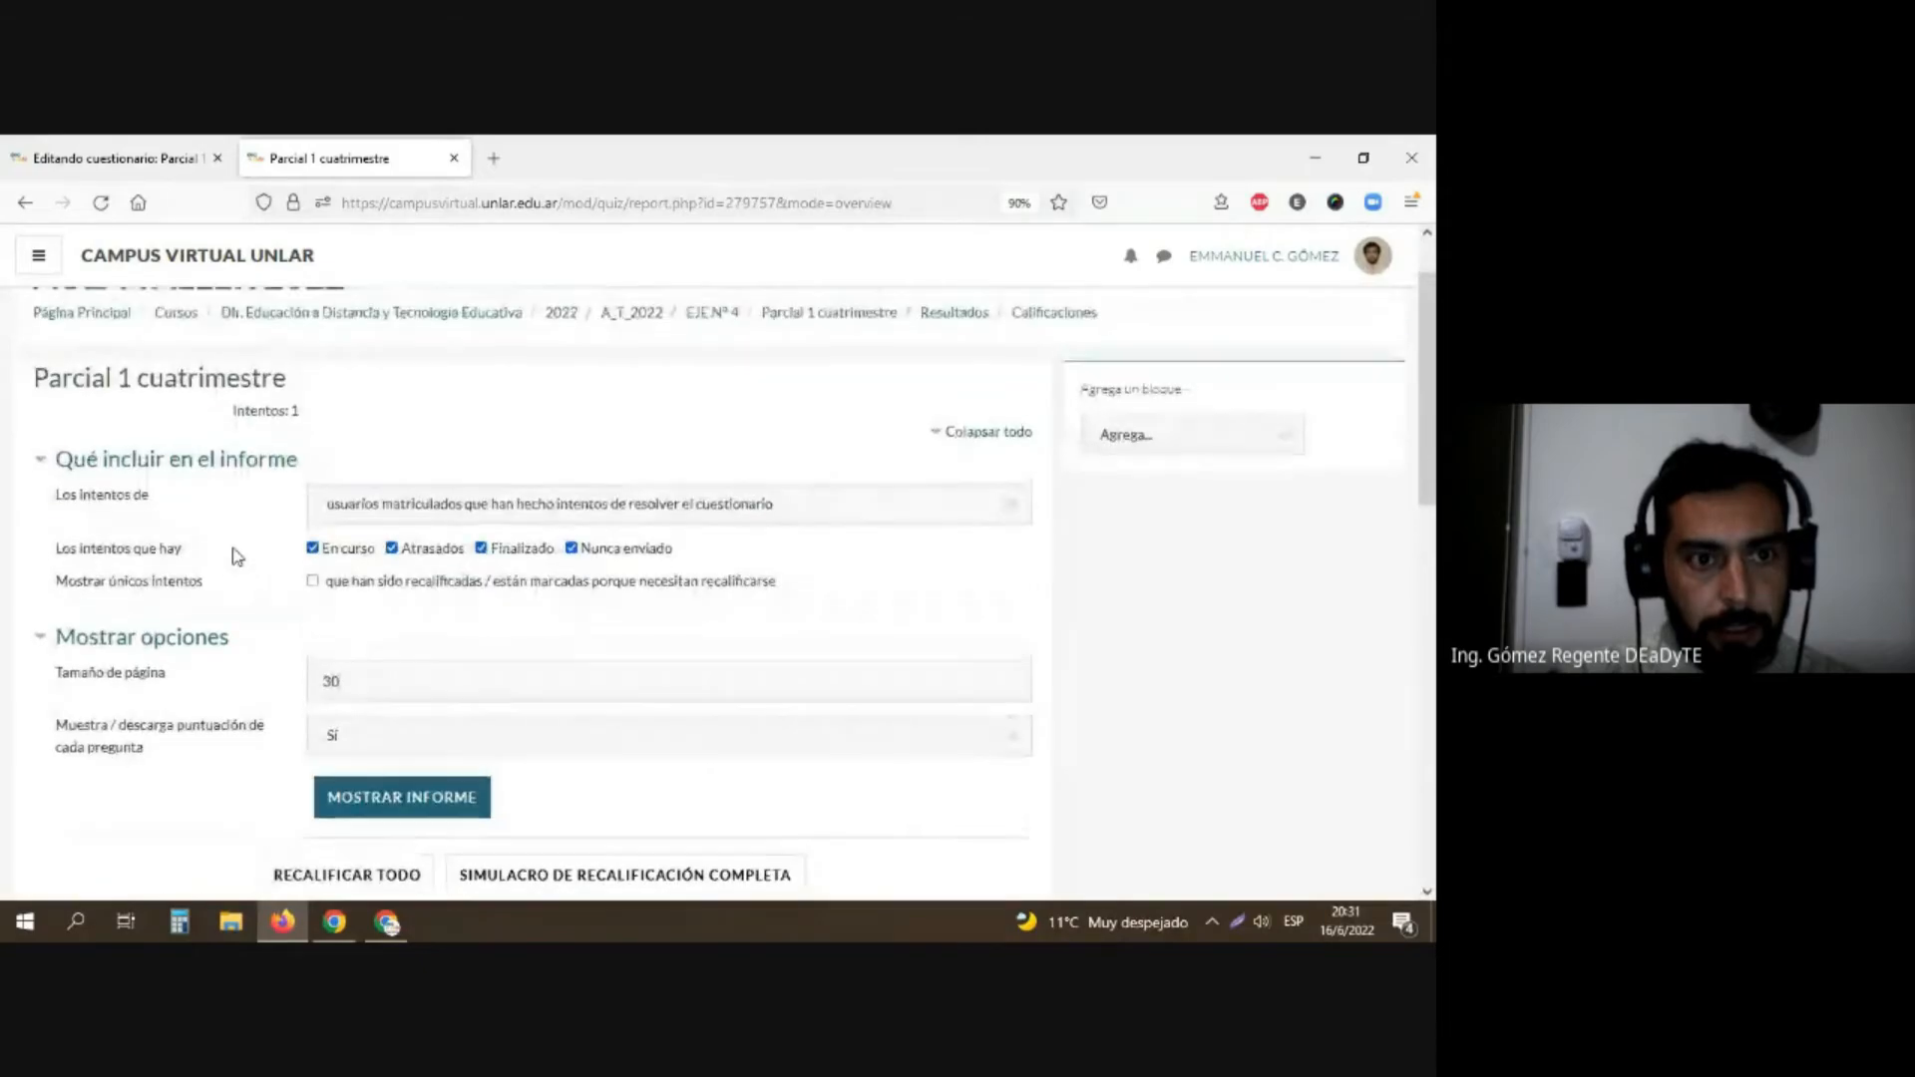
pyautogui.scroll(2, 236, 556)
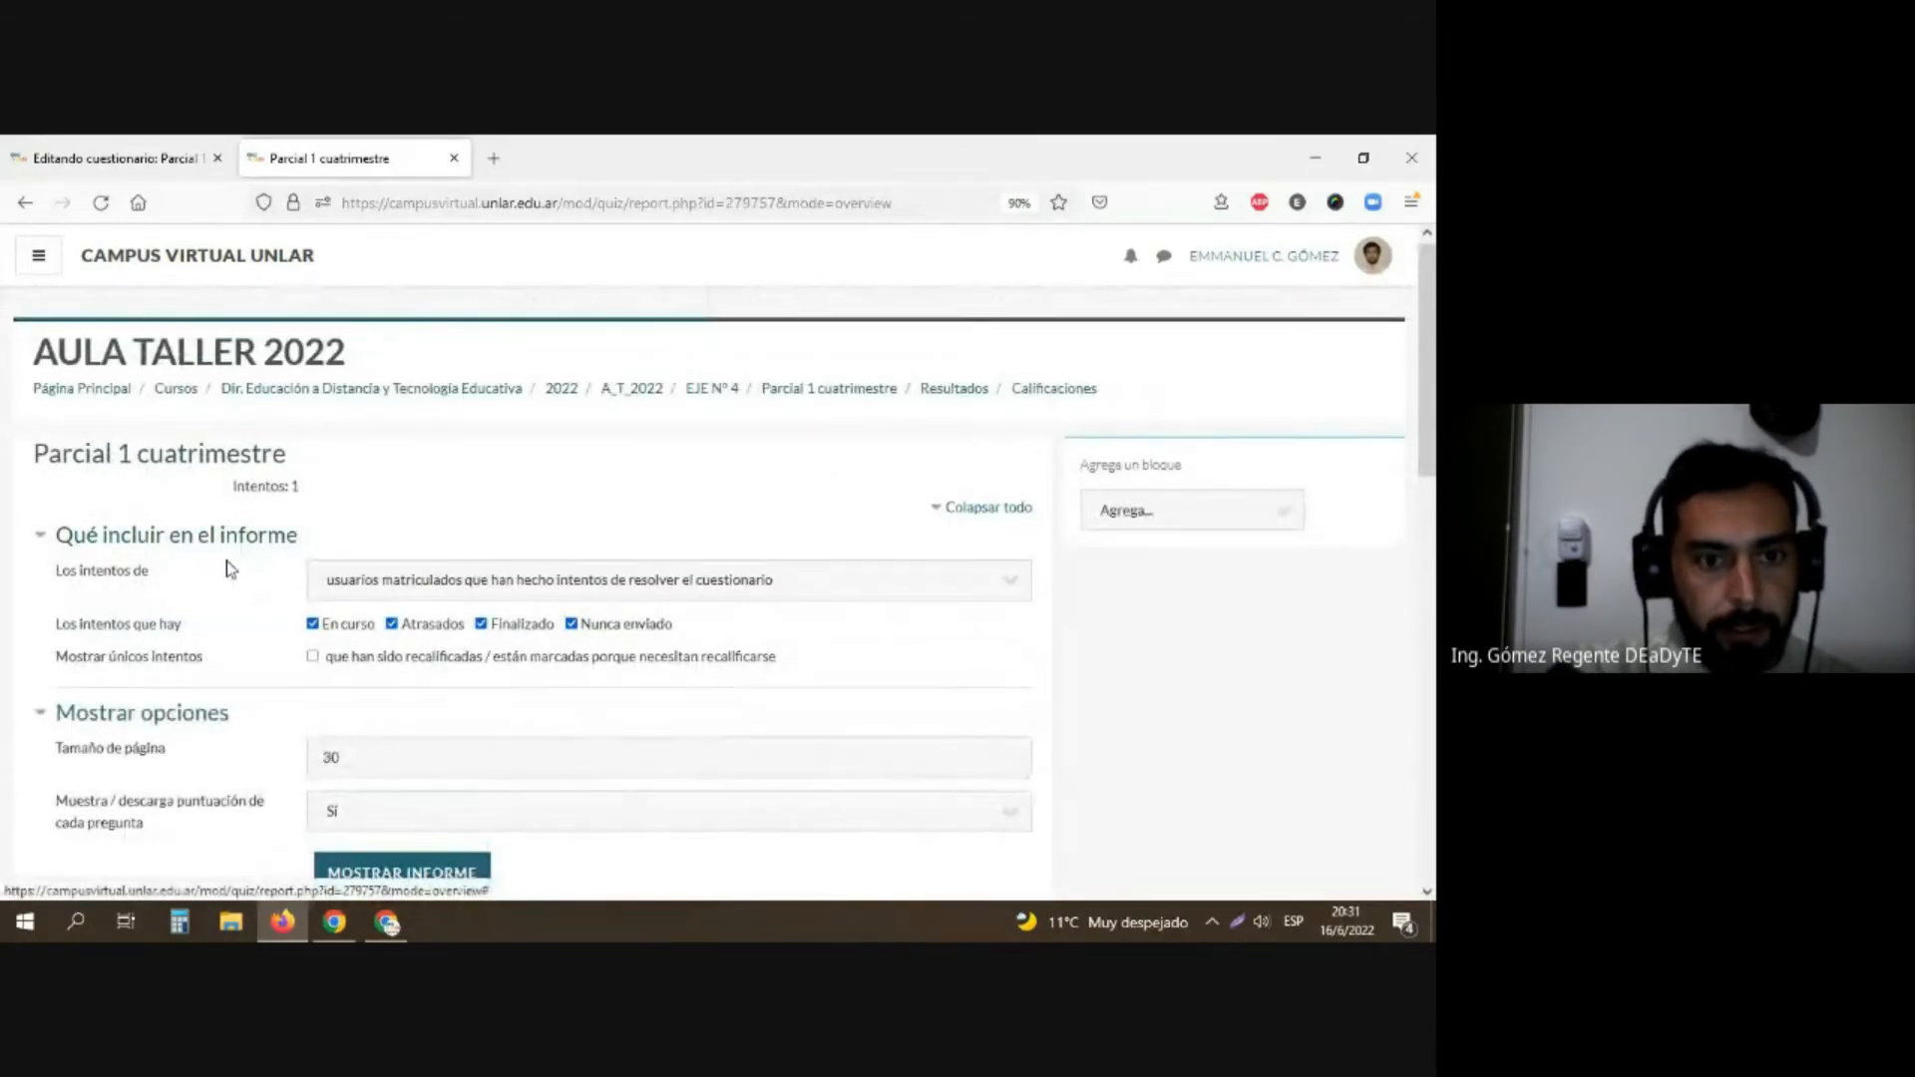
pyautogui.scroll(-3, 344, 628)
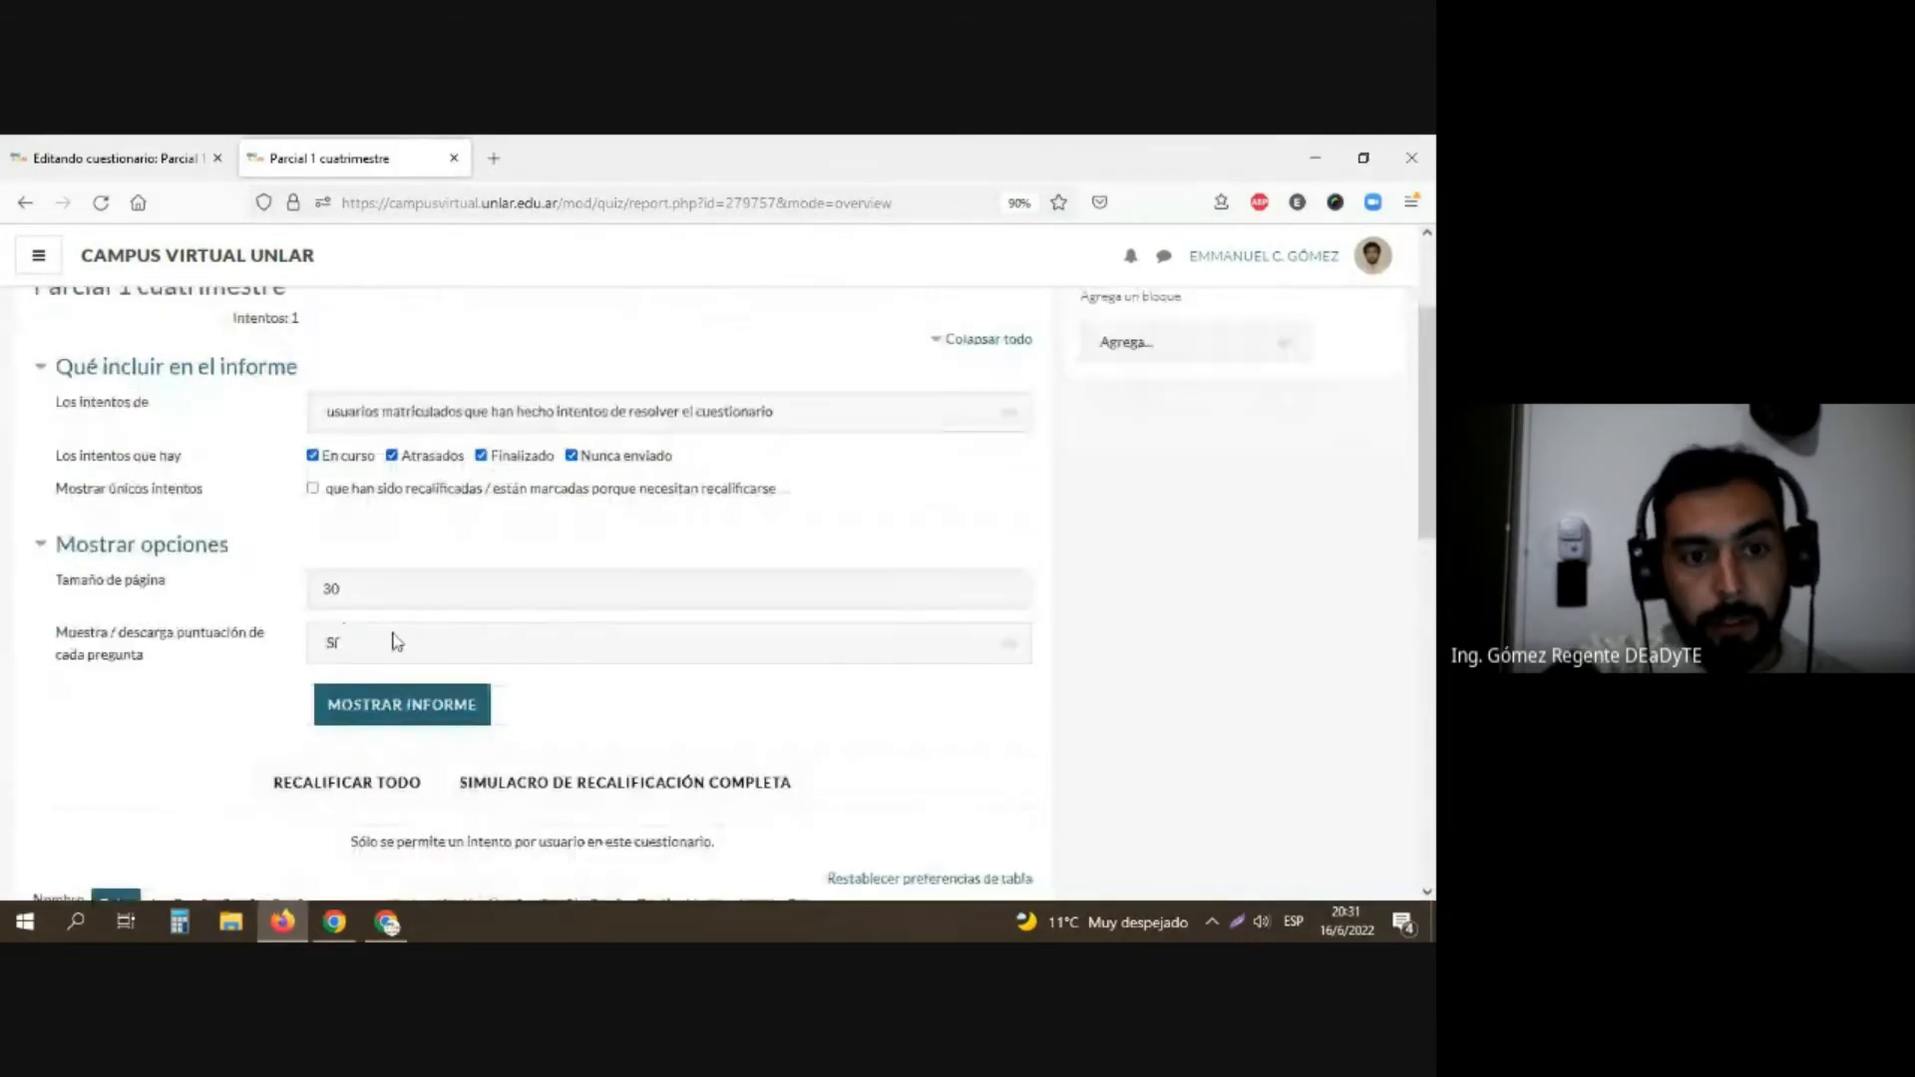
pyautogui.scroll(-3, 219, 698)
pyautogui.scroll(-5, 226, 686)
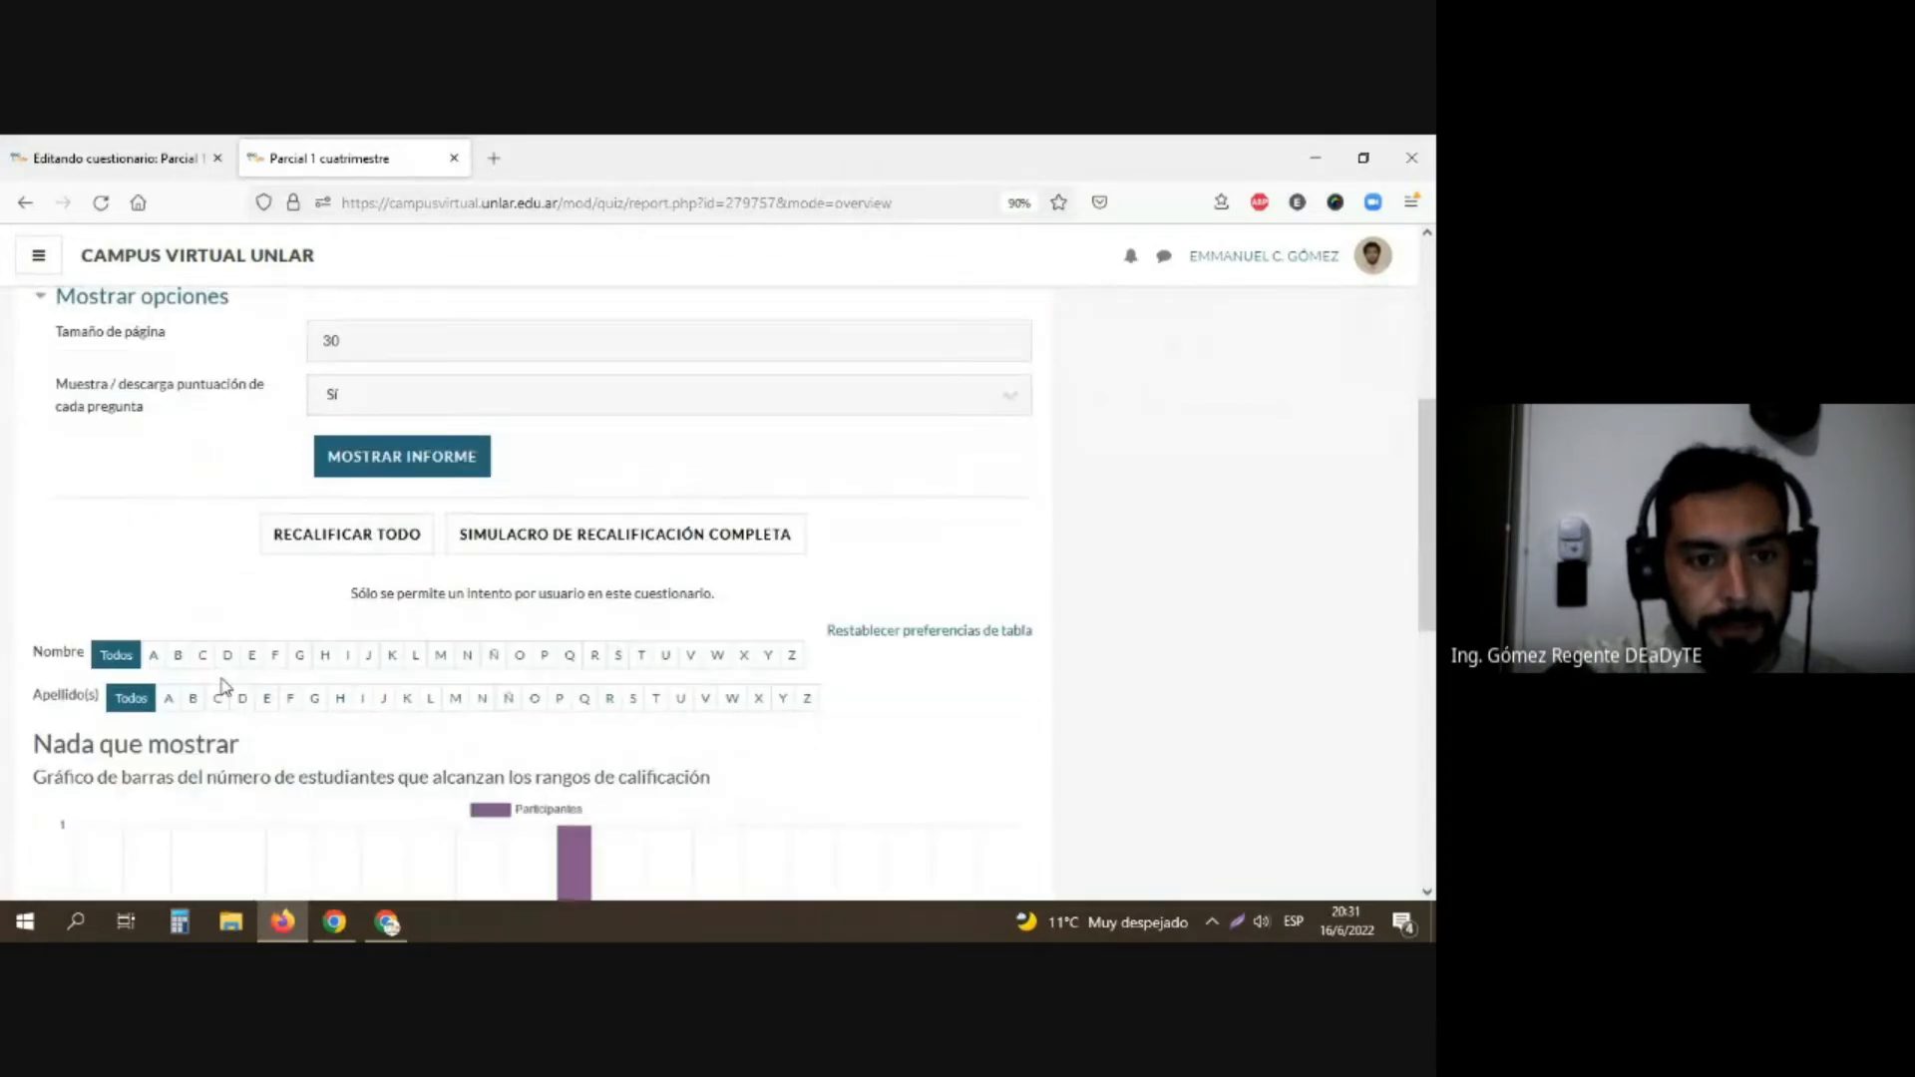
pyautogui.scroll(-1, 230, 669)
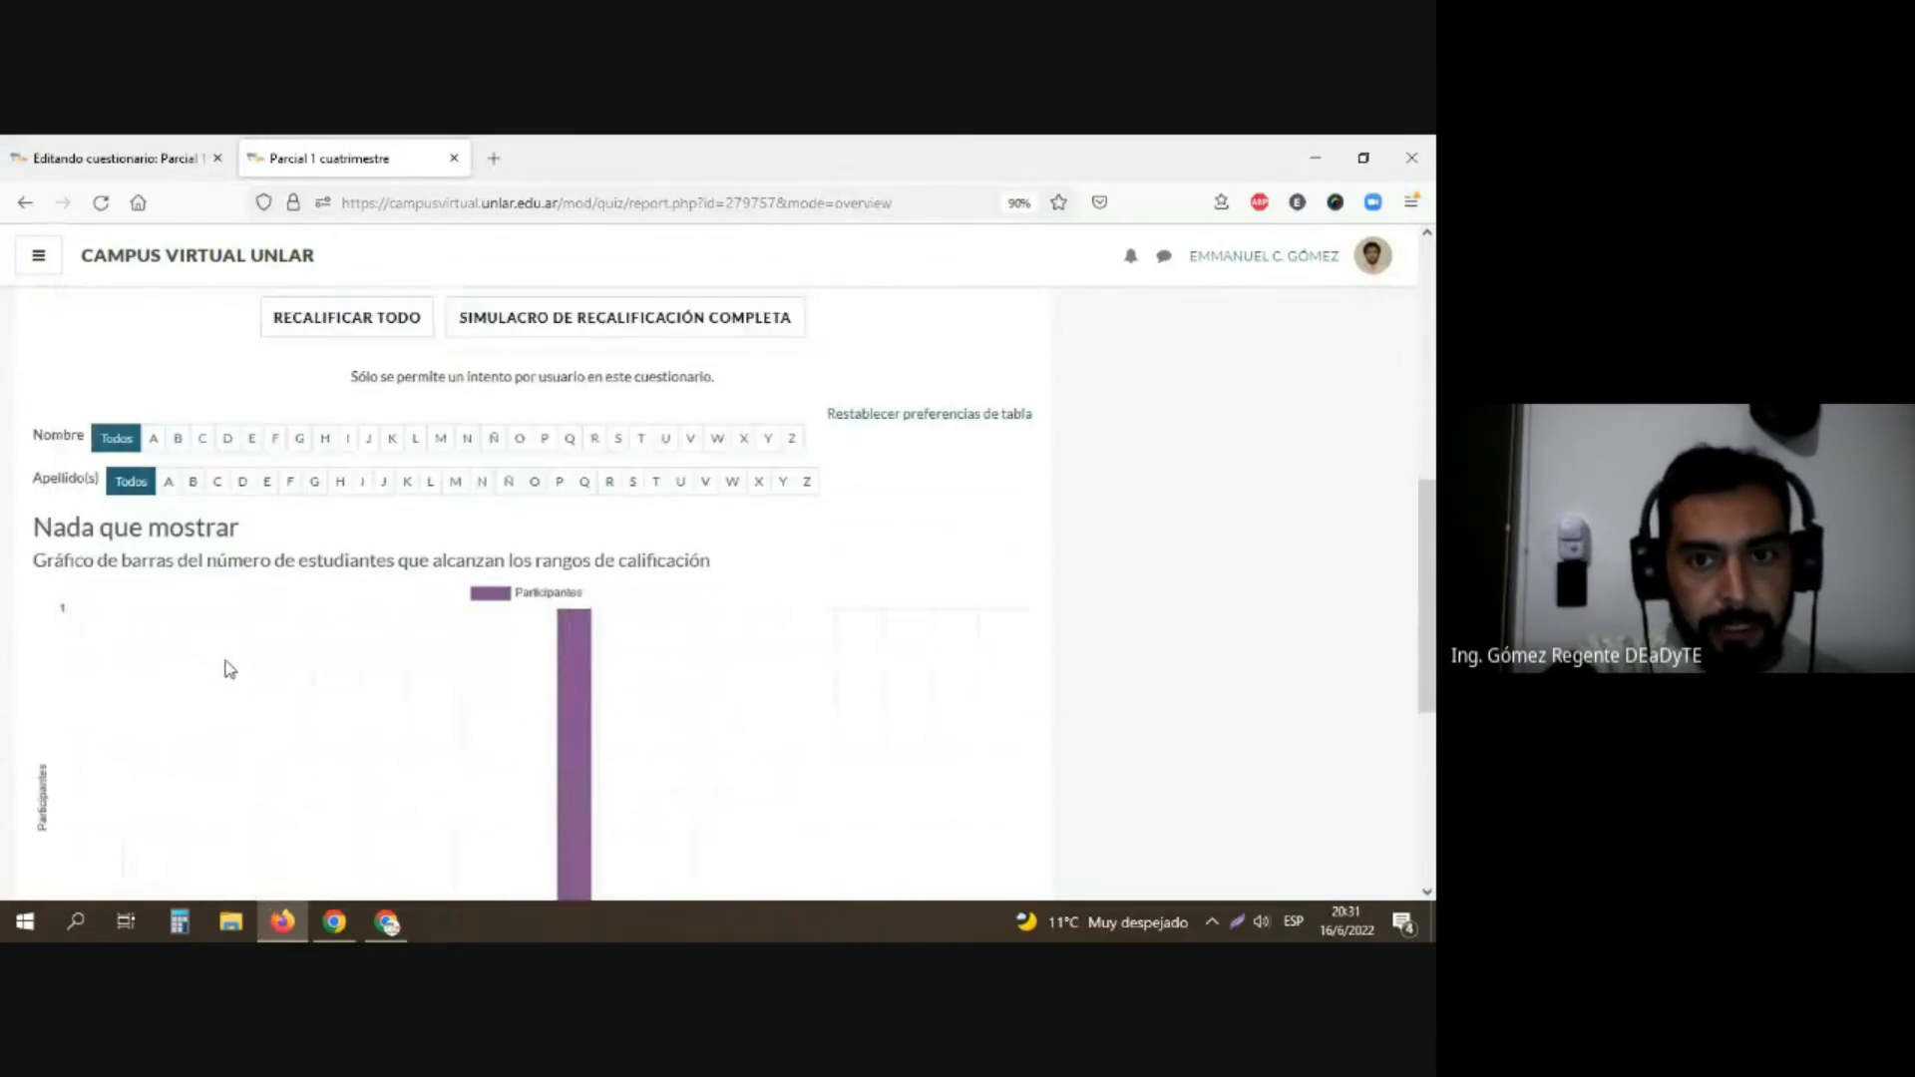
# Step: Regrade all attempts of "Parcial 1 cuatrimestre" and return to the grades report
pyautogui.scroll(1, 229, 668)
pyautogui.click(331, 371)
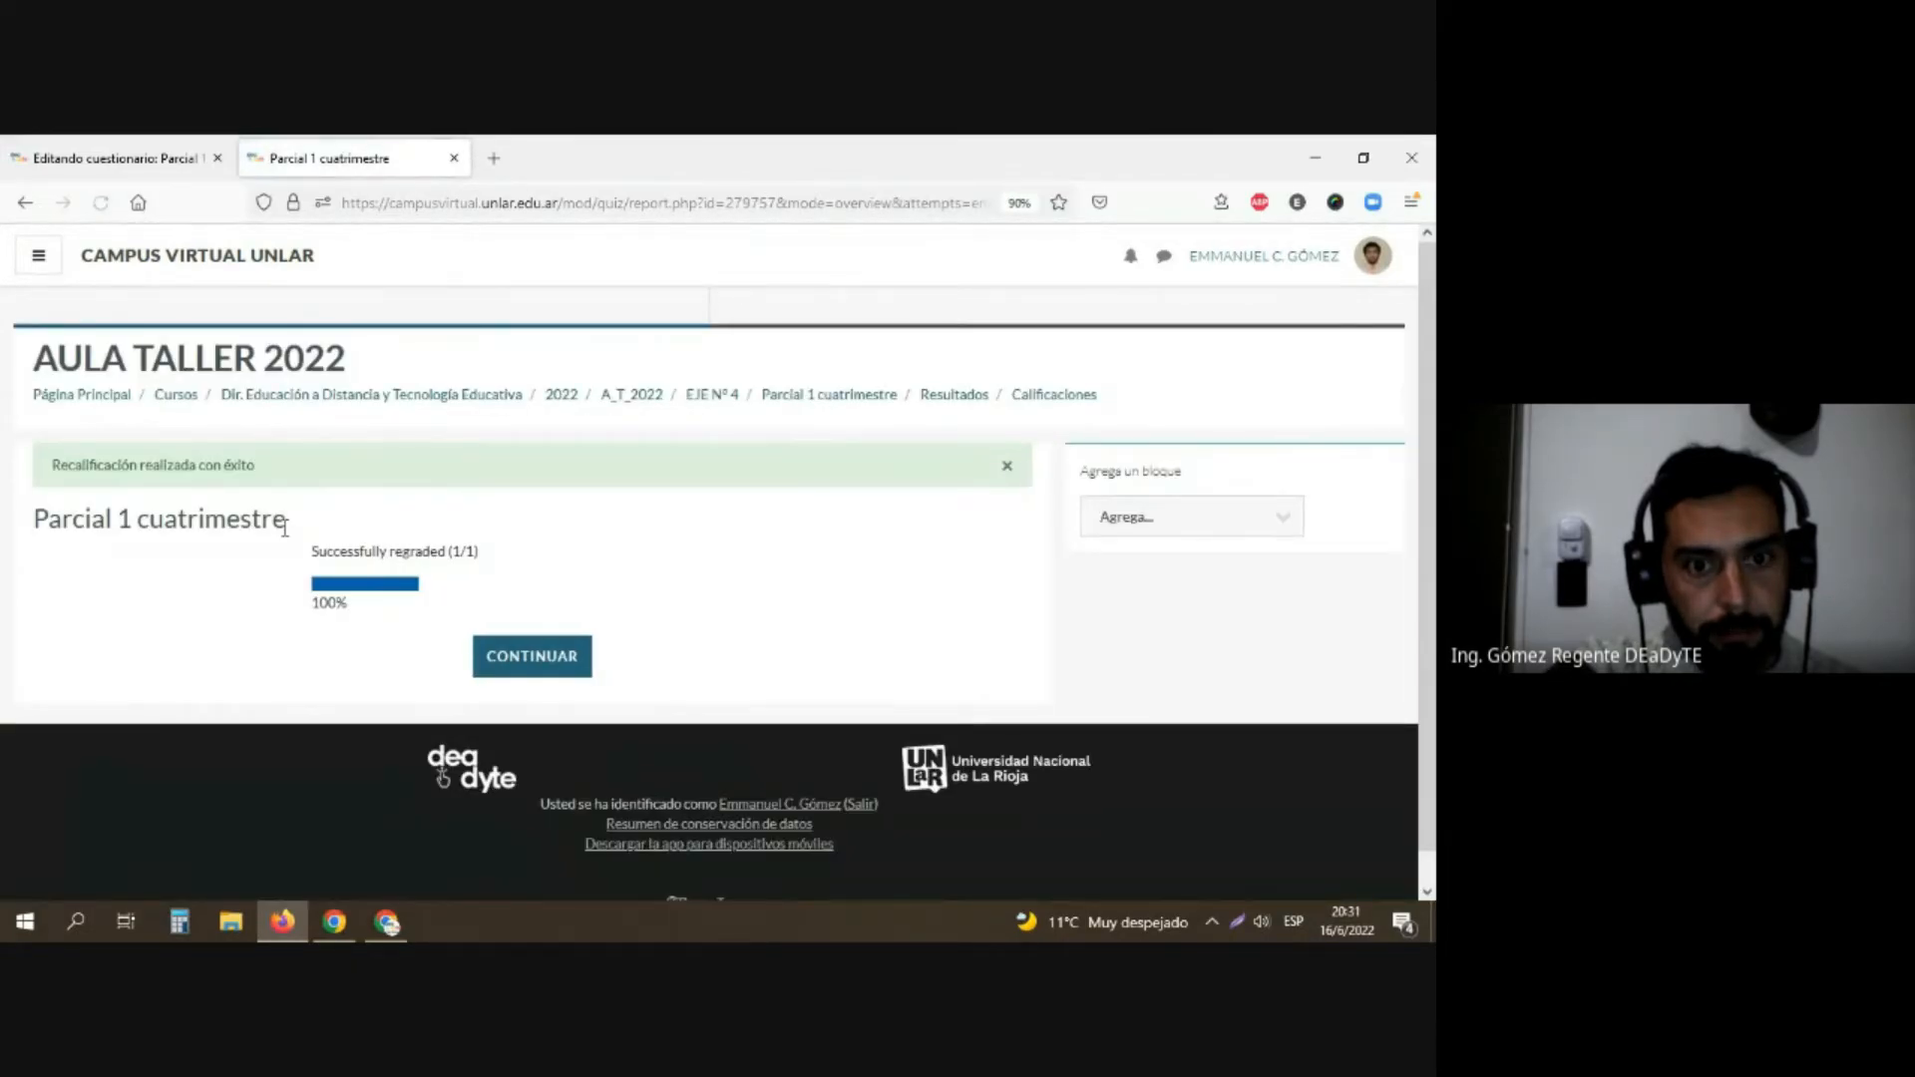
pyautogui.click(530, 657)
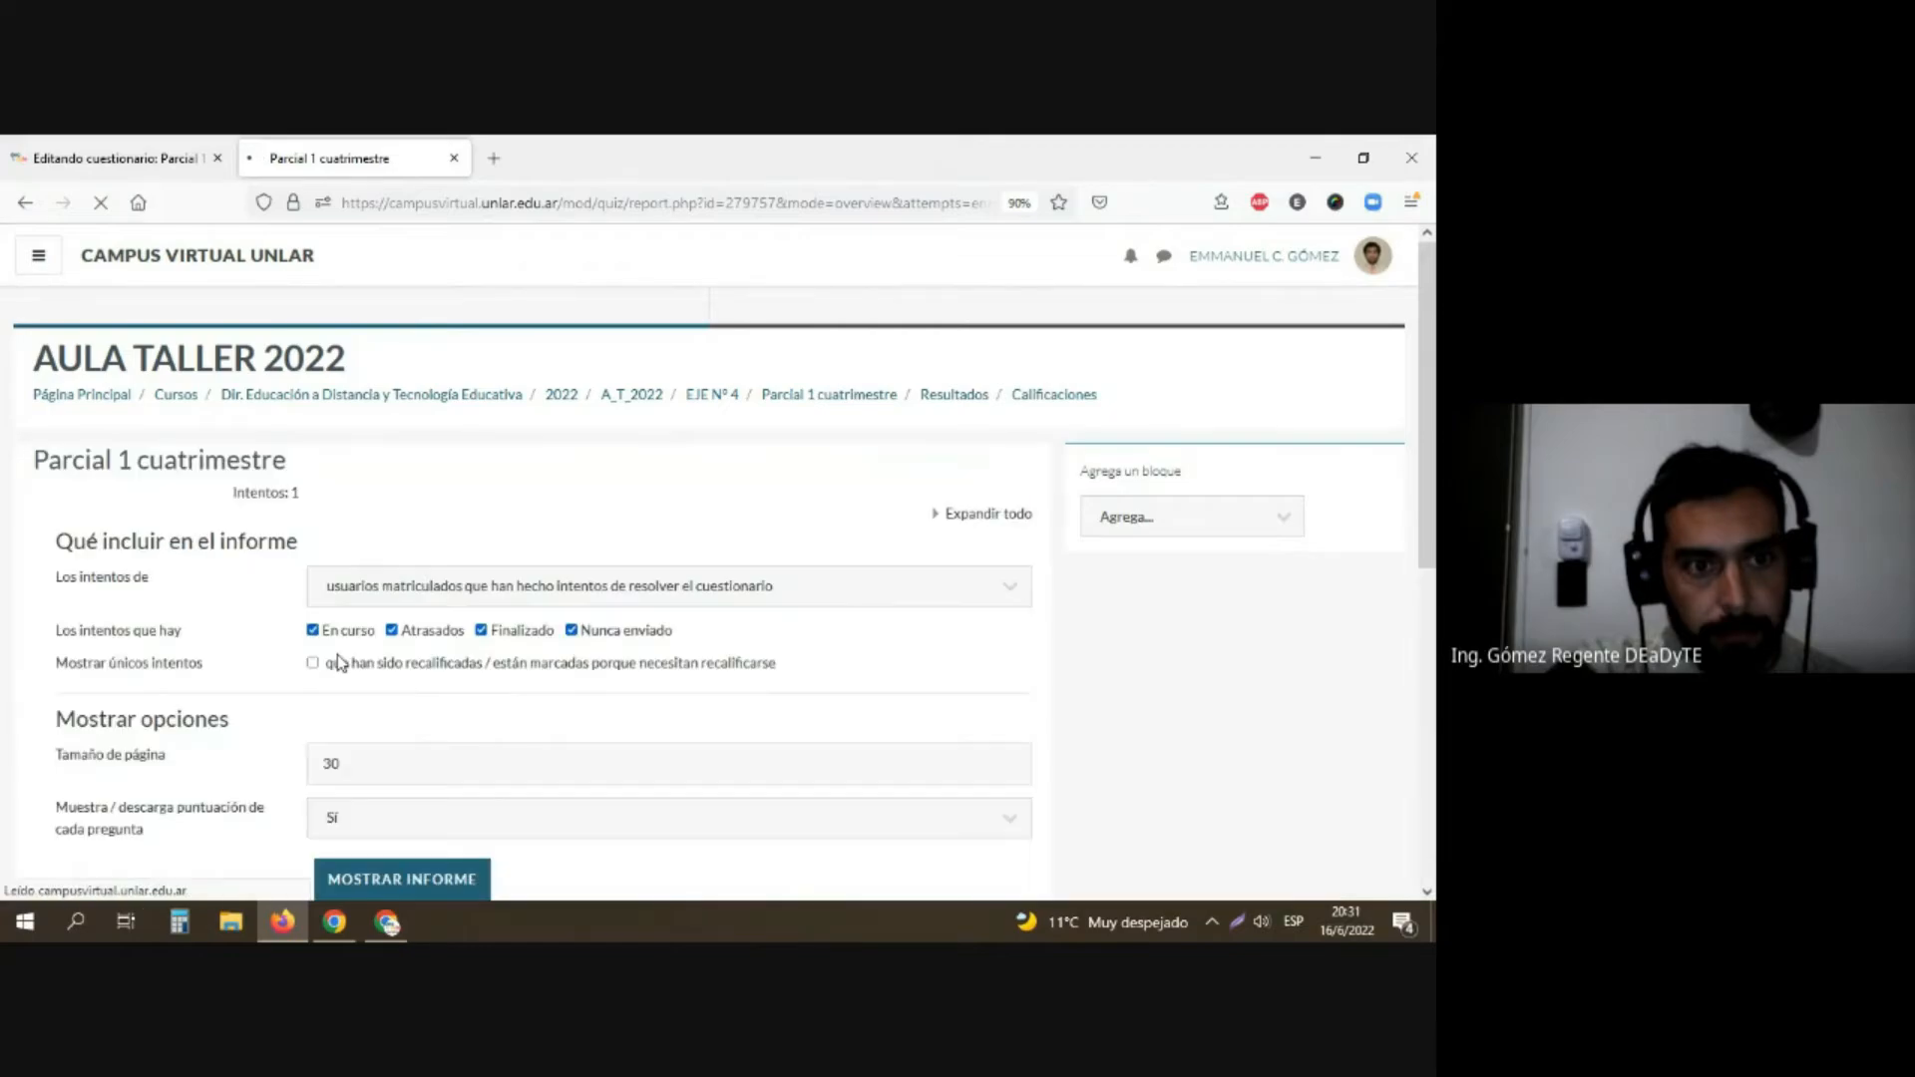
# Step: Generate the grades report again, check the grade-range chart's data table, and go back to the questionnaire's overview
pyautogui.scroll(-3, 339, 662)
pyautogui.click(411, 556)
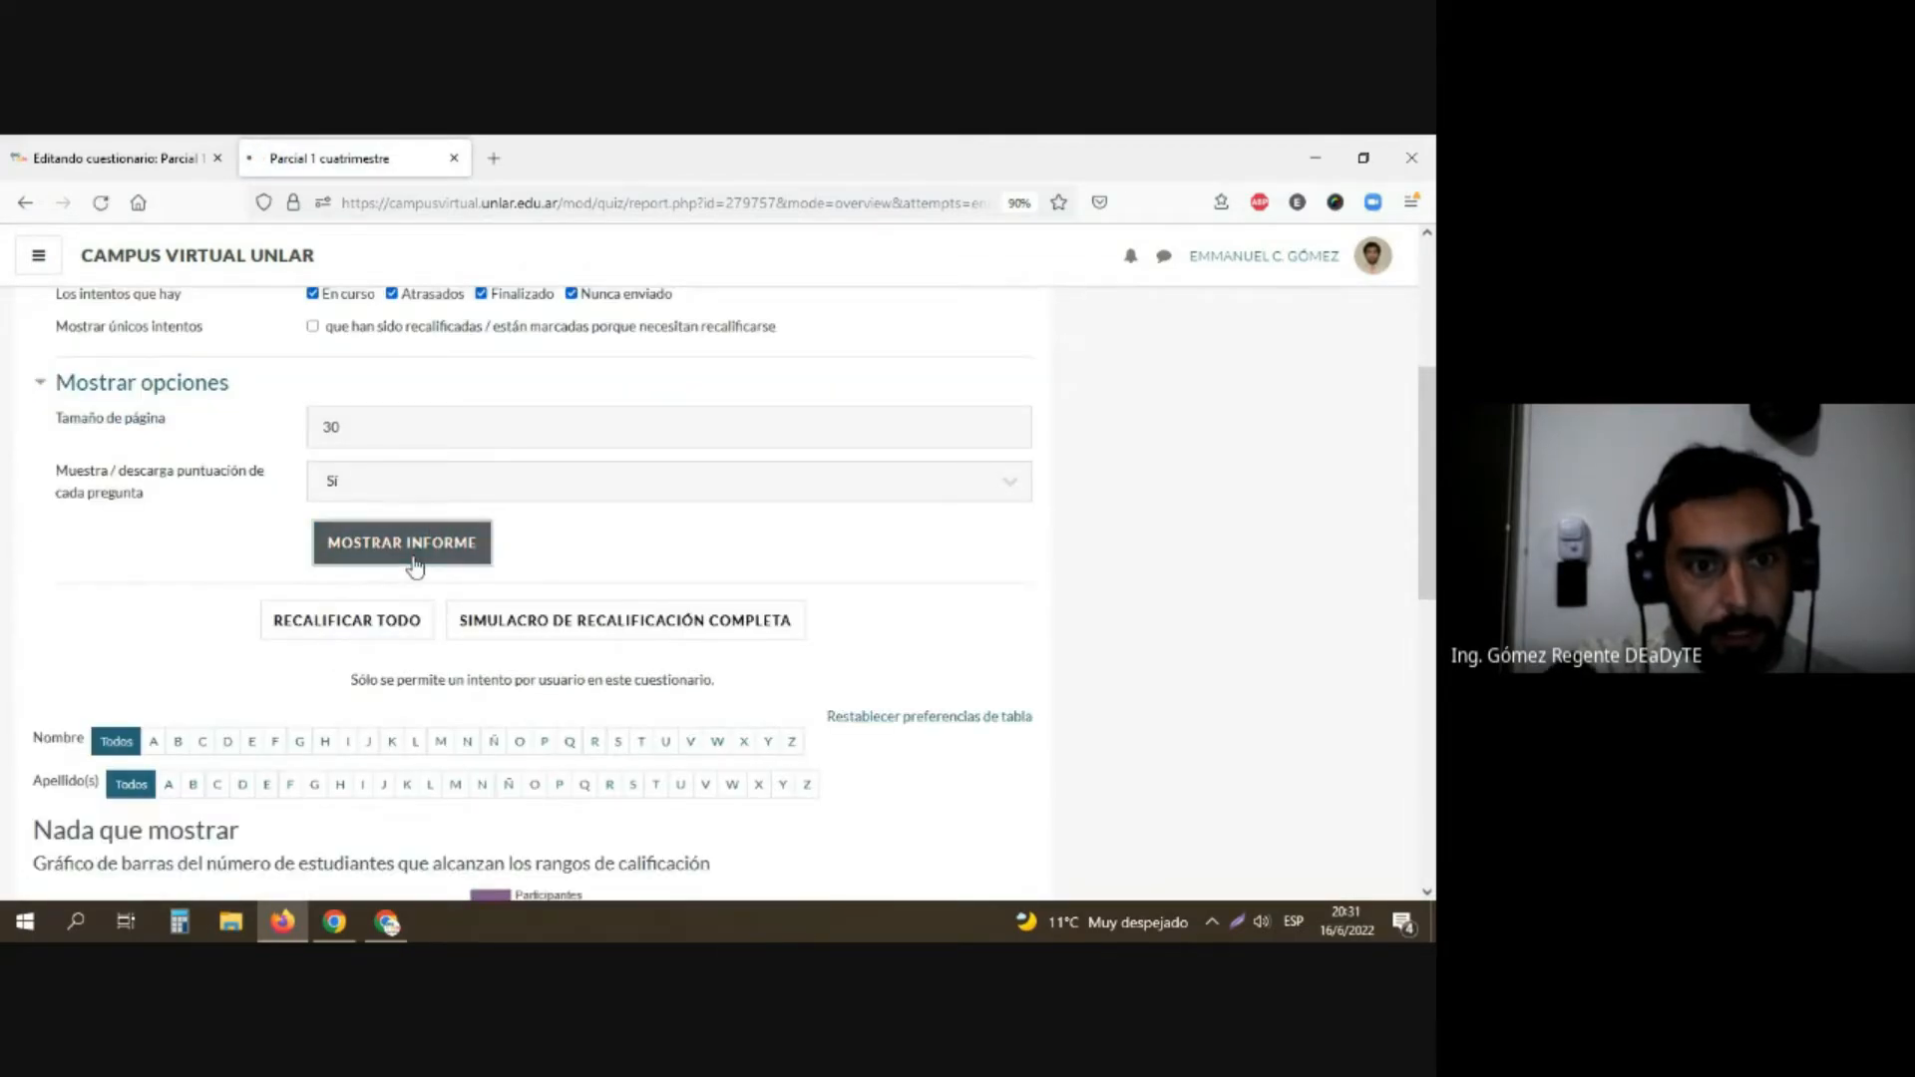
pyautogui.scroll(-5, 271, 592)
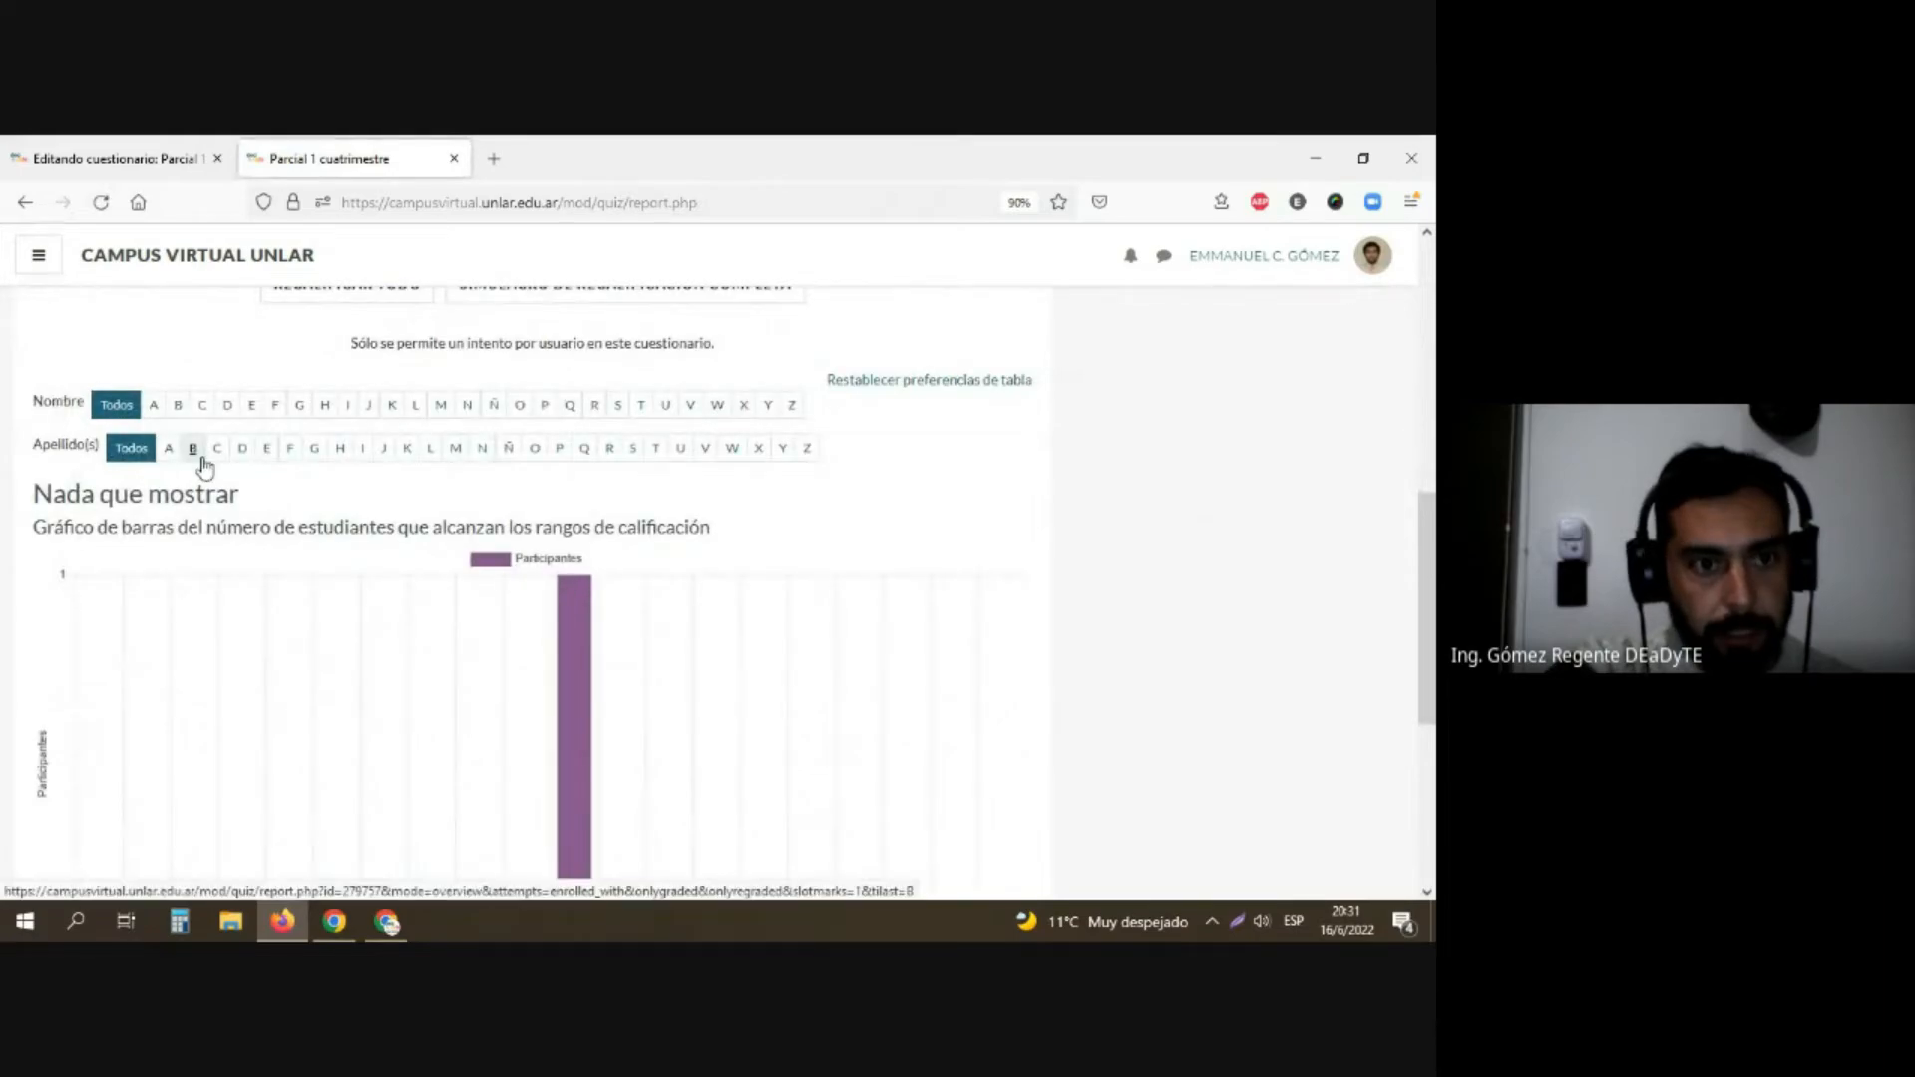
pyautogui.scroll(-5, 154, 499)
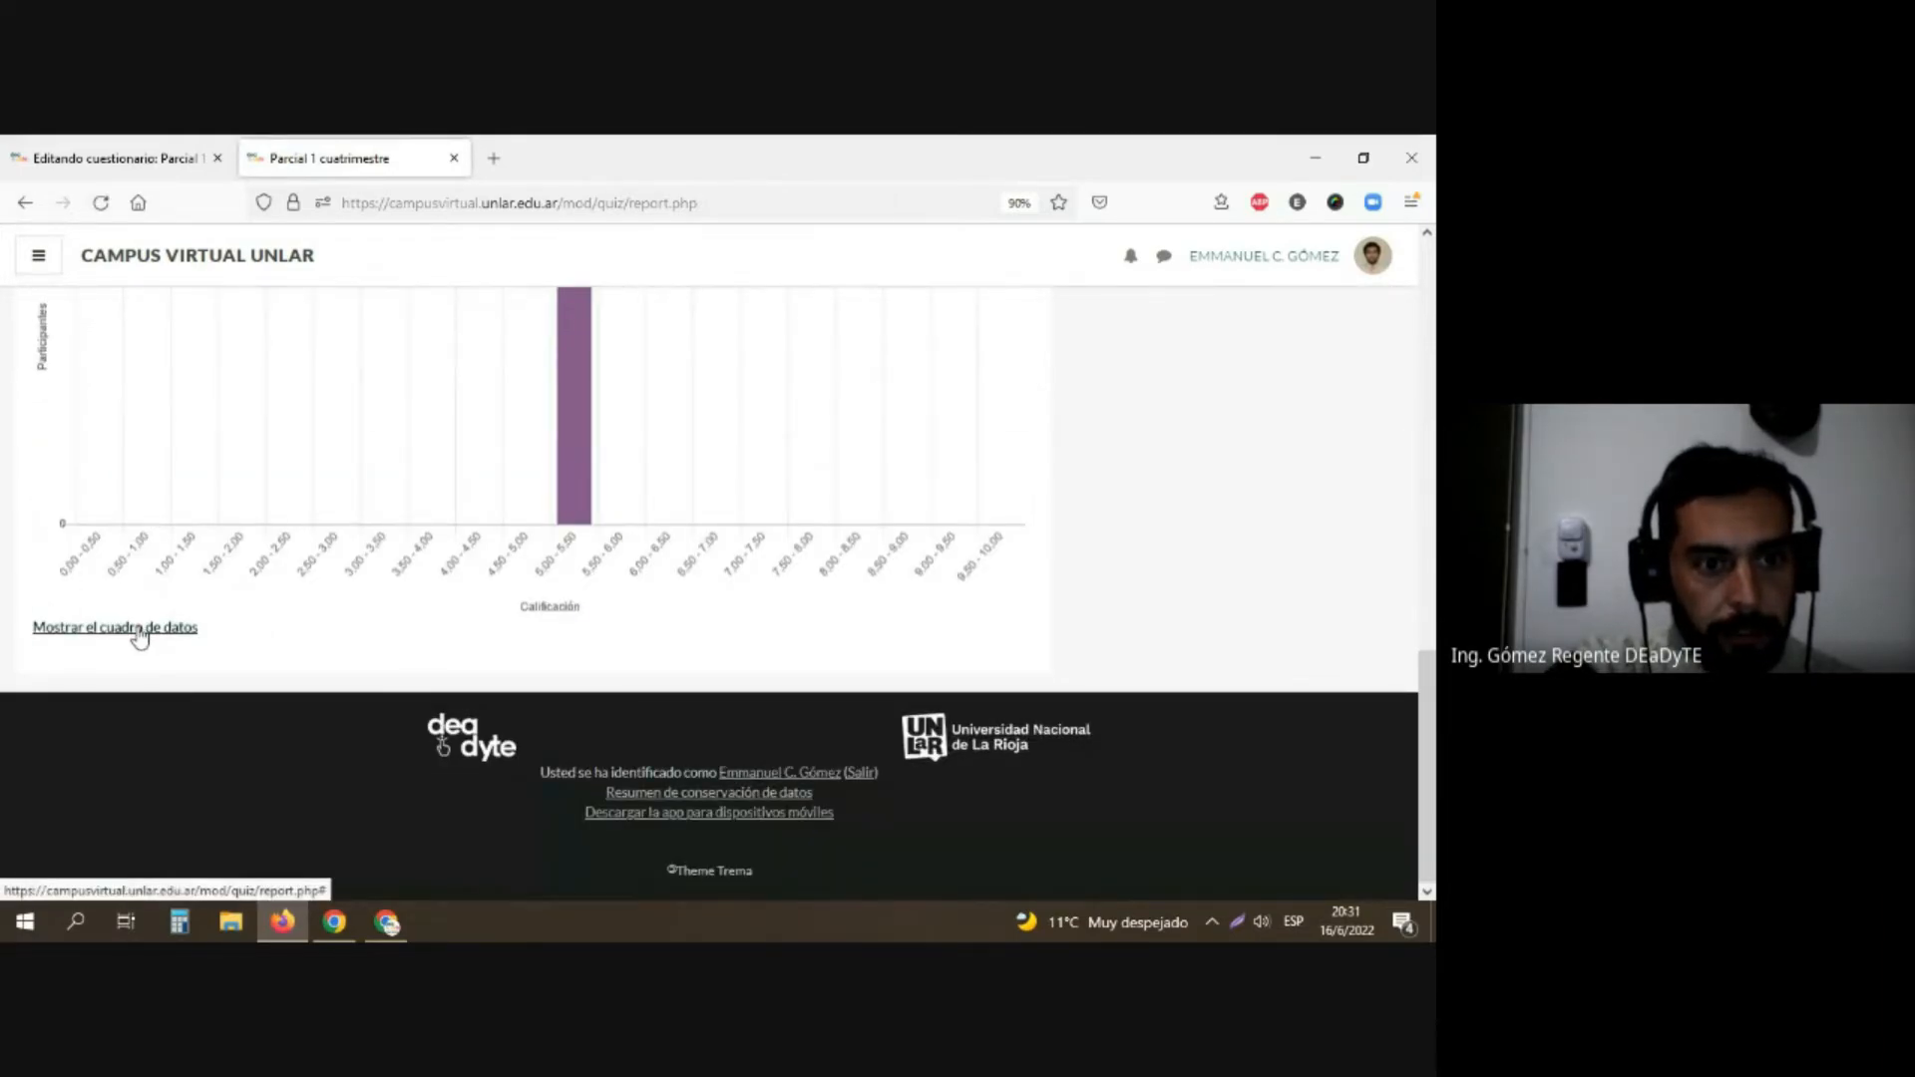
pyautogui.click(139, 627)
pyautogui.scroll(-8, 133, 634)
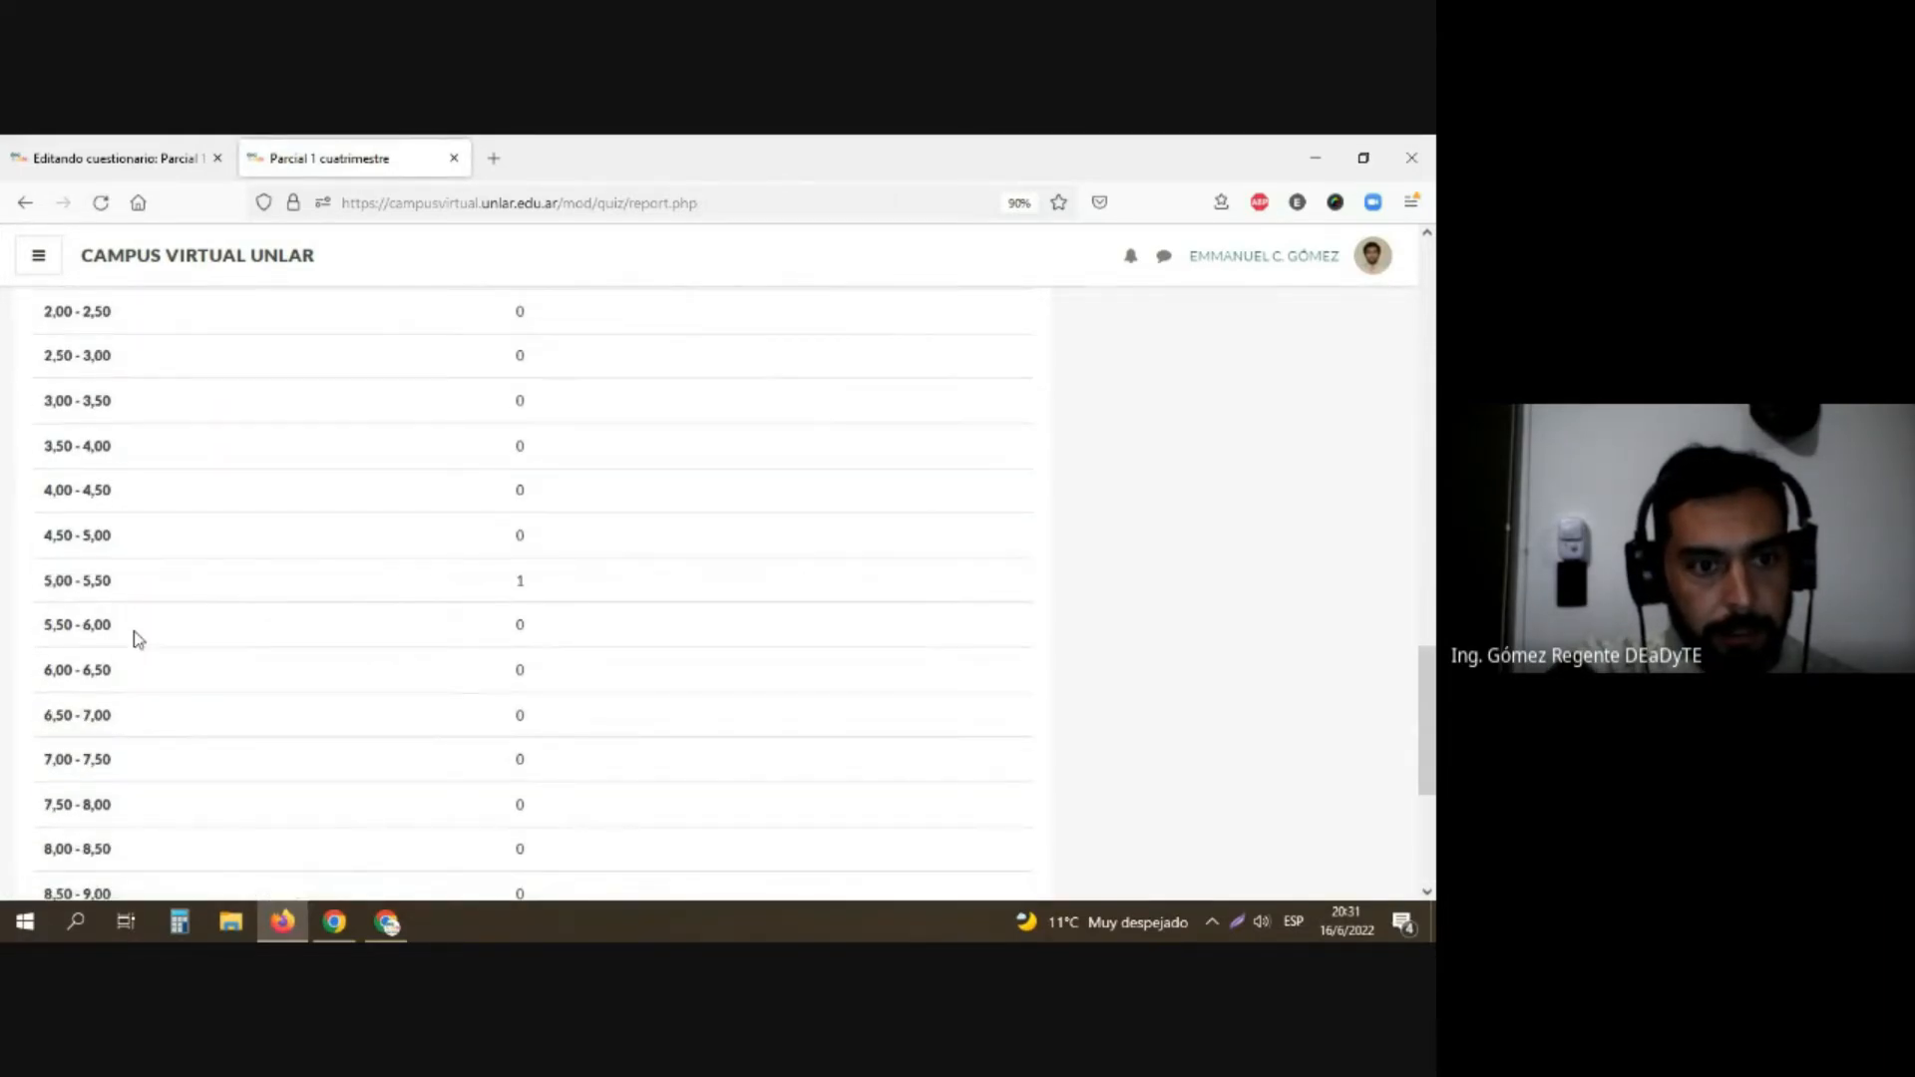
pyautogui.scroll(6, 133, 631)
pyautogui.scroll(15, 141, 624)
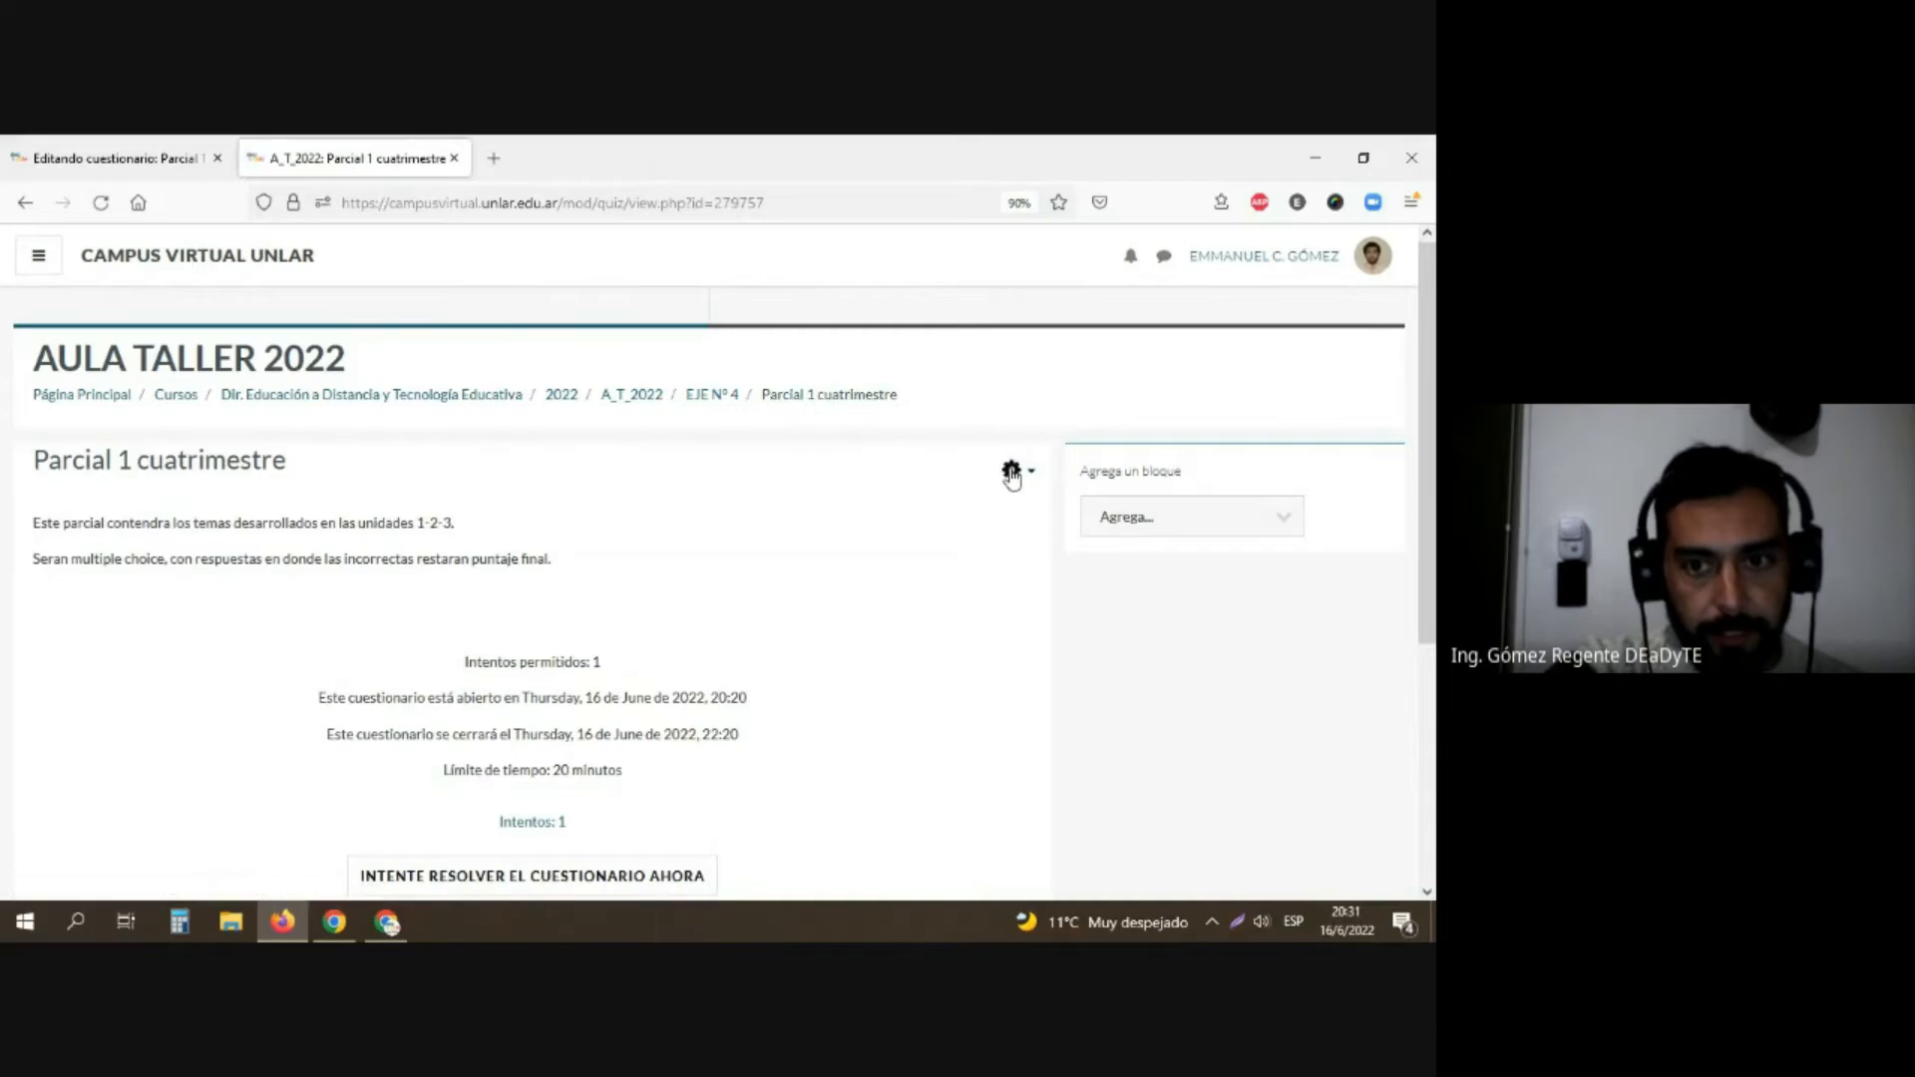
# Step: Open the results report of "Parcial 1 cuatrimestre" and check which users' attempts it can include
pyautogui.click(1012, 472)
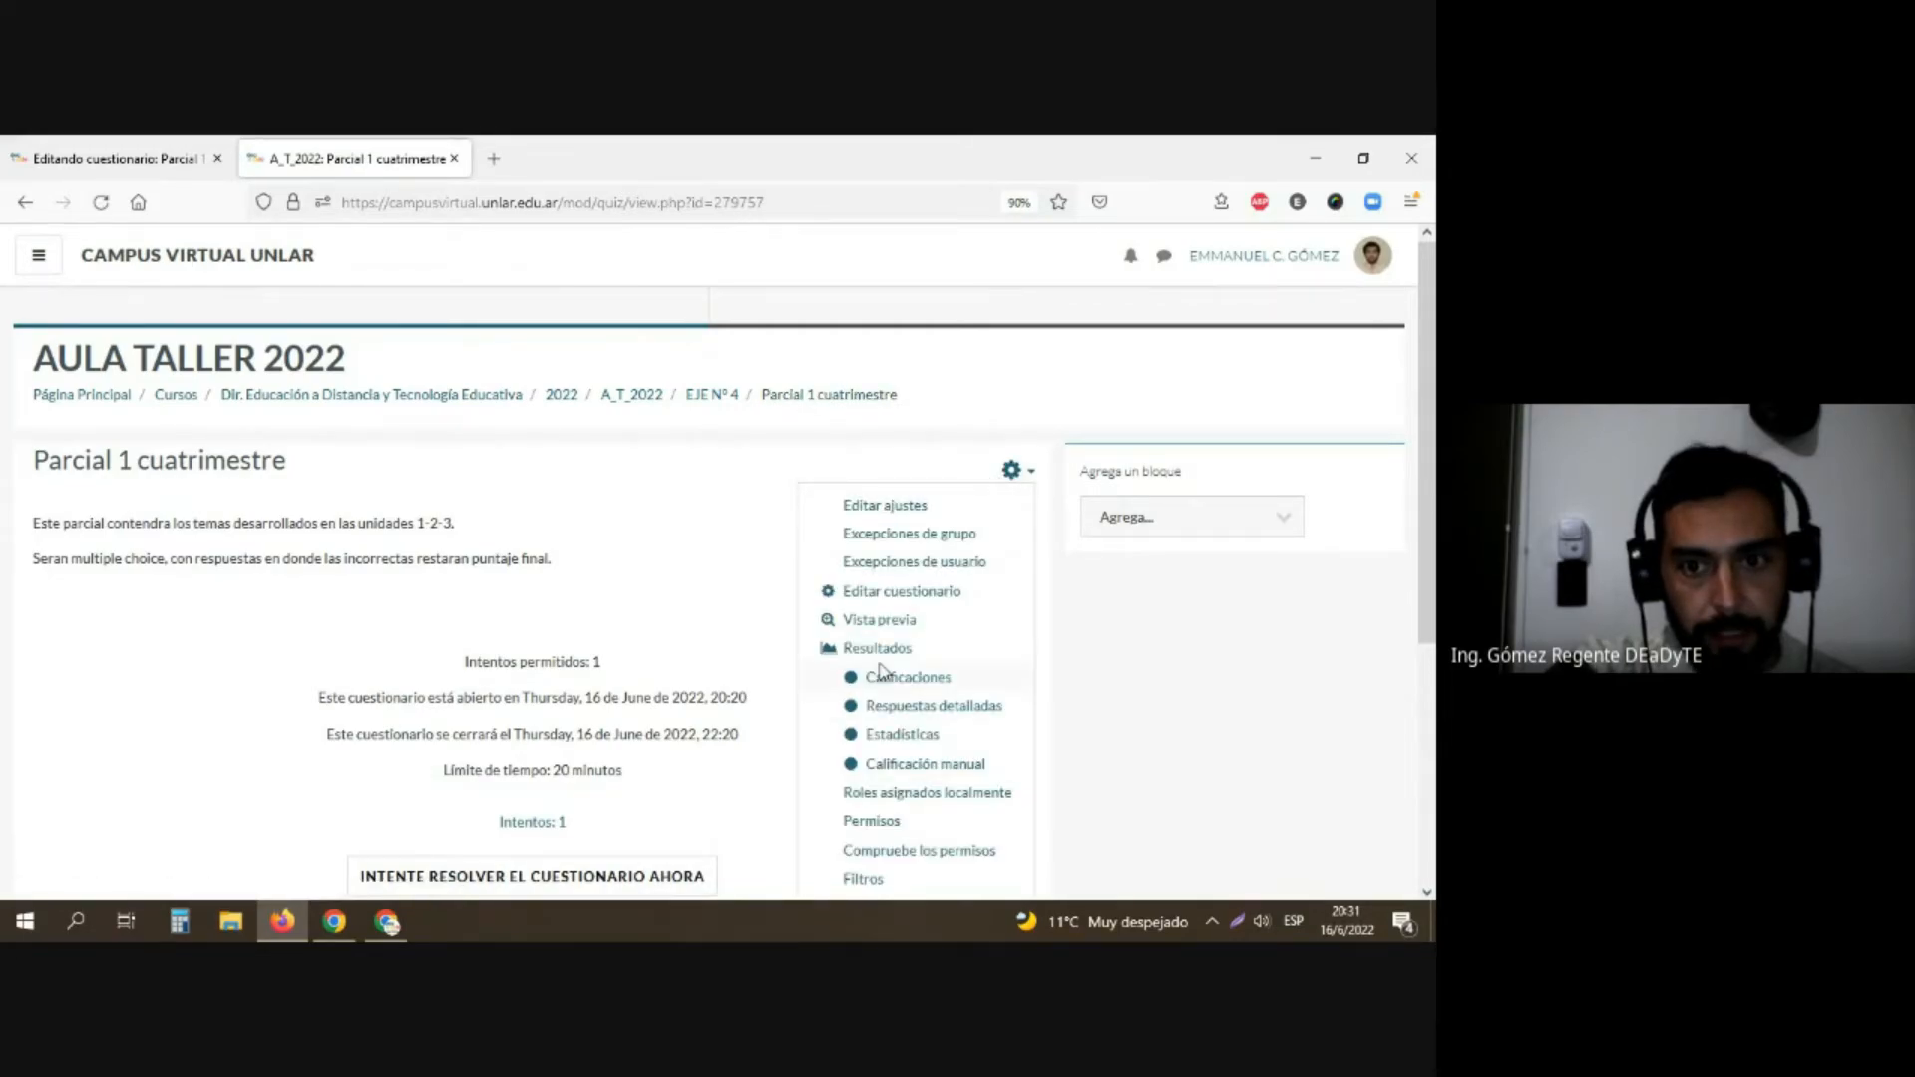
pyautogui.click(883, 651)
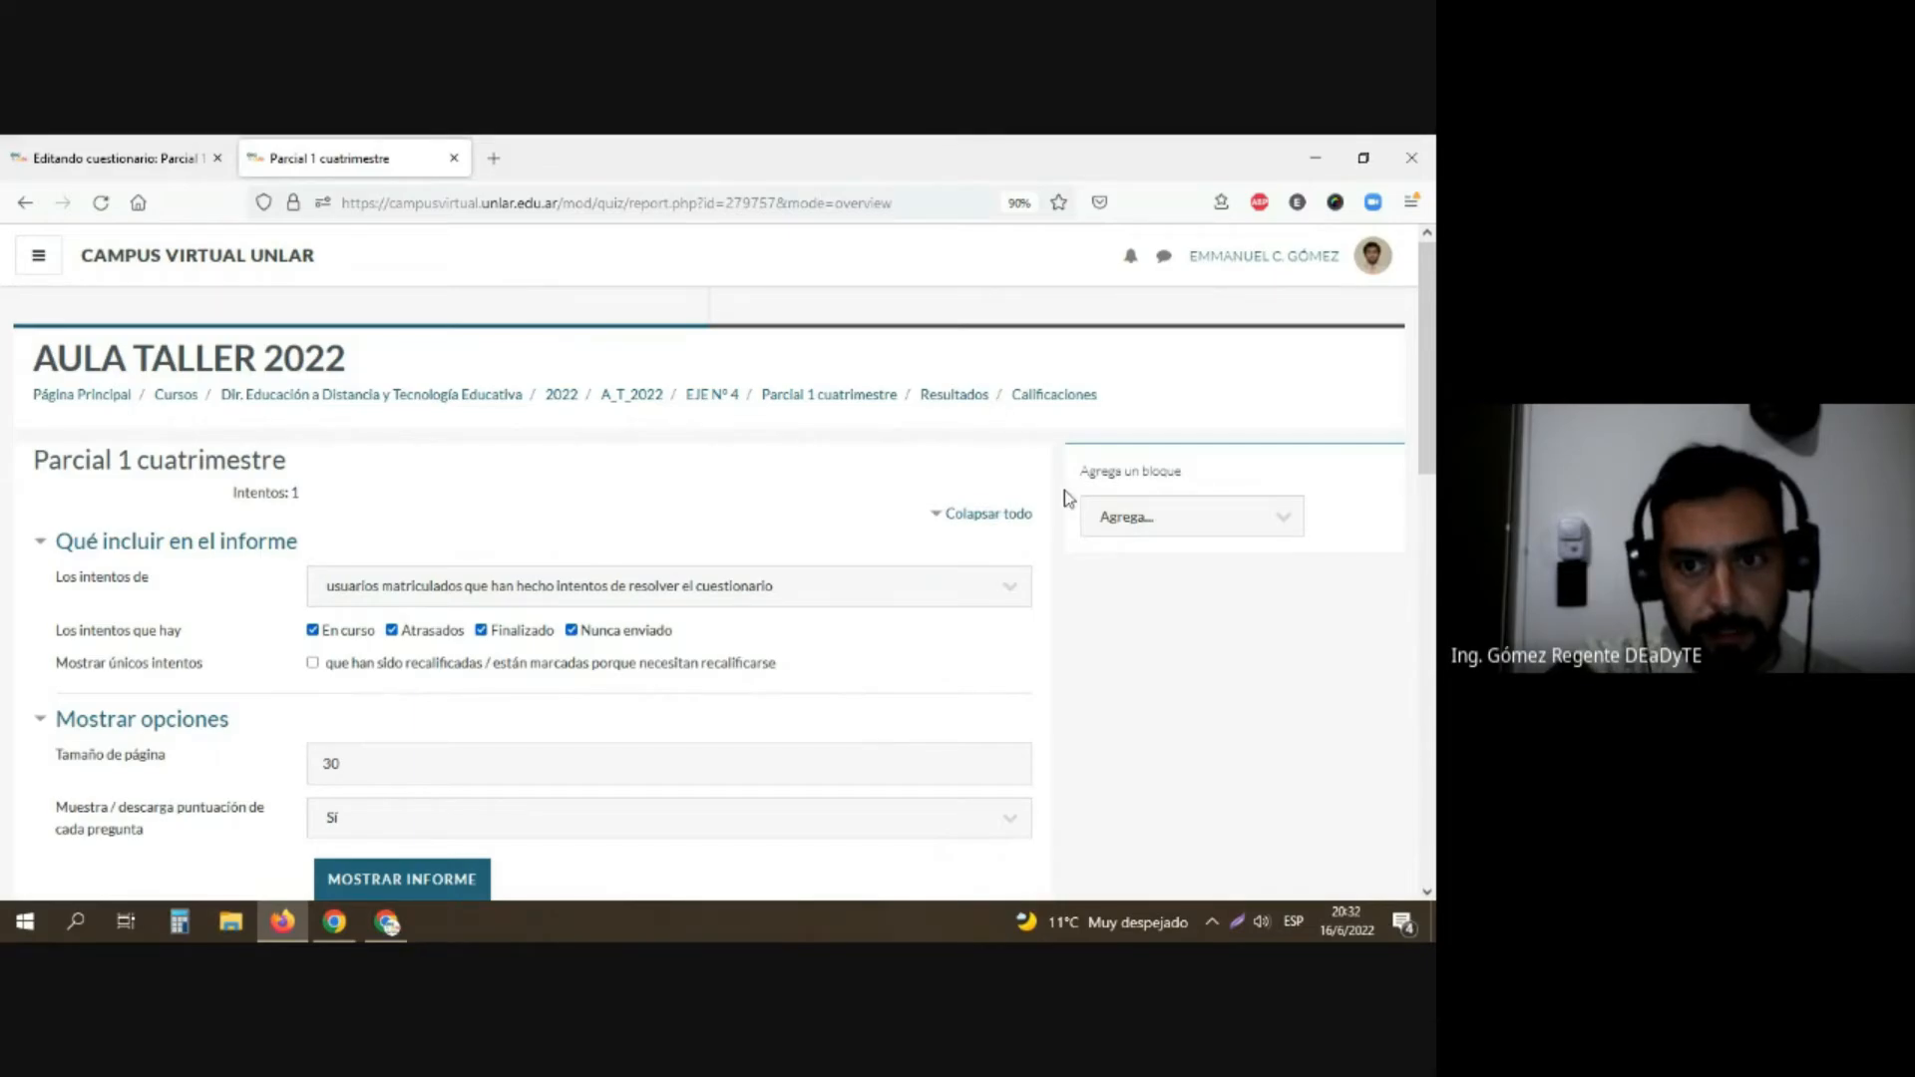
pyautogui.scroll(-2, 788, 554)
pyautogui.click(743, 418)
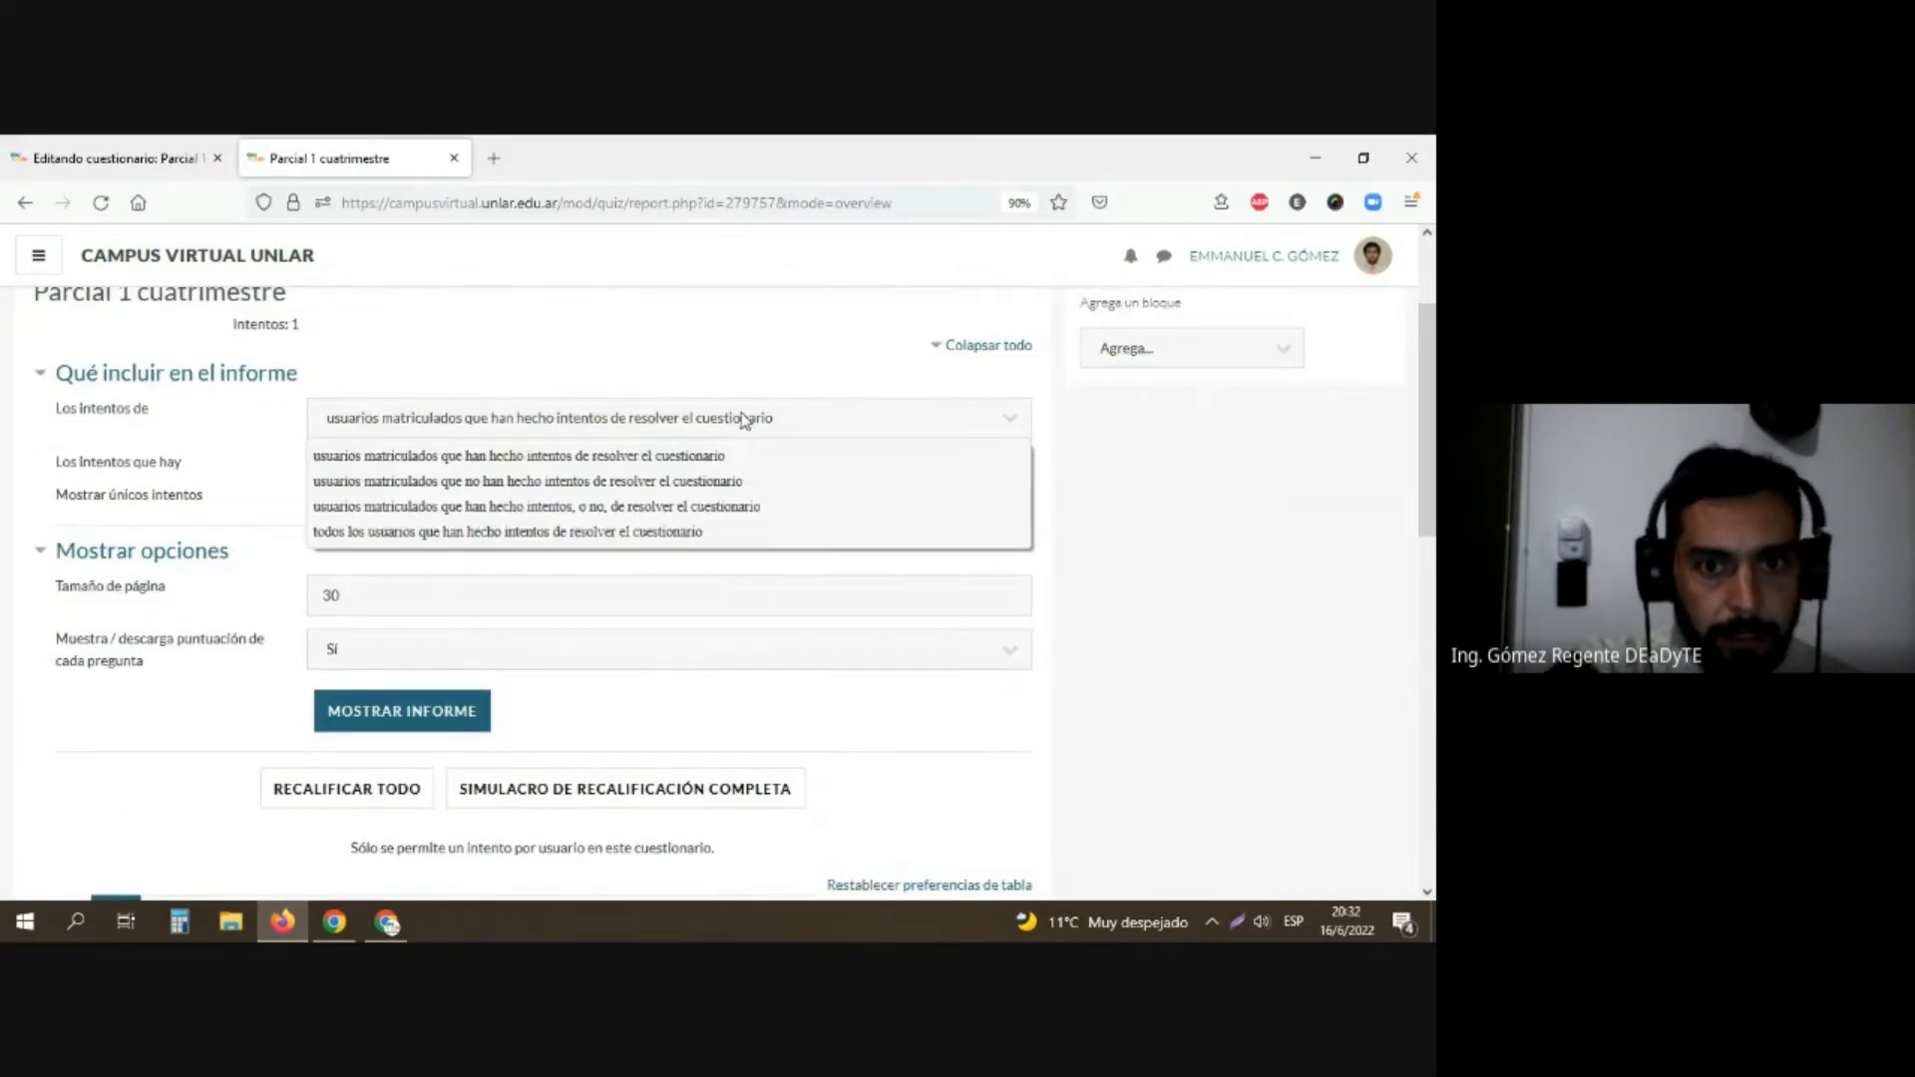
pyautogui.click(743, 418)
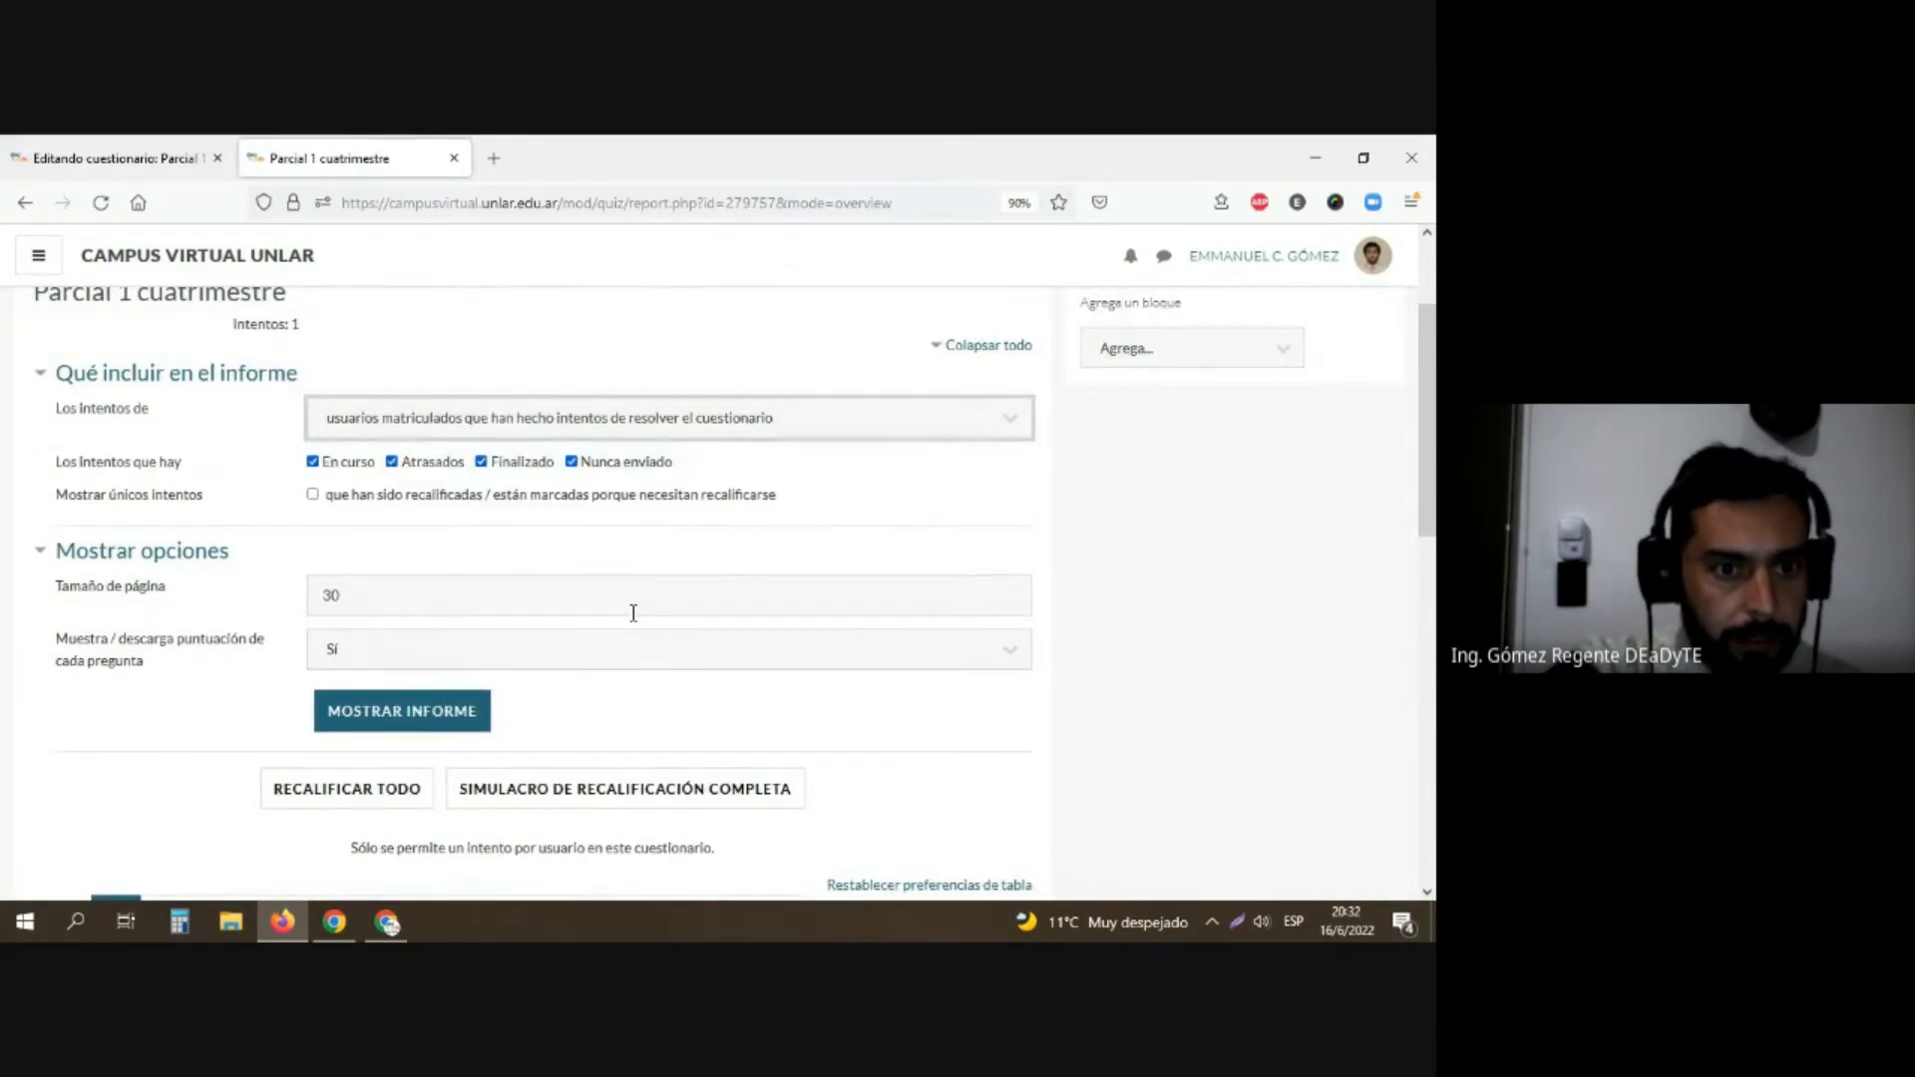
# Step: Filter the grades report's student listing to first names beginning with S
pyautogui.scroll(-3, 620, 650)
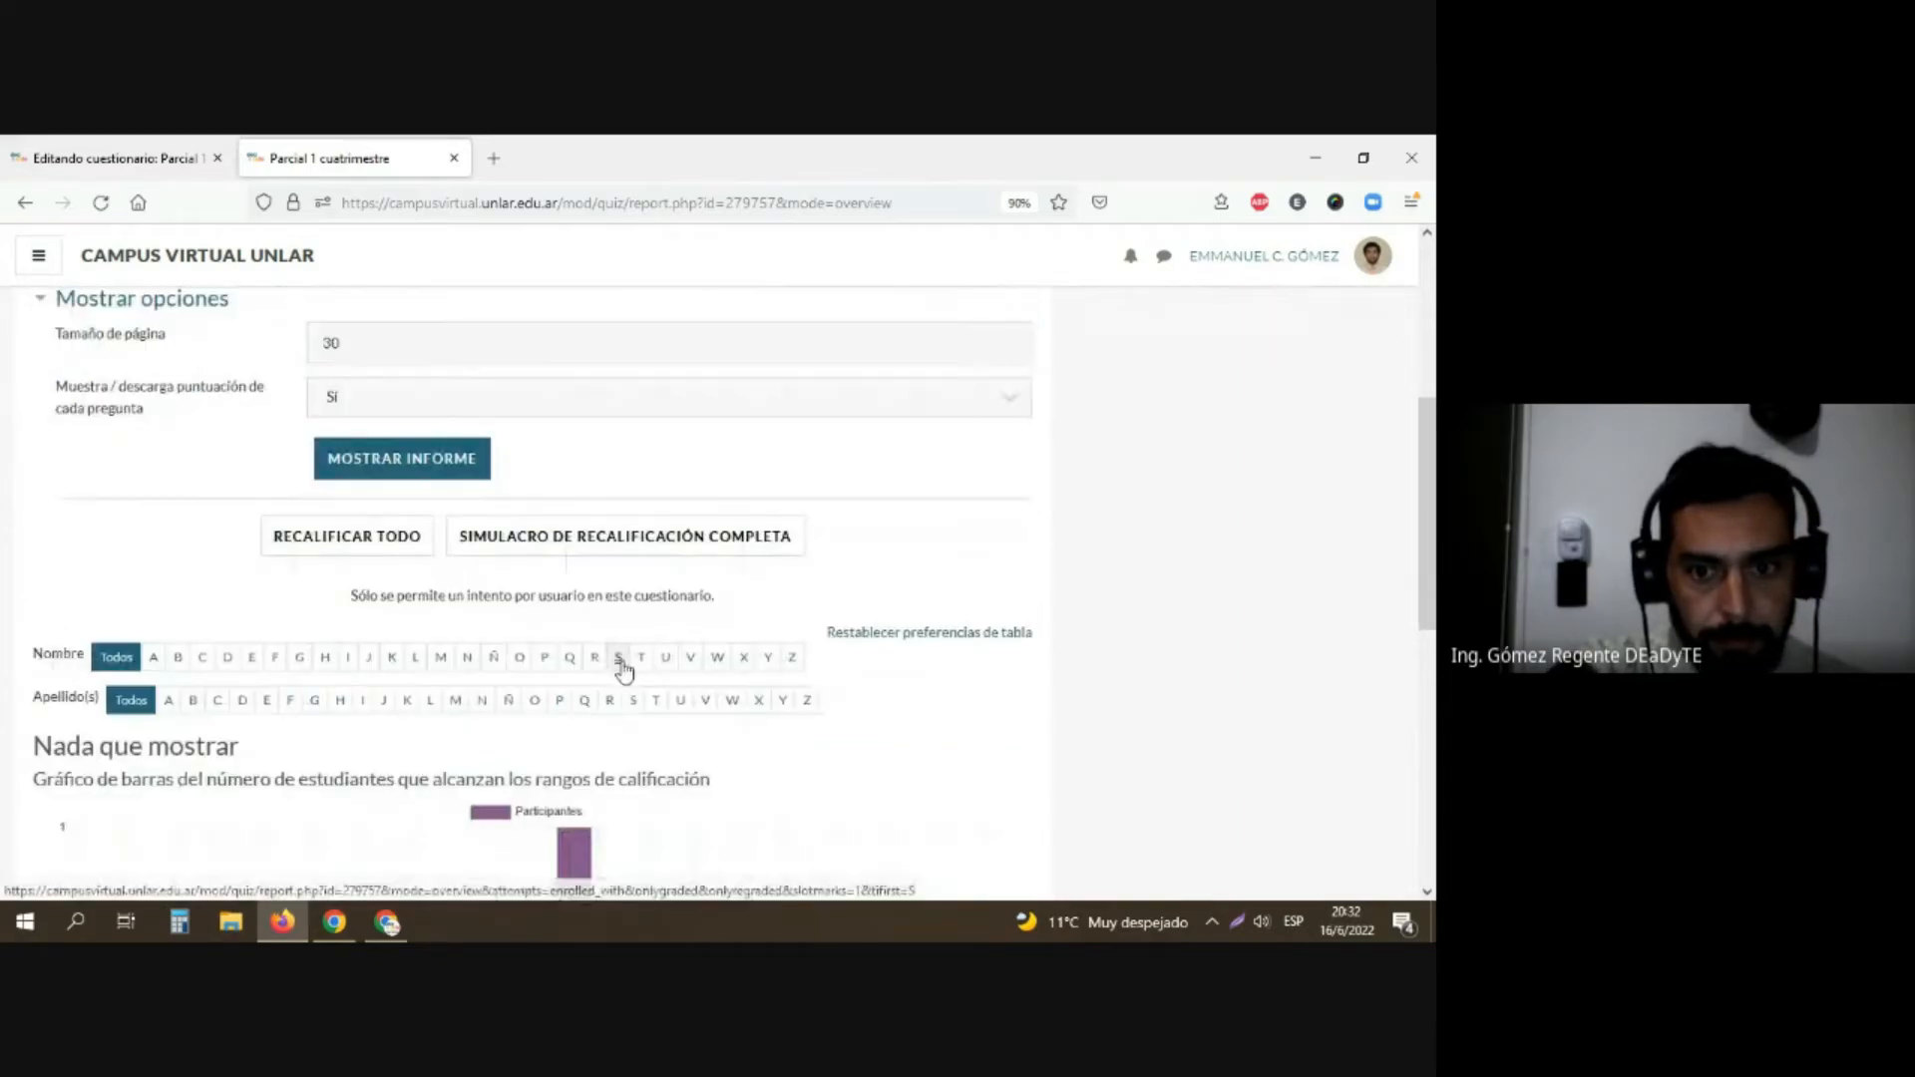
pyautogui.scroll(-1, 623, 668)
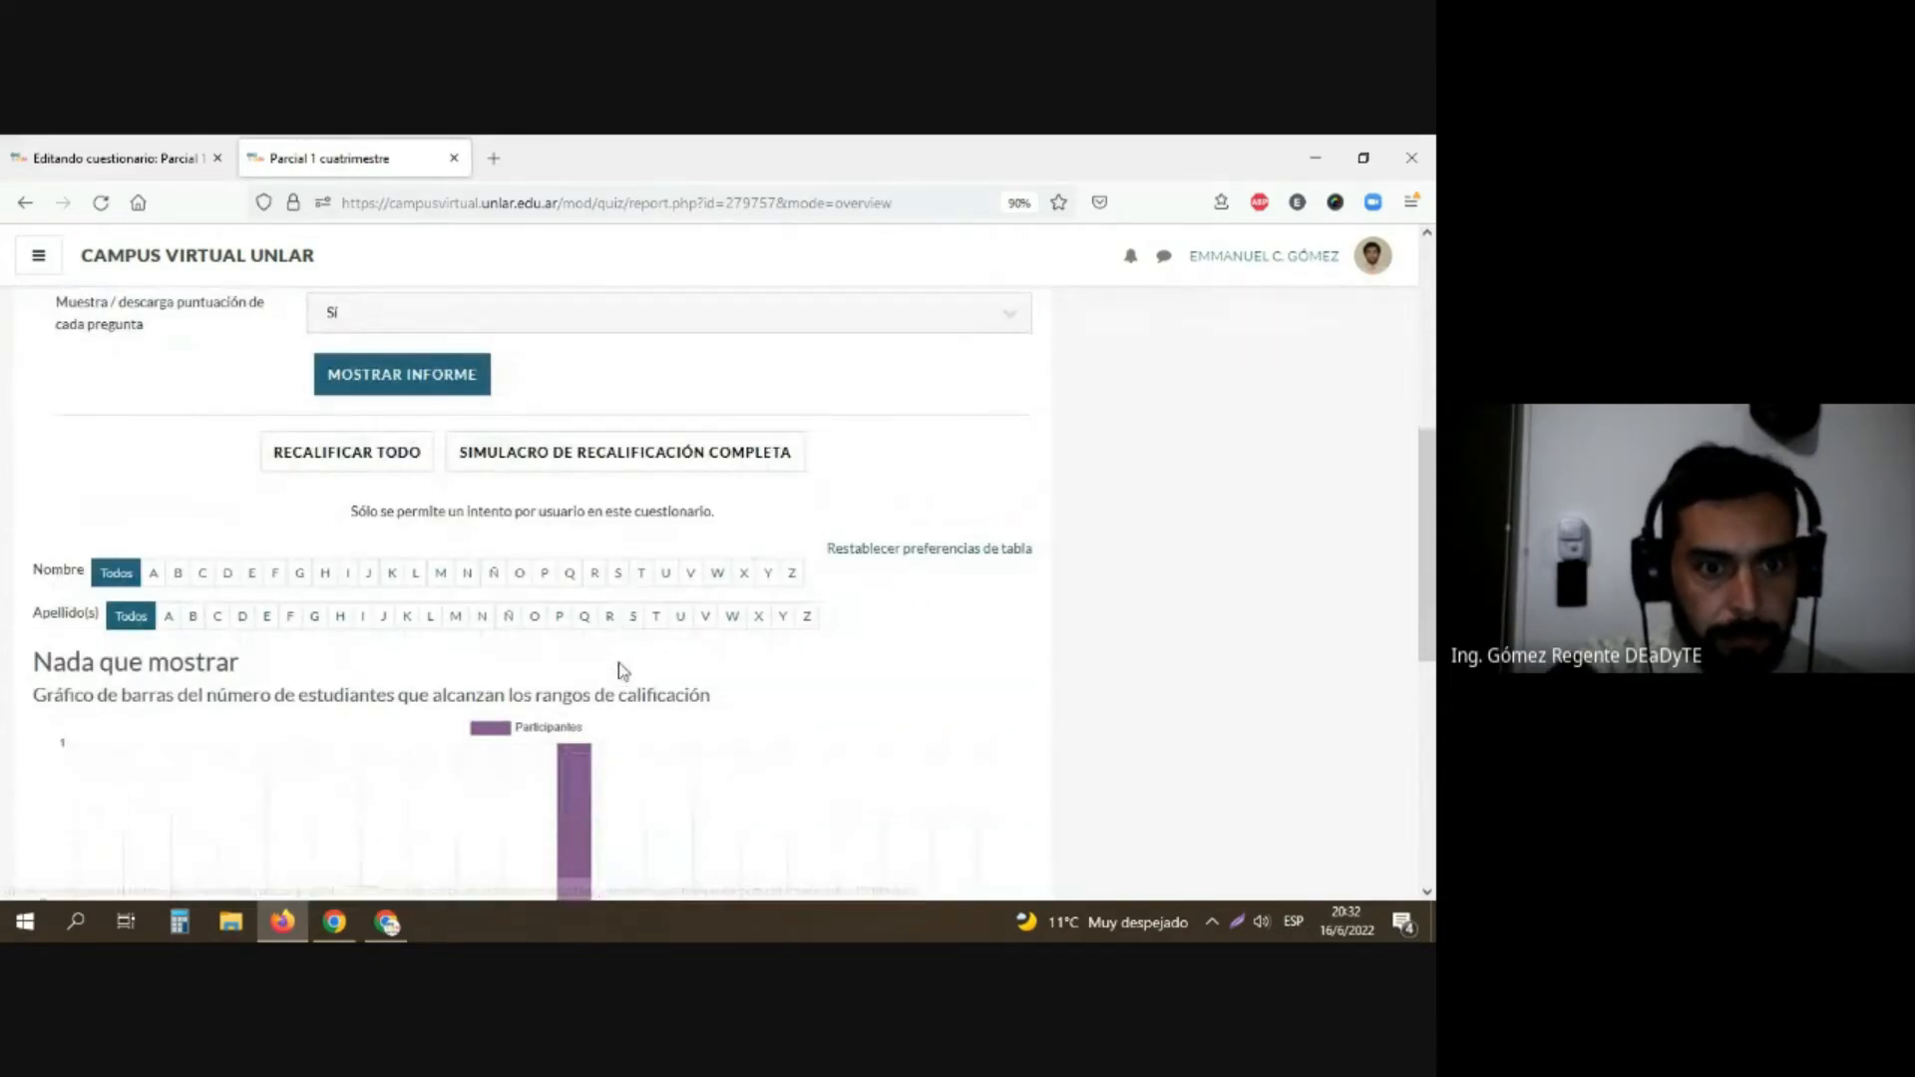
pyautogui.click(732, 616)
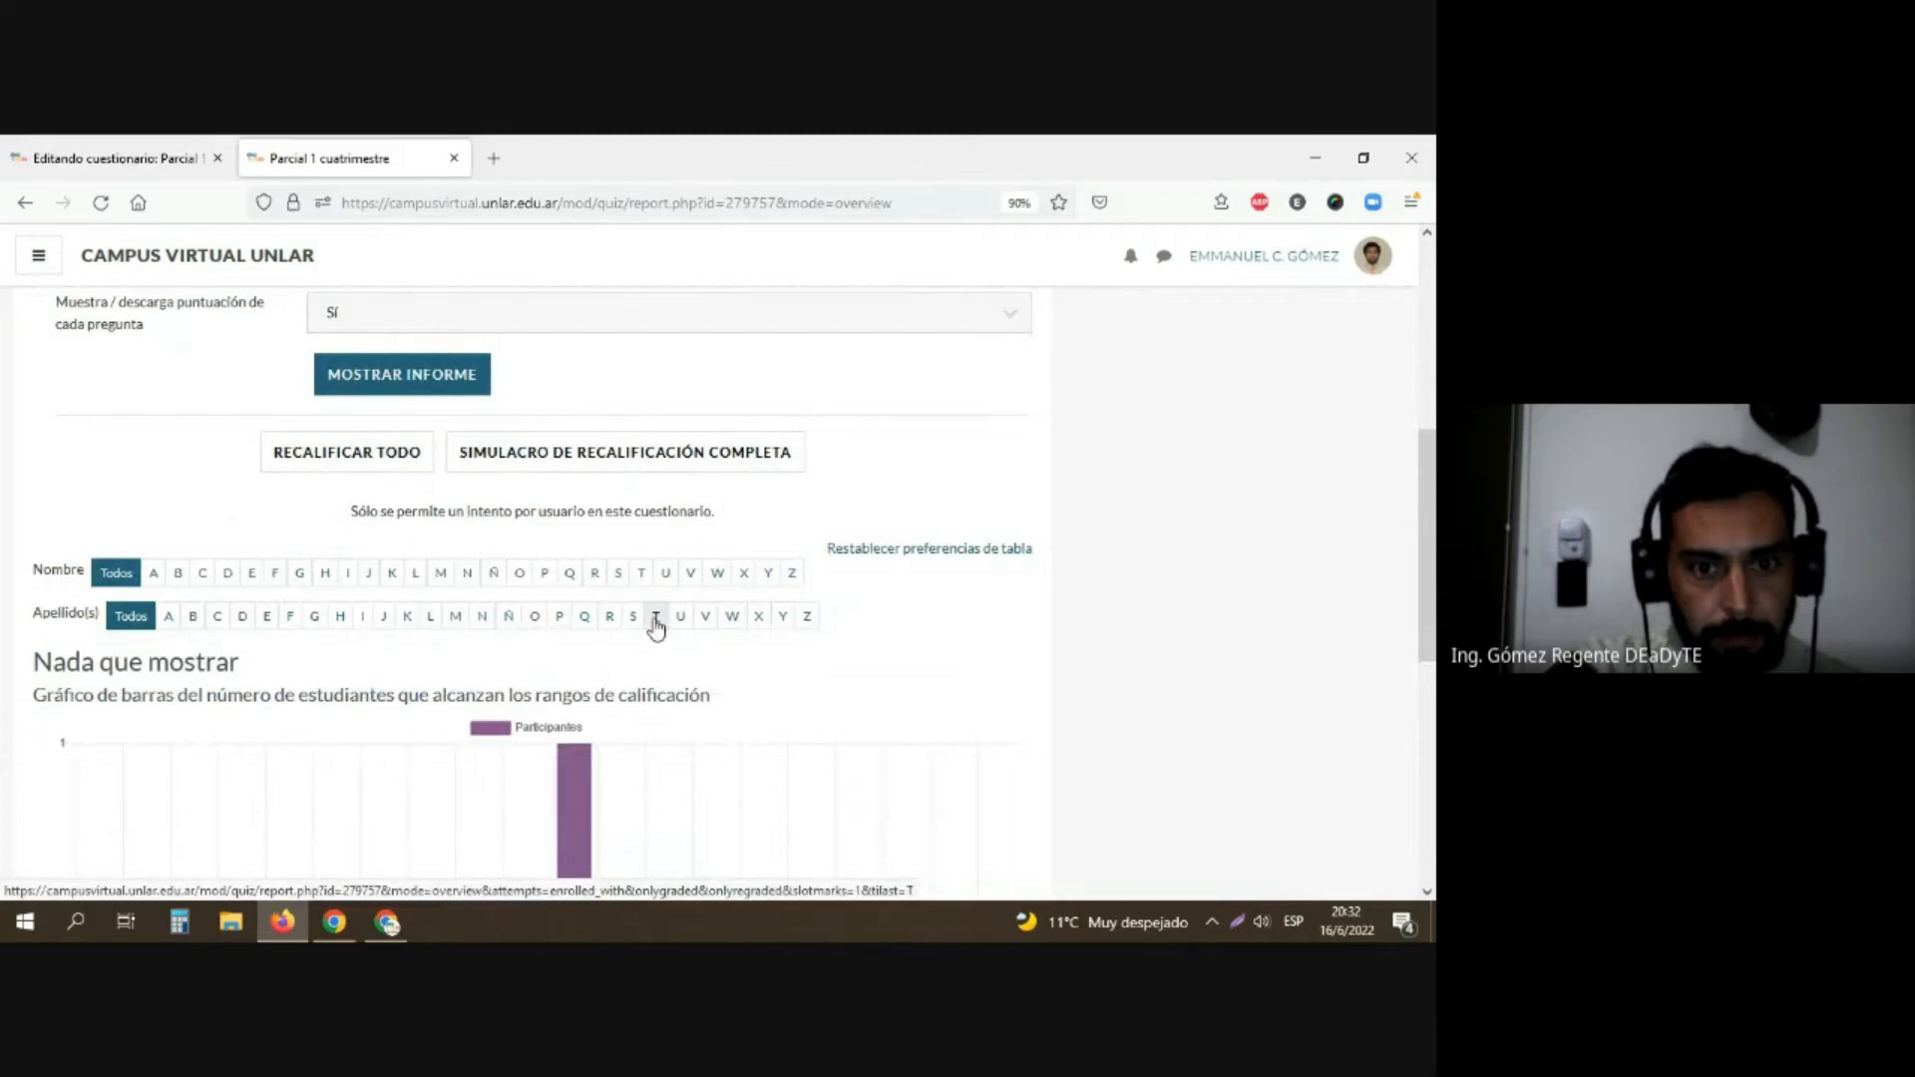
pyautogui.click(618, 575)
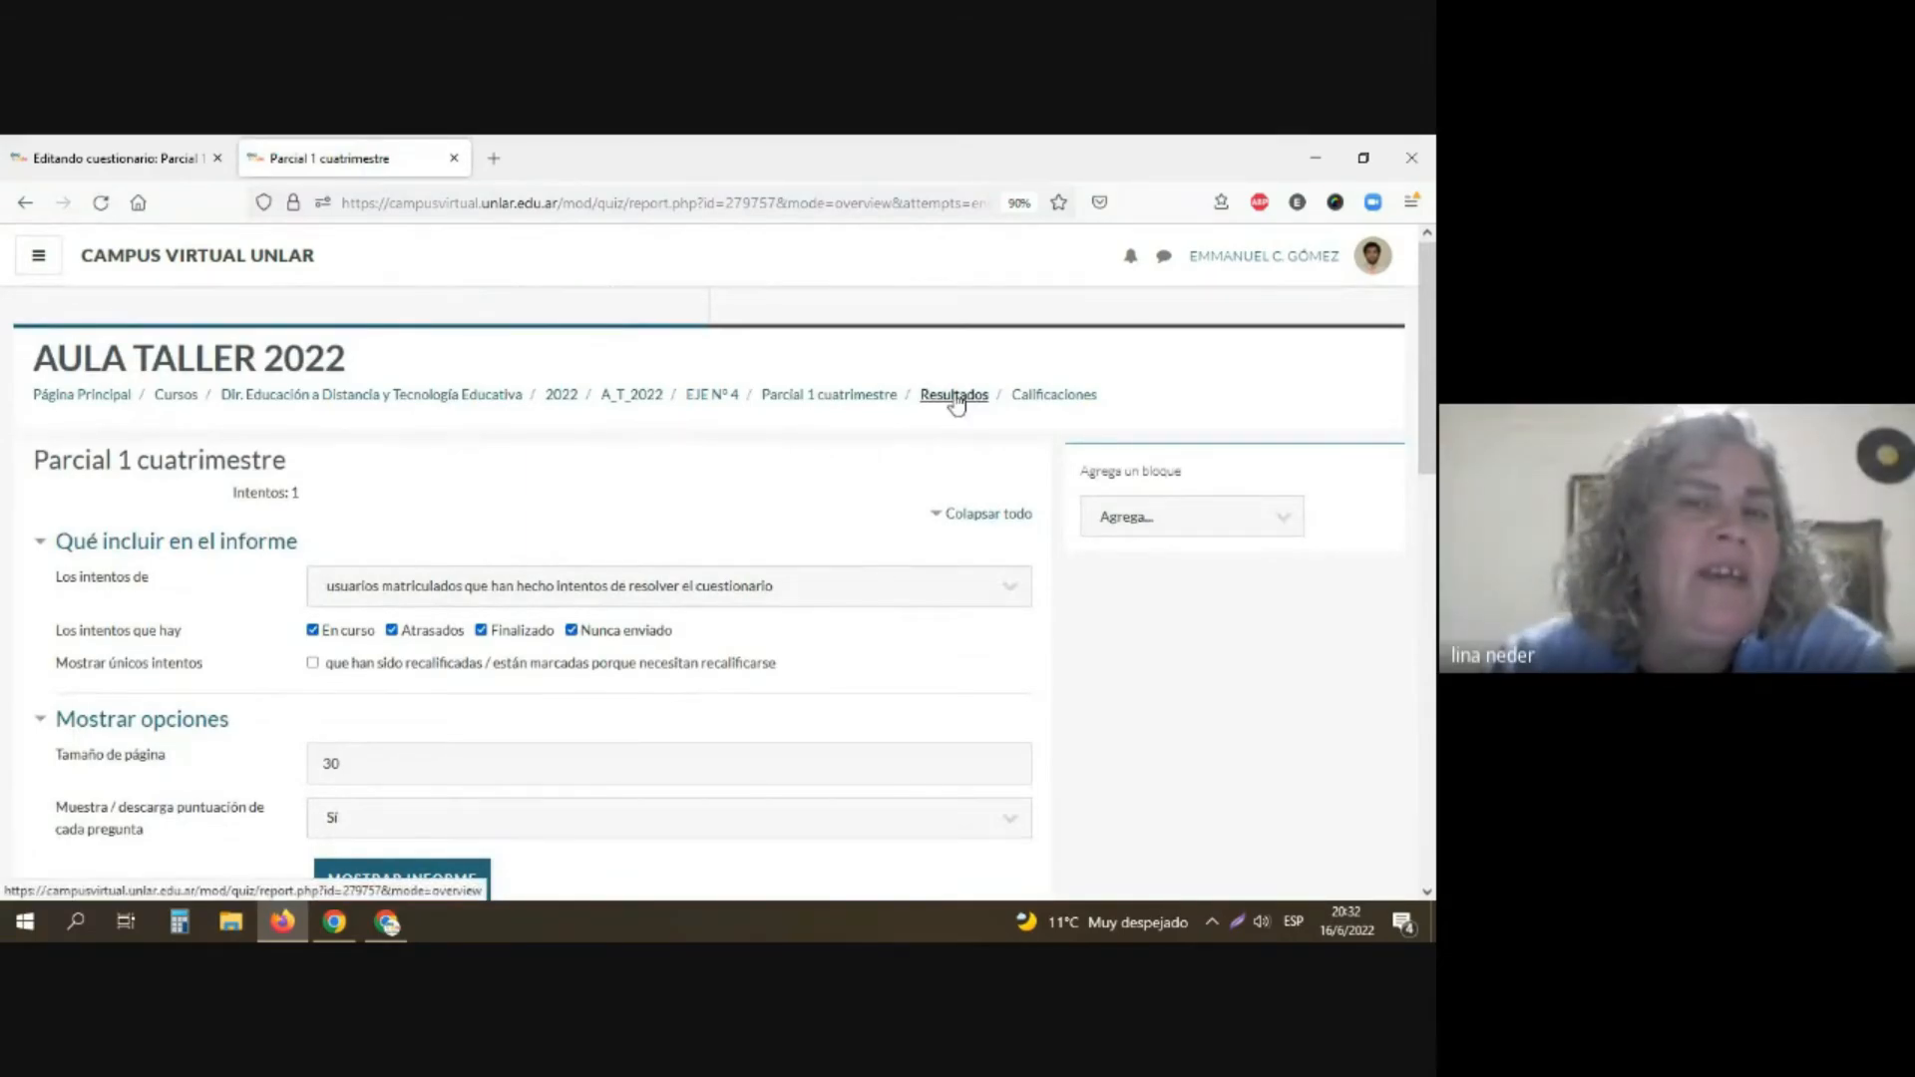
# Step: Reload the results report, examine its student listing and grade-range chart, and return to the questionnaire's overview
pyautogui.click(952, 396)
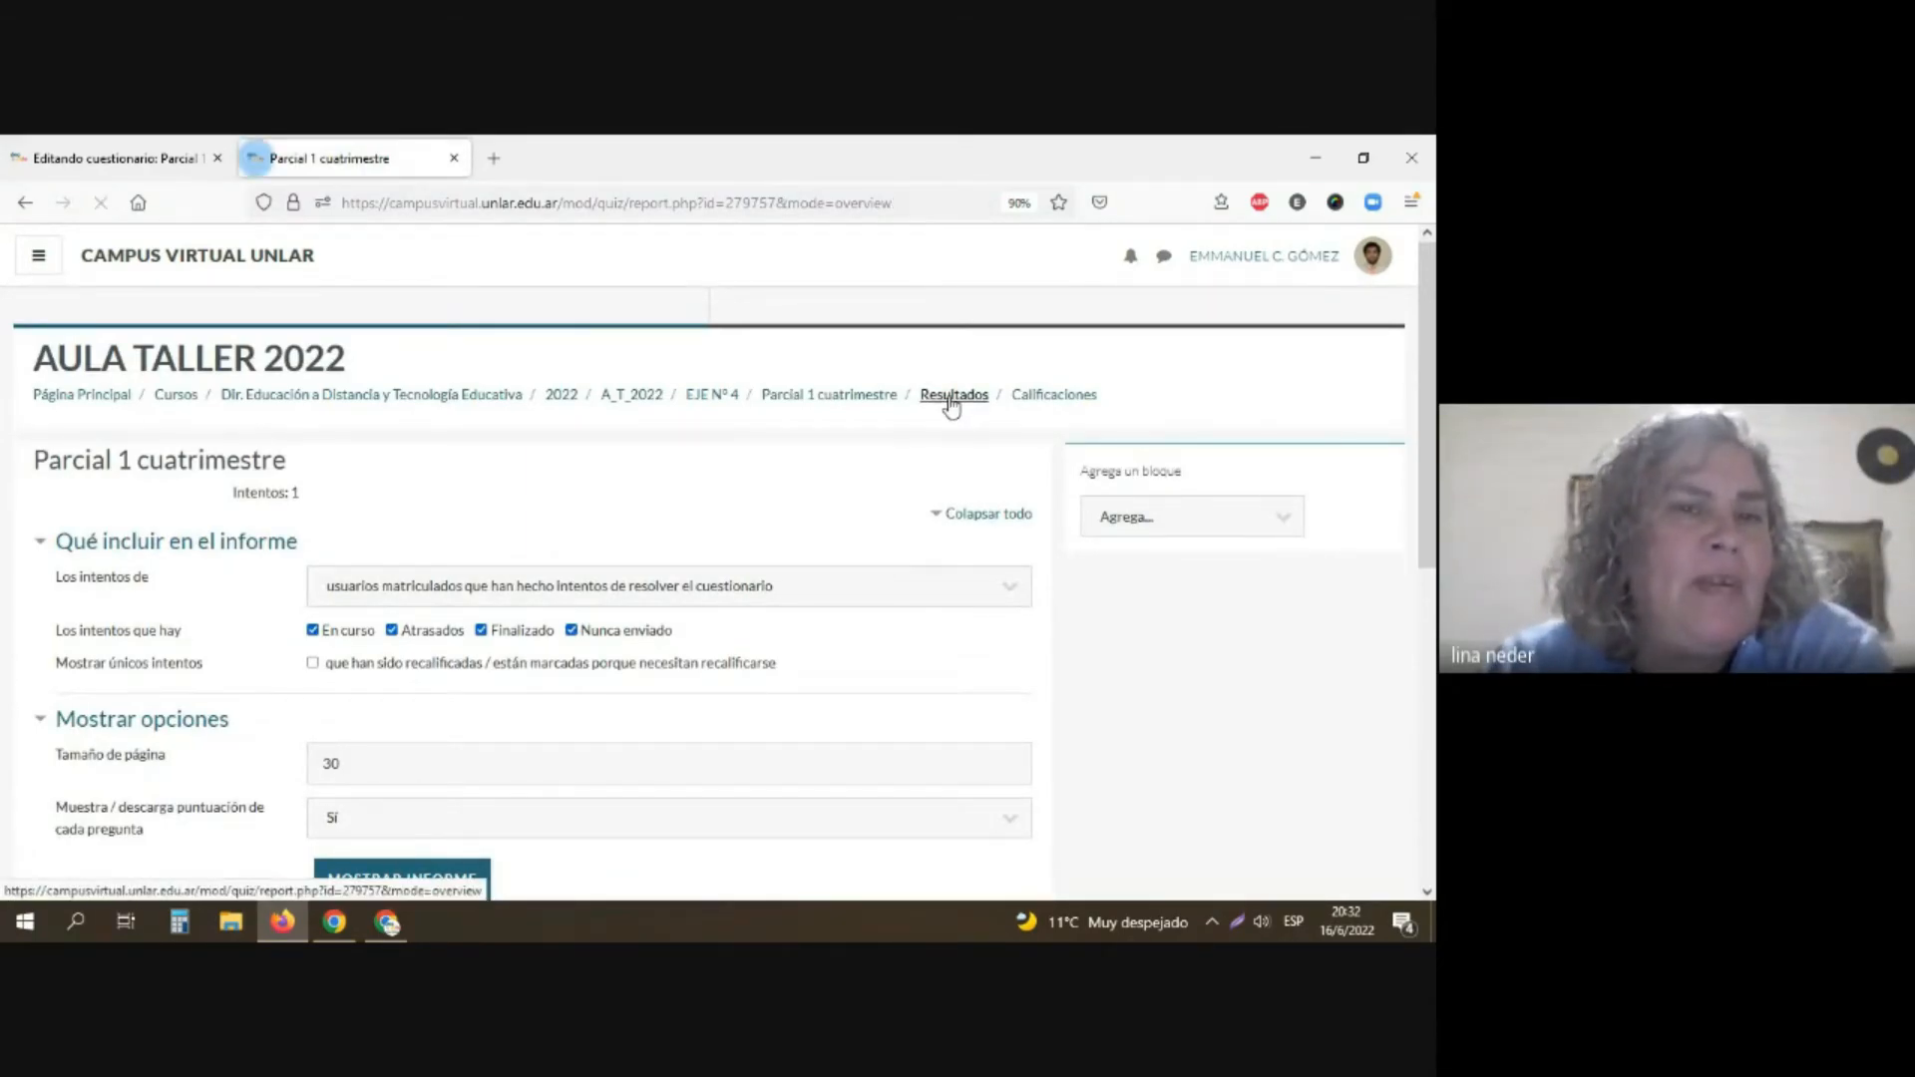
pyautogui.scroll(-3, 604, 551)
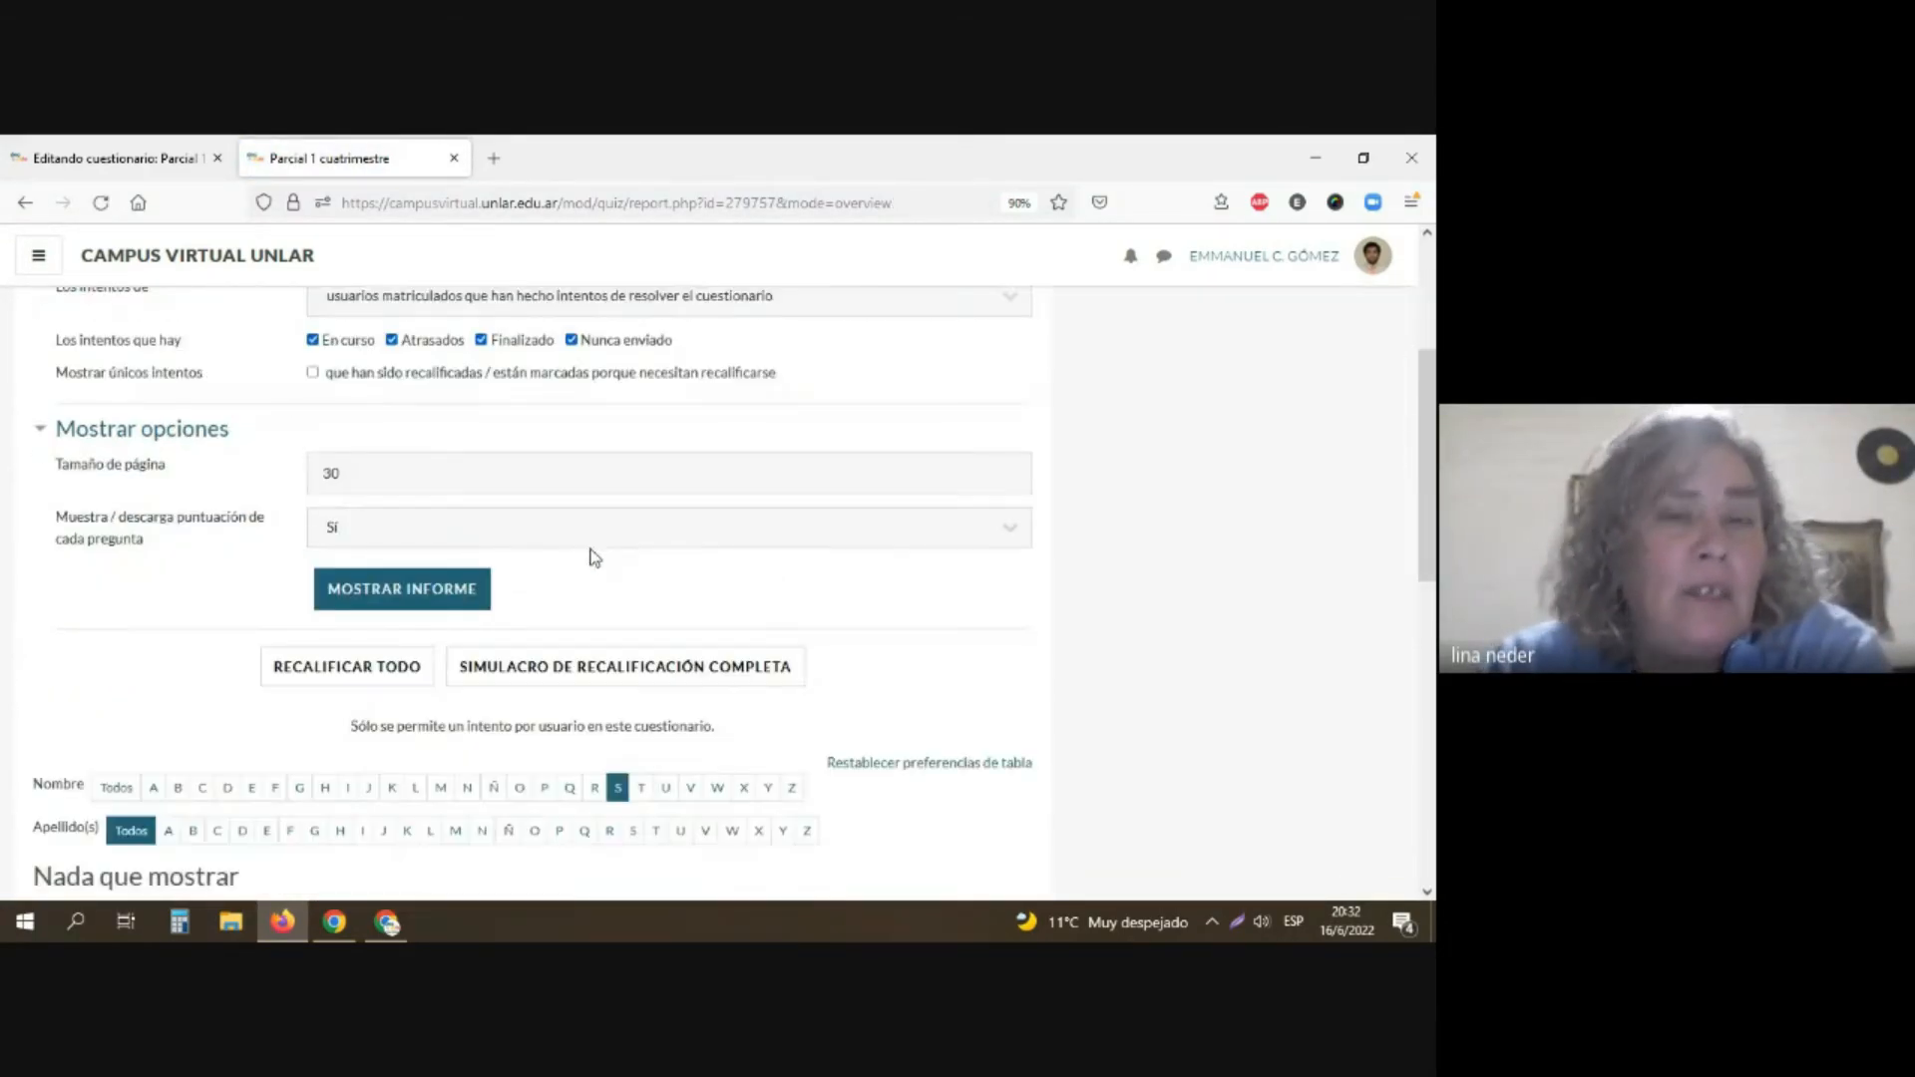
pyautogui.scroll(-4, 594, 556)
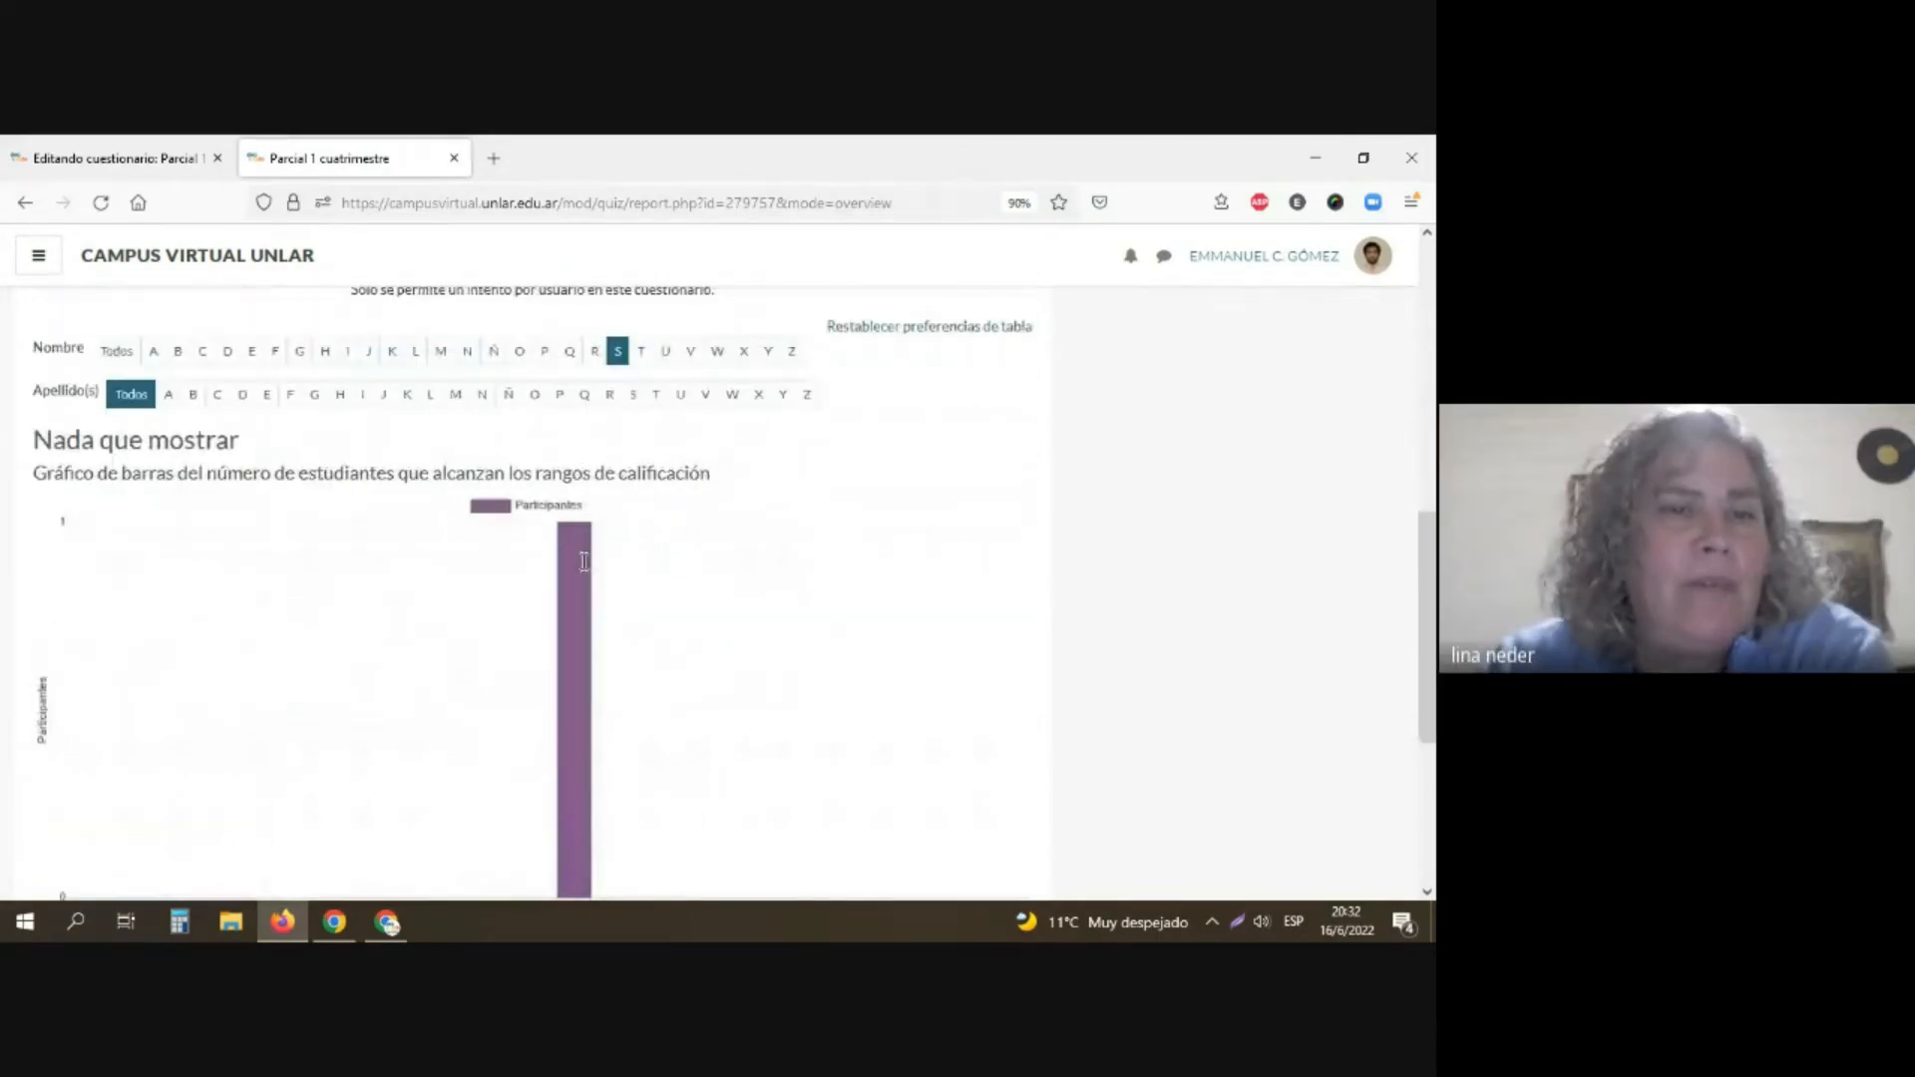
pyautogui.scroll(9, 581, 559)
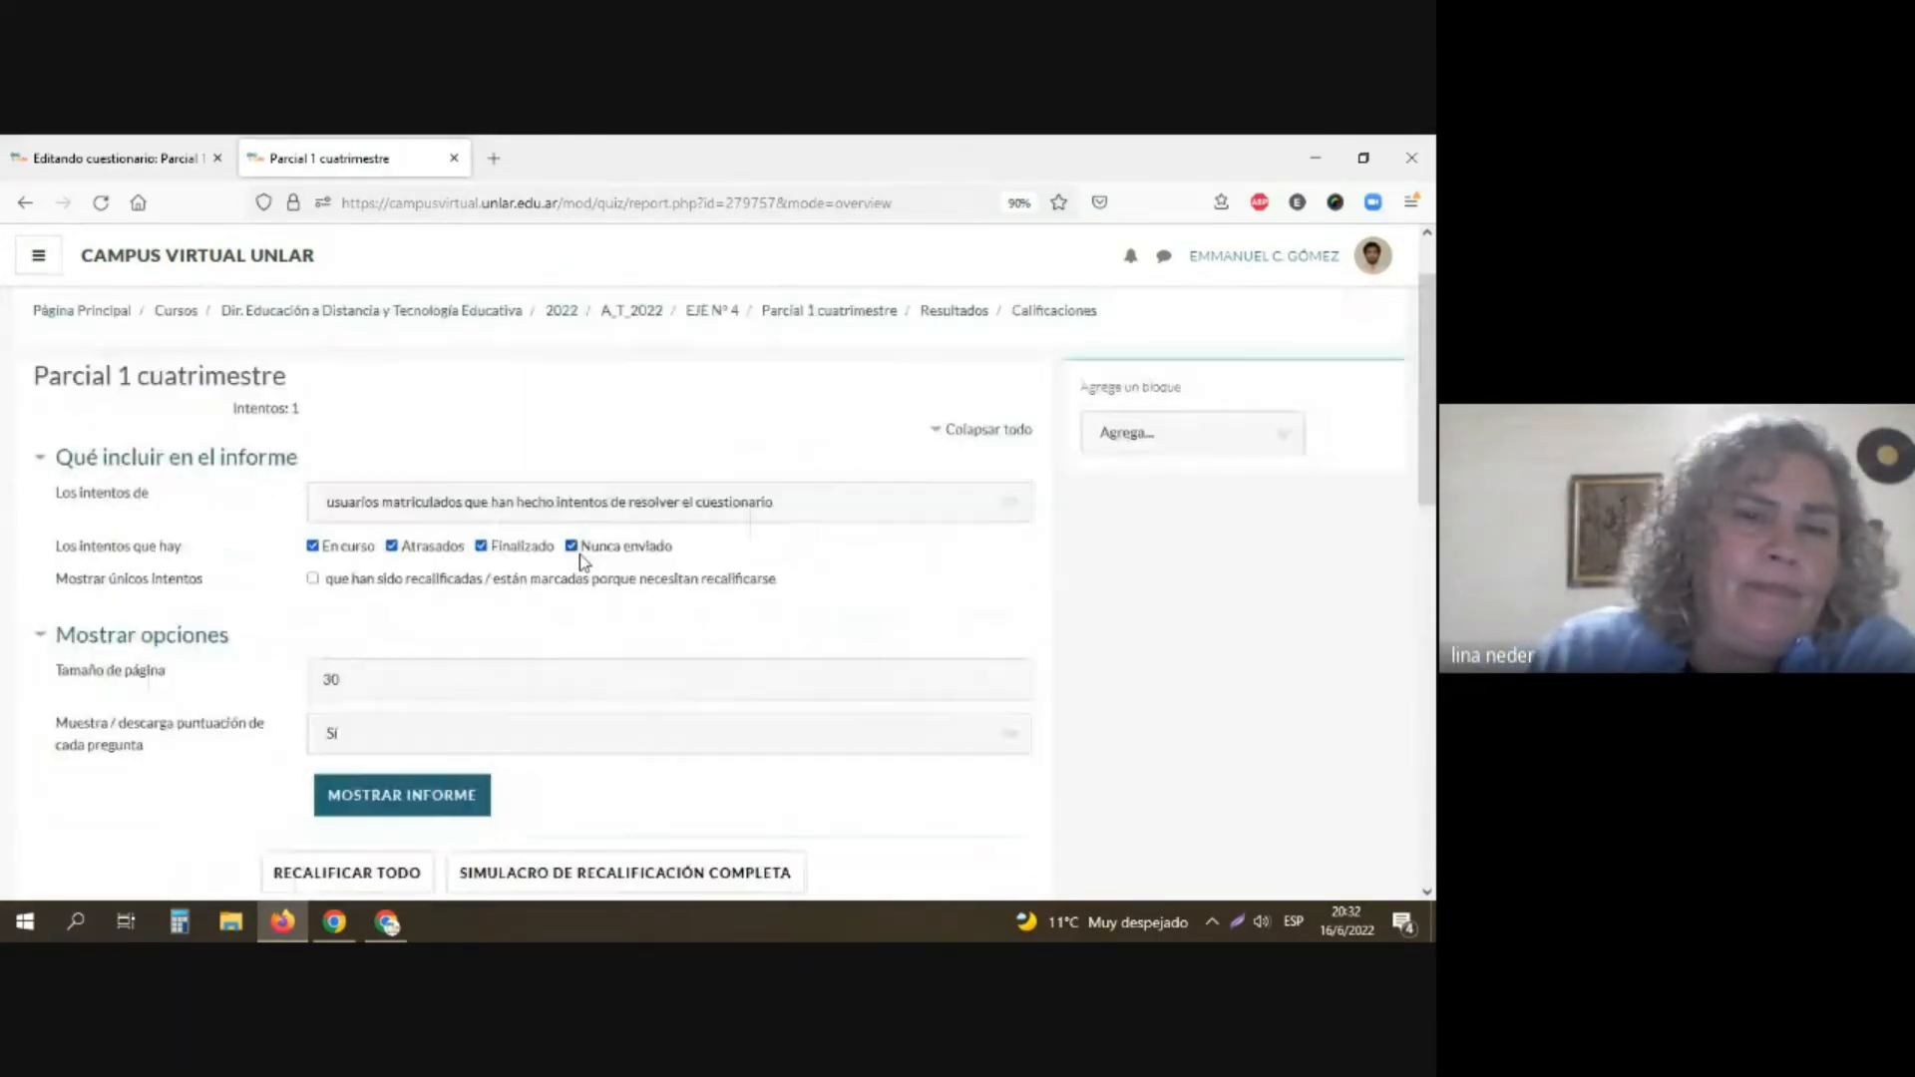
pyautogui.click(813, 397)
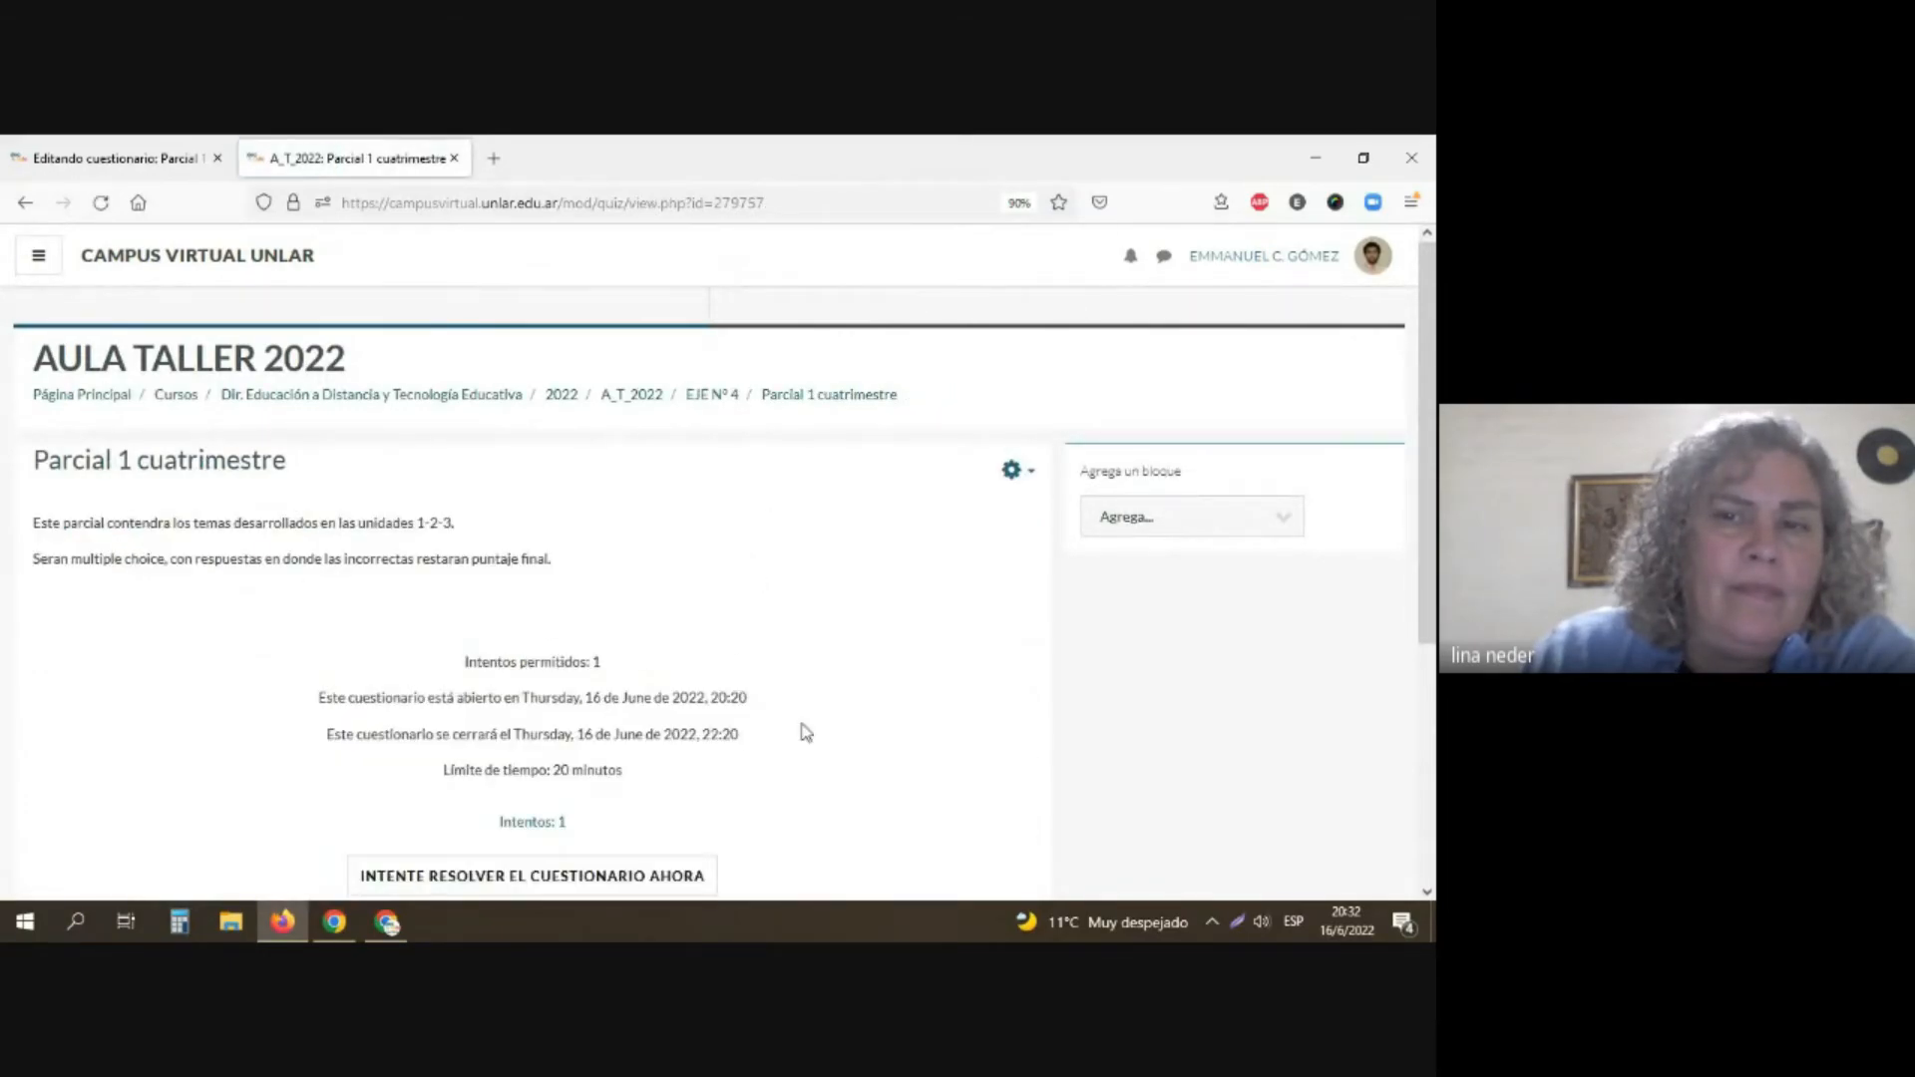
pyautogui.click(1026, 478)
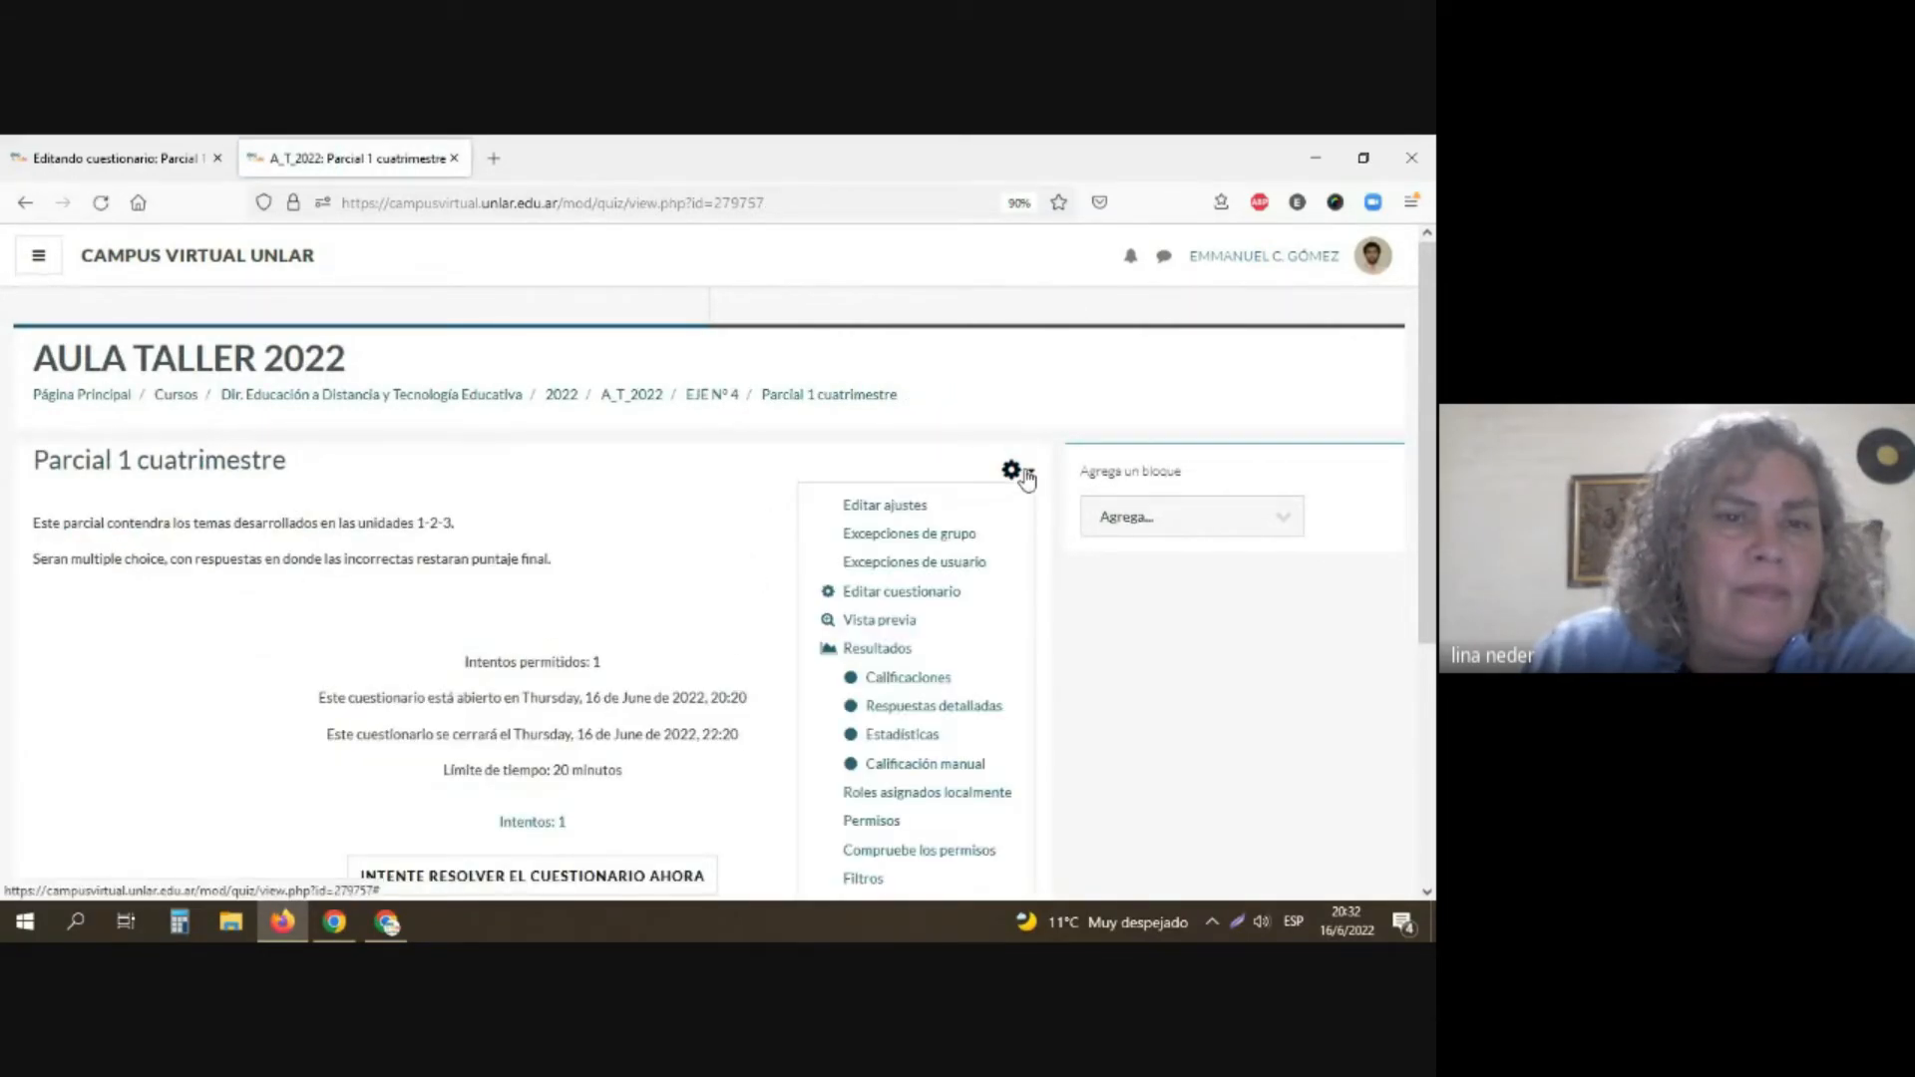
pyautogui.click(891, 511)
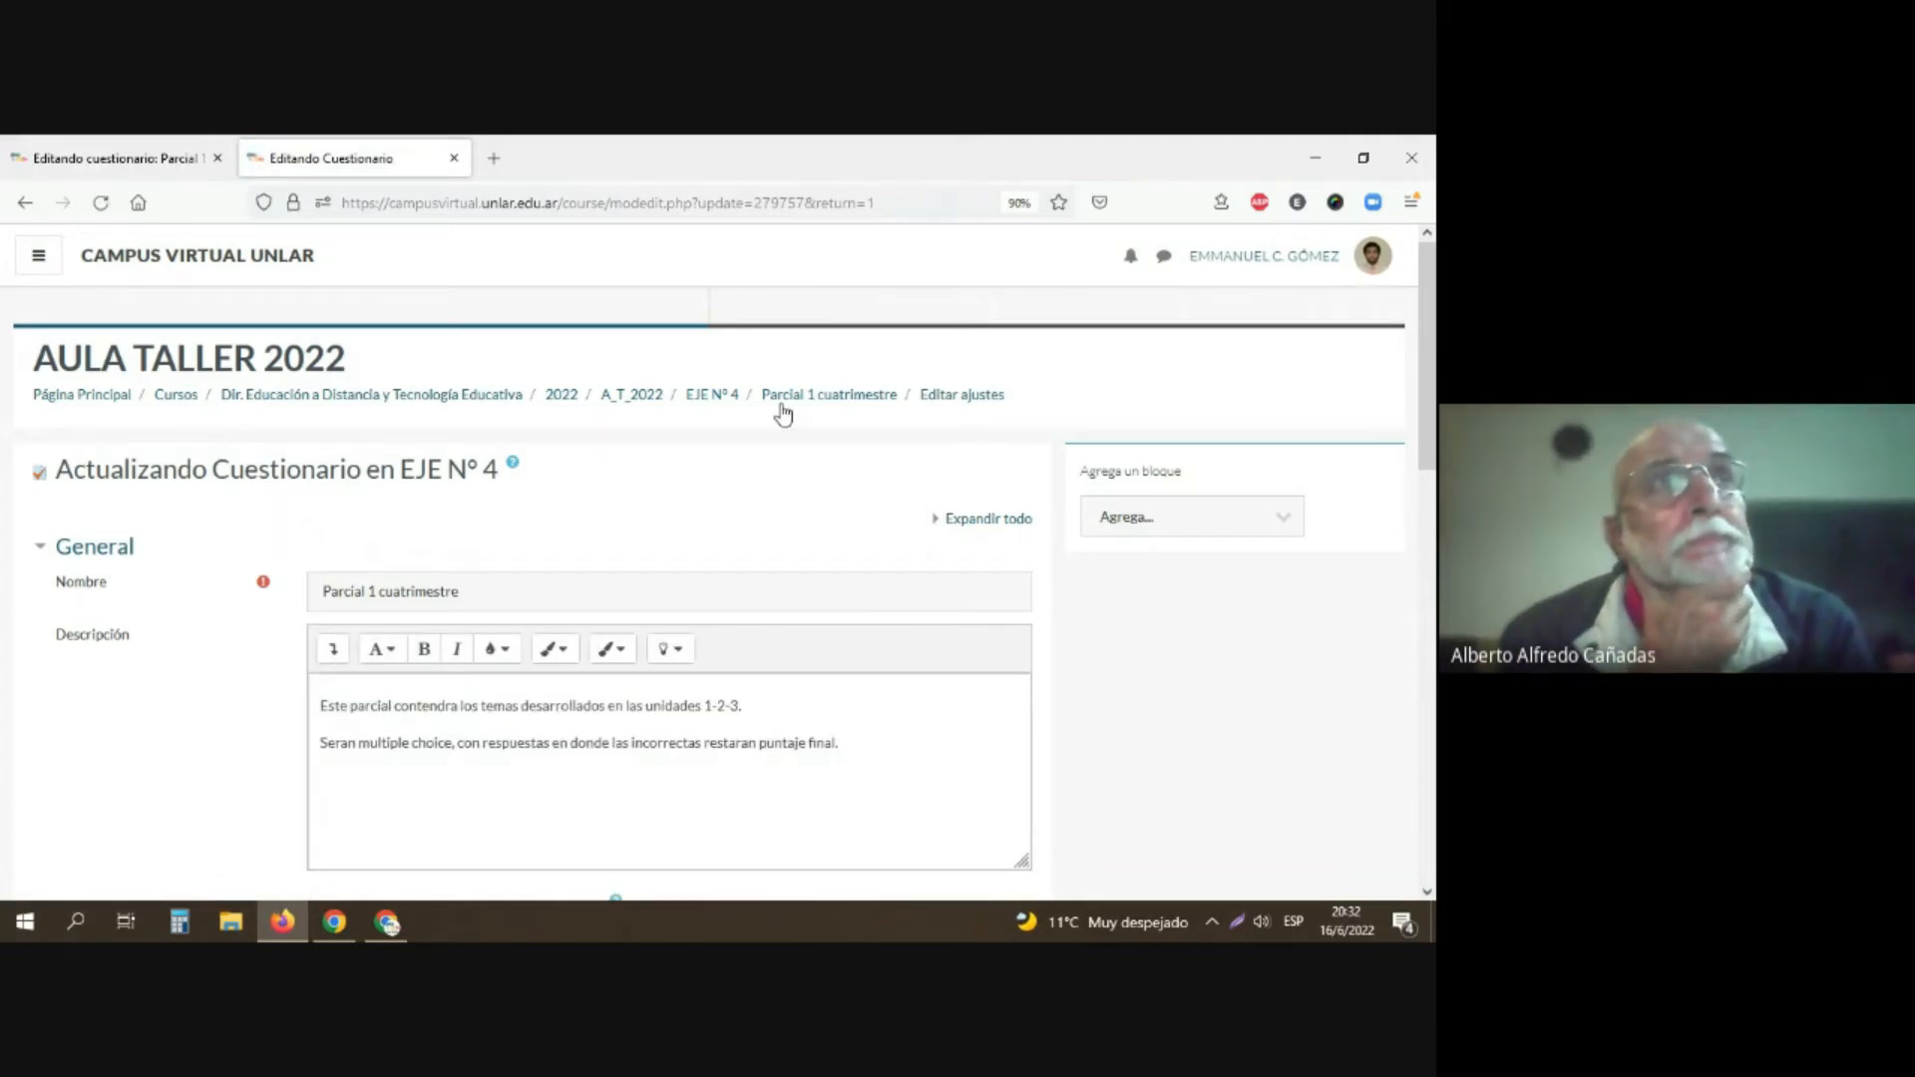
pyautogui.click(829, 398)
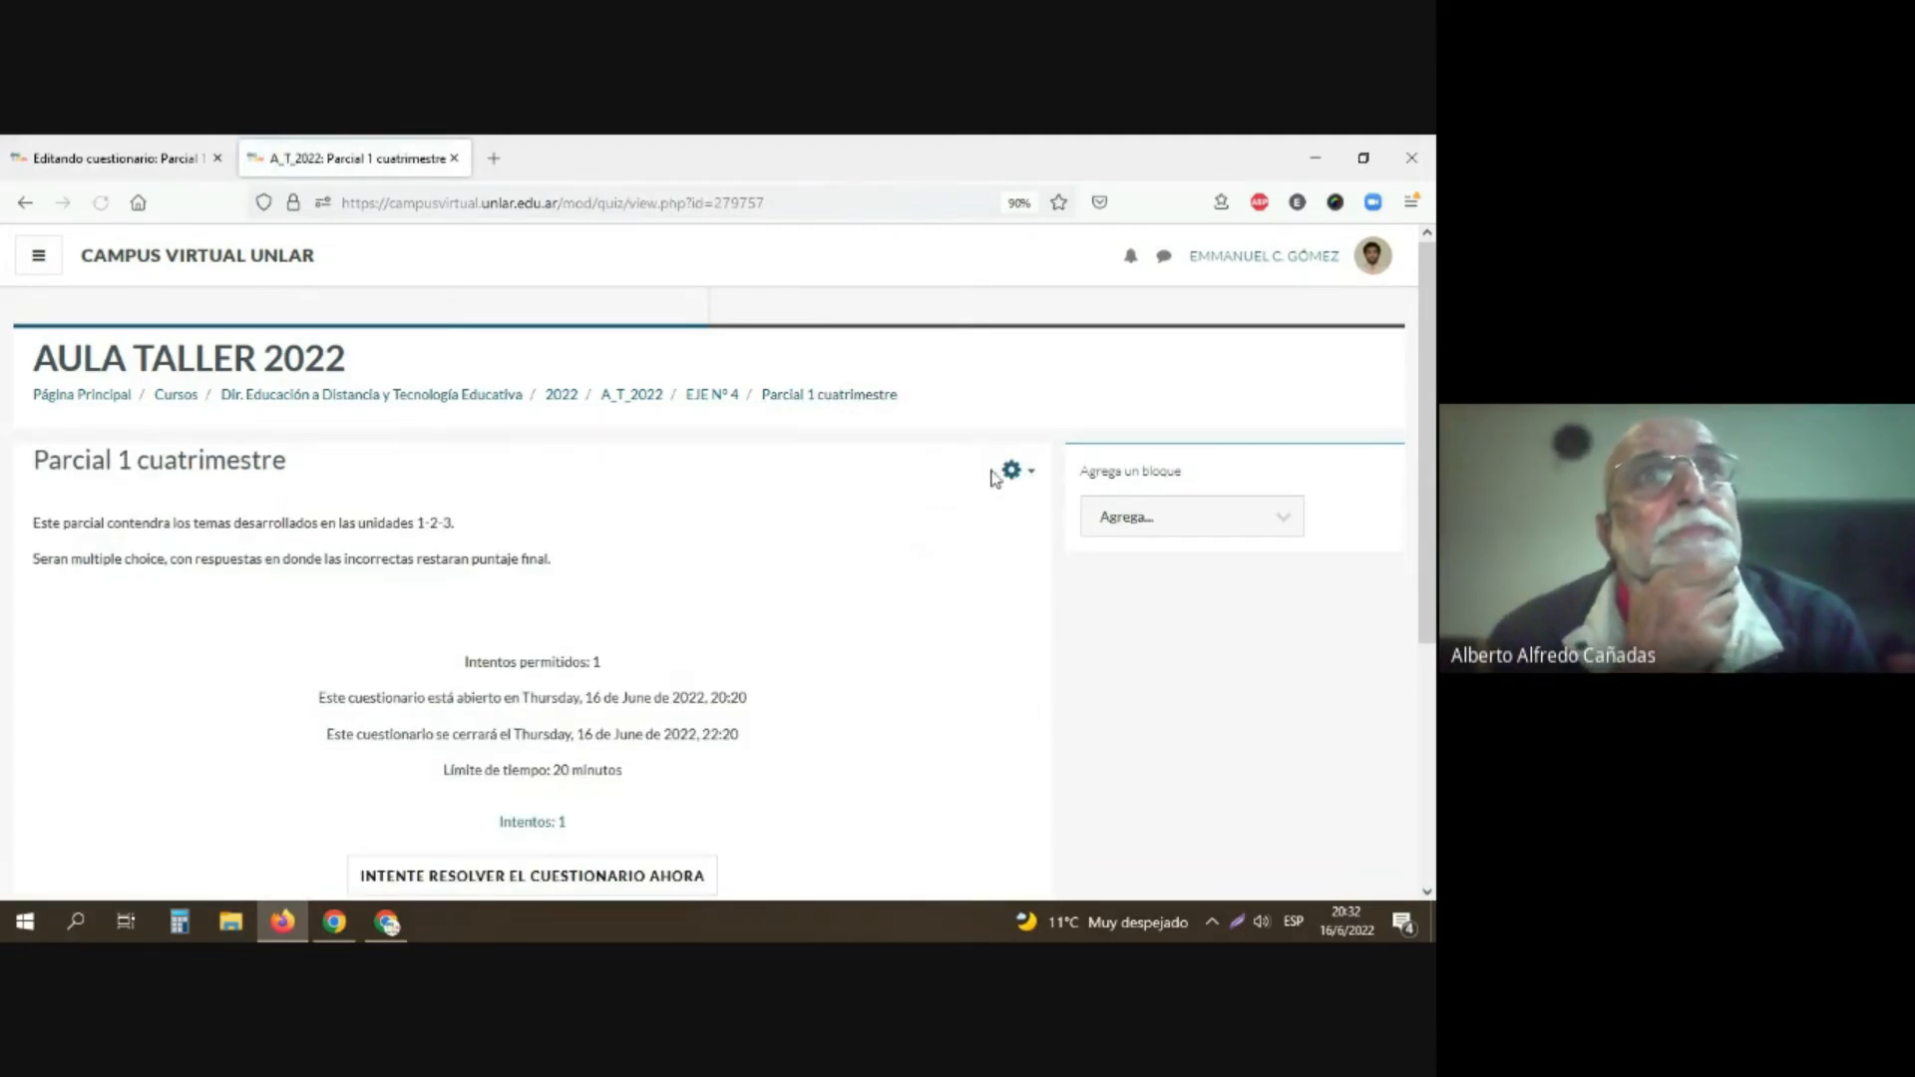
# Step: Open the detailed responses report of "Parcial 1 cuatrimestre", check its student listing, and go back to the questionnaire's overview
pyautogui.click(1013, 469)
pyautogui.scroll(-3, 922, 678)
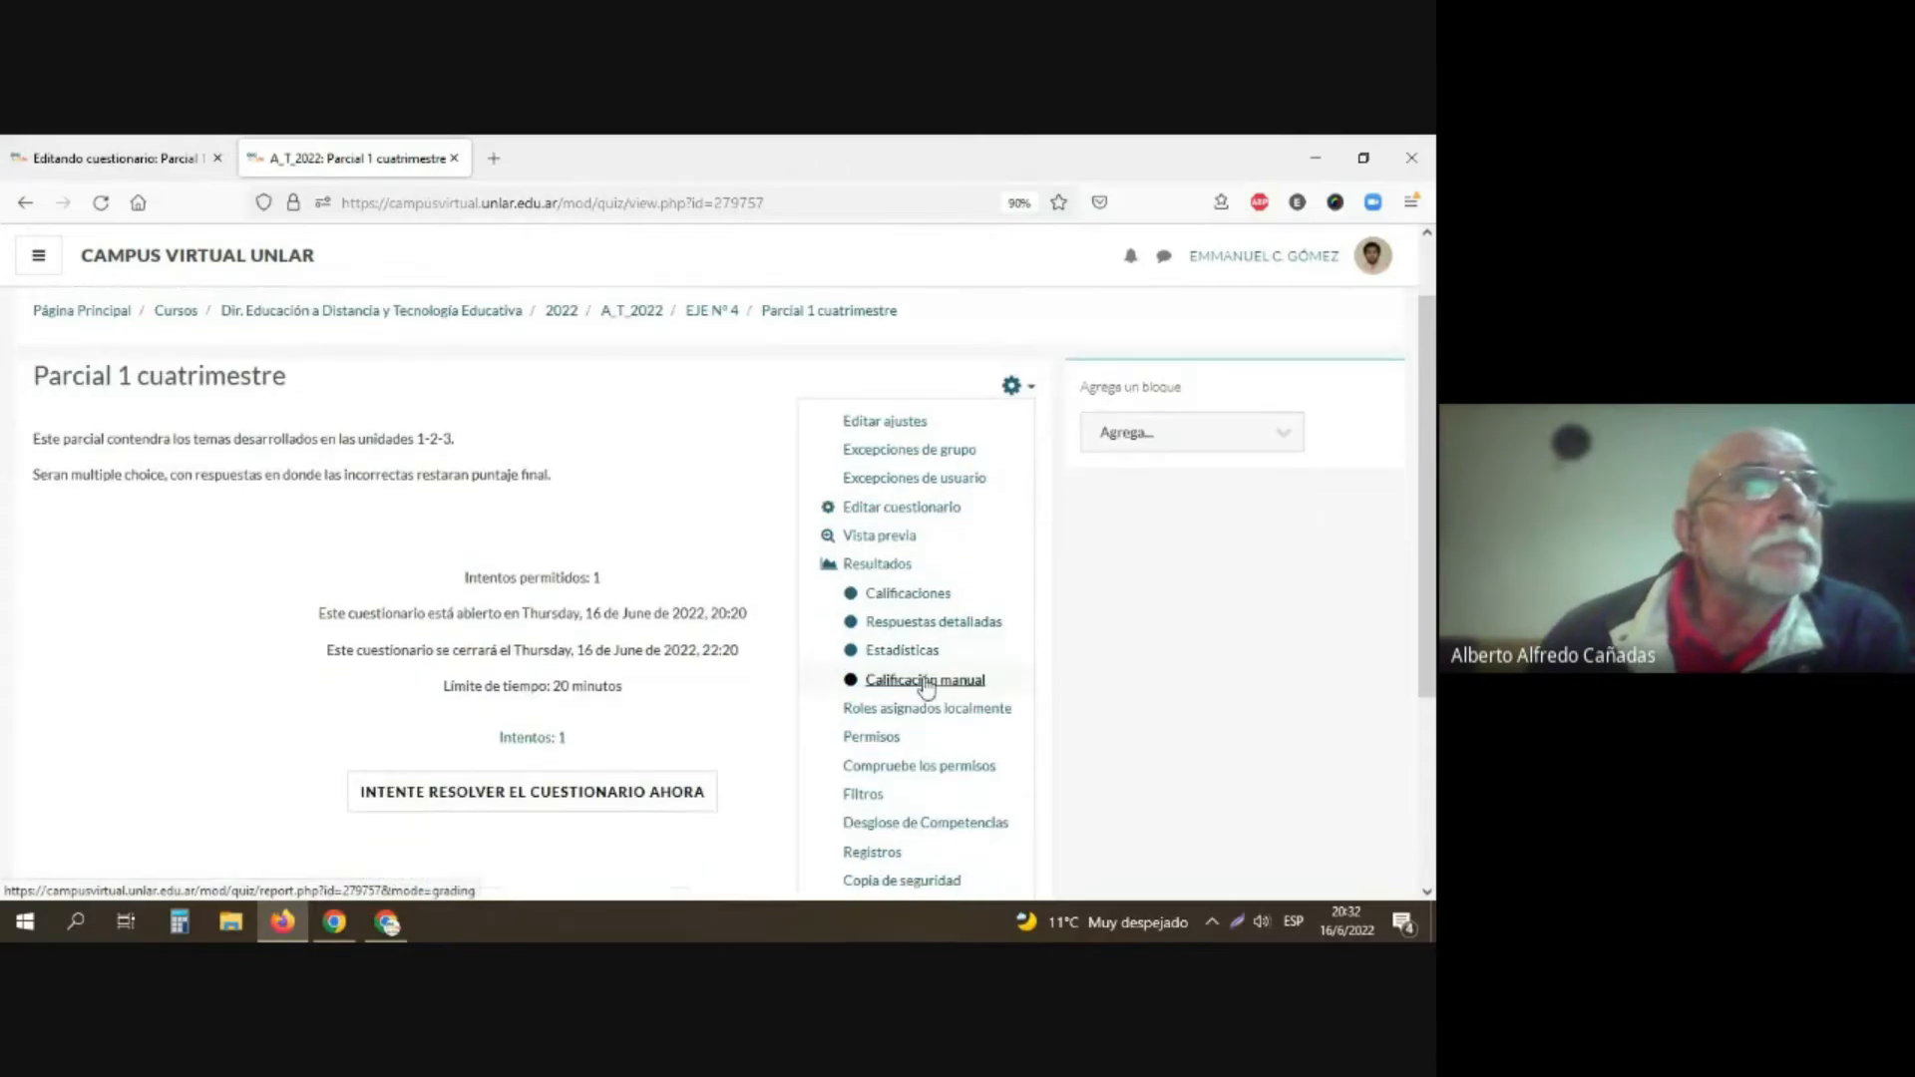
pyautogui.scroll(-2, 926, 686)
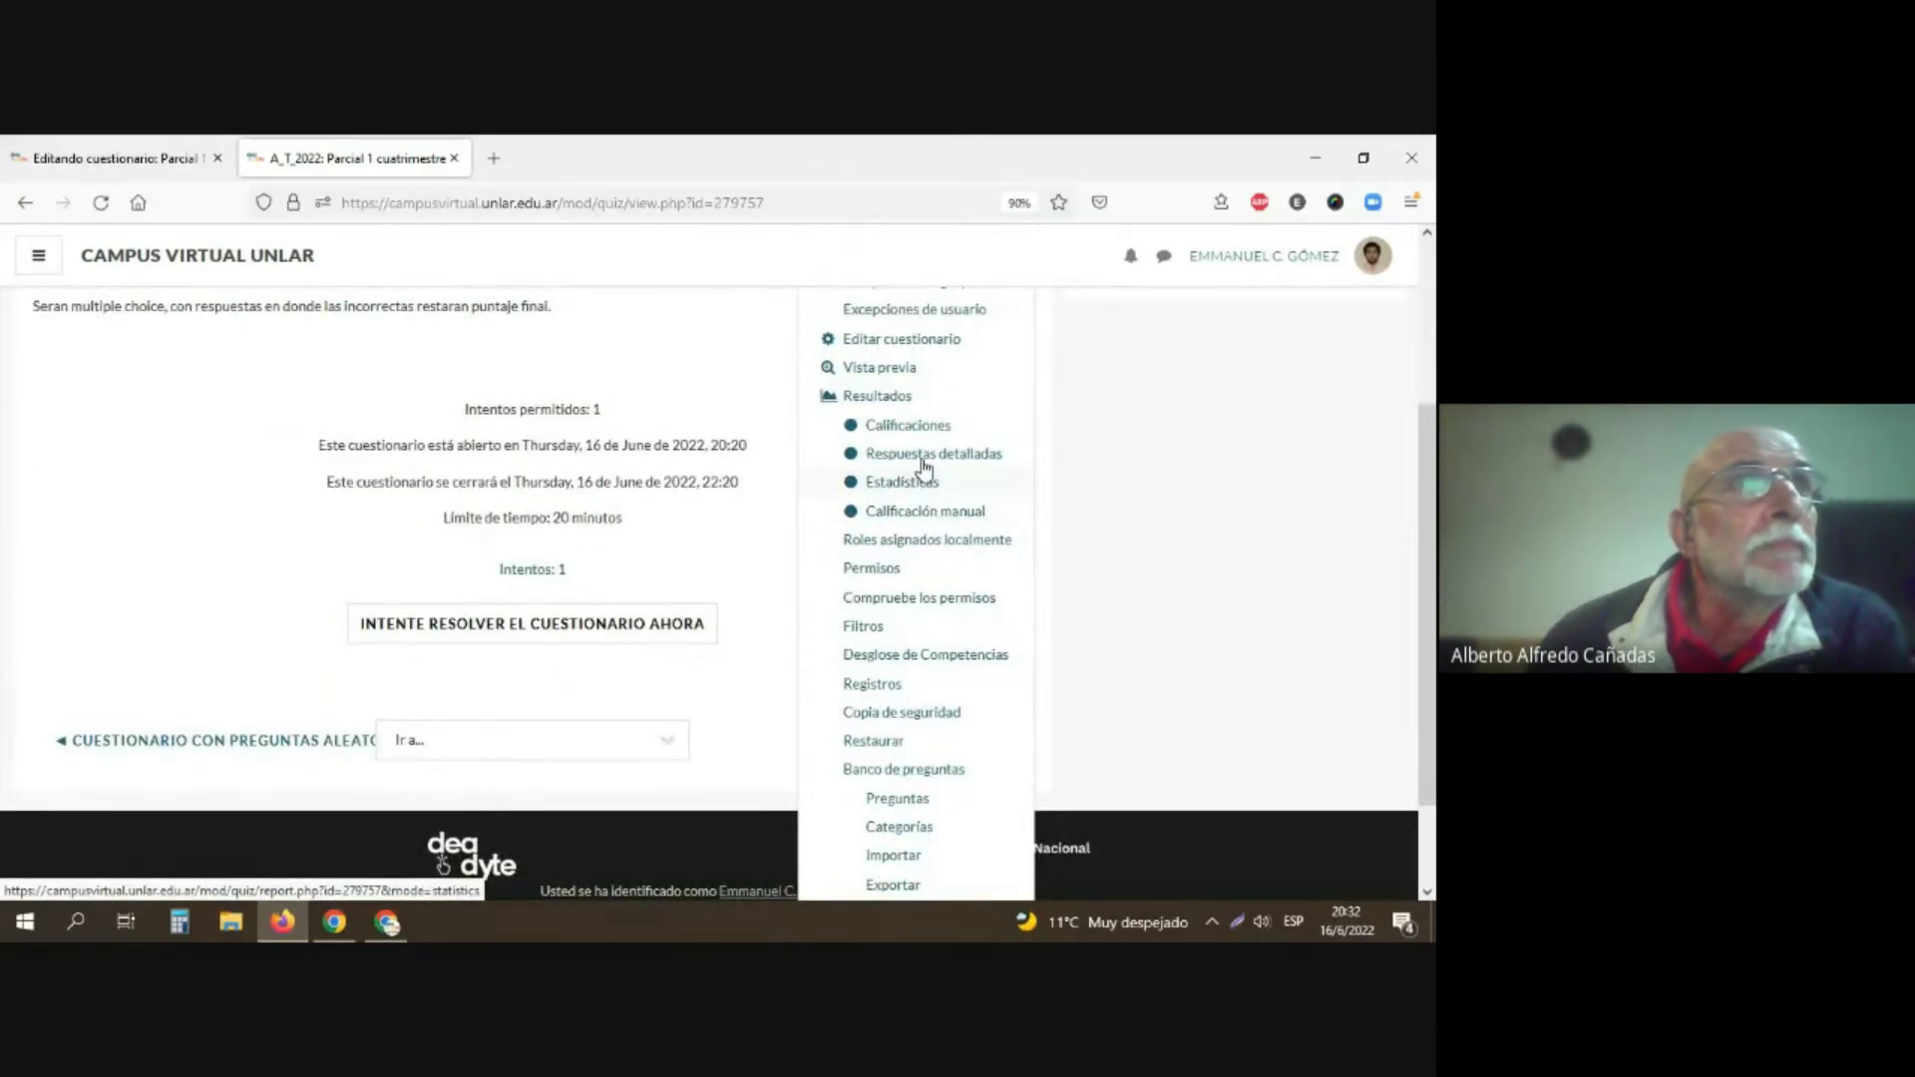
pyautogui.click(923, 455)
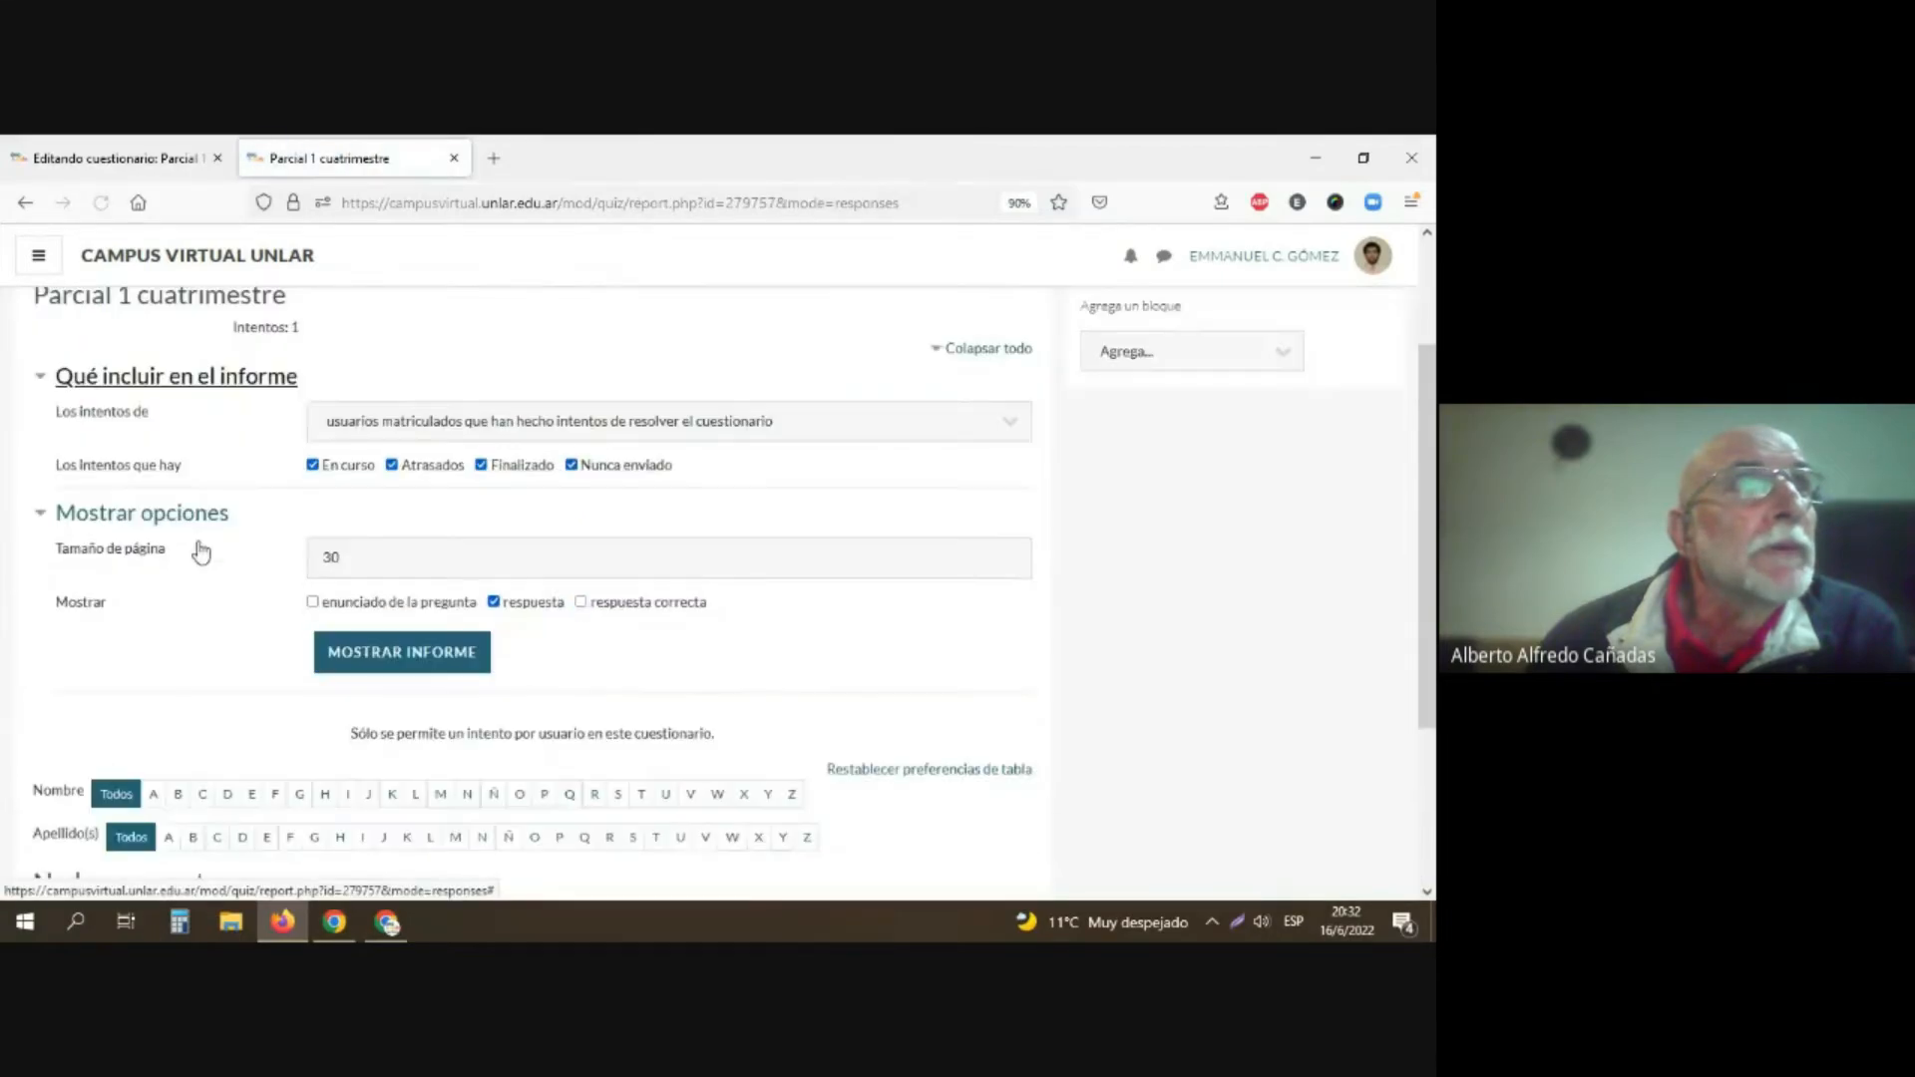
pyautogui.scroll(-3, 200, 551)
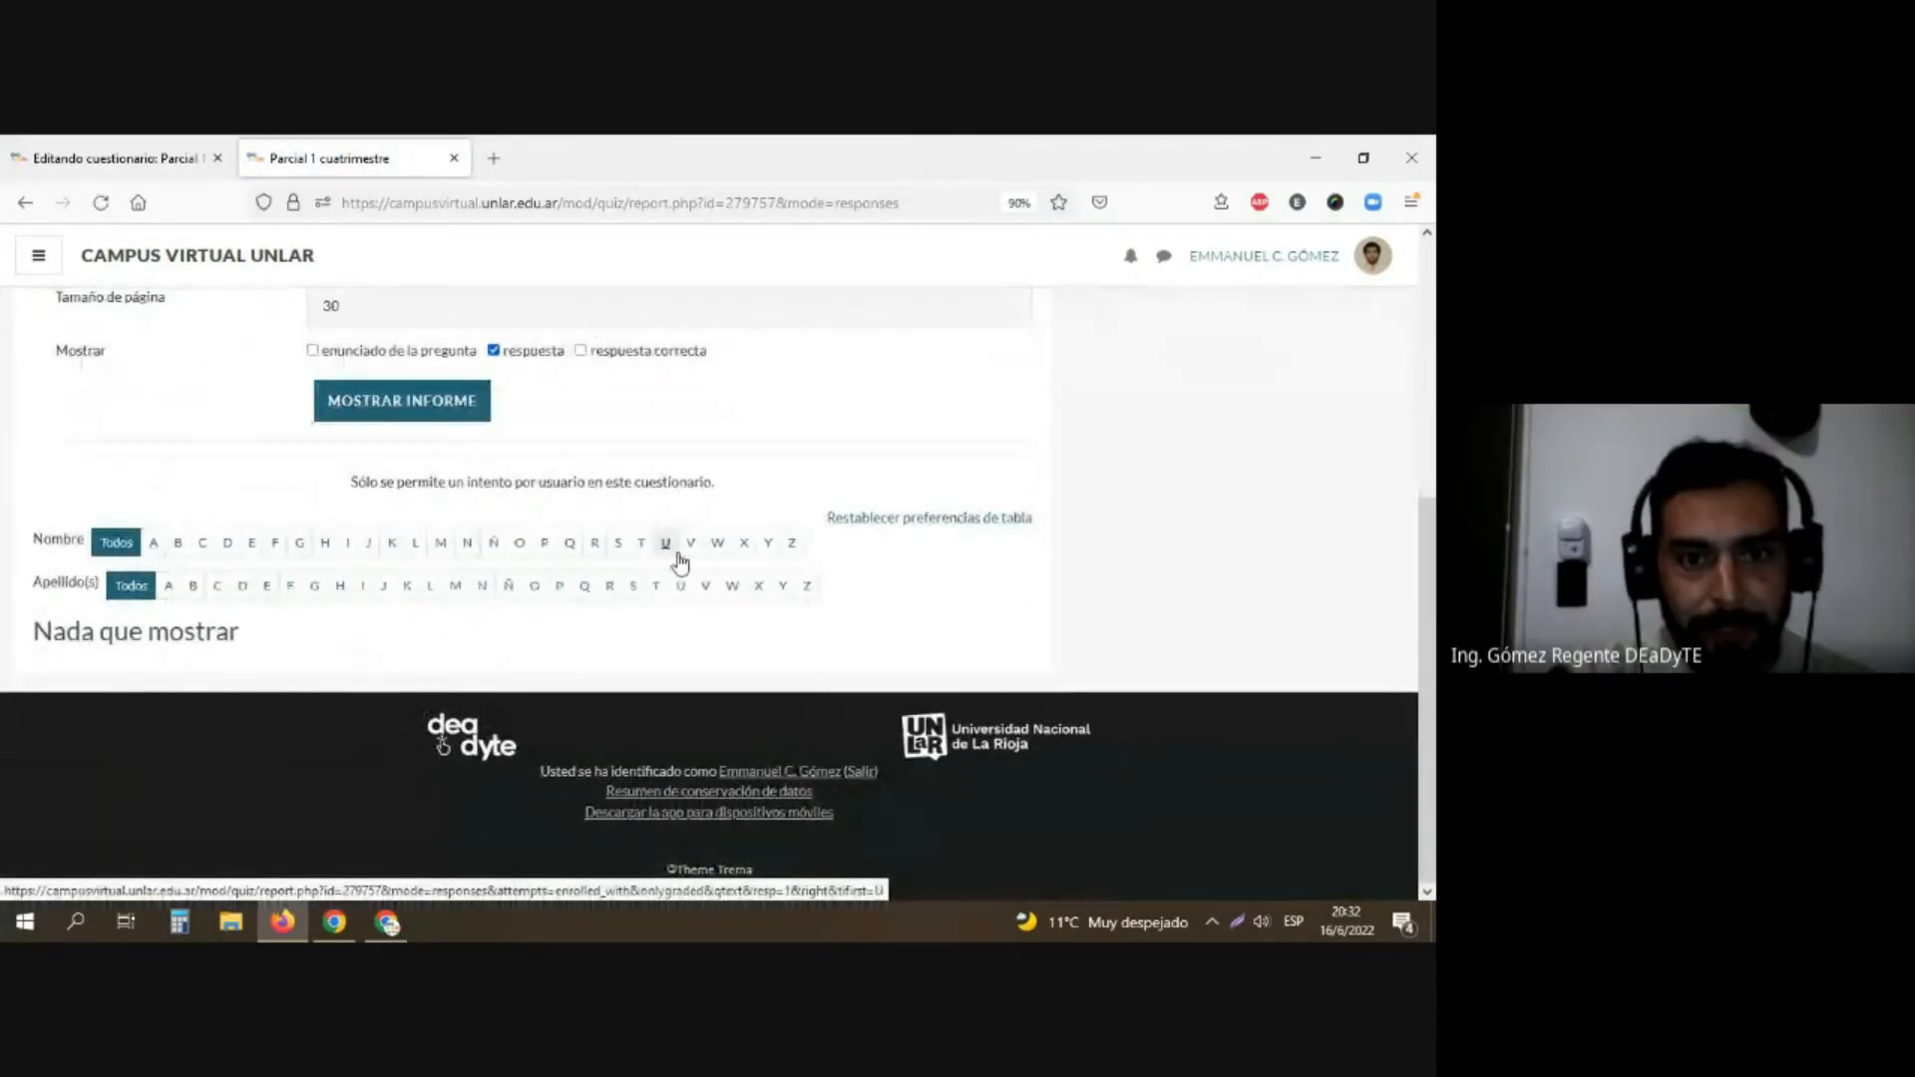
pyautogui.scroll(5, 676, 554)
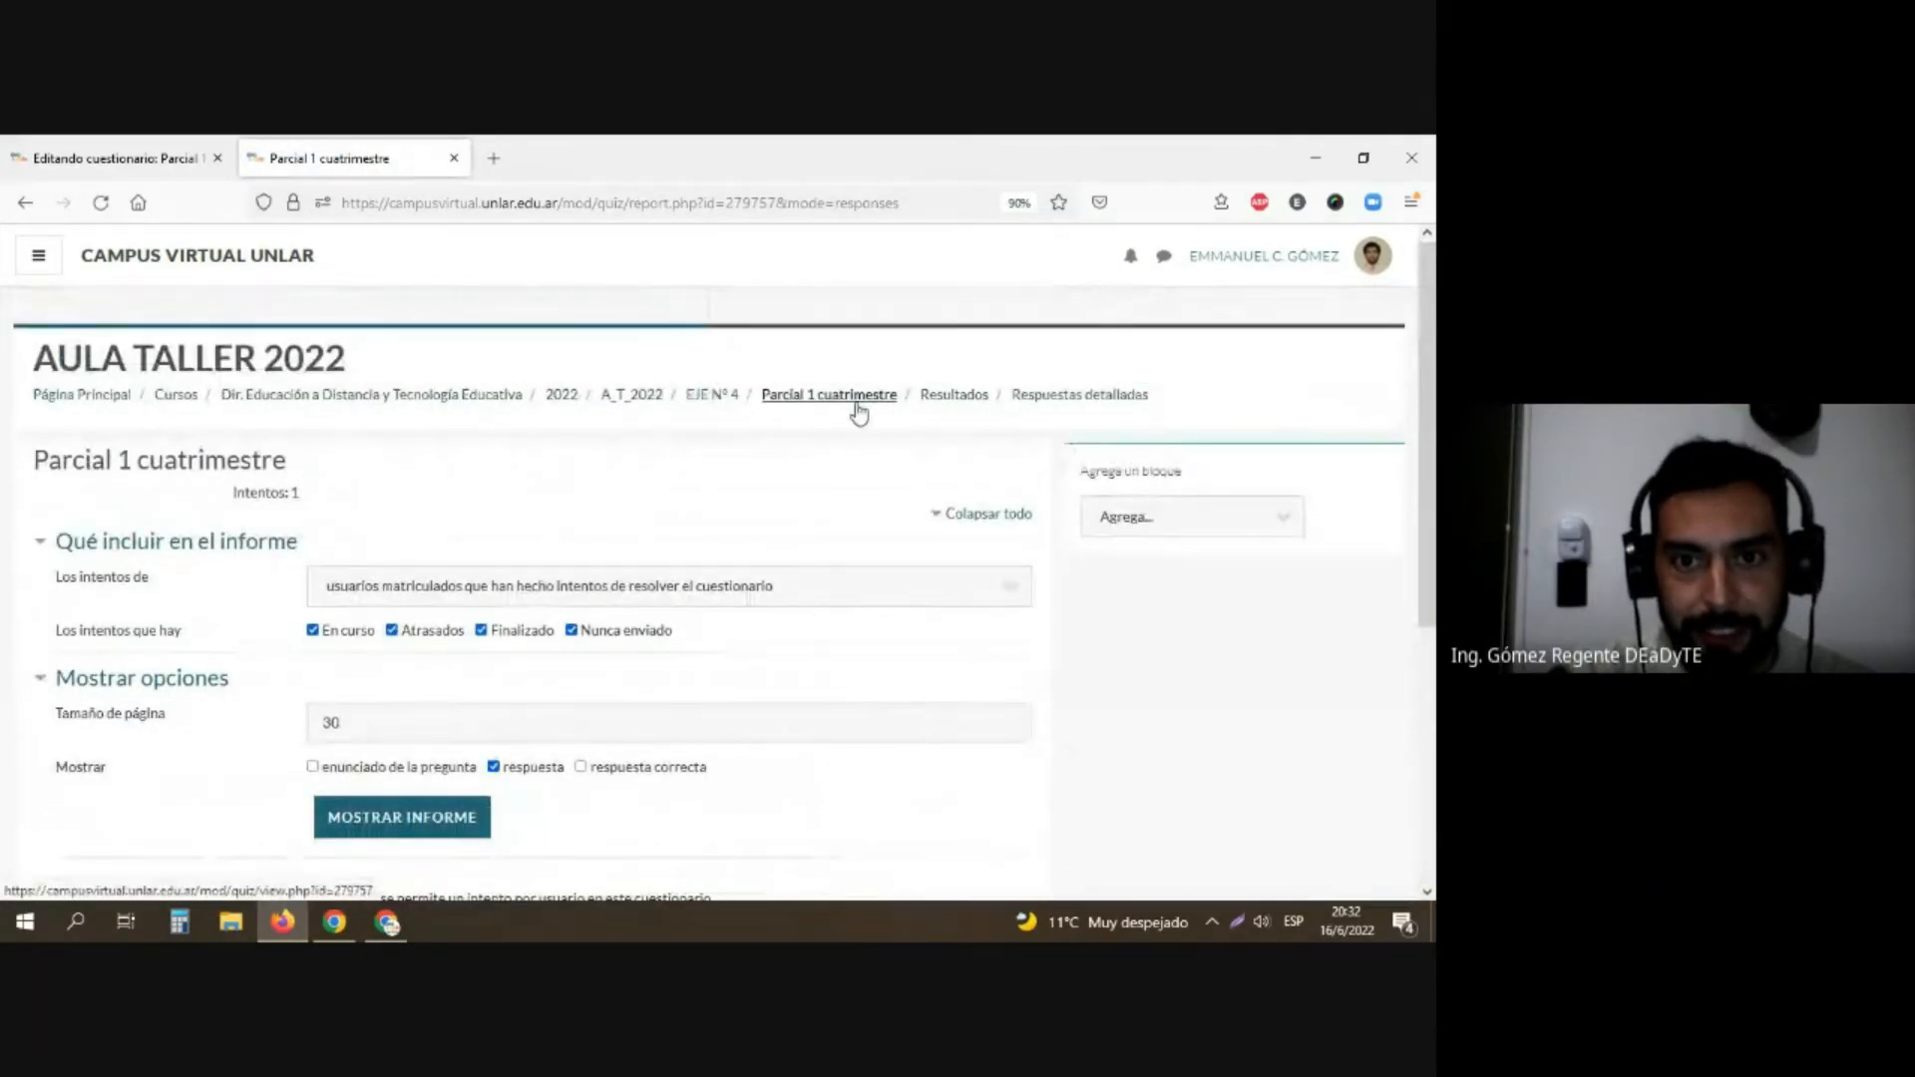
pyautogui.click(856, 399)
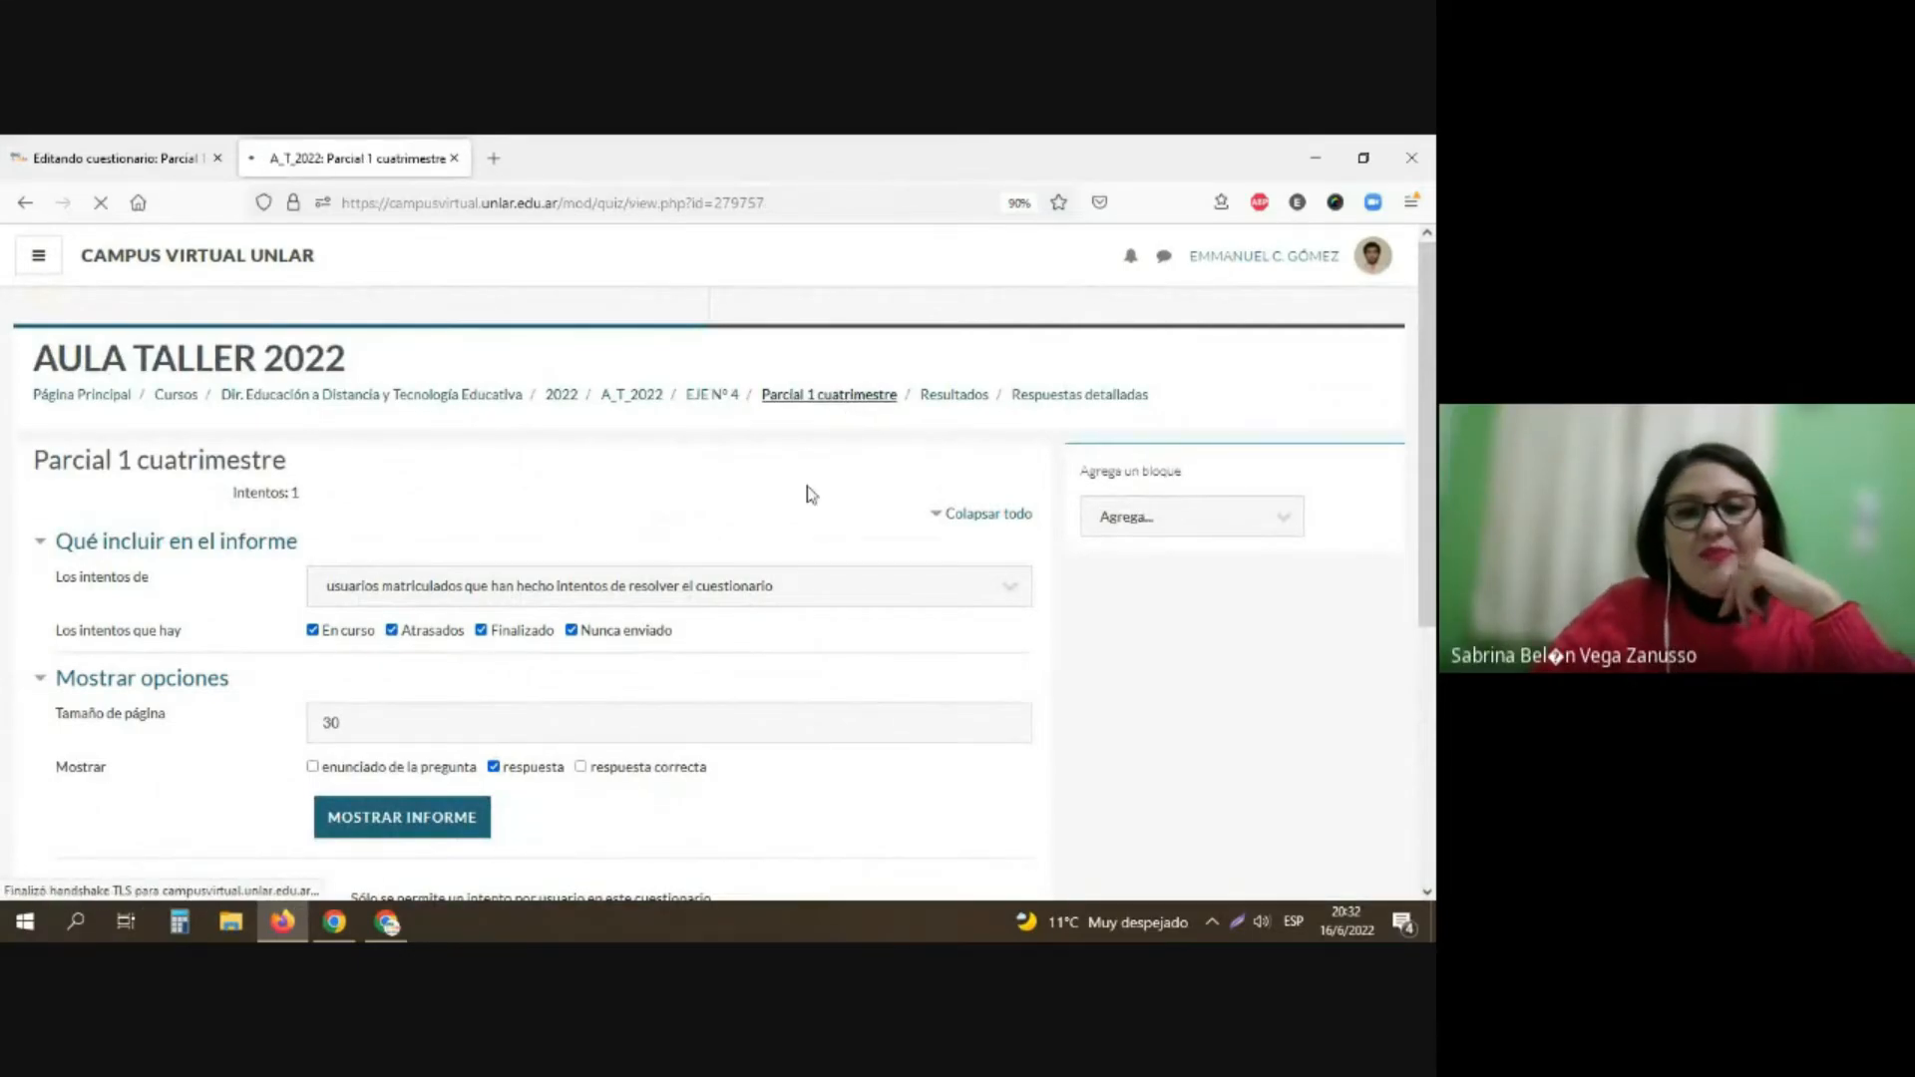
# Step: Set the closing hour of "Parcial 1 cuatrimestre" to 20 in its timing settings, then save and return to the course
pyautogui.click(1012, 470)
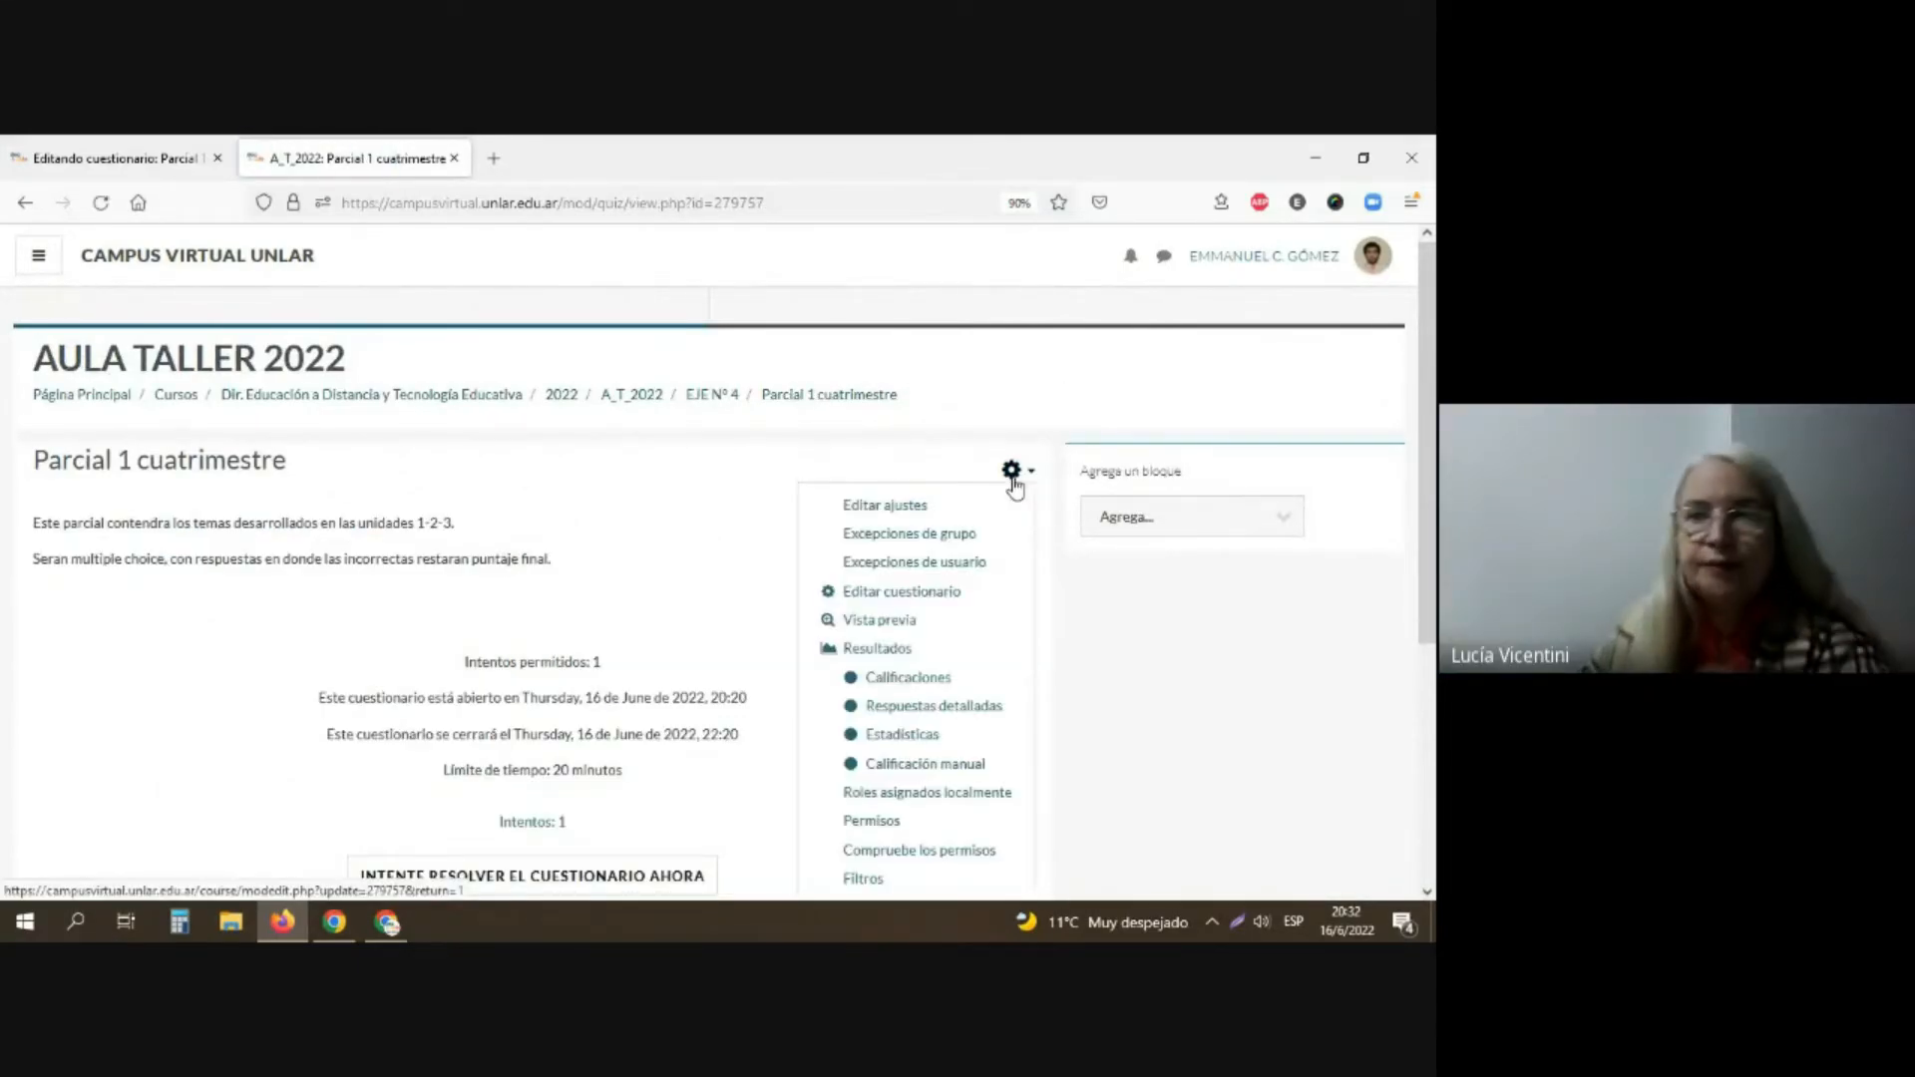
pyautogui.click(892, 513)
pyautogui.scroll(-3, 376, 565)
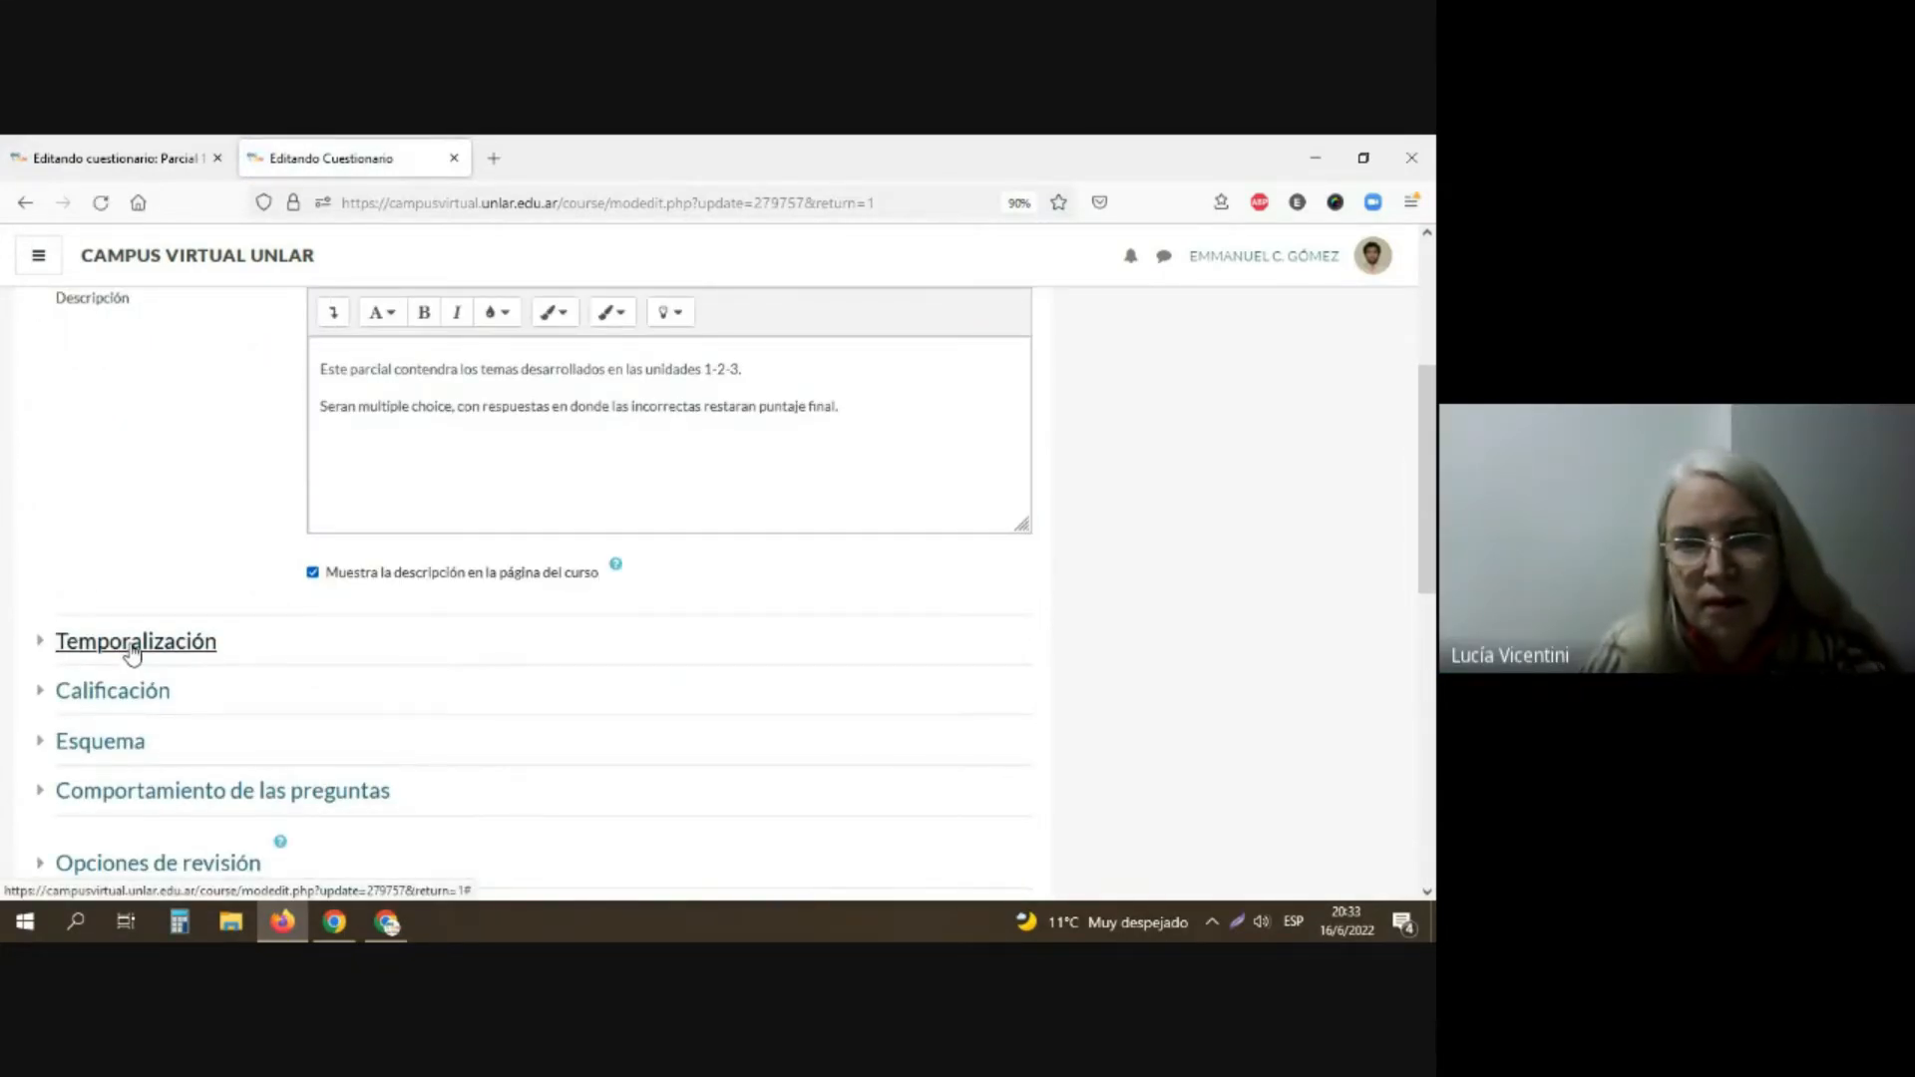
pyautogui.click(133, 649)
pyautogui.scroll(-2, 269, 625)
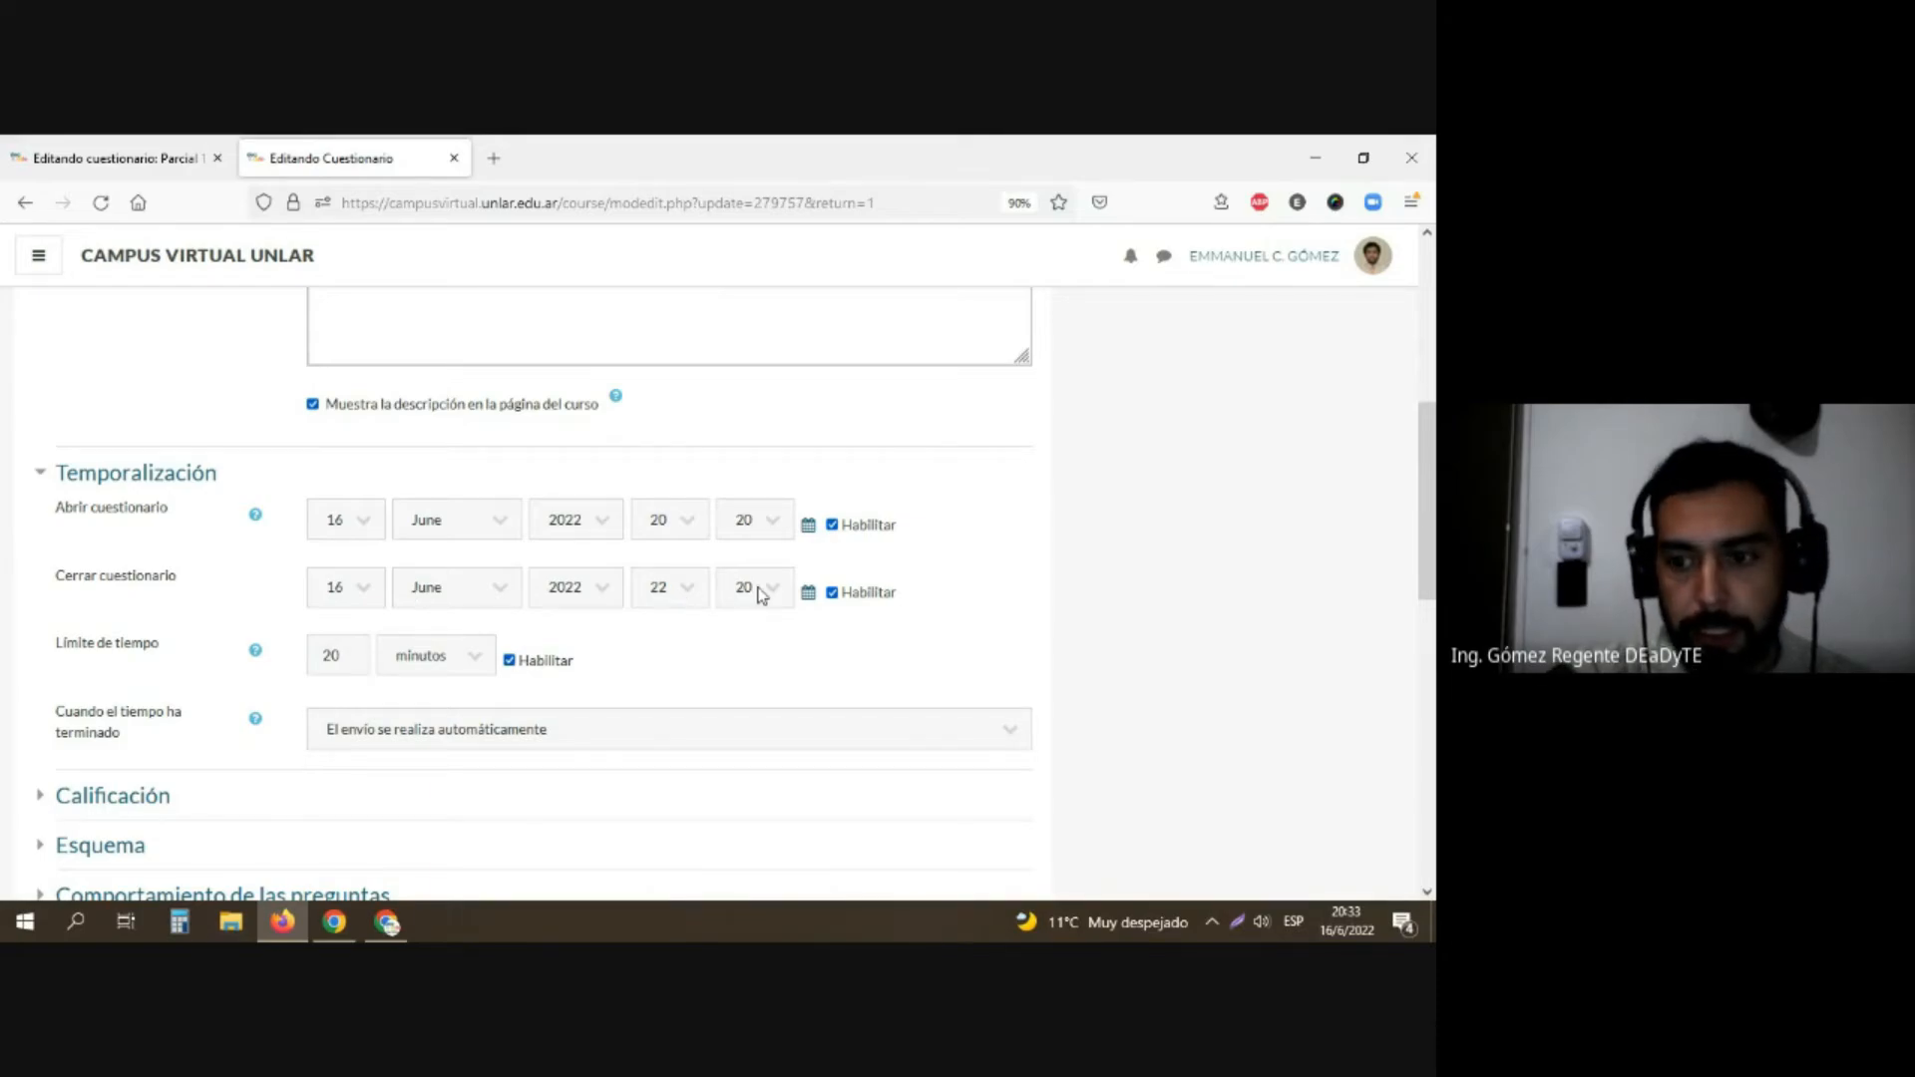
pyautogui.click(690, 600)
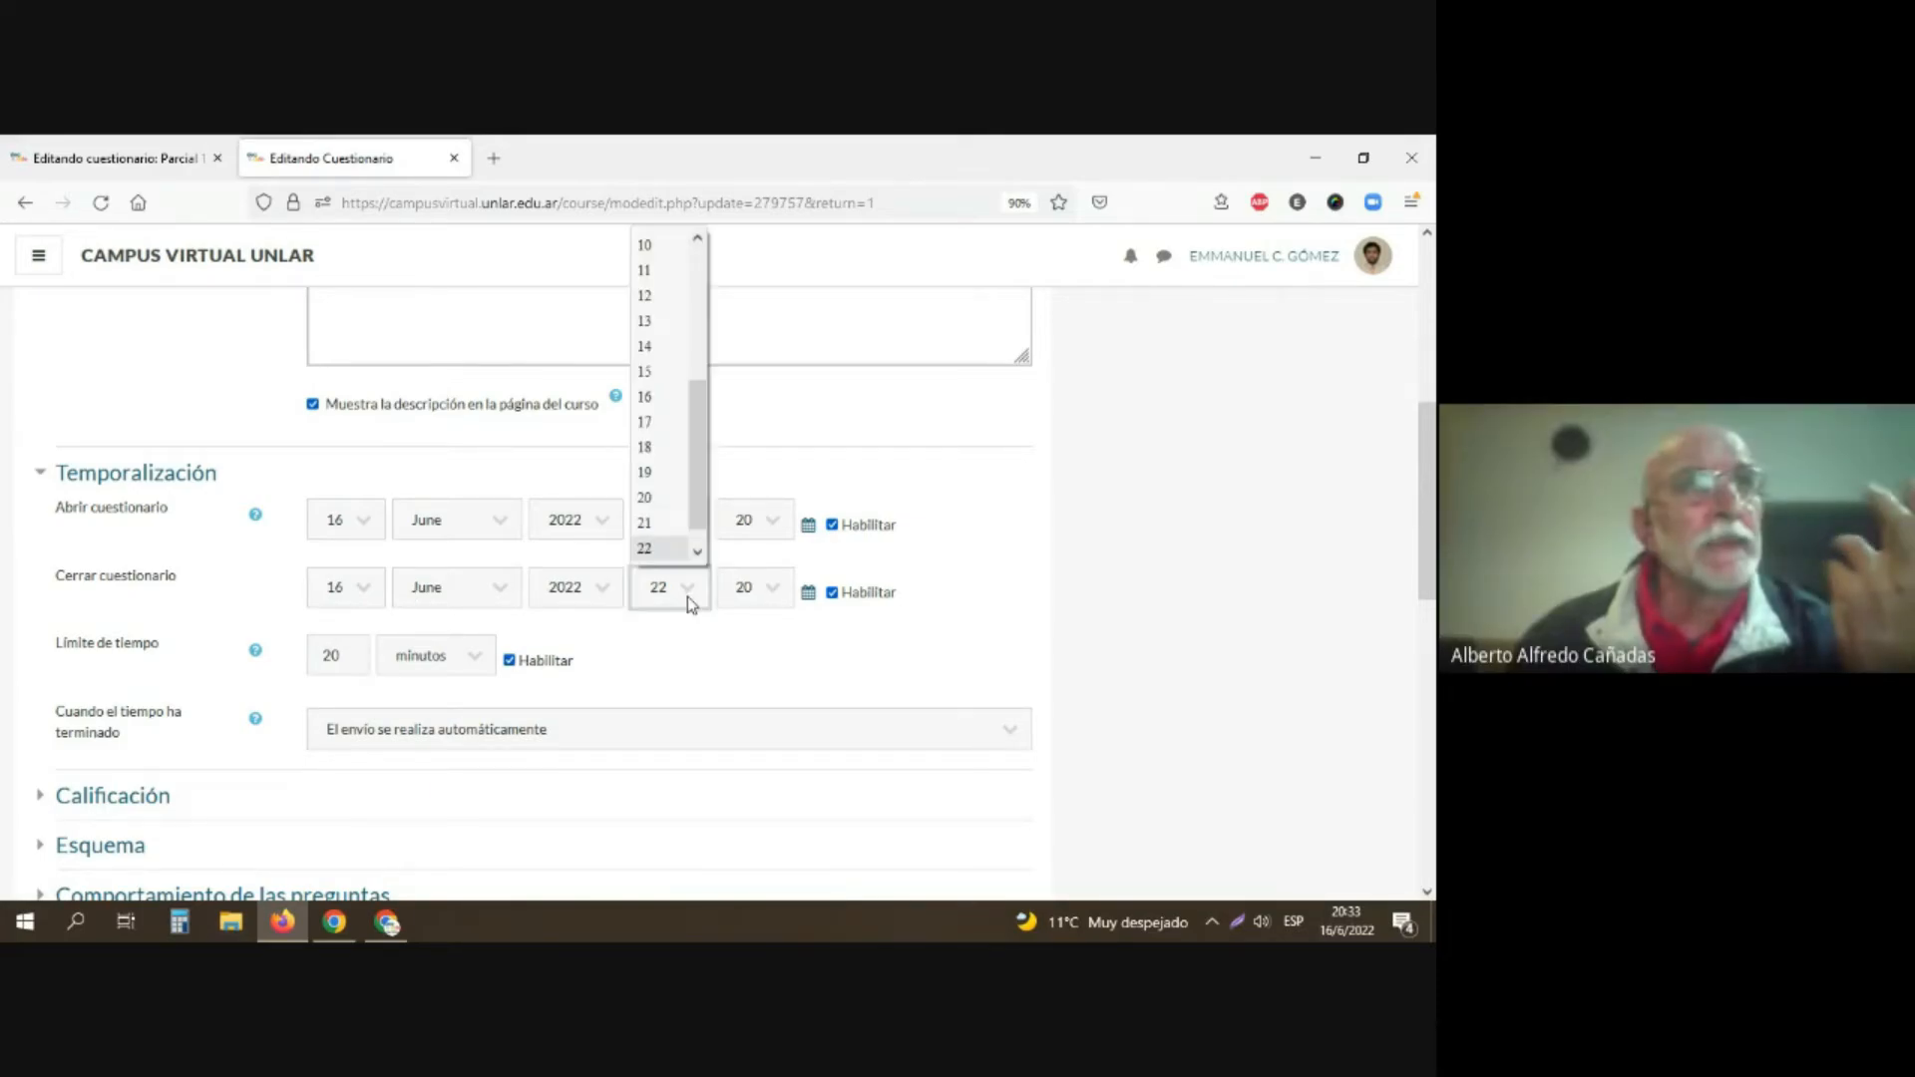
pyautogui.click(663, 501)
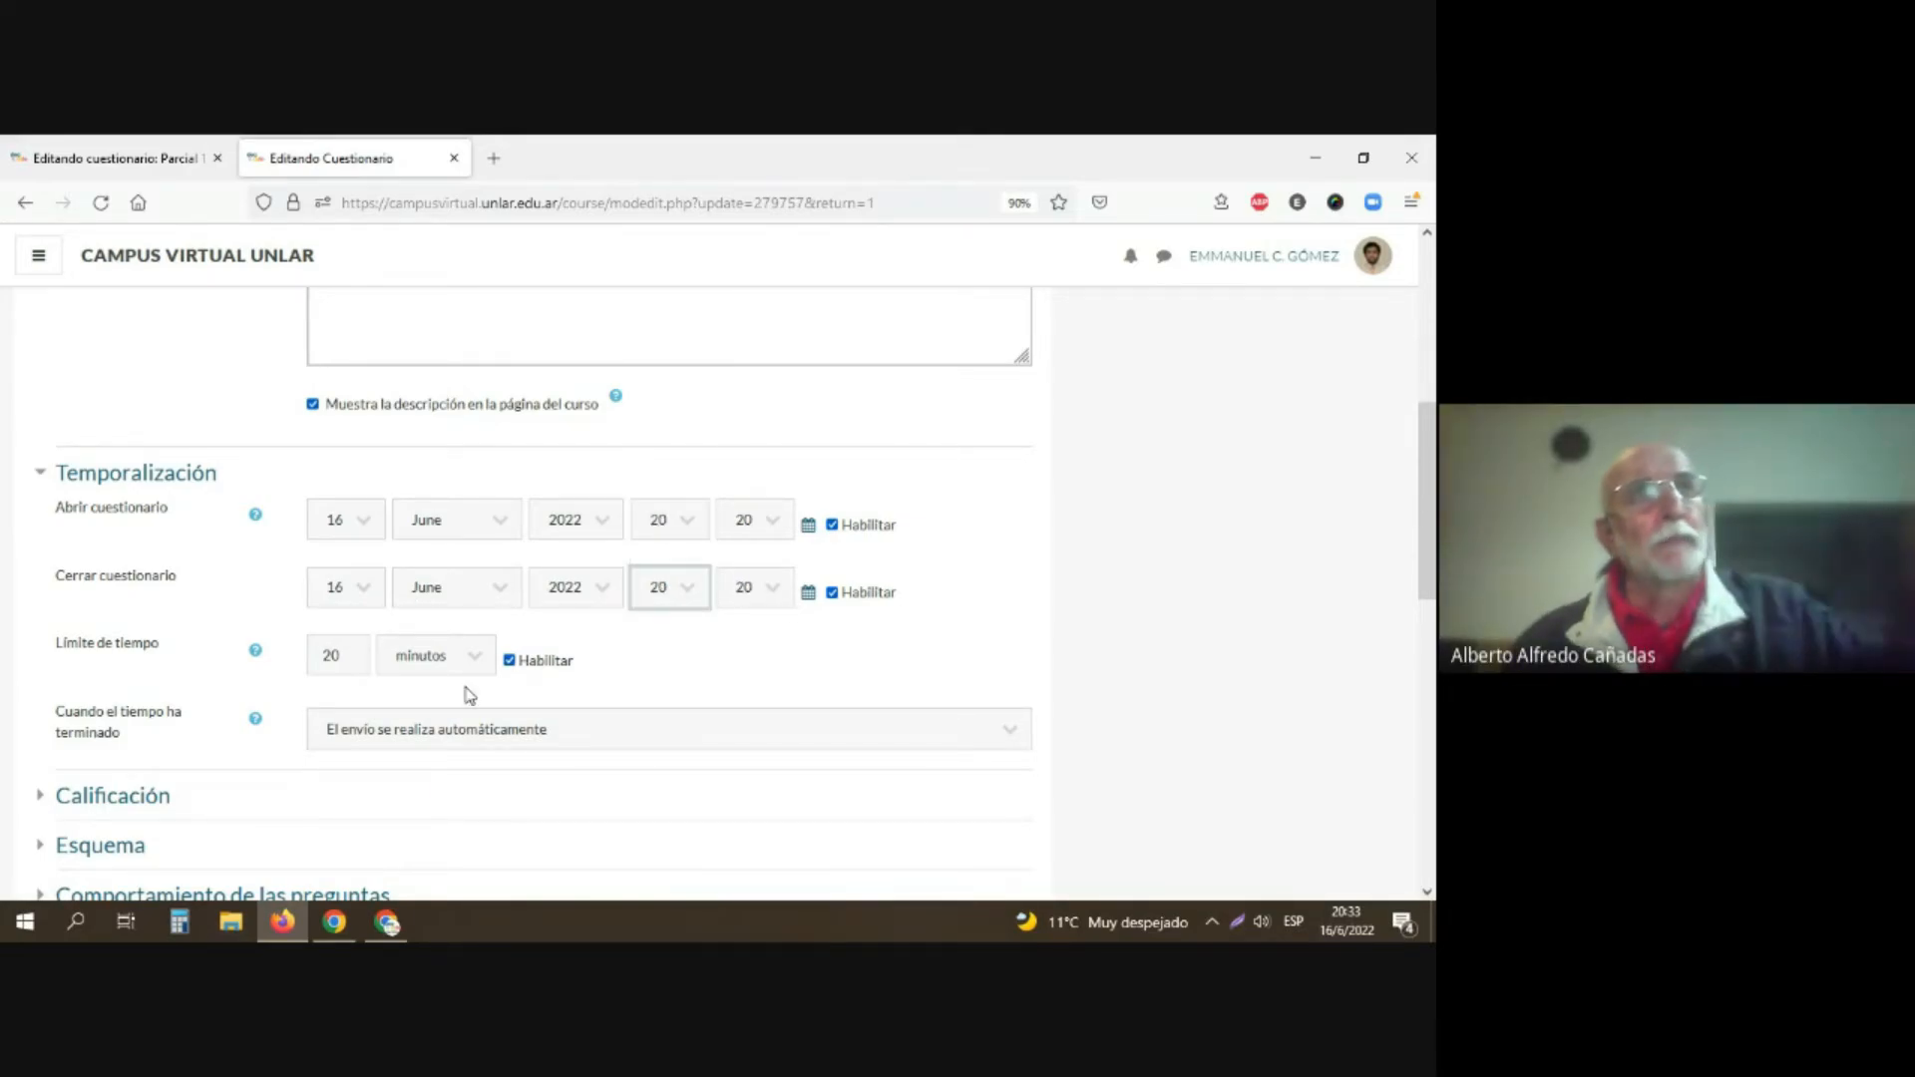
pyautogui.scroll(-8, 439, 698)
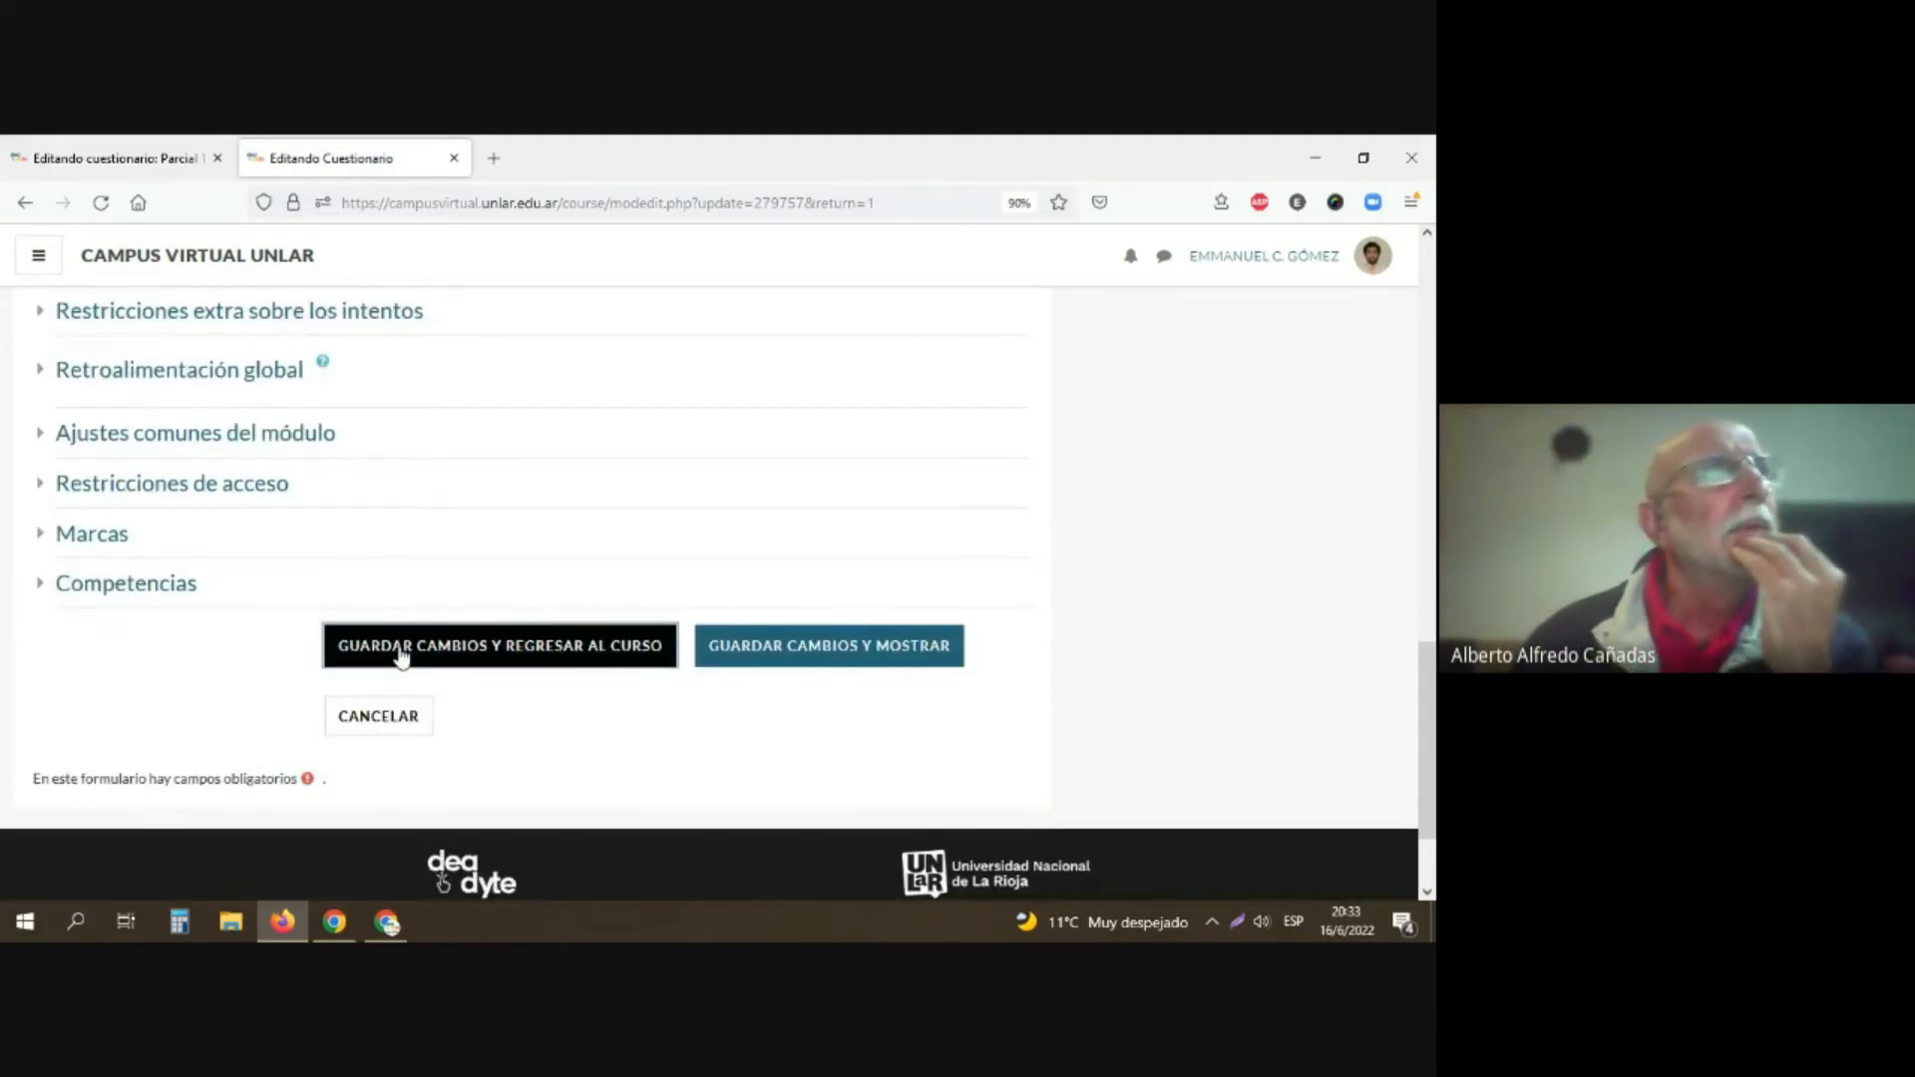
pyautogui.click(401, 653)
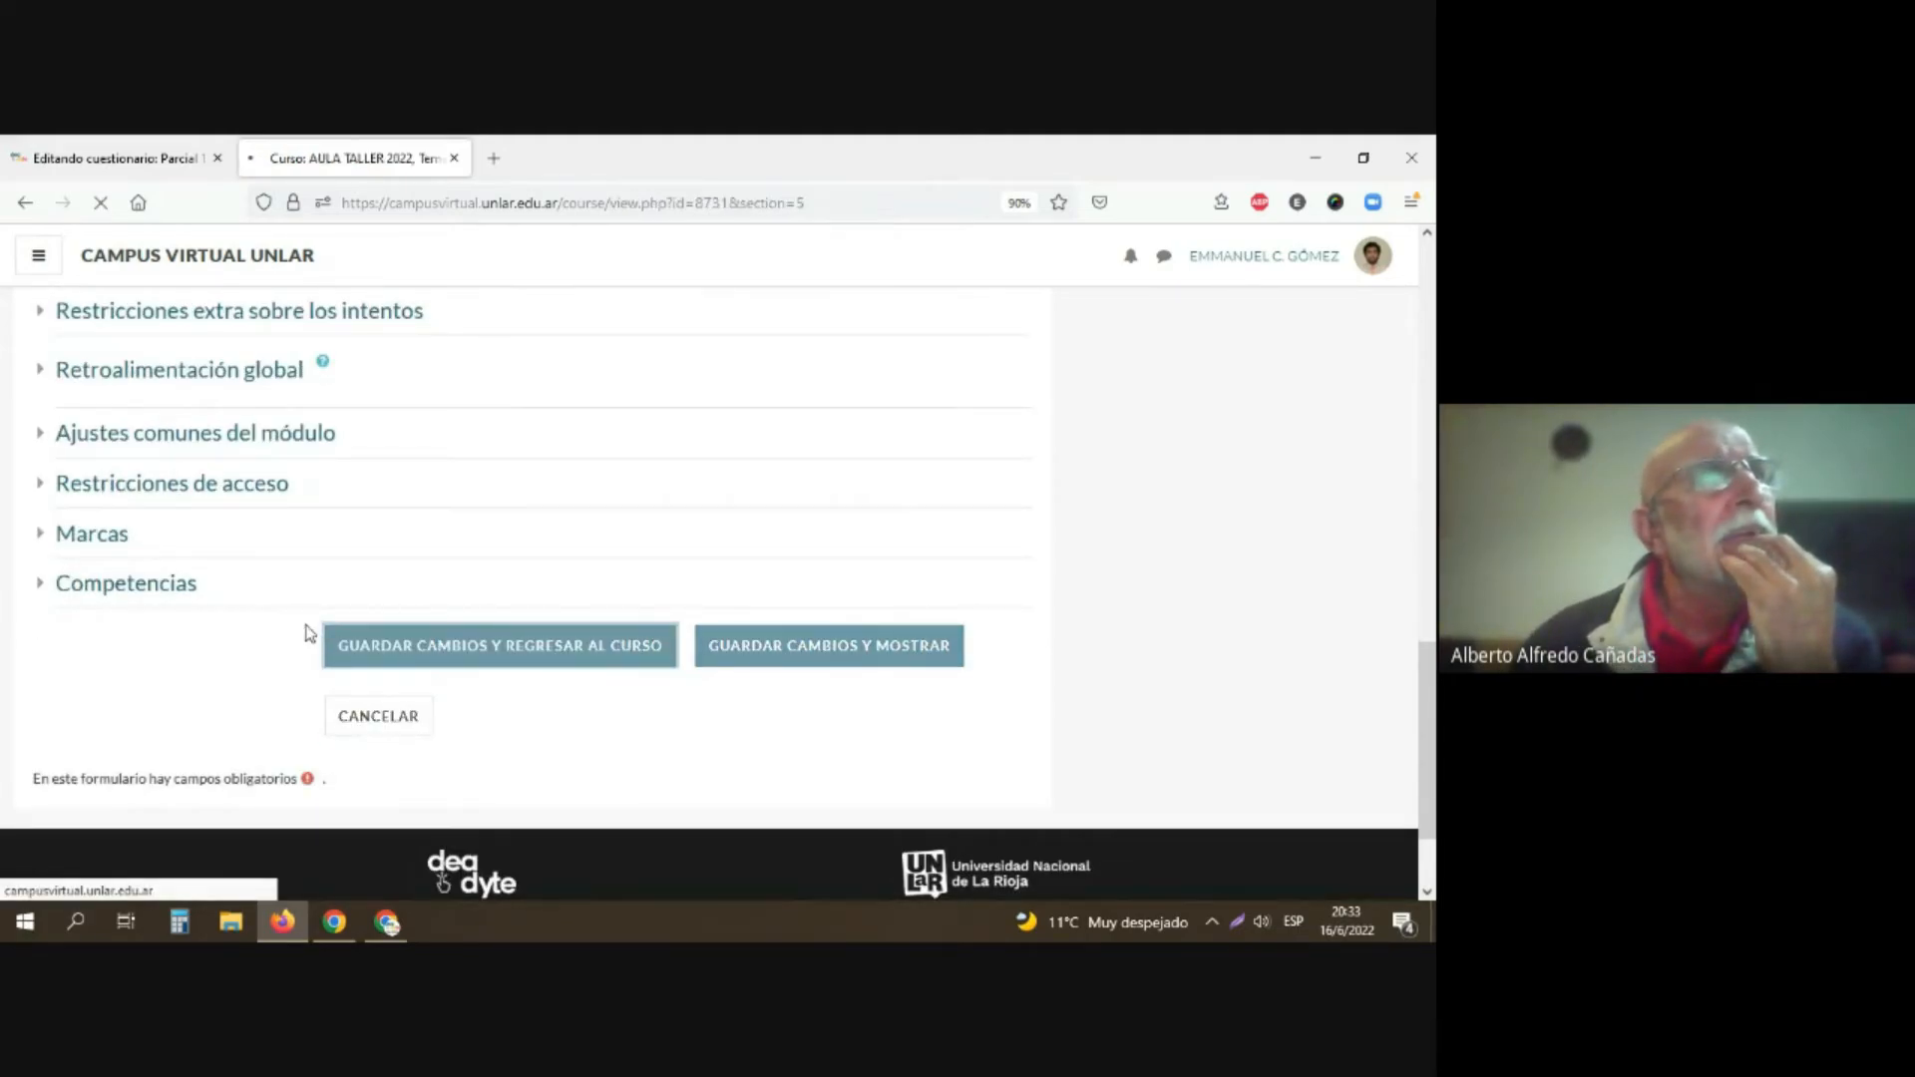
# Step: Reopen "Parcial 1 cuatrimestre" from the course, check its attempts report, and go back to the questionnaire's overview
pyautogui.scroll(-2, 301, 624)
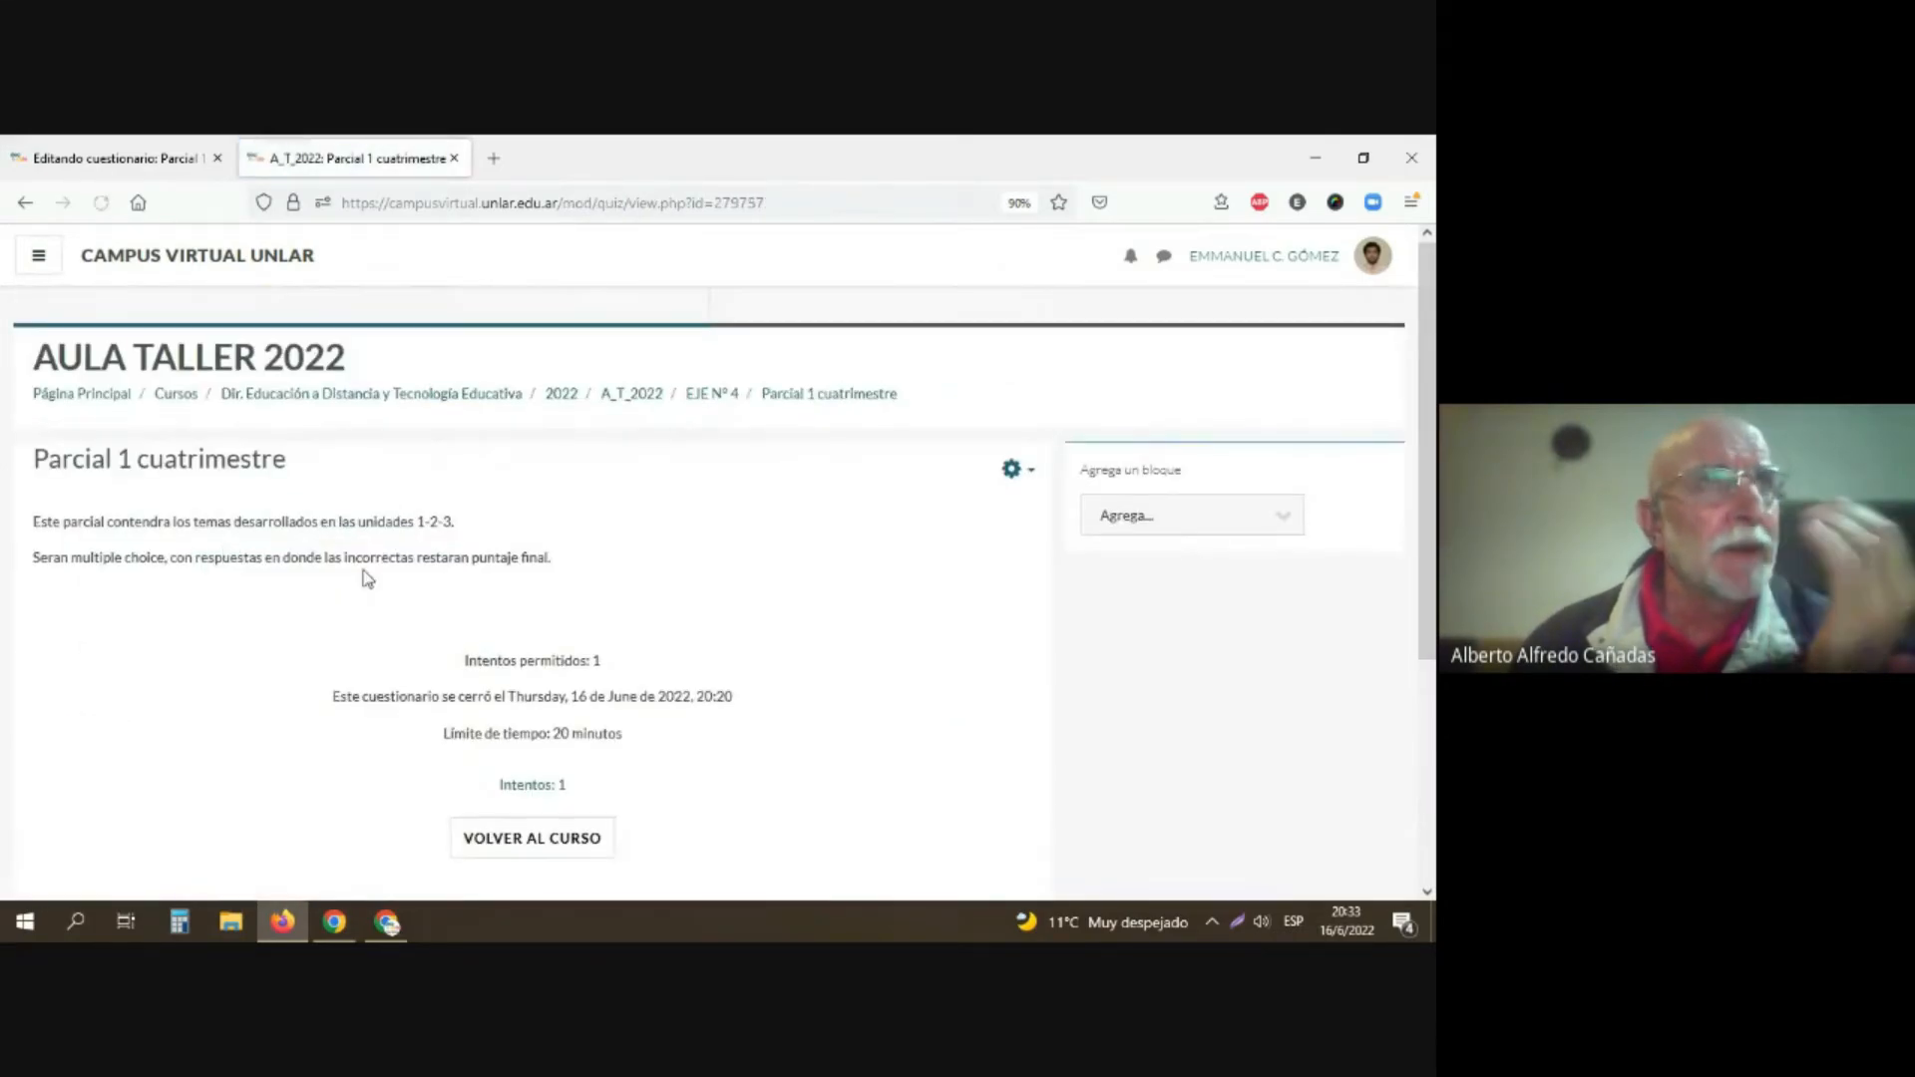
pyautogui.scroll(-3, 379, 588)
pyautogui.click(517, 623)
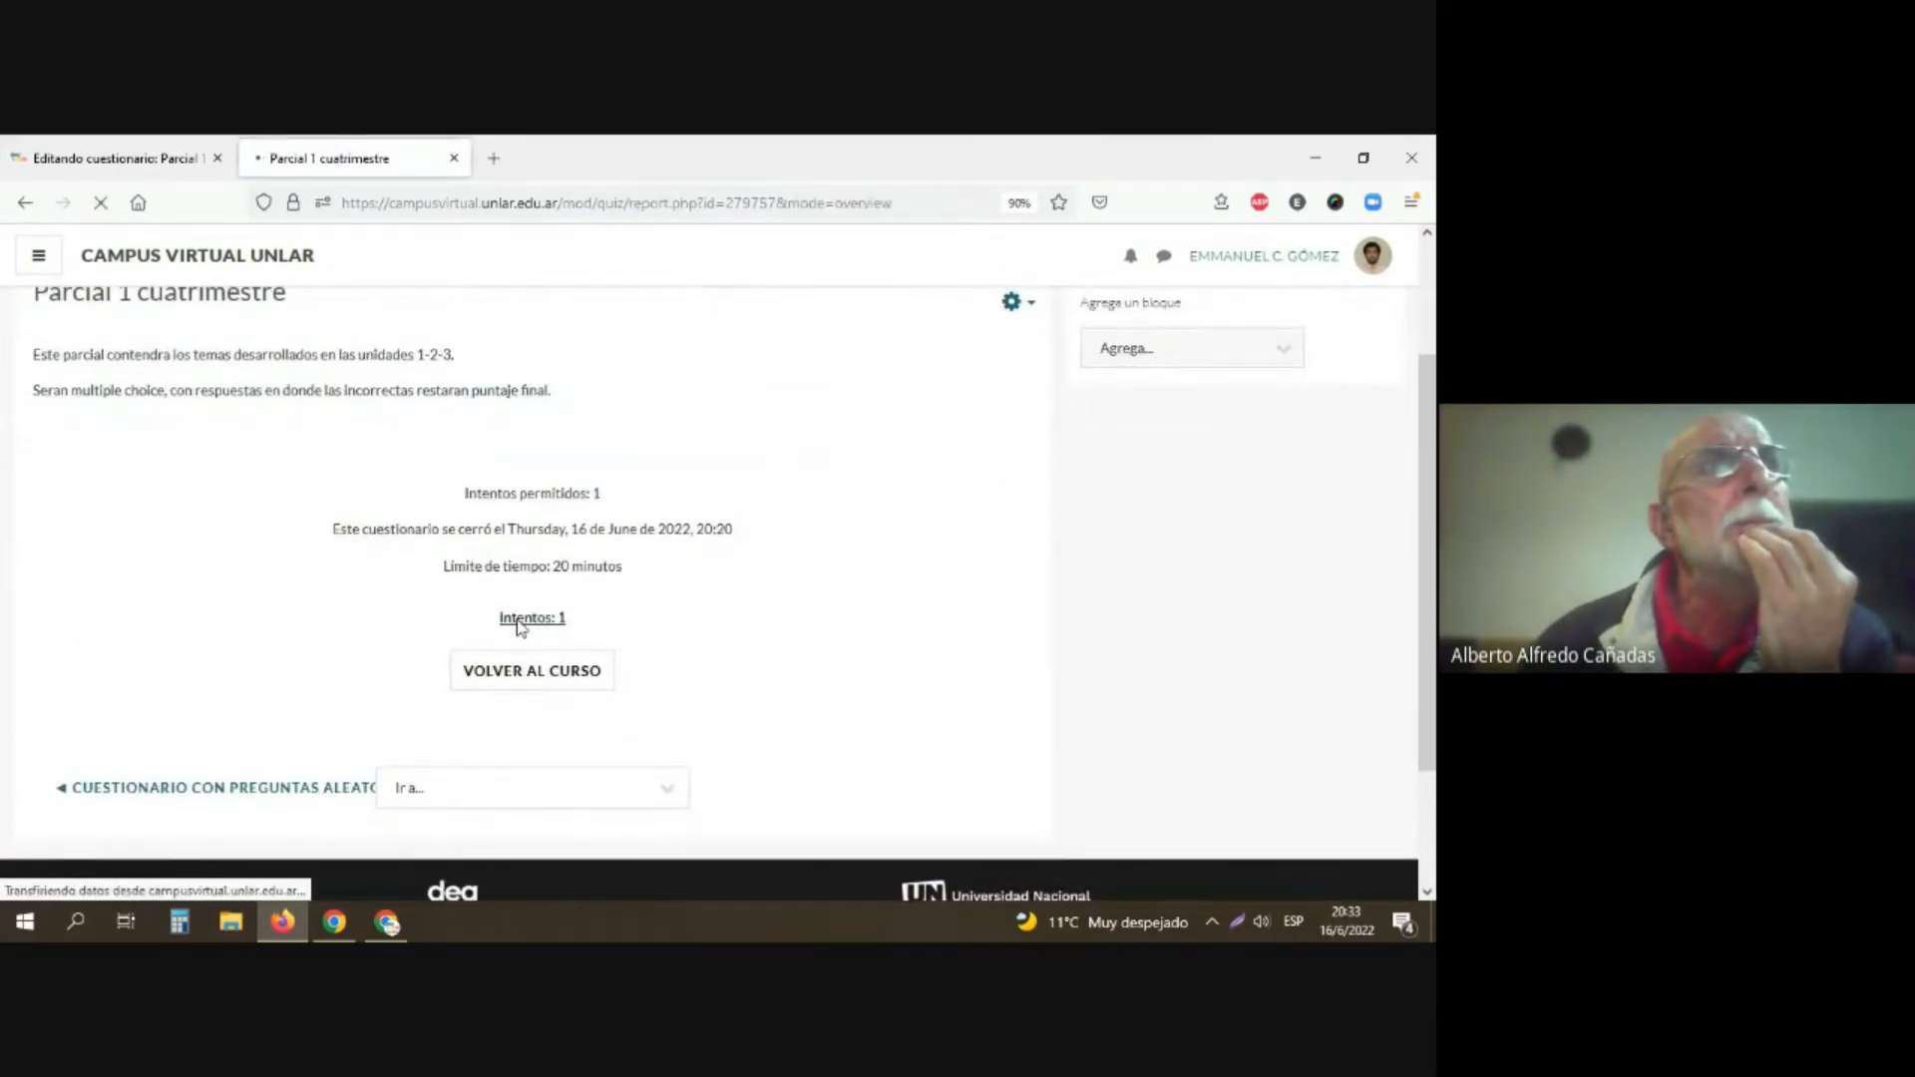
pyautogui.click(25, 203)
pyautogui.scroll(3, 814, 568)
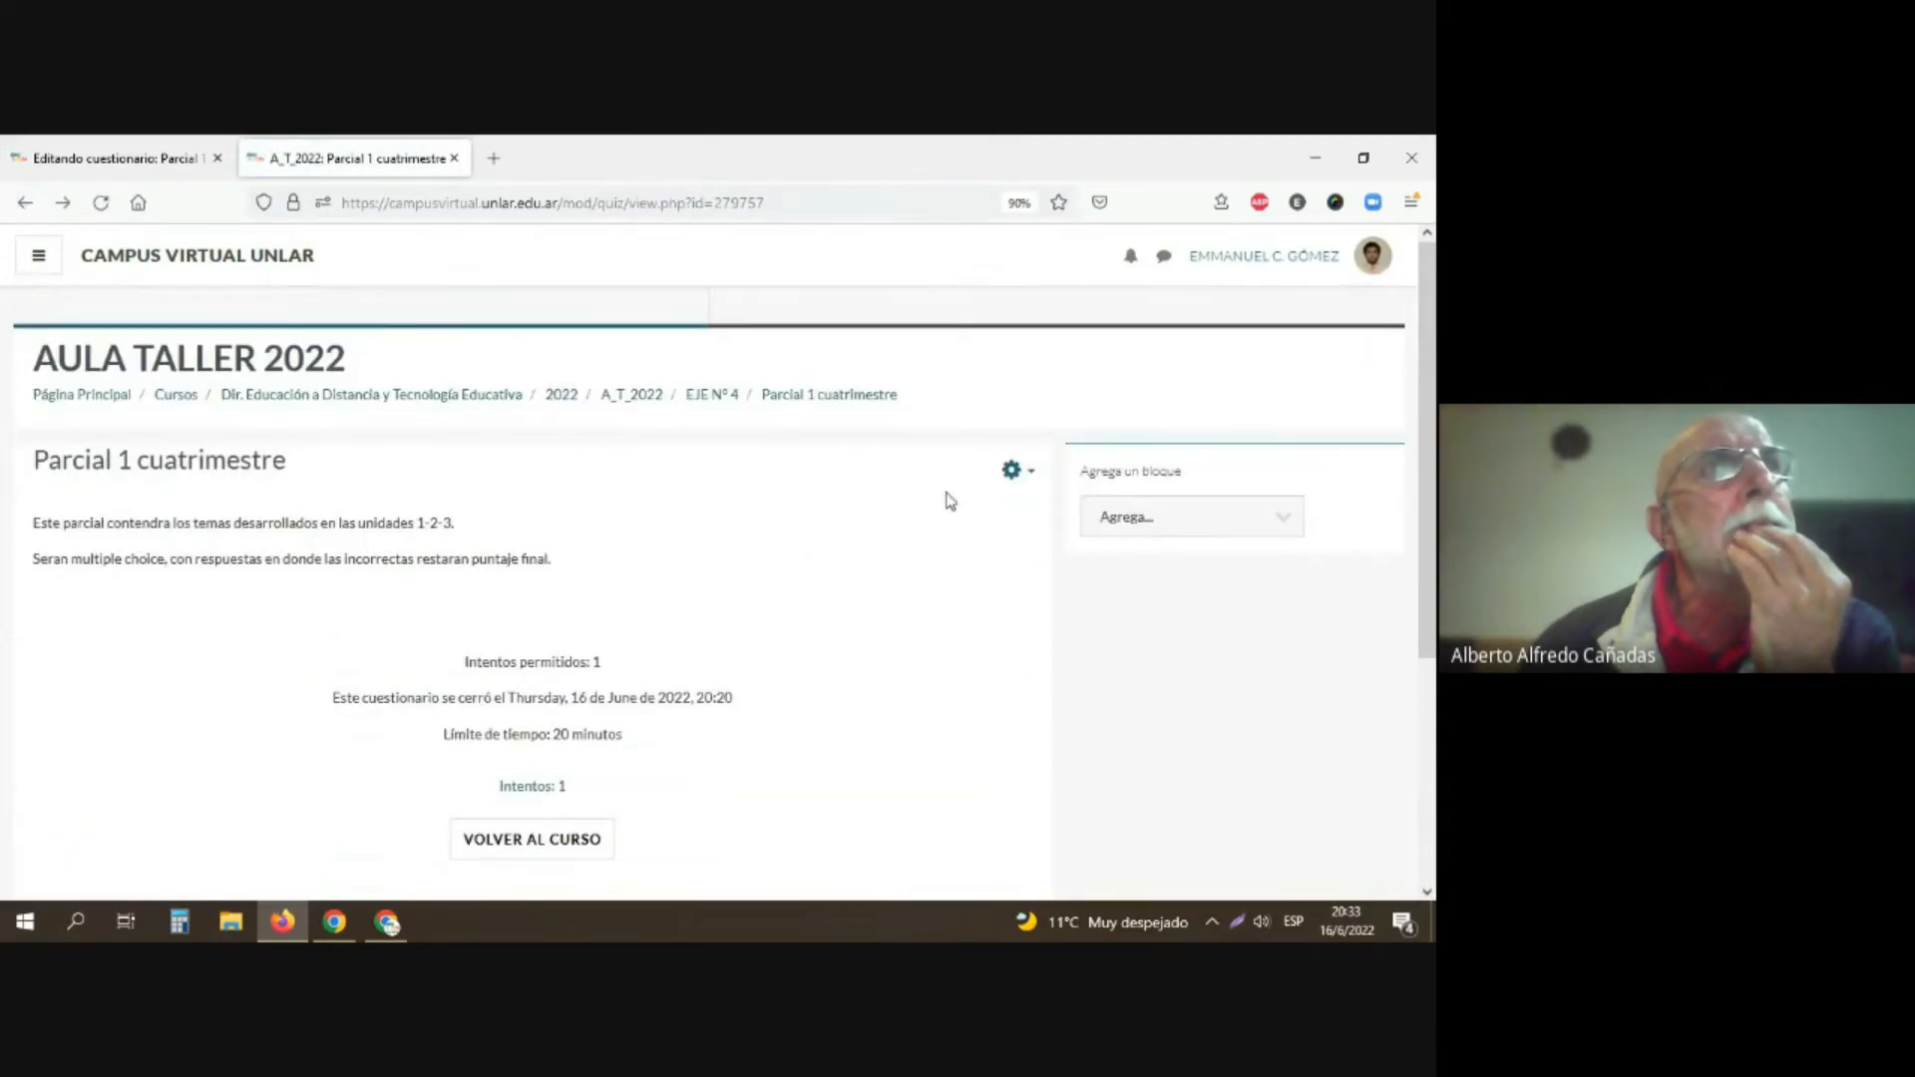
# Step: Open the detailed responses report of the closed questionnaire and check its student listing
pyautogui.click(1011, 471)
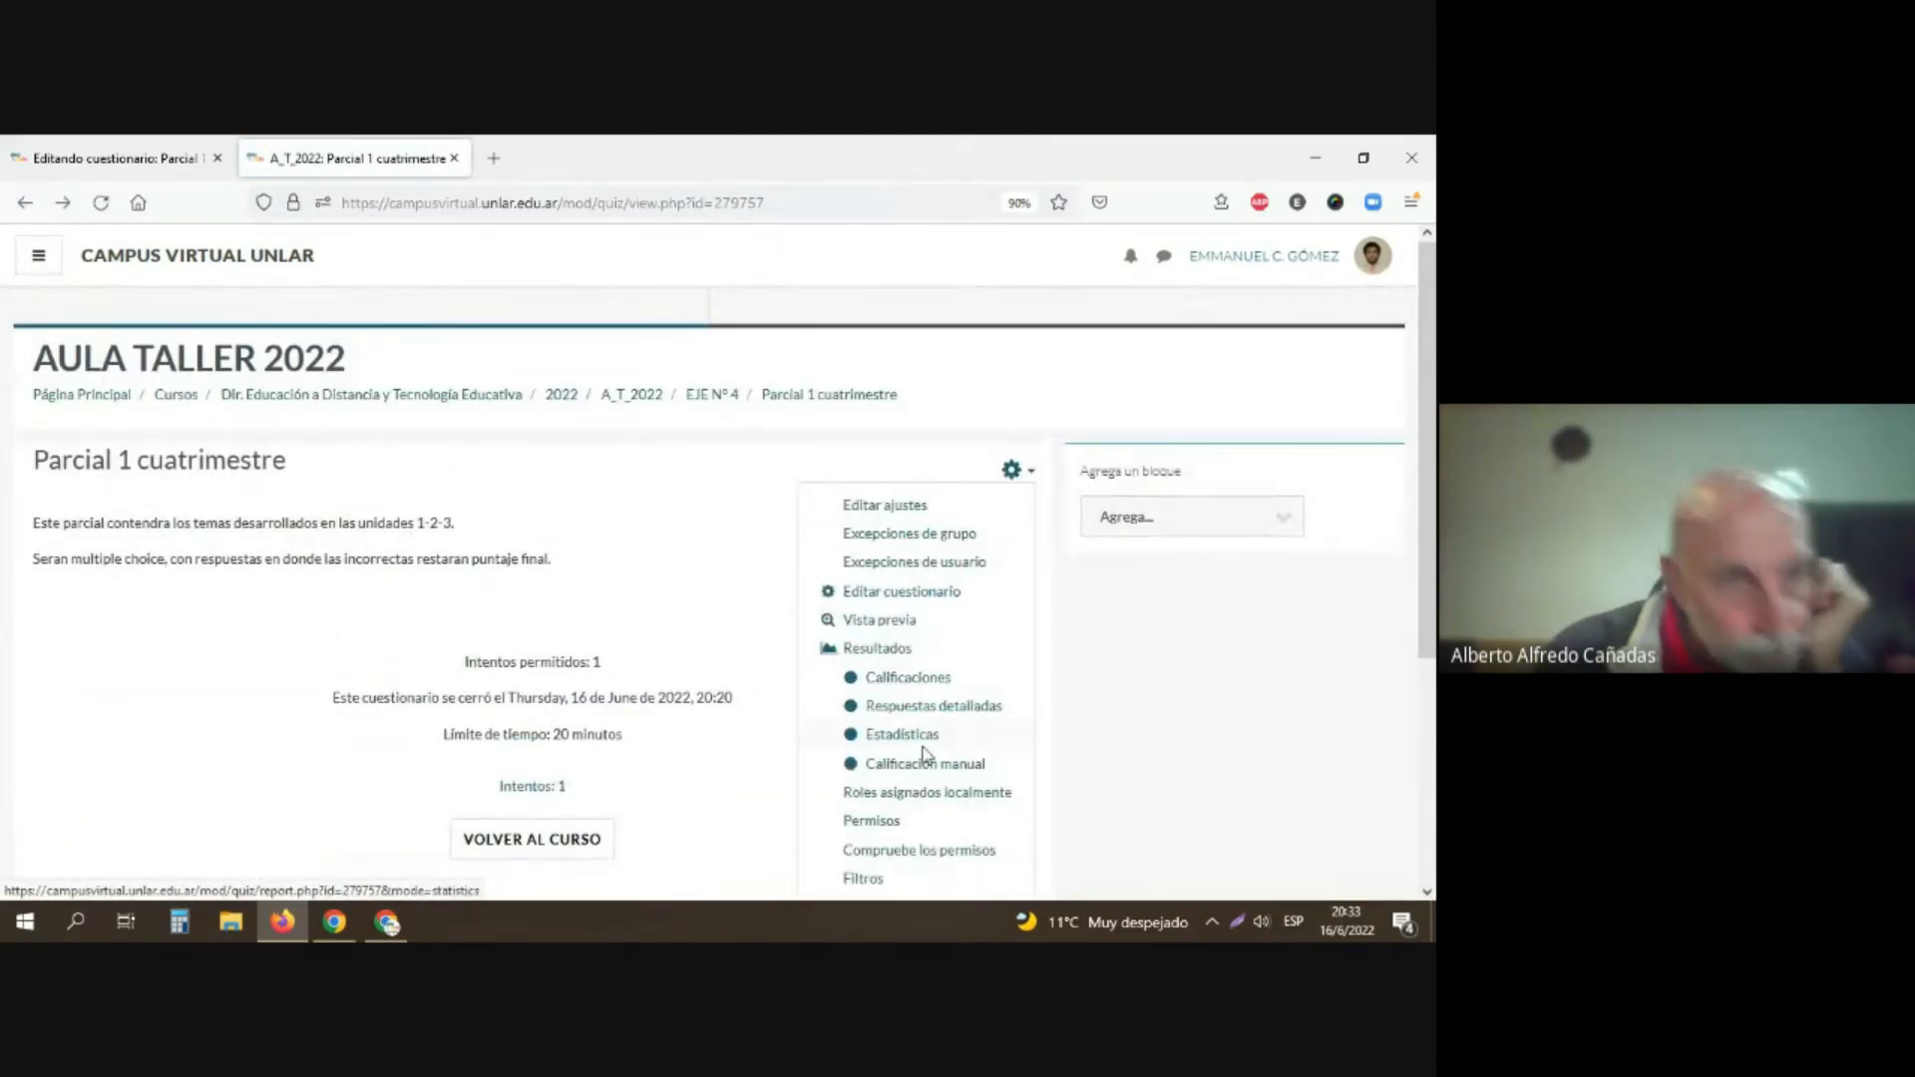
pyautogui.click(932, 705)
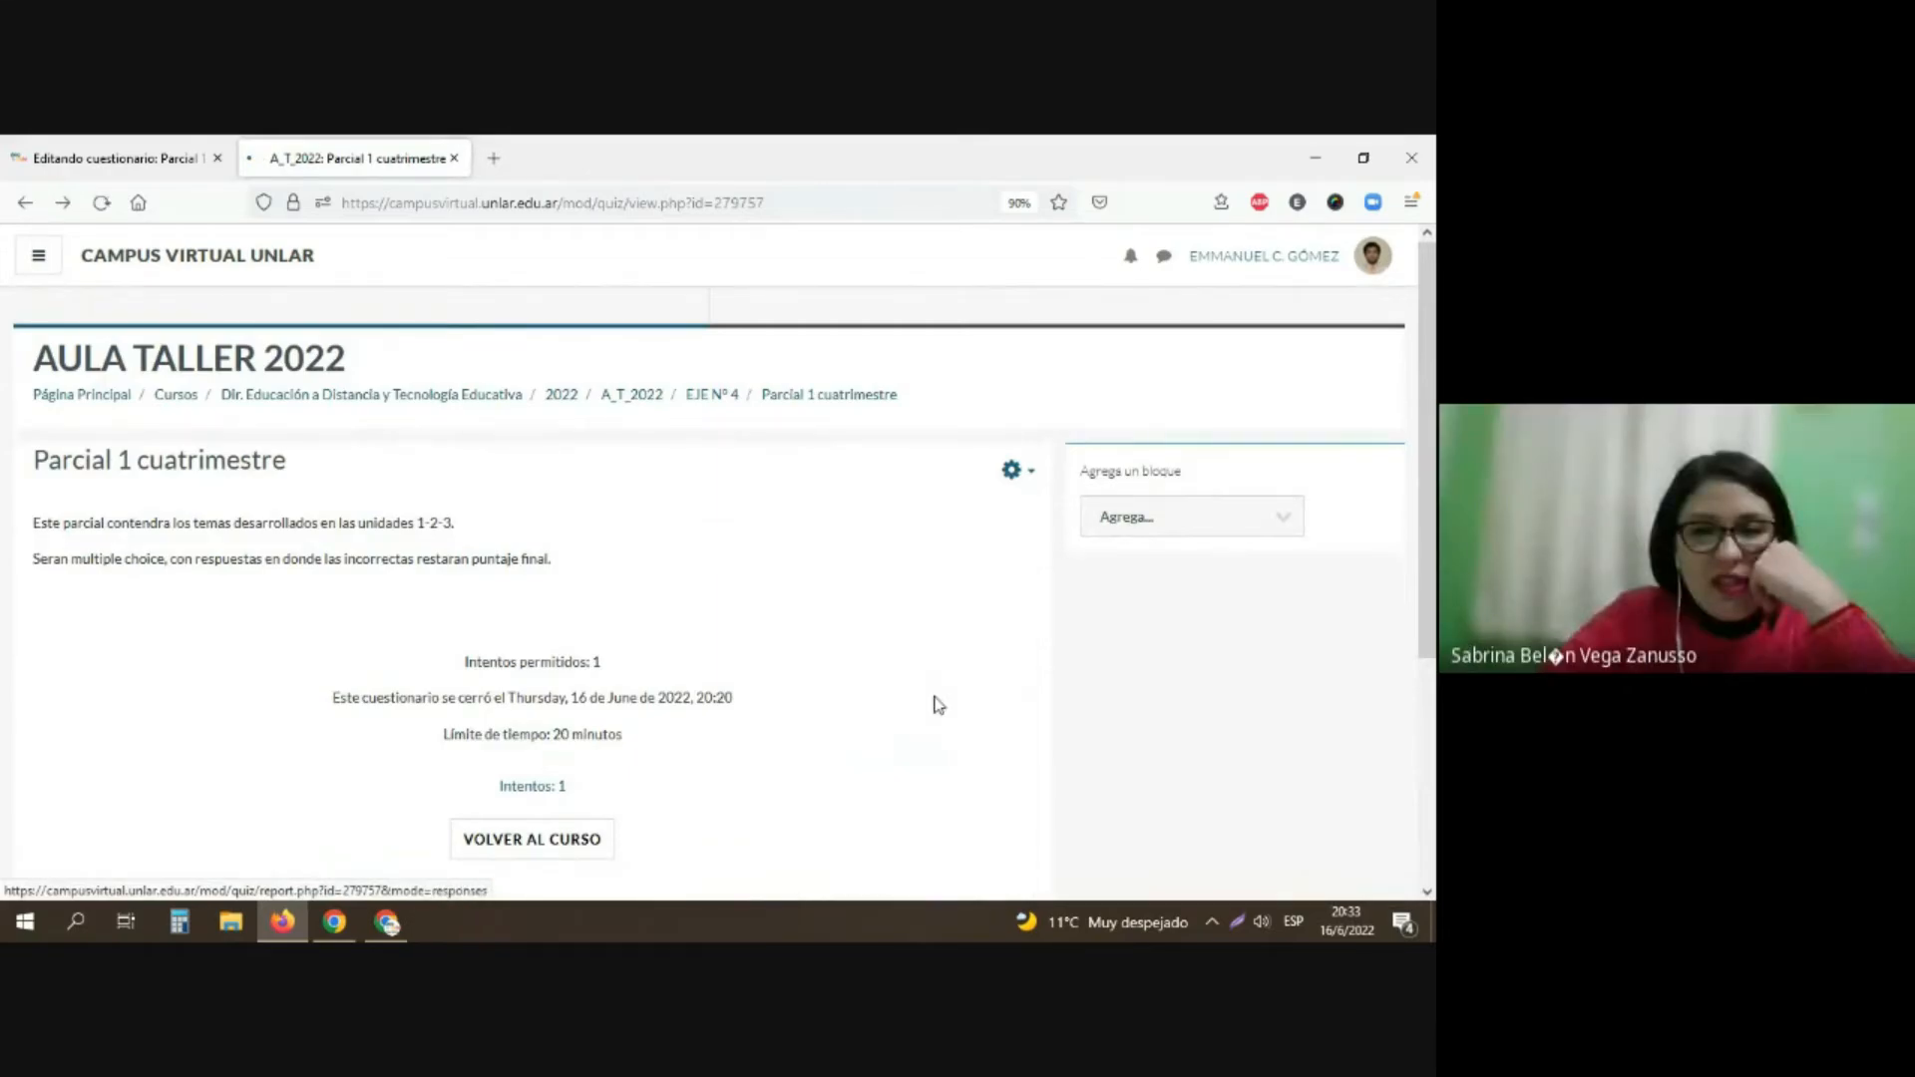
pyautogui.scroll(-5, 938, 705)
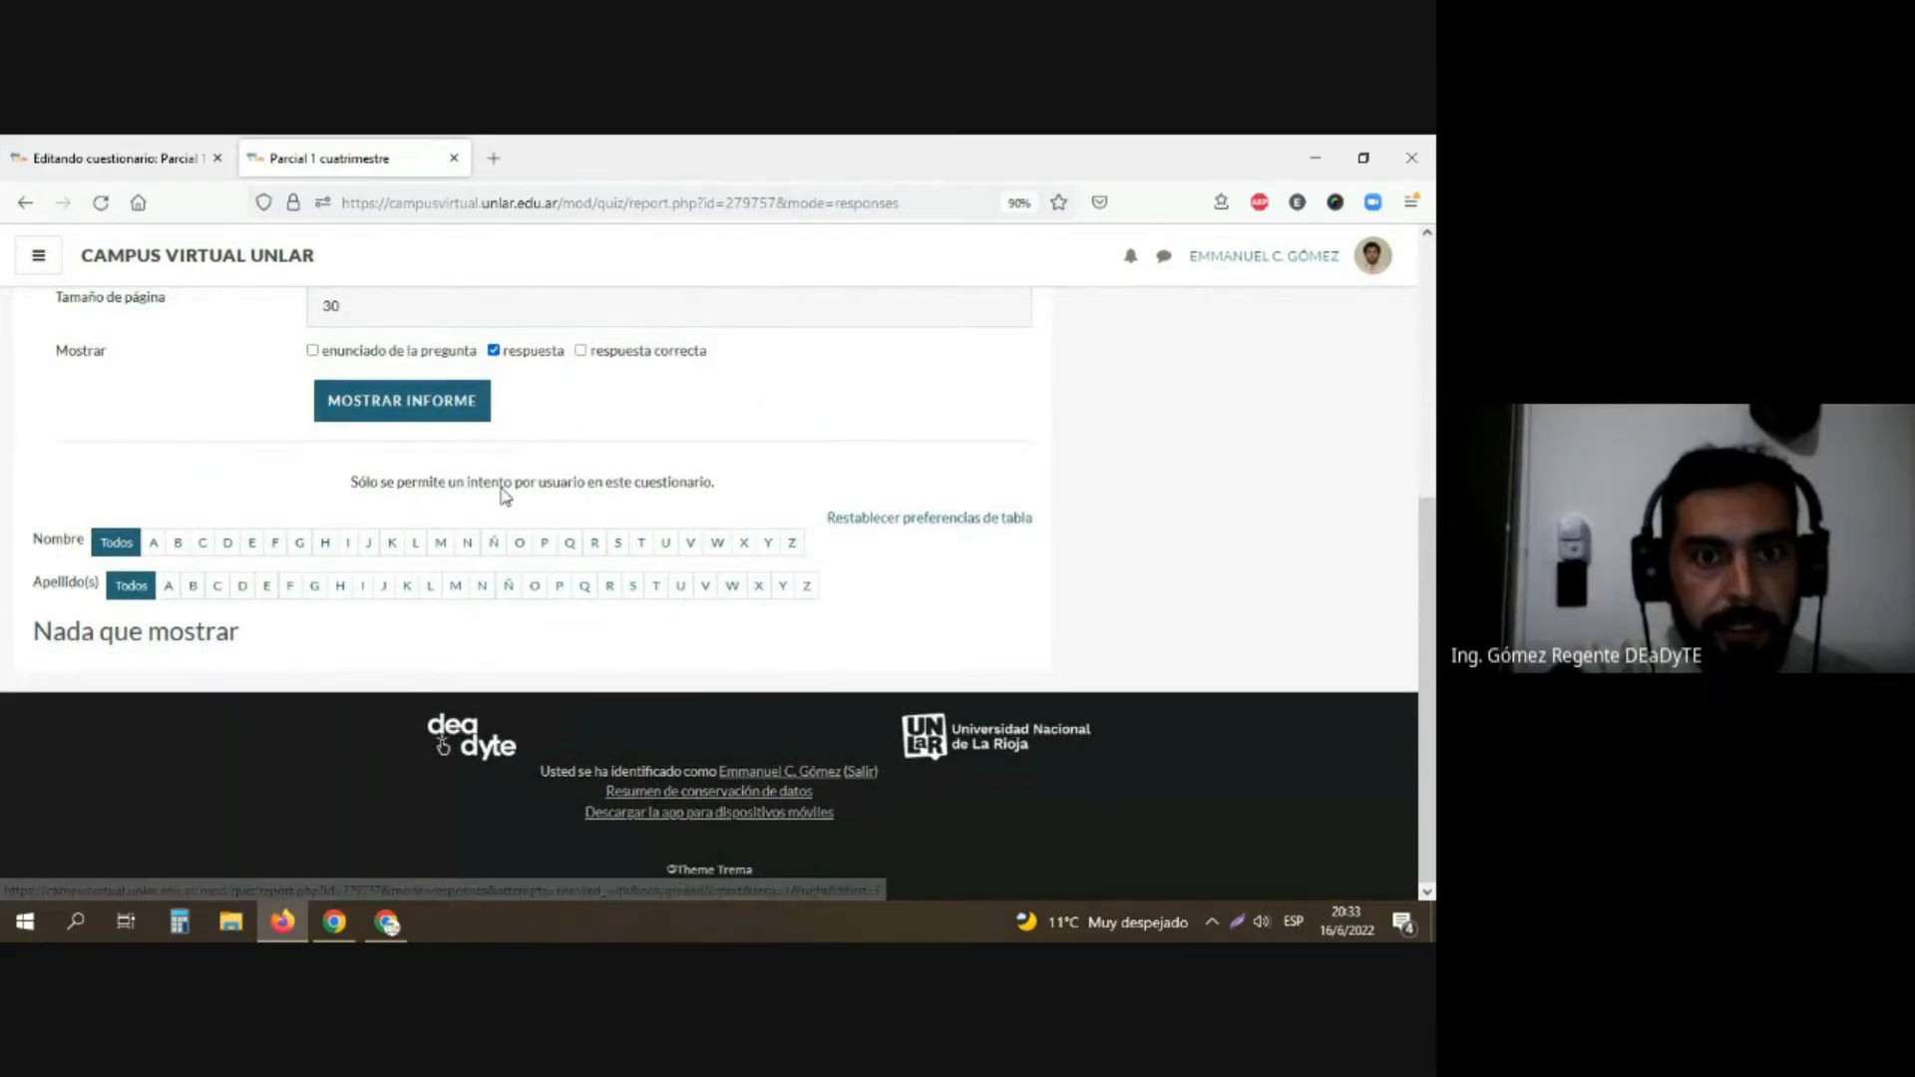
# Step: Regenerate the detailed responses report, check its student listing, and go back to the questionnaire's overview
pyautogui.click(417, 419)
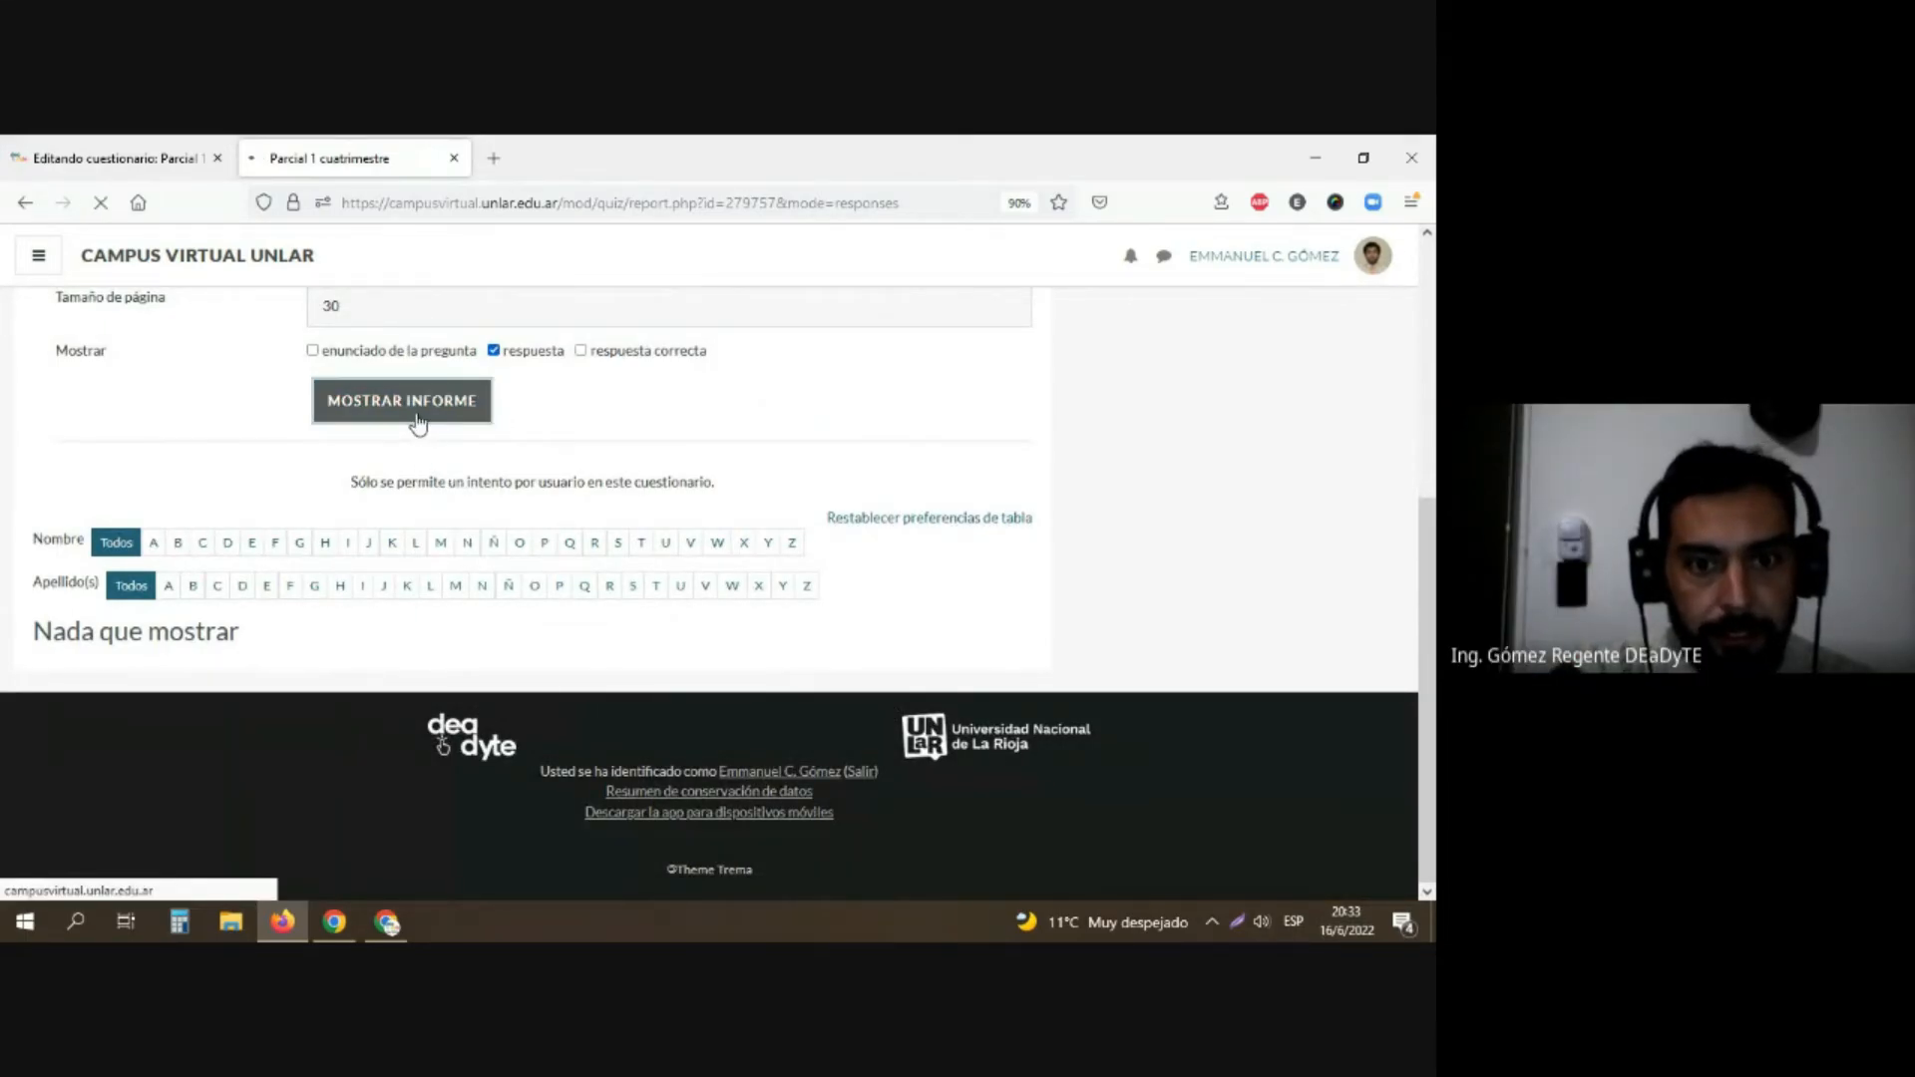
pyautogui.scroll(-3, 313, 572)
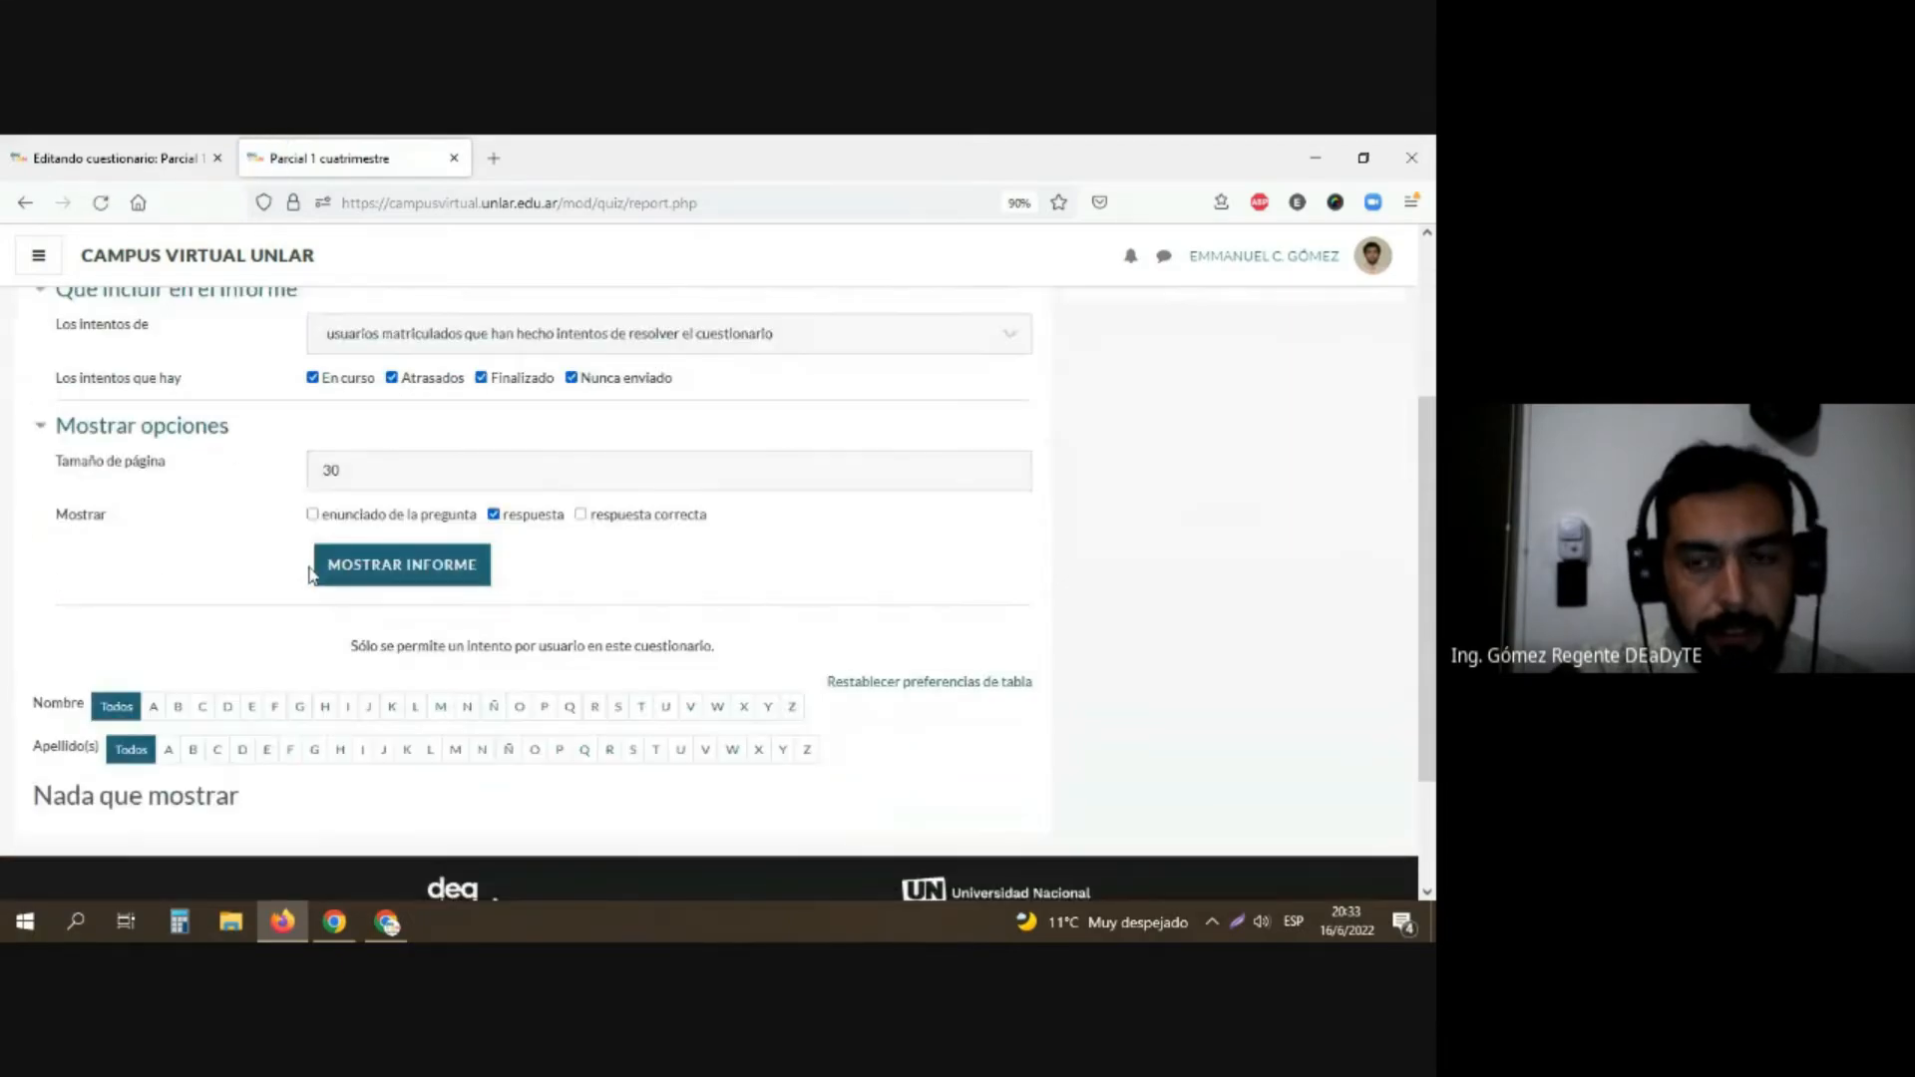
pyautogui.scroll(3, 312, 571)
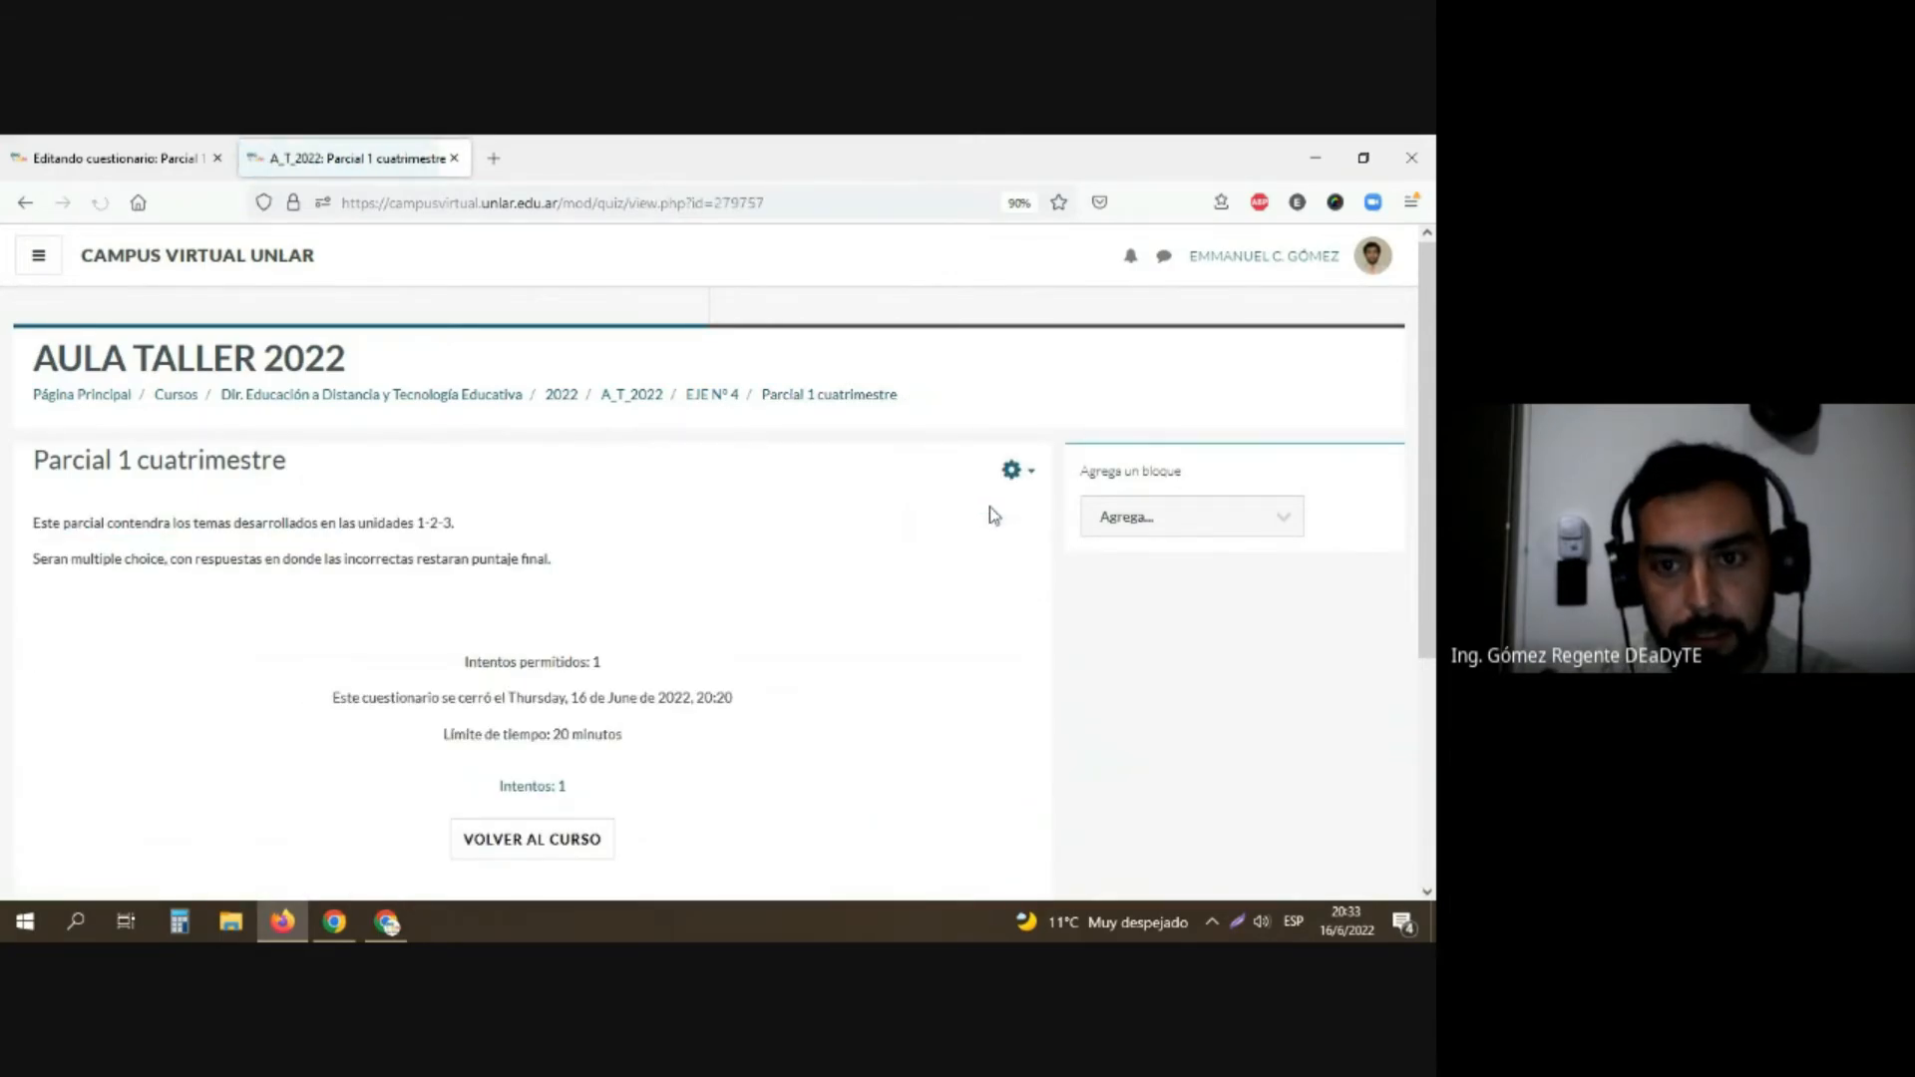
# Step: Open the grades report of "Parcial 1 cuatrimestre" and examine the bar chart of participants per grade range
pyautogui.click(1013, 473)
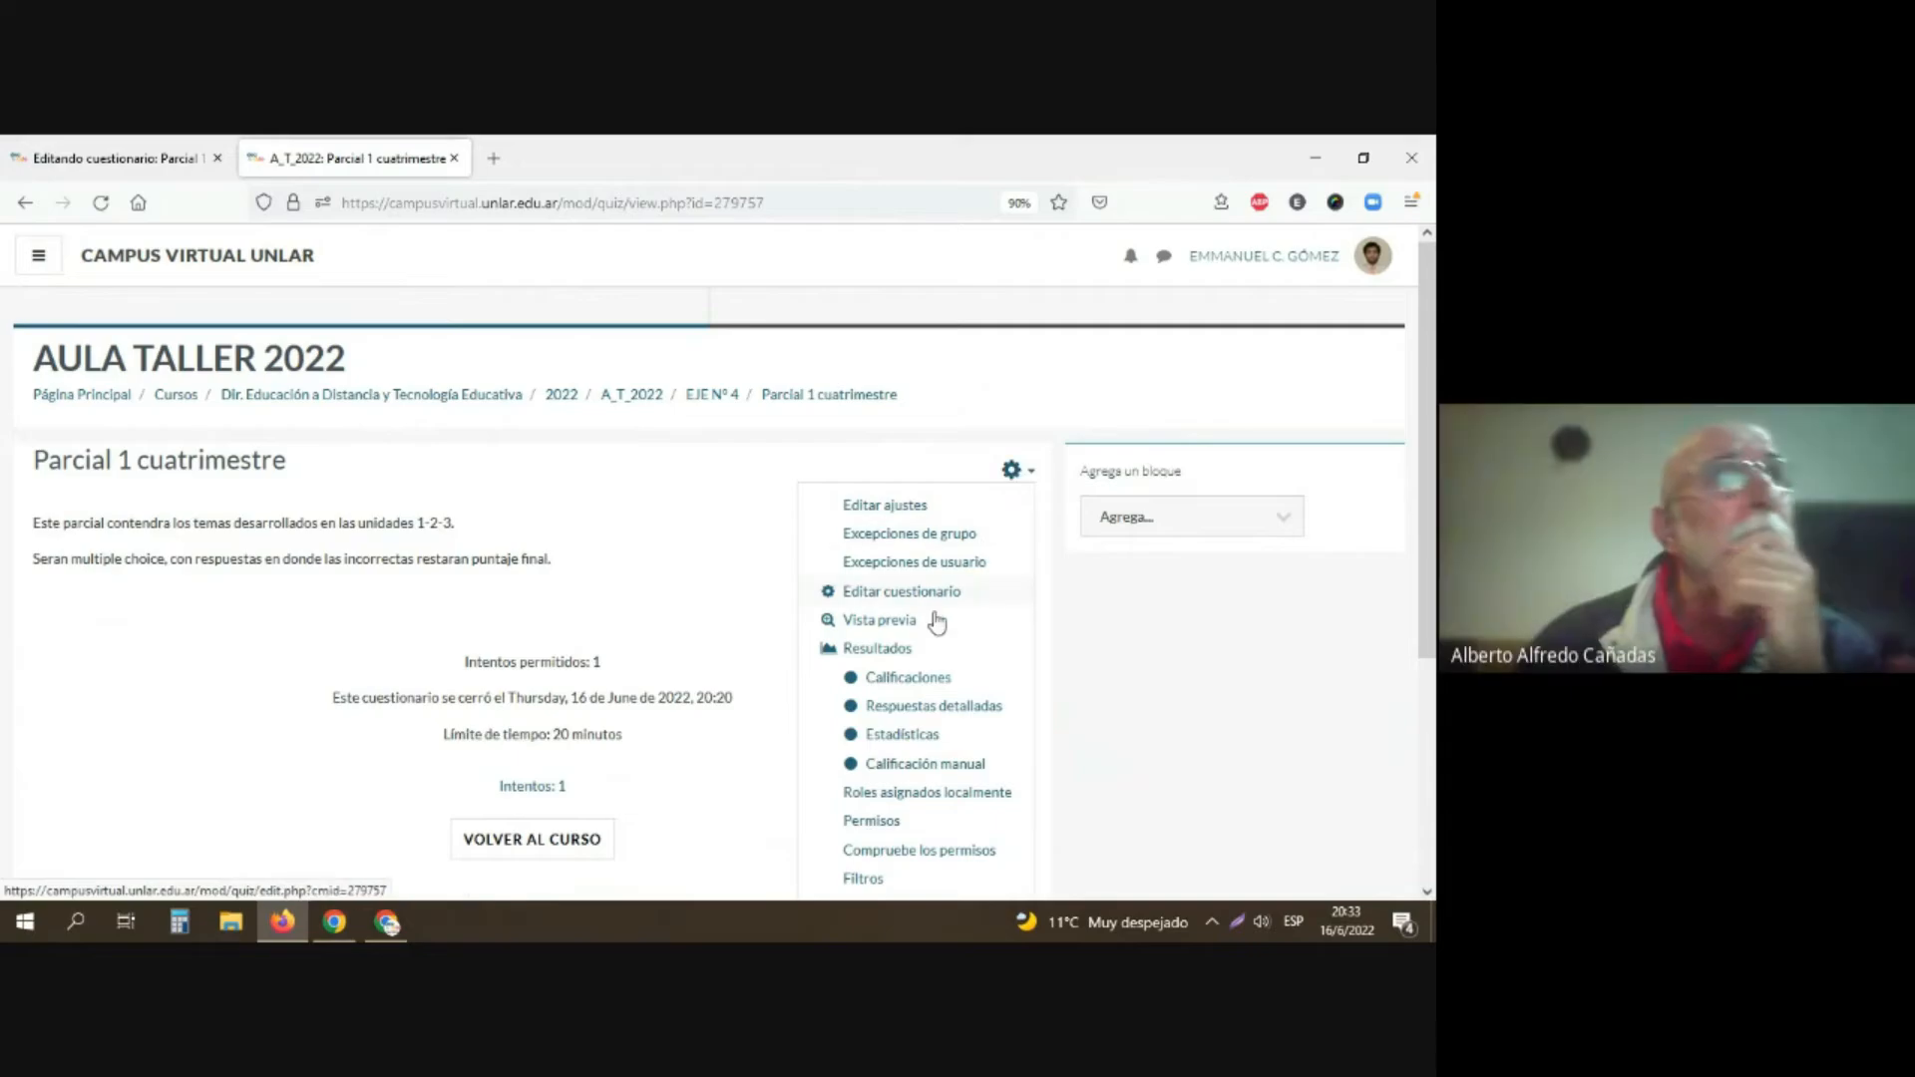
pyautogui.click(908, 677)
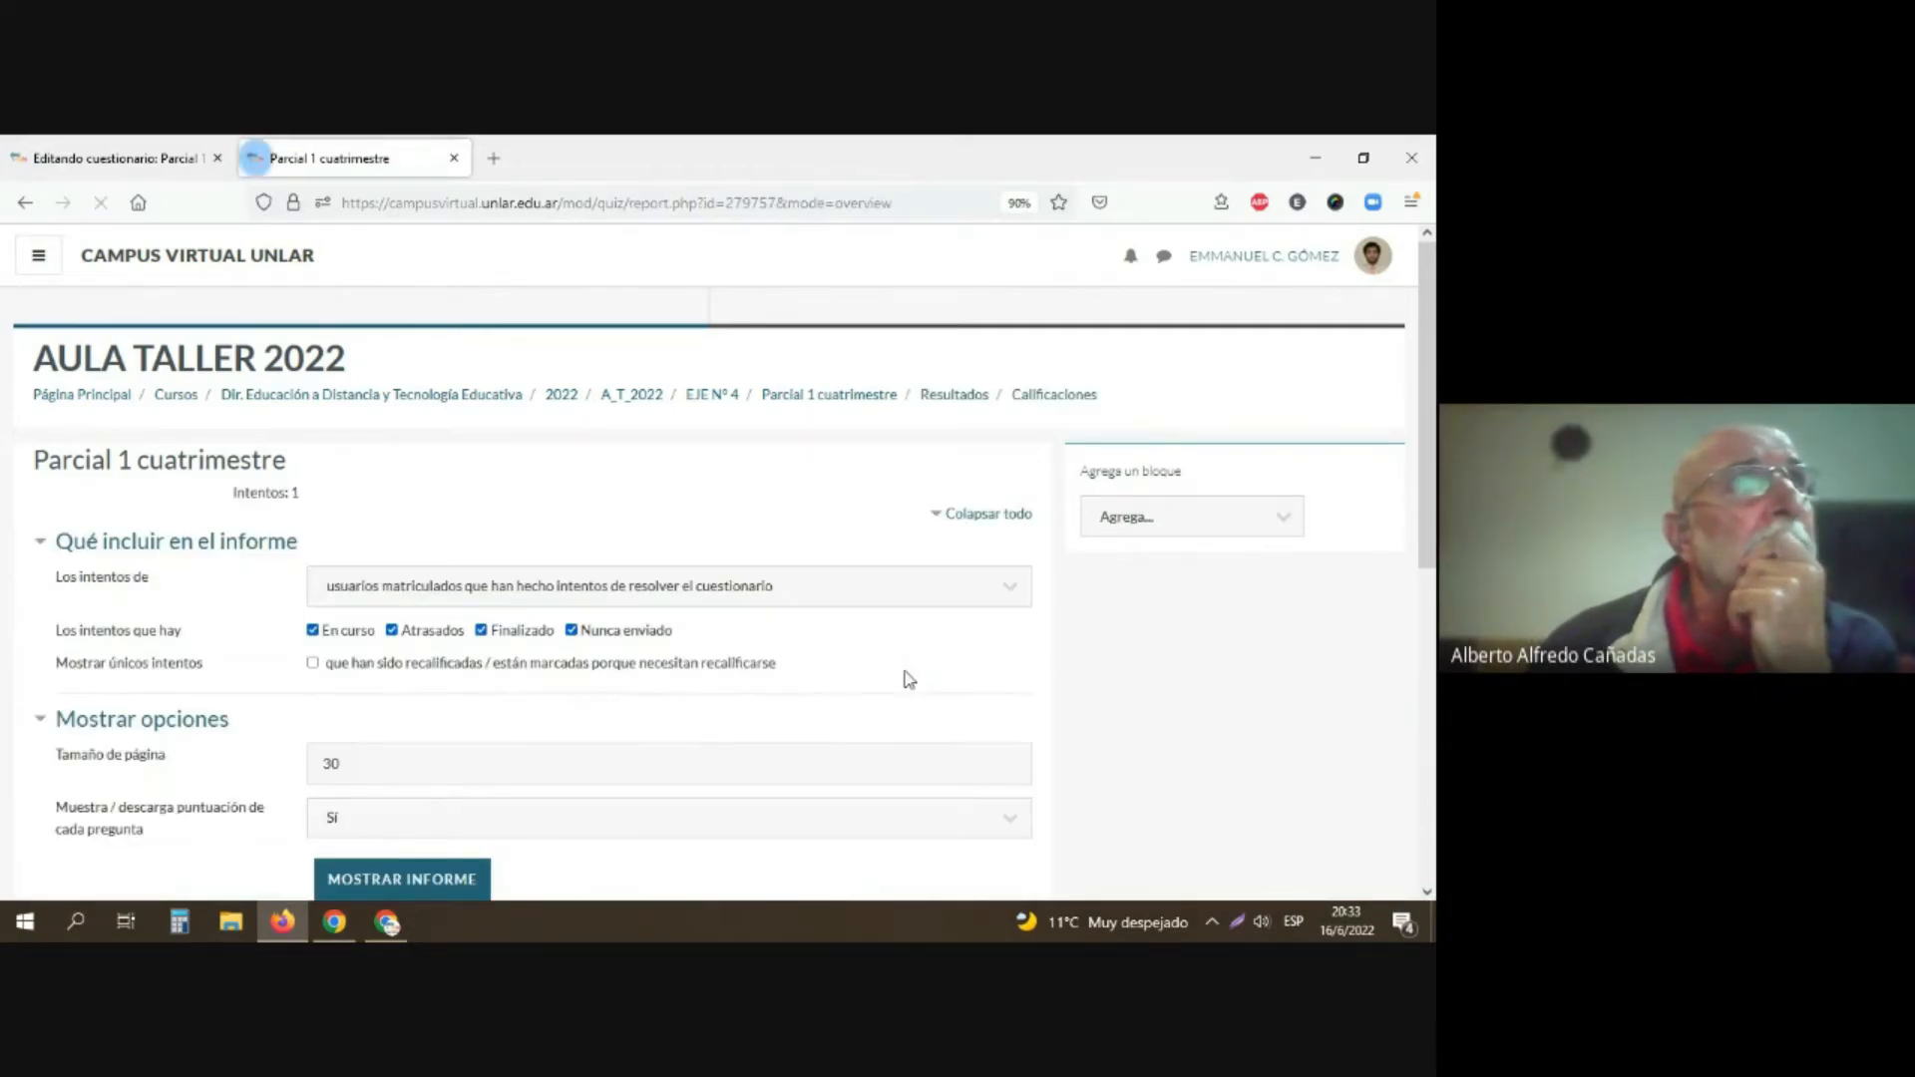
pyautogui.scroll(-4, 888, 688)
pyautogui.scroll(-3, 874, 690)
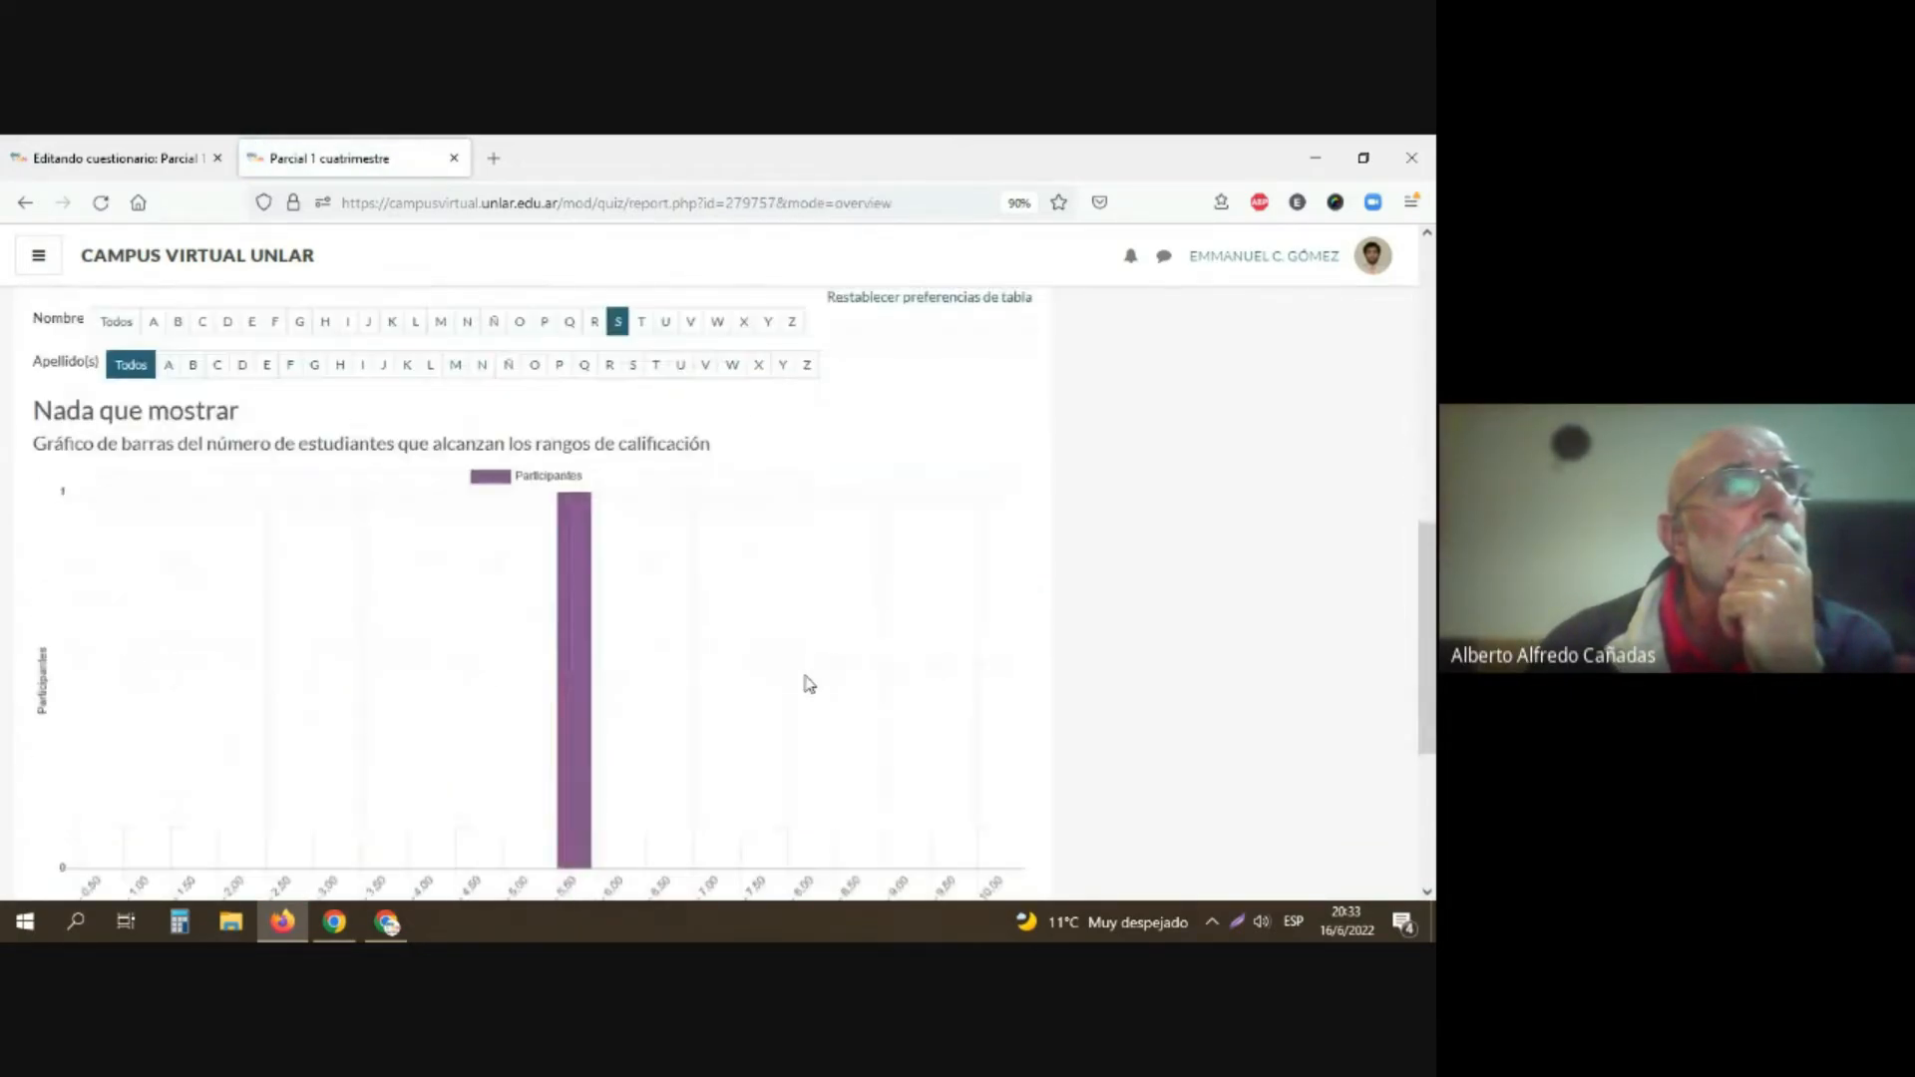
pyautogui.moveTo(576, 666)
pyautogui.scroll(-3, 578, 673)
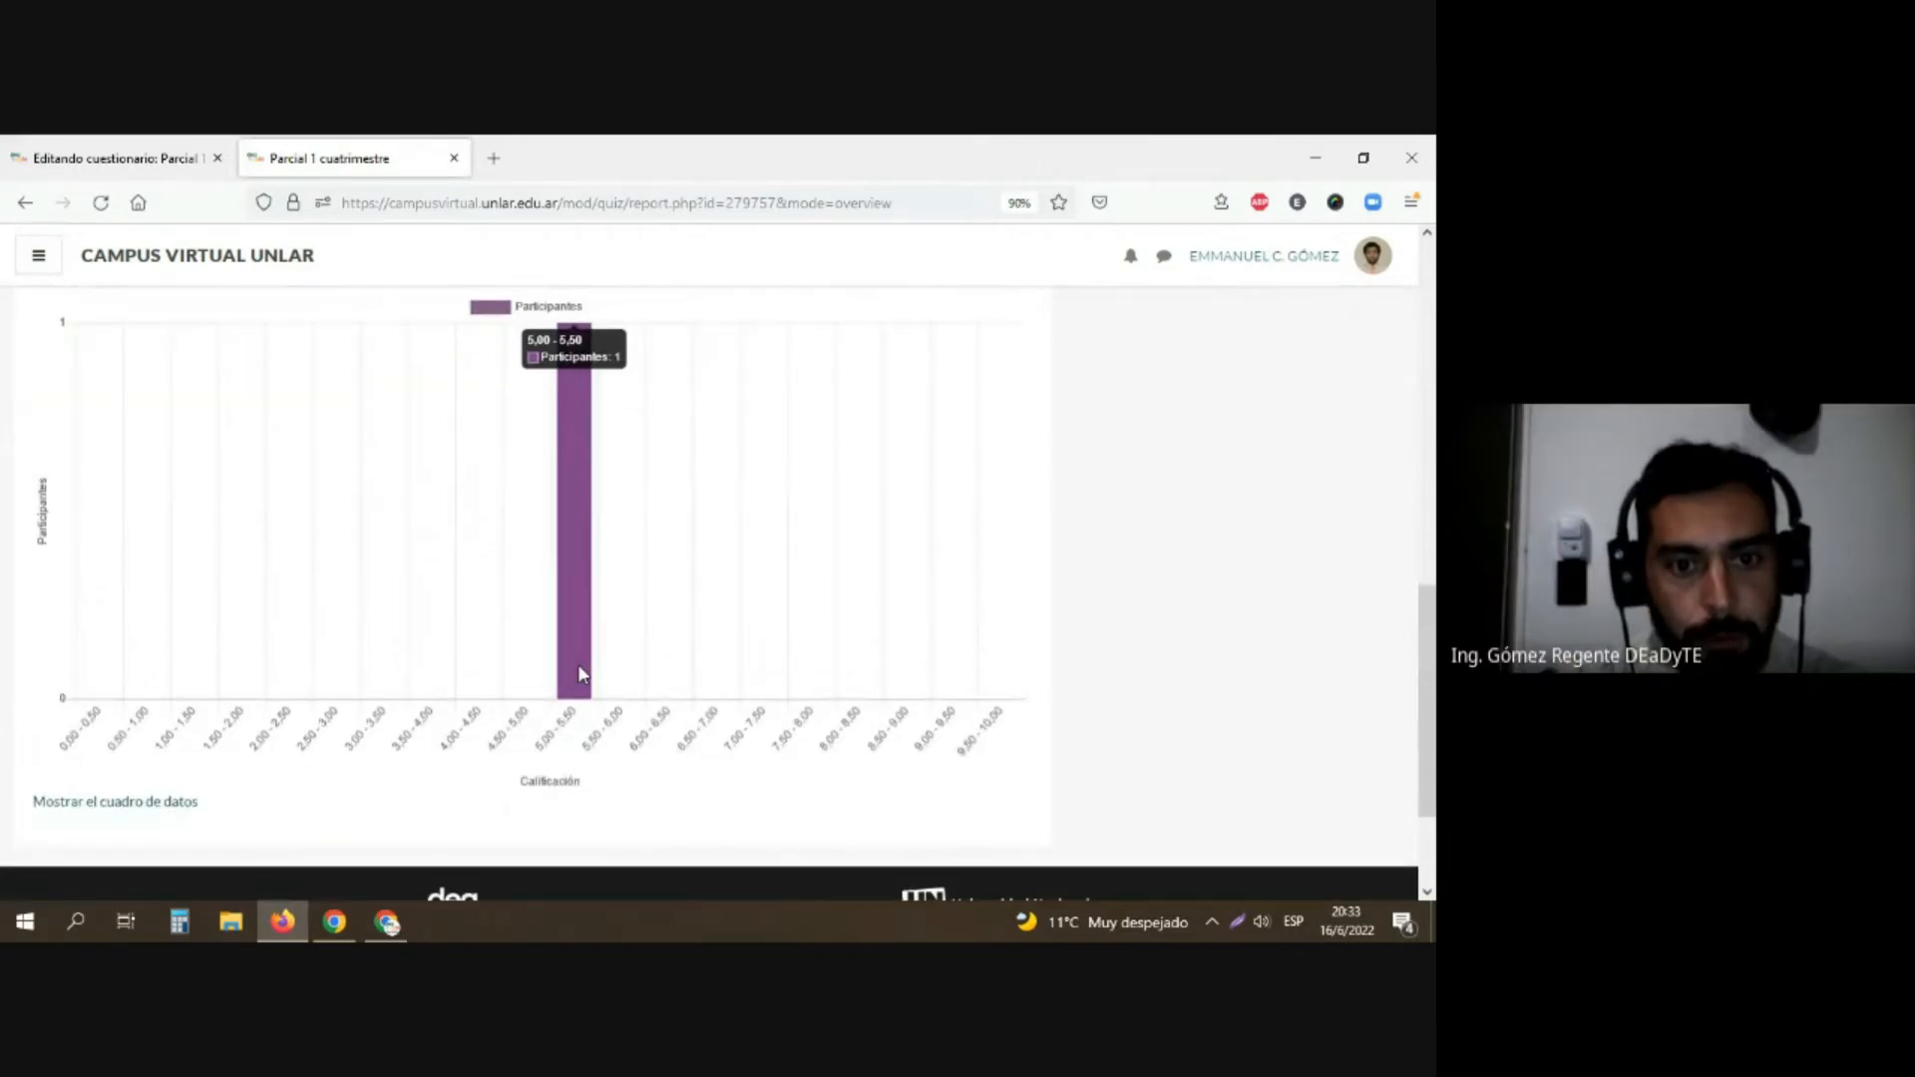
pyautogui.scroll(2, 579, 675)
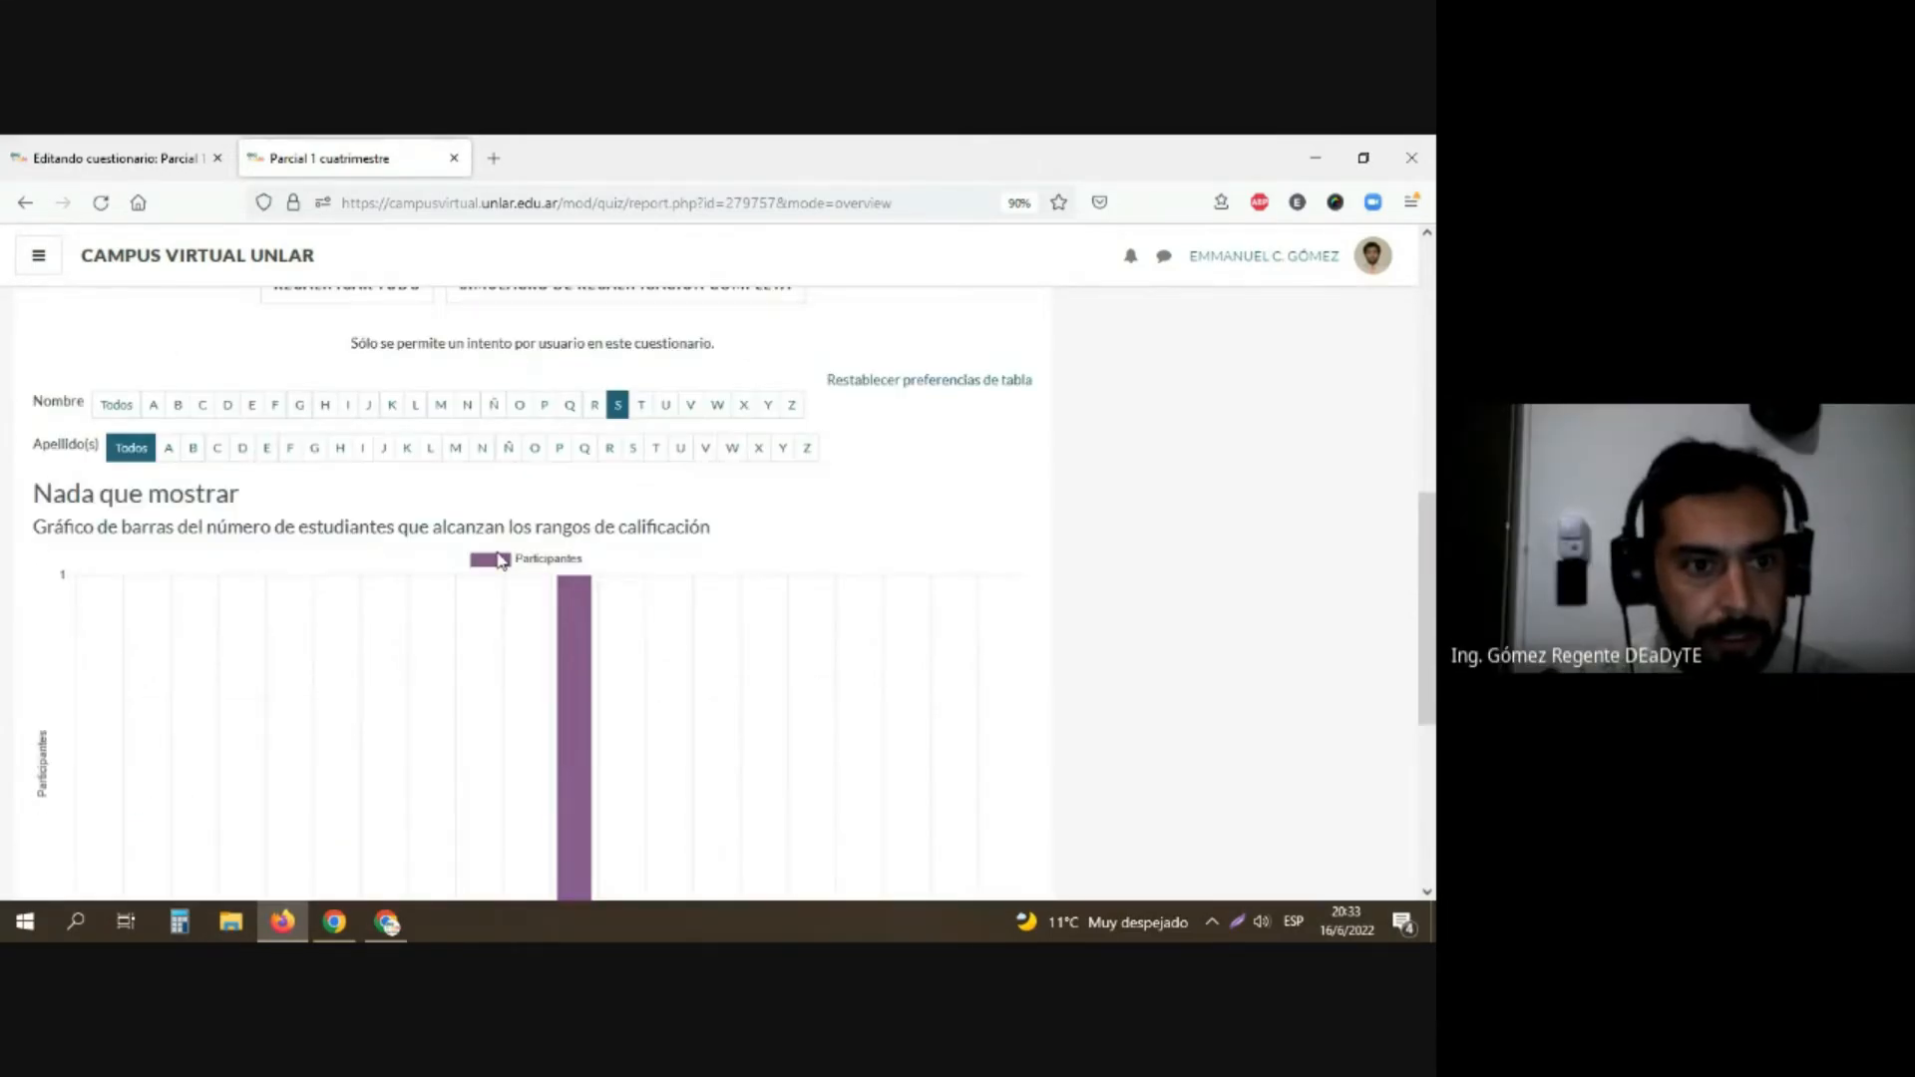
# Step: Reset the first-name initial filter of the grades report to "Todos" and return to the questionnaire's overview
pyautogui.scroll(2, 589, 534)
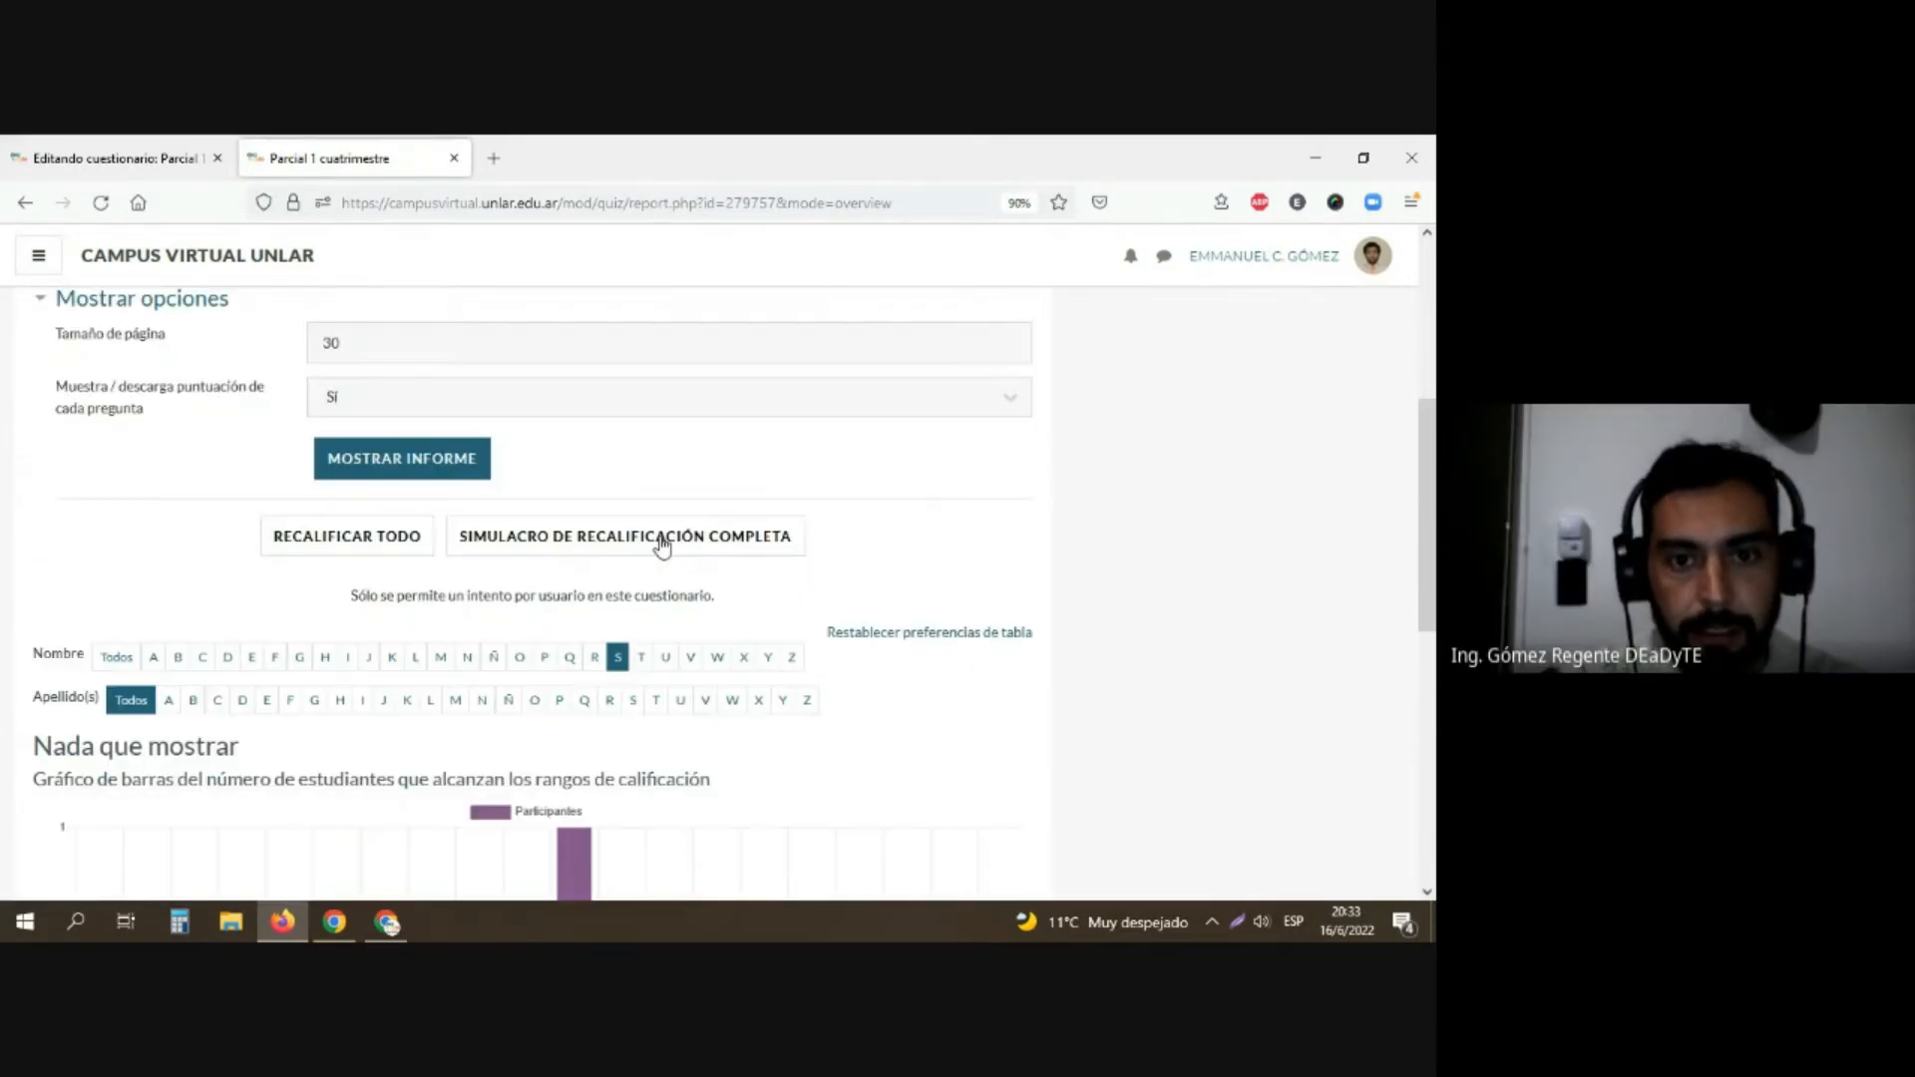
pyautogui.click(117, 658)
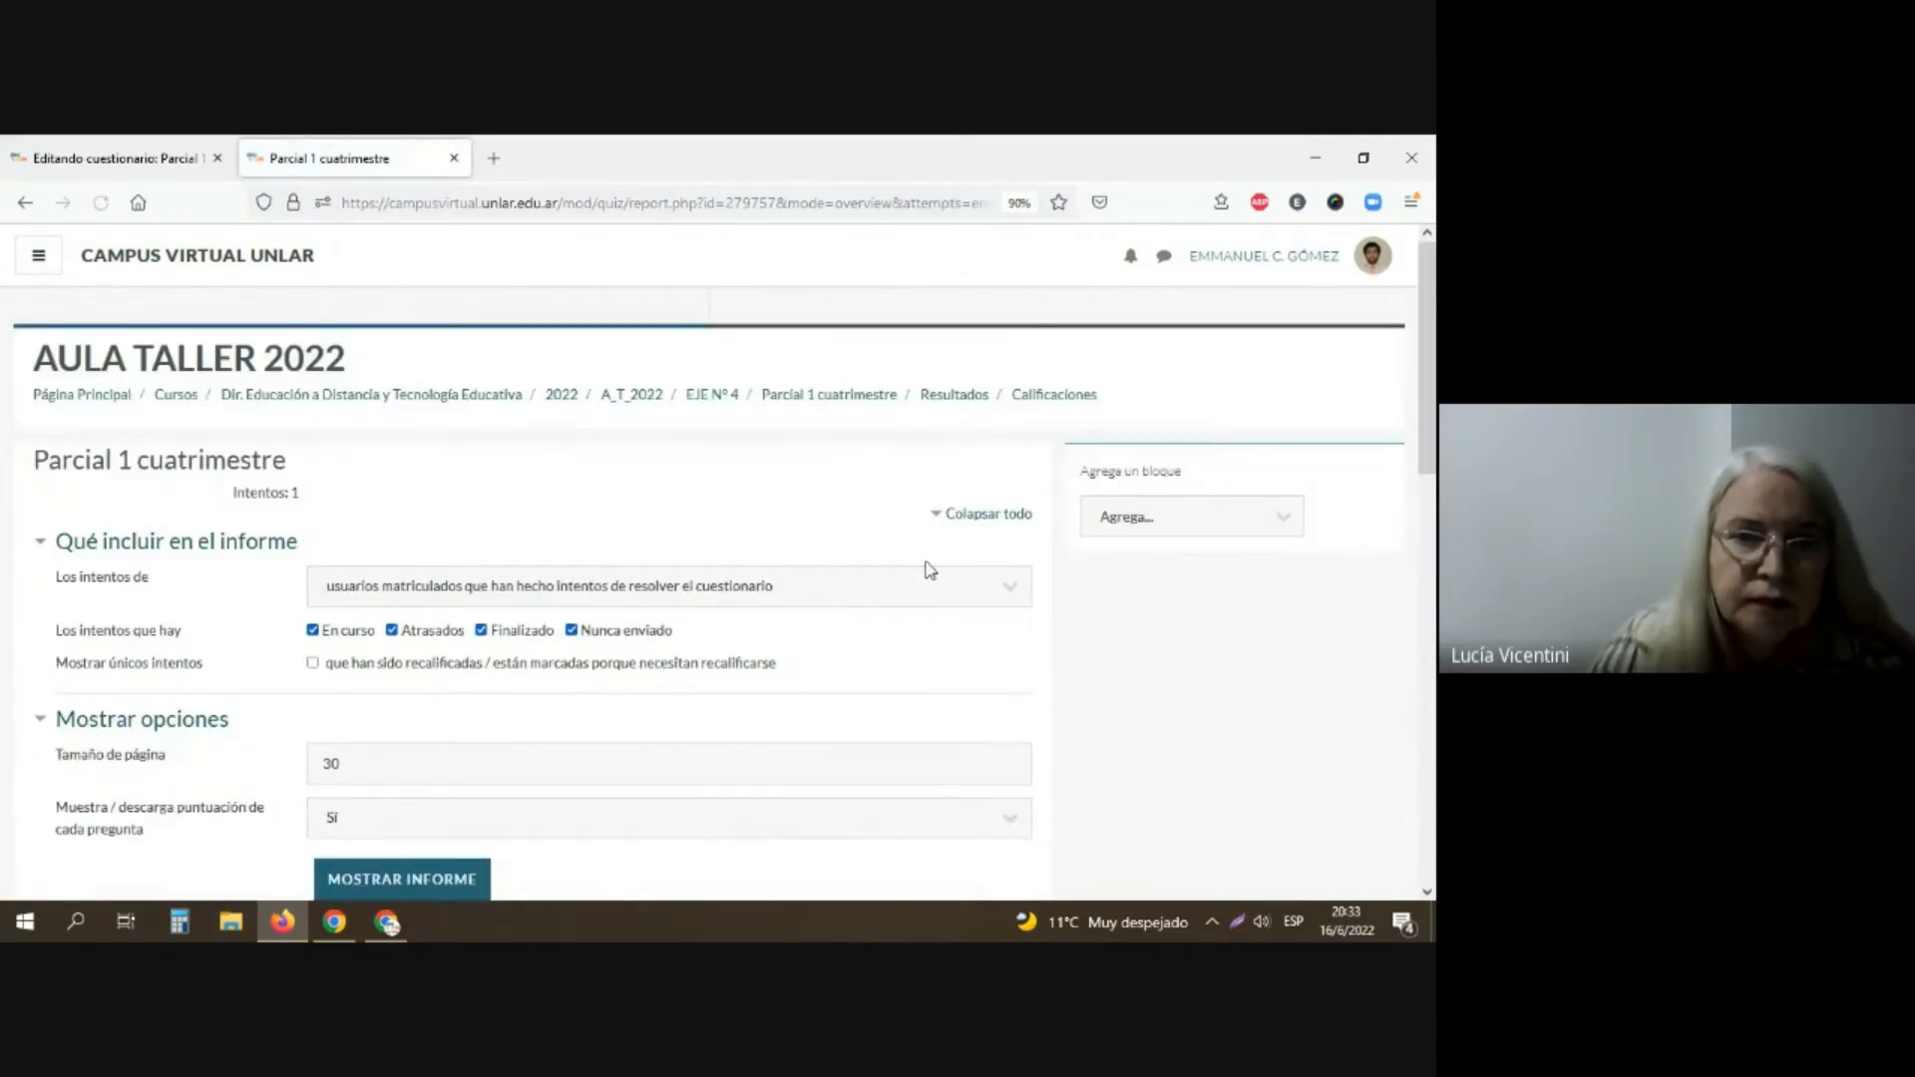
pyautogui.click(858, 397)
# Step: Open the manual grading report of the questionnaire, check for questions requiring grading, and go back to the overview
pyautogui.click(1016, 473)
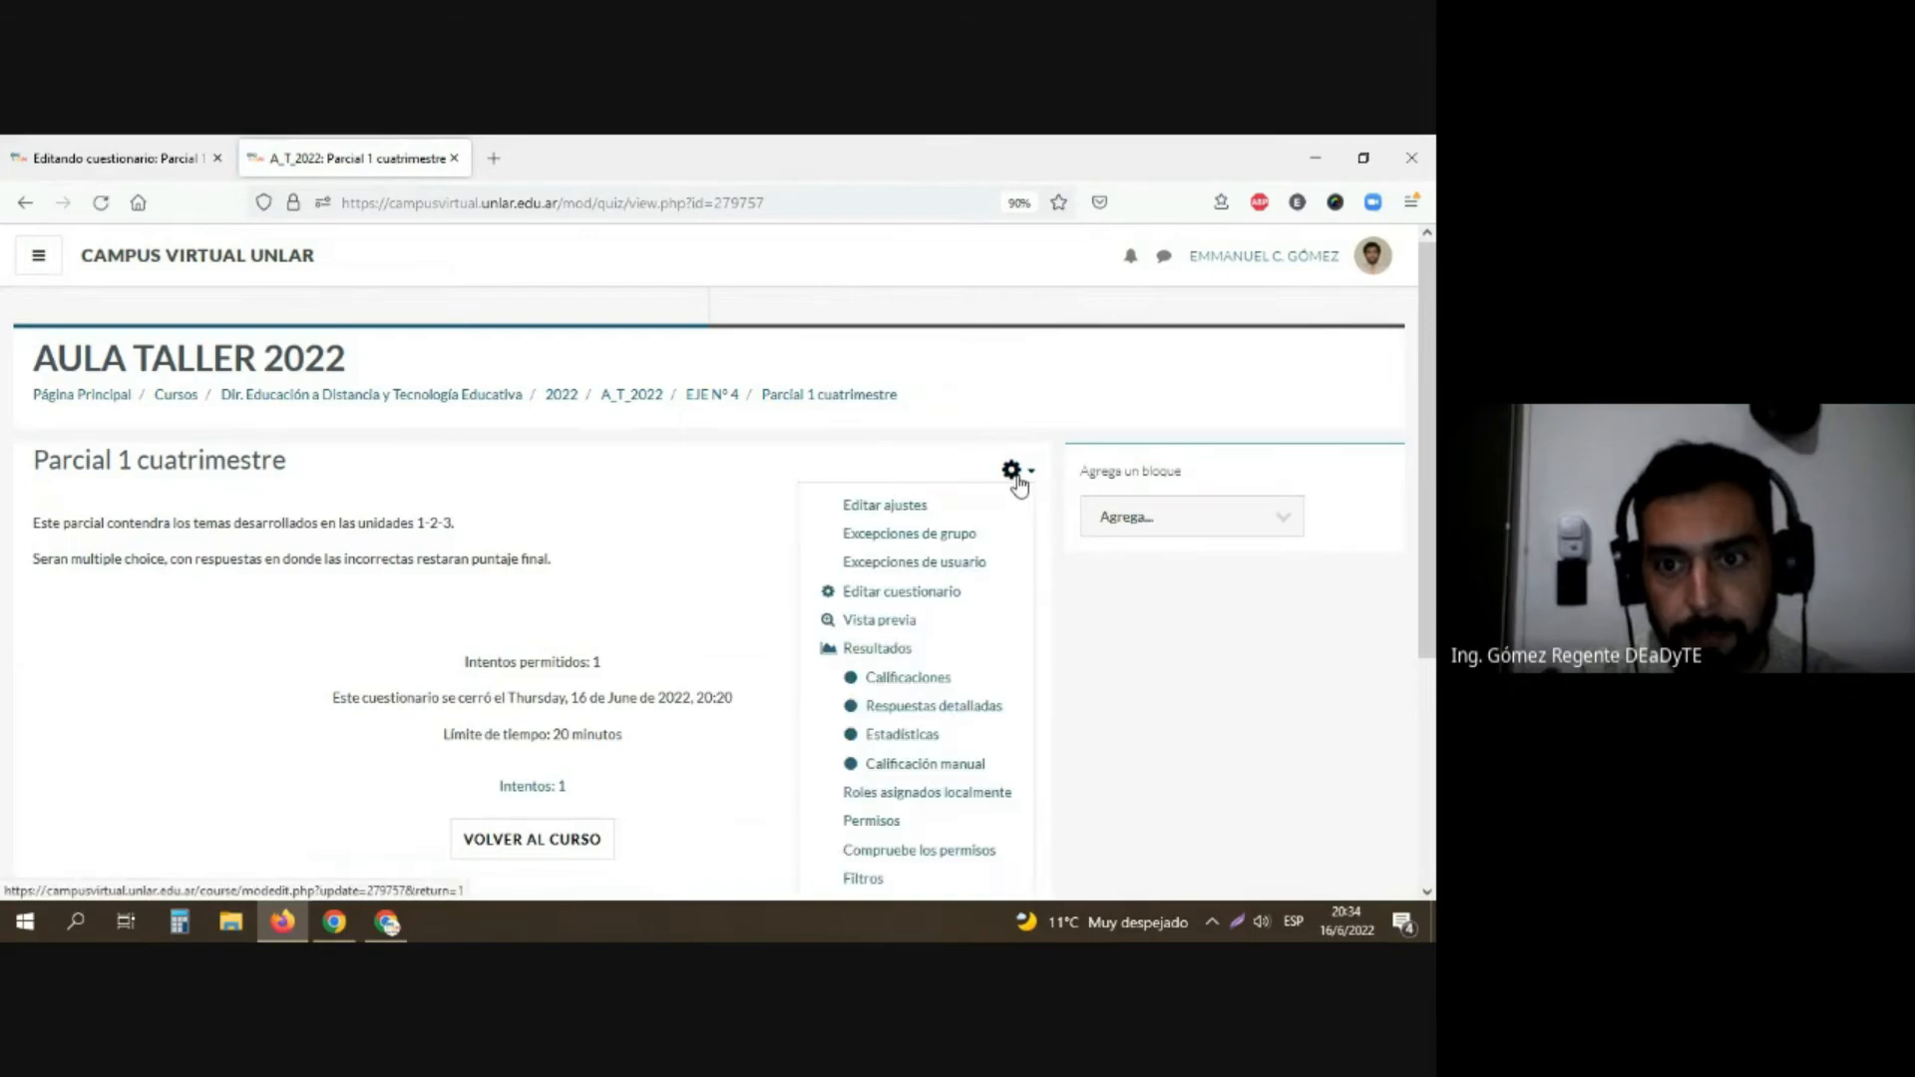
pyautogui.scroll(-3, 959, 628)
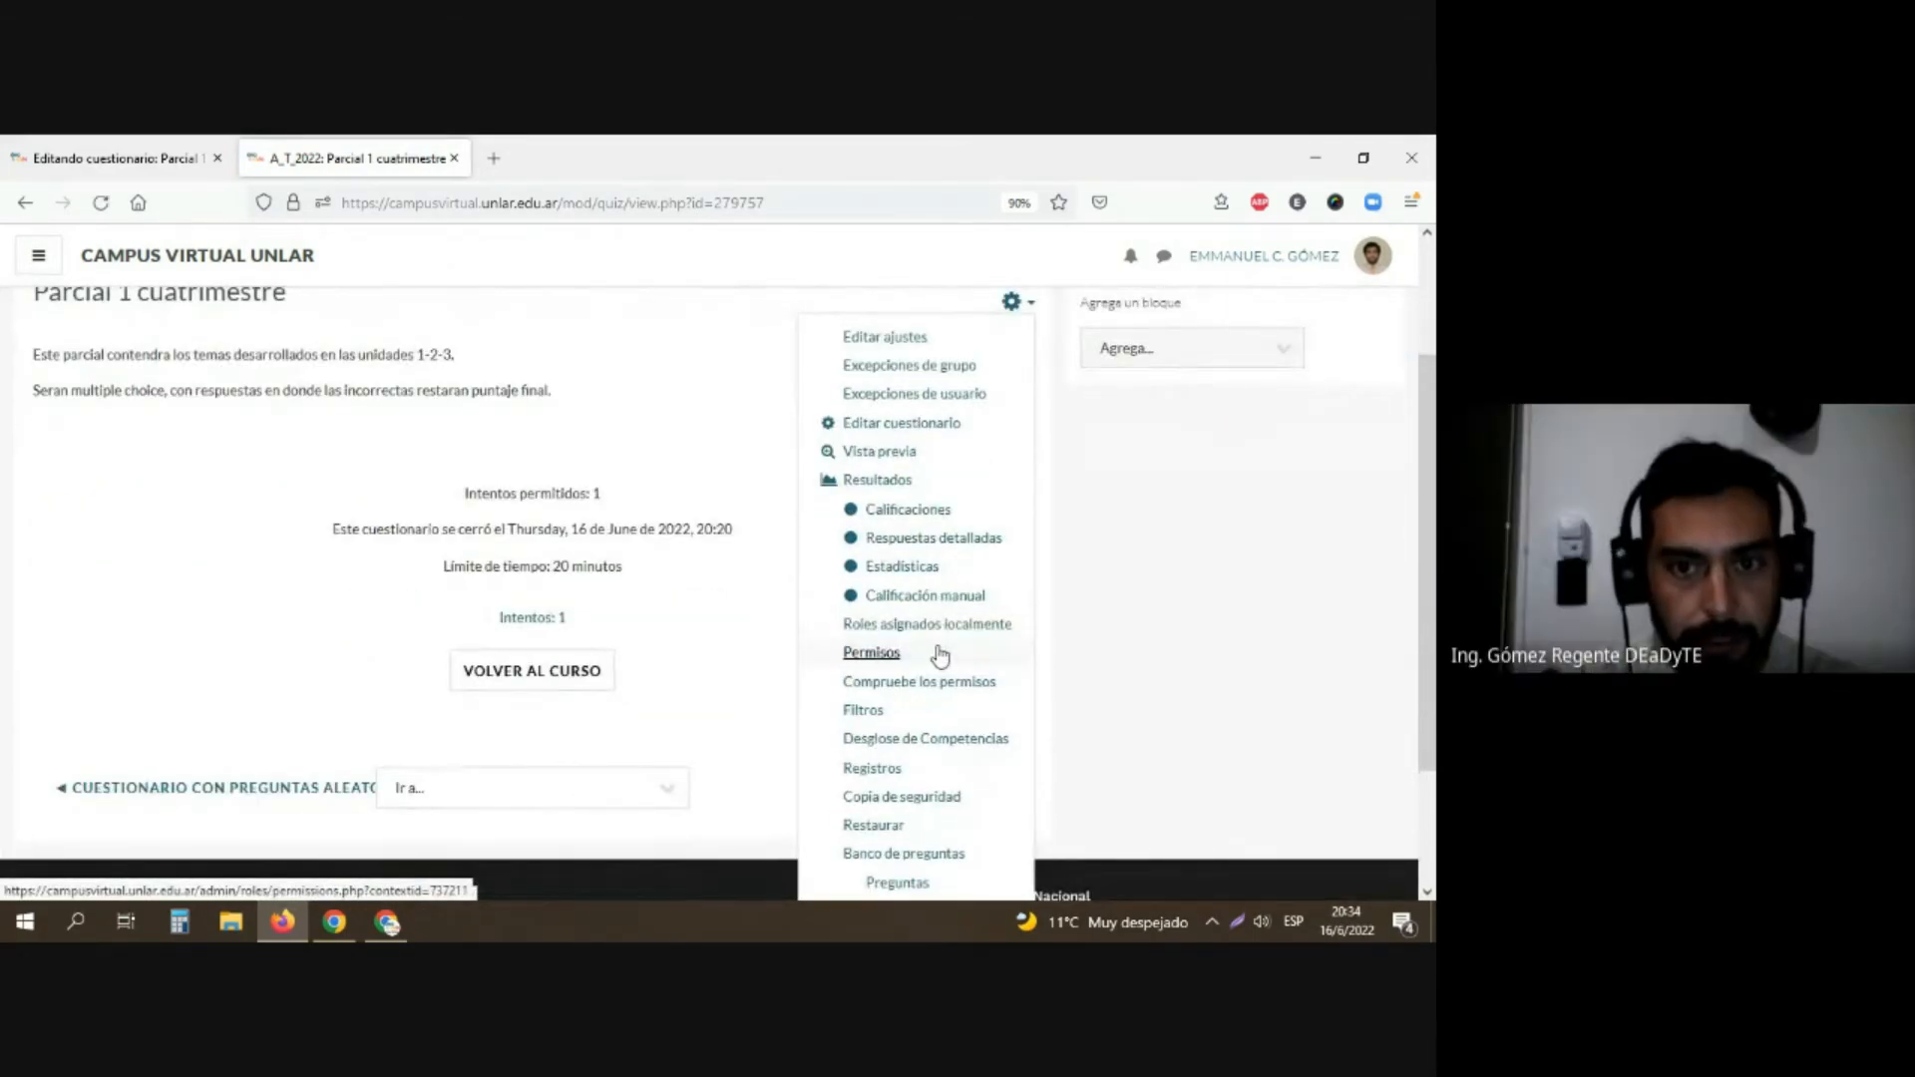
pyautogui.click(908, 594)
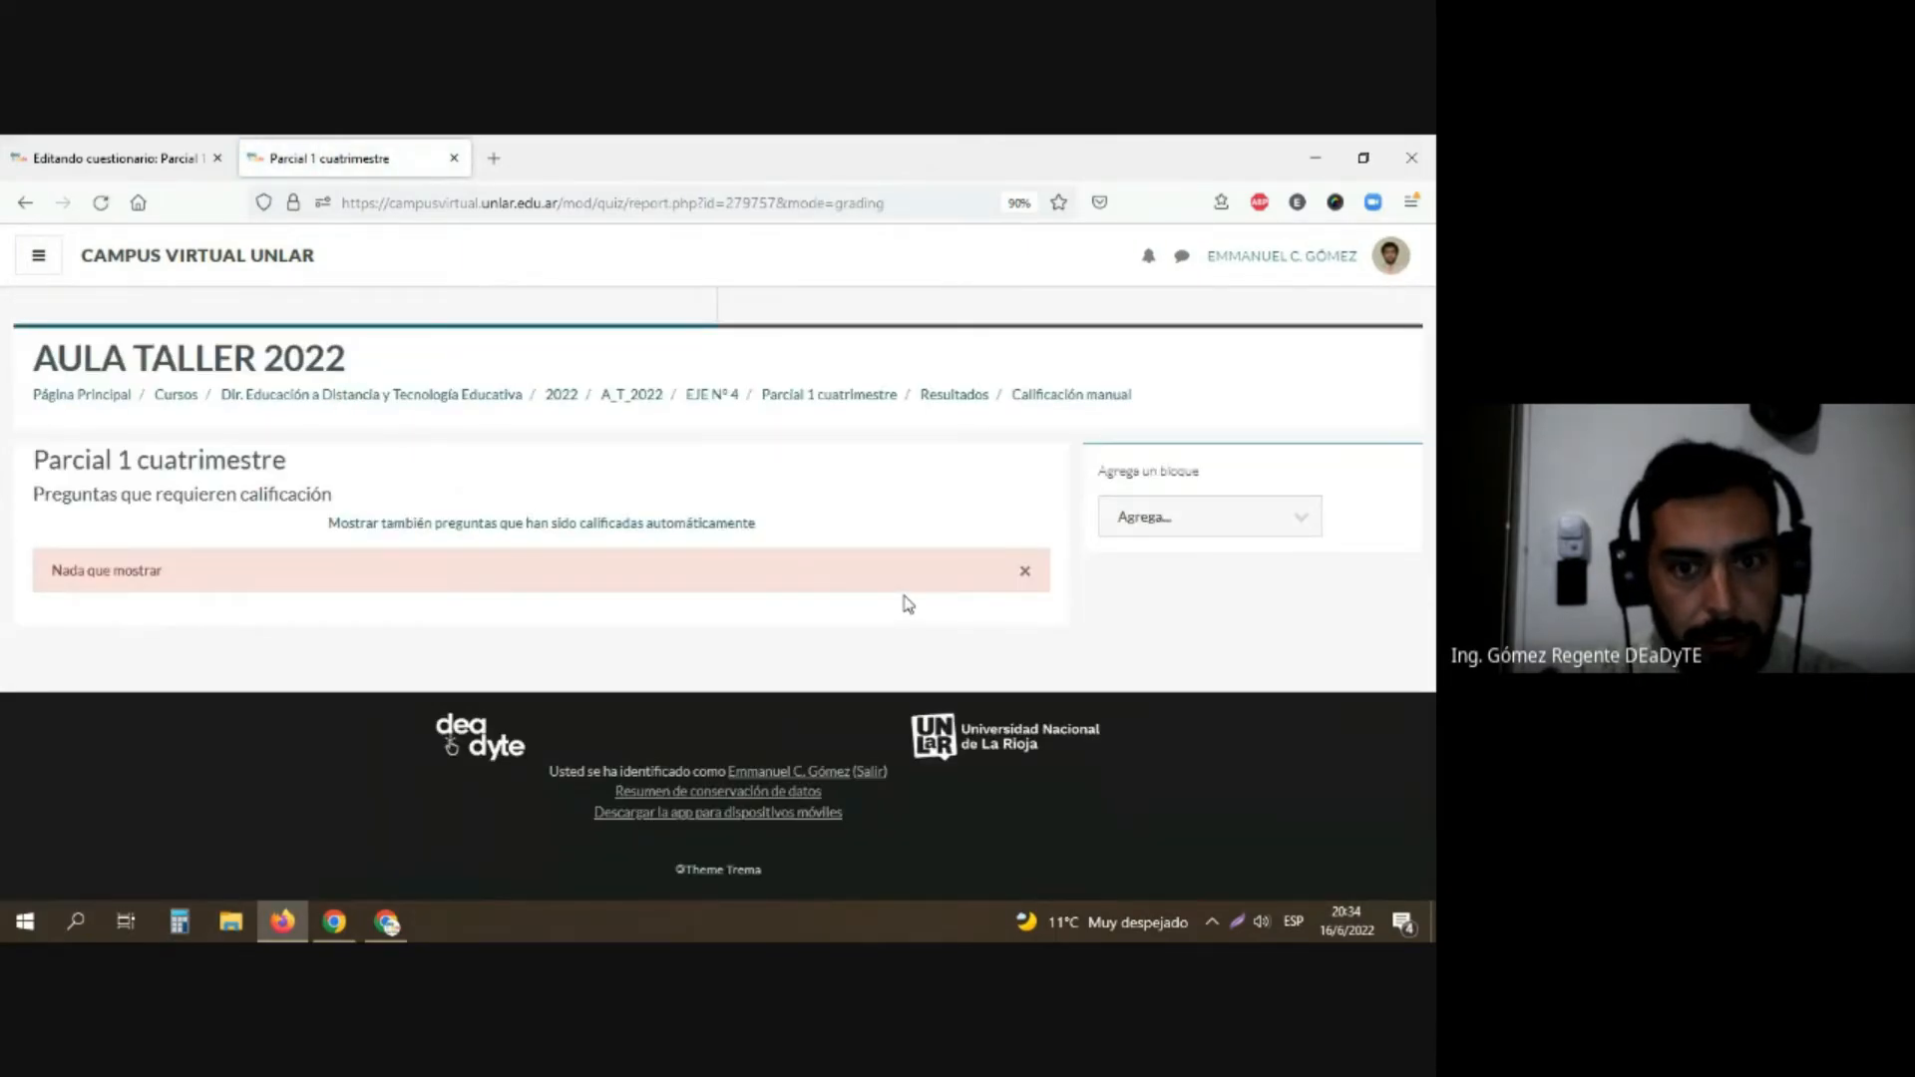
pyautogui.click(829, 396)
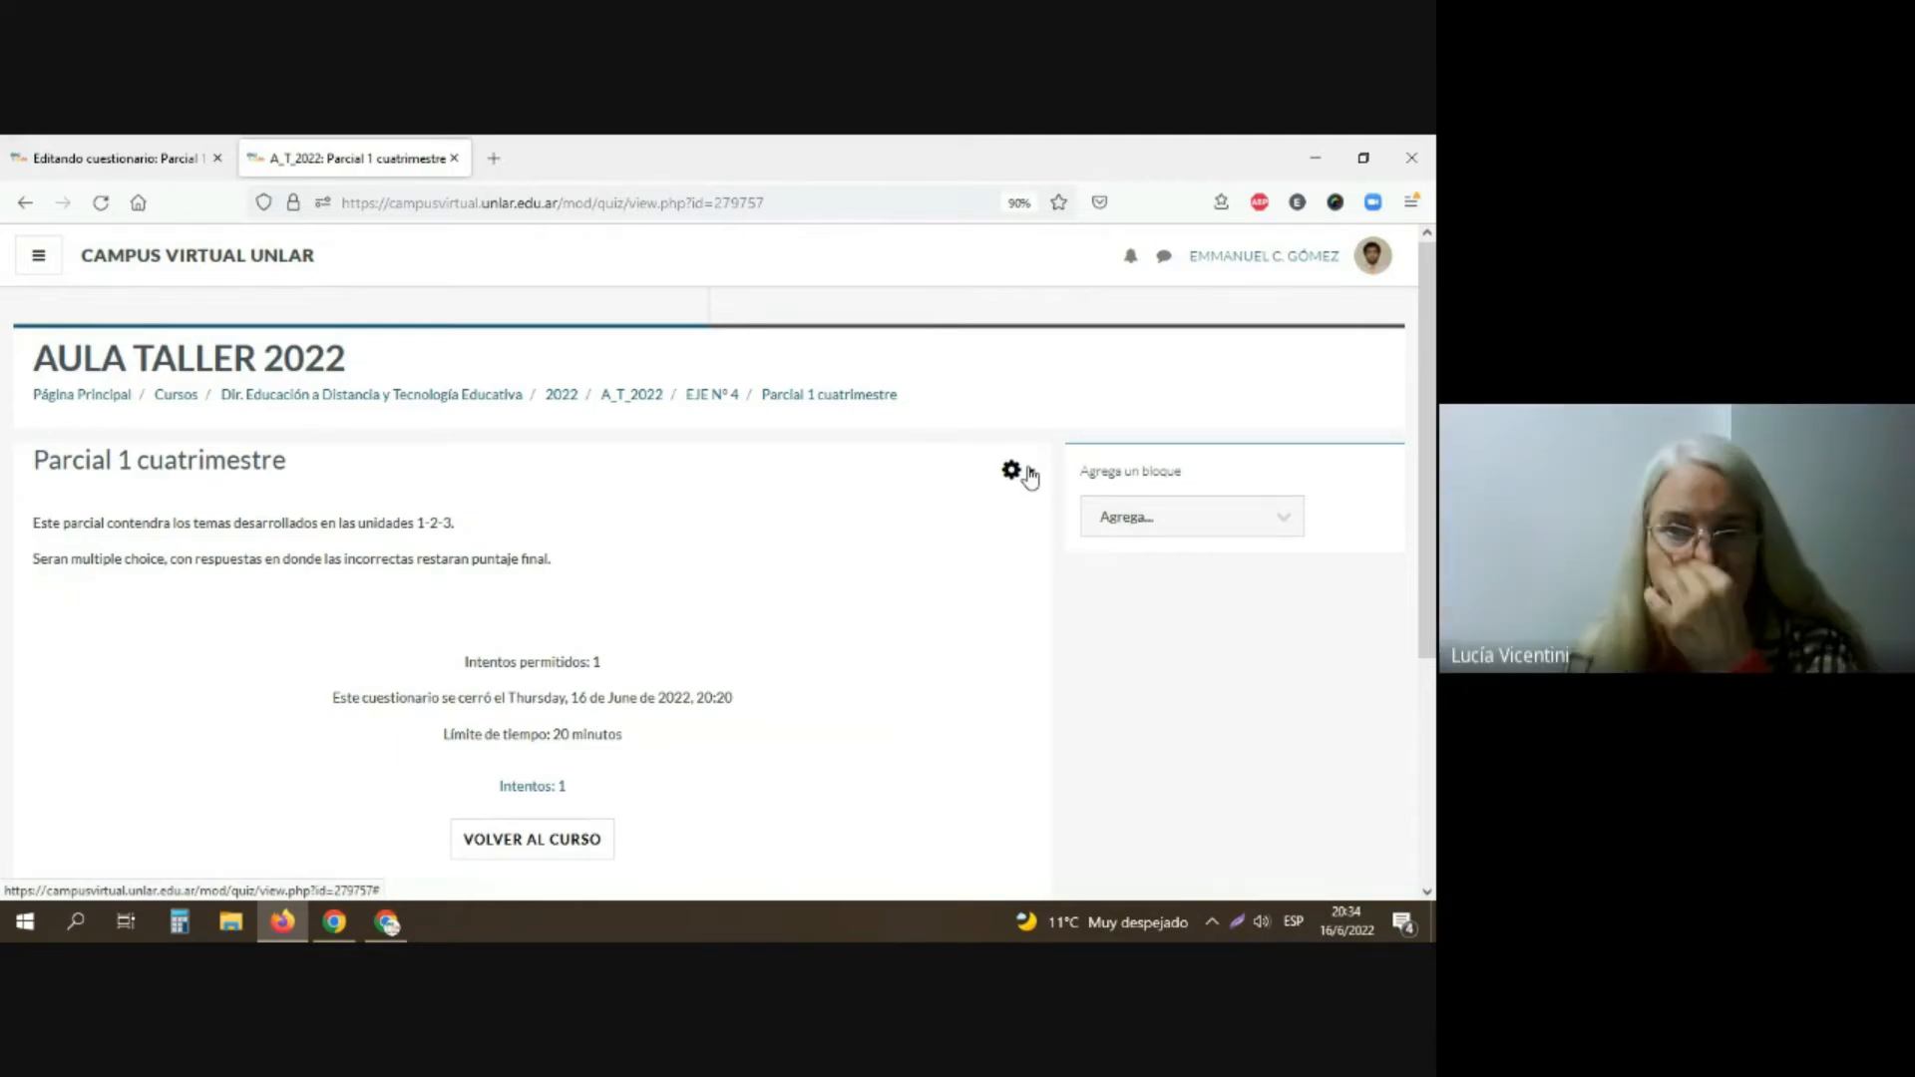
# Step: Open the preview of "Parcial 1 cuatrimestre" and begin a timed attempt
pyautogui.click(1029, 475)
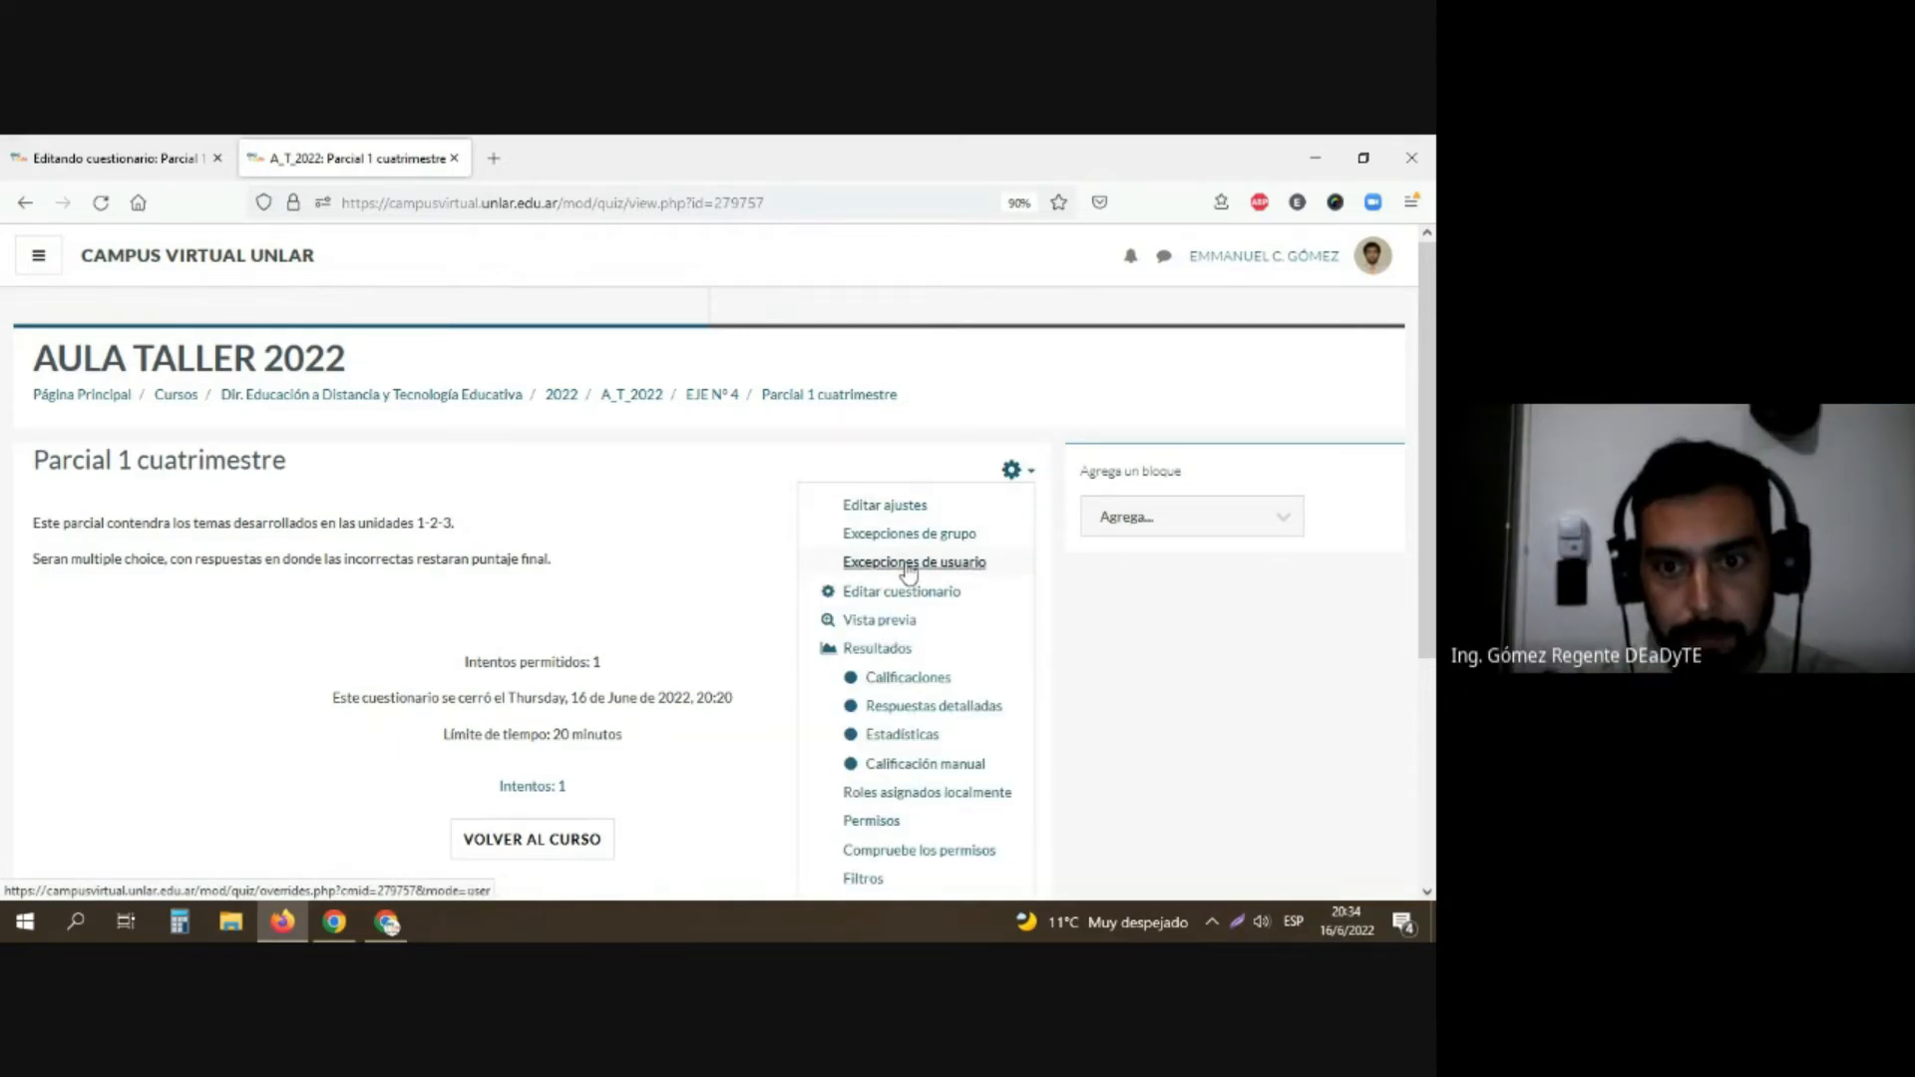
pyautogui.click(892, 621)
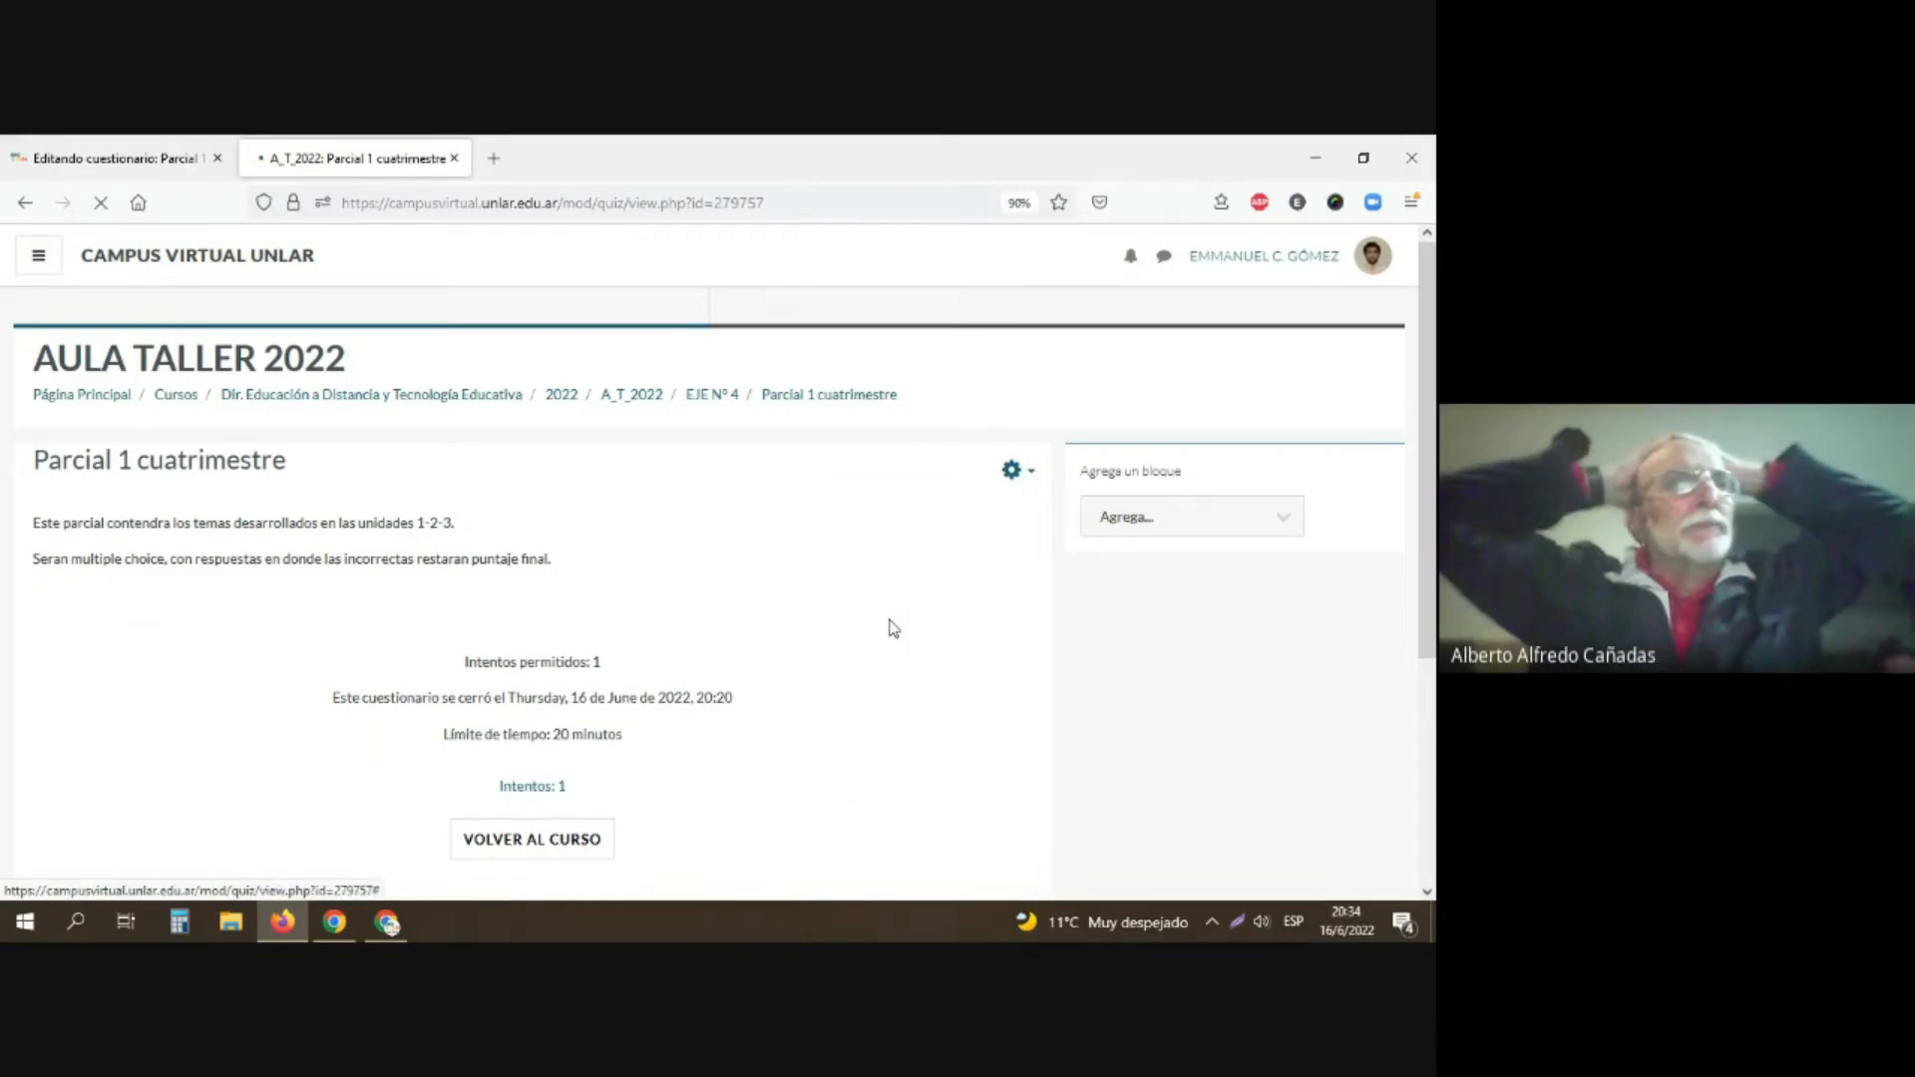
pyautogui.scroll(-3, 893, 629)
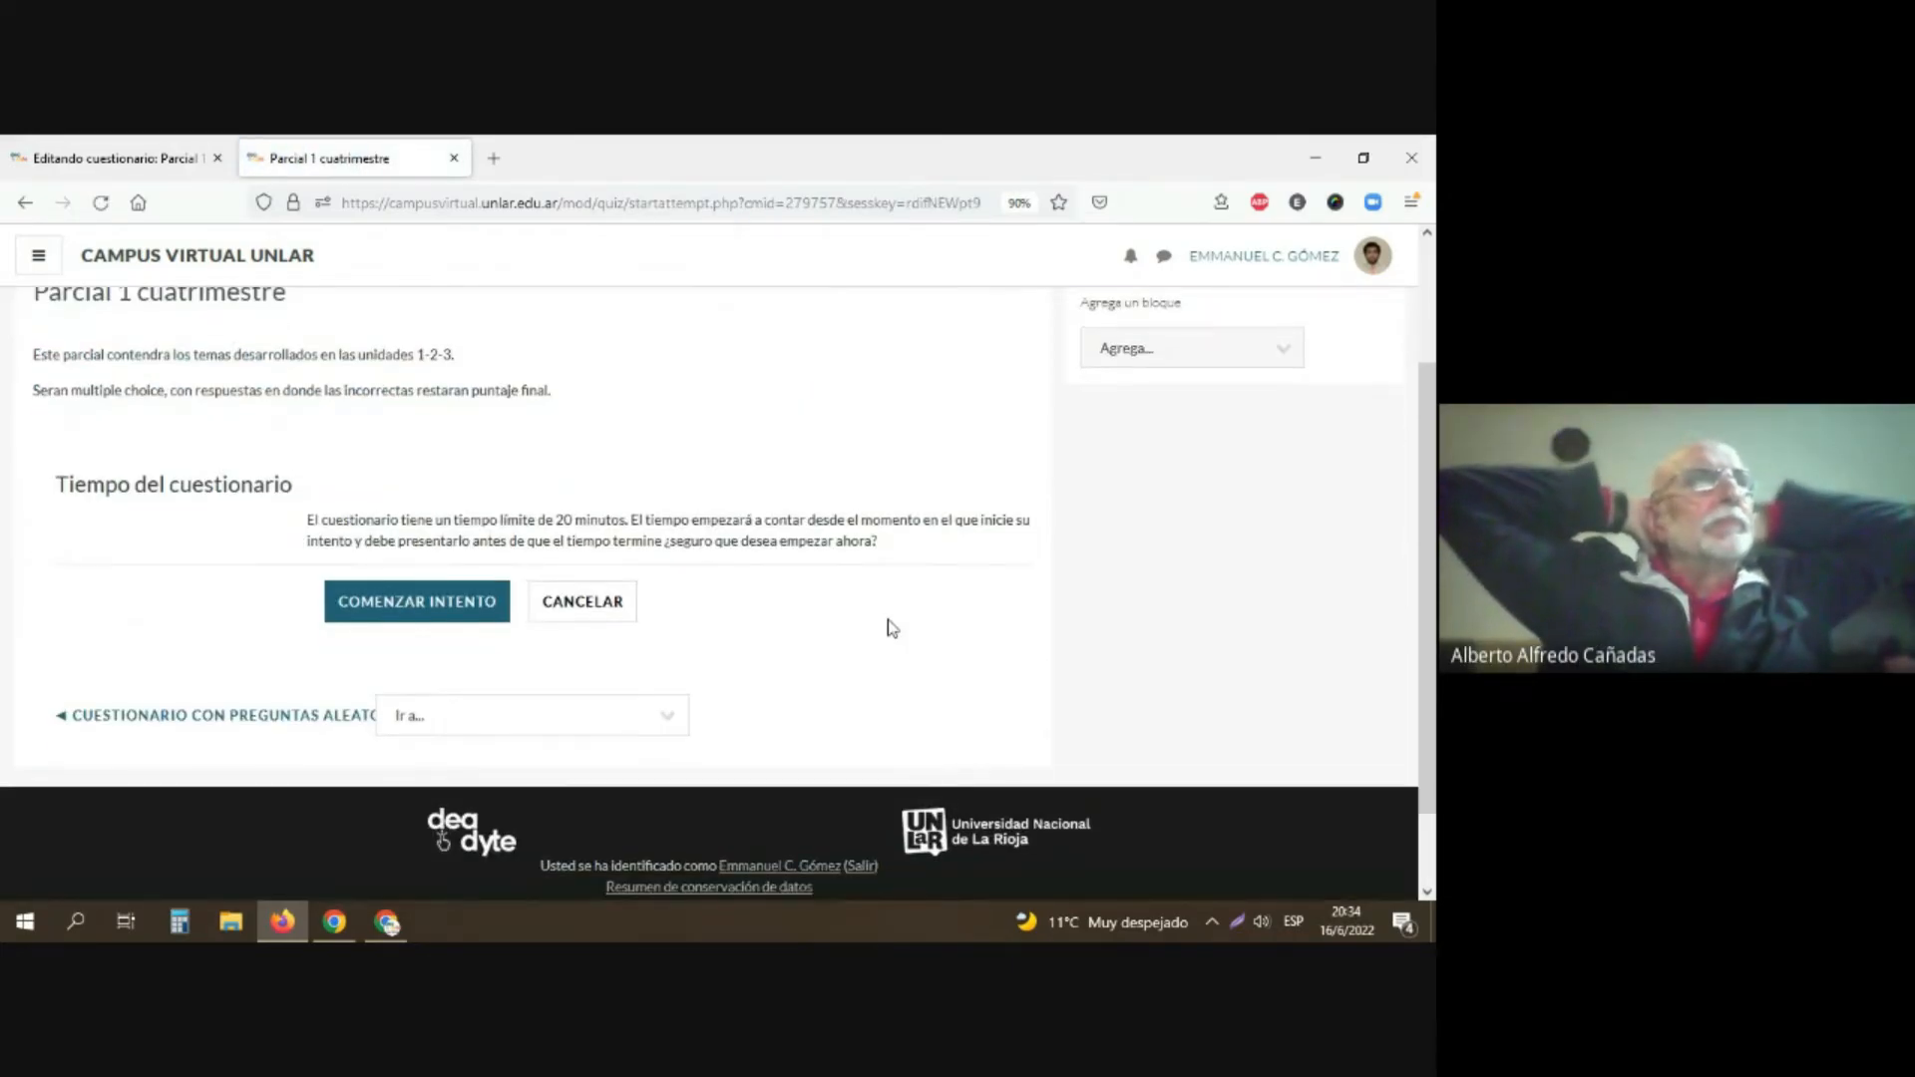
pyautogui.click(417, 607)
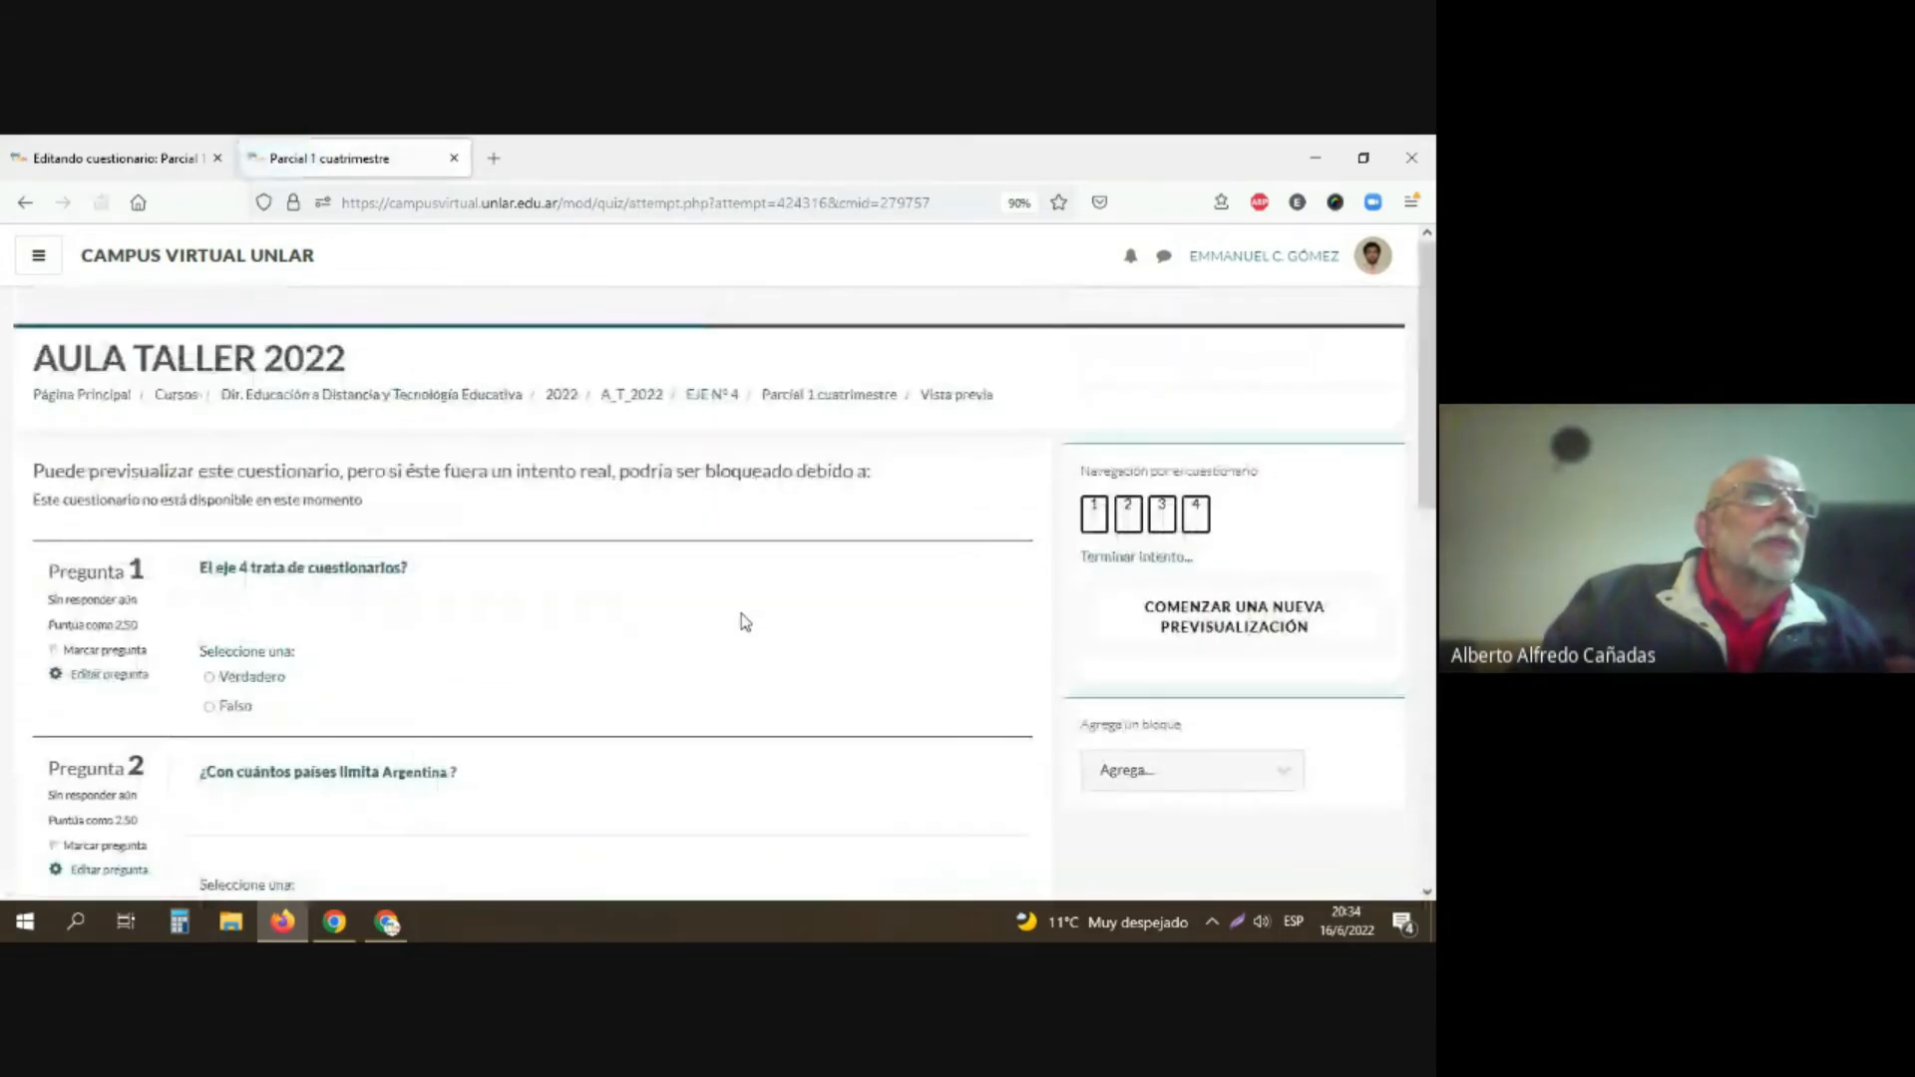
# Step: Answer questions 1, 3 and 4 of the preview with "Verdadero", leave question 2 blank, and finish the attempt
pyautogui.scroll(-3, 170, 470)
pyautogui.scroll(-3, 230, 635)
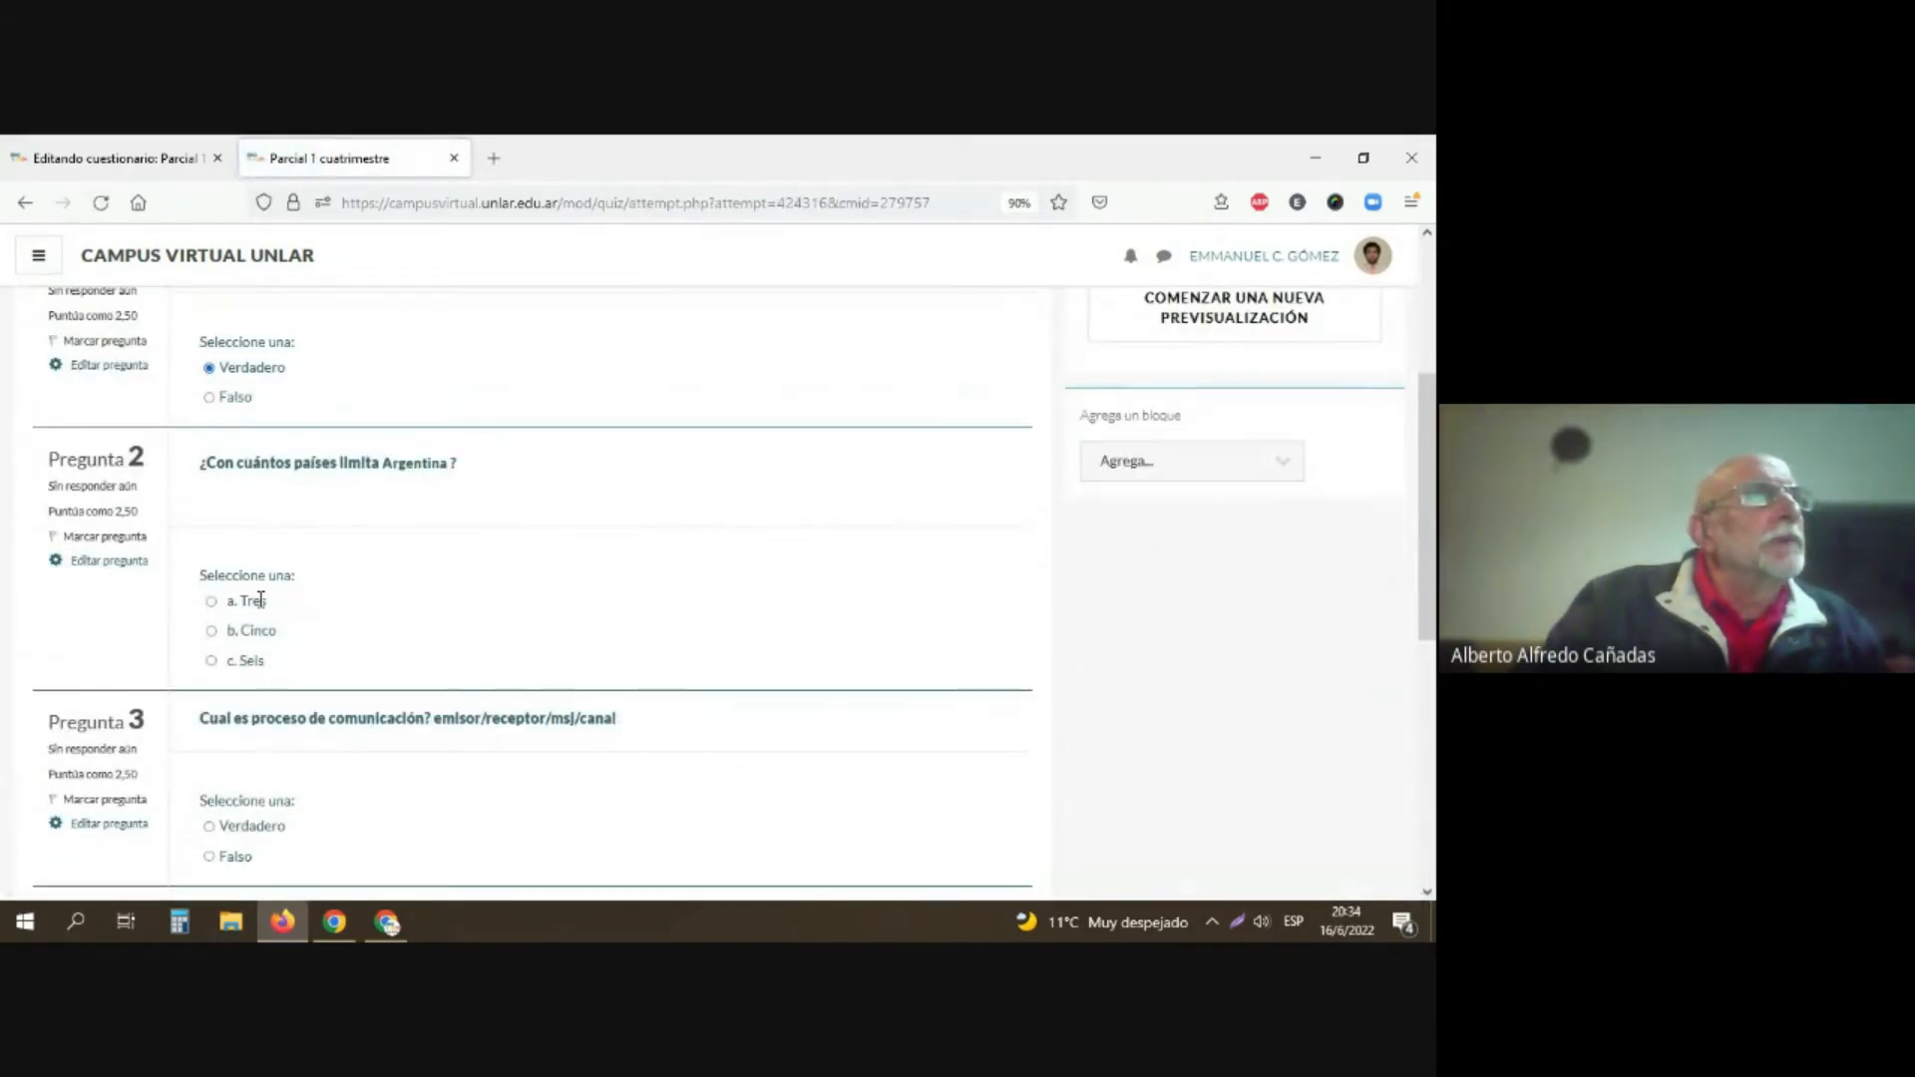
pyautogui.click(211, 631)
pyautogui.scroll(-3, 214, 635)
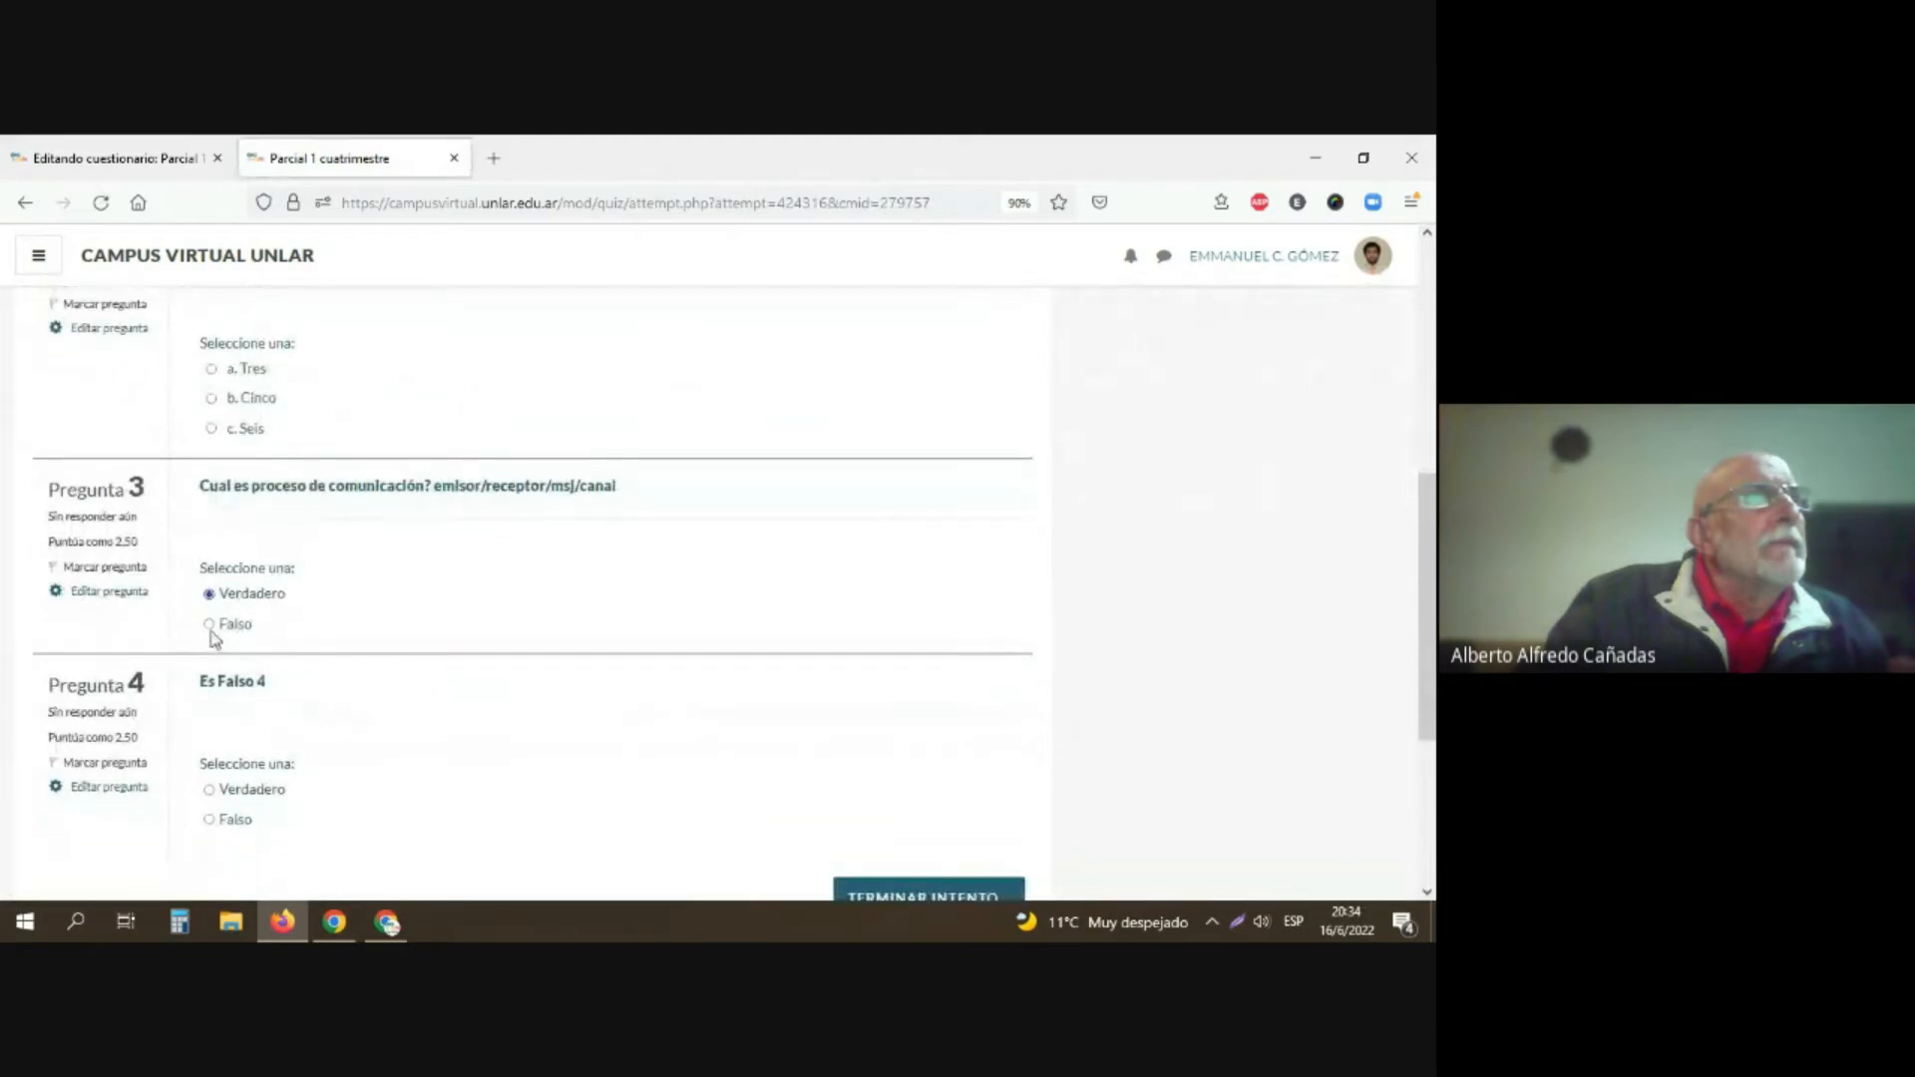
pyautogui.click(910, 688)
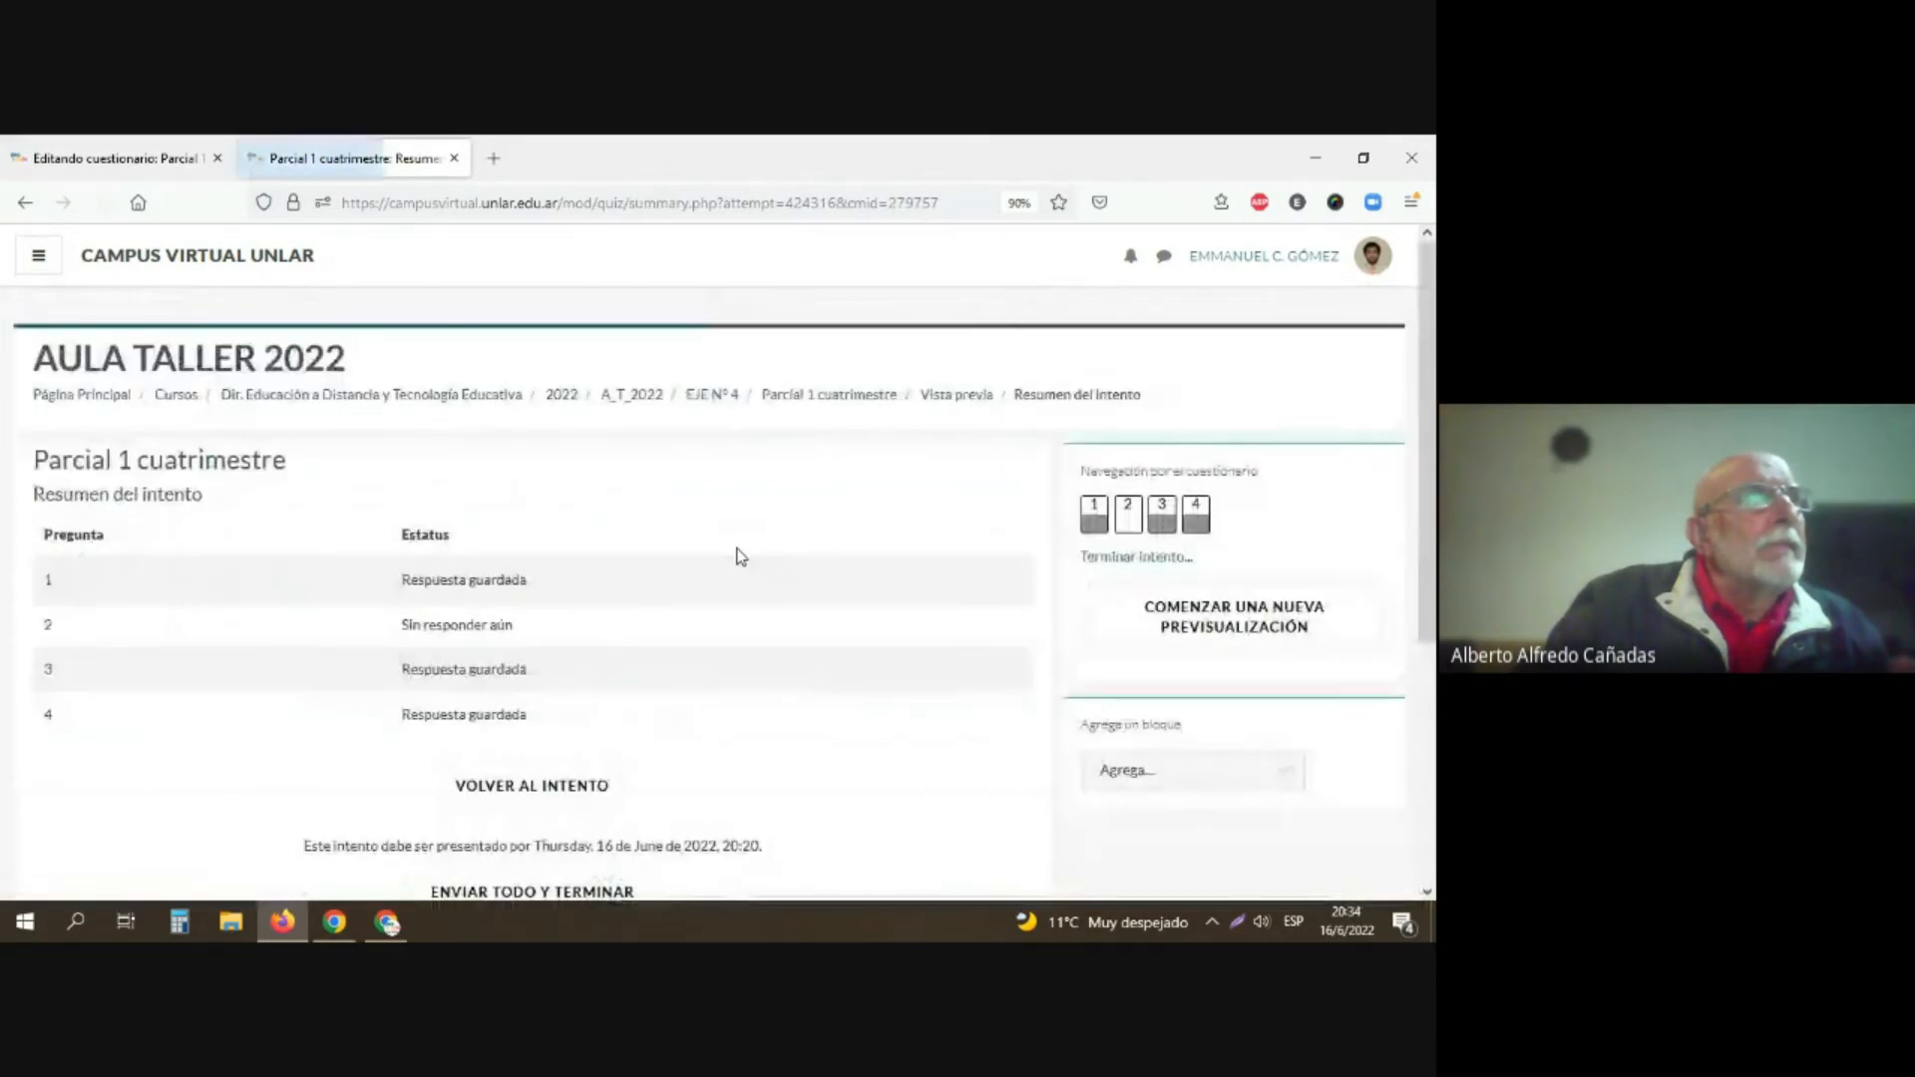
# Step: Submit all answers of the preview attempt from its summary and confirm the submission
pyautogui.scroll(-3, 741, 558)
pyautogui.click(553, 565)
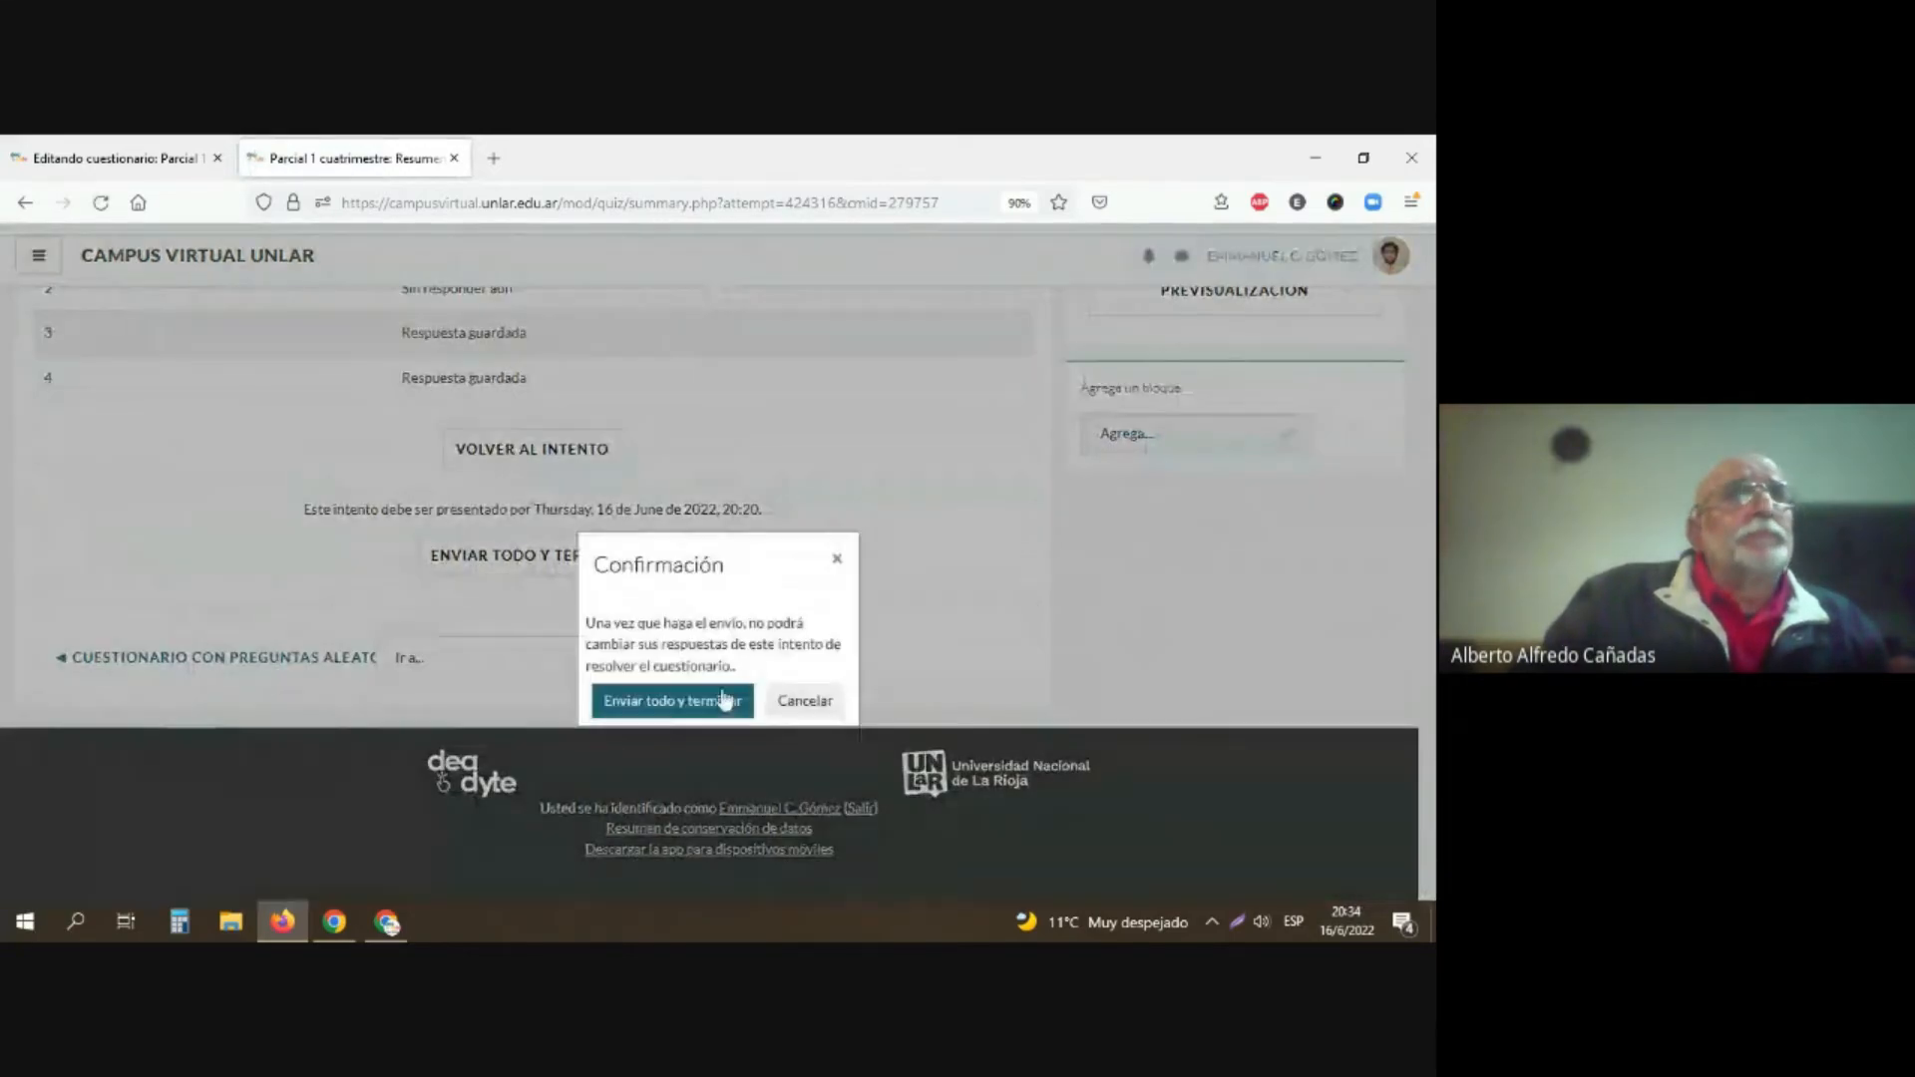
pyautogui.click(676, 702)
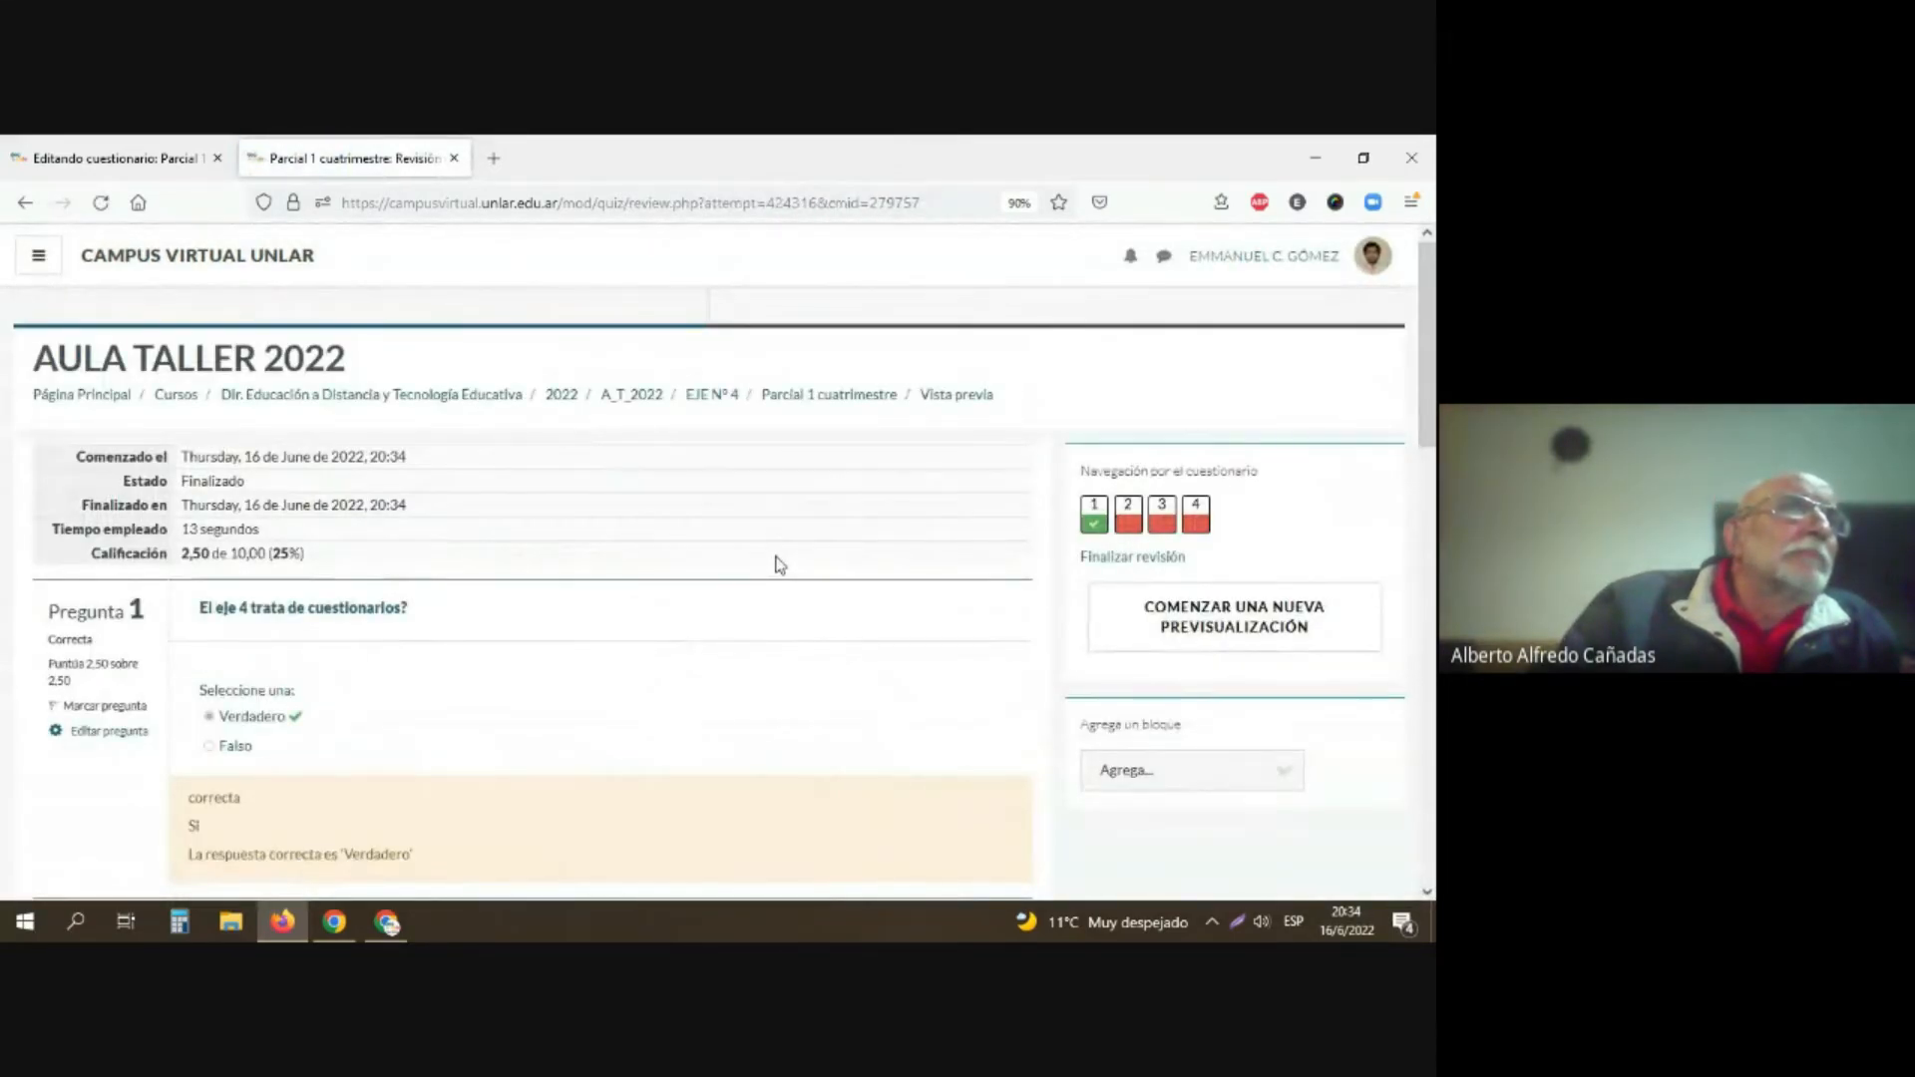
# Step: Examine the preview attempt's grade and the feedback on its four questions, checking the start page of a new preview as well
pyautogui.scroll(-2, 240, 595)
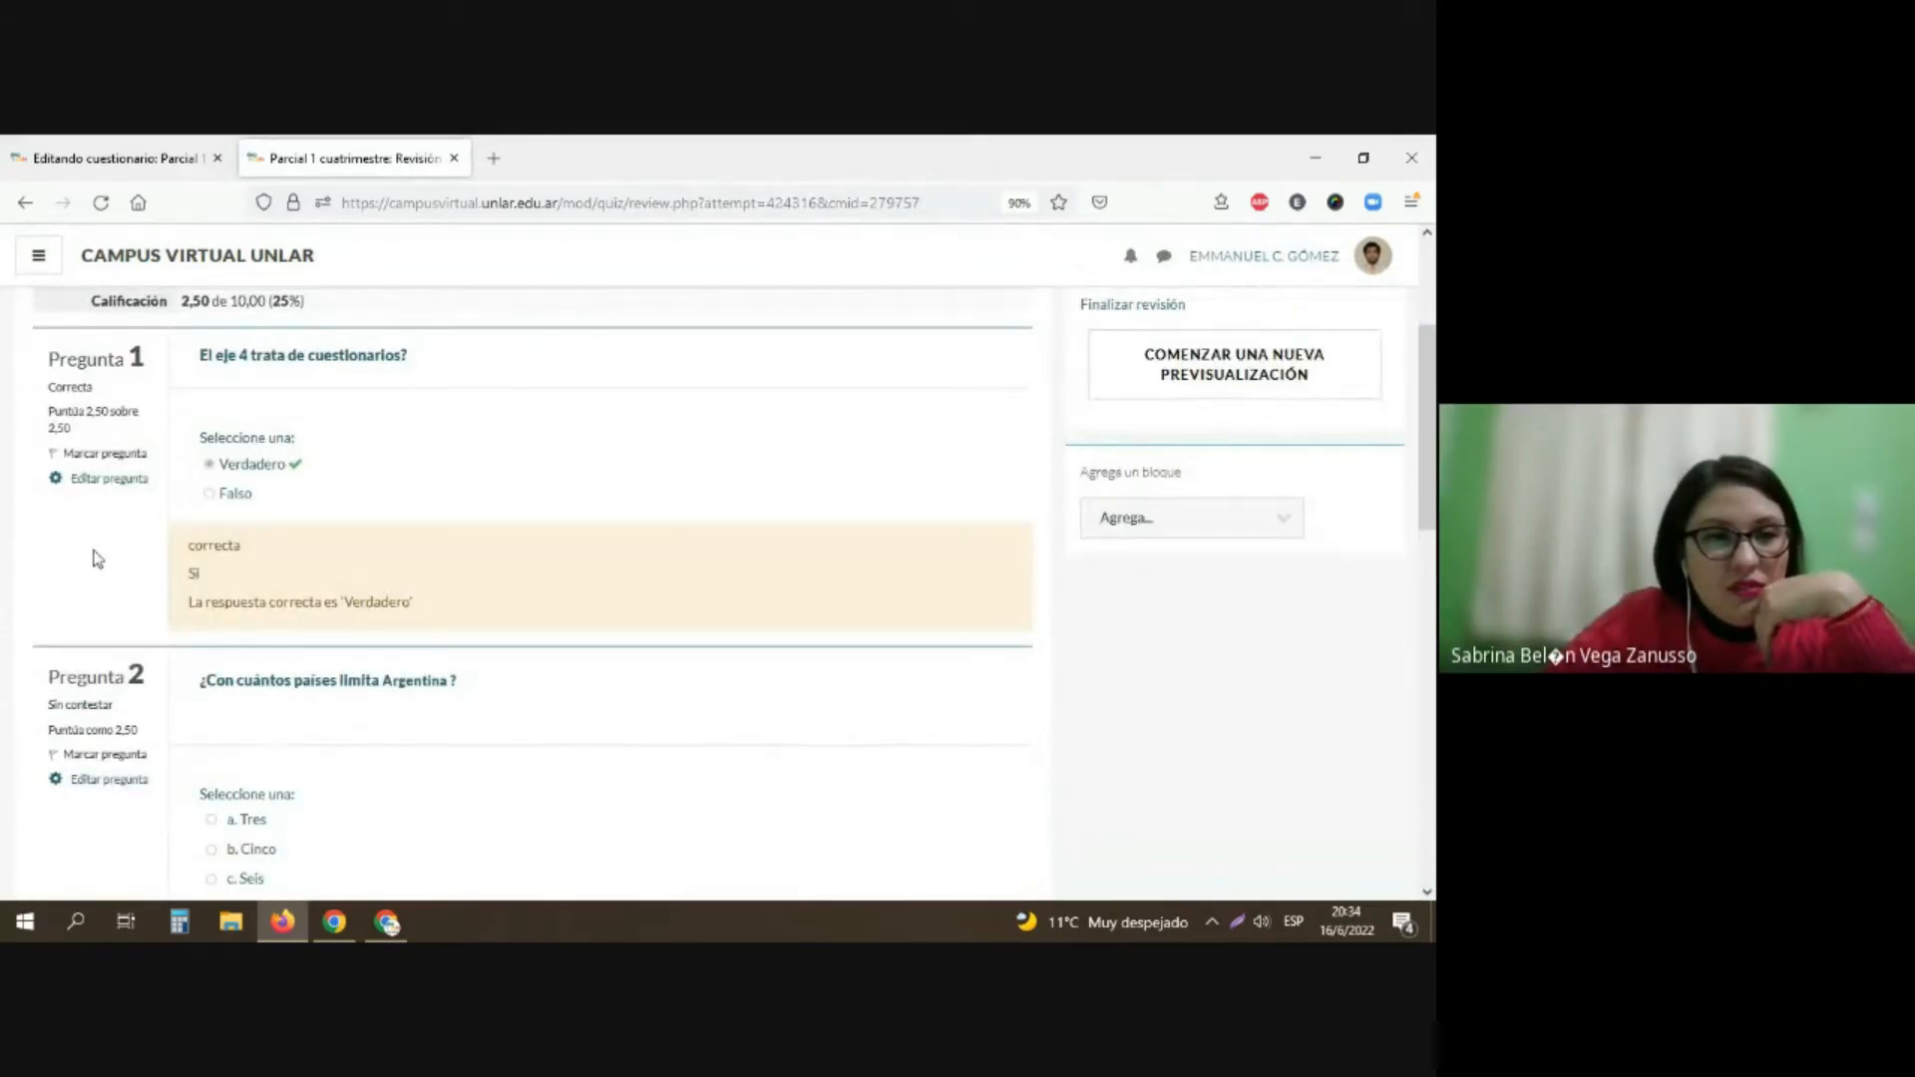
pyautogui.scroll(2, 97, 559)
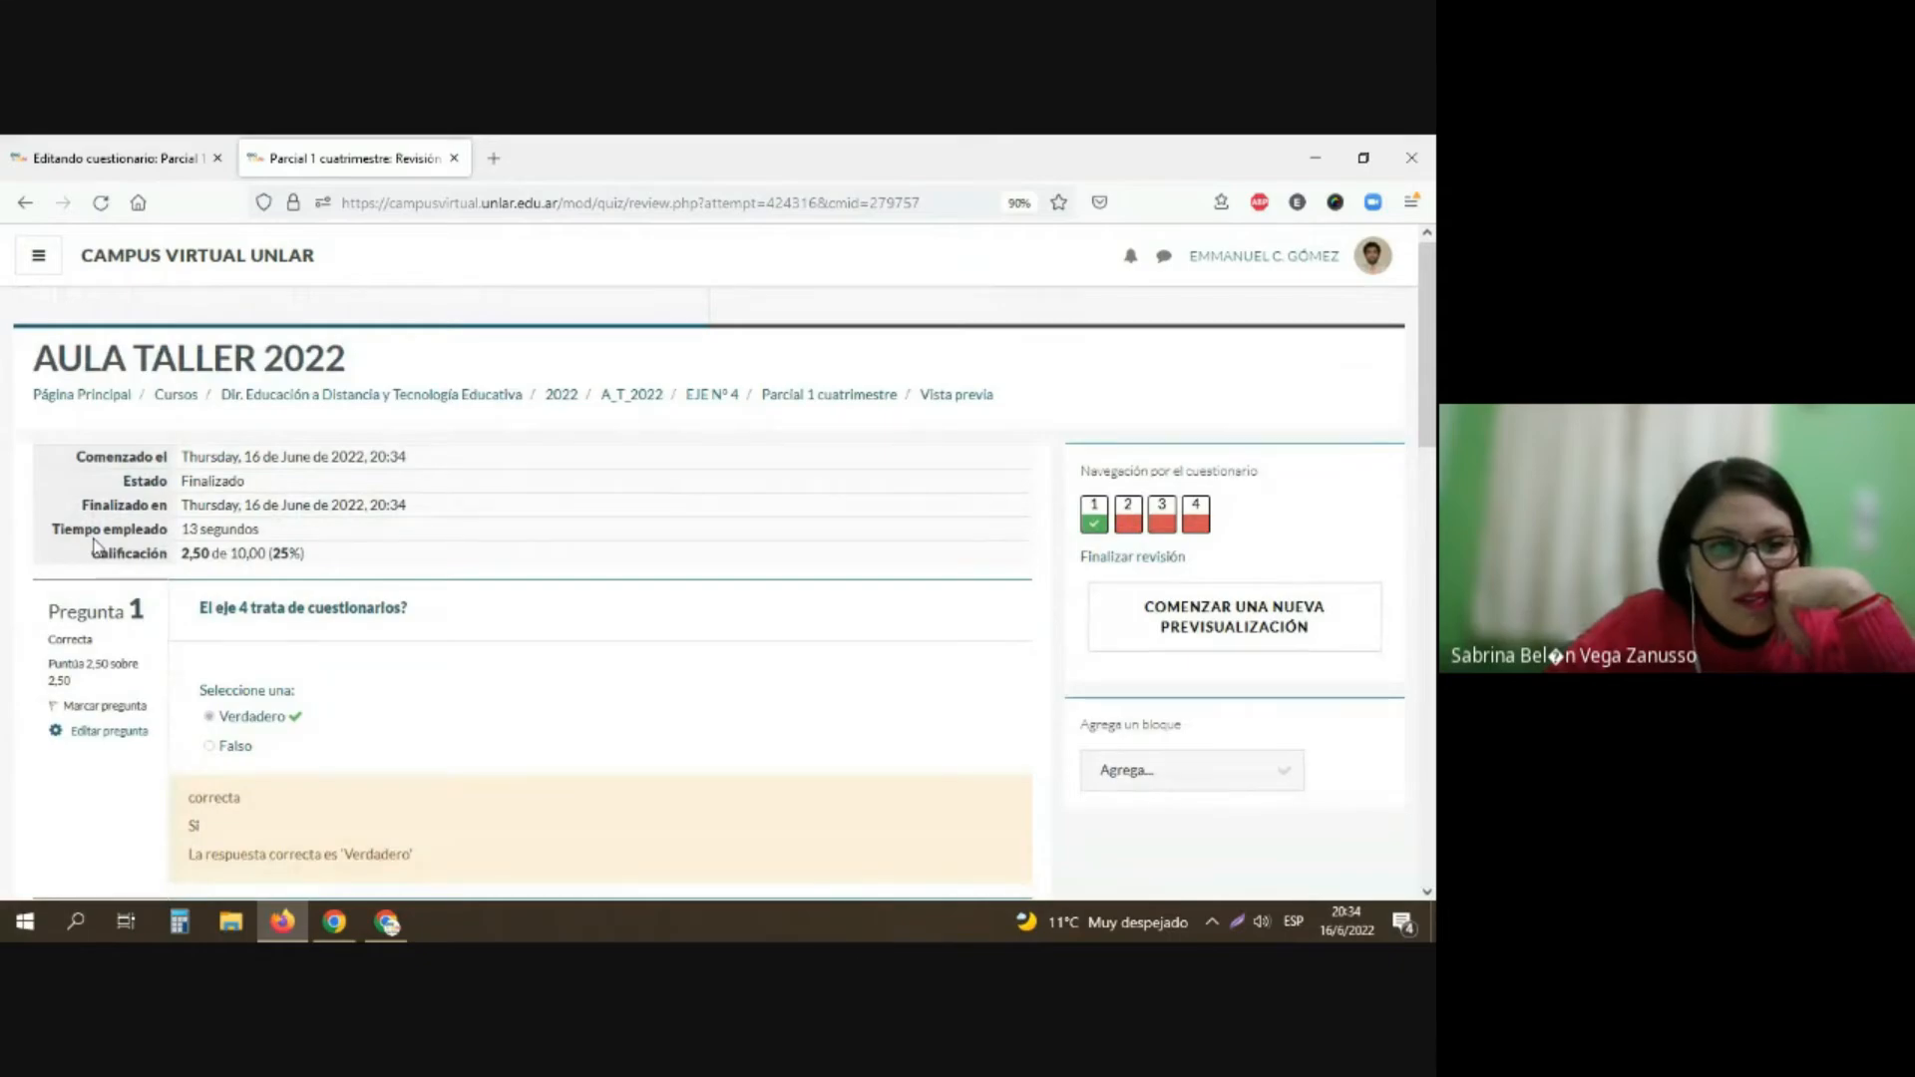
pyautogui.scroll(-1, 95, 549)
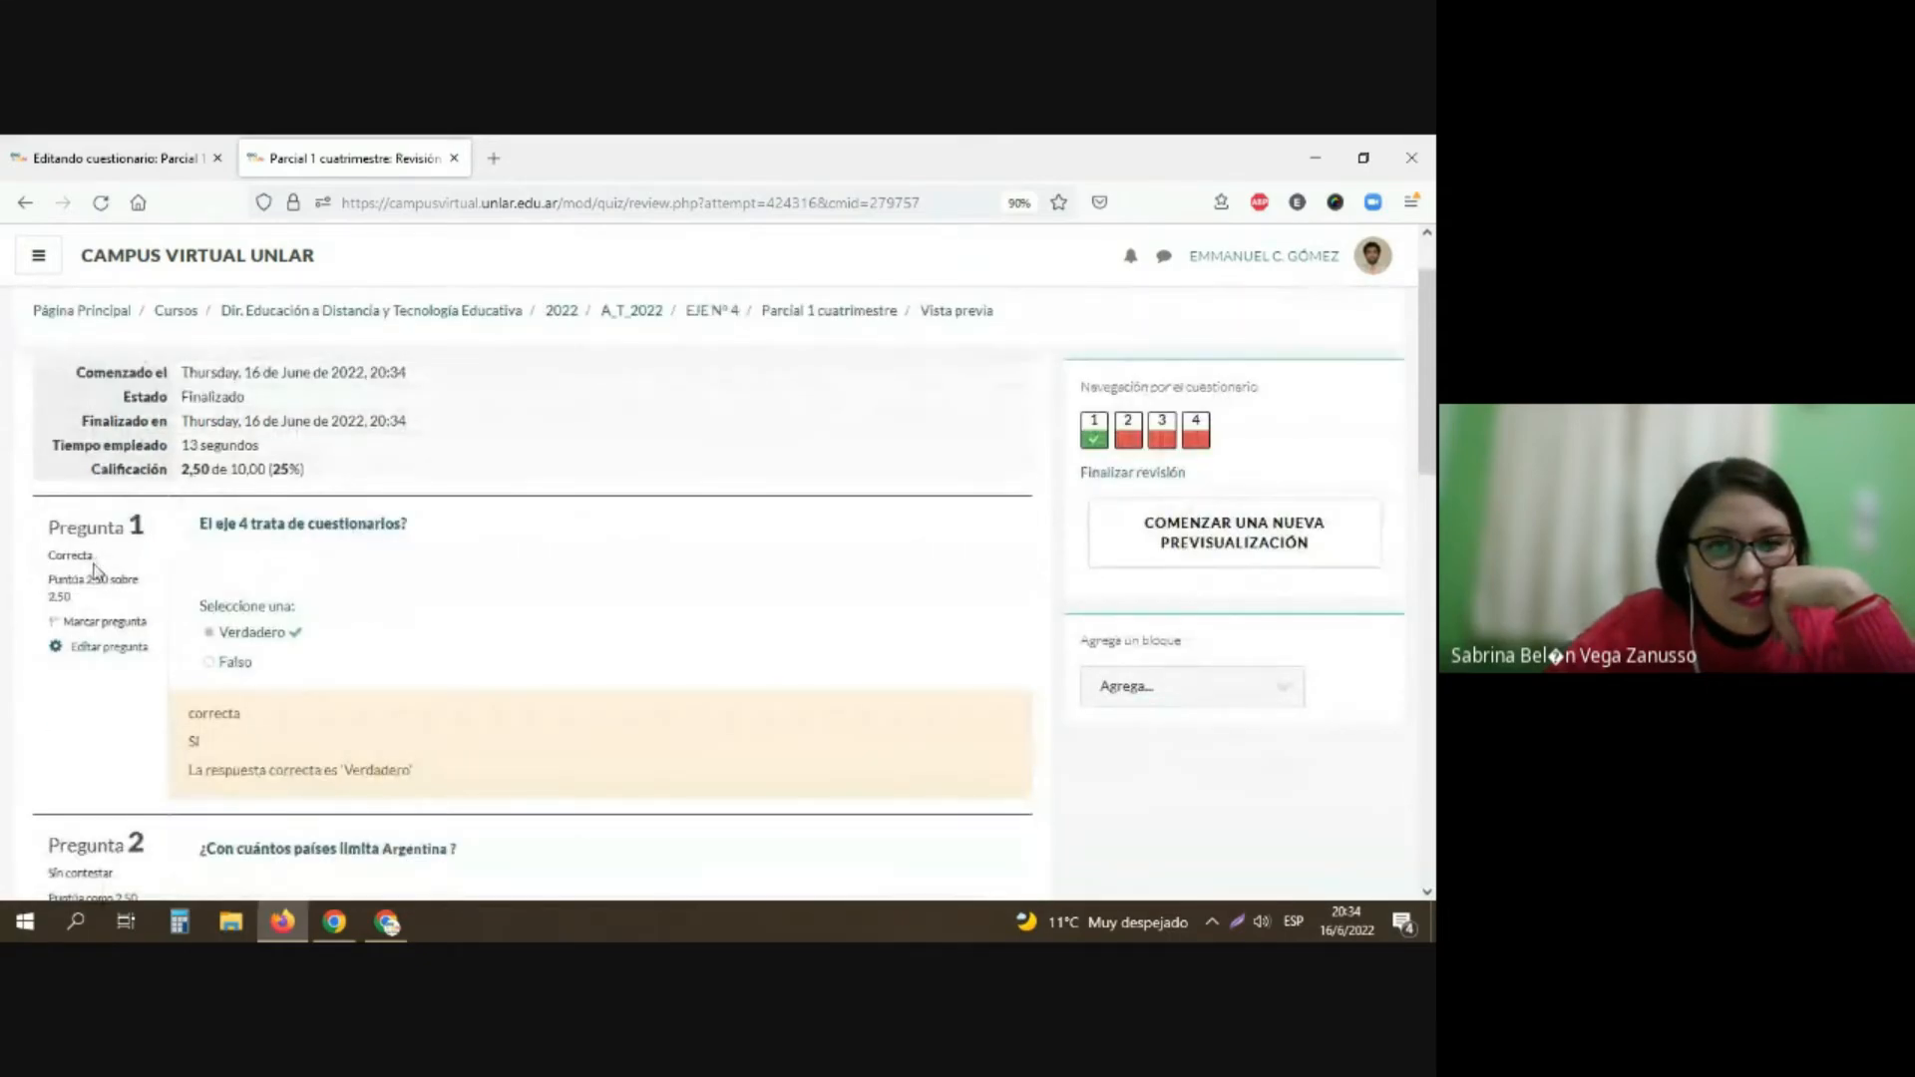
pyautogui.scroll(-5, 97, 574)
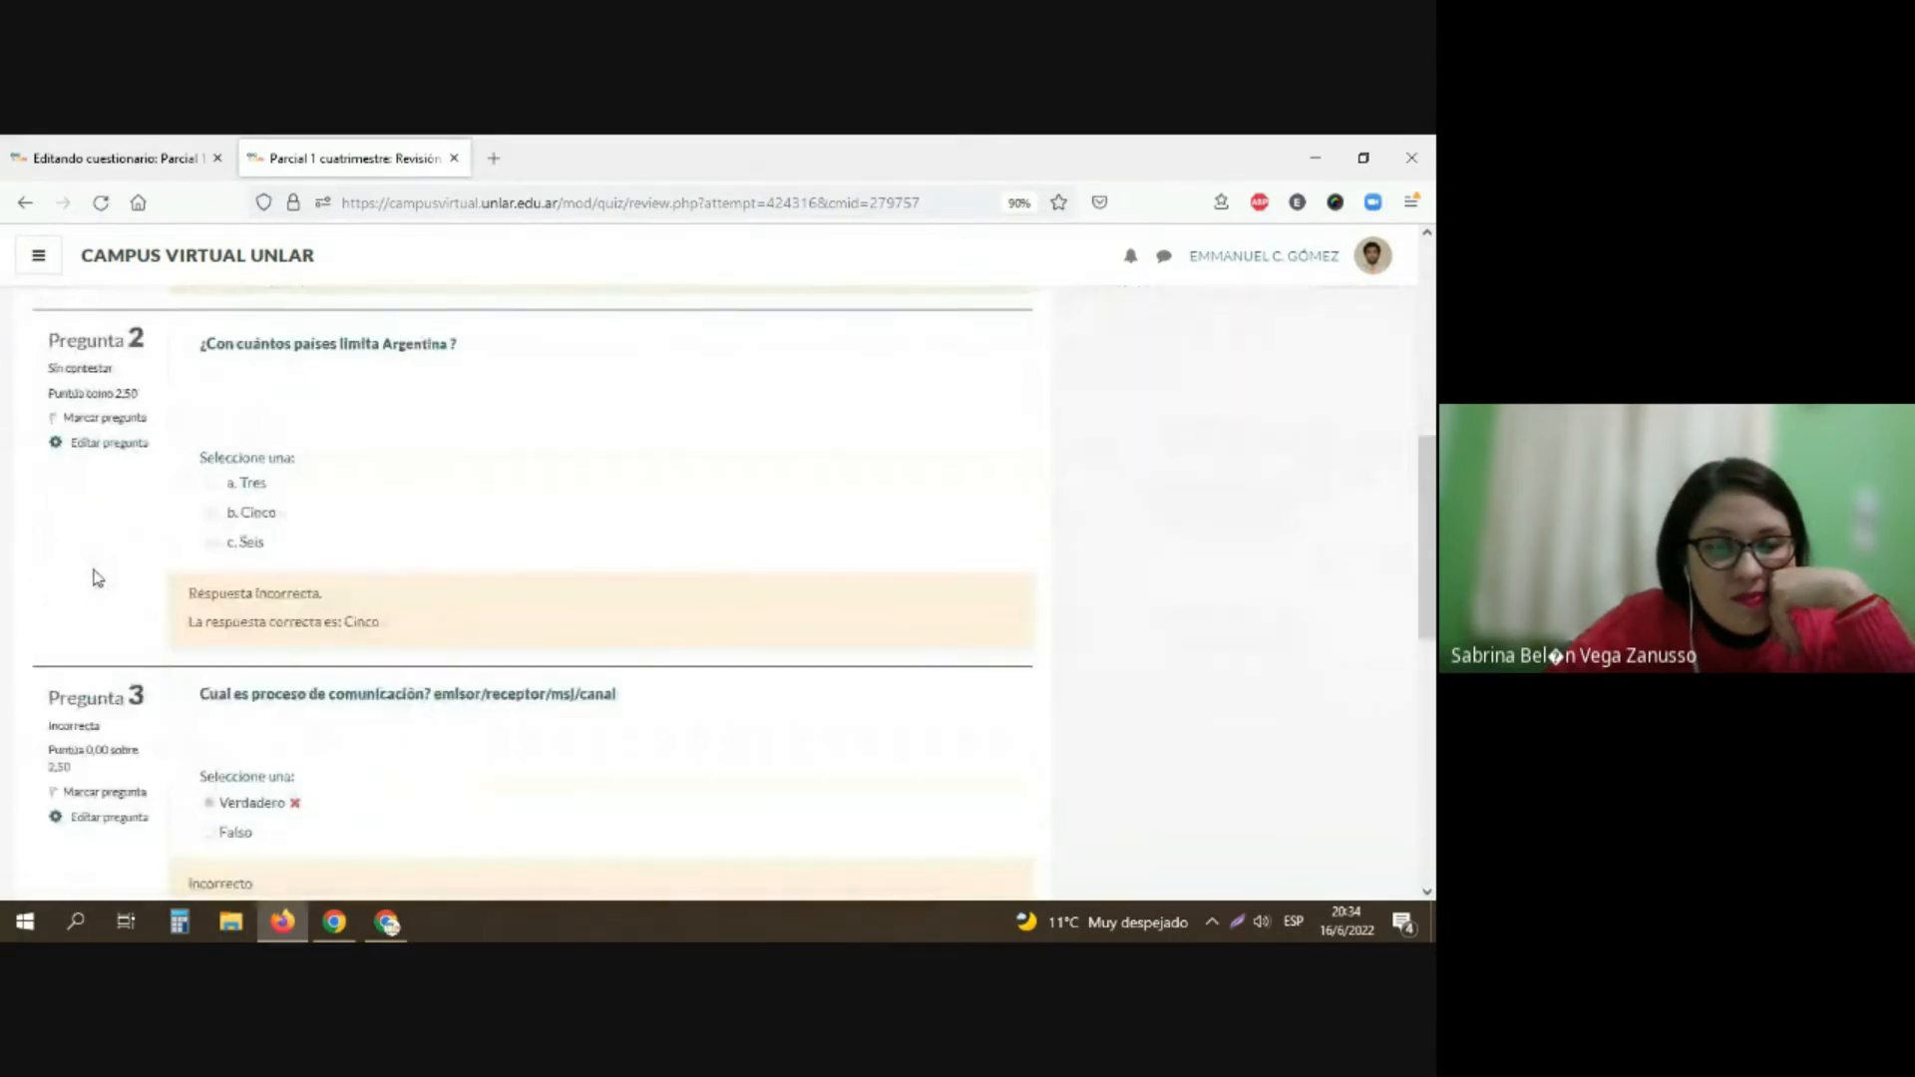
pyautogui.scroll(-2, 96, 578)
pyautogui.scroll(-4, 96, 575)
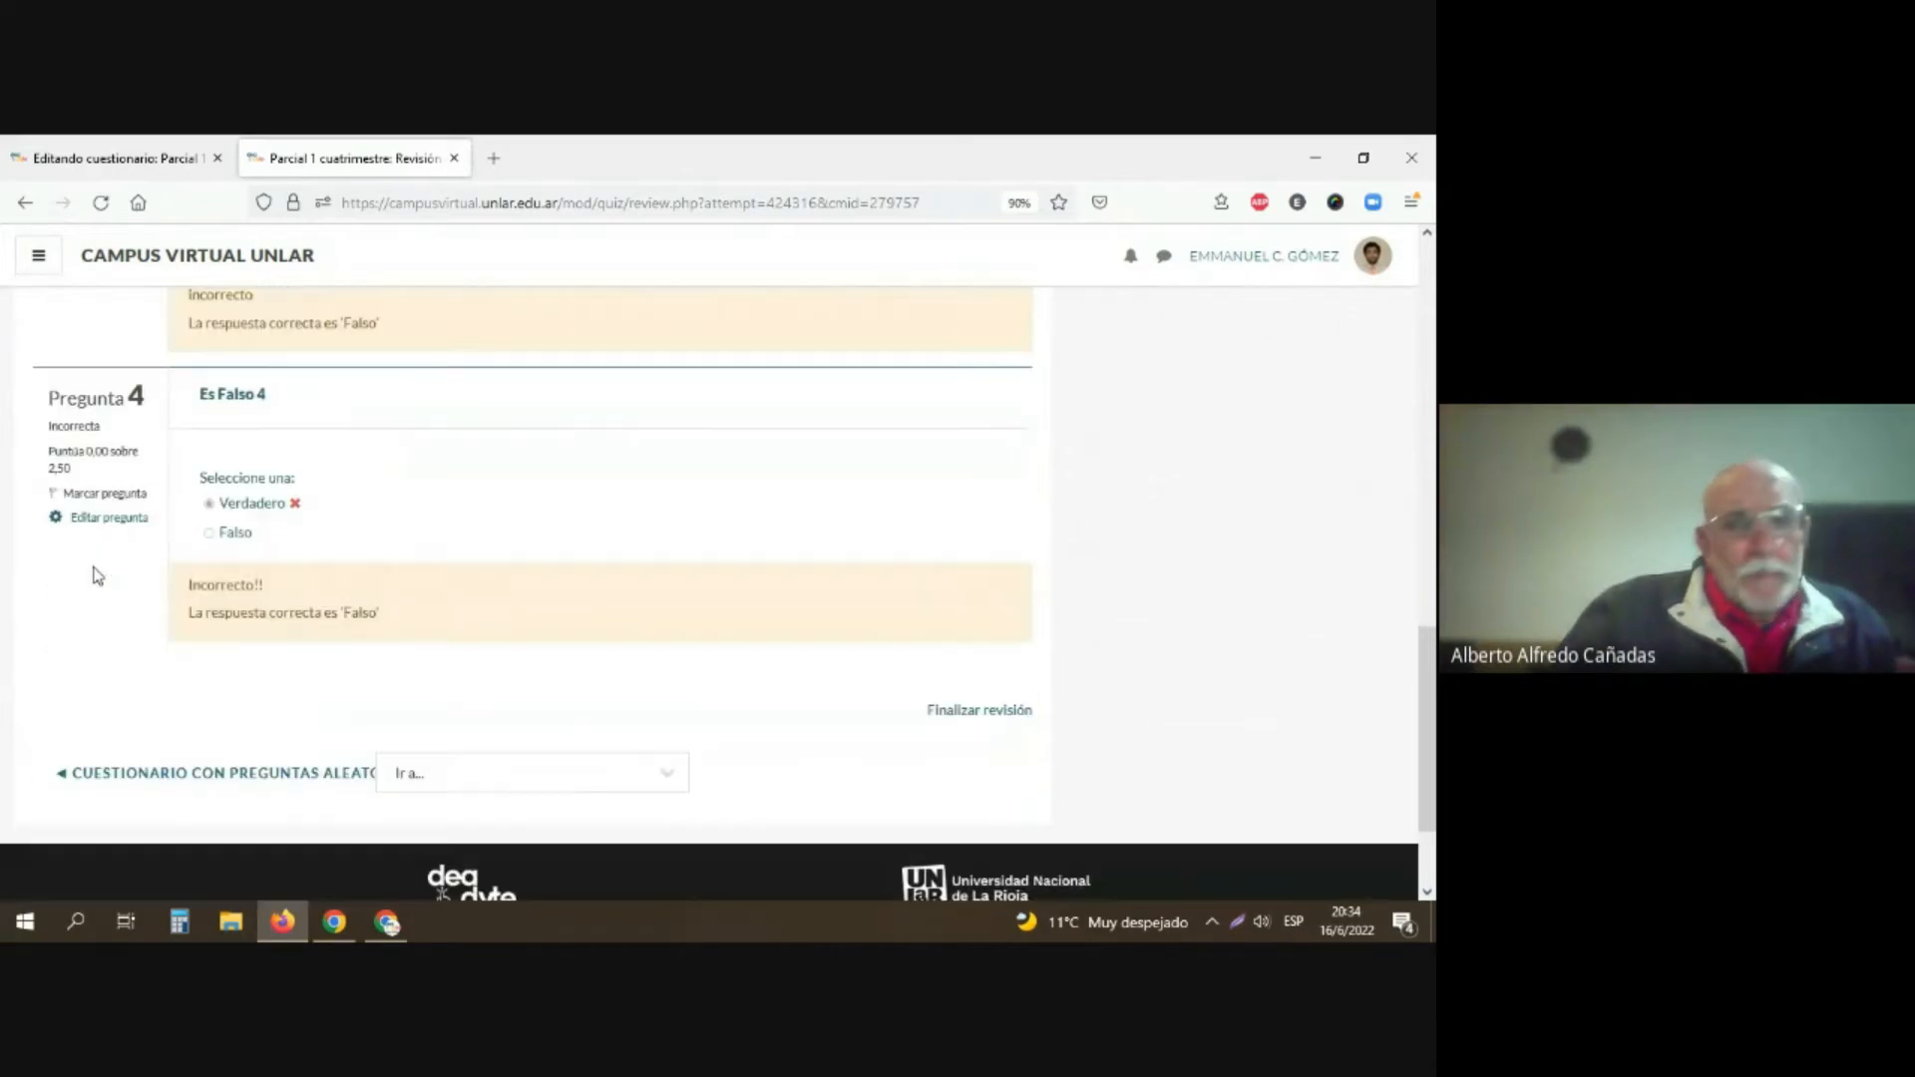
pyautogui.scroll(11, 94, 569)
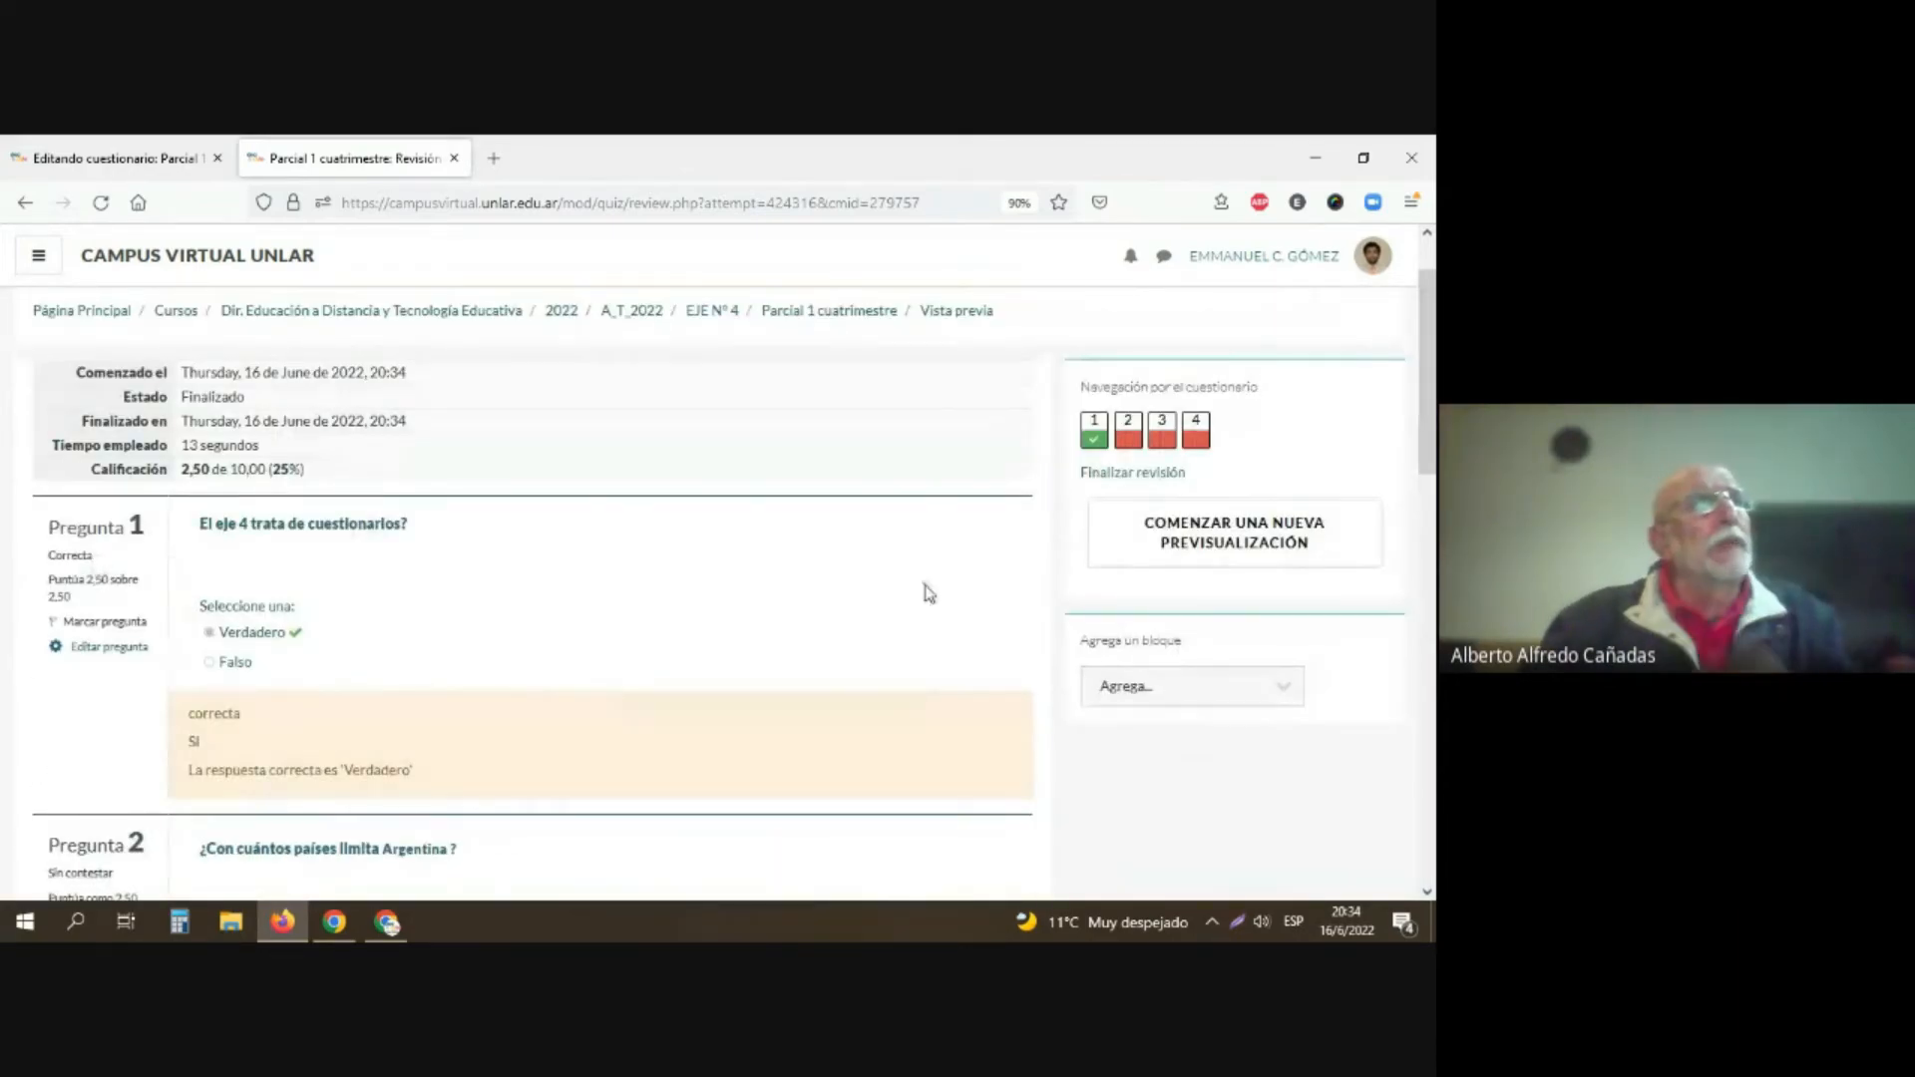
pyautogui.click(1259, 549)
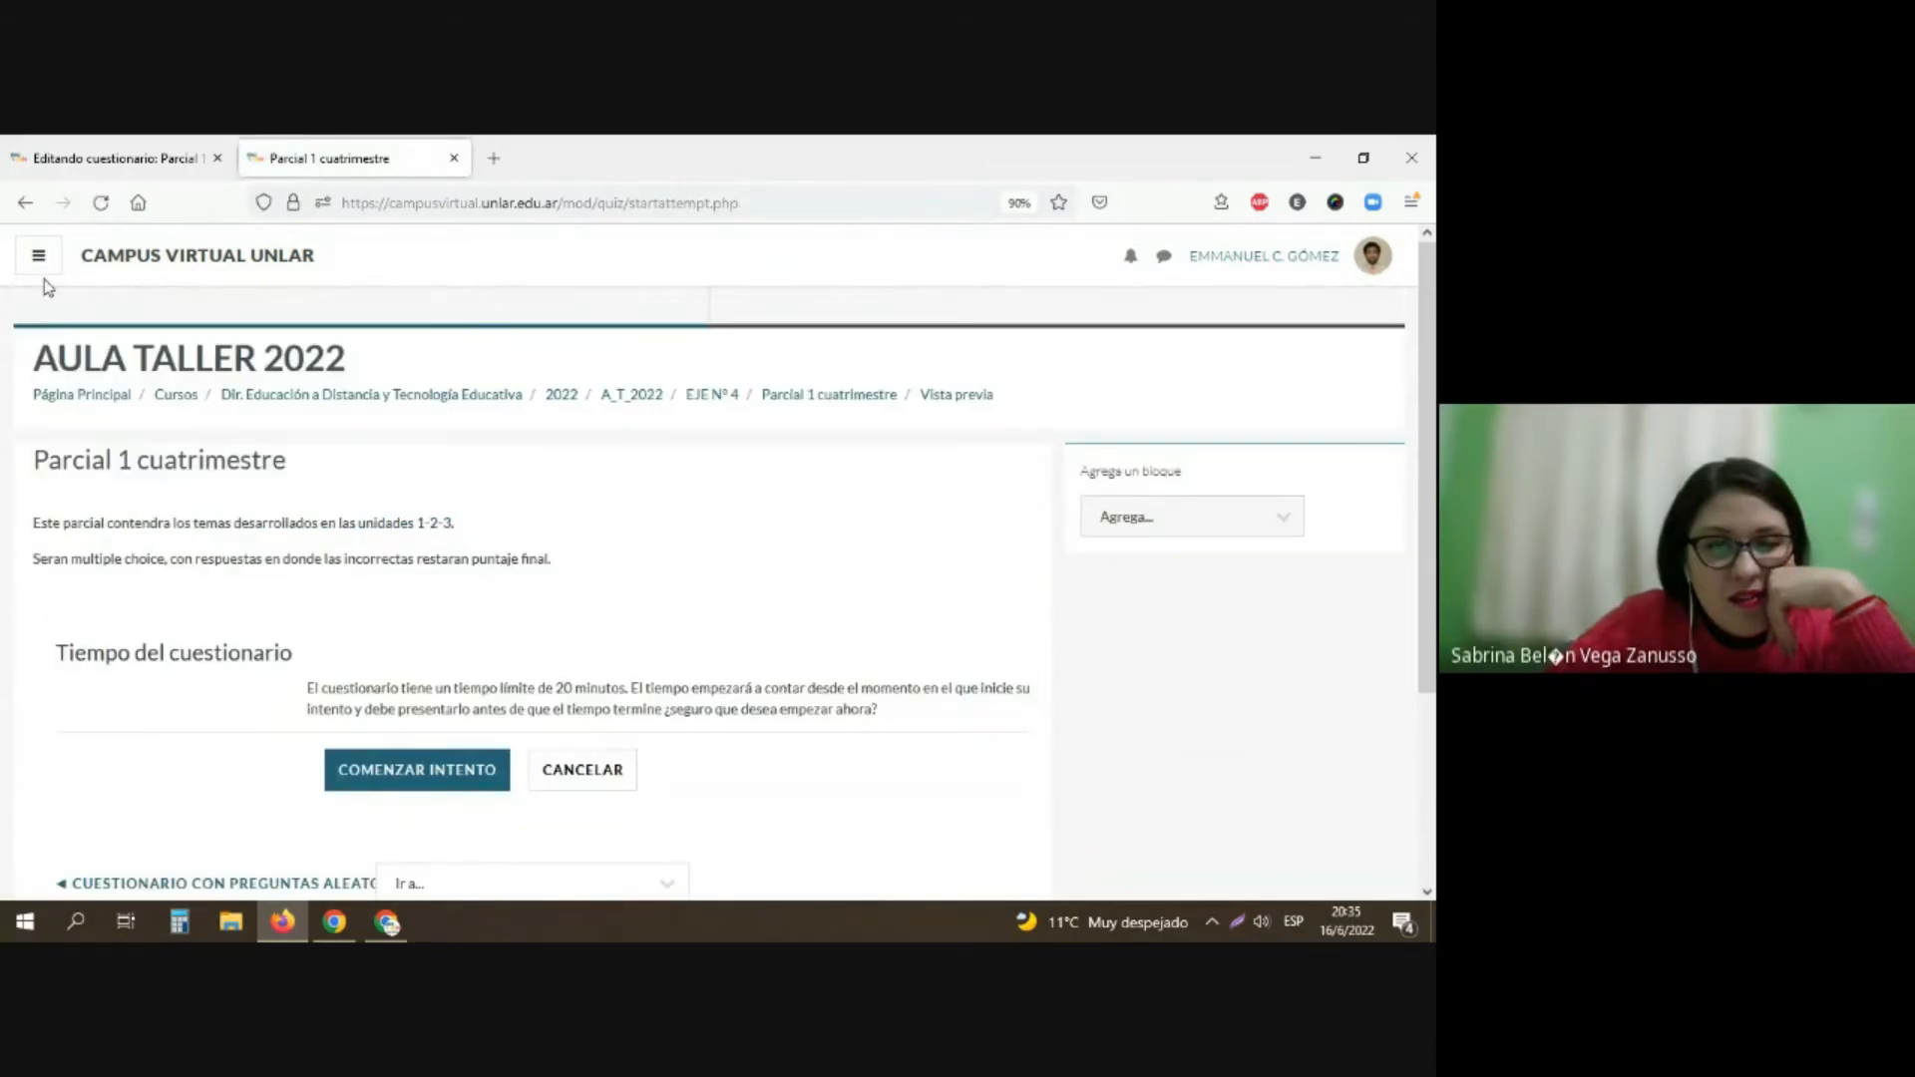
pyautogui.click(25, 203)
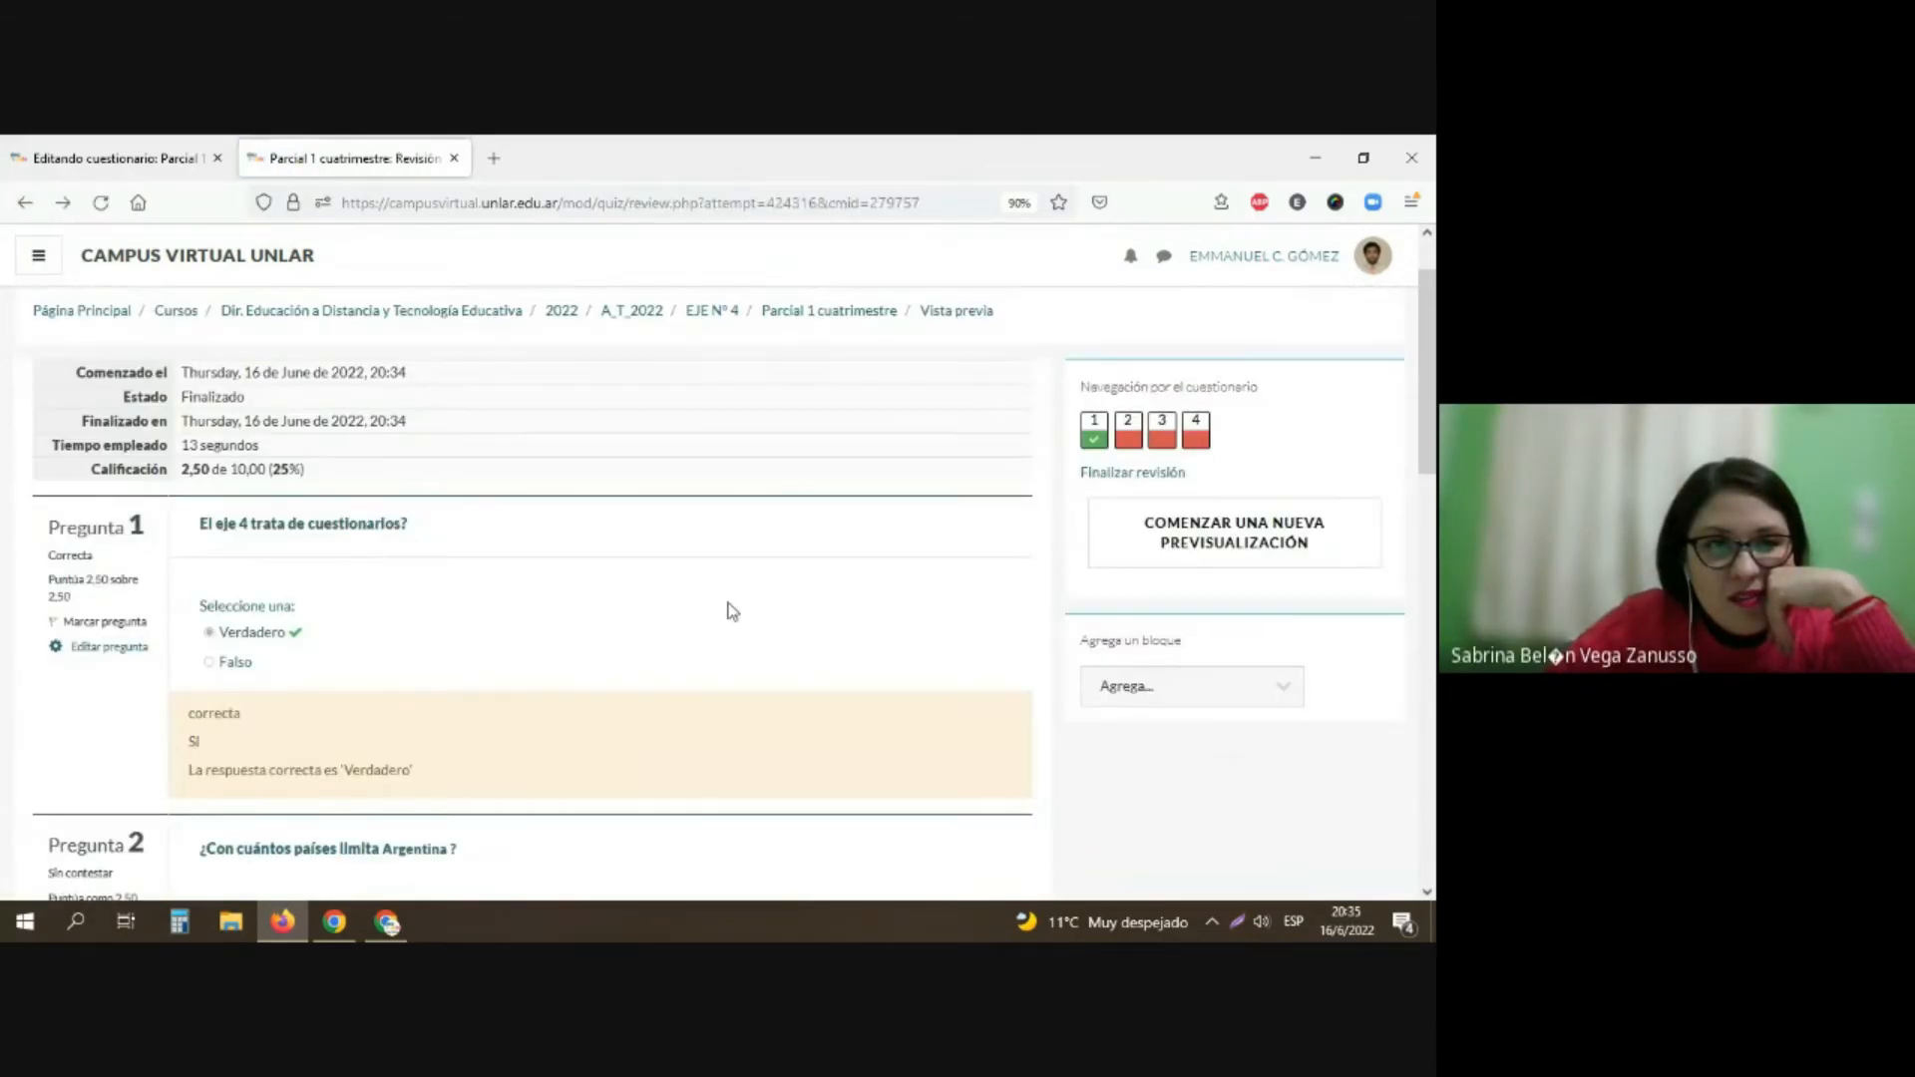
# Step: End the preview's review and reopen it from the previous attempts summary, keeping the questionnaire's overview open in a new tab
pyautogui.middleClick(843, 389)
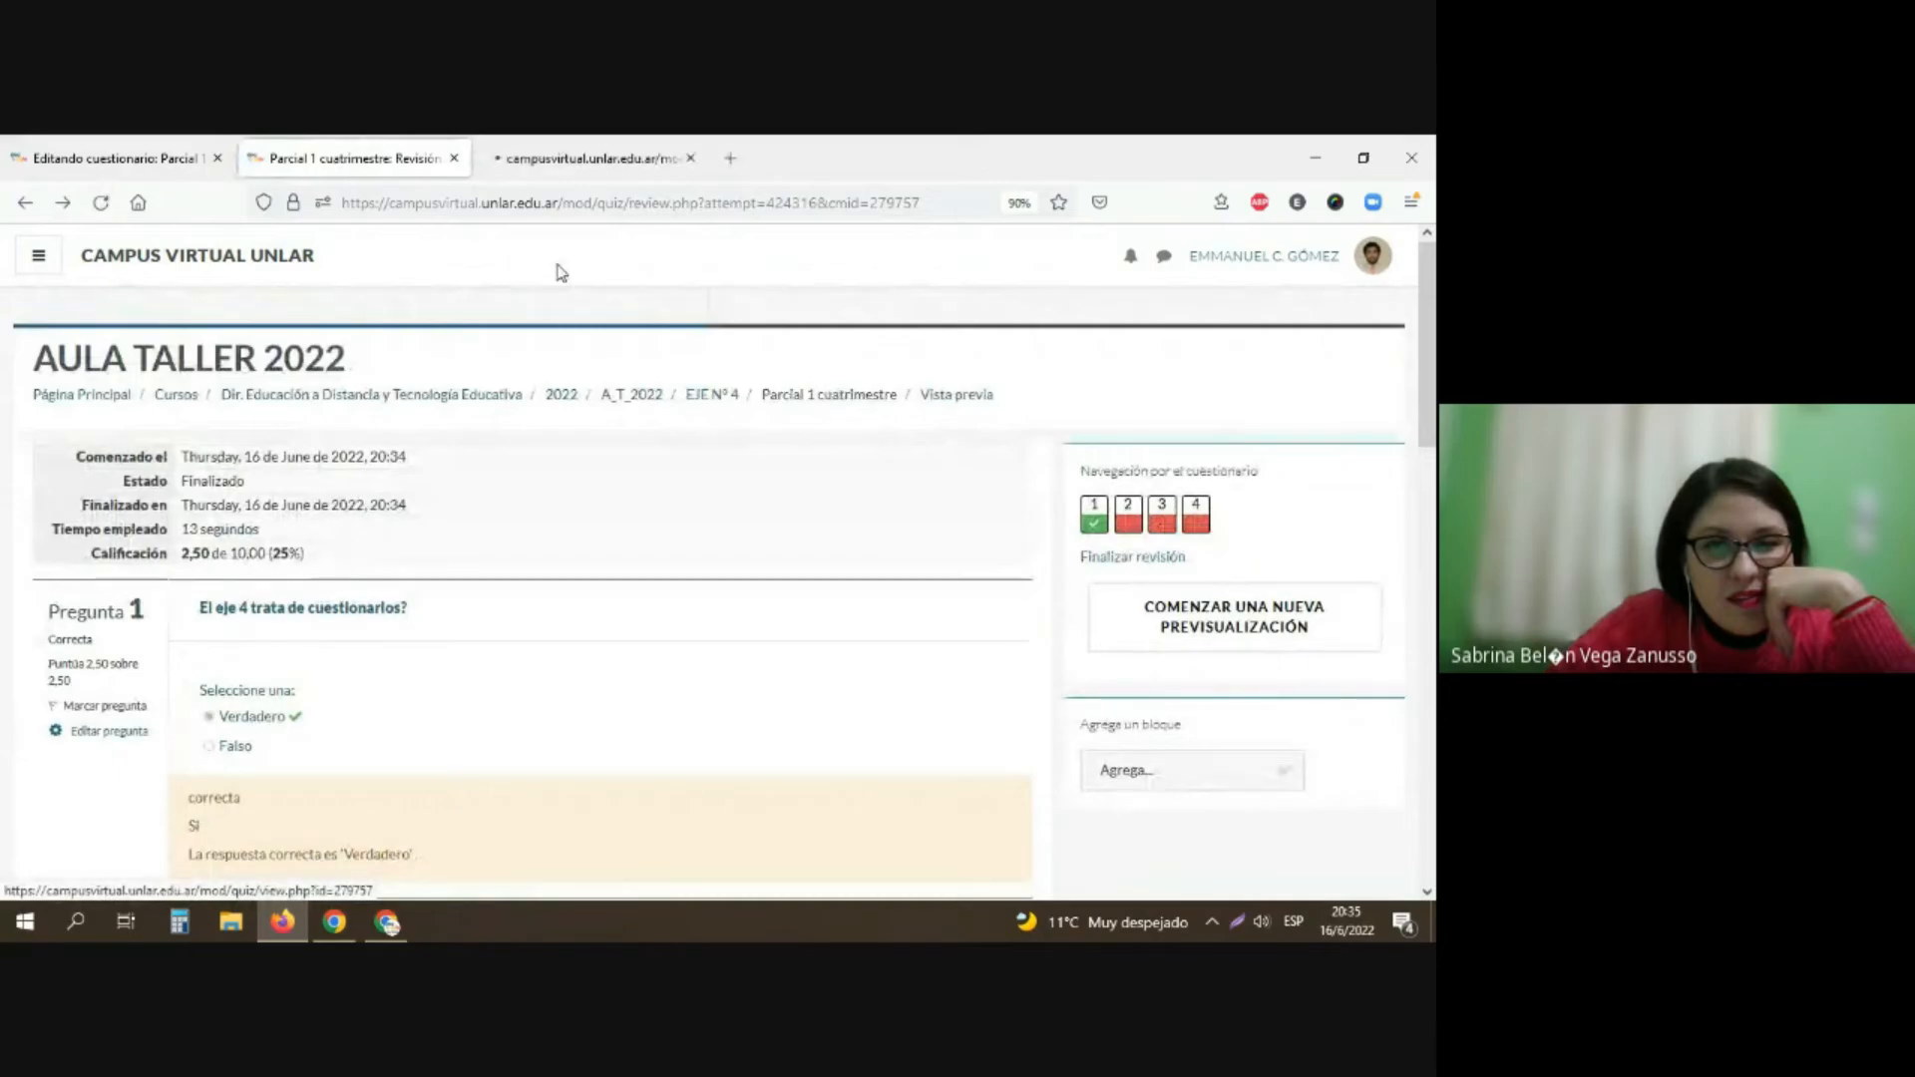
pyautogui.click(1175, 558)
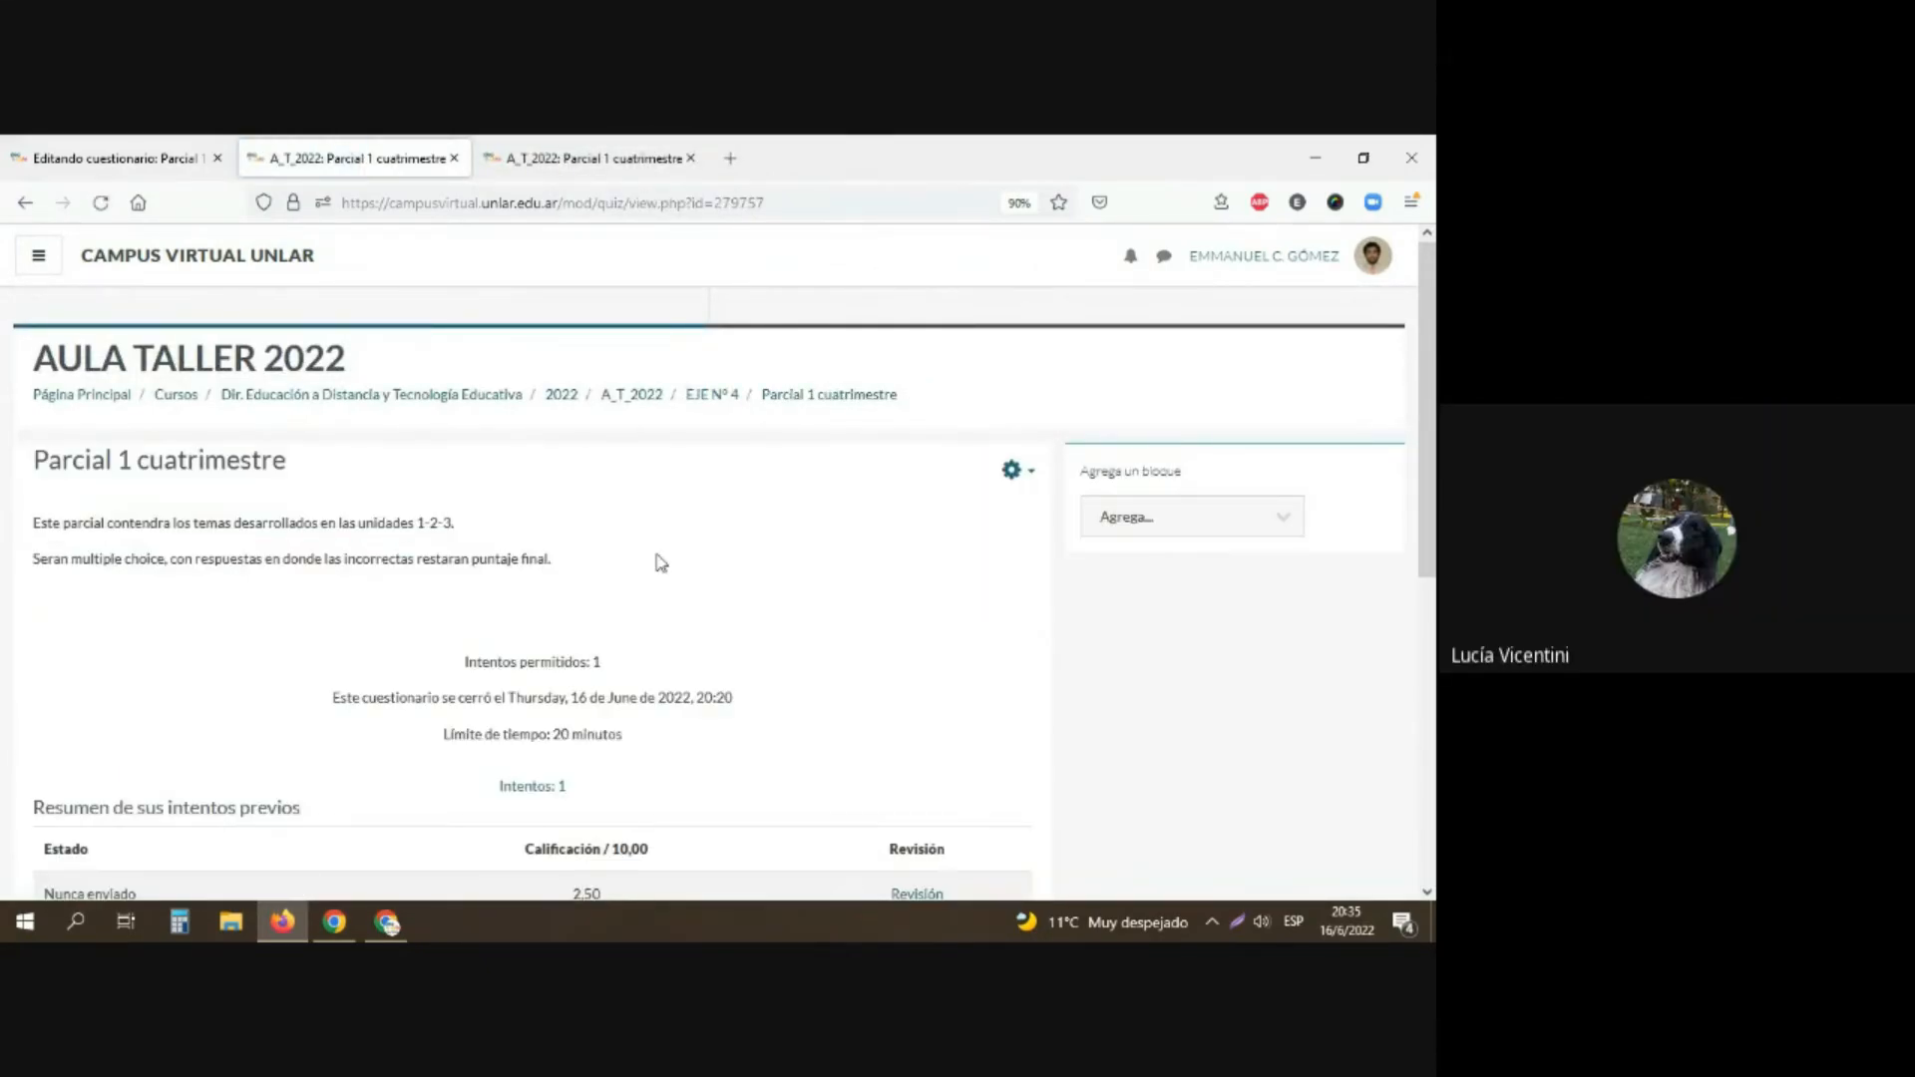
pyautogui.scroll(-3, 654, 564)
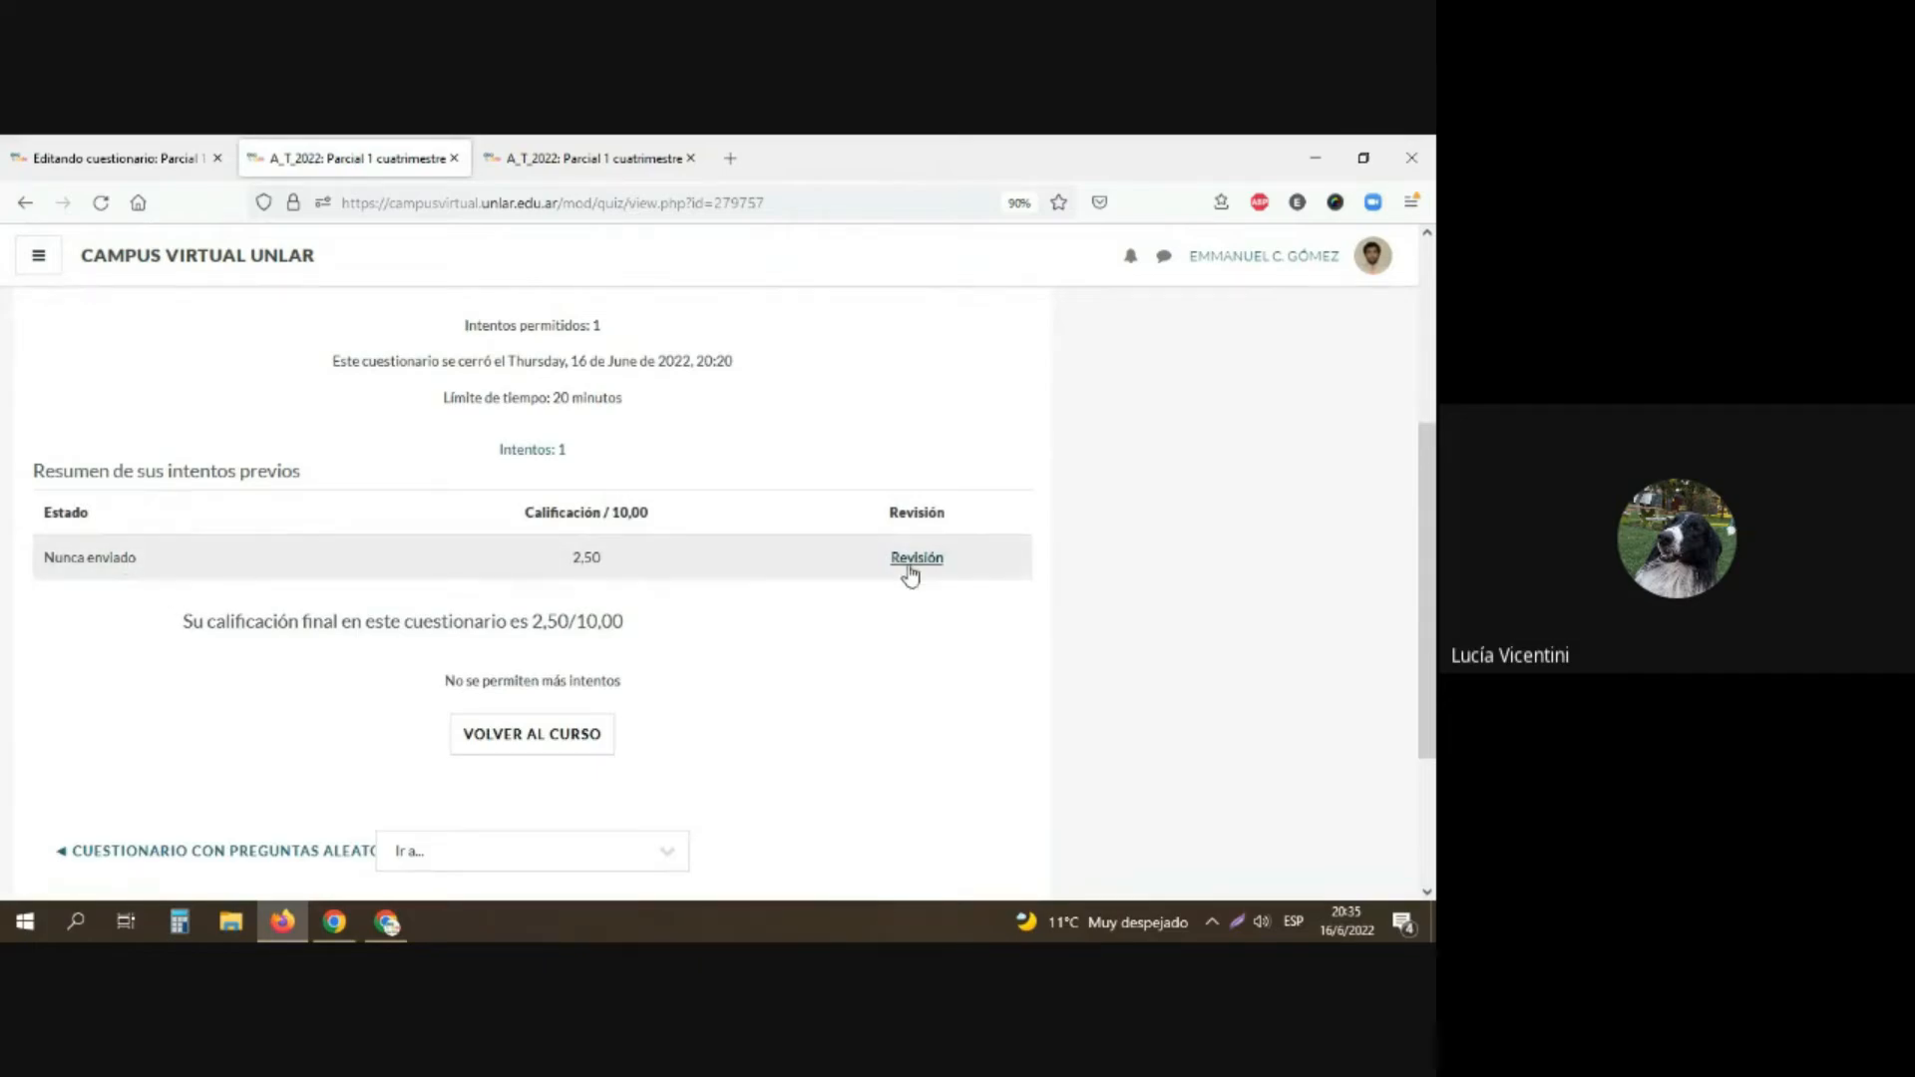
pyautogui.click(910, 564)
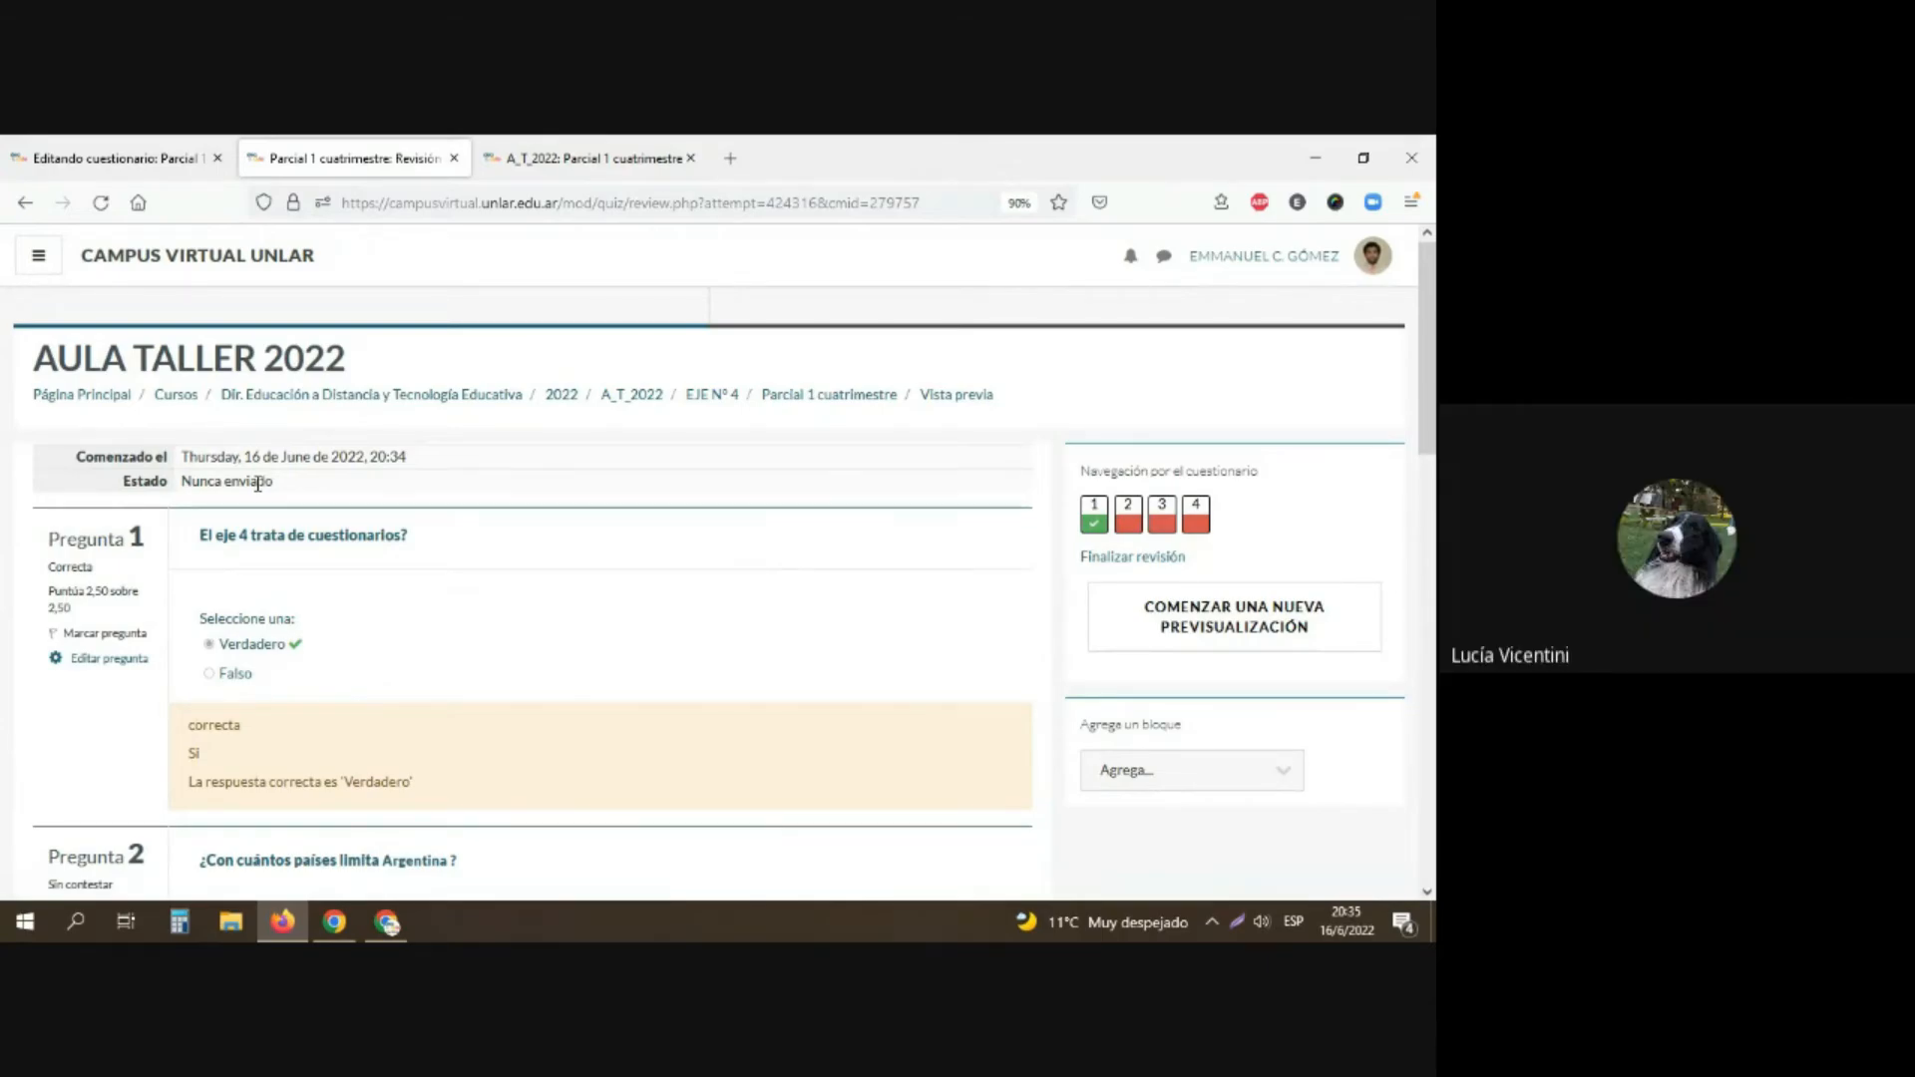
# Step: Examine the preview attempt's review and the previous attempts summary on the questionnaire's overview page, reloading the overview
pyautogui.scroll(-5, 565, 593)
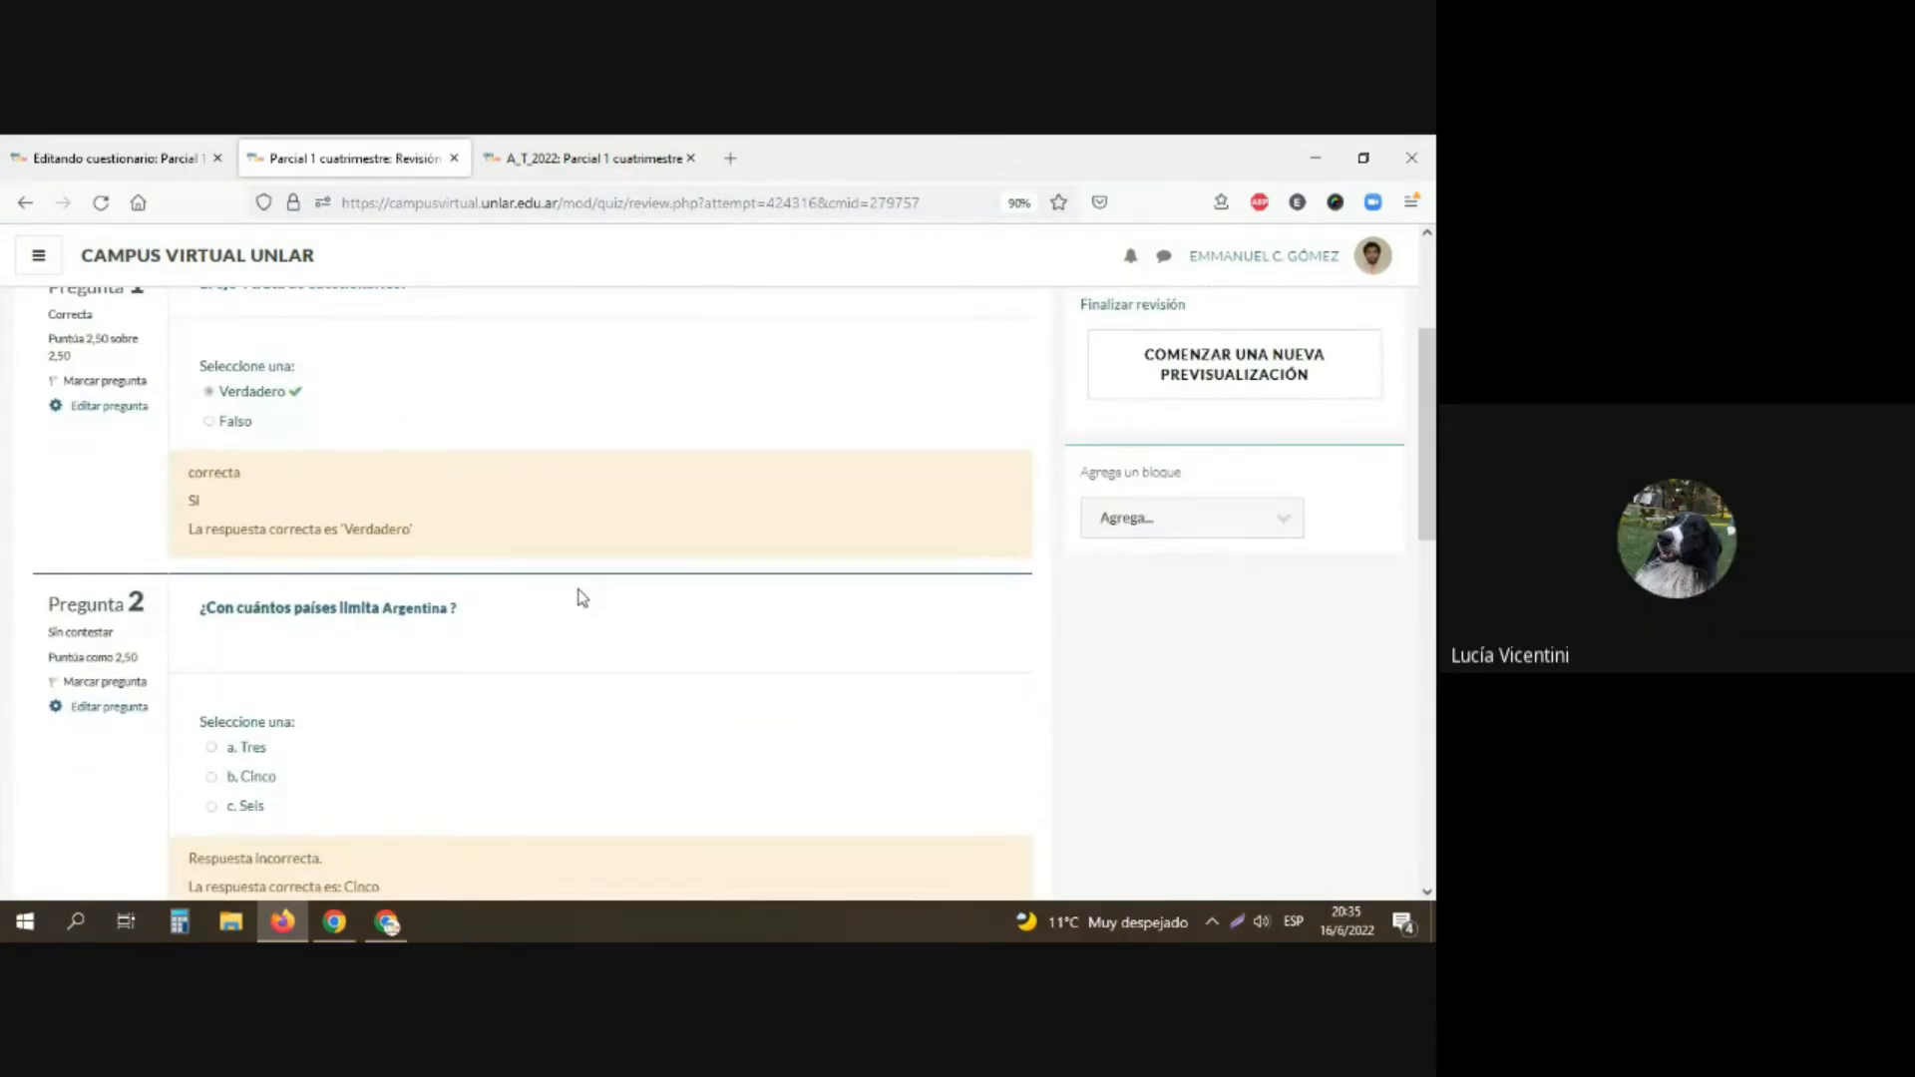
pyautogui.scroll(5, 583, 598)
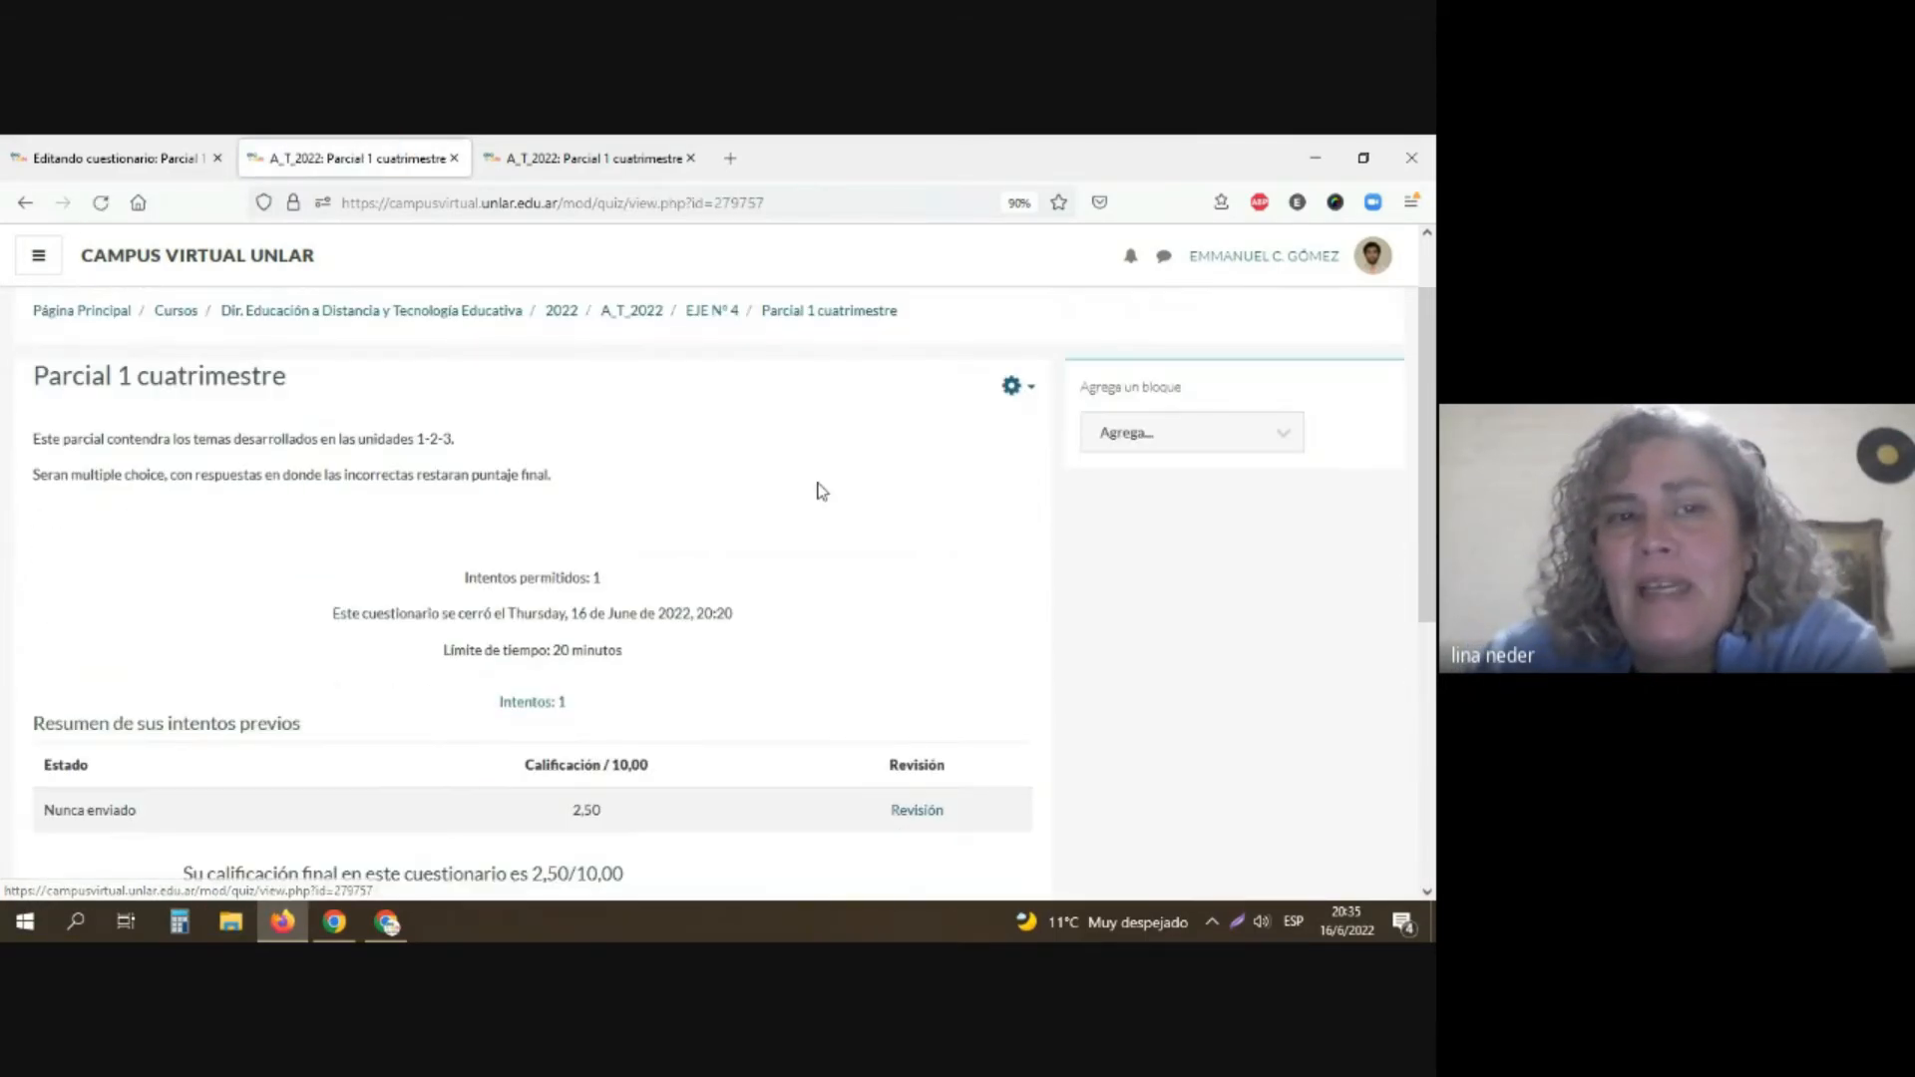
pyautogui.scroll(-3, 289, 775)
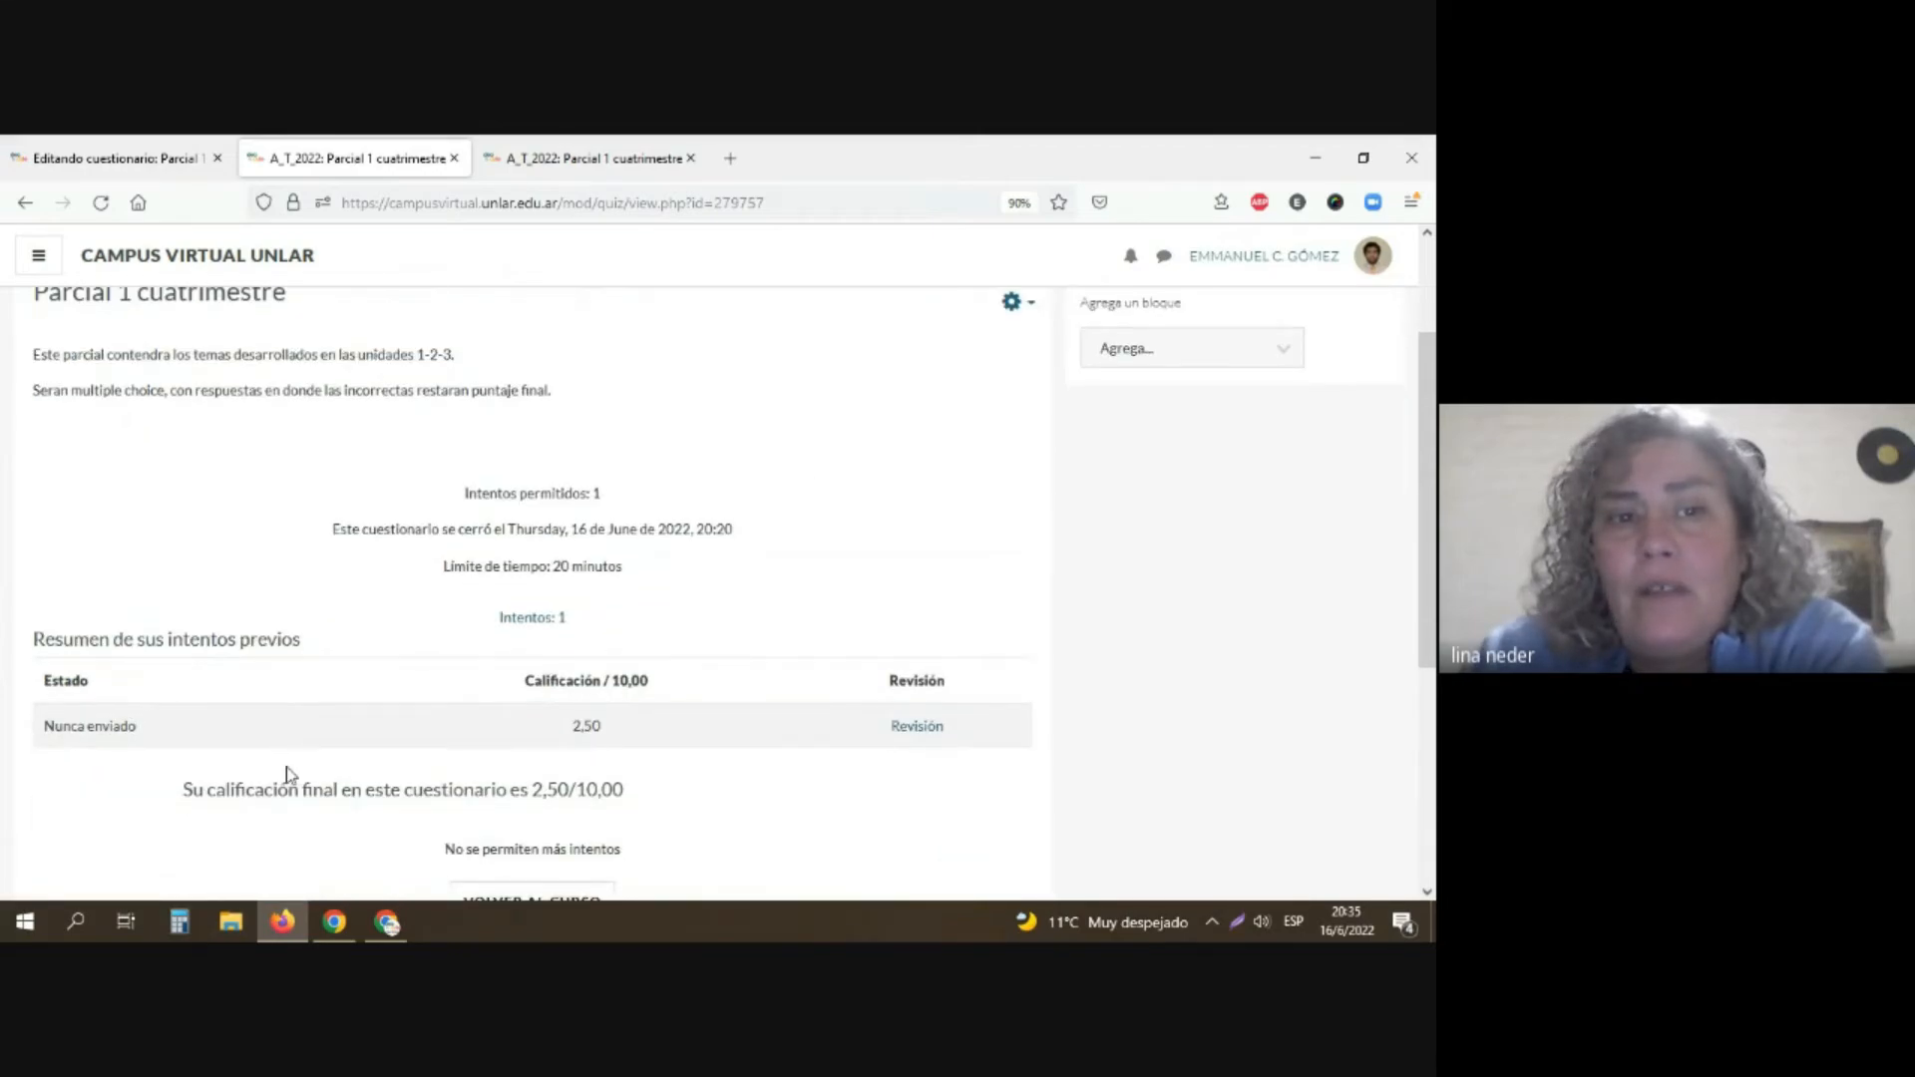
pyautogui.scroll(1, 297, 768)
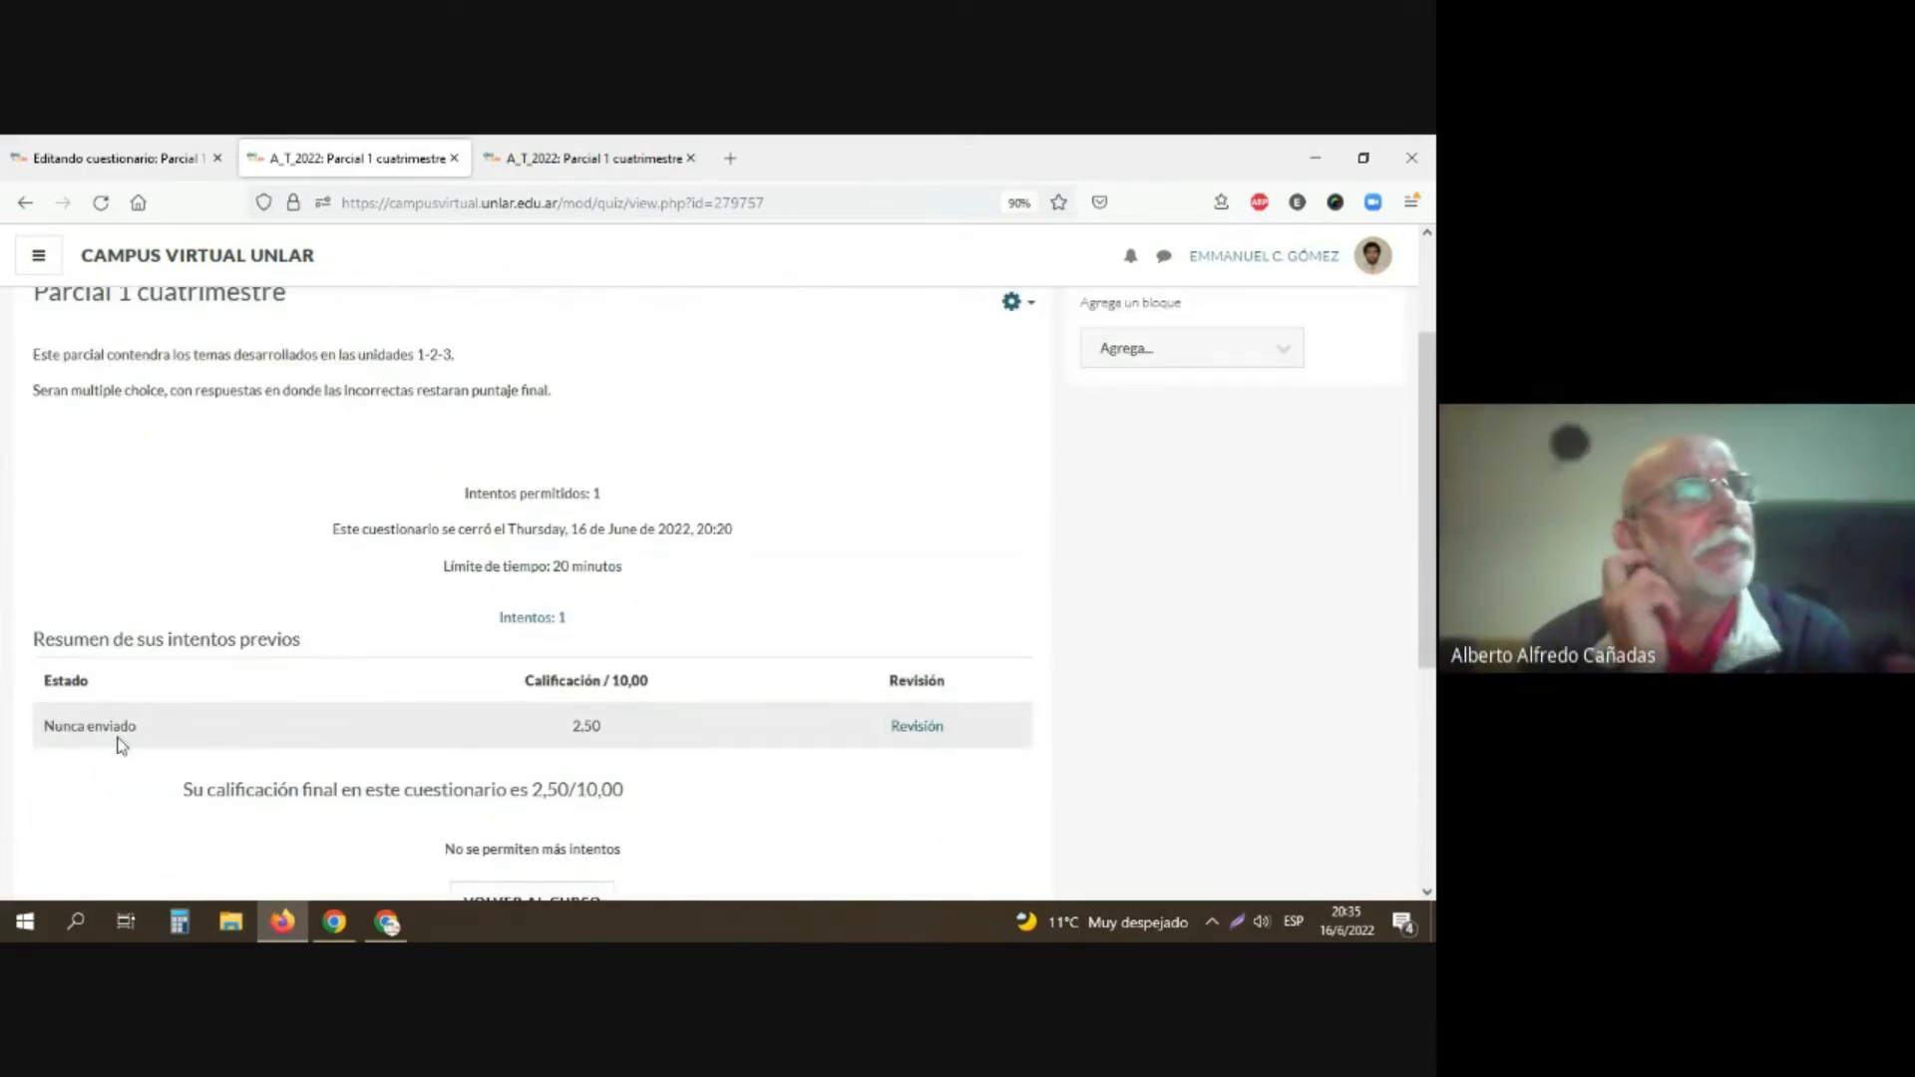
pyautogui.scroll(1, 113, 726)
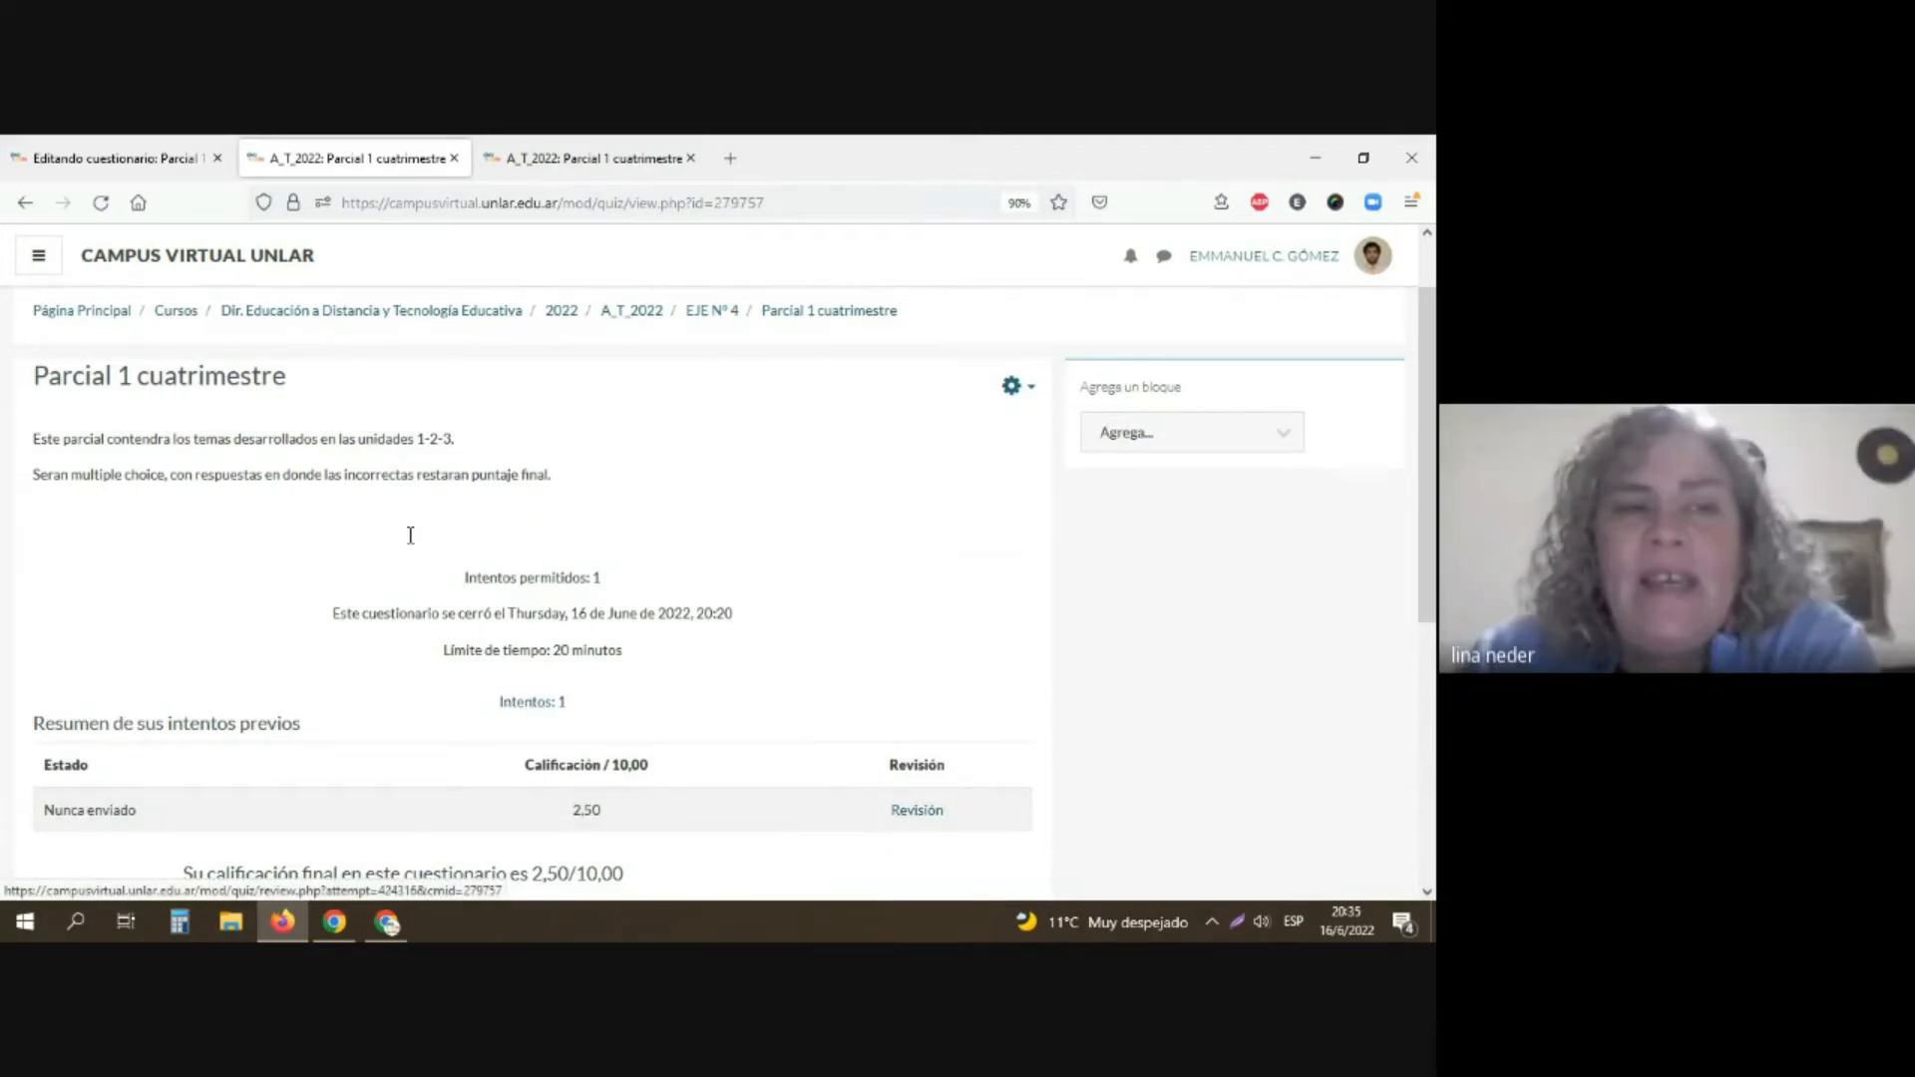
pyautogui.click(100, 205)
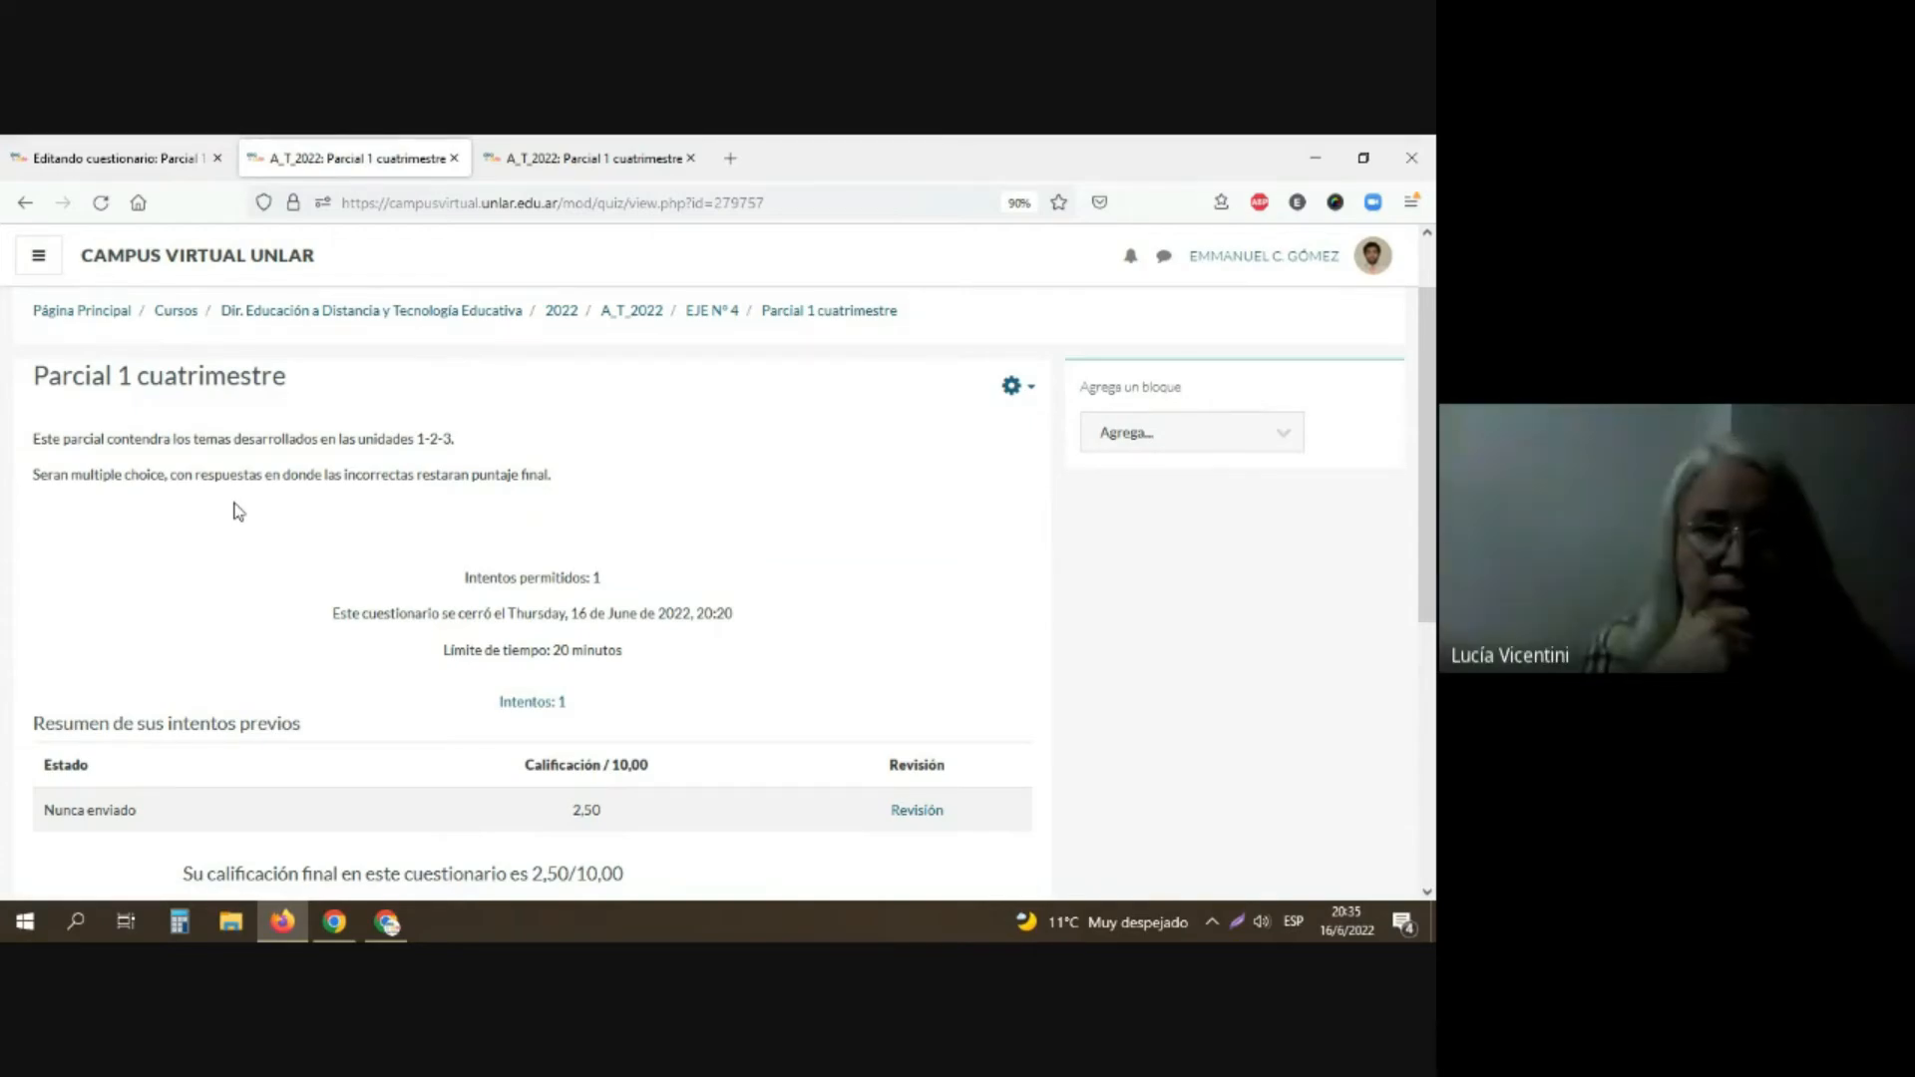
pyautogui.scroll(-1, 278, 566)
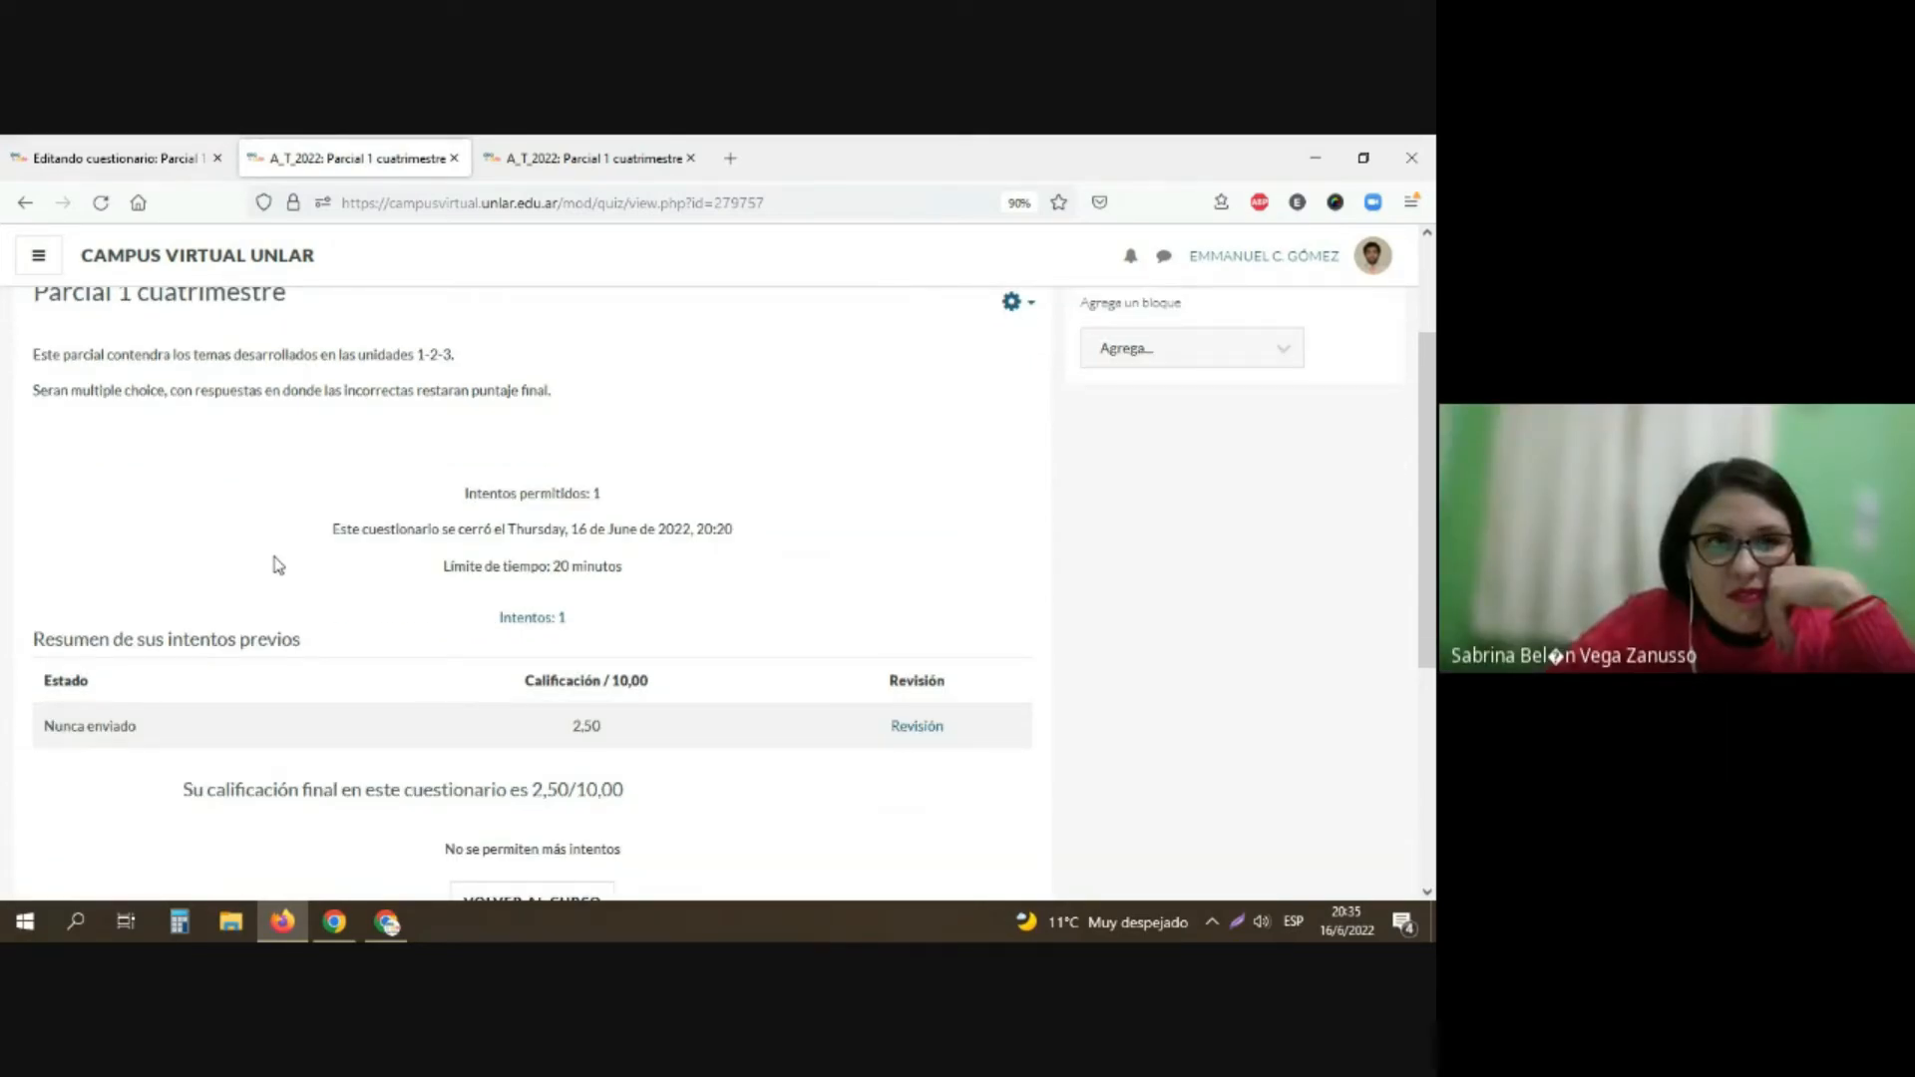
pyautogui.scroll(-1, 278, 565)
pyautogui.scroll(3, 275, 558)
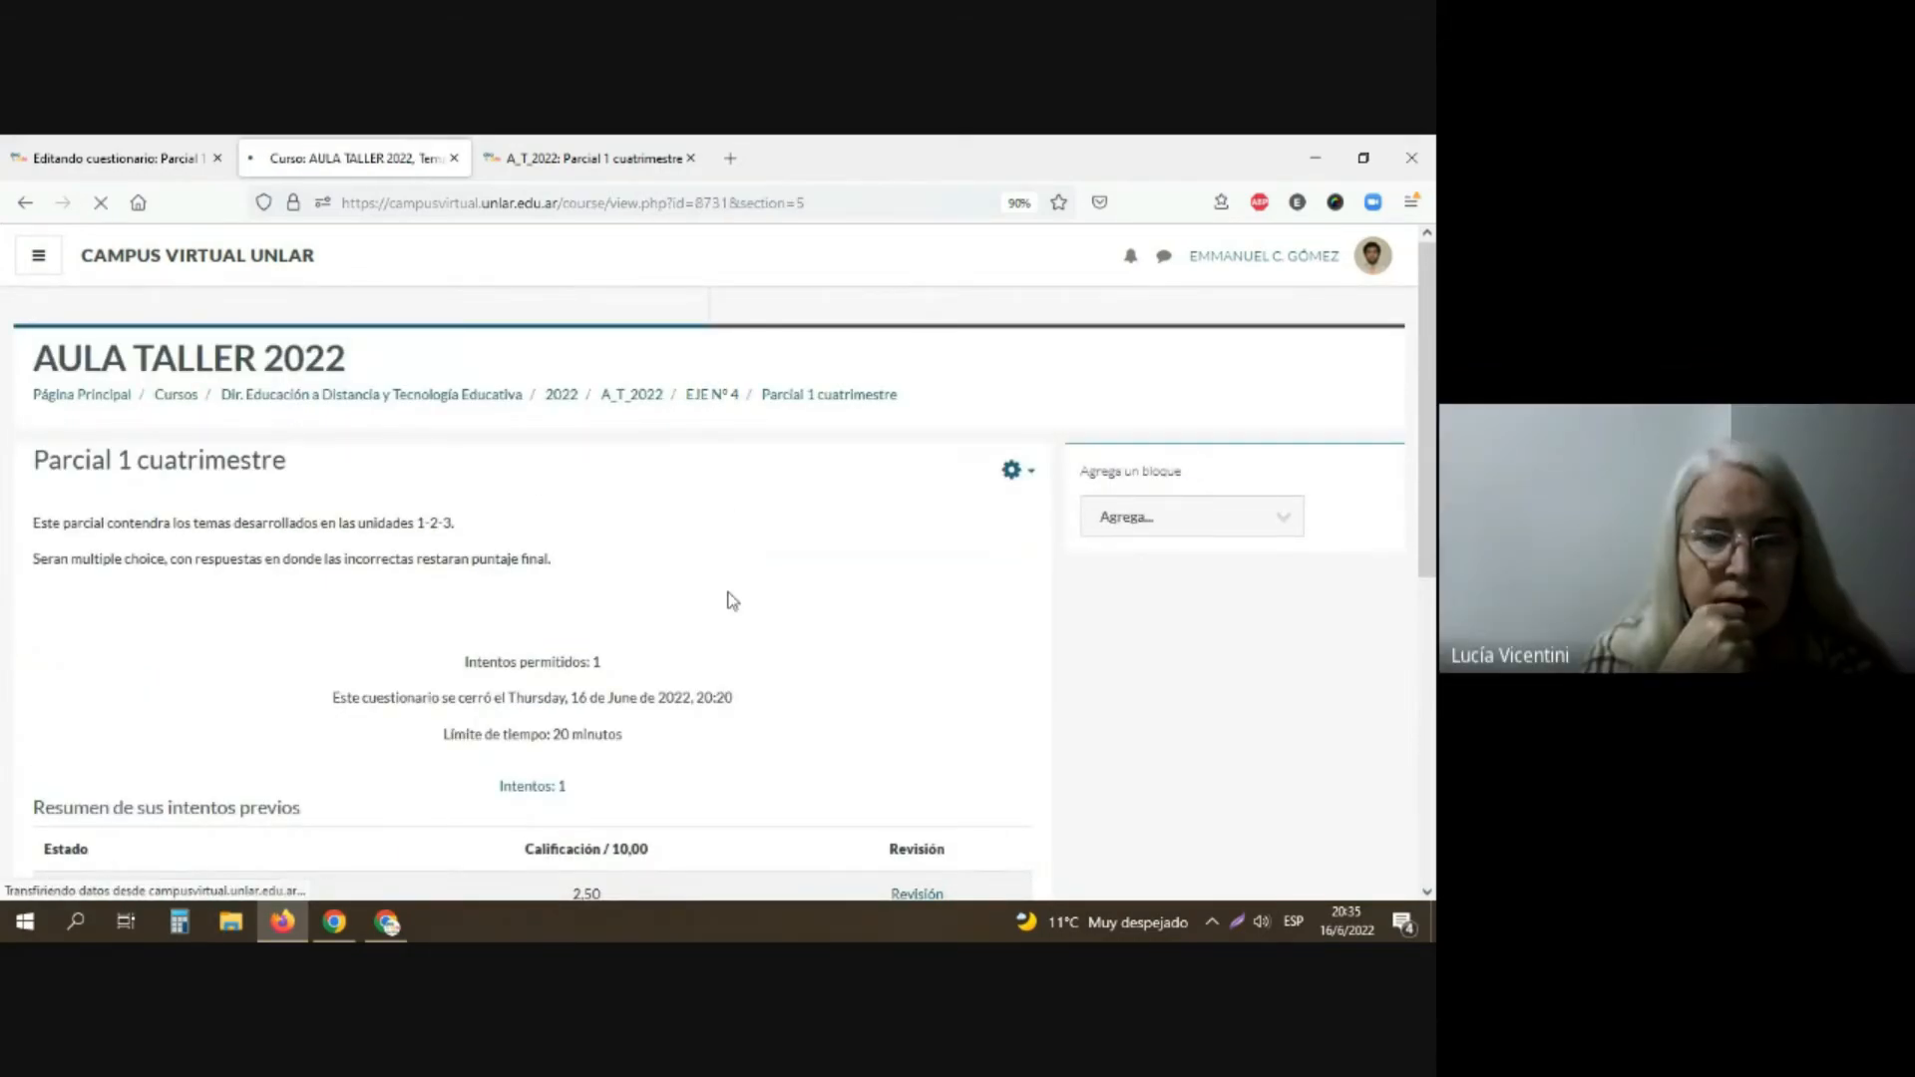
pyautogui.scroll(-1, 670, 620)
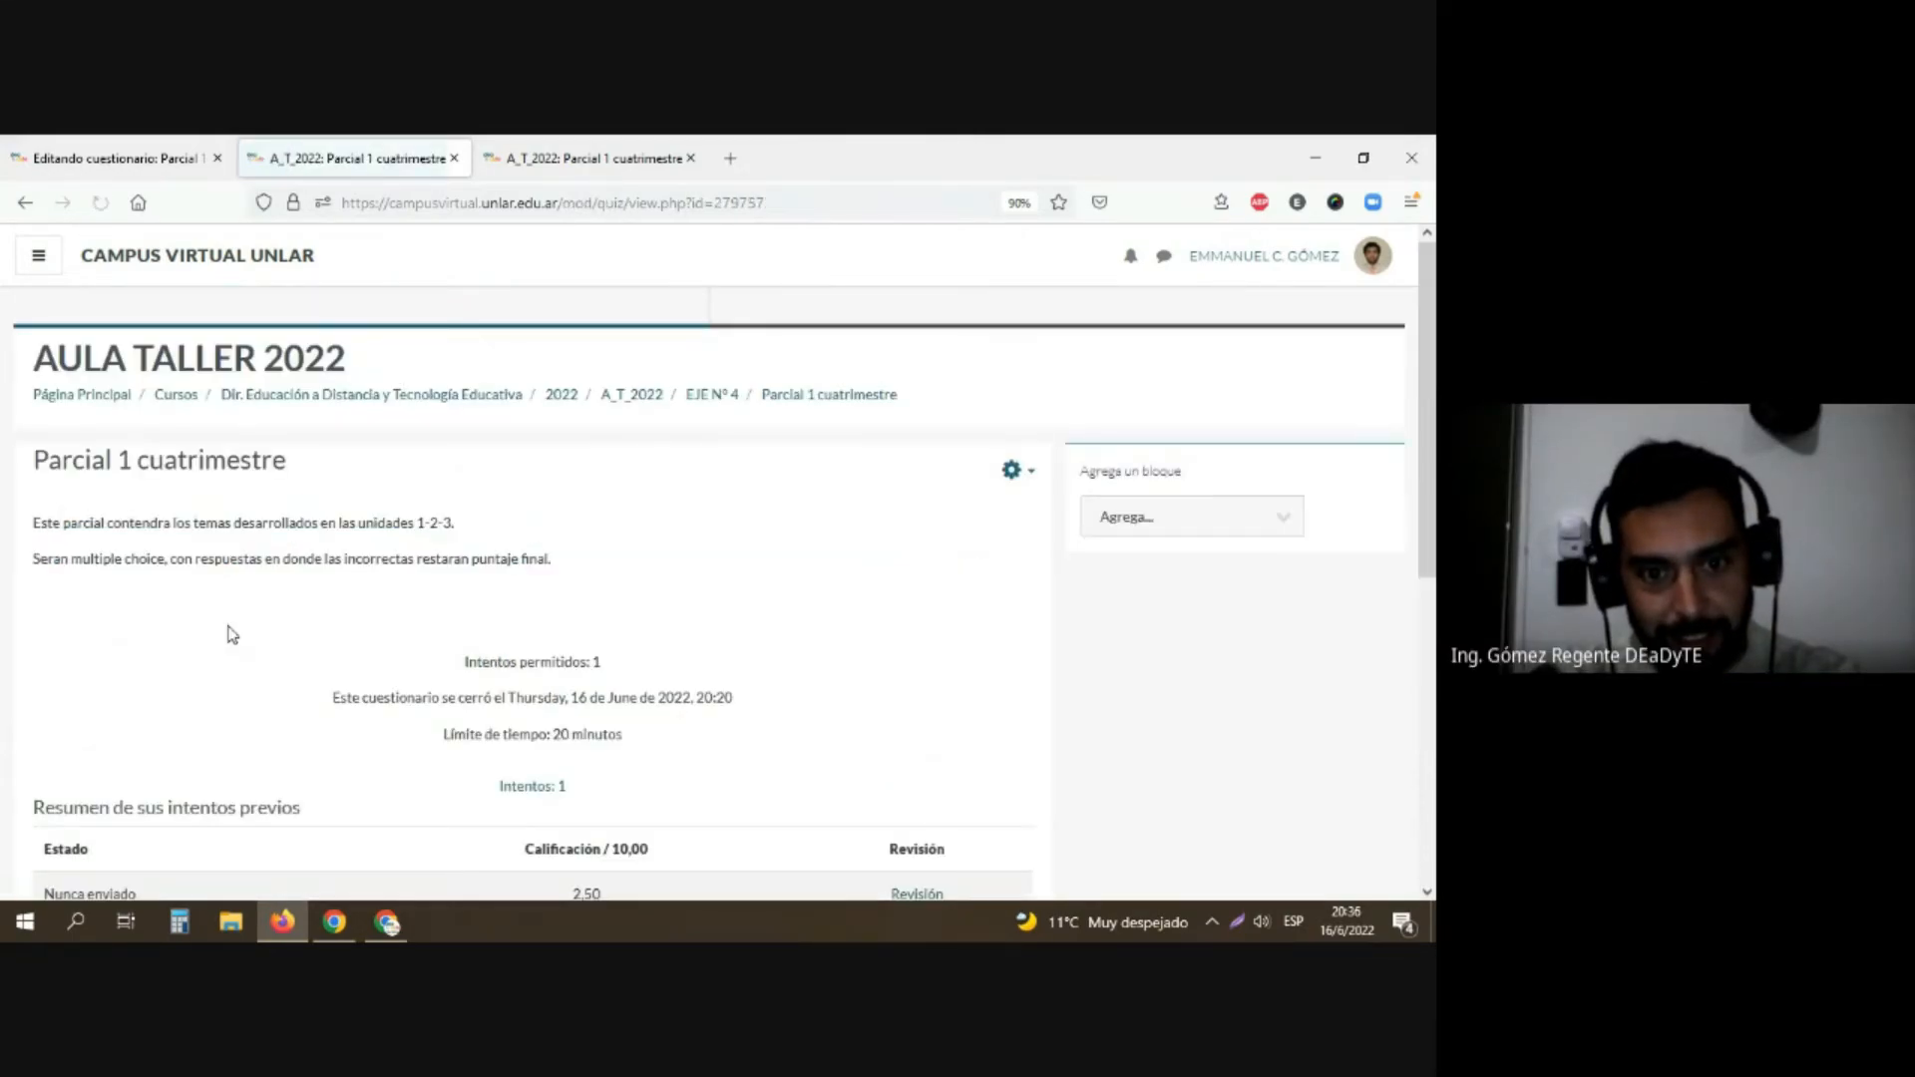
pyautogui.scroll(-3, 221, 636)
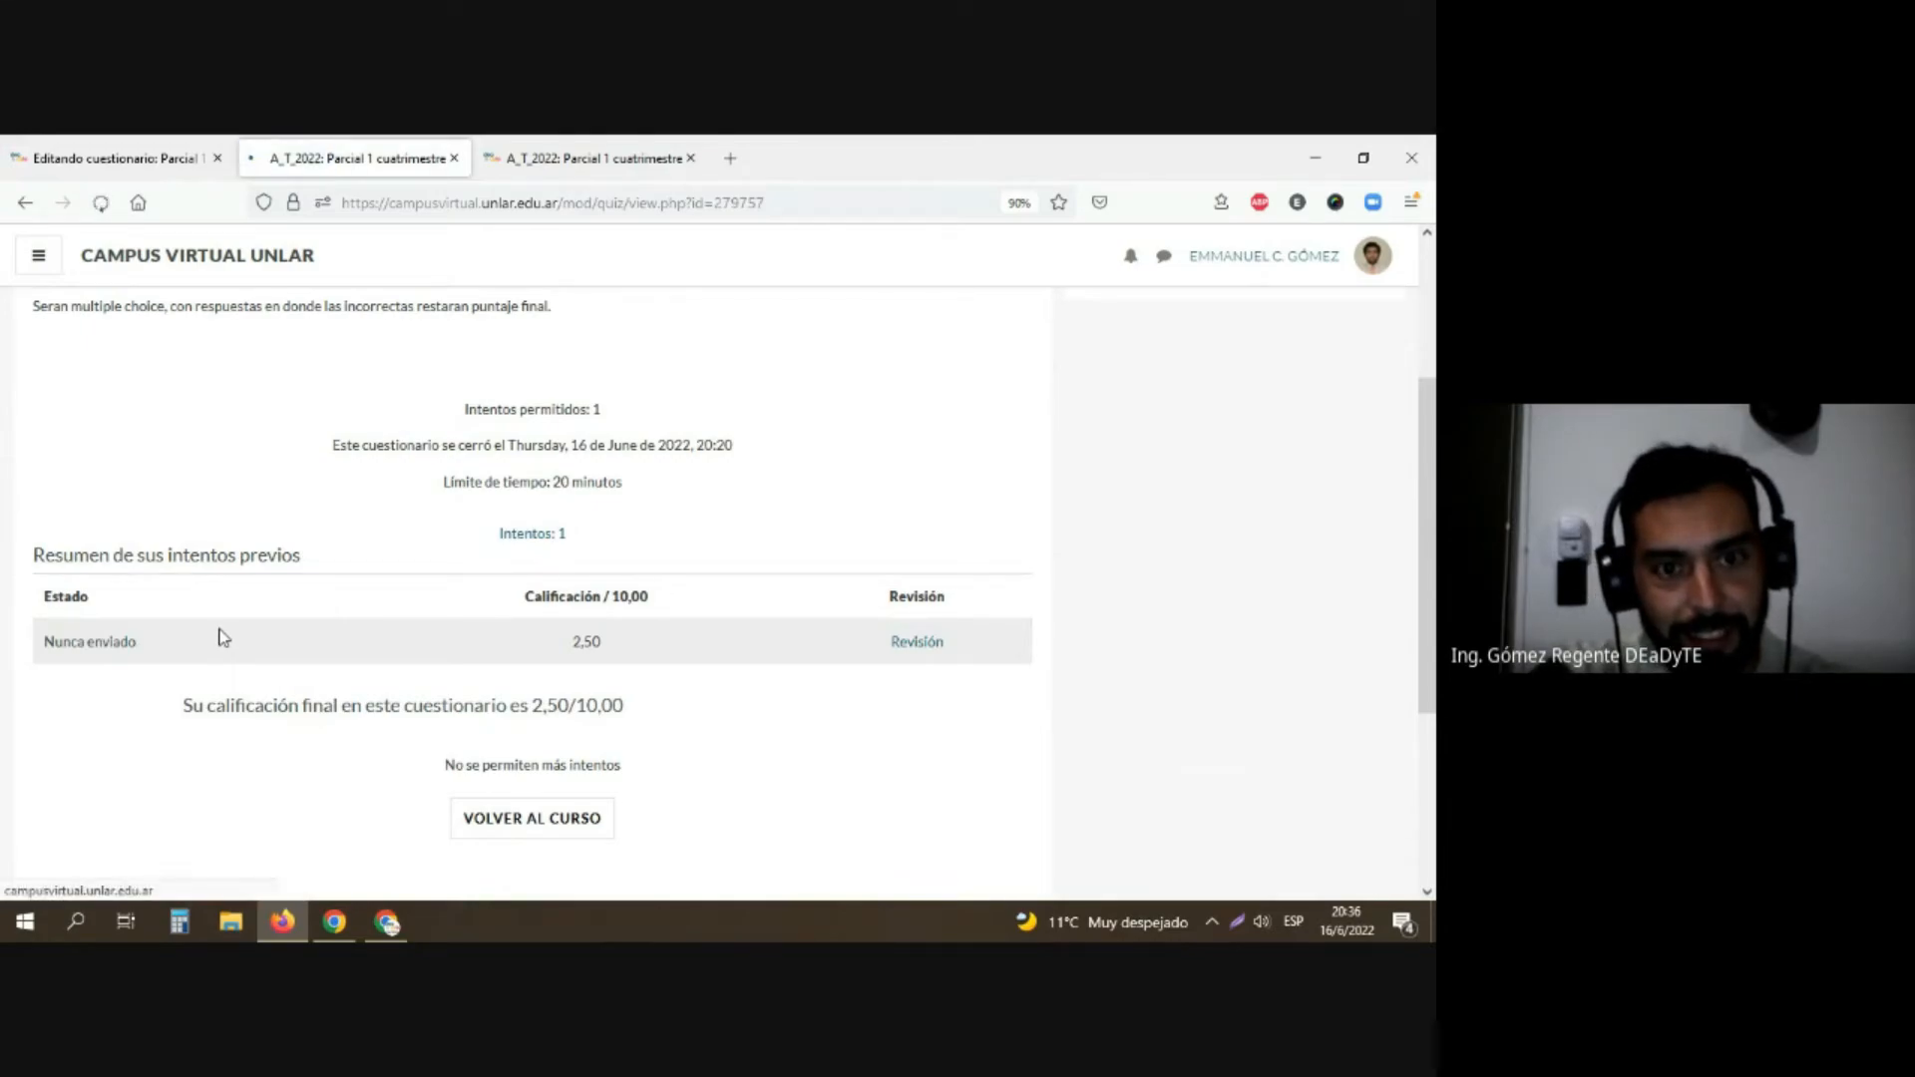
# Step: Open the questionnaire's attempts report and examine its bar chart of students per grade range
pyautogui.click(527, 546)
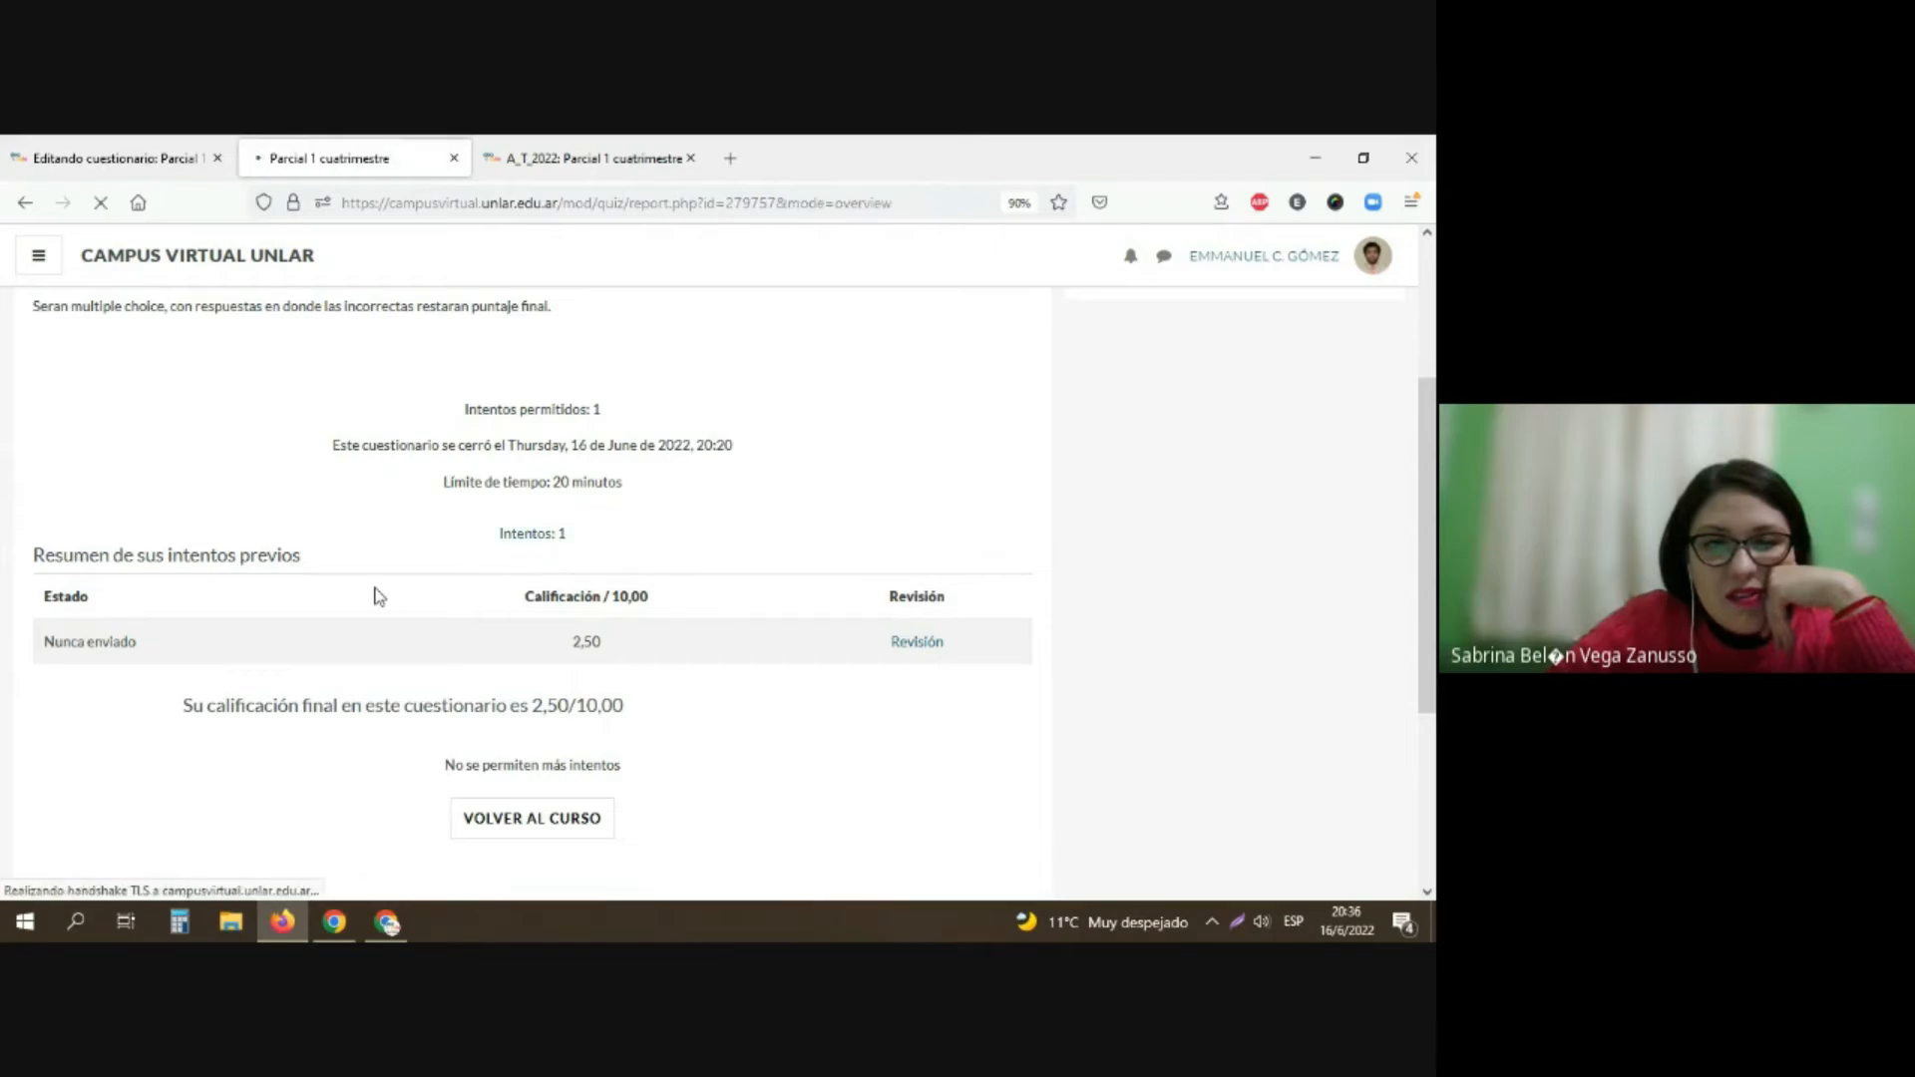
pyautogui.scroll(-4, 171, 603)
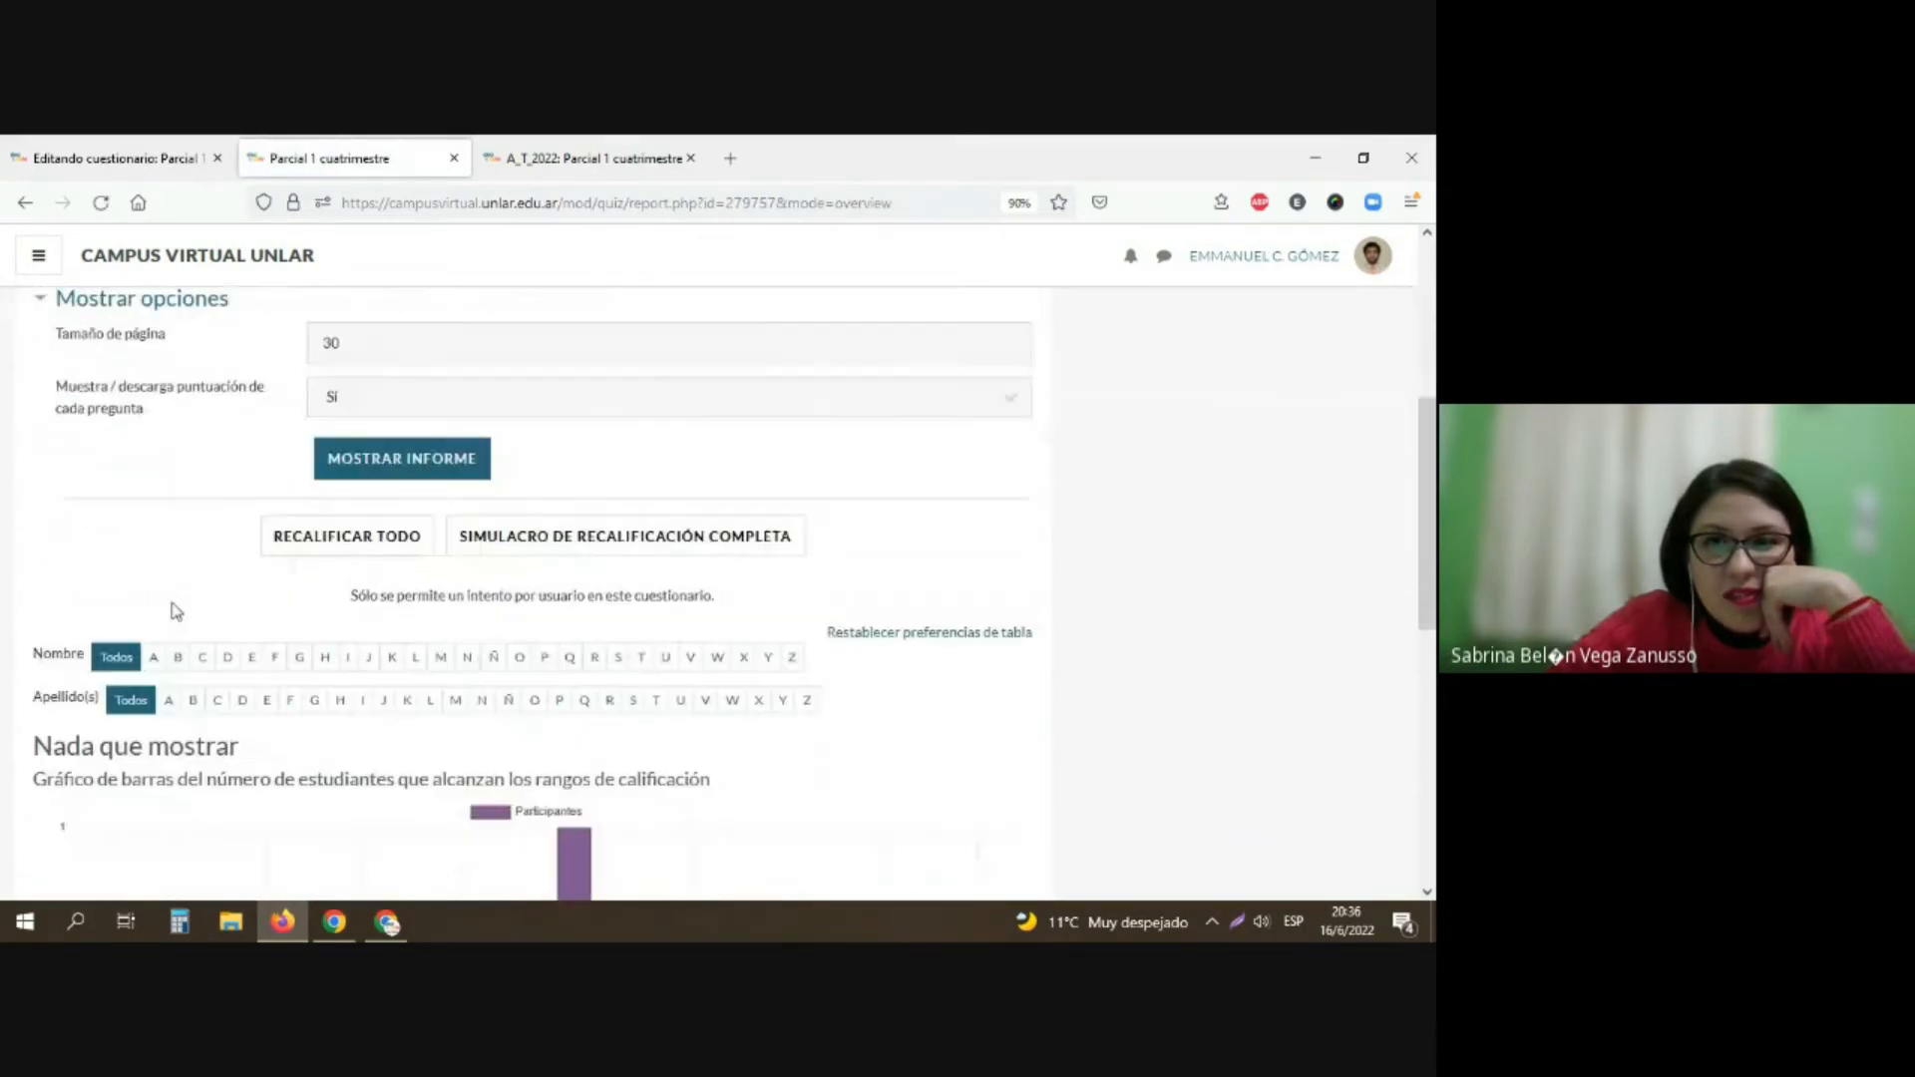
pyautogui.scroll(-4, 171, 604)
pyautogui.scroll(-2, 171, 604)
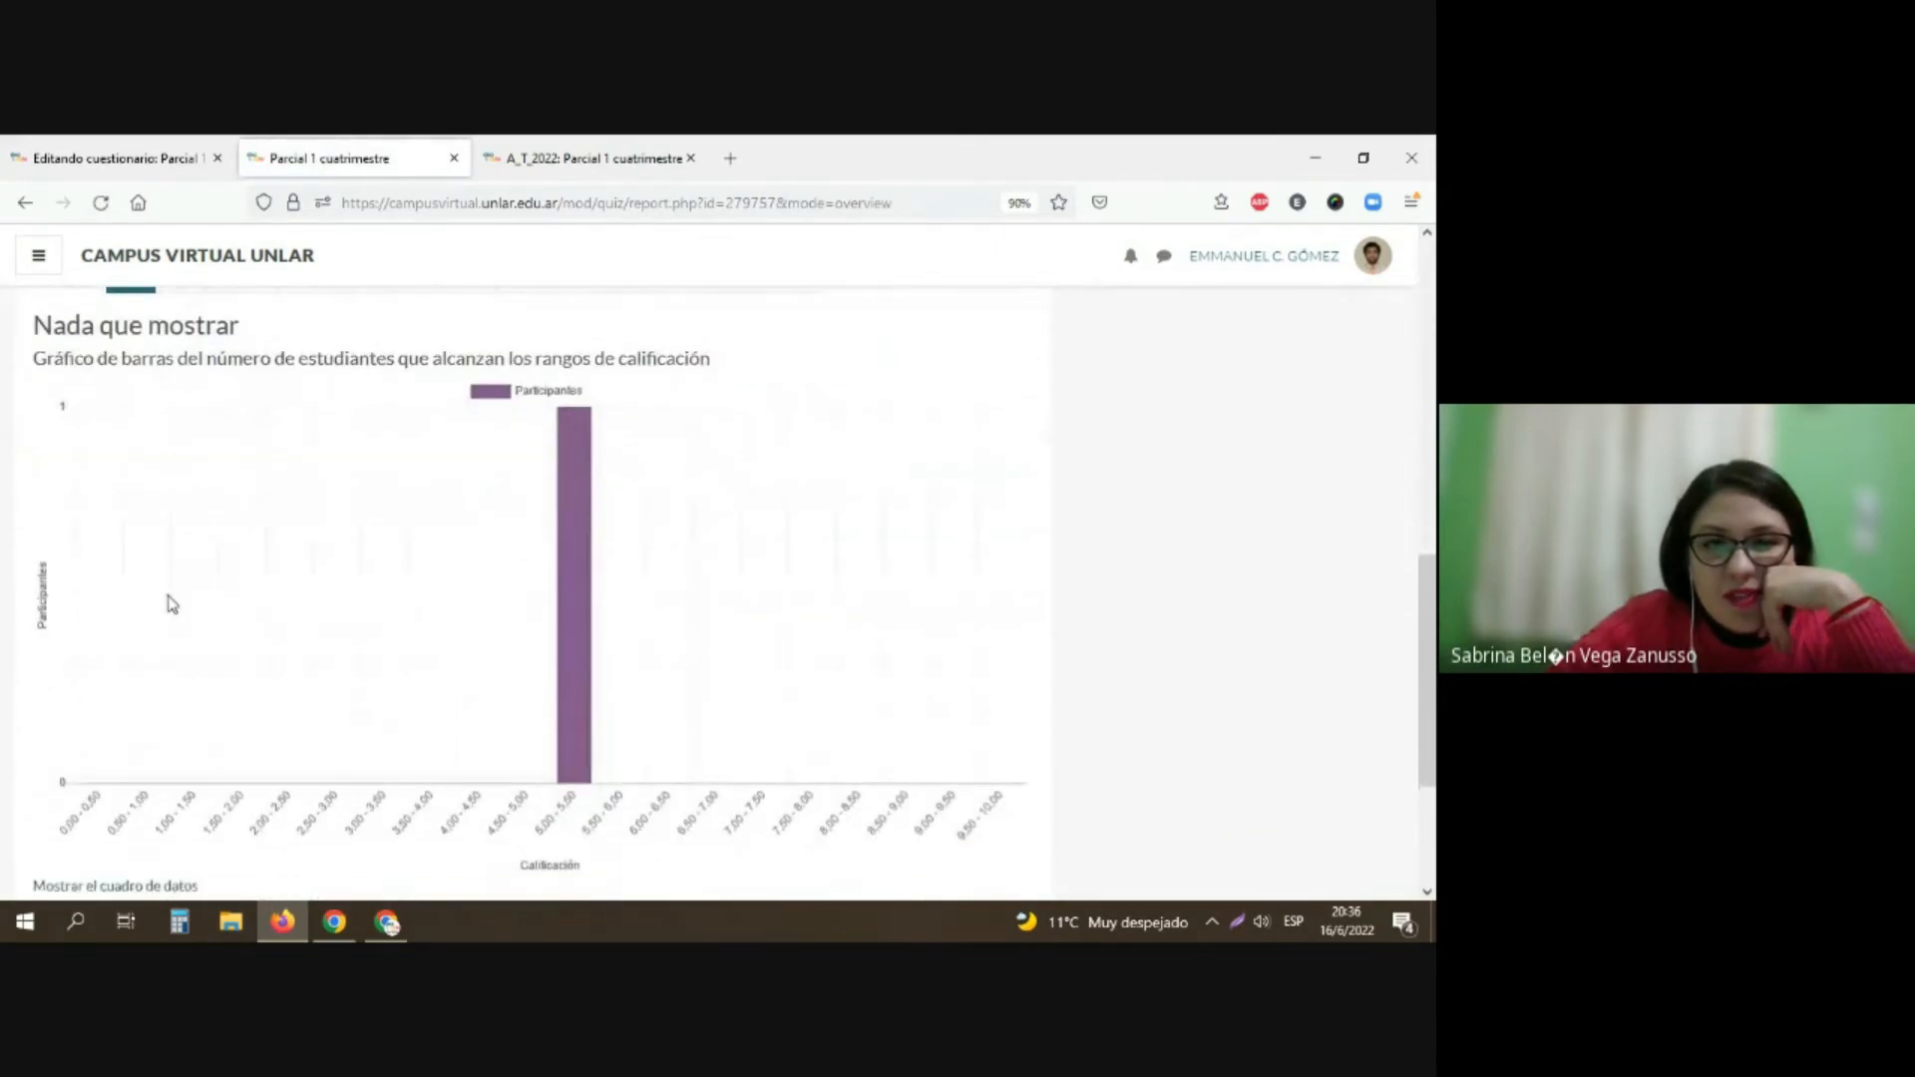
pyautogui.scroll(-3, 171, 604)
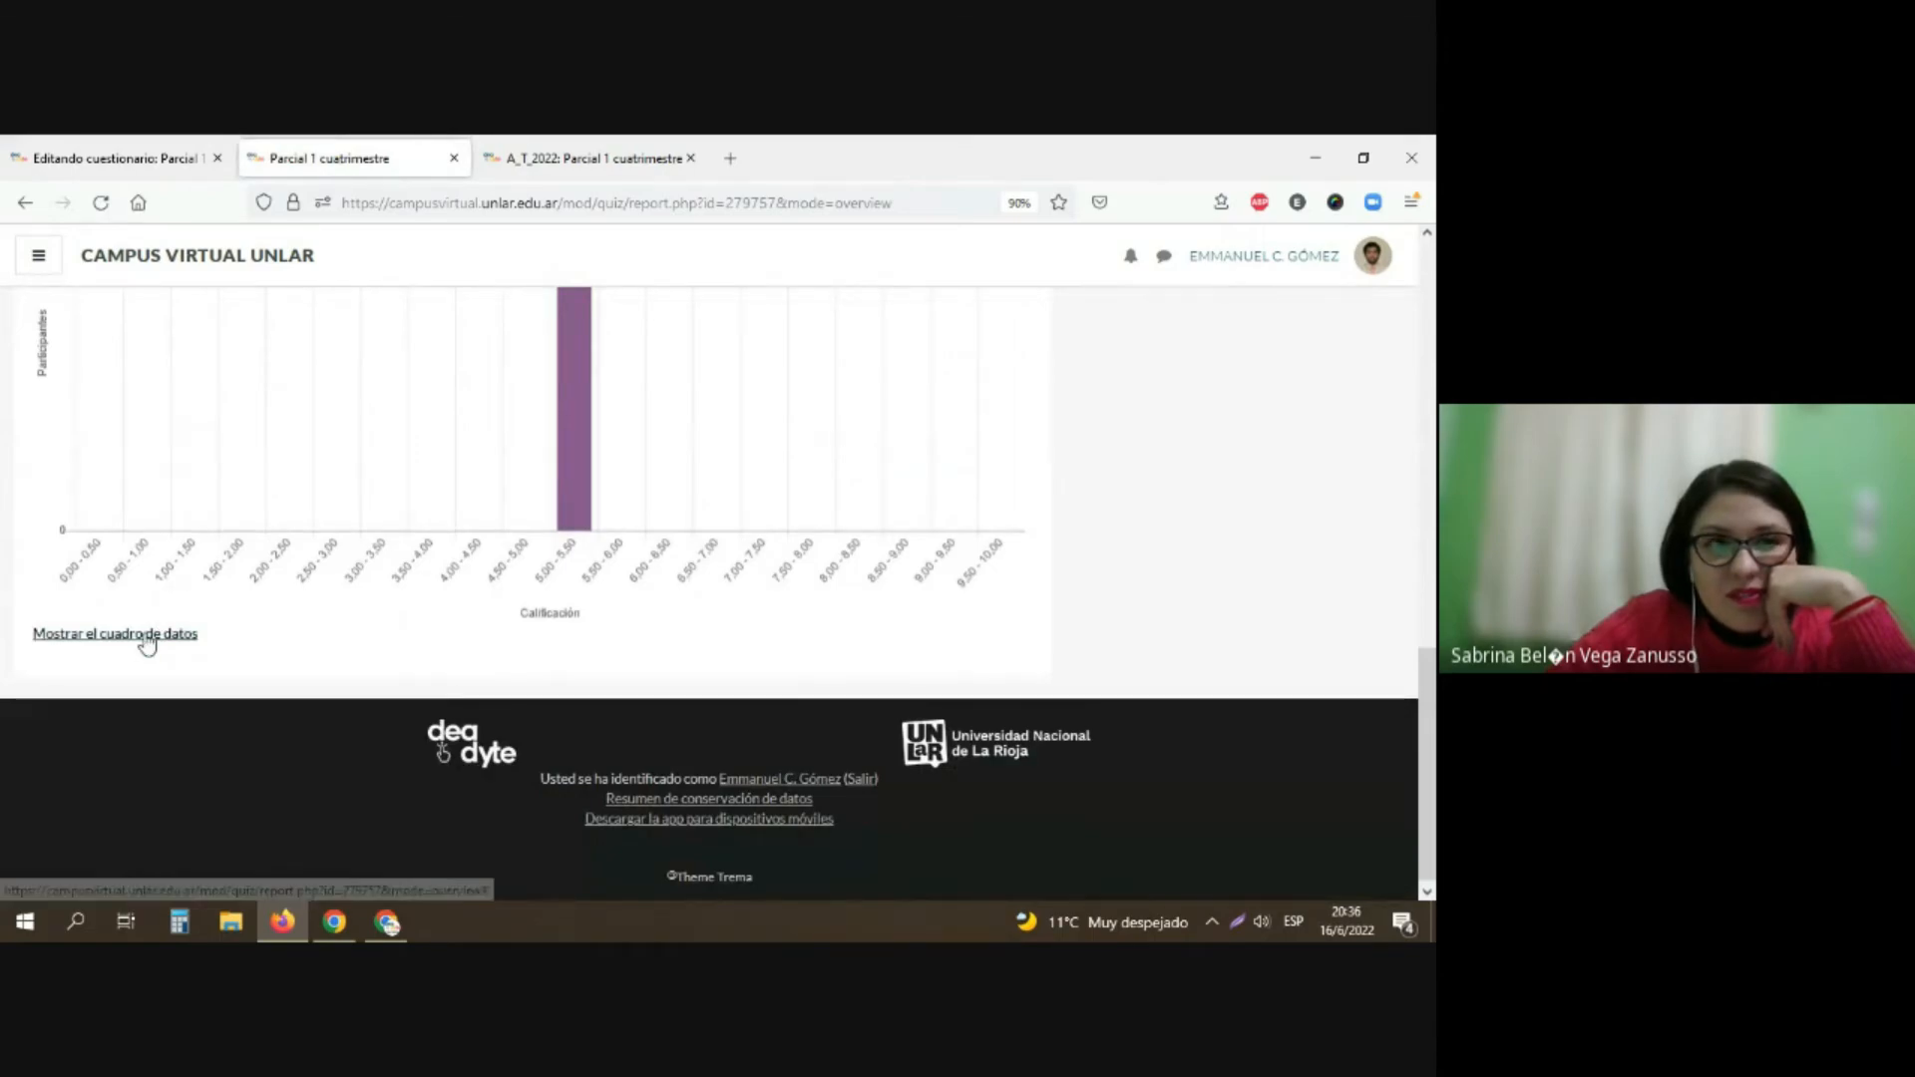
# Step: Show the data table behind the grade chart and check its participants per grade range along with the report options
pyautogui.click(146, 636)
pyautogui.scroll(-5, 142, 640)
pyautogui.scroll(-4, 142, 644)
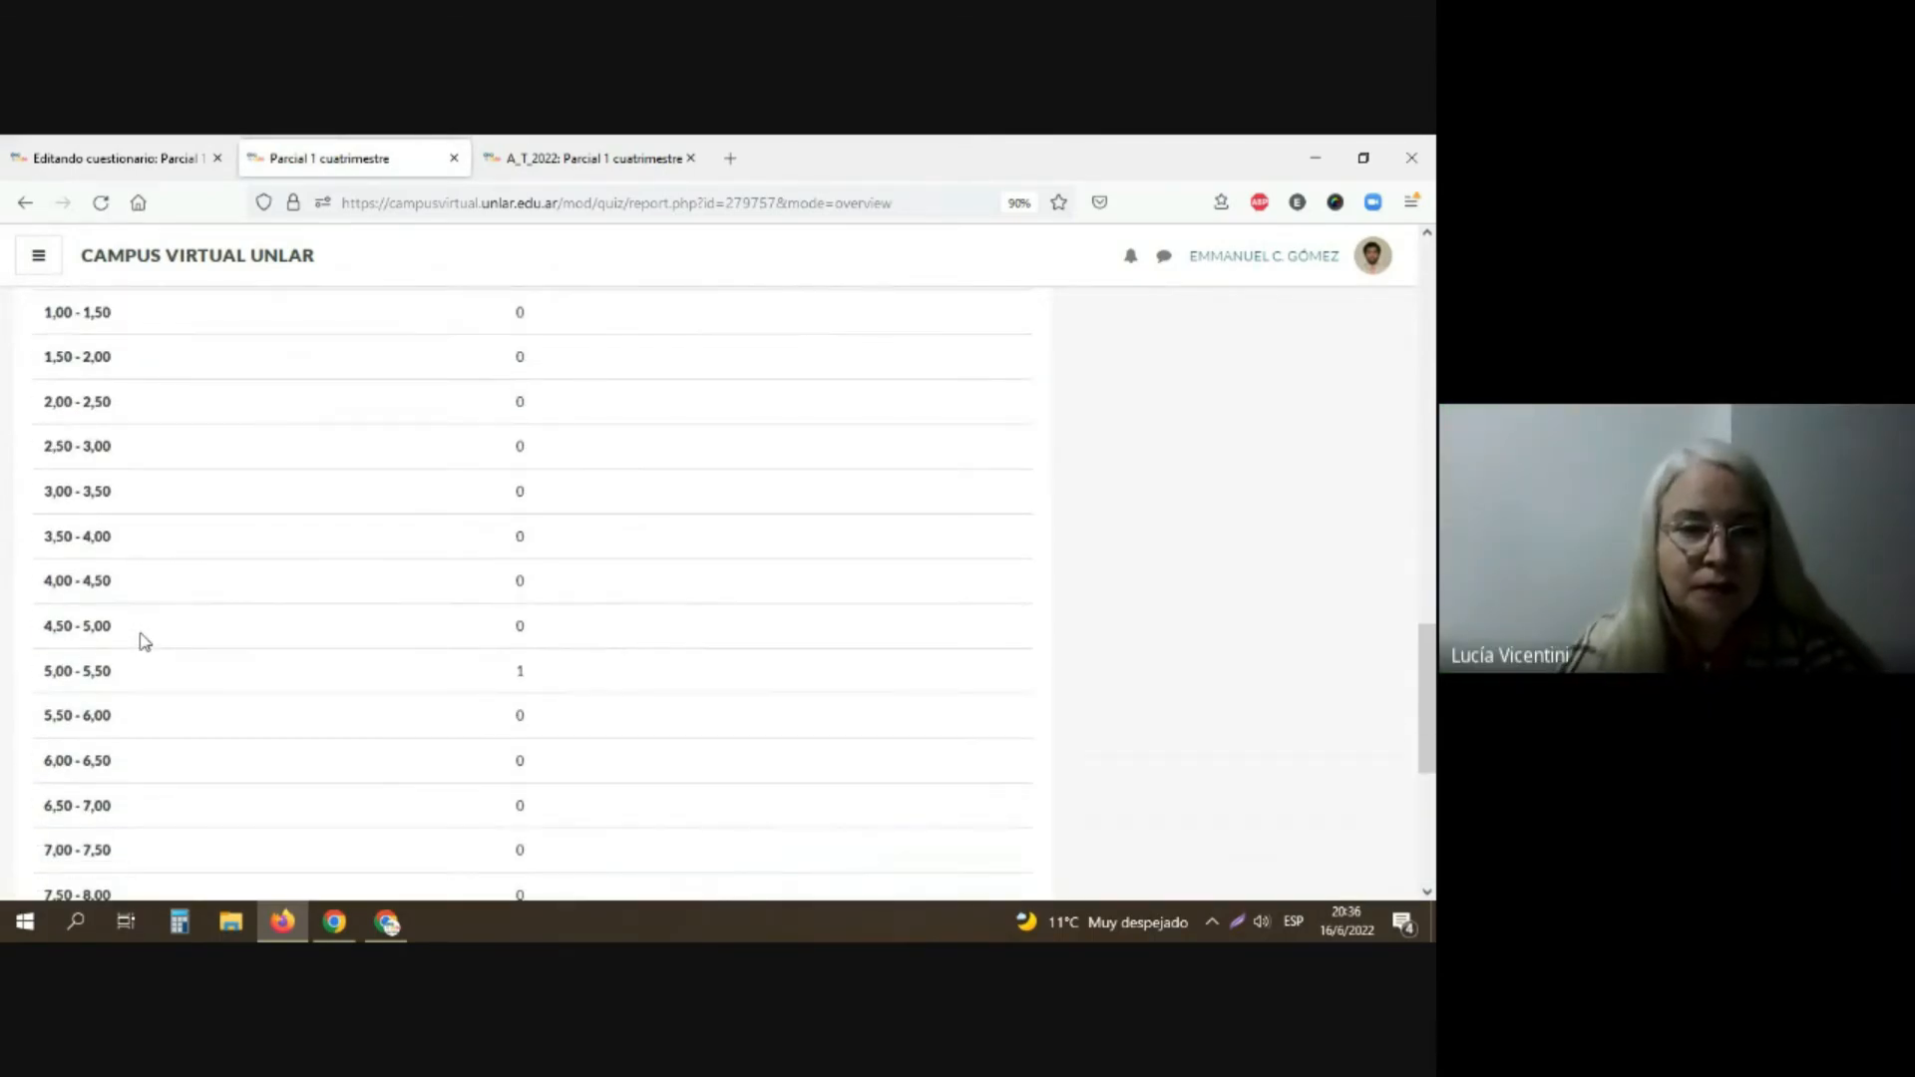
pyautogui.scroll(4, 141, 643)
pyautogui.scroll(15, 137, 644)
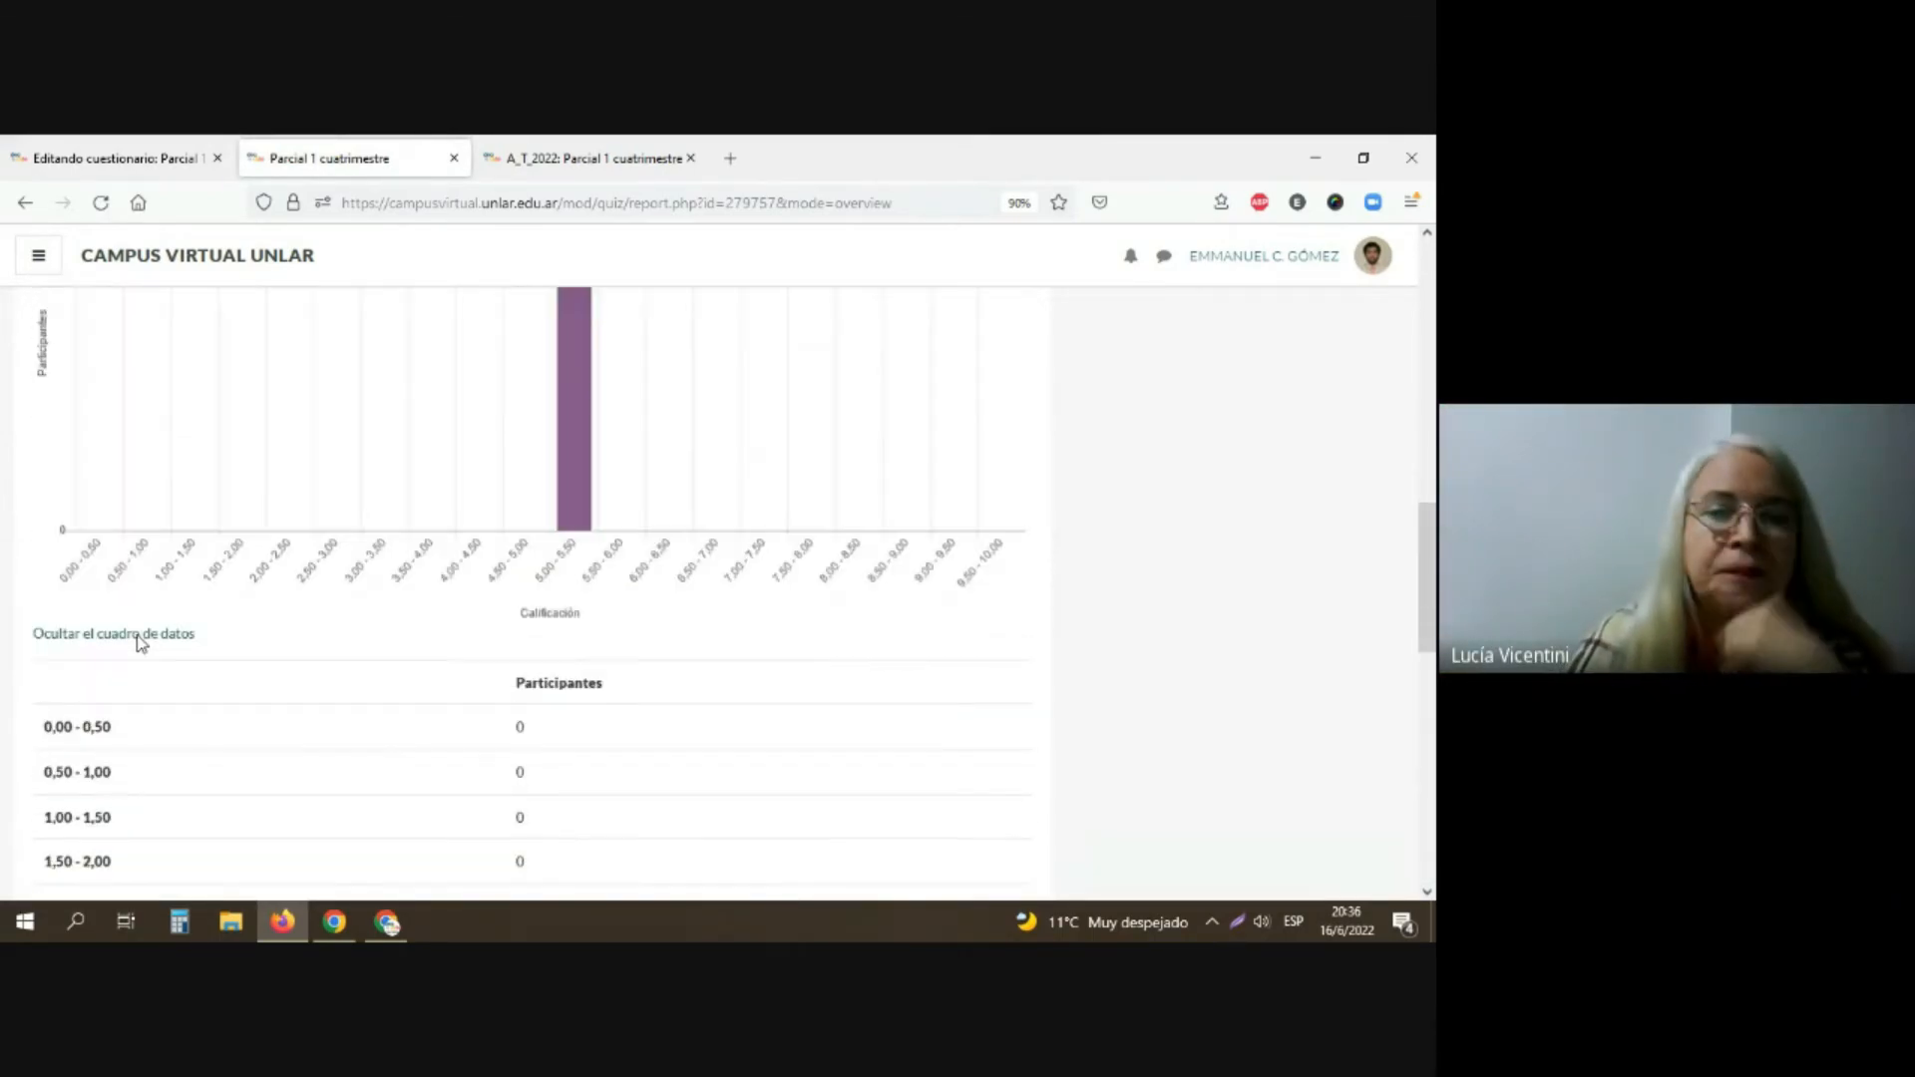
pyautogui.scroll(5, 658, 646)
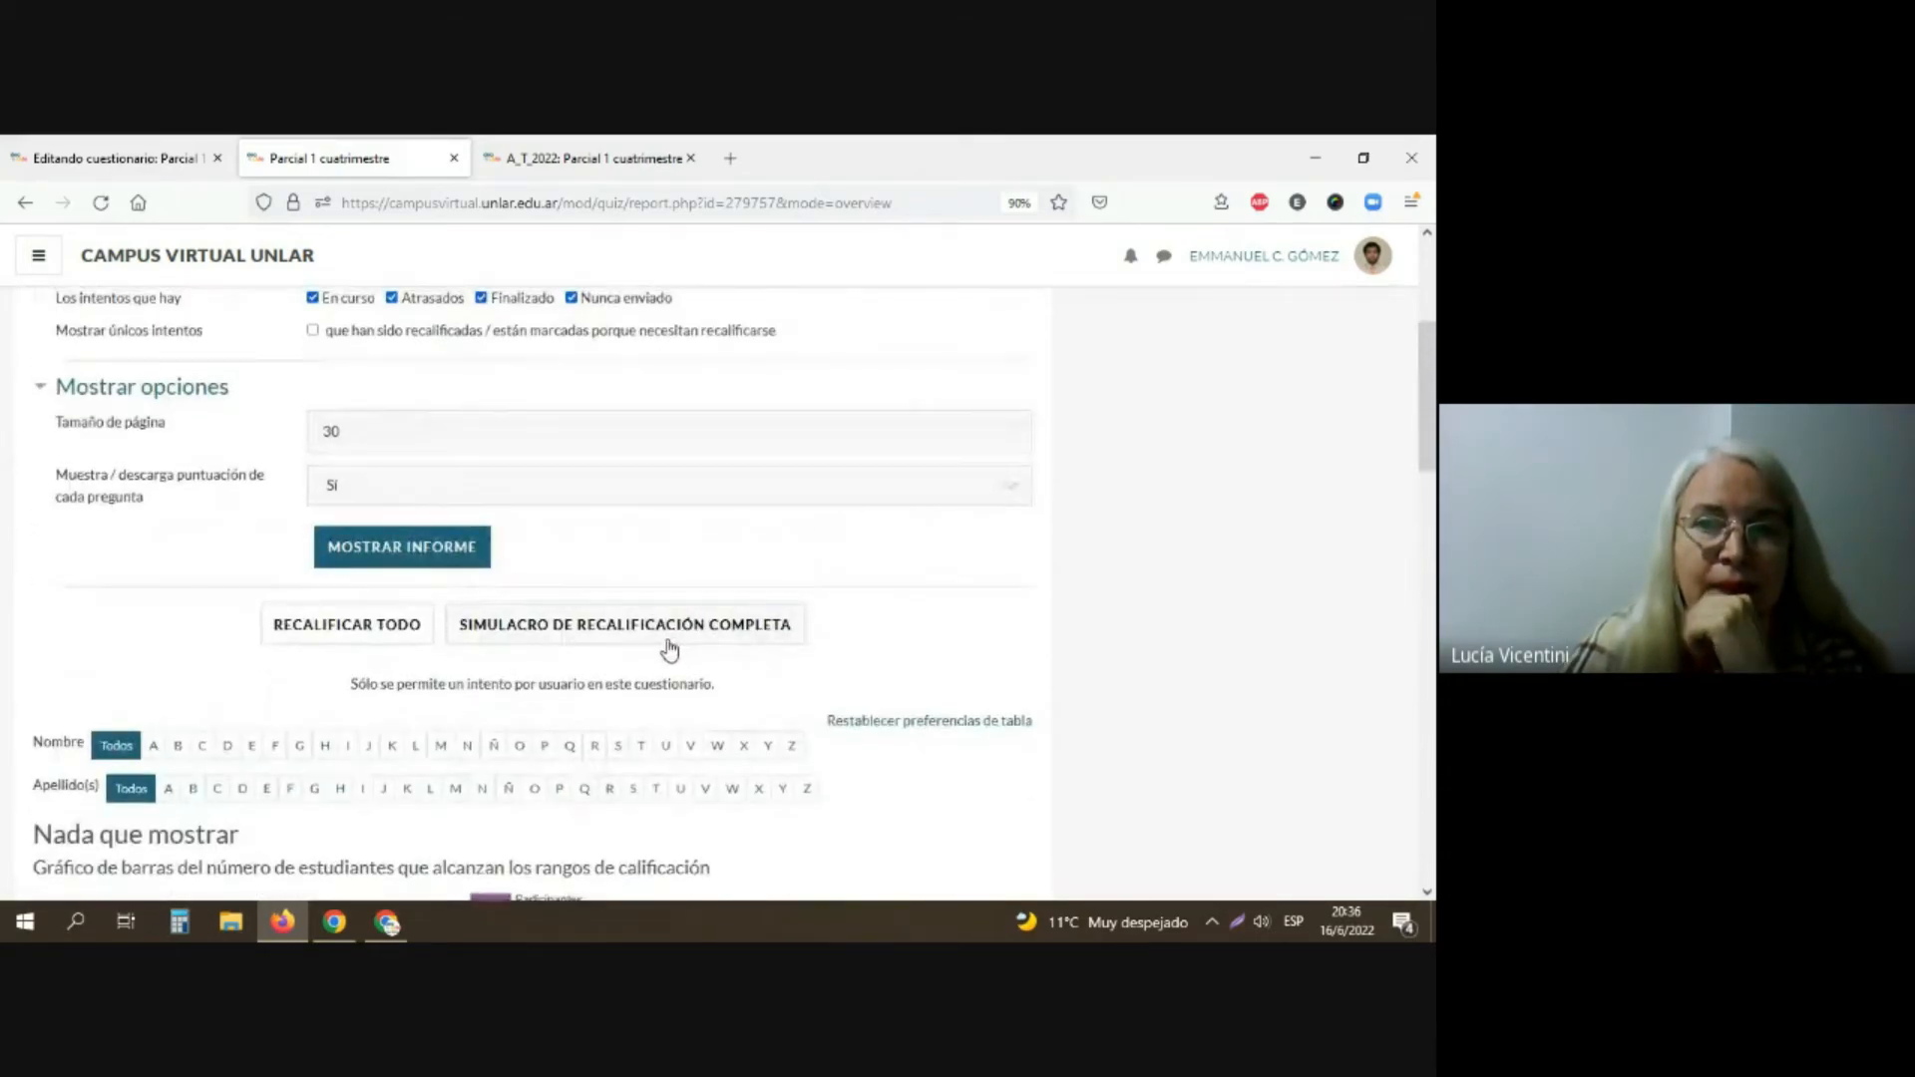
pyautogui.scroll(2, 650, 645)
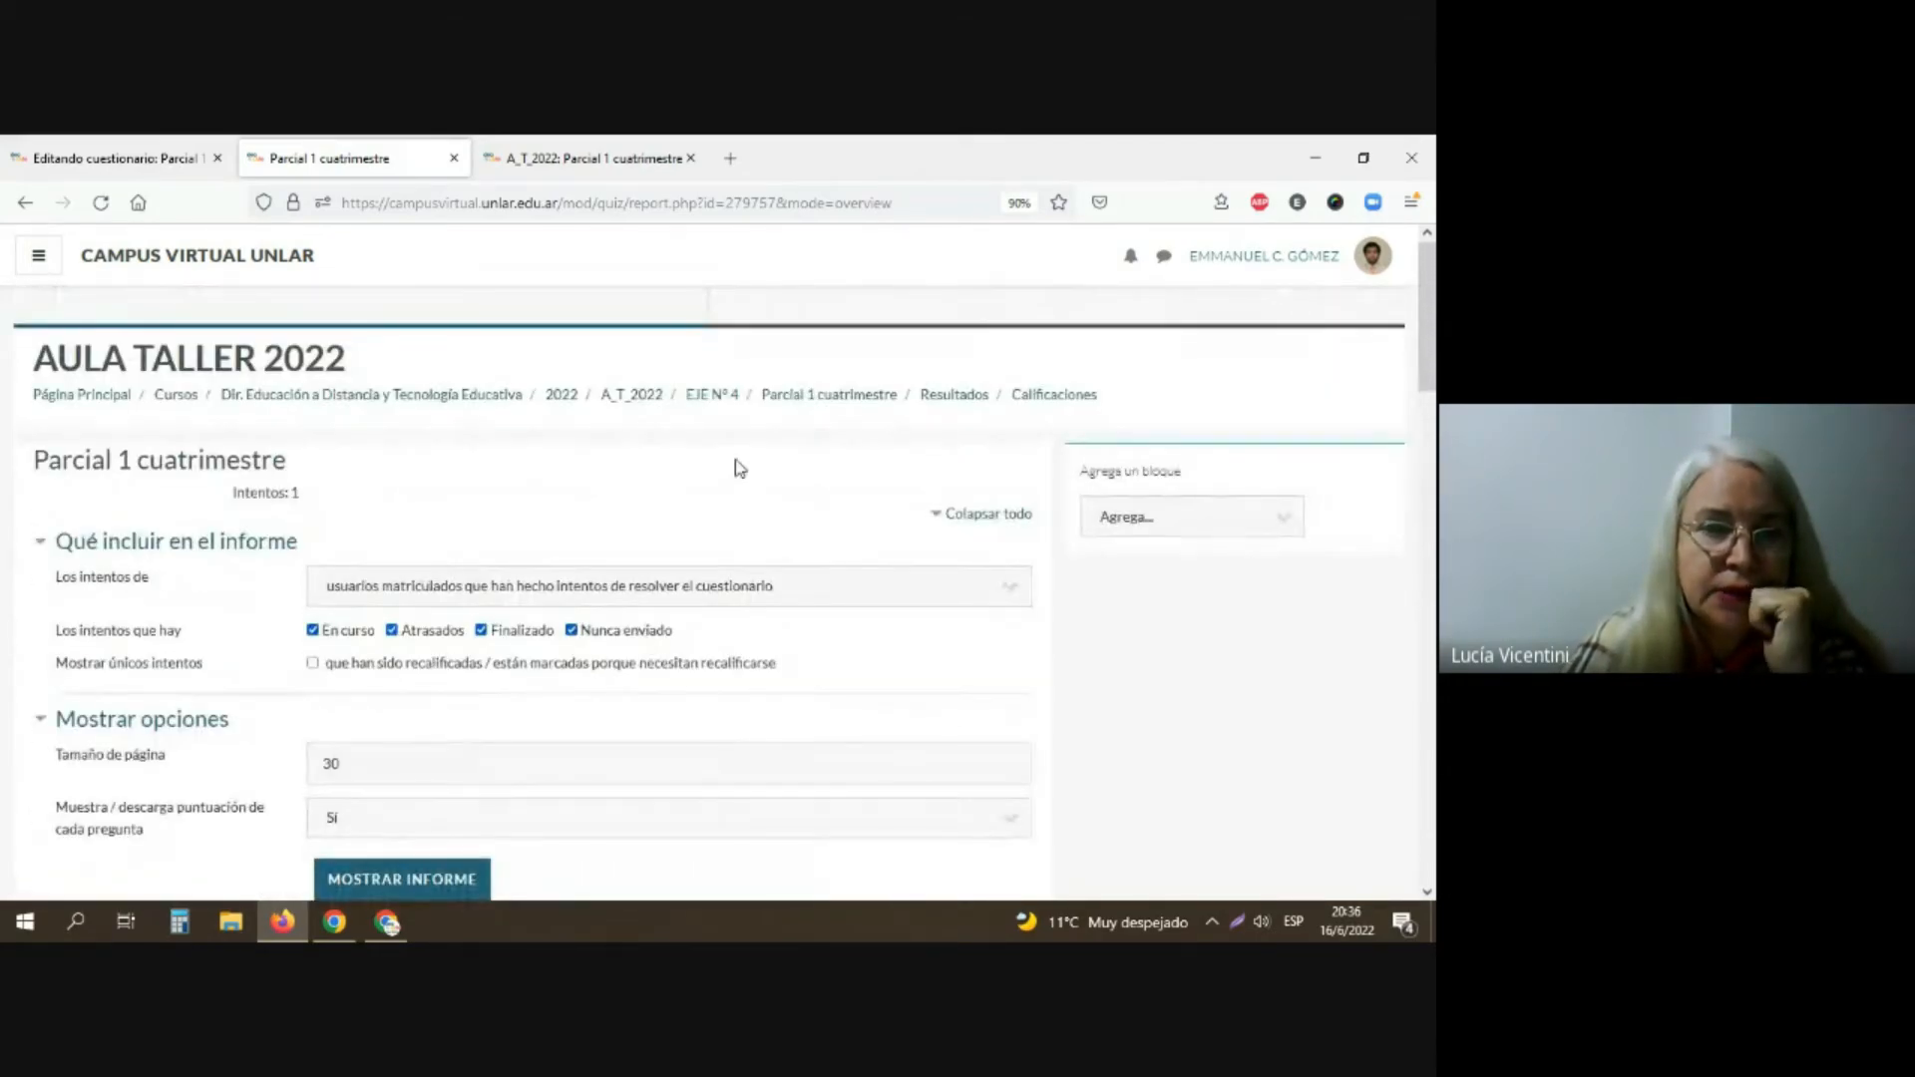
# Step: Return to the questionnaire's overview, reopen the preview attempt's review, and open the start page of a new preview from it
pyautogui.click(803, 396)
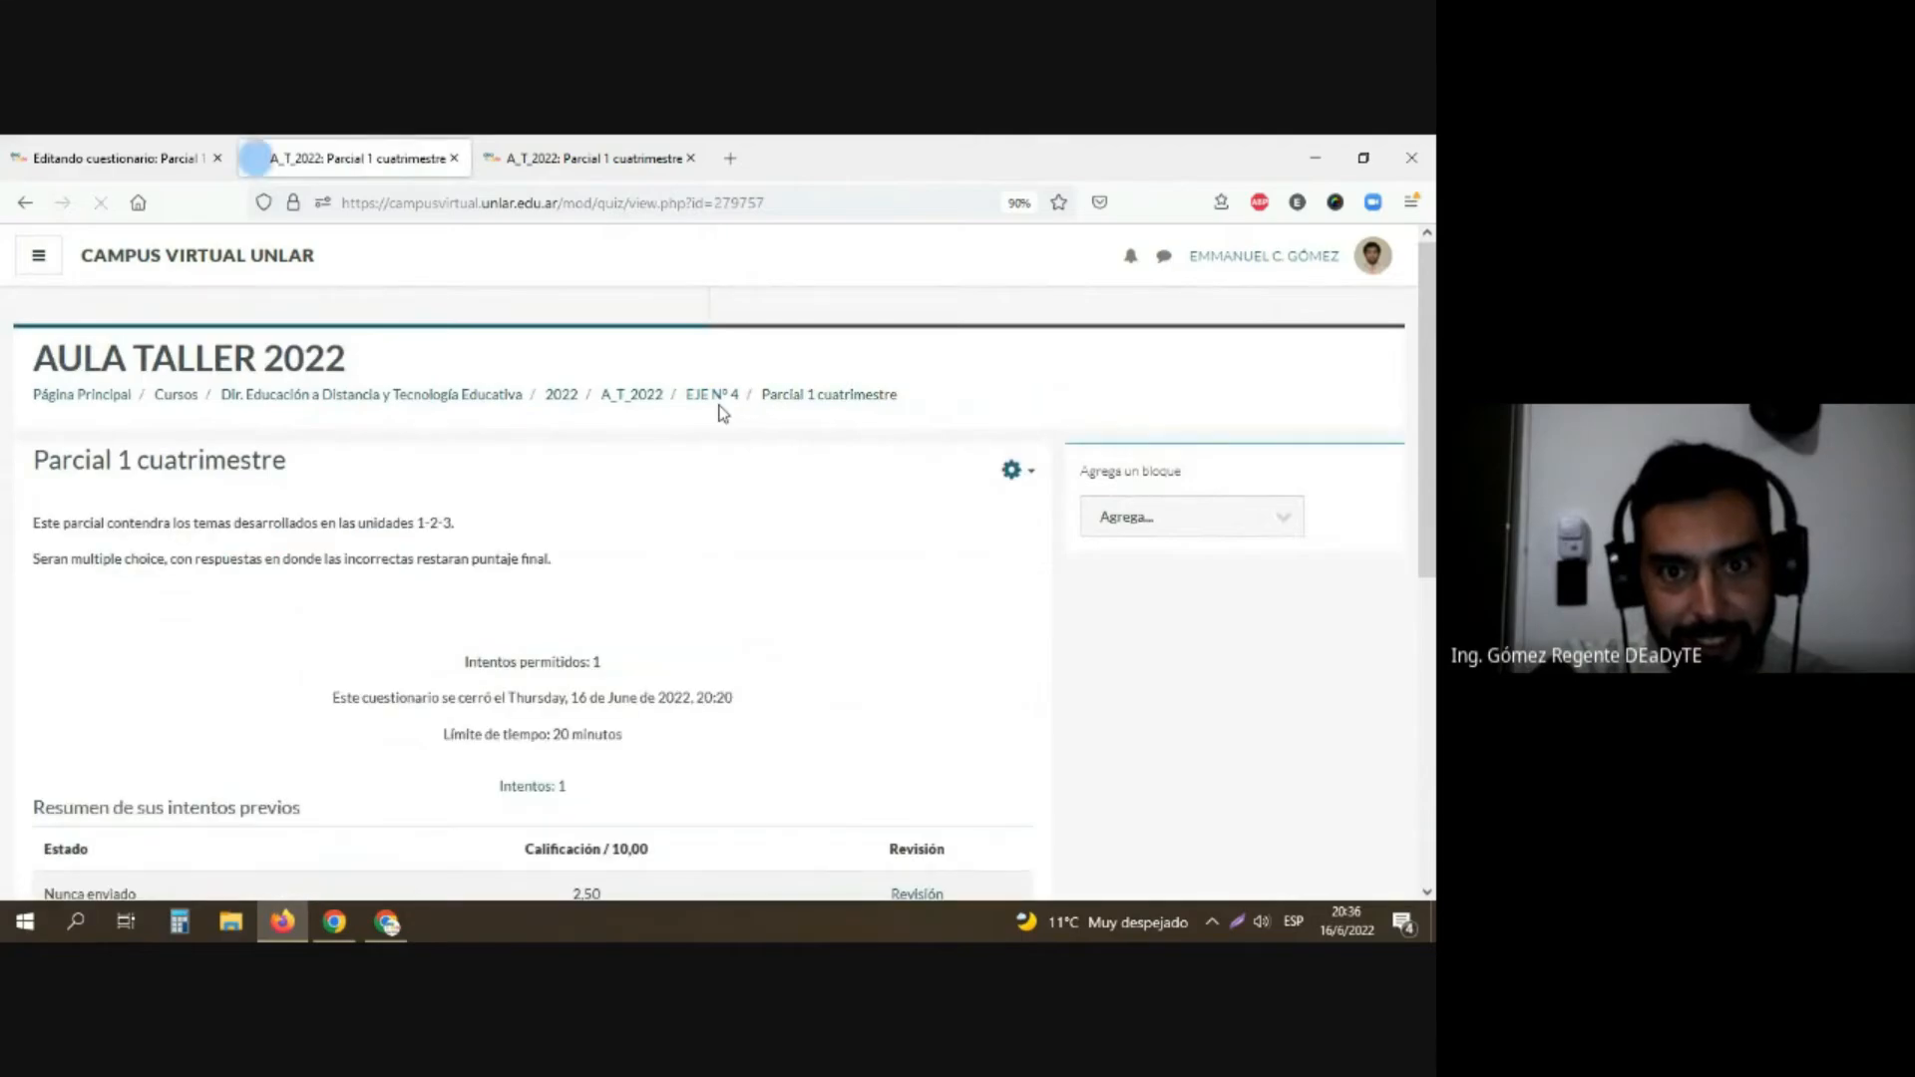
pyautogui.scroll(-3, 718, 424)
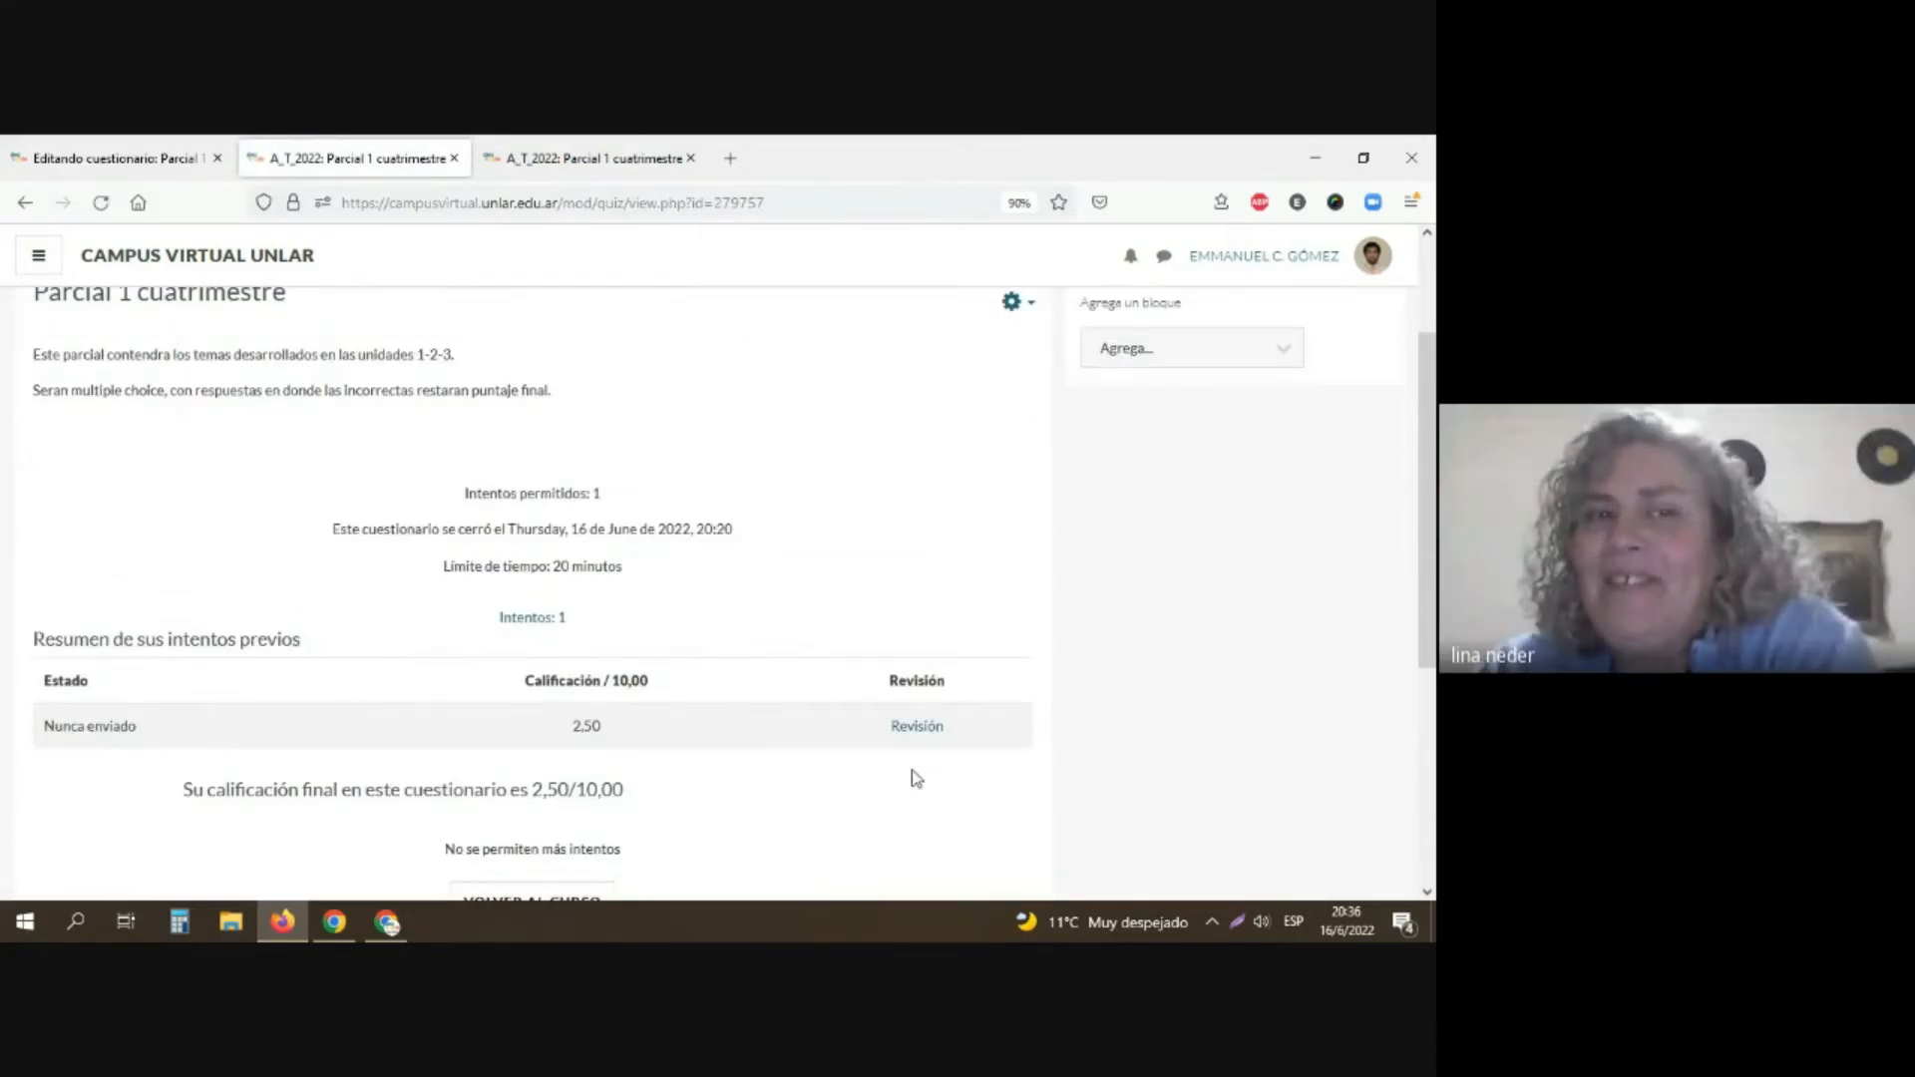
pyautogui.click(923, 731)
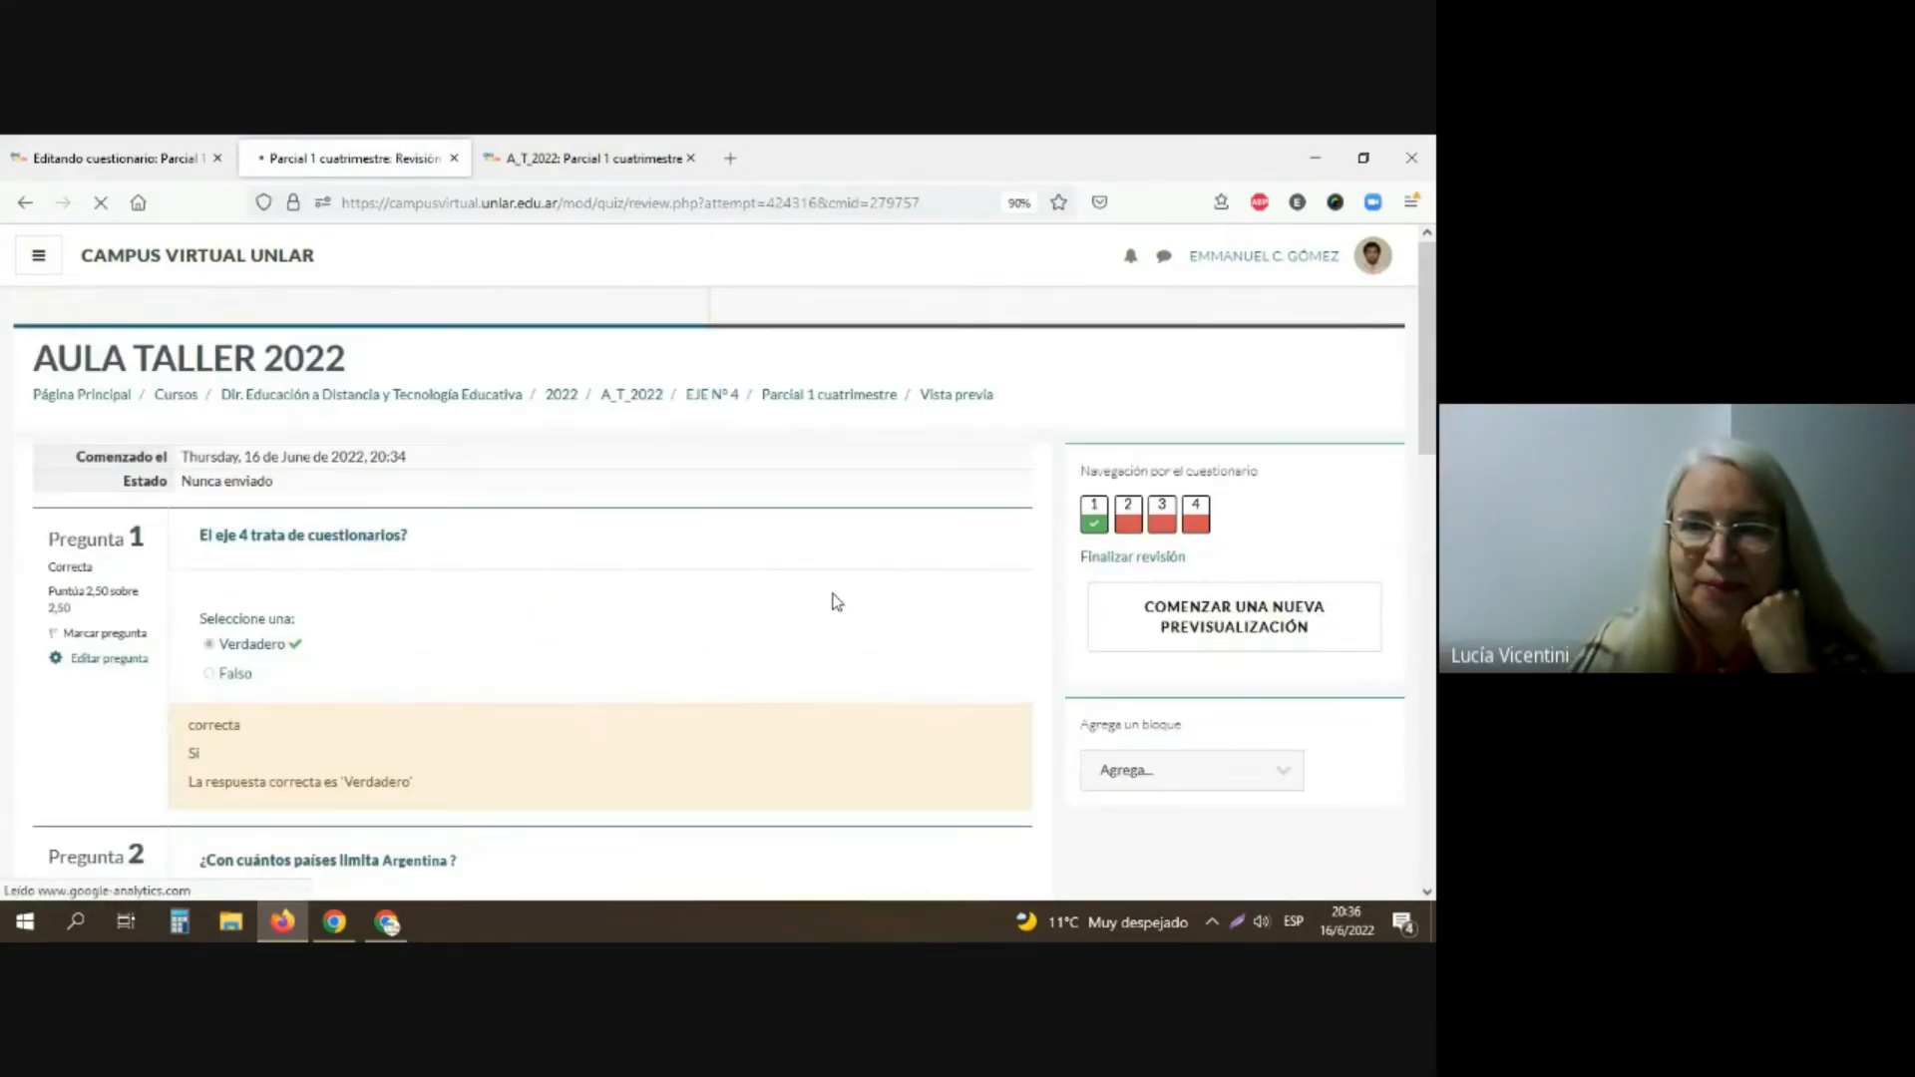
pyautogui.scroll(-3, 834, 603)
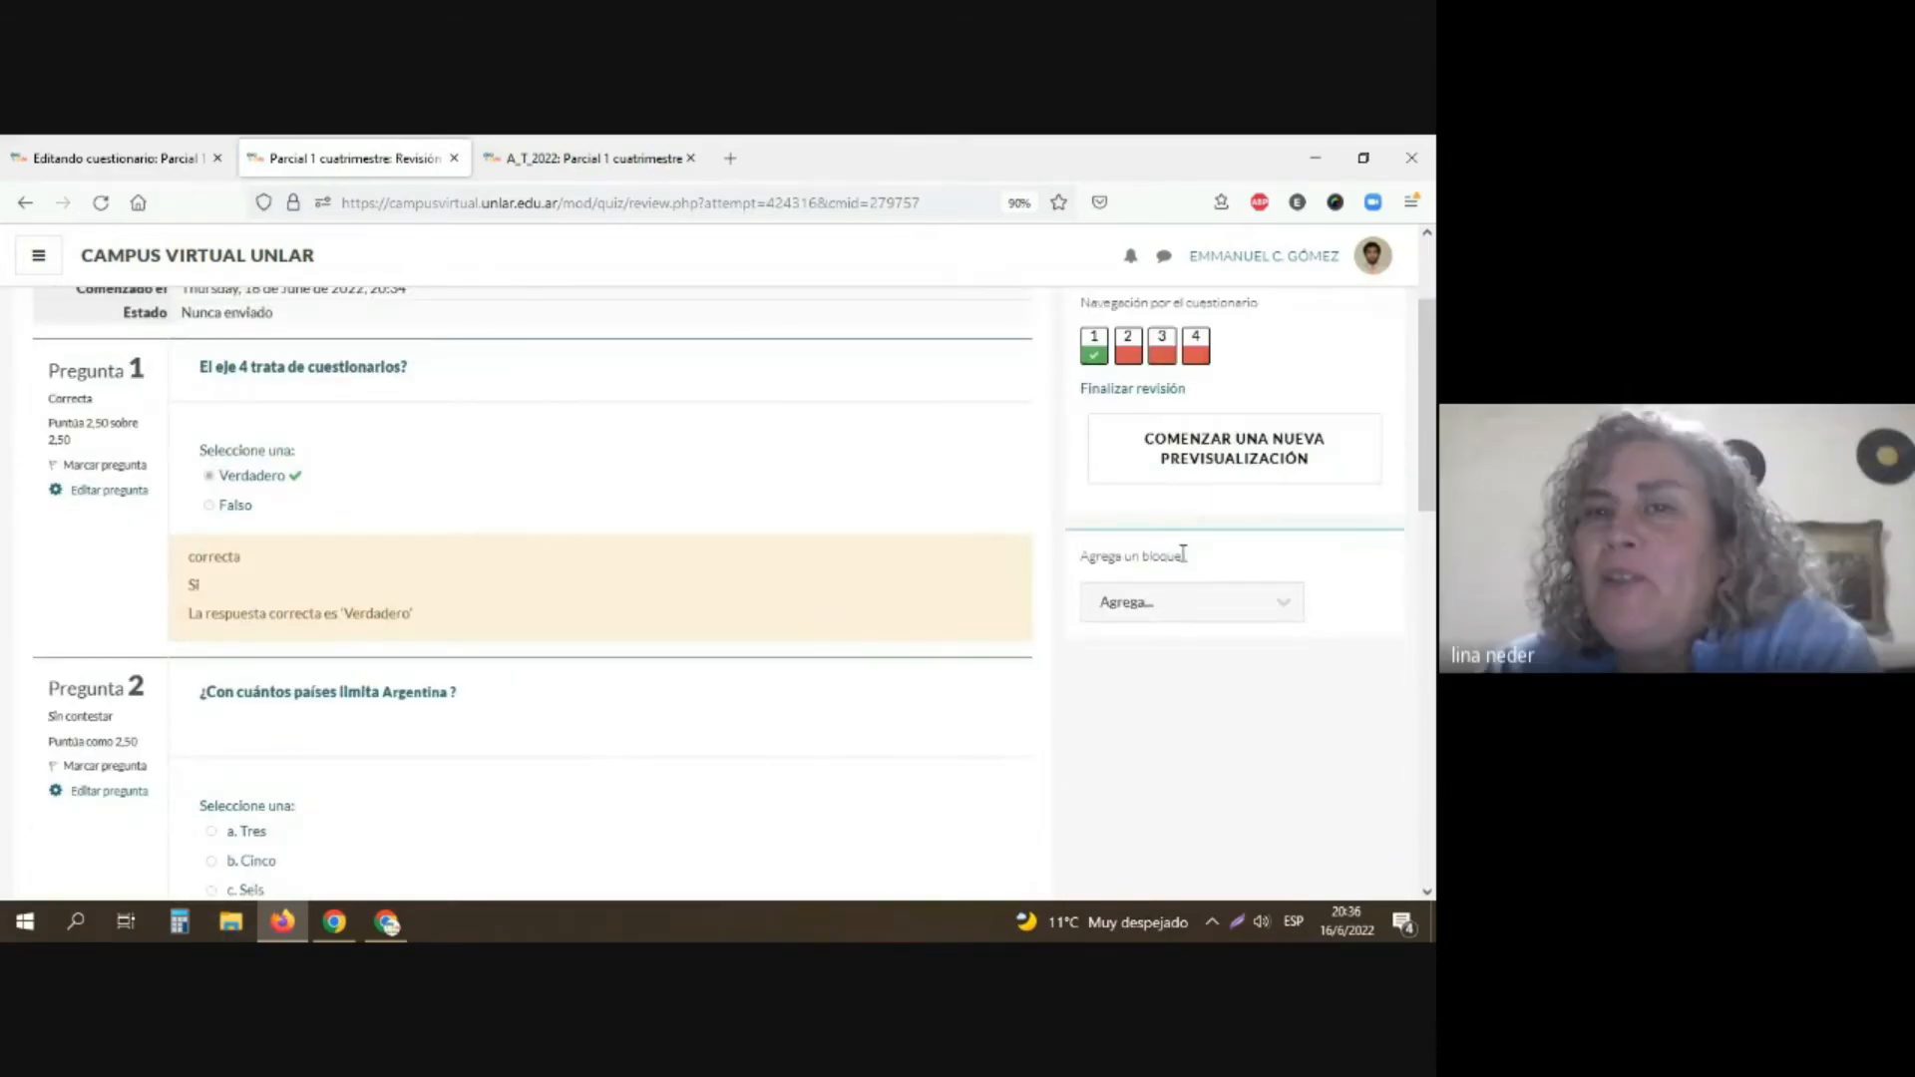
pyautogui.click(1168, 477)
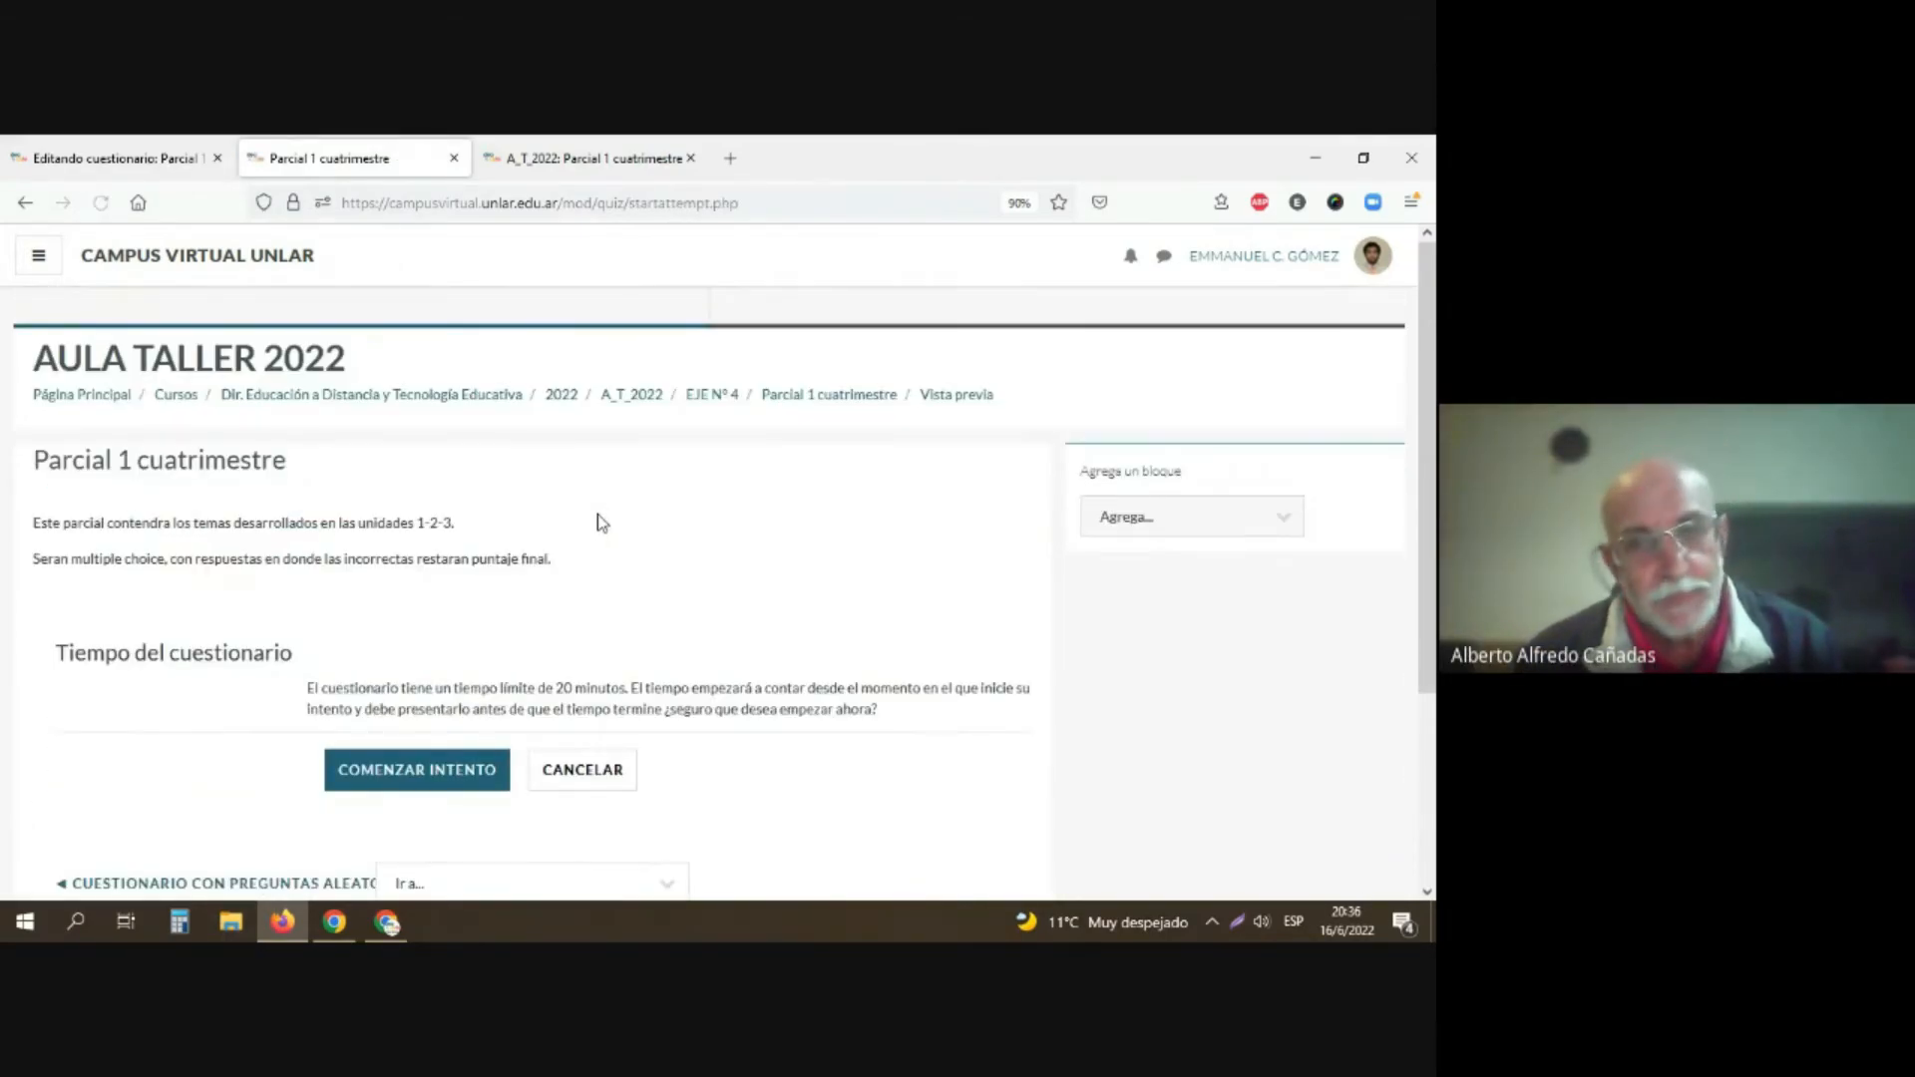
pyautogui.scroll(-3, 597, 514)
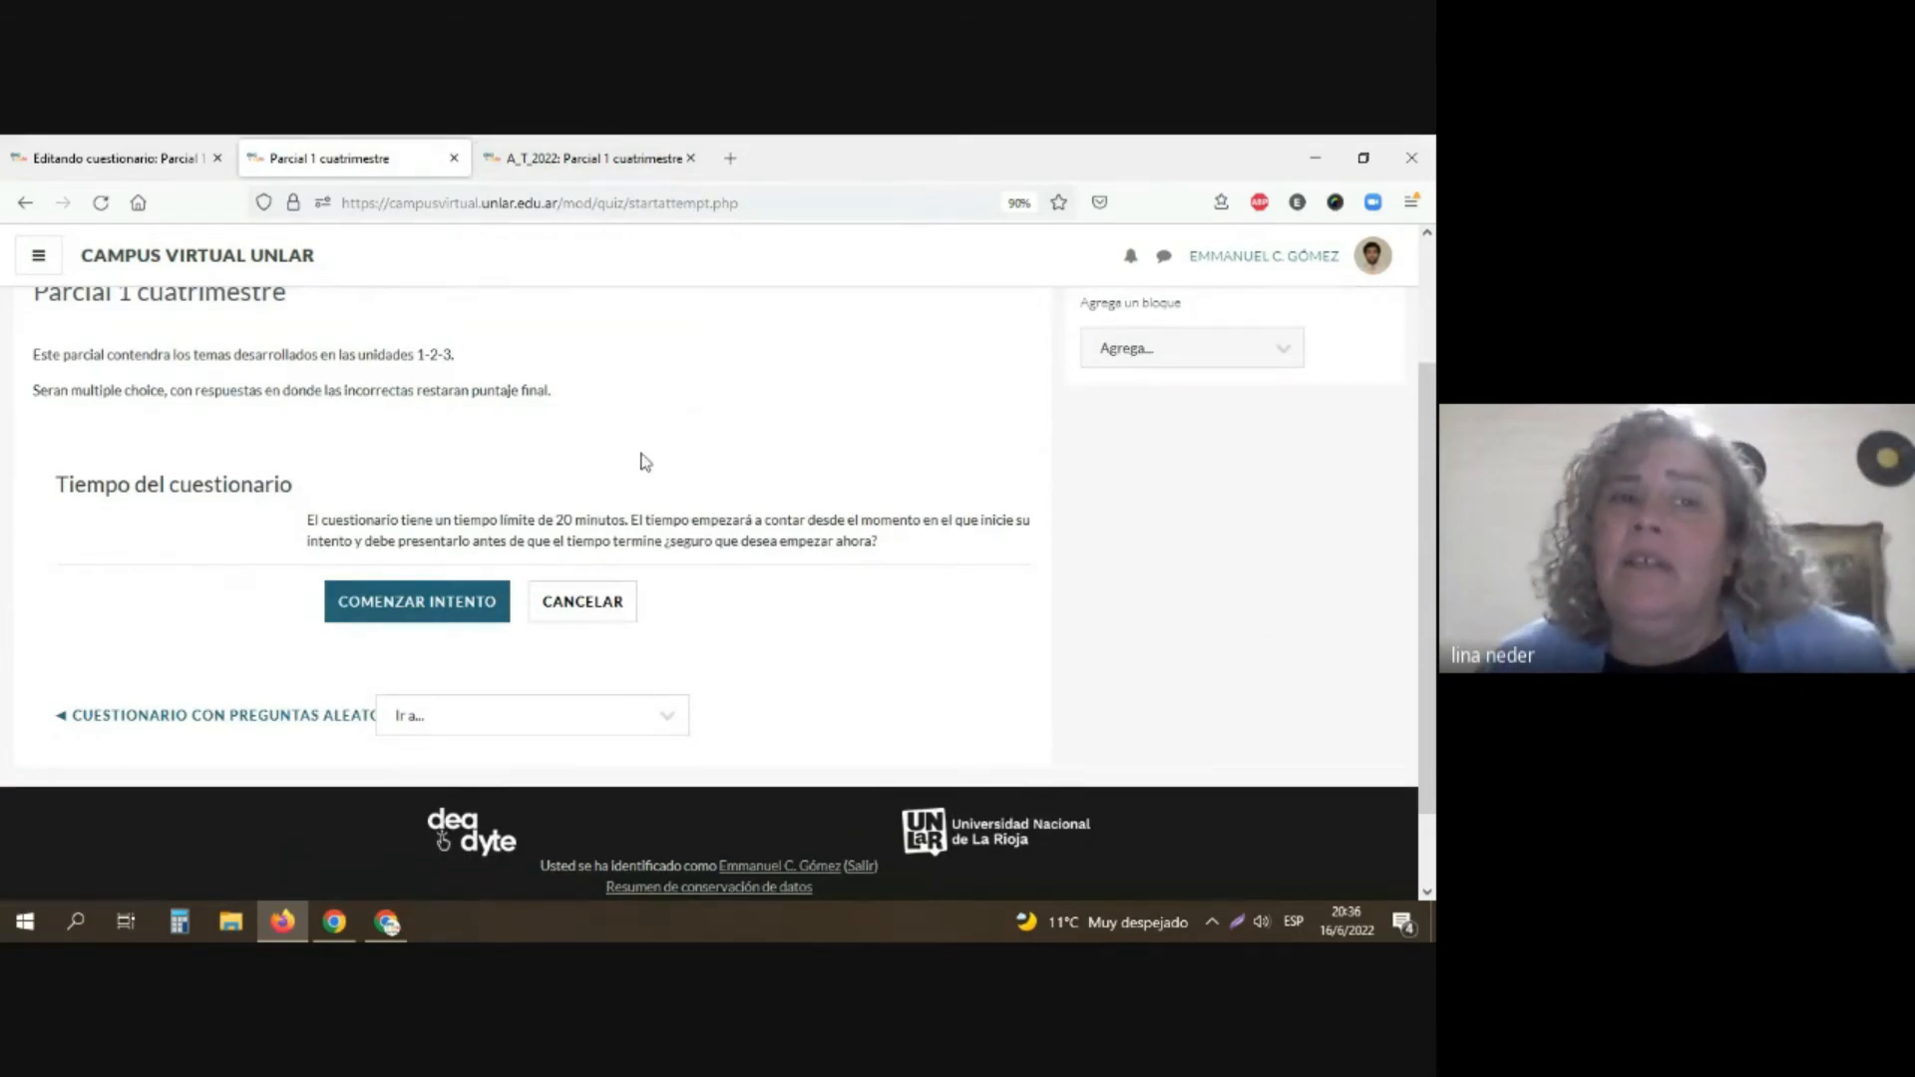
# Step: Switch to the Google Meet call, check its chat messages, and stop presenting the screen
pyautogui.hotkey('alt', 'Tab')
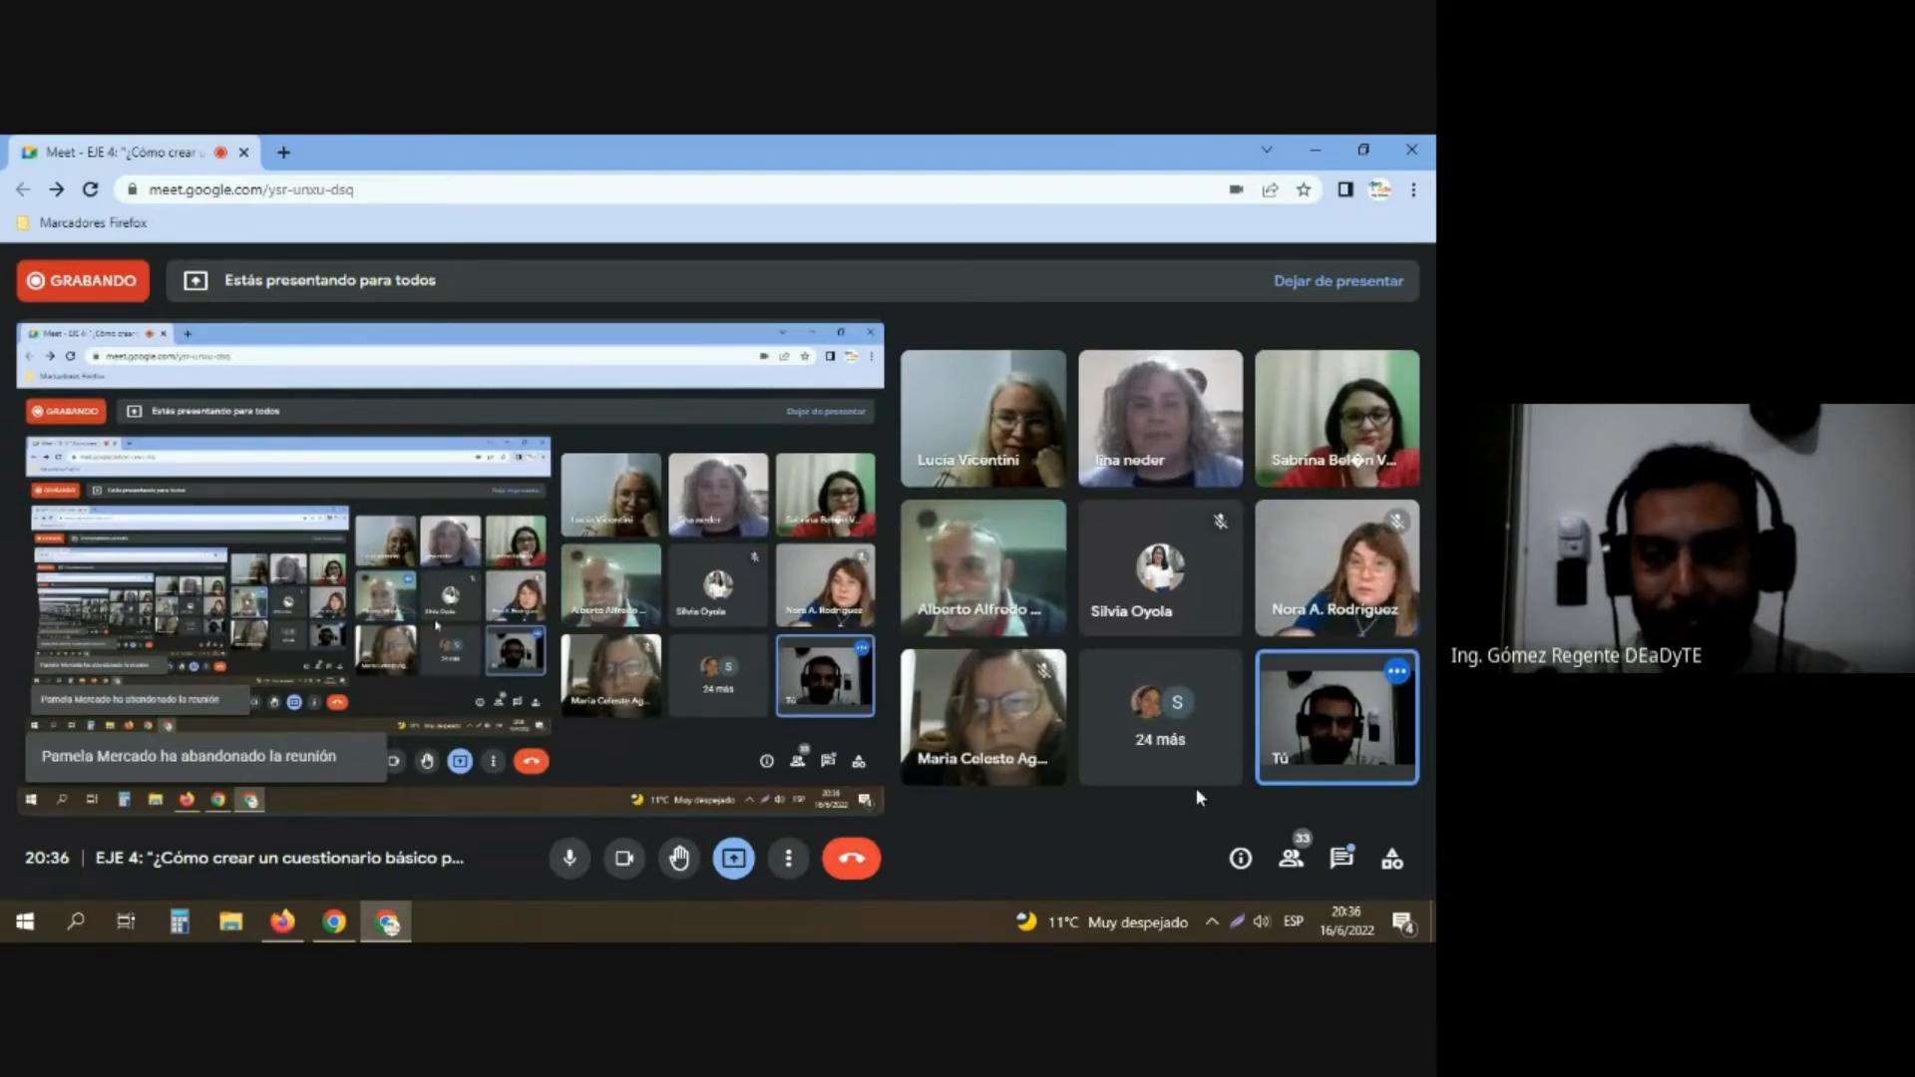
pyautogui.click(1342, 863)
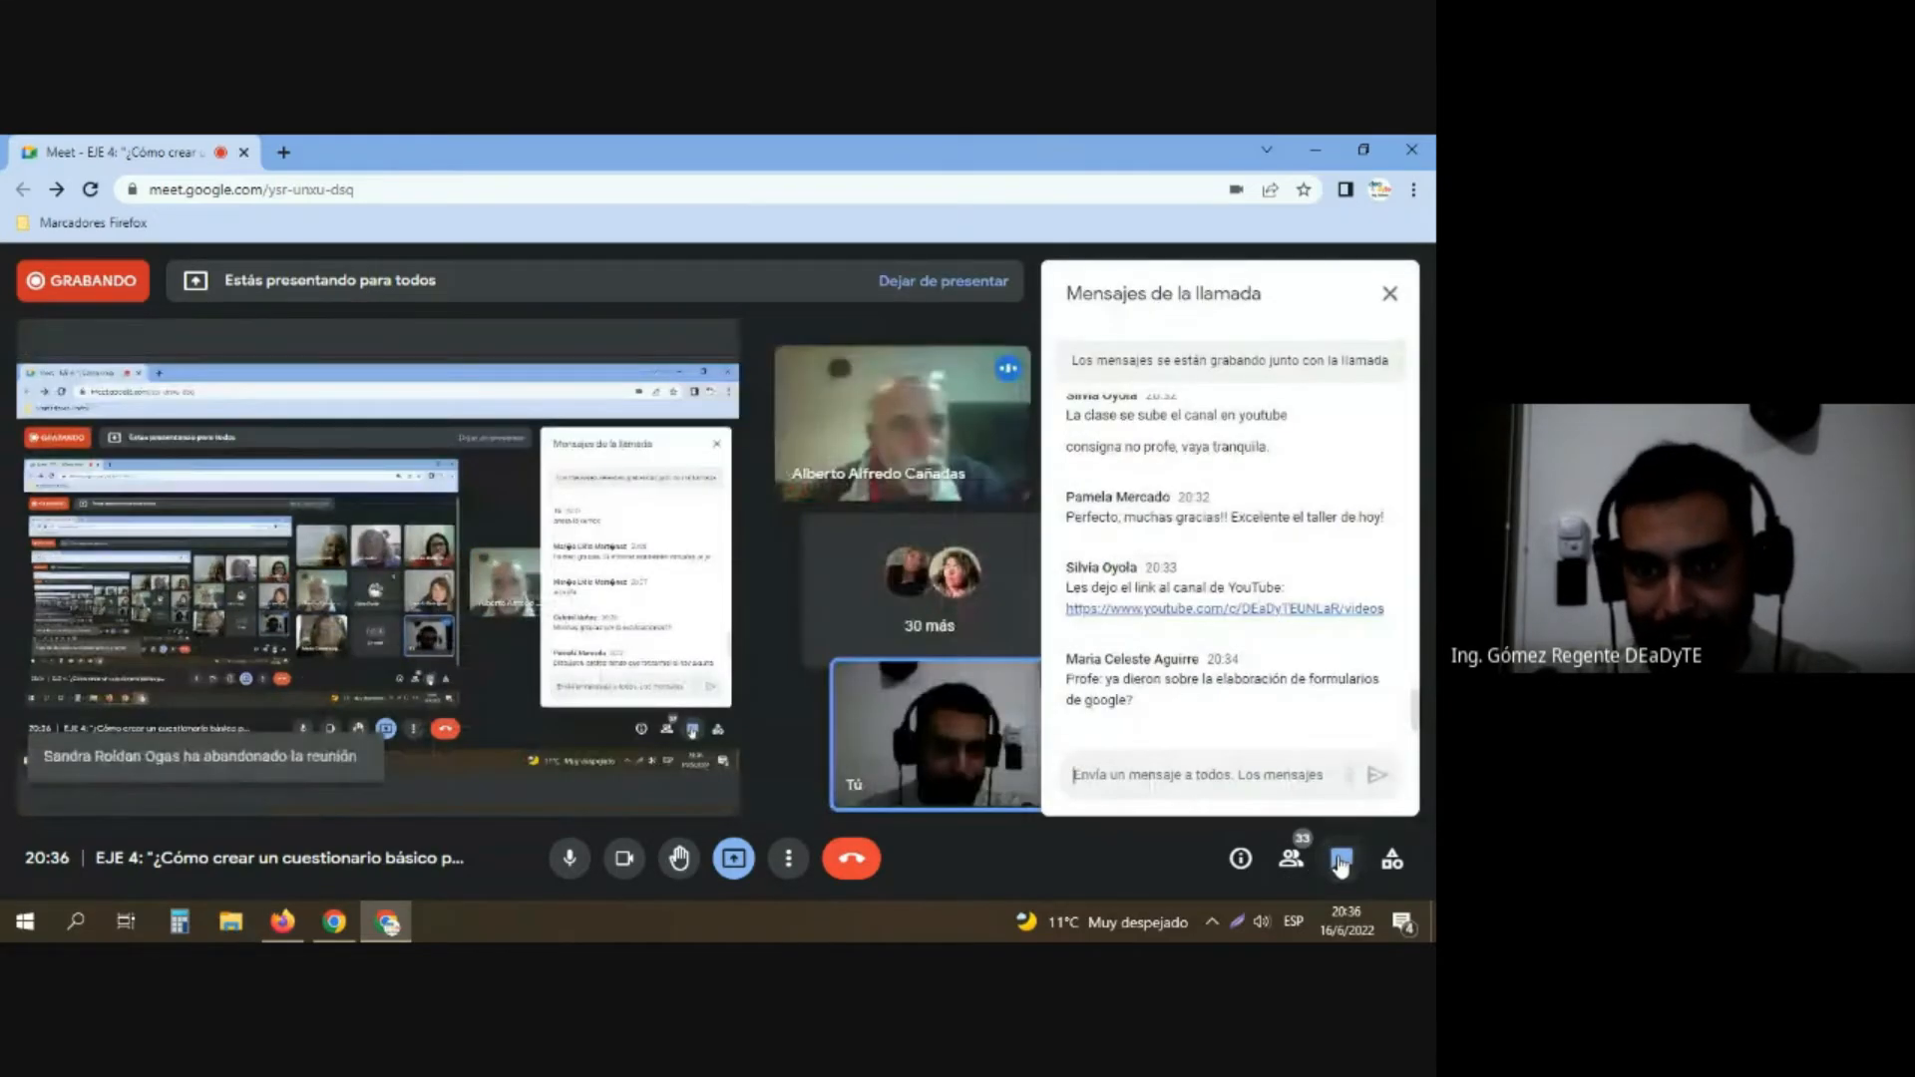
pyautogui.click(1341, 864)
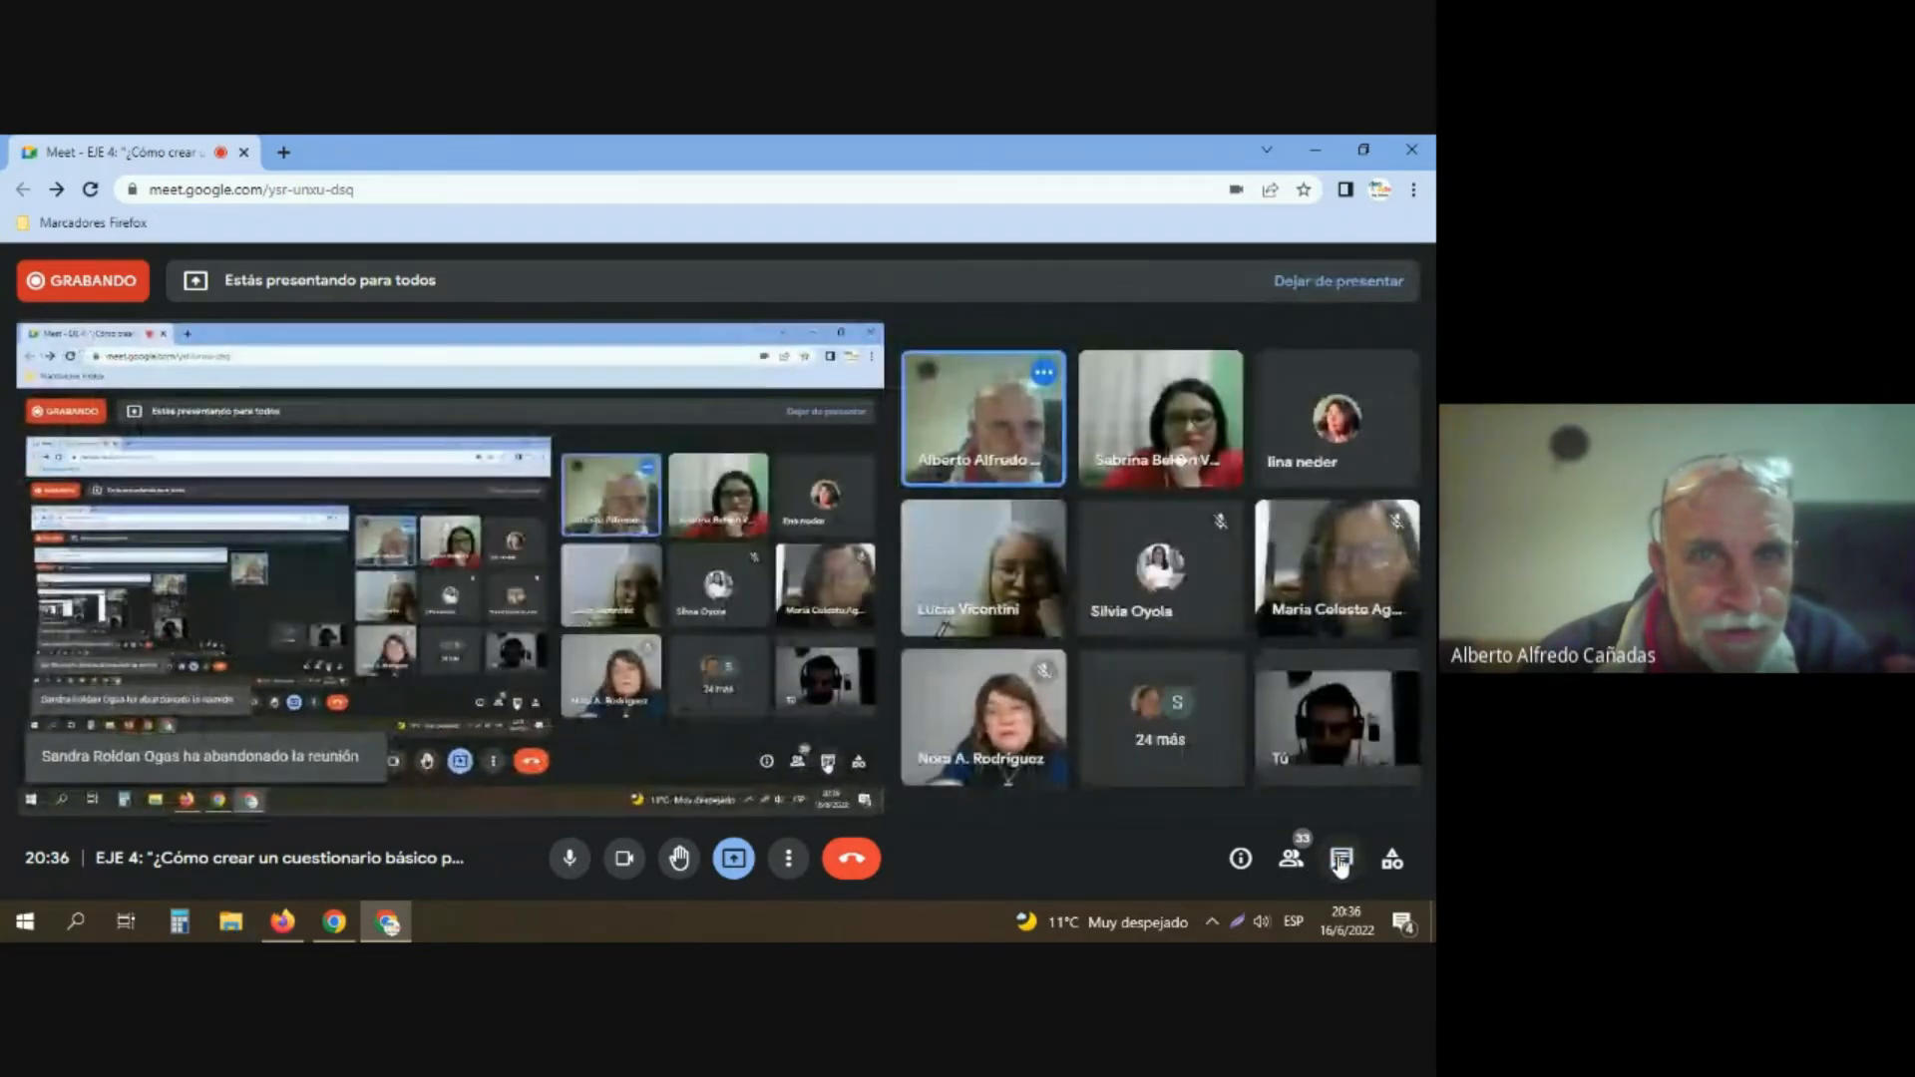
pyautogui.click(733, 858)
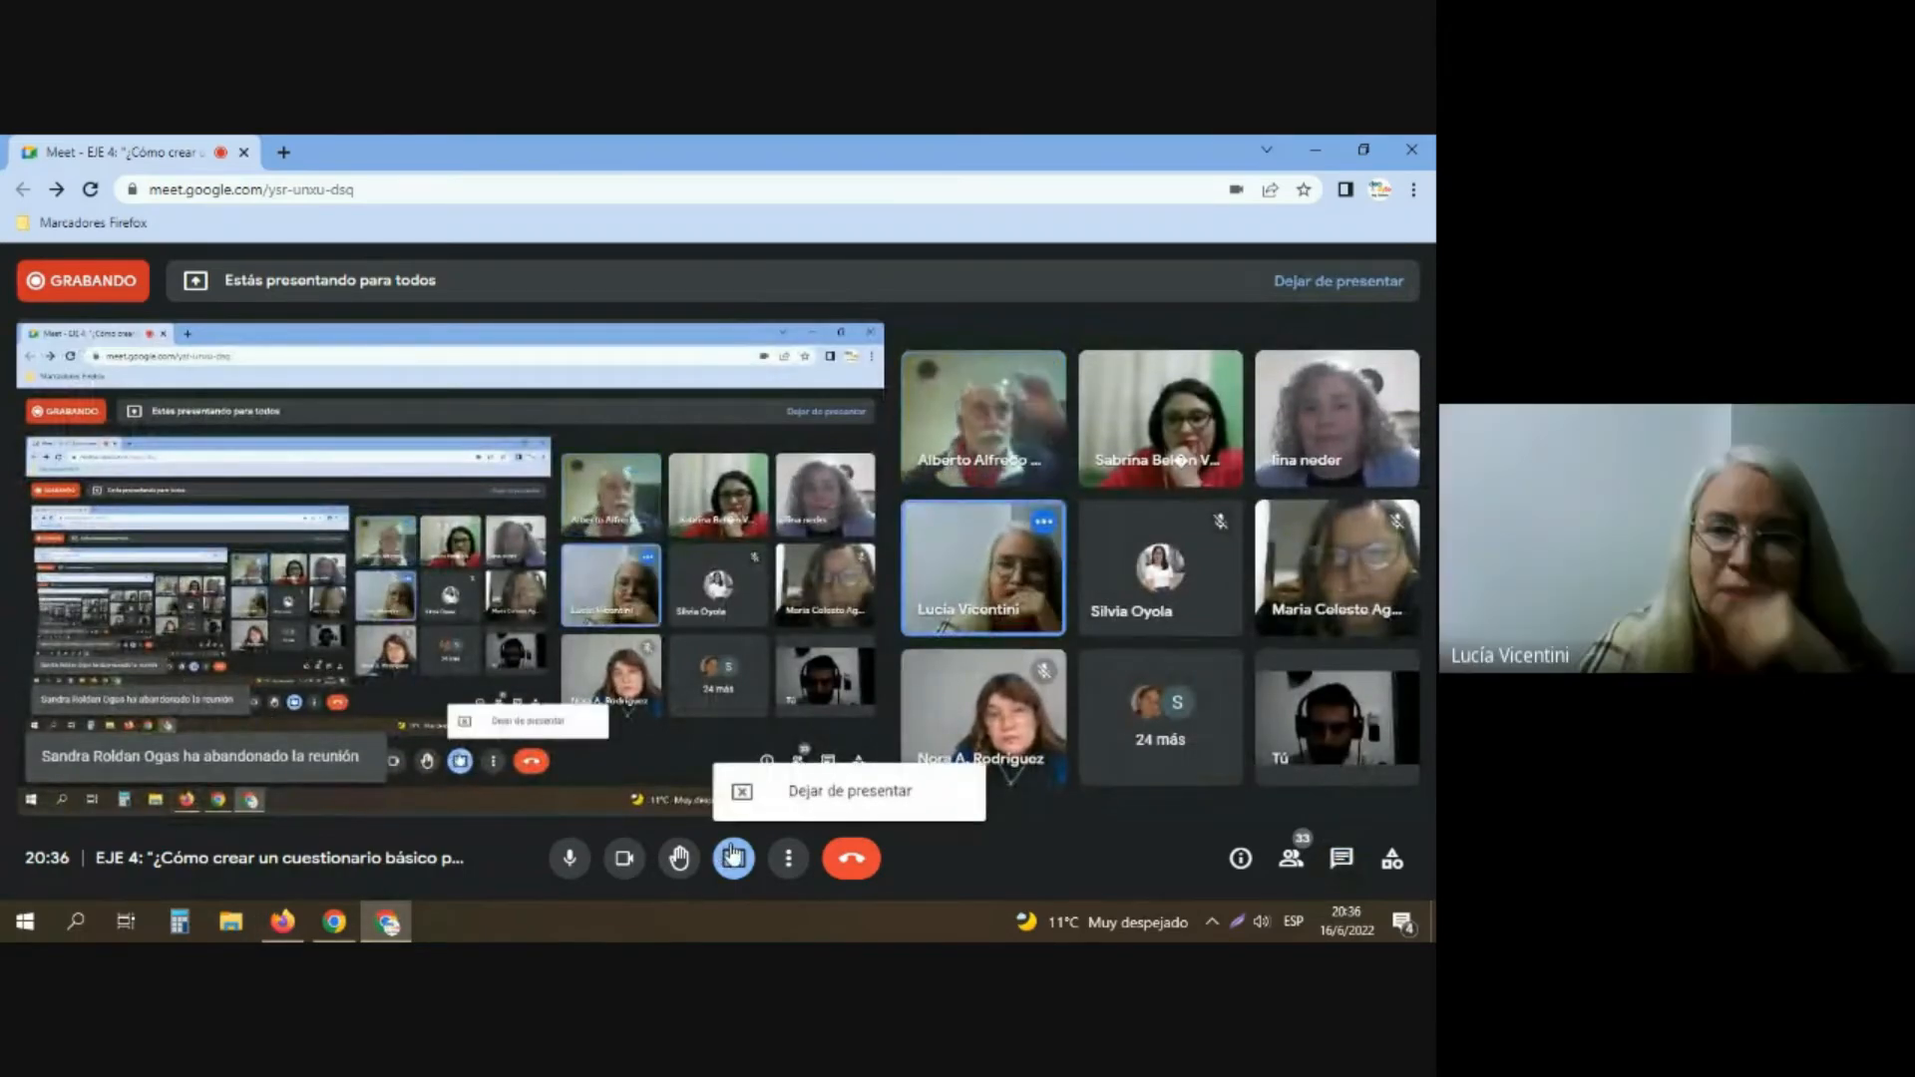
pyautogui.click(779, 798)
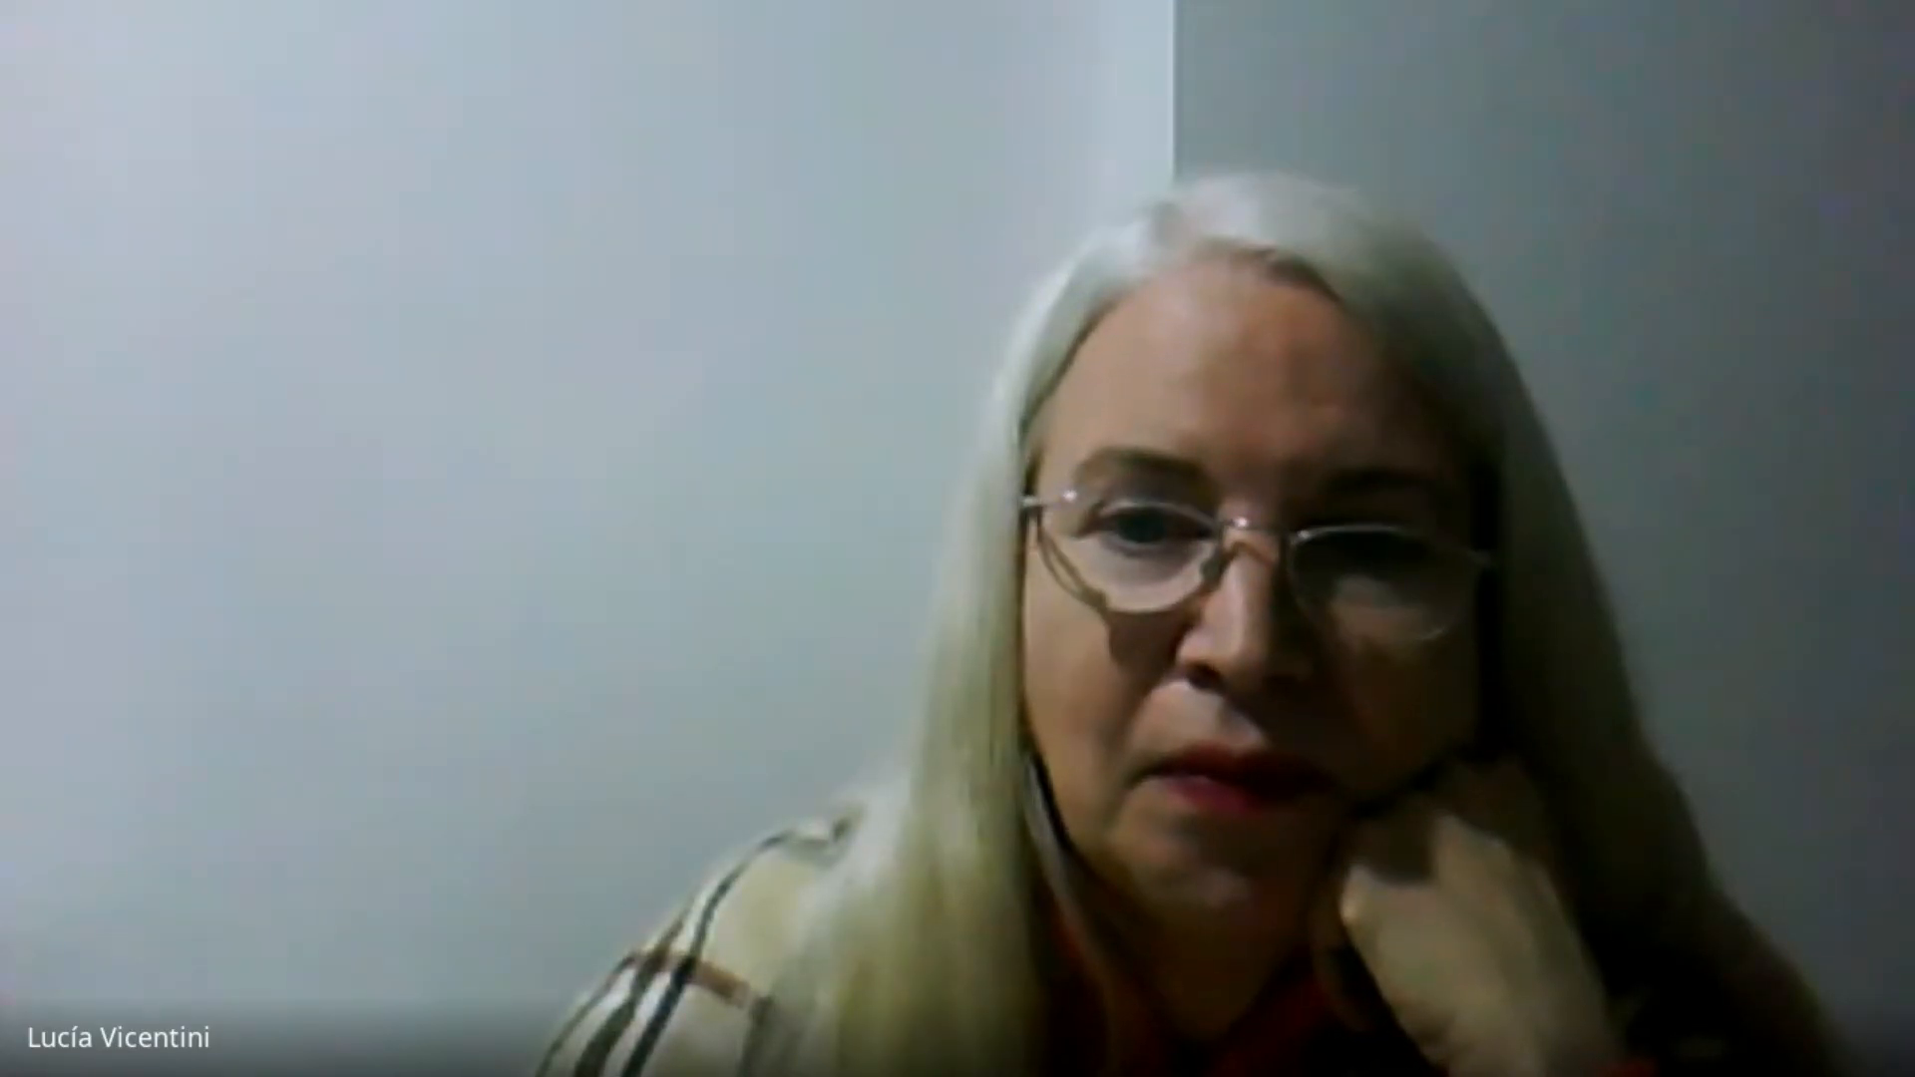